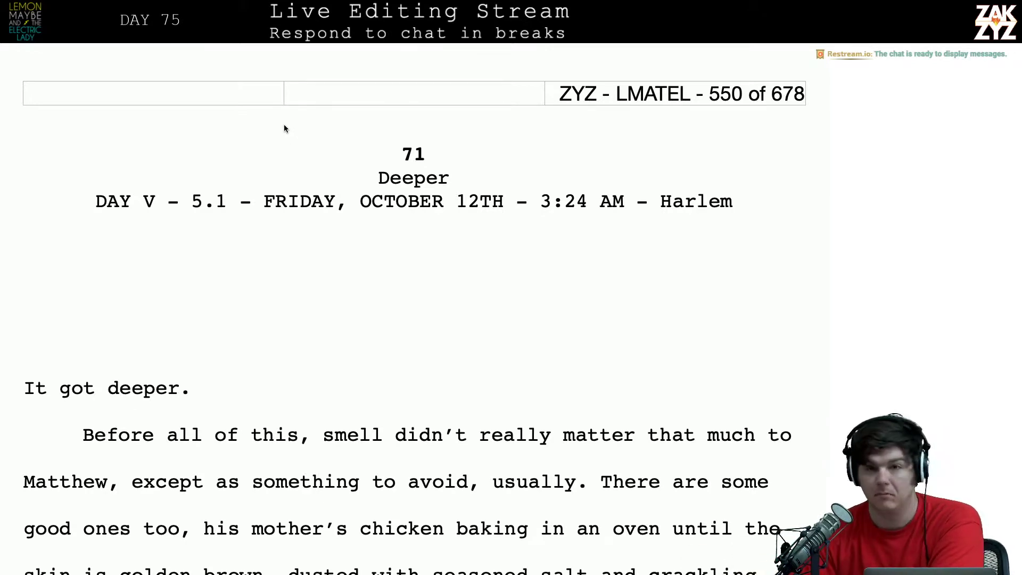
Look over the chapter 71 heading and the opening lines of the chapter
scroll(285, 128, "up", 2)
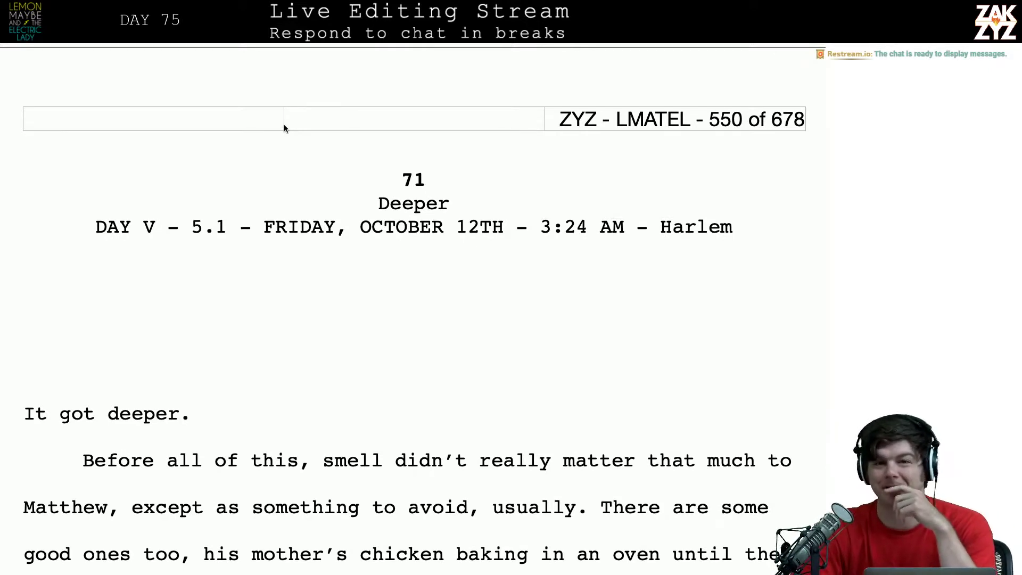
scroll(284, 128, "down", 2)
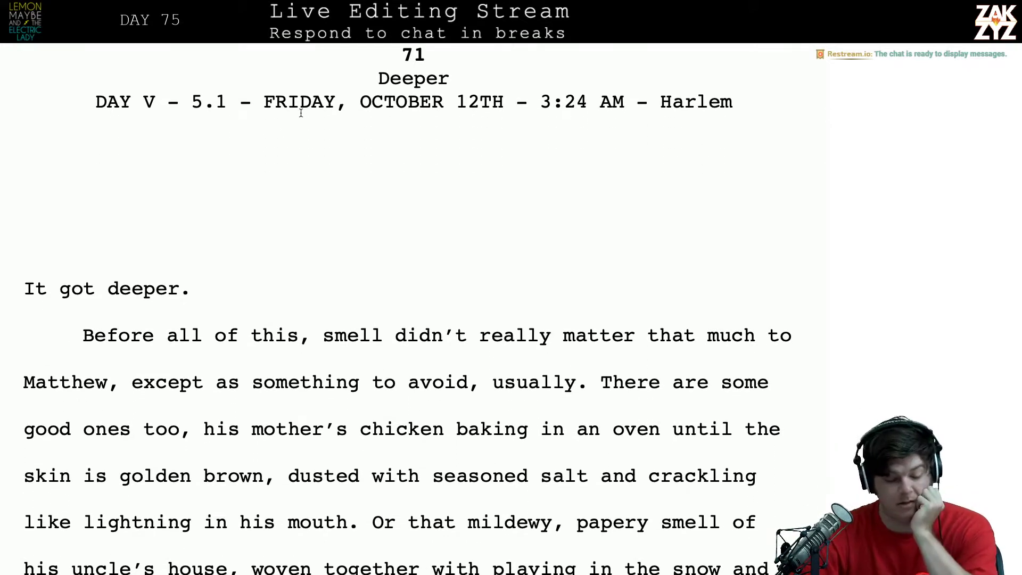
scroll(300, 112, "down", 1)
scroll(301, 112, "up", 3)
scroll(301, 112, "up", 1)
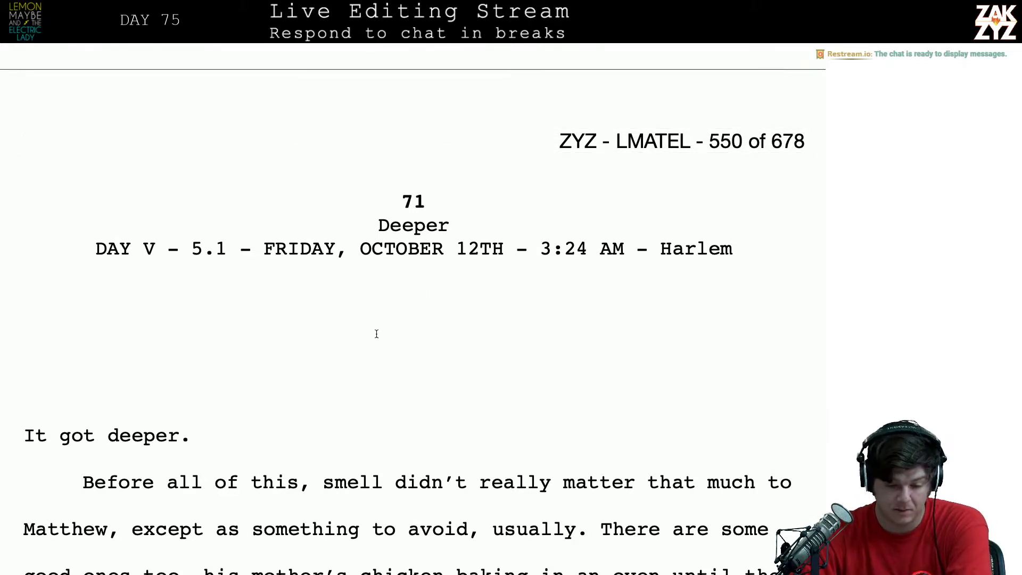
scroll(370, 336, "down", 1)
scroll(370, 336, "down", 1)
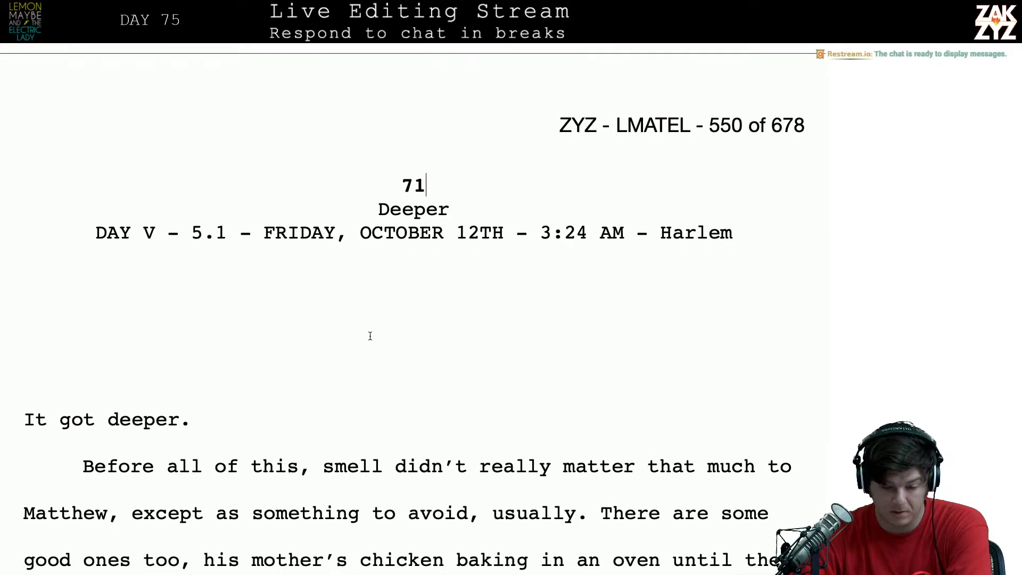
scroll(370, 336, "down", 3)
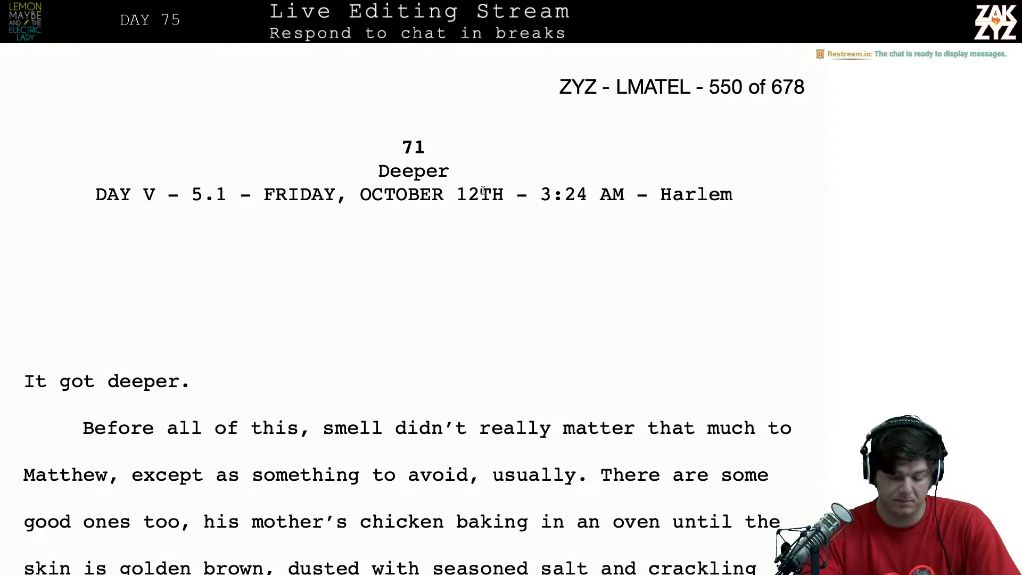
Switch to Safari and search Google for "2006 calendar"
key("ctrl+Left")
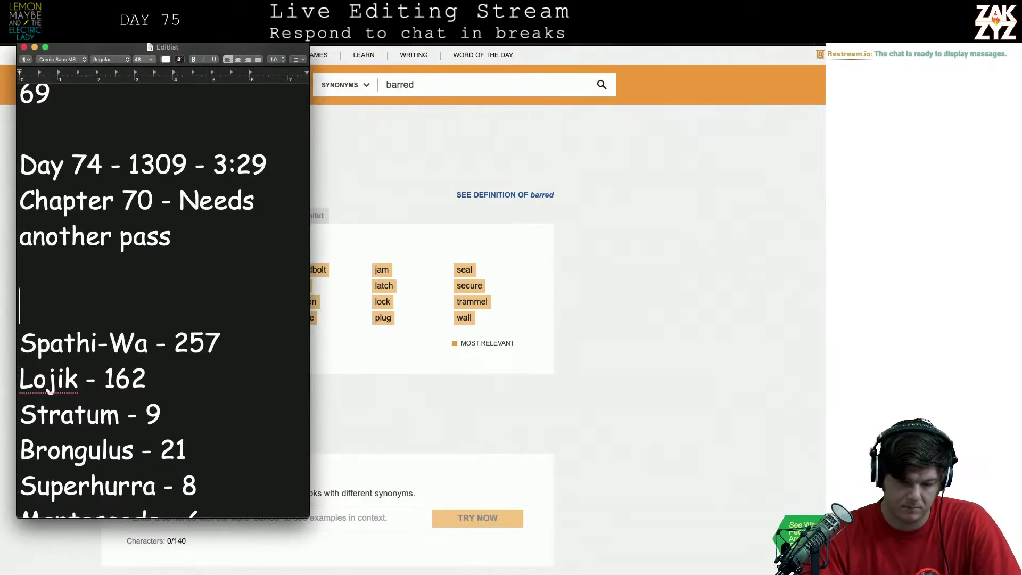
key("super+l")
type("20")
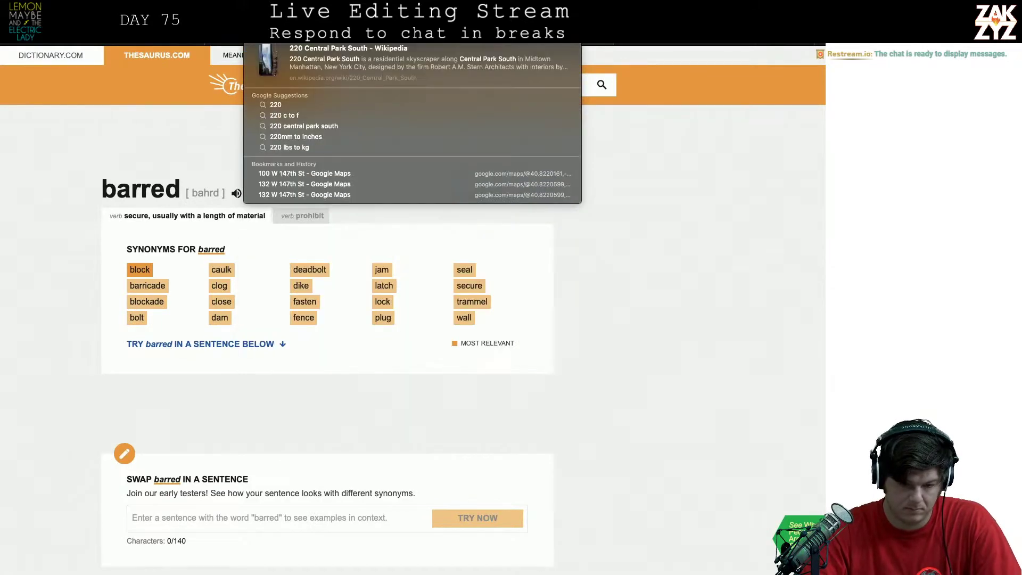
type("06 calendar")
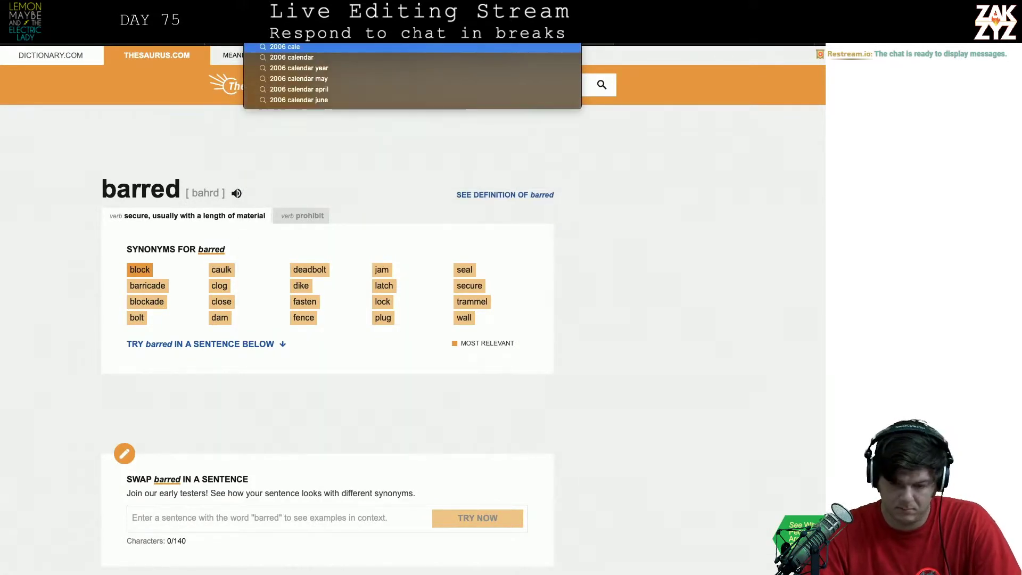
key("Return")
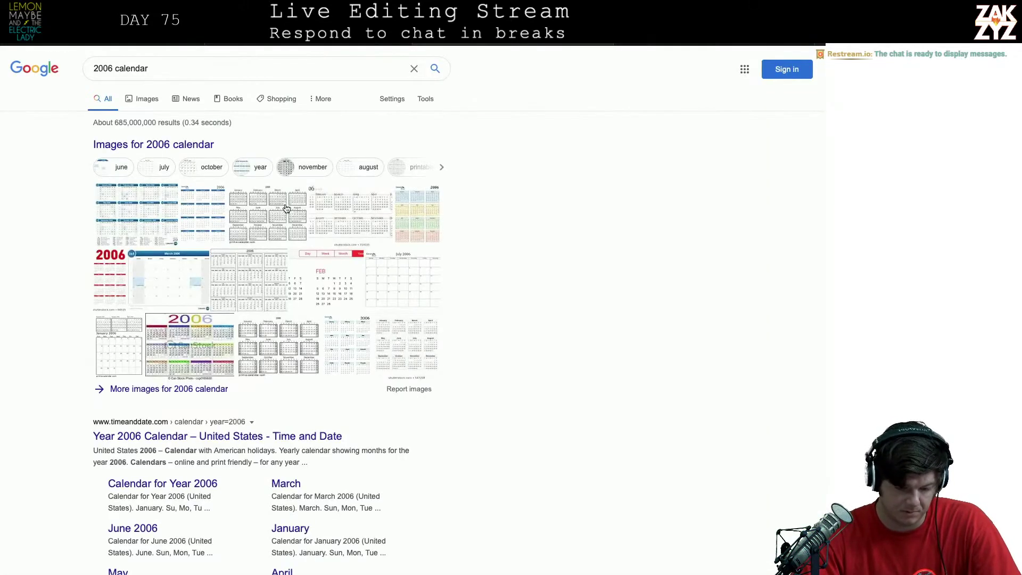
Open the red vector calendar for 2006 on Shutterstock from the image results and enlarge it to read the October dates
left_click(116, 279)
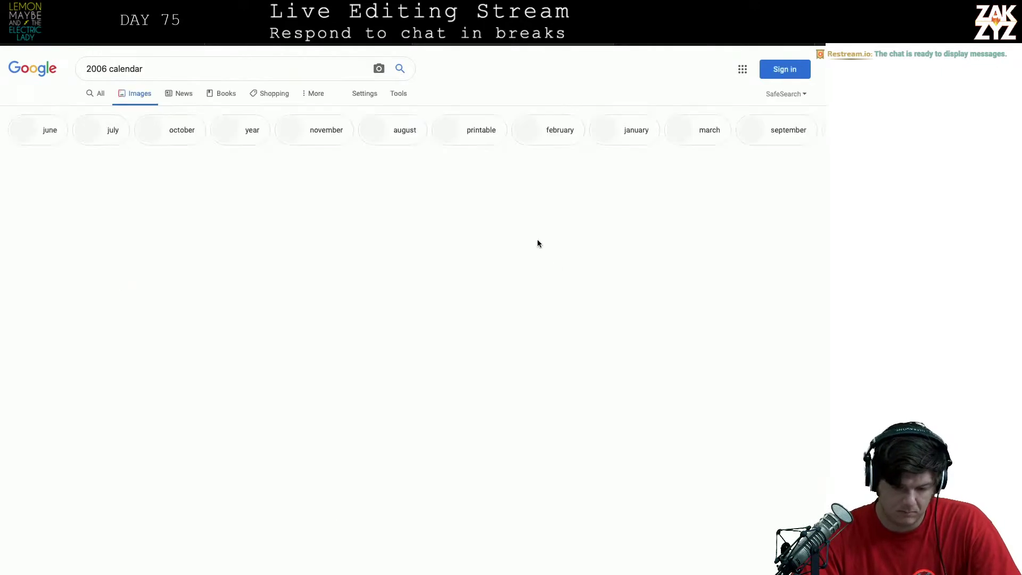
left_click(424, 304)
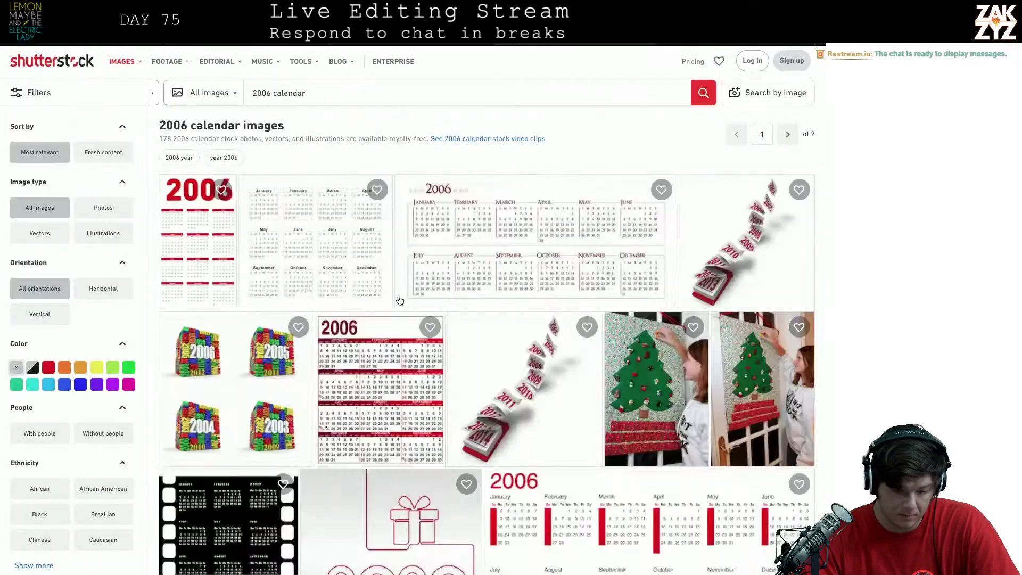
left_click(231, 261)
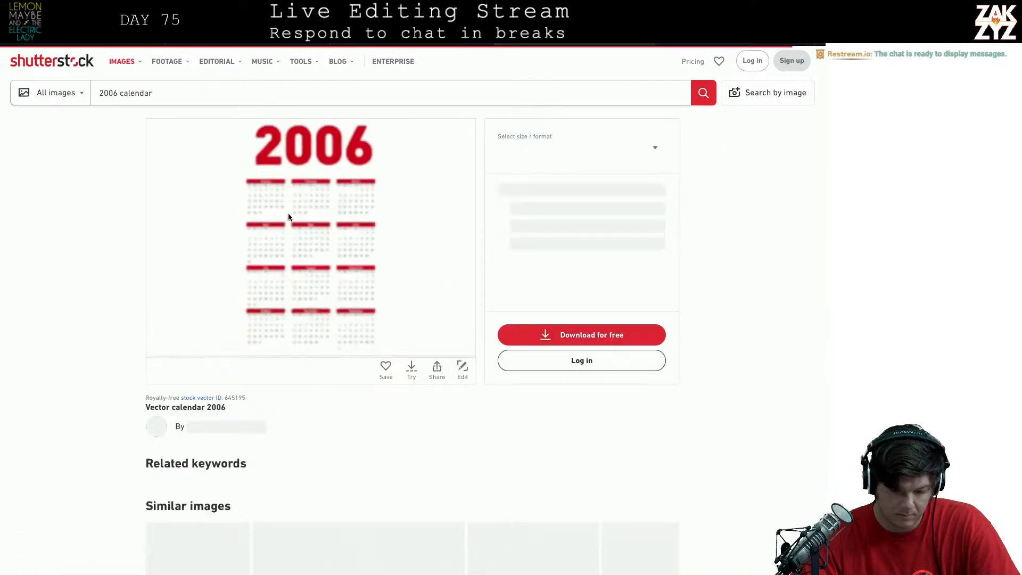
left_click(323, 211)
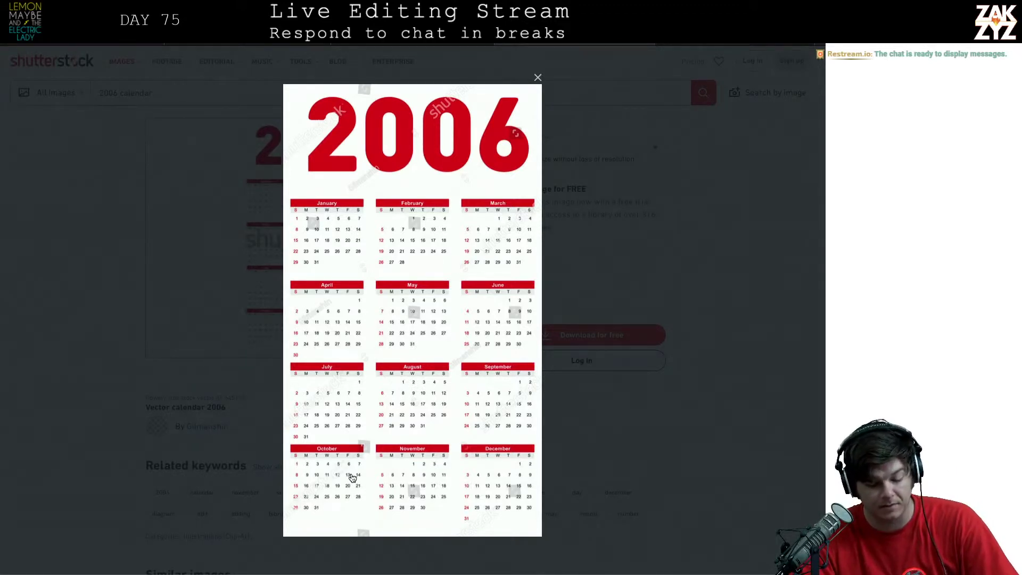
Return to the manuscript in Pages and change the date in the chapter 71 heading to OCTOBER 13TH
key("super+Tab")
key("super+Tab")
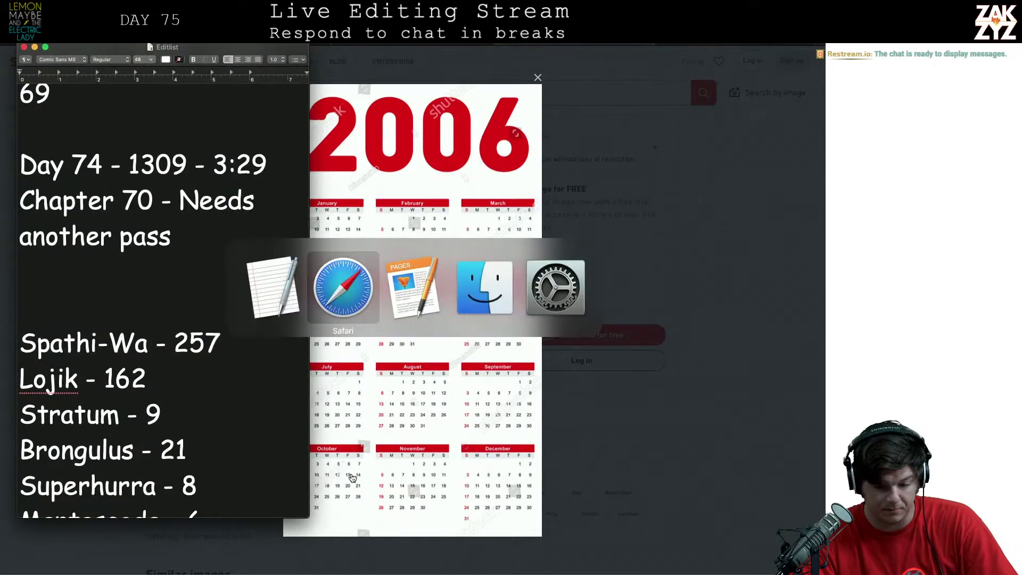
key("super+Tab")
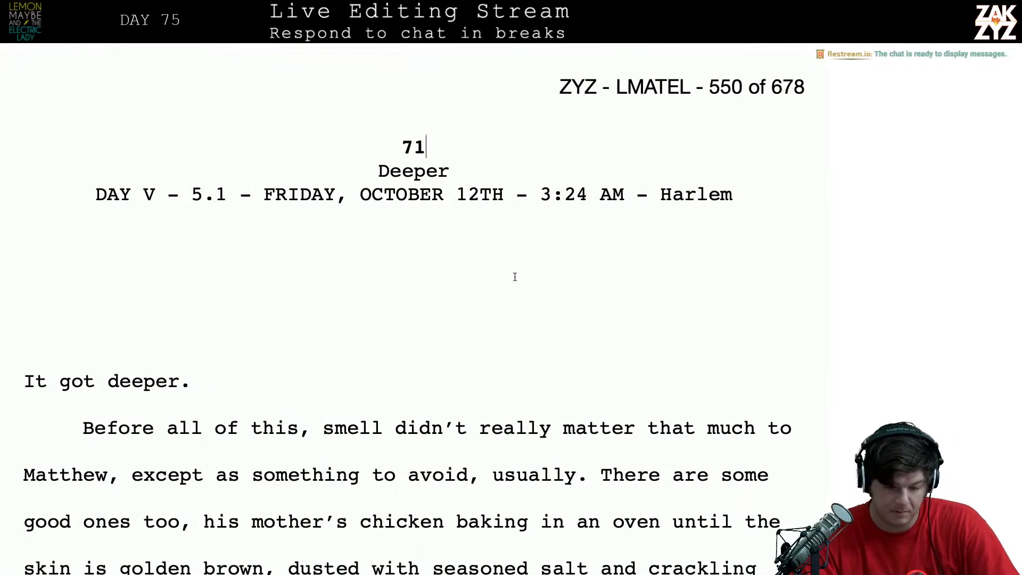
key("BackSpace")
type("3")
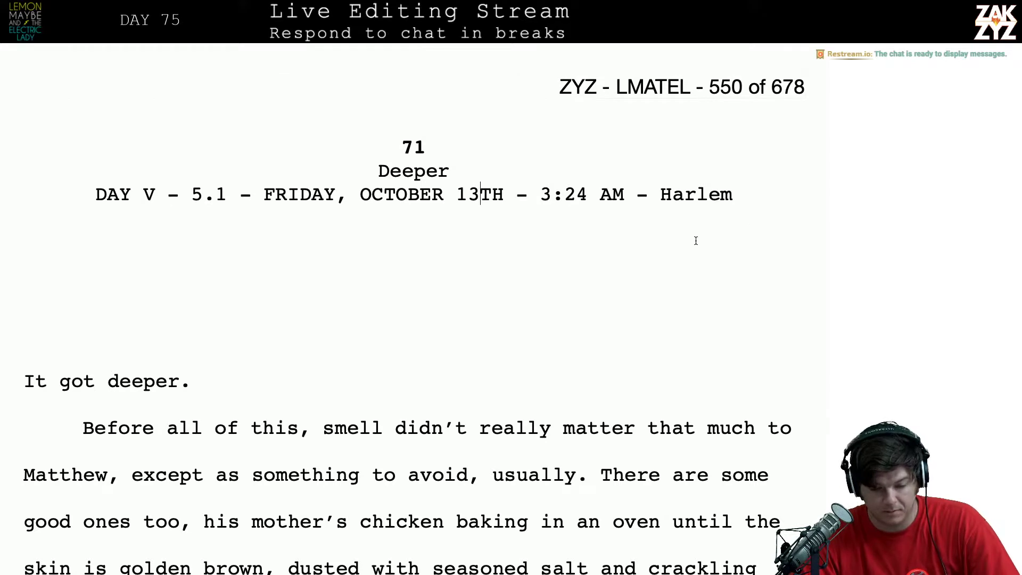
Search the manuscript from its beginning for "OCTOBER" to find the dated chapter headings
scroll(806, 183, "up", 3)
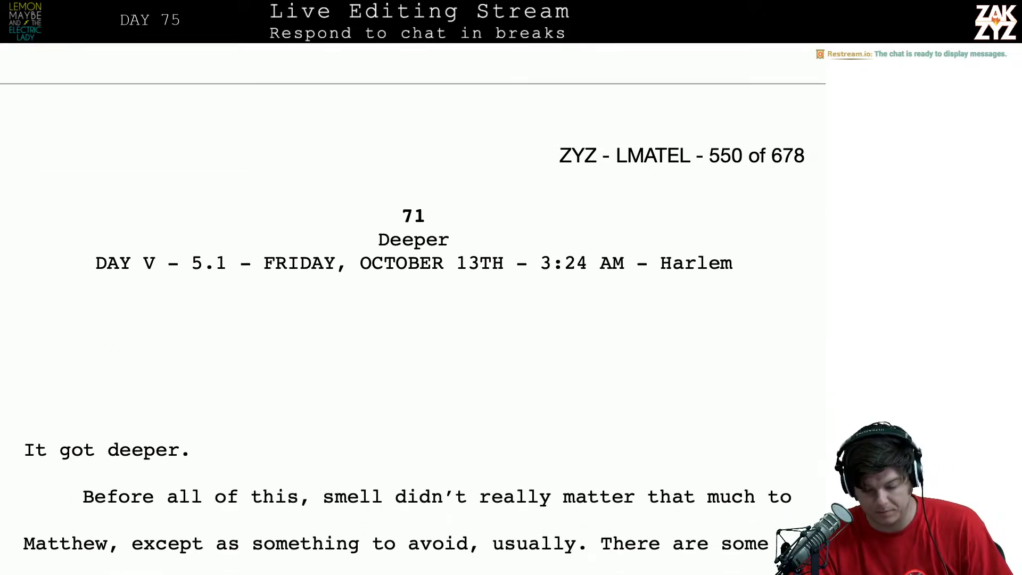
key("super+Up")
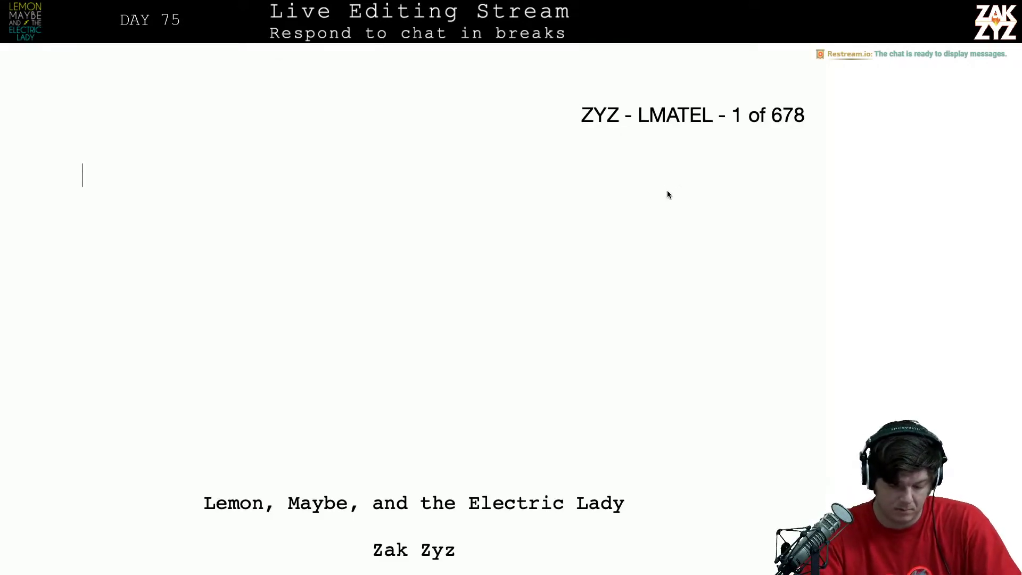
key("super+f")
type("0C")
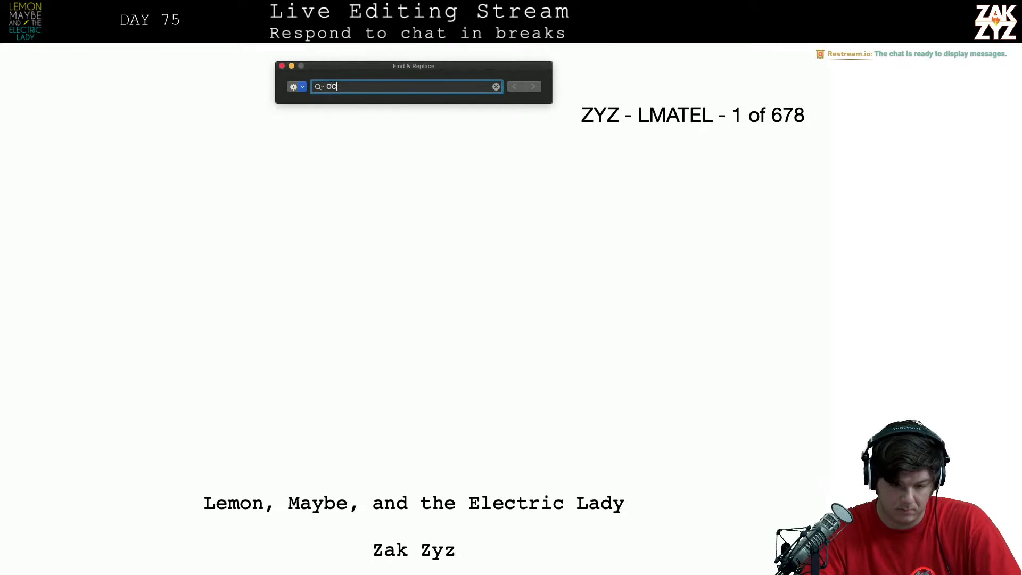
type("TOBER")
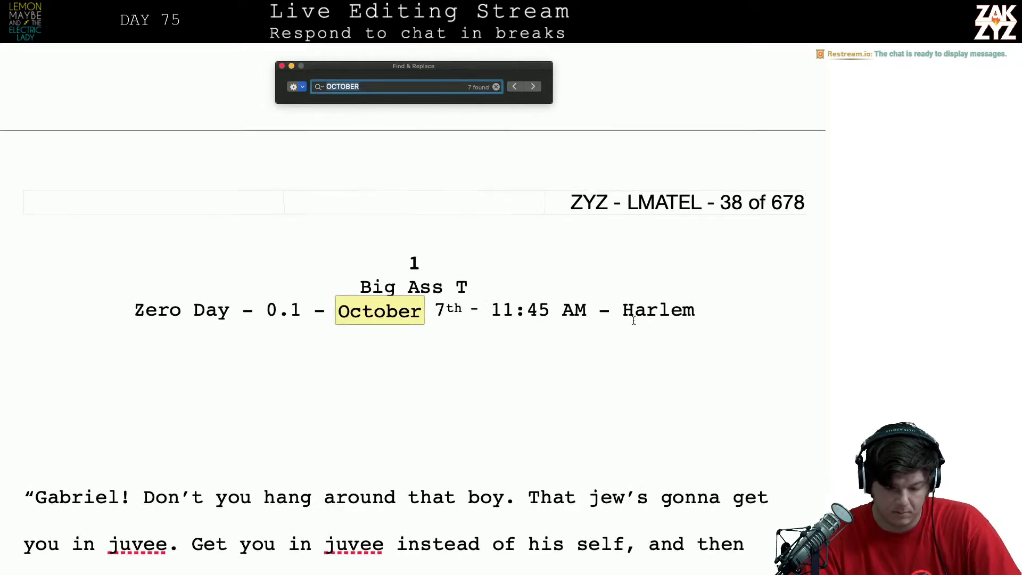
Change the date in the chapter 1 "Big Ass T" heading to October 6th
left_click(456, 318)
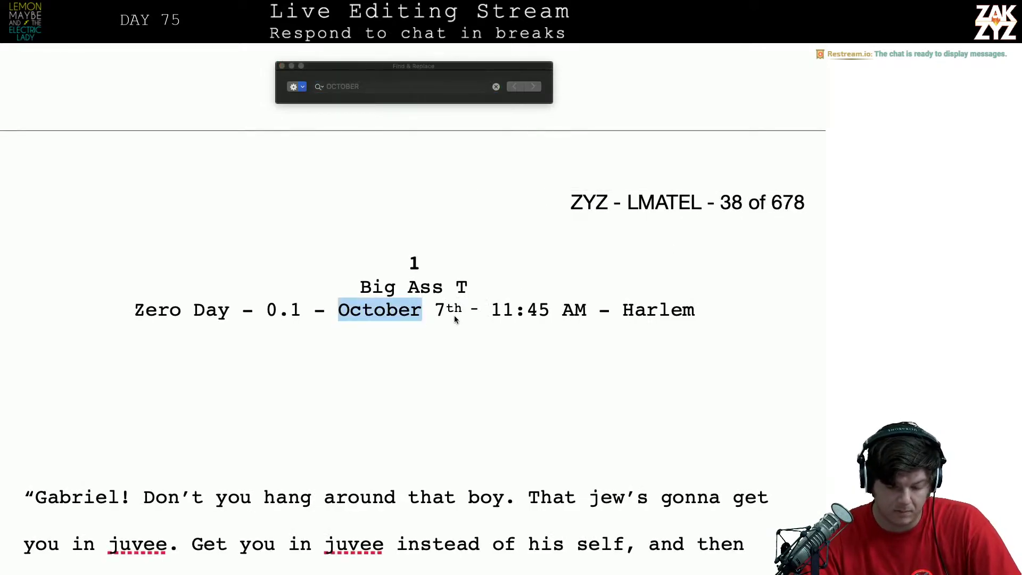
left_click(455, 319)
key("BackSpace")
type("6")
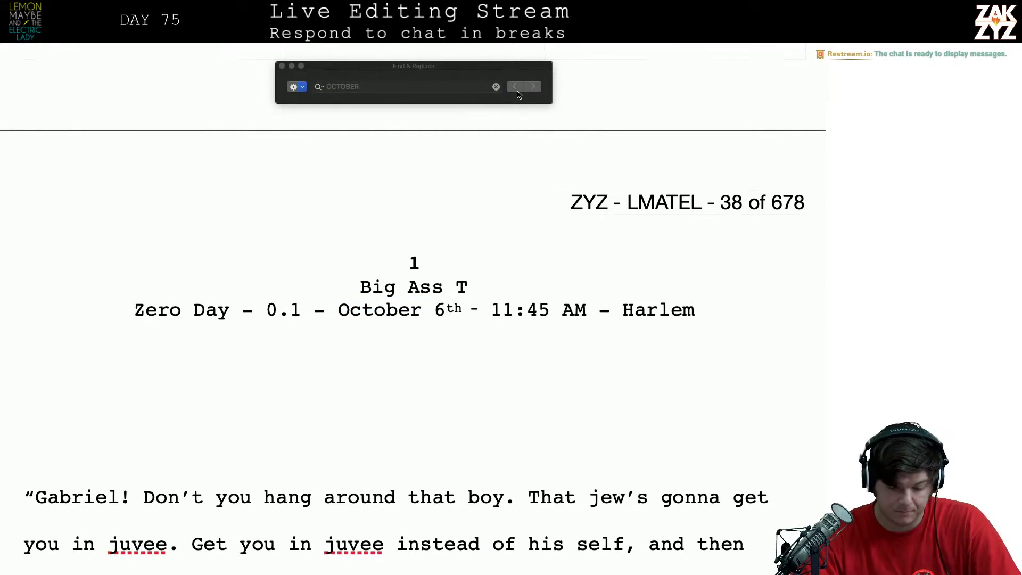
Go to the next October match and change the chapter 5 heading's date to October 7th
left_click(534, 90)
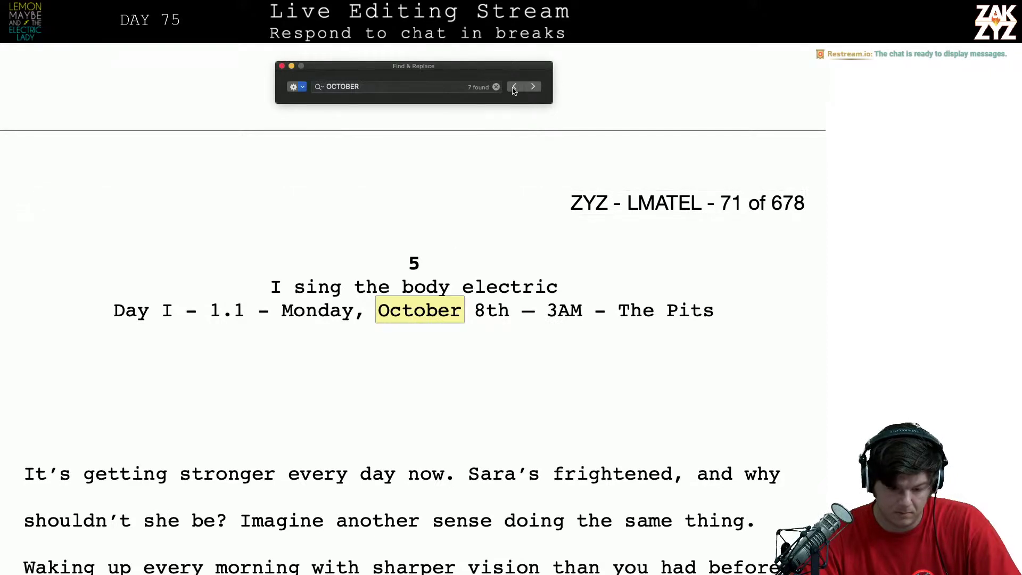
left_click(481, 318)
left_click(483, 317)
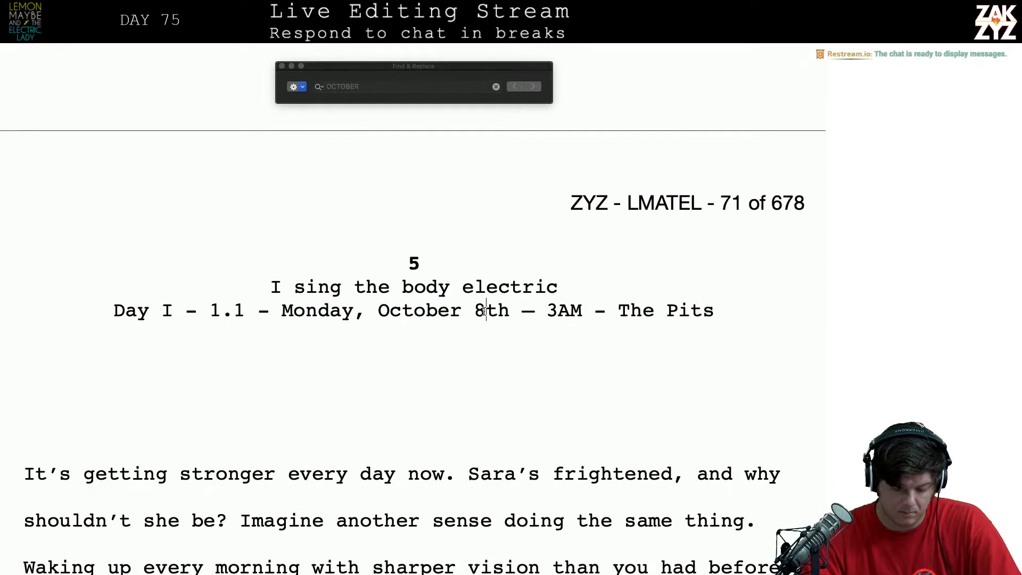
key("BackSpace")
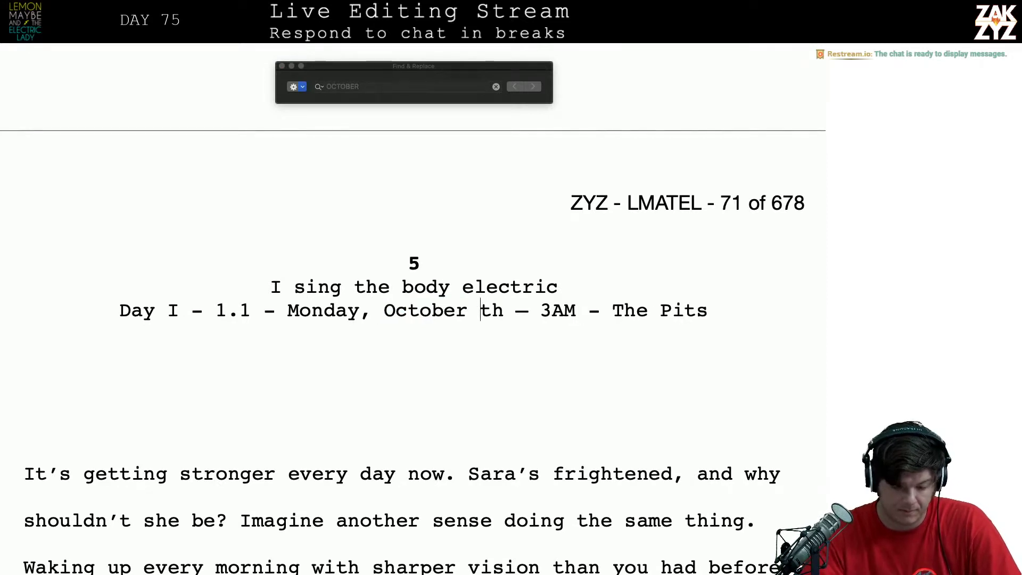
type("7")
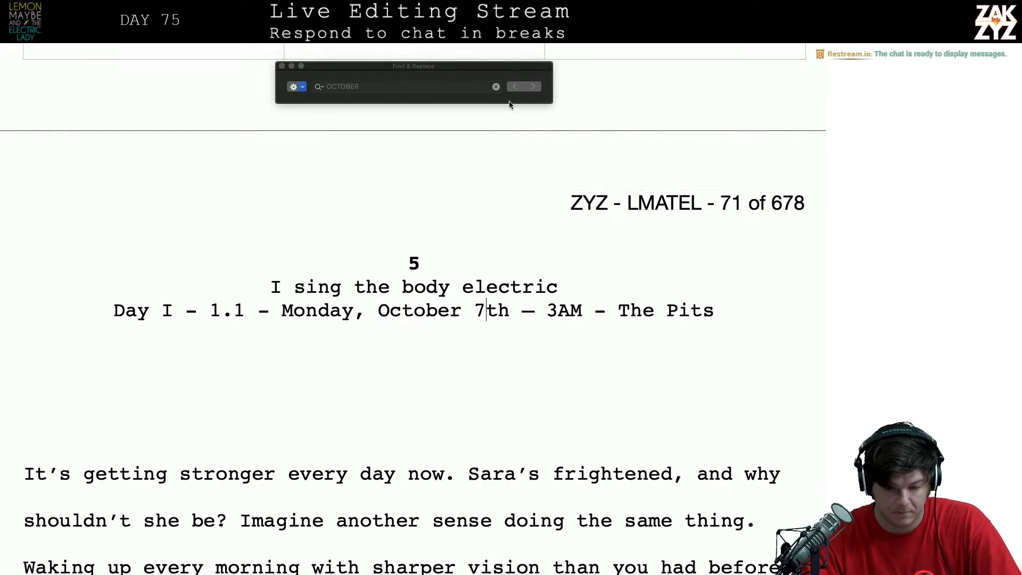
Check the next October match, return to the chapter 5 heading and delete the day number before "th"
left_click(534, 87)
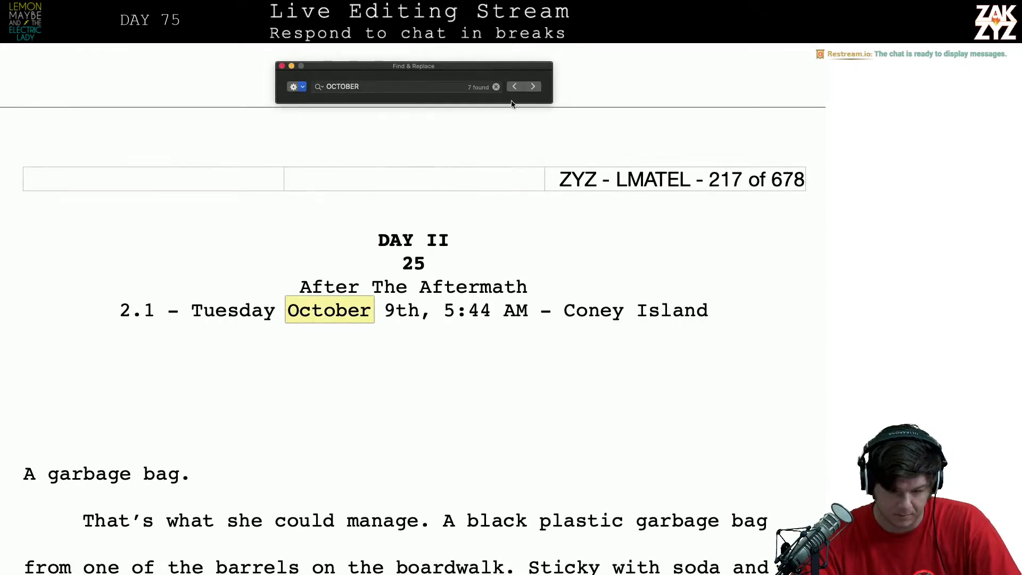
left_click(517, 87)
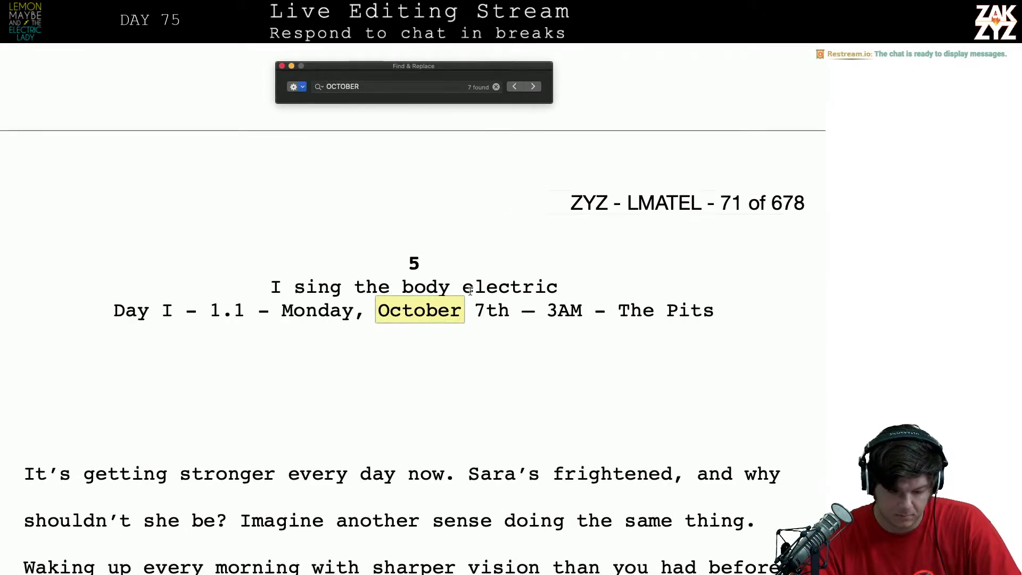
left_click(479, 312)
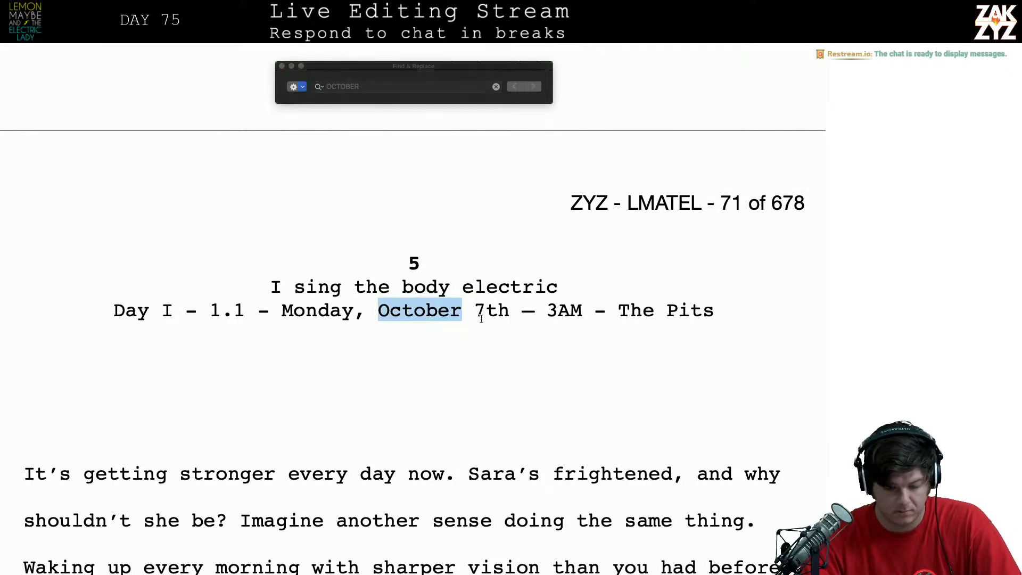
left_click(479, 312)
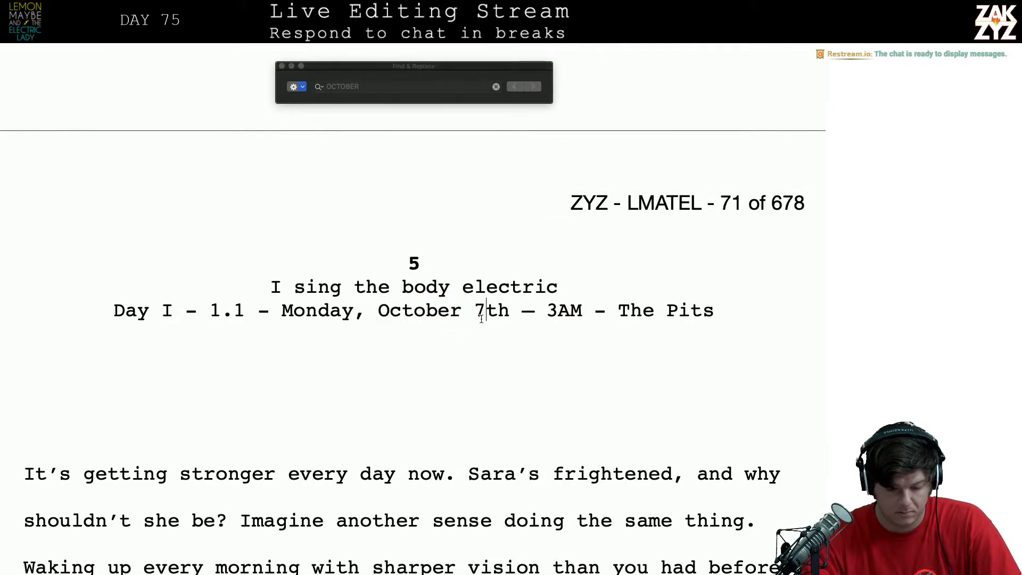
key("BackSpace")
key("BackSpace")
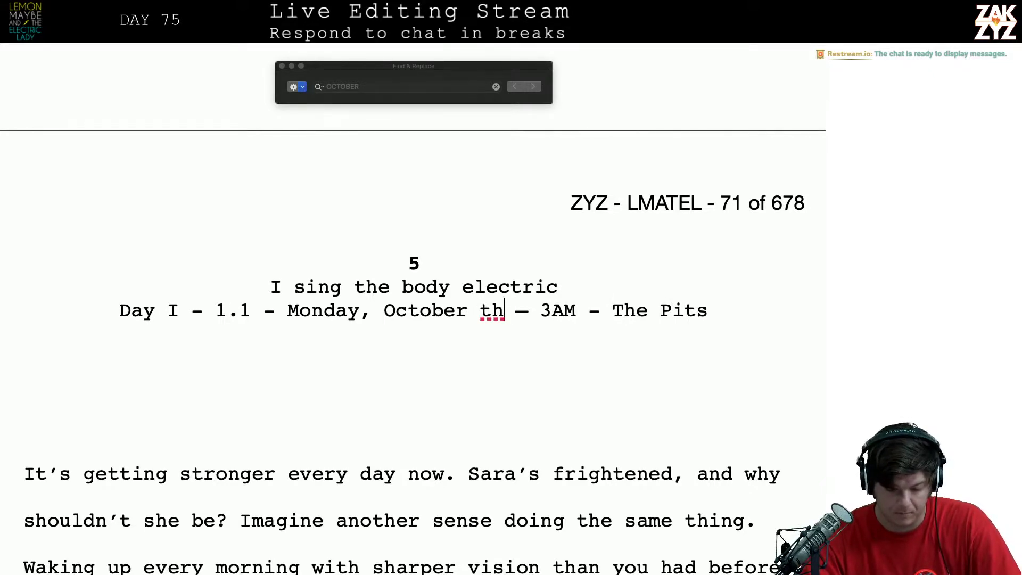
Try removing the weekday and the rest of the date, "Monday, October th", from the chapter 5 heading
key("BackSpace")
key("BackSpace")
key("BackSpace")
key("BackSpace")
key("BackSpace")
key("BackSpace")
key("BackSpace")
key("BackSpace")
key("BackSpace")
key("BackSpace")
key("BackSpace")
key("BackSpace")
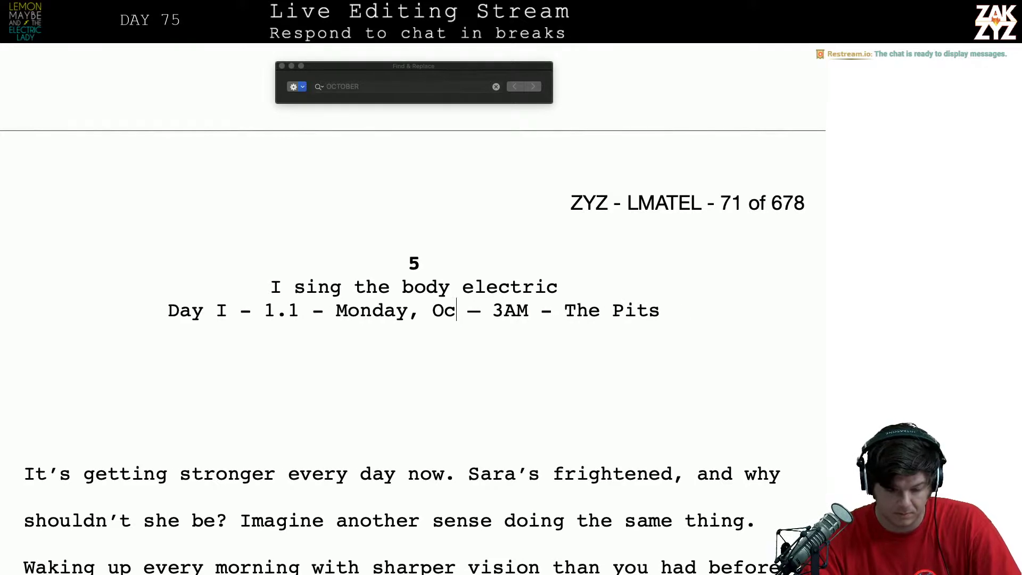
key("BackSpace")
key("BackSpace")
key("BackSpace")
key("BackSpace")
key("BackSpace")
key("BackSpace")
key("BackSpace")
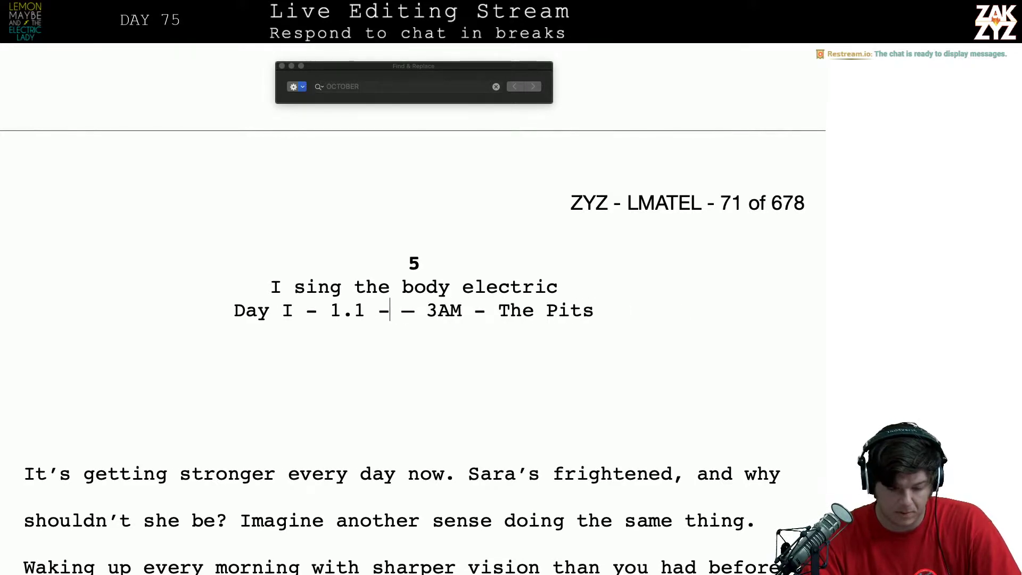
Undo the removal of "Monday, October th" from the chapter 5 heading
key("cmd+z")
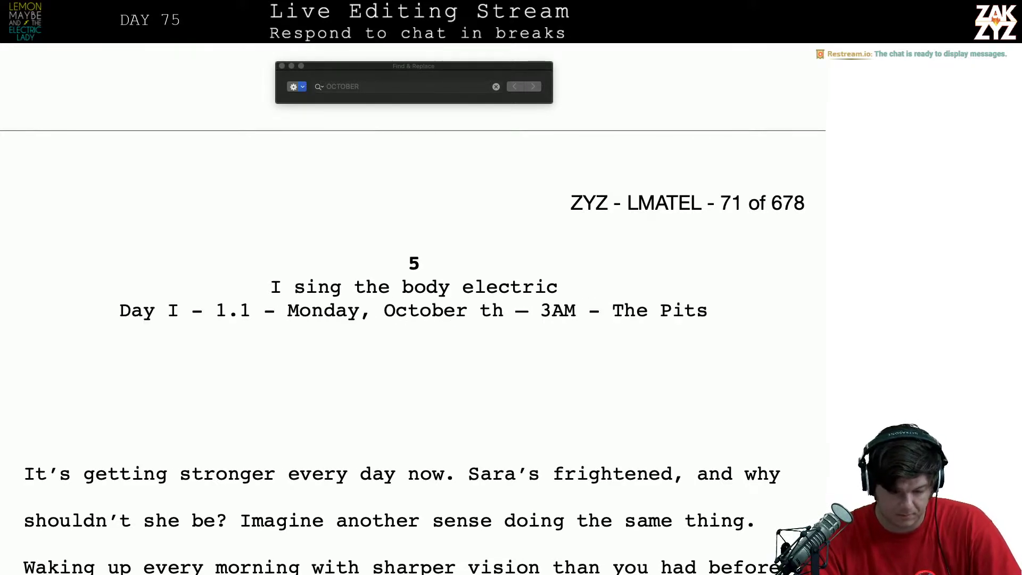
key("cmd+z")
key("cmd+shift+z")
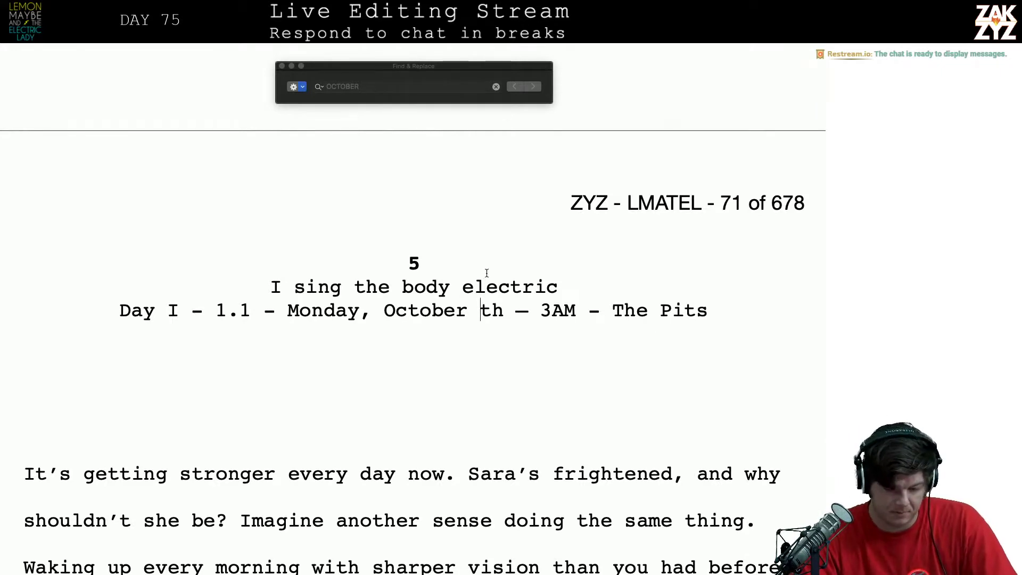
Check October on the 2006 calendar in the browser and set the chapter 5 heading's date to October 9th in the manuscript
key("cmd+Tab")
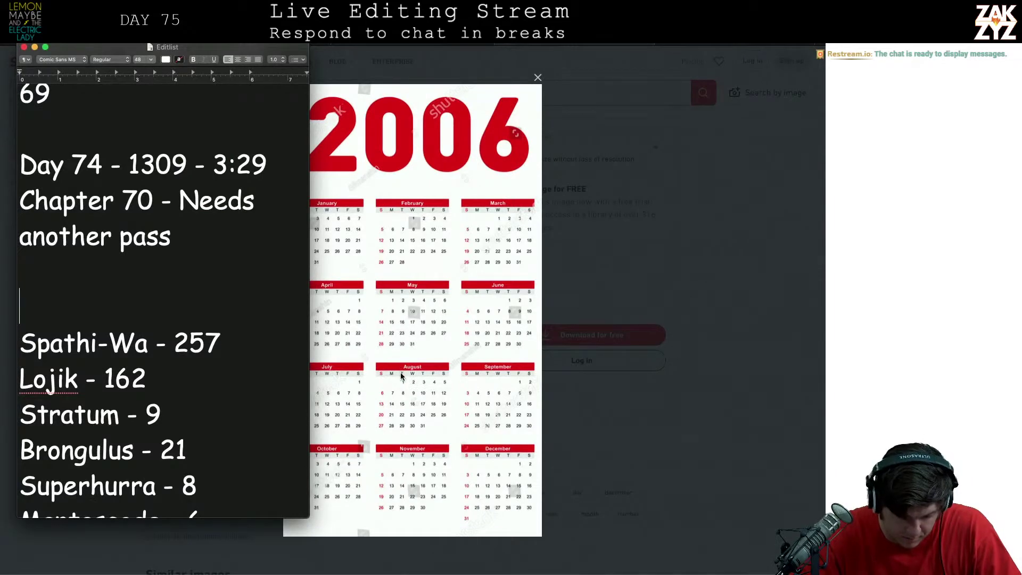
left_click(395, 427)
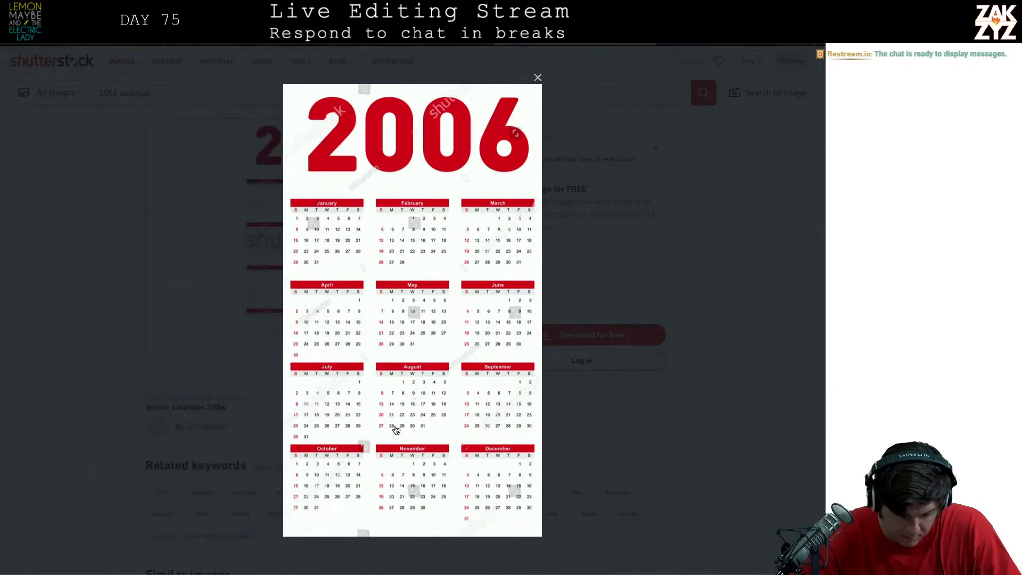
key("super+Tab")
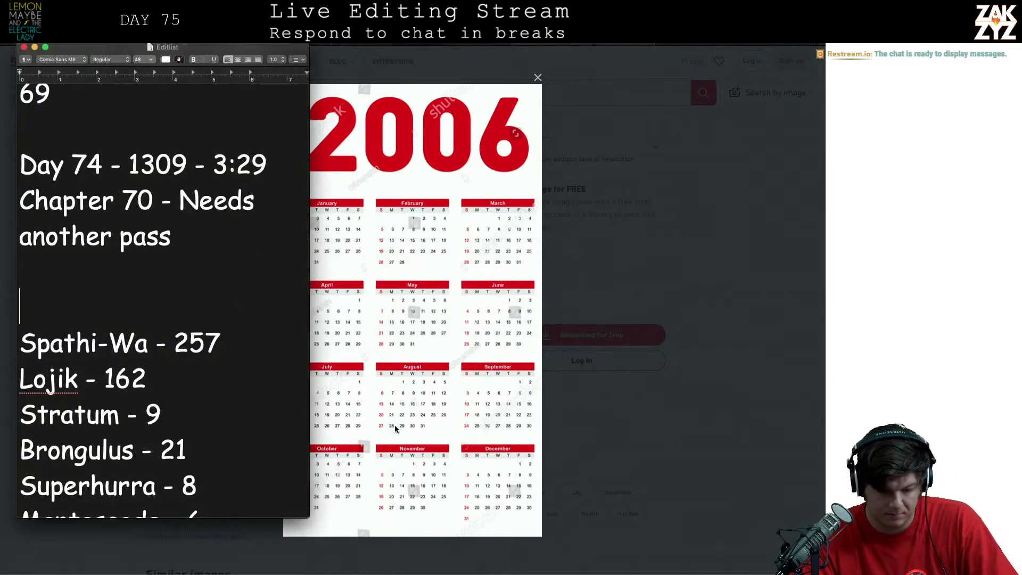
key("super+Tab")
key("Tab")
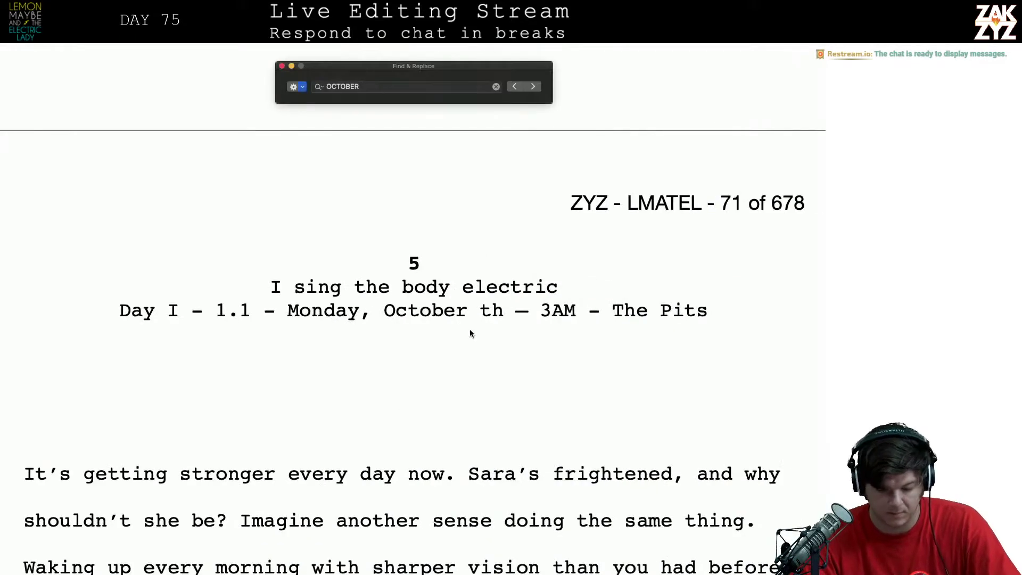
left_click(482, 313)
type("9t")
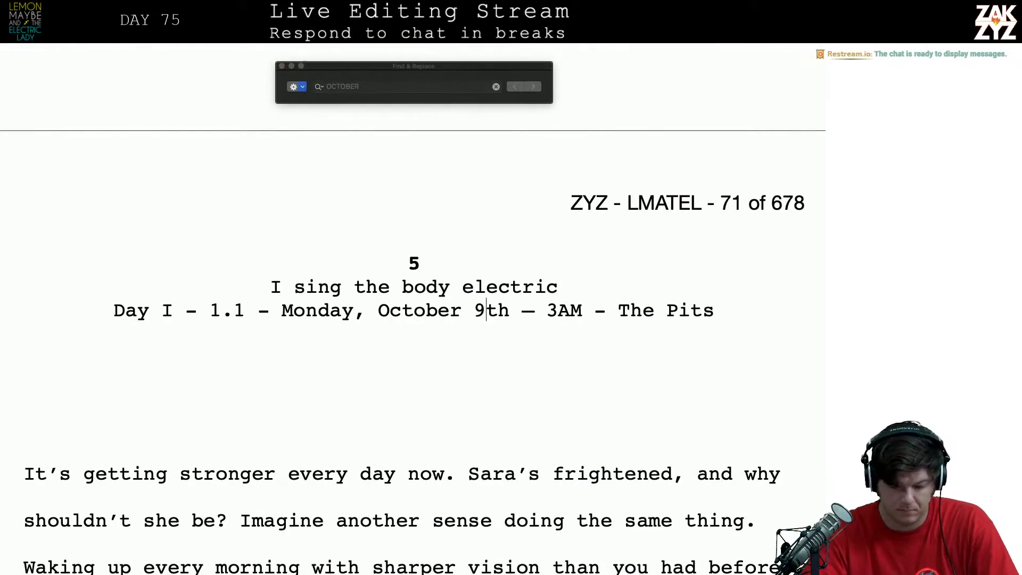
key("BackSpace")
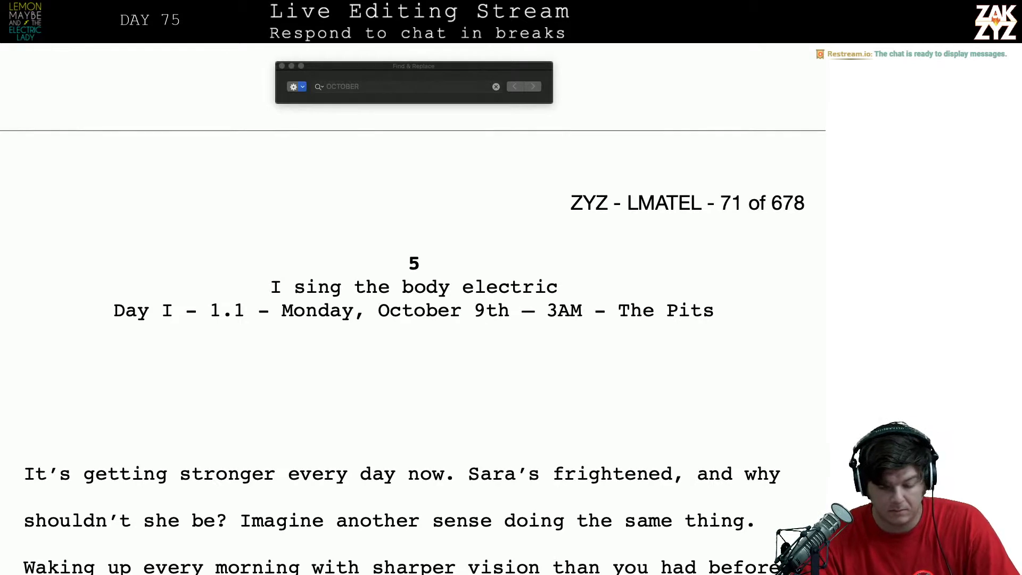
Go back to the October match in the chapter 1 heading and change its date to October 8th
left_click(515, 88)
left_click(514, 88)
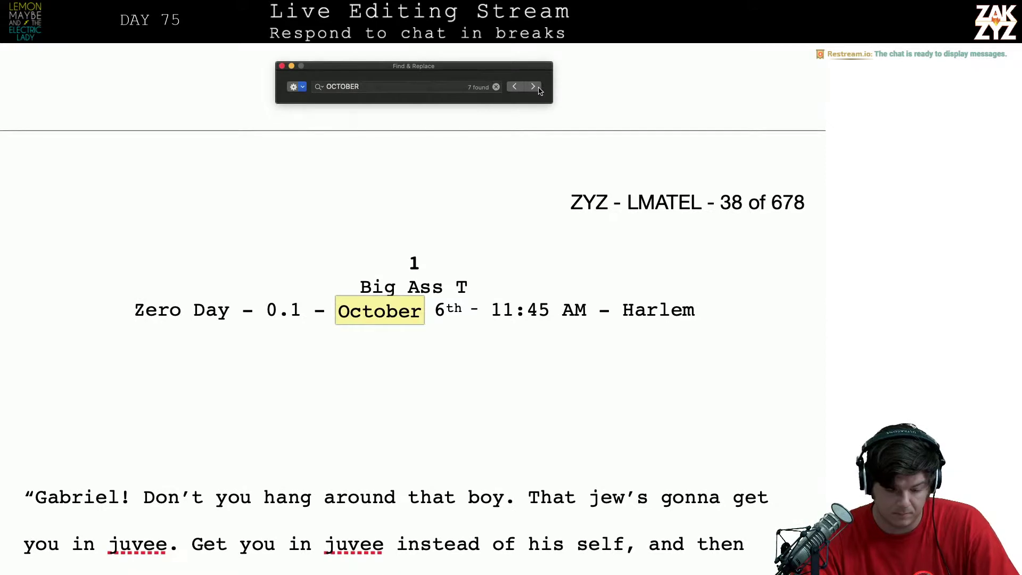
left_click(441, 320)
left_click(442, 319)
key("BackSpace")
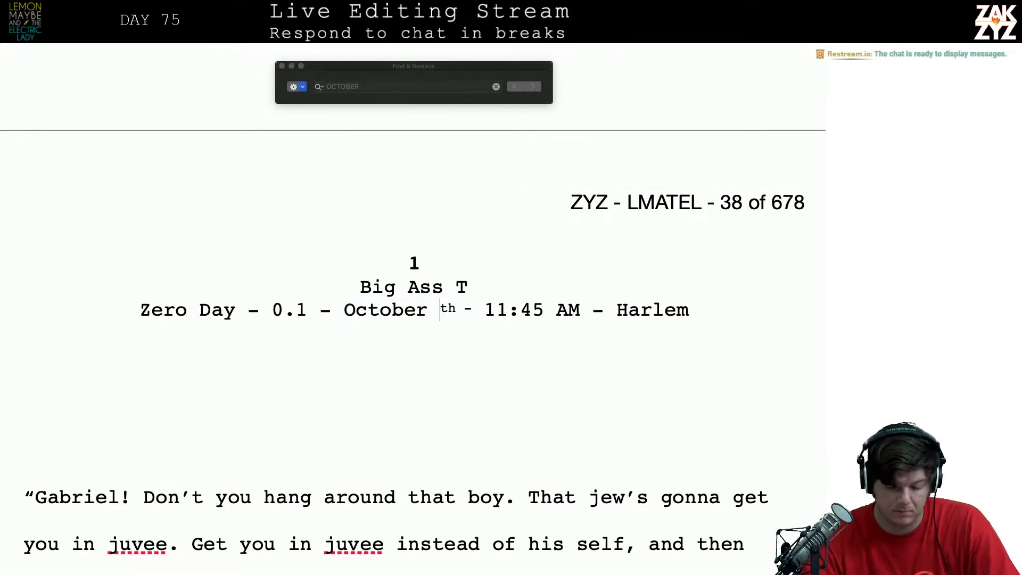
type("8")
Go forward to the October match in the chapter 25 heading and change its date to October 10th
scroll(423, 390, "down", 5)
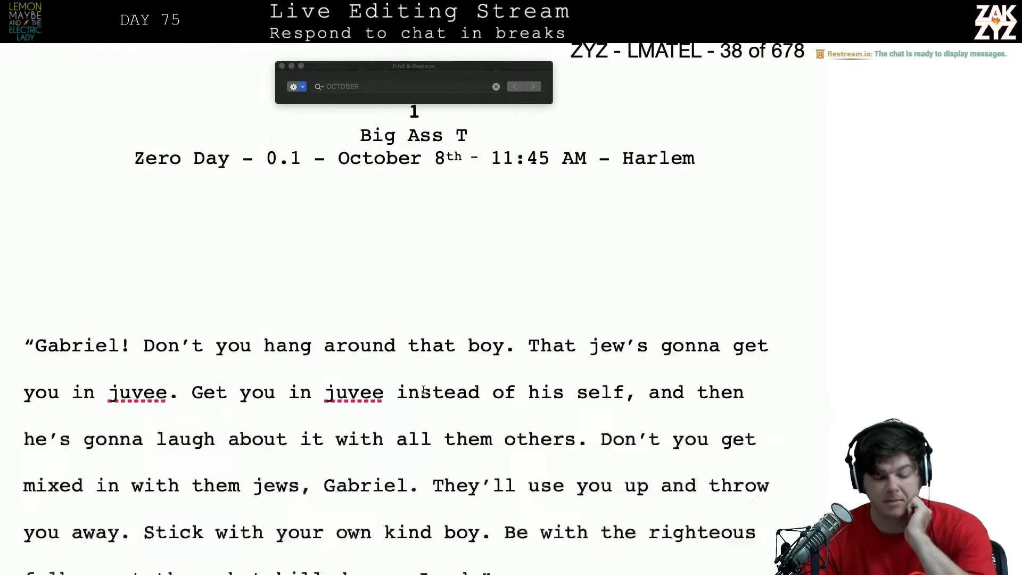
scroll(424, 390, "down", 20)
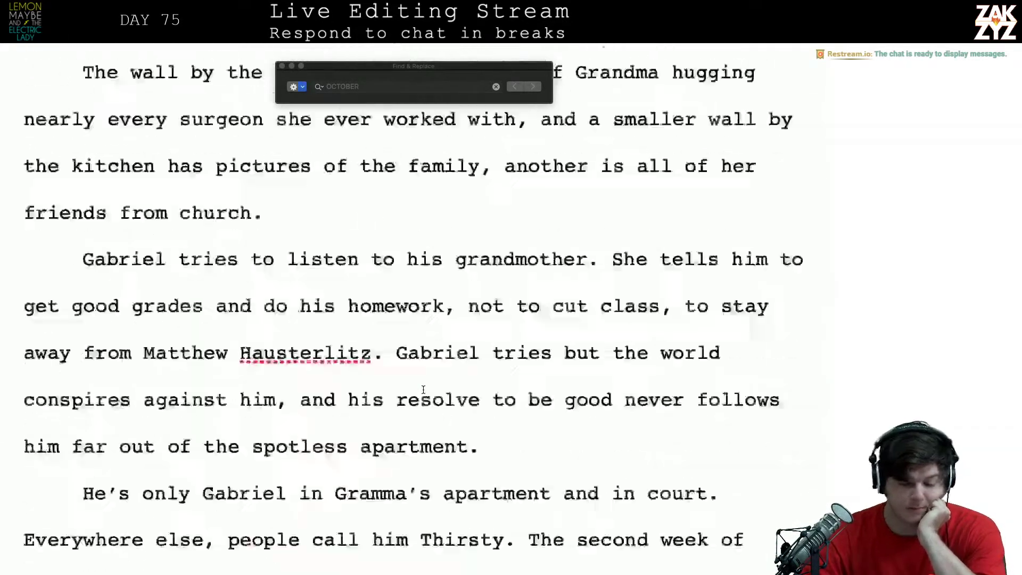
left_click(534, 88)
left_click(533, 87)
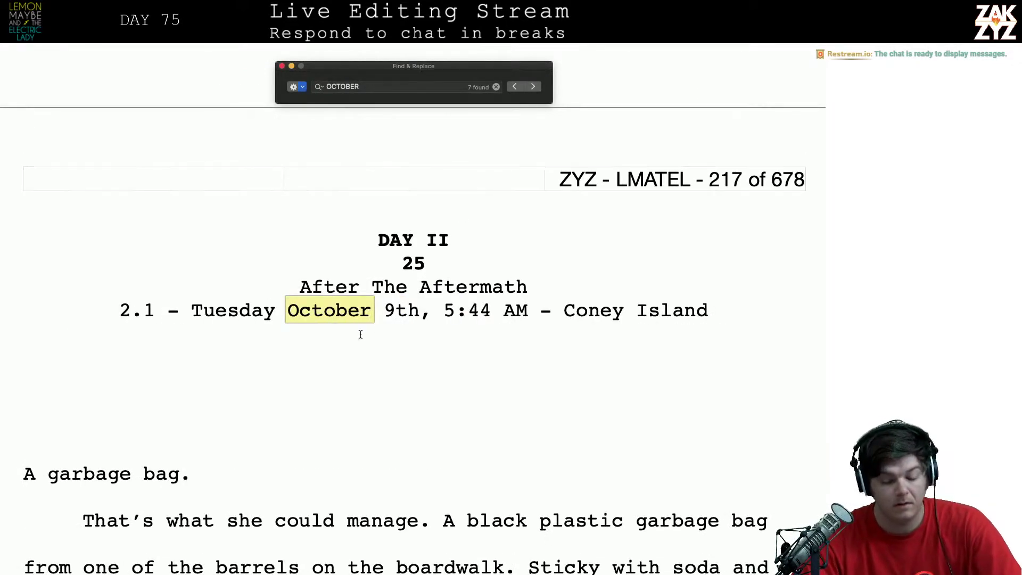
left_click(385, 317)
left_click(385, 317)
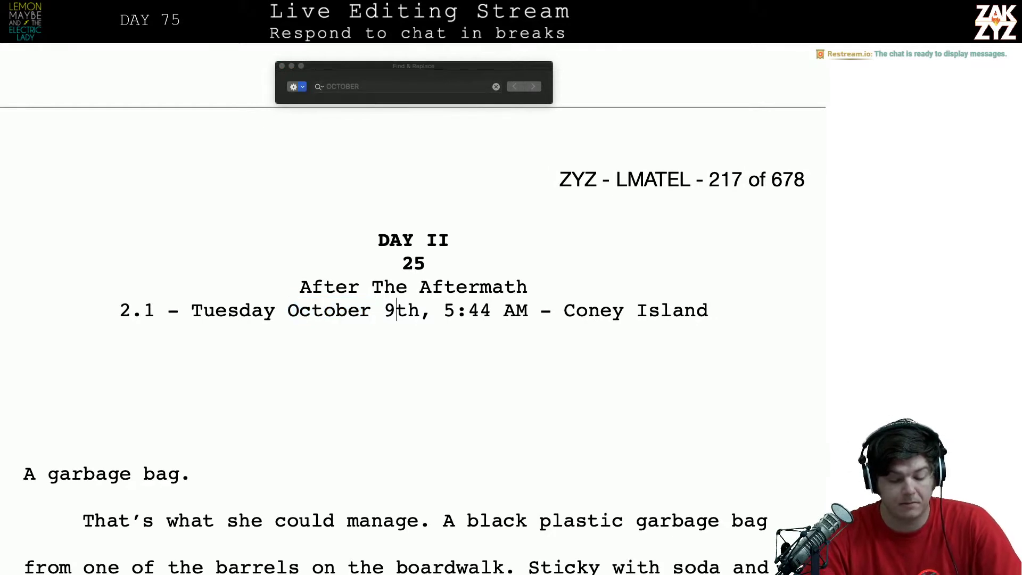
key("Right")
key("BackSpace")
type("10")
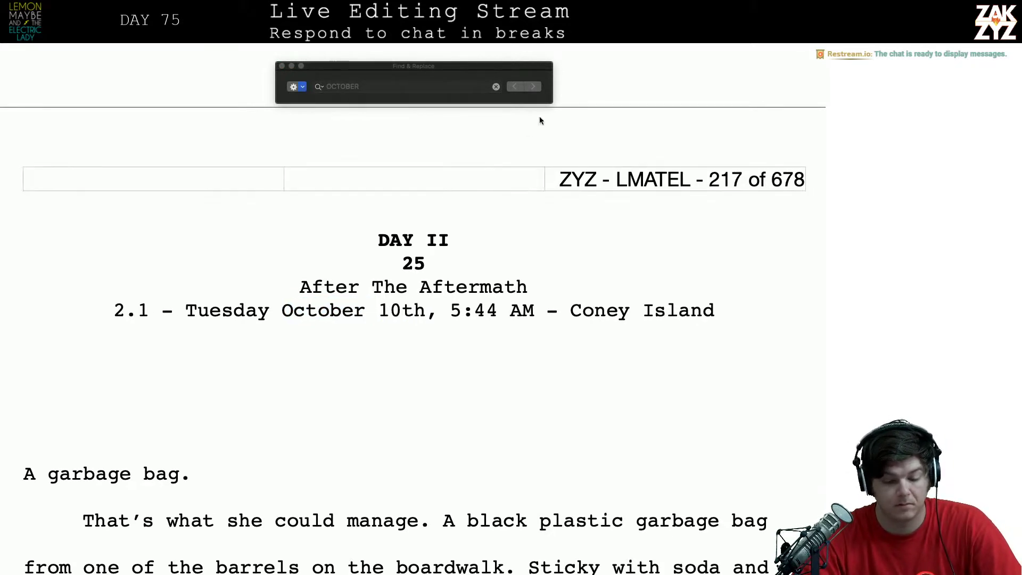
Go to the next October match and change the chapter 42 heading's date to October 11TH
left_click(539, 100)
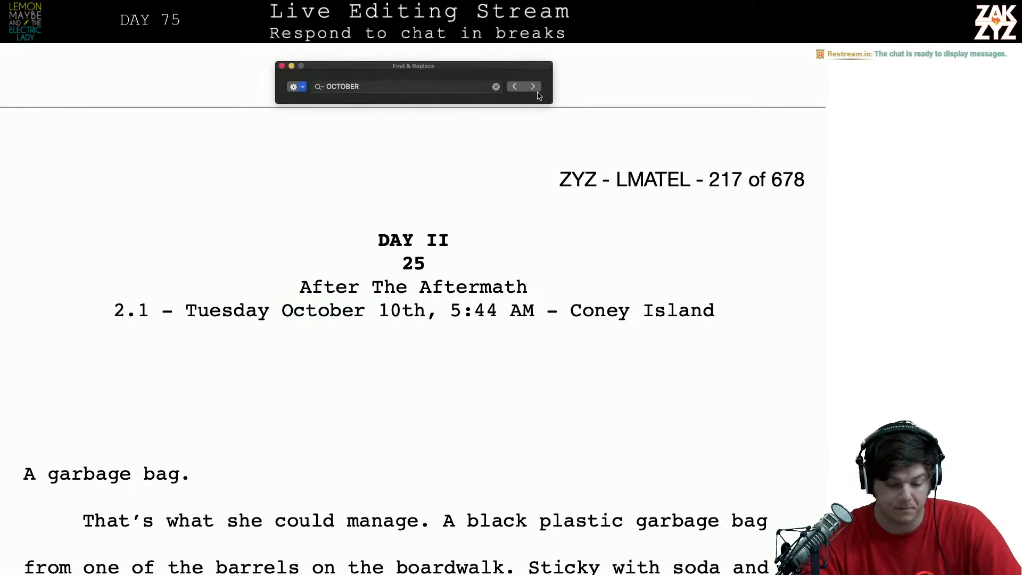
left_click(539, 93)
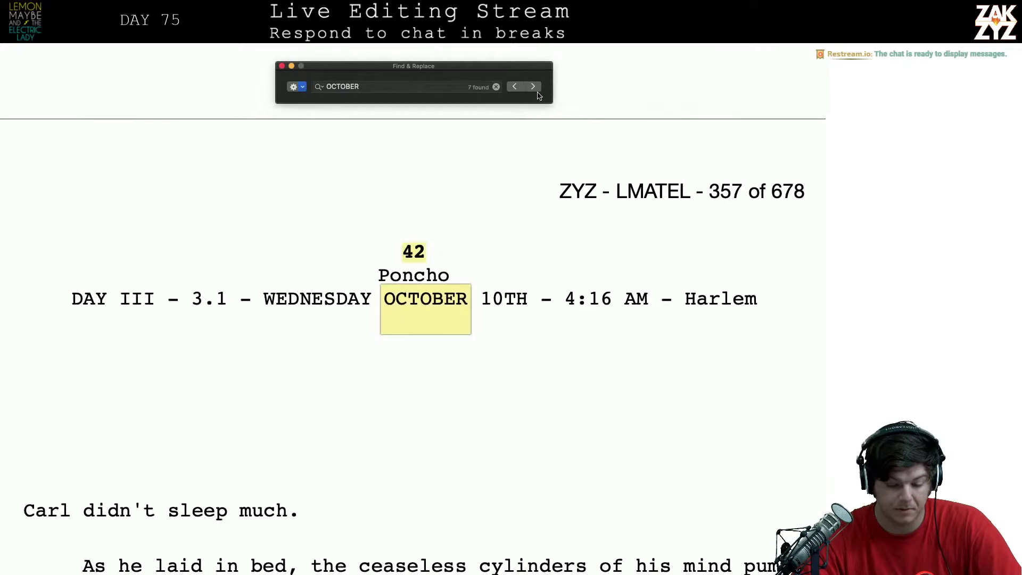
left_click(505, 301)
left_click(505, 301)
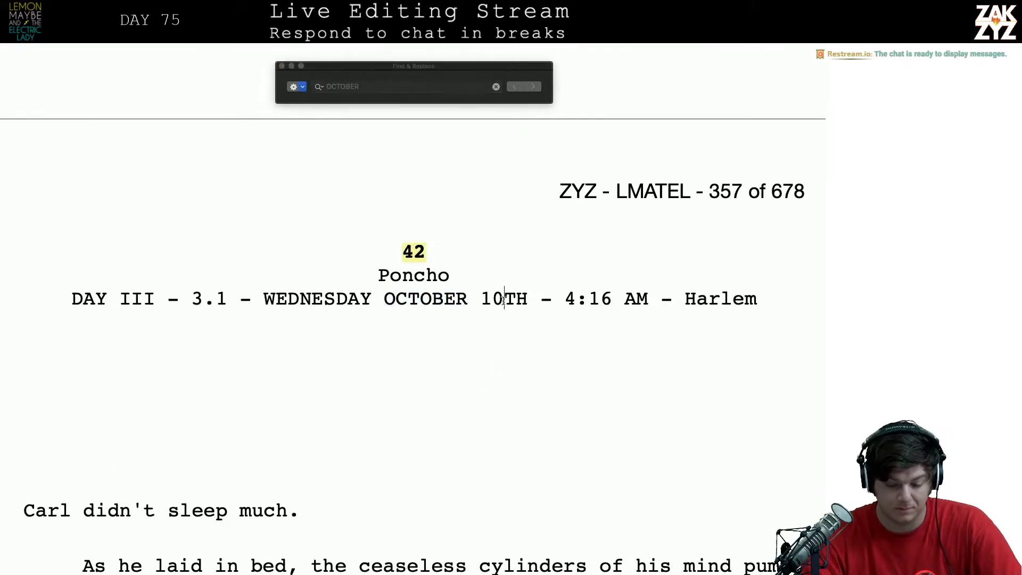
key("BackSpace")
type("1")
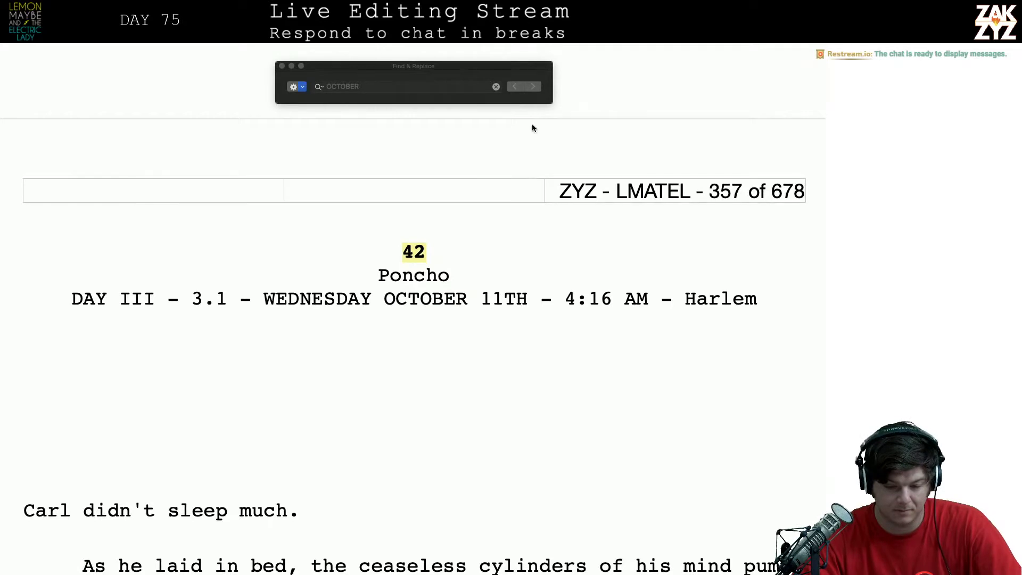
Go to the next October match and change the chapter 58 heading's date to October 12TH
left_click(534, 88)
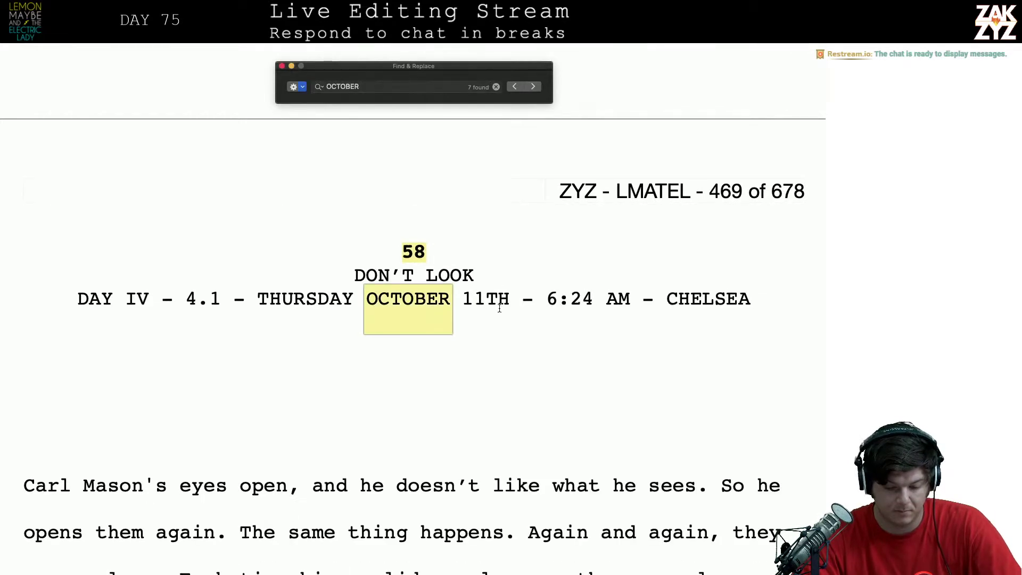
left_click(472, 293)
left_click(479, 298)
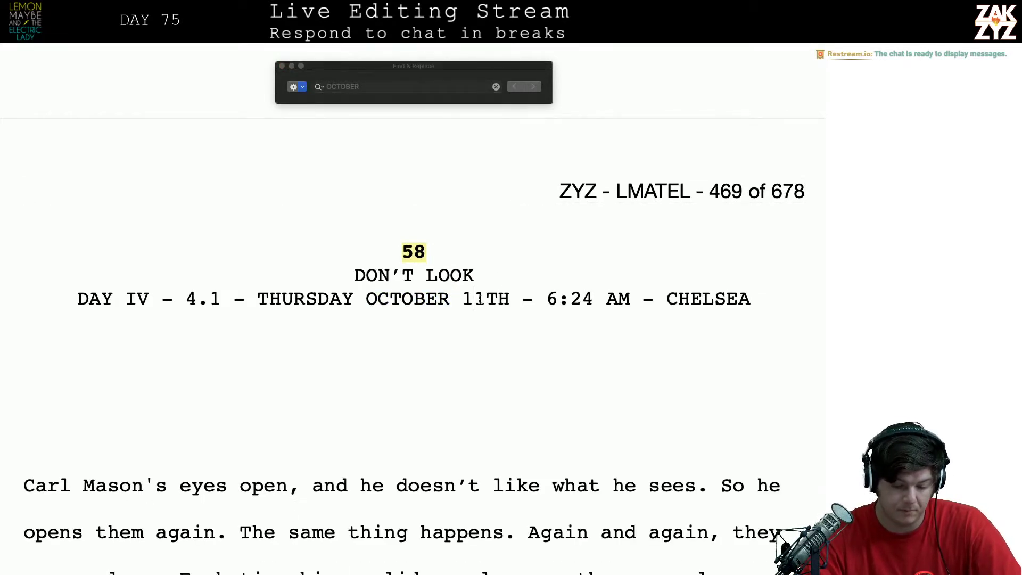
key("Delete")
type("2")
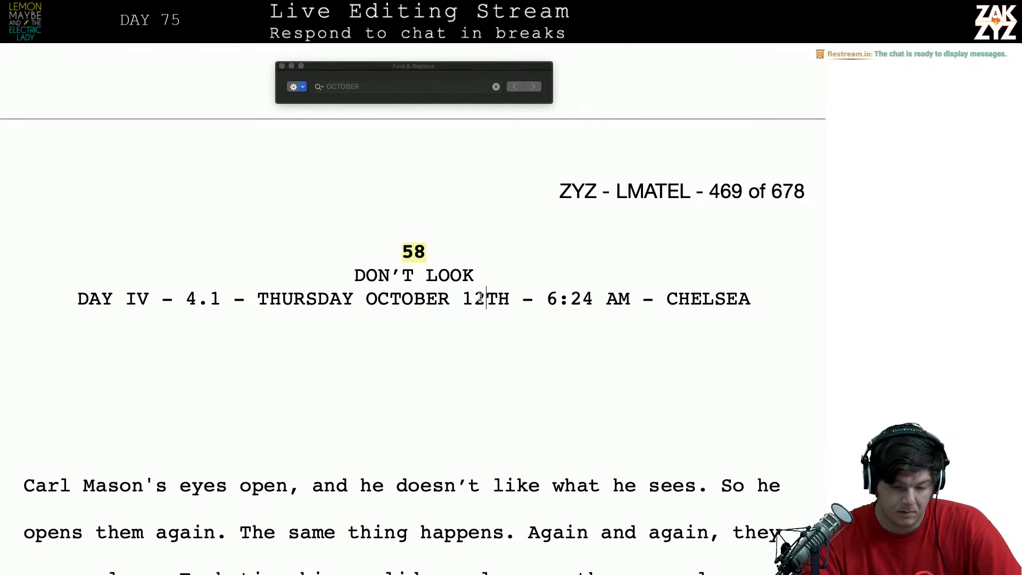
Go to the next October match to check the chapter 71 heading's date, and close Find & Replace
left_click(540, 88)
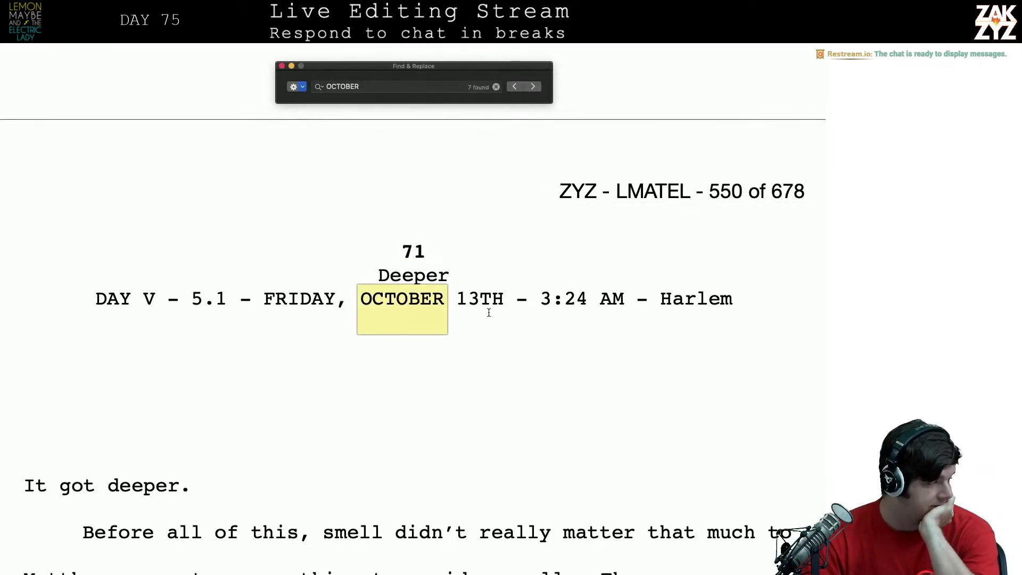
scroll(488, 313, "down", 5)
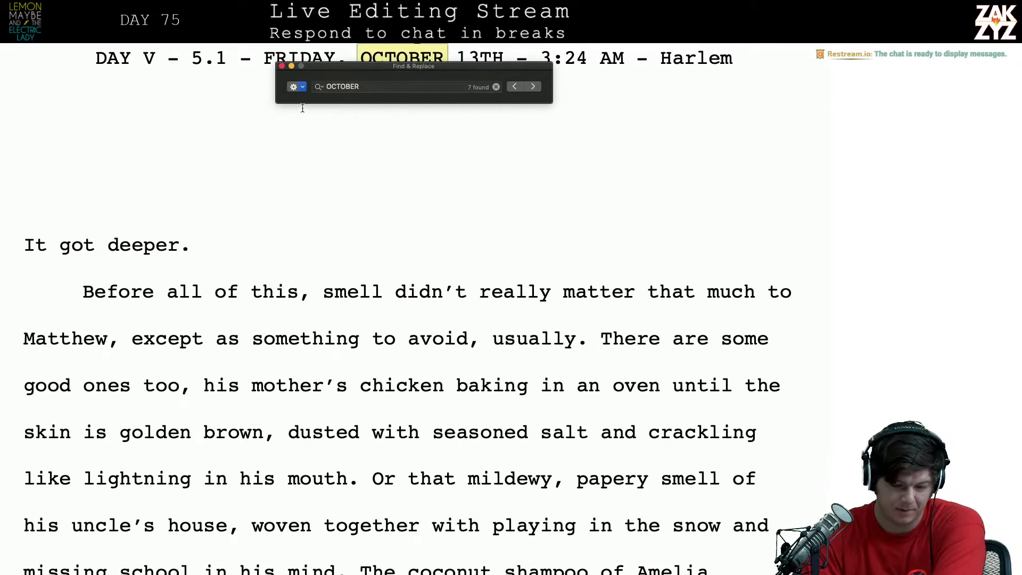
left_click(282, 66)
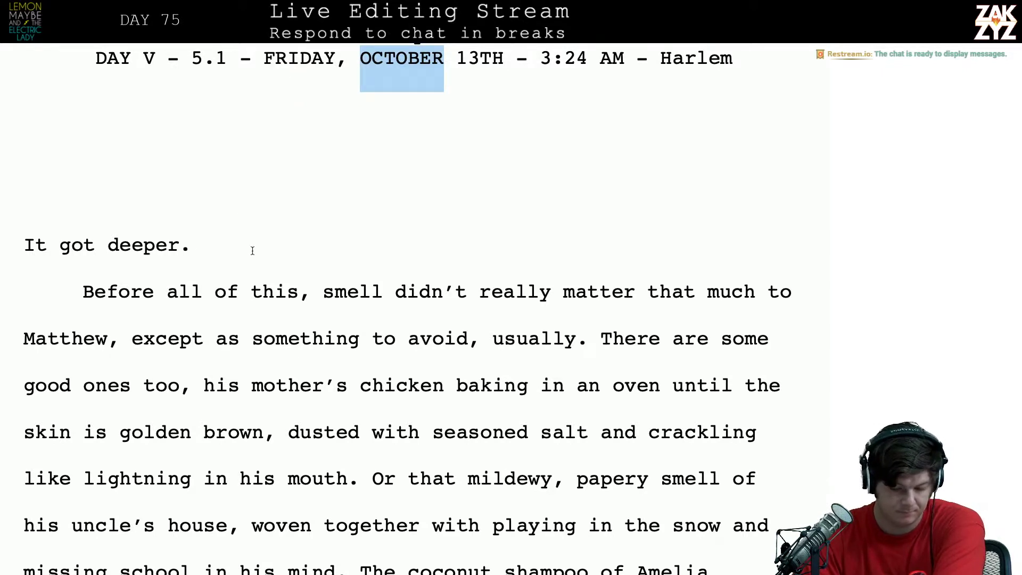
Insert "Before this all went down, a smell was just something to avoid." in front of chapter 71's opening line, "It got deeper."
left_click(77, 246)
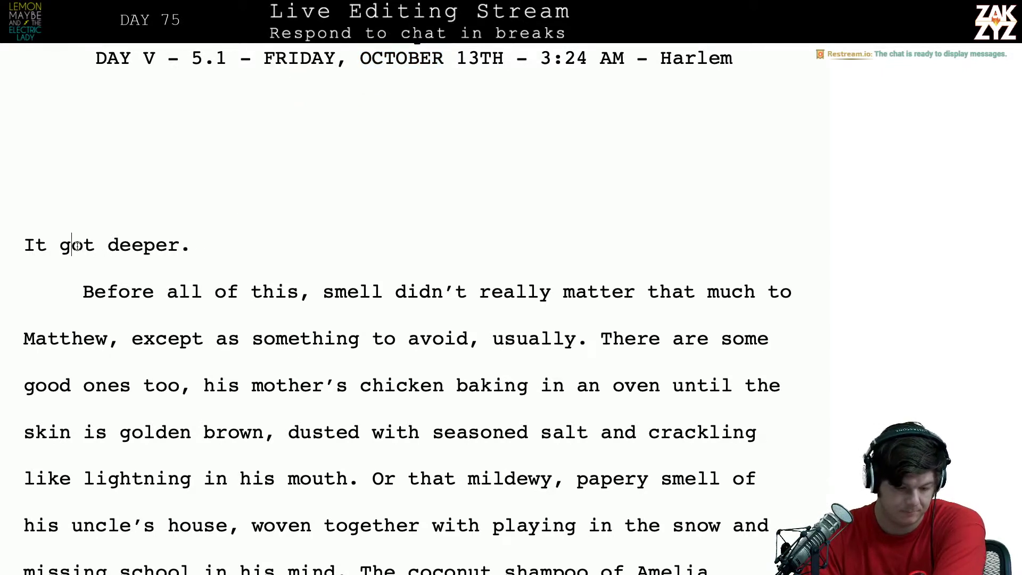
double_click(62, 245)
double_click(27, 244)
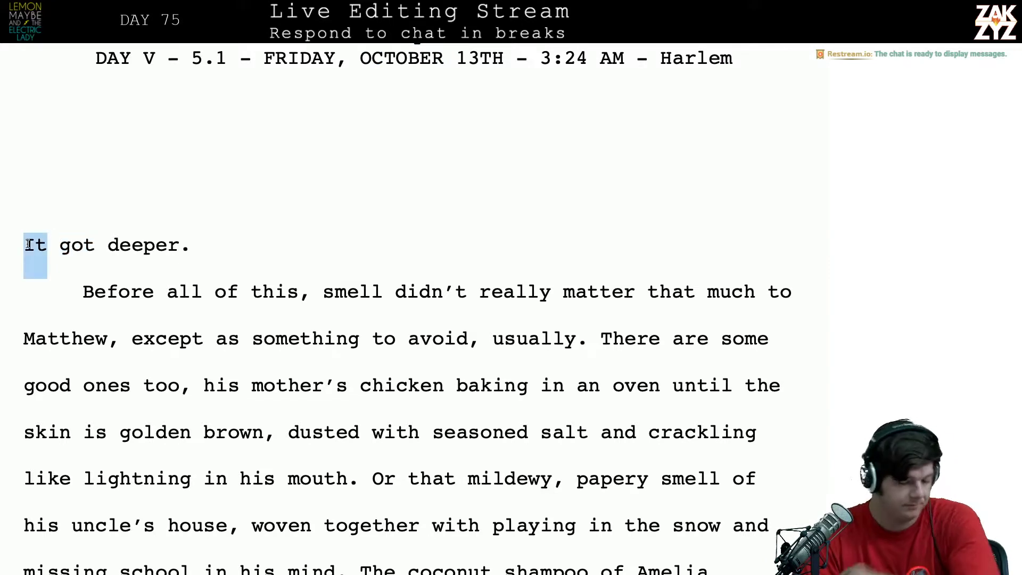
key("Left")
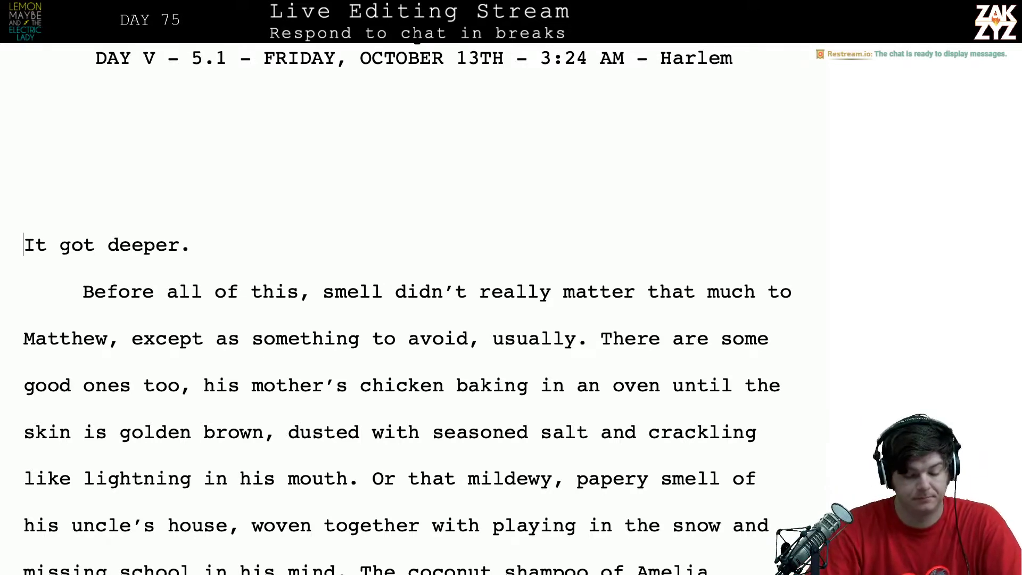
type("Before th")
type("is all went dowwn")
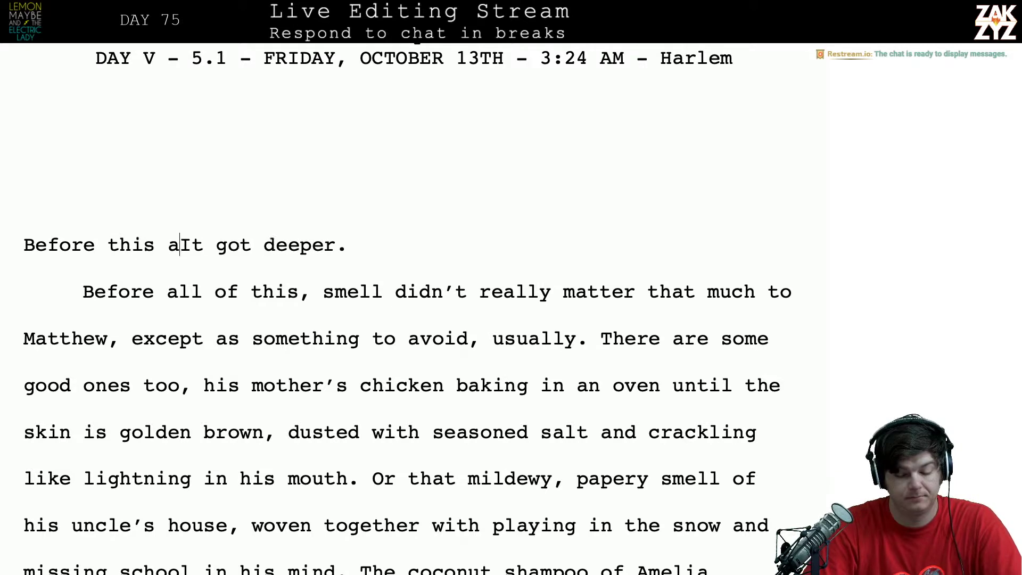
key("BackSpace")
key("BackSpace")
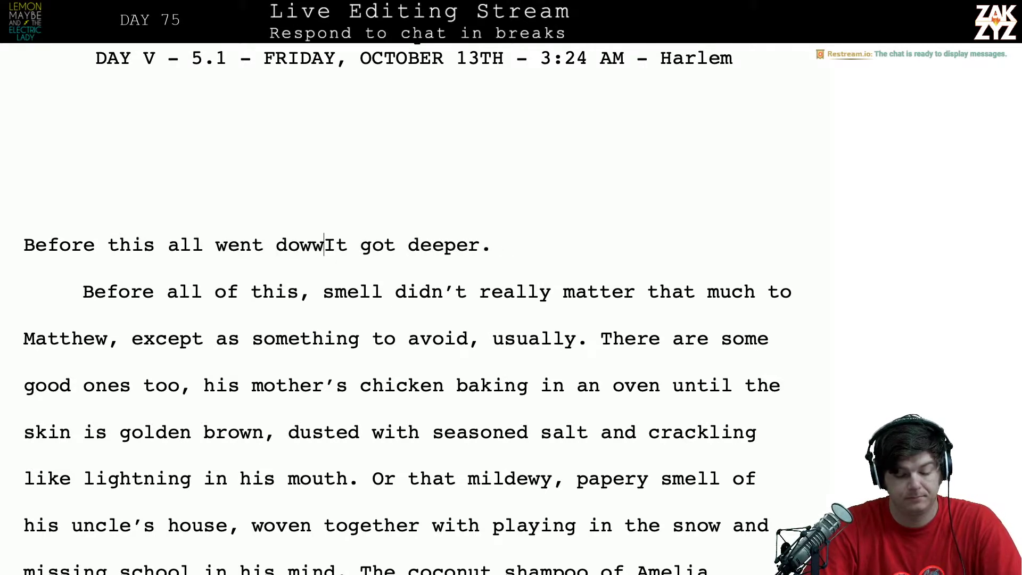
type("n, a smell")
type(" was just something ")
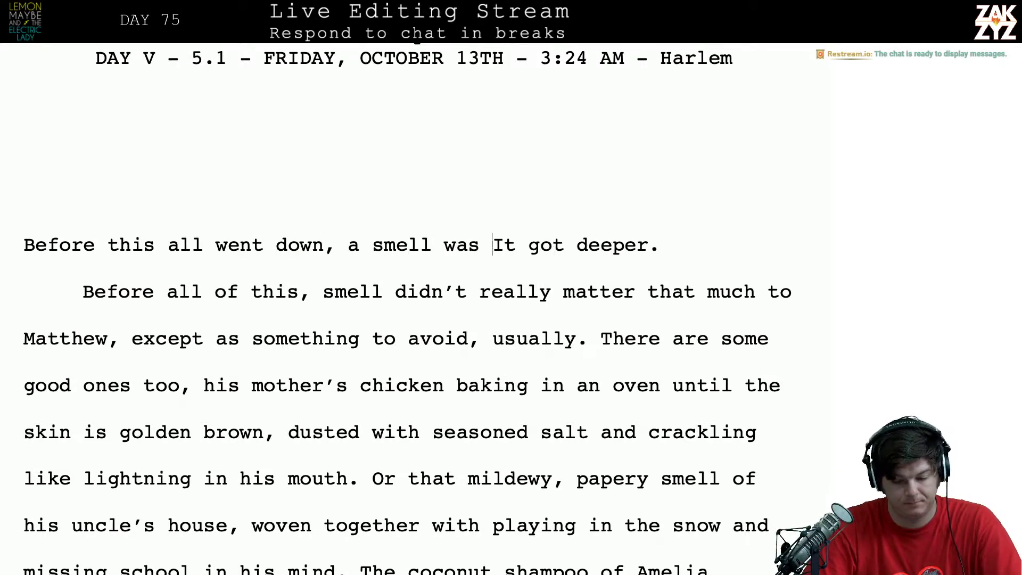
type("to avoid.")
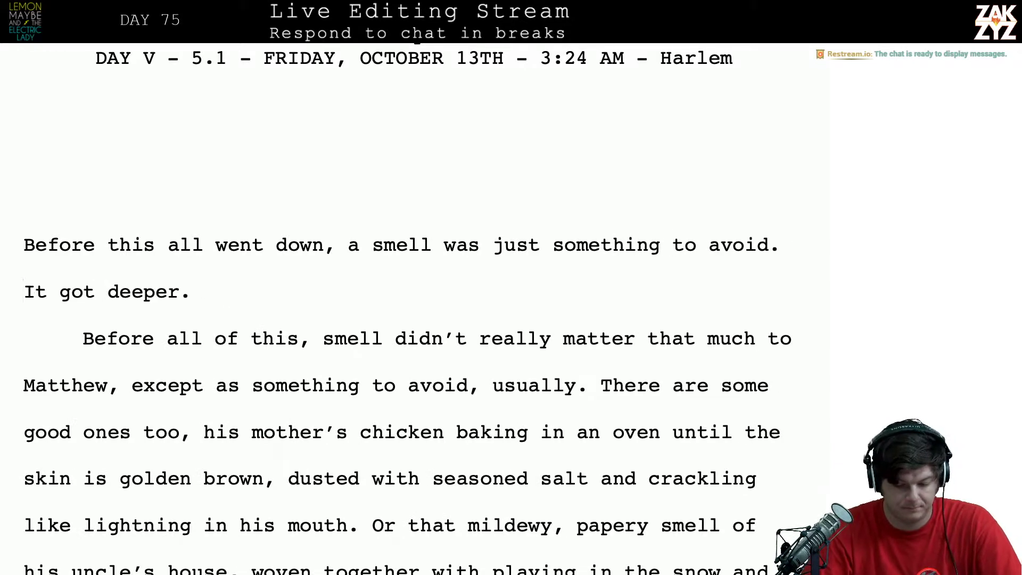
Select the chapter 71 text from "It got deeper." through "except as something to avoid, usually."
key("shift+Down")
key("shift+Right")
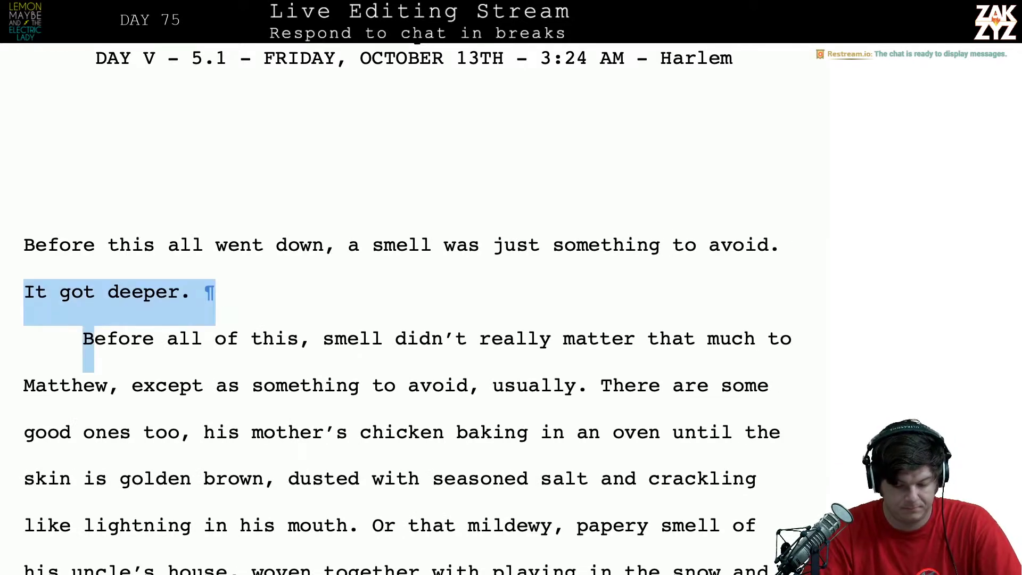
key("shift+Down")
key("shift+Right")
key("shift+Right")
key("shift+Right")
key("shift+Right")
key("shift+Right")
key("shift+Right")
key("shift+Right")
key("shift+Right")
key("shift+Right")
key("shift+Right")
key("shift+Right")
key("shift+Right")
key("shift+Right")
key("shift+Right")
key("shift+Right")
key("shift+Right")
key("shift+Right")
key("shift+Right")
key("shift+Right")
key("shift+Right")
key("shift+Right")
key("shift+Right")
key("shift+Right")
key("shift+Right")
key("shift+Right")
key("shift+Right")
key("shift+Right")
key("shift+Right")
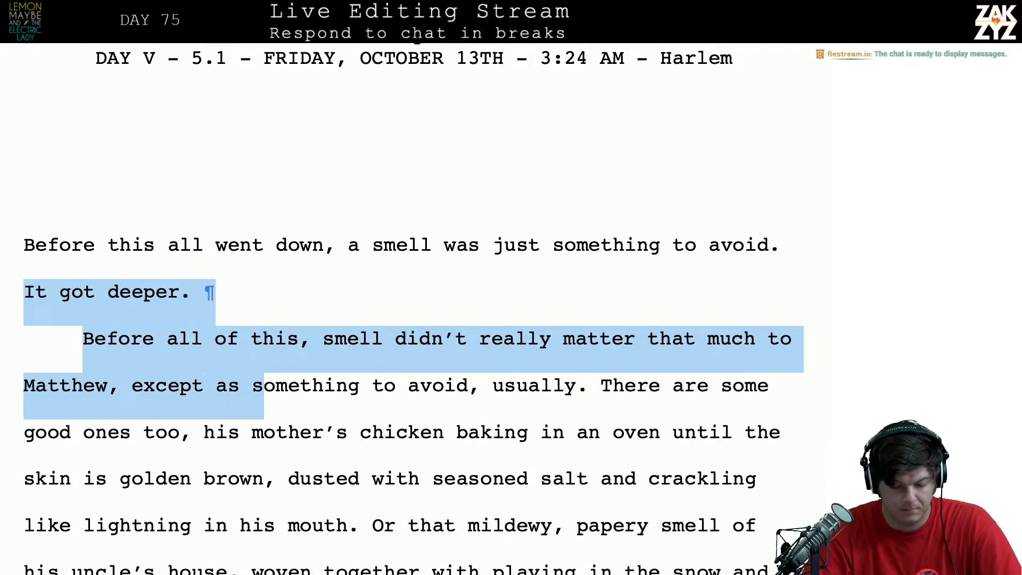
key("shift+Right")
key("shift+Right")
key("shift+Right")
key("shift+Right")
key("shift+Right")
key("shift+Right")
key("shift+Right")
key("shift+Right")
key("shift+Right")
key("shift+Right")
key("shift+Right")
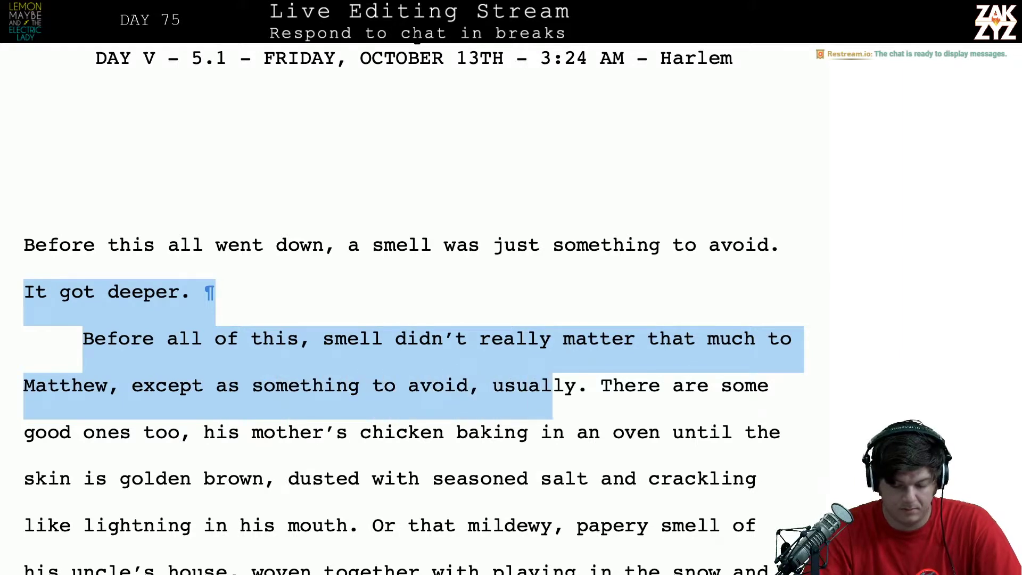
key("shift+Left")
key("shift+Left")
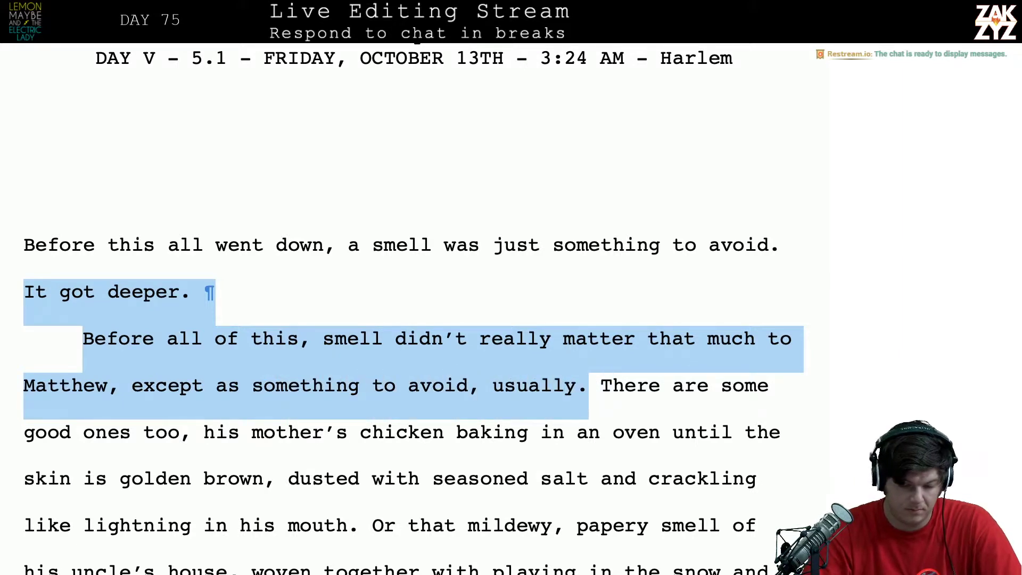
Insert a clause starting "Smell used to not Matter to" and ending with the main character's name and a comma before chapter 71's opening sentence
left_click(23, 245)
type("Smell use")
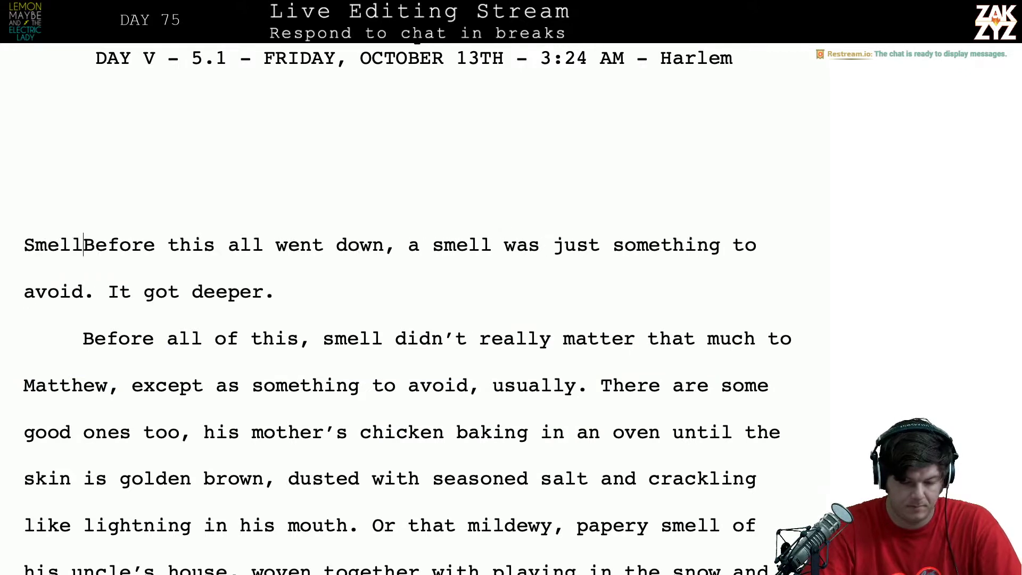
type("d to not matt")
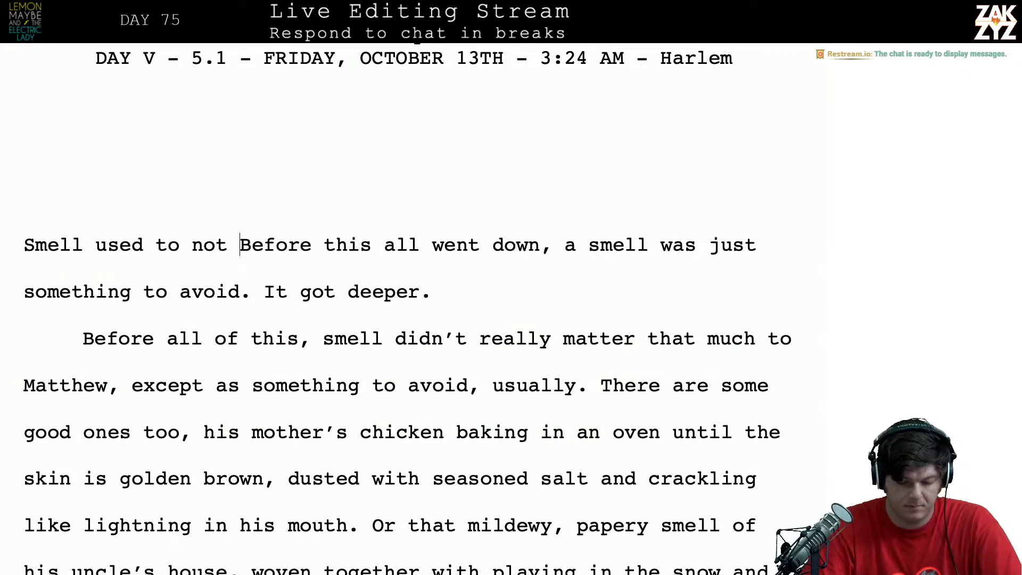
type("er t")
key("BackSpace")
key("BackSpace")
key("BackSpace")
key("BackSpace")
key("BackSpace")
key("BackSpace")
key("BackSpace")
key("BackSpace")
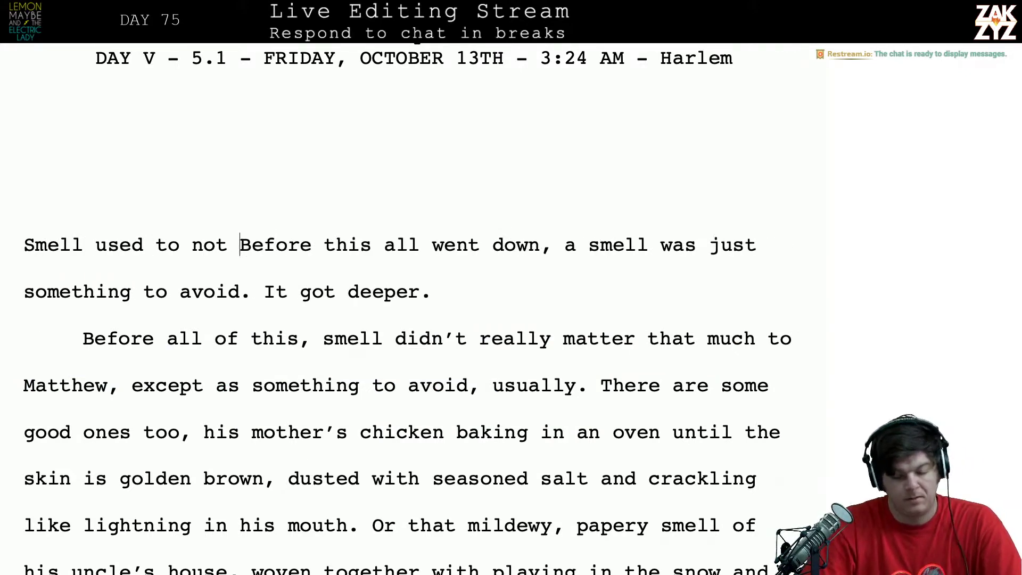
type("Matter to M")
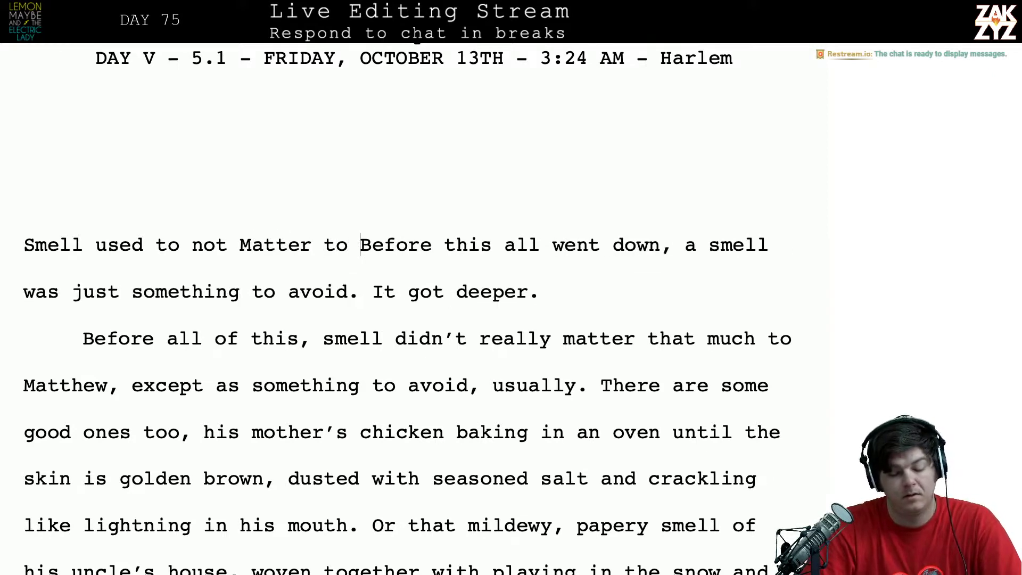
type("atthew,")
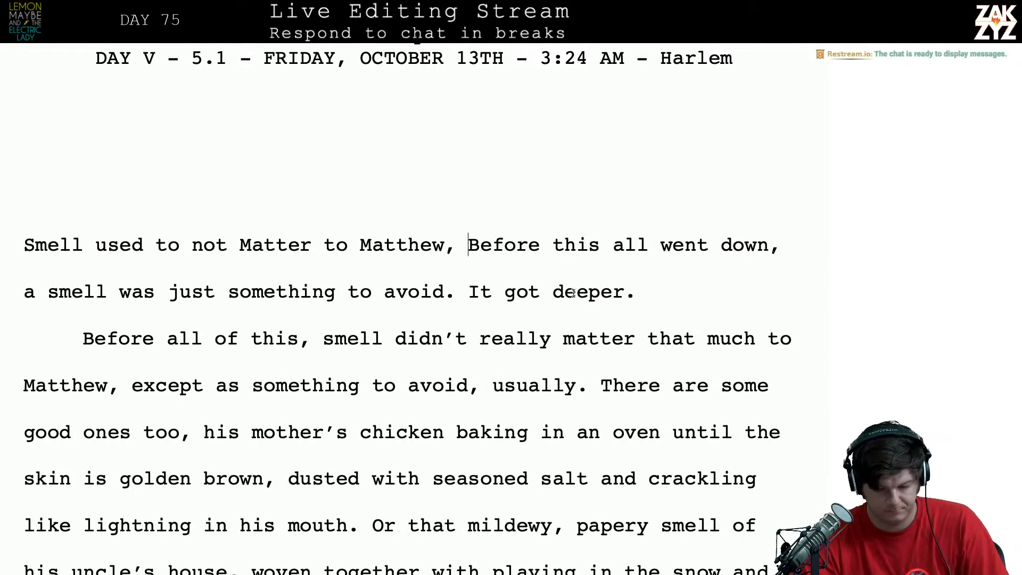
Insert "The world stinks." as its own paragraph at the very start of chapter 71, above "Smell used to not Matter"
left_click_drag(633, 302, 32, 293)
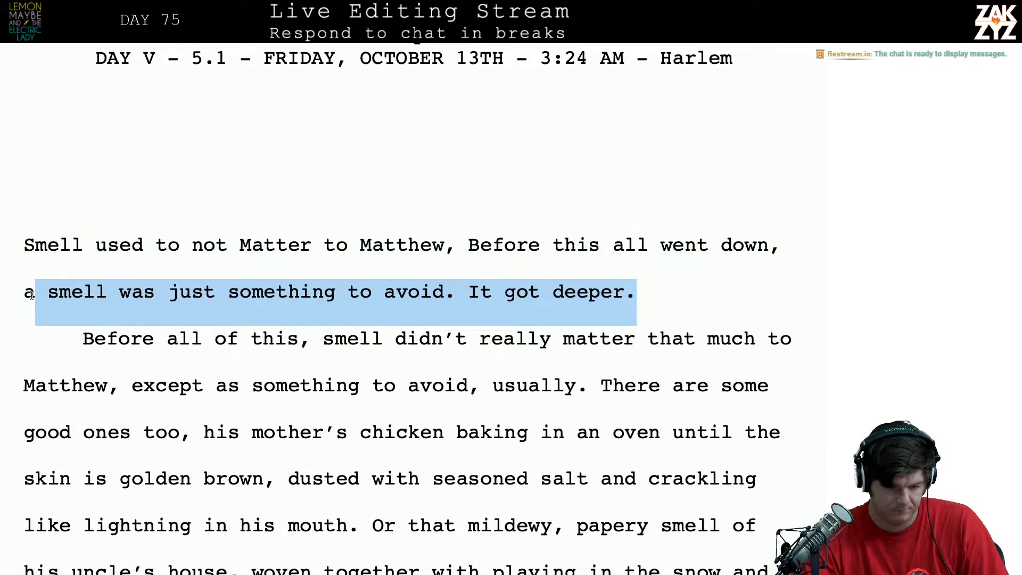
left_click(26, 272)
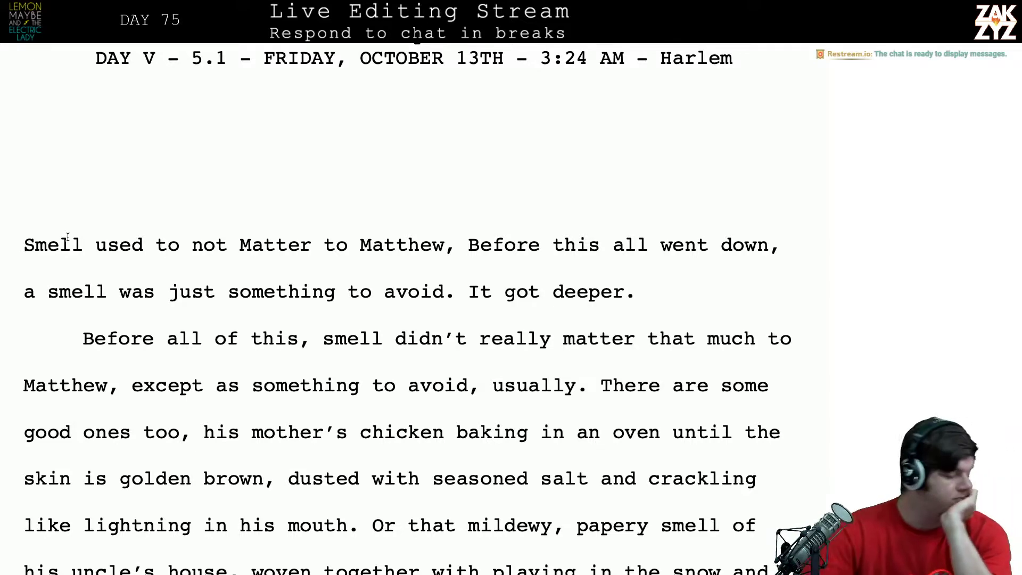
scroll(68, 237, "down", 1)
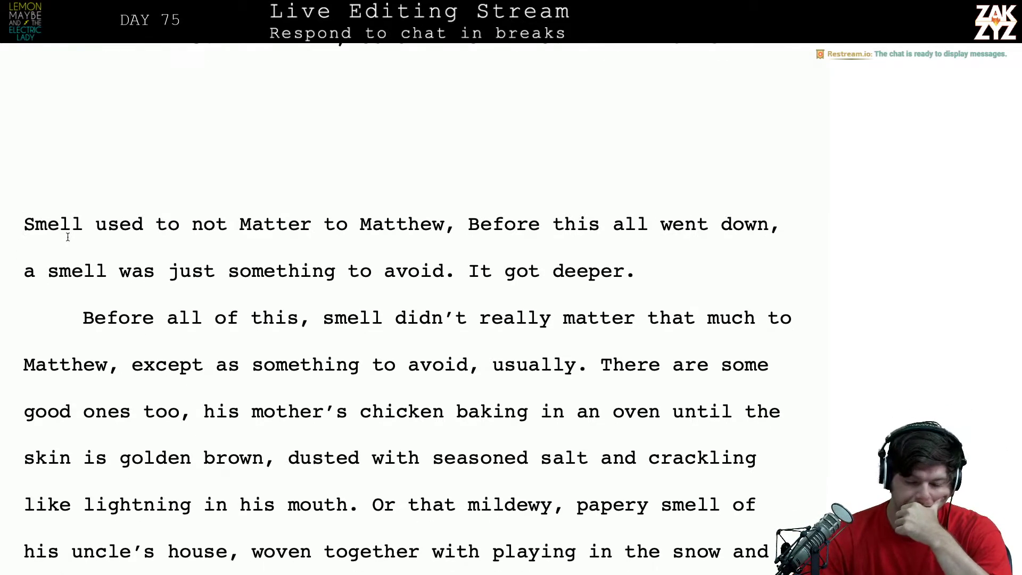
scroll(68, 237, "up", 3)
scroll(68, 237, "down", 5)
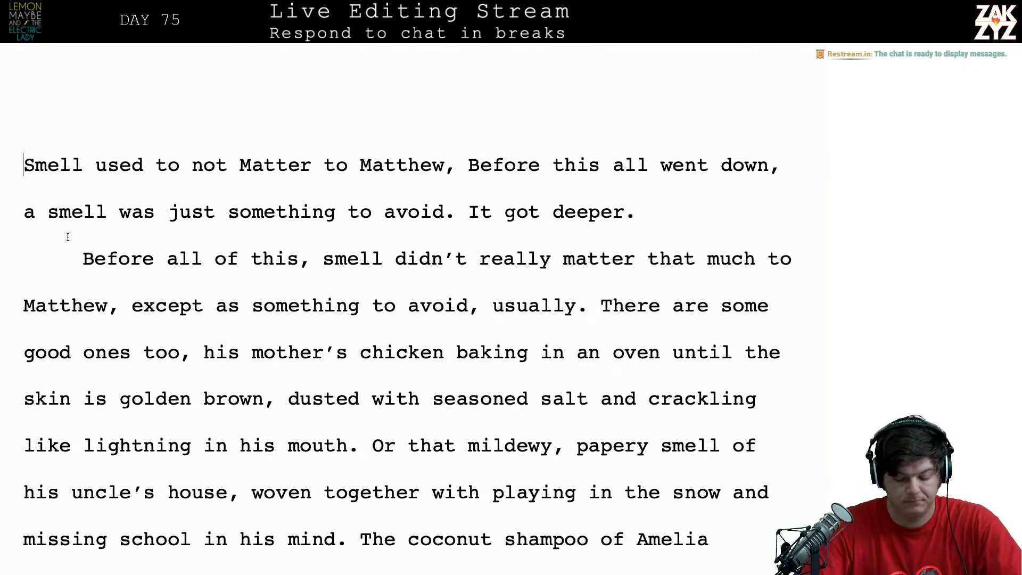
type("The world")
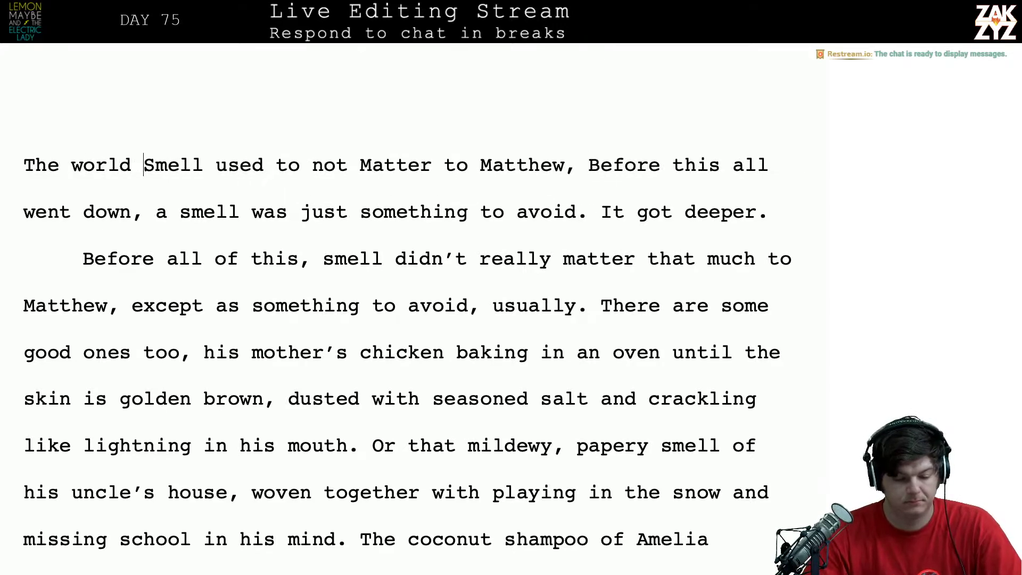
key("Return")
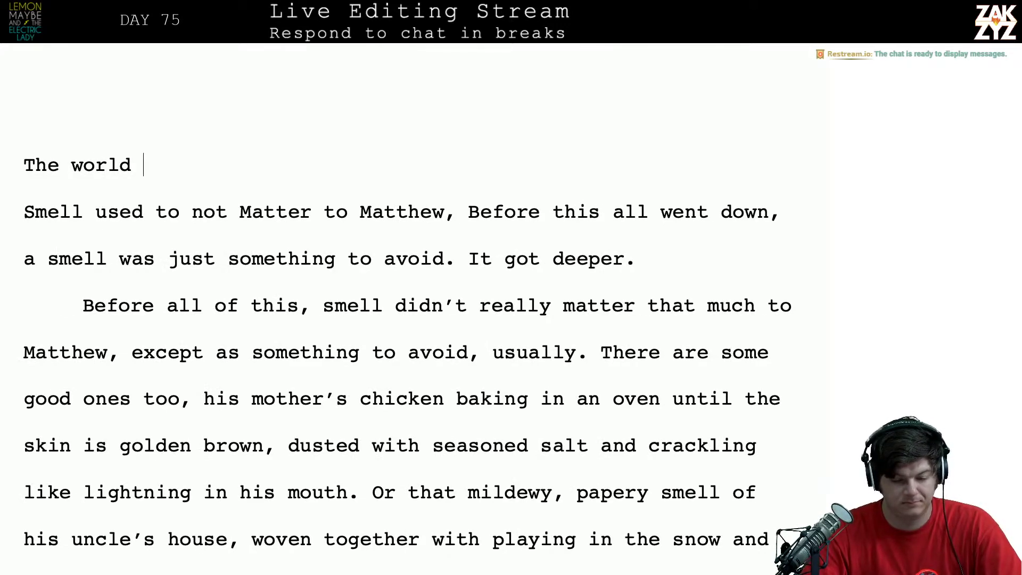
type("stinks")
Delete the paragraph from "Smell used to not Matter" through "It got deeper." below the new opening line
key("shift+Down")
key("shift+Down")
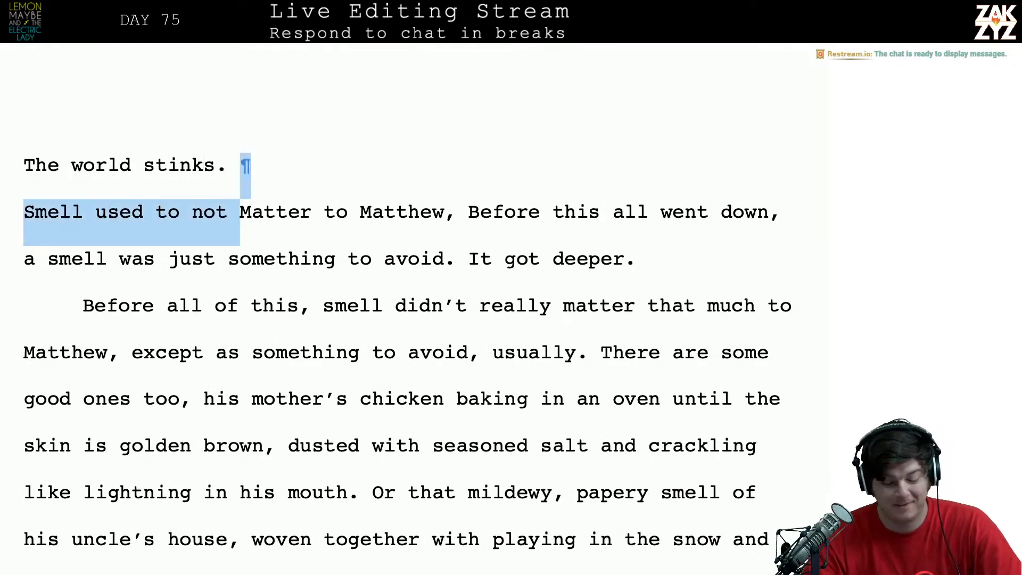
key("shift+Right")
key("shift+Right")
key("shift+Right")
key("shift+Right")
key("shift+Right")
key("shift+Right")
key("shift+Right")
key("shift+Right")
key("shift+Right")
key("shift+Right")
key("shift+Right")
key("shift+Right")
key("shift+Right")
key("shift+Right")
key("shift+Right")
key("shift+Right")
key("shift+Right")
key("shift+Right")
key("shift+Right")
key("shift+Right")
key("shift+Right")
key("shift+Right")
key("shift+Right")
key("shift+Right")
key("shift+Right")
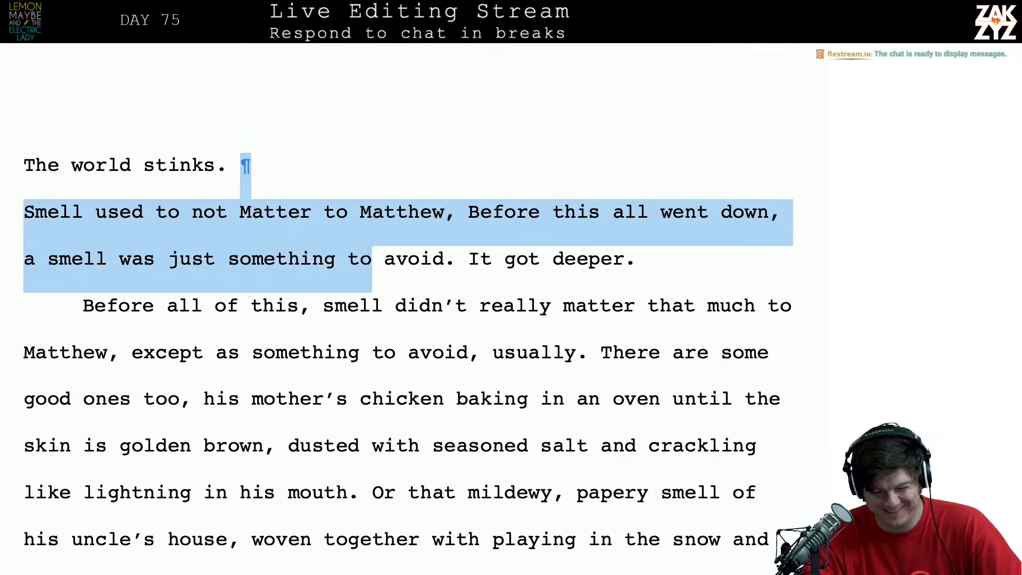
key("shift+Right")
key("shift+Right")
key("shift+Right")
key("shift+Right")
key("shift+Right")
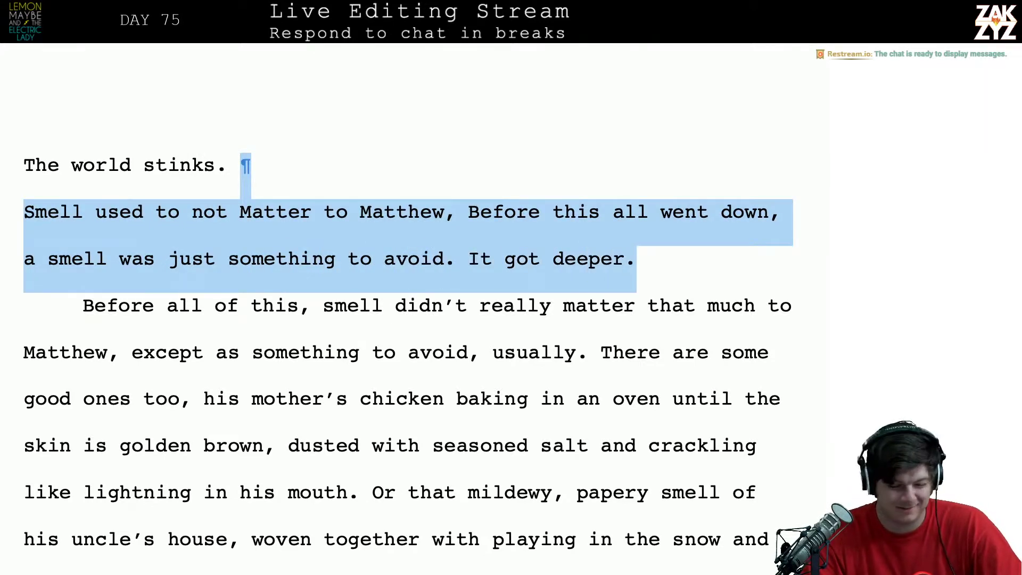
key("BackSpace")
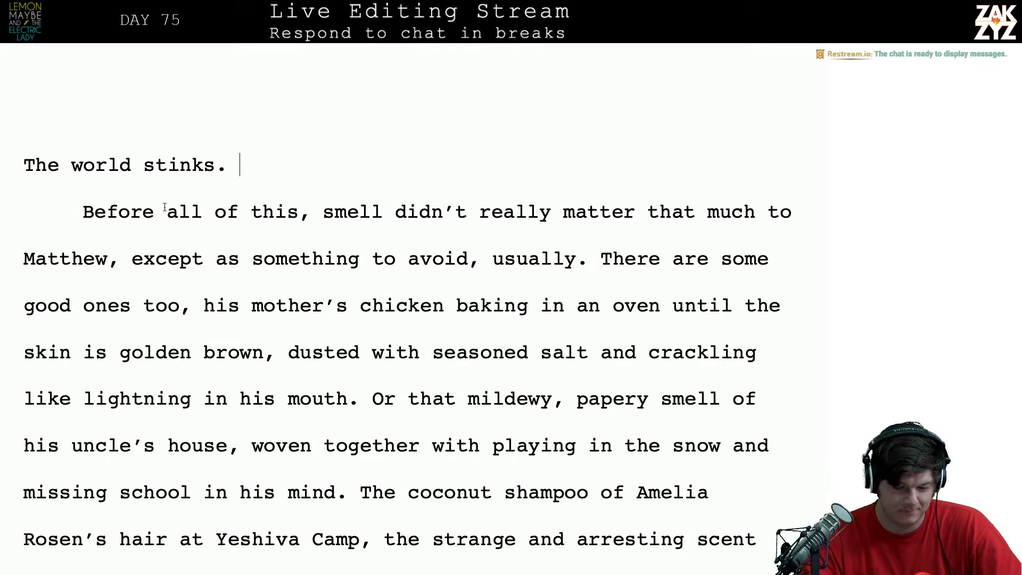
Replace the comma before "except as something to avoid" with a period to end the sentence about smell there
scroll(304, 223, "down", 1)
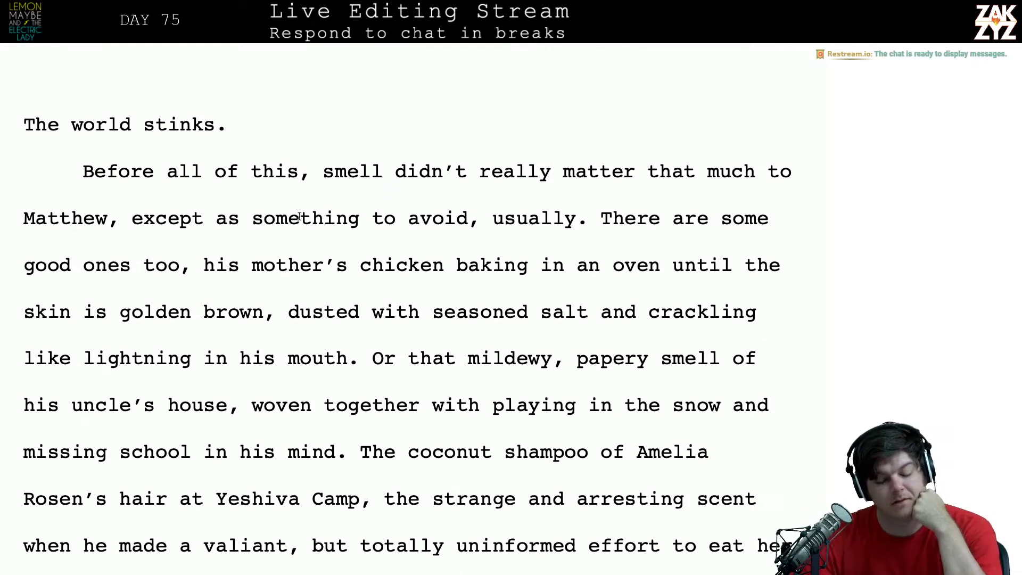
scroll(300, 215, "down", 1)
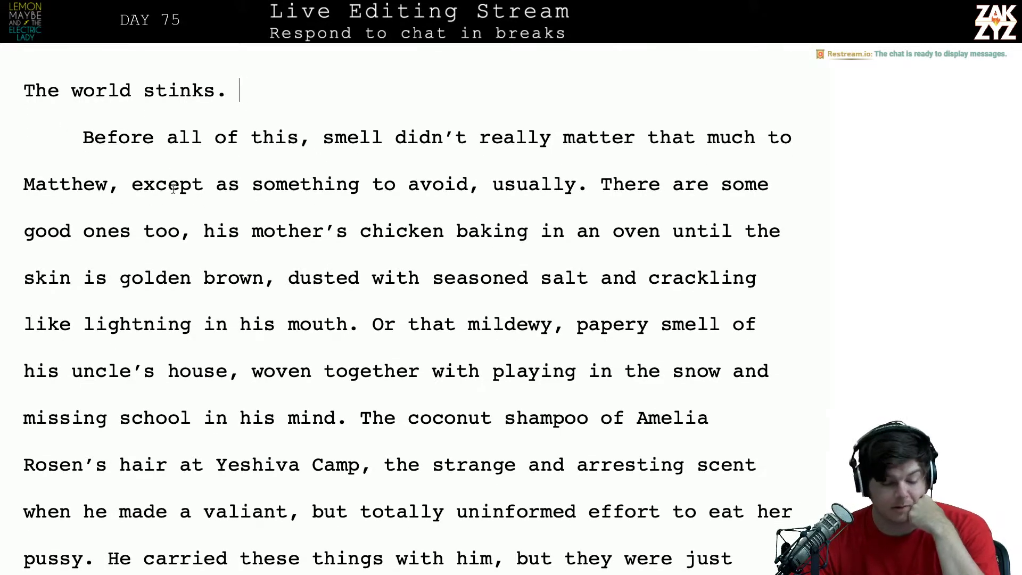
left_click(118, 185)
key("BackSpace")
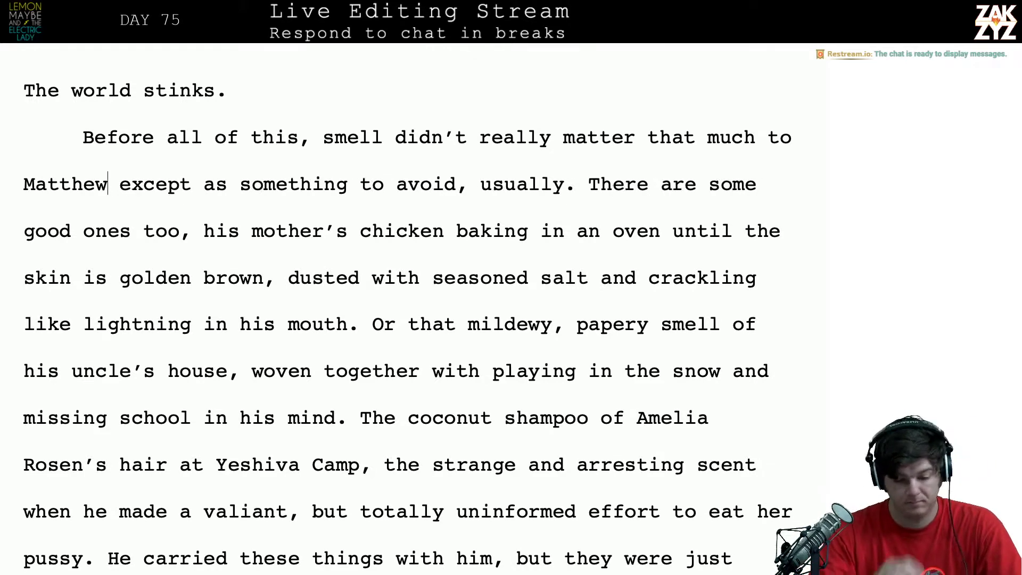
type(". ")
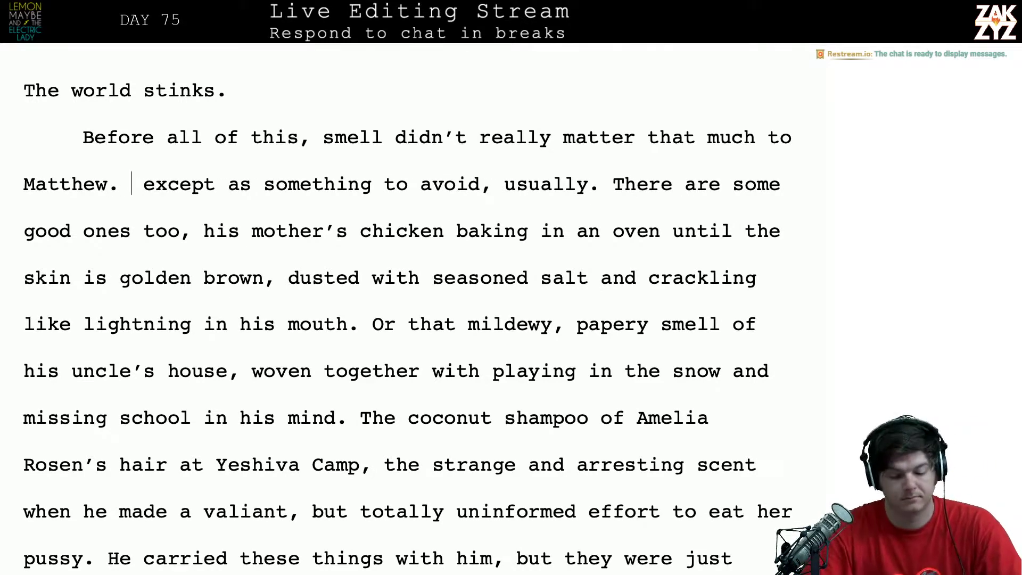
Try a new sentence starting with "Avoid bad" before "except as something to avoid"
type("Avoid bad ")
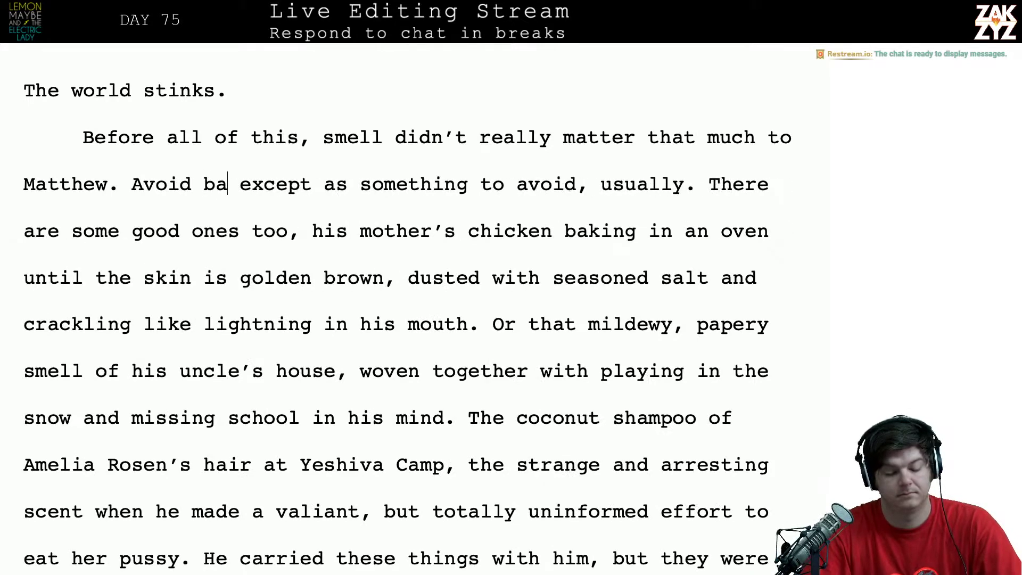
type("sme")
key("BackSpace")
key("BackSpace")
key("BackSpace")
key("BackSpace")
key("BackSpace")
key("BackSpace")
key("BackSpace")
key("BackSpace")
key("BackSpace")
key("BackSpace")
key("BackSpace")
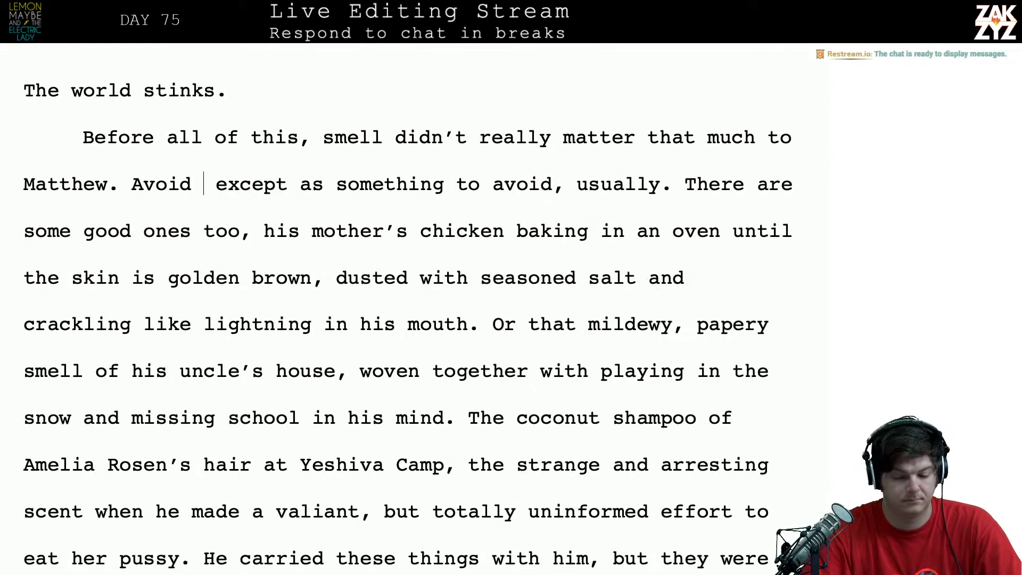
key("BackSpace")
key("BackSpace")
Move "except as something to avoid" onward to a new paragraph and add "There were some good ones" at the end of the preceding one
key("Return")
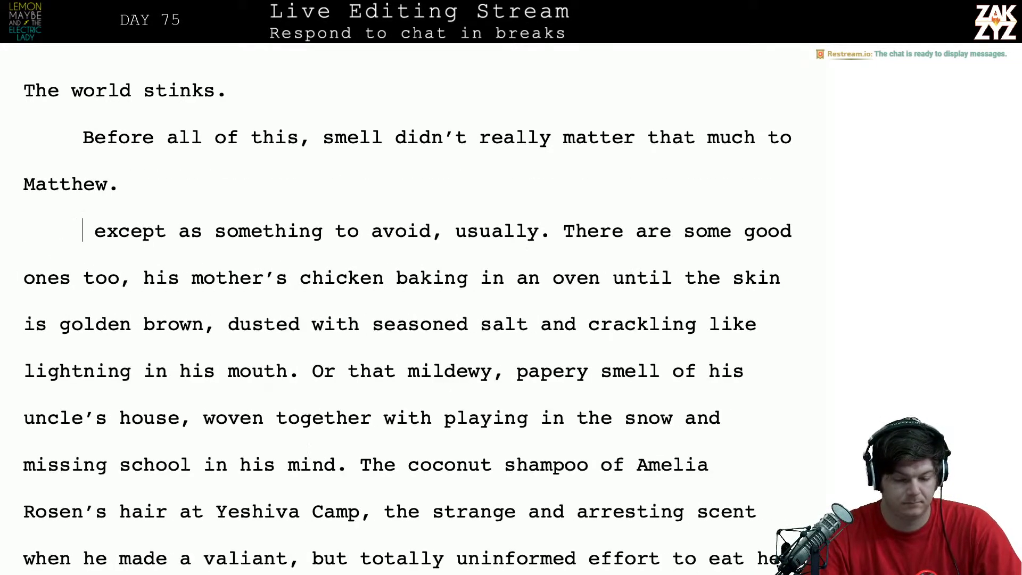
left_click(132, 184)
type("There ")
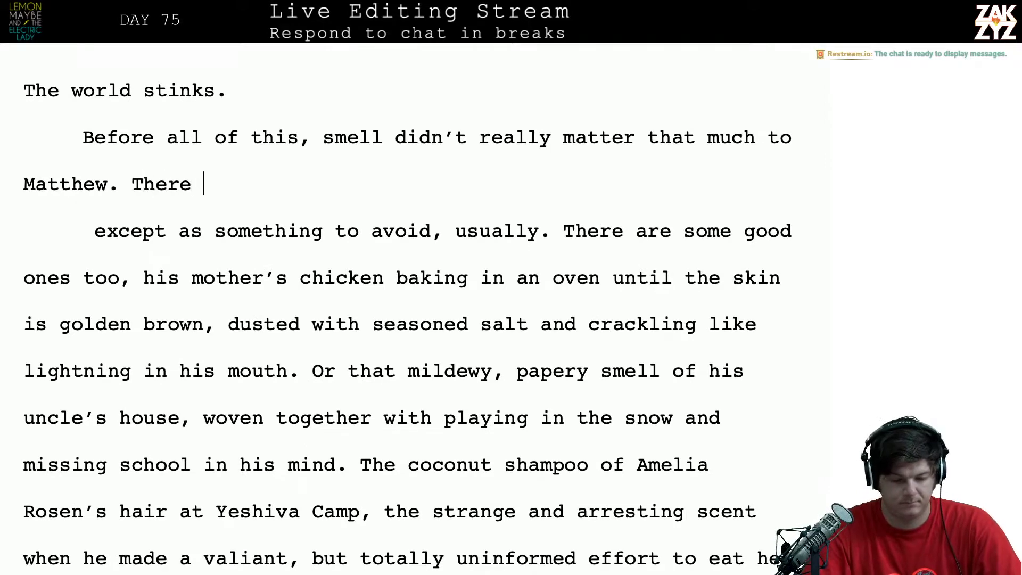
type("were some good ones")
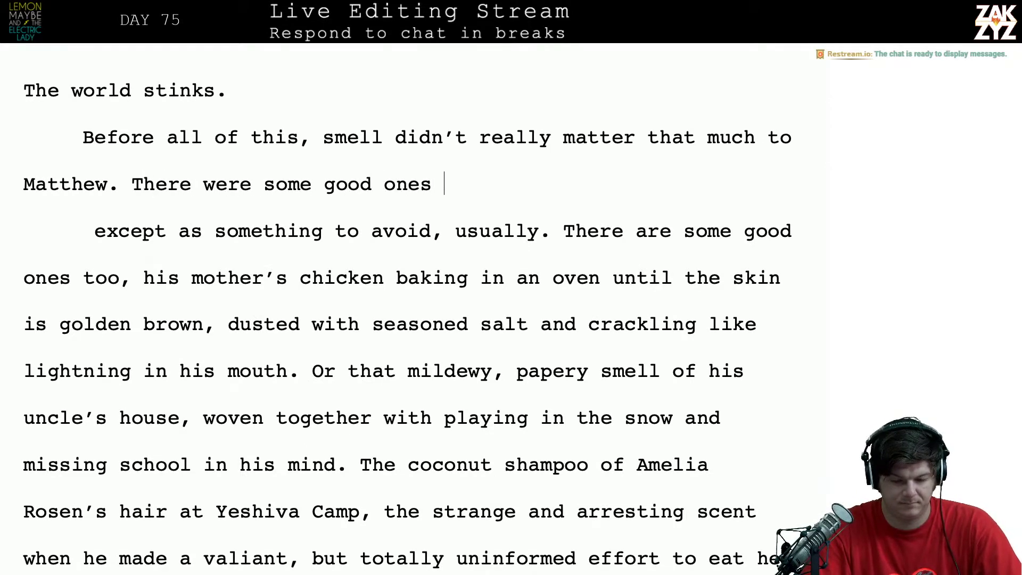
key("BackSpace")
type(",")
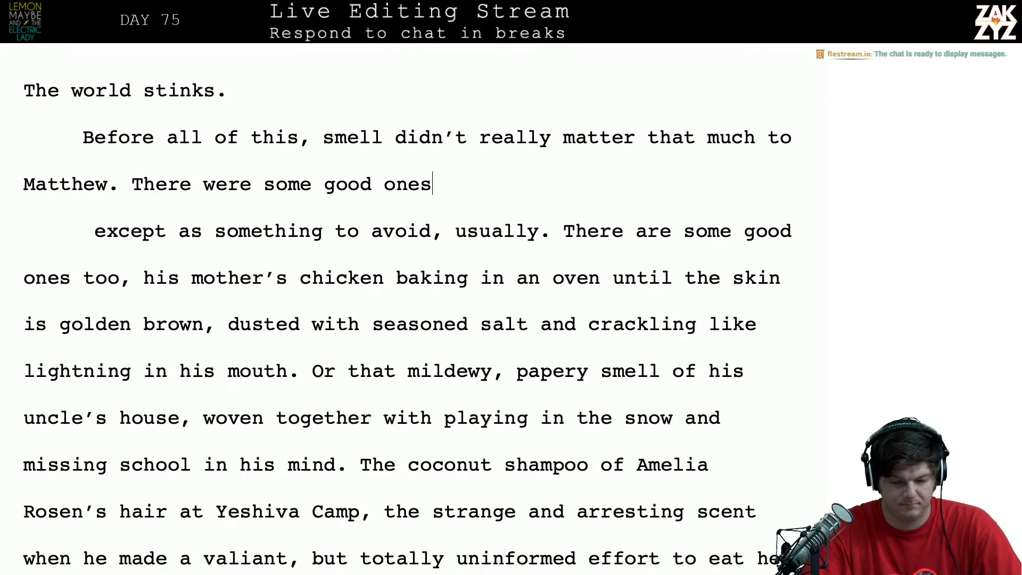
Reword the unfinished "There were some good ones" sentence as "There are plenty worth avoiding in New York City."
key("BackSpace")
key("BackSpace")
key("BackSpace")
key("BackSpace")
key("BackSpace")
key("BackSpace")
key("BackSpace")
key("BackSpace")
key("BackSpace")
key("BackSpace")
key("BackSpace")
key("BackSpace")
key("BackSpace")
key("BackSpace")
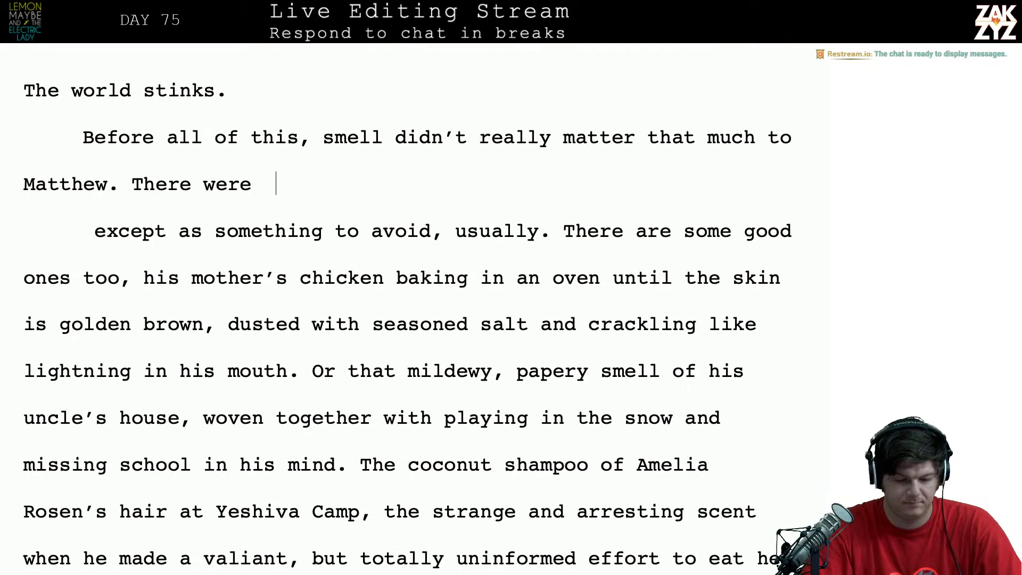
key("BackSpace")
key("BackSpace")
key("BackSpace")
key("BackSpace")
key("BackSpace")
type("are plenty ")
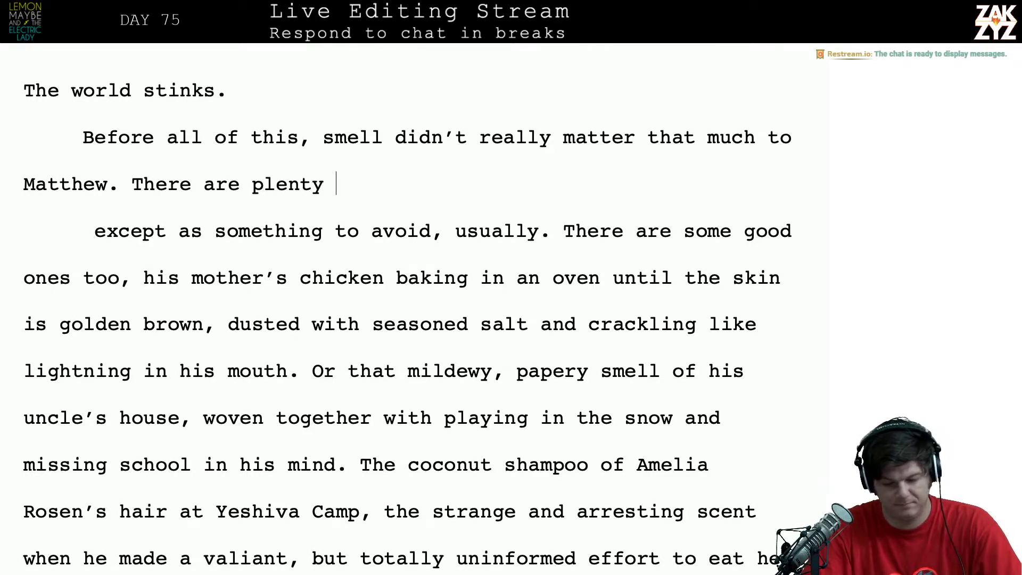
type("worht")
key("BackSpace")
key("BackSpace")
key("BackSpace")
type("th a")
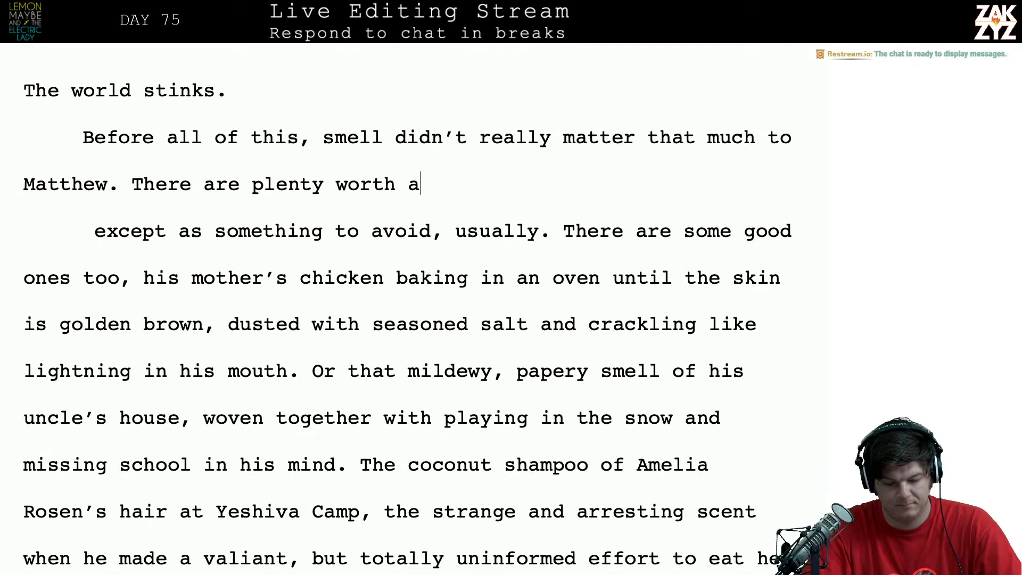
type("voiding ")
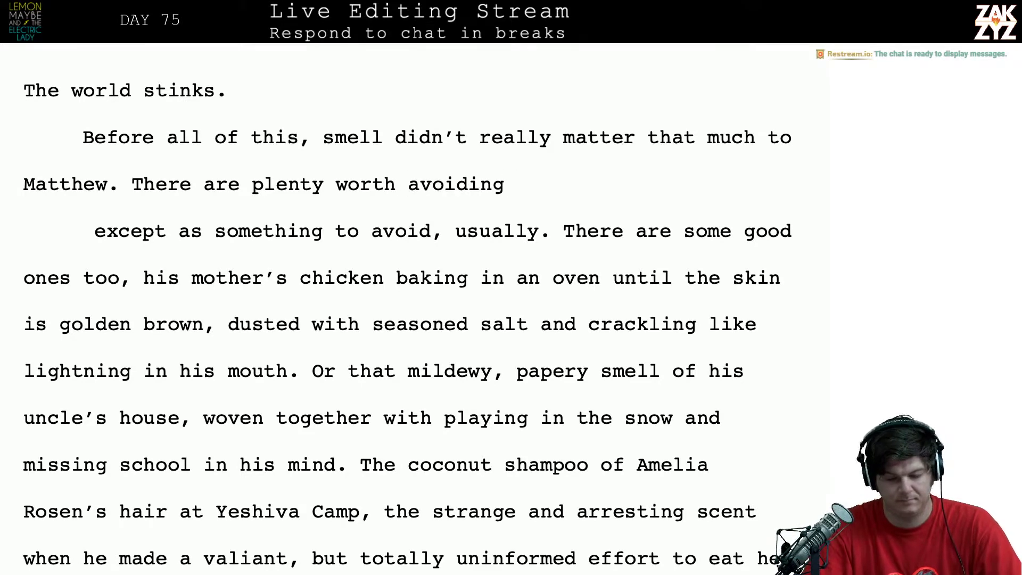
type("in New York")
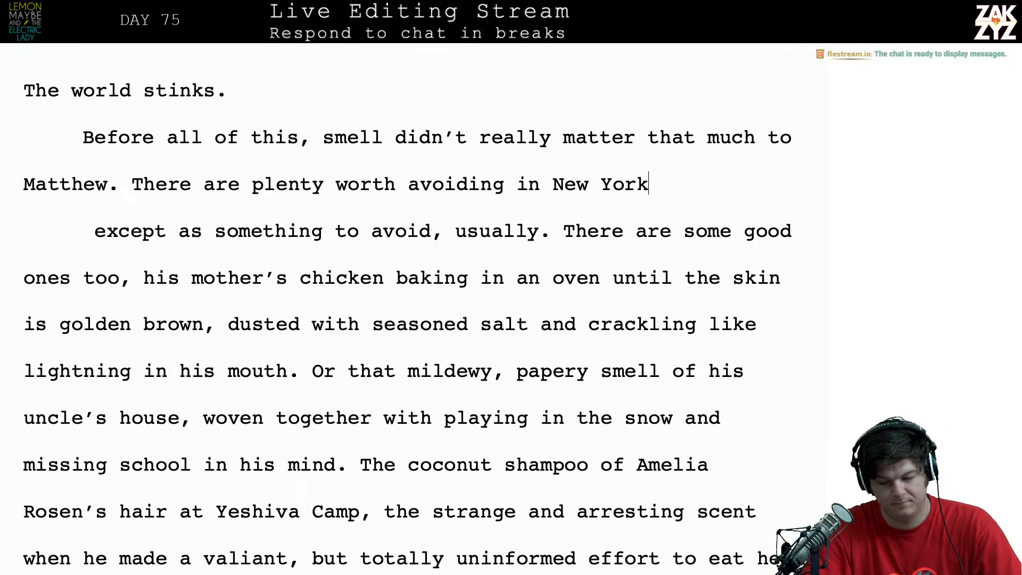
type(" City.")
Replace "except as something to avoid, usually. There are some" and the paragraph break before it with "Some", leading into "good ones too"
key("shift+Down")
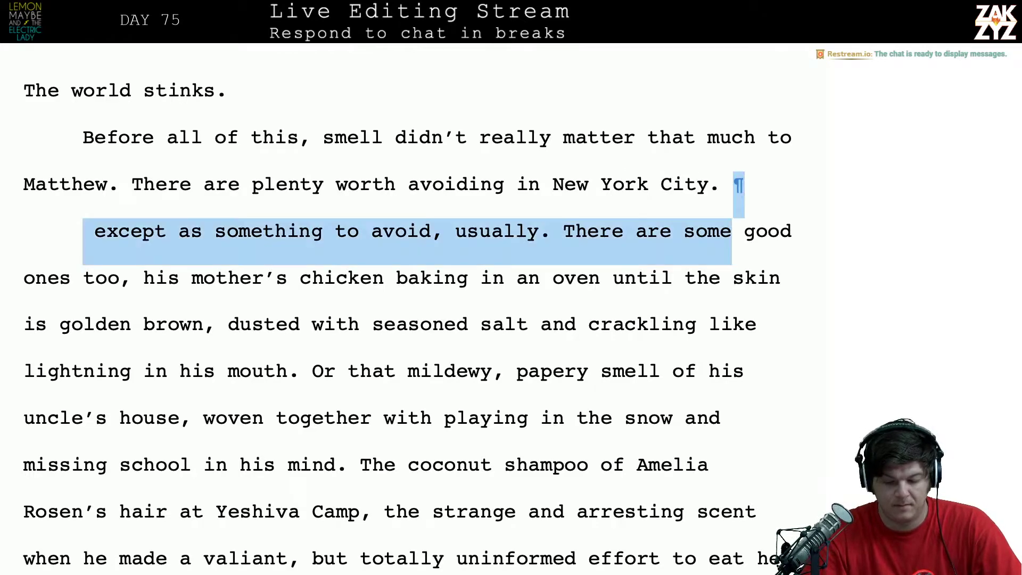
key("shift+Left")
key("shift+Left")
key("shift+Left")
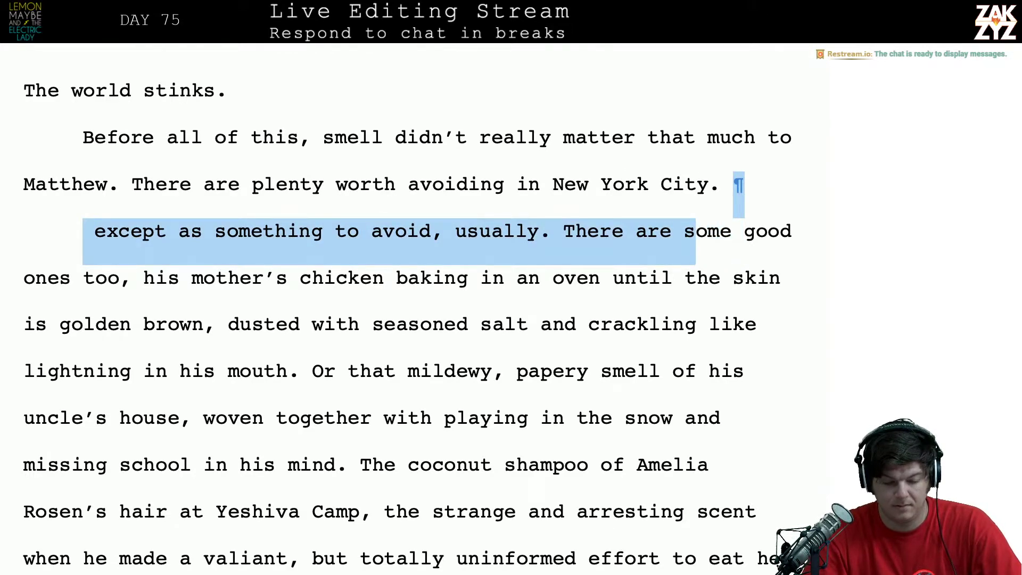
type("Some")
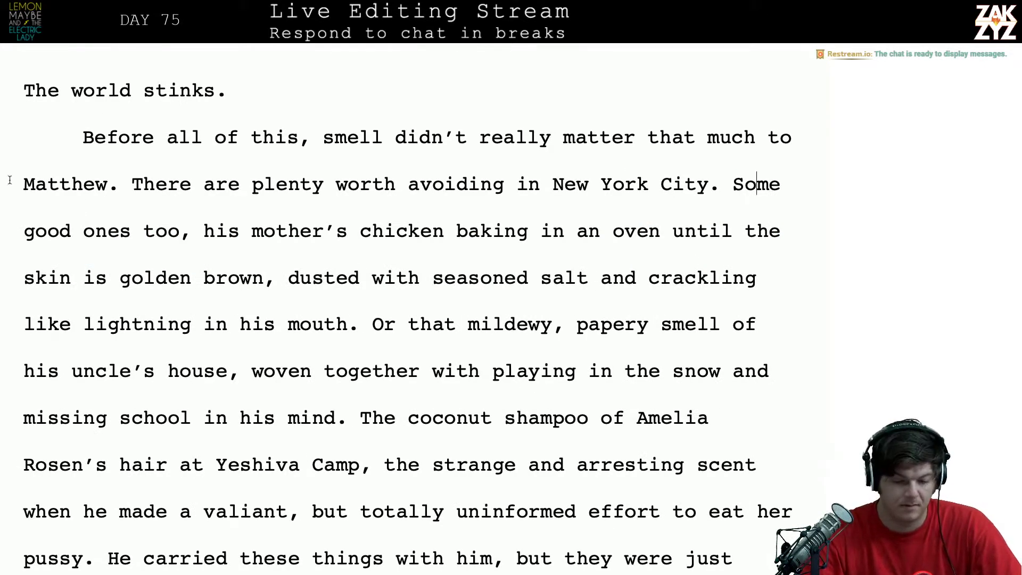
scroll(79, 258, "down", 1)
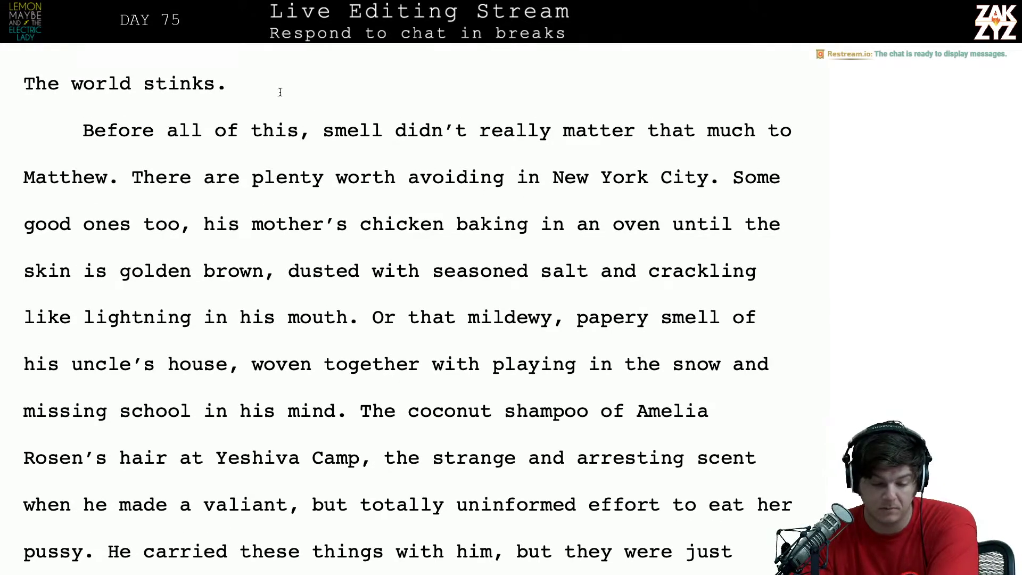
scroll(358, 197, "down", 1)
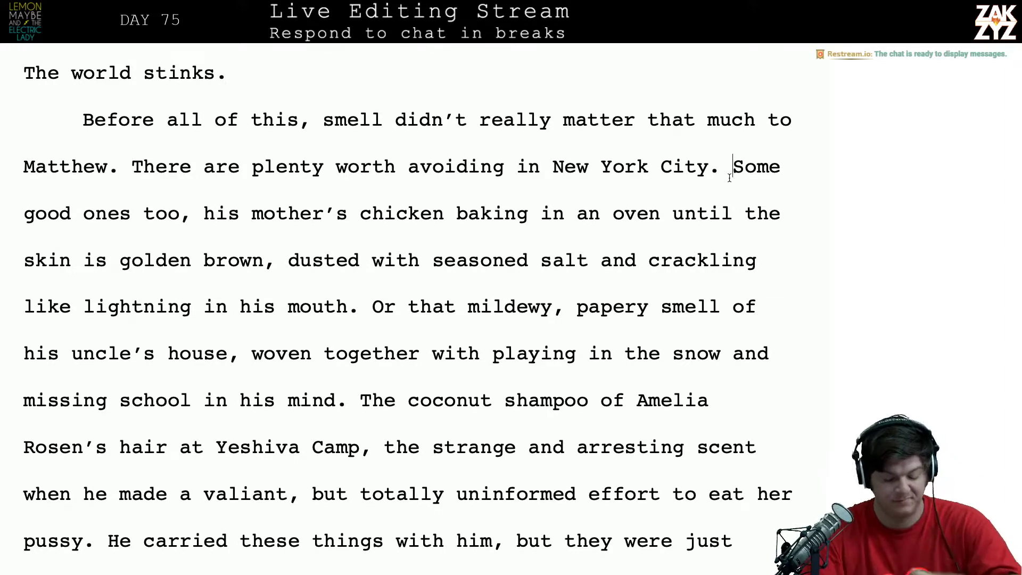
Insert "There were a few he liked." after "New York City." and cut "Some good ones too," so the following sentence starts with "His mother's chicken"
type("There were a fe")
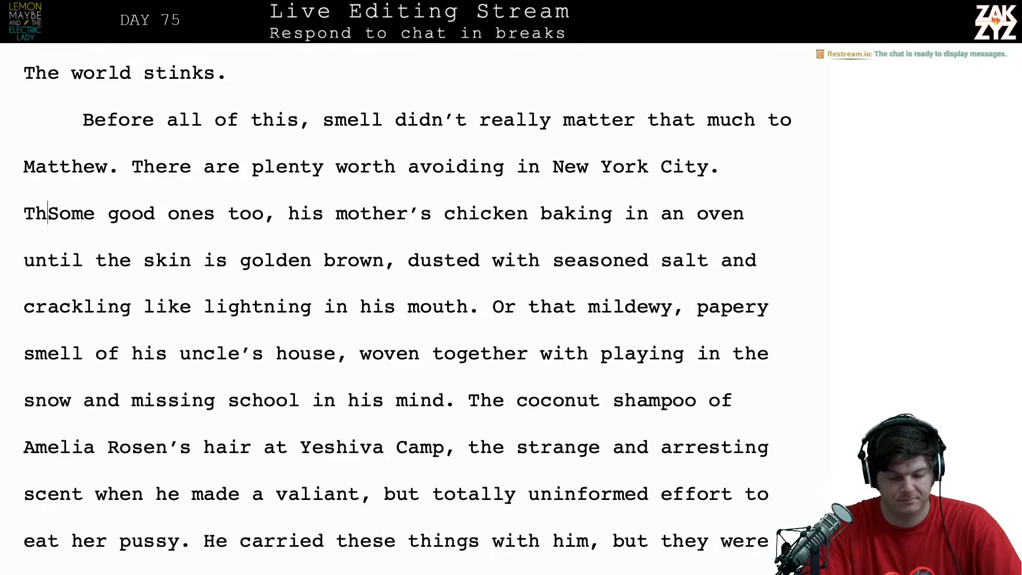
type("w he liked.")
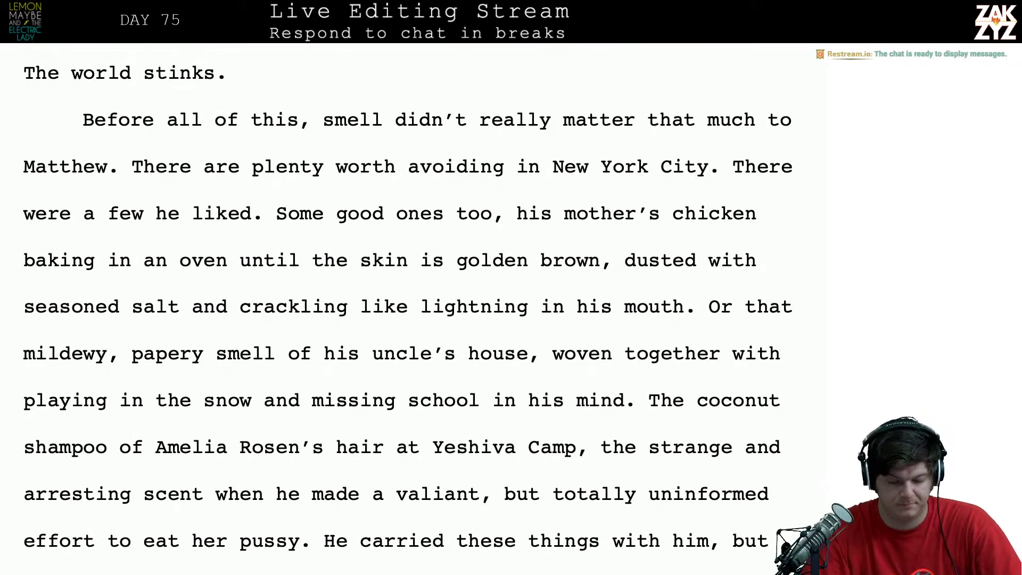
key("shift+Down")
key("shift+Right")
key("shift+Left")
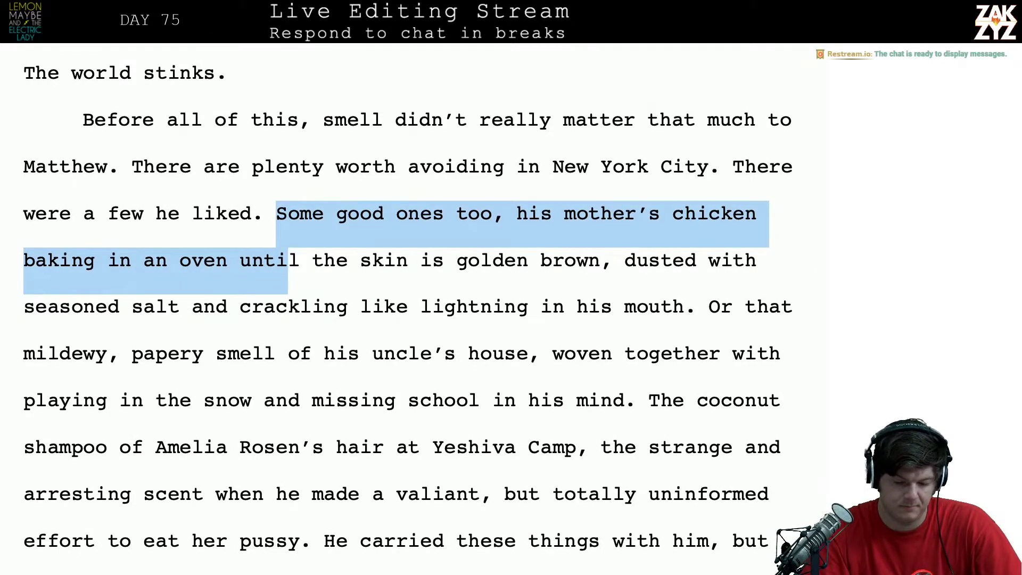
key("shift+Left")
key("shift+Left")
key("shift+Left")
key("shift+Left")
key("shift+Left")
key("shift+Left")
key("shift+Left")
key("shift+Left")
key("shift+Left")
key("shift+Left")
key("shift+Left")
key("shift+Left")
key("shift+Left")
key("shift+Left")
key("shift+Left")
key("shift+Left")
key("shift+Left")
key("shift+Left")
key("shift+Left")
key("shift+Left")
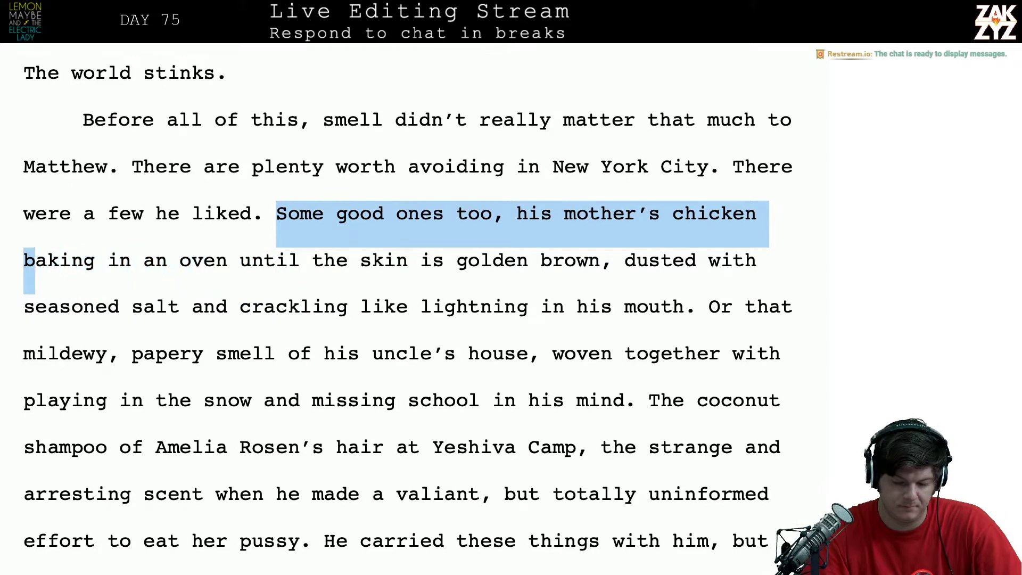
key("shift+Left")
key("shift+Left")
key("shift+Left")
key("shift+Left")
key("shift+Left")
key("shift+Left")
key("shift+Left")
key("shift+Left")
key("shift+Left")
key("shift+Left")
key("shift+Left")
key("shift+Left")
key("shift+Left")
key("shift+Left")
key("shift+Left")
key("shift+Left")
key("shift+Left")
key("shift+Left")
key("shift+Left")
key("shift+Left")
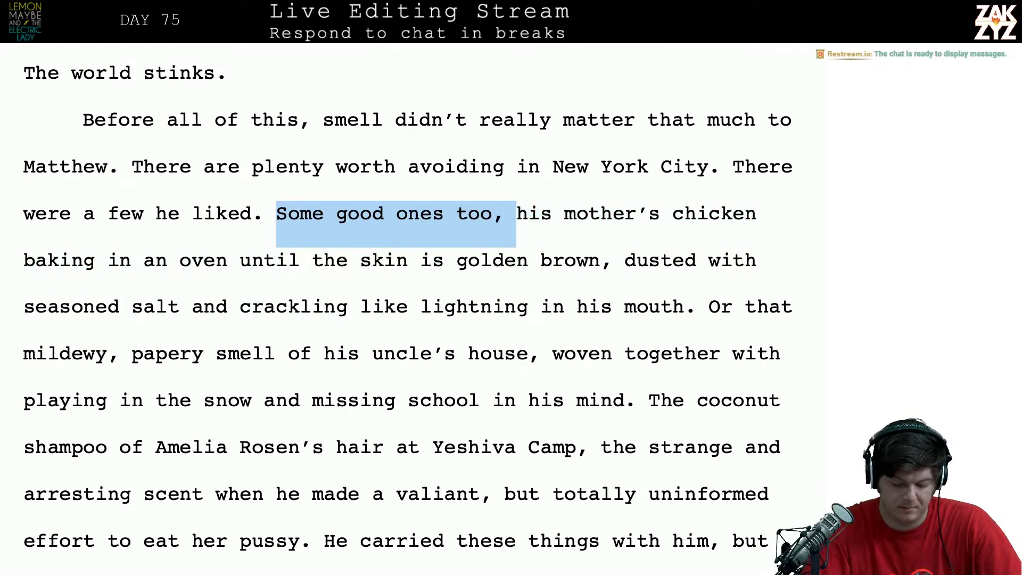
key("shift+Right")
type("H")
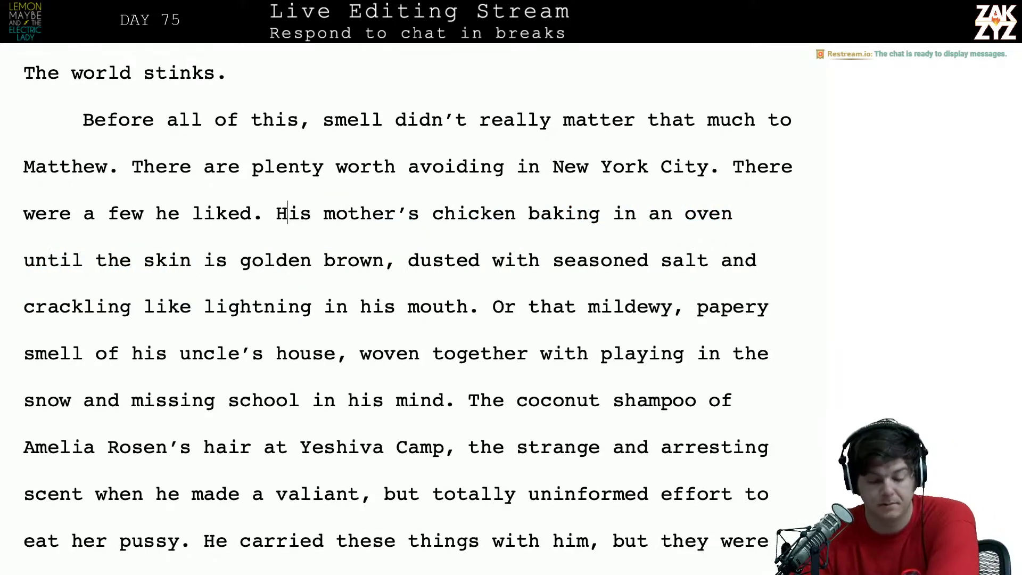
Delete "in an oven" after "His mother's chicken baking"
scroll(407, 304, "down", 1)
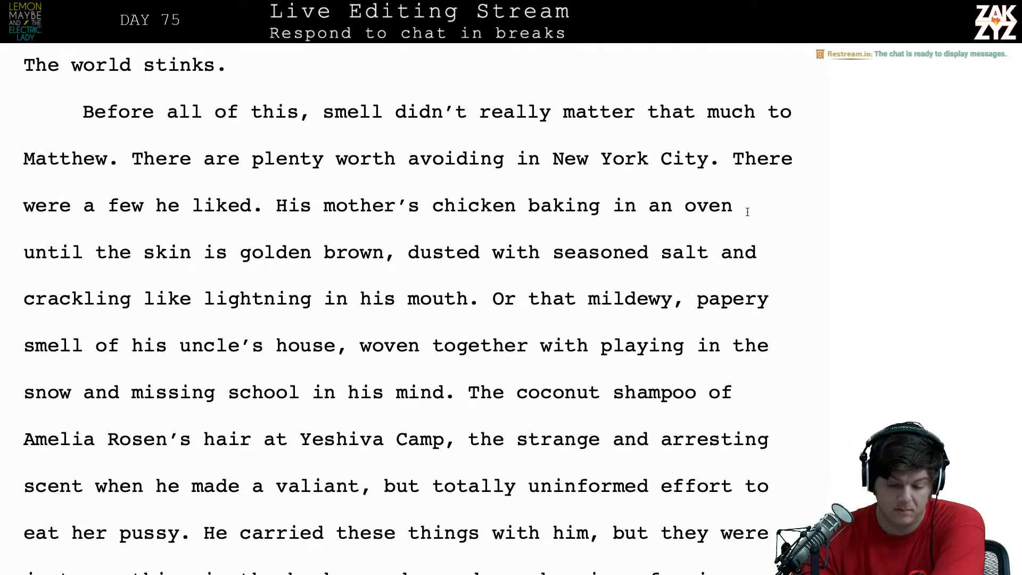
key("BackSpace")
key("BackSpace")
key("BackSpace")
key("BackSpace")
key("BackSpace")
key("BackSpace")
key("BackSpace")
key("BackSpace")
key("BackSpace")
key("BackSpace")
key("BackSpace")
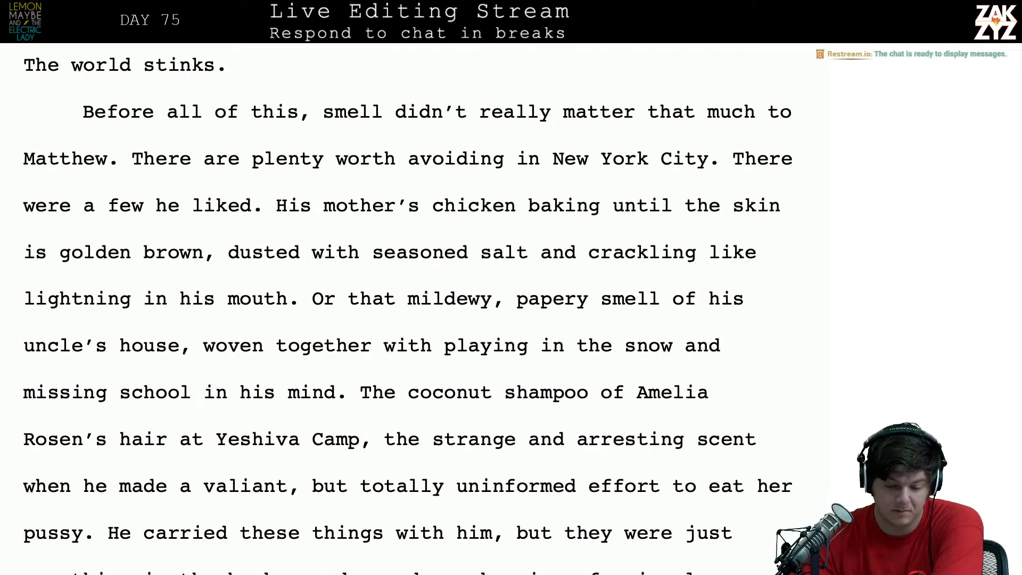
Add ", golden brown skin dusted with" after "His mother's chicken baking", dropping the trial word "that"
type(", ")
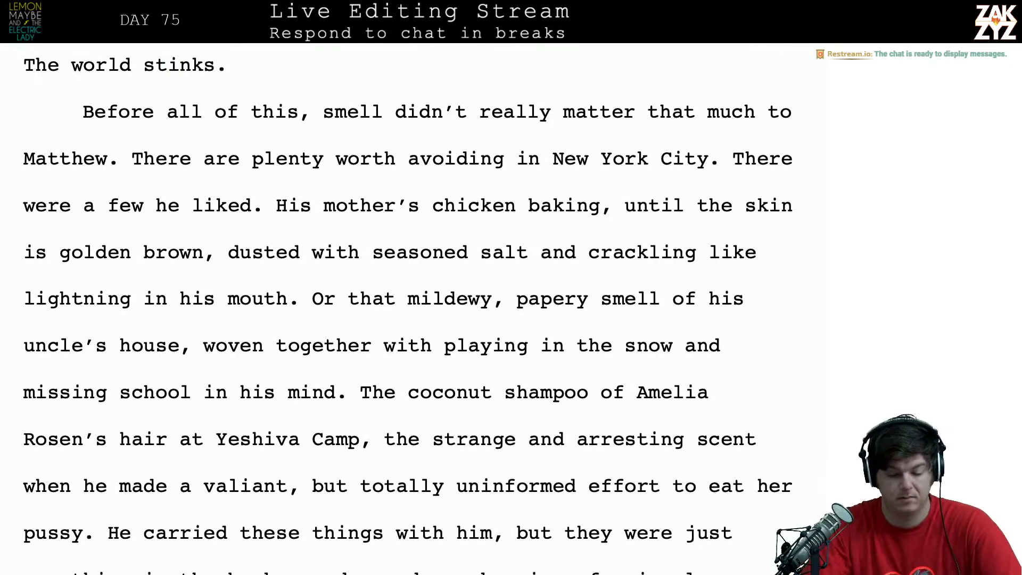
type("golden brown")
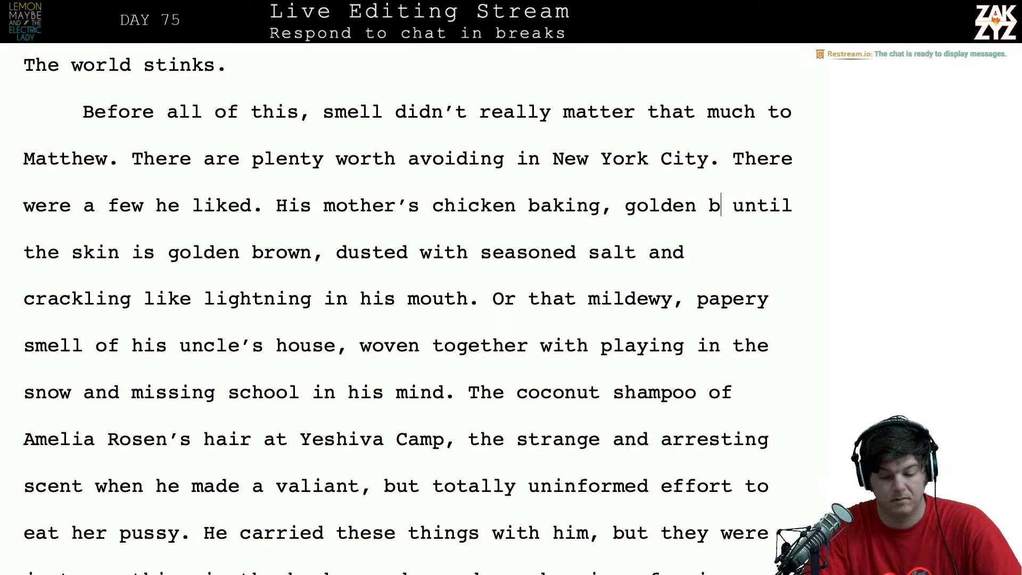
type(" skin that")
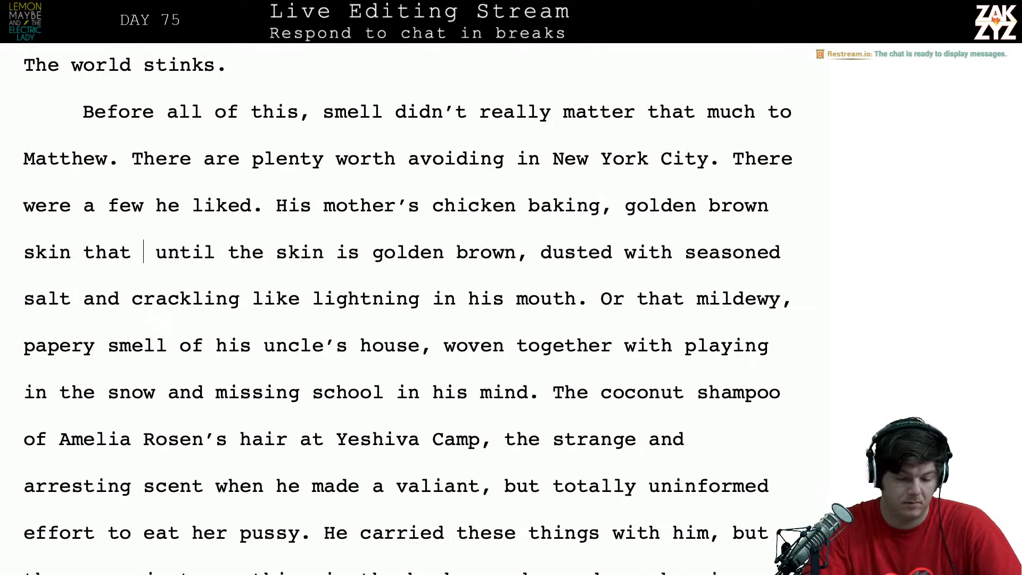
key("BackSpace")
key("BackSpace")
key("BackSpace")
key("BackSpace")
key("BackSpace")
type("duste")
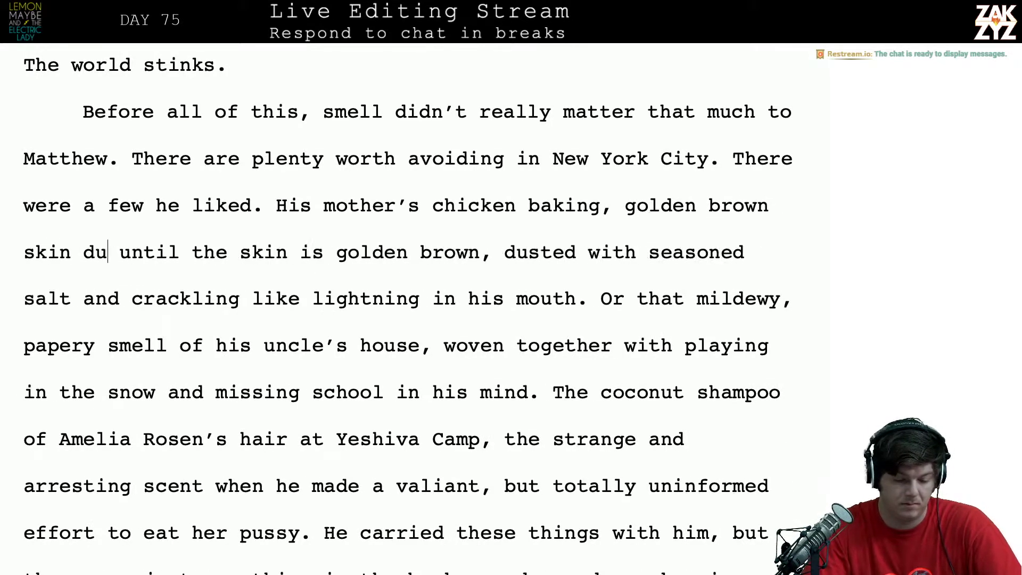
type("d with")
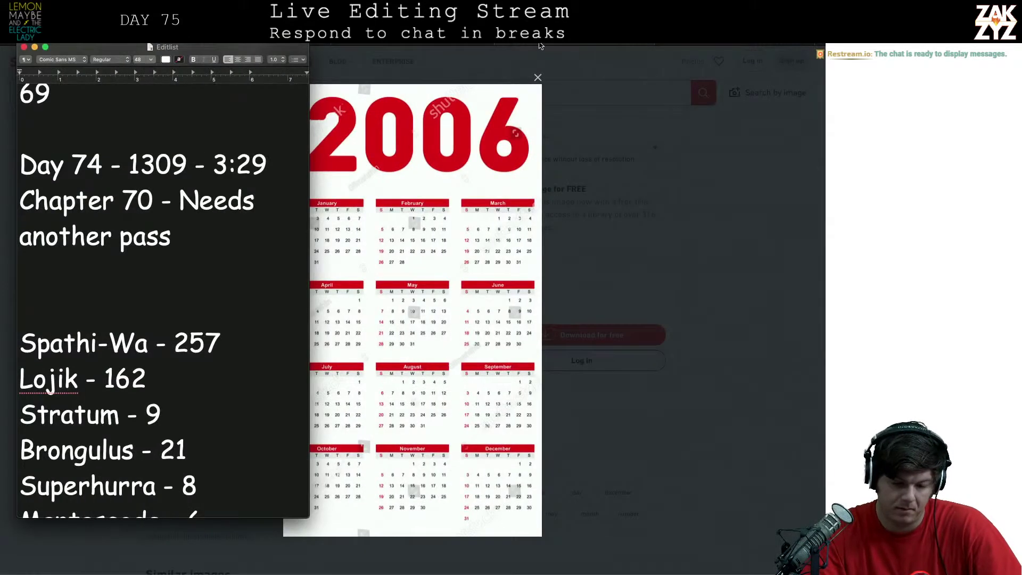
Switch to the web browser, search for "is lowrys kosher" with the suggested "lowry's" spelling, and start re-entering the query
left_click(539, 41)
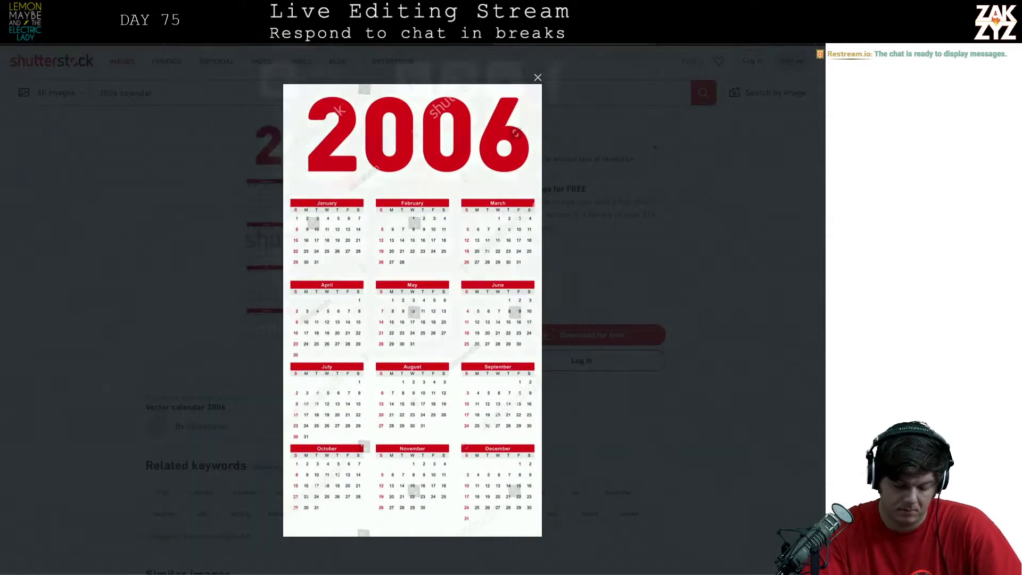
type("is lowrys kosher")
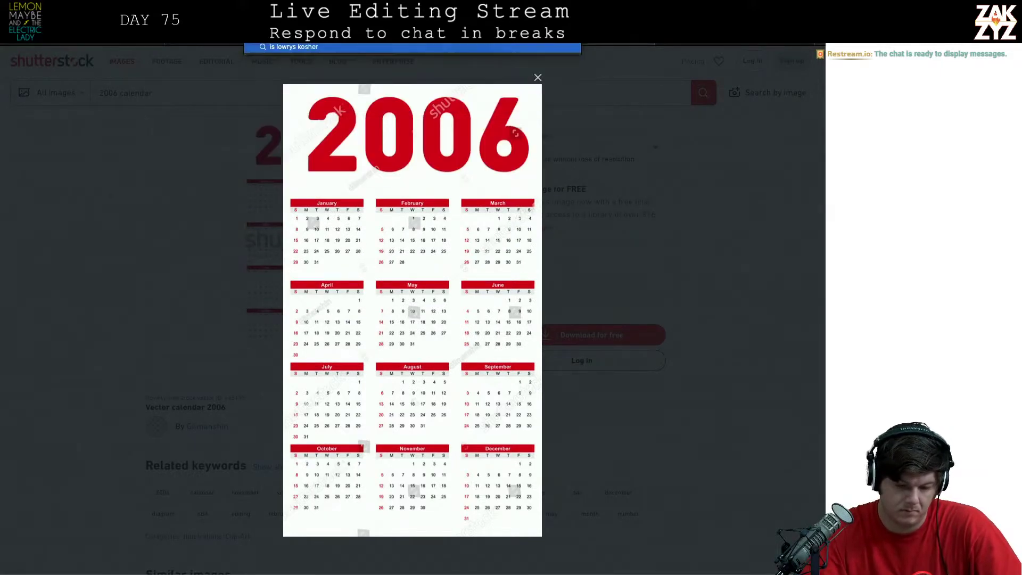
key("Return")
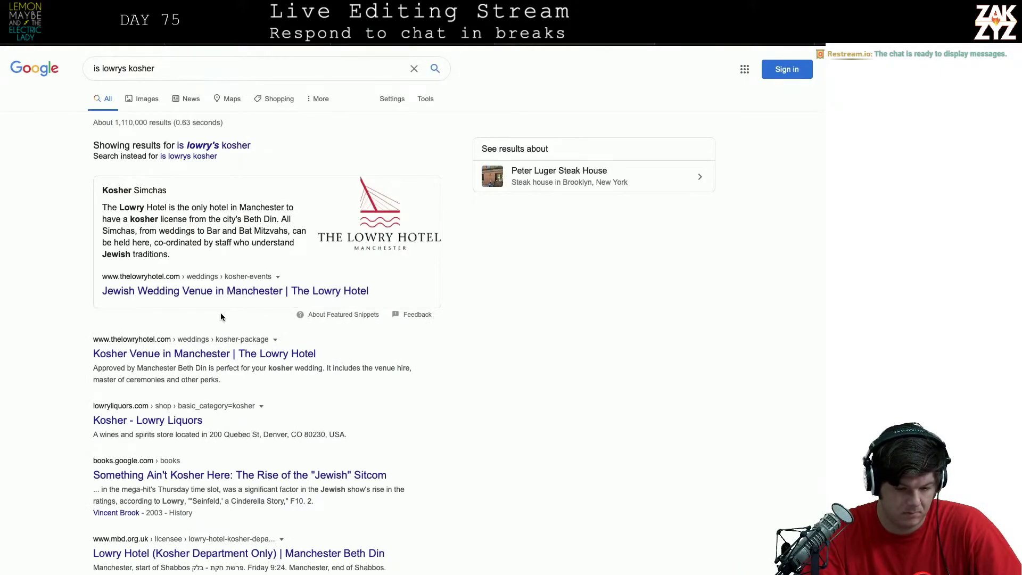
left_click(217, 146)
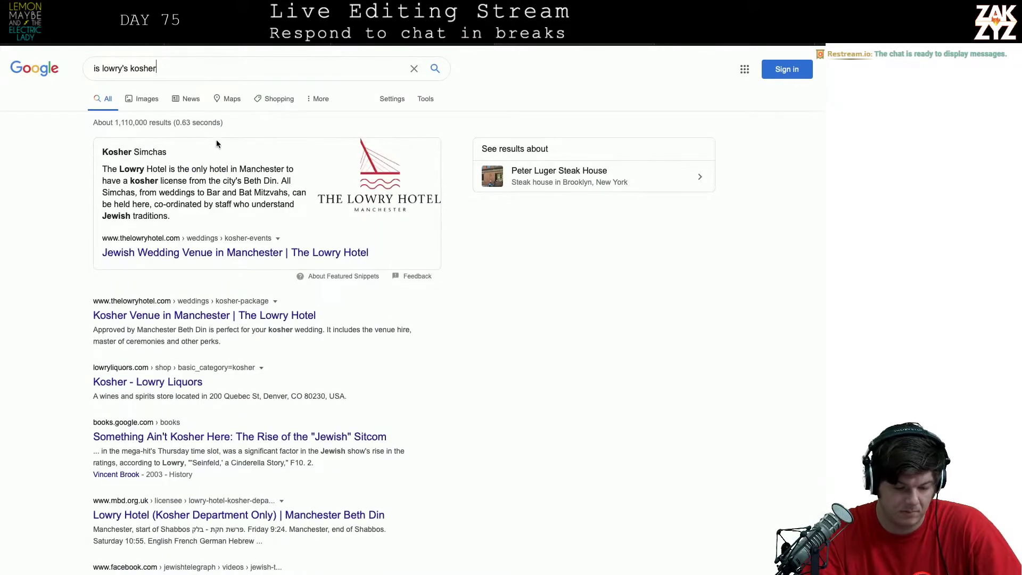
triple_click(254, 74)
type("is lowrys")
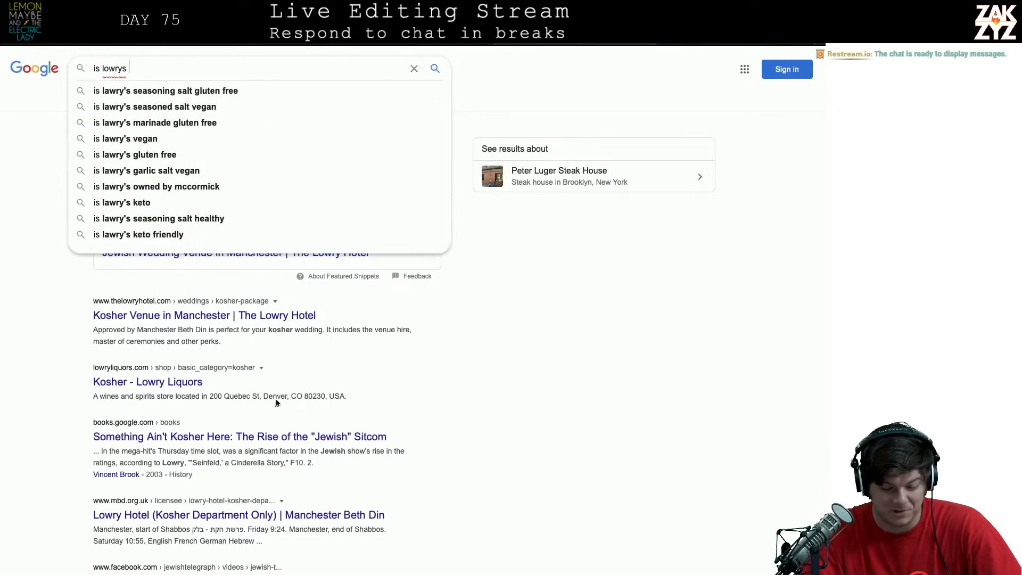
Open the book result "Something Ain't Kosher Here" and look through its notes pages
left_click(250, 442)
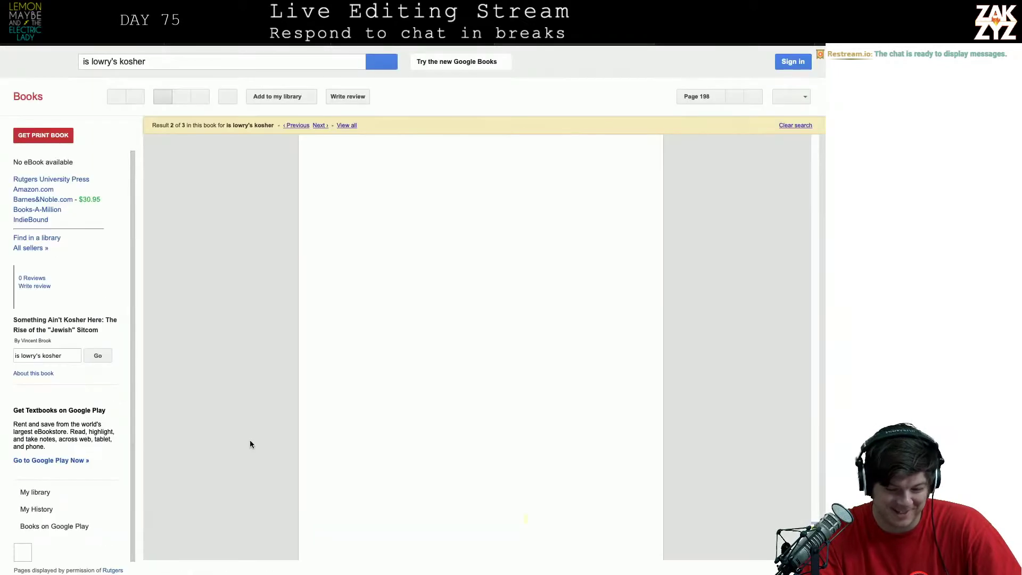
scroll(455, 354, "up", 15)
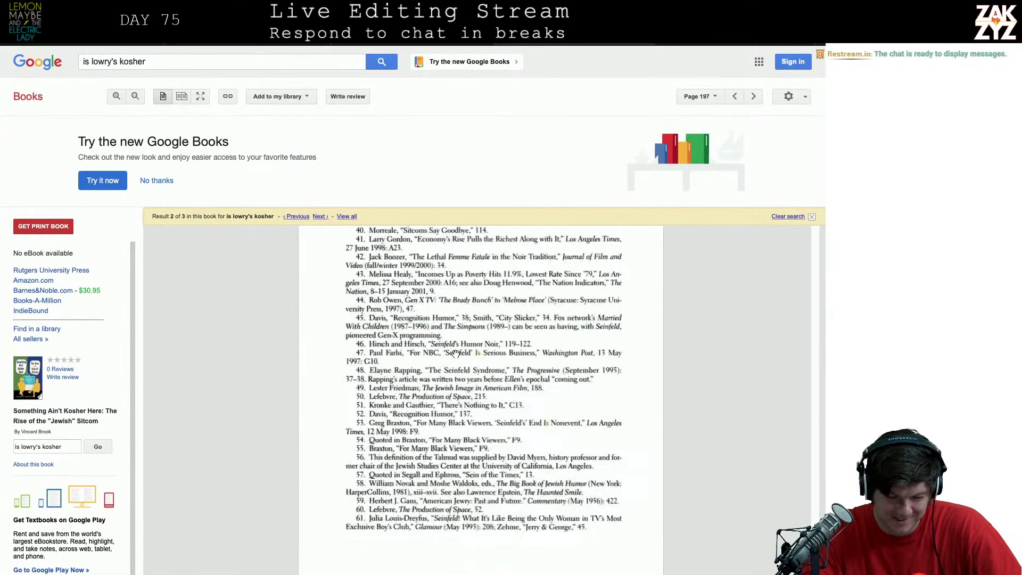
scroll(455, 354, "up", 10)
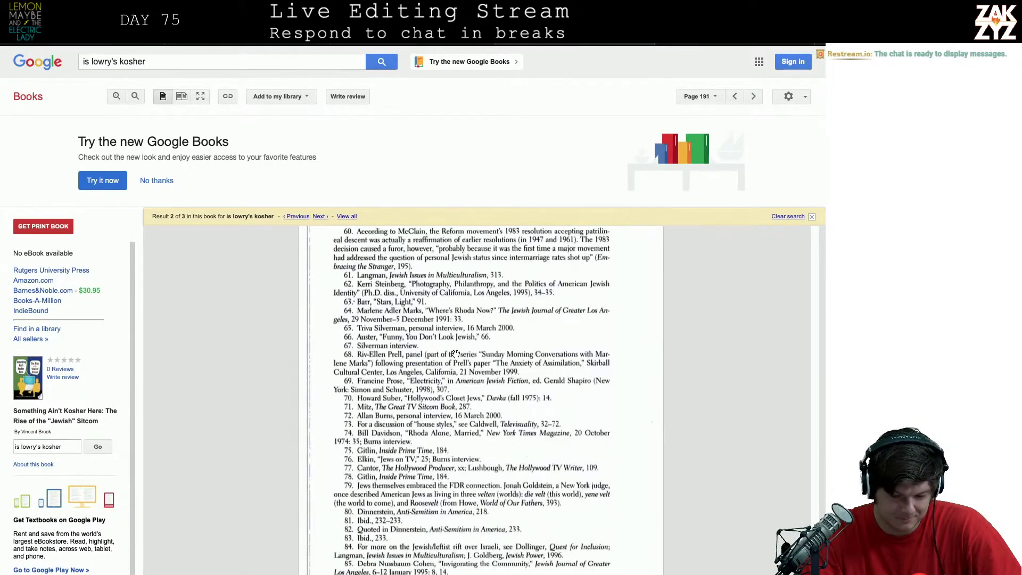
scroll(456, 354, "up", 8)
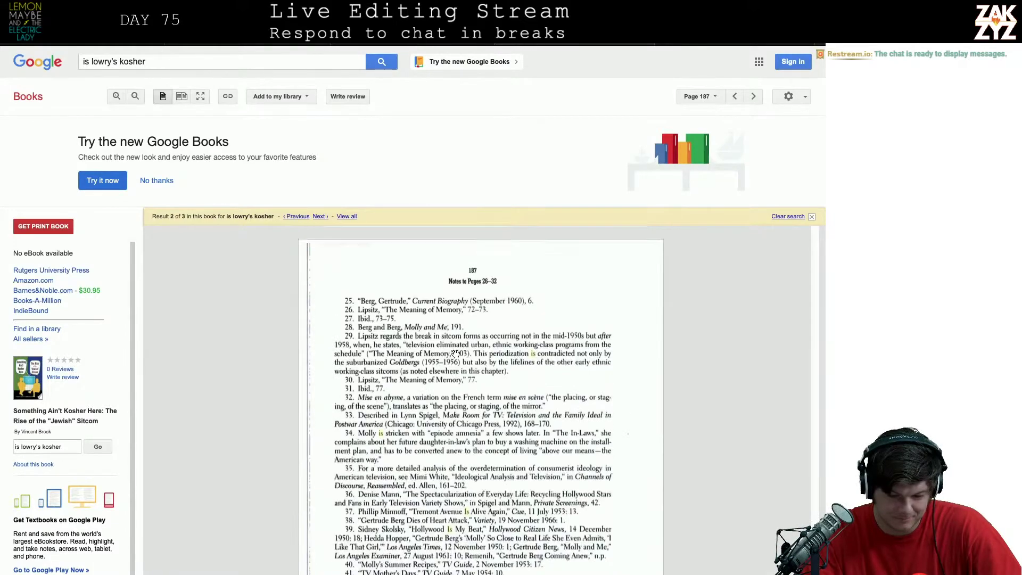
scroll(455, 354, "up", 5)
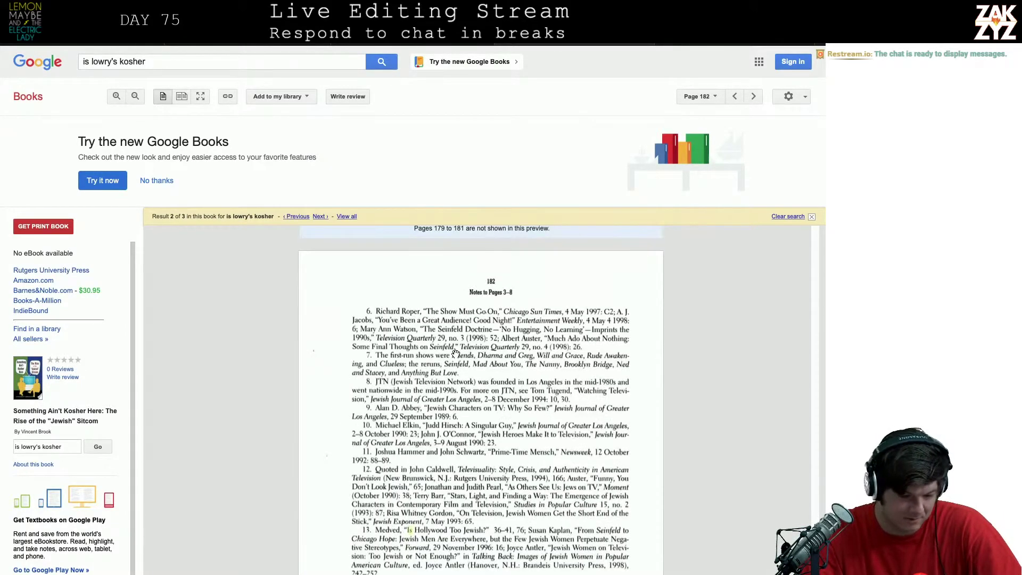
scroll(456, 354, "down", 6)
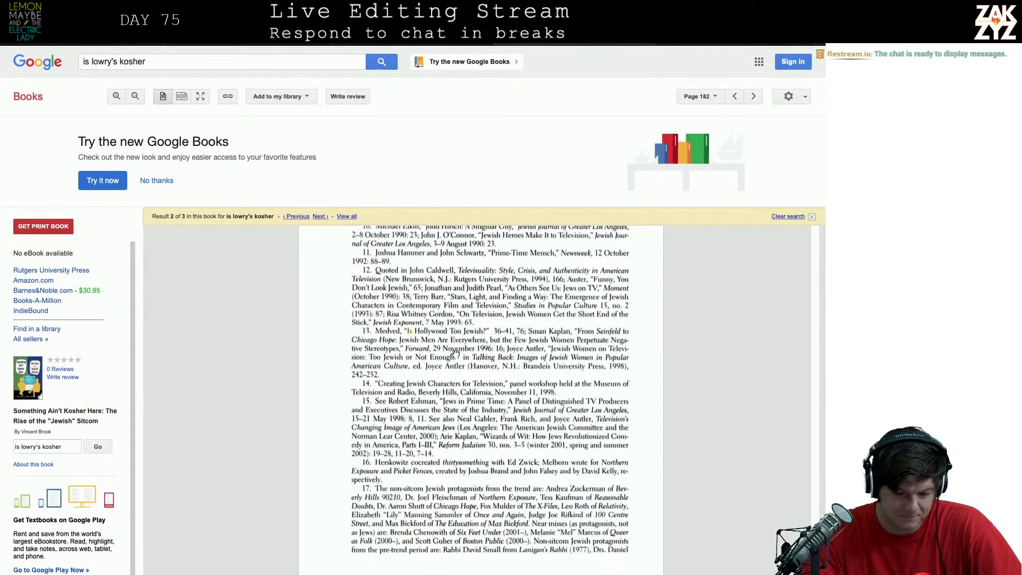
Search Google Books for "seasoned salt"
triple_click(281, 60)
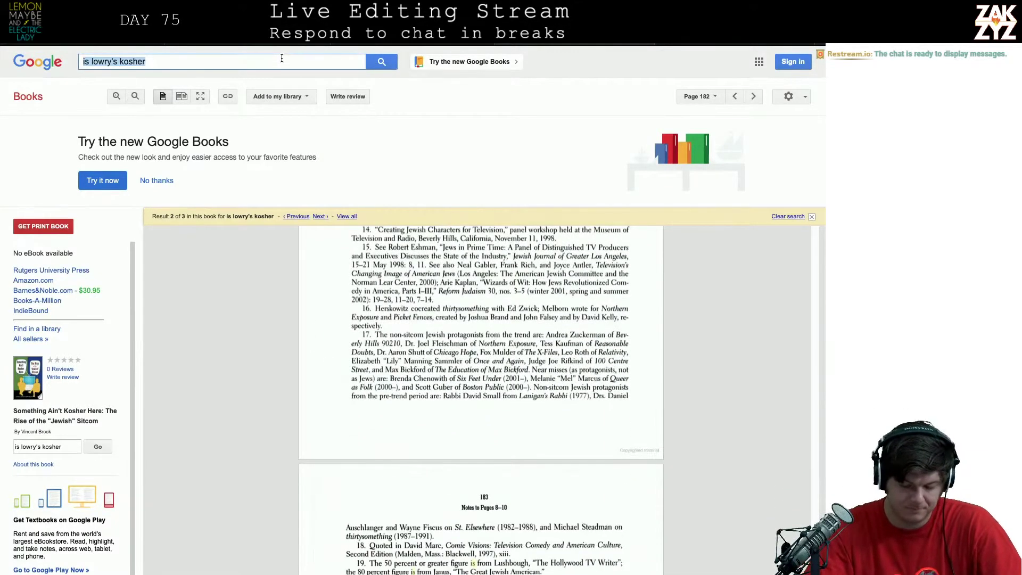
type("se")
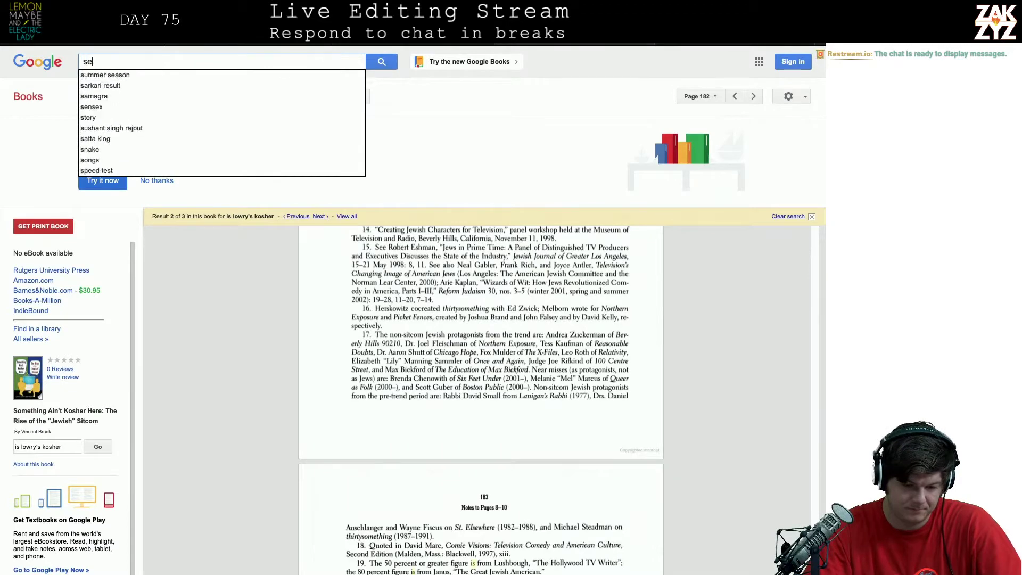
type("asoned ")
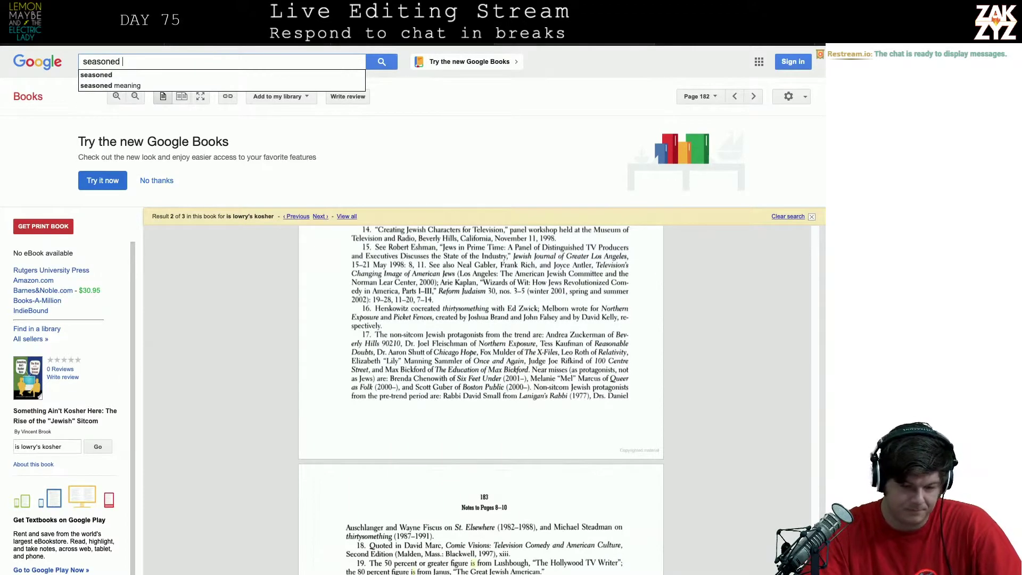
type("salt")
key("Return")
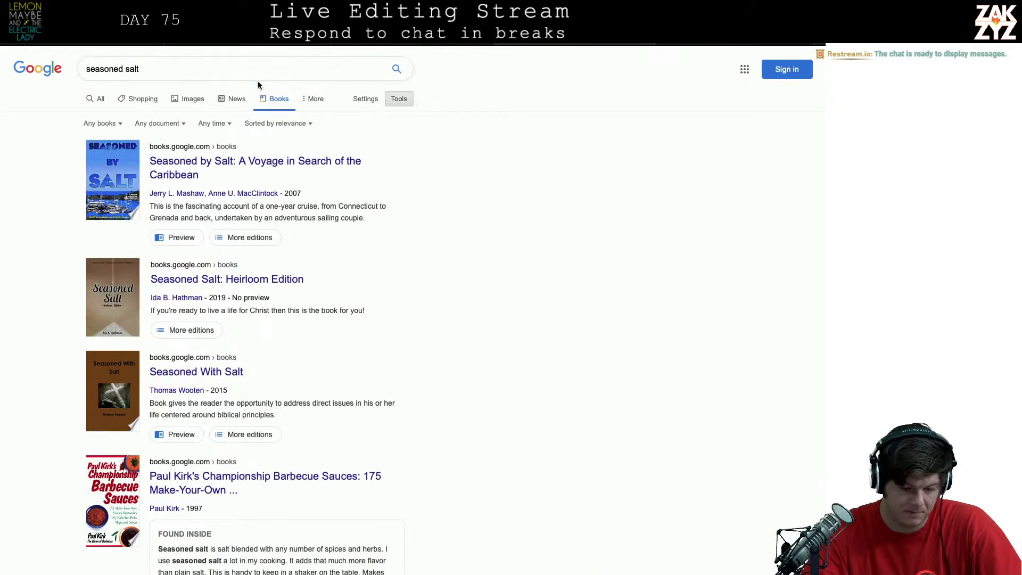
Return to the main Google page and search the web for "lawrys seasoned salt"
left_click(44, 74)
type("lawr")
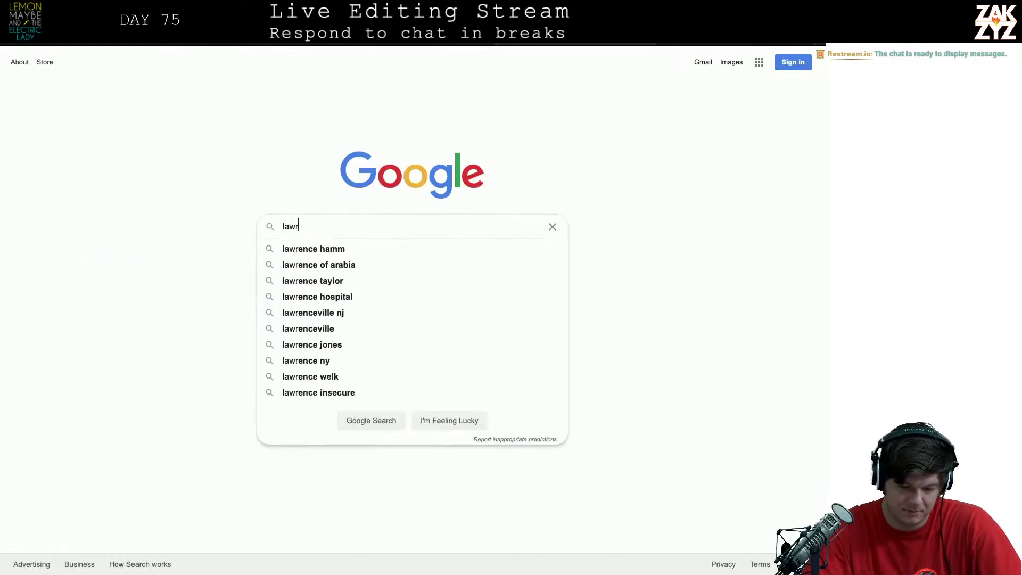
type("ys season")
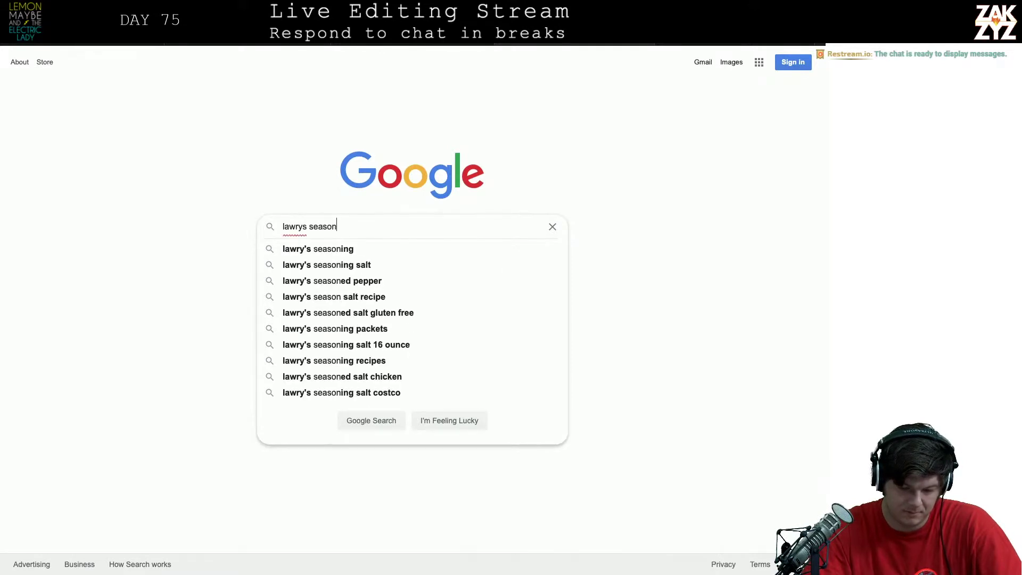
type("ed salt")
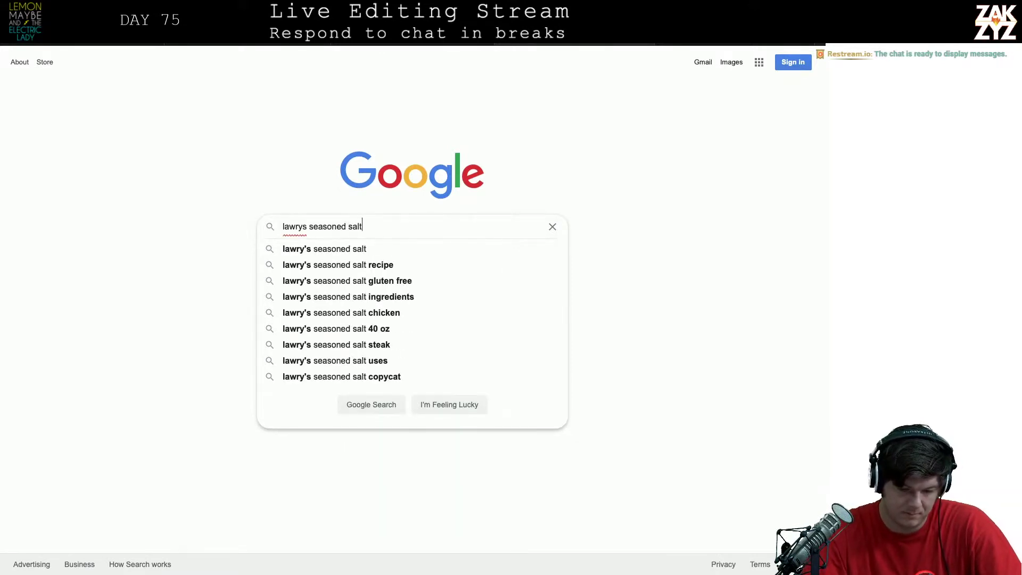
key("Return")
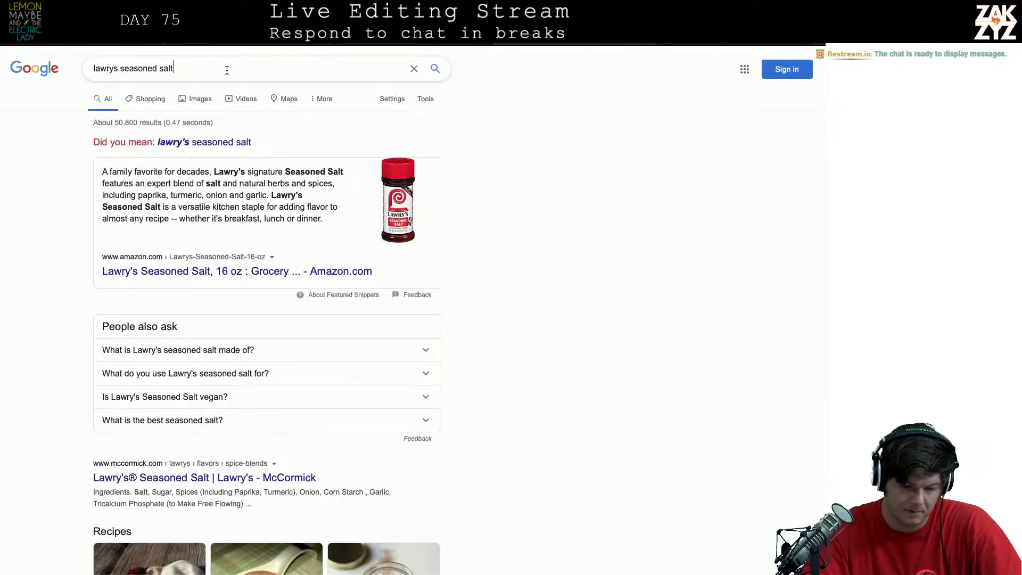
Search for "is lawrys kosher" and read the KosherQuest article about Lawry's Seasoned Salt
left_click(223, 68)
key("ctrl+a")
type("is lawrys kosher")
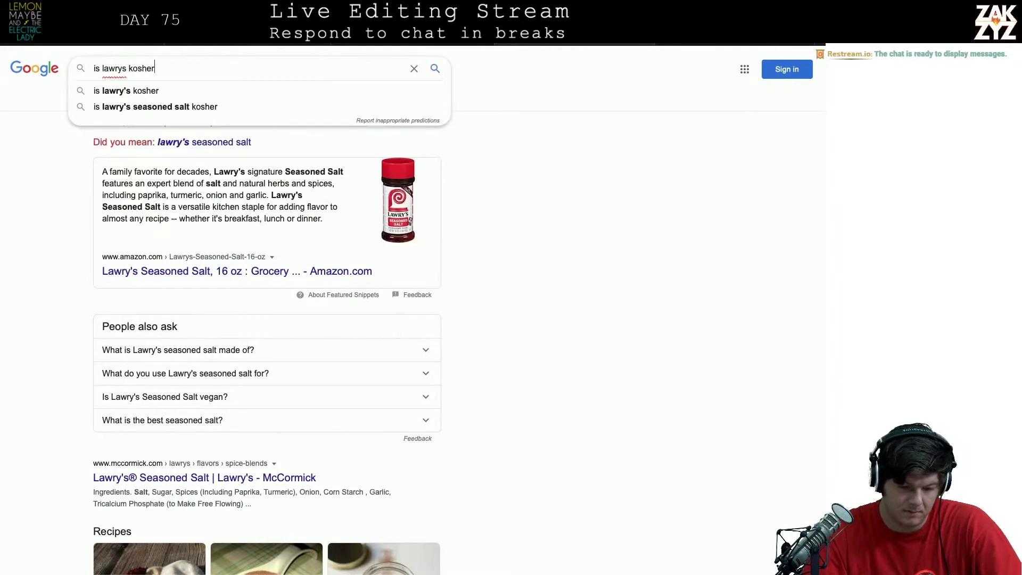
key("Return")
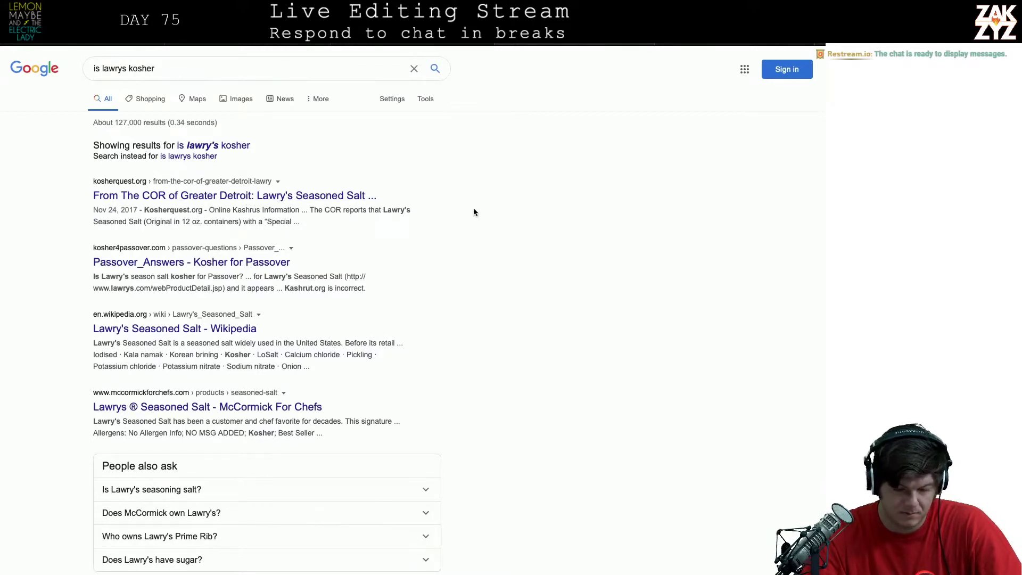
scroll(447, 289, "down", 5)
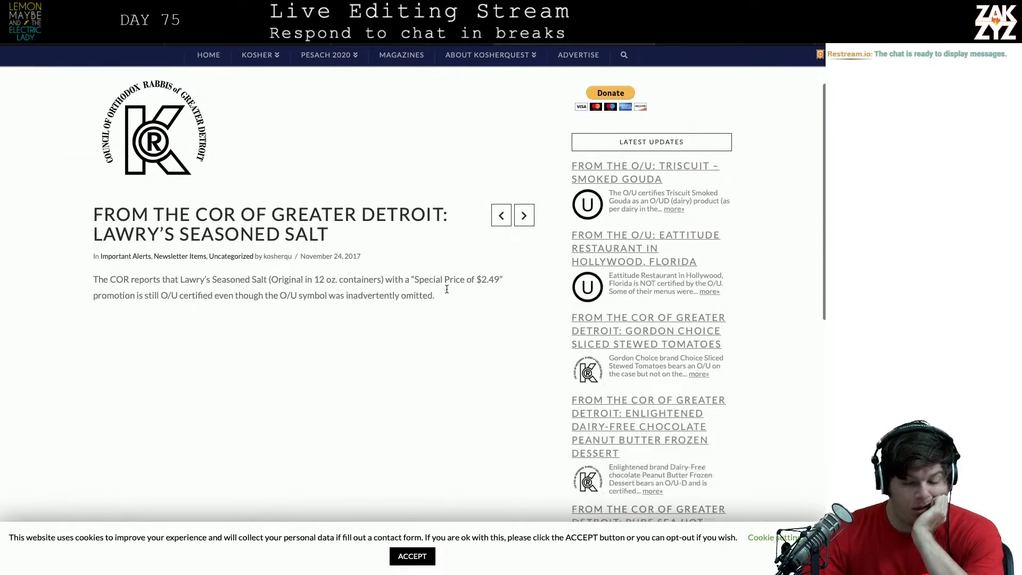
Look over the rest of the KosherQuest page around the Lawry's Seasoned Salt notice
scroll(446, 289, "up", 1)
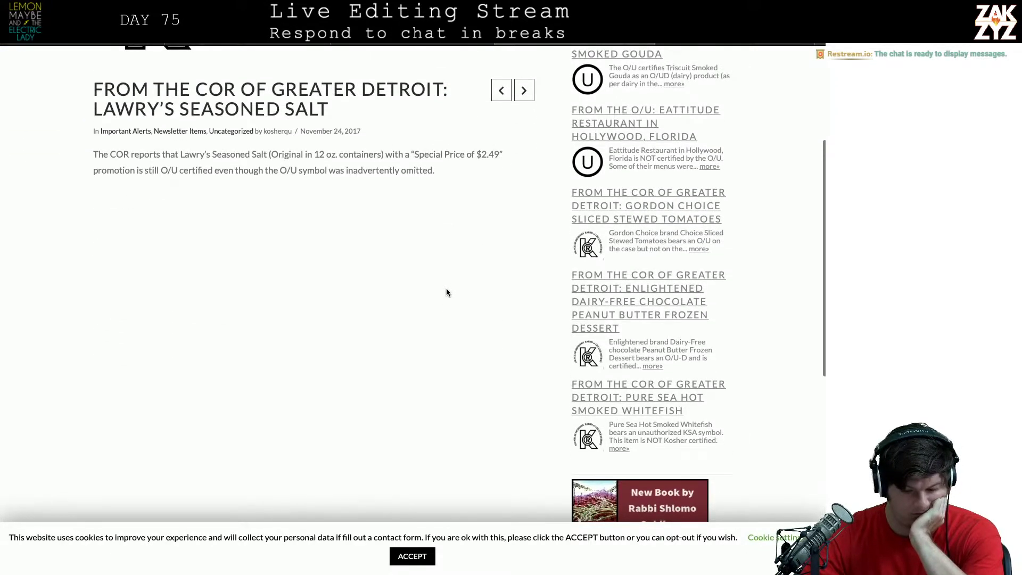
scroll(446, 288, "down", 2)
scroll(447, 288, "up", 1)
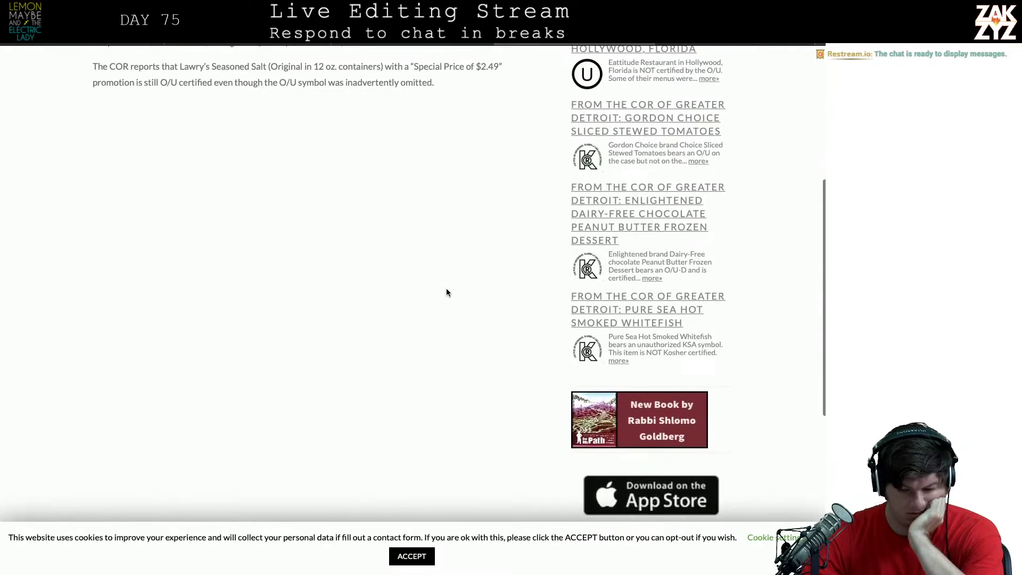
scroll(446, 289, "up", 5)
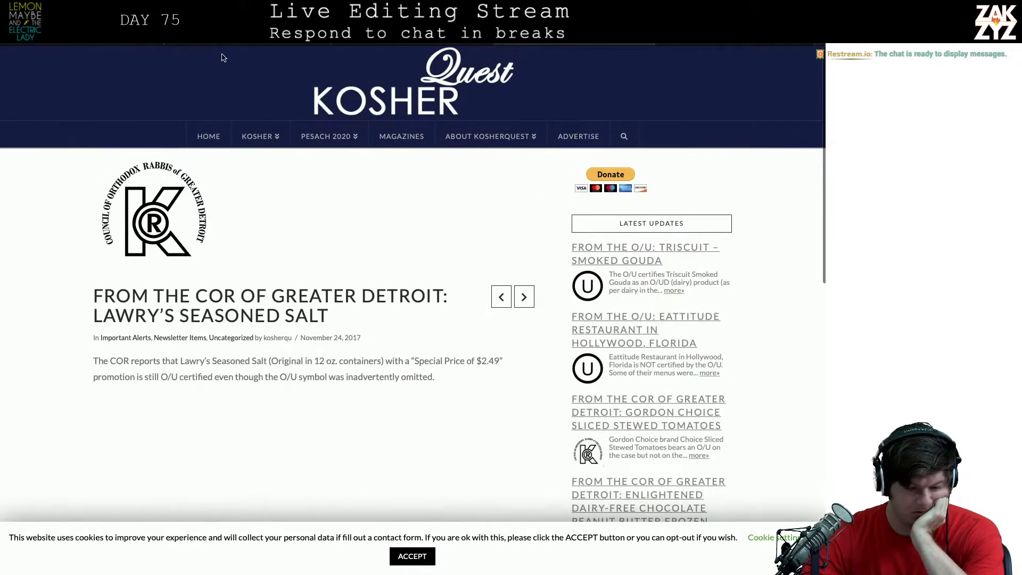
Return to the search results, open "Passover_Answers - Kosher for Passover", and read the answers about Lawry's season salt
key("alt+Left")
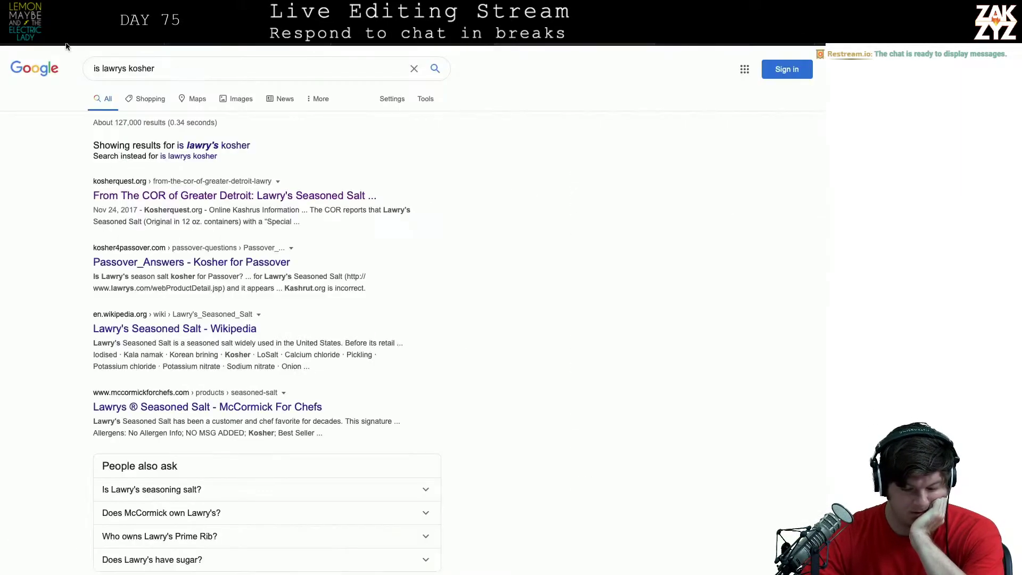
left_click(136, 263)
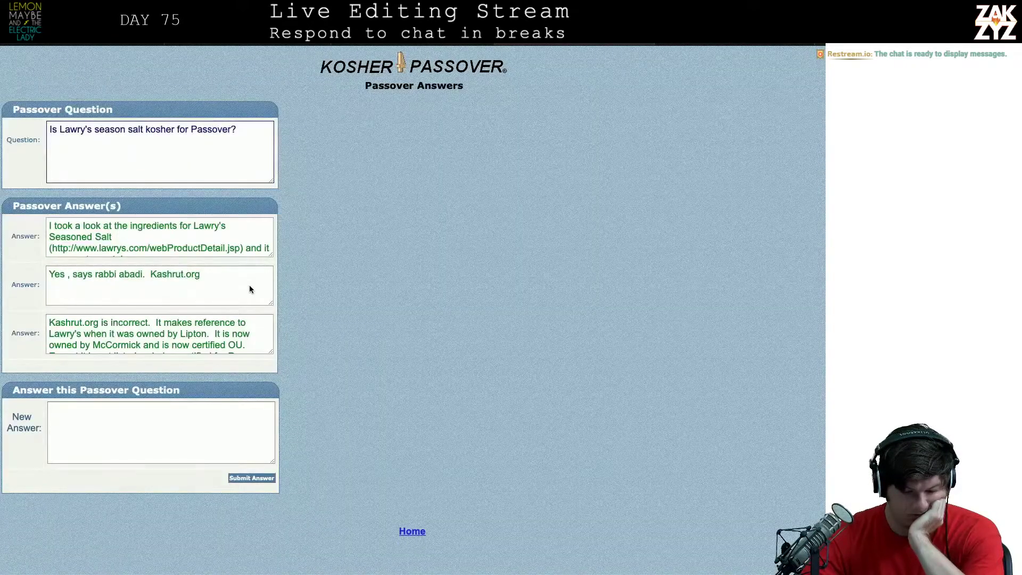
scroll(217, 284, "up", 1)
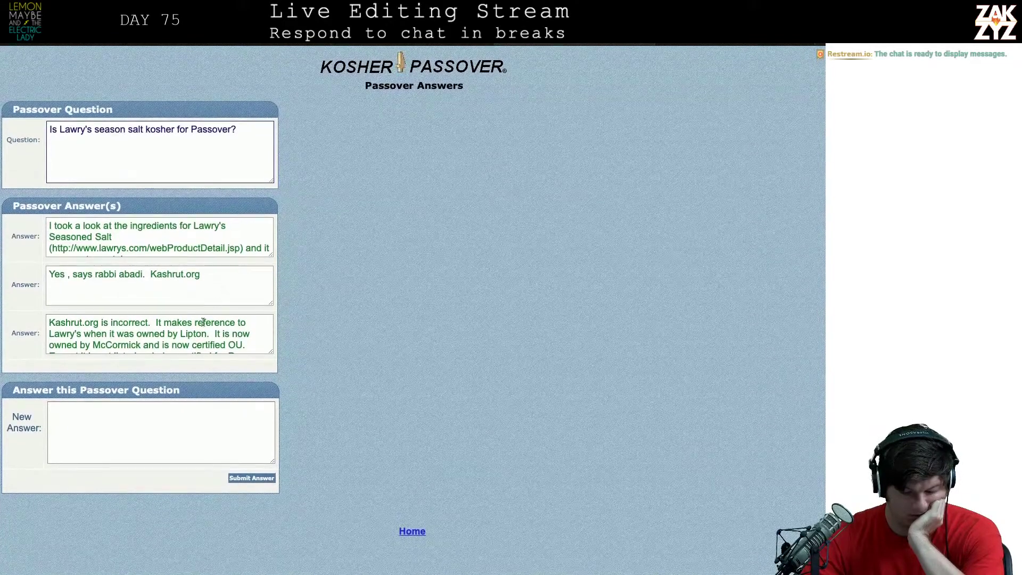
scroll(192, 345, "down", 2)
scroll(191, 343, "up", 1)
scroll(190, 344, "down", 1)
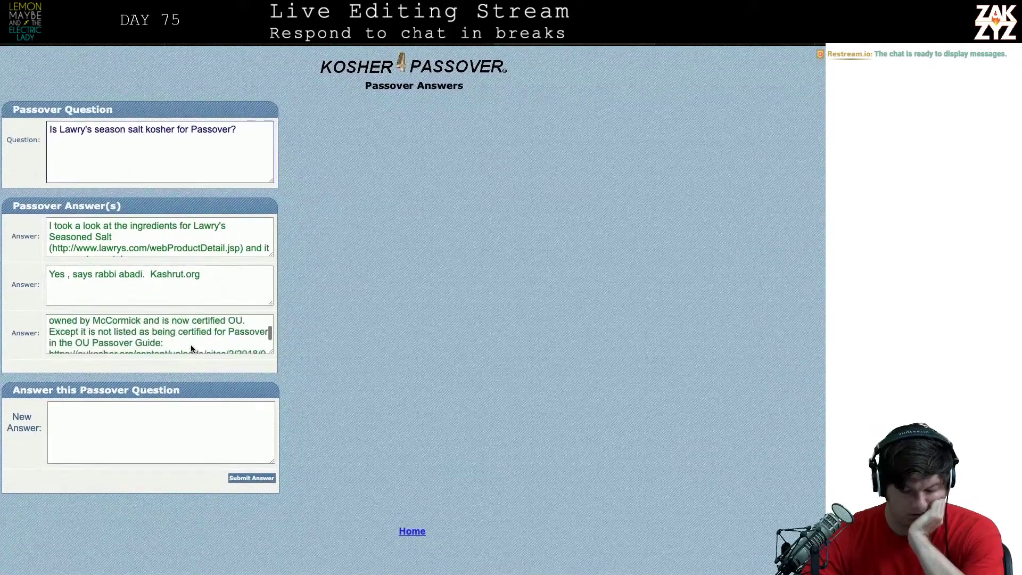
scroll(190, 344, "down", 1)
scroll(191, 344, "down", 1)
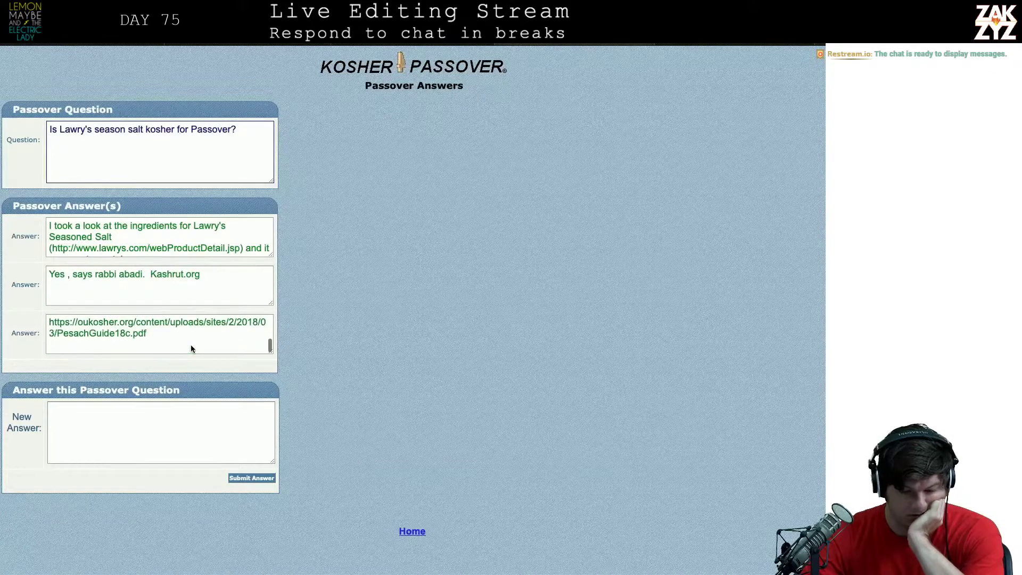
scroll(190, 343, "up", 3)
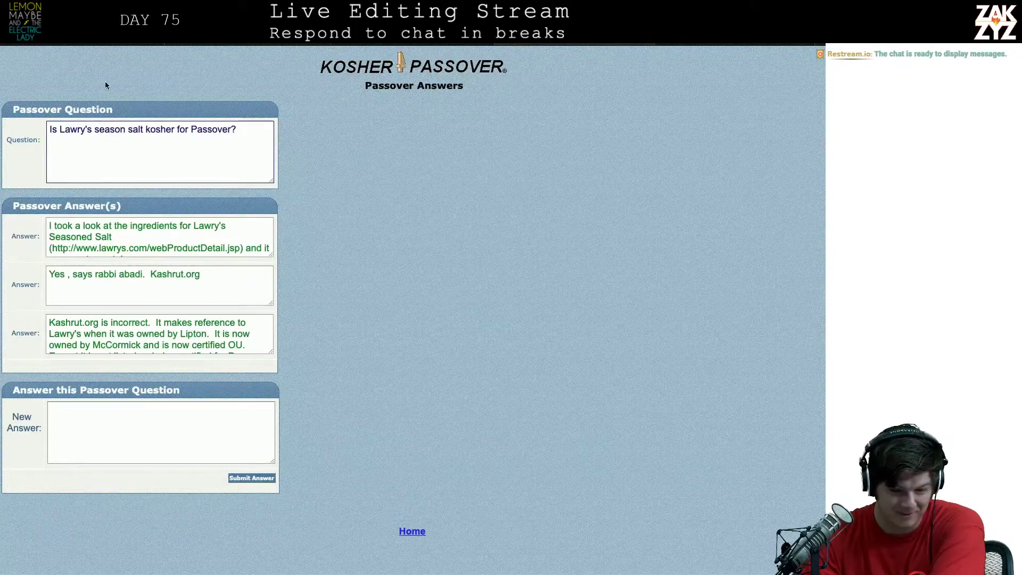
Switch back to the manuscript and reread the chapter's opening paragraphs about smells
key("super+l")
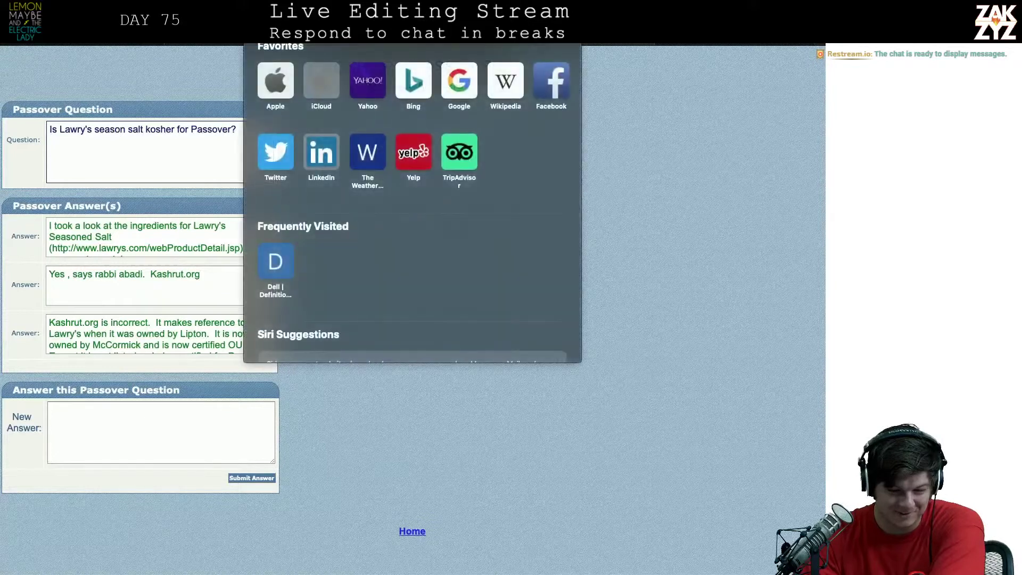
left_click(183, 77)
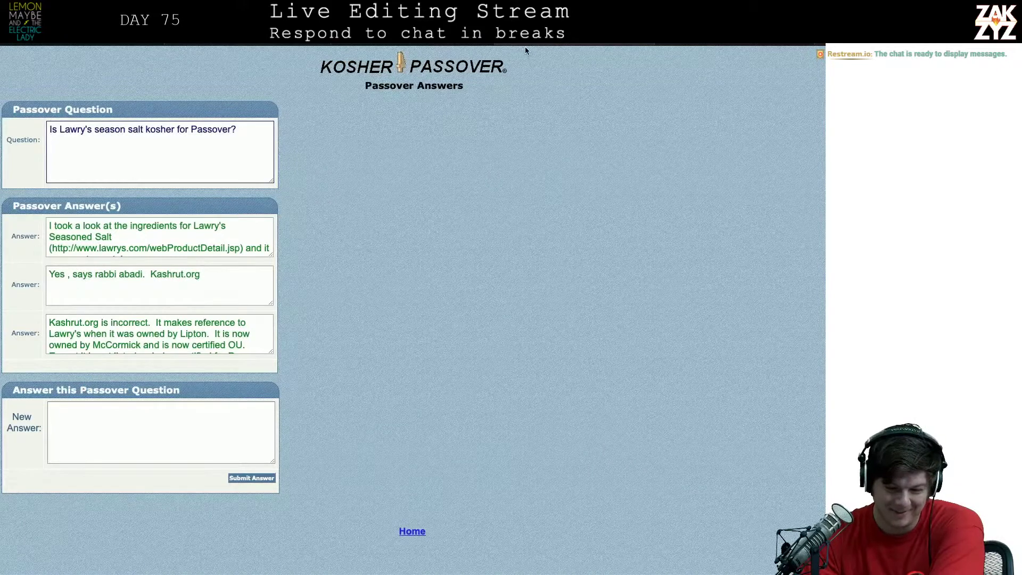
key("ctrl+Tab")
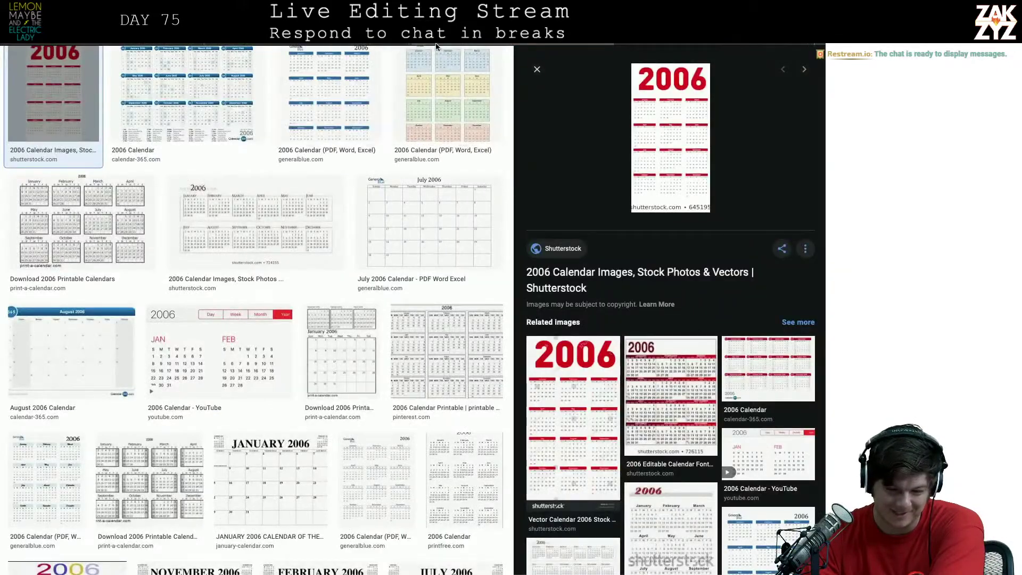
key("ctrl+Tab")
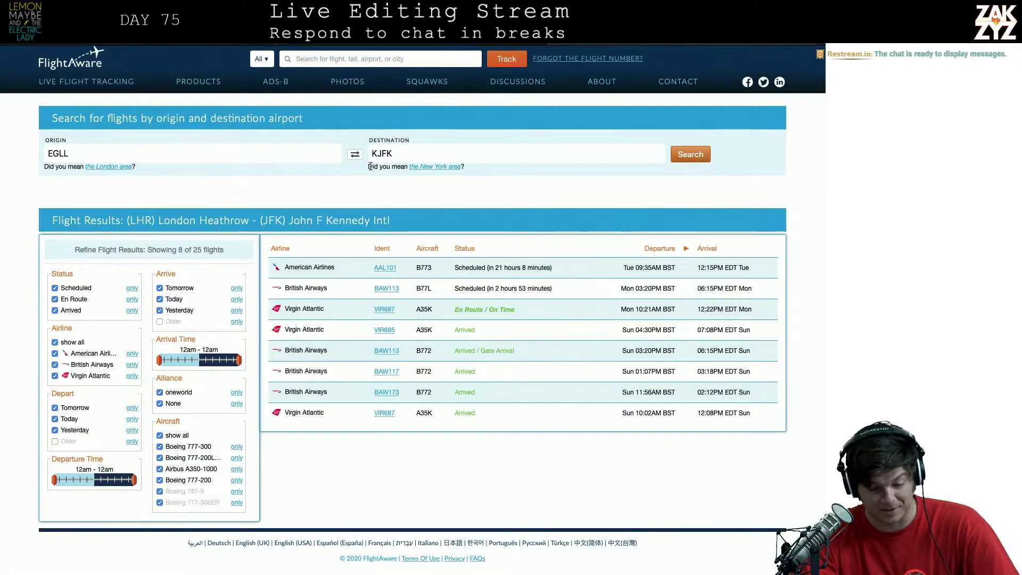
key("super+Tab")
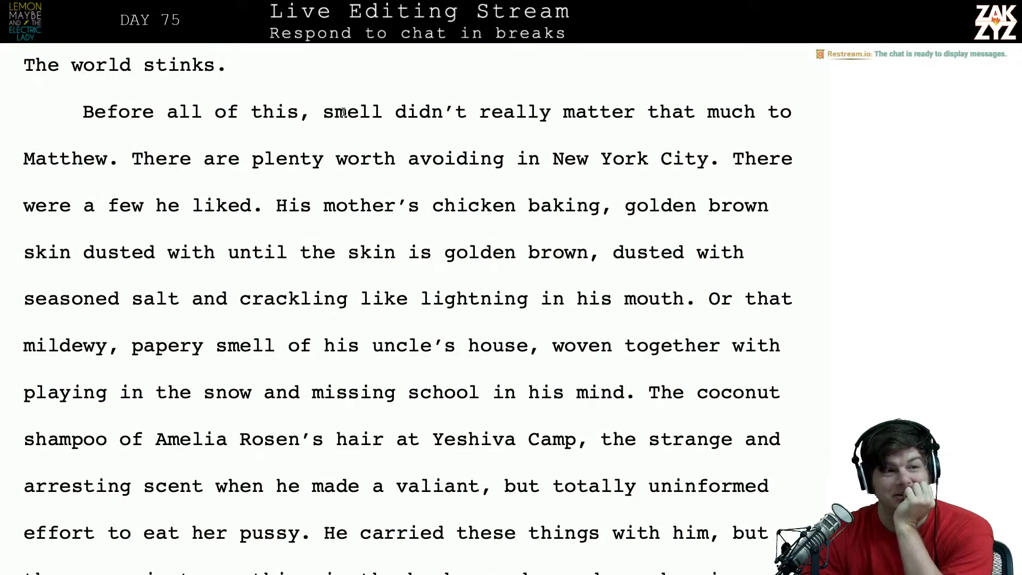
scroll(343, 111, "down", 1)
scroll(344, 112, "up", 3)
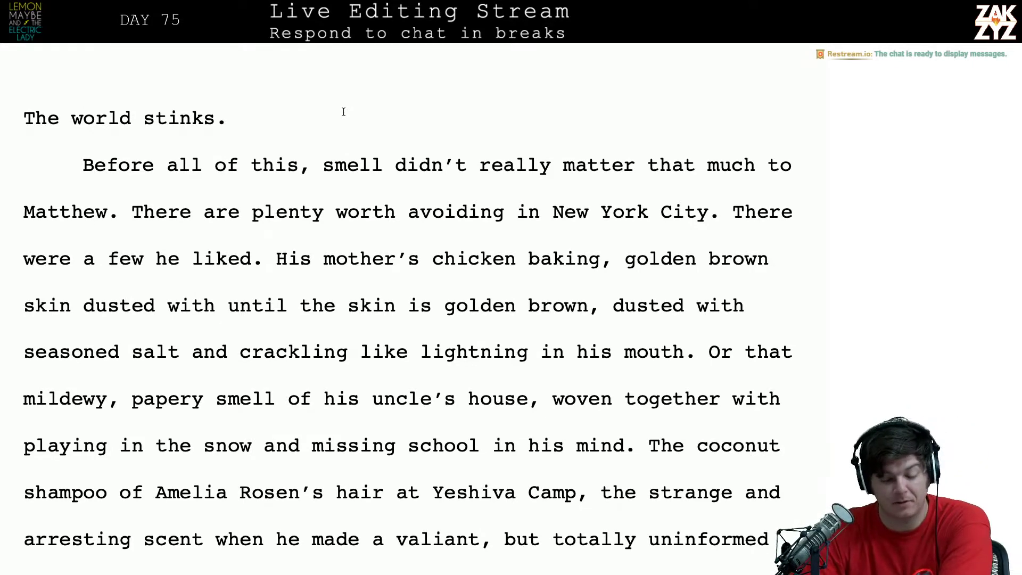
scroll(343, 111, "down", 4)
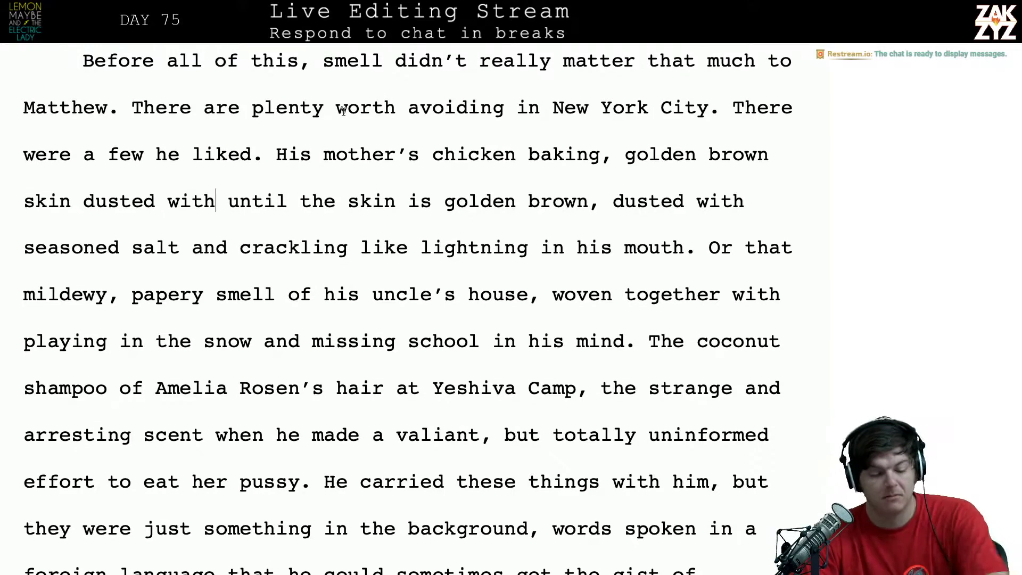
scroll(343, 110, "up", 3)
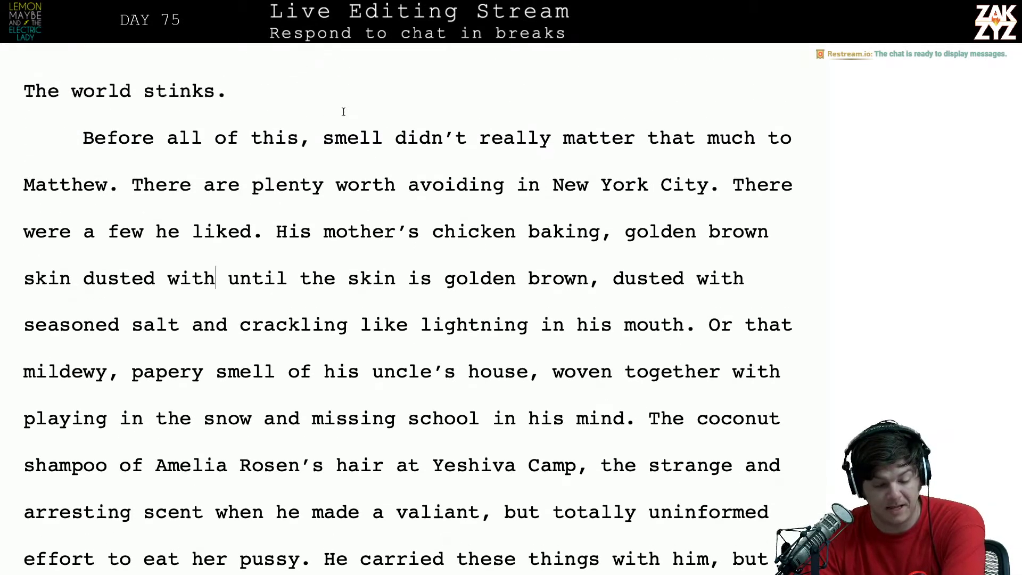
scroll(362, 222, "down", 1)
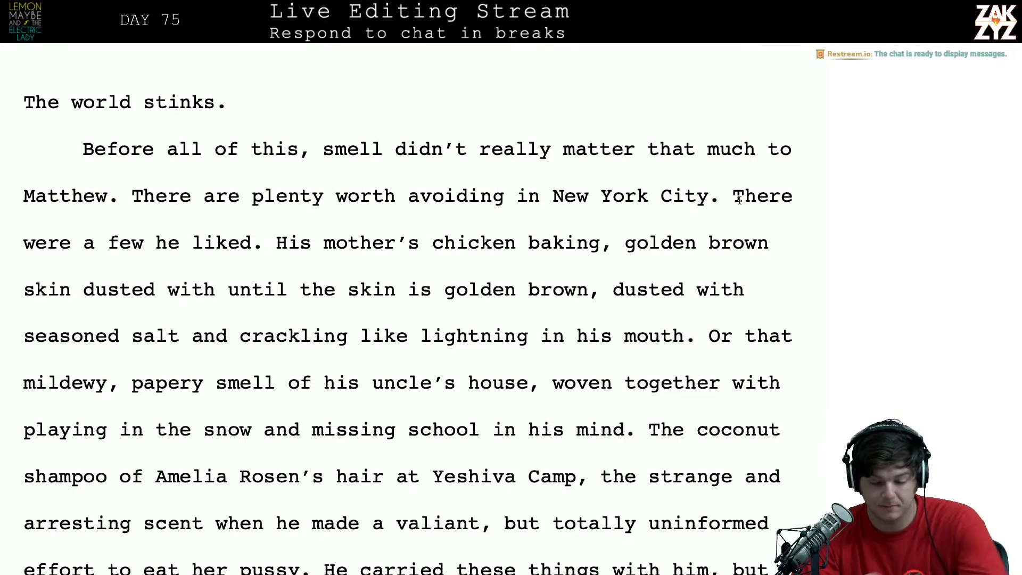
Replace the sentence "There were a few he liked." with "He can remember a few he liked."
key("Return")
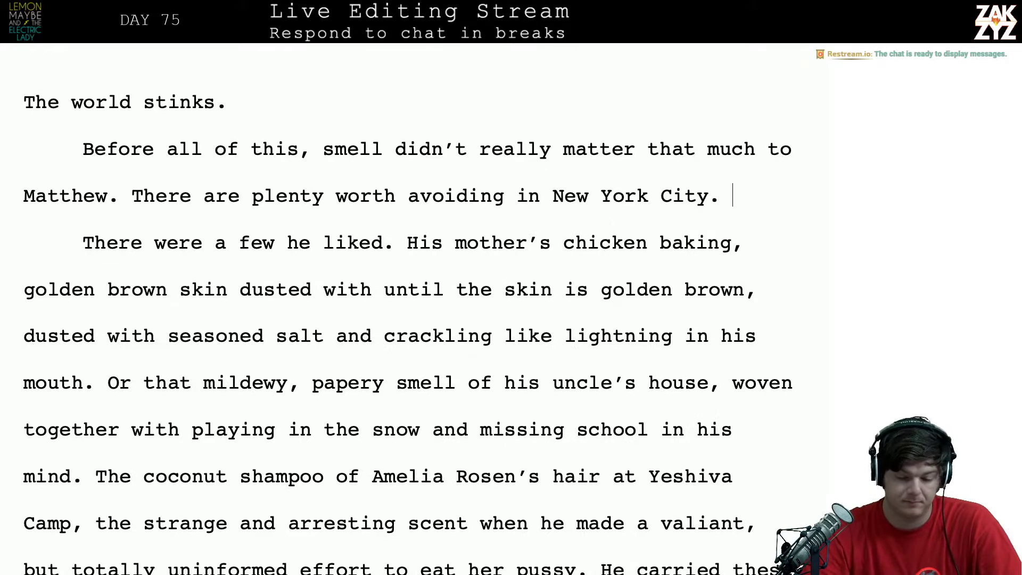
type("He")
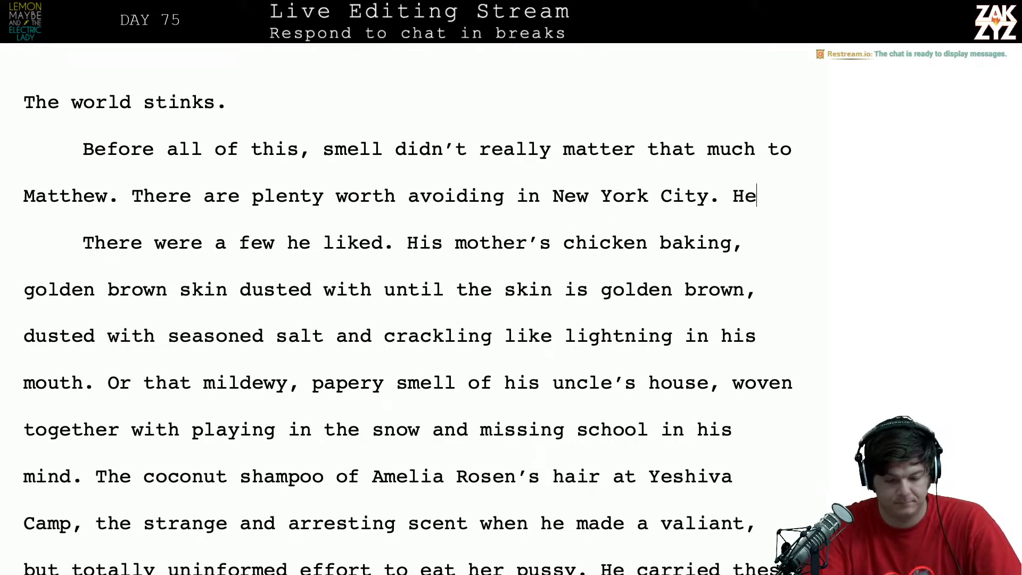
type(" can remember a ")
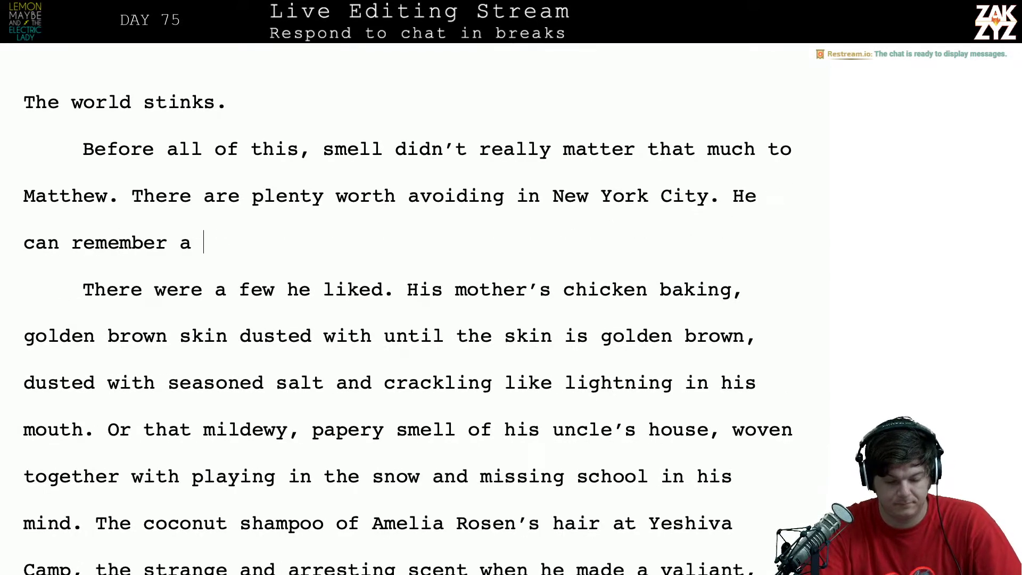
type("few he liked.")
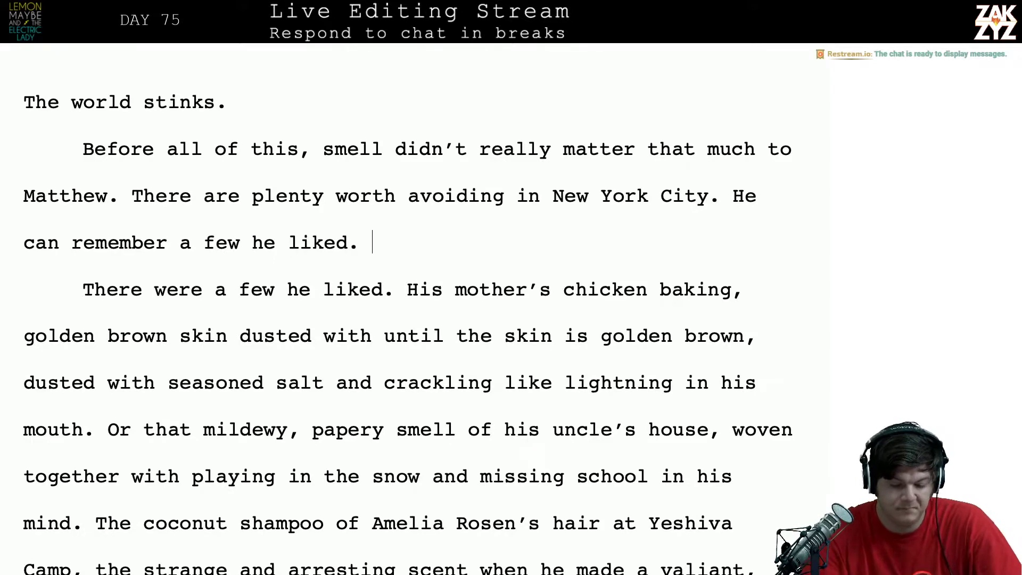
key("shift+Down")
key("shift+Down")
key("shift+Up")
key("BackSpace")
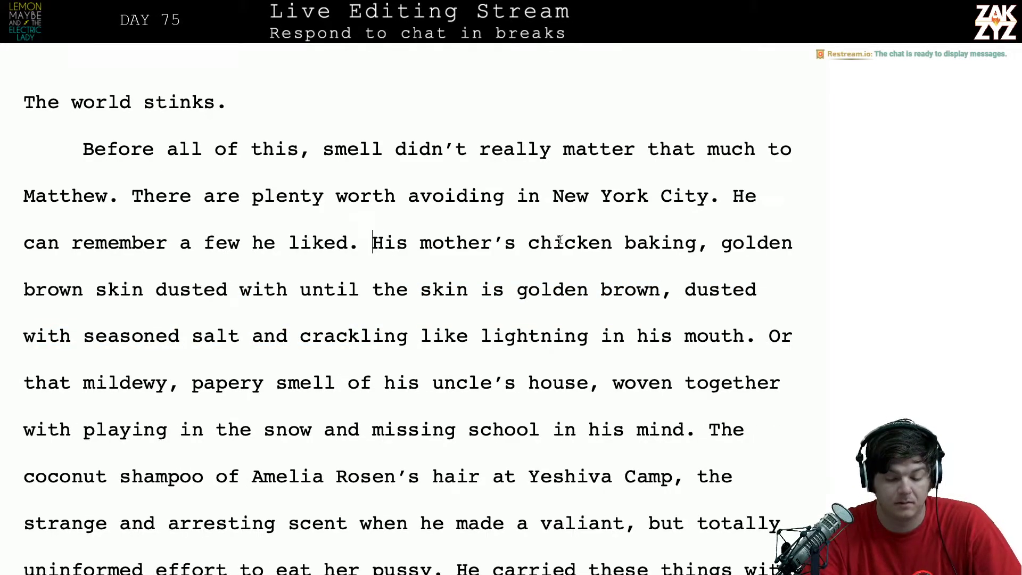
Delete the word "baking" after "His mother's chicken"
left_click(707, 250)
key("Left")
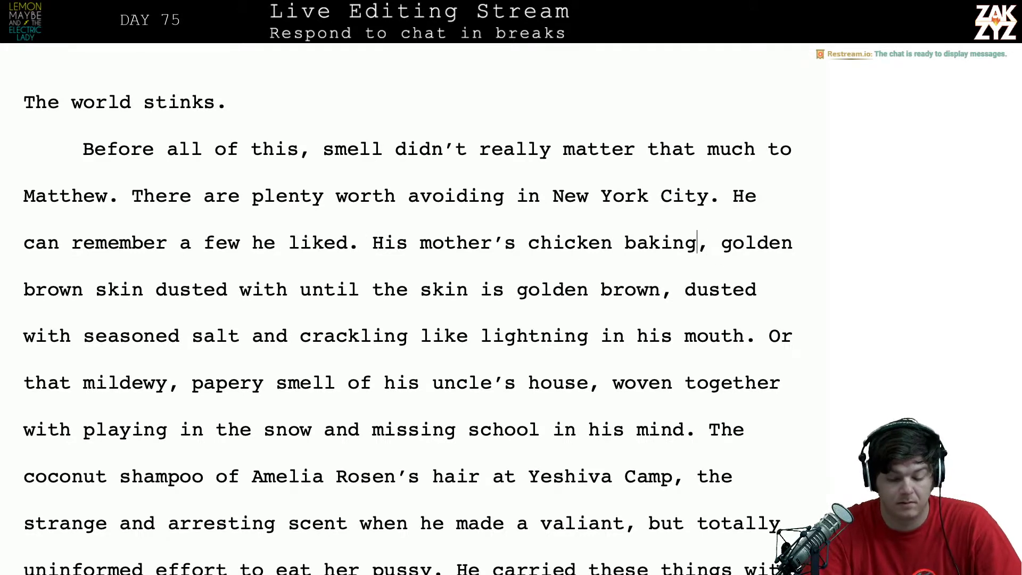
key("BackSpace")
key("BackSpace")
key("BackSpace")
key("BackSpace")
key("BackSpace")
key("BackSpace")
key("BackSpace")
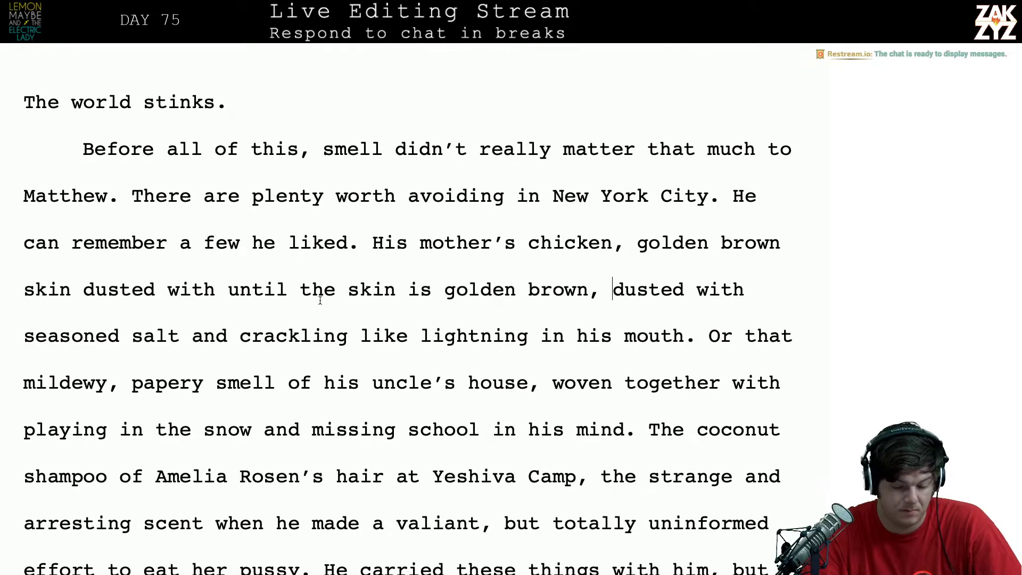
Insert "Lawrys Sea," after "golden brown skin dusted" and split the rest of the sentence off into a new paragraph
left_click(217, 301)
key("BackSpace")
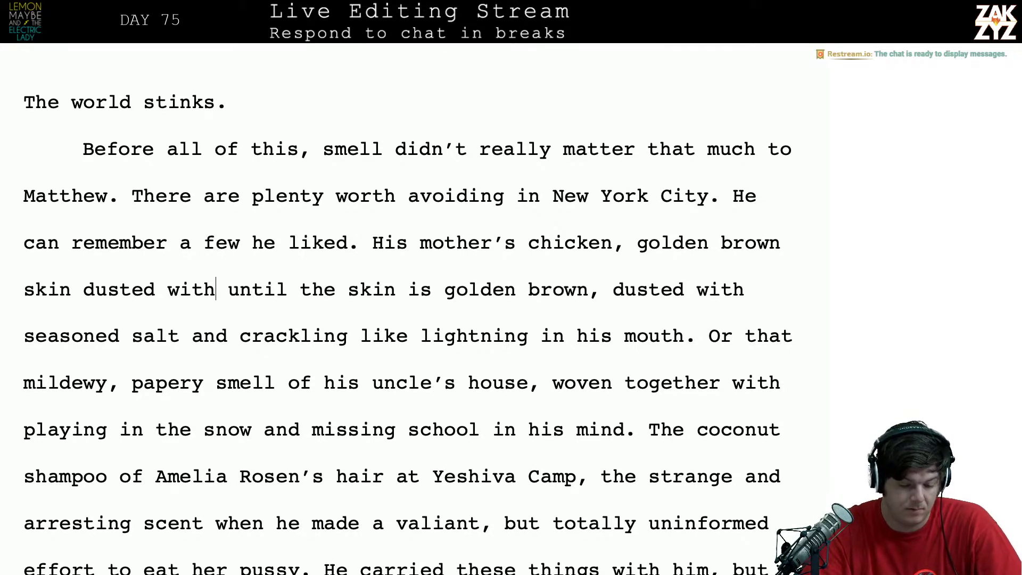
key("Left")
key("Left")
key("Left")
type("Lawrys,")
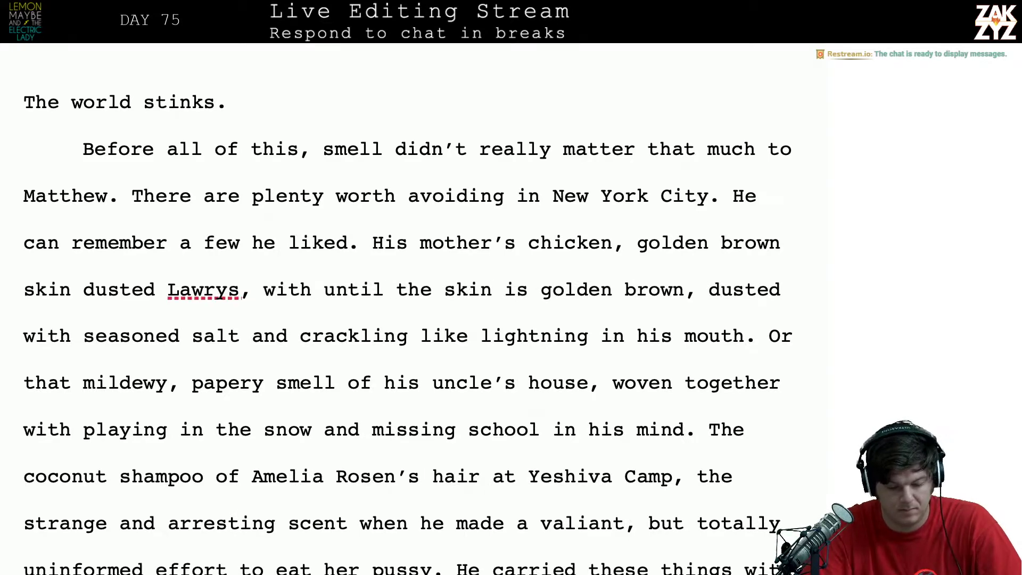
key("Return")
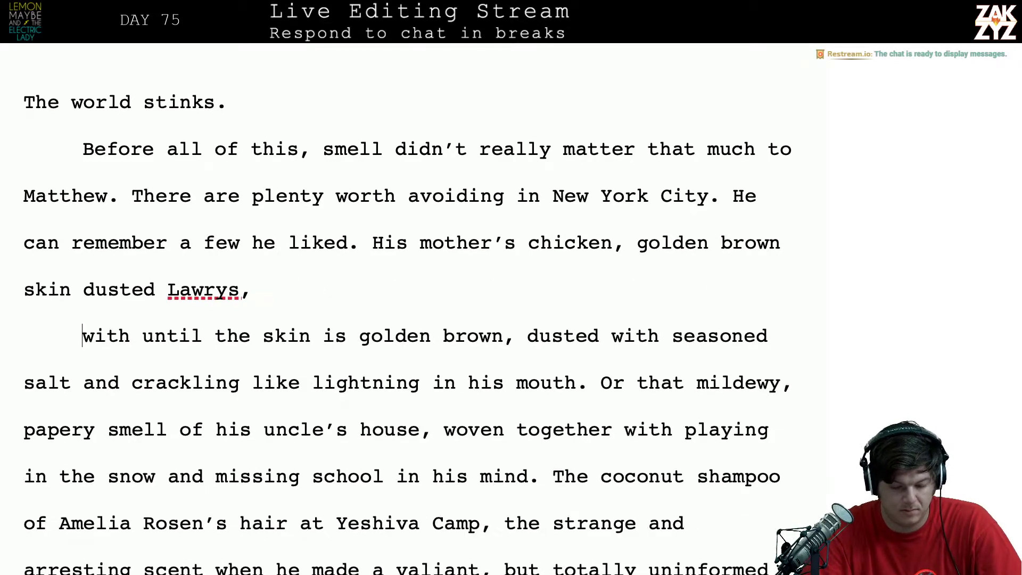
type("Seasoned")
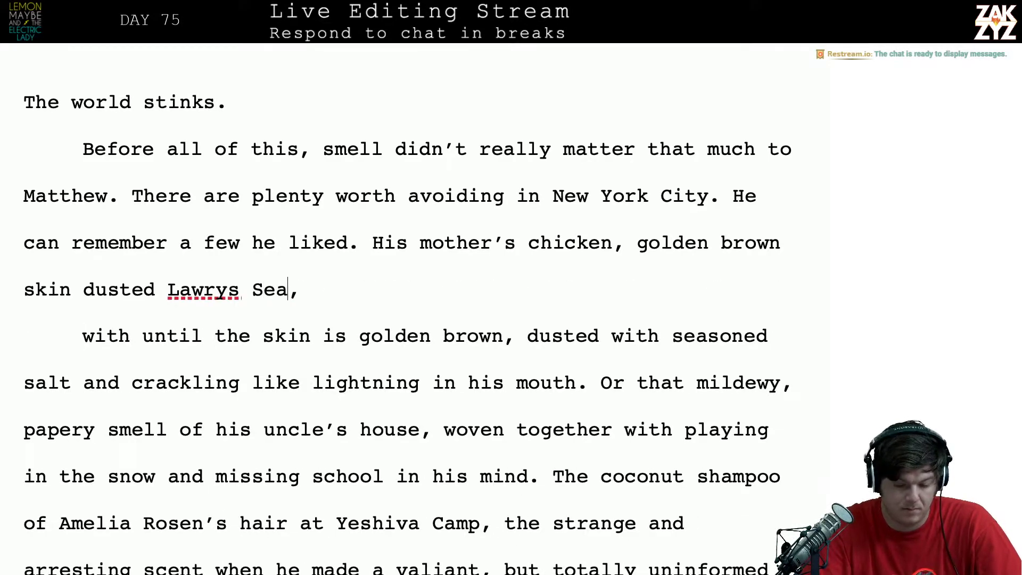
Switch to the browser and search the web for "lawrys salt"
key("ctrl+Left")
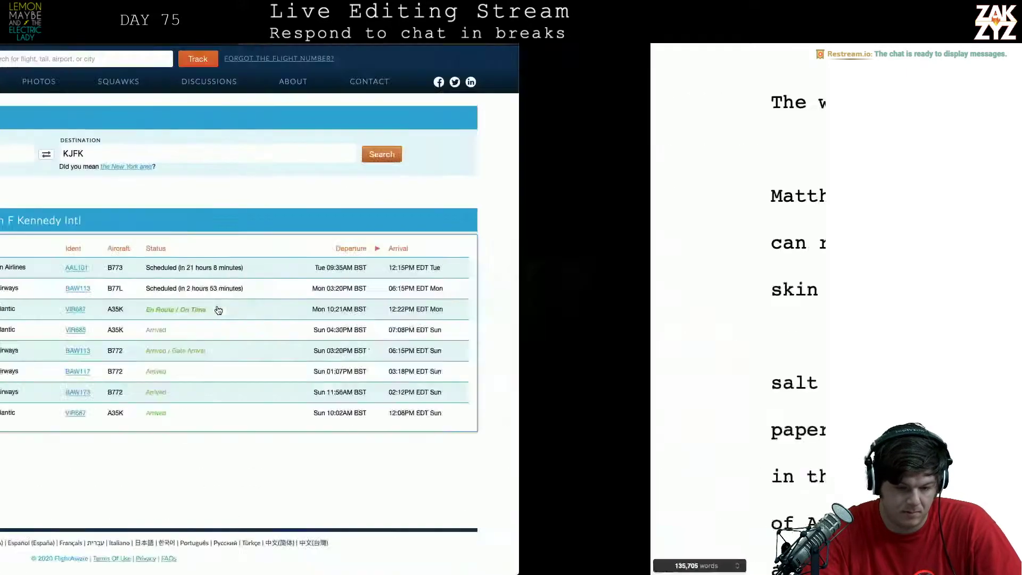
key("super+l")
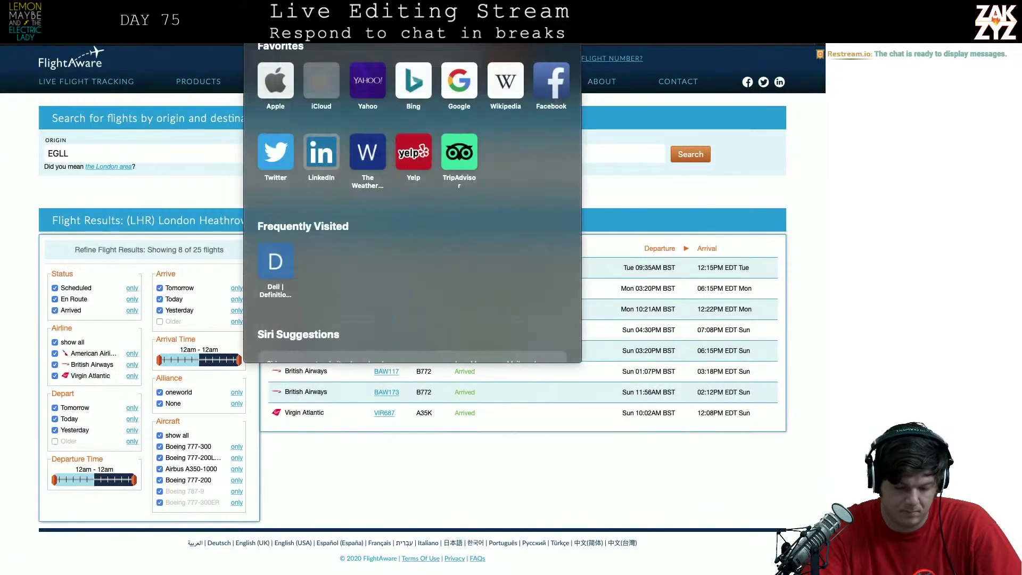
type("lawr")
type("ys seasoned salt")
key("Return")
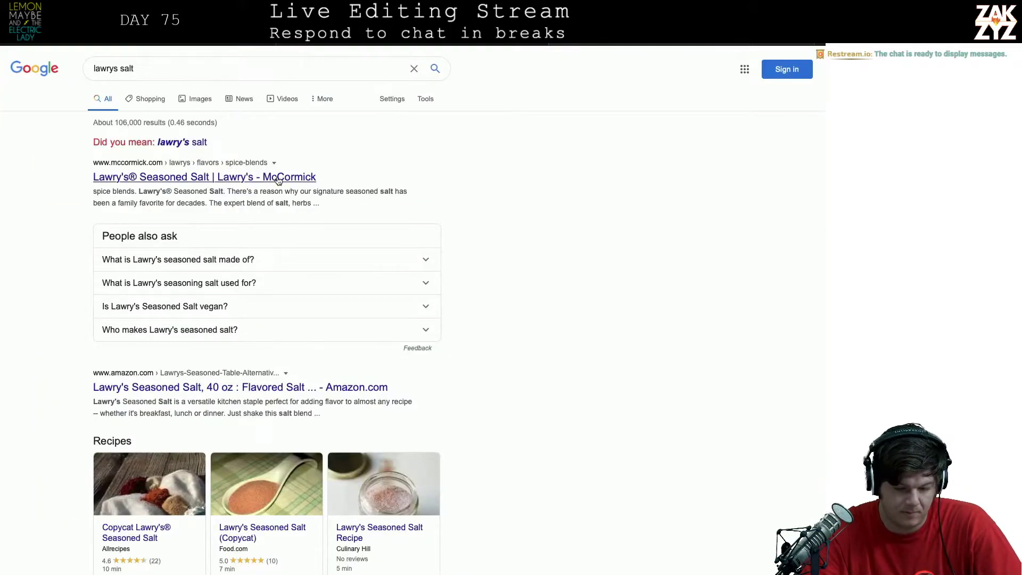
Open McCormick's Lawry's Seasoned Salt product page and look through its description
left_click(305, 178)
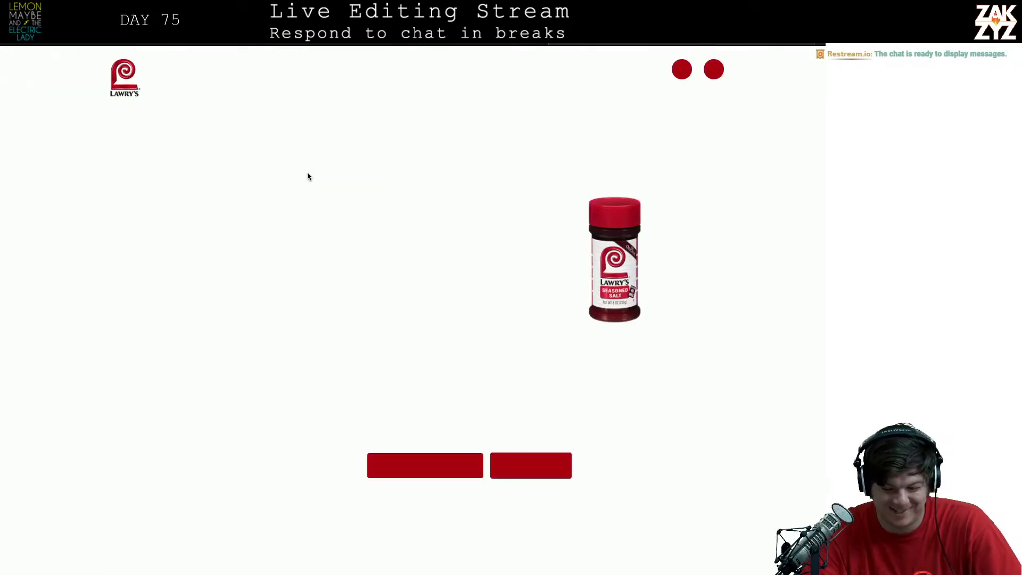
scroll(447, 274, "down", 1)
scroll(446, 272, "down", 2)
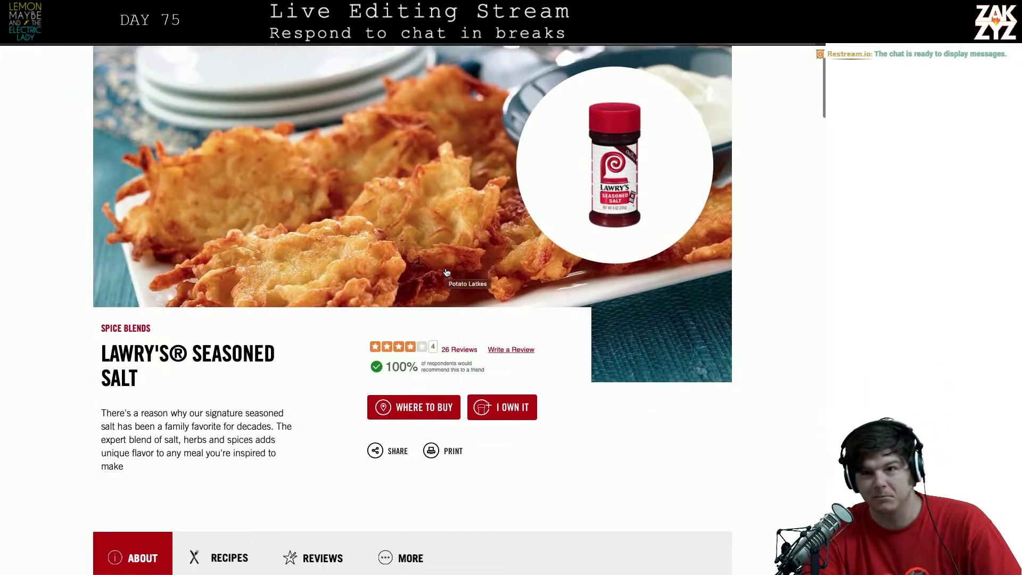
scroll(446, 272, "down", 2)
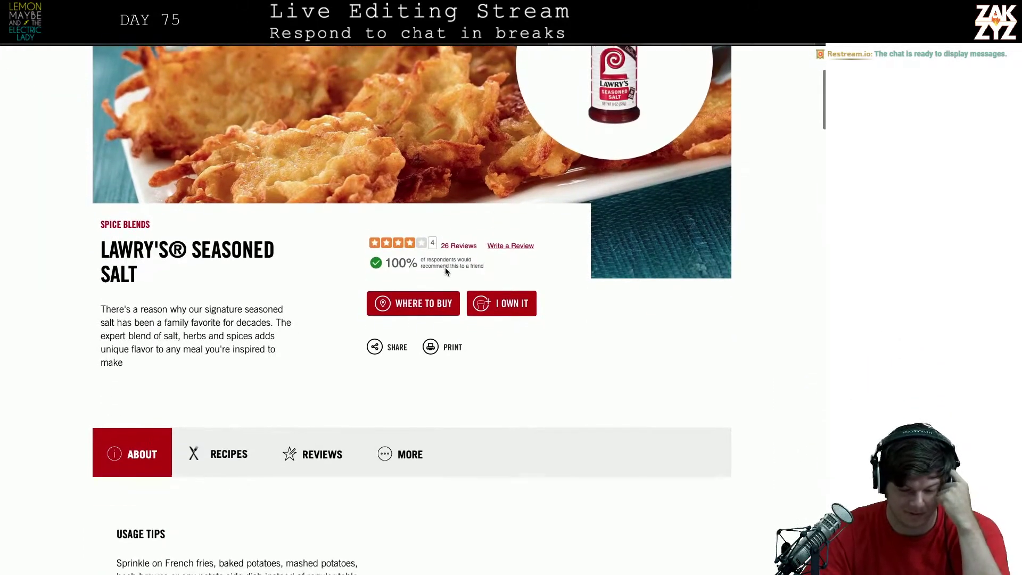
Finish viewing the seasoned salt product page, then search the web for "lawrys meme" from the cola search tab
scroll(447, 273, "down", 1)
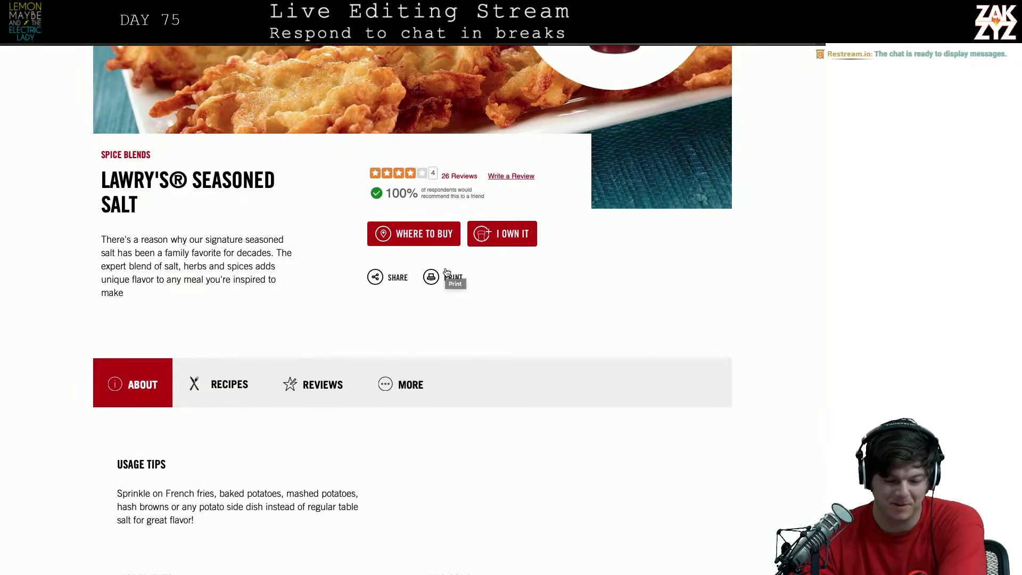
scroll(446, 272, "up", 8)
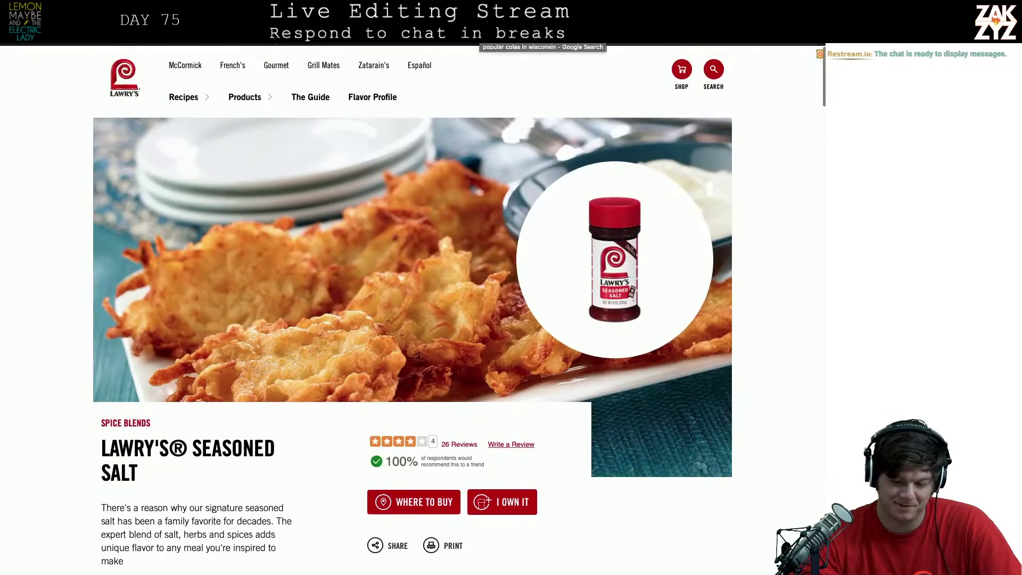
left_click(511, 35)
key("super+l")
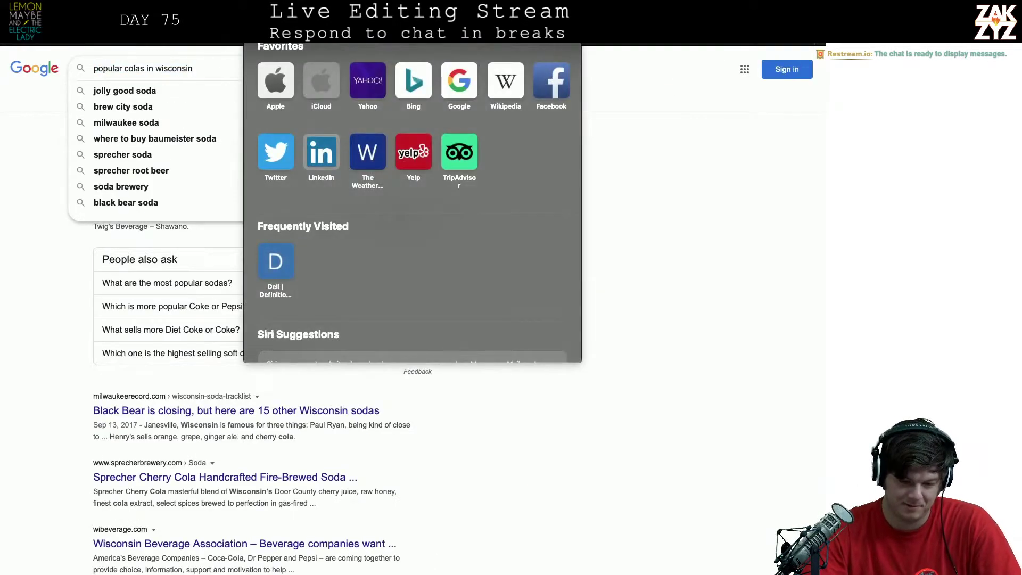
type("lawrys mee")
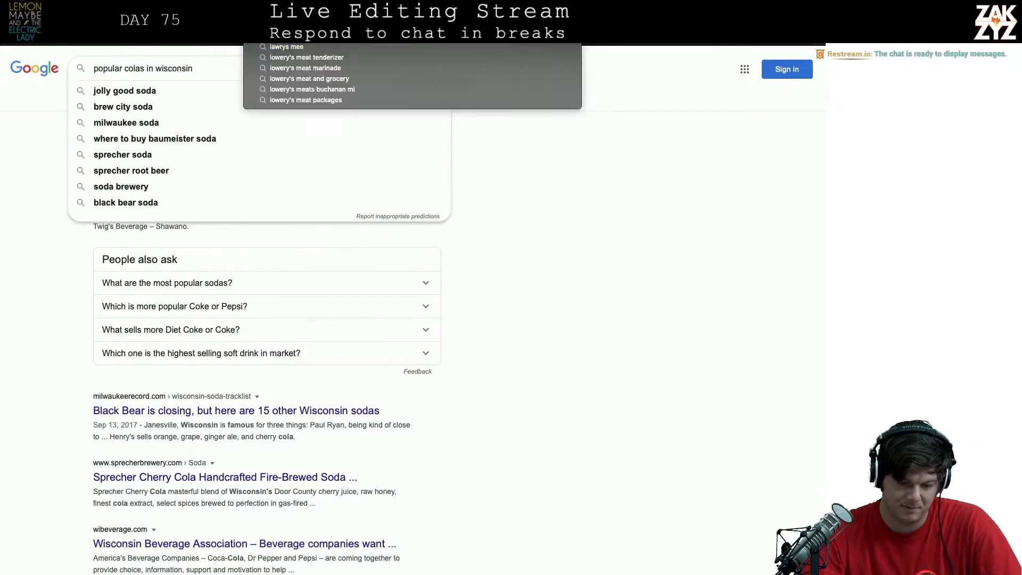
type("e")
key("Return")
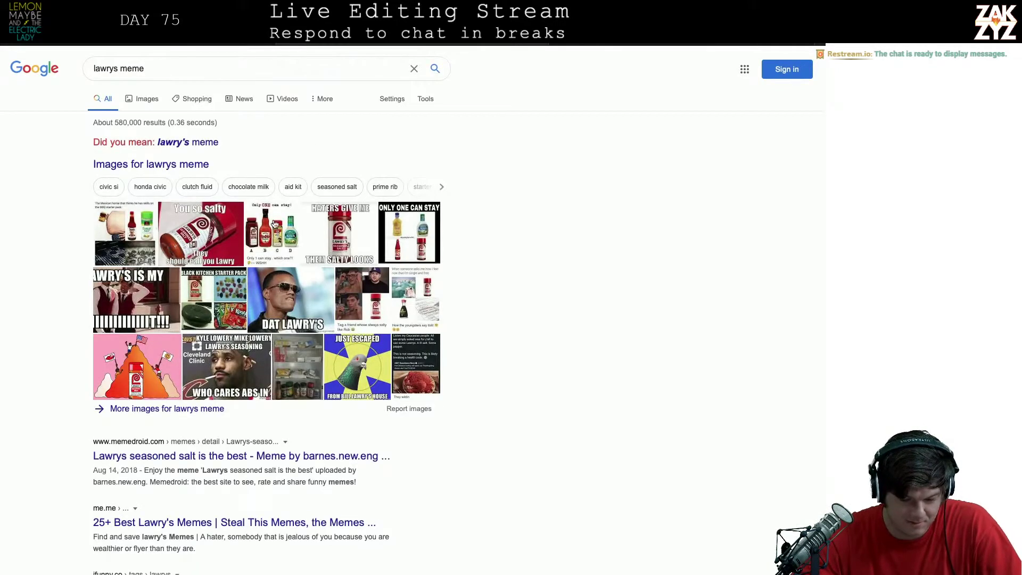
Look through the meme search results, open the "Only ONE can stay!" image and browse the image results
scroll(333, 318, "down", 1)
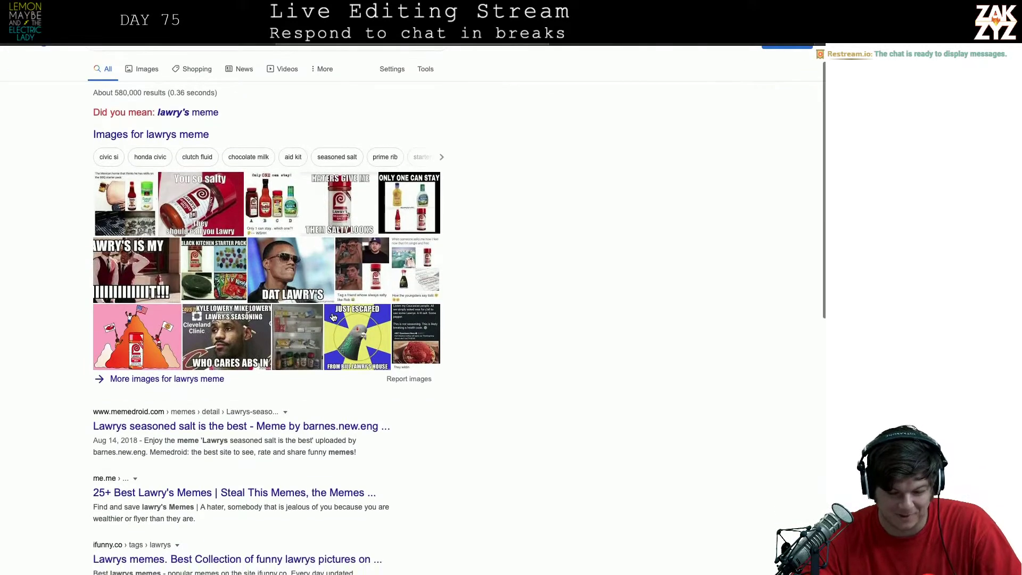
scroll(334, 318, "up", 1)
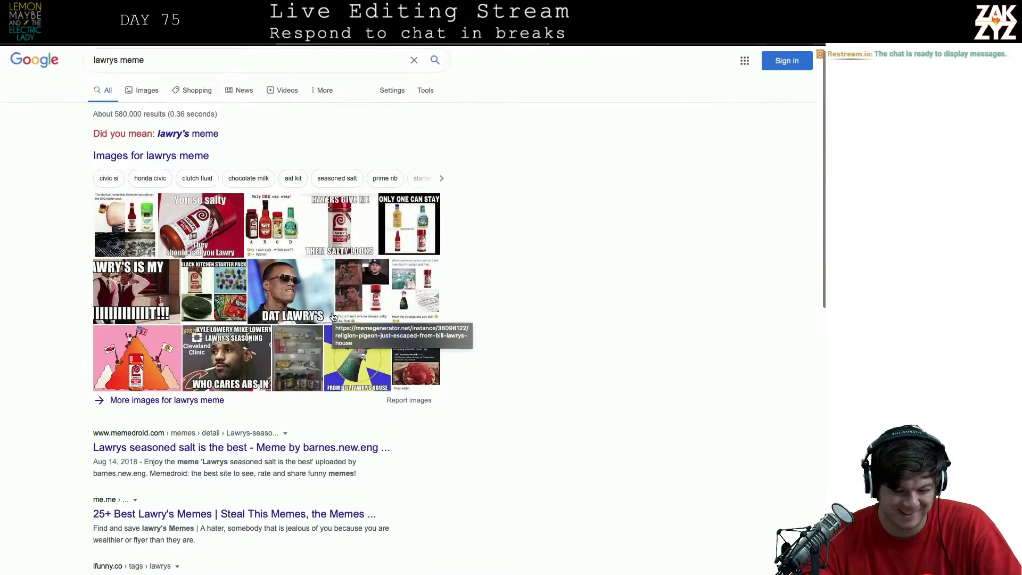
scroll(336, 319, "down", 3)
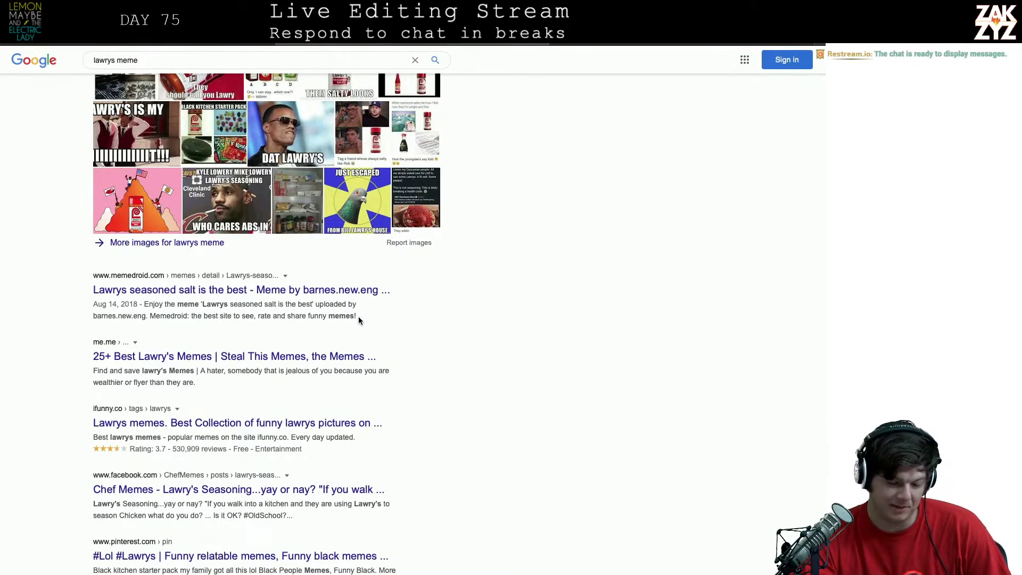
scroll(359, 318, "up", 3)
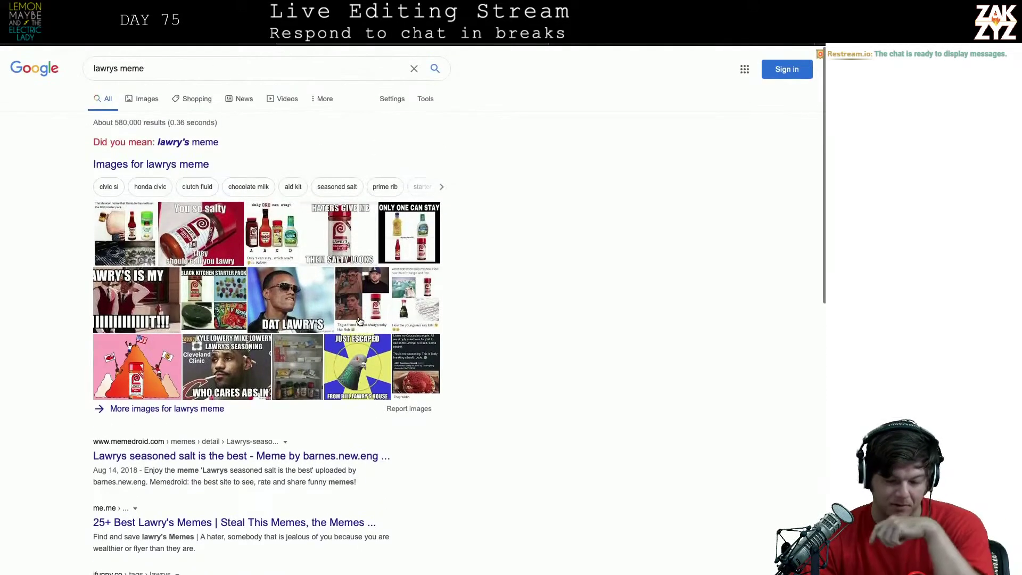
left_click(283, 230)
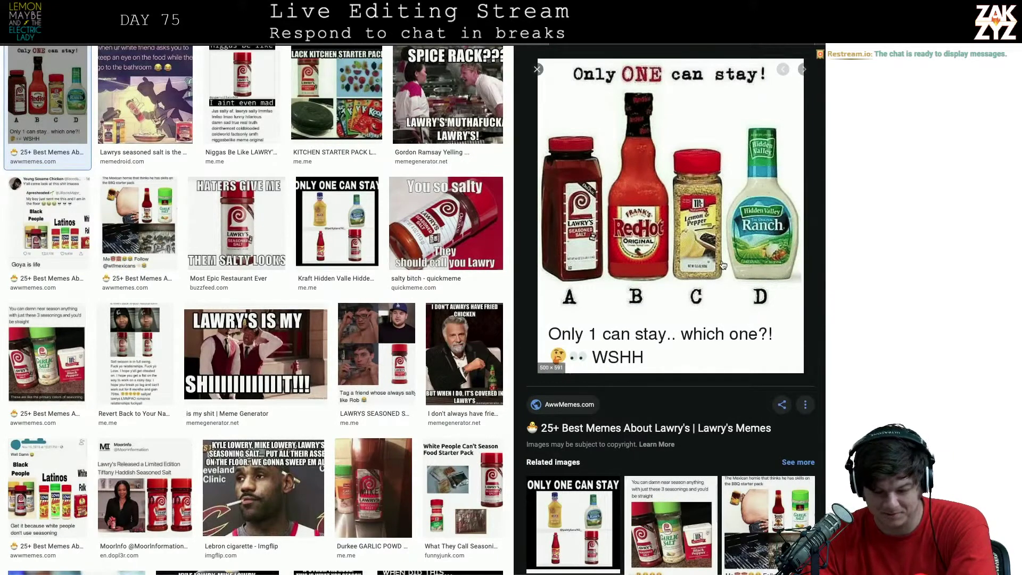
scroll(722, 264, "up", 2)
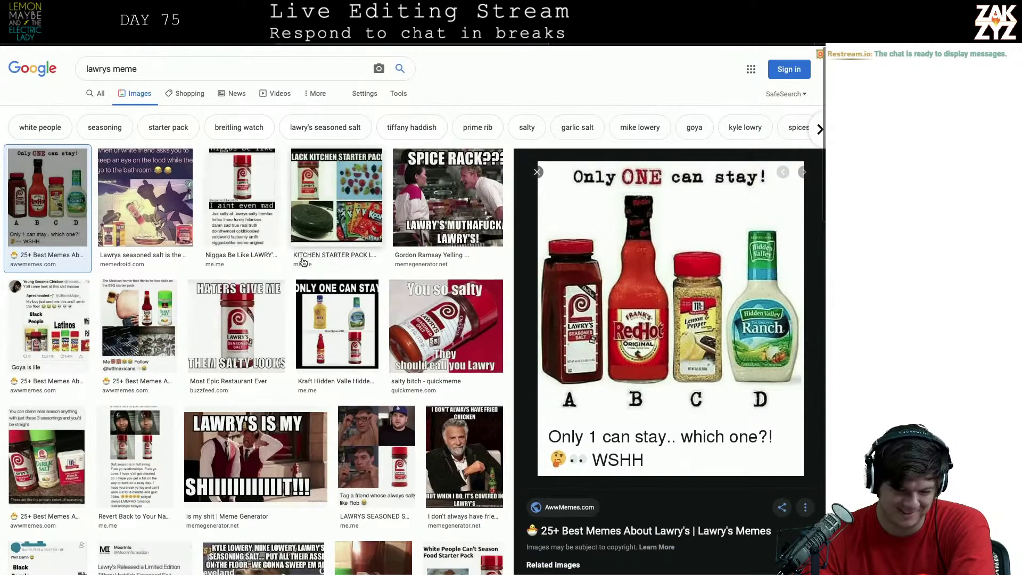
scroll(322, 282, "down", 1)
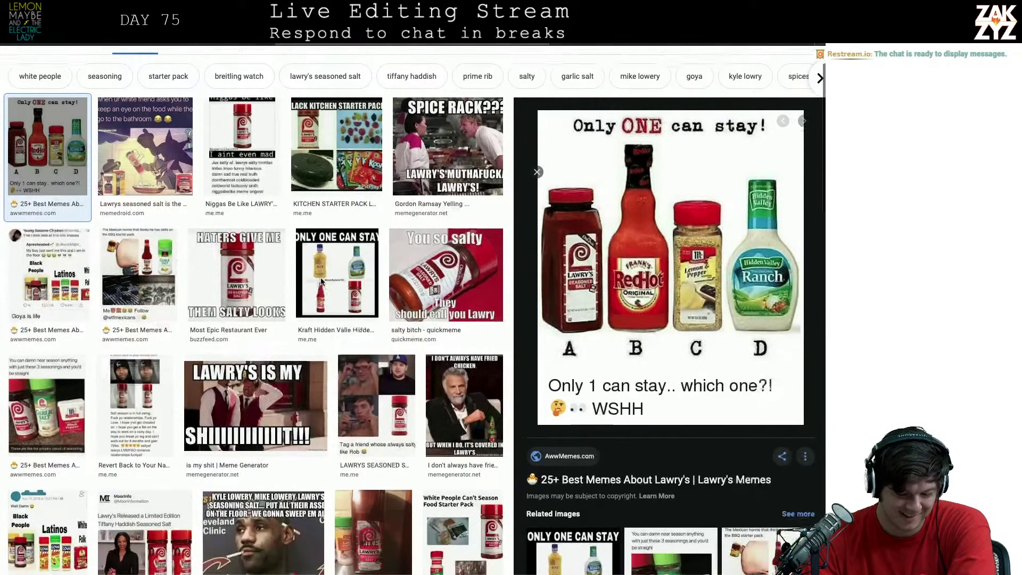
scroll(321, 281, "down", 2)
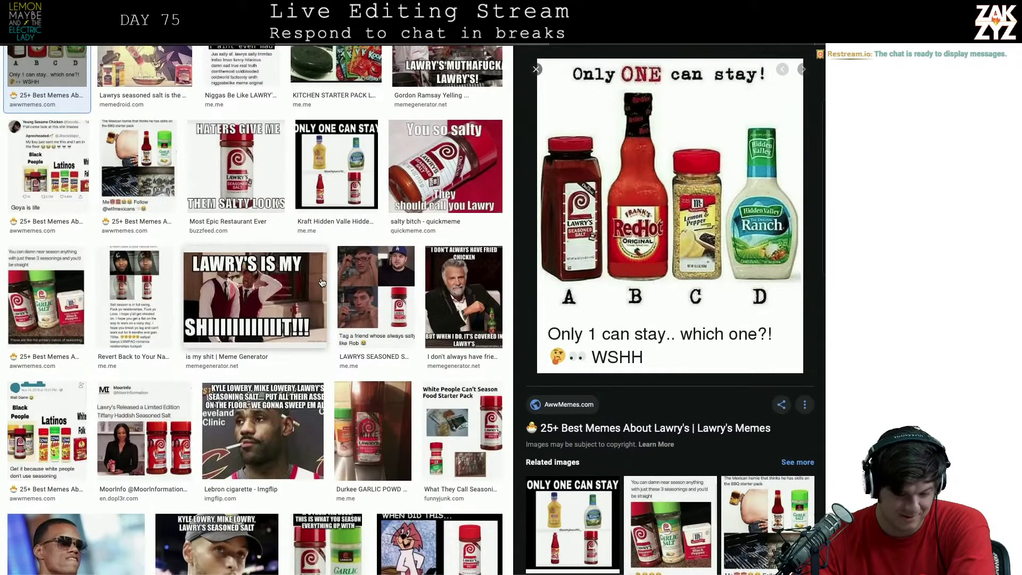
scroll(322, 282, "down", 3)
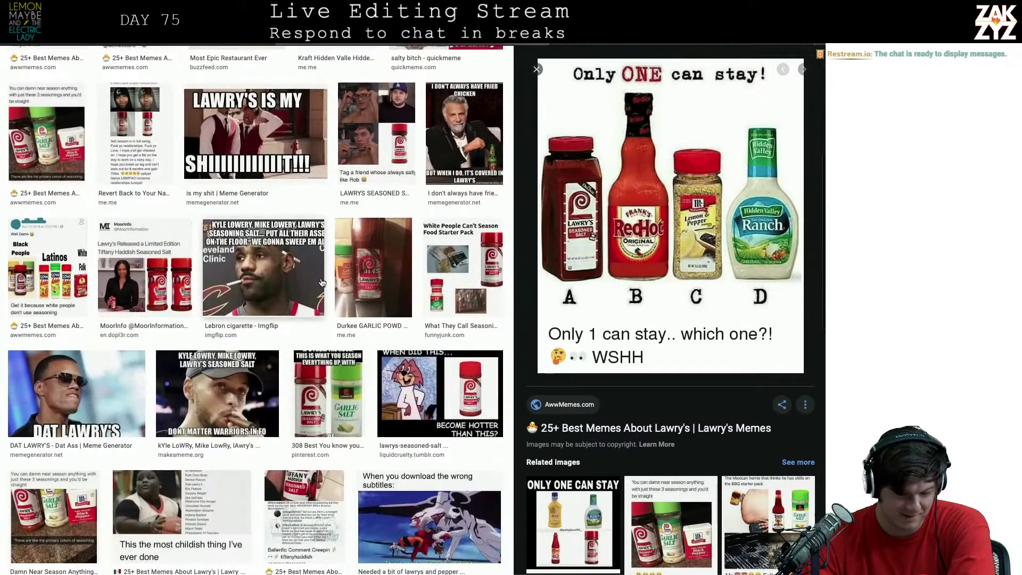
View the seasoning comparison meme and the "When you recently become single" meme with its related images
left_click(74, 269)
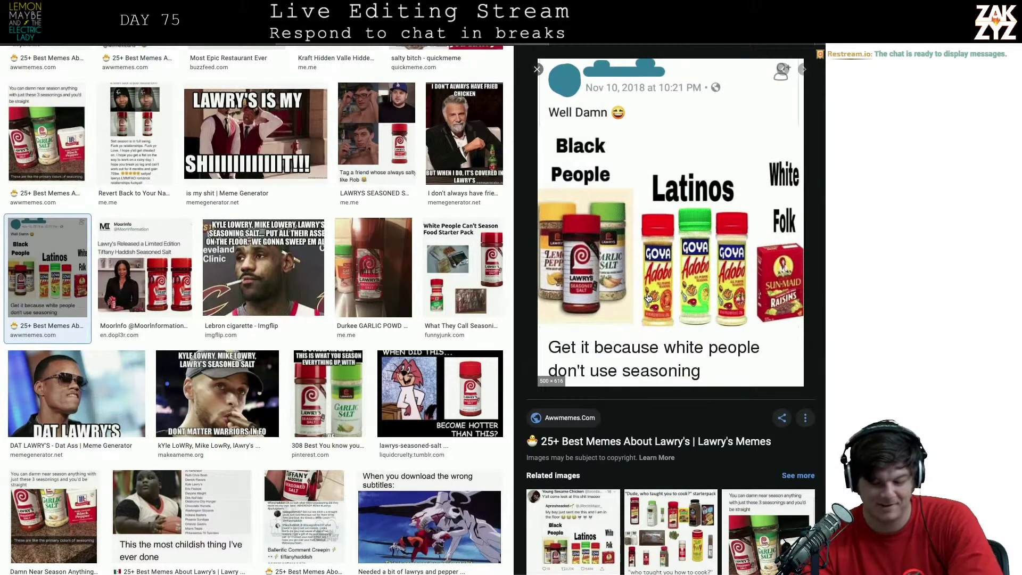
scroll(649, 297, "down", 1)
scroll(649, 297, "up", 1)
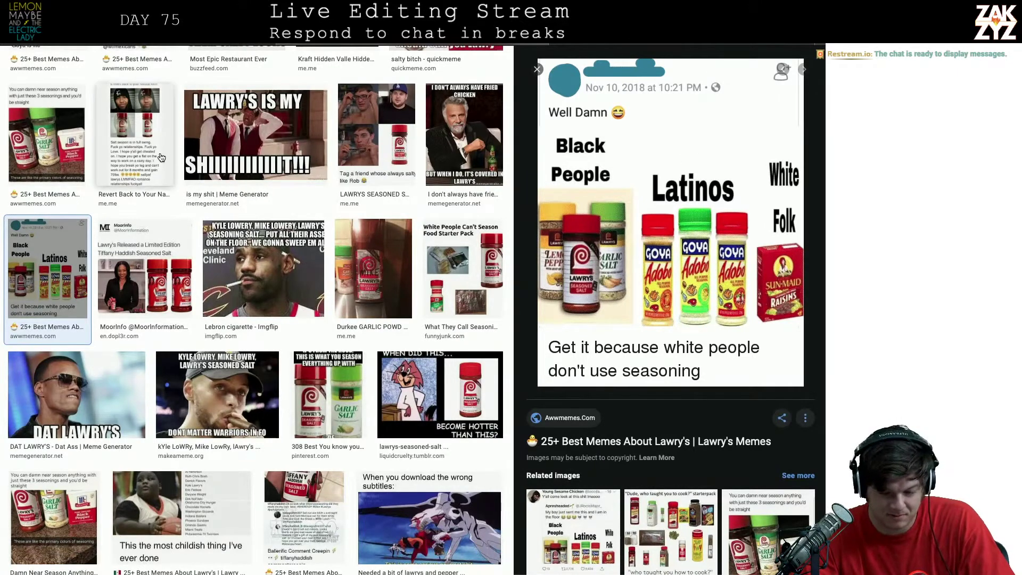
left_click(134, 141)
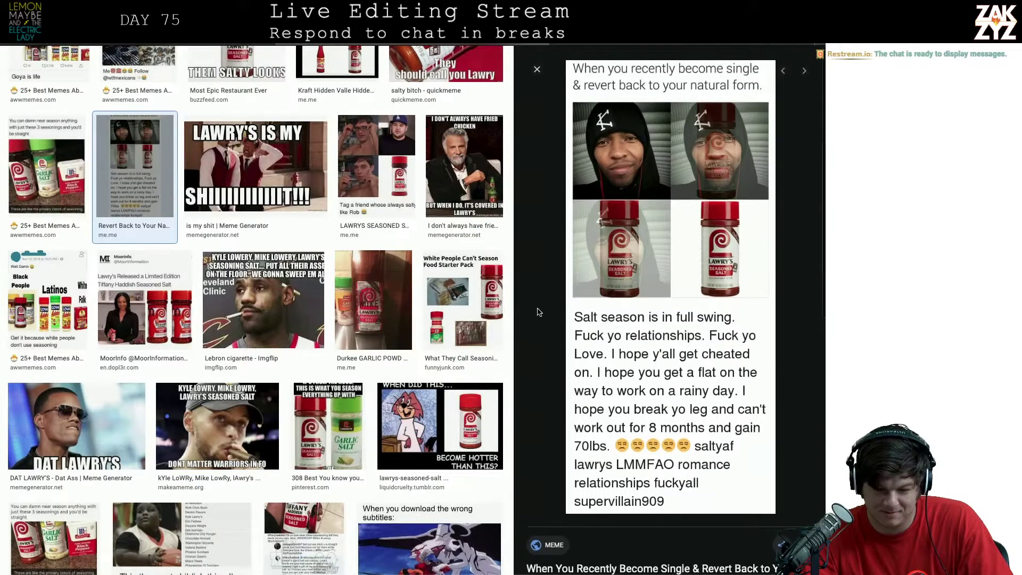
scroll(537, 312, "down", 10)
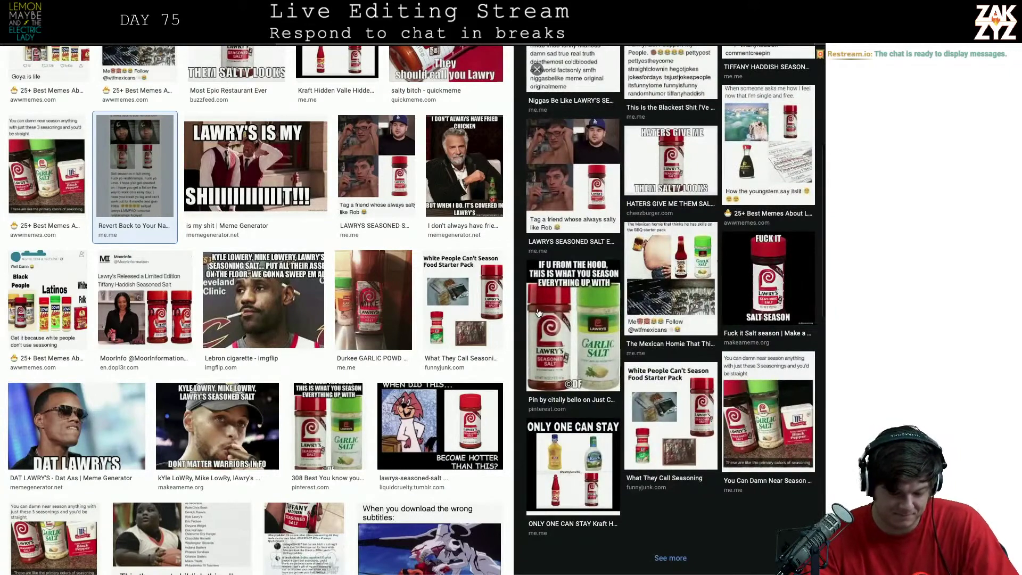
Open the Tiffany Haddish seasoned salt image and read the comments shown in it
left_click(316, 526)
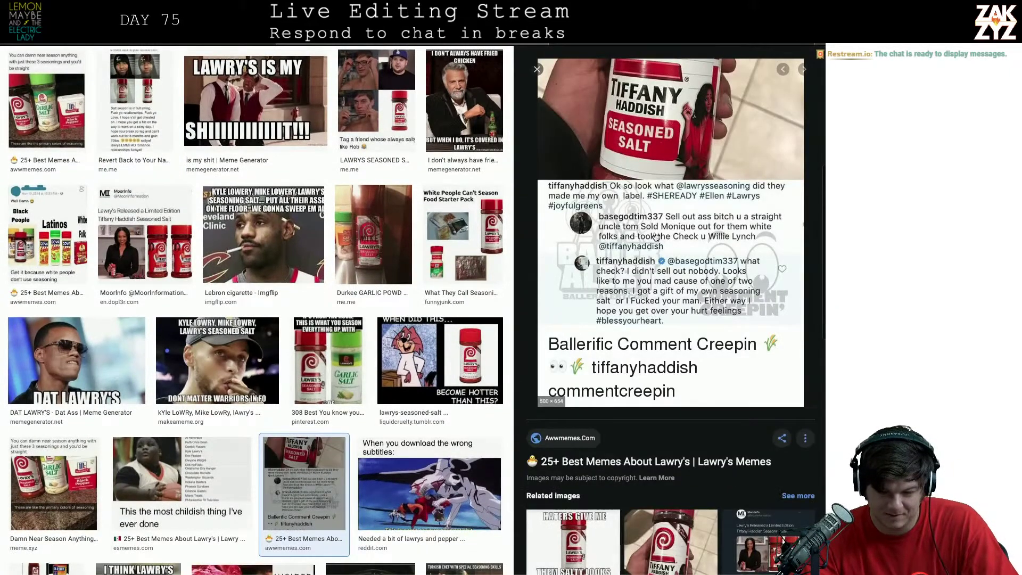
scroll(656, 238, "down", 1)
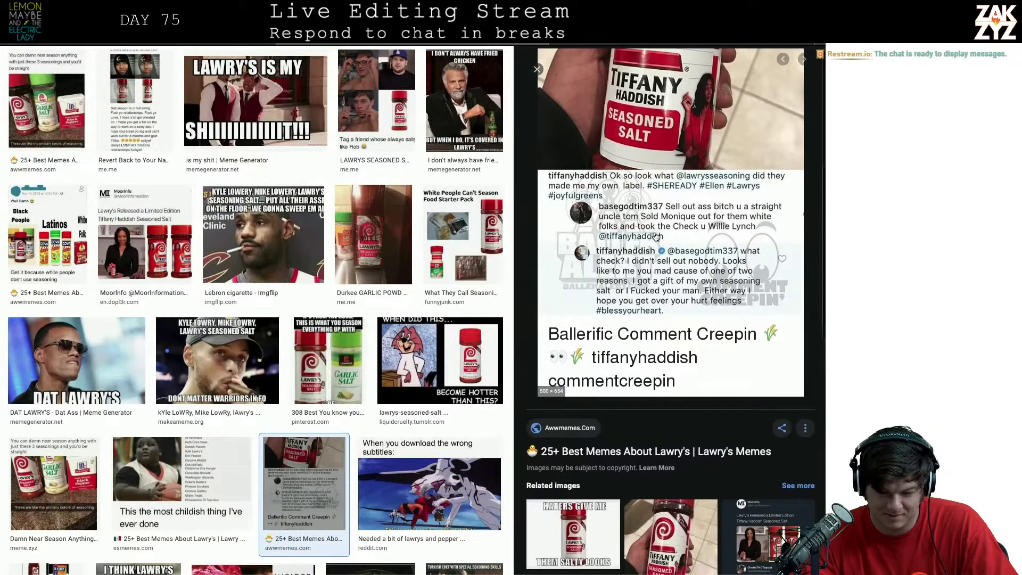
scroll(656, 237, "down", 1)
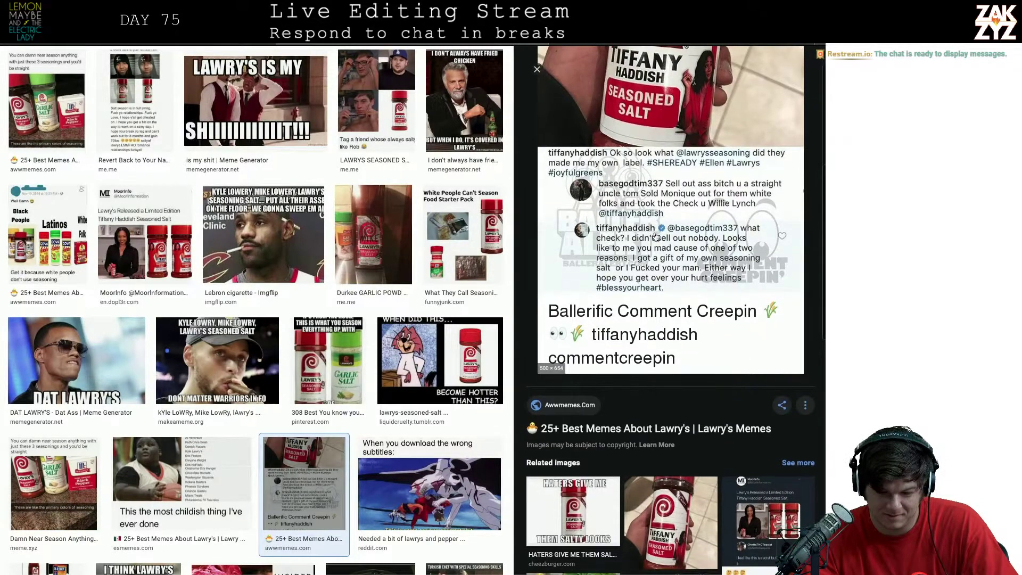
scroll(655, 237, "down", 2)
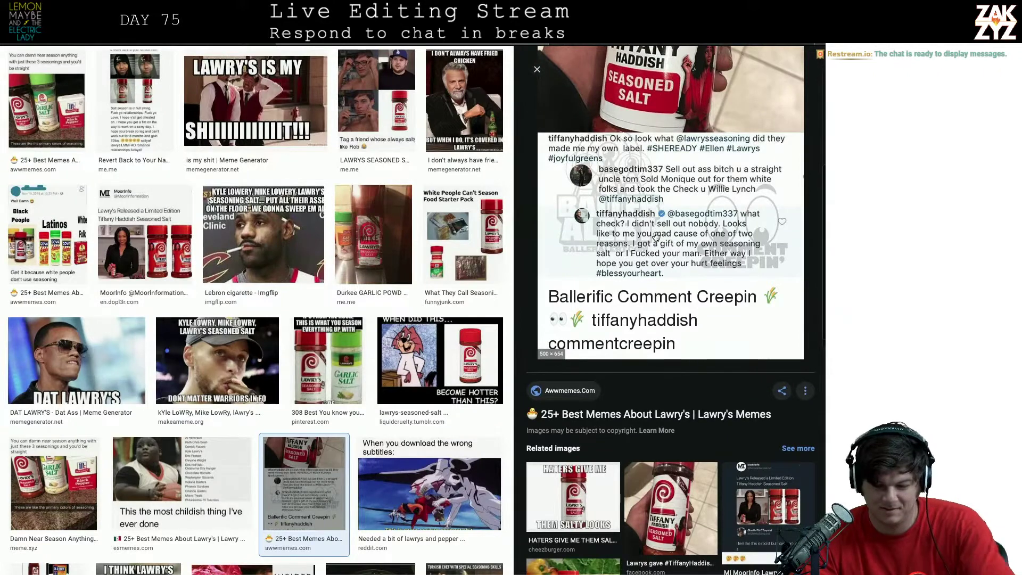
scroll(656, 235, "down", 2)
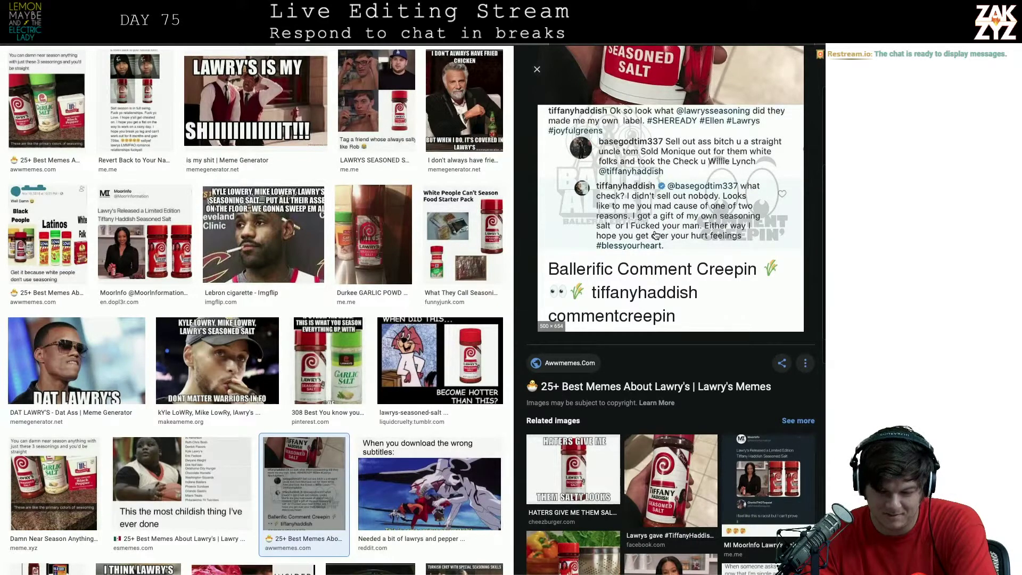
scroll(656, 235, "up", 2)
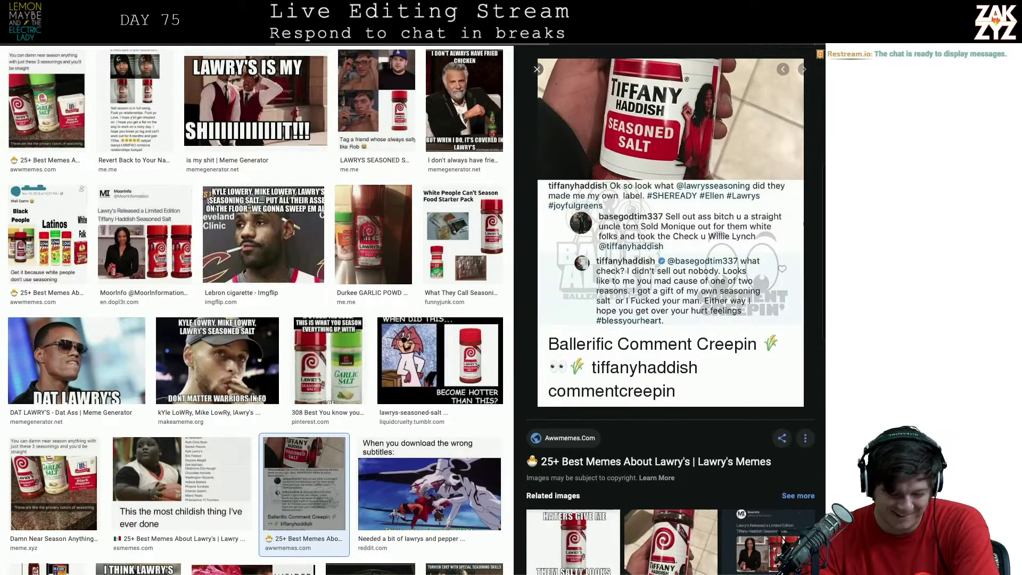
Switch back to the manuscript and rewrite the seasoning phrase after "golden brown skin dusted" as "with Lawrys seaso"
key("super+Tab")
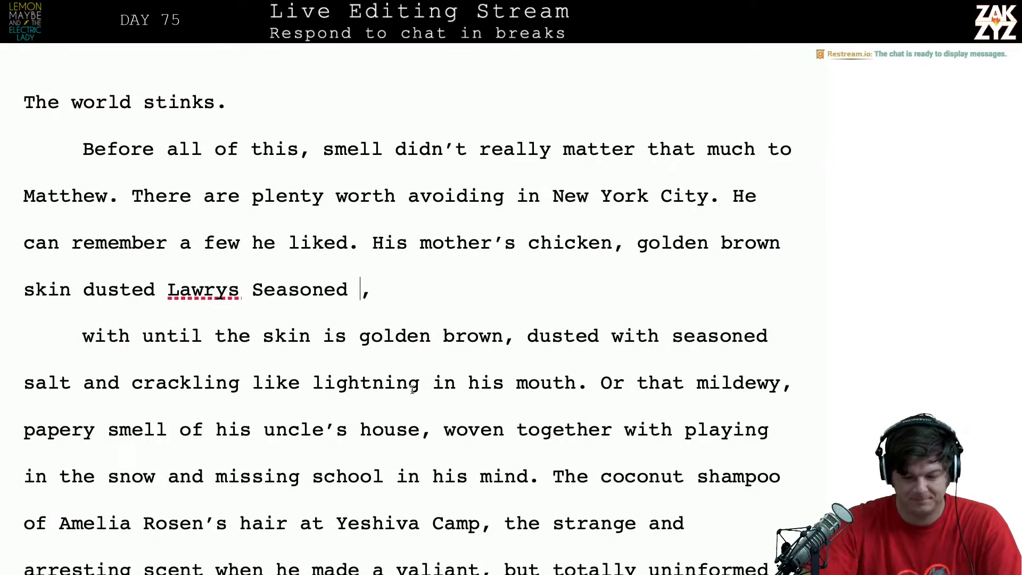
type("Salt")
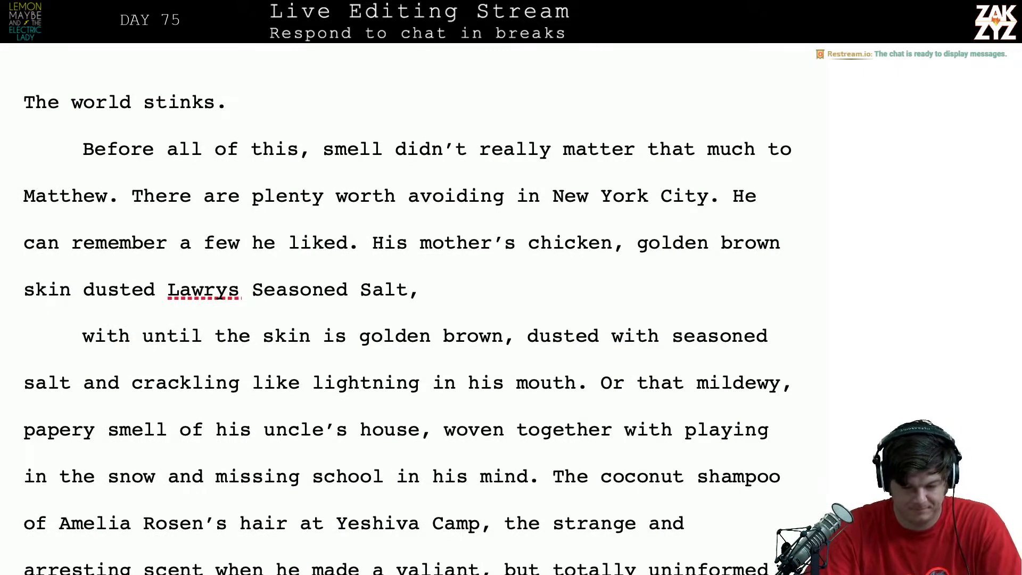
key("BackSpace")
key("BackSpace")
key("BackSpace")
key("BackSpace")
key("BackSpace")
key("BackSpace")
key("BackSpace")
key("BackSpace")
key("BackSpace")
key("BackSpace")
key("BackSpace")
key("BackSpace")
key("BackSpace")
key("BackSpace")
key("BackSpace")
key("BackSpace")
key("BackSpace")
key("BackSpace")
key("BackSpace")
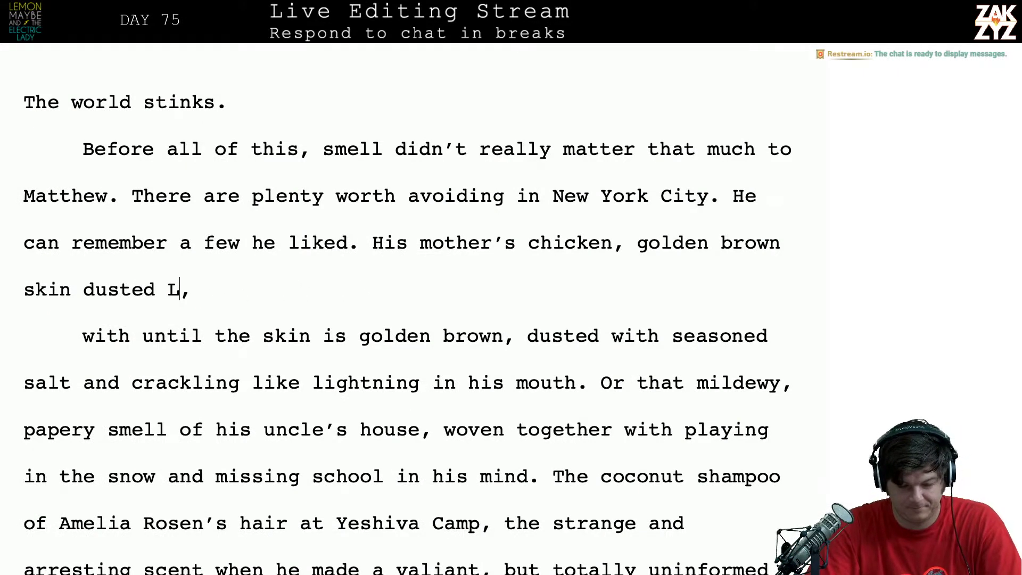
key("BackSpace")
type("with Lawr")
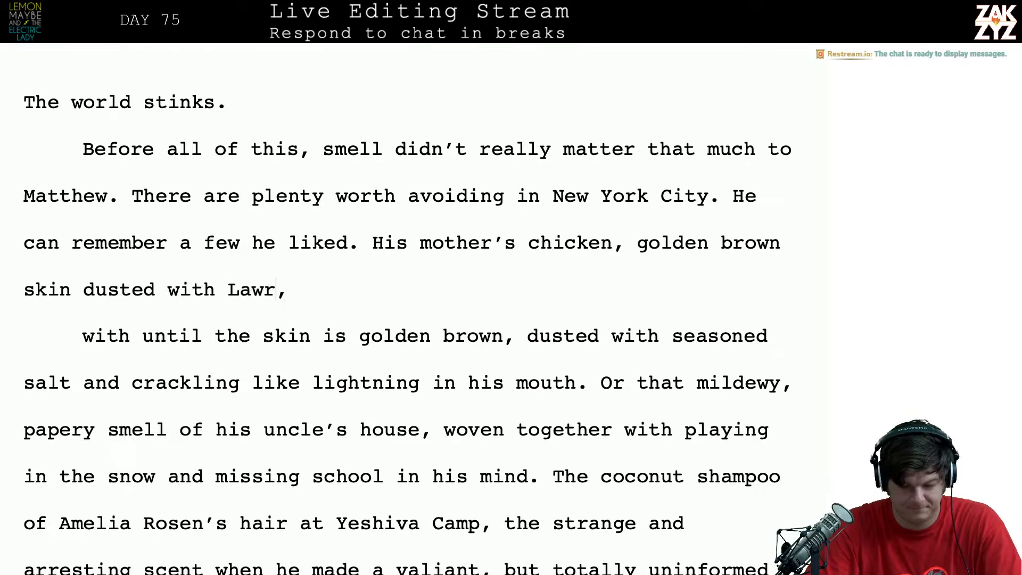
type("ys seaso")
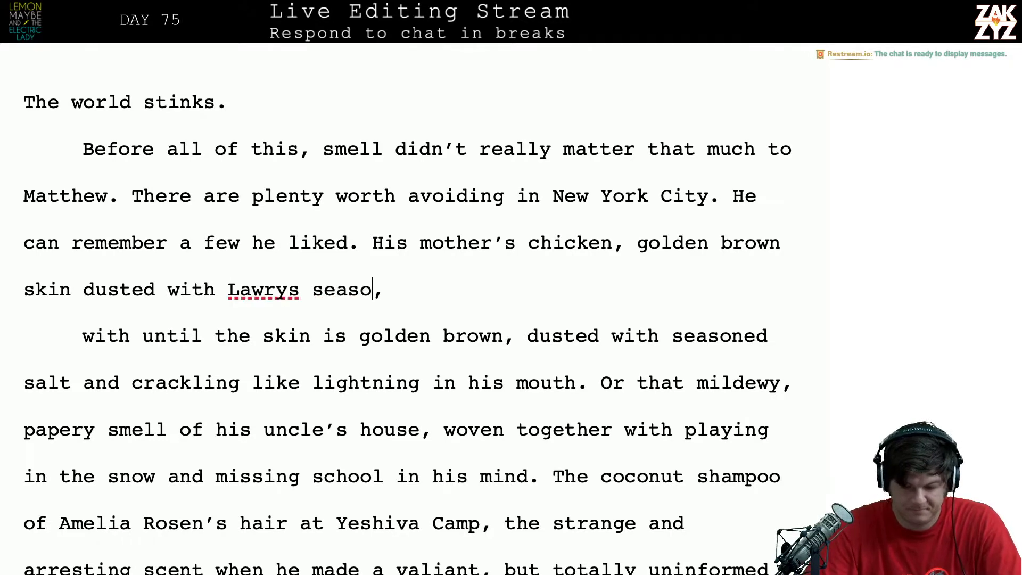
Insert "baking" after "His mother's chicken" and move the "golden brown skin" text to a separate paragraph below a blank line
left_click(617, 243)
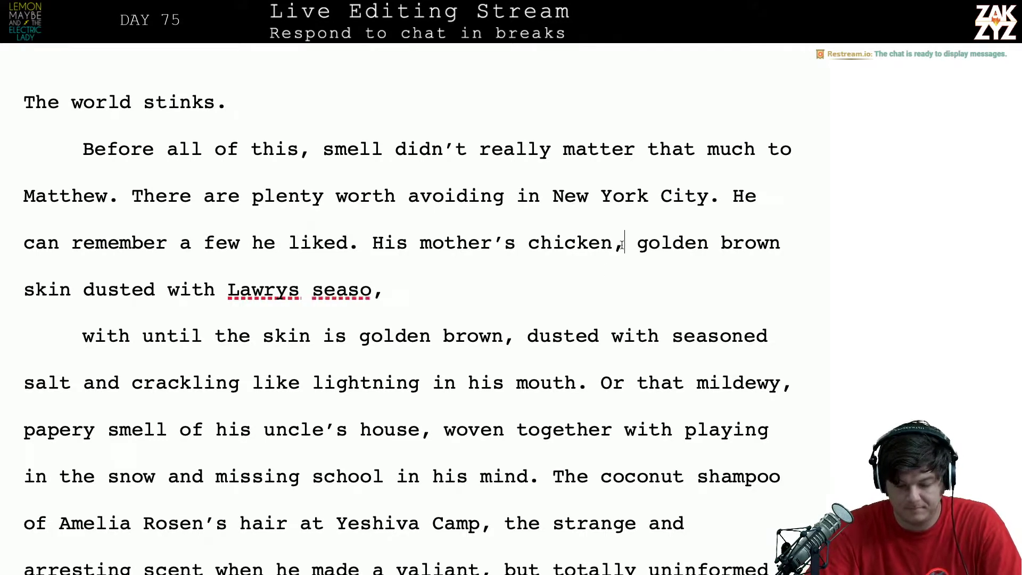
type("baki")
type("ng.")
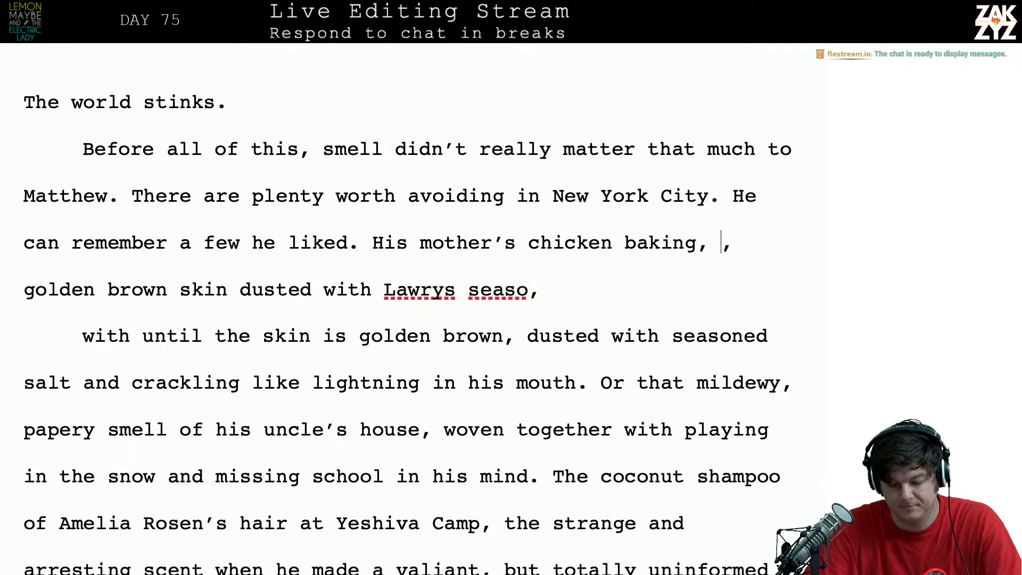
key("Return")
key("Return")
key("Up")
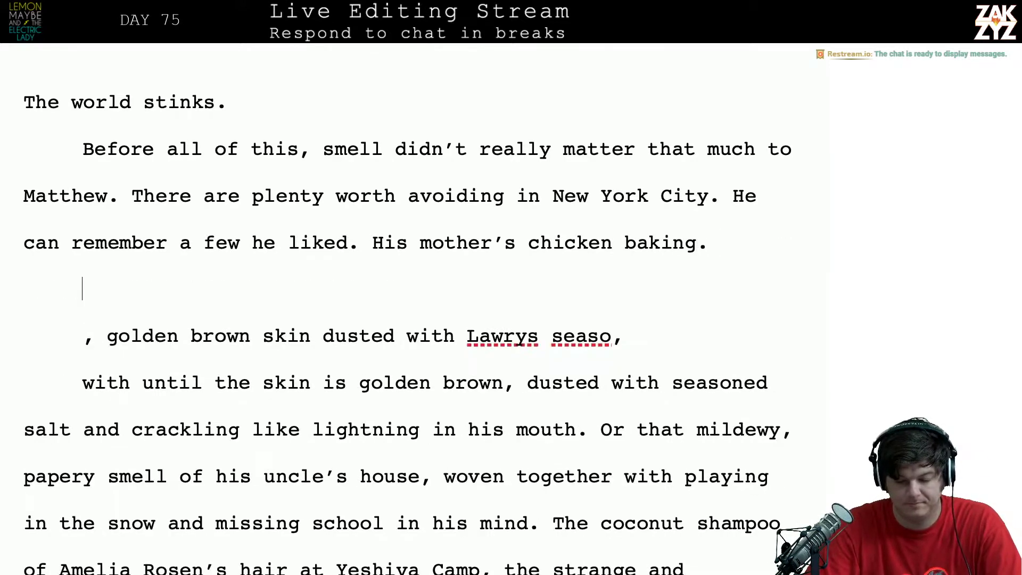
Continue the "His mother's chicken baking" sentence with ", where the whole house smelled amazing." and start the next sentence with "He can"
type("where the w")
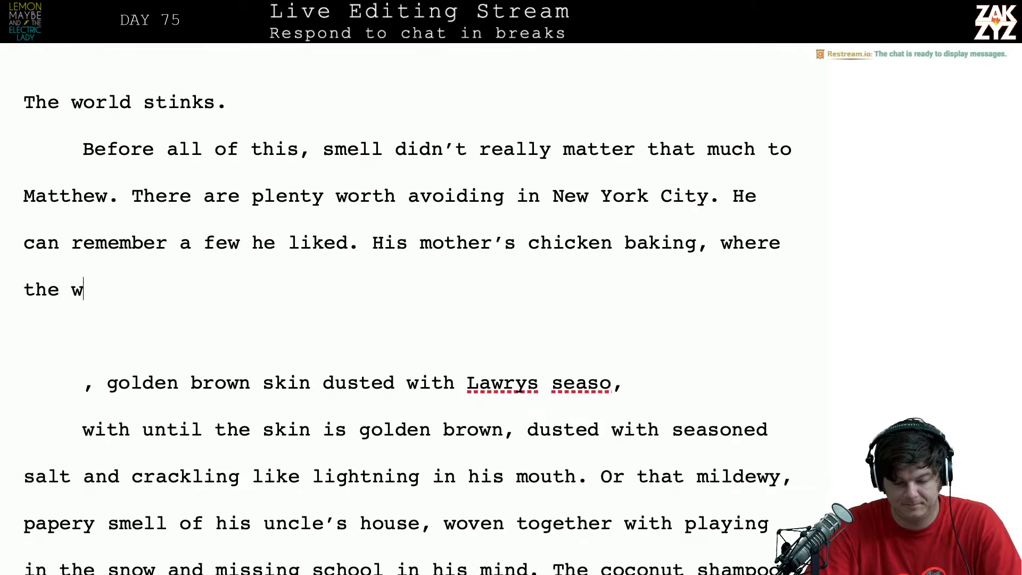
type("hole house sm")
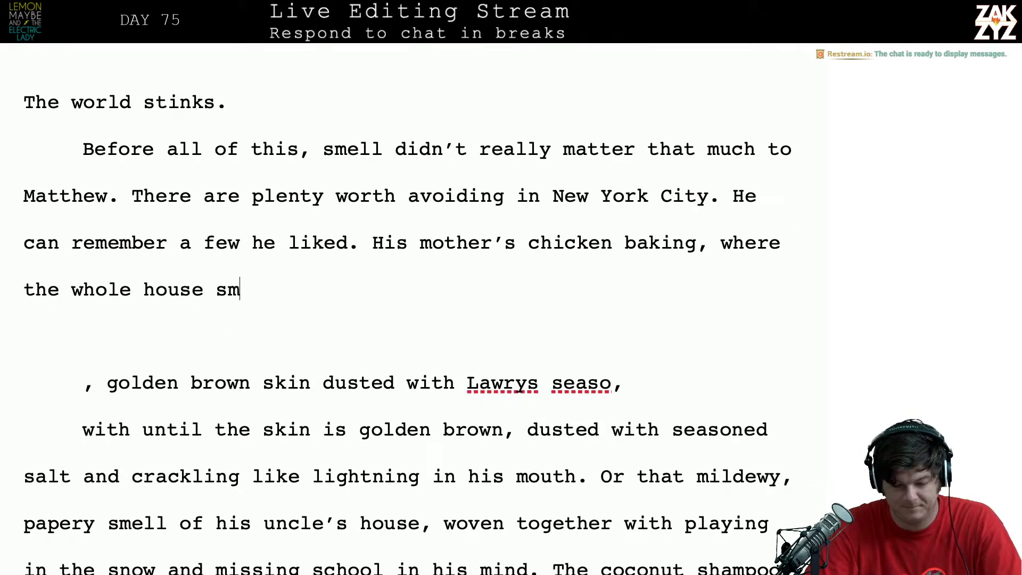
type("elled ama")
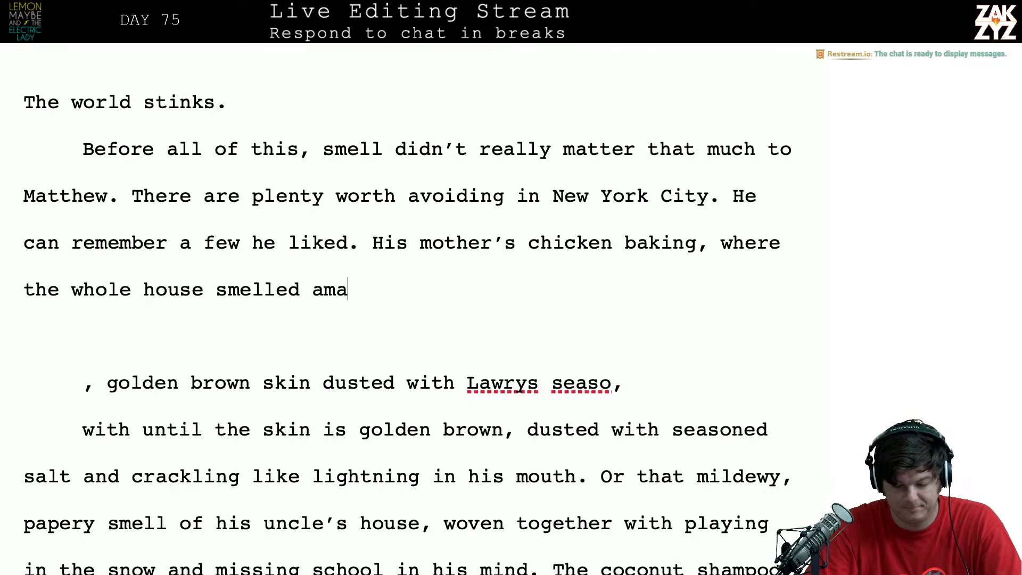
type("zing. He can ")
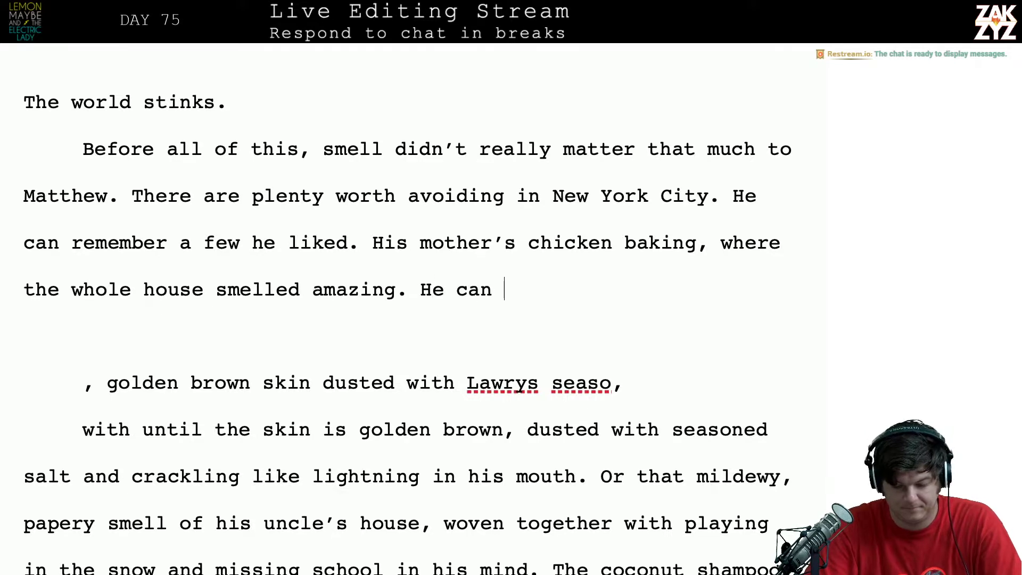
Complete the sentence starting "He can" with "almost taste the skin crackling in his mouth."
type("almost taste ")
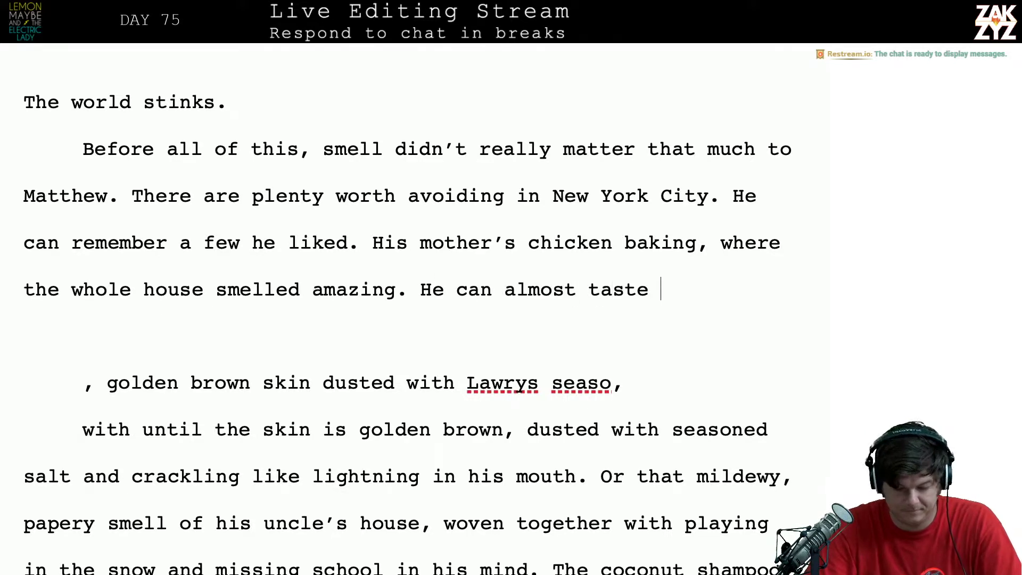
type("the skin")
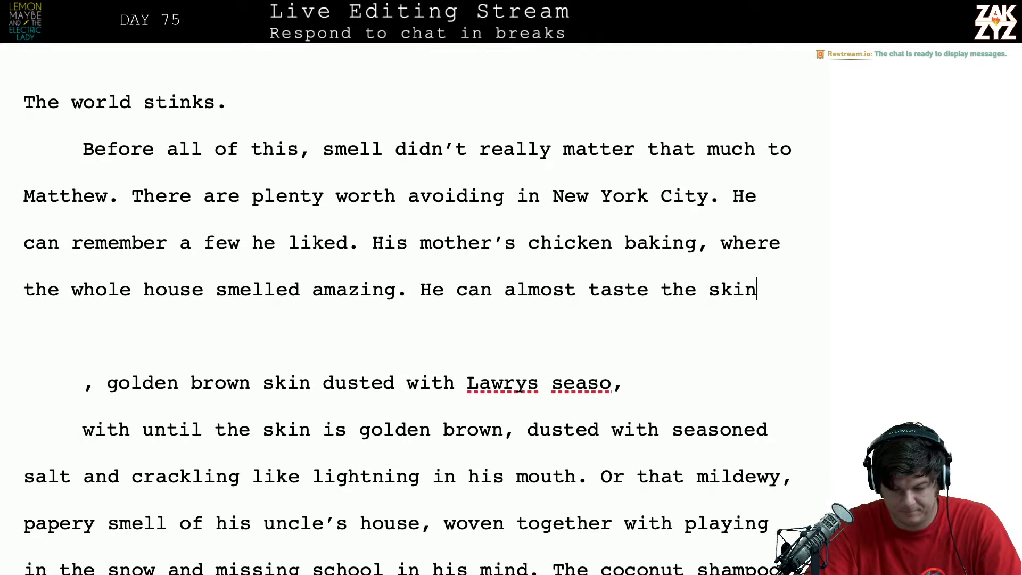
key("BackSpace")
key("BackSpace")
key("BackSpace")
key("BackSpace")
type("d")
key("BackSpace")
type("sal")
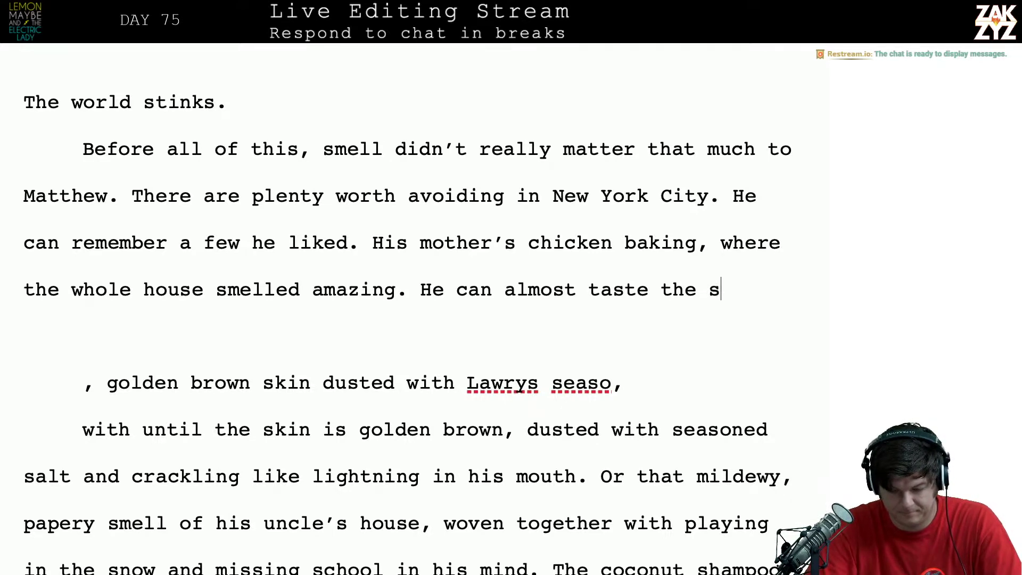
key("BackSpace")
key("BackSpace")
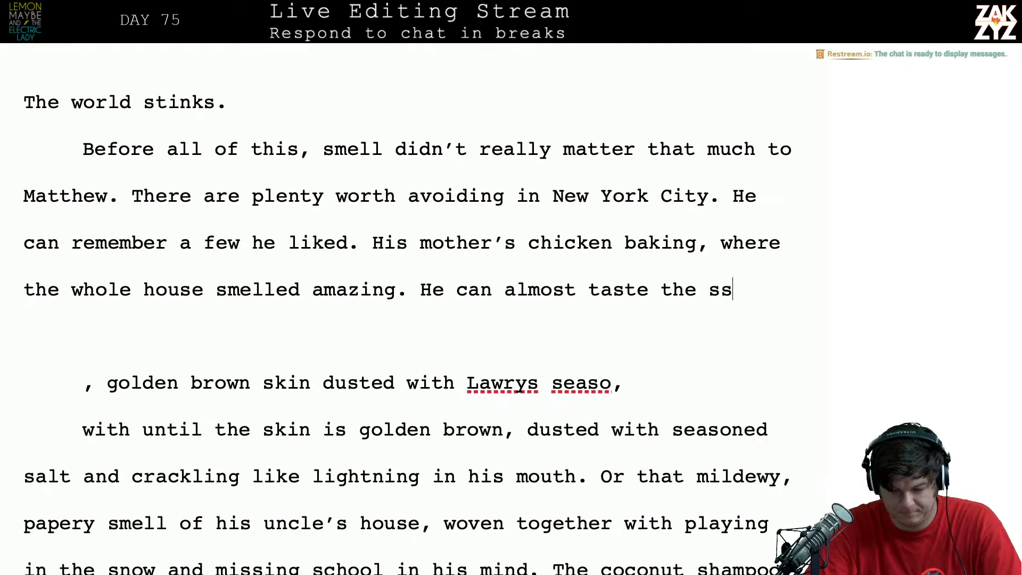
type("kin crackli")
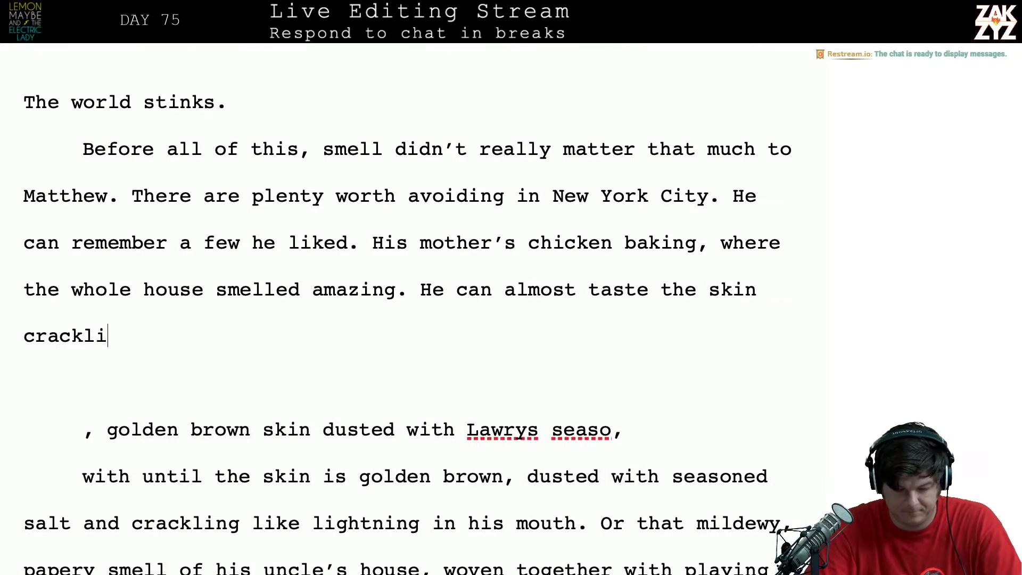
type("ng in his mouth.")
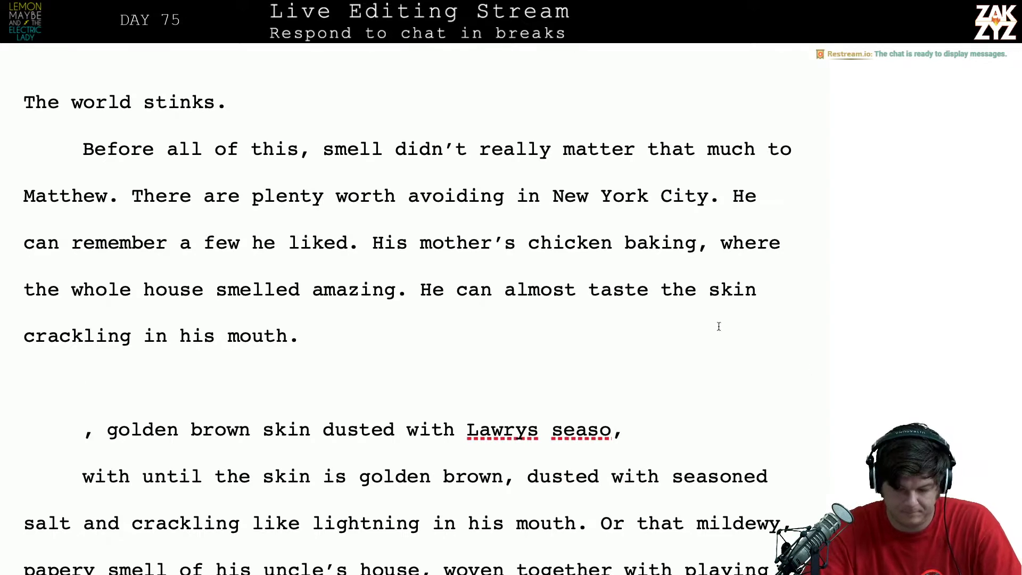
Insert "before seder" after "His mother's chicken baking", ahead of the comma
left_click(709, 254)
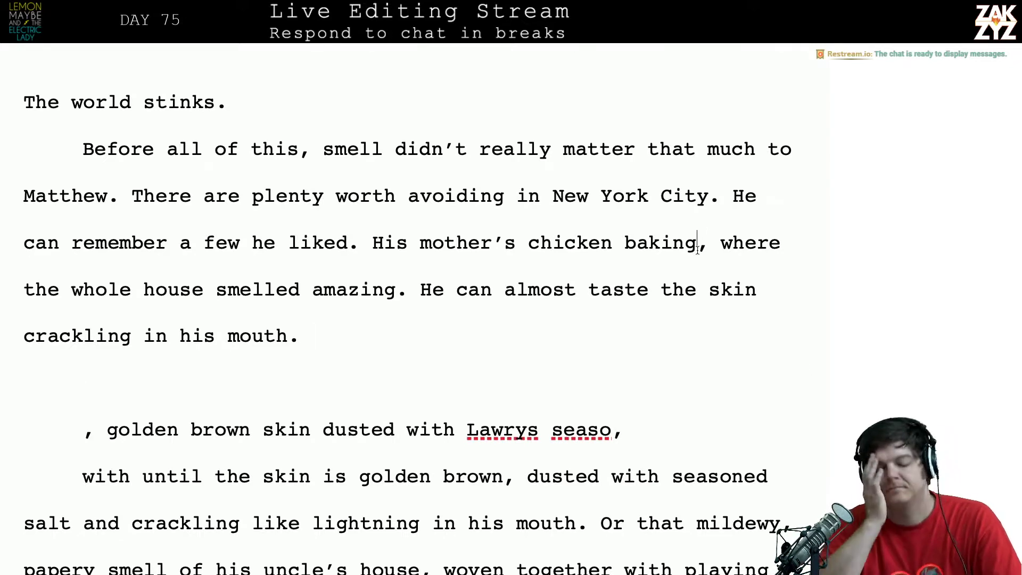
left_click(697, 249)
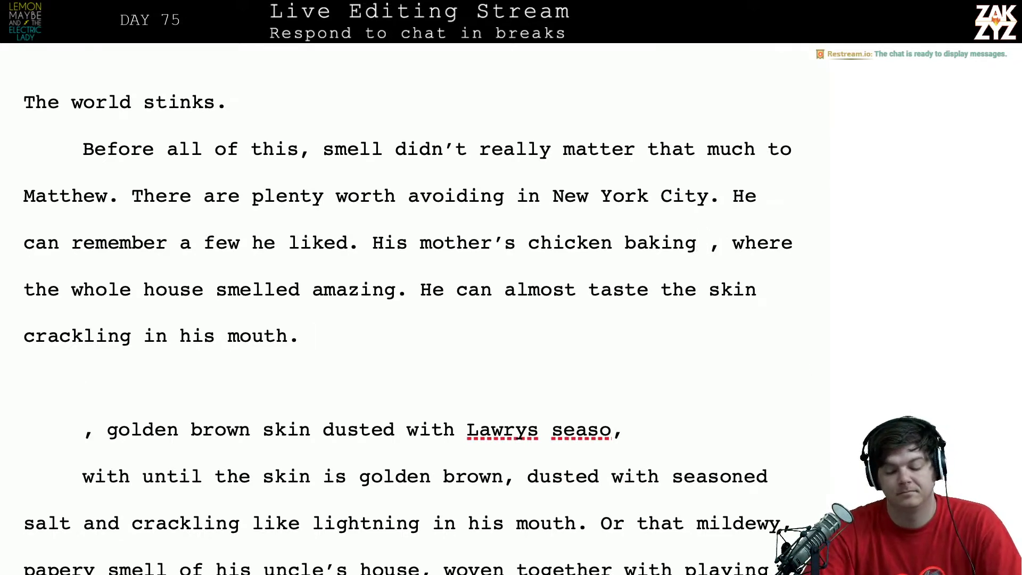
type("before , where the whole house smelled amazing. He can almost")
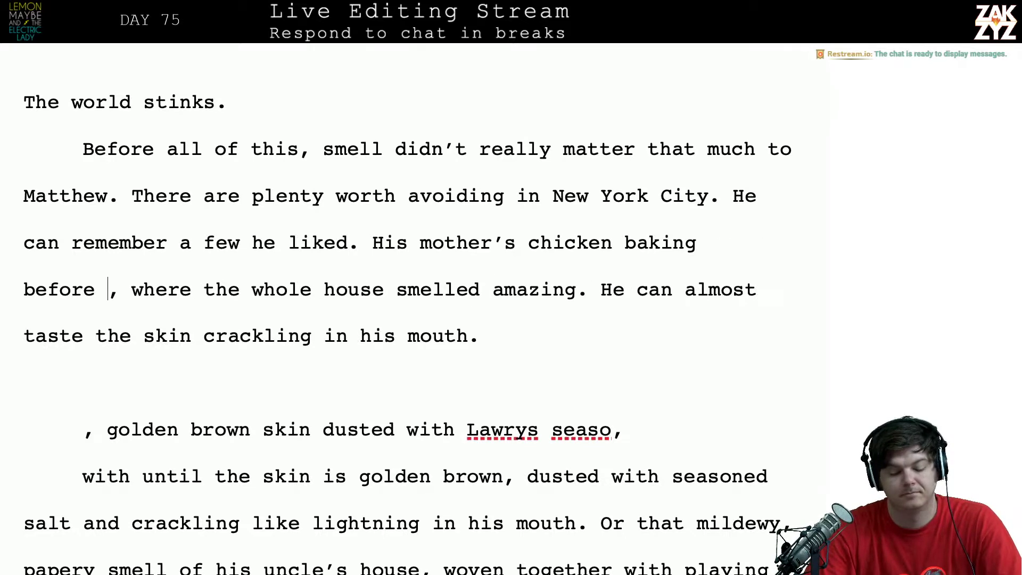
type("a")
key("BackSpace")
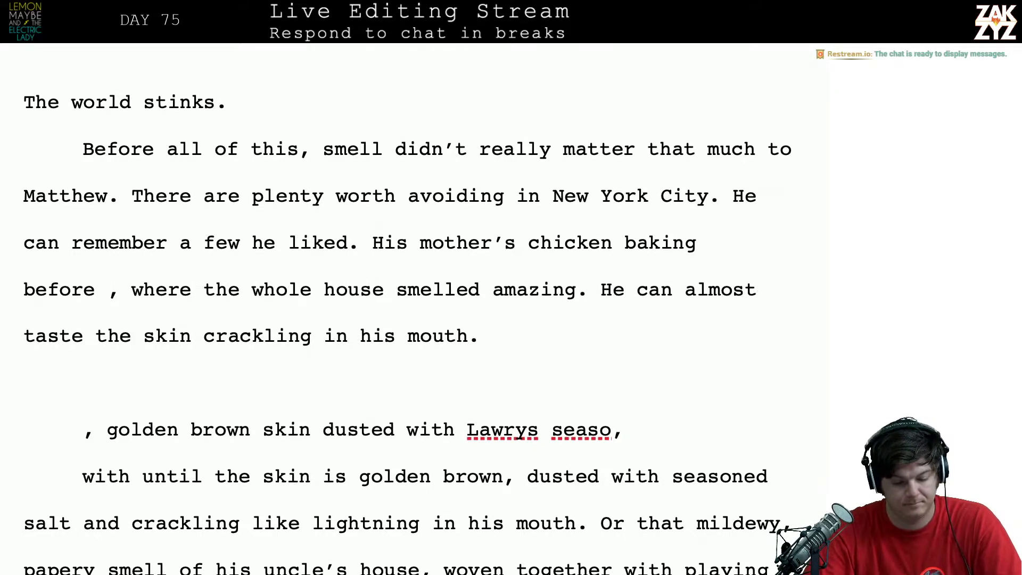
type("seder")
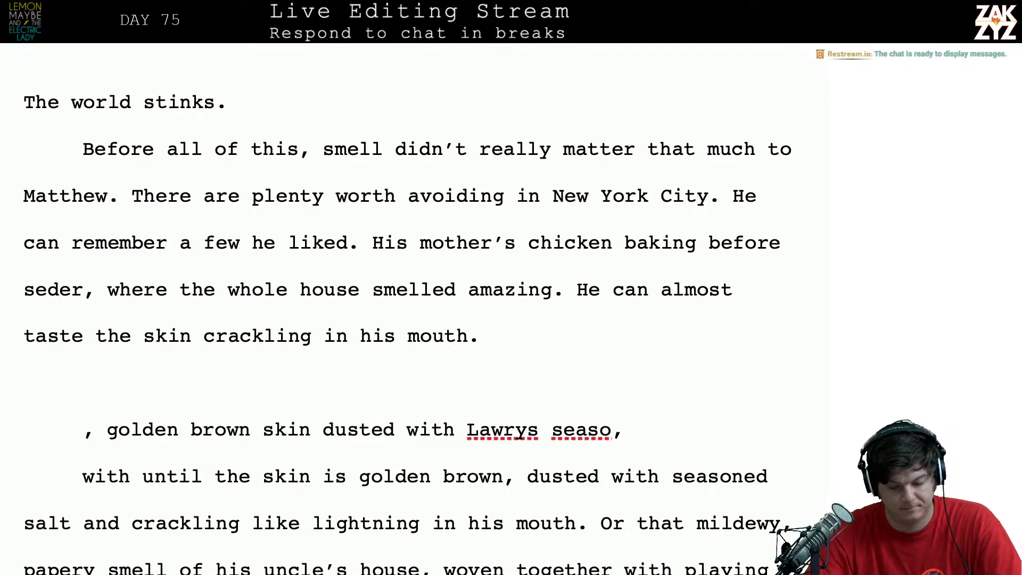
Switch to Safari, search the web for "seder" and skim the definition and results
key("super+Tab")
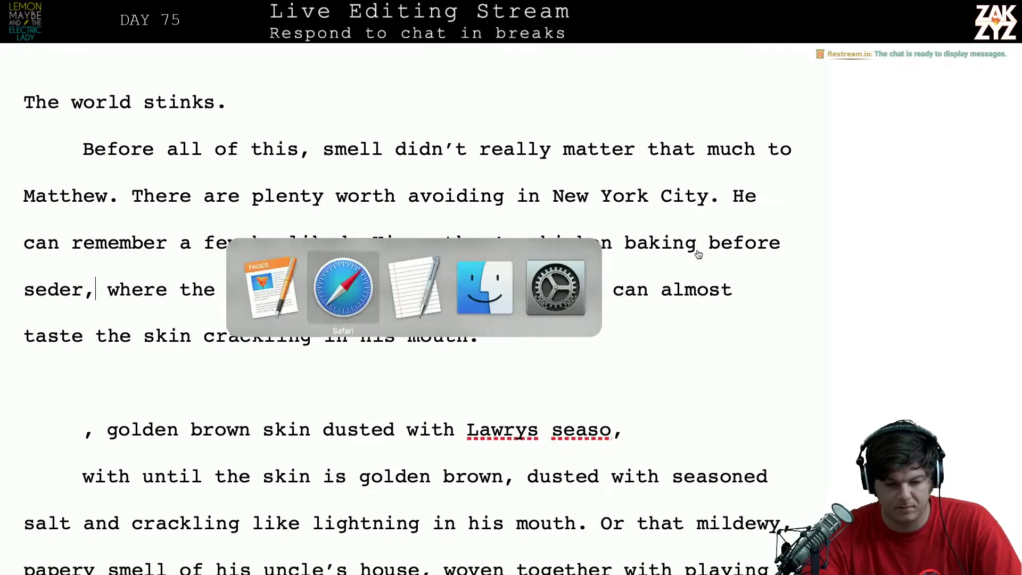
key("super+l")
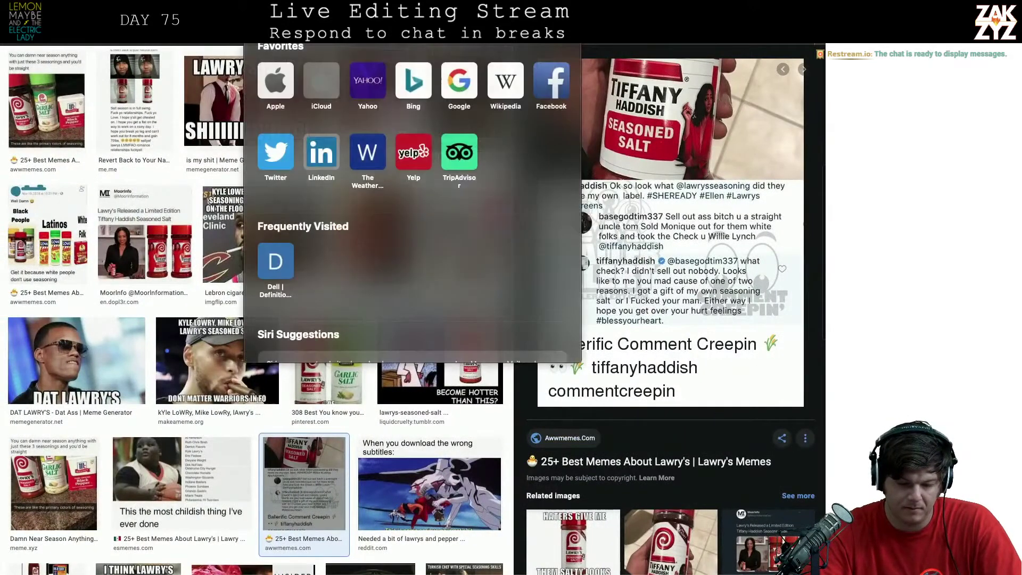
type("seder")
key("Return")
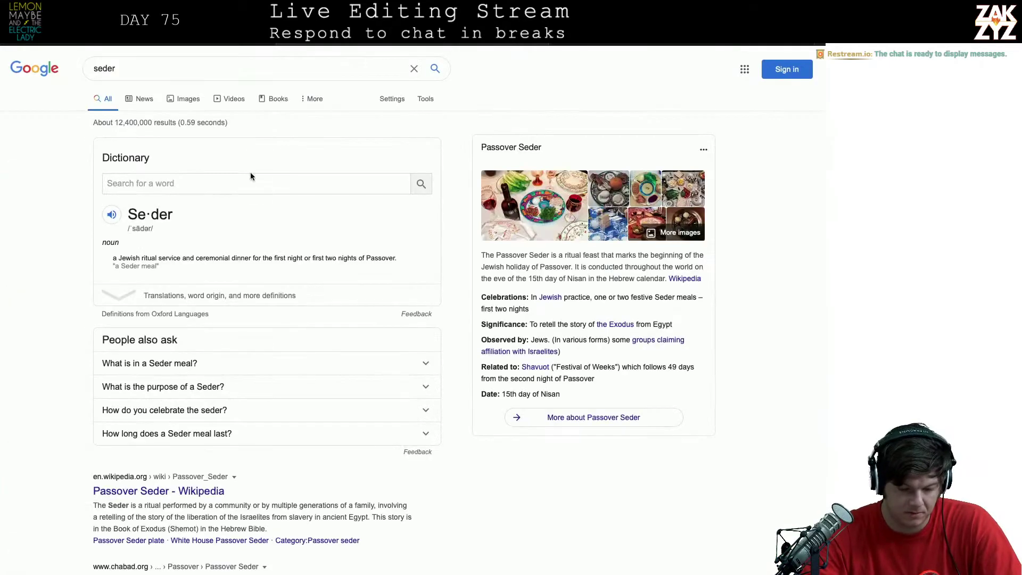
scroll(283, 274, "down", 3)
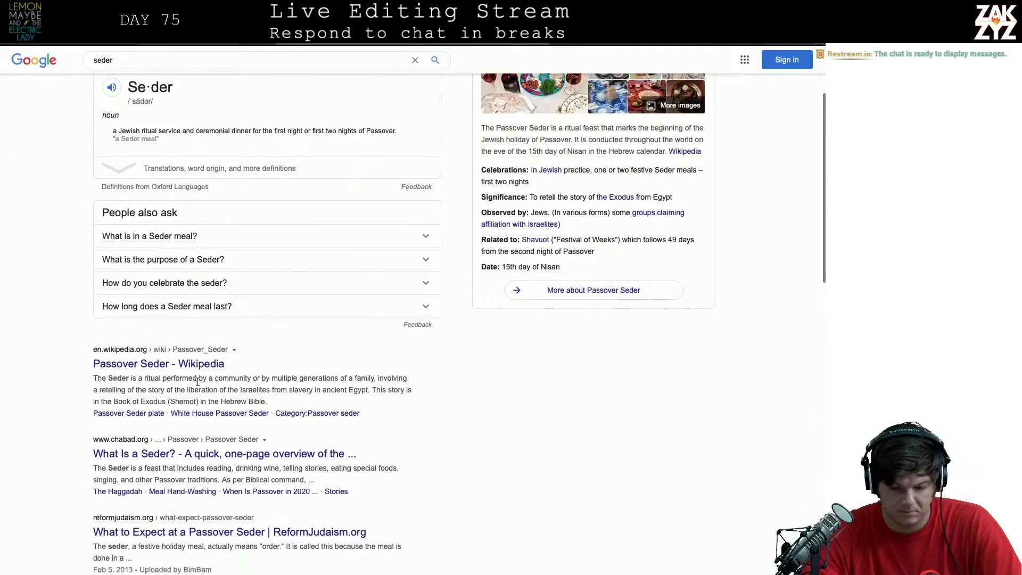
scroll(294, 366, "up", 3)
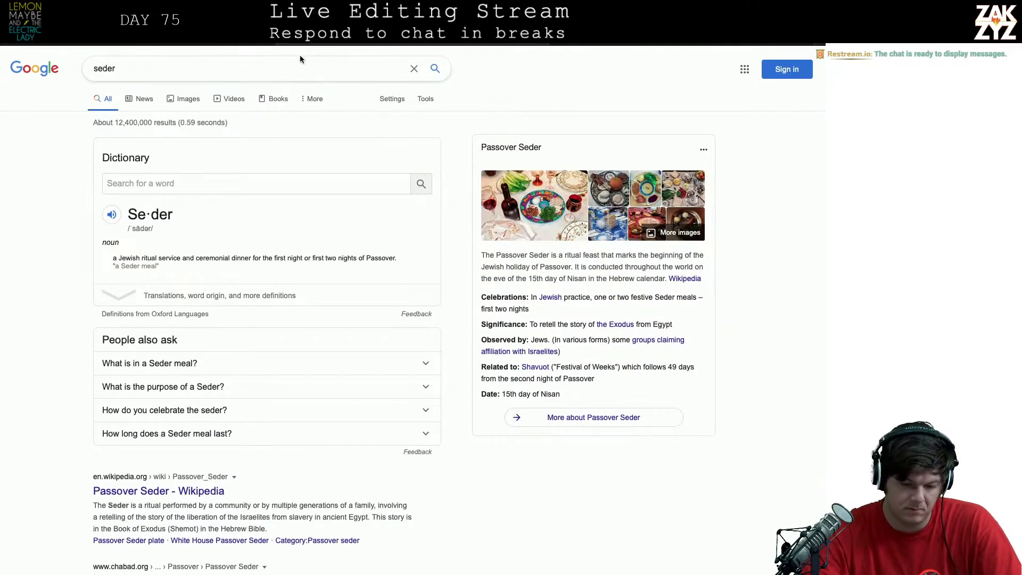
Search the web for "what do people eat at seder"
left_click(253, 64)
key("ctrl+a")
type("what ")
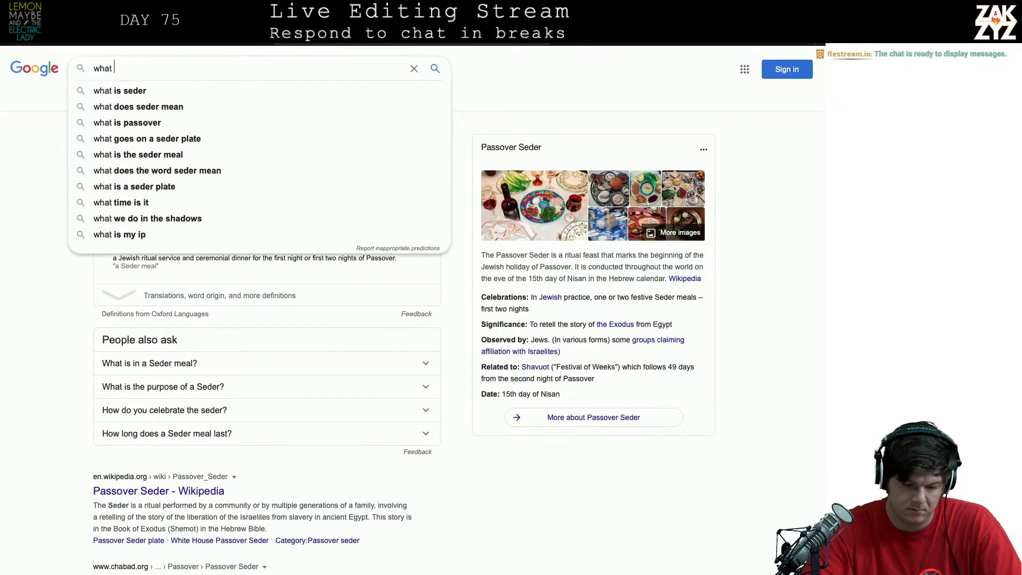
type("do people eat ")
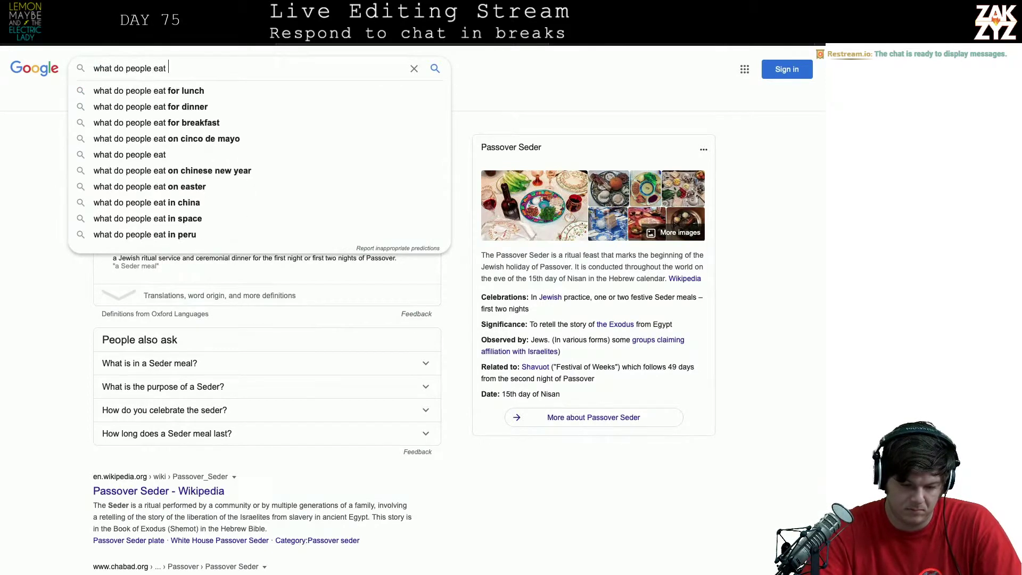
type("at seder")
key("Return")
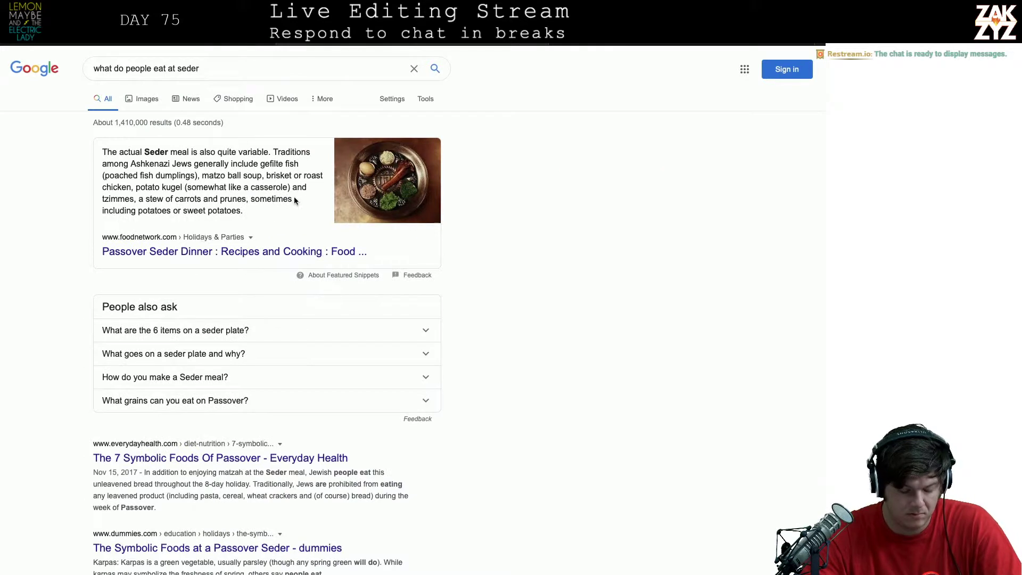
Open the Everyday Health article "The 7 Symbolic Foods Of Passover" and read its sections from Matzah through Shank Bone
left_click(235, 459)
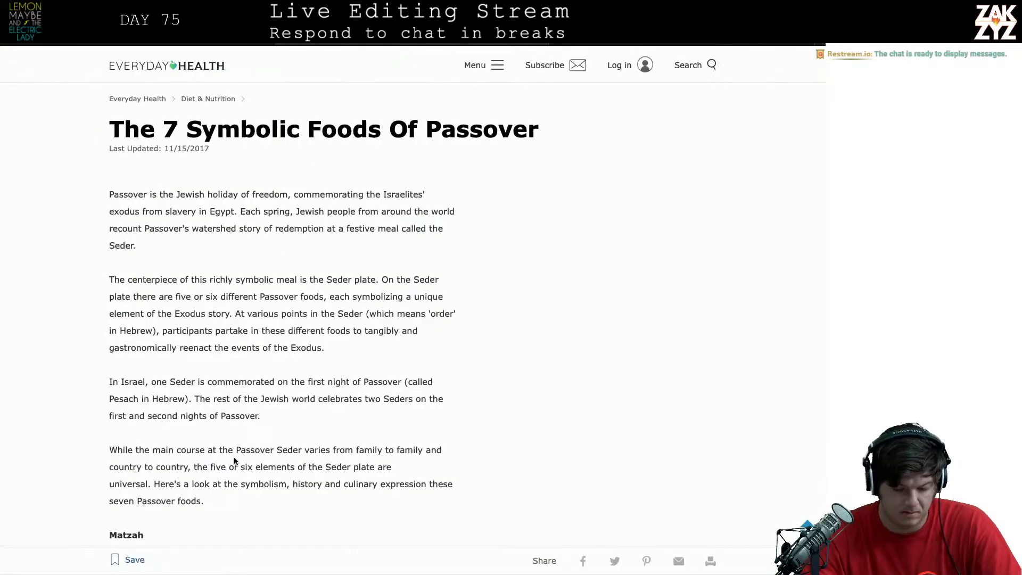
scroll(334, 416, "down", 5)
scroll(334, 419, "down", 10)
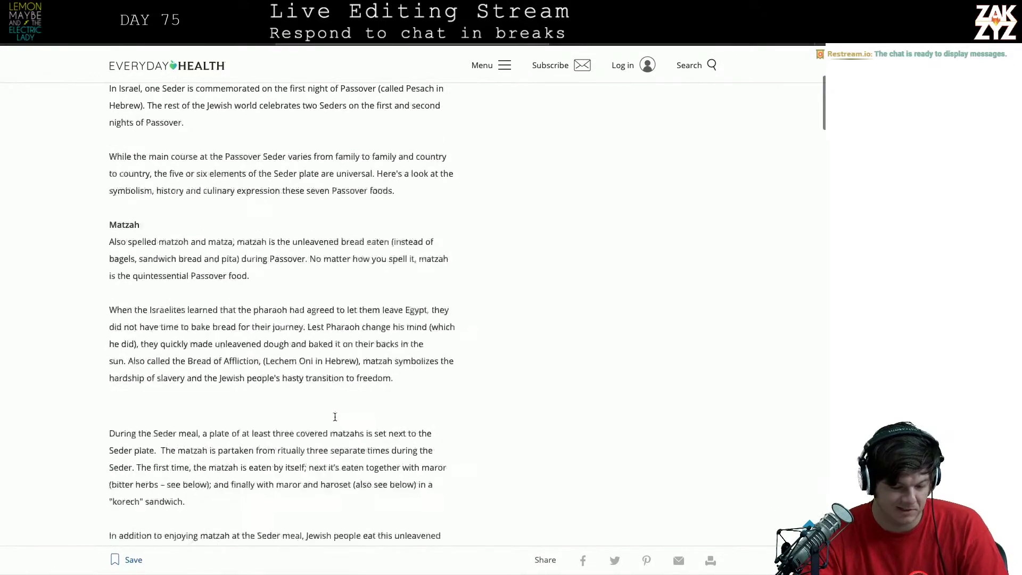
scroll(335, 416, "down", 2)
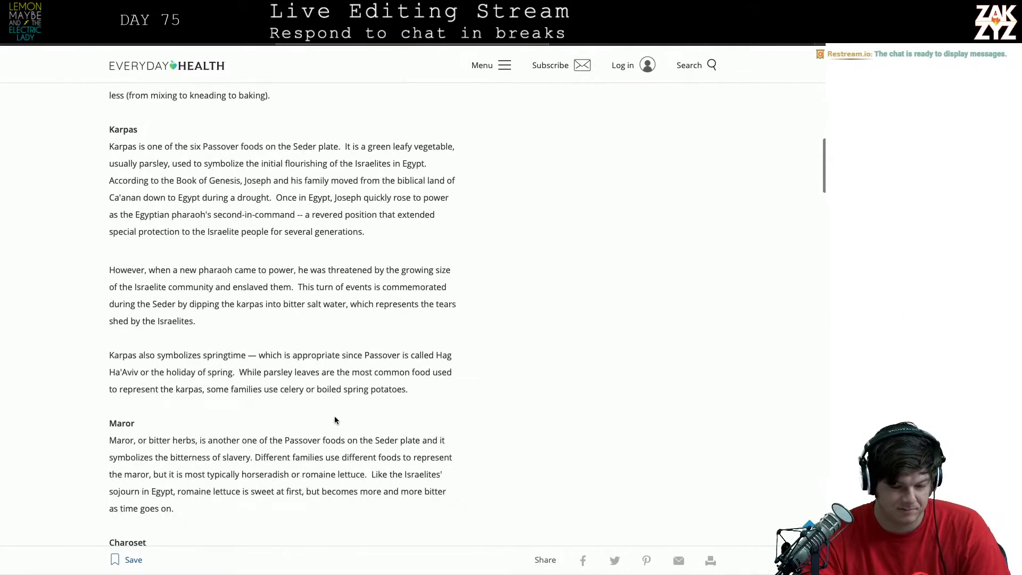
scroll(335, 417, "down", 1)
scroll(334, 419, "down", 1)
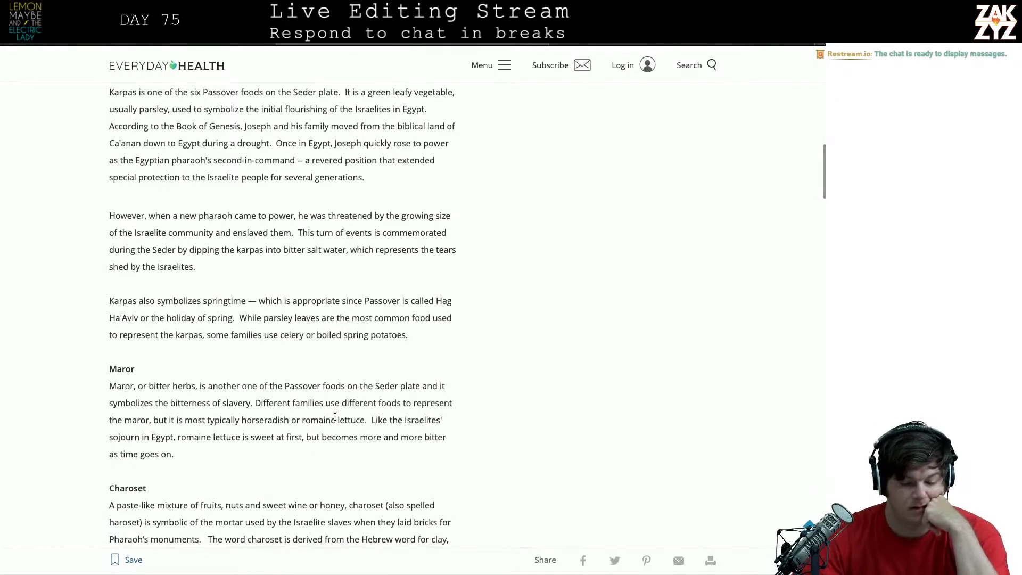
scroll(335, 416, "down", 1)
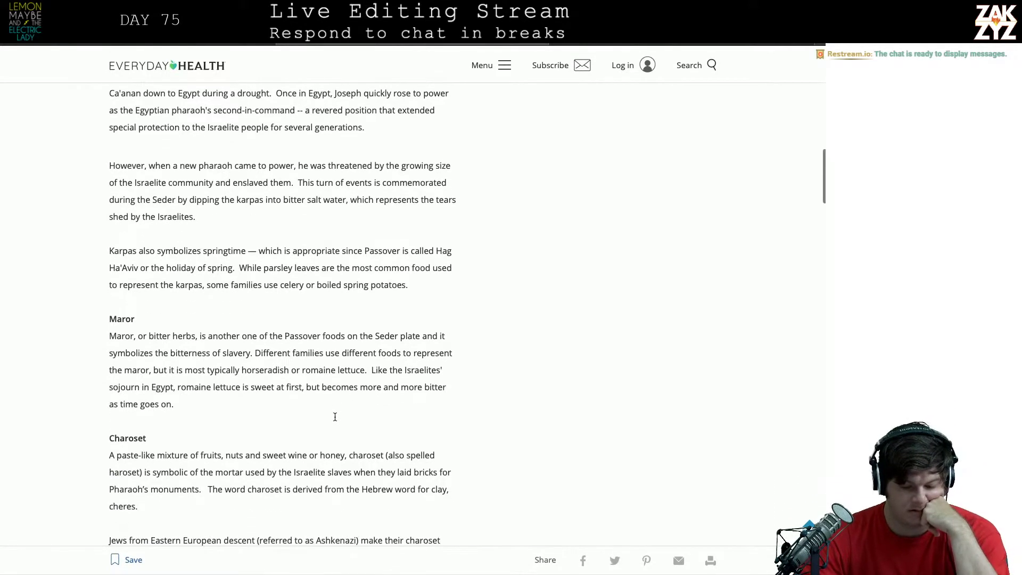
scroll(334, 420, "down", 3)
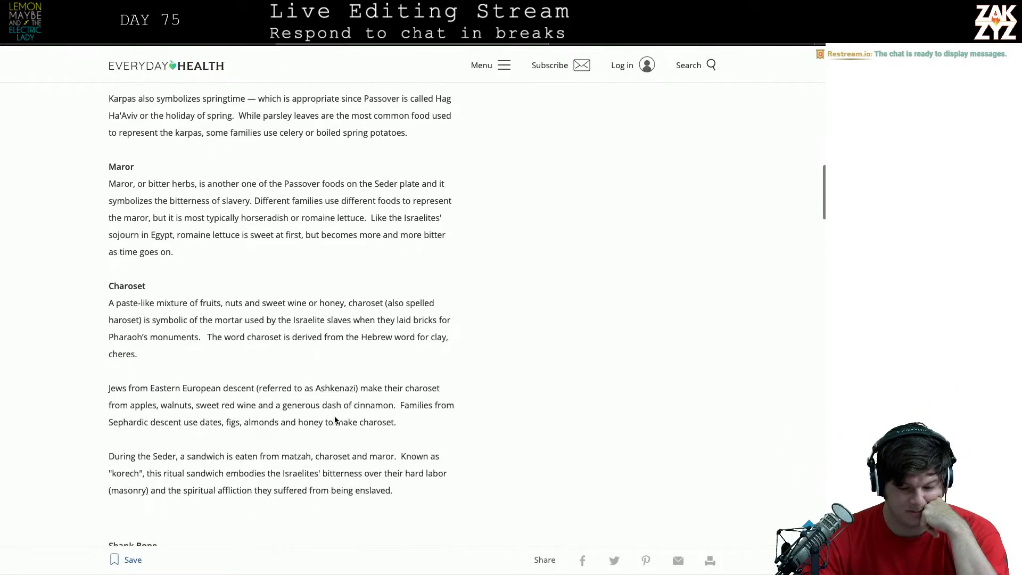
scroll(334, 416, "down", 1)
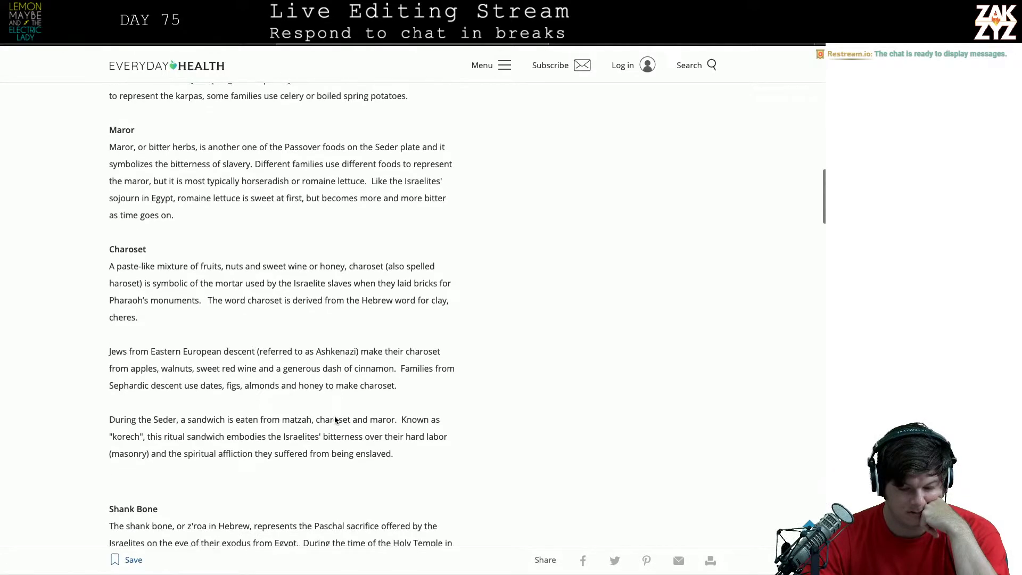
scroll(335, 417, "down", 3)
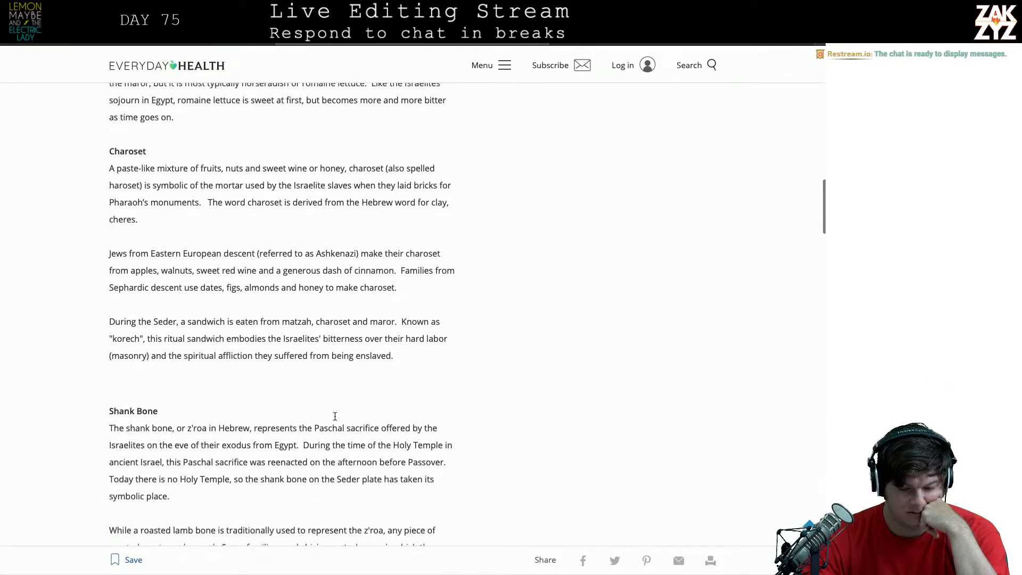
scroll(335, 417, "up", 1)
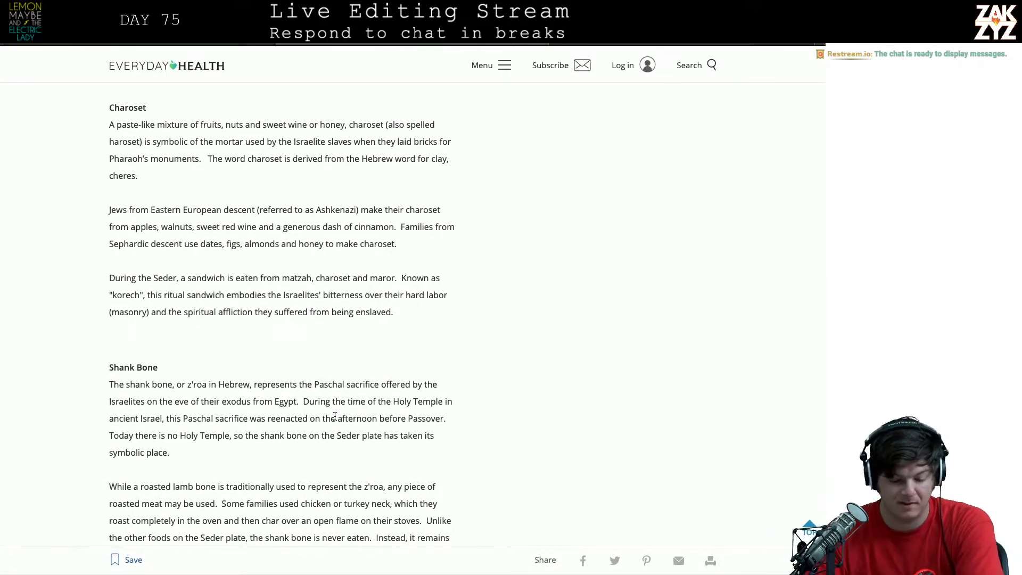
scroll(335, 416, "up", 15)
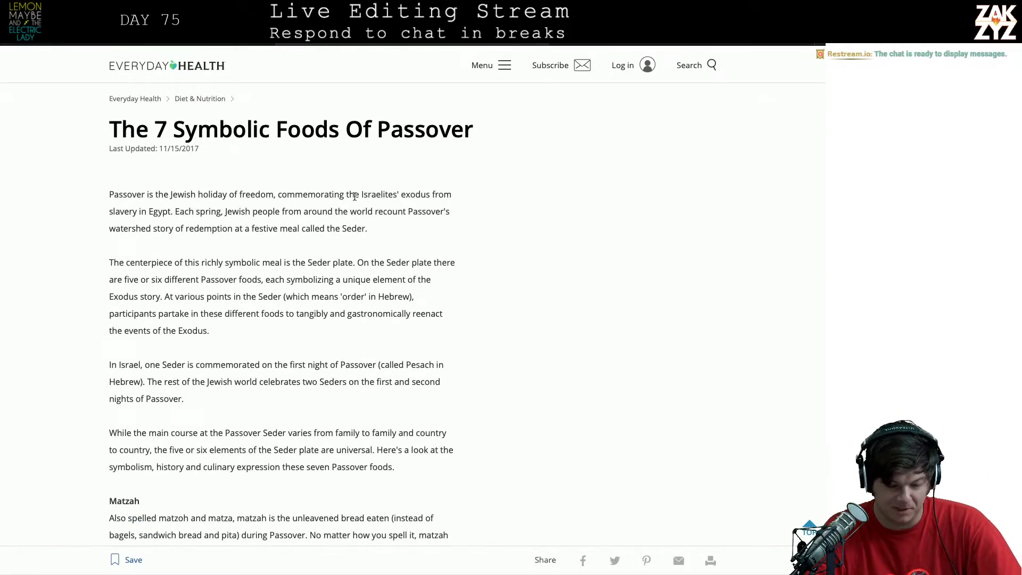
Switch back to the manuscript and start a new paragraph after "His mother's chicken baking"
key("super+Tab")
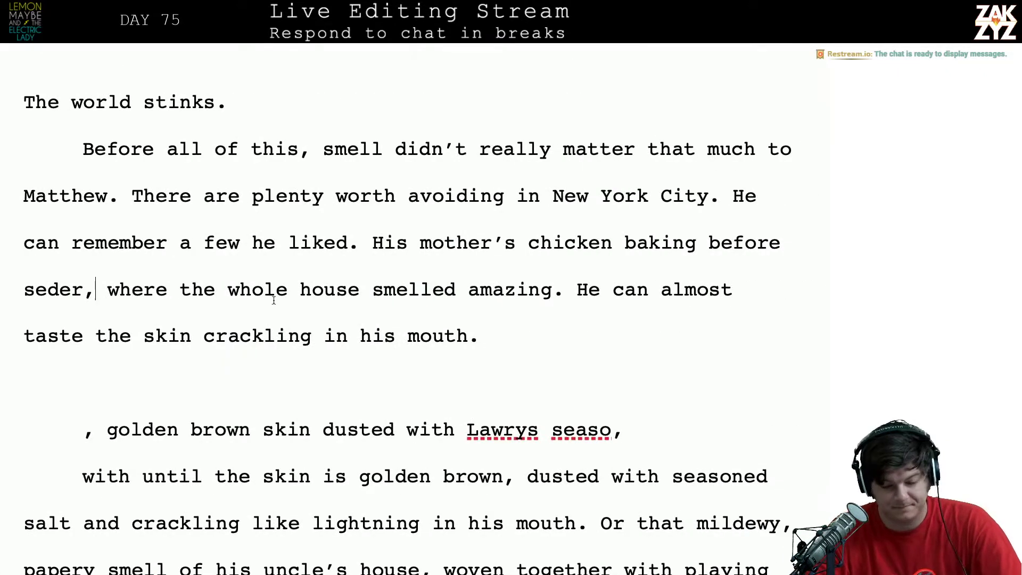
left_click(384, 246)
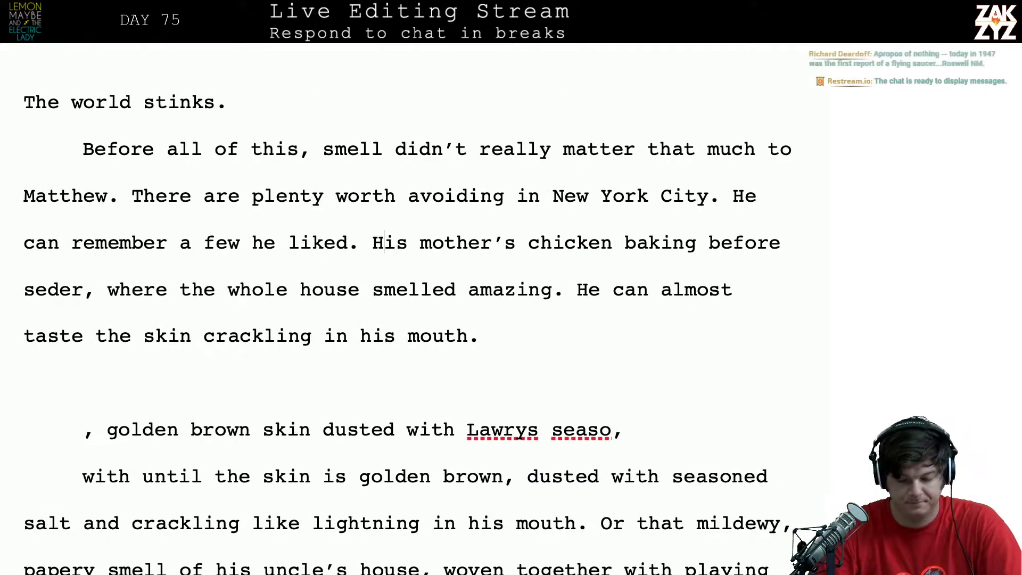
left_click(731, 197)
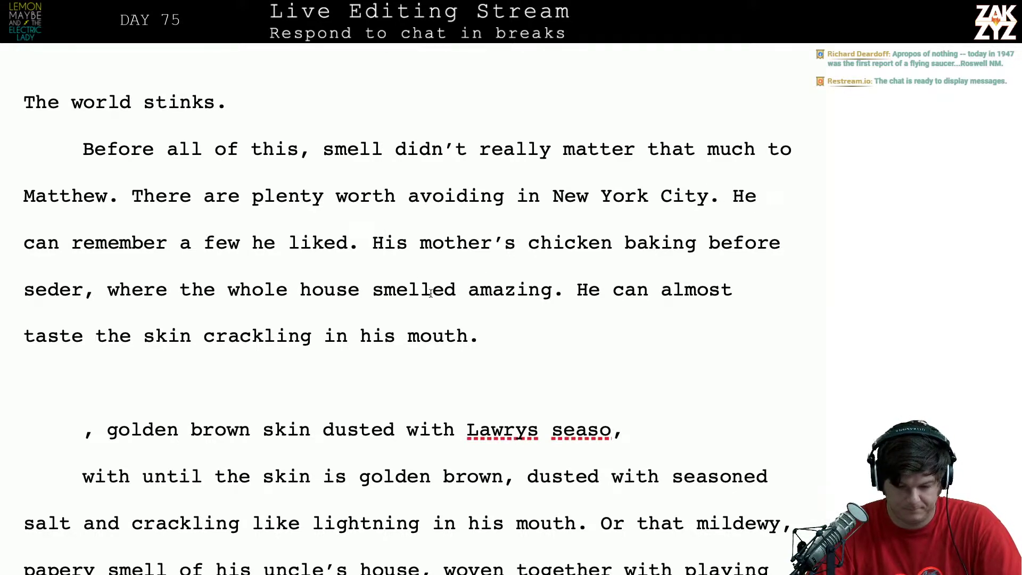
scroll(431, 293, "down", 1)
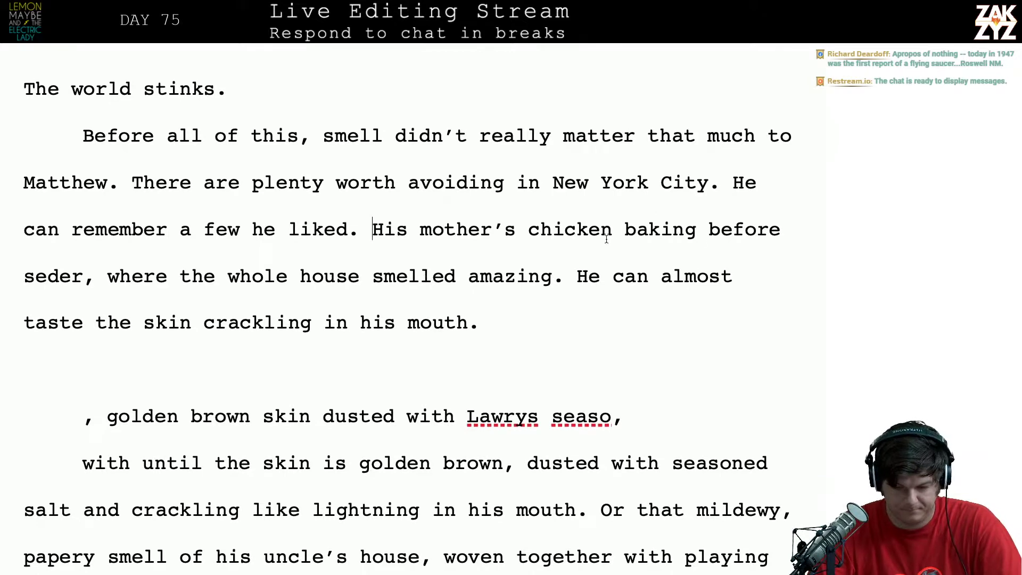
left_click(702, 228)
key("Return")
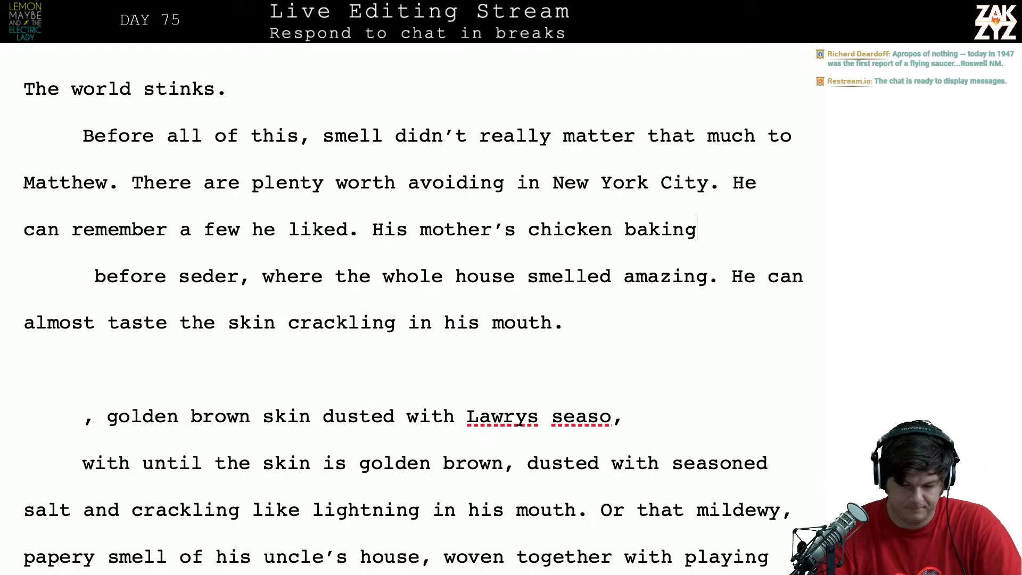
Continue the sentence after "baking" with ", the skin dusted with seasoned salt and paprika"
type(",")
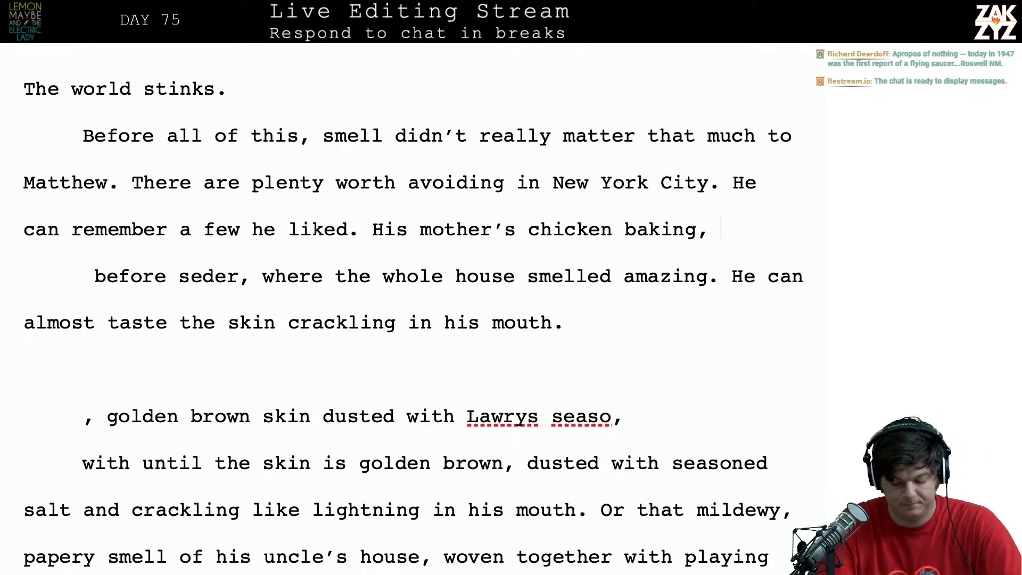
type(" the skin")
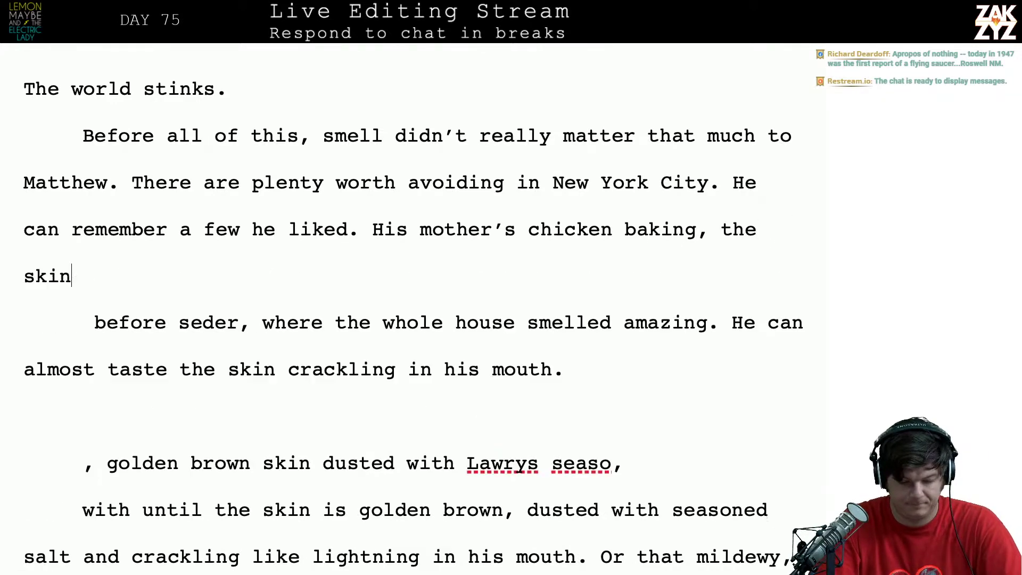
type(" dusted w")
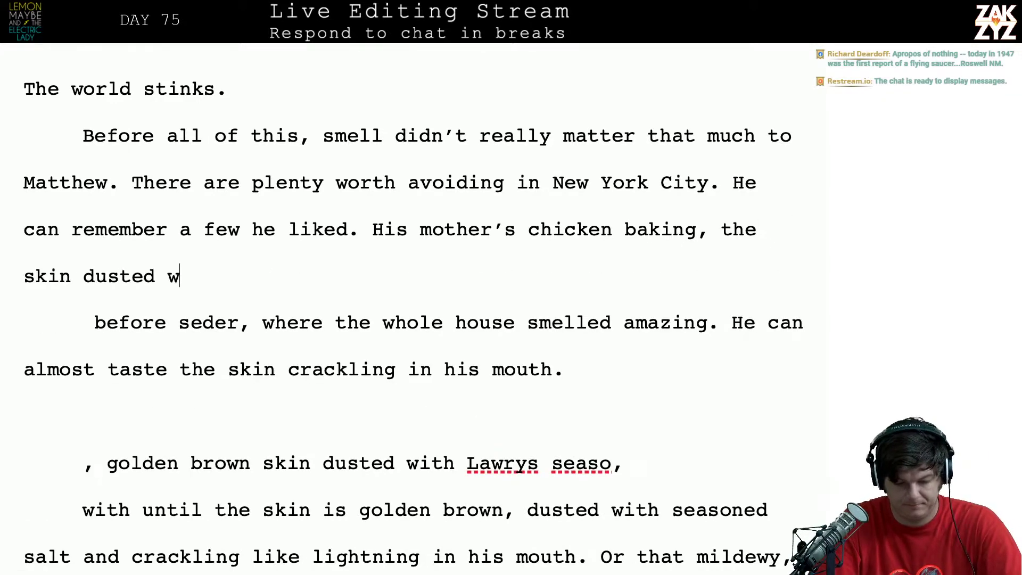
type("ith sea")
key("BackSpace")
key("BackSpace")
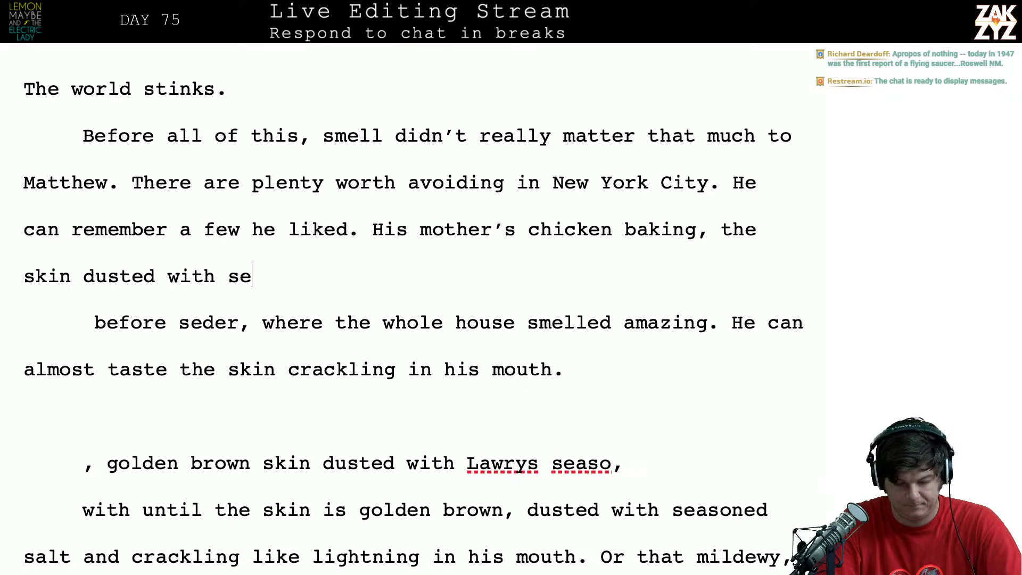
type("easoned")
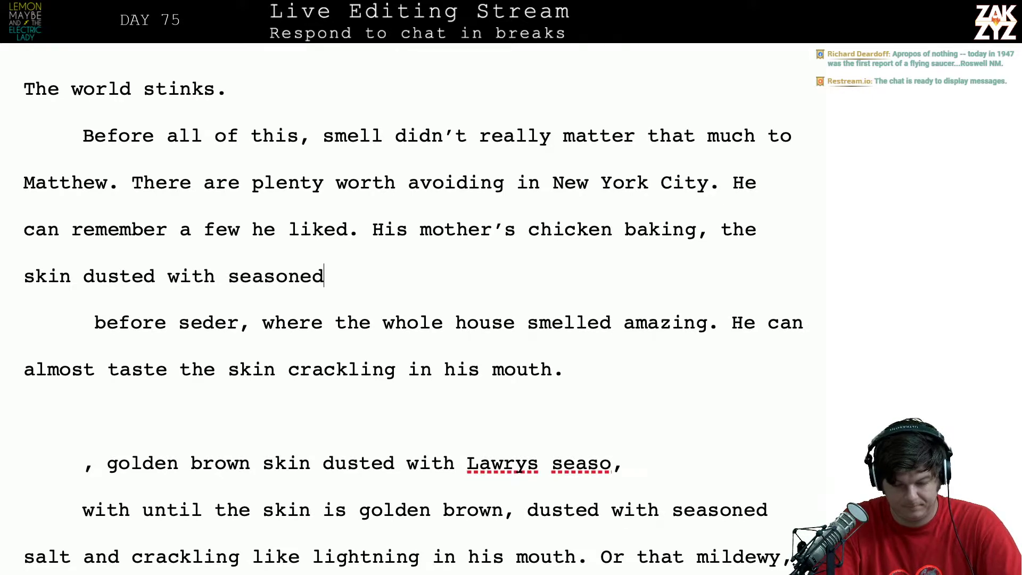
type(" salt and pa")
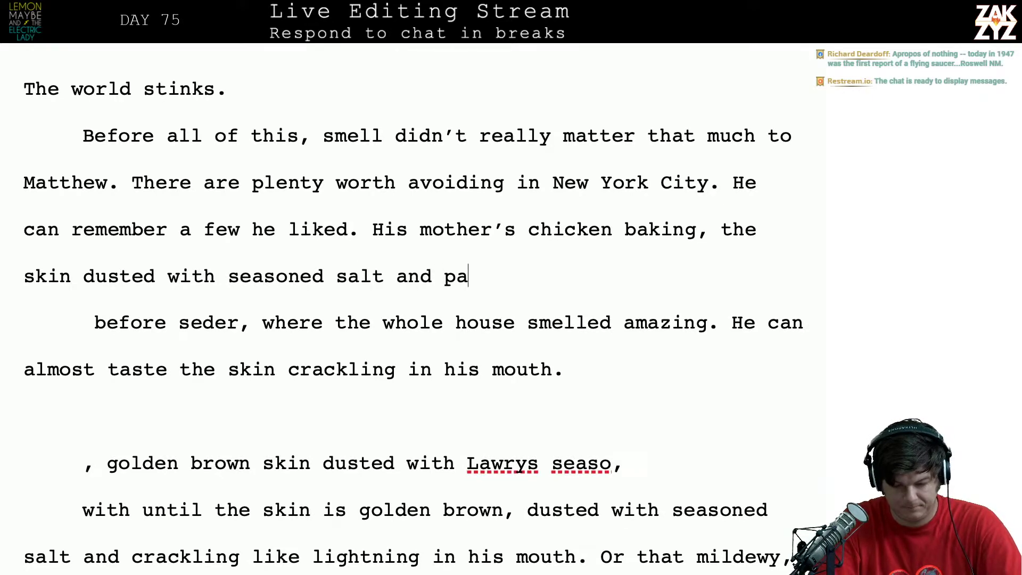
type("prika")
key("BackSpace")
type("ka ")
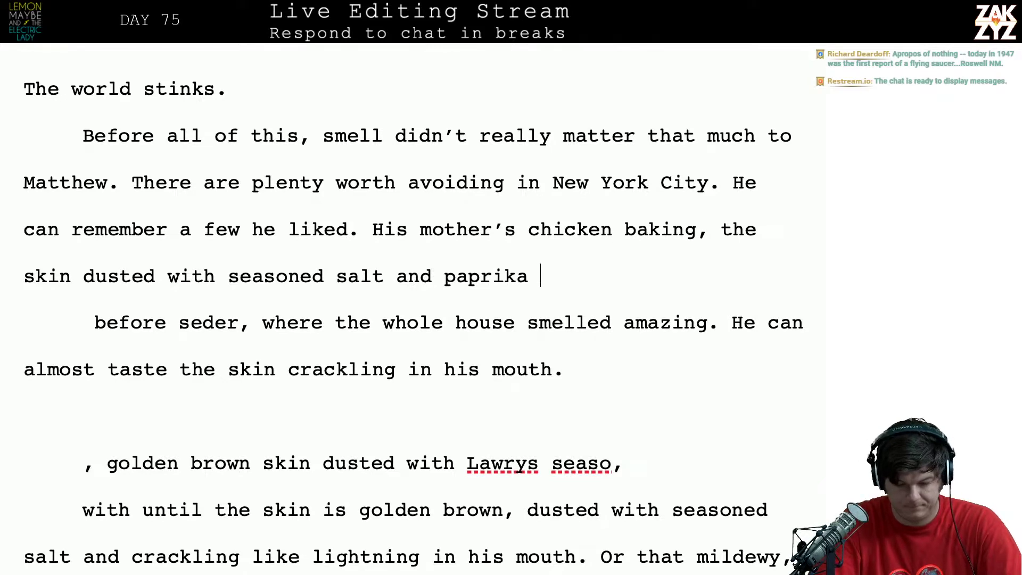
type(", cra")
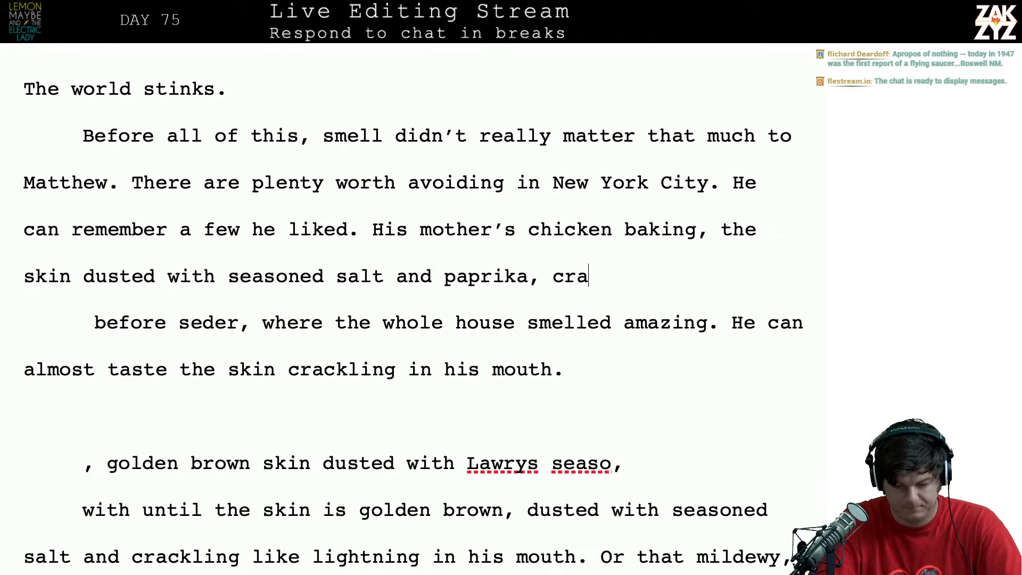
type("ckling light l")
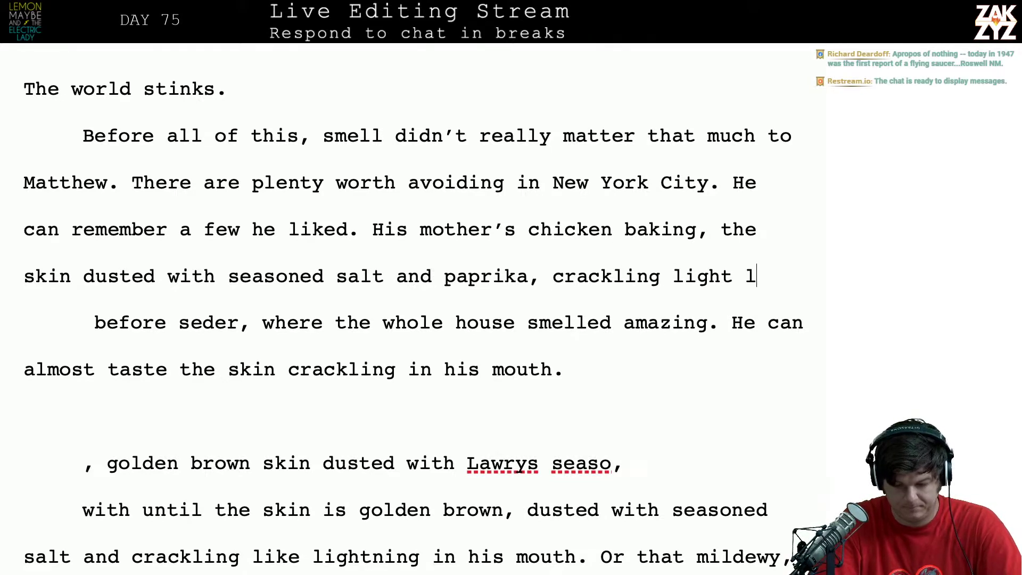
key("BackSpace")
key("BackSpace")
key("BackSpace")
key("BackSpace")
key("BackSpace")
type("ke lightning in")
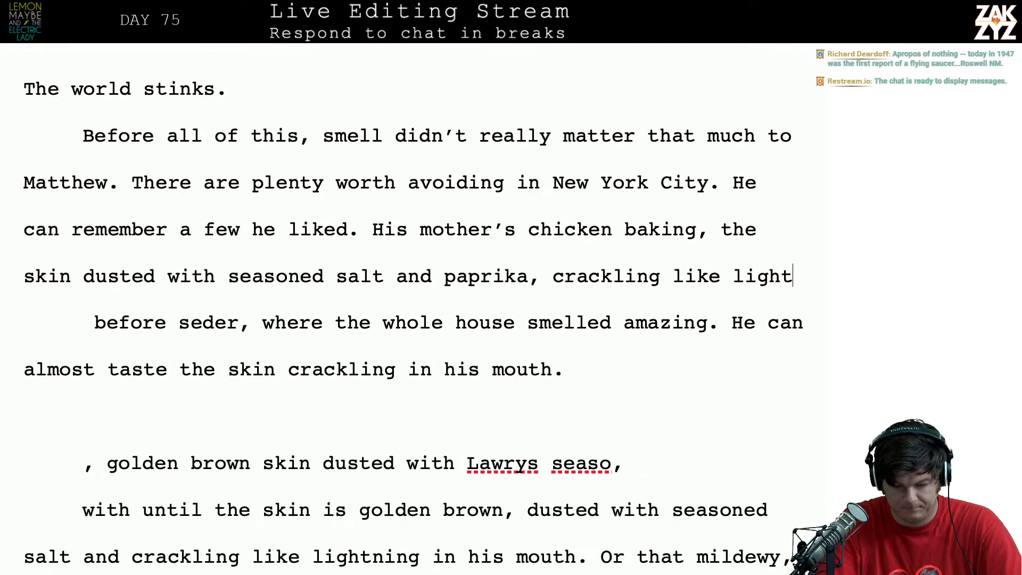
key("BackSpace")
key("BackSpace")
key("BackSpace")
key("BackSpace")
key("BackSpace")
key("BackSpace")
key("BackSpace")
key("BackSpace")
key("BackSpace")
key("BackSpace")
key("BackSpace")
key("BackSpace")
key("BackSpace")
key("BackSpace")
key("BackSpace")
key("BackSpace")
key("BackSpace")
key("BackSpace")
key("BackSpace")
key("BackSpace")
key("BackSpace")
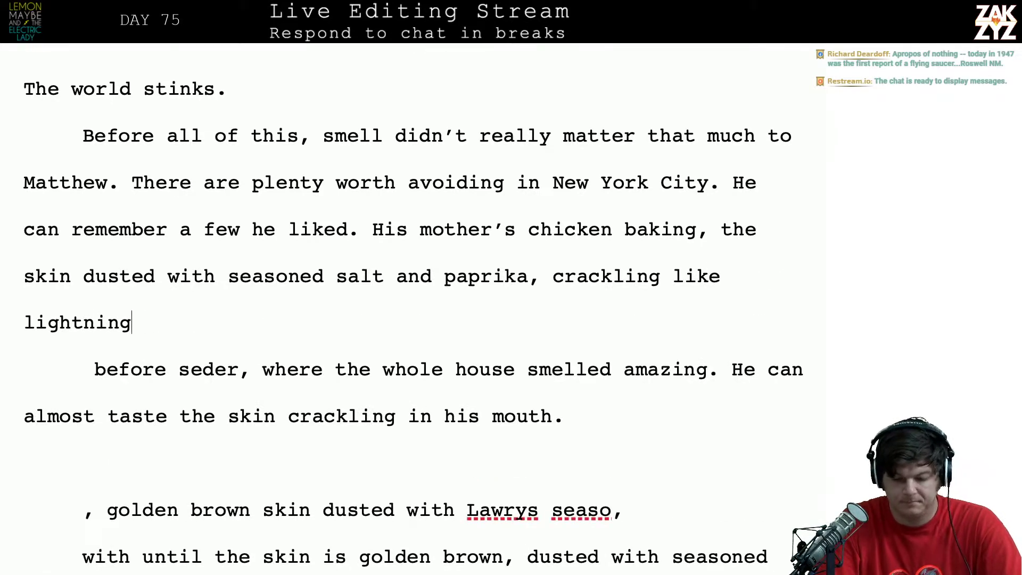
key("BackSpace")
key("BackSpace")
key("BackSpace")
key("BackSpace")
key("BackSpace")
key("BackSpace")
key("BackSpace")
key("BackSpace")
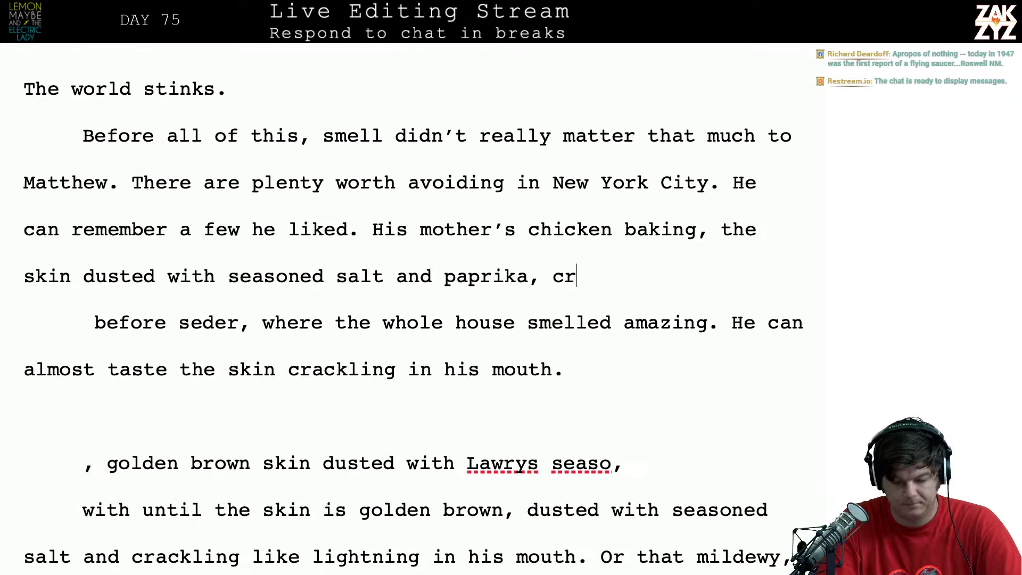
type("unt")
key("BackSpace")
key("BackSpace")
key("BackSpace")
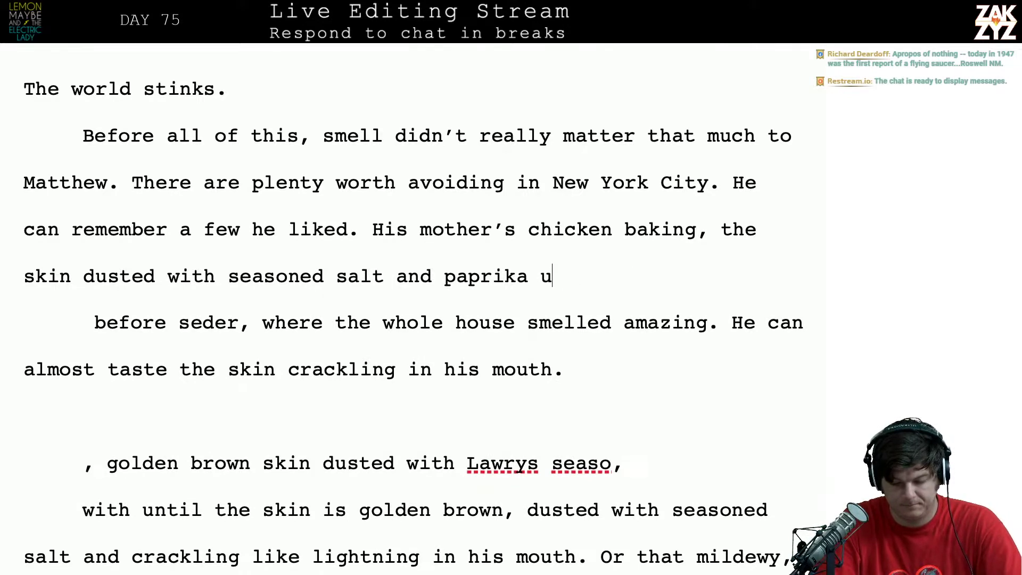
Append "and baking" after "paprika" and delete the word "baking" after "His mother's chicken"
type("and baking")
key("BackSpace")
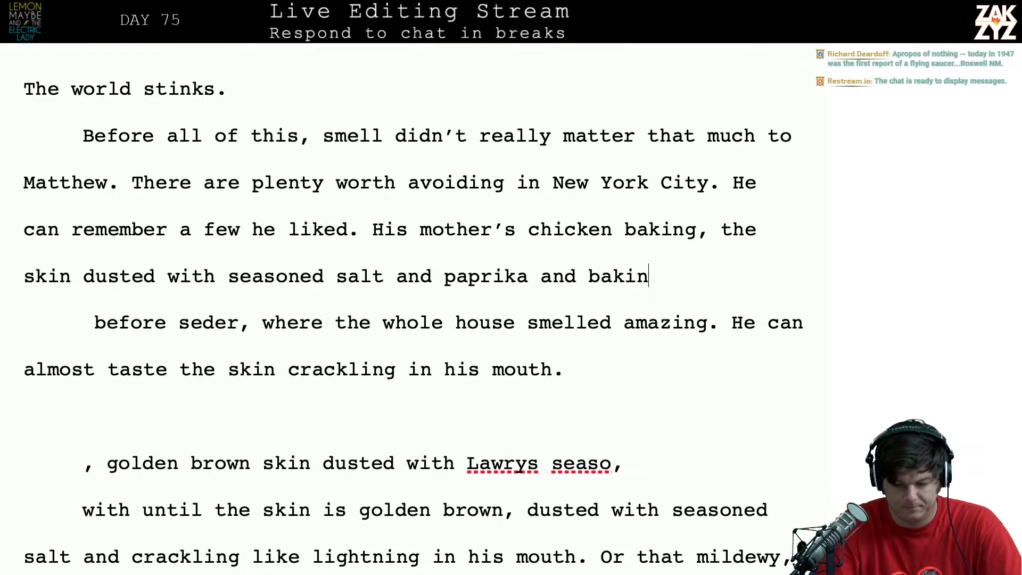
left_click(648, 229)
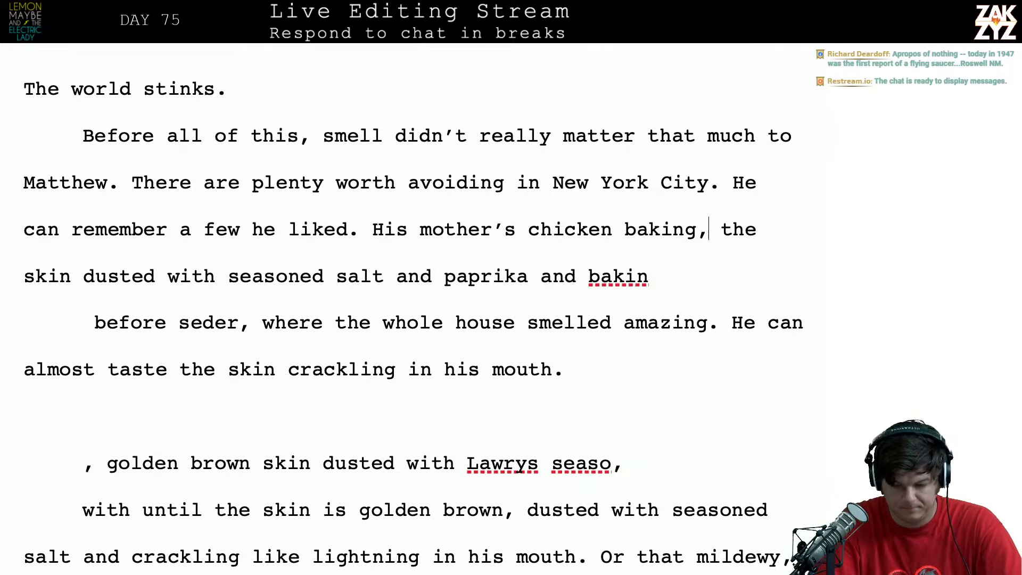
key("BackSpace")
key("BackSpace")
key("BackSpace")
key("BackSpace")
key("BackSpace")
key("BackSpace")
key("BackSpace")
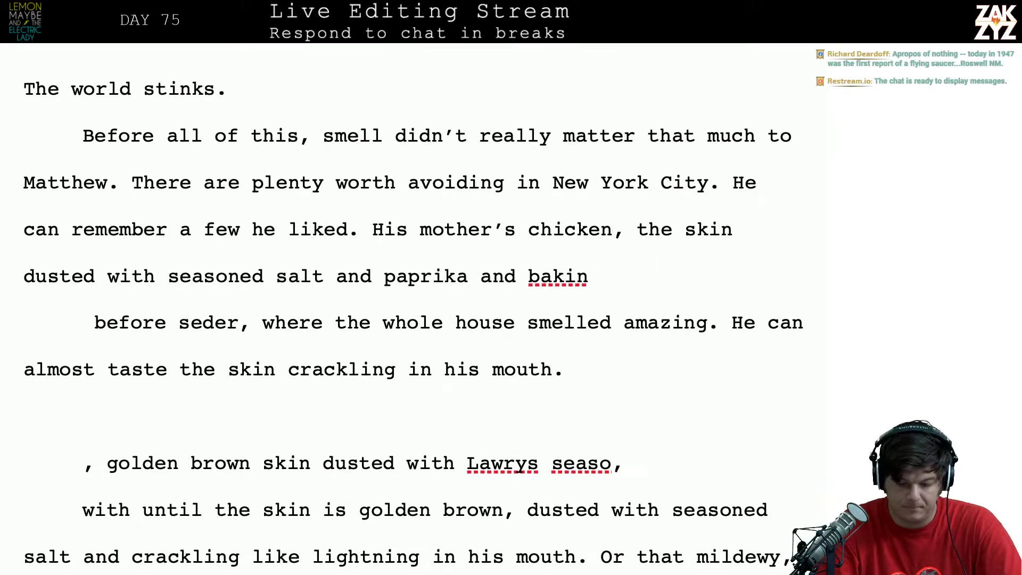
Complete the chicken sentence with "until the whole house smelled like a rotisserie."
type("g unti")
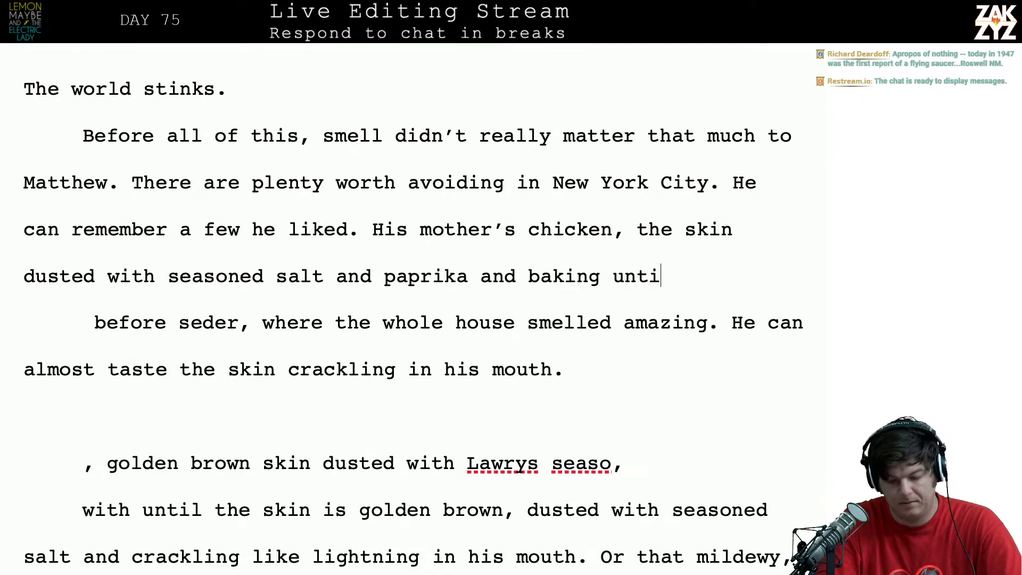
type("l the whole ")
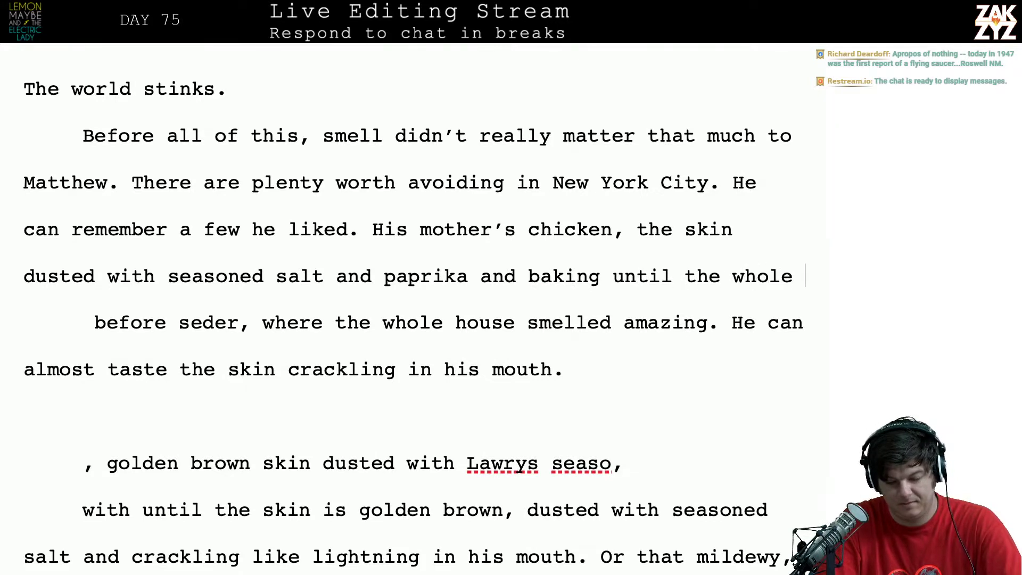
type("house smelled l")
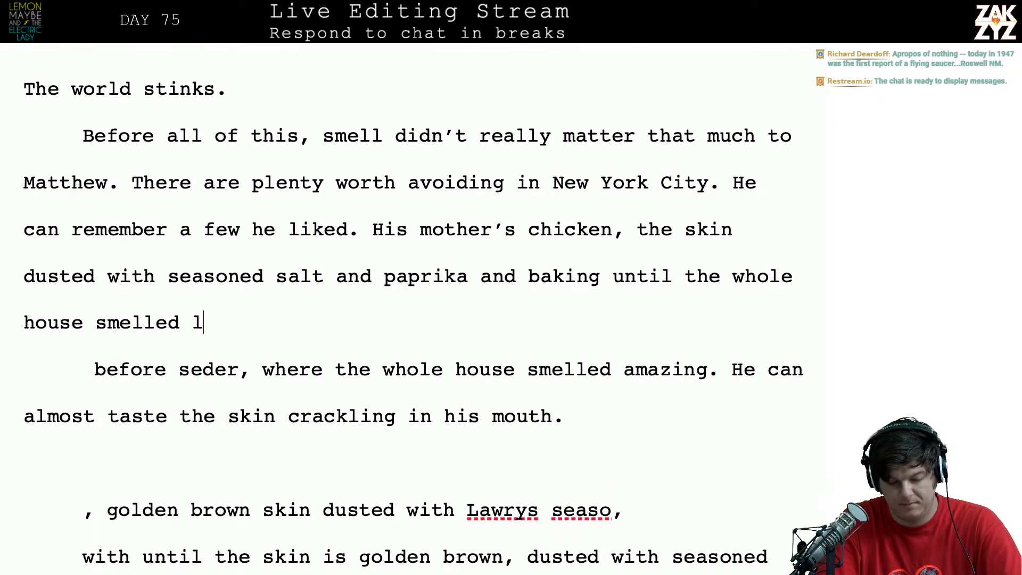
type("ike a rodis")
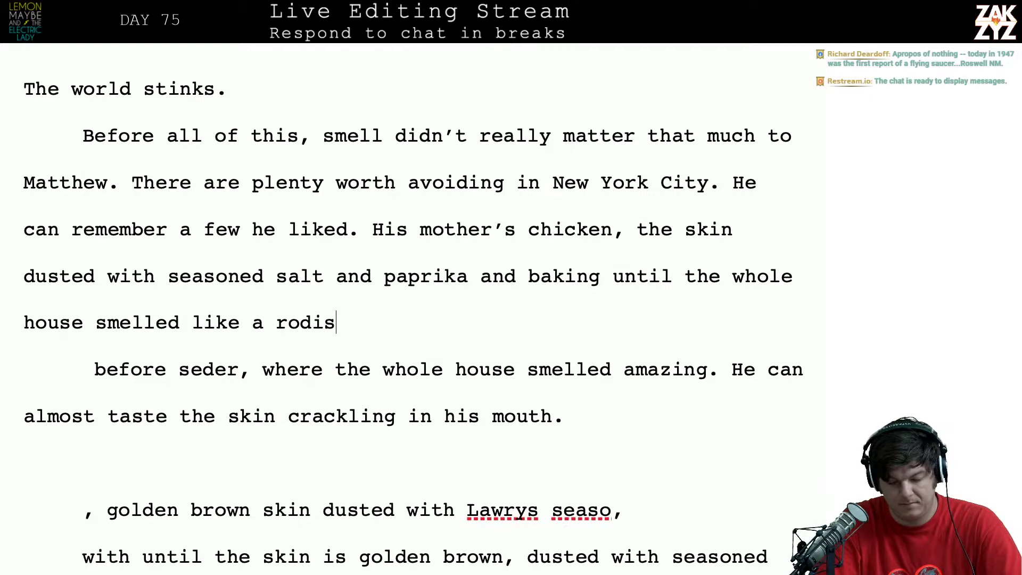
key("BackSpace")
key("BackSpace")
key("BackSpace")
type("i")
key("BackSpace")
type("tisserie")
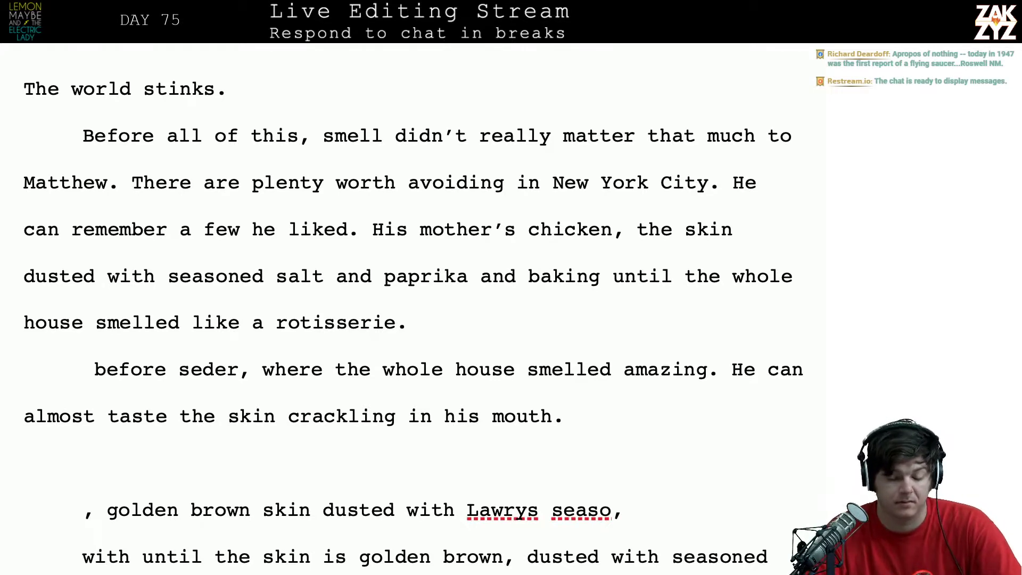
type(".")
Split the paragraph before "He can remember a few he liked", leaving an empty paragraph after "New York City."
scroll(412, 305, "down", 3)
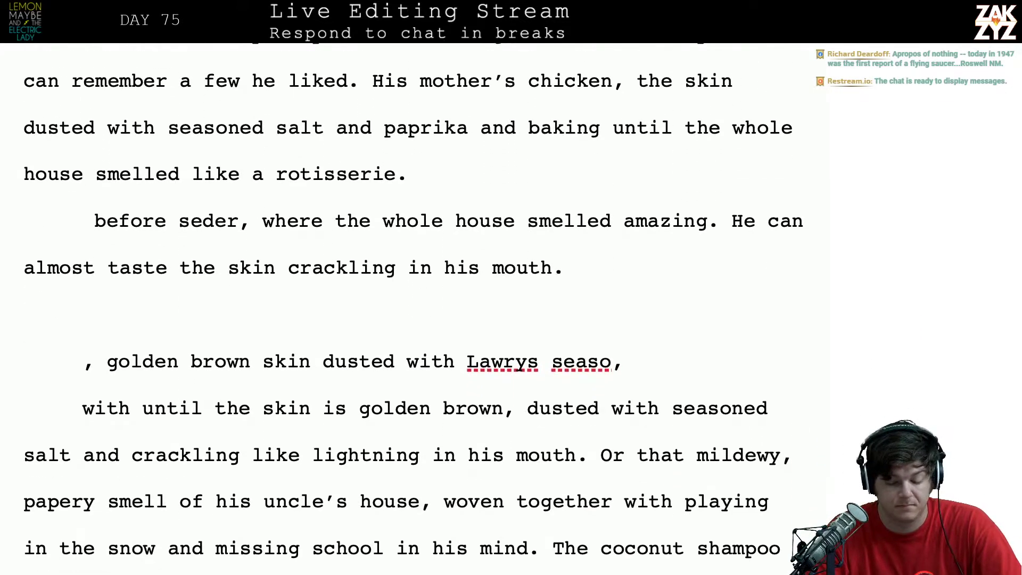
scroll(412, 305, "up", 2)
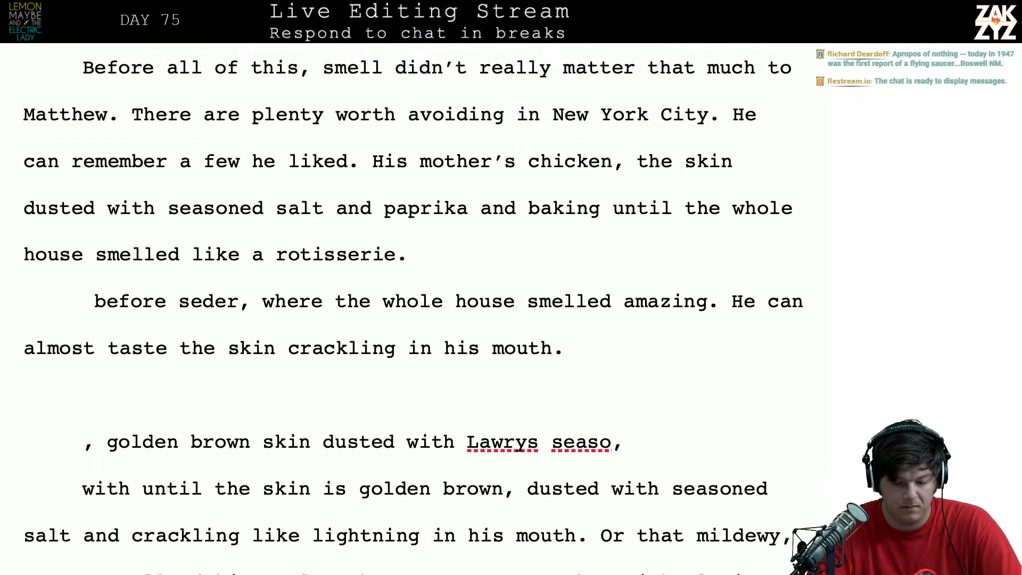
scroll(413, 305, "up", 3)
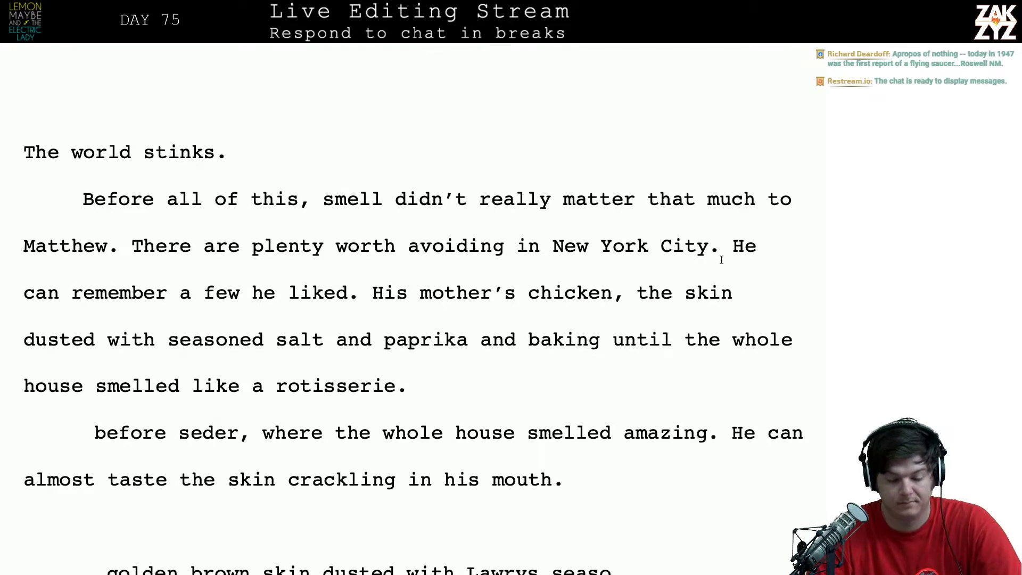
key("Return")
key("Return")
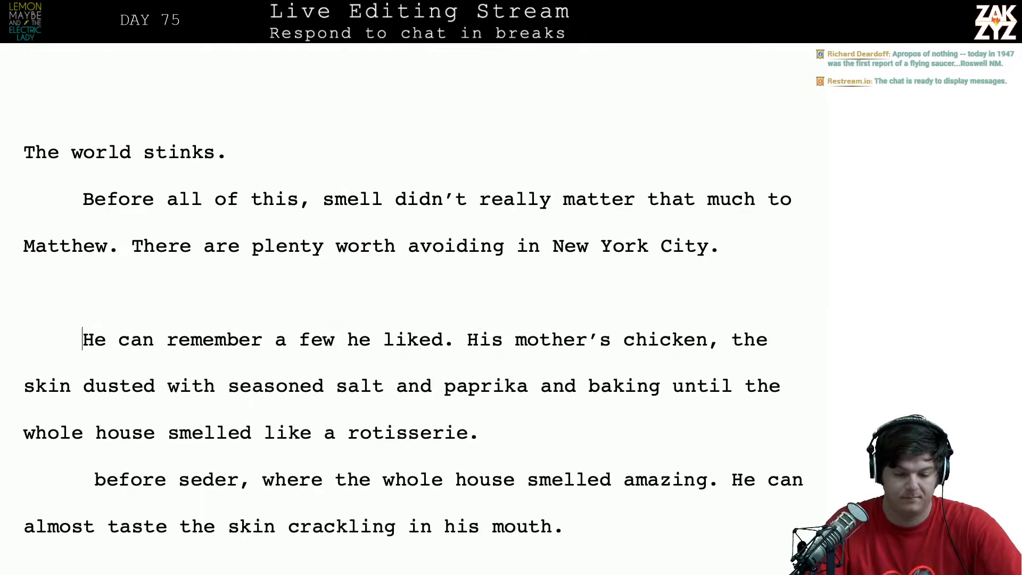
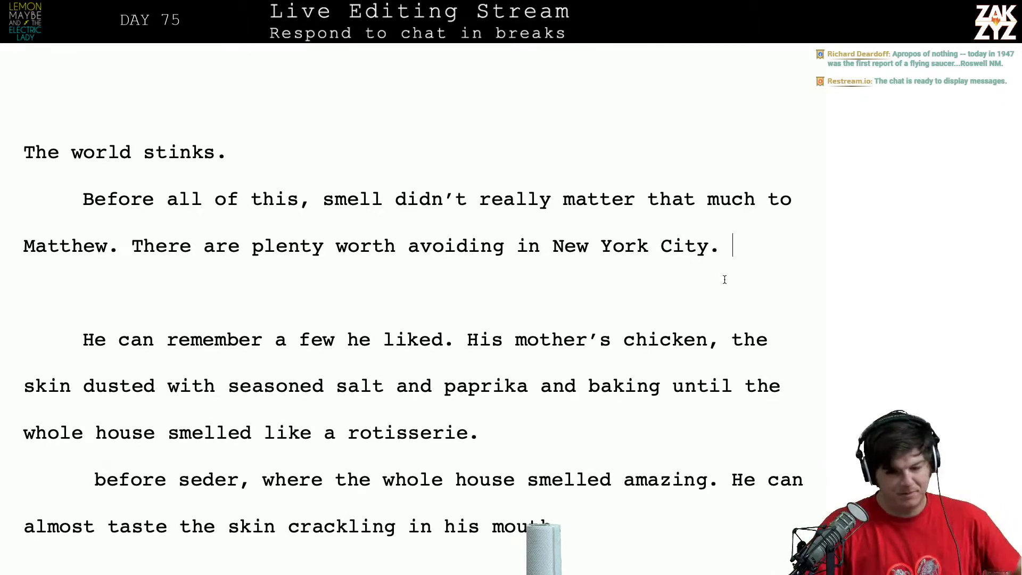
Switch to the web browser and run a Google image search for "chinese flying saucer drawing"
key("alt+Tab")
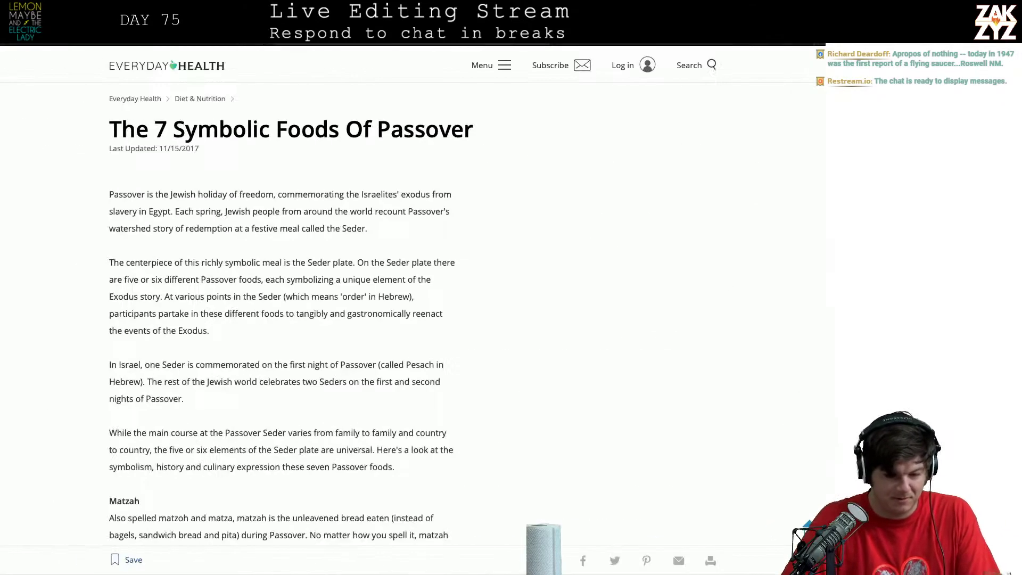
key("super+l")
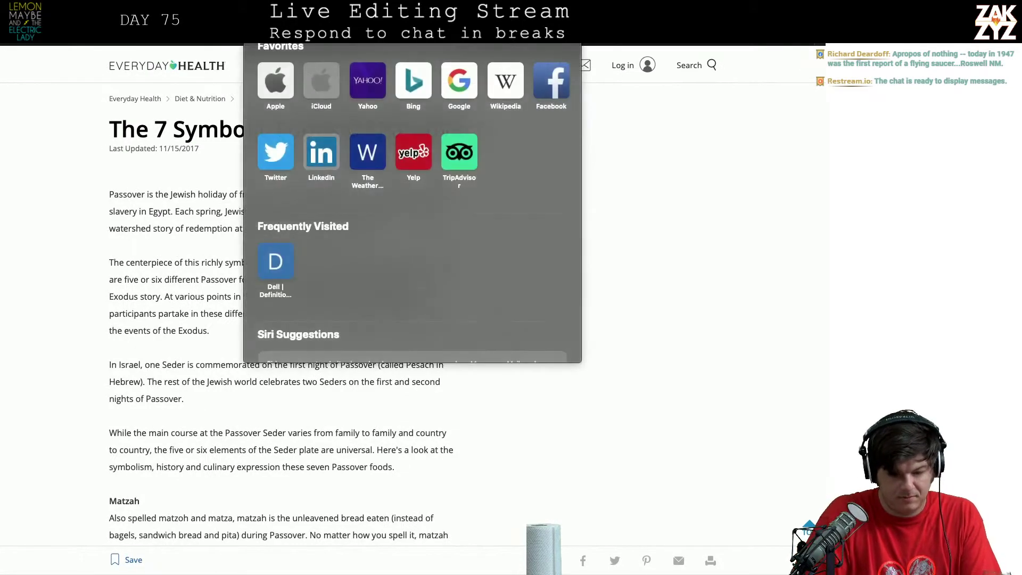
type("chinese fly")
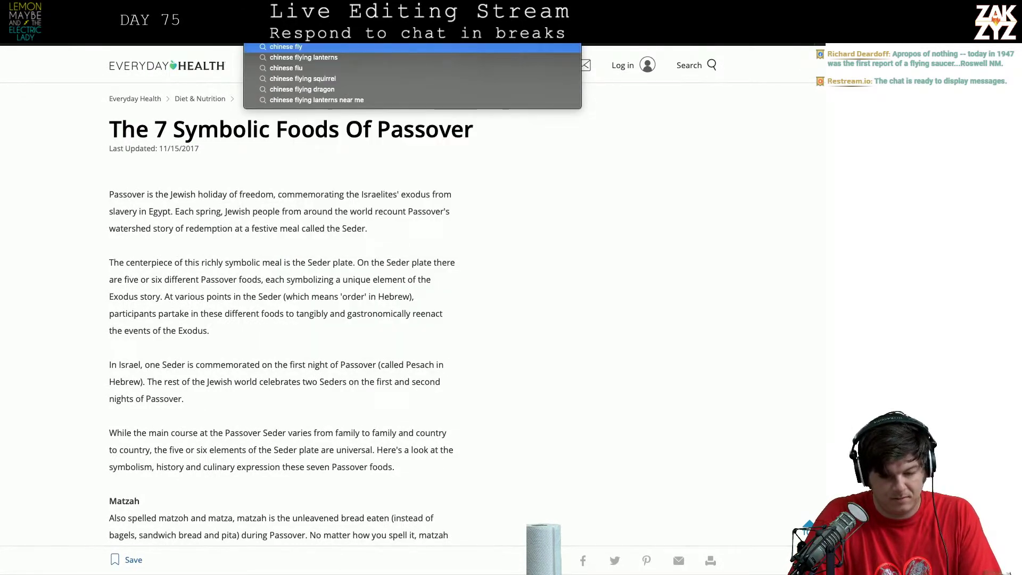
type("ing saucer drawing")
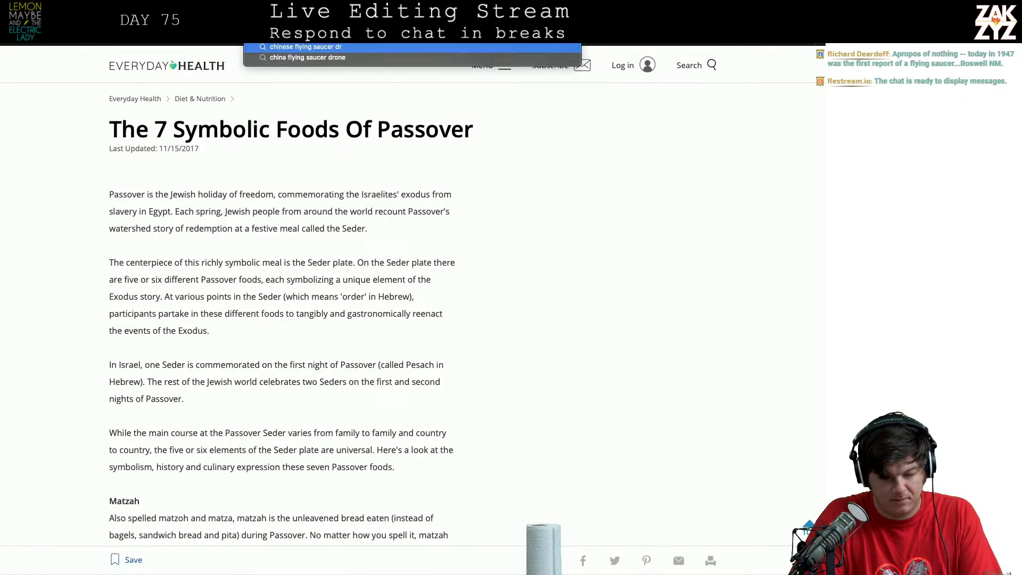
key("Return")
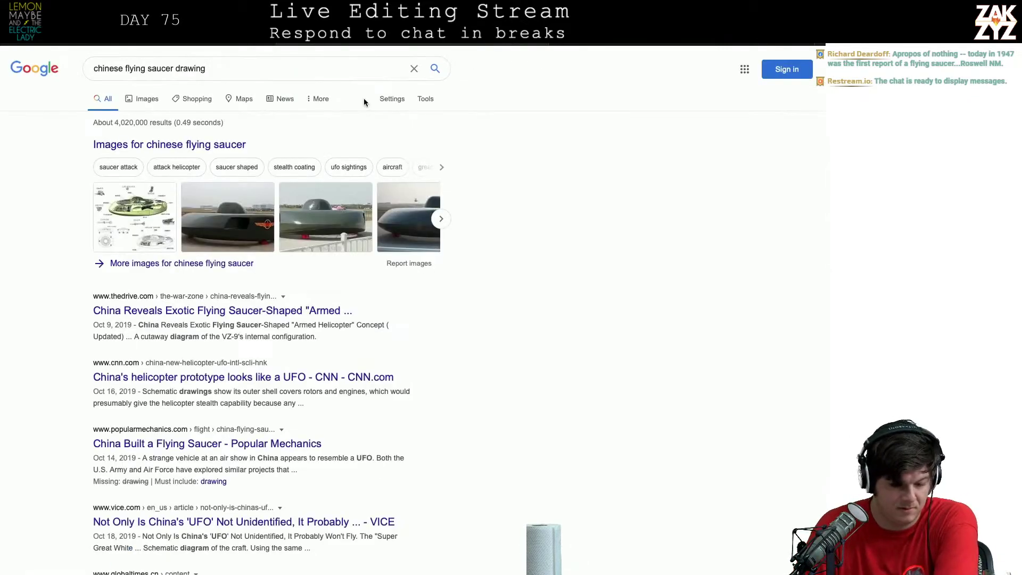
left_click(153, 98)
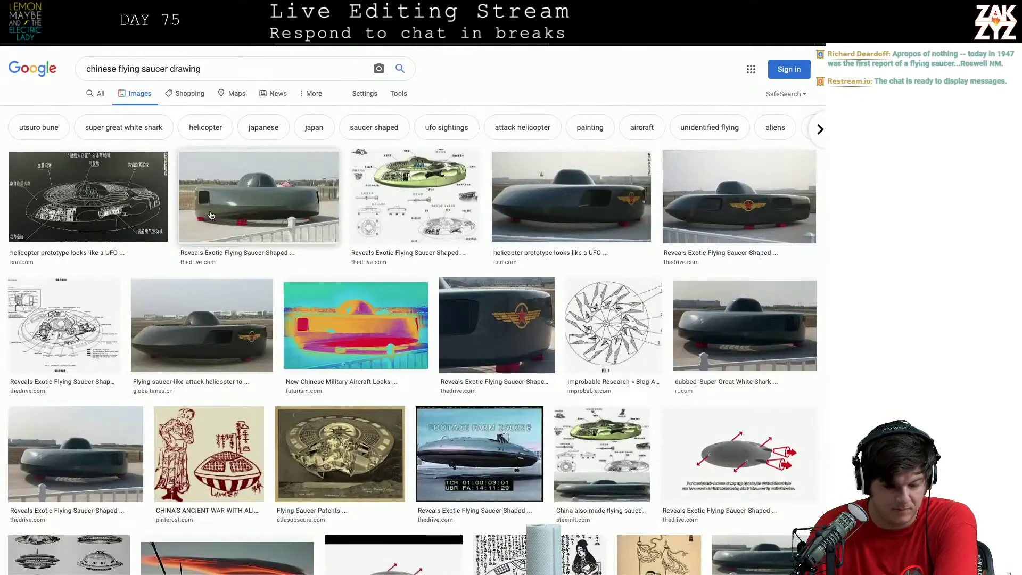
Find the ink drawing of the Utsuro-bune in the image results and open its Wikipedia article
scroll(212, 215, "down", 5)
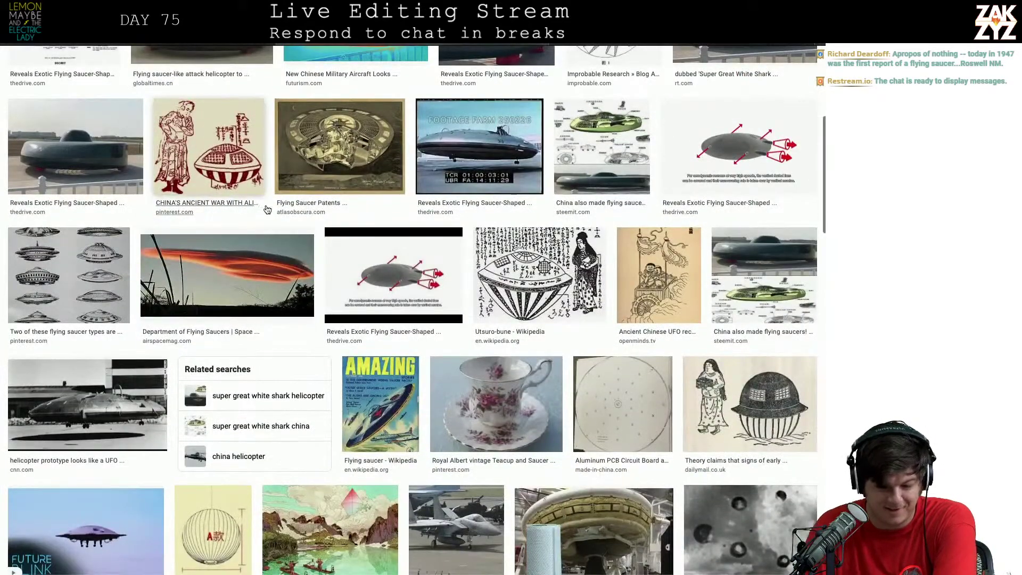
left_click(510, 268)
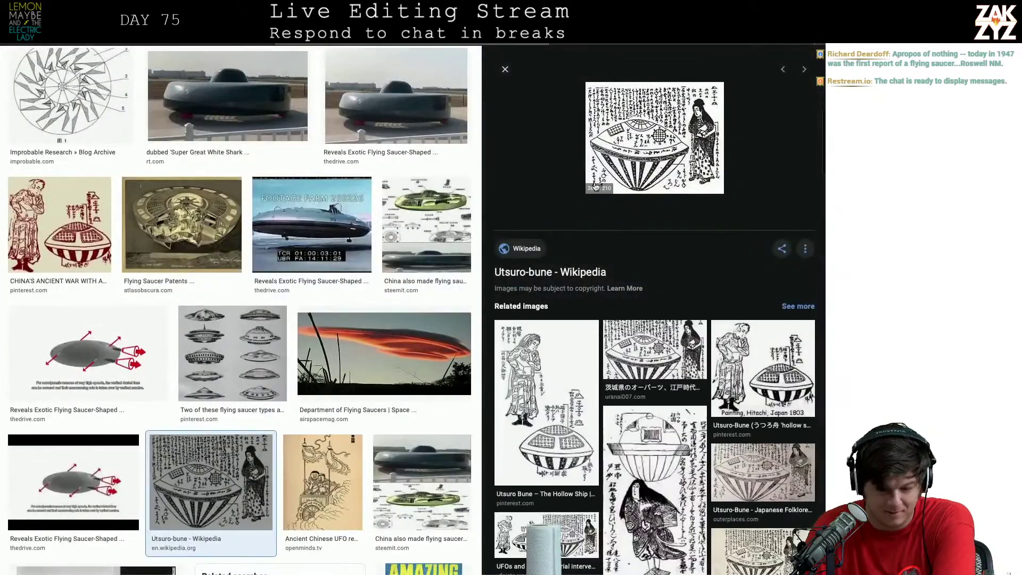
left_click(631, 152)
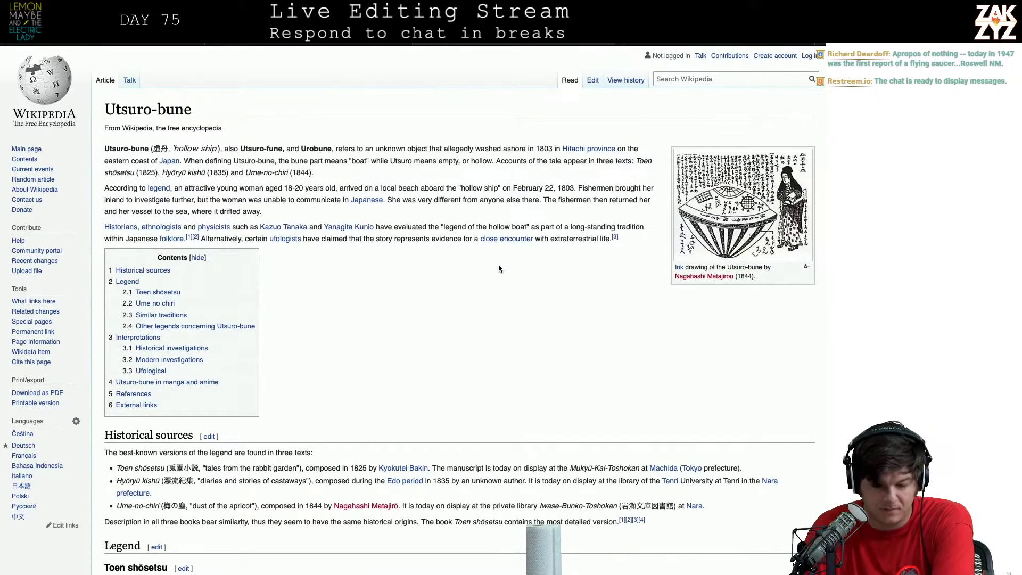
Skim the Utsuro-bune article down to the interpretations and view the 1825 ink drawing enlarged
scroll(499, 264, "down", 1)
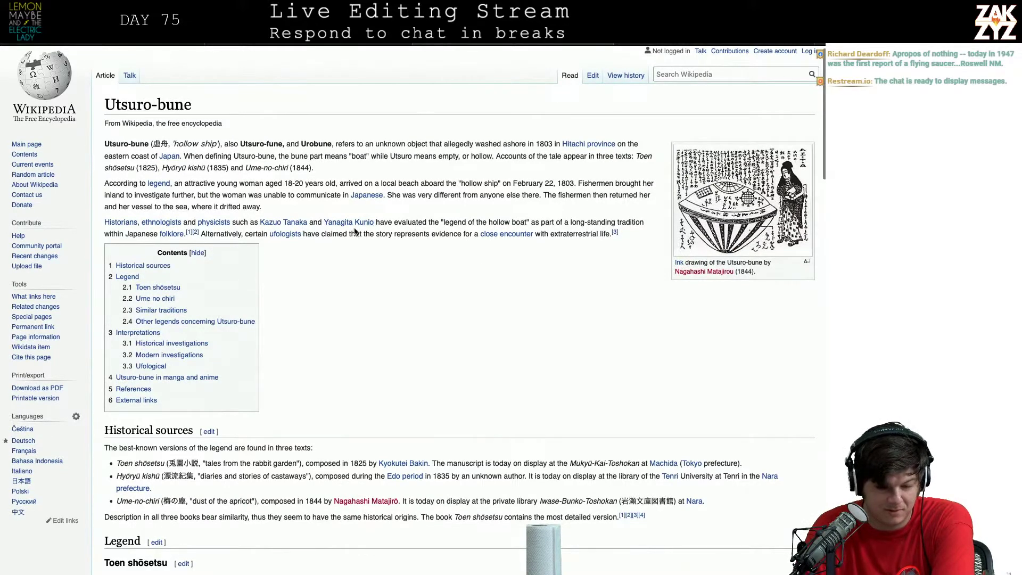
scroll(354, 231, "down", 1)
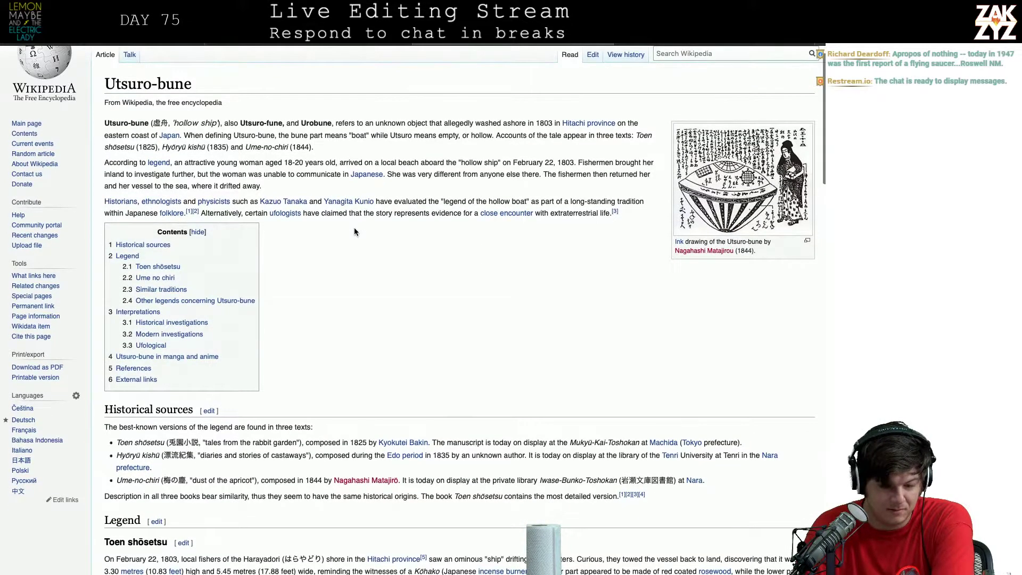
scroll(355, 231, "down", 1)
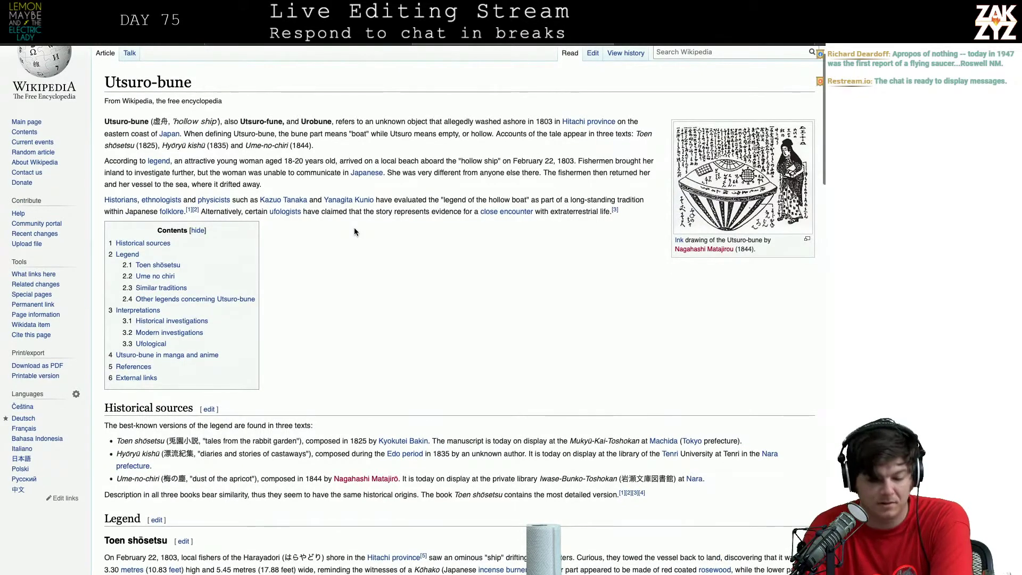
scroll(354, 231, "down", 3)
scroll(355, 231, "down", 10)
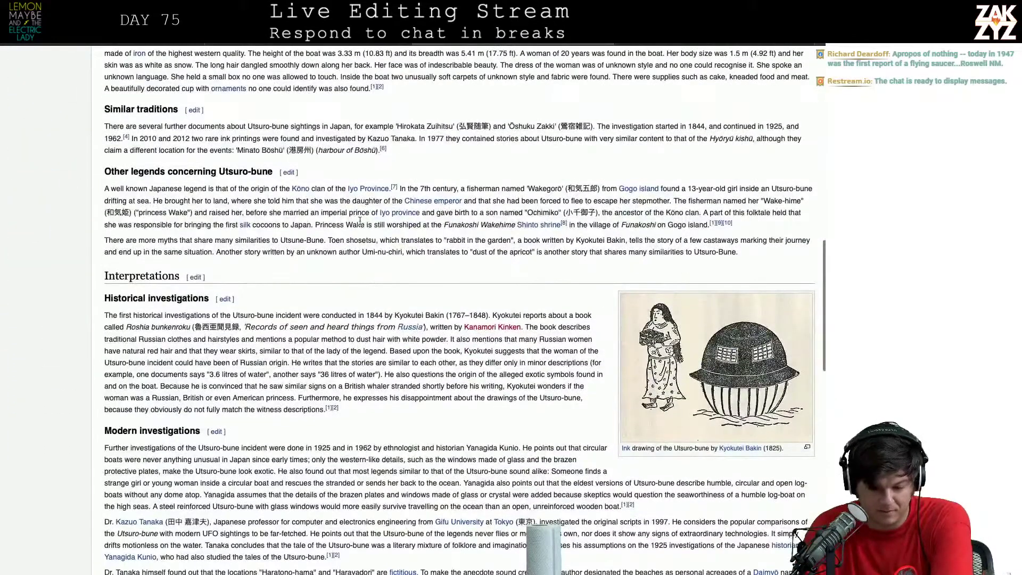
left_click(645, 350)
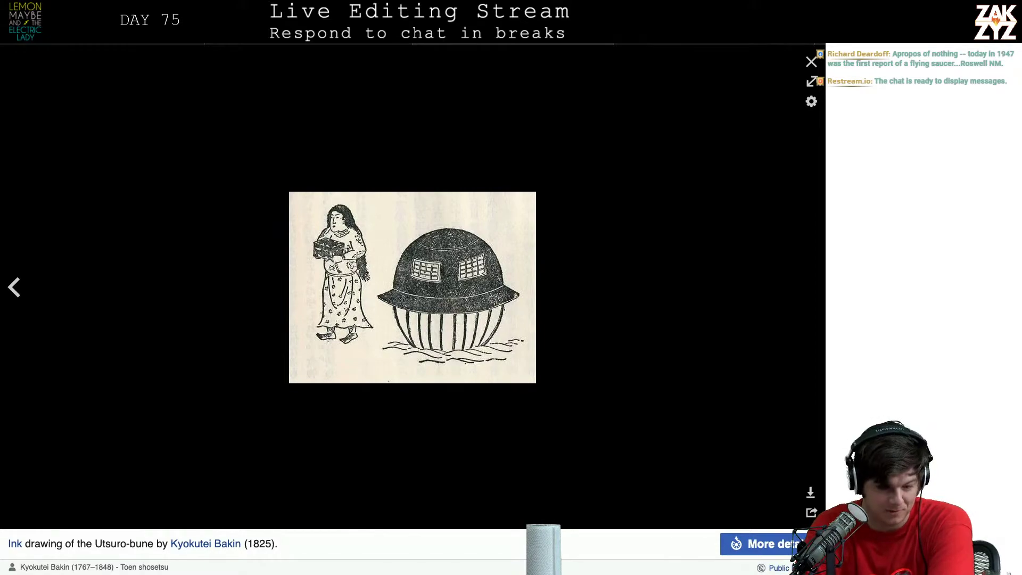
key("Escape")
Read the article's historical and modern investigations of the Utsuro-bune legend
scroll(377, 326, "down", 2)
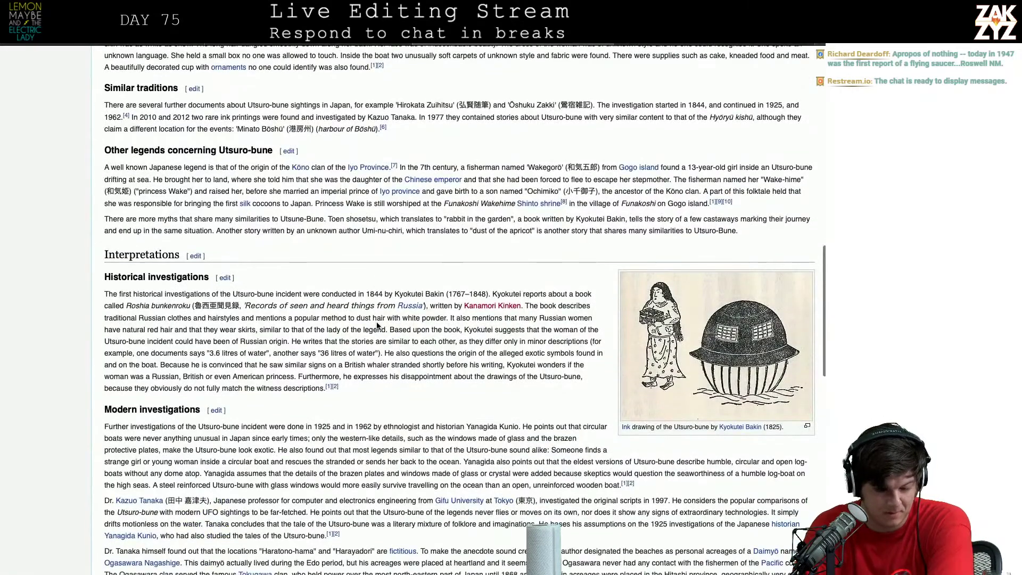
scroll(377, 323, "down", 1)
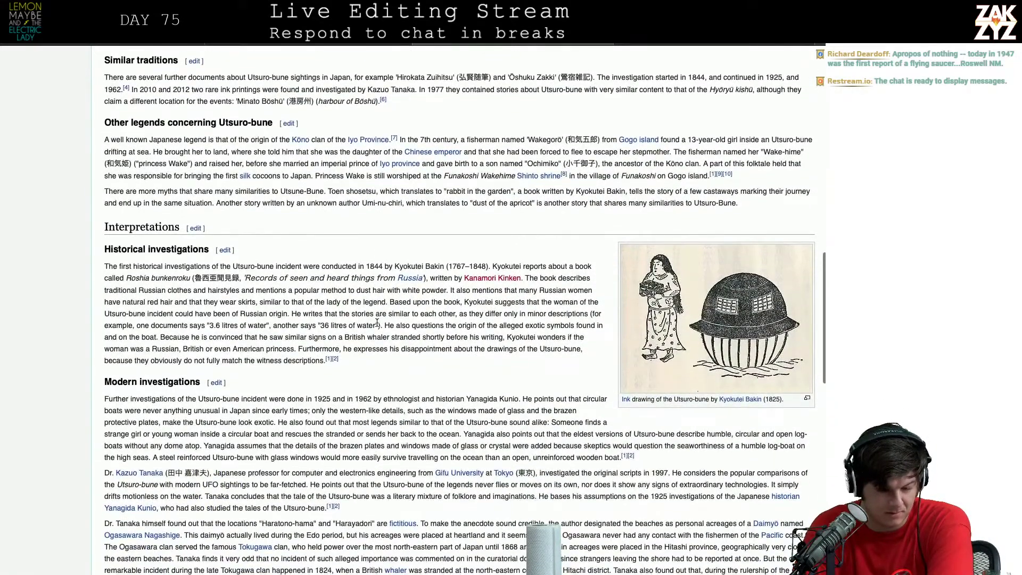
scroll(377, 323, "down", 1)
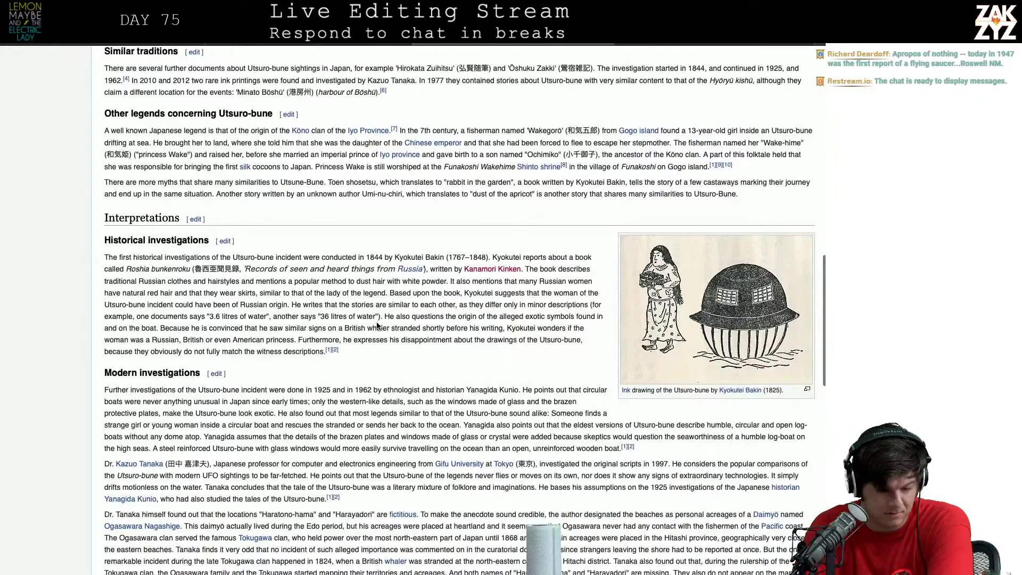
scroll(377, 326, "down", 6)
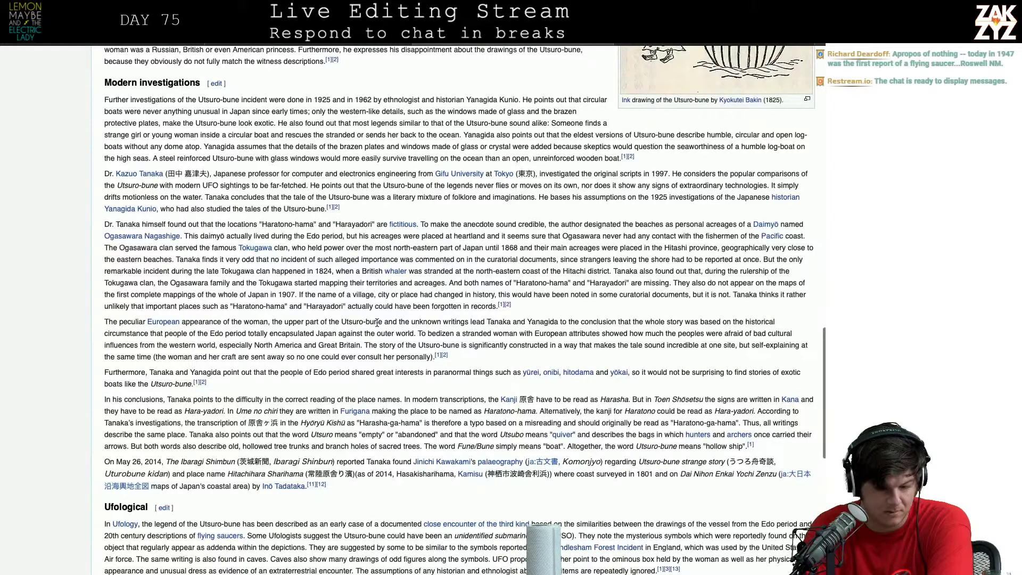
Return to the article's introduction and view the 1844 ink drawing of the Utsuro-bune enlarged
scroll(377, 322, "up", 20)
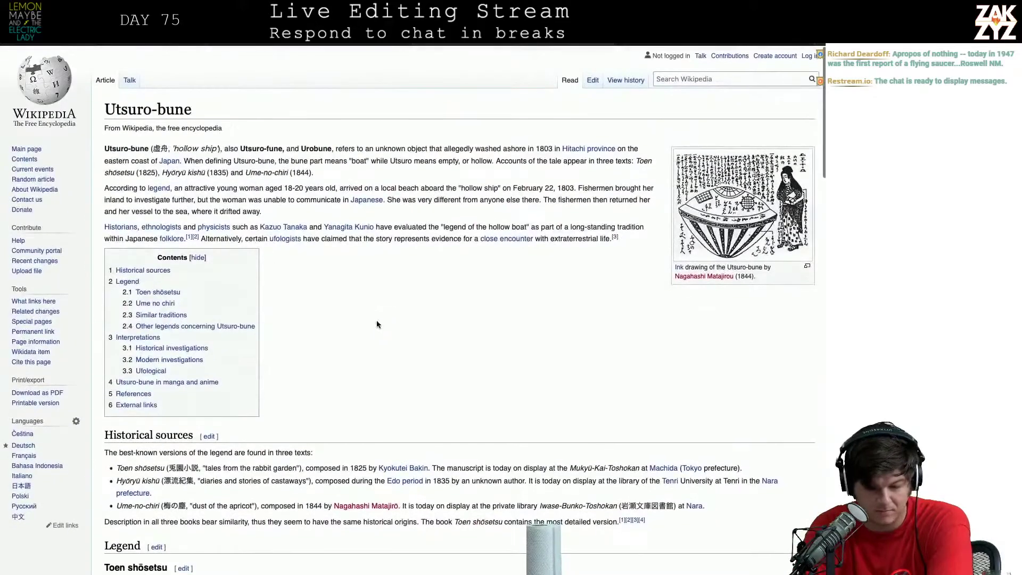
left_click(737, 208)
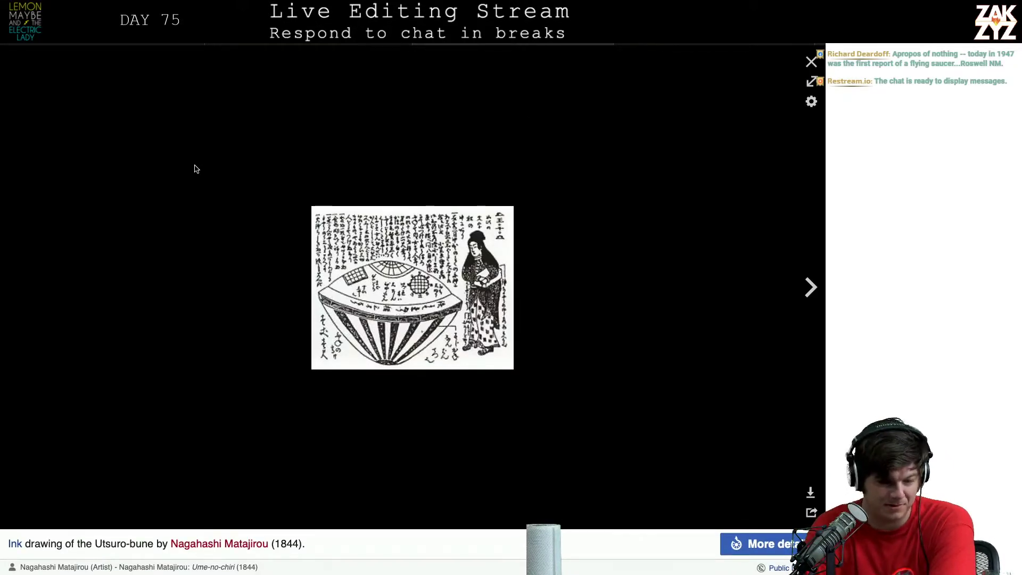
key("Escape")
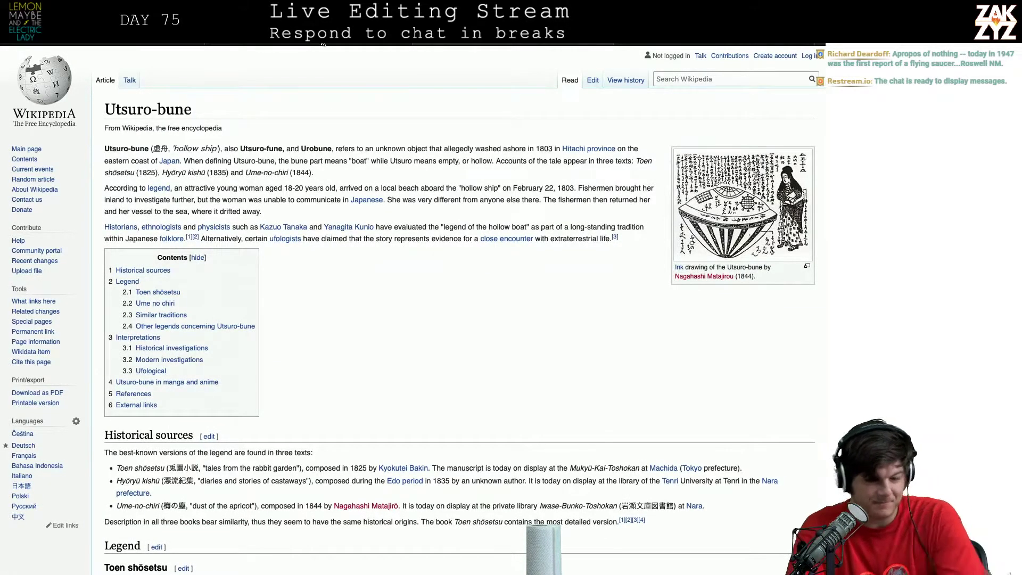
Go back to the image results and search for "japanese flying saucer drawing" instead
key("alt+Left")
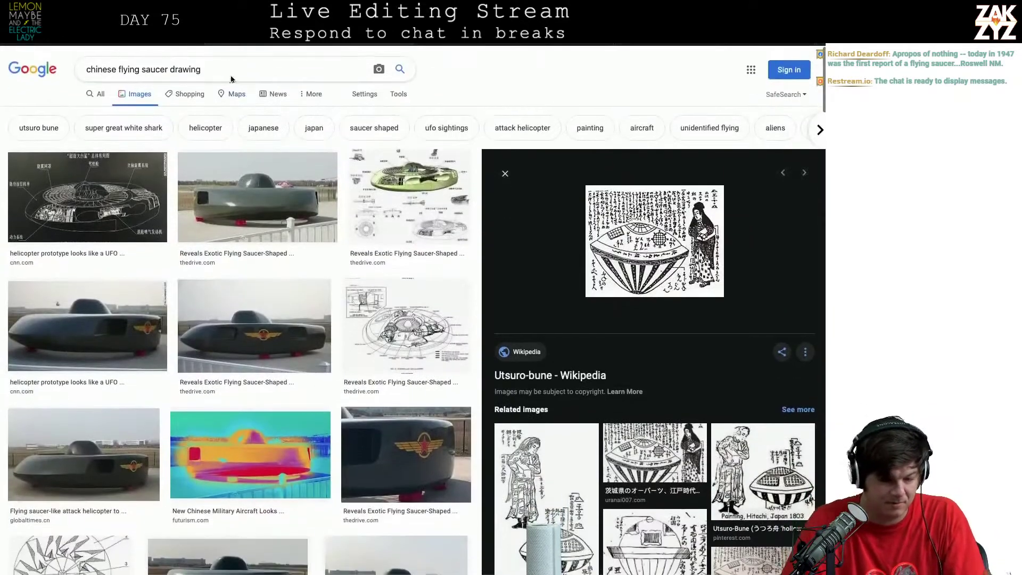
triple_click(226, 74)
type("jap")
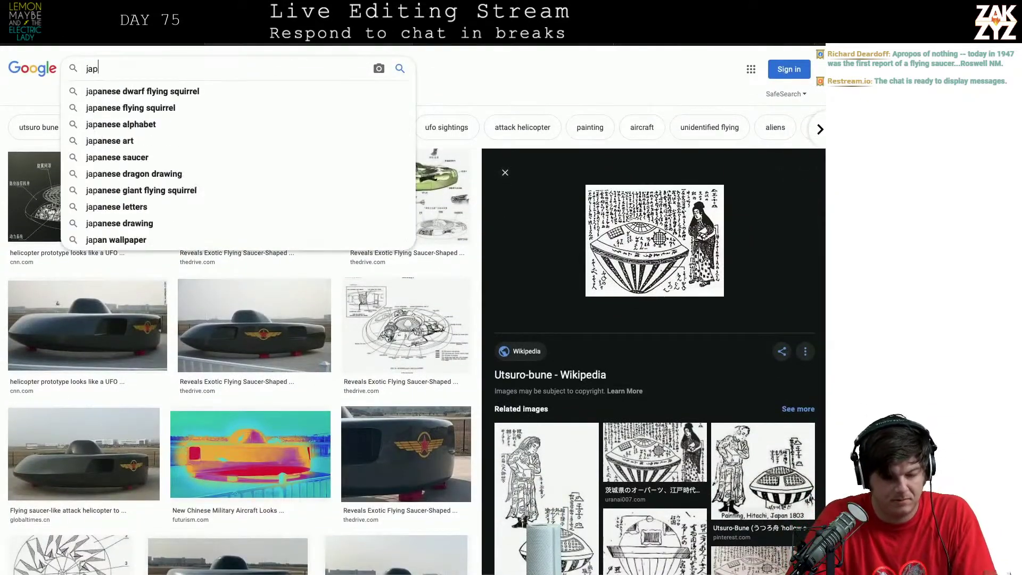
type("anese flying saucer d")
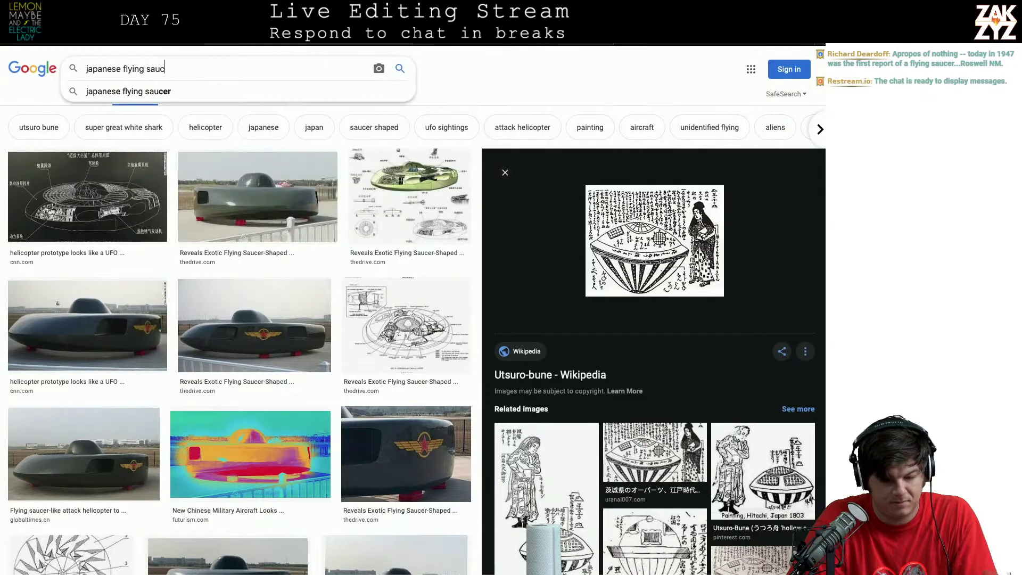
type("rawing")
key("Return")
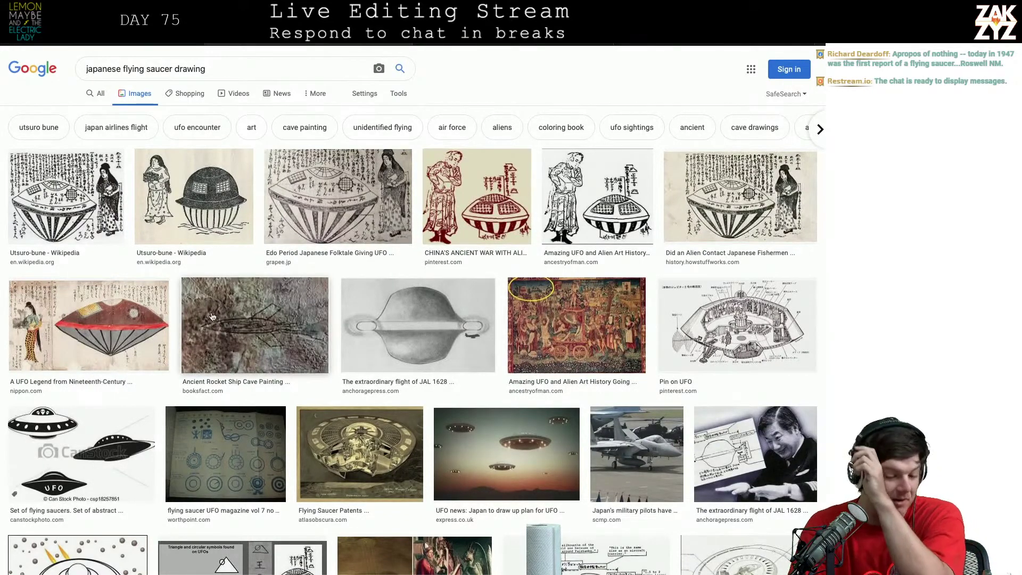
Open the nippon.com Utsurobune article from the red-and-grey vessel drawing and look over its heading, author profile and lead picture
left_click(144, 319)
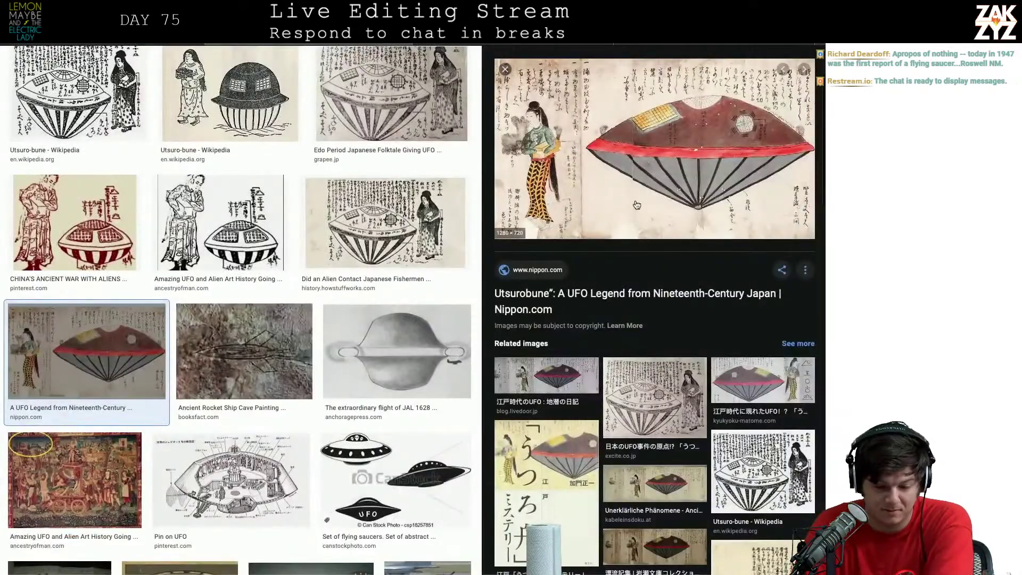
left_click(650, 168)
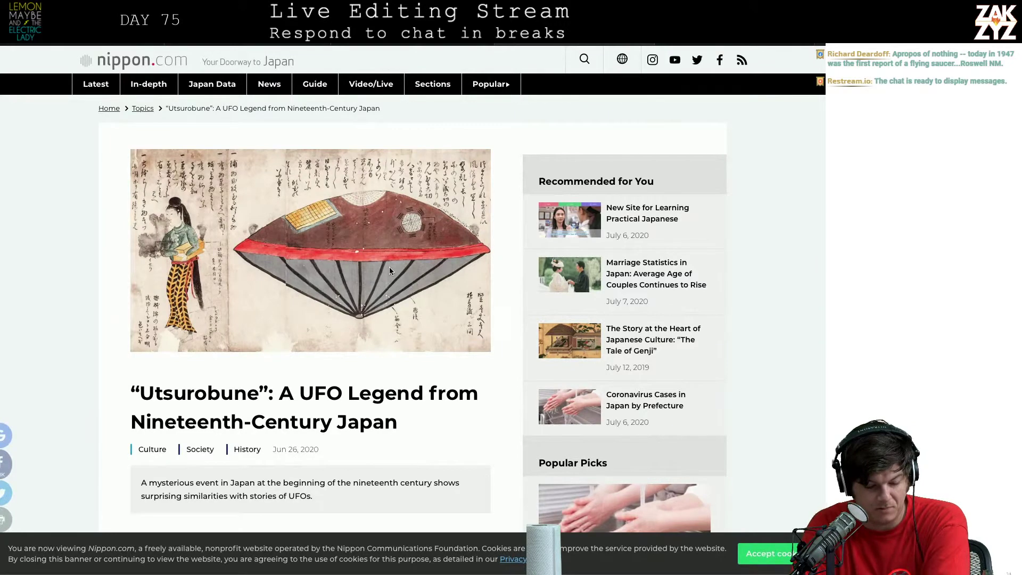
scroll(389, 270, "down", 3)
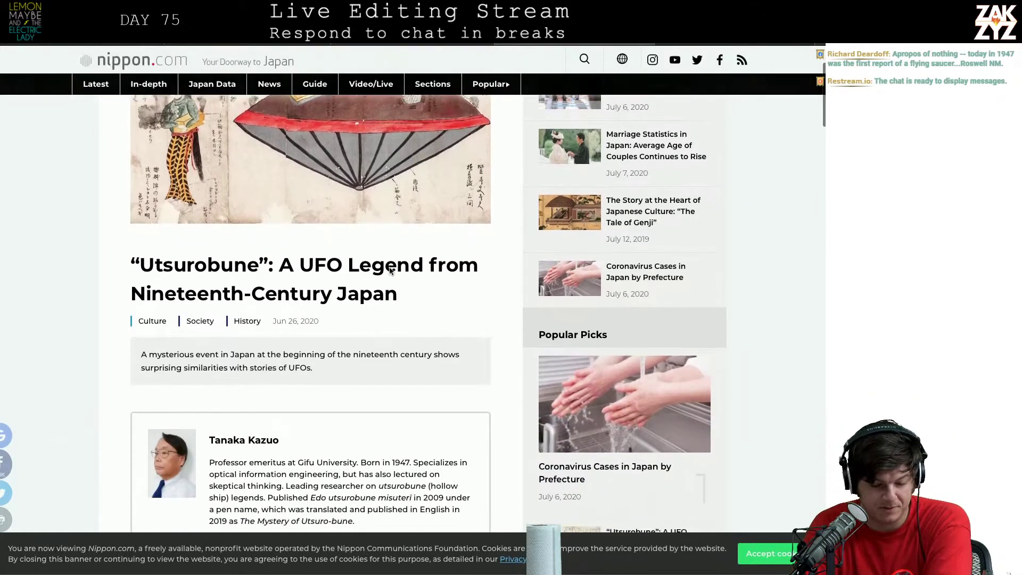
scroll(389, 270, "down", 2)
scroll(389, 270, "down", 1)
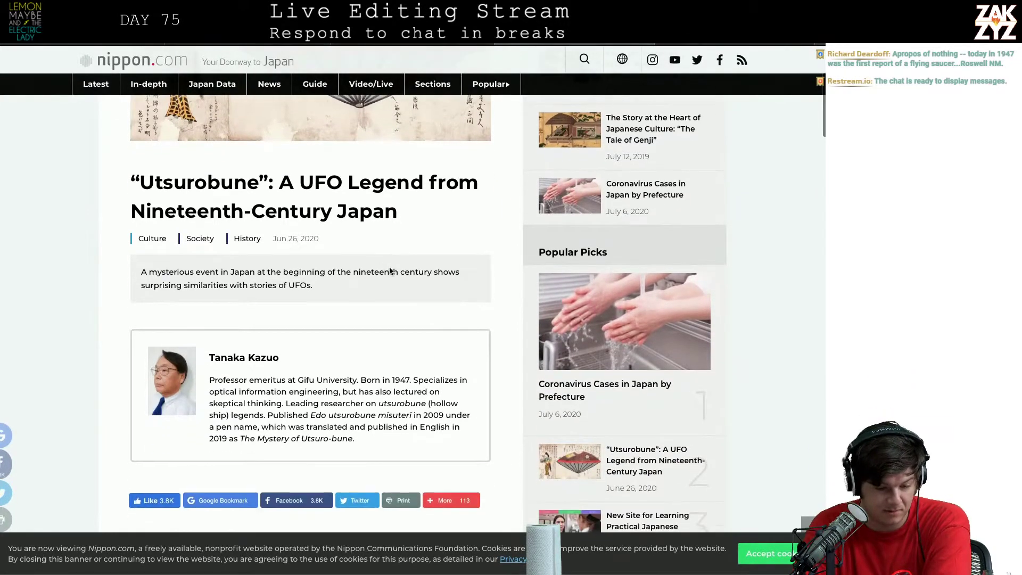
scroll(389, 270, "down", 1)
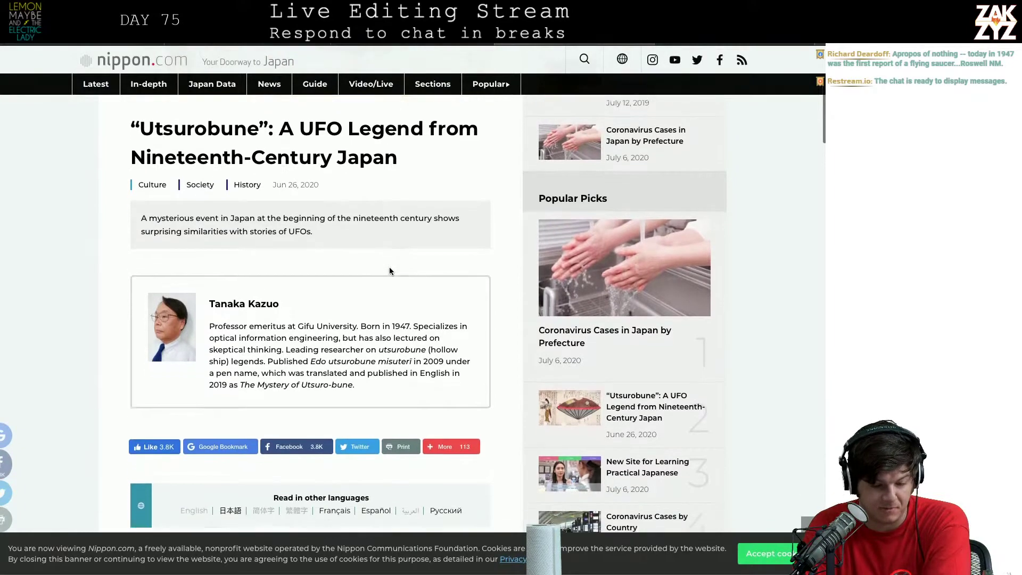
scroll(388, 266, "down", 2)
scroll(389, 267, "up", 8)
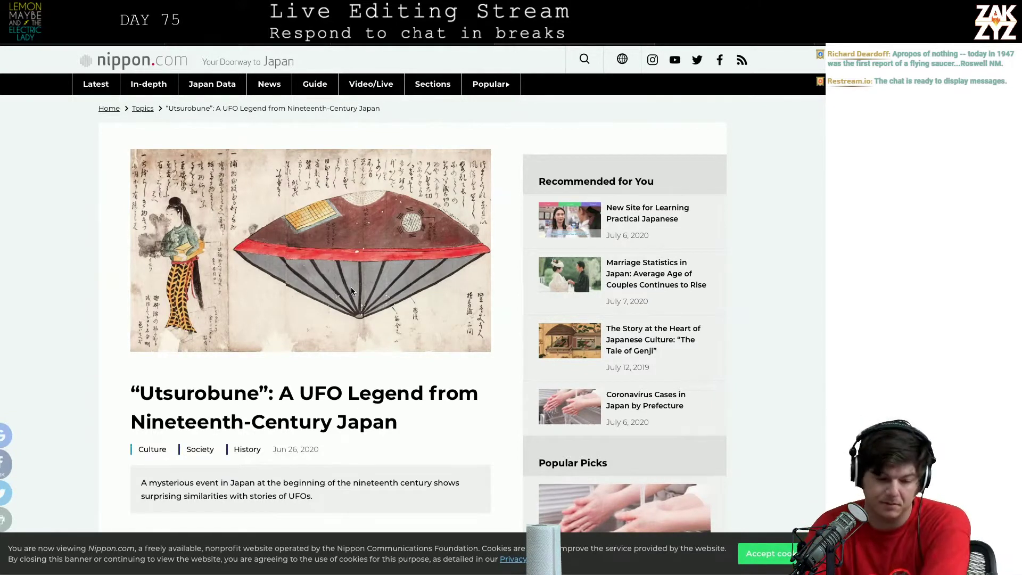
Read the nippon.com article's opening paragraph about the vessel that drifted ashore in 1803
scroll(259, 330, "down", 5)
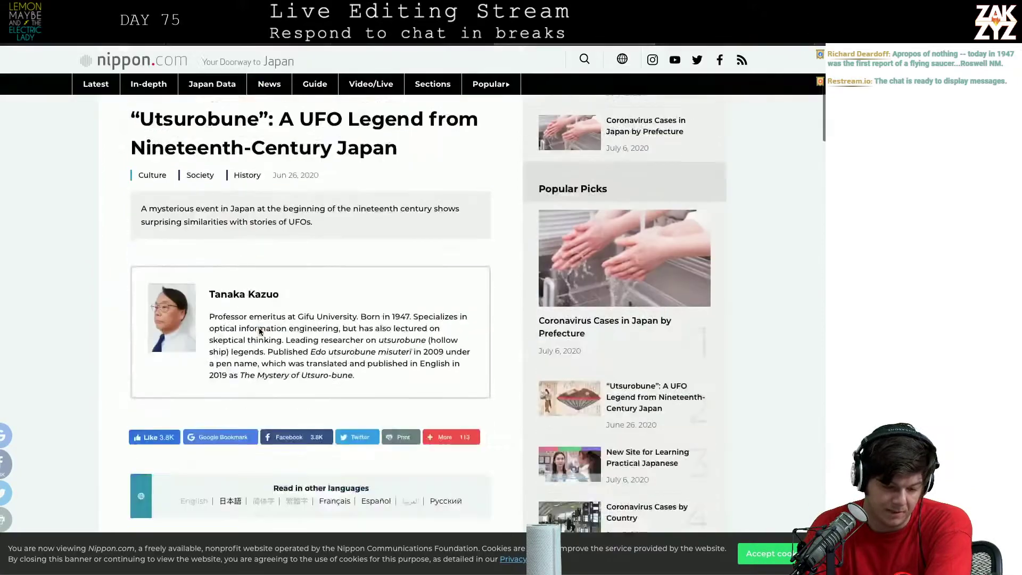
scroll(260, 331, "down", 4)
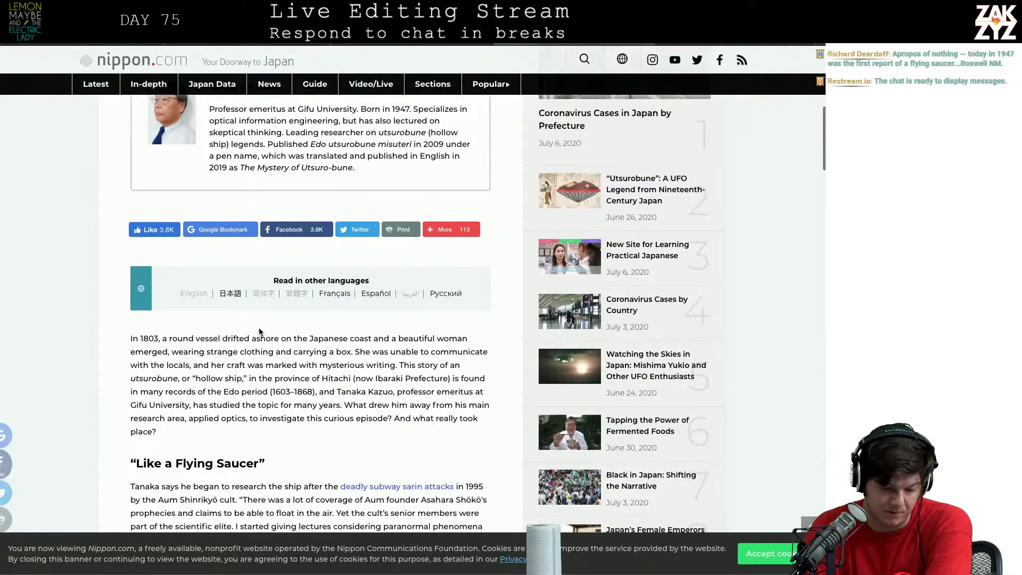
scroll(247, 378, "down", 1)
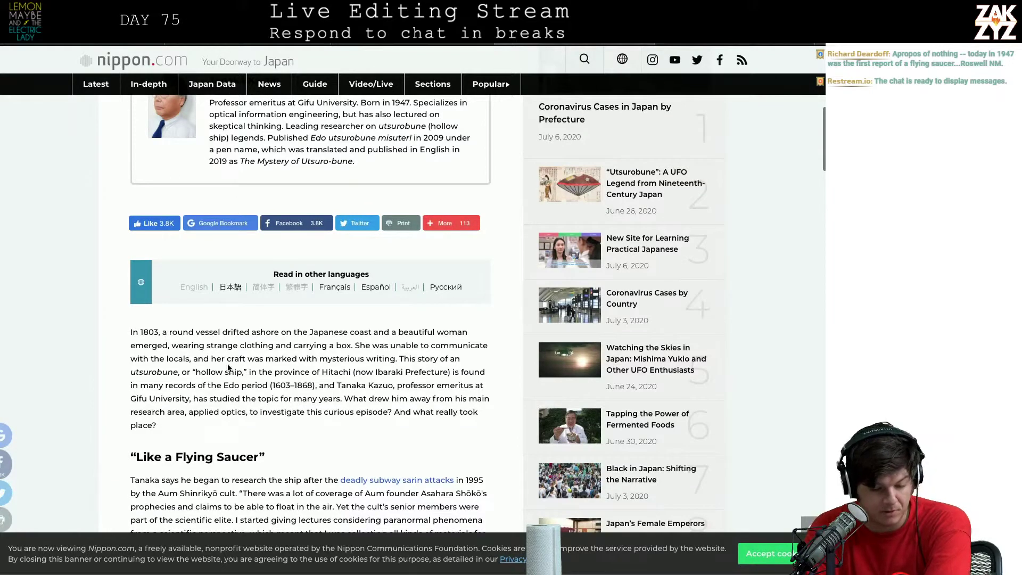
scroll(239, 369, "down", 2)
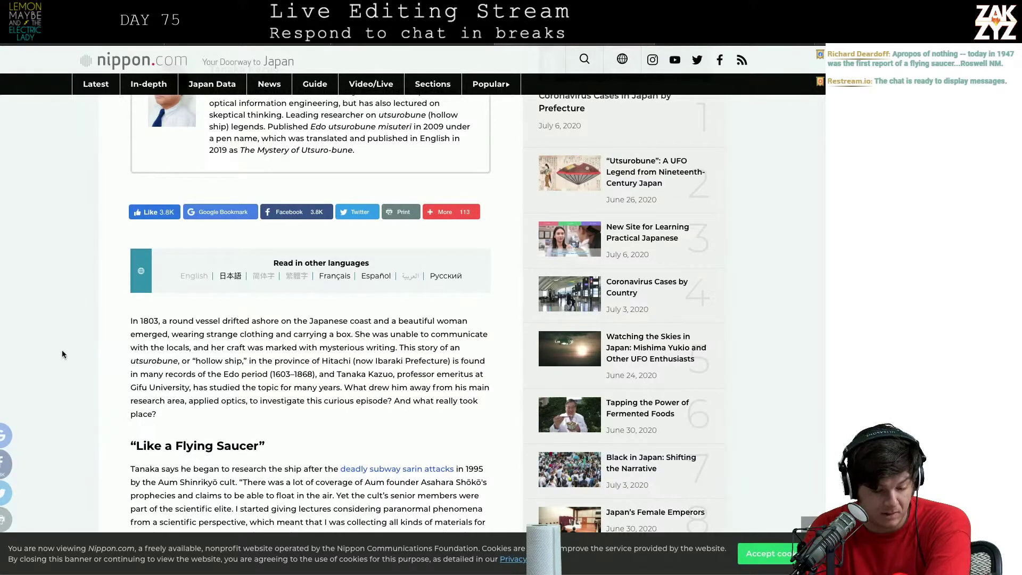
Read the nippon.com article's introduction and its "Like a Flying Saucer" section
scroll(291, 373, "down", 2)
scroll(290, 373, "down", 2)
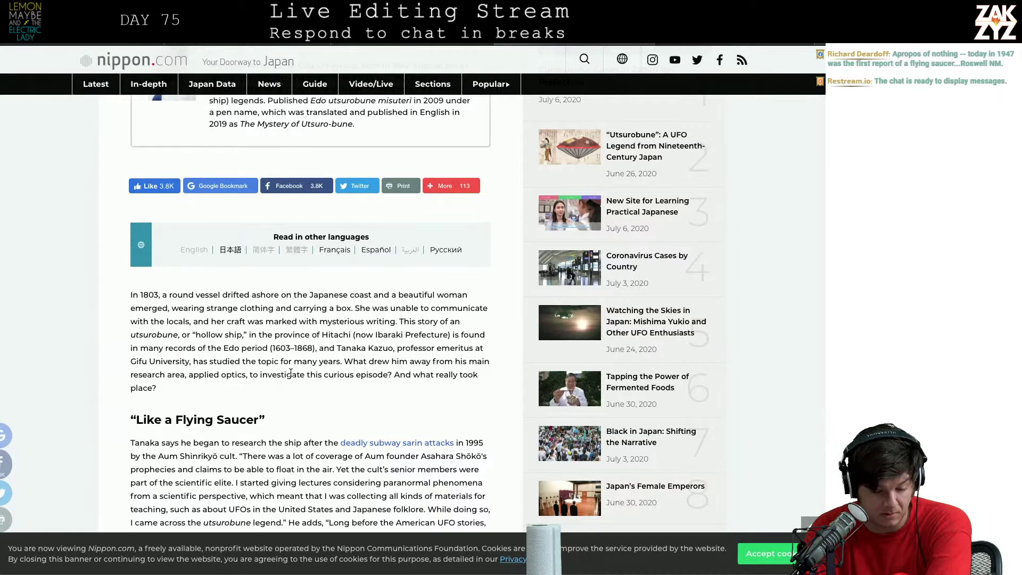
scroll(313, 353, "down", 1)
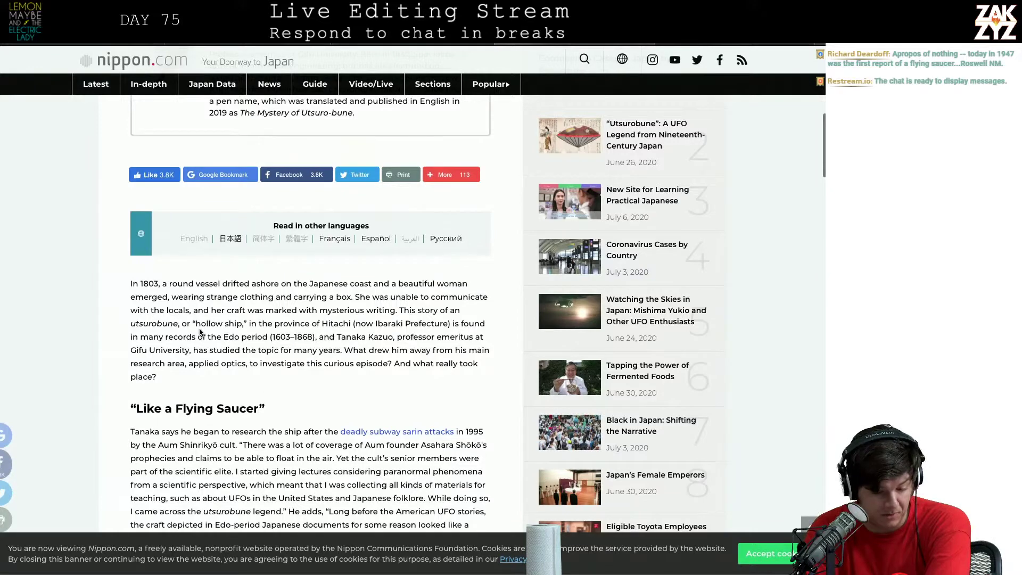
scroll(336, 349, "down", 3)
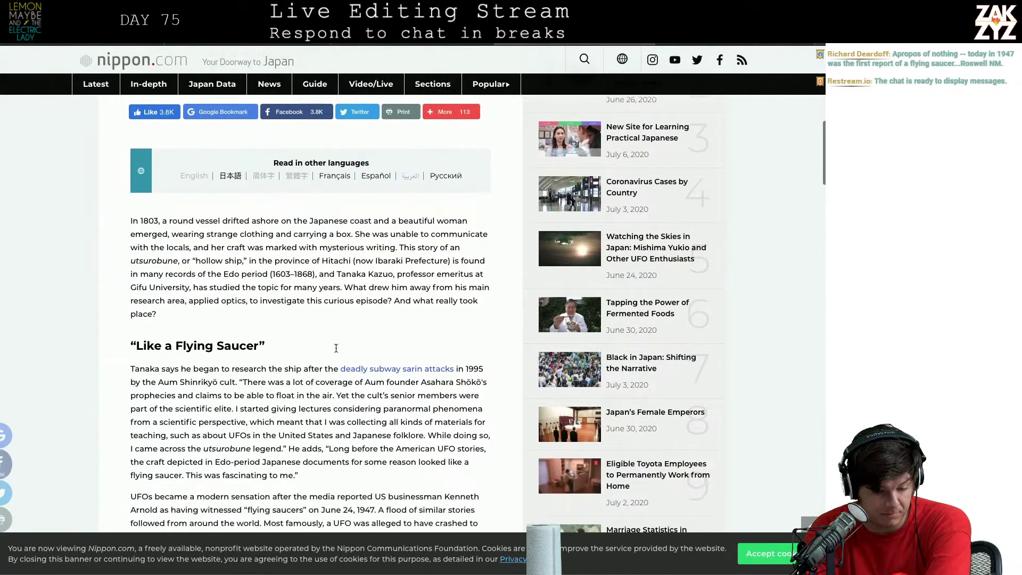
scroll(336, 350, "down", 1)
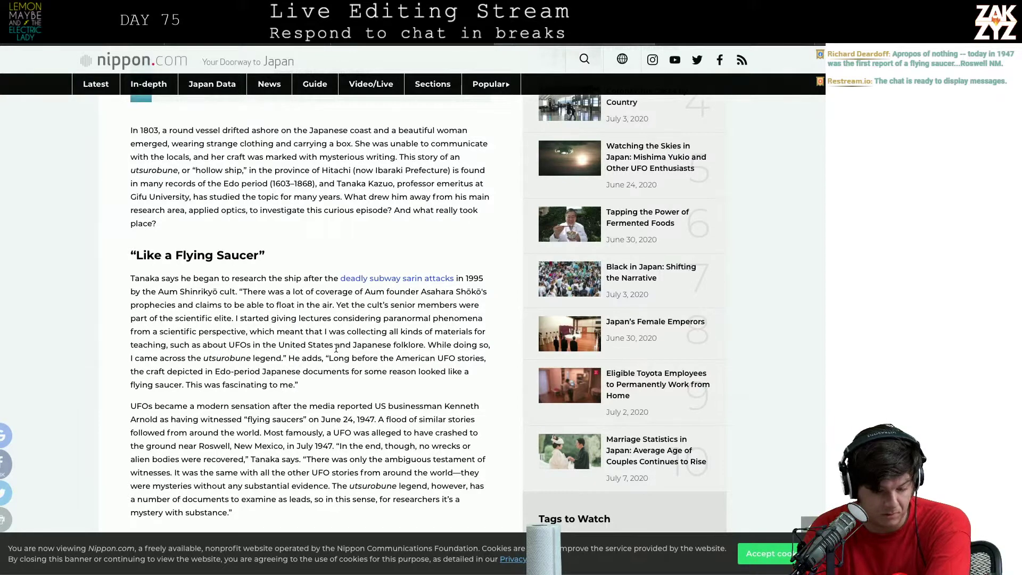
scroll(336, 349, "down", 1)
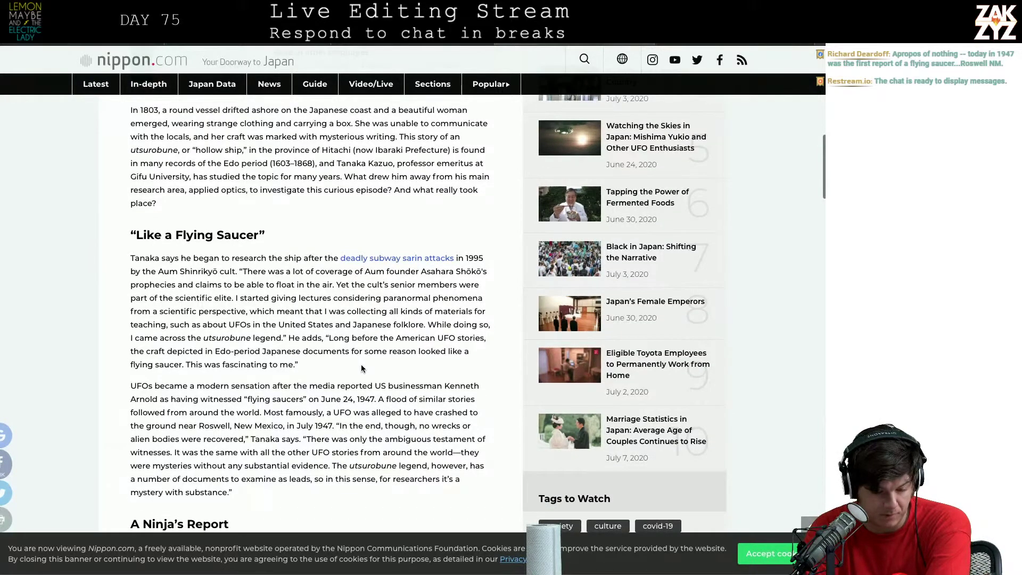
scroll(366, 368, "down", 1)
scroll(362, 365, "down", 1)
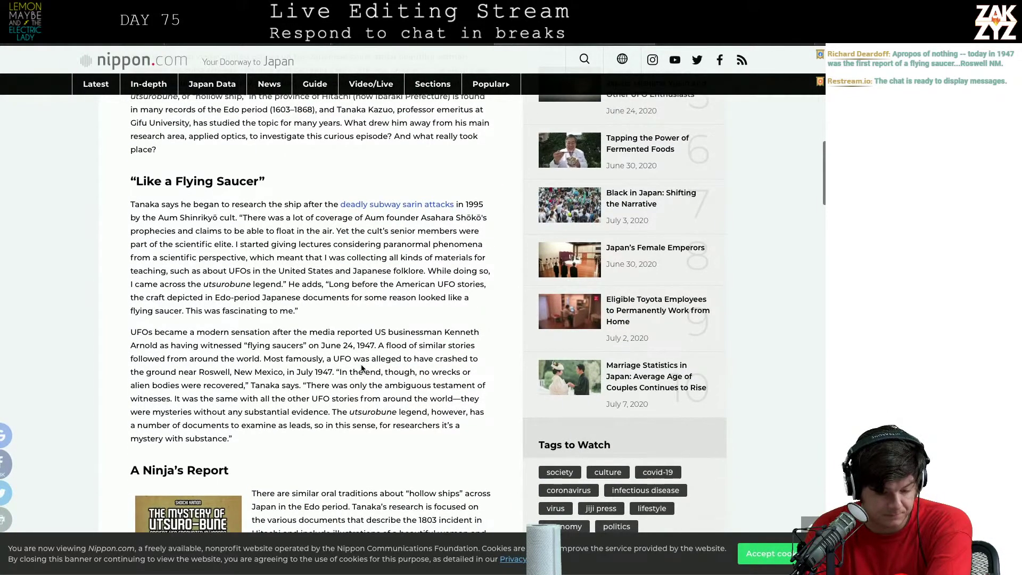
Look through the historical illustrations from "A Ninja's Report" onward, skim the remaining article, and return to its lead picture
scroll(361, 367, "down", 5)
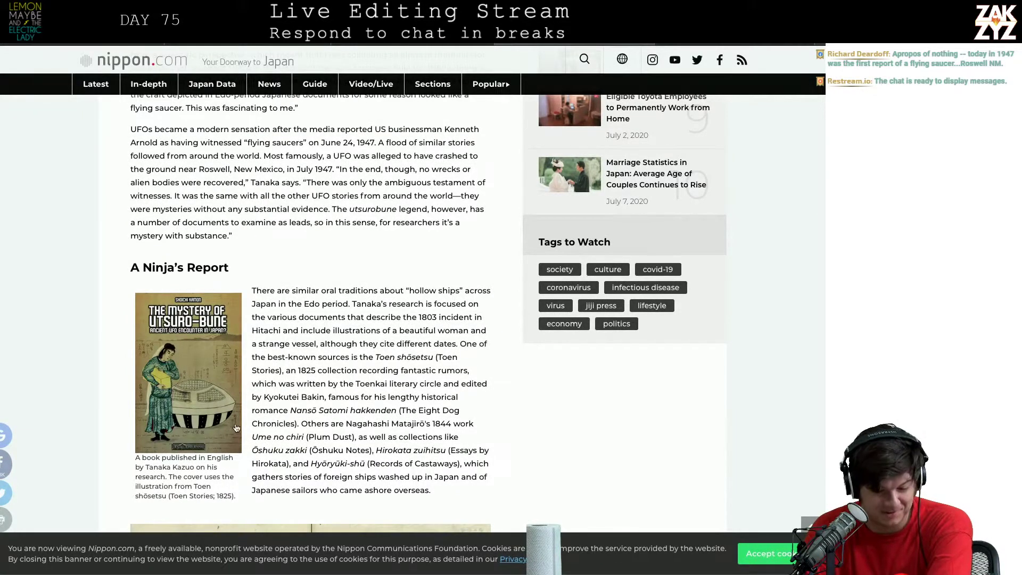
scroll(229, 389, "down", 7)
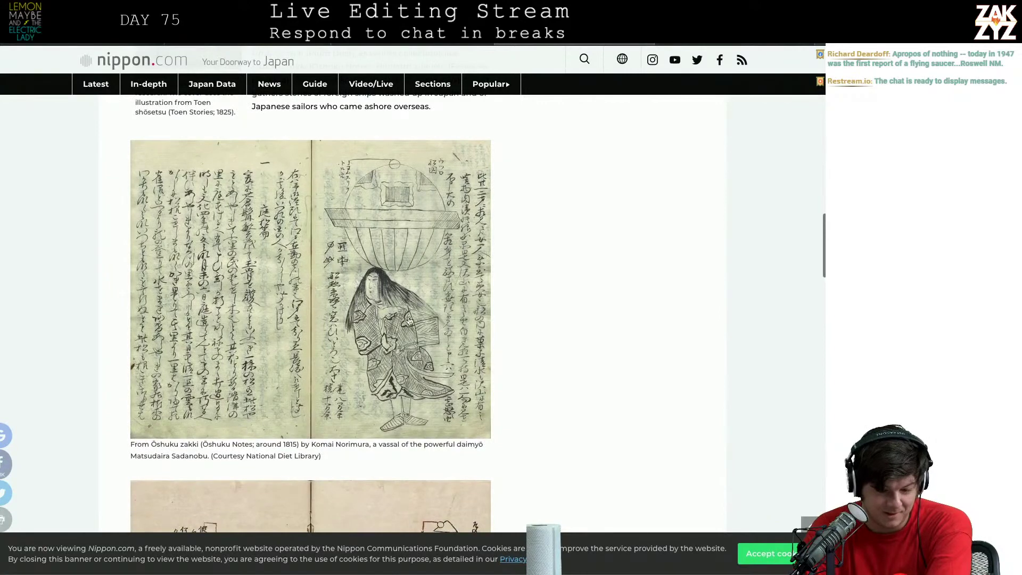
scroll(459, 311, "down", 6)
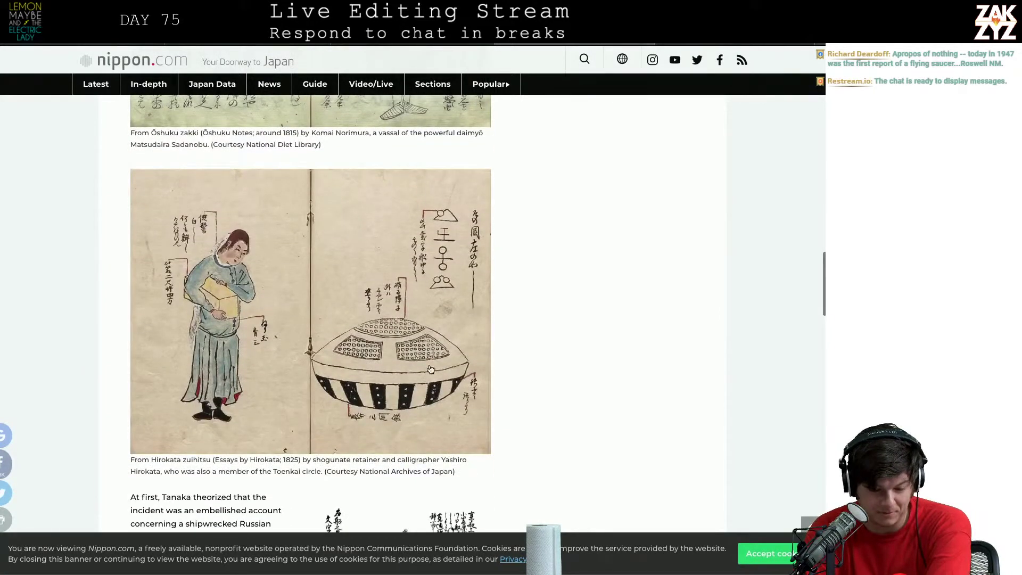
scroll(328, 326, "down", 12)
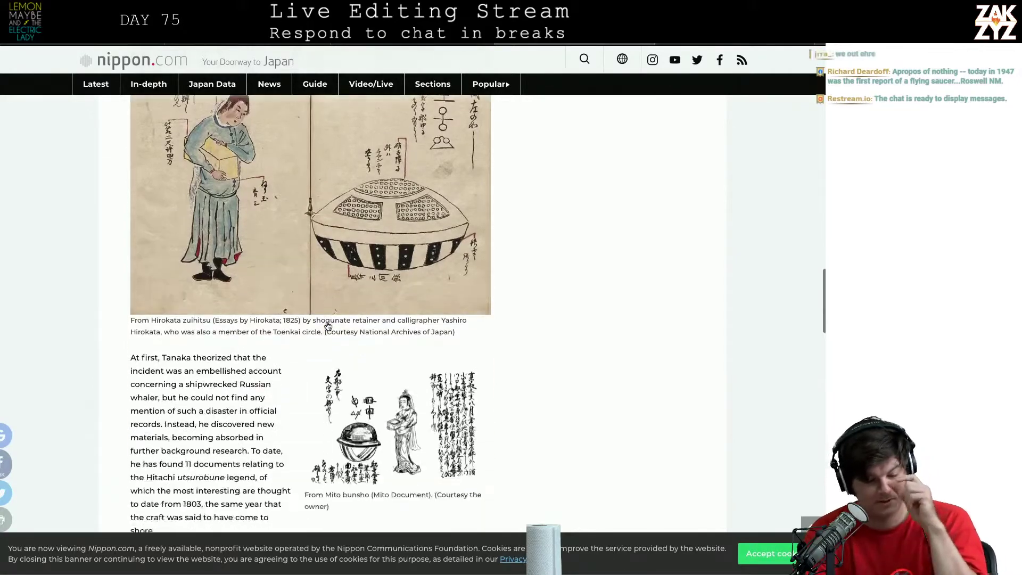
scroll(328, 327, "down", 6)
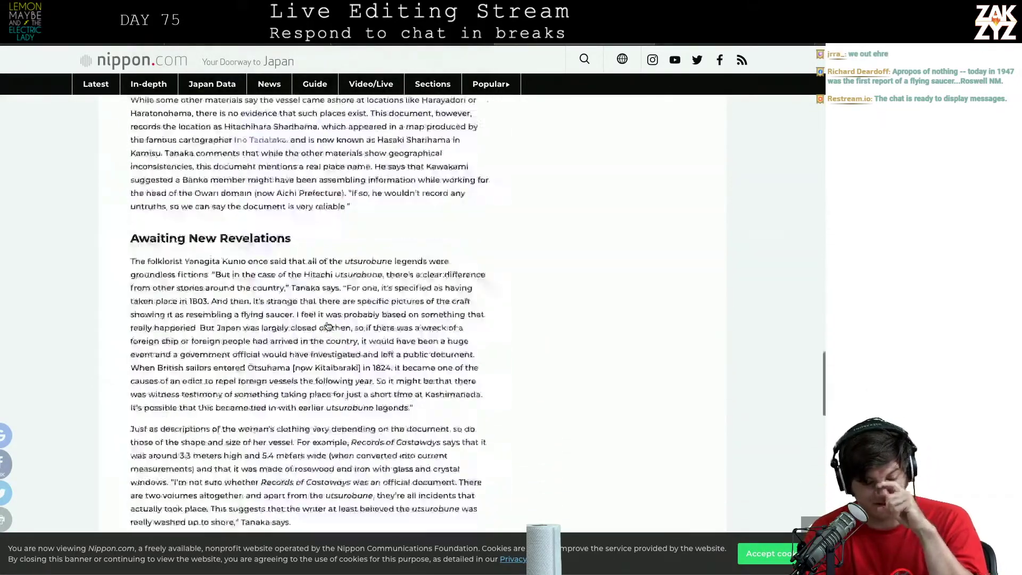
scroll(328, 327, "up", 20)
scroll(328, 326, "up", 3)
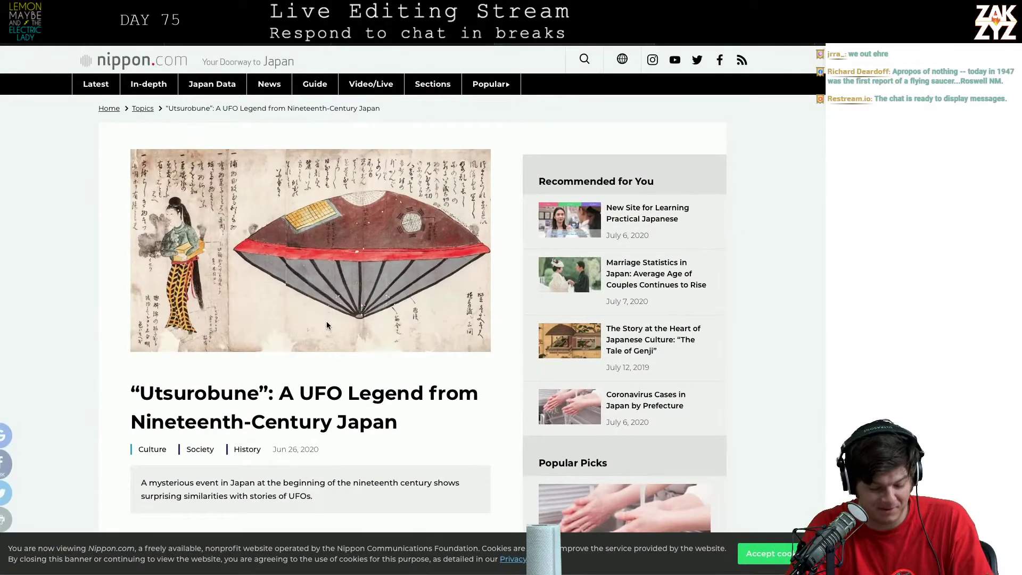
Switch back to the manuscript and place the cursor after the sentence ending "worth avoiding in New York City."
key("super+Tab")
key("super+Tab")
key("super+Tab")
key("super+Tab")
key("super+Tab")
key("super+Tab")
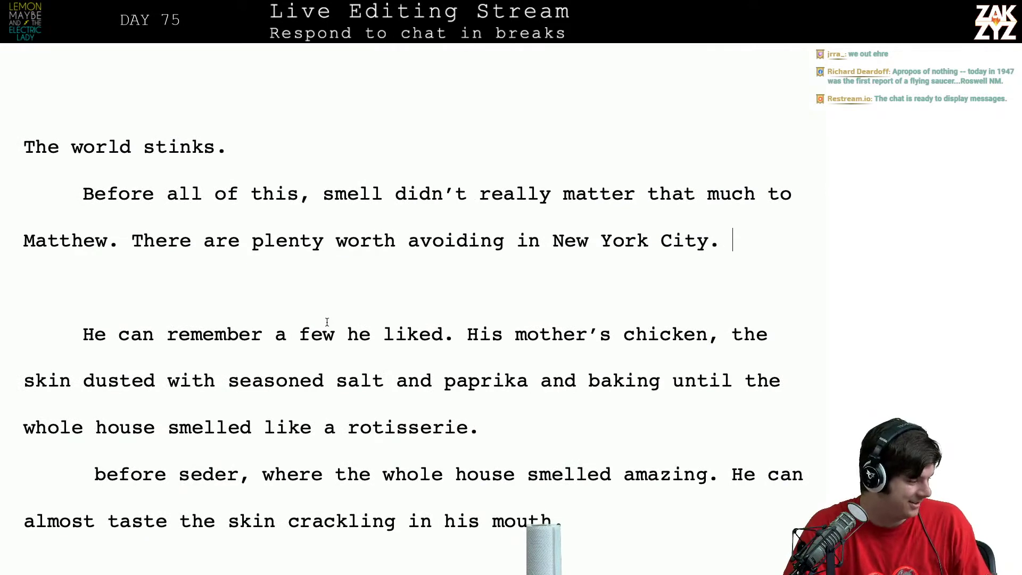
scroll(327, 322, "down", 1)
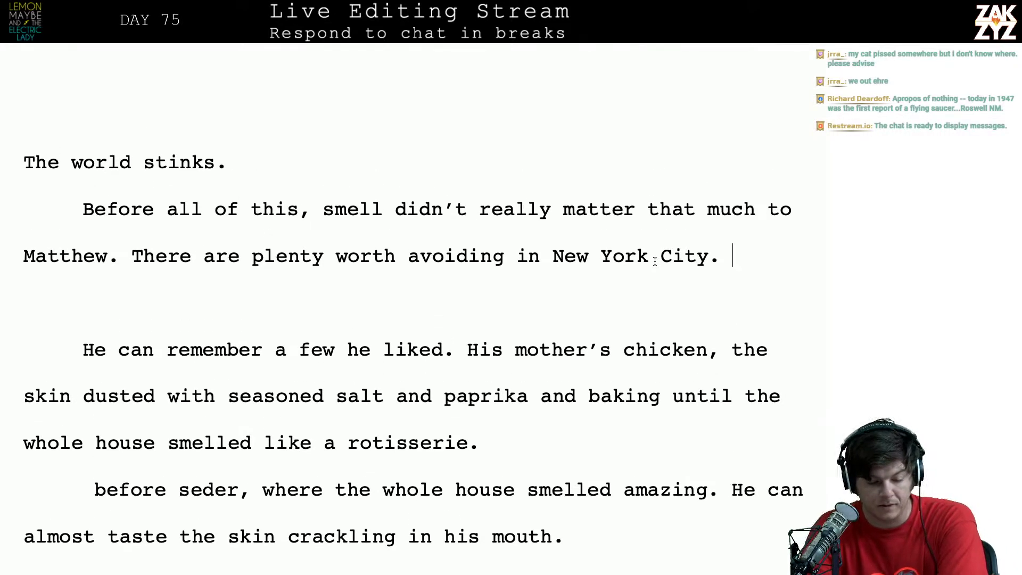
scroll(582, 246, "up", 3)
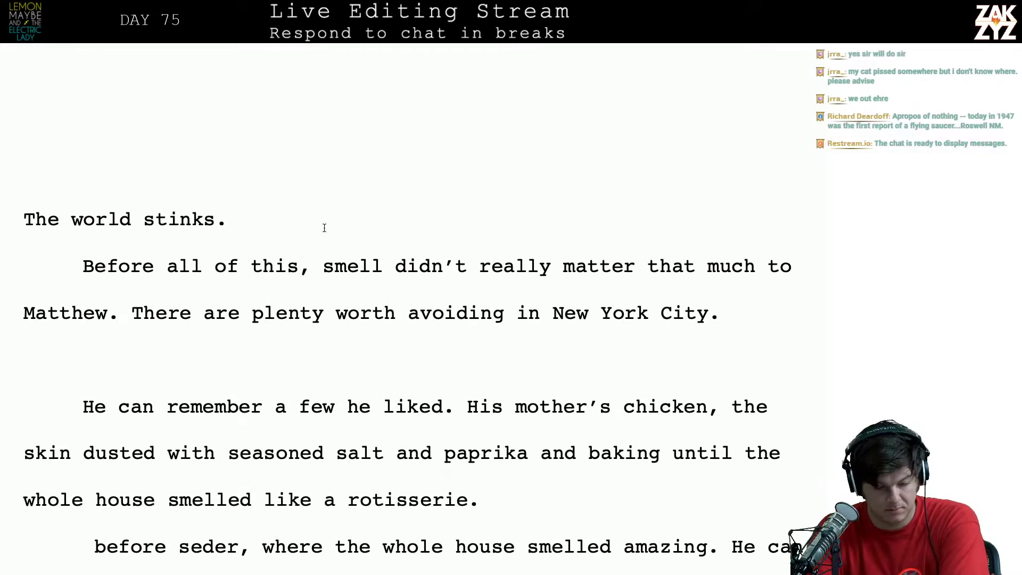
left_click(324, 228)
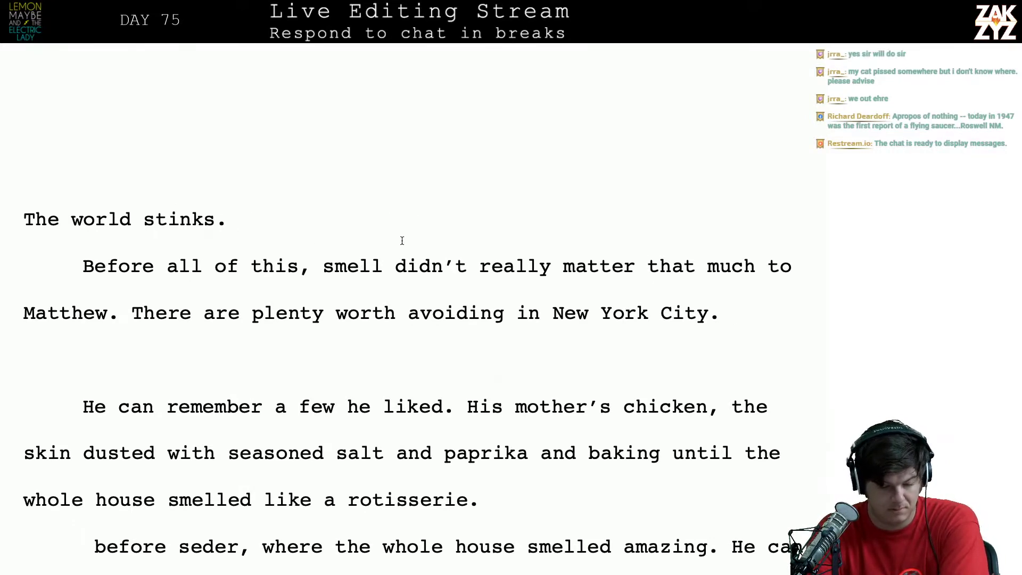
scroll(402, 241, "down", 1)
left_click(729, 314)
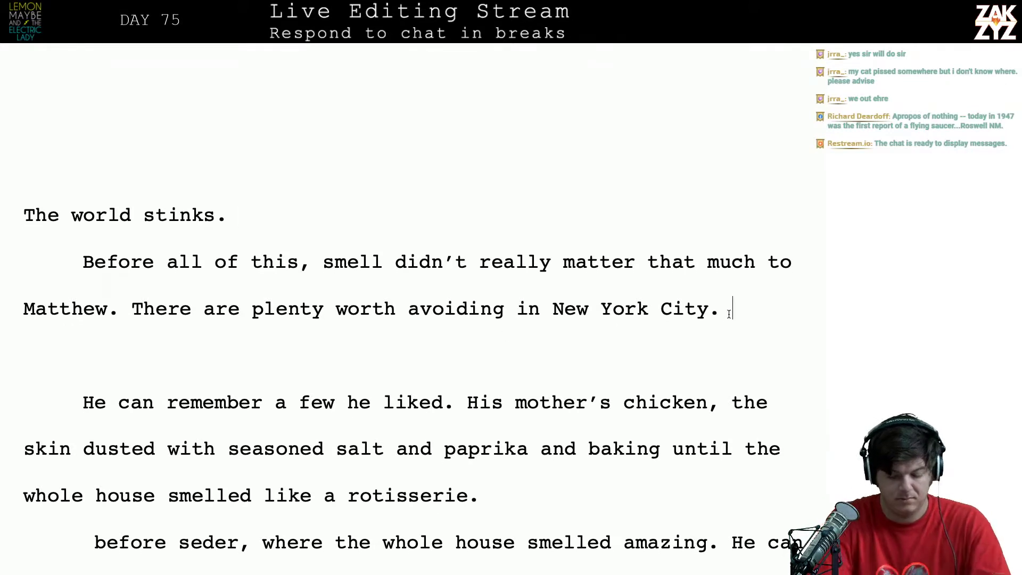
type("Now tha")
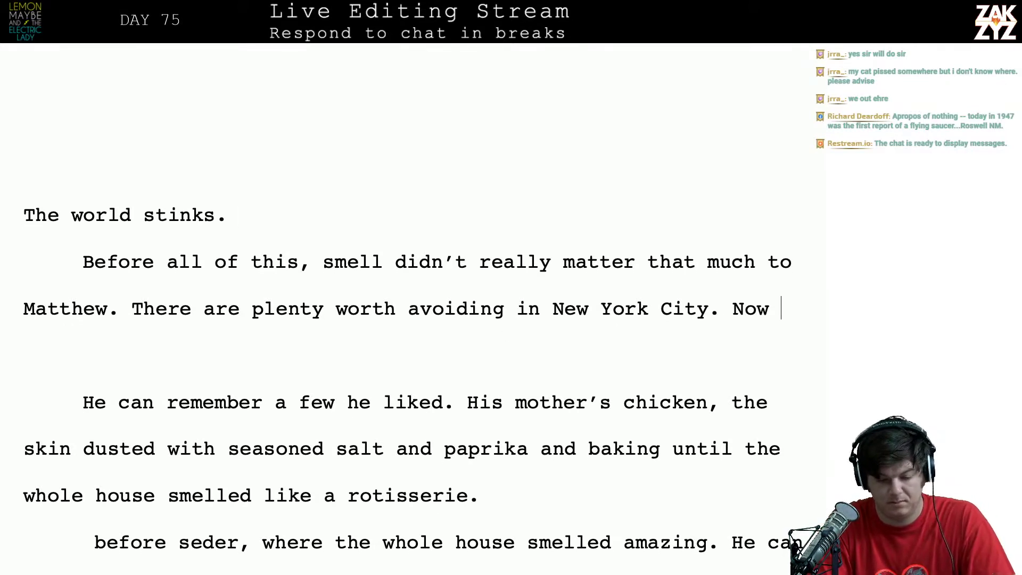
key("BackSpace")
key("BackSpace")
key("BackSpace")
key("BackSpace")
key("BackSpace")
key("BackSpace")
key("BackSpace")
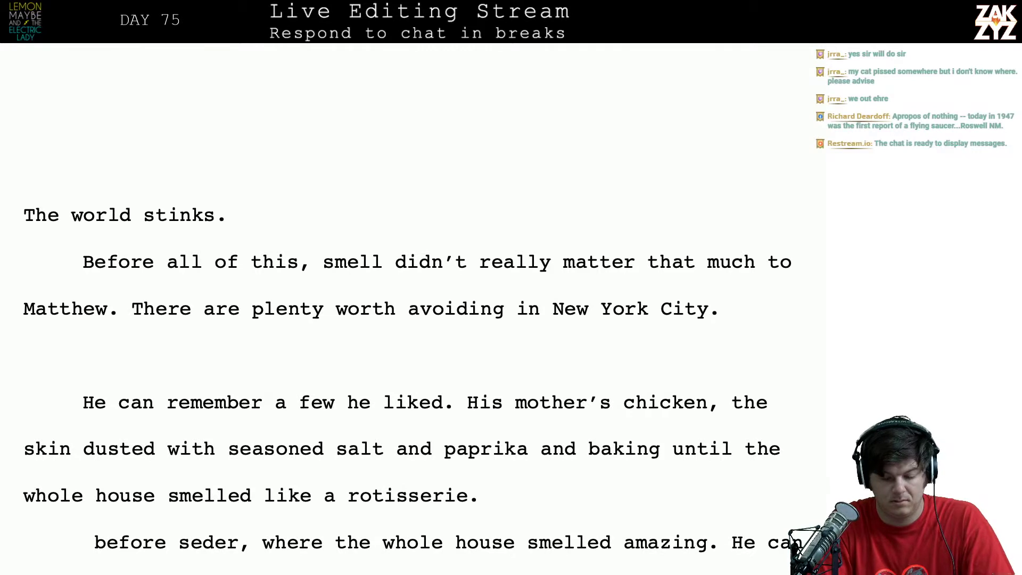
Extend the New York City sentence so it ends ", and just a few he really liked."
key("BackSpace")
key("BackSpace")
type(", and ju")
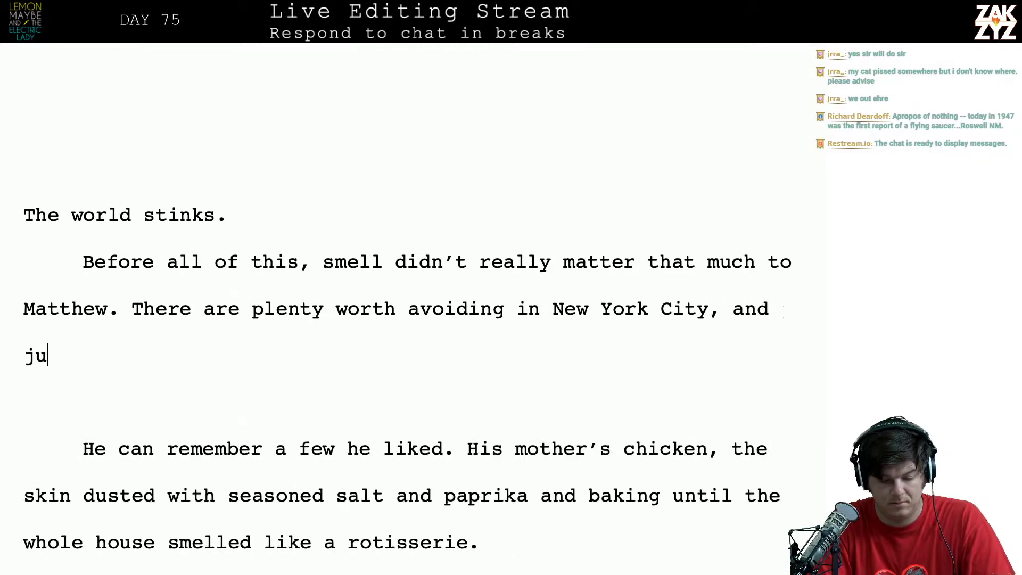
type("st a few he real")
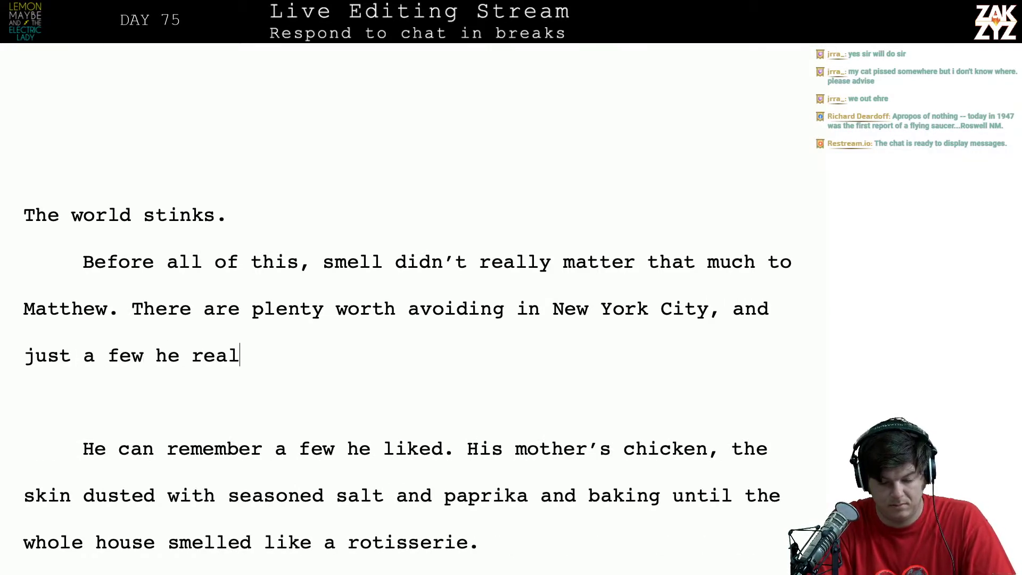
type("ly liked. Hi")
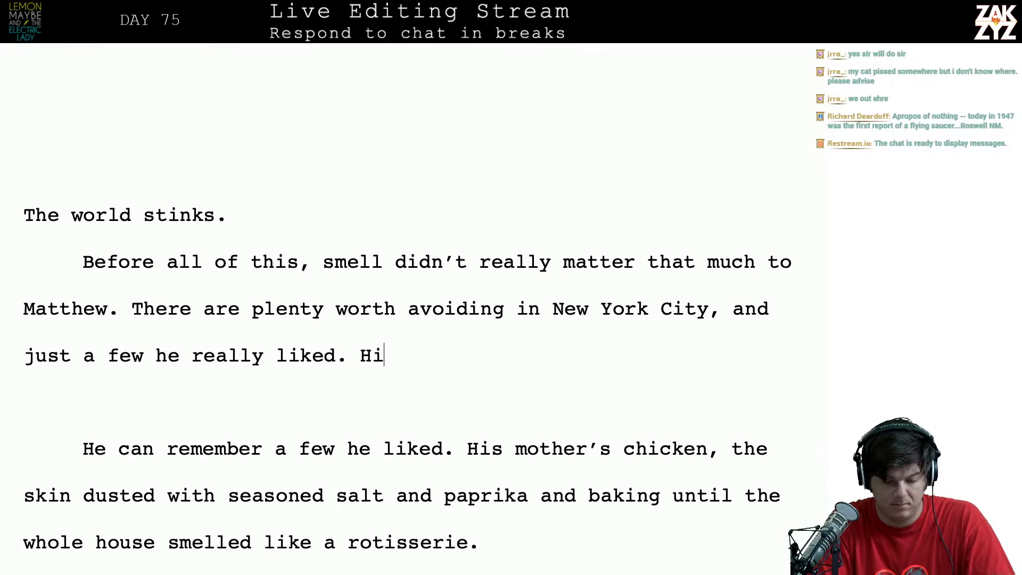
key("BackSpace")
key("BackSpace")
Begin the following sentence with "One was his mother's chicken, the skin dusted with seasoned salt and paprika"
type("One was")
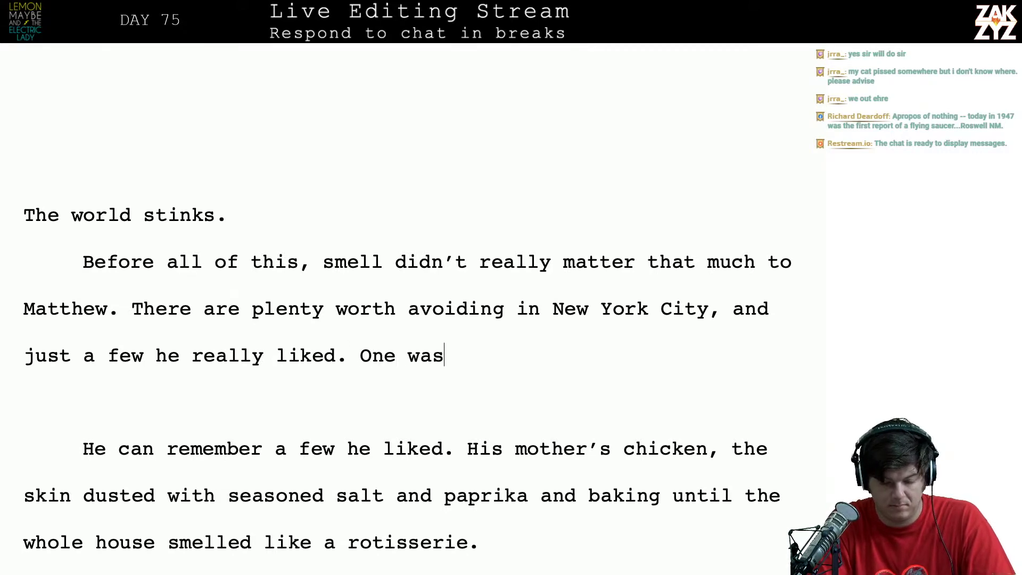
type(" his mother's c")
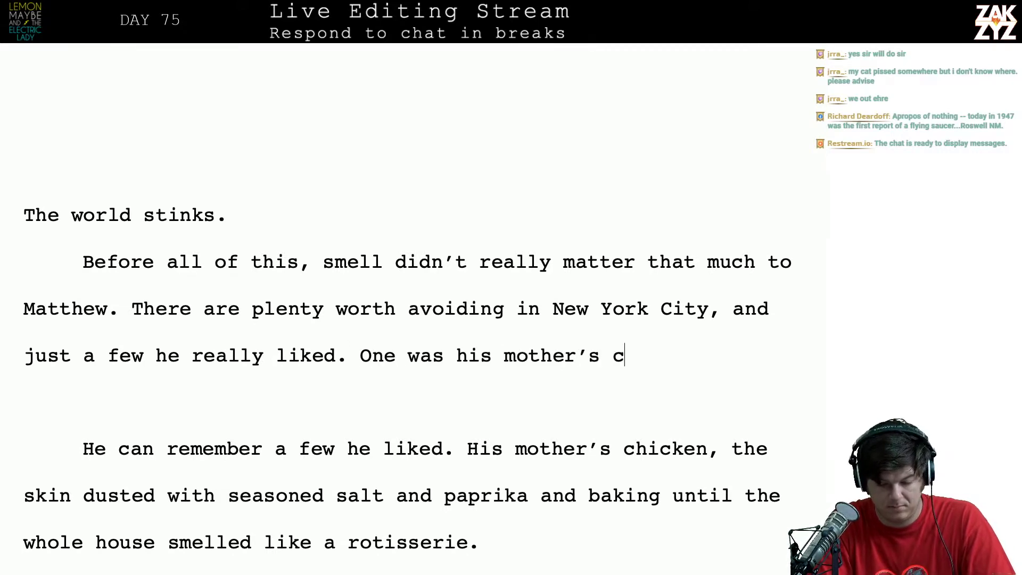
type("hicken, the ")
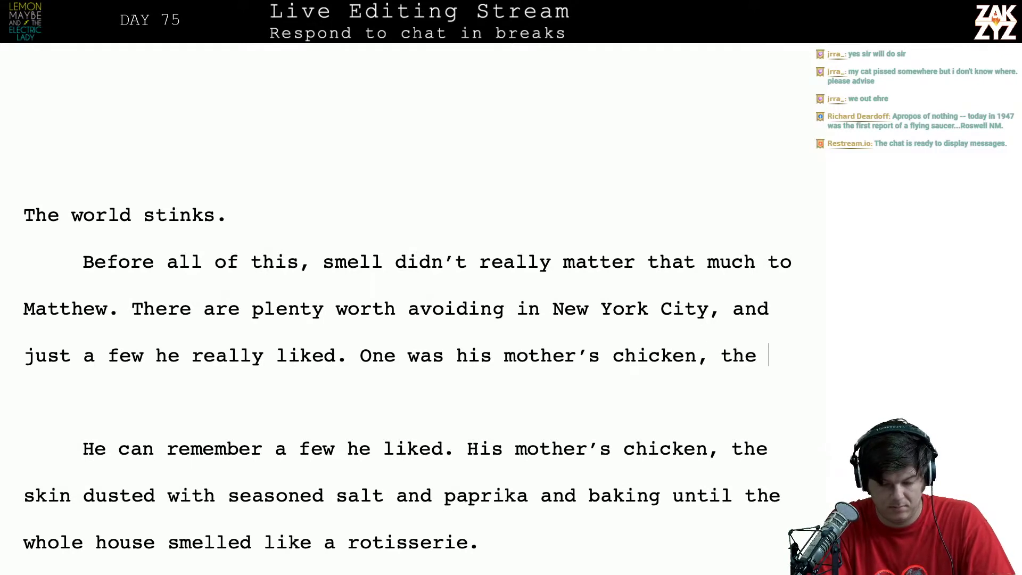
type("skin dusted with ")
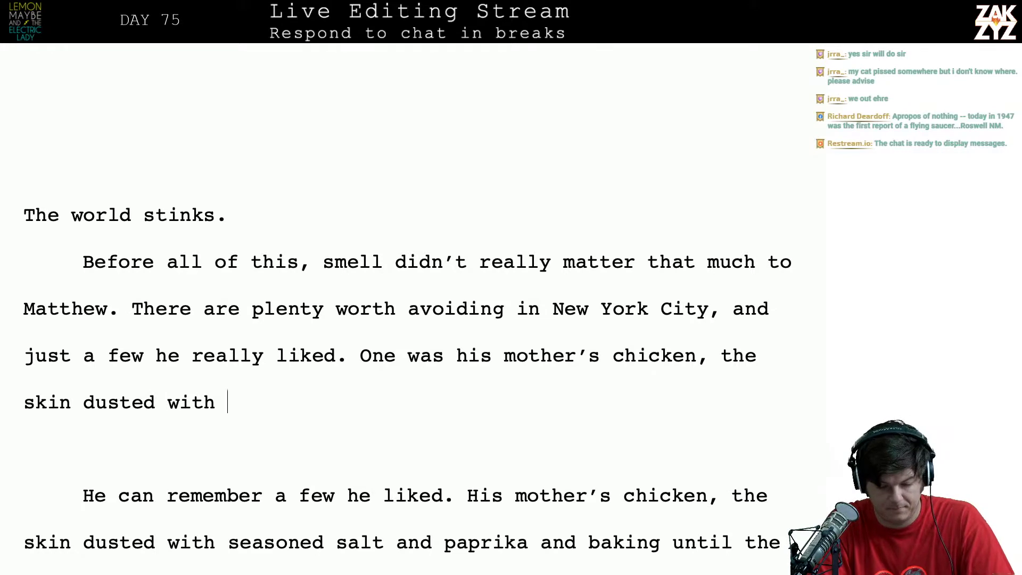
type("season")
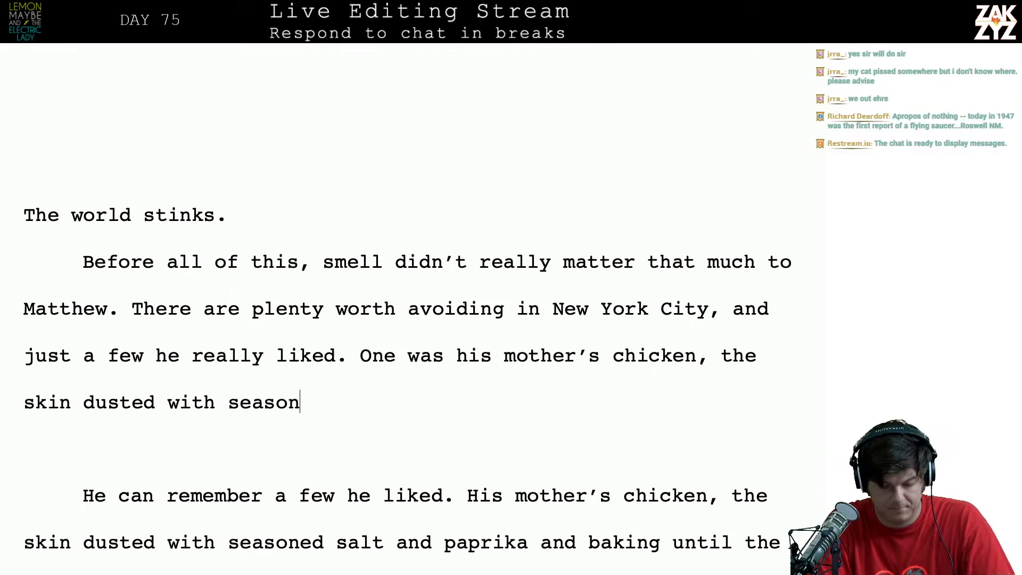
type("ed salt and ")
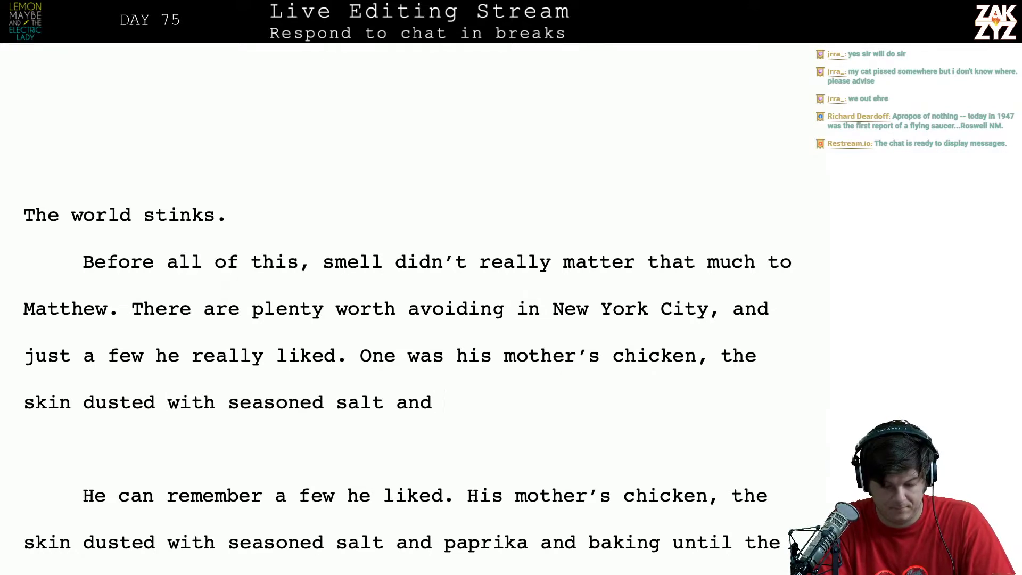
type("paproka")
key("BackSpace")
key("BackSpace")
key("BackSpace")
type("ik")
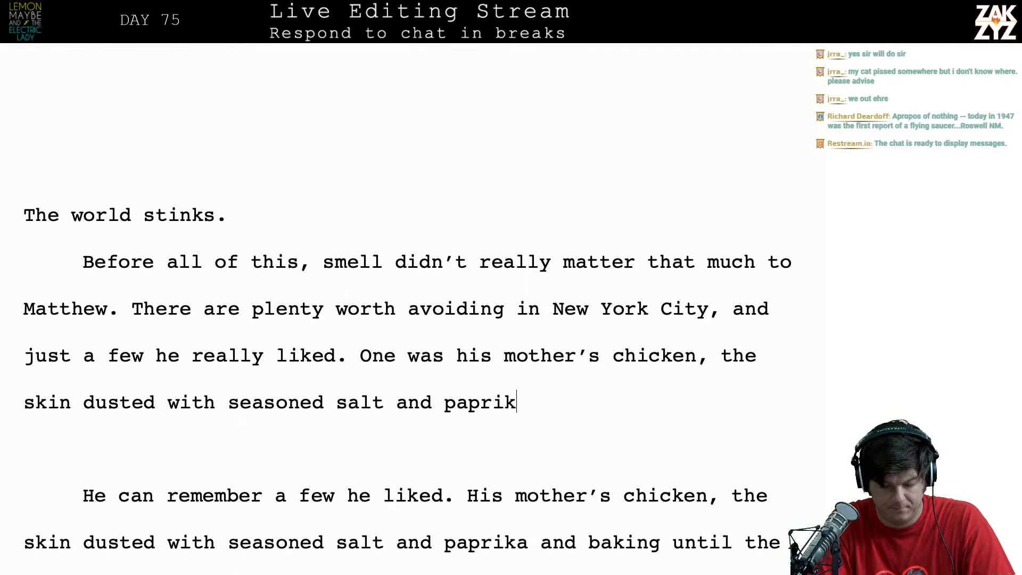
Finish the chicken sentence with ", baking until it was golden brown and crackled like lightning in his mouth."
type("a, baking until")
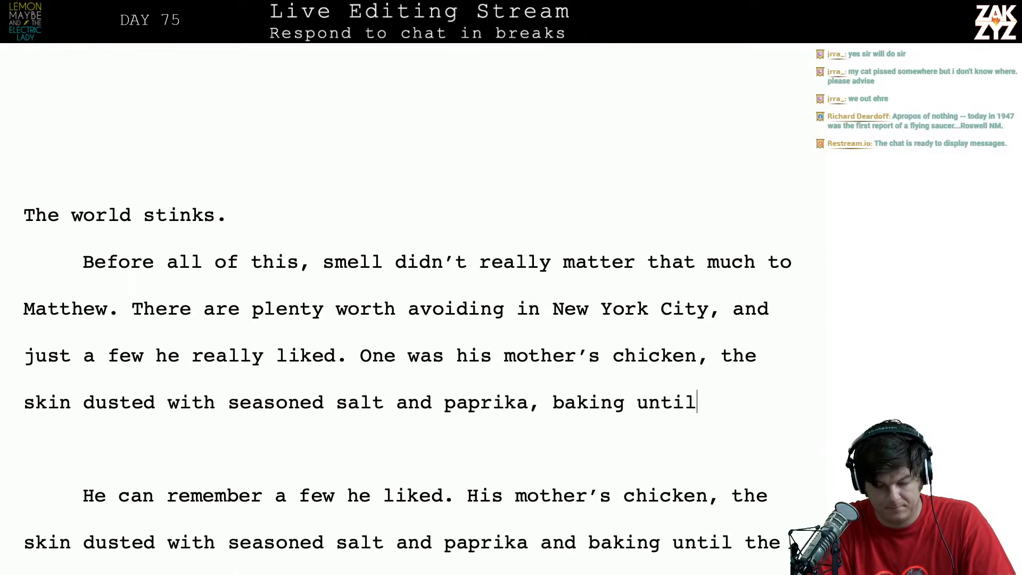
type(" it was g")
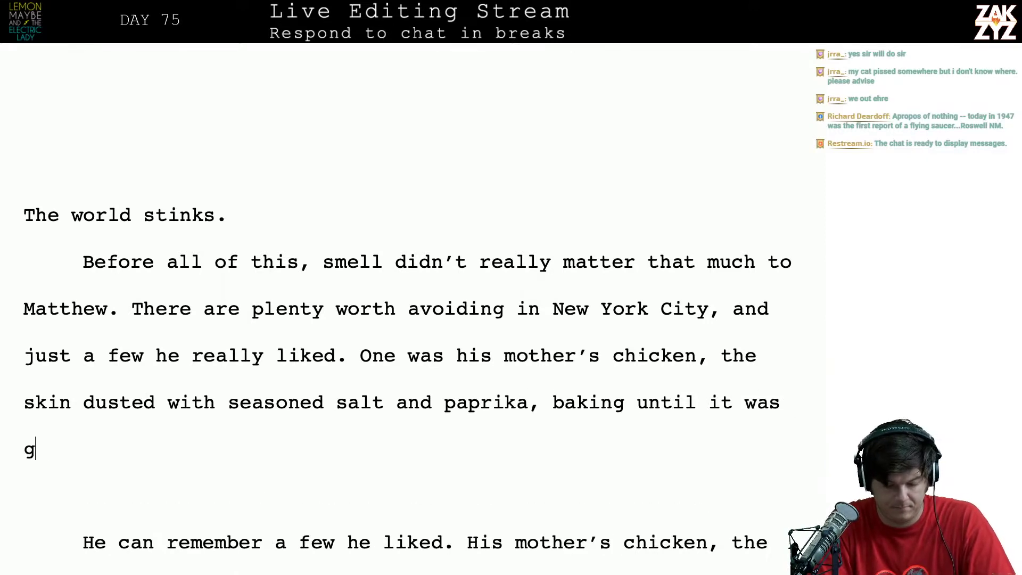
type("olden brown and c")
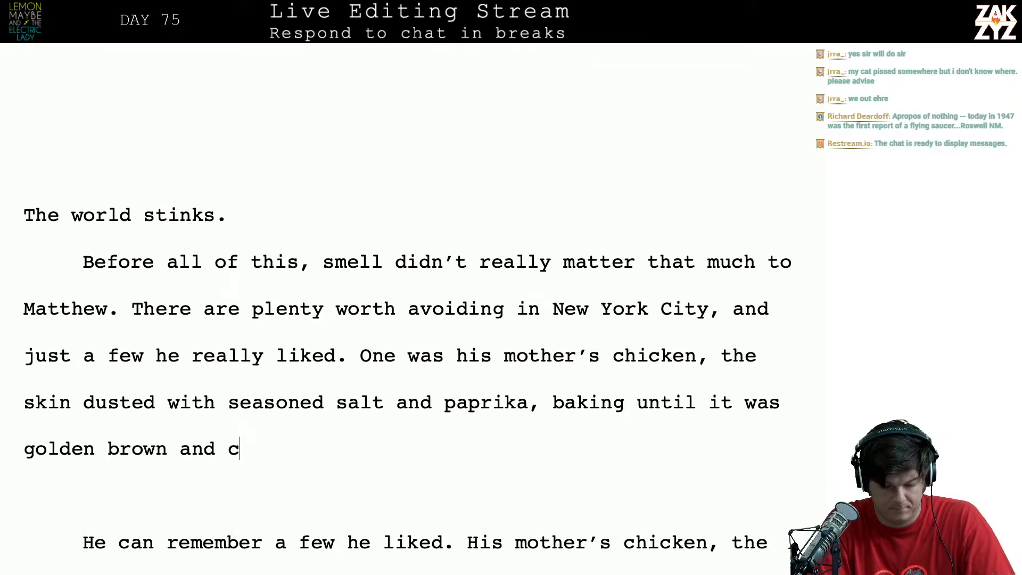
type("rackled like ligh")
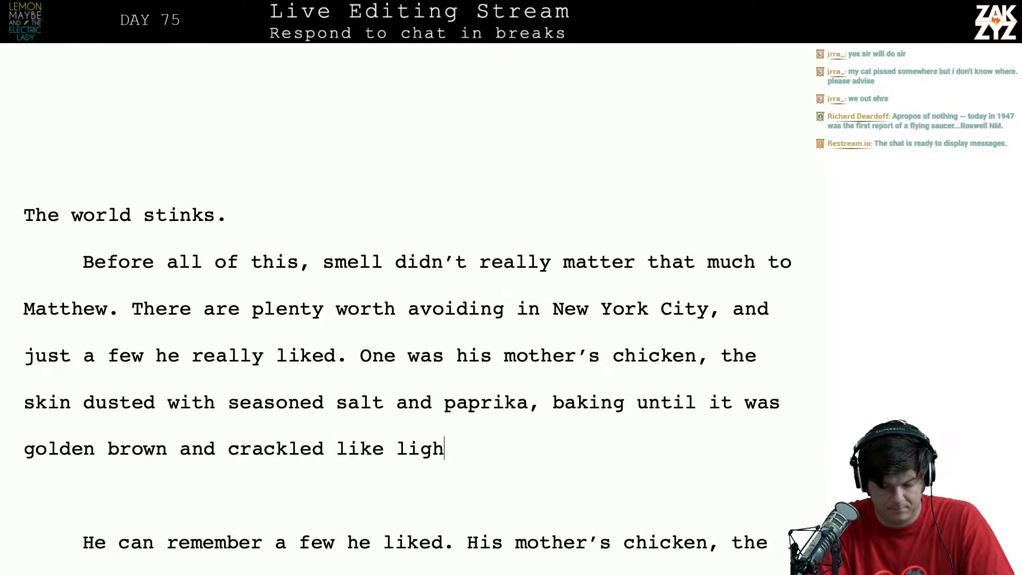
type("tning in his mouth.")
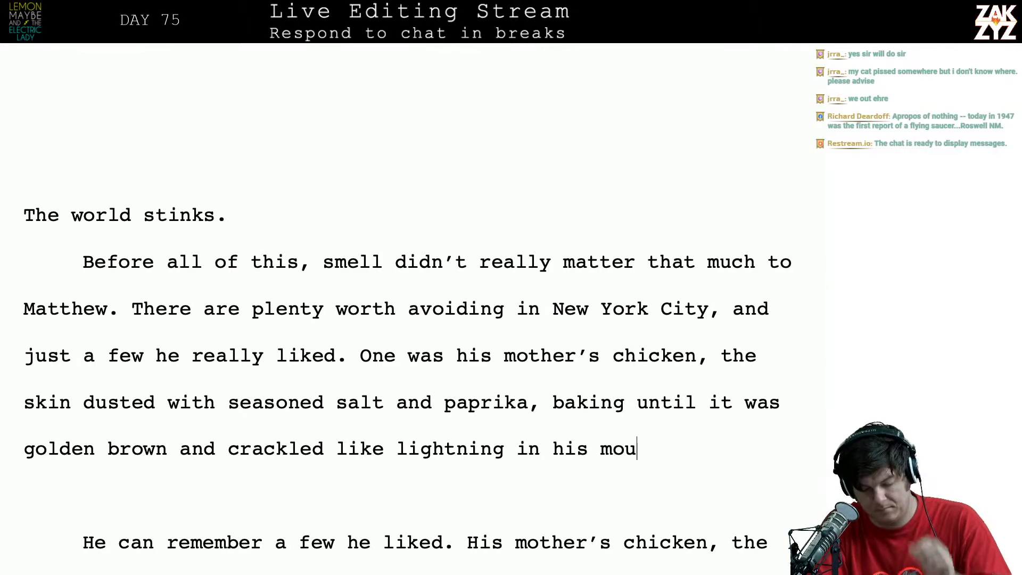
Delete the old draft text between "crackled like lightning in his mouth." and "Or that mildewy, papery smell"
key("shift+Down")
key("shift+Down")
key("shift+Down")
key("shift+Down")
key("shift+Down")
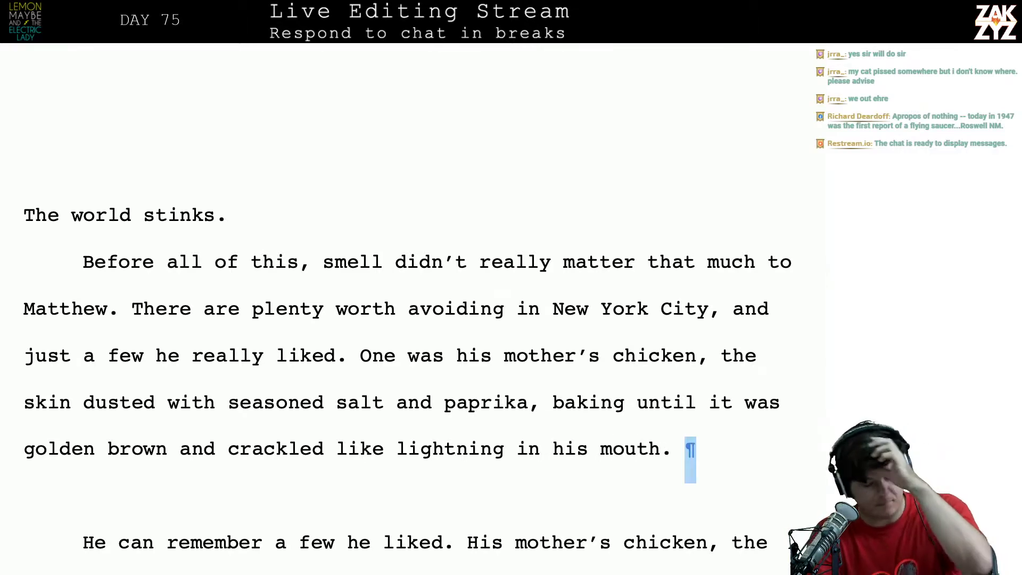
key("shift+Up")
key("shift+Up")
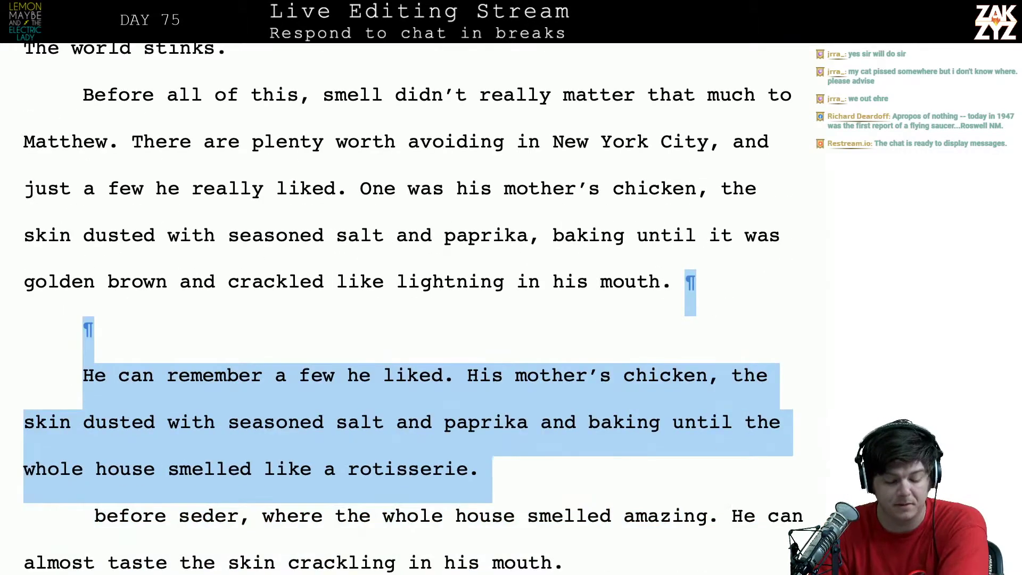
key("shift+Down")
key("shift+Down")
key("shift+Down")
key("shift+Down")
key("shift+Down")
key("shift+Down")
key("shift+Down")
key("shift+Down")
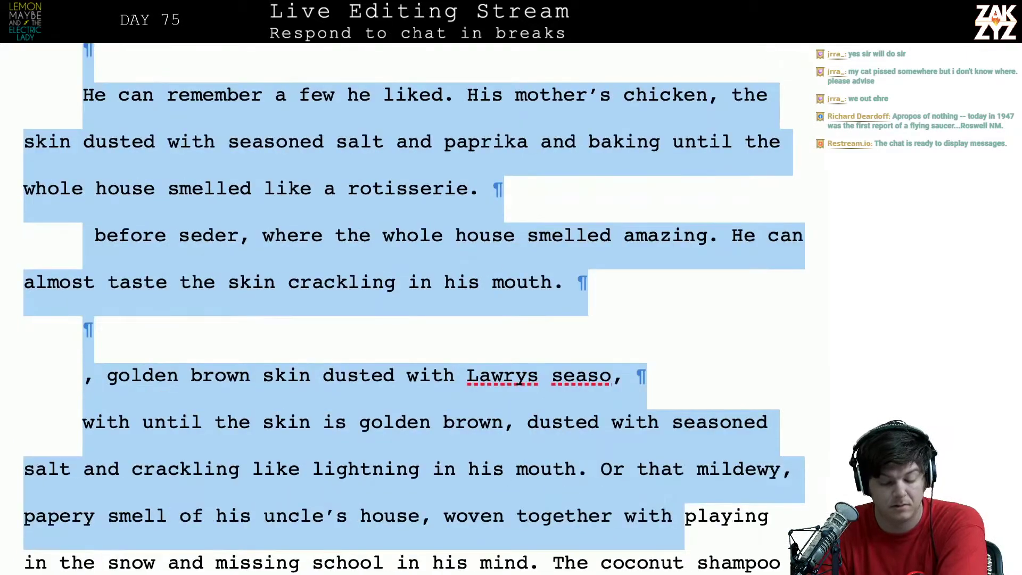
key("shift+Up")
key("shift+Up")
key("shift+Down")
key("ctrl+shift+Left")
key("ctrl+shift+Left")
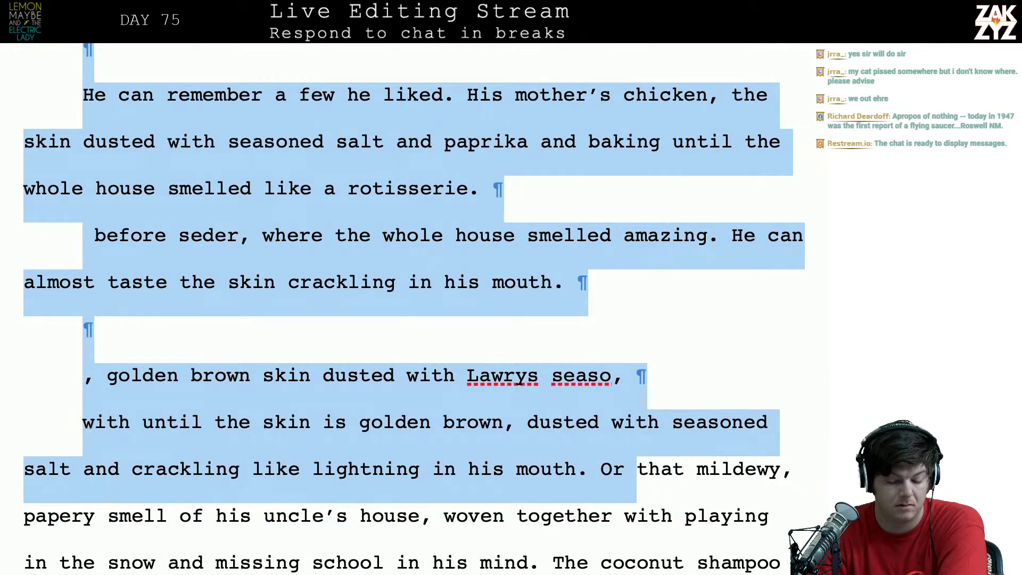
key("shift+Left")
key("BackSpace")
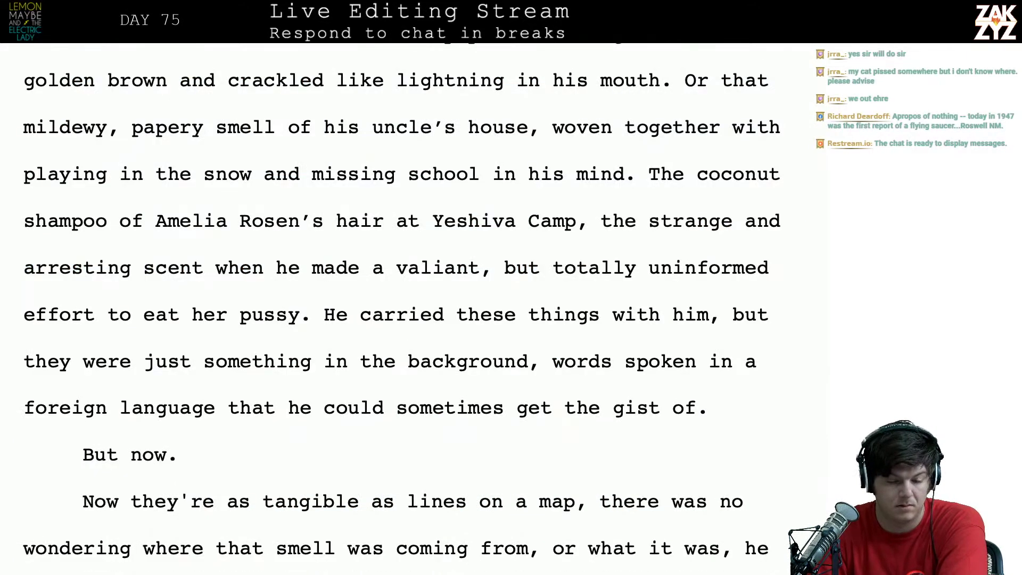
Put "Or that mildewy" in its own paragraph and start a new sentence with "The" after "lightning in his mouth."
key("Return")
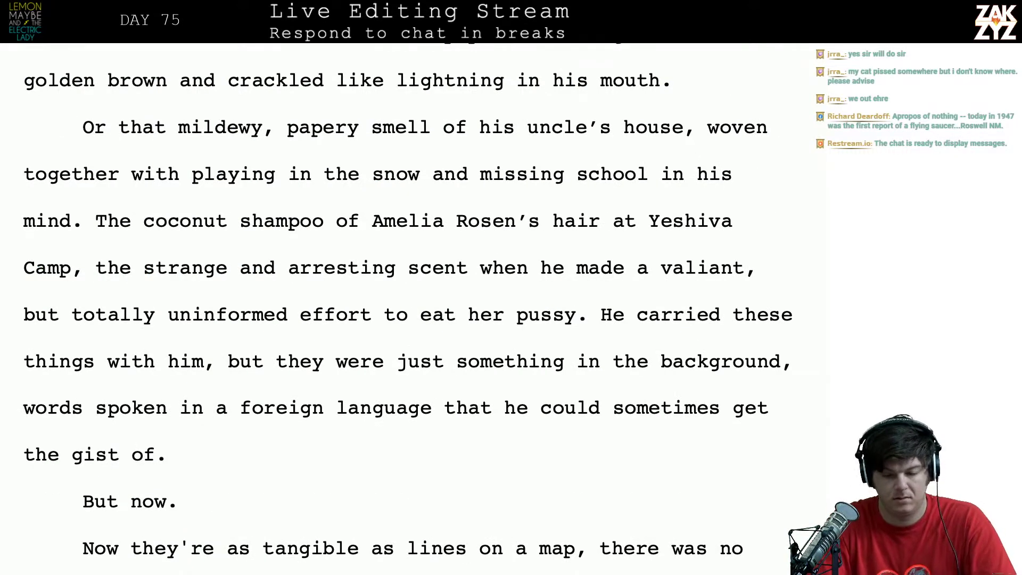
type("THe m")
key("BackSpace")
key("BackSpace")
key("BackSpace")
key("BackSpace")
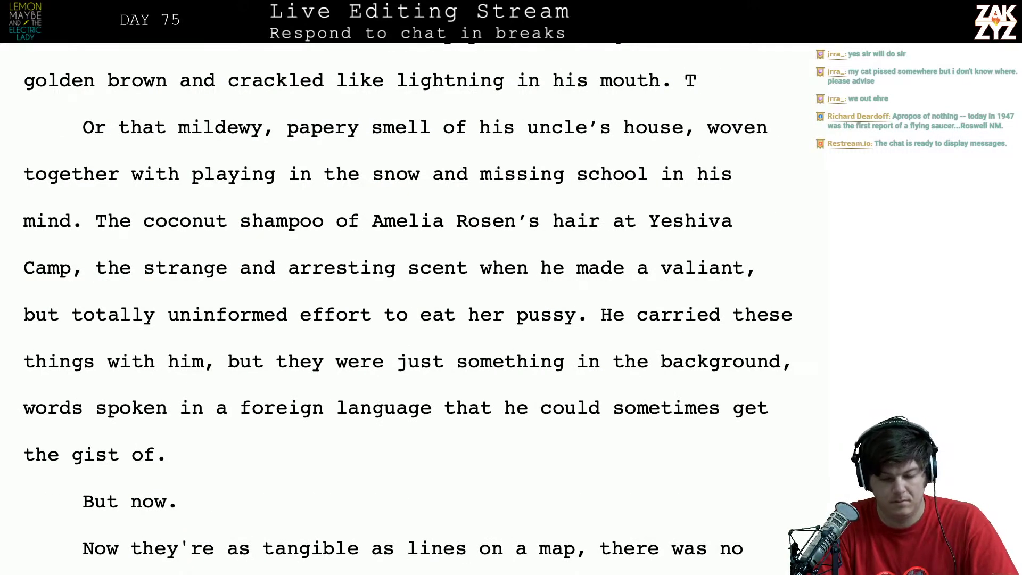
type("paper")
key("BackSpace")
key("BackSpace")
key("BackSpace")
key("BackSpace")
key("BackSpace")
type("he")
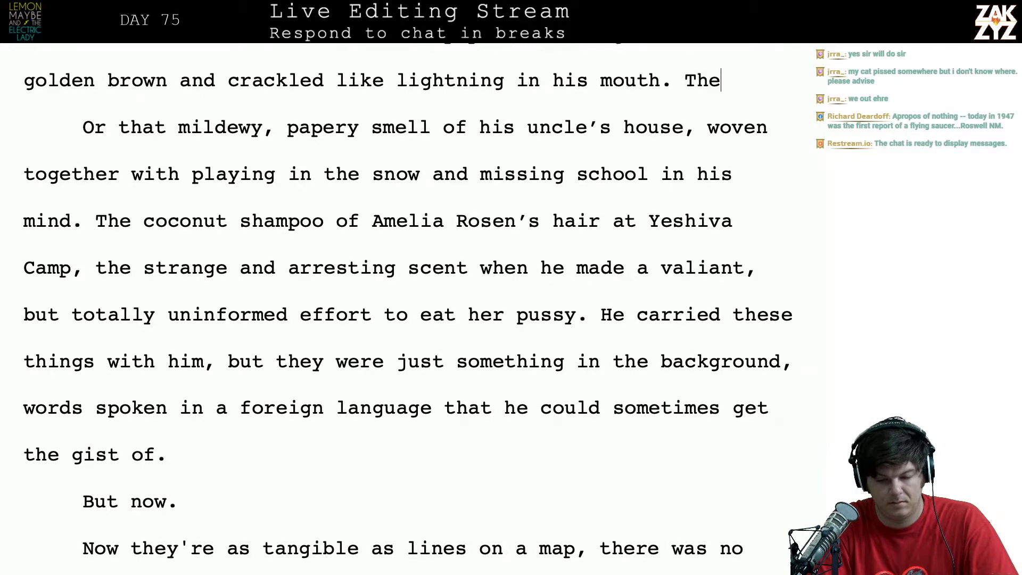
Continue the new sentence with "papery, old-book smell of his uncle’s house that always reminded him of"
type(" papery,")
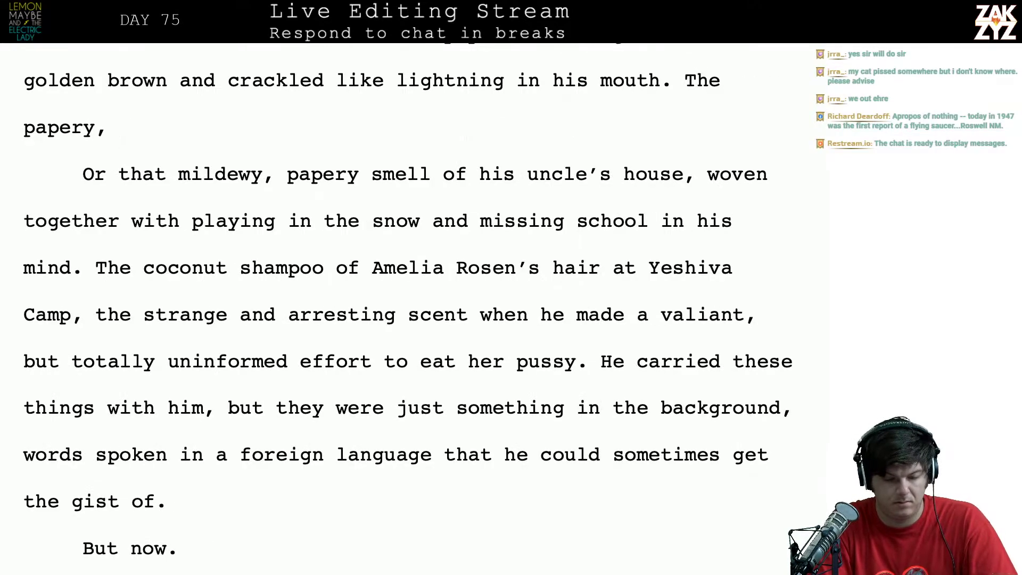
type(" old-book smell ")
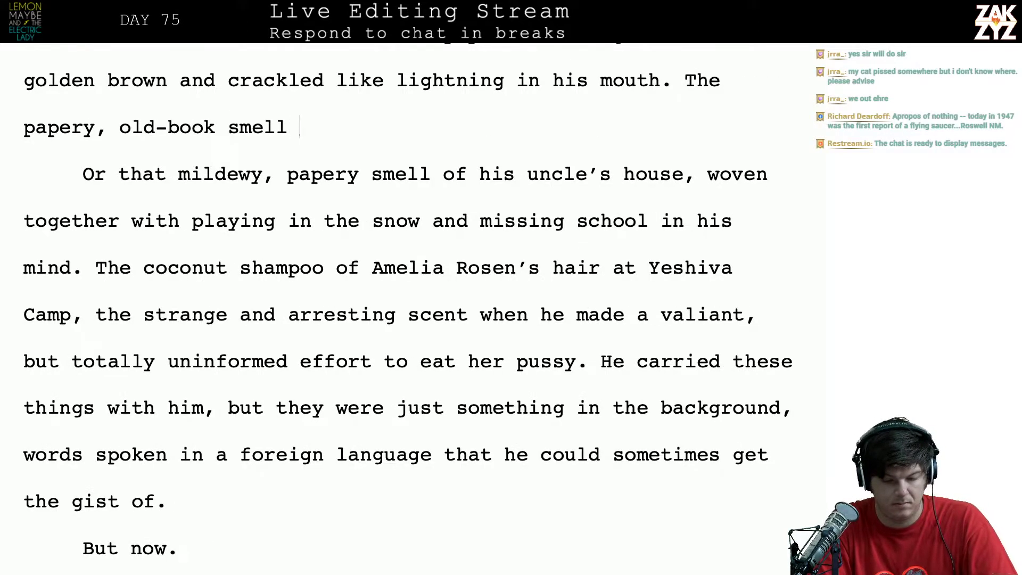
type("of his uncle")
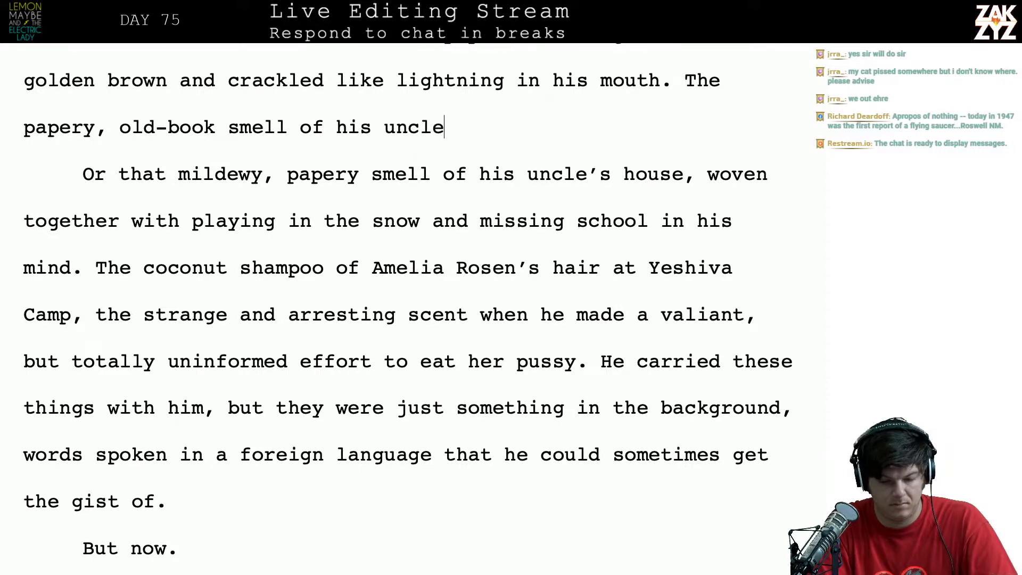
type("’s house that a")
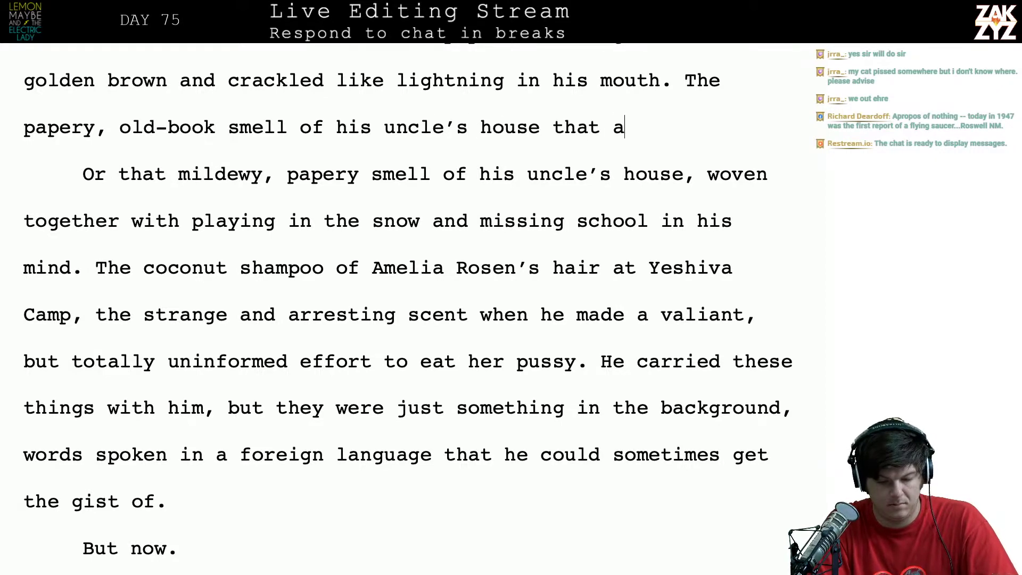
type("lways reminded him of")
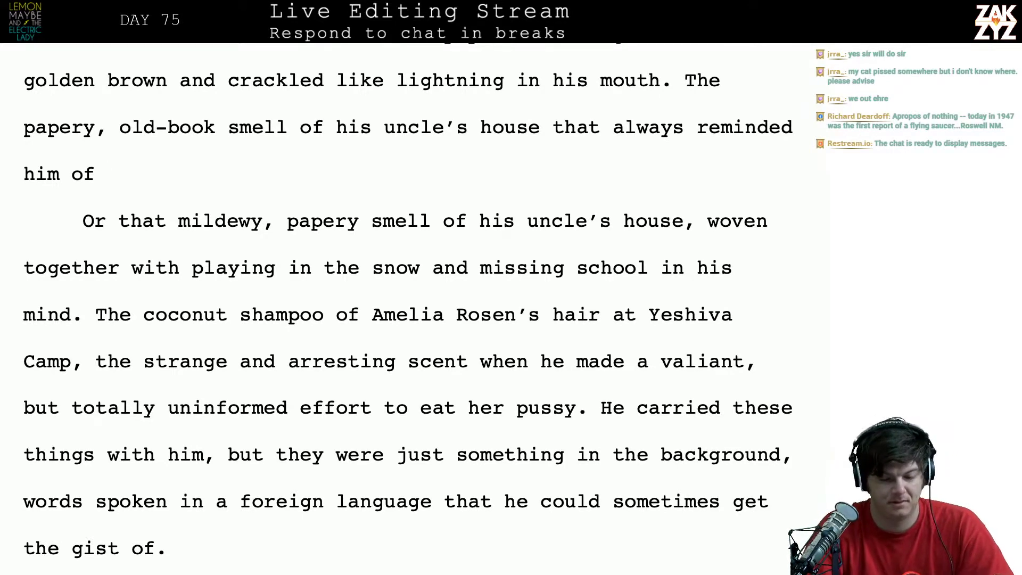
Finish the uncle's house sentence with "playing in the snow and missing school."
scroll(407, 308, "up", 2)
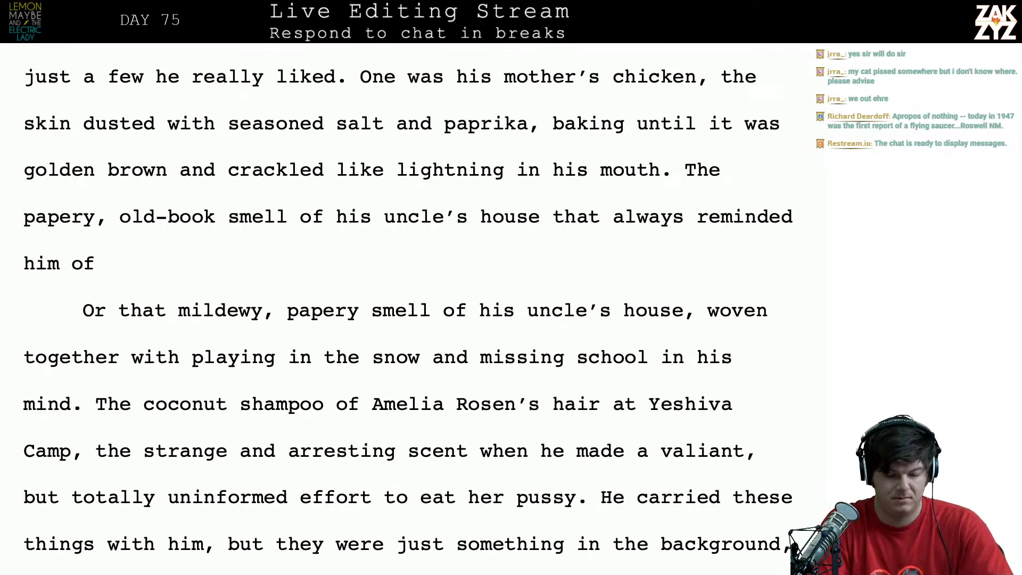
type("snow")
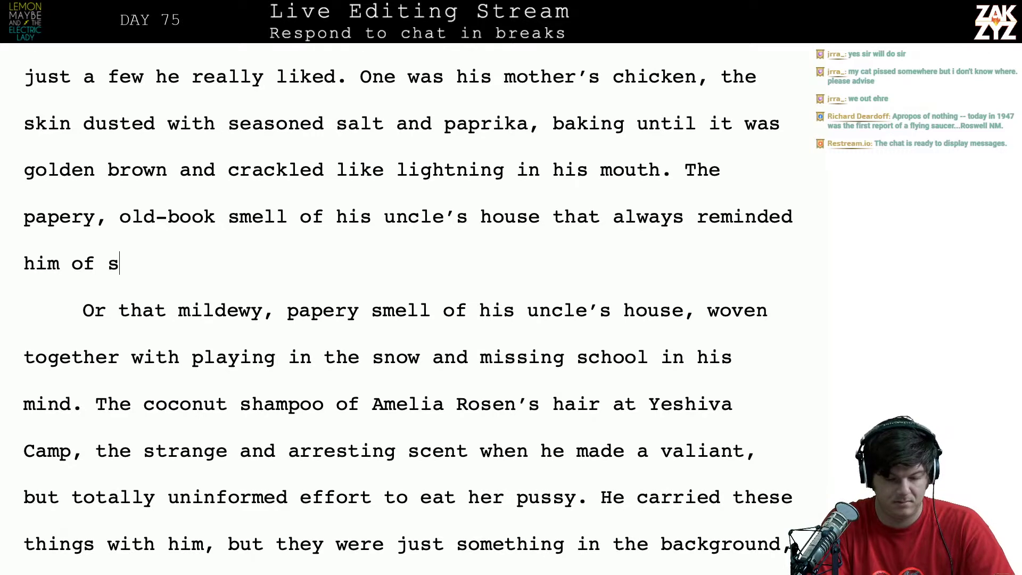
key("BackSpace")
key("BackSpace")
key("BackSpace")
key("BackSpace")
type("playing the")
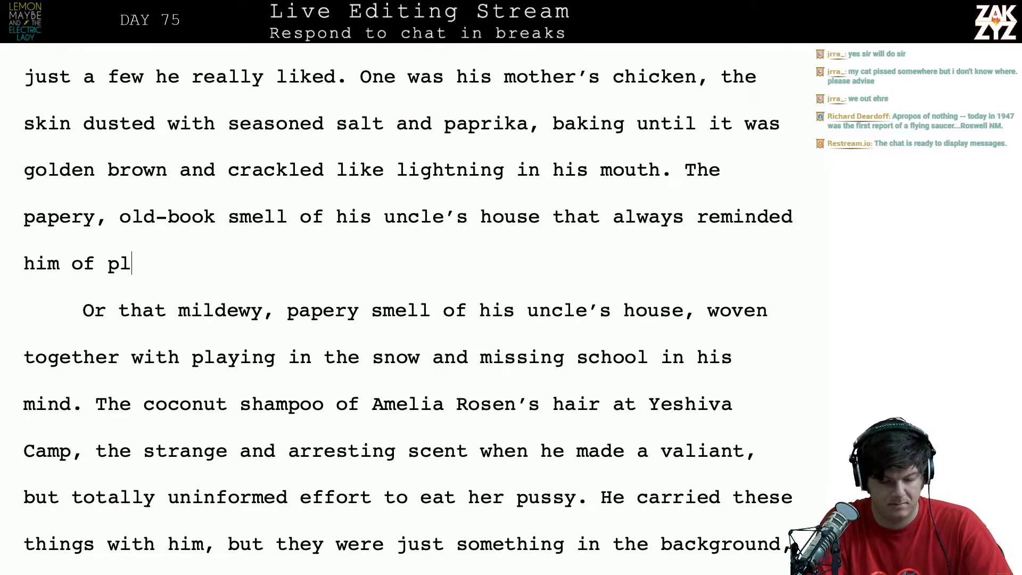
key("BackSpace")
key("BackSpace")
key("BackSpace")
type("in ")
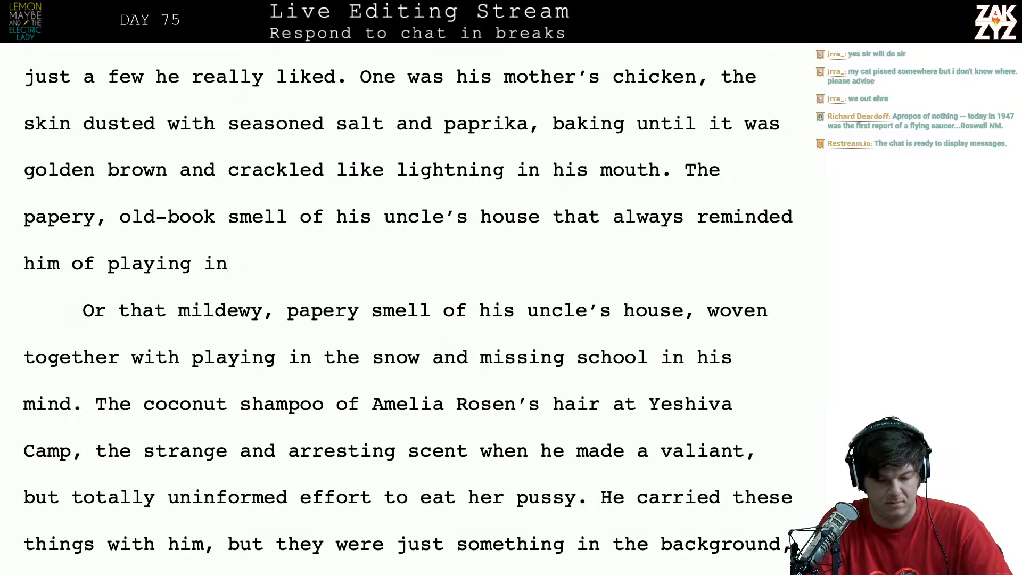
type("the snow and miss")
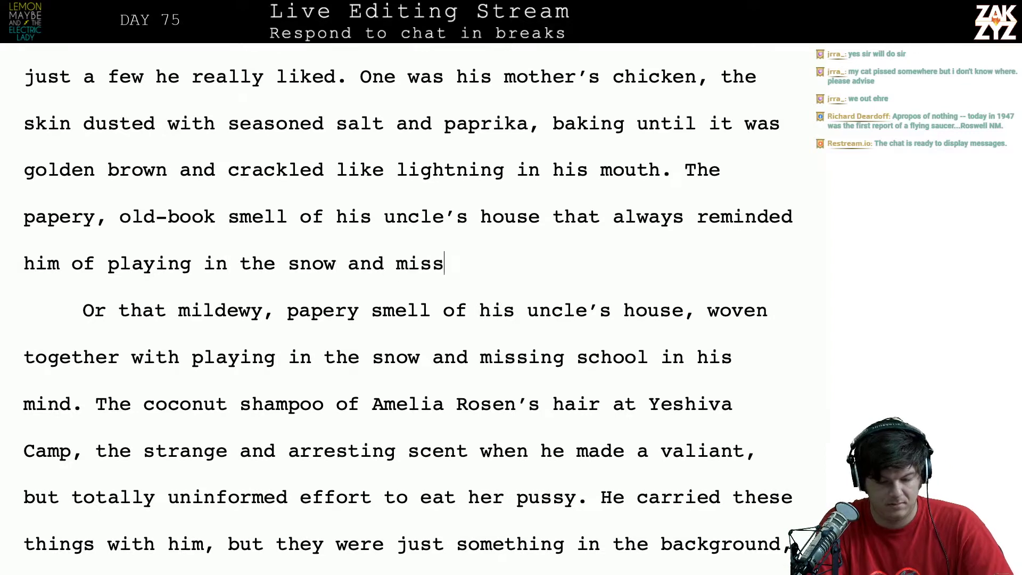
type("ing school.")
Delete the old sentence from "Or that mildewy" to "in his mind." and join "The coconut shampoo" to the paragraph above
key("shift+Down")
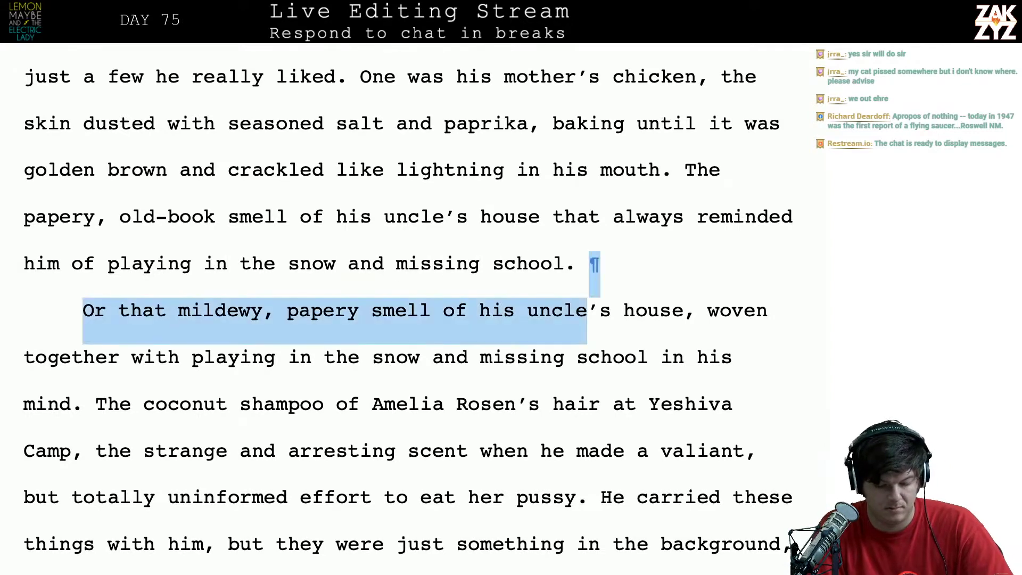
key("shift+Down")
key("shift+Right")
key("shift+Right")
key("shift+Right")
key("shift+Right")
key("shift+Right")
key("shift+Right")
key("shift+Right")
key("shift+Right")
key("shift+Right")
key("shift+Right")
key("shift+Right")
key("shift+Right")
key("shift+Right")
key("shift+Right")
key("shift+Right")
key("shift+Right")
key("shift+Right")
key("shift+Right")
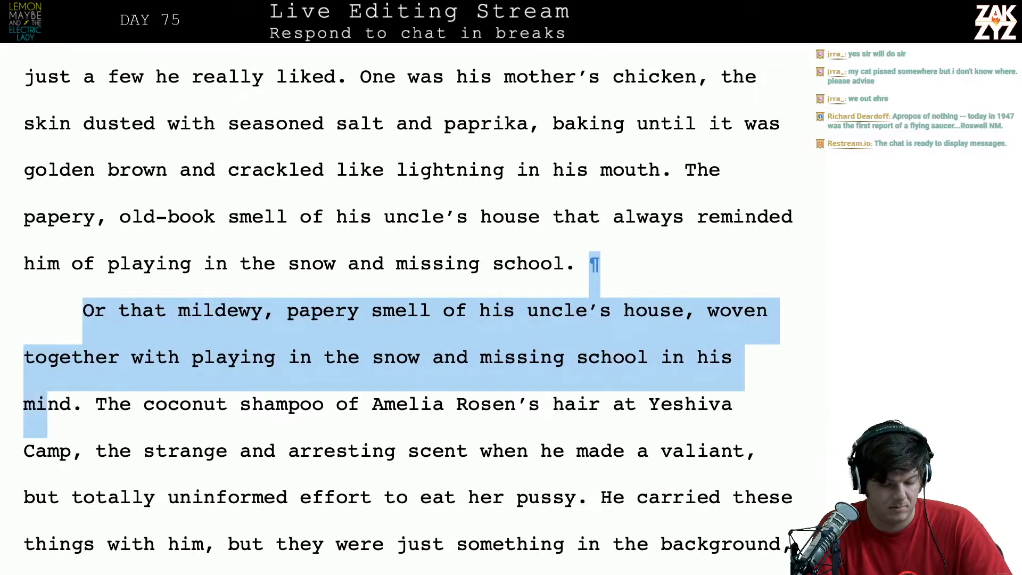
key("shift+Right")
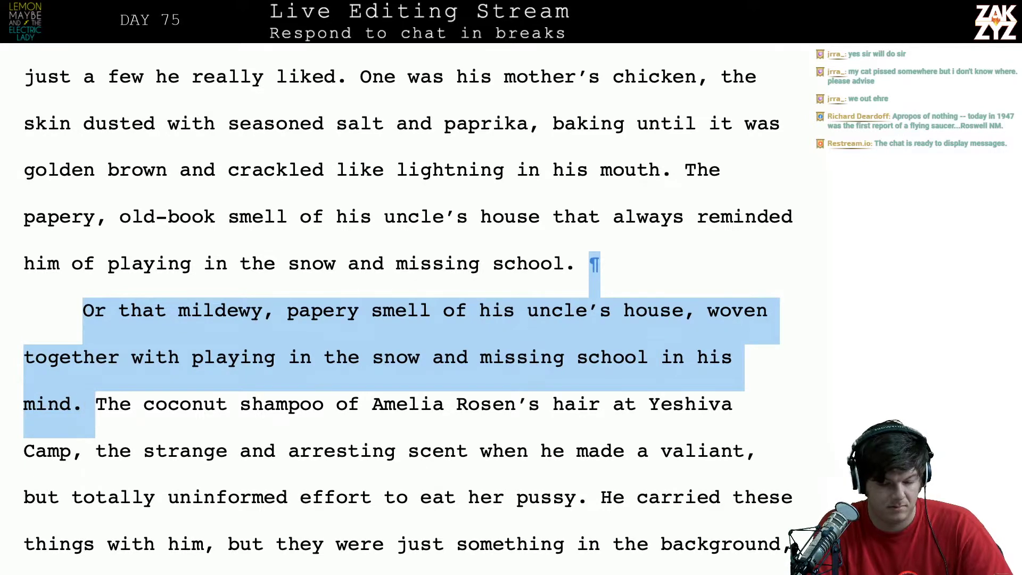
key("shift+Left")
key("BackSpace")
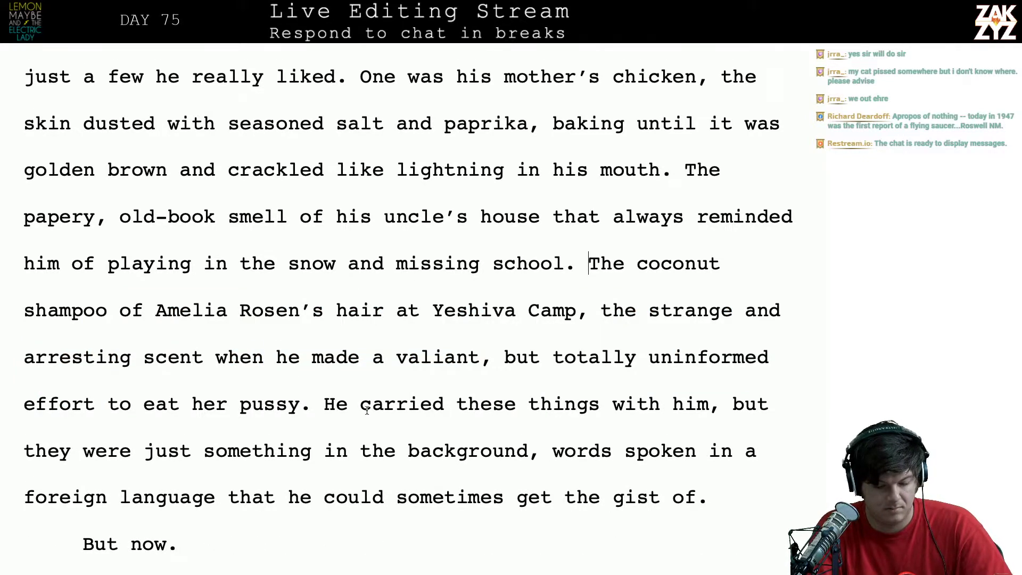
Place the cursor before "He carried these things with him" and reread the chapter's opening through the "But now." passage
scroll(366, 410, "down", 1)
scroll(205, 332, "down", 3)
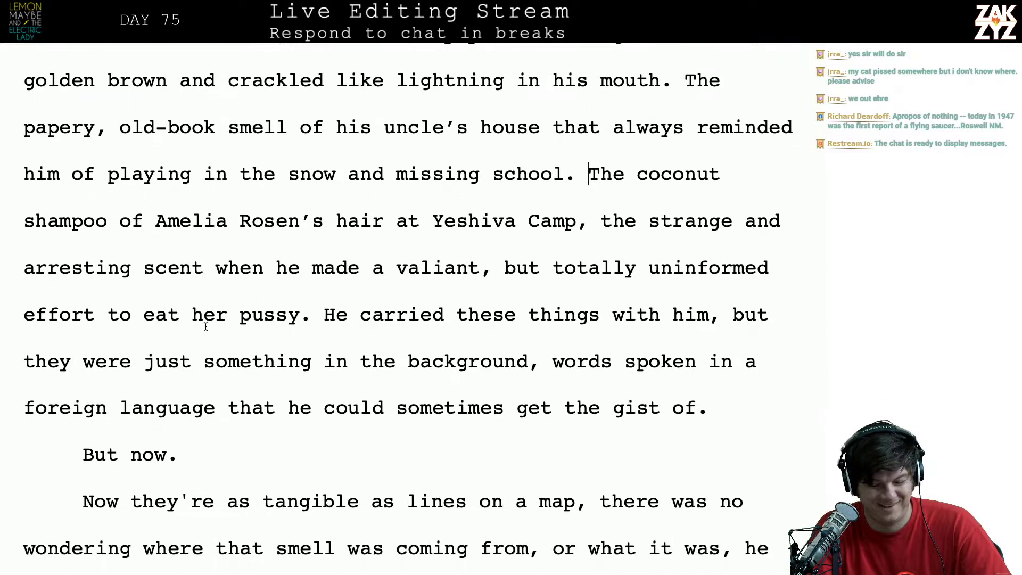
left_click(323, 319)
scroll(323, 319, "up", 6)
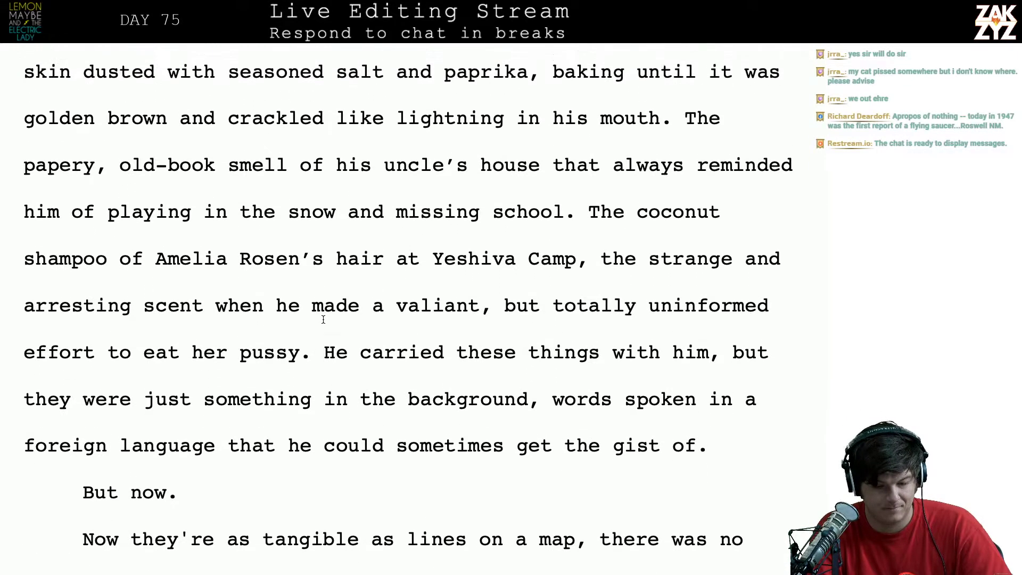
scroll(323, 319, "up", 4)
scroll(323, 319, "down", 3)
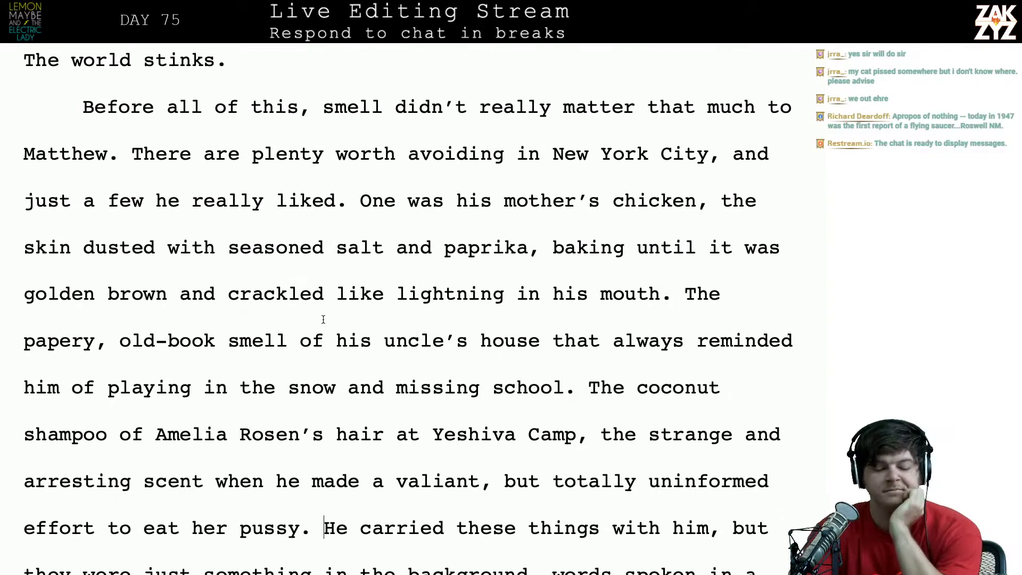
scroll(323, 319, "up", 5)
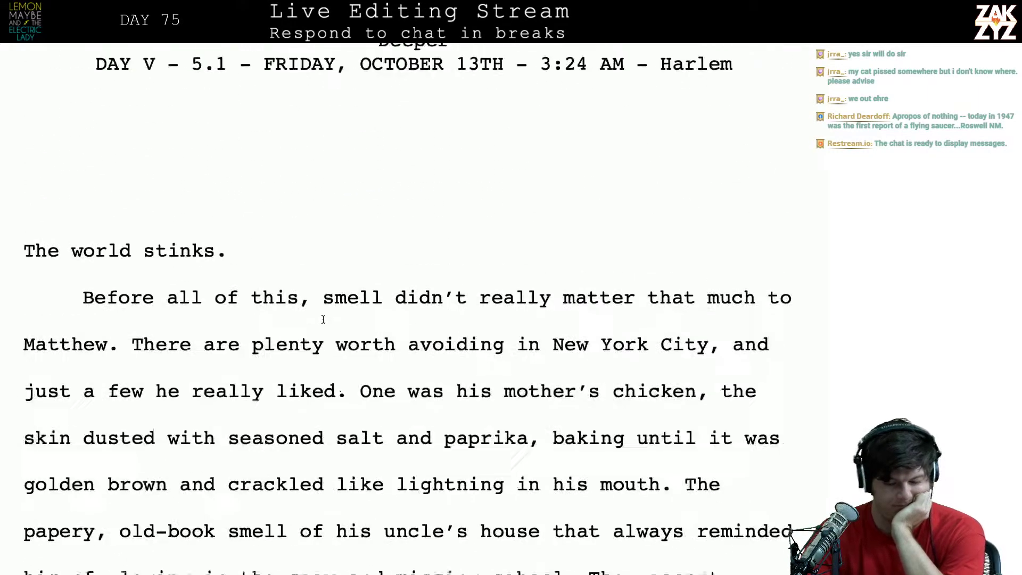
scroll(323, 319, "down", 8)
scroll(323, 318, "down", 9)
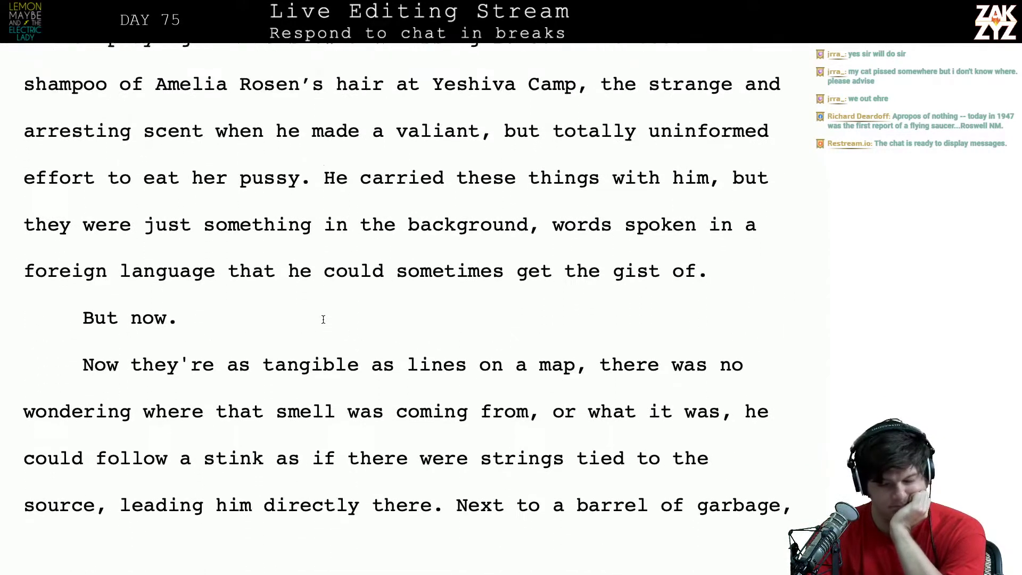
scroll(324, 319, "up", 3)
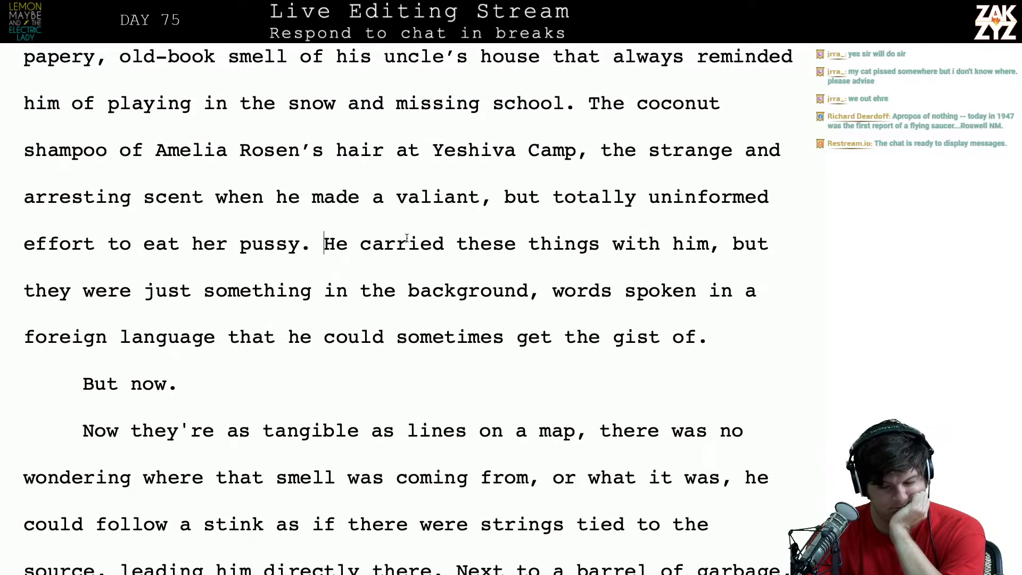
Split the paragraph before "He carried these things with him", leaving an empty line between the two parts
scroll(407, 238, "down", 1)
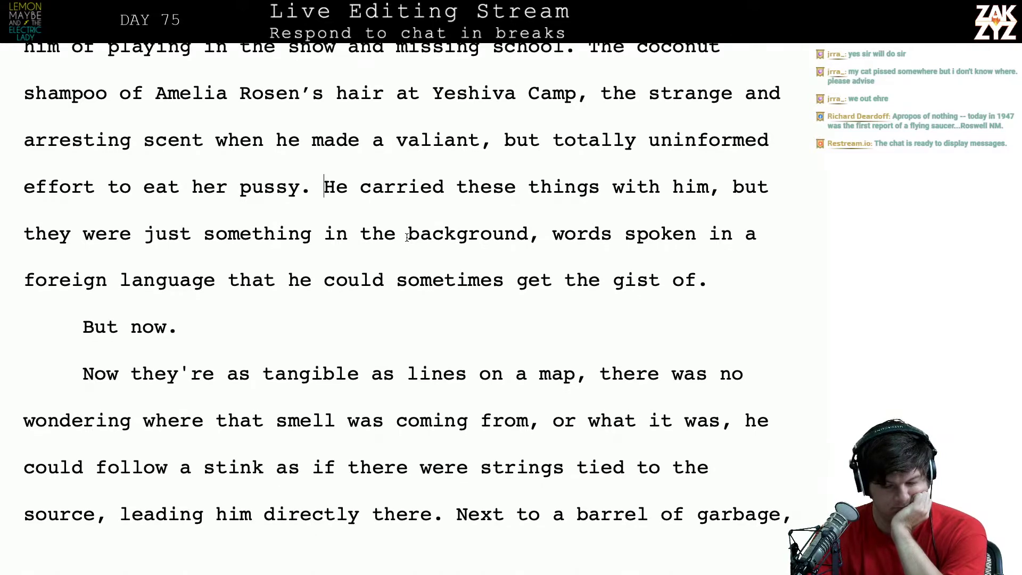
key("Return")
key("Return")
key("Up")
key("BackSpace")
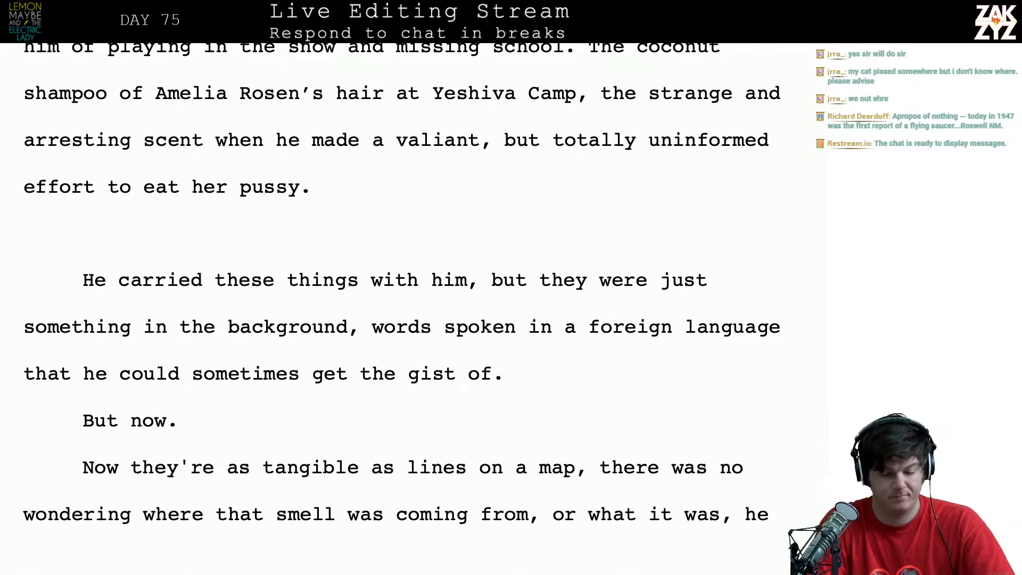
Begin a new sentence at the end of the upper paragraph with "Outside of a few things woven into his memories"
type("A")
key("BackSpace")
key("BackSpace")
type("O")
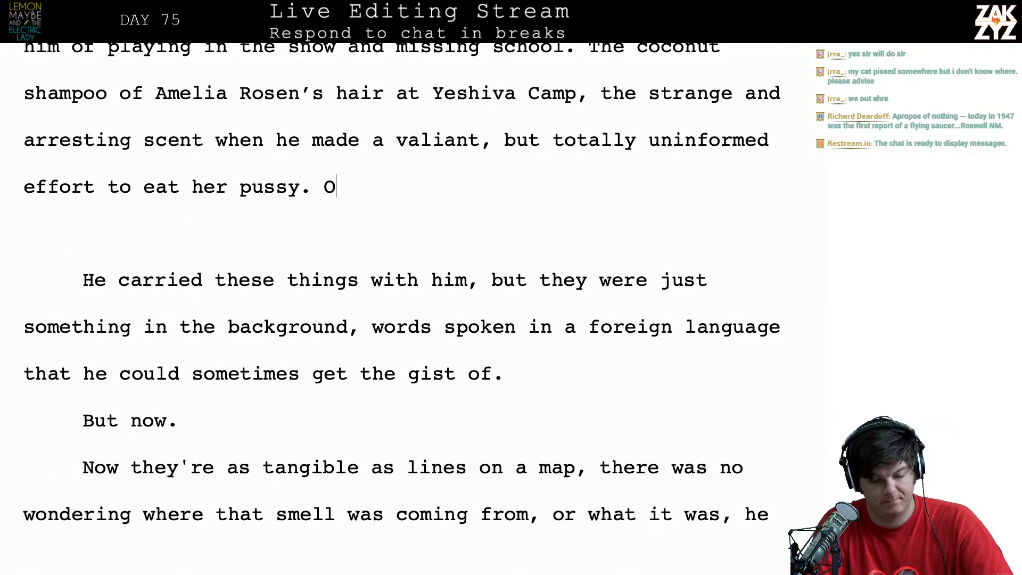
type("utside of a ")
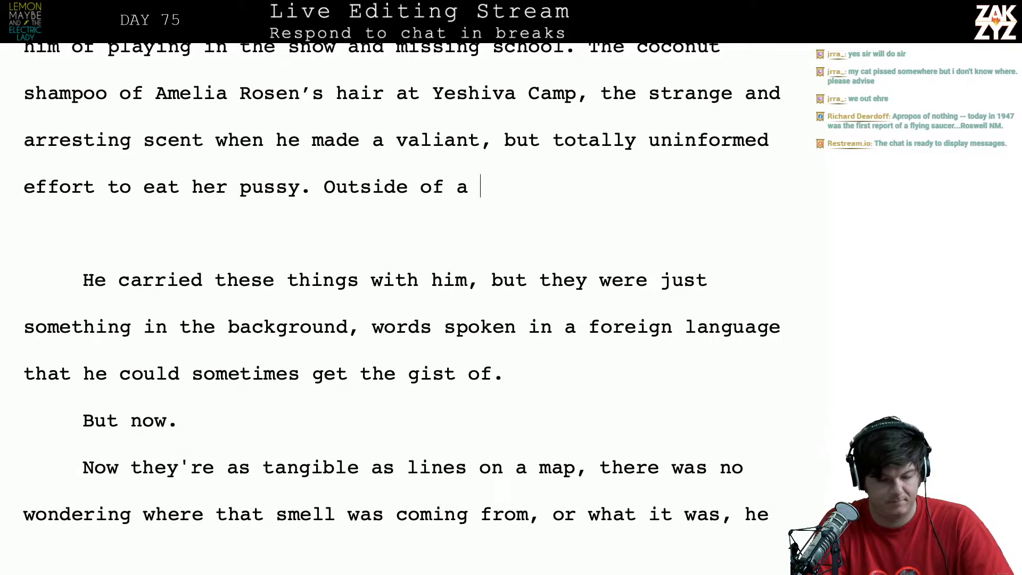
type("few things")
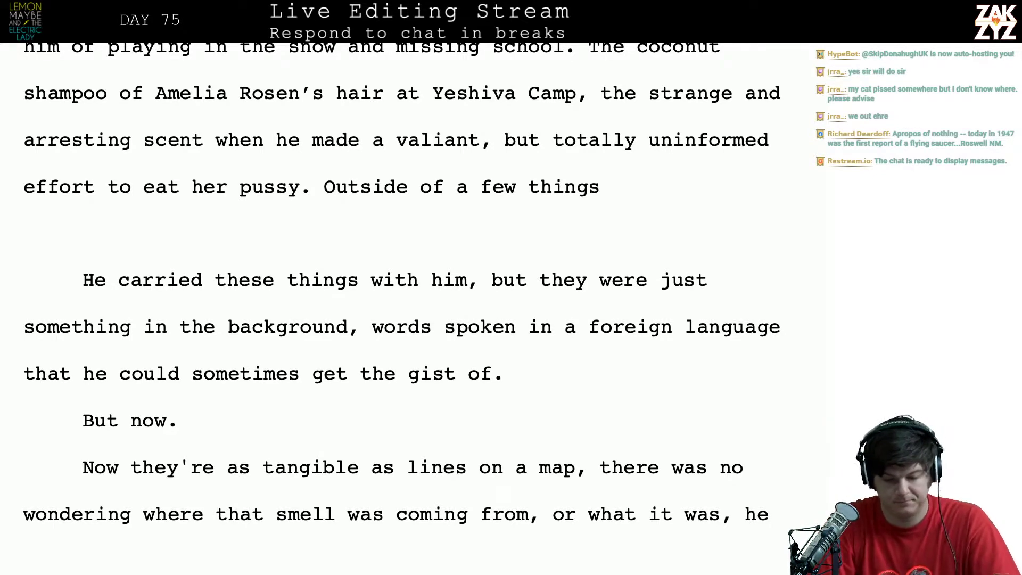
type("wod")
key("BackSpace")
type("ven into")
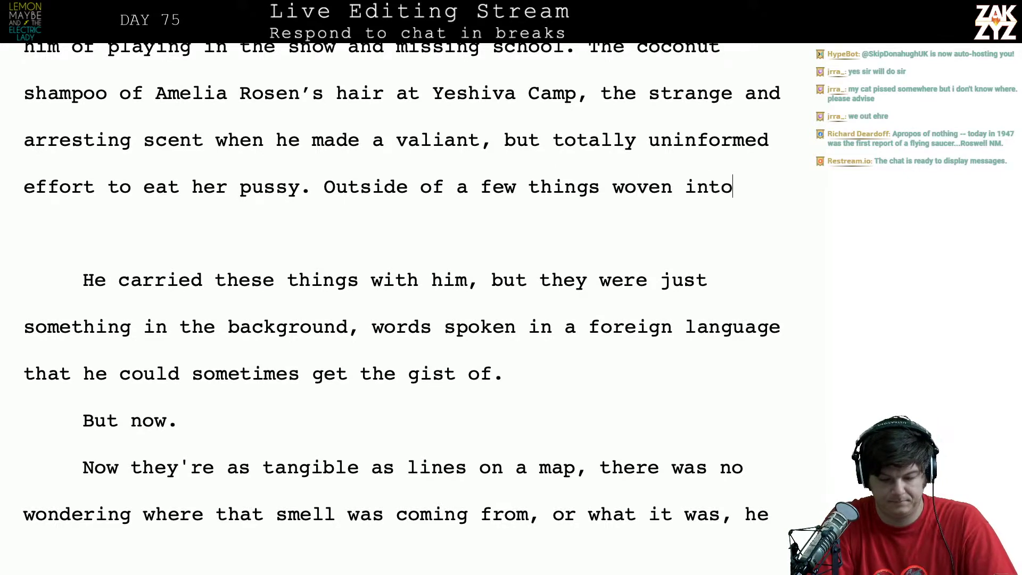
type(" his memorie")
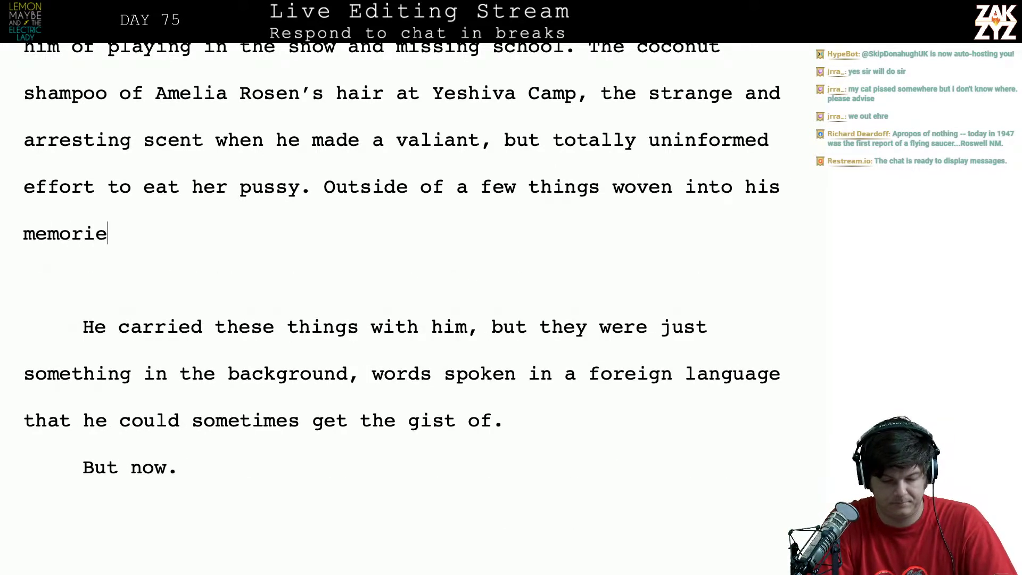
Finish the new sentence with ", smells were just something in the background."
type("s, m")
type("lls ")
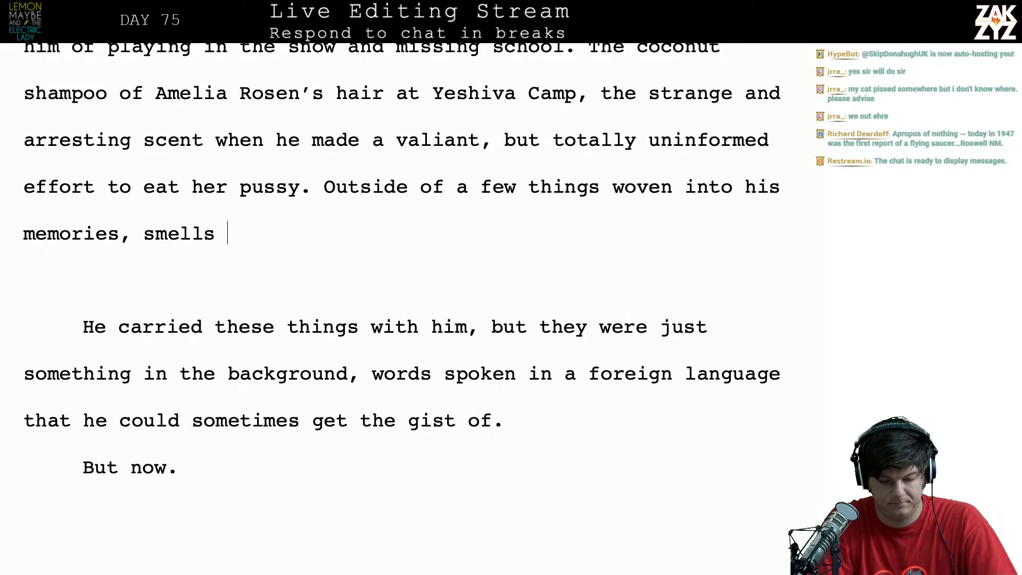
type("were just s")
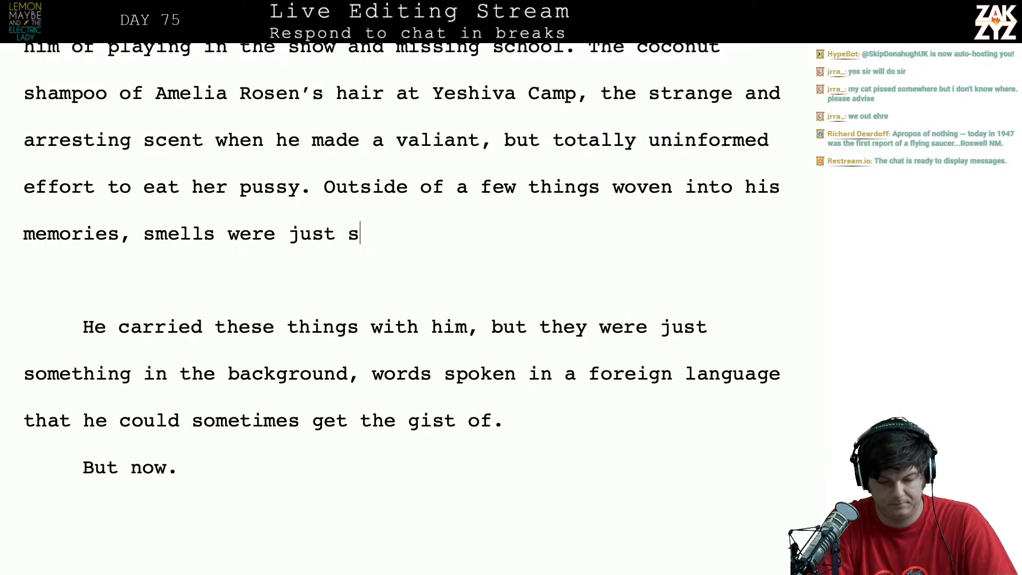
type("omehting")
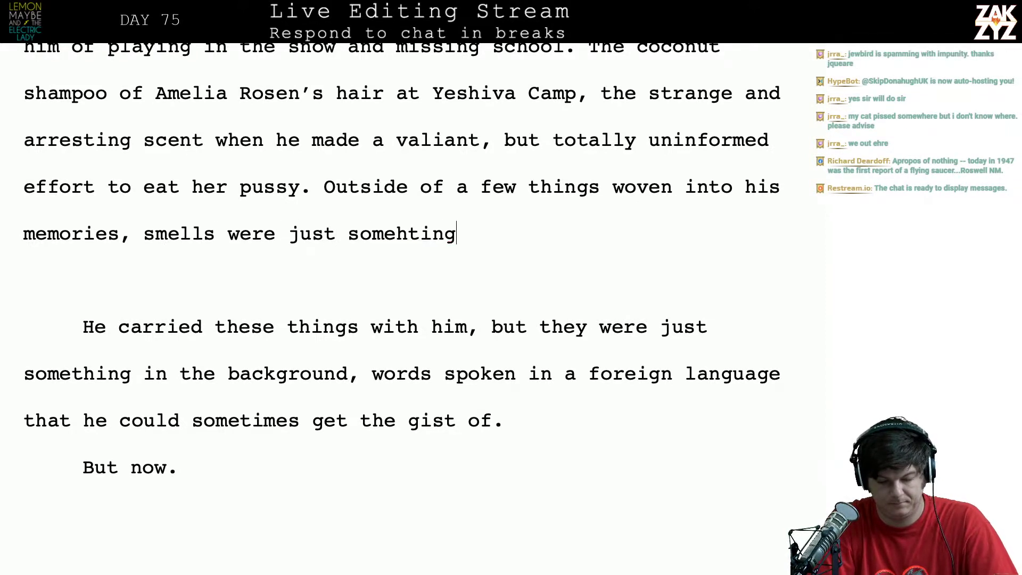
key("BackSpace")
key("BackSpace")
key("BackSpace")
key("BackSpace")
key("BackSpace")
type("thing in the background.")
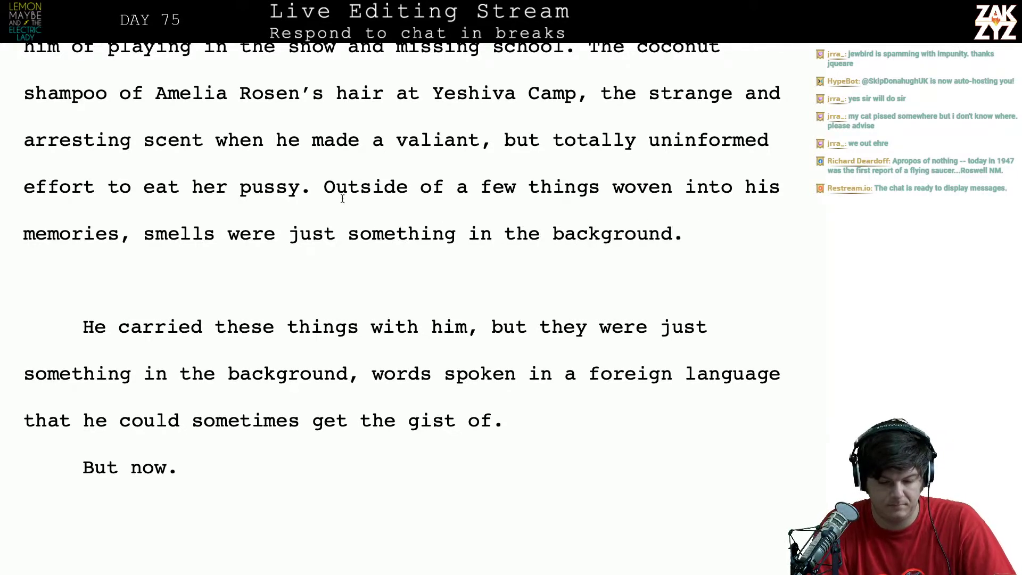
Break the sentence after "Outside of" and write the alternative "these few things that are tightly woven into his memories," with an empty line below it
key("Return")
key("Left")
type("these t")
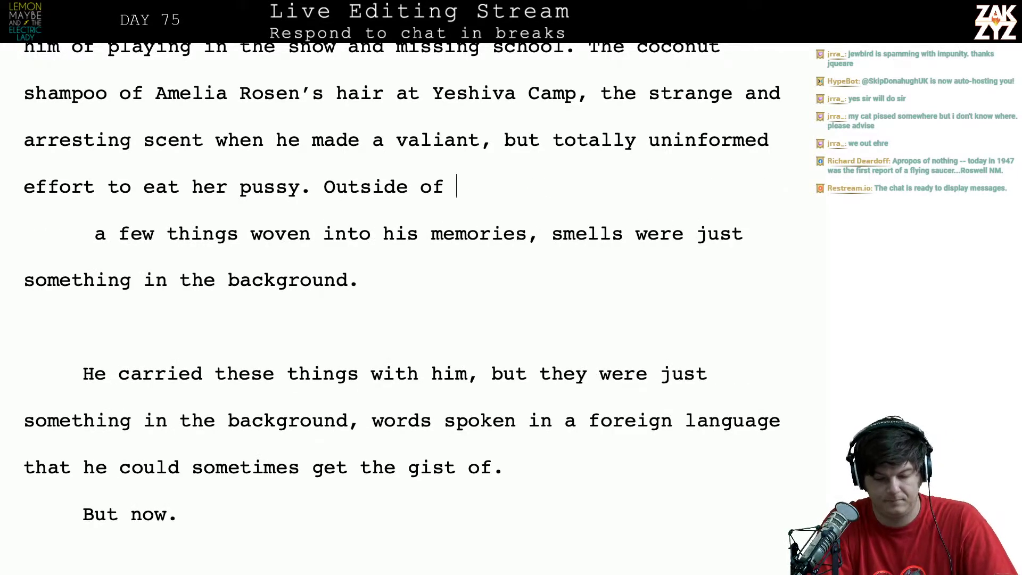
key("BackSpace")
type("few thin")
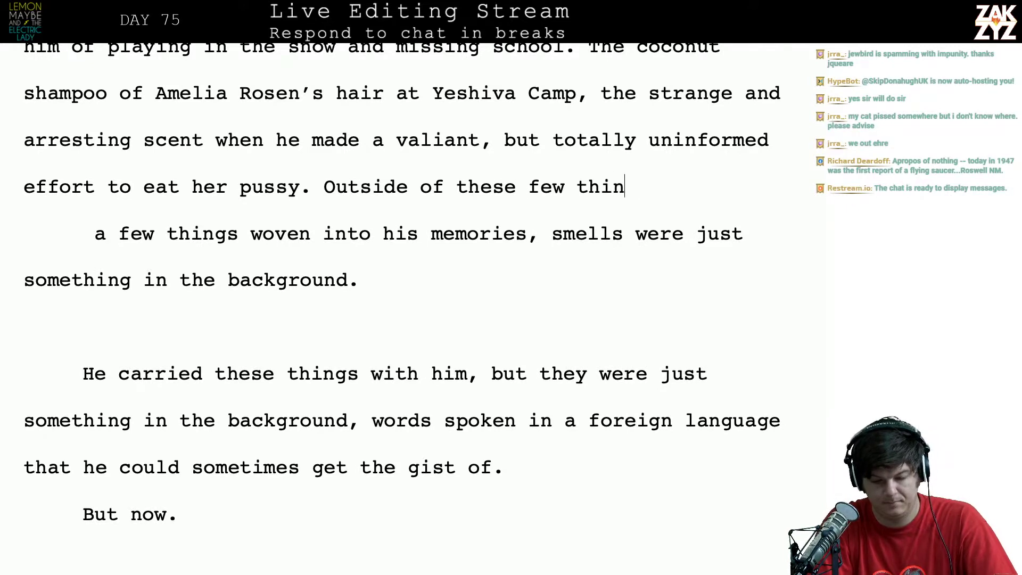
type("gs that are tightly")
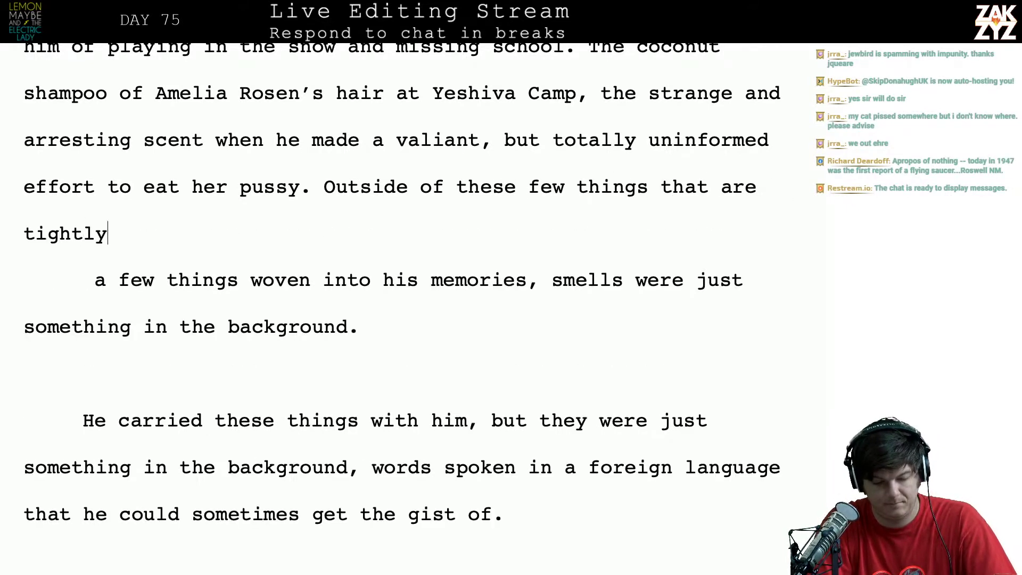
type(" woven into his")
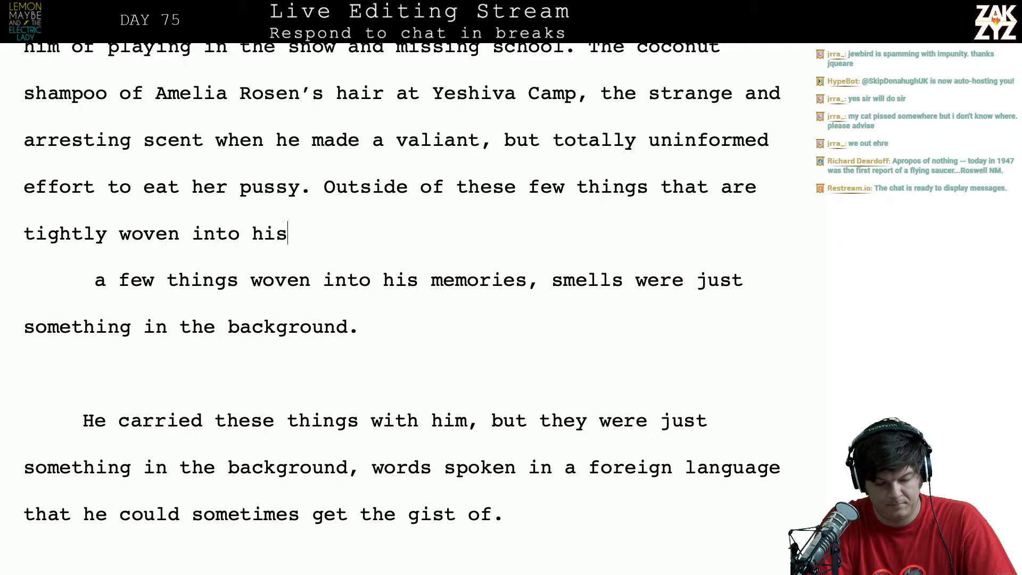
type(" memories,")
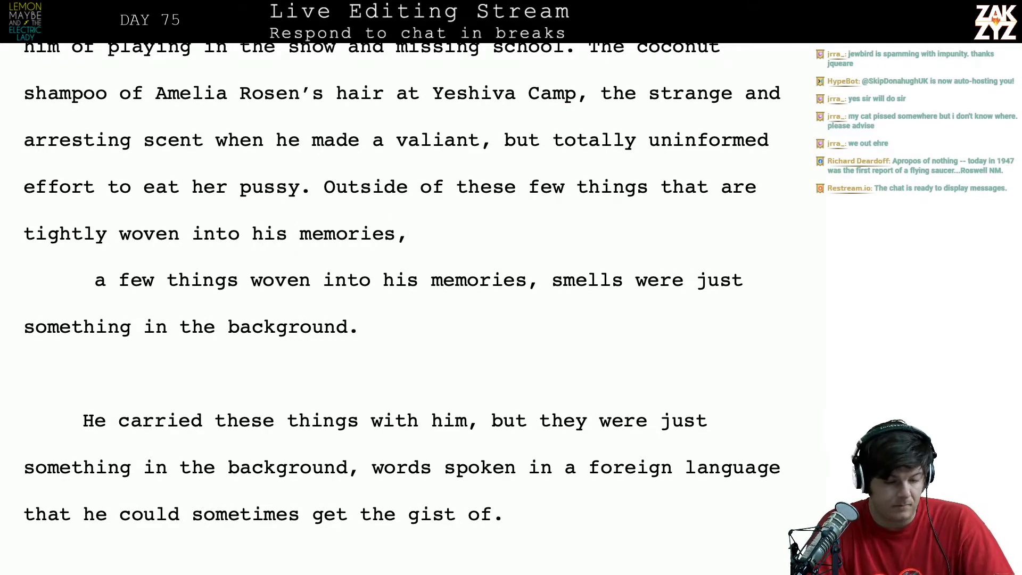
key("Return")
Reread the coconut shampoo sentence and the rewritten lines that follow it
scroll(434, 197, "up", 3)
scroll(434, 197, "up", 1)
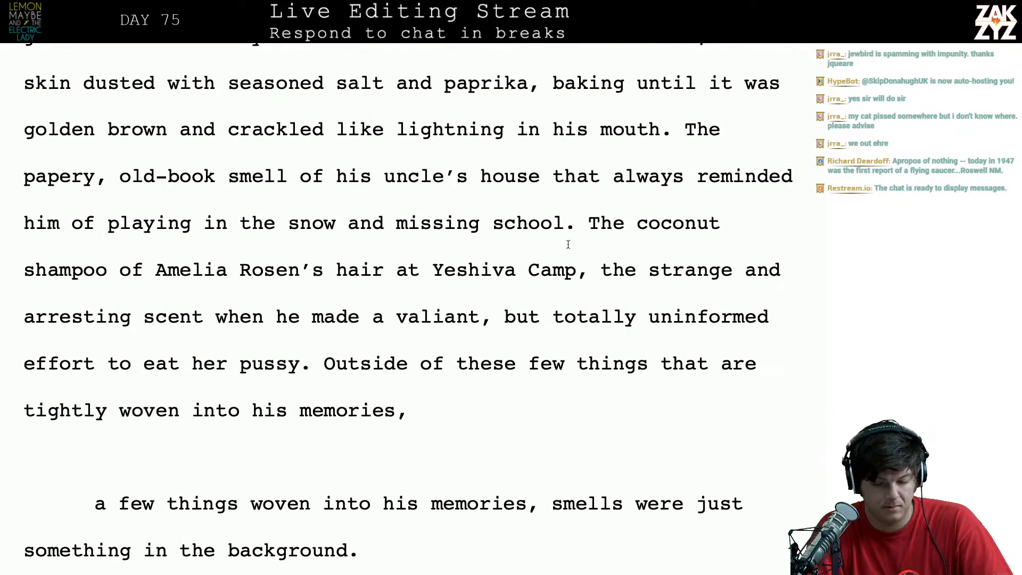
left_click(720, 228)
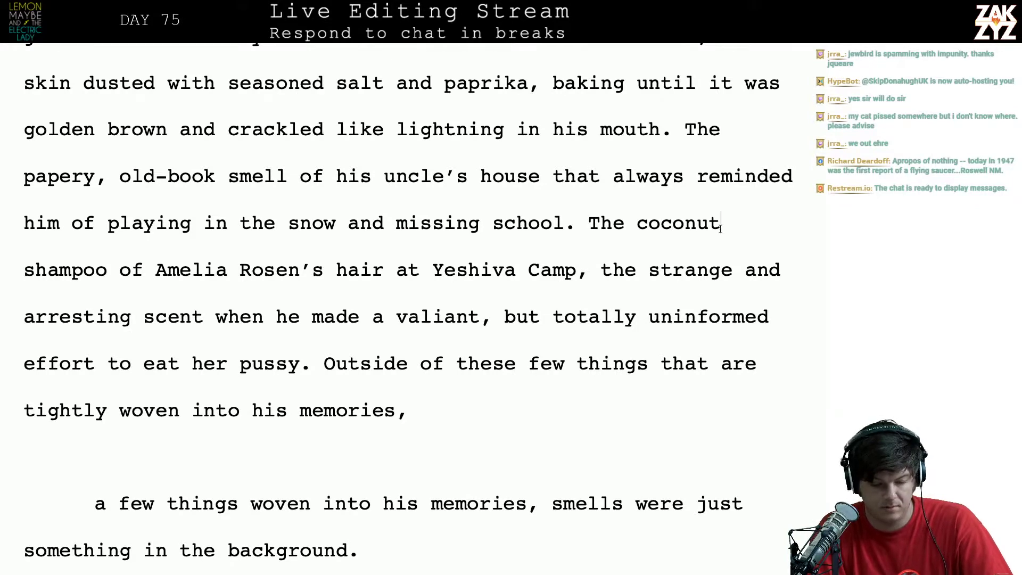
key("Right")
key("Right")
key("Right")
key("Right")
key("Right")
key("Right")
key("Right")
key("Right")
key("Right")
key("Right")
key("Right")
key("Right")
key("Right")
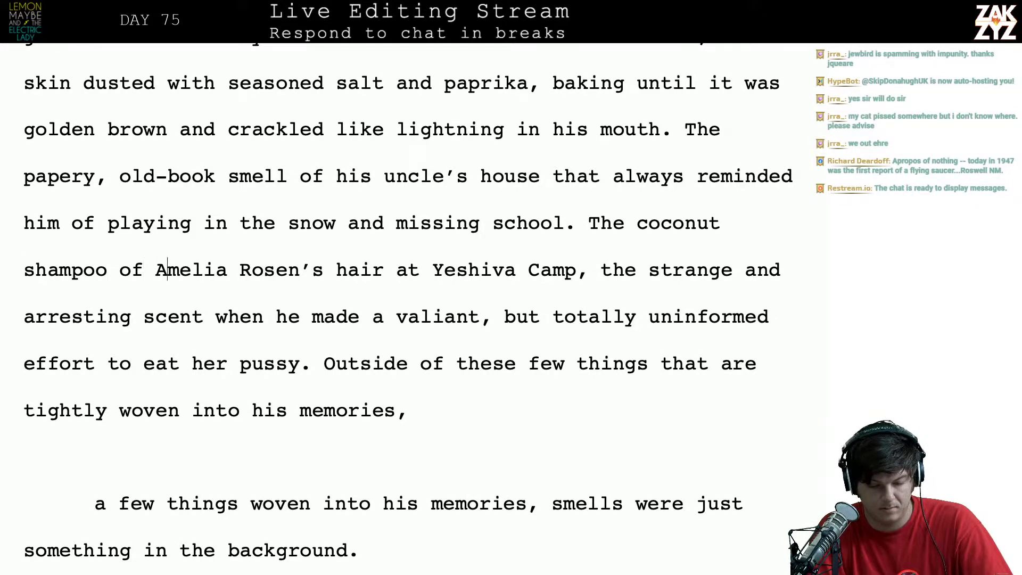
key("Left")
key("Left")
key("Left")
key("Left")
key("Left")
key("Left")
key("Left")
key("Left")
key("Left")
key("Left")
key("Left")
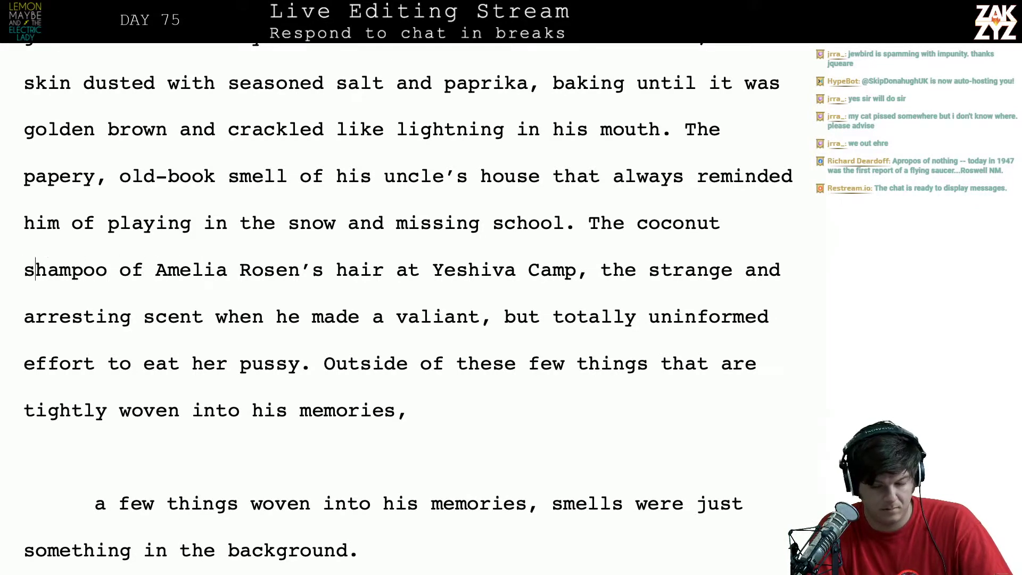
key("Left")
key("Left")
key("Left")
key("Left")
key("Left")
key("Left")
key("Right")
key("Right")
key("Right")
key("Right")
key("Left")
key("Left")
key("Left")
key("Left")
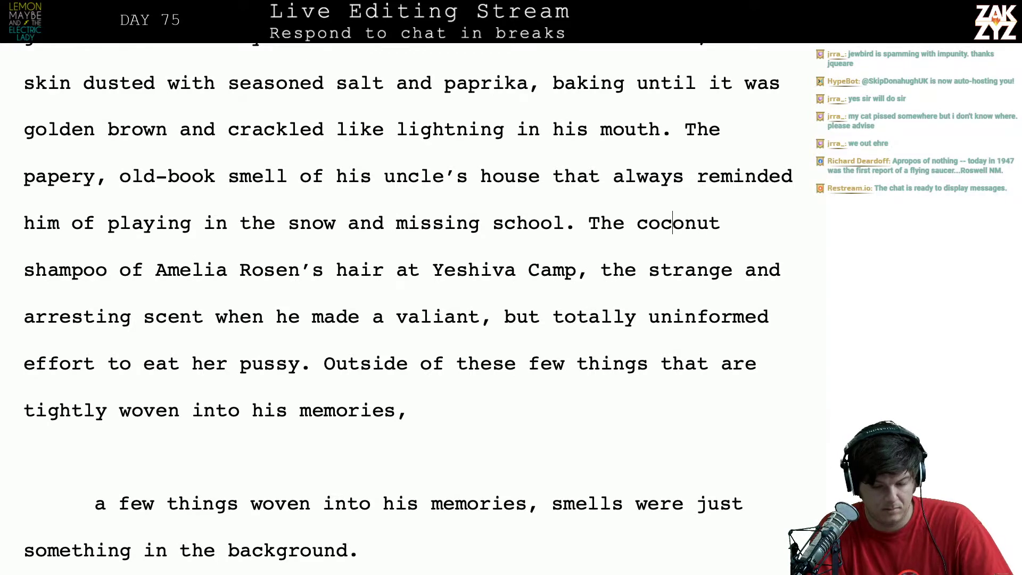
key("Left")
key("Left")
key("Left")
key("Left")
key("Right")
key("Right")
key("Down")
key("Down")
key("Down")
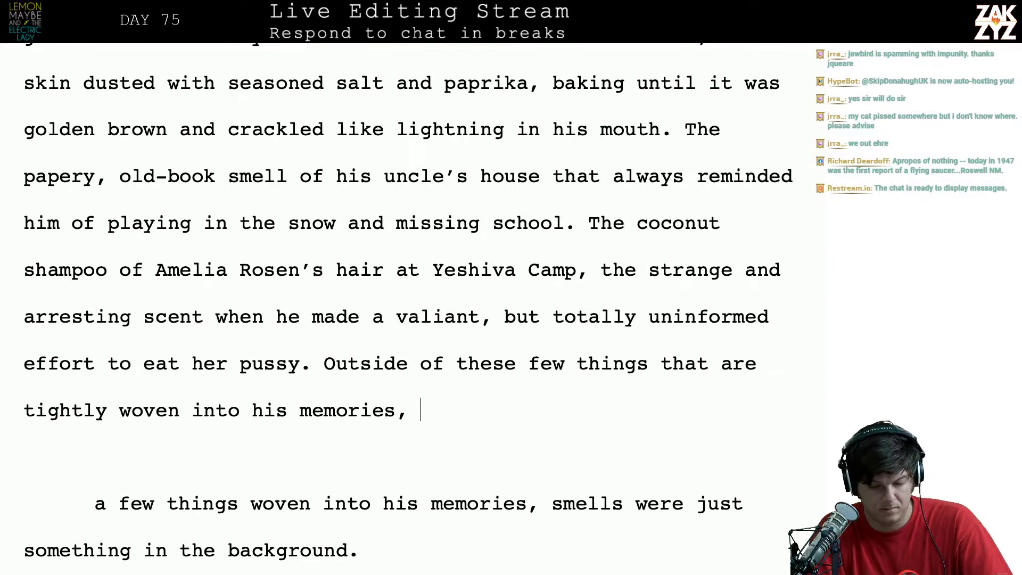
key("Down")
key("Down")
key("Up")
key("Up")
key("Up")
scroll(408, 313, "down", 1)
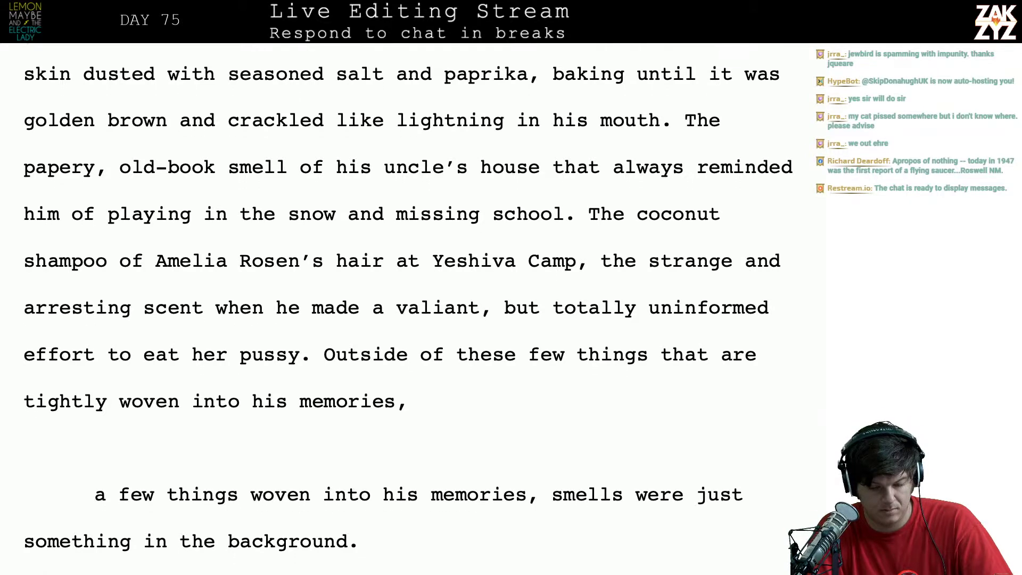
Change "shampoo of" to "shampoo in" in the coconut shampoo sentence
left_click(144, 258)
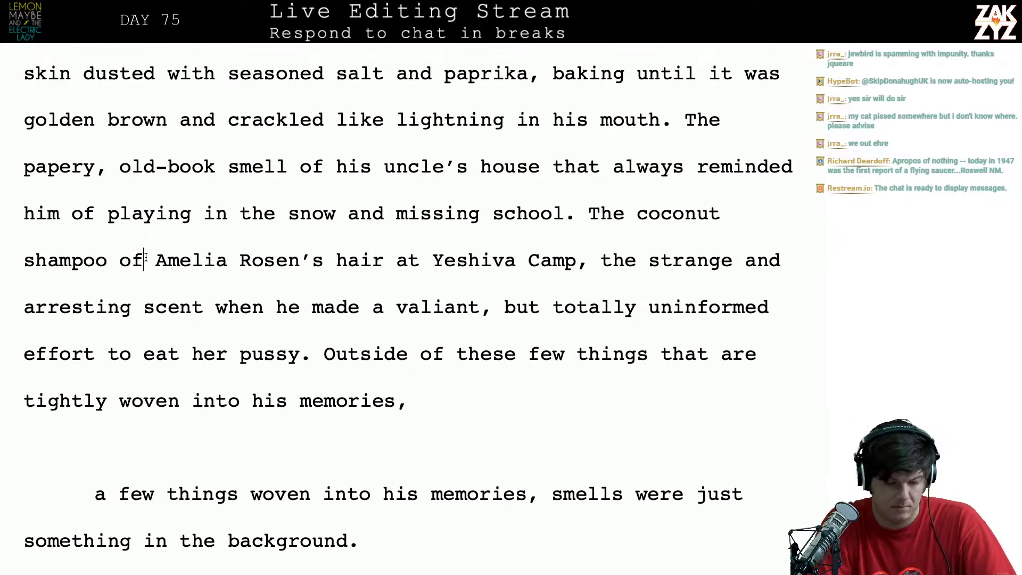
key("BackSpace")
key("BackSpace")
type("in")
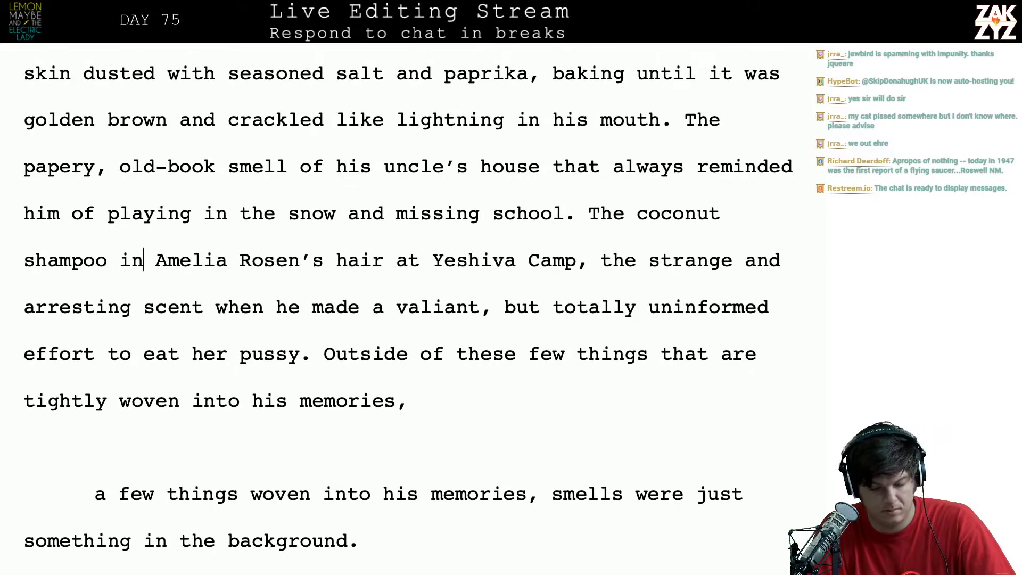
key("Right")
key("Down")
key("Down")
key("Down")
key("Down")
Split the paragraph after "arresting scent", moving the clause beginning "when he made a valiant" below an empty line
scroll(146, 257, "down", 1)
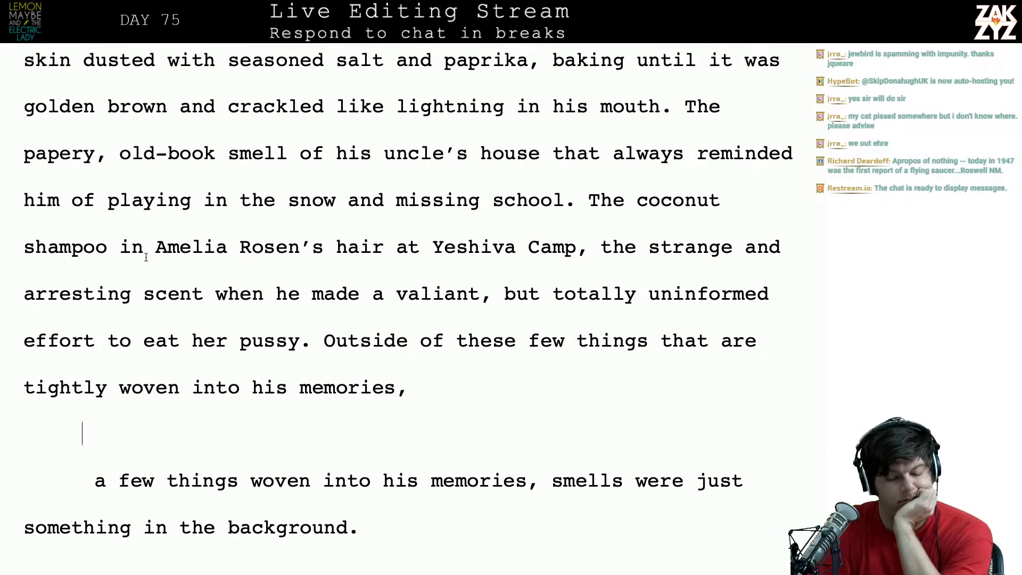
left_click(201, 309)
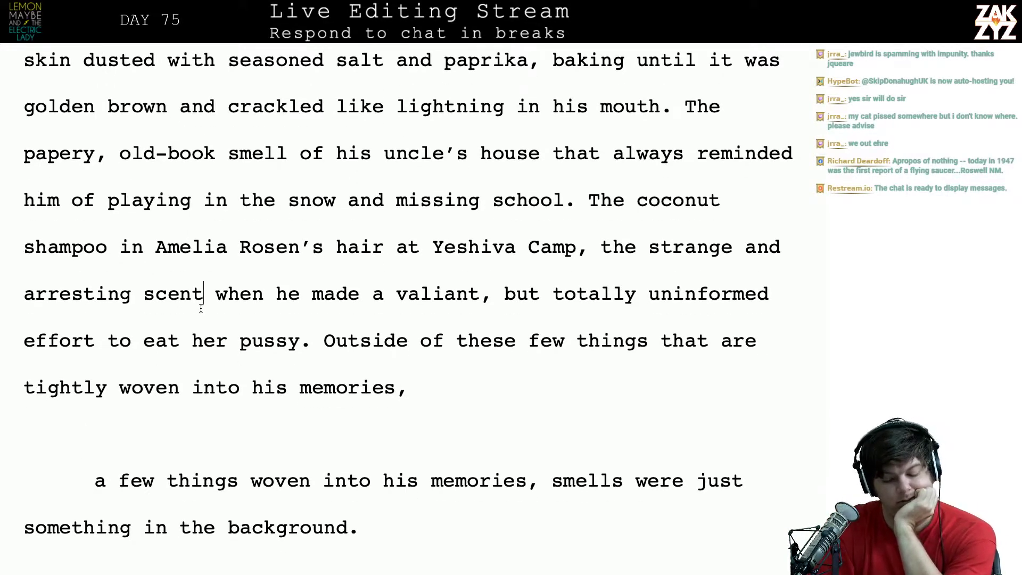
key("Return")
key("Return")
key("Left")
key("Left")
Complete the "arresting scent" sentence with "of his valiant, but totally uninformed effort" and the same ending as the old clause
type("o")
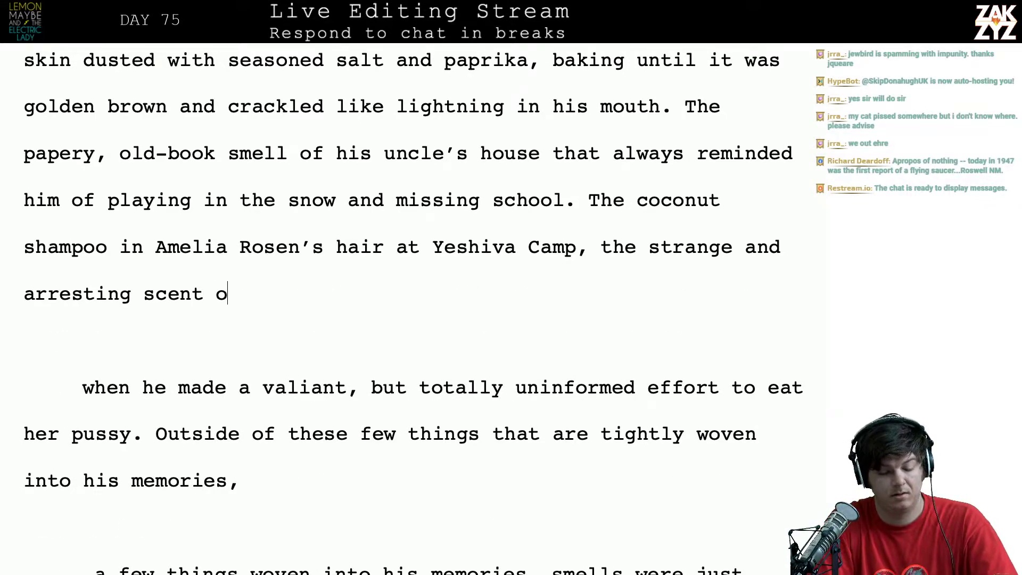
type("f his valiant, ")
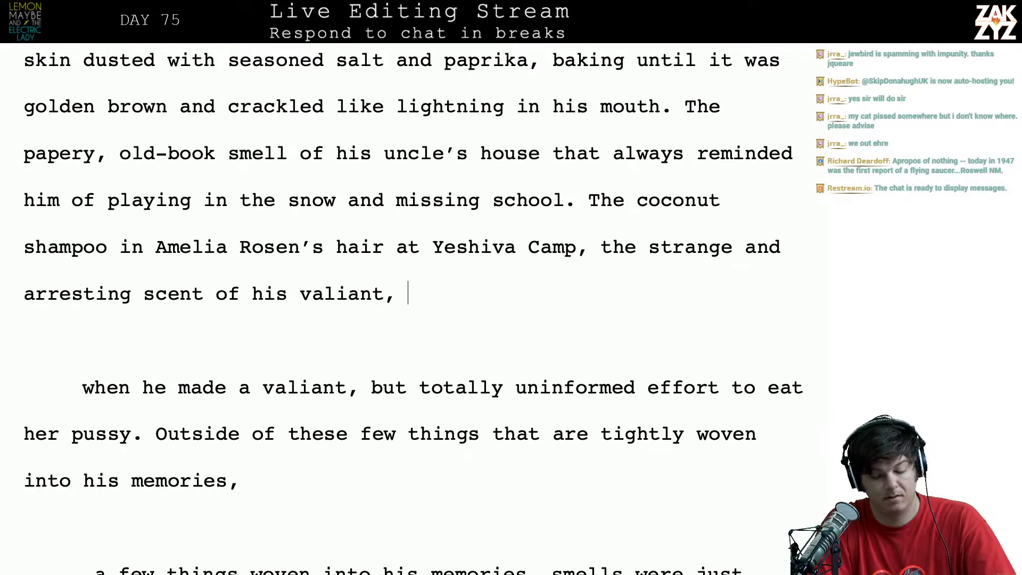
type("but totally uno")
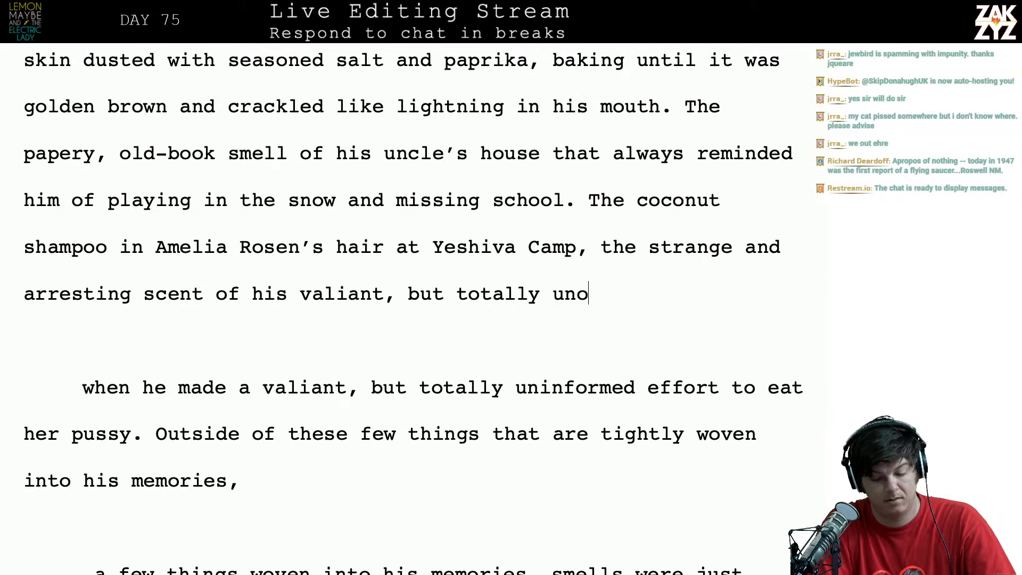
key("BackSpace")
type("informed e")
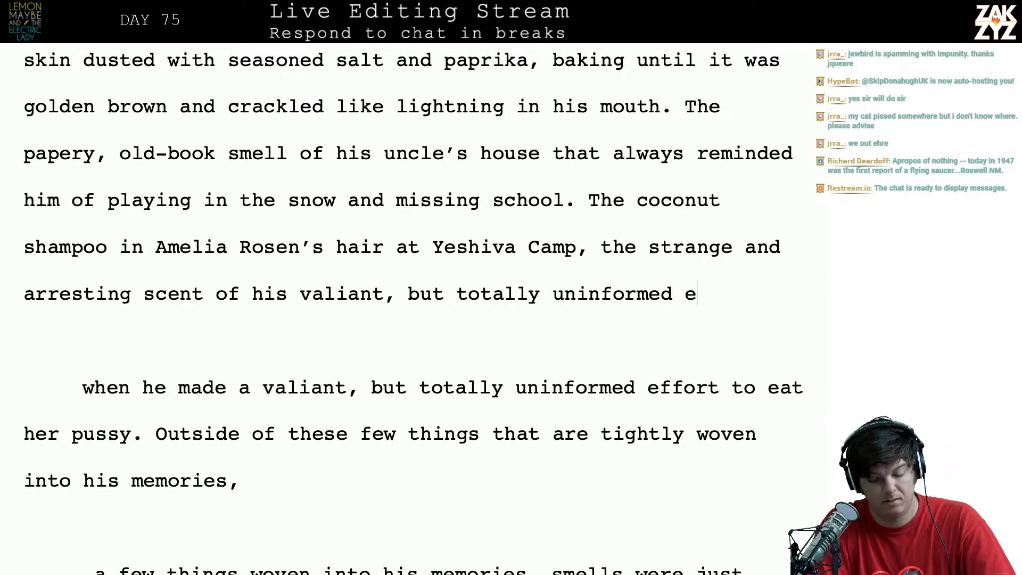
type("ffort to eat her ")
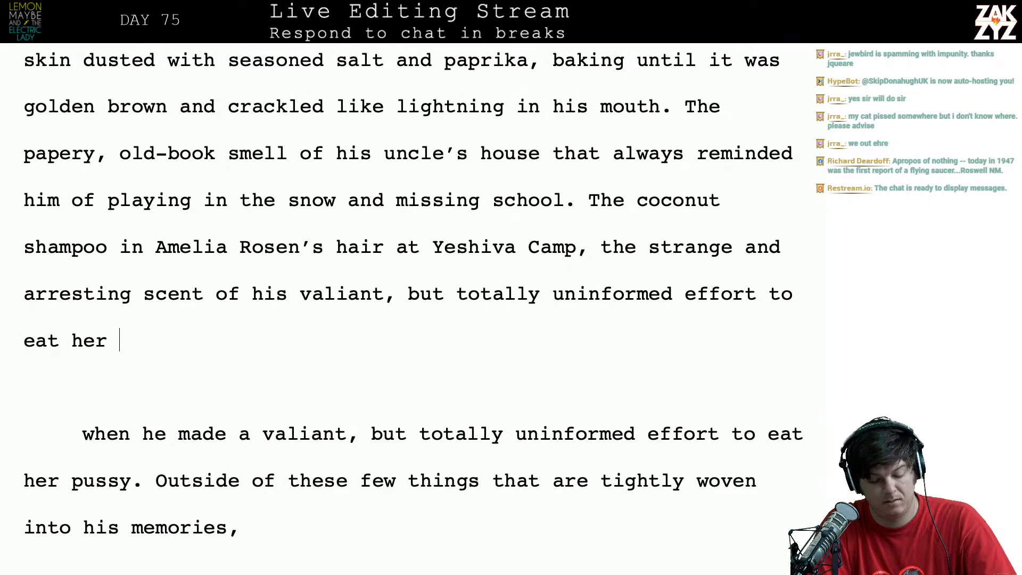
type("pussy.")
key("shift+Down")
key("shift+Down")
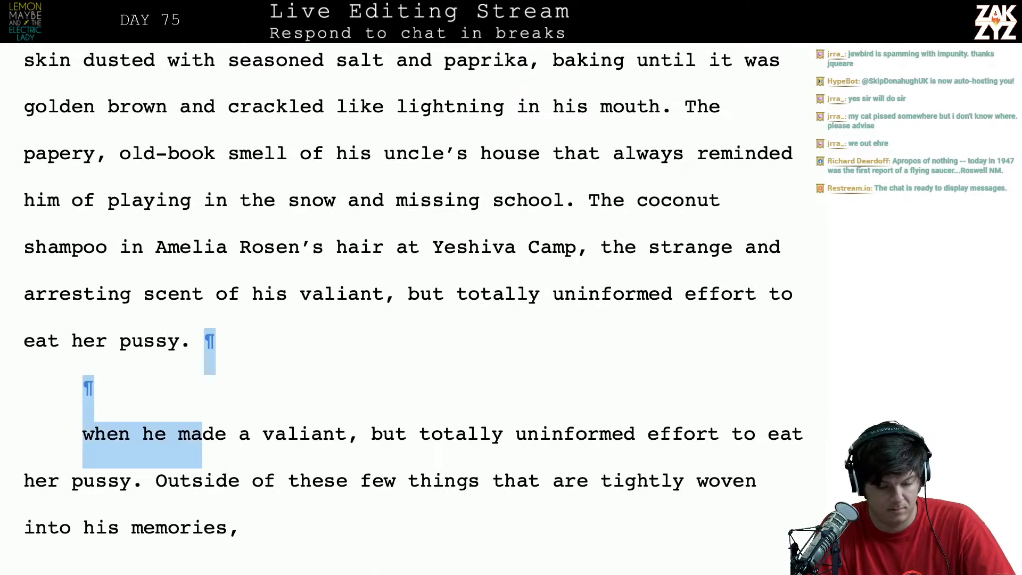
key("shift+Down")
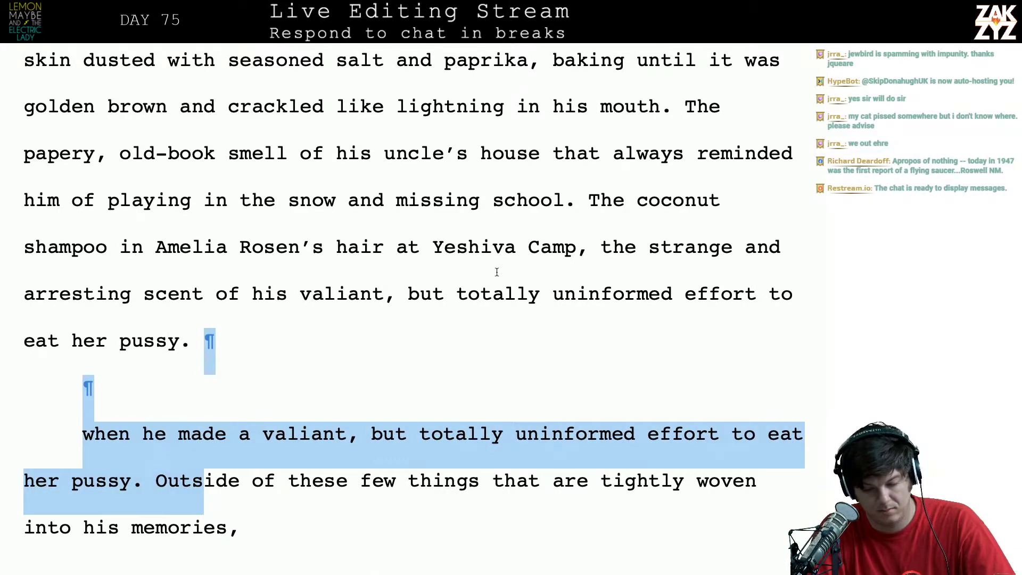
Replace "strange" with "new" in the phrase "the strange and arresting scent"
left_click(729, 241)
key("BackSpace")
key("BackSpace")
key("BackSpace")
key("BackSpace")
key("BackSpace")
key("BackSpace")
key("BackSpace")
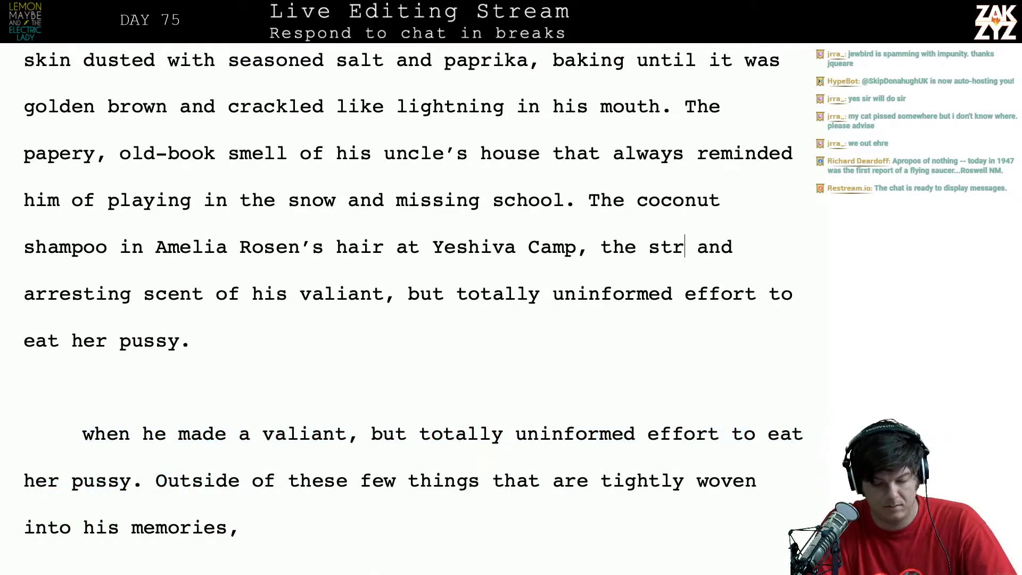
type("new")
Break the sentence after "arresting scent", moving the rest to a new line, and restart its ending with "of"
key("Down")
key("Down")
key("Down")
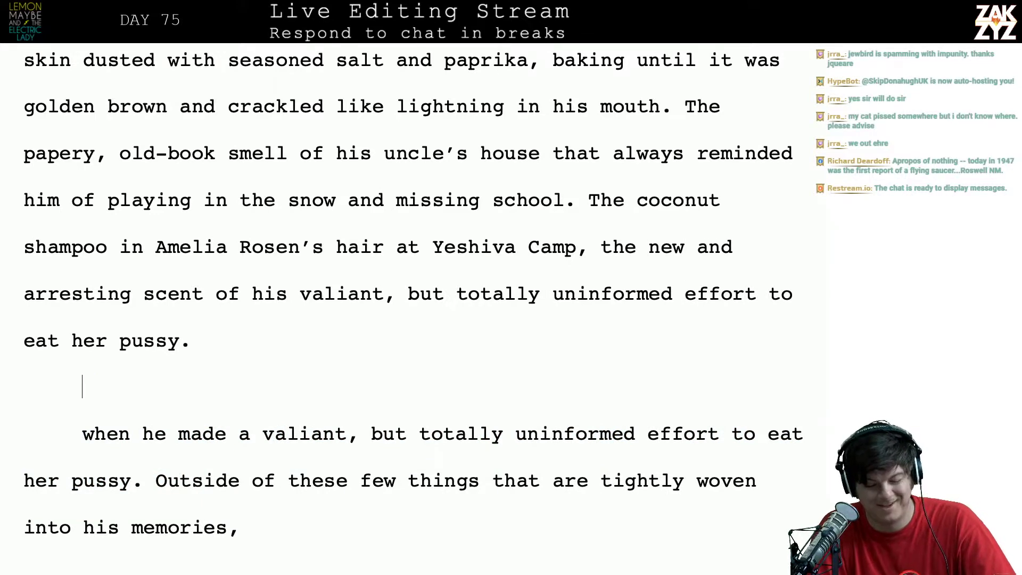
key("Up")
key("Up")
key("Right")
key("Down")
key("Up")
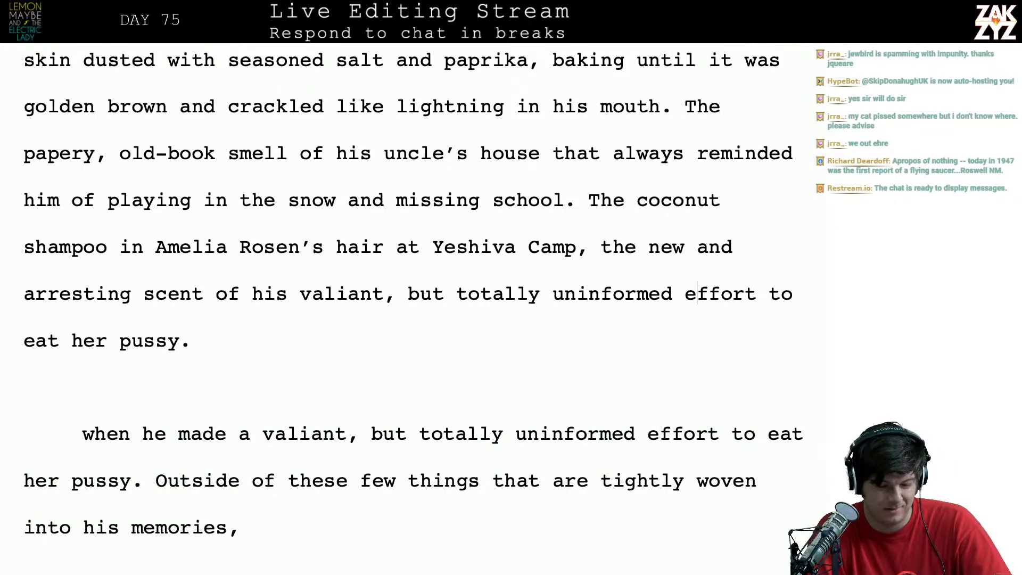
key("Right")
key("Down")
key("Left")
key("Up")
key("Right")
key("Right")
key("Right")
key("Right")
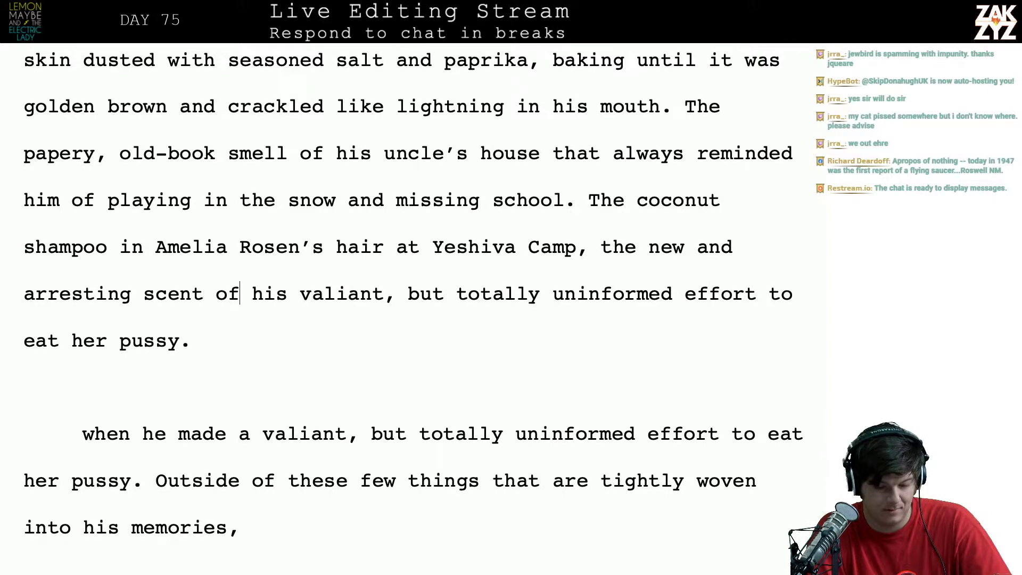
key("Left")
key("Left")
key("Return")
key("Left")
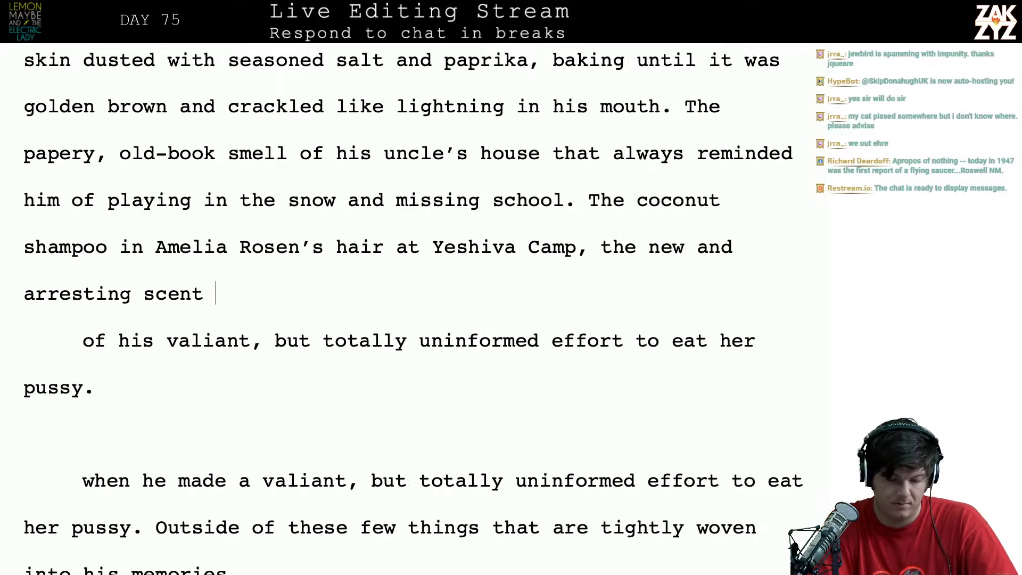
type("fo")
key("BackSpace")
key("BackSpace")
type("of")
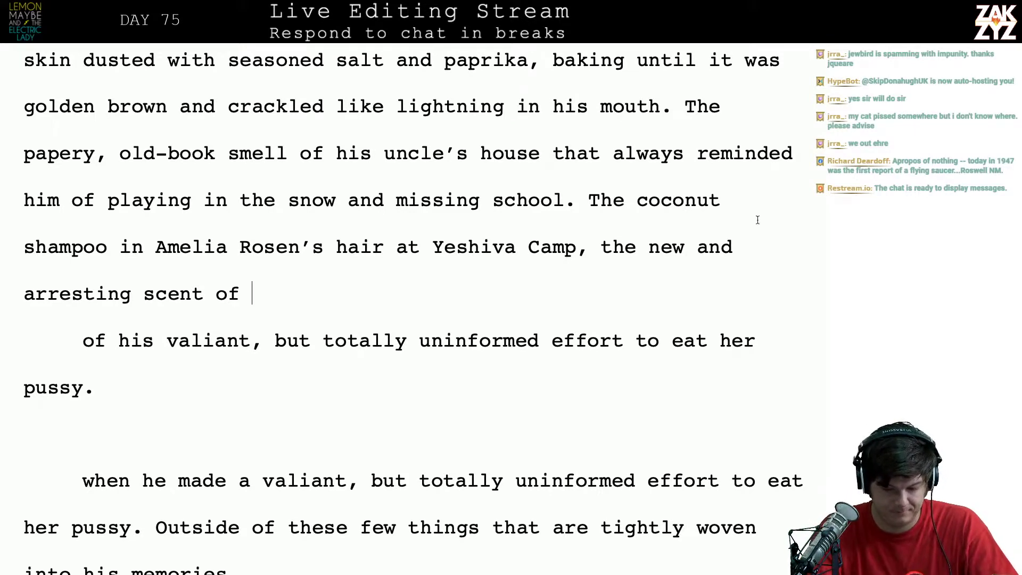
Move "scent of" onto its own line and continue after "arresting" with "smell when they snuck into the woods and he made a"
left_click(639, 249)
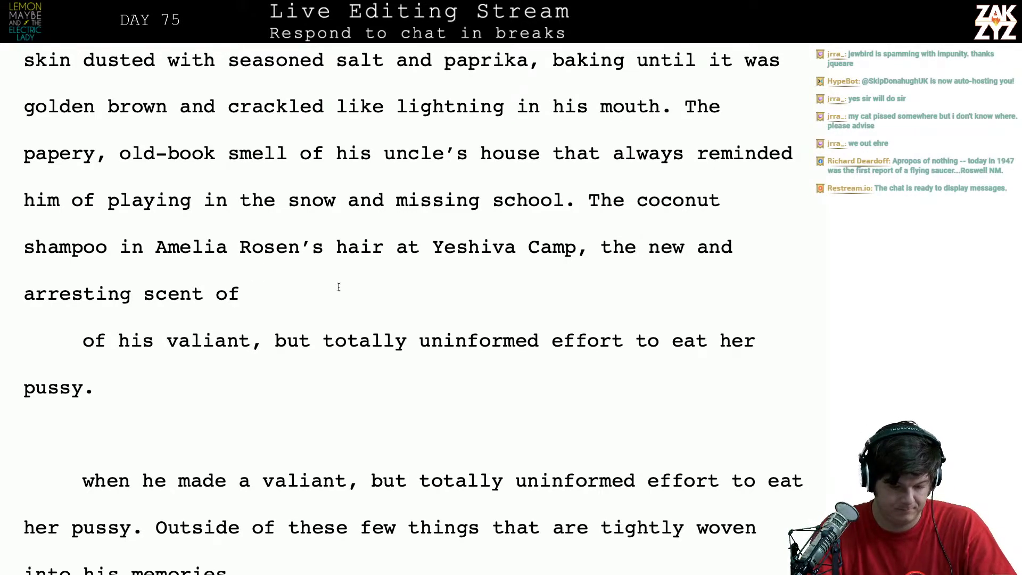
left_click(143, 294)
key("Return")
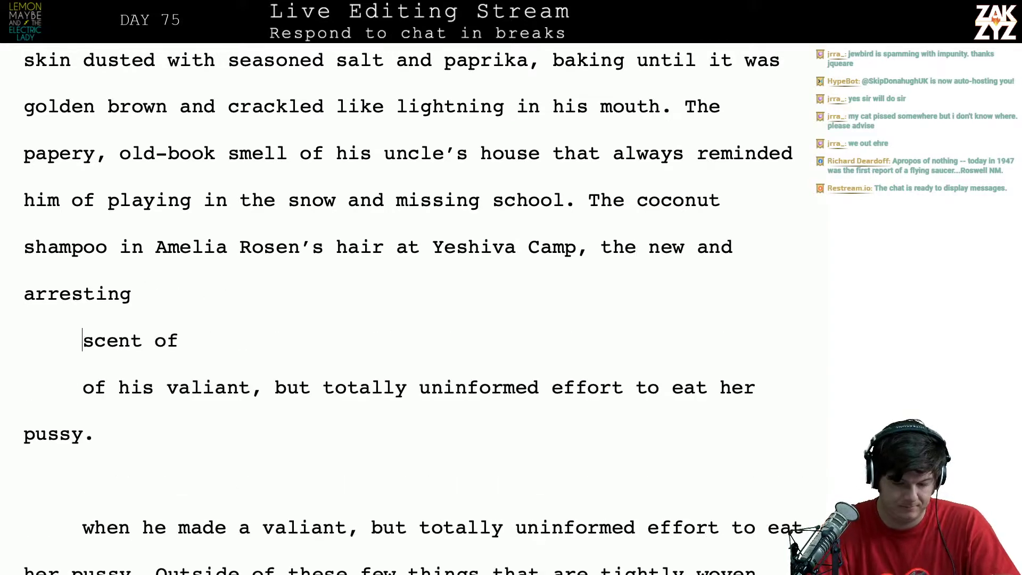
left_click(142, 294)
type("smell when ")
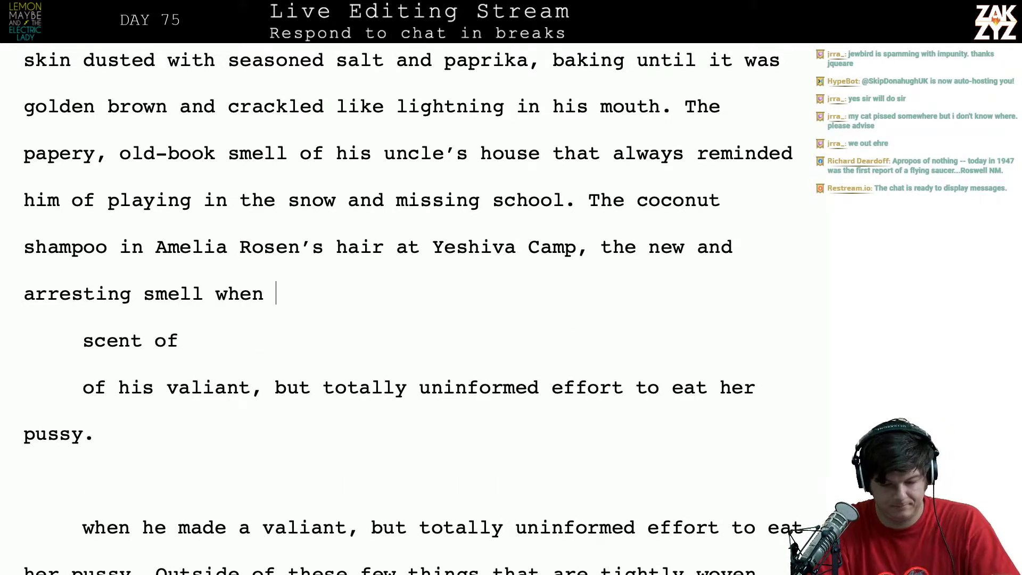
type("they snuck ")
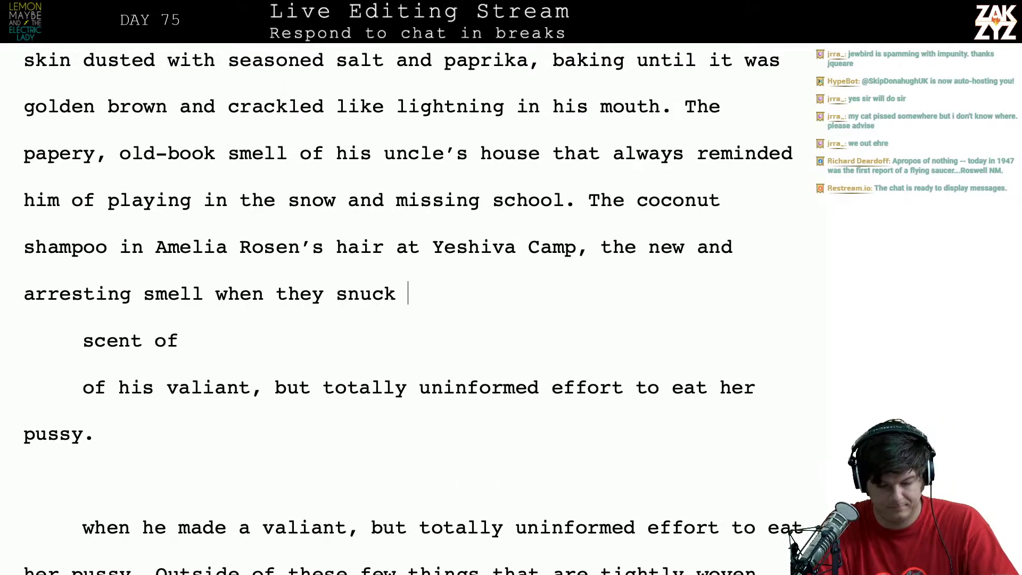
type("into the woods")
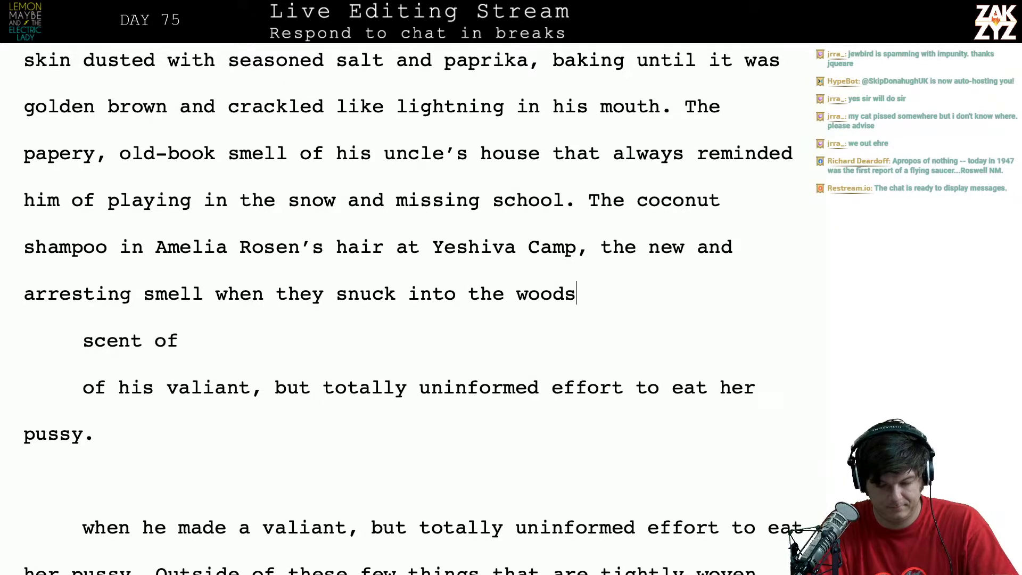
type(" and he made a")
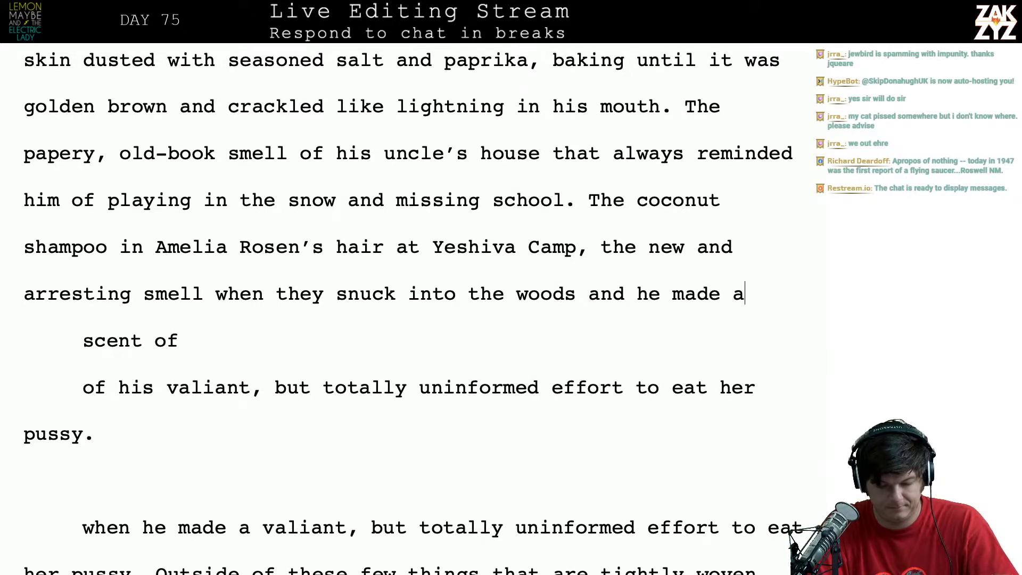
Finish the woods sentence with "valiant, but totally uninformed effort" and the same closing words as the old clause
type(" valiant but to")
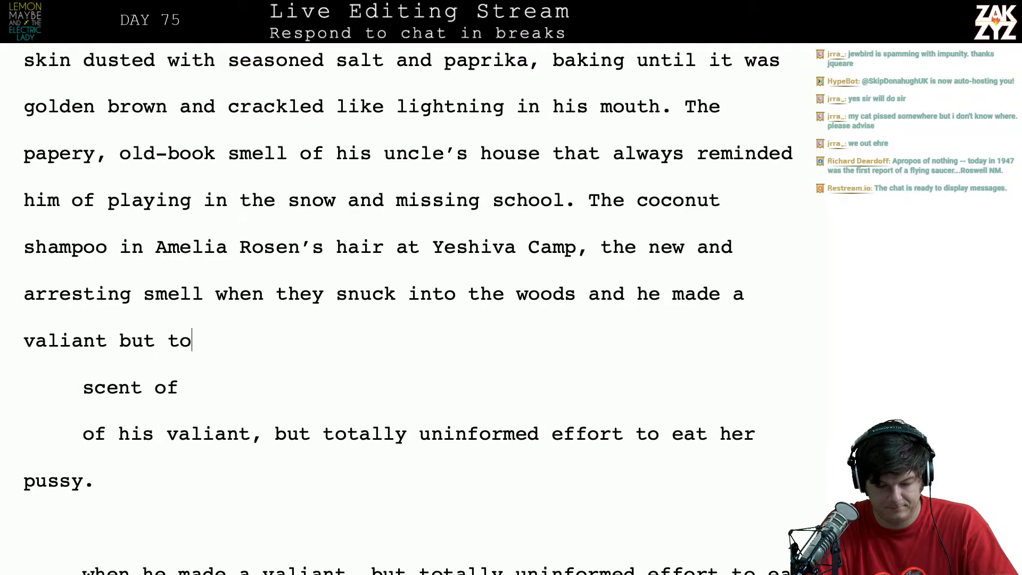
type("tally ")
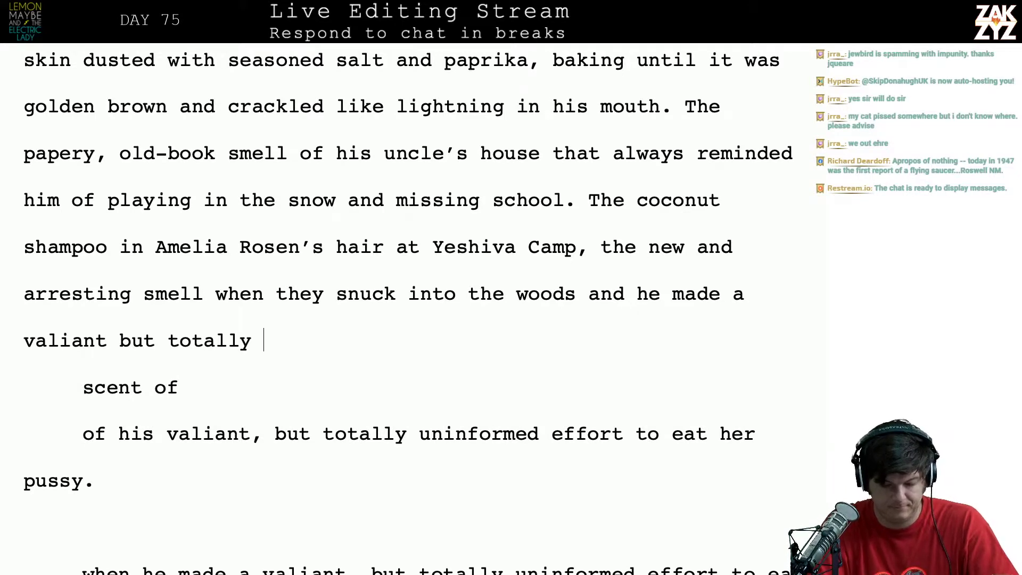
type("uni")
key("BackSpace")
key("BackSpace")
key("BackSpace")
key("BackSpace")
key("BackSpace")
key("BackSpace")
key("BackSpace")
key("BackSpace")
key("BackSpace")
key("BackSpace")
key("BackSpace")
key("BackSpace")
key("BackSpace")
key("BackSpace")
key("BackSpace")
key("BackSpace")
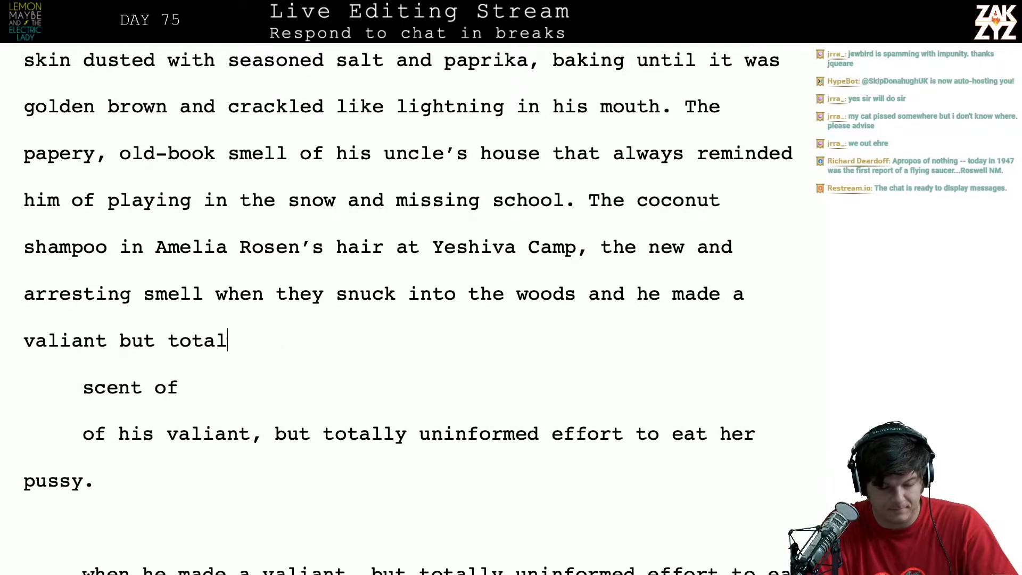
type(", but ")
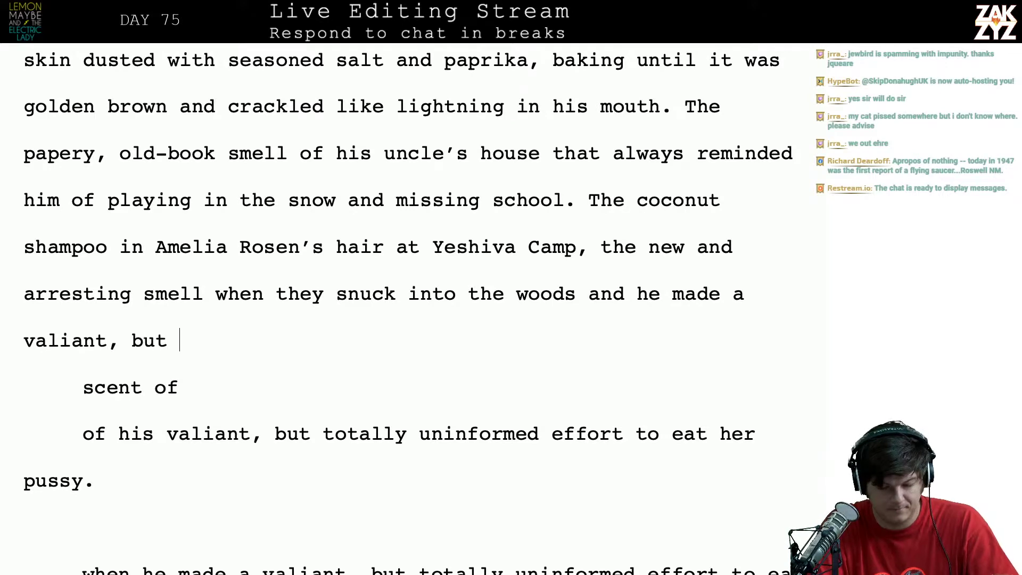
type("totally uninfo")
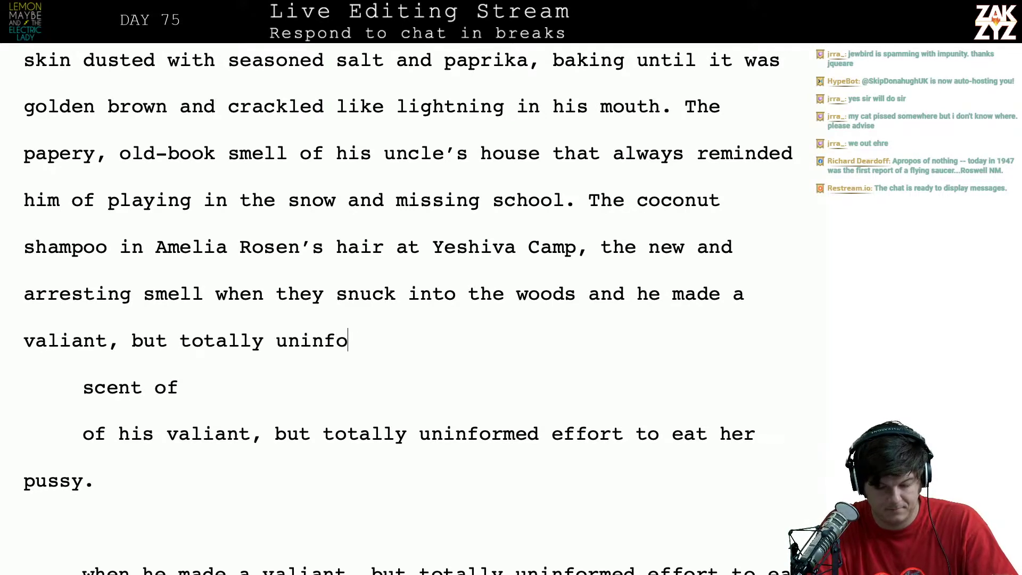
type("rmed effort to eat her pussy.")
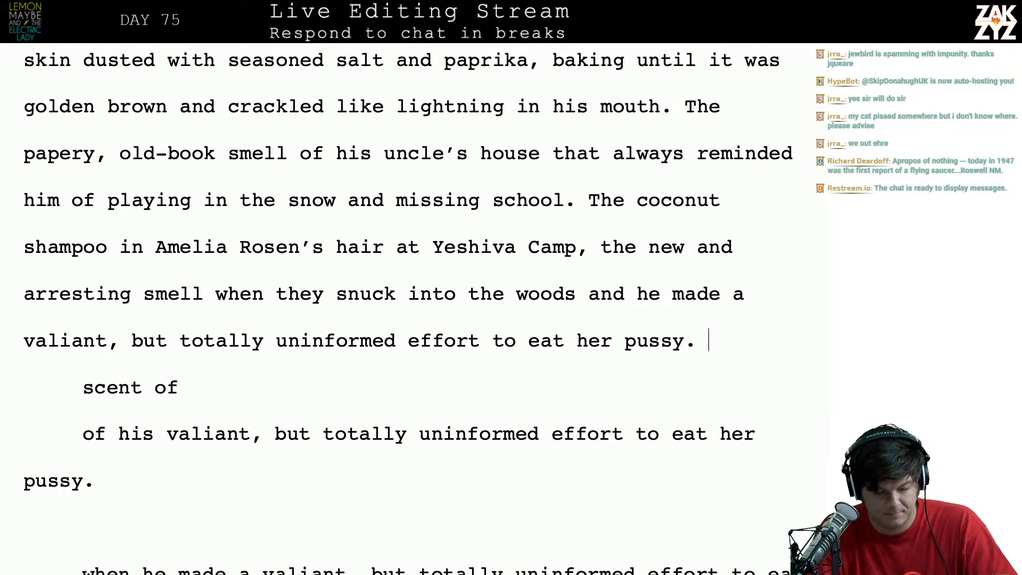
Delete the leftover "scent of" and "of his valiant" fragments below the rewritten sentence
key("shift+Down")
key("shift+Down")
key("shift+Down")
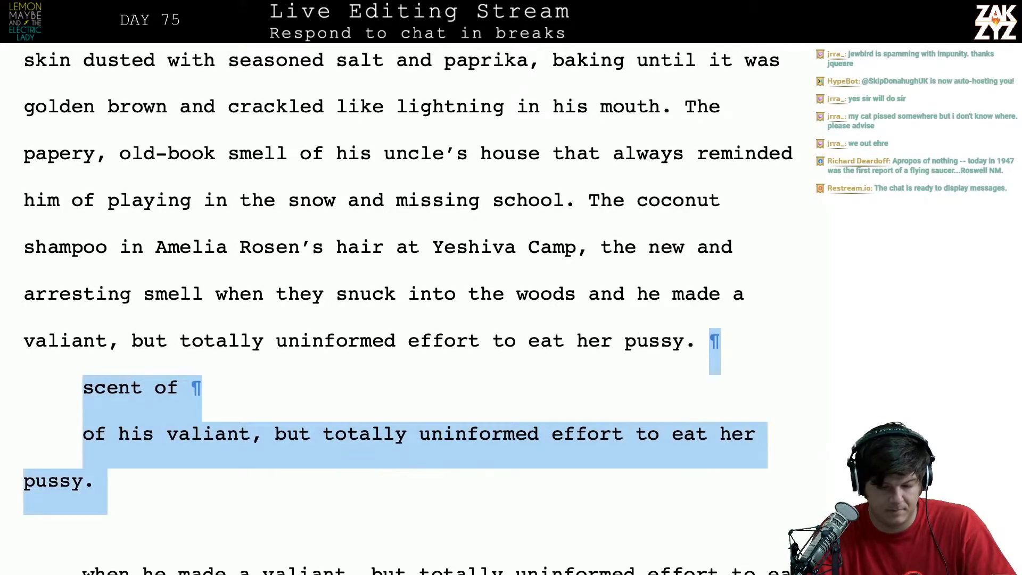
key("BackSpace")
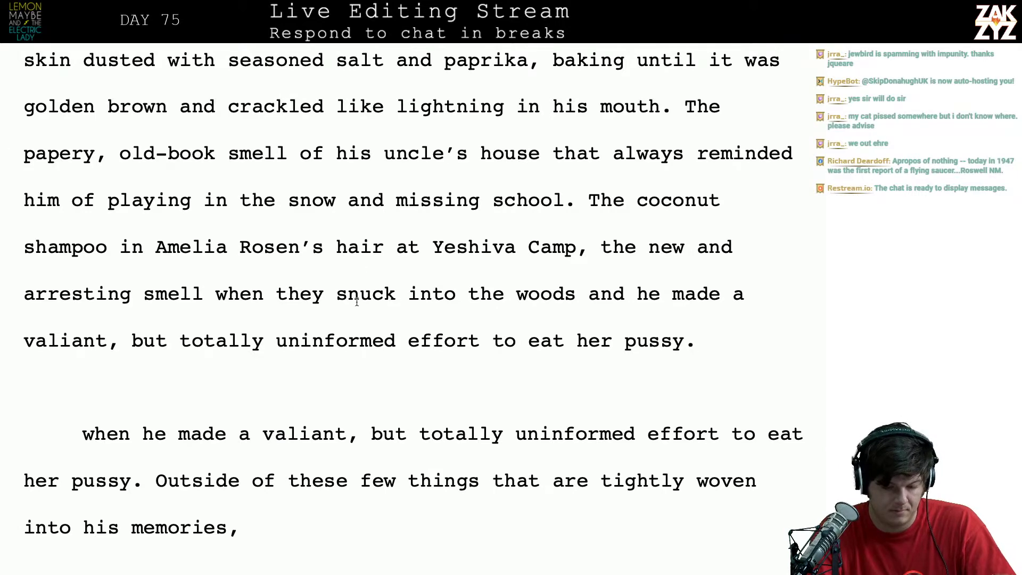
Insert "coconut shampoo" before "hair" in the Yeshiva Camp sentence
left_click(323, 246)
type("coconut Shamp")
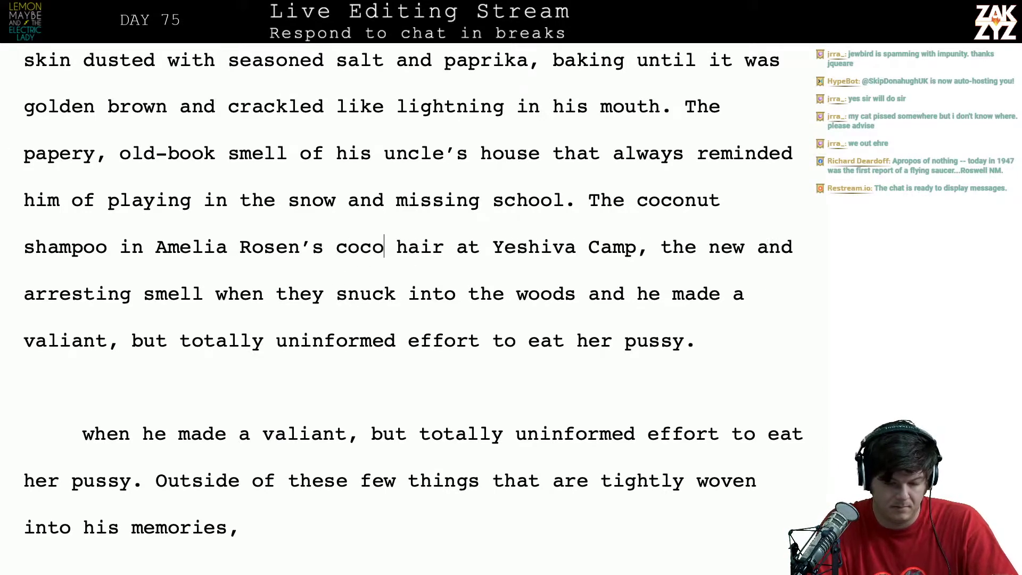
key("BackSpace")
key("BackSpace")
key("BackSpace")
key("BackSpace")
key("BackSpace")
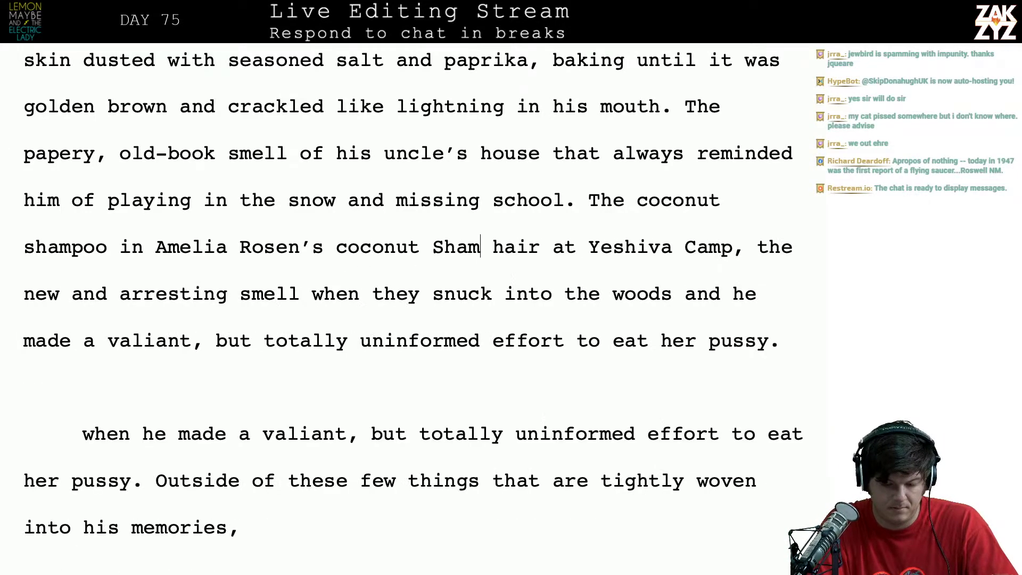
type("shampoo")
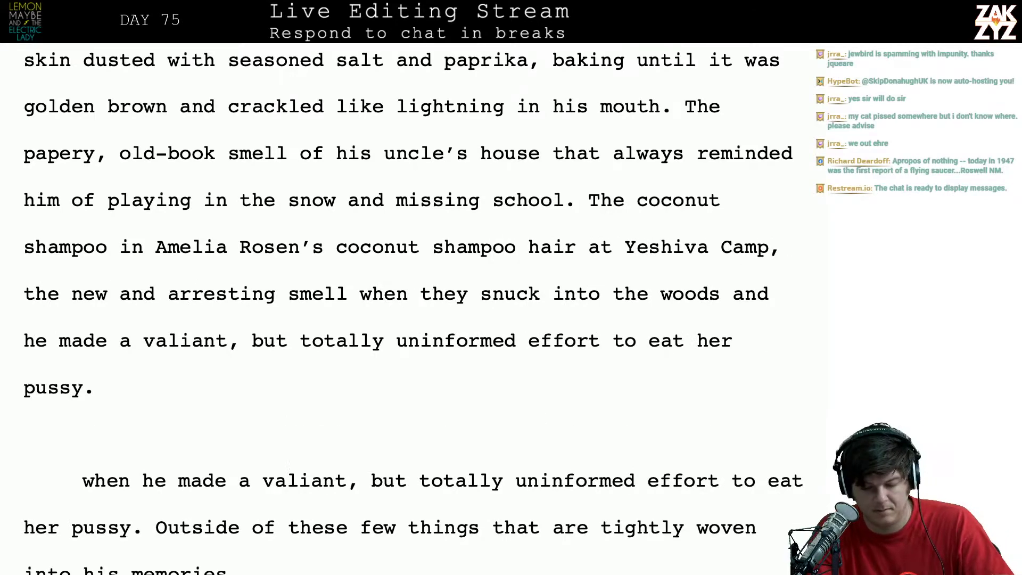
Delete "The coconut shampoo in" so the Yeshiva Camp sentence starts with the girl's name
key("Right")
key("Right")
key("Right")
key("Right")
key("Right")
key("Right")
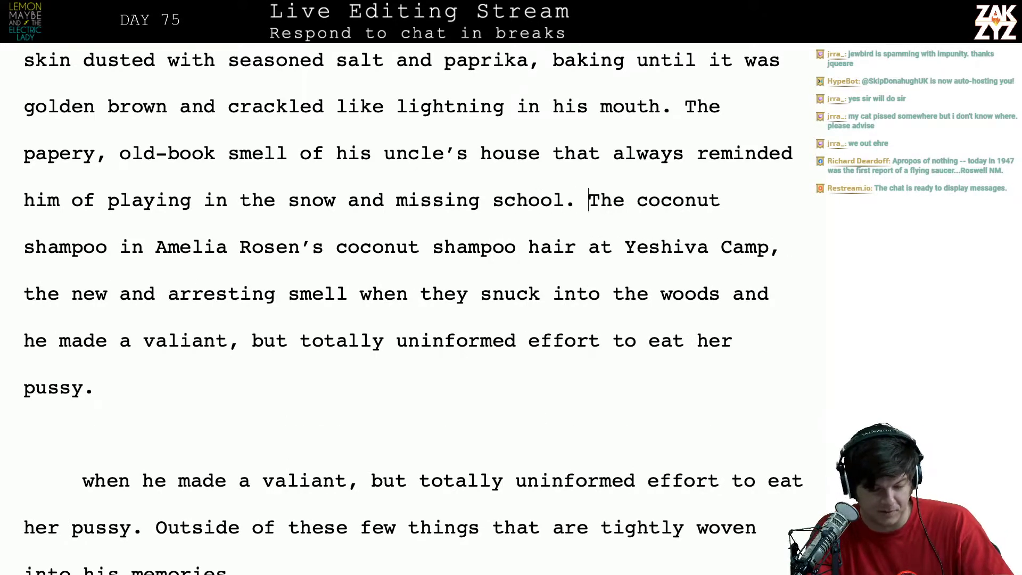
key("shift+Down")
key("shift+Left")
key("shift+Left")
key("shift+Left")
key("shift+Left")
key("shift+Left")
key("shift+Left")
key("shift+Left")
key("shift+Left")
key("shift+Left")
key("shift+Left")
key("shift+Left")
key("shift+Left")
key("shift+Left")
key("shift+Left")
key("shift+Left")
key("shift+Left")
key("shift+Left")
key("shift+Left")
key("shift+Left")
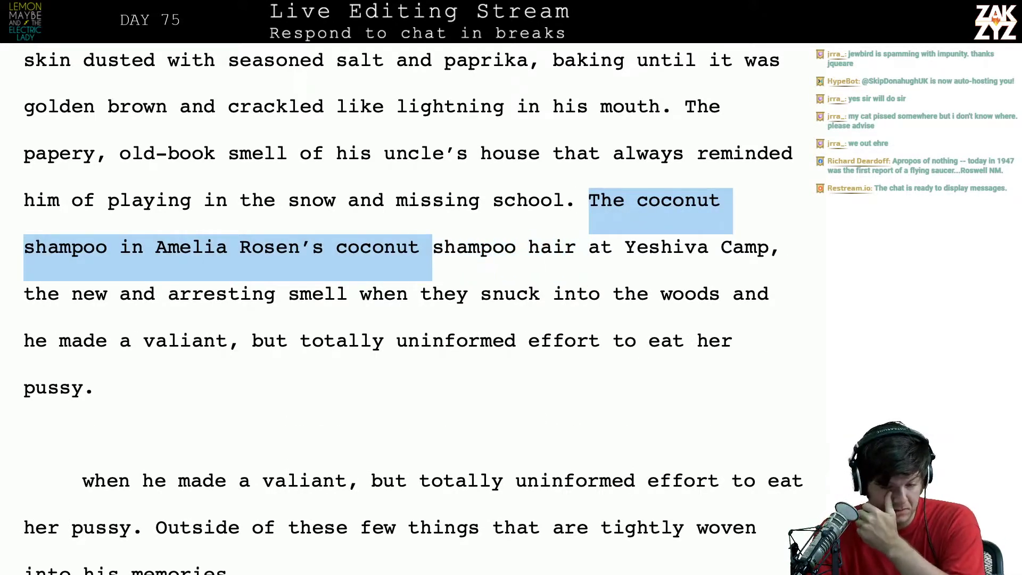
key("shift+Left")
key("shift+Left")
key("shift+Left")
key("shift+Left")
key("shift+Left")
key("shift+Left")
key("shift+Left")
key("shift+Left")
key("shift+Left")
key("shift+Left")
key("shift+Left")
key("shift+Left")
key("shift+Left")
key("shift+Left")
key("shift+Left")
key("shift+Left")
key("shift+Left")
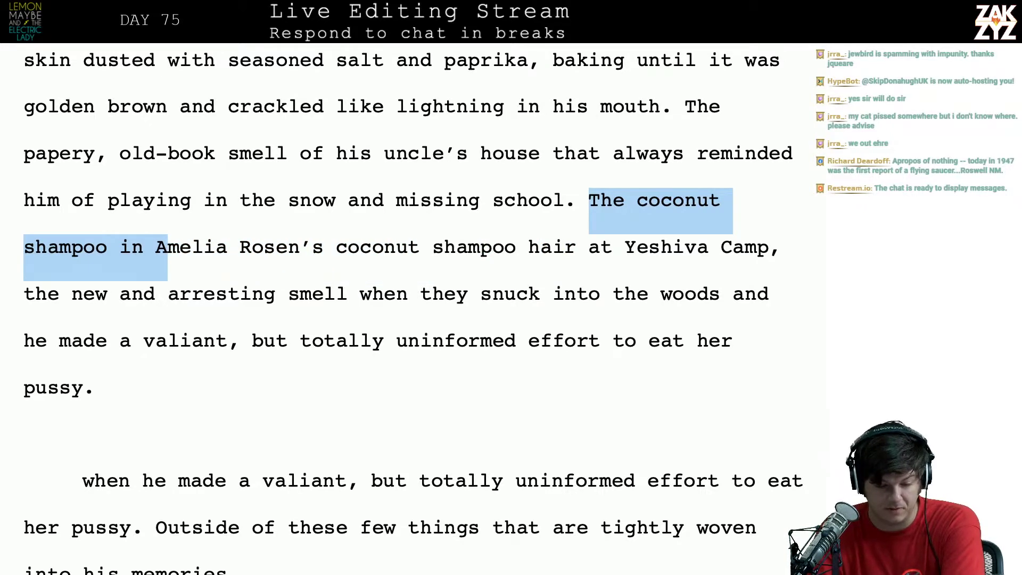
key("BackSpace")
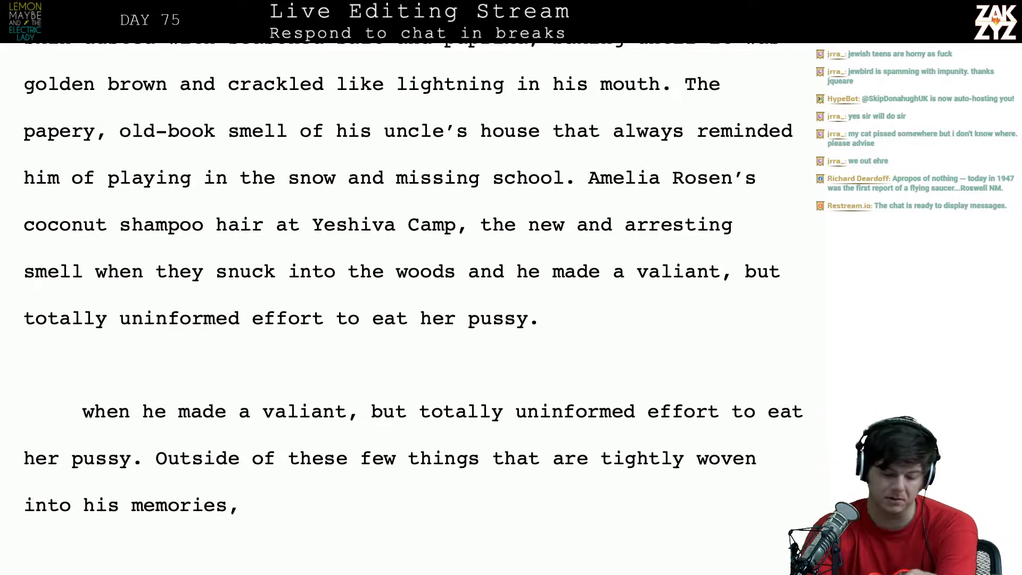
scroll(282, 274, "down", 1)
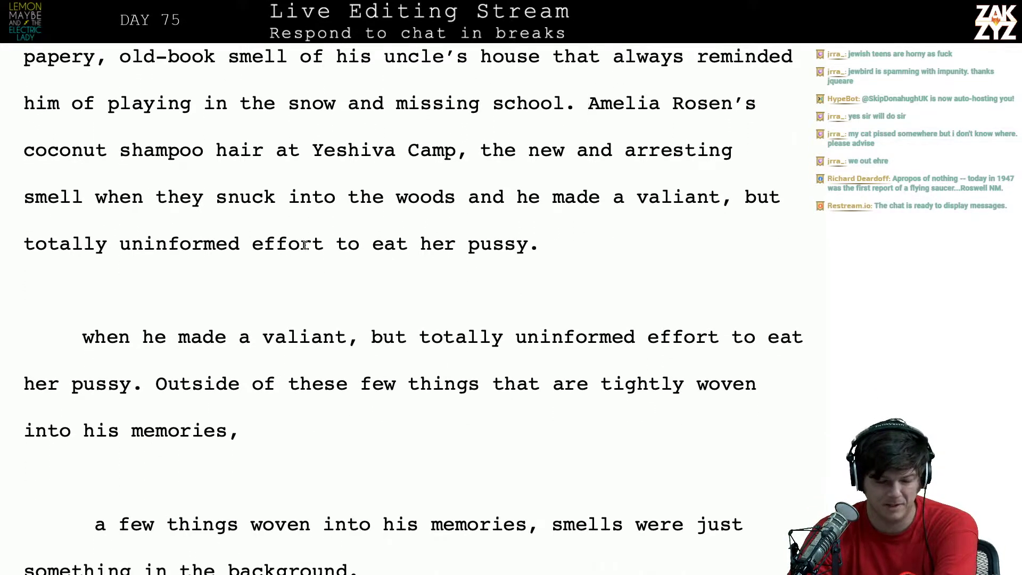
left_click(282, 274)
left_click(265, 278)
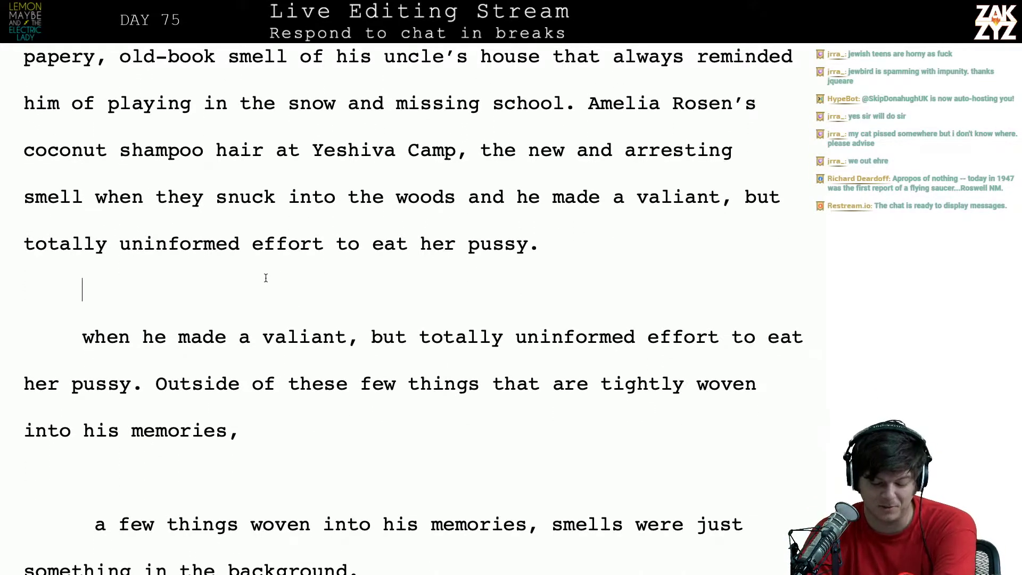
key("shift+Down")
key("shift+Down")
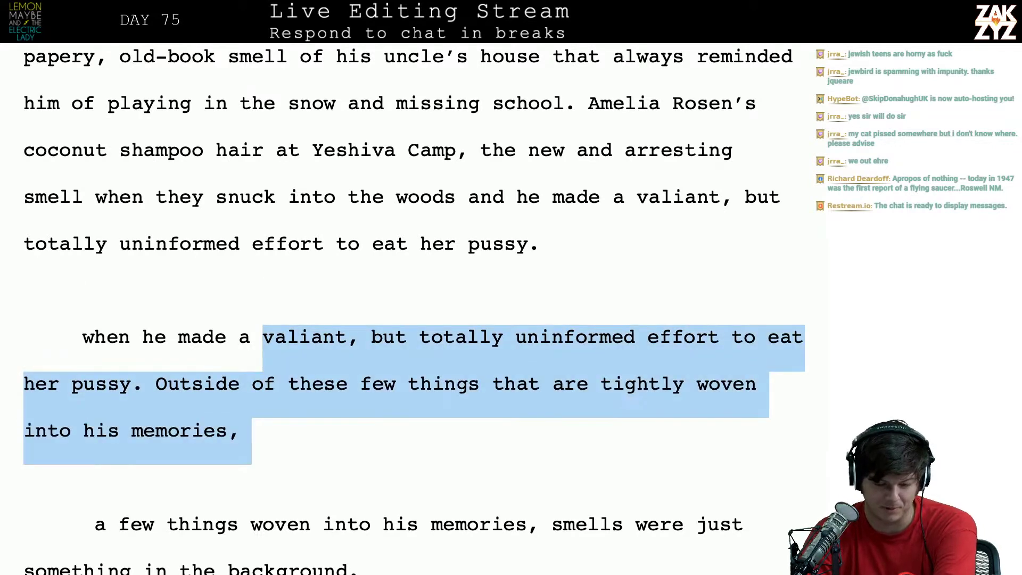
key("Up")
key("Up")
key("Down")
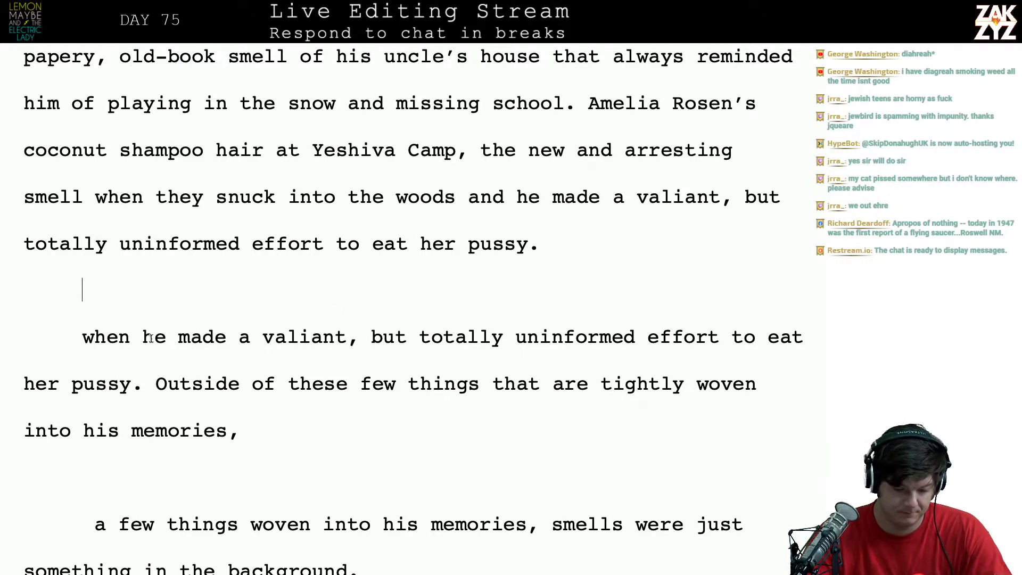
Delete the duplicate "when he made a valiant" clause and set "Outside of these few things" as a separate paragraph below an empty line
left_click_drag(143, 384, 84, 290)
key("BackSpace")
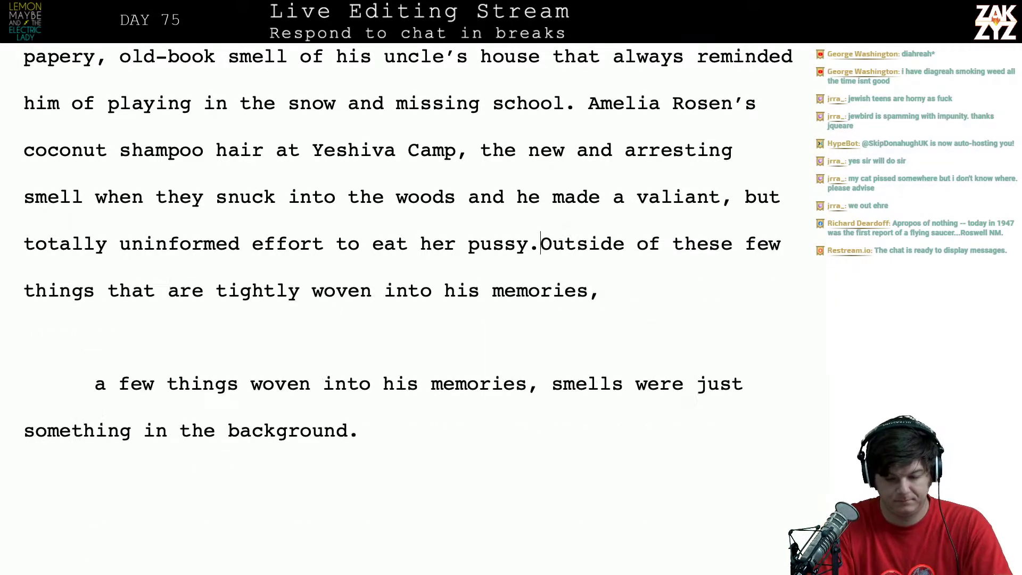
key("Return")
key("Return")
key("Up")
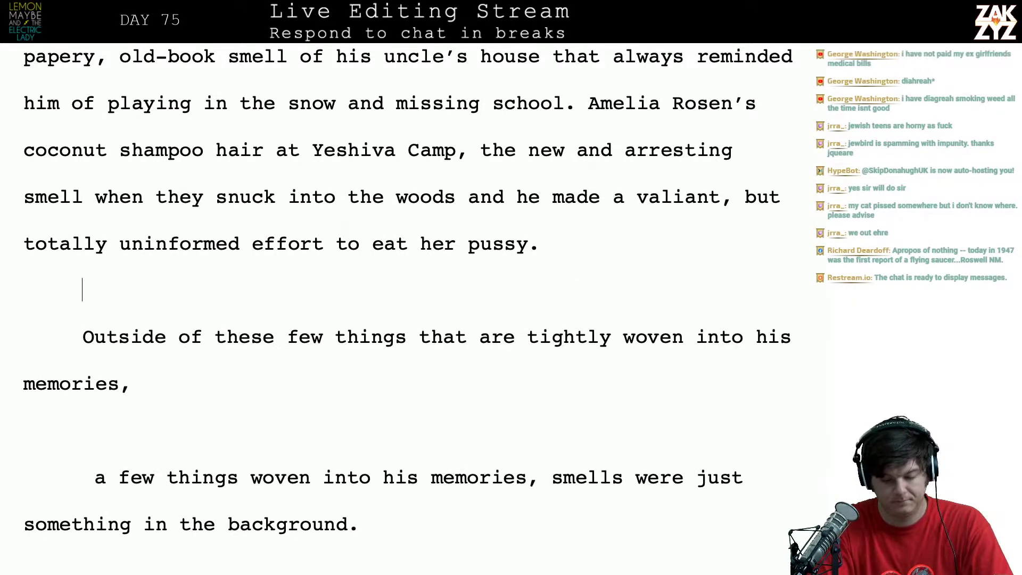
key("Left")
type("These are the")
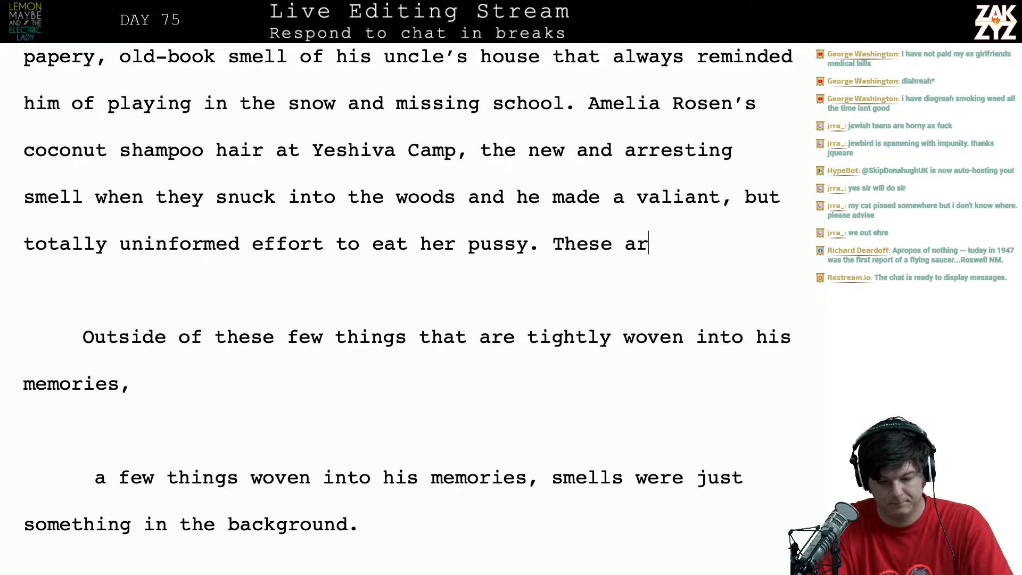
key("BackSpace")
key("BackSpace")
key("BackSpace")
key("BackSpace")
key("BackSpace")
key("BackSpace")
key("BackSpace")
key("BackSpace")
key("BackSpace")
key("BackSpace")
key("BackSpace")
key("BackSpace")
key("BackSpace")
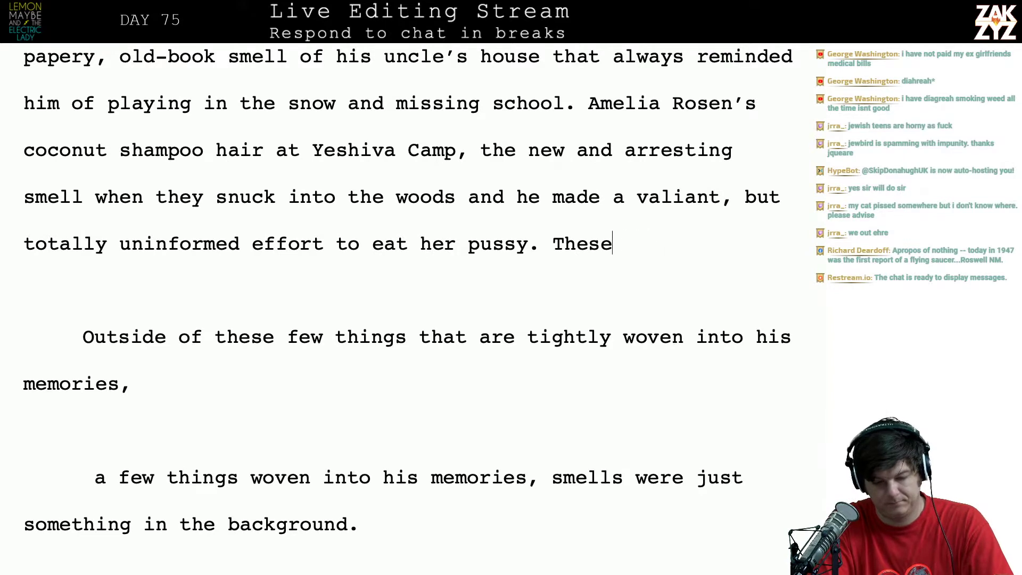
Begin a new sentence at the end of the Yeshiva Camp paragraph: "Outside of these few things woven tightly into his memories,"
type("Outside ")
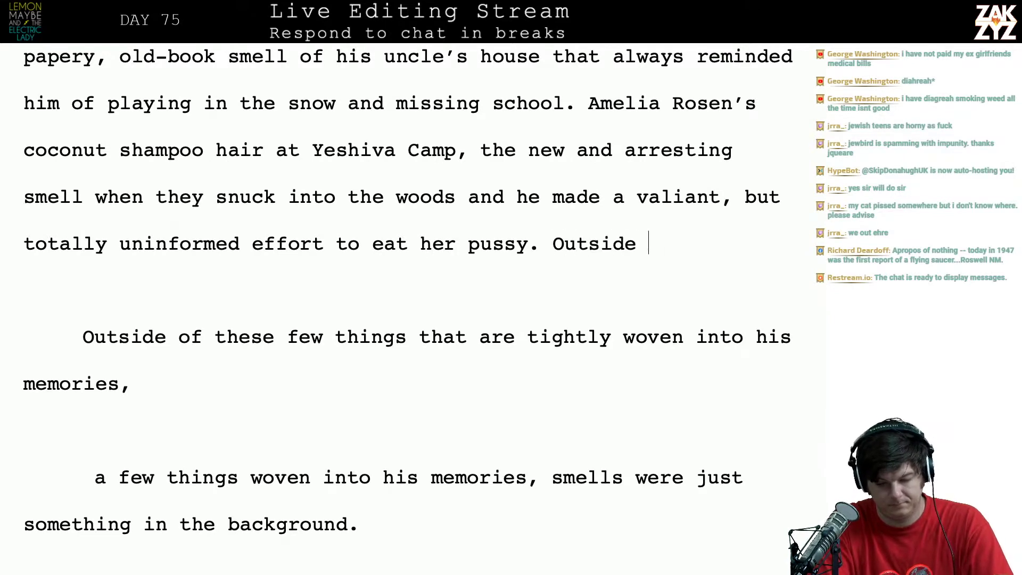
type("of these foe")
key("BackSpace")
key("BackSpace")
type("ew")
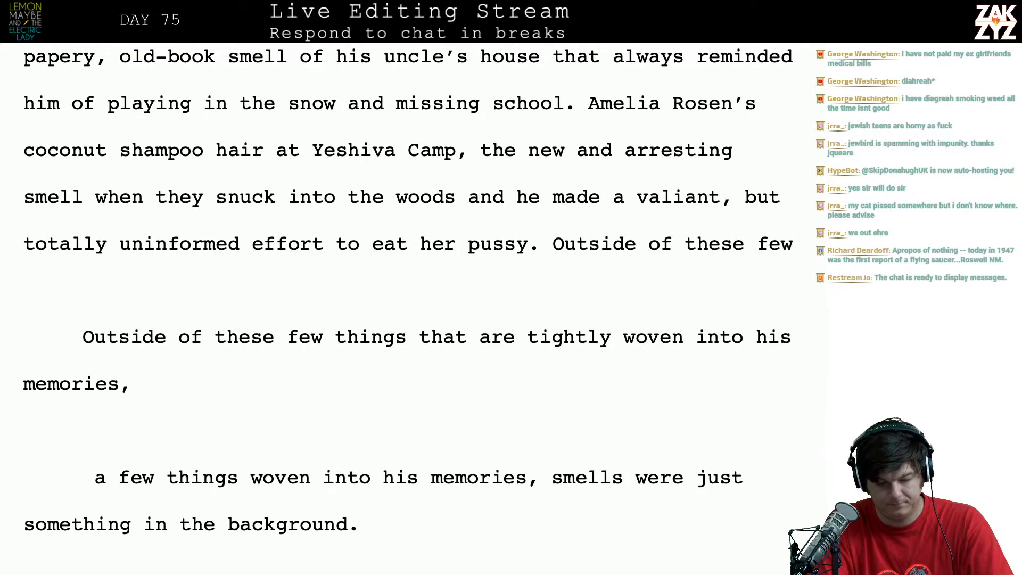
type(" things woven ti")
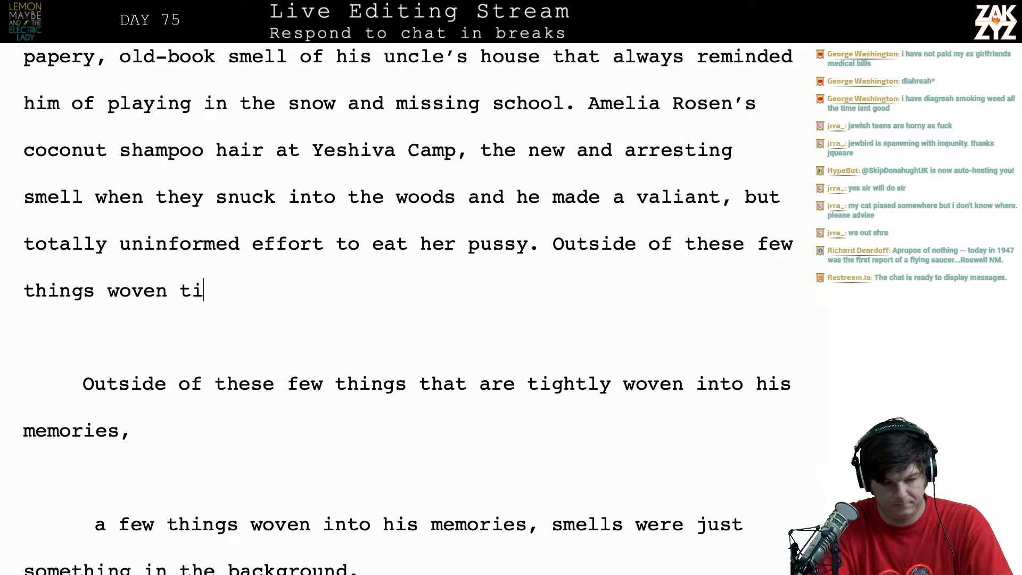
type("ghtly into his mem")
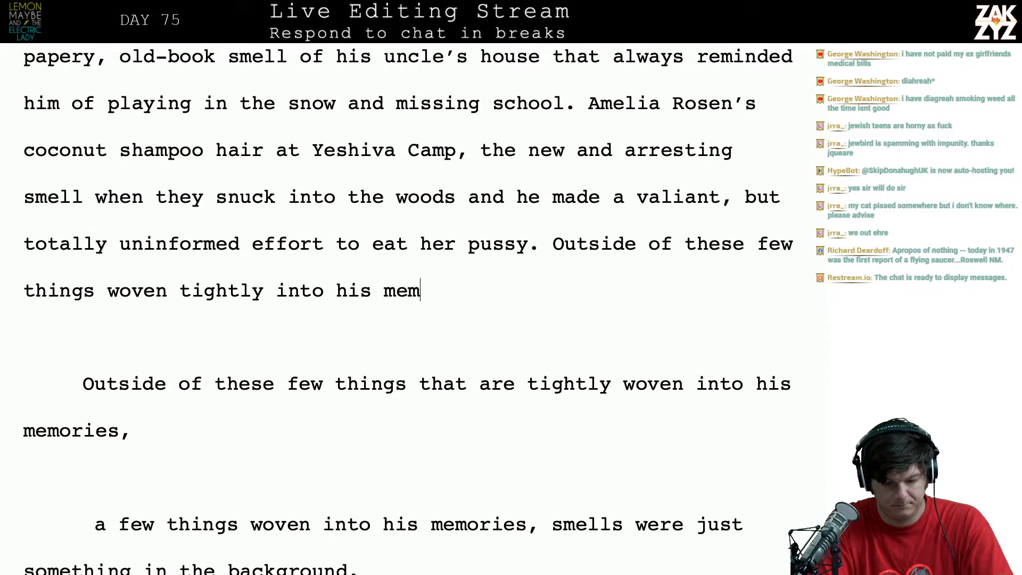
type("ories, a")
key("BackSpace")
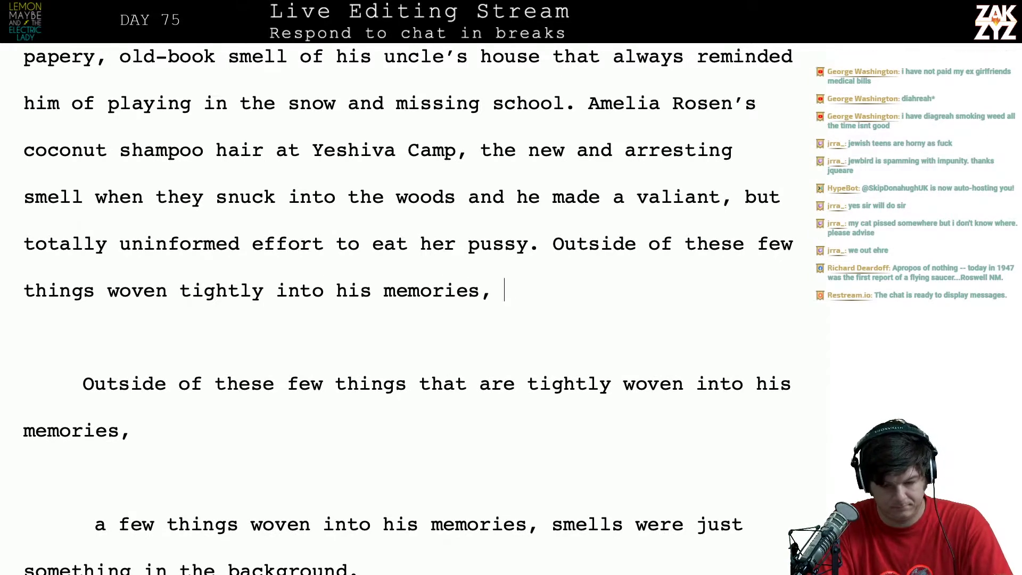
Complete the "Outside of these few things" sentence with "the olfactory world never mattered much."
type("the olf")
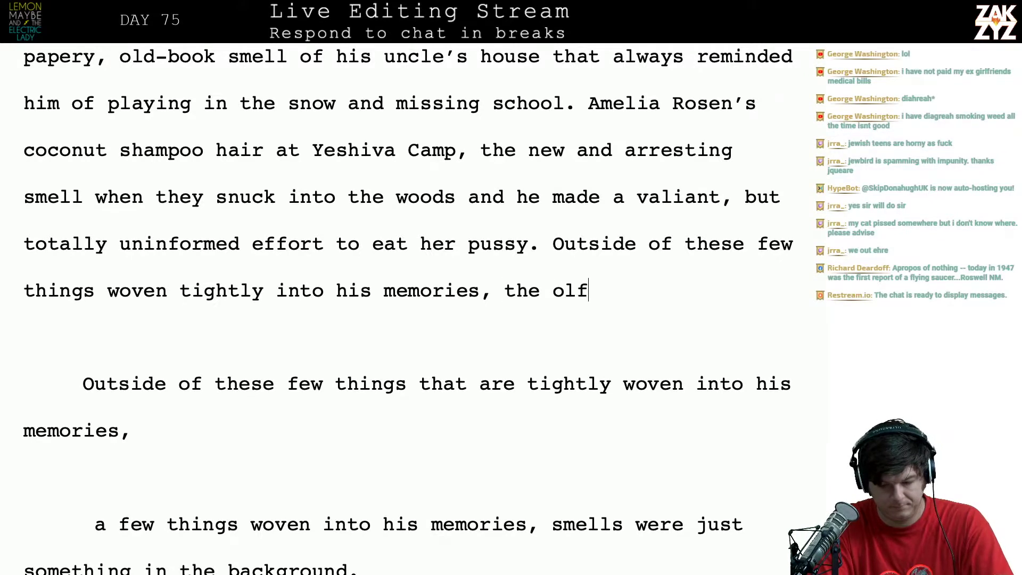
type("actory world ")
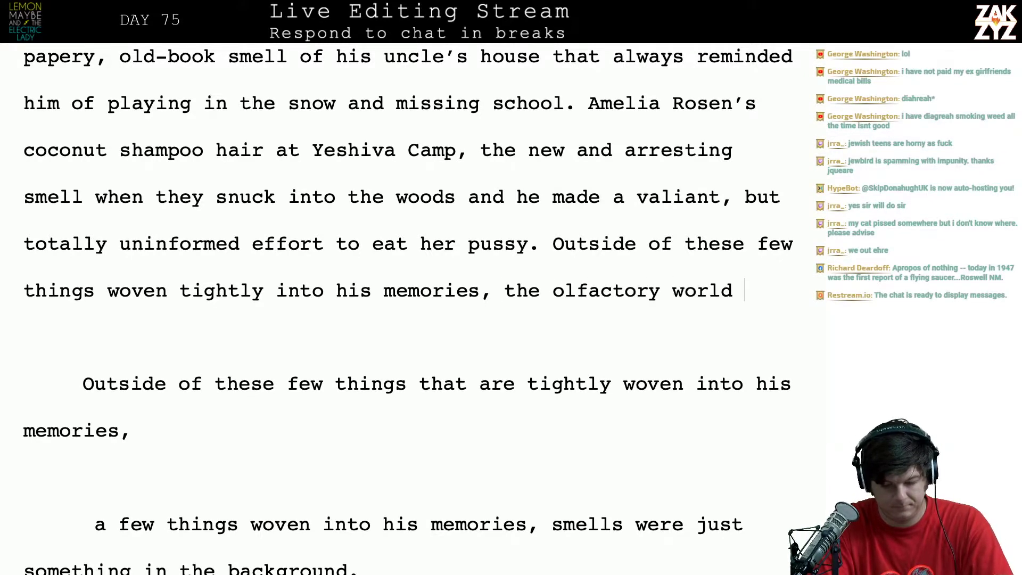
type("never mat")
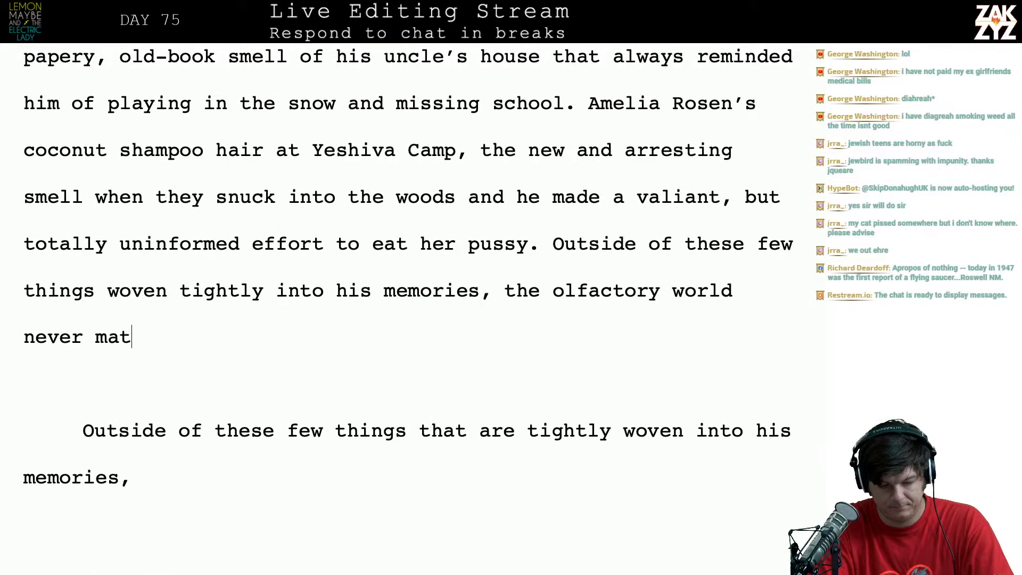
type("tered much.")
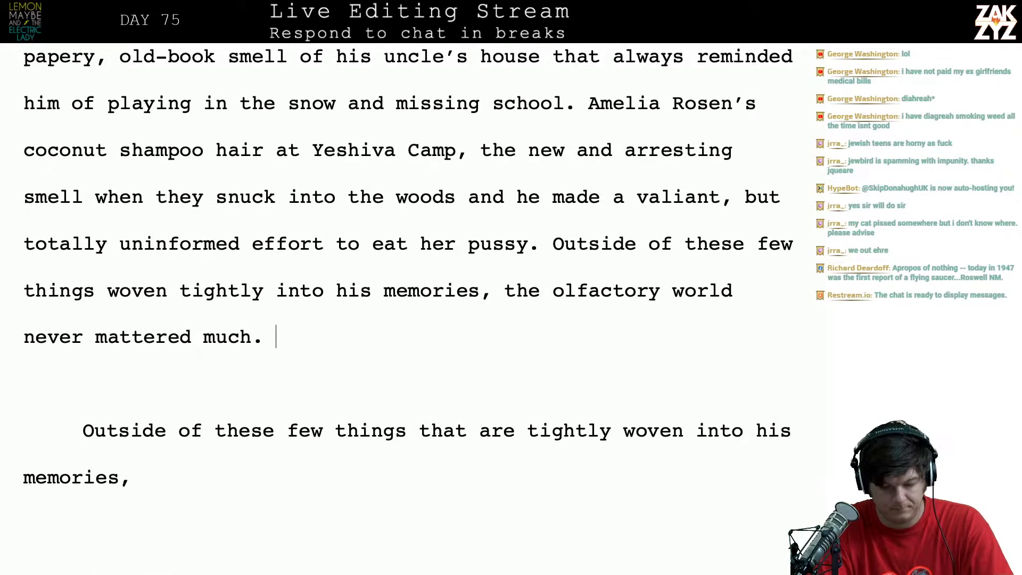
Delete the old draft from "Outside of these few things that are" through "they were just something in the background", keeping ", words spoken" as a separate paragraph
key("shift+Down")
key("shift+Down")
key("shift+Down")
key("shift+Down")
key("shift+Down")
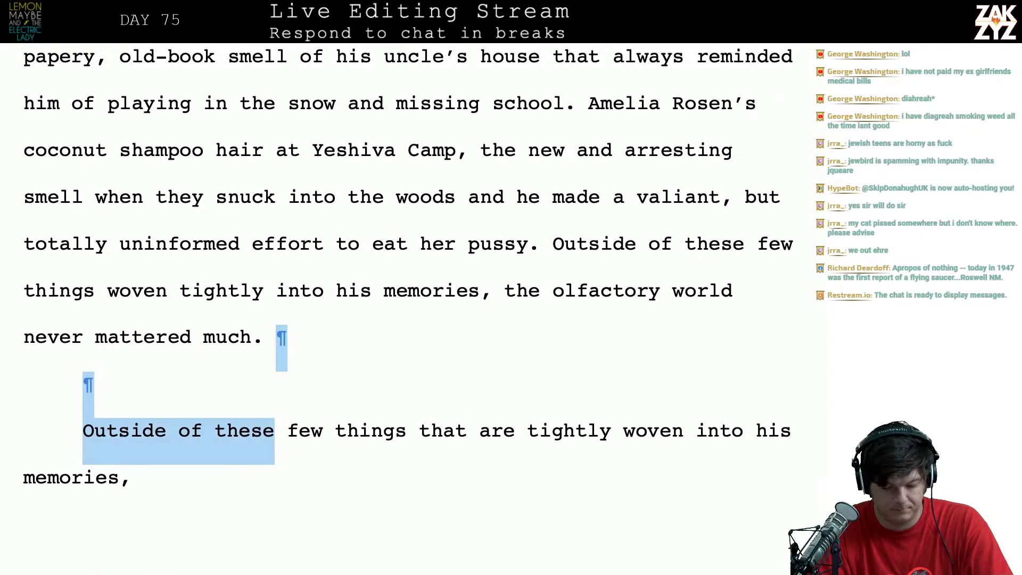
key("shift+Down")
key("shift+Down")
key("shift+Down")
key("shift+Down")
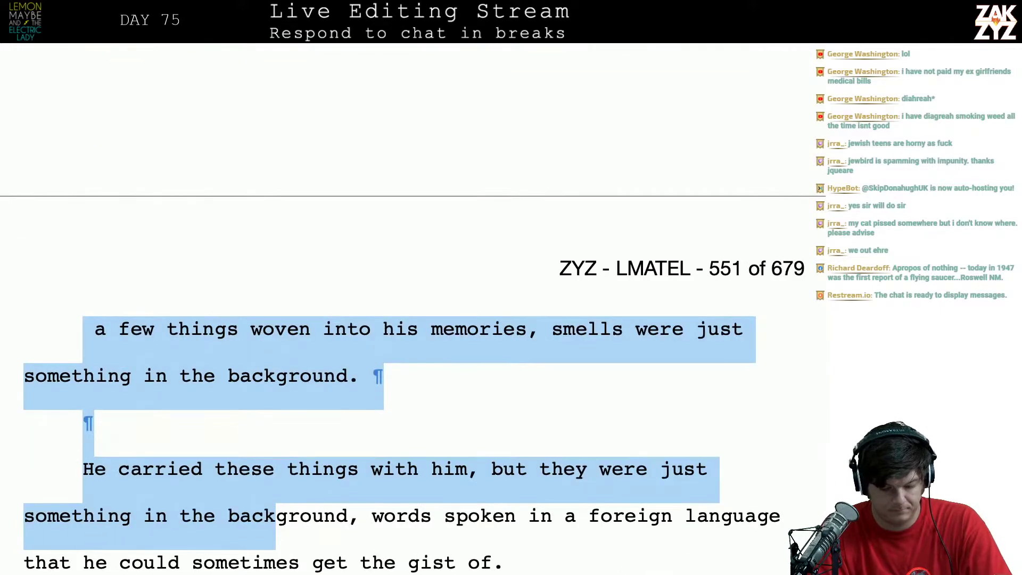
key("shift+Right")
key("shift+Right")
key("shift+Right")
key("shift+Right")
key("shift+Right")
key("shift+Right")
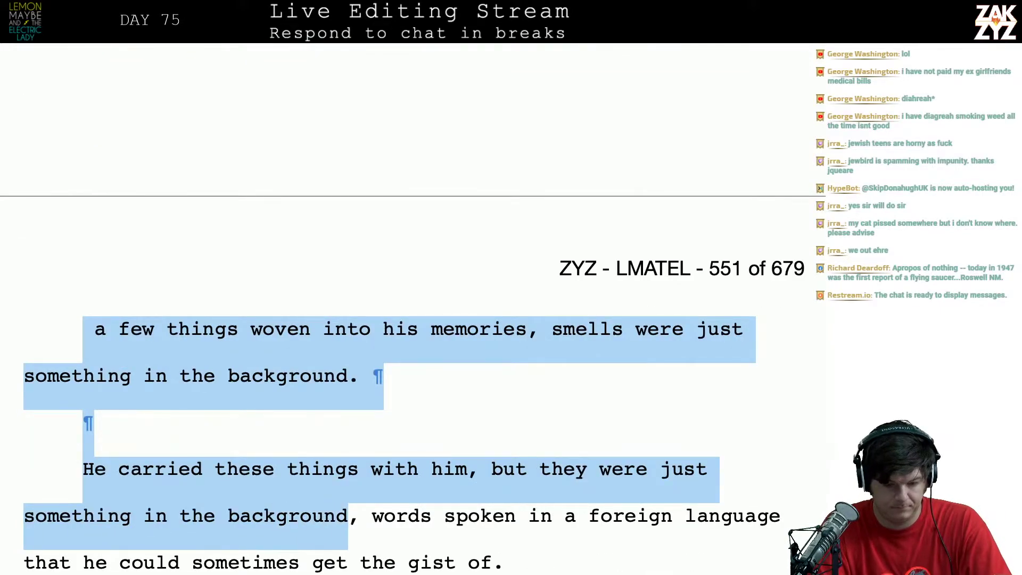
key("BackSpace")
key("Return")
key("Return")
Add "It was like a conversation in the background" after "the olfactory world never mattered much."
key("Left")
key("Left")
key("Up")
key("Up")
key("Up")
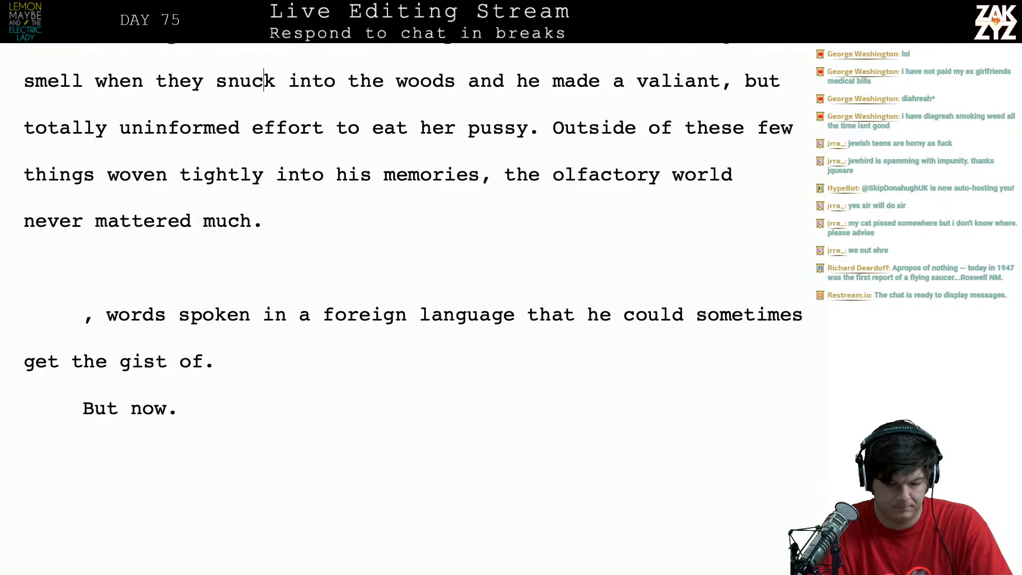
key("Down")
key("Down")
key("Down")
type("It was ")
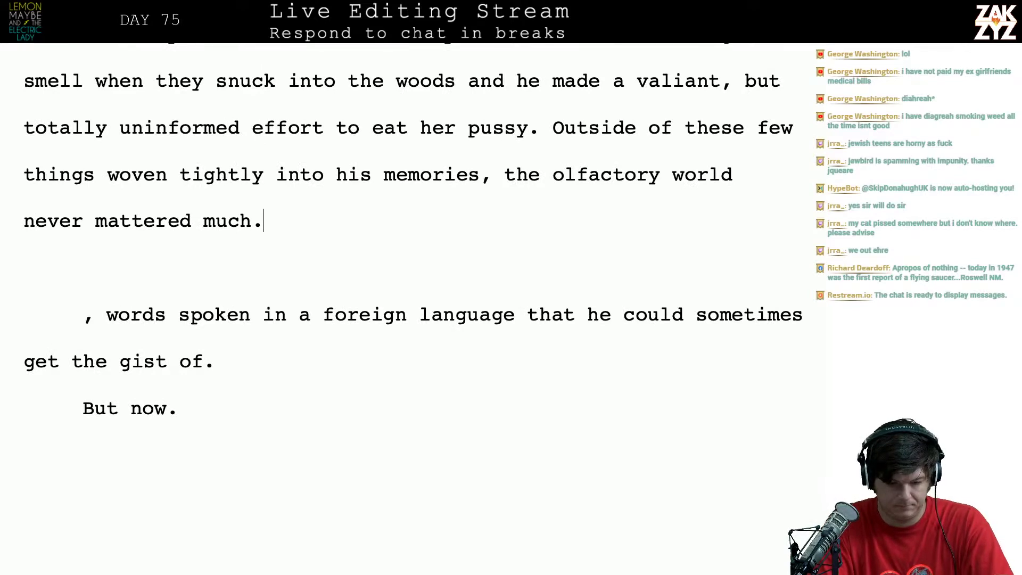
type("like a conver")
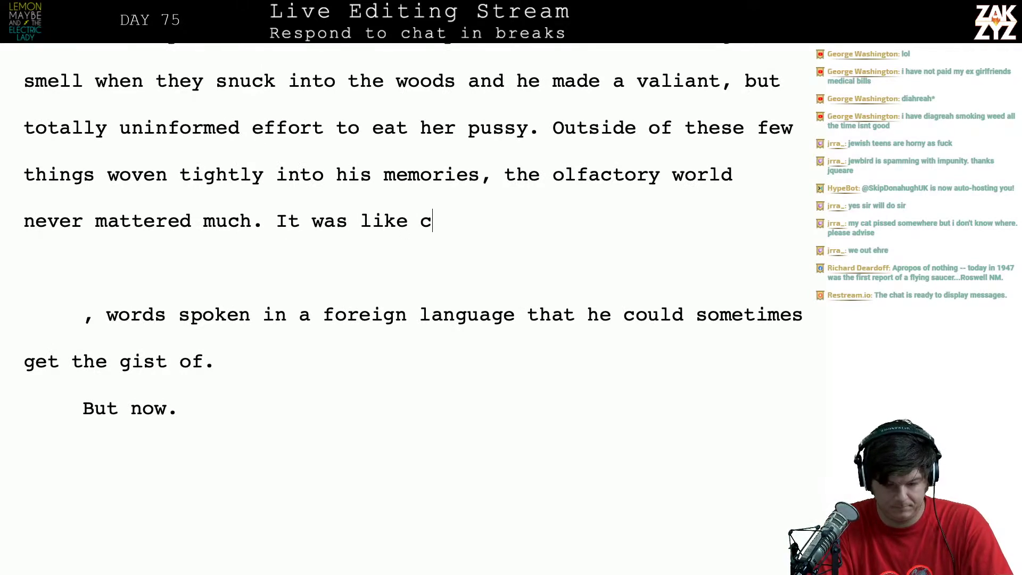
type("sation ")
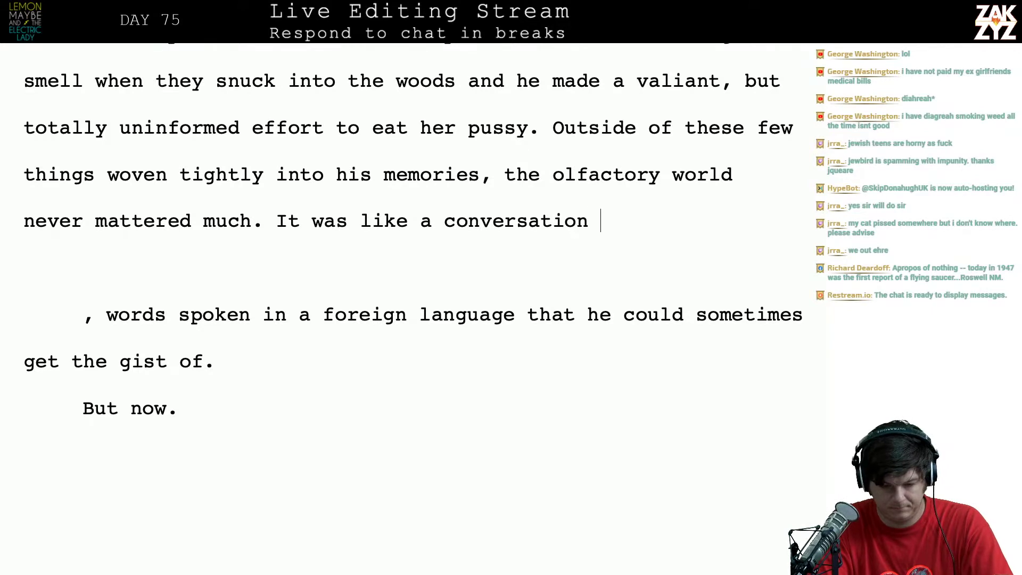
type("in the background")
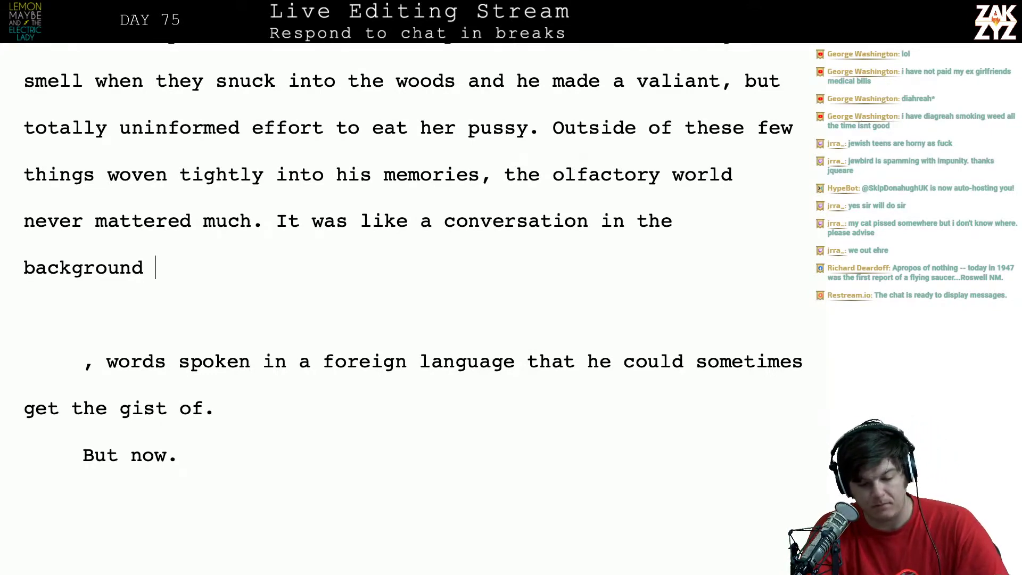
Split the sentence after "memories," so "the olfactory world never mattered much" starts a separate paragraph below an empty line
scroll(158, 310, "up", 3)
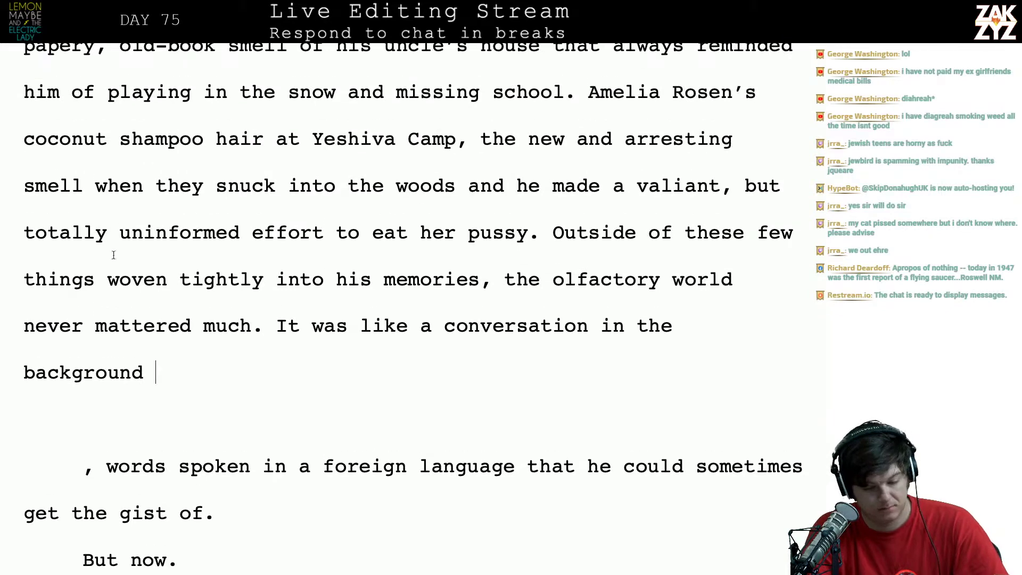
left_click(509, 300)
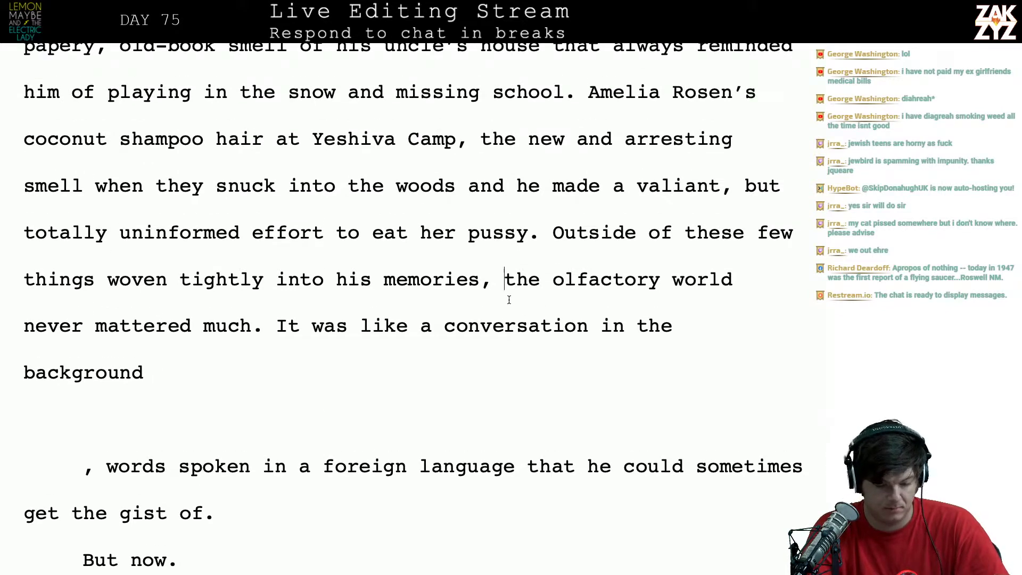
key("Return")
key("Return")
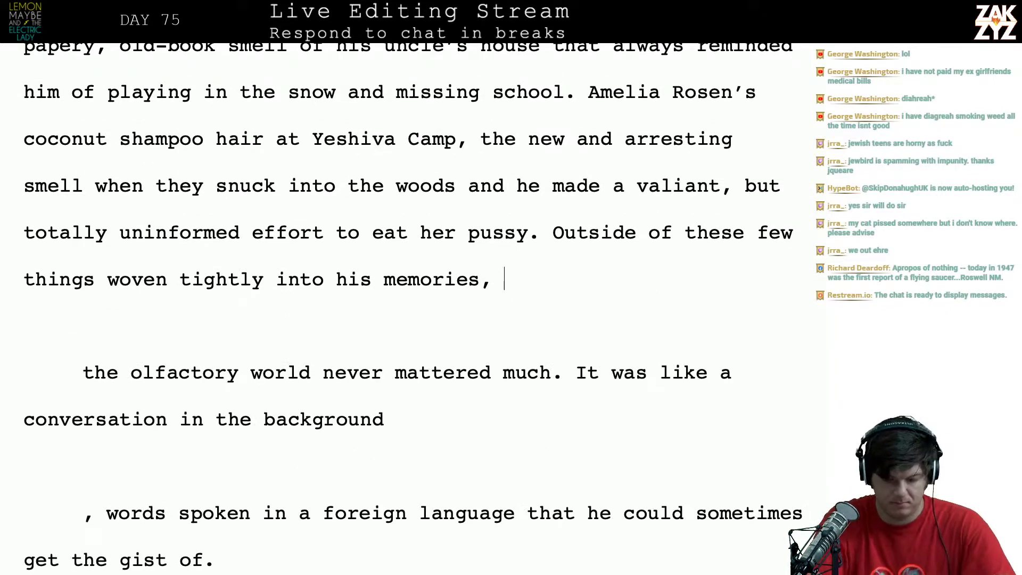
type("smells")
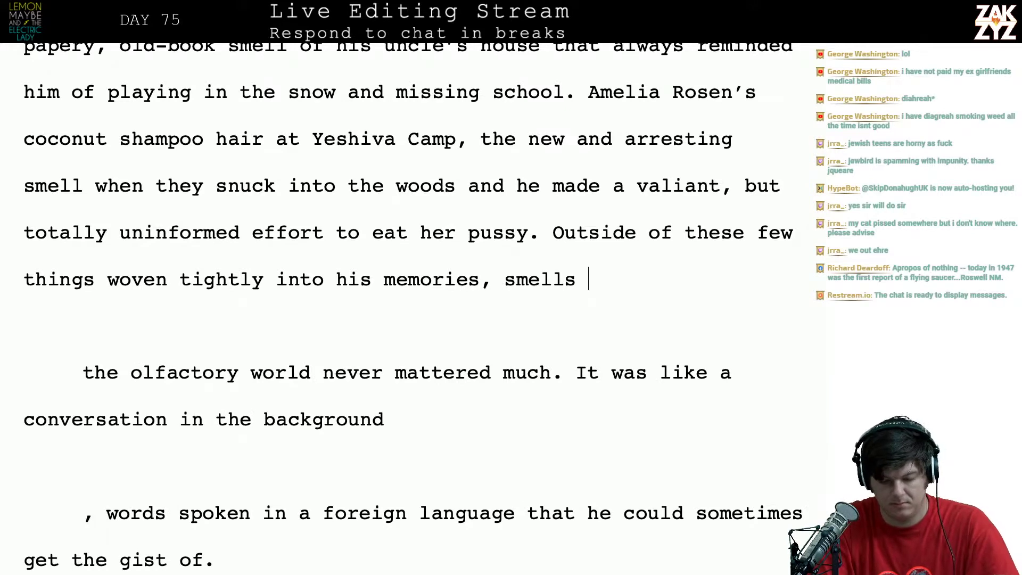
key("BackSpace")
key("BackSpace")
key("BackSpace")
key("BackSpace")
key("BackSpace")
key("BackSpace")
key("BackSpace")
Finish the sentence after "memories," with "the olfactory world has never mattered much."
type("the o")
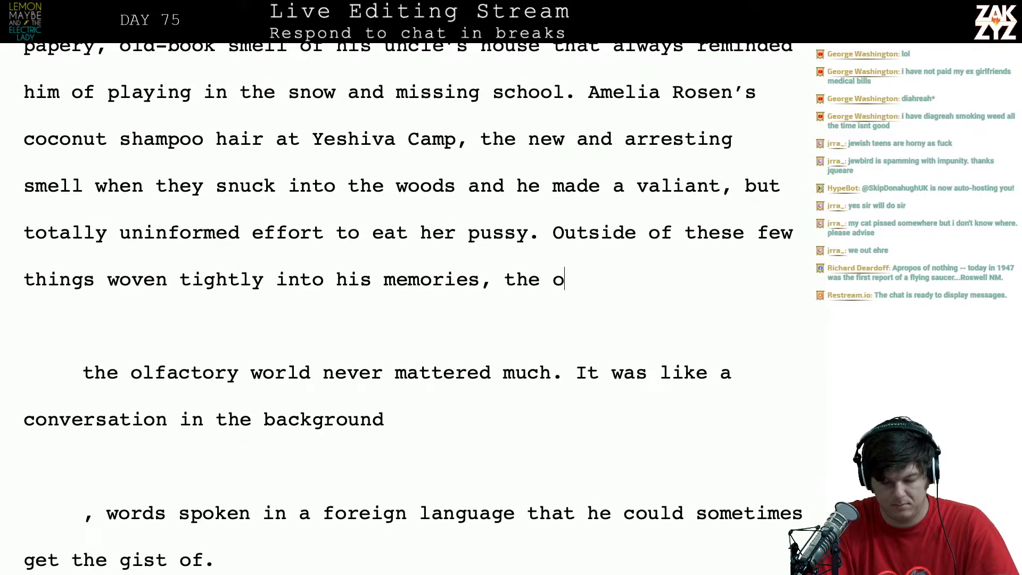
type("lfactory wor")
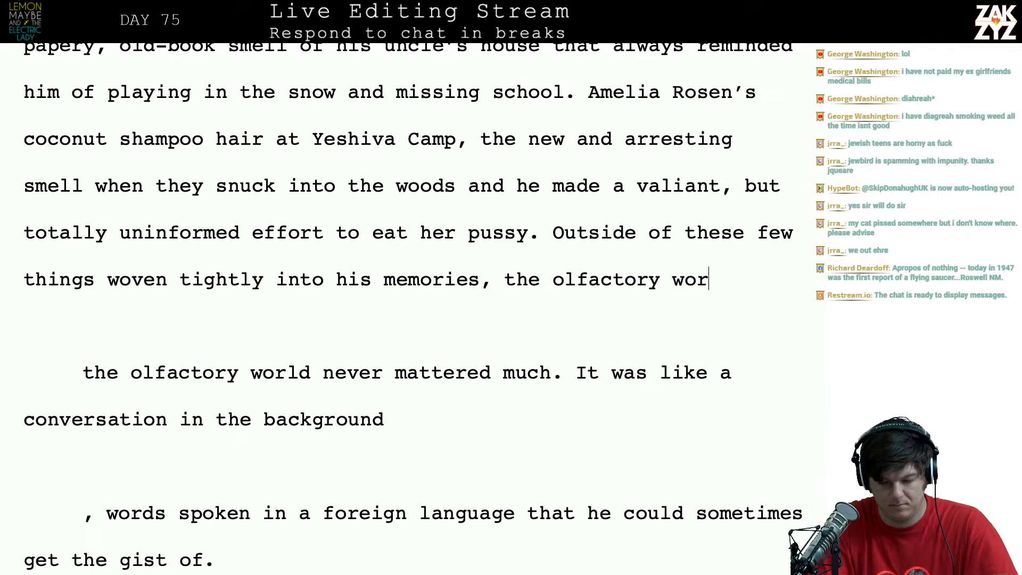
type("ld has never ")
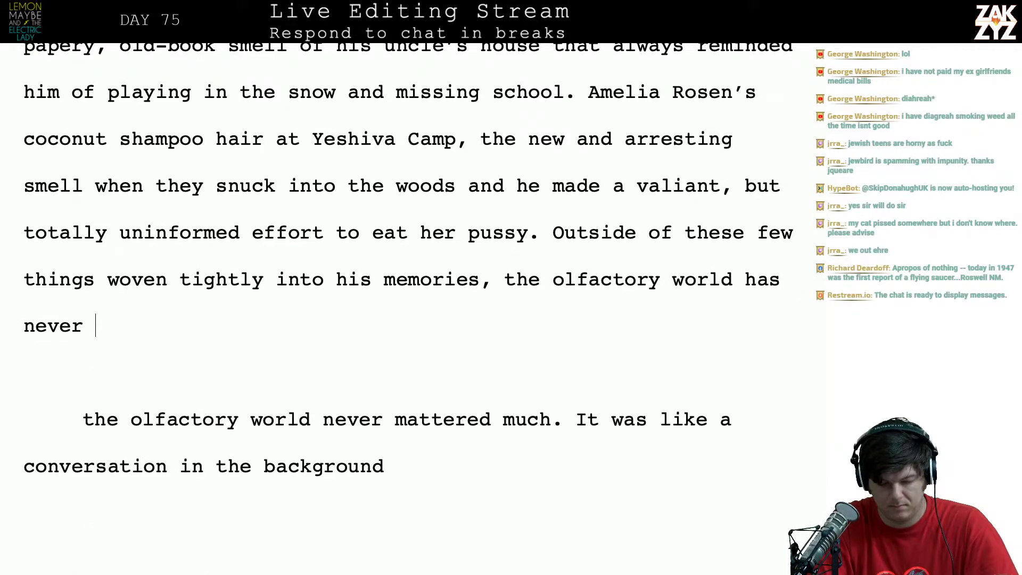
type("mattered much.")
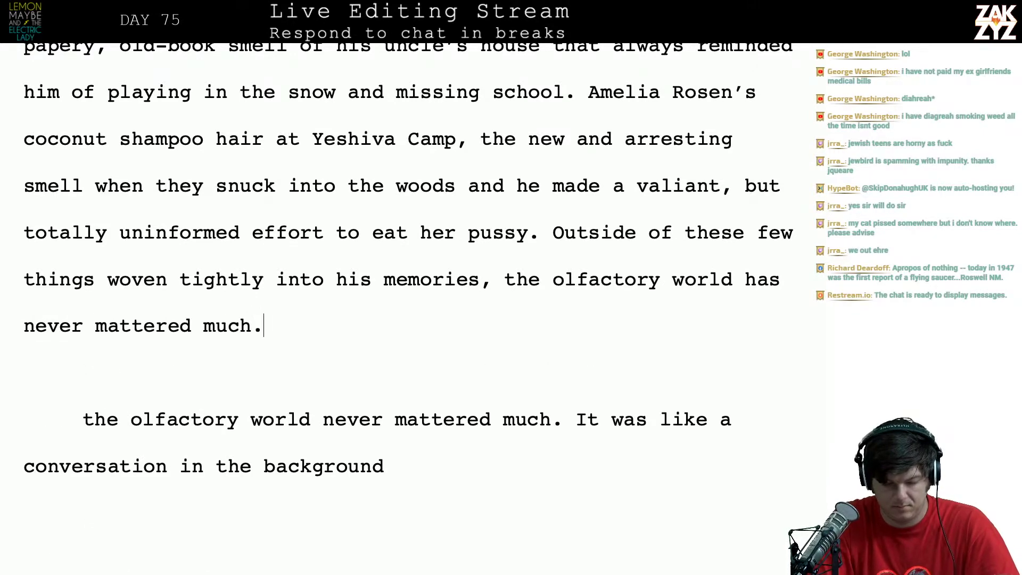
Continue the paragraph with "It's like a conversation in the background in a language where he only knows a few"
type(" It's a c")
key("BackSpace")
key("BackSpace")
key("BackSpace")
type("l")
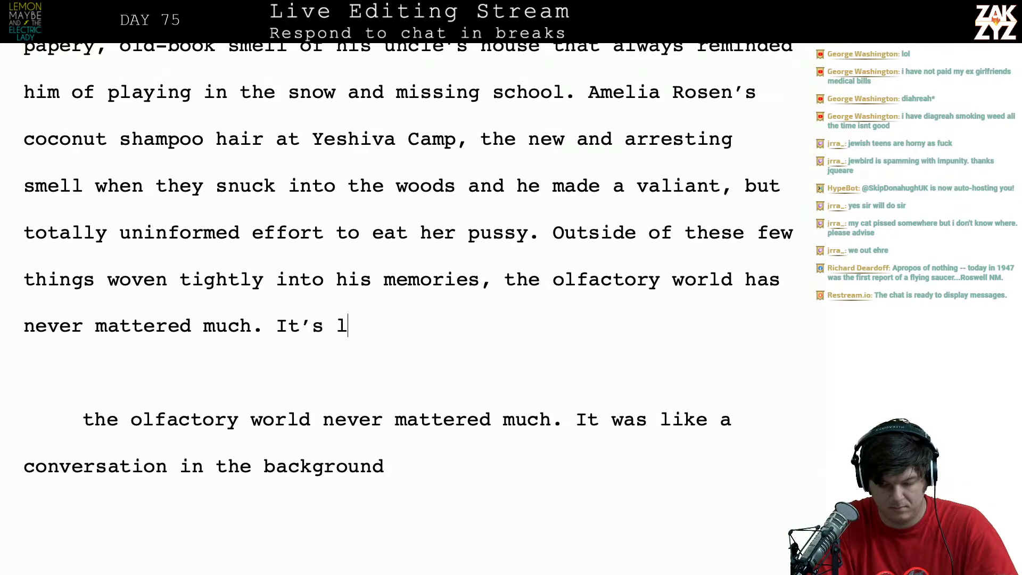
type("ike a conversati")
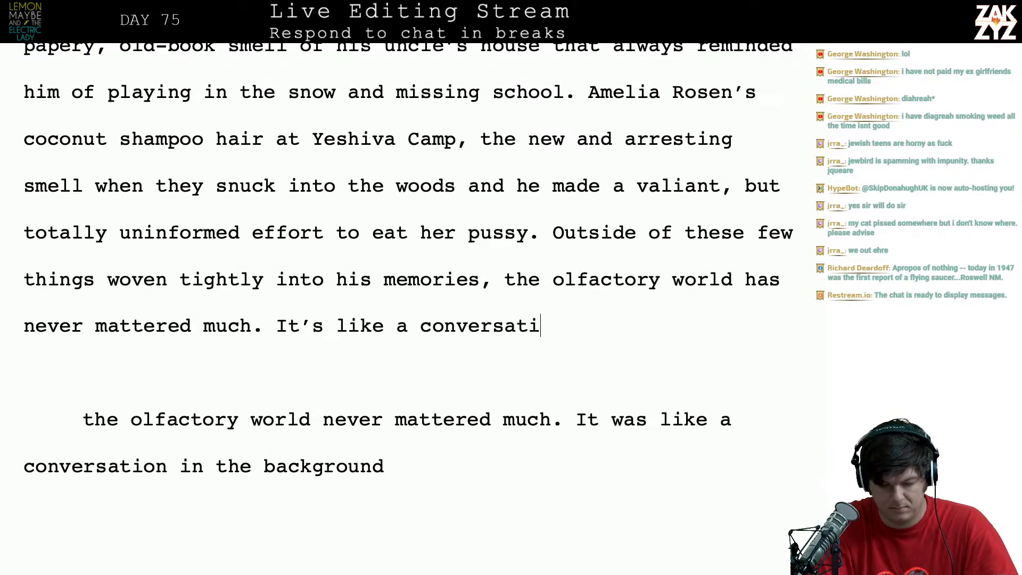
type("on in the ba")
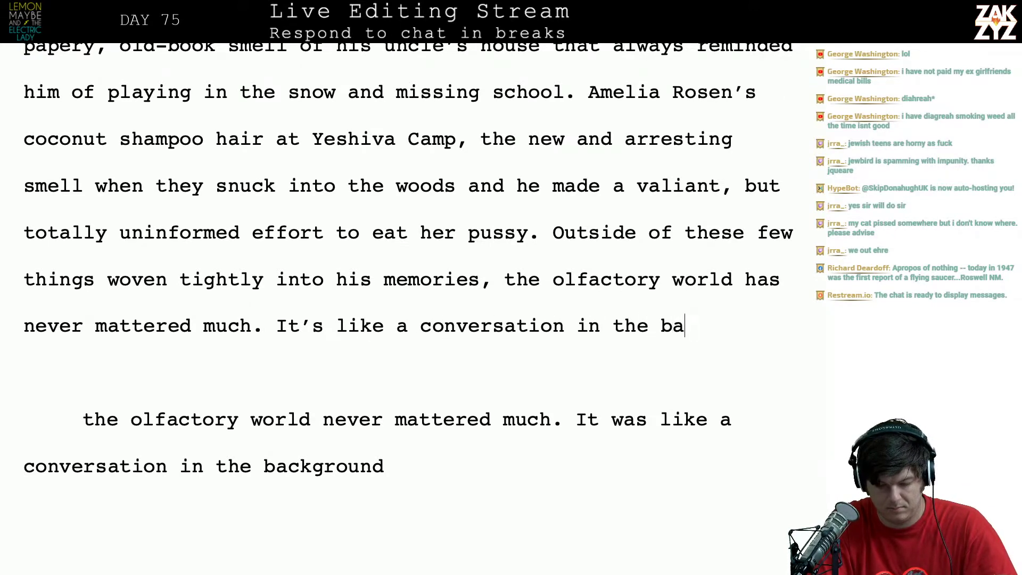
type("ckground in a la")
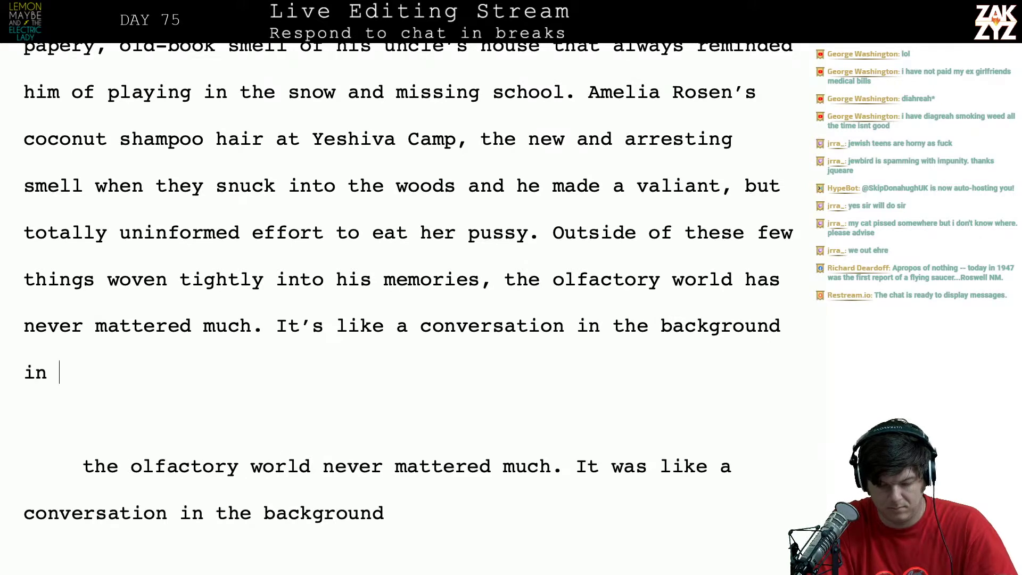
type("nguage where h")
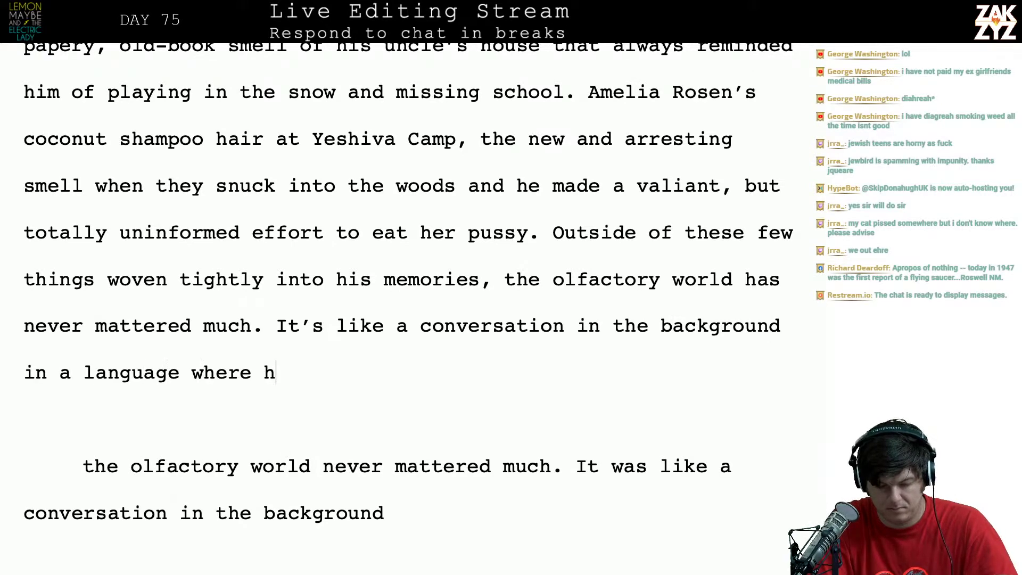
type("e only knows a ")
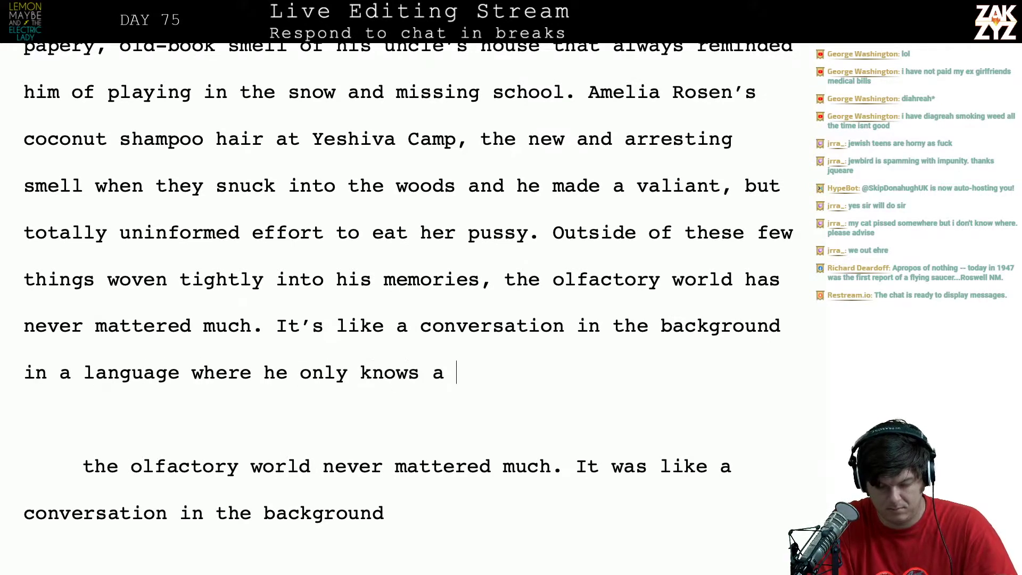
type("few")
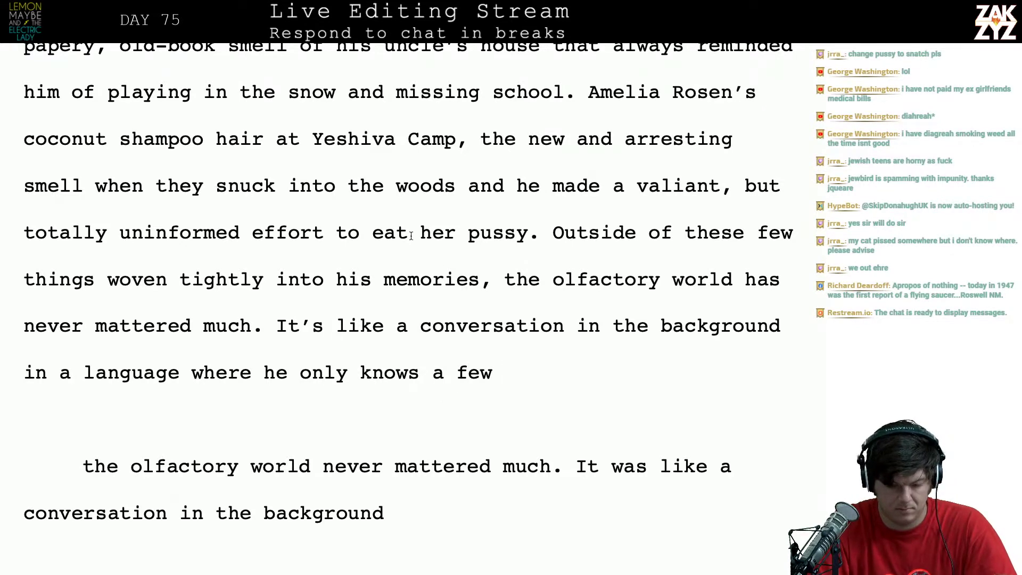
Set the "It's like a conversation" sentence as a separate paragraph below an empty line
left_click(276, 326)
key("Return")
key("Left")
key("Return")
key("Left")
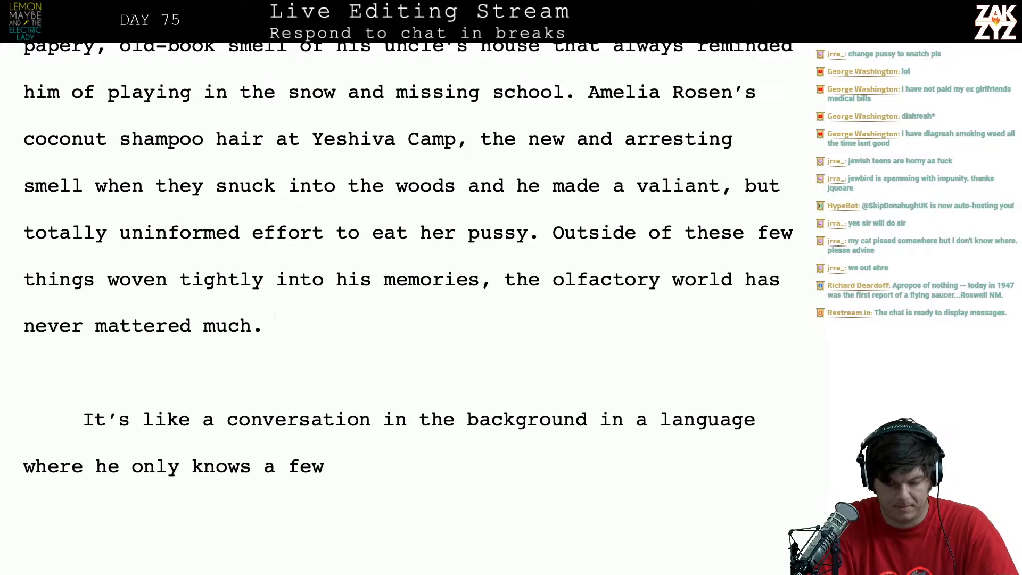
After "never mattered much.", write "It was like a background conversation in a language where he only knew a few words."
type("It was")
type("a b")
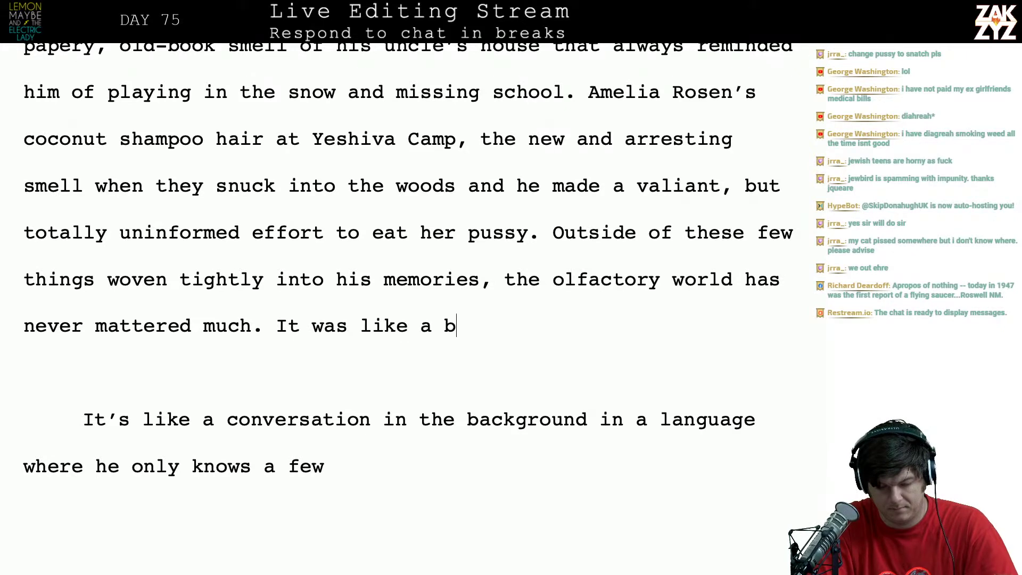
type("ackground conver")
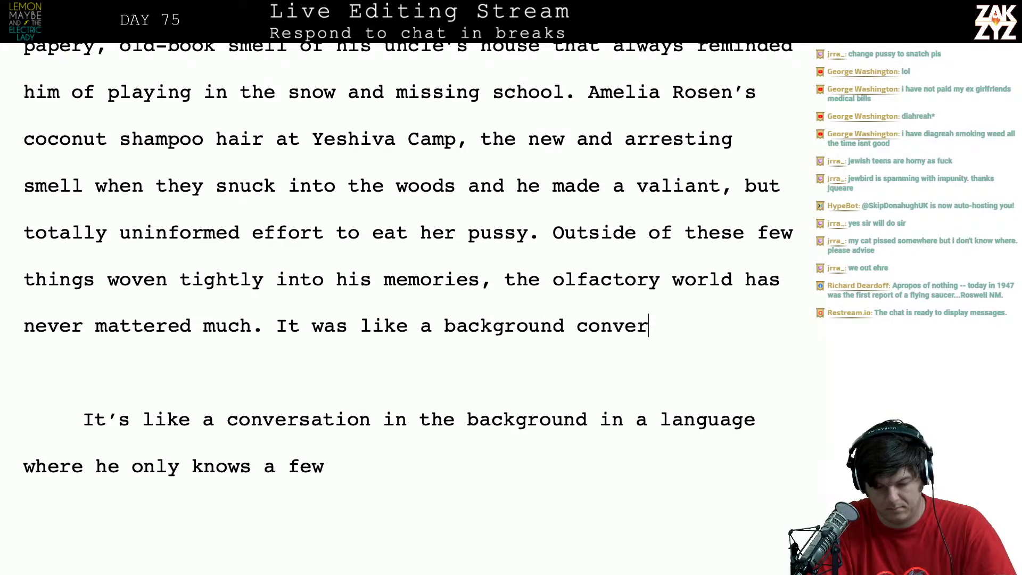
type("sation in a lang")
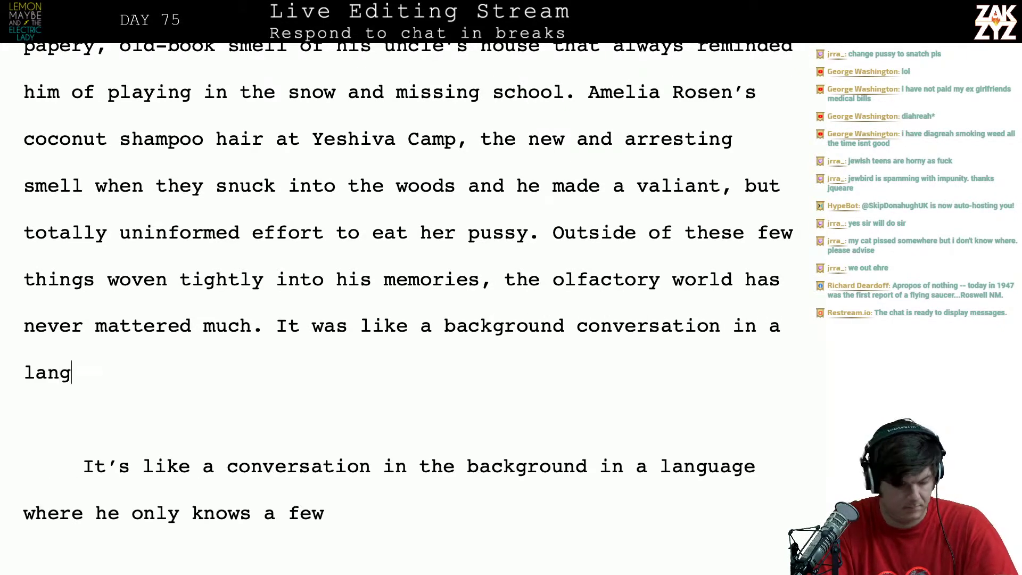
type("uage where he only")
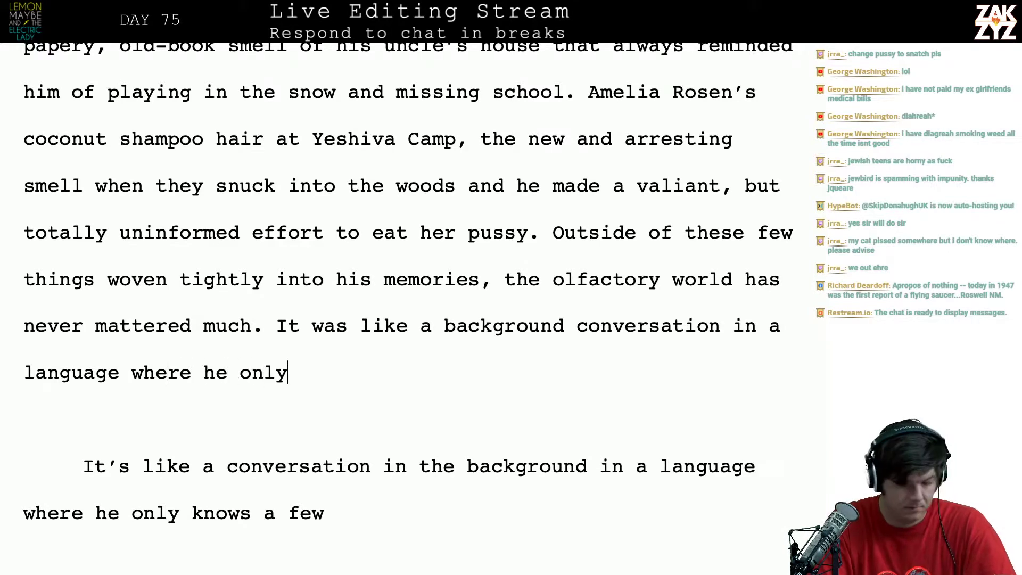
type(" knew a few words.")
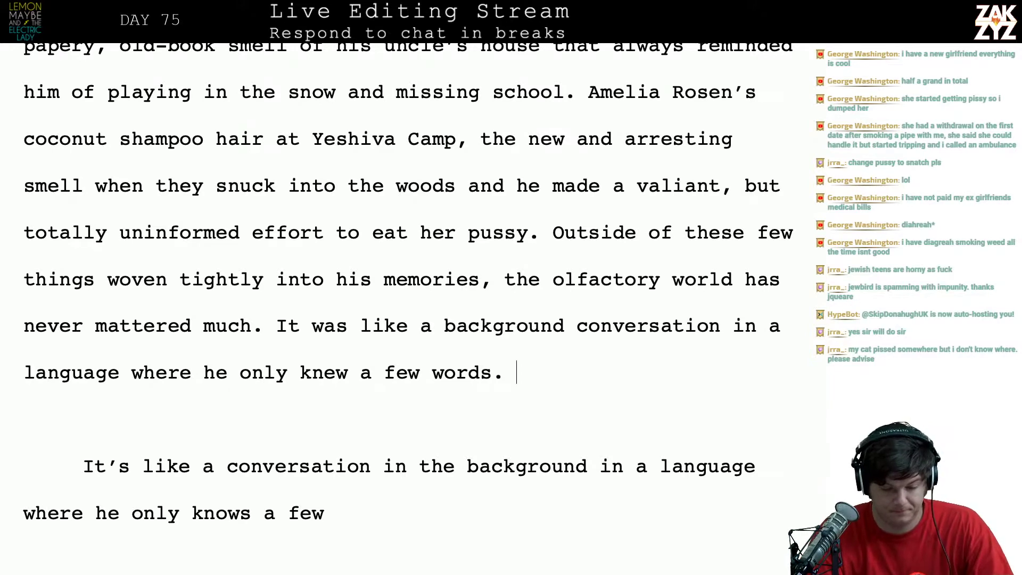
Delete the superseded draft "It's like a conversation in the background in a language where he only knows a few" below the paragraph
key("shift+Down")
key("shift+Down")
key("shift+Down")
key("ctrl+z")
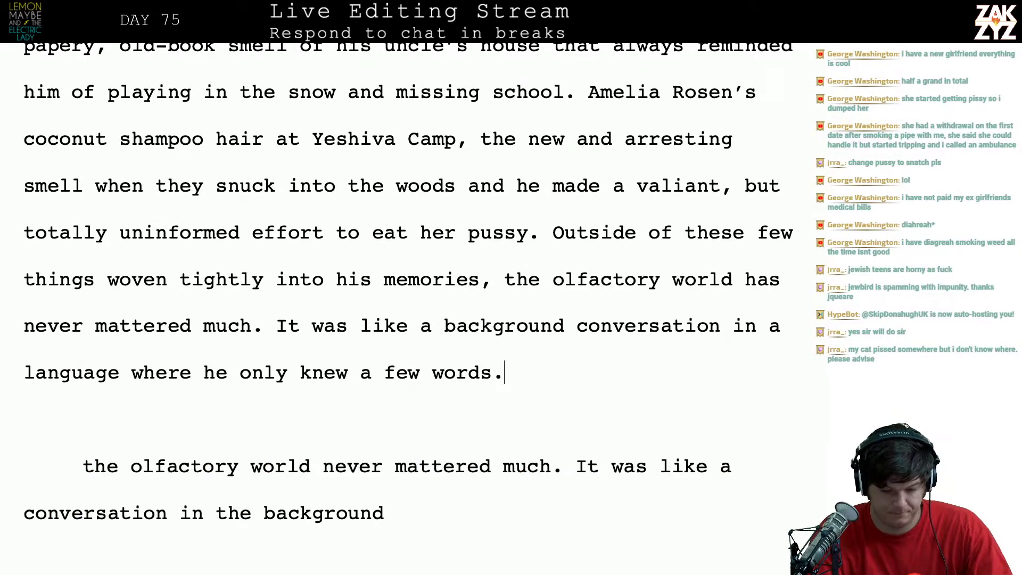
key("Down")
key("Down")
key("Down")
key("Down")
key("Up")
key("Up")
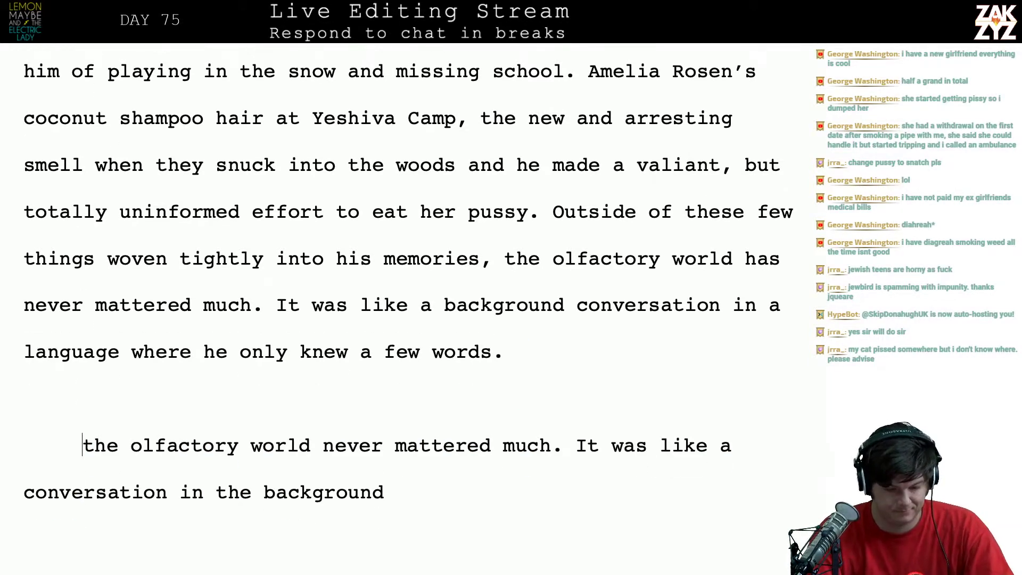
Split off the sentence starting "It was like a background conversation" as its own paragraph after "never mattered much."
left_click(318, 317)
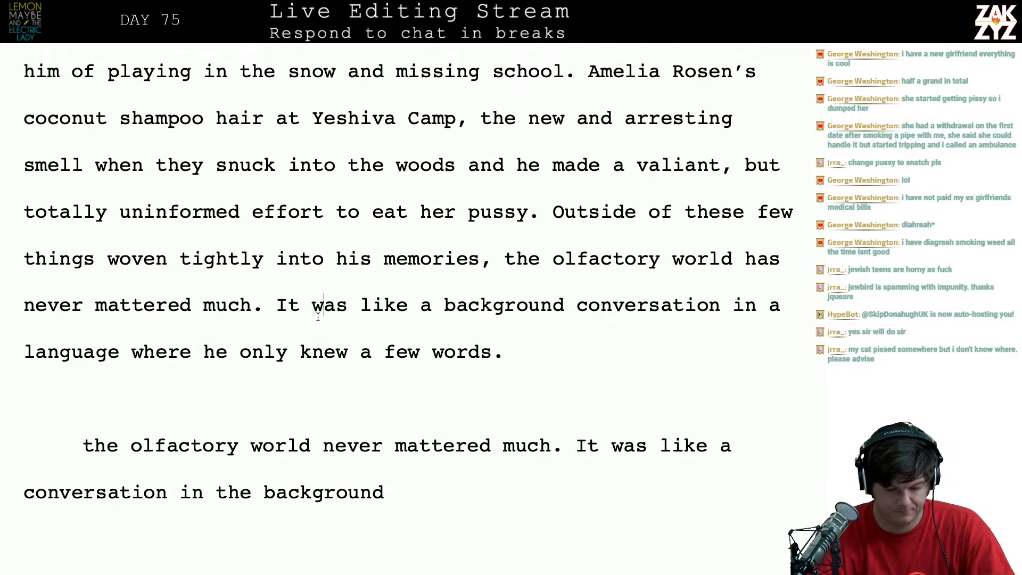
key("Left")
key("Left")
key("Left")
key("Left")
key("Return")
key("Left")
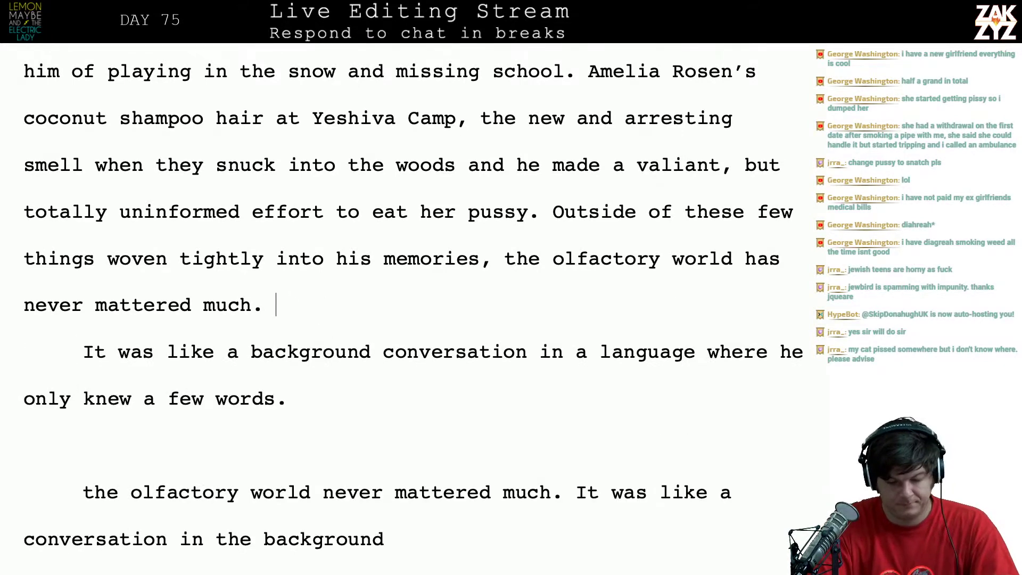
After "never mattered much.", write the alternative "Like a background conversation in a language he knows just a few words from."
type("Like a ")
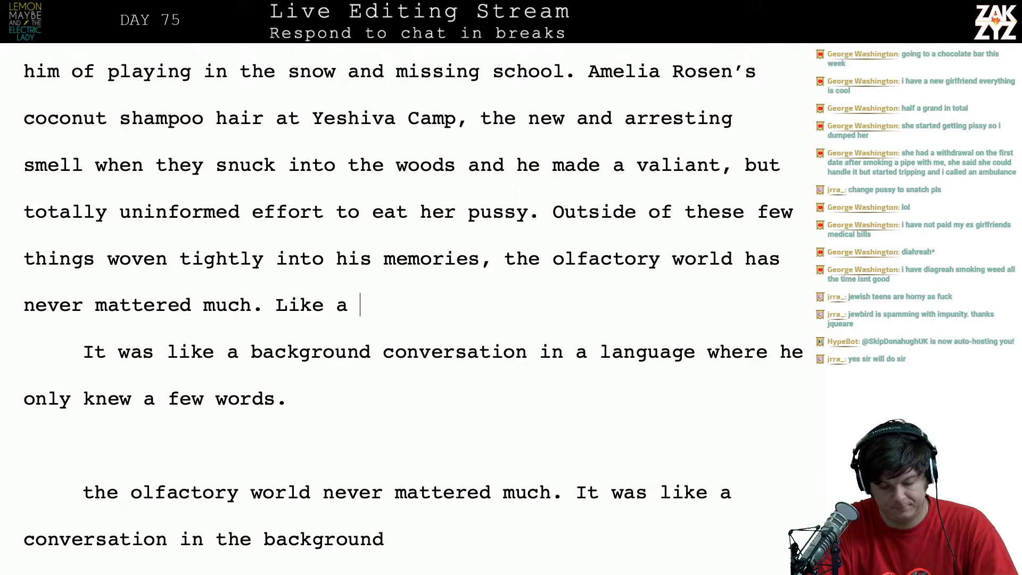
type("background conv")
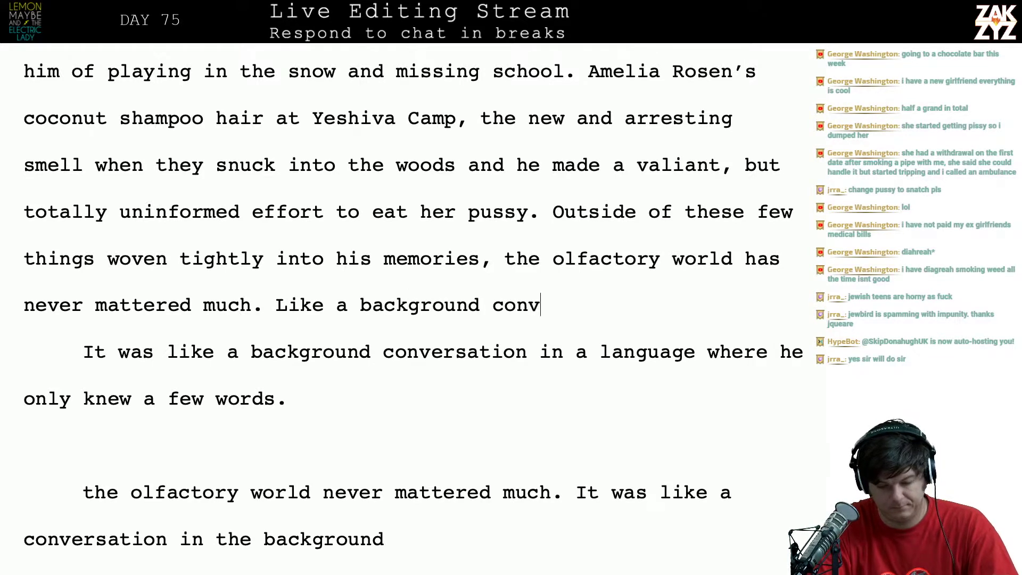
type("ersation in a la")
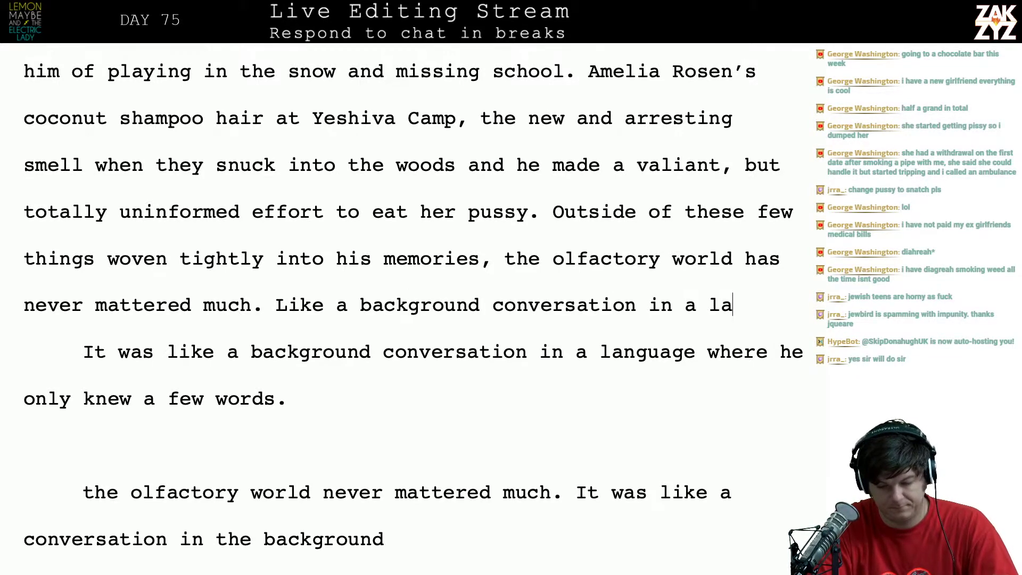
type("nguage he know")
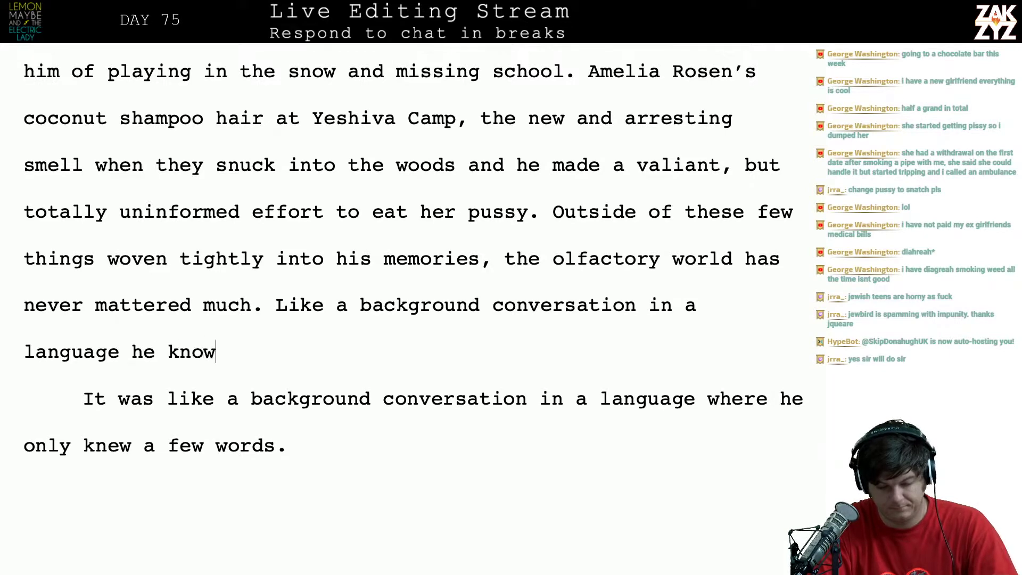
type("s just a few wo")
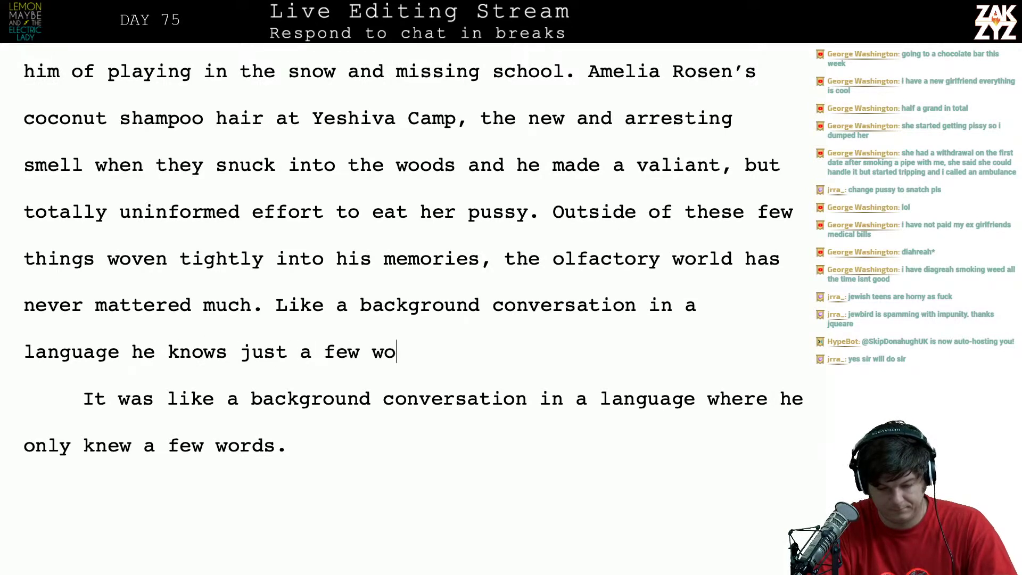
type("rds from.")
Split the new sentence after "language he knows" so "just a few words from." stands as a separate paragraph below an empty line
key("shift+Up")
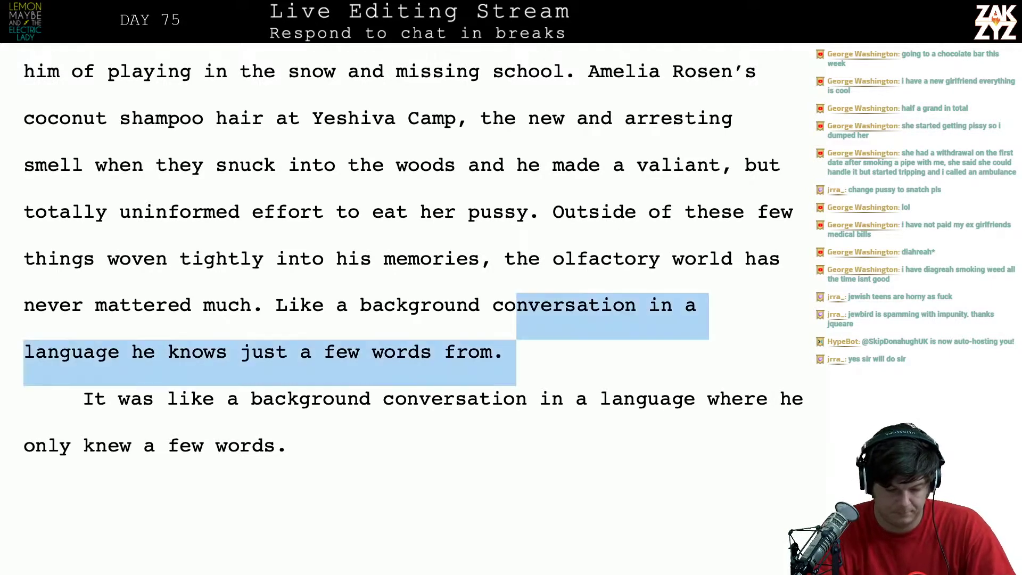
key("Down")
key("Left")
key("Left")
key("Left")
key("Left")
key("Left")
key("Left")
key("Left")
key("Left")
key("Left")
key("Left")
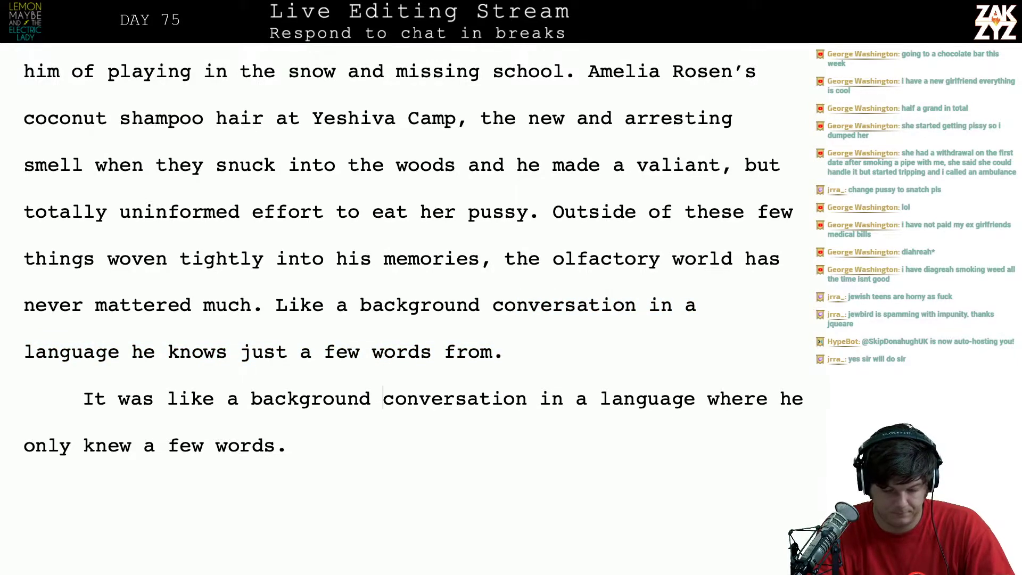
key("Up")
key("Left")
key("Left")
key("Left")
key("Left")
key("Left")
key("Left")
key("Left")
key("Left")
key("Left")
key("Left")
key("Left")
key("Return")
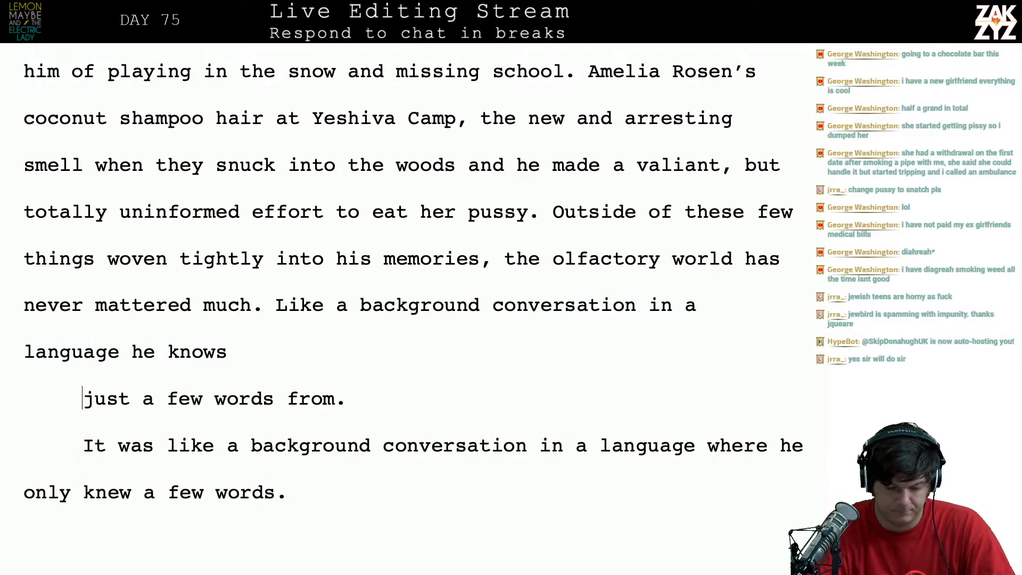
key("Return")
Try replacing "knows" after "in a language he" with the rewording "only kne"
key("Left")
key("Left")
key("BackSpace")
key("BackSpace")
key("BackSpace")
key("BackSpace")
key("BackSpace")
key("BackSpace")
key("BackSpace")
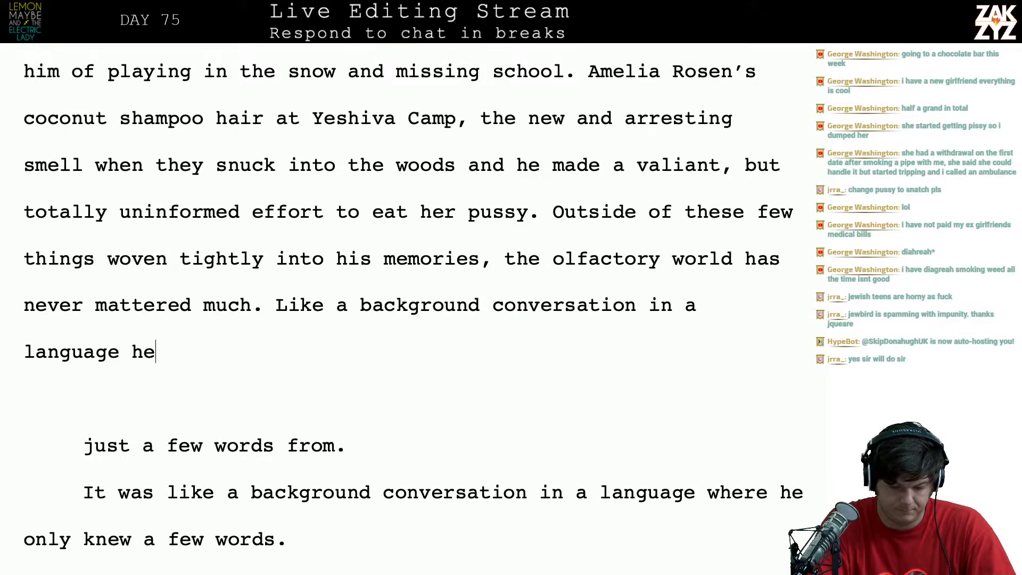
type("only kne")
key("BackSpace")
key("BackSpace")
key("BackSpace")
key("BackSpace")
key("BackSpace")
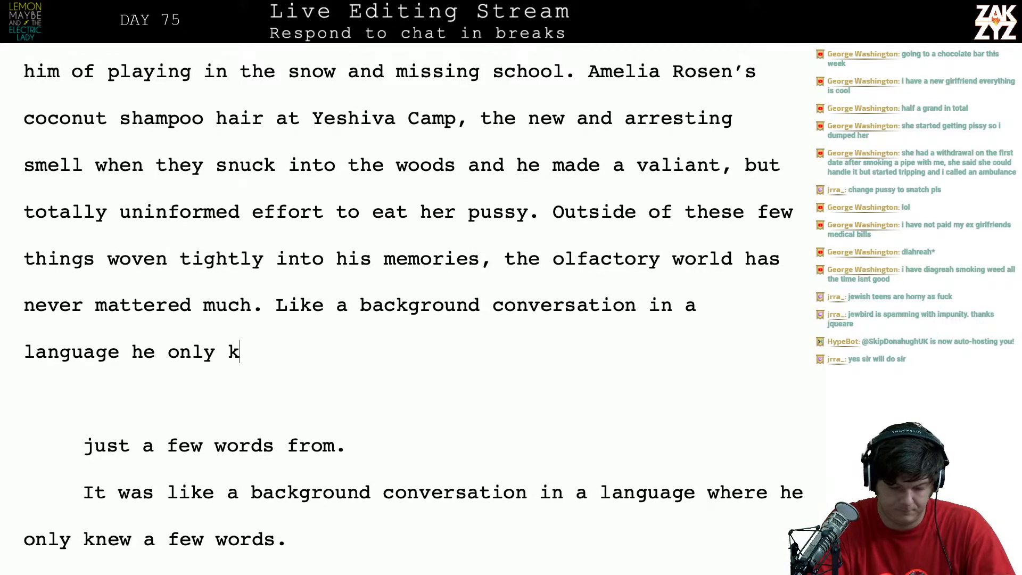
Delete the remaining sentence opening "Like a background conversation in a language he only" after "never mattered much."
key("BackSpace")
key("BackSpace")
key("BackSpace")
key("BackSpace")
key("BackSpace")
key("BackSpace")
key("BackSpace")
key("BackSpace")
key("BackSpace")
key("BackSpace")
key("BackSpace")
key("BackSpace")
key("BackSpace")
key("BackSpace")
key("BackSpace")
key("BackSpace")
key("BackSpace")
key("BackSpace")
key("BackSpace")
key("BackSpace")
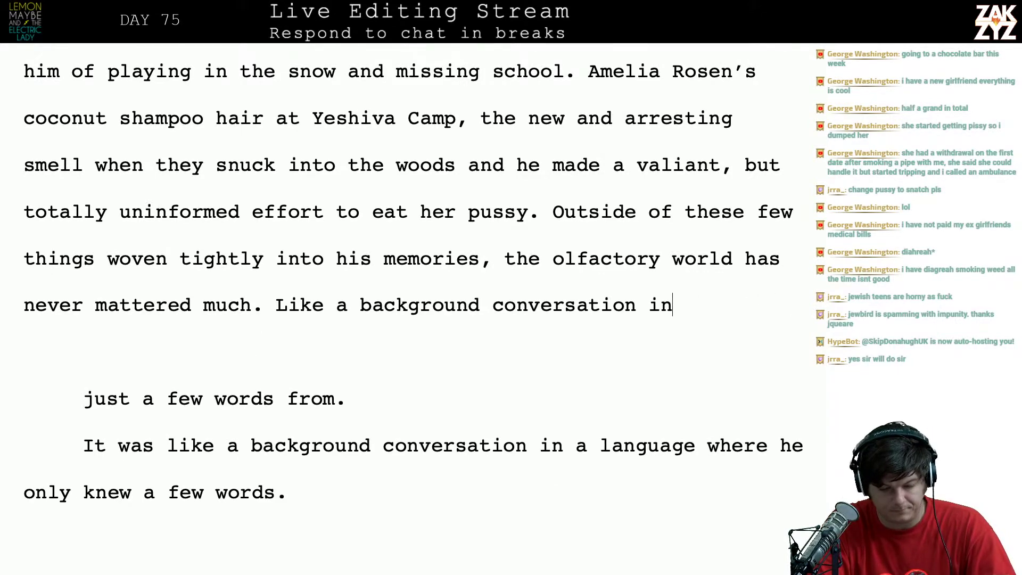
key("BackSpace")
key("BackSpace")
key("BackSpace")
key("BackSpace")
key("BackSpace")
key("BackSpace")
key("BackSpace")
key("BackSpace")
key("BackSpace")
key("BackSpace")
key("BackSpace")
key("BackSpace")
key("BackSpace")
key("BackSpace")
key("BackSpace")
key("BackSpace")
key("BackSpace")
key("BackSpace")
key("BackSpace")
key("BackSpace")
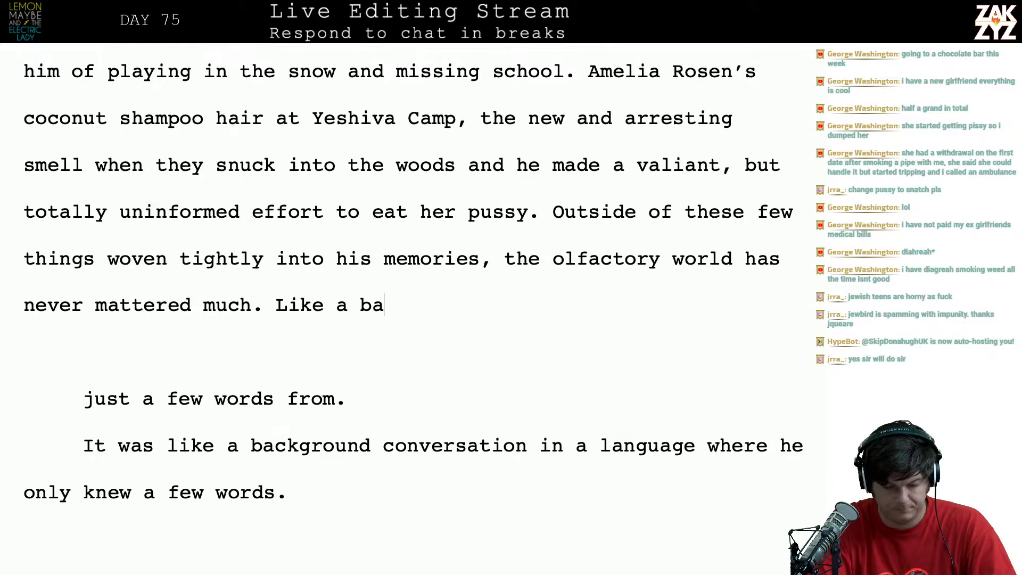
key("BackSpace")
key("BackSpace")
key("BackSpace")
Begin a new sentence after "never mattered much." with "It's like a constant conversation in the ba"
type("It's like a")
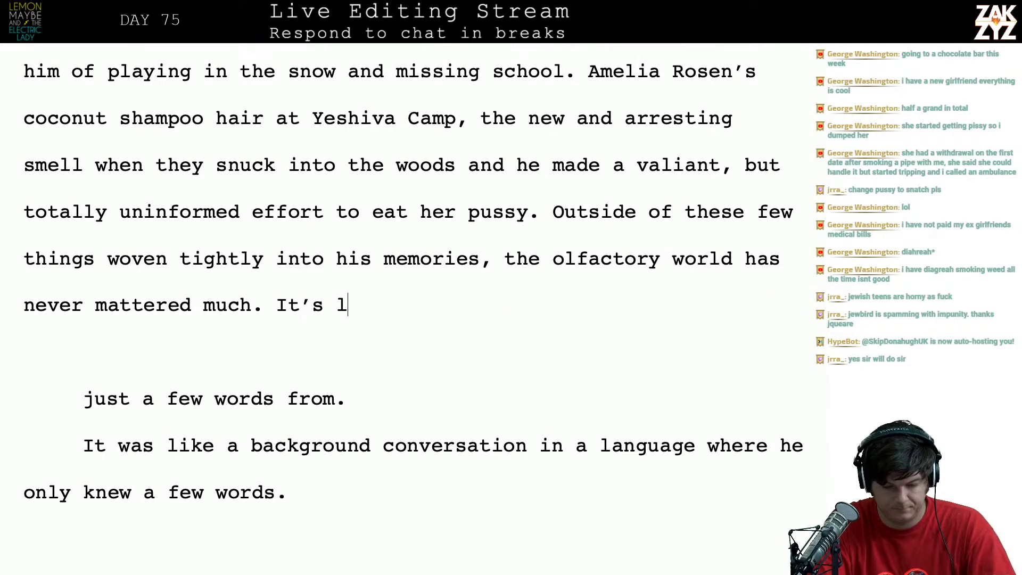
type(" constant ")
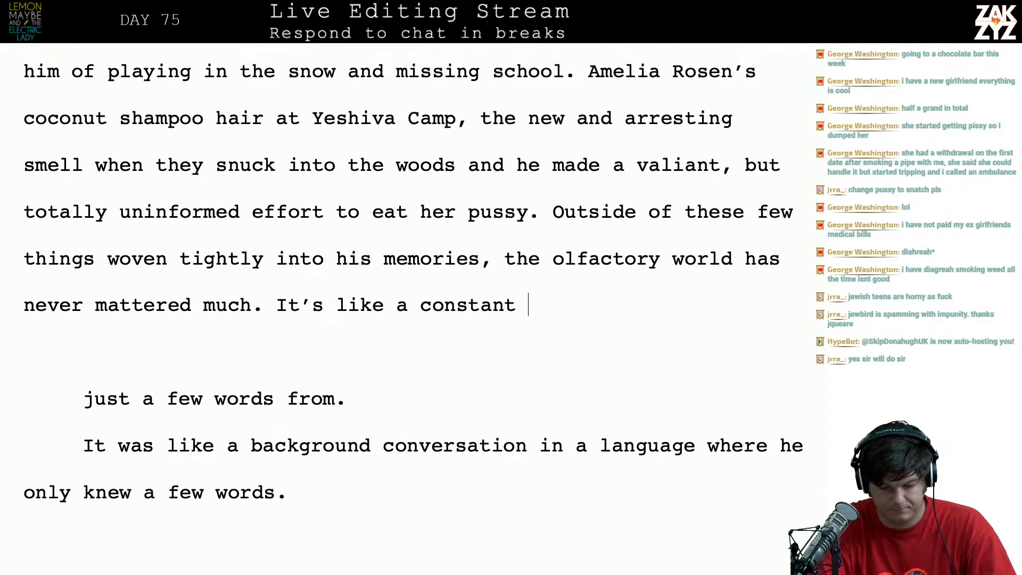
type("conversation ")
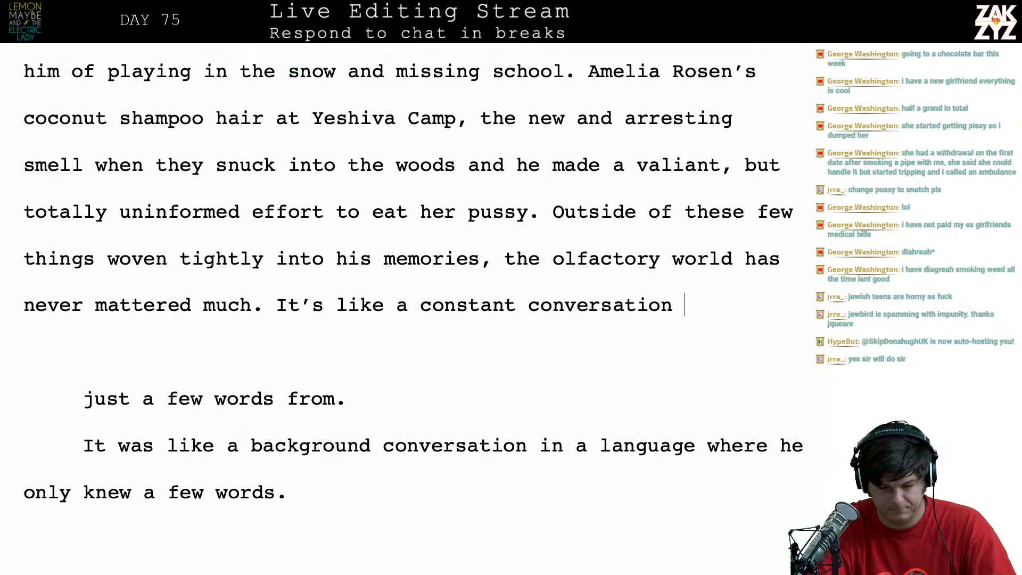
type("in the bac")
Replace "constant conversation in the ba" with "background conversation, in a language where he only knows a few words."
key("BackSpace")
key("BackSpace")
key("BackSpace")
key("BackSpace")
key("BackSpace")
key("BackSpace")
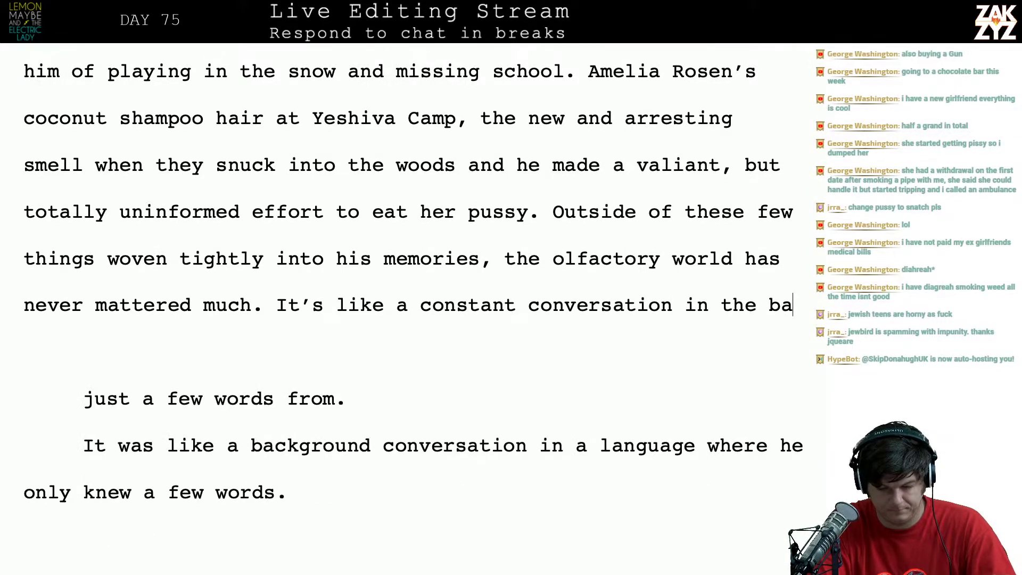
key("BackSpace")
key("BackSpace")
key("BackSpace")
key("BackSpace")
key("BackSpace")
key("BackSpace")
key("BackSpace")
key("BackSpace")
key("BackSpace")
key("BackSpace")
key("BackSpace")
key("BackSpace")
key("BackSpace")
key("BackSpace")
key("BackSpace")
key("BackSpace")
key("BackSpace")
key("BackSpace")
key("BackSpace")
key("BackSpace")
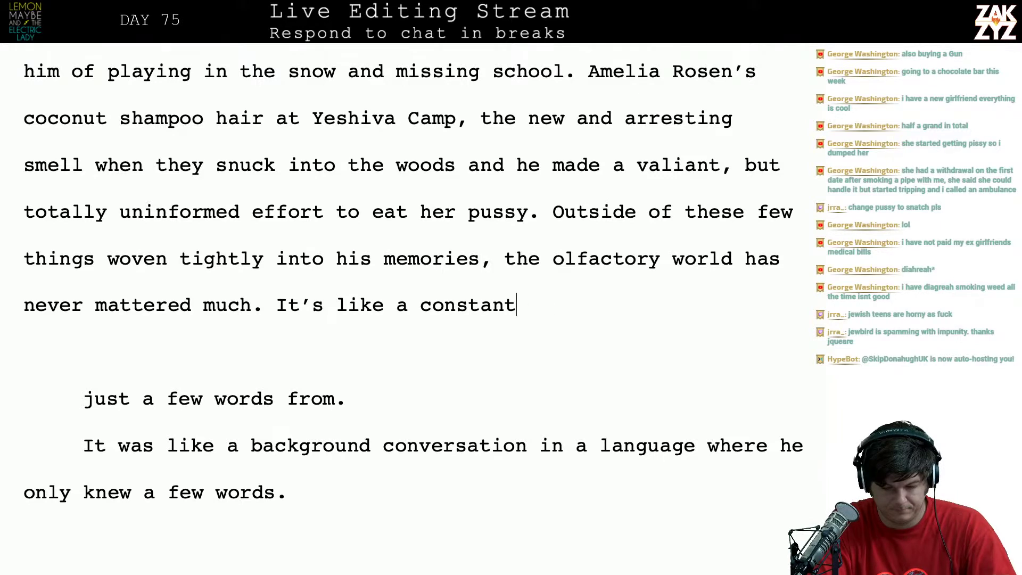
key("BackSpace")
key("BackSpace")
type("back")
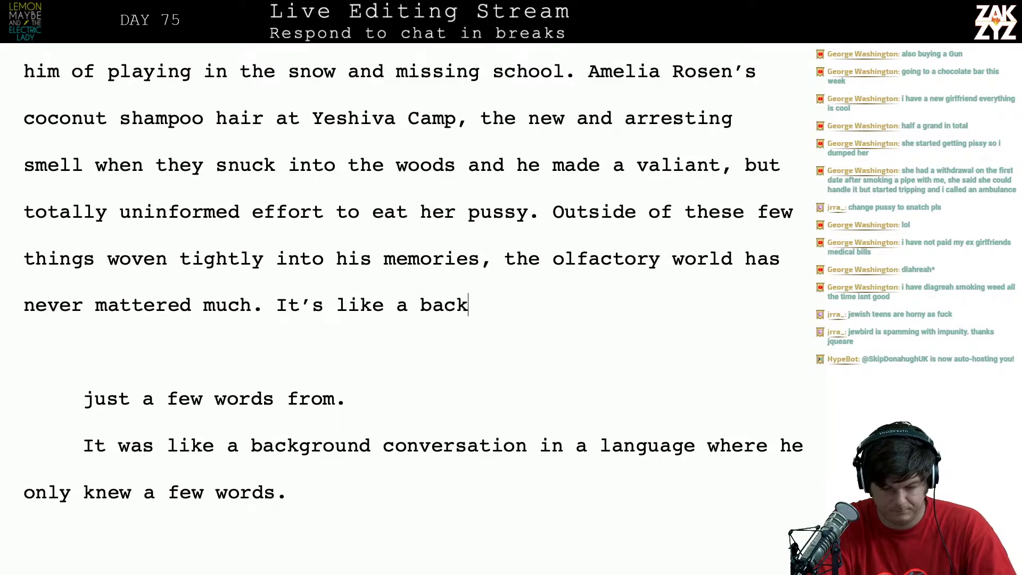
type("ground conversati")
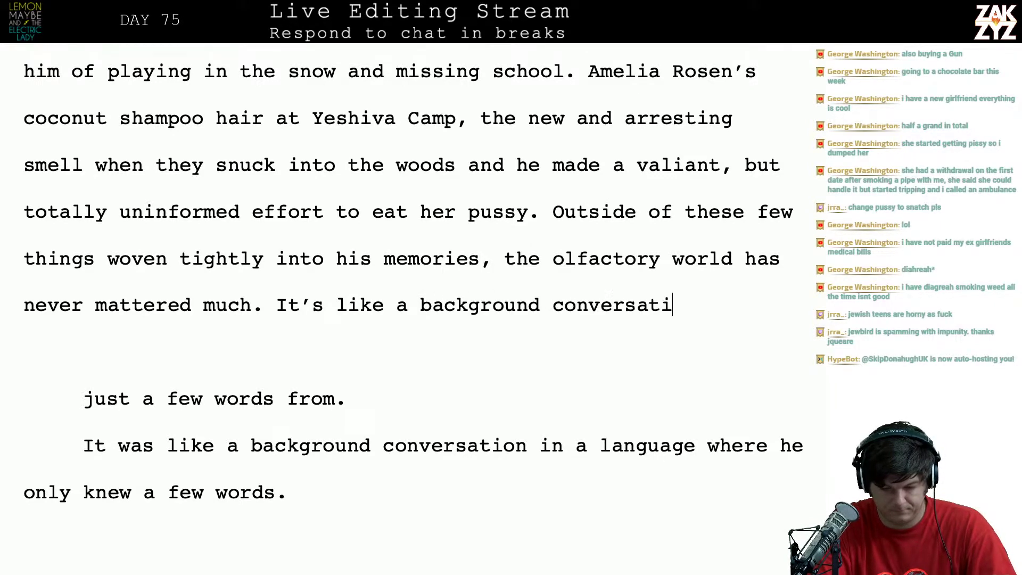
type("on, in a langu")
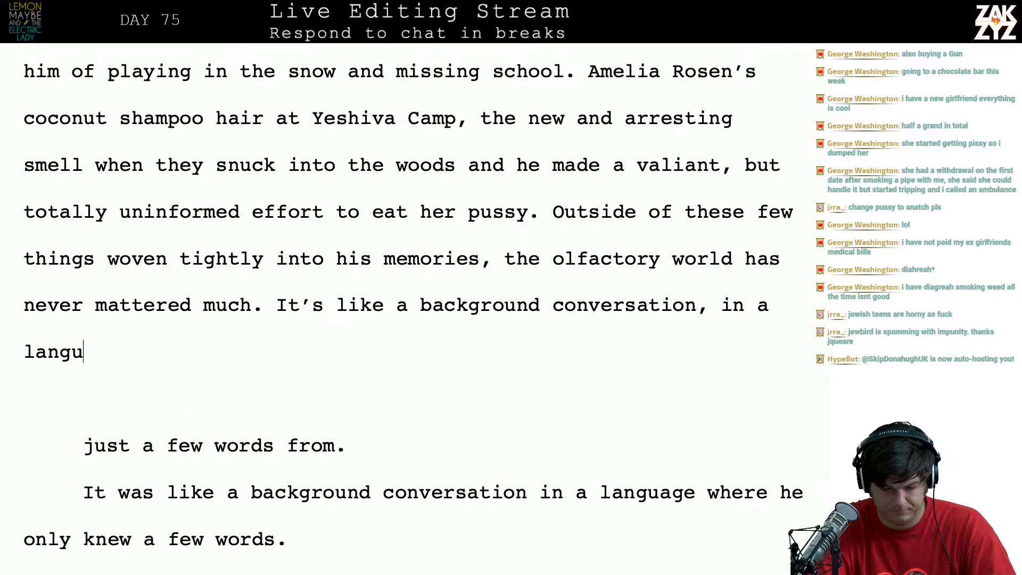
type("age where he only")
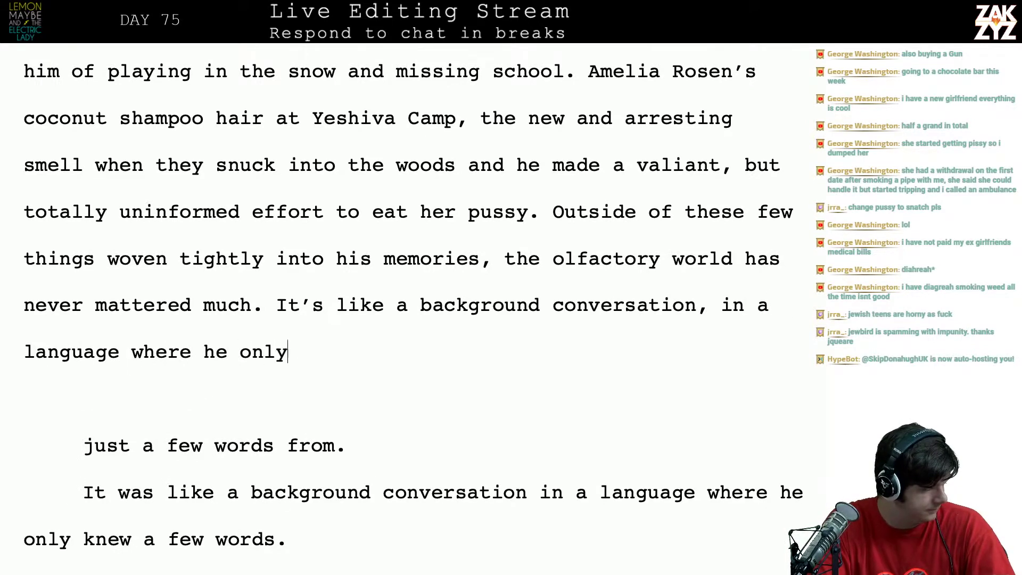
type(" knows a few w")
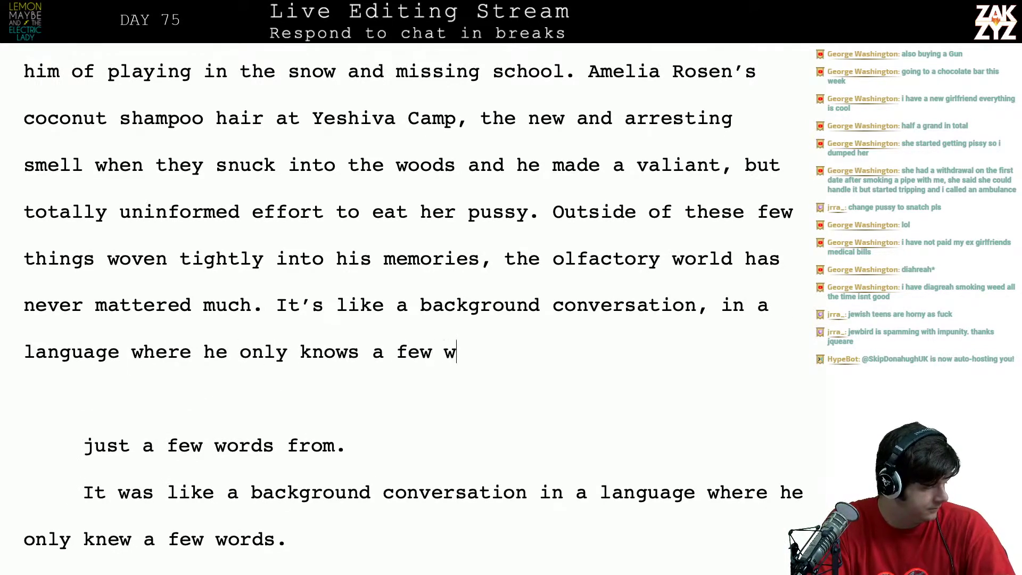
type("ords.")
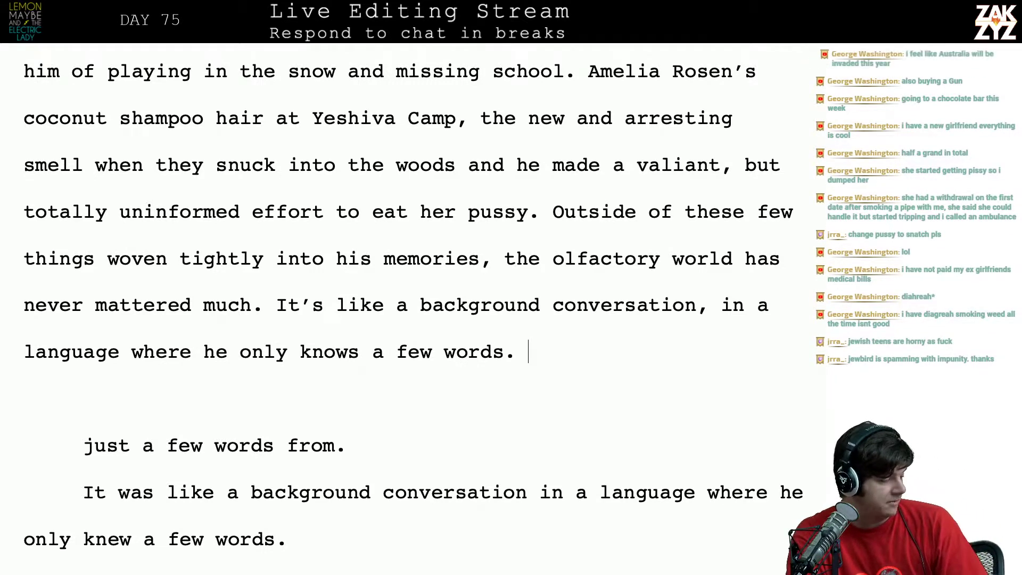
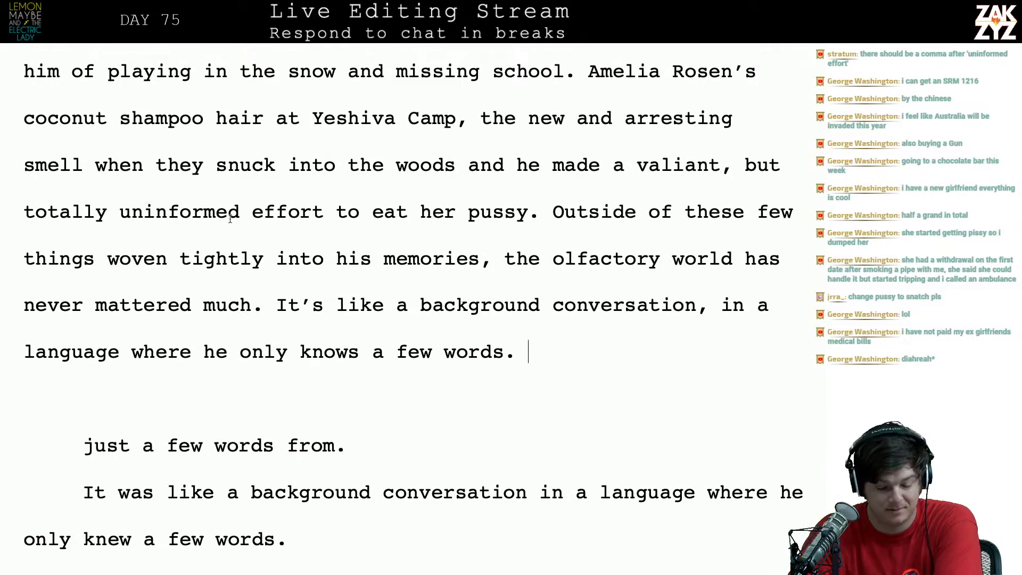
scroll(399, 235, "down", 1)
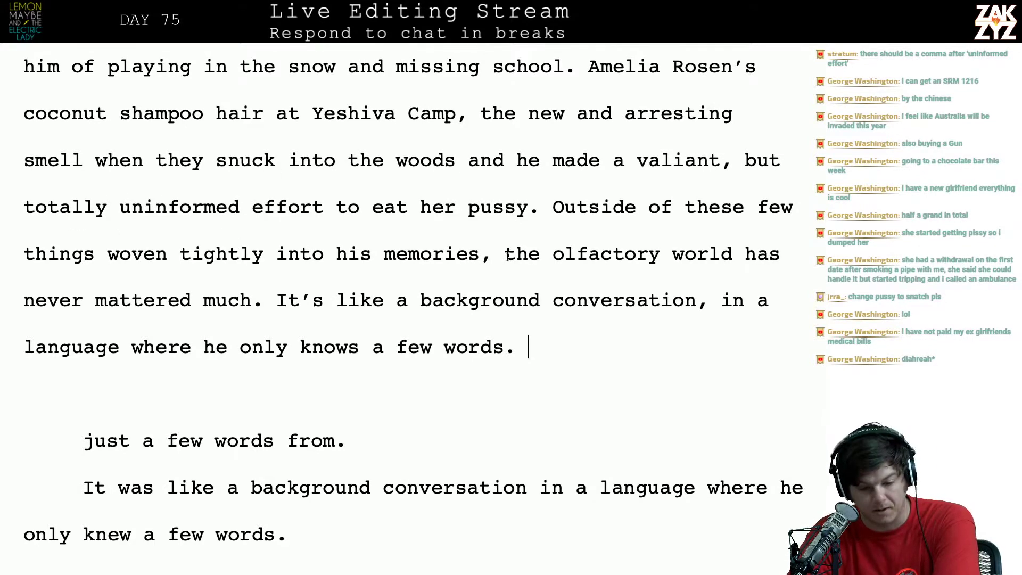
left_click(63, 212)
key("Right")
key("Right")
key("Right")
key("Right")
key("Right")
key("Down")
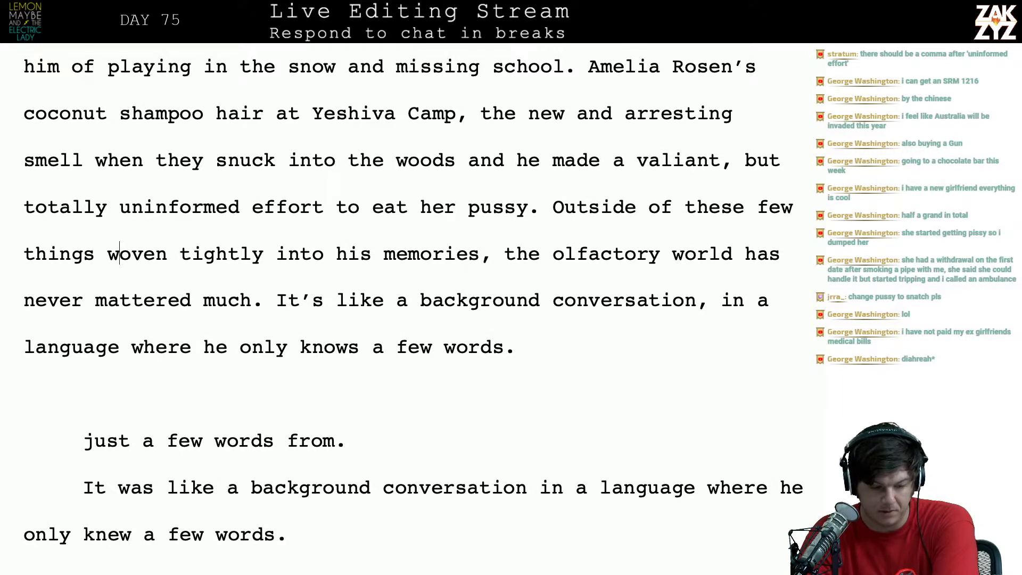
Reread the Yeshiva Camp sentence around "totally uninformed effort" and the following sentence about the olfactory world
key("Left")
key("Up")
key("Right")
key("Right")
key("Right")
key("Right")
key("Right")
key("Right")
key("Right")
key("Right")
key("Right")
key("Right")
key("Right")
key("Right")
key("Right")
key("Right")
key("Right")
key("Right")
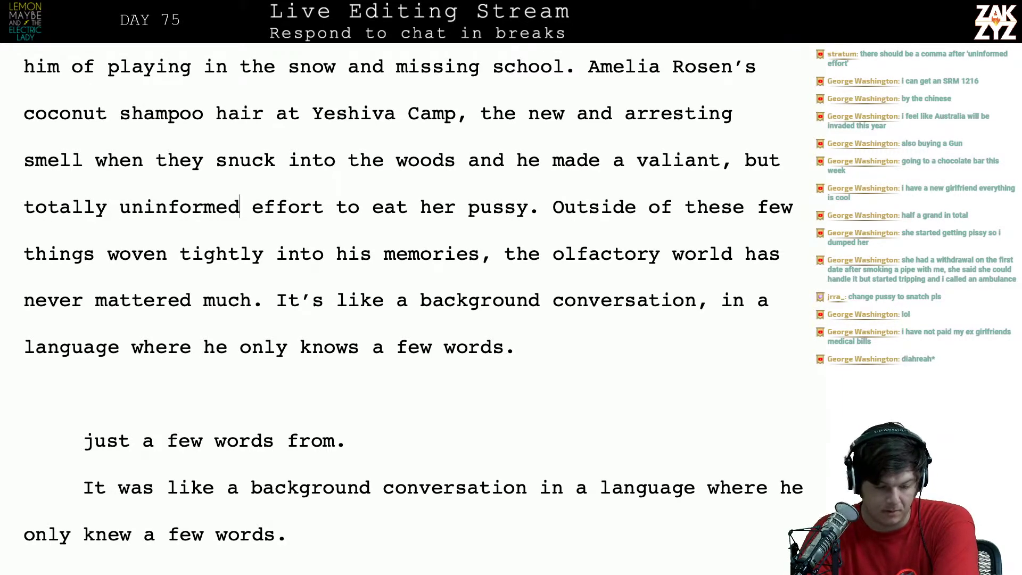
key("Left")
key("Left")
key("Left")
key("Left")
key("Left")
key("Left")
key("Left")
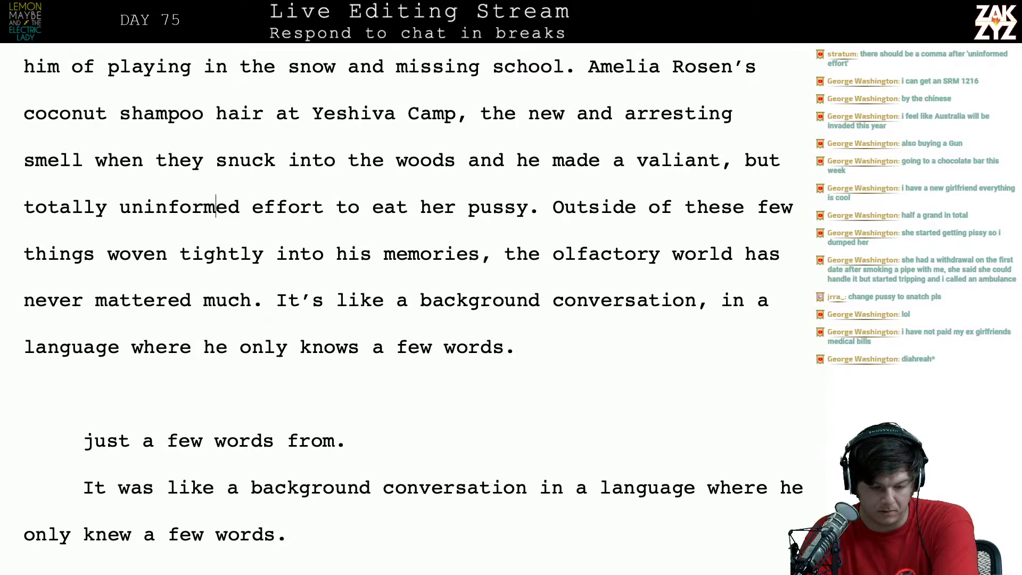
key("Right")
key("Right")
key("Right")
key("Right")
key("Right")
key("Right")
key("Right")
key("Right")
key("Right")
key("Right")
key("Right")
key("Right")
key("Right")
key("Right")
key("Right")
key("Right")
key("Right")
key("Right")
key("Right")
key("Right")
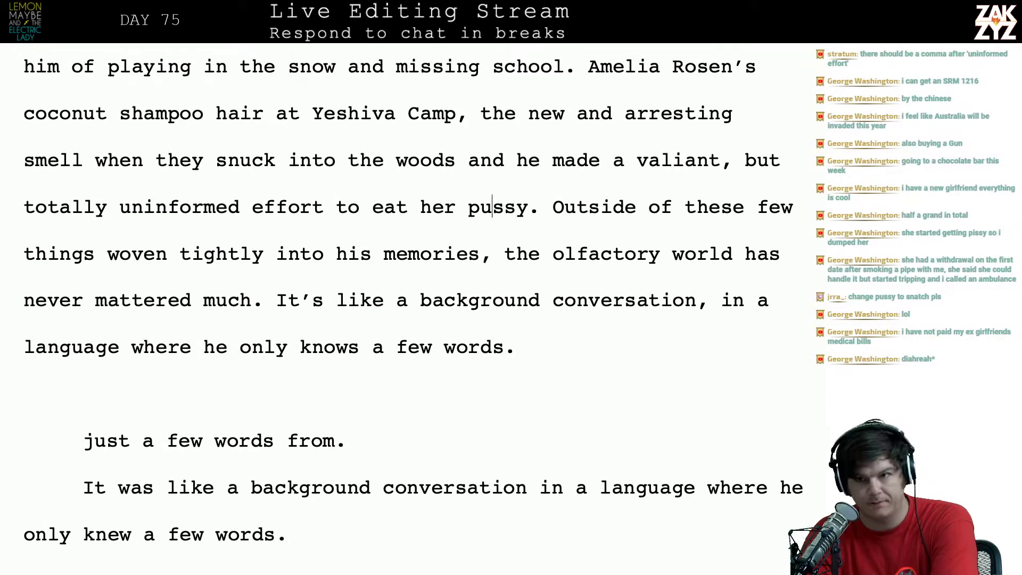
key("Right")
key("Right")
key("Right")
key("Right")
key("Right")
key("Right")
key("Right")
key("Right")
key("Down")
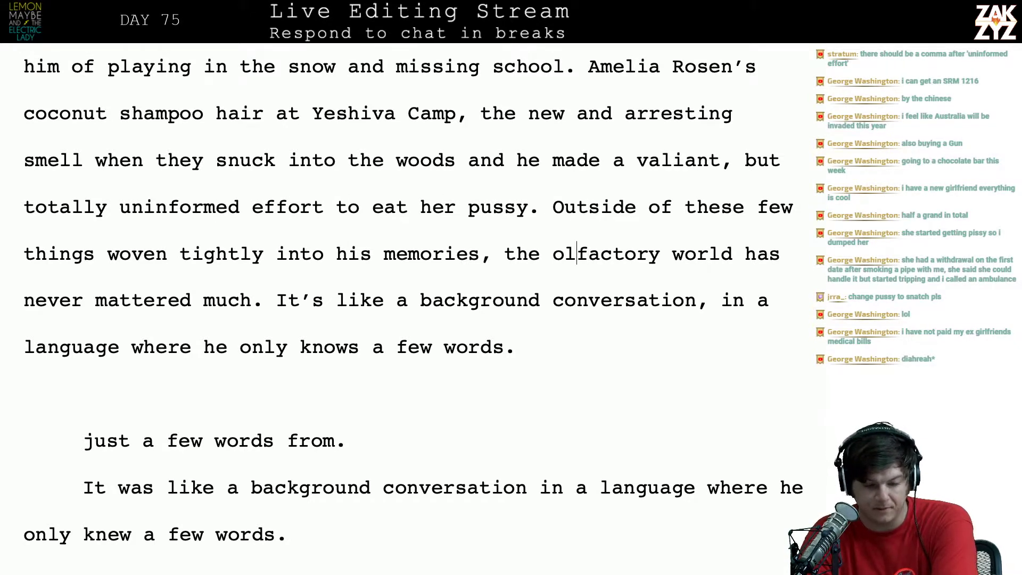
key("Left")
key("Left")
key("Left")
key("Left")
key("Up")
key("Left")
key("Left")
key("Left")
key("Left")
key("Left")
key("Left")
key("Left")
key("Left")
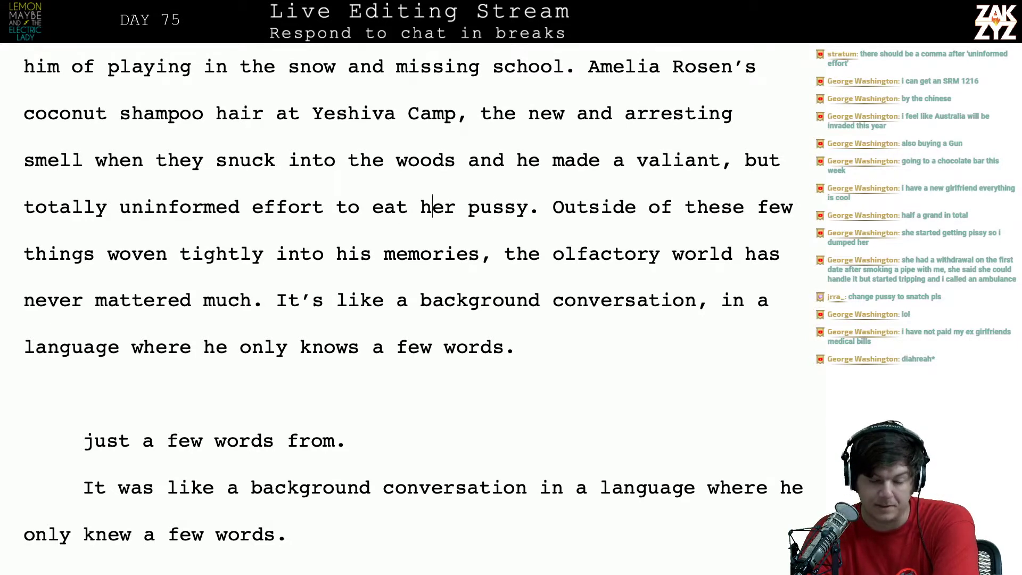
key("Left")
key("Left")
key("Left")
key("Left")
key("Left")
key("Left")
key("Left")
key("Left")
key("Left")
key("Left")
key("Left")
key("Left")
key("Left")
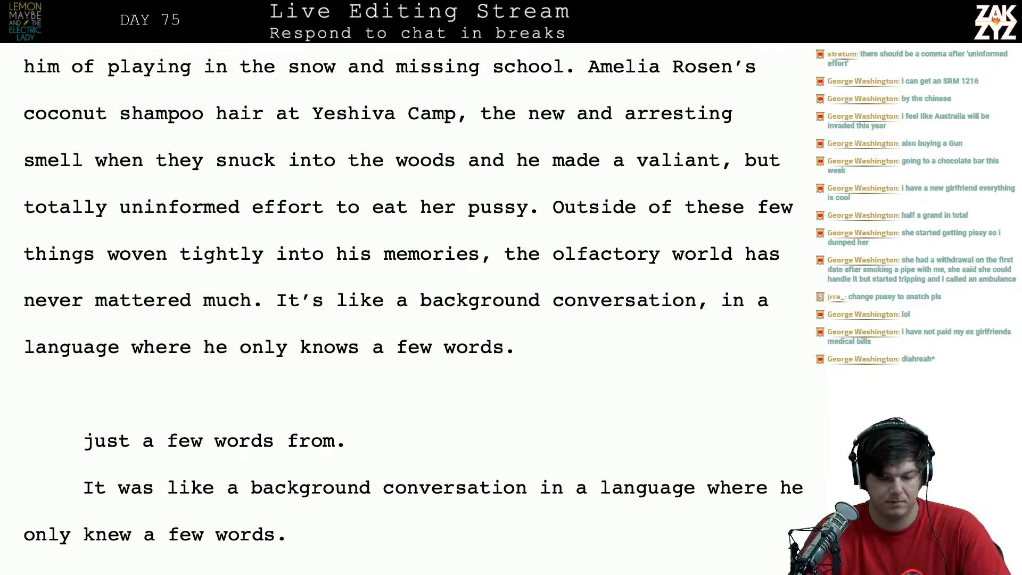
Insert "and" after "Yeshiva Camp," to introduce "the new and arresting smell"
left_click(466, 114)
type("and")
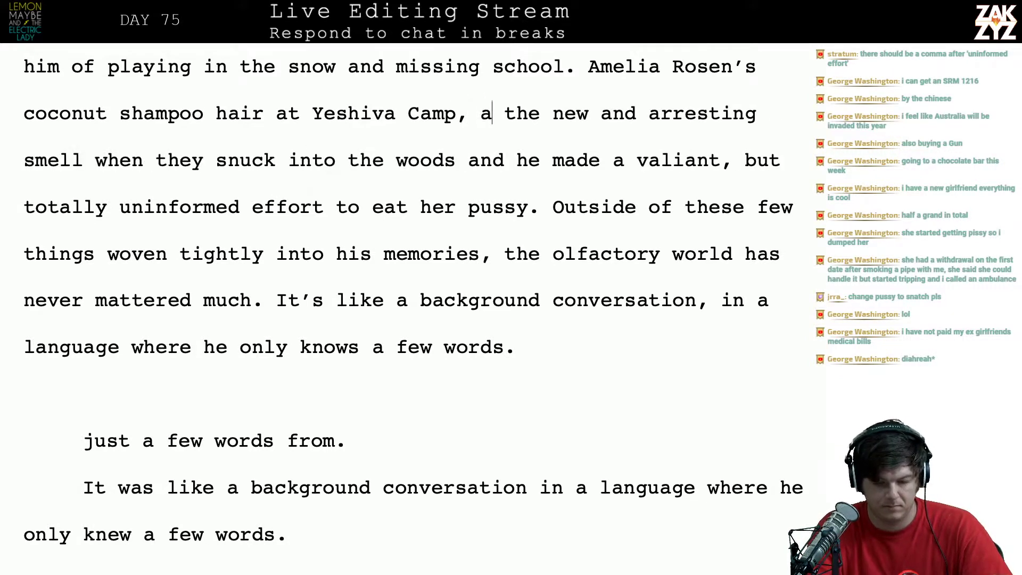
key("BackSpace")
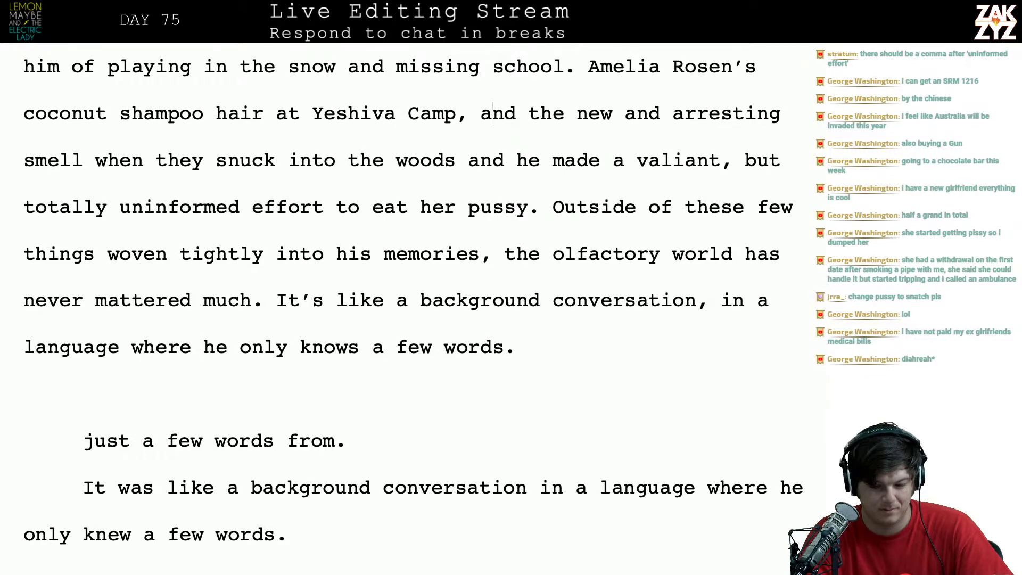
Replace "and" with "where" after "snuck into the woods" so the clause reads "where he made a valiant"
left_click(468, 160)
key("Right")
key("Right")
key("Right")
key("Left")
key("Left")
key("Left")
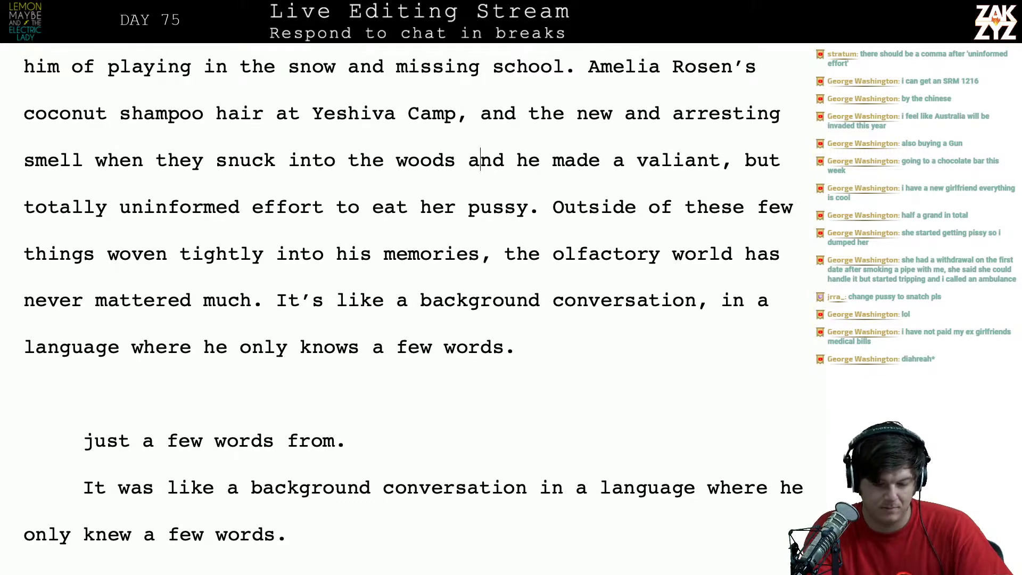
type("we")
key("BackSpace")
key("BackSpace")
key("BackSpace")
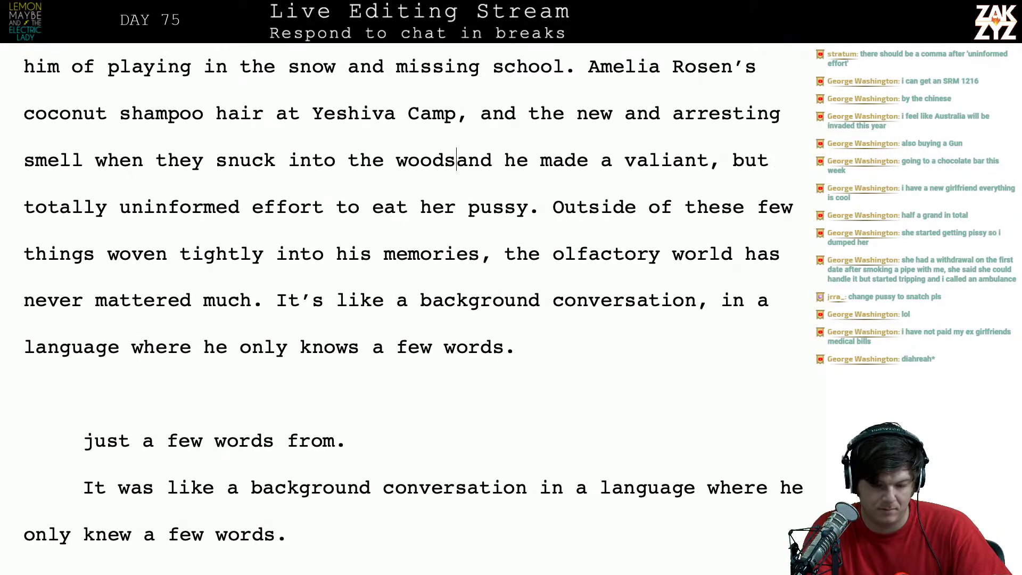
type("where")
key("shift+Right")
key("shift+Right")
key("shift+Right")
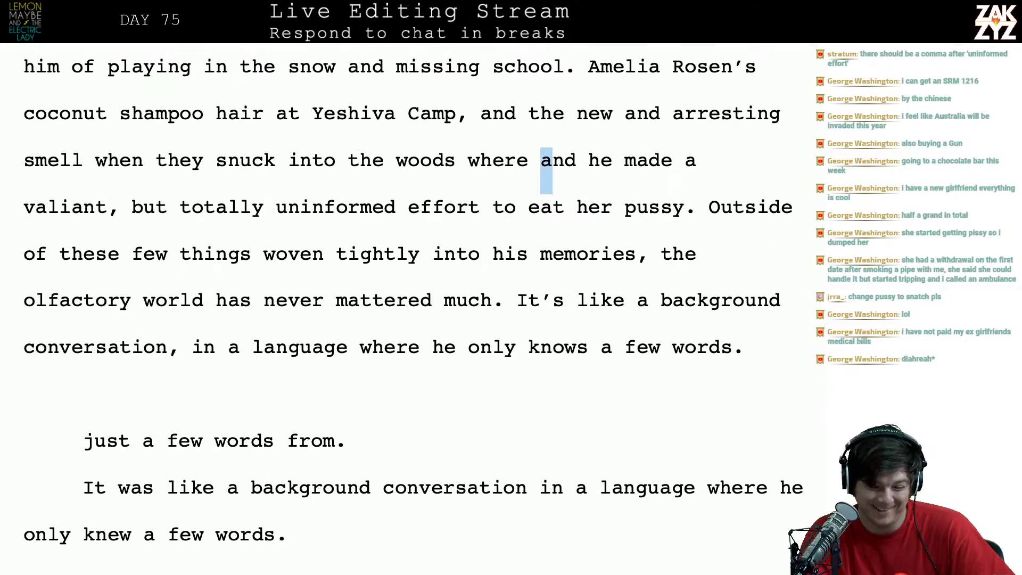
key("Delete")
key("Delete")
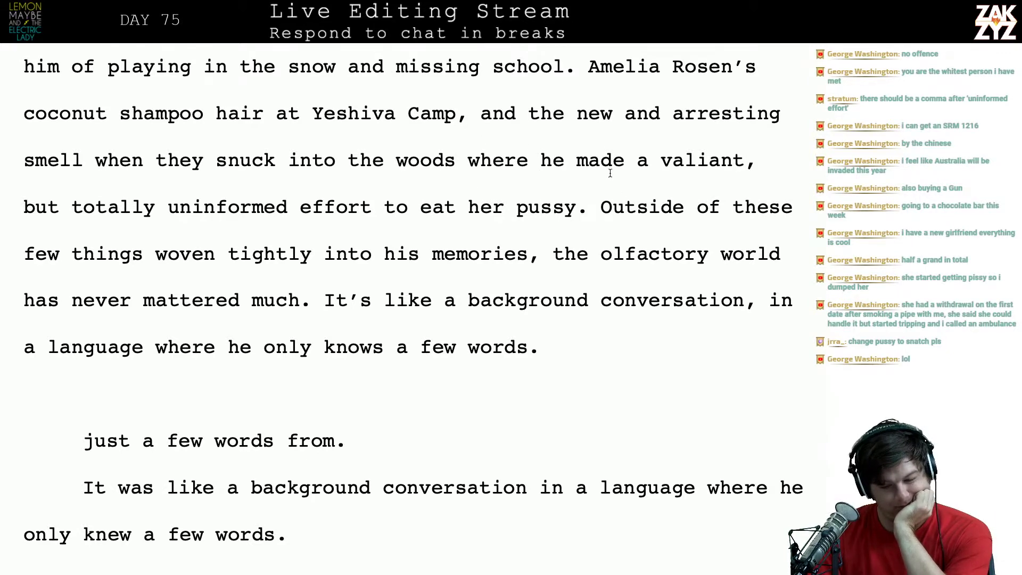
Remove the inserted "and" before "the new and arresting smell" after "Yeshiva Camp,"
scroll(610, 173, "up", 2)
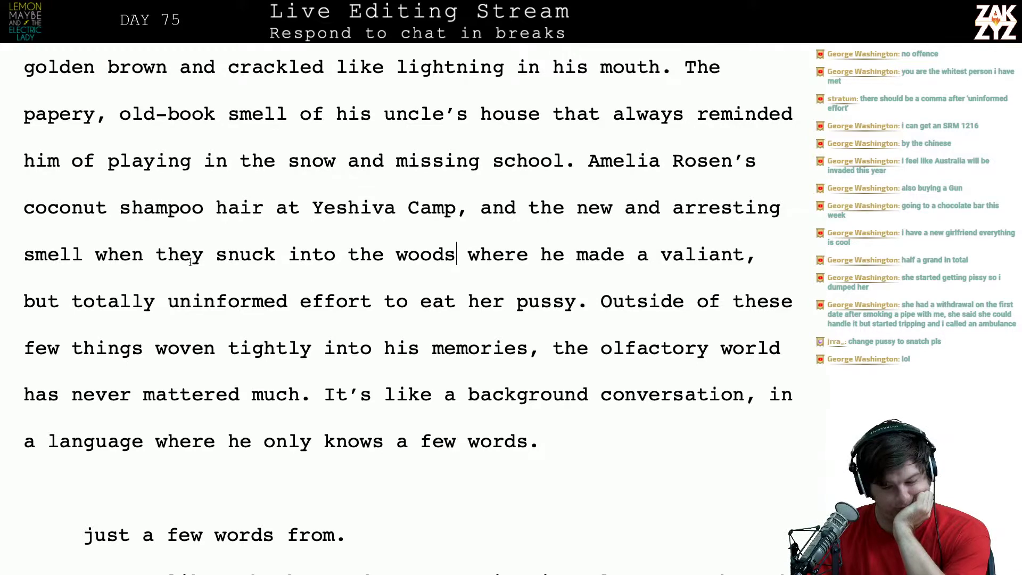
scroll(448, 307, "down", 1)
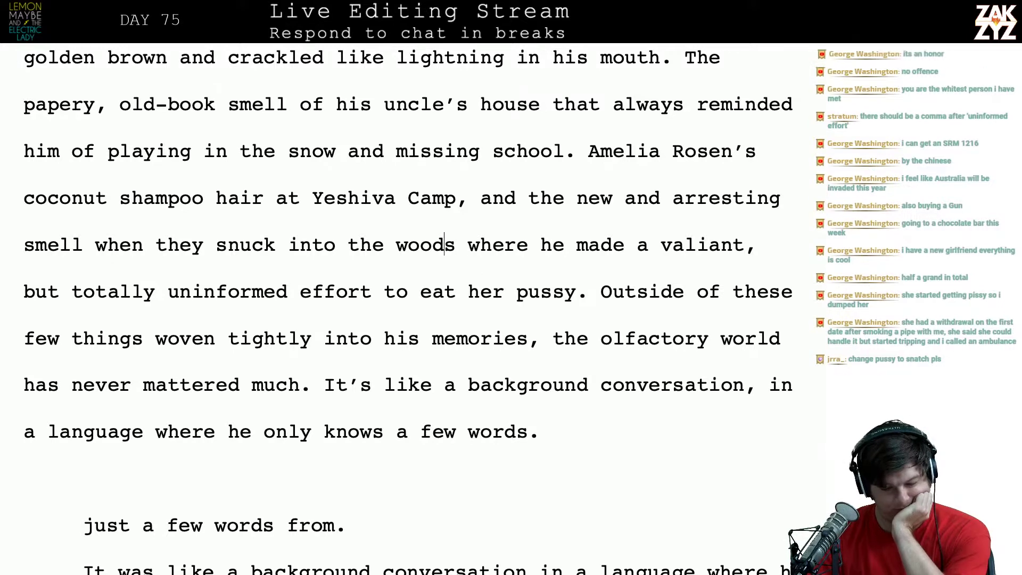
key("Left")
key("Left")
key("Left")
key("Left")
key("Left")
key("Left")
key("Left")
key("Left")
key("Left")
key("Left")
key("Left")
key("Left")
key("Left")
key("Left")
key("Left")
key("Left")
key("Left")
key("Left")
key("Left")
key("Left")
key("Left")
key("Left")
key("Left")
key("Left")
key("Left")
key("Left")
key("Left")
key("Left")
key("Left")
key("Left")
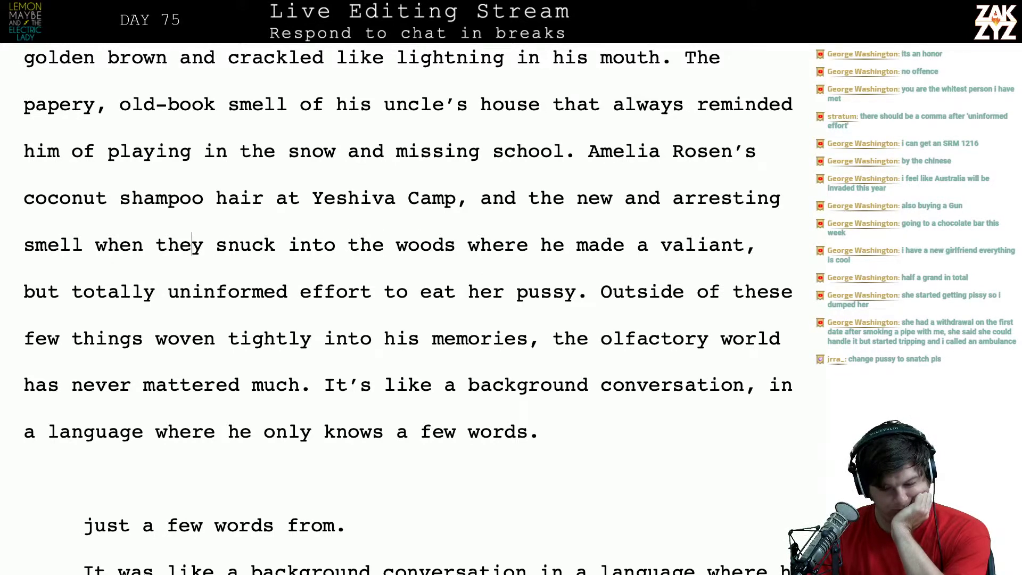
key("Left")
key("Left")
key("Left")
key("Left")
key("Left")
key("Left")
key("Left")
key("Left")
key("Left")
key("Left")
key("Left")
key("Left")
key("Left")
key("Left")
key("Left")
key("Left")
key("Left")
key("Left")
key("Left")
key("Left")
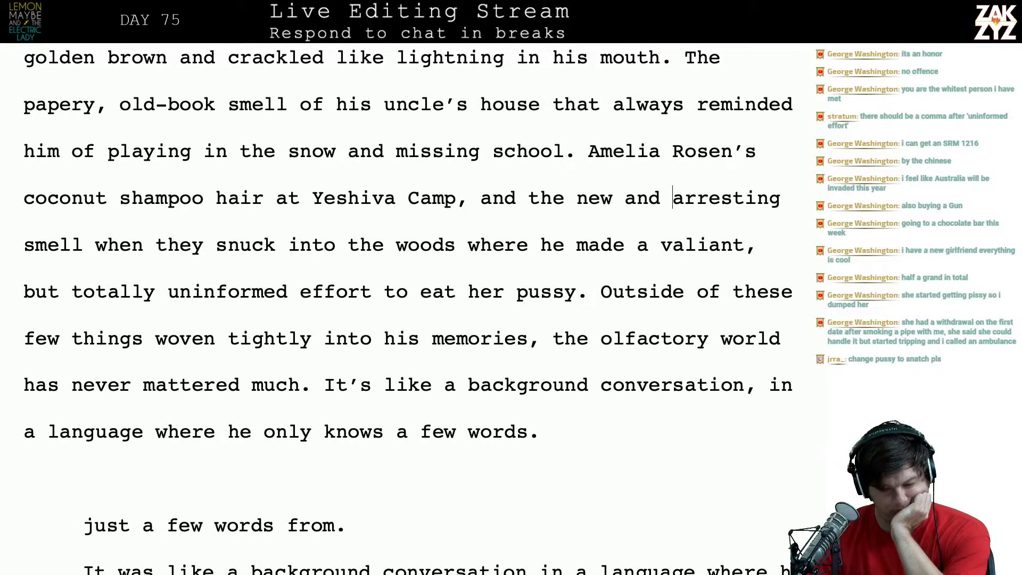
key("Left")
key("Left")
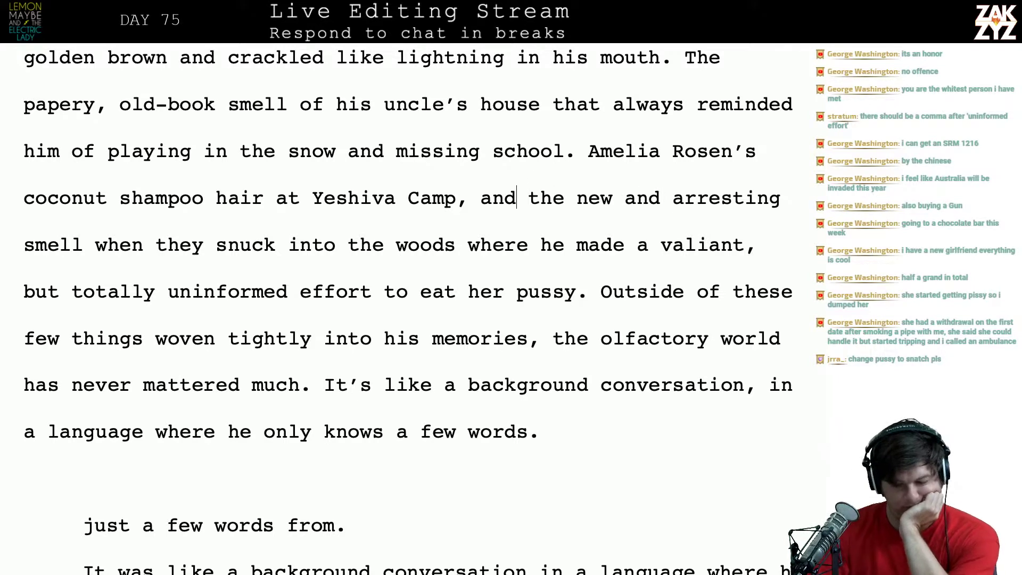
key("BackSpace")
key("BackSpace")
key("BackSpace")
key("BackSpace")
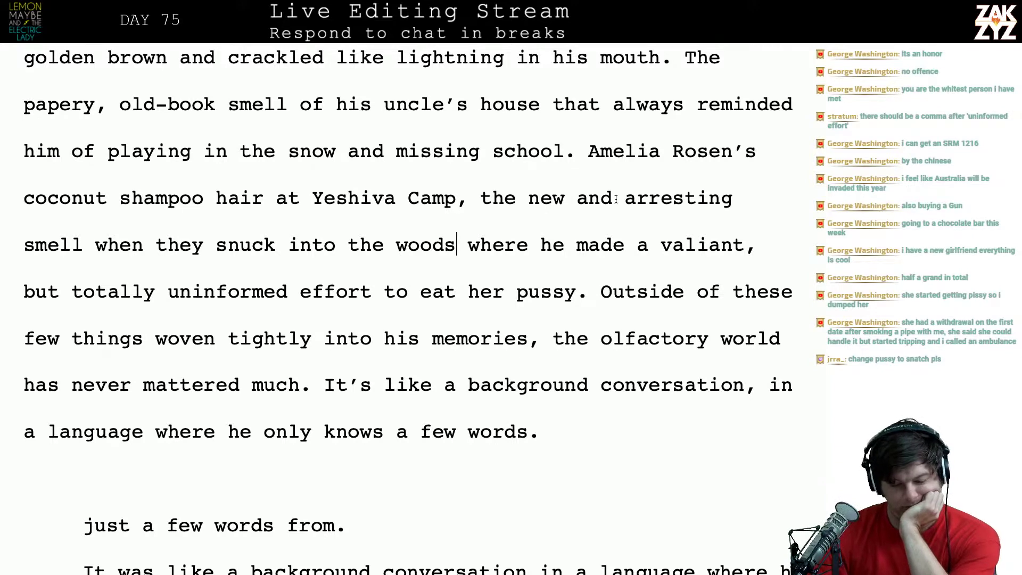
Replace "where" with "and" after "snuck into the woods" so the clause reads "and he made a valiant"
key("Right")
key("Right")
key("Right")
key("Right")
key("Right")
key("Right")
key("Right")
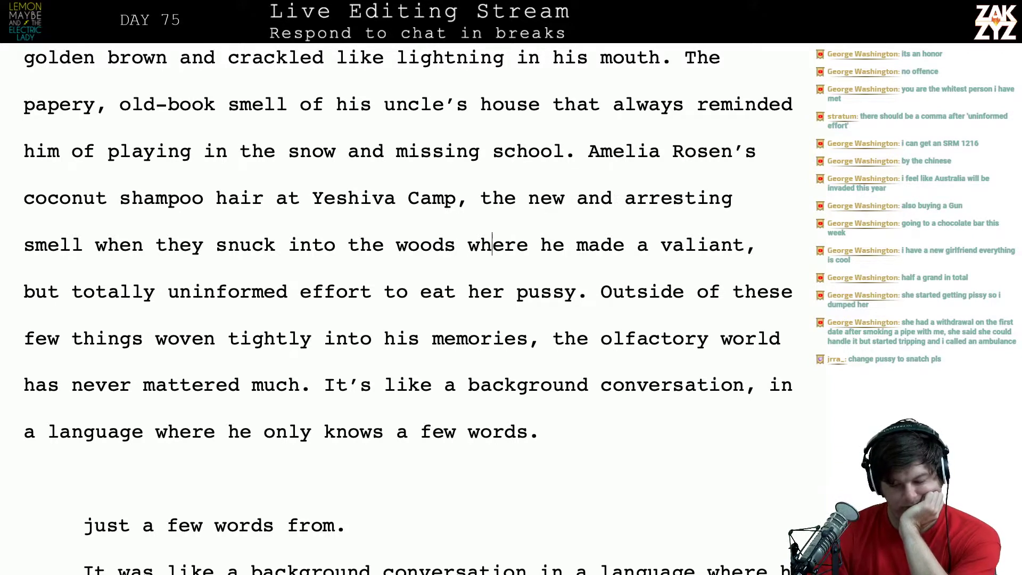
key("BackSpace")
key("BackSpace")
key("BackSpace")
key("BackSpace")
key("BackSpace")
key("BackSpace")
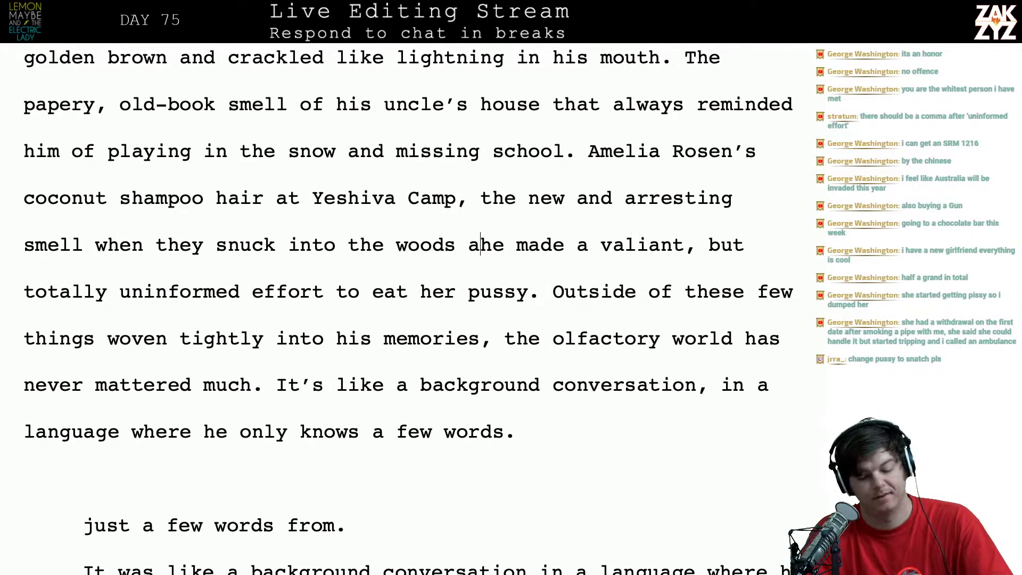
type("and")
Reread the passage from "Outside of these few things" through the leftover fragments about the background conversation
scroll(405, 308, "down", 3)
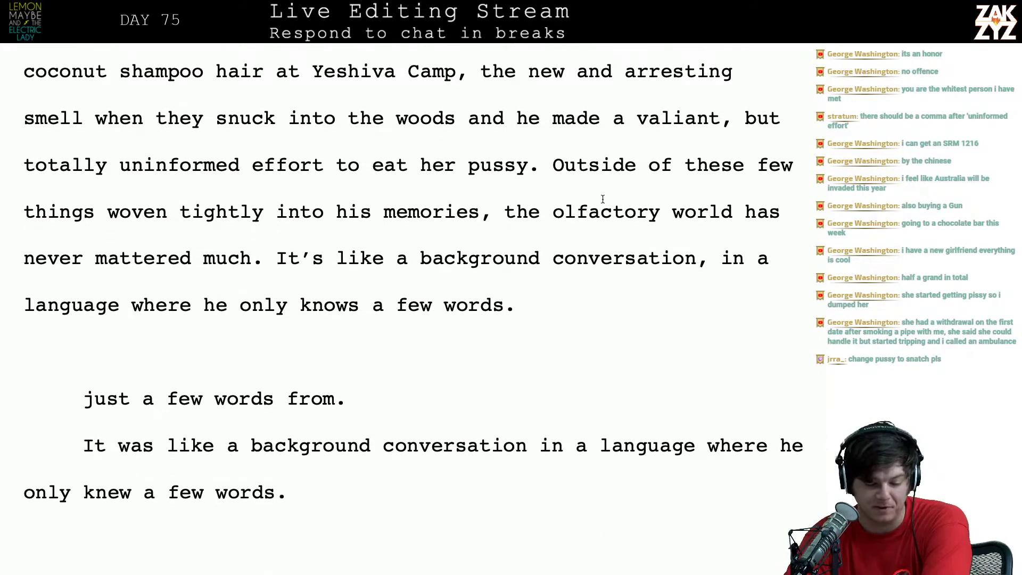
left_click(556, 228)
scroll(557, 229, "down", 1)
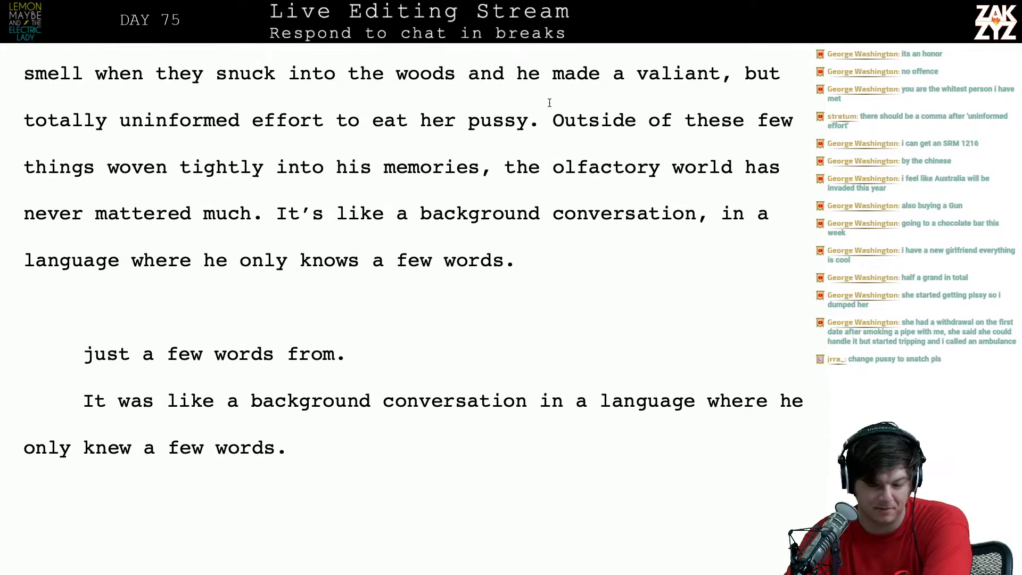
left_click(549, 137)
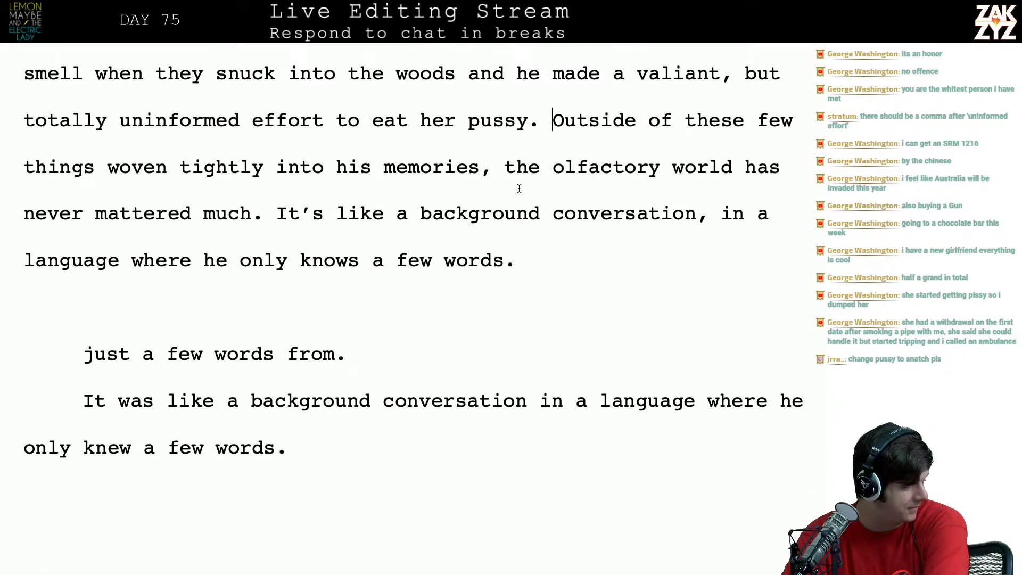
scroll(519, 189, "down", 1)
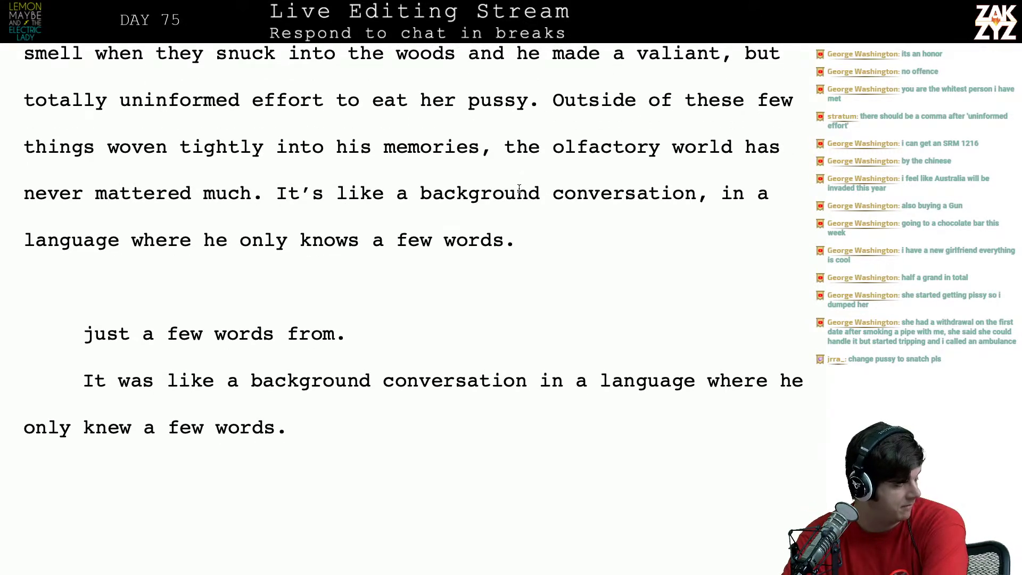
scroll(519, 188, "down", 1)
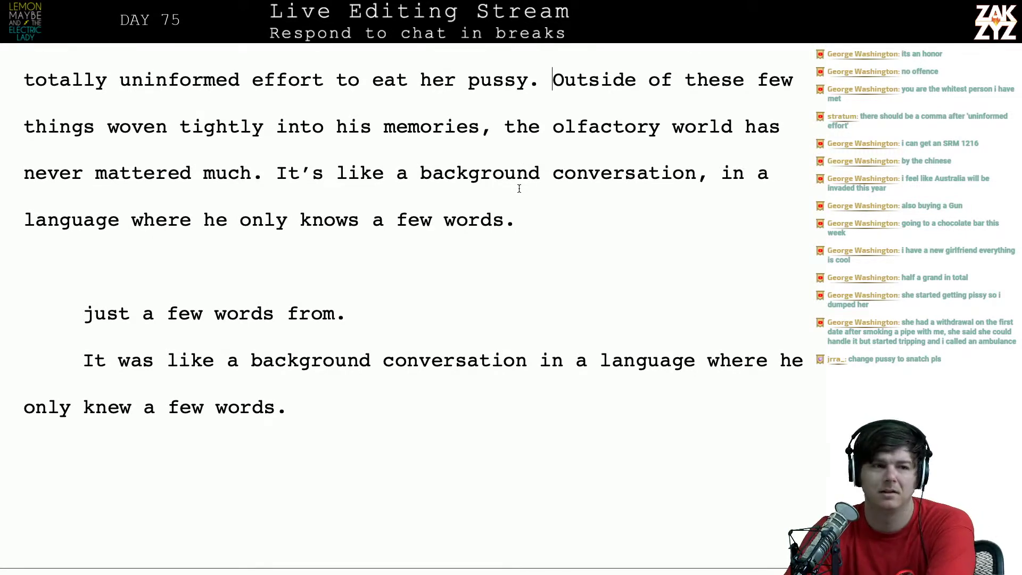
scroll(519, 189, "down", 2)
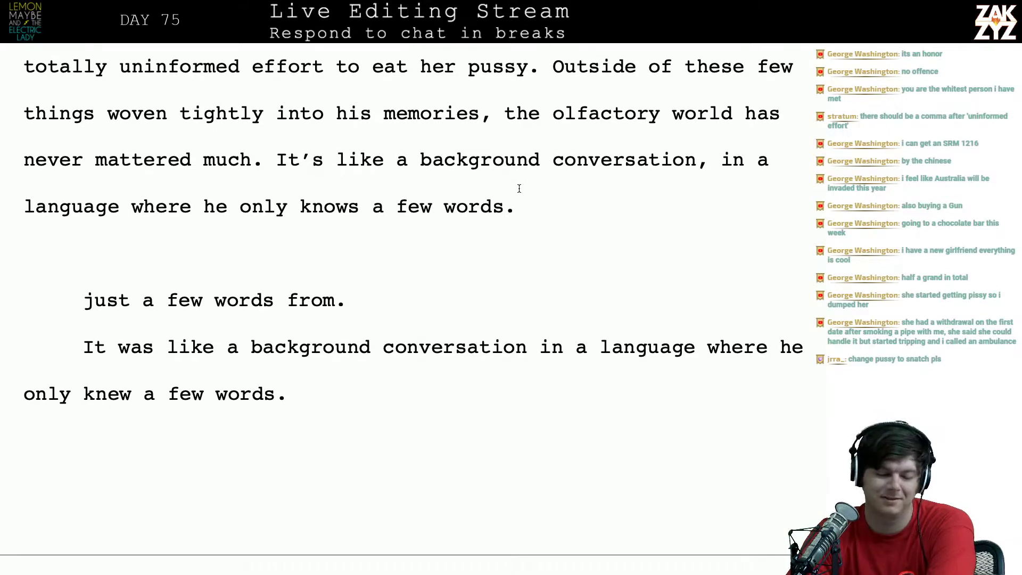
left_click(455, 181)
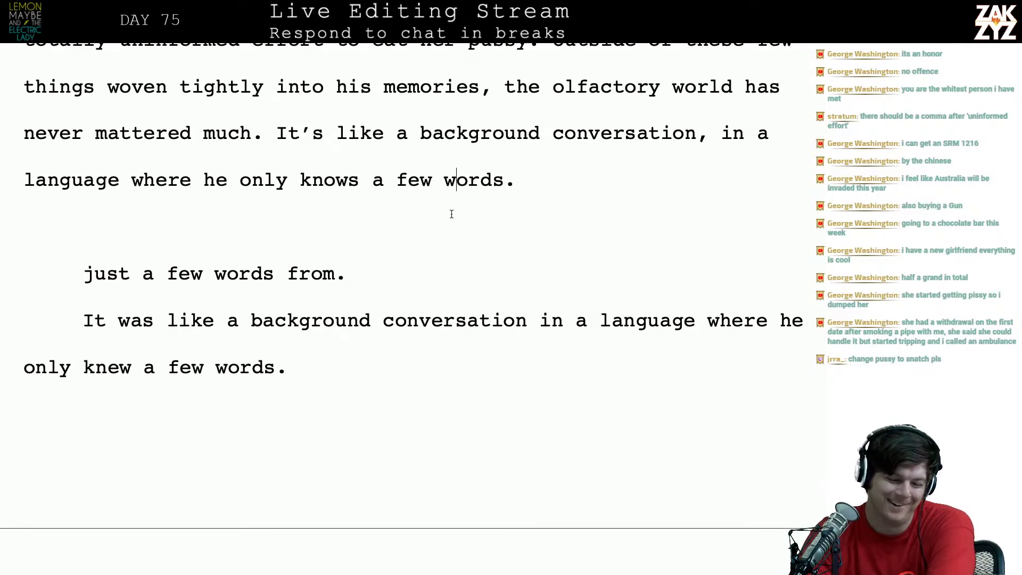
key("End")
key("Down")
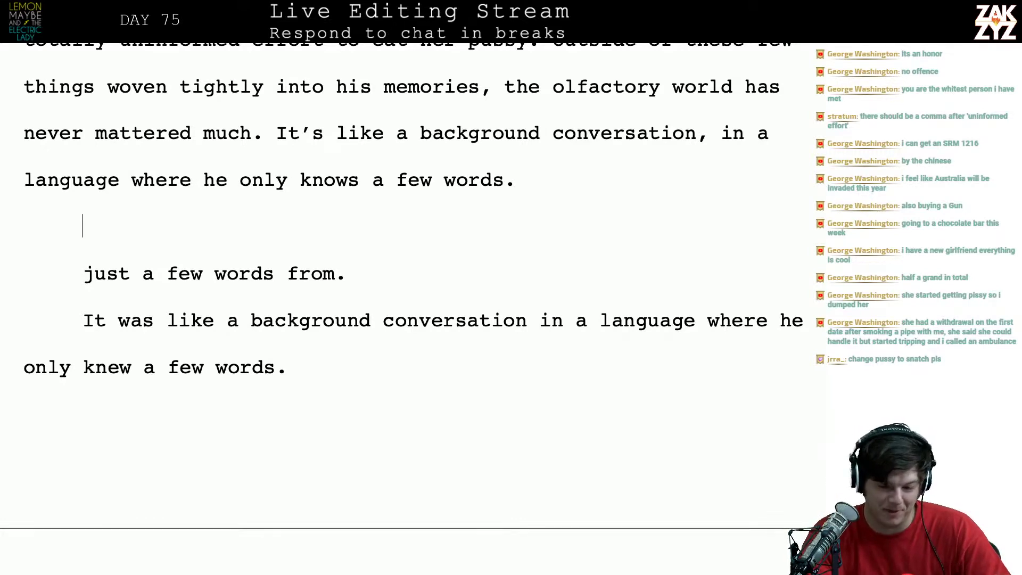
scroll(572, 299, "up", 1)
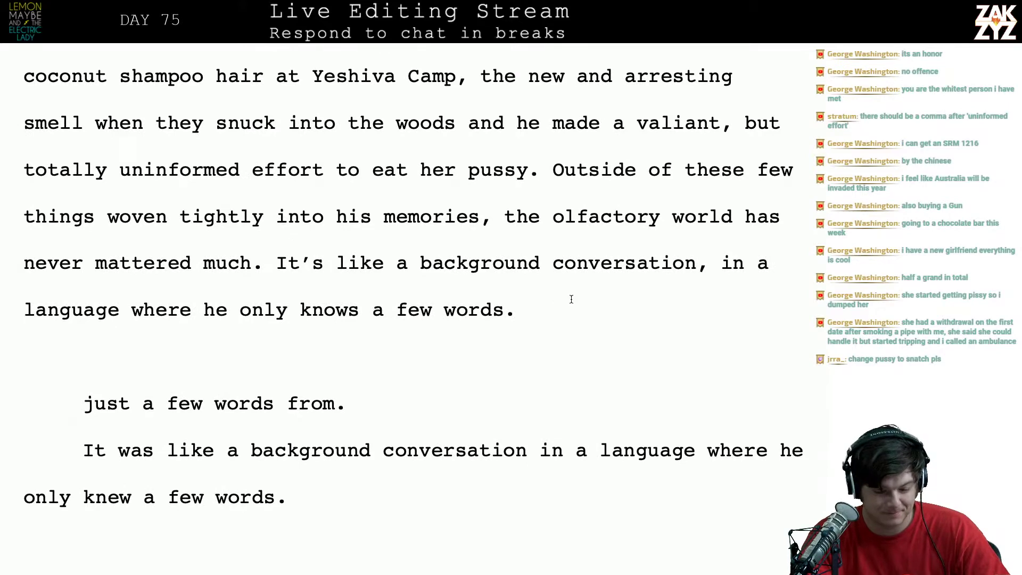
scroll(572, 299, "down", 3)
scroll(571, 299, "up", 2)
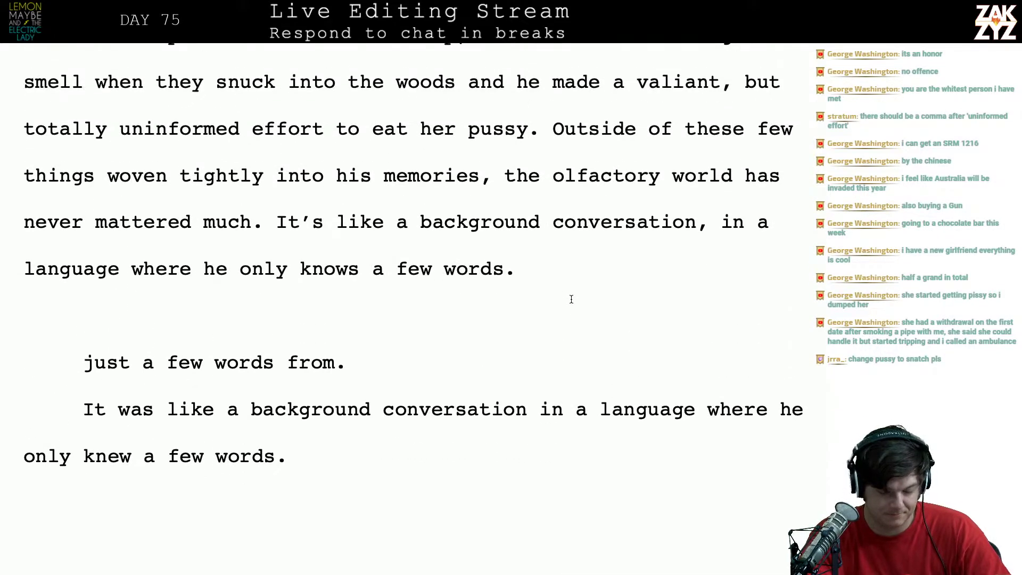
Insert "his sense of smell never mattered much." after "woven tightly into his memories,"
key("Up")
key("Right")
key("Right")
key("Right")
key("Right")
key("Right")
key("Right")
key("Right")
key("Right")
key("Right")
key("Right")
key("Right")
key("Right")
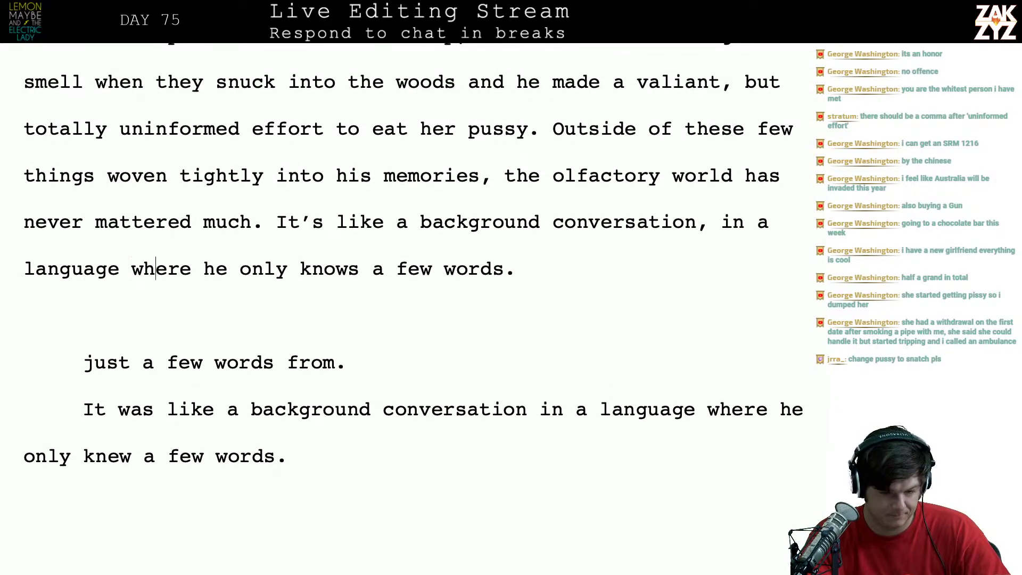
key("Right")
key("Right")
key("Right")
key("Up")
key("Right")
key("Right")
key("Right")
key("Right")
key("Right")
key("Right")
key("Right")
key("Right")
key("Right")
key("Right")
key("Right")
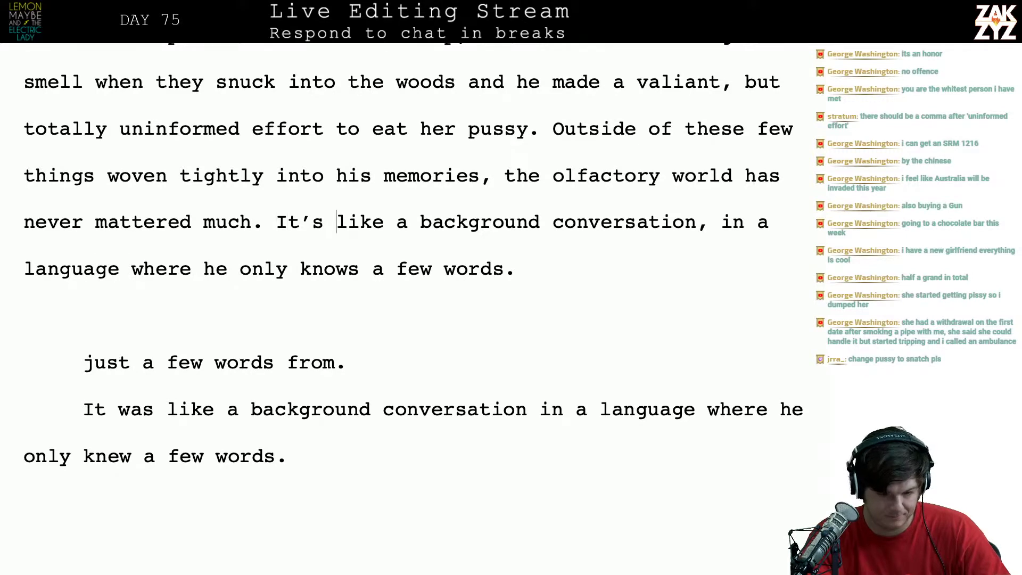
key("Right")
key("Right")
key("Right")
key("Up")
key("Right")
key("Right")
key("Right")
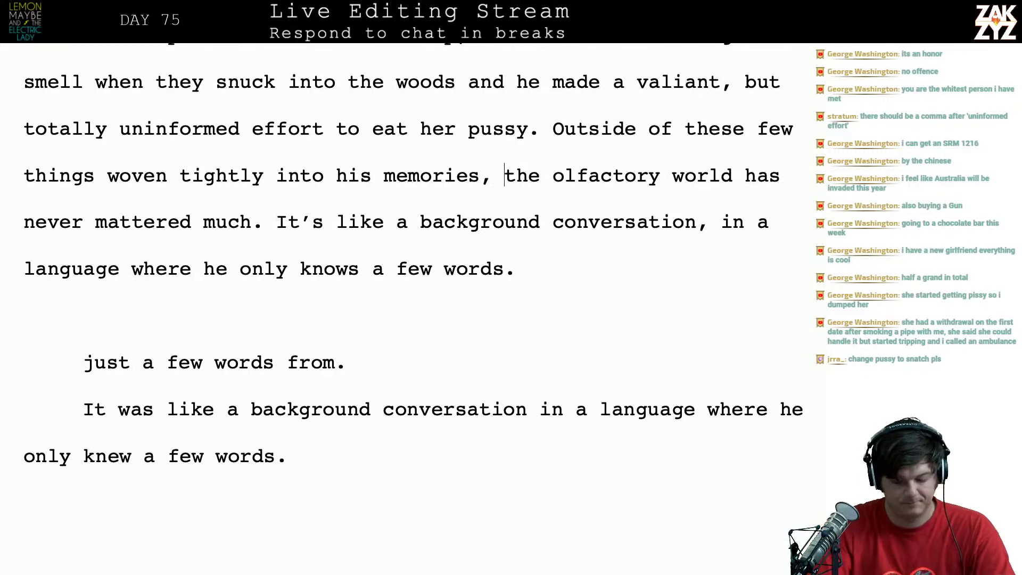
type("his sense of s")
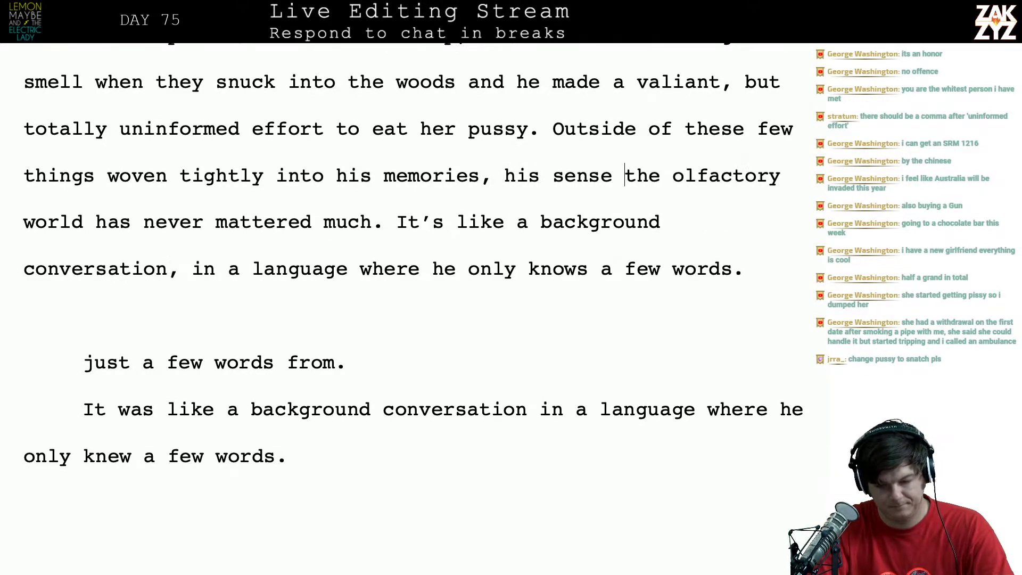
type("mell never ma")
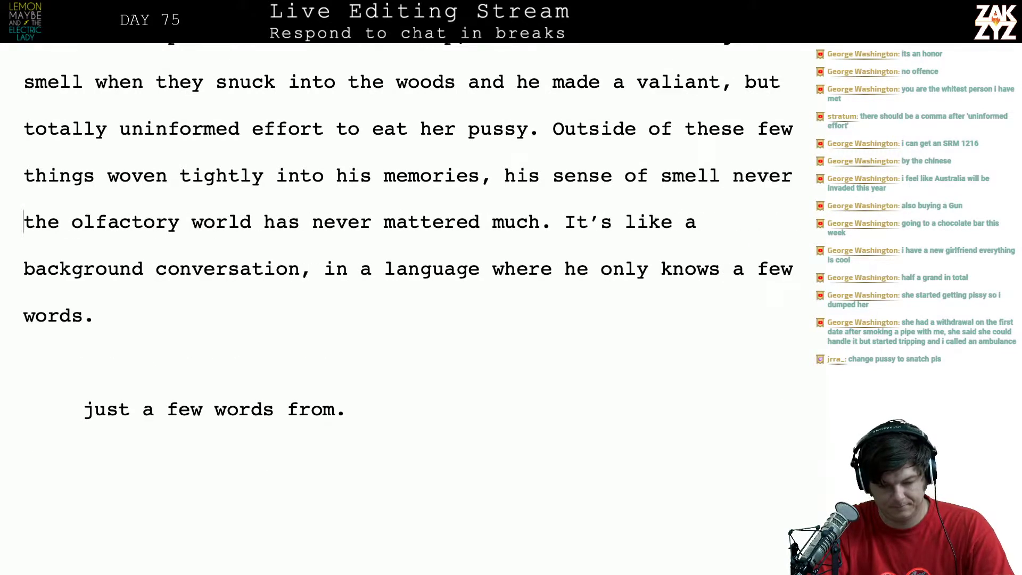
type("ttered much.")
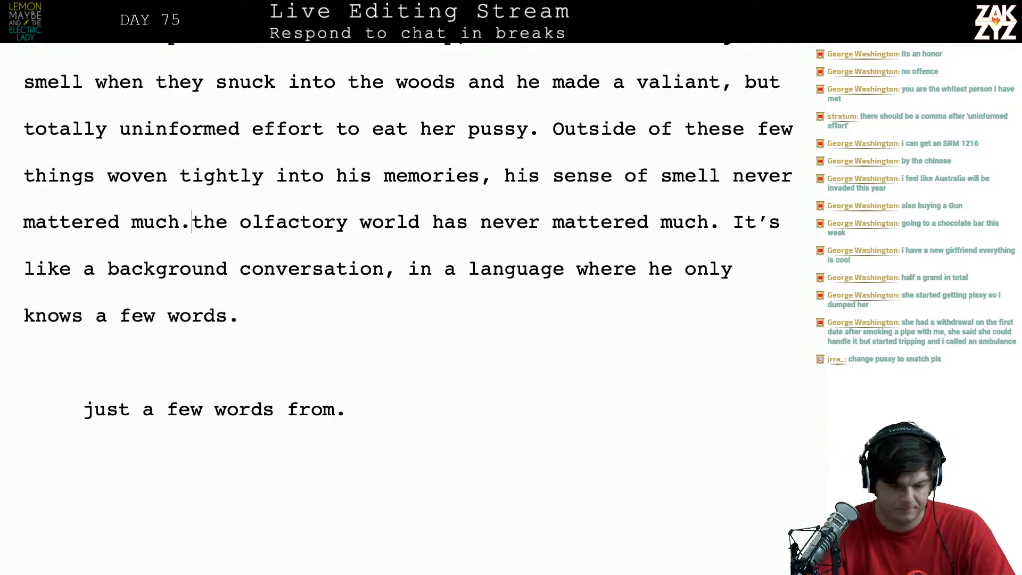
Delete the leftover wording "the olfactory world has never mattered much." before "It's like a background conversation"
key("shift+Down")
key("shift+Left")
key("shift+Left")
key("shift+Left")
key("shift+Left")
key("shift+Left")
key("shift+Left")
key("shift+Left")
key("shift+Left")
key("shift+Left")
key("shift+Left")
key("shift+Left")
key("shift+Left")
key("shift+Left")
key("shift+Left")
key("shift+Left")
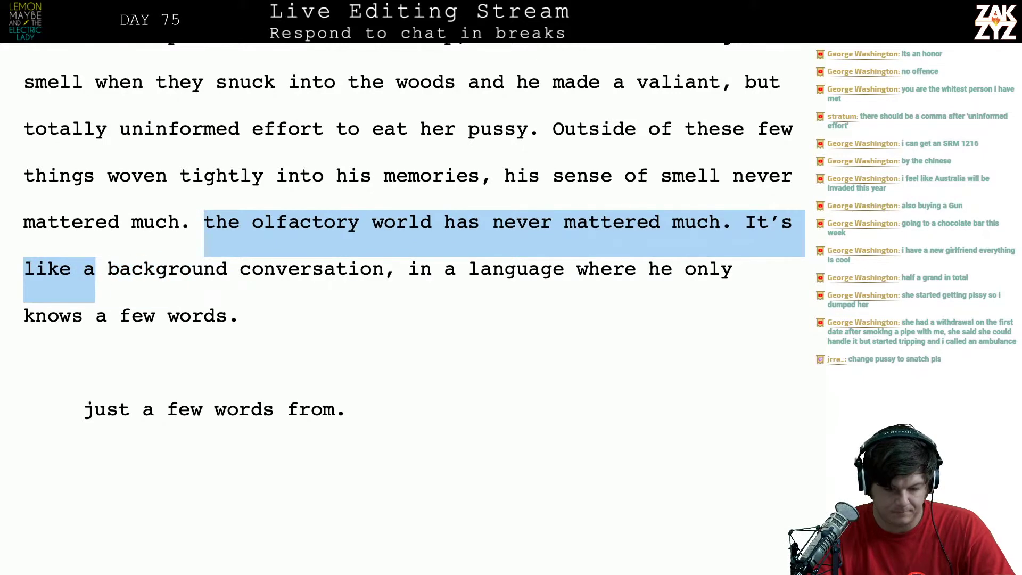
key("shift+Left")
key("shift+Left")
key("shift+Left")
key("shift+Left")
key("shift+Left")
key("shift+Left")
key("shift+Left")
key("shift+Right")
key("BackSpace")
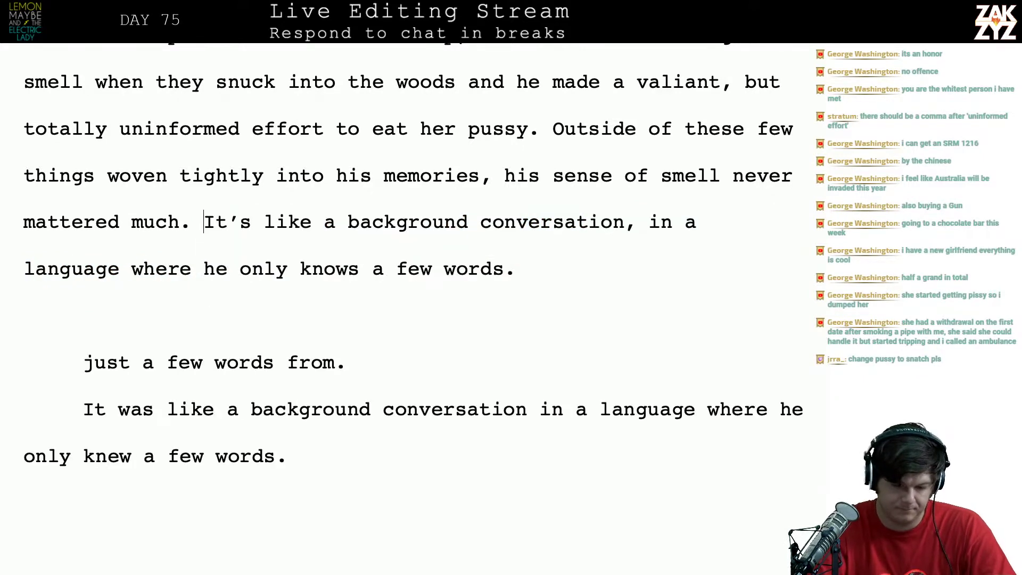
Replace "It's" with "The olfactory world was" at the start of the background conversation sentence
type("The olfactory ")
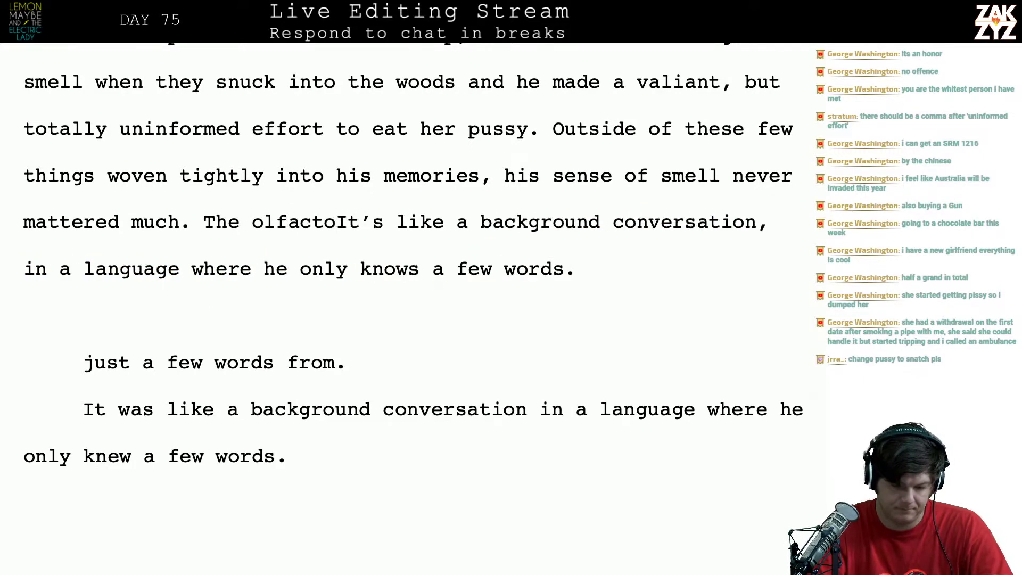
type("world was")
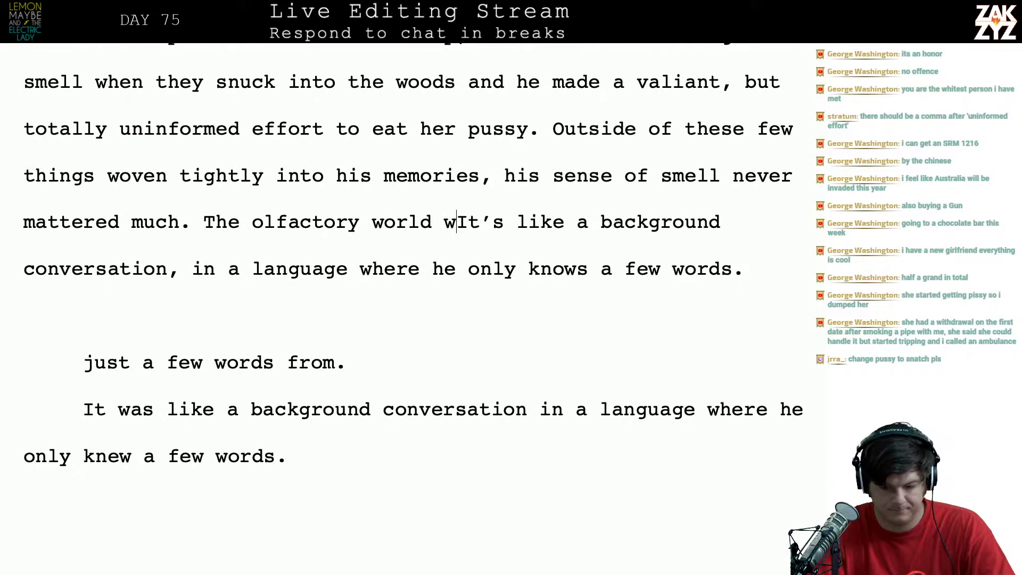
key("shift+Right")
key("shift+Right")
key("shift+Right")
key("shift+Right")
key("shift+Right")
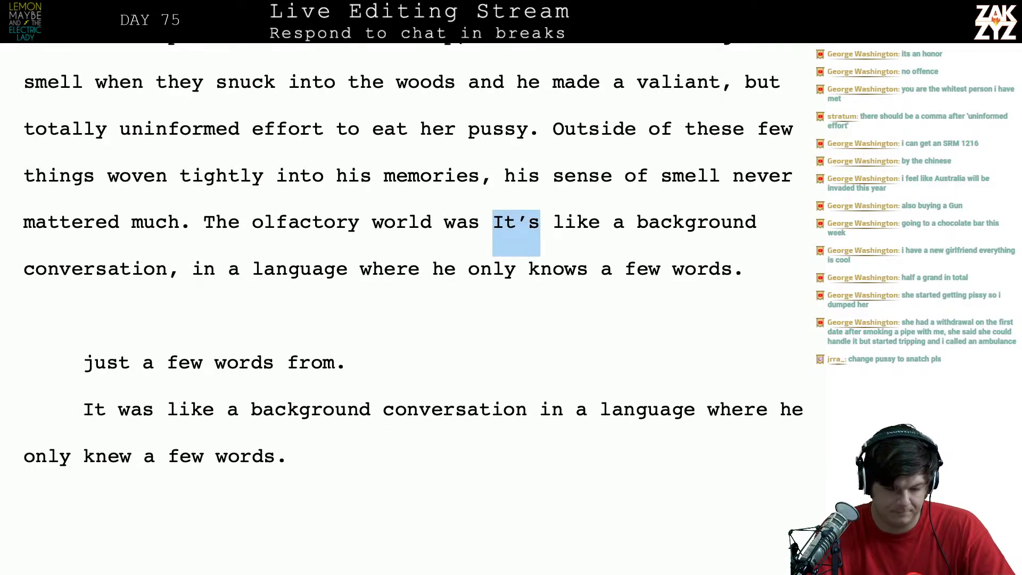
key("BackSpace")
Split "where he only knows a few words." onto its own line after "in a language"
left_click(481, 222)
key("Down")
key("Left")
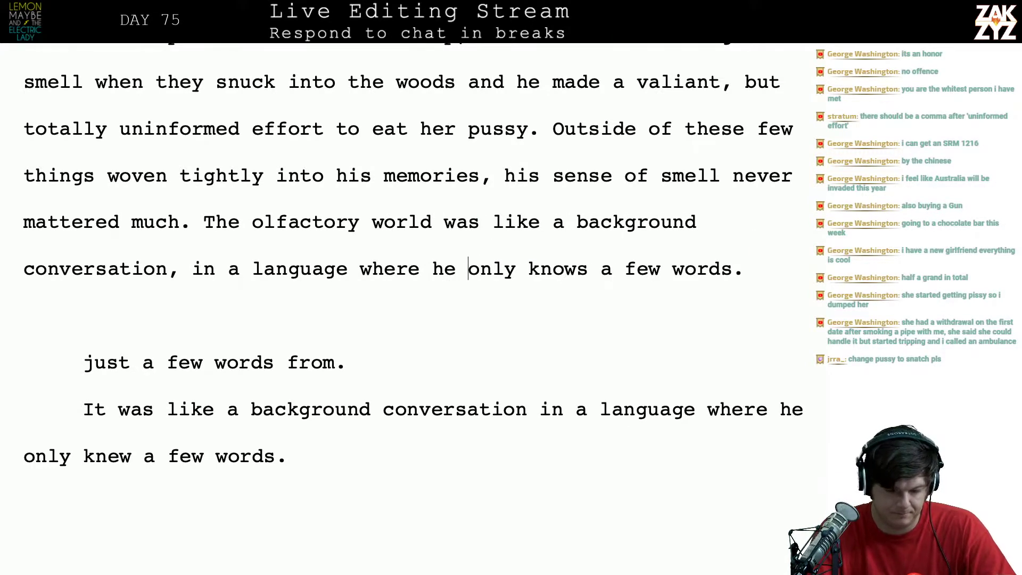
scroll(404, 255, "up", 2)
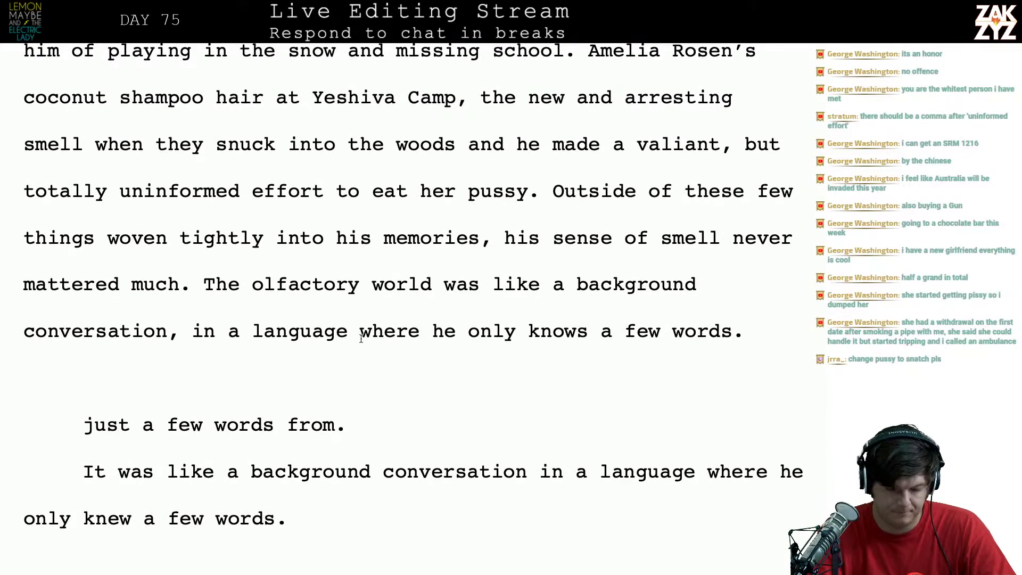
left_click(360, 331)
key("Return")
left_click(360, 331)
Try continuing "in a language" with "he only knows a few", and erase that wording
type("he onl")
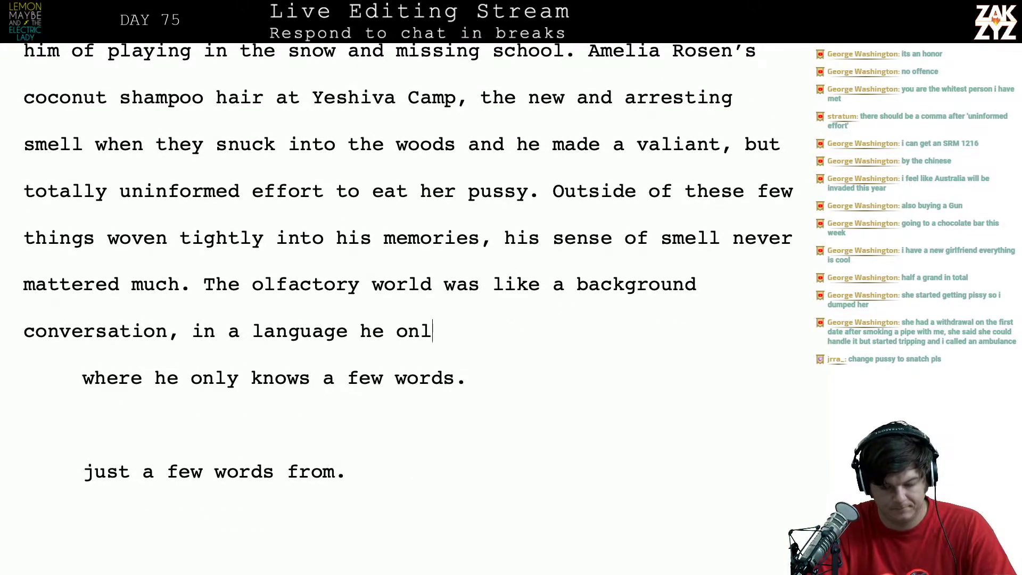
type("y kn")
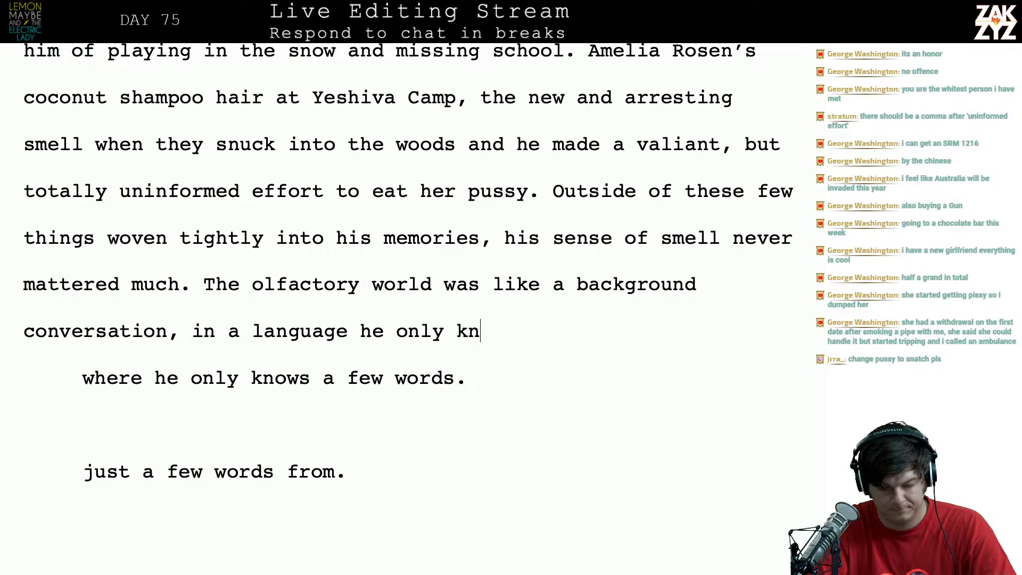
type("ows a few")
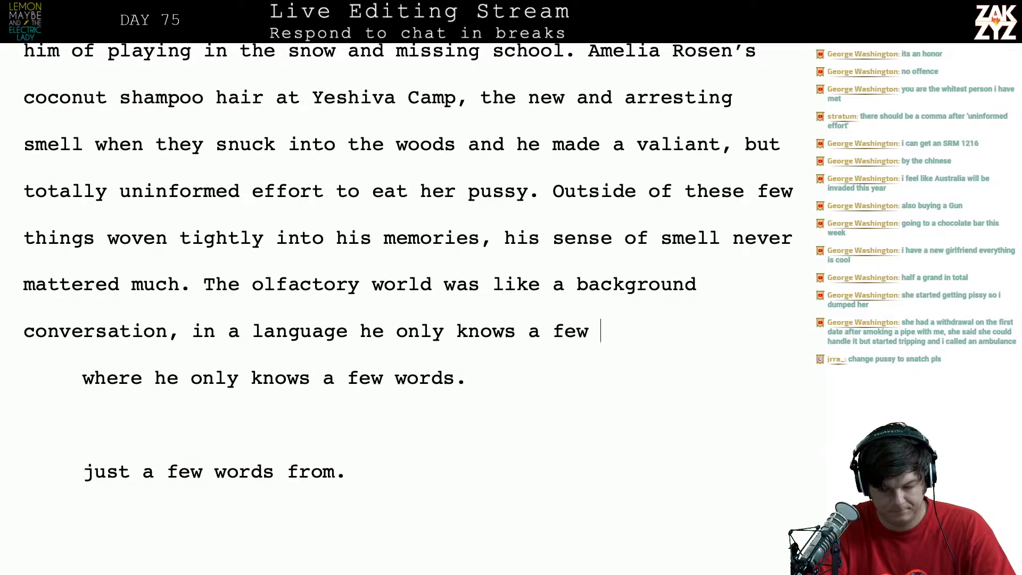
key("BackSpace")
key("BackSpace")
key("BackSpace")
key("BackSpace")
key("BackSpace")
key("BackSpace")
key("BackSpace")
key("BackSpace")
key("BackSpace")
key("BackSpace")
key("BackSpace")
key("BackSpace")
key("BackSpace")
key("BackSpace")
key("BackSpace")
key("BackSpace")
key("BackSpace")
key("BackSpace")
key("BackSpace")
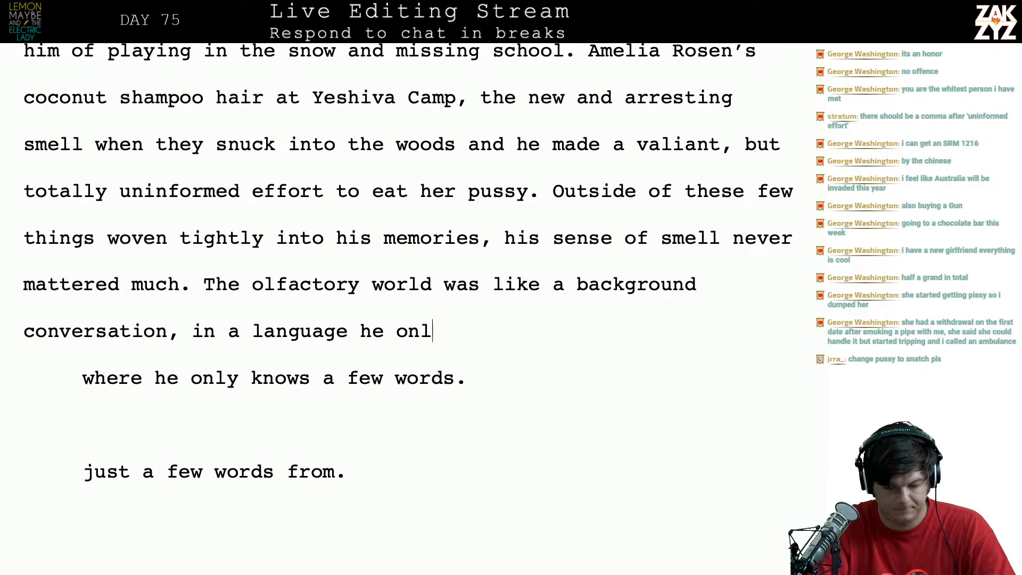
Complete the sentence after "in a language" with "that he only knows a few words." and add an empty line below
type("that he ")
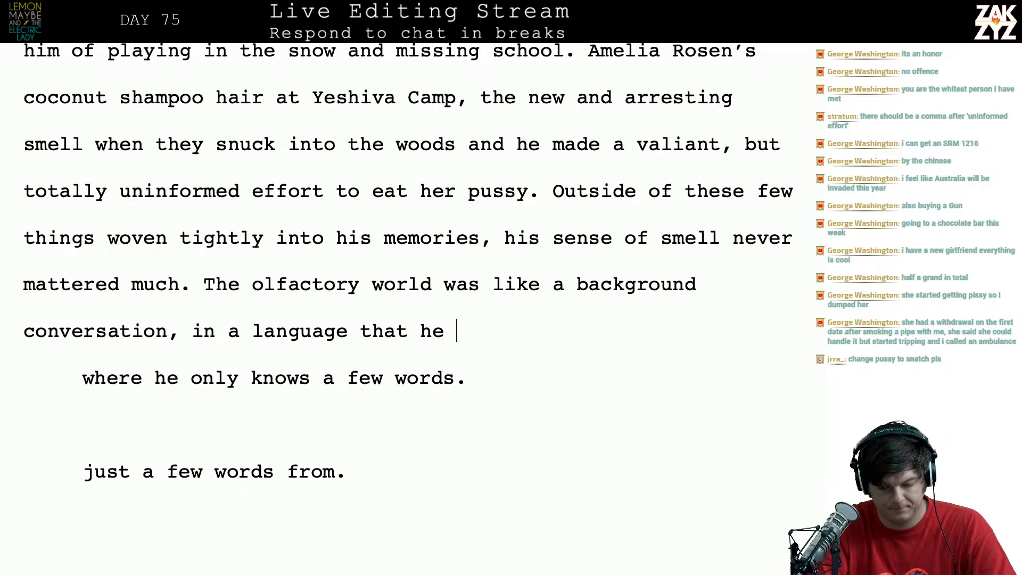
type("only knows a few words.")
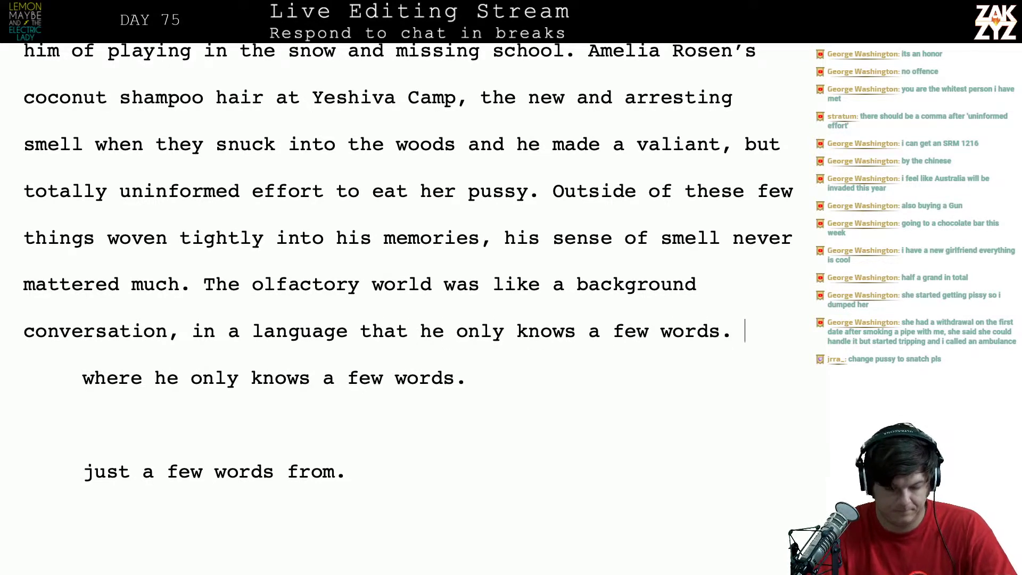
key("Return")
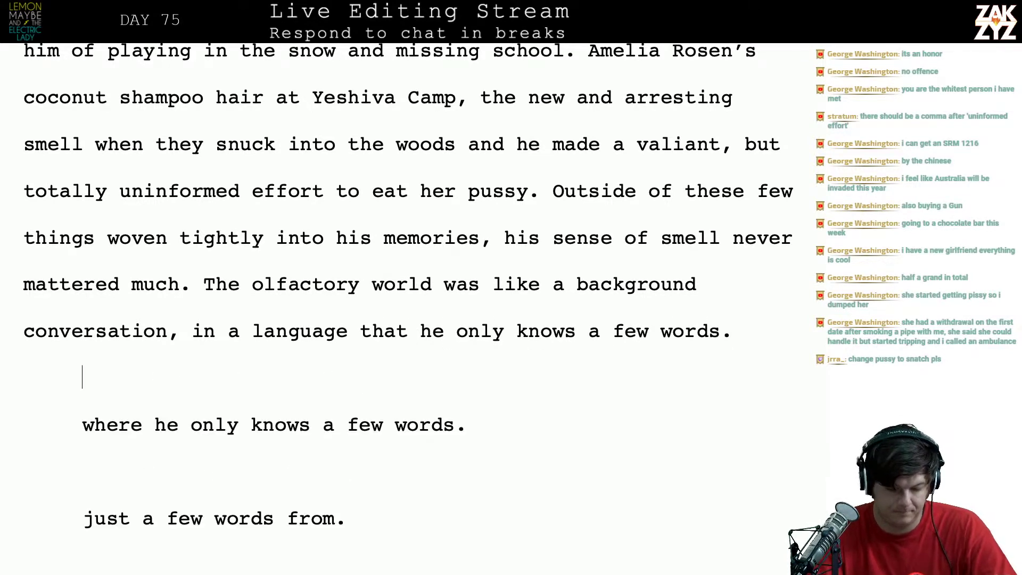
Reread the revised sentence comparing the olfactory world to a background conversation and the fragments below it
key("Left")
key("Up")
key("Right")
key("Left")
key("Left")
key("Left")
key("Left")
key("Left")
key("Left")
key("Left")
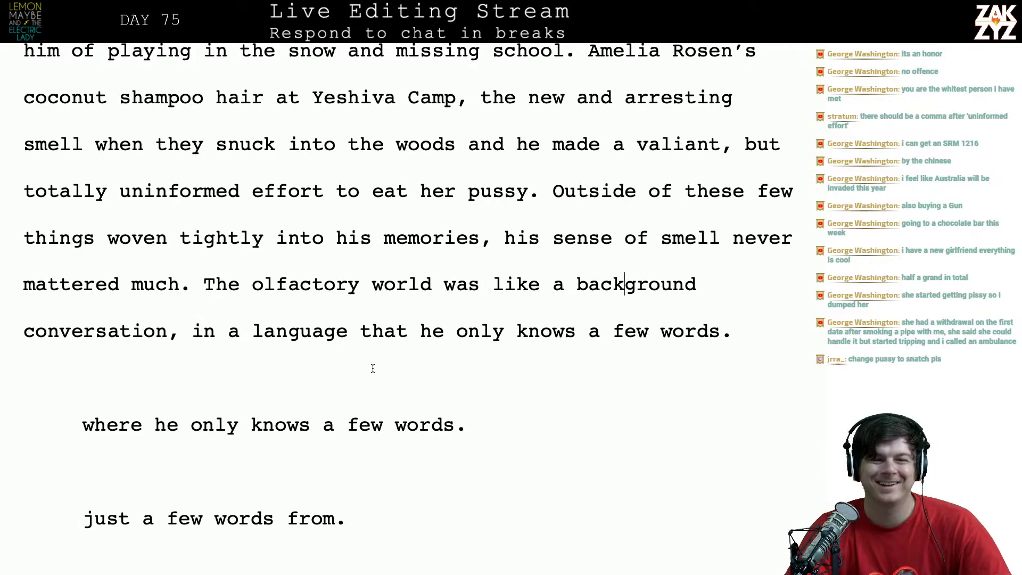
scroll(373, 369, "down", 2)
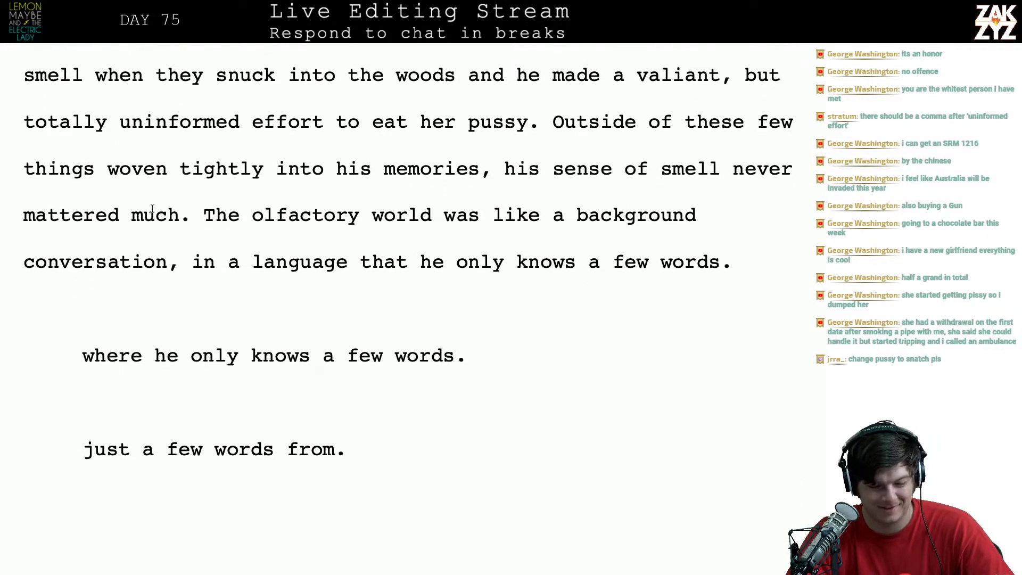
left_click(213, 221)
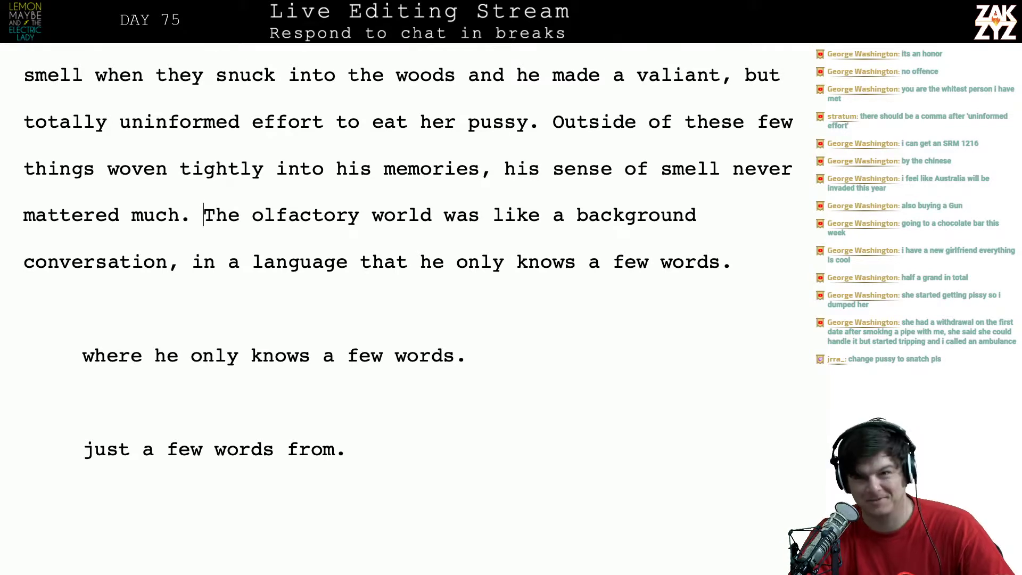
key("Left")
key("Left")
key("Down")
key("Up")
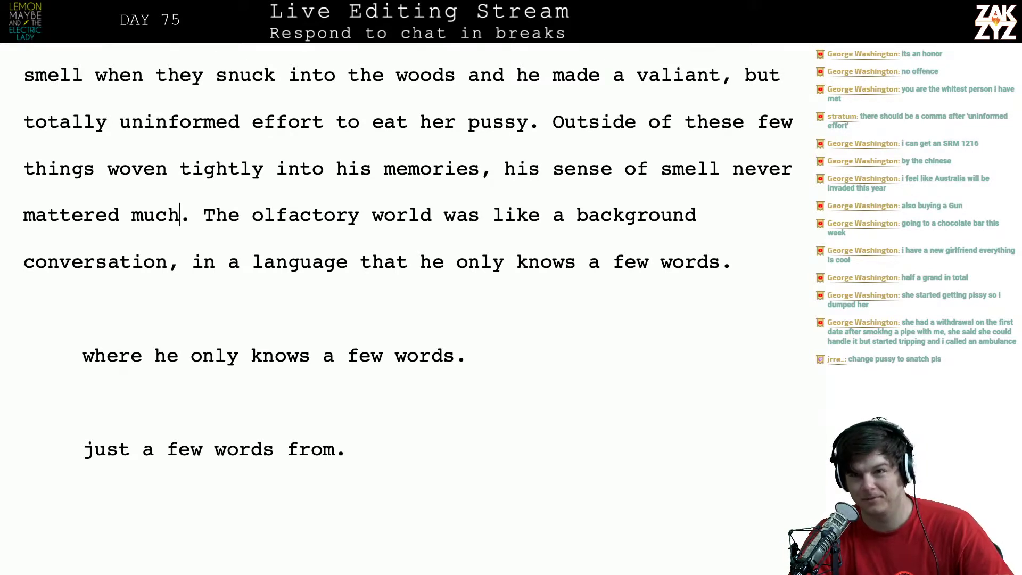
key("Right")
key("Left")
key("Up")
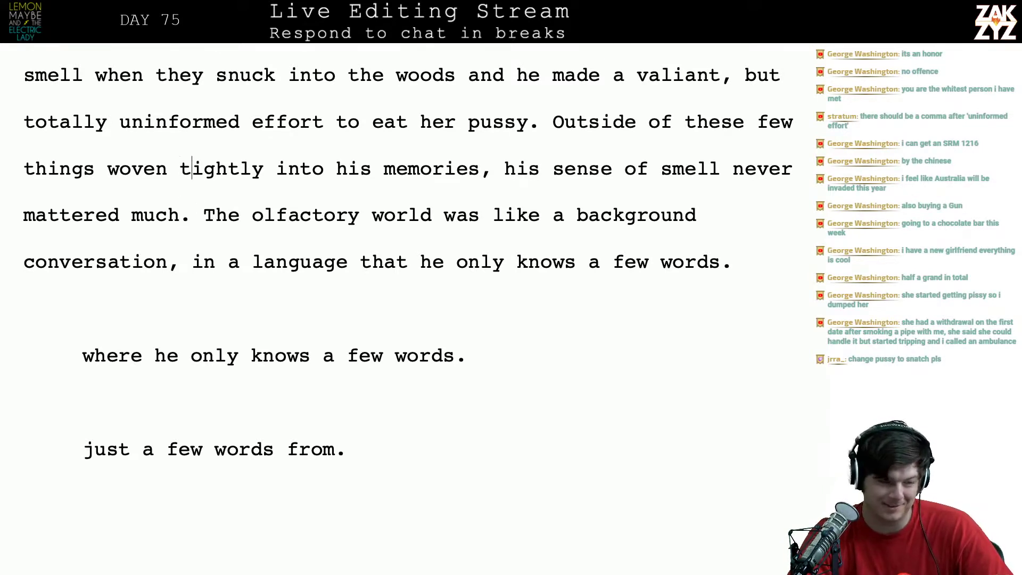
key("Down")
key("Down")
key("Right")
key("Up")
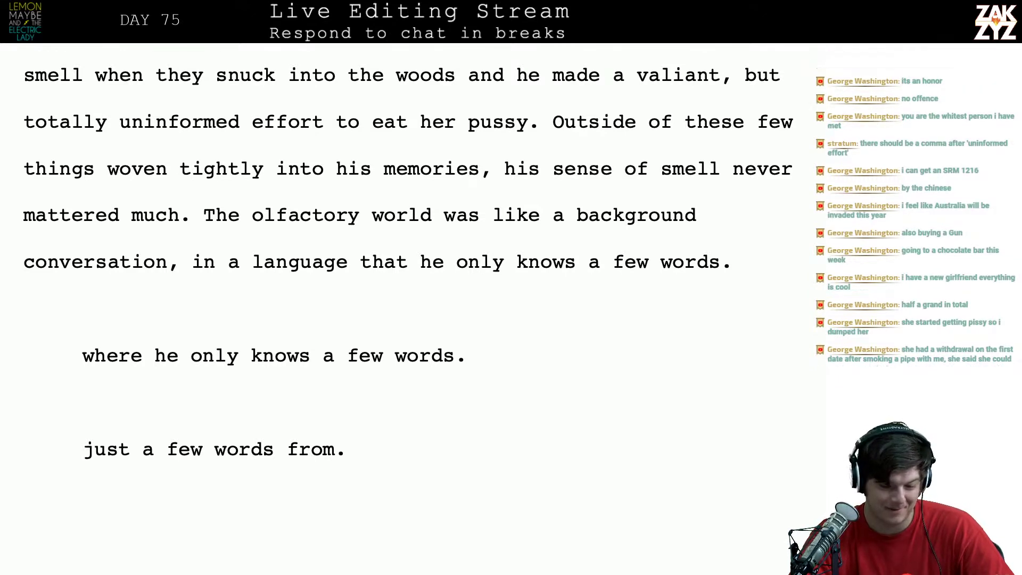
key("Left")
key("Right")
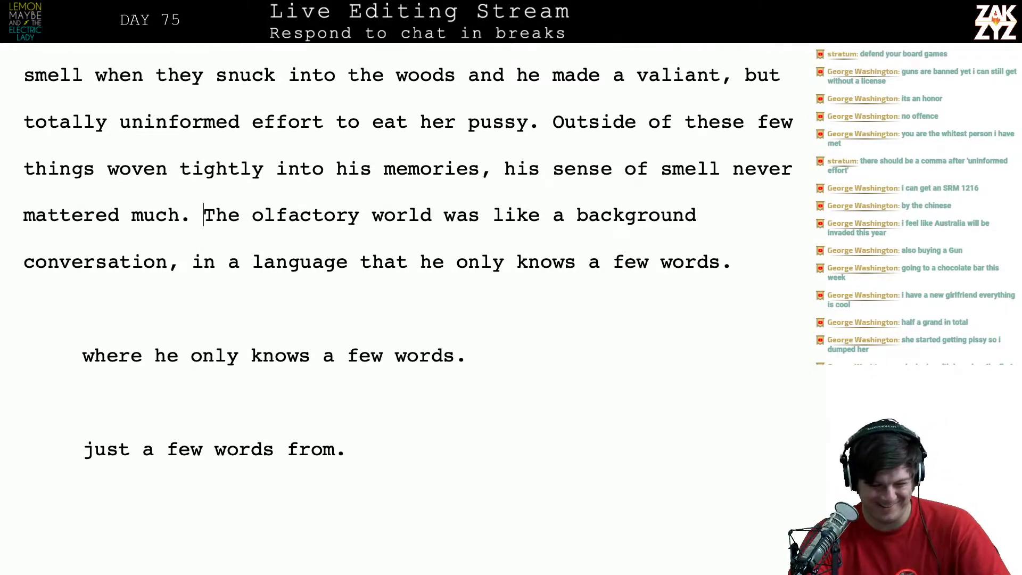
Split the wording from "was like a background conversation" onto its own line after "The olfactory world"
scroll(408, 256, "up", 5)
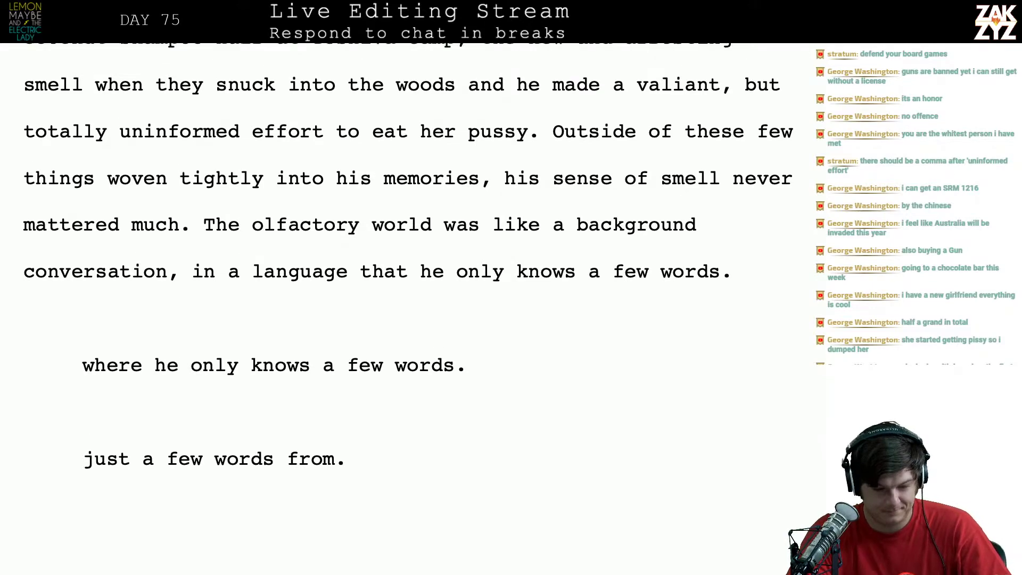
scroll(408, 309, "up", 6)
scroll(408, 309, "down", 6)
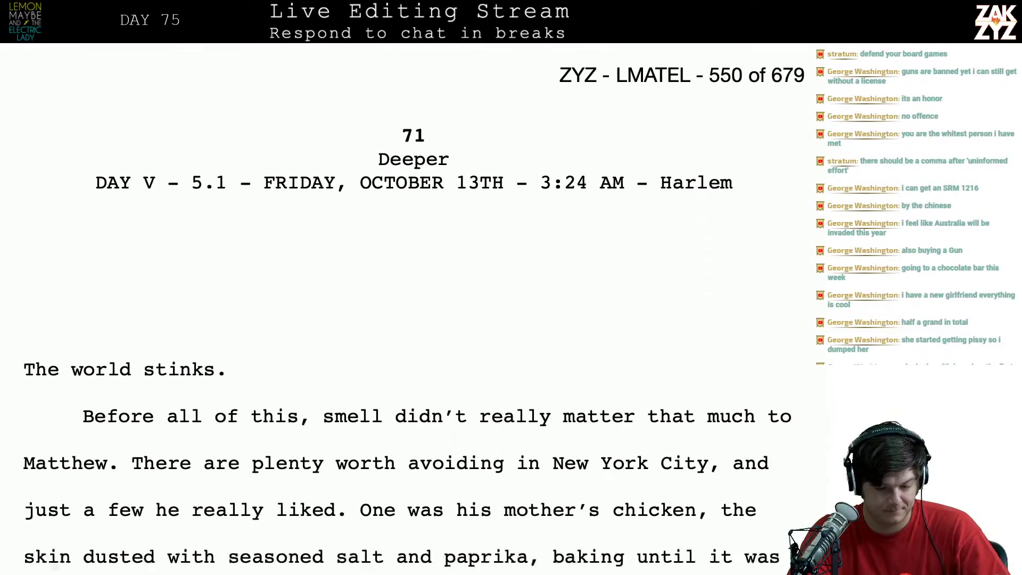
scroll(407, 308, "down", 6)
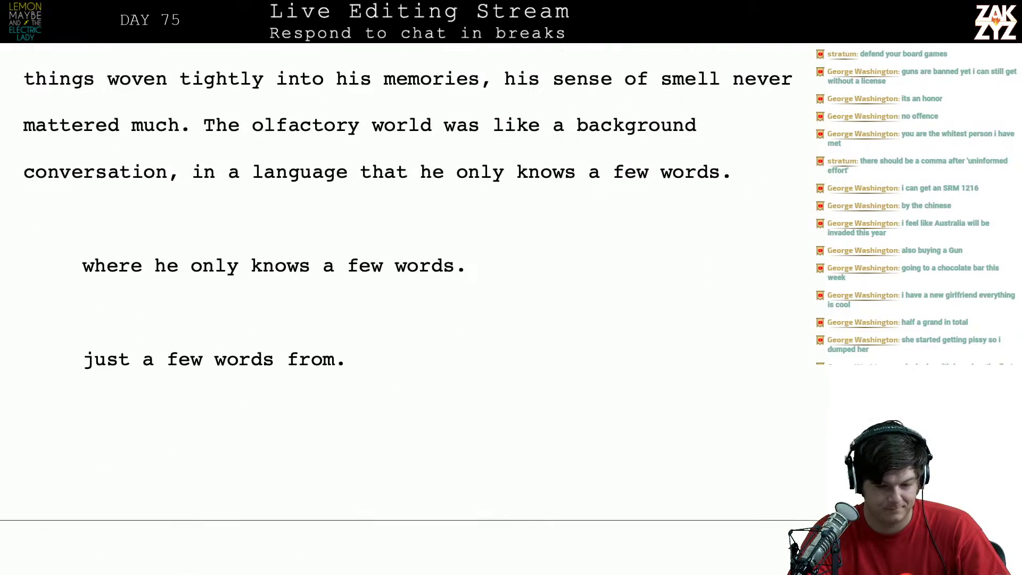
key("ctrl+Right")
key("ctrl+Right")
key("ctrl+Right")
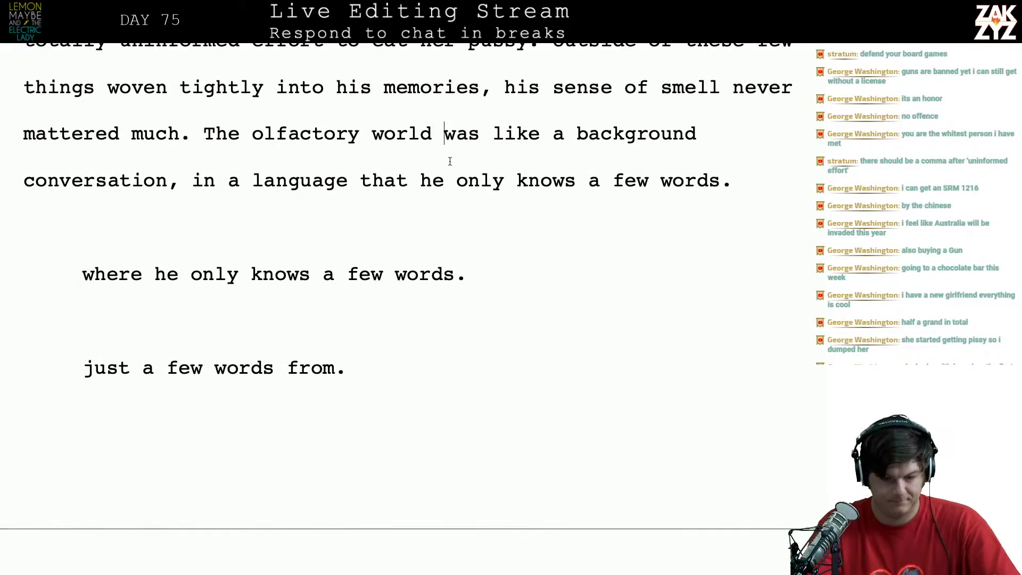
key("Return")
Try continuing "The olfactory world" with "is a", and erase that wording
type("is a")
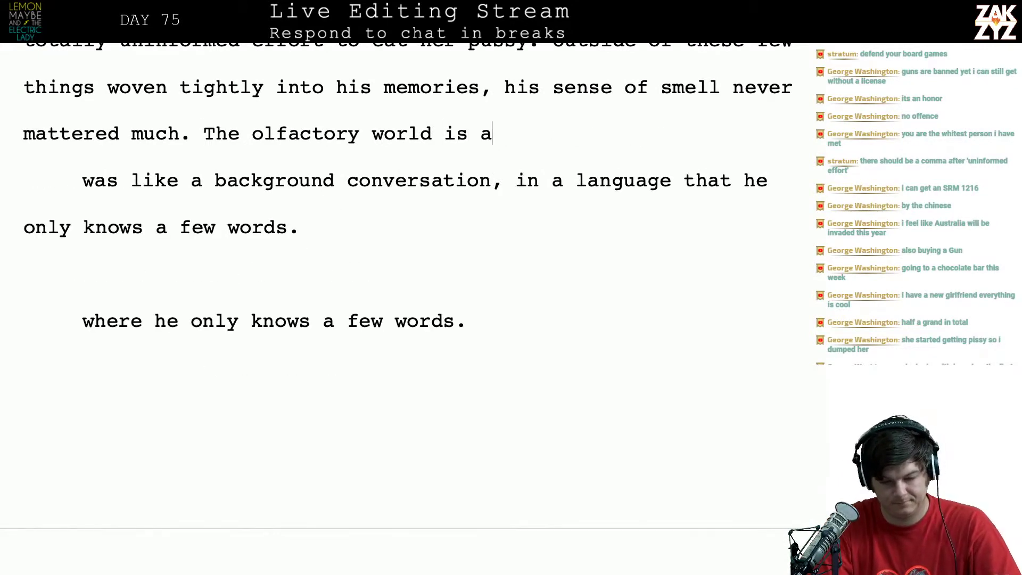
key("BackSpace")
key("BackSpace")
key("BackSpace")
key("BackSpace")
key("BackSpace")
Complete the sentence after "The olfactory world" with "was a background conversation, in a language he barely knew."
type("was")
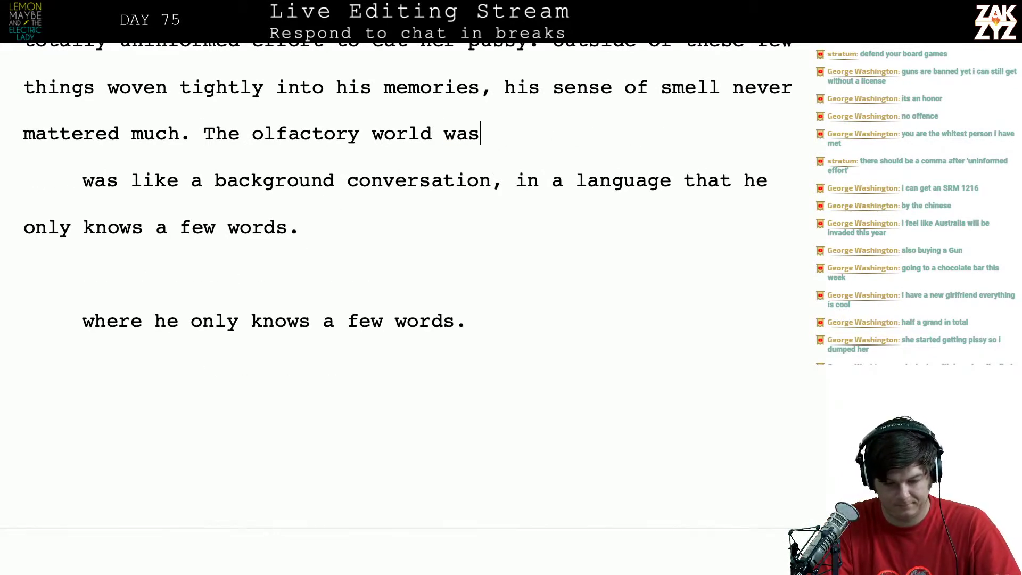
type(" a background co")
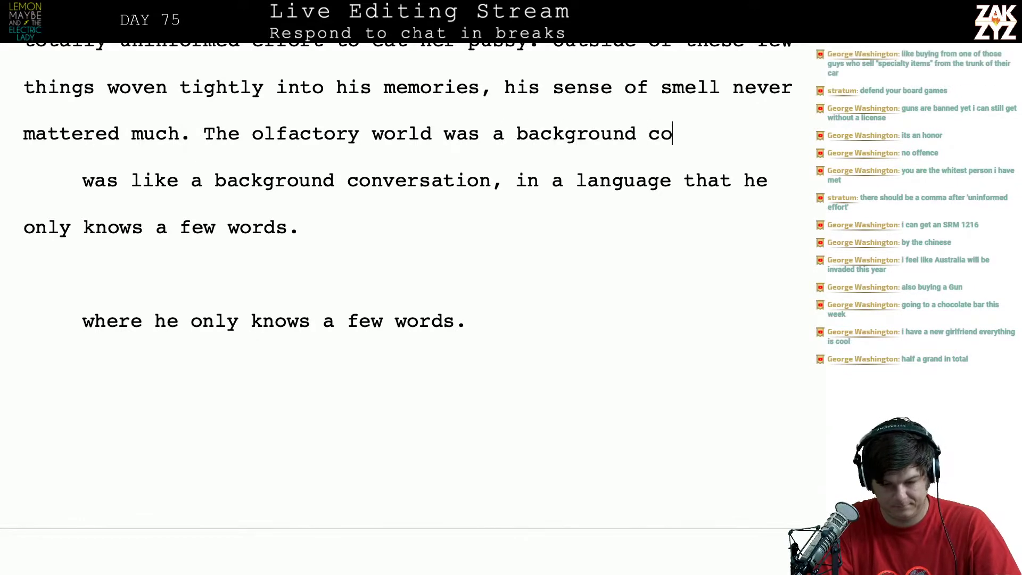
type("nversation")
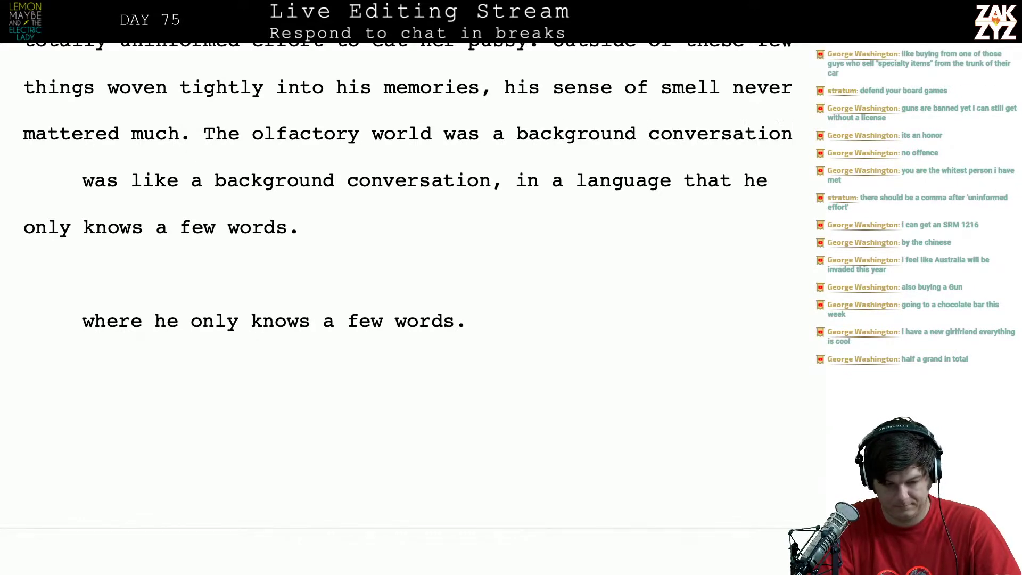
type(", in a languag")
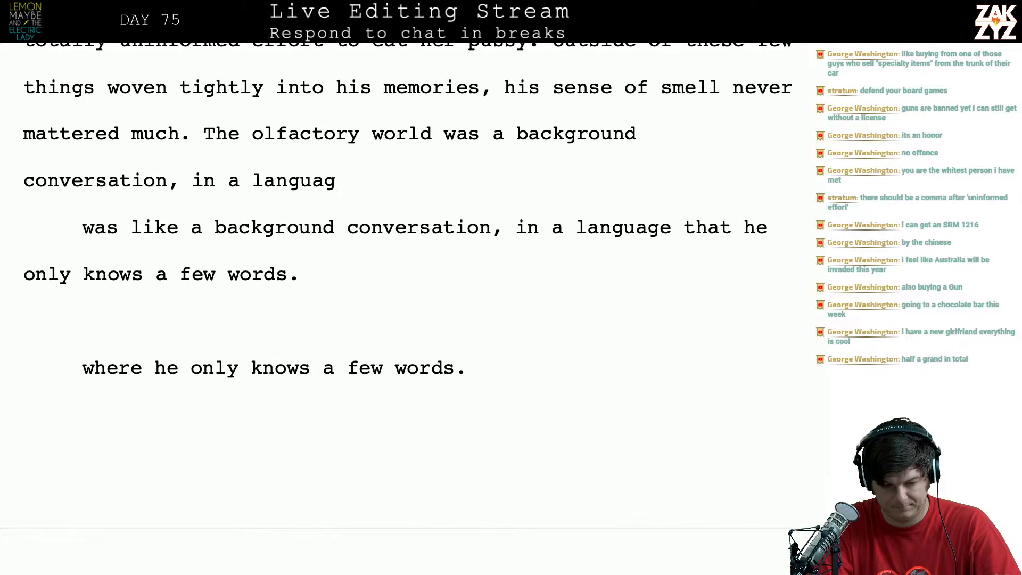
type("e he barely knew.")
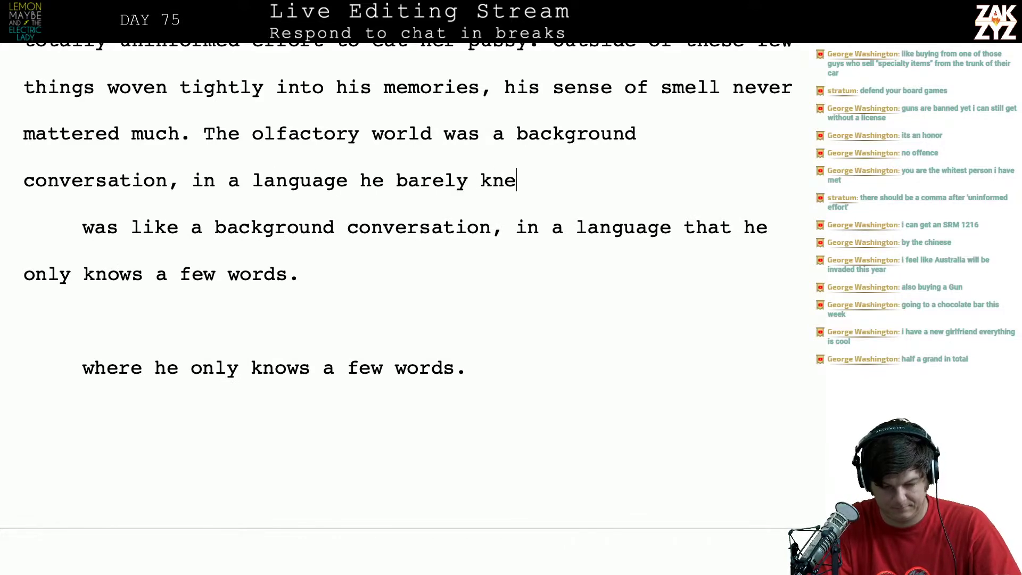
Delete all the leftover draft fragments between "in a language he barely knew." and the "But now." paragraph
key("shift+Down")
key("shift+Down")
key("shift+Down")
key("shift+Down")
key("shift+Down")
key("shift+Down")
key("shift+Down")
key("shift+Down")
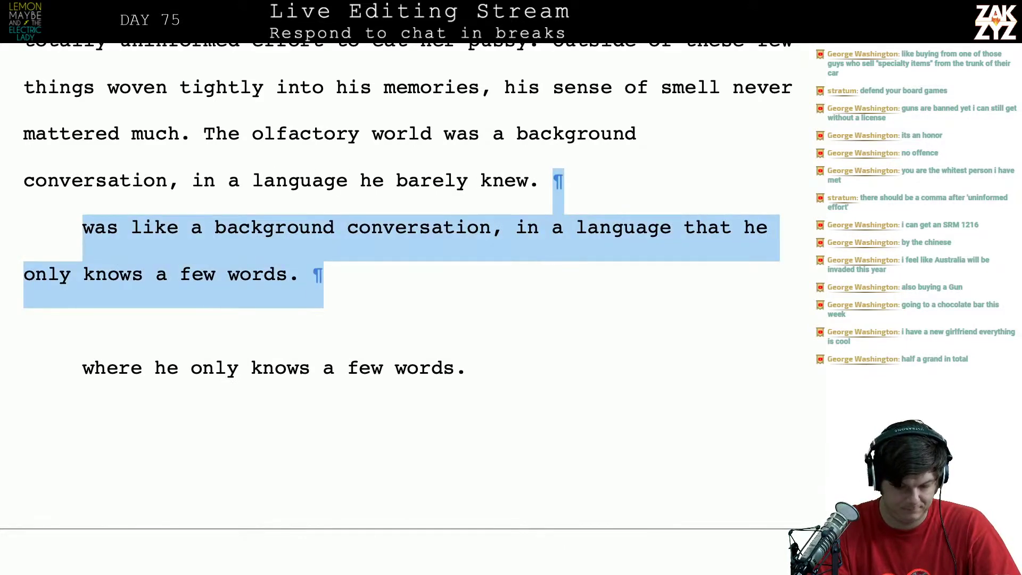
key("shift+Down")
key("shift+Down")
key("shift+Down")
key("shift+Down")
key("shift+Down")
key("shift+Down")
key("shift+Down")
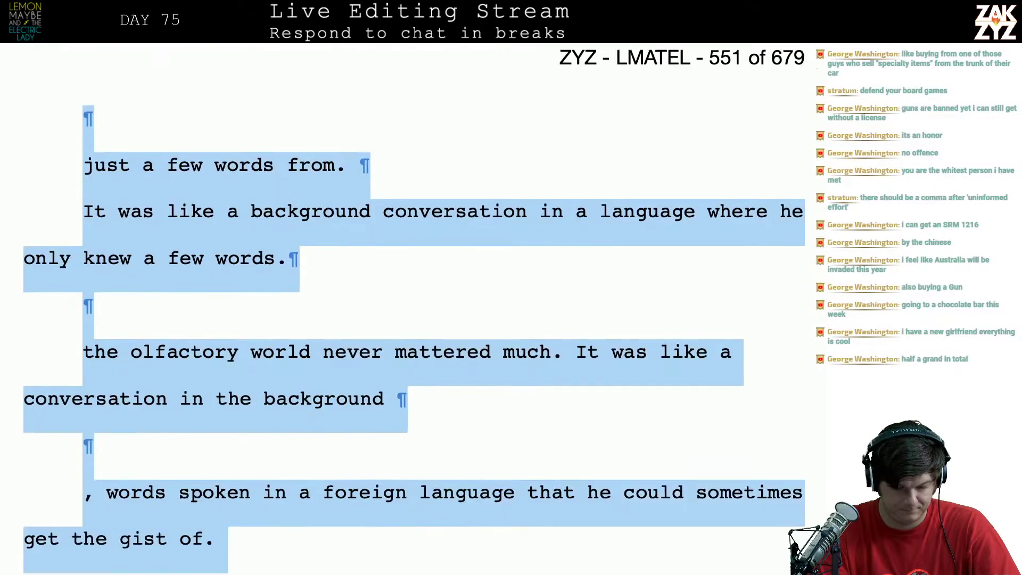
key("shift+Up")
key("Delete")
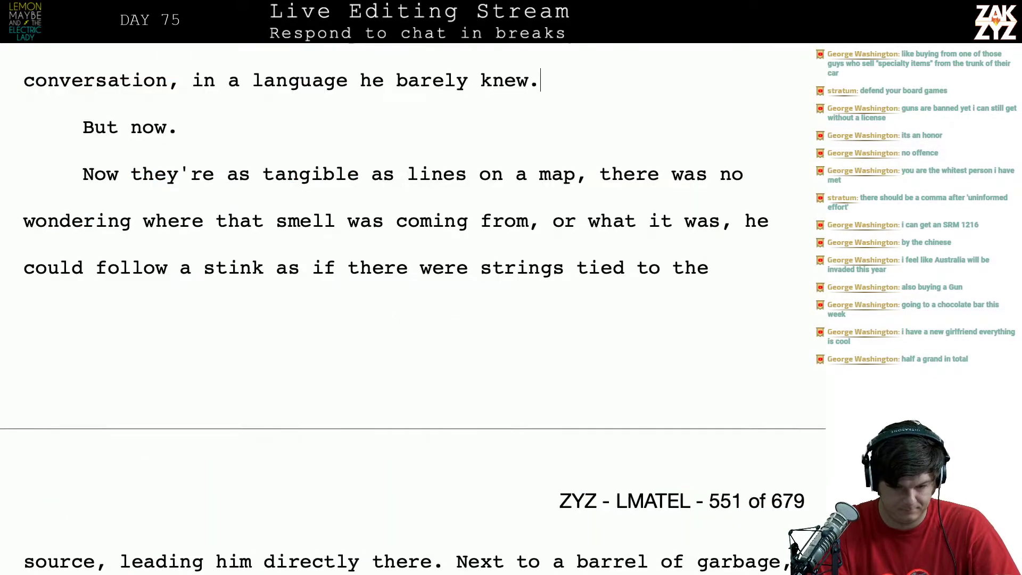
Try starting the "But now." paragraph with "No", and erase those letters
key("Right")
key("Right")
key("Left")
key("Right")
key("Left")
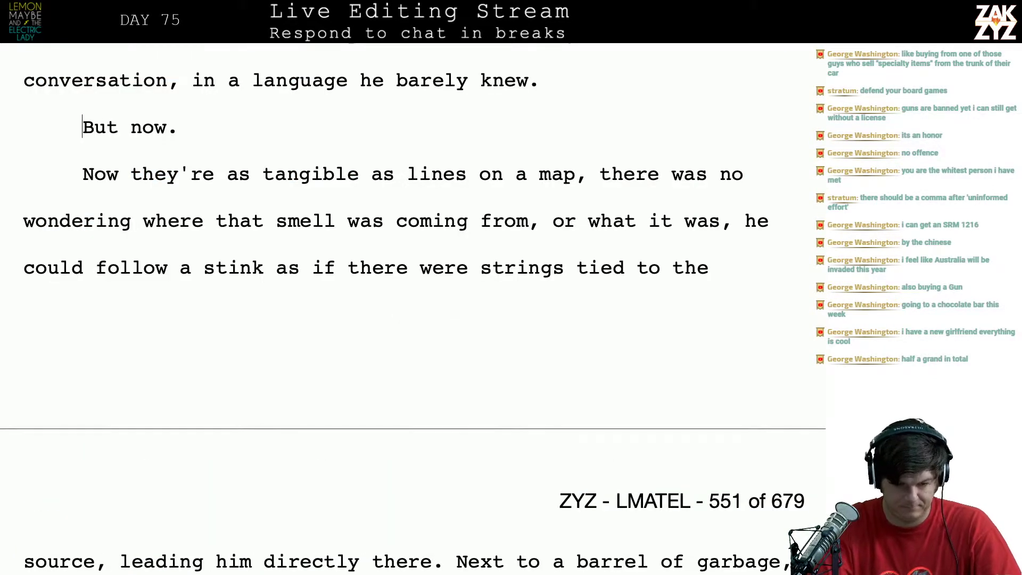
type("No")
key("BackSpace")
key("BackSpace")
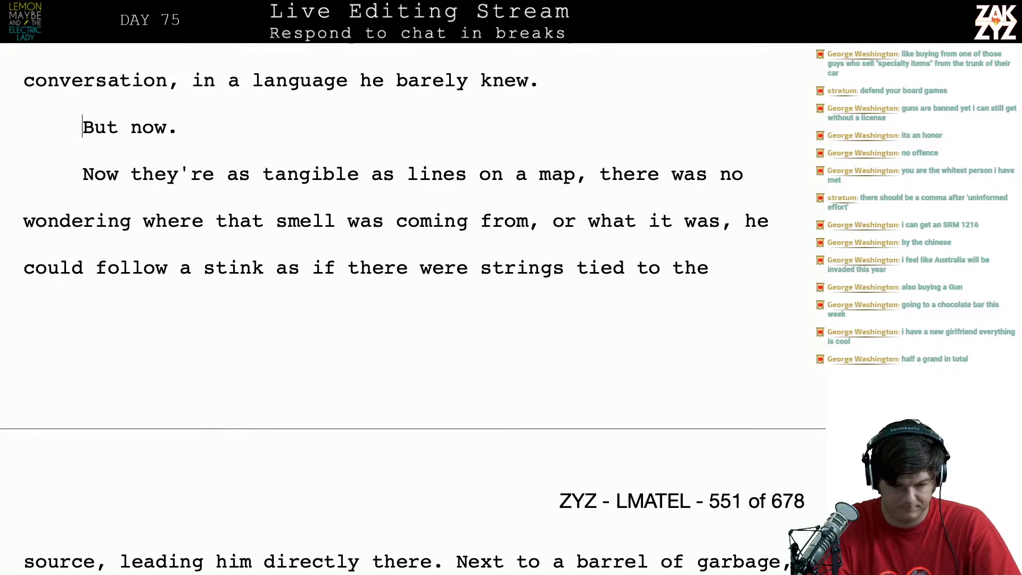
Try inserting "Everything has changed." before "But now.", and erase it back to "Eve"
type("Everyth")
type("ing has changed.")
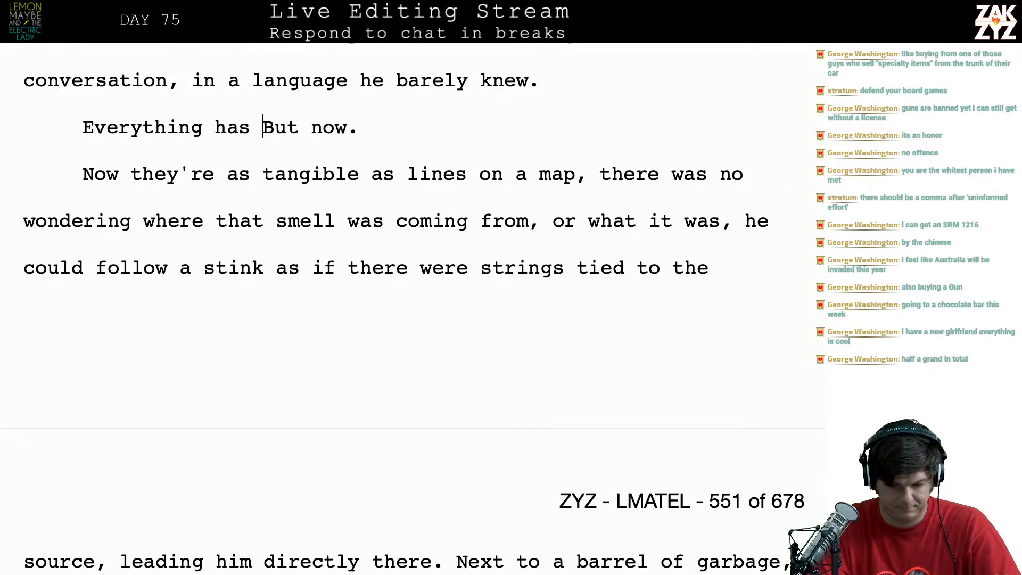
key("BackSpace")
key("BackSpace")
key("BackSpace")
key("BackSpace")
key("BackSpace")
key("BackSpace")
key("BackSpace")
key("BackSpace")
key("BackSpace")
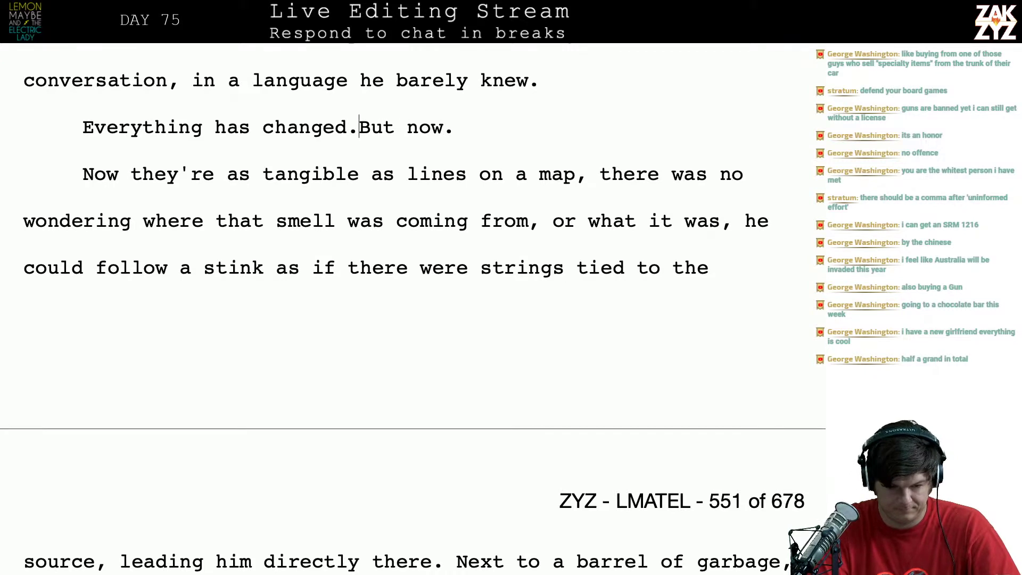
key("BackSpace")
key("BackSpace")
key("BackSpace")
key("BackSpace")
key("BackSpace")
key("BackSpace")
key("BackSpace")
key("BackSpace")
key("BackSpace")
key("BackSpace")
key("BackSpace")
key("BackSpace")
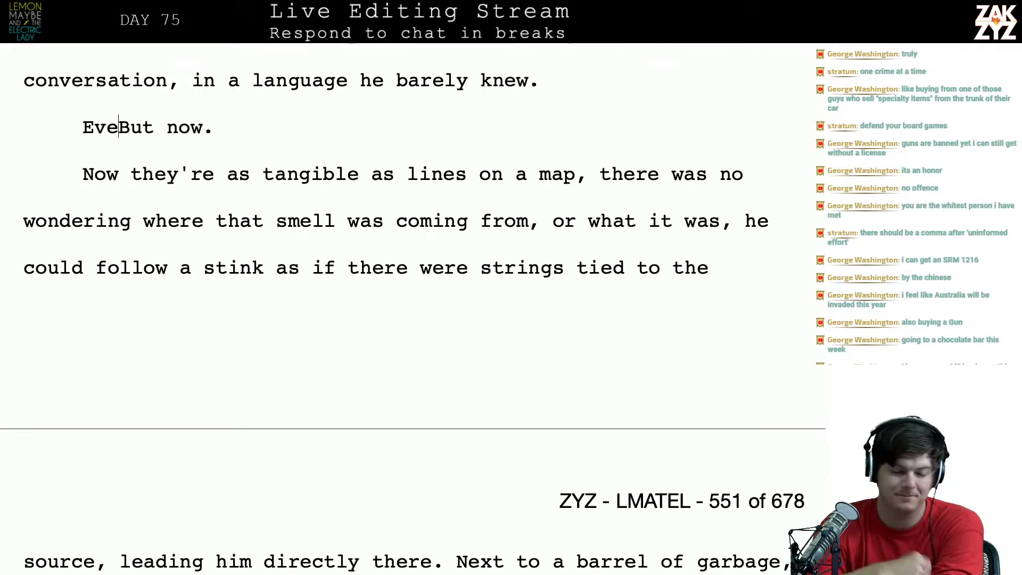
Replace the "EveBut now." line with empty lines above the paragraph starting "Now they're as tangible"
key("Left")
key("Left")
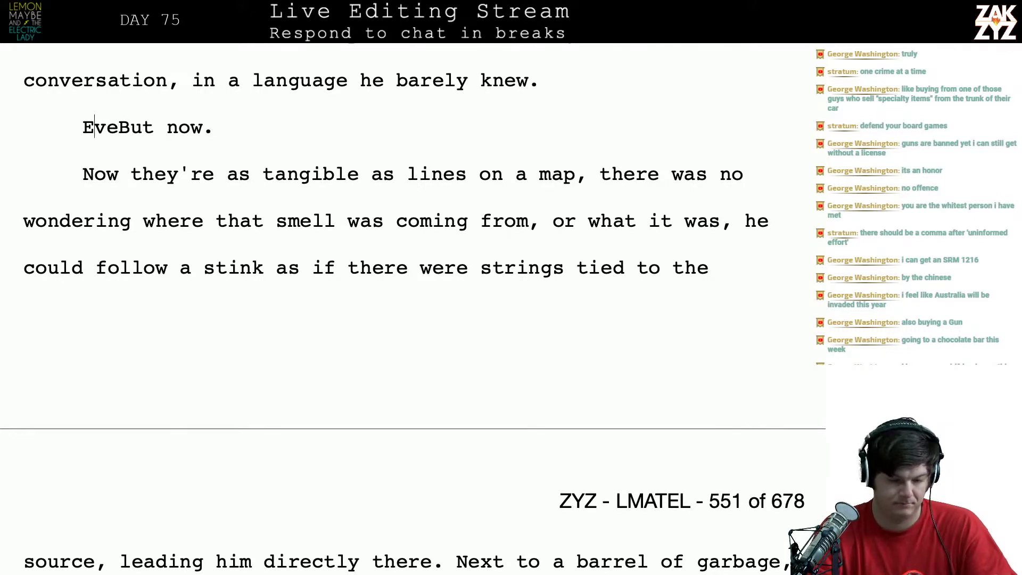
key("Left")
key("shift+Down")
key("Return")
key("Return")
key("Up")
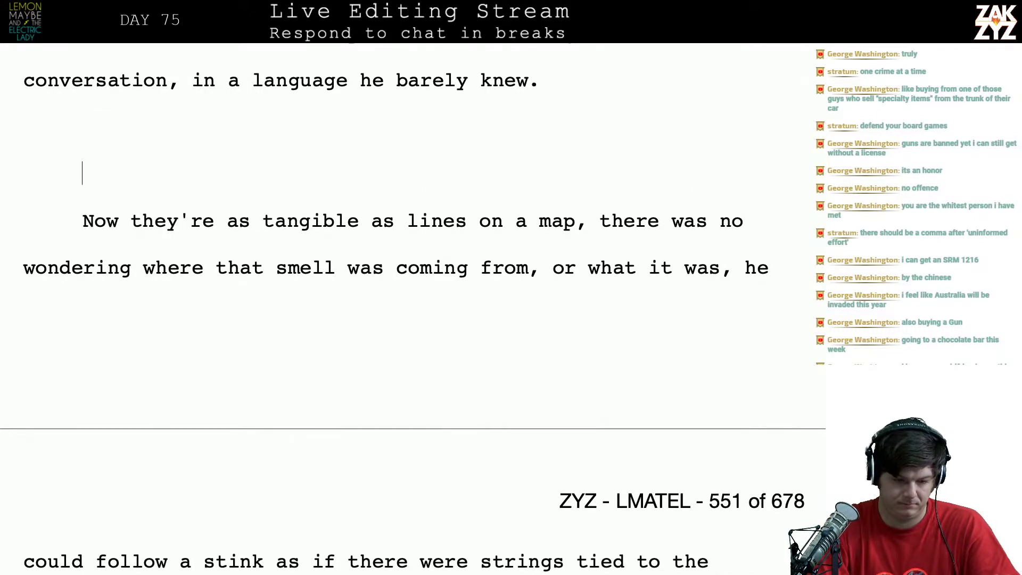
key("Up")
Try opening the new paragraph with "That's", and erase that wording
type("That's ch")
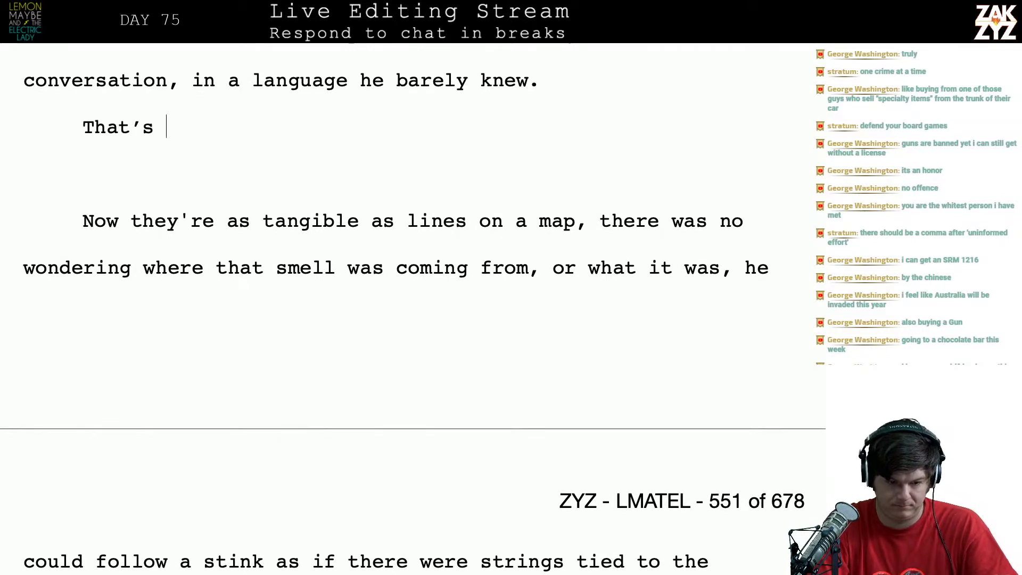
key("BackSpace")
key("BackSpace")
key("BackSpace")
key("BackSpace")
key("BackSpace")
key("BackSpace")
key("BackSpace")
key("BackSpace")
key("BackSpace")
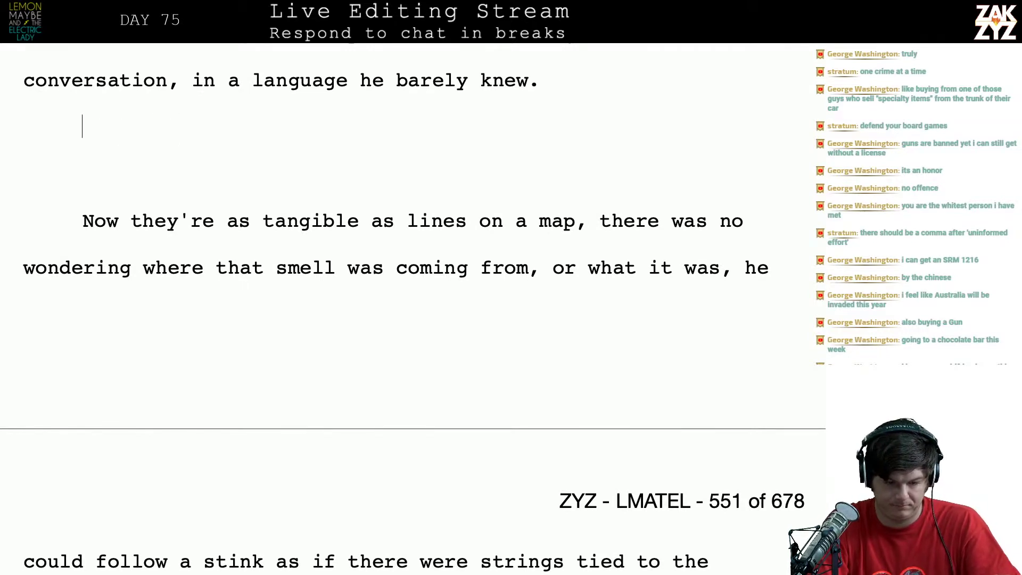
Write "Things are very different now." as its own paragraph and begin the following one with "Now"
type("Things are ver")
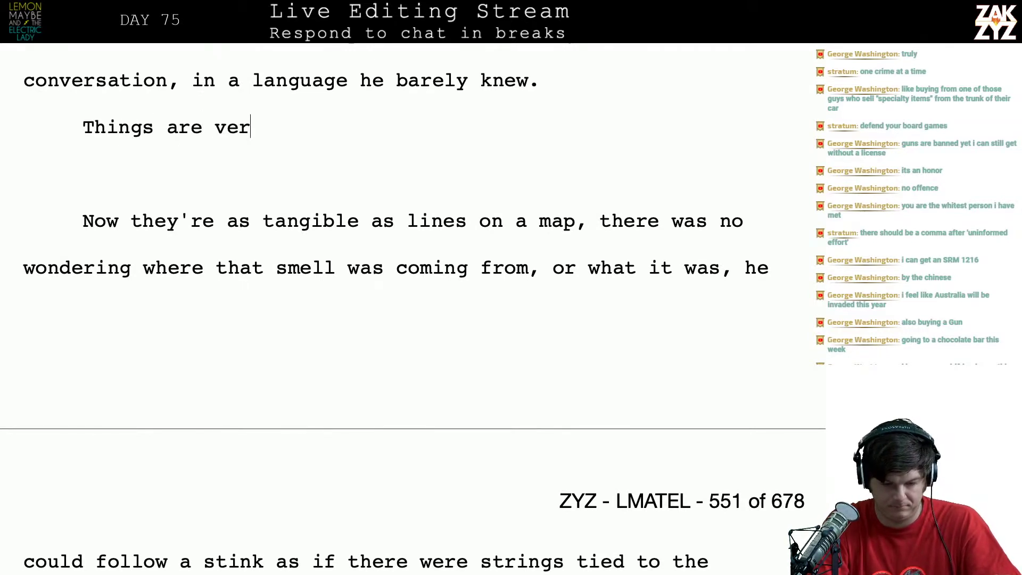
type("y different now.")
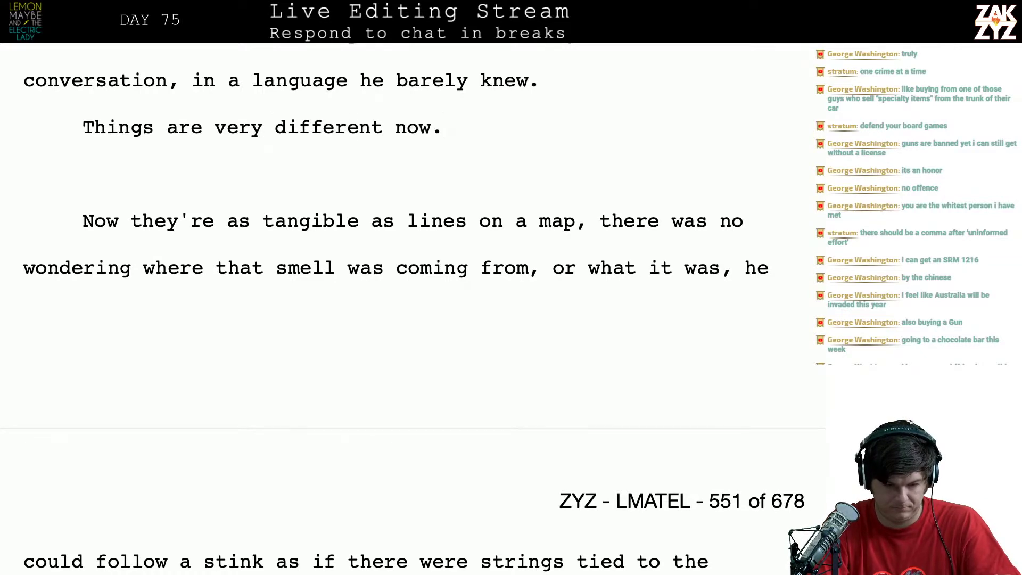
key("Return")
type("Now th")
key("BackSpace")
key("BackSpace")
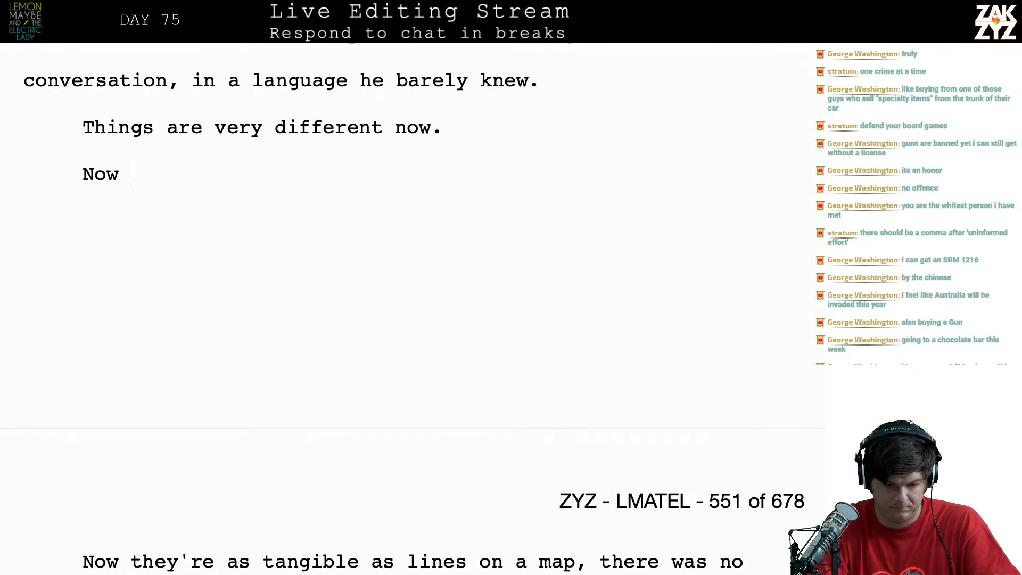
Try continuing "Now" with "a scent is as tangible as the line", and erase that wording
type("a scent is as tangle")
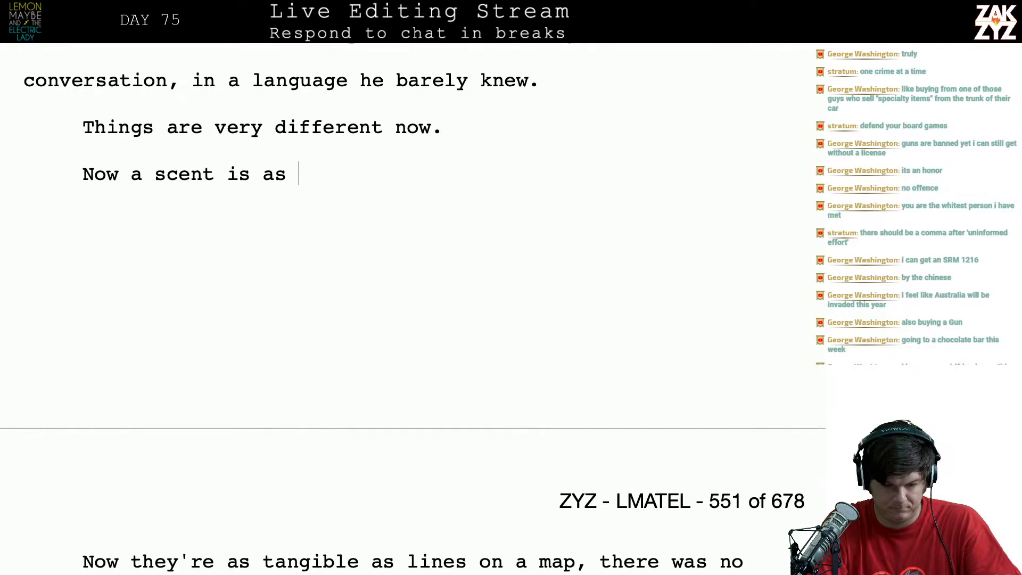
key("BackSpace")
key("BackSpace")
type("ibl")
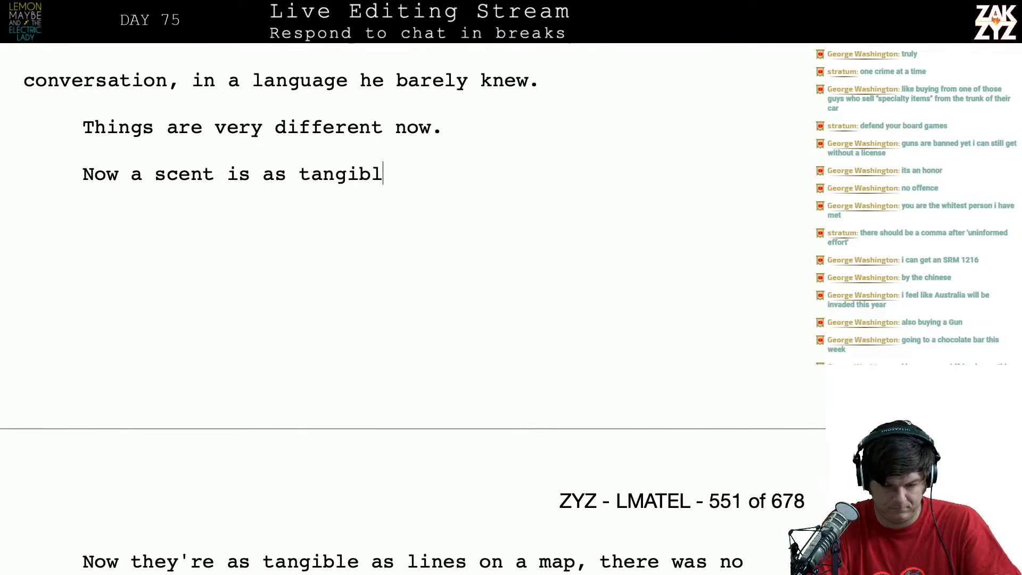
type("e as the line ao")
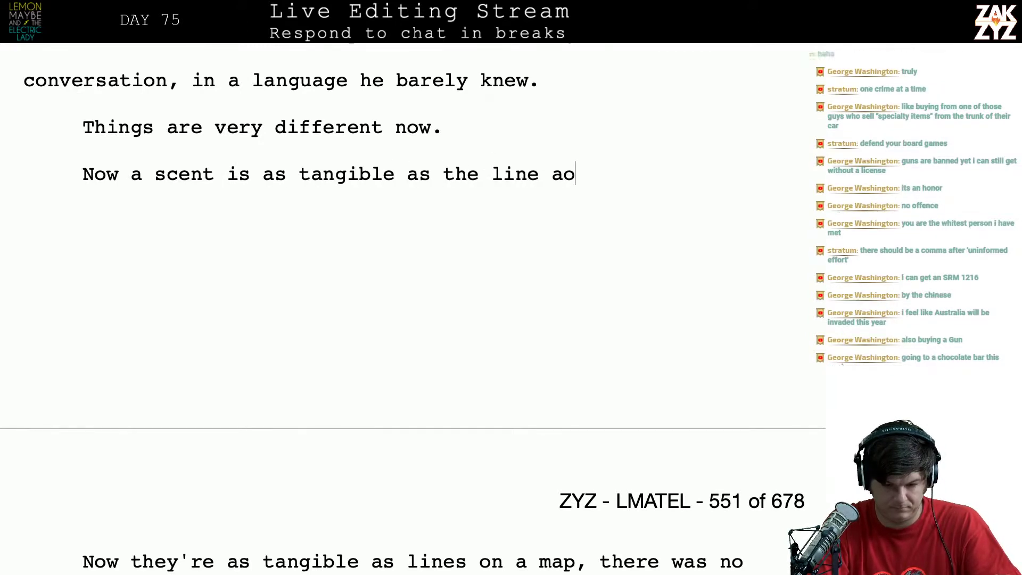
key("BackSpace")
key("BackSpace")
key("BackSpace")
key("BackSpace")
key("BackSpace")
key("BackSpace")
key("BackSpace")
key("BackSpace")
key("BackSpace")
key("BackSpace")
key("BackSpace")
key("BackSpace")
key("BackSpace")
key("BackSpace")
key("BackSpace")
key("BackSpace")
key("BackSpace")
key("BackSpace")
key("BackSpace")
key("BackSpace")
key("BackSpace")
key("BackSpace")
key("BackSpace")
key("BackSpace")
key("BackSpace")
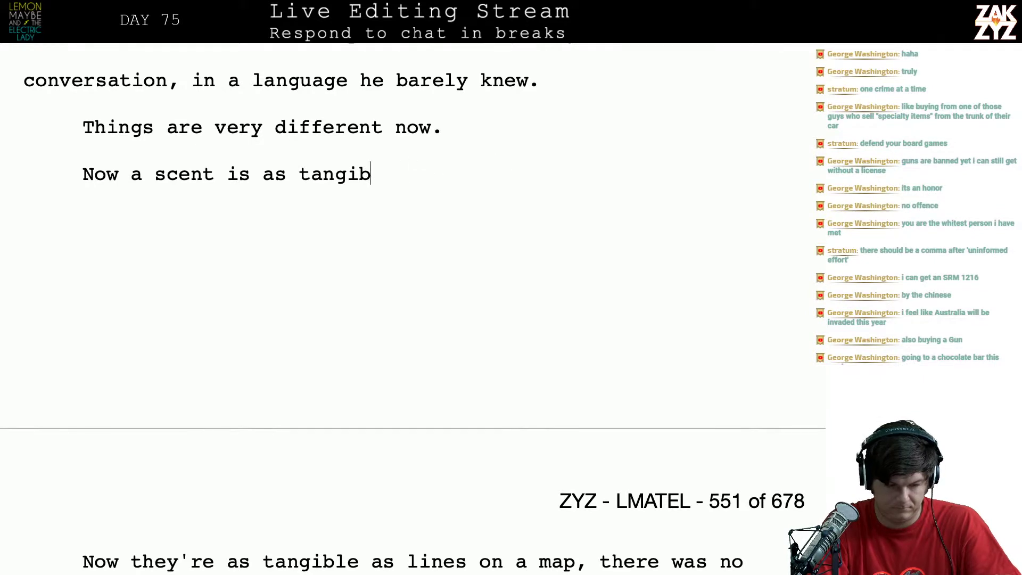
key("BackSpace")
key("BackSpace")
key("BackSpace")
key("BackSpace")
key("BackSpace")
key("BackSpace")
key("BackSpace")
key("BackSpace")
Continue the paragraph opening "Now" so it reads "Now the whirl of scents surrounding him are as tangible as lines on a map."
type("the wor")
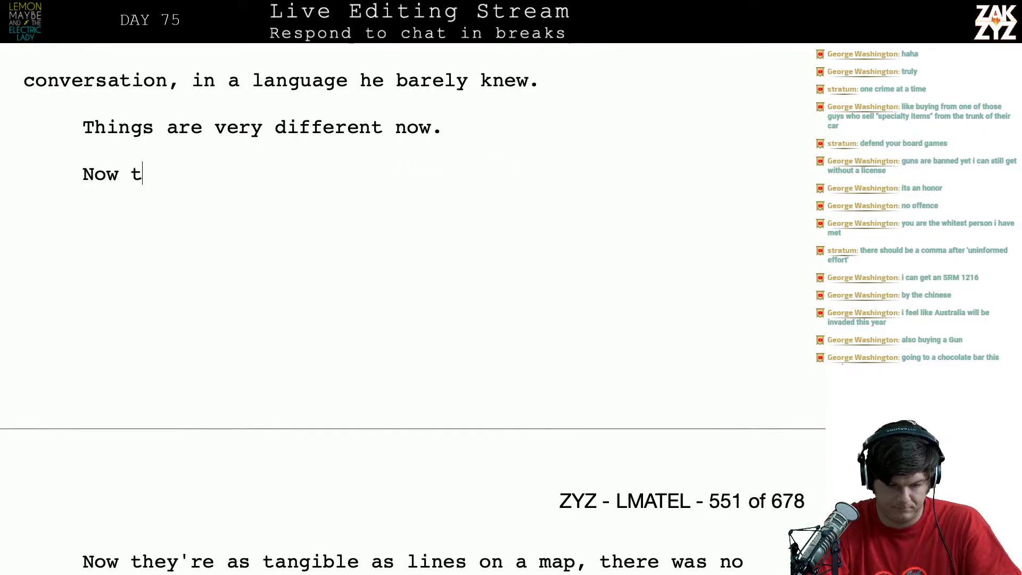
key("BackSpace")
key("BackSpace")
type("hirl")
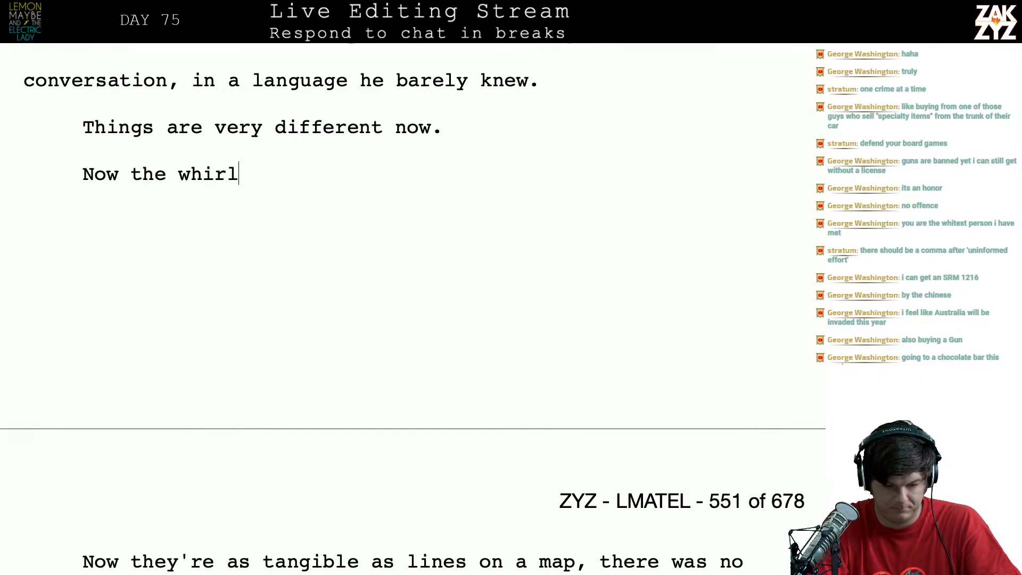
type(" of sce")
key("BackSpace")
type("ce")
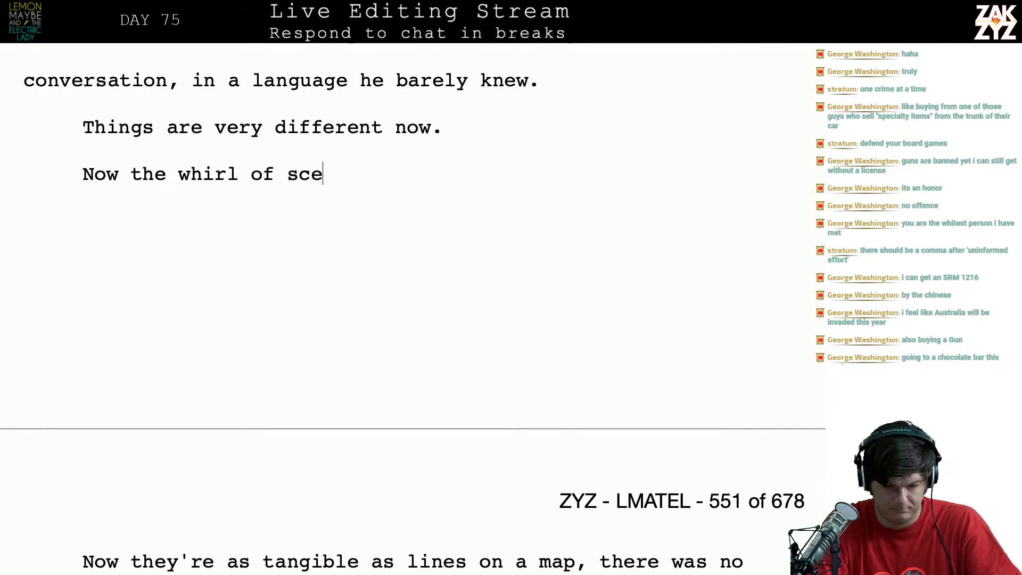
type("nts surrounding him")
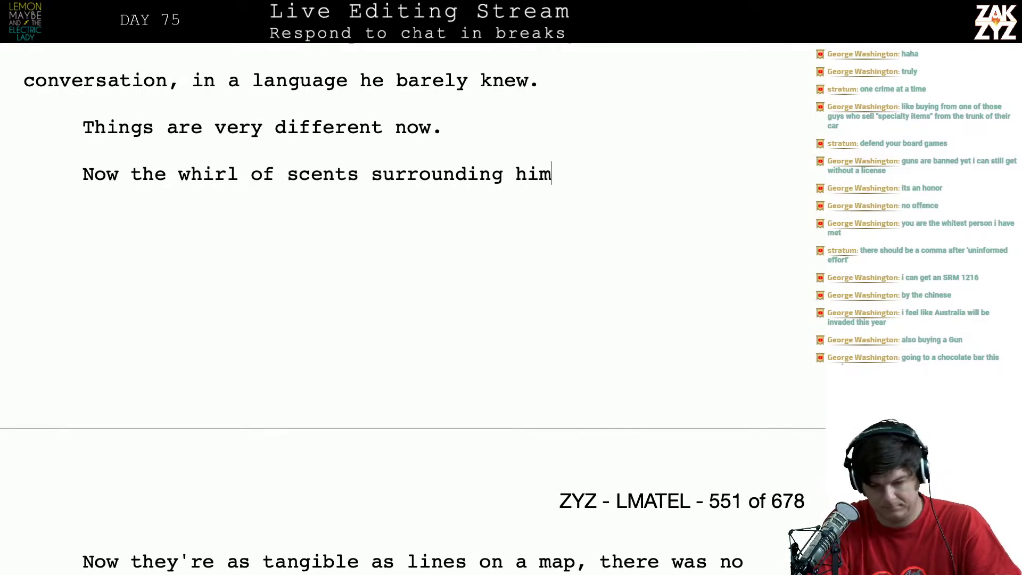
type(" are as tangible a")
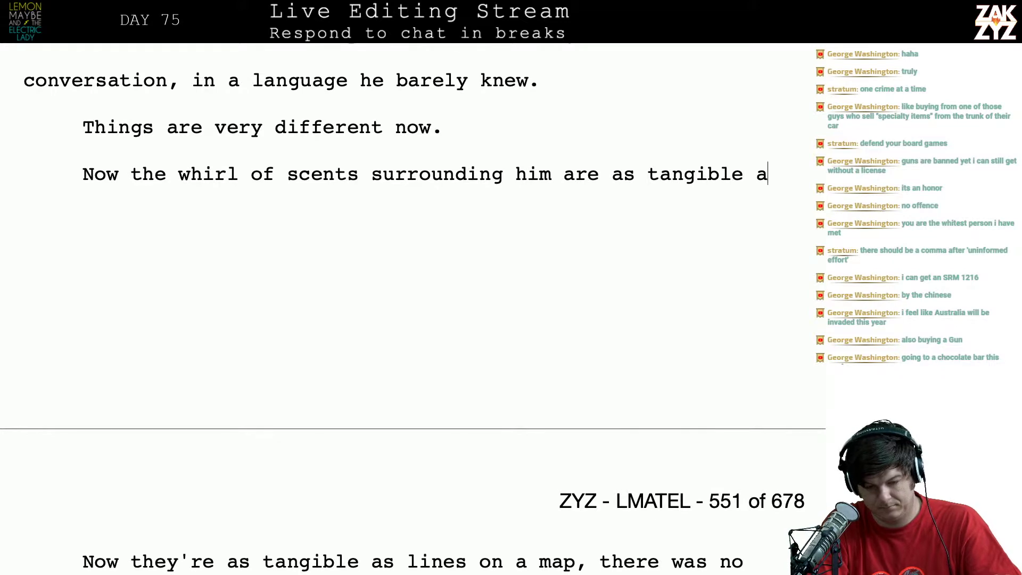
type("s lines on a map.")
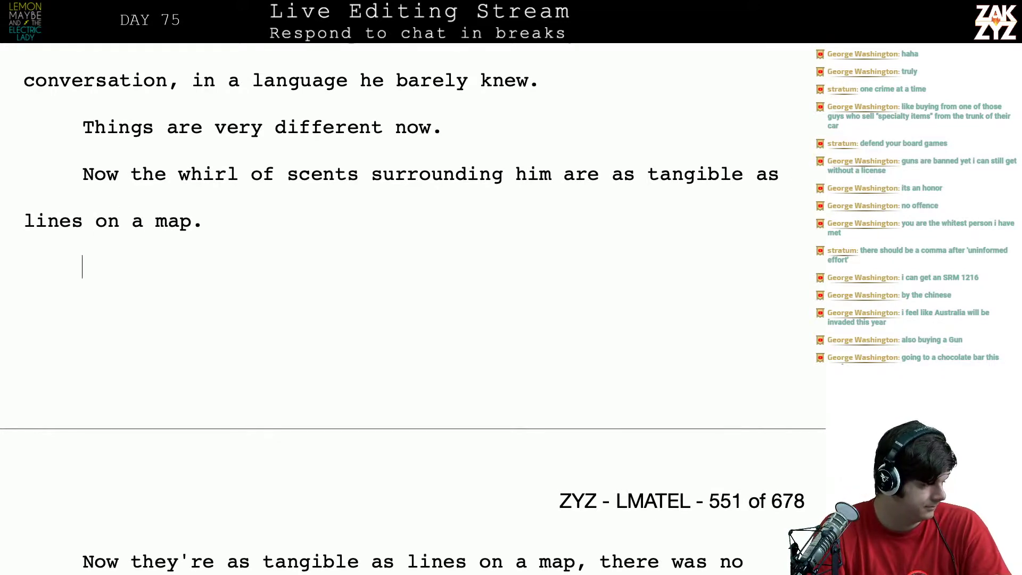
key("Down")
key("Right")
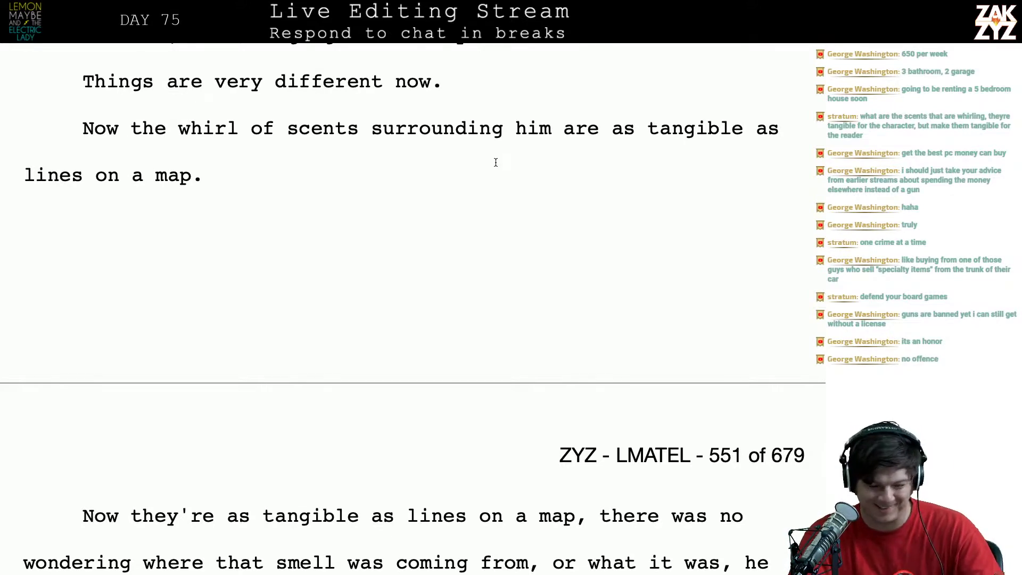
Insert an empty paragraph between "Things are very different now." and the sentence about the whirl of scents
scroll(496, 163, "down", 2)
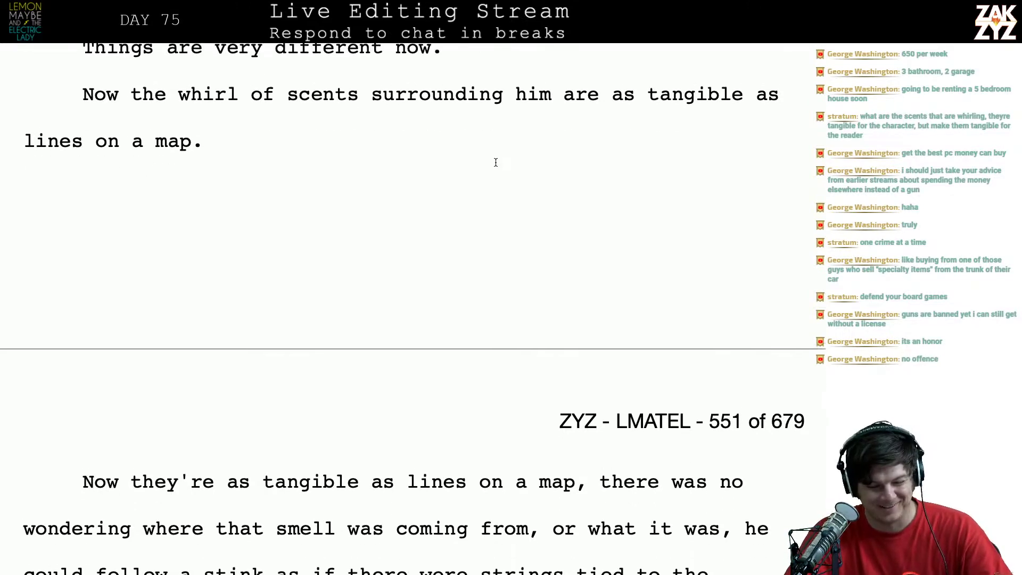
scroll(496, 162, "up", 3)
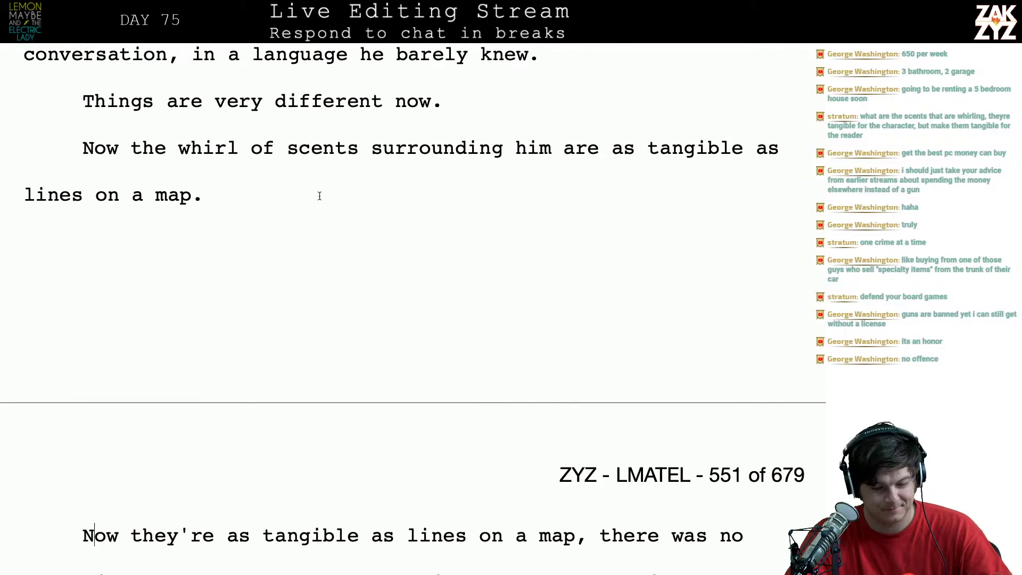
key("Down")
key("Down")
key("Down")
key("Down")
key("Down")
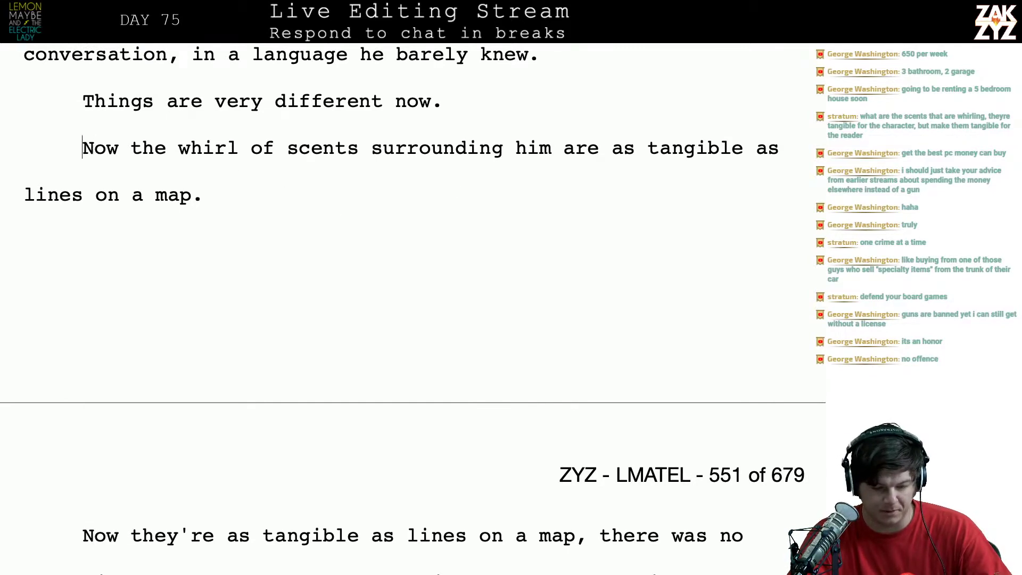
scroll(117, 210, "up", 6)
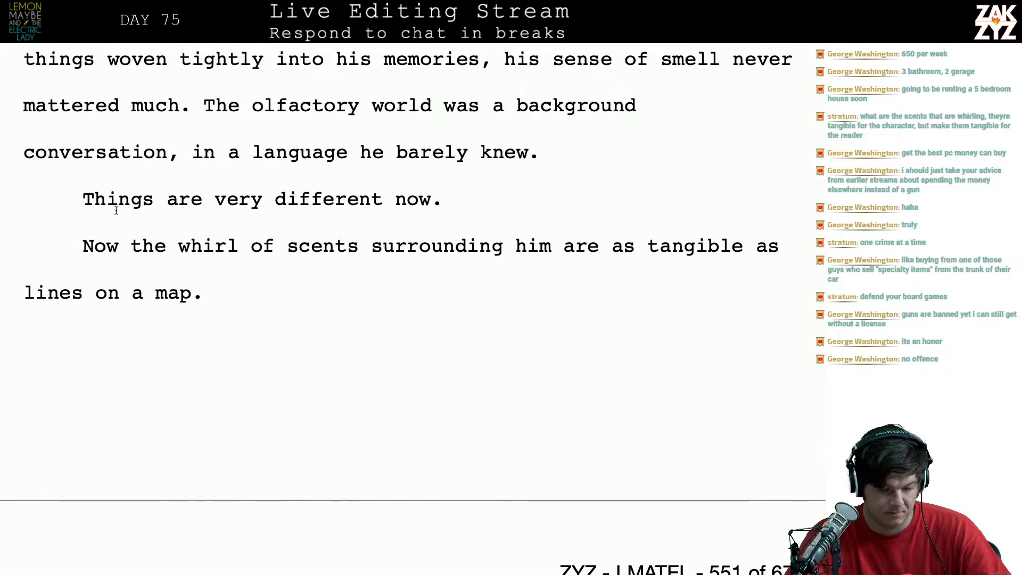
left_click(86, 246)
key("Return")
key("Up")
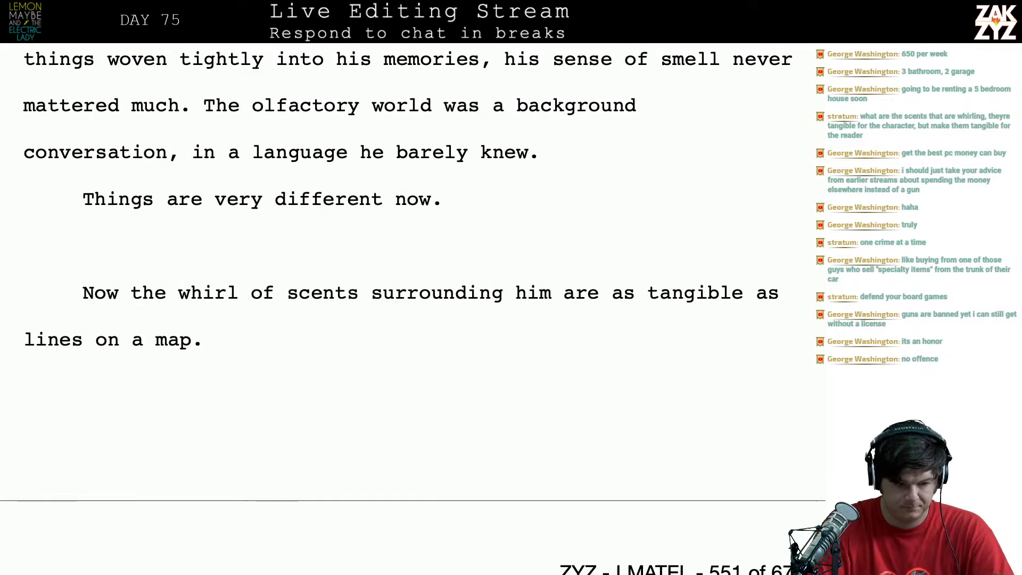
Begin the empty paragraph with "The smells"
type("The smelss")
key("BackSpace")
key("BackSpace")
key("BackSpace")
key("BackSpace")
key("BackSpace")
key("BackSpace")
key("BackSpace")
key("BackSpace")
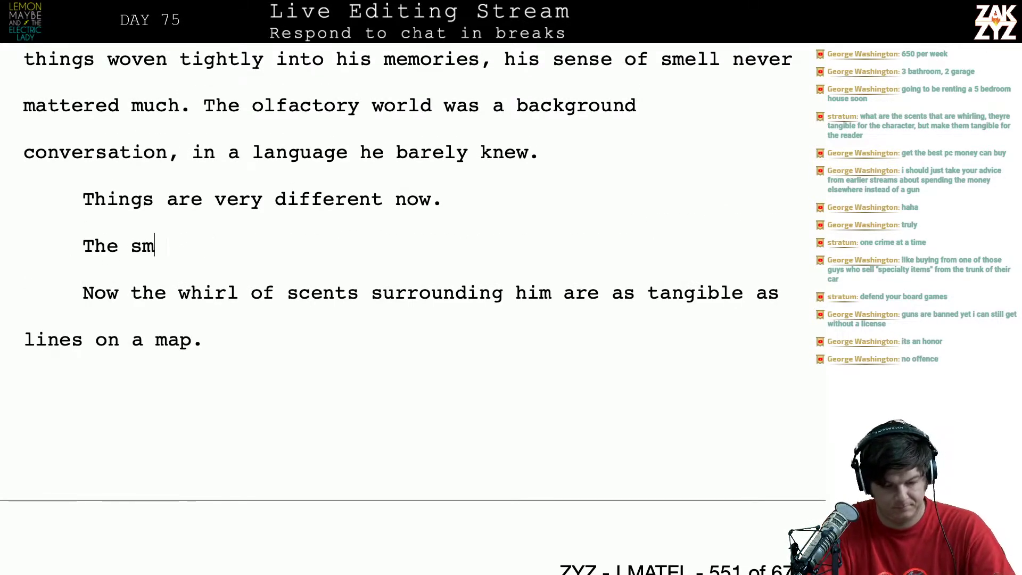
type("e smells")
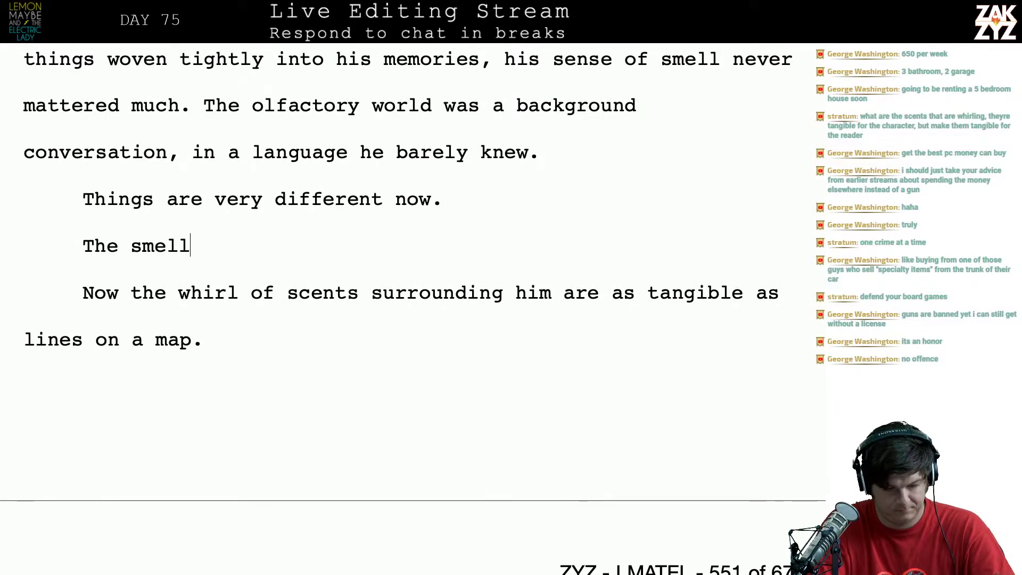
Try continuing "The smells" with "whirling around him", and erase that wording
key("BackSpace")
type("s whirlein")
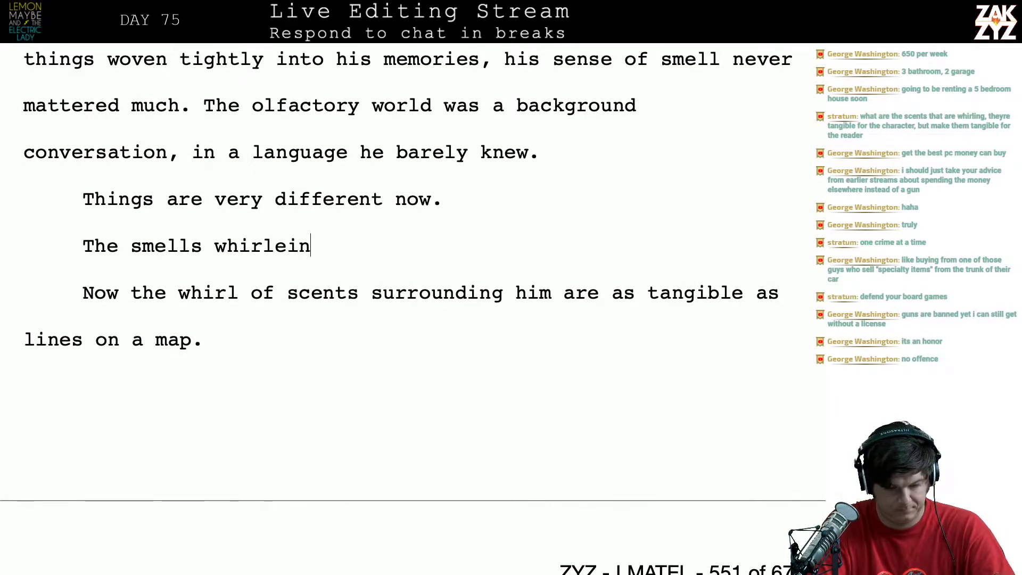
key("BackSpace")
key("BackSpace")
key("BackSpace")
type("ing around him on")
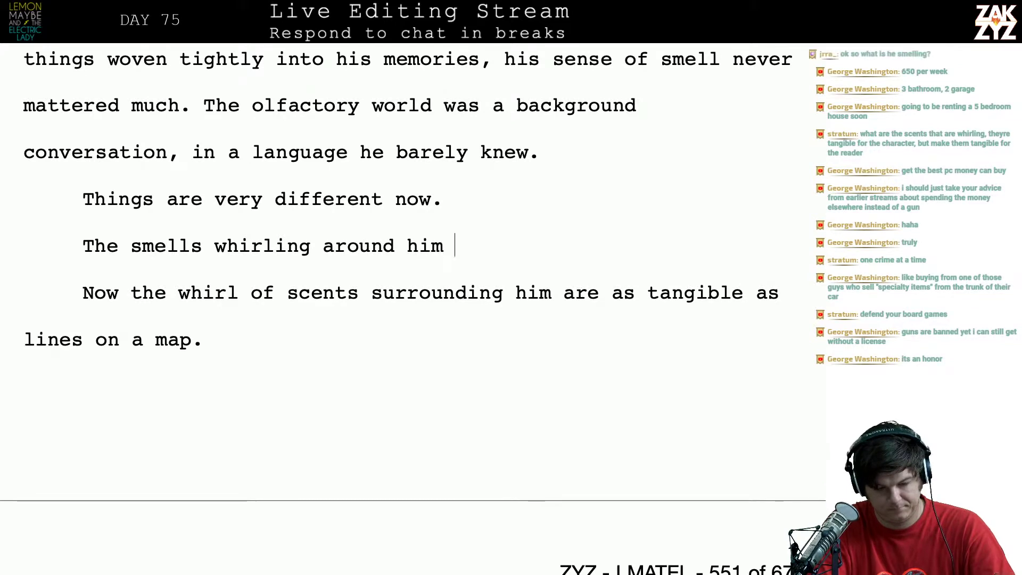
key("BackSpace")
key("BackSpace")
key("BackSpace")
key("BackSpace")
key("BackSpace")
key("BackSpace")
key("BackSpace")
key("BackSpace")
key("BackSpace")
key("BackSpace")
key("BackSpace")
key("BackSpace")
key("BackSpace")
key("BackSpace")
key("BackSpace")
key("BackSpace")
key("BackSpace")
key("BackSpace")
key("BackSpace")
key("BackSpace")
key("BackSpace")
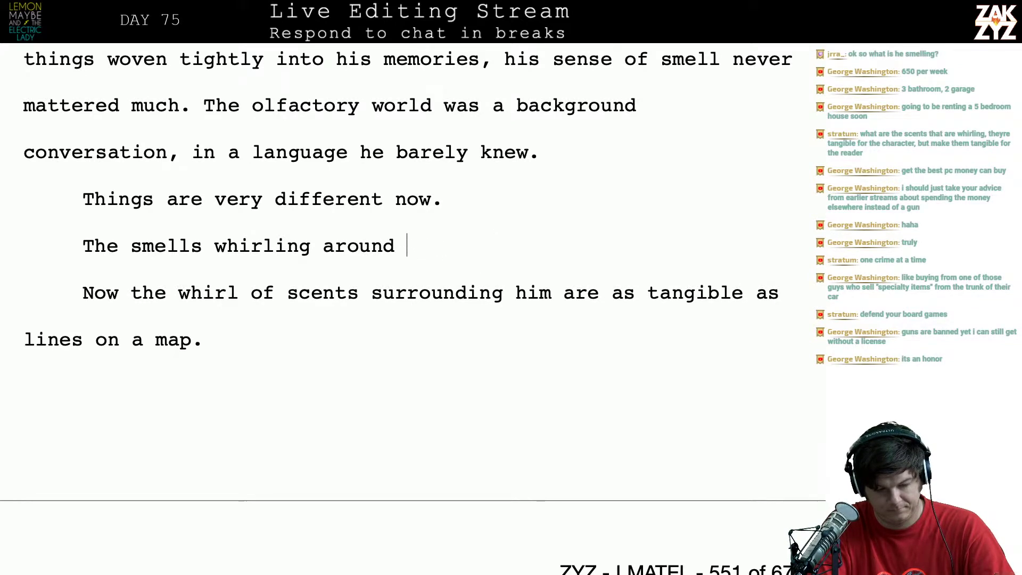
key("BackSpace")
key("BackSpace")
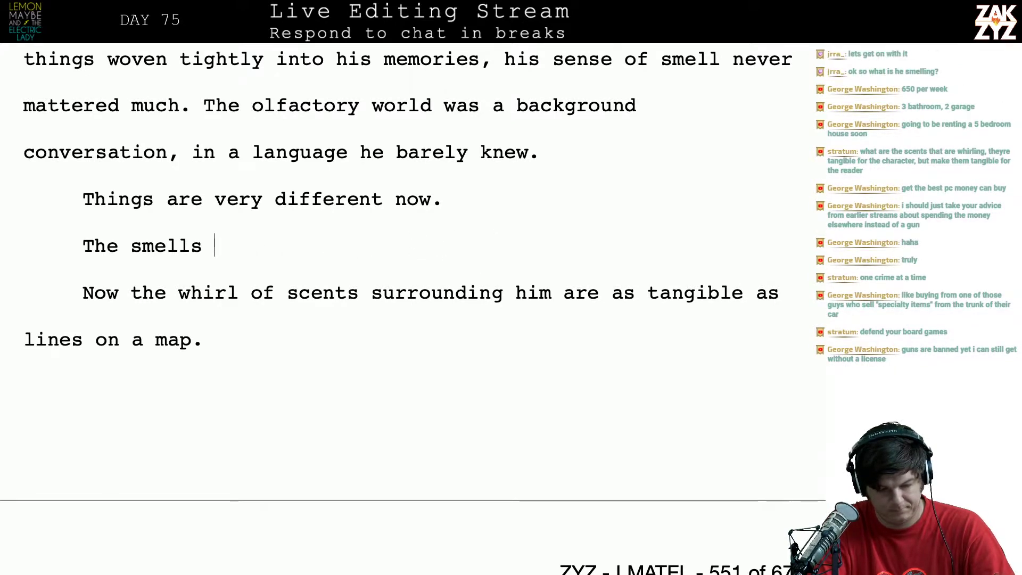
Complete the sentence as "The smells of Harlem are as tangible as lines on a map."
type("of harlem")
key("BackSpace")
key("BackSpace")
key("BackSpace")
key("BackSpace")
key("BackSpace")
key("BackSpace")
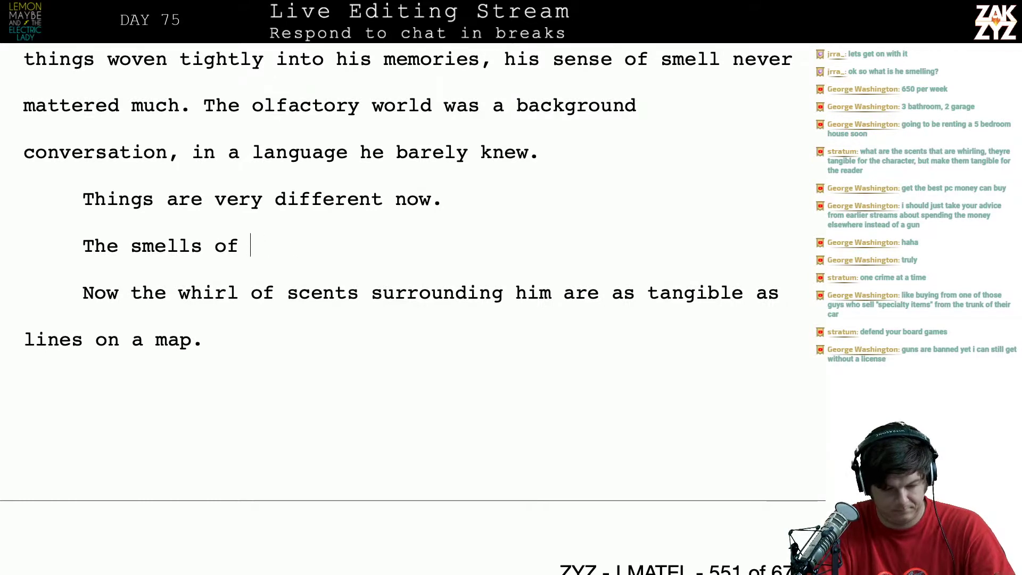
type("Harlem are as t")
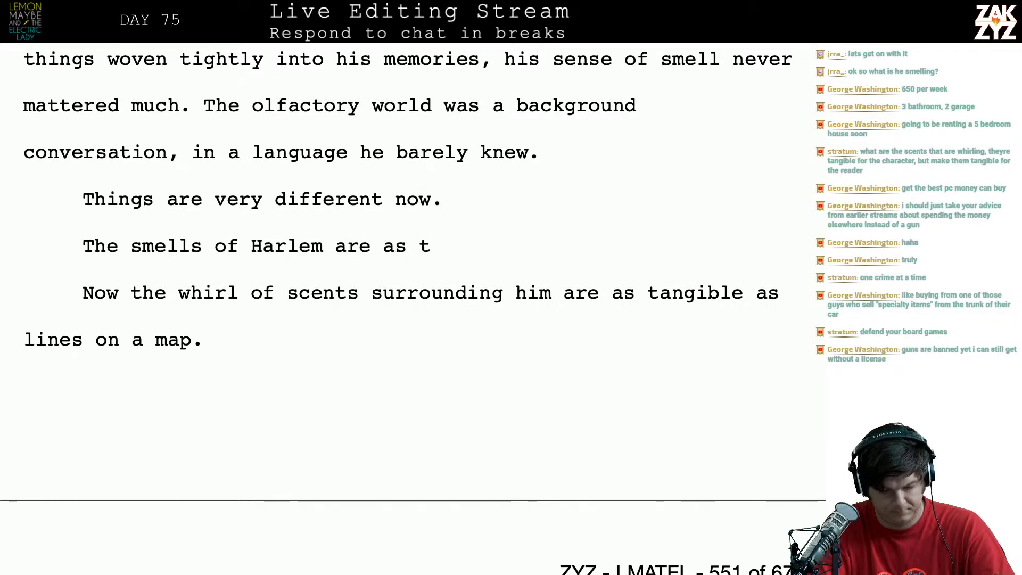
type("angible as l")
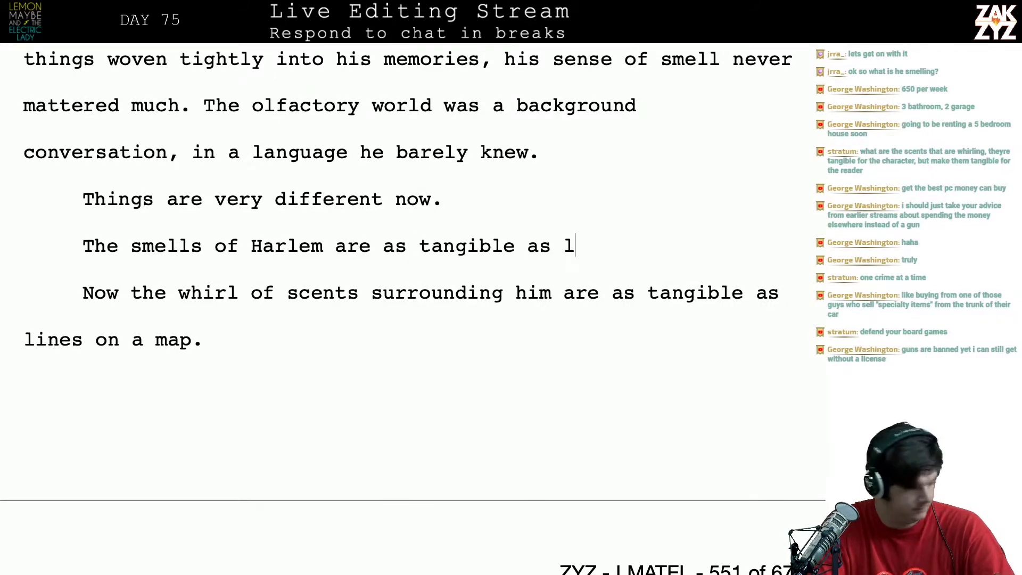
type("ines on a map.")
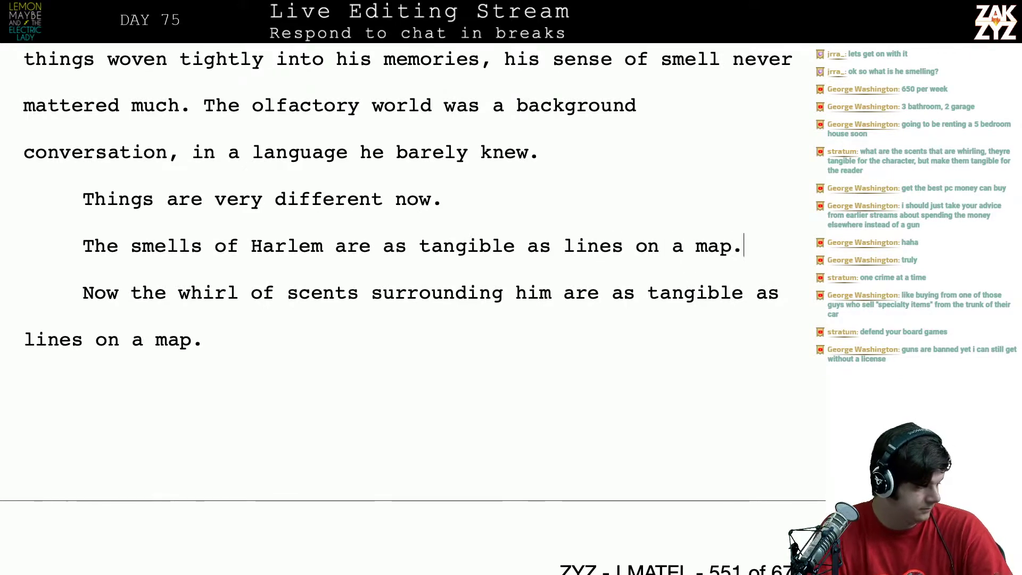
Delete the whirl-of-scents paragraph and the old "Now they're as tangible as lines on a map," opening, and start the remaining text as its own paragraph
key("shift+Down")
key("shift+Down")
key("shift+Down")
key("shift+Down")
key("shift+Down")
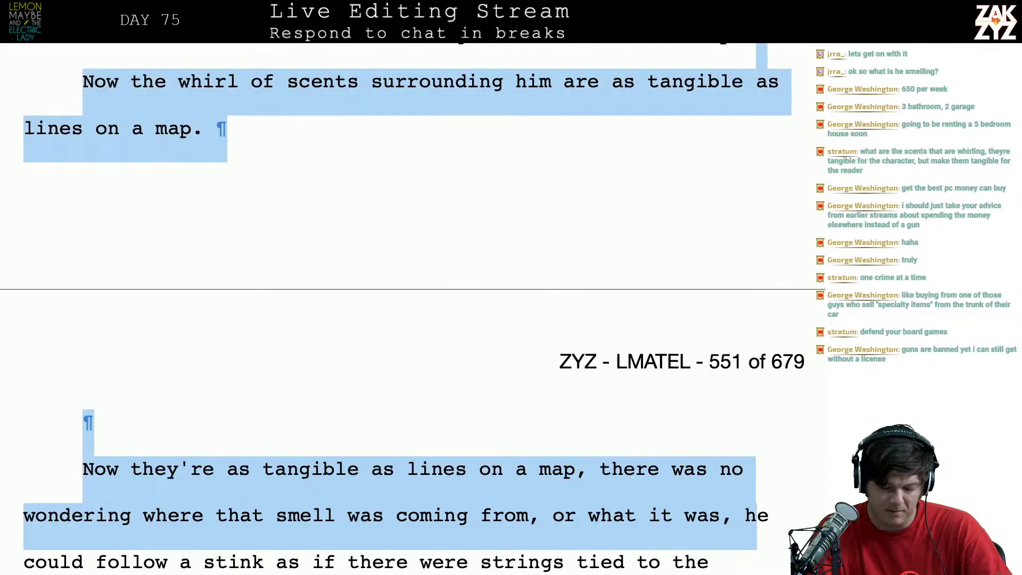
key("shift+Up")
key("shift+Right")
key("shift+Right")
key("shift+Right")
key("shift+Right")
key("shift+Left")
key("shift+Left")
key("shift+Left")
key("shift+Left")
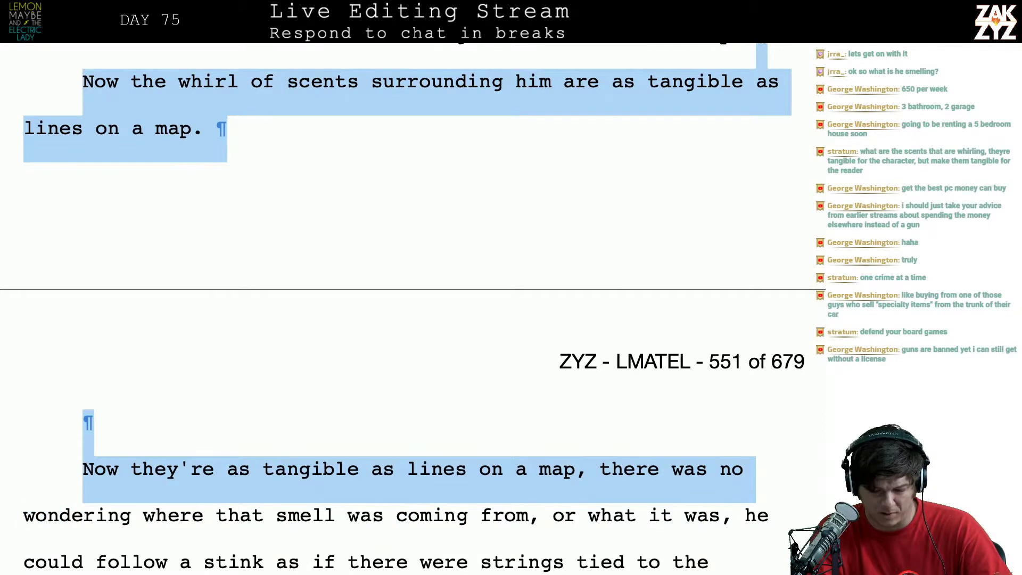
key("shift+Left")
key("shift+Left")
key("shift+Left")
key("shift+Left")
key("shift+Left")
key("shift+Left")
key("shift+Left")
key("shift+Left")
key("shift+Left")
key("shift+Left")
key("shift+Left")
key("shift+Left")
key("shift+Left")
key("shift+Left")
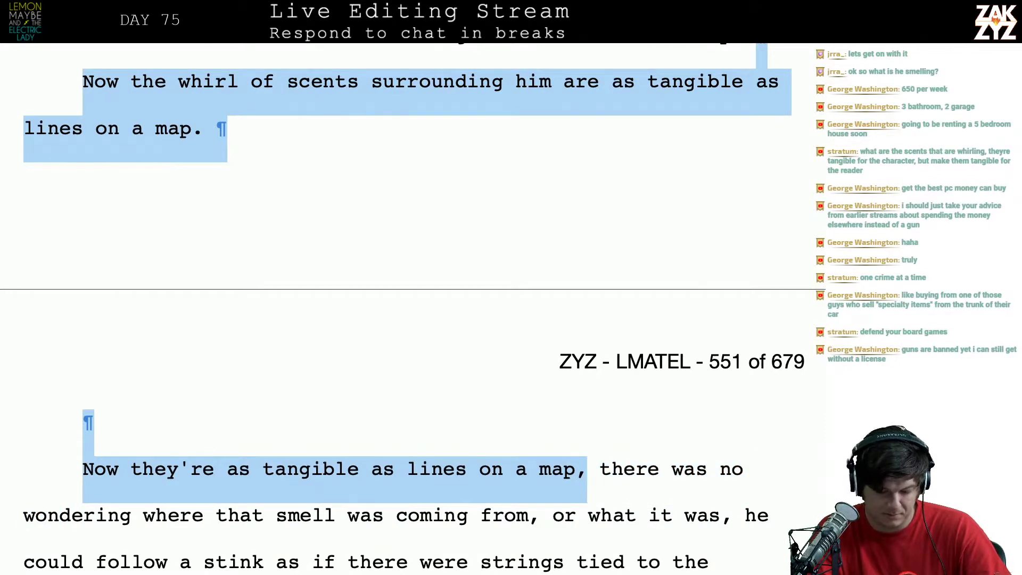
key("shift+Right")
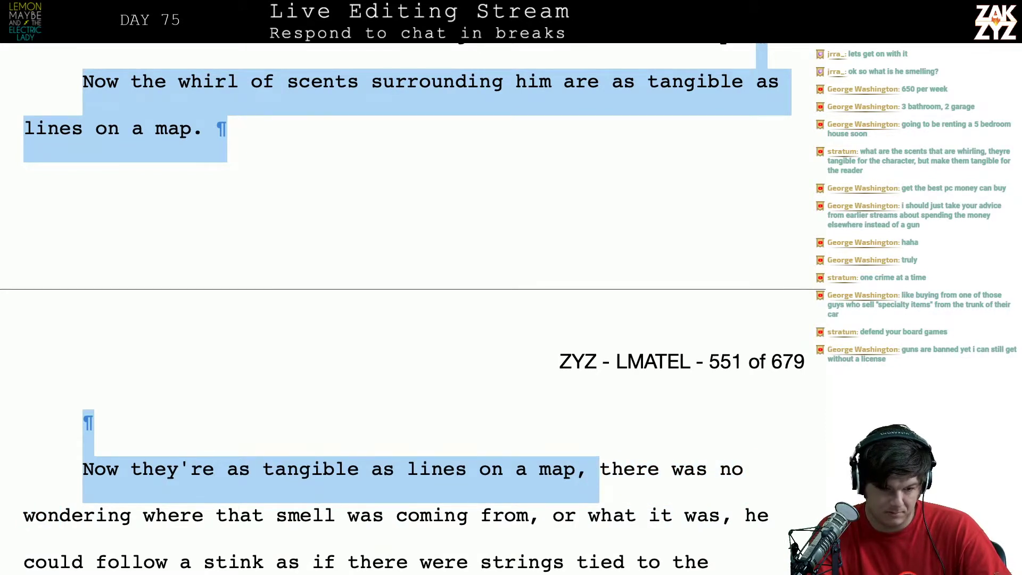
key("shift+Up")
key("shift+Up")
key("shift+Up")
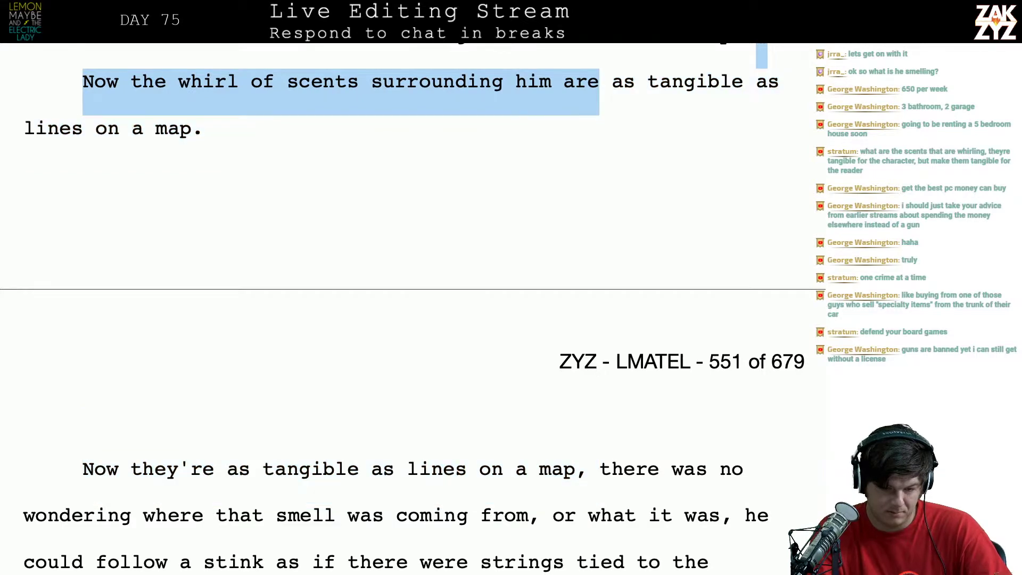
key("shift+Up")
key("shift+Down")
key("shift+Down")
key("shift+Down")
key("shift+Down")
key("shift+Down")
key("shift+Up")
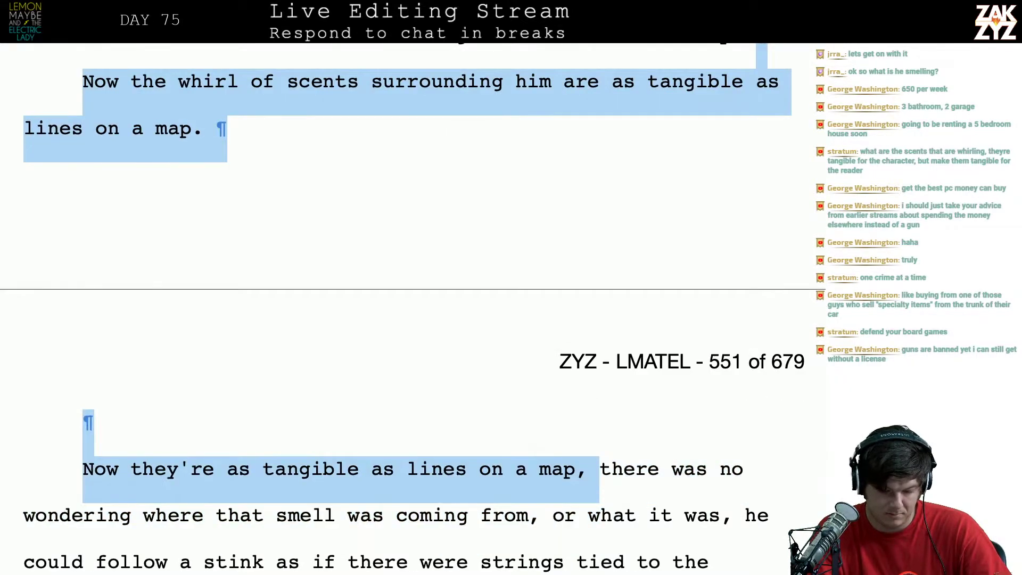
key("shift+Right")
key("BackSpace")
key("Return")
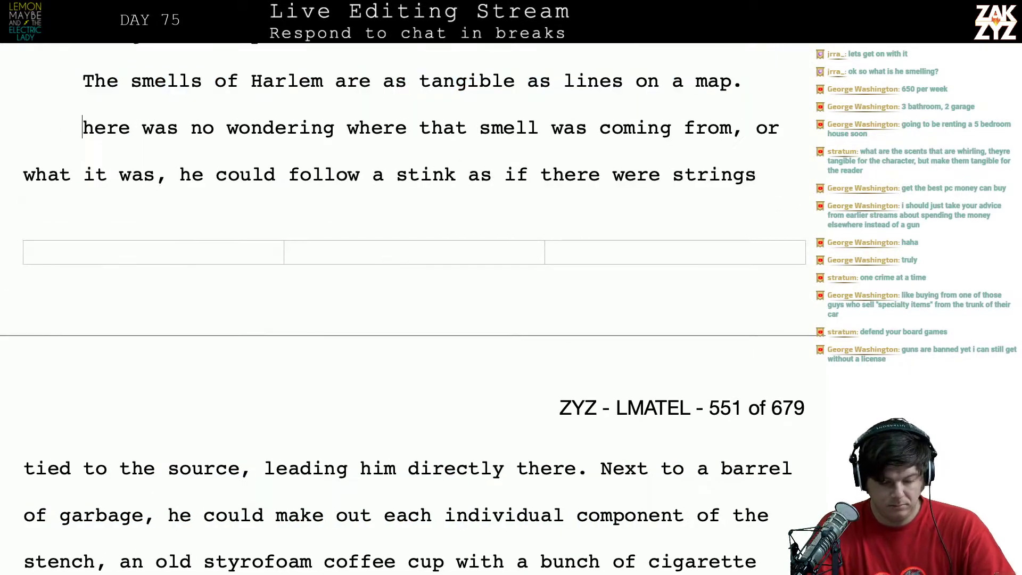
Continue the Harlem paragraph after "map." with "He can follow the line of"
key("Up")
key("Up")
key("Down")
key("Down")
key("Left")
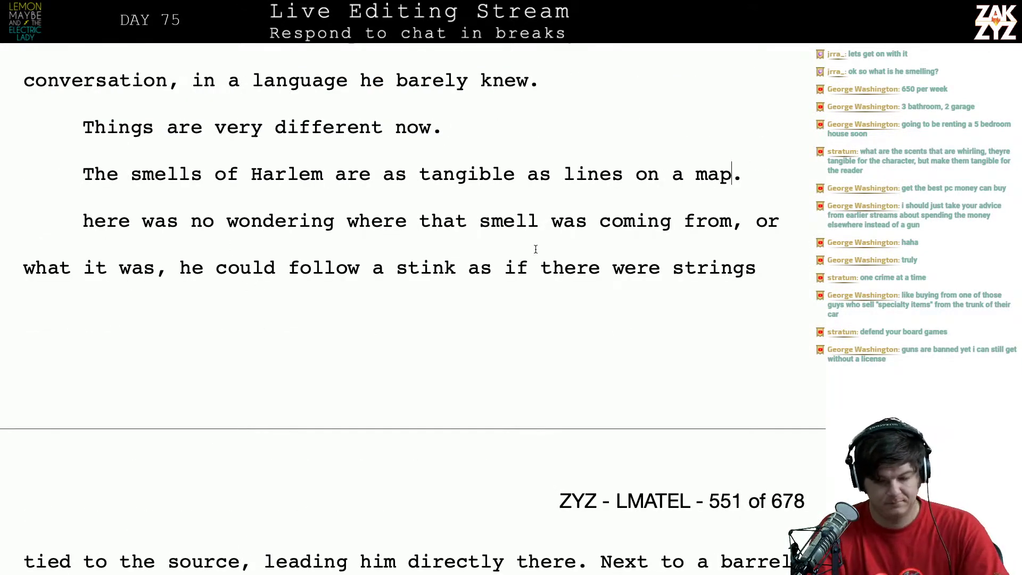
key("Right")
type("He can fi")
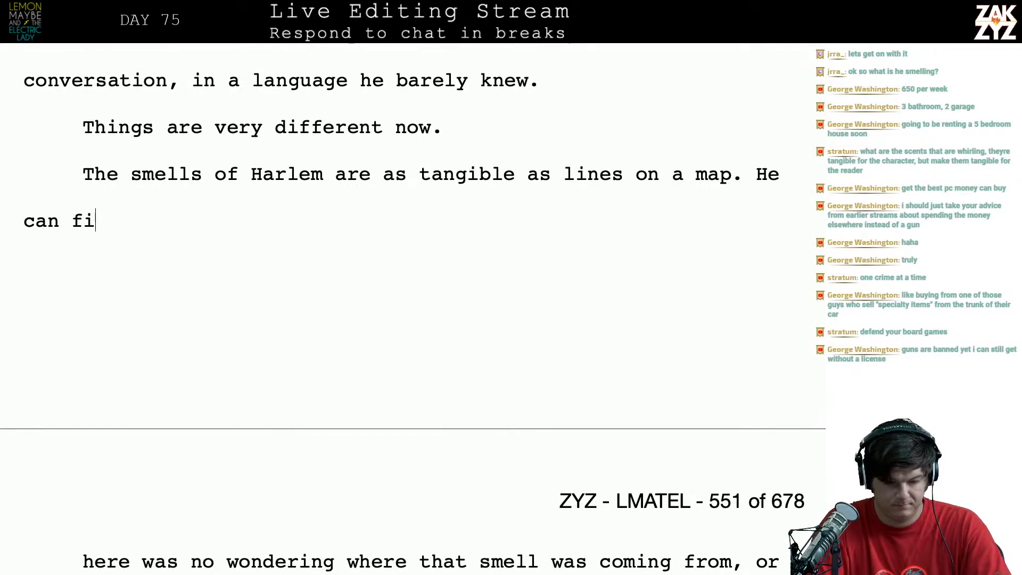
key("BackSpace")
type("ol")
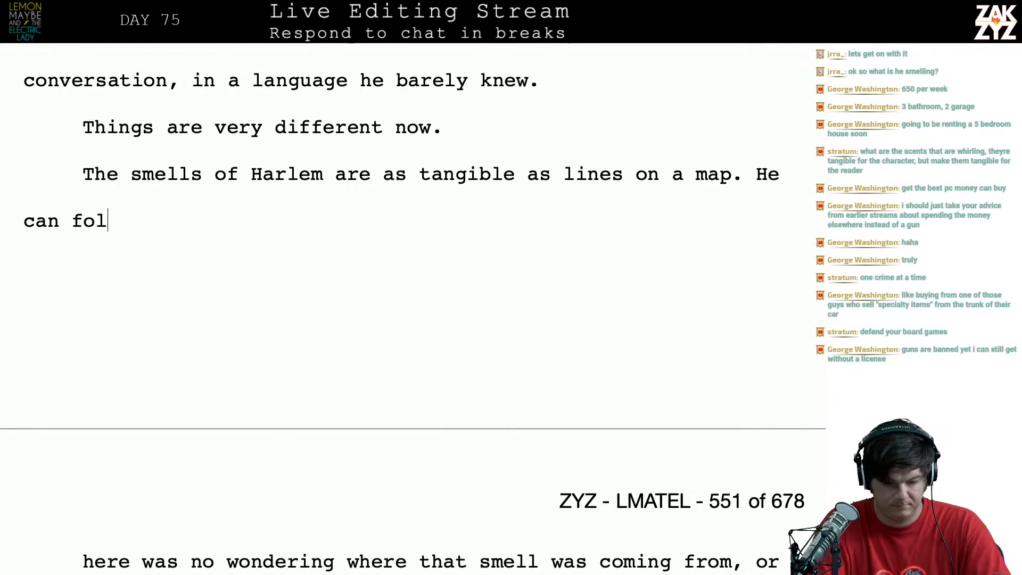
type("low the line of")
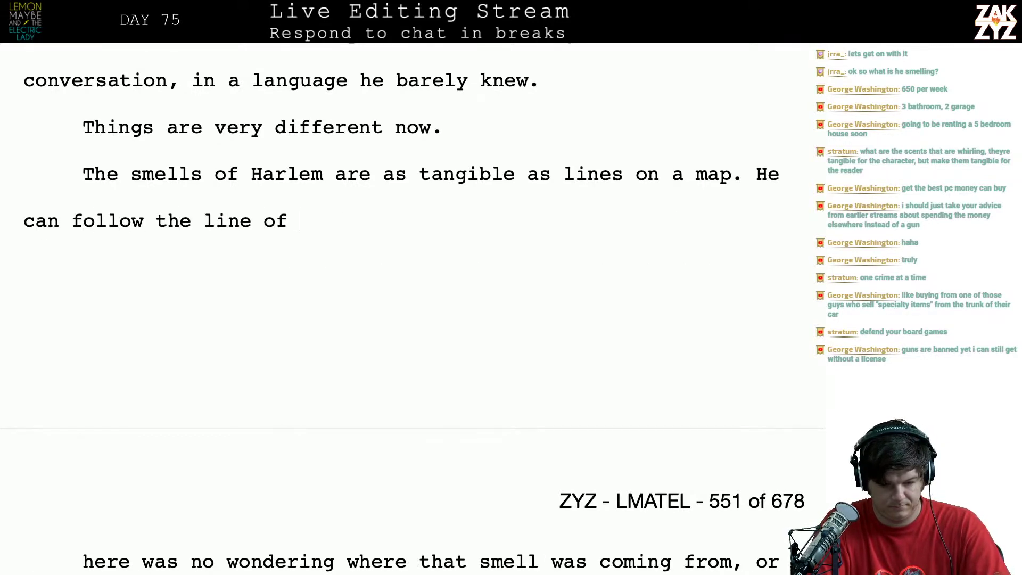
Reword the unfinished sentence after "map." to read "He can follow the thread of a stink"
key("BackSpace")
key("BackSpace")
key("BackSpace")
key("BackSpace")
key("BackSpace")
key("BackSpace")
key("BackSpace")
key("BackSpace")
type("threat")
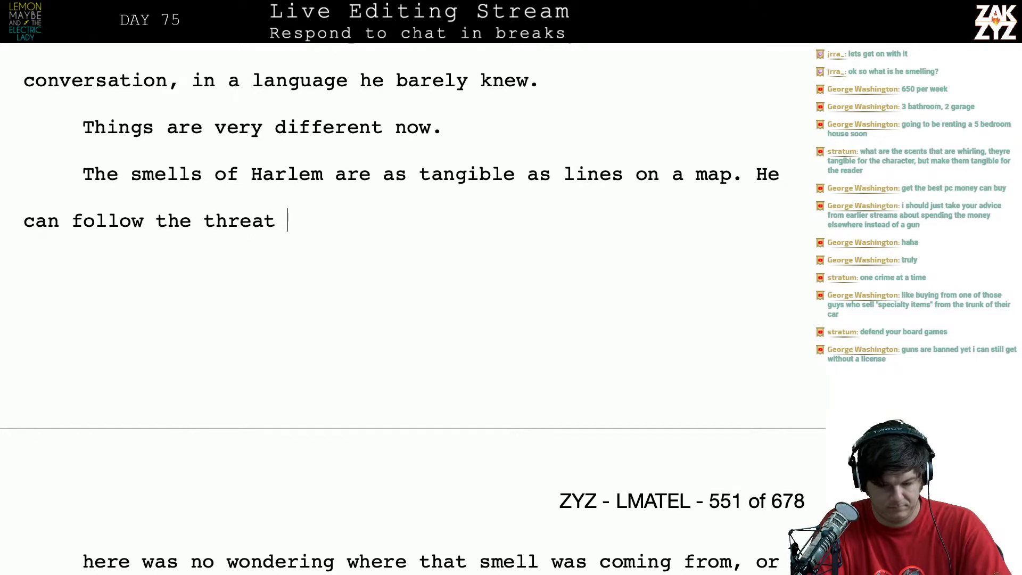
key("BackSpace")
key("BackSpace")
type("d of a stink")
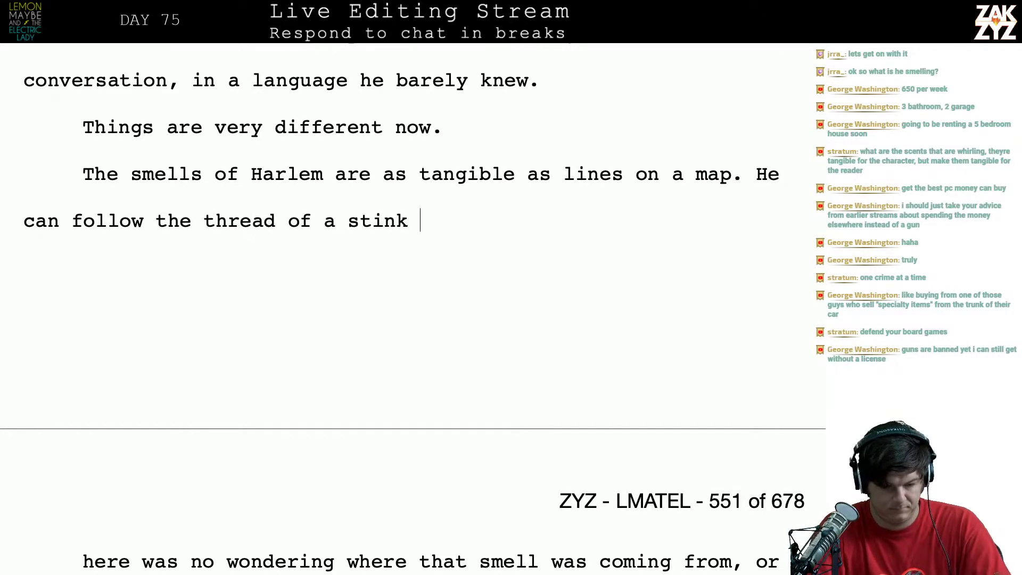
Extend the Harlem sentence after "map" with ", he can follow each stink as if there's a string tied to it."
scroll(408, 318, "down", 3)
scroll(409, 309, "up", 6)
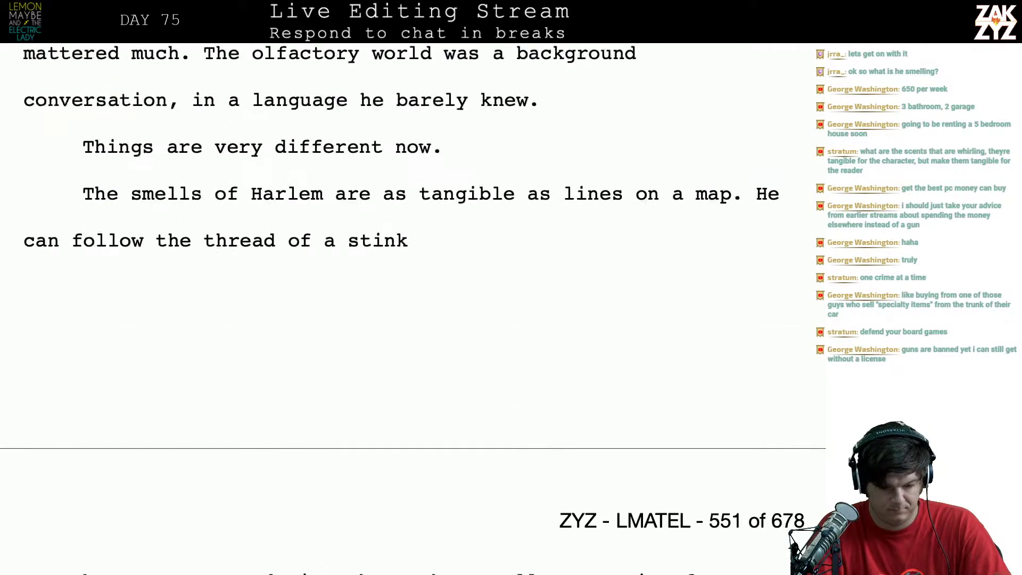
scroll(409, 309, "down", 5)
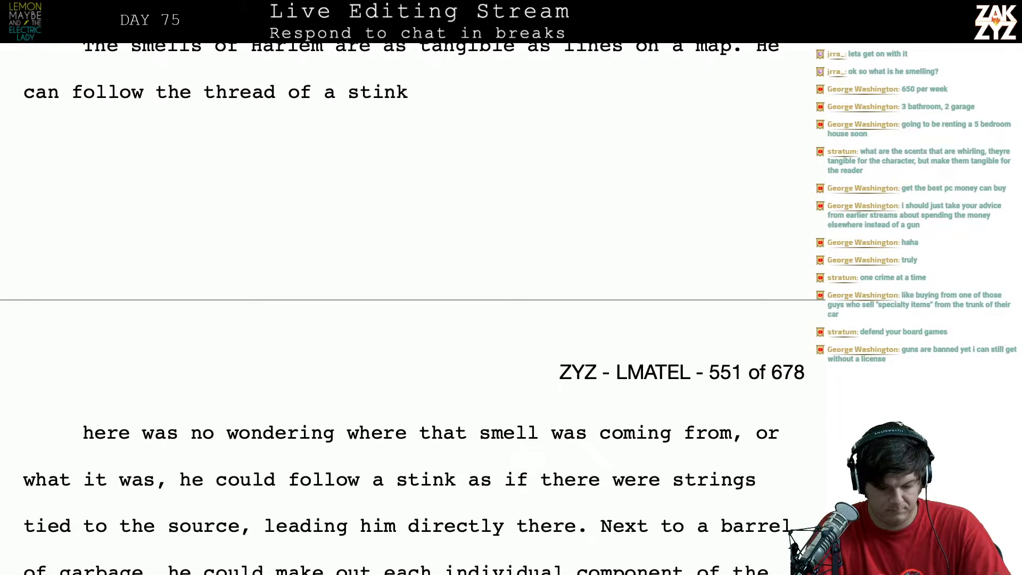
scroll(409, 309, "down", 2)
scroll(409, 308, "up", 1)
scroll(409, 308, "up", 5)
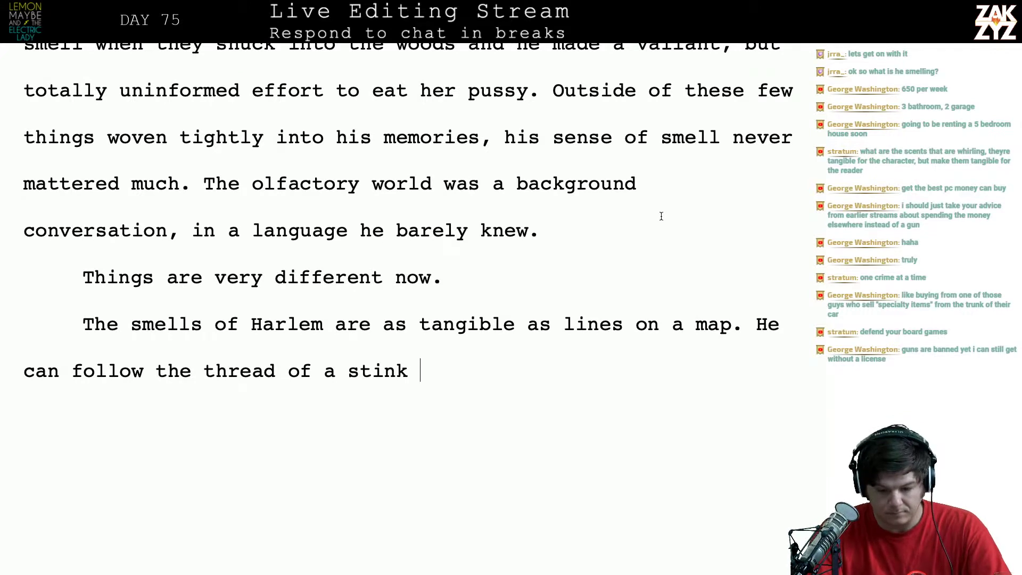
type(", he can foll")
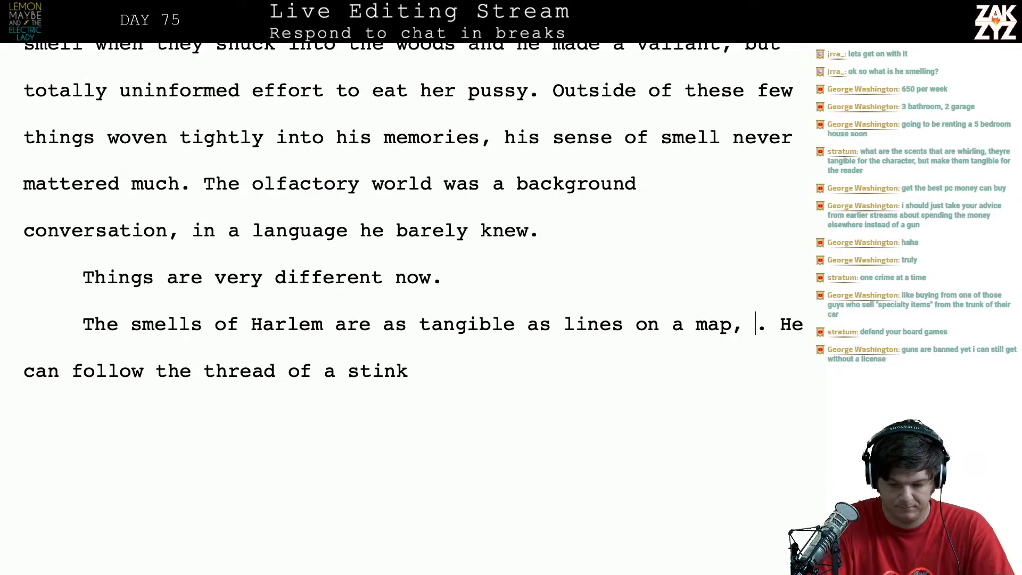
type("ow each stink ")
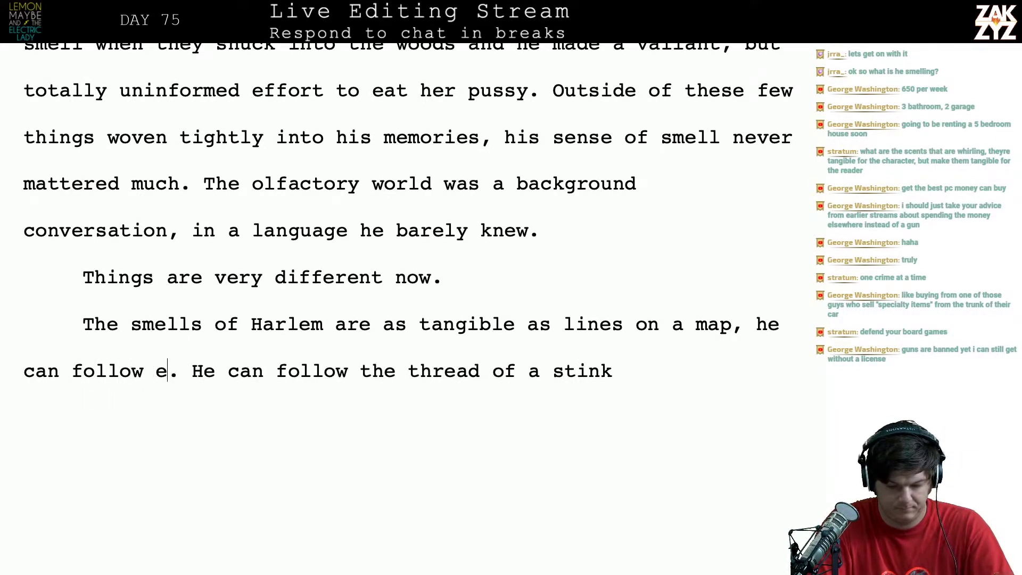
type("as if there's a s")
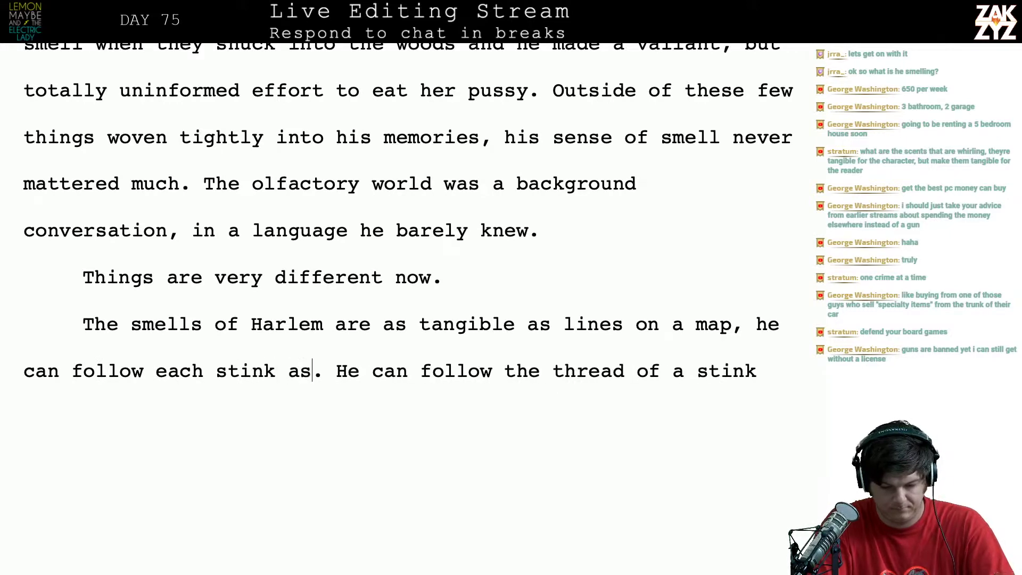
type("tring tied to it. . He")
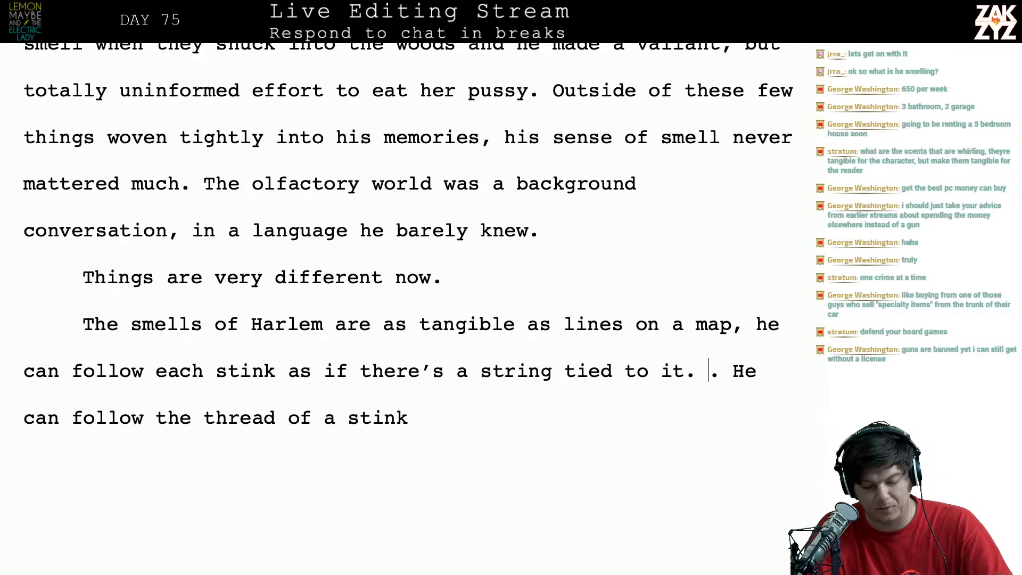
Delete the leftover "He can follow the thread of a stink" and the old text through "leading him directly there."
key("shift+Down")
key("shift+Down")
key("shift+Down")
key("shift+Down")
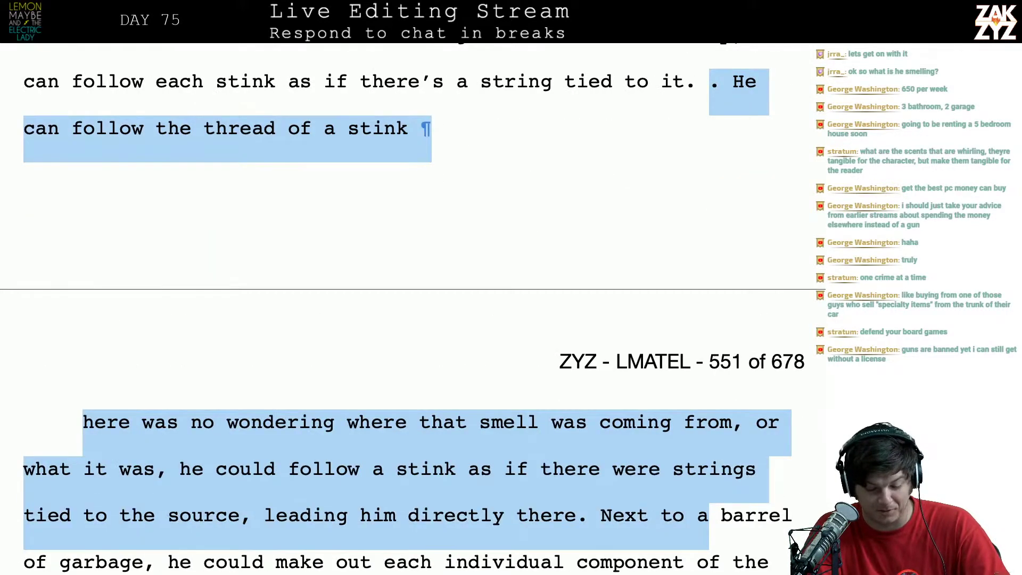
key("shift+Left")
key("shift+Left")
key("shift+Left")
key("shift+Left")
key("shift+Left")
key("shift+Left")
key("shift+Left")
key("shift+Left")
key("shift+Left")
key("shift+Left")
key("shift+Left")
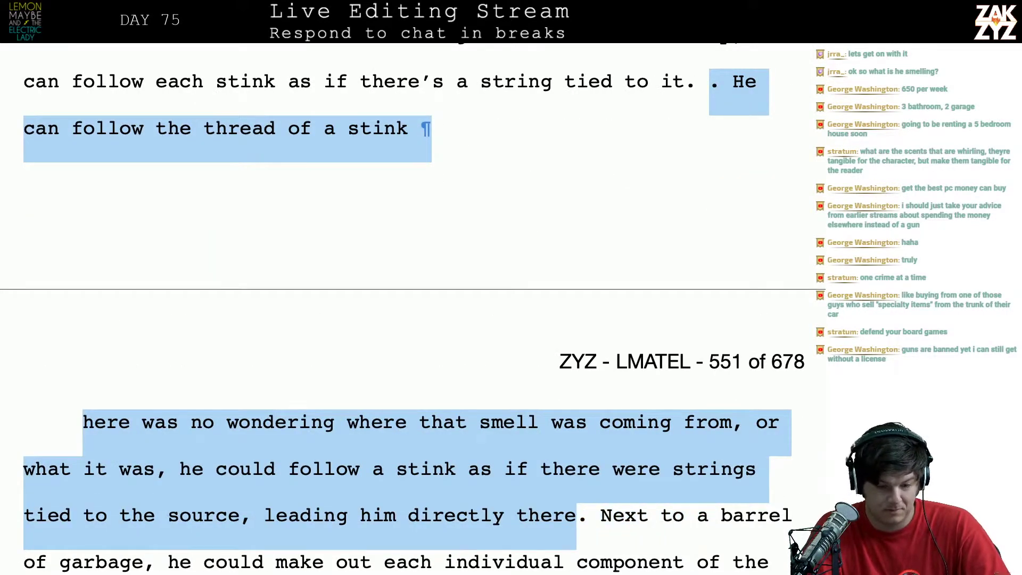
key("BackSpace")
scroll(409, 308, "up", 3)
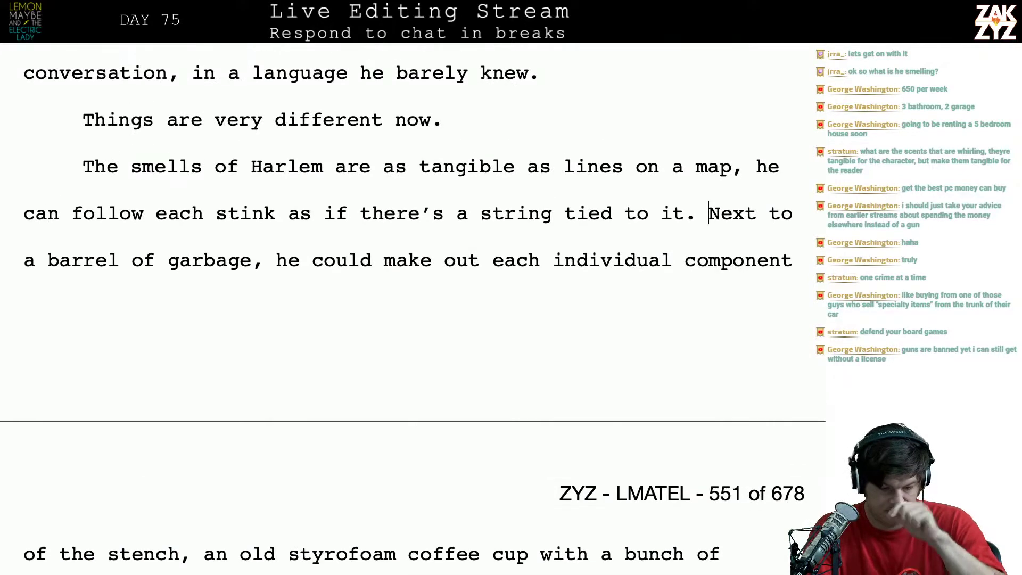
Start a new paragraph at "Next to a barrel of garbage"
scroll(409, 307, "down", 1)
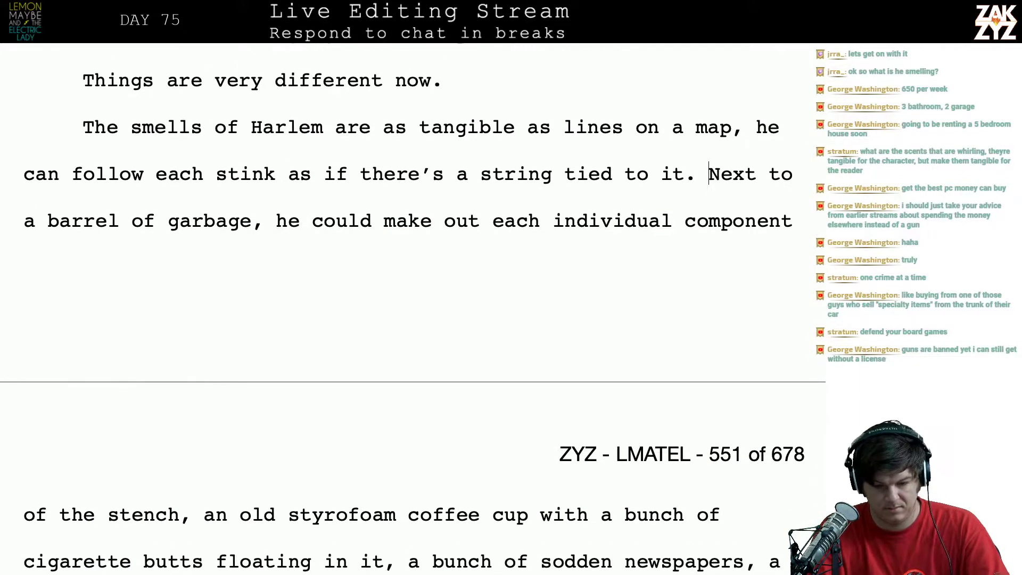
key("Return")
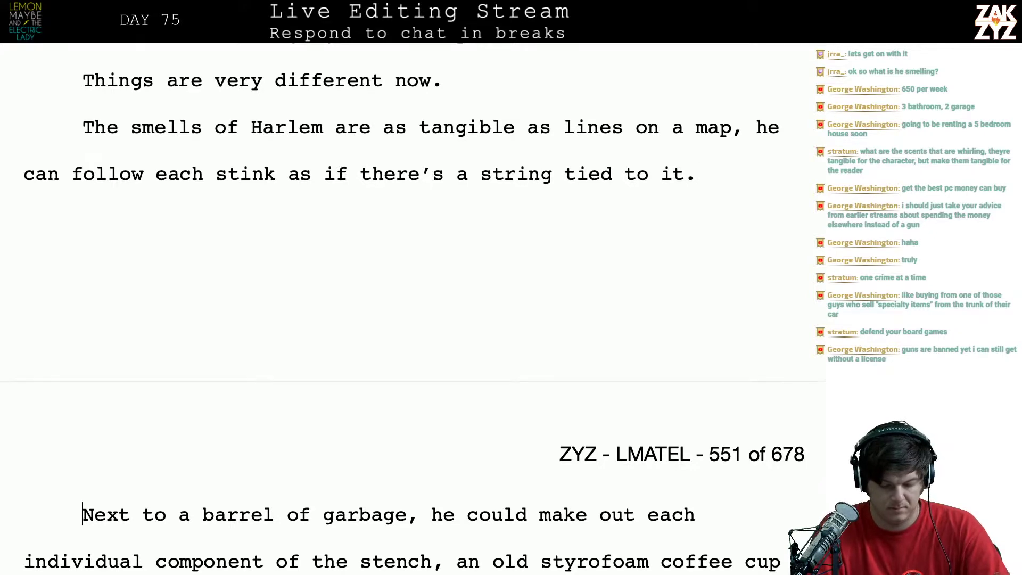
key("BackSpace")
key("Return")
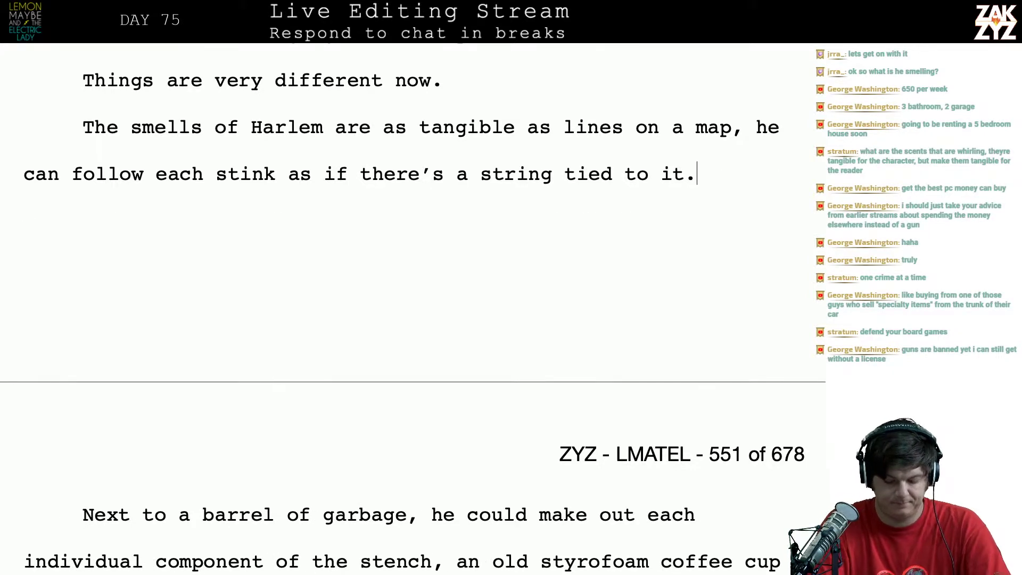
After "tied to it.", write "He passes a garbage can and he can pick out each component of its stench,"
type("HE pa")
key("BackSpace")
key("BackSpace")
key("BackSpace")
key("BackSpace")
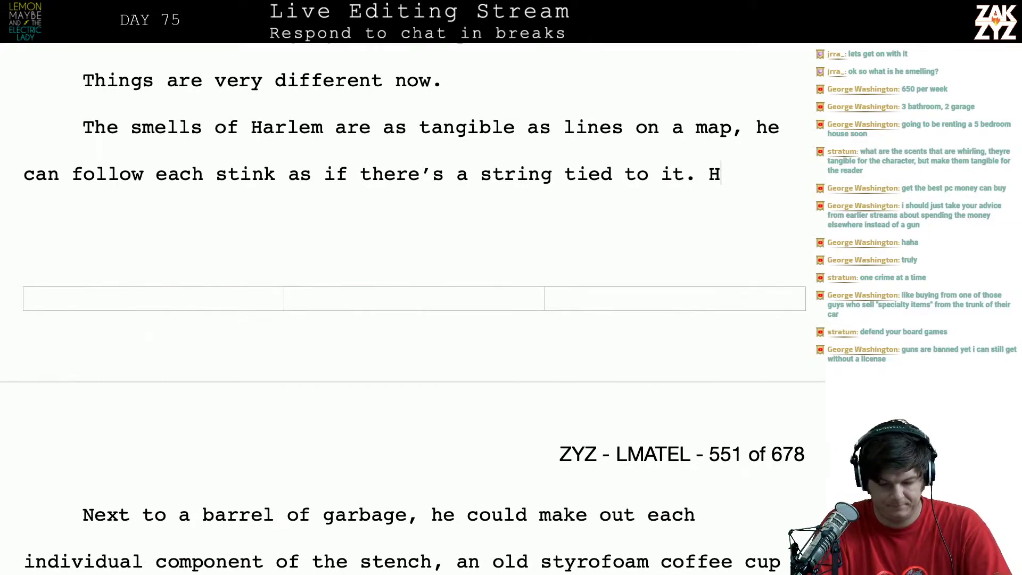
type("e passes a gar")
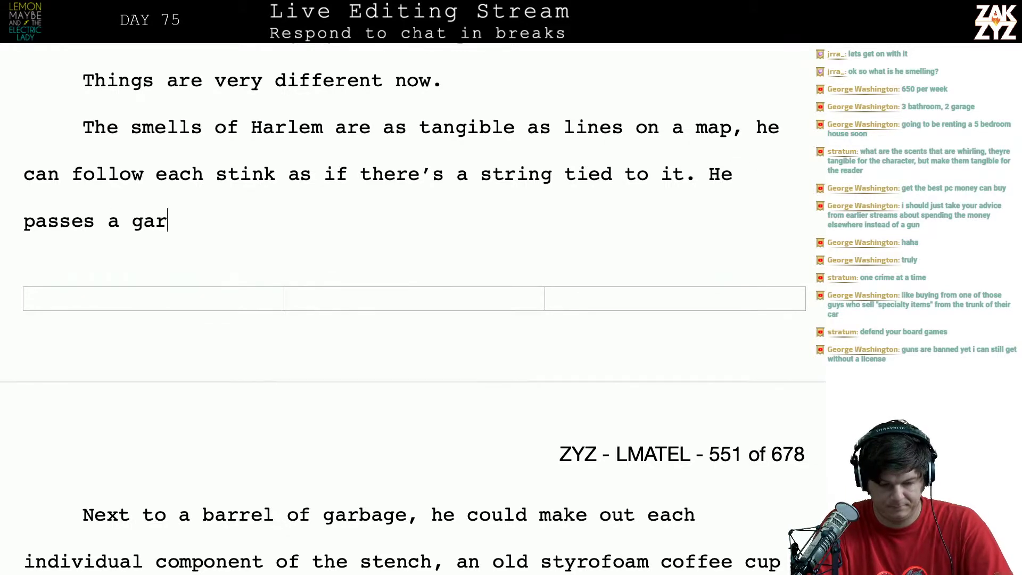
type("bage can and he ")
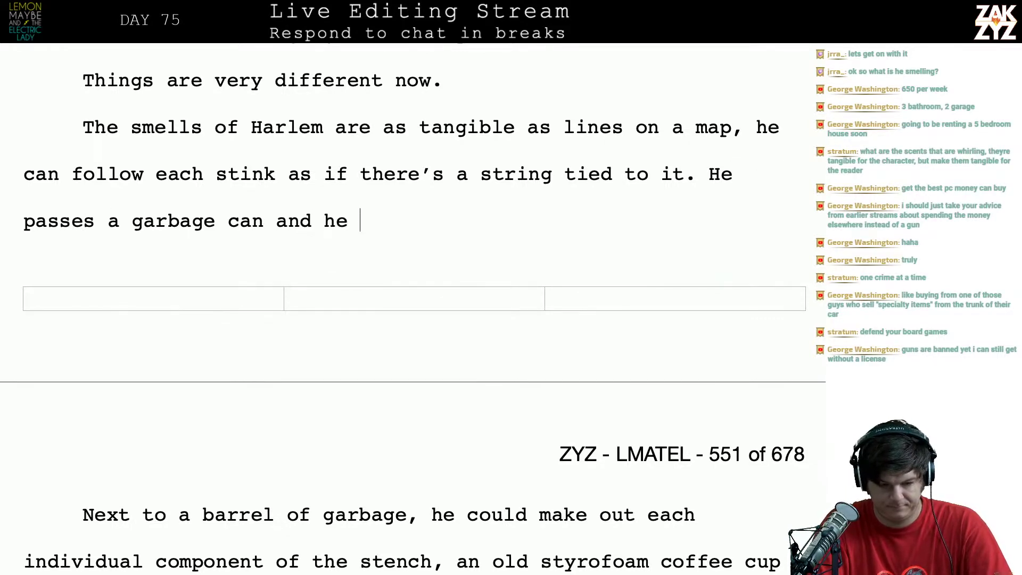
type("can pick out ea")
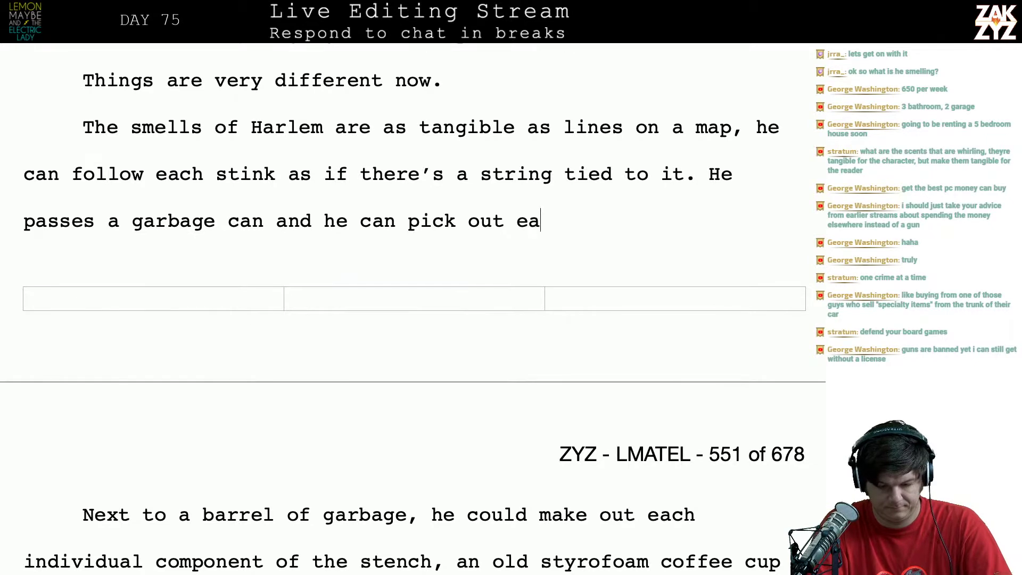
type("ch ind")
key("BackSpace")
key("BackSpace")
key("BackSpace")
type("compont")
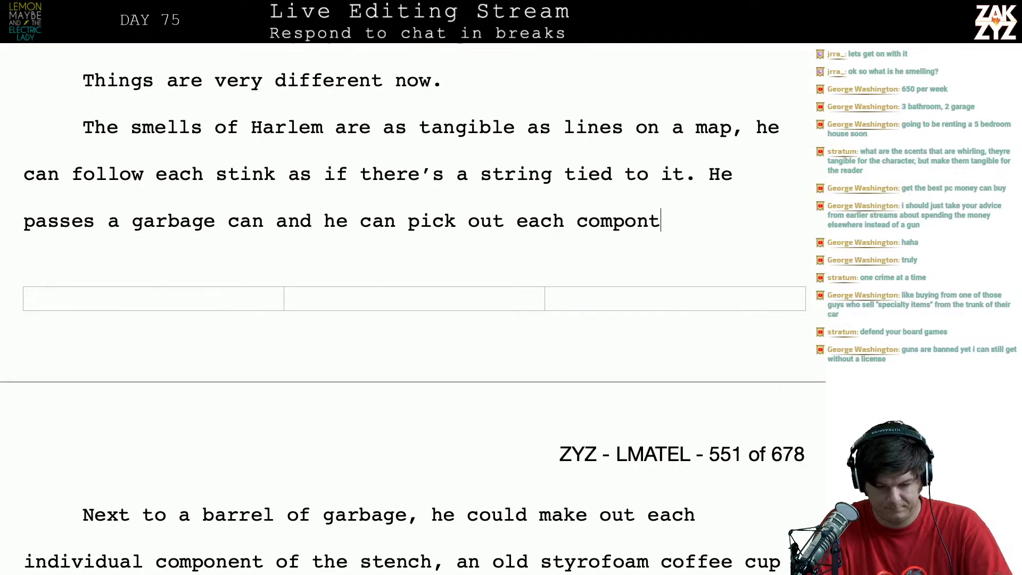
key("BackSpace")
type("ent of i")
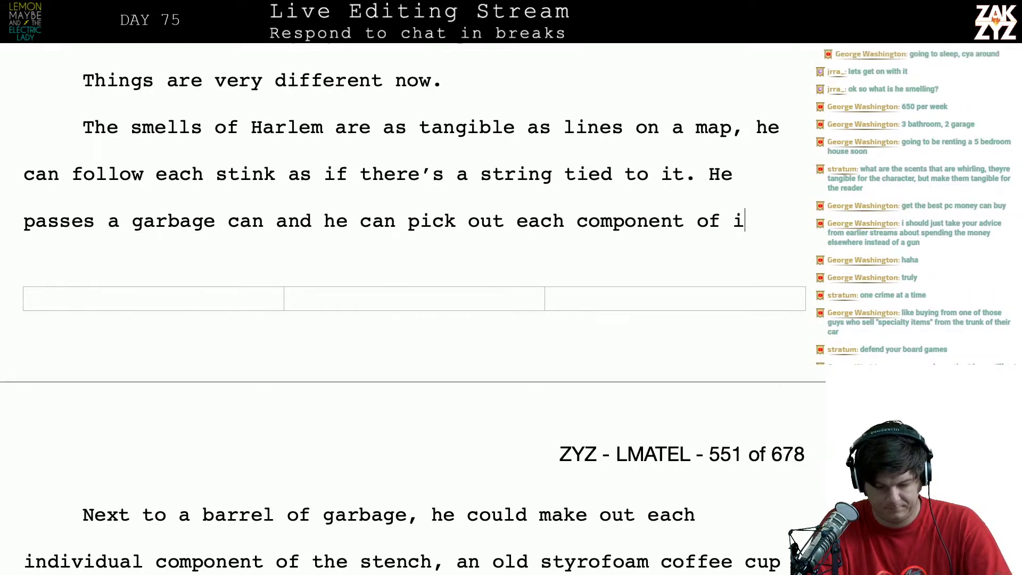
type("ts stench,")
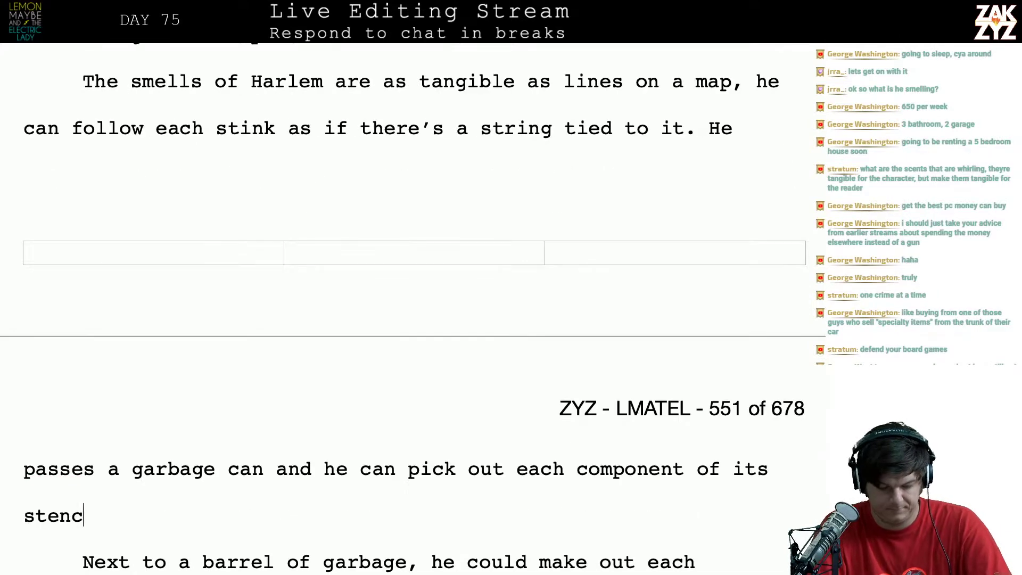
Delete the paragraph break and the old clause from "Next to a barrel of garbage" through "component of the stench,"
key("shift+Down")
key("shift+Down")
key("shift+Right")
key("shift+Right")
key("shift+Right")
key("shift+Right")
key("shift+Right")
key("shift+Right")
key("shift+Right")
key("shift+Right")
key("shift+Right")
key("shift+Right")
key("shift+Right")
key("shift+Right")
key("shift+Right")
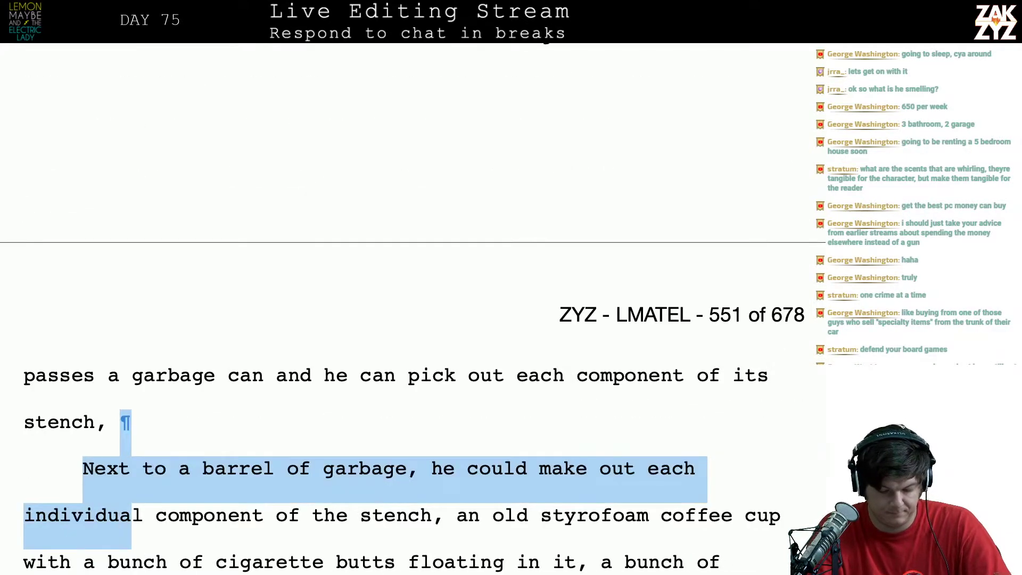
key("shift+Right")
key("shift+Right")
key("shift+Right")
key("shift+Right")
key("shift+Right")
key("shift+Right")
key("shift+Right")
key("shift+Right")
key("shift+Right")
key("shift+Right")
key("shift+Right")
key("shift+Right")
key("shift+Right")
key("shift+Right")
key("shift+Right")
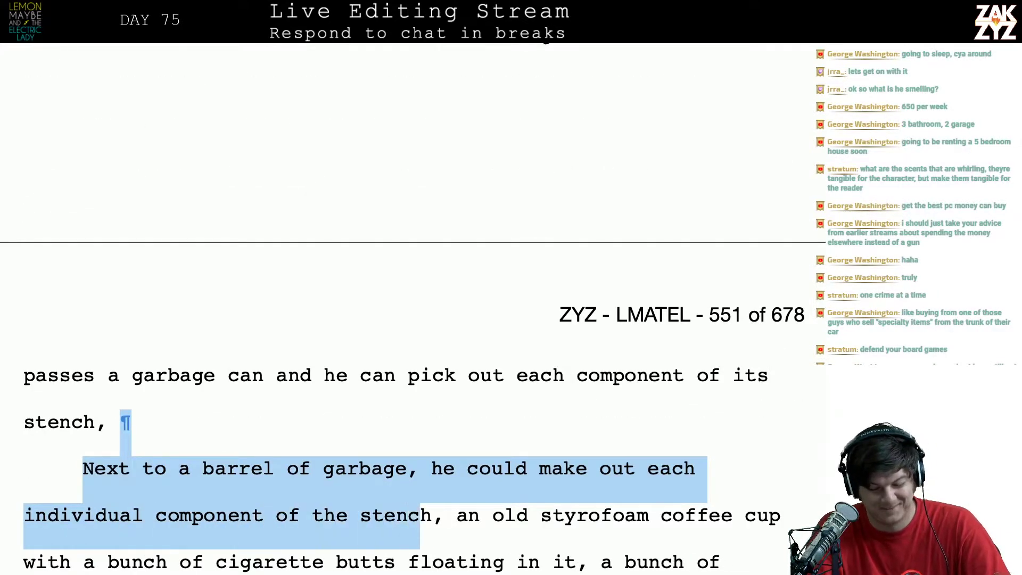
key("BackSpace")
scroll(824, 327, "up", 3)
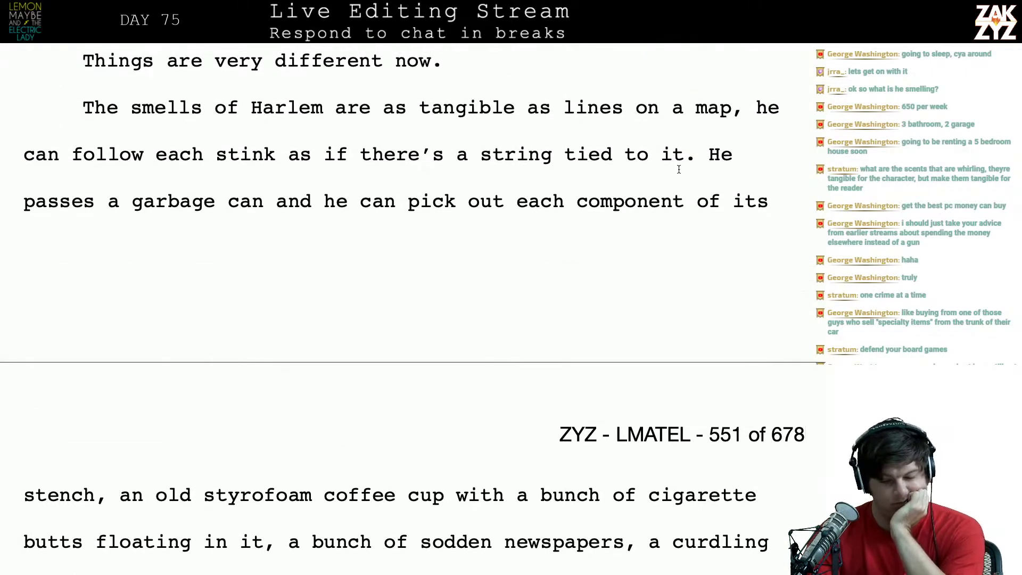
Insert ", aware of every" after "He passes a garbage can"
left_click(692, 163)
key("Right")
key("Up")
key("Up")
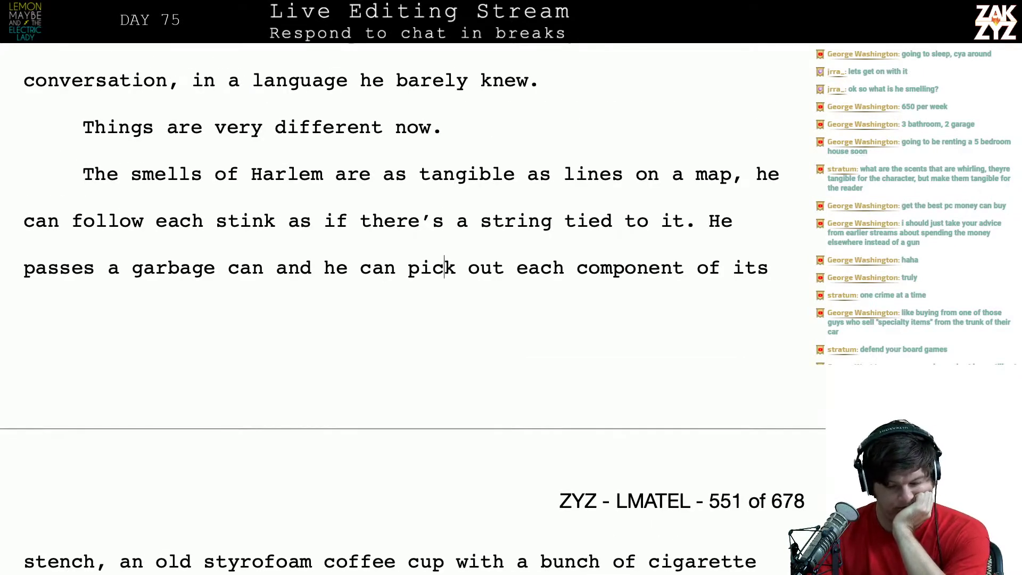
key("Up")
key("Right")
key("Right")
key("Right")
key("Right")
key("Right")
key("Right")
key("Right")
key("Right")
key("Right")
key("Right")
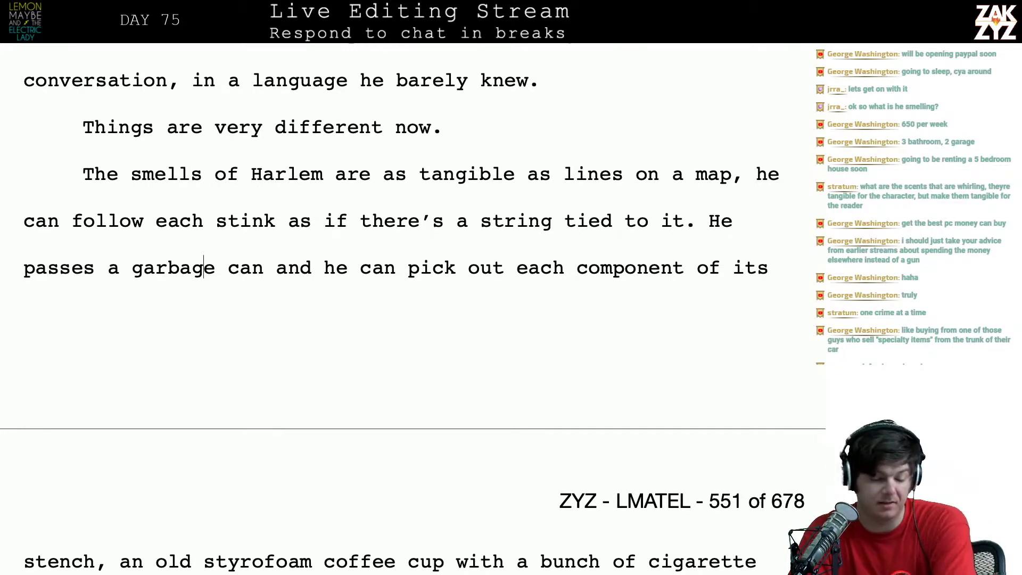
key("Right")
key("Right")
key("Right")
key("Down")
type(", aware of")
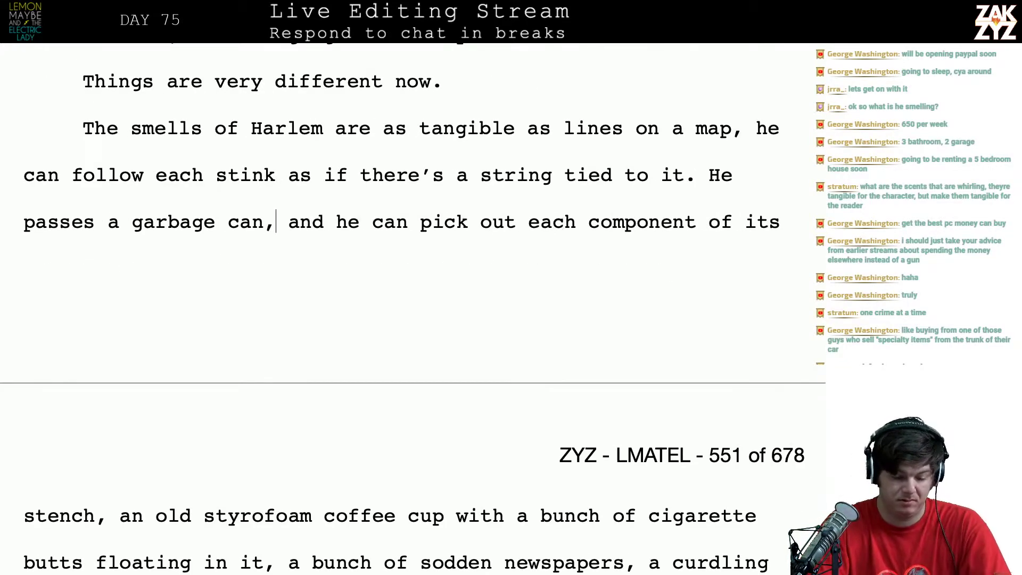
type(" every in")
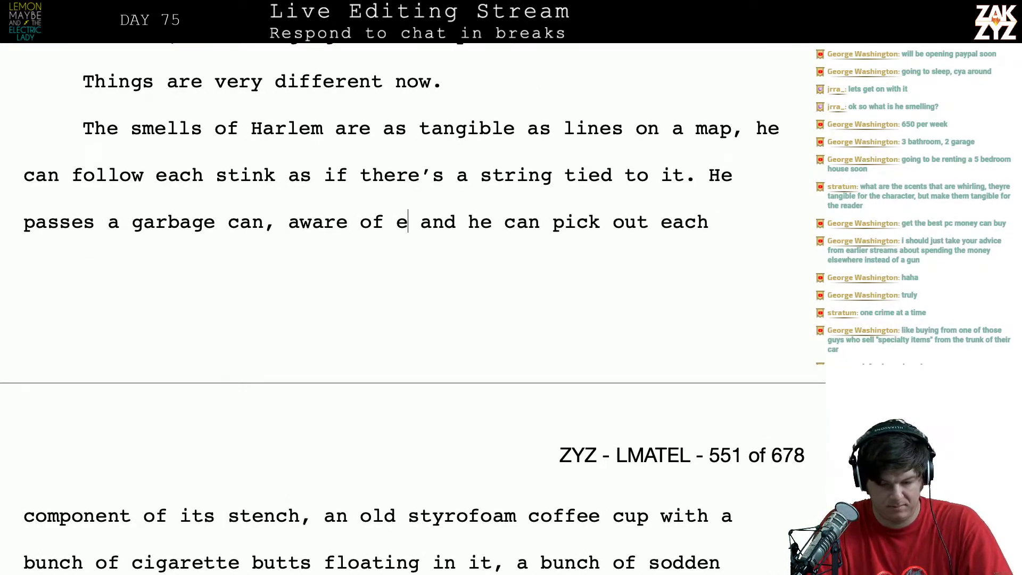
Replace "every" in the garbage can sentence with "each individual component of its stench."
key("BackSpace")
key("BackSpace")
key("BackSpace")
key("BackSpace")
key("BackSpace")
key("BackSpace")
key("BackSpace")
key("BackSpace")
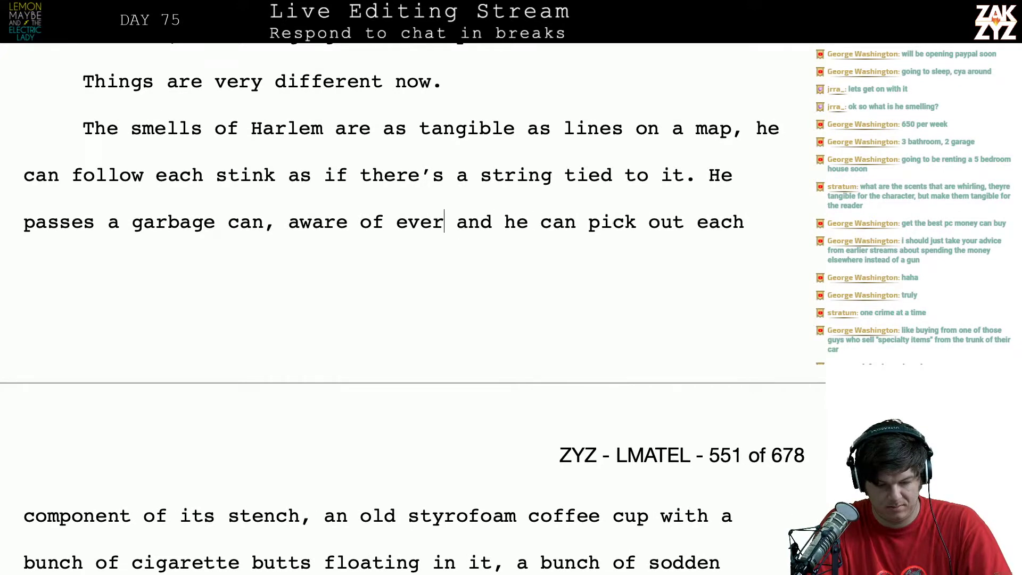
type("e")
type("ach individ")
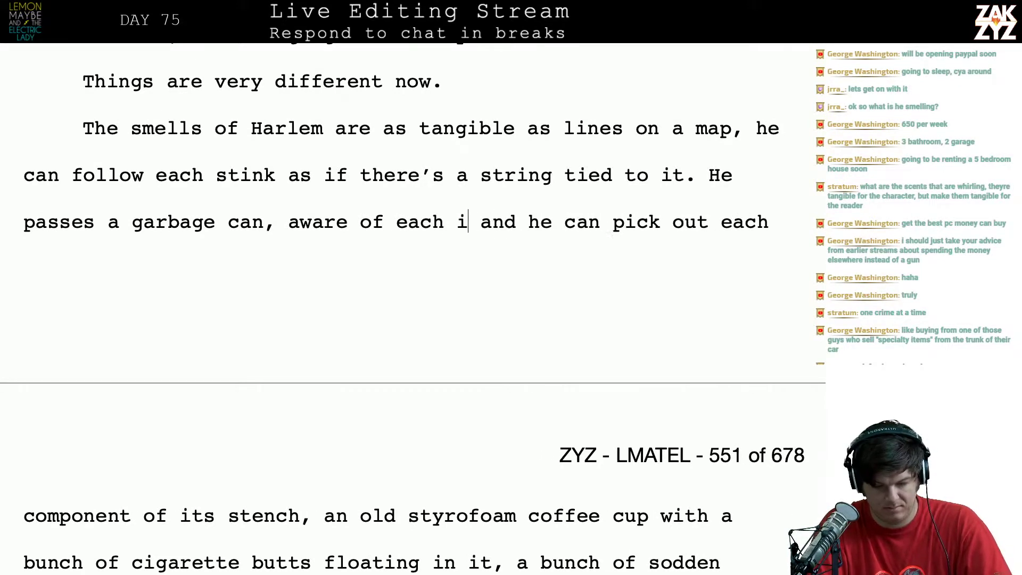
type("ual compone a")
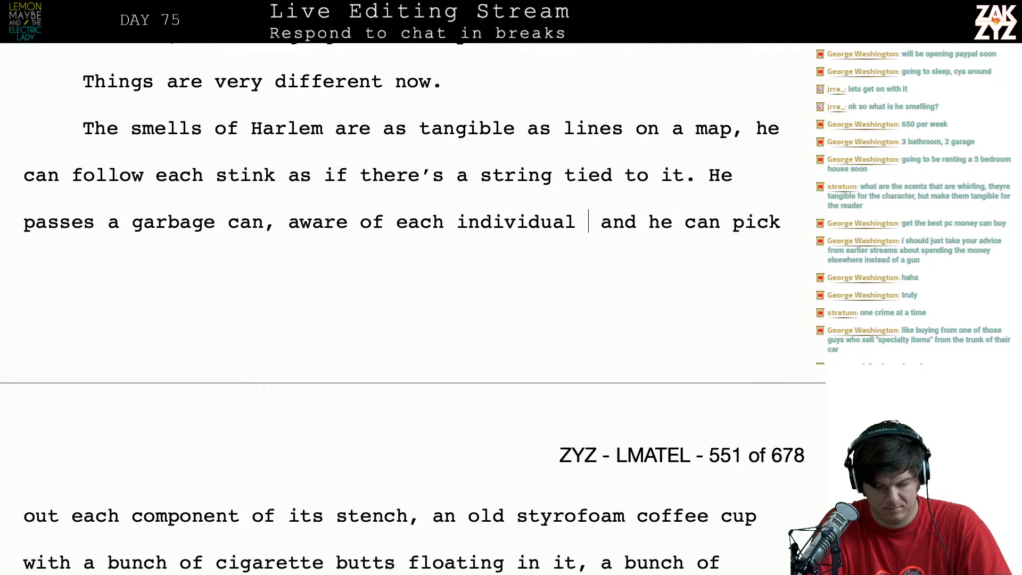
key("BackSpace")
type("onent of its ste")
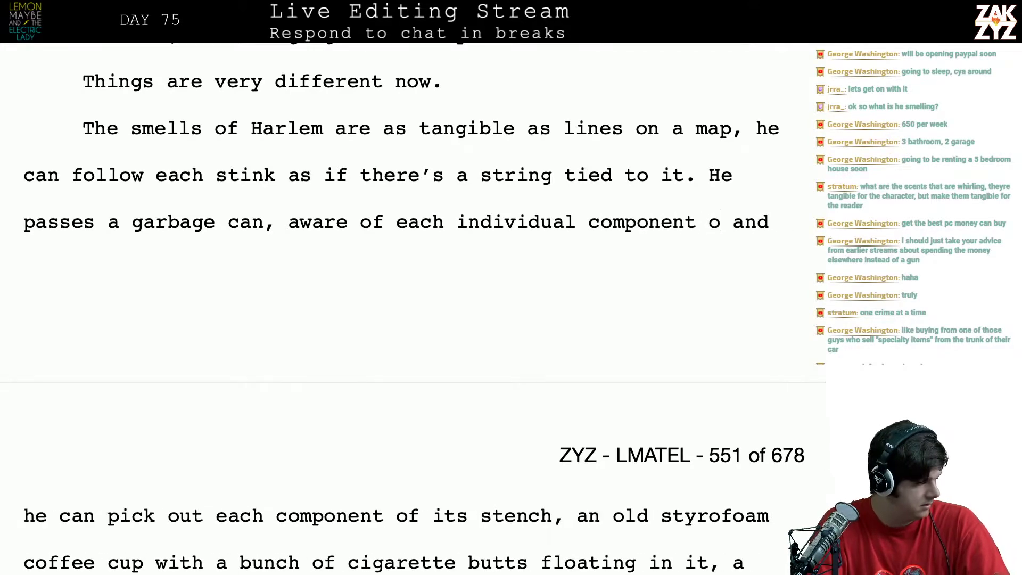
type("nch.")
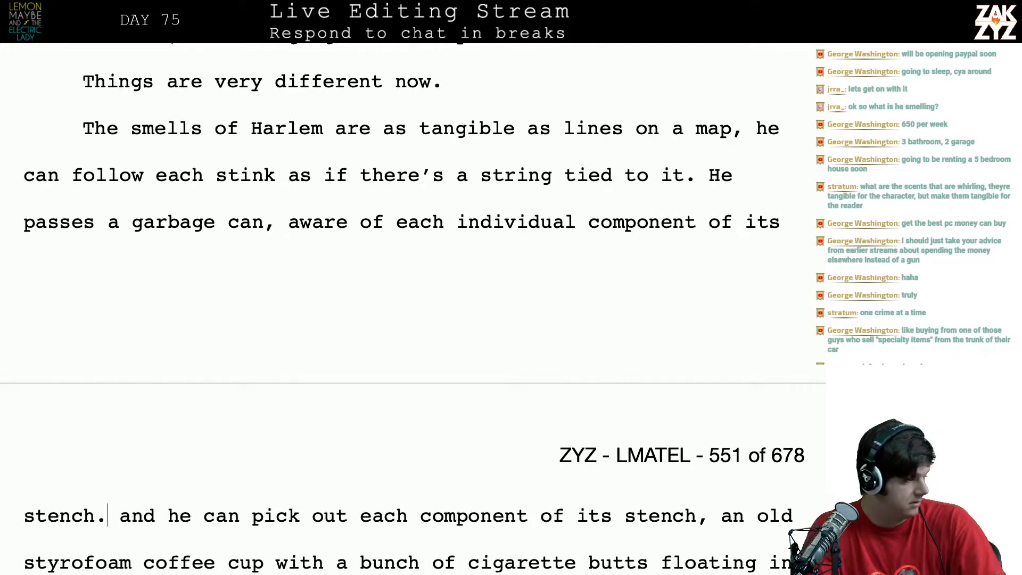
Replace "and he can pick out each component of its stench, an" with "An" before "old styrofoam coffee cup"
key("shift+Right")
key("shift+Right")
key("shift+Right")
key("shift+Right")
key("shift+Right")
key("shift+Right")
key("shift+Right")
key("shift+Right")
key("shift+Right")
key("shift+Right")
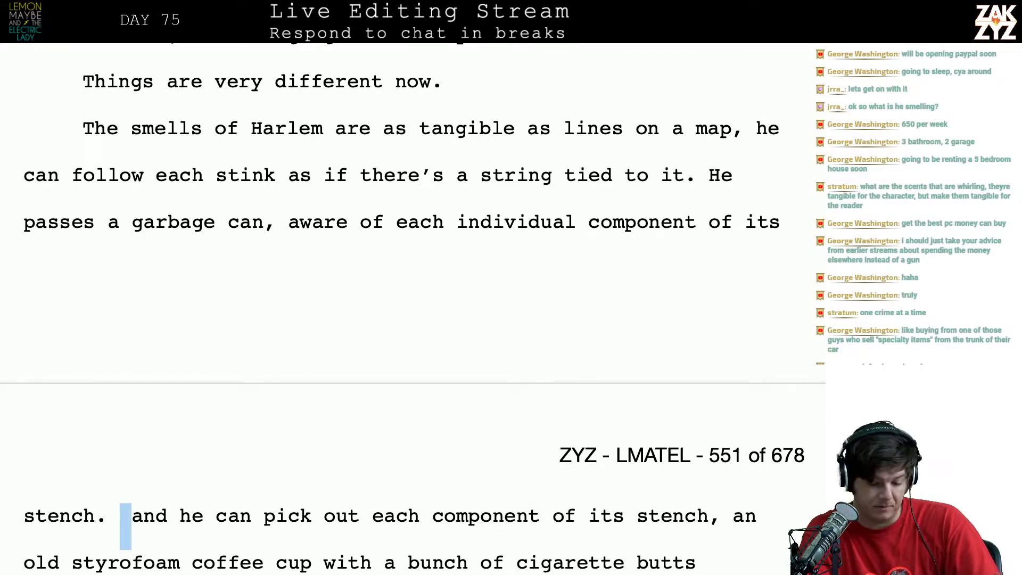
key("shift+Down")
key("shift+Up")
key("shift+Left")
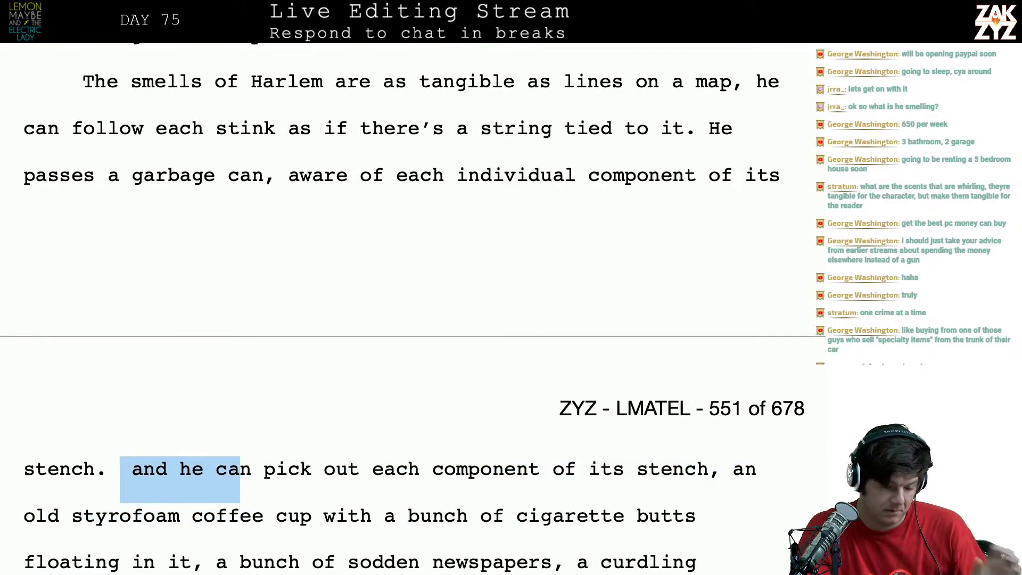
key("shift+Right")
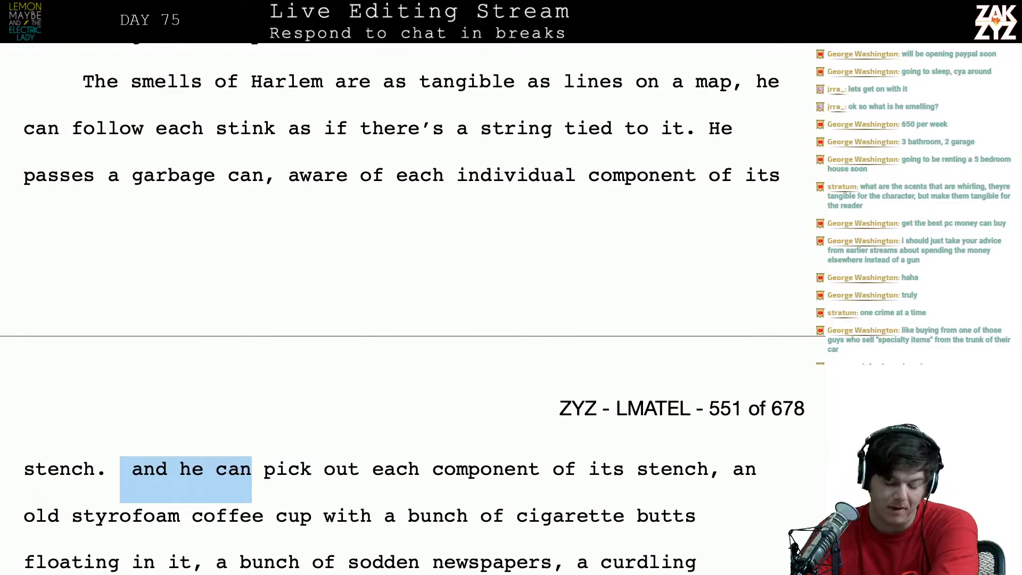
key("shift+Right")
key("shift+Right")
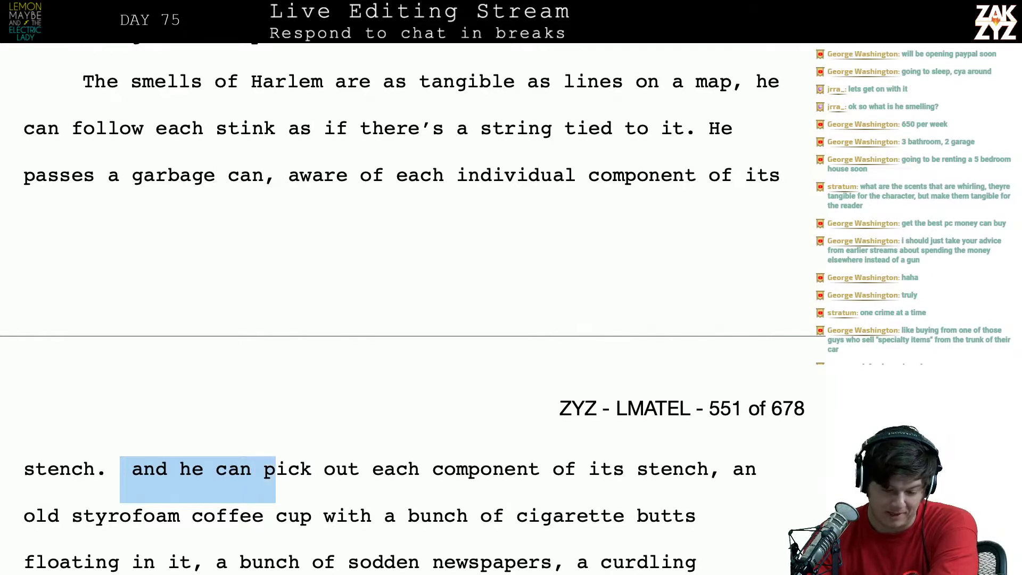
key("shift+Right")
key("shift+Right")
key("shift+Right")
key("shift+Right")
key("shift+Right")
key("shift+Right")
key("shift+Right")
key("shift+Right")
key("shift+Right")
key("shift+Right")
key("shift+Right")
key("shift+Right")
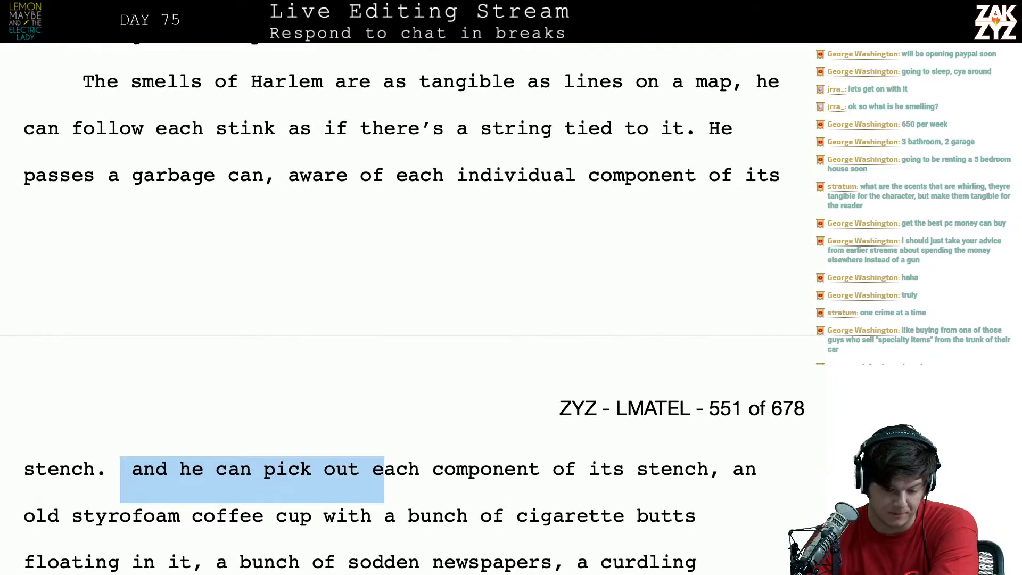
key("shift+Right")
key("shift+Right")
key("shift+Right")
key("shift+Right")
key("shift+Right")
key("shift+Right")
key("shift+Right")
key("shift+Right")
key("shift+Right")
key("shift+Right")
key("shift+Right")
key("shift+Right")
key("shift+Right")
key("shift+Right")
key("shift+Right")
key("shift+Right")
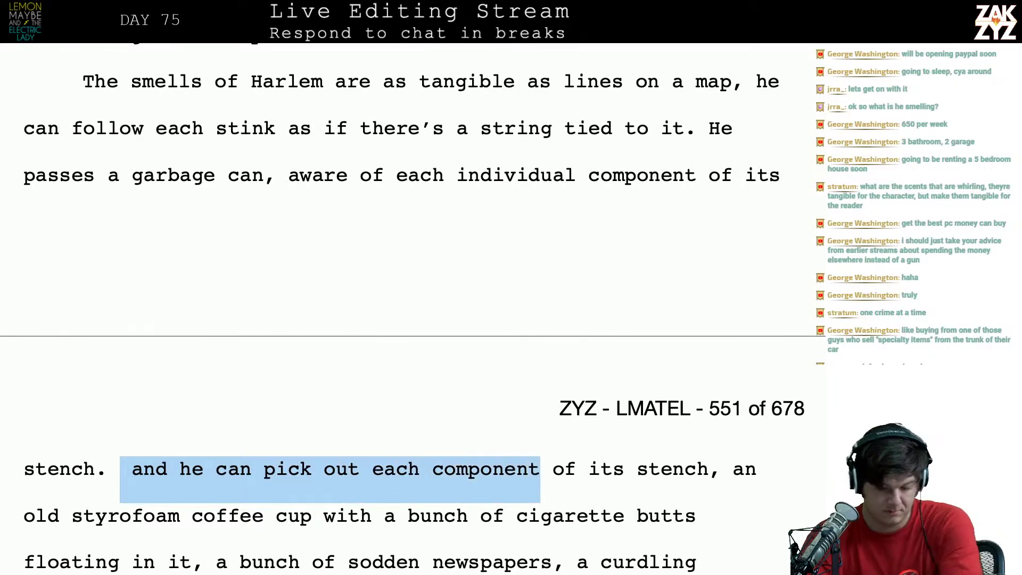
key("shift+Right")
key("shift+Right")
key("shift+Right")
key("shift+Right")
key("shift+Right")
key("shift+Right")
key("shift+Right")
key("shift+Right")
key("shift+Right")
key("shift+Right")
key("shift+Right")
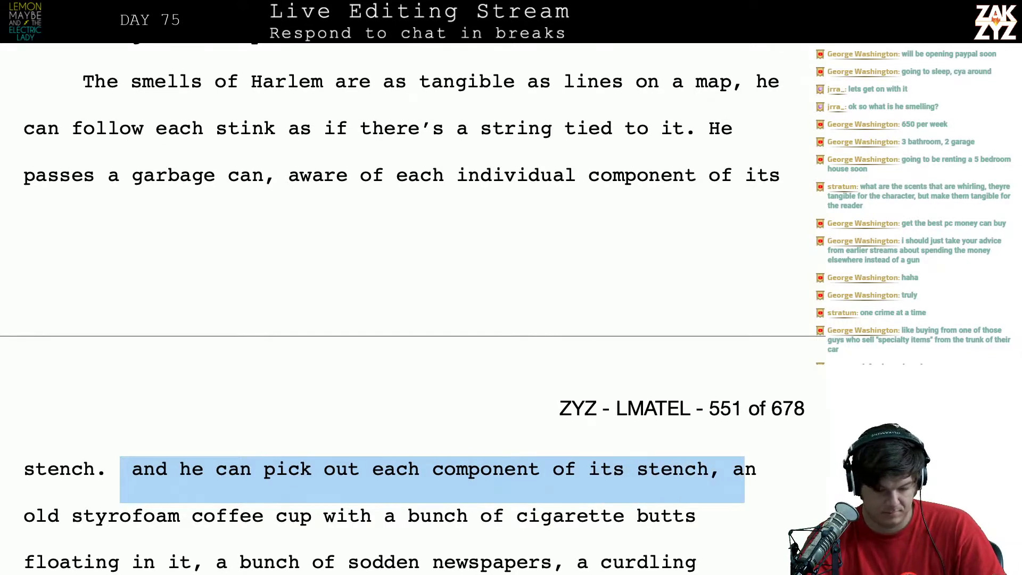
type("O")
key("BackSpace")
type("A")
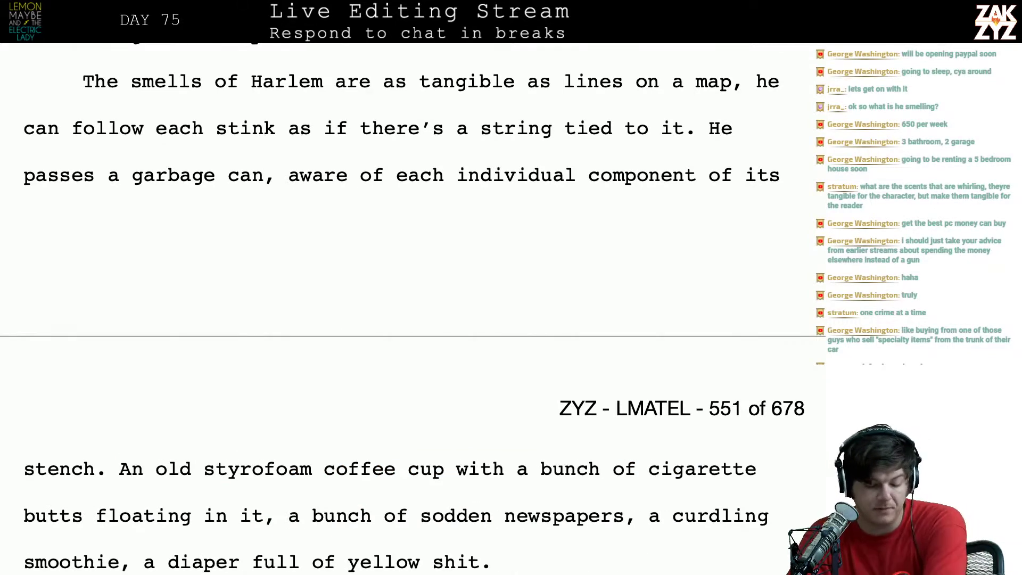
Shorten "An old styrofoam coffee cup" to "A styrofoam coffee cup"
key("Right")
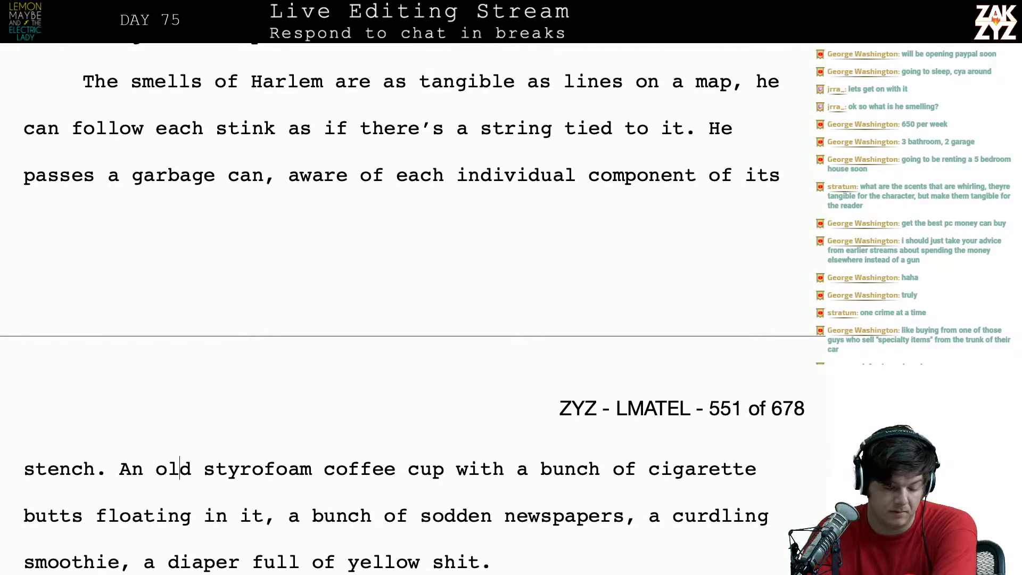
key("BackSpace")
key("BackSpace")
key("BackSpace")
key("BackSpace")
key("BackSpace")
key("BackSpace")
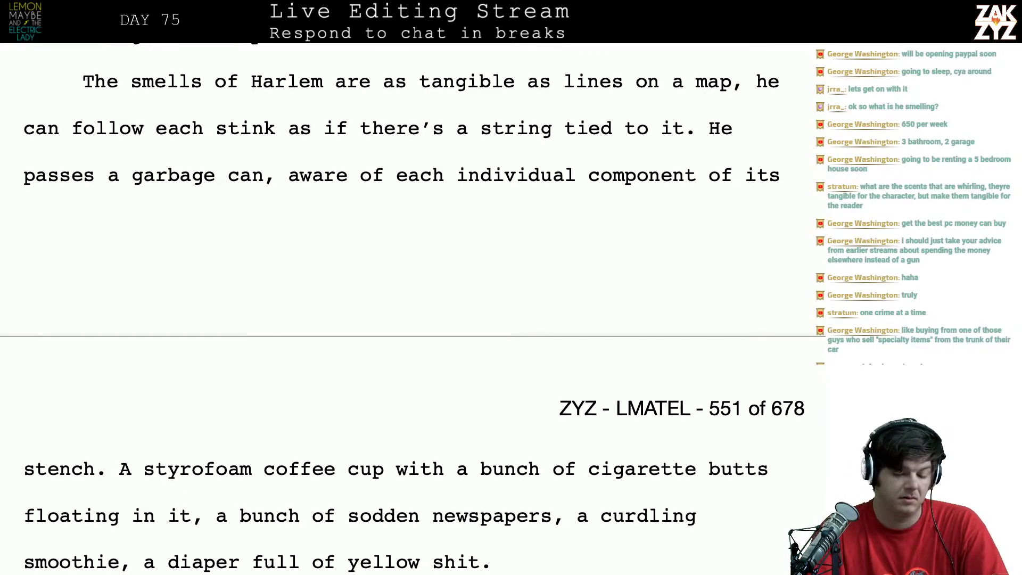
Change "a bunch of sodden newspapers" to "a bundle of sodden newspapers"
key("BackSpace")
key("BackSpace")
type("dle")
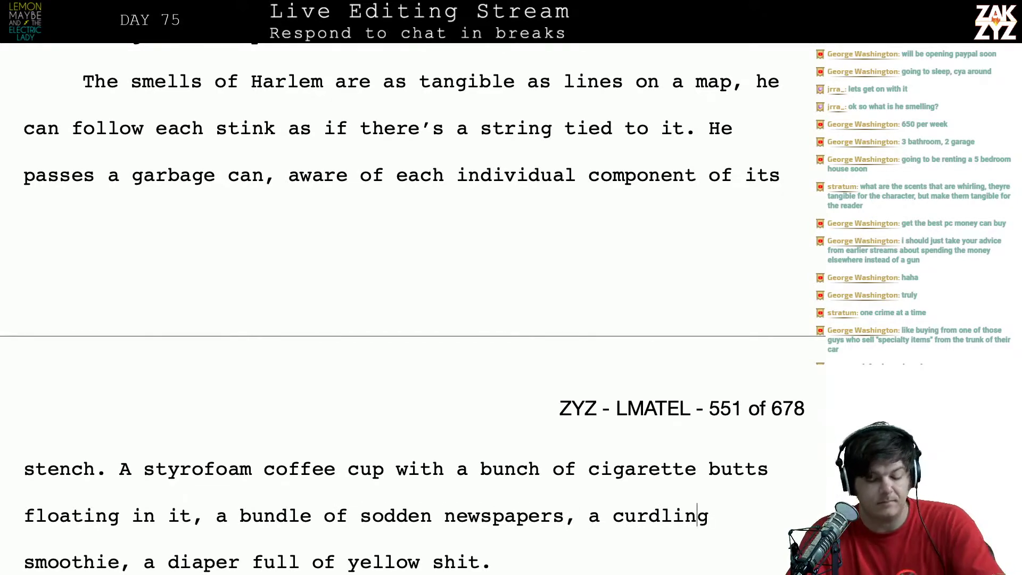
Start a new paragraph after "yellow shit." and write "A few days ago this would have made him vomit."
left_click(36, 562)
scroll(688, 161, "down", 4)
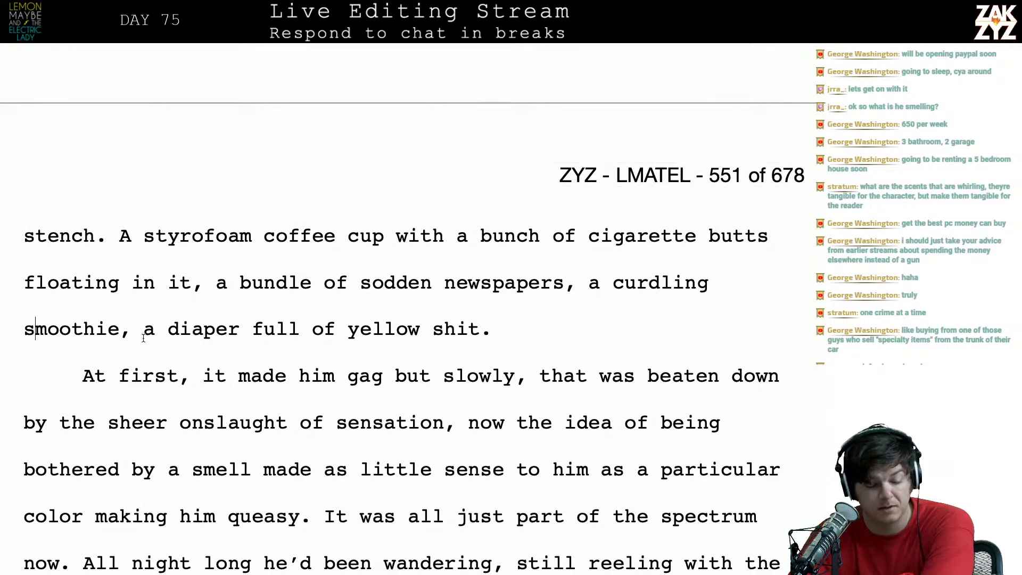
left_click(162, 325)
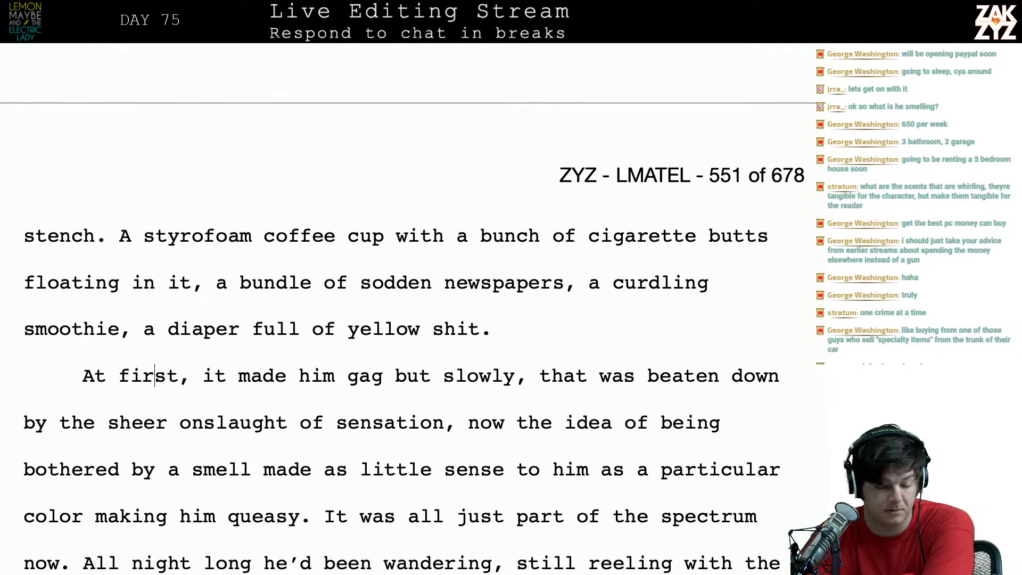
key("Right")
key("Up")
key("ctrl+Right")
key("ctrl+Right")
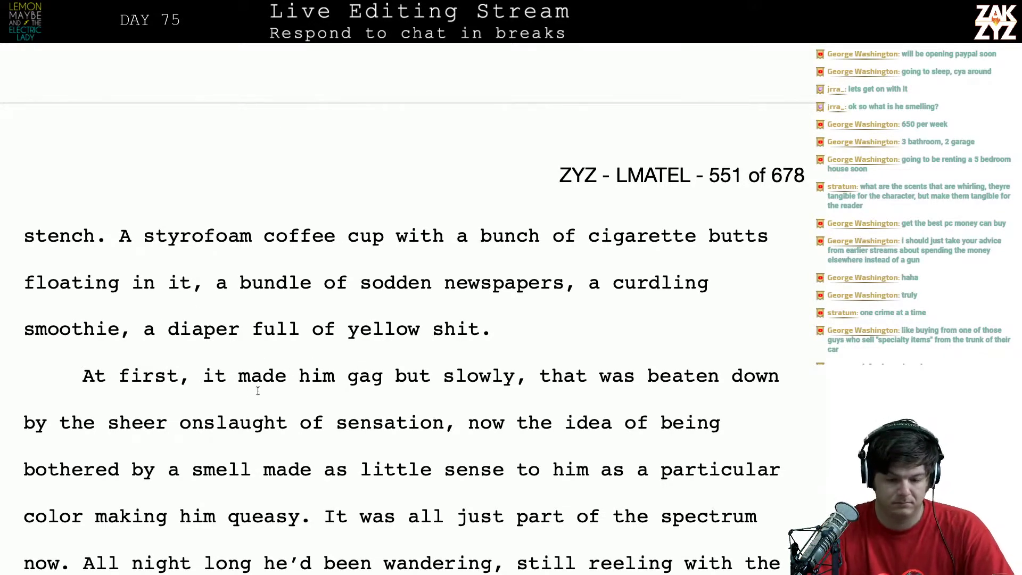
key("Right")
key("Right")
key("Return")
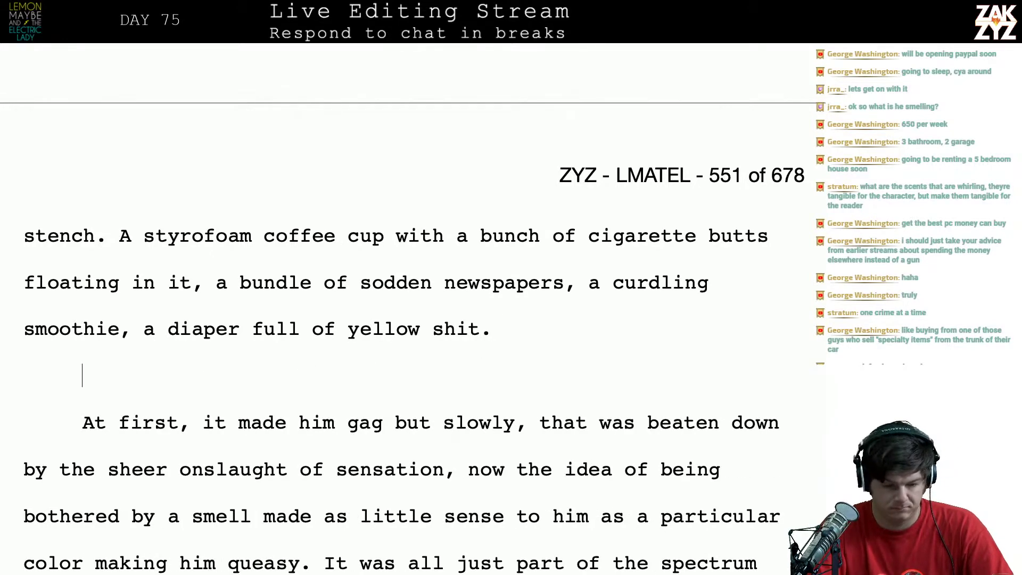
type("A few day")
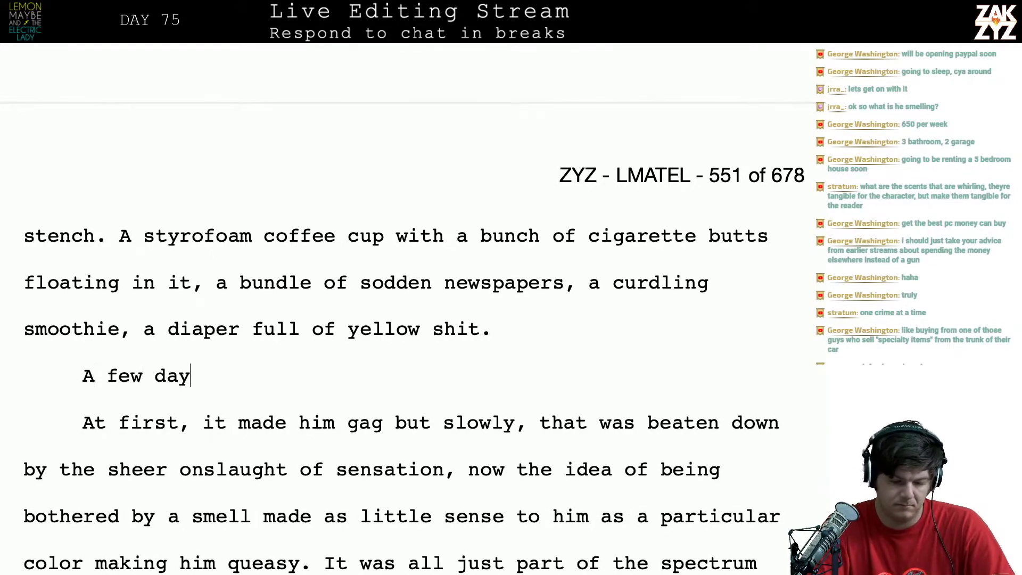
type("s ago this would")
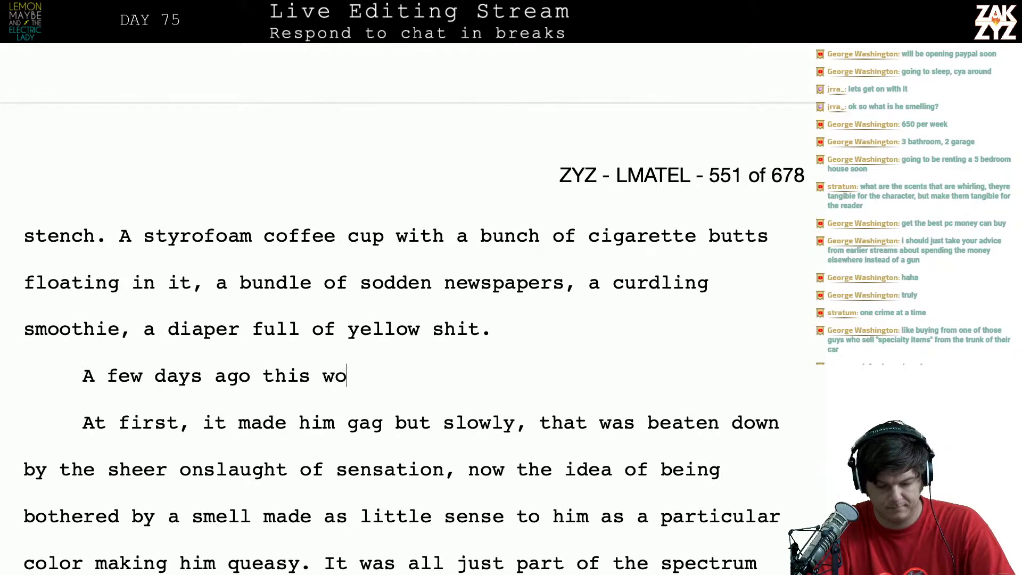
key("BackSpace")
key("BackSpace")
key("BackSpace")
key("BackSpace")
key("BackSpace")
key("BackSpace")
key("BackSpace")
key("BackSpace")
key("BackSpace")
key("BackSpace")
key("BackSpace")
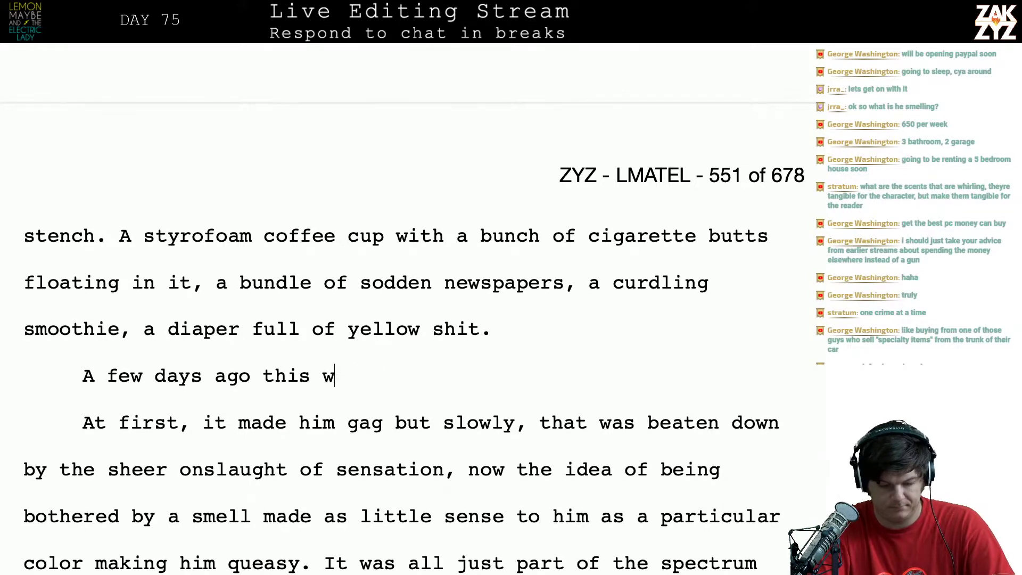
type("th")
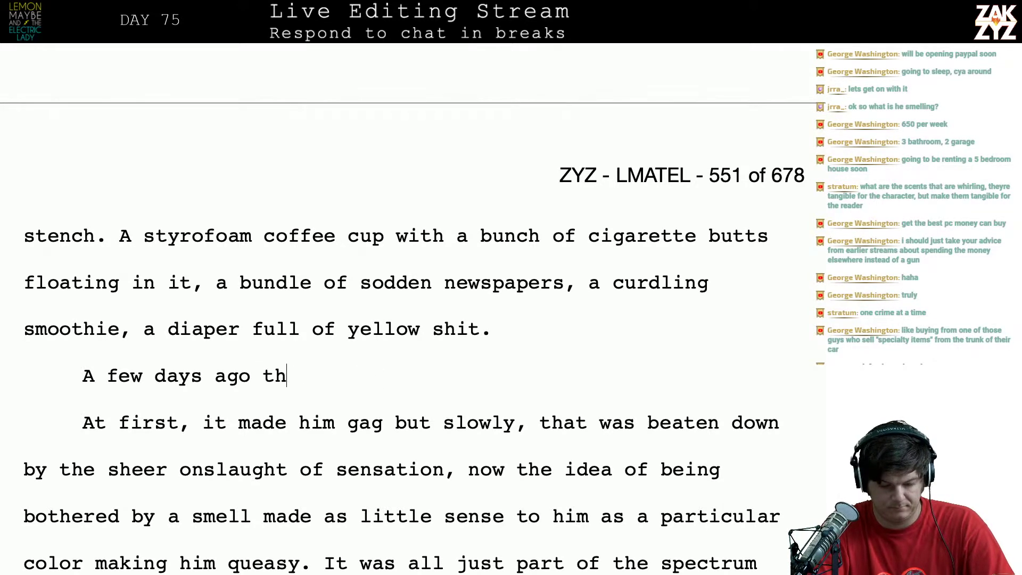
type("is would have ma")
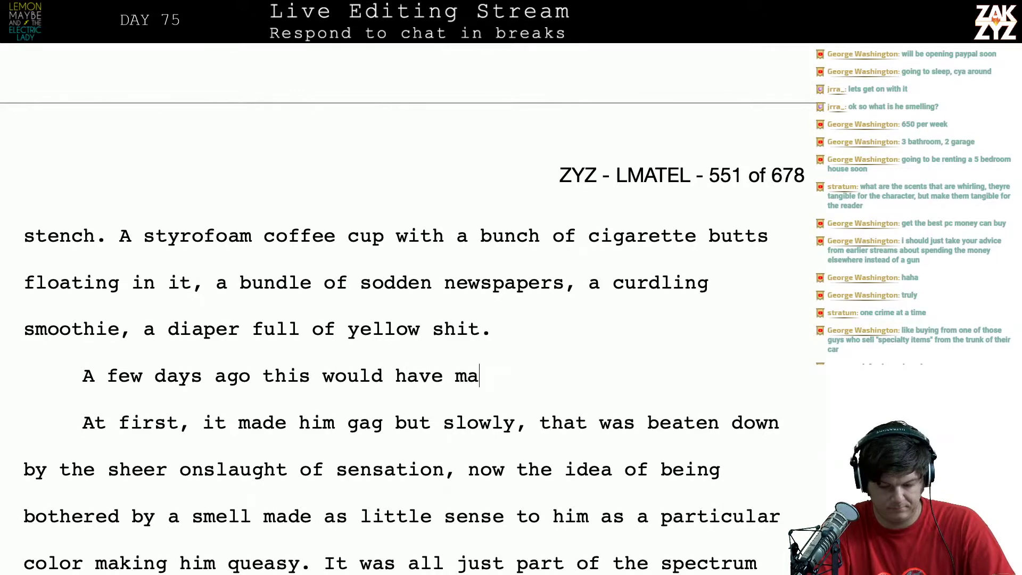
type("de him vomit.")
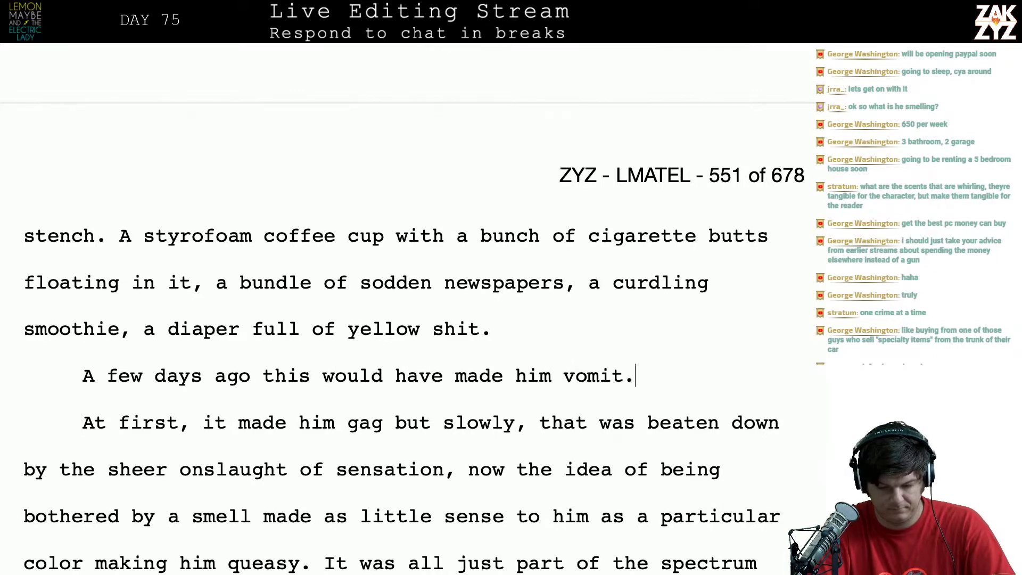
Continue the new paragraph after "vomit." with "But he's been beaten down by the sheer"
type(" But he's b")
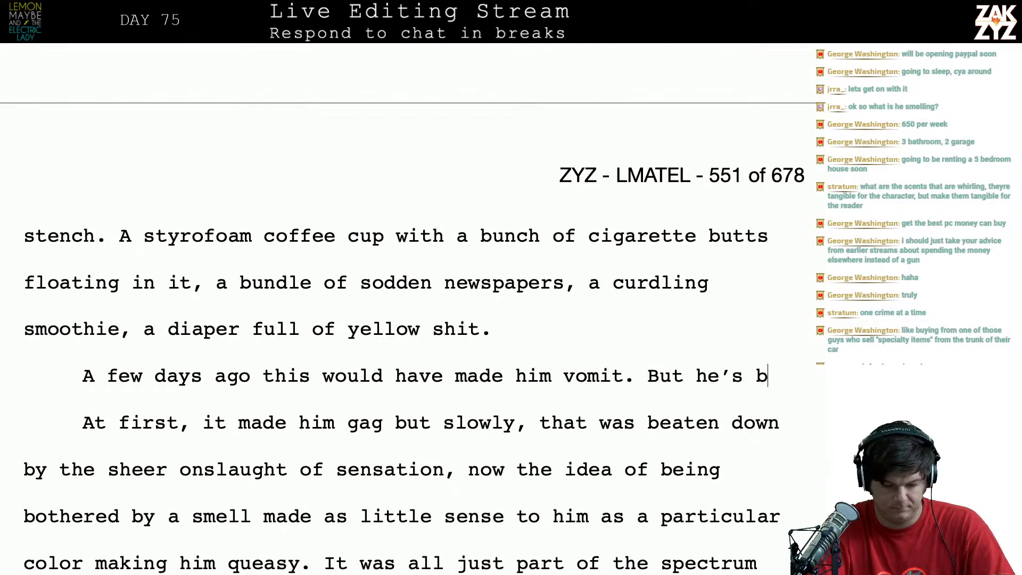
type("een beati")
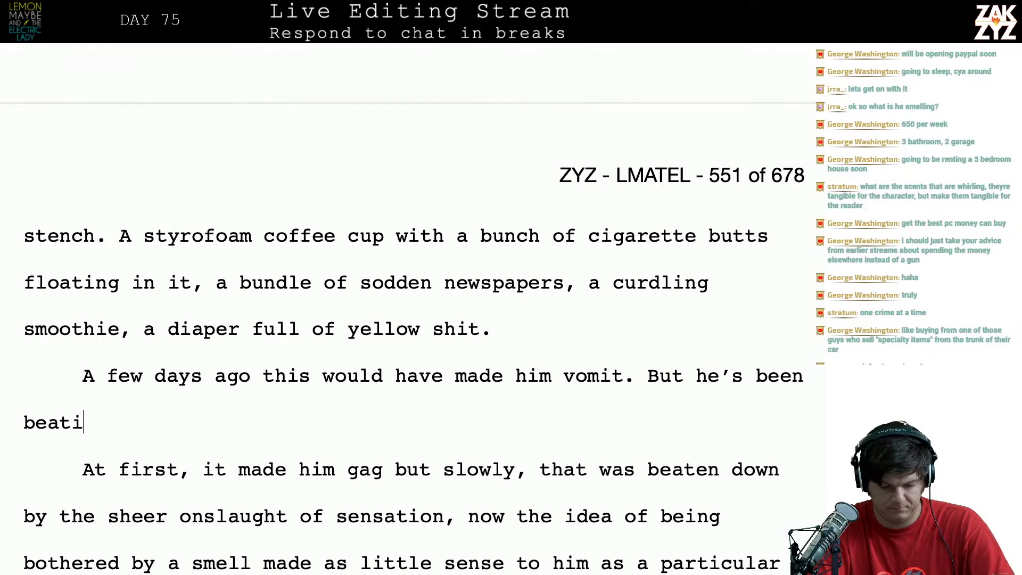
key("BackSpace")
type("en down by the sheer")
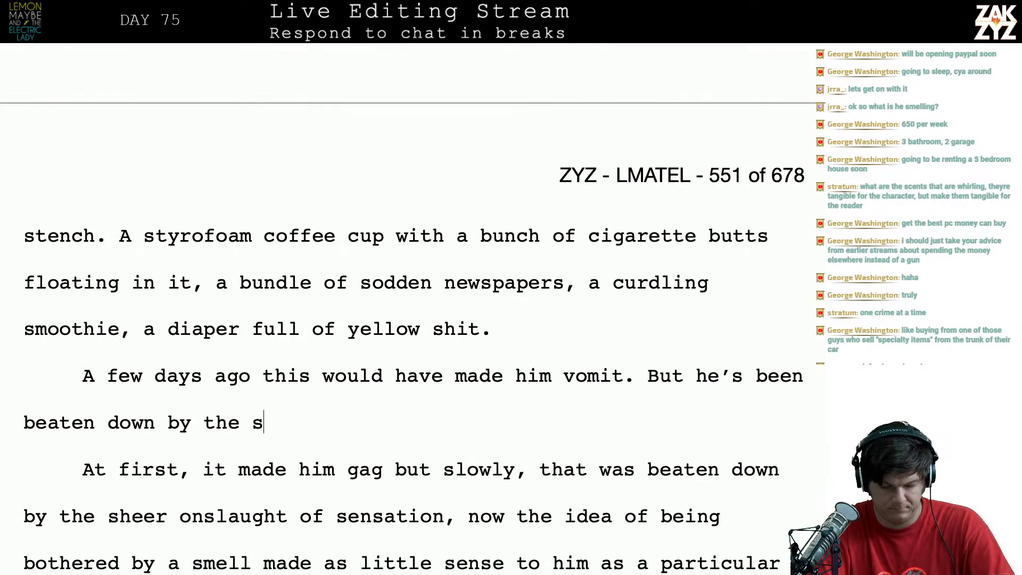
Replace the wording after "But" with "his disgust has been drown"
key("BackSpace")
key("BackSpace")
key("BackSpace")
key("BackSpace")
key("BackSpace")
key("BackSpace")
key("BackSpace")
key("BackSpace")
key("BackSpace")
key("BackSpace")
key("BackSpace")
key("BackSpace")
key("BackSpace")
key("BackSpace")
key("BackSpace")
key("BackSpace")
key("BackSpace")
key("BackSpace")
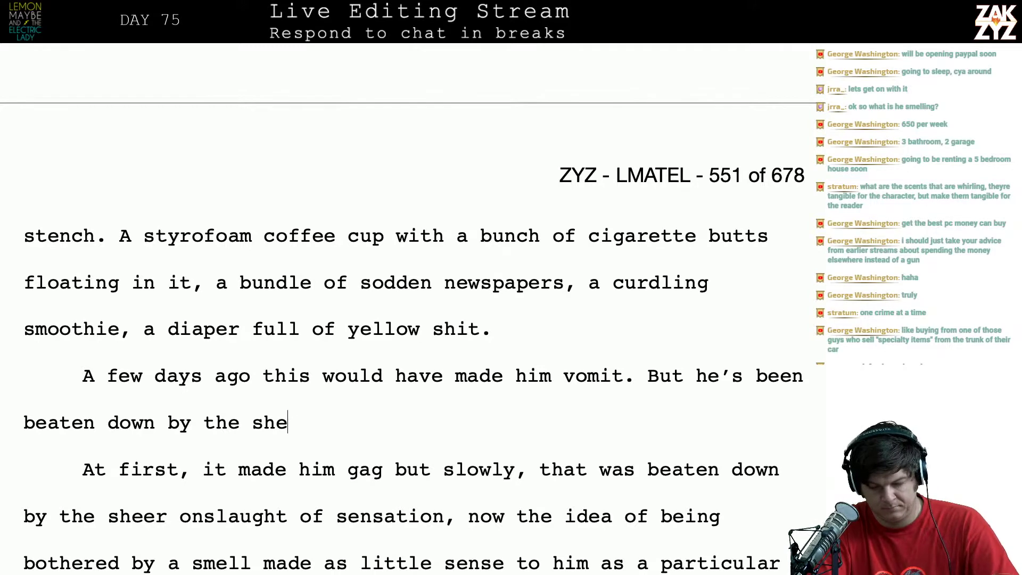
key("BackSpace")
key("BackSpace")
key("BackSpace")
key("BackSpace")
key("BackSpace")
key("BackSpace")
key("BackSpace")
key("BackSpace")
key("BackSpace")
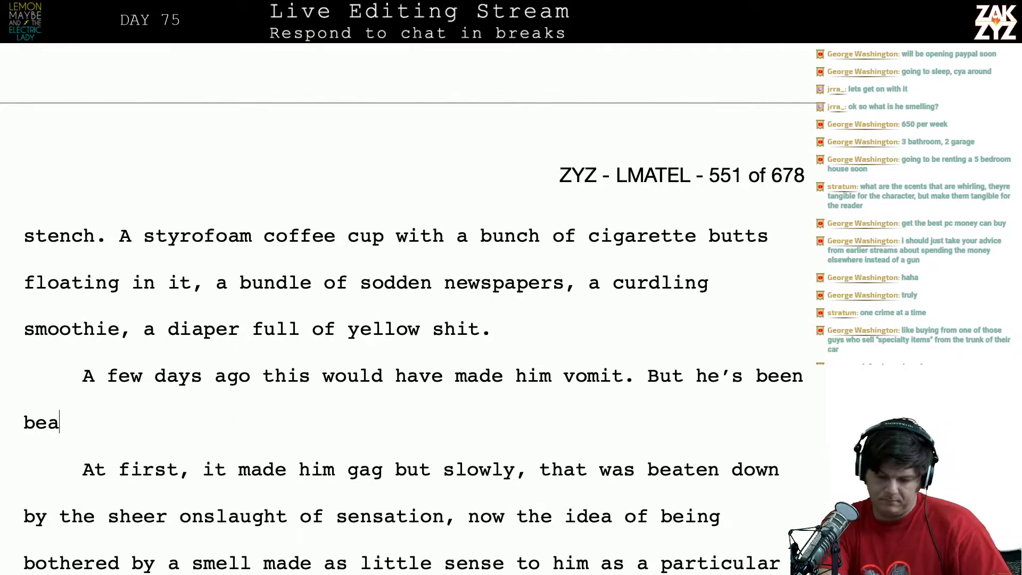
key("BackSpace")
key("BackSpace")
key("BackSpace")
key("BackSpace")
key("BackSpace")
key("BackSpace")
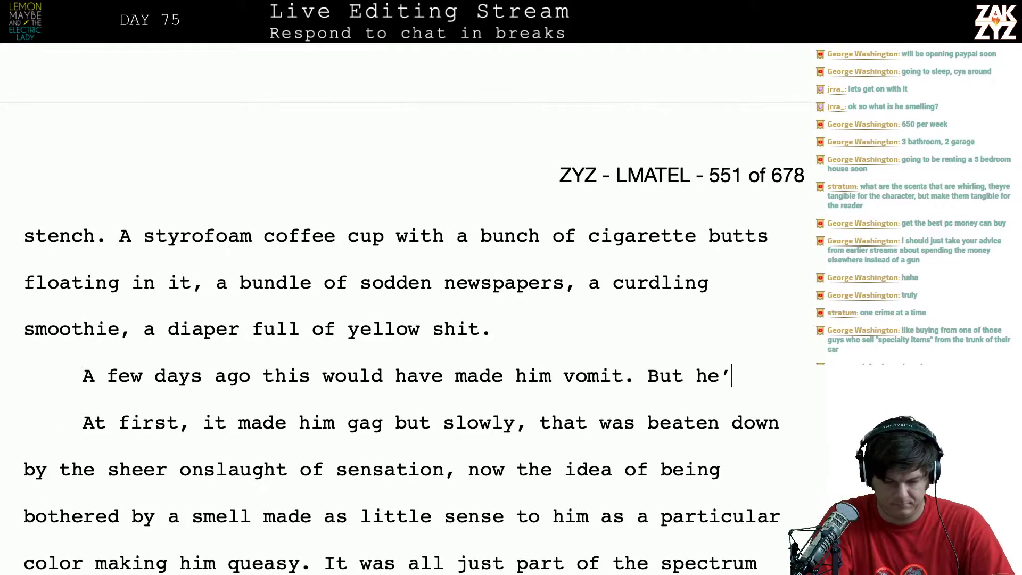
type("is disgust sha")
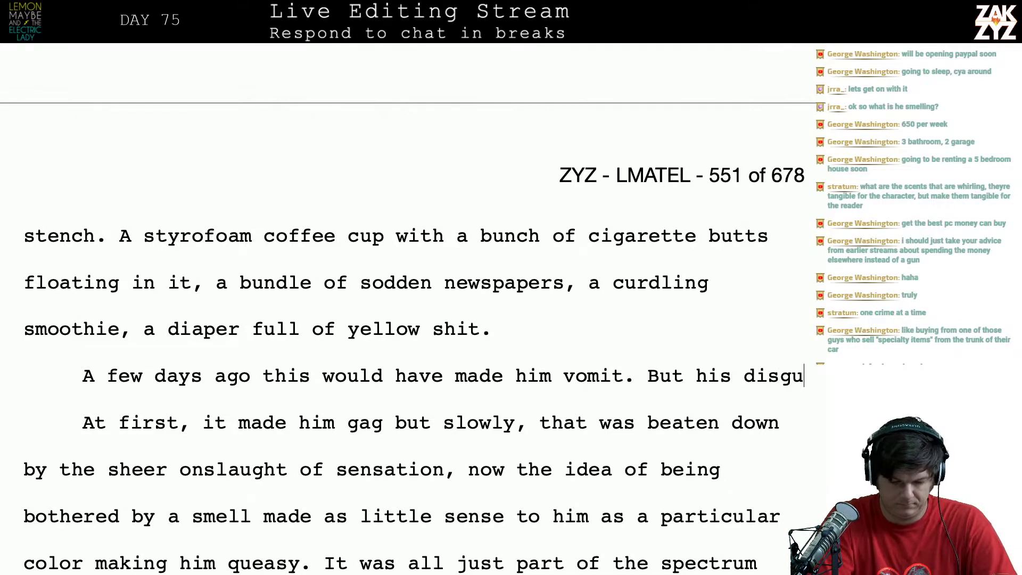
key("BackSpace")
key("BackSpace")
key("BackSpace")
type("has been drown")
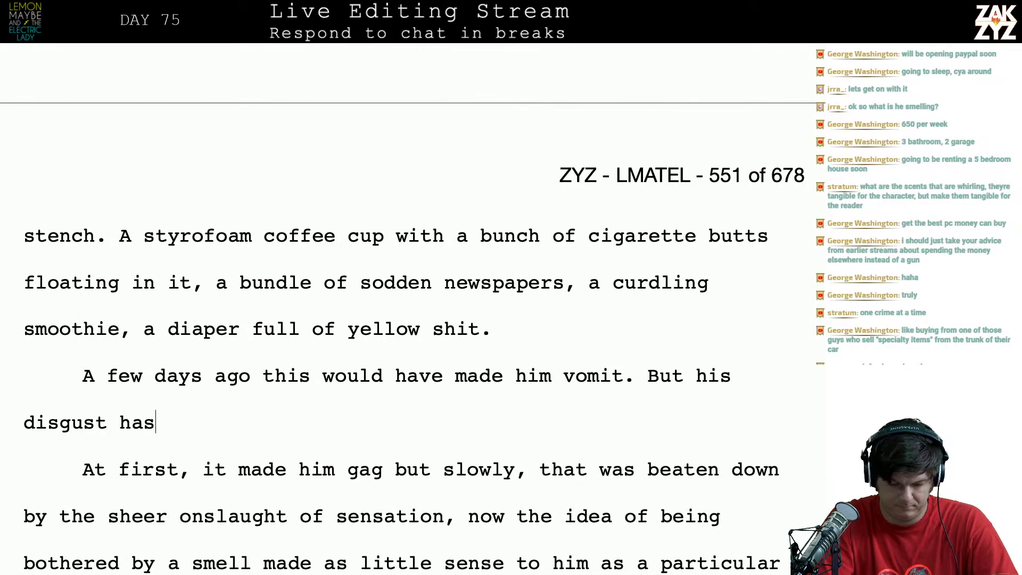
Replace "drown" with "ground down by the onslaught of sensations." to complete the disgust sentence
key("BackSpace")
key("BackSpace")
key("BackSpace")
key("BackSpace")
key("BackSpace")
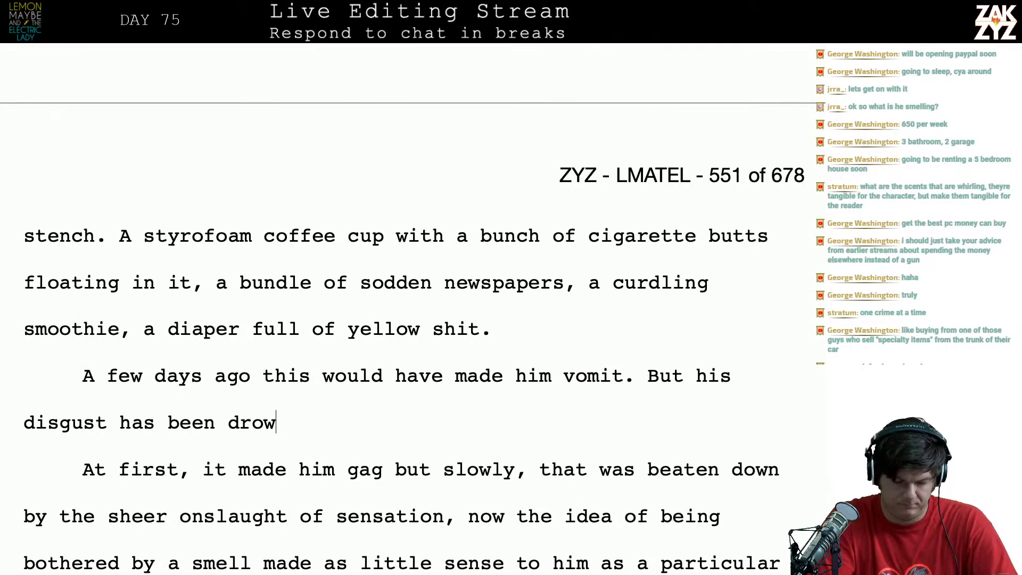
type("gof")
key("BackSpace")
key("BackSpace")
type("round")
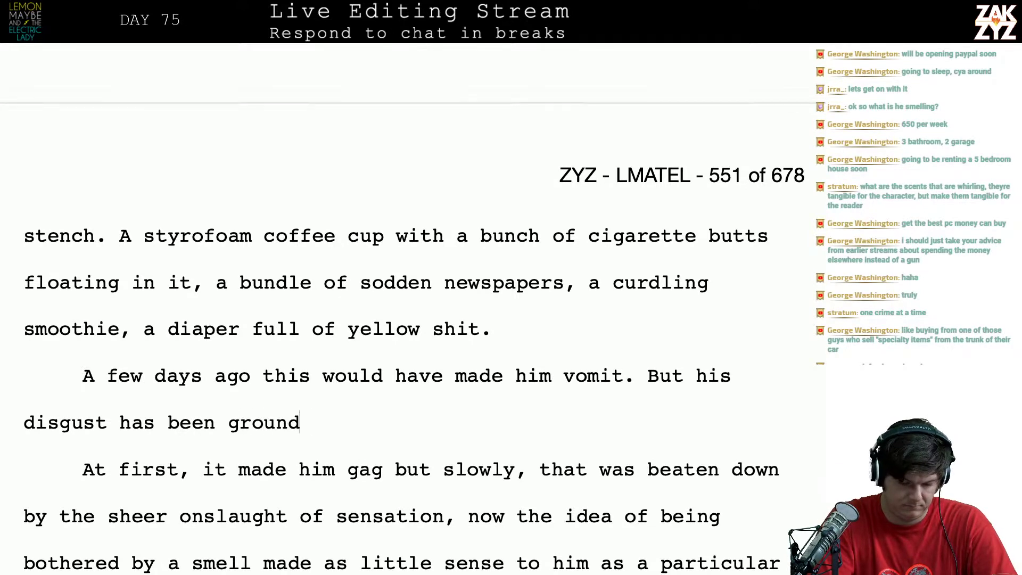
type(" down by the ")
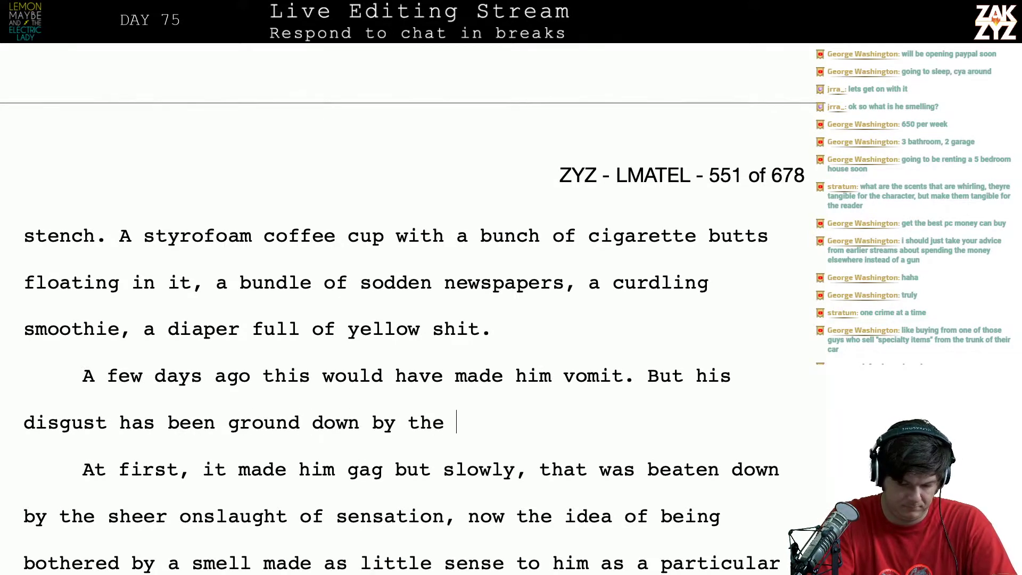
type("onslaught of sensations,")
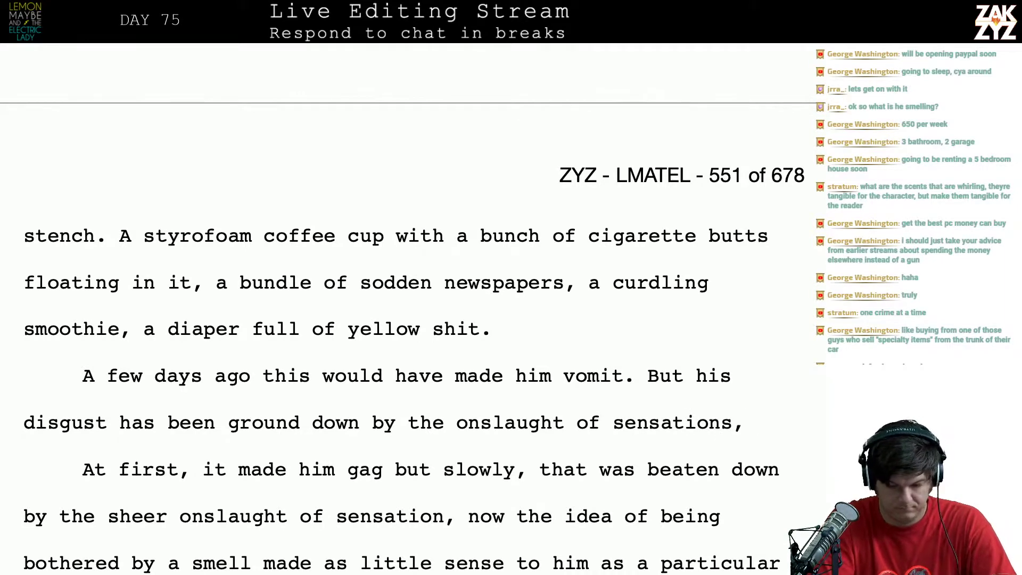
key("BackSpace")
key("BackSpace")
type(".")
End the disgust sentence with a period after "sensations" and continue with "The idea of being bothered"
key("Return")
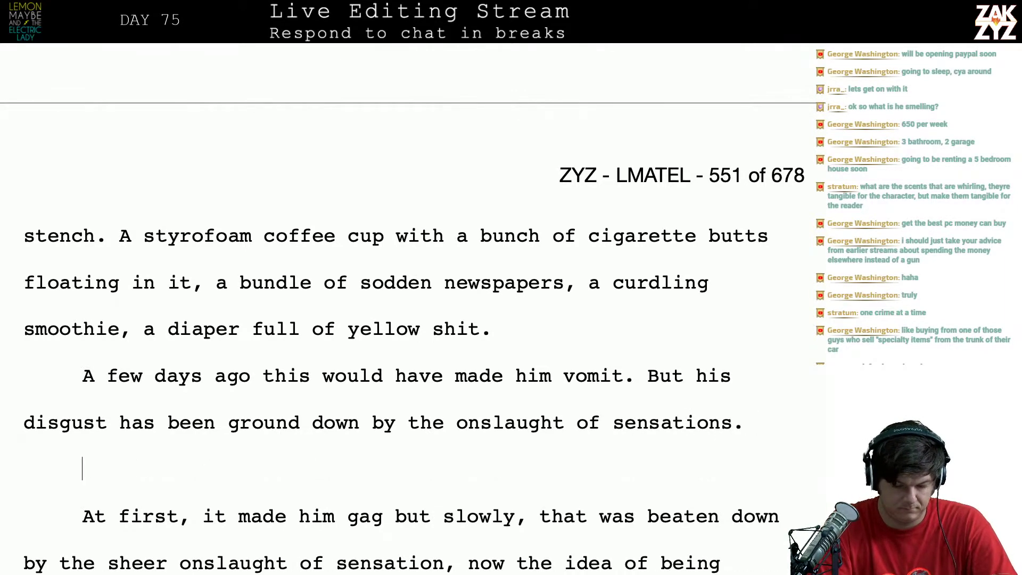
type("The idea of b")
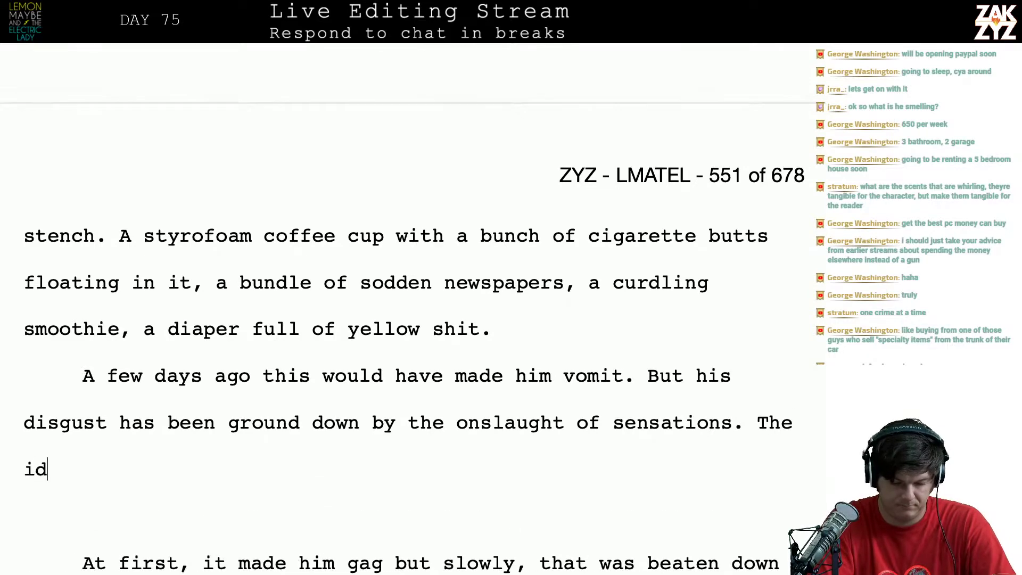
type("eing re")
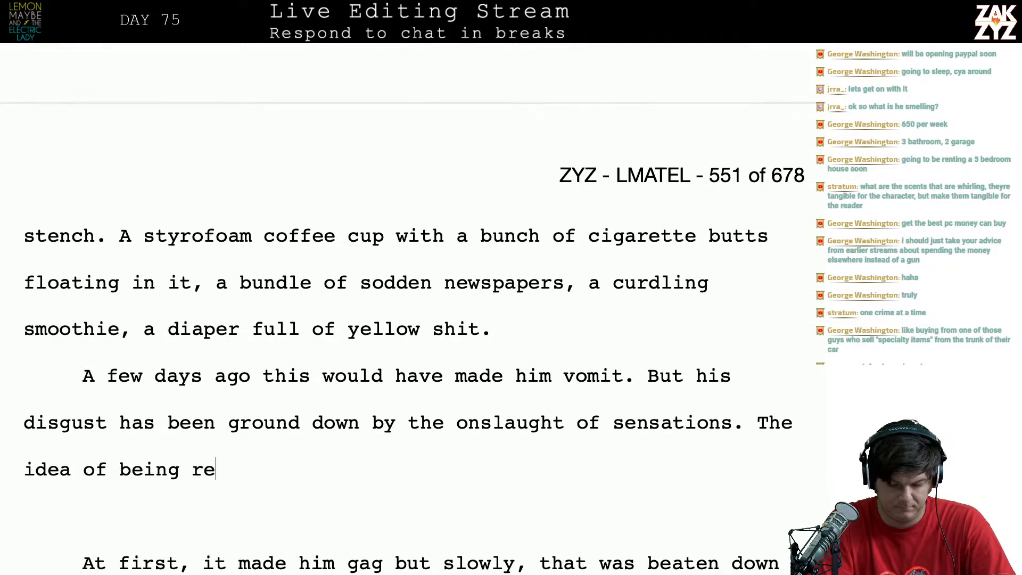
scroll(215, 525, "down", 3)
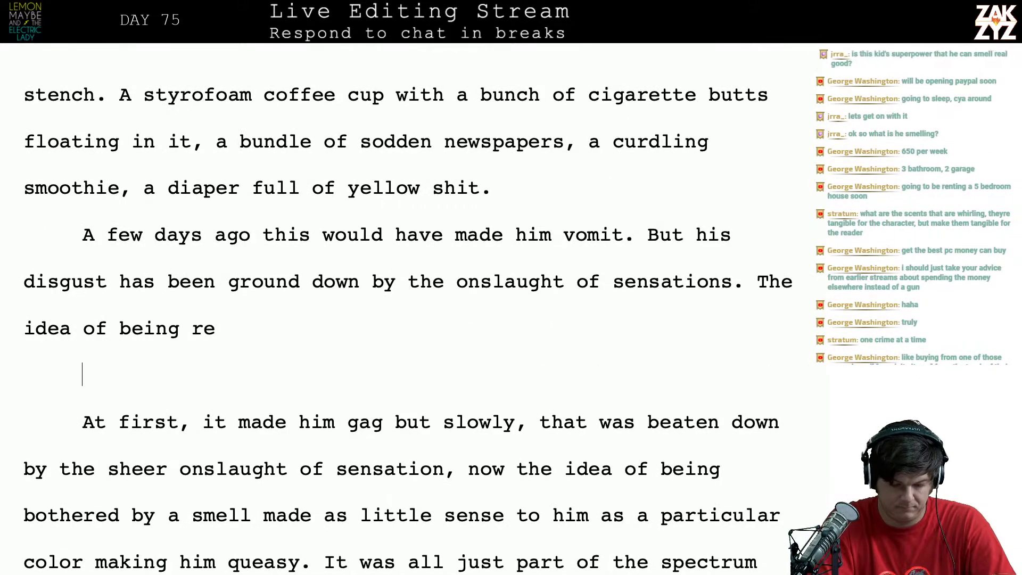
left_click(216, 328)
key("BackSpace")
key("BackSpace")
type("bothere d")
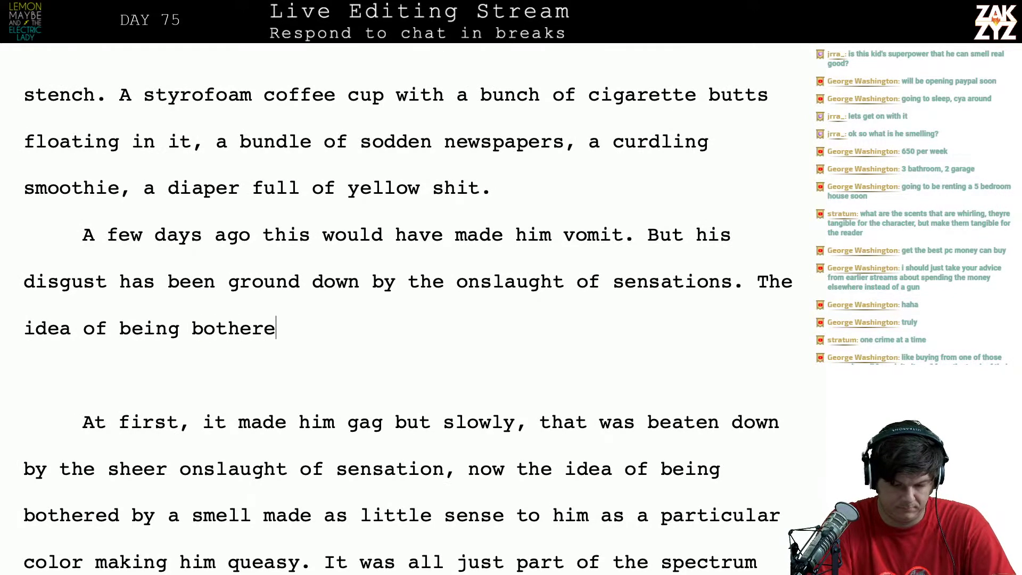
key("BackSpace")
key("BackSpace")
key("BackSpace")
type("ed")
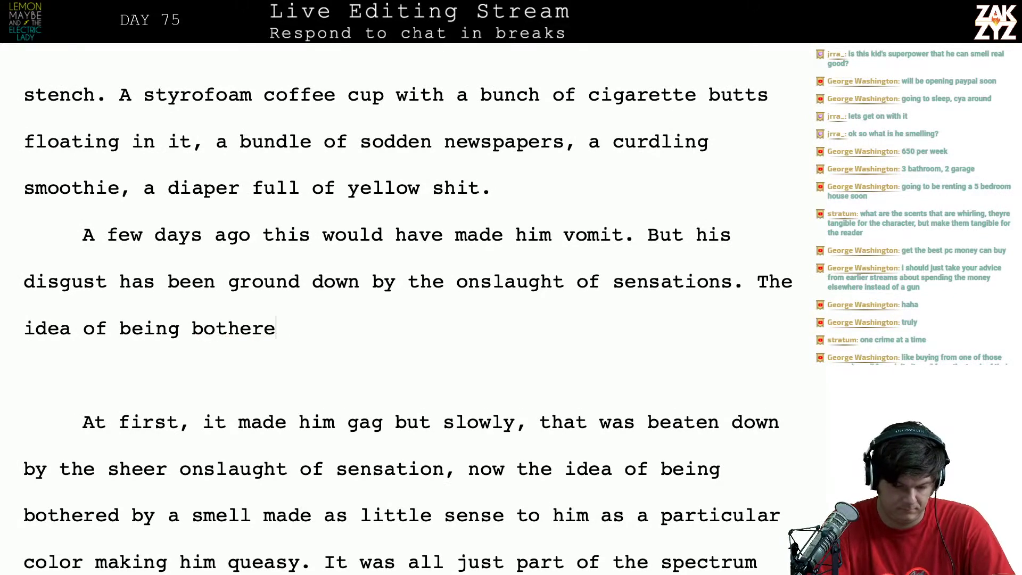
Split the line before "of sensations" and end the disgust sentence with "of aromas." instead
left_click(611, 282)
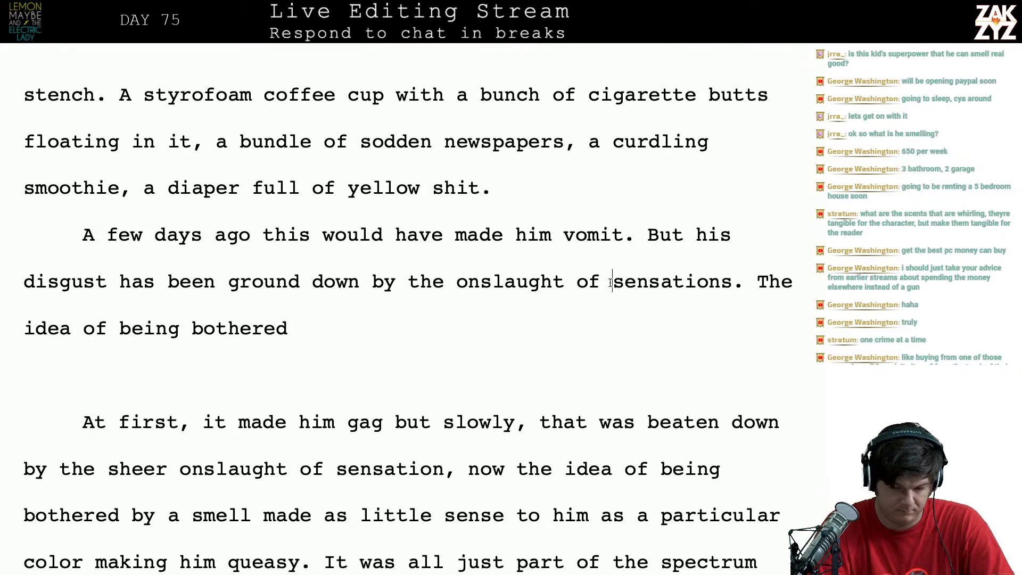
key("Left")
key("Left")
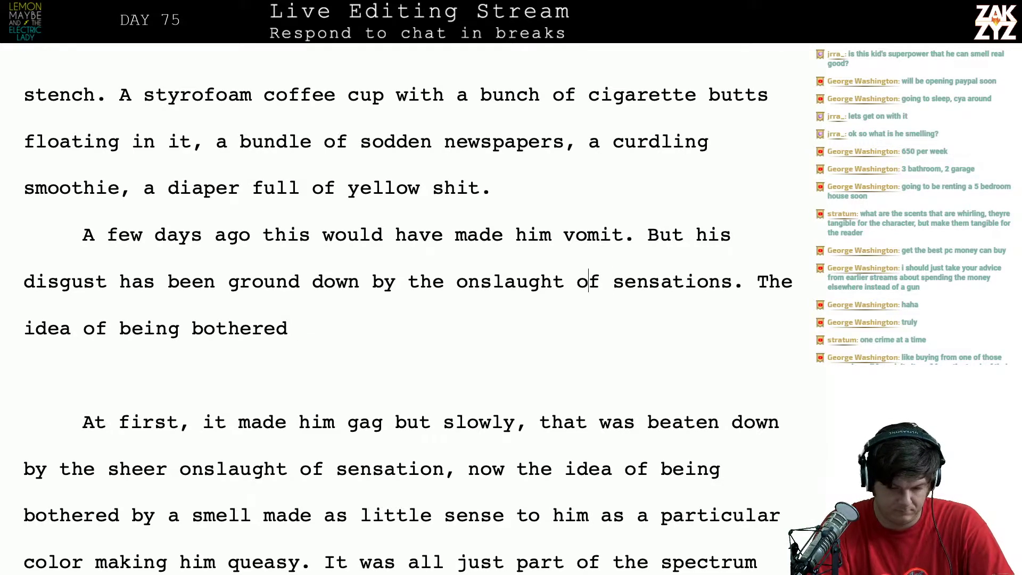
key("Return")
key("Left")
type("of aroma.")
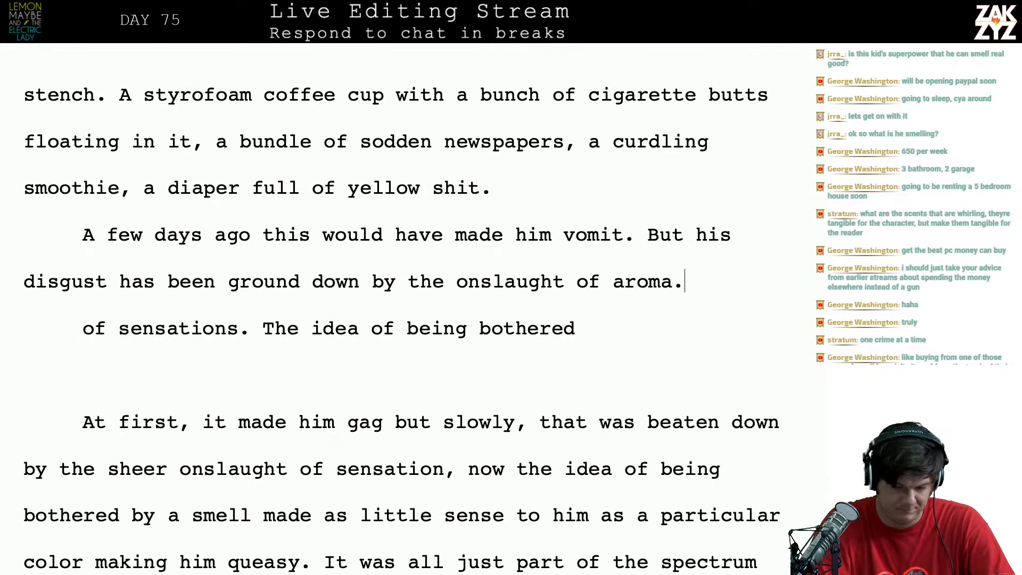
key("BackSpace")
type("s.")
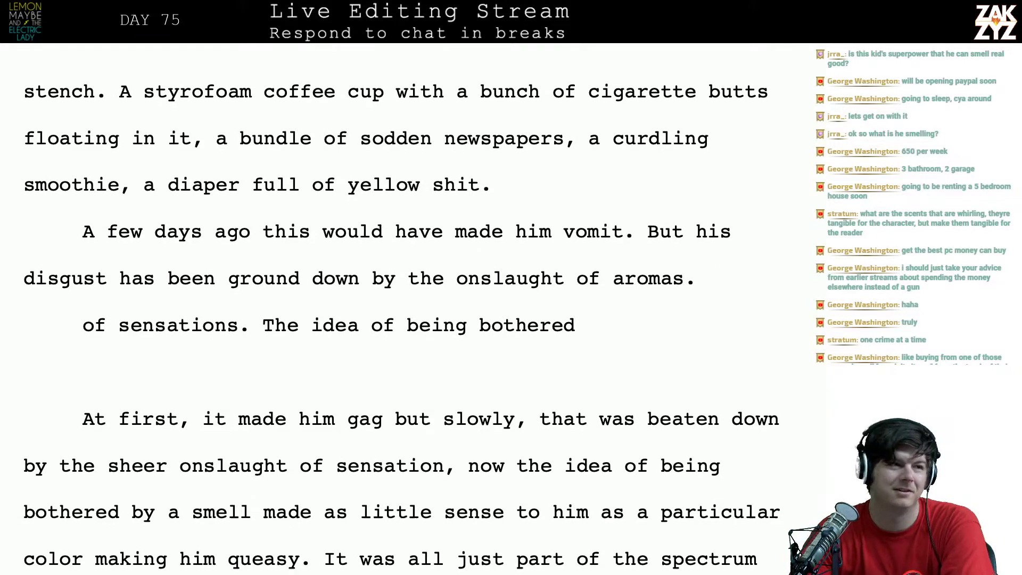
Delete the leftover line "of sensations. The idea of being bothered"
scroll(401, 316, "down", 1)
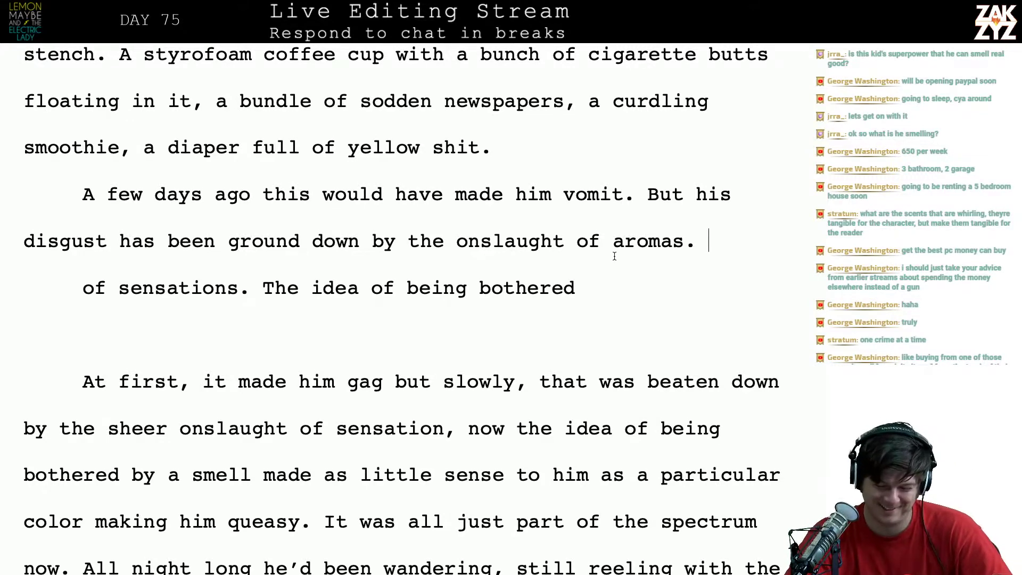
scroll(655, 229, "down", 1)
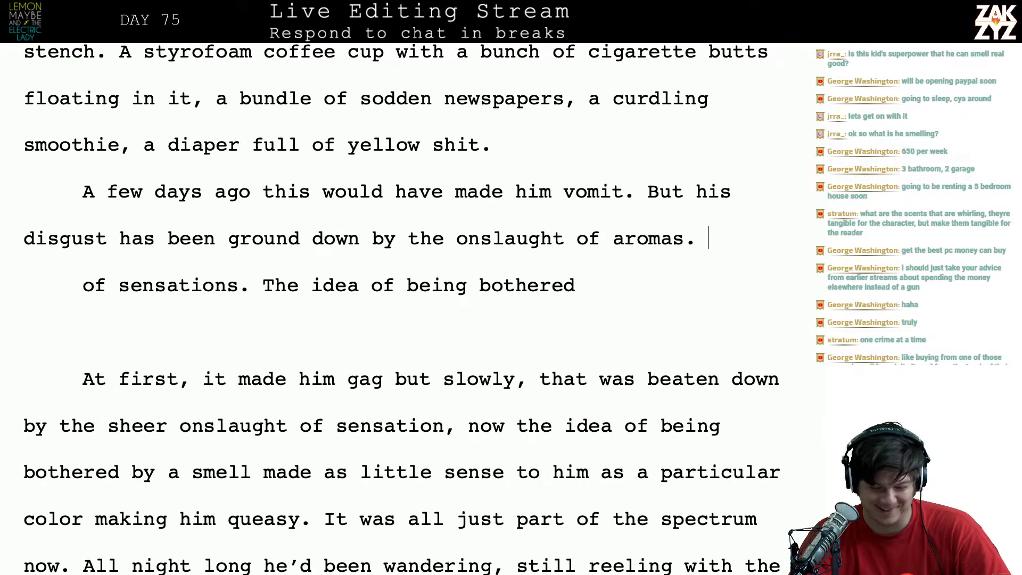
key("shift+Down")
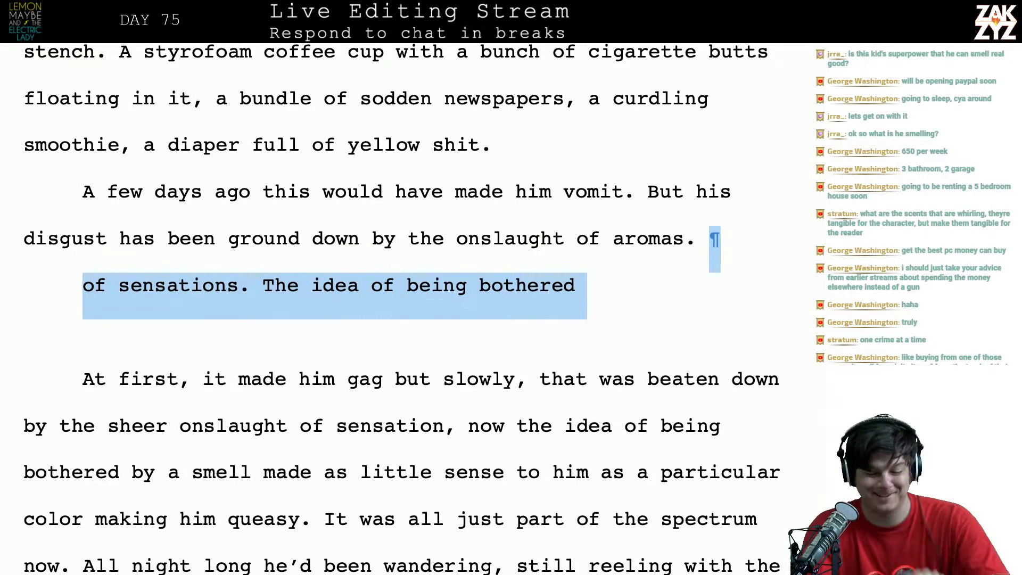
key("BackSpace")
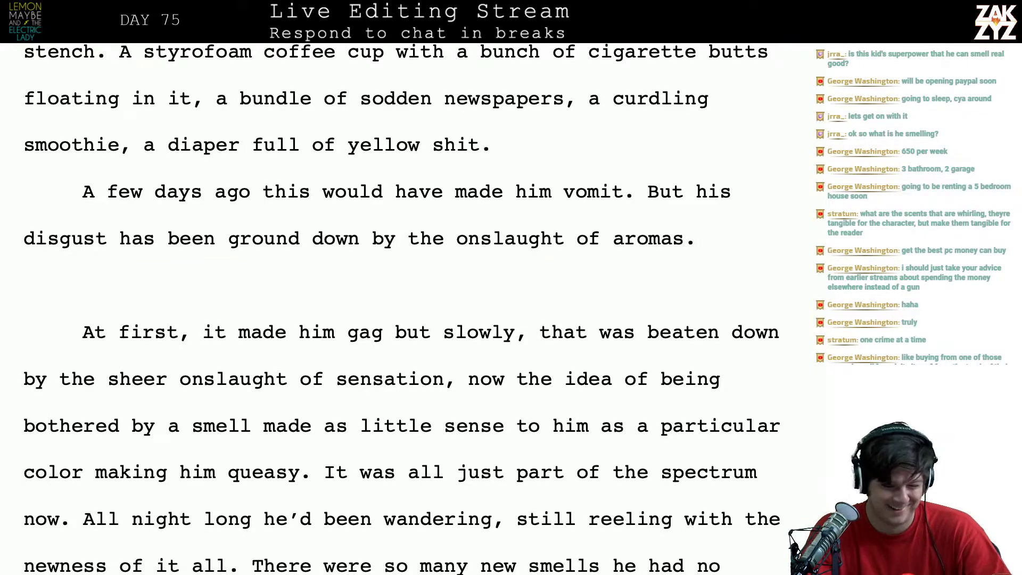
Move "But his disgust" onto a new line and write "But for days he's been ground down" after "vomit."
left_click(697, 238)
key("Left")
key("Left")
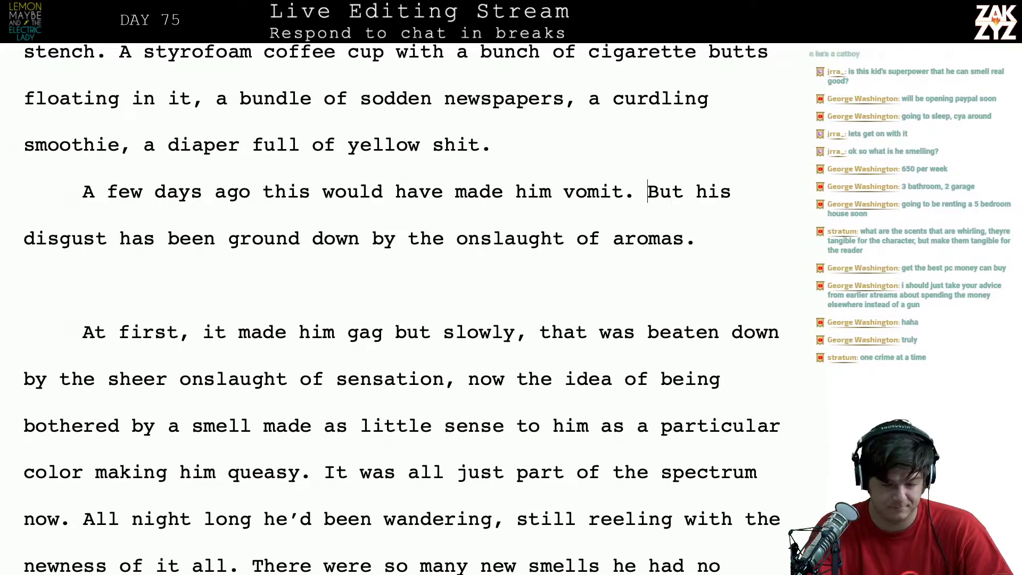
key("Return")
key("Left")
type("Bu")
key("BackSpace")
key("BackSpace")
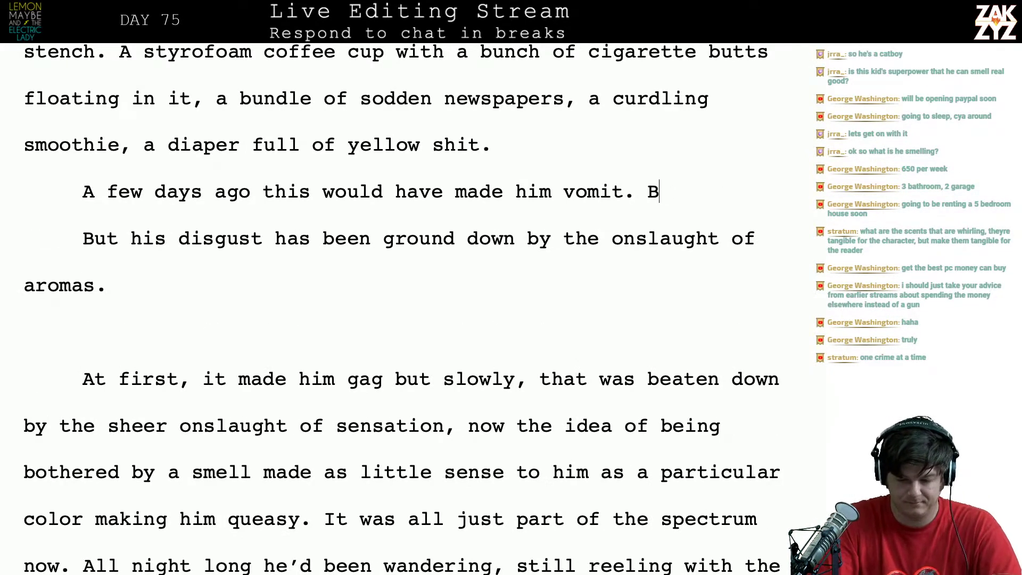
type("But for d")
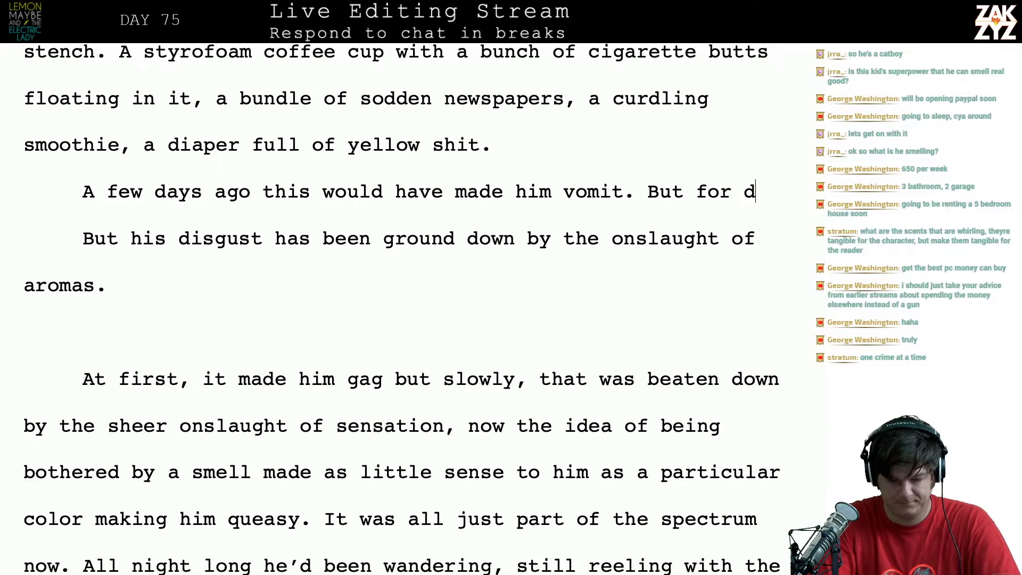
type("ays he's been ground")
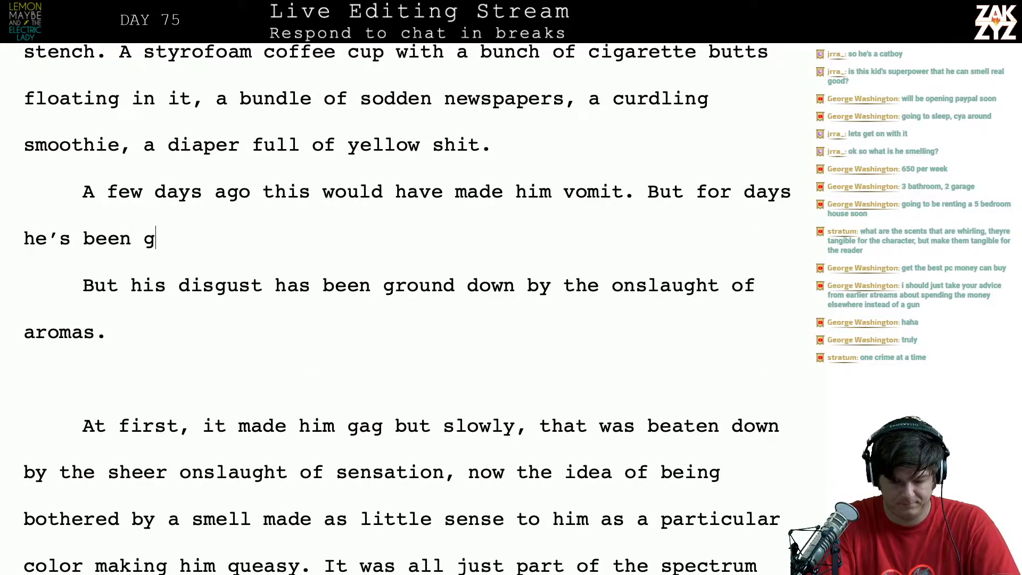
key("BackSpace")
type("d down ")
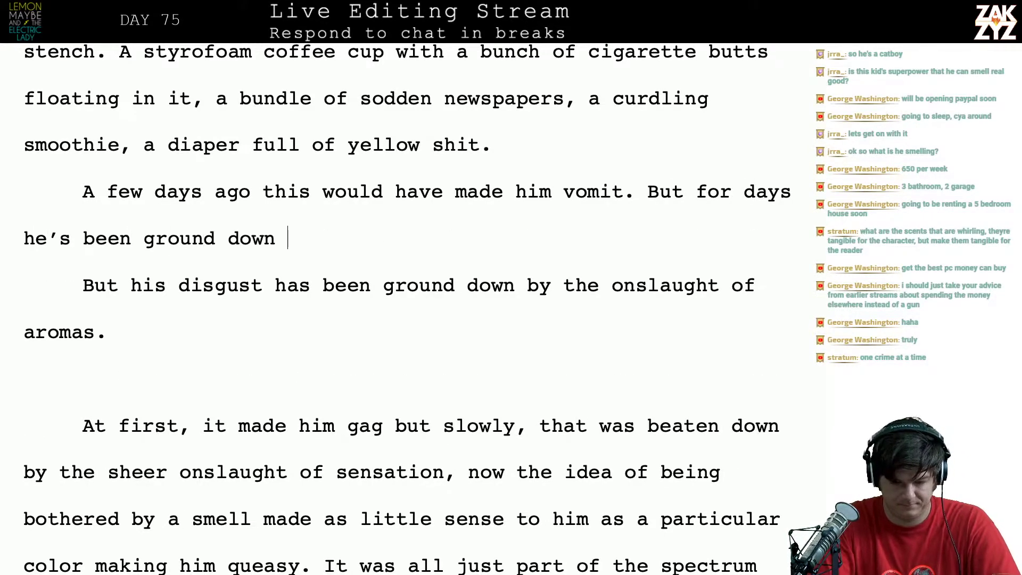
Complete the "But for days" sentence with "by an onslaught of aromas."
type("by an ")
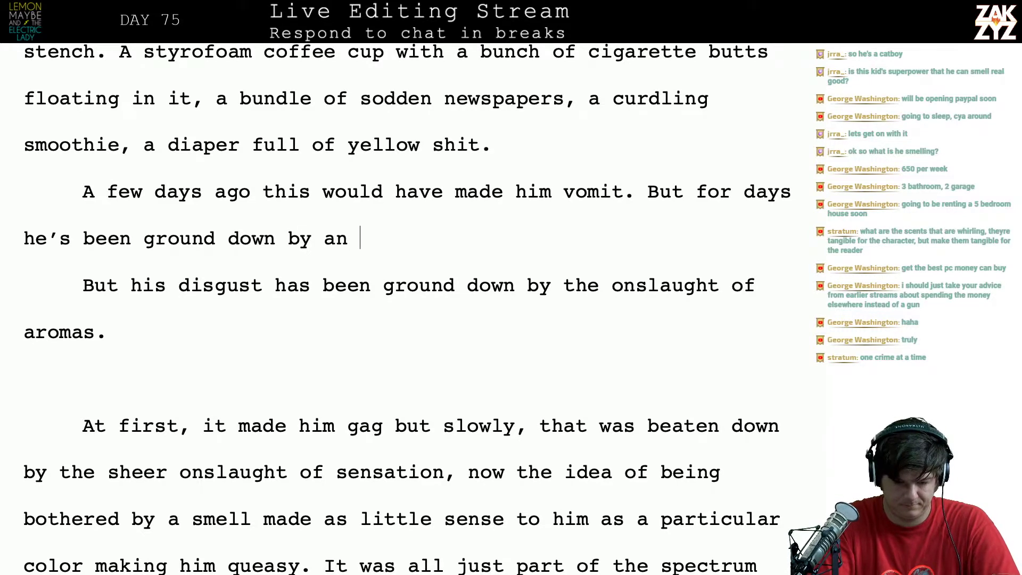
type("onslaught of aroomas,")
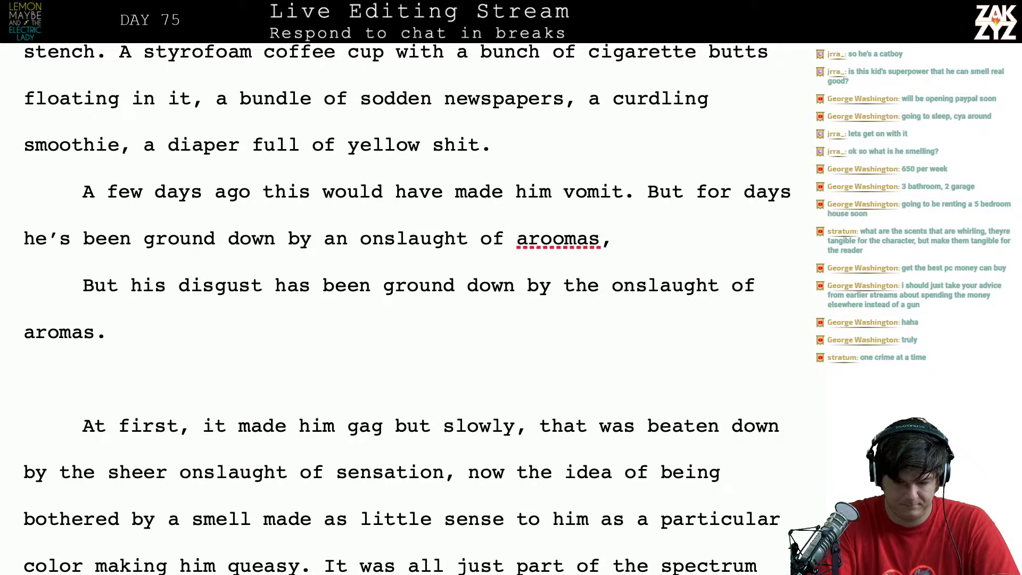
key("BackSpace")
key("BackSpace")
key("BackSpace")
key("BackSpace")
key("BackSpace")
key("BackSpace")
type("mas")
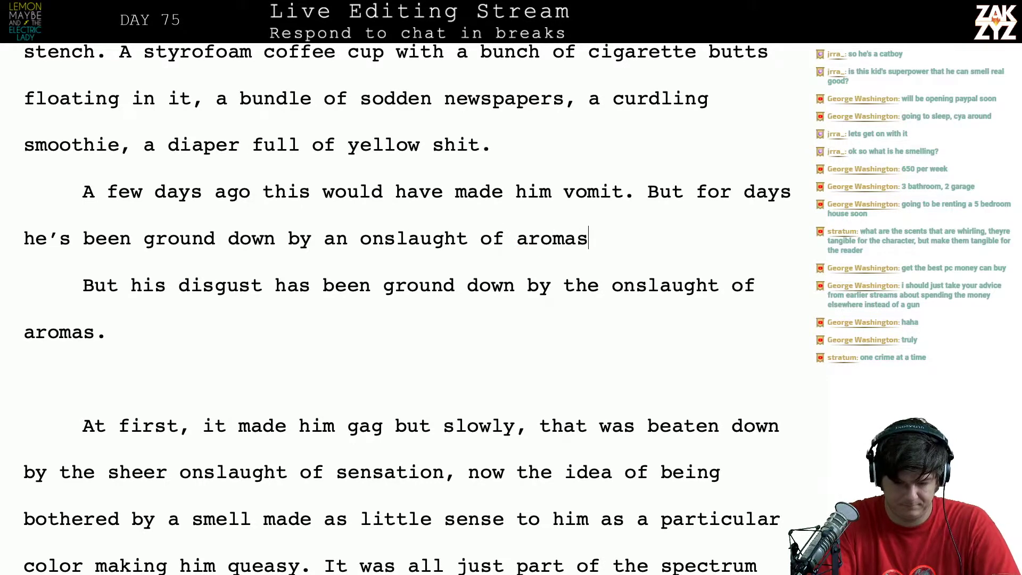
type(". ")
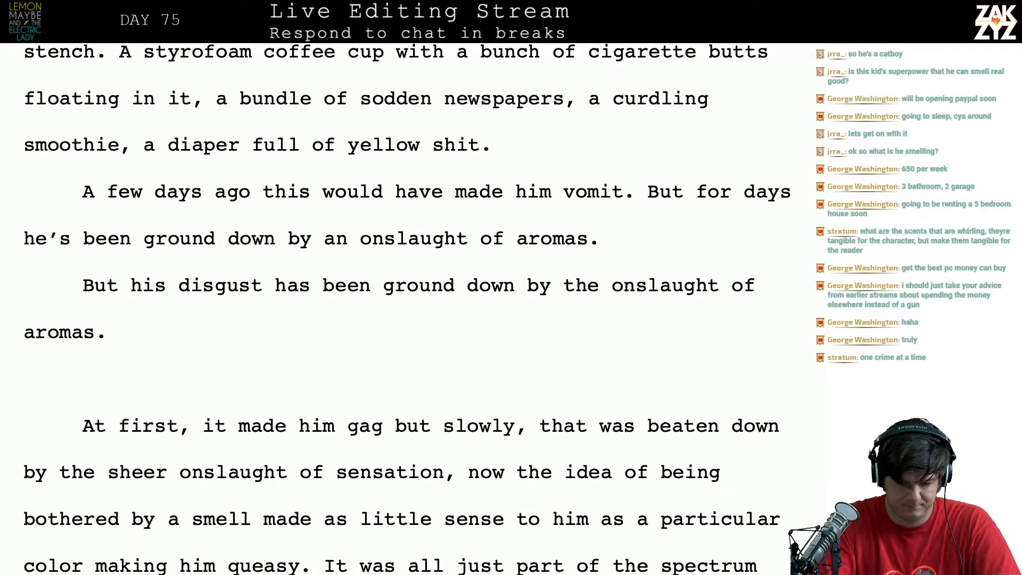
Add "Now the idea of being bothered by a smell makes about as much sense as being offended by a color."
type("Now the idea of")
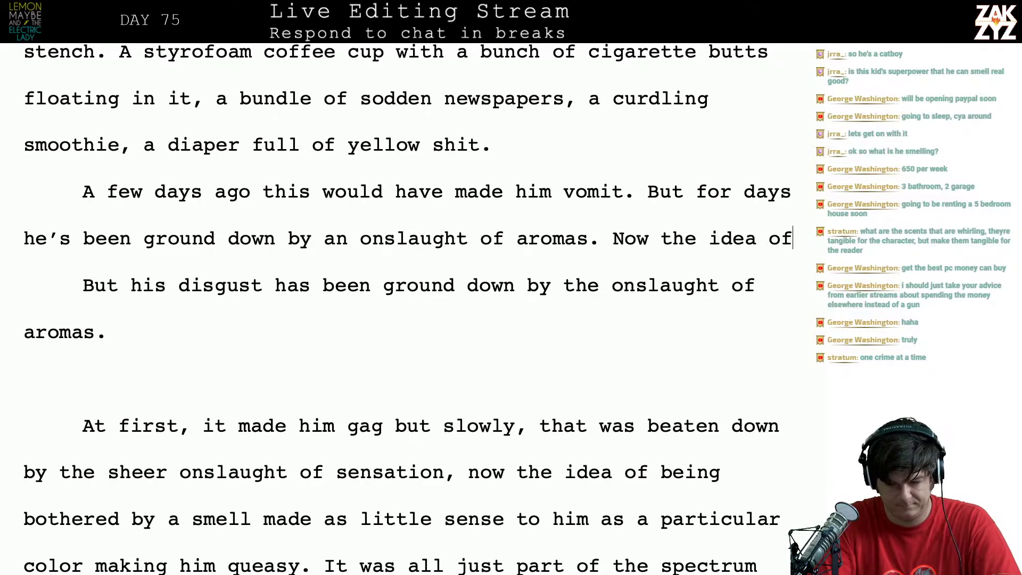
type(" being bothered b")
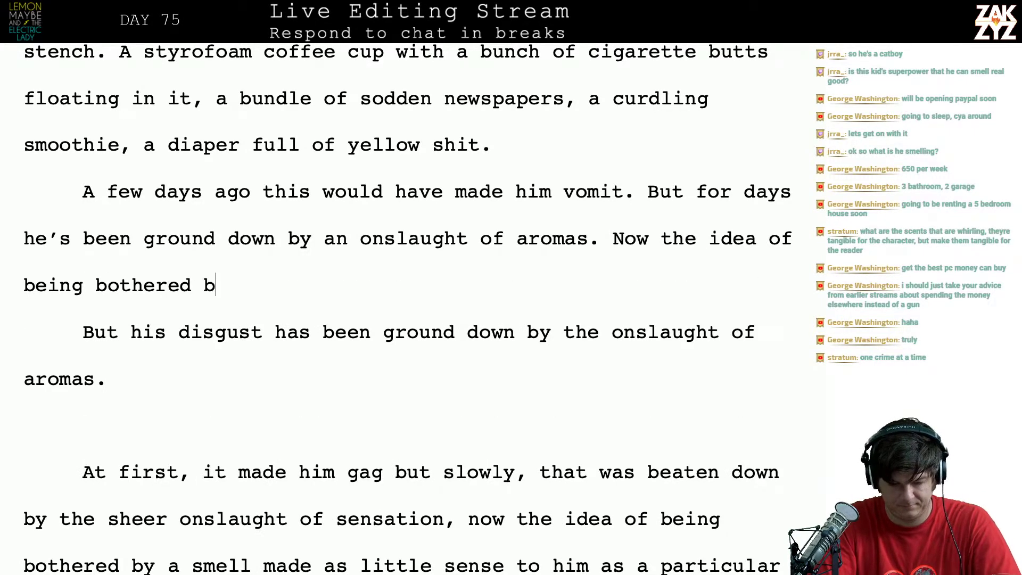
type("y a smell makes")
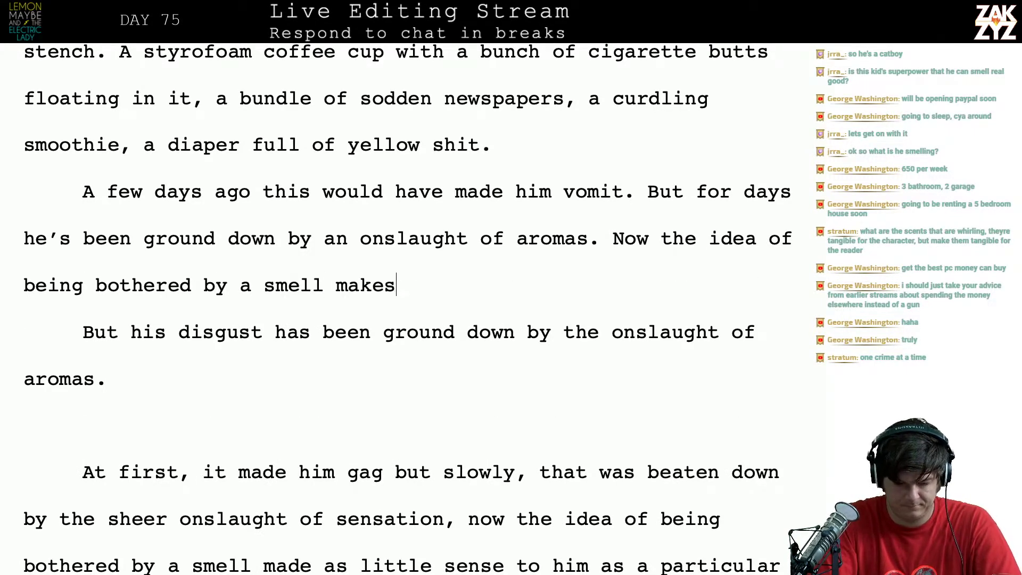
type(" about as much se")
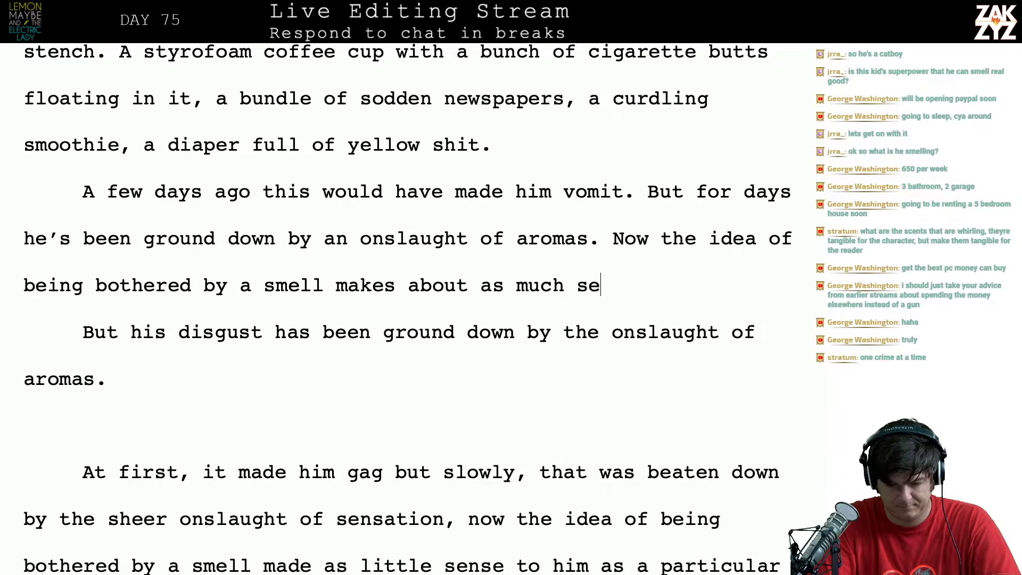
type("nse as being of")
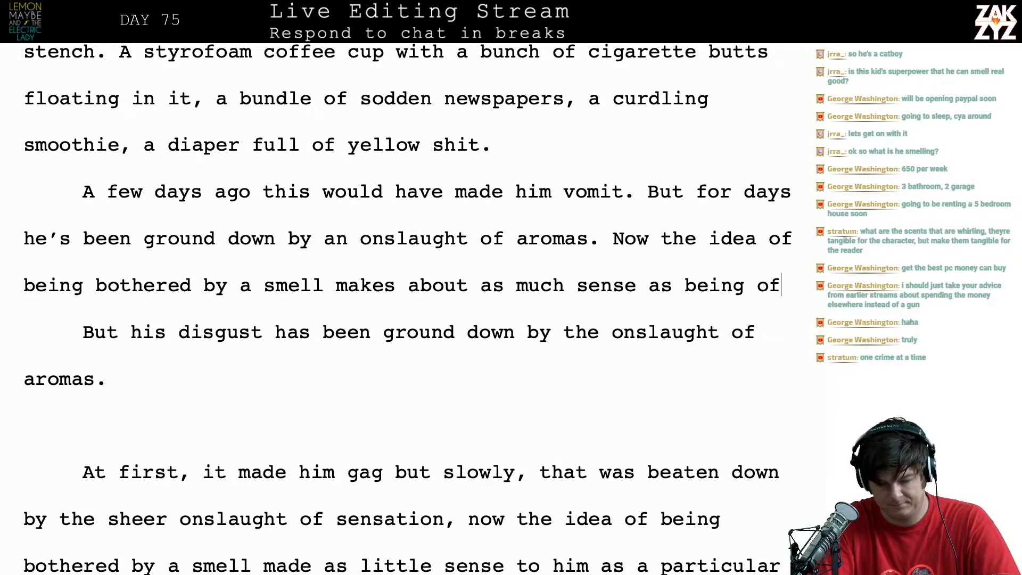
type("fended by a col")
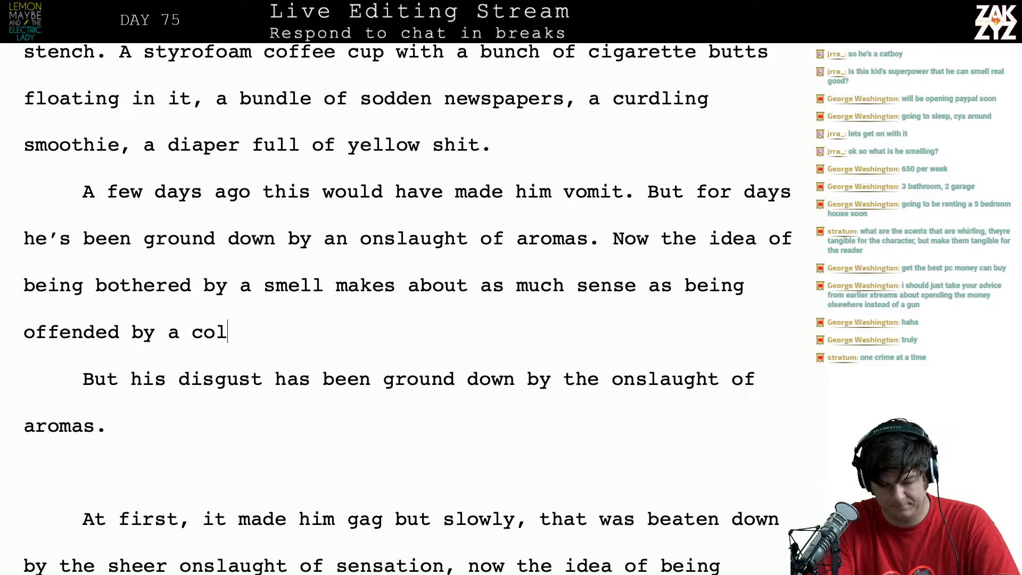
type("or.")
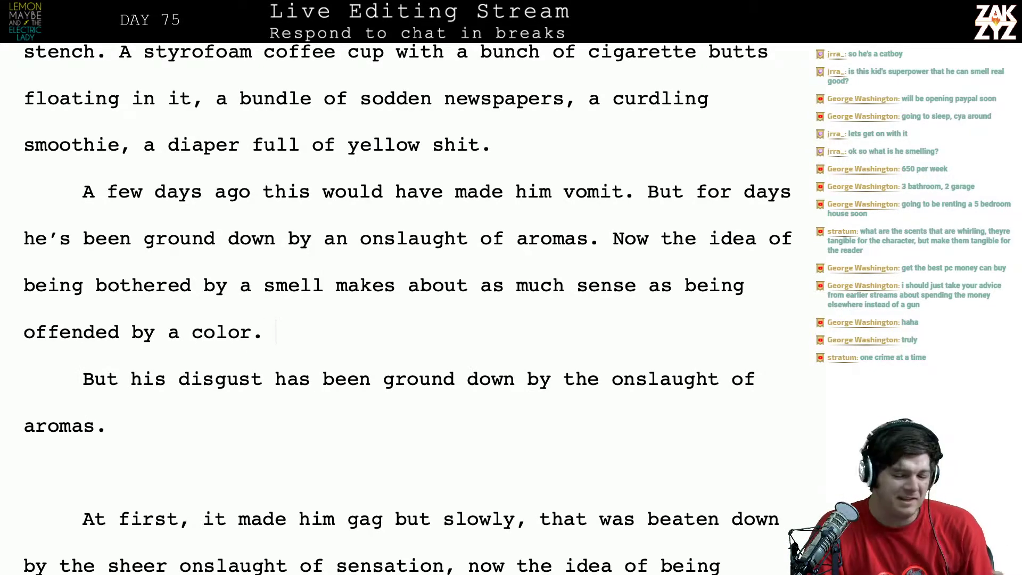
Delete the old text from "But his disgust" through "making him queasy." and start a new paragraph at "It was all just part of the spectrum"
key("shift+Down")
key("shift+Down")
key("shift+Down")
key("shift+Down")
key("shift+Down")
key("shift+Down")
key("shift+Down")
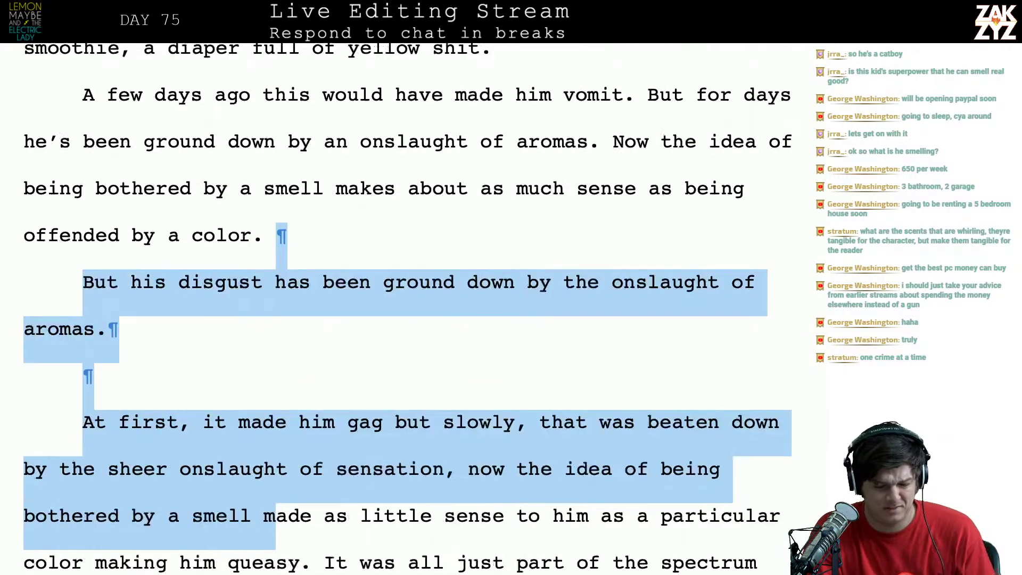
key("shift+Right")
key("shift+Right")
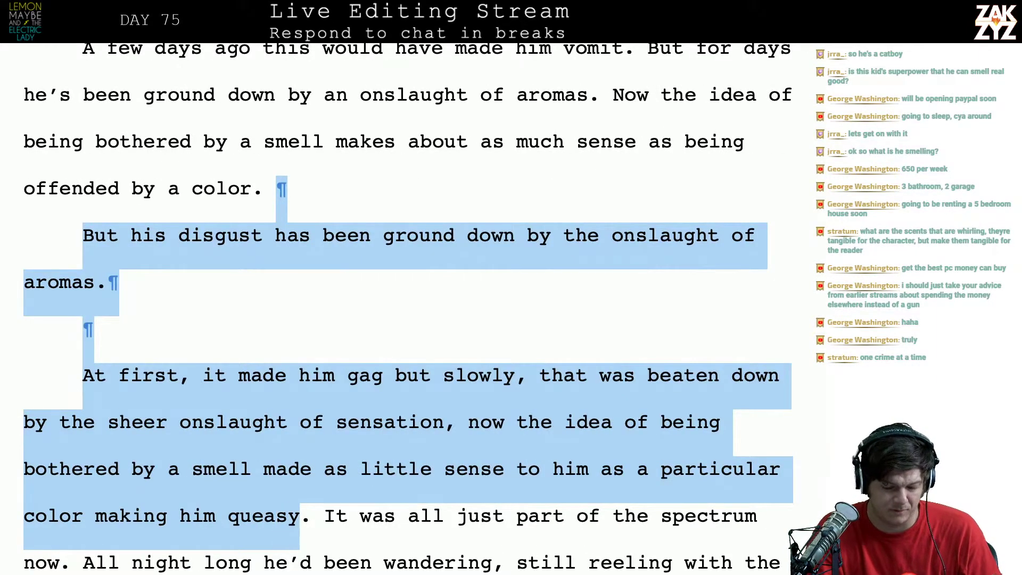
key("shift+Right")
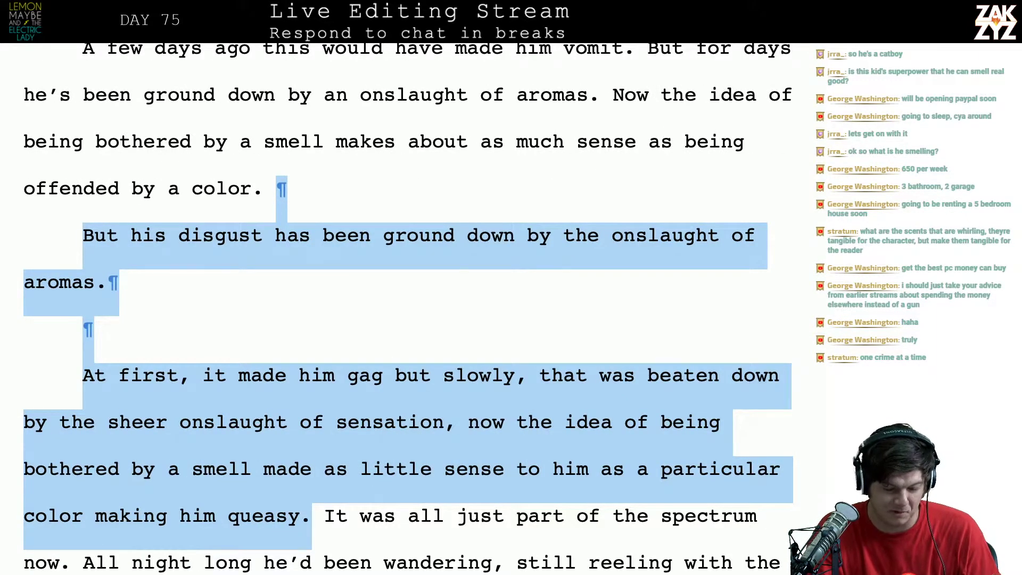
key("BackSpace")
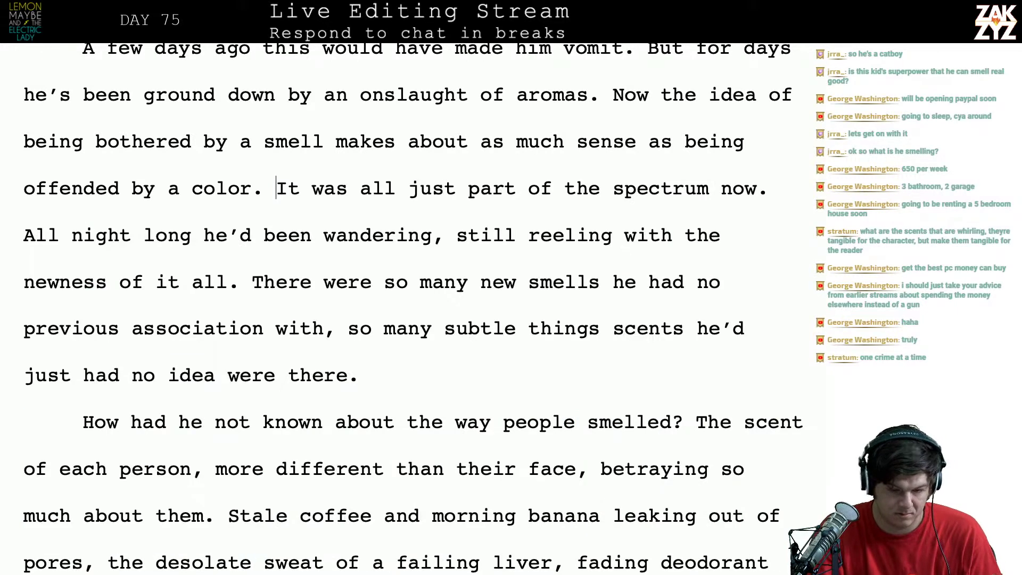
key("Return")
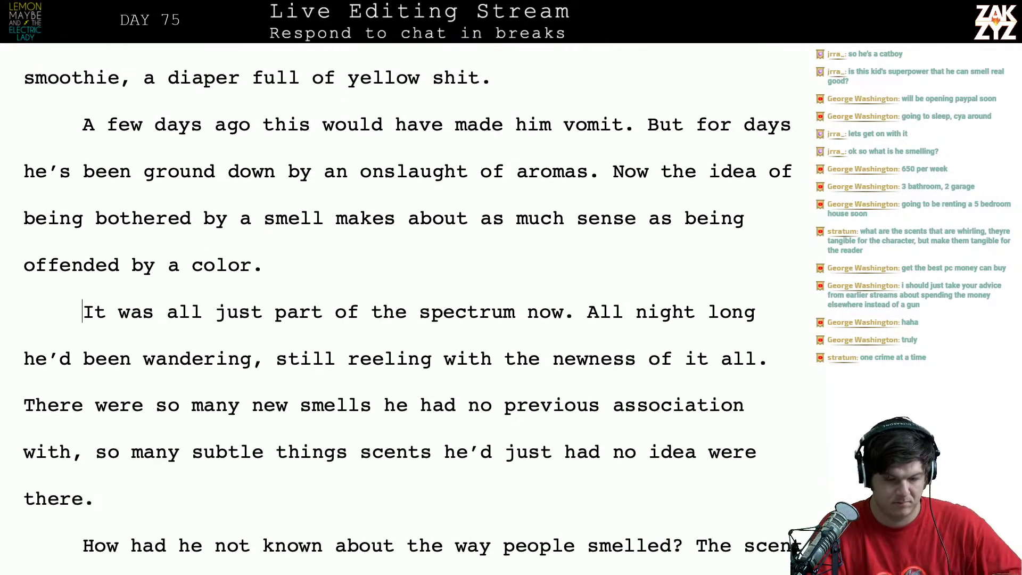
Insert an empty line before "It was all just part of the spectrum" and return to the end of the "color." sentence
key("Return")
key("Up")
key("Left")
Try continuing the paragraph after "offended by a color." with "It's just", and remove the attempt
type("It's just")
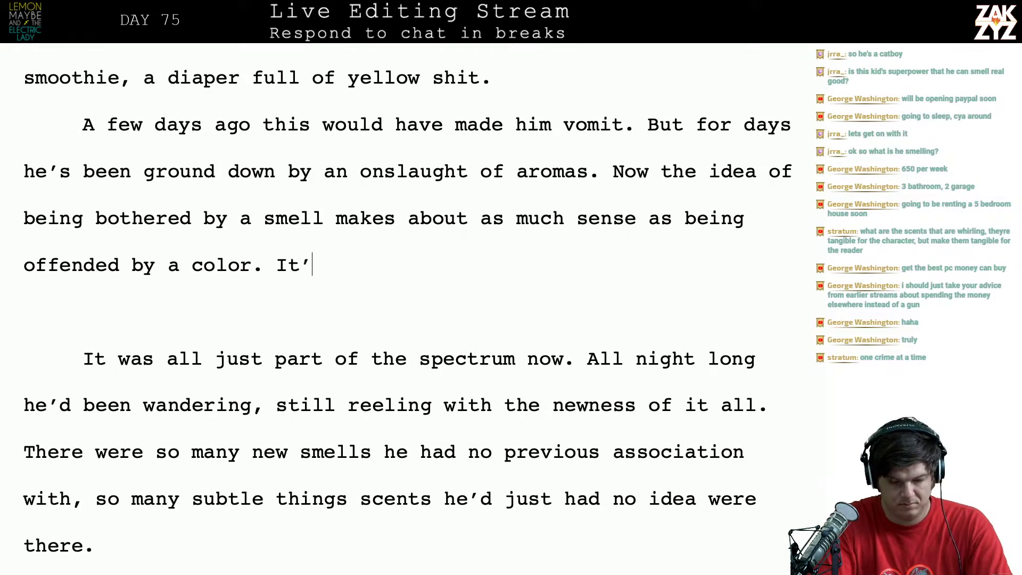
key("BackSpace")
key("BackSpace")
key("BackSpace")
key("BackSpace")
key("BackSpace")
key("BackSpace")
key("BackSpace")
key("BackSpace")
key("BackSpace")
key("BackSpace")
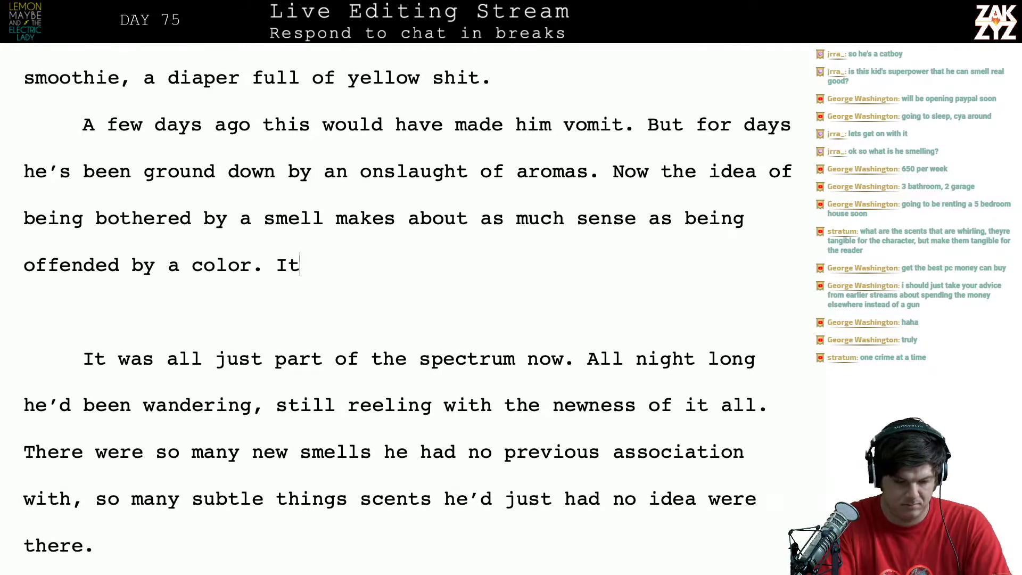
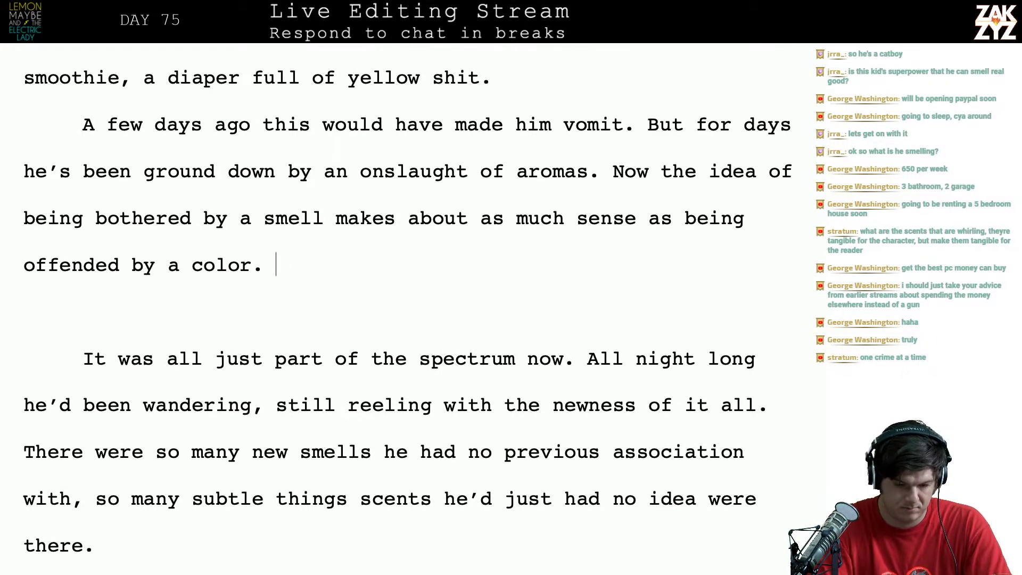
key("Return")
type("Al")
key("BackSpace")
key("BackSpace")
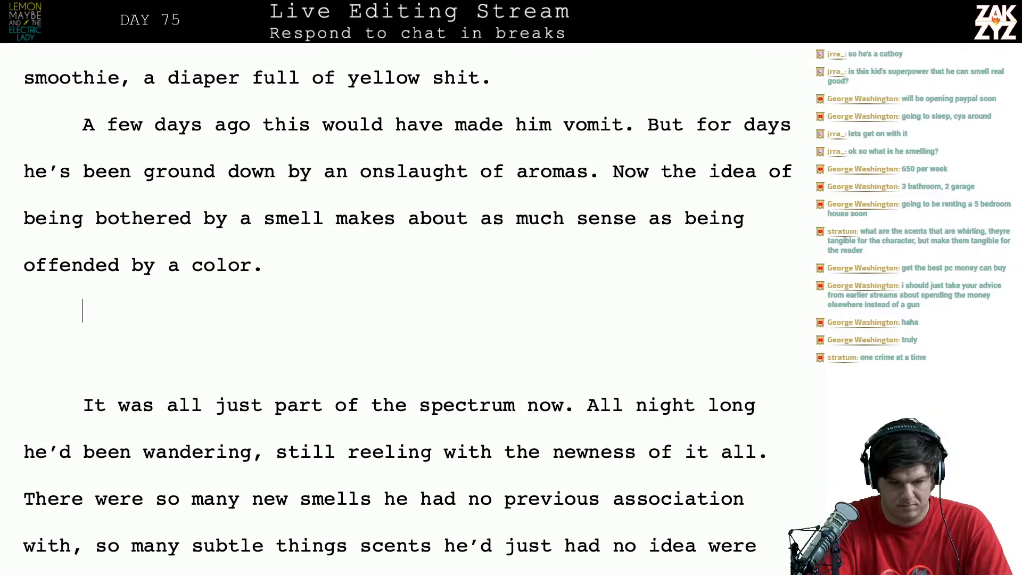
type("A")
key("BackSpace")
key("BackSpace")
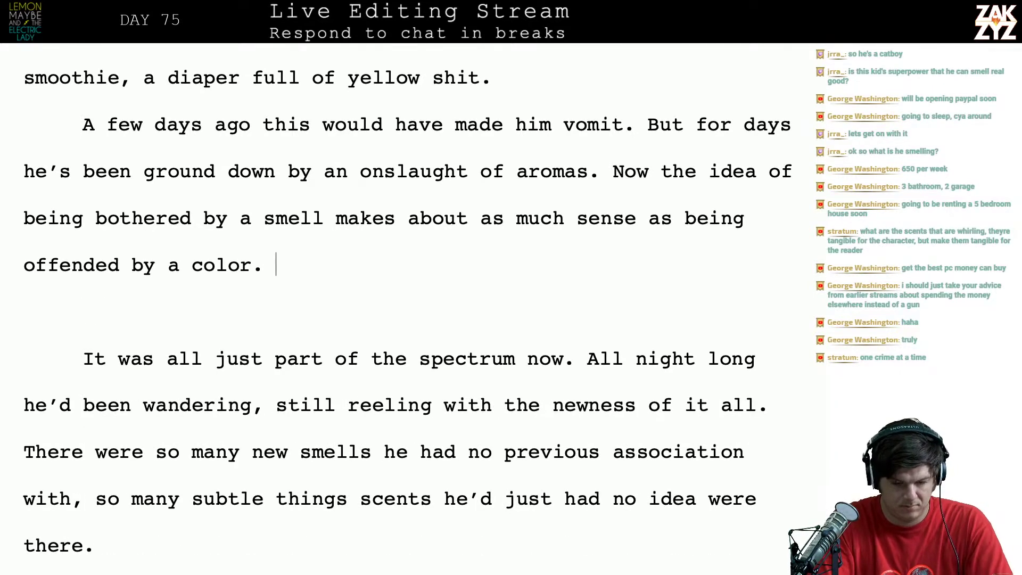
Try a new sentence after "color." beginning "He's been wandering around", and erase the attempt
type("HE's")
key("BackSpace")
key("BackSpace")
key("BackSpace")
key("BackSpace")
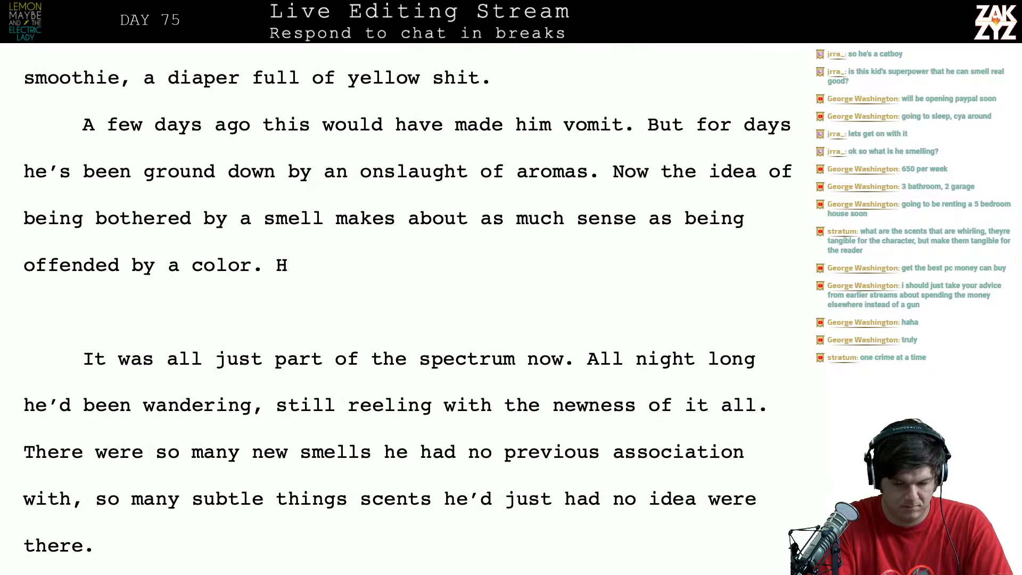
type("e's been wan")
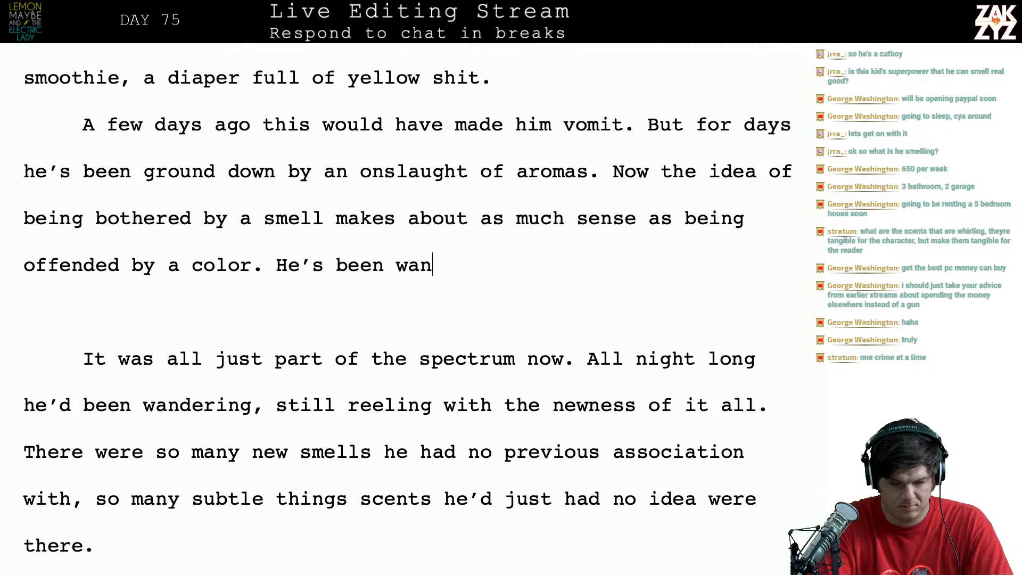
type("dering around all")
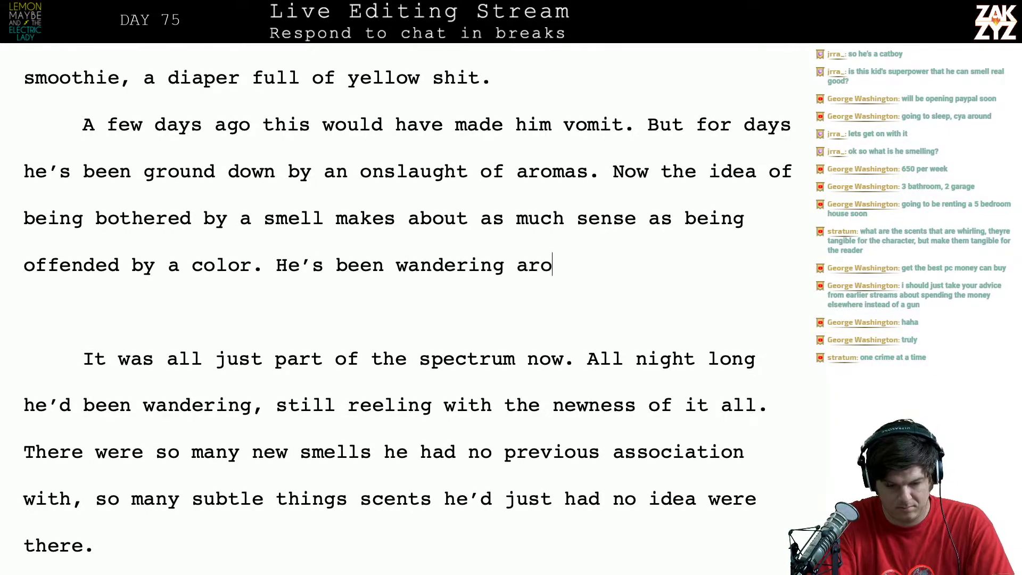
key("BackSpace")
key("BackSpace")
key("BackSpace")
key("BackSpace")
key("BackSpace")
key("BackSpace")
key("BackSpace")
key("BackSpace")
key("BackSpace")
key("BackSpace")
key("BackSpace")
key("BackSpace")
key("BackSpace")
key("BackSpace")
key("BackSpace")
key("BackSpace")
key("BackSpace")
key("BackSpace")
key("BackSpace")
key("BackSpace")
key("BackSpace")
key("BackSpace")
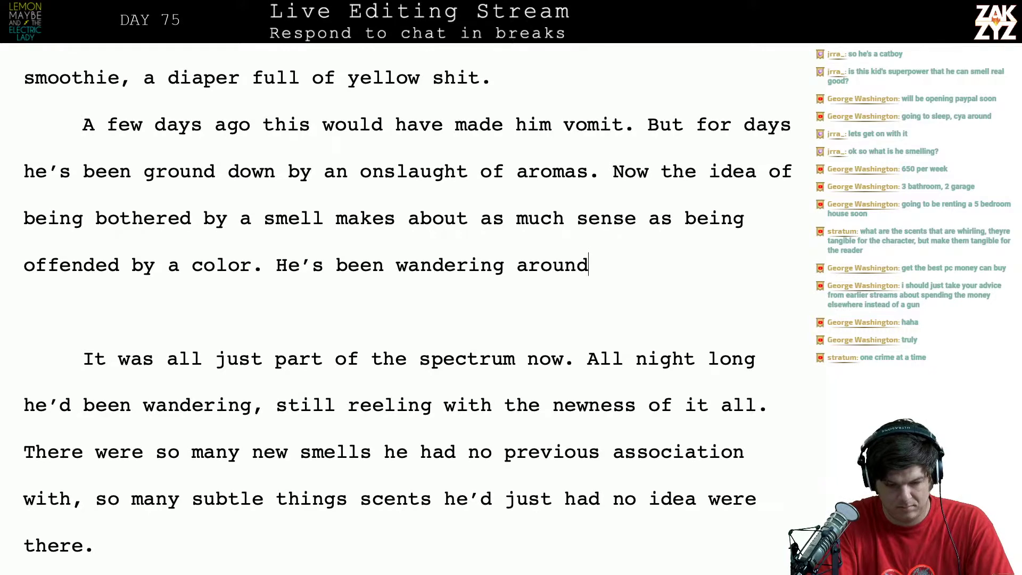
key("BackSpace")
key("BackSpace")
key("BackSpace")
key("BackSpace")
key("BackSpace")
key("BackSpace")
key("BackSpace")
key("BackSpace")
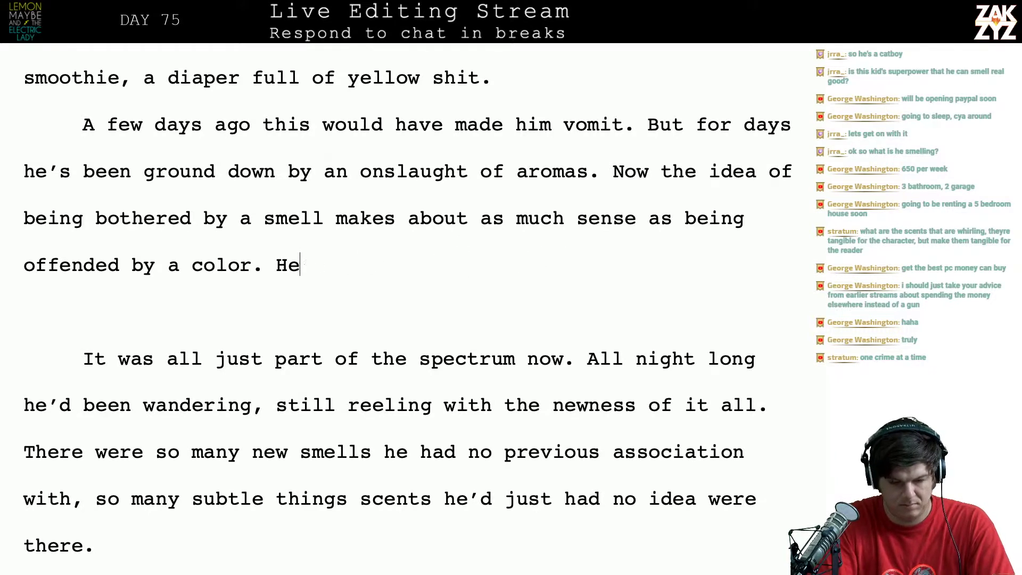
Replace the opening word "He" after "offended by a color." with "Since the beating at 147th Street"
type("Since the ")
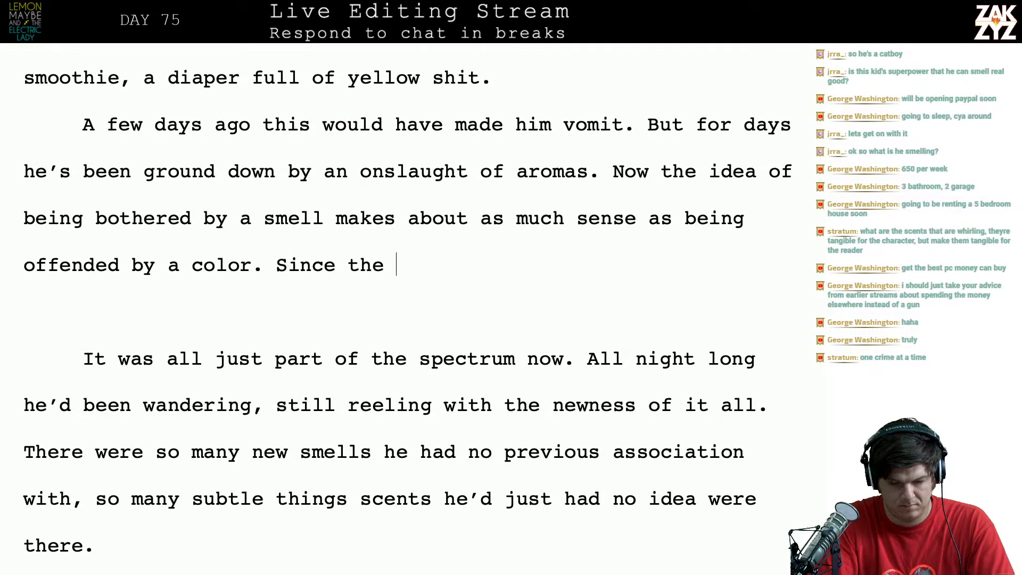
type("b")
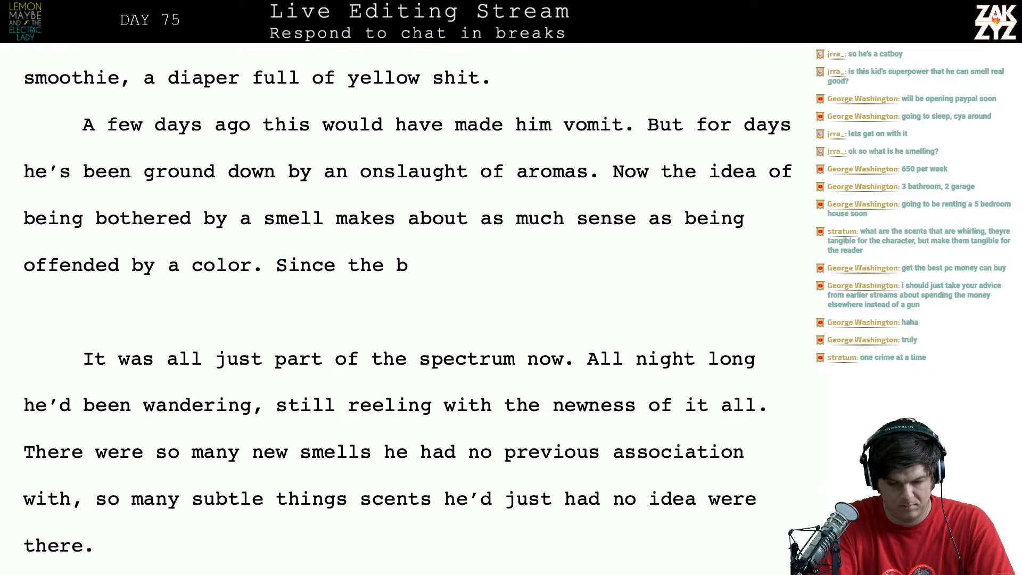
type("eating at 147")
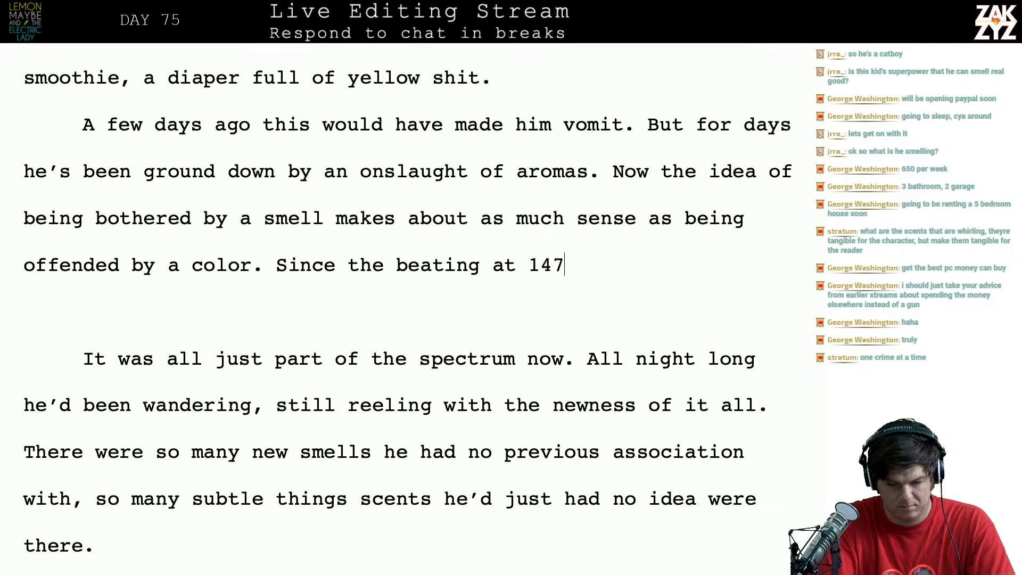
type("th street")
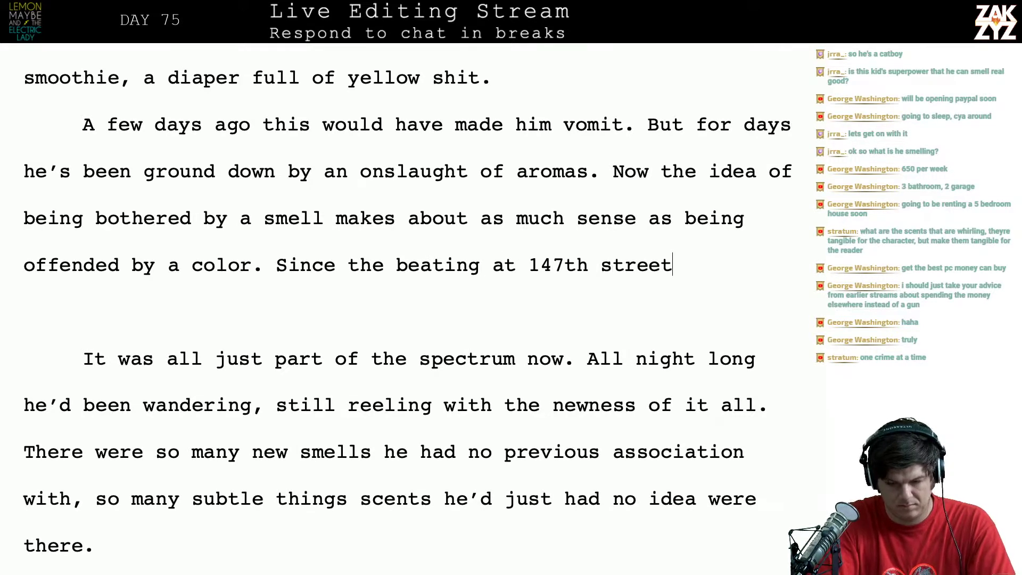
key("BackSpace")
key("BackSpace")
key("BackSpace")
key("BackSpace")
key("BackSpace")
key("BackSpace")
type("Stre")
key("BackSpace")
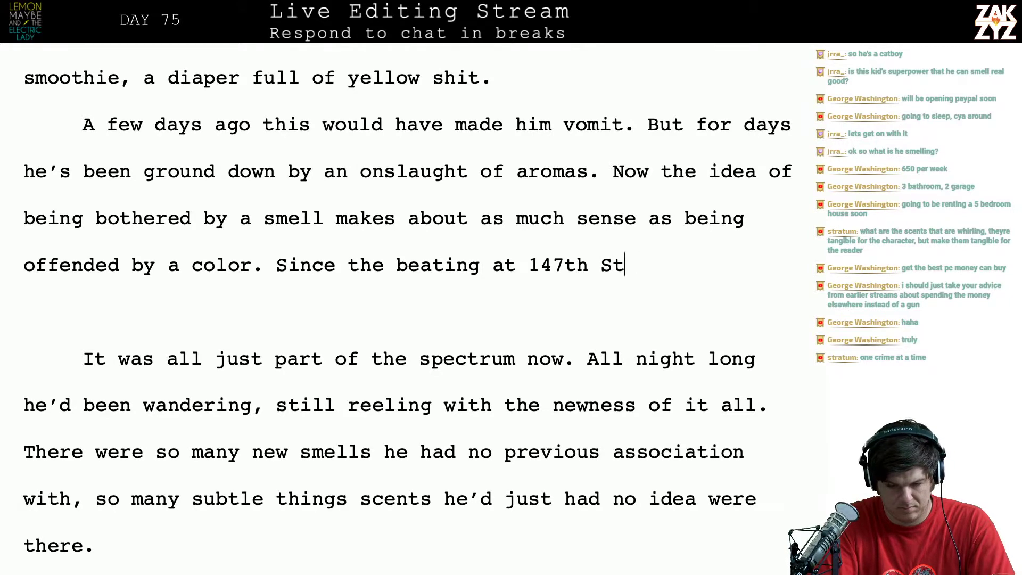
type("reet")
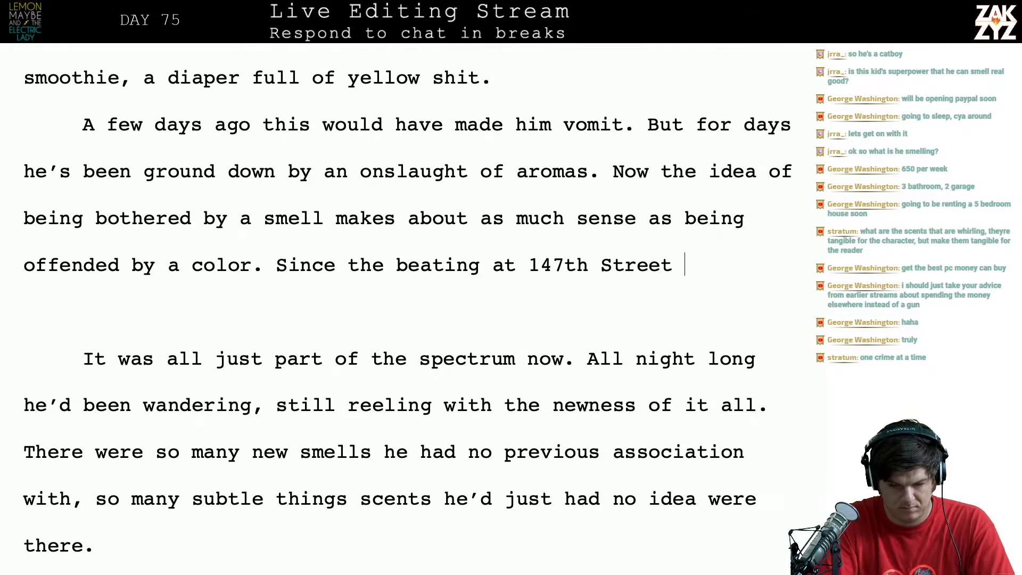
Continue the sentence after "147th Street" with the character's capitalized first name and "has been stalking"
type(" matthe")
key("BackSpace")
key("BackSpace")
key("BackSpace")
key("BackSpace")
key("BackSpace")
key("BackSpace")
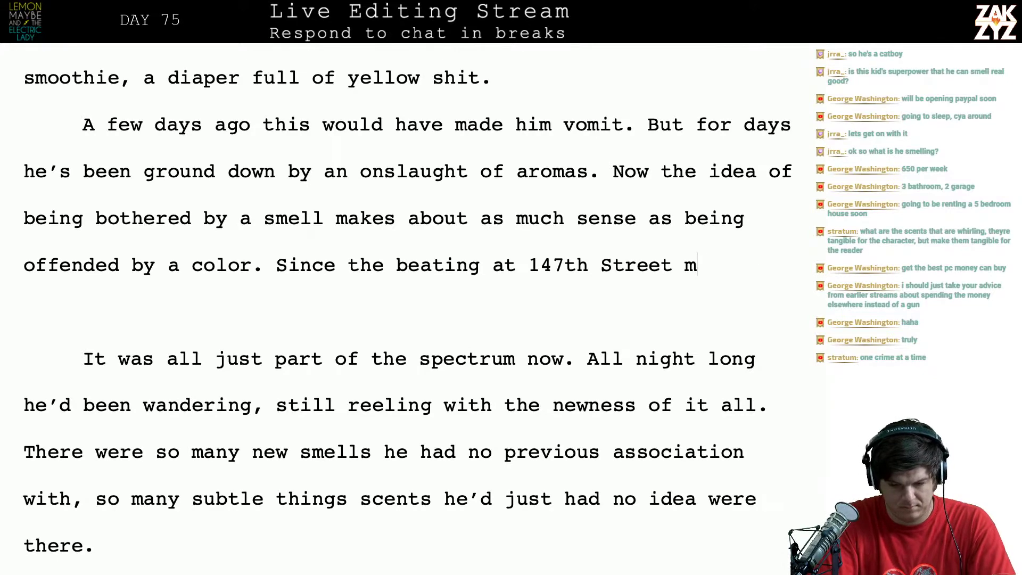
type("Matthew has ")
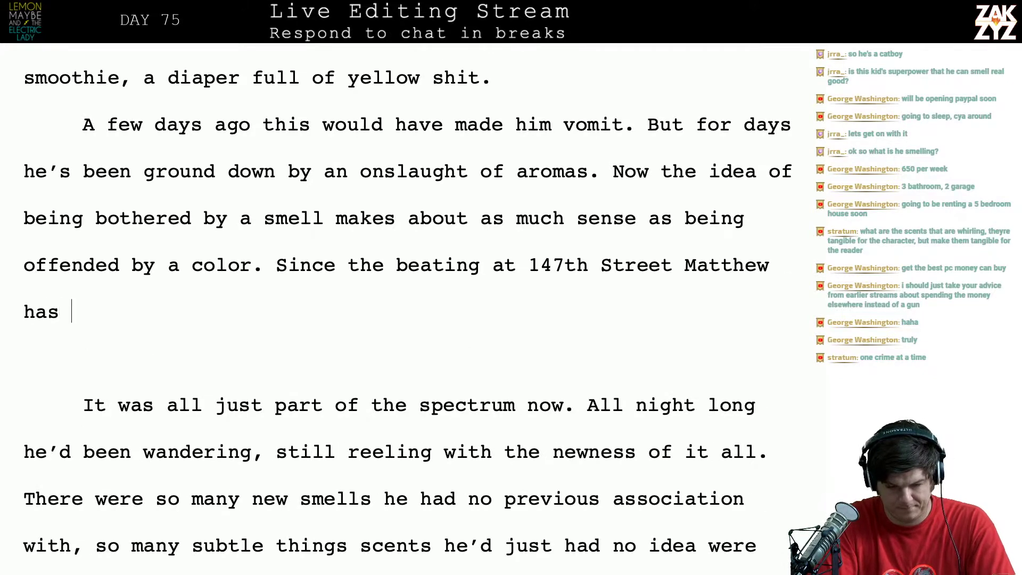
type("been stalking ")
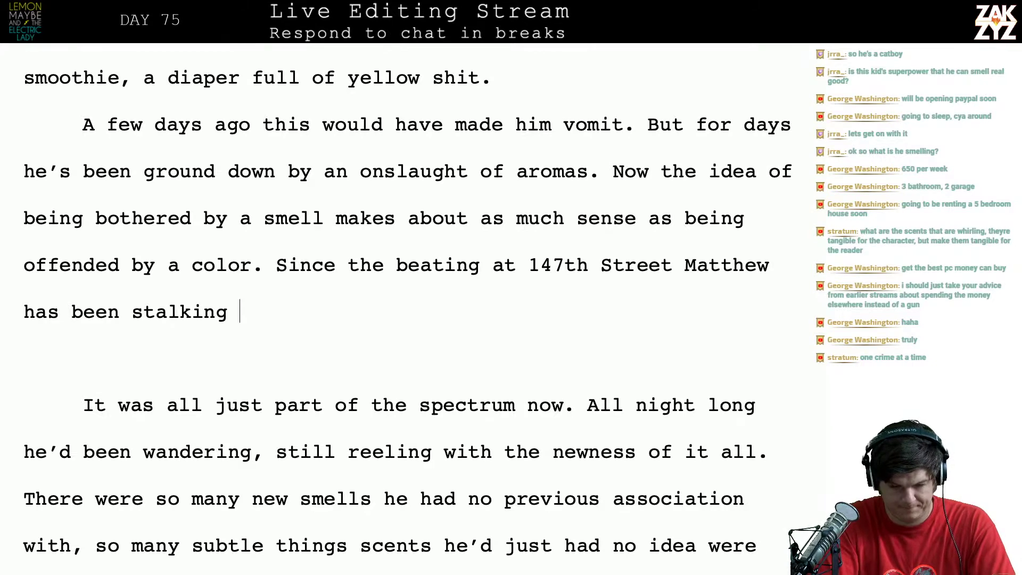
type("U")
key("BackSpace")
type("upp")
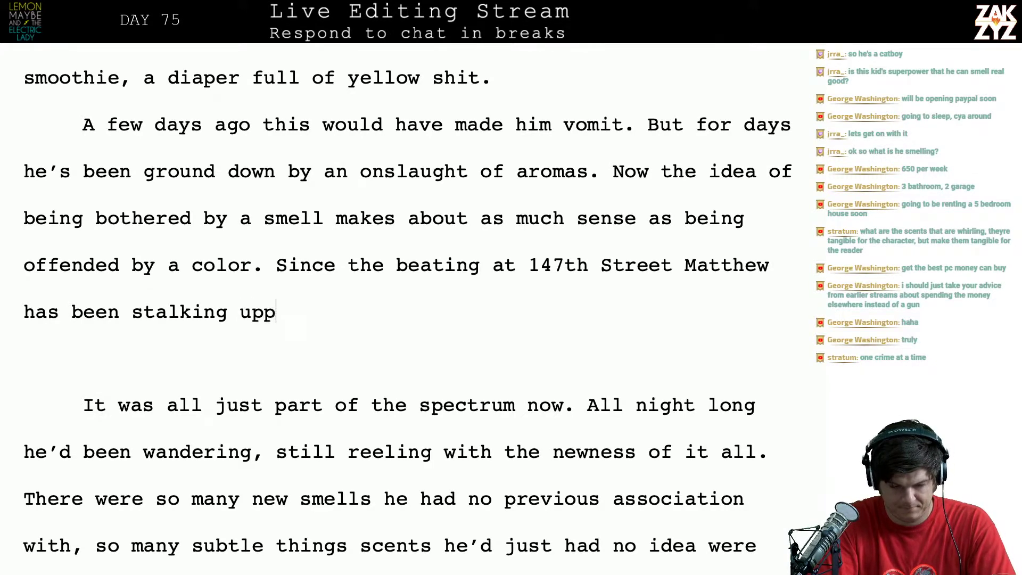
type("er manhattan")
key("BackSpace")
key("BackSpace")
key("BackSpace")
key("BackSpace")
key("BackSpace")
key("BackSpace")
key("BackSpace")
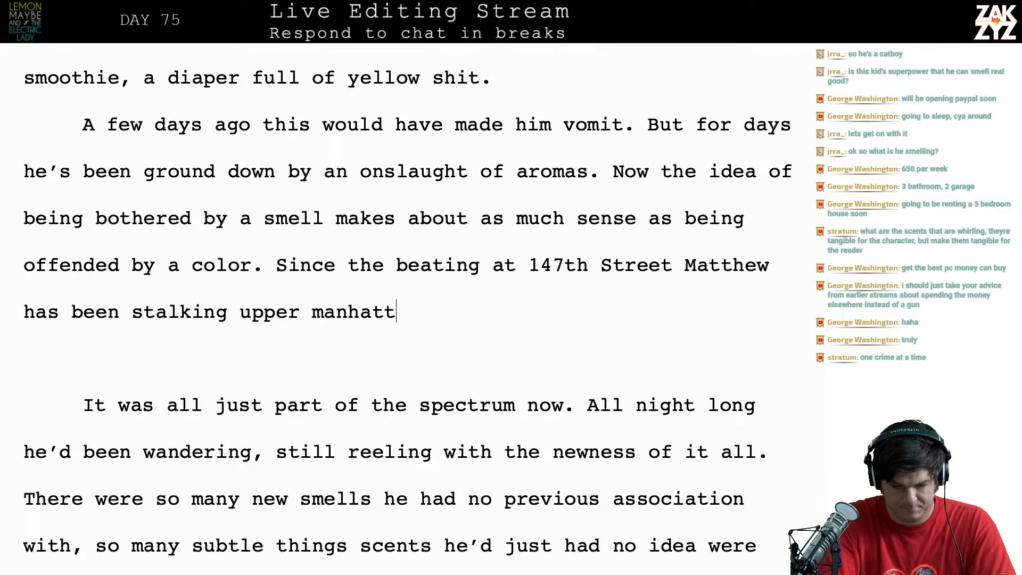
key("BackSpace")
key("BackSpace")
key("BackSpace")
key("BackSpace")
key("BackSpace")
key("BackSpace")
key("BackSpace")
key("BackSpace")
type("U")
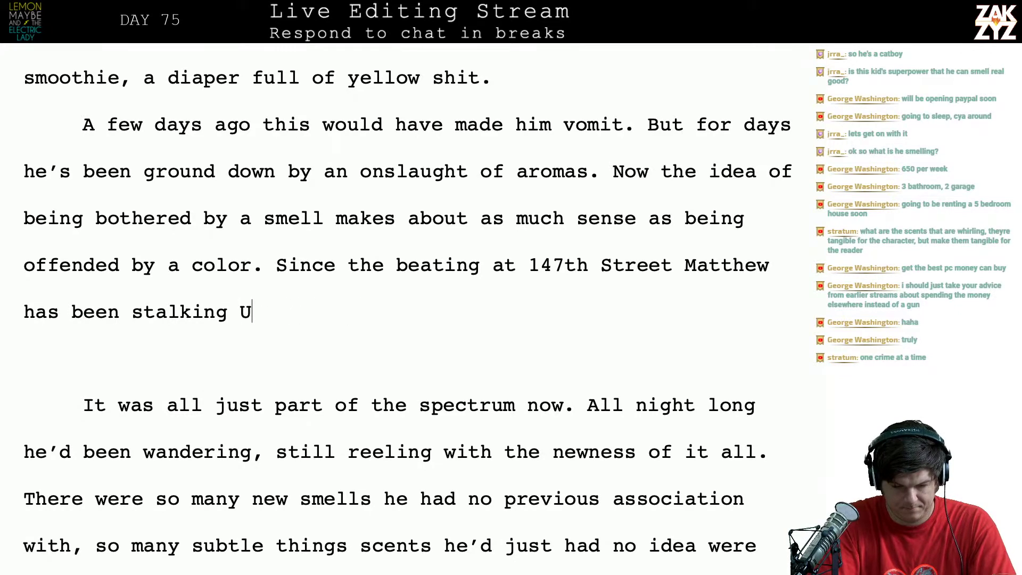
key("BackSpace")
key("BackSpace")
Finish the sentence with "through Upper Manhattan, still reeling from the newness of it all."
type("through upp")
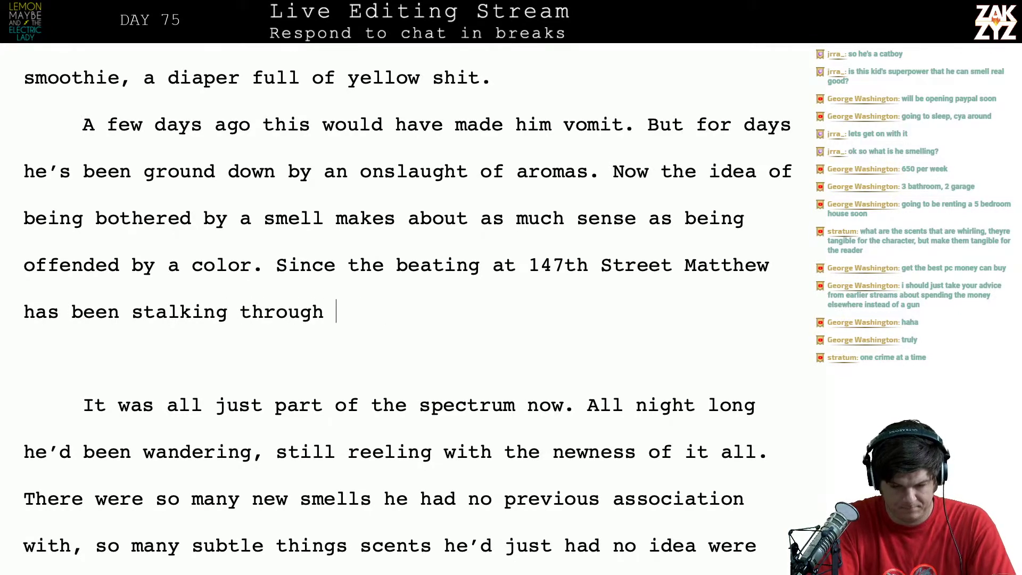
key("BackSpace")
key("BackSpace")
key("BackSpace")
type("Upper ")
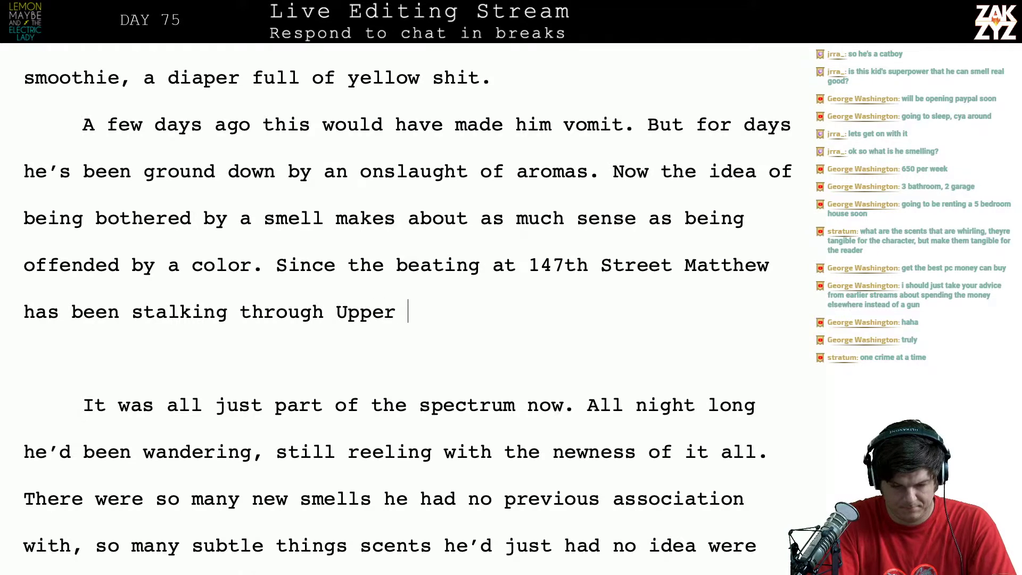
type("Manhattan, t")
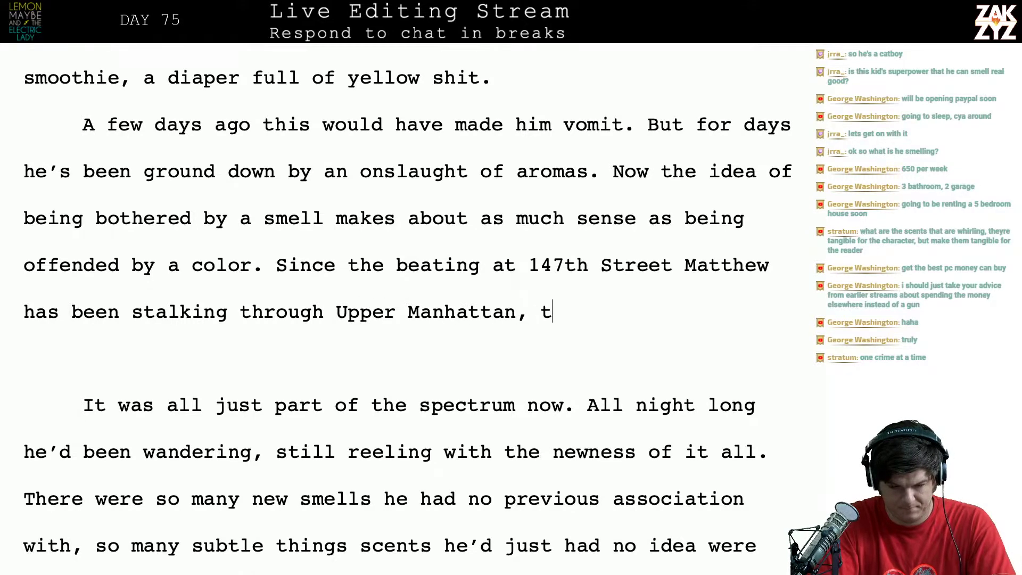
key("BackSpace")
type("still reelin")
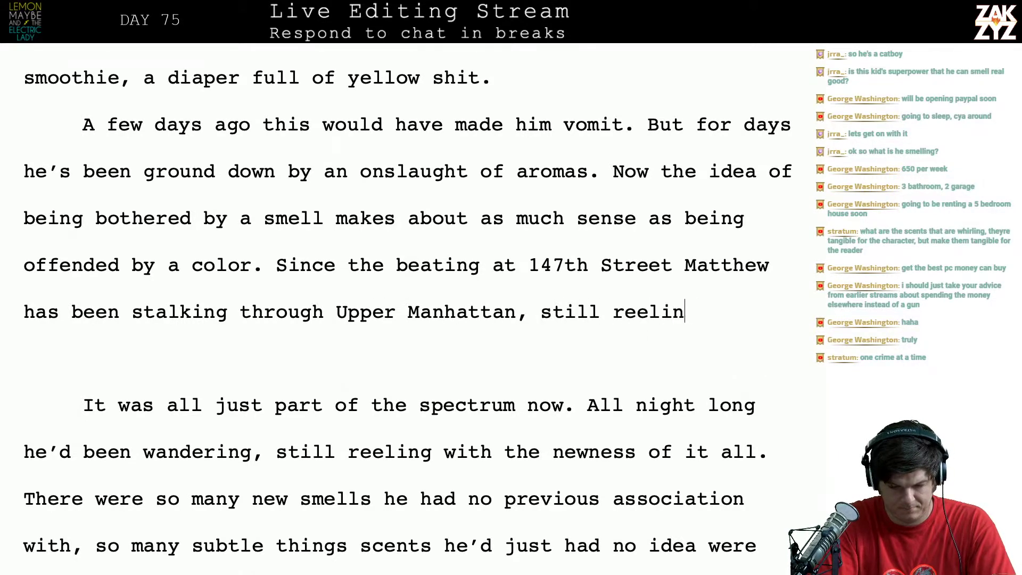
type("g from the newnes")
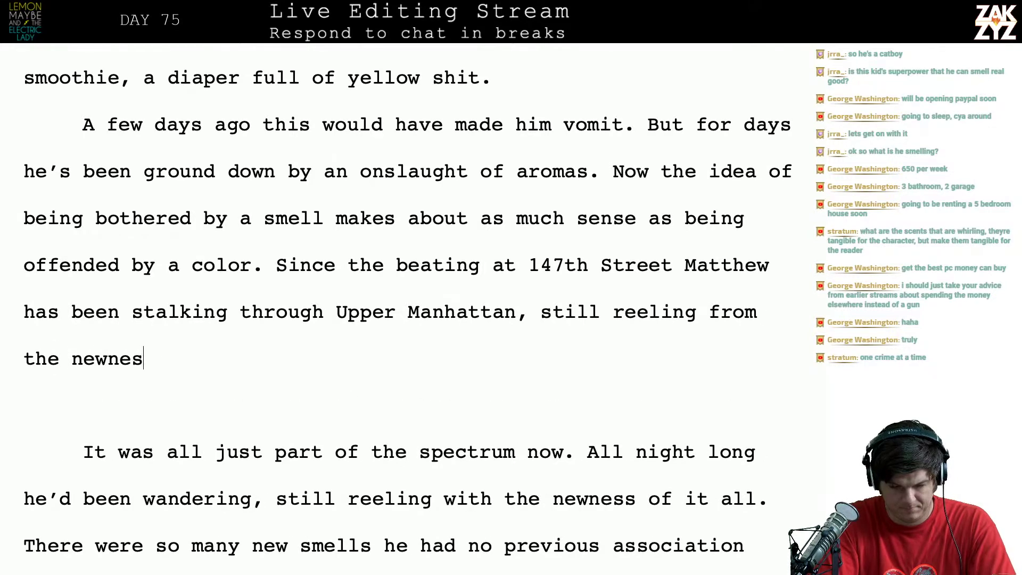
type("s of it all.")
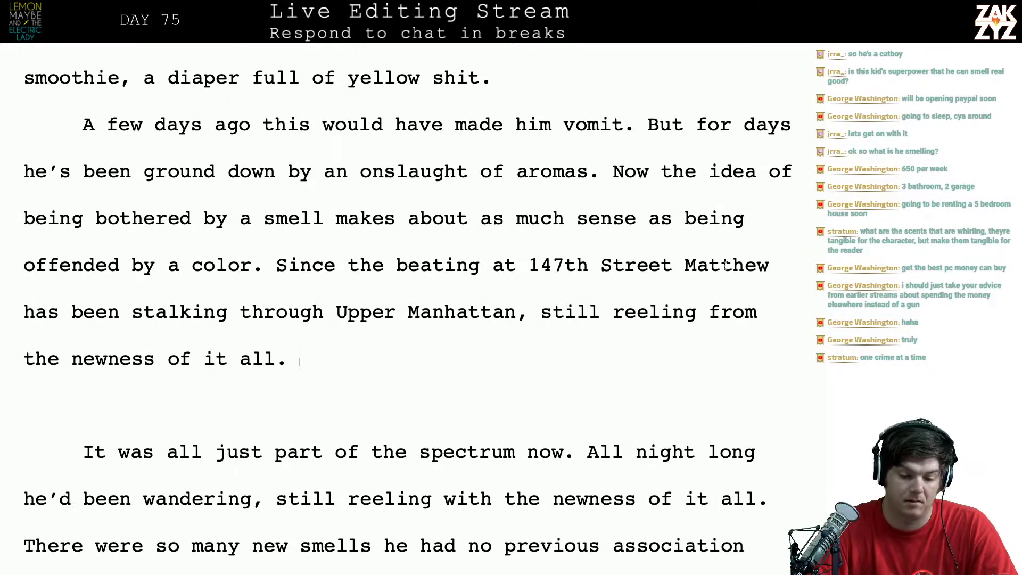
Replace "this" in the paragraph's first sentence, after "A few days ago", with "the barrage of odors"
left_click(310, 128)
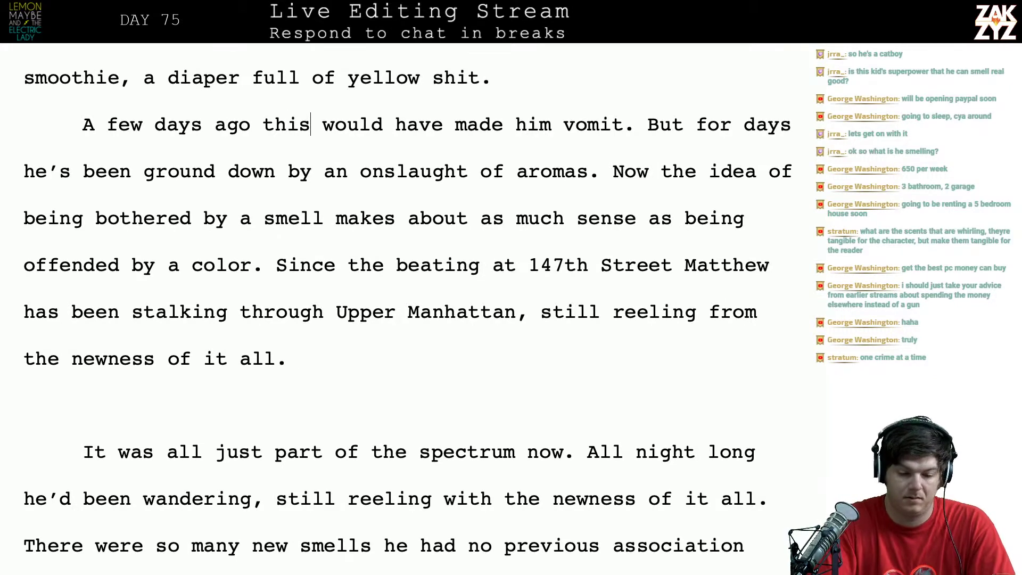
key("BackSpace")
key("BackSpace")
key("BackSpace")
type("he barrage")
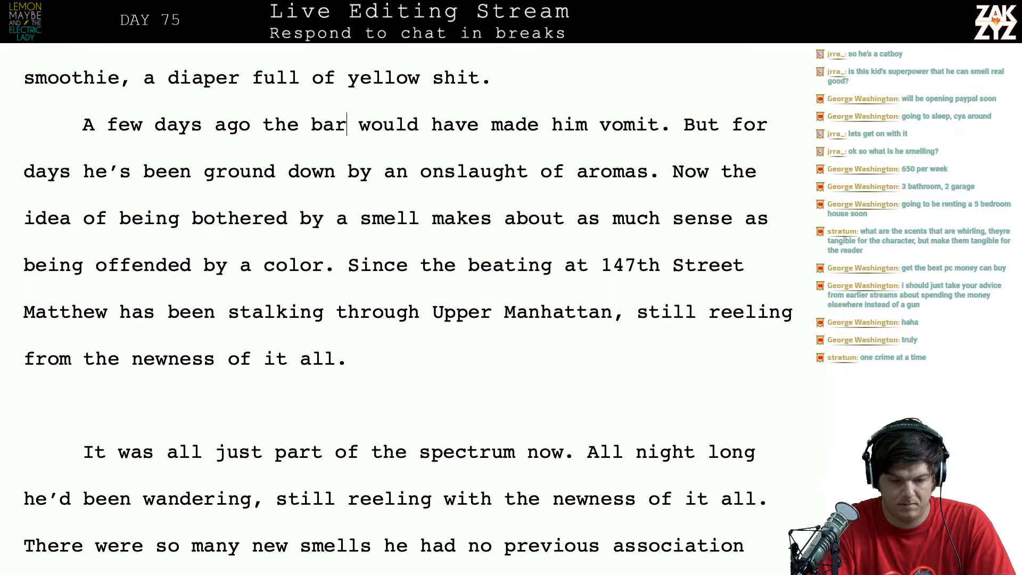
type(" of ")
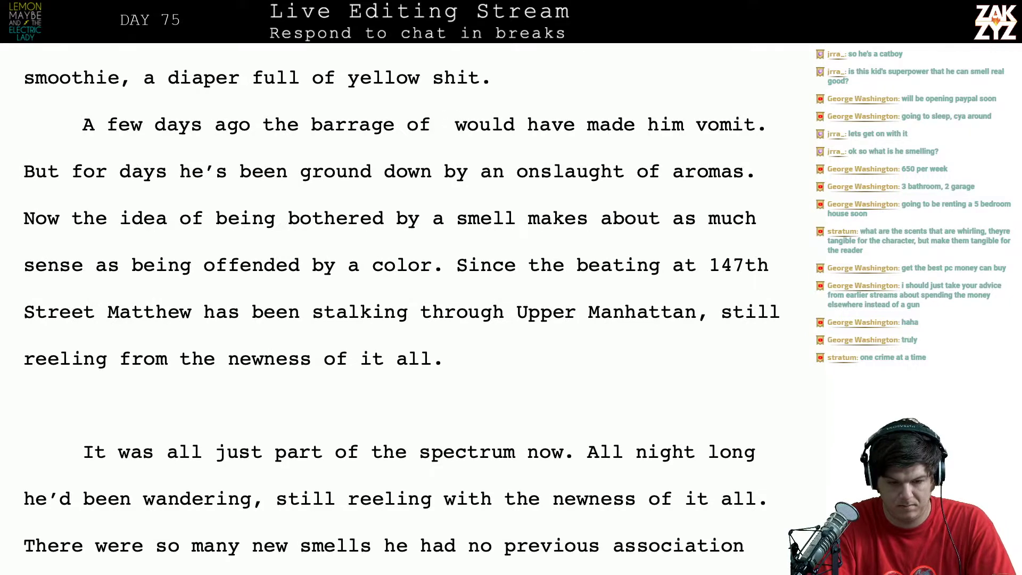
type("stink")
key("BackSpace")
key("BackSpace")
key("BackSpace")
key("BackSpace")
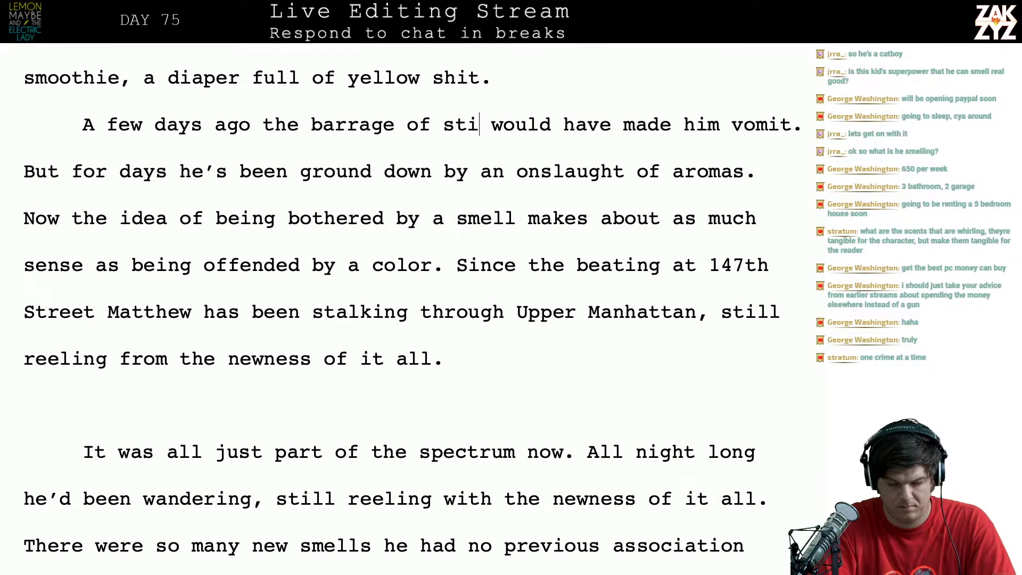
key("BackSpace")
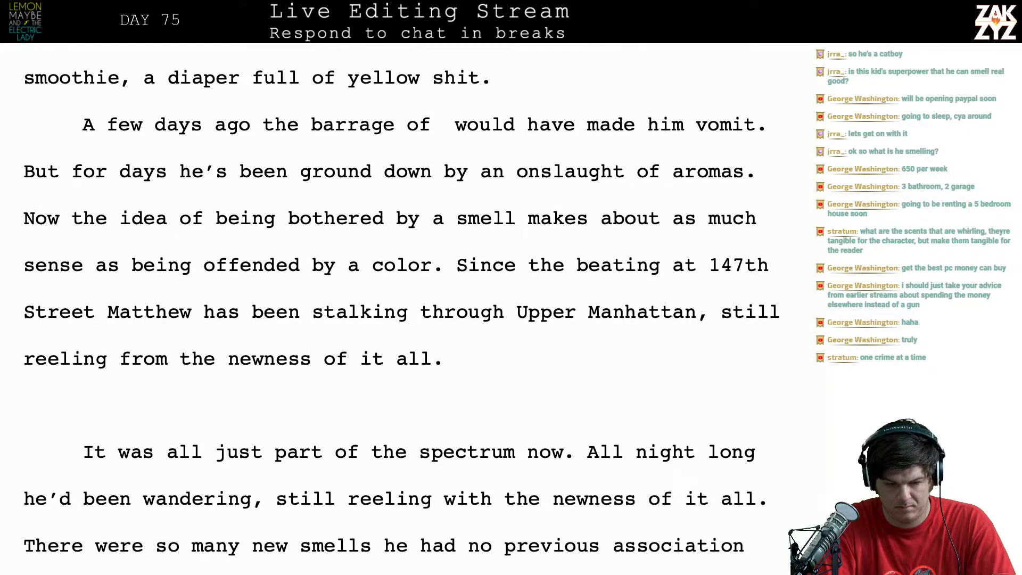
type("odors")
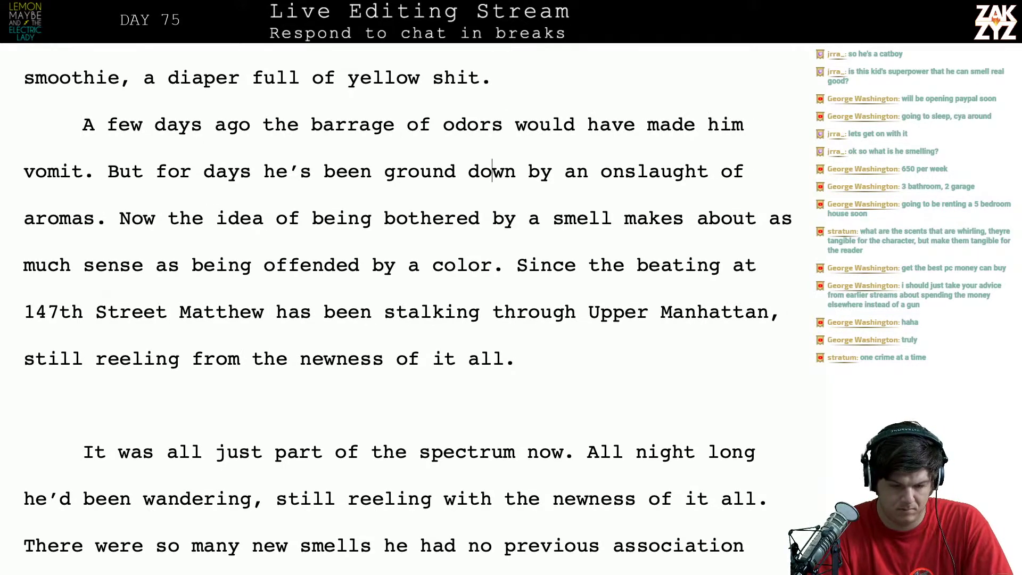
key("Down")
key("Down")
key("Down")
key("Up")
key("Up")
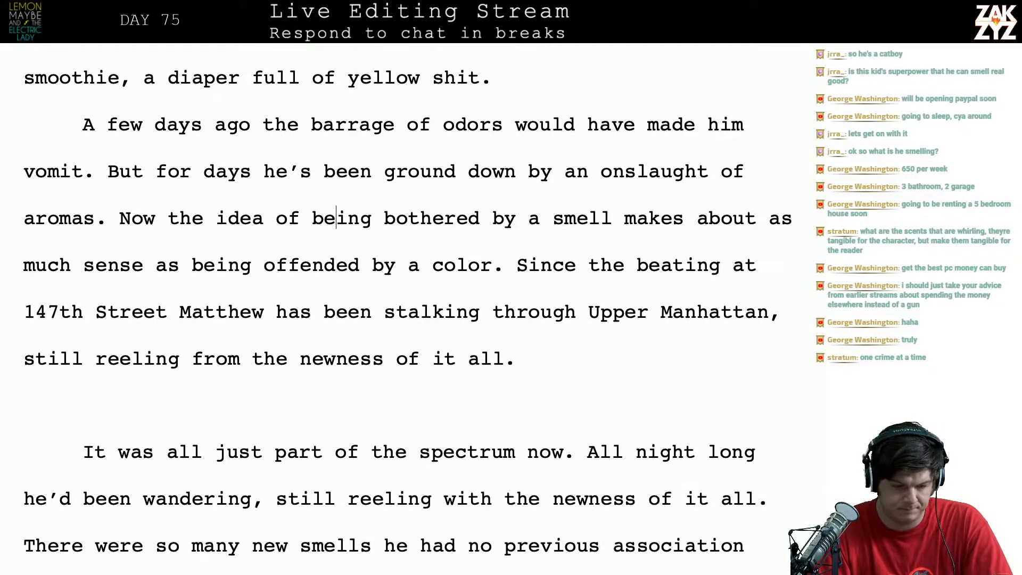
key("Left")
key("Left")
key("Left")
key("Left")
key("Left")
key("Left")
key("Left")
left_click(192, 172)
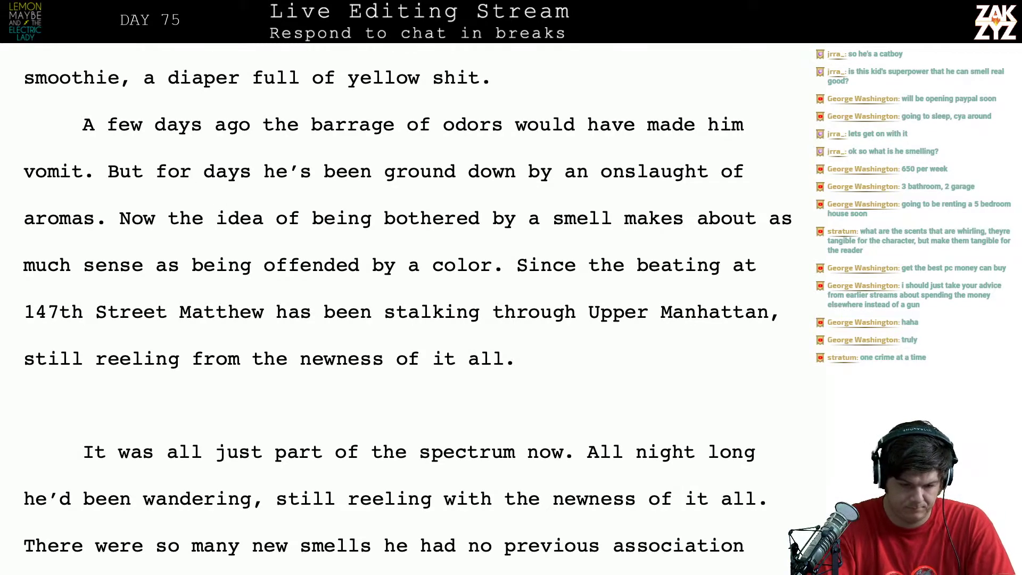
type("sevearl")
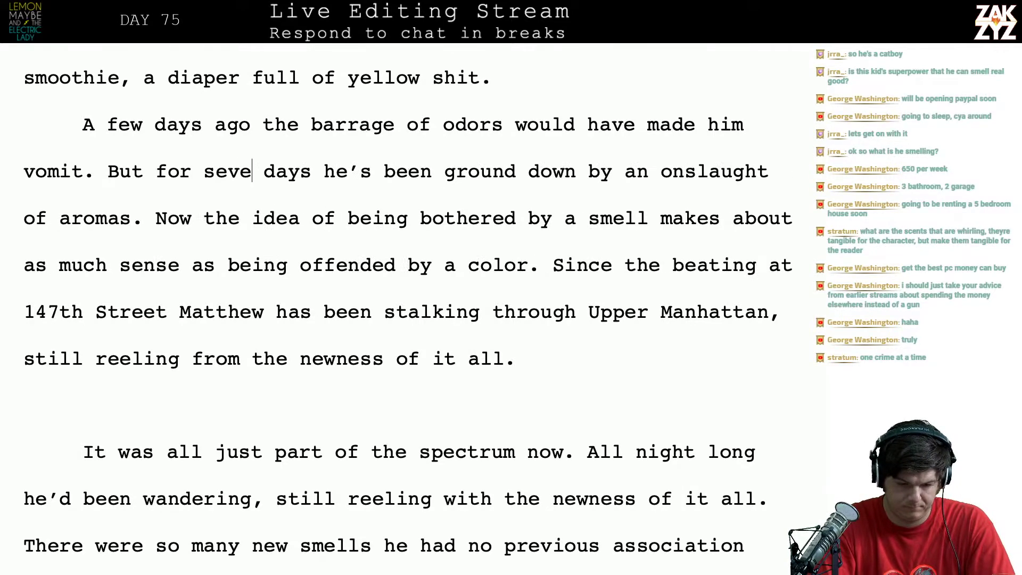
key("BackSpace")
key("BackSpace")
key("BackSpace")
key("BackSpace")
key("BackSpace")
key("BackSpace")
key("BackSpace")
key("BackSpace")
Replace "for" after "But" with "since he left the apartment," and split the paragraph before "days he's been ground down"
key("BackSpace")
key("BackSpace")
key("BackSpace")
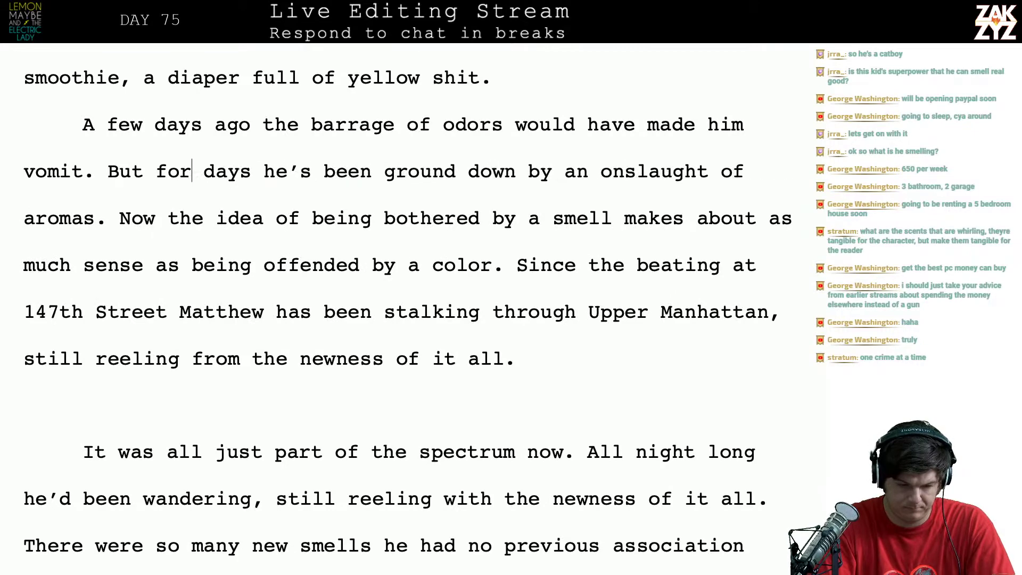
type("since")
key("Return")
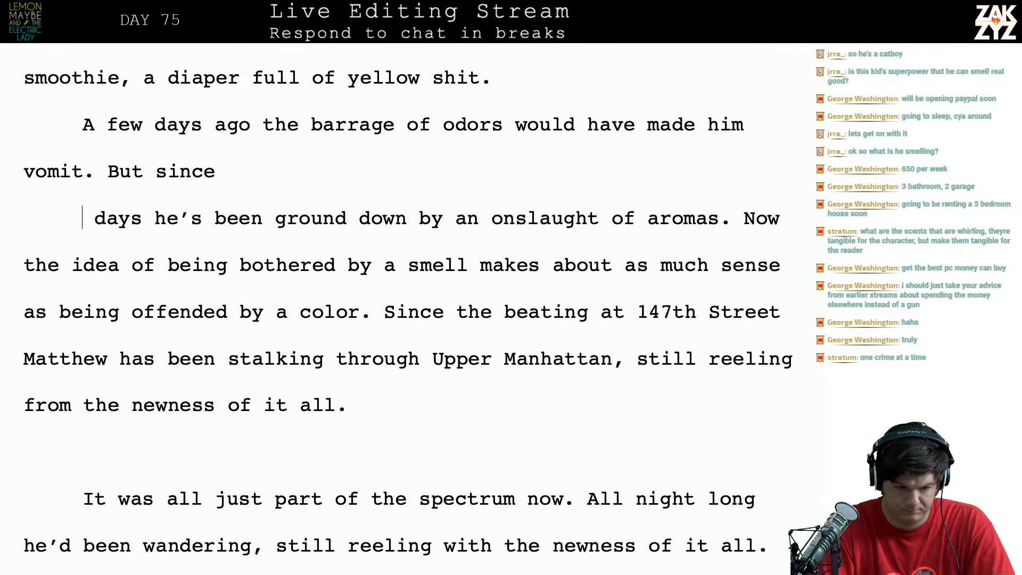
key("Left")
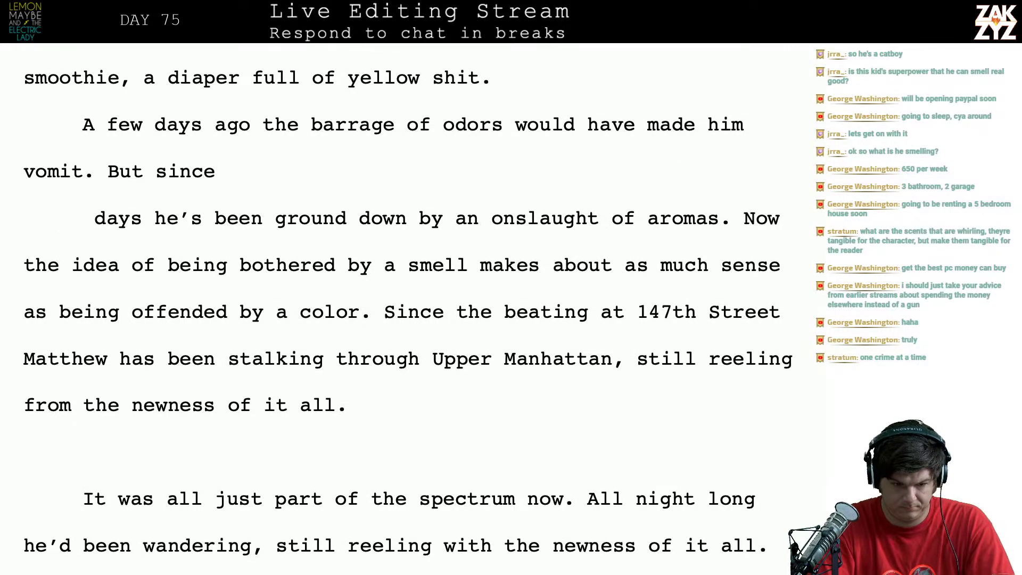
type("he left ")
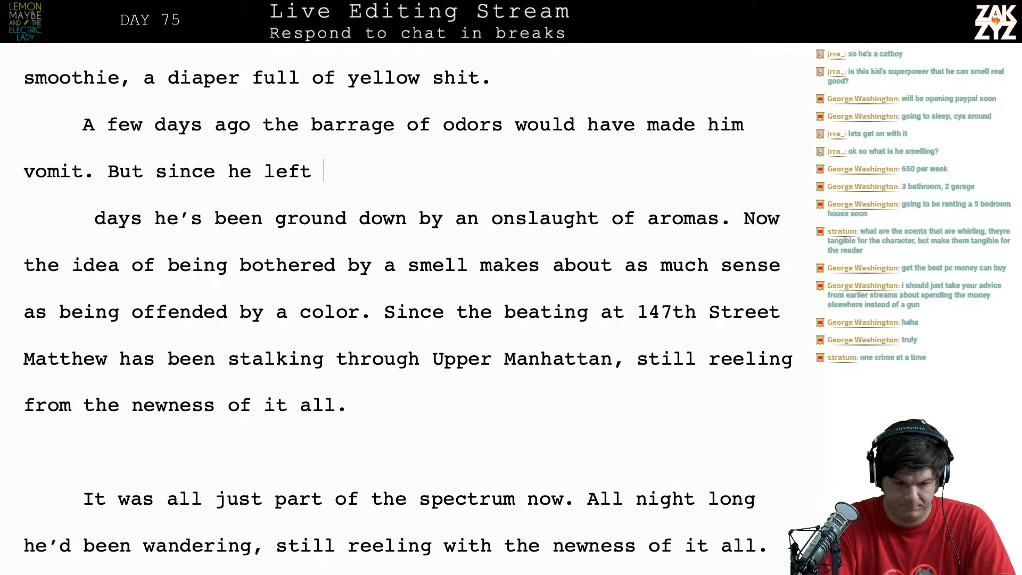
type("the apartment,")
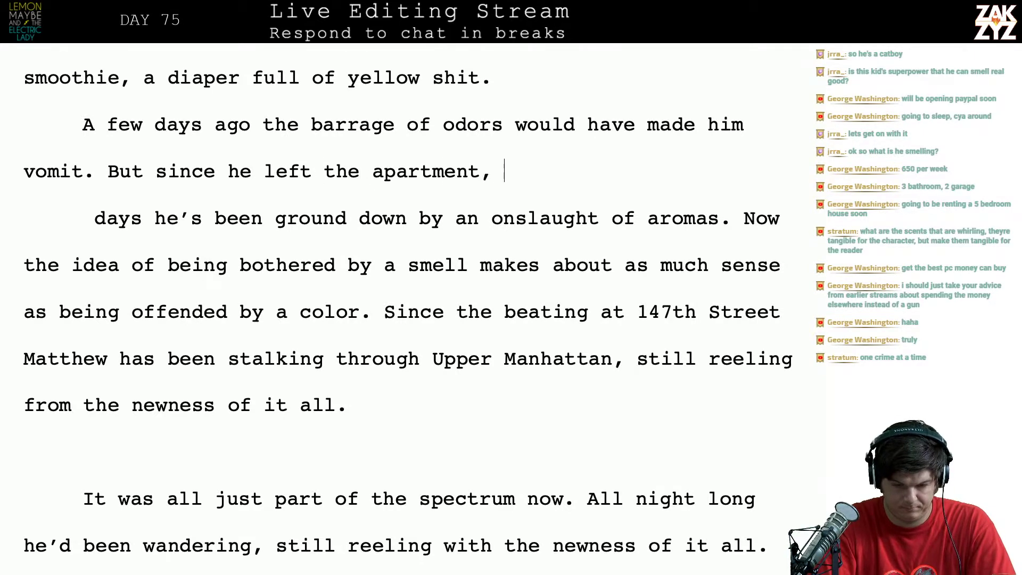
Delete "since he left the apartment," after "But" in the paragraph's second sentence
key("BackSpace")
key("BackSpace")
key("BackSpace")
key("BackSpace")
key("BackSpace")
key("BackSpace")
key("BackSpace")
key("BackSpace")
key("BackSpace")
key("BackSpace")
key("BackSpace")
key("BackSpace")
key("BackSpace")
key("BackSpace")
key("BackSpace")
key("BackSpace")
key("BackSpace")
key("BackSpace")
key("BackSpace")
key("BackSpace")
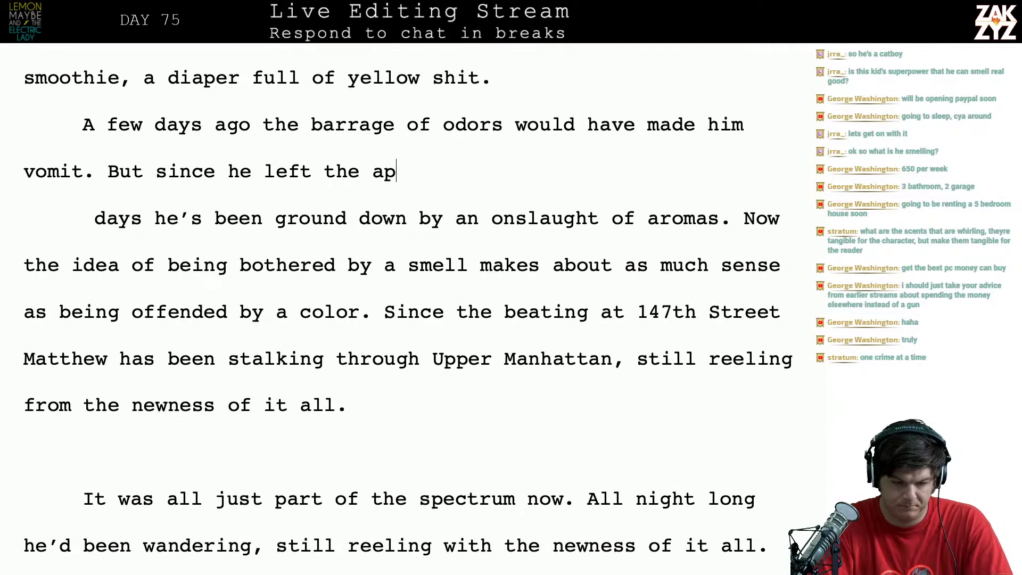
key("BackSpace")
key("BackSpace")
key("BackSpace")
key("BackSpace")
key("BackSpace")
key("BackSpace")
key("BackSpace")
key("BackSpace")
type("e")
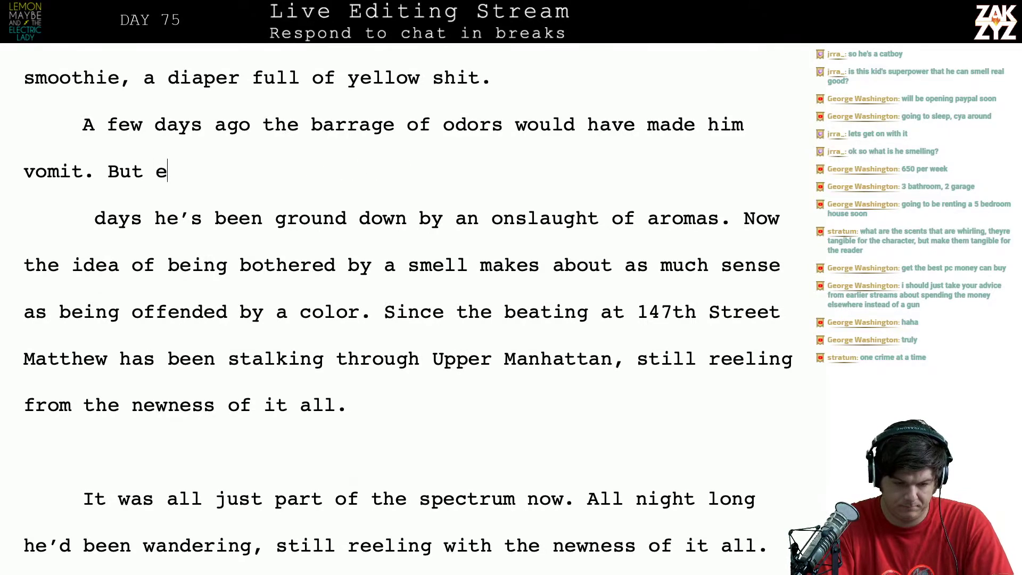
type("ver since MAtth")
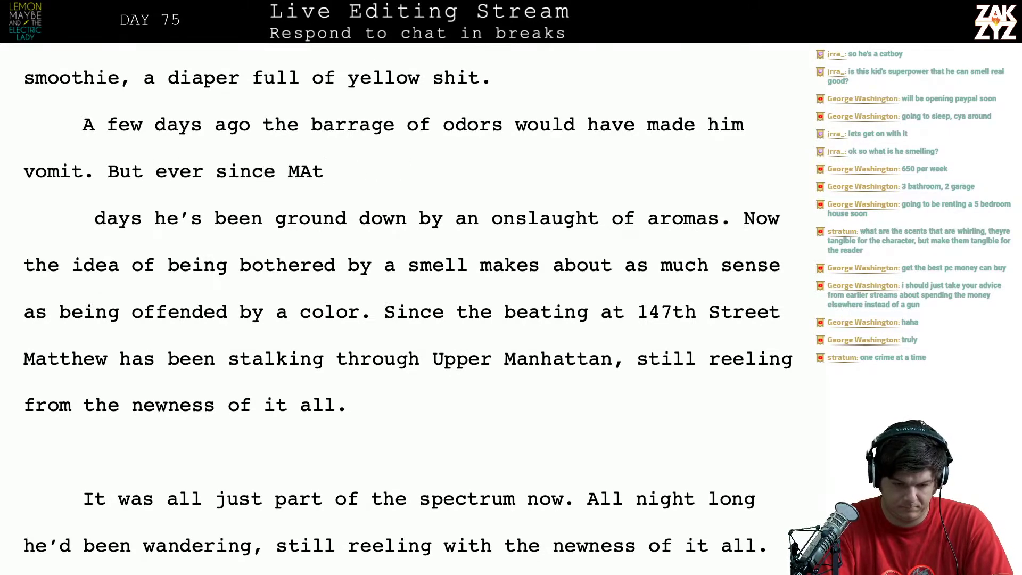
key("BackSpace")
key("BackSpace")
key("BackSpace")
key("BackSpace")
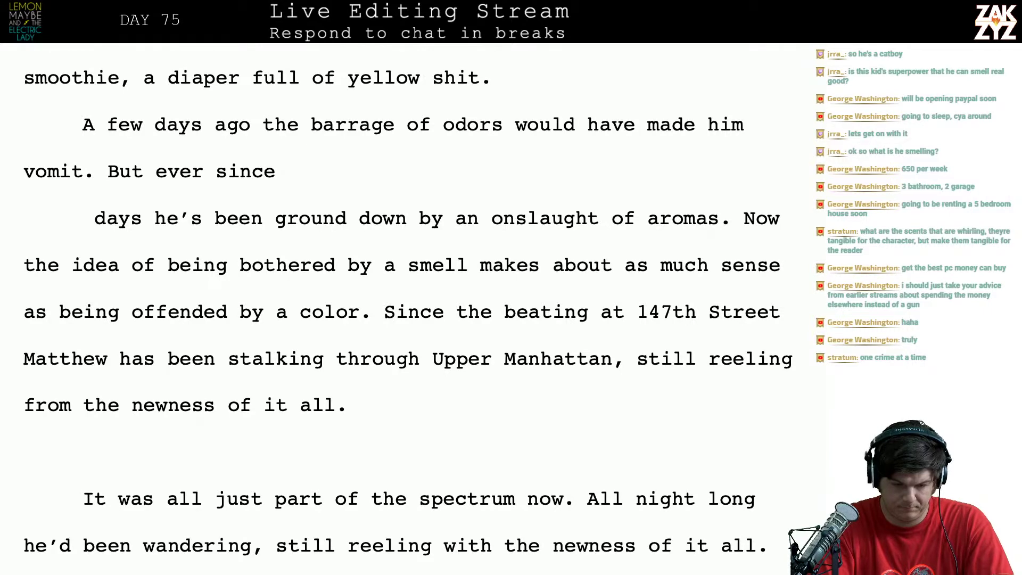
type("he rob")
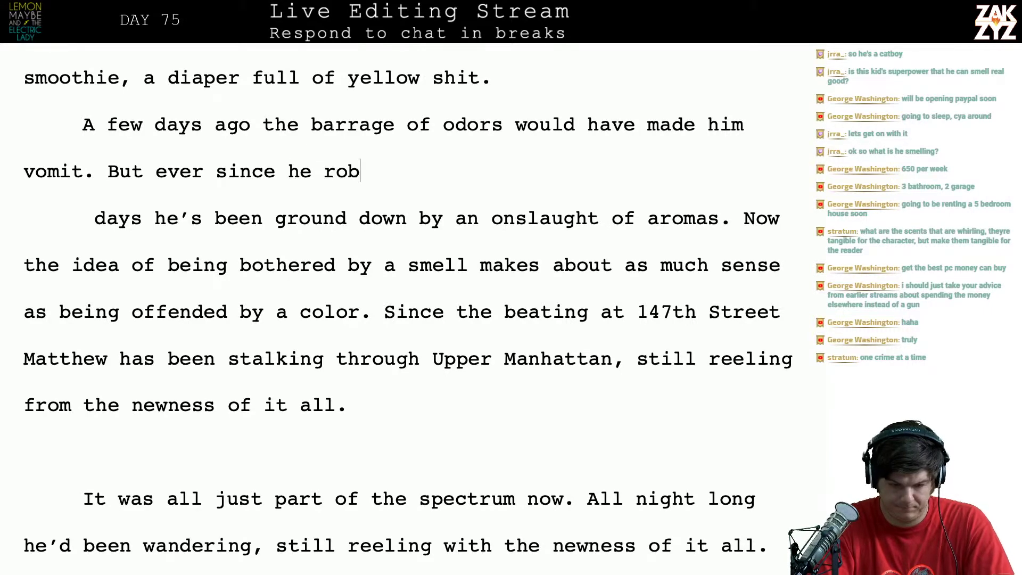
type("bed the Aparte")
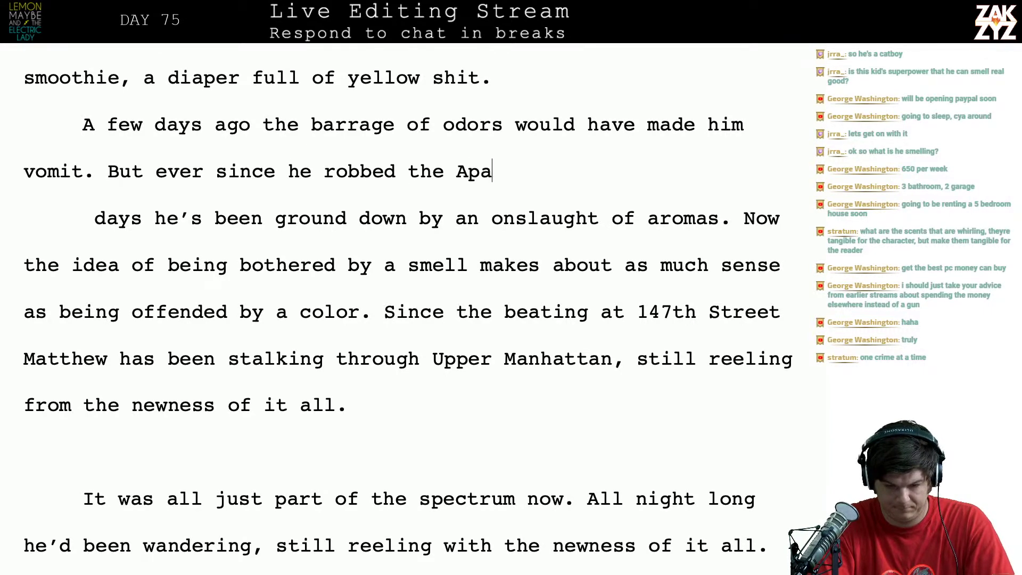
key("BackSpace")
key("BackSpace")
key("BackSpace")
key("BackSpace")
key("BackSpace")
key("BackSpace")
key("BackSpace")
key("BackSpace")
key("BackSpace")
key("BackSpace")
key("BackSpace")
key("BackSpace")
key("BackSpace")
key("BackSpace")
key("BackSpace")
key("BackSpace")
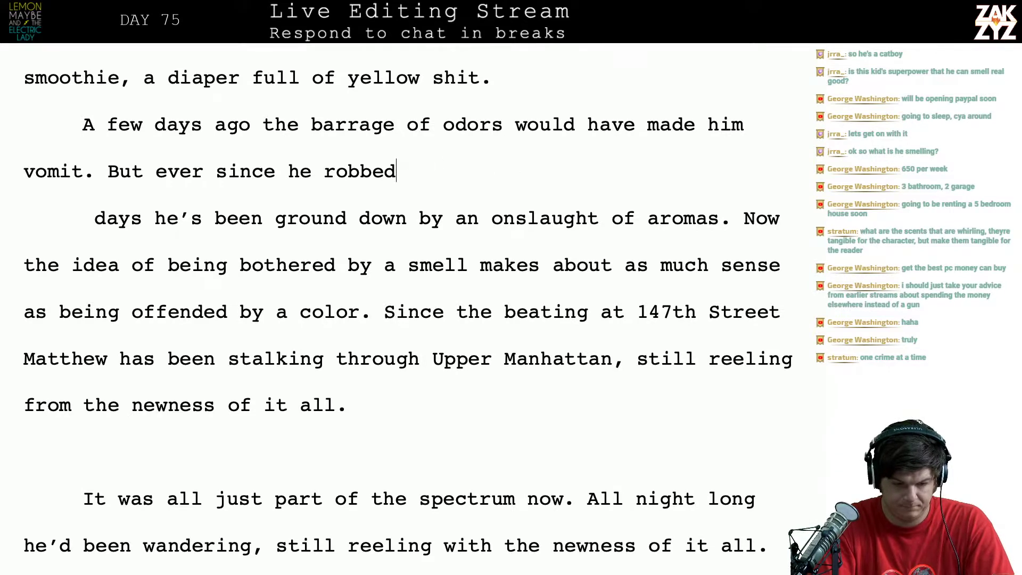
Change "the" to "this" before "barrage of odors" in the paragraph's first sentence
key("BackSpace")
type("is")
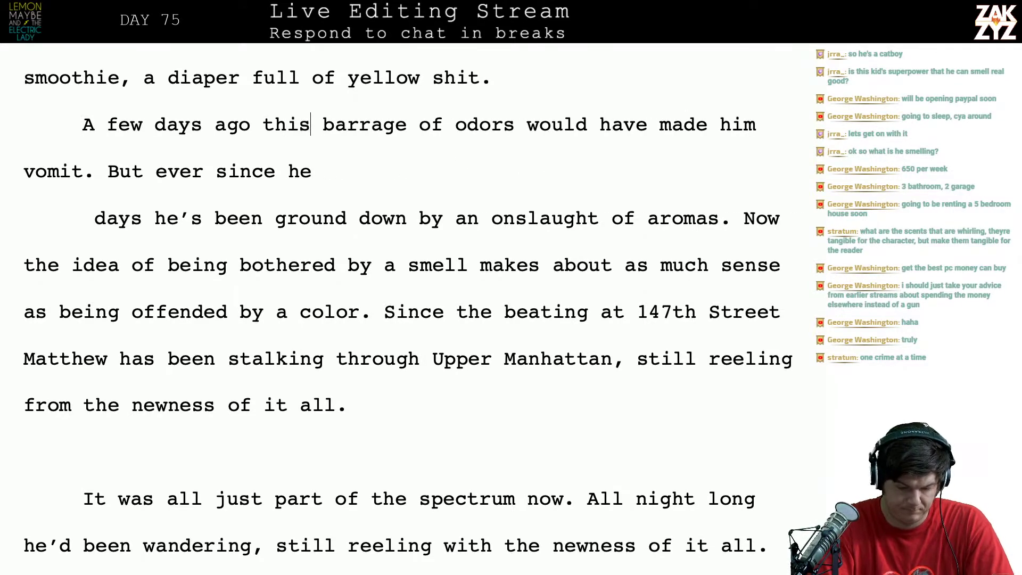
Replace "ever since he" after "But" with "since he robbed the safe and burned all of"
key("BackSpace")
key("BackSpace")
key("BackSpace")
key("BackSpace")
key("BackSpace")
key("BackSpace")
key("BackSpace")
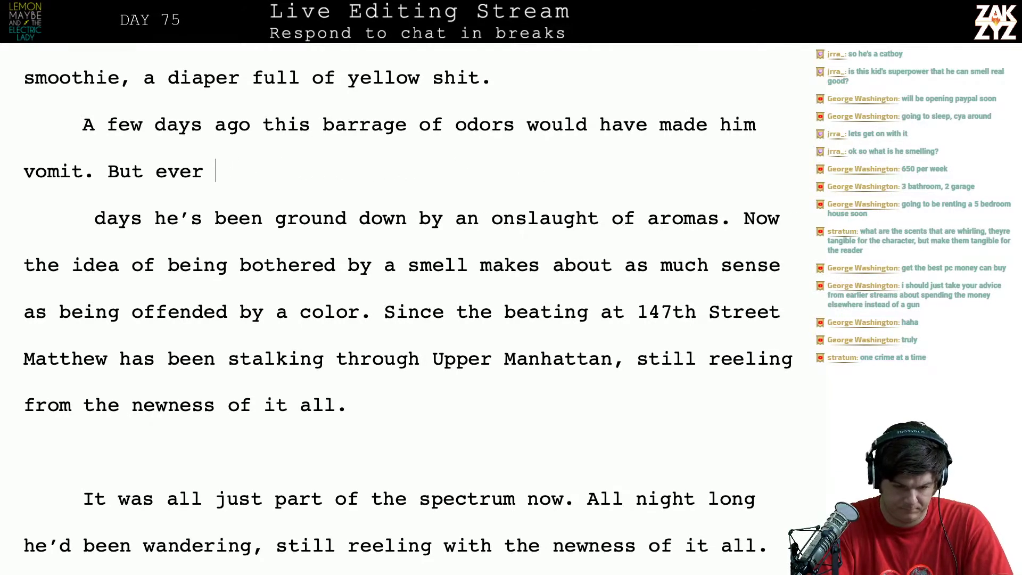
type("siinc")
key("BackSpace")
key("BackSpace")
key("BackSpace")
key("BackSpace")
key("BackSpace")
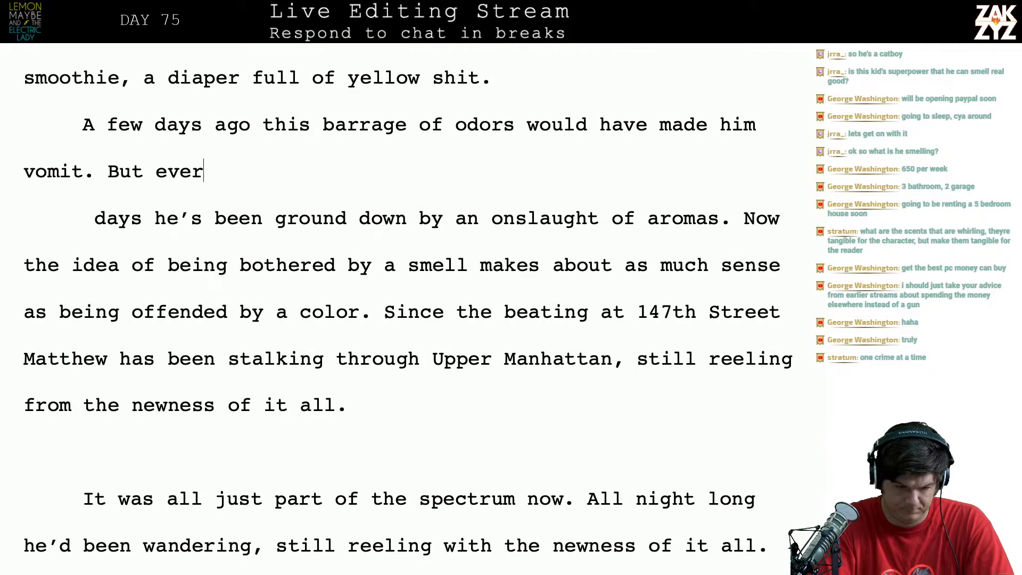
key("BackSpace")
key("BackSpace")
key("BackSpace")
key("BackSpace")
type("since he ")
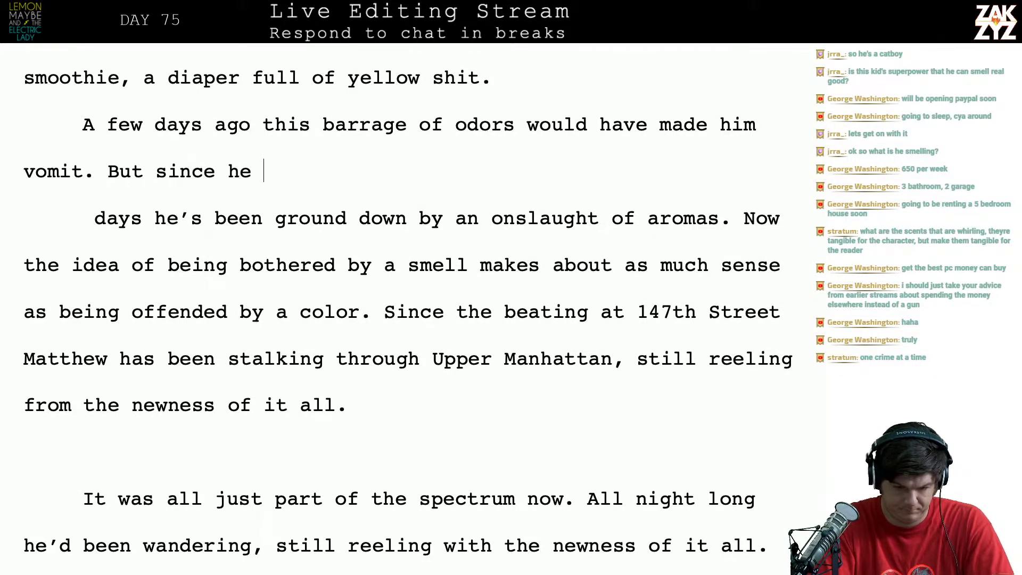
type("robbed ")
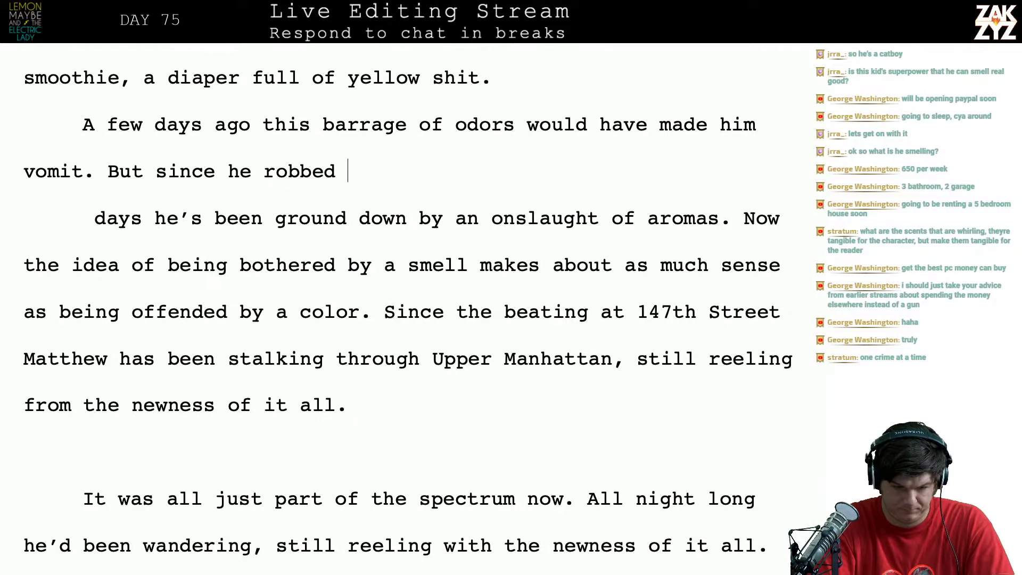
type("Ghe safe")
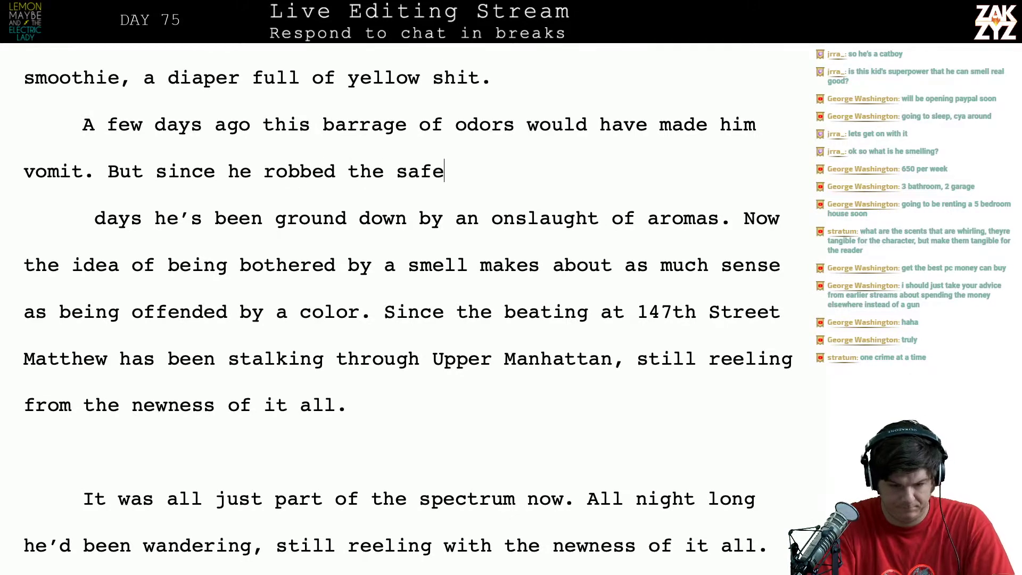
type(" and burned all of ")
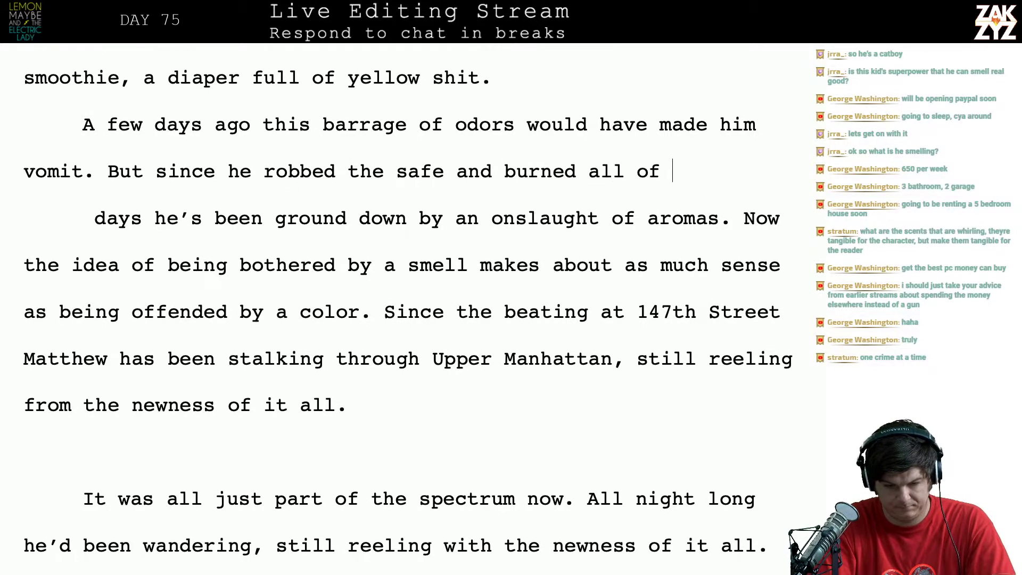
Finish the sentence with the second character's possessive name, "papers,", the protagonist's first name and "has been ground down by a continual onslaught of aromas."
type("Gerald's ")
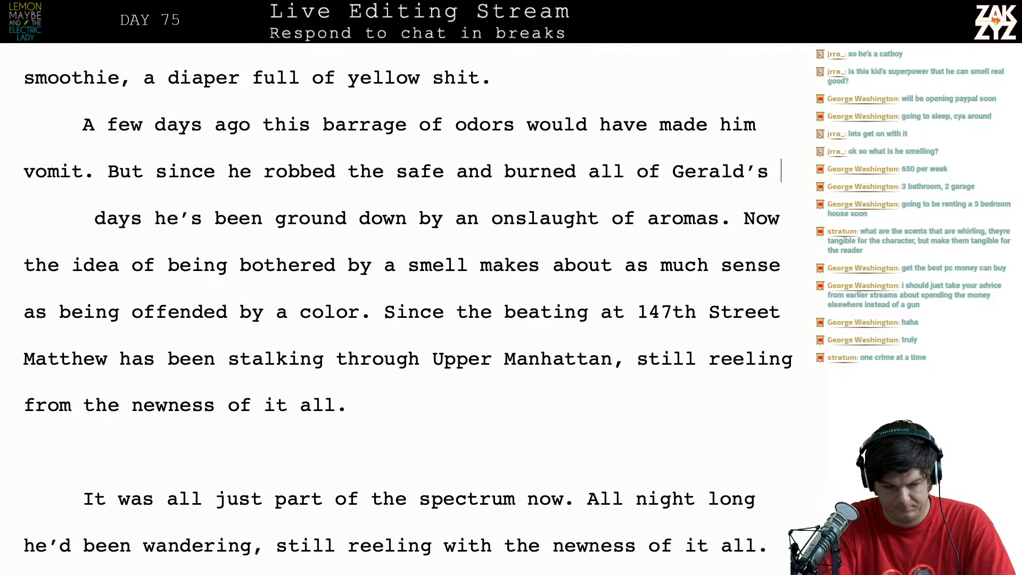
type("papers, Mat")
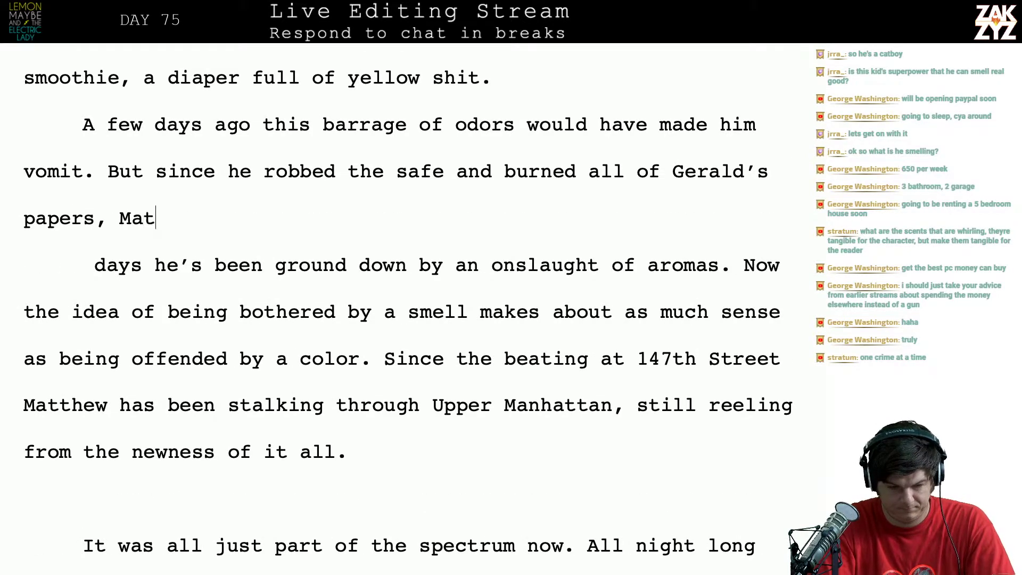
type("thew has been gro")
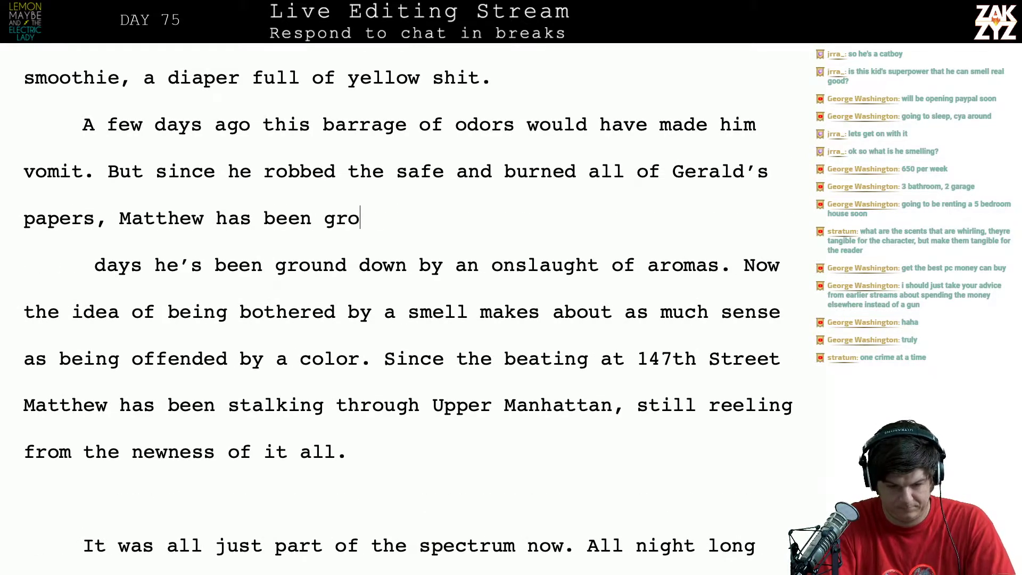
type("und down by a cont")
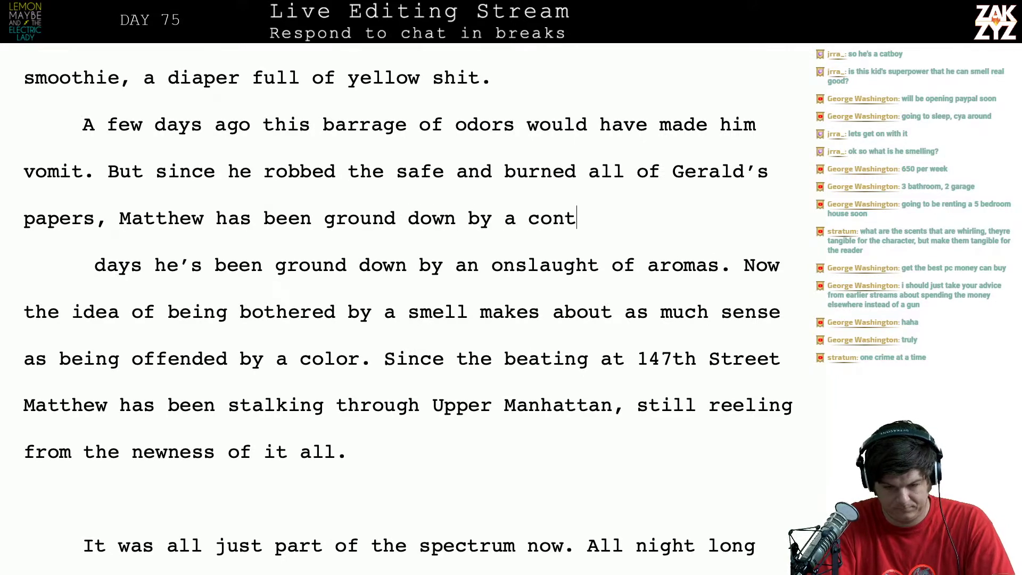
type("inual onsl")
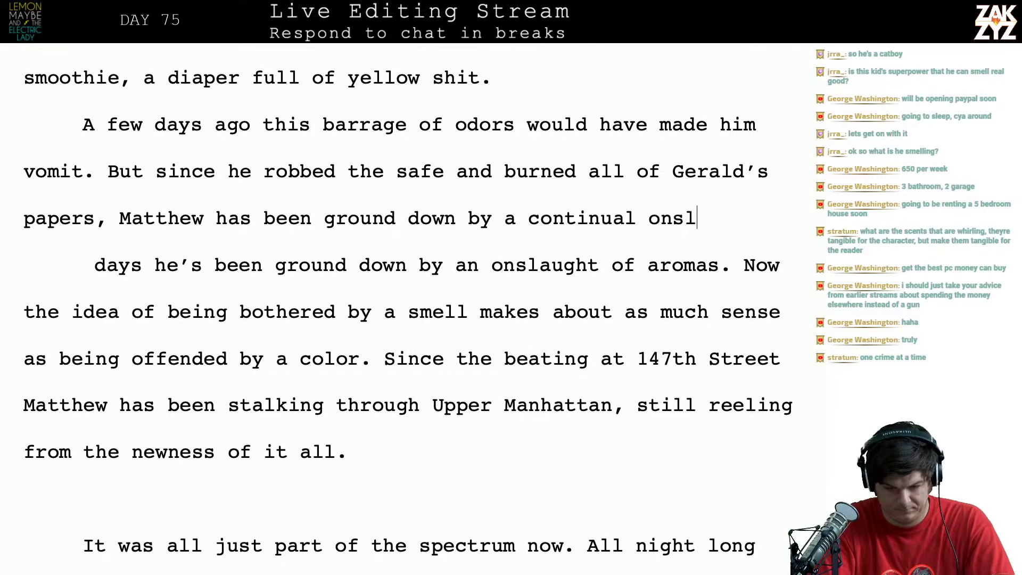
type("aught of ara")
key("BackSpace")
type("oma")
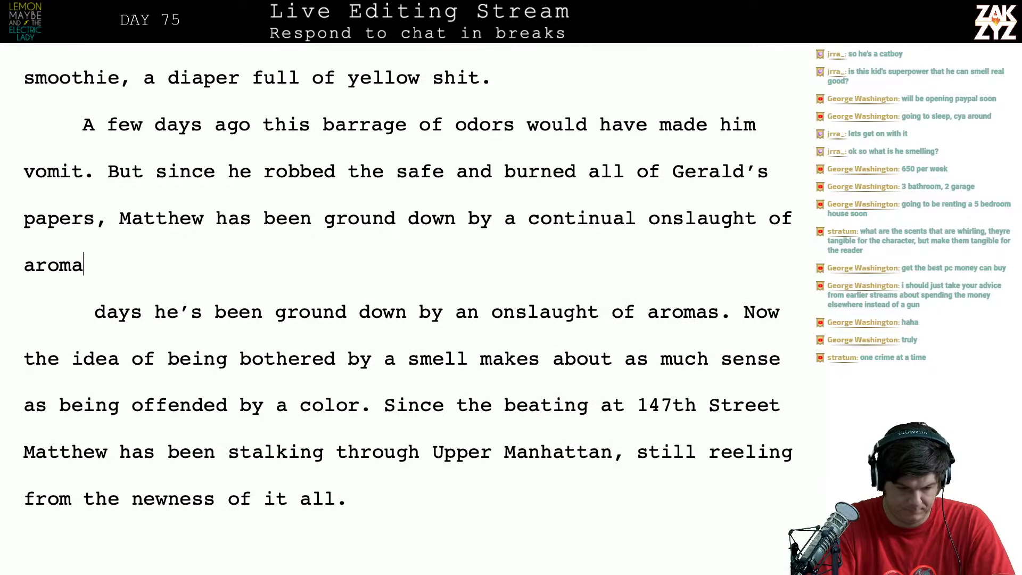
type("s.")
key("Return")
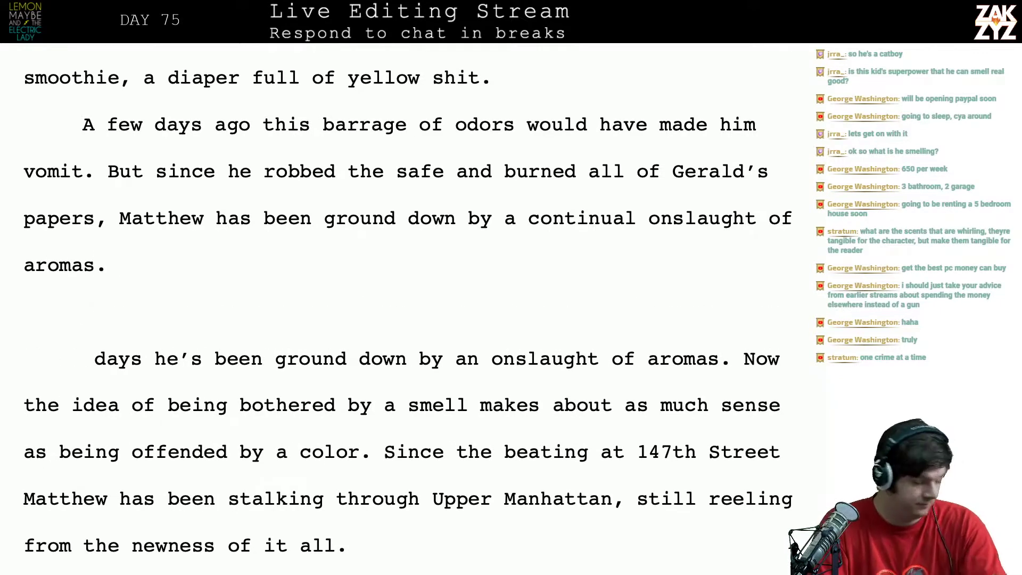
type("The")
key("BackSpace")
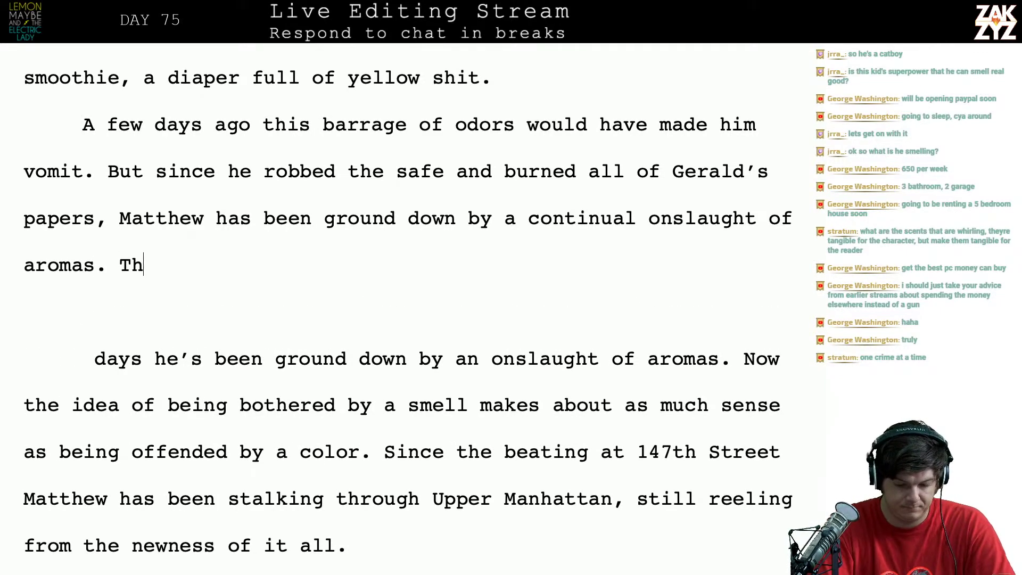
type("he id")
key("BackSpace")
key("BackSpace")
key("BackSpace")
key("BackSpace")
key("BackSpace")
key("BackSpace")
key("BackSpace")
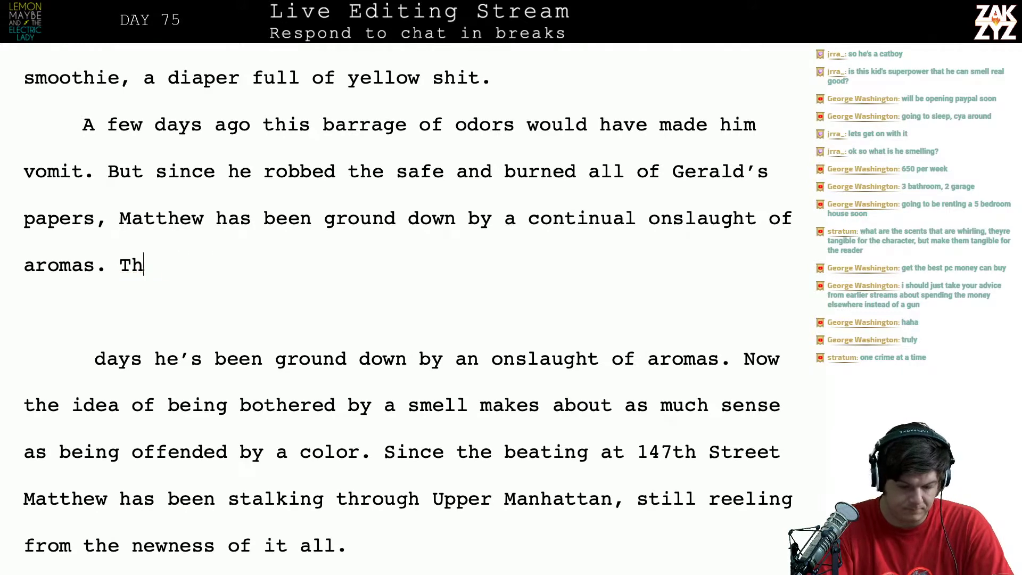
Remove the paragraph breaks and the duplicate "days he's been ground down" sentence, so the text after "aromas." continues with "The idea of being bothered"
key("shift+Right")
key("shift+Down")
key("shift+Down")
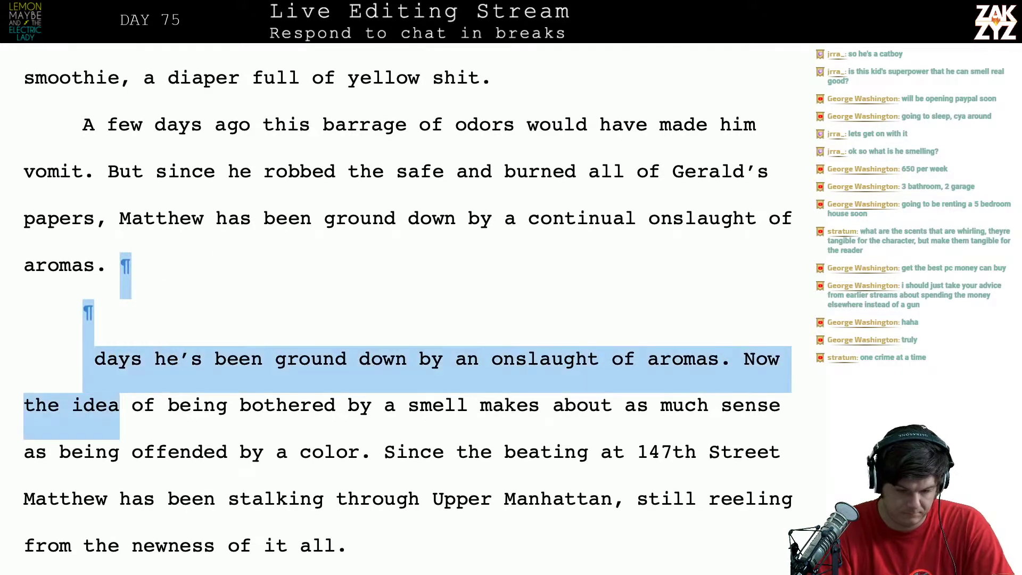
key("shift+Left")
key("shift+Left")
key("shift+Left")
key("shift+Left")
key("shift+Left")
key("shift+Left")
key("shift+Left")
key("shift+Left")
key("shift+Left")
key("shift+Left")
key("shift+Left")
key("shift+Left")
key("shift+Left")
key("shift+Right")
key("shift+Right")
key("shift+Right")
key("shift+Right")
key("shift+Right")
key("shift+Right")
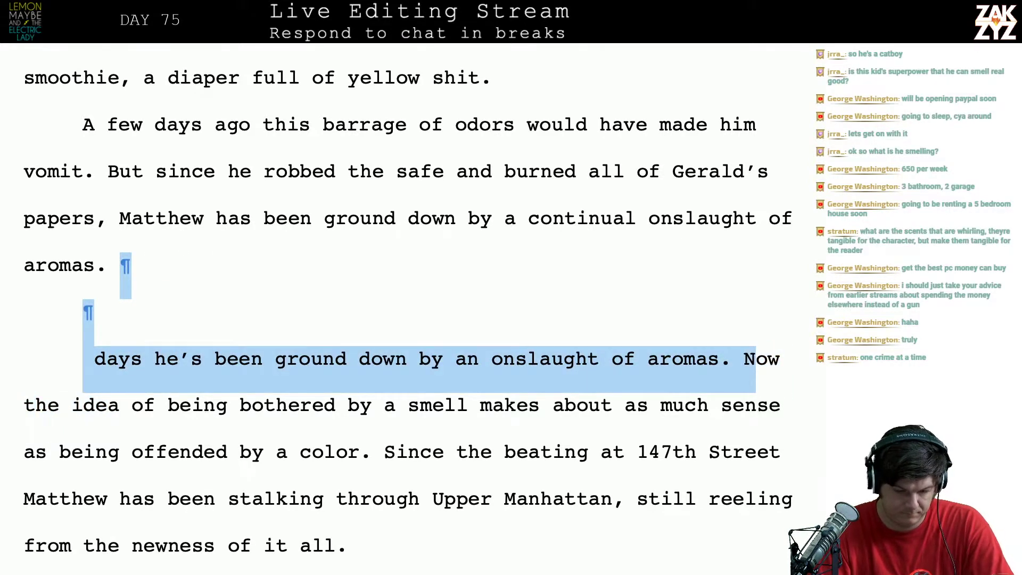
type("T")
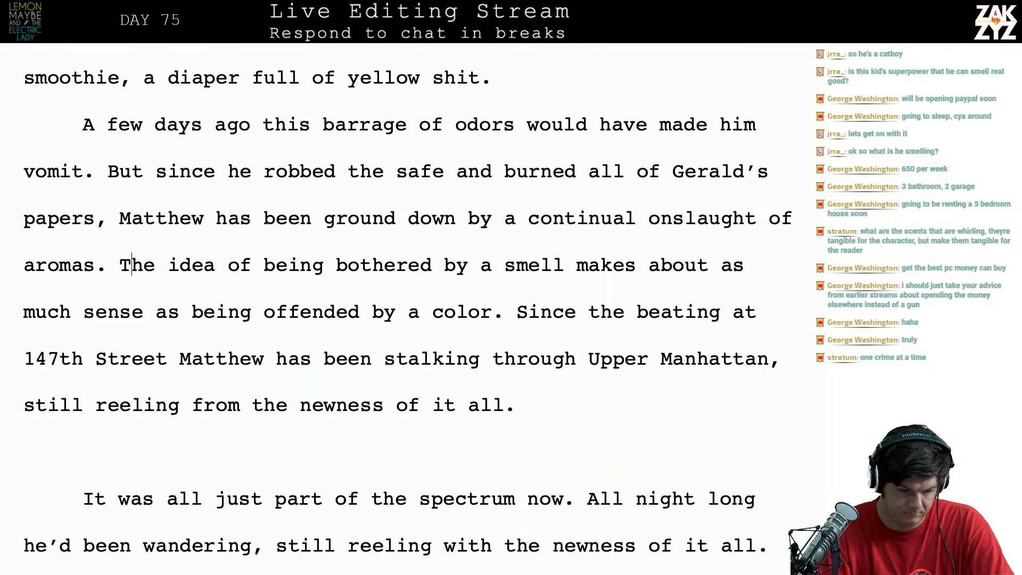
Insert "Now," before "The idea of being bothered" and make "the" lowercase
type("Now,")
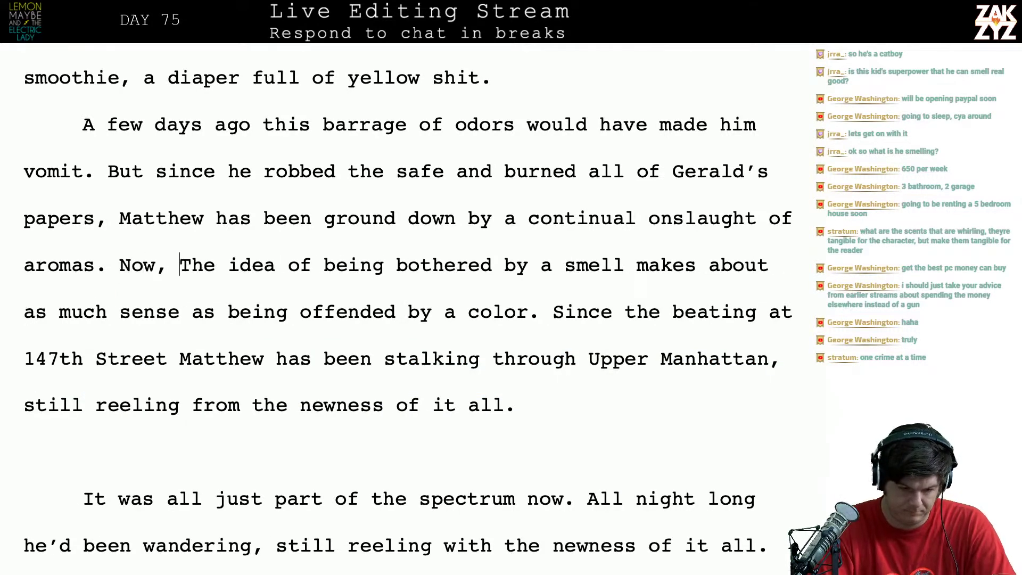
key("BackSpace")
type("t")
Split the paragraph before "Since the beating at 147th Street", leaving an empty paragraph in between
left_click(192, 312)
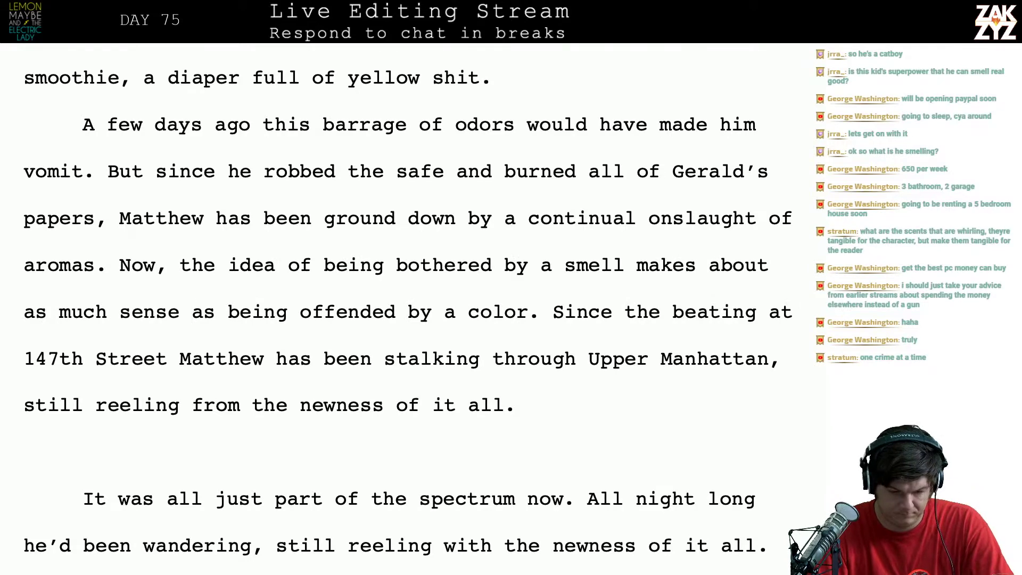
scroll(639, 238, "down", 3)
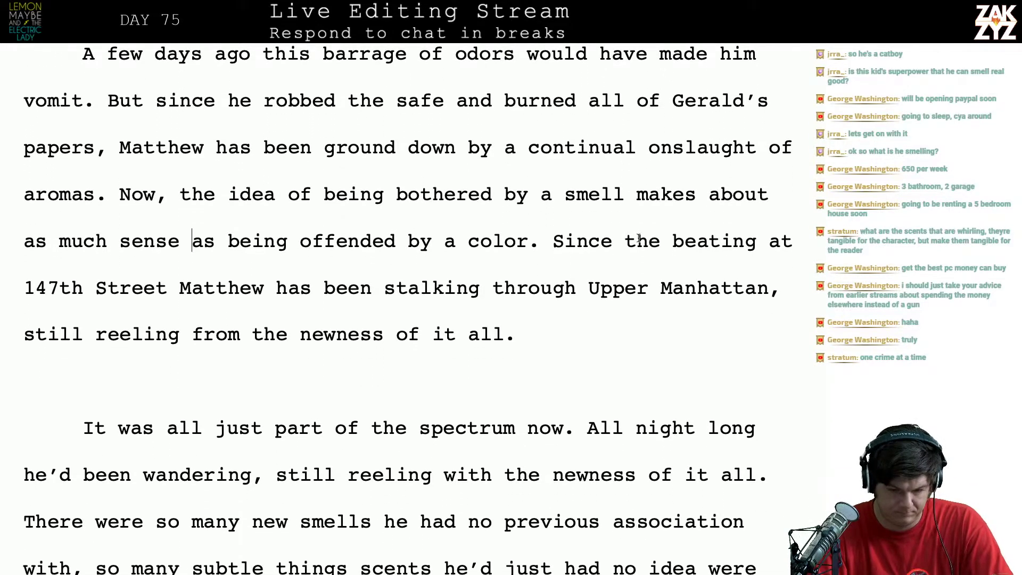
key("Return")
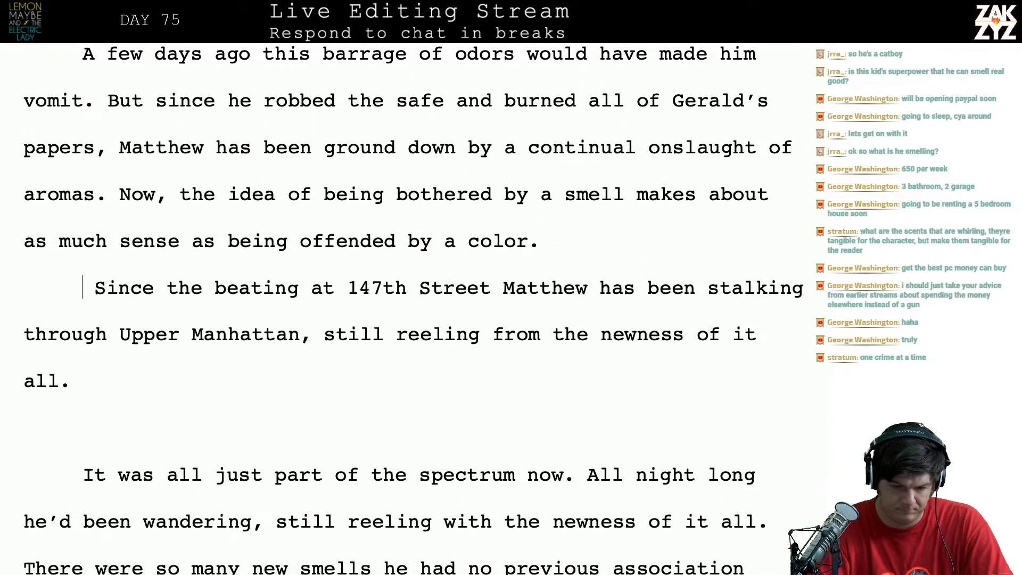
key("Left")
key("Return")
key("Left")
Add "He's stalking the streets of Upper Manhattan" after "being offended by a color."
type("He's stalking the s")
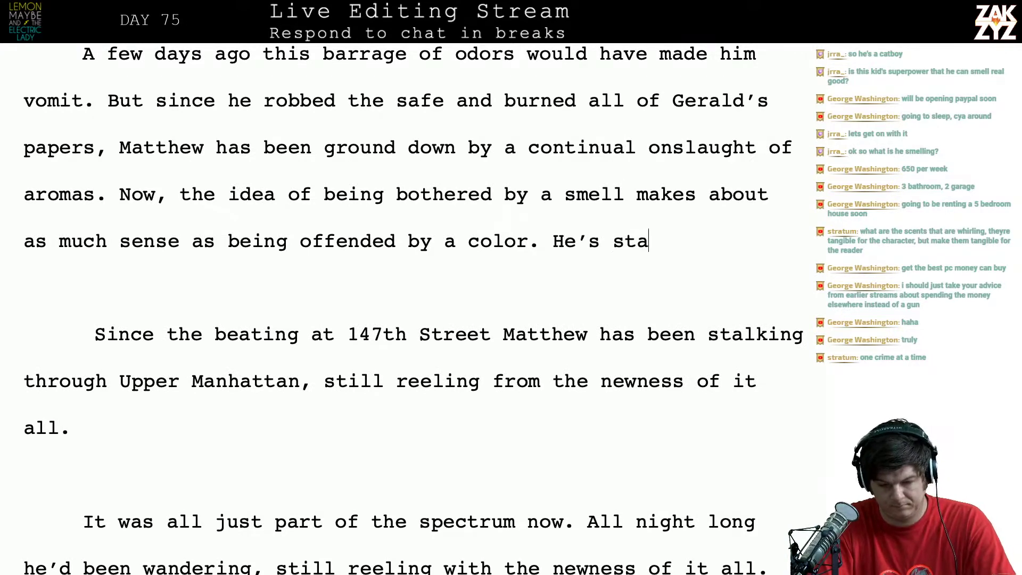
type("treets of upper")
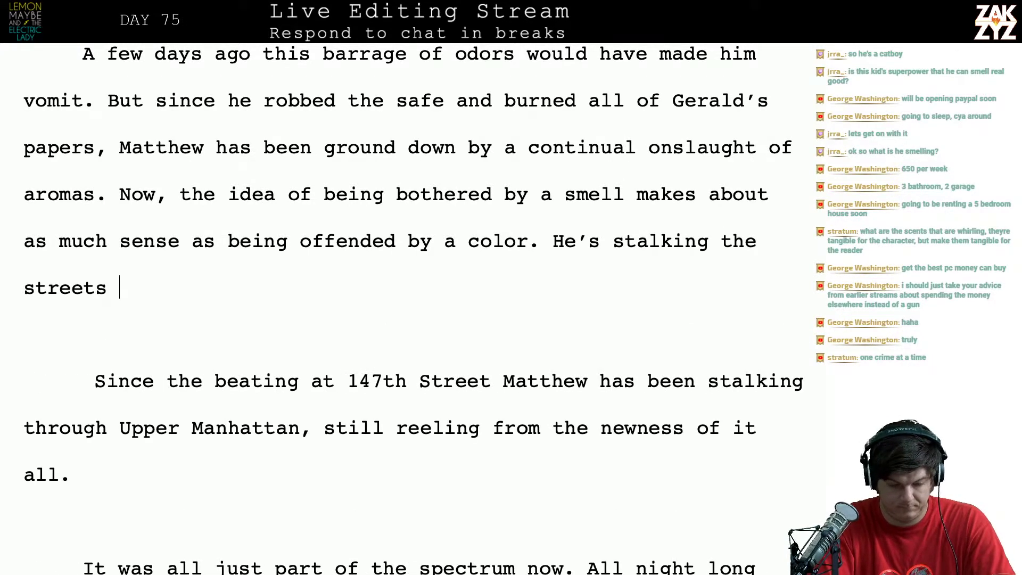
key("BackSpace")
key("BackSpace")
key("BackSpace")
key("BackSpace")
key("BackSpace")
type("U")
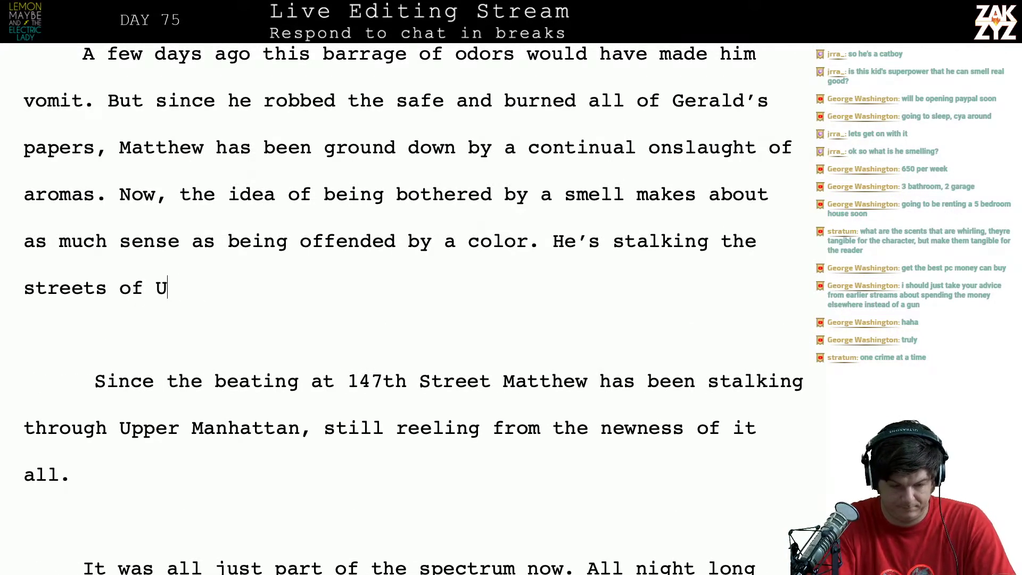
type("pper man")
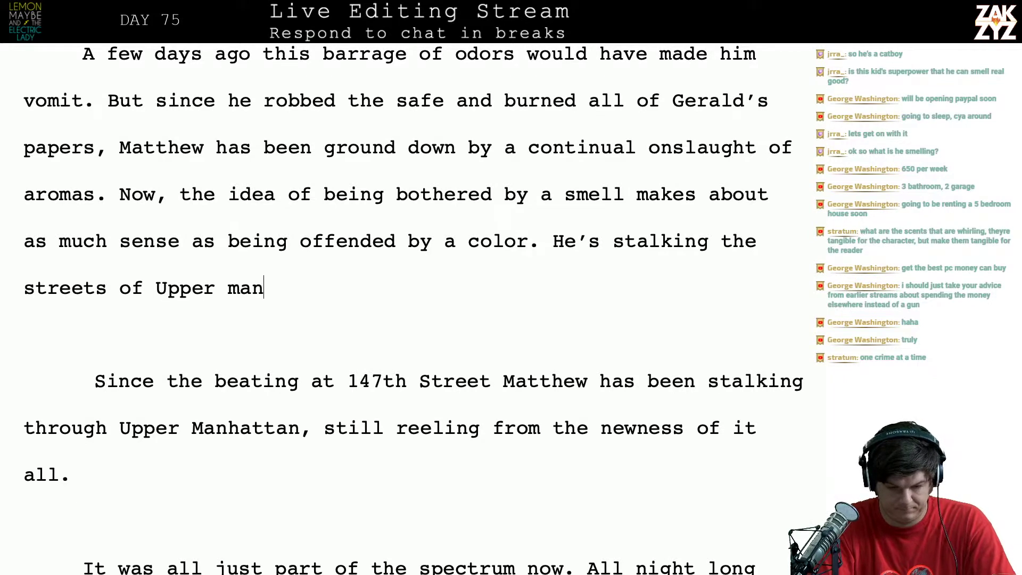
type("hatt")
key("BackSpace")
key("BackSpace")
key("BackSpace")
key("BackSpace")
key("BackSpace")
key("BackSpace")
key("BackSpace")
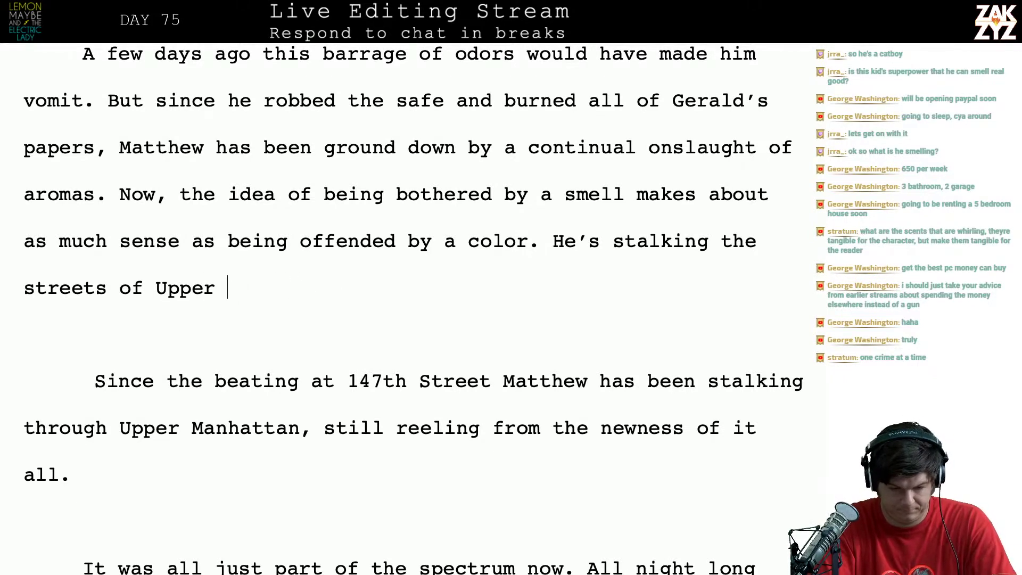
type("Manhat")
type("ten")
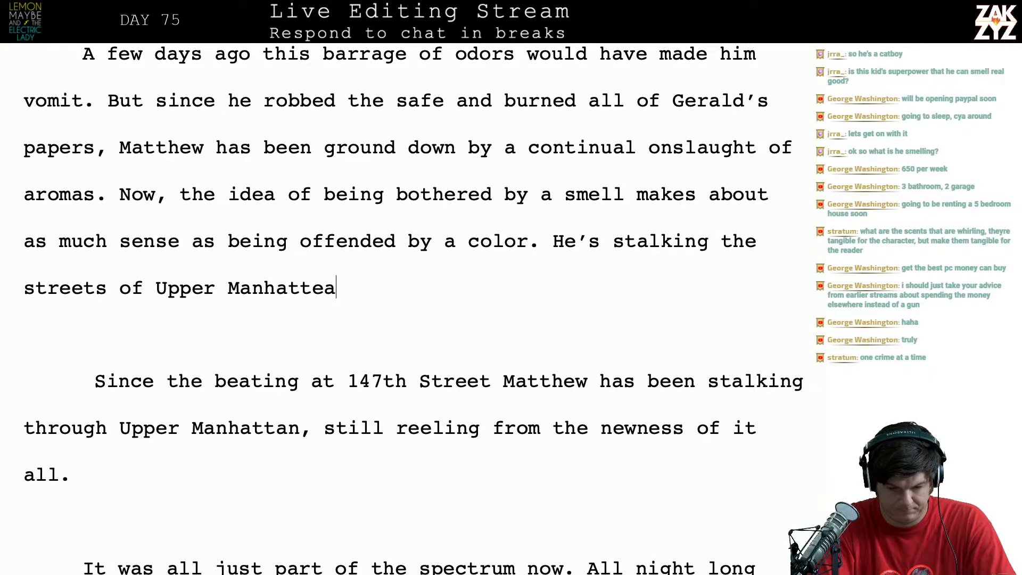
key("BackSpace")
key("BackSpace")
type("an")
Finish the Upper Manhattan sentence with ", reeling from the newness of it all."
type(", try")
key("BackSpace")
key("BackSpace")
key("BackSpace")
type("reeling from th")
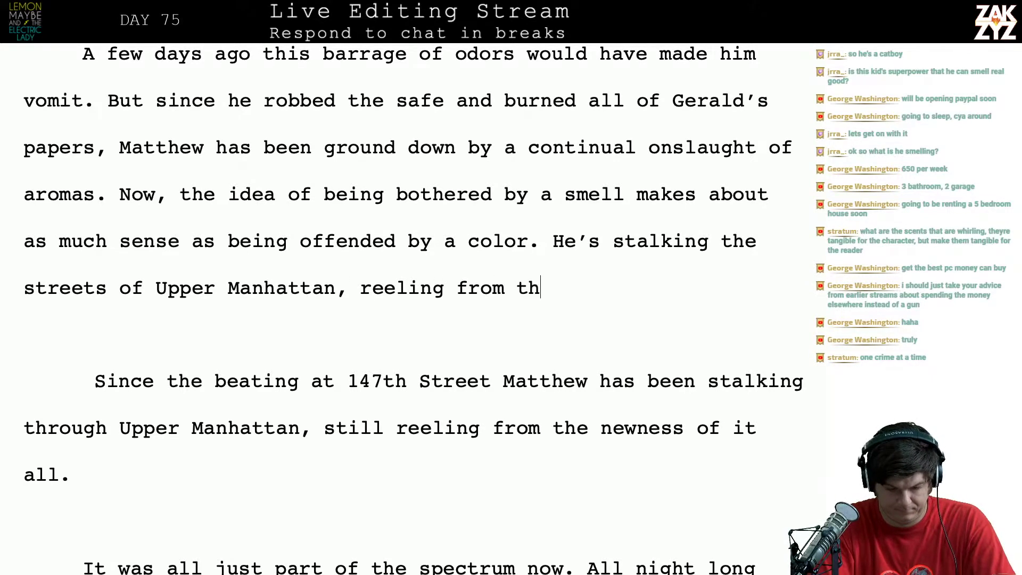
type("e newness of ti")
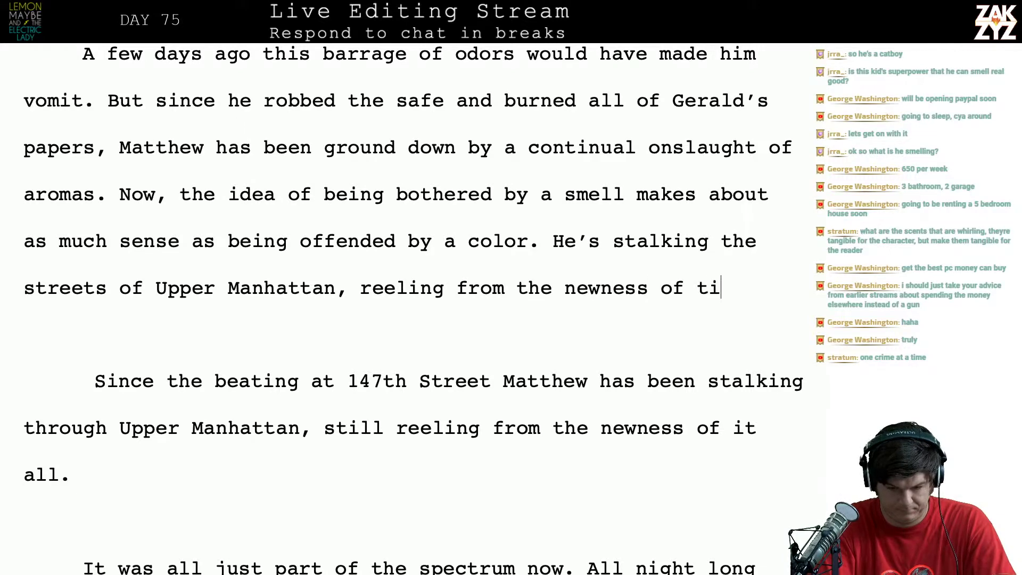
key("BackSpace")
key("BackSpace")
type("it all.")
Delete the old text from "Since the beating at 147th Street" through "had no idea were there.", including the empty paragraphs
key("shift+Down")
key("shift+Down")
key("shift+Down")
key("shift+Down")
key("shift+Down")
key("shift+Down")
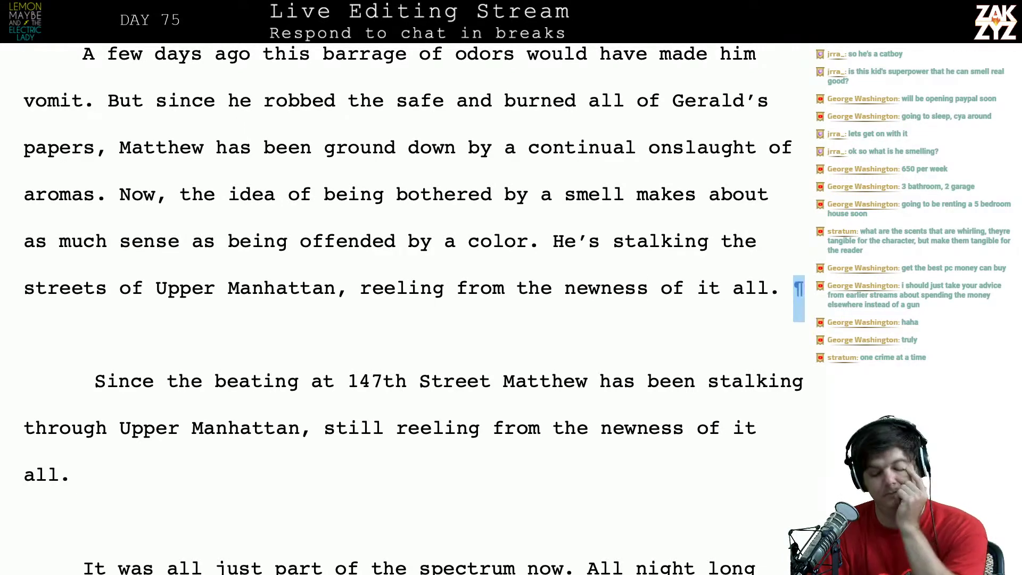
key("shift+Down")
key("shift+Down")
key("shift+Down")
key("shift+Down")
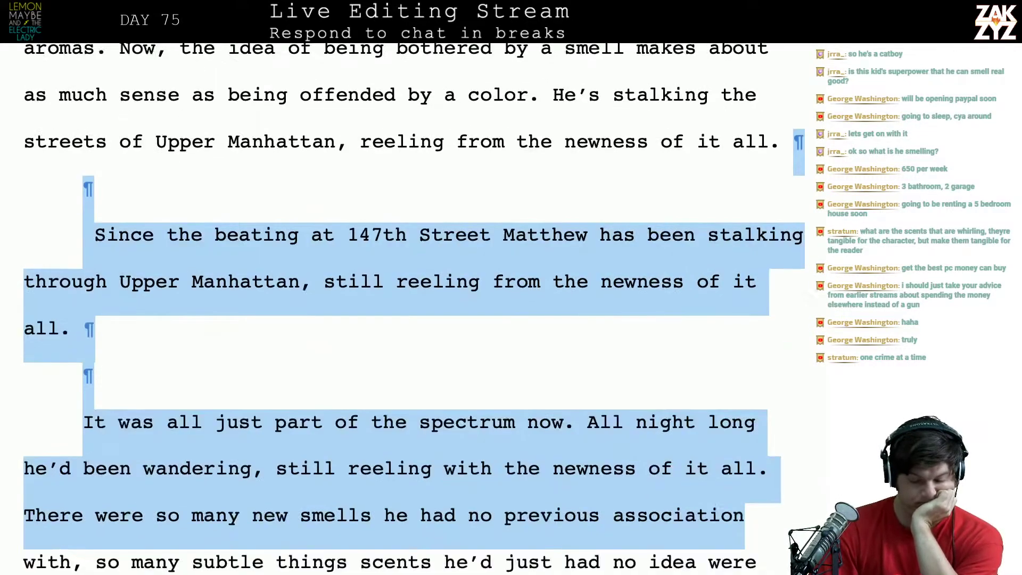
key("shift+Up")
key("shift+Up")
key("shift+Up")
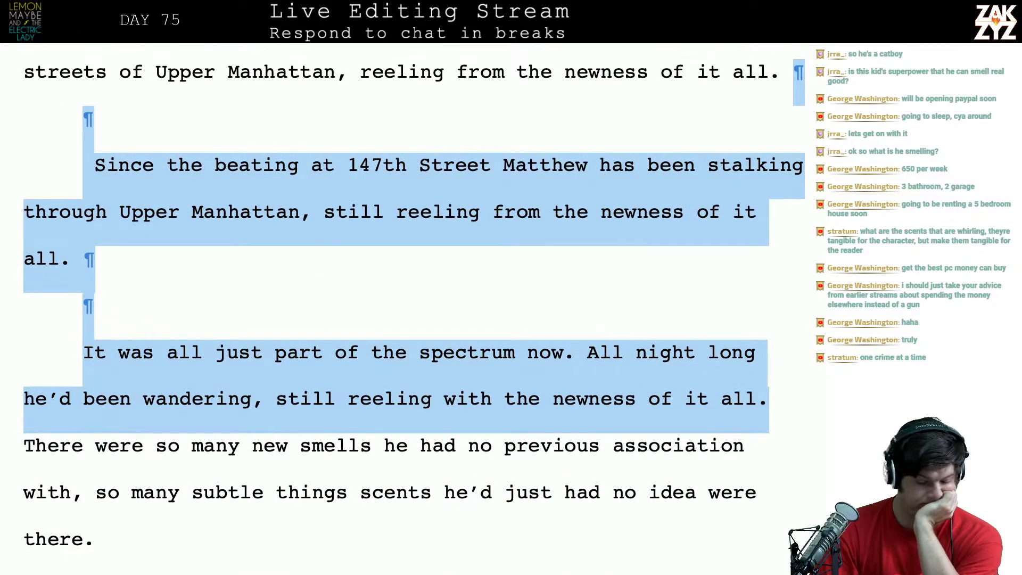
key("shift+Down")
key("shift+Down")
key("shift+Down")
key("shift+Down")
key("shift+Down")
key("shift+Up")
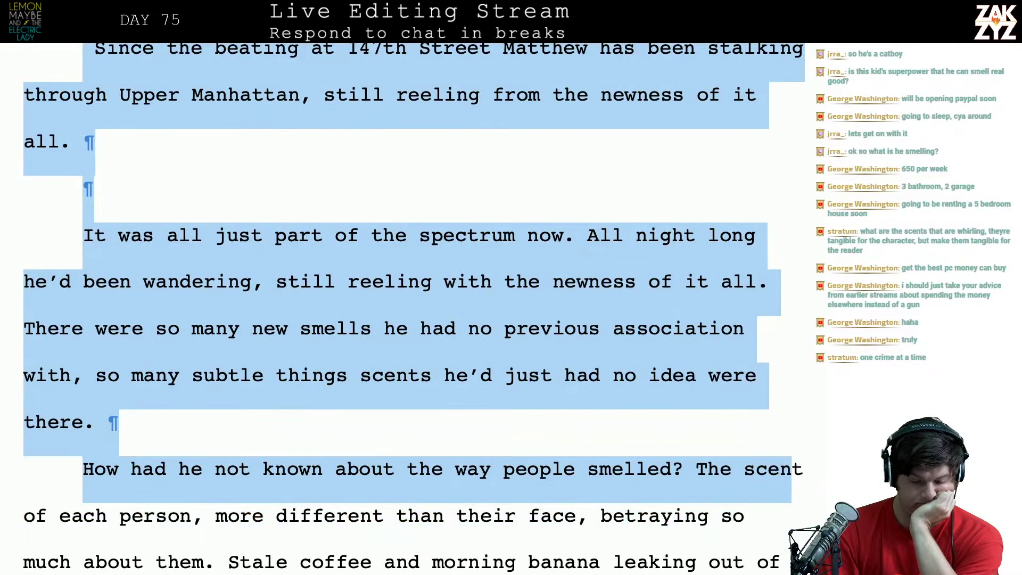
key("shift+Up")
key("BackSpace")
Split the paragraph before "He's stalking the streets of Upper Manhattan"
scroll(484, 305, "up", 2)
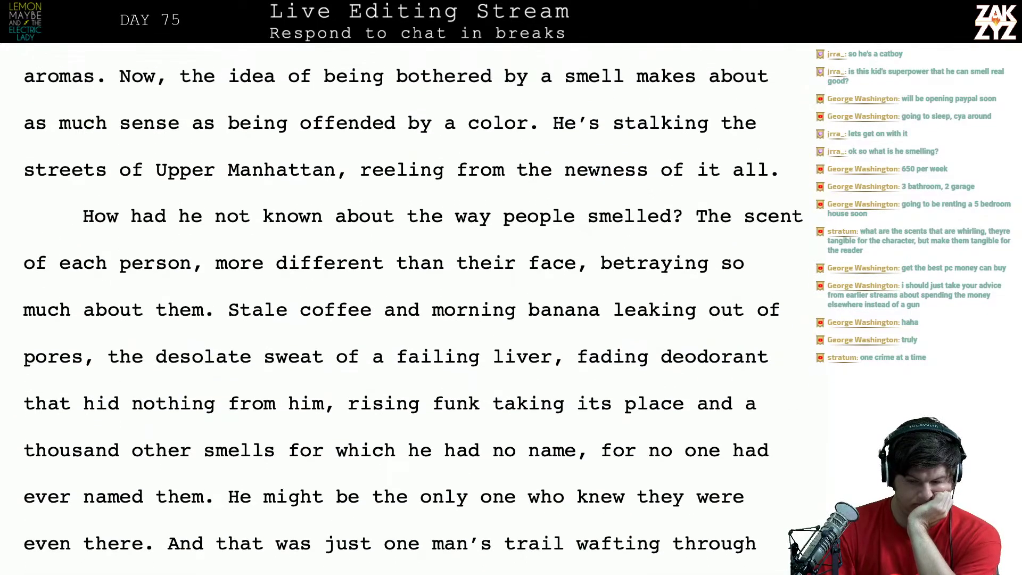
scroll(484, 305, "down", 1)
scroll(507, 333, "up", 1)
scroll(507, 333, "up", 10)
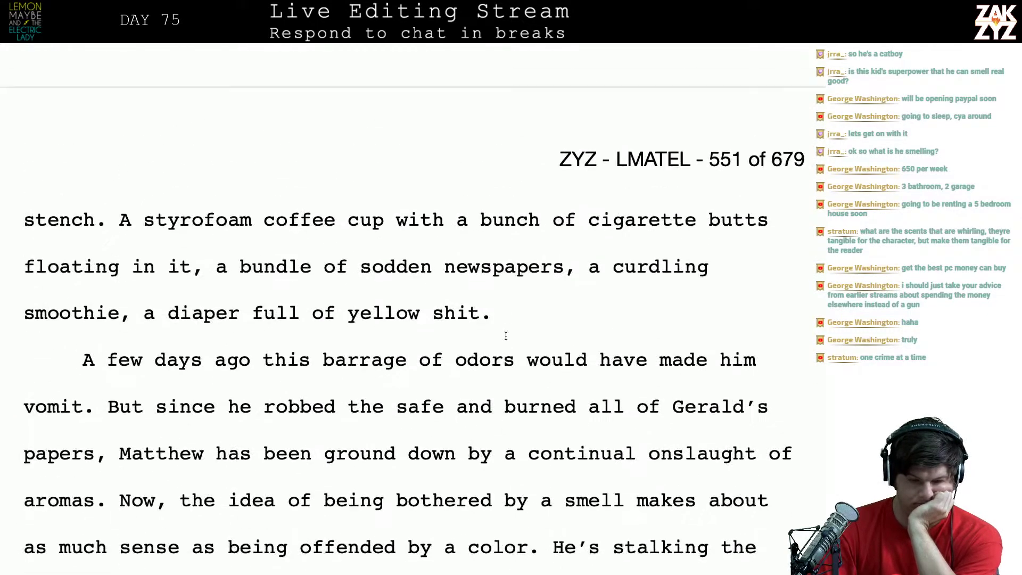
scroll(506, 335, "up", 1)
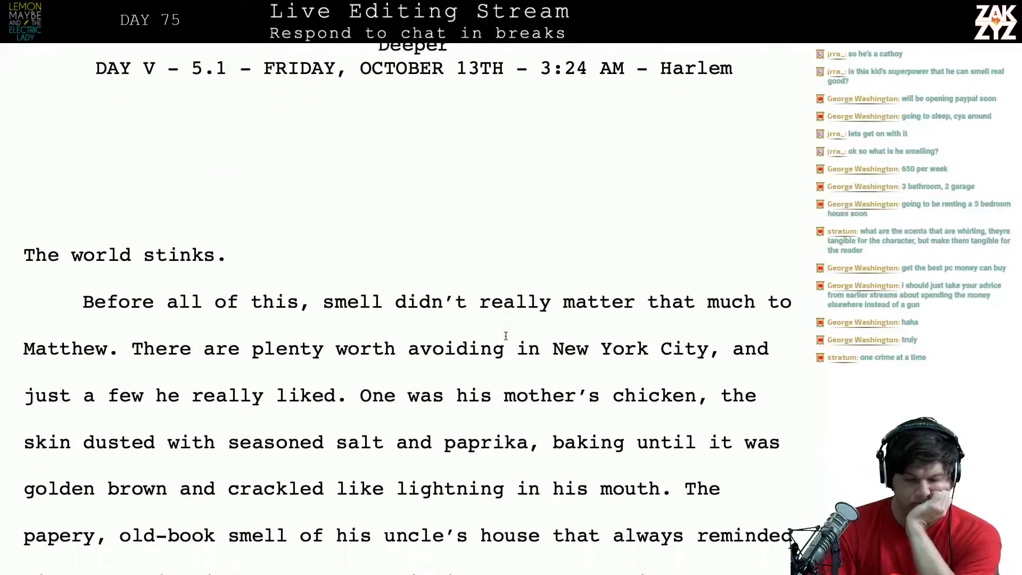
scroll(506, 336, "down", 6)
scroll(505, 335, "up", 1)
scroll(506, 336, "down", 15)
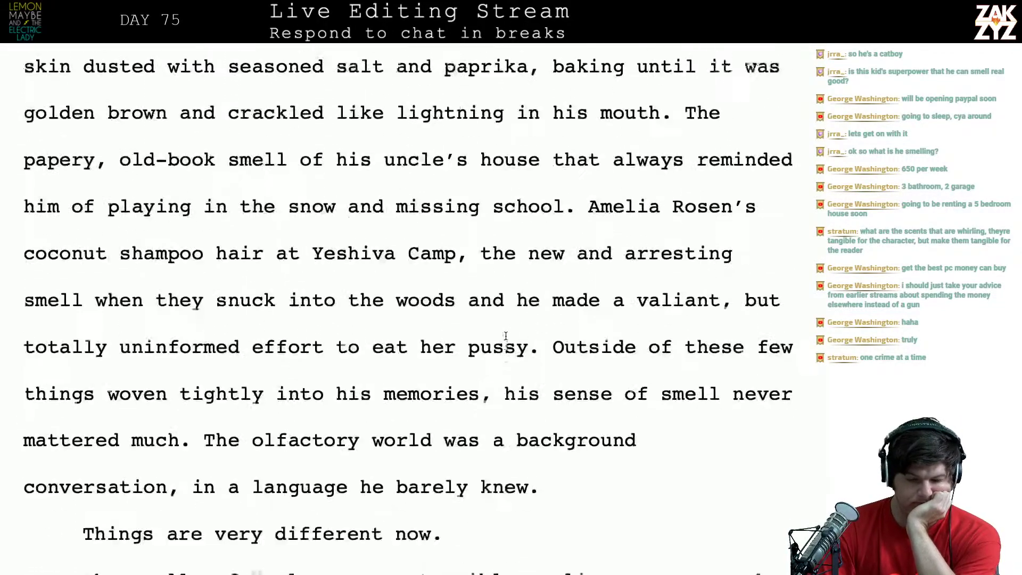
scroll(505, 339, "up", 2)
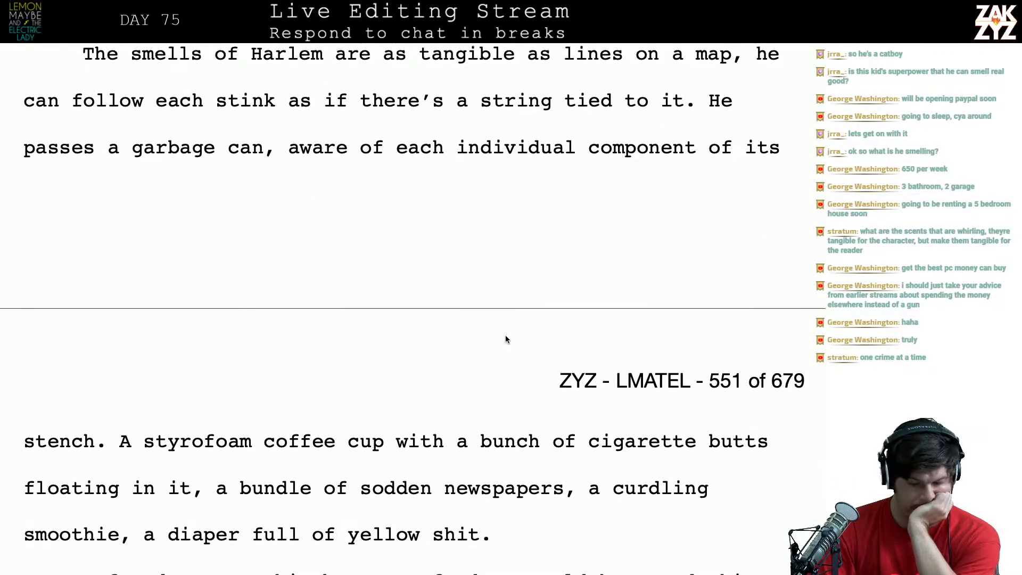
scroll(506, 336, "down", 7)
scroll(505, 335, "down", 4)
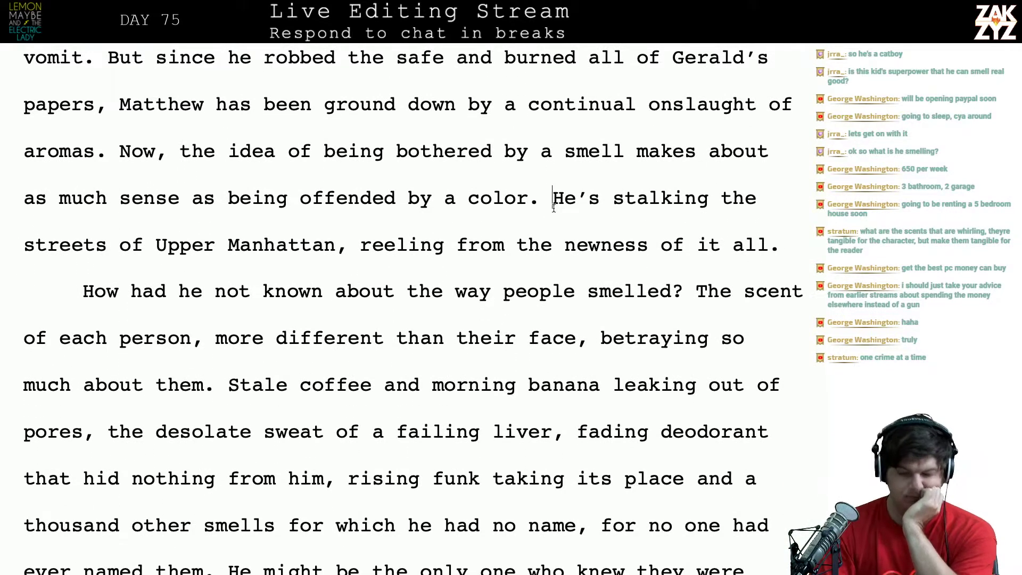
key("Return")
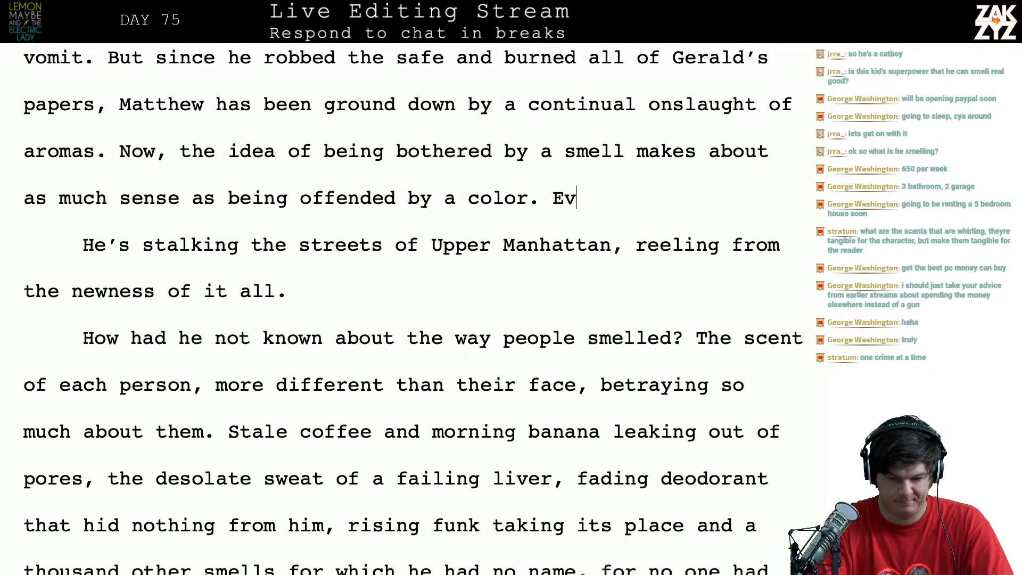
type("er since")
key("BackSpace")
key("BackSpace")
key("BackSpace")
key("BackSpace")
key("BackSpace")
key("BackSpace")
key("BackSpace")
key("BackSpace")
key("BackSpace")
key("BackSpace")
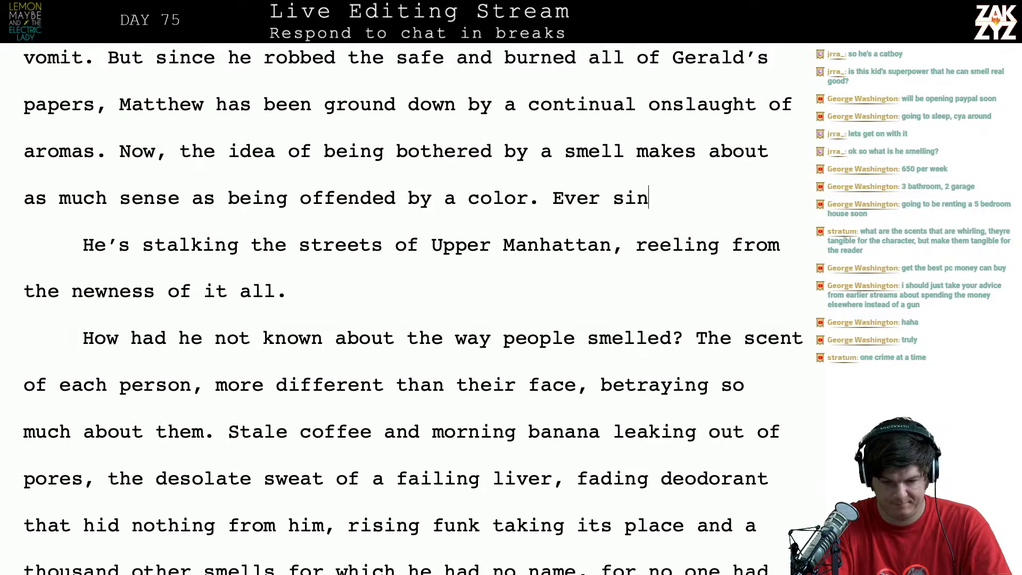
Begin a new sentence after "being offended by a color." with "He's been stalking"
type("He's been stalking ")
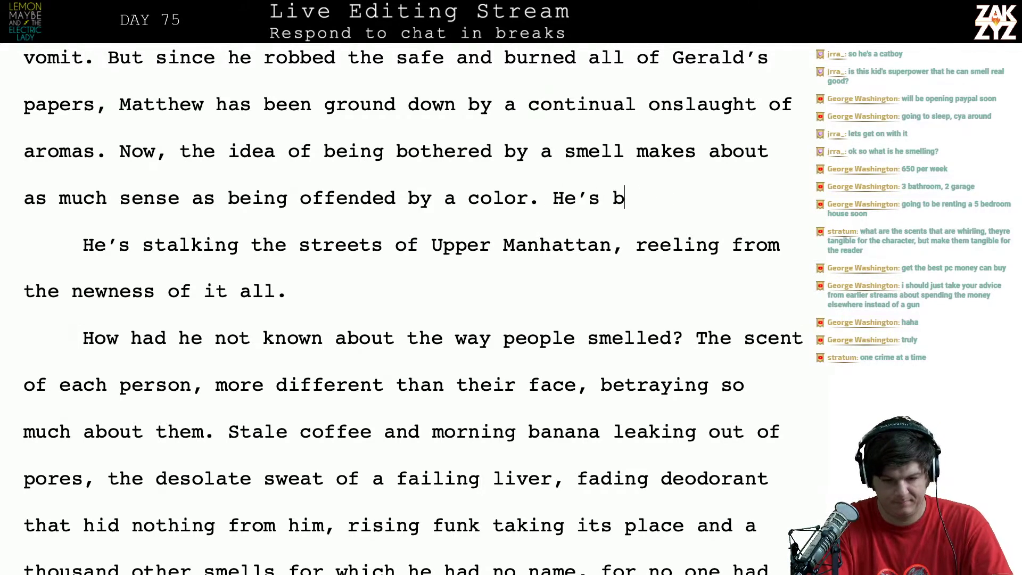
type("the streets o")
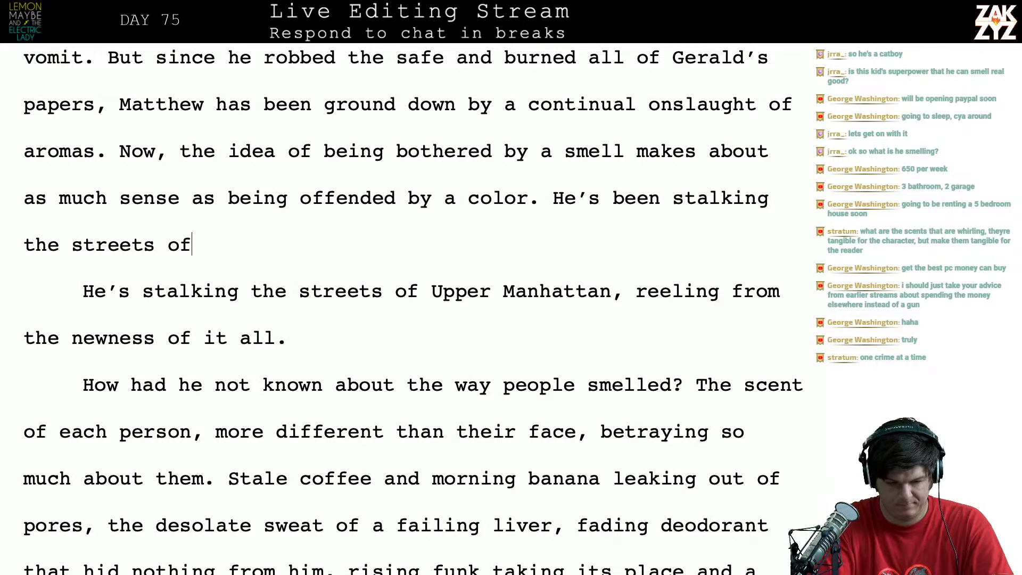
type("f")
key("BackSpace")
key("BackSpace")
key("BackSpace")
key("BackSpace")
key("BackSpace")
key("BackSpace")
key("BackSpace")
key("BackSpace")
key("BackSpace")
key("BackSpace")
key("BackSpace")
key("BackSpace")
key("BackSpace")
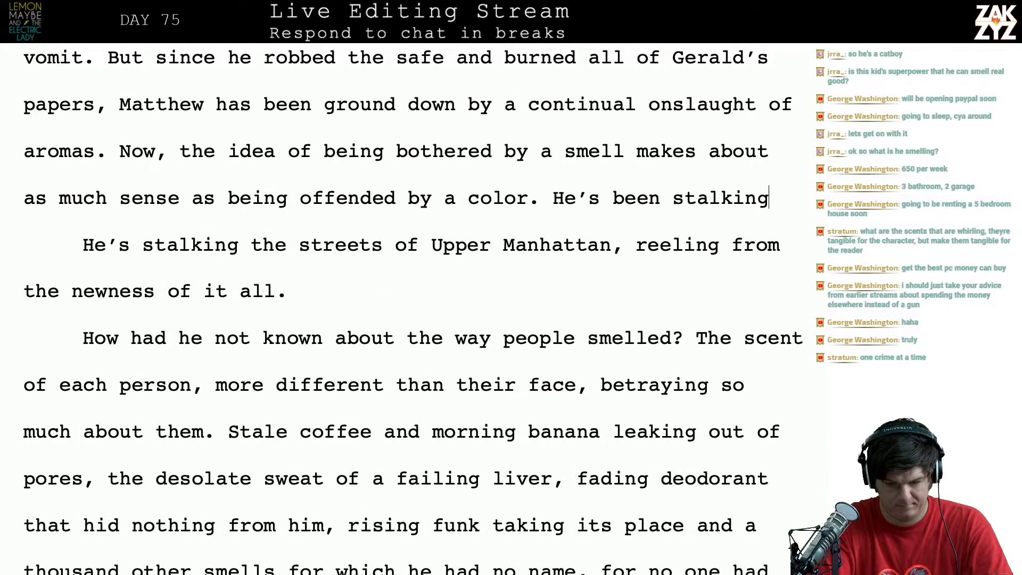
Continue the new "He's been stalking" sentence with "through the streets of Upper Manhattan,"
type("throught")
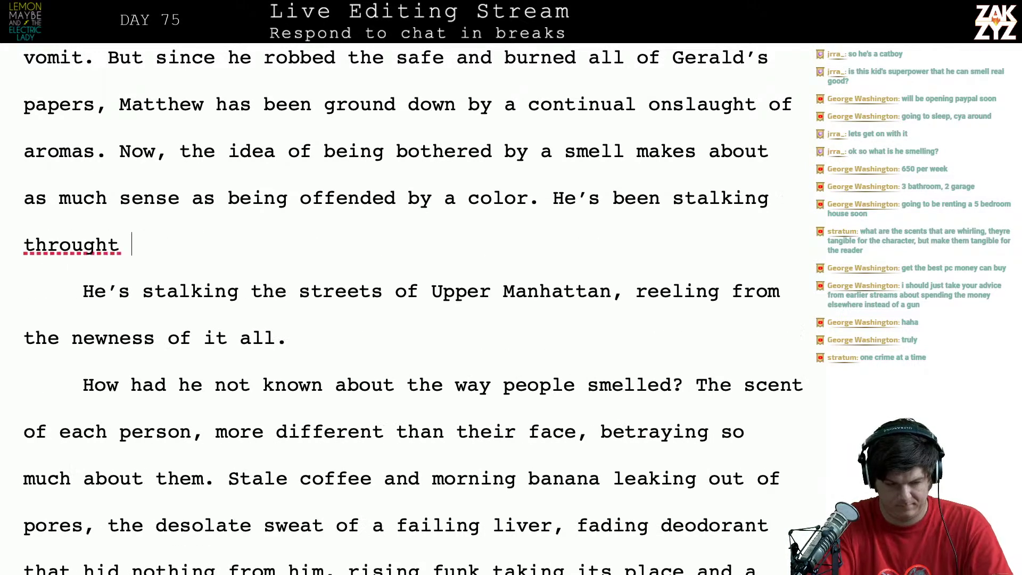
key("BackSpace")
key("BackSpace")
key("BackSpace")
type("h the ")
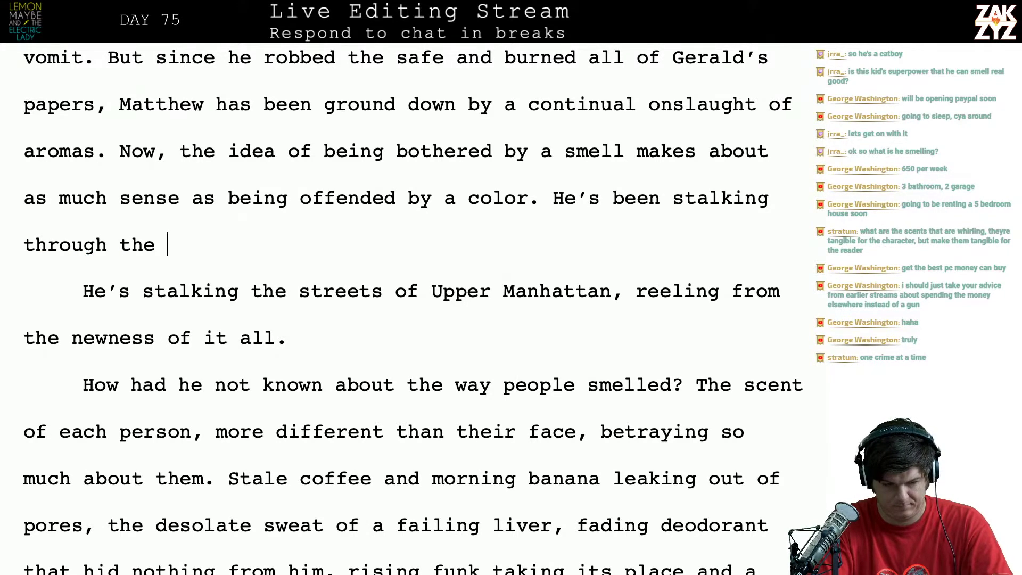
type("streets of")
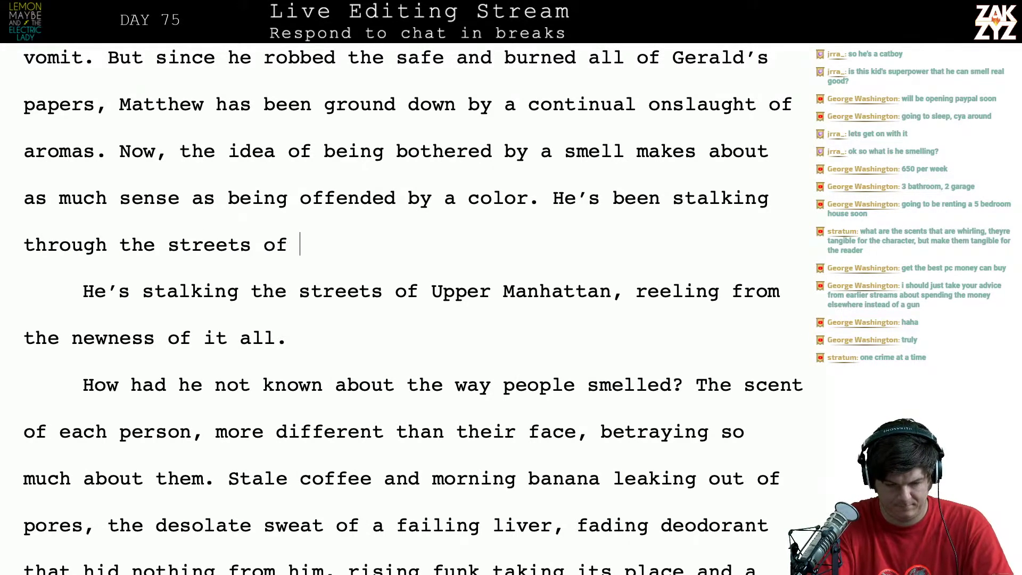
type(" Upper Manhatt")
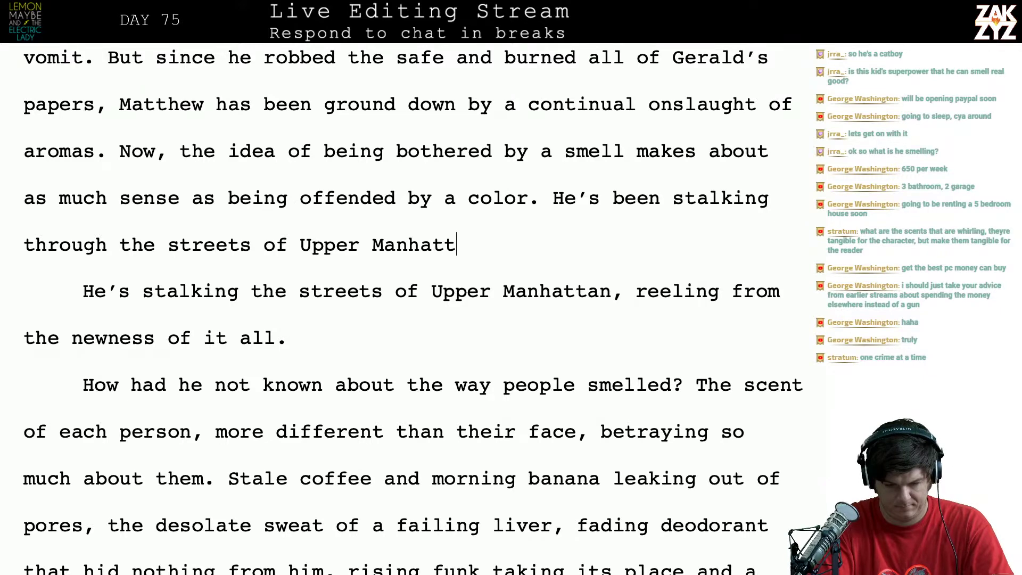
type("an,")
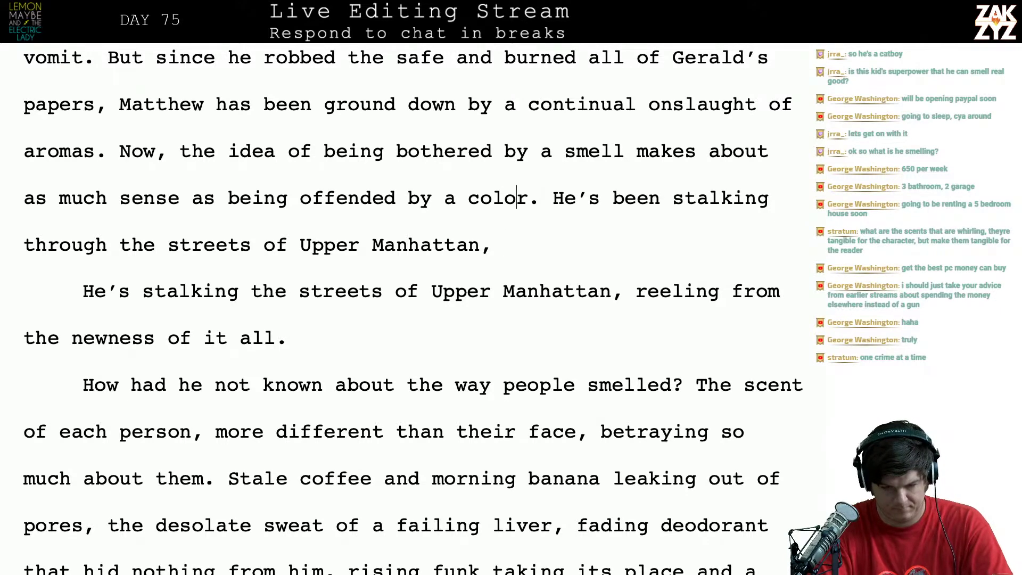
Split the paragraph before "He's been stalking through the streets", leaving an empty paragraph in between
key("Return")
key("Return")
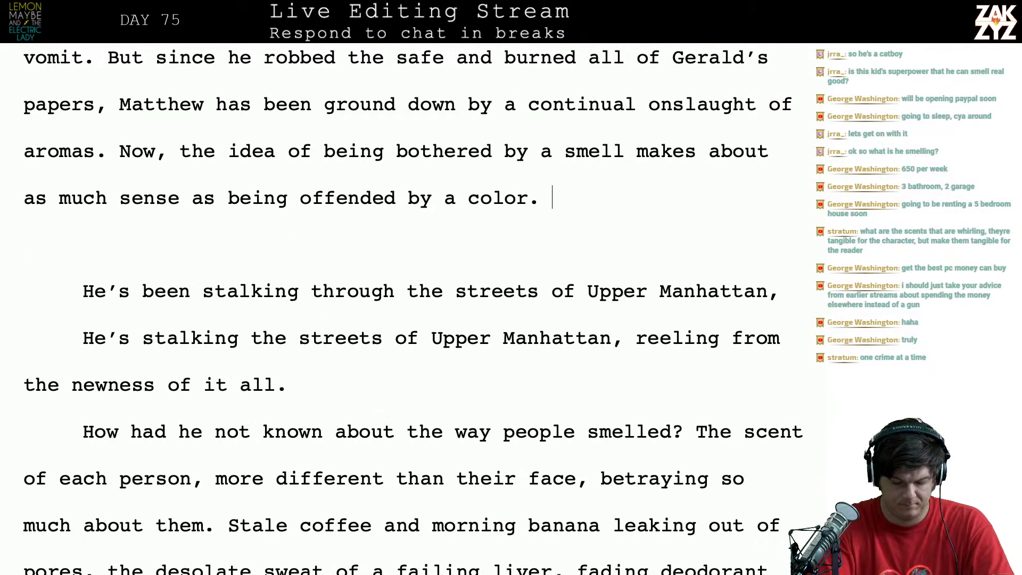
key("BackSpace")
Begin a new sentence after "being offended by a color." with "All night long, he's been stalking the streets"
type("All nigh")
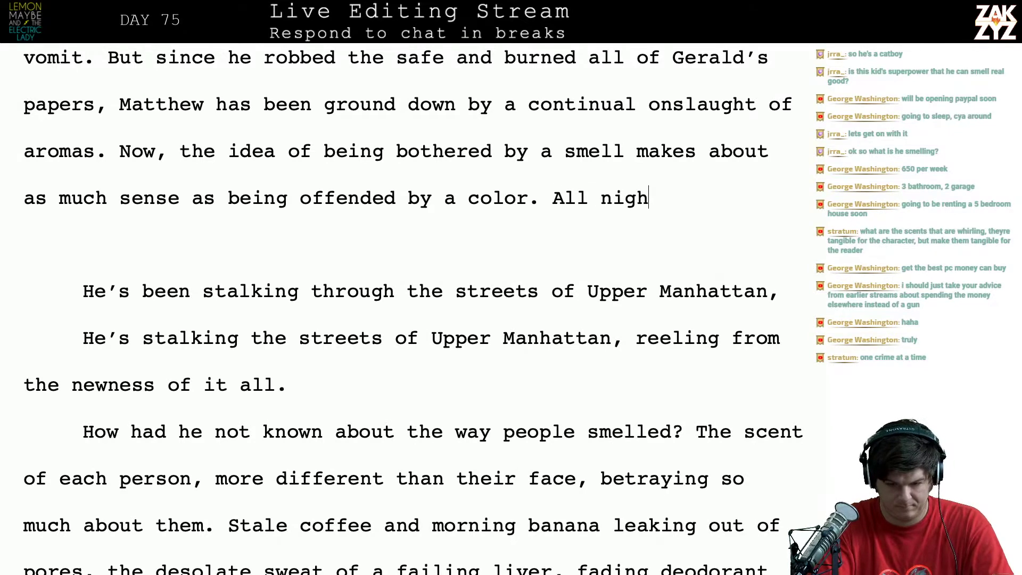
type("t long he's b")
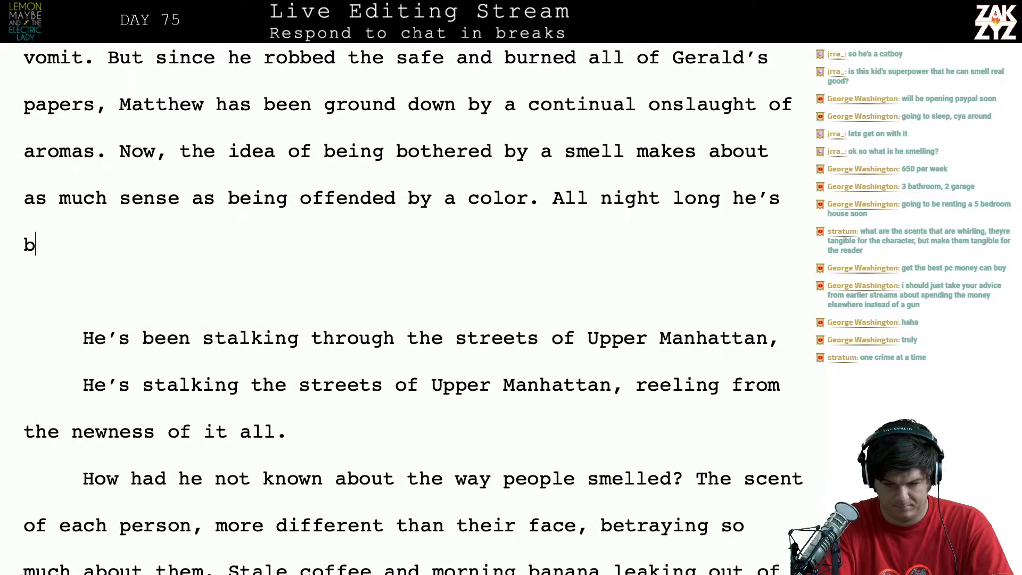
key("BackSpace")
key("BackSpace")
key("BackSpace")
key("BackSpace")
key("BackSpace")
key("BackSpace")
type("h")
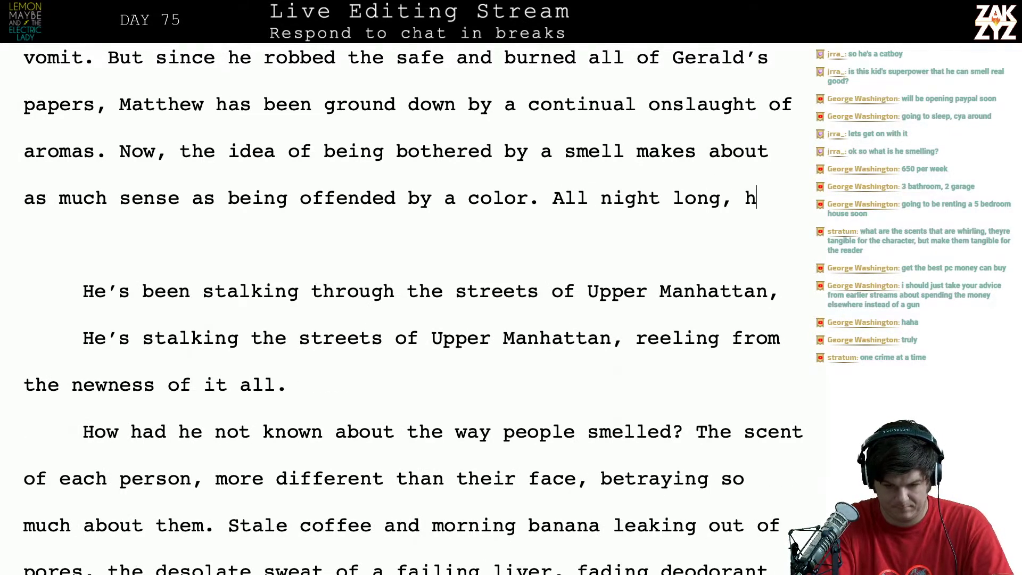
type("e")
key("BackSpace")
key("BackSpace")
type("he's been s")
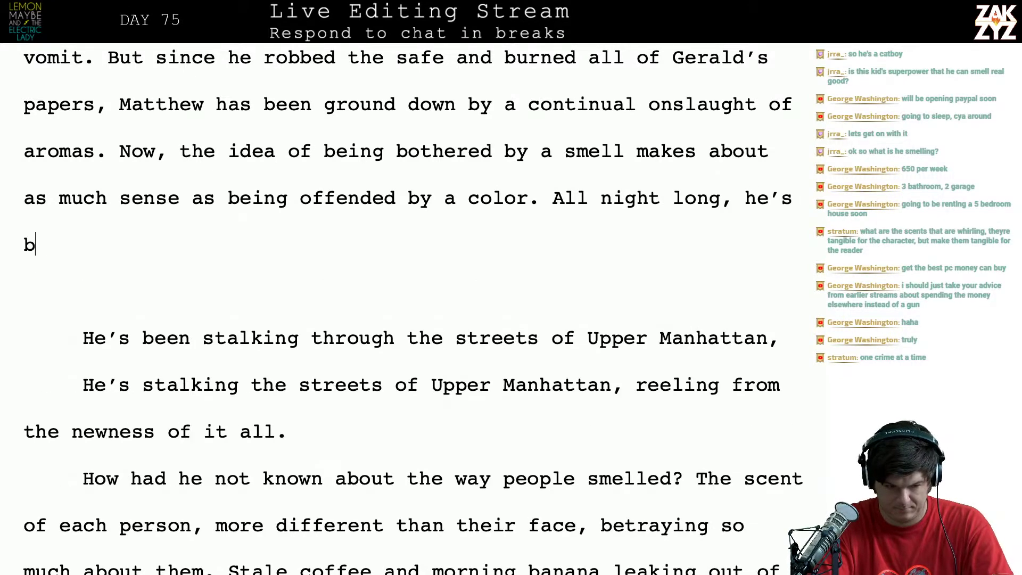
type("talking ")
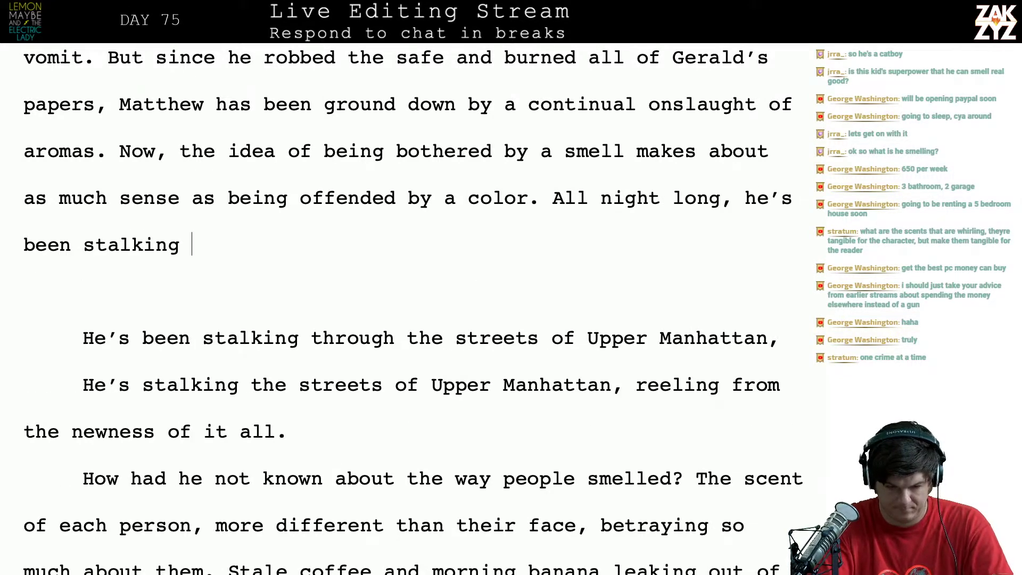
type("the streets")
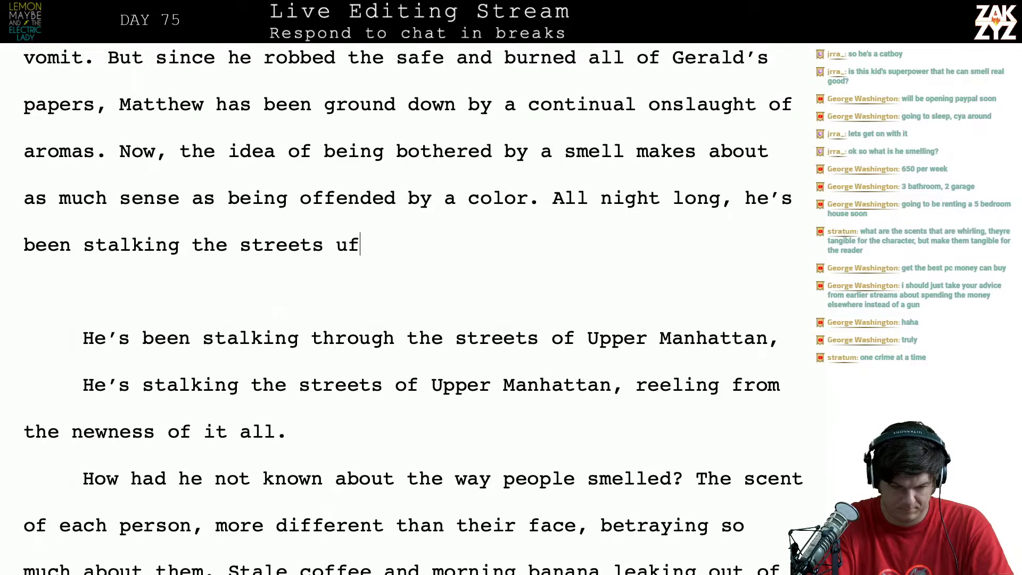
Finish the "All night long" sentence with "of Upper Manhattan, hoovering up a whole new world."
type(" of U[pe")
key("BackSpace")
key("BackSpace")
key("BackSpace")
type("p")
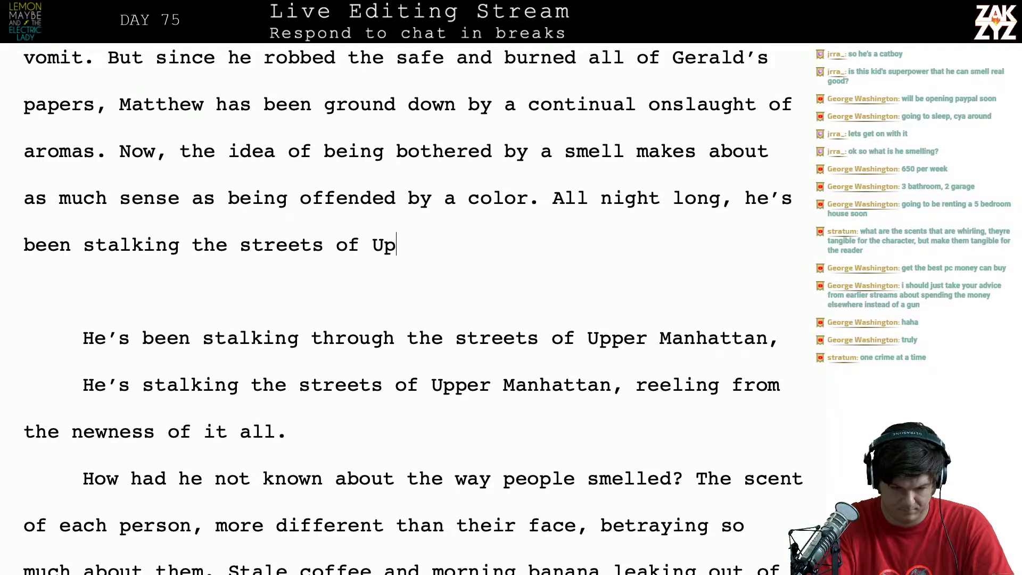
type("per Manha")
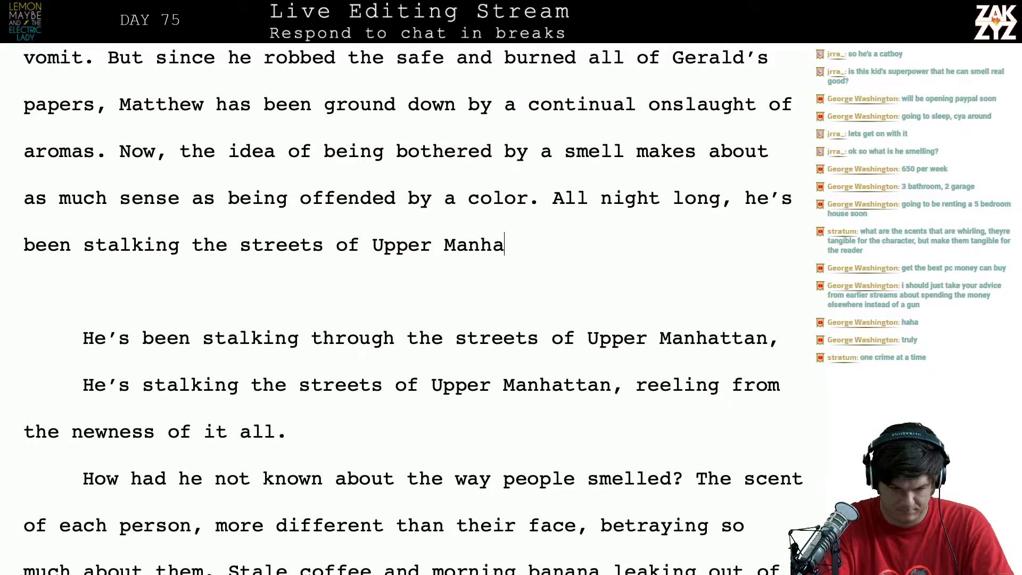
type("ttan, hoovering ")
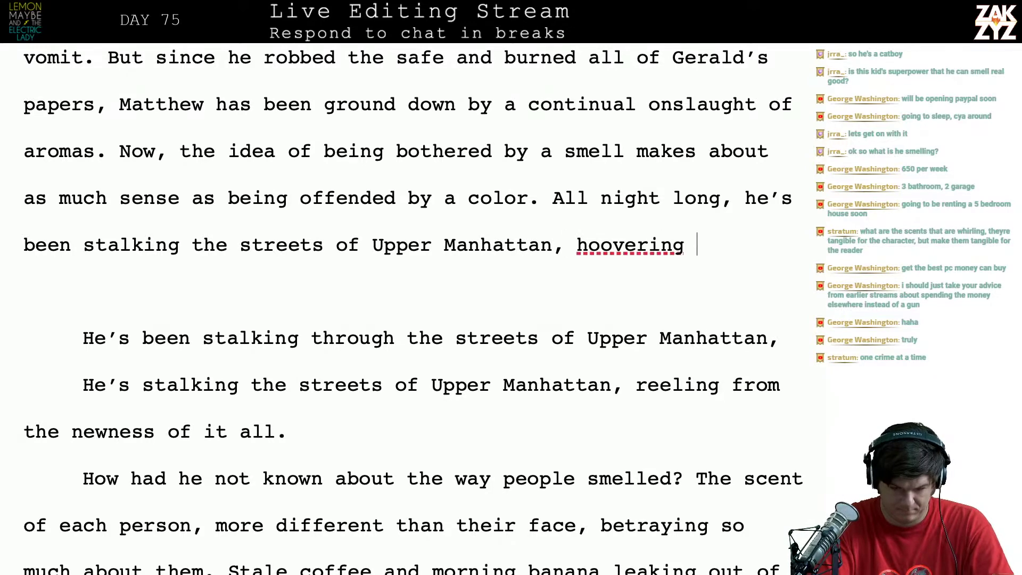
type("up a whole ne")
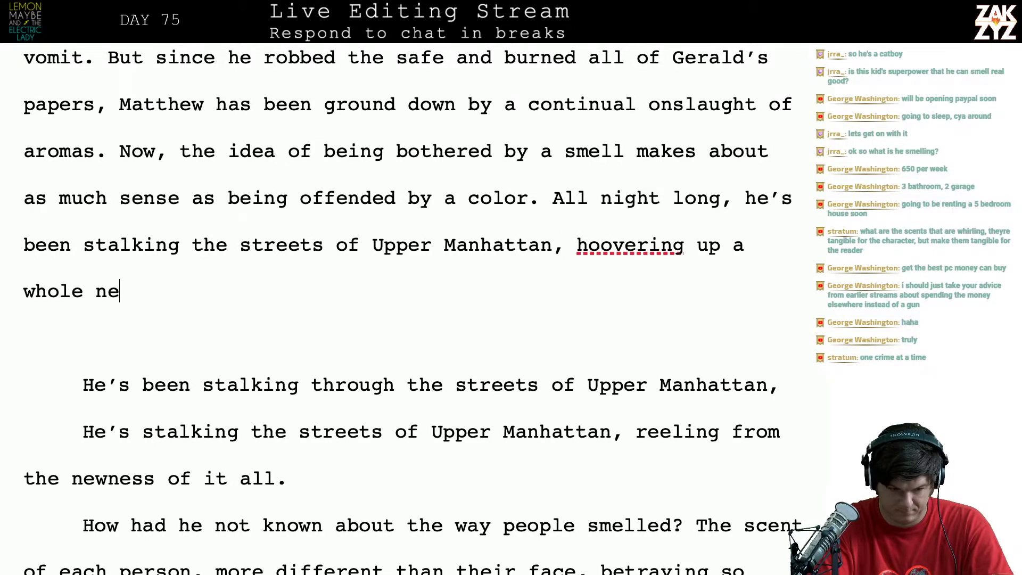
type("w world.")
Delete the empty paragraph and both old stalking paragraphs, from "He's been stalking through" to "the newness of it all."
key("shift+Down")
key("shift+Down")
key("shift+Down")
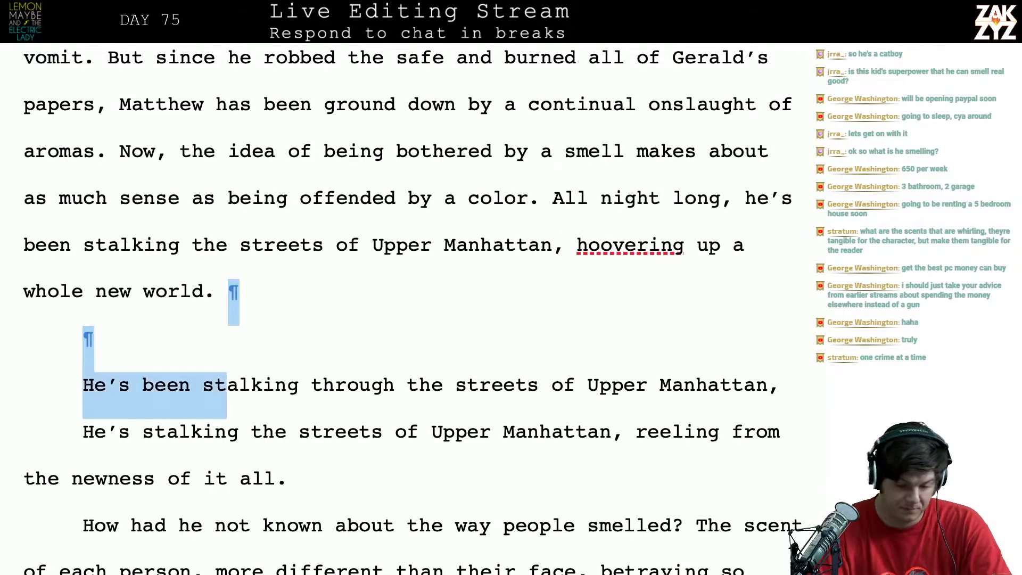
key("shift+Right")
key("shift+Right")
key("shift+Right")
key("shift+Right")
key("shift+Right")
key("shift+Down")
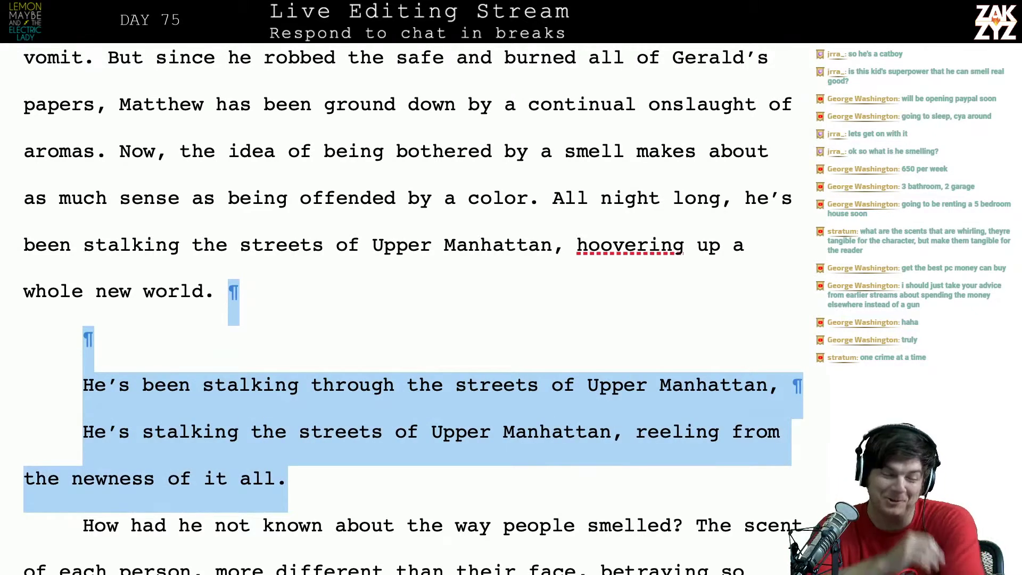
key("BackSpace")
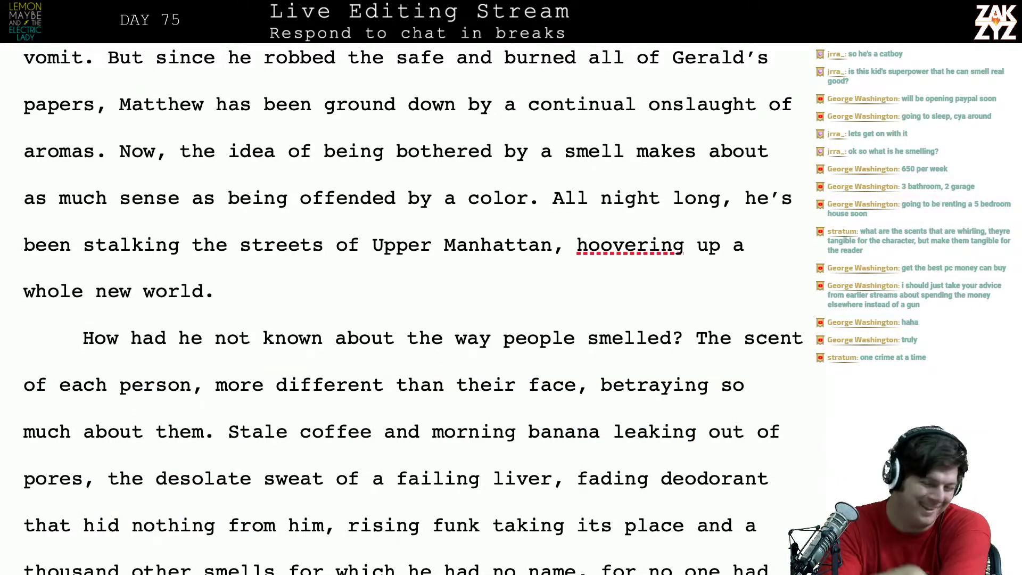
Start a new paragraph after "whole new world." with "How did he go his whole life without realizing"
scroll(412, 312, "down", 4)
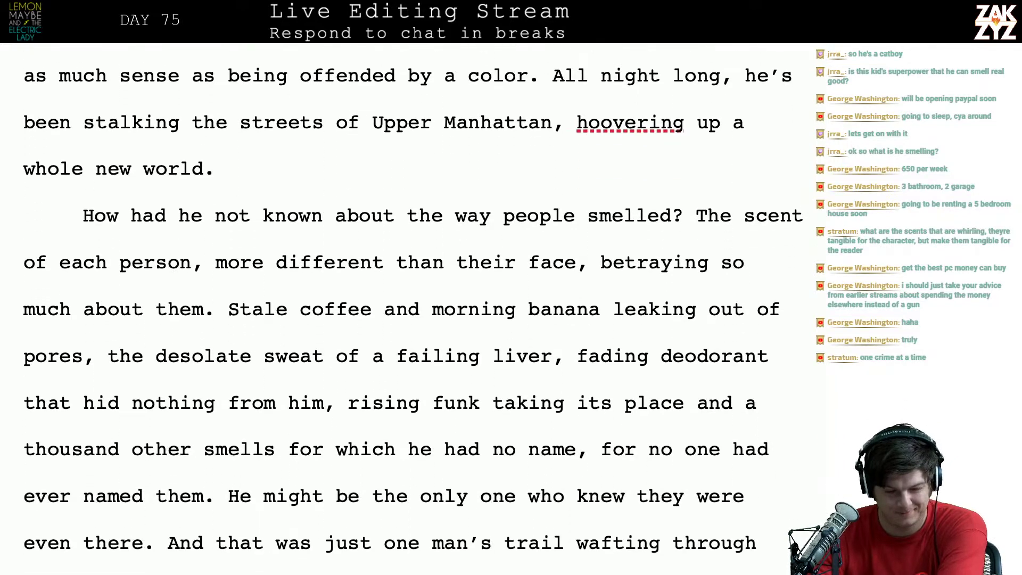
scroll(412, 312, "down", 1)
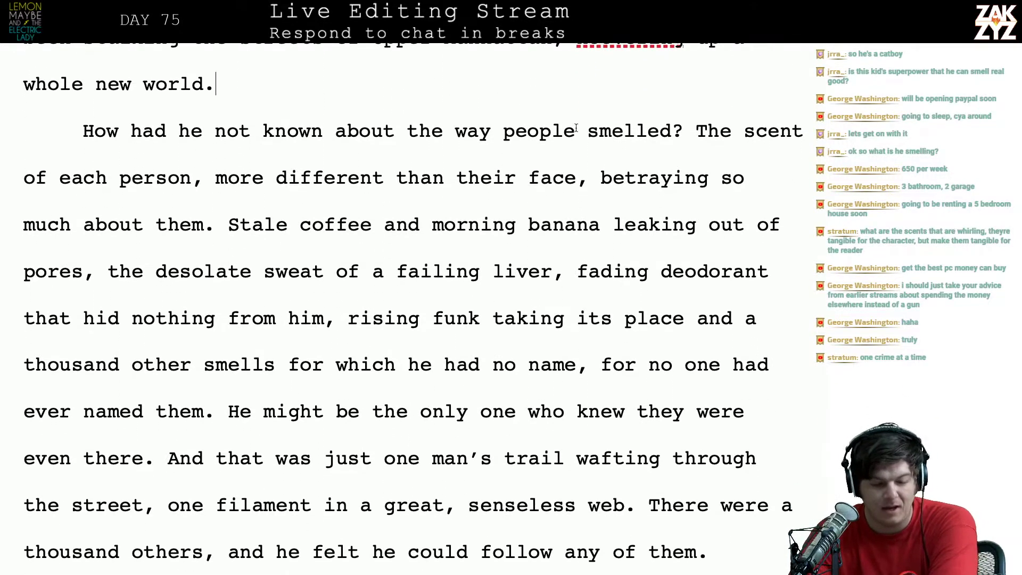
scroll(459, 190, "down", 1)
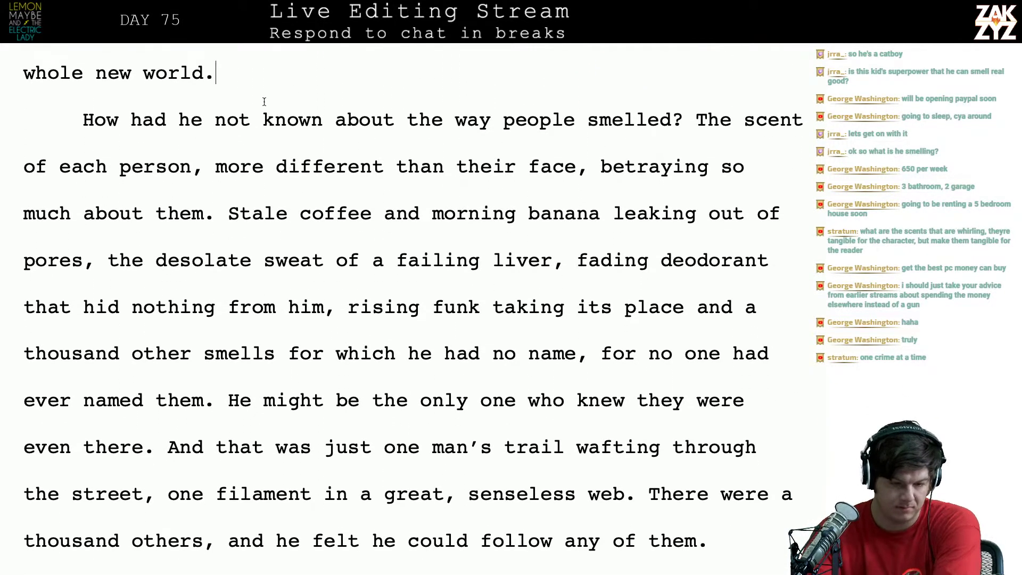
key("Return")
type("How")
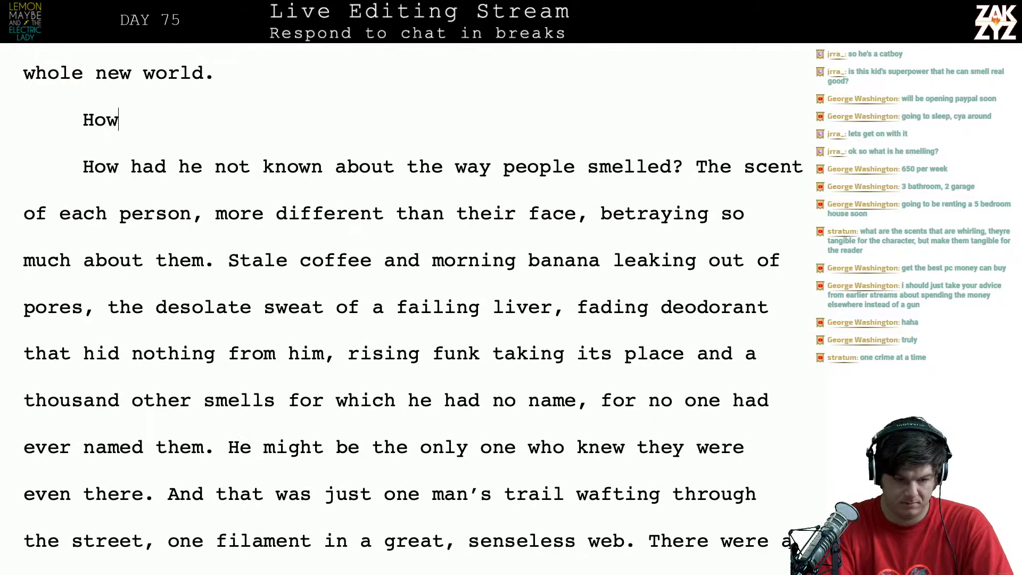
type(" did he go his whole ")
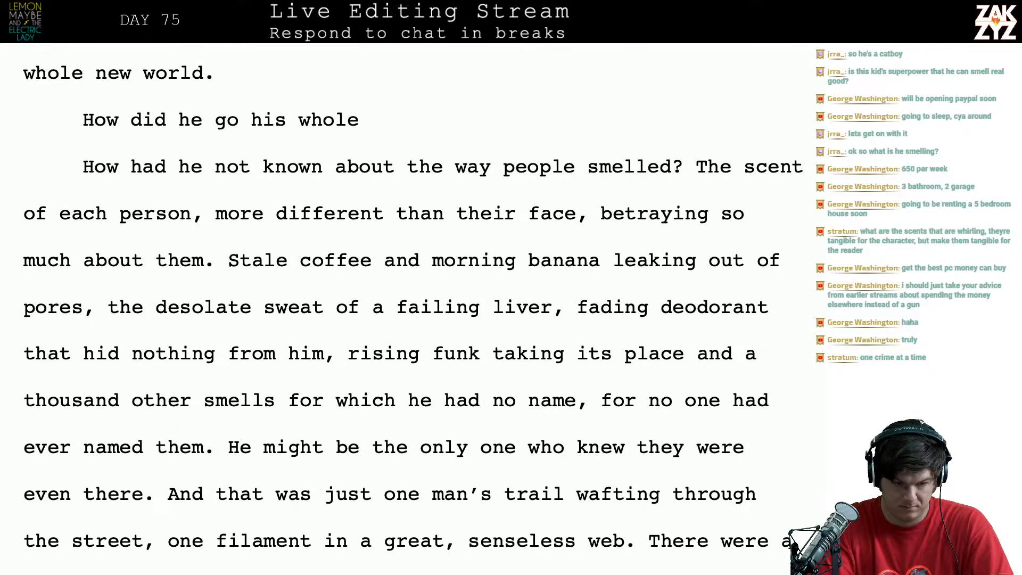
type("life with")
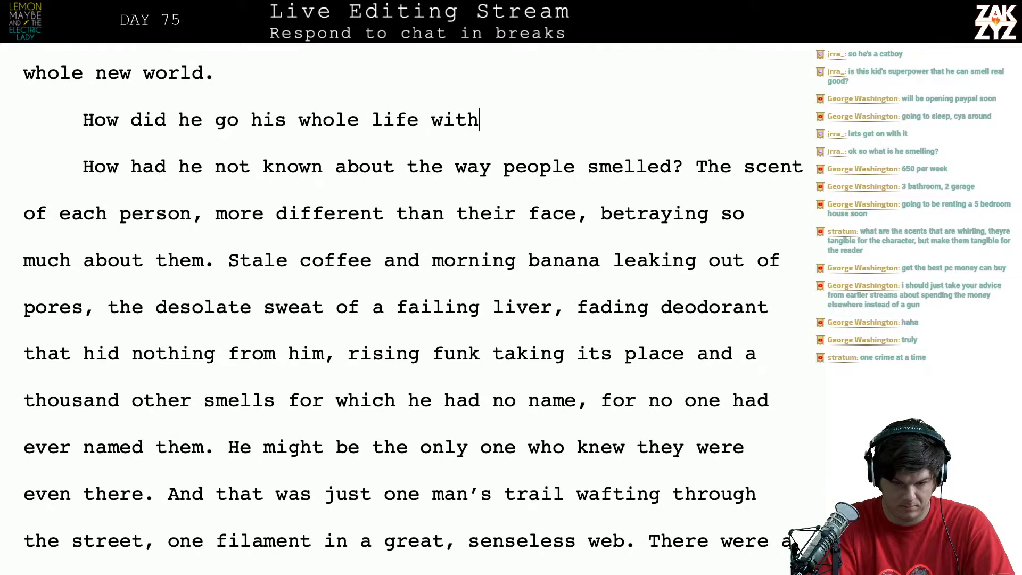
type("out realizing")
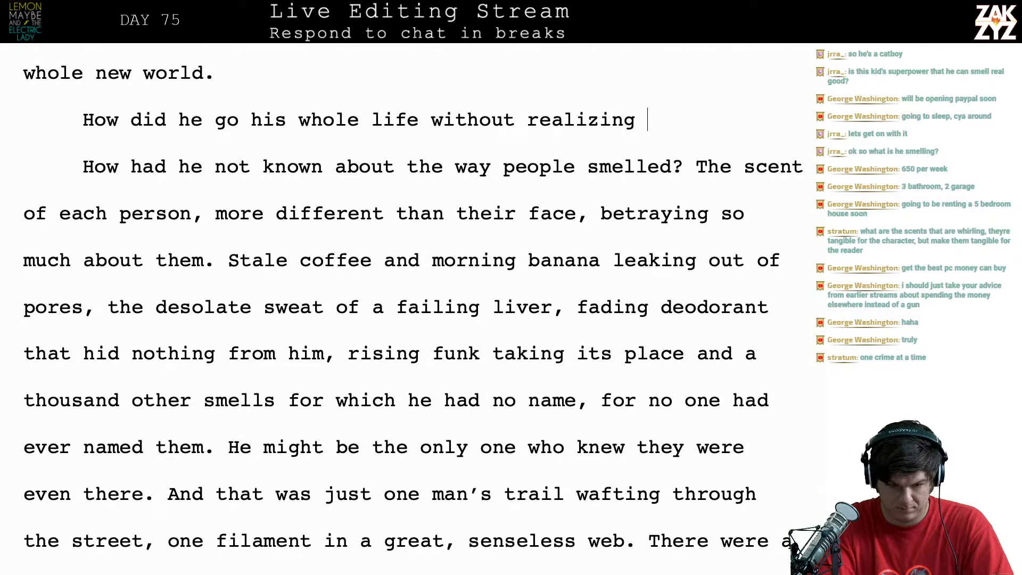
Replace "realizing" at the end of the new paragraph's opening with "smelling people?"
key("BackSpace")
key("BackSpace")
key("BackSpace")
key("BackSpace")
key("BackSpace")
key("BackSpace")
key("BackSpace")
key("BackSpace")
key("BackSpace")
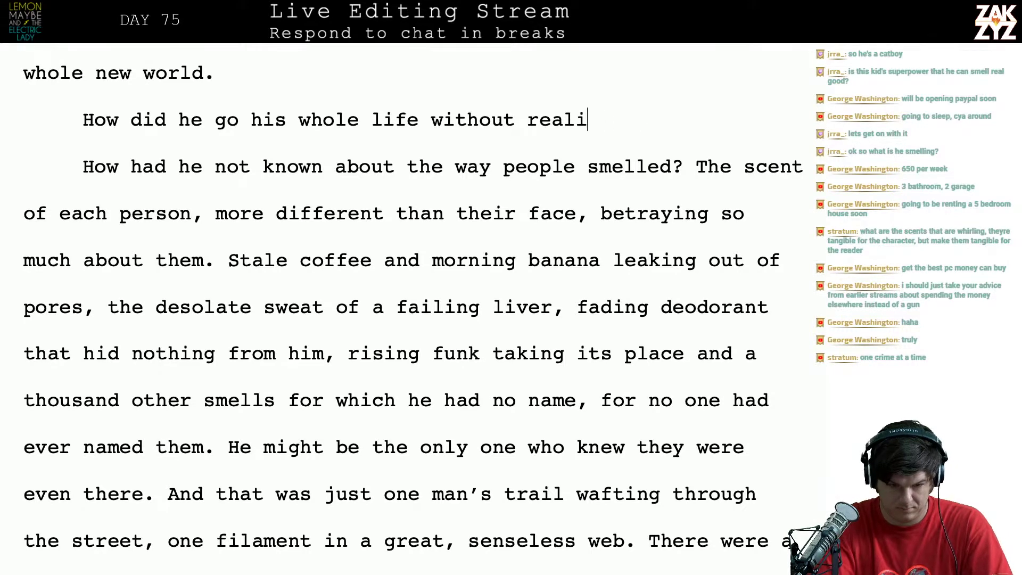
type("sm")
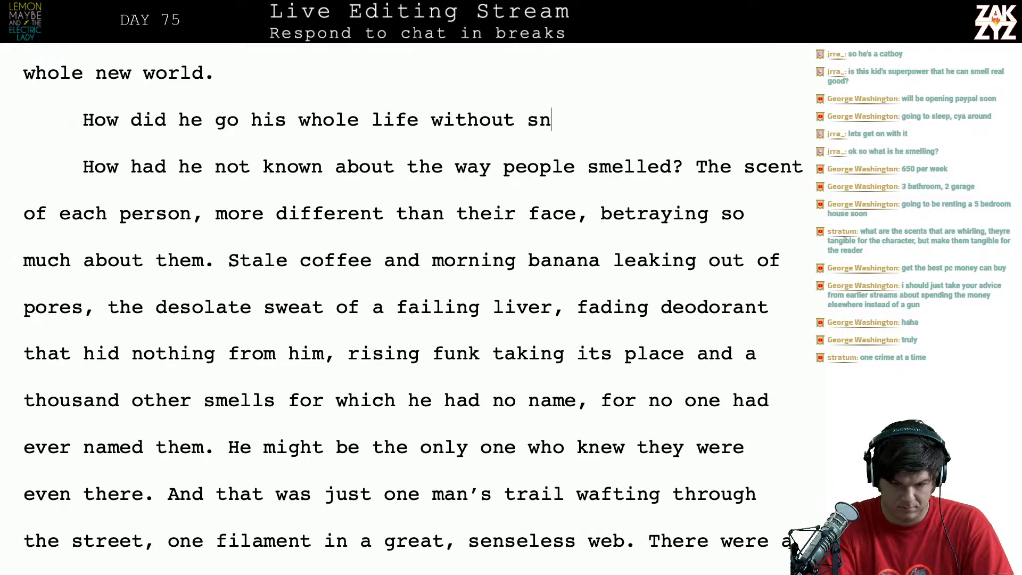
type("elli")
key("BackSpace")
key("BackSpace")
key("BackSpace")
key("BackSpace")
key("BackSpace")
type("melli")
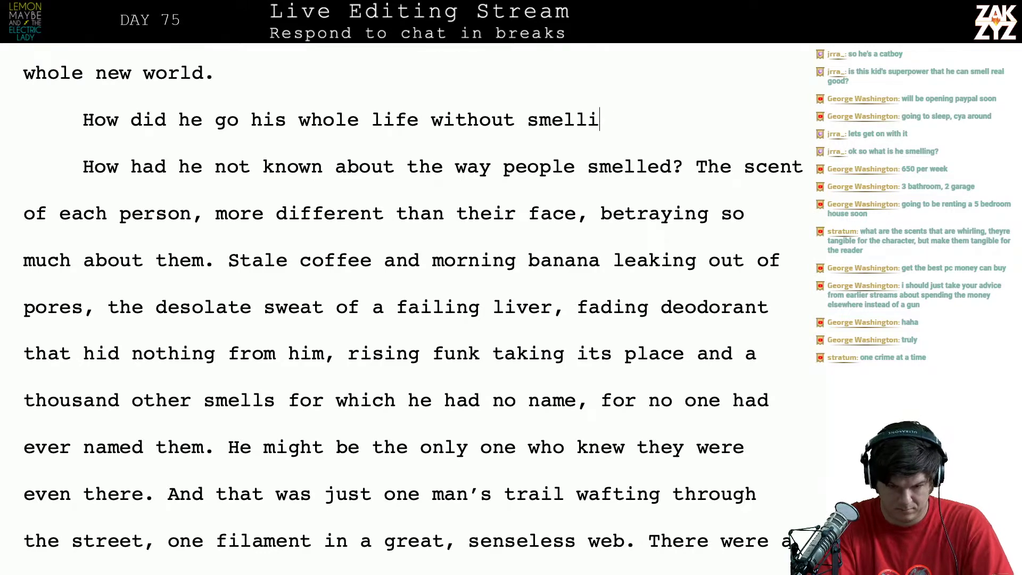
type("ng people? Rea")
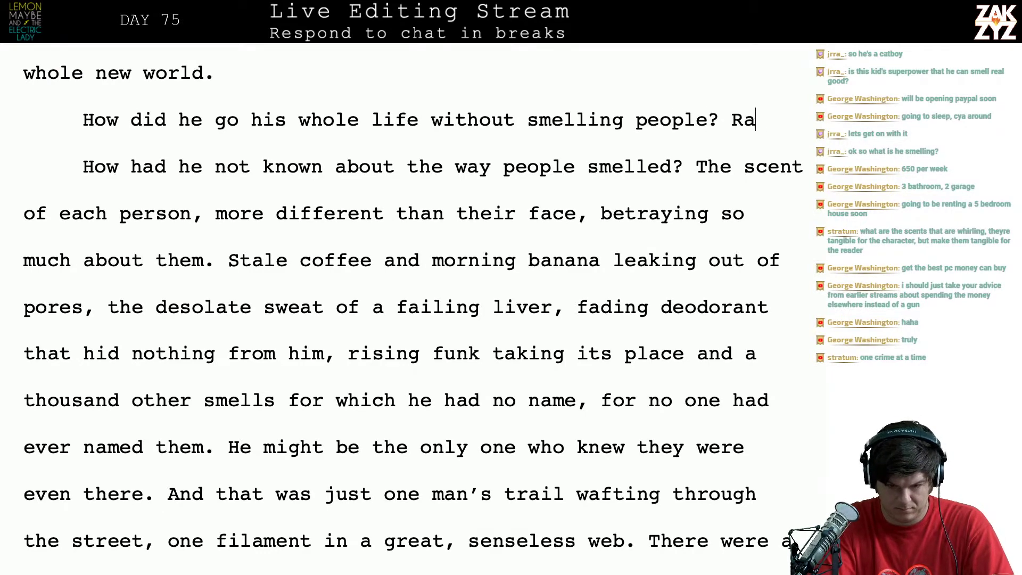
Add "Really smelling them, each person's individual scent as distinct as their face and so much more revealing." after "smelling people?"
key("BackSpace")
type("eally smel")
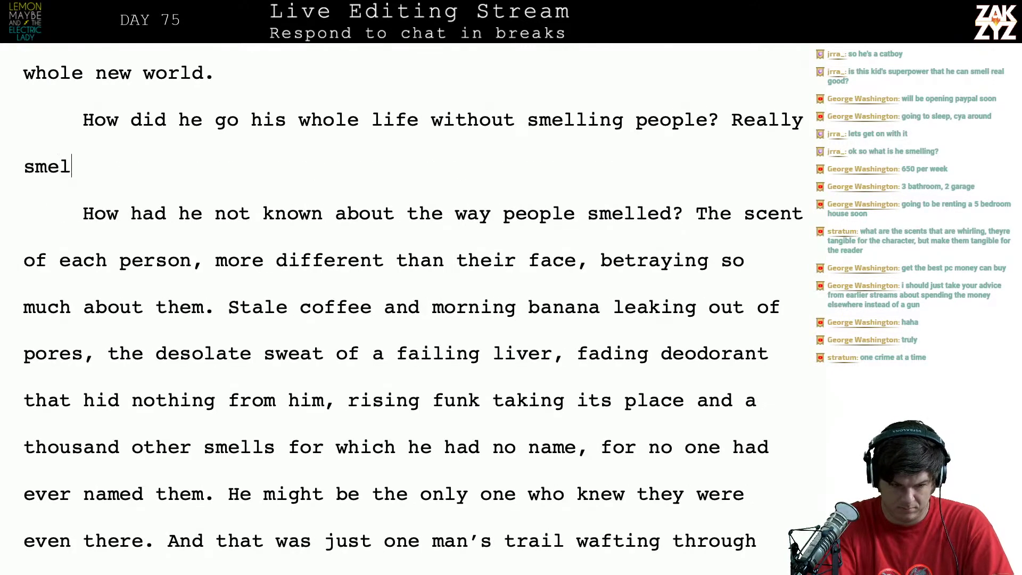
type("ling them, ea")
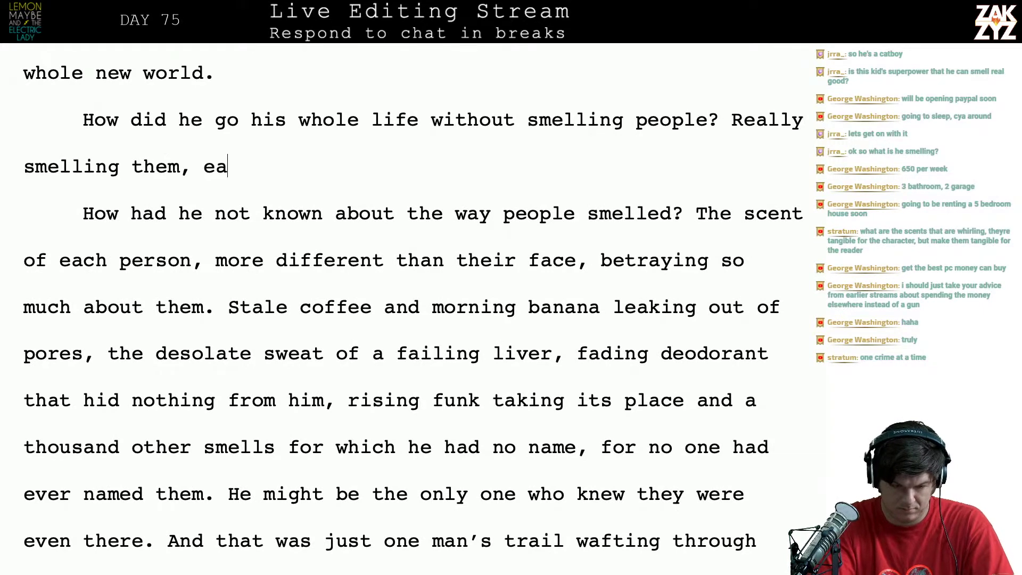
type("ch person's indivi")
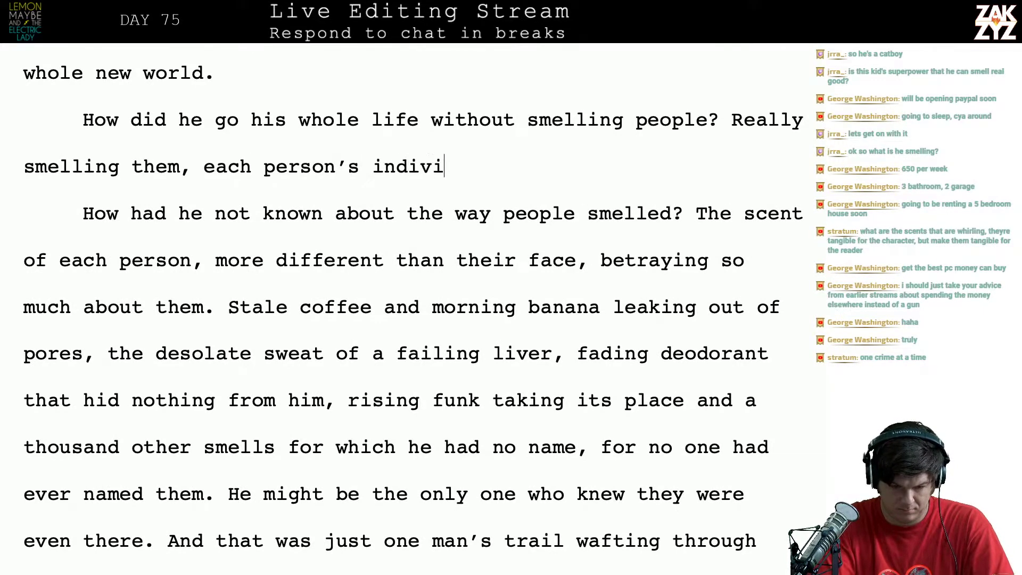
type("dual scent as ")
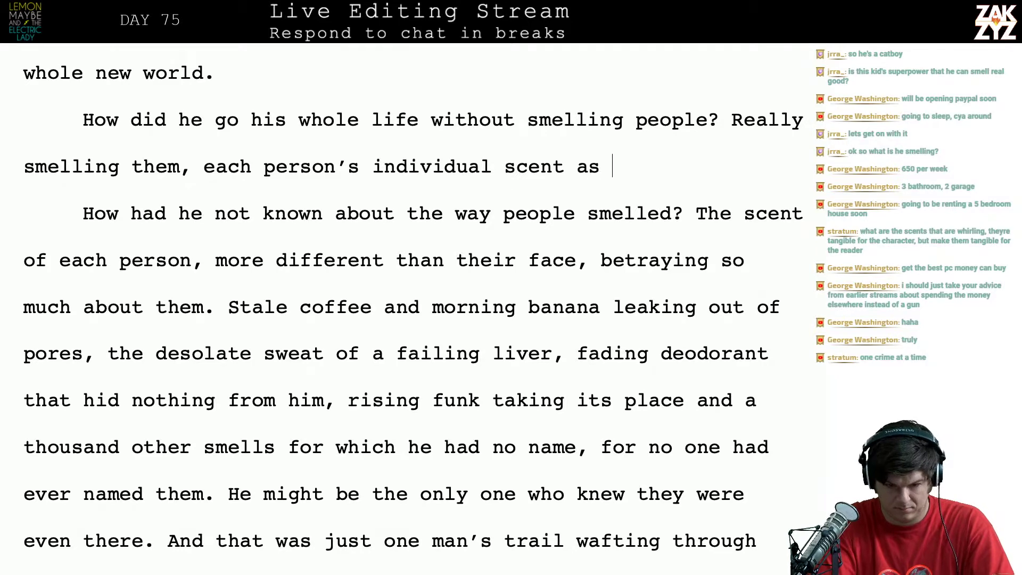
type("distinct a")
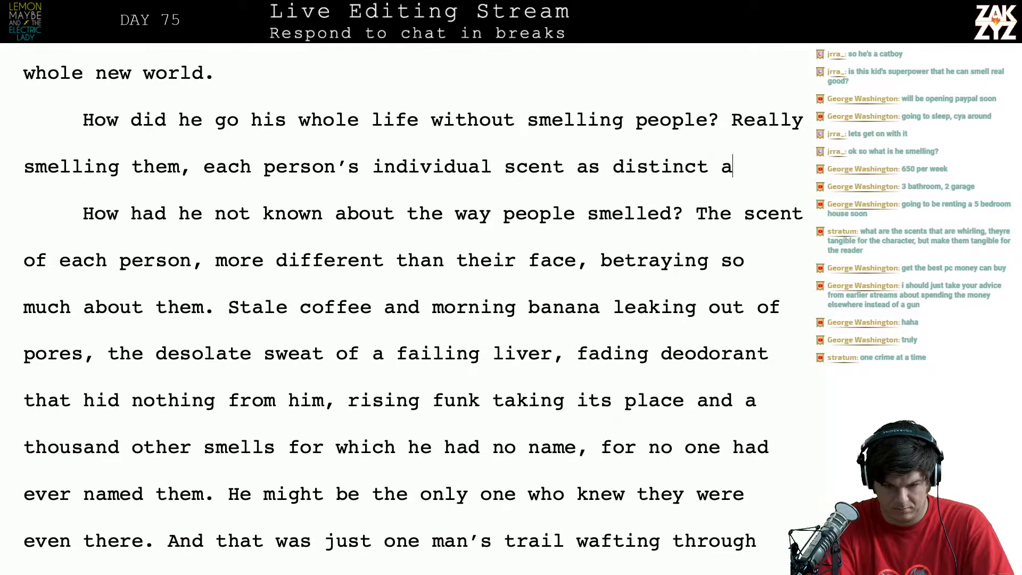
type("s their face an")
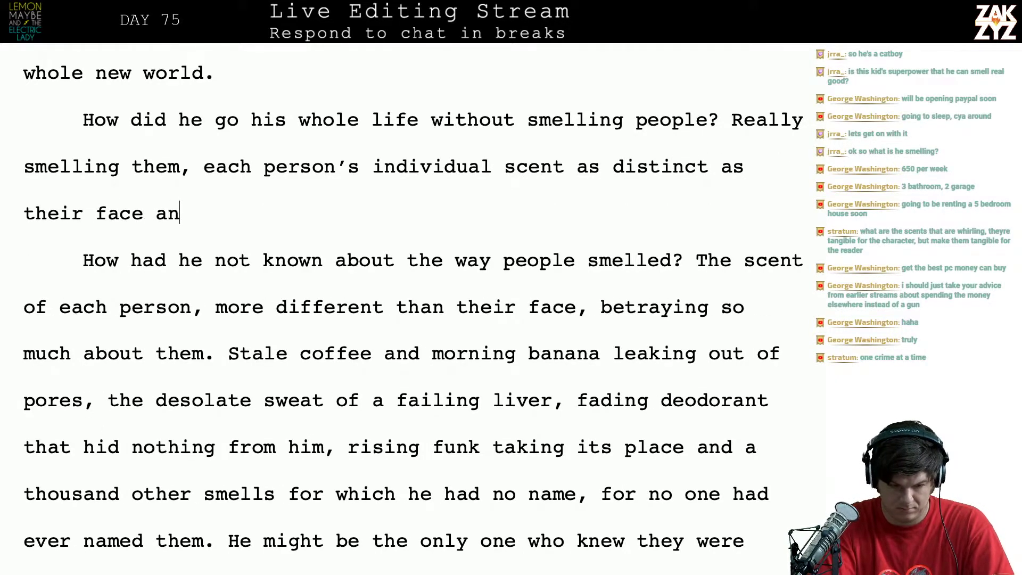
type("d so much more re")
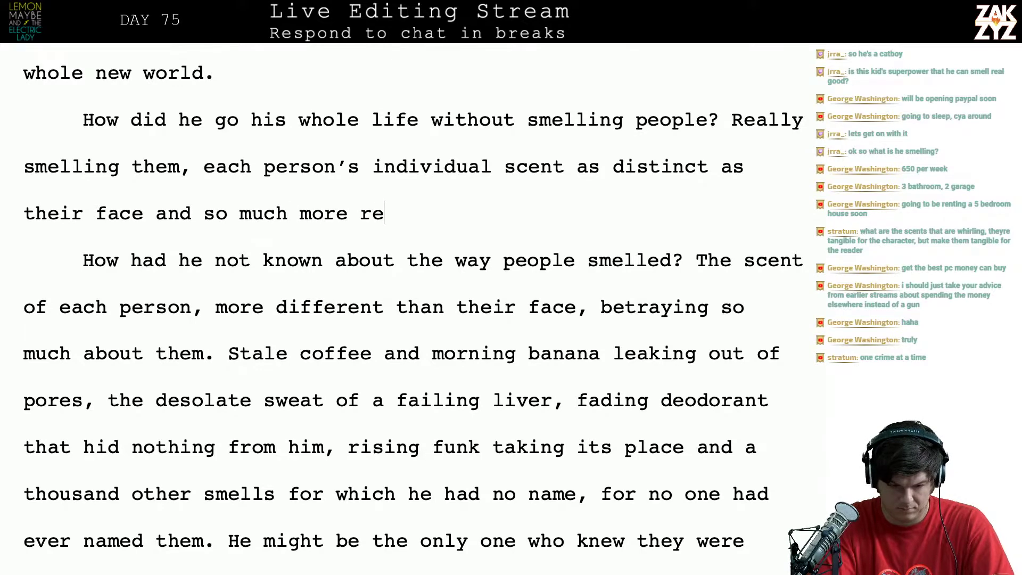
type("vealing.")
Delete the old text from "How had he not known" through "so much about them.", joining "Stale coffee" onto the new paragraph
key("shift+Down")
key("shift+Down")
key("shift+Down")
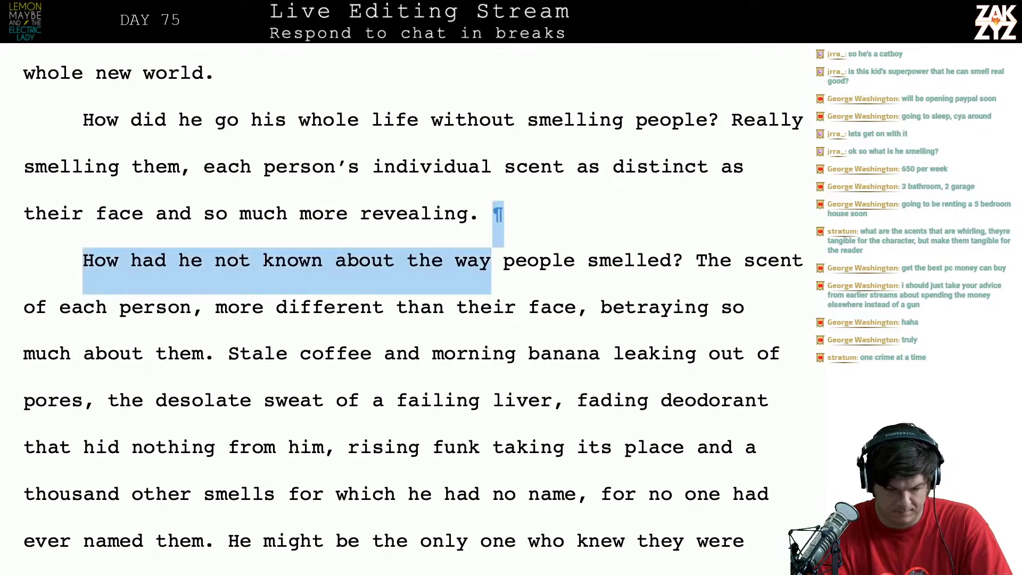
key("shift+Left")
key("shift+Left")
key("shift+Left")
key("shift+Left")
key("shift+Left")
key("shift+Left")
key("shift+Left")
key("shift+Left")
key("shift+Left")
key("shift+Left")
key("shift+Left")
key("shift+Left")
key("shift+Left")
key("shift+Left")
key("shift+Left")
key("shift+Left")
key("shift+Left")
key("shift+Left")
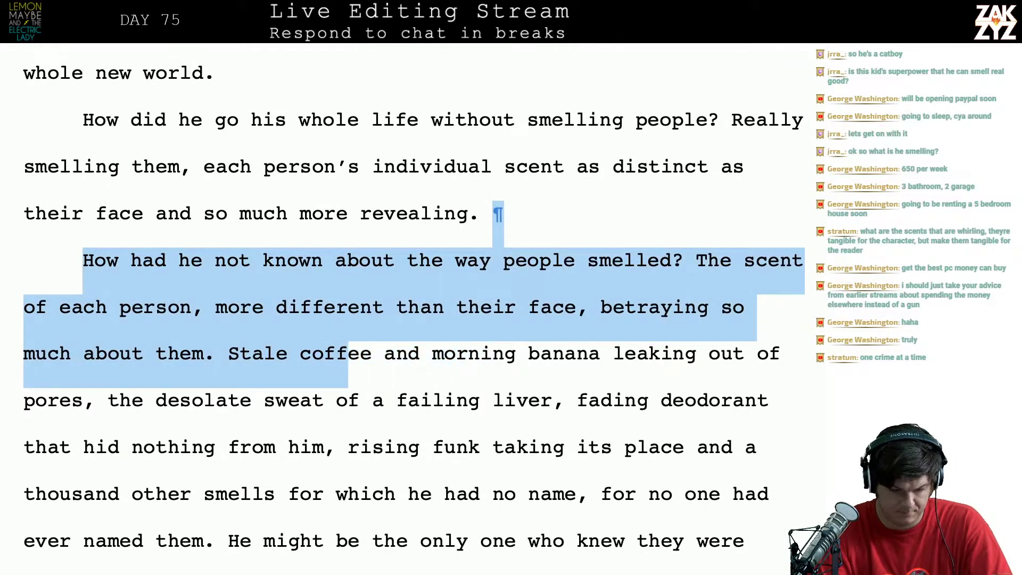
key("shift+Left")
key("shift+Left")
key("shift+Left")
key("shift+Left")
key("BackSpace")
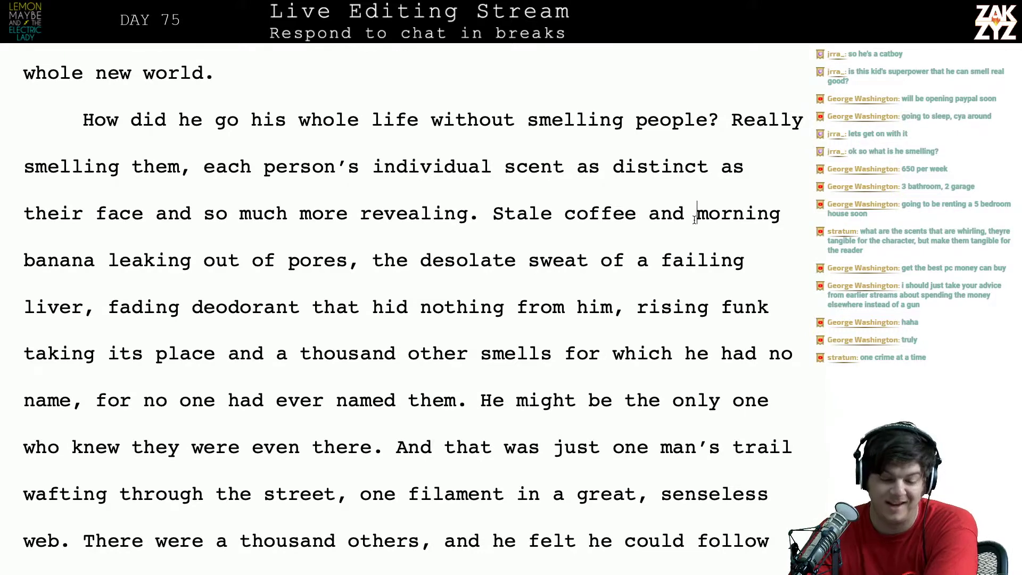
scroll(712, 241, "down", 1)
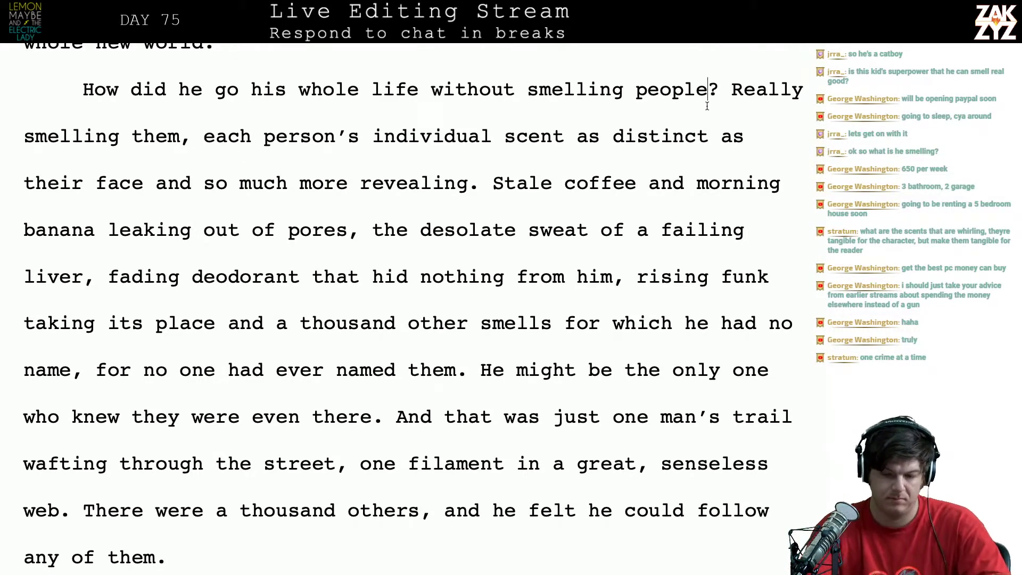
Cut "Really smelling them," after "smelling people?" and start the sentence with a capitalised "Each person's individual scent"
key("Right")
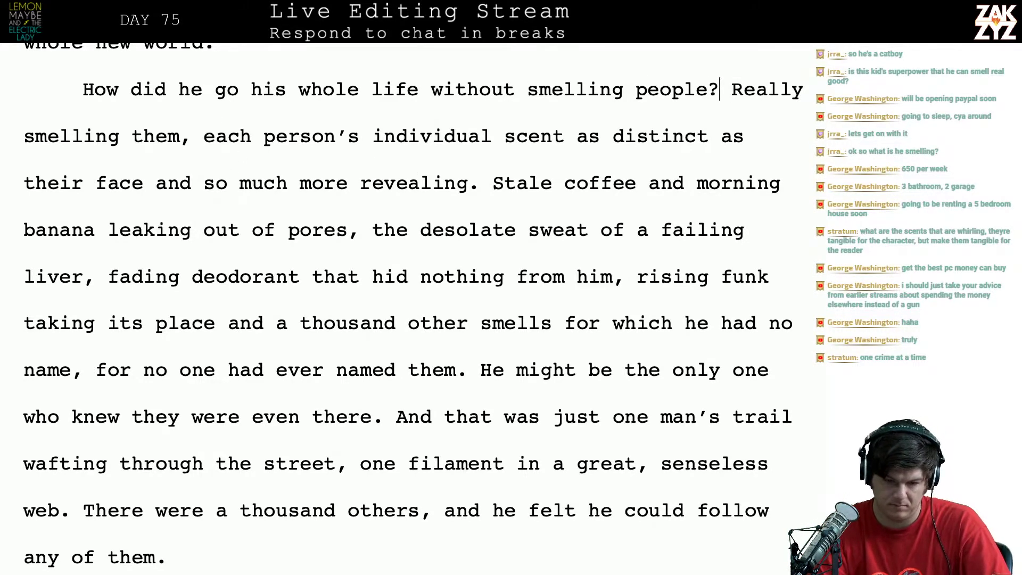
key("shift+Right")
key("shift+Right")
key("shift+Right")
key("shift+Right")
key("shift+Right")
key("shift+Right")
key("shift+Right")
key("shift+Right")
key("shift+Right")
key("shift+Right")
key("shift+Right")
key("shift+Right")
key("shift+Right")
key("shift+Right")
key("shift+Right")
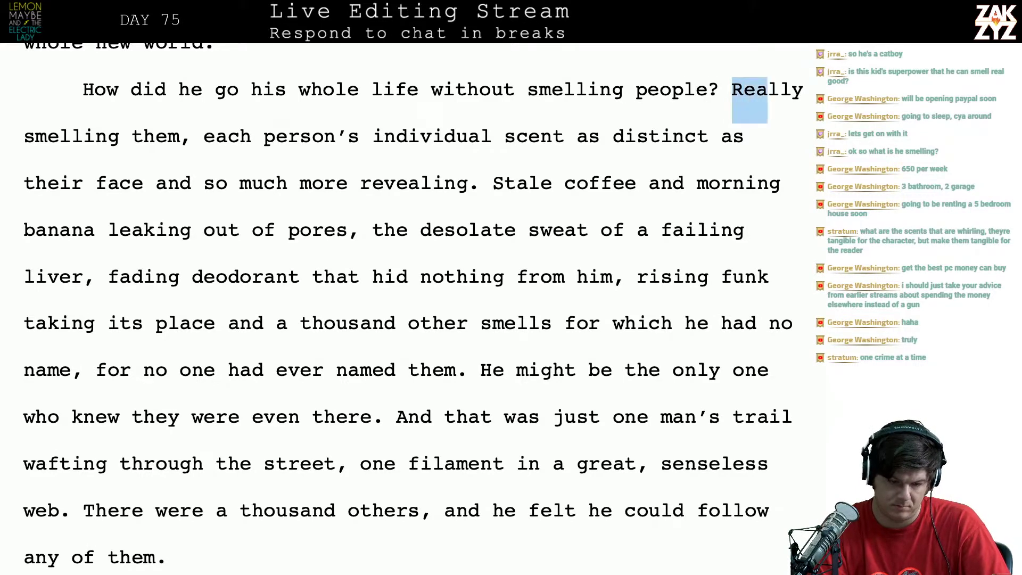
key("shift+Right")
key("shift+Right")
key("shift+Right")
key("shift+Right")
key("shift+Right")
key("shift+Right")
key("shift+Right")
key("shift+Right")
key("shift+Right")
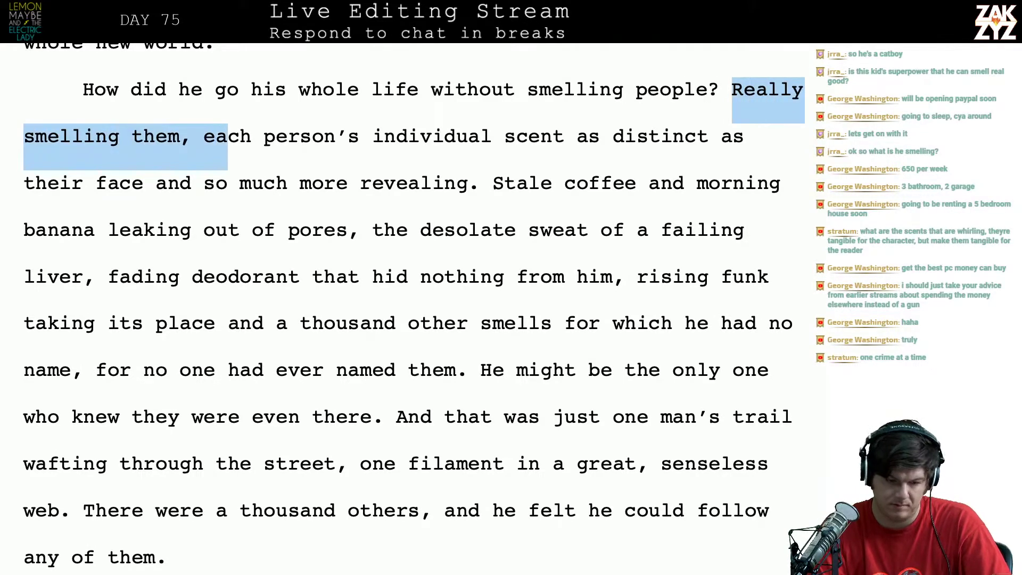
key("shift+Left")
type("E")
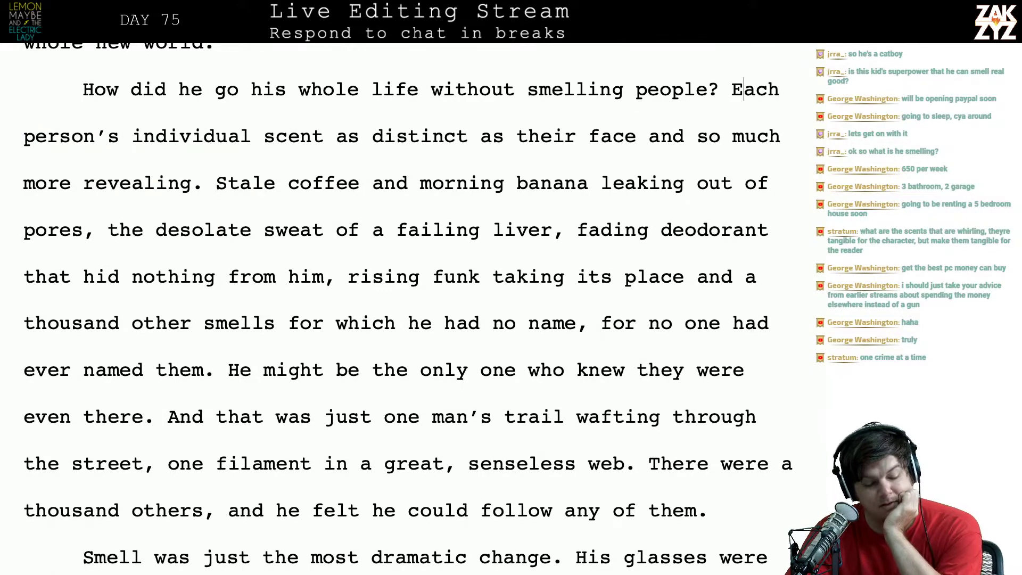
Delete "fading deodorant that hid nothing from him, rising funk taking its place and" after "failing liver,"
scroll(298, 219, "down", 1)
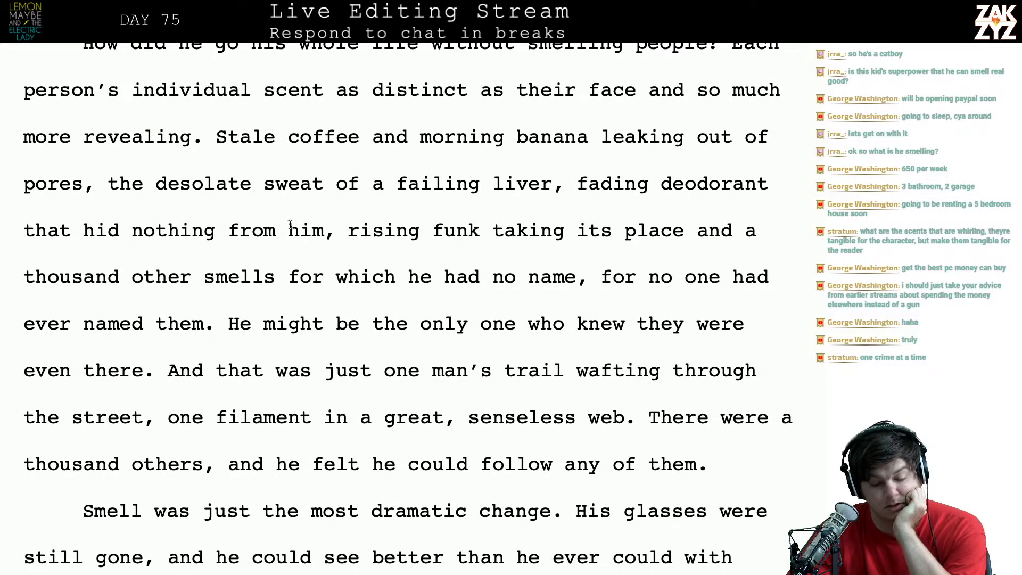
scroll(461, 145, "down", 1)
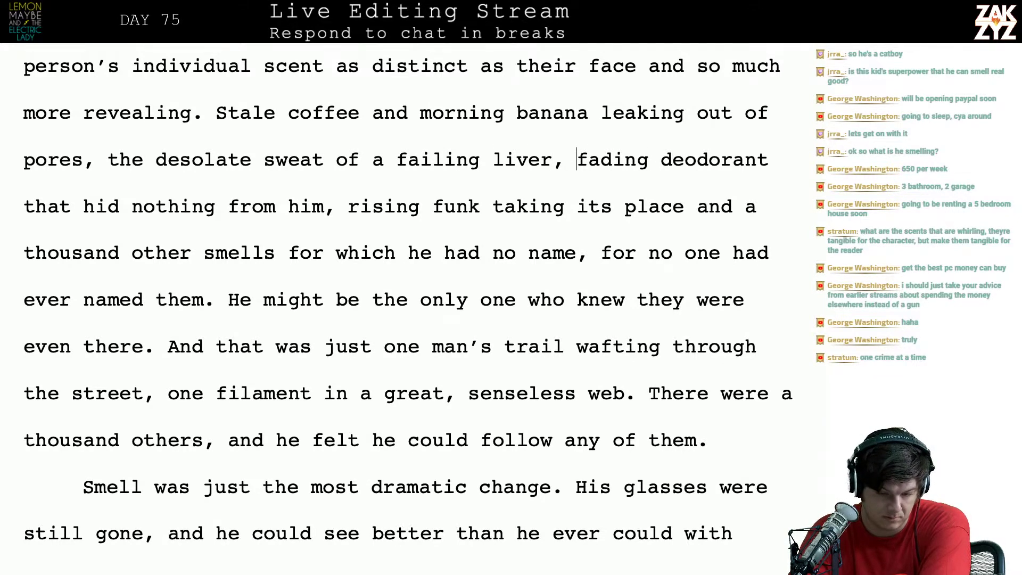
key("shift+Down")
key("shift+Down")
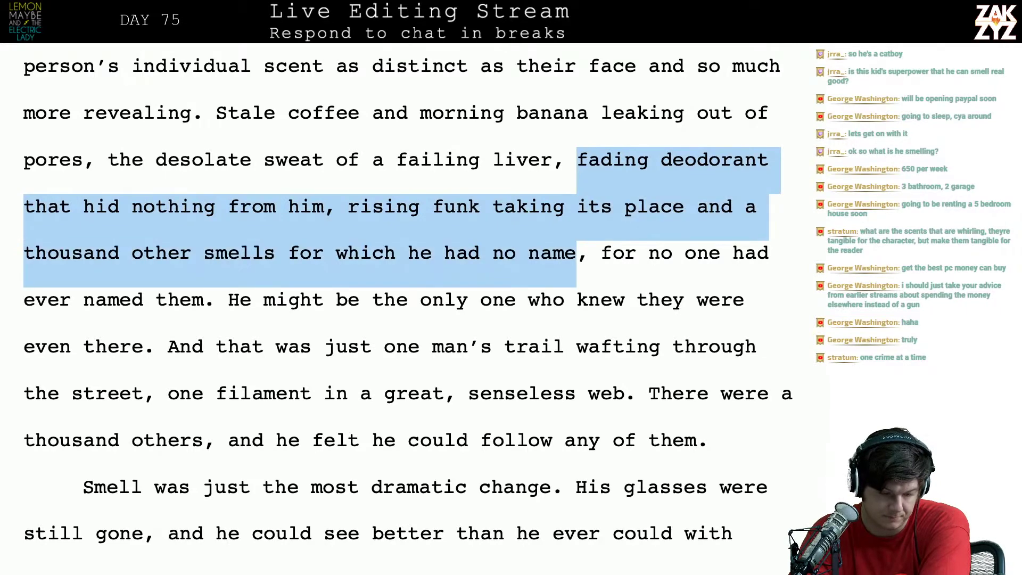
key("shift+Up")
key("shift+Right")
key("shift+Right")
key("shift+Right")
key("shift+Right")
key("shift+Right")
key("shift+Right")
key("shift+Right")
key("shift+Right")
key("shift+Right")
key("shift+Right")
key("shift+Right")
key("shift+Right")
key("shift+Right")
key("shift+Right")
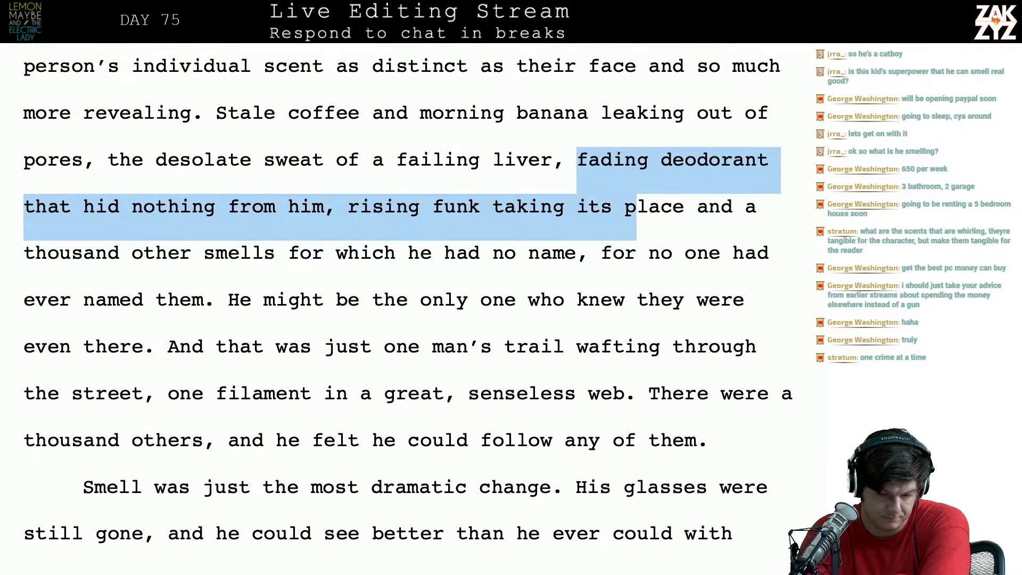
key("BackSpace")
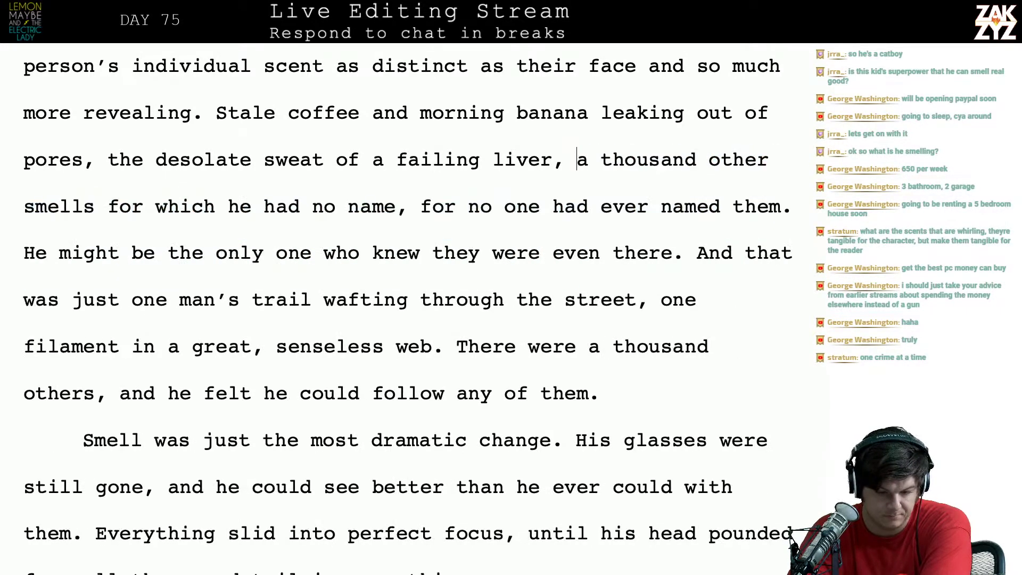
Split the paragraph before "he had no name", leaving a blank line between the two parts for redrafting
scroll(408, 306, "down", 1)
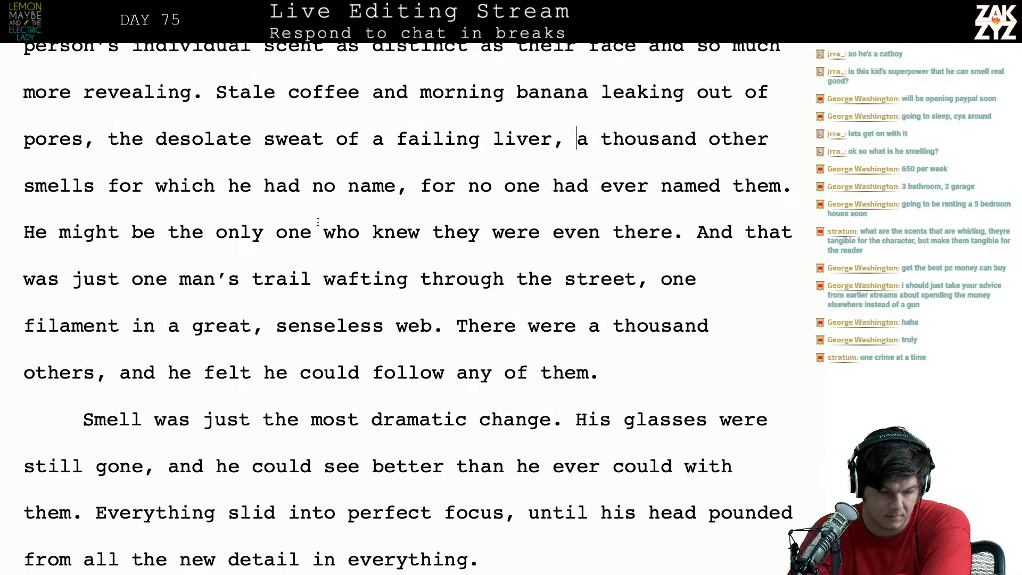
scroll(317, 222, "down", 1)
left_click(228, 178)
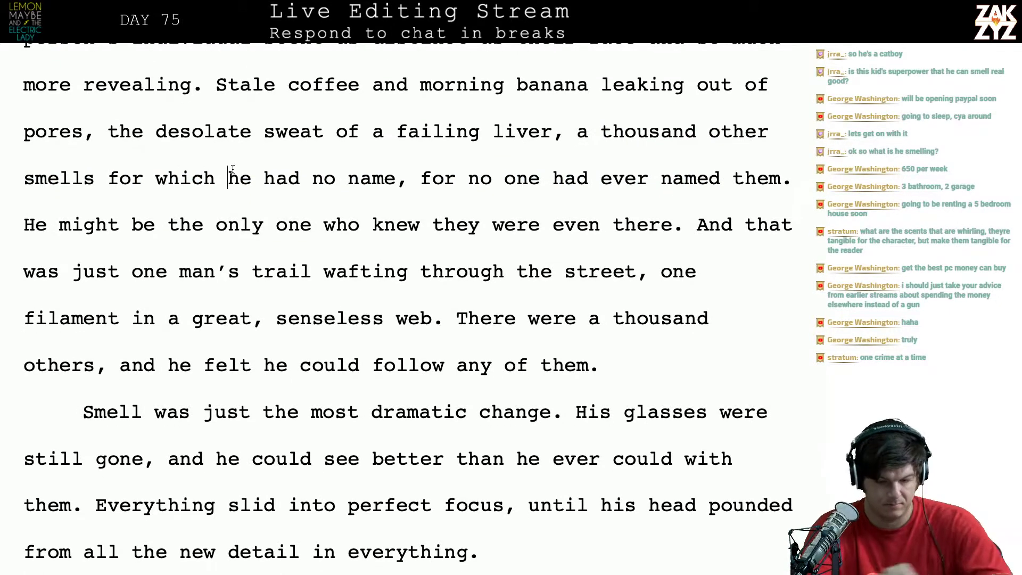
key("Return")
key("Return")
key("Up")
key("Up")
key("End")
Replace "for which" after "a thousand other smells" with "which have no name, no one has ever named them."
key("BackSpace")
key("BackSpace")
key("BackSpace")
key("BackSpace")
key("BackSpace")
key("BackSpace")
key("BackSpace")
key("BackSpace")
key("BackSpace")
key("BackSpace")
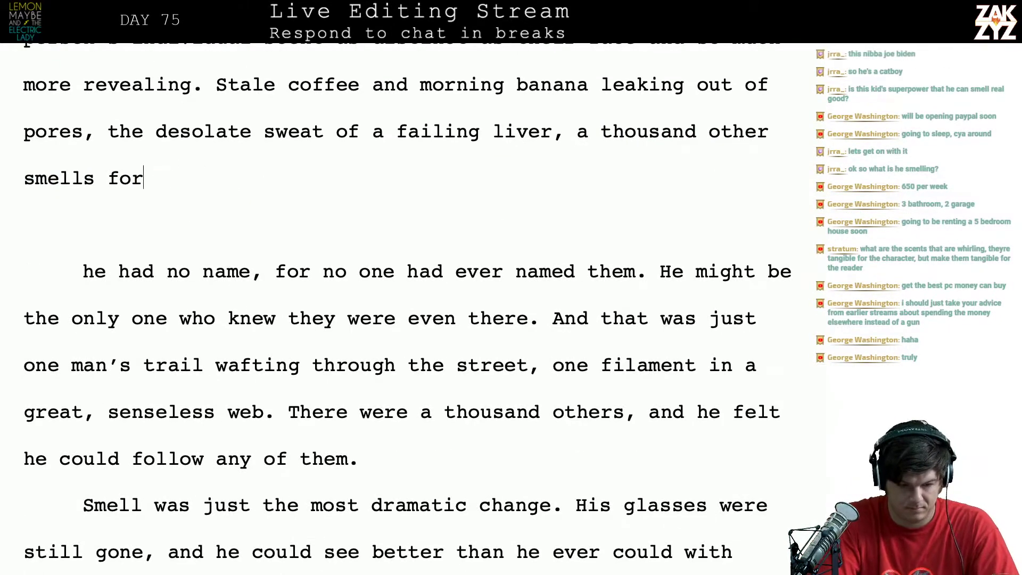
type("which ")
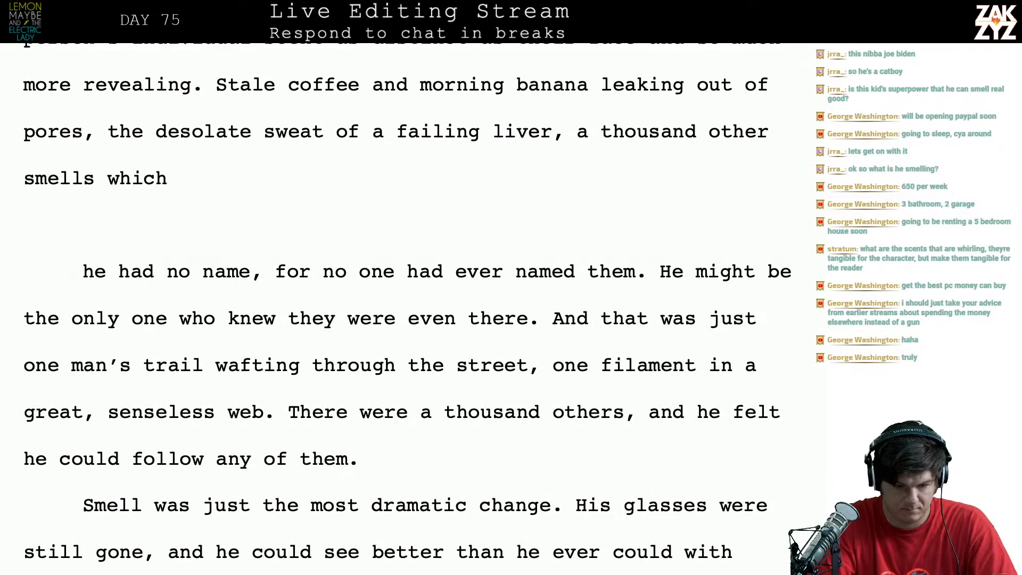
type("hav en")
key("BackSpace")
key("BackSpace")
key("BackSpace")
type("e ")
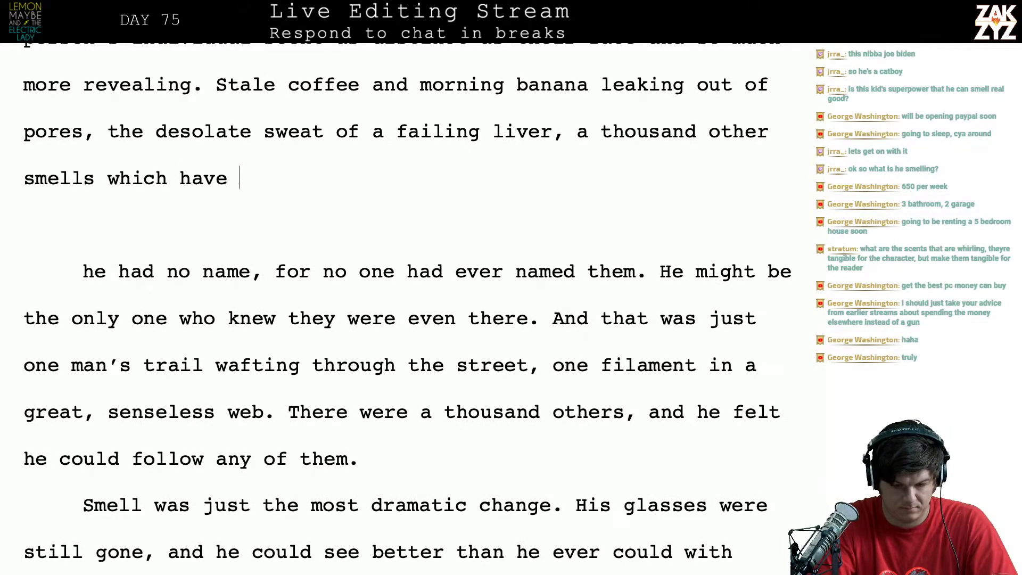
type("no name, no")
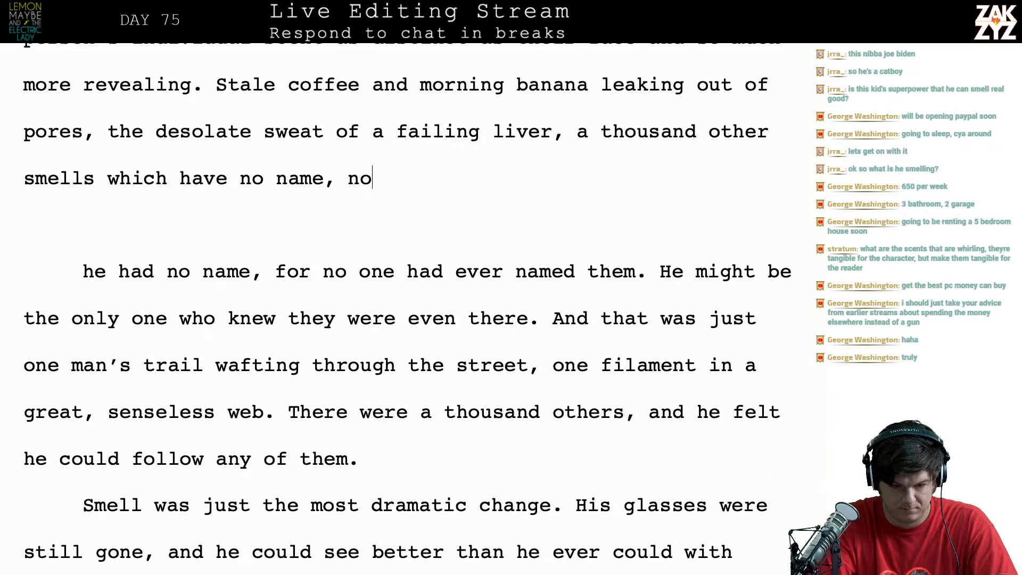
type(" one has ever n")
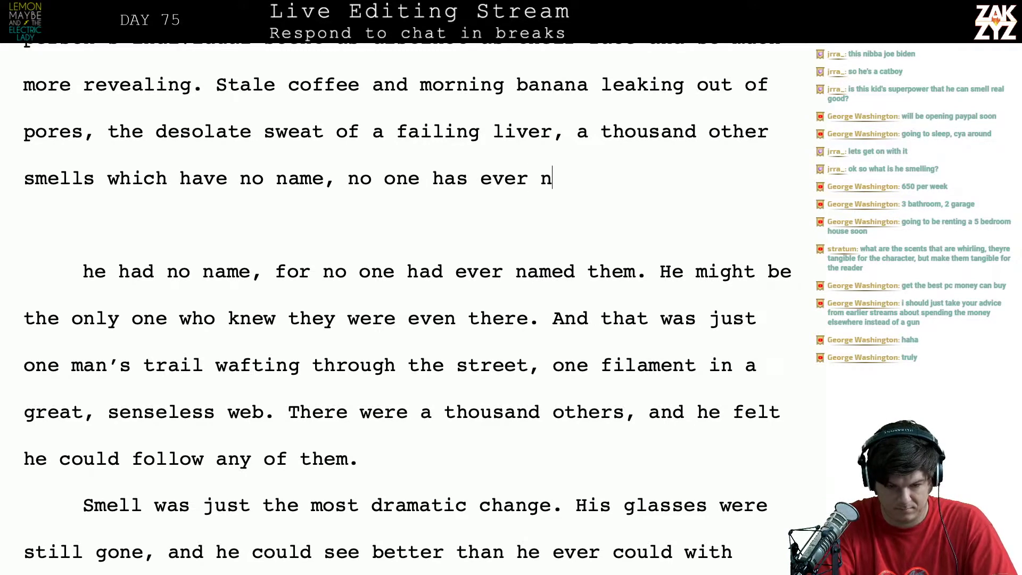
key("BackSpace")
type("amed them.")
key("BackSpace")
key("BackSpace")
key("BackSpace")
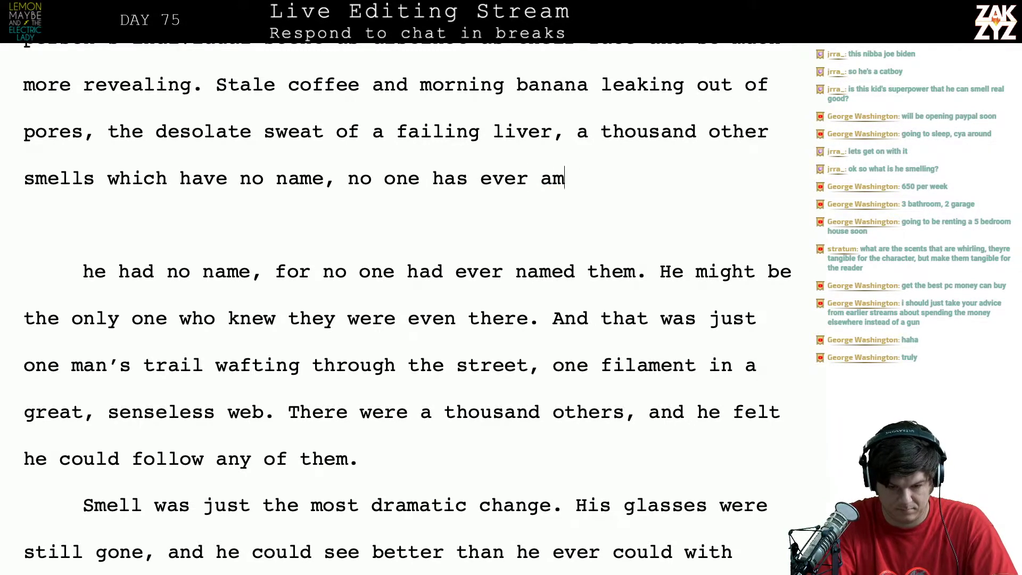
key("BackSpace")
type("n")
key("BackSpace")
key("BackSpace")
type("named them")
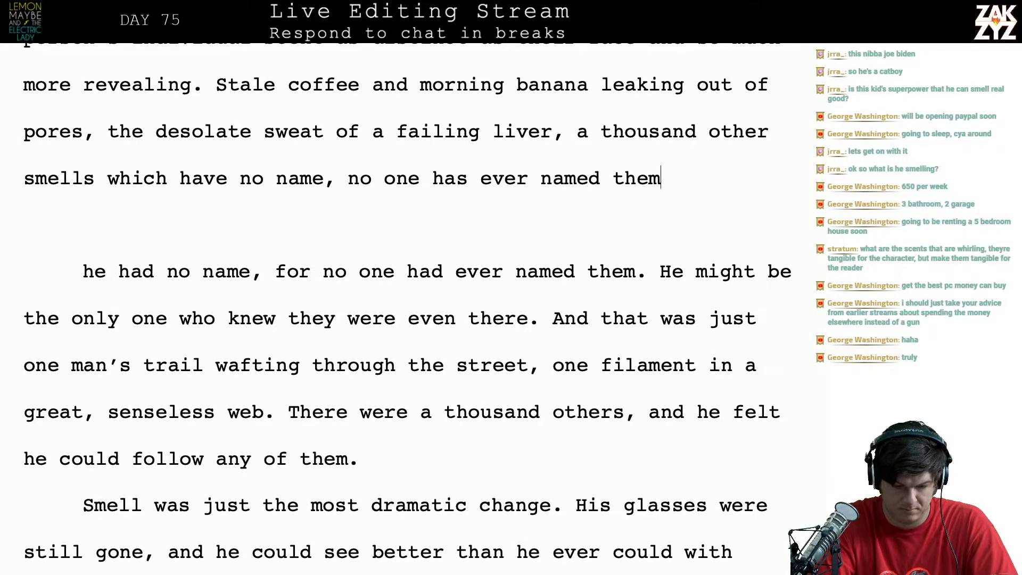
type(". ")
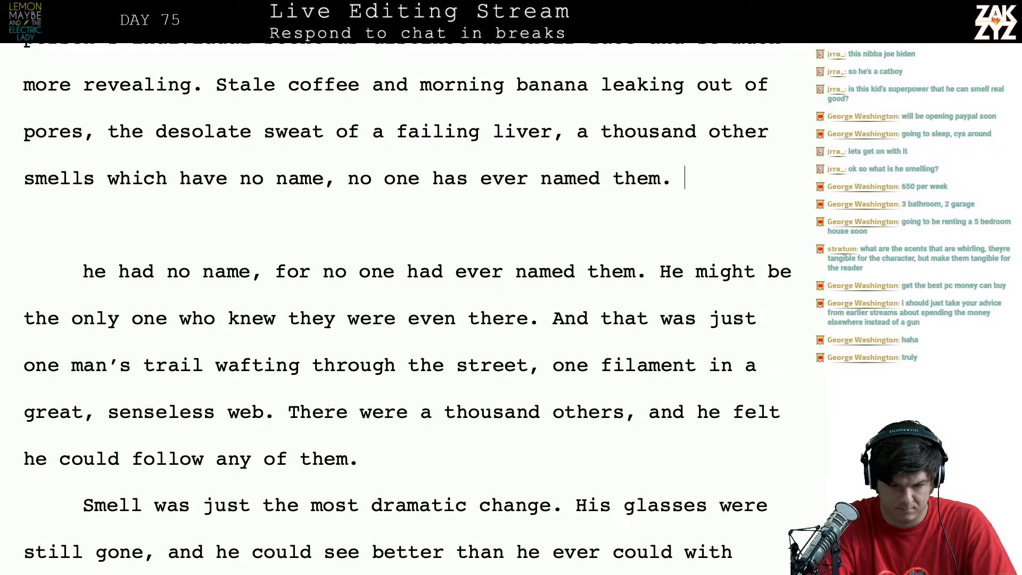
Continue the draft with "No one has ever been like this. That's just one man's trail waf"
type("No o")
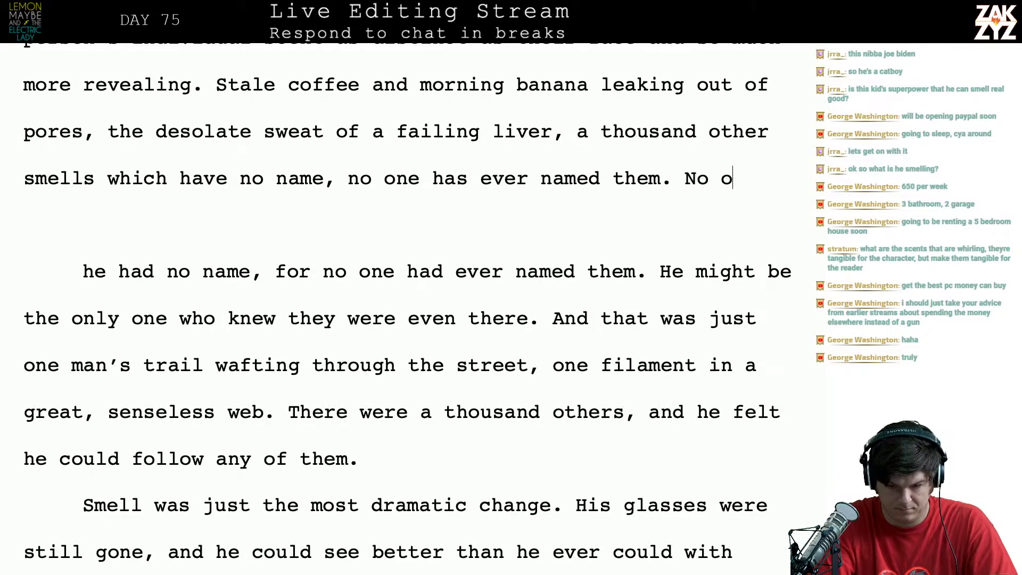
type("ne has ever")
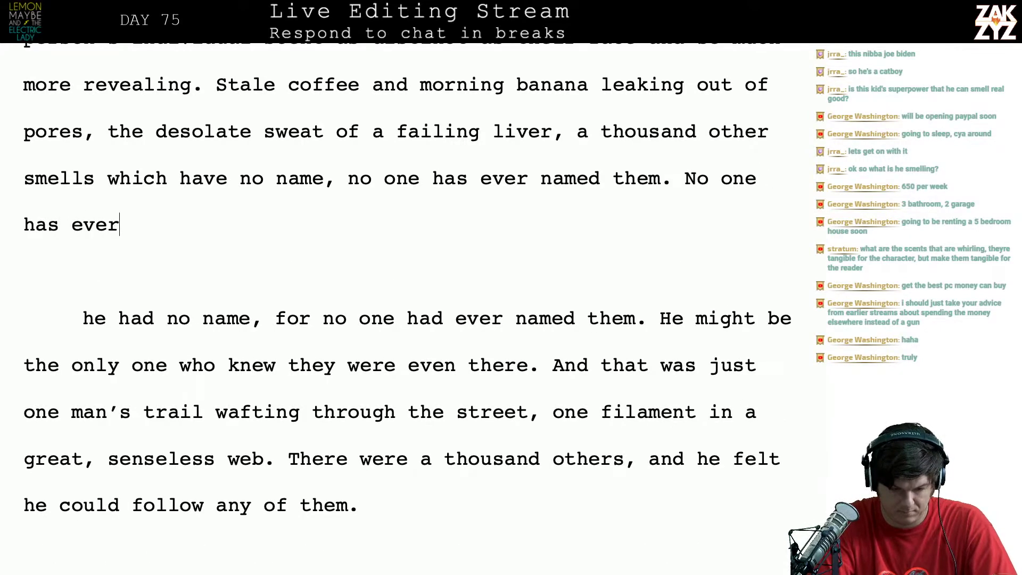
type(" been like this. ")
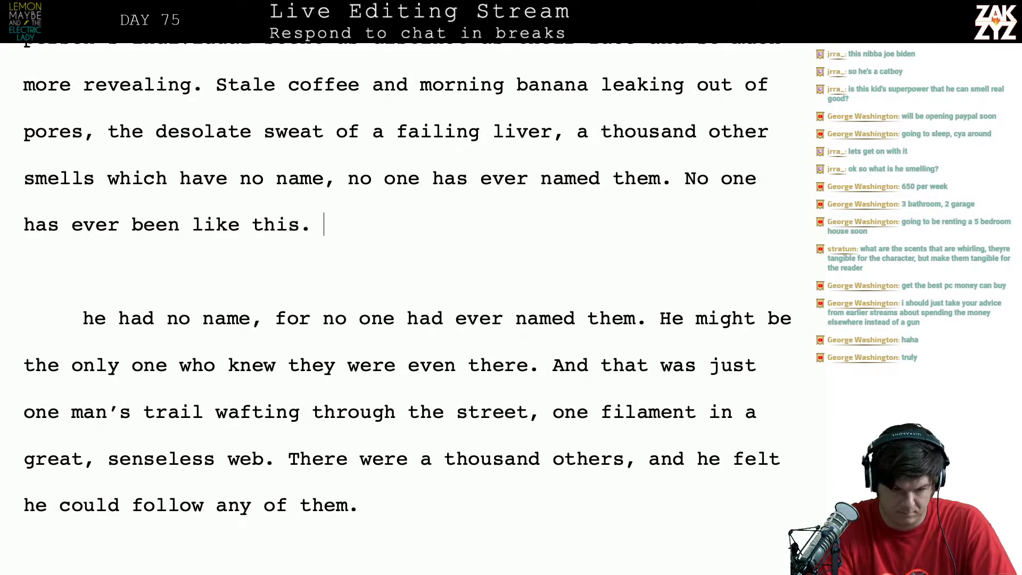
type("That's just ")
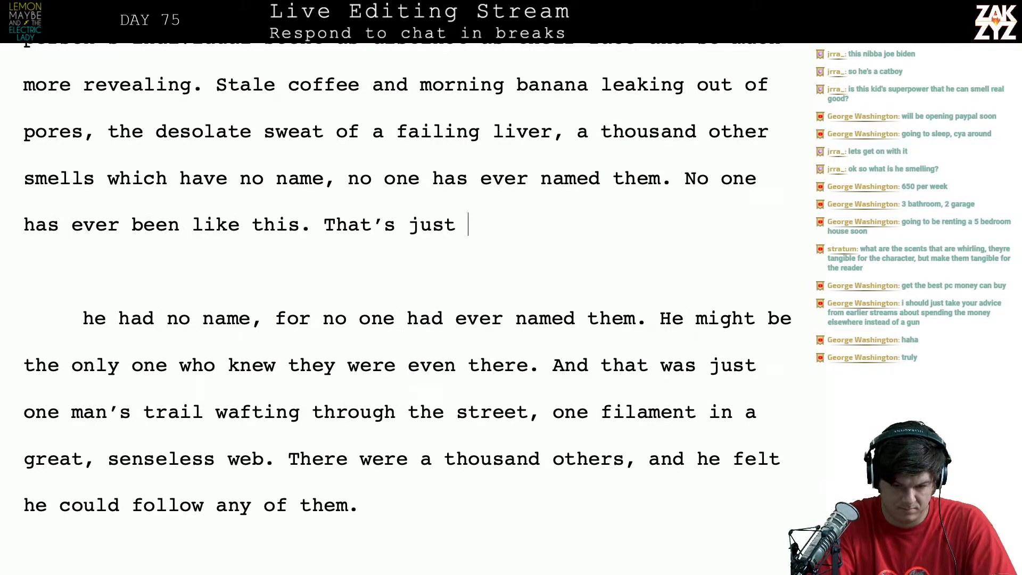
type("one man's trail")
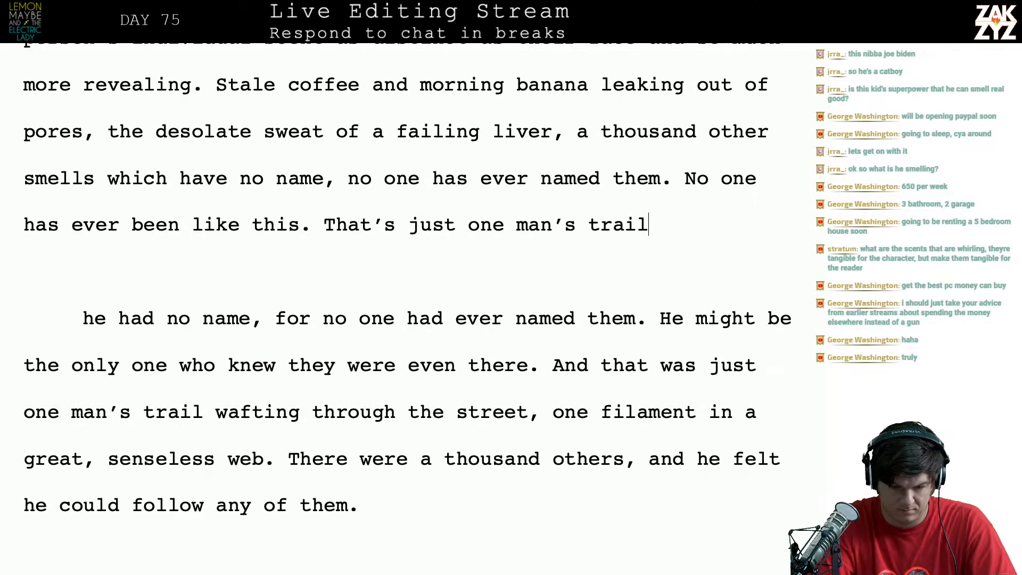
type(" waf")
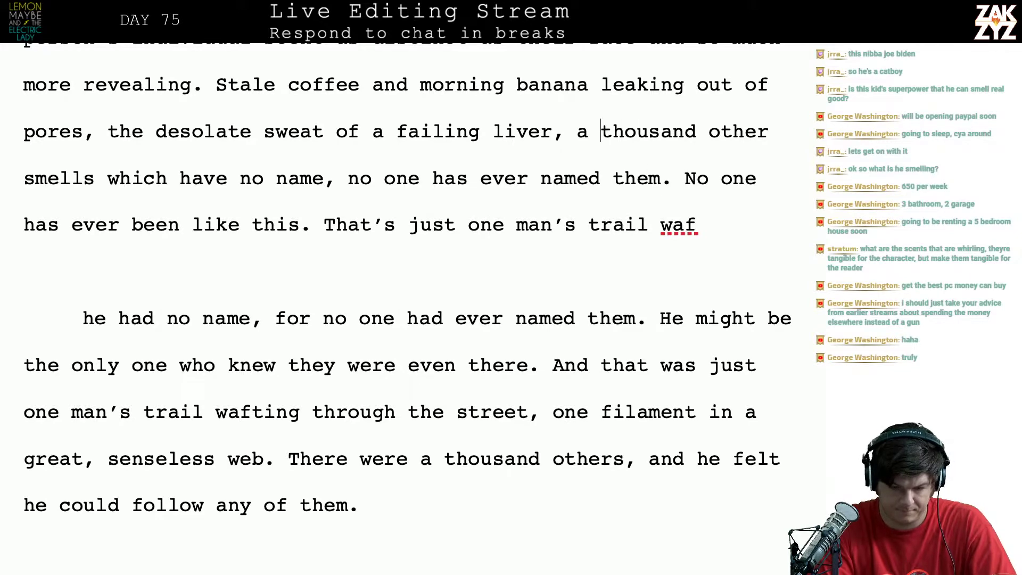
Replace the draft from "a thousand other smells" through "waf" with "and that's just one man's trail wafting through the street."
left_click_drag(577, 131, 721, 228)
key("BackSpace")
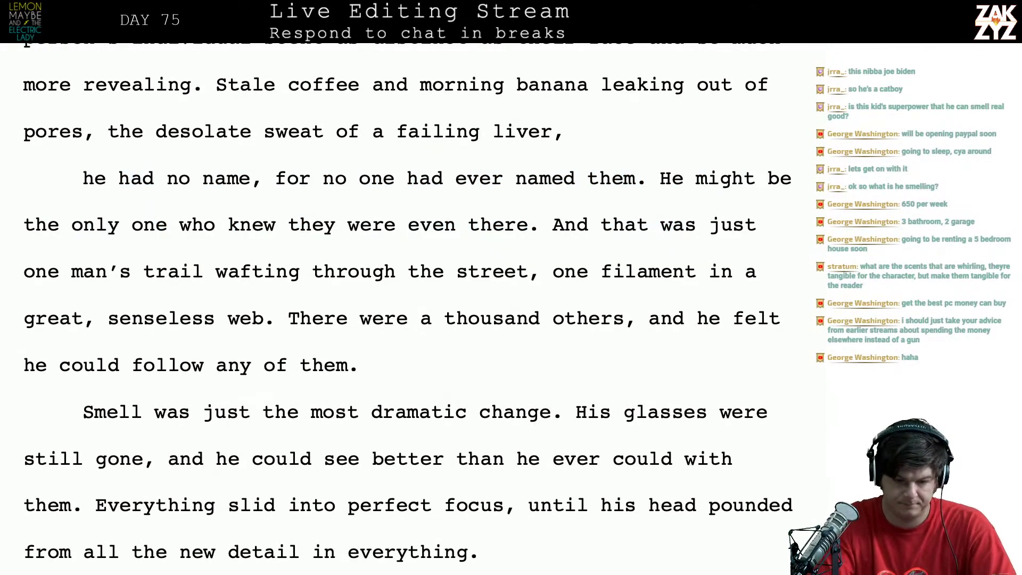
type("and that's j")
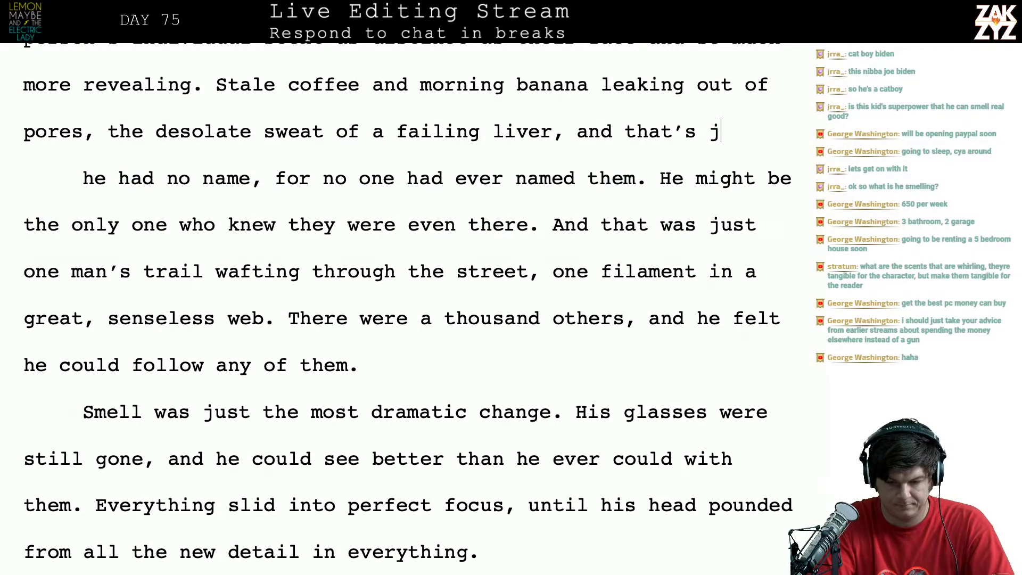
type("ust one man")
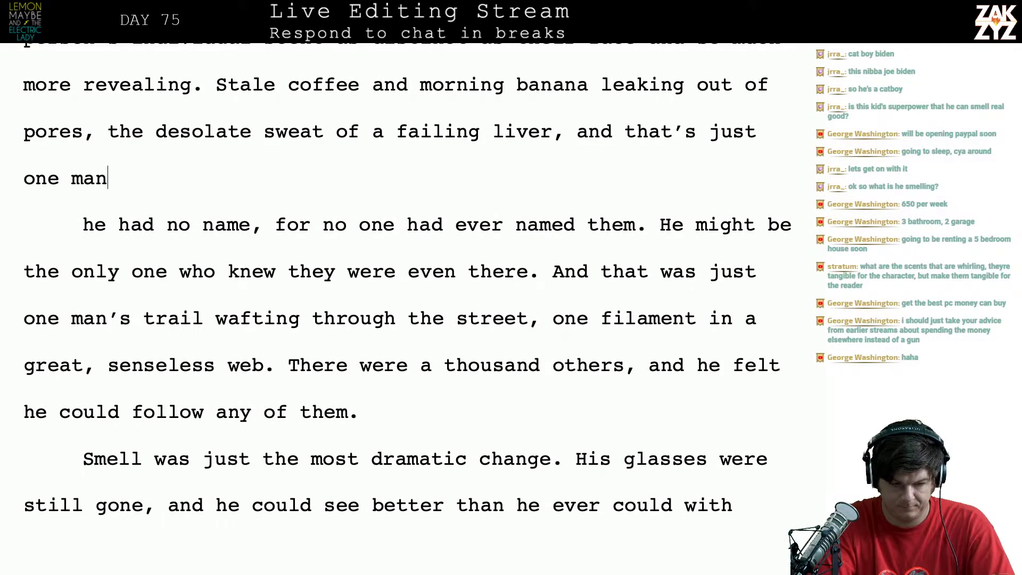
type("'s trai")
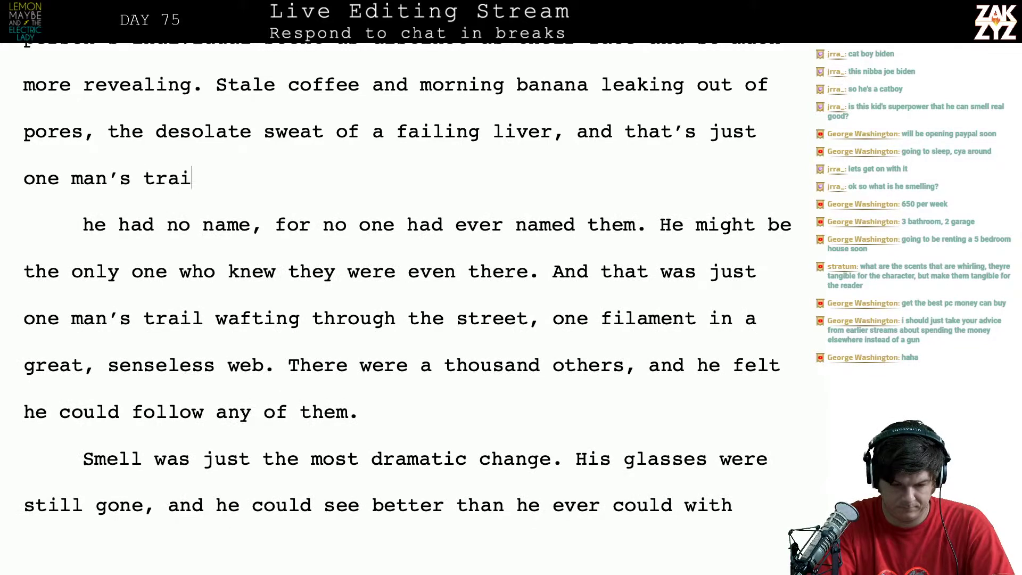
type("l wafting thro")
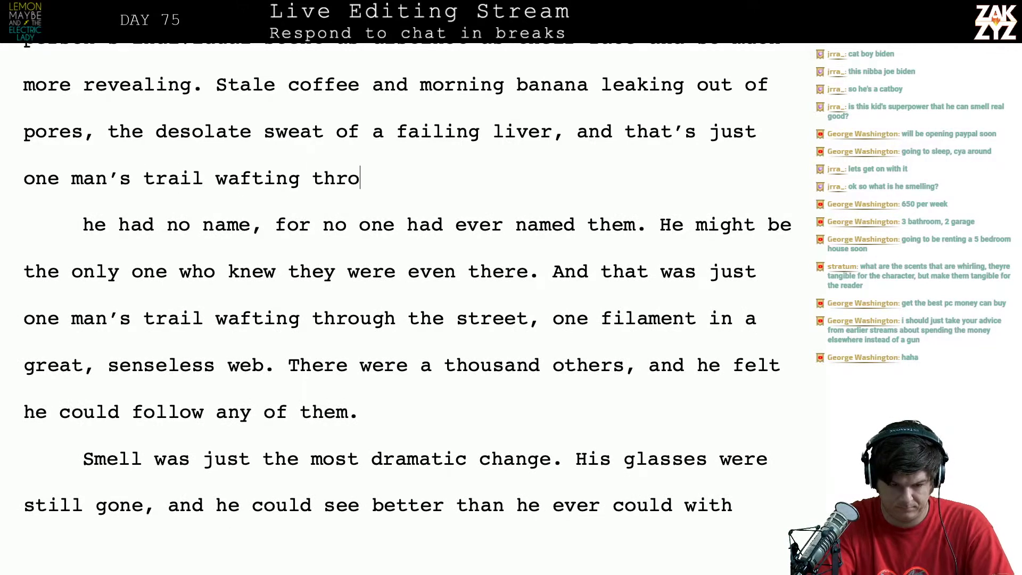
type("ugh the street. ")
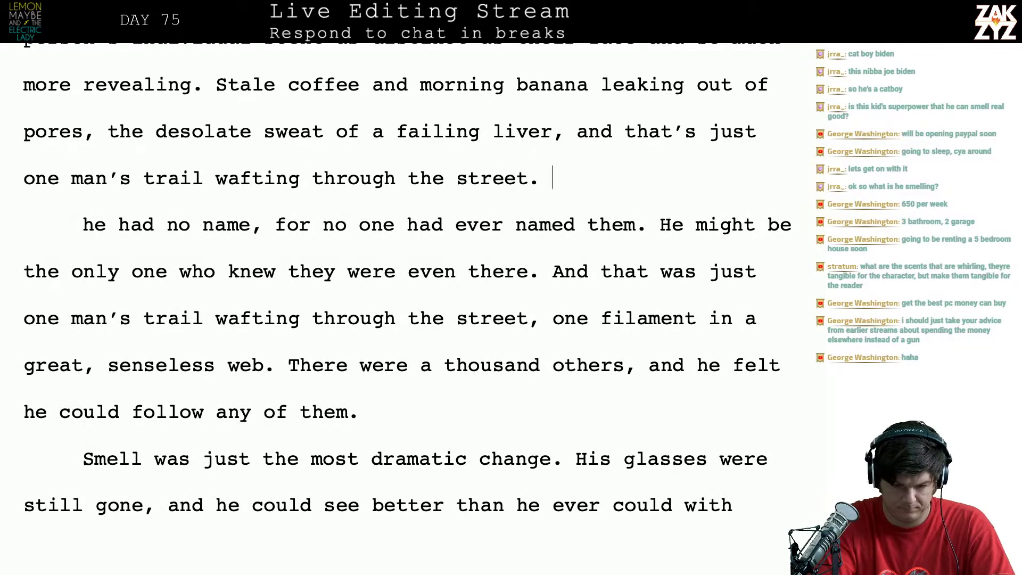
Begin a new sentence after "through the street." with "A filament in a"
type("A filim")
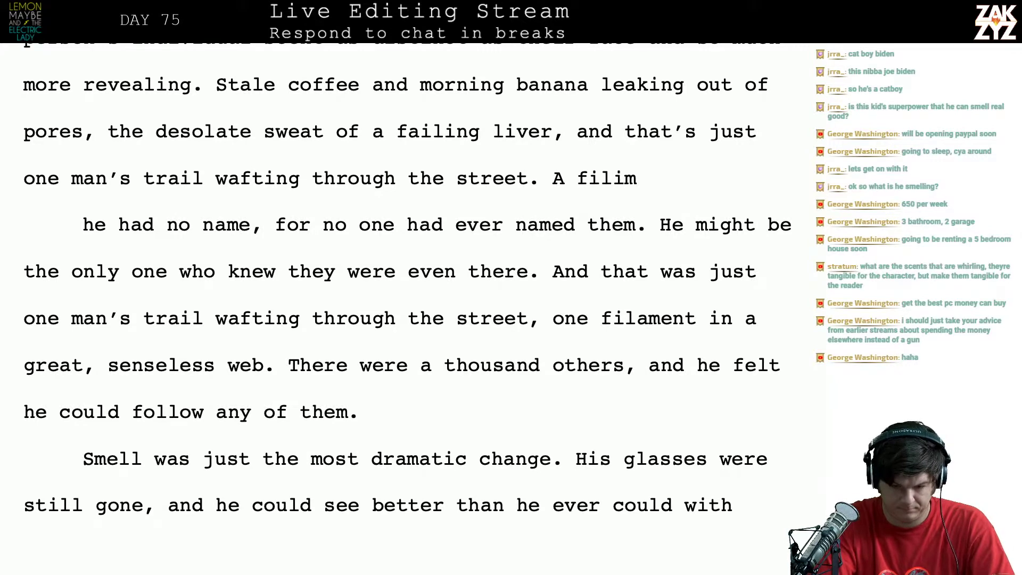
key("BackSpace")
key("BackSpace")
type("ament in a g")
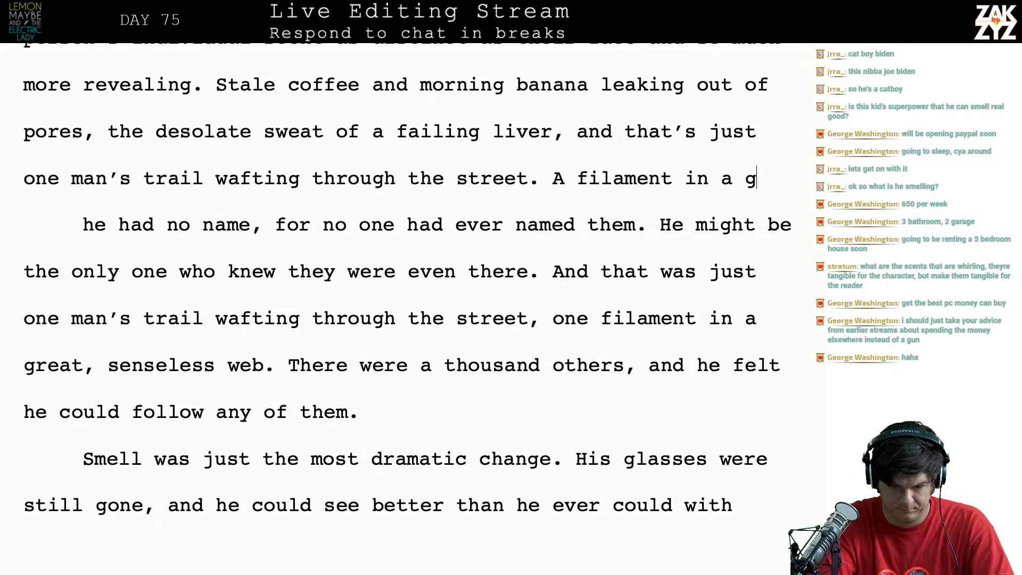
key("BackSpace")
key("BackSpace")
type("n")
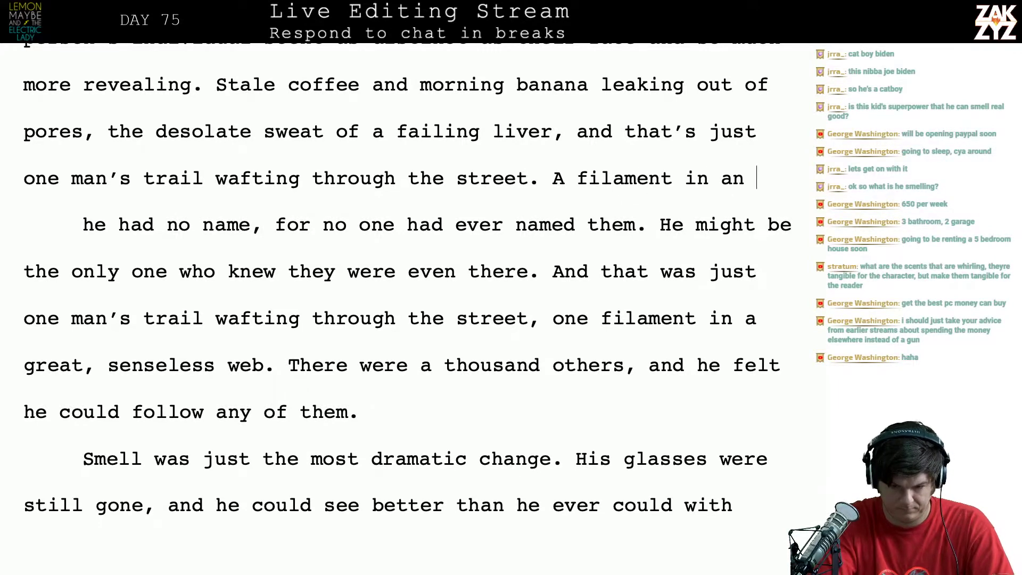
key("BackSpace")
key("BackSpace")
key("BackSpace")
type("a")
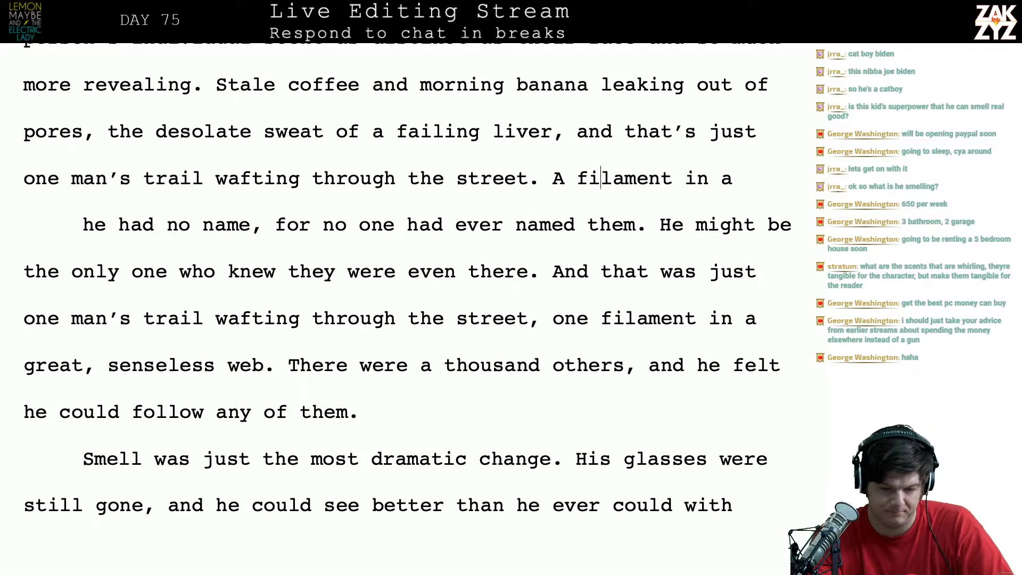
Move the fragment "A filament in a" down past a blank line and write "One filament in an inconceivably tangled" after "through the street."
key("Return")
key("Return")
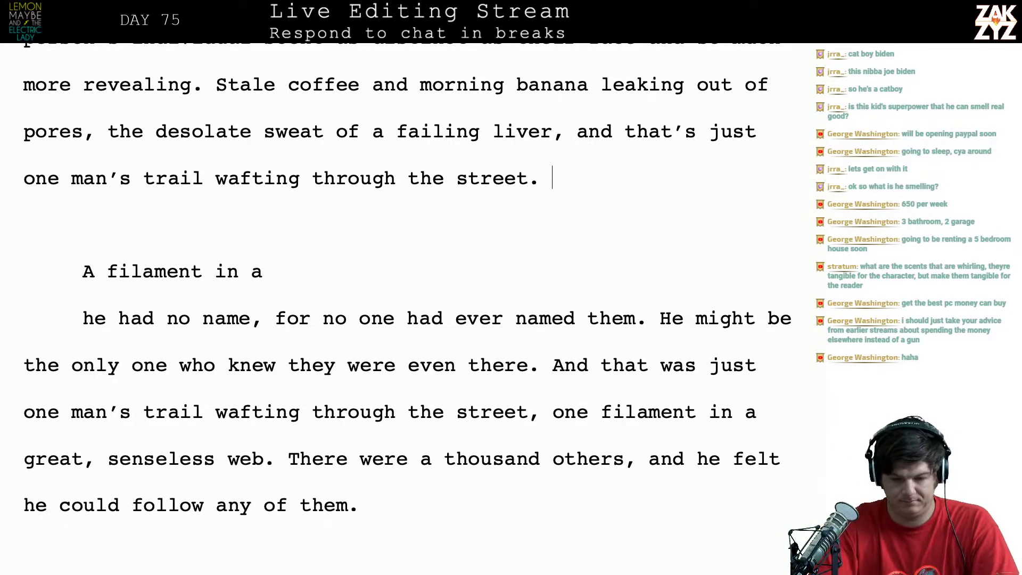
type("One fil")
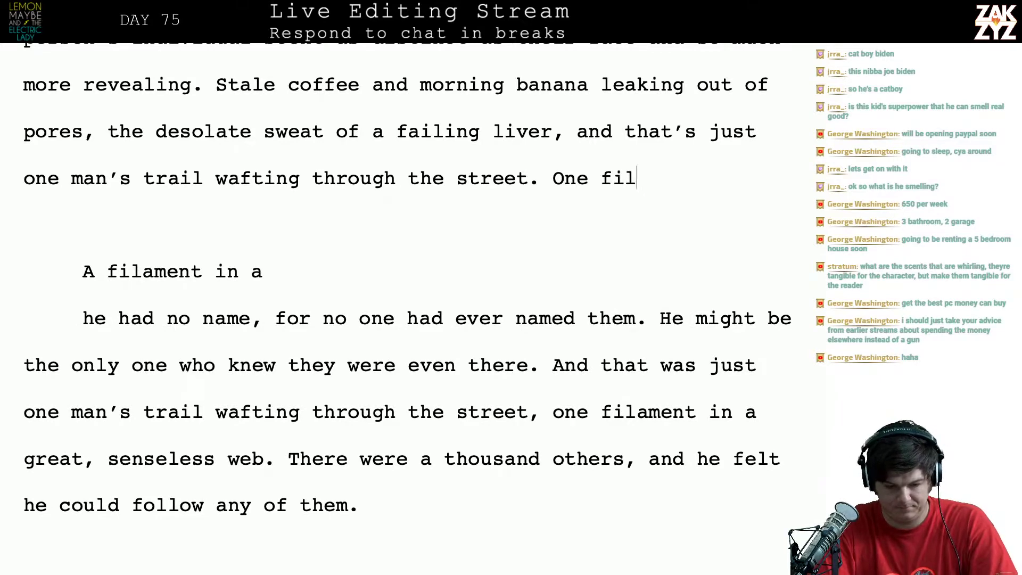
type("ament in an inco")
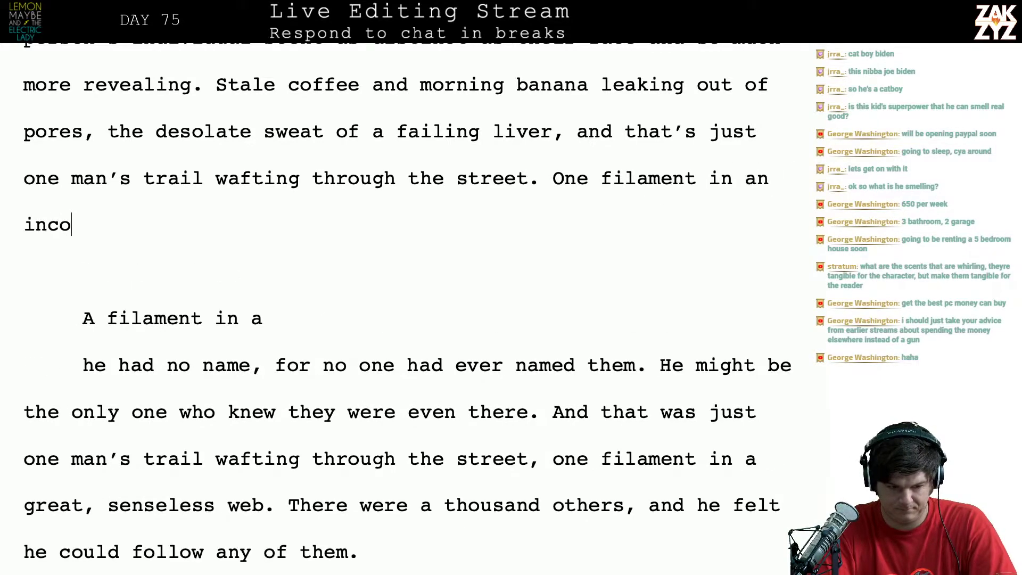
type("nceivaly")
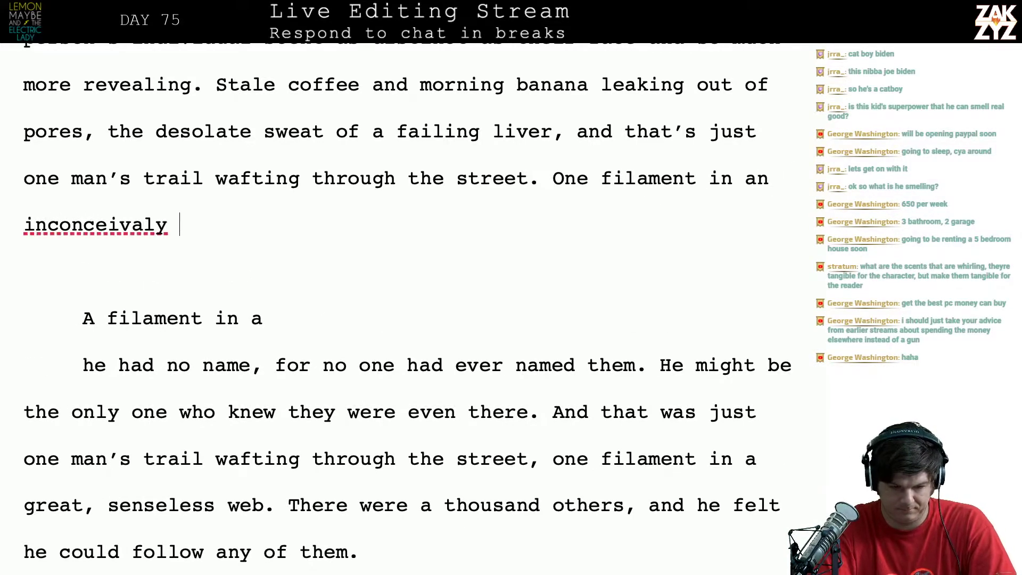
key("BackSpace")
key("BackSpace")
key("BackSpace")
key("BackSpace")
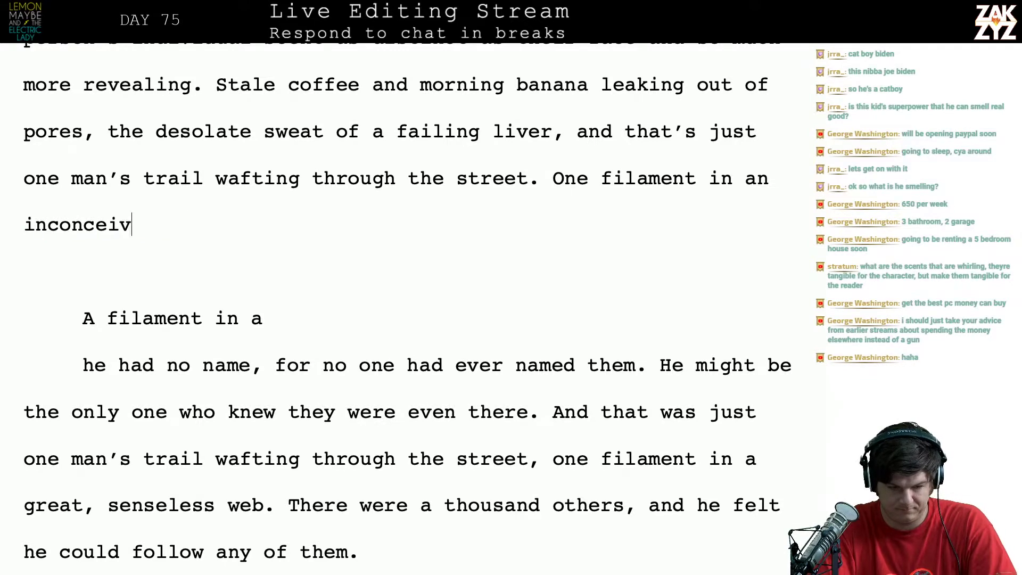
type("ably tangled ")
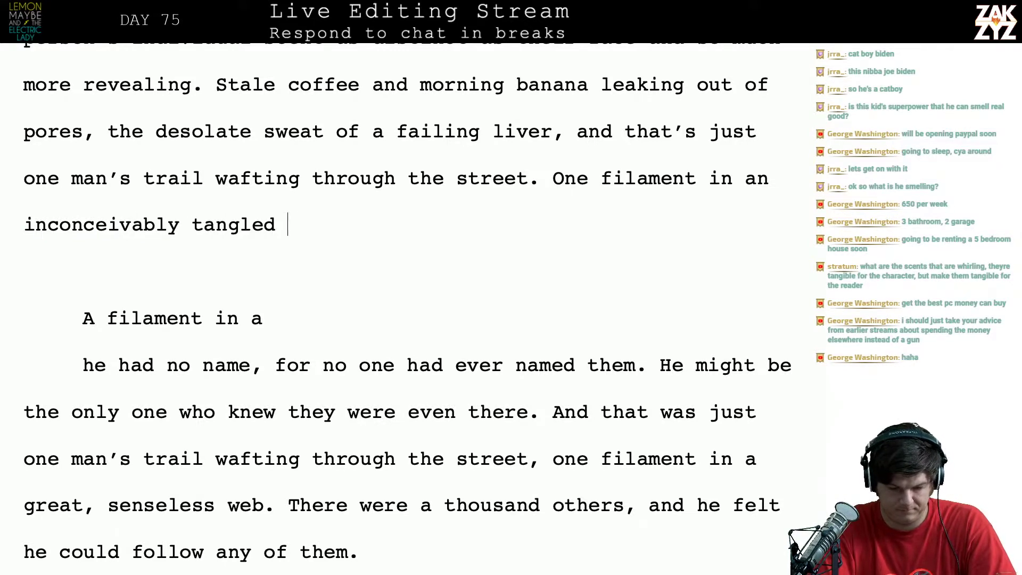
Finish the filament sentence with "web, and", the protagonist's first name, and "can follow any of them."
type("web, and Matthe")
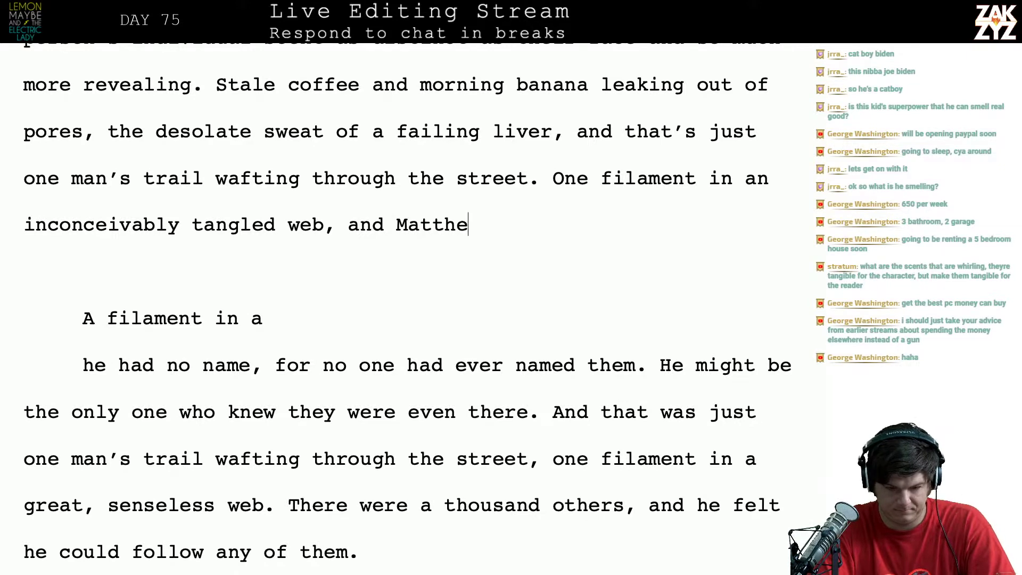
type("w can find")
key("BackSpace")
key("BackSpace")
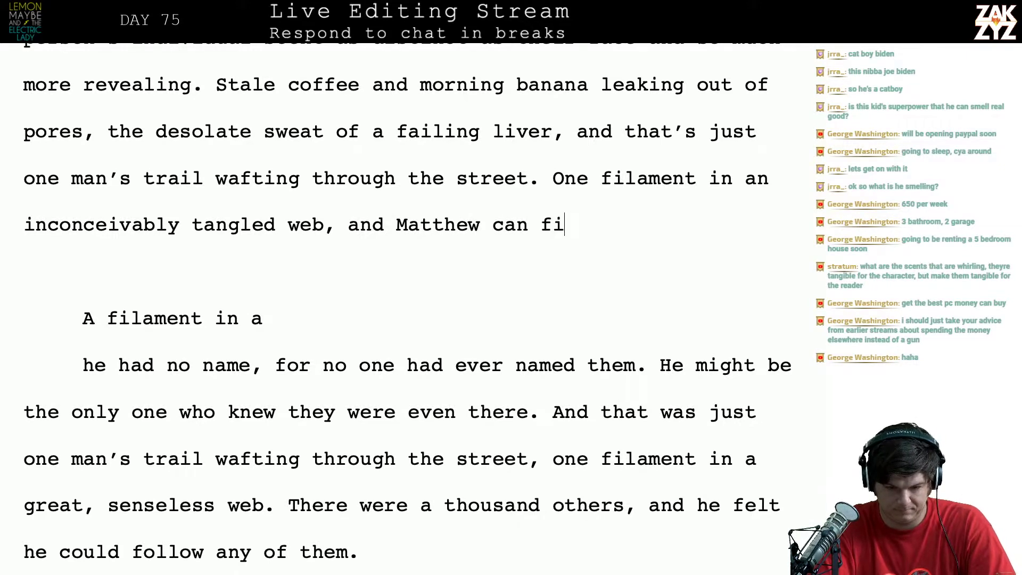
type("ollo")
key("BackSpace")
key("BackSpace")
key("BackSpace")
key("BackSpace")
key("BackSpace")
type("ollow")
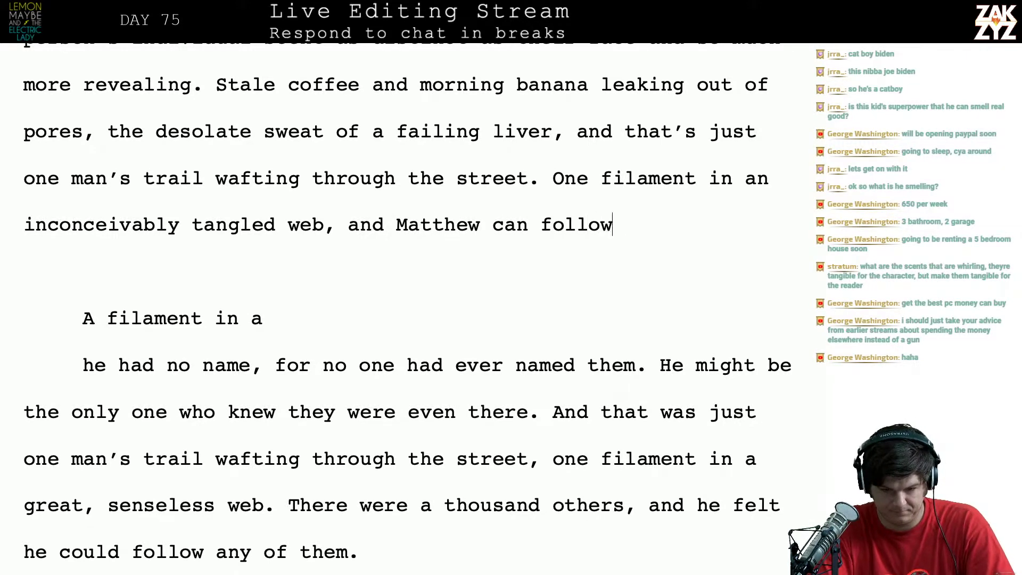
type(" any of them.")
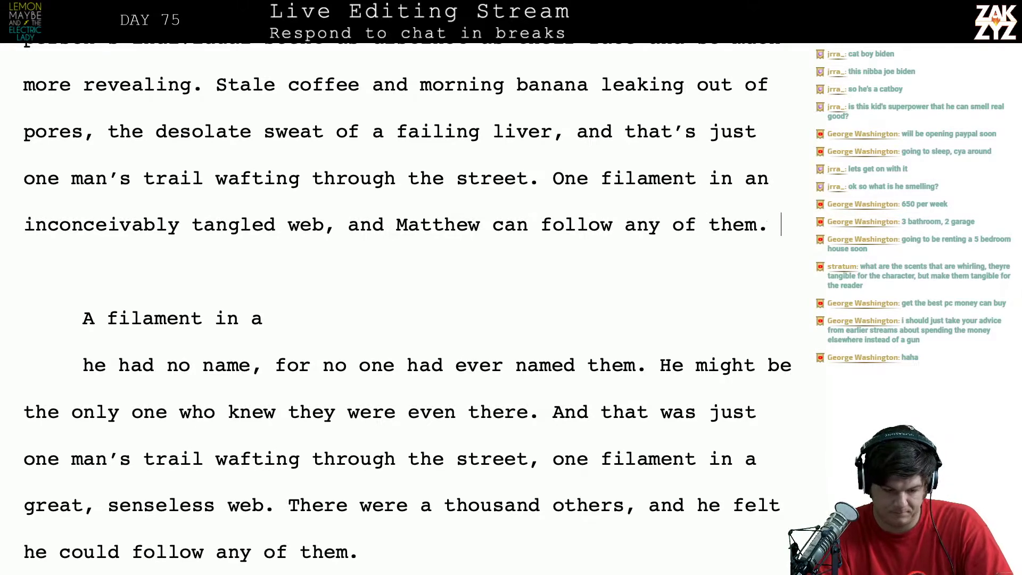
Delete the leftover fragment "A filament in a" and the old paragraph from "he had no name" through "he could follow any of them."
key("shift+Down")
key("shift+Down")
key("shift+Down")
key("shift+Down")
key("shift+Down")
key("shift+Down")
key("shift+Down")
key("shift+Down")
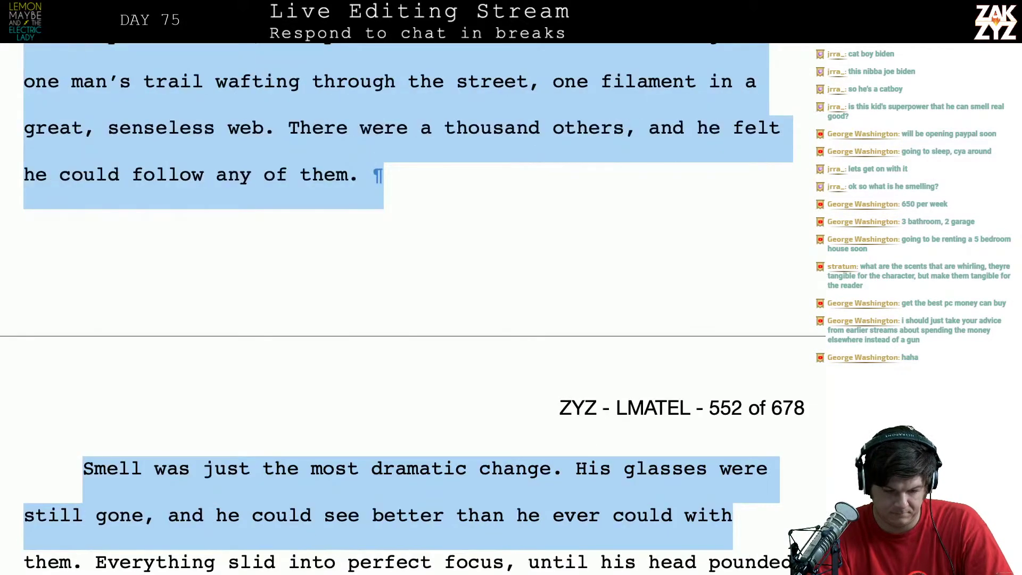
key("shift+Up")
key("BackSpace")
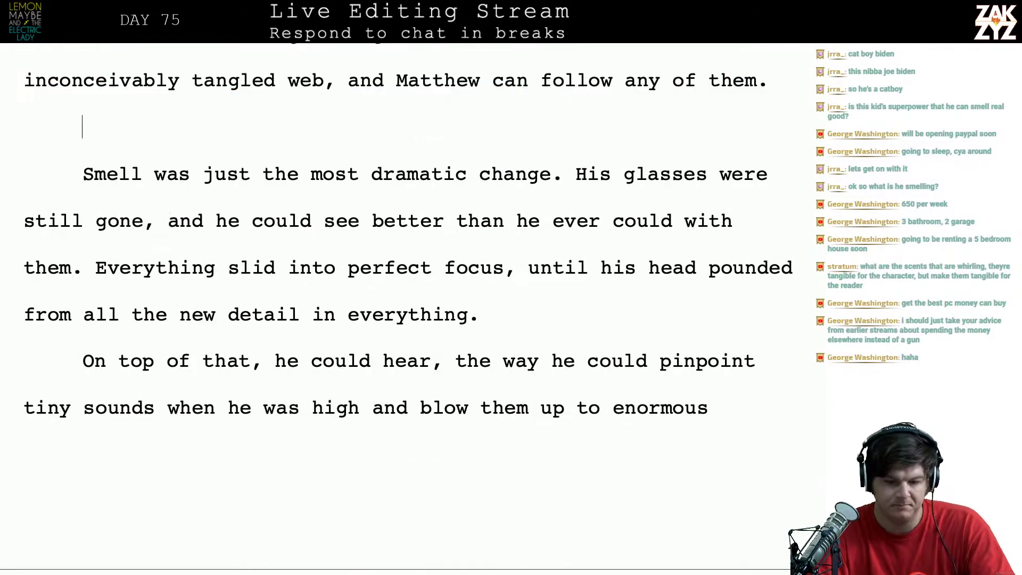
After the tangled web sentence, add "There are so many smells he can't put a name to, no one has ever named them."
scroll(404, 266, "up", 5)
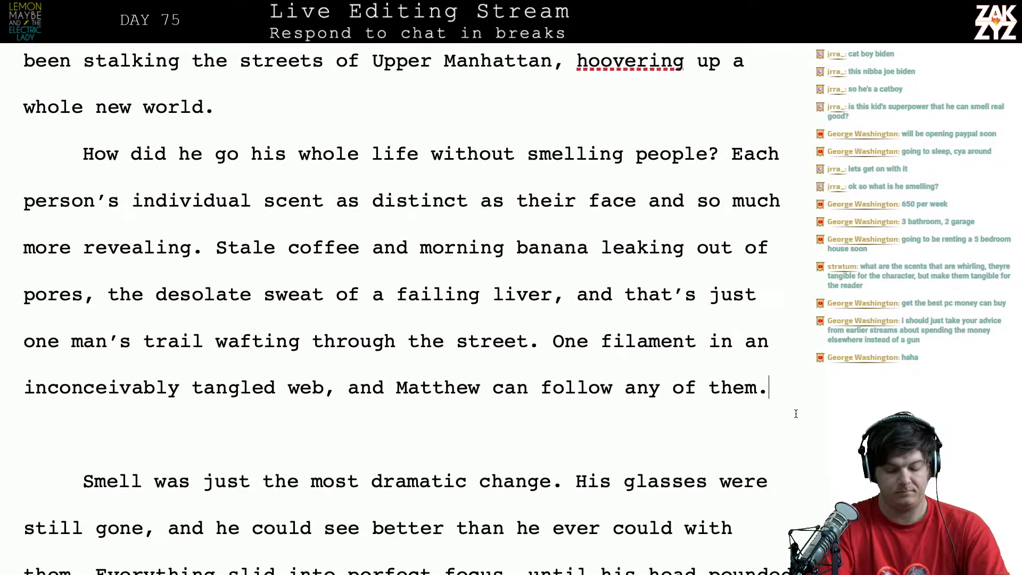
type("There are ")
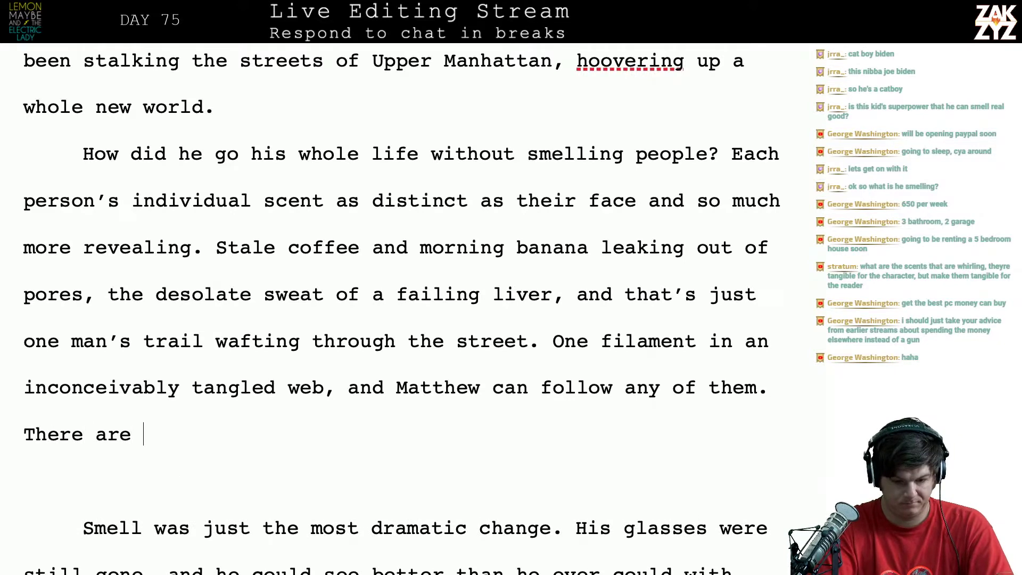
type("so ")
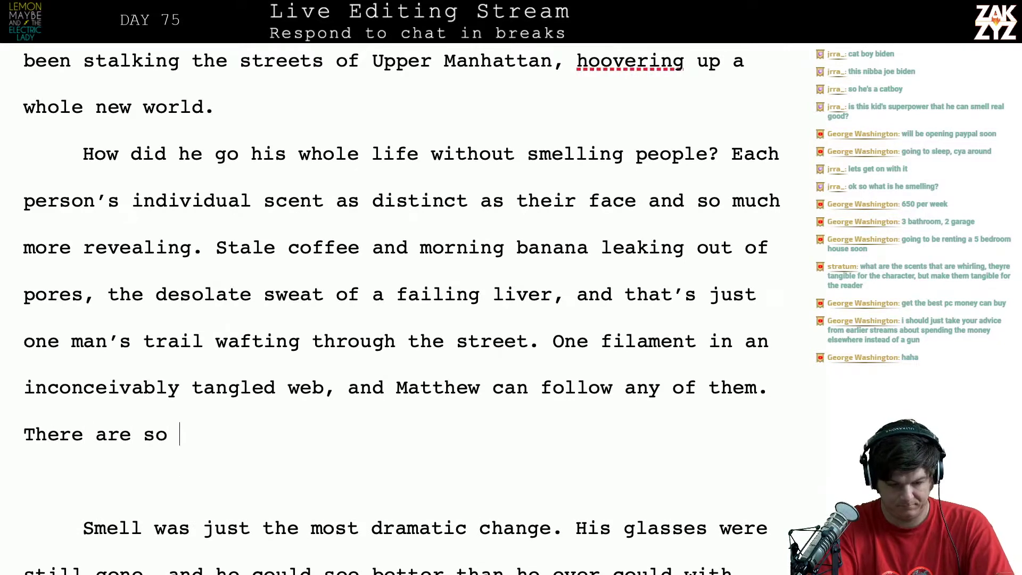
type("many smells he c")
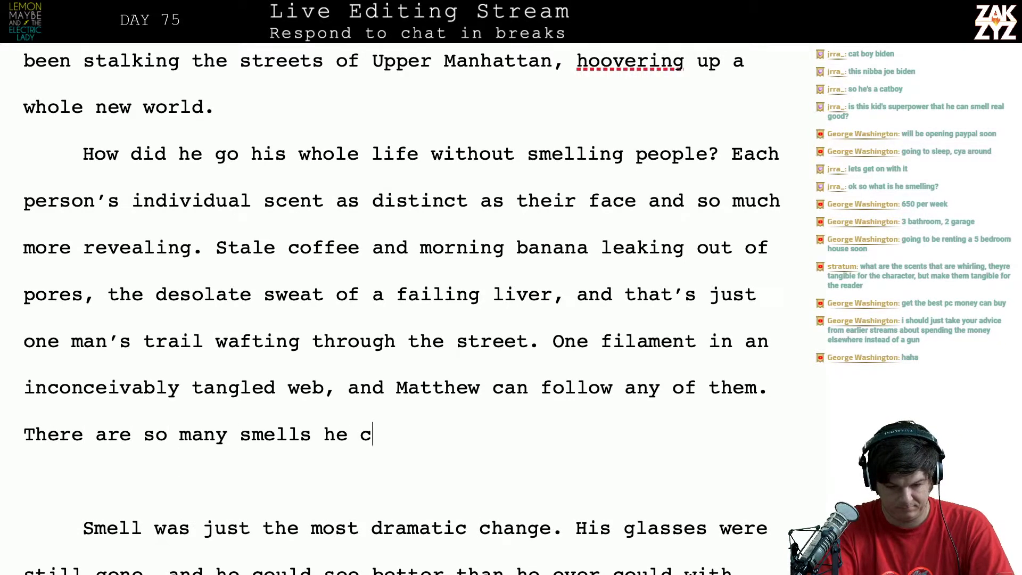
type("an't put a neam")
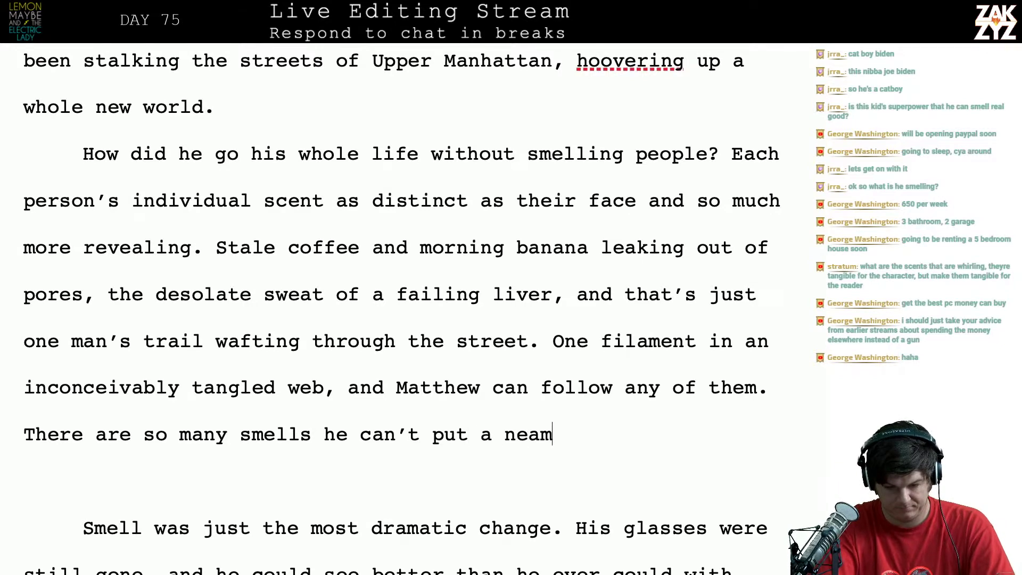
key("BackSpace")
key("BackSpace")
key("BackSpace")
type("ame to, ")
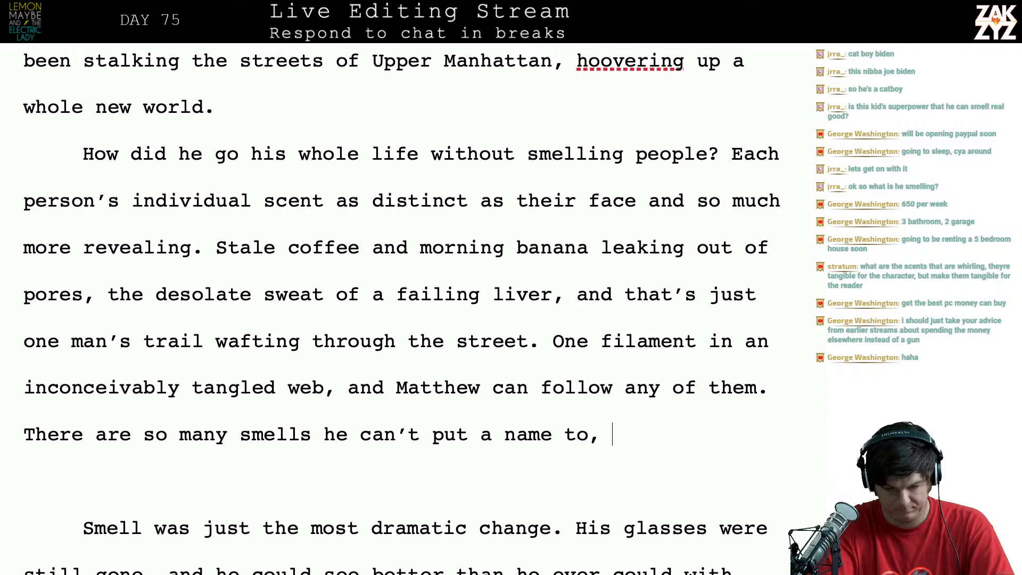
type("no one has ever ")
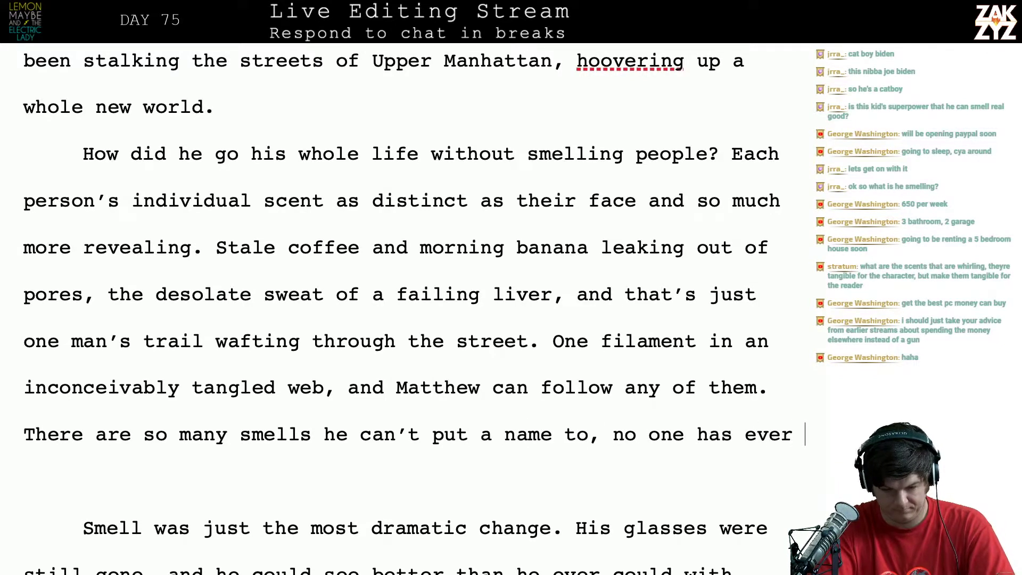
type("named them. No")
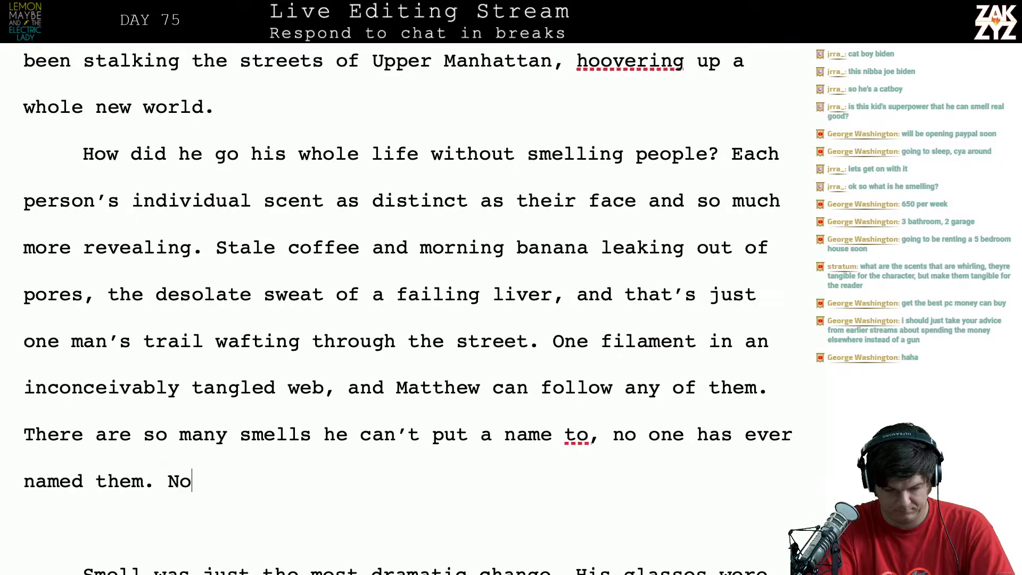
Follow "named them." with the closing sentence "No one else has ever smelled them."
type(" one has ")
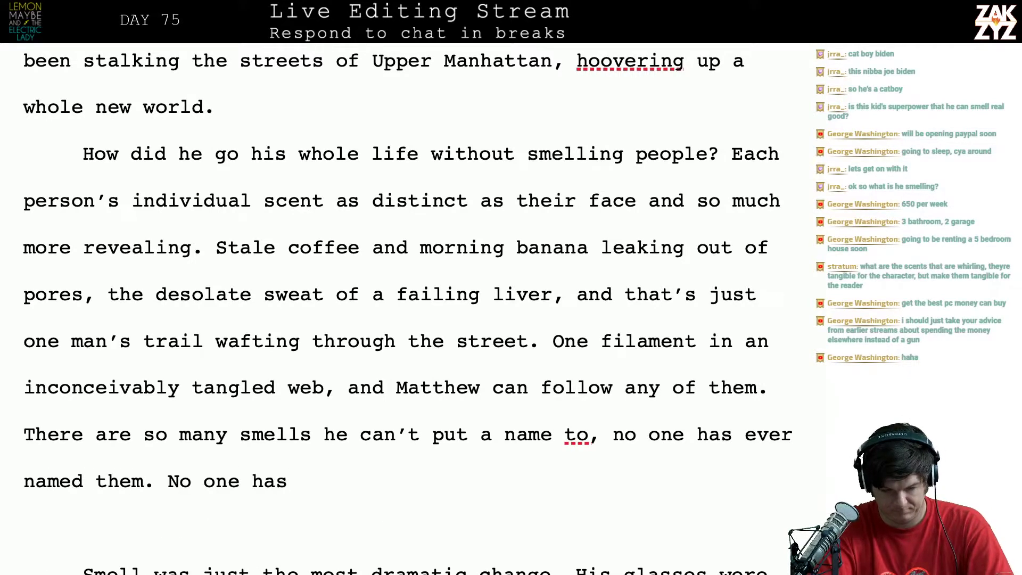
type("ever b")
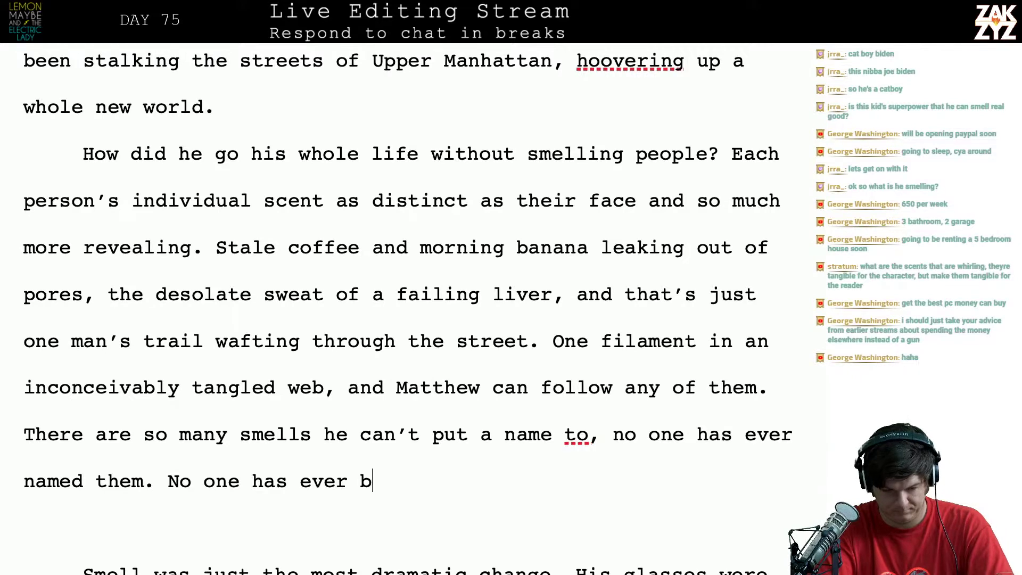
type("e")
key("BackSpace")
key("BackSpace")
key("BackSpace")
key("BackSpace")
key("BackSpace")
key("BackSpace")
key("BackSpace")
key("BackSpace")
key("BackSpace")
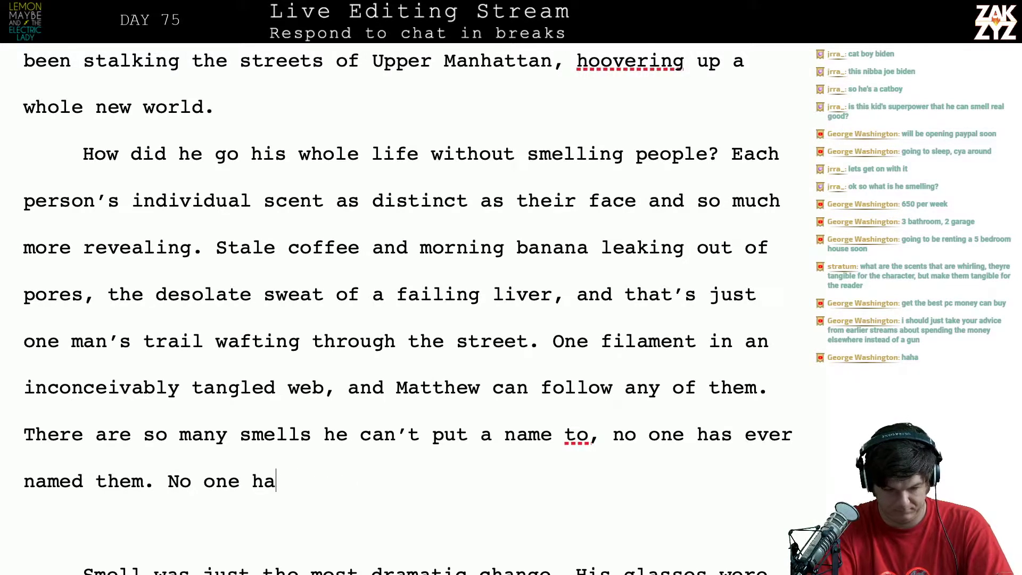
key("BackSpace")
key("BackSpace")
key("BackSpace")
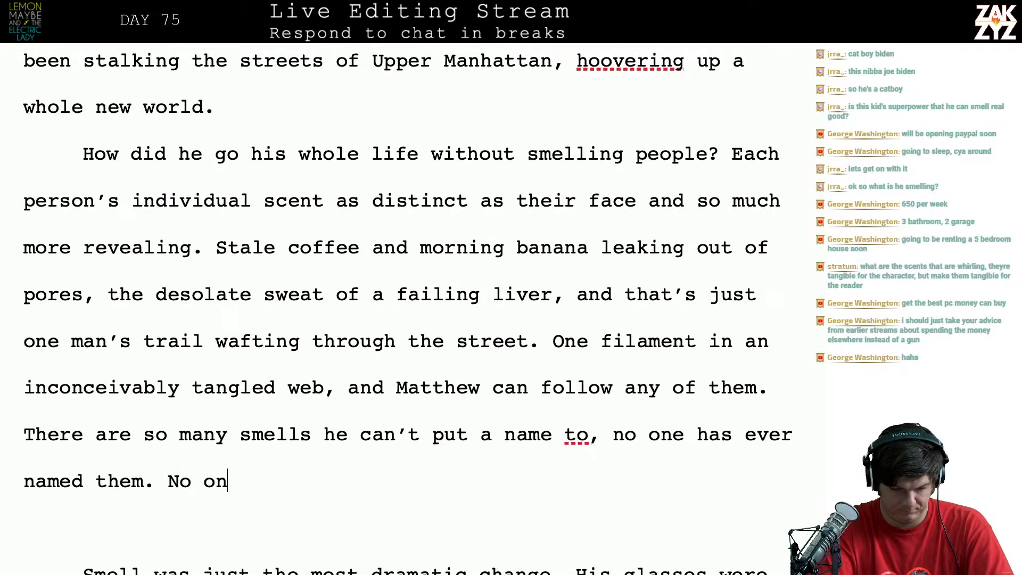
type("e else has ev")
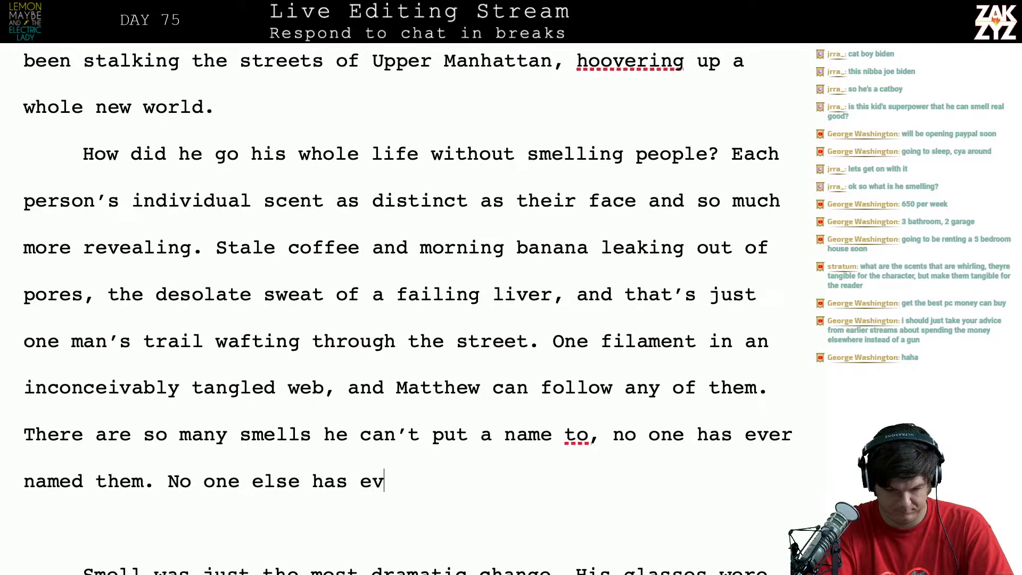
type("er smelel")
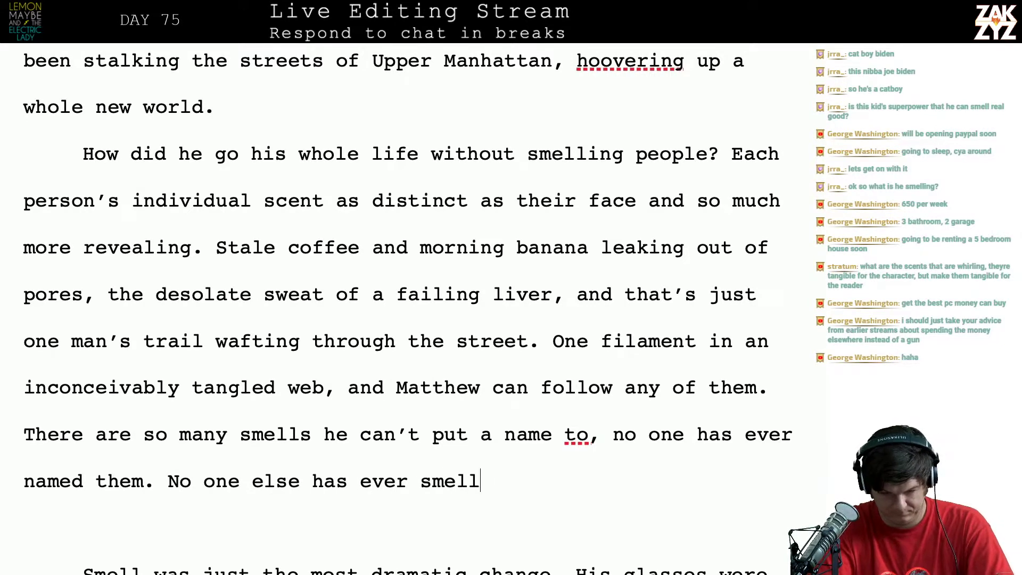
type("ed them.")
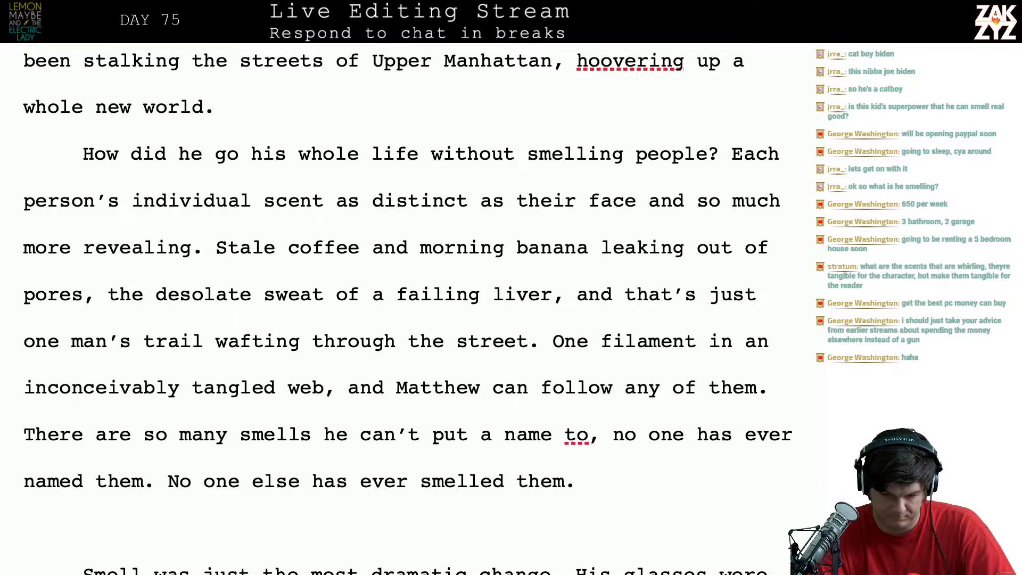
After "follow any of them." write "He keeps finding smells he can't put a name to, no one's ever named them. No one's ever been like this."
type("He keeps find")
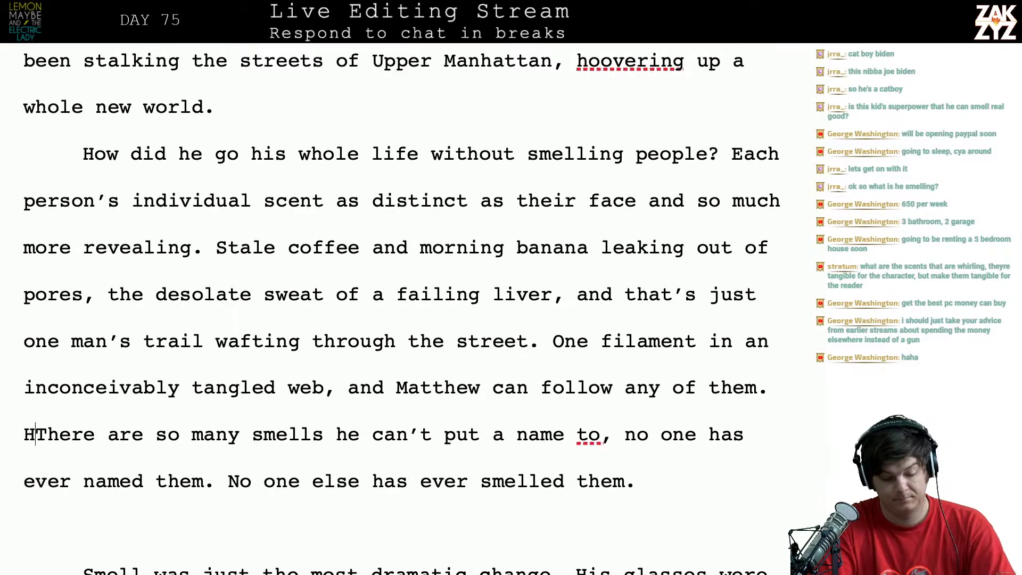
type("ing")
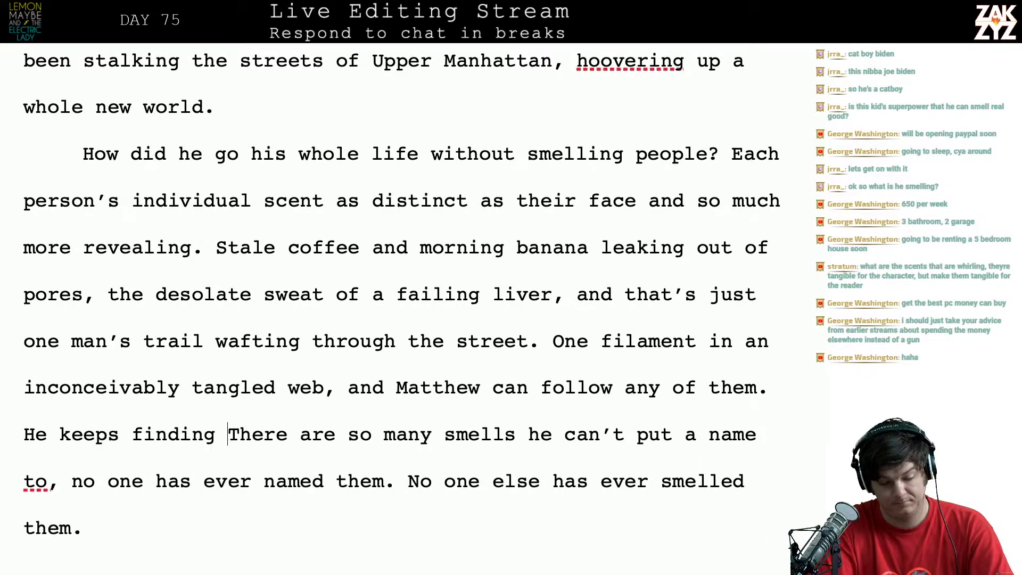
key("Return")
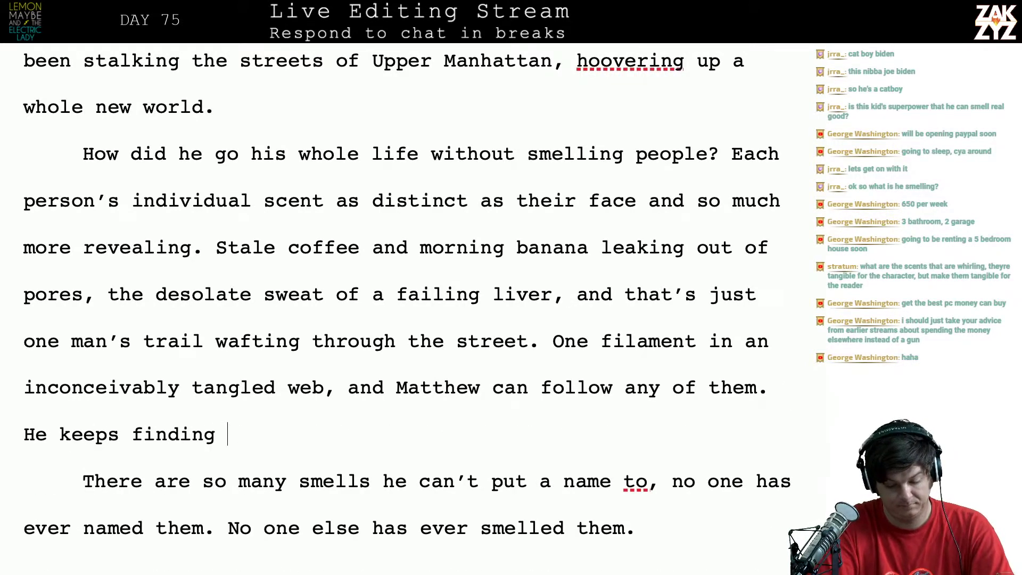
type("smells he c")
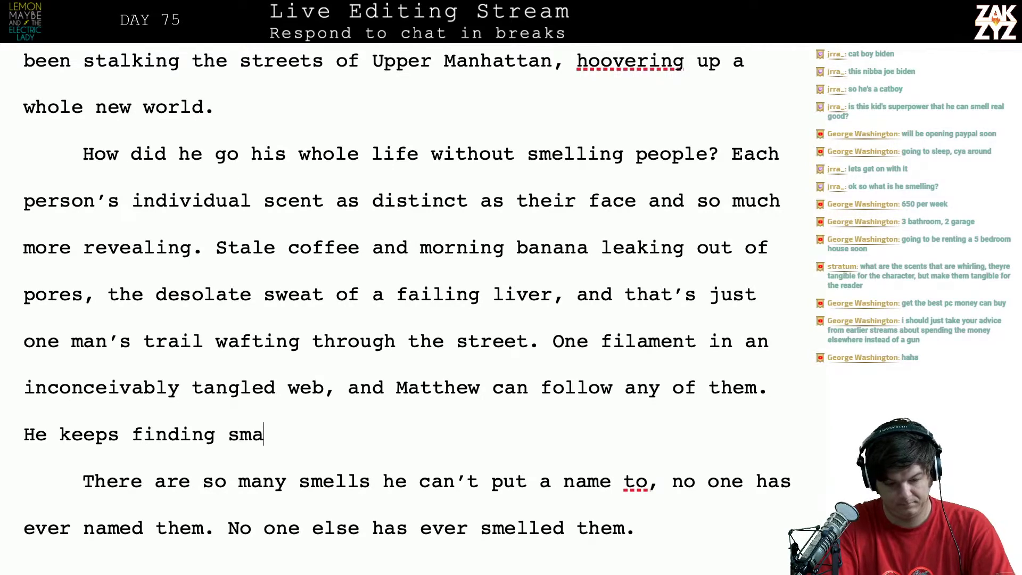
type("an’t")
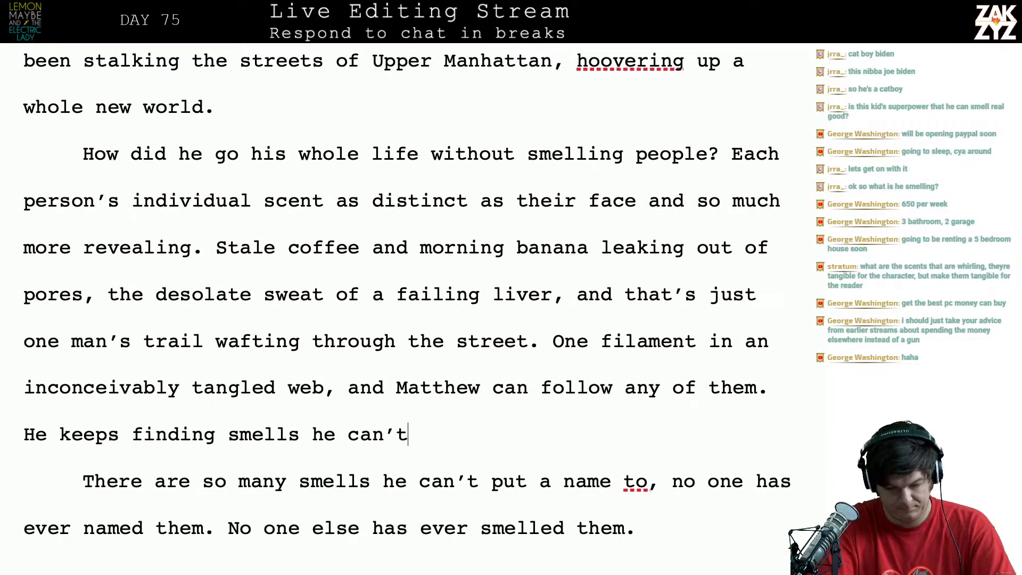
type(" put a name to, ")
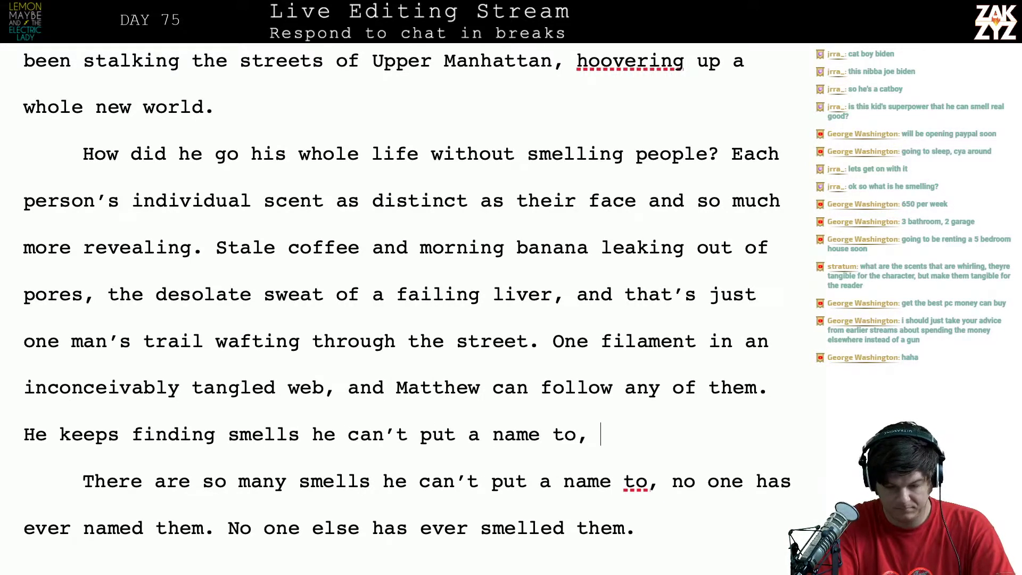
type("no one’s ever na")
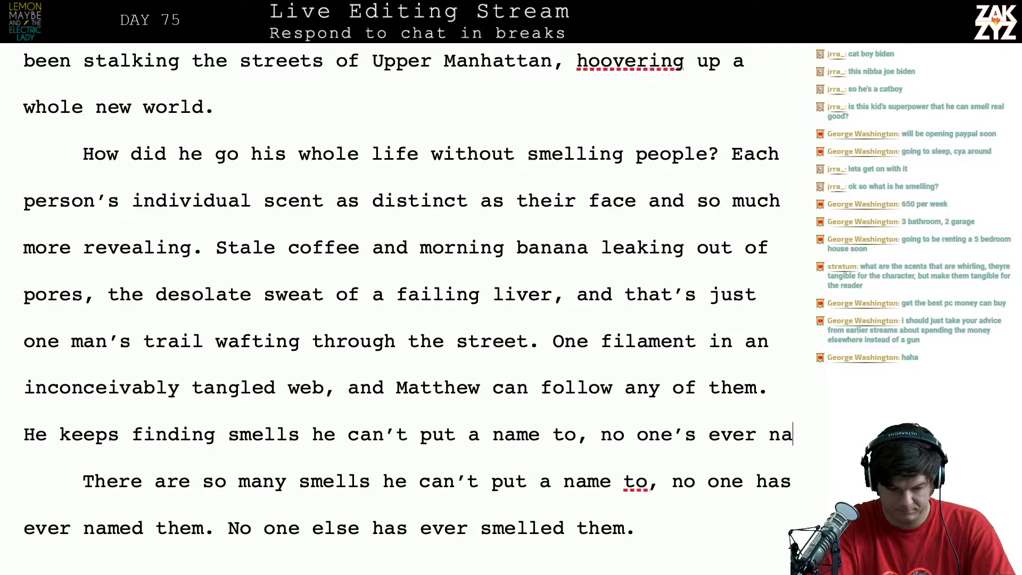
type("med them. No one’s e")
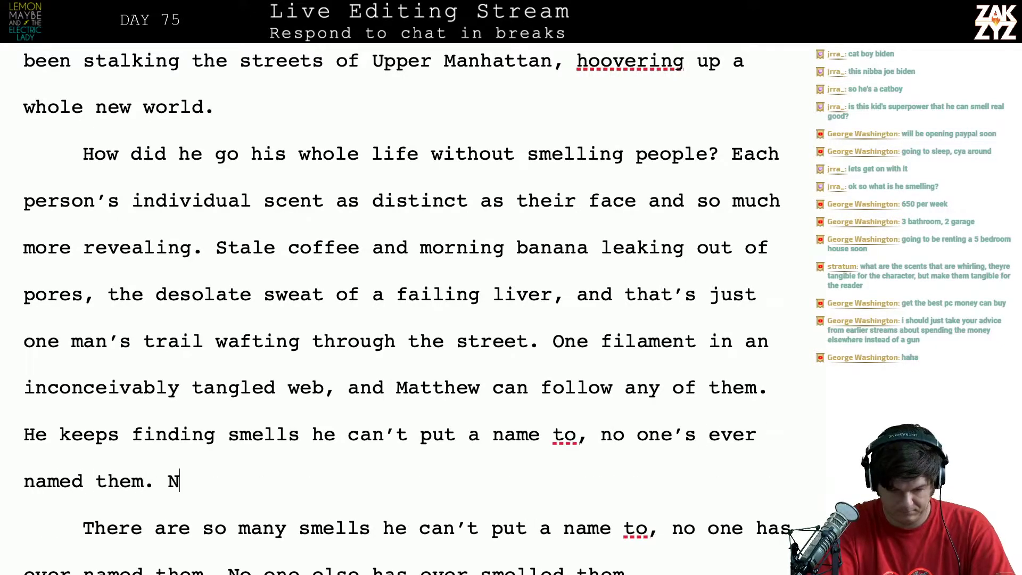
type("been like this.")
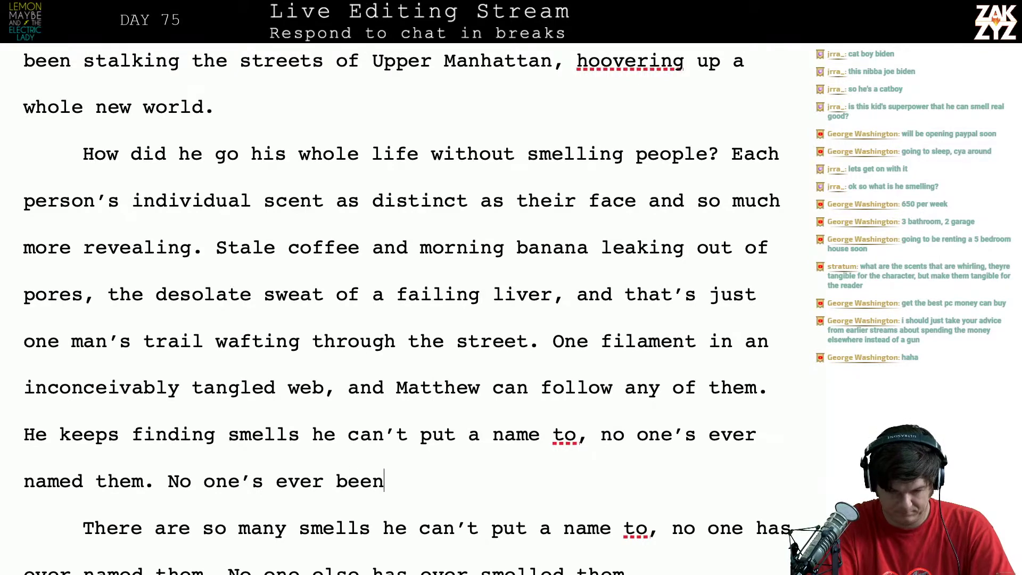
Delete the old version from "There are so many smells" through "smelled them." and the blank line, keeping "Smell was just" on a new paragraph
key("shift+Down")
key("shift+Down")
key("shift+Down")
key("shift+Down")
key("shift+Down")
key("shift+Down")
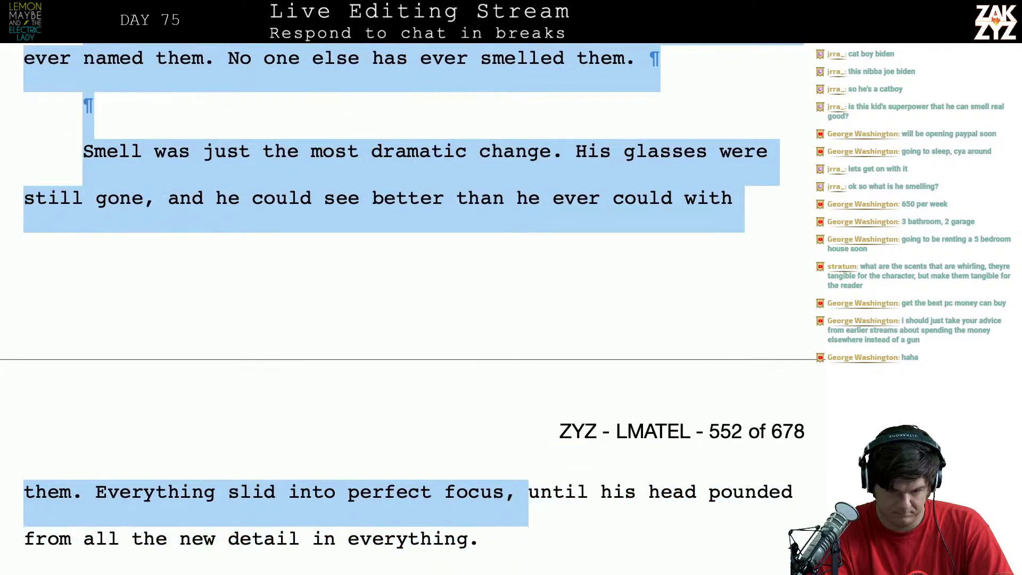
key("shift+Up")
key("shift+Up")
key("shift+Up")
key("shift+Right")
key("shift+Right")
key("BackSpace")
key("Return")
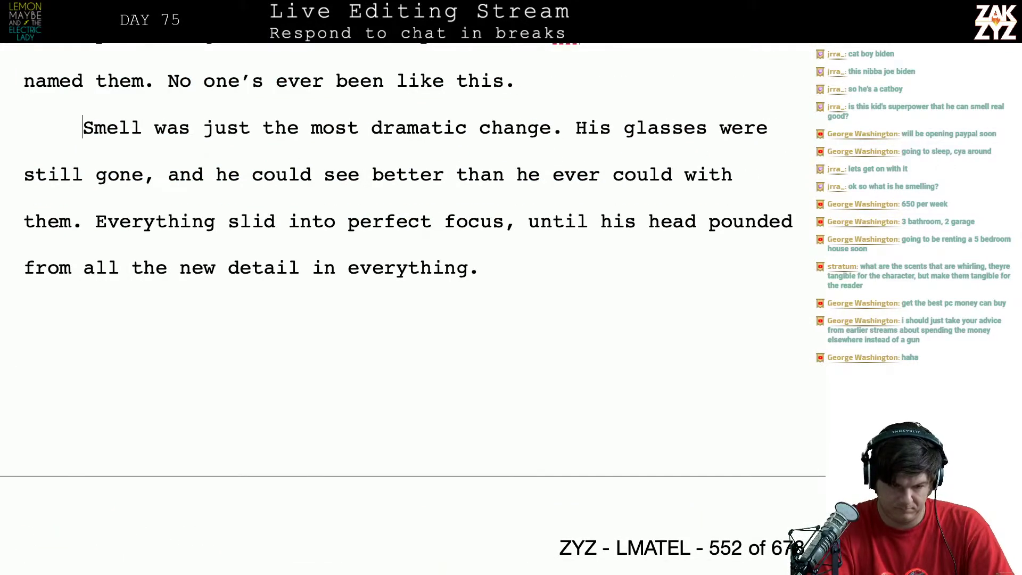
Open the paragraph before "Smell was just" with "And his sense of smell is just the most dramatic change."
type("And sm")
key("BackSpace")
type("e")
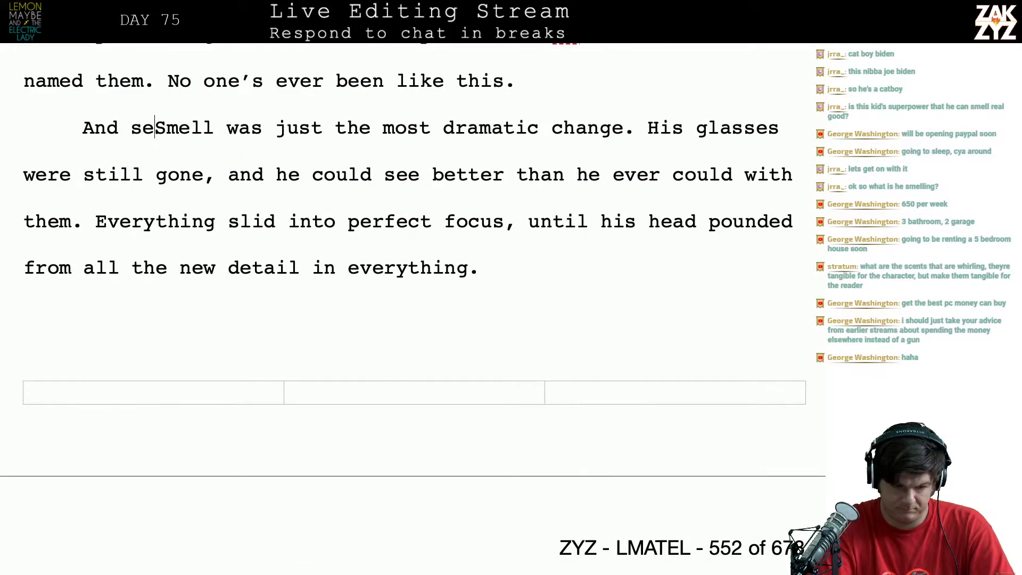
key("BackSpace")
key("BackSpace")
type("Smel")
key("BackSpace")
key("BackSpace")
key("BackSpace")
key("BackSpace")
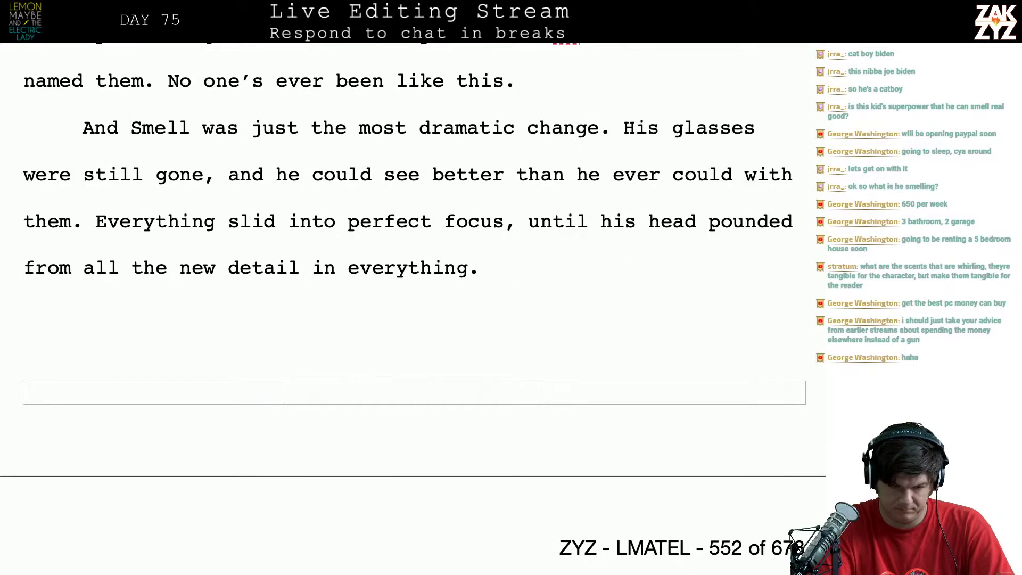
type("his sense of s")
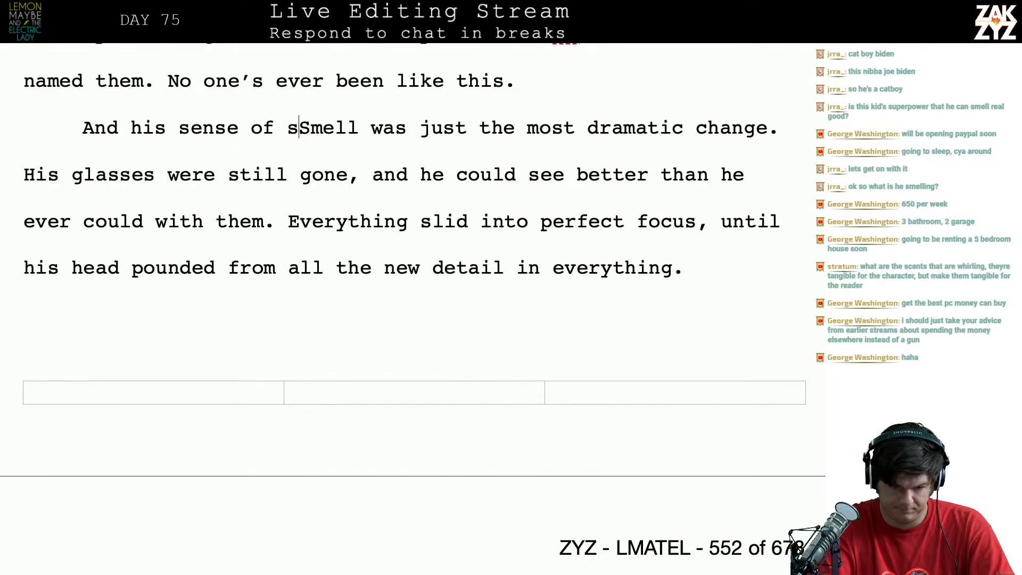
type("mell is just the ")
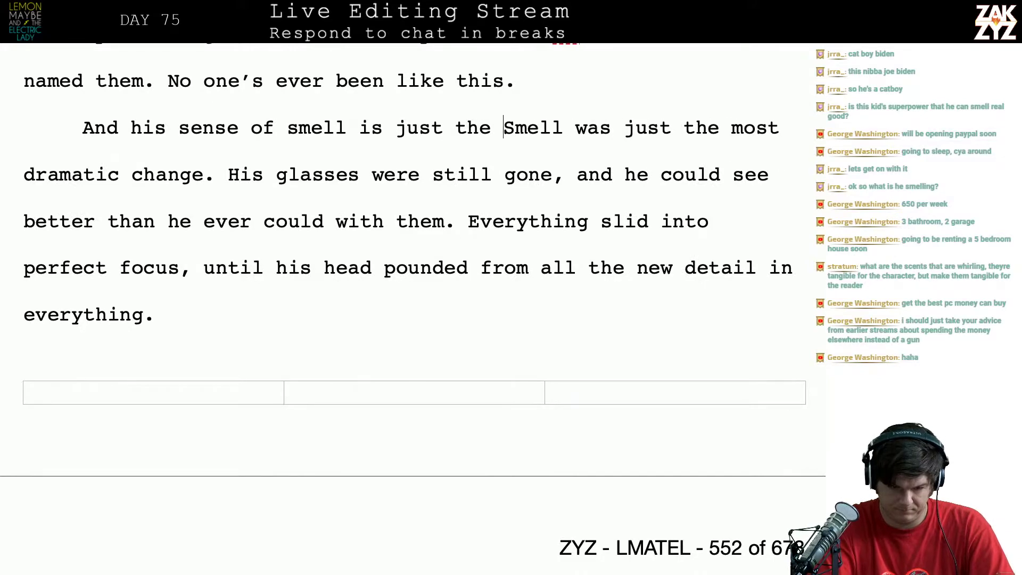
type("most dramati")
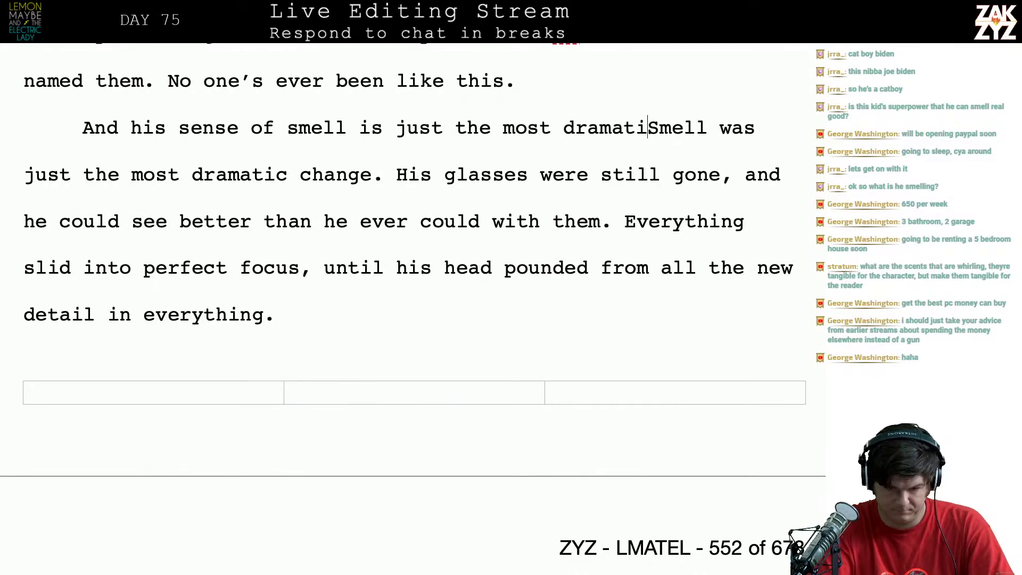
type("c change.")
key("Return")
Delete the old sentence "Smell was just the most dramatic change." together with the following word "His"
key("shift+Right")
key("shift+Down")
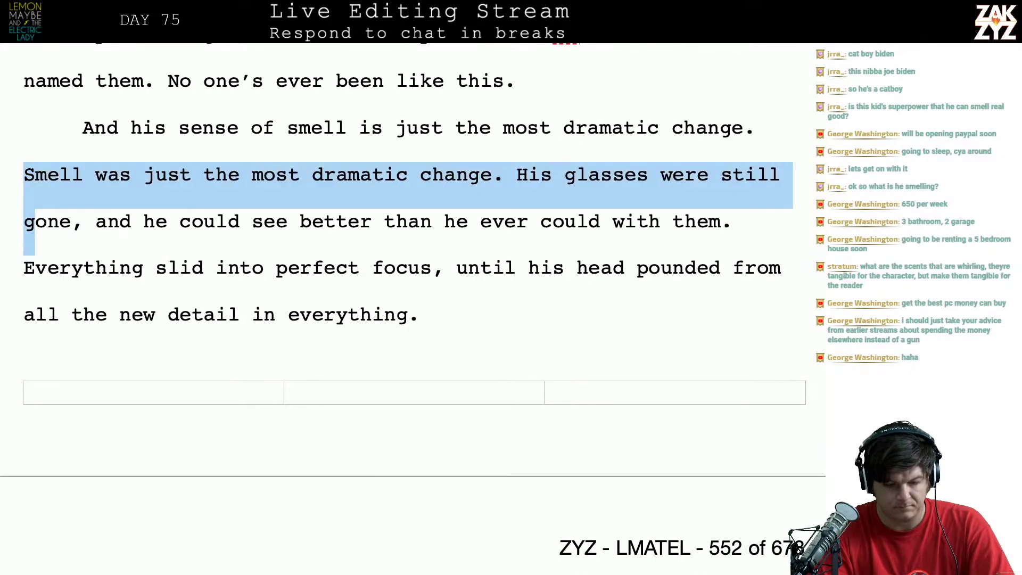
key("shift+Left")
key("shift+Up")
key("shift+Down")
key("shift+Left")
key("shift+Left")
key("shift+Left")
key("shift+Left")
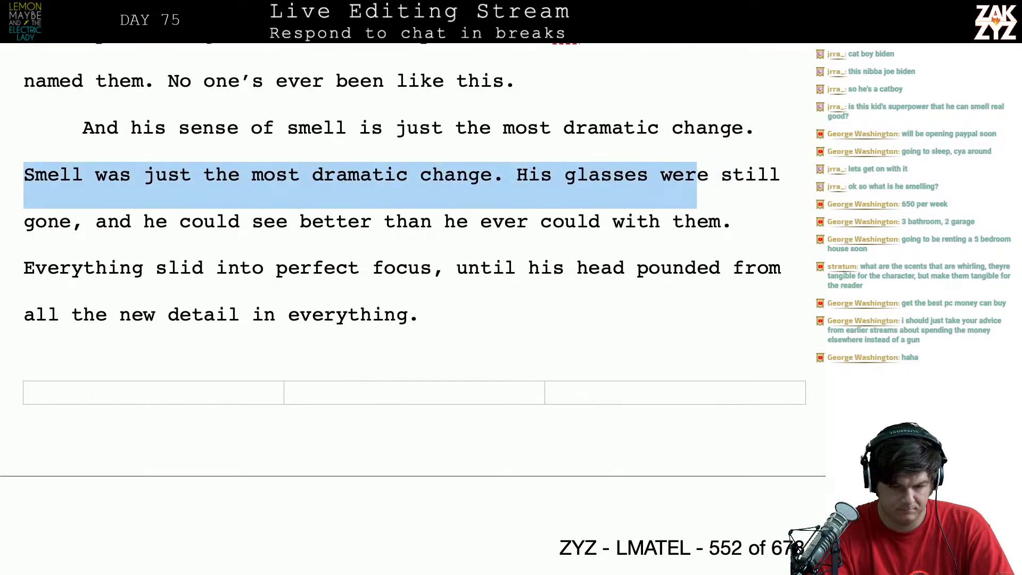
key("shift+Left")
key("shift+Left")
key("shift+Left")
key("shift+Left")
key("shift+Left")
key("shift+Left")
key("shift+Left")
key("shift+Left")
key("shift+Left")
key("shift+Left")
key("shift+Left")
key("shift+Left")
key("shift+Left")
key("shift+Left")
key("shift+Right")
key("shift+Right")
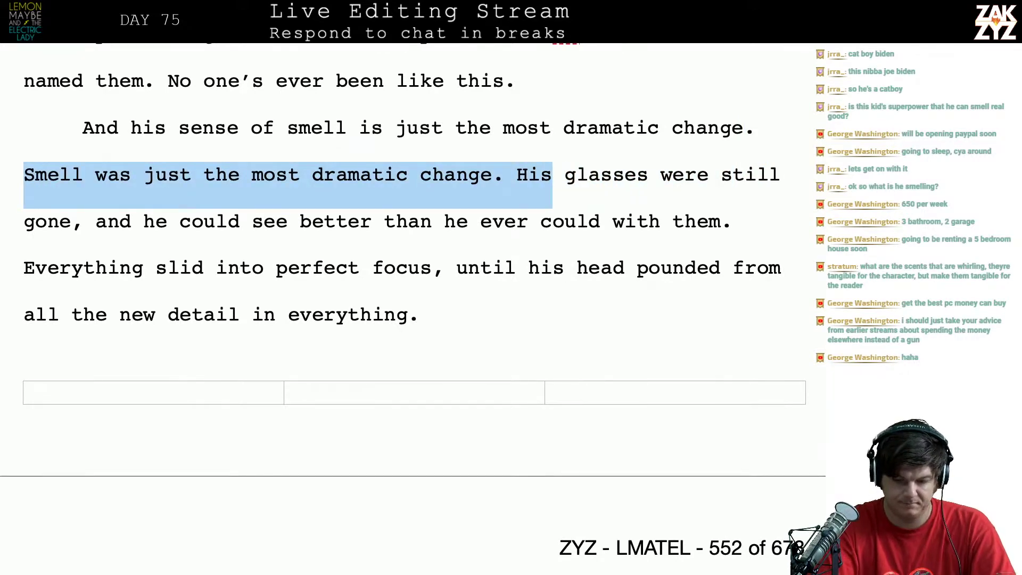
key("BackSpace")
Add the sentence "His glasses are gone, and he can see better now than he ever could without them."
type("His glass")
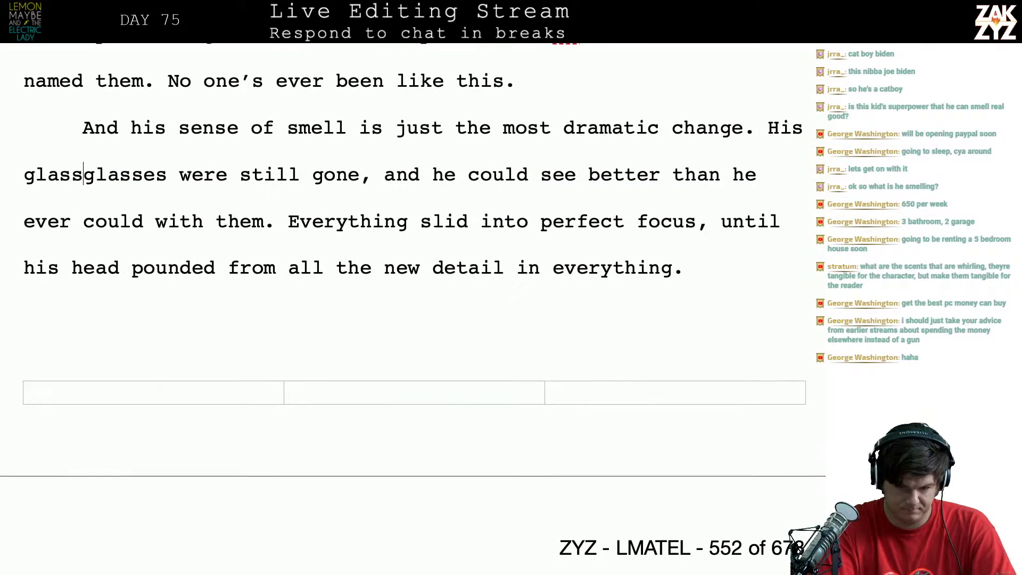
type("es are gone, an")
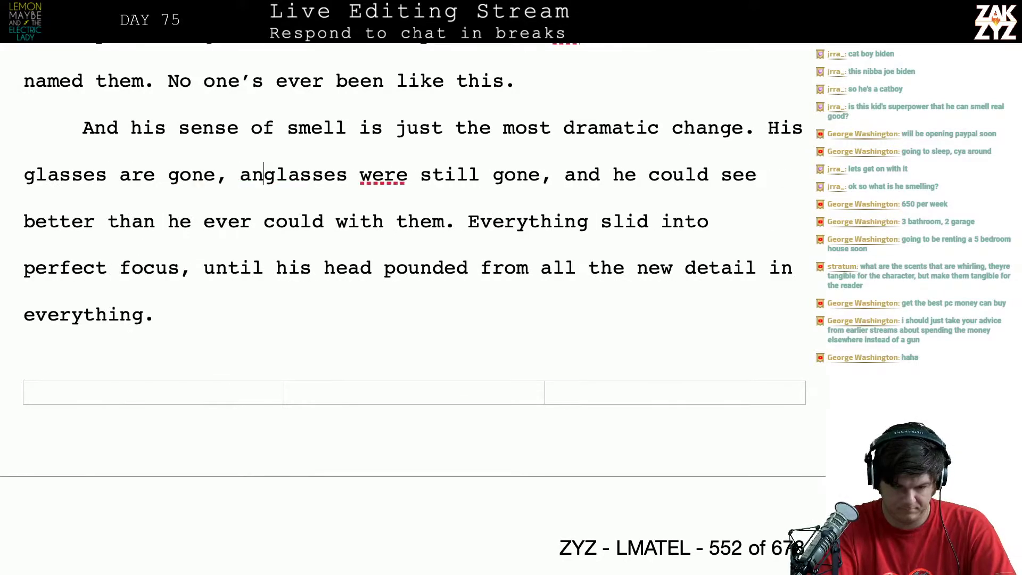
type("d he ")
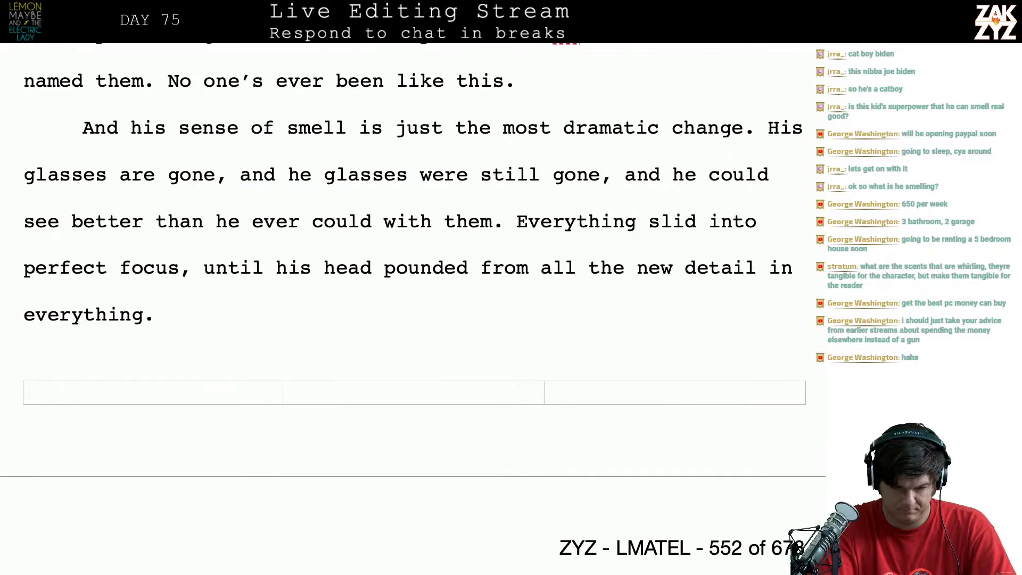
type("ca")
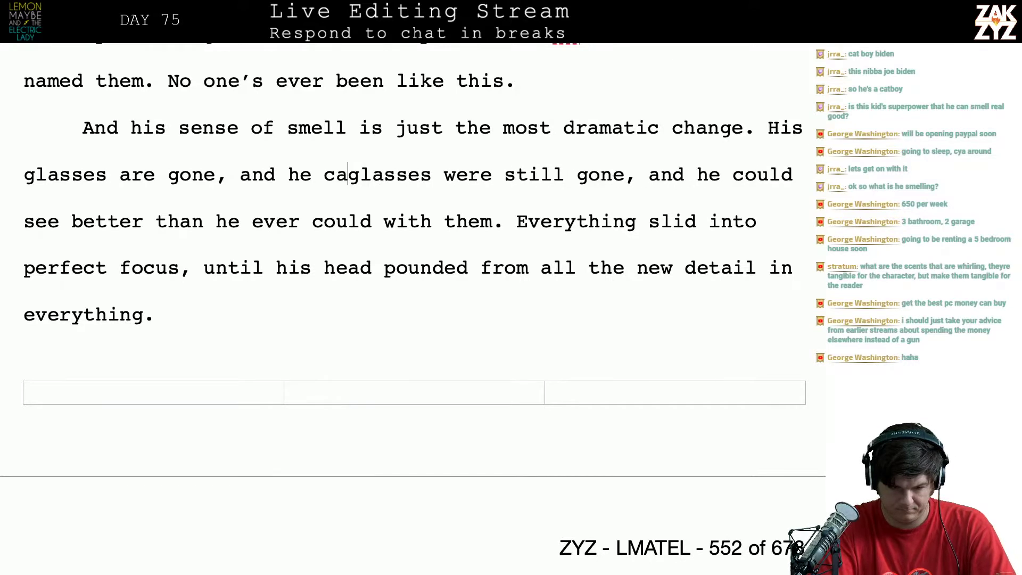
type("n see better na")
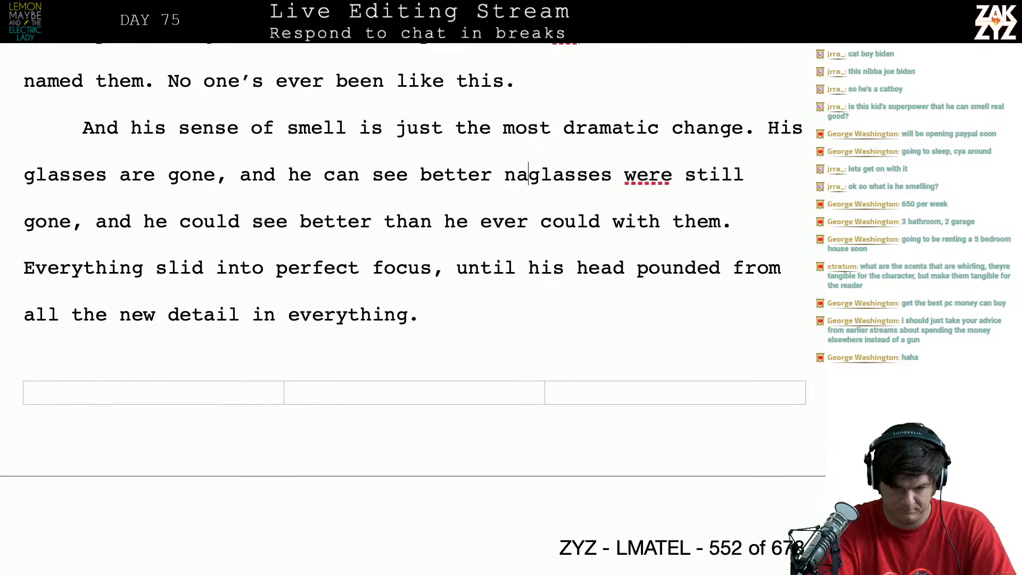
key("BackSpace")
type("ow than ")
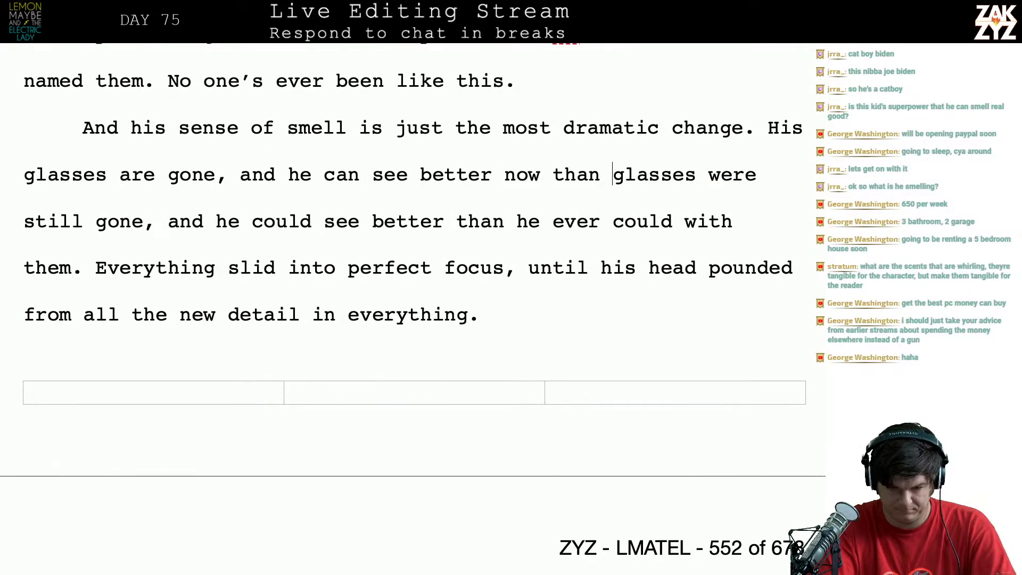
type("he ever could ")
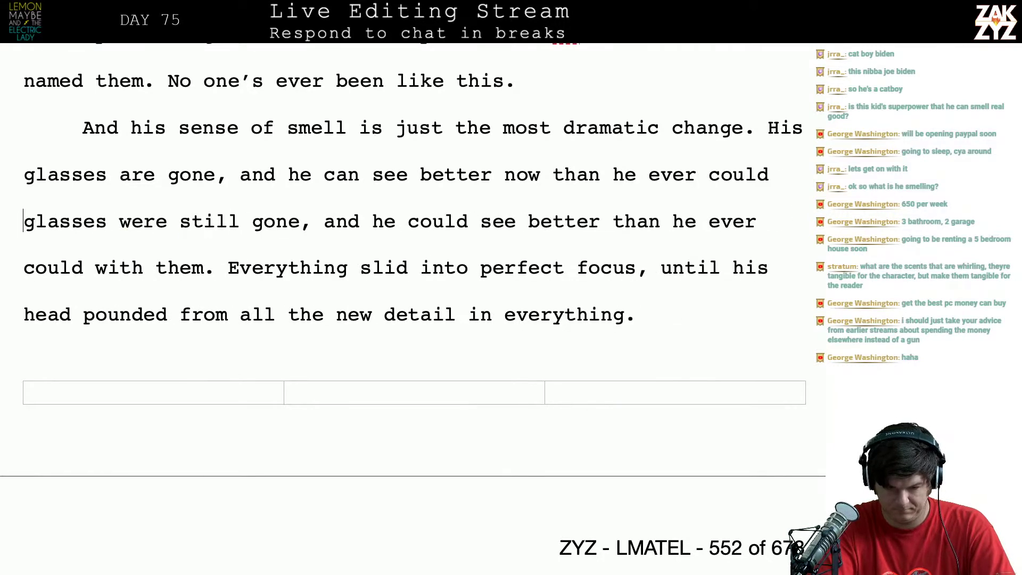
type("without them.")
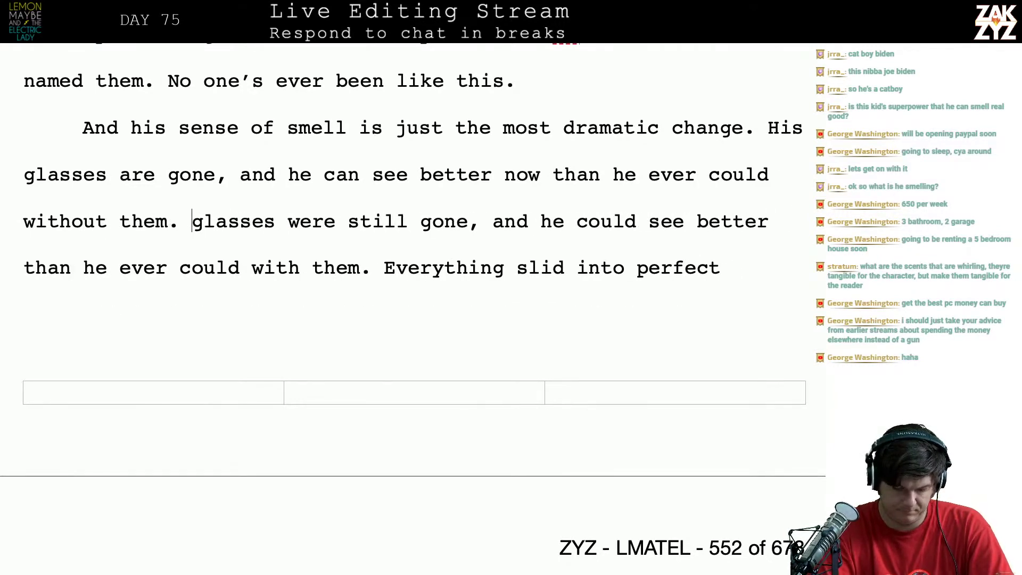
Delete the leftover "glasses were still gone, and he could see better than he ever could with them." and move "Everything slid" to a new paragraph
key("shift+Down")
key("shift+Right")
key("shift+Right")
key("shift+Right")
key("shift+Right")
key("shift+Right")
key("shift+Right")
key("shift+Right")
key("shift+Right")
key("shift+Right")
key("shift+Right")
key("shift+Right")
key("shift+Right")
key("shift+Right")
key("shift+Right")
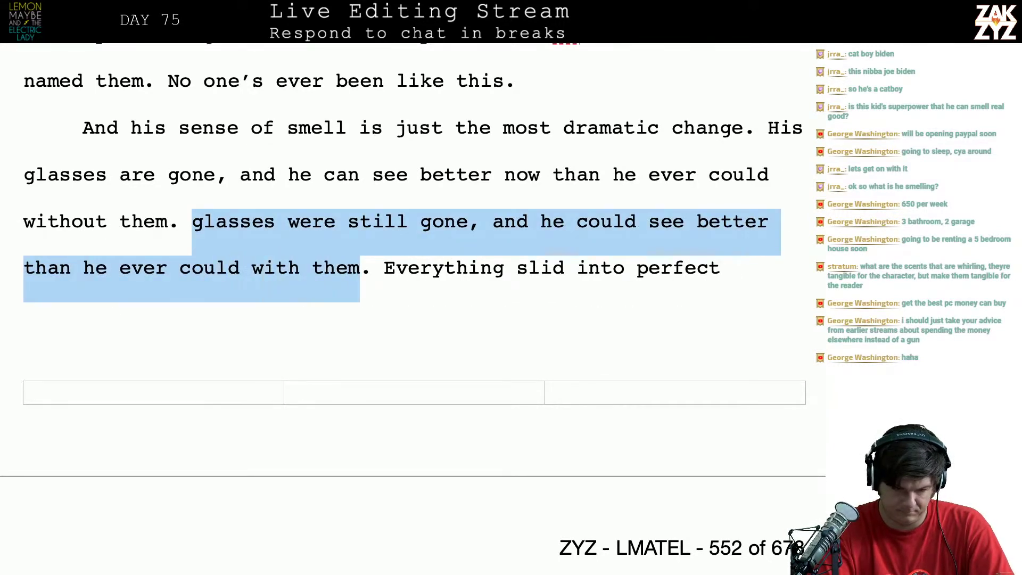
key("shift+Right")
key("shift+Right")
key("Delete")
key("Return")
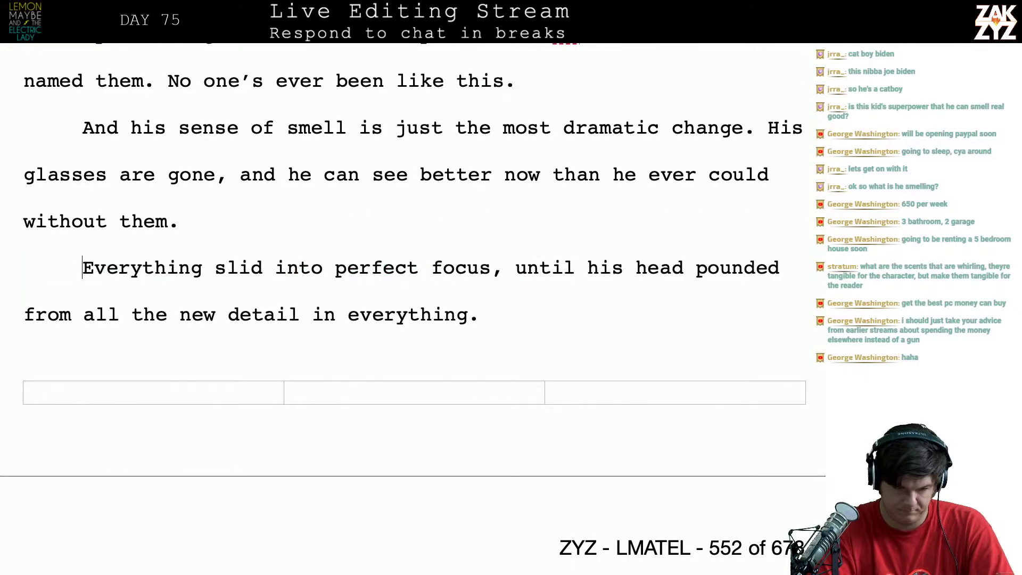
type("The")
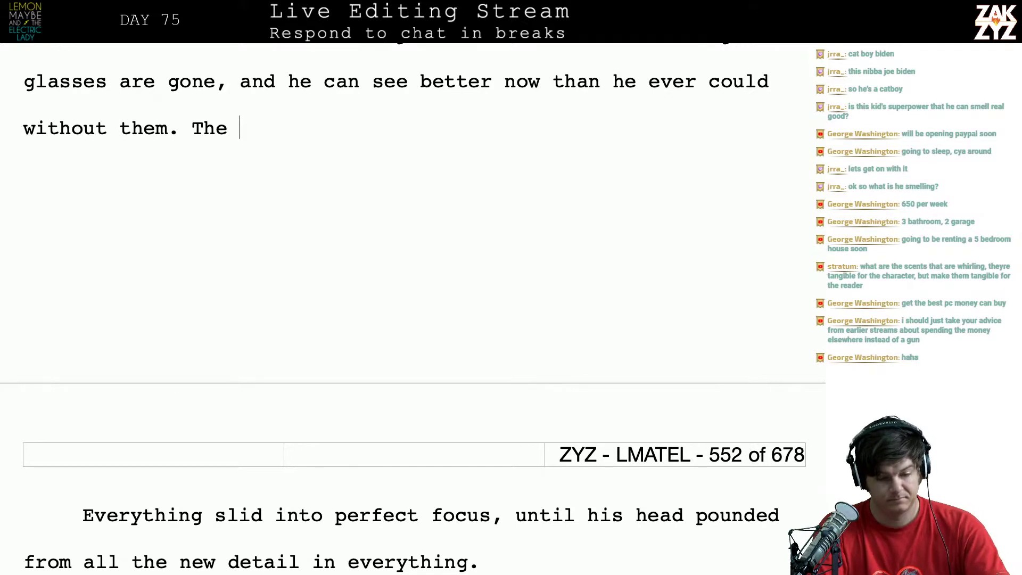
key("BackSpace")
key("BackSpace")
key("BackSpace")
type("His ")
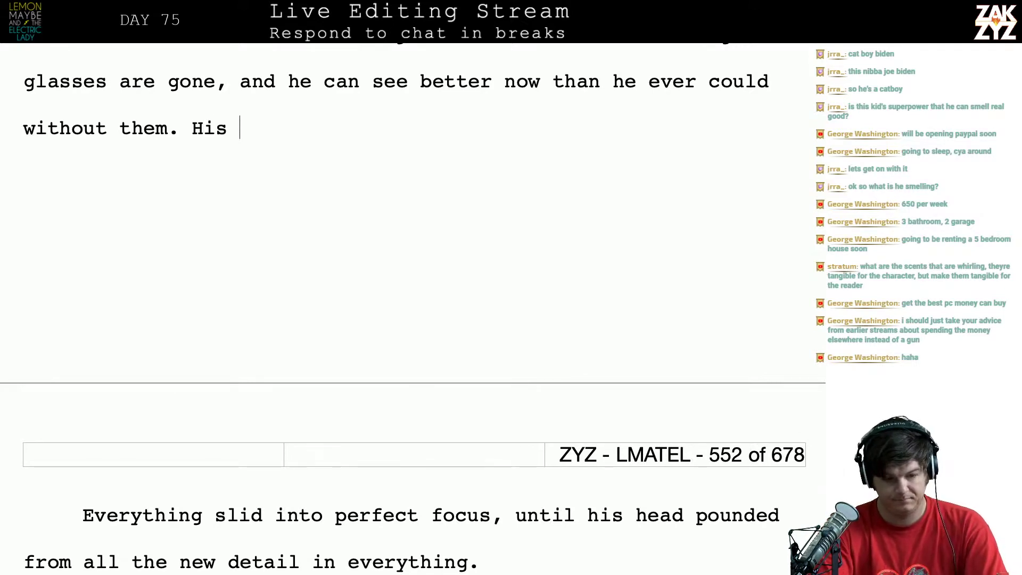
type("head throbs w")
key("BackSpace")
type("bs with the ")
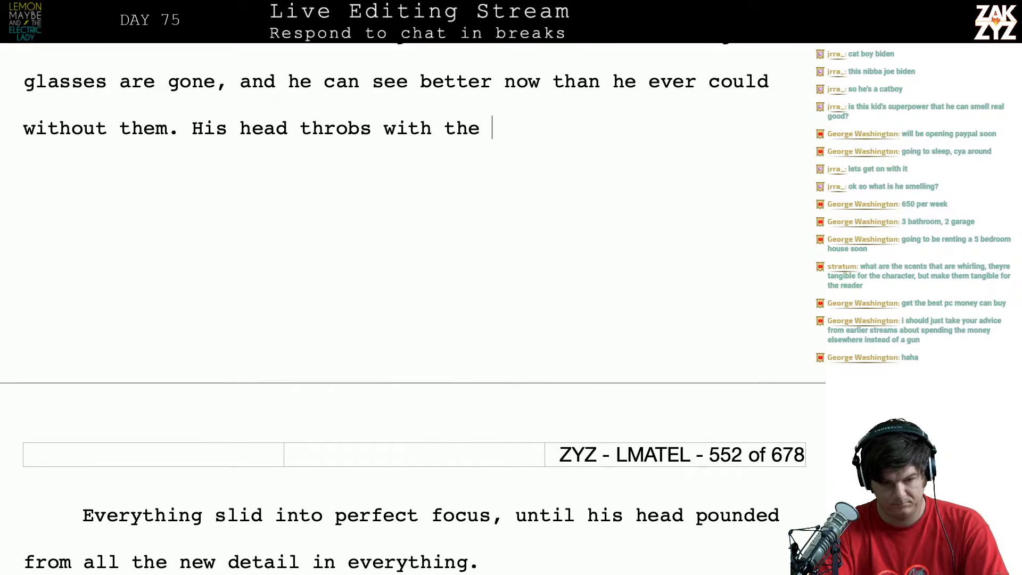
type("insna")
key("BackSpace")
key("BackSpace")
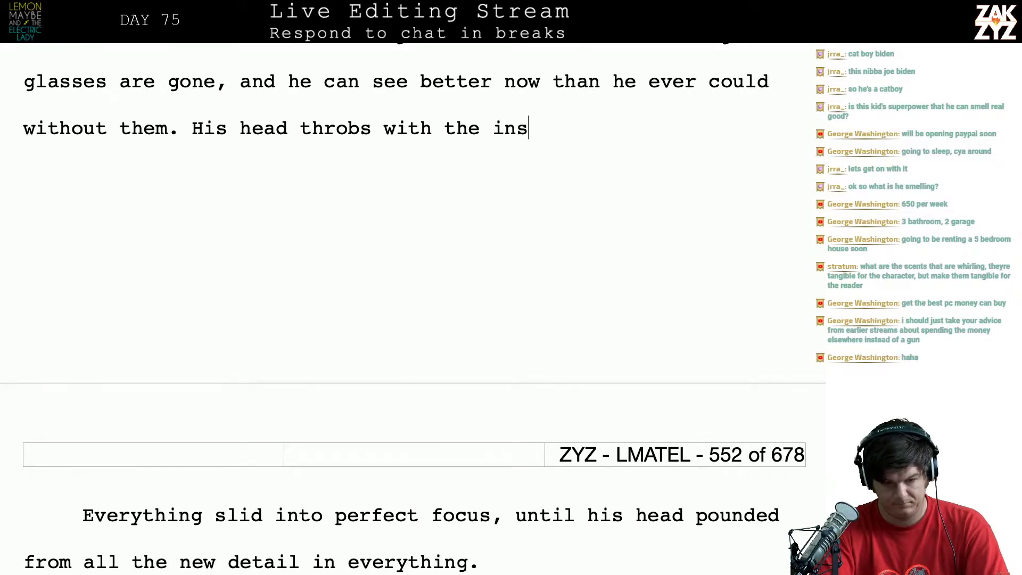
key("BackSpace")
type("ane")
key("BackSpace")
key("BackSpace")
key("BackSpace")
key("BackSpace")
key("BackSpace")
key("BackSpace")
key("BackSpace")
key("BackSpace")
key("BackSpace")
key("BackSpace")
key("BackSpace")
key("BackSpace")
key("BackSpace")
key("BackSpace")
key("BackSpace")
key("BackSpace")
key("BackSpace")
key("BackSpace")
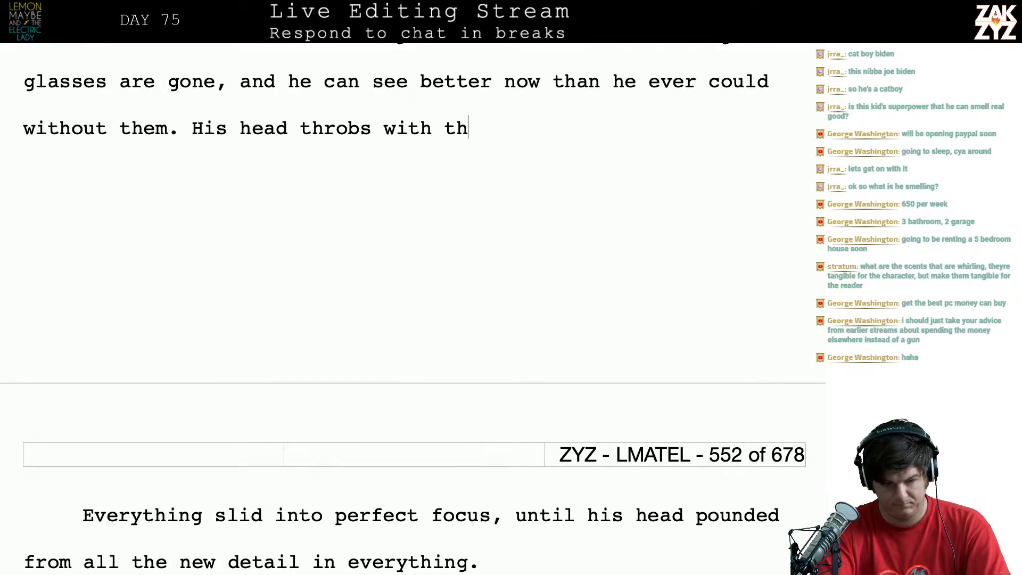
key("BackSpace")
key("BackSpace")
key("BackSpace")
key("BackSpace")
key("BackSpace")
key("BackSpace")
key("BackSpace")
key("BackSpace")
key("BackSpace")
key("BackSpace")
key("BackSpace")
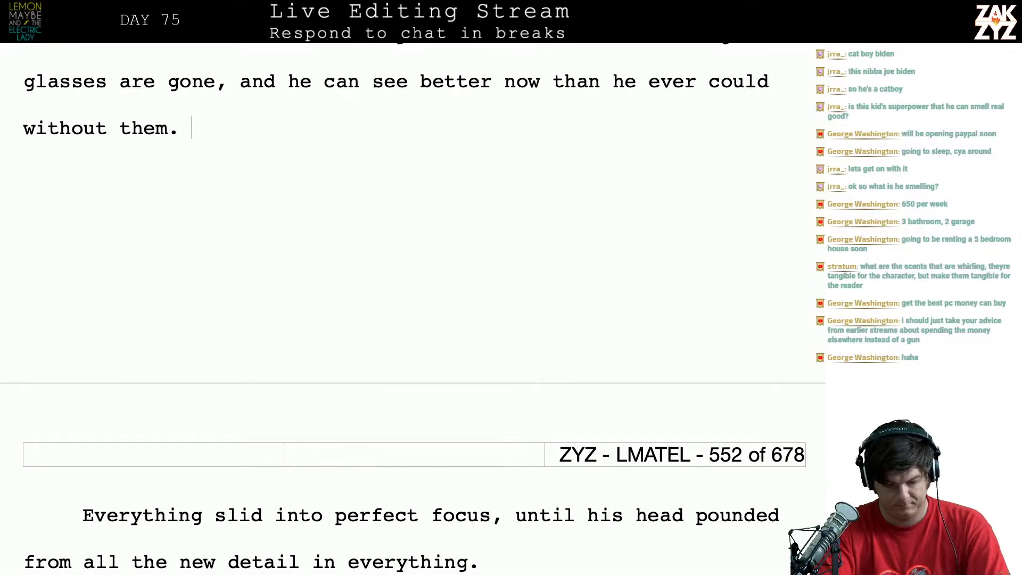
Add the sentence "The world is in perfect focus, his head throbs from trying to hold all that detail."
type("The or")
key("BackSpace")
key("BackSpace")
type("wo")
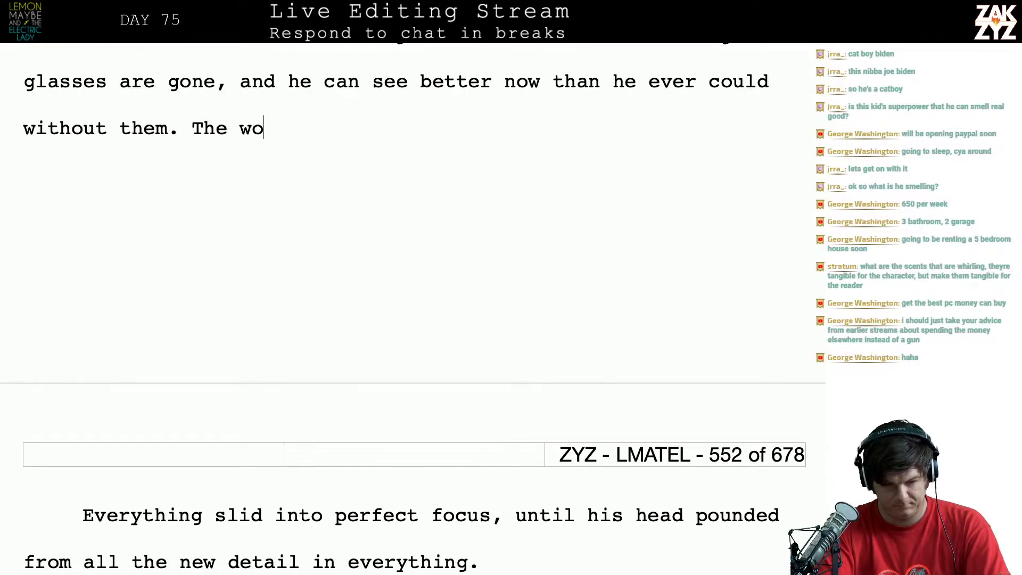
type("rld is in perf")
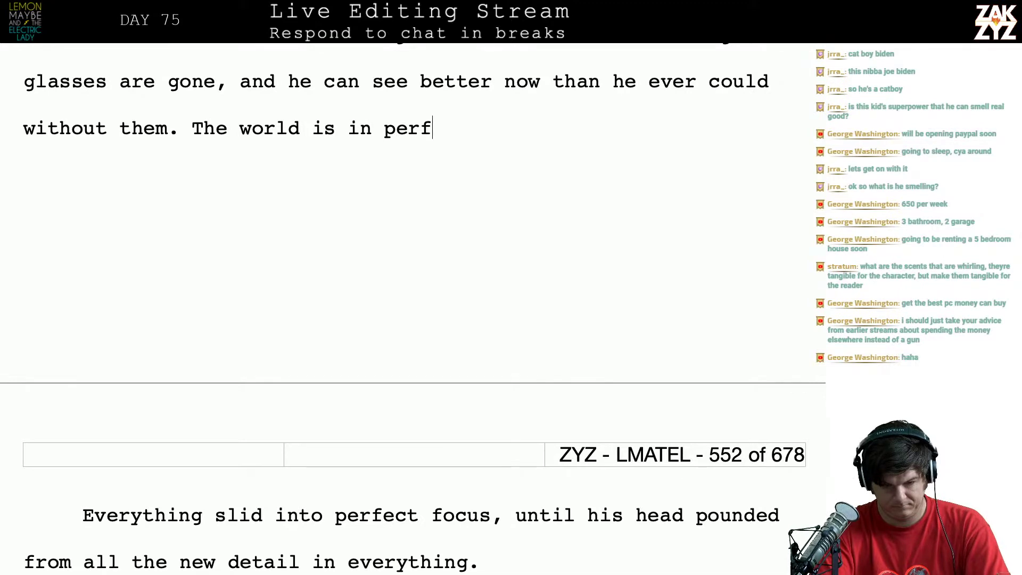
type("ect focus, his ")
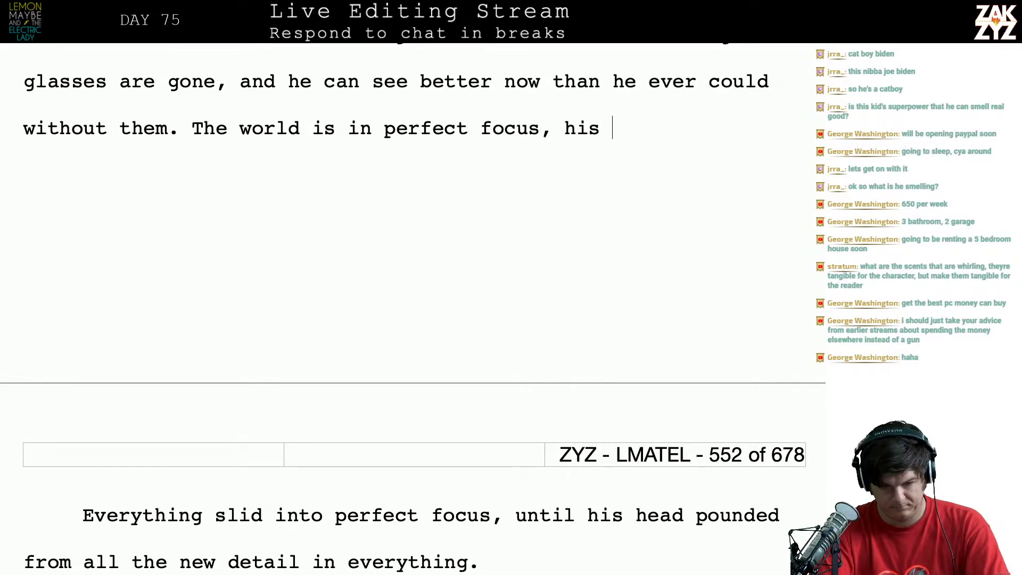
type("head throbs from ")
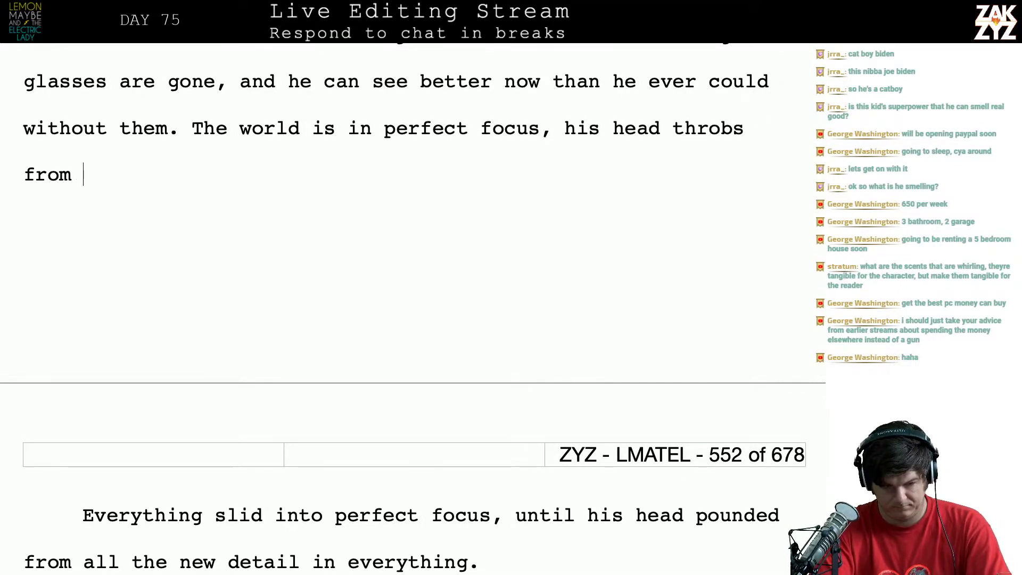
type("trying to hold a")
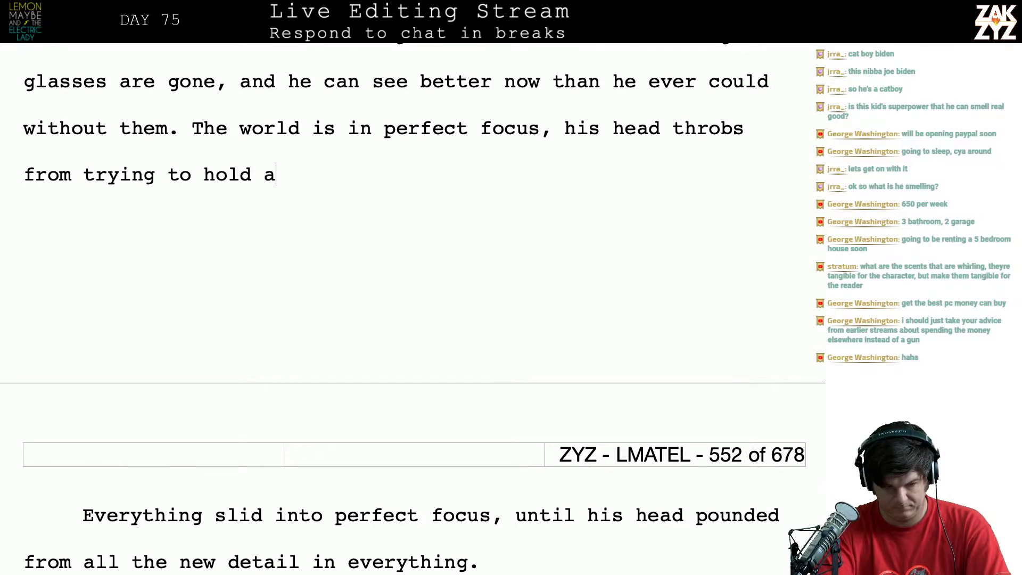
type("ll that detail.")
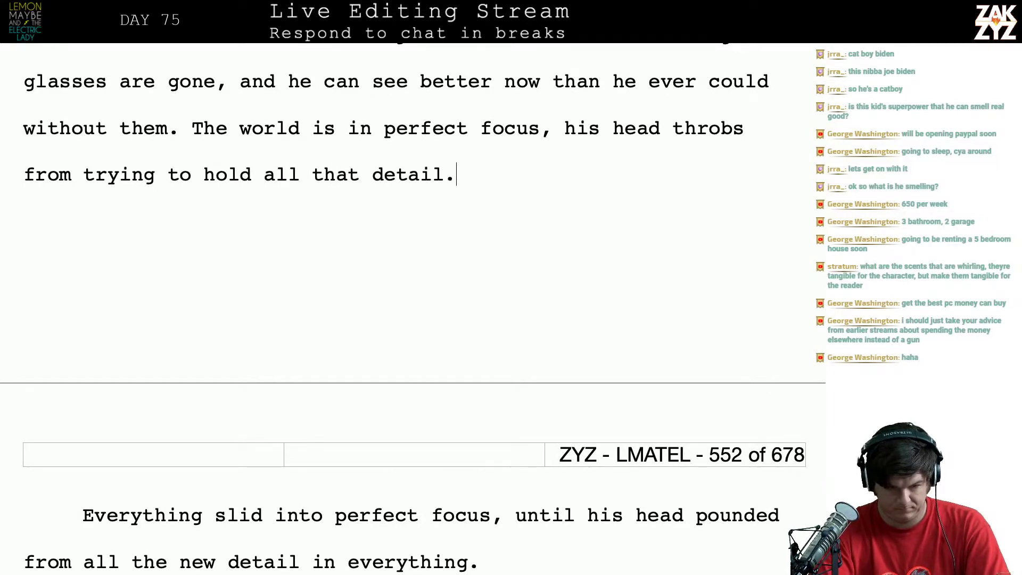
Delete the old paragraph "Everything slid into perfect focus, until his head pounded from all the new detail in everything."
key("shift+Down")
key("shift+Down")
key("shift+Down")
key("shift+Down")
key("shift+Down")
key("ctrl+shift+Up")
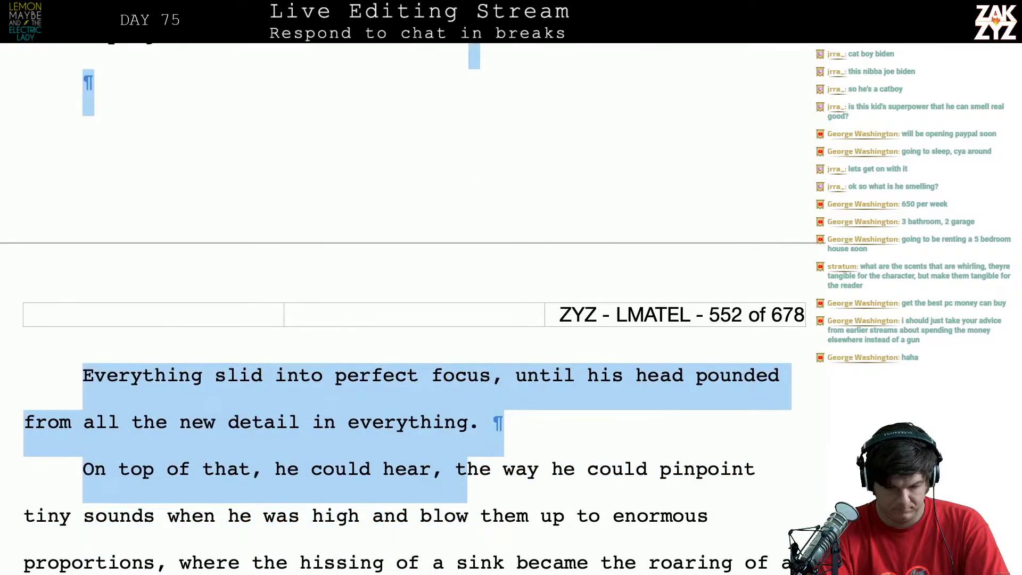
key("shift+Left")
key("shift+Left")
key("Delete")
key("Delete")
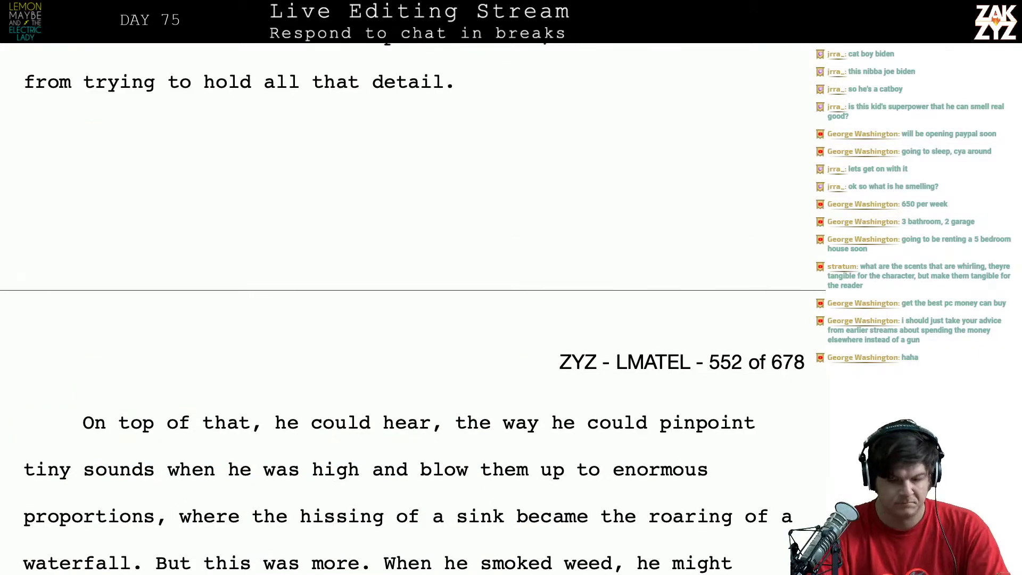
Reword the phrase after "trying to hold all" to "the details he'd never known were there"
scroll(402, 307, "up", 3)
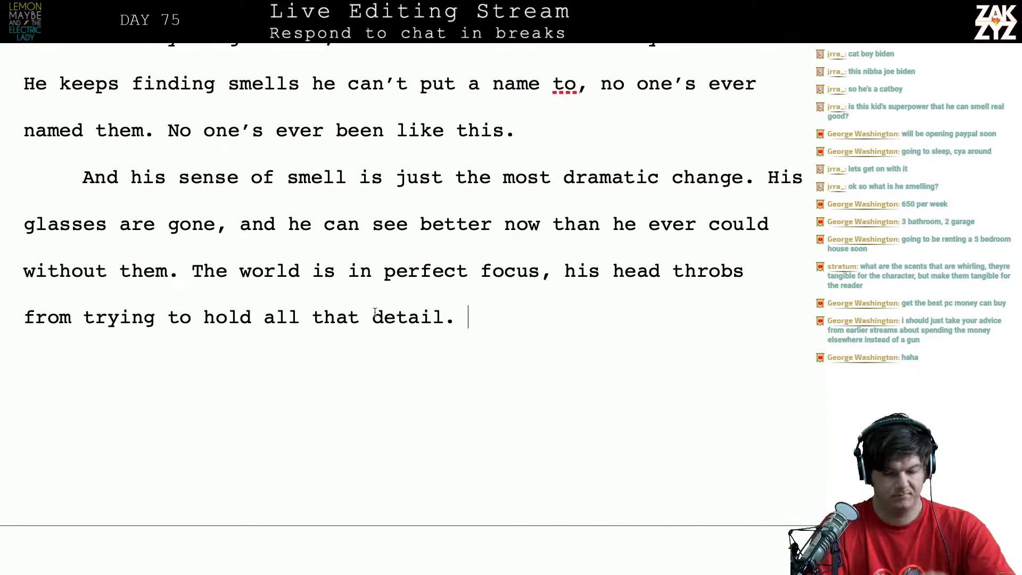
key("BackSpace")
key("BackSpace")
type("e details ")
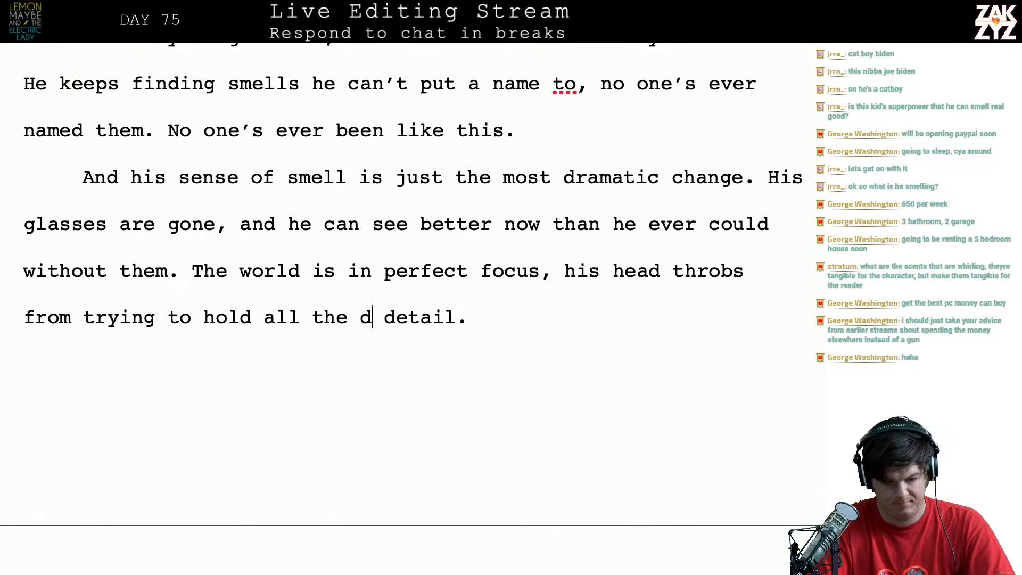
type("he'd never known")
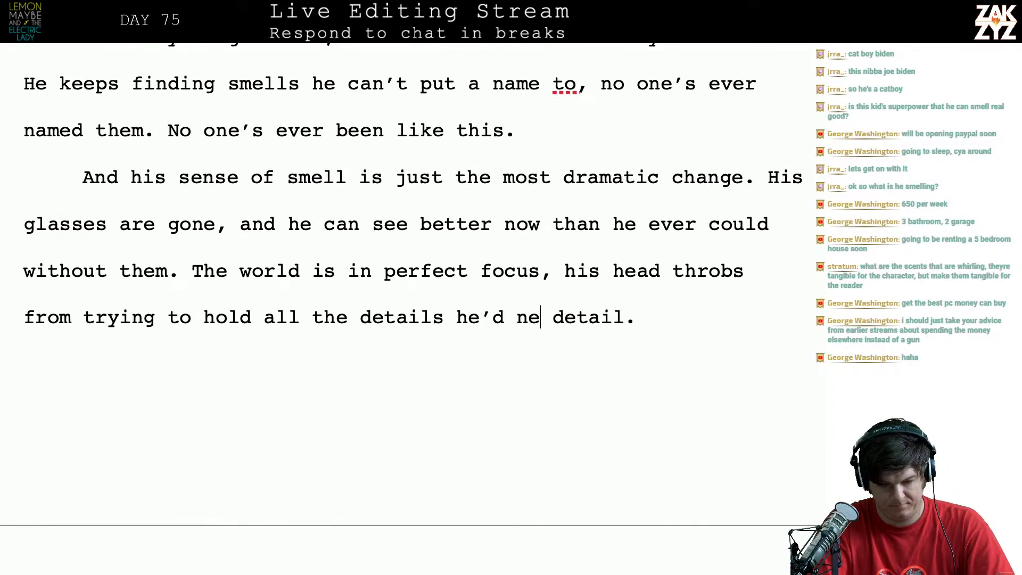
type(" were there")
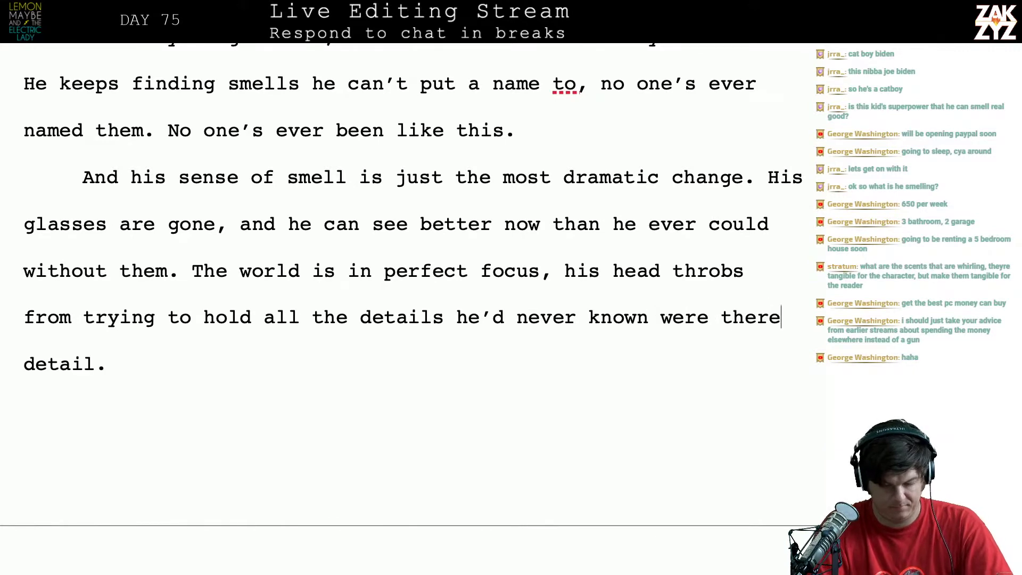
End the sentence after "were there" with a period and delete the leftover word "detail."
key("shift+Down")
key("shift+Down")
key("shift+Down")
key("shift+Down")
key("shift+Up")
key("shift+Up")
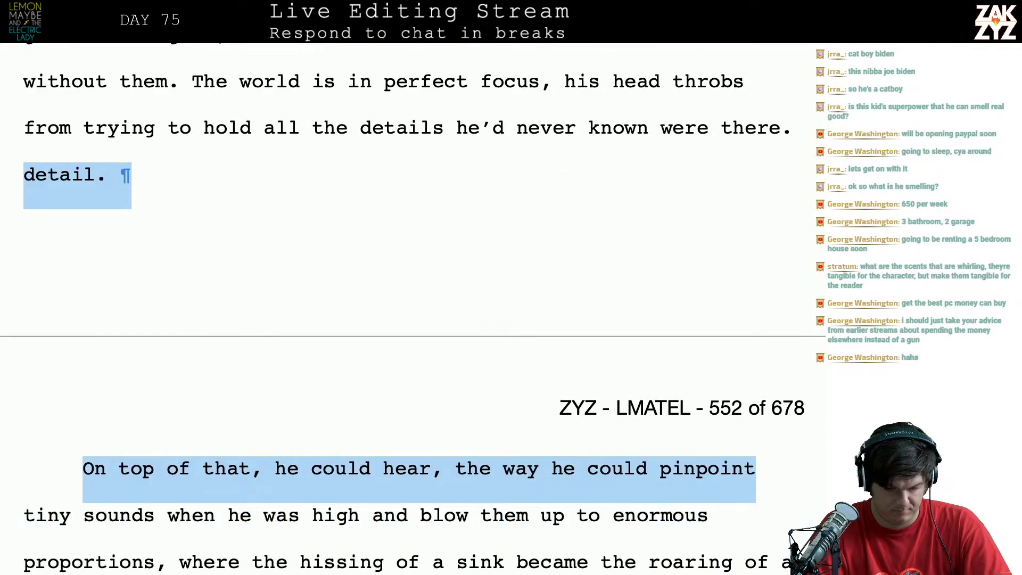
key("shift+Left")
key("shift+Right")
key("shift+Up")
key("BackSpace")
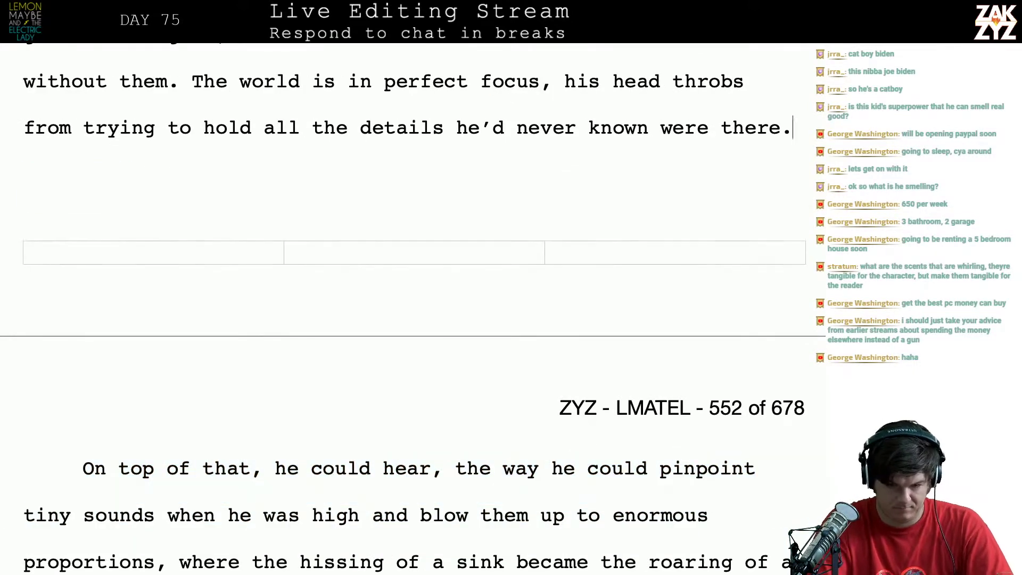
type("His hearing")
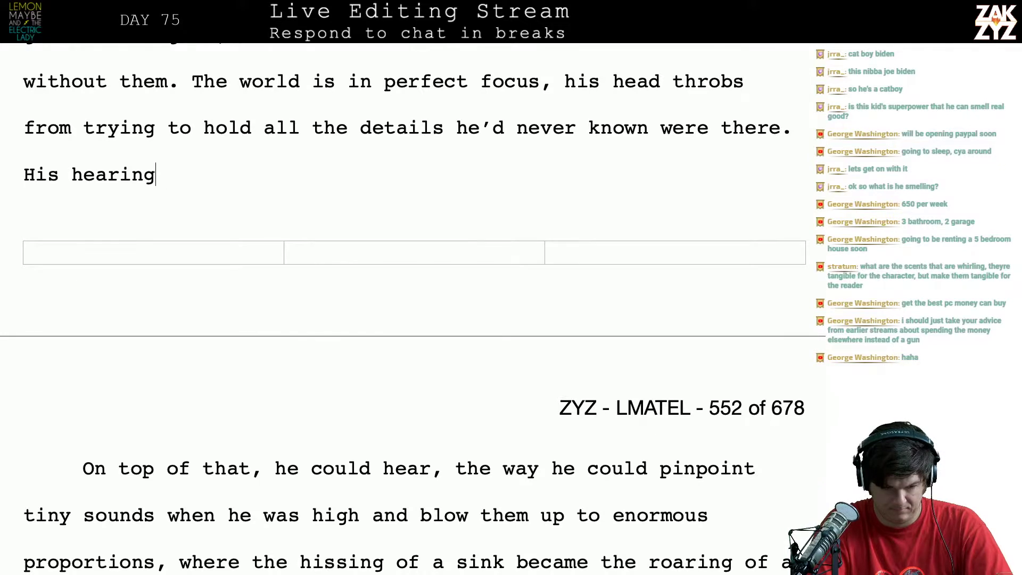
key("BackSpace")
key("BackSpace")
key("BackSpace")
key("BackSpace")
key("BackSpace")
key("BackSpace")
key("BackSpace")
key("BackSpace")
key("BackSpace")
key("BackSpace")
key("BackSpace")
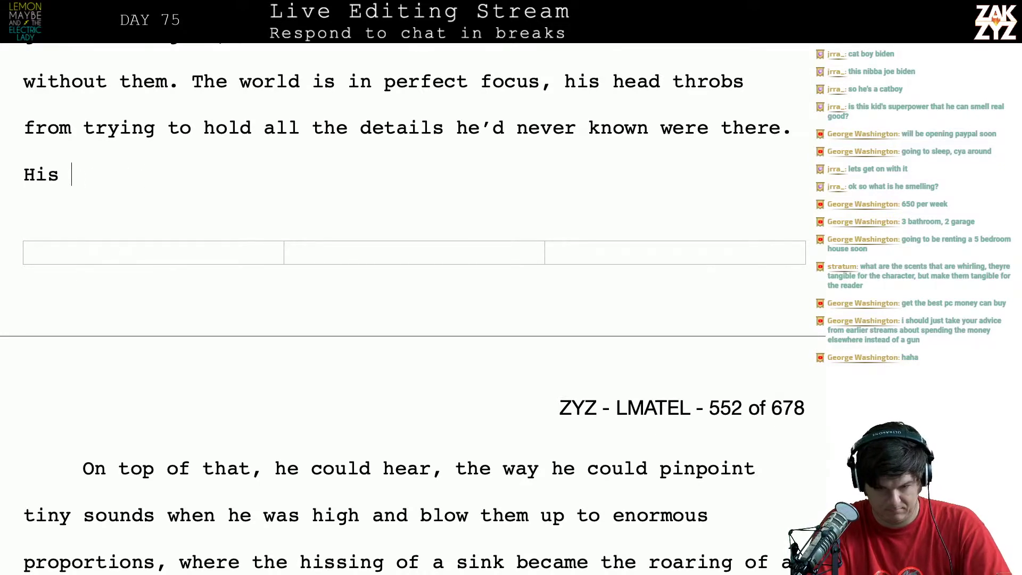
Add the sentence "And he hears everything now." after "never known were there."
type("And he")
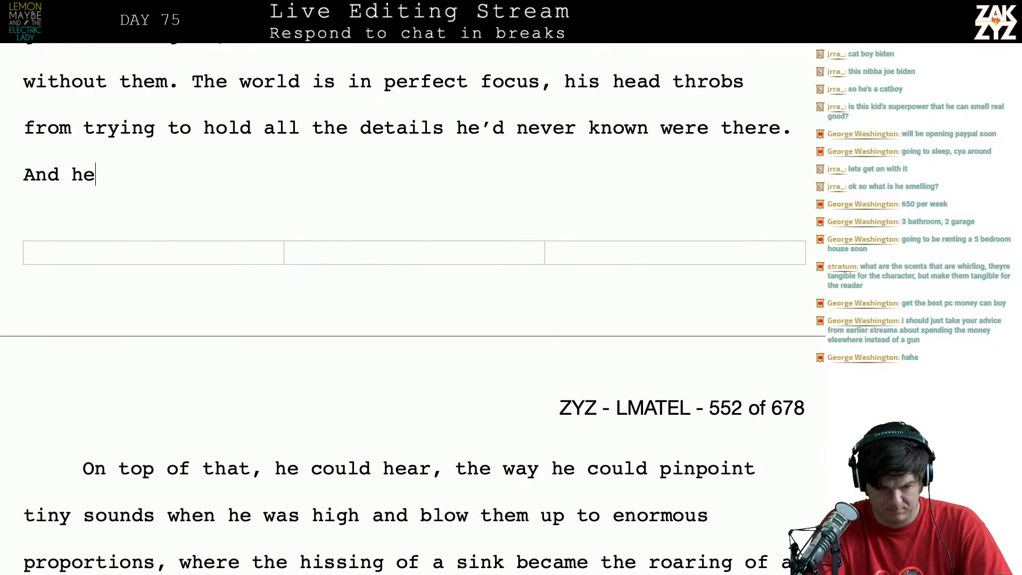
type(" hears every")
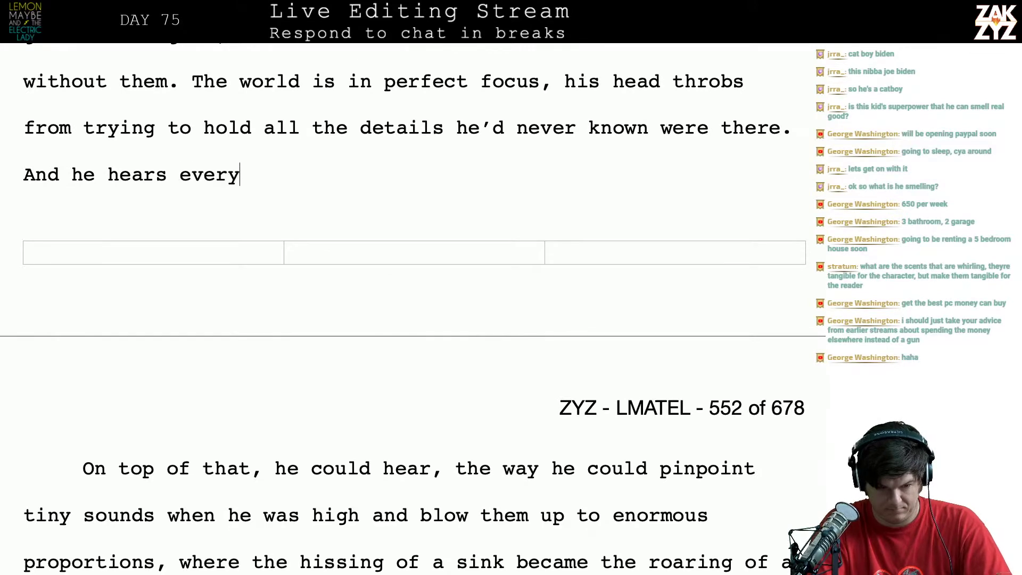
type("thing now.")
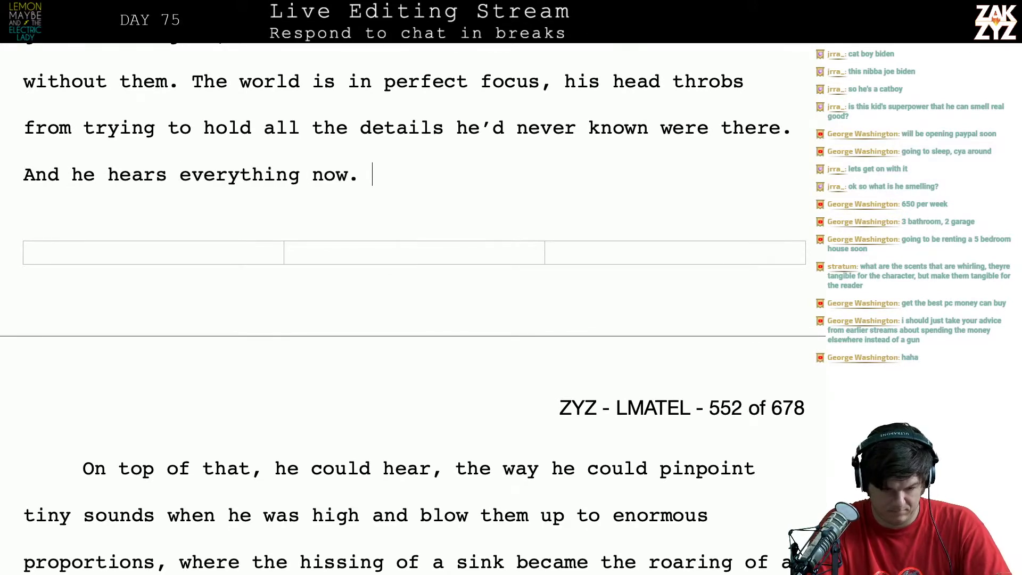
Add "The way he used to be able to pinpoint tiny sounds when he was high, and blow them up to enormous proportions."
type(" The way he us")
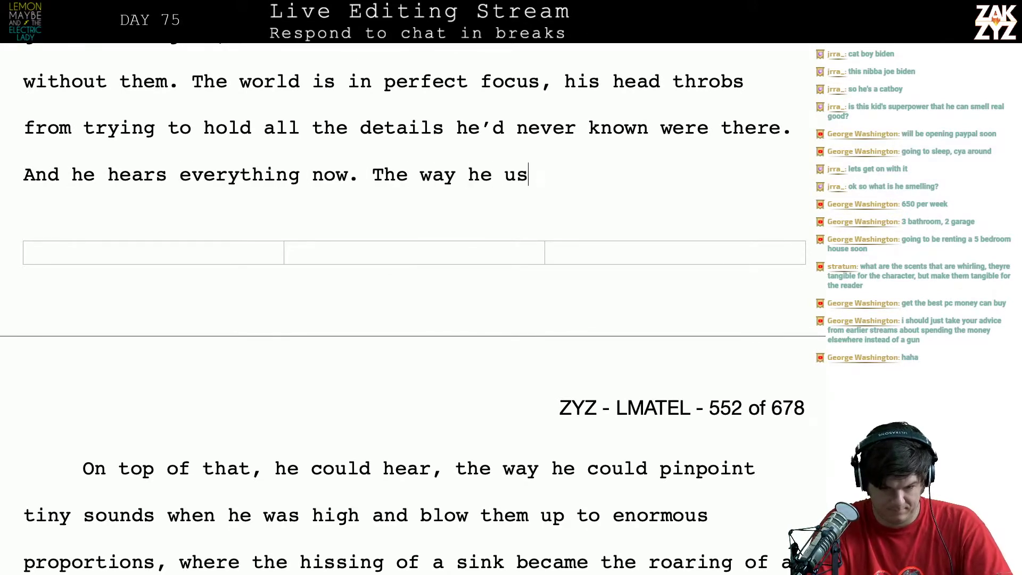
type("ed to be a")
key("BackSpace")
key("BackSpace")
key("BackSpace")
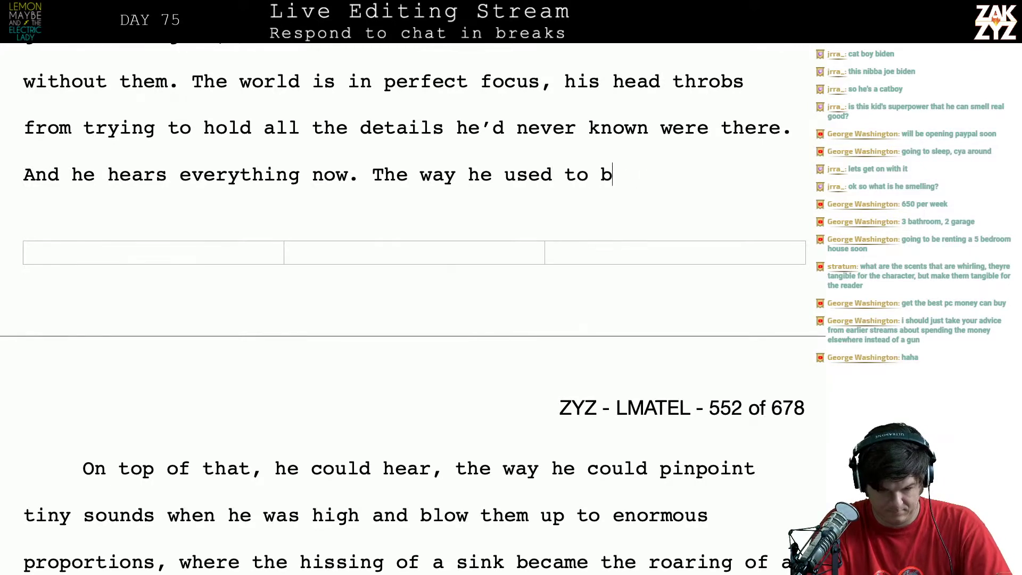
type("e able to p")
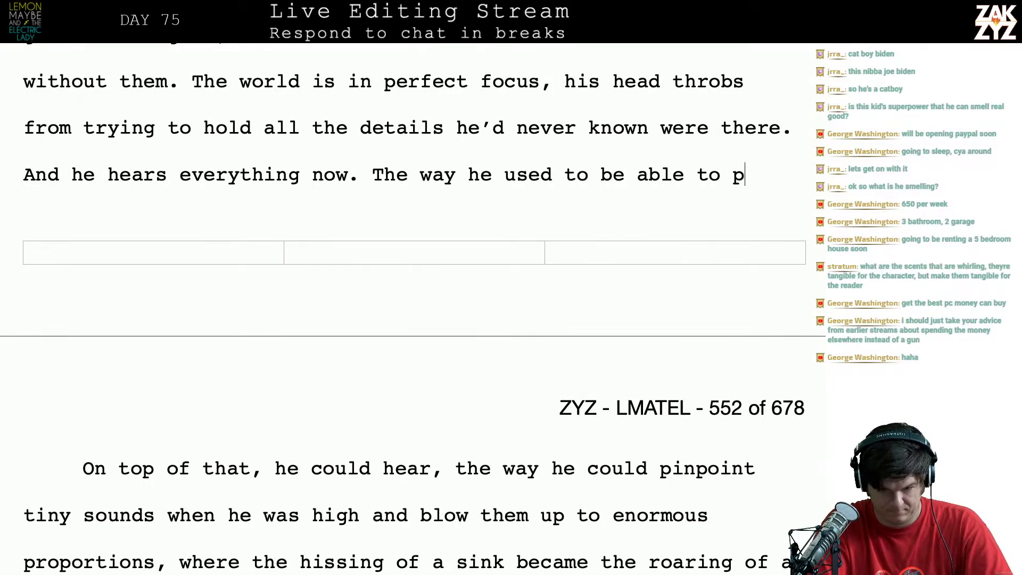
type("inpoint tin")
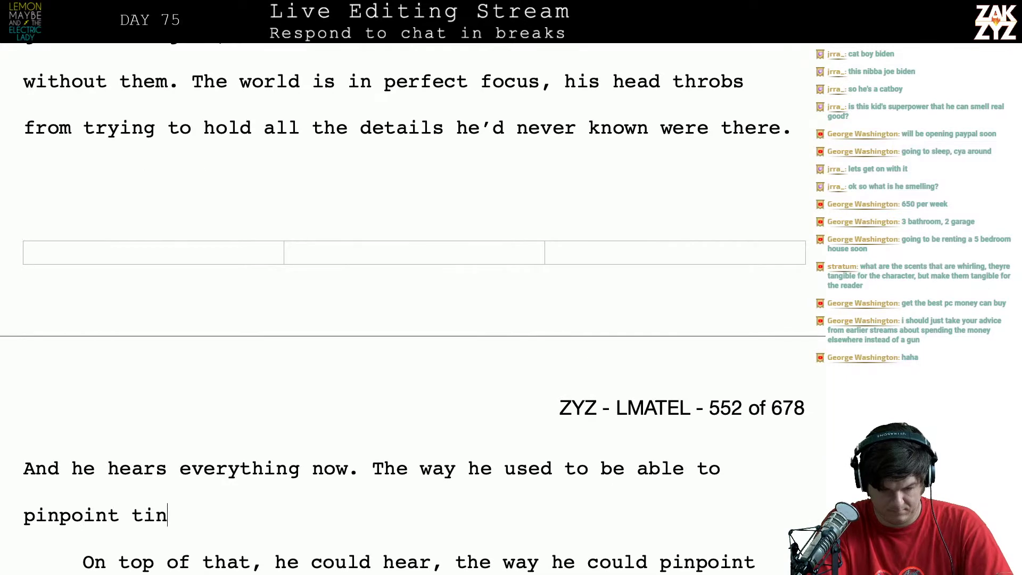
type("y sounds when he w")
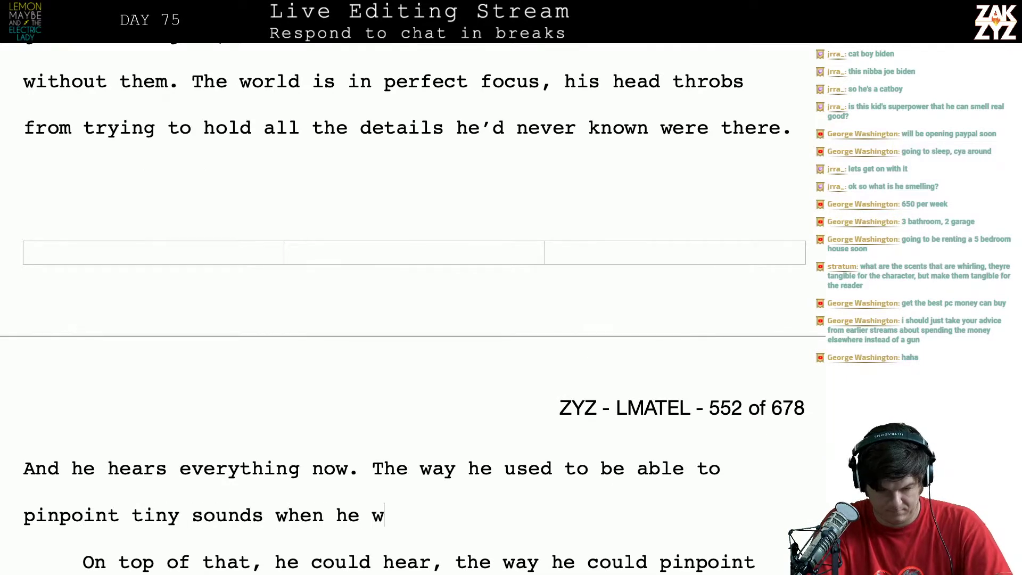
type("as high, and bl")
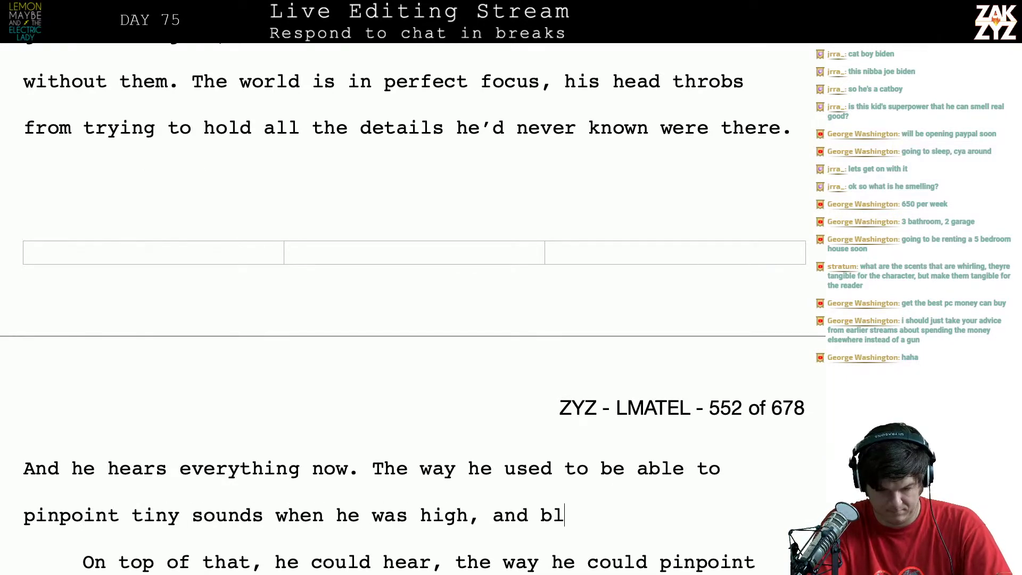
type("ow them up to ")
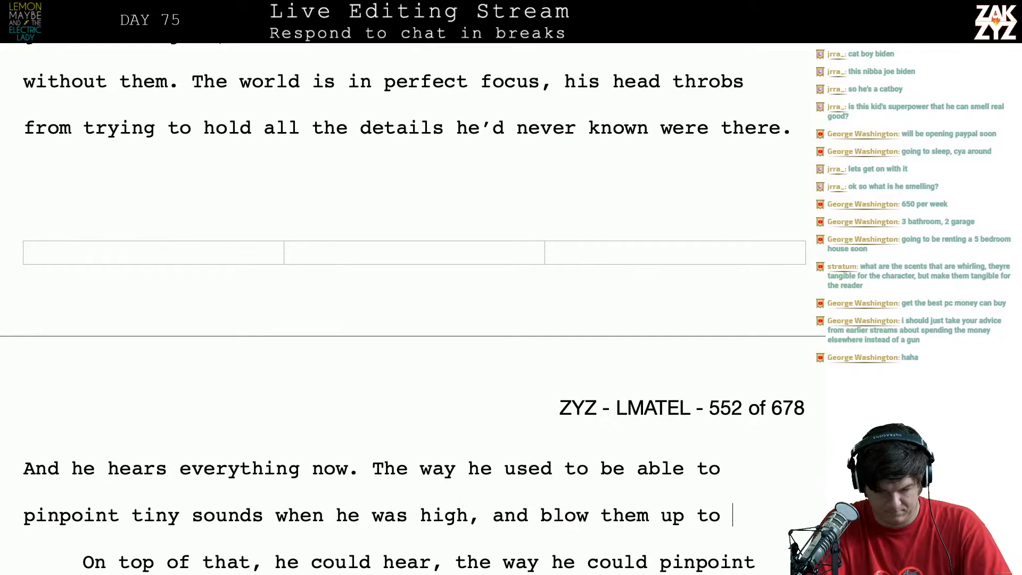
type("enormous ")
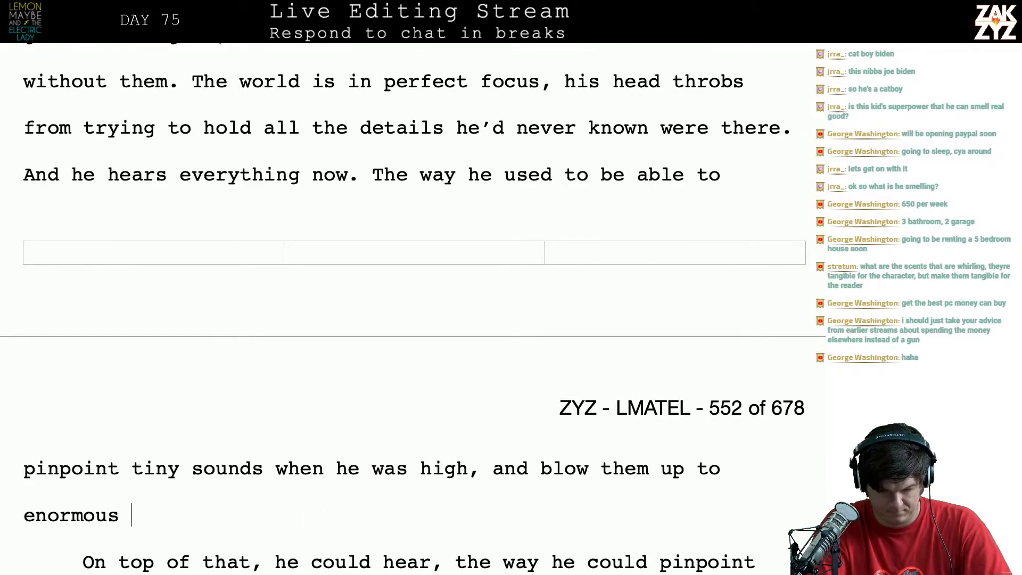
type("proportions")
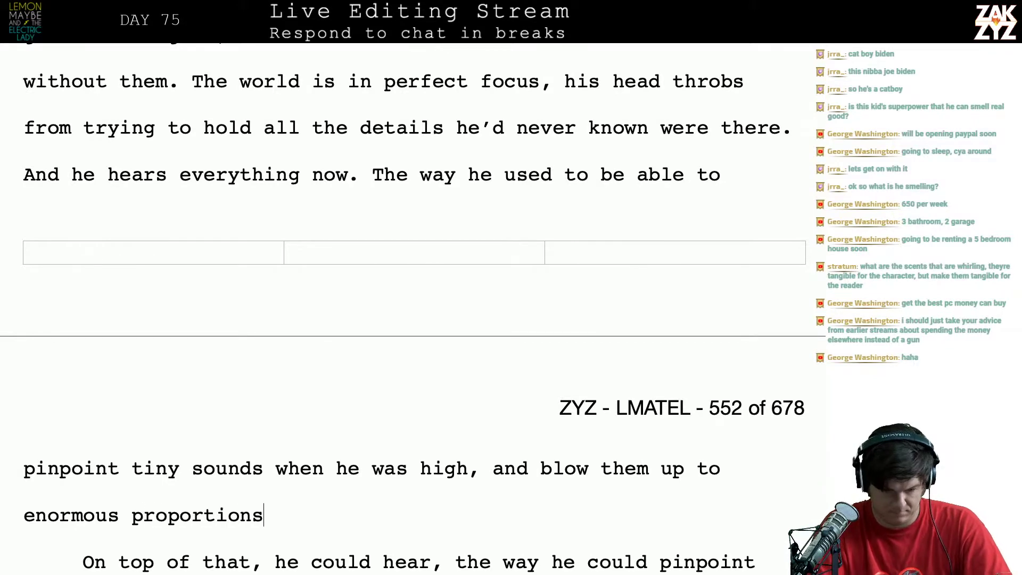
type(".")
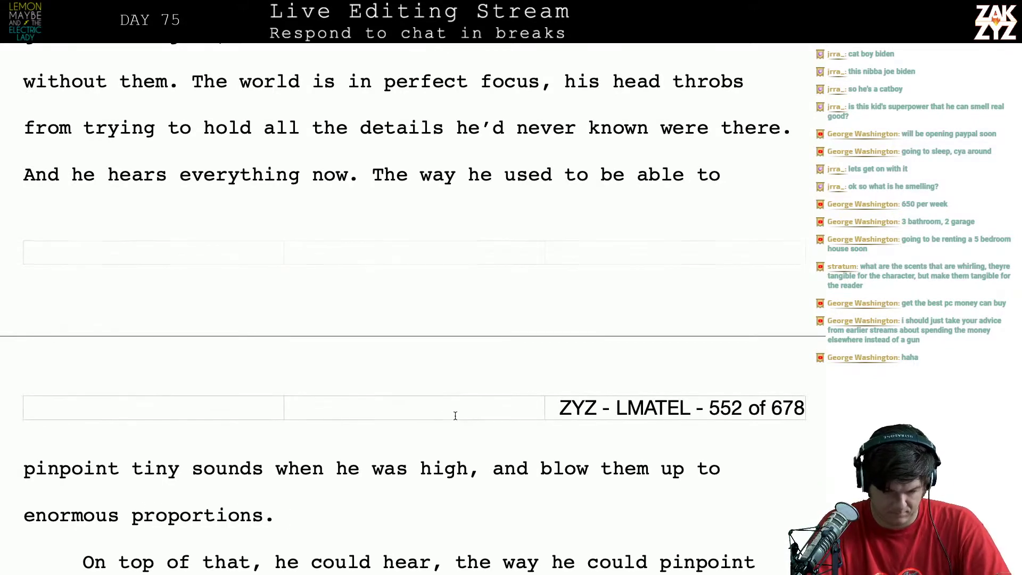
Split off "and blow them up to enormous proportions." and continue after "high" with "and focus on them until they swelled to enormous proportions."
left_click(510, 468)
key("Return")
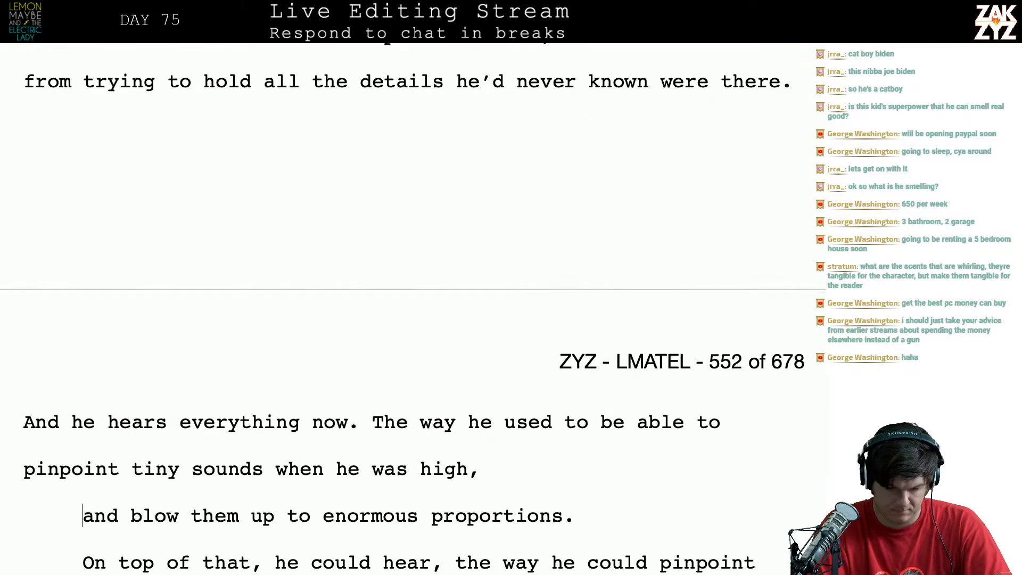
type("and")
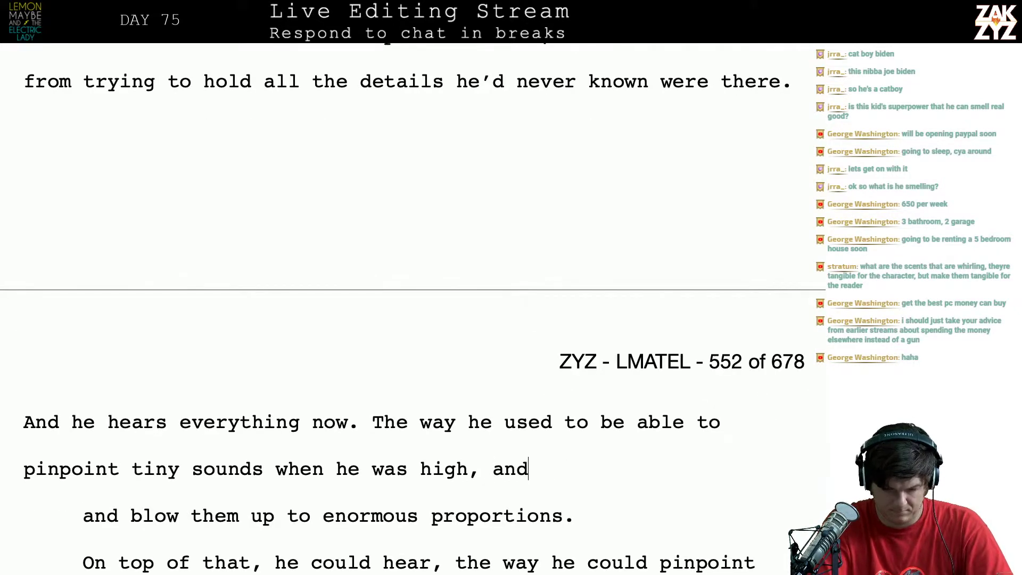
key("BackSpace")
key("BackSpace")
key("BackSpace")
key("BackSpace")
type("and focus")
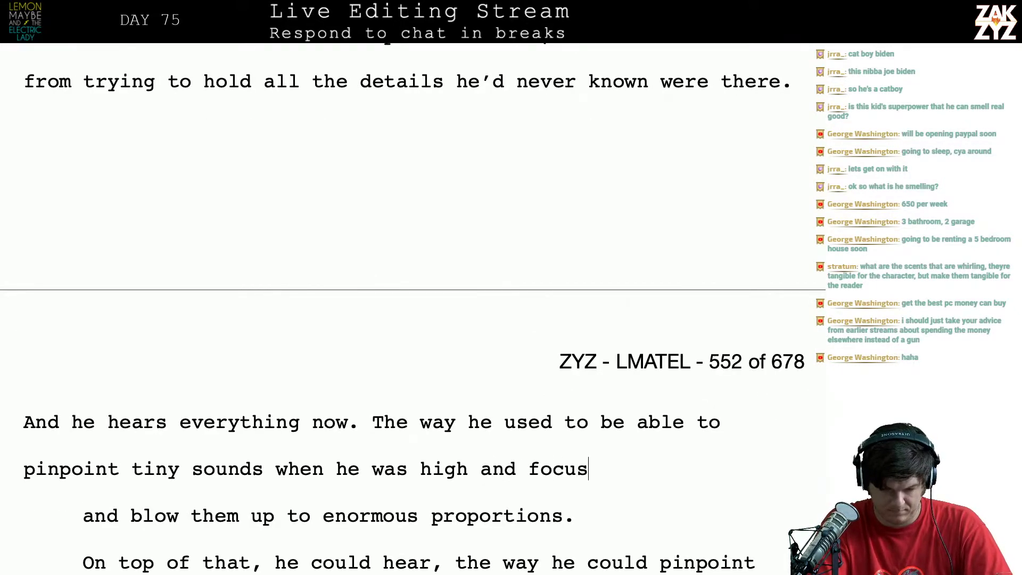
type(" on them until the")
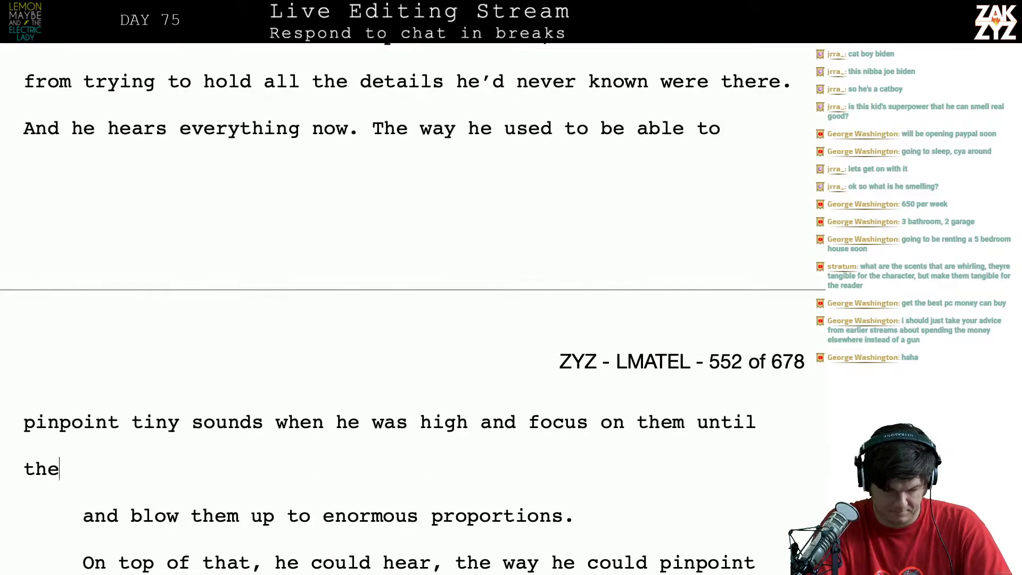
type("y swelled to e")
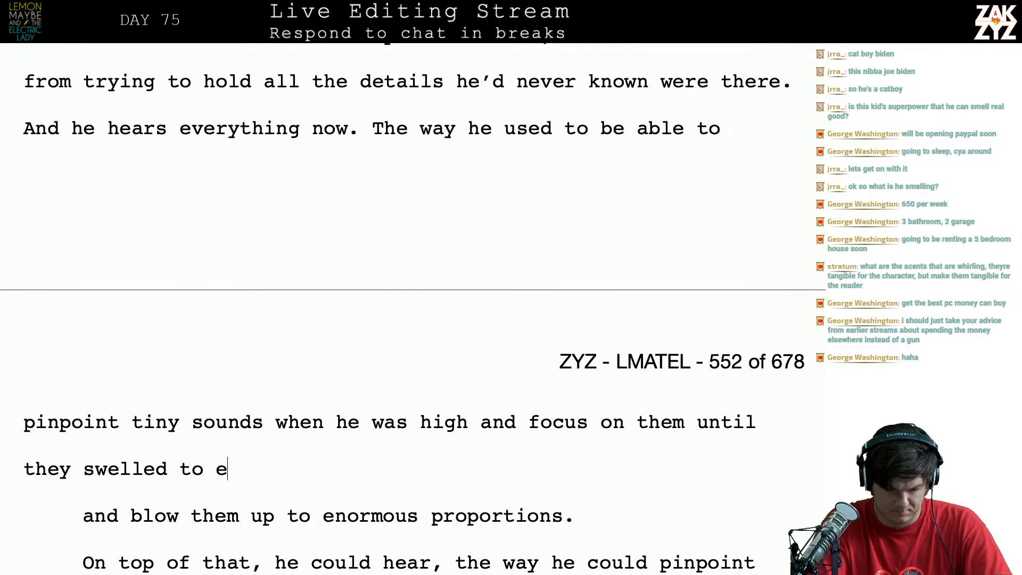
type("normous proportions.")
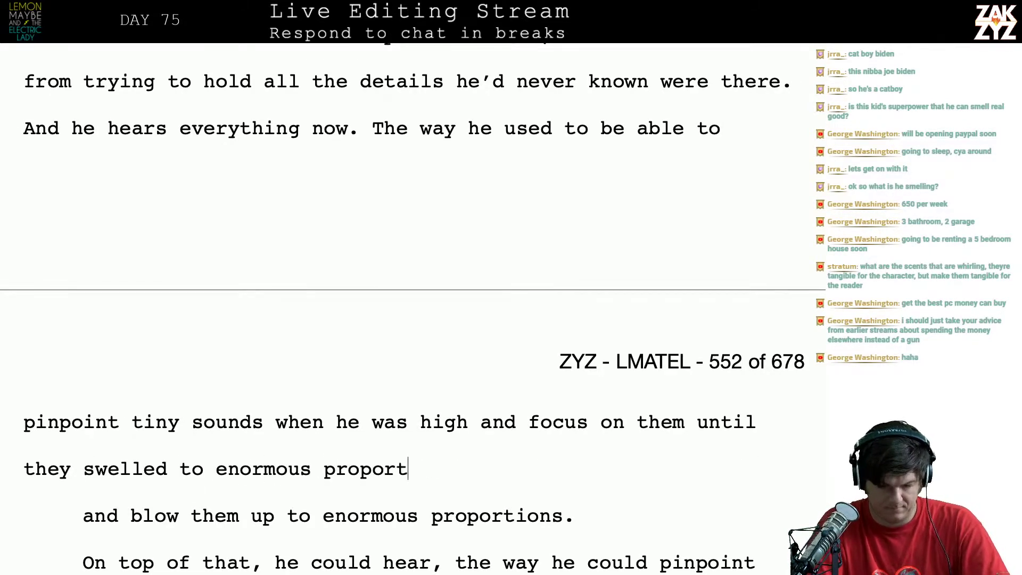
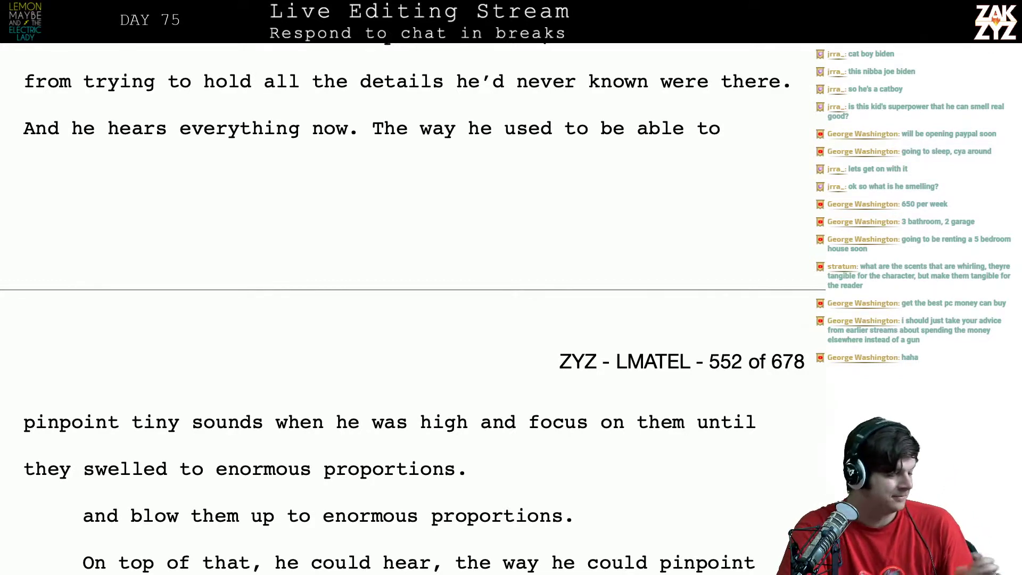
Replace the period after "they swelled to enormous proportions" with a comma and continue with "until the hissing of a faucet"
scroll(412, 308, "down", 3)
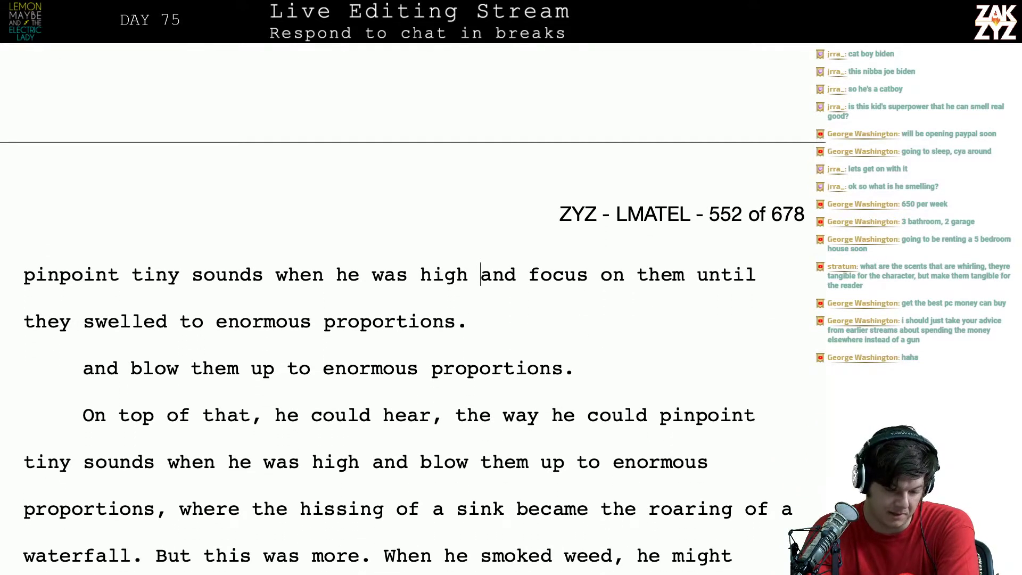
key("Up")
key("Up")
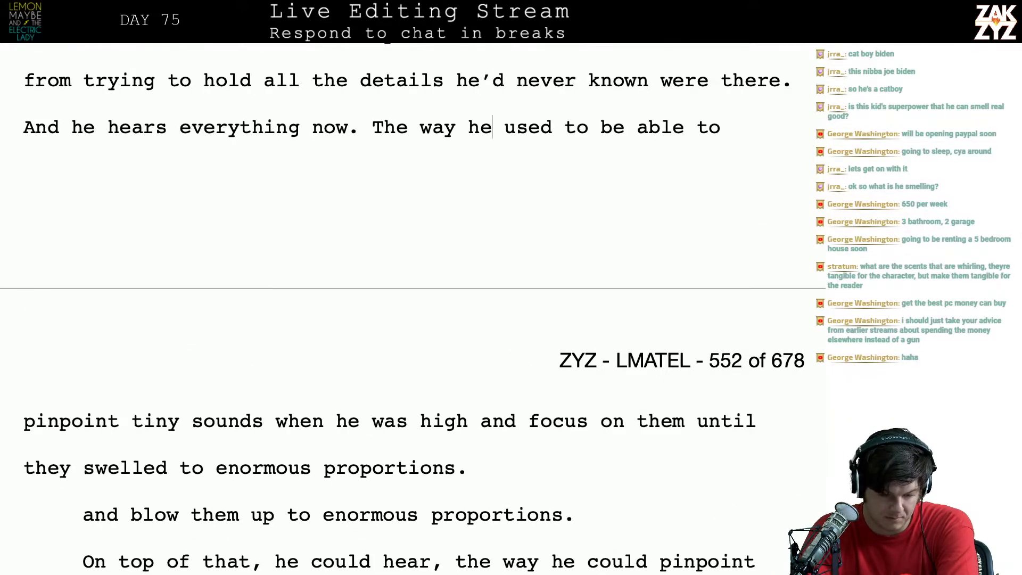
key("Down")
key("Down")
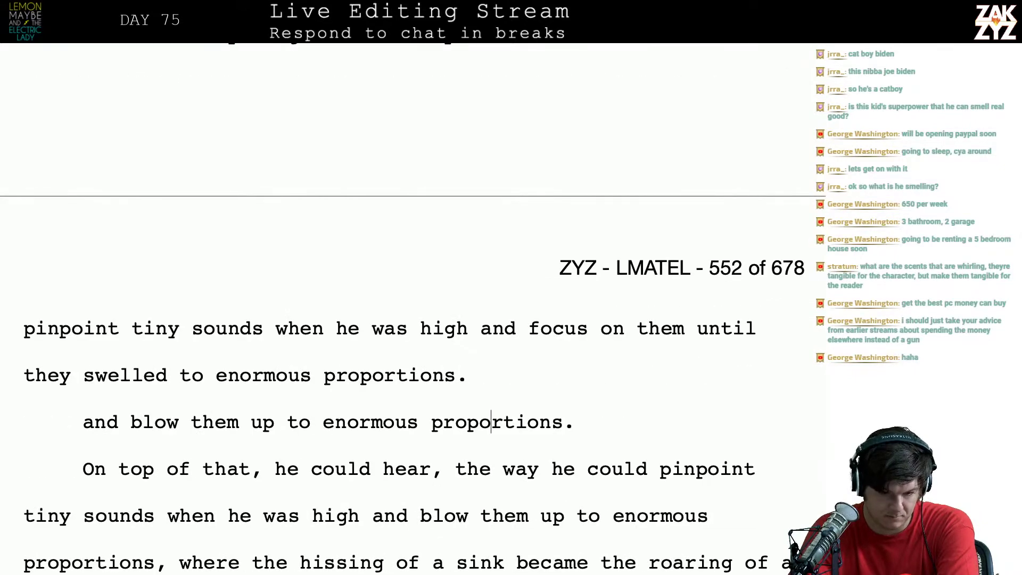
scroll(412, 309, "up", 2)
scroll(413, 309, "down", 4)
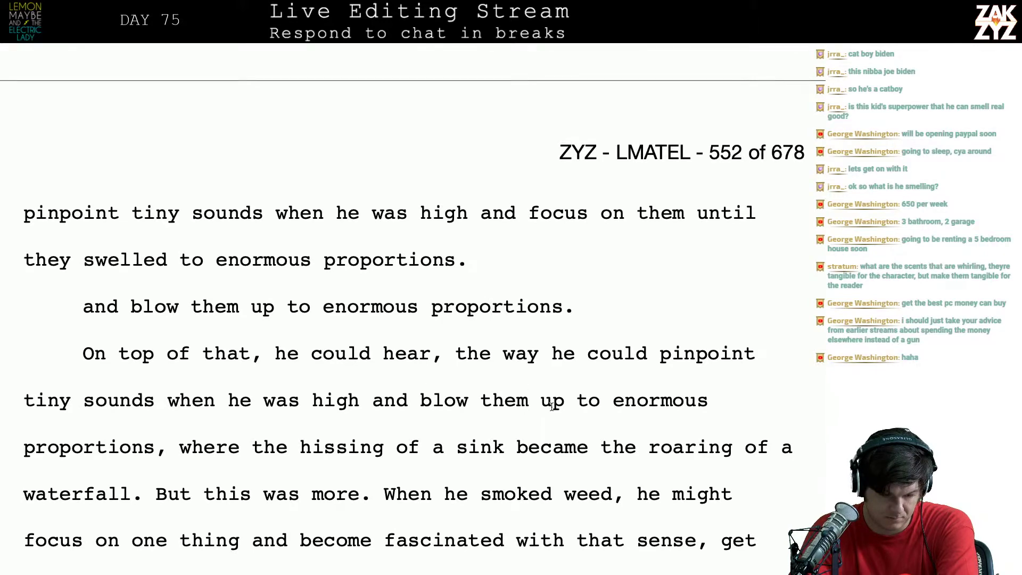
key("Up")
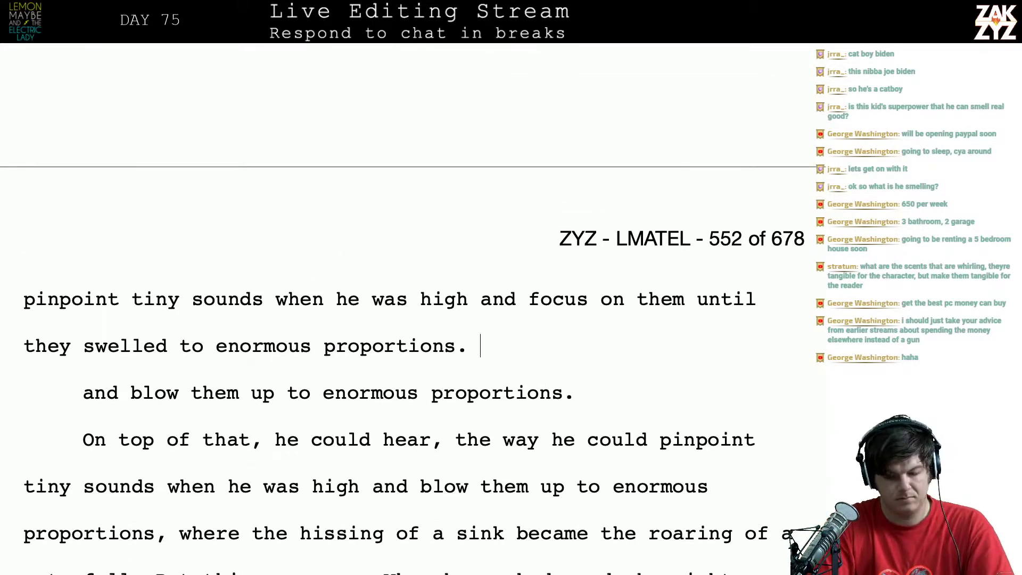
key("BackSpace")
key("BackSpace")
type("unti")
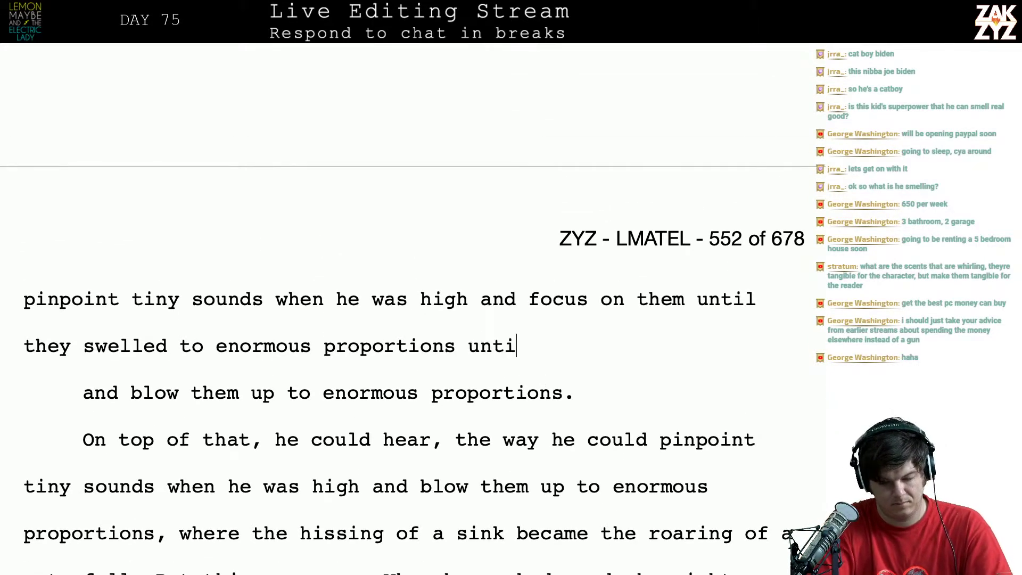
key("BackSpace")
key("BackSpace")
key("BackSpace")
key("BackSpace")
key("BackSpace")
key("BackSpace")
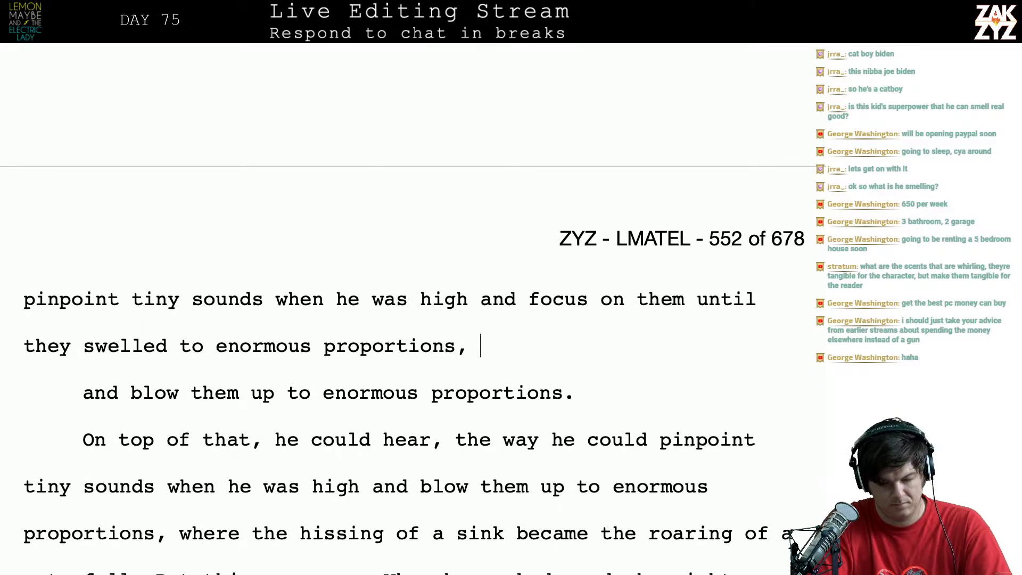
type("until the hissing of a sin")
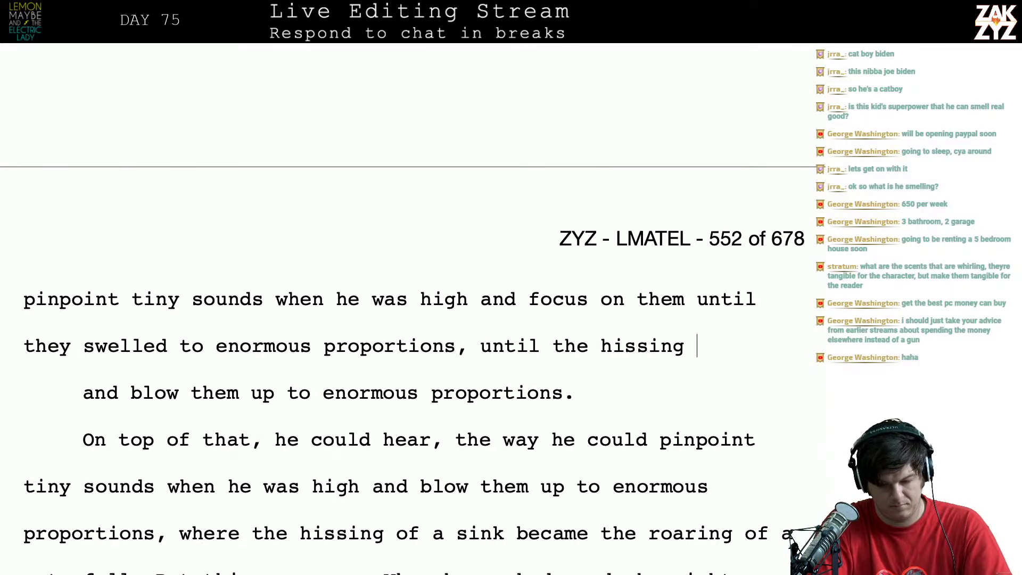
key("BackSpace")
key("BackSpace")
key("BackSpace")
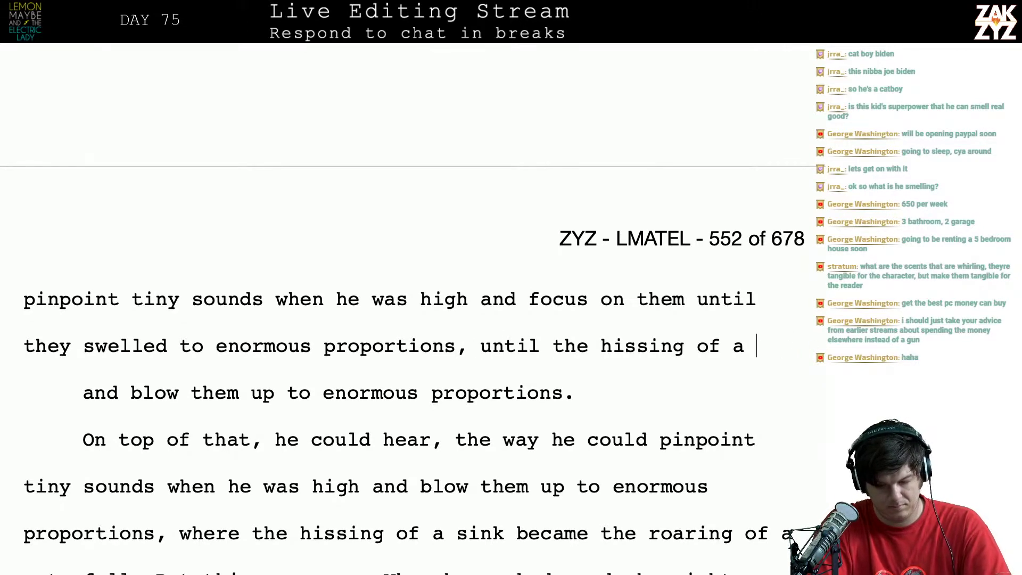
type("faucet")
Delete the old text between "faucet" and "became the roaring of a waterfall" so the new sentence runs straight into it
key("shift+Down")
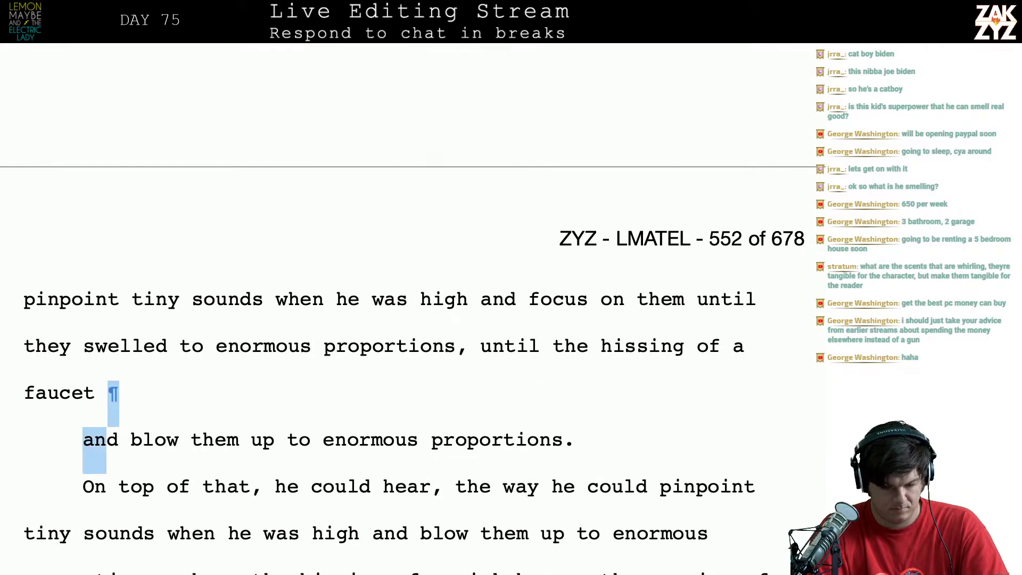
key("shift+Down")
key("shift+Down")
key("shift+Down")
key("shift+Down")
key("shift+Up")
key("shift+Down")
key("shift+Left")
key("shift+Left")
key("shift+Left")
key("shift+Left")
key("shift+Left")
key("shift+Left")
key("shift+Left")
key("shift+Left")
key("shift+Left")
key("shift+Left")
key("shift+Left")
key("shift+Left")
key("shift+Left")
key("shift+Left")
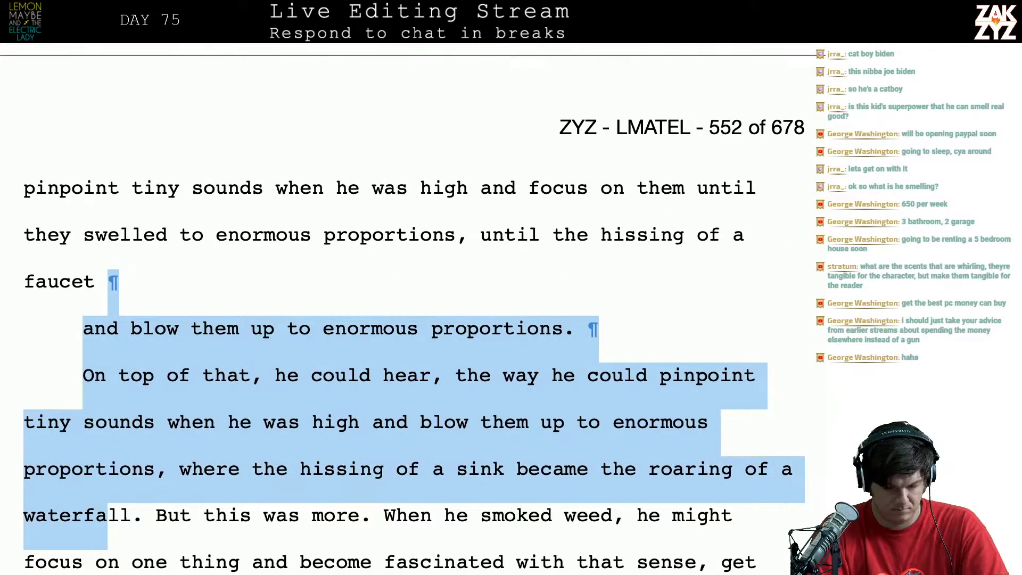
key("shift+Left")
key("shift+Left")
key("shift+Left")
key("shift+Left")
key("shift+Left")
key("shift+Left")
key("shift+Left")
key("shift+Left")
key("shift+Left")
key("shift+Left")
key("shift+Left")
key("shift+Left")
key("shift+Left")
key("shift+Left")
key("shift+Left")
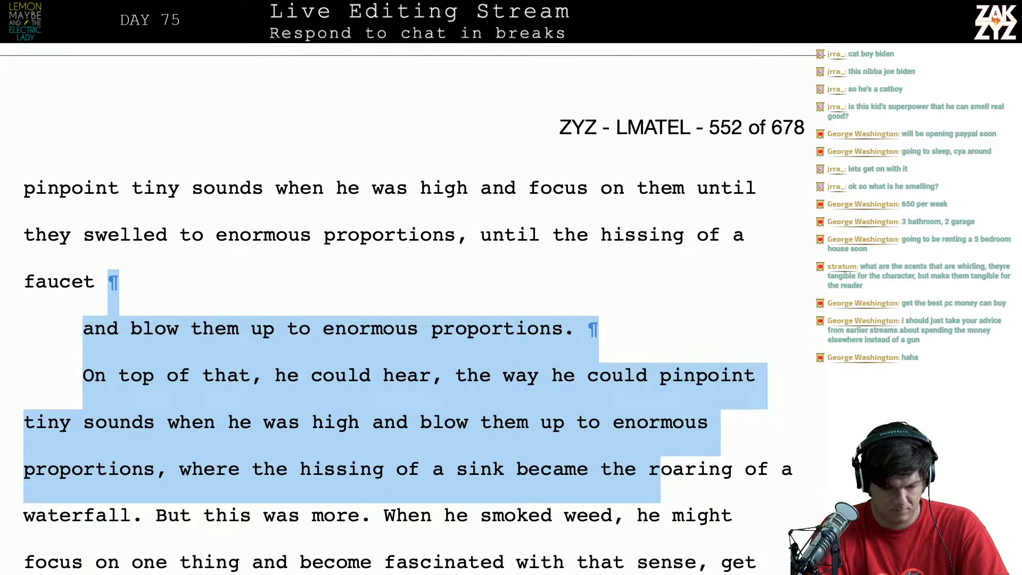
key("shift+Left")
key("shift+Left")
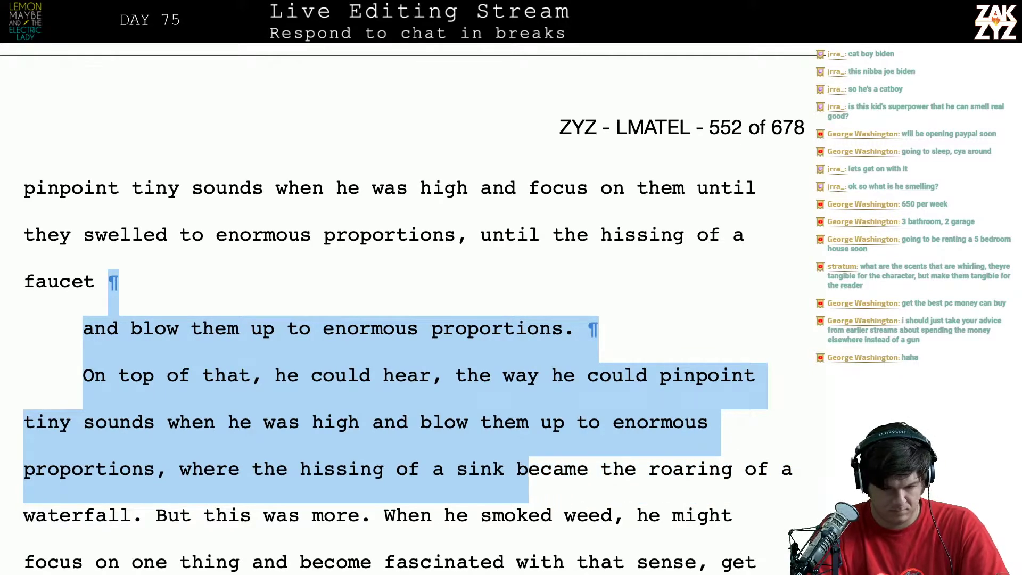
key("shift+Left")
key("BackSpace")
Insert "same" before "way he used to be able to" in the sentence on pinpointing tiny sounds
scroll(534, 274, "up", 3)
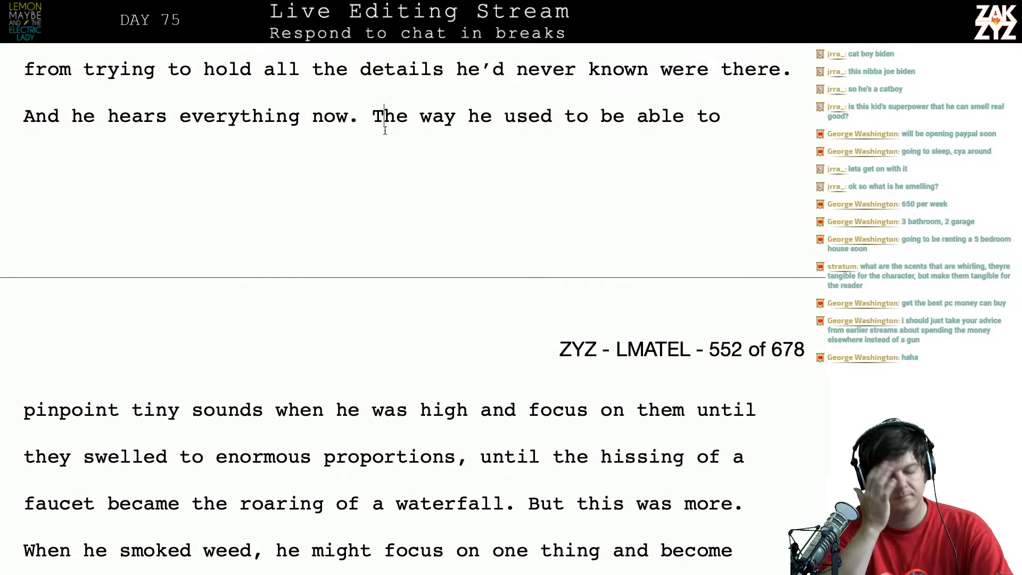
key("Right")
key("Right")
key("Right")
key("Right")
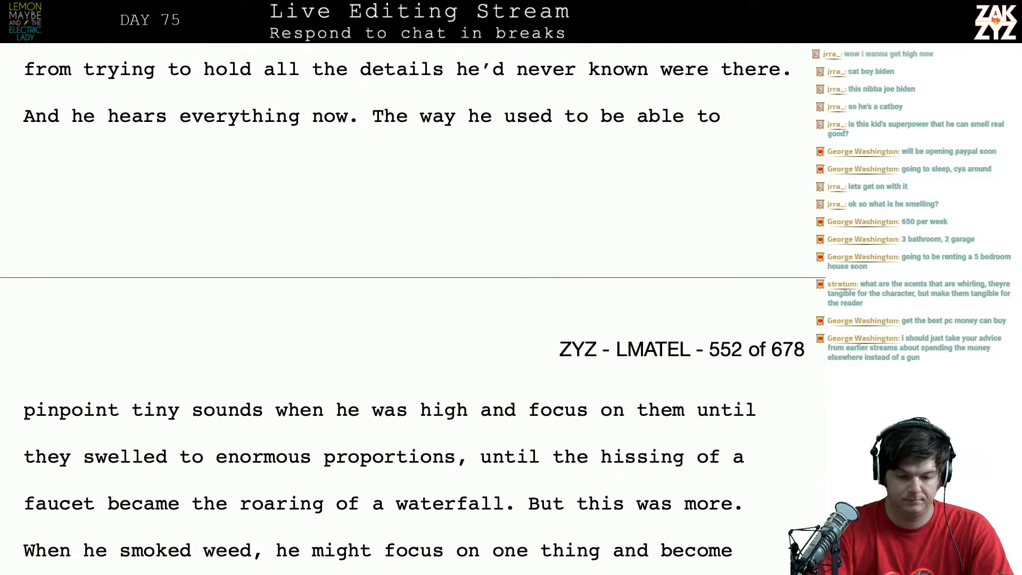
type("same")
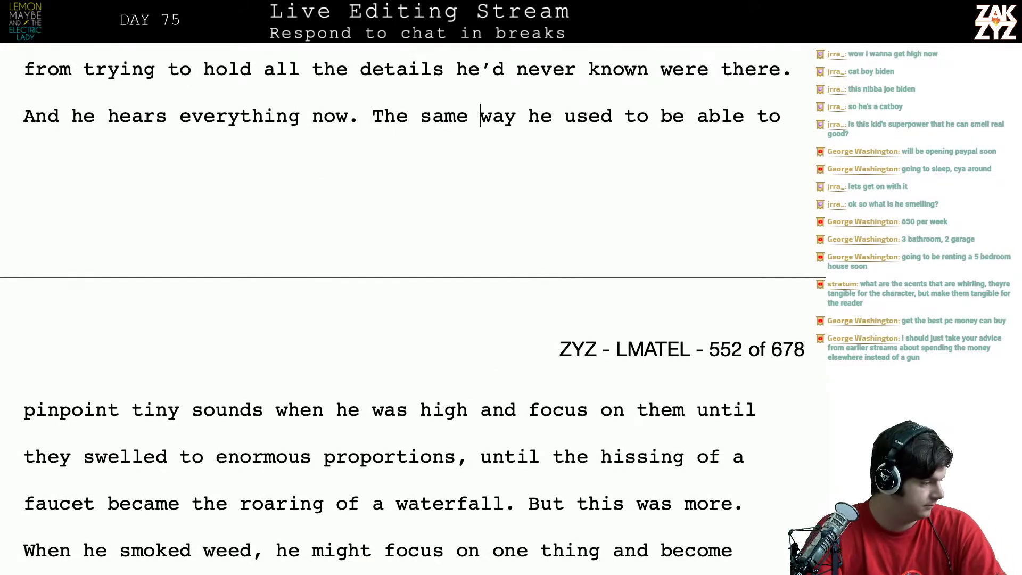
Split off "The same way he used to" into its own paragraph and add "It reminds him of being high, the way he could" after "everything now."
scroll(412, 308, "down", 2)
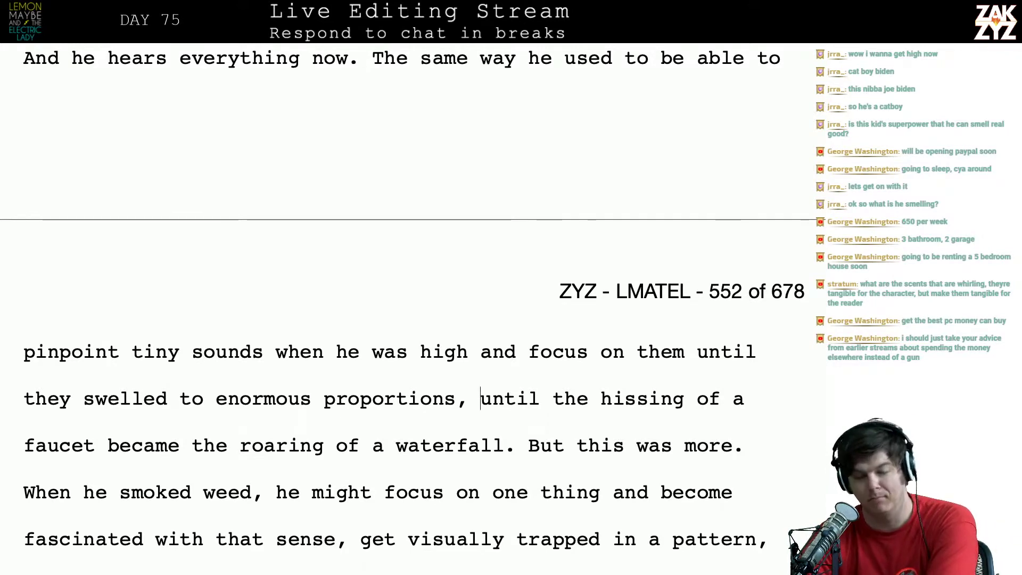
scroll(399, 111, "down", 2)
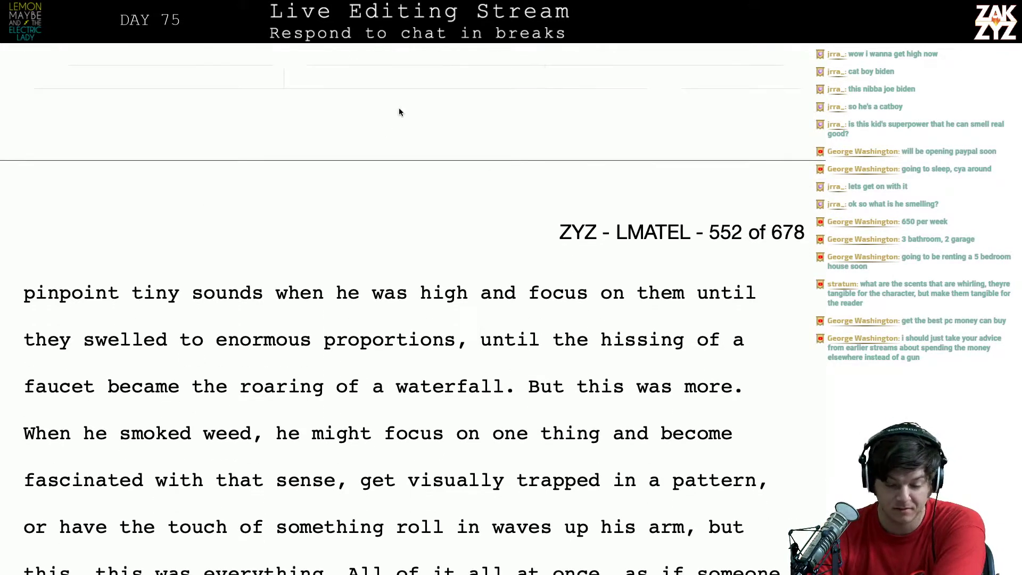
scroll(425, 288, "down", 4)
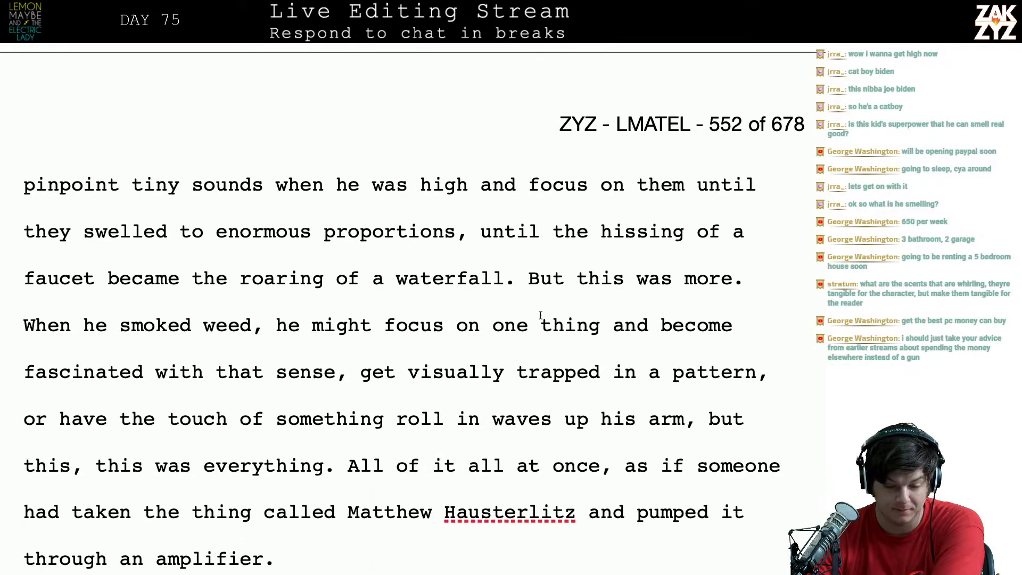
scroll(470, 226, "up", 8)
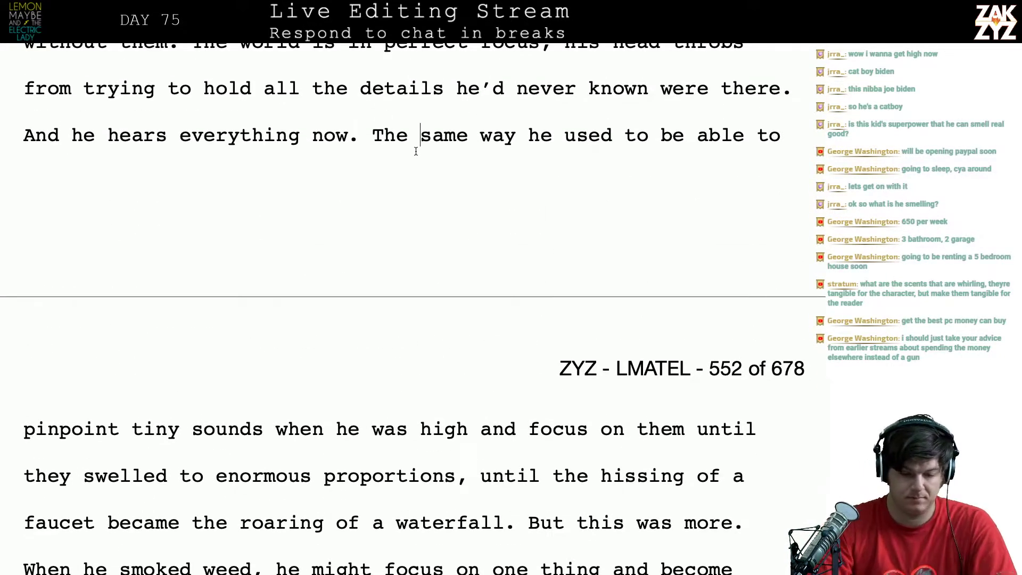
key("Return")
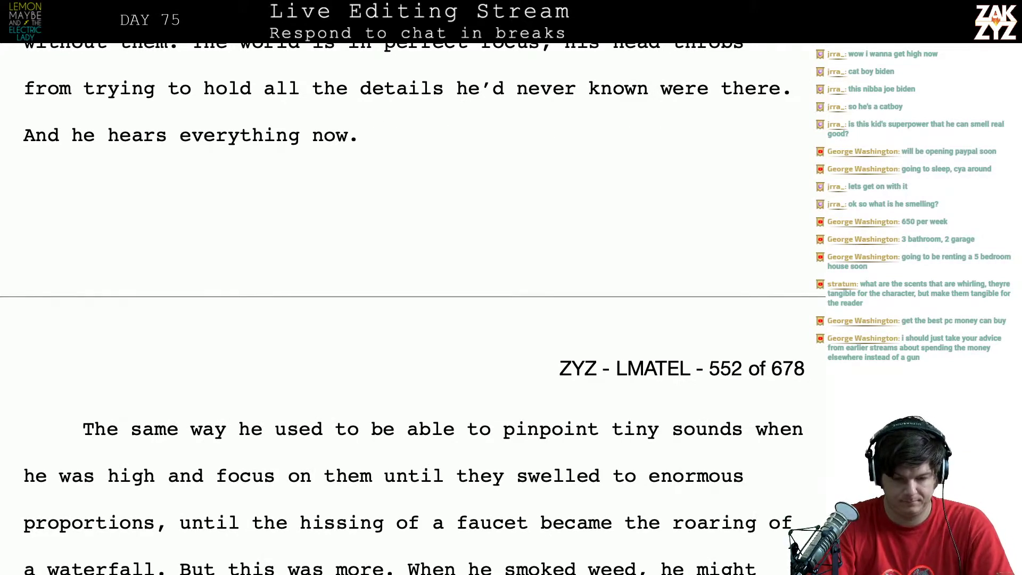
type("It reminds ")
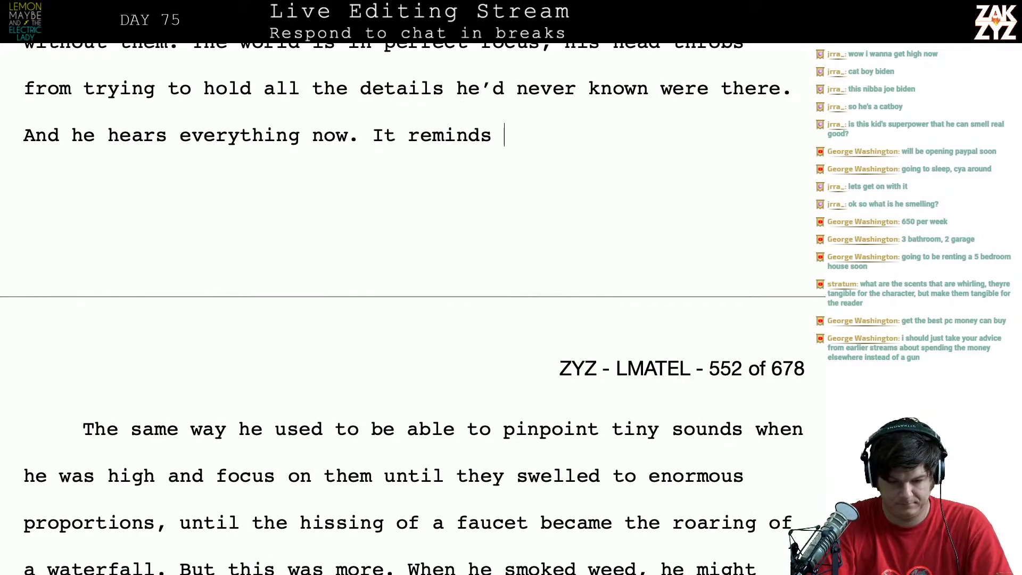
type("him of being high")
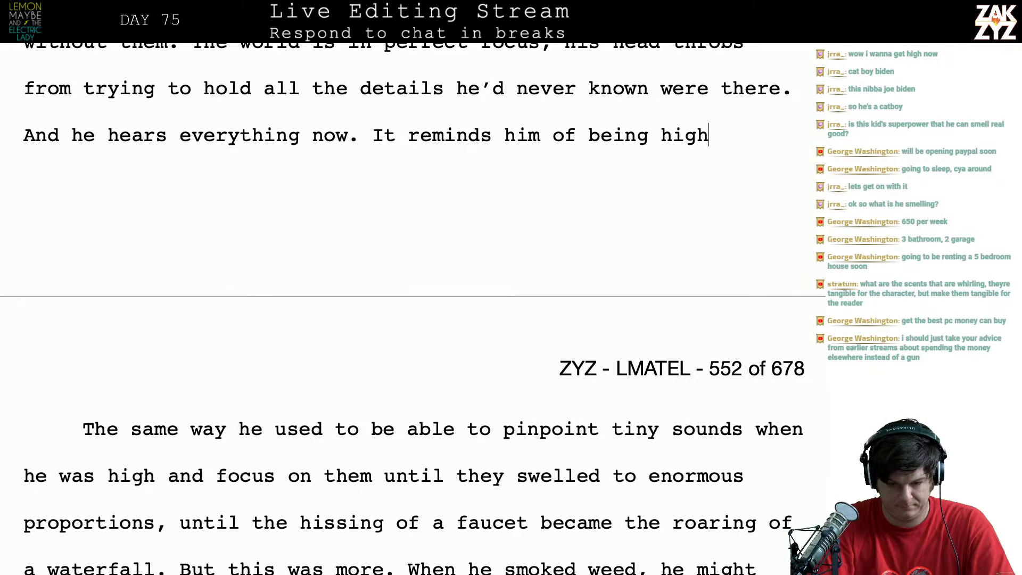
type(", the way he could")
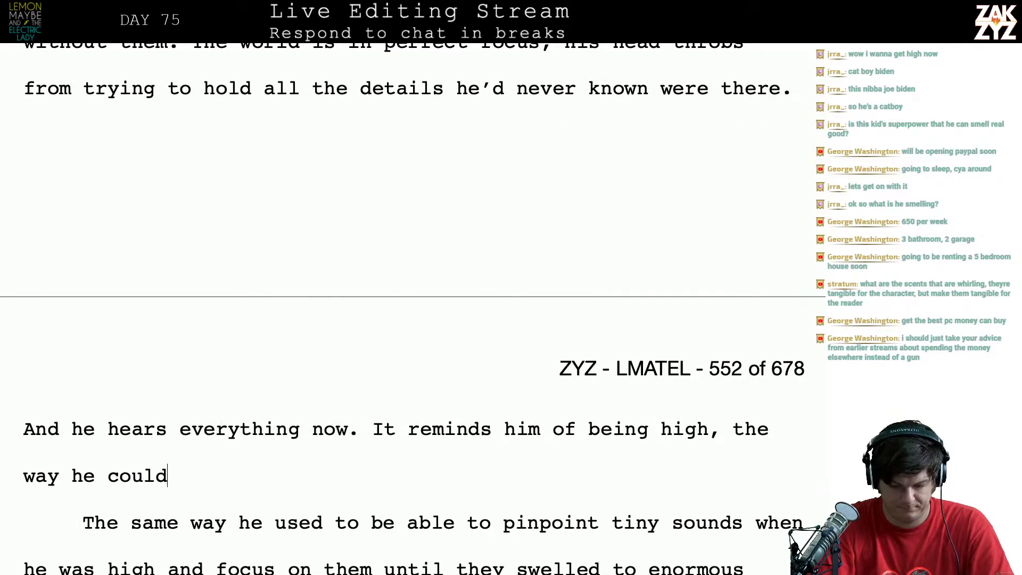
Continue the new sentence after "the way he could" with "focus on one tiny sound and make it swell into"
type(" focus on")
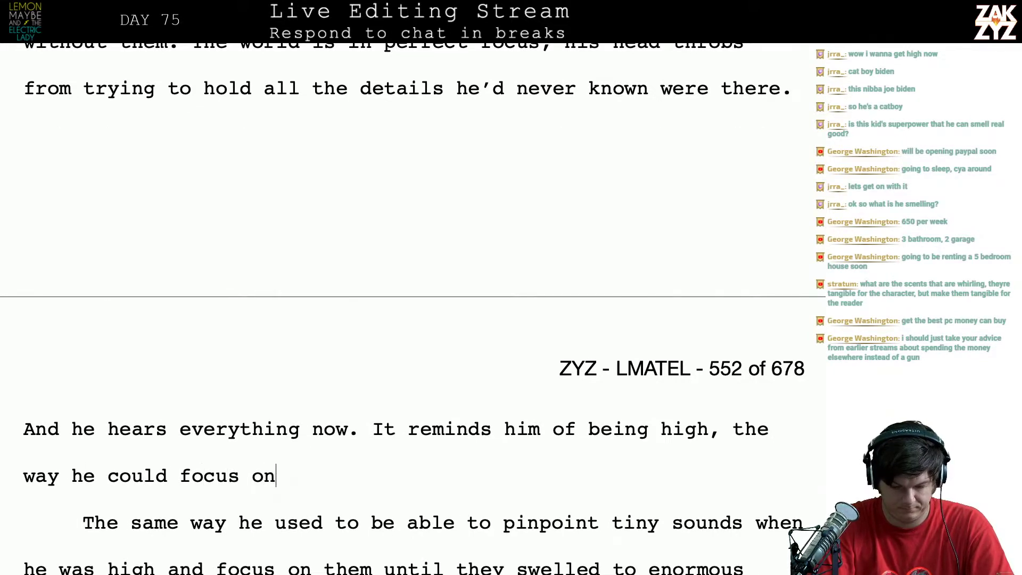
type(" one tiny sound")
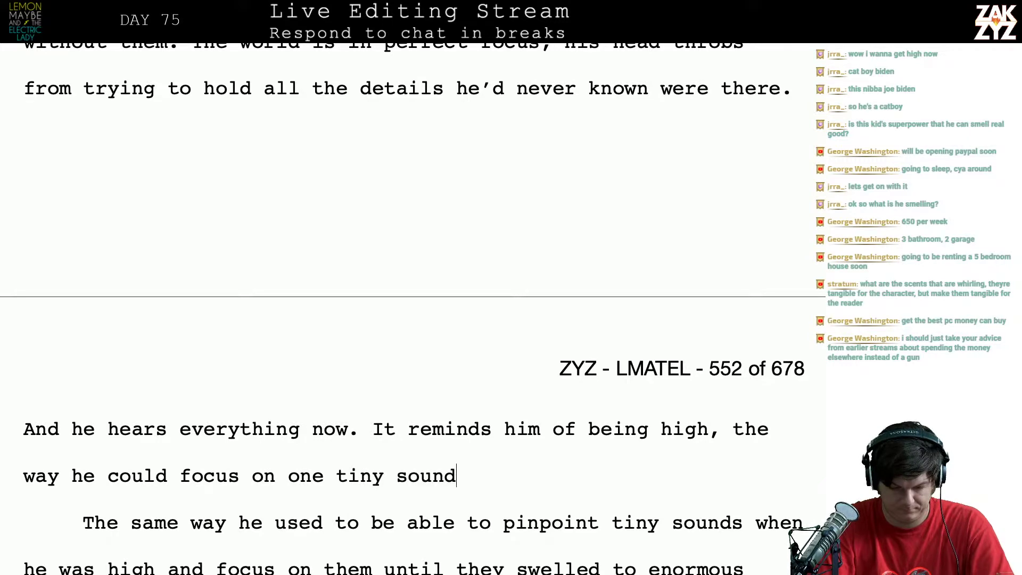
type(" and make it ws")
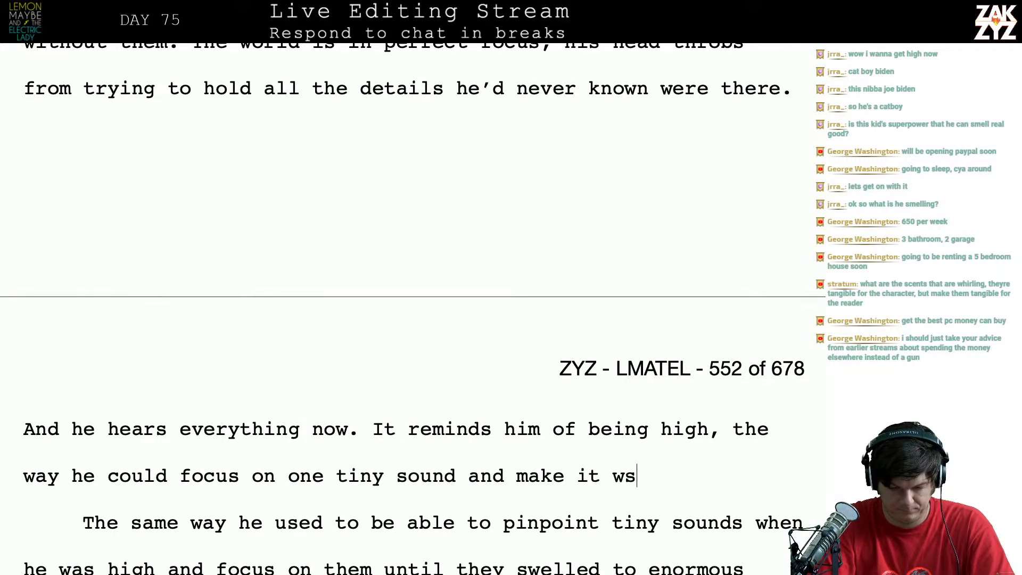
key("BackSpace")
key("BackSpace")
type("swell into")
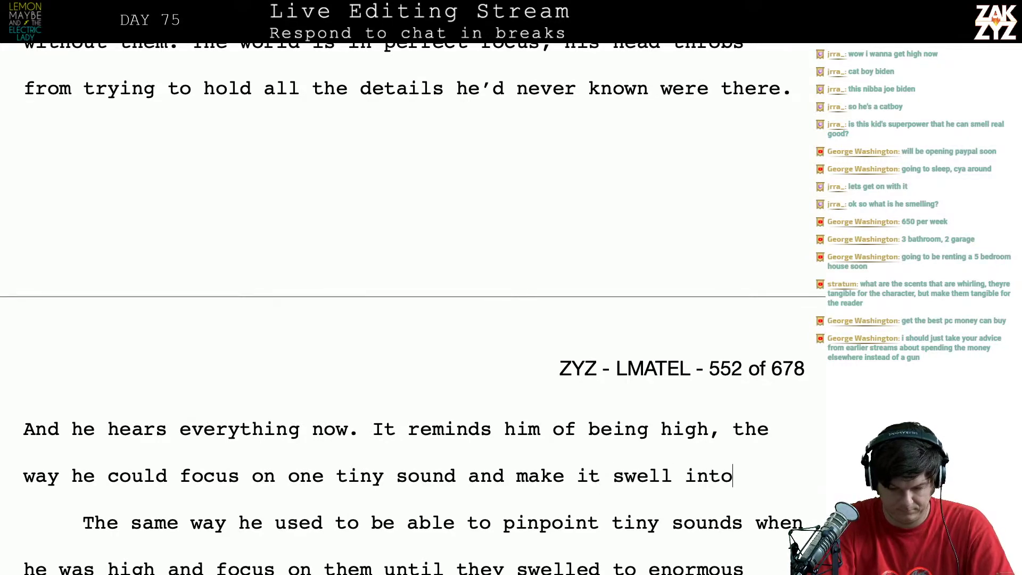
Complete the tiny-sound sentence with "enormous proportions, until the hissing of a faucet became the roaring of a waterfall."
type(" enormous pro")
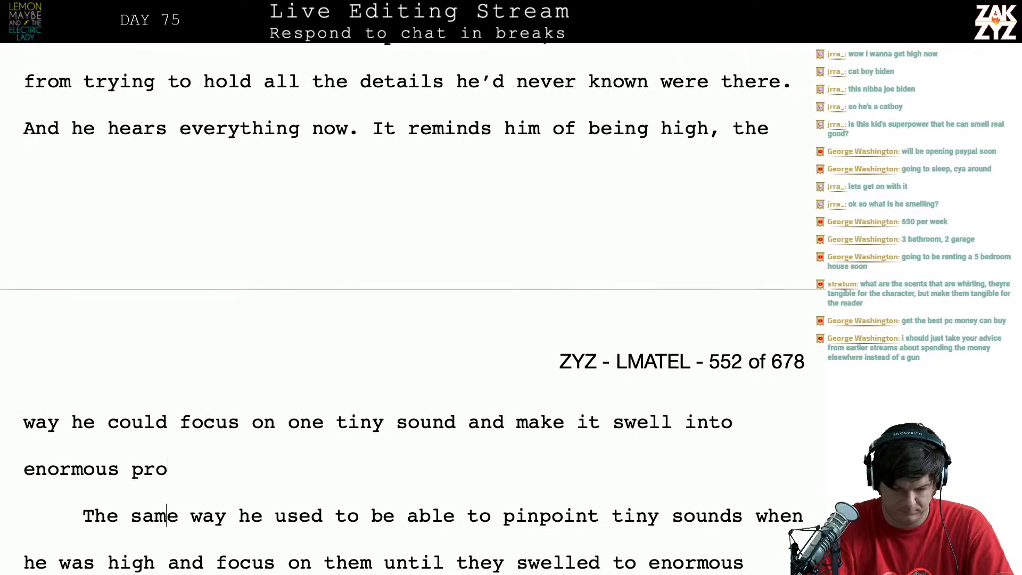
scroll(405, 309, "down", 2)
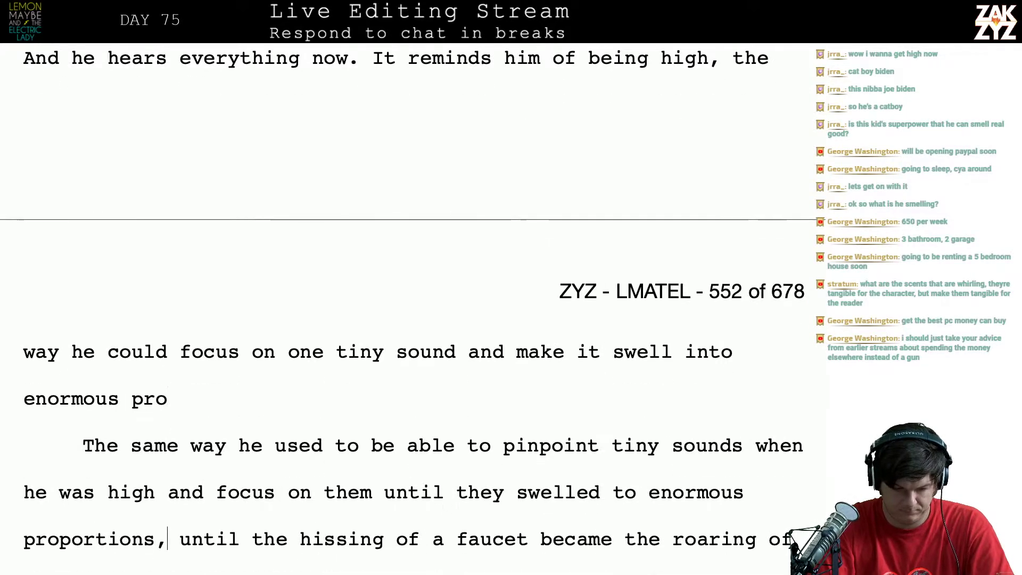
type("o")
key("BackSpace")
type("p")
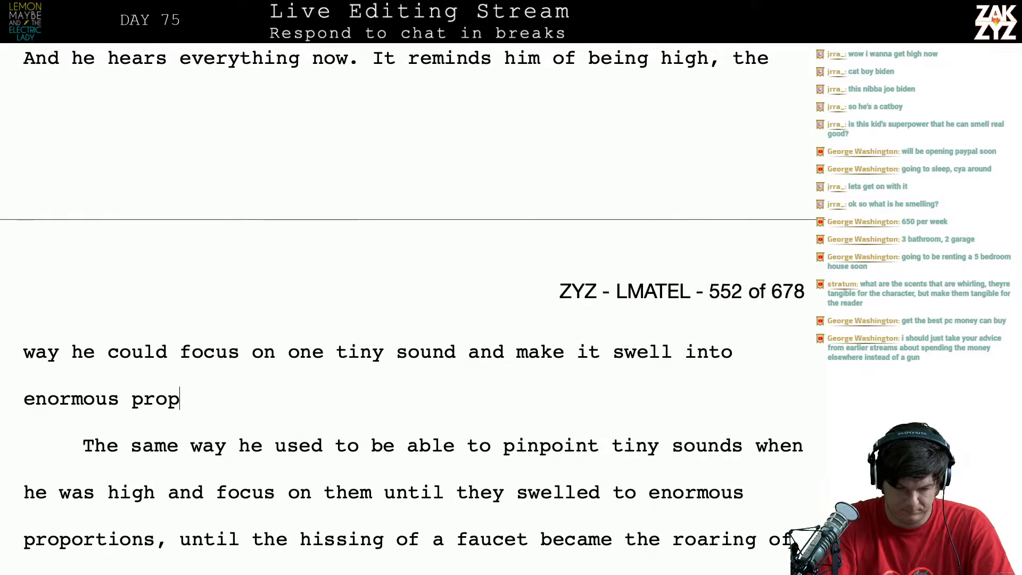
type("ortions, ")
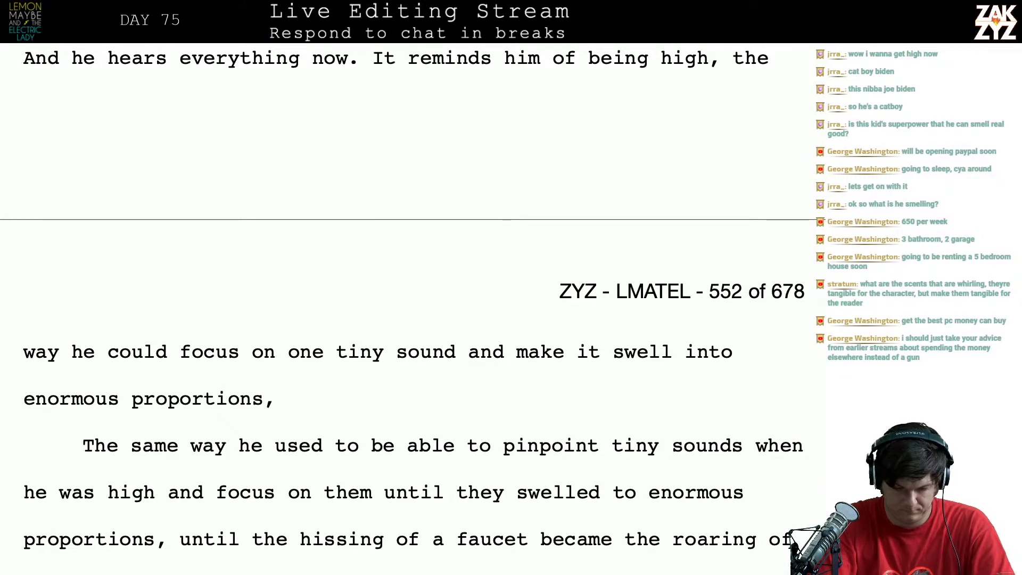
type("until the hissi")
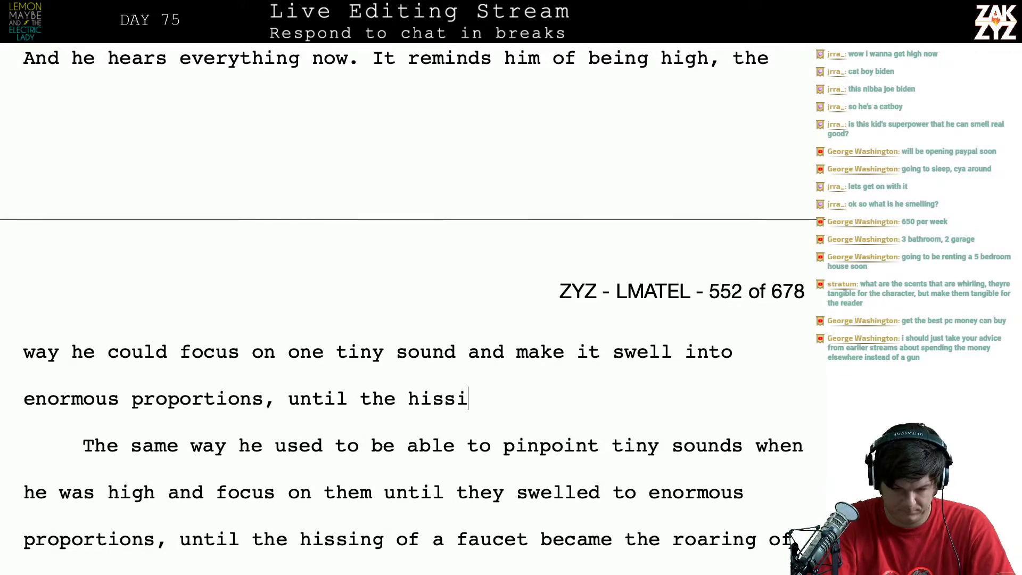
type("ng of a faucet b")
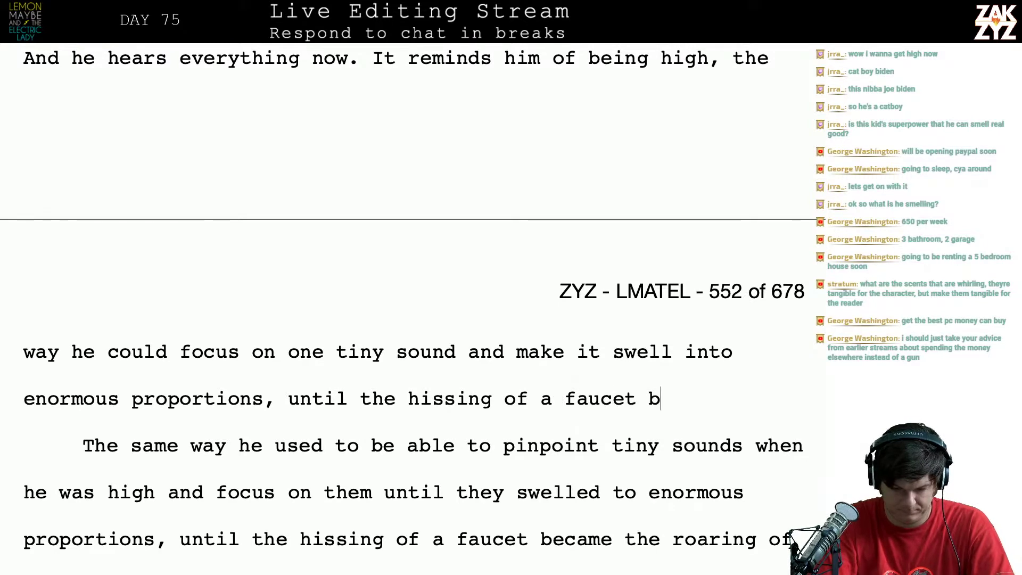
type("ecame the roaring ")
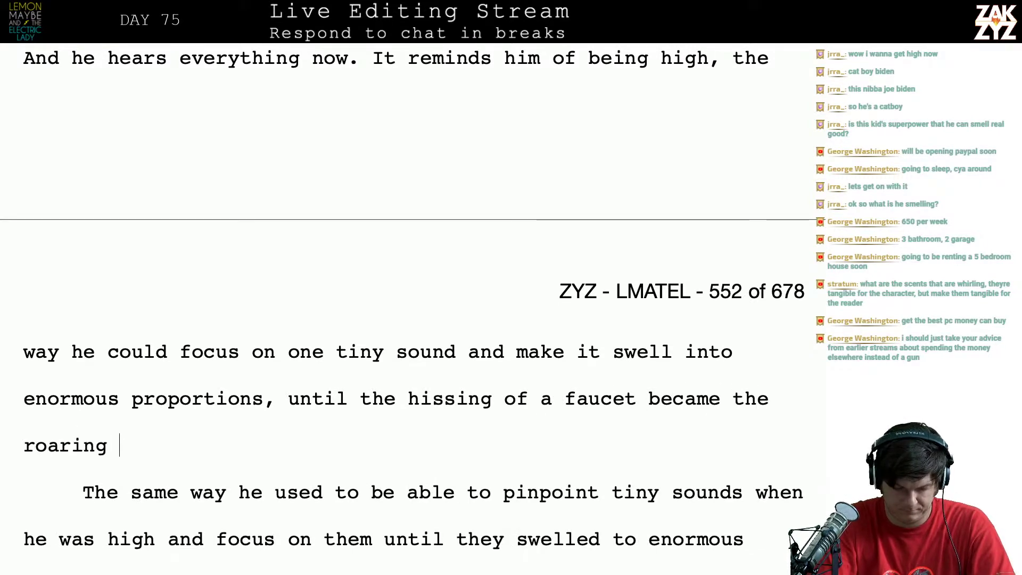
type("of a waterfall.")
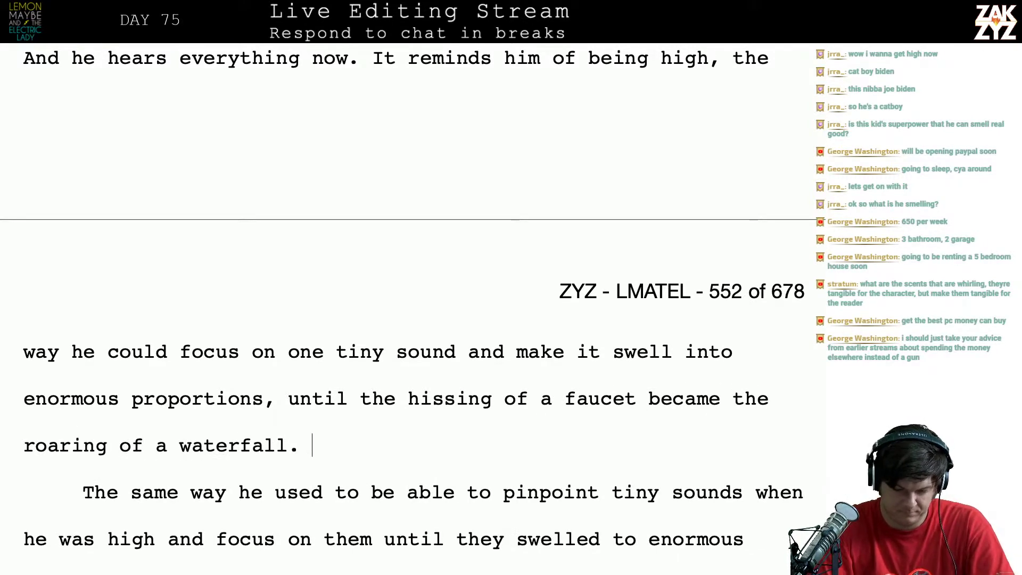
Delete the old sentence from "The same way he used to" through "a waterfall." and set off "But this was more" below a blank line
key("shift+Up")
key("shift+Down")
key("shift+Down")
key("shift+Down")
key("shift+Down")
key("shift+Down")
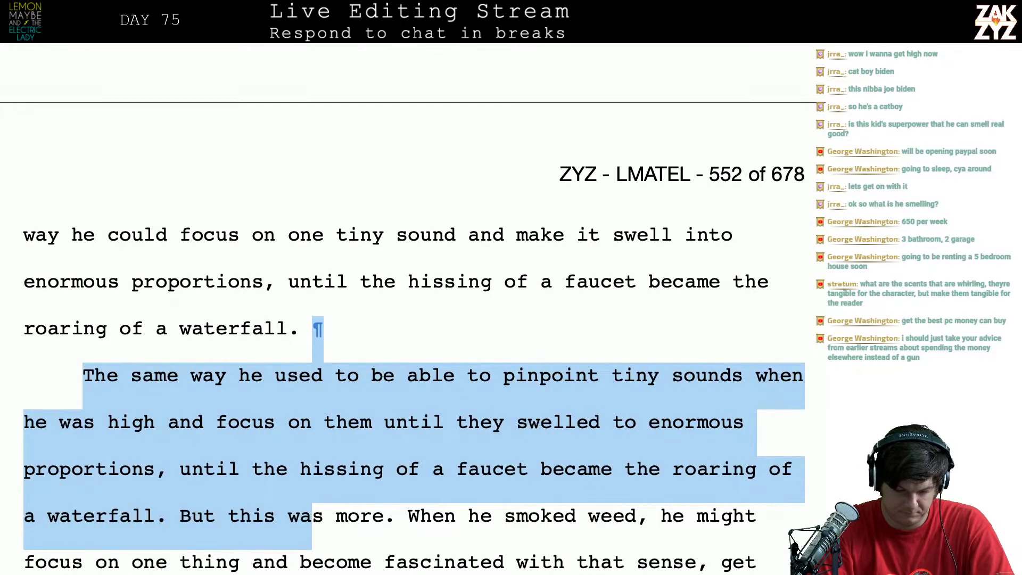
key("shift+Left")
key("shift+Left")
key("shift+Left")
key("shift+Left")
key("shift+Left")
key("shift+Left")
key("shift+Left")
key("shift+Left")
key("shift+Left")
key("shift+Left")
key("shift+Left")
key("shift+Left")
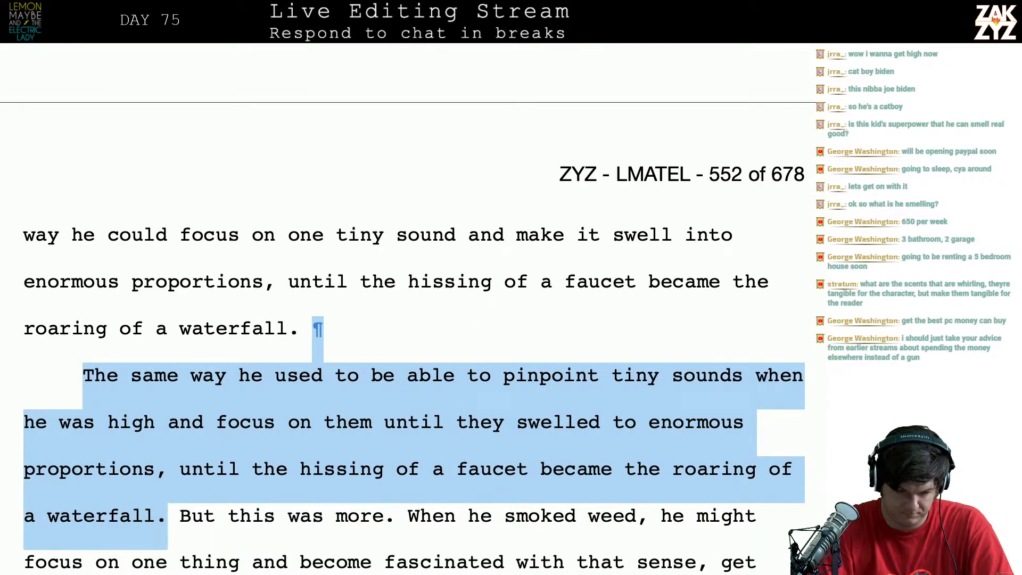
key("BackSpace")
key("Return")
key("Return")
key("Left")
key("Left")
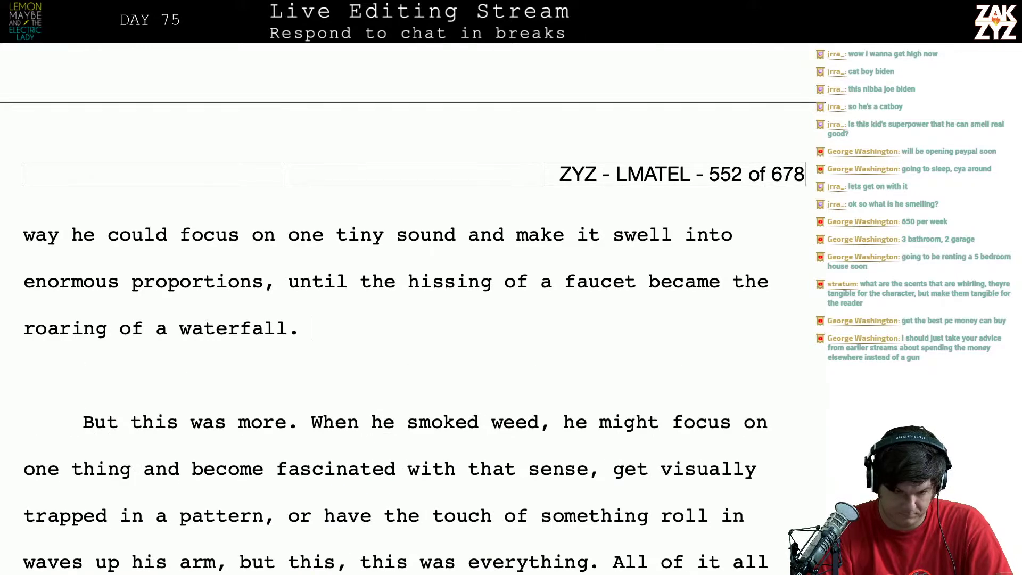
Start a new paragraph after the waterfall sentence with "It's all so much more than that."
key("Up")
key("Up")
key("Up")
key("Down")
key("Down")
key("Down")
key("Down")
key("Down")
key("Down")
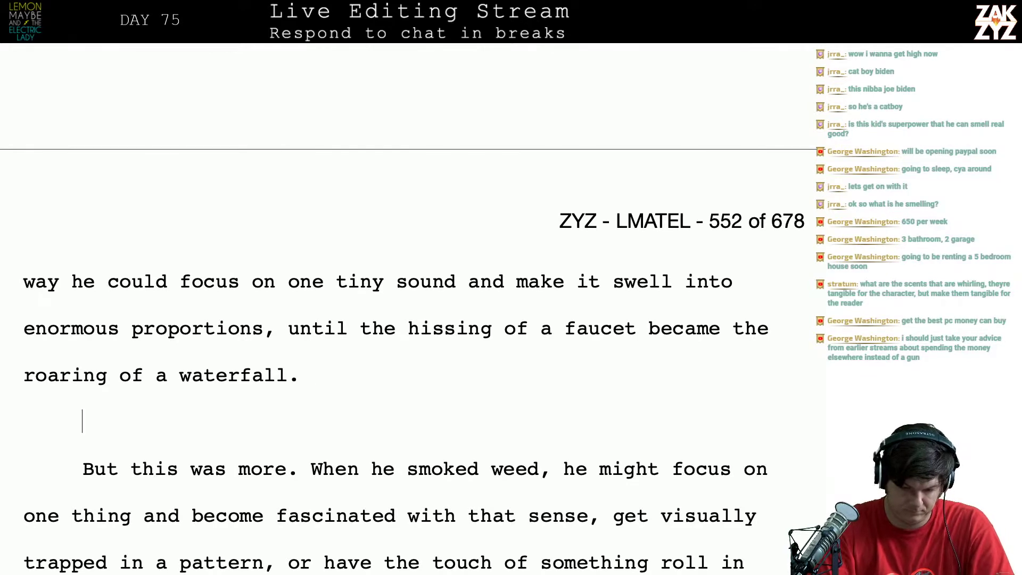
key("Return")
type("It's all s")
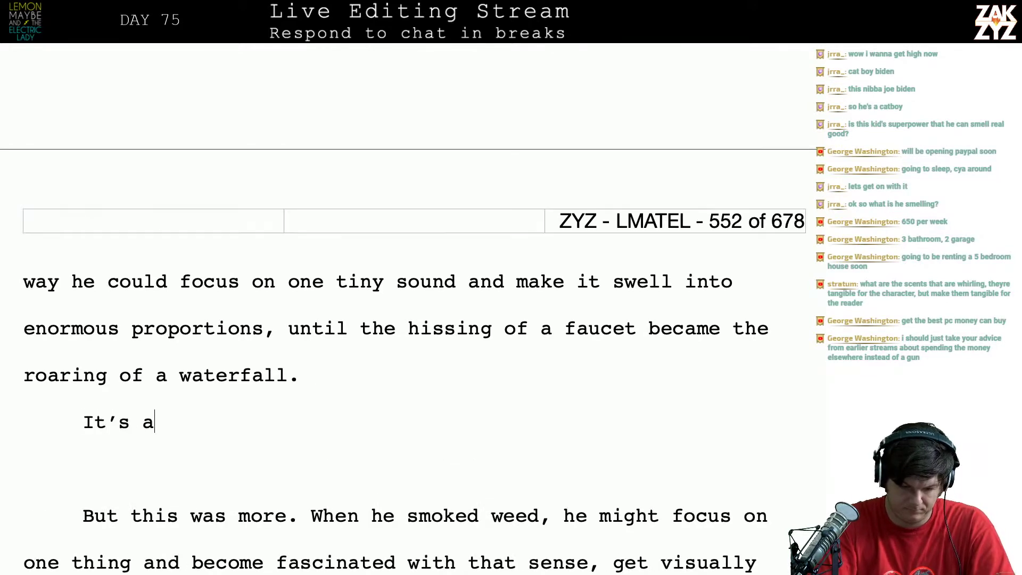
type("o much more than tha")
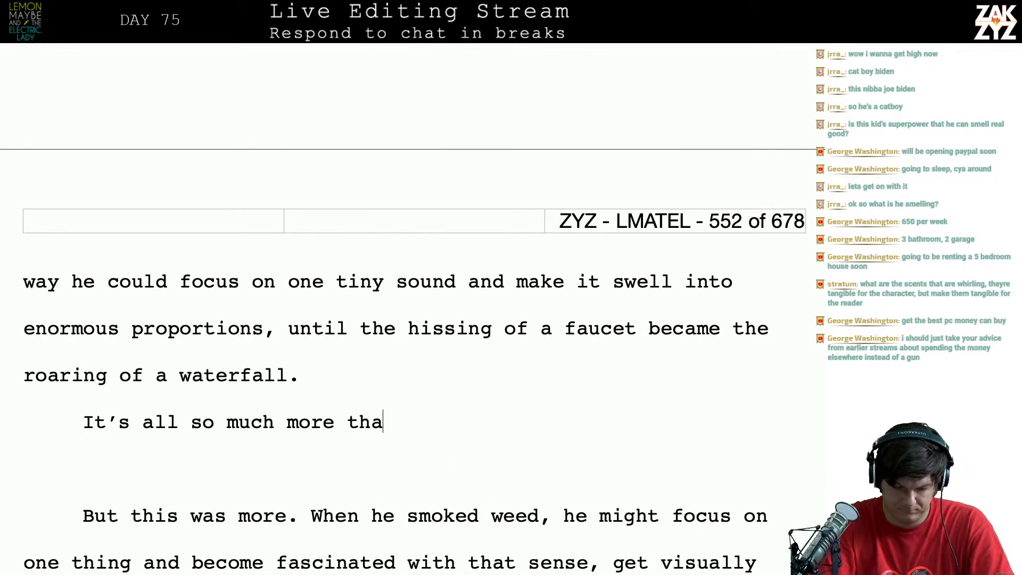
Replace "But this was more. When he smoked weed" with "Smoking weed used to let him focus on one particular thing and get" in the new paragraph
key("shift+Down")
key("shift+Down")
key("shift+Left")
key("shift+Left")
key("shift+Left")
key("shift+Left")
key("shift+Left")
key("shift+Left")
key("shift+Left")
key("shift+Left")
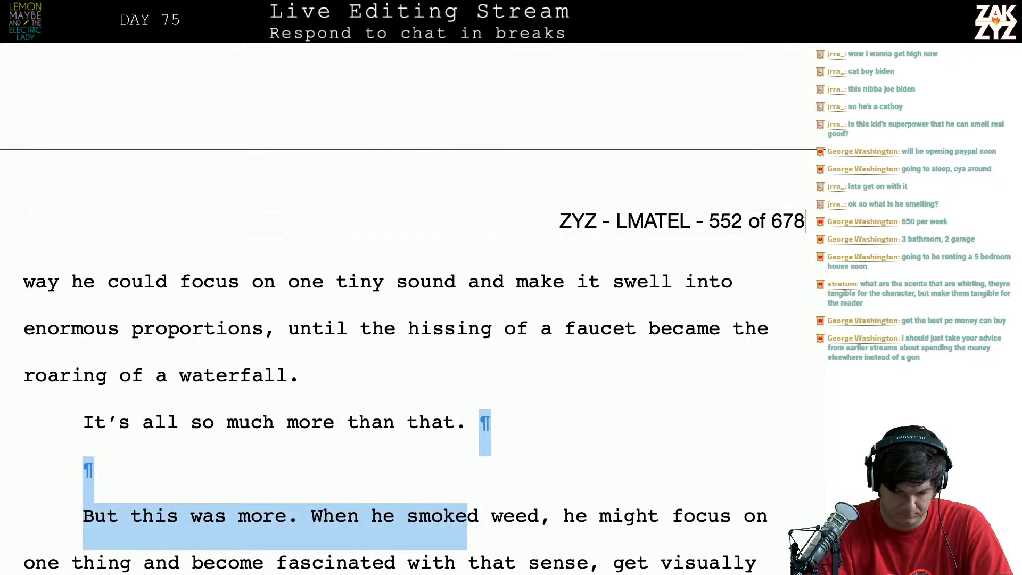
key("shift+Left")
key("shift+Left")
key("shift+Left")
key("shift+Left")
key("shift+Left")
key("shift+Left")
key("shift+Right")
key("shift+Right")
key("shift+Right")
key("shift+Right")
key("shift+Right")
key("shift+Right")
key("shift+Right")
key("shift+Right")
key("shift+Right")
key("shift+Right")
key("shift+Right")
key("shift+Right")
key("shift+Right")
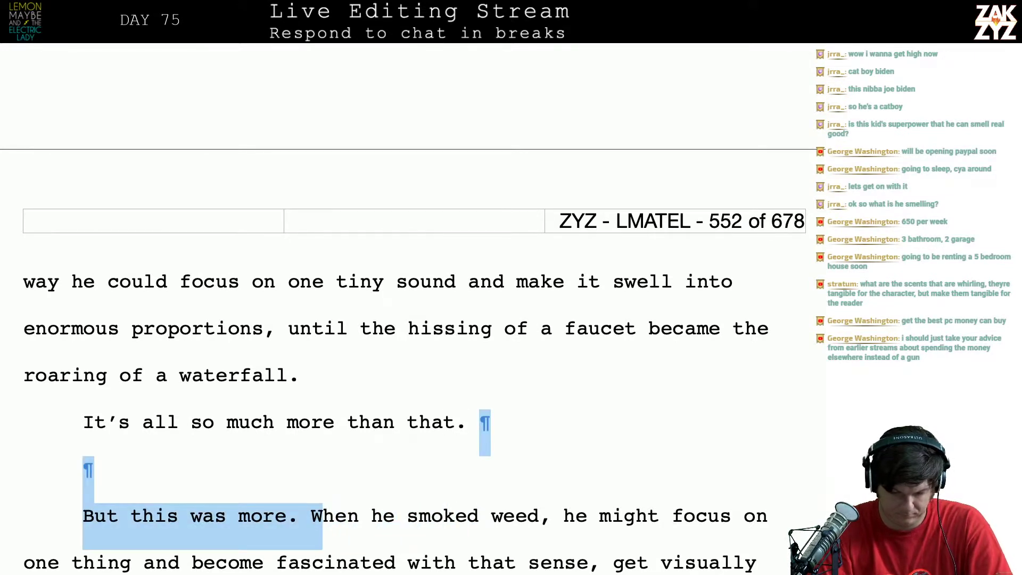
key("shift+Right")
key("shift+Right")
key("shift+Right")
key("shift+Right")
key("shift+Right")
key("shift+Right")
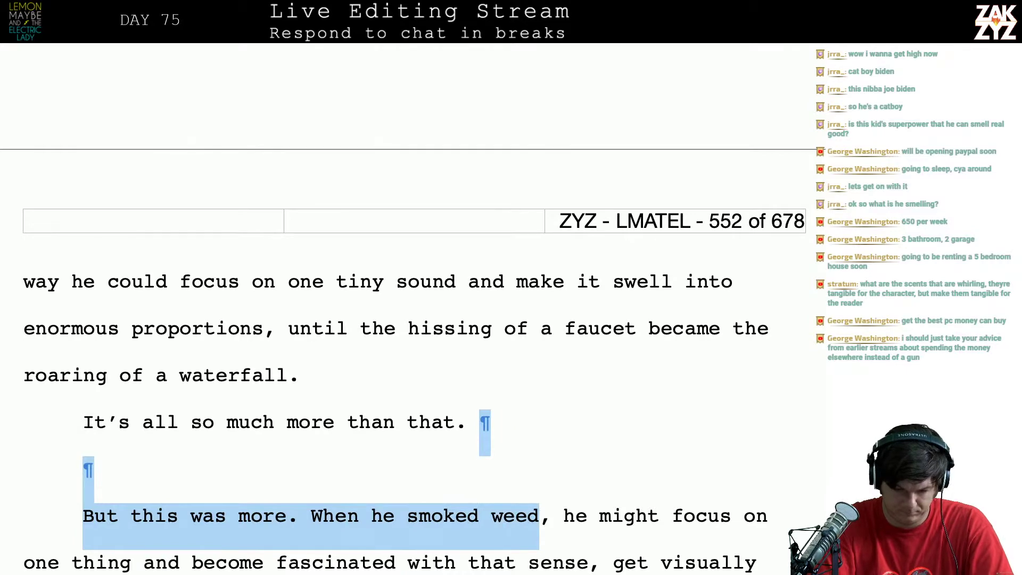
type("Smoking weed ")
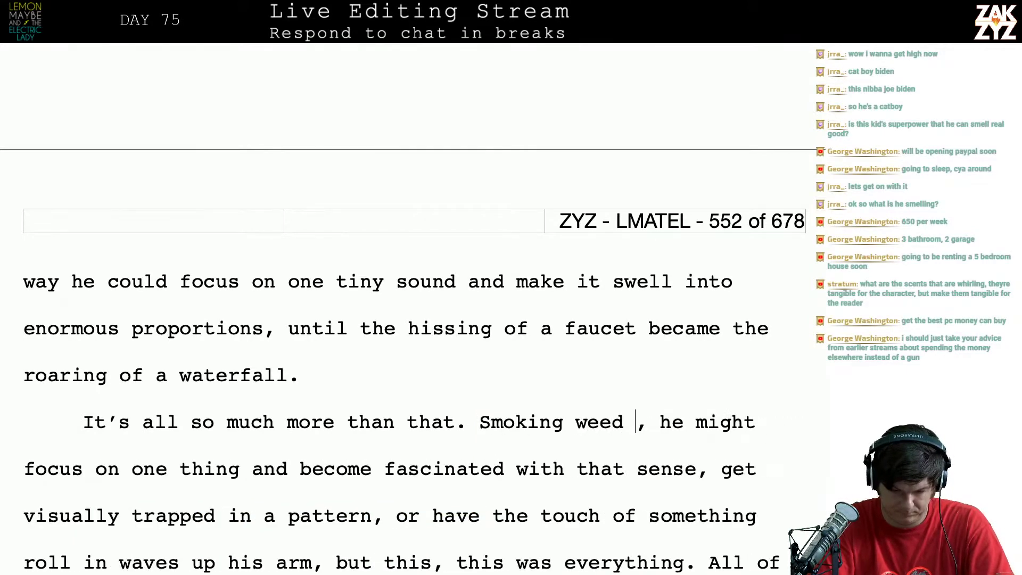
type("used to let him fo")
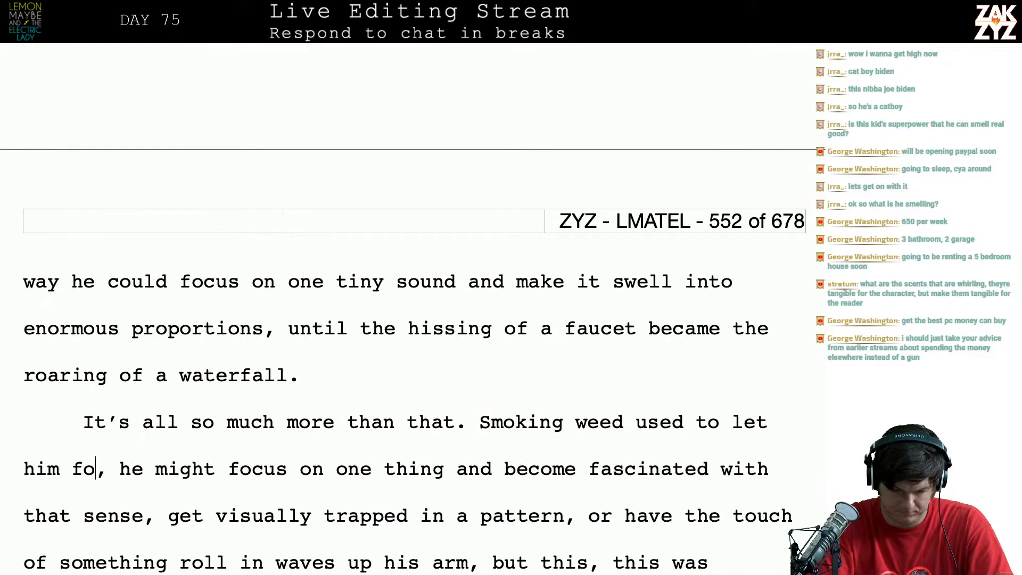
type("cus on one ")
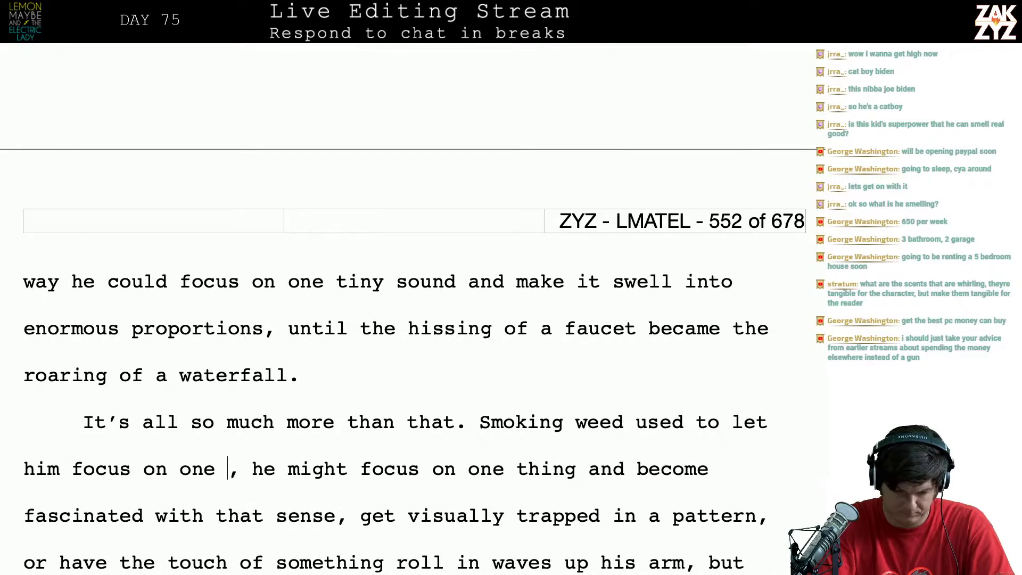
type("particul")
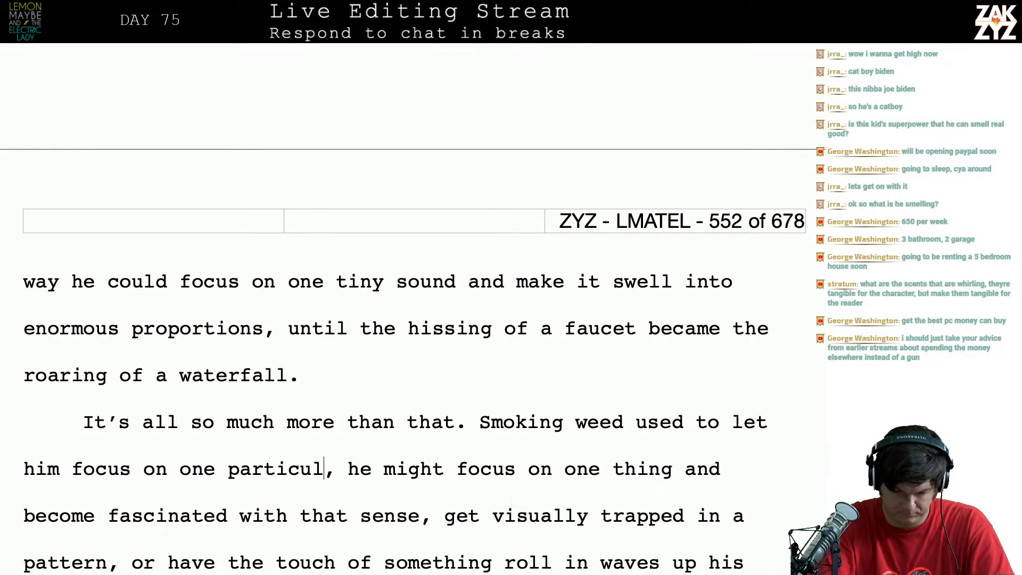
type("ar thing and get")
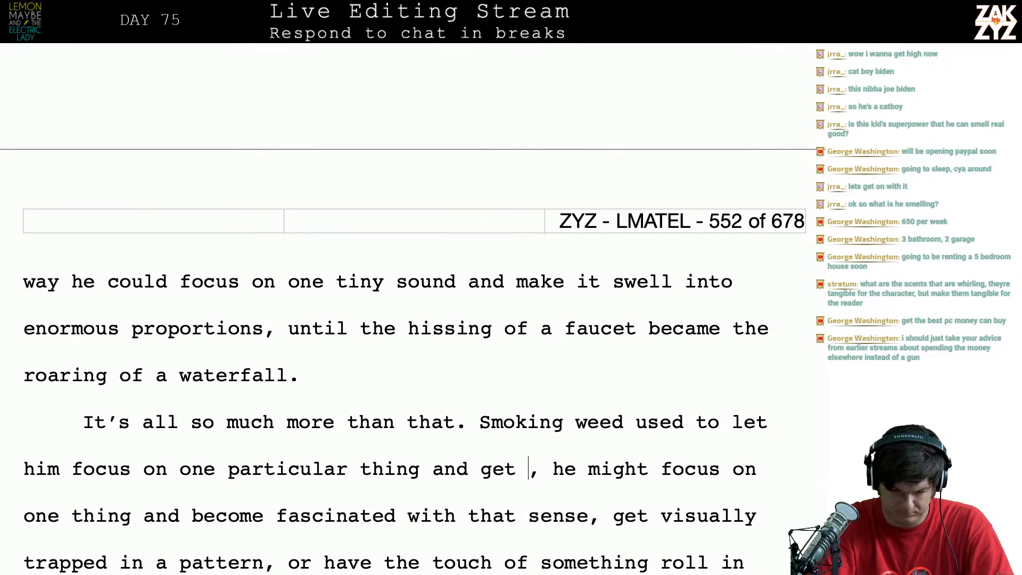
Separate the old remainder onto its own paragraph and continue the new sentence with "enamored with that sensation,"
key("Return")
key("Return")
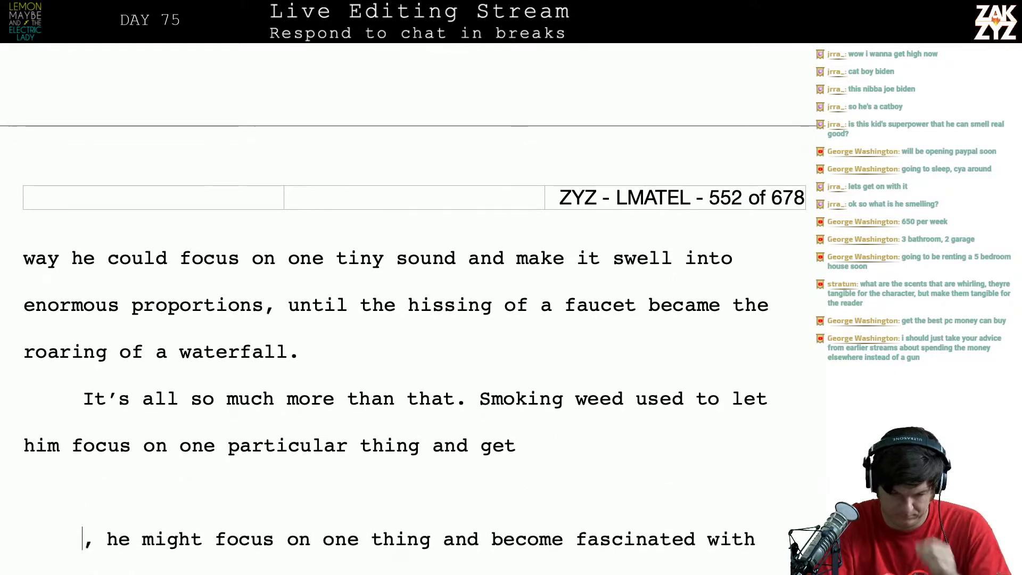
key("Up")
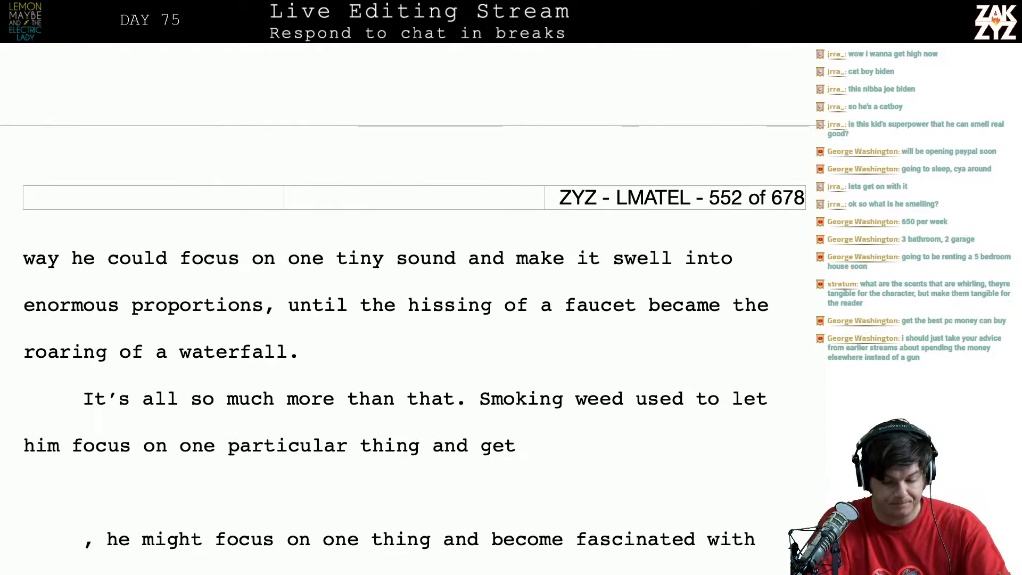
type("enamored with")
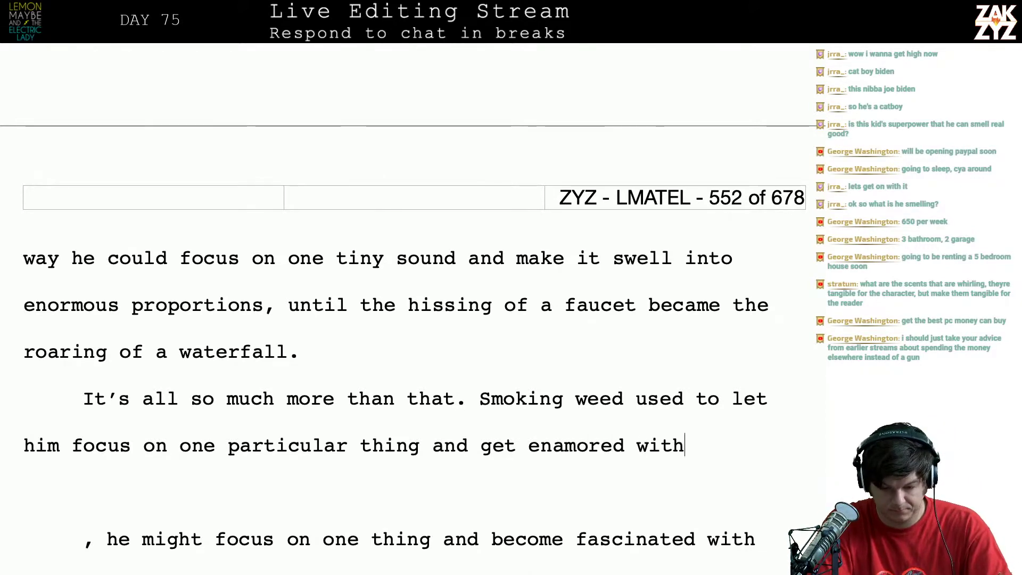
type(" that sensation,")
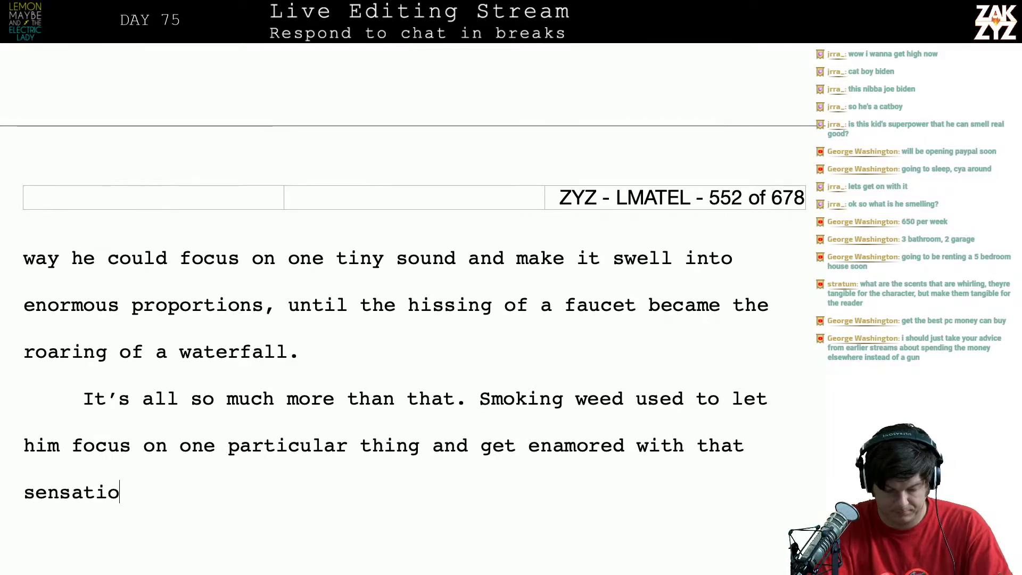
Delete the old text ", he might focus on one thing and become fascinated with that sense," and keep the remainder below blank lines
key("shift+Down")
key("shift+Down")
key("shift+Down")
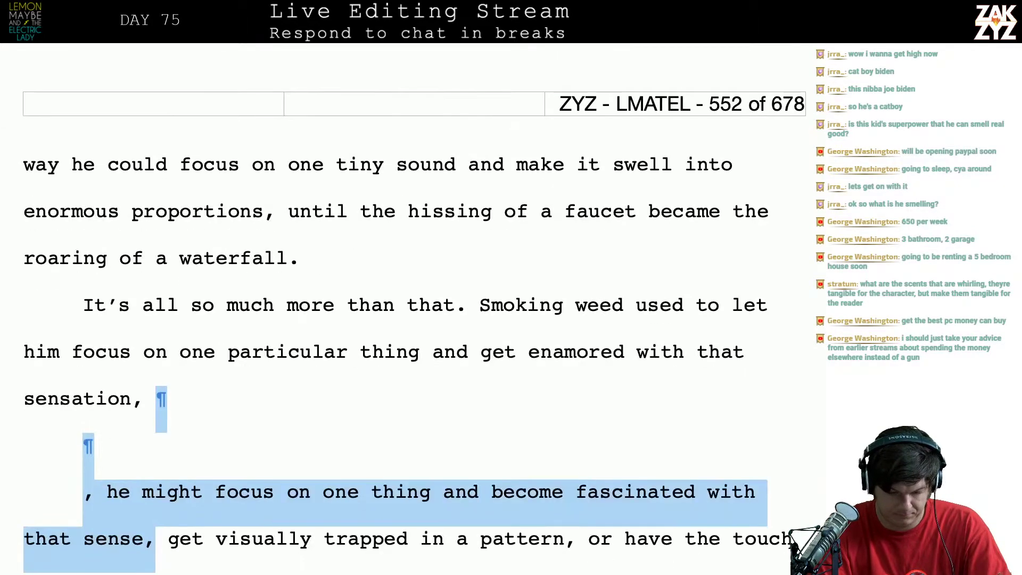
key("BackSpace")
key("Return")
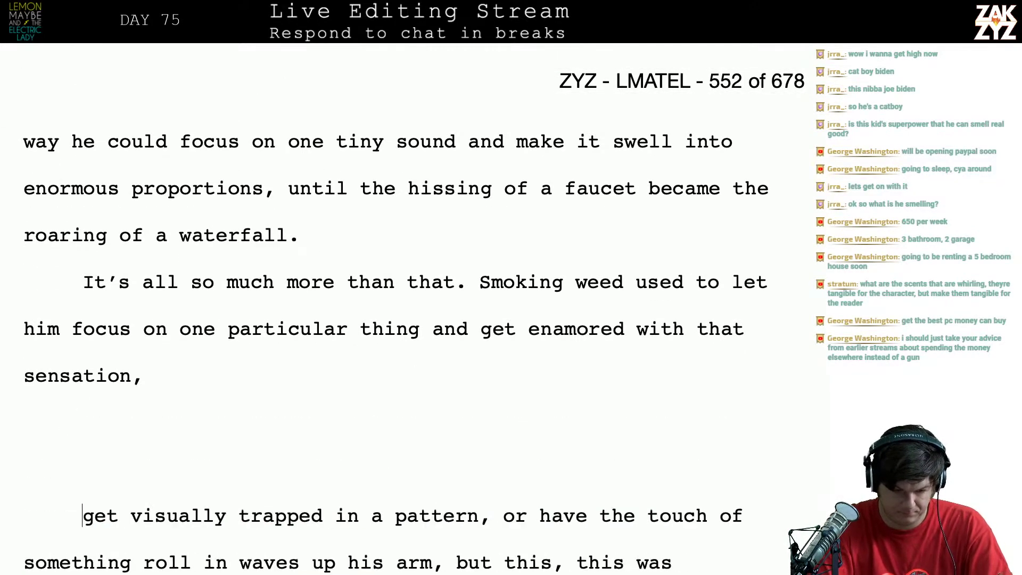
Continue the sentence after "sensation," with "trapped in a pattern of bathroom tiles, or"
type("trapped ")
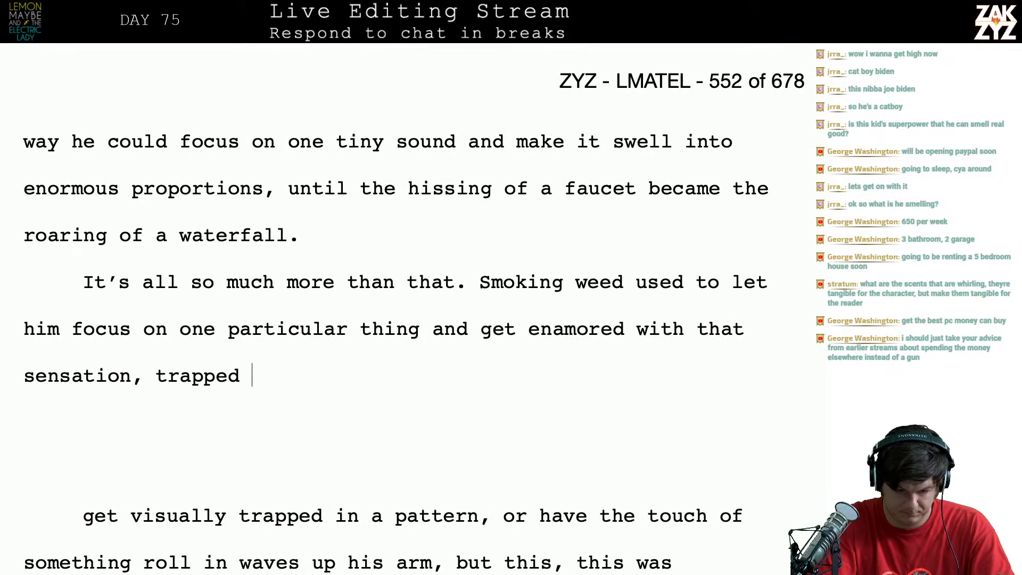
type("in a patern o")
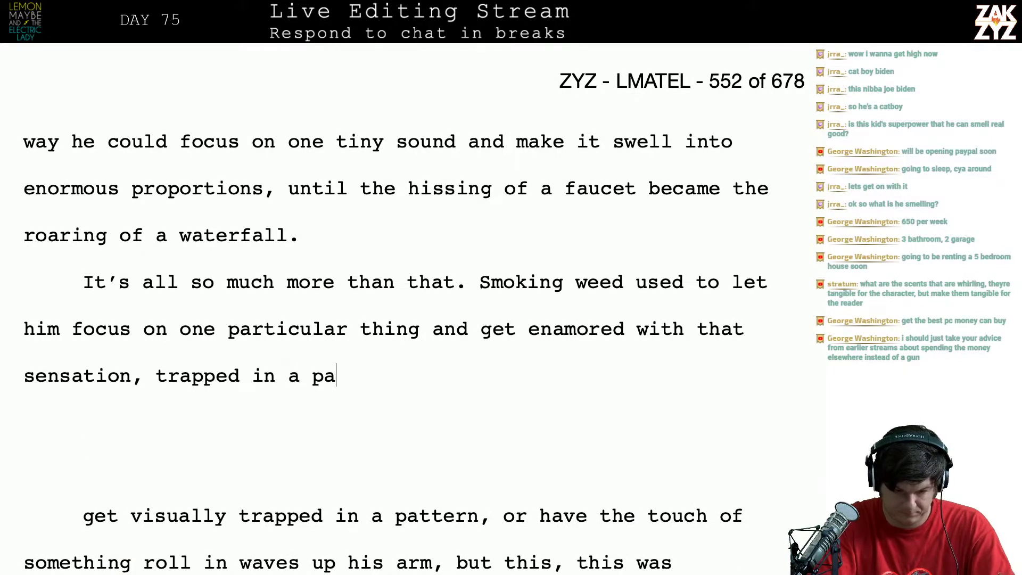
key("BackSpace")
key("BackSpace")
key("BackSpace")
key("BackSpace")
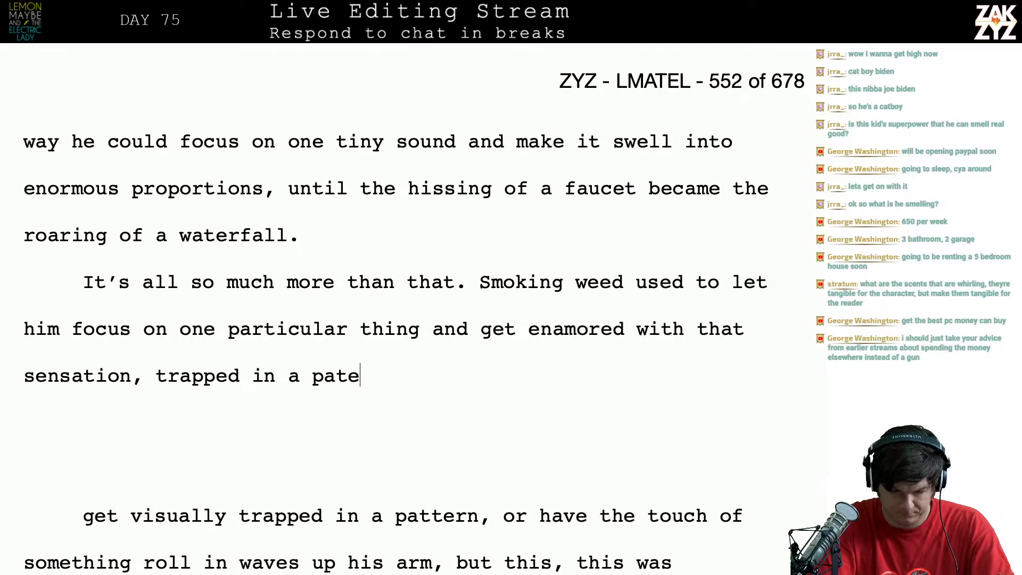
type("tern of bathroom tiel")
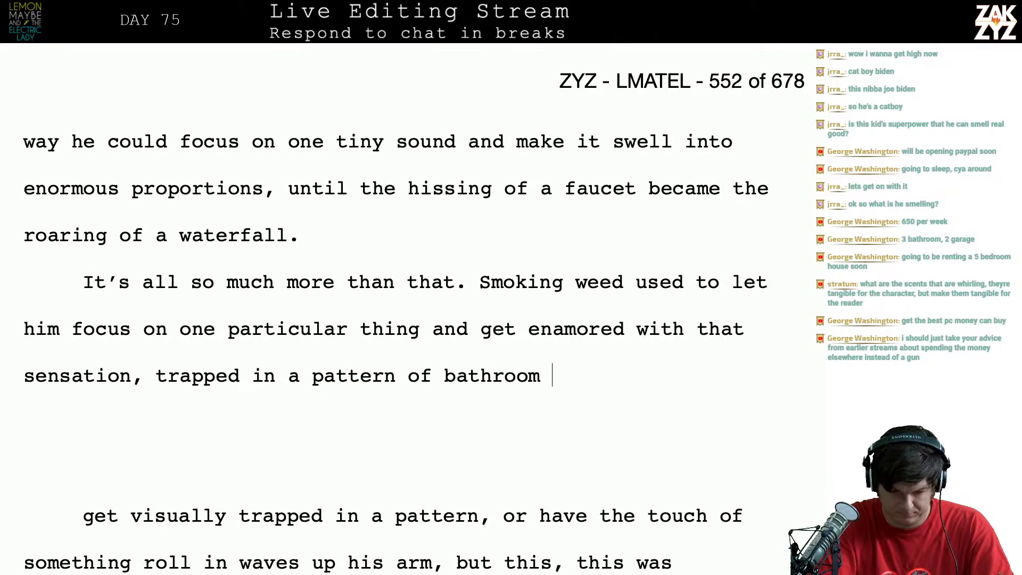
key("BackSpace")
key("BackSpace")
type("les, or ")
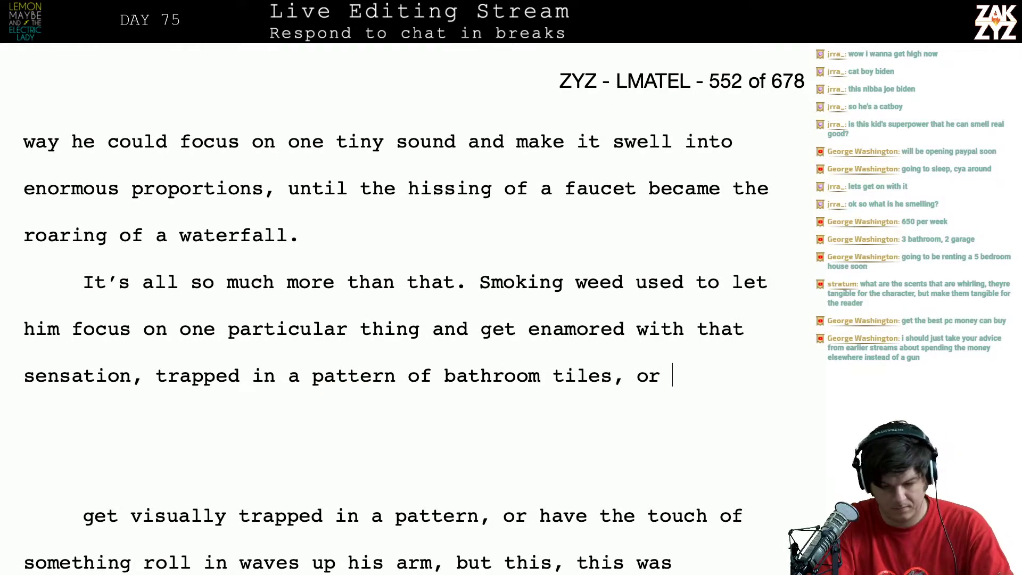
type("feeling the ")
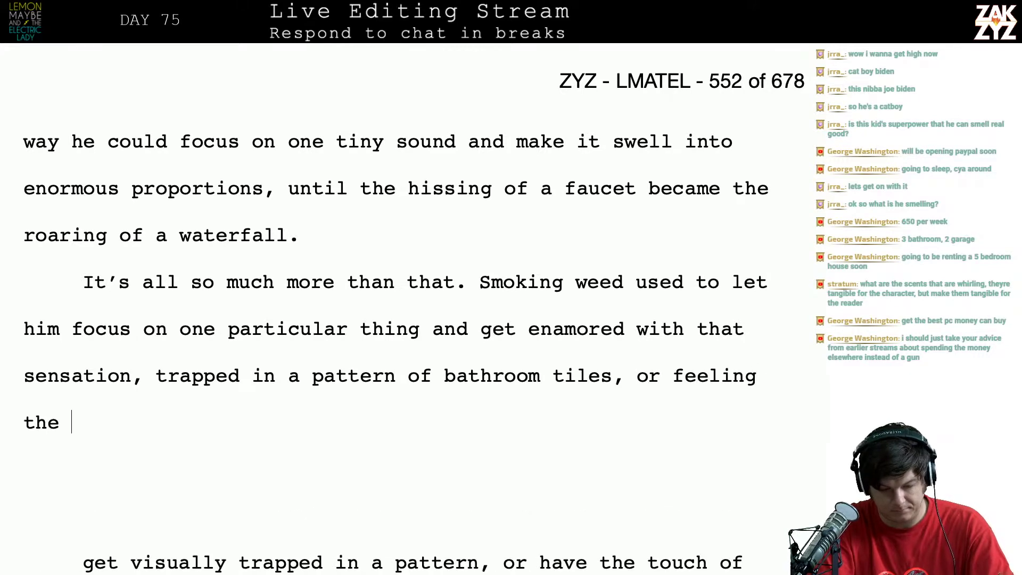
type("touc")
key("BackSpace")
key("BackSpace")
key("BackSpace")
key("BackSpace")
key("BackSpace")
key("BackSpace")
key("BackSpace")
key("BackSpace")
key("BackSpace")
key("BackSpace")
key("BackSpace")
key("BackSpace")
key("BackSpace")
key("BackSpace")
key("BackSpace")
key("BackSpace")
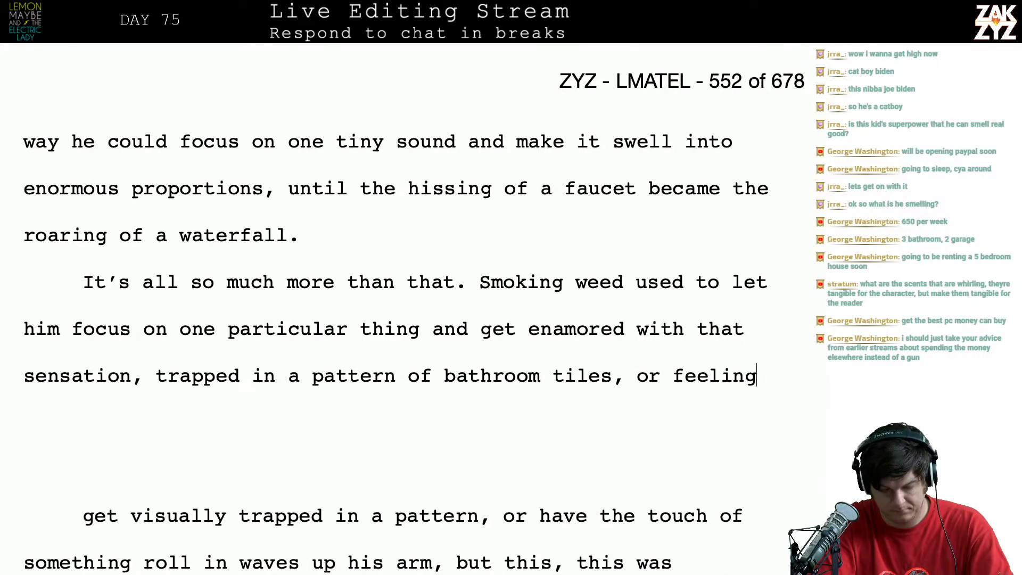
type("f")
key("BackSpace")
Complete the sentence after "or" with "letting fingertips brushing his arm radiate through his body in shuddering waves."
type("let")
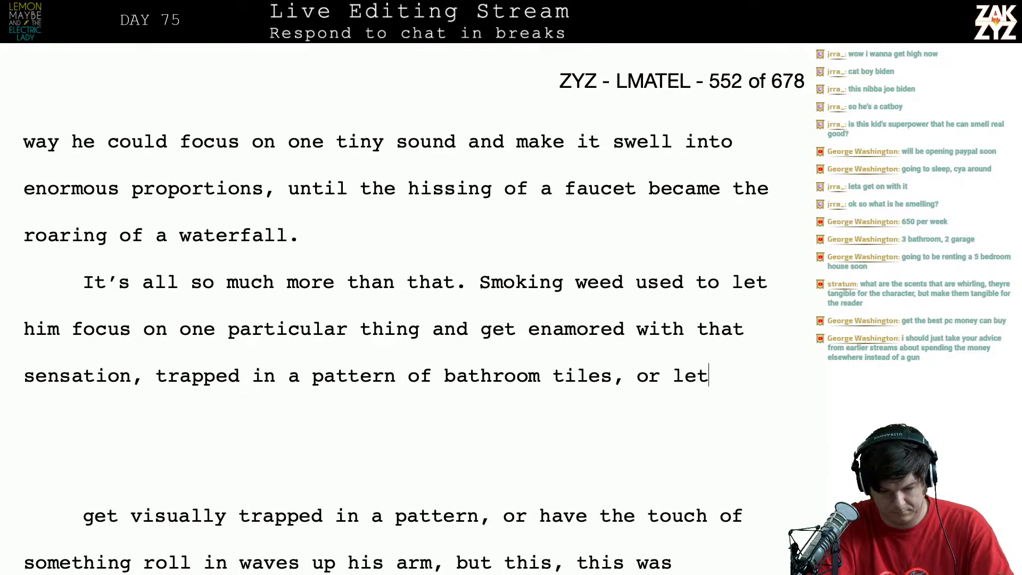
type("ting fing")
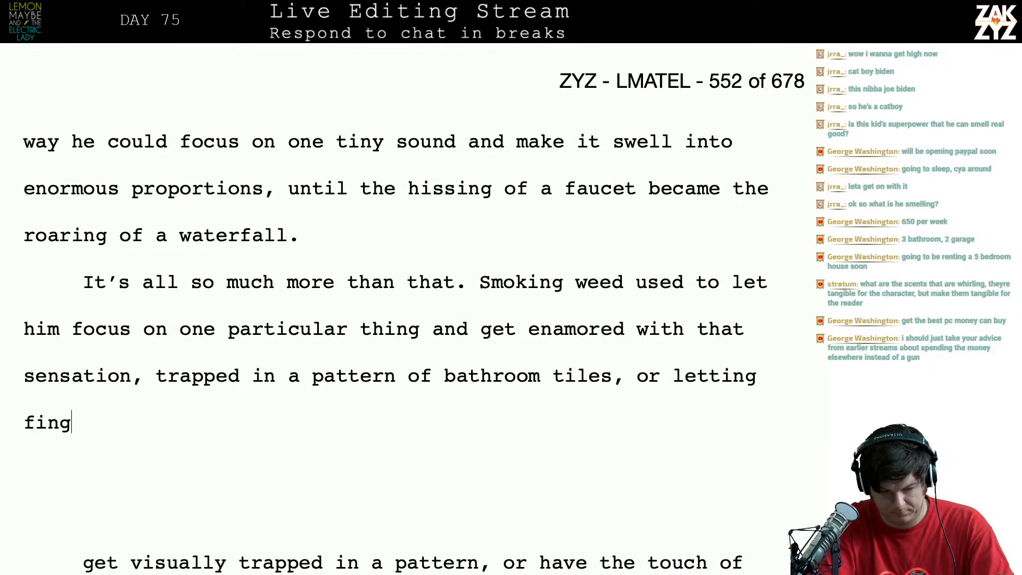
type("ertips brushing ")
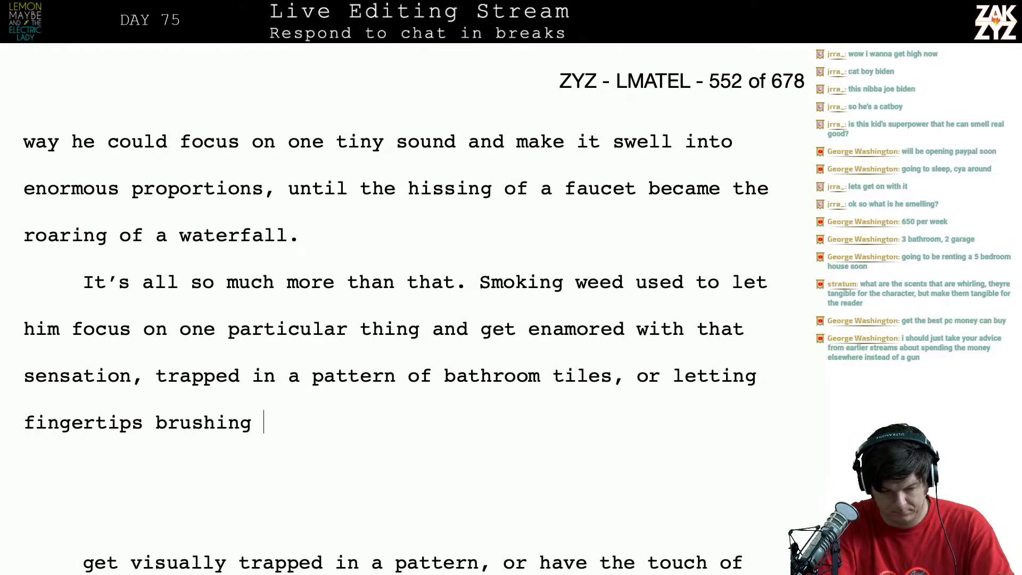
type("his arm radiate through hs")
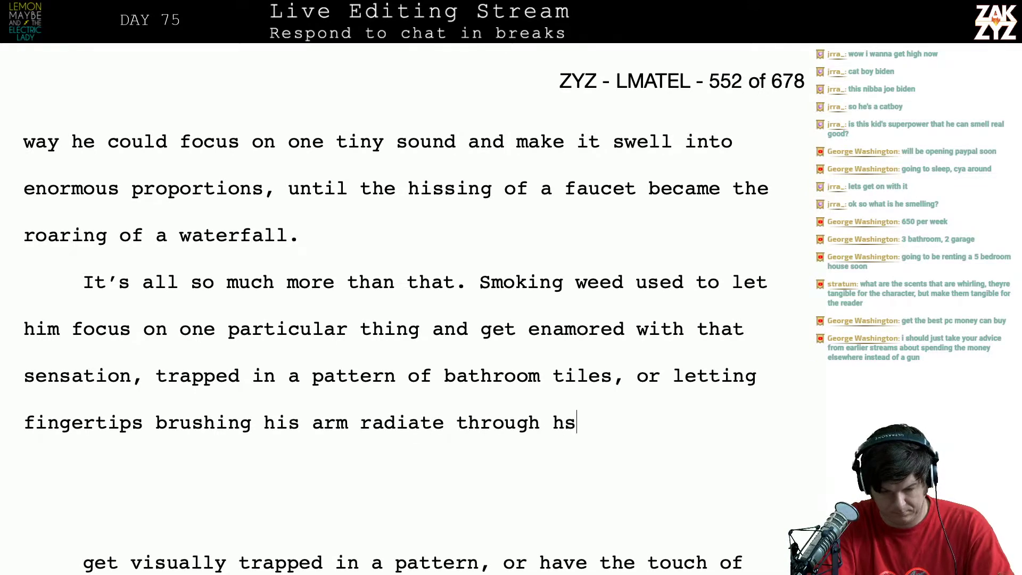
key("BackSpace")
type("is body in")
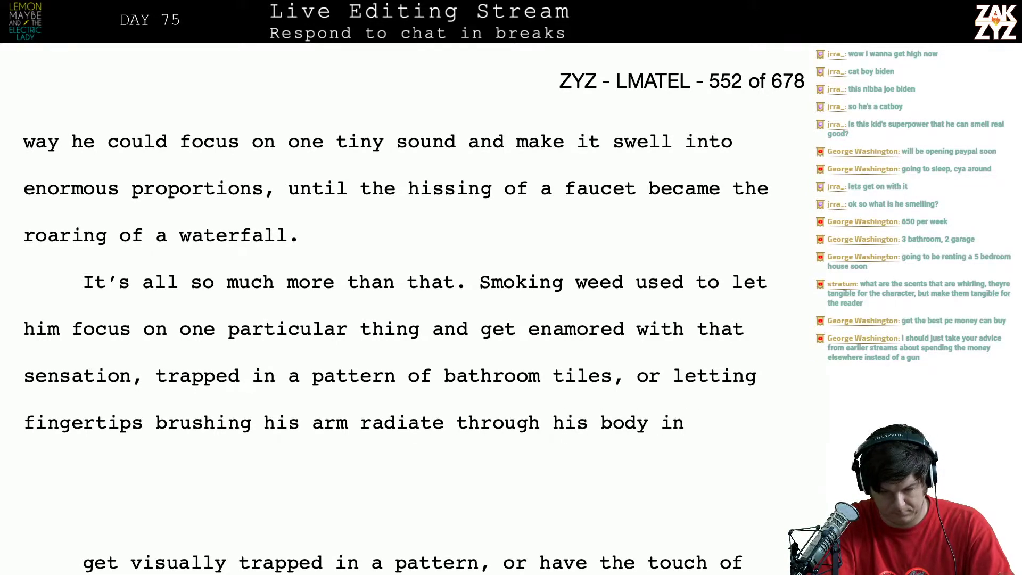
type(" shuddering waves.")
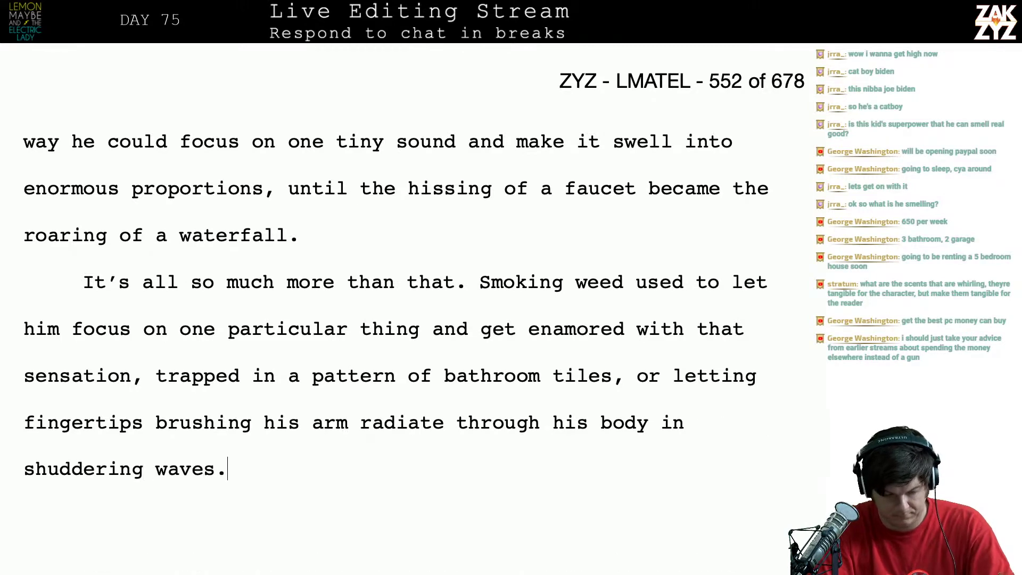
Delete the old text from "get visually trapped in a pattern" through "but", keeping the remainder as its own paragraph below a blank line
key("shift+Down")
key("shift+Down")
key("shift+Down")
key("shift+Down")
key("shift+Down")
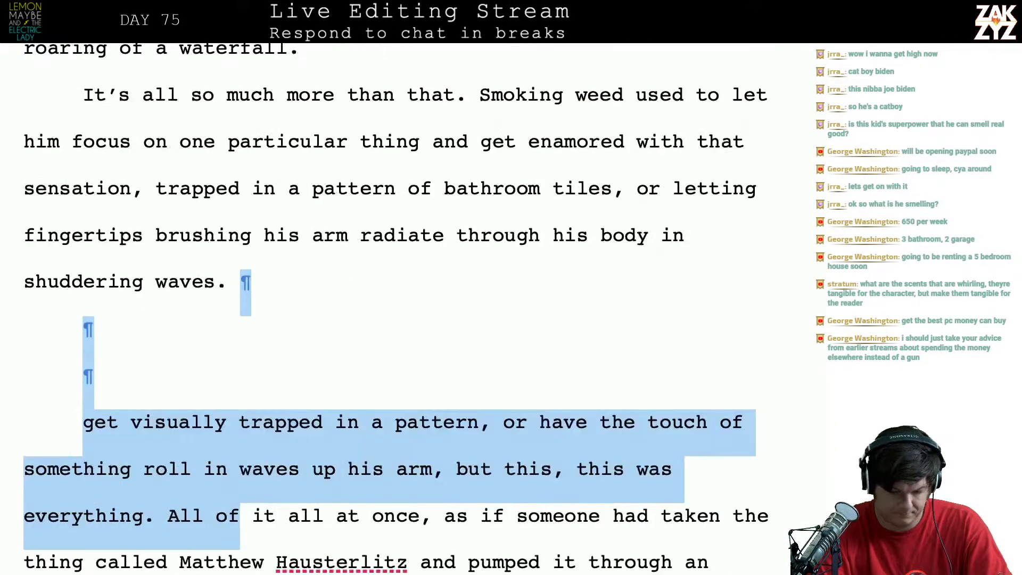
key("shift+Up")
key("shift+Right")
key("shift+Right")
key("shift+Right")
key("shift+Right")
key("shift+Right")
key("shift+Right")
key("shift+Right")
key("shift+Right")
key("shift+Right")
key("shift+Right")
key("shift+Right")
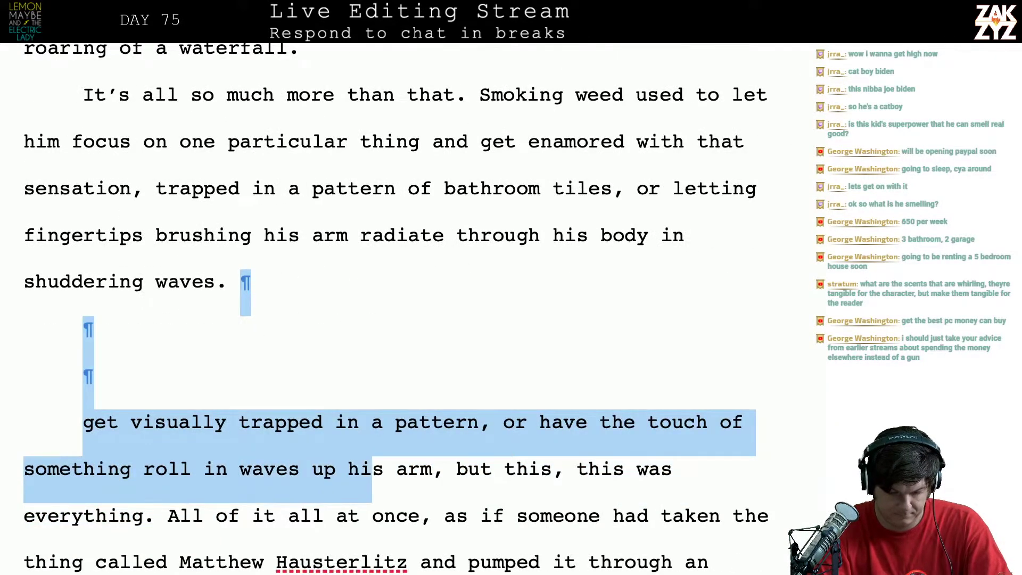
key("shift+Right")
key("shift+Right")
key("shift+Right")
key("shift+Right")
key("shift+Right")
key("shift+Right")
key("shift+Right")
key("shift+Right")
key("shift+Right")
key("shift+Right")
key("shift+Right")
key("BackSpace")
key("Return")
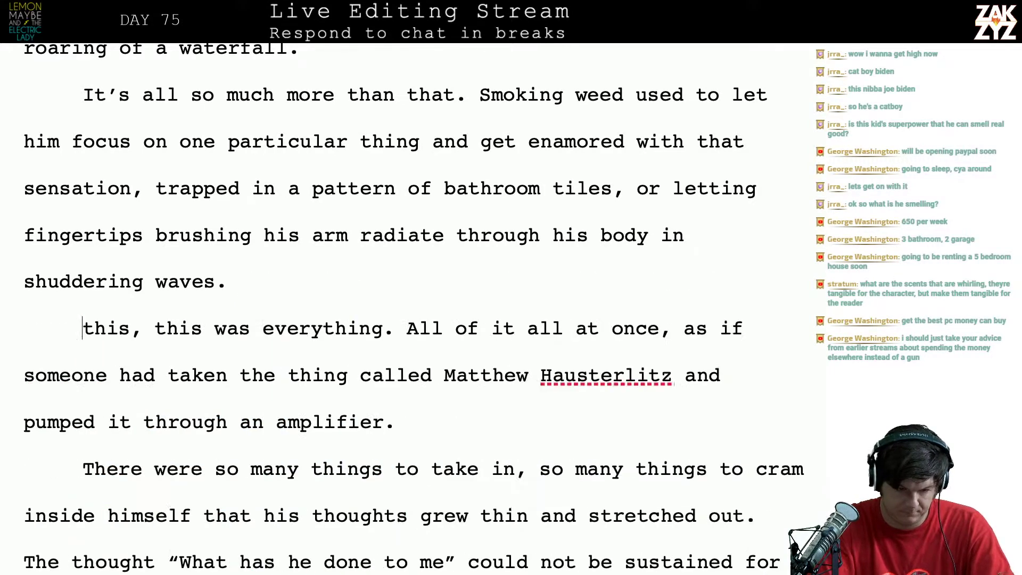
key("Return")
key("Left")
key("Left")
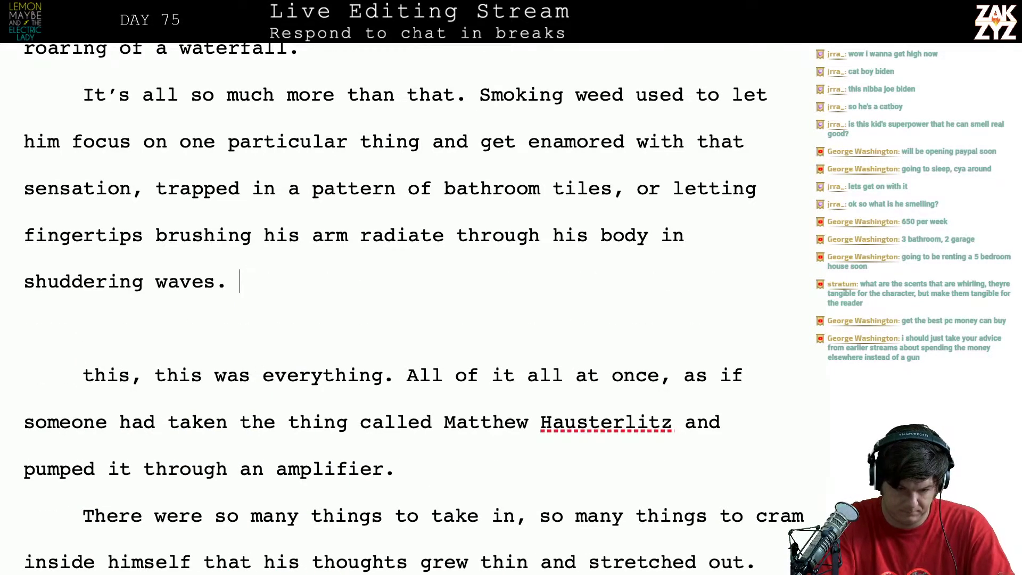
Add "This new thing is every sense simultaneously, allatonce," after "shuddering waves."
type("This new t")
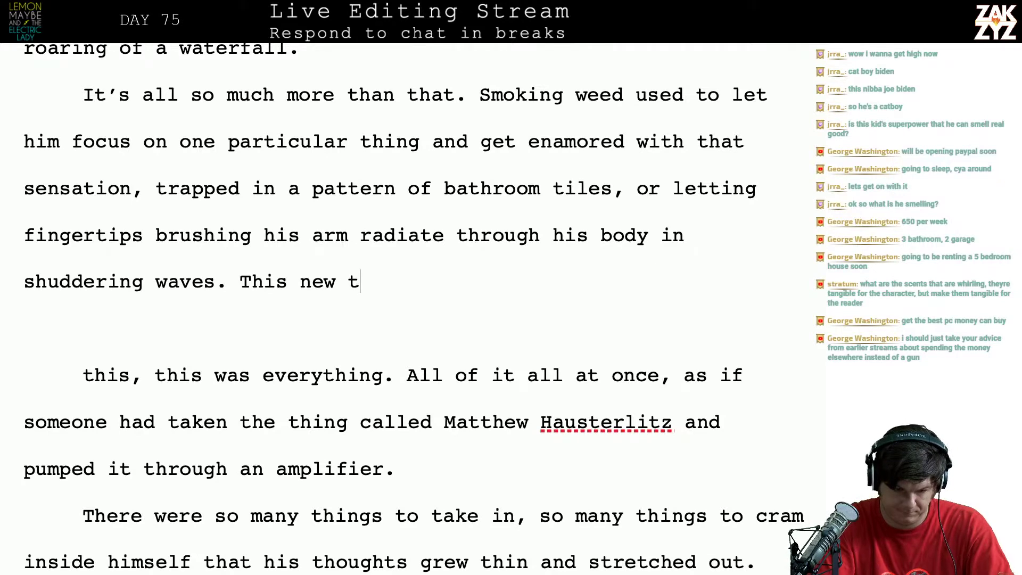
type("hing is every")
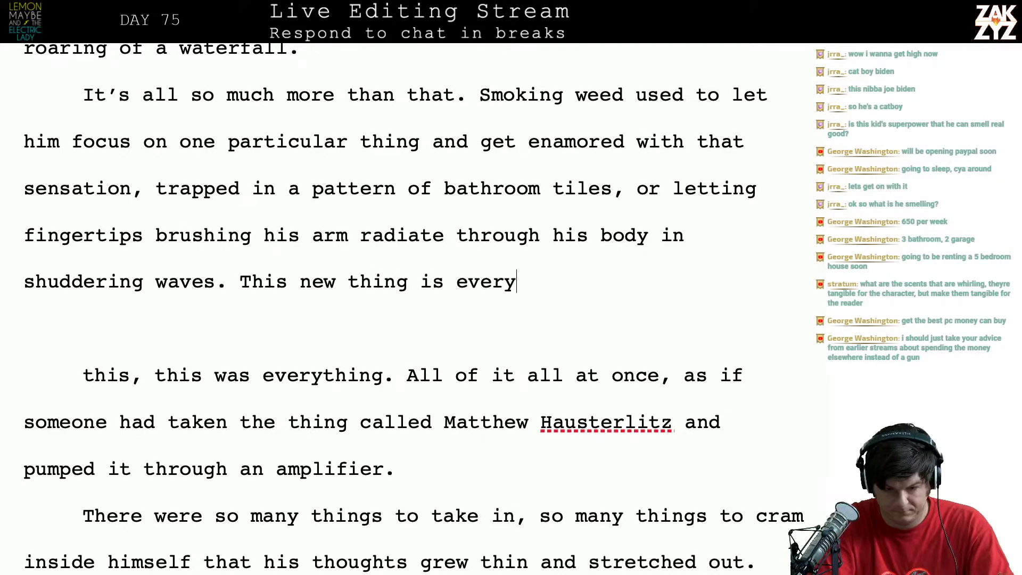
type(" sense simult")
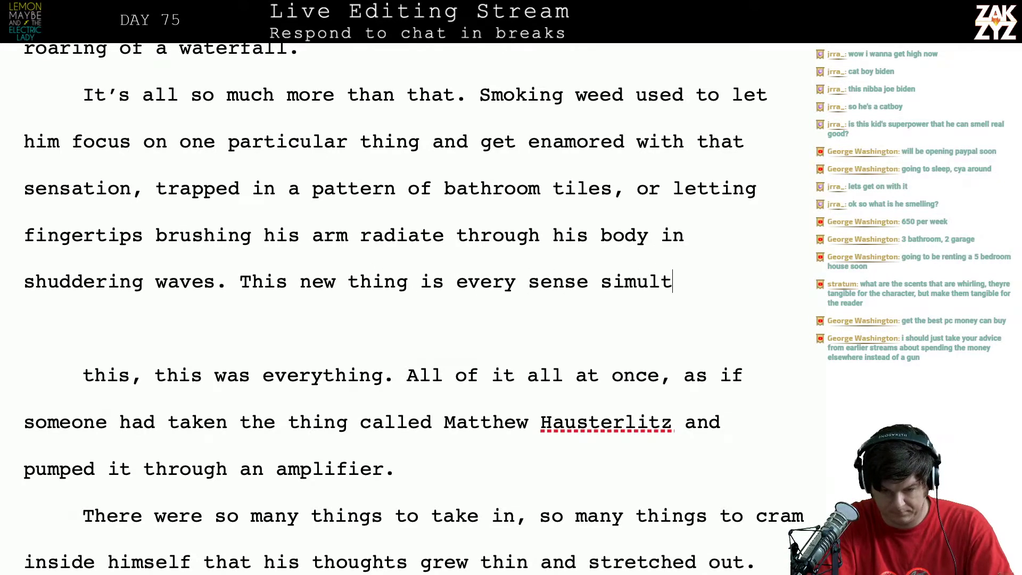
key("BackSpace")
key("BackSpace")
key("BackSpace")
key("BackSpace")
key("BackSpace")
key("BackSpace")
key("BackSpace")
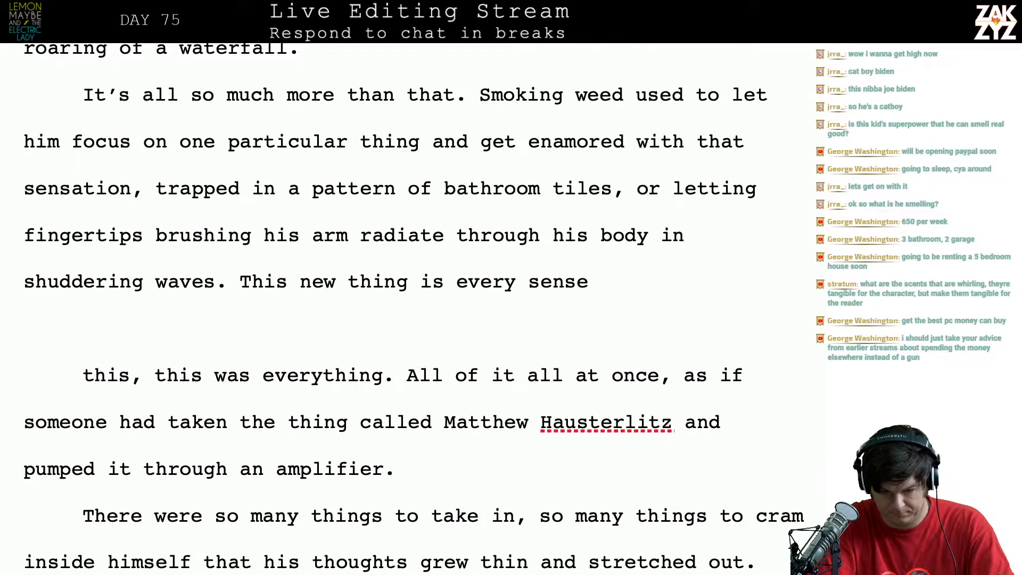
type("simult")
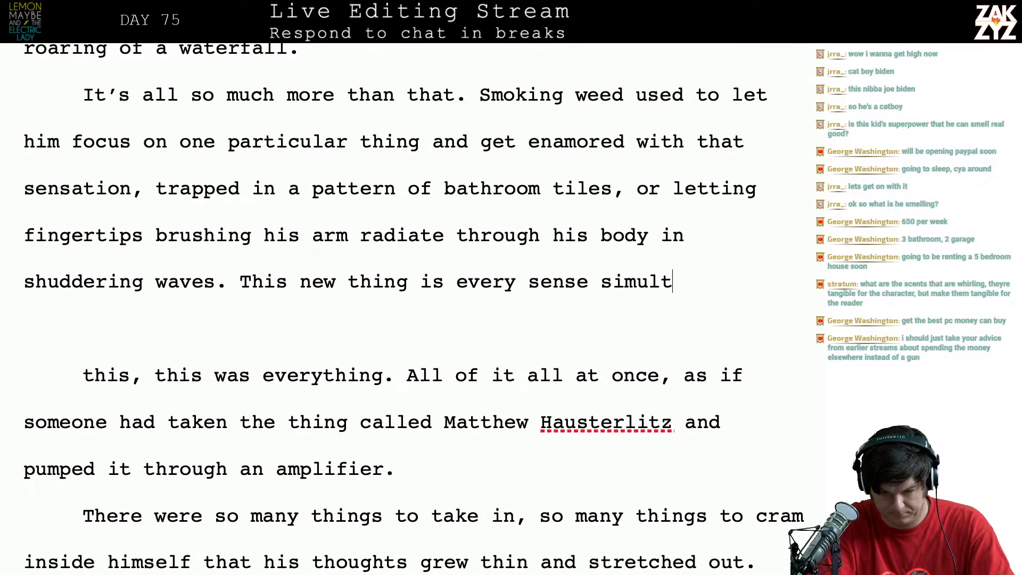
type("aneously, allatonc")
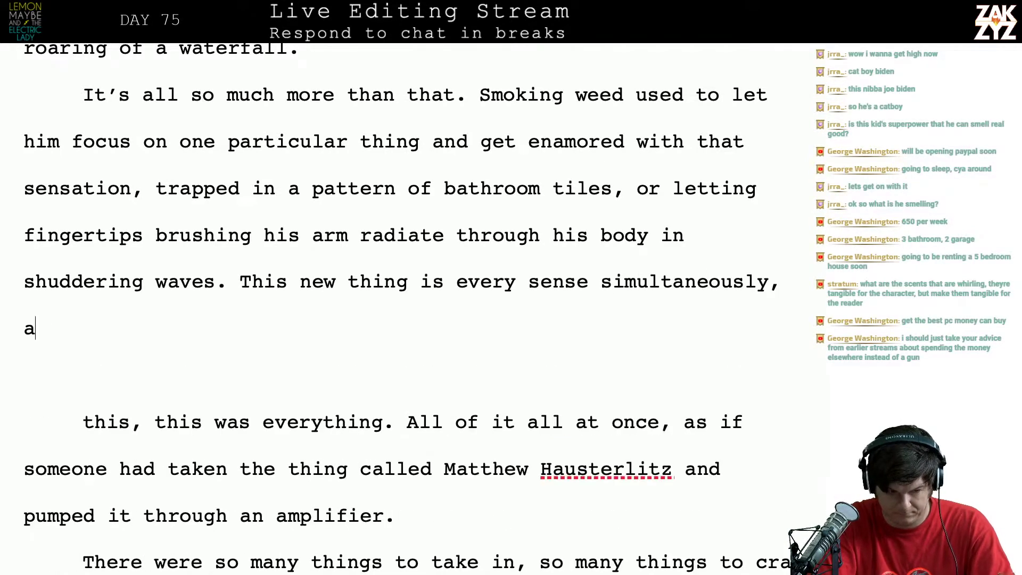
type("e,")
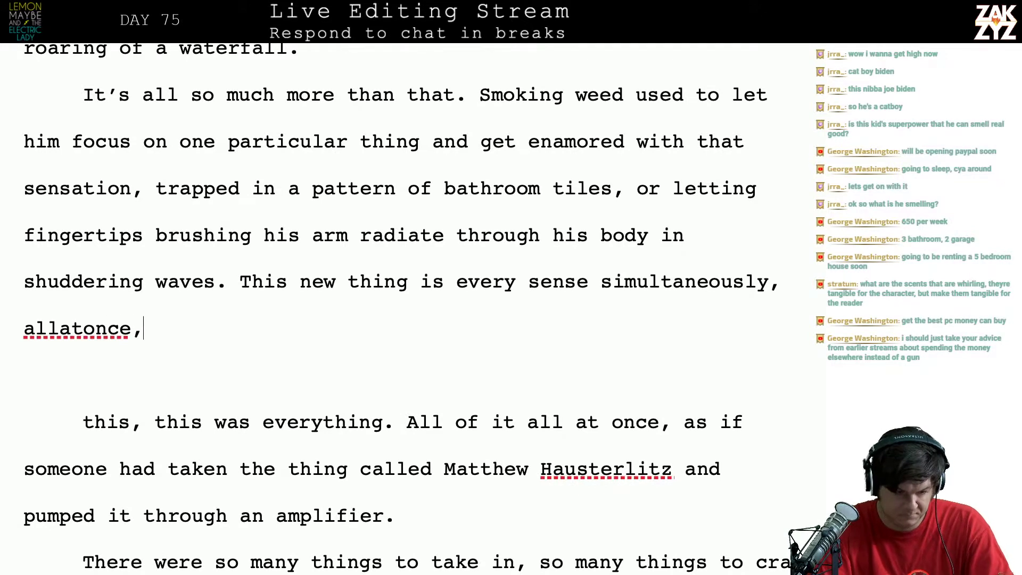
Italicize the word "allatonce" in the new sentence
key("Left")
key("Left")
key("shift+Left")
key("shift+Left")
key("shift+Left")
key("shift+Left")
key("shift+Left")
key("shift+Left")
key("shift+Left")
key("shift+Left")
key("shift+Left")
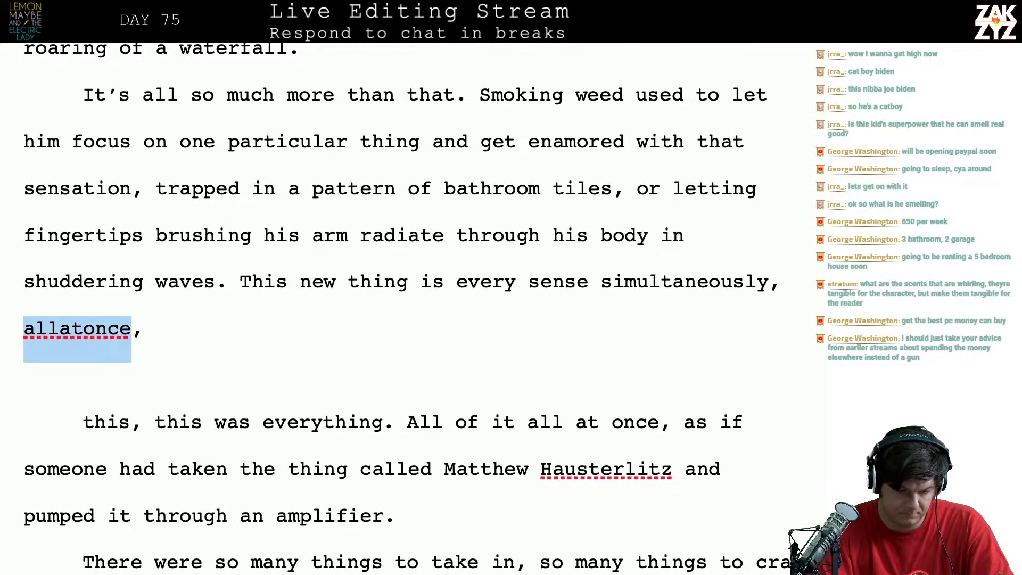
key("ctrl+i")
left_click(23, 281)
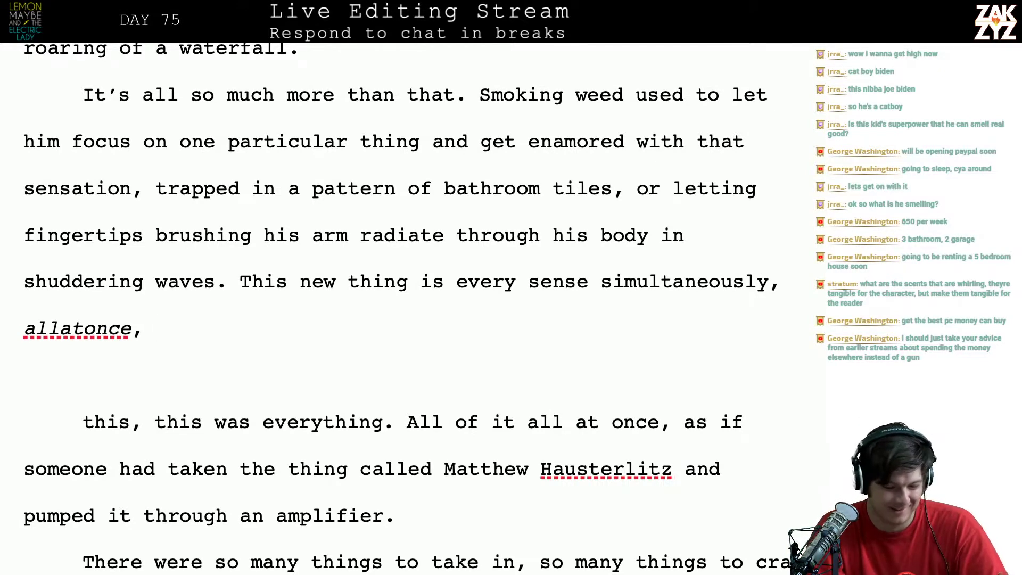
Replace the comma after "allatonce" with a period and begin a non-italic sentence, "As if someone has taken the thing called"
key("BackSpace")
type(". ")
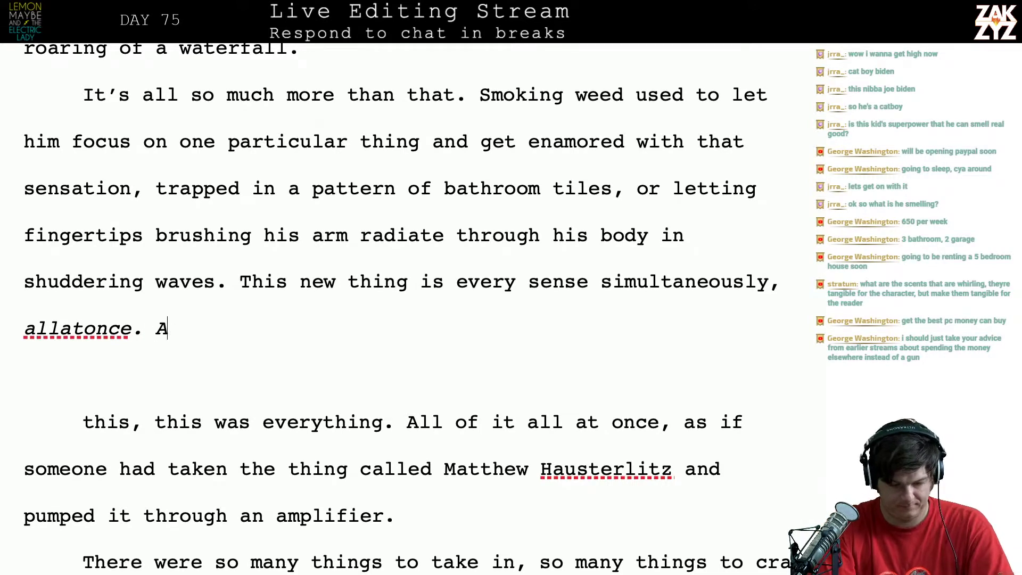
type("As if ")
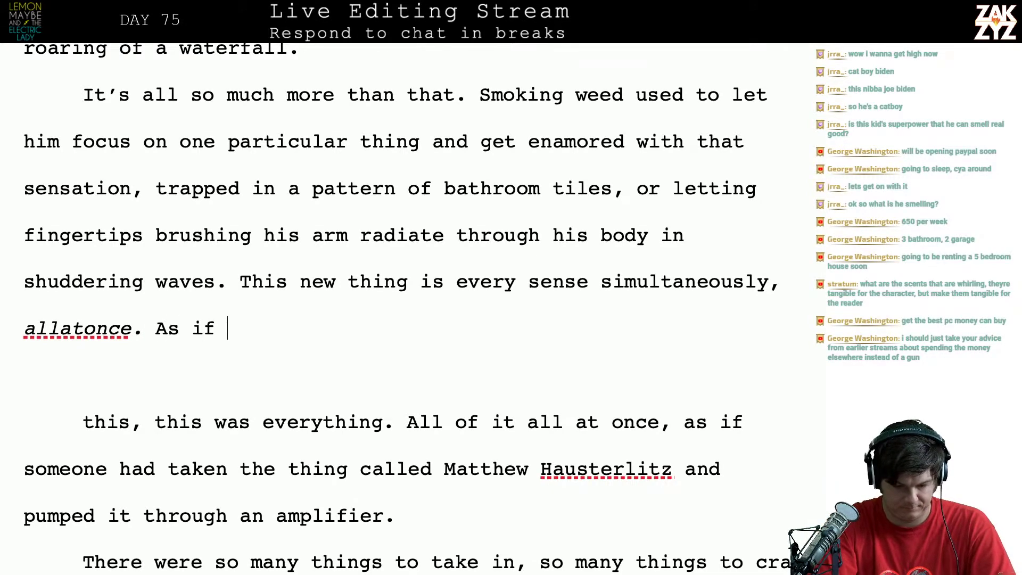
type("someone has tak")
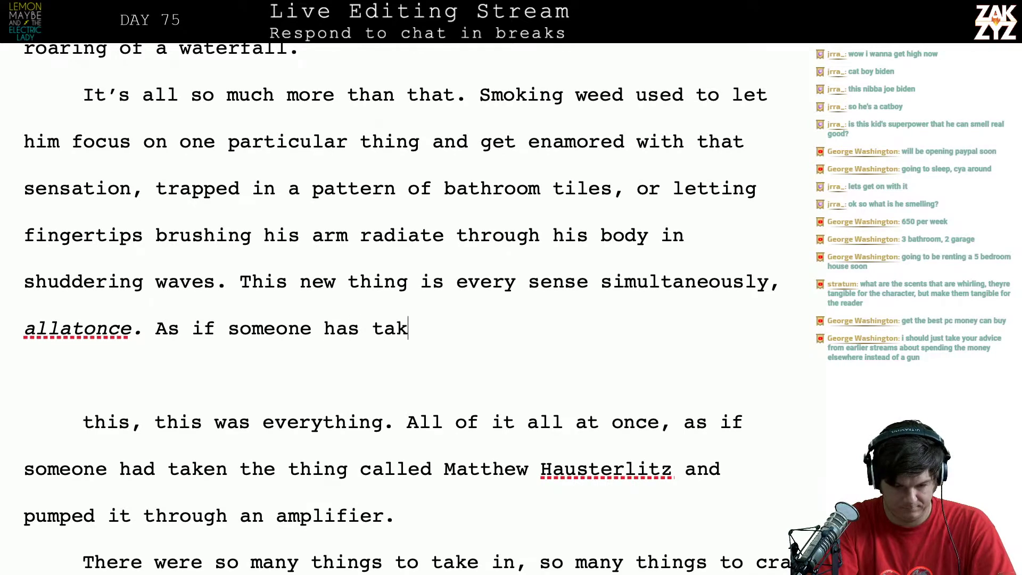
type("en the thing ca")
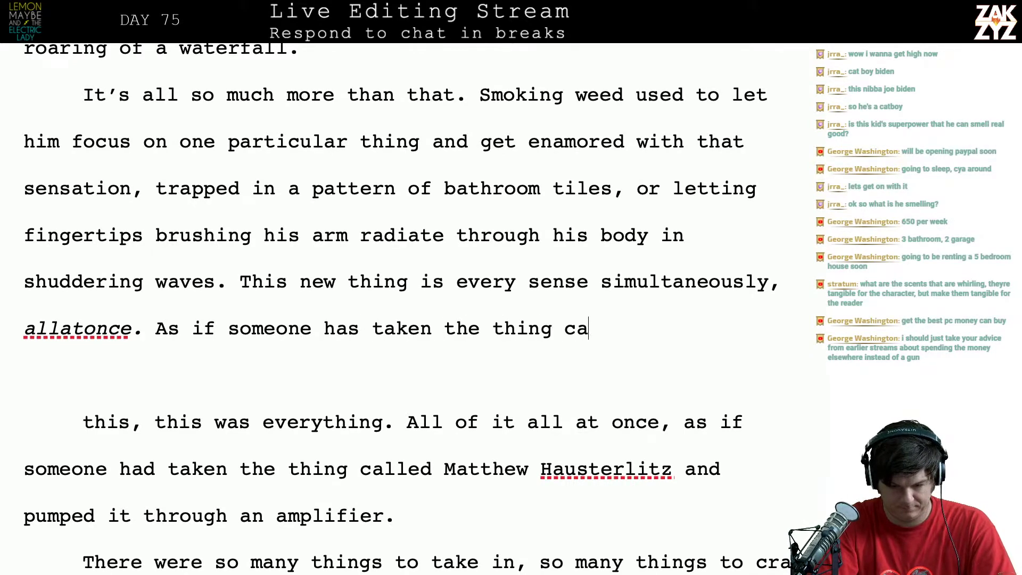
type("lle d")
key("BackSpace")
key("BackSpace")
key("BackSpace")
key("BackSpace")
key("BackSpace")
key("BackSpace")
type("alle")
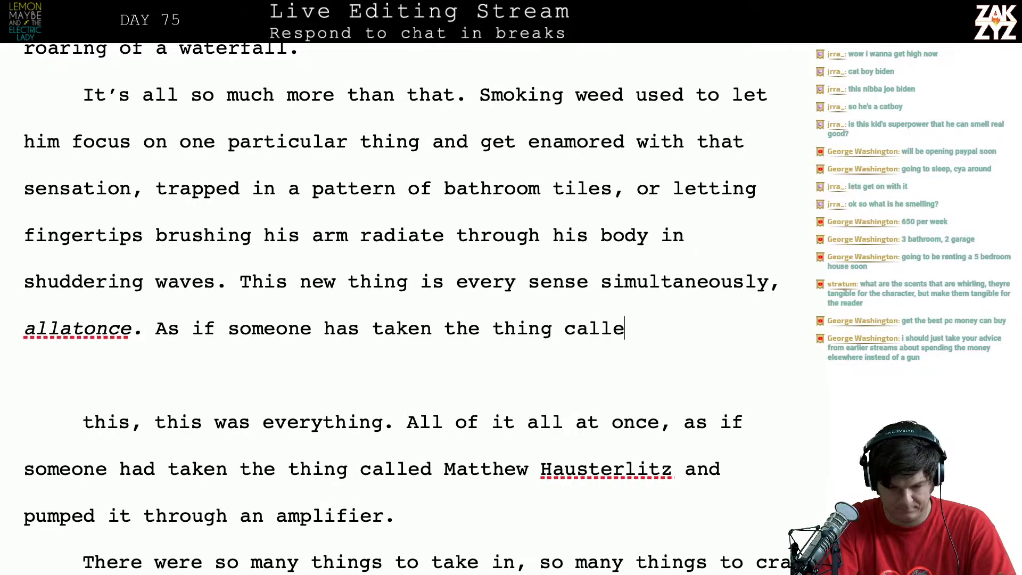
Finish the sentence with the character's full name and "and pumped it through an amplifier."
type("d ma")
key("BackSpace")
type("Ma")
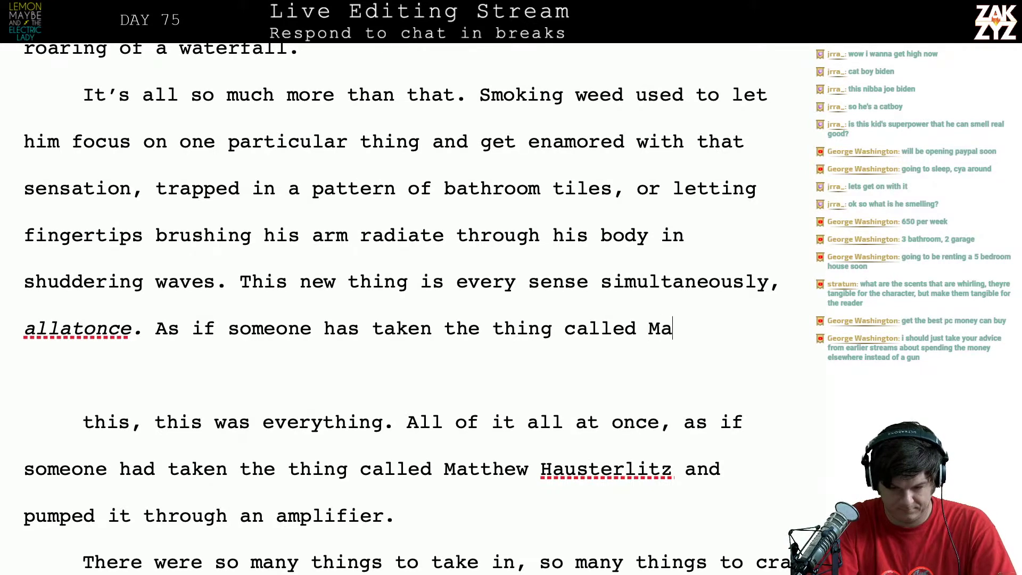
type("tthew Hausterl")
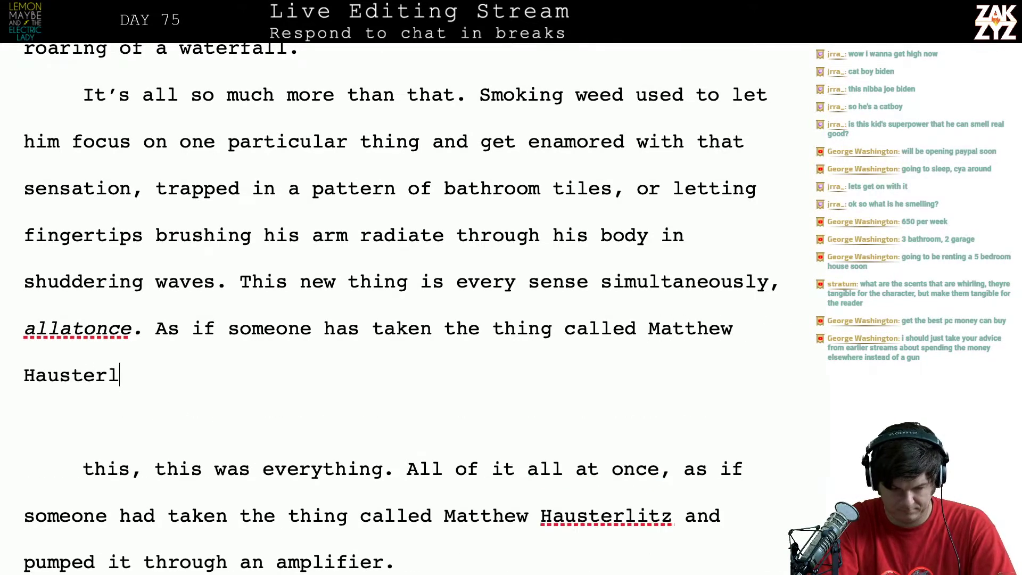
type("itz and pumpe")
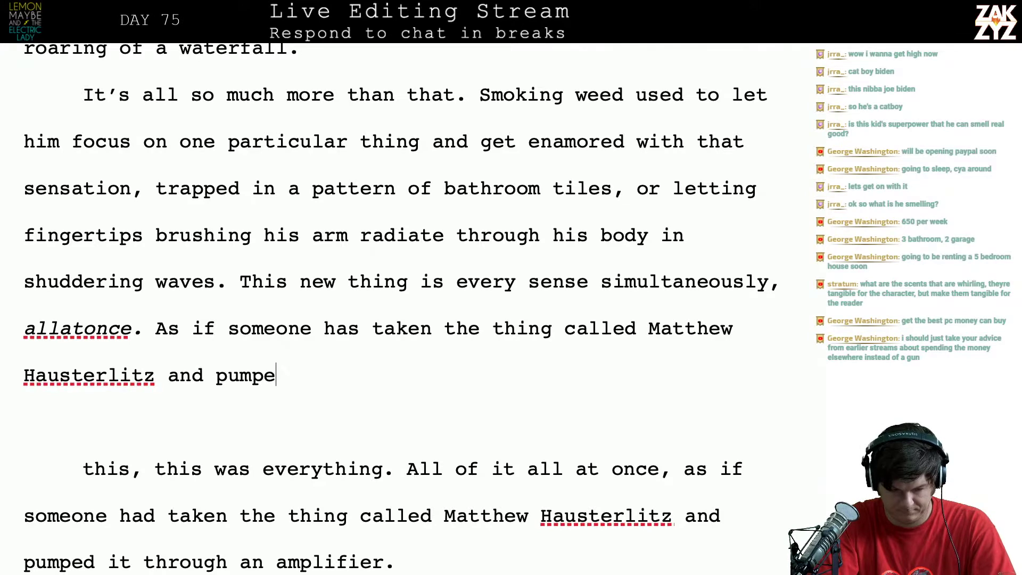
type("d it through an a")
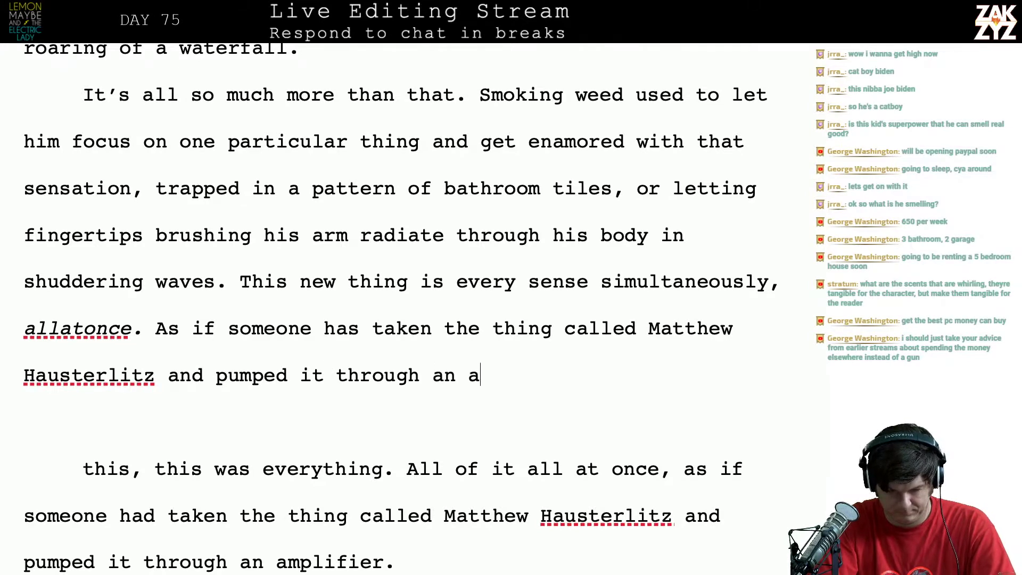
type("mplifie")
Delete the blank line and the old paragraph from "this, this was everything" through "pumped it through an amplifier."
key("shift+Down")
key("shift+Down")
key("shift+Down")
key("shift+Down")
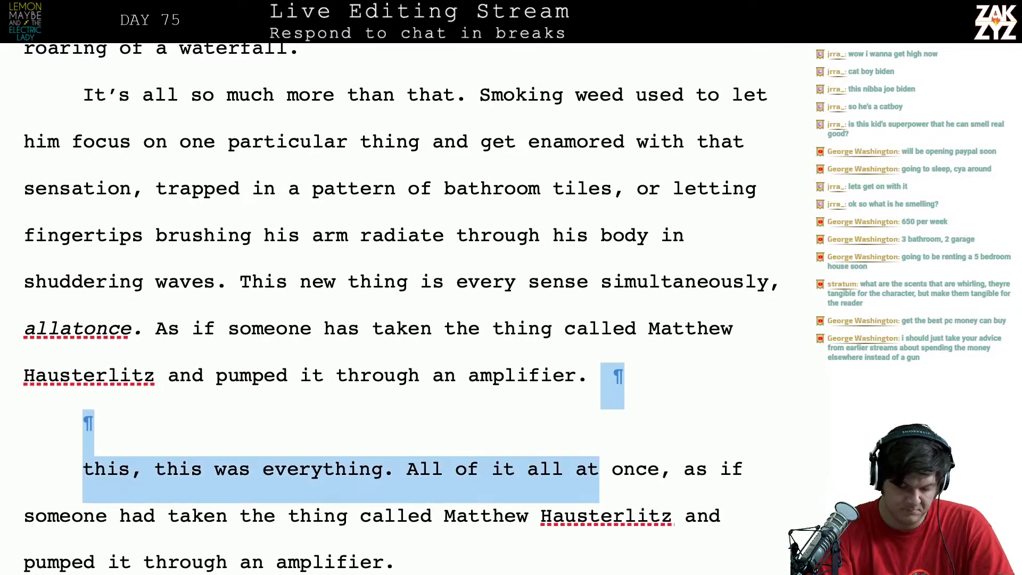
key("BackSpace")
Reread the revised passage from the paragraph on how little smell mattered before through the sentence about the amplifier
scroll(414, 302, "down", 3)
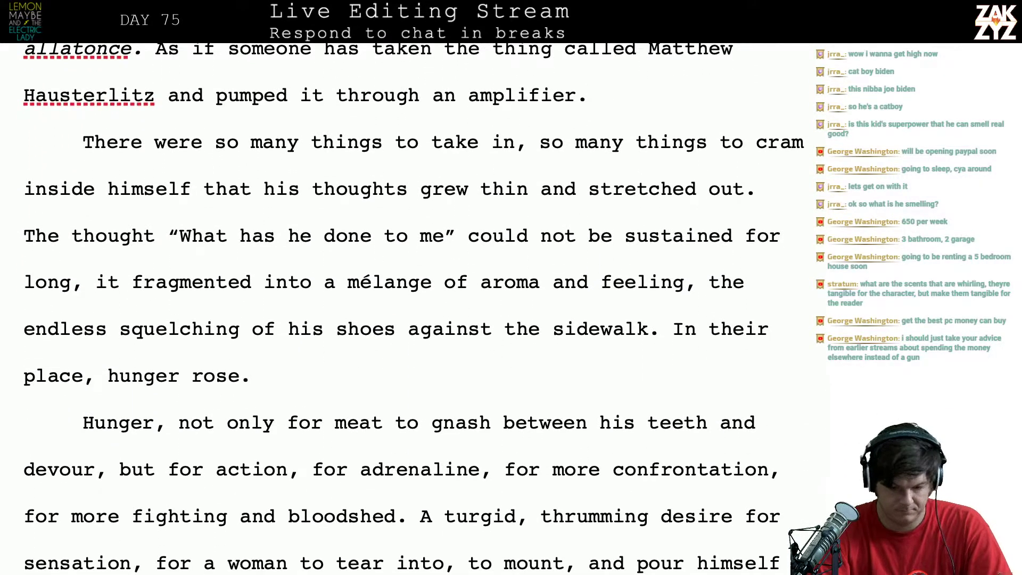
scroll(414, 309, "up", 1)
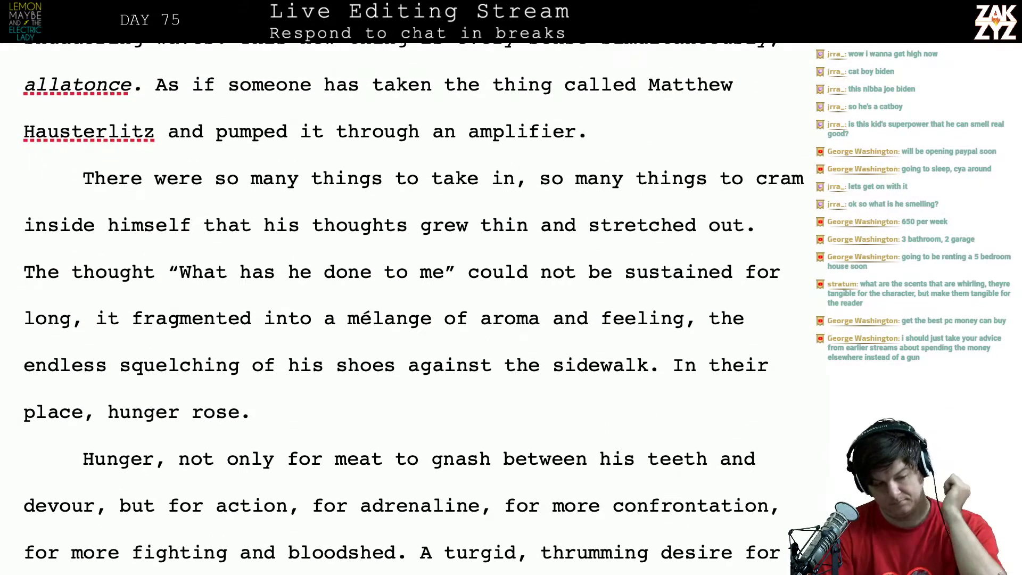
scroll(413, 303, "up", 10)
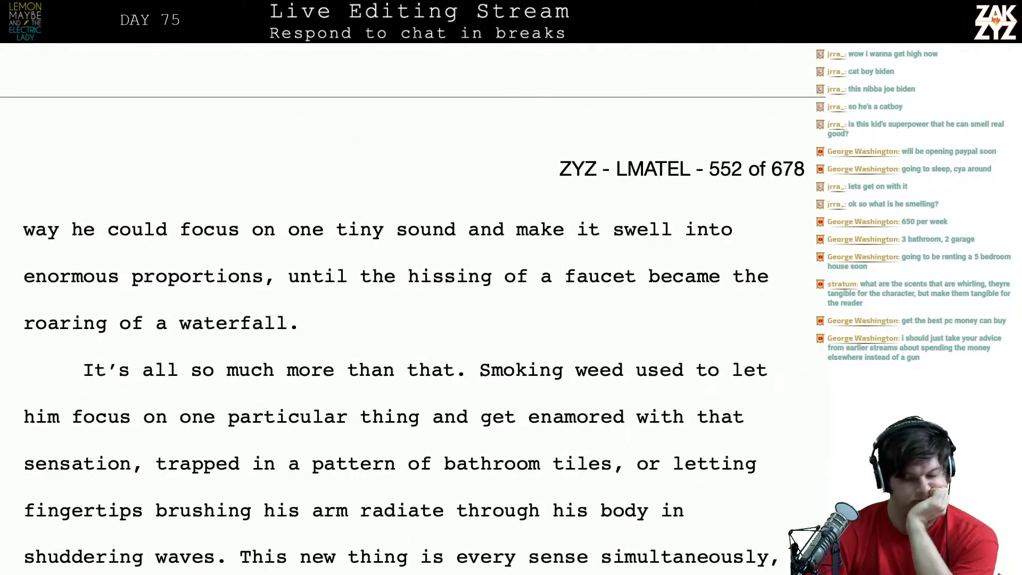
scroll(414, 303, "up", 15)
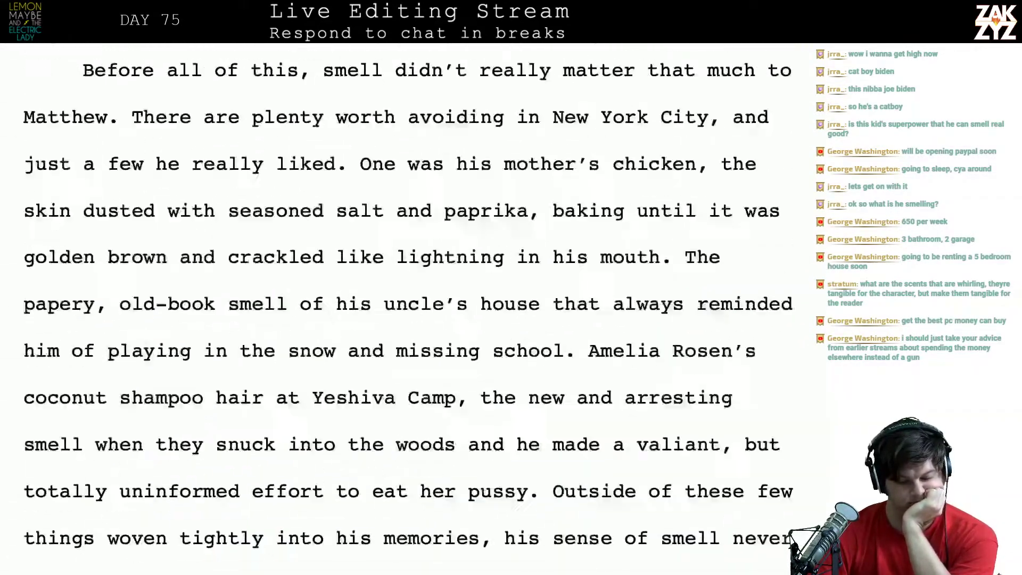
scroll(413, 303, "up", 5)
scroll(404, 308, "down", 4)
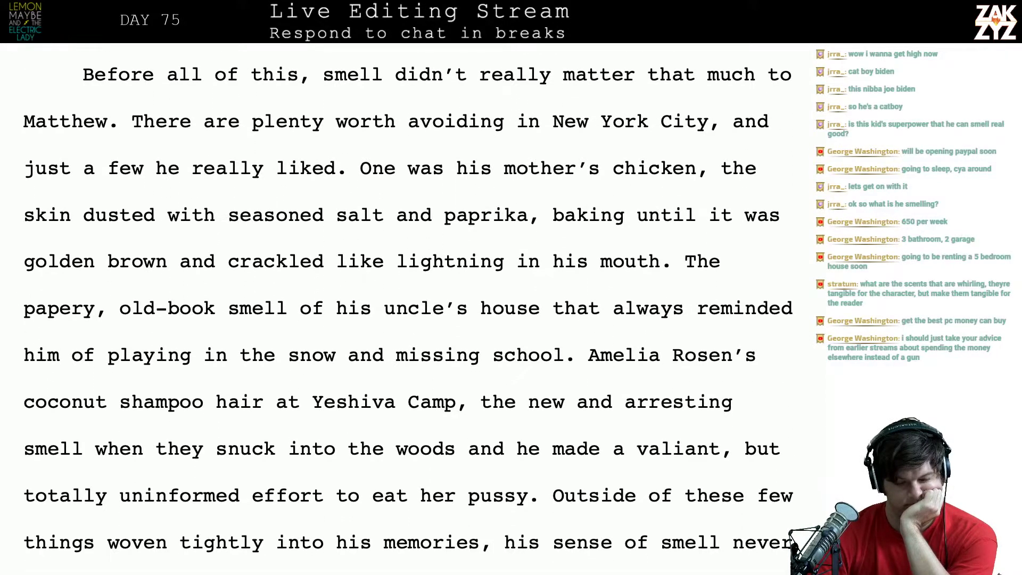
scroll(405, 308, "down", 4)
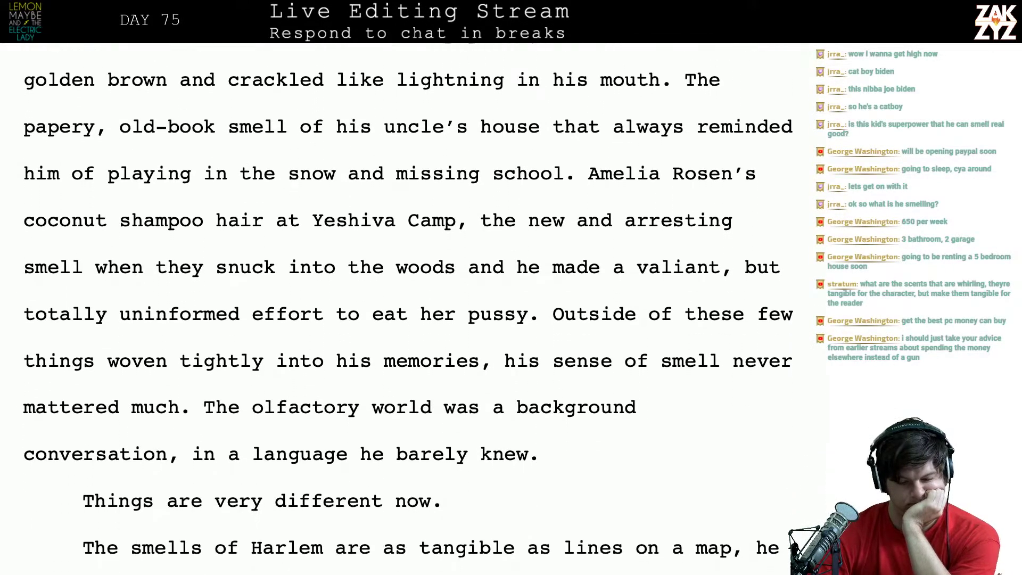
scroll(405, 309, "down", 20)
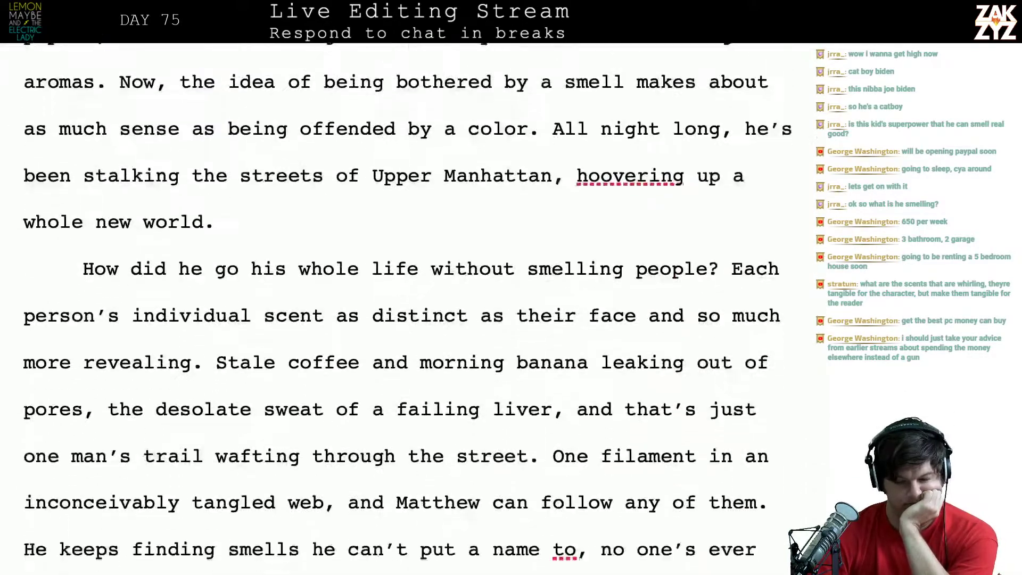
scroll(404, 308, "down", 12)
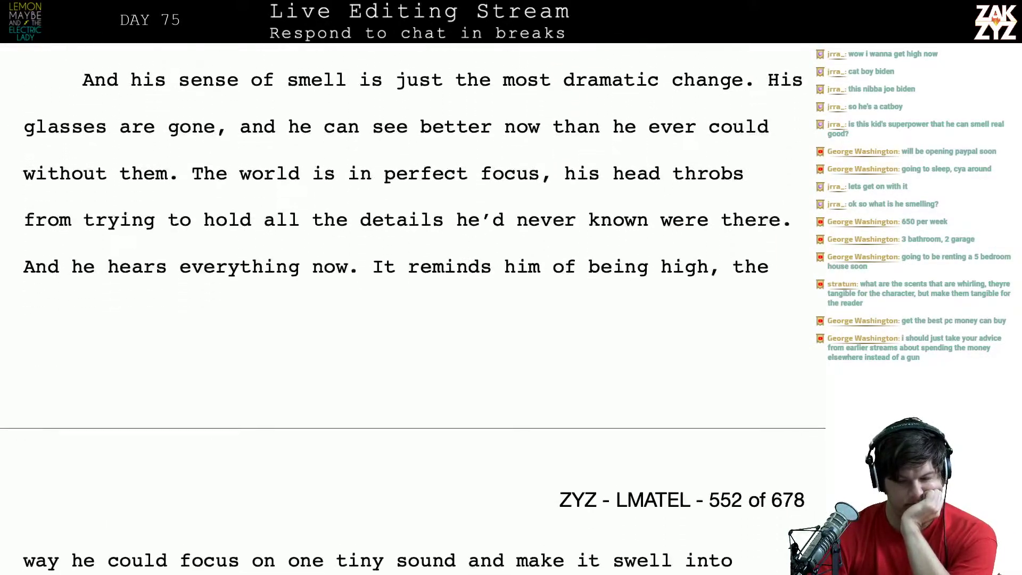
scroll(404, 309, "down", 16)
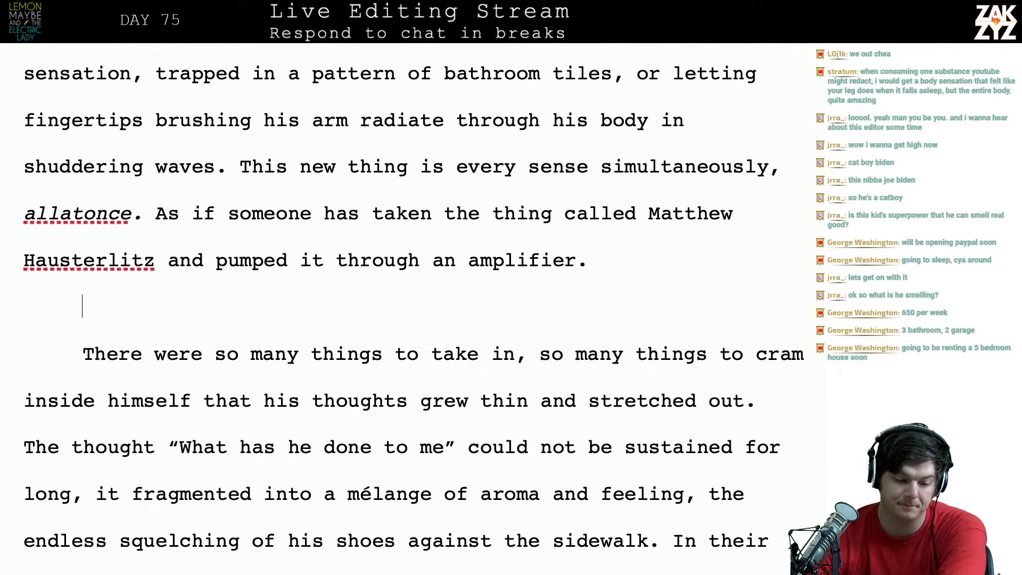
scroll(414, 308, "down", 1)
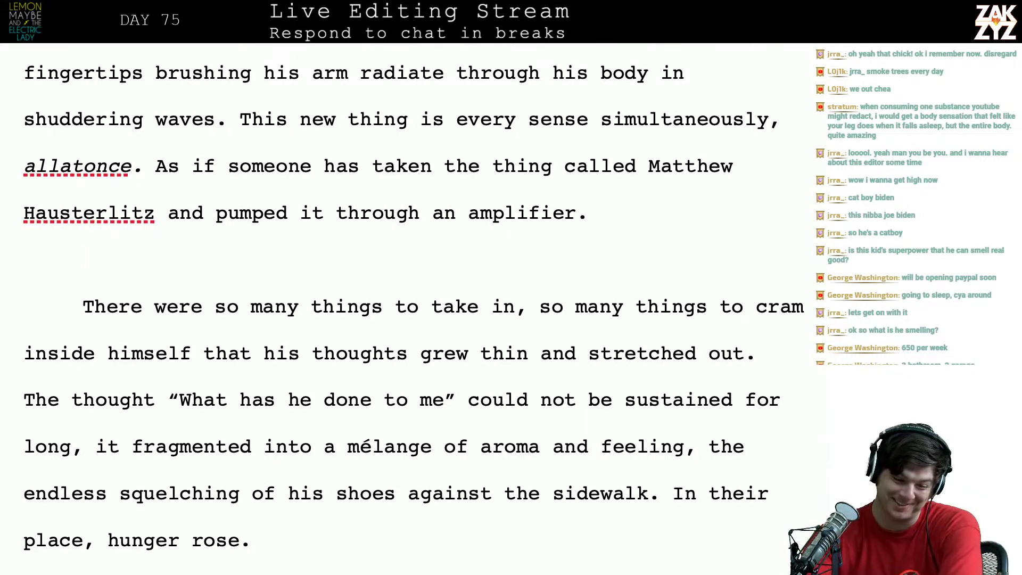
scroll(414, 310, "up", 1)
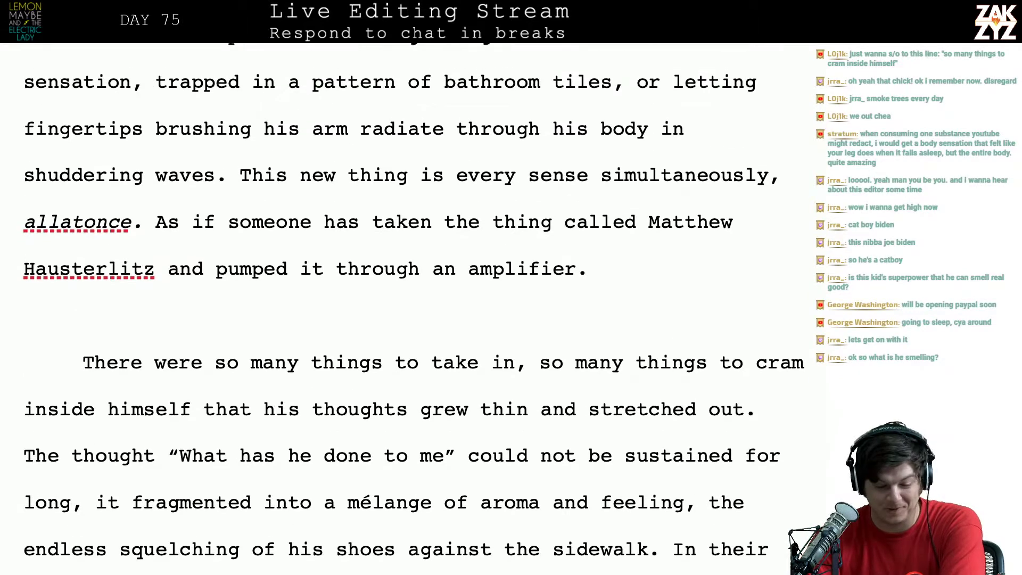
scroll(385, 226, "down", 1)
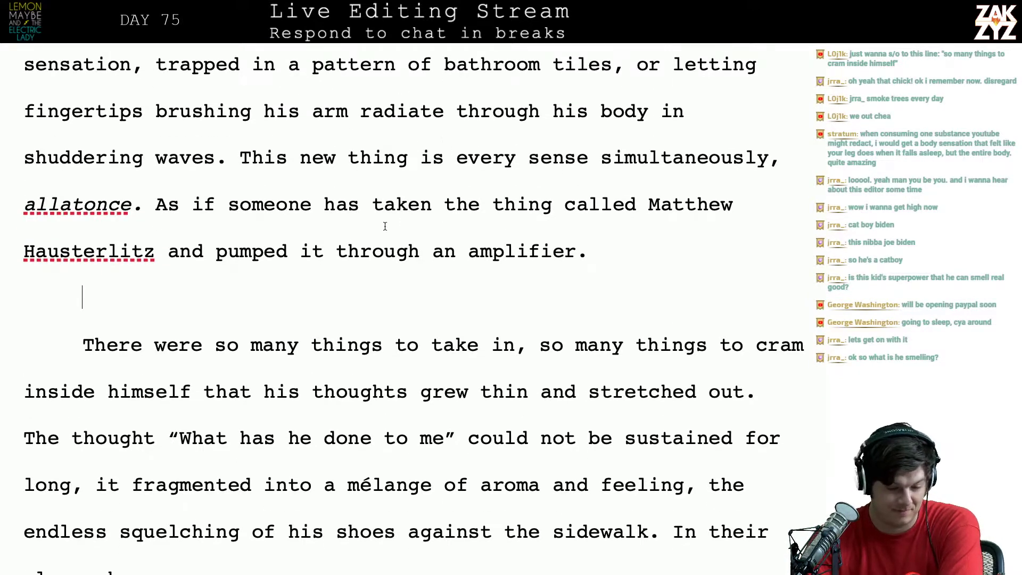
scroll(385, 226, "down", 1)
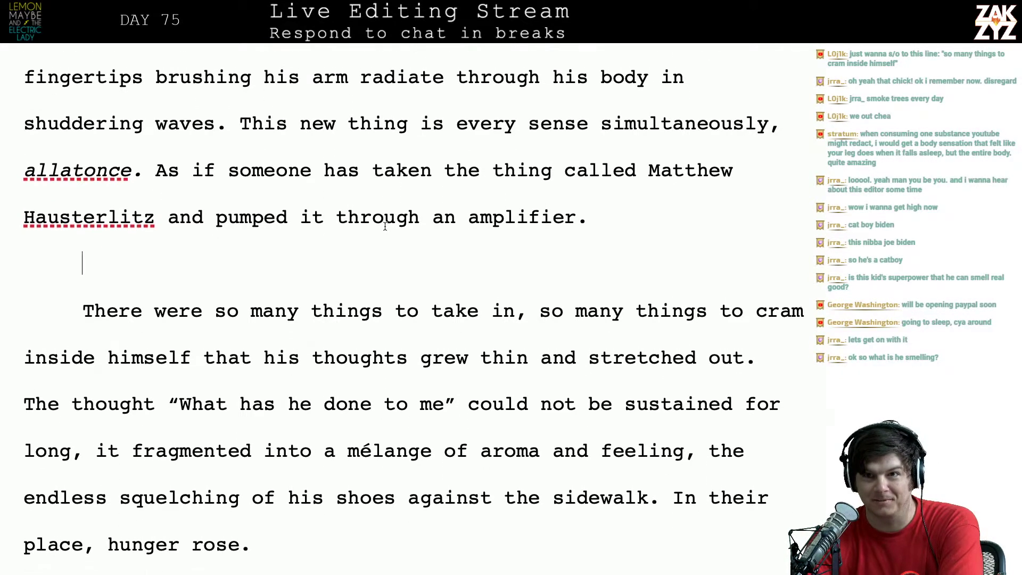
scroll(385, 226, "up", 1)
scroll(384, 227, "down", 2)
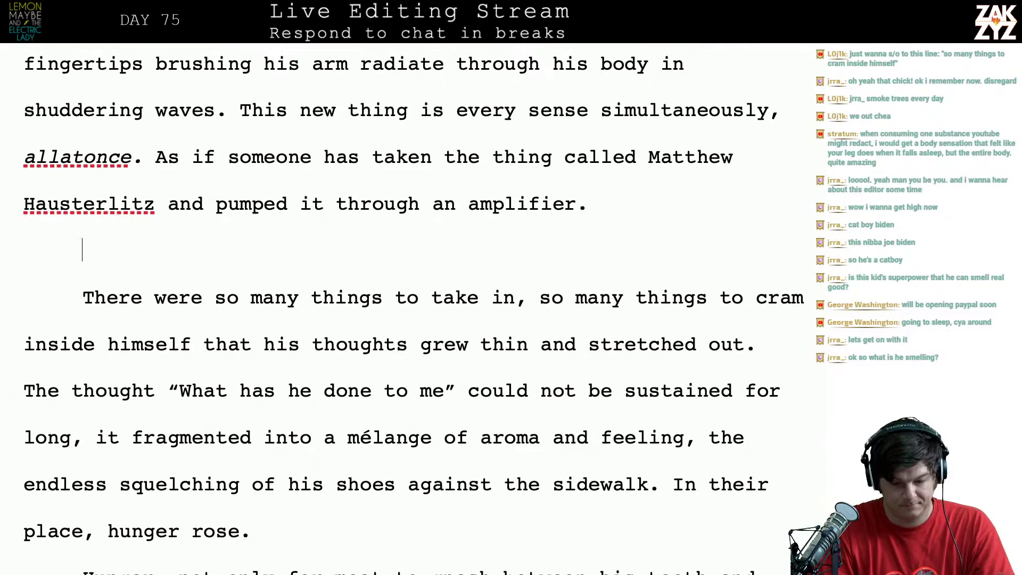
Begin a new paragraph between the amplifier sentence and "There were so many things to take in" with the words "It feels i"
key("Left")
key("Left")
key("Right")
key("Right")
type("It ")
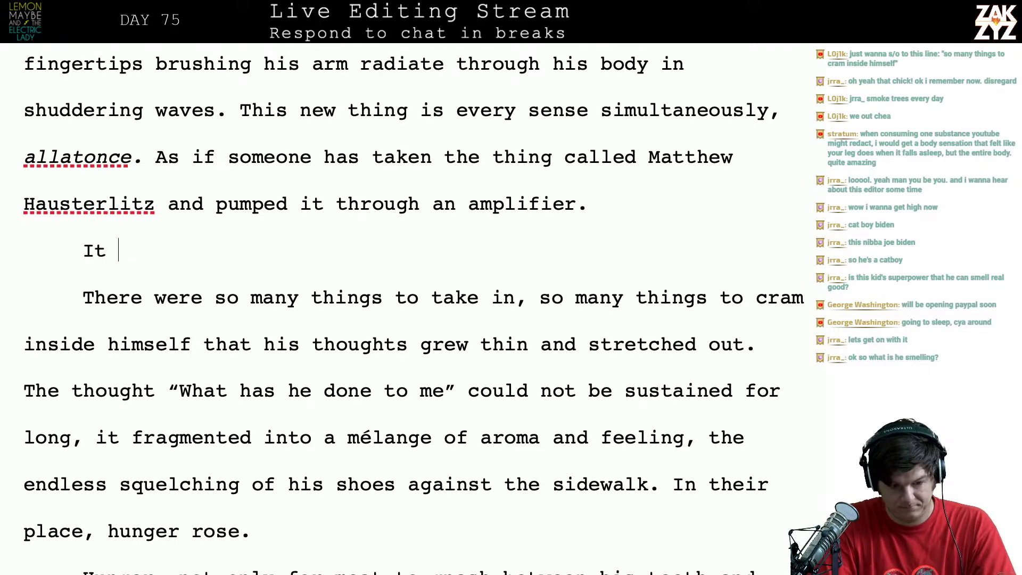
type("feels i")
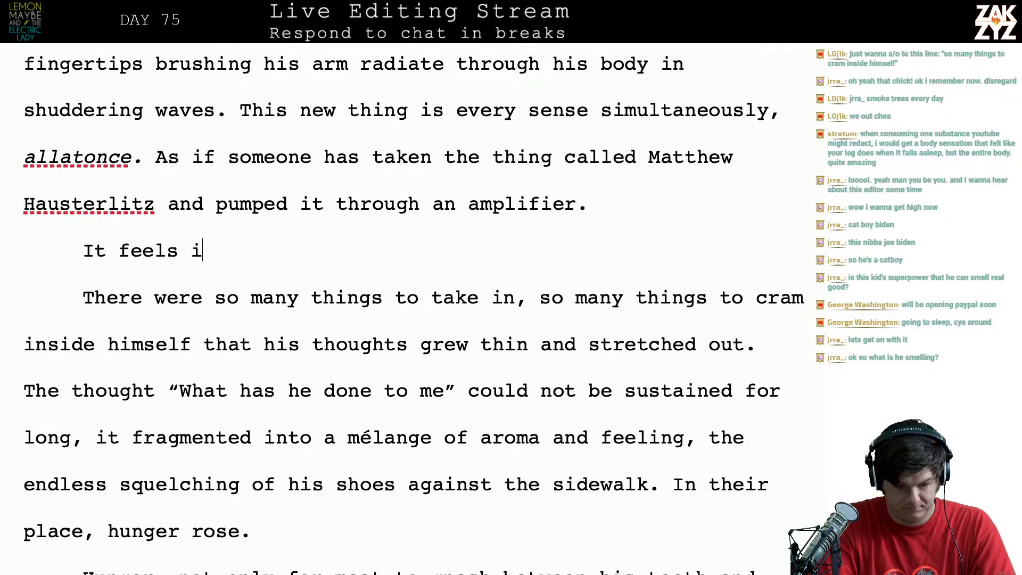
Complete the new paragraph's opening sentence as “It feels incredible.”
type("nscredib")
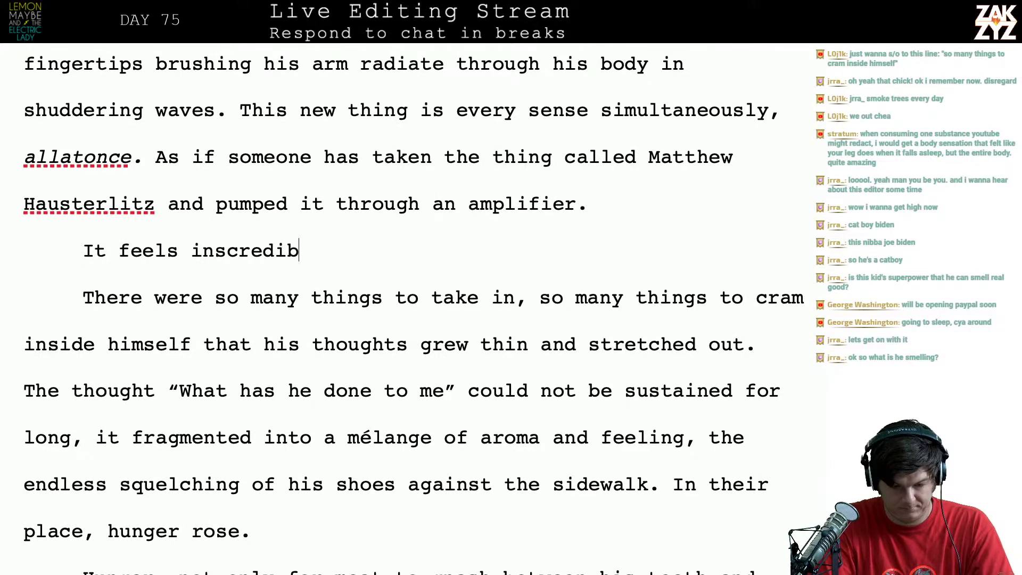
key("BackSpace")
key("BackSpace")
type("biel.")
key("BackSpace")
key("BackSpace")
key("BackSpace")
key("BackSpace")
key("BackSpace")
key("BackSpace")
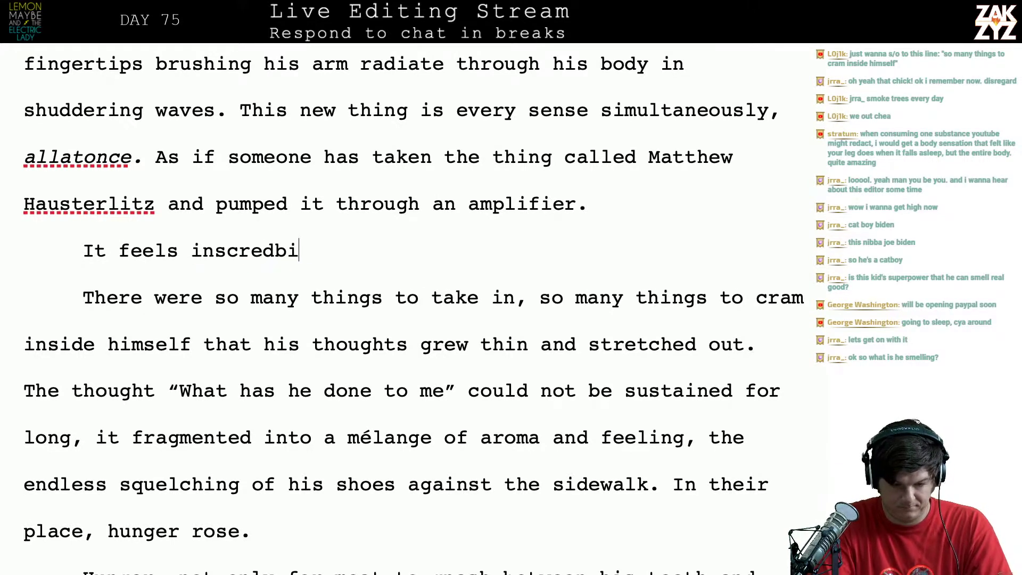
key("BackSpace")
key("BackSpace")
key("BackSpace")
key("BackSpace")
key("BackSpace")
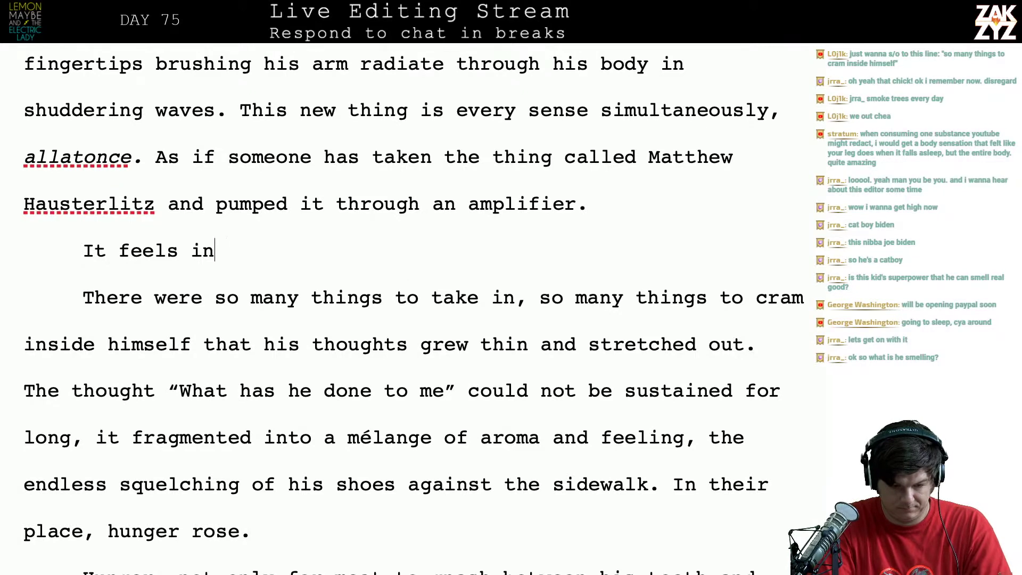
type("credible. Ther")
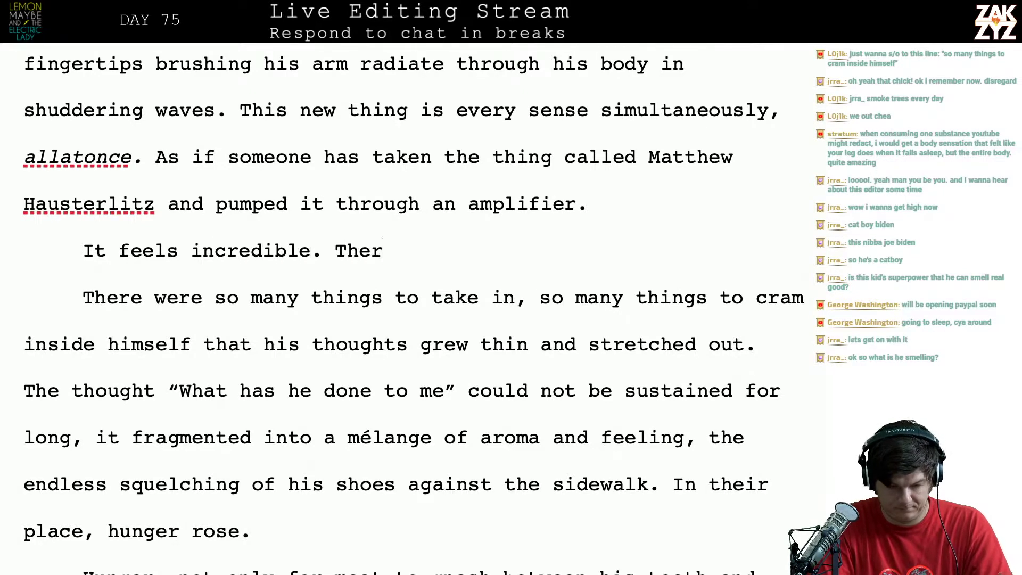
Add “There are so many things to take in, so many things to cram inside himself that his thoughts” to the new paragraph
type("e are so many ")
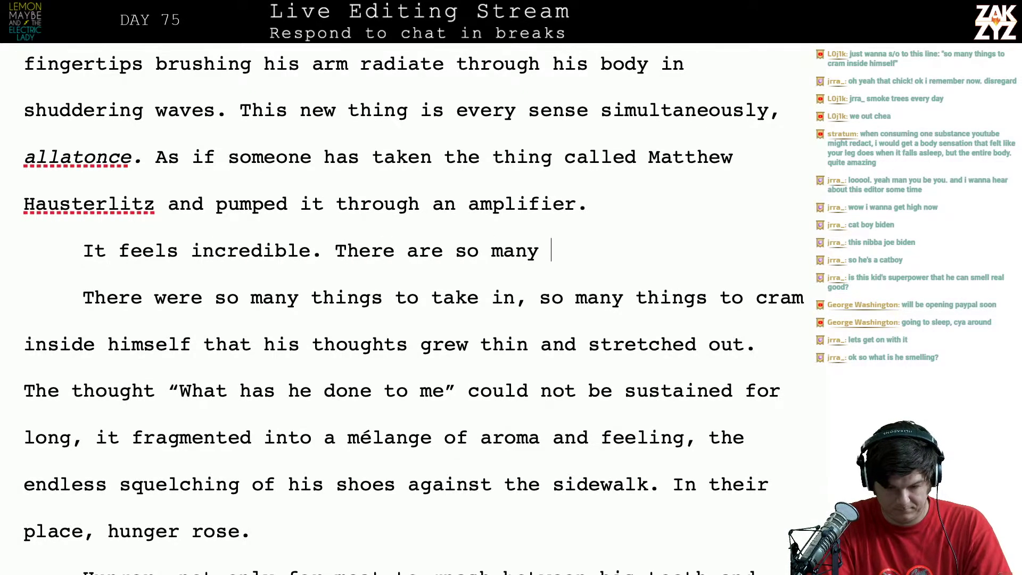
type("things to take i")
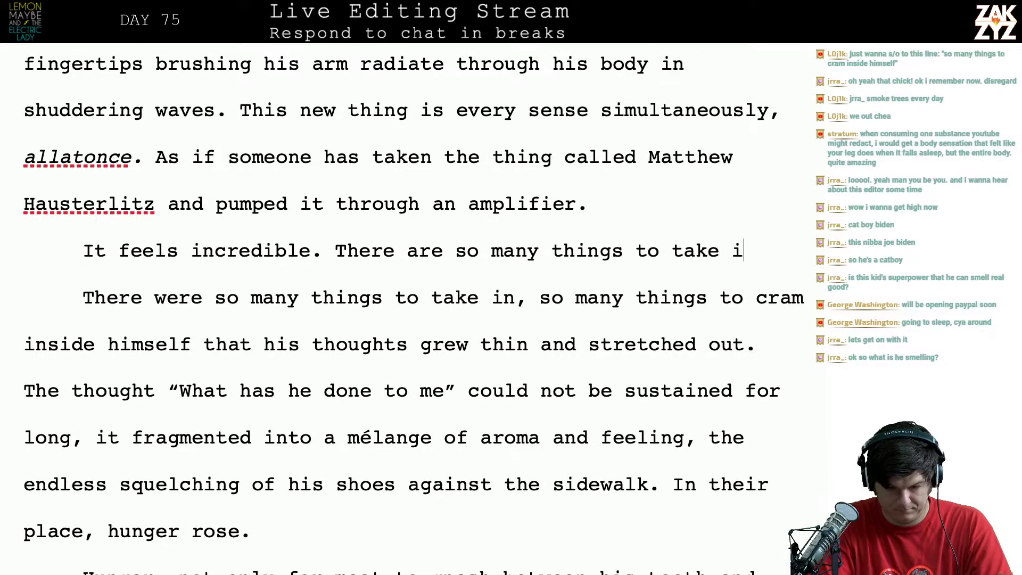
type("n, so many thing")
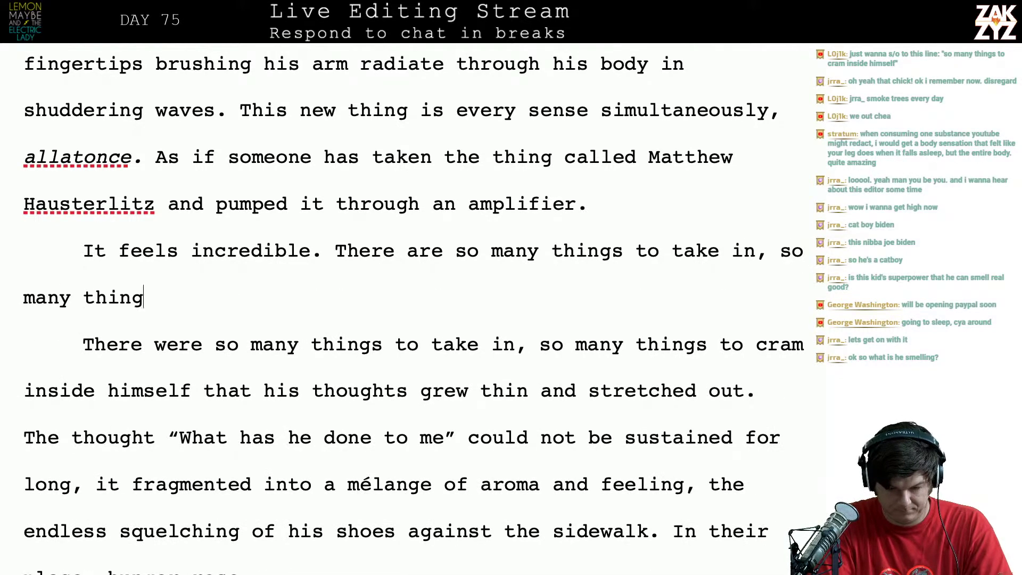
type("s to cram inside hime")
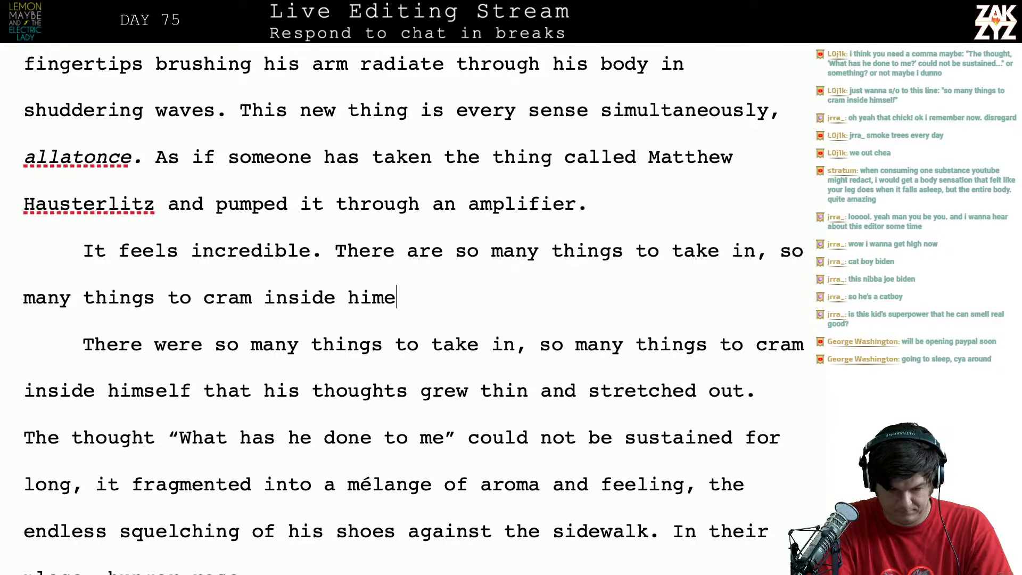
key("BackSpace")
type("self ")
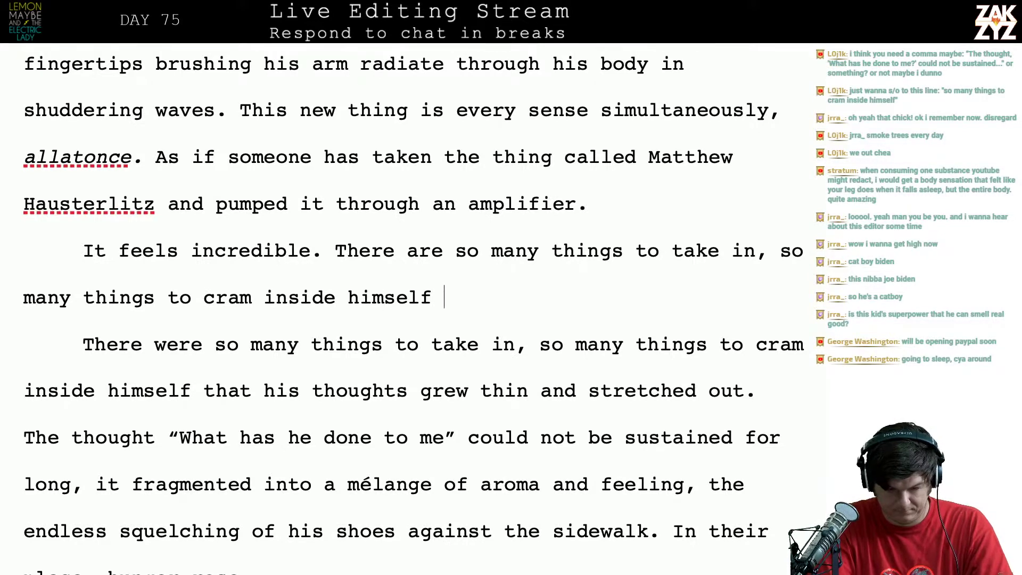
type("that his thoughts ")
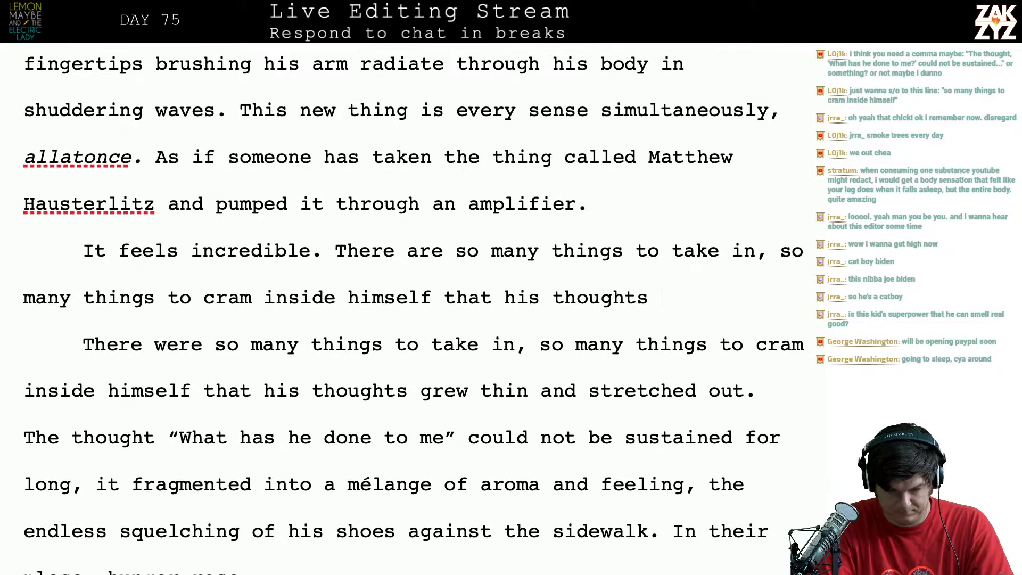
Try continuing the sentence after “his thoughts” with “are growing thin and”
type("are grwoi")
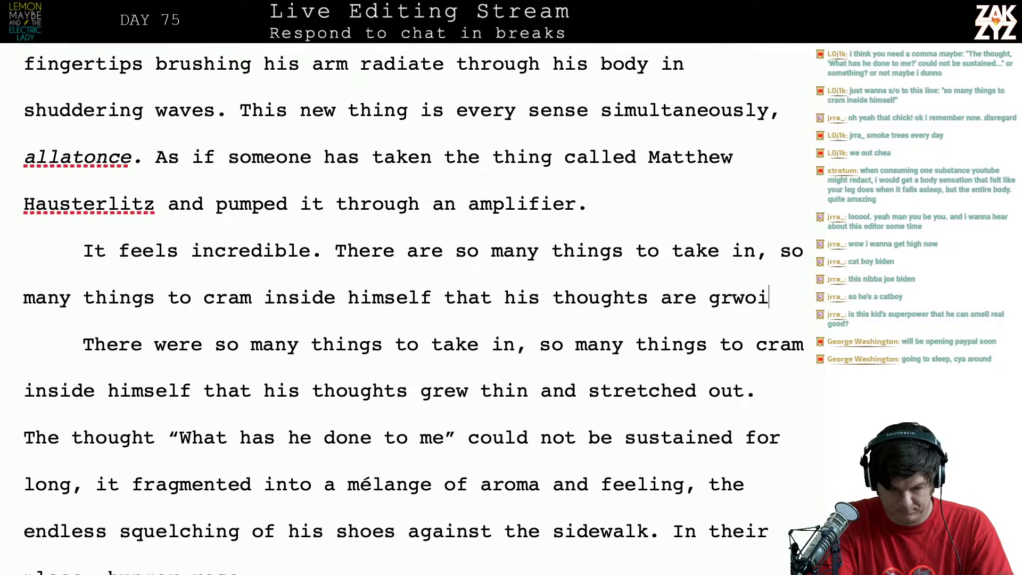
key("BackSpace")
key("BackSpace")
key("BackSpace")
key("BackSpace")
type("owing ")
type("th")
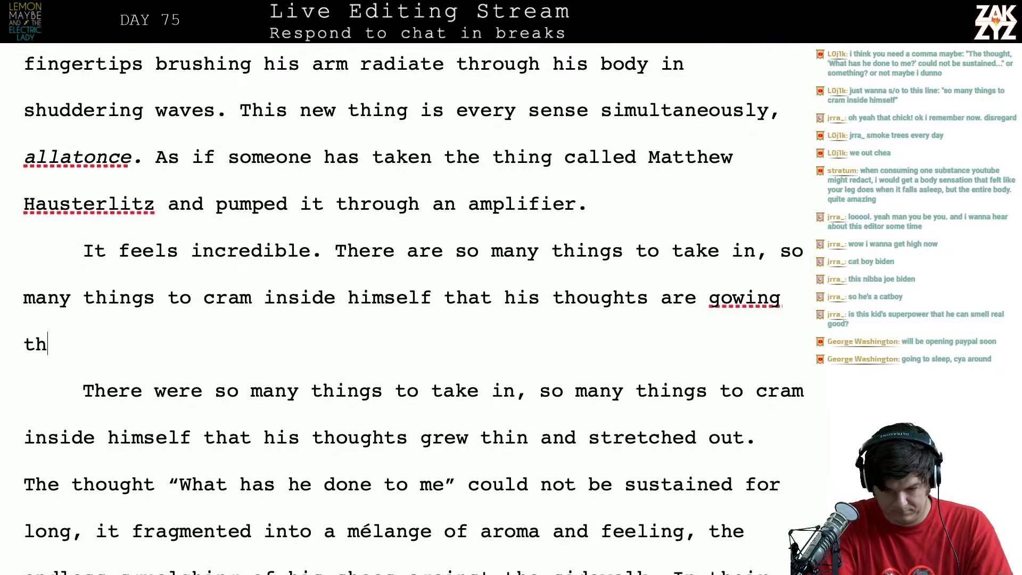
key("BackSpace")
key("BackSpace")
key("BackSpace")
key("BackSpace")
key("BackSpace")
key("BackSpace")
key("BackSpace")
key("BackSpace")
type("rowing thin and ")
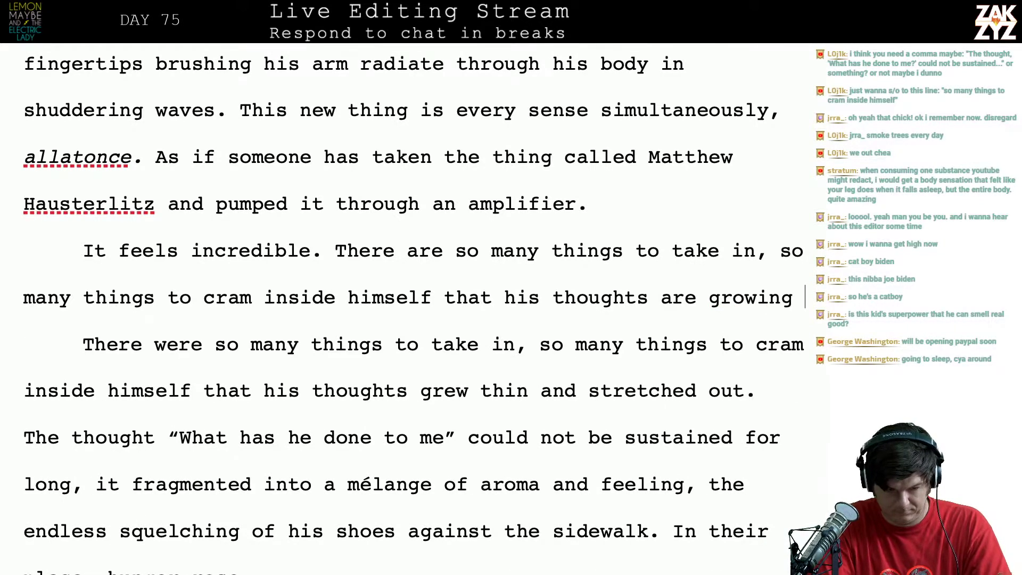
type("in and i")
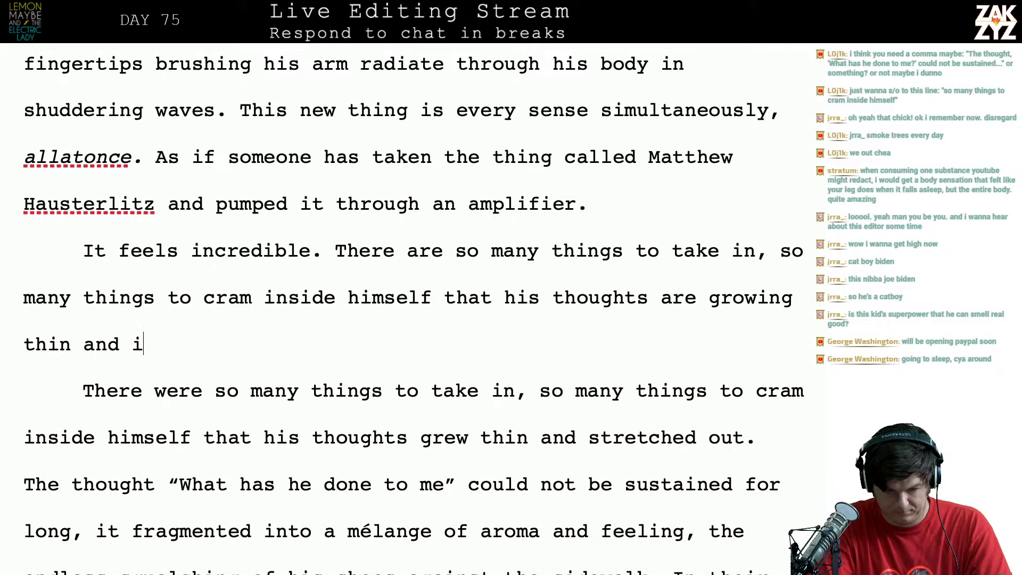
Delete the unfinished wording “are growing thin and i” after “his thoughts”
key("BackSpace")
key("BackSpace")
key("BackSpace")
key("BackSpace")
key("BackSpace")
key("BackSpace")
key("BackSpace")
key("BackSpace")
key("BackSpace")
key("BackSpace")
key("BackSpace")
key("BackSpace")
key("BackSpace")
key("BackSpace")
key("BackSpace")
key("BackSpace")
key("BackSpace")
key("BackSpace")
key("BackSpace")
key("BackSpace")
key("BackSpace")
key("BackSpace")
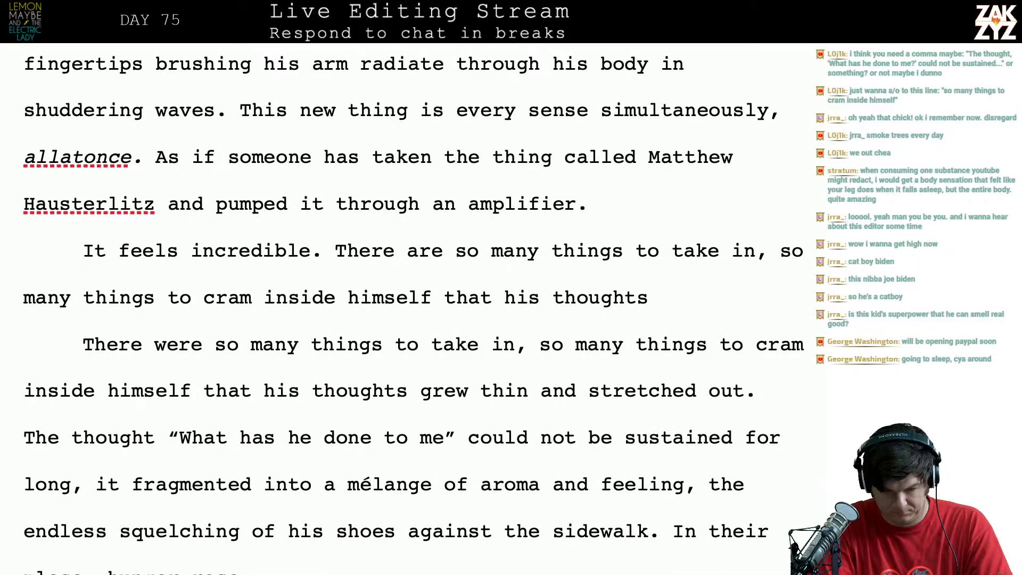
Try continuing the sentence after “his thoughts” with “can’t compete”
type("can't compte")
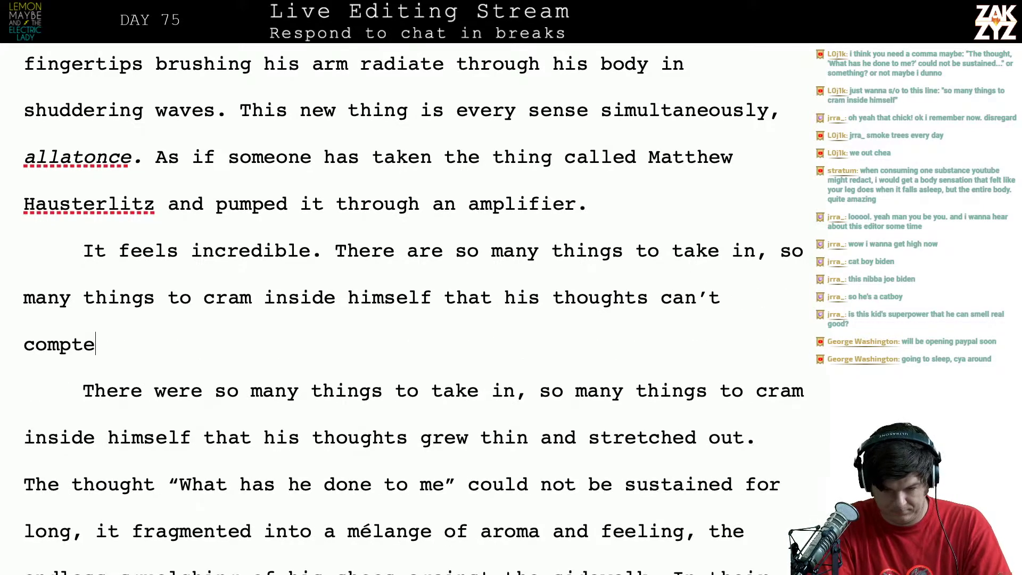
key("BackSpace")
key("BackSpace")
type("ete")
Delete “thoughts can’t compete” back to “that his”
key("BackSpace")
key("BackSpace")
key("BackSpace")
key("BackSpace")
key("BackSpace")
key("BackSpace")
key("BackSpace")
key("BackSpace")
key("BackSpace")
key("BackSpace")
key("BackSpace")
key("BackSpace")
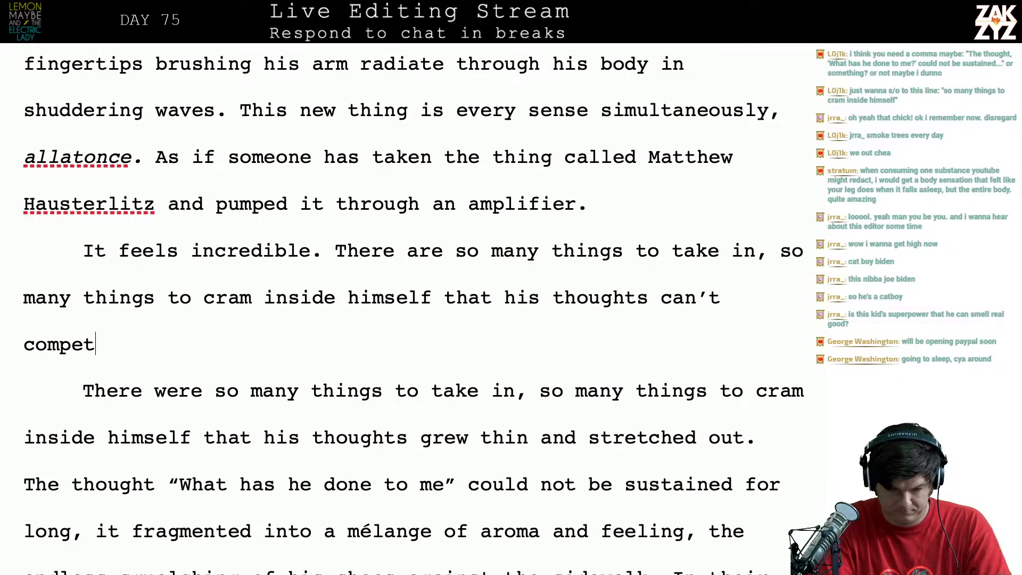
key("BackSpace")
key("BackSpace")
key("BackSpace")
key("BackSpace")
key("BackSpace")
key("BackSpace")
key("BackSpace")
key("BackSpace")
key("BackSpace")
key("BackSpace")
key("BackSpace")
key("BackSpace")
key("BackSpace")
key("BackSpace")
key("BackSpace")
key("BackSpace")
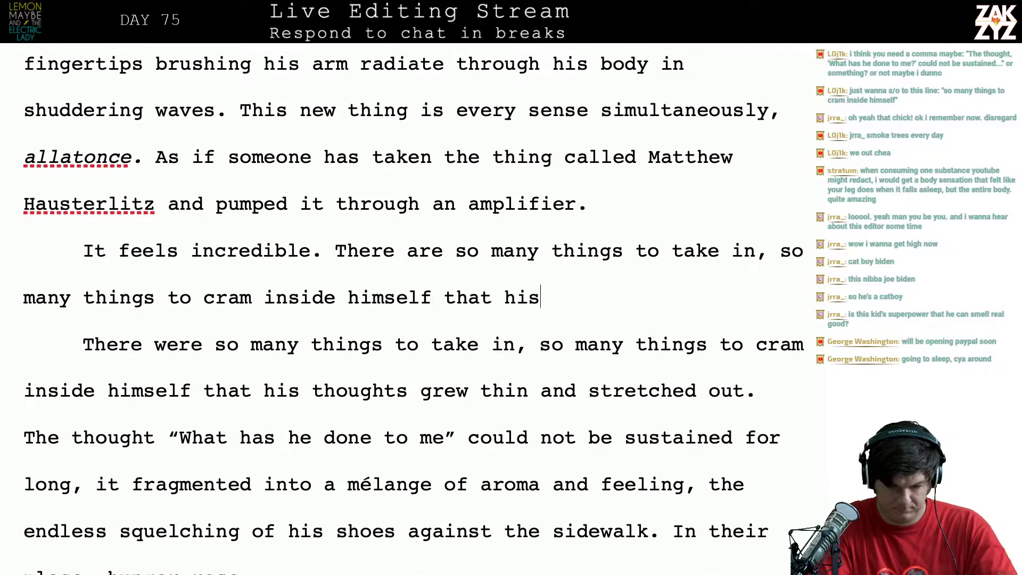
Finish the sentence after “that his” with “thoughts can’t keep up.”
type("t his thoughts ")
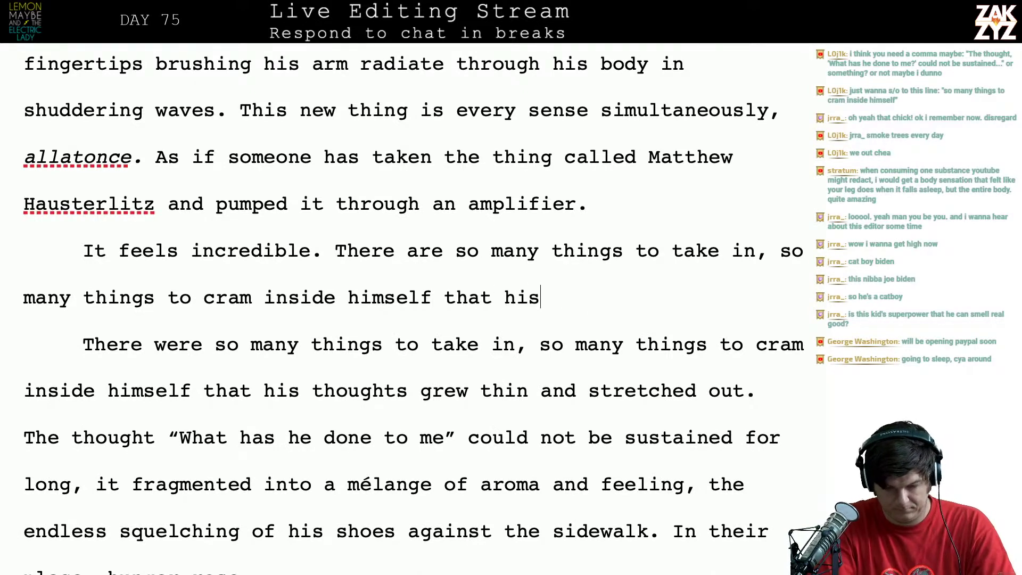
type("can’t")
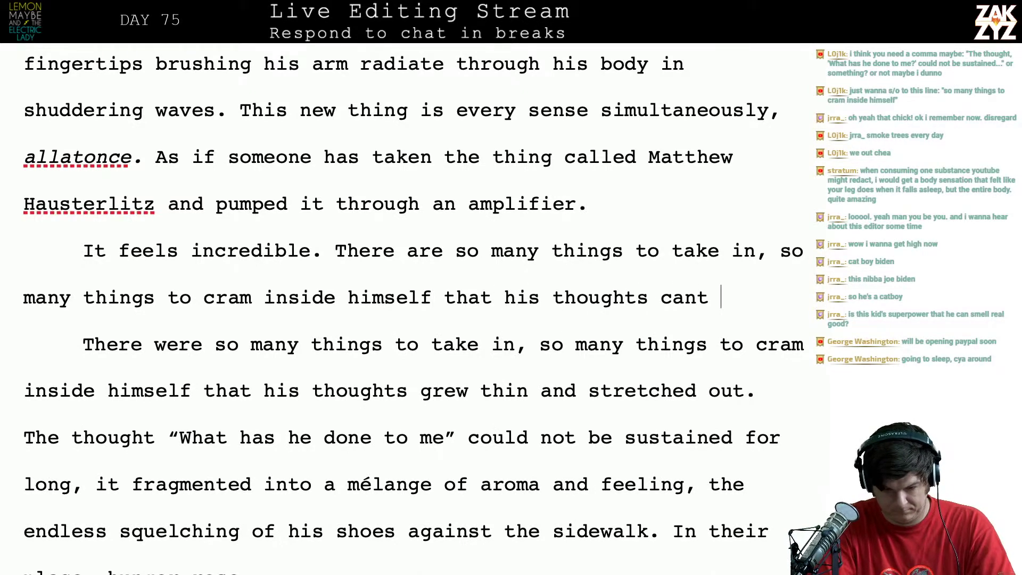
key("BackSpace")
type("'t c")
key("BackSpace")
type("keep up.")
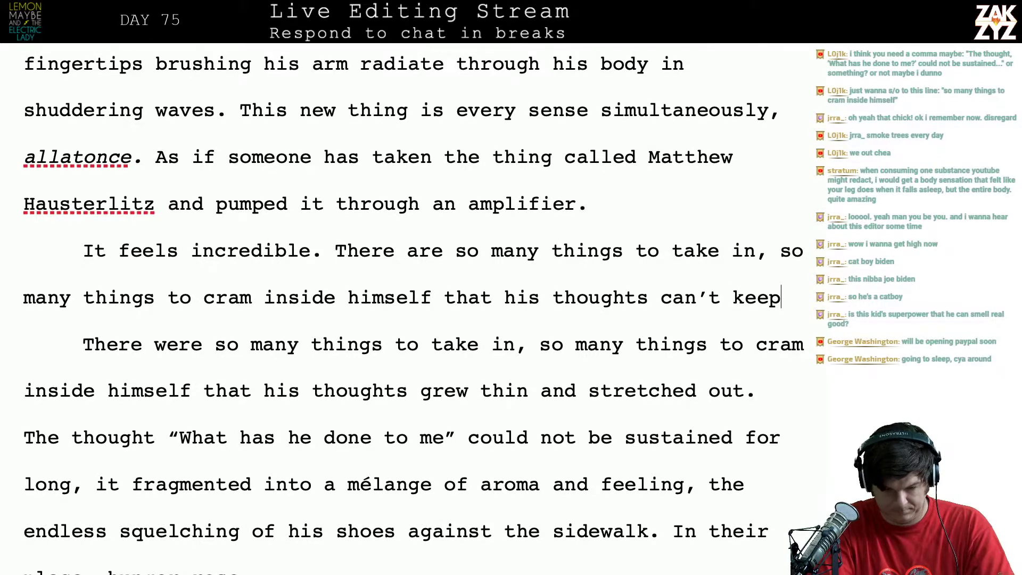
Add the sentence “Processing is overwhelmed by input.” to the new paragraph
type("Proc")
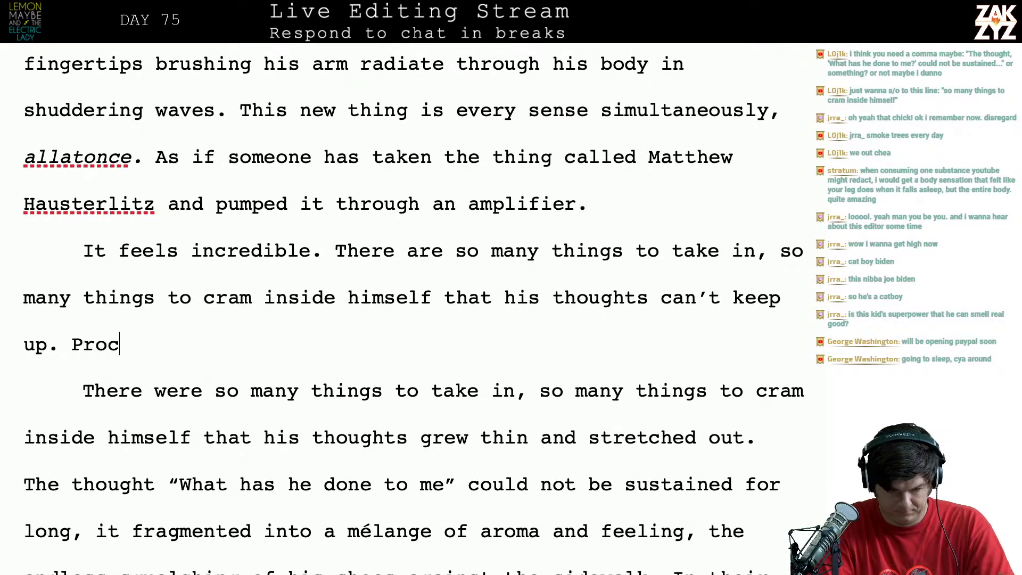
type("essing is over")
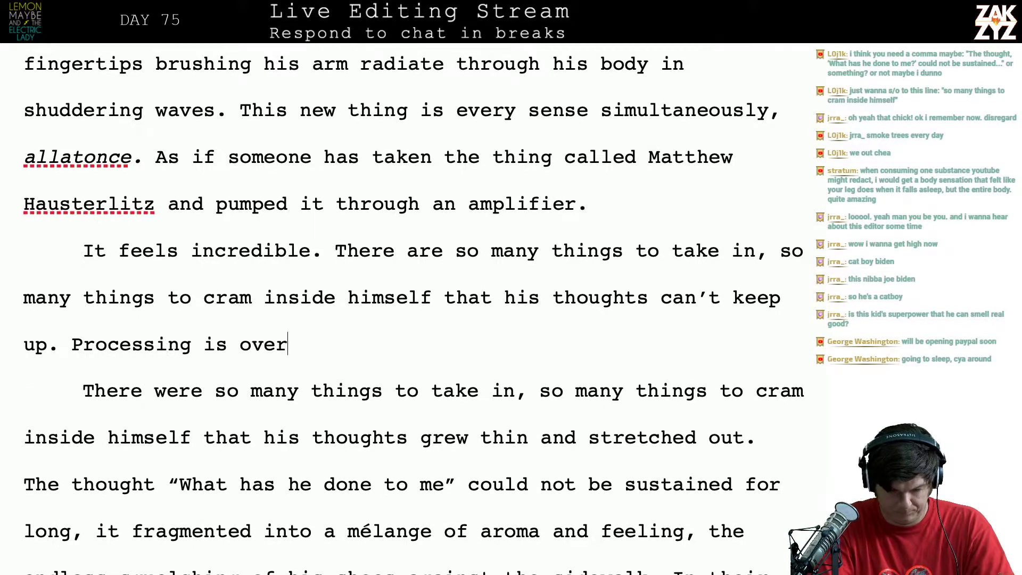
type("whelmed by ")
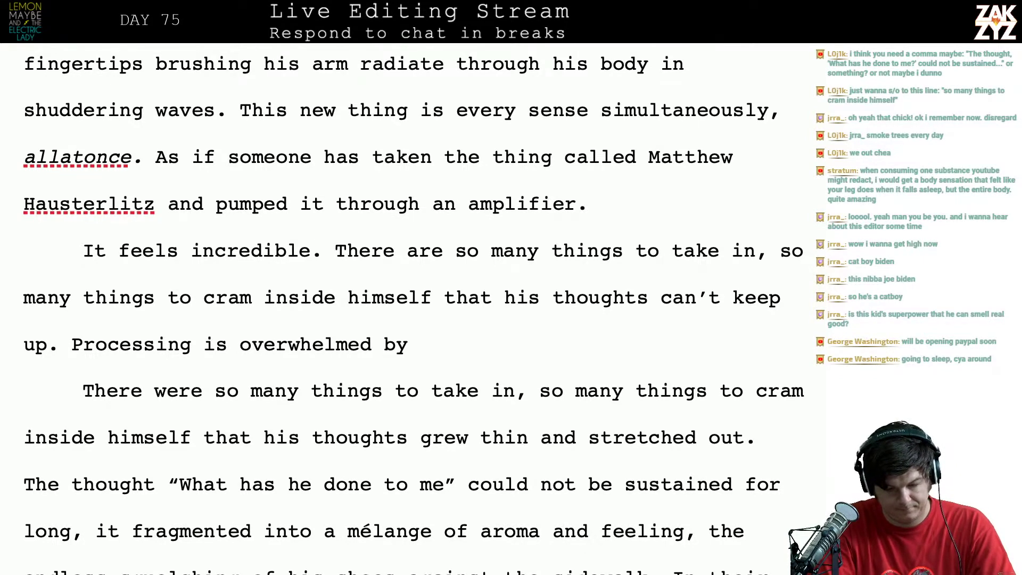
type("input. ")
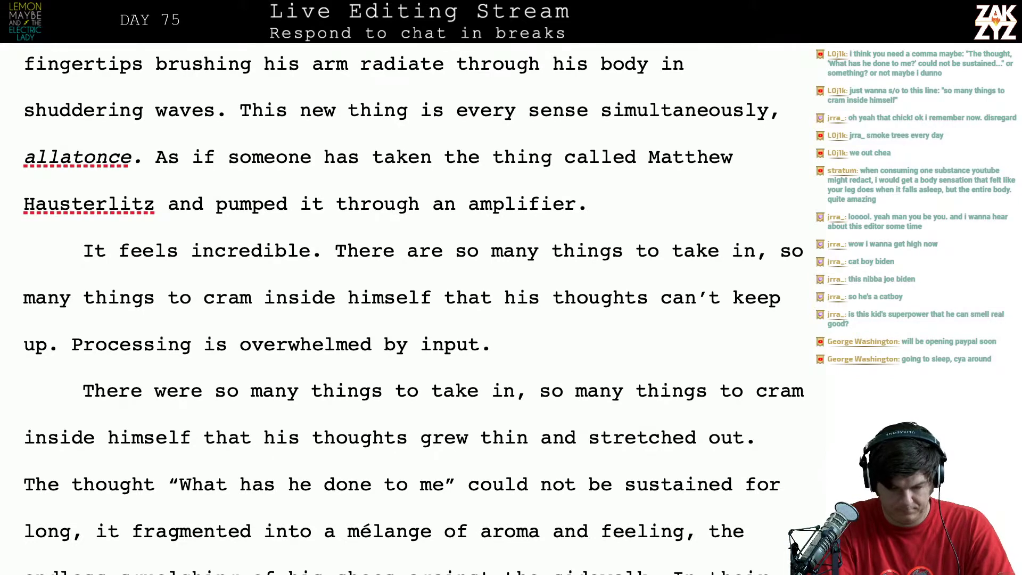
type("The")
key("BackSpace")
key("BackSpace")
key("BackSpace")
key("BackSpace")
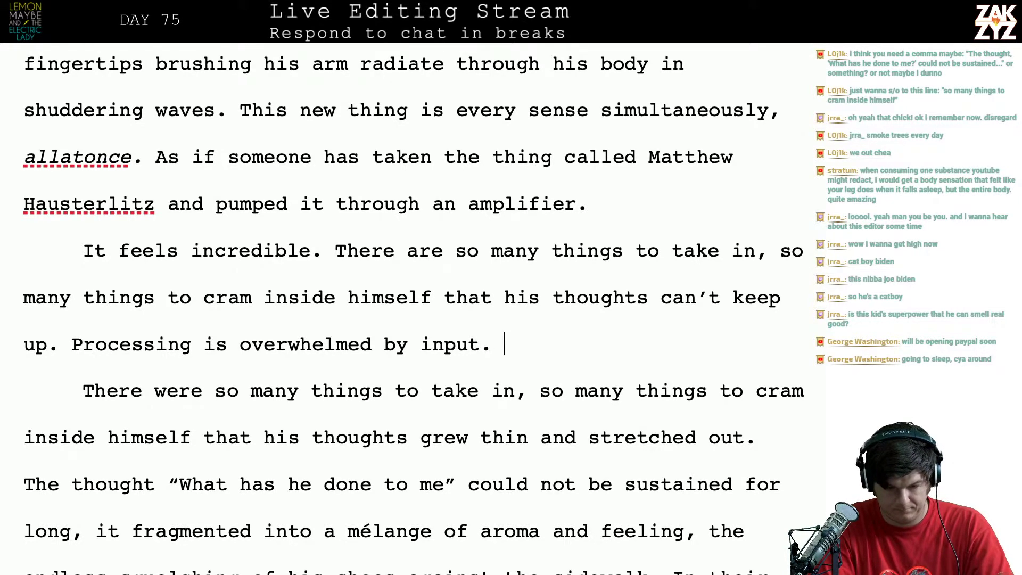
type("B")
key("BackSpace")
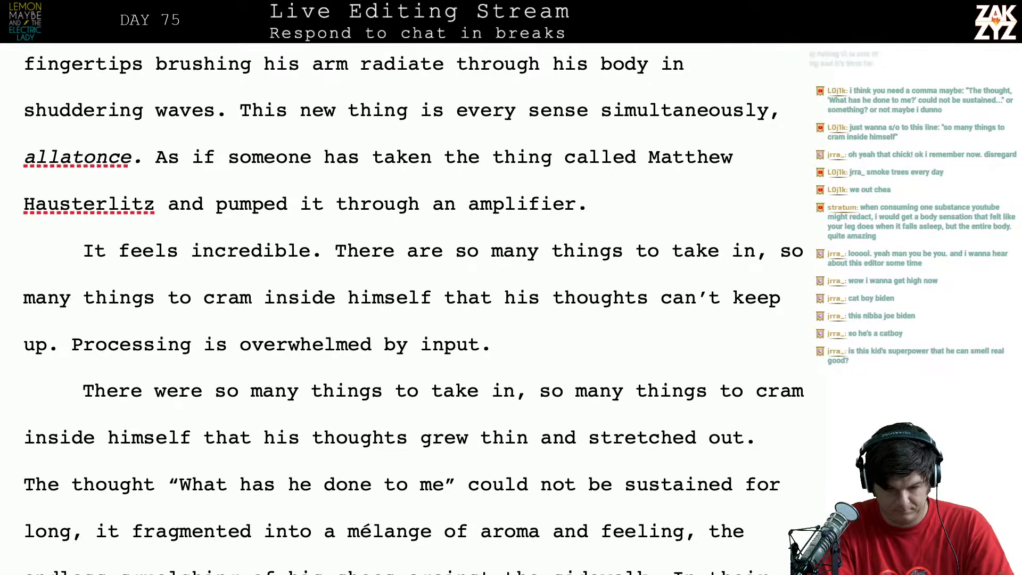
Add a sentence saying that all the protagonist could think earlier was “What has he done to me?”
type("All matt")
key("BackSpace")
key("BackSpace")
key("BackSpace")
key("BackSpace")
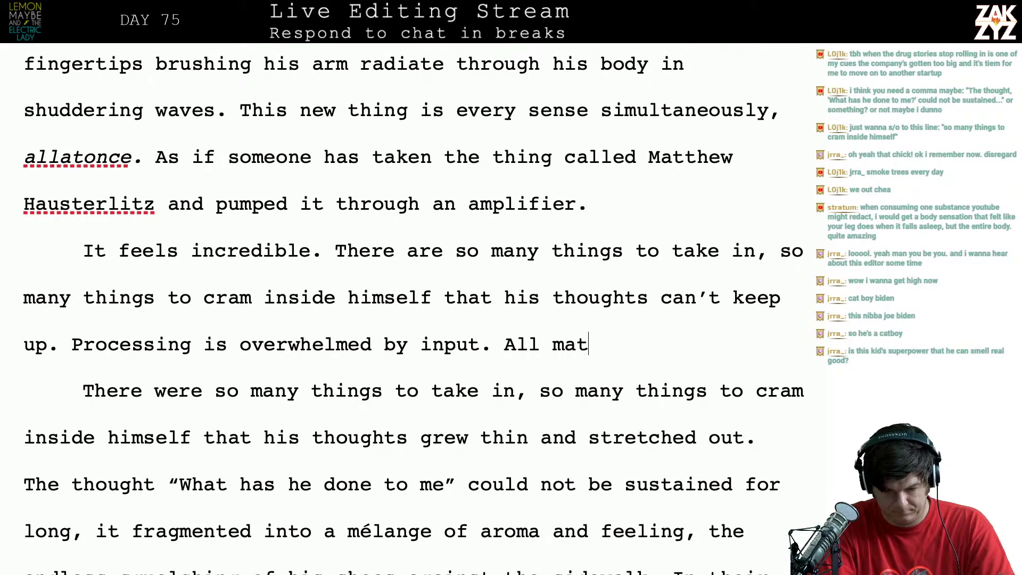
type("Matthew could")
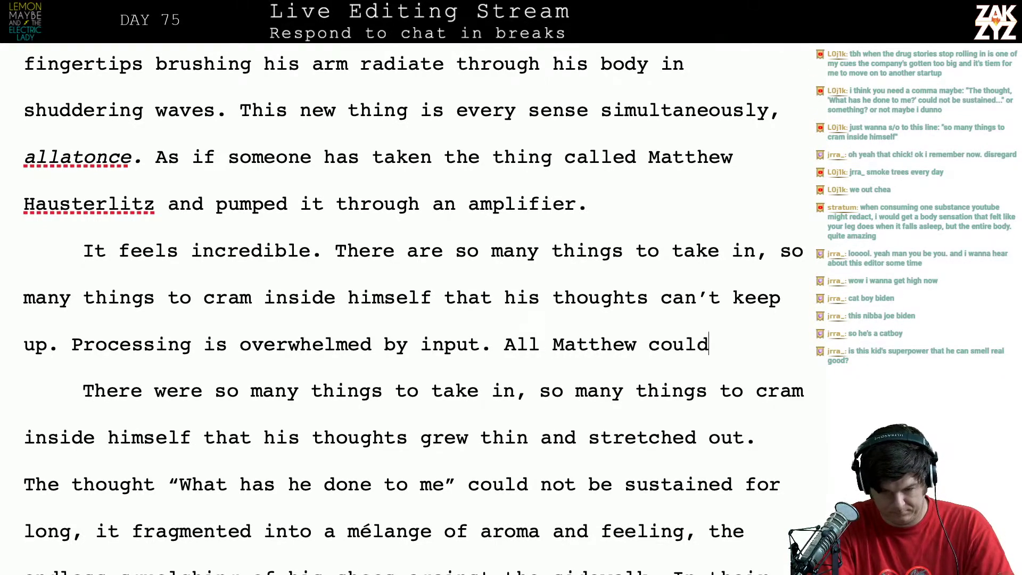
type(" think earlier ")
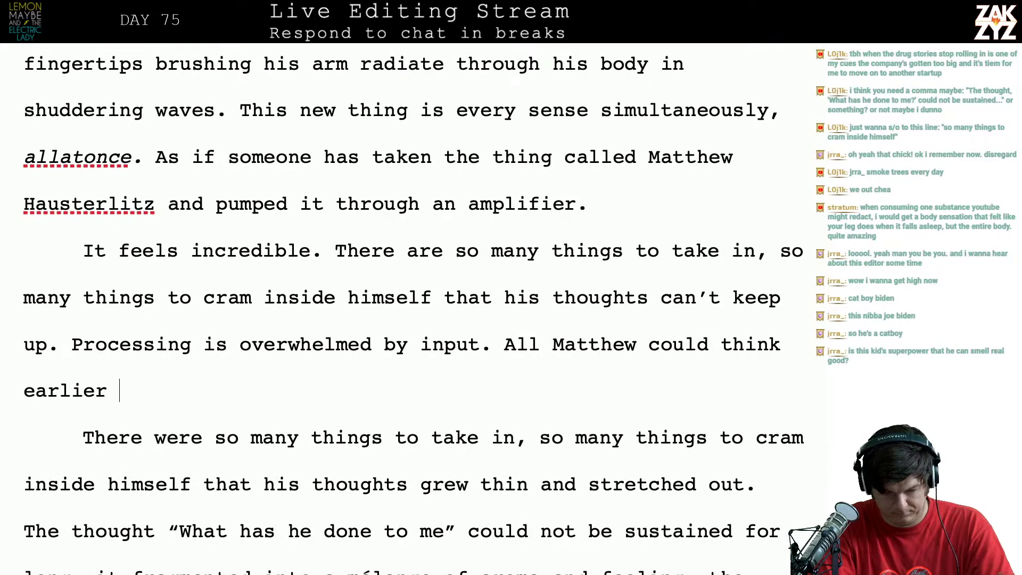
type("was “What has ")
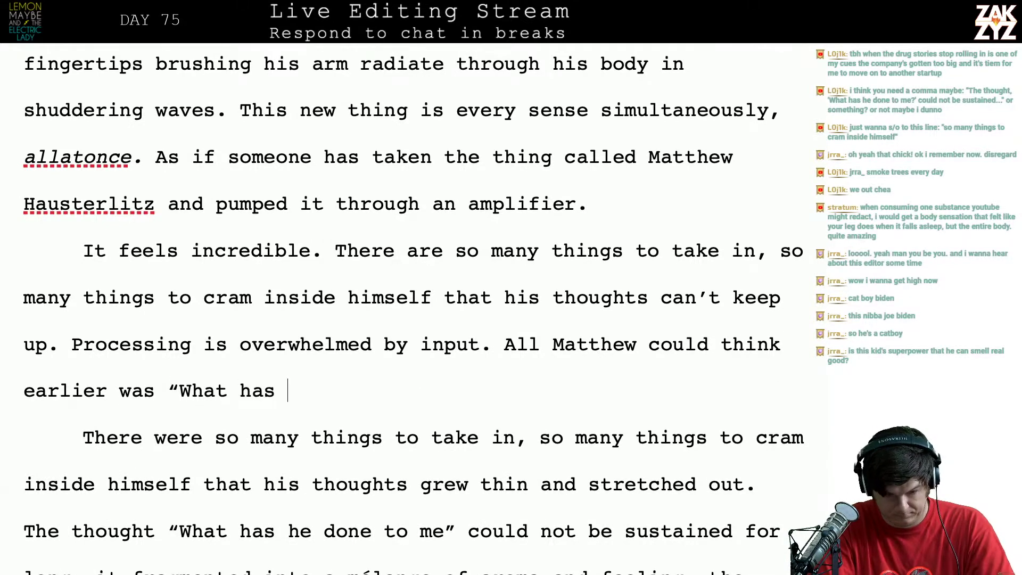
type("he done to me?")
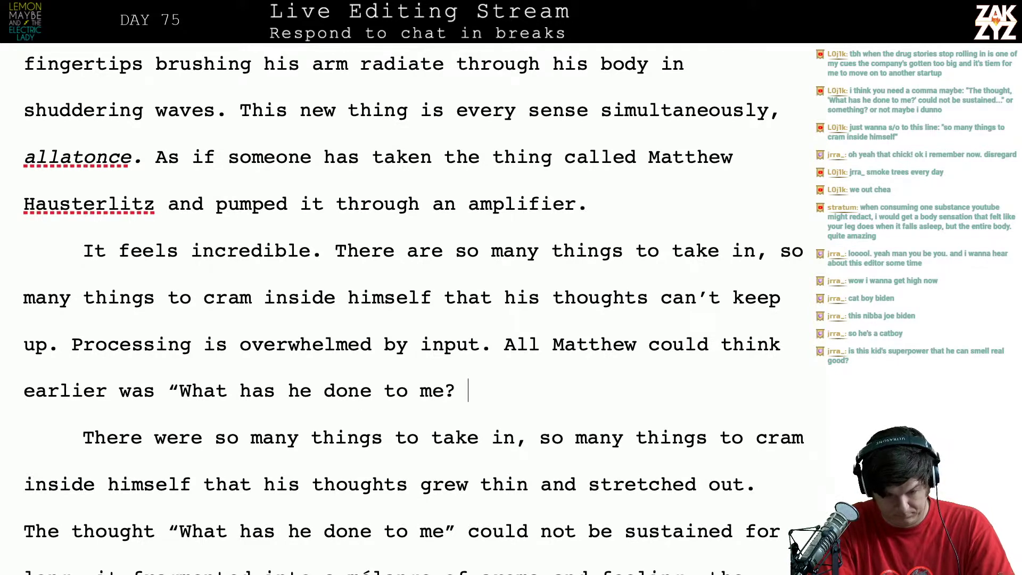
Close the quotation after “What has he done to me?” and continue with “But no thought can be sustained now,”
key("BackSpace")
type("” But ")
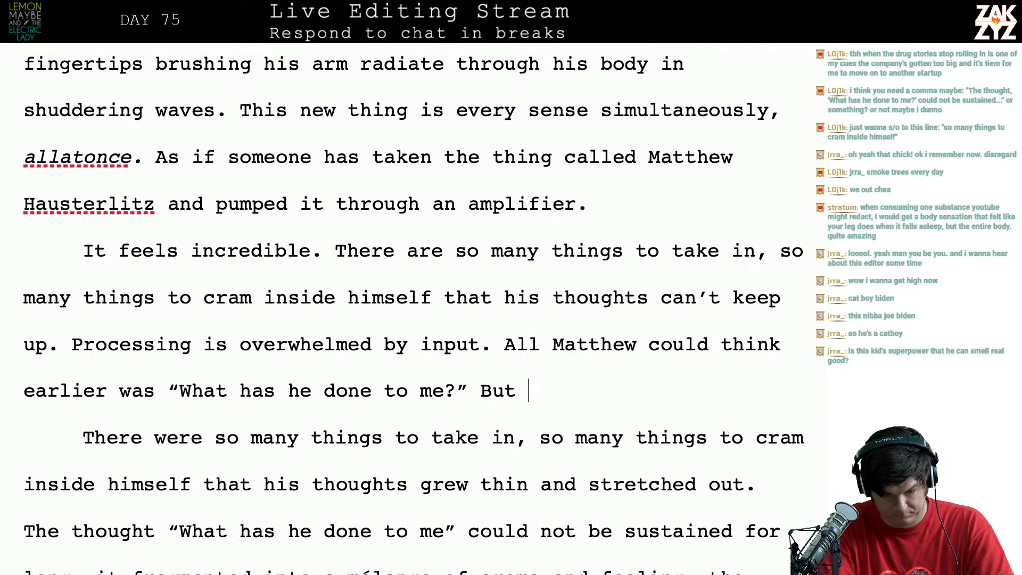
type("no thought c")
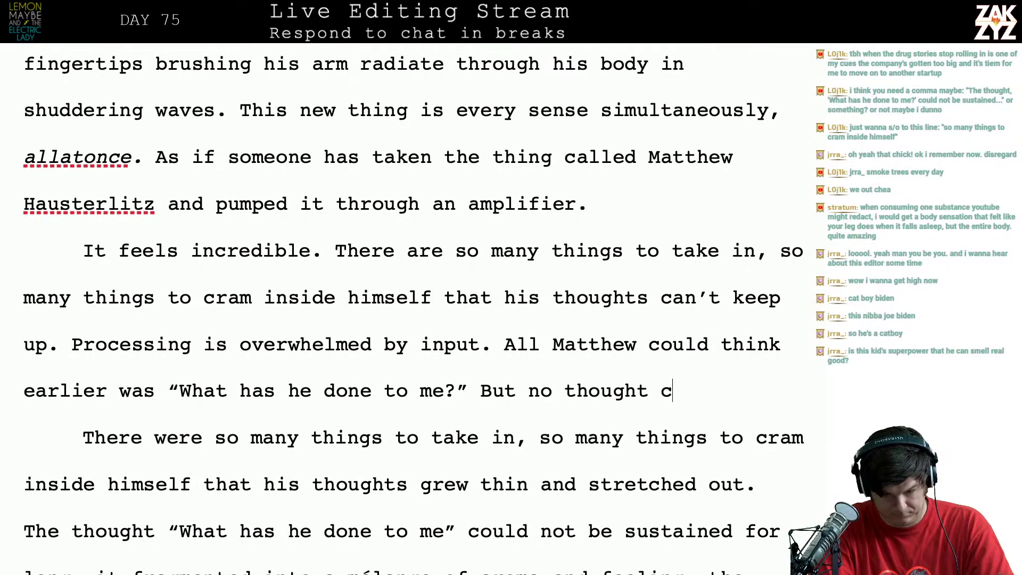
type("an be sustained now")
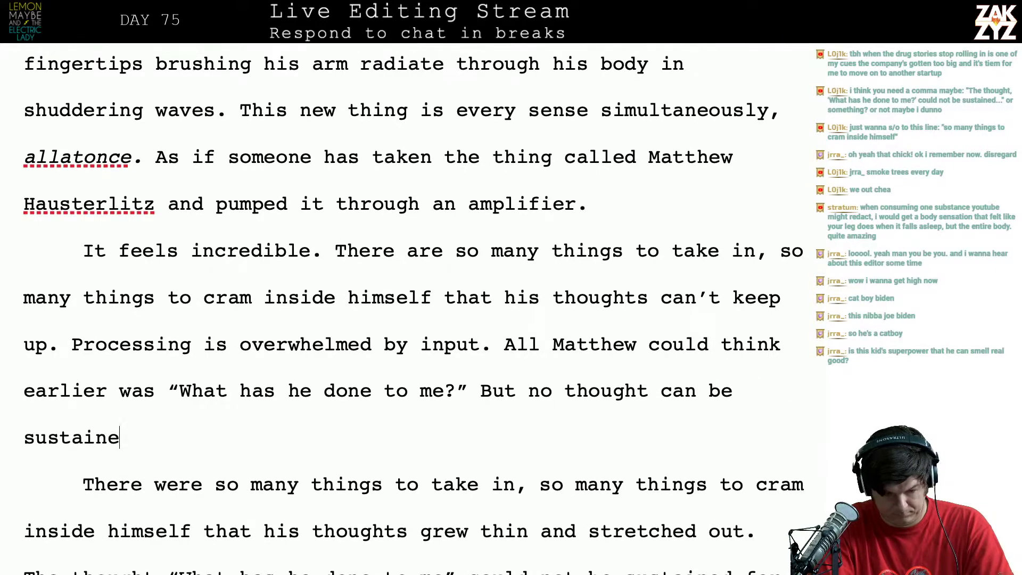
type(",")
Reread the old paragraph's sentence about the thought fragmenting and compare it with the new wording
scroll(203, 514, "down", 2)
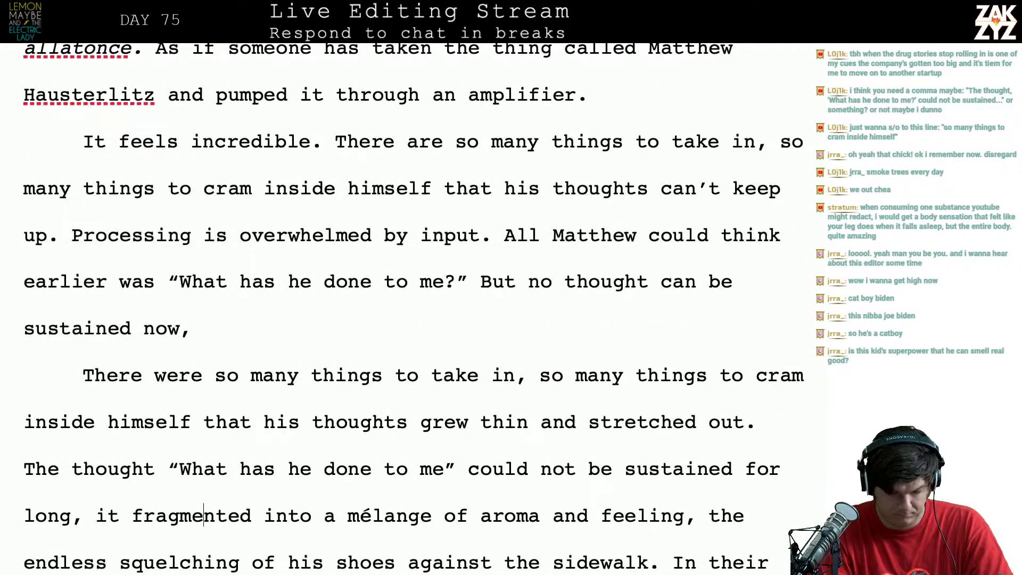
key("Up")
key("Left")
key("Left")
key("Left")
key("Left")
key("Left")
key("Left")
key("Left")
key("Left")
key("Left")
key("Left")
key("Left")
key("Left")
key("Left")
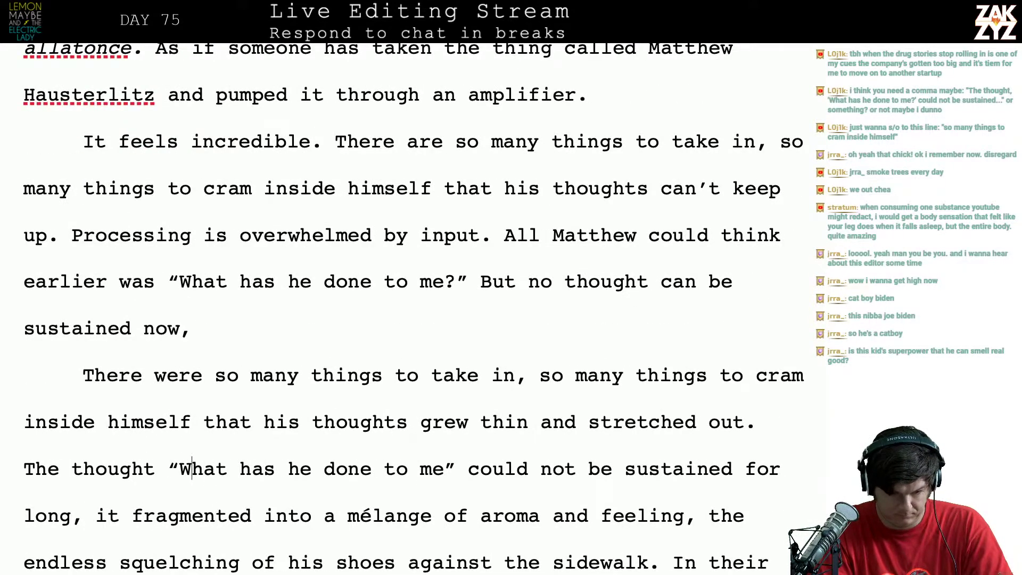
key("Right")
key("Down")
key("Right")
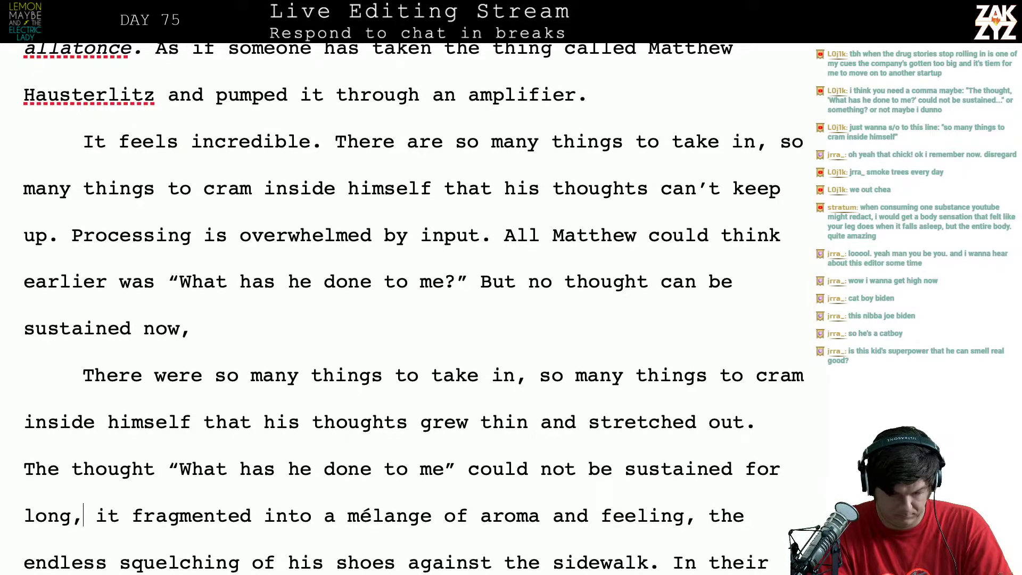
key("Up")
key("Up")
key("Right")
key("Right")
key("Right")
key("Right")
key("Right")
key("Right")
key("Right")
key("Right")
key("Right")
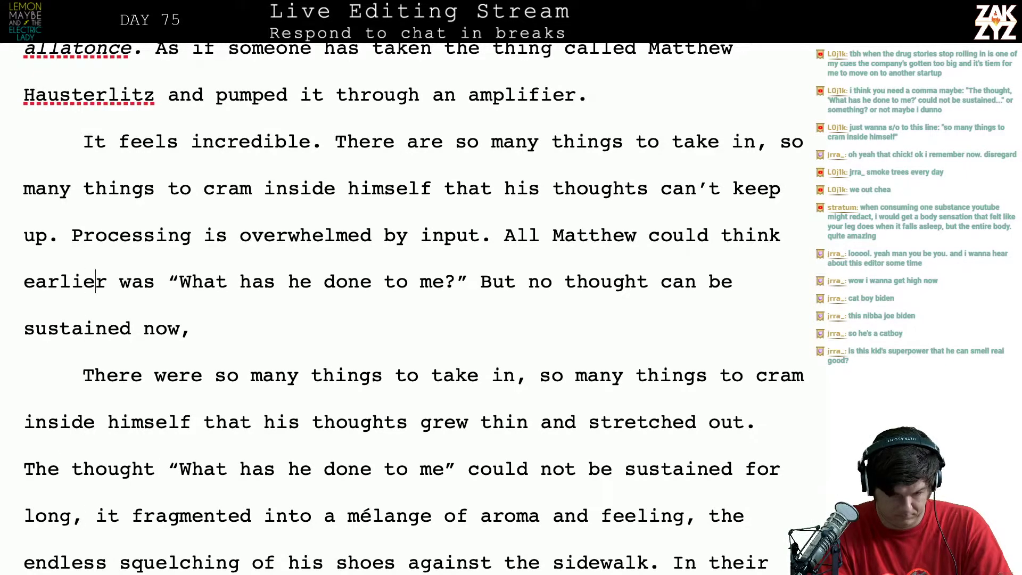
key("Down")
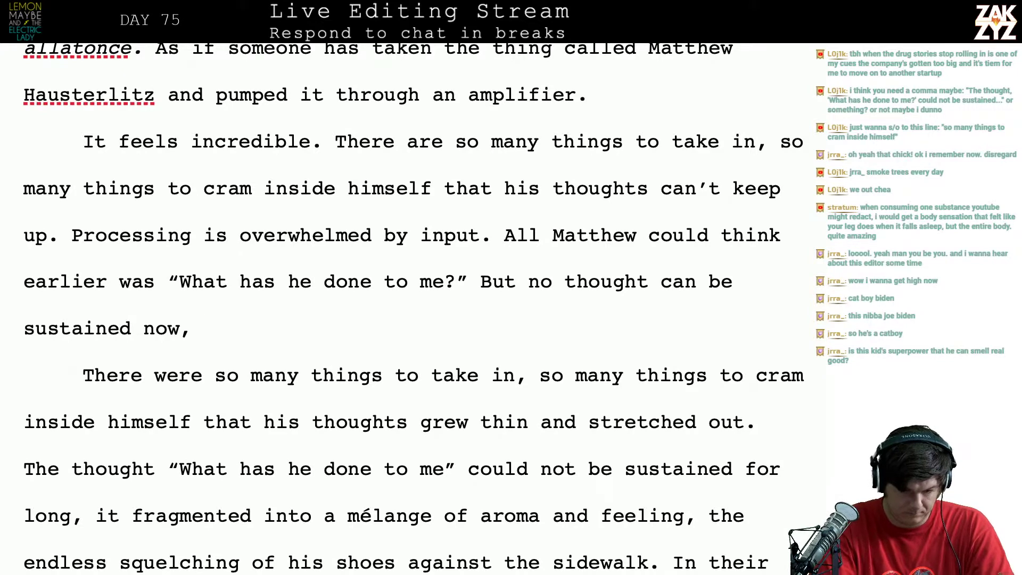
End the sentence after “sustained now” with a period and start the next one with “Every idea fragments into”
key("BackSpace")
type(". Ever")
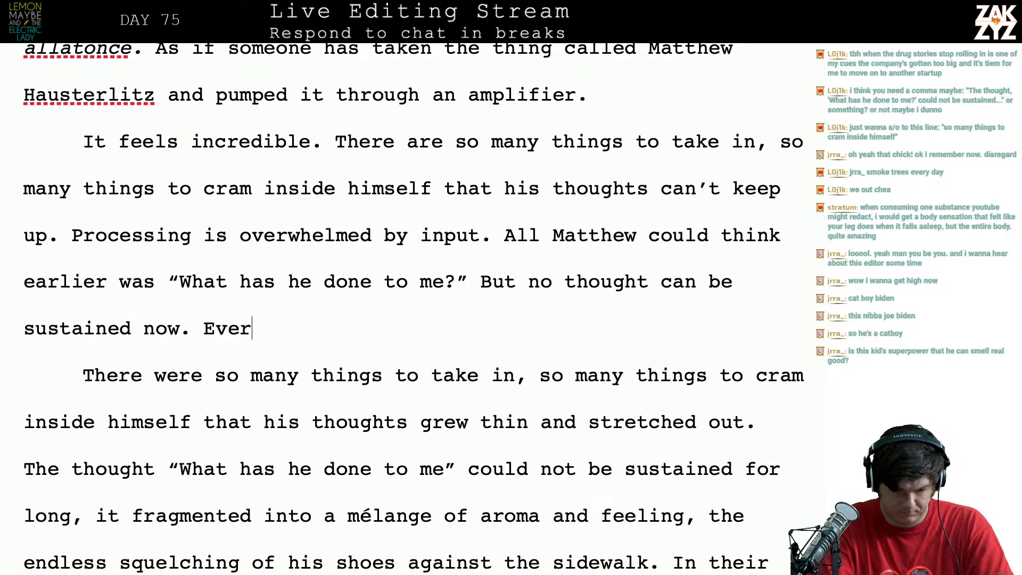
type("y idea fragments into ")
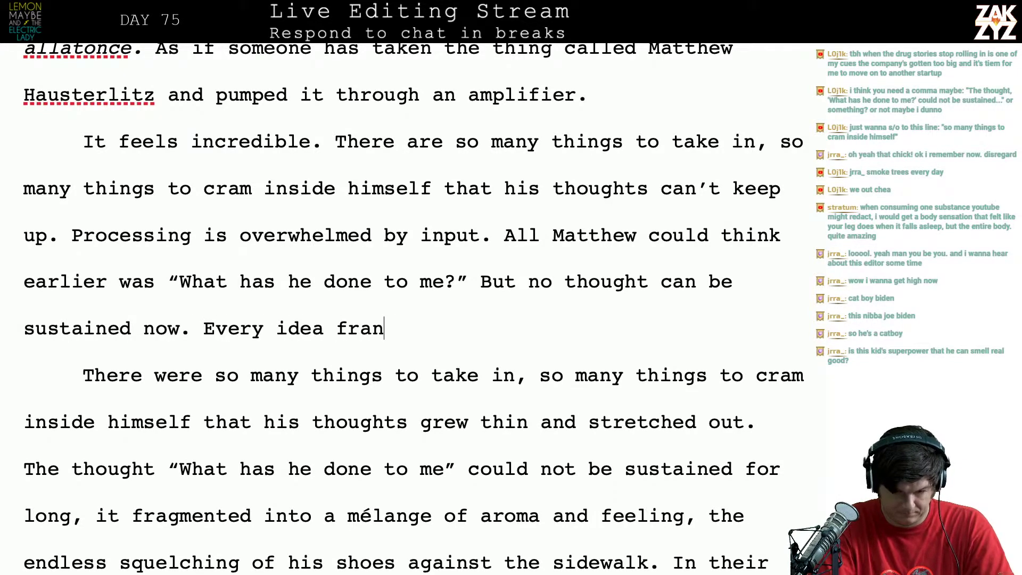
Delete the old past-tense text before “a mélange of aroma and feeling” so that phrase directly follows “Every idea fragments into”
type("an ar")
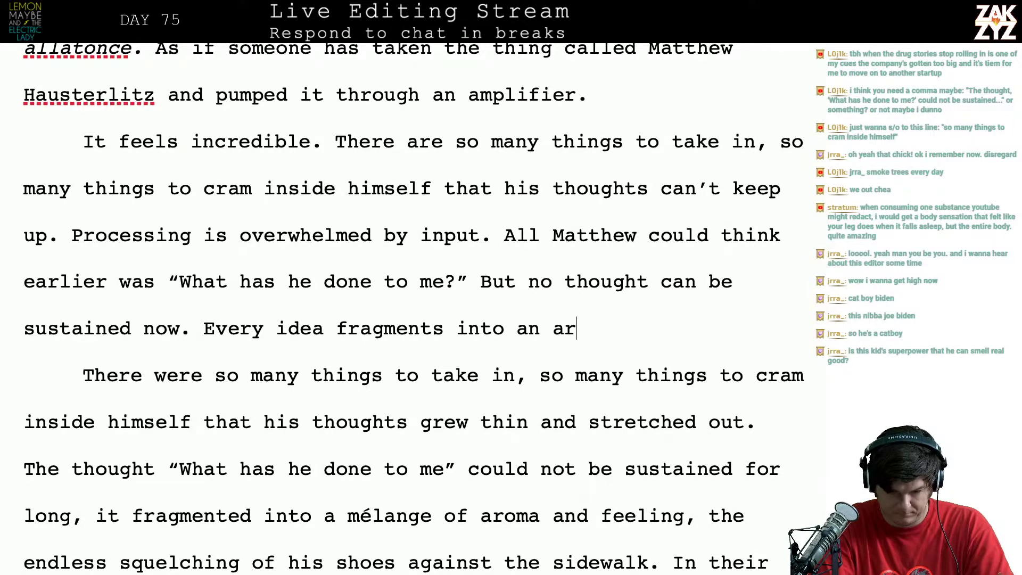
key("BackSpace")
key("BackSpace")
key("BackSpace")
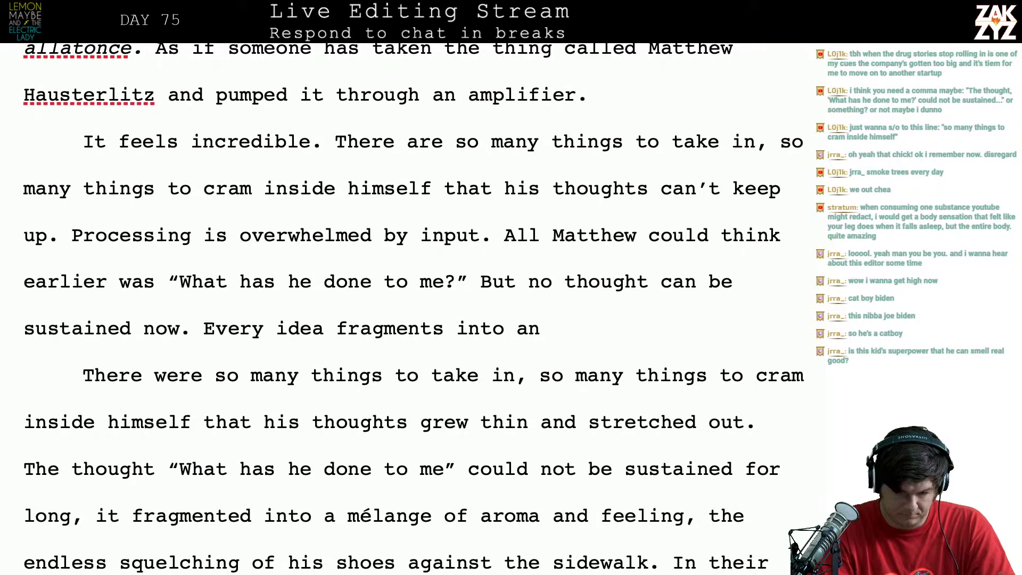
left_click_drag(528, 328, 324, 516)
key("BackSpace")
key("BackSpace")
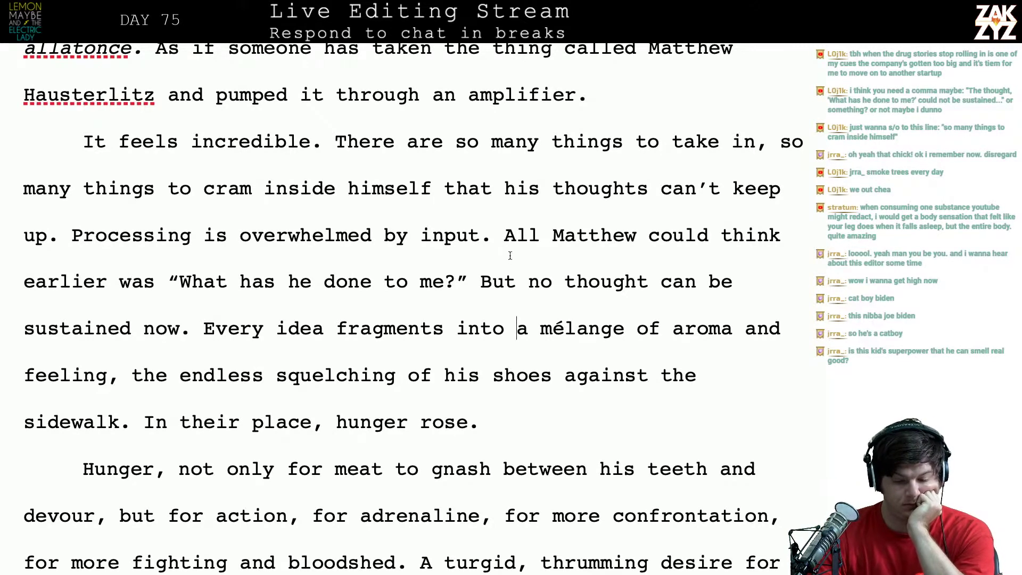
Split the paragraph after “feeling,” so the old text from “the endless squelching” starts its own paragraph
scroll(549, 270, "down", 1)
scroll(549, 270, "down", 1)
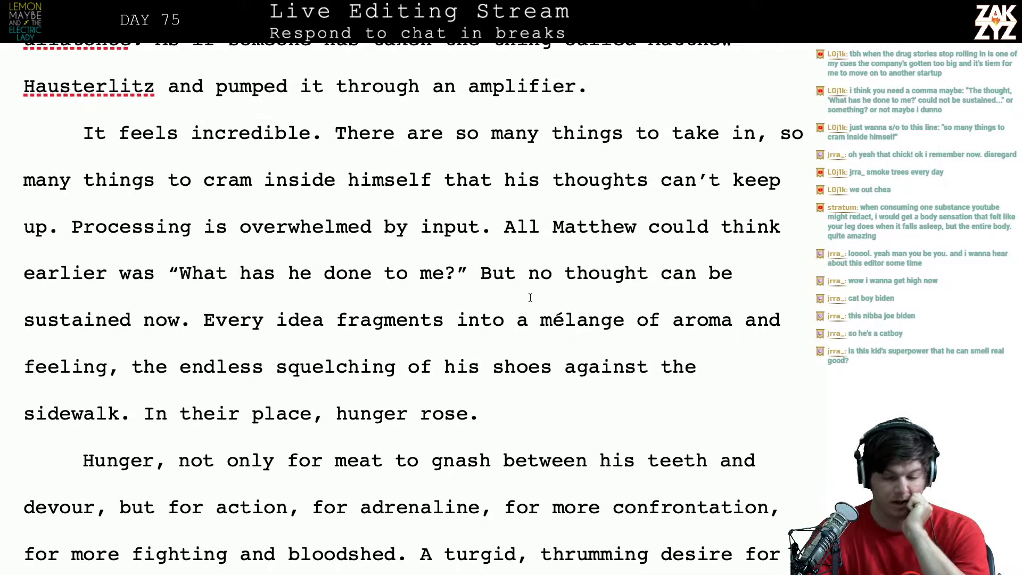
scroll(530, 297, "down", 1)
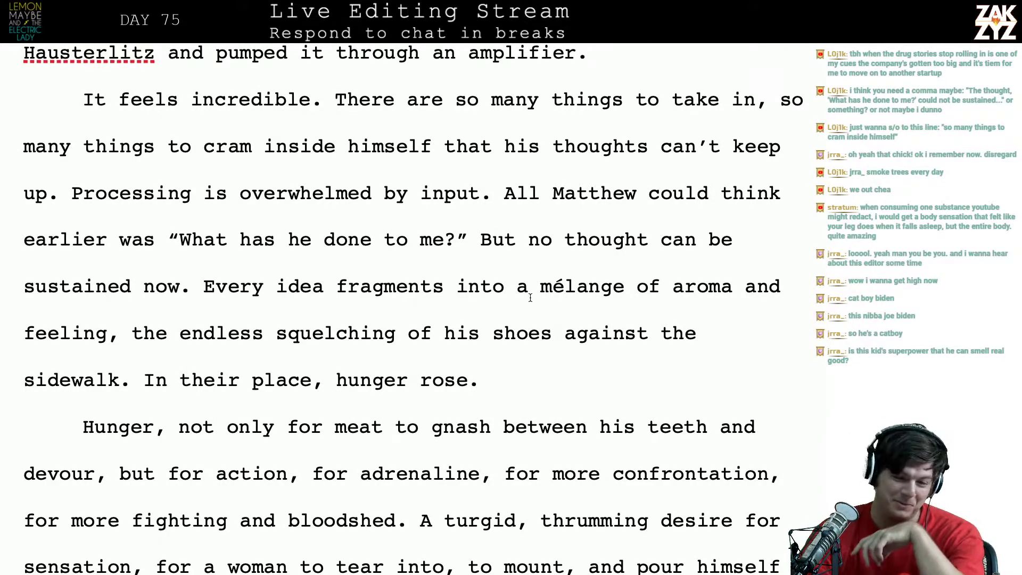
scroll(530, 298, "down", 1)
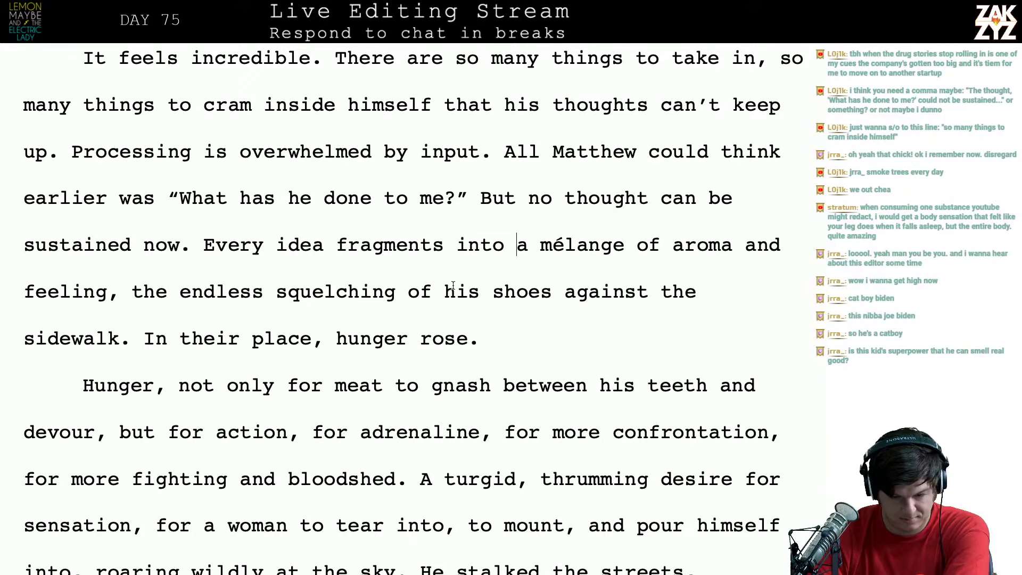
scroll(453, 286, "down", 1)
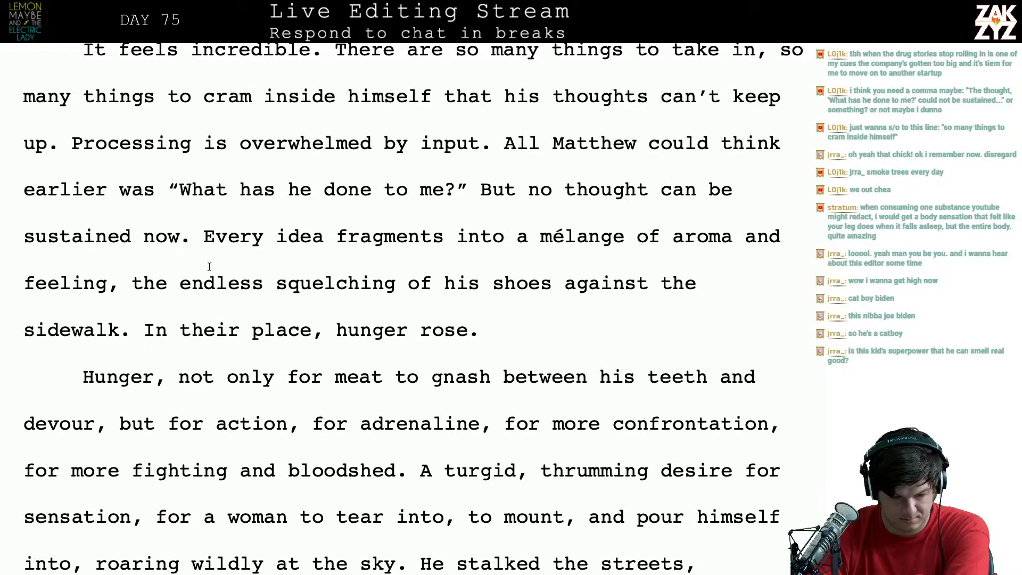
left_click(166, 288)
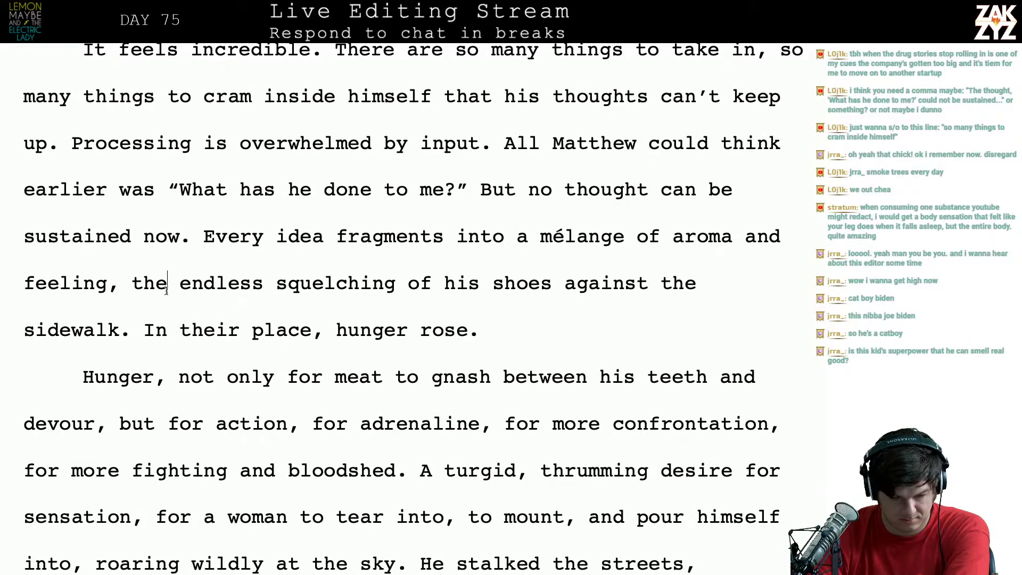
left_click(133, 281)
key("Return")
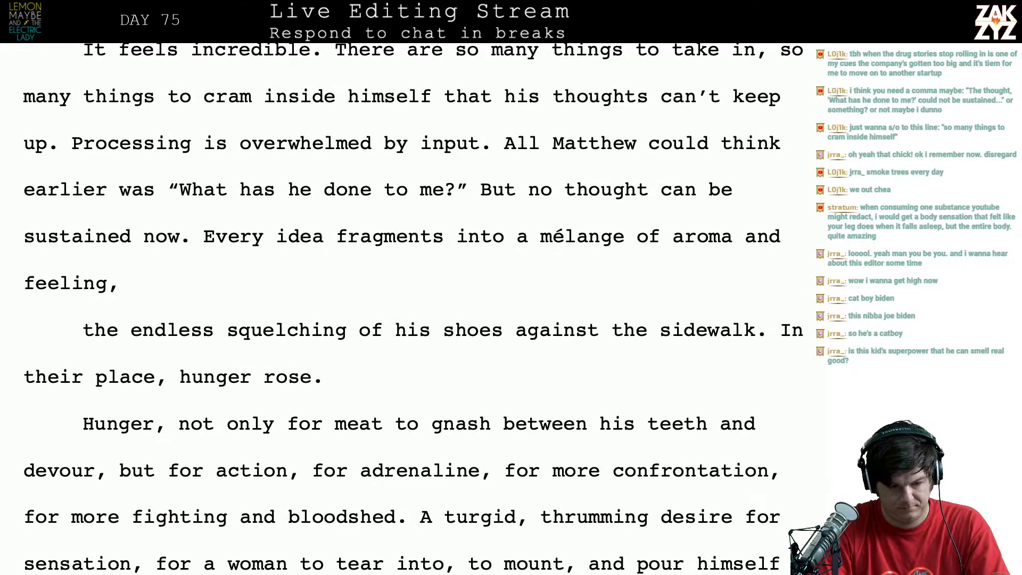
Continue the sentence after “feeling,” with “drowned out by the endless squelching of his shoes against the sidewalk, an”
type("drow")
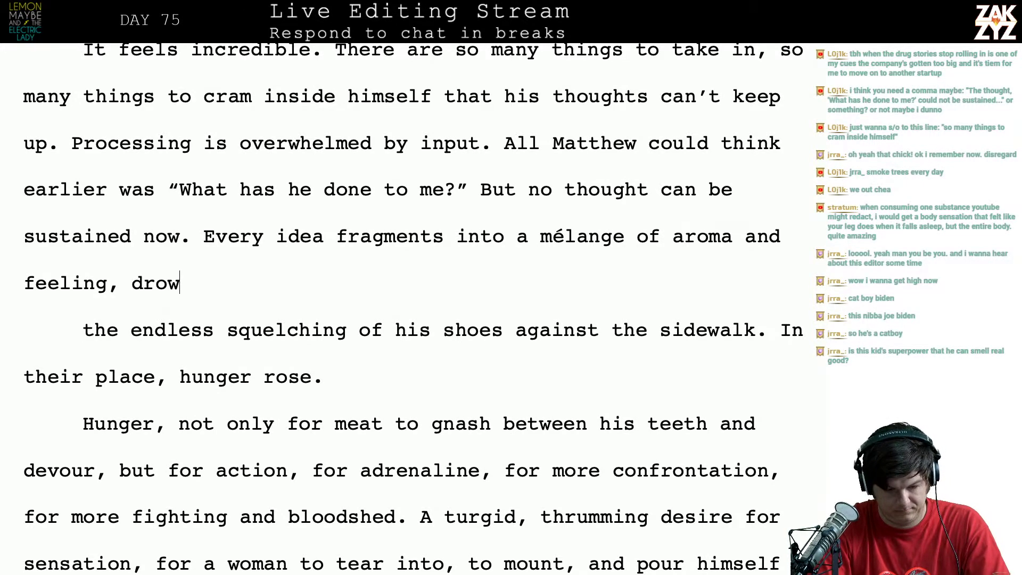
type("ned out by the ")
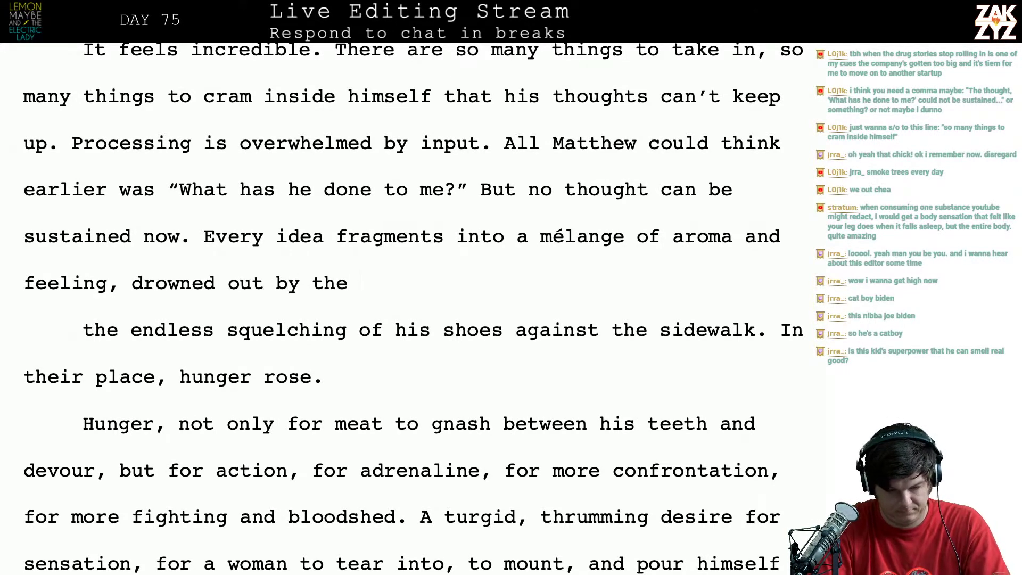
type("endless squel")
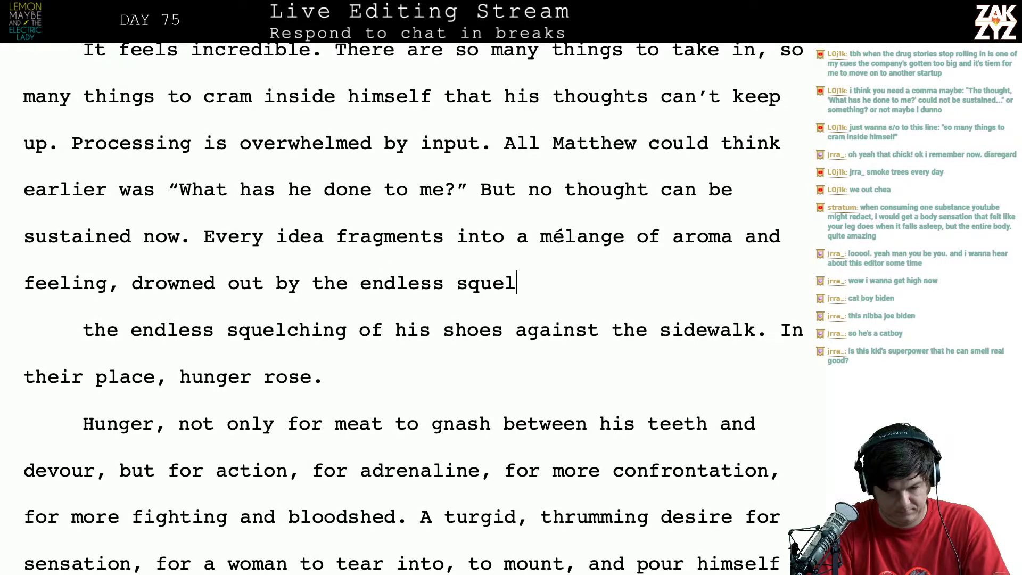
type("ching of his sho")
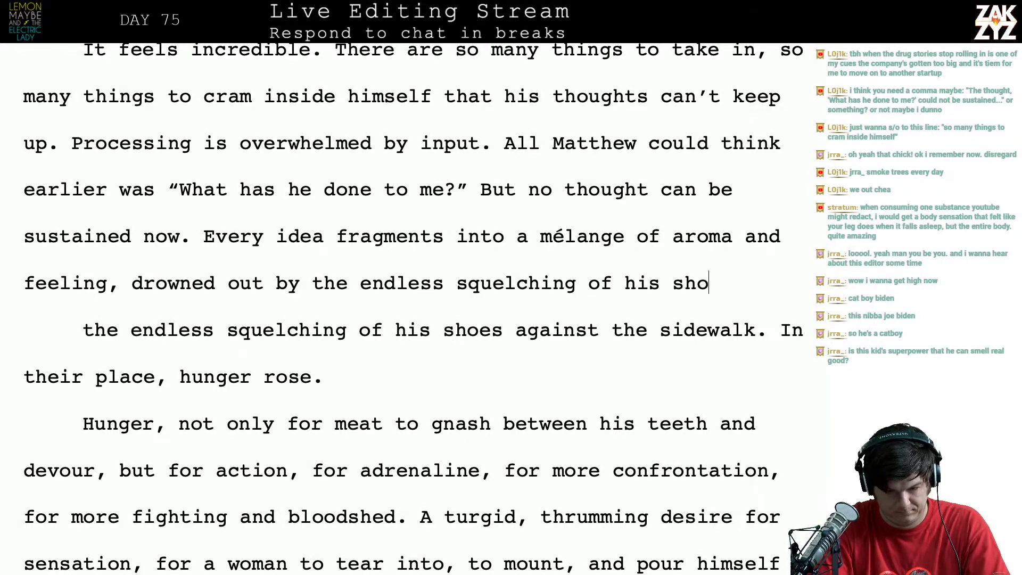
type("we")
key("BackSpace")
key("BackSpace")
type("e")
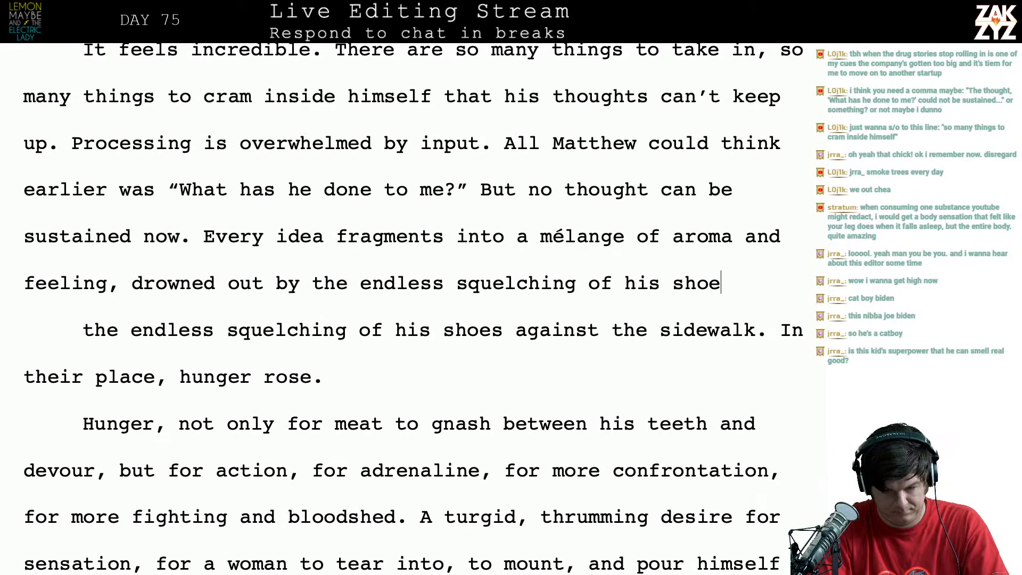
type("s against the side")
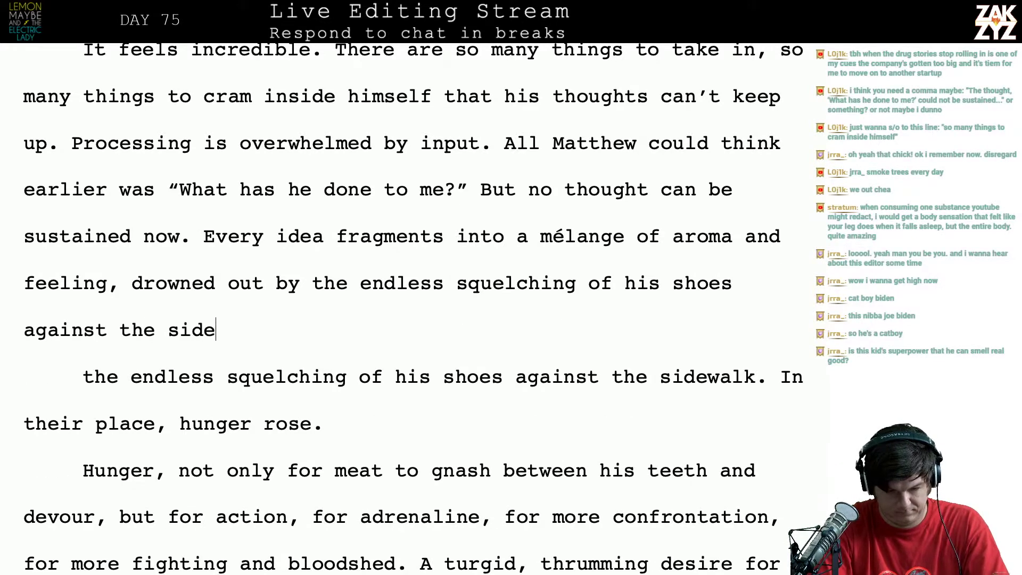
type("walk, an")
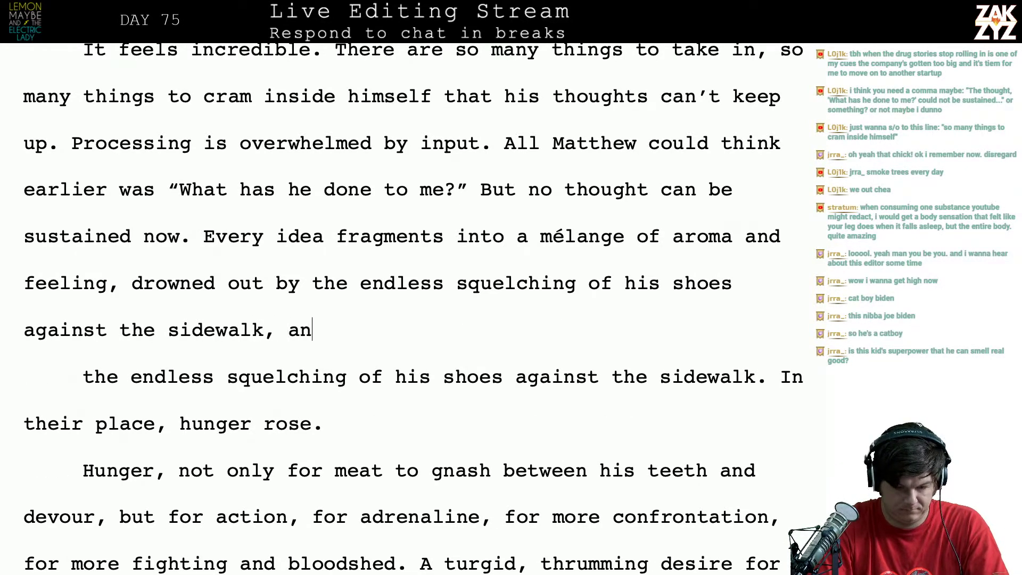
type(" endless hu")
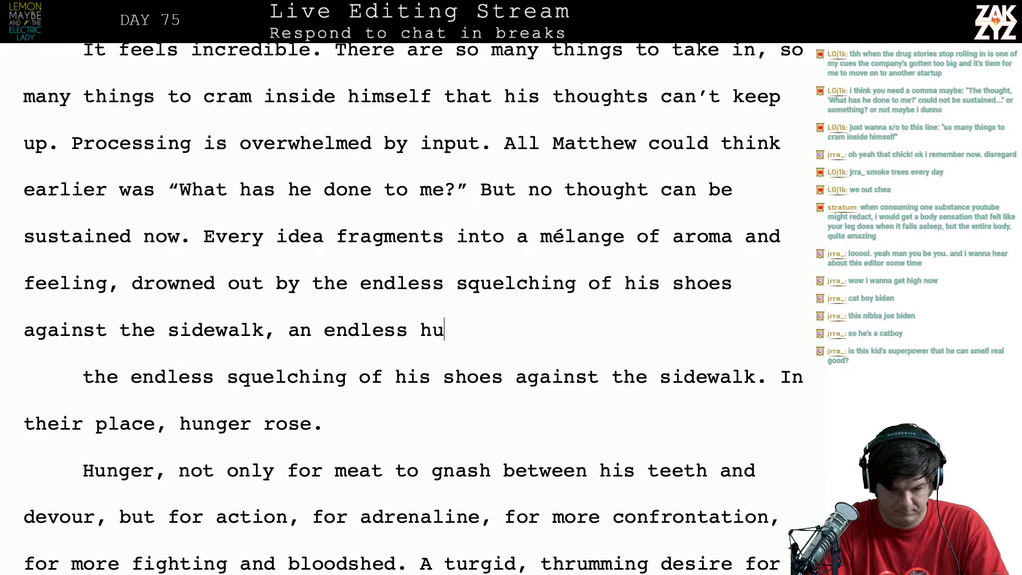
type("nger.")
key("BackSpace")
key("BackSpace")
key("BackSpace")
key("BackSpace")
key("BackSpace")
key("BackSpace")
key("BackSpace")
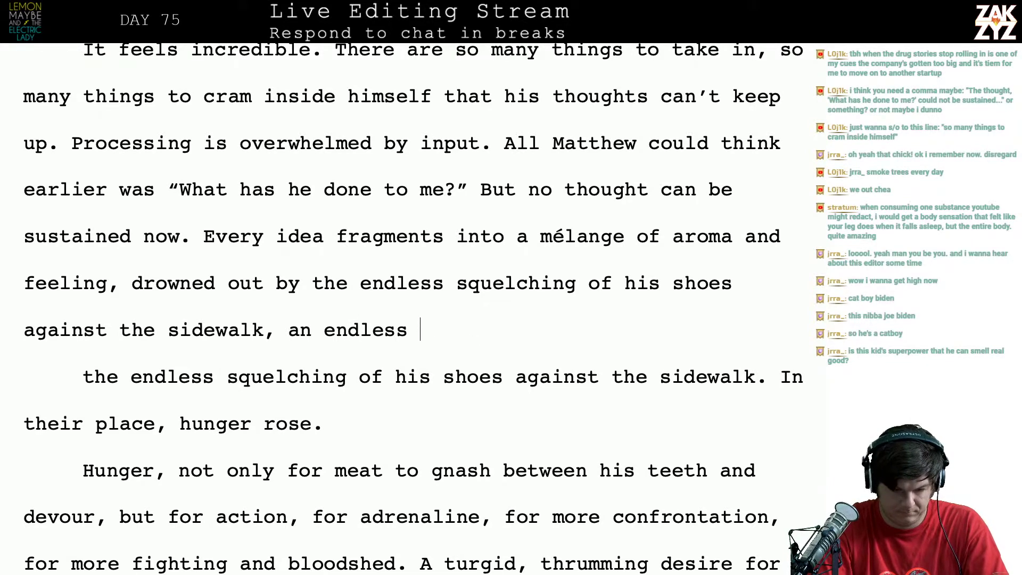
key("BackSpace")
key("BackSpace")
key("BackSpace")
key("BackSpace")
key("BackSpace")
key("BackSpace")
key("BackSpace")
key("BackSpace")
key("BackSpace")
Finish the sentence with “insatiable hunger.” and delete the leftover old paragraph about the squelching shoes and rising hunger
type("in")
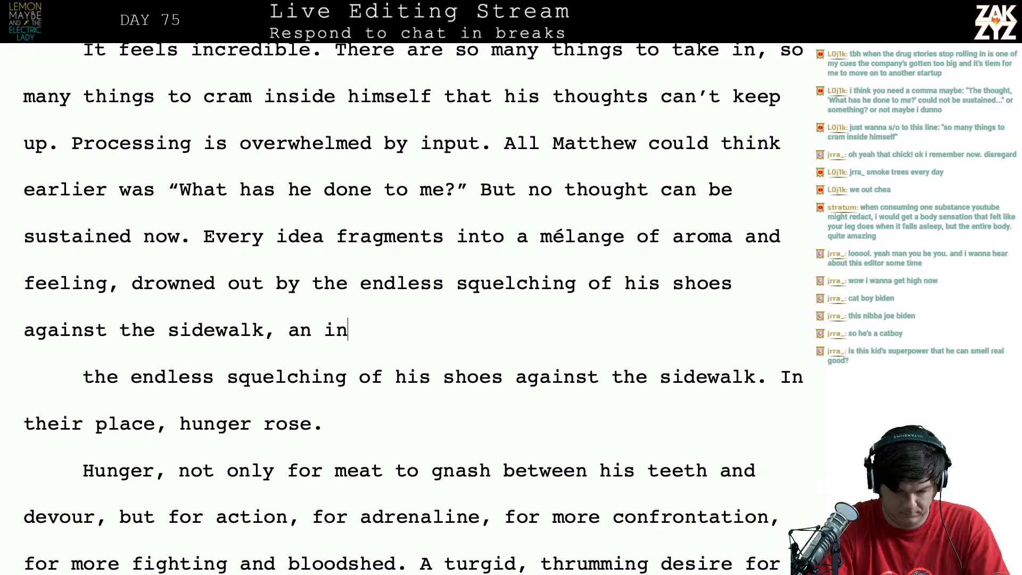
type("satiable hung")
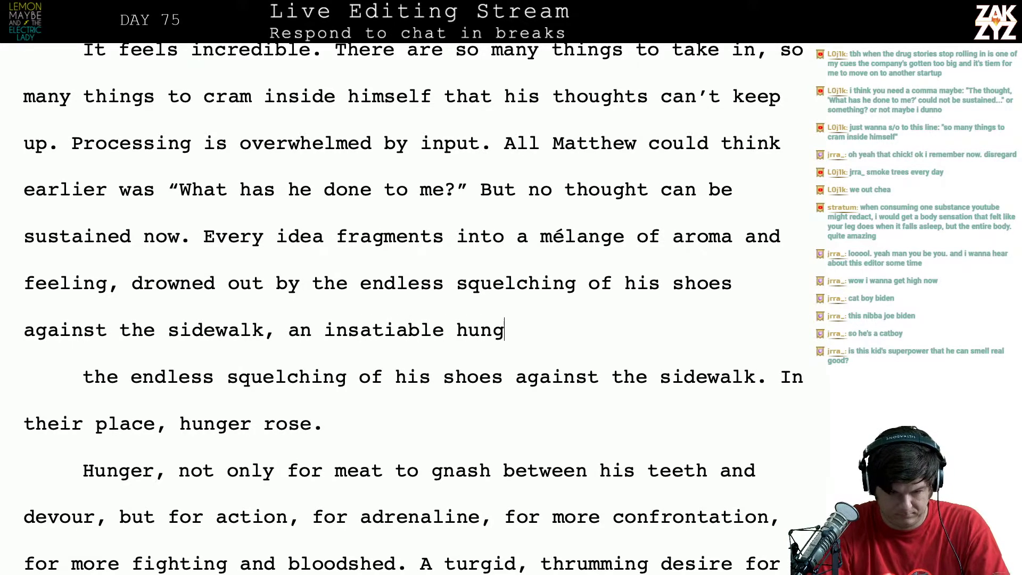
type("er.")
key("shift+Down")
key("shift+Down")
key("BackSpace")
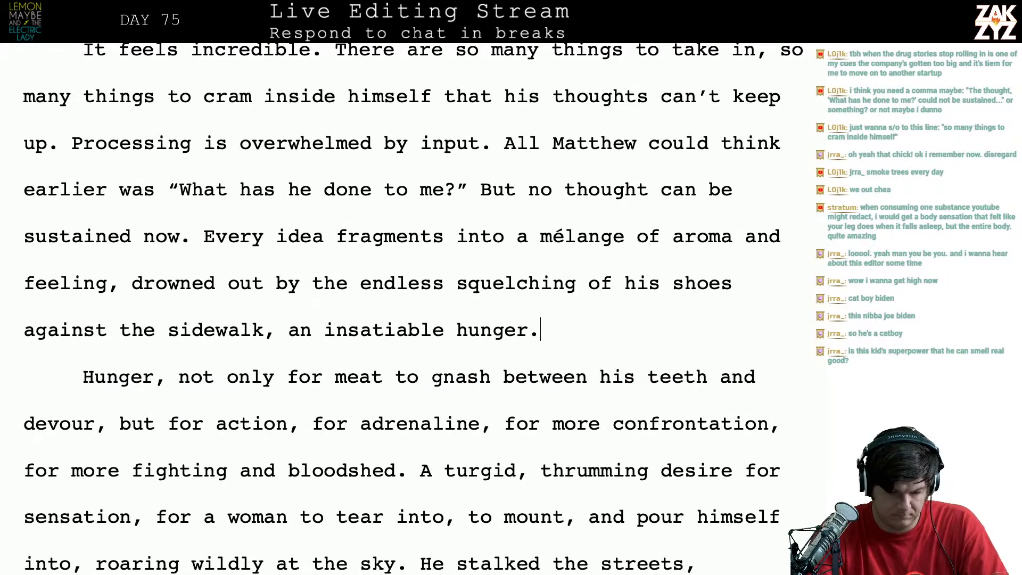
Break the paragraph after “sidewalk,” so “an insatiable hunger.” stands separately below an empty paragraph
scroll(413, 308, "down", 1)
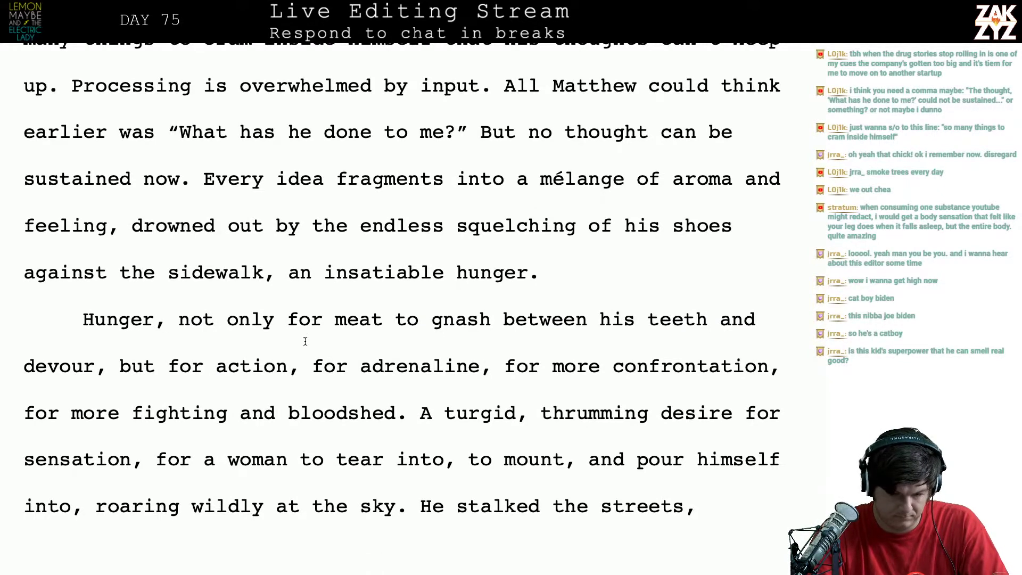
scroll(304, 340, "up", 1)
left_click(275, 310)
key("Return")
key("Return")
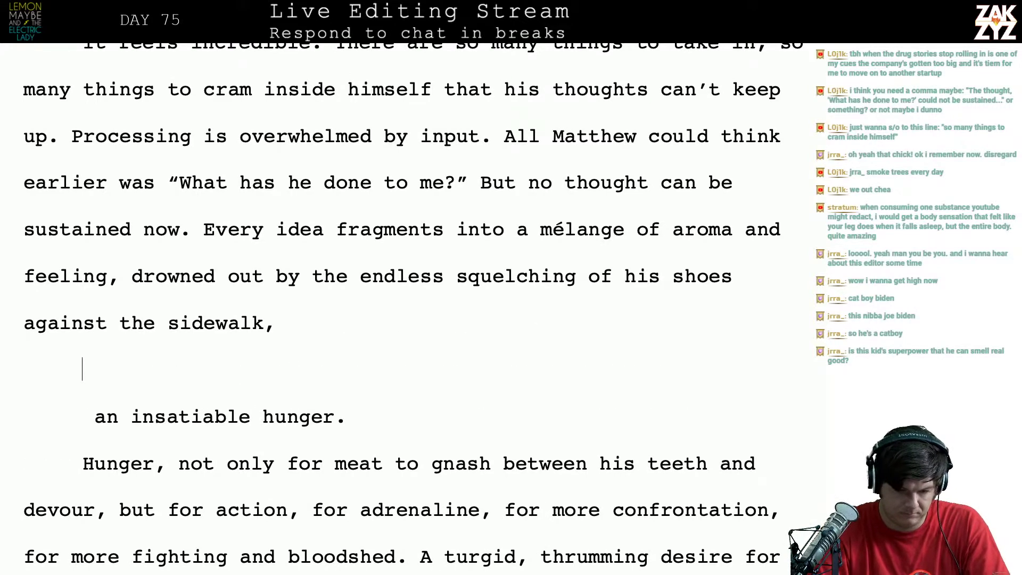
Replace the comma after “against the sidewalk” with “and the hunger kindling in his guts.” to finish the sentence
left_click(276, 323)
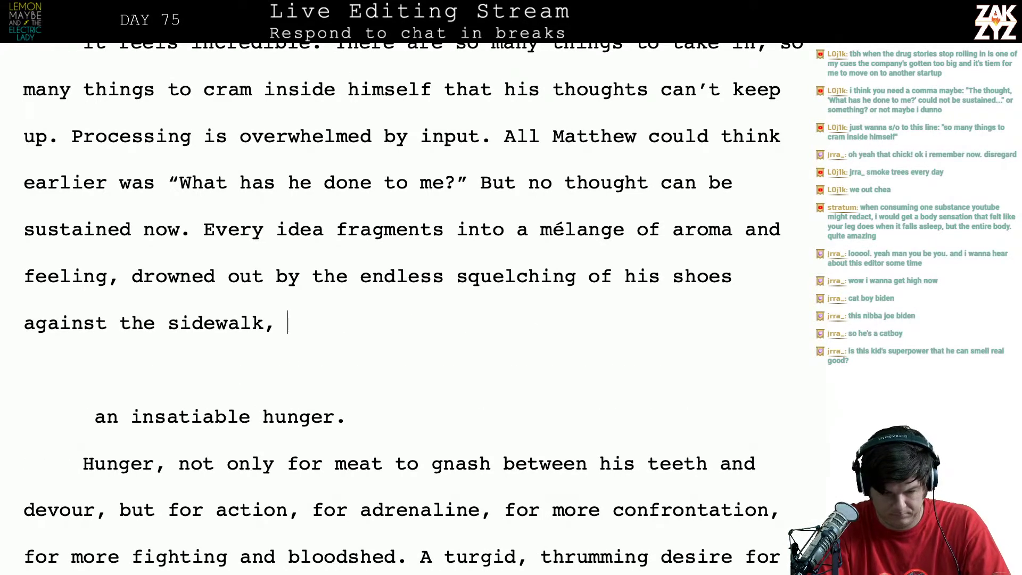
type("and the h")
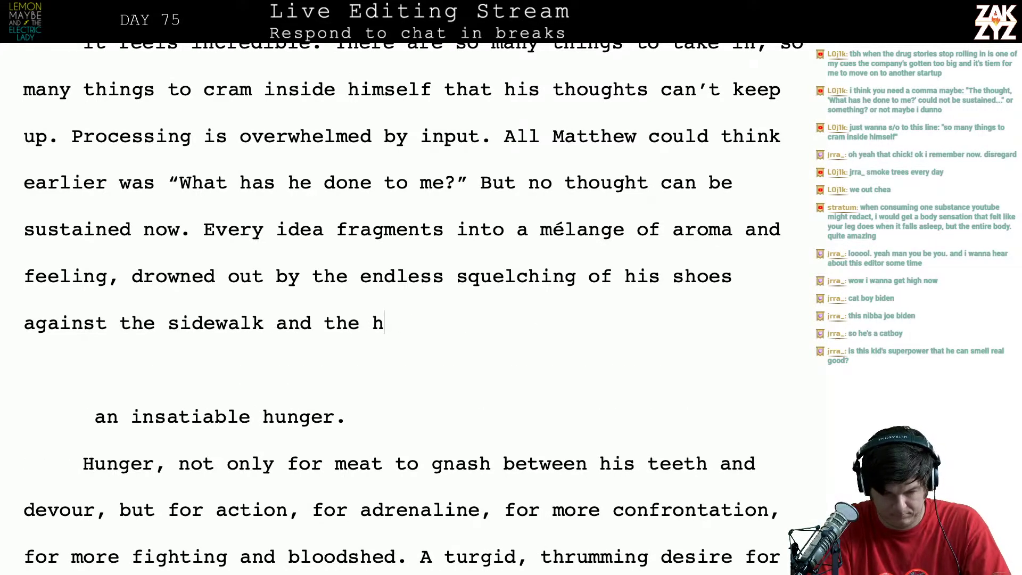
type("unger kindling in")
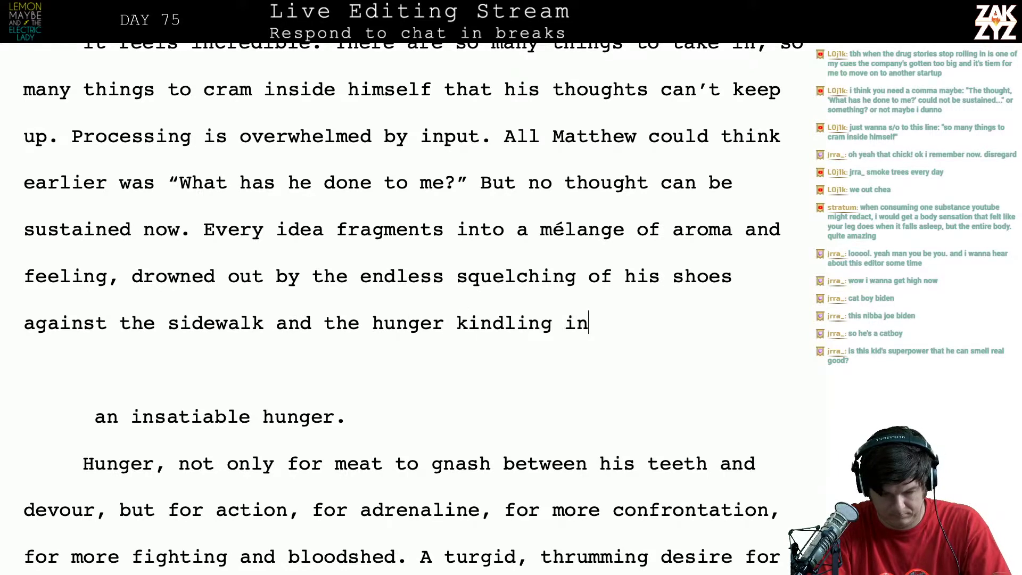
type(" his guty")
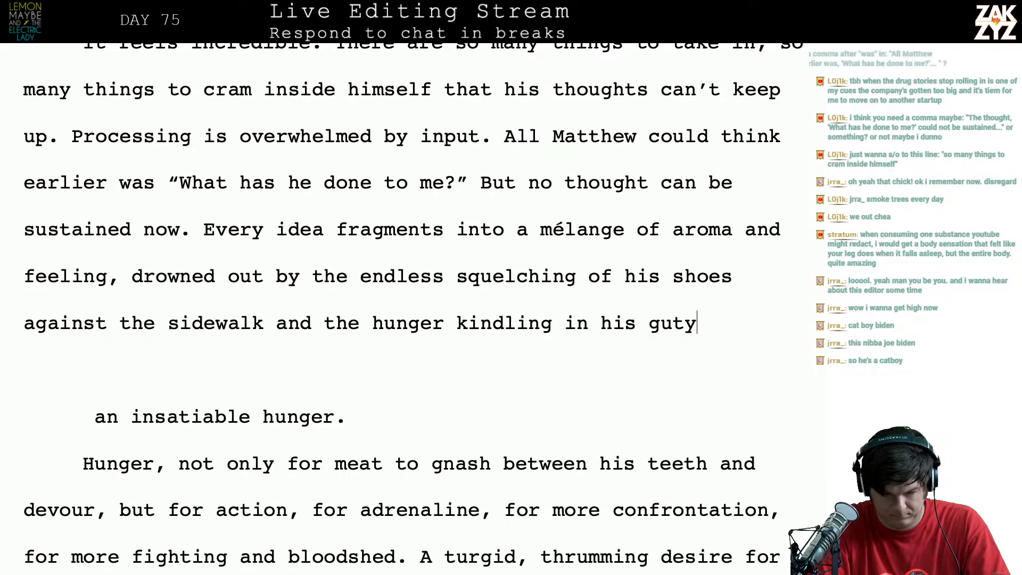
key("BackSpace")
type("s.")
Start a new paragraph below reading “Hunger for meat to gnash in his teeth. For action, for adrenaline, for”
key("Return")
type("Hu")
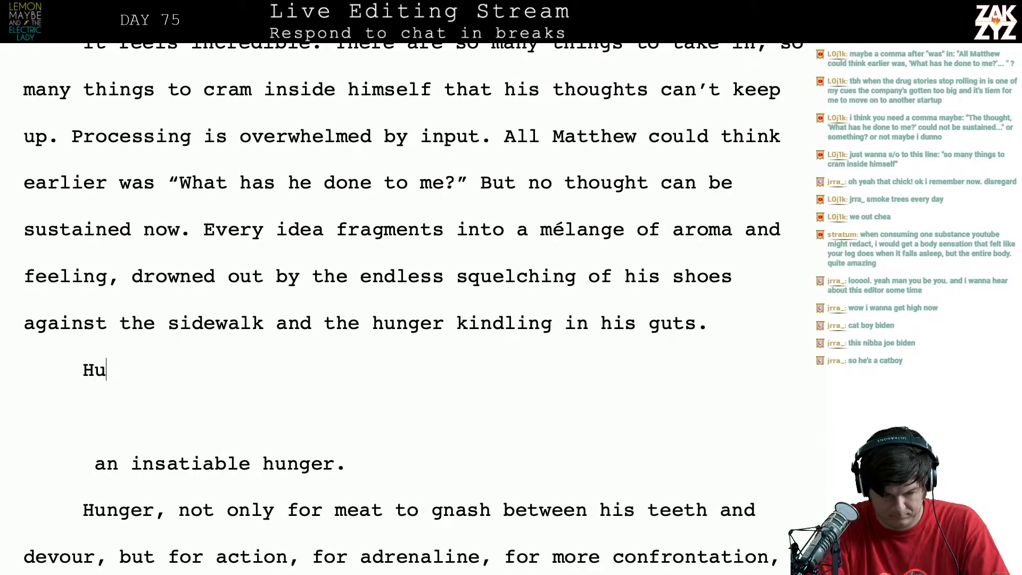
type("nger for meat t")
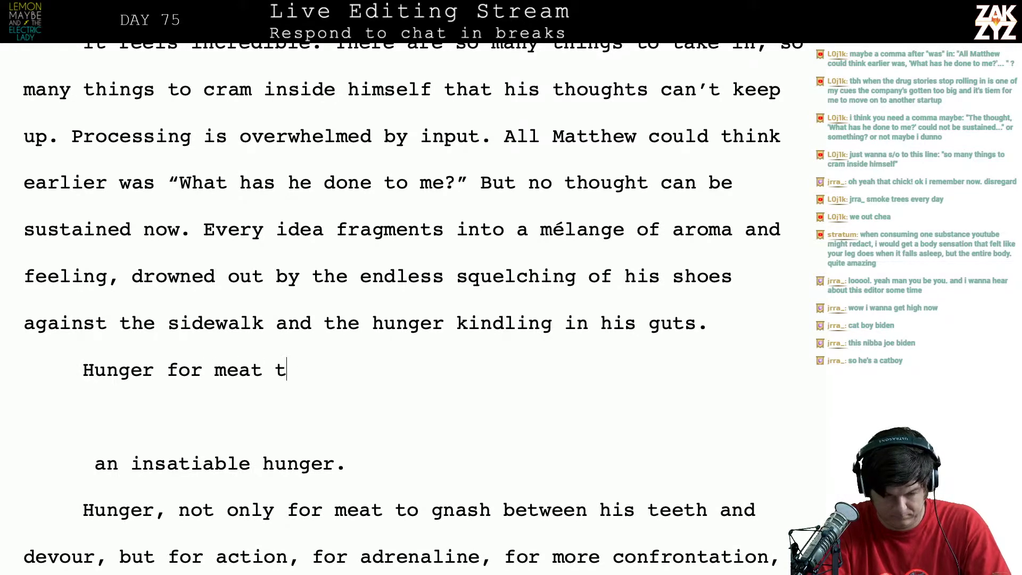
type("o gnash in hi")
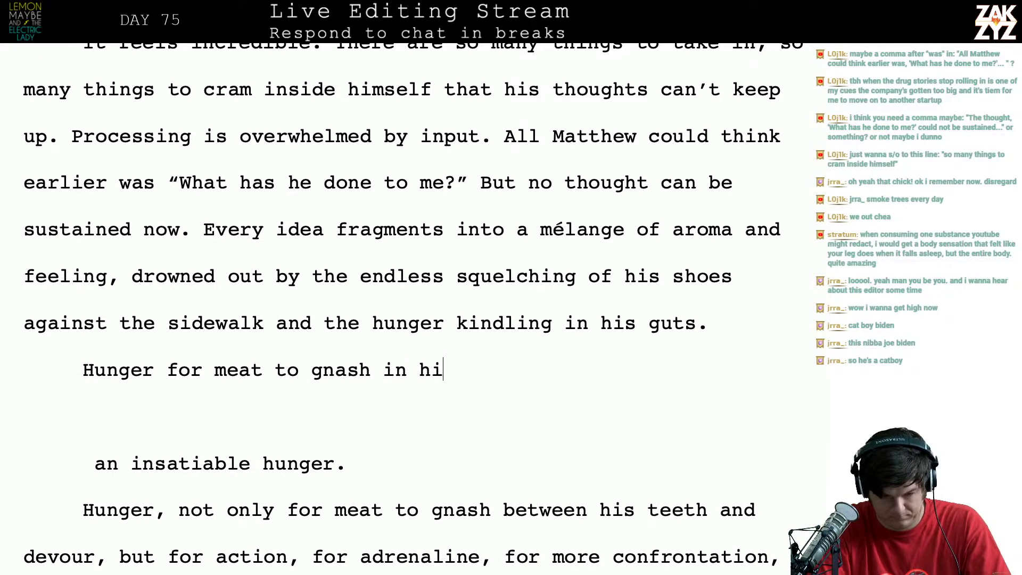
type("s teeth. For ")
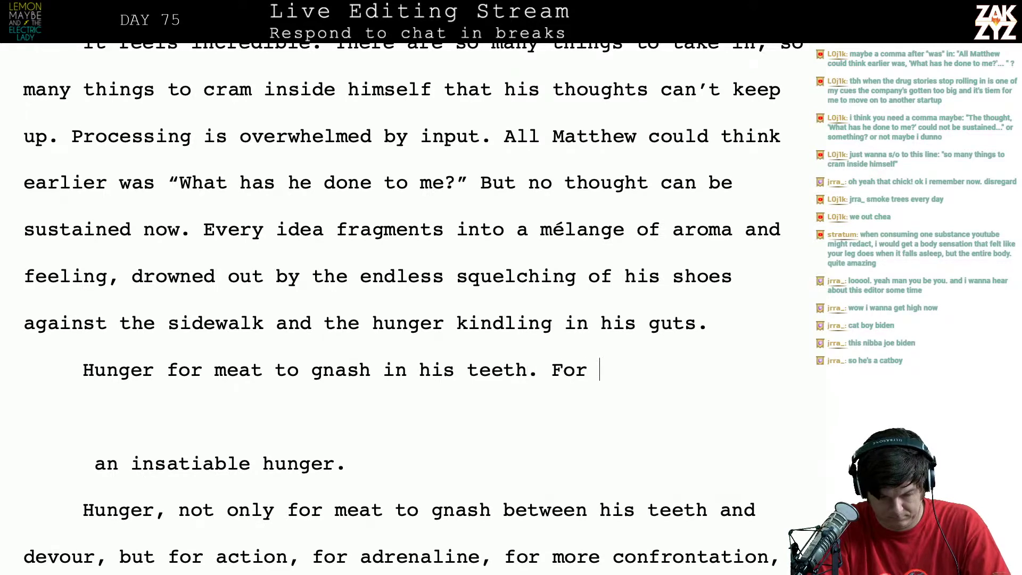
type("action, for ")
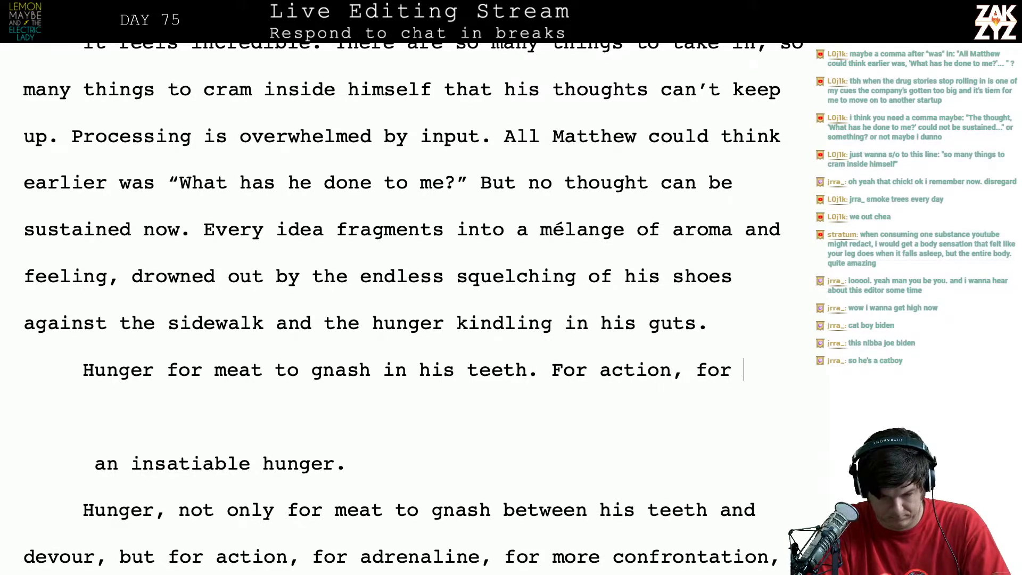
type("adrenaline, for")
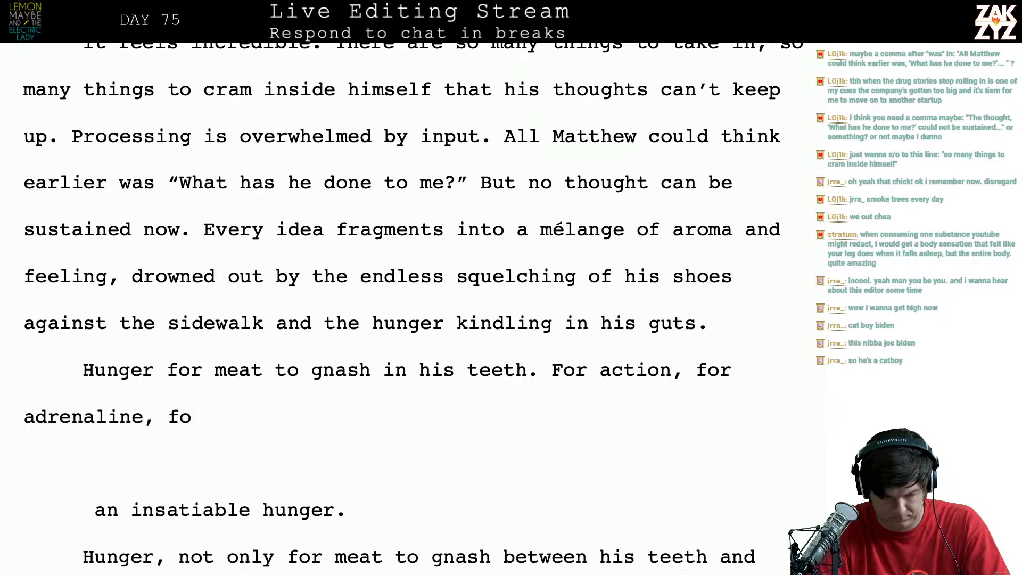
Delete the old text after the new “for”, from the empty paragraph through “but for action, for adrenaline,”
key("shift+Right")
key("shift+Down")
key("shift+Down")
key("shift+Down")
key("shift+Down")
key("shift+Down")
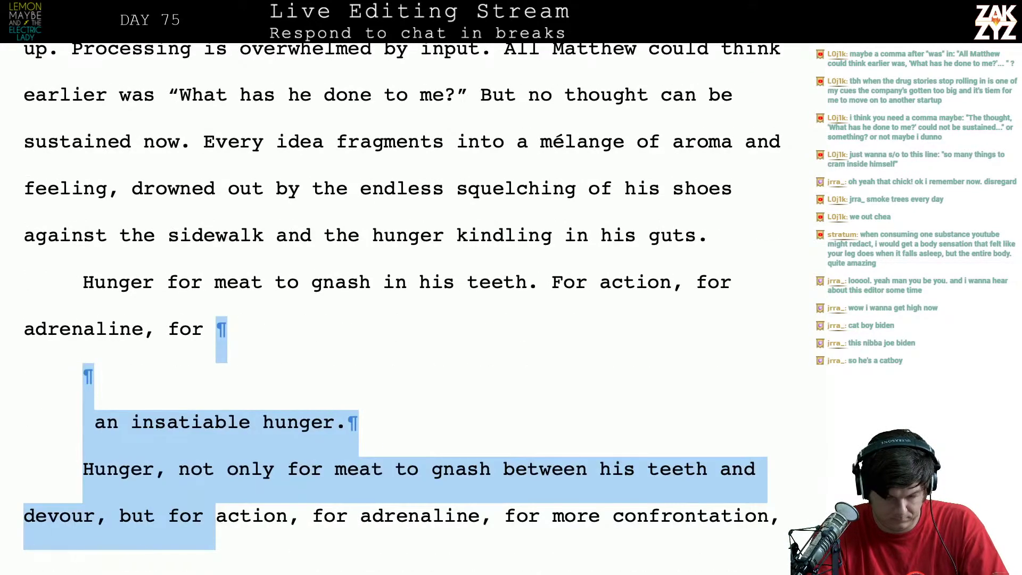
key("shift+Up")
key("shift+Right")
key("shift+Right")
key("shift+Right")
key("shift+Right")
key("shift+Right")
key("shift+Right")
key("shift+Right")
key("shift+Right")
key("shift+Right")
key("shift+Right")
key("shift+Right")
key("shift+Right")
key("shift+Right")
key("shift+Right")
key("shift+Right")
key("shift+Right")
key("shift+Right")
key("shift+Right")
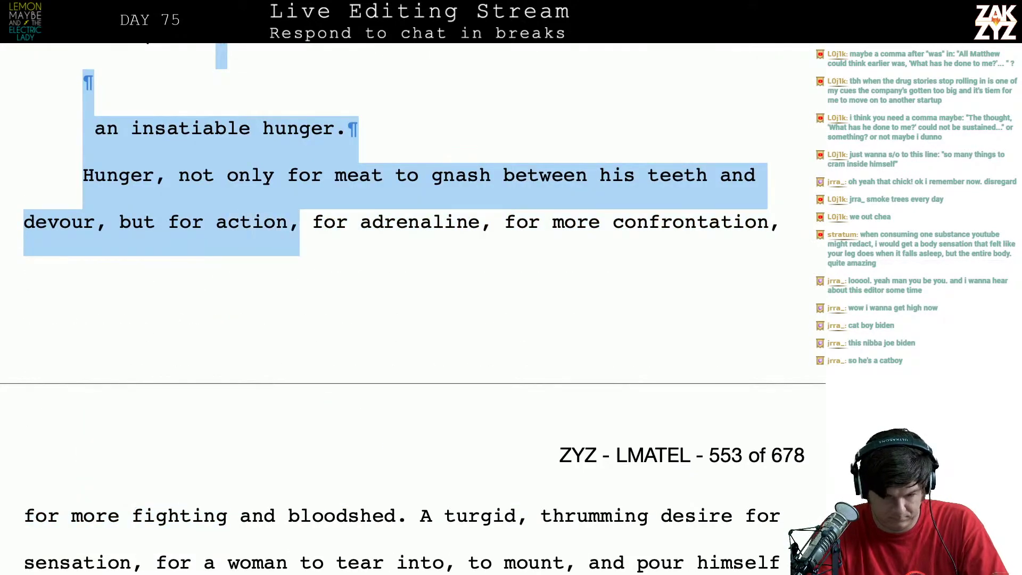
key("shift+Right")
key("shift+Right")
key("shift+Right")
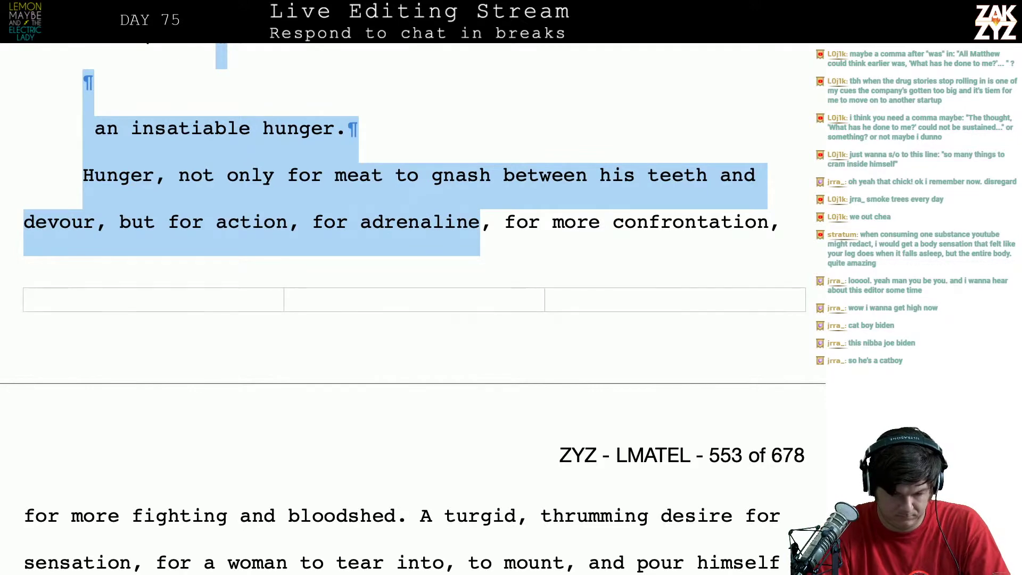
key("shift+Right")
key("shift+Right")
key("Delete")
scroll(404, 266, "up", 2)
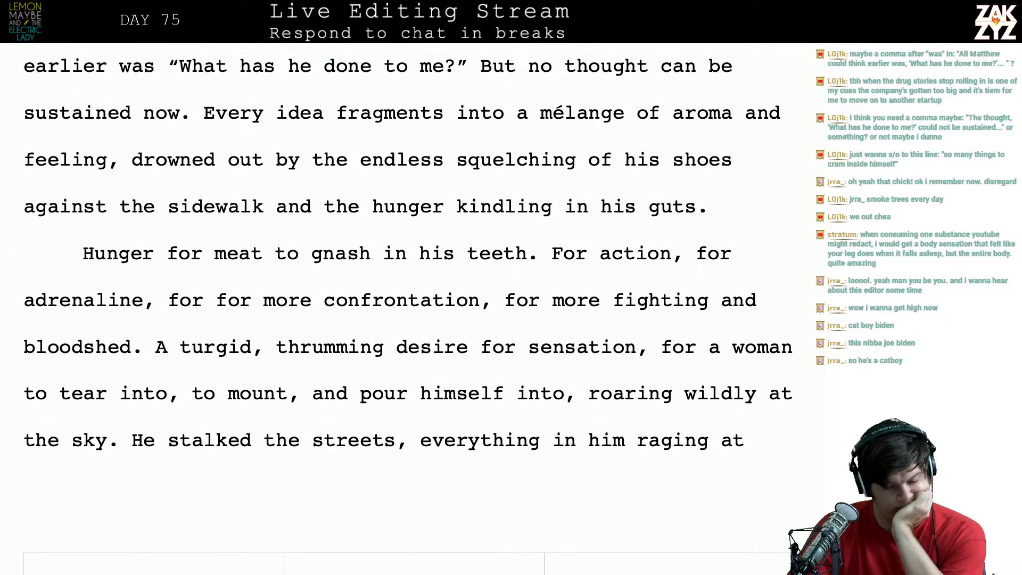
Delete “for for more confrontation, for more” so the sentence reads “For action, for adrenaline, fighting and bloodshed.”
scroll(197, 383, "down", 1)
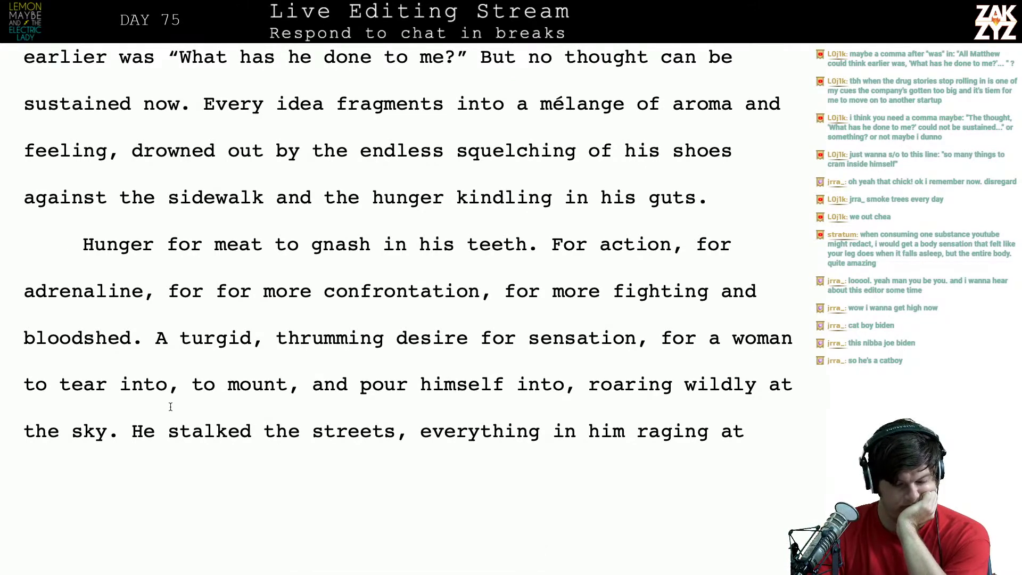
scroll(170, 406, "down", 1)
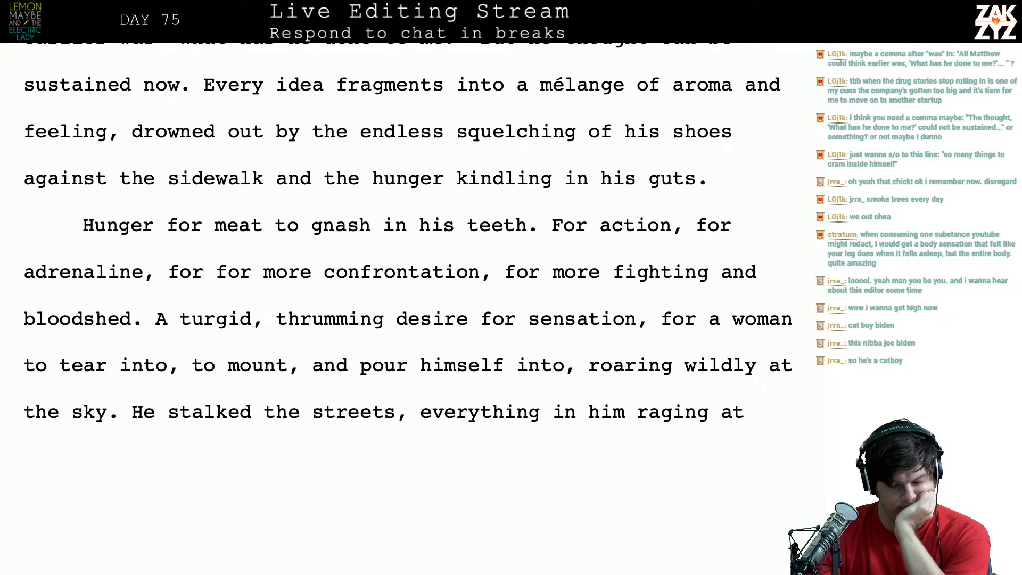
key("Right")
key("Right")
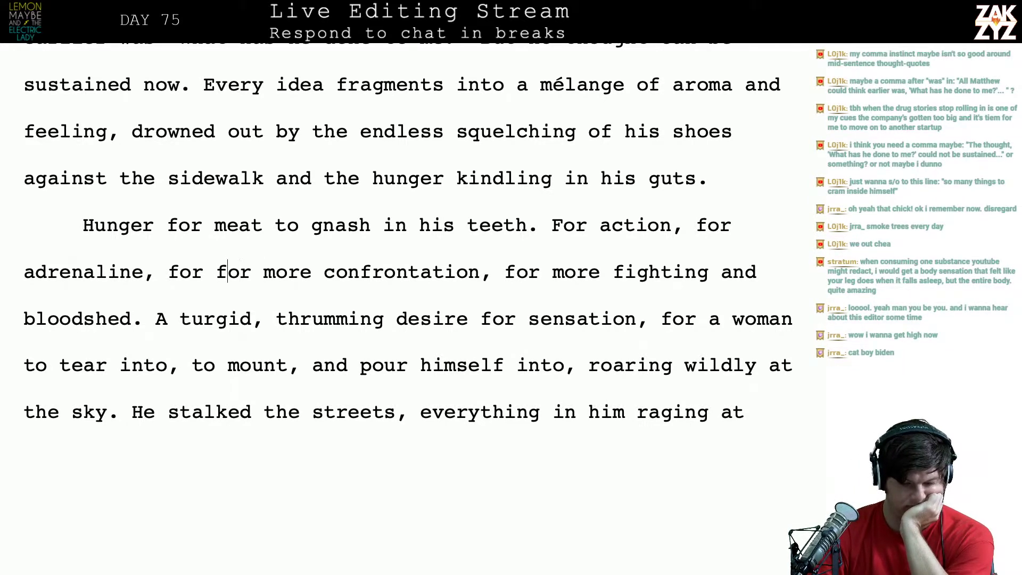
key("shift+Right")
key("shift+Right")
key("shift+Right")
key("shift+Right")
key("shift+Right")
key("shift+Right")
key("shift+Right")
key("shift+Right")
key("shift+Right")
key("shift+Right")
key("shift+Right")
key("shift+Right")
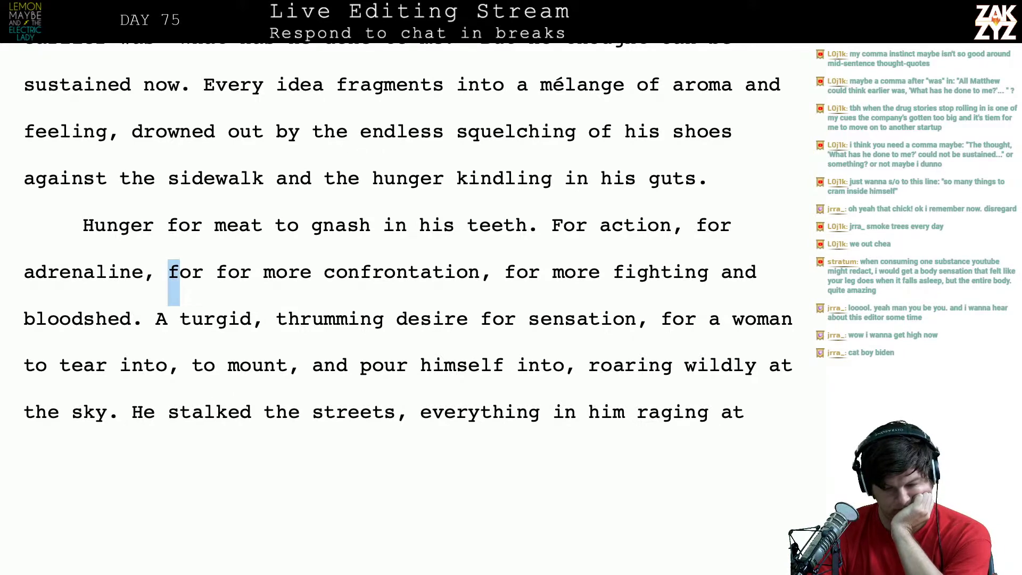
key("shift+Right")
key("shift+Right")
key("shift+Right")
key("shift+Right")
key("shift+Right")
key("shift+Right")
key("shift+Right")
key("shift+Right")
key("shift+Right")
key("shift+Right")
key("shift+Right")
key("shift+Right")
key("shift+Right")
key("shift+Right")
key("shift+Right")
key("shift+Right")
key("shift+Right")
key("shift+Right")
key("shift+Right")
key("shift+Right")
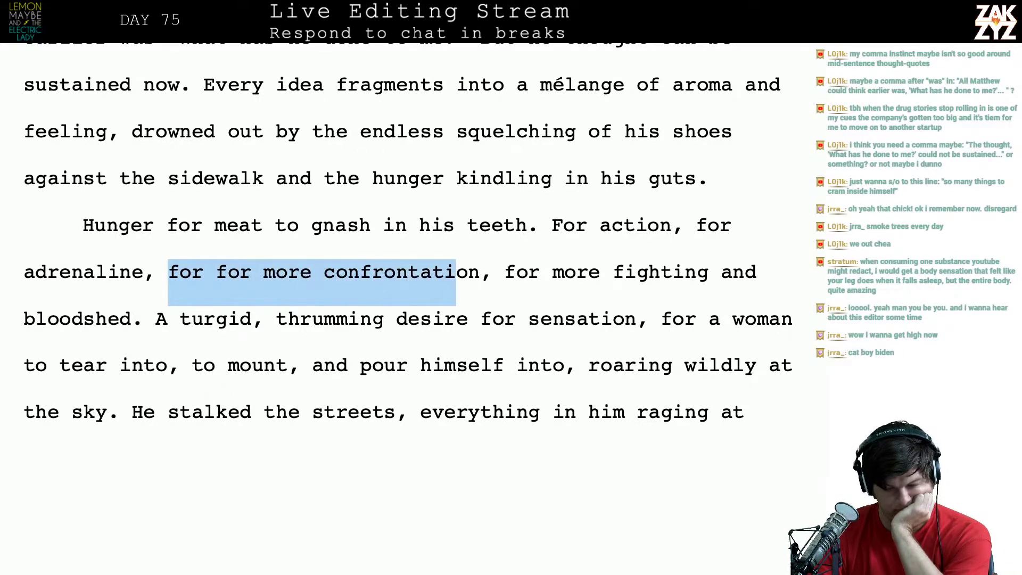
key("BackSpace")
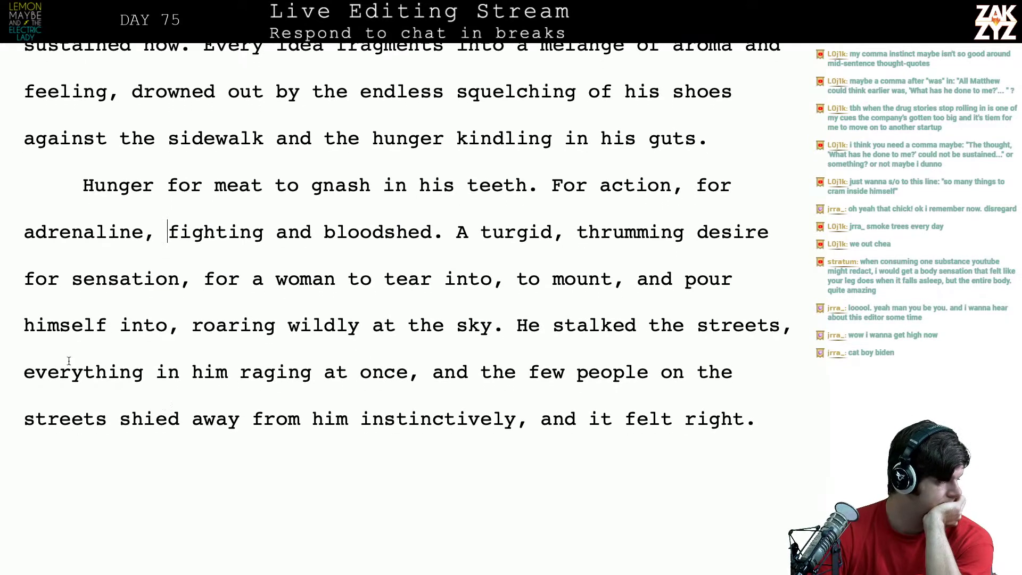
Insert a colon after “All Matthew could think earlier was”, before the quoted thought
scroll(103, 409, "up", 2)
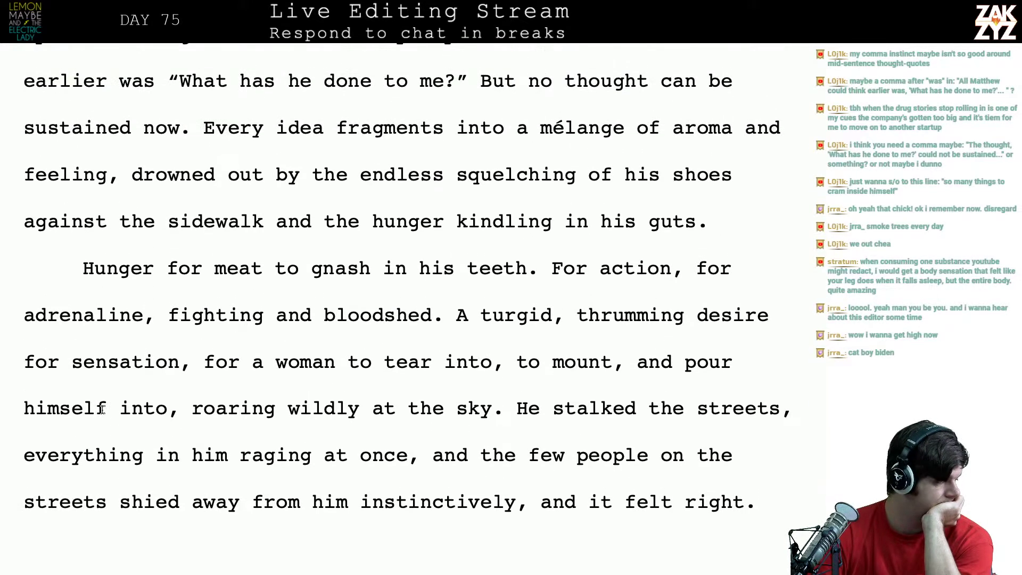
scroll(103, 410, "up", 3)
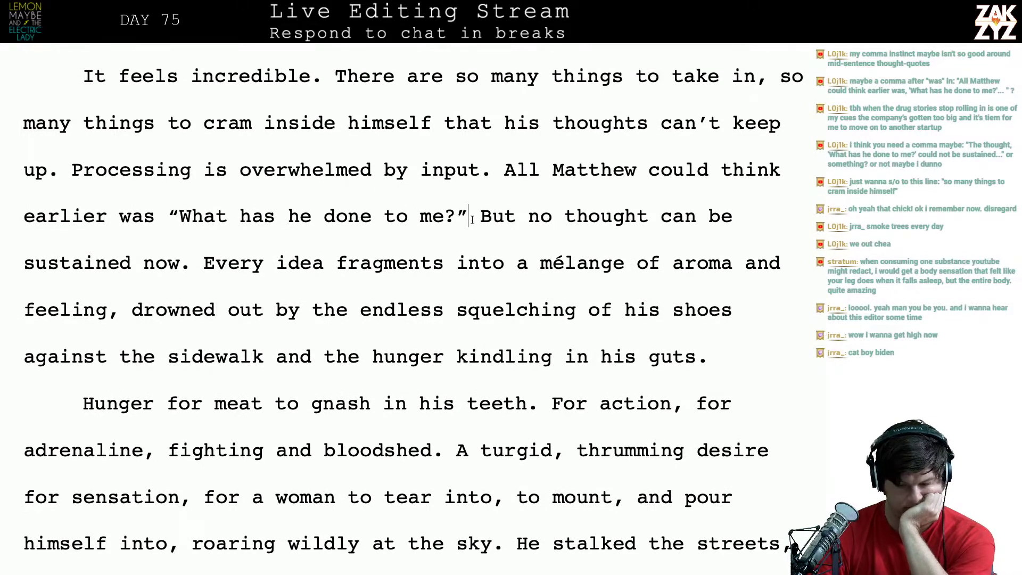
key("Right")
key("Right")
key("Right")
key("Right")
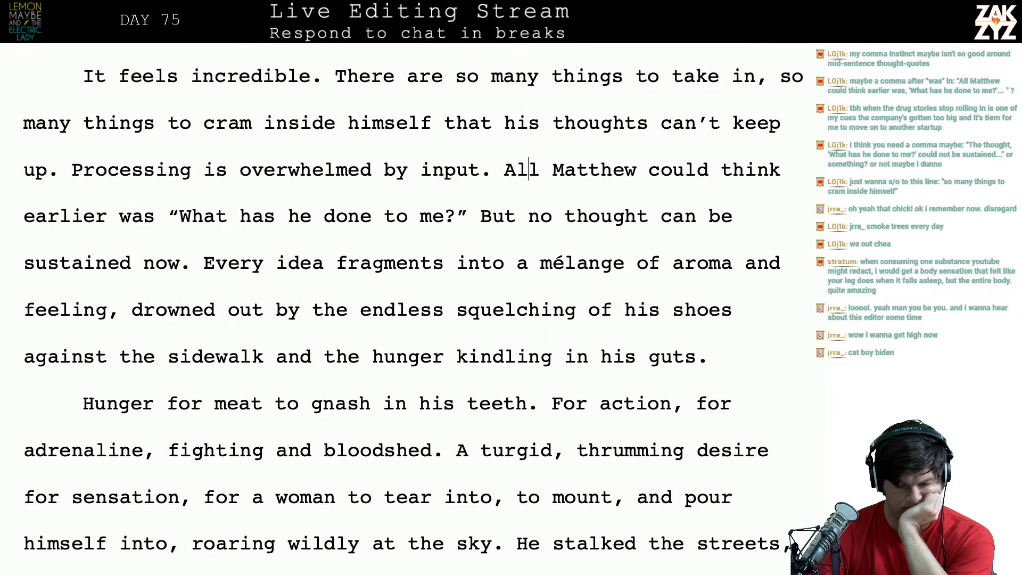
left_click(588, 170)
key("Right")
key("Right")
key("Right")
key("Right")
key("Right")
key("Right")
key("Right")
key("Right")
key("Right")
key("Right")
key("Right")
key("Right")
key("Right")
key("Right")
key("Right")
key("Right")
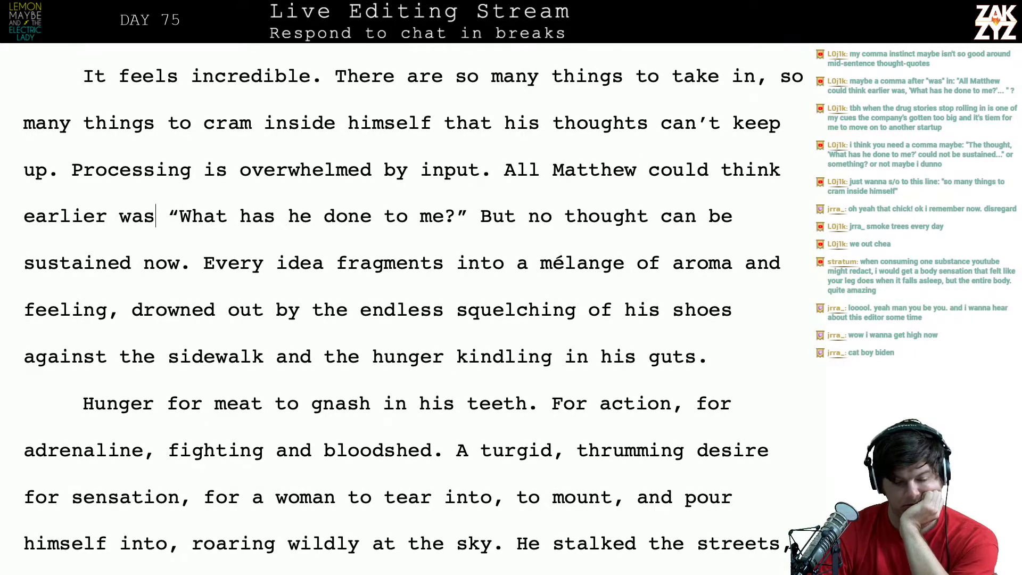
type(":")
key("Right")
key("Right")
key("Right")
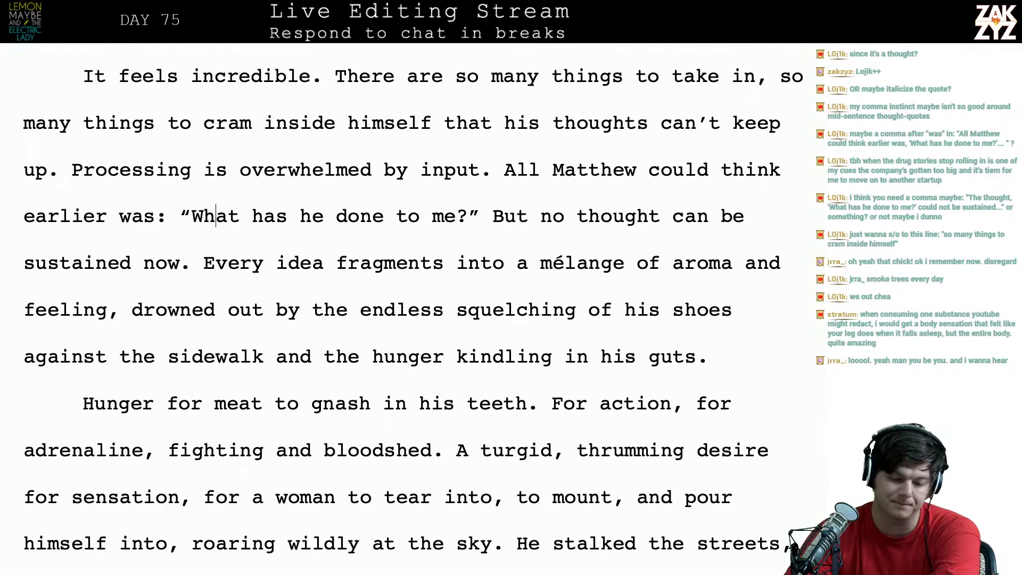
Try extending the “Hunger for meat” sentence after “teeth” with “, for”, and remove the addition again
scroll(412, 301, "down", 3)
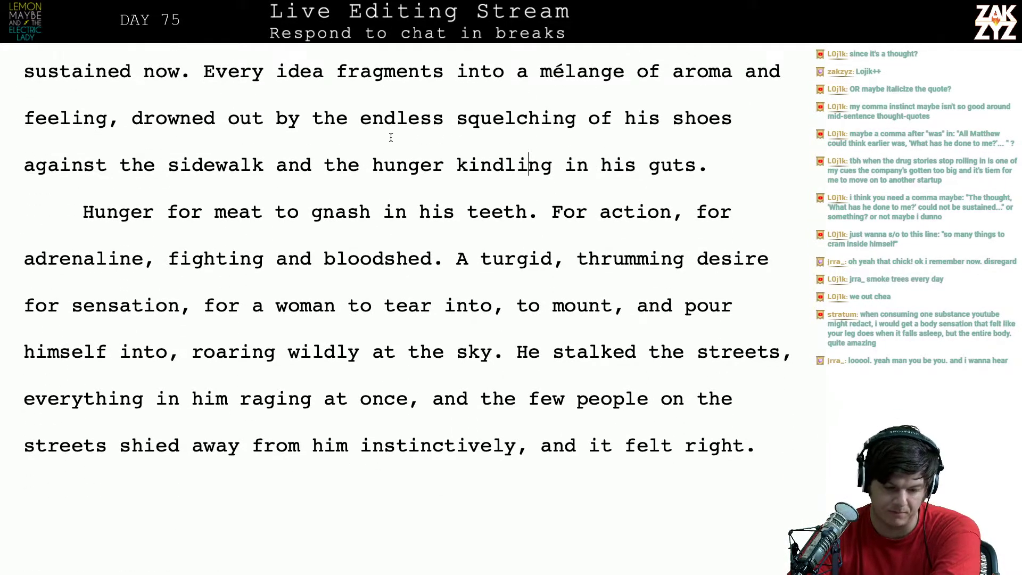
scroll(554, 255, "down", 2)
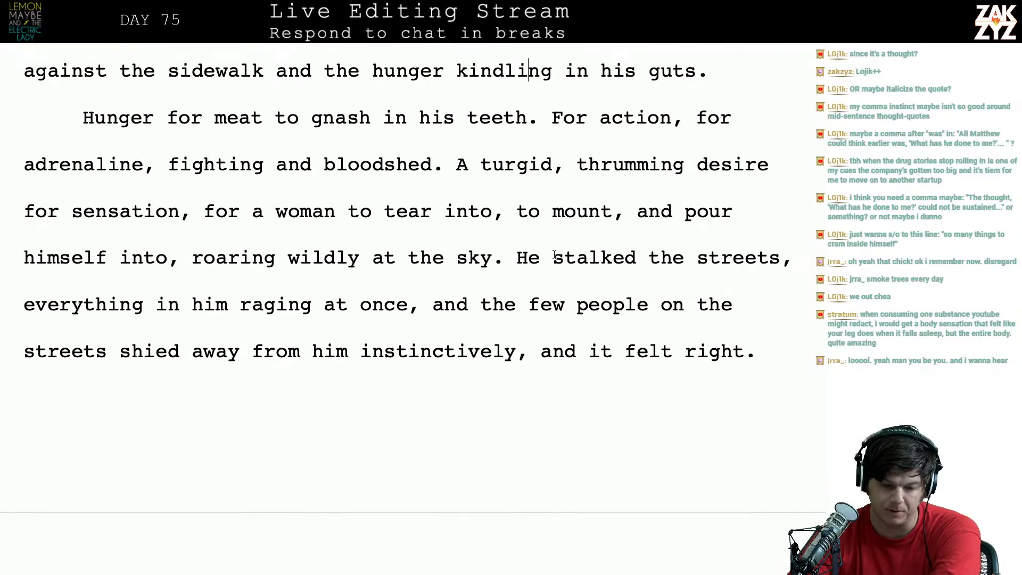
left_click(448, 185)
key("Left")
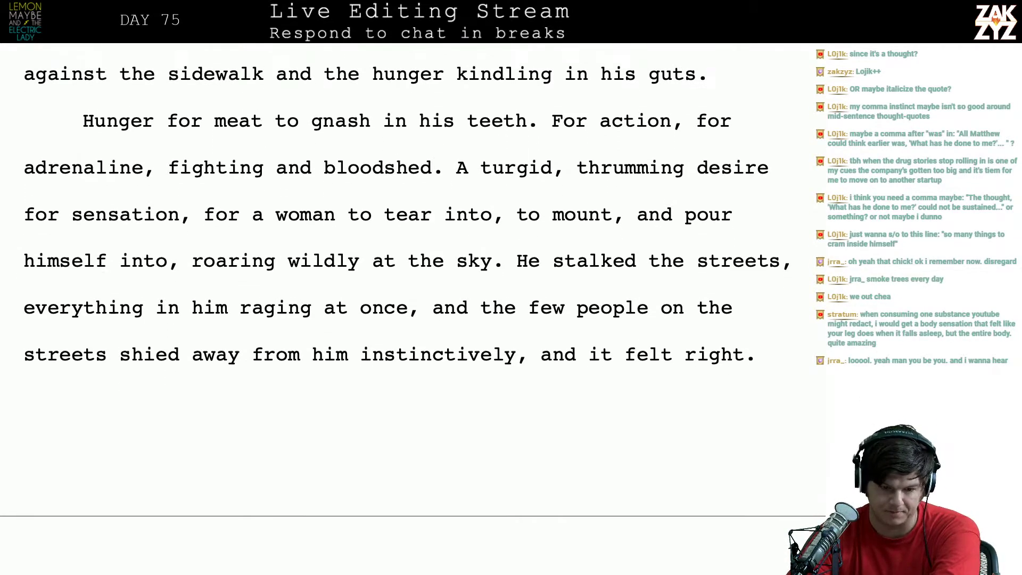
scroll(449, 185, "up", 3)
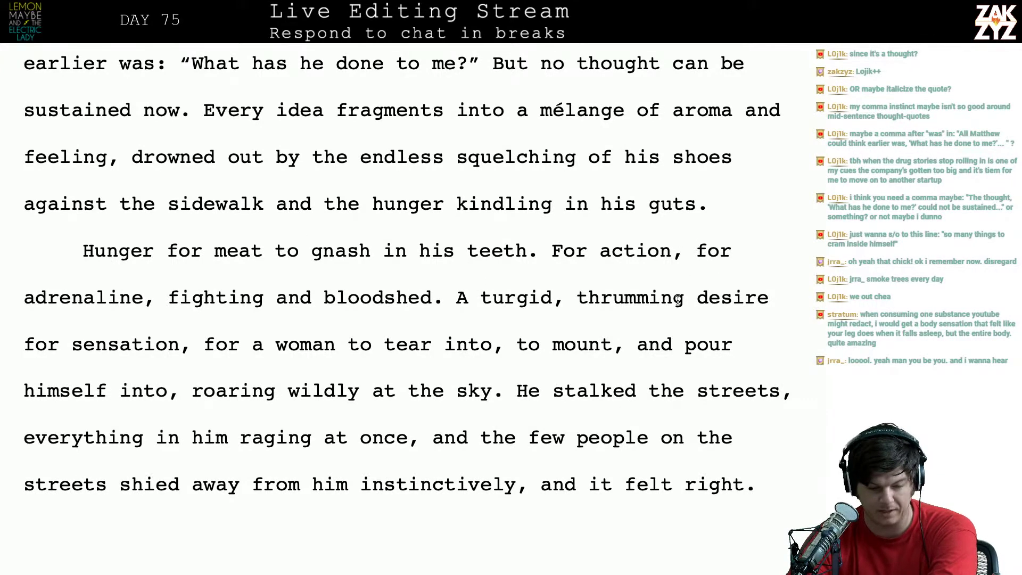
scroll(679, 299, "down", 1)
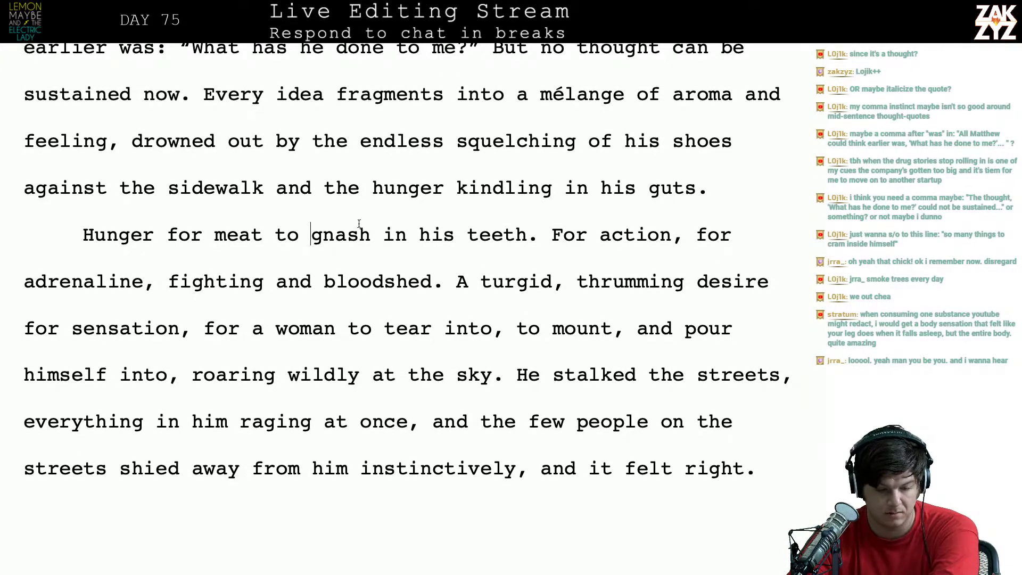
left_click(178, 236)
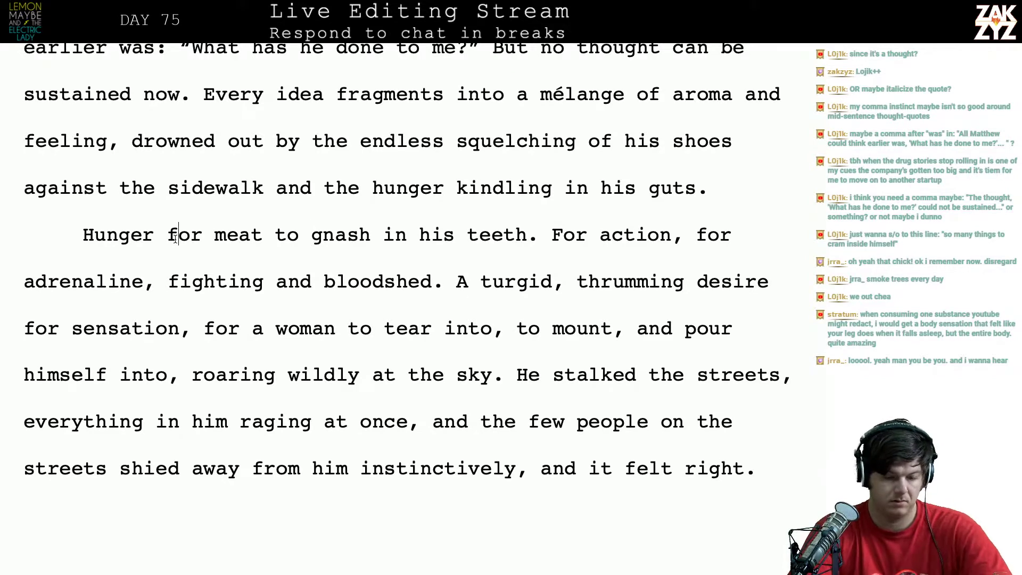
key("Left")
key("Right")
key("Right")
key("Right")
key("Right")
key("Right")
key("Right")
key("Right")
key("Right")
key("Right")
key("Right")
key("Right")
key("Right")
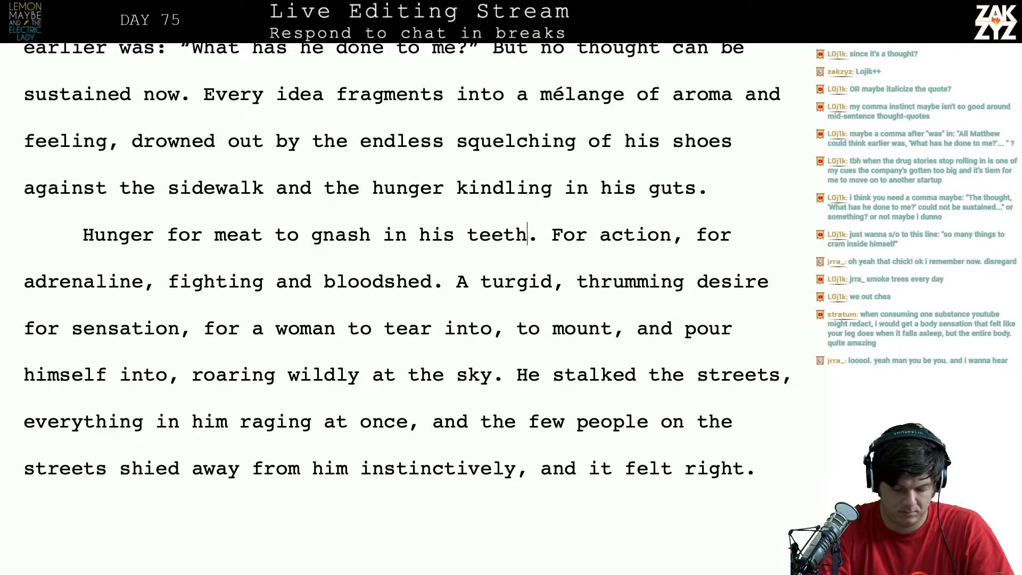
type(",")
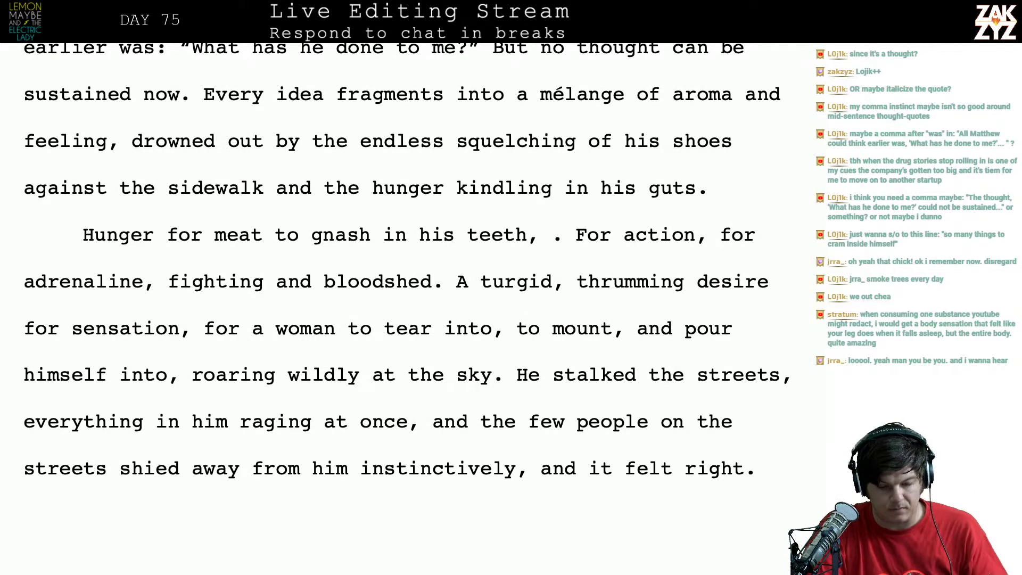
key("BackSpace")
key("BackSpace")
type(", for")
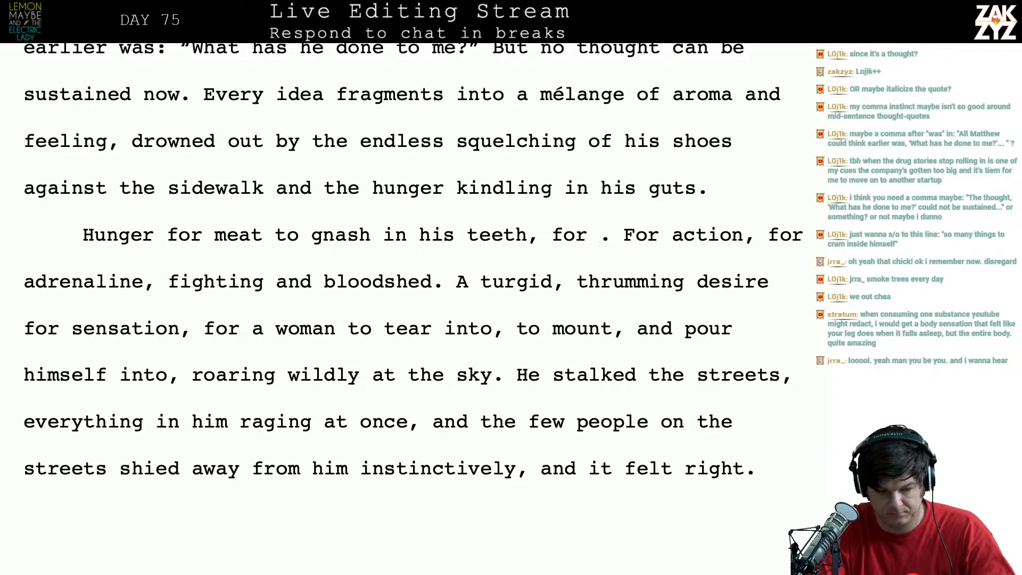
key("BackSpace")
key("BackSpace")
key("BackSpace")
key("BackSpace")
key("BackSpace")
key("BackSpace")
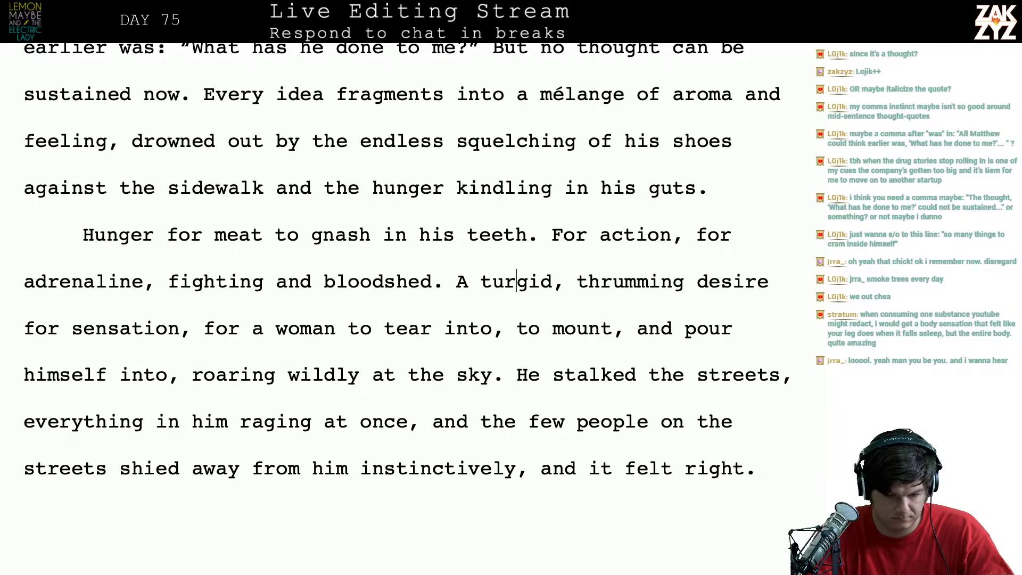
Try changing “fighting and bloodshed” to “for fighting, and bloodshed” in the “For action” sentence
key("Left")
key("Left")
key("Left")
key("Left")
key("Left")
key("Left")
key("Left")
key("Left")
key("Left")
key("Left")
key("Left")
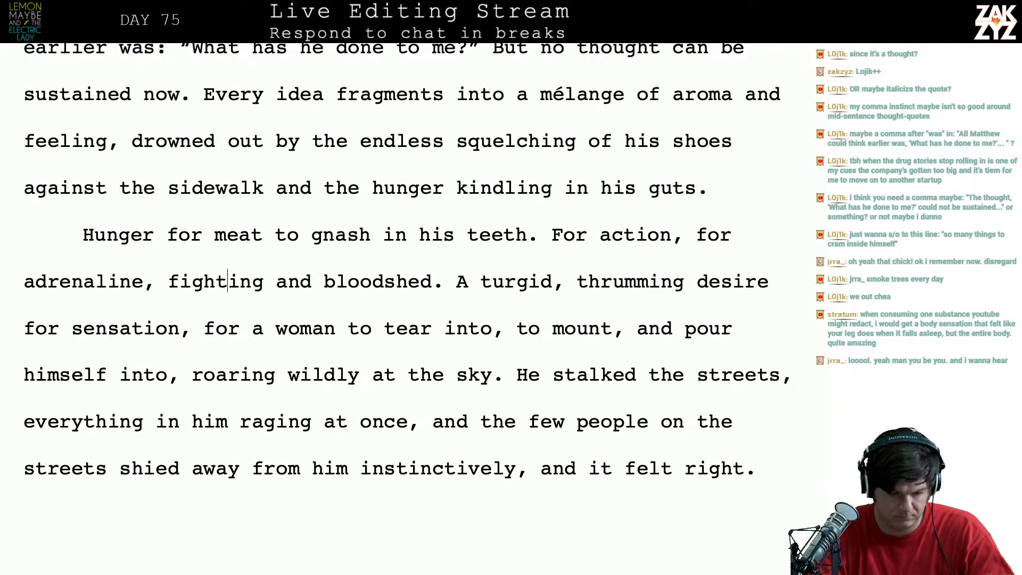
type("for")
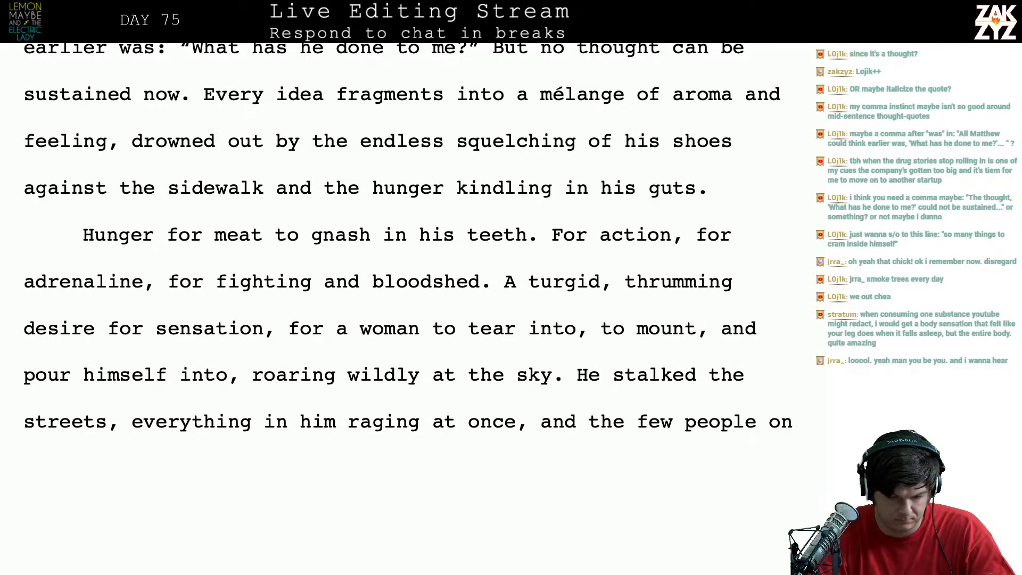
key("Right")
key("Right")
key("Right")
key("Right")
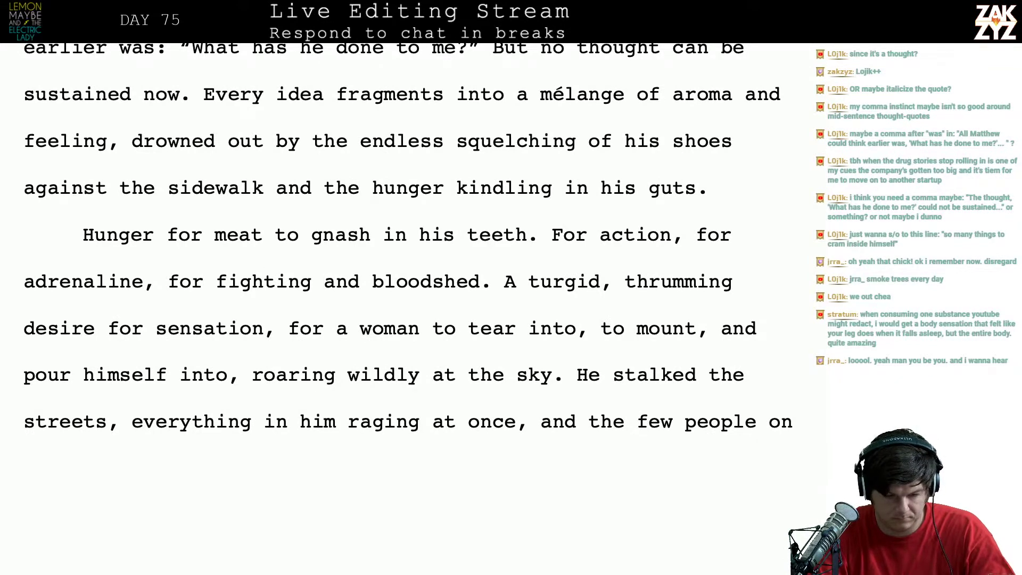
type(",")
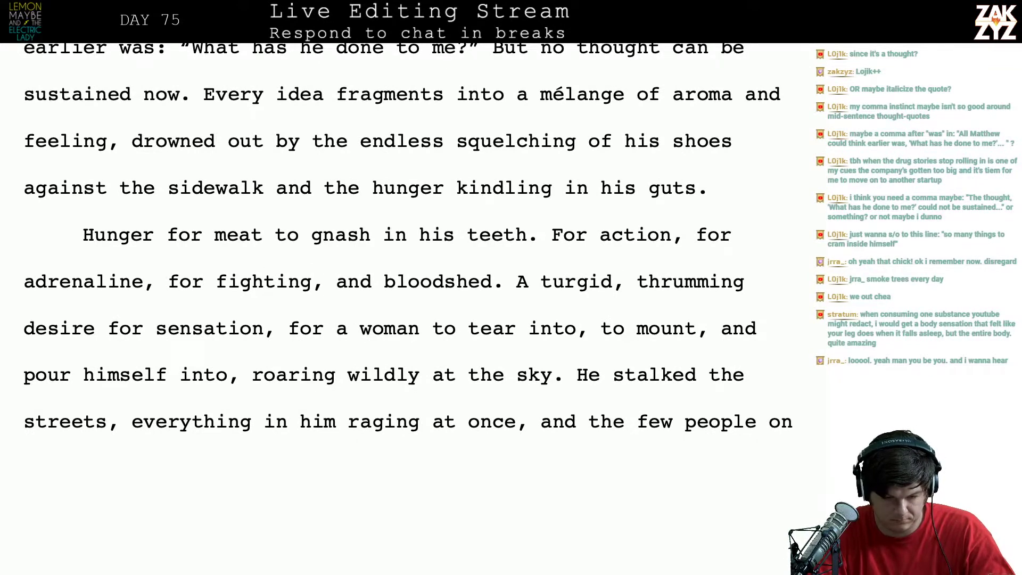
key("Right")
key("Right")
key("Right")
key("Right")
key("Right")
key("Right")
key("Right")
key("Right")
key("Right")
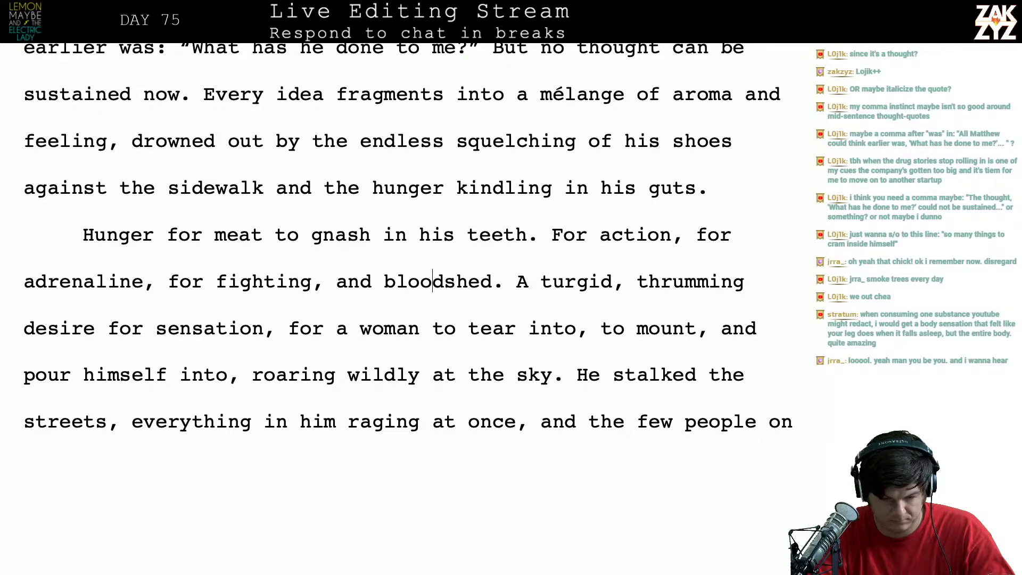
Remove the added “for” and comma so the phrase reads “fighting and bloodshed” again
key("Left")
key("Left")
key("Left")
key("Left")
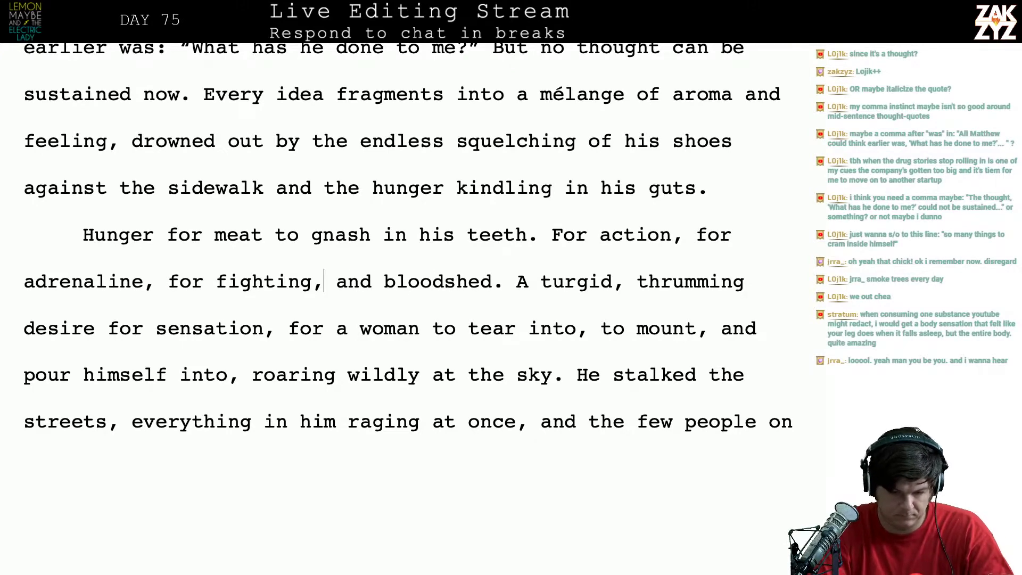
key("BackSpace")
key("BackSpace")
key("BackSpace")
key("BackSpace")
key("BackSpace")
key("BackSpace")
key("BackSpace")
key("BackSpace")
key("BackSpace")
key("BackSpace")
key("BackSpace")
key("BackSpace")
key("BackSpace")
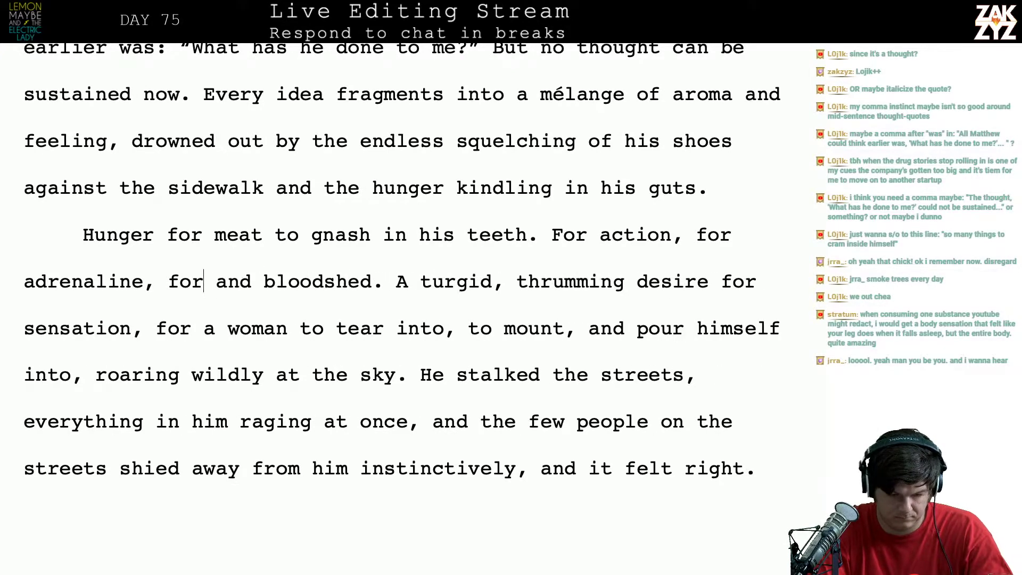
type("fighting")
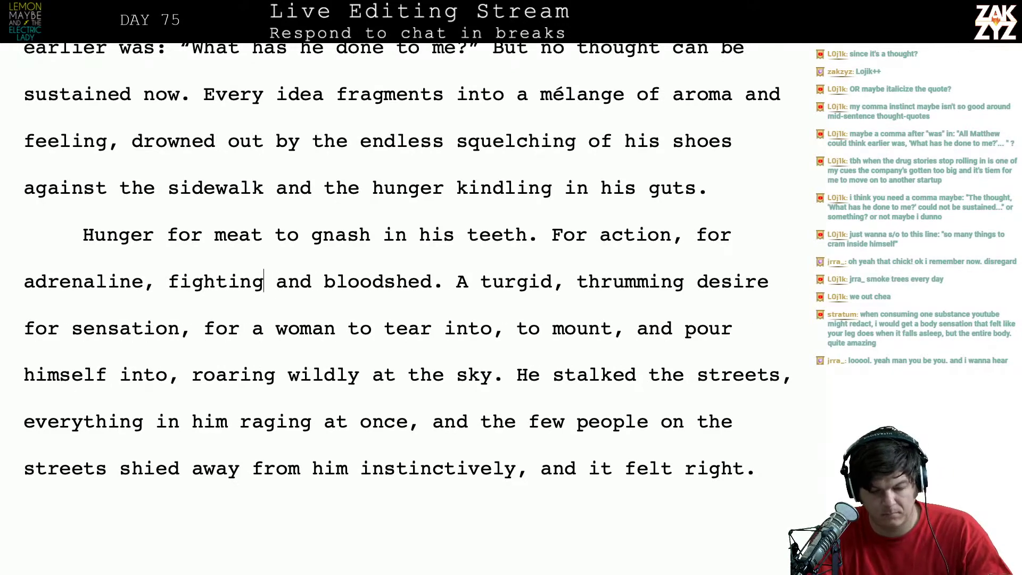
key("Right")
key("Right")
key("Right")
key("Right")
key("Right")
key("Right")
key("Right")
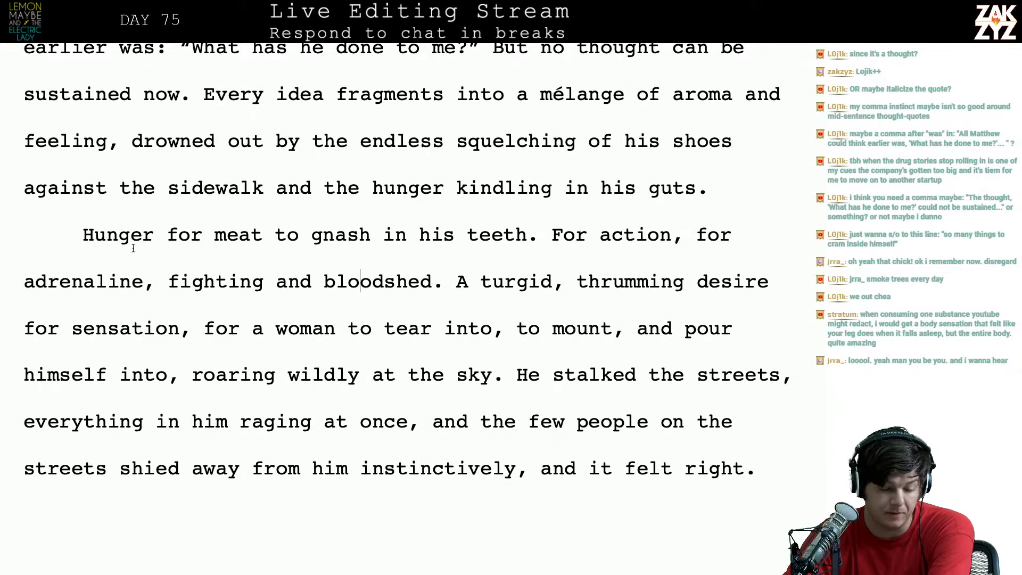
Delete “sensation, for” so the sentence reads “A turgid, thrumming desire for a woman to tear into”
scroll(383, 356, "down", 1)
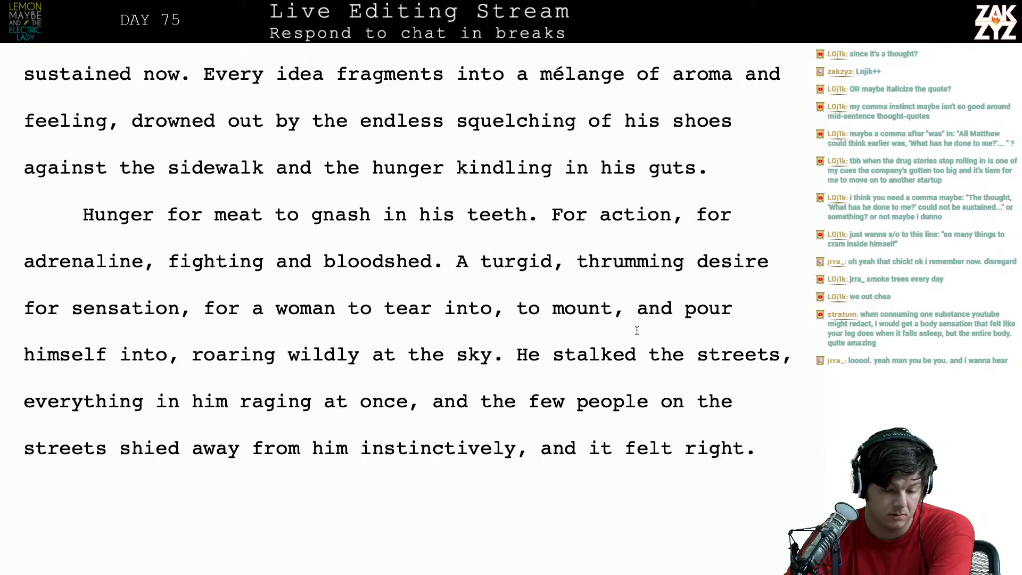
scroll(608, 344, "down", 1)
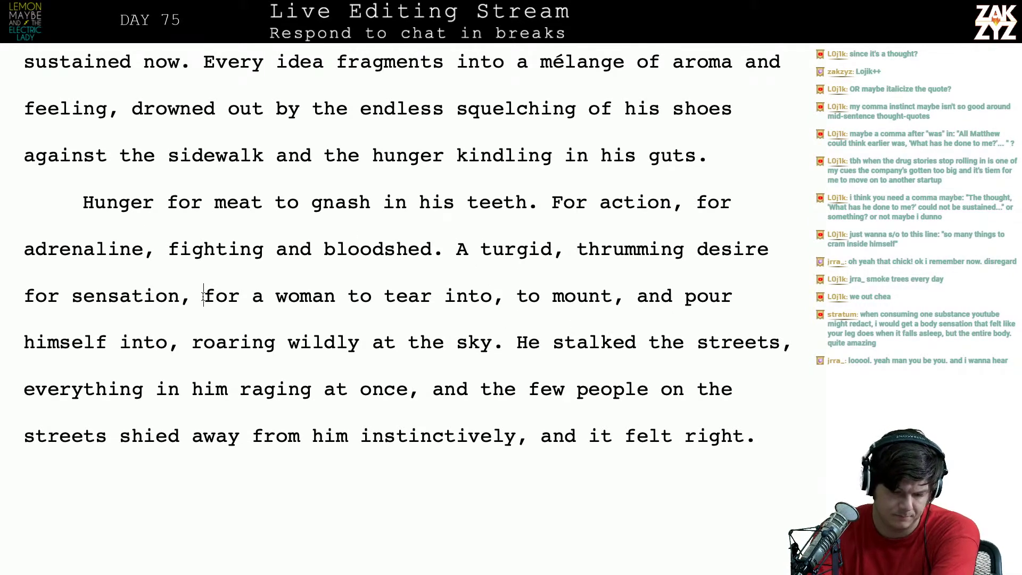
key("BackSpace")
key("BackSpace")
key("BackSpace")
key("BackSpace")
key("BackSpace")
key("BackSpace")
key("BackSpace")
key("BackSpace")
key("BackSpace")
key("BackSpace")
key("BackSpace")
key("BackSpace")
key("BackSpace")
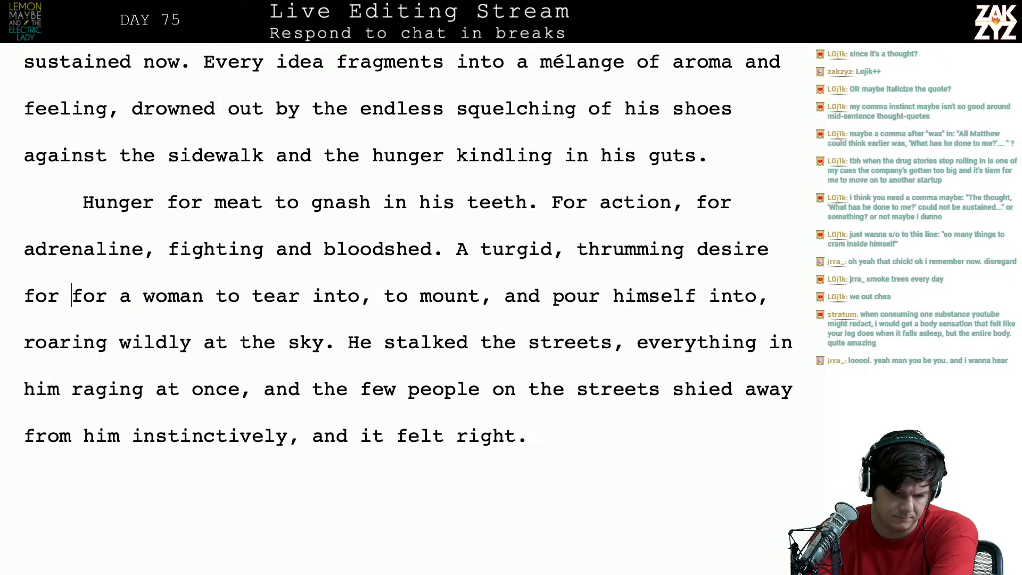
key("BackSpace")
key("BackSpace")
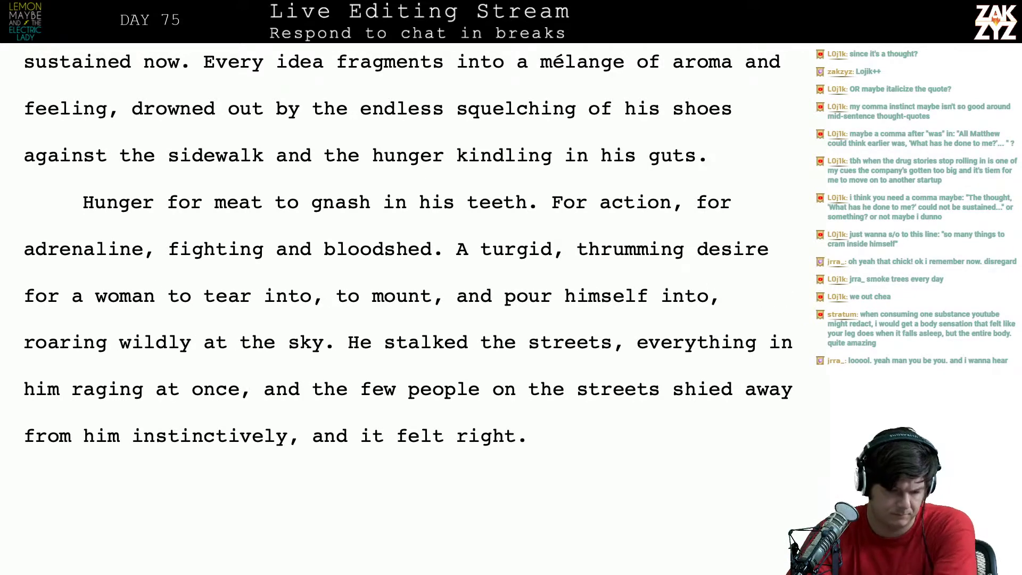
Replace “to mount, and pour himself into, roaring wildly at the sky.” with “someone, anyone to pour himself into.”
left_click(338, 298)
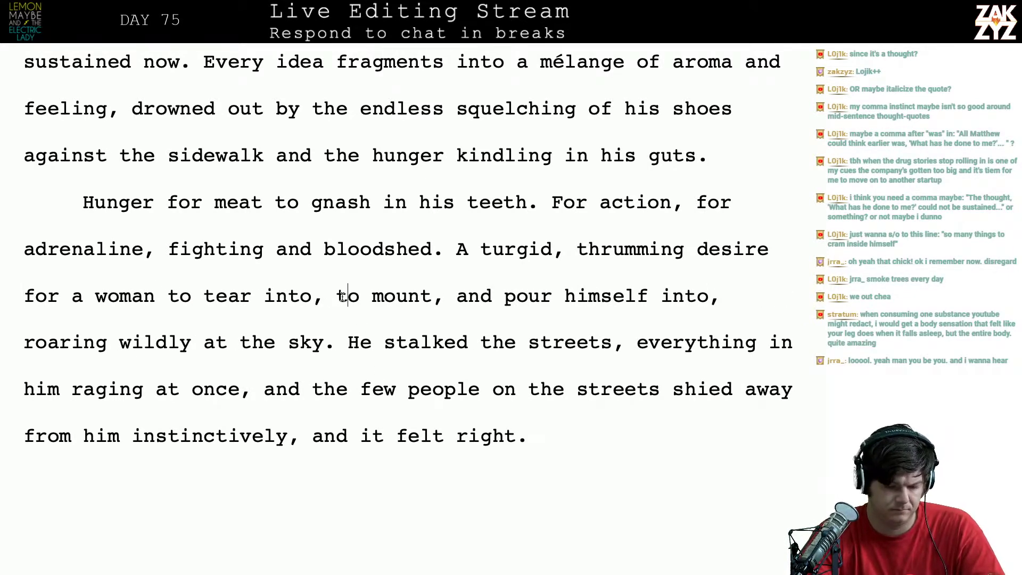
key("Return")
key("Left")
type("someone")
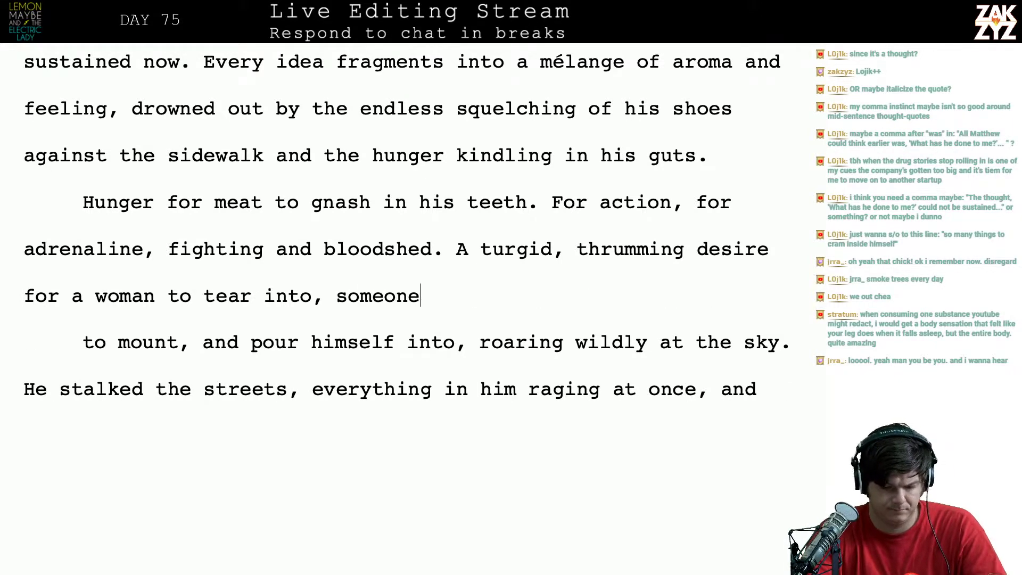
type(", anyone to po")
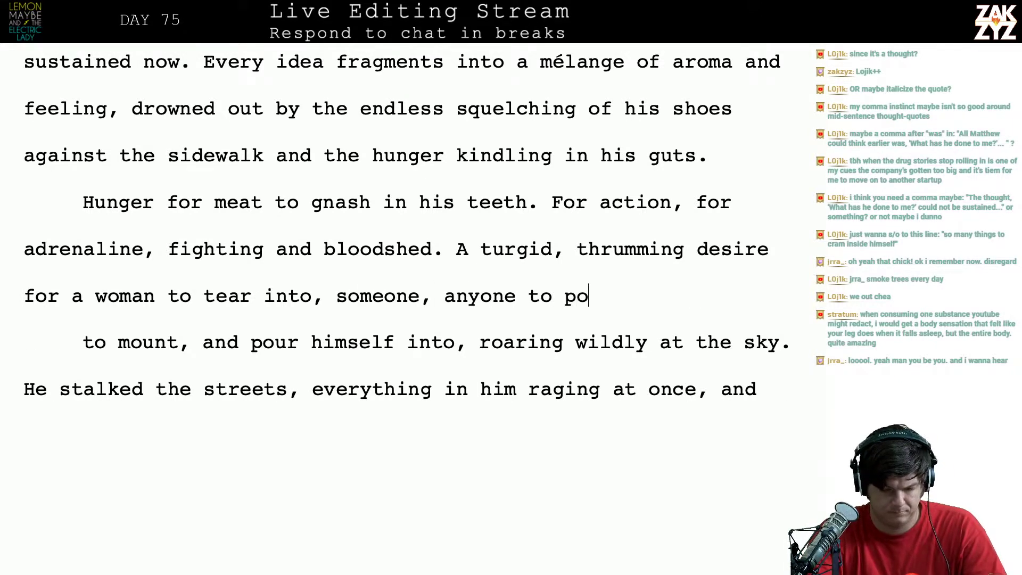
type("ur himself into.")
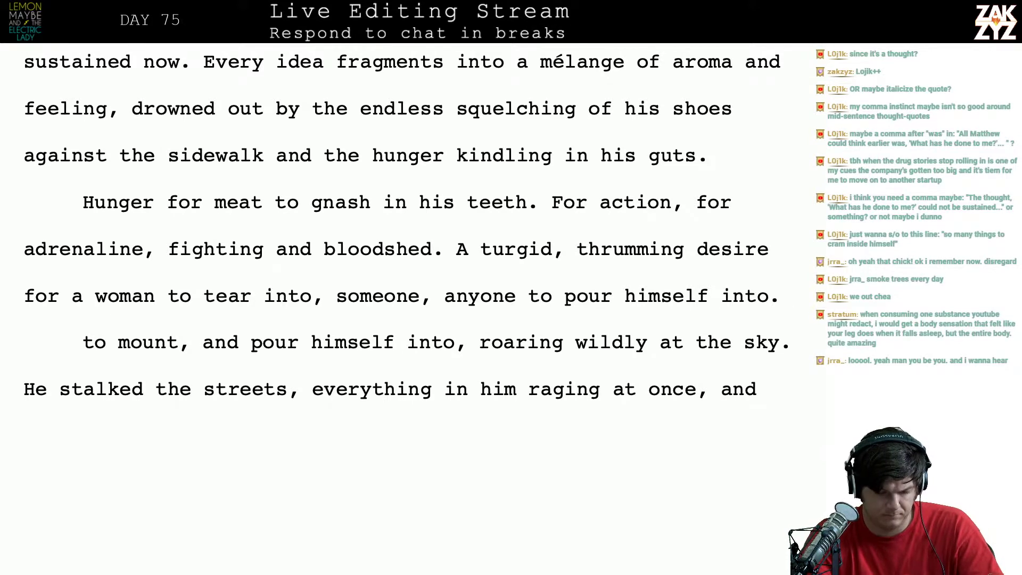
key("ctrl+shift+Down")
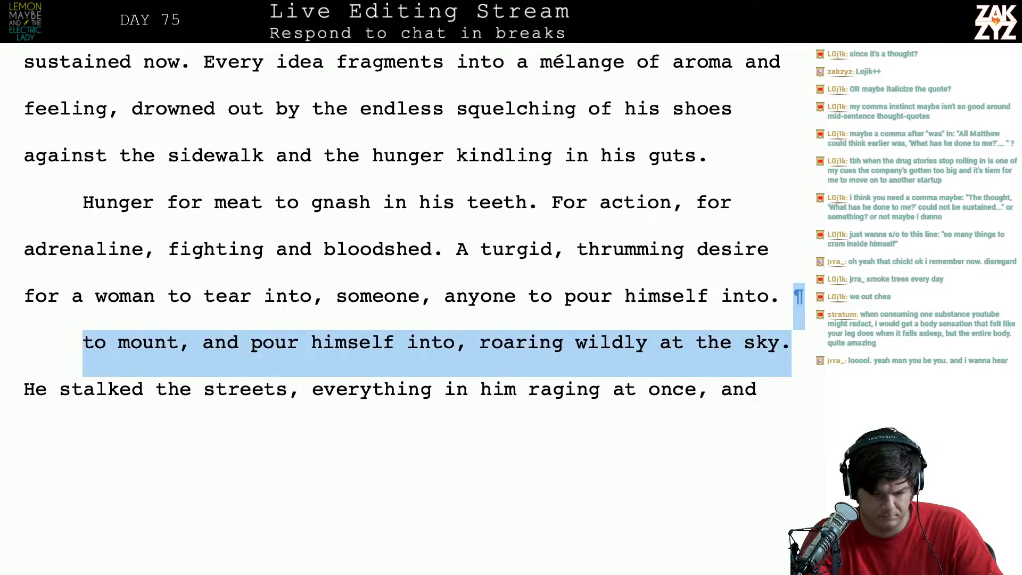
key("Delete")
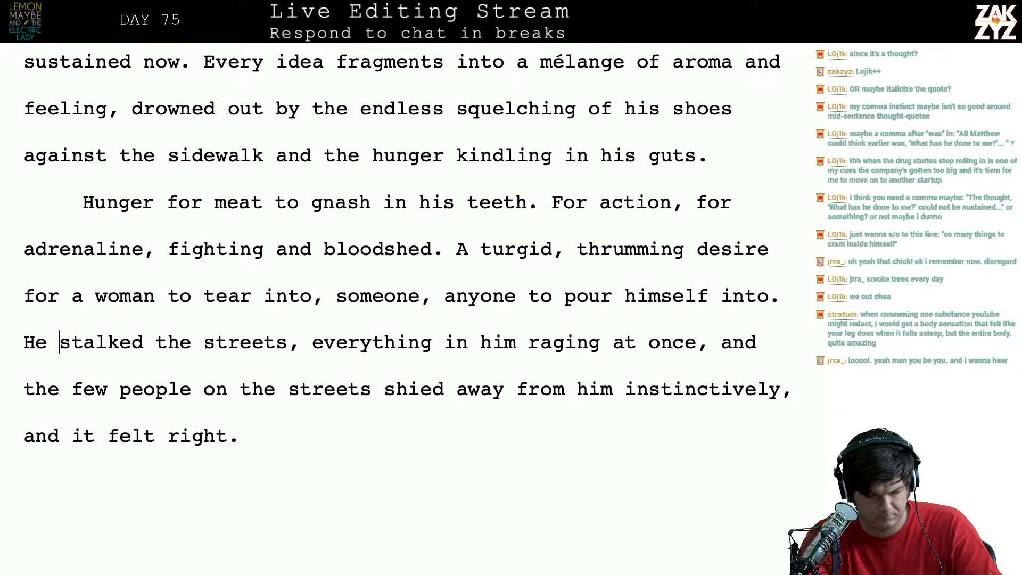
Start a new paragraph at “He stalked the streets”, separating it from the sentence about pouring himself into someone
left_click(72, 389)
key("Down")
key("Down")
key("Down")
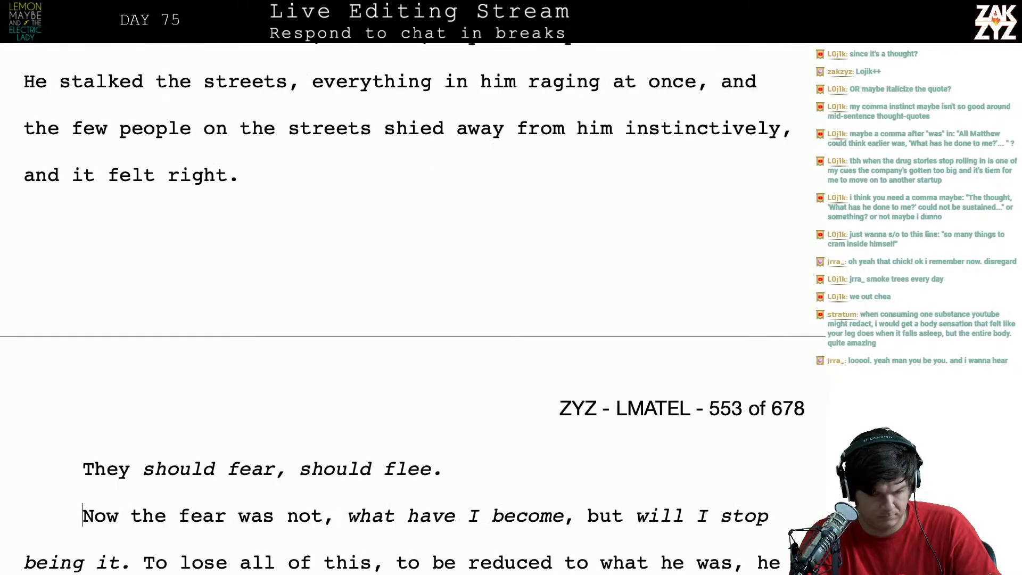
key("Up")
key("Up")
key("Up")
key("Up")
key("Up")
key("Left")
key("Down")
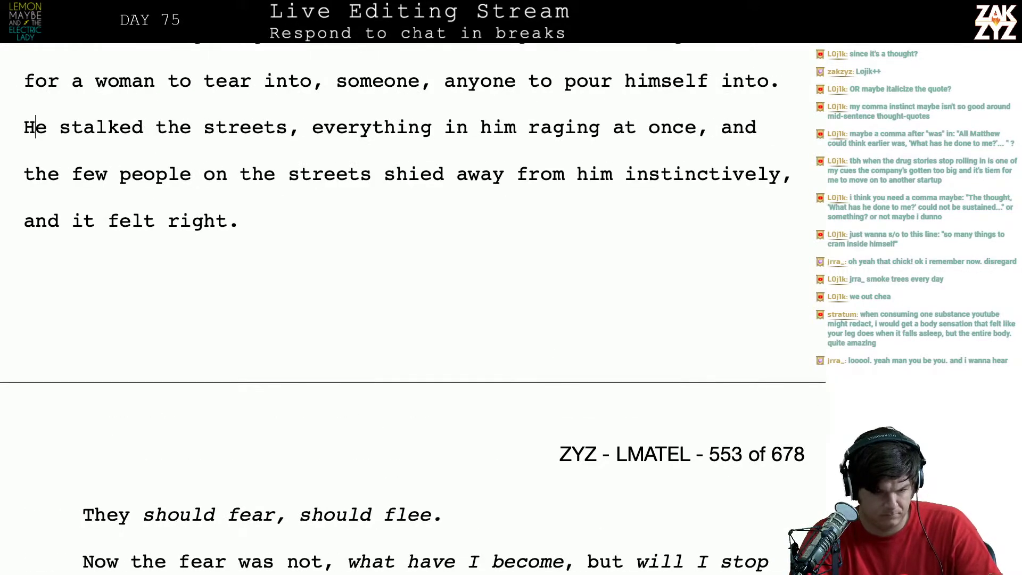
key("Up")
key("Up")
scroll(394, 304, "up", 3)
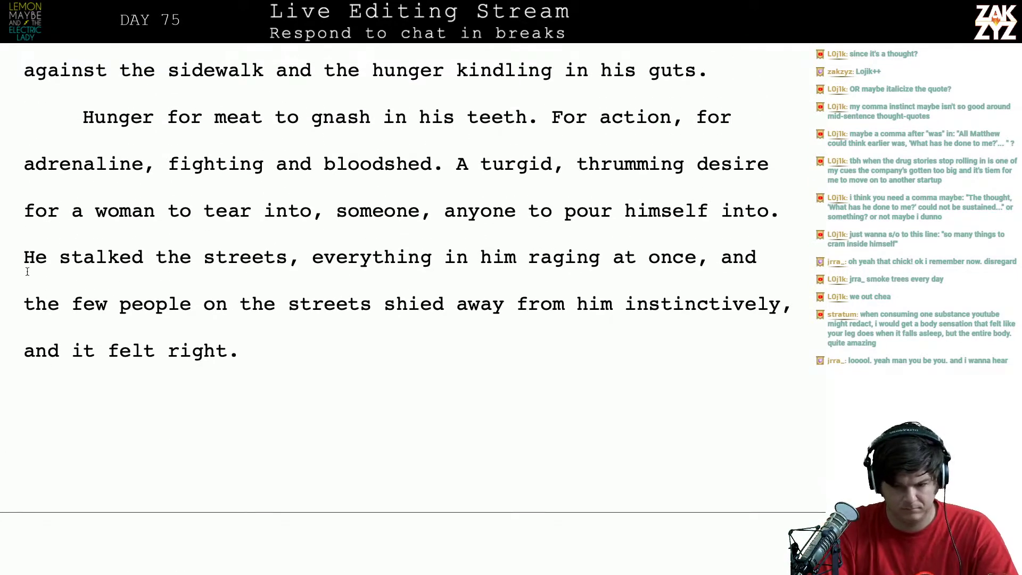
key("Tab")
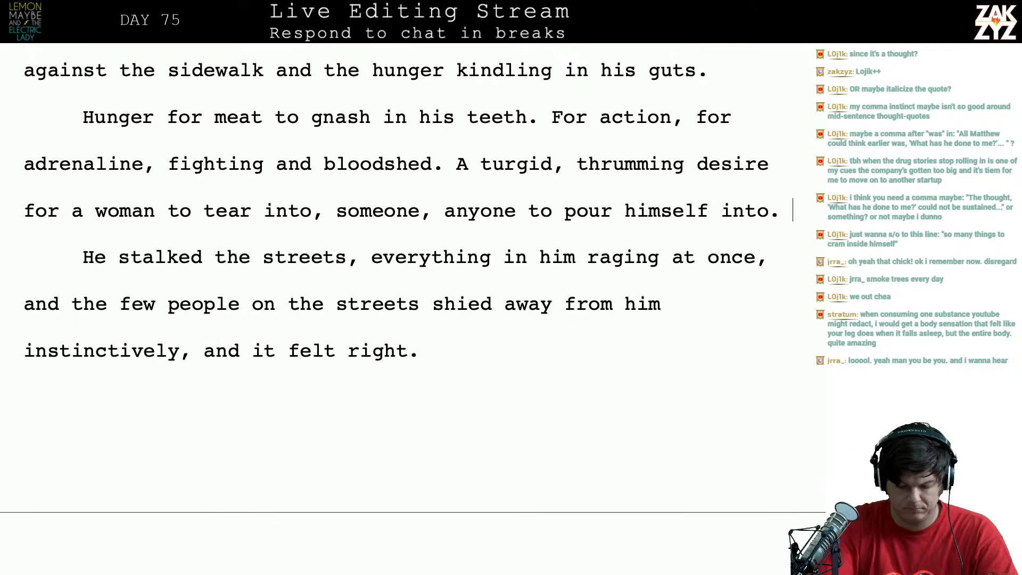
key("ctrl+shift+Down")
type("H")
key("ctrl+z")
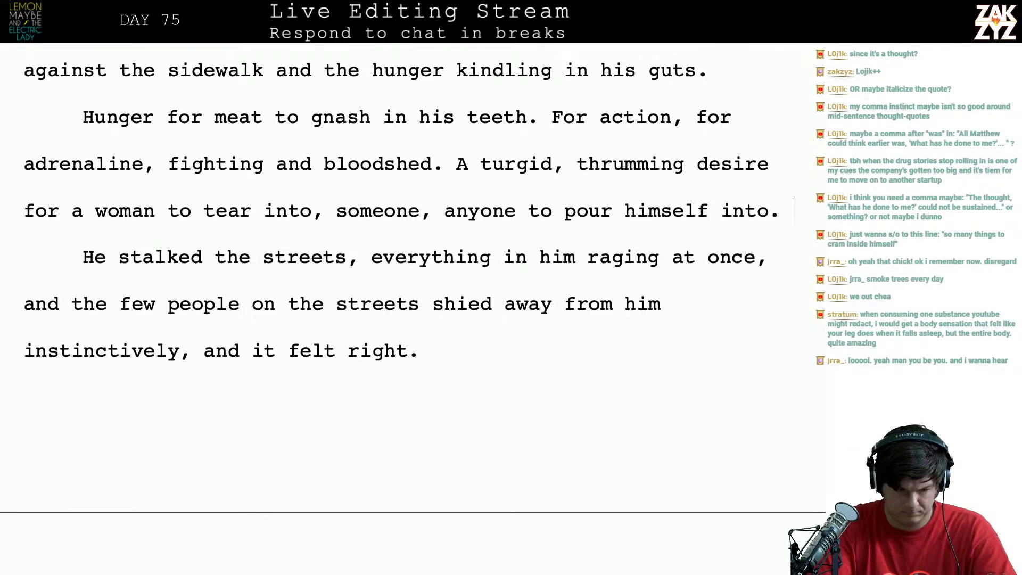
type("MAtth")
key("BackSpace")
key("BackSpace")
key("BackSpace")
key("BackSpace")
key("ctrl+z")
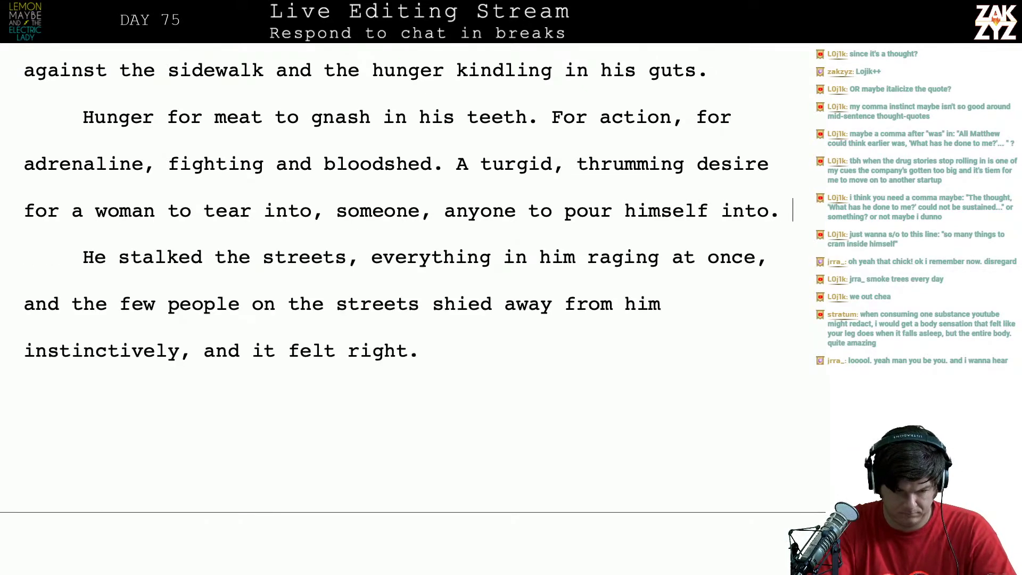
Try beginning the next sentence with “Somewhere along”, and remove it again
type("Somewhere along")
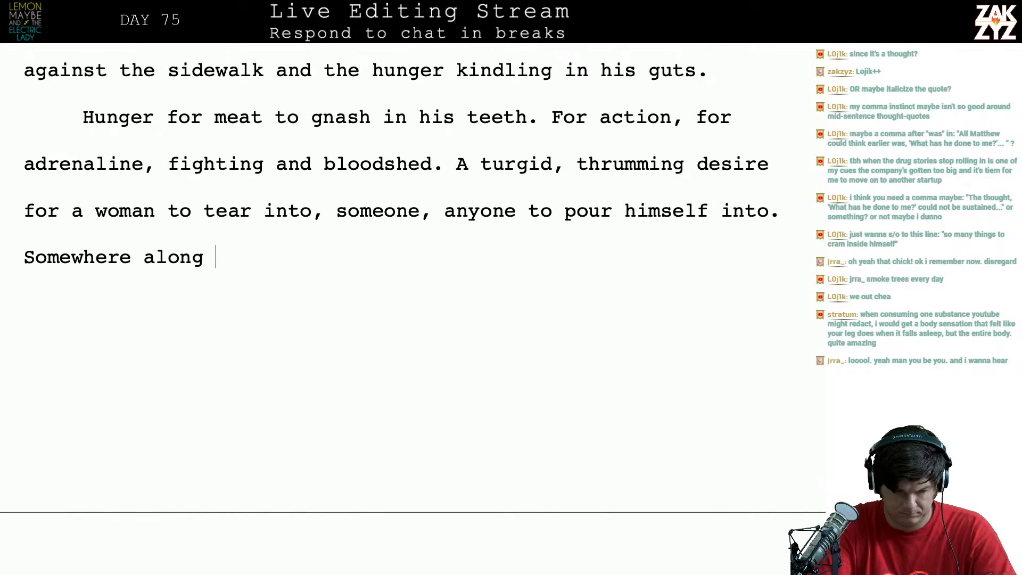
key("BackSpace")
key("BackSpace")
key("BackSpace")
key("BackSpace")
key("BackSpace")
key("BackSpace")
key("BackSpace")
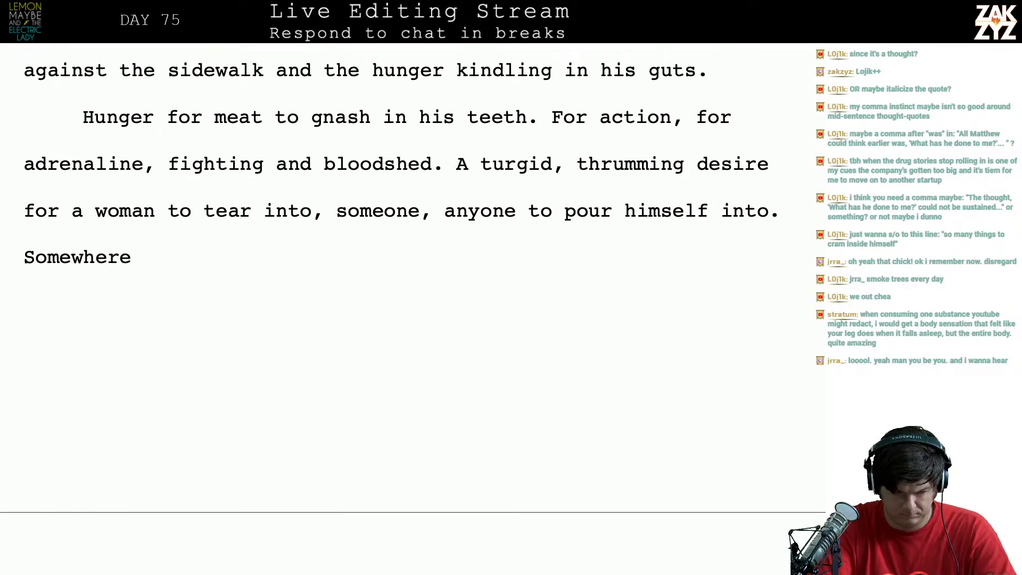
key("BackSpace")
key("BackSpace")
key("BackSpace")
key("BackSpace")
key("BackSpace")
key("BackSpace")
key("BackSpace")
key("BackSpace")
key("BackSpace")
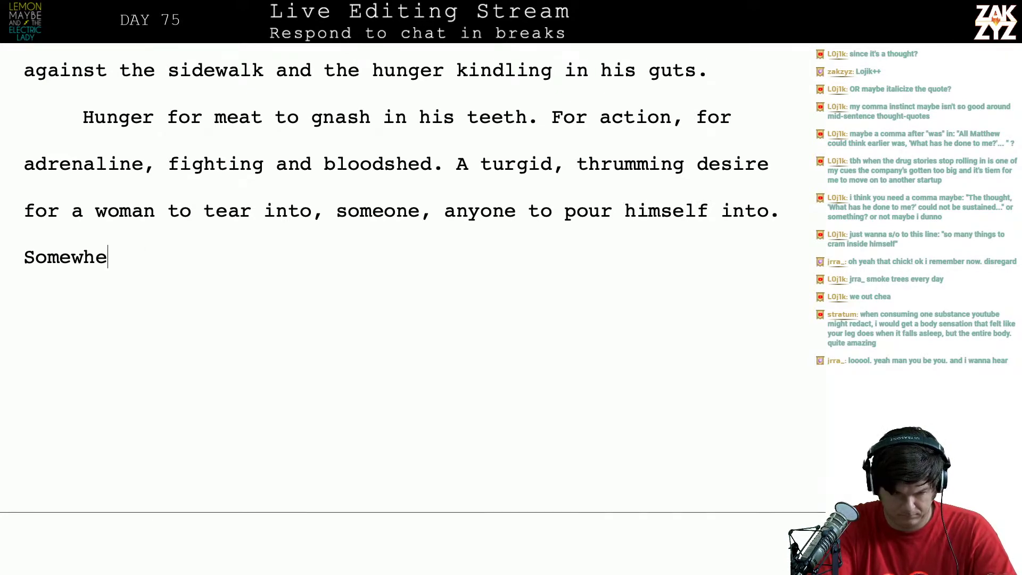
key("ctrl+z")
Begin a new sentence after “pour himself into.” with “As his sneakers eat up the blocks”
type("As his sneake")
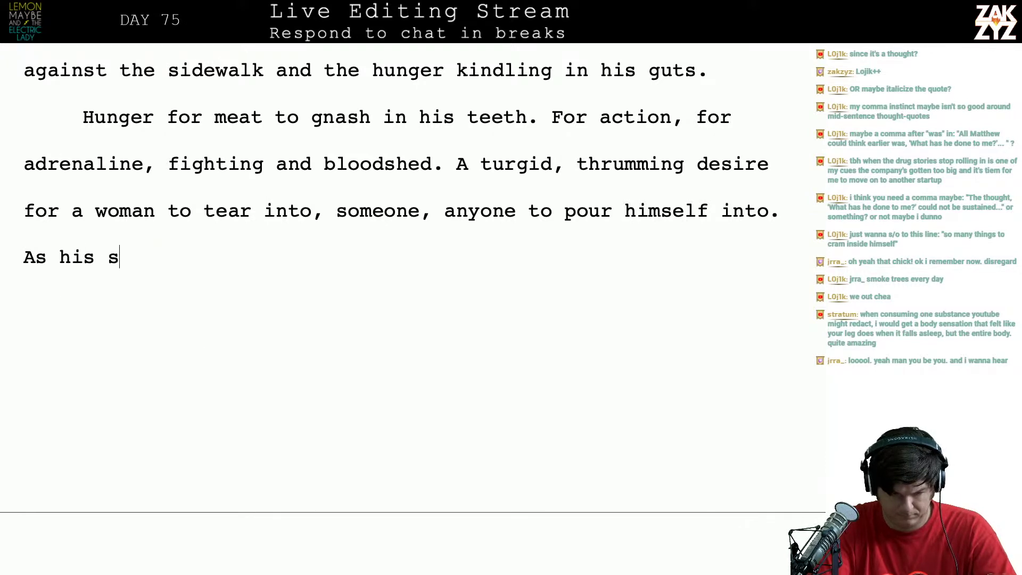
key("BackSpace")
key("BackSpace")
key("BackSpace")
key("BackSpace")
key("BackSpace")
key("BackSpace")
key("BackSpace")
key("BackSpace")
key("BackSpace")
key("BackSpace")
key("BackSpace")
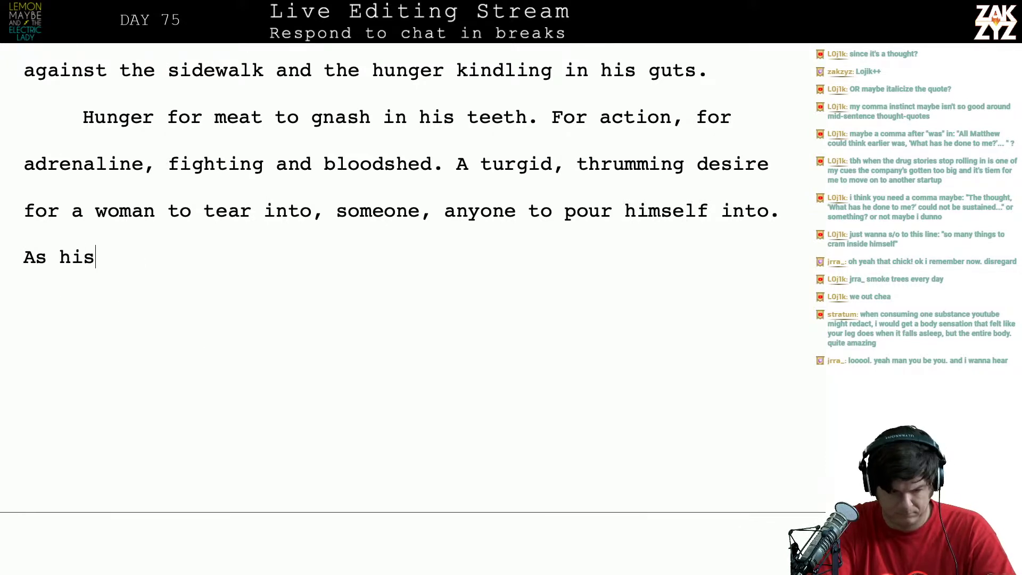
type("his sneakers ")
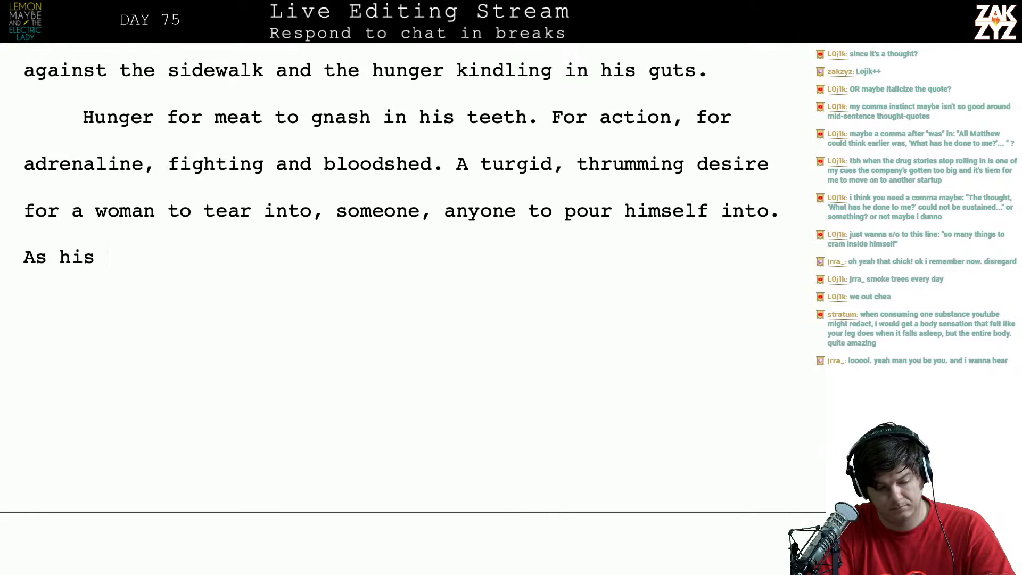
type("eat u")
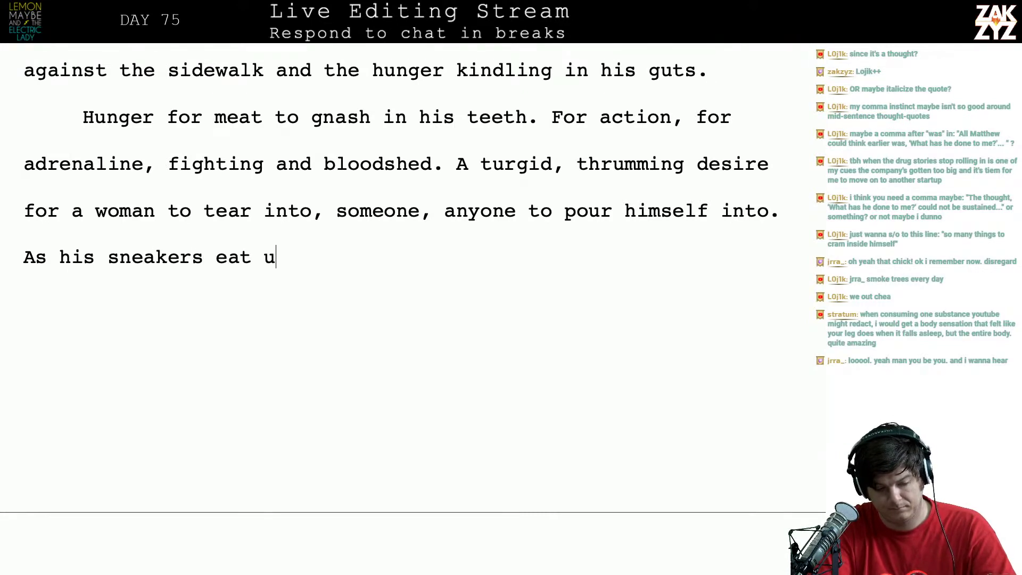
type("p the blocks")
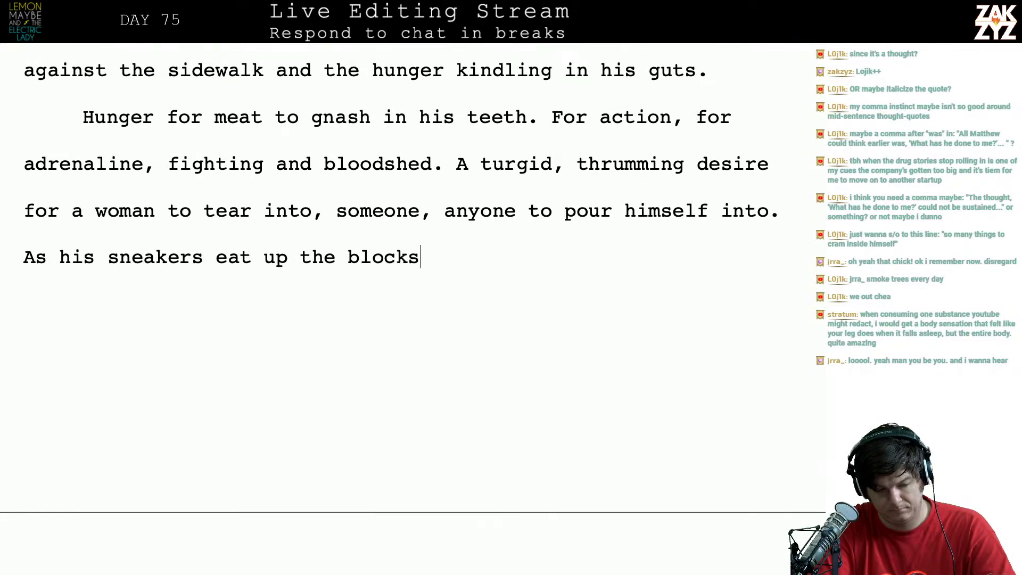
Add a comma after “blocks”, try continuing with “wandering become”, and remove those two words
type(", wandering become")
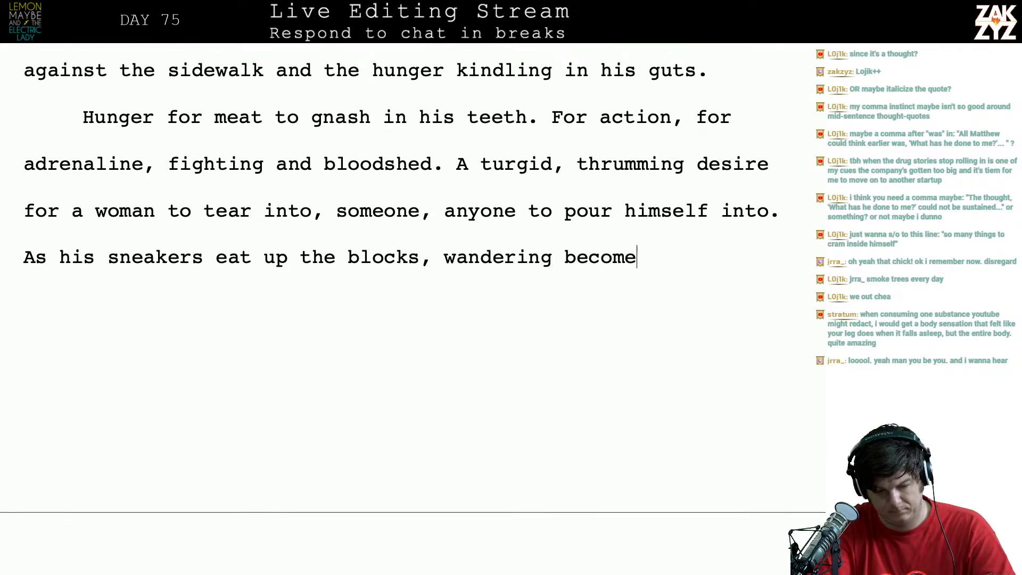
key("BackSpace")
key("BackSpace")
key("BackSpace")
key("BackSpace")
key("BackSpace")
key("BackSpace")
key("BackSpace")
key("BackSpace")
key("BackSpace")
key("BackSpace")
key("BackSpace")
key("BackSpace")
key("BackSpace")
key("BackSpace")
key("BackSpace")
key("BackSpace")
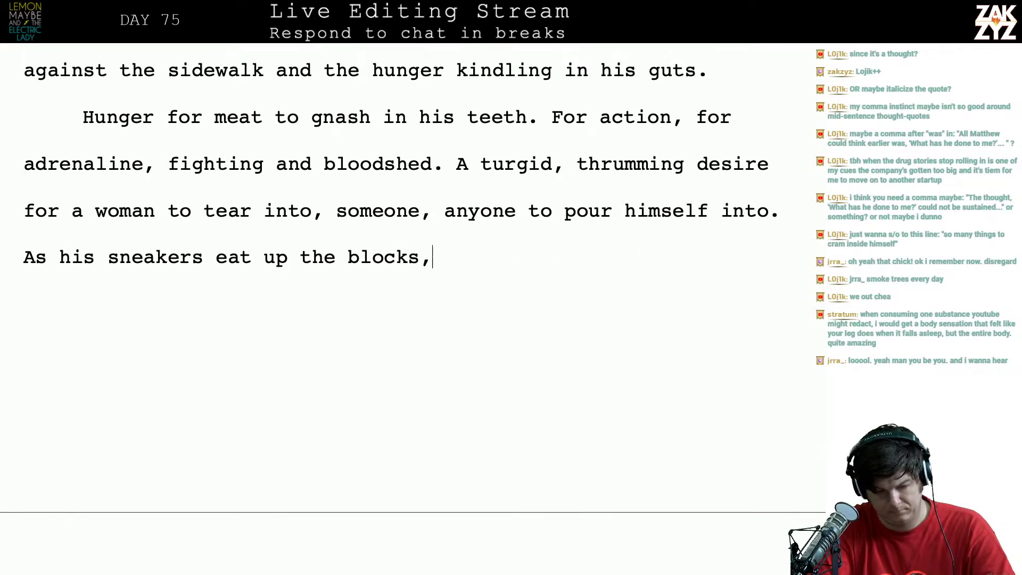
Complete the sentence after “As his sneakers eat up the blocks,” with “his wandering has turned into hunting.”
key("BackSpace")
type("hi")
key("BackSpace")
key("BackSpace")
type("his wan")
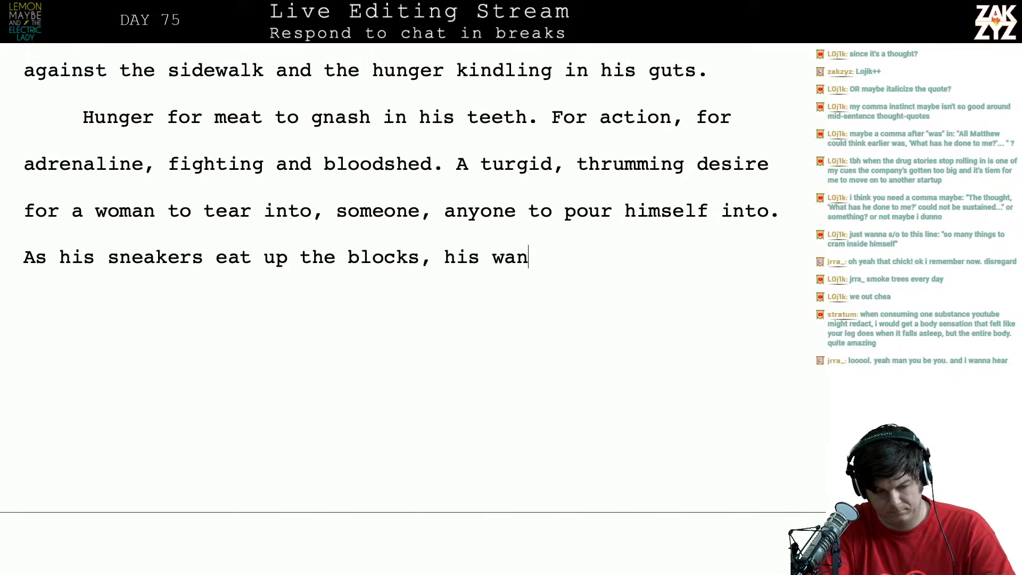
type("dering has turne")
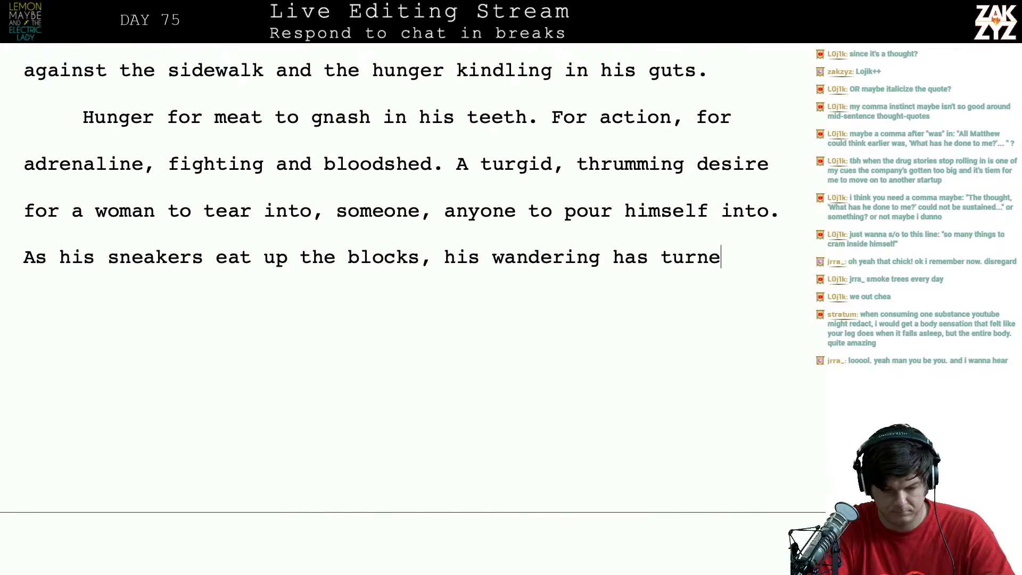
type("d into hunting.")
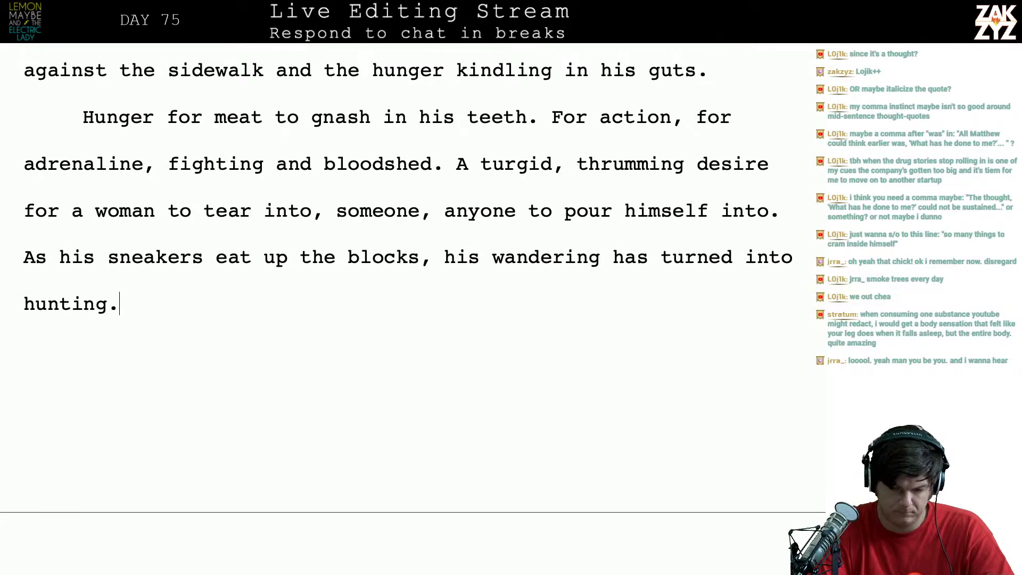
Before “As his sneakers”, insert “Somewhere in all the blocks he’s wandered”, the protagonist's name and “has begun to hunt.”
key("Up")
key("Up")
key("Right")
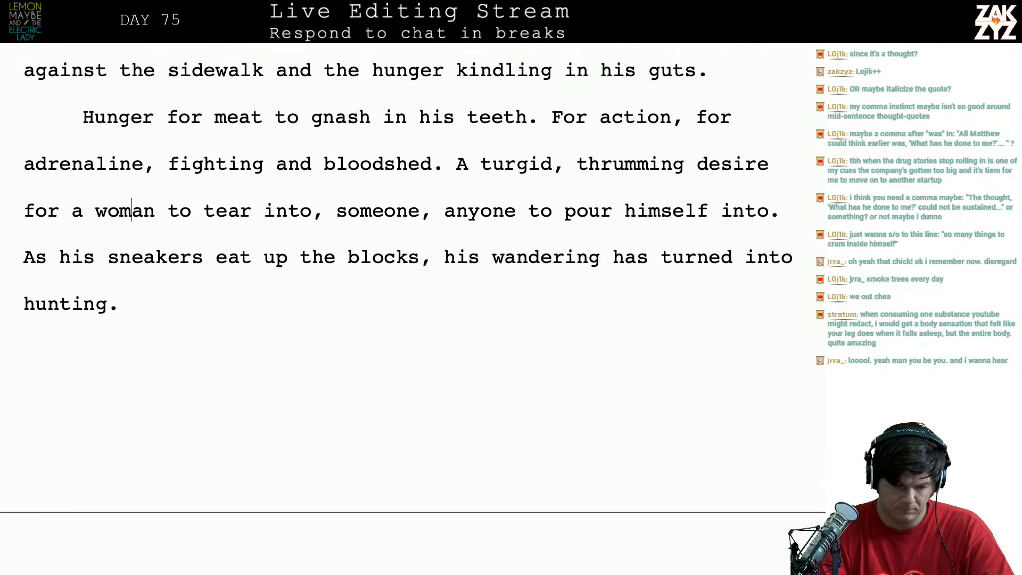
key("Down")
key("Down")
key("Left")
key("Left")
key("Left")
key("Left")
key("Left")
key("Left")
key("Left")
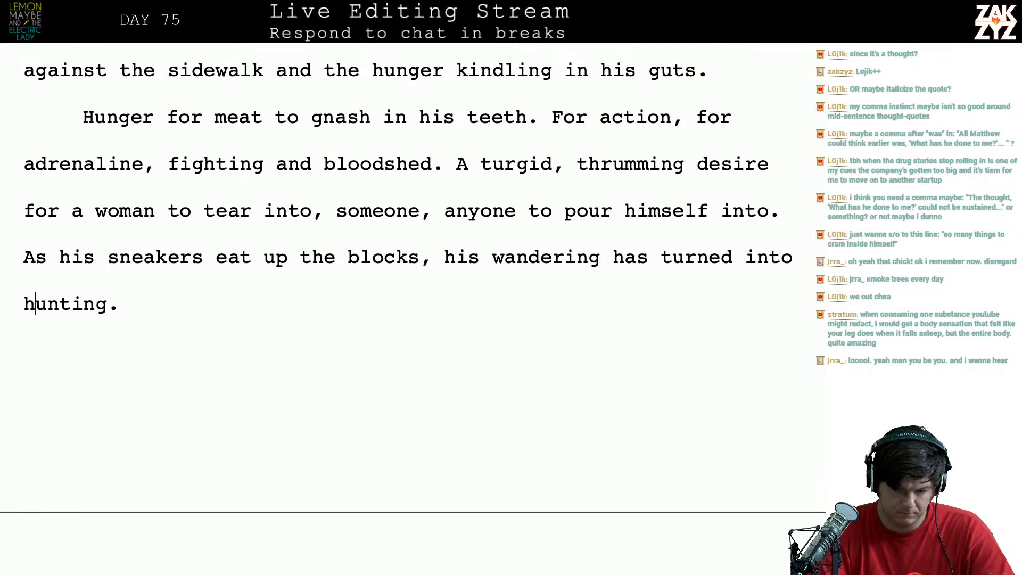
key("Up")
key("Left")
key("Left")
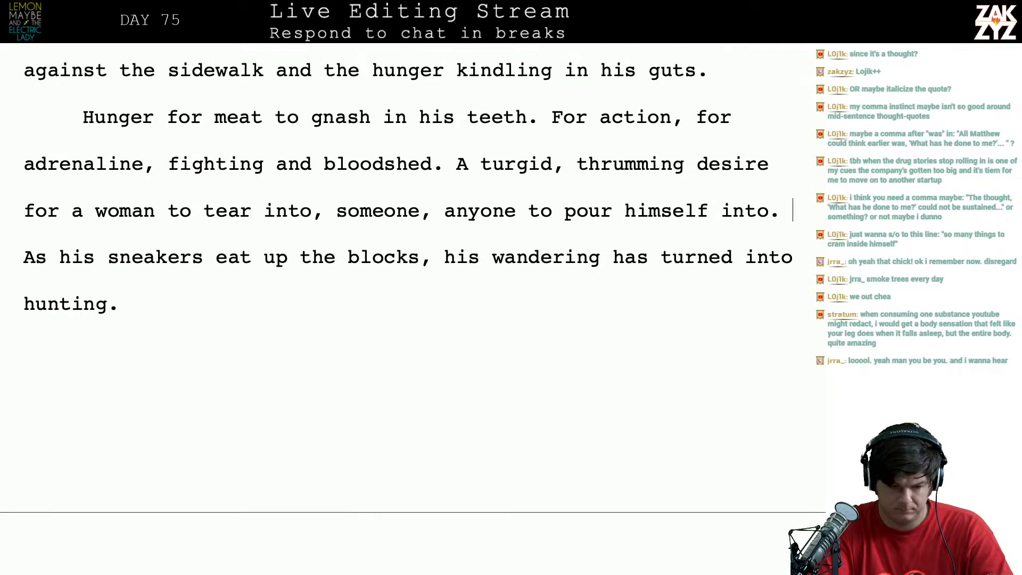
type("Somewhere in  ")
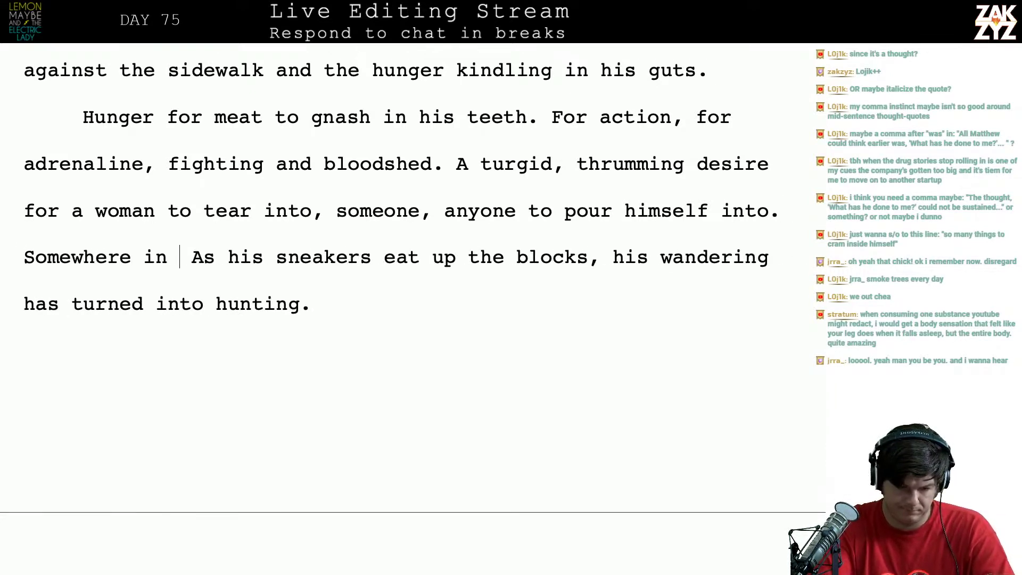
type("all the blocks ")
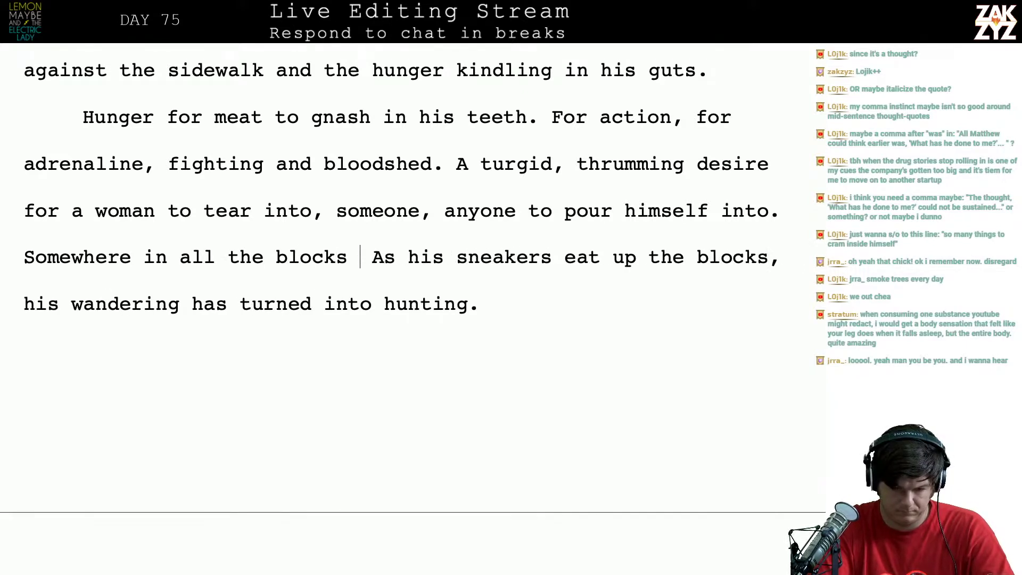
type("he's wander")
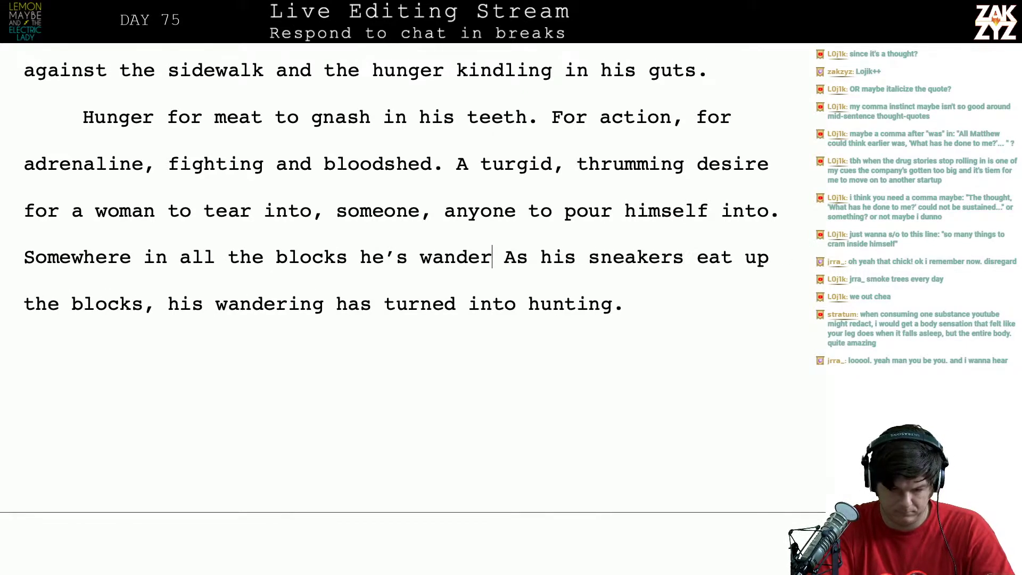
type("ed Matthew a")
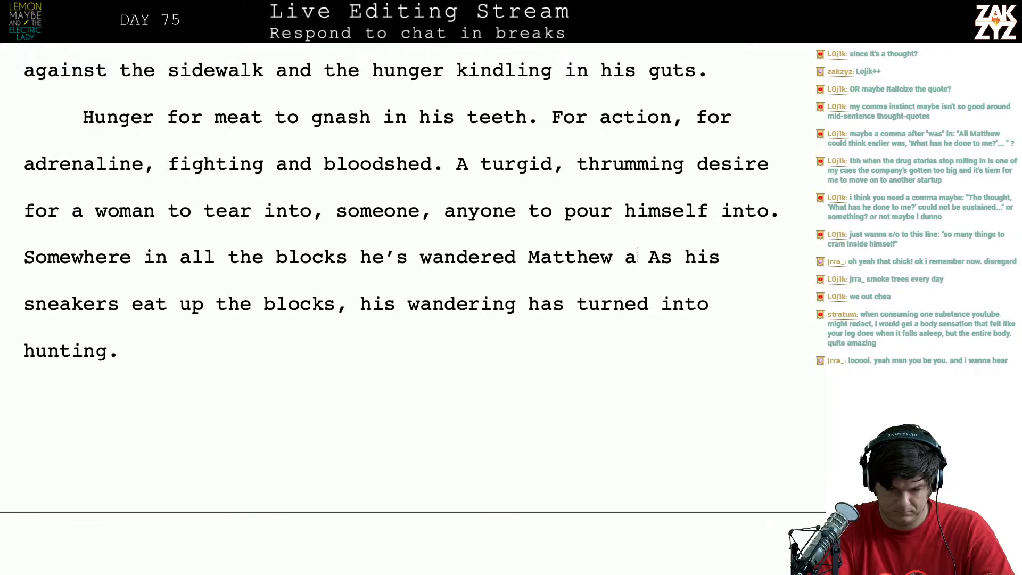
key("BackSpace")
type("has begun to")
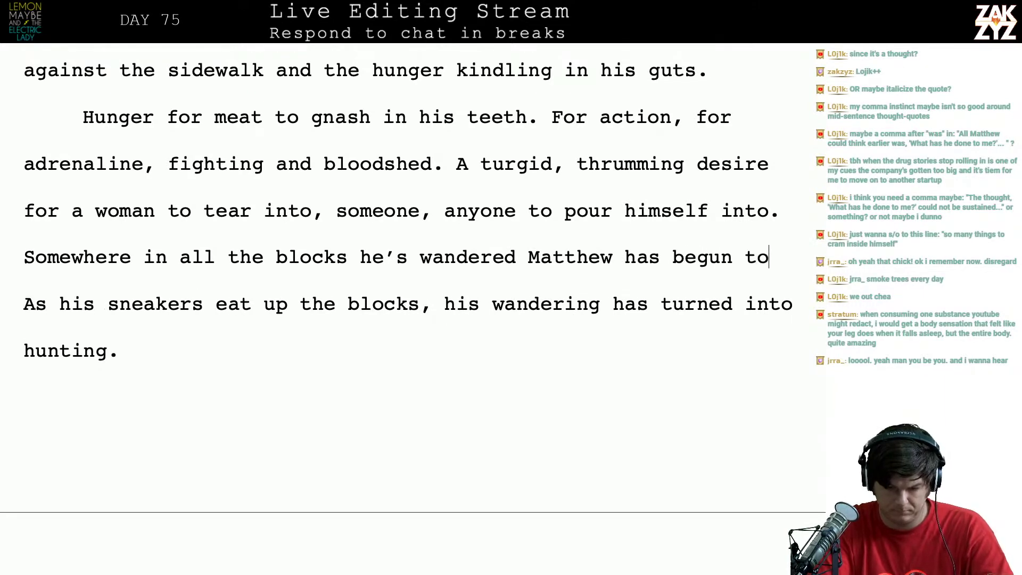
type(" hunt,")
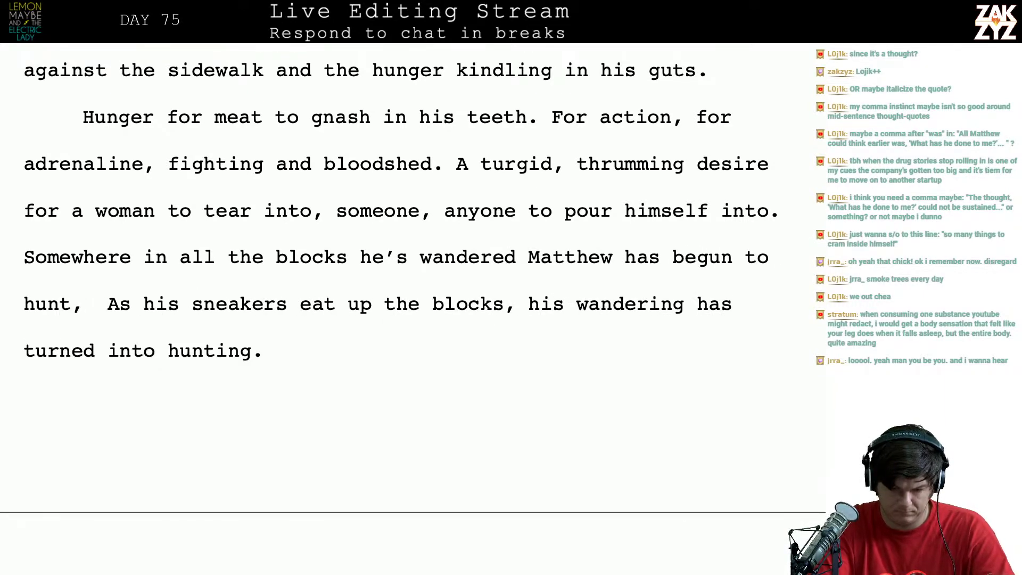
key("BackSpace")
key("BackSpace")
type(".")
Delete the “As his sneakers” sentence and the old “He stalked the streets” text up to “the few people”, keeping the paragraph break
key("shift+Down")
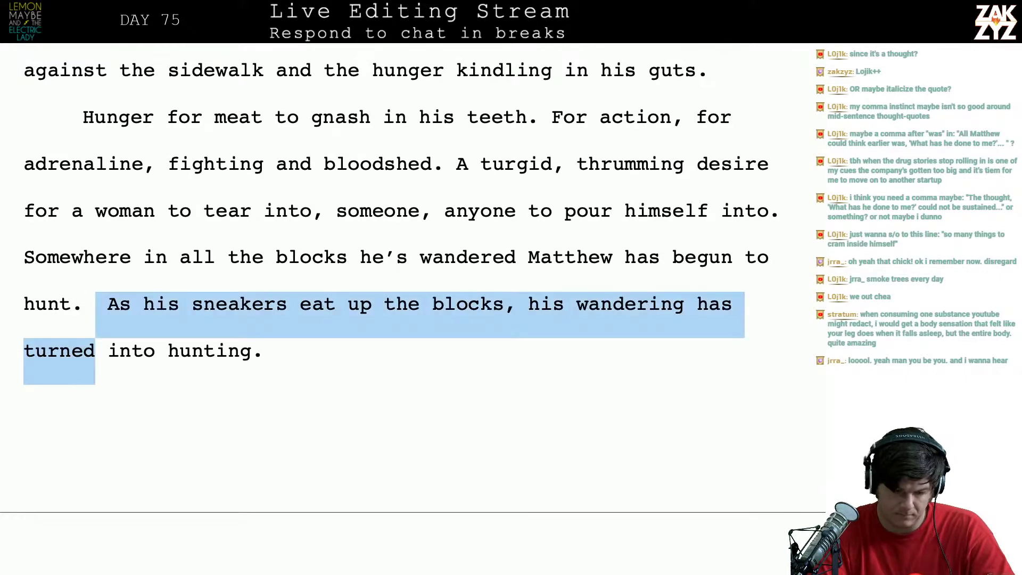
key("shift+Down")
scroll(404, 298, "down", 1)
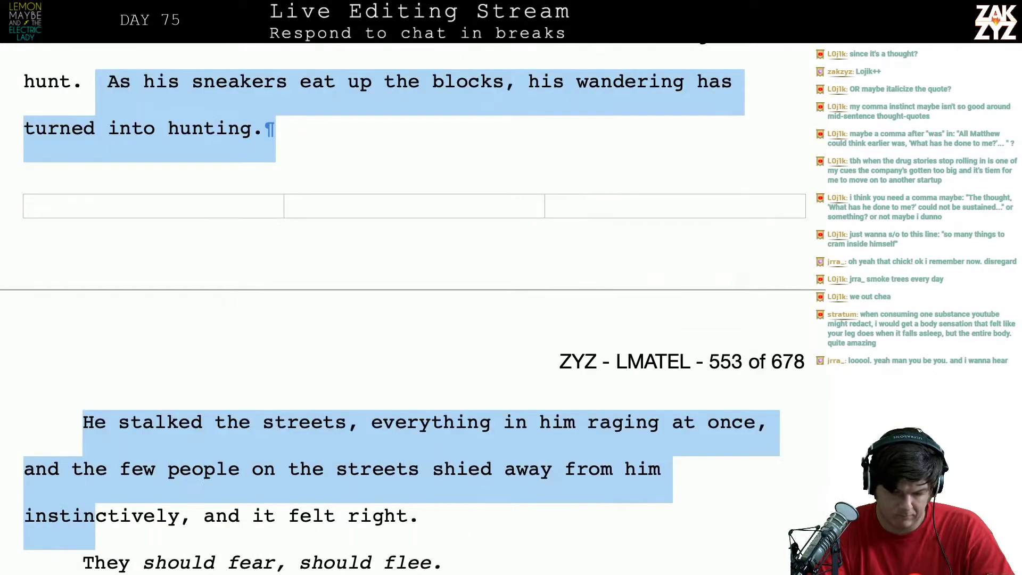
key("shift+Left")
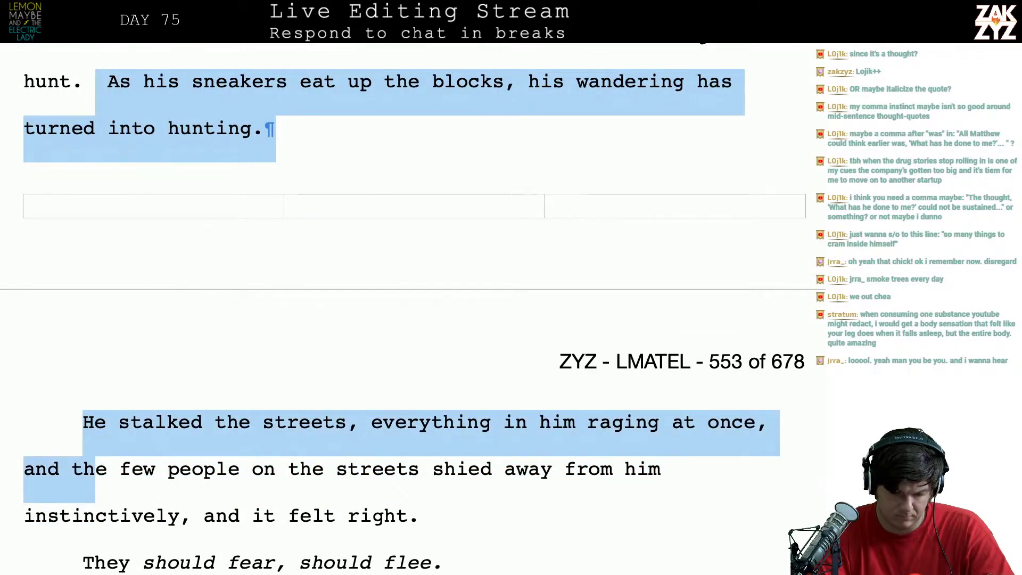
key("shift+Left")
key("shift+Left")
key("Delete")
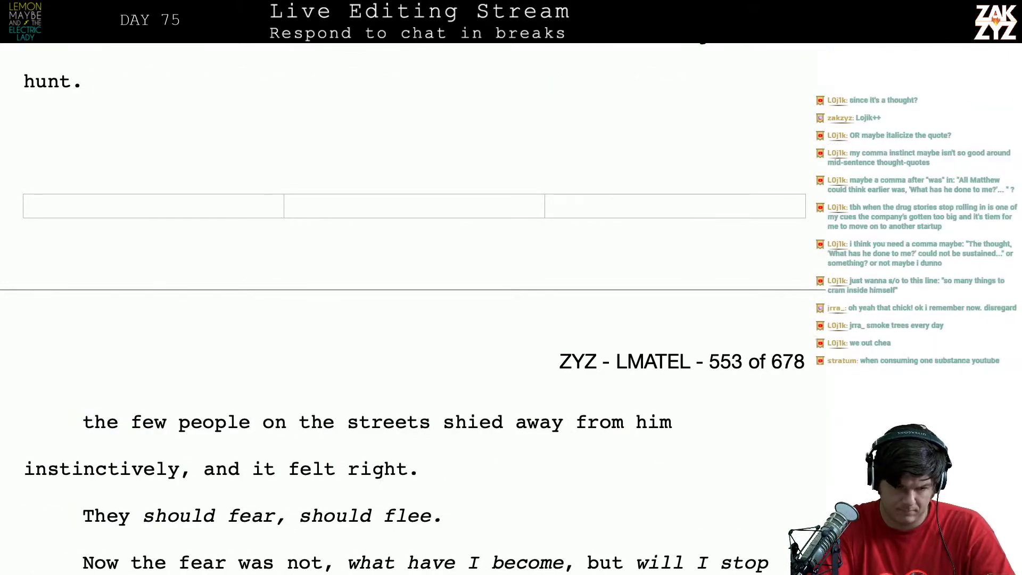
type("The people")
key("BackSpace")
key("BackSpace")
key("BackSpace")
key("BackSpace")
key("BackSpace")
key("BackSpace")
key("BackSpace")
key("BackSpace")
key("BackSpace")
key("BackSpace")
key("BackSpace")
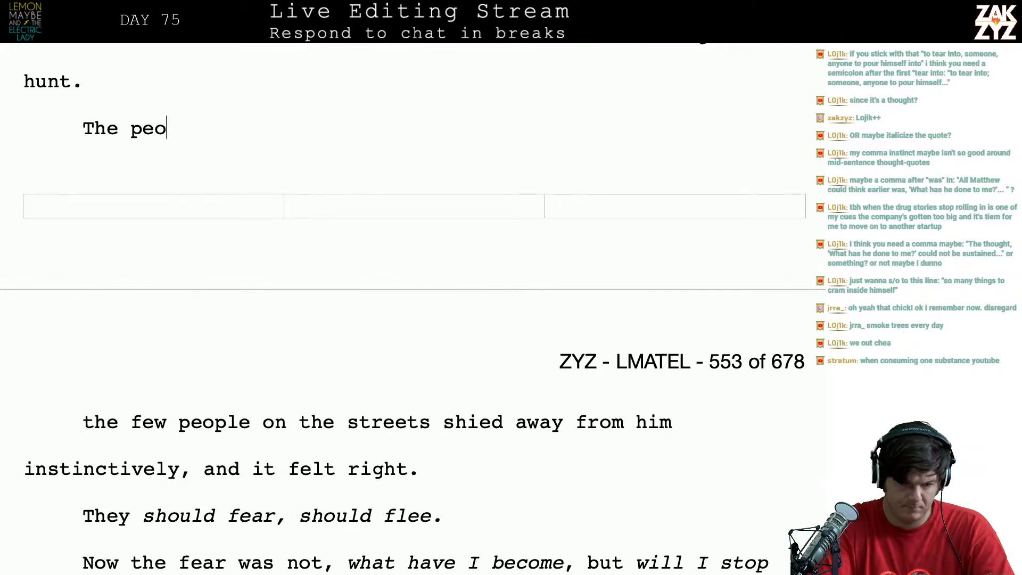
Begin the new paragraph after “hunt.” with the word “People”
type("P")
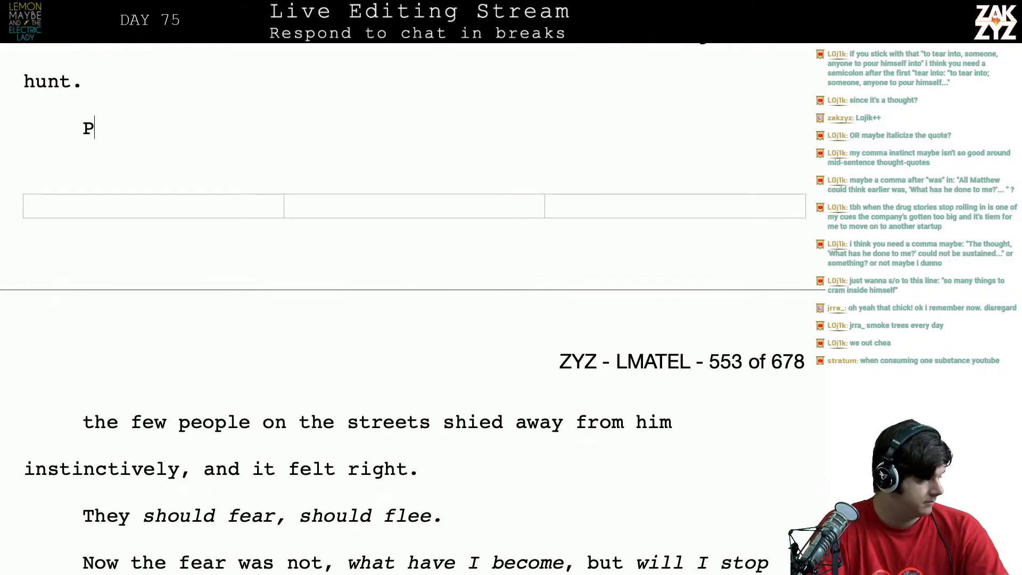
type("eopl")
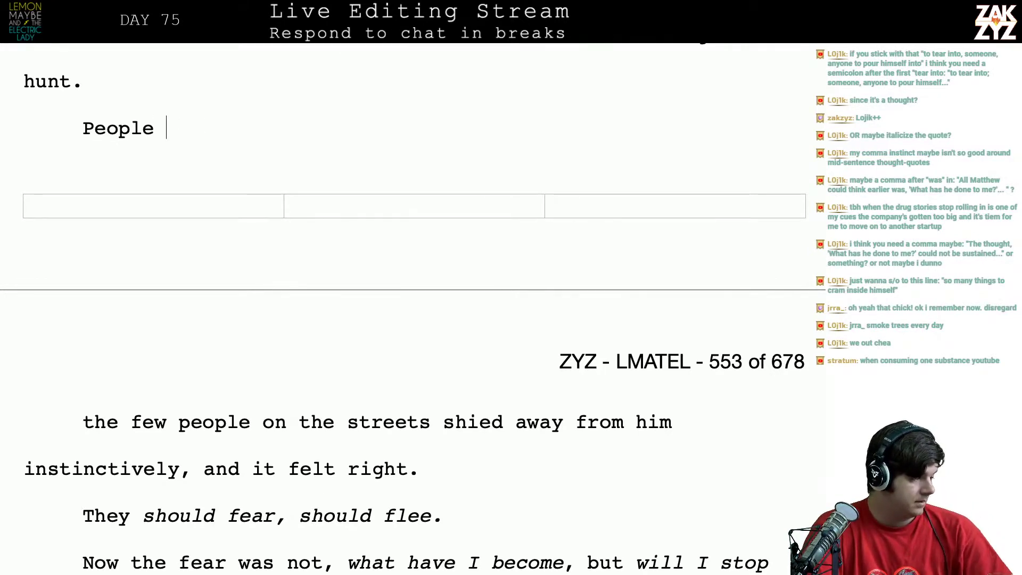
type("e")
Split the paragraph after “bloodshed.” and add “He’s possessed of a turgid desire for a woman to tear into, someone, anyone.” there
scroll(26, 270, "up", 8)
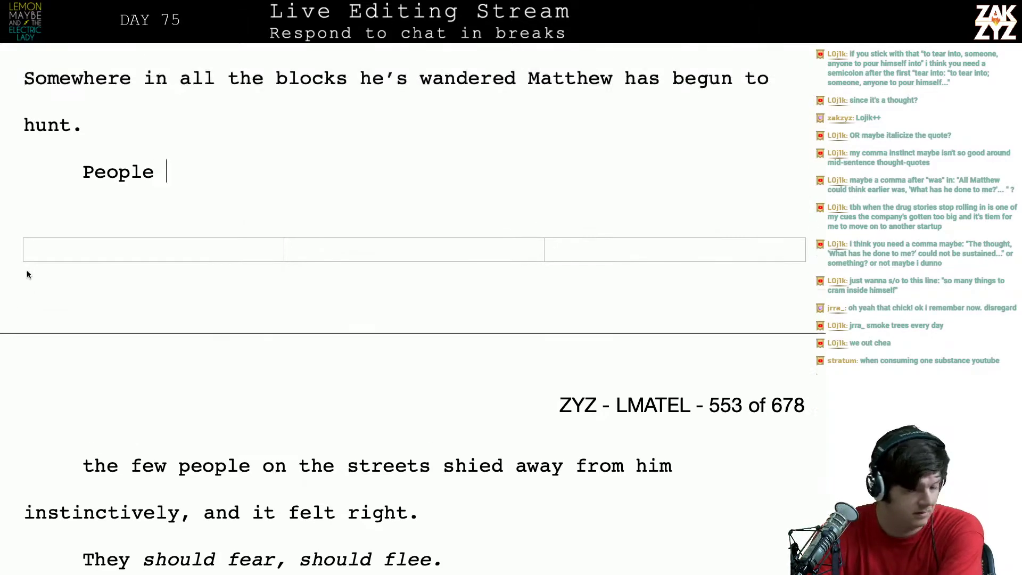
scroll(27, 270, "down", 2)
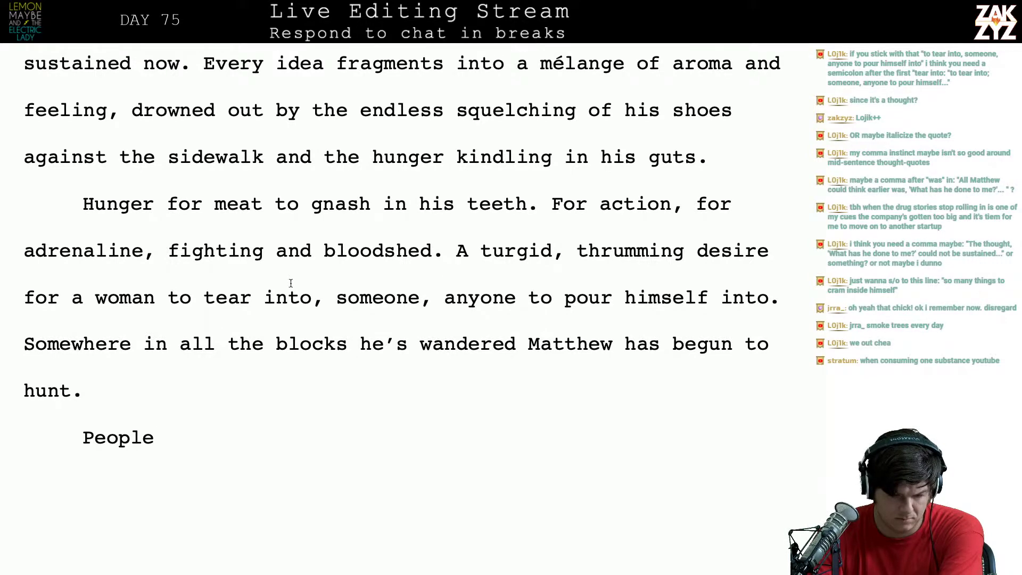
scroll(447, 315, "down", 1)
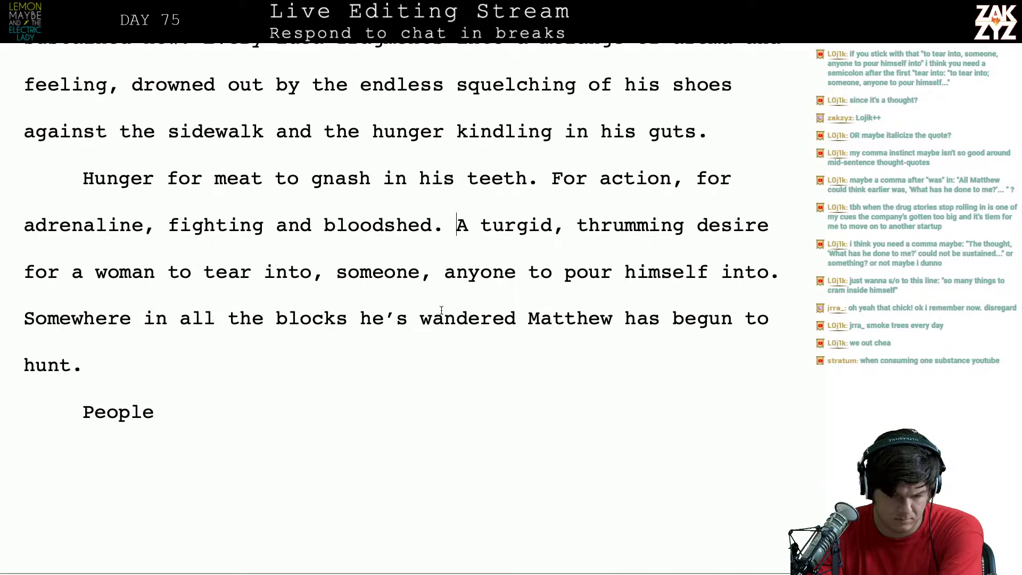
key("Return")
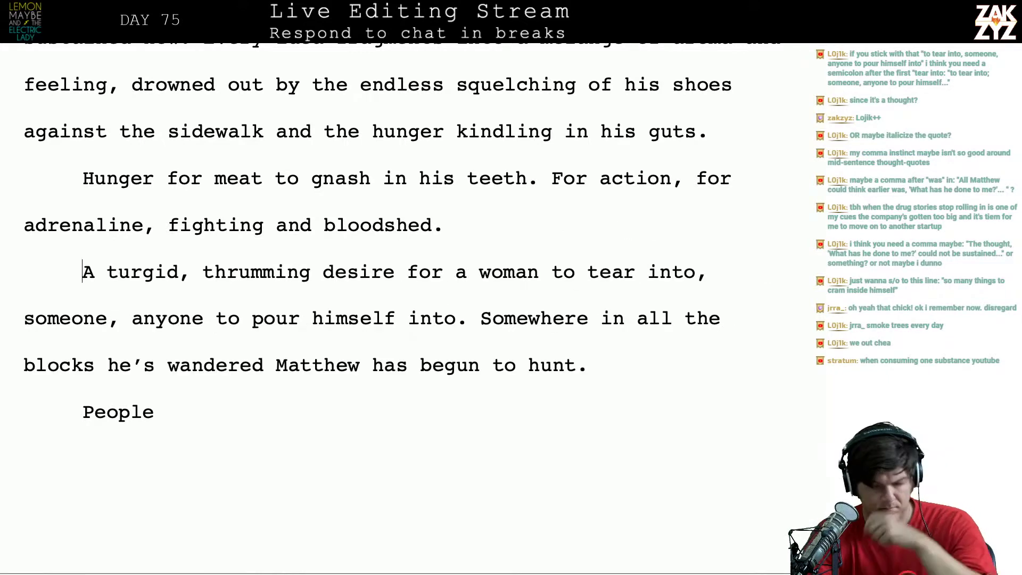
key("Left")
type("He's pose")
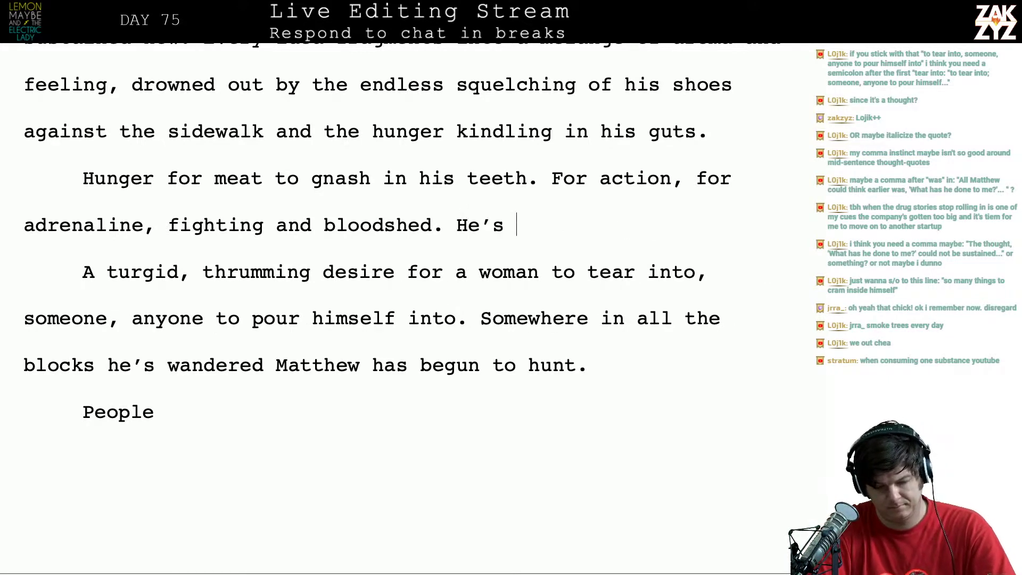
key("BackSpace")
type("ses")
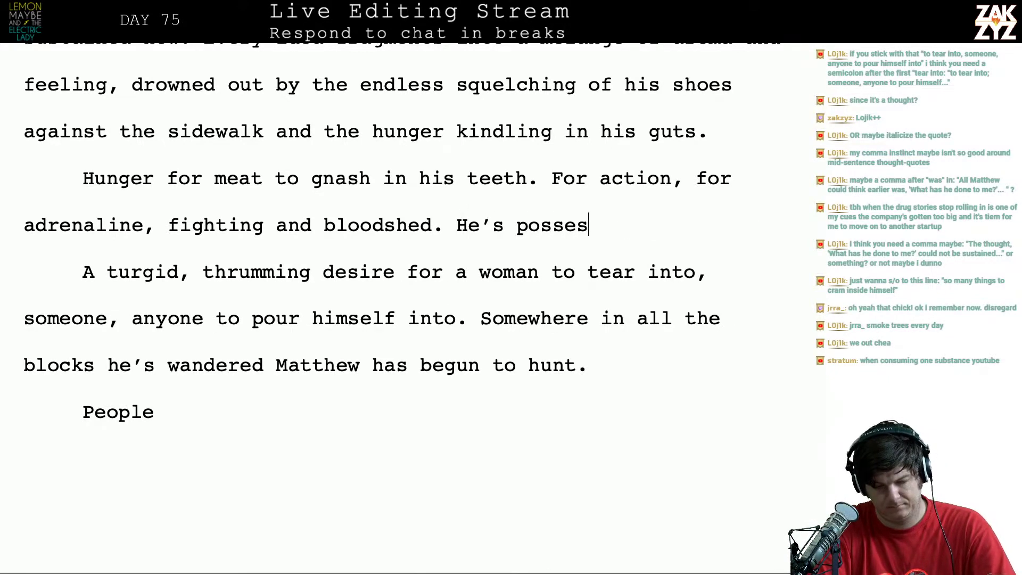
type("sed of a turg")
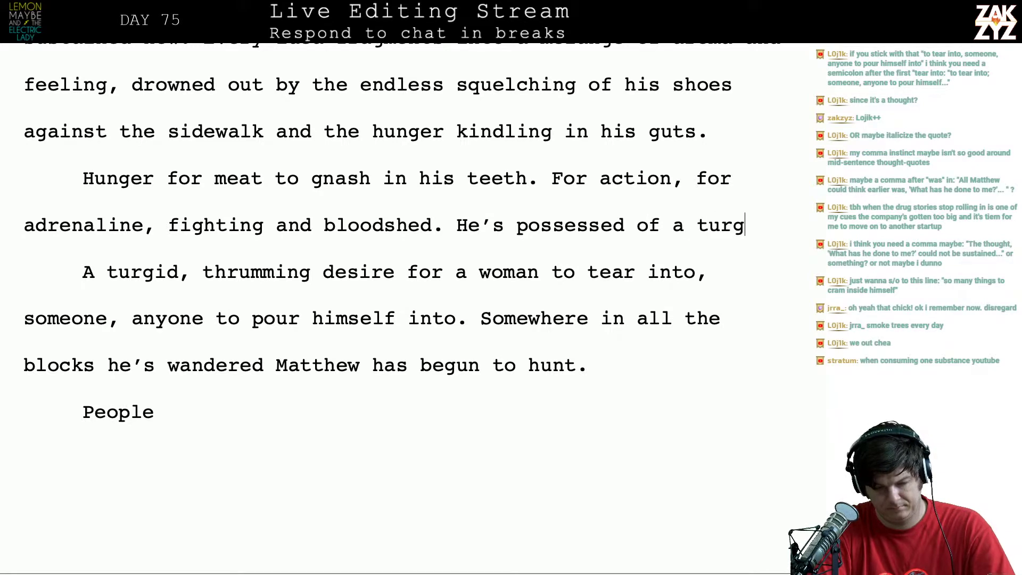
type("id des")
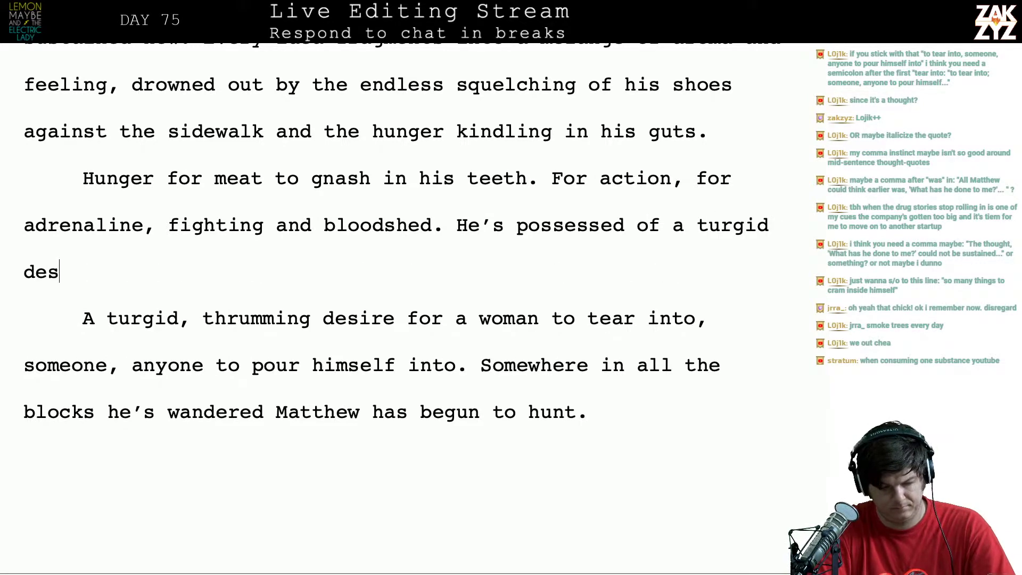
type("ise")
key("BackSpace")
key("BackSpace")
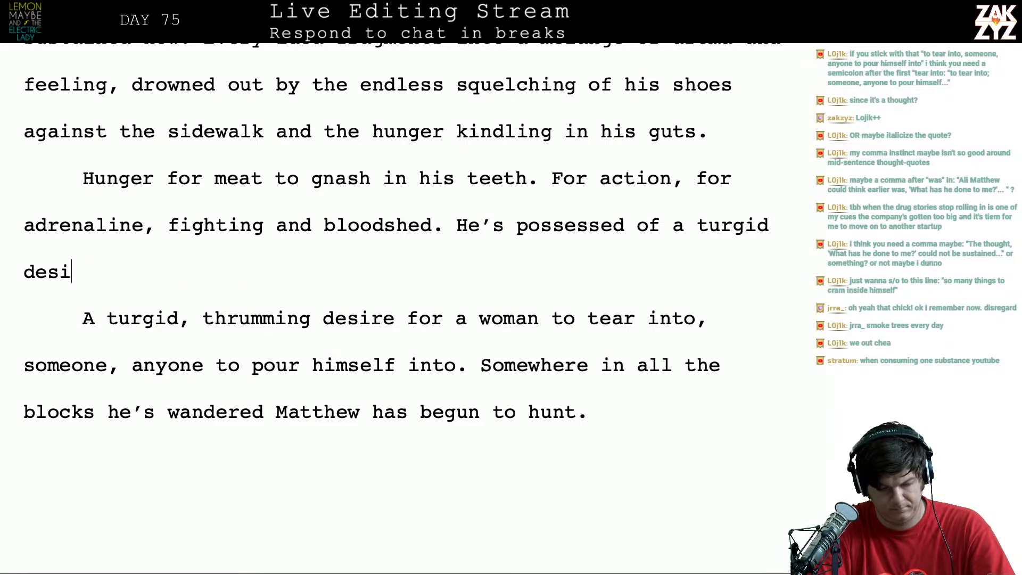
type("re for a woman to t")
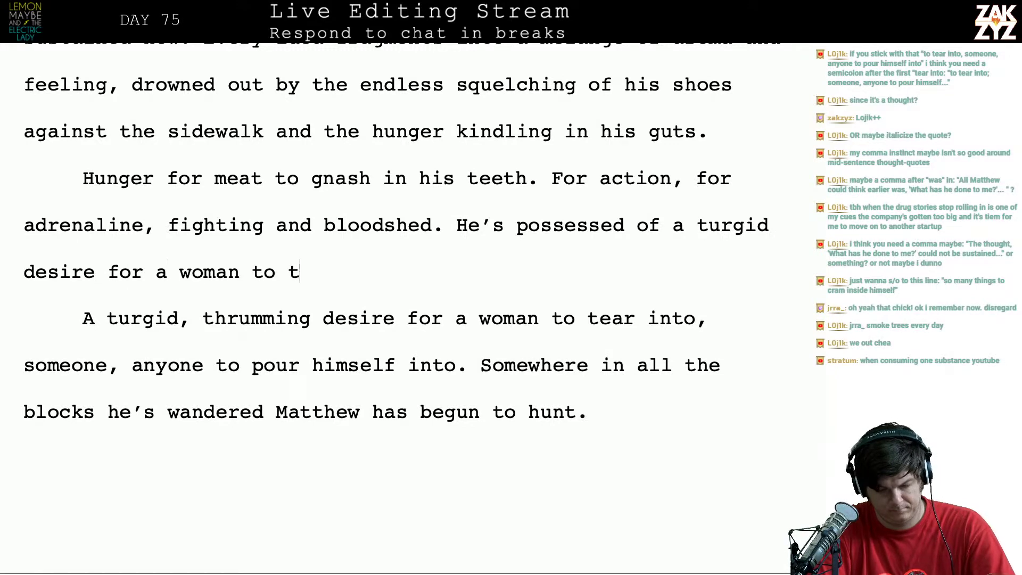
type("ear into, ")
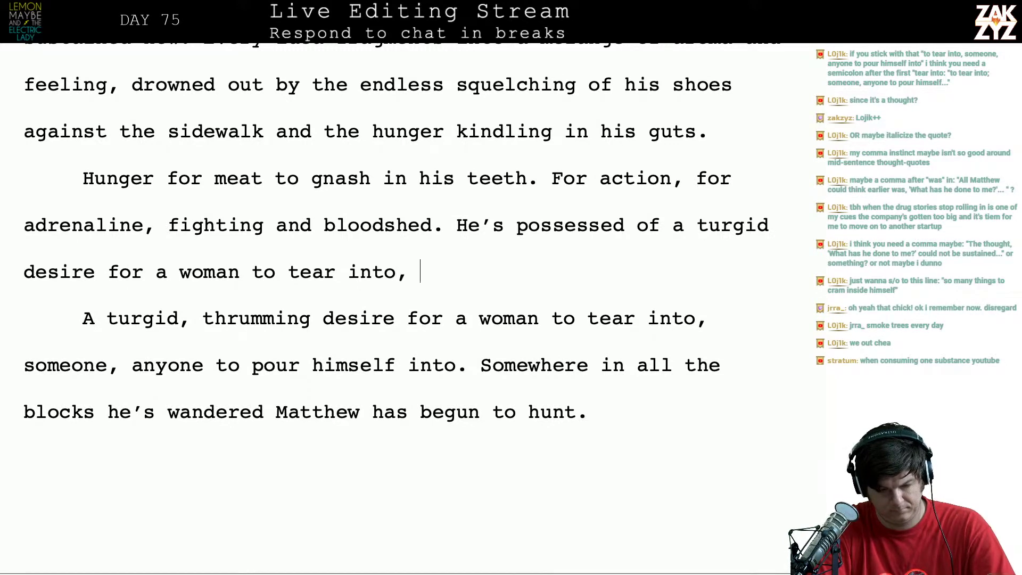
type("someone, anyone.")
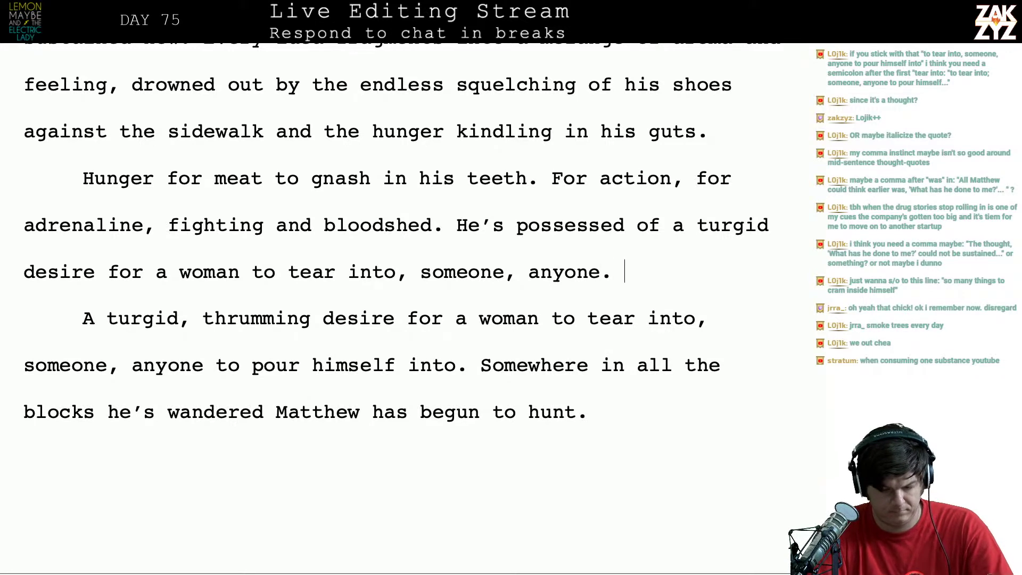
Delete the old sentence from “A turgid, thrumming desire” through “pour himself into.” and join “Somewhere in all the blocks” to the paragraph above
key("shift+Down")
key("shift+Down")
key("shift+Left")
key("shift+Left")
key("shift+Left")
key("shift+Left")
key("shift+Left")
key("shift+Left")
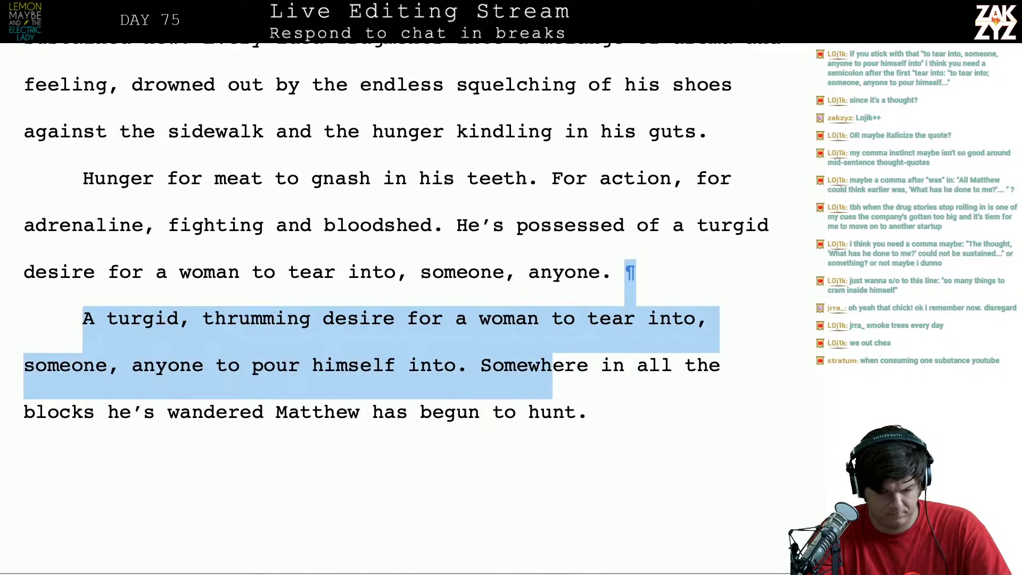
key("shift+Left")
key("shift+Left")
key("shift+Left")
key("shift+Left")
key("shift+Left")
key("shift+Left")
key("shift+Left")
key("BackSpace")
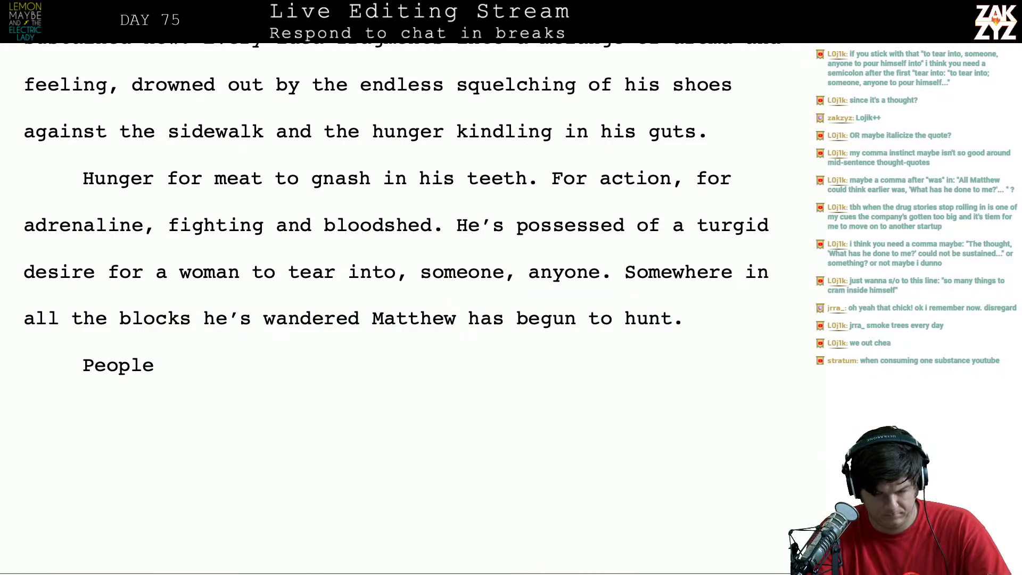
Split the paragraph after “bloodshed.” so that “He’s possessed of a turgid desire” starts a separate paragraph, with an empty line between them
left_click(516, 273)
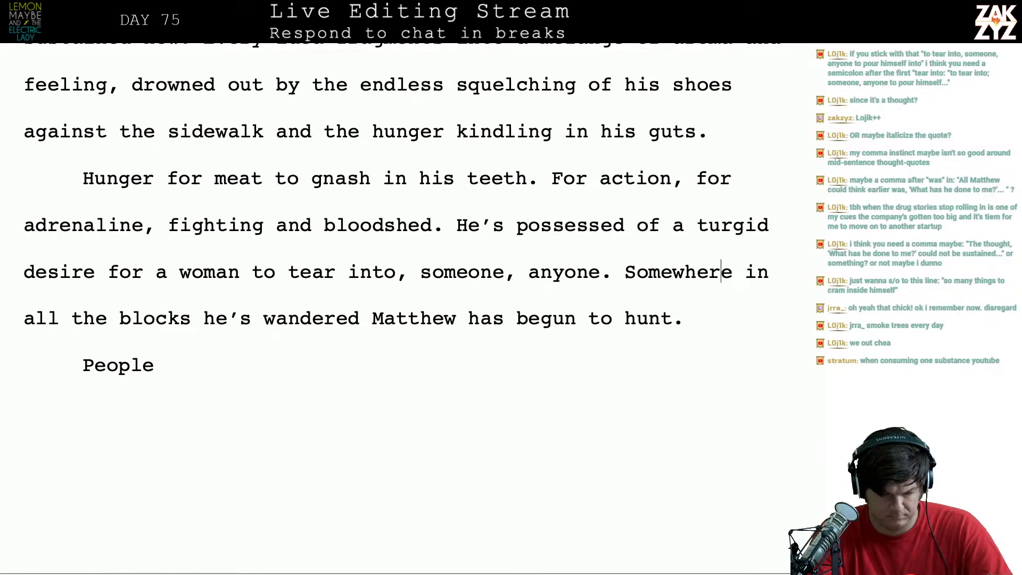
key("Left")
key("Left")
key("Left")
key("Left")
key("Left")
key("Left")
key("Left")
key("Left")
key("Left")
key("Left")
key("Left")
key("Left")
key("Left")
key("Left")
key("Left")
key("Left")
key("Left")
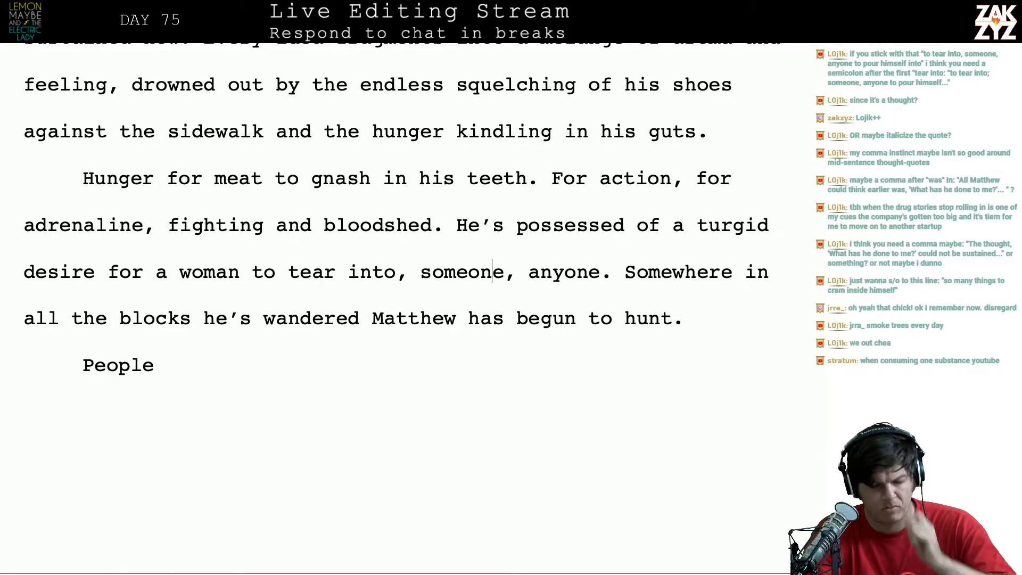
scroll(385, 308, "down", 2)
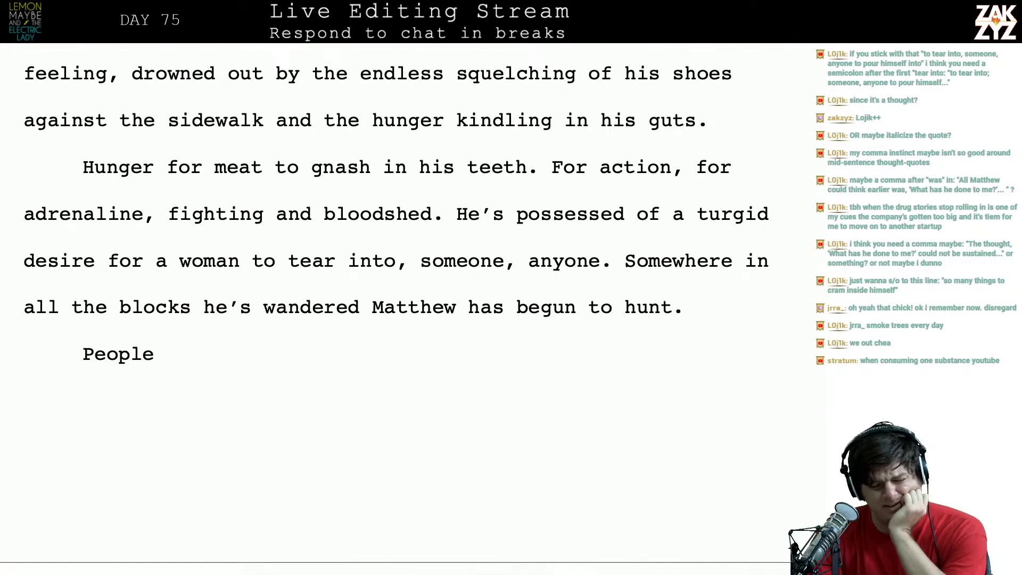
scroll(384, 308, "up", 4)
scroll(385, 309, "down", 2)
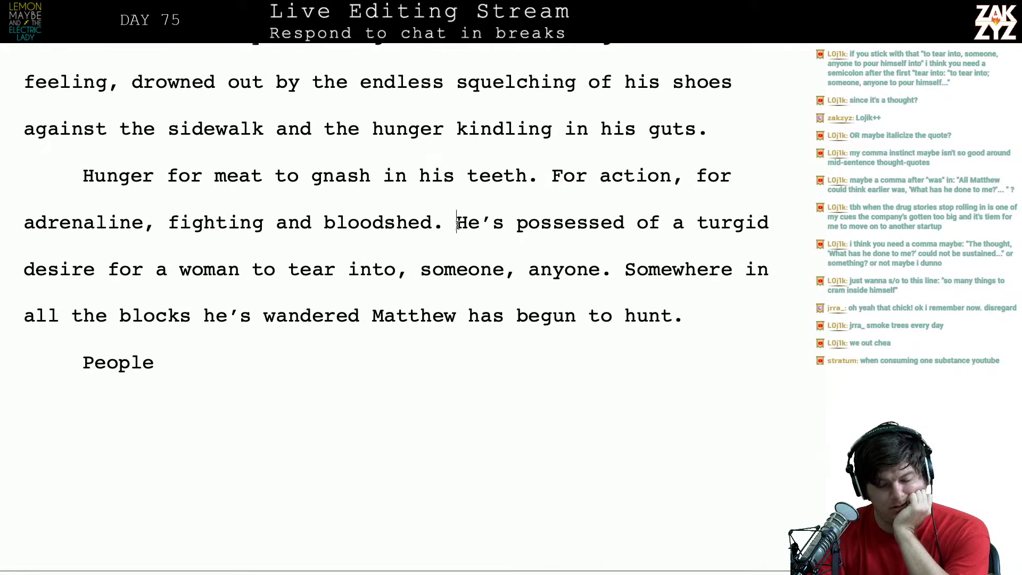
key("Return")
key("Return")
key("Up")
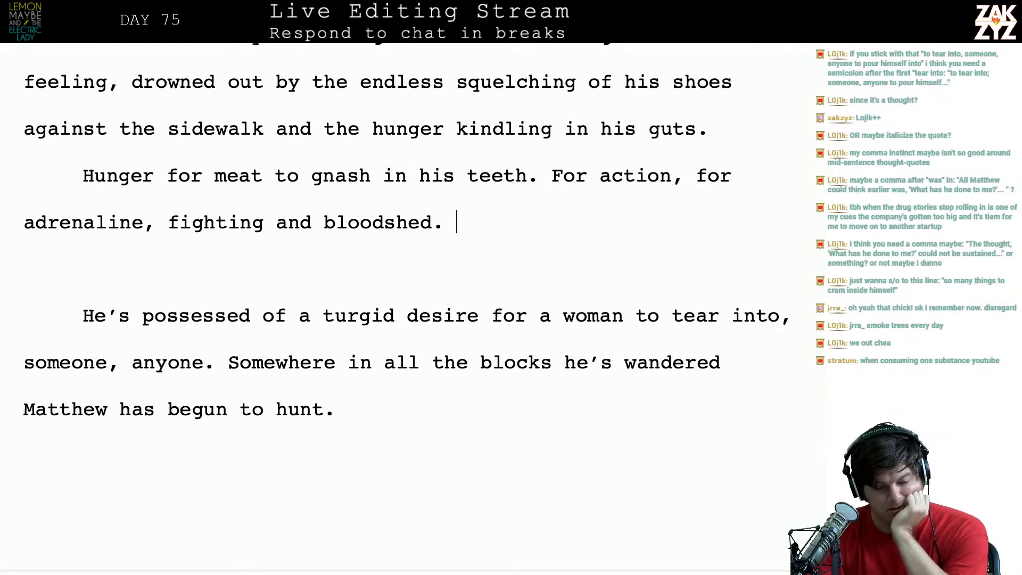
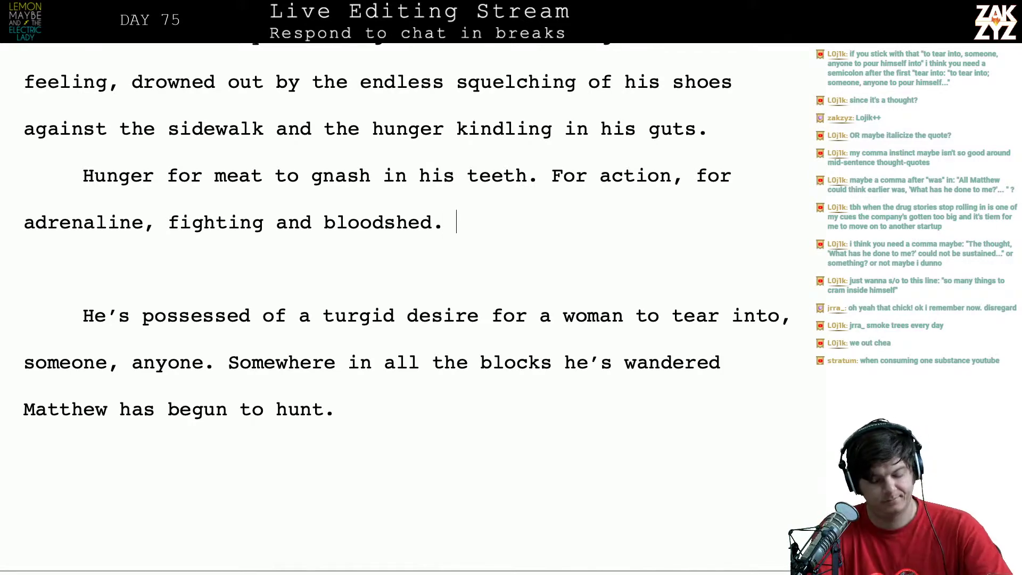
Begin a replacement sentence after “bloodshed.” reading “Theres a turgid desire rumbling underneath,”
type("Ther'es a")
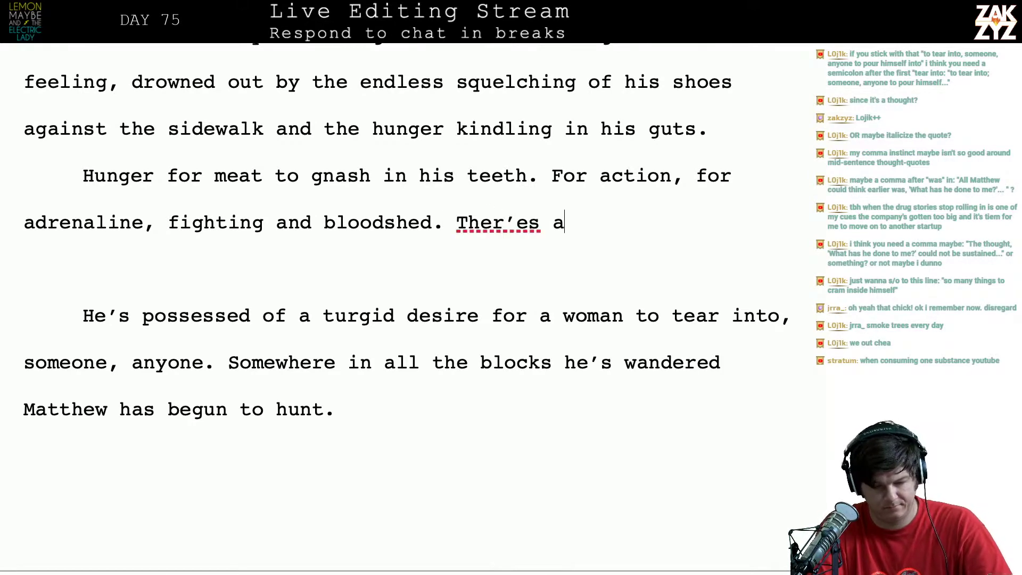
key("BackSpace")
key("BackSpace")
key("BackSpace")
key("BackSpace")
key("BackSpace")
type("es a tur")
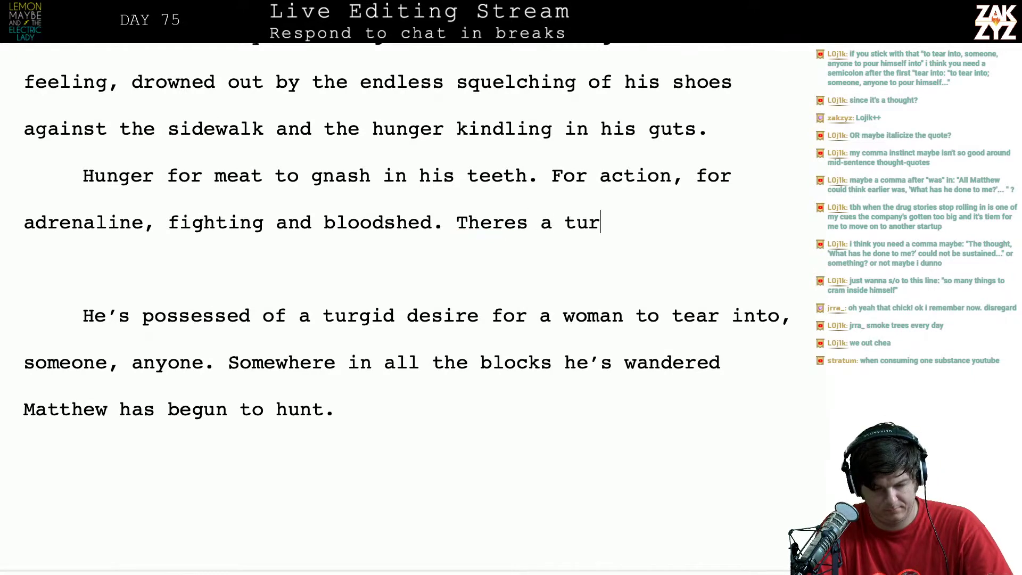
type("gid desire")
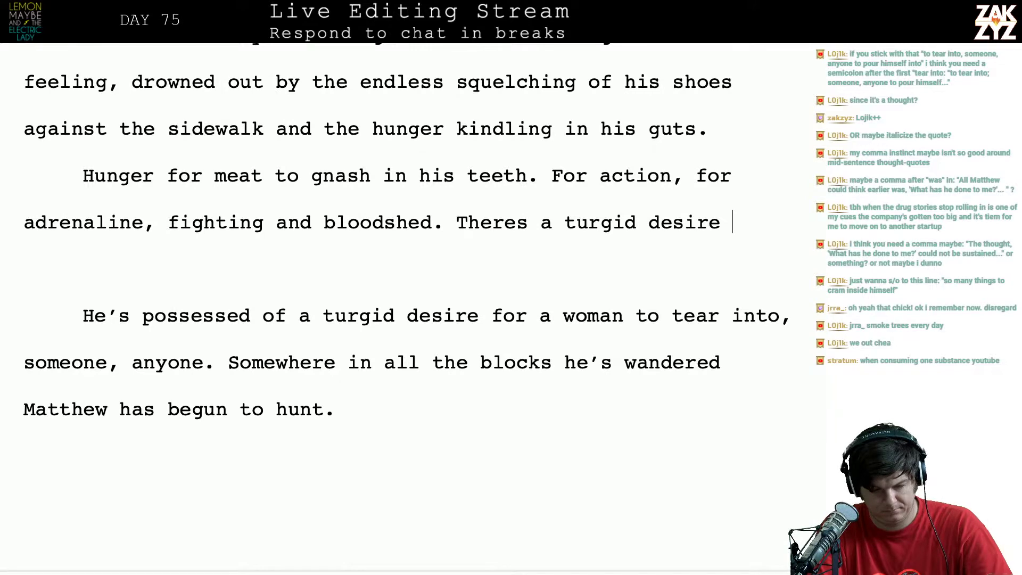
type(" rumbling und")
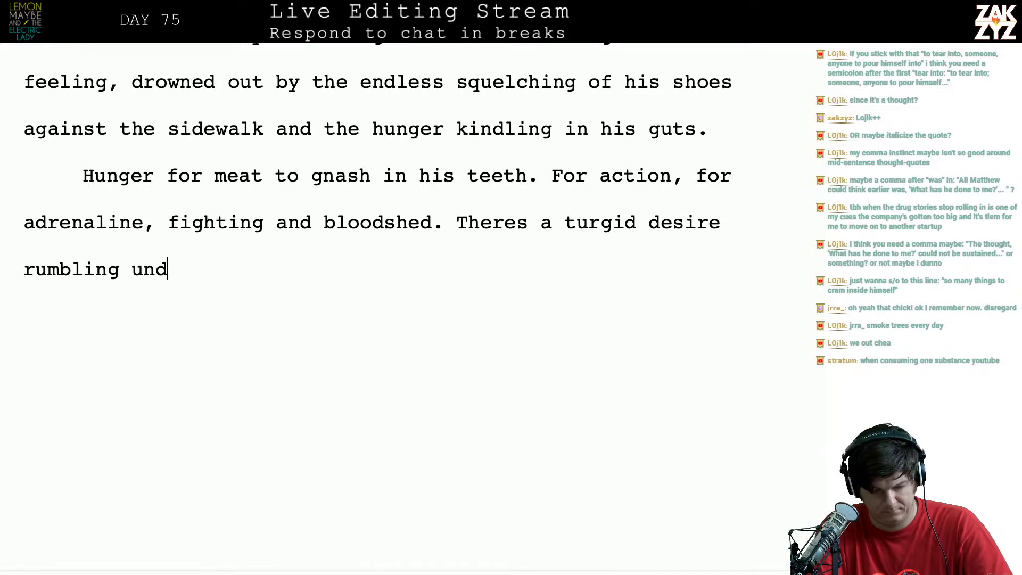
type("erneath,")
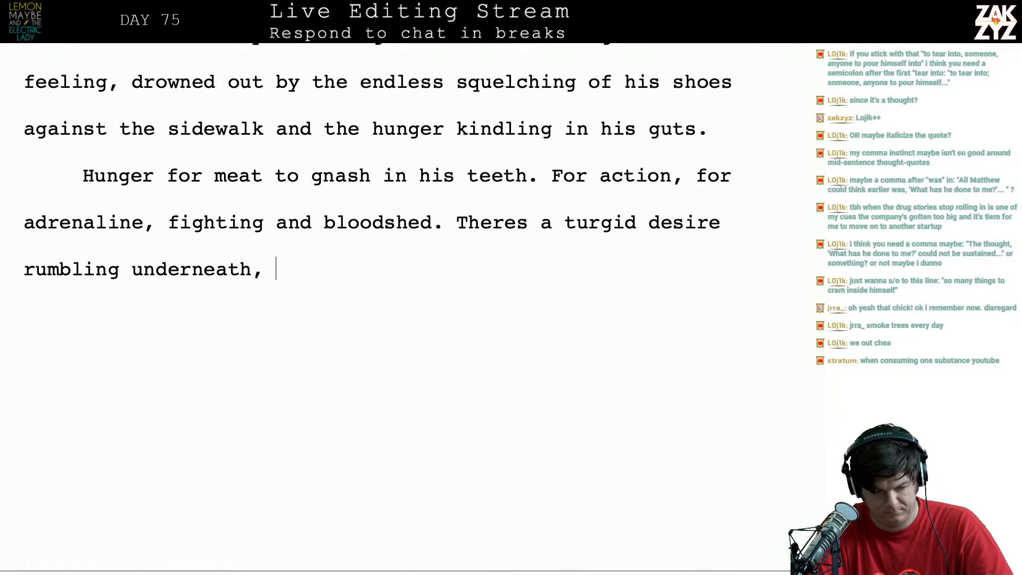
Complete the “turgid desire” sentence with “whispering he ought to find someone to pour himself into, anyone.”
type(" some")
key("BackSpace")
key("BackSpace")
key("BackSpace")
key("BackSpace")
type("h")
key("BackSpace")
type("wh")
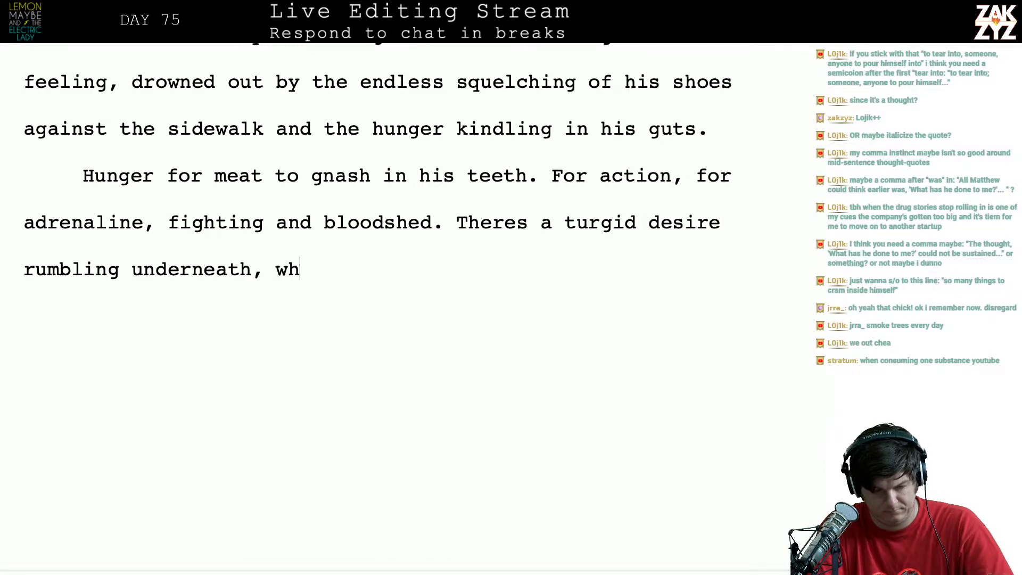
type("ispering he ought t")
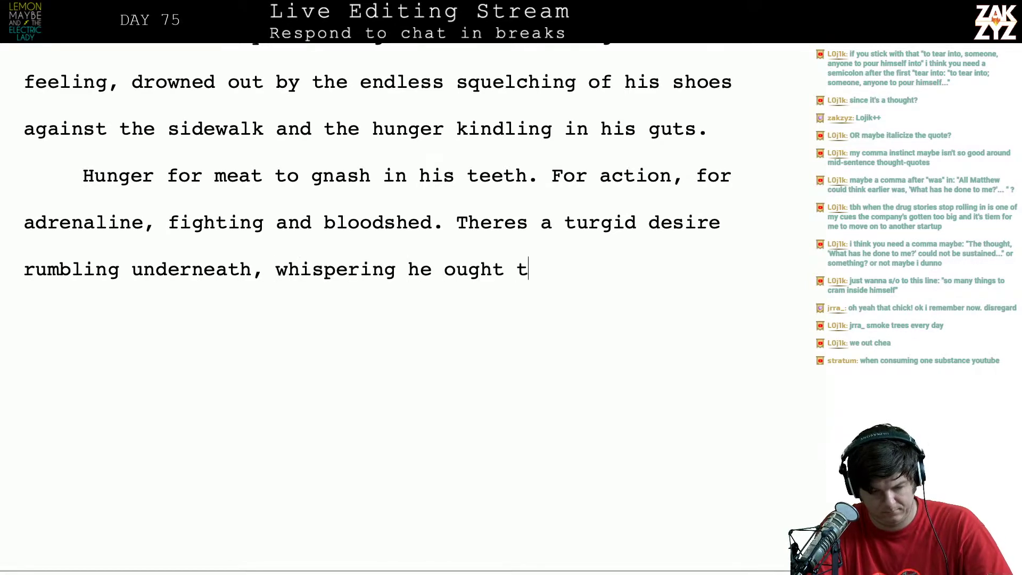
type("o find someone to p")
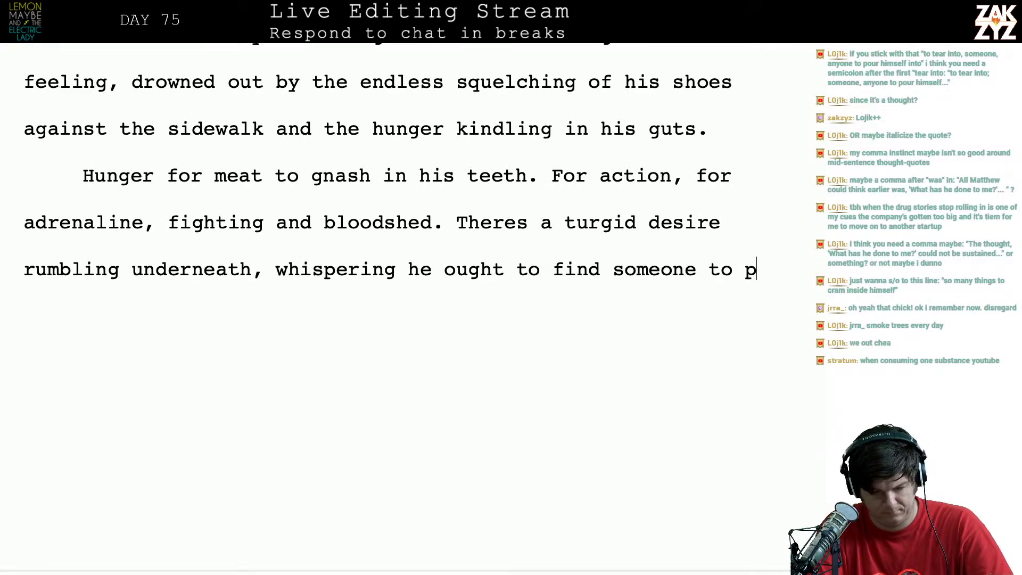
type("our himself int,")
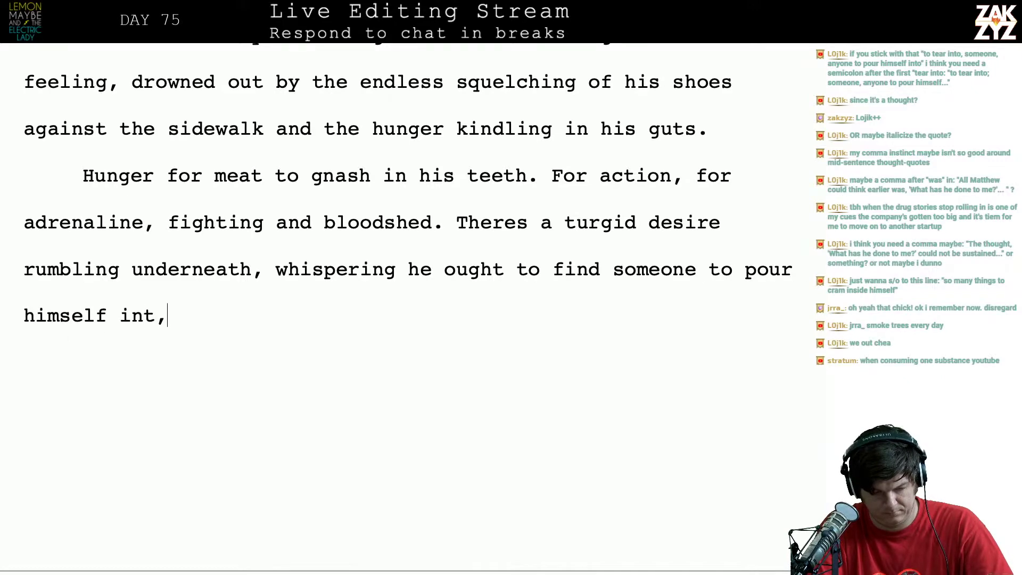
key("BackSpace")
type("o, anyone.")
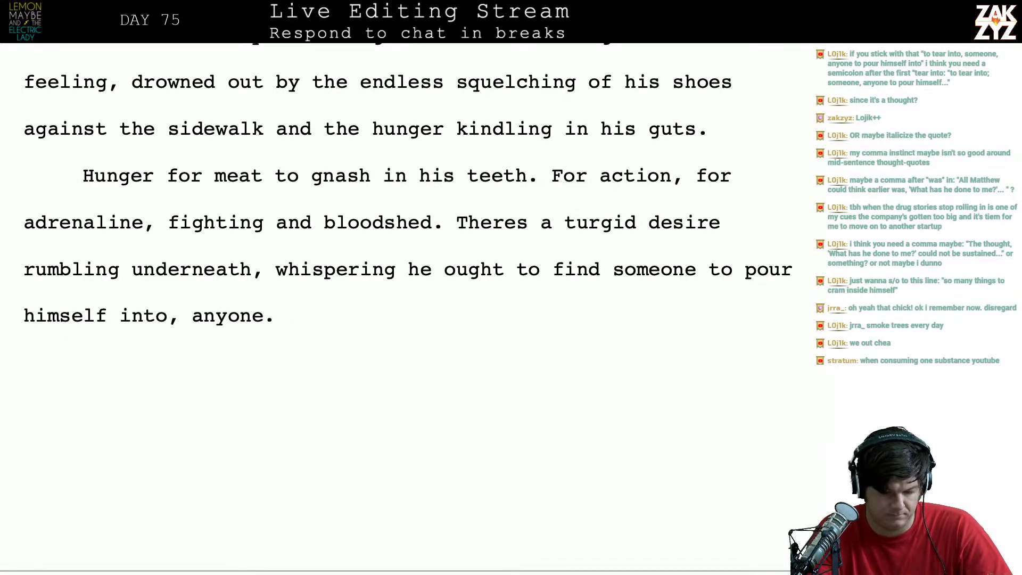
Add “He’s a ball of raging desire, rolling down the street,” after “pour himself into, anyone.”
scroll(405, 319, "down", 5)
left_click(287, 468)
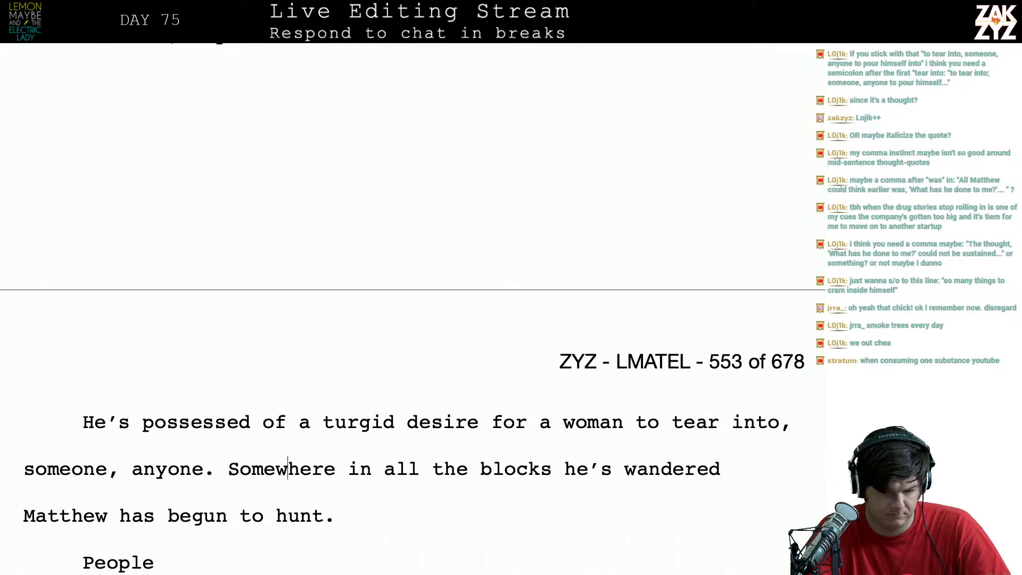
key("Up")
key("Up")
key("Up")
key("Up")
key("Down")
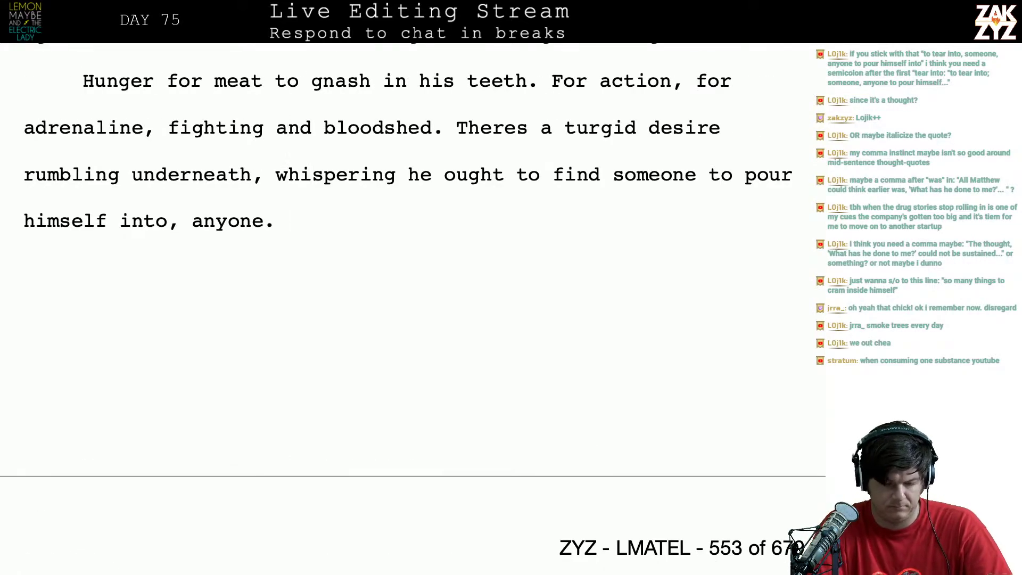
type("He’s")
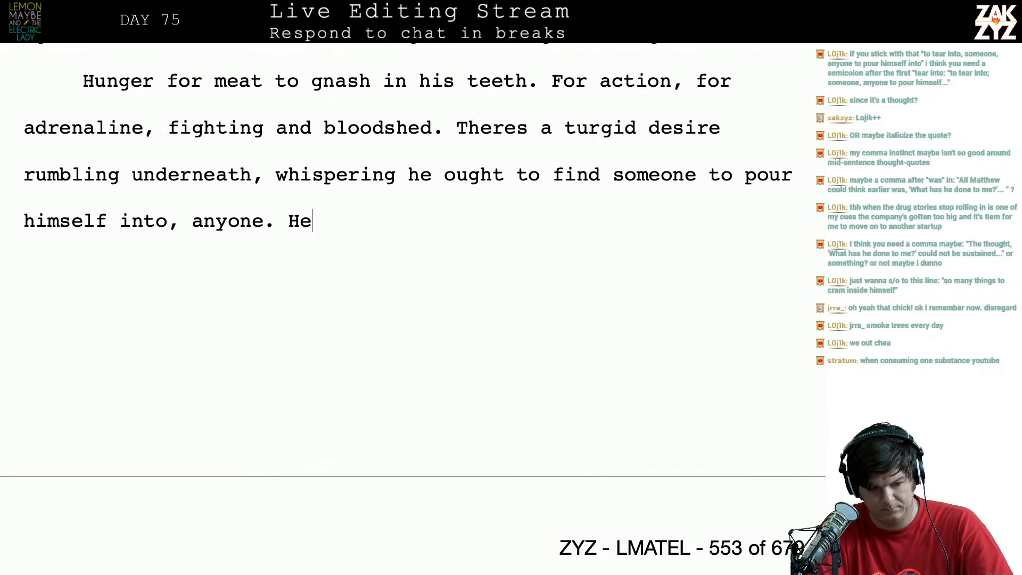
key("BackSpace")
type("'s a ball of")
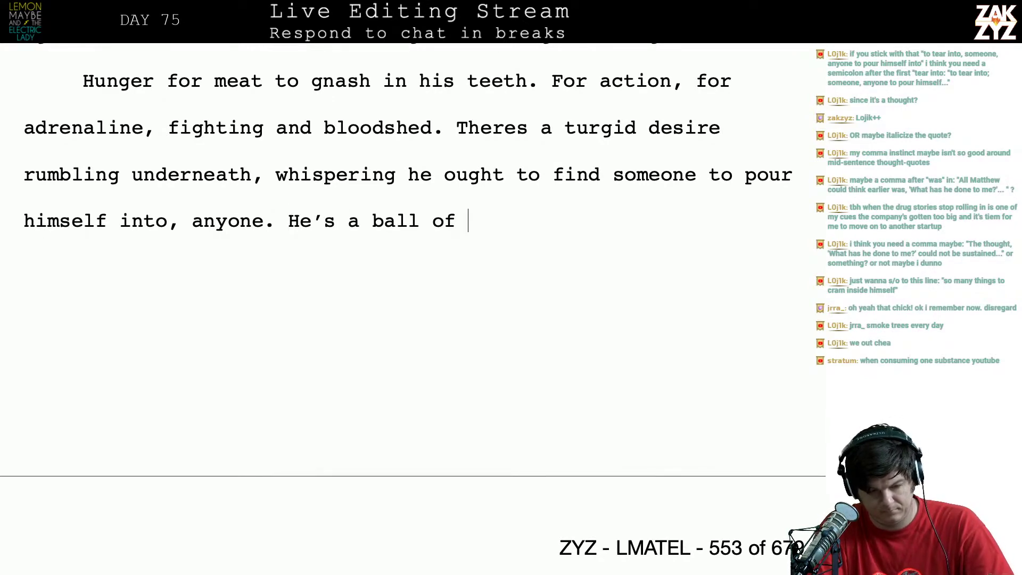
type(" raging desire,")
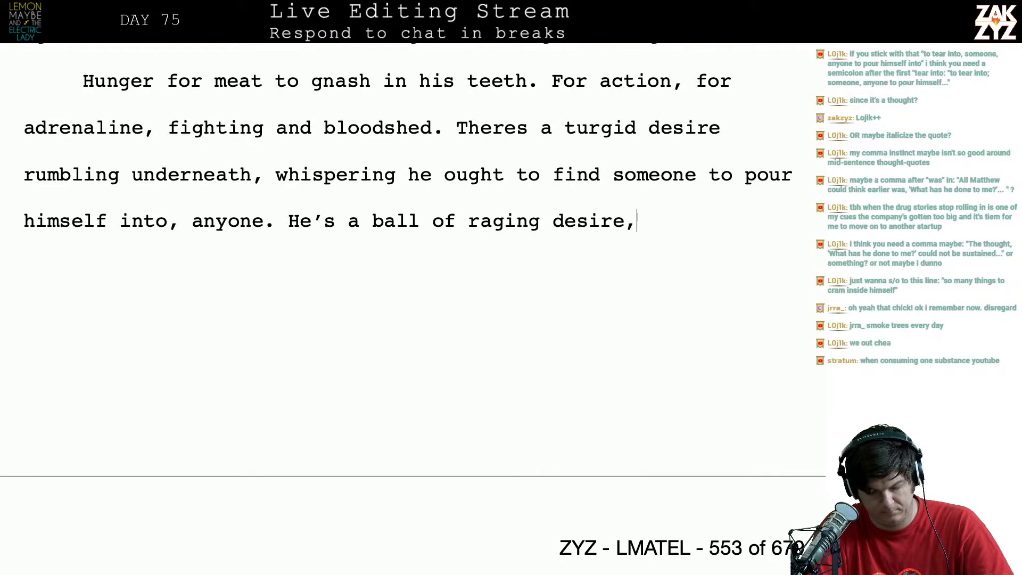
type(" ro")
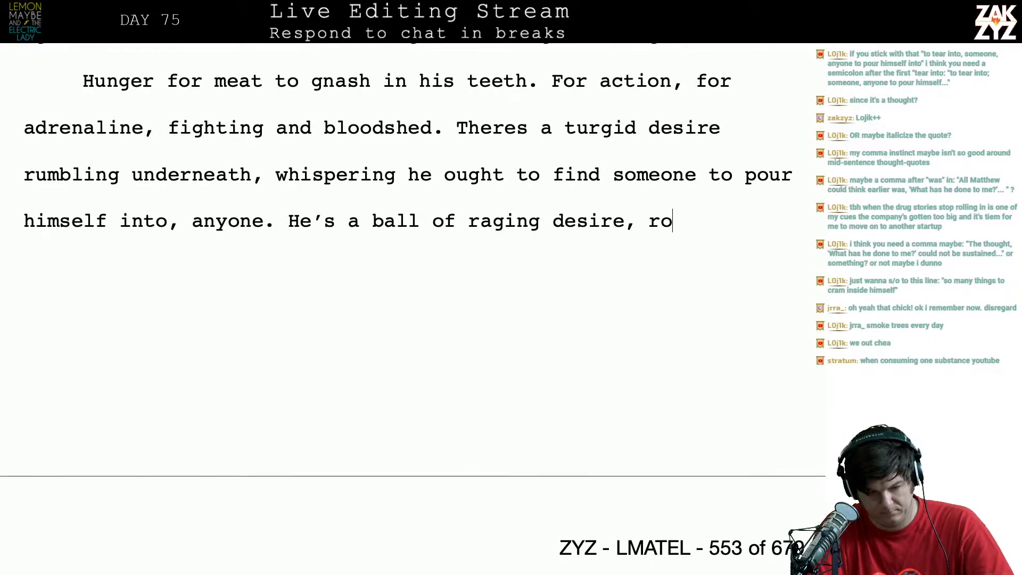
type("lling down the street, and")
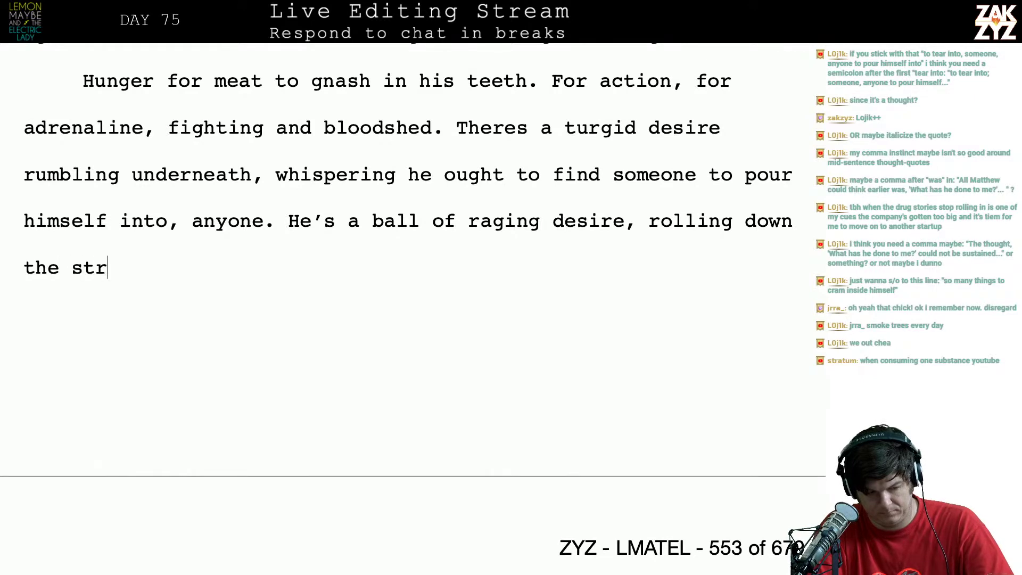
key("BackSpace")
key("BackSpace")
key("BackSpace")
key("BackSpace")
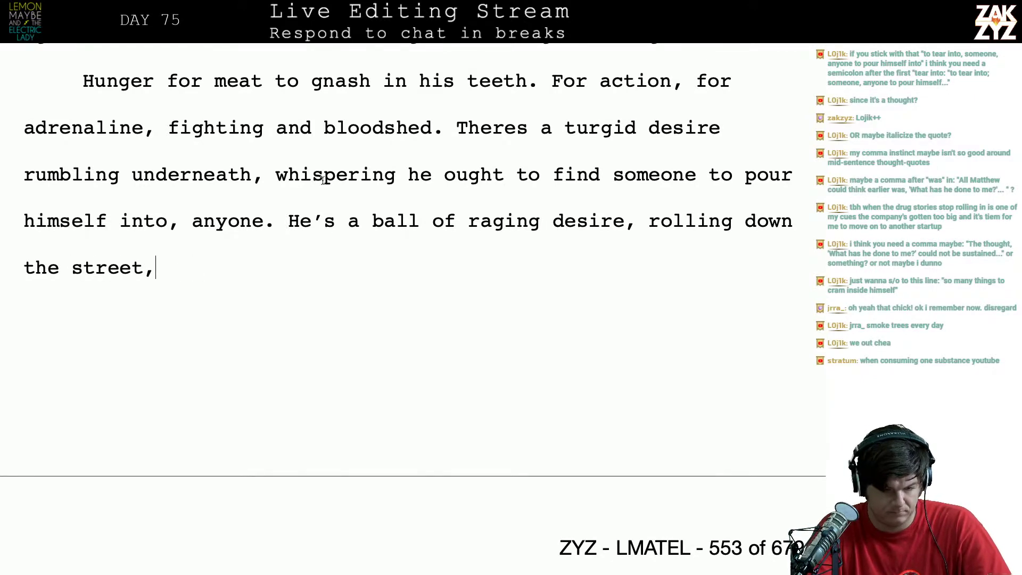
Put “He’s a ball of raging desire” in its own paragraph and write “He’s become a ball of desire,” after “anyone.” above it
key("Return")
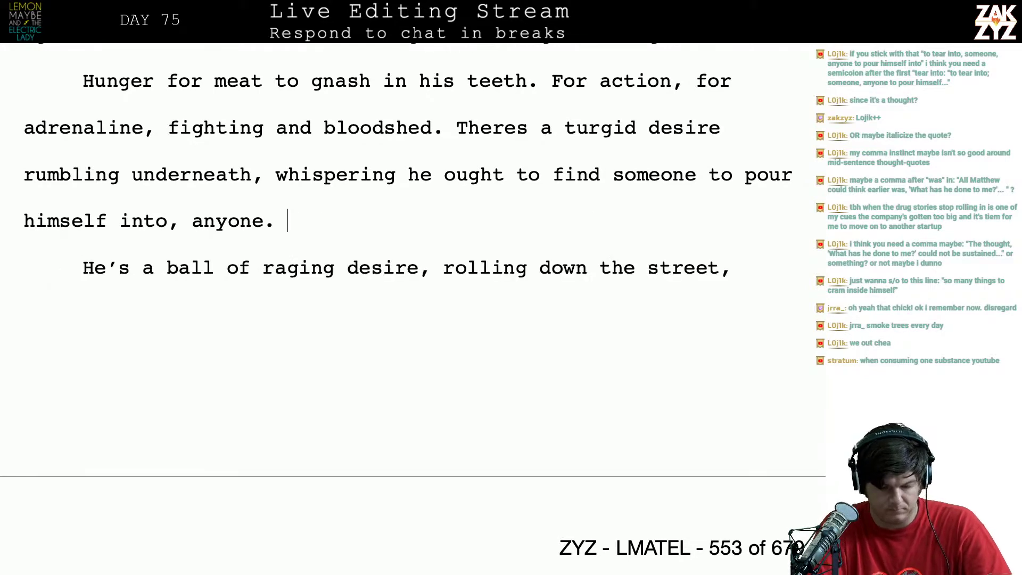
type("HE'S")
key("BackSpace")
key("BackSpace")
key("BackSpace")
type("e")
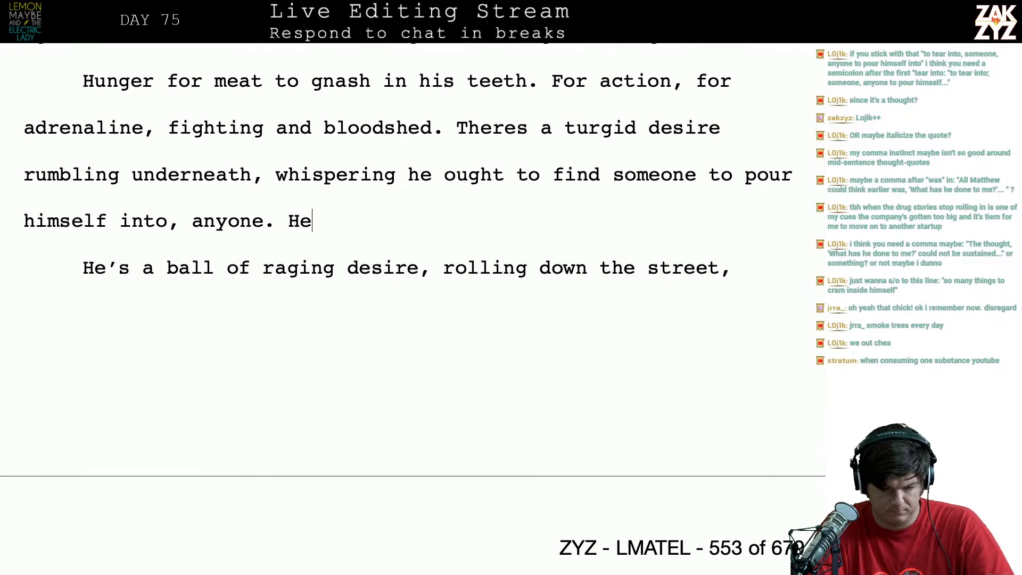
type("'s become a ")
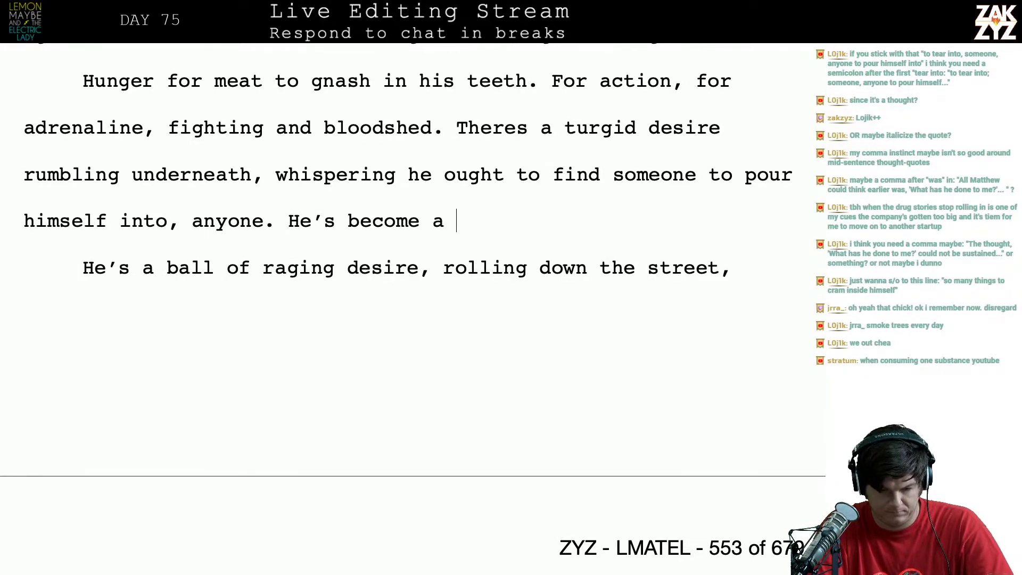
type("ball of dd")
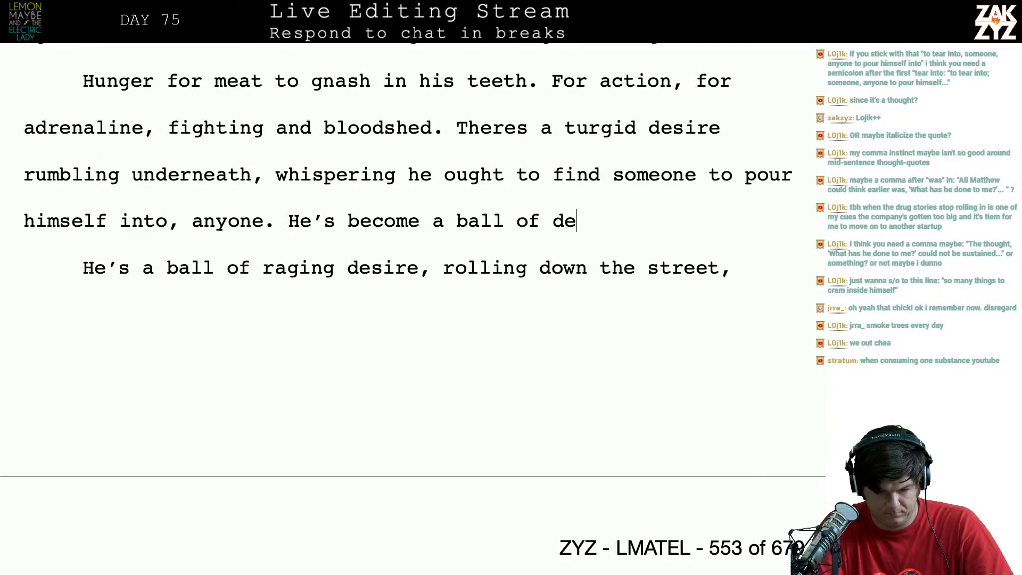
type("sire,")
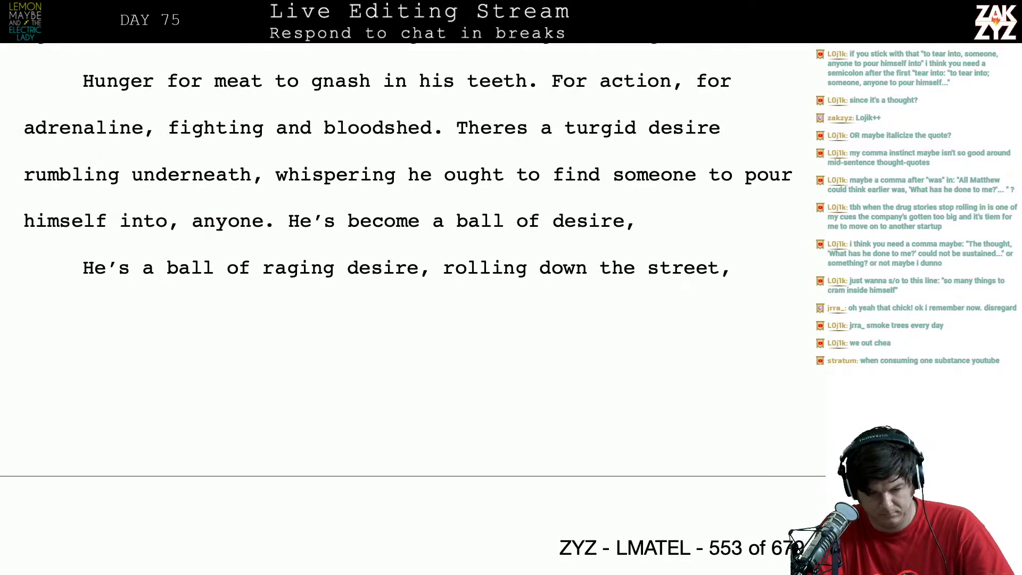
Replace “desire,” with “raging desire” in the new “He’s become a ball of” sentence
key("BackSpace")
key("BackSpace")
key("BackSpace")
key("BackSpace")
key("BackSpace")
key("BackSpace")
key("BackSpace")
type("raging")
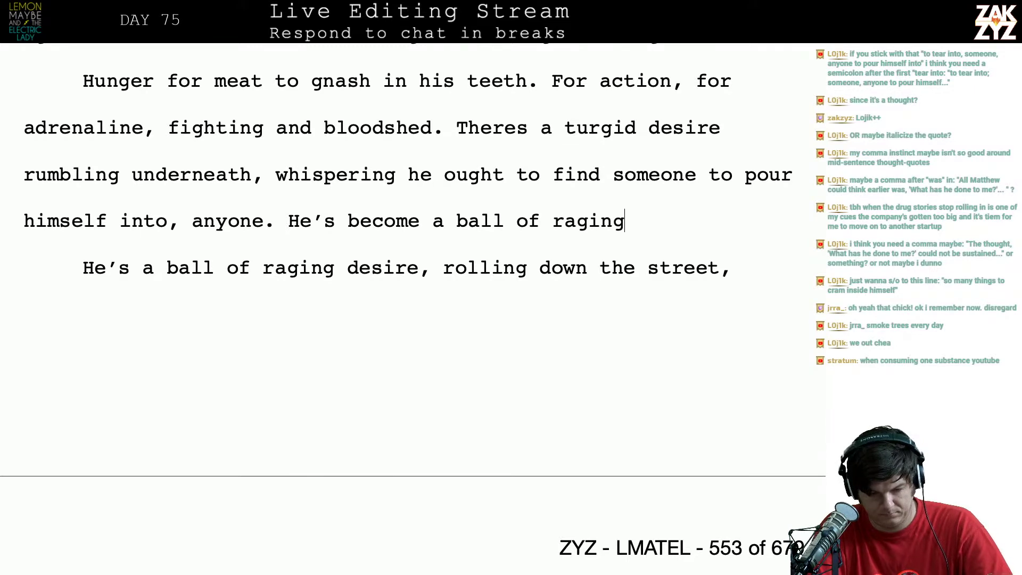
type(" deisre")
key("BackSpace")
key("BackSpace")
key("BackSpace")
key("BackSpace")
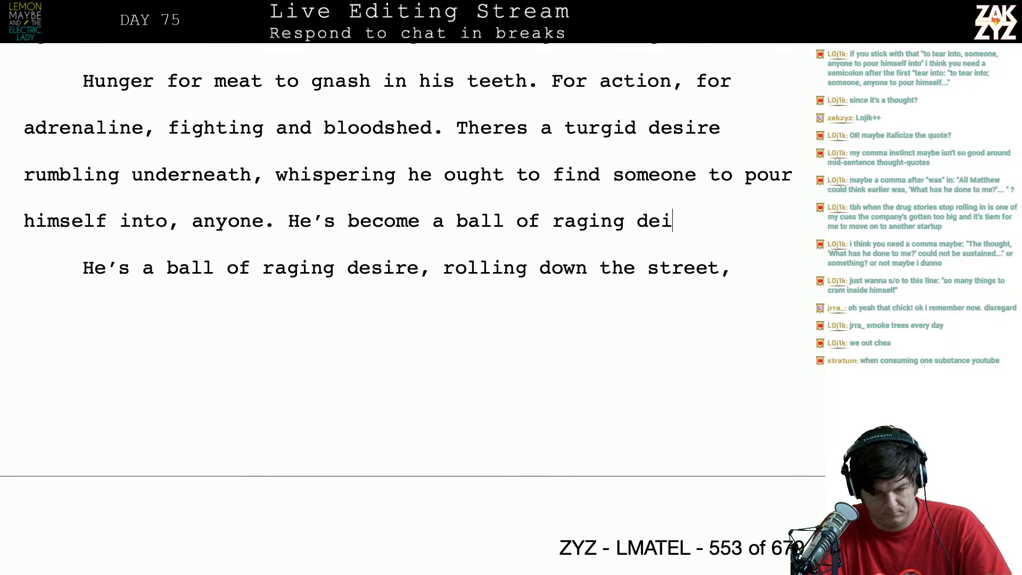
type("sires")
key("BackSpace")
key("BackSpace")
type("re")
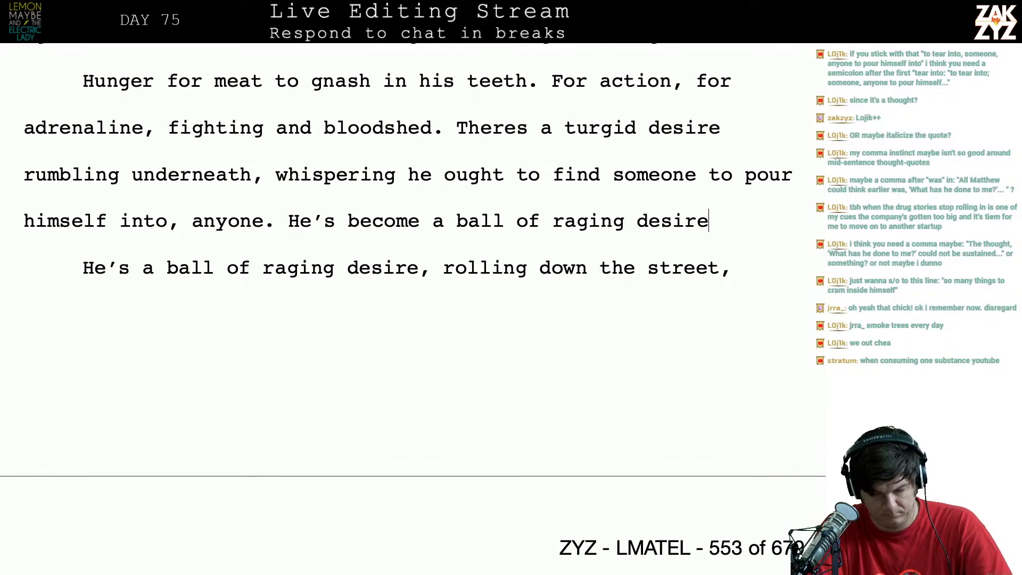
Make the final word “desires” and continue the sentence with “, rolling down the street and most people have”
type("s, rolling down the")
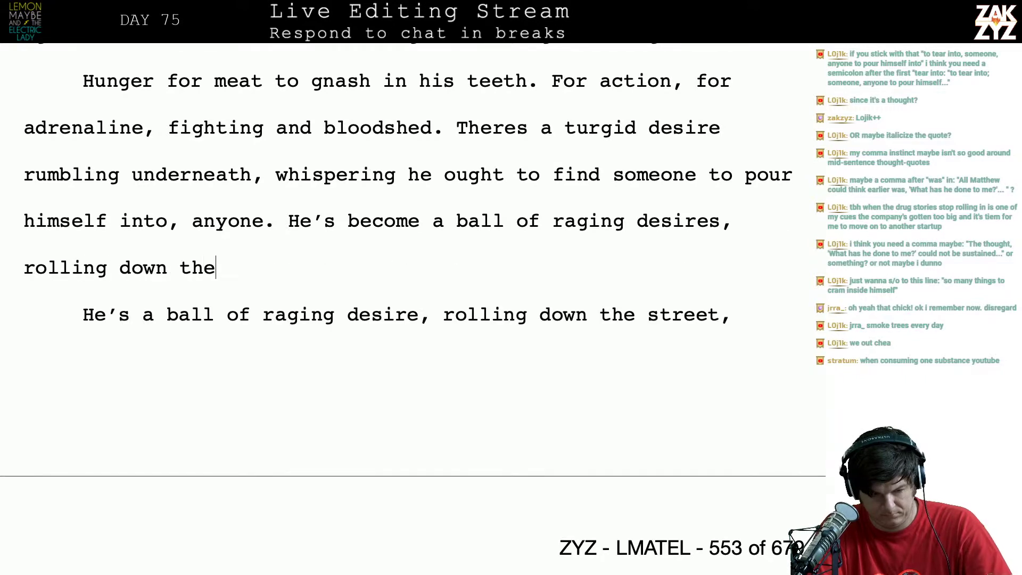
type(" street and mor")
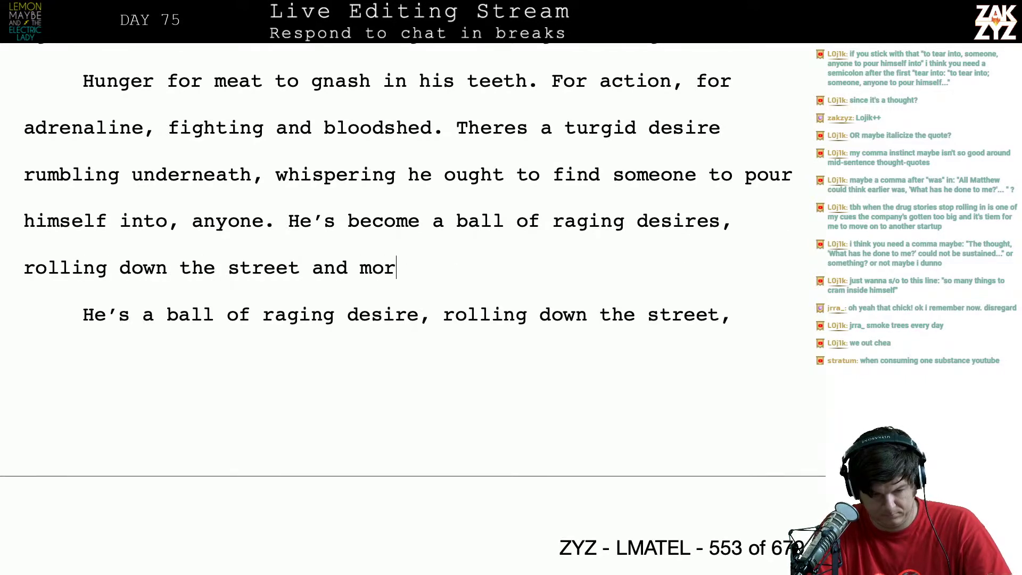
key("BackSpace")
type("st people have")
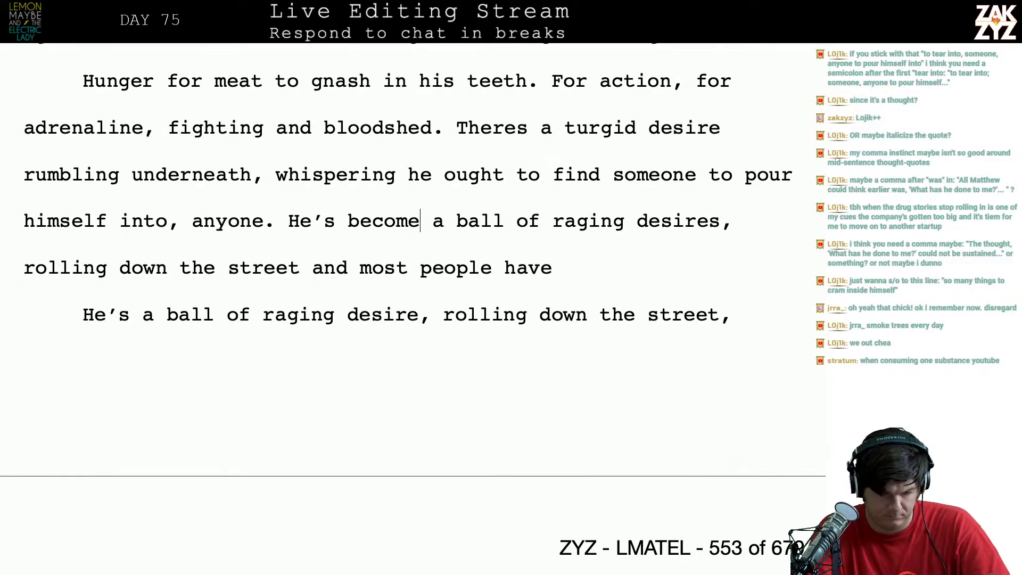
Break off “He’s become a ball” below and write “Matthew is just one raging ball of desire rolling down the sidewalk, and” after “anyone.”
key("Left")
key("Return")
key("Return")
key("Up")
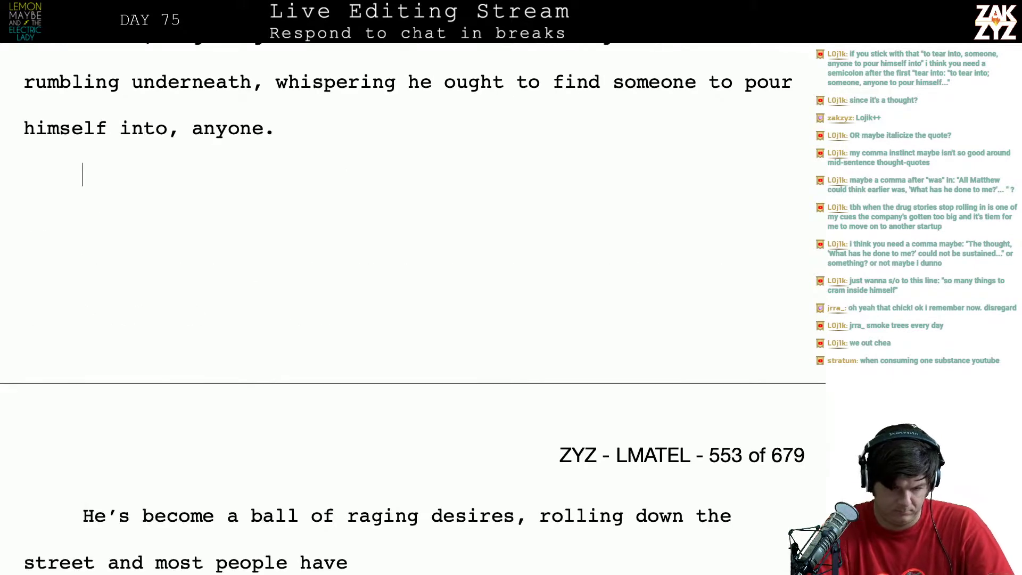
type("MAtthew is just")
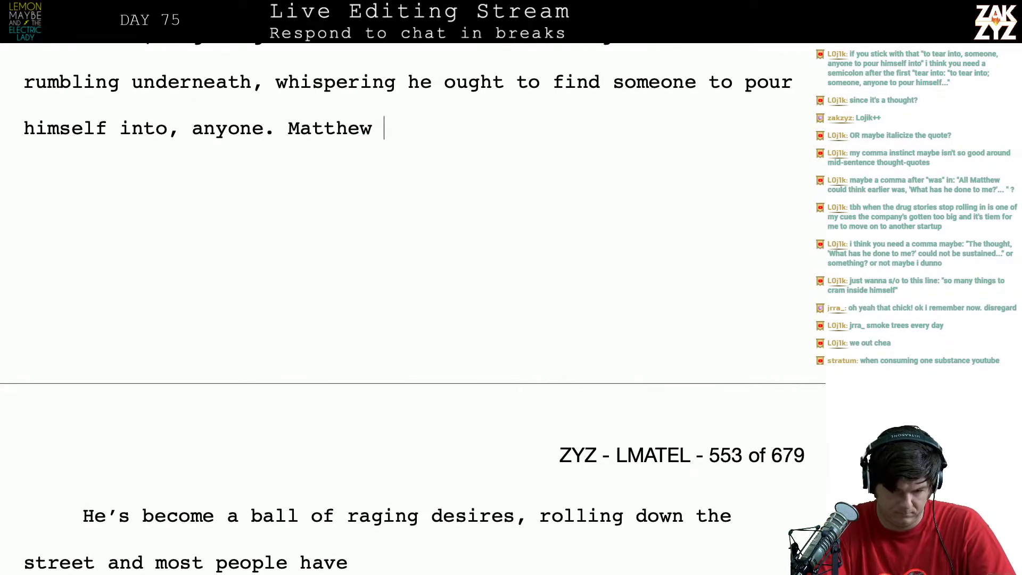
type(" one ra")
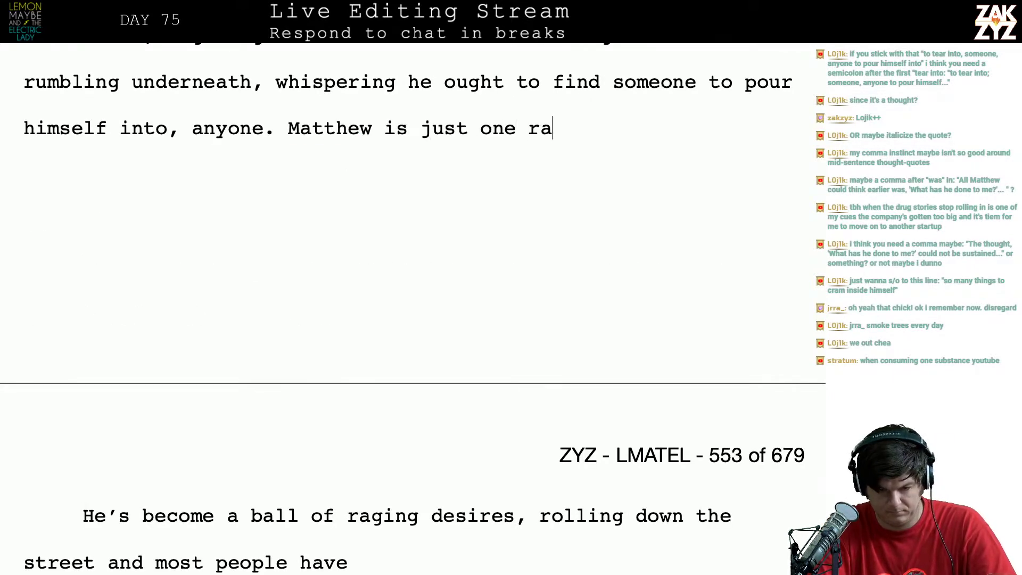
type("ging ball of desir")
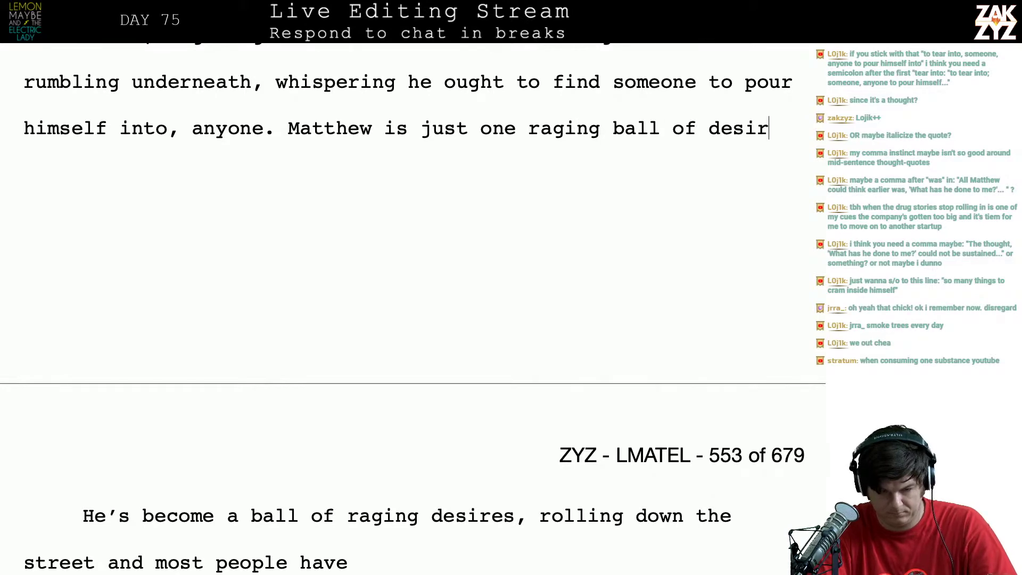
type("e rolling down the s")
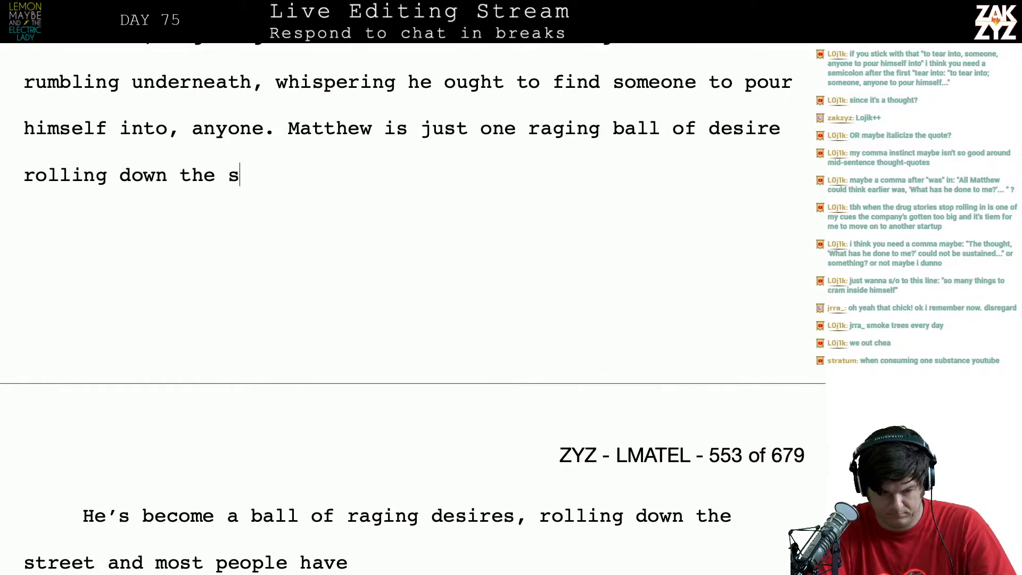
type("idewalk, and m")
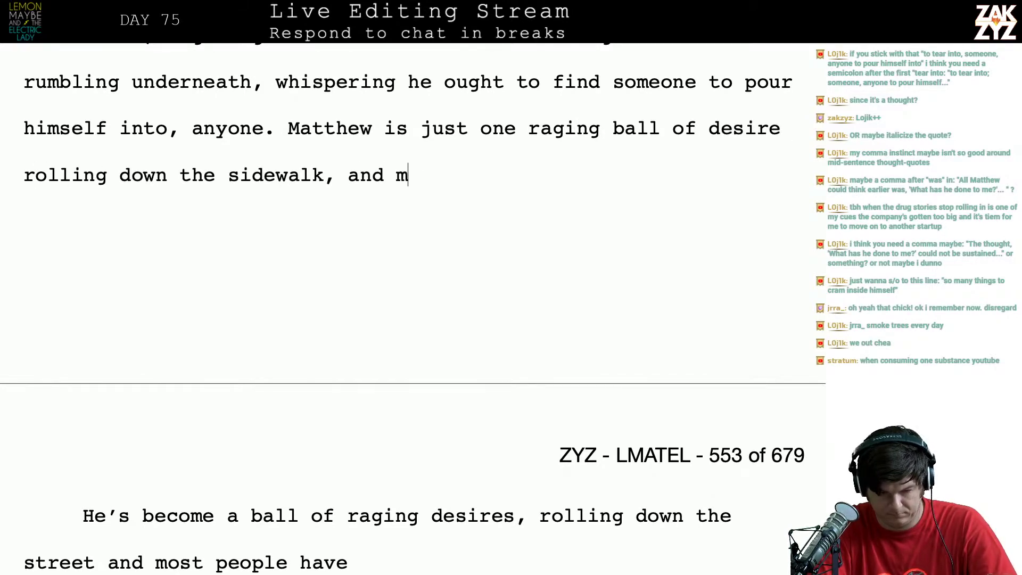
Finish the sentence with “most people have the good sense to cross to the other side of the street.”
type("ost people have ")
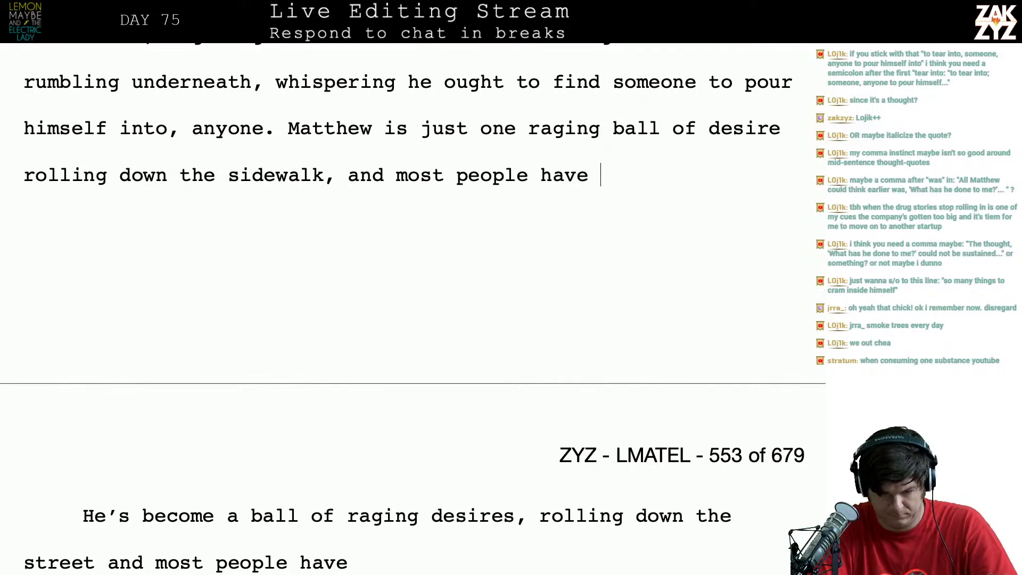
type("the good sense to cross to")
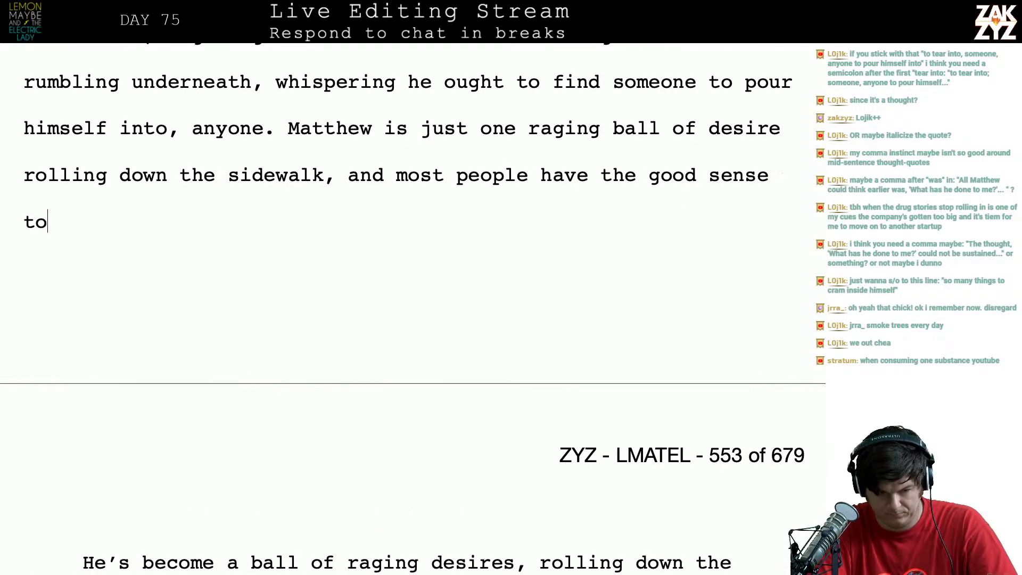
type(" the other")
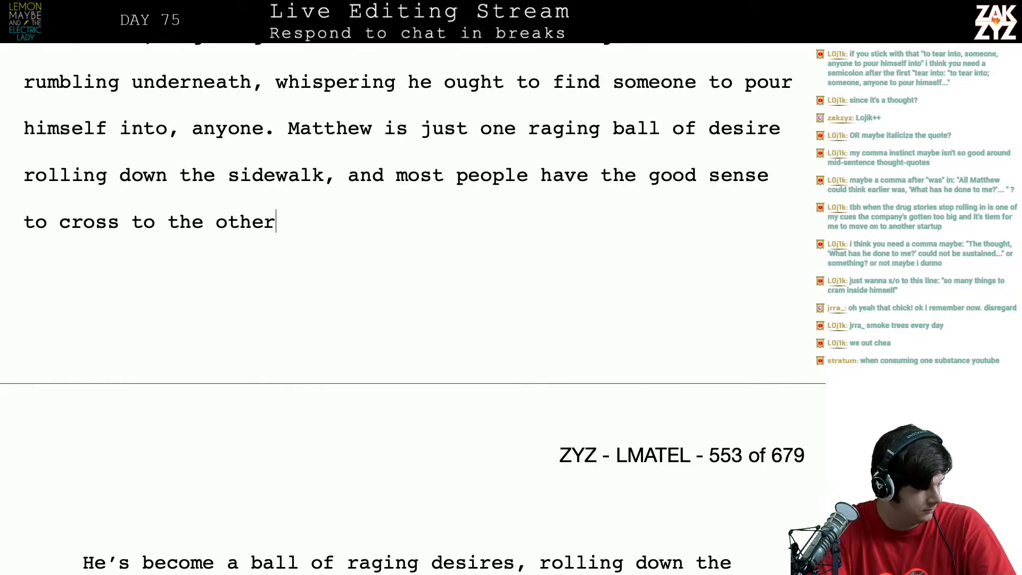
type(" side of the street.")
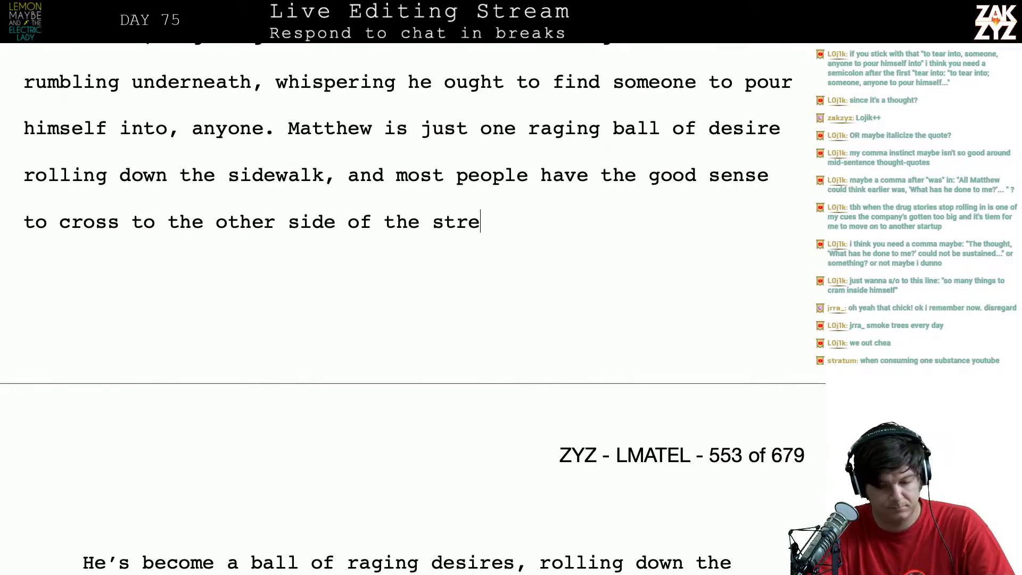
Delete the old drafts below the new sentence, from the empty paragraph before “He’s become a ball” through “instinctively, and it felt right.”
key("shift+Down")
key("shift+Down")
key("shift+Down")
key("shift+Down")
key("shift+Down")
key("shift+Down")
key("shift+Down")
key("shift+Down")
key("shift+Down")
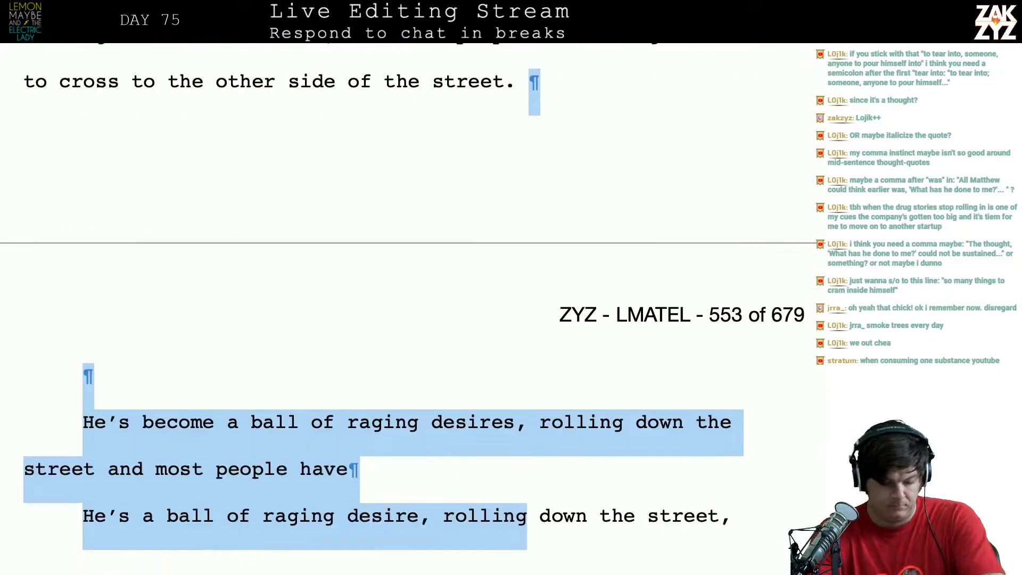
key("shift+Down")
key("shift+Down")
key("shift+Down")
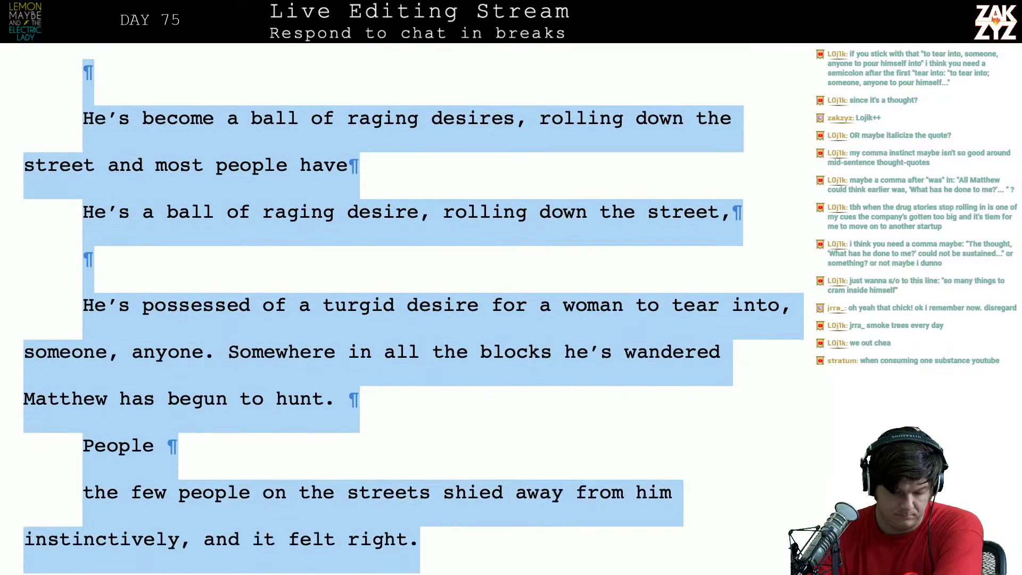
key("shift+Up")
key("shift+Up")
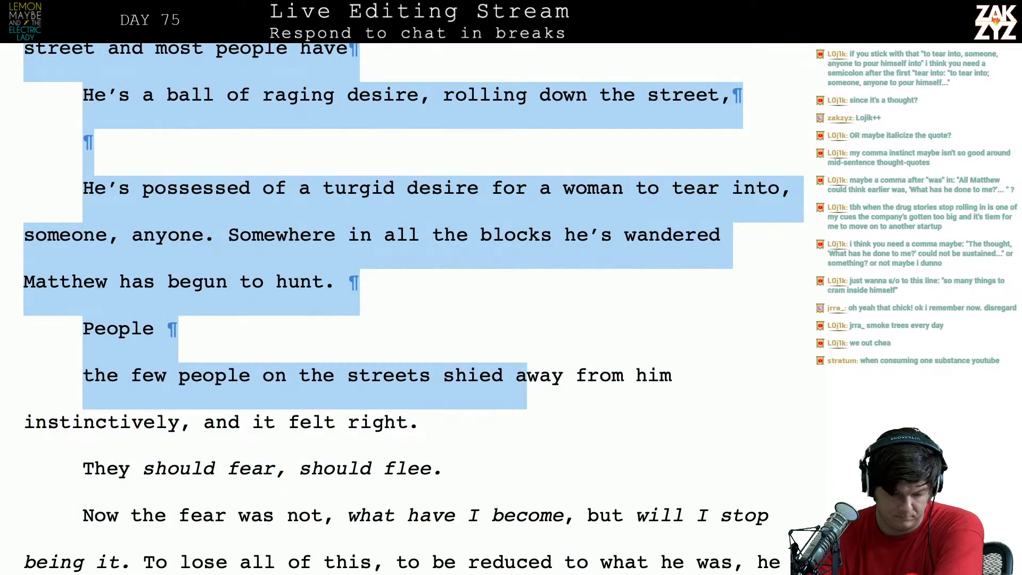
key("shift+Down")
key("BackSpace")
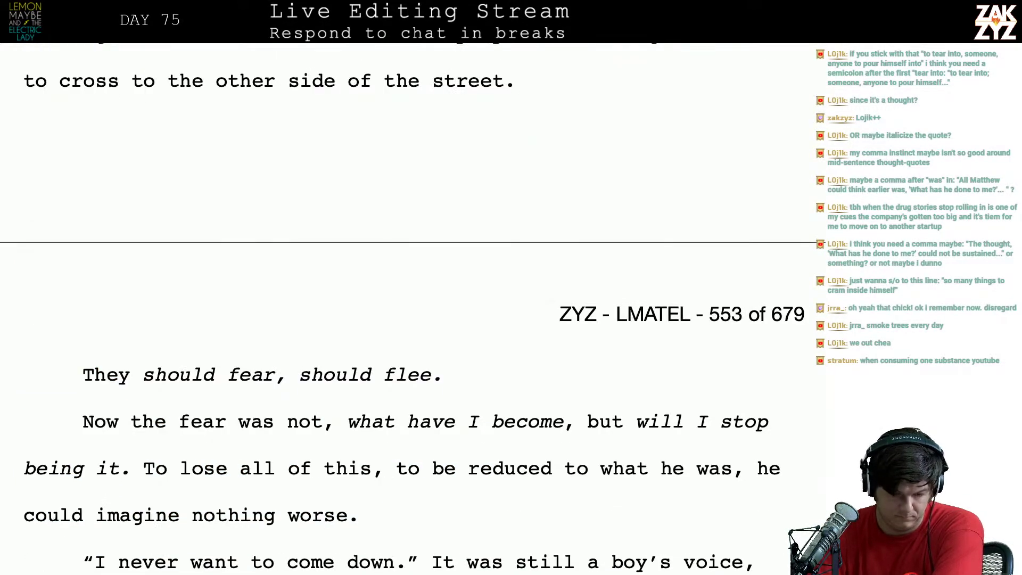
Continue after “the other side of the street.” with “He likes that. They should be afraid”
scroll(413, 309, "up", 2)
scroll(413, 309, "down", 3)
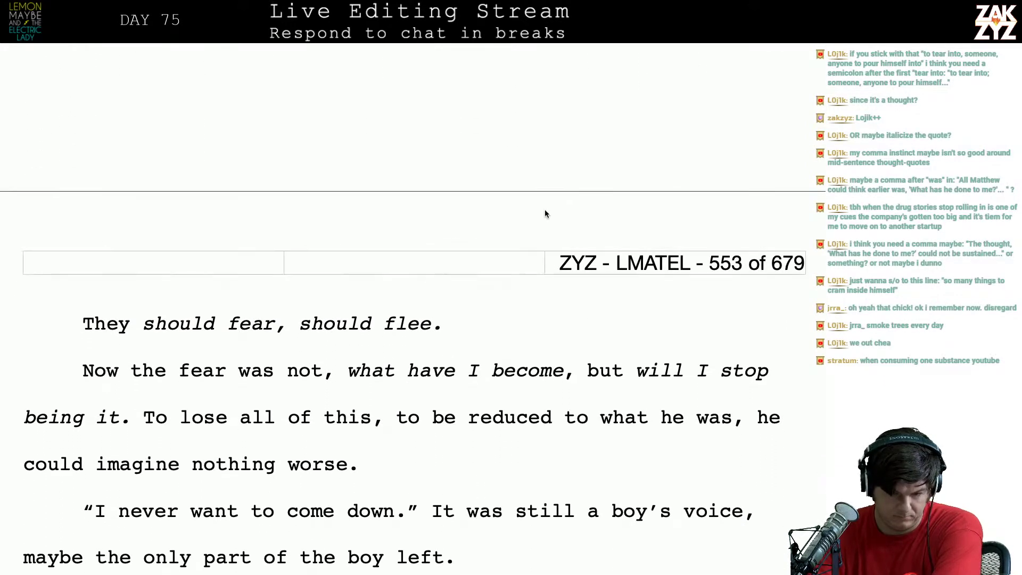
type("H")
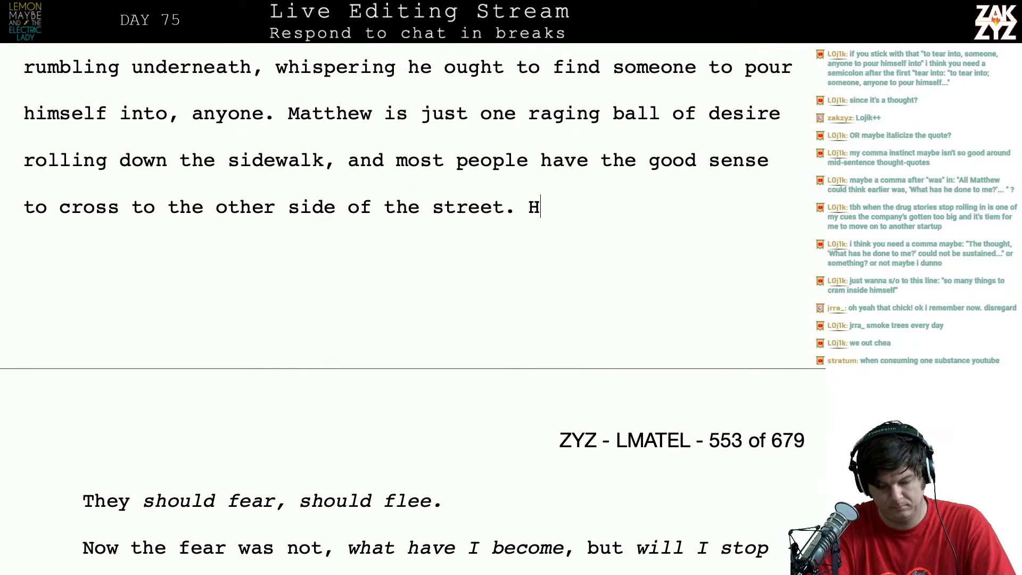
type("e likes that. ")
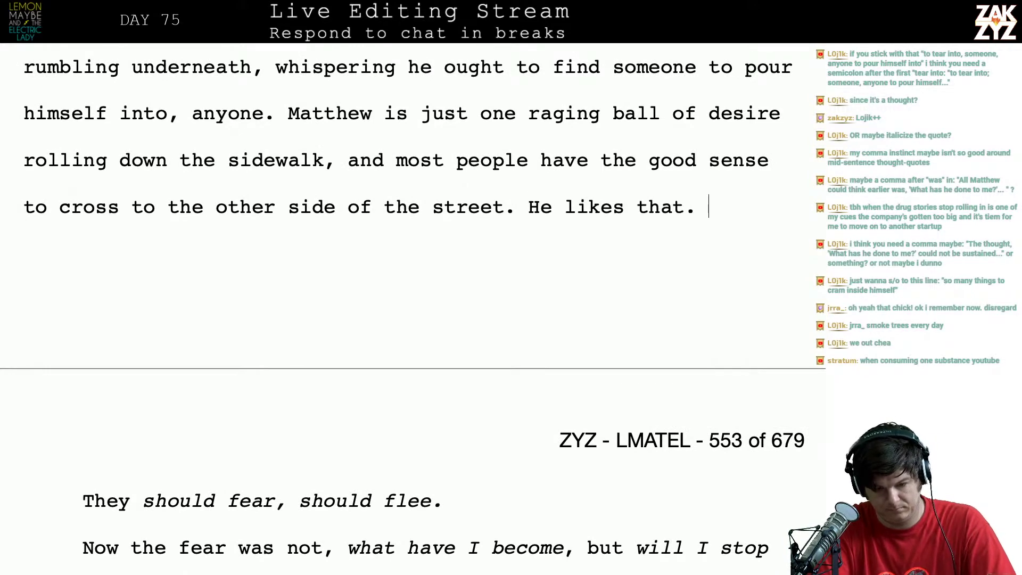
type("They should be")
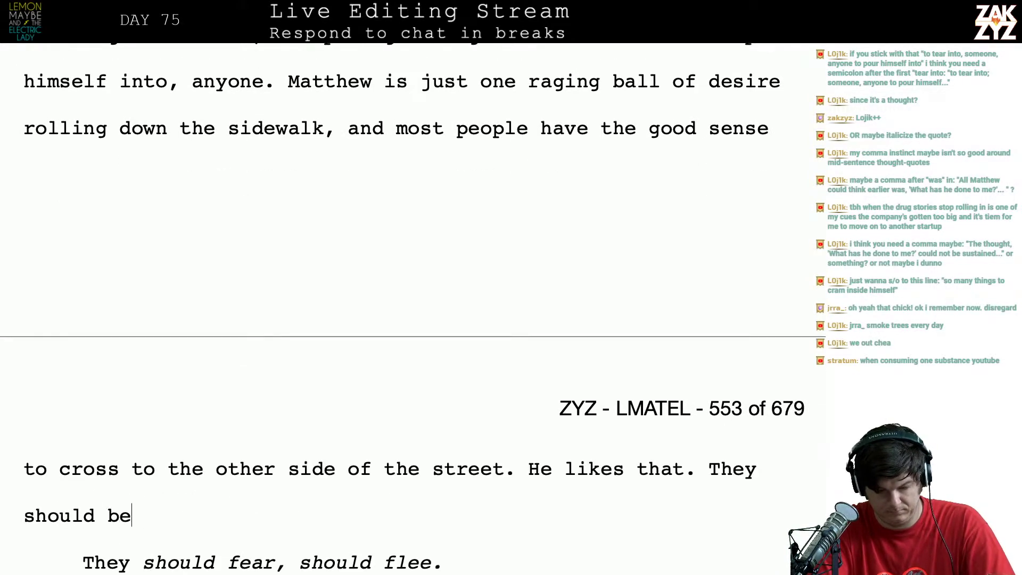
type(" af")
key("BackSpace")
type("afr")
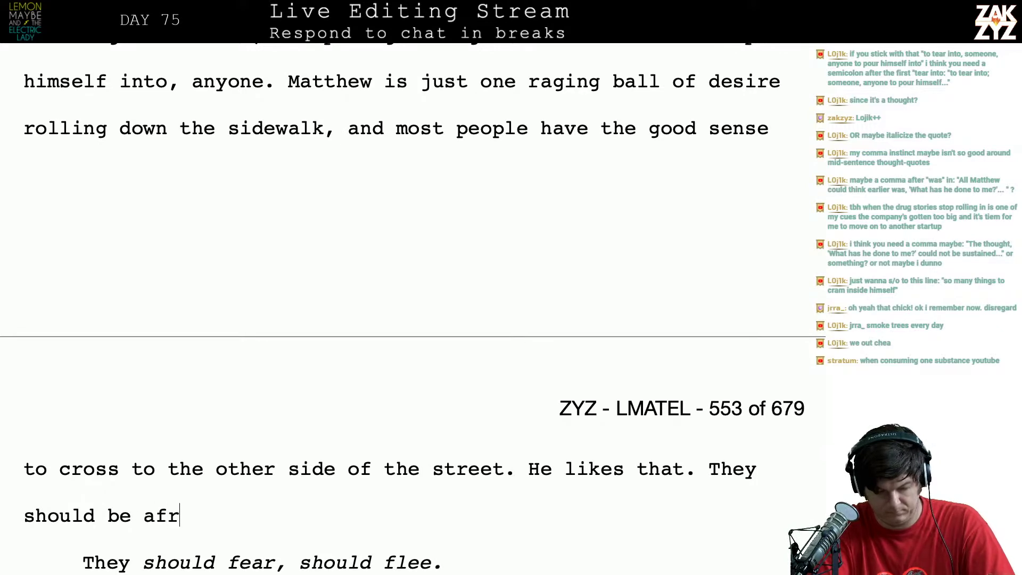
type("i")
key("BackSpace")
key("BackSpace")
key("BackSpace")
key("BackSpace")
key("BackSpace")
key("BackSpace")
key("BackSpace")
type("f")
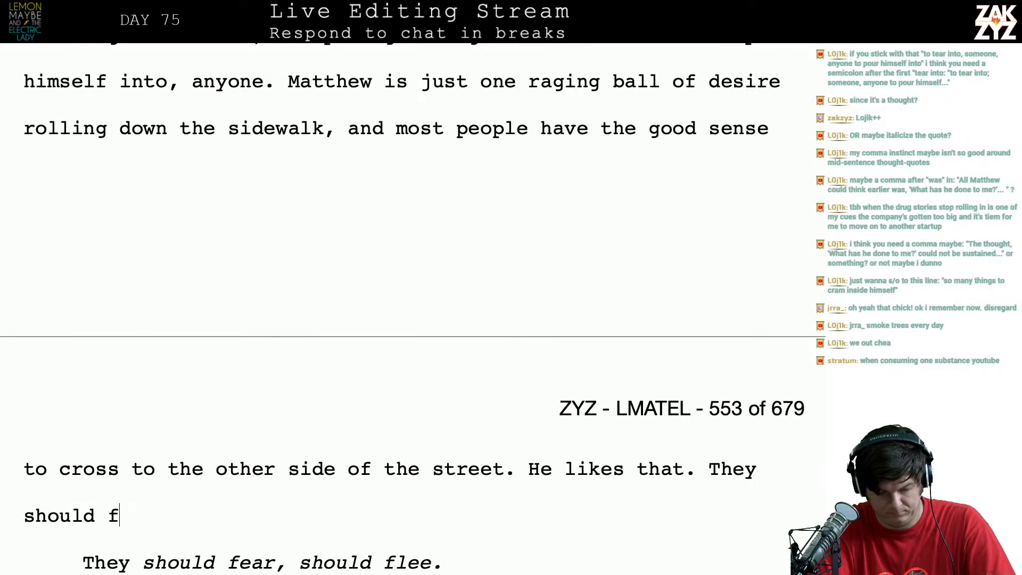
type("ear,")
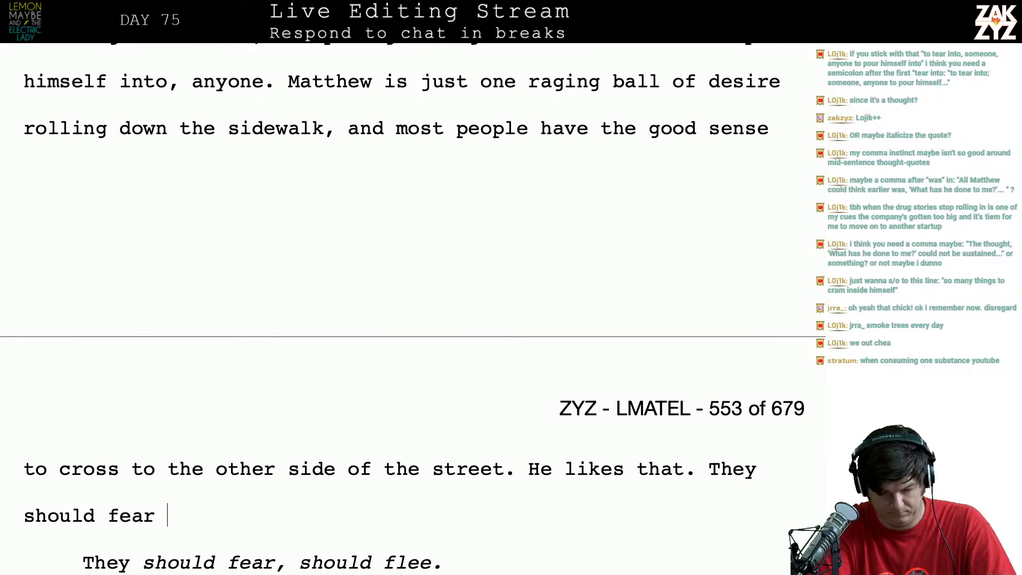
key("BackSpace")
key("BackSpace")
key("BackSpace")
key("BackSpace")
key("BackSpace")
type("be afrai")
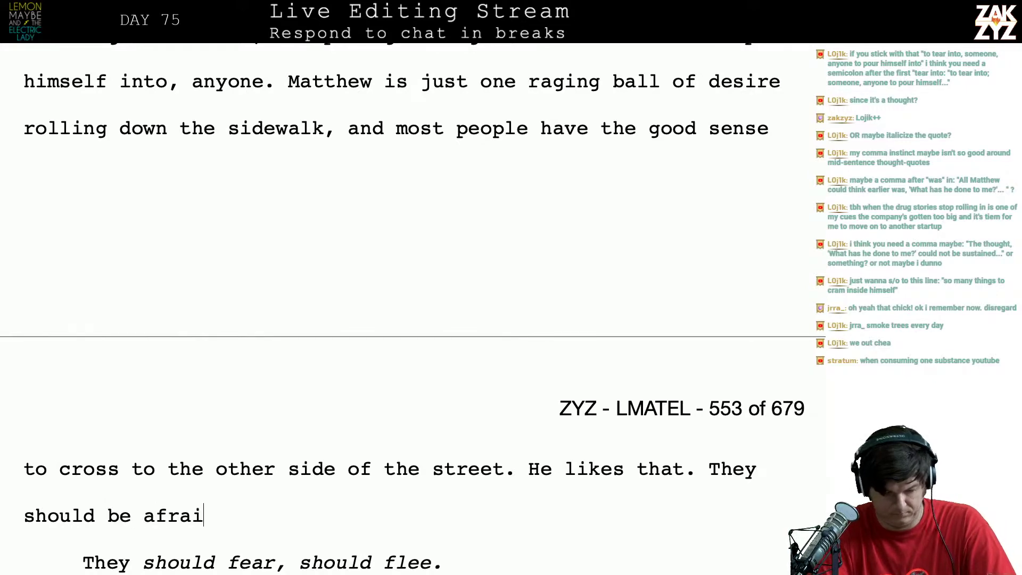
Complete “They should be afraid.” and replace the old “They should fear, should flee.” with an empty paragraph
type("d.")
key("shift+Down")
key("shift+Down")
key("shift+Down")
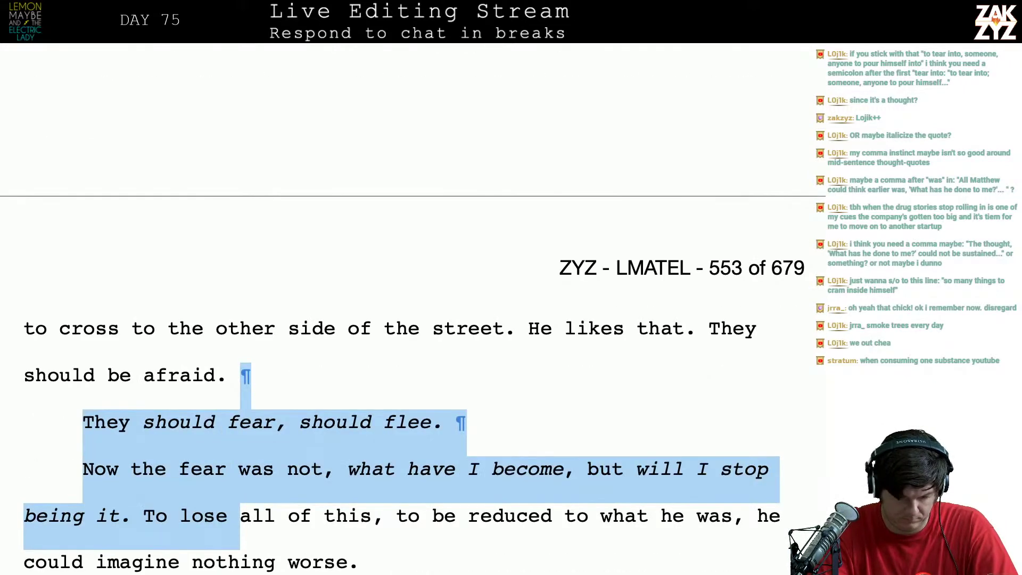
key("shift+Up")
key("shift+Up")
key("shift+Right")
key("shift+Right")
key("shift+Right")
key("shift+Right")
key("shift+Right")
key("shift+Right")
key("shift+Right")
key("shift+Right")
key("shift+Right")
key("shift+Right")
key("shift+Right")
key("shift+Right")
key("shift+Right")
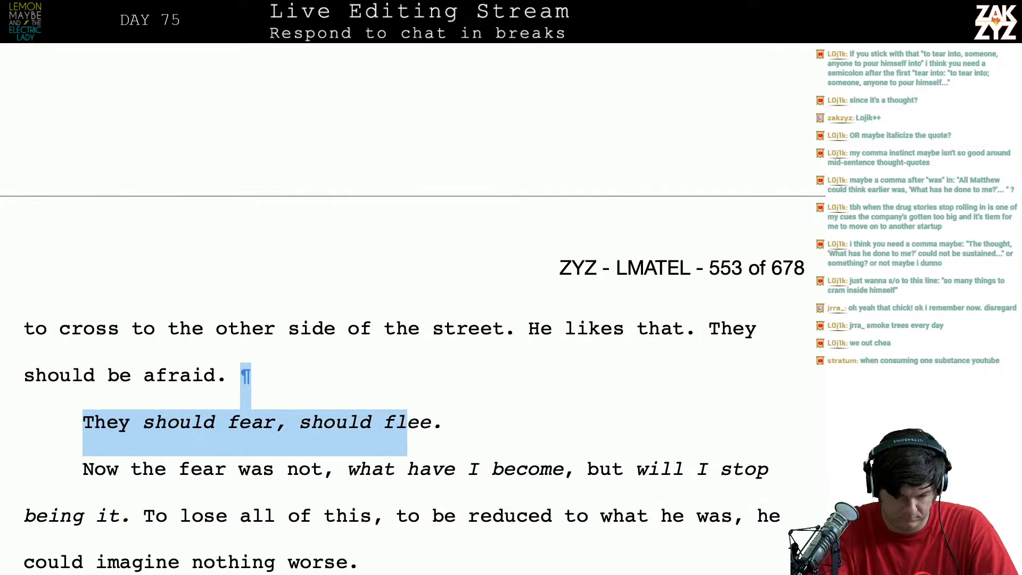
key("shift+Right")
key("shift+Right")
key("shift+Right")
key("BackSpace")
key("Return")
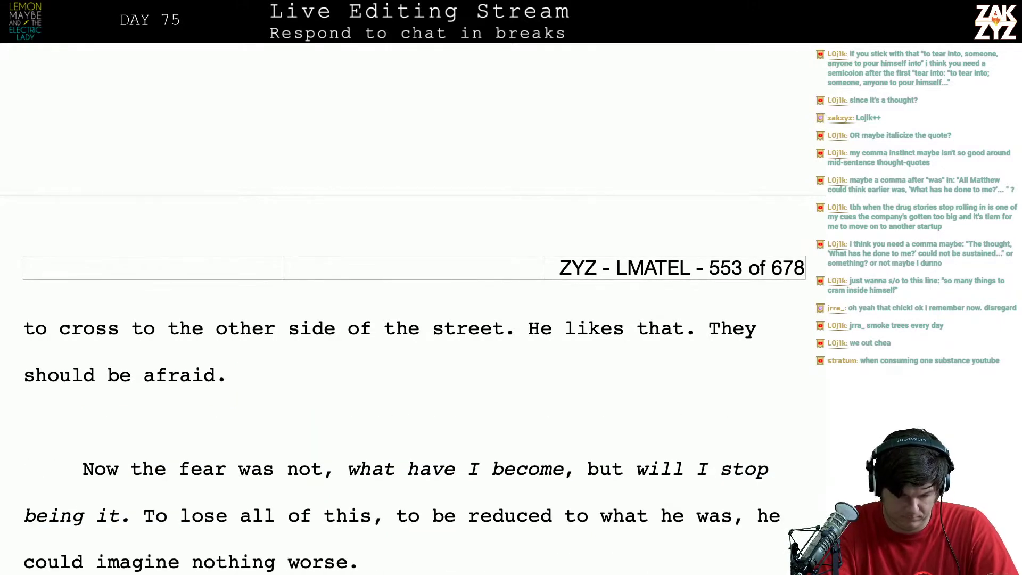
In the empty paragraph, write “His own fear is no longer “What have I become.” Now he’s afraid he’ll stop being it.”
type("His")
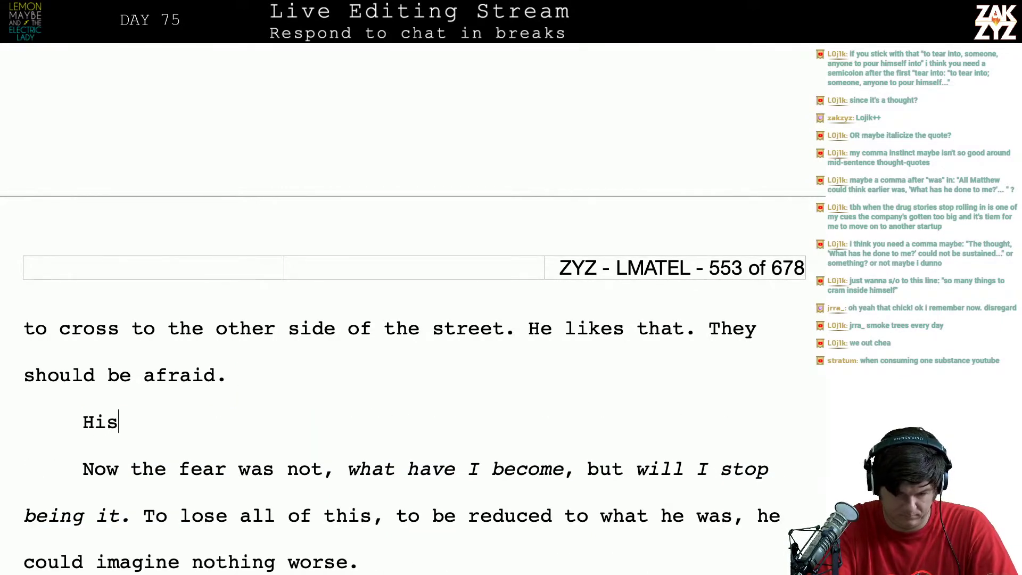
type(" own fear is no")
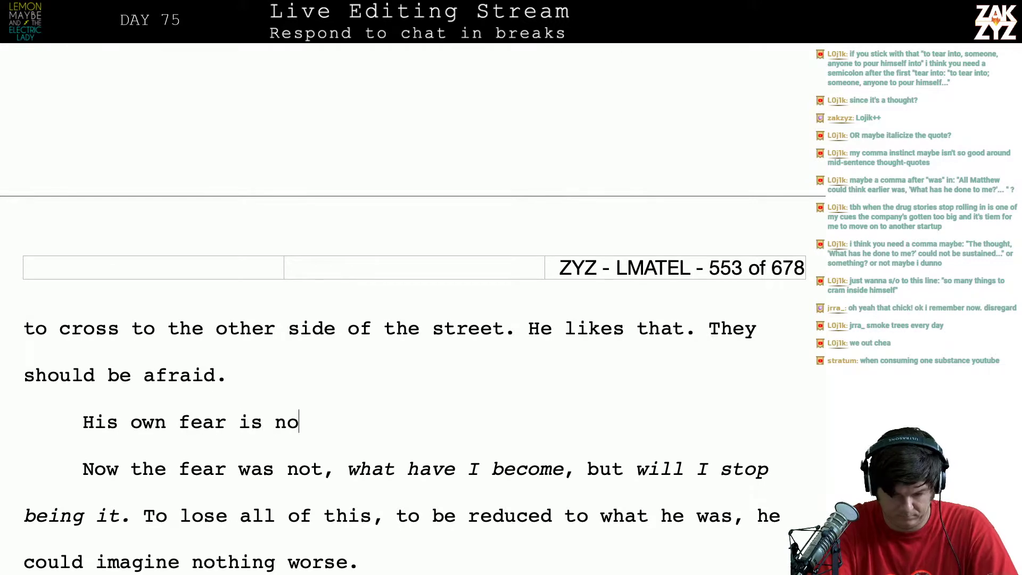
type(" longer “")
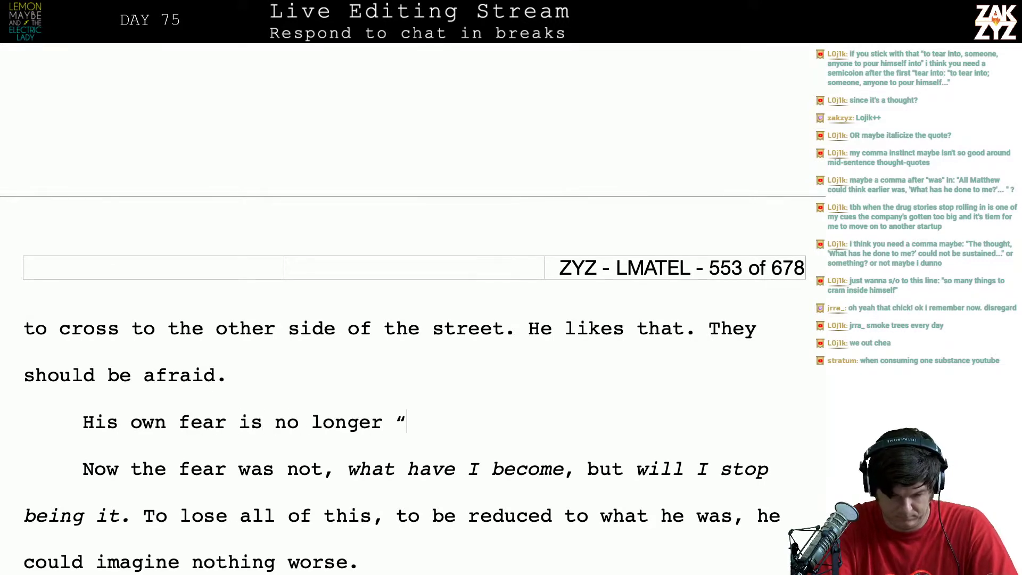
type("What have I b")
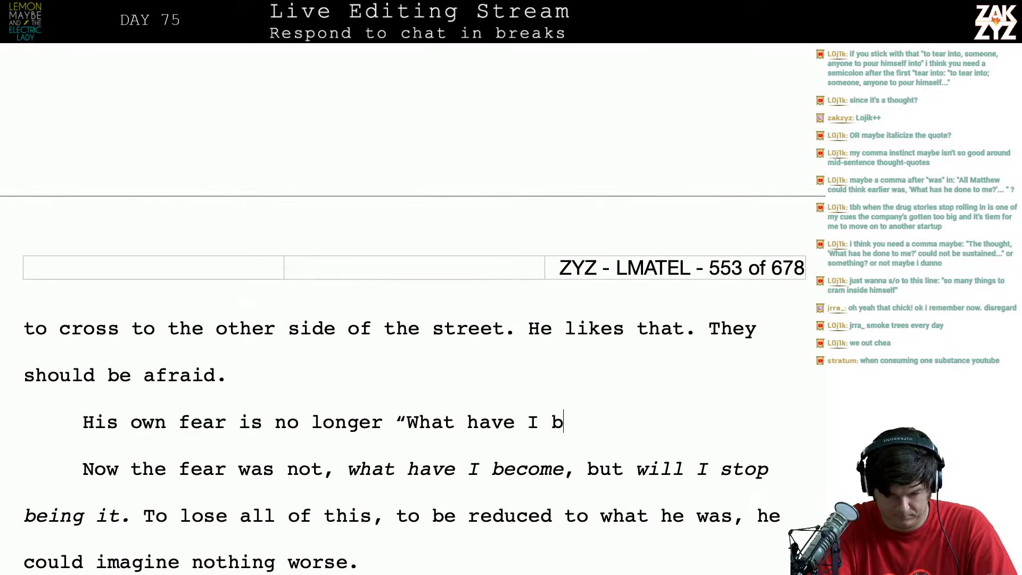
type("ecome.” ")
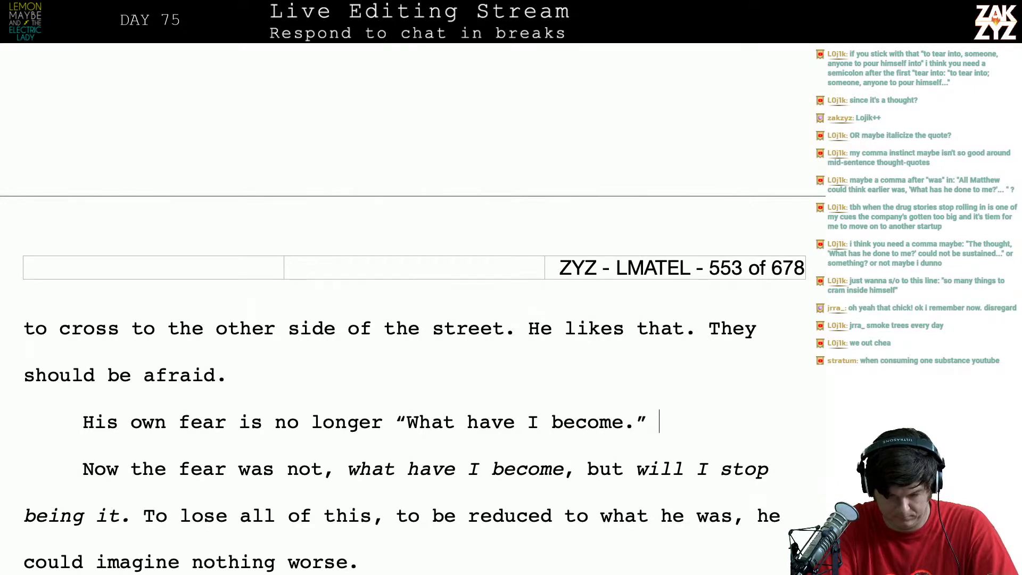
type("Now he’s afraid")
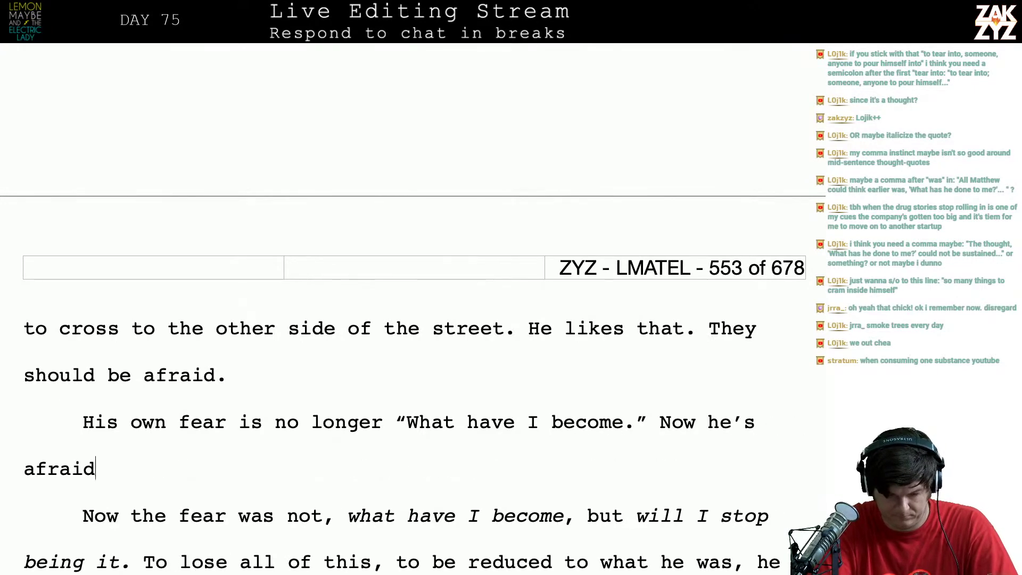
type(" he'")
type("p being it.")
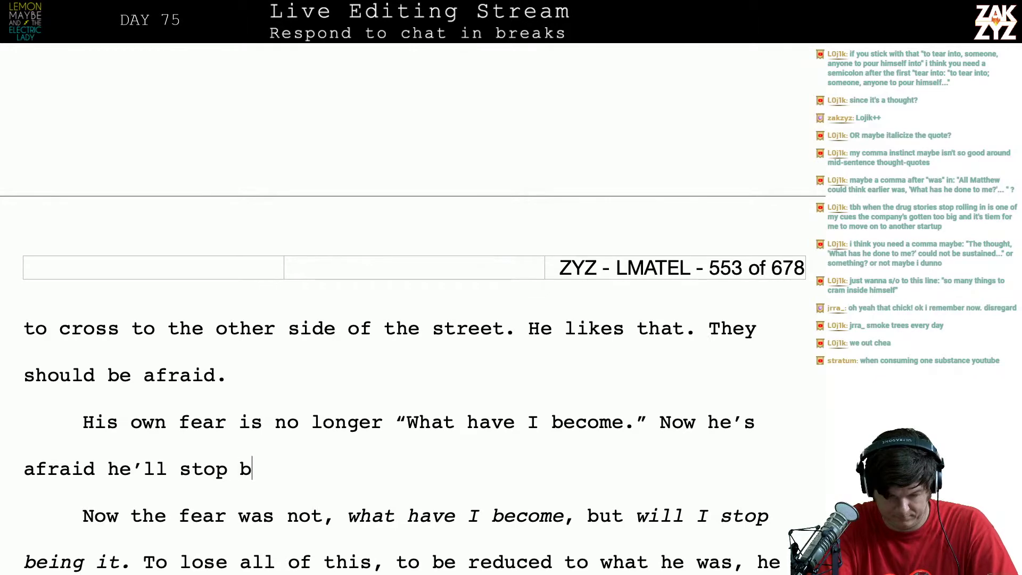
Delete the old “Now the fear was not, what have I become, but will I stop being it.” and join “To lose all of this” to the new paragraph
key("shift+Down")
key("shift+Down")
key("shift+Down")
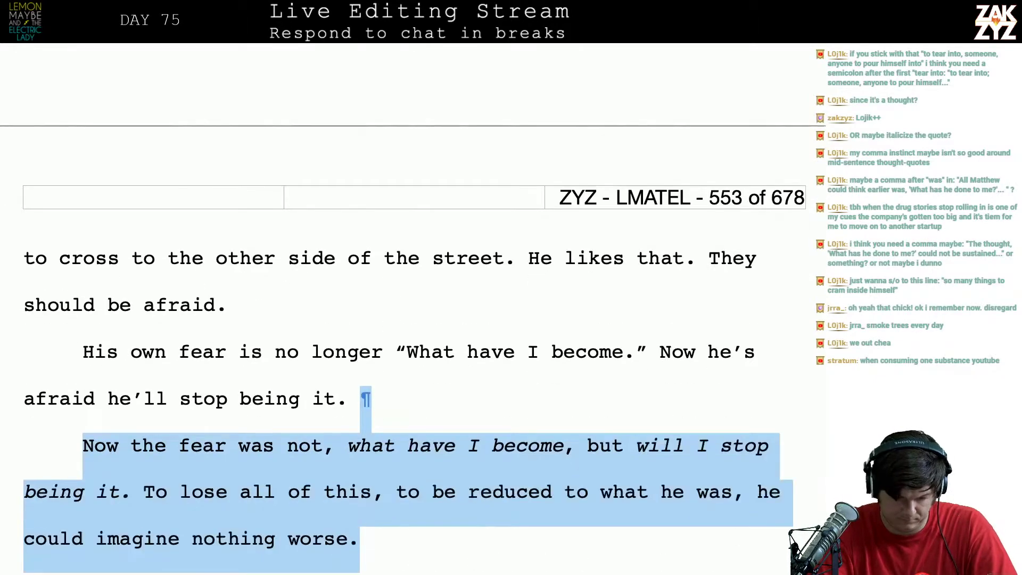
key("shift+Up")
key("shift+Up")
key("shift+Down")
key("shift+Left")
key("shift+Left")
key("shift+Left")
key("shift+Left")
key("shift+Left")
key("shift+Left")
key("shift+Left")
key("shift+Left")
key("shift+Left")
key("shift+Left")
key("shift+Left")
key("shift+Left")
key("shift+Left")
key("shift+Left")
key("shift+Left")
key("shift+Left")
key("shift+Left")
key("shift+Left")
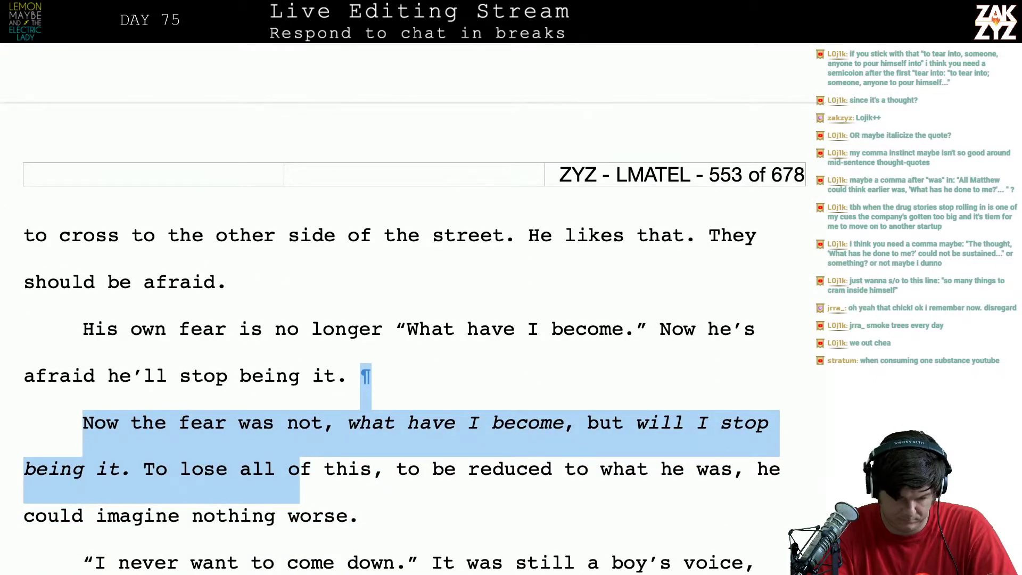
key("BackSpace")
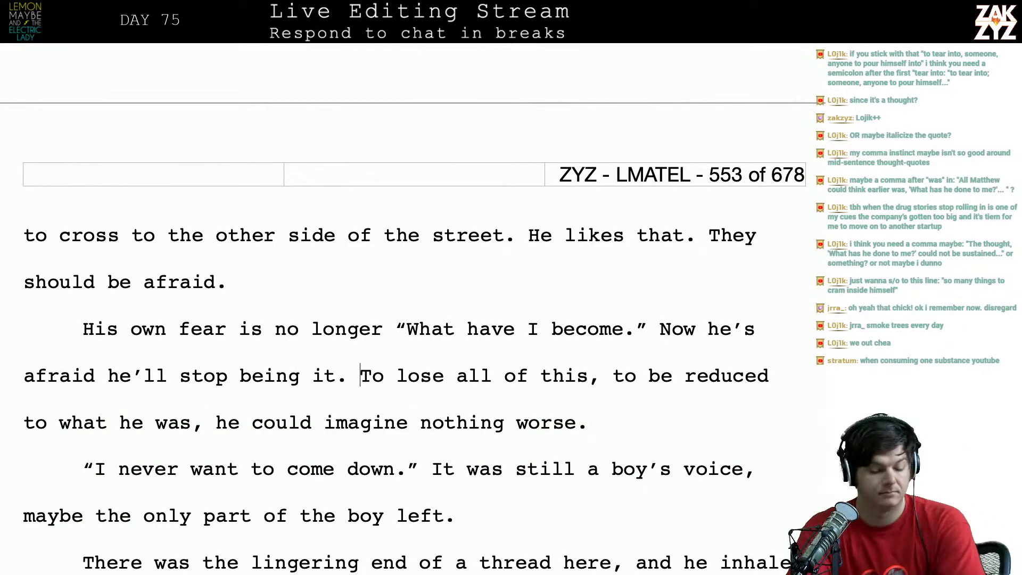
End “I never want to come down” with a comma and move “It was still a boy’s voice” below an empty paragraph
scroll(364, 422, "down", 1)
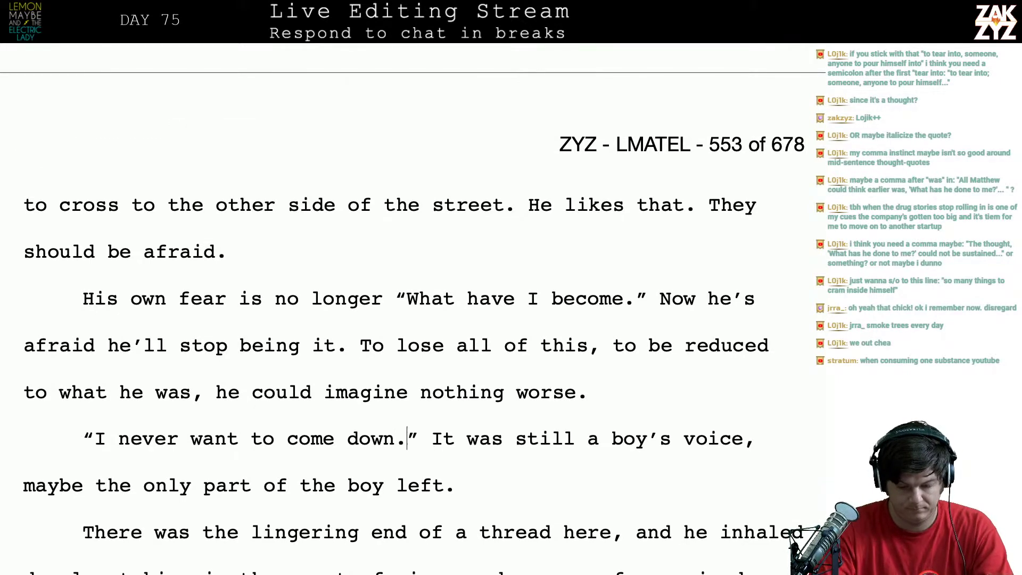
key("BackSpace")
type(",")
key("Return")
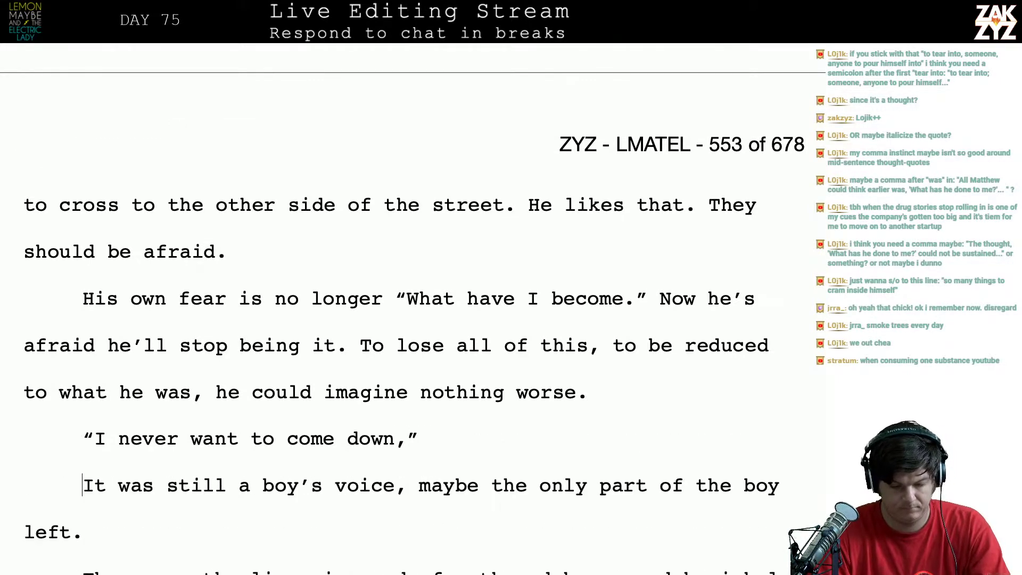
key("Return")
key("Up")
Start a dialogue tag after “I never want to come down,” with the name “Matthew”
type("Mattehw")
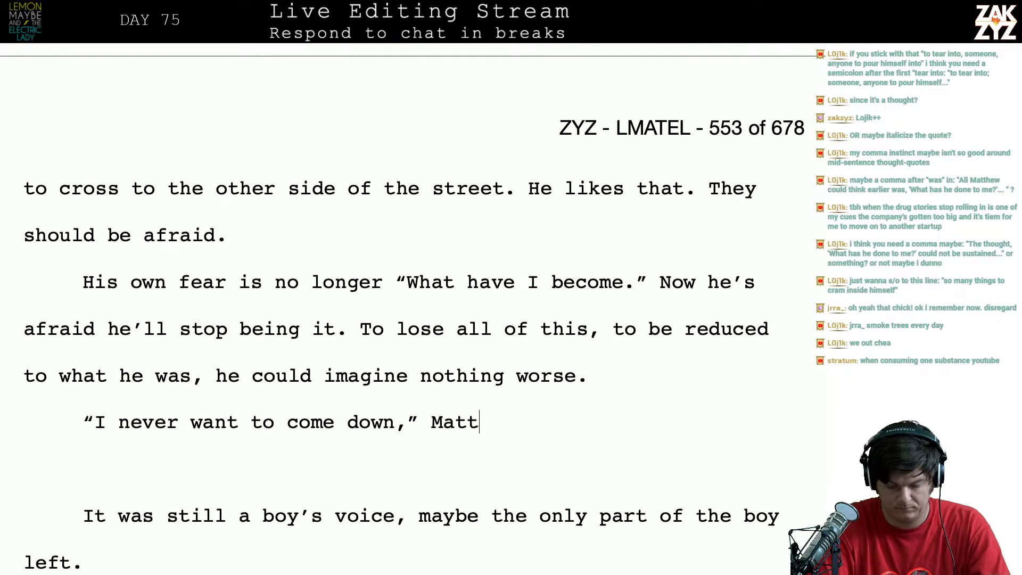
key("BackSpace")
key("BackSpace")
key("BackSpace")
type("hew")
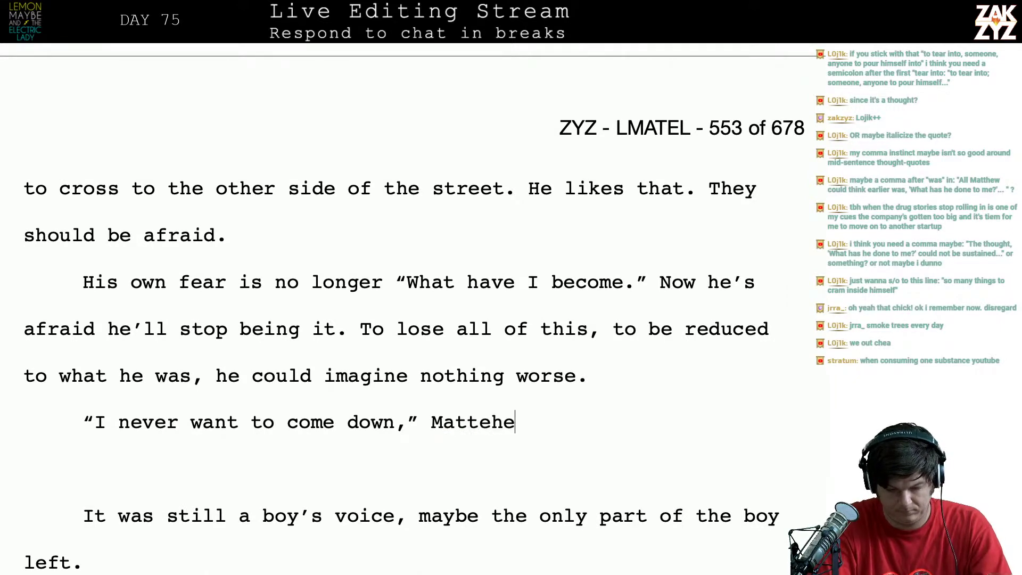
key("BackSpace")
key("BackSpace")
key("BackSpace")
key("BackSpace")
key("BackSpace")
type("hew")
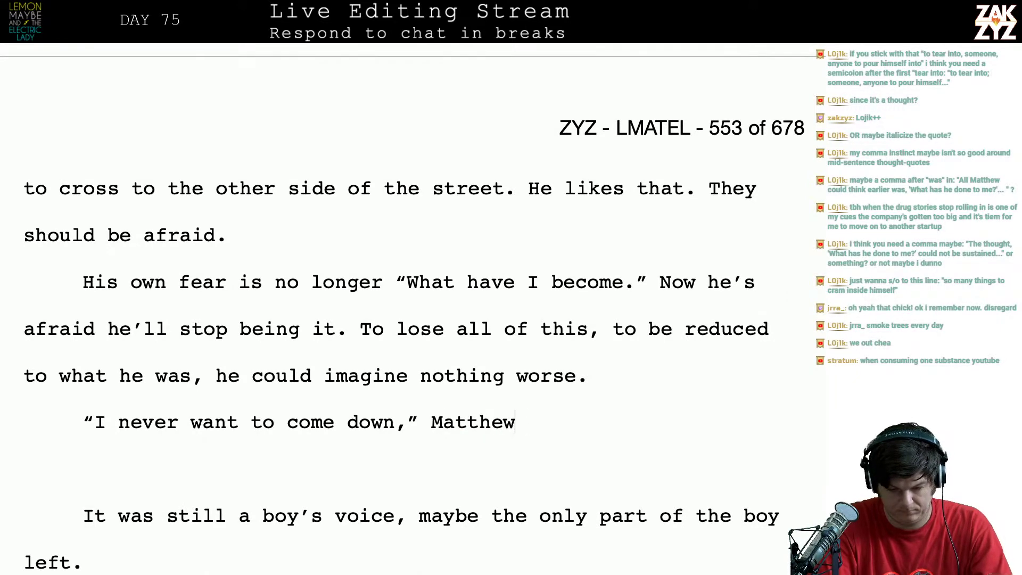
Continue the dialogue tag after “Matthew” with “speaks into the wet air of”
type(" speaks into the cold")
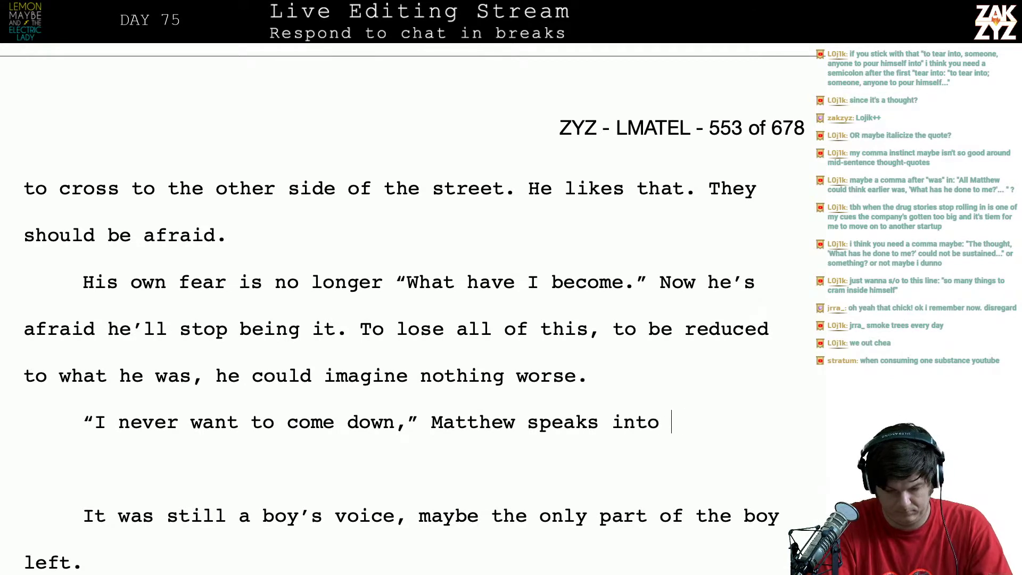
key("BackSpace")
key("BackSpace")
key("BackSpace")
key("BackSpace")
key("BackSpace")
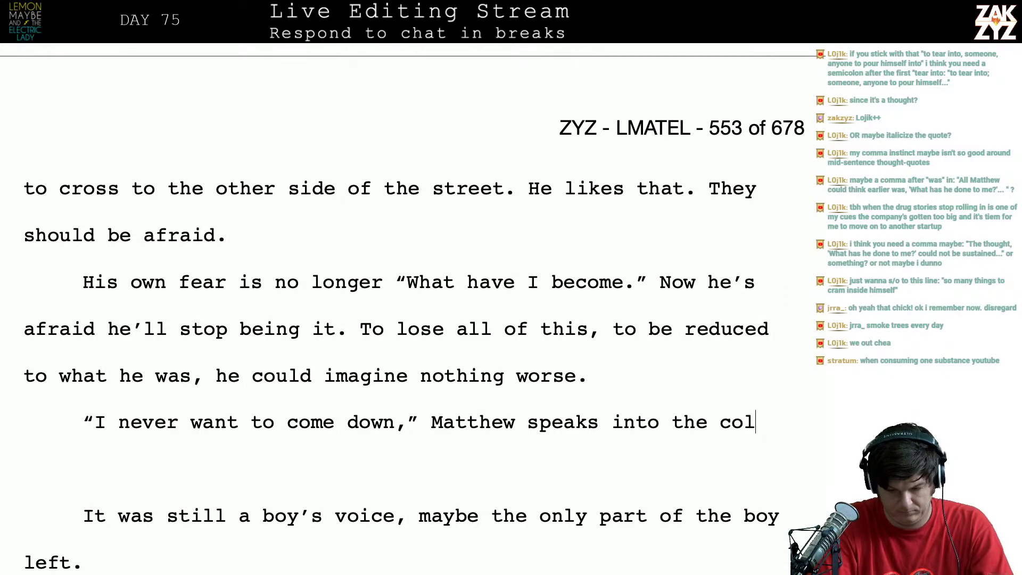
type("wet air,")
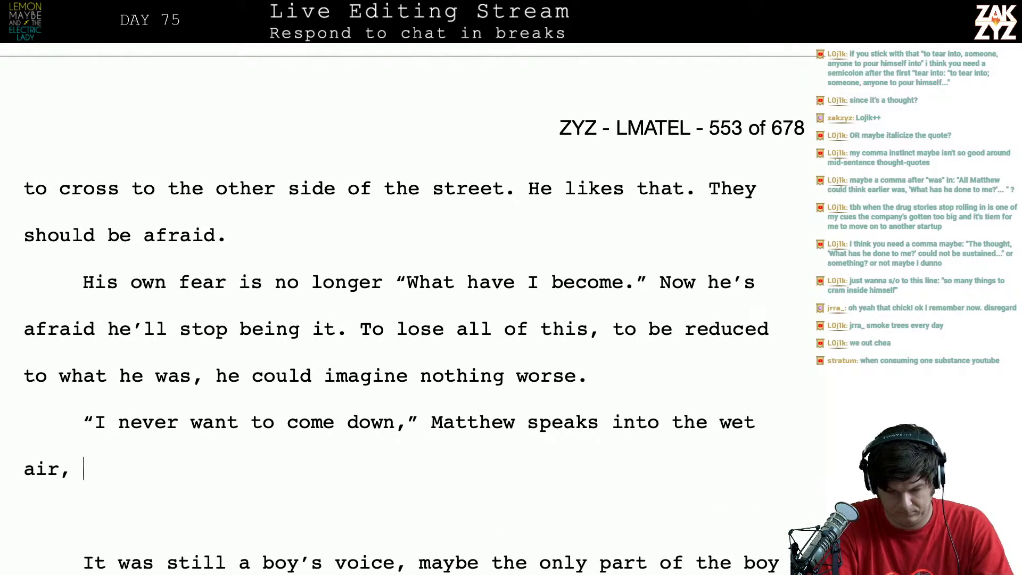
key("BackSpace")
key("BackSpace")
key("BackSpace")
type("ir of")
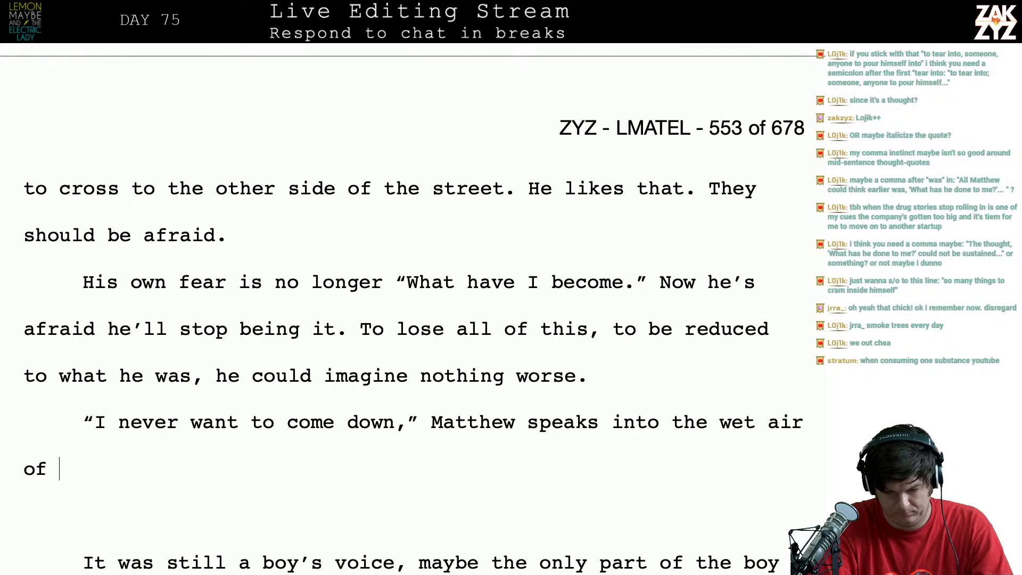
Remove the wording after “Matthew speaks into” and write “the wet air,” in its place
key("BackSpace")
key("BackSpace")
key("BackSpace")
key("BackSpace")
key("BackSpace")
key("BackSpace")
key("BackSpace")
key("BackSpace")
key("BackSpace")
key("BackSpace")
key("BackSpace")
key("BackSpace")
key("BackSpace")
key("BackSpace")
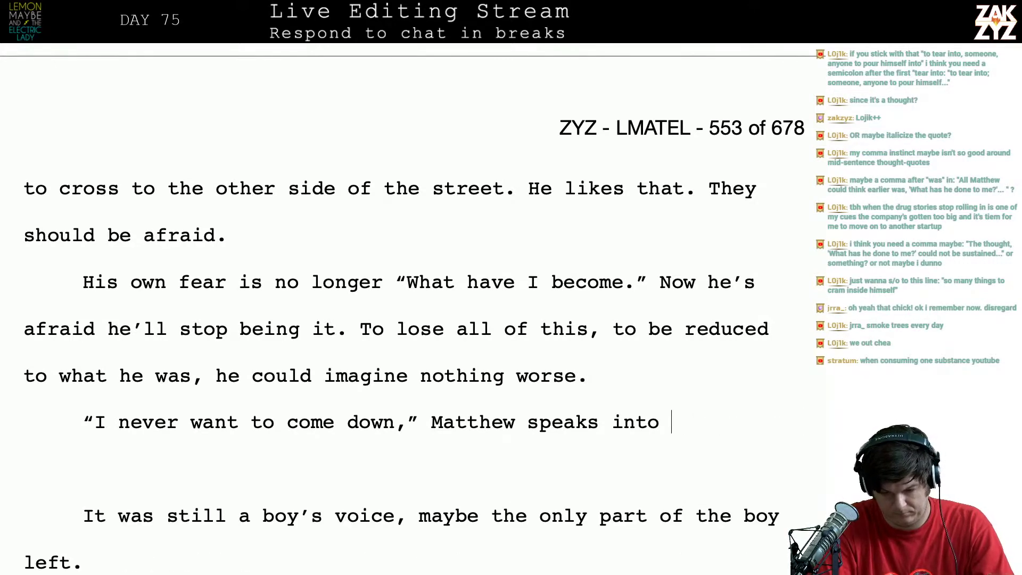
type("the wet air,")
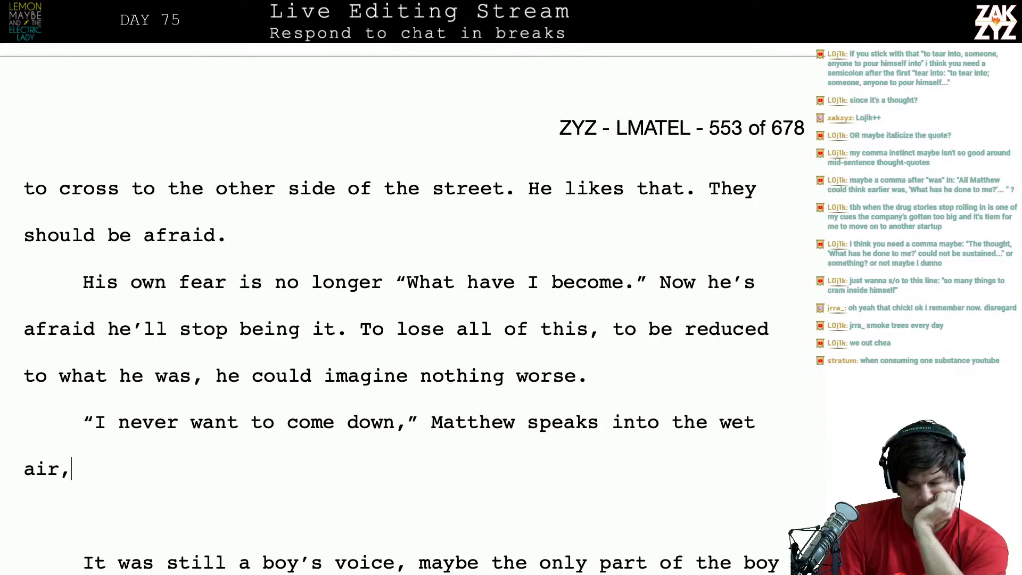
Replace “wet air,” in the dialogue tag with “cold wet air”
key("BackSpace")
key("BackSpace")
key("BackSpace")
key("BackSpace")
key("BackSpace")
key("BackSpace")
key("BackSpace")
key("BackSpace")
type("co")
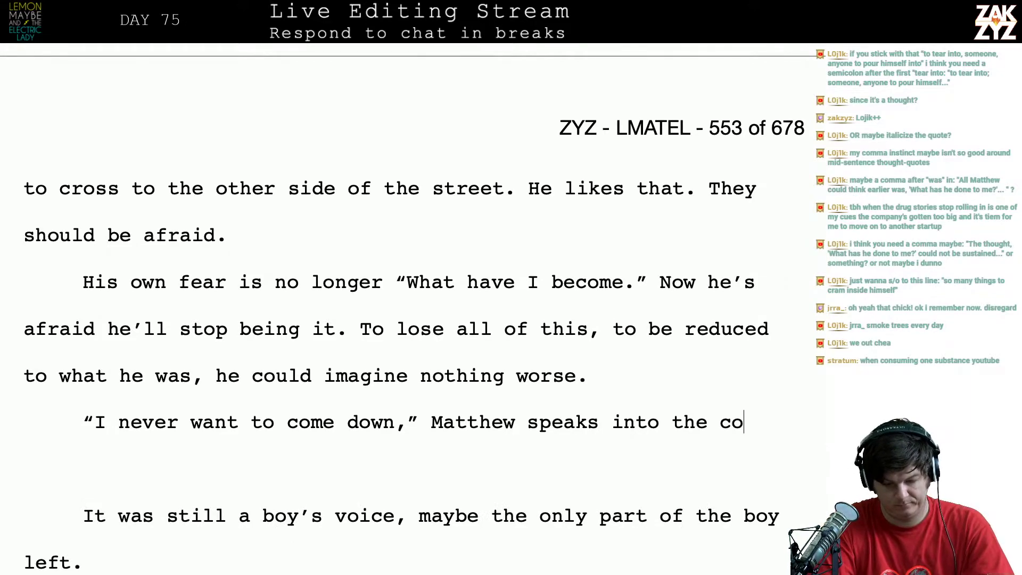
type("ld wet air")
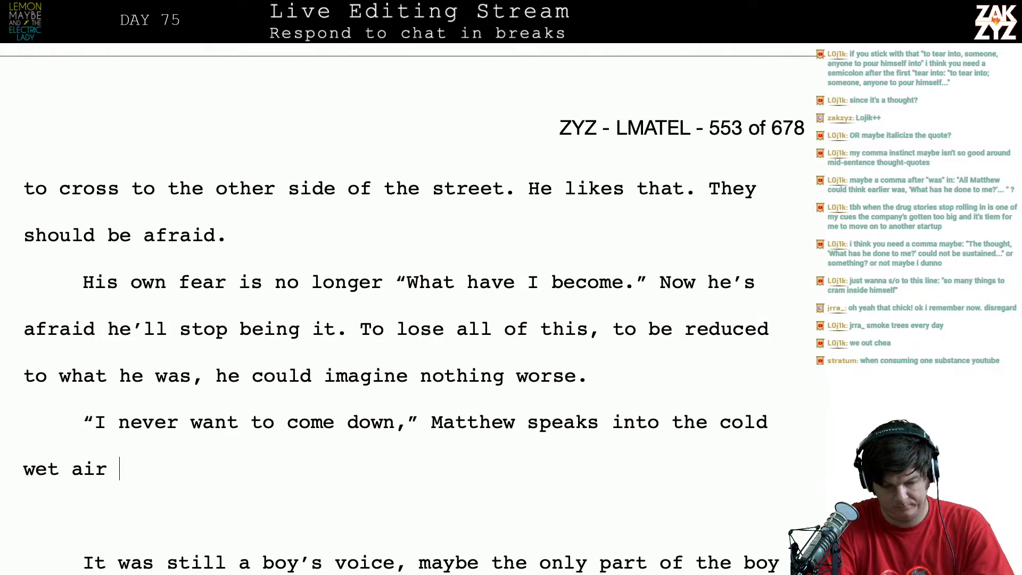
Look back over the chapter’s opening pages, and cut the tag’s ending “the cold wet air” down to “the”
scroll(413, 314, "up", 20)
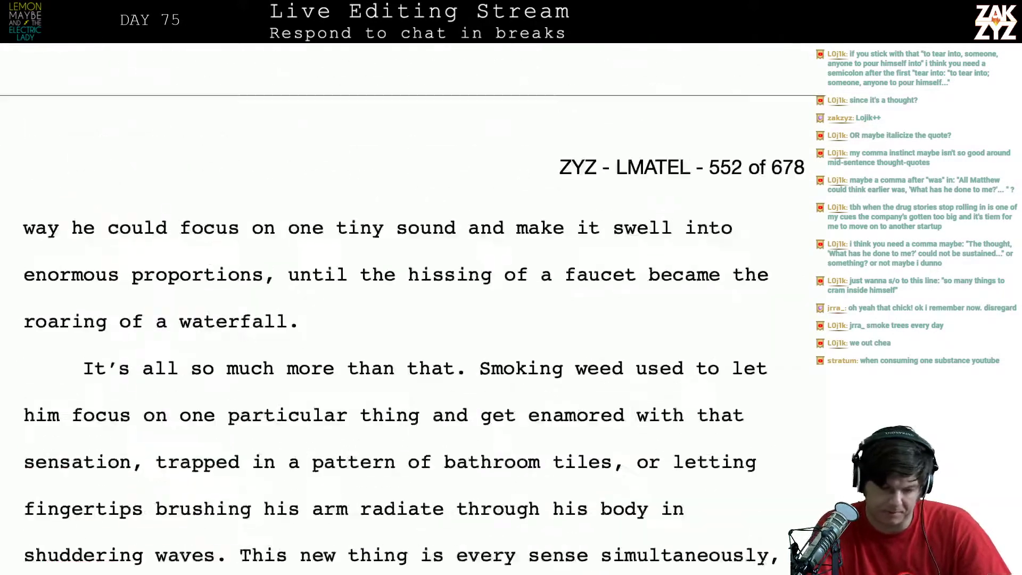
scroll(413, 314, "up", 20)
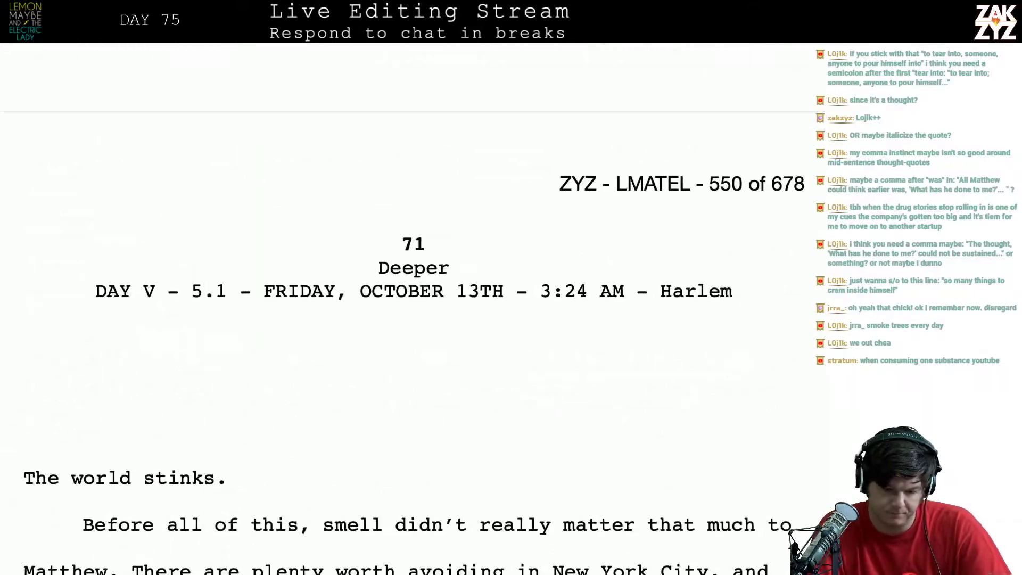
scroll(412, 314, "down", 20)
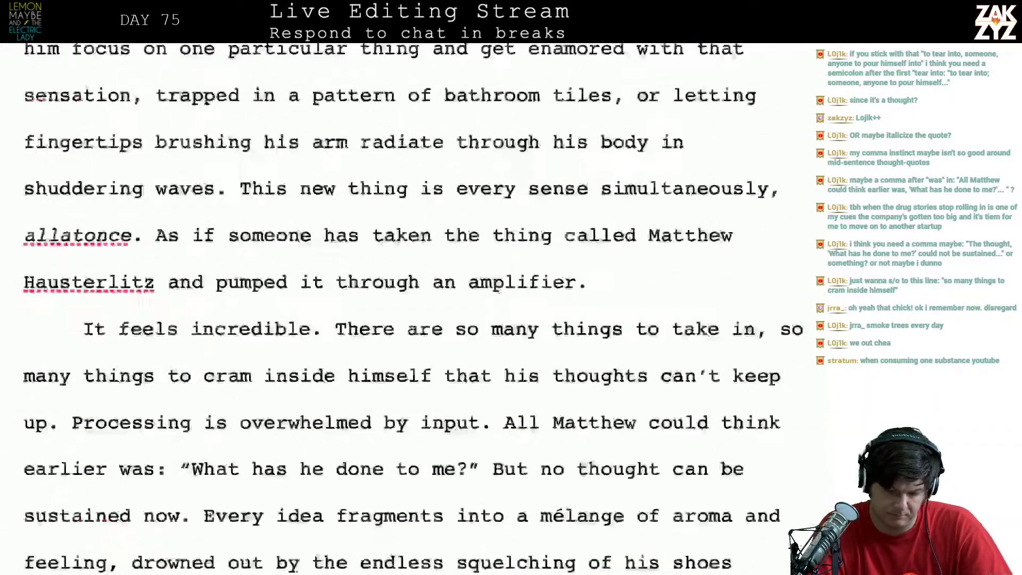
scroll(413, 314, "down", 2)
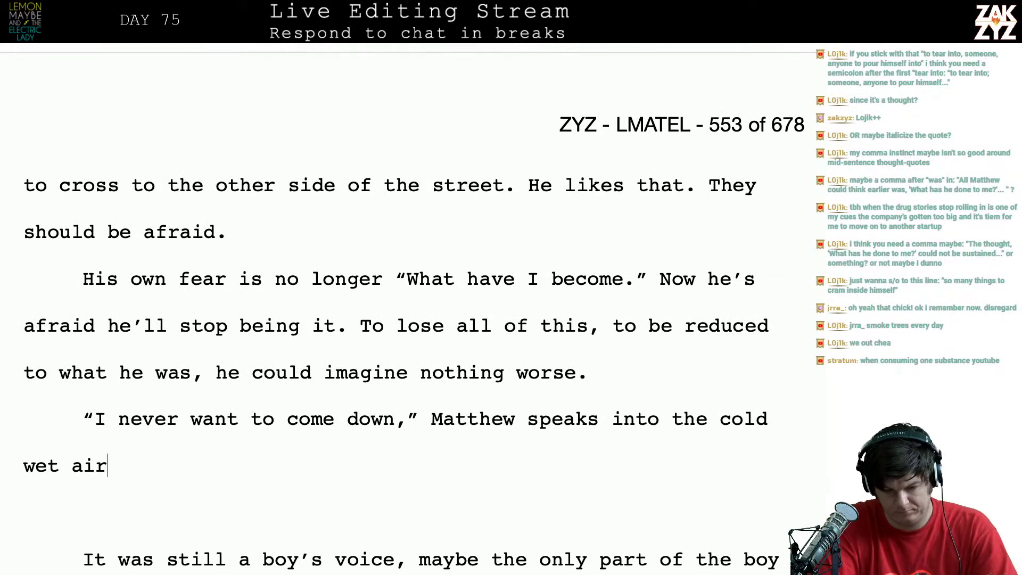
key("BackSpace")
key("BackSpace")
key("BackSpace")
key("BackSpace")
key("BackSpace")
key("BackSpace")
key("BackSpace")
key("BackSpace")
key("BackSpace")
key("BackSpace")
key("BackSpace")
key("BackSpace")
key("BackSpace")
key("BackSpace")
key("BackSpace")
key("BackSpace")
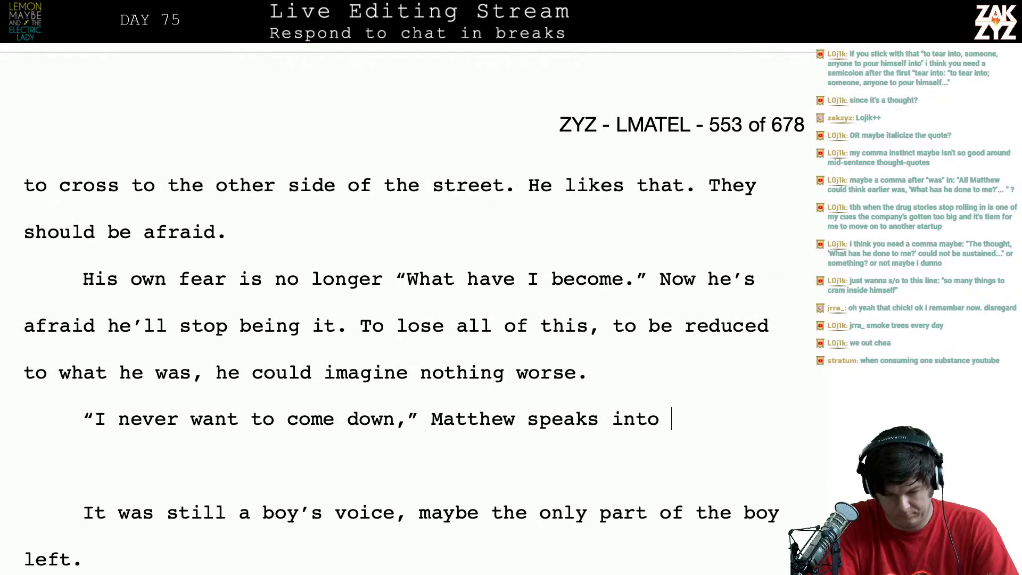
type("the col")
key("BackSpace")
key("BackSpace")
key("BackSpace")
key("BackSpace")
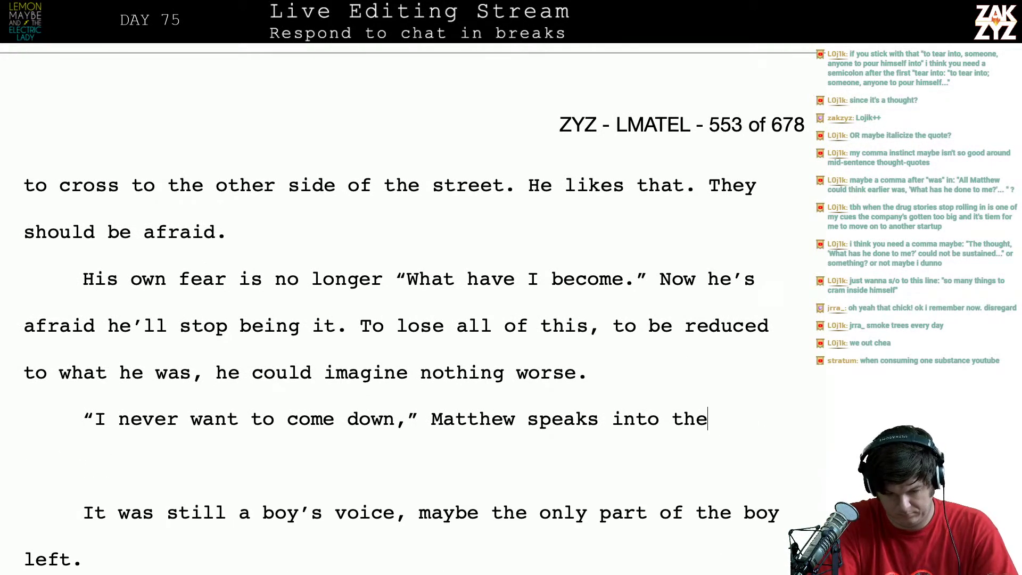
key("BackSpace")
key("BackSpace")
key("BackSpace")
type("the")
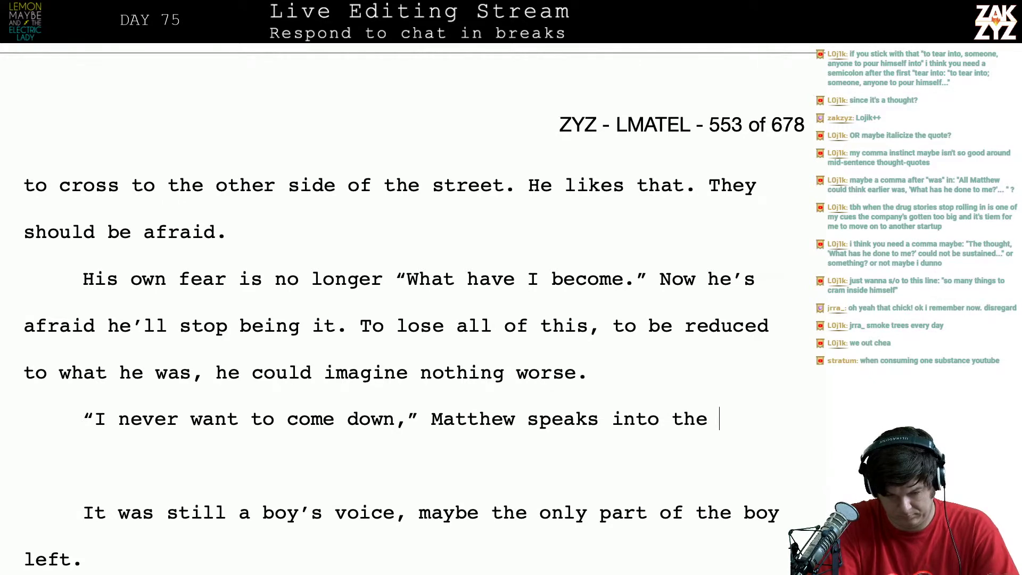
Replace “speaks into the” after “Matthew” with “says aloud. It’s still a boy’s voice.”
key("BackSpace")
key("BackSpace")
key("BackSpace")
key("BackSpace")
key("BackSpace")
key("BackSpace")
key("BackSpace")
key("BackSpace")
key("BackSpace")
key("BackSpace")
key("BackSpace")
key("BackSpace")
key("BackSpace")
key("BackSpace")
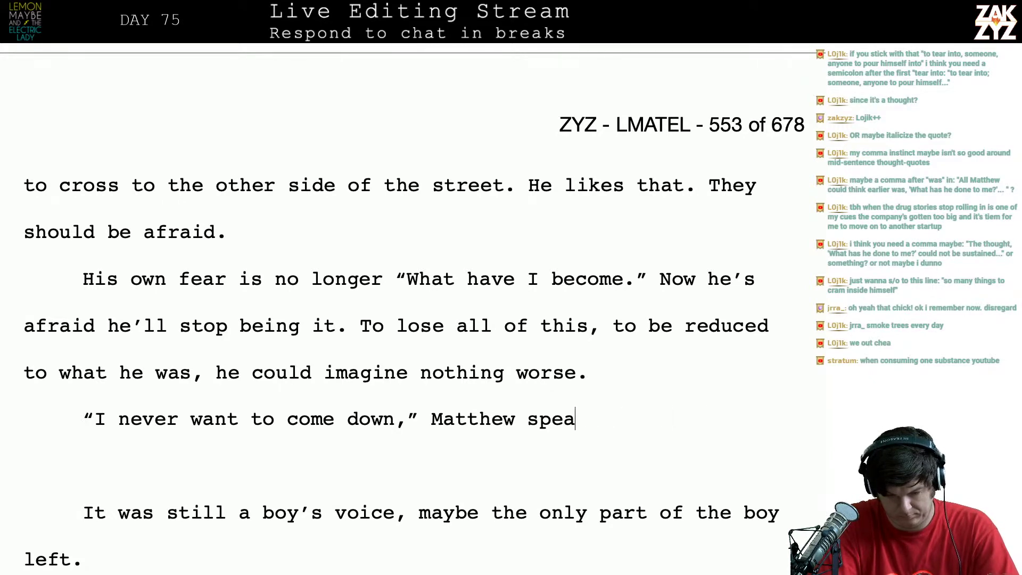
type("ays a")
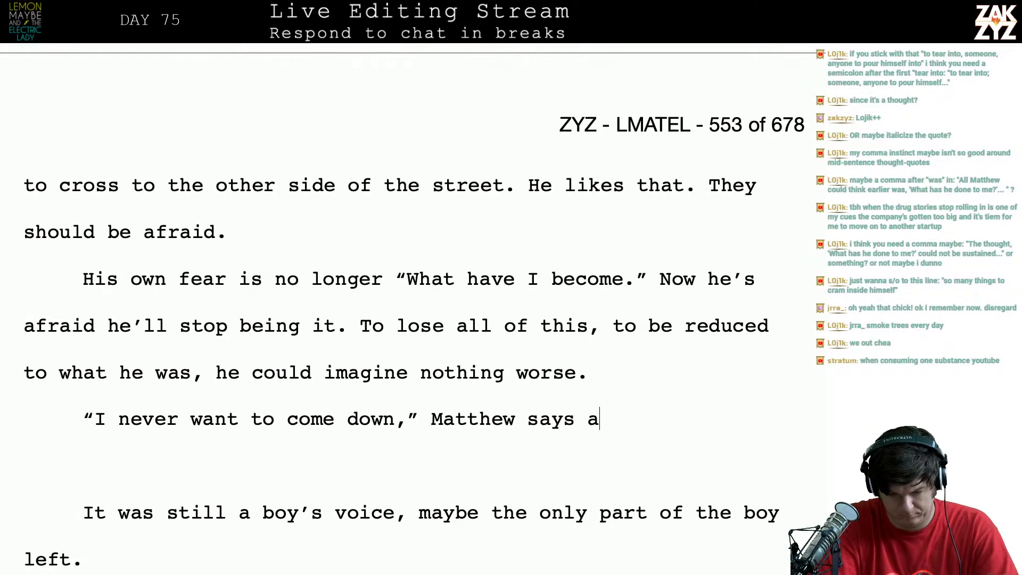
type("loud. IT's")
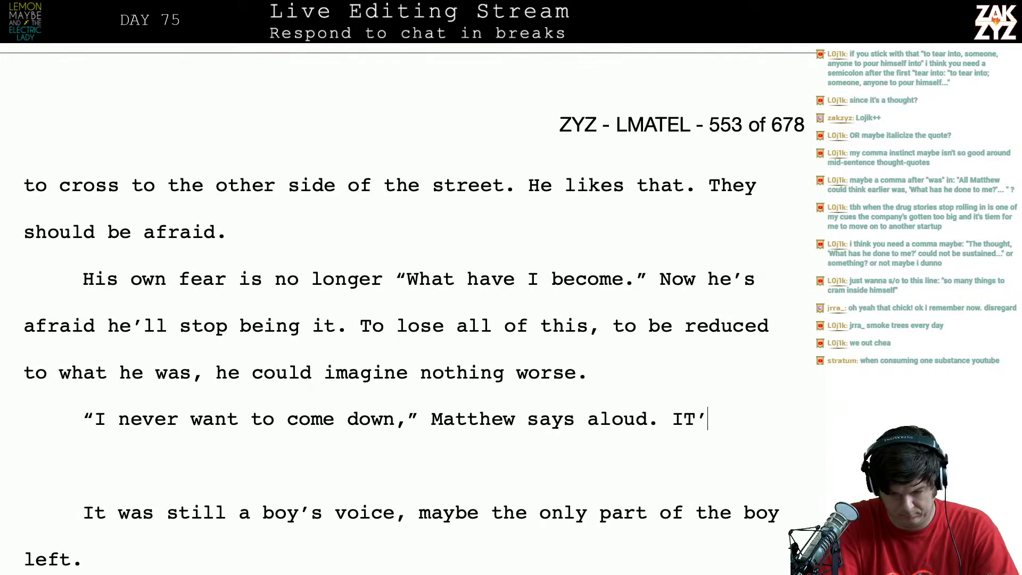
key("BackSpace")
key("BackSpace")
key("BackSpace")
key("BackSpace")
type("t's sti")
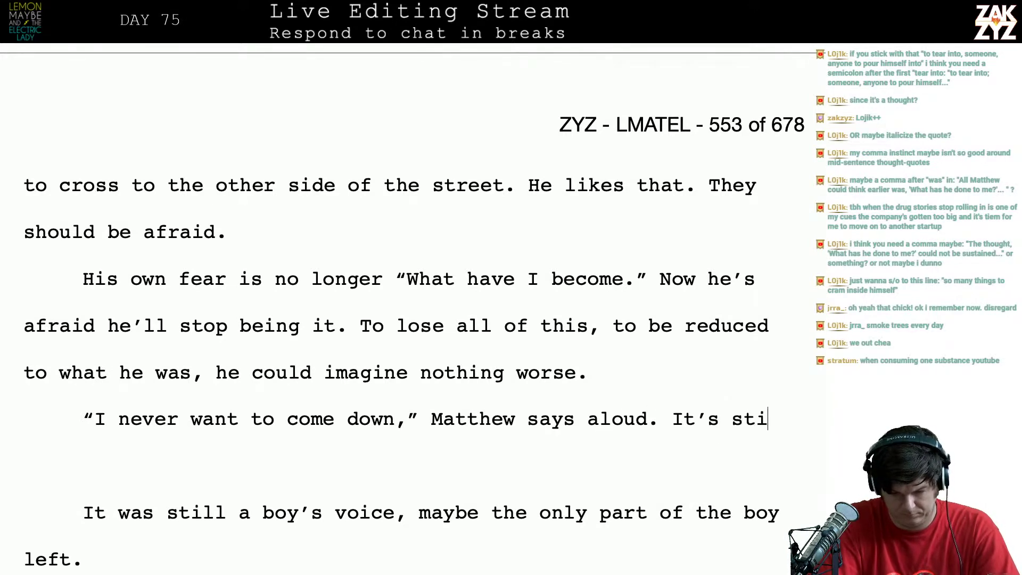
type("ll a boy's voice.")
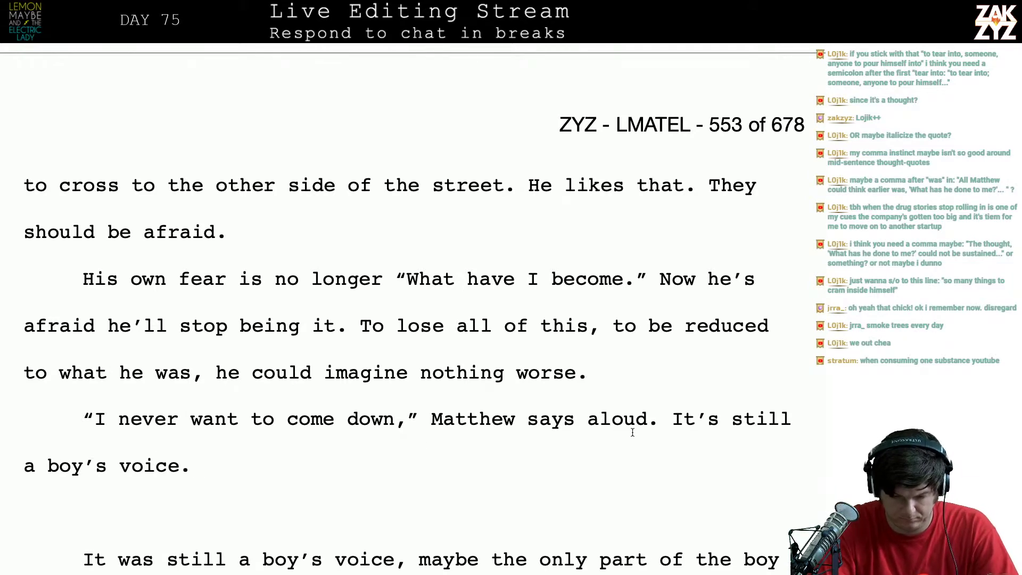
Insert “, into the empty street” after “Matthew says aloud”
scroll(656, 424, "down", 10)
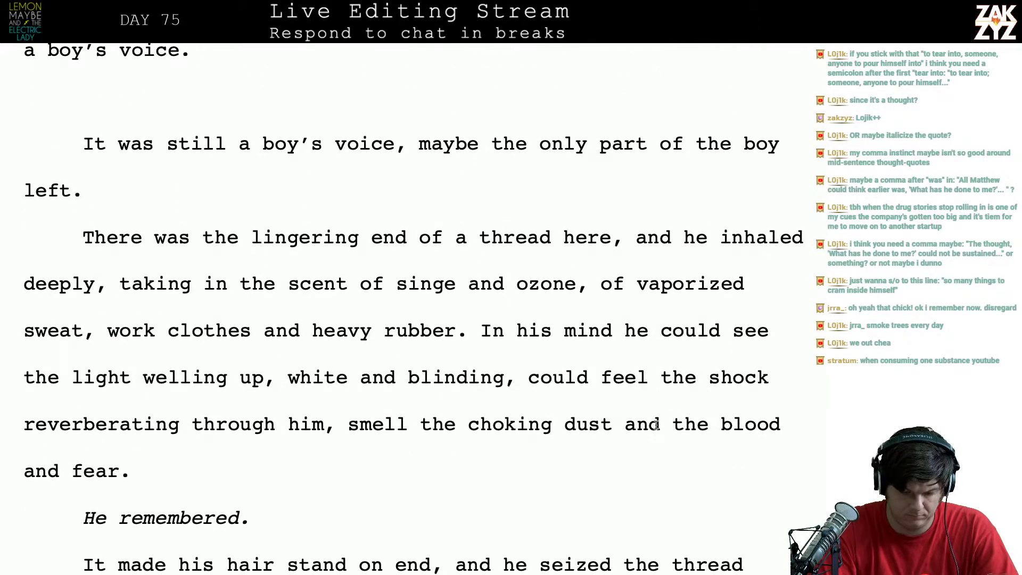
scroll(656, 424, "up", 10)
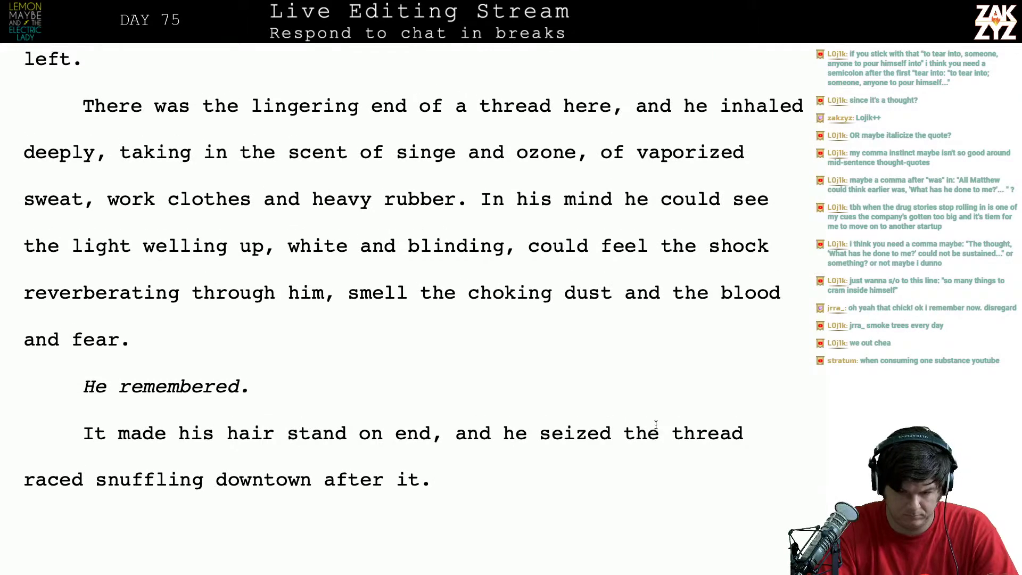
left_click(648, 413)
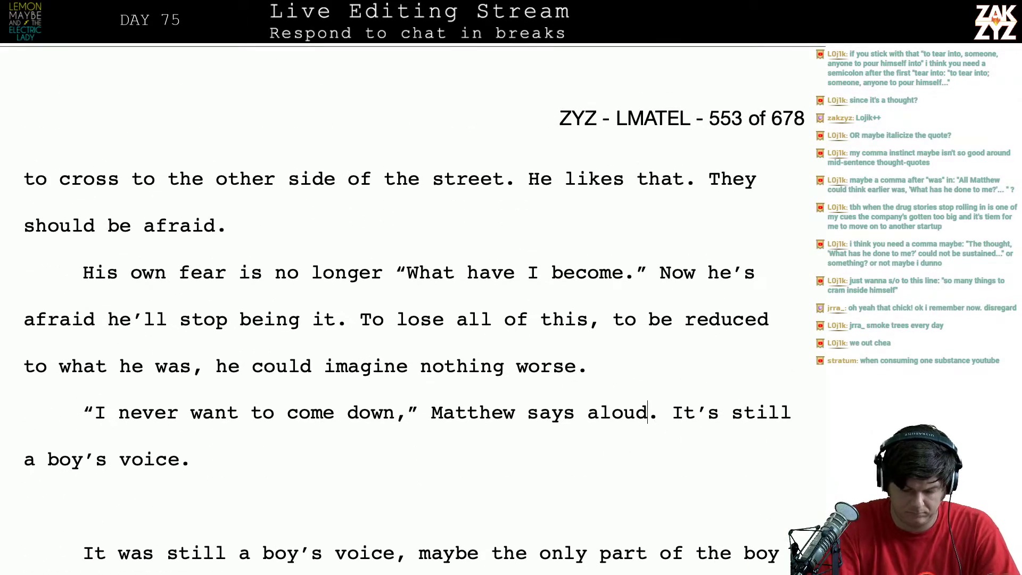
type(", into the")
type(" empty str")
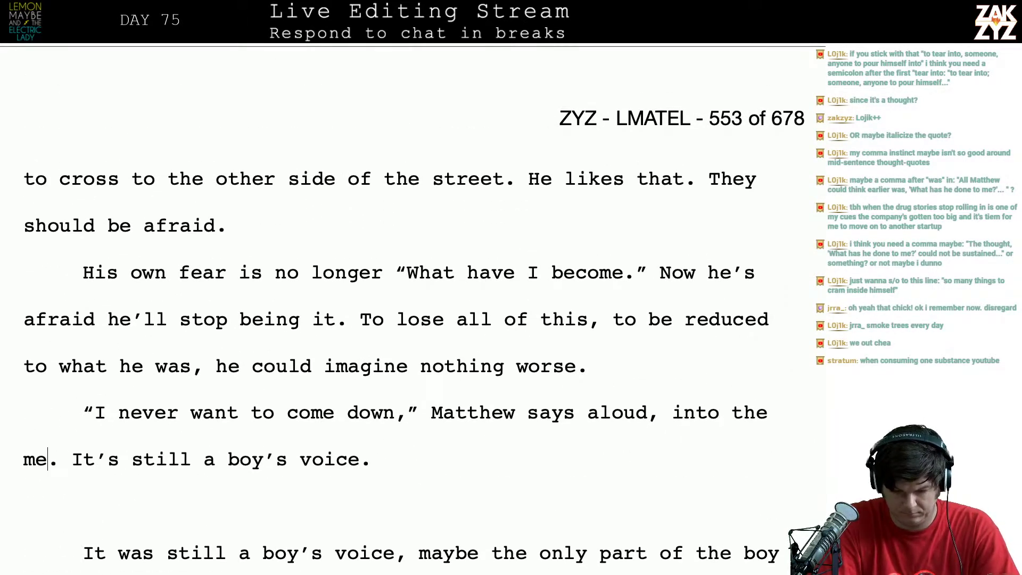
type("eet")
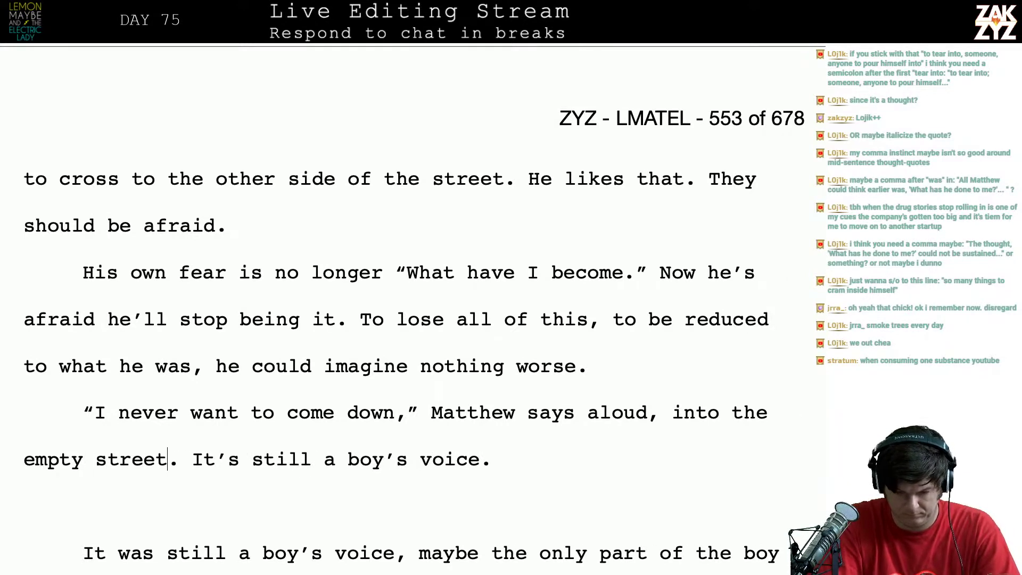
Delete “into the empty street” from the dialogue tag
key("BackSpace")
key("BackSpace")
key("BackSpace")
key("BackSpace")
key("BackSpace")
key("BackSpace")
key("BackSpace")
key("BackSpace")
key("BackSpace")
key("BackSpace")
key("BackSpace")
key("BackSpace")
key("BackSpace")
key("BackSpace")
key("BackSpace")
key("BackSpace")
key("BackSpace")
key("BackSpace")
key("BackSpace")
key("BackSpace")
key("BackSpace")
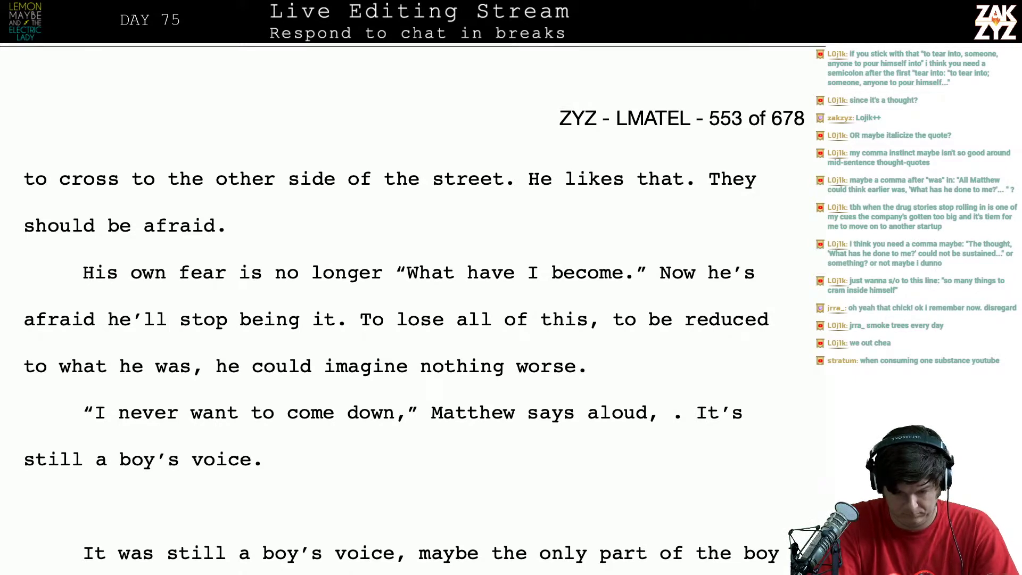
Replace “says aloud,” after “Matthew” in the dialogue tag with “announces”
key("BackSpace")
key("BackSpace")
key("BackSpace")
key("BackSpace")
key("BackSpace")
key("BackSpace")
key("BackSpace")
key("BackSpace")
key("BackSpace")
key("BackSpace")
key("BackSpace")
key("BackSpace")
type("a boy’s")
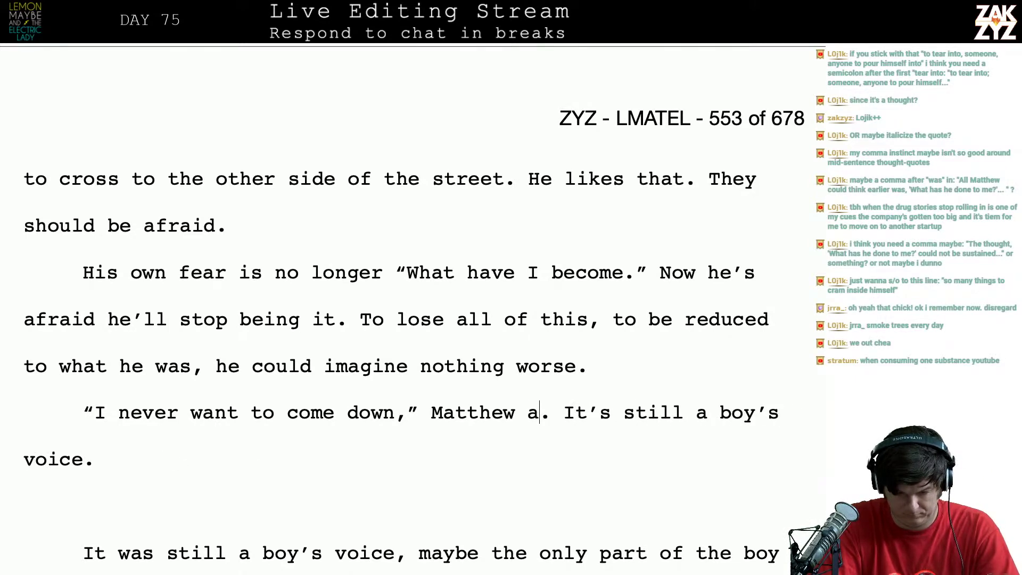
type("nnounces ")
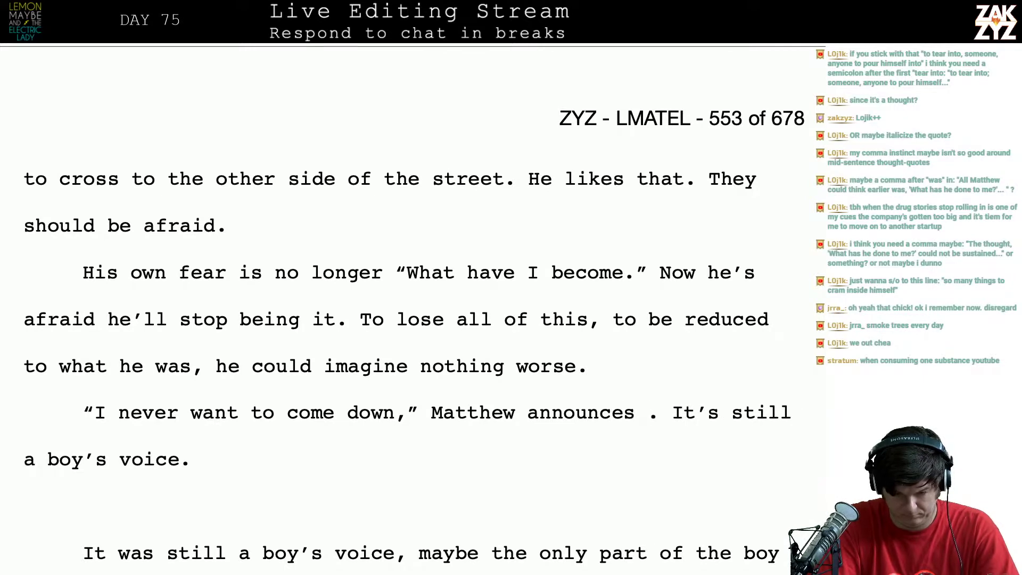
Try extending the tag after “announces” with “to the empt” and with “to no one”, clearing each wording
type("to the ")
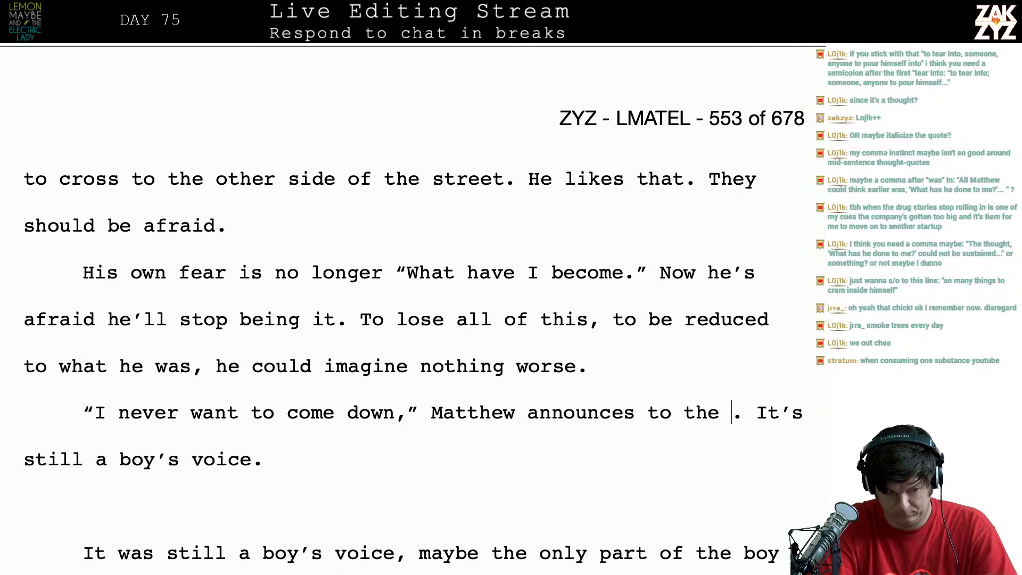
type("empt")
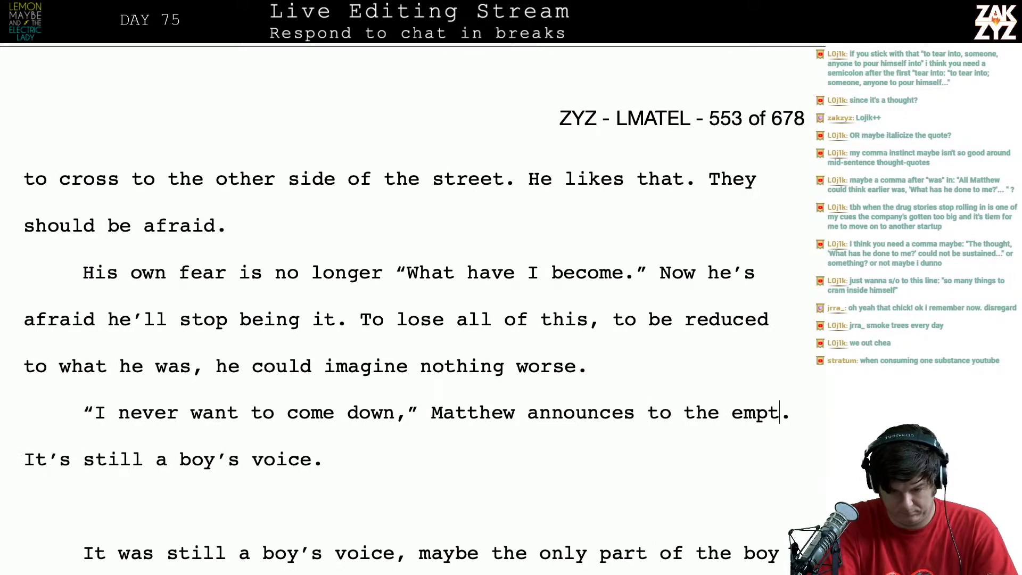
key("BackSpace")
key("BackSpace")
key("BackSpace")
key("BackSpace")
key("BackSpace")
key("BackSpace")
key("BackSpace")
key("BackSpace")
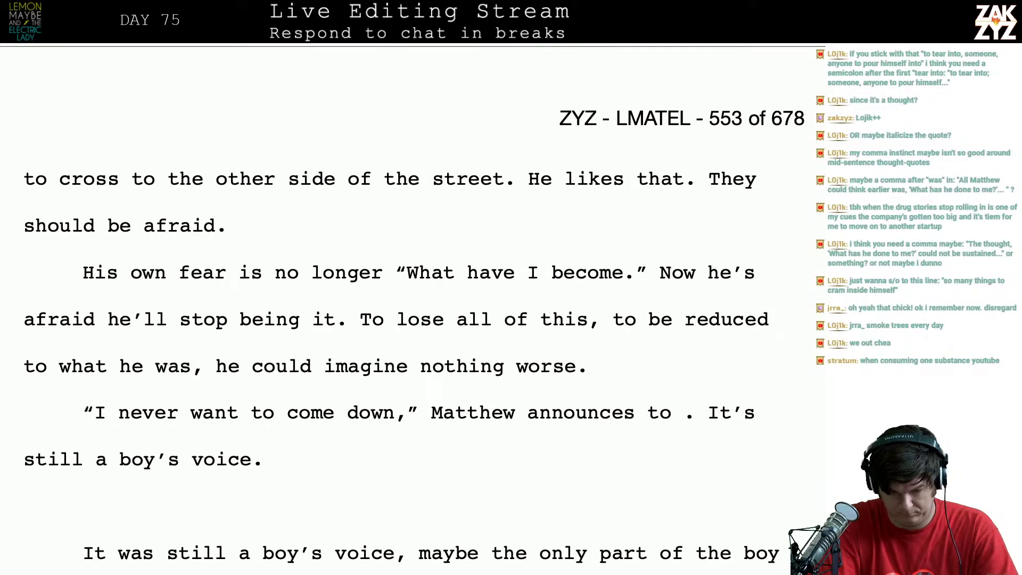
key("BackSpace")
key("BackSpace")
key("BackSpace")
key("BackSpace")
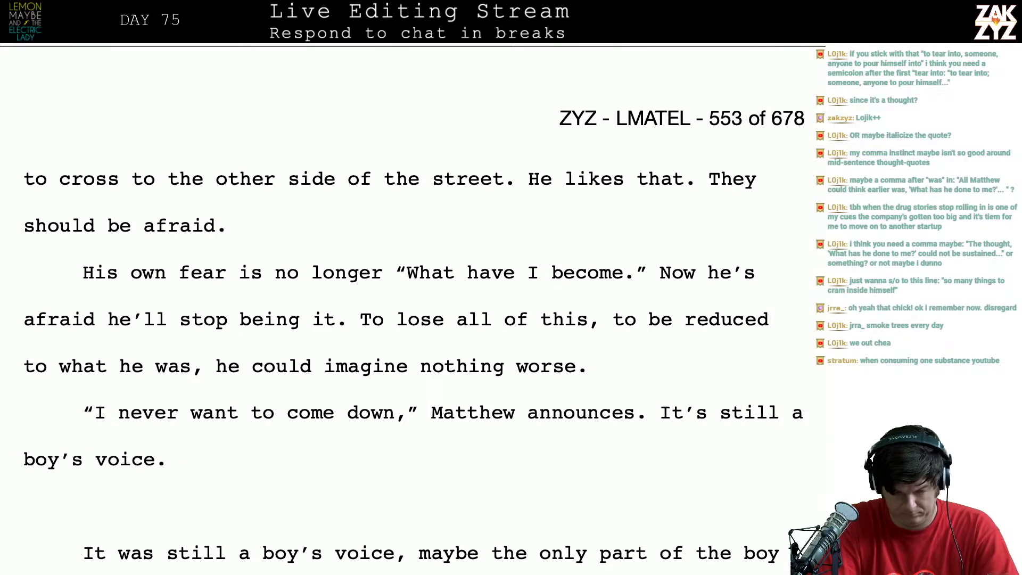
type(",")
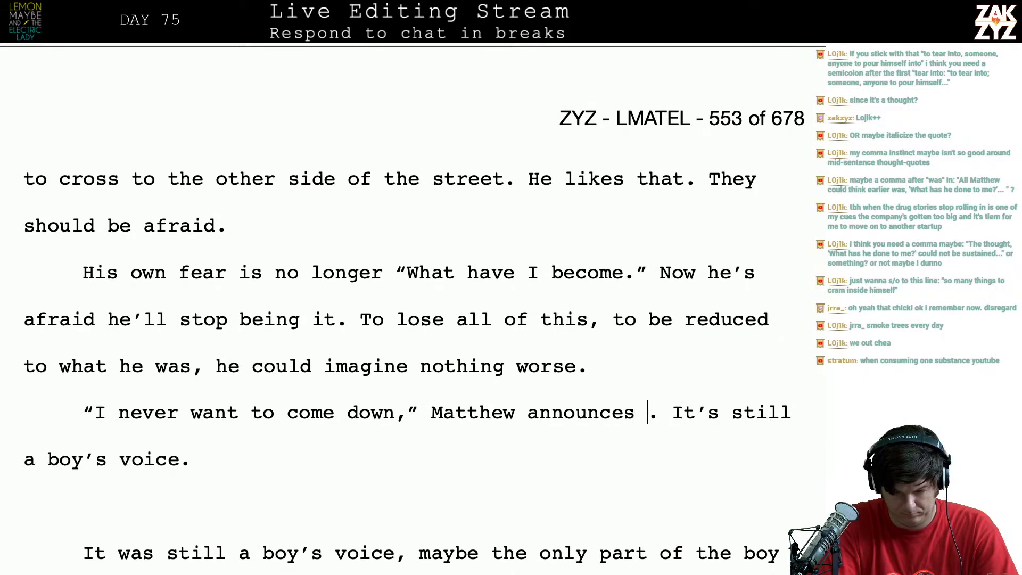
type("to no")
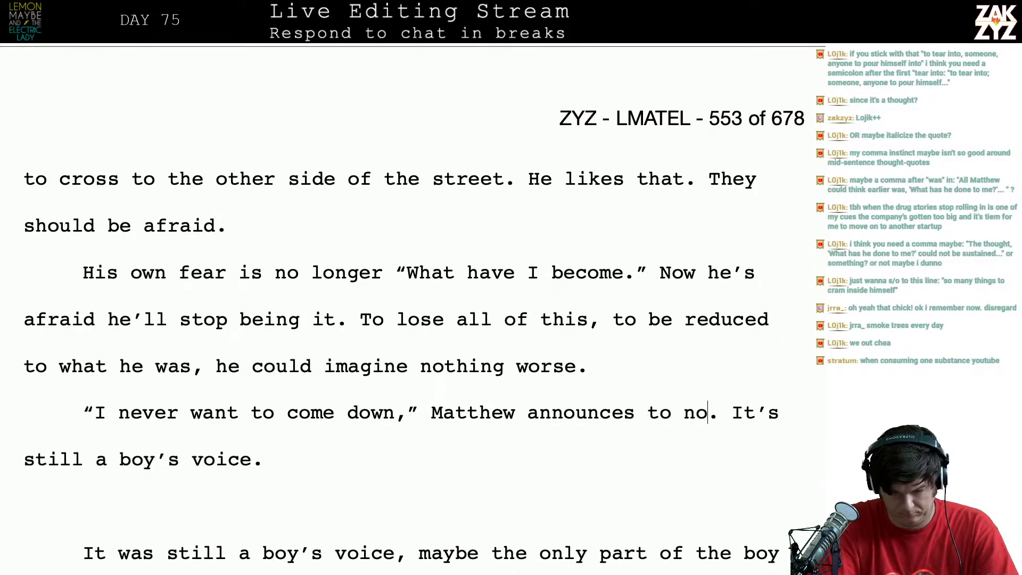
type(" one")
key("BackSpace")
key("BackSpace")
key("BackSpace")
key("BackSpace")
key("BackSpace")
key("BackSpace")
key("BackSpace")
key("BackSpace")
key("BackSpace")
key("BackSpace")
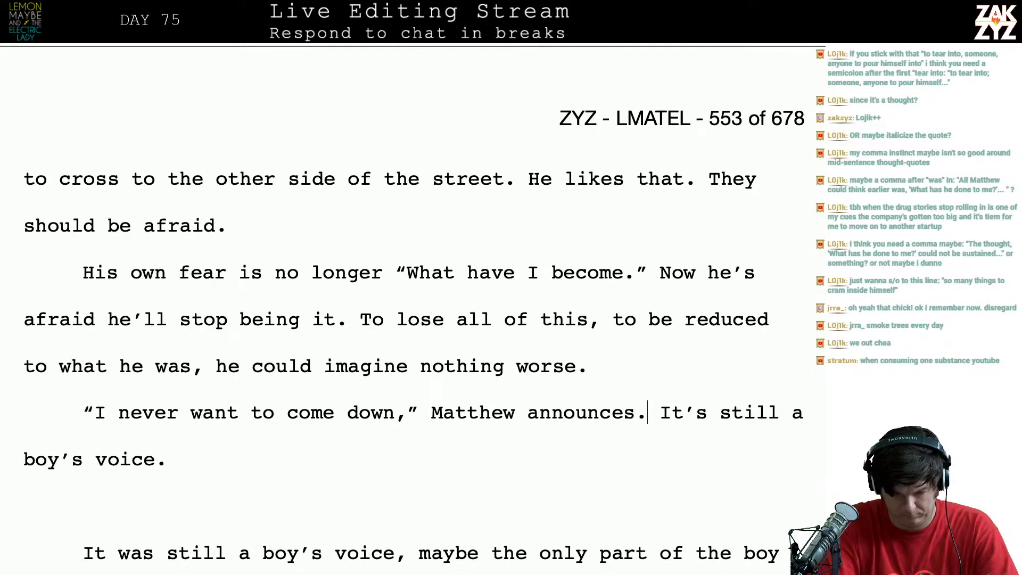
Continue the tag after “announces” with “, his voice rings in the cold wet air.”
key("BackSpace")
key("BackSpace")
type(", his vo")
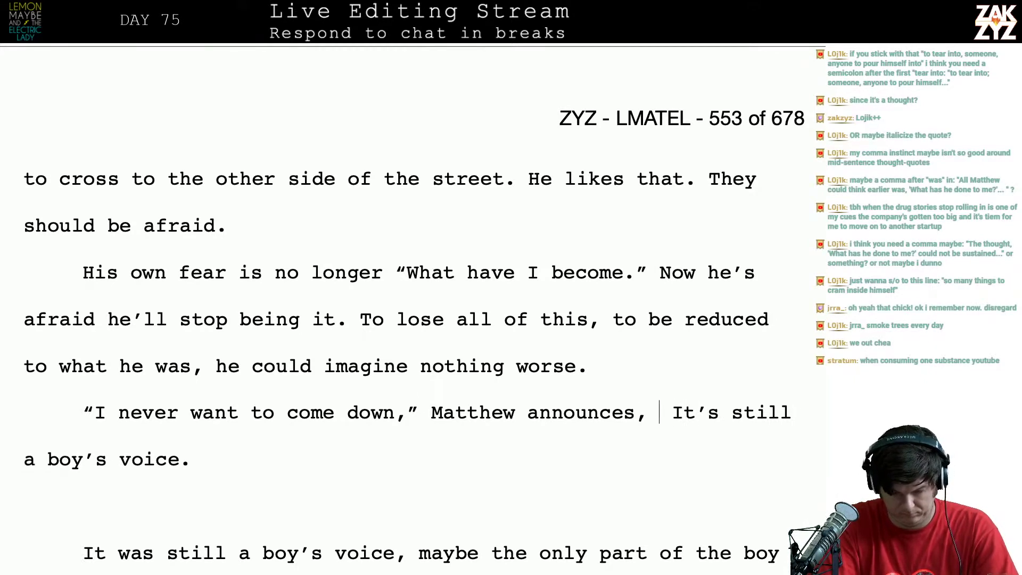
type("ice rings ")
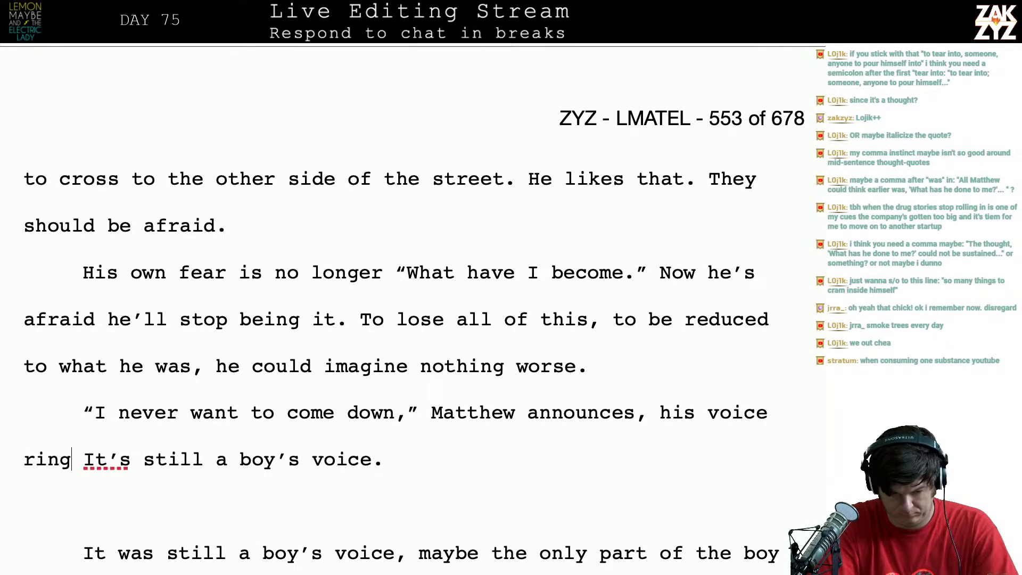
type("in the  It’s still a boy’s voic")
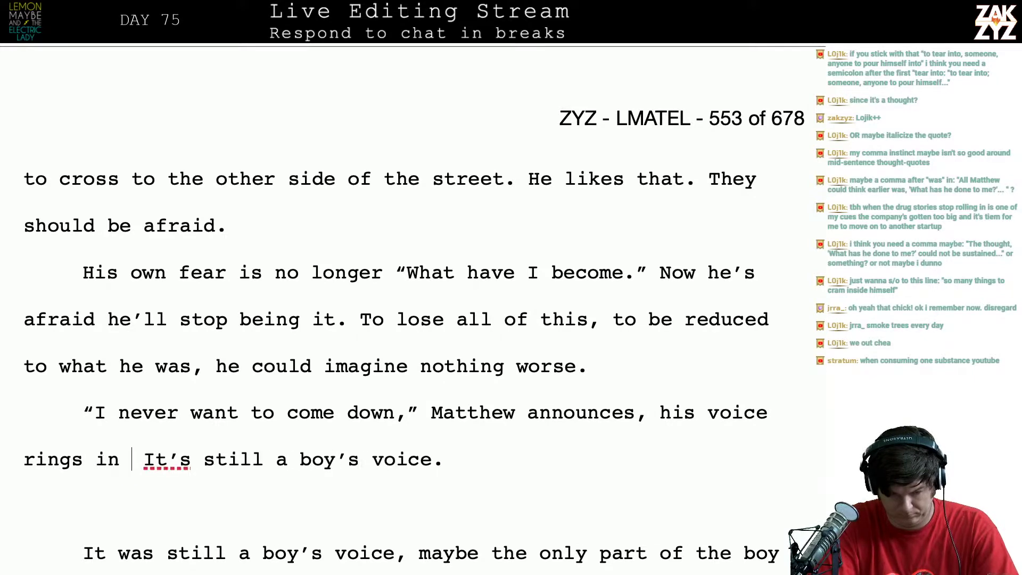
key("BackSpace")
type("da")
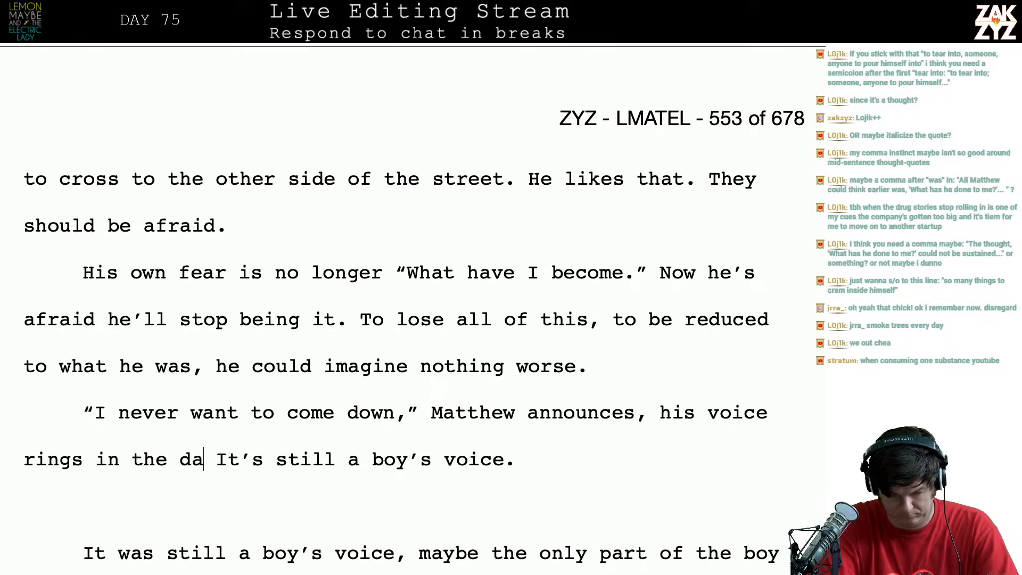
key("BackSpace")
key("BackSpace")
type("cold ")
type("wet air.")
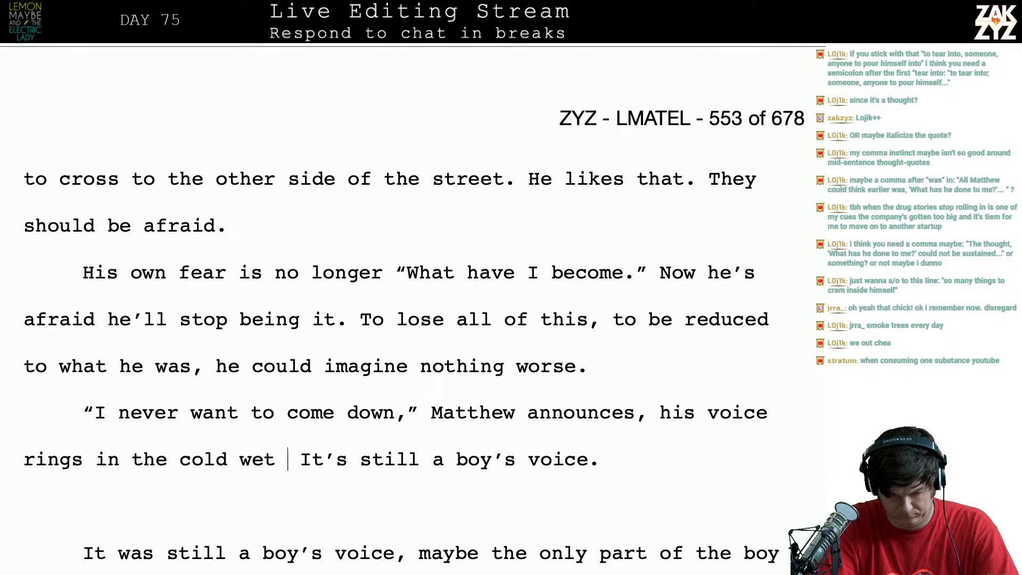
key("BackSpace")
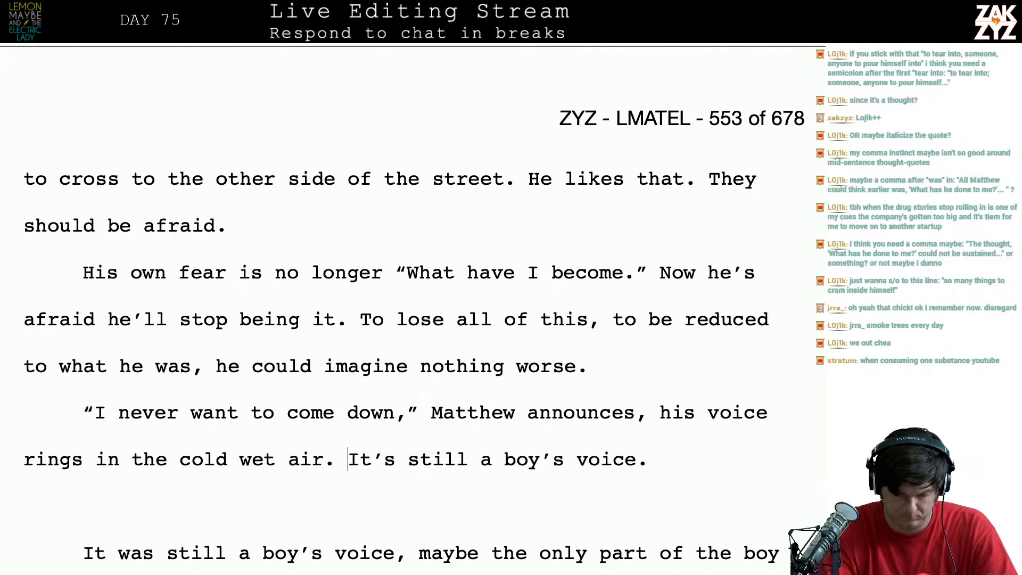
Delete the old “It was still a boy’s voice” and the gap above it, joining “, maybe the only part of the boy left.” to “It’s still a boy’s voice”
left_click(359, 553)
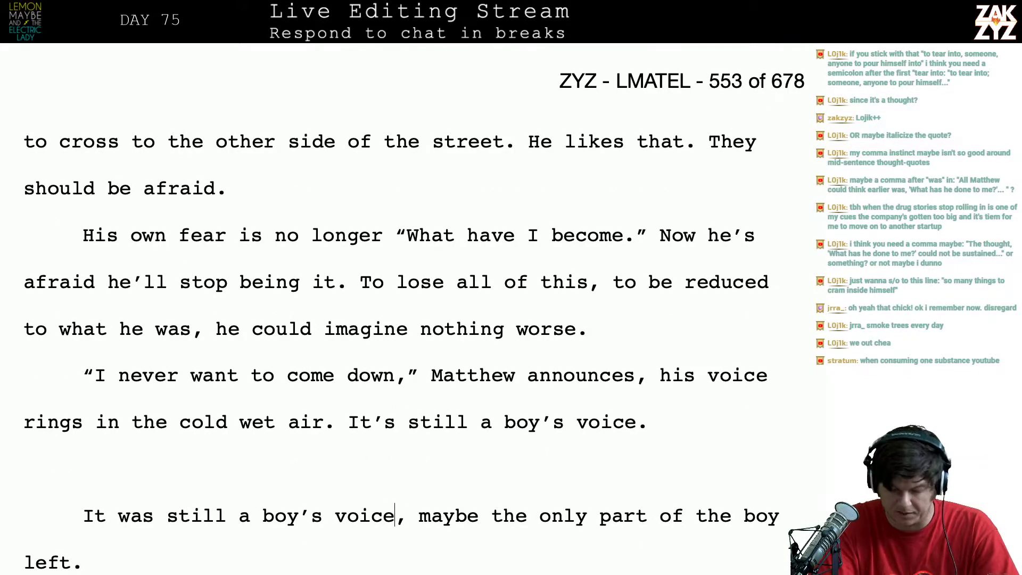
key("BackSpace")
key("BackSpace")
key("BackSpace")
key("BackSpace")
key("BackSpace")
key("BackSpace")
key("BackSpace")
key("BackSpace")
key("BackSpace")
key("BackSpace")
key("BackSpace")
key("BackSpace")
key("BackSpace")
key("BackSpace")
key("BackSpace")
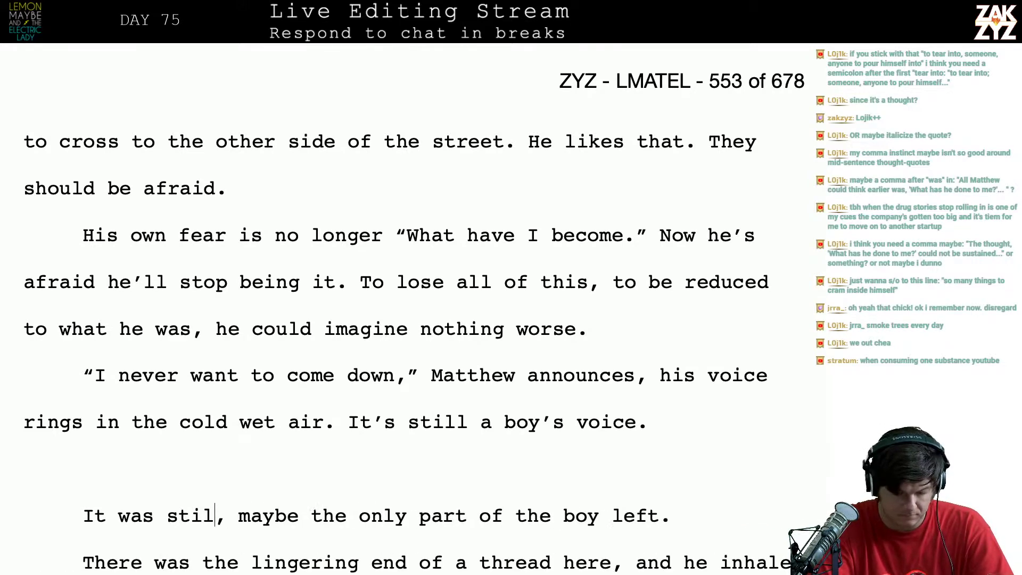
key("BackSpace")
key("BackSpace")
key("BackSpace")
key("BackSpace")
key("BackSpace")
key("BackSpace")
key("BackSpace")
key("BackSpace")
key("BackSpace")
key("BackSpace")
key("BackSpace")
key("BackSpace")
key("BackSpace")
key("BackSpace")
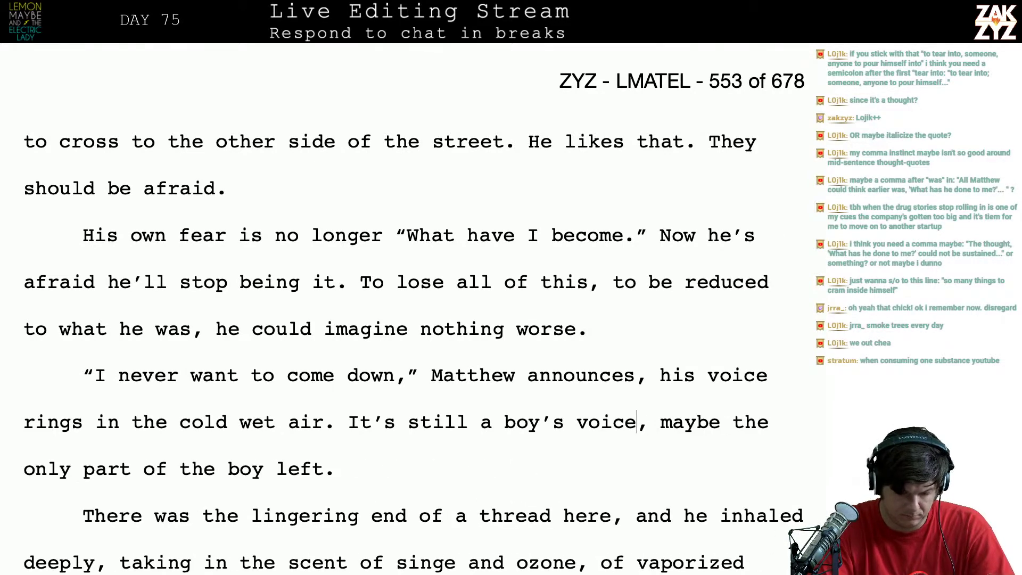
End the tag with a full stop after “announces” and begin a new paragraph with a capitalized “His voice rings”
scroll(414, 309, "down", 4)
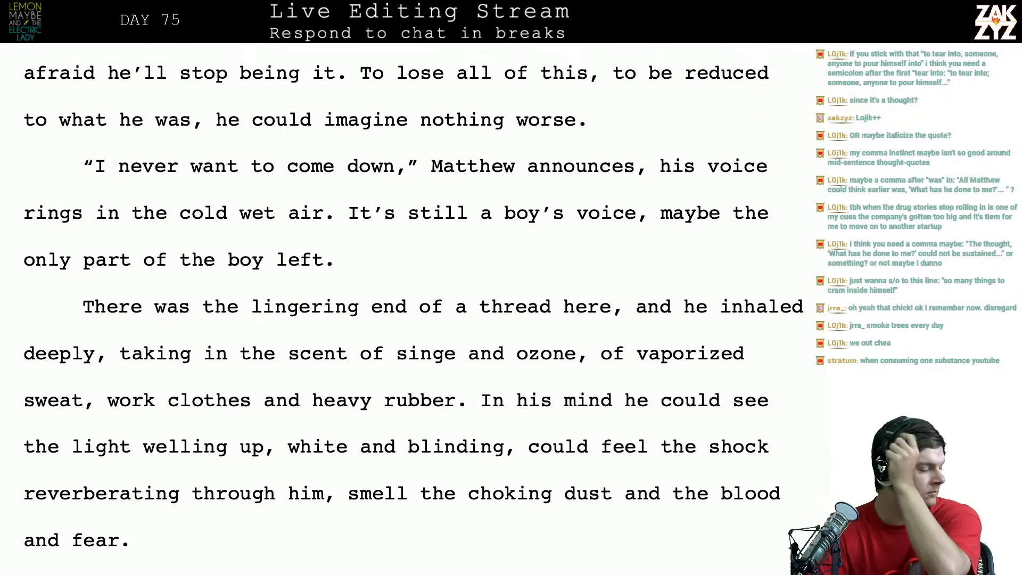
scroll(591, 379, "down", 2)
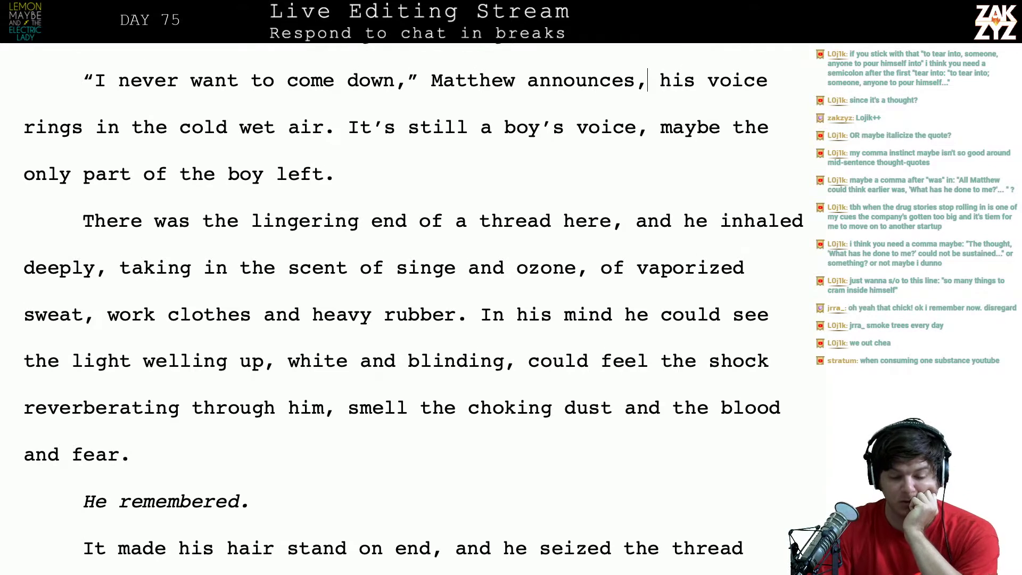
key("Delete")
type("/")
key("BackSpace")
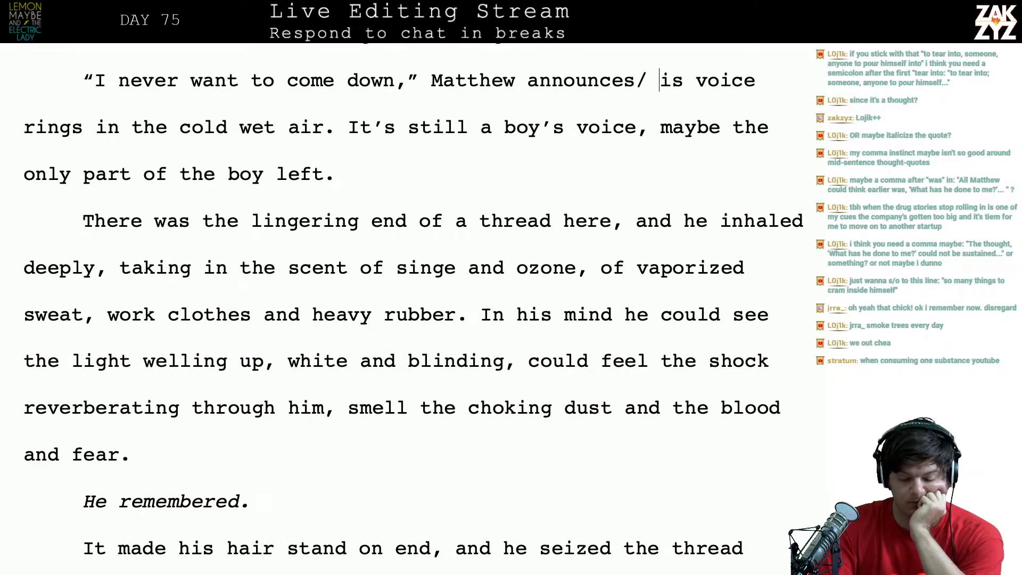
type("H")
key("Left")
key("BackSpace")
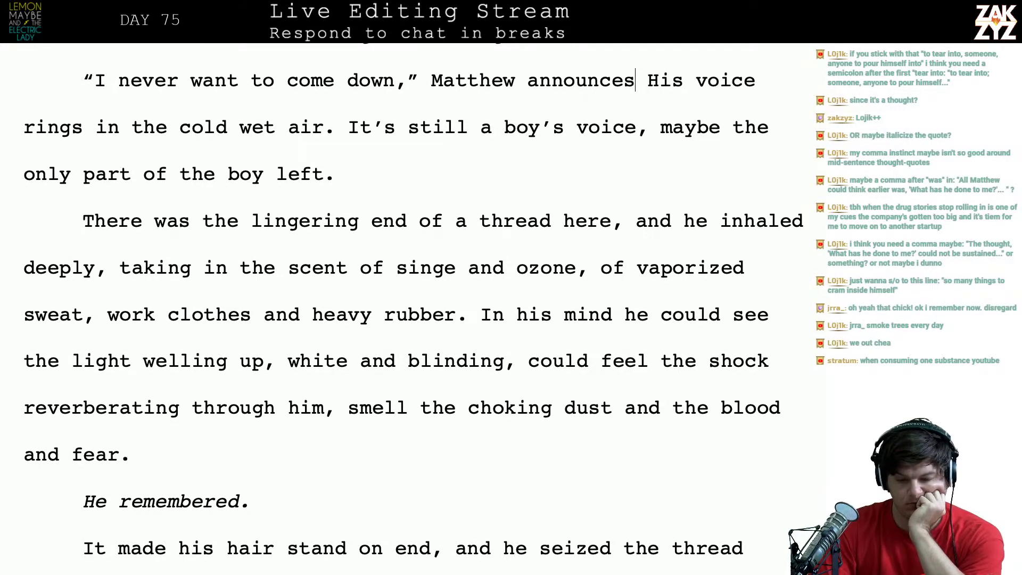
type(".")
key("Return")
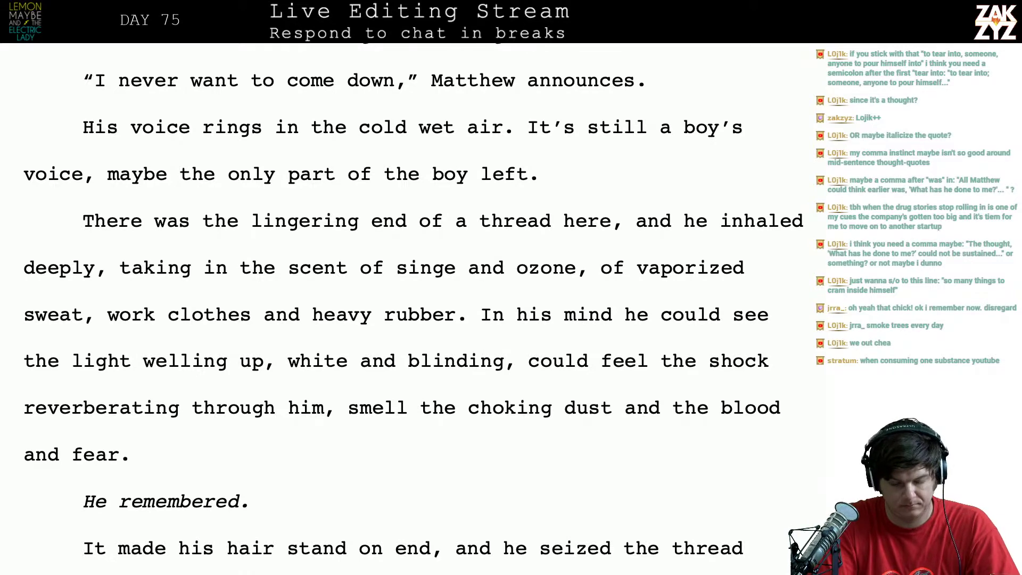
Add “His voice rings down the deserted street.” after “Matthew announces.”
type("His voice r")
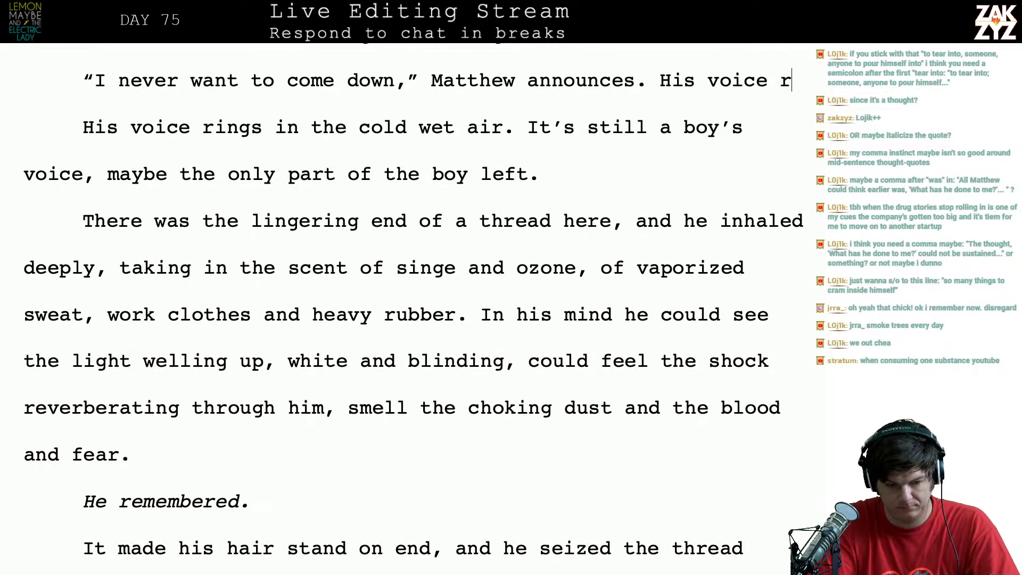
type("ings down t")
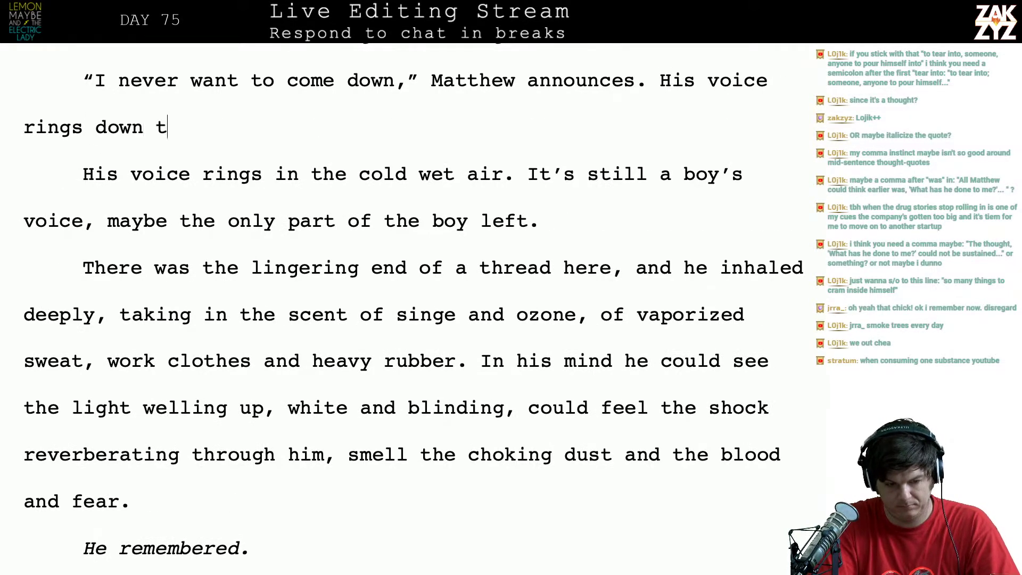
type("he deserte")
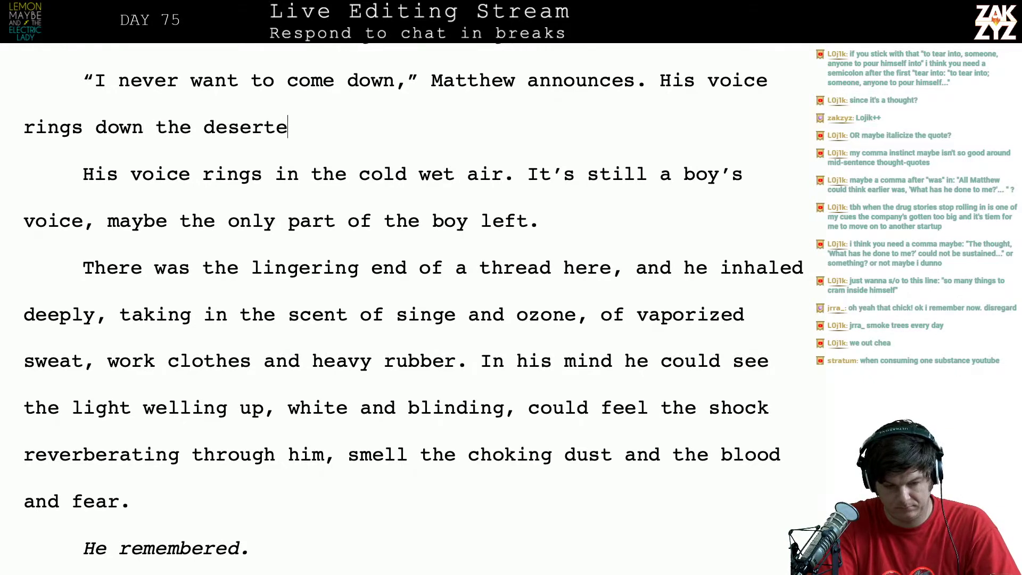
type("d street. ")
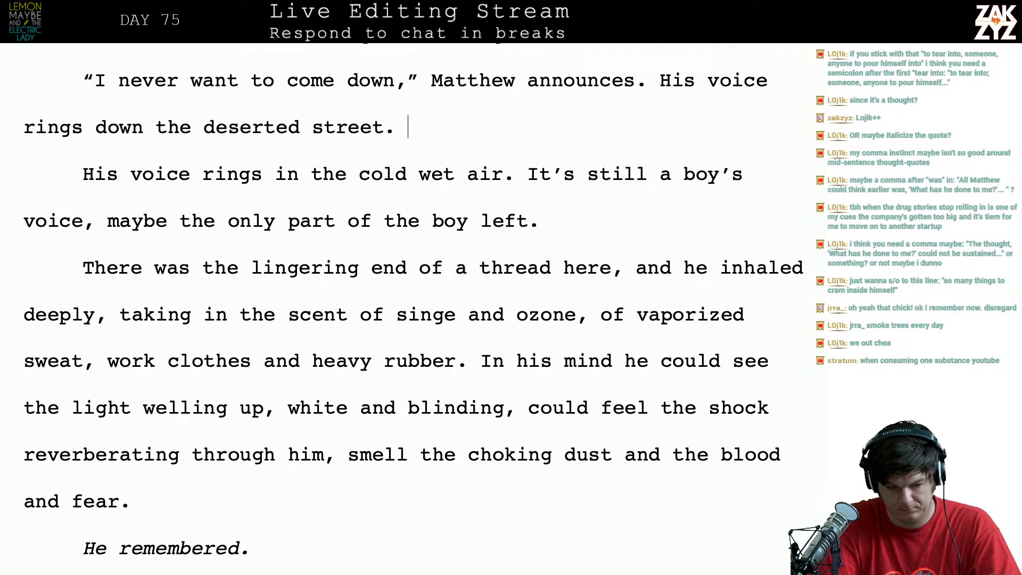
type("I")
key("BackSpace")
type("Stil")
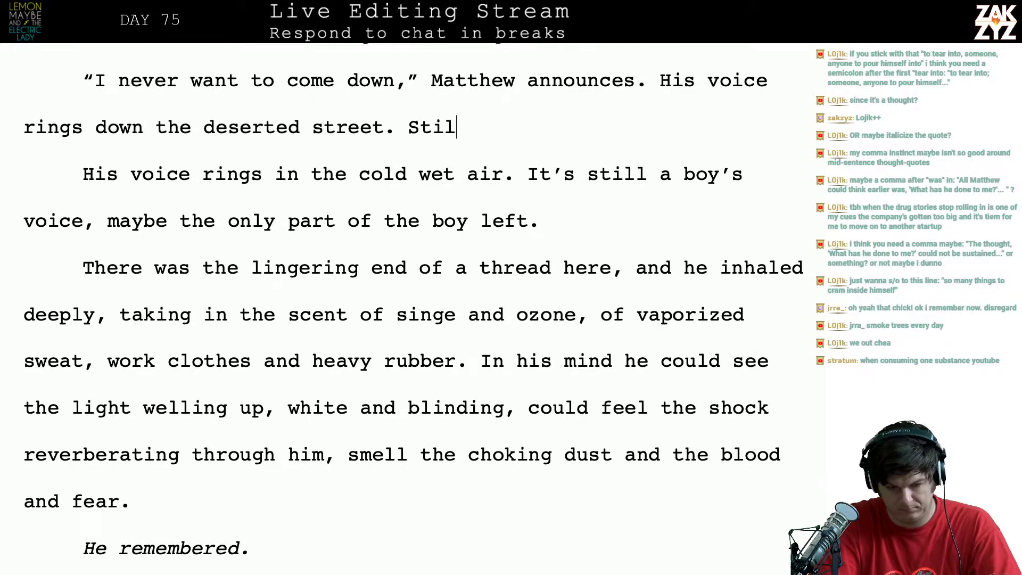
key("BackSpace")
key("BackSpace")
key("BackSpace")
key("BackSpace")
Remove the paragraph break and the sentence “His voice rings in the cold wet air.”, so “It’s still a boy’s voice” follows “deserted street.”
type("IT's")
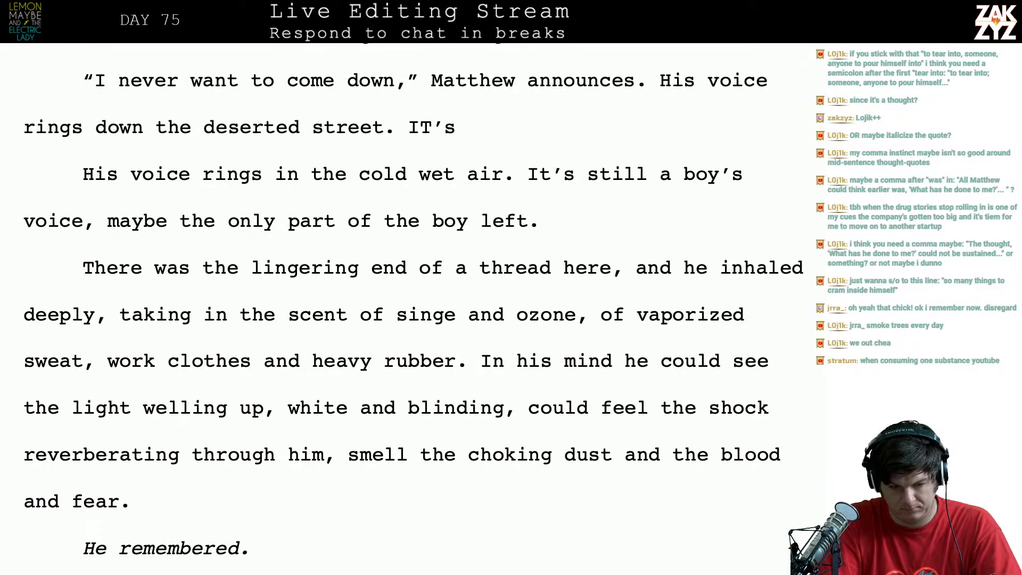
key("BackSpace")
key("BackSpace")
key("BackSpace")
key("BackSpace")
key("shift+Down")
key("shift+Right")
key("shift+Right")
key("shift+Right")
key("shift+Right")
key("shift+Right")
key("shift+Right")
key("shift+Right")
key("shift+Right")
key("shift+Right")
key("shift+Right")
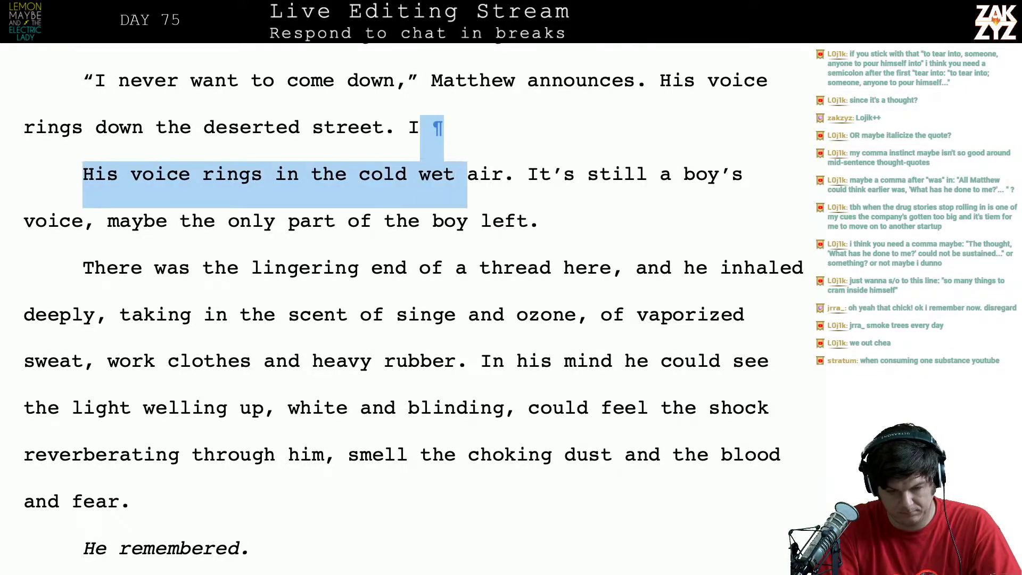
key("BackSpace")
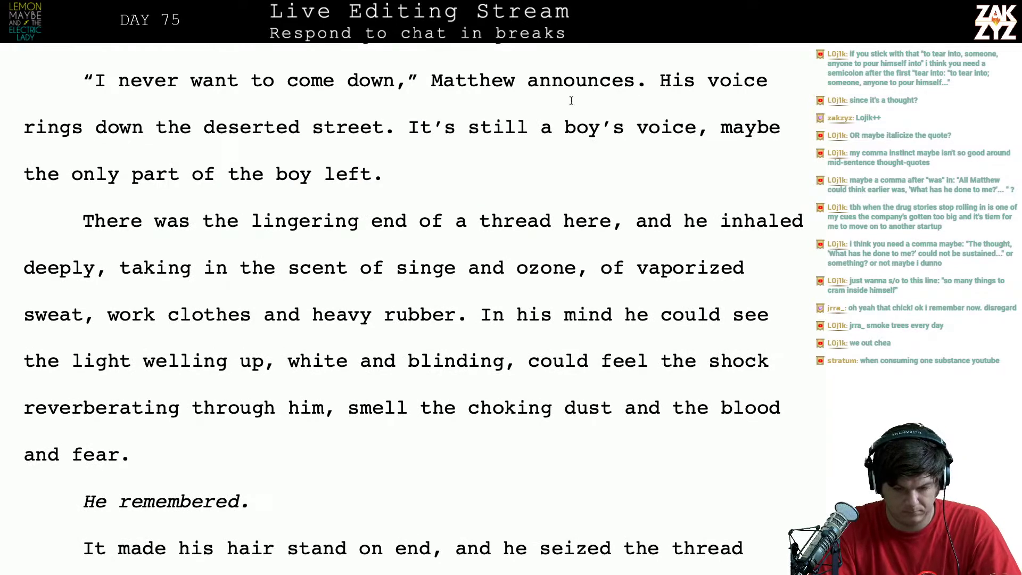
scroll(789, 86, "down", 3)
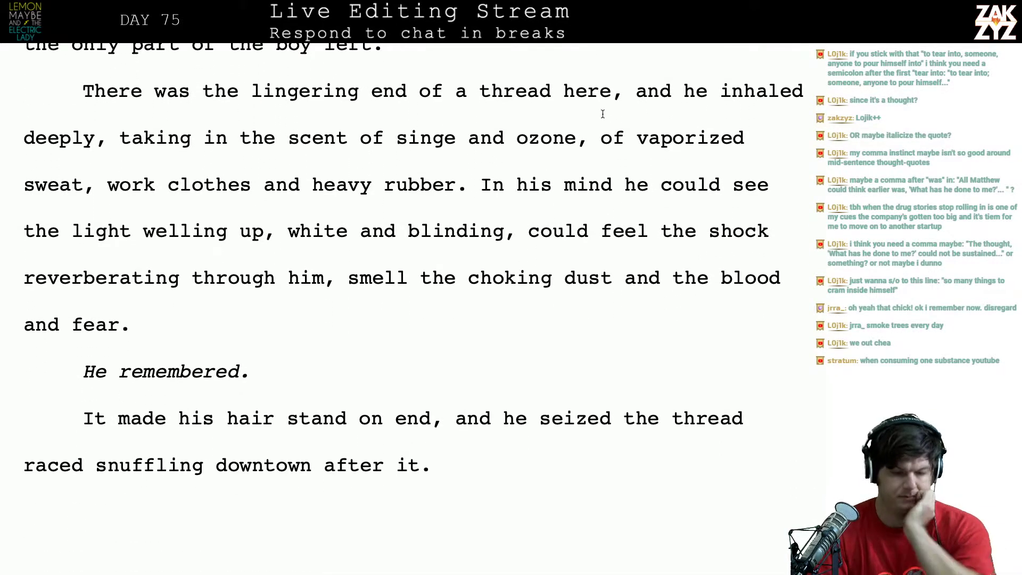
scroll(603, 114, "up", 3)
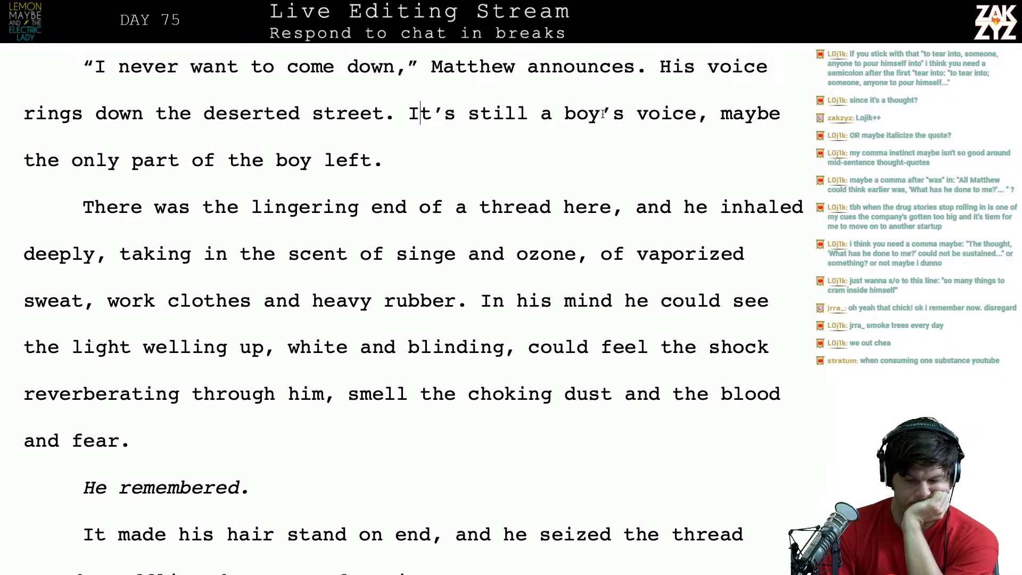
scroll(603, 114, "down", 5)
scroll(602, 114, "up", 4)
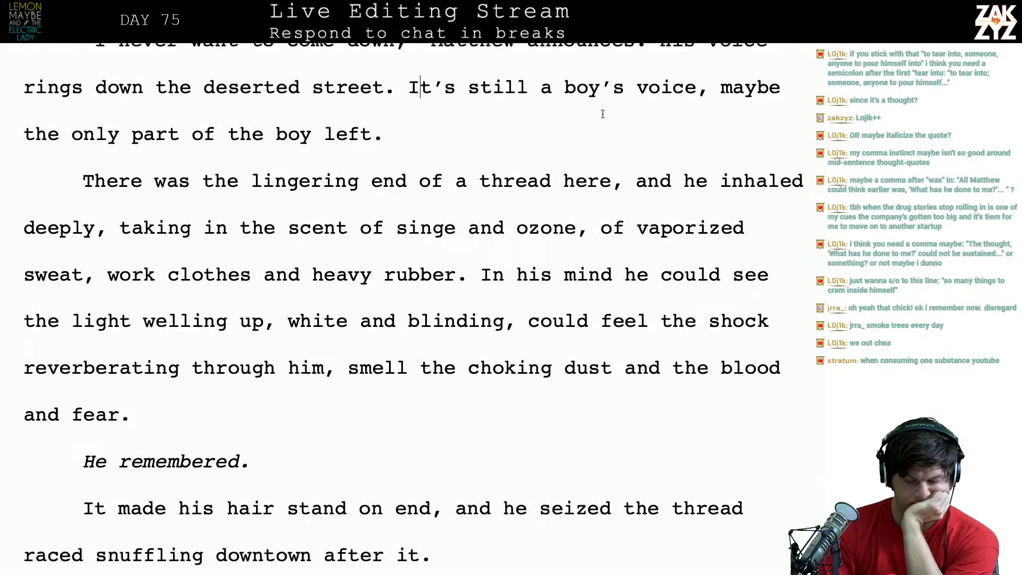
scroll(602, 114, "up", 1)
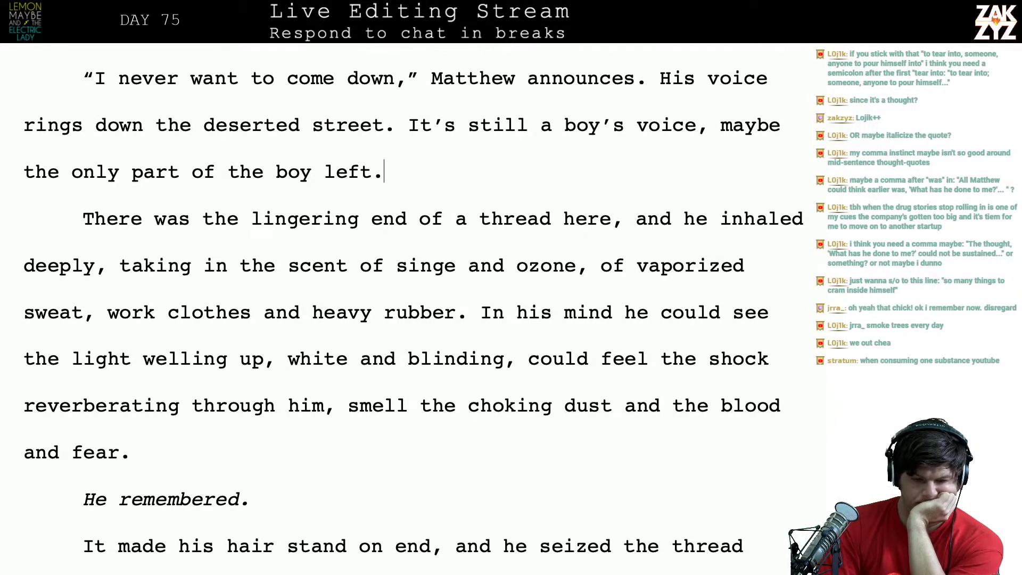
After “boy left.”, add “He wants to think about that, it’s important. But he catches something on the cold wind.”, keeping an empty paragraph below
key("Return")
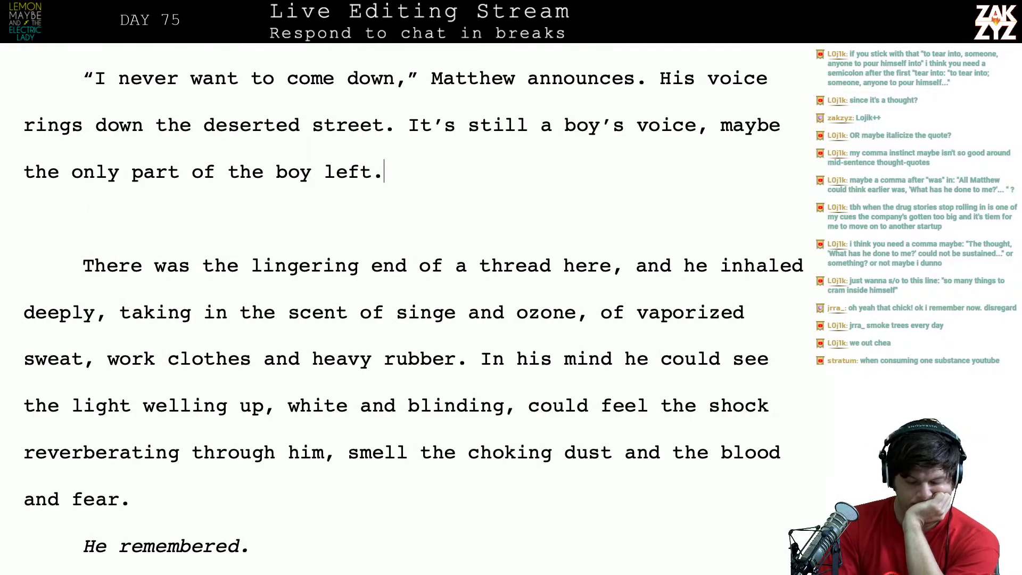
type("He ")
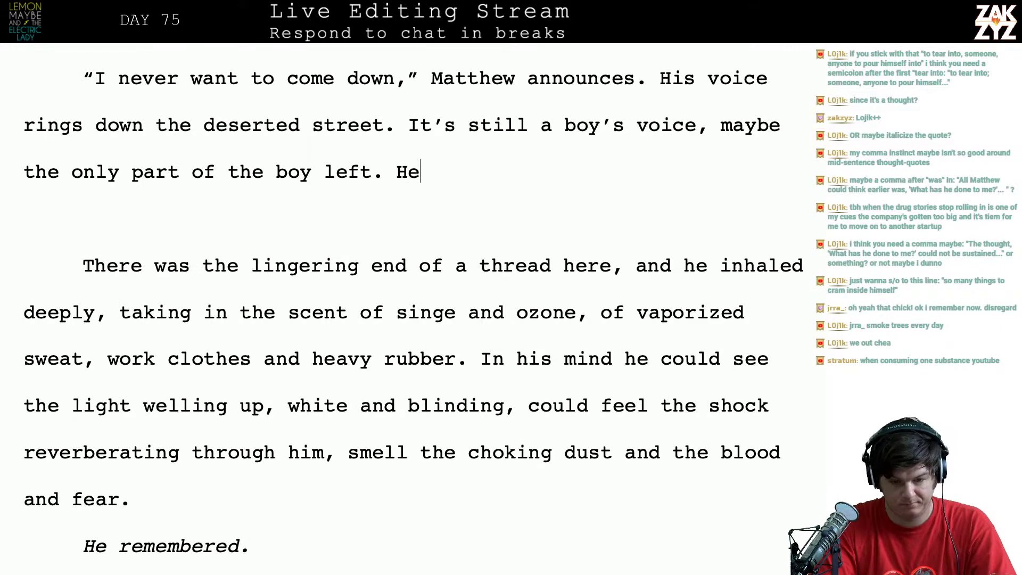
type("wants to think")
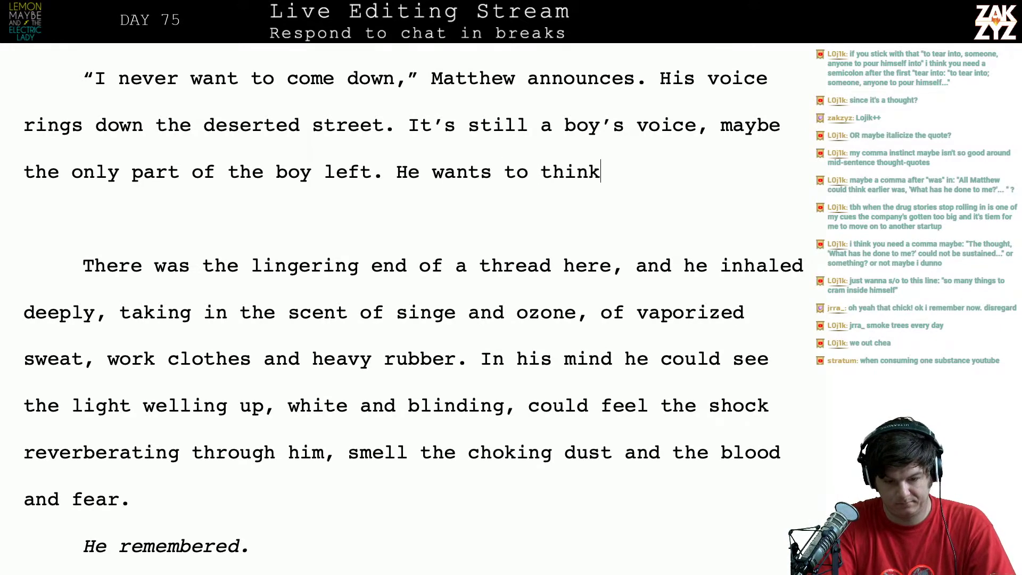
type(" about that, it's imp")
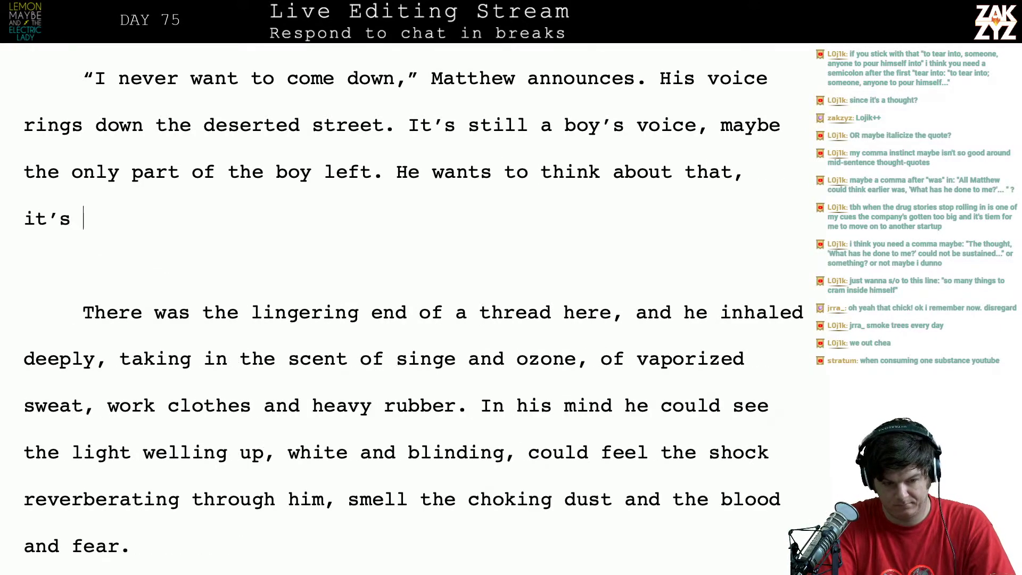
type("ortant")
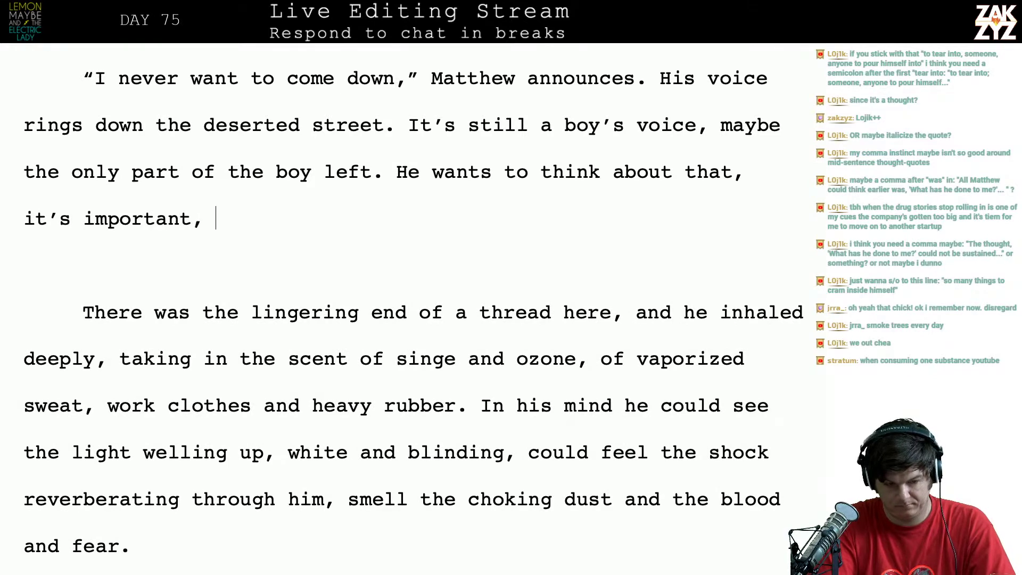
type(". But he")
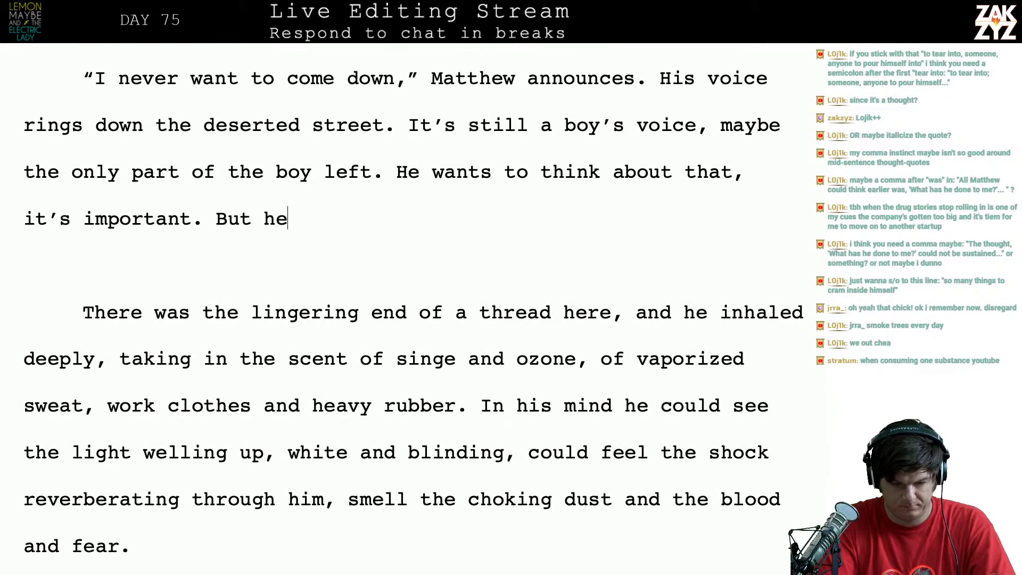
type(" catches ")
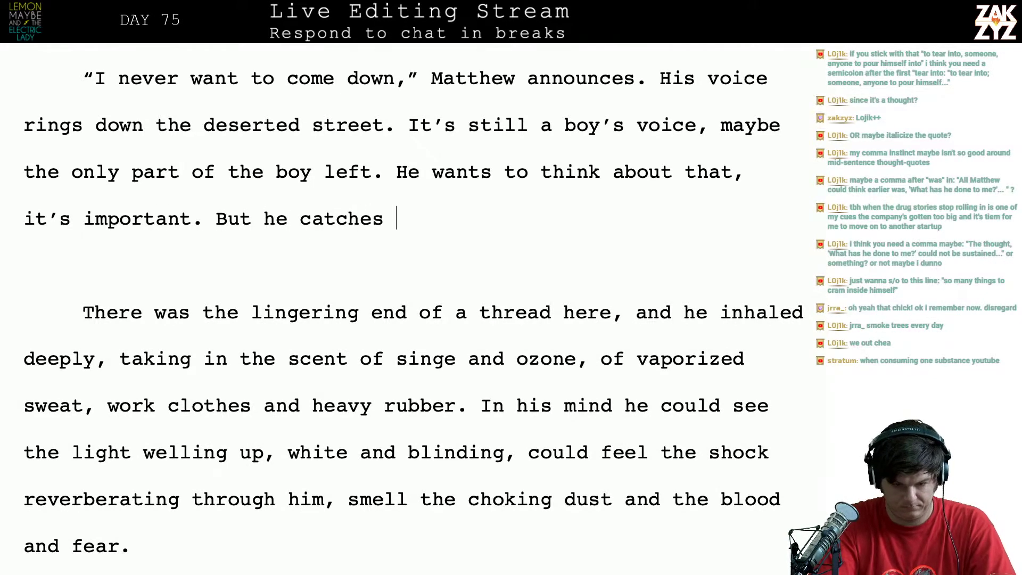
type("something on the cold wind.")
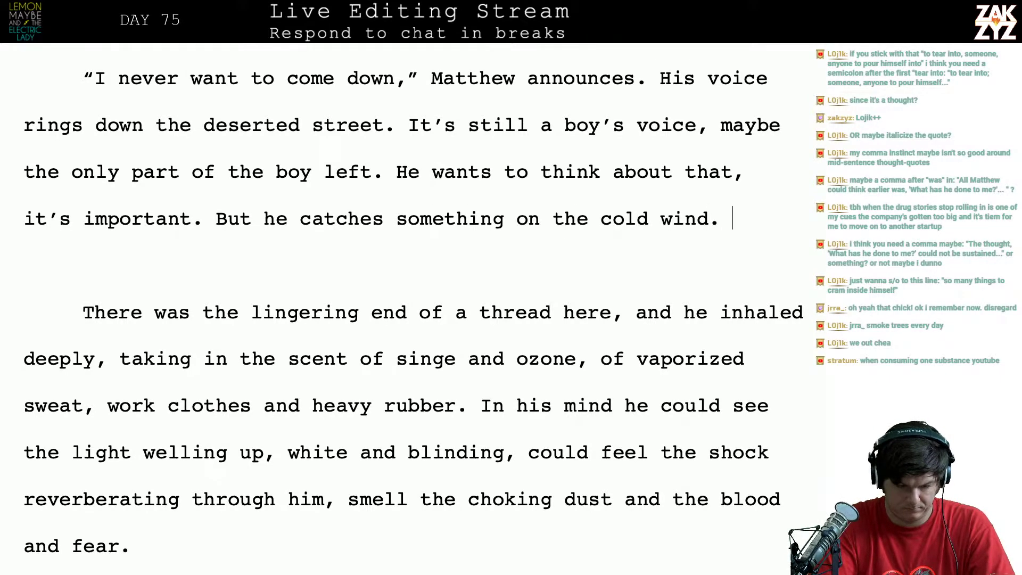
Begin a new paragraph below “cold wind.” with “Matthew inhales deeply, getting”
key("Return")
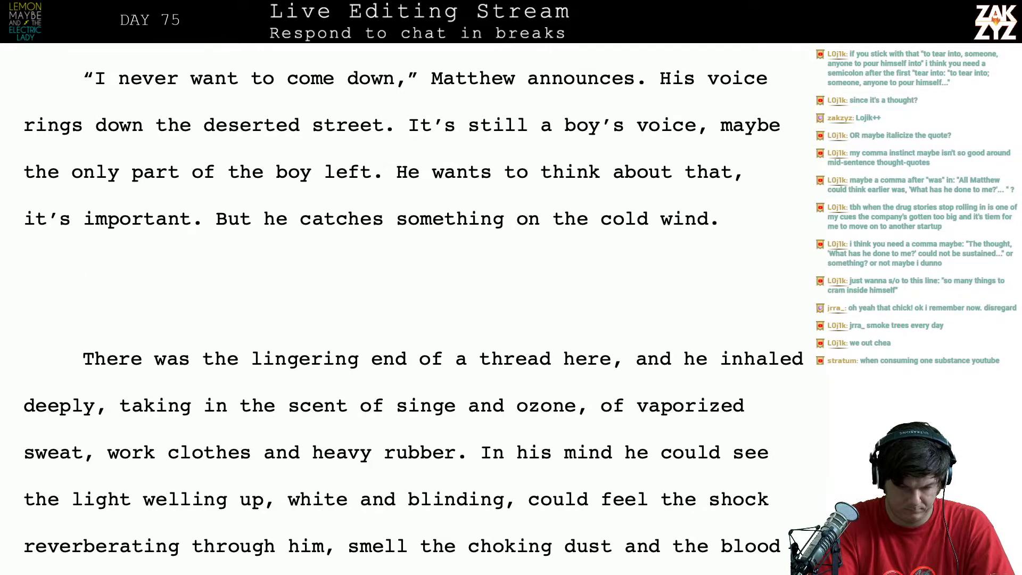
type("Mat")
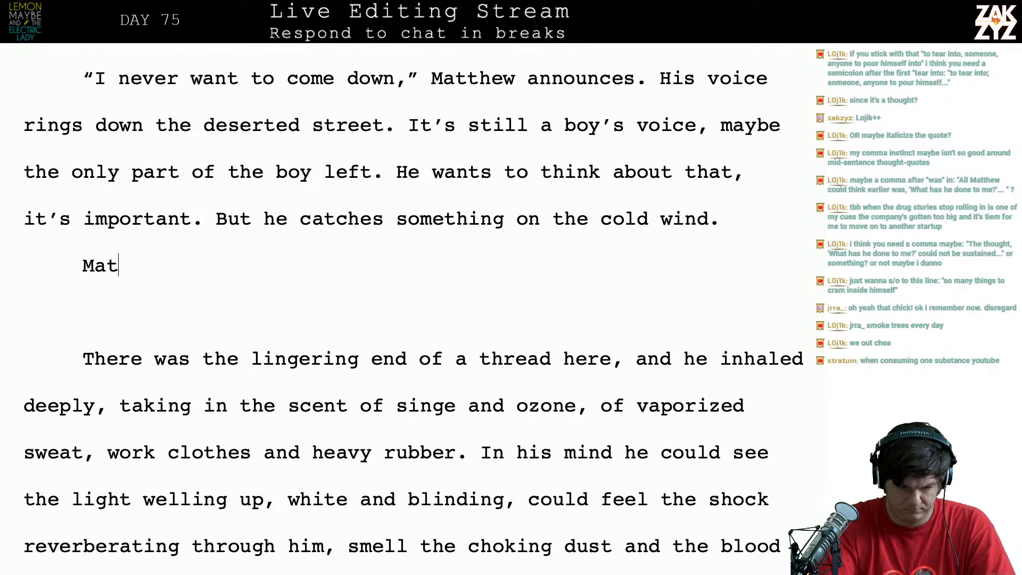
type("thew inha")
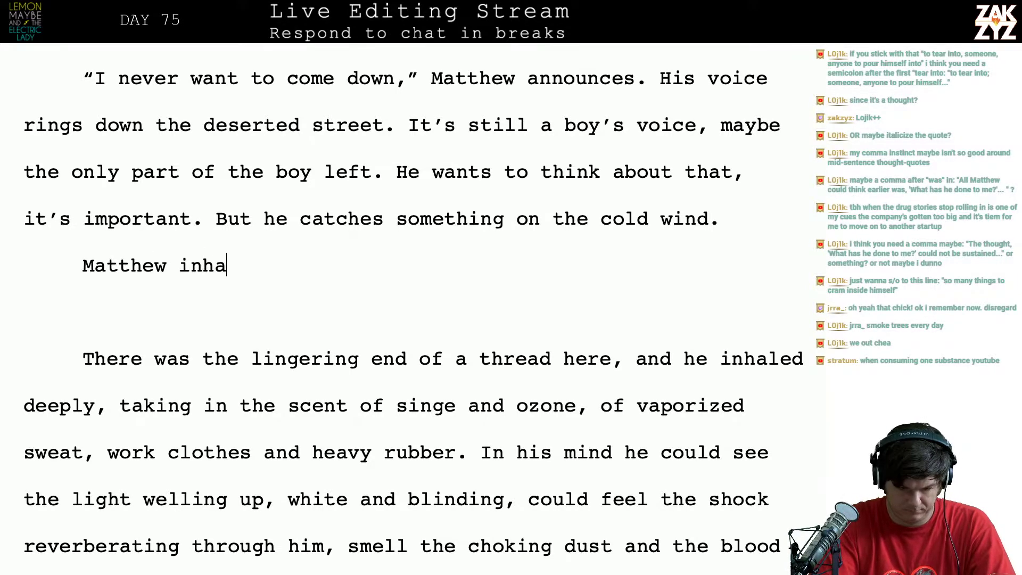
type("les deeply, getting the")
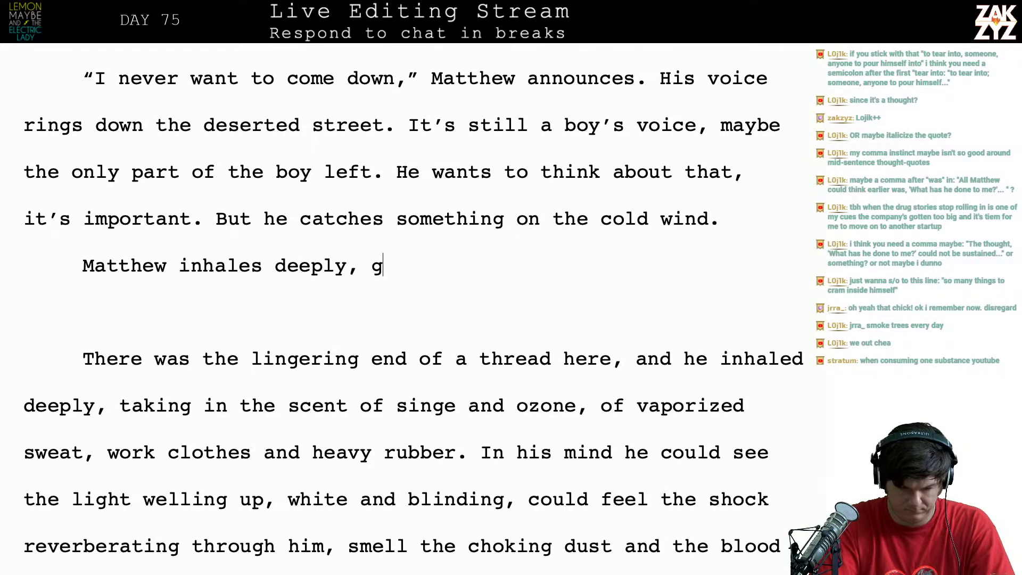
key("BackSpace")
key("BackSpace")
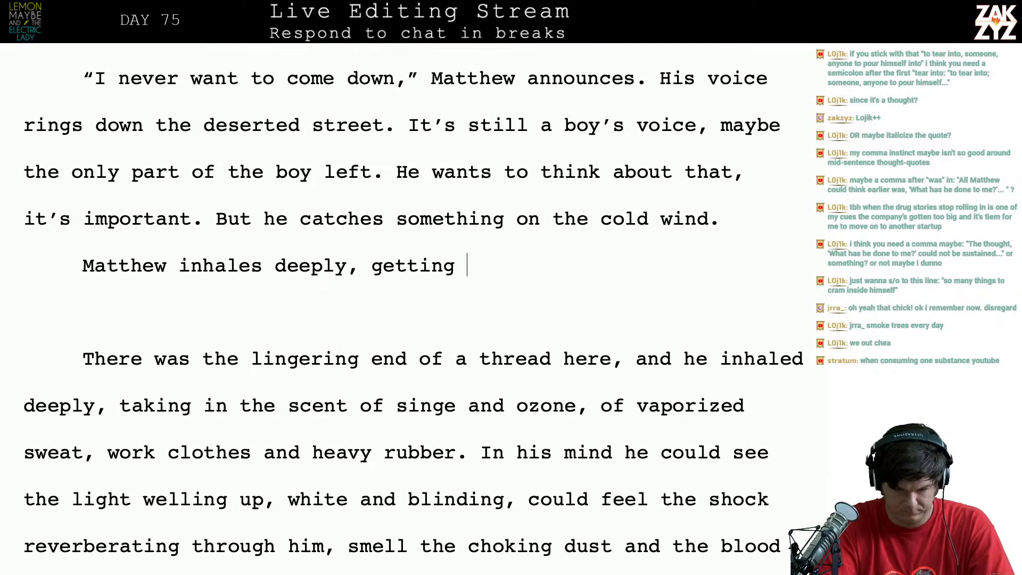
Try “a thin” after “getting” and cut the phrase back to “Matthew inhales deeply,”
type("a thin ")
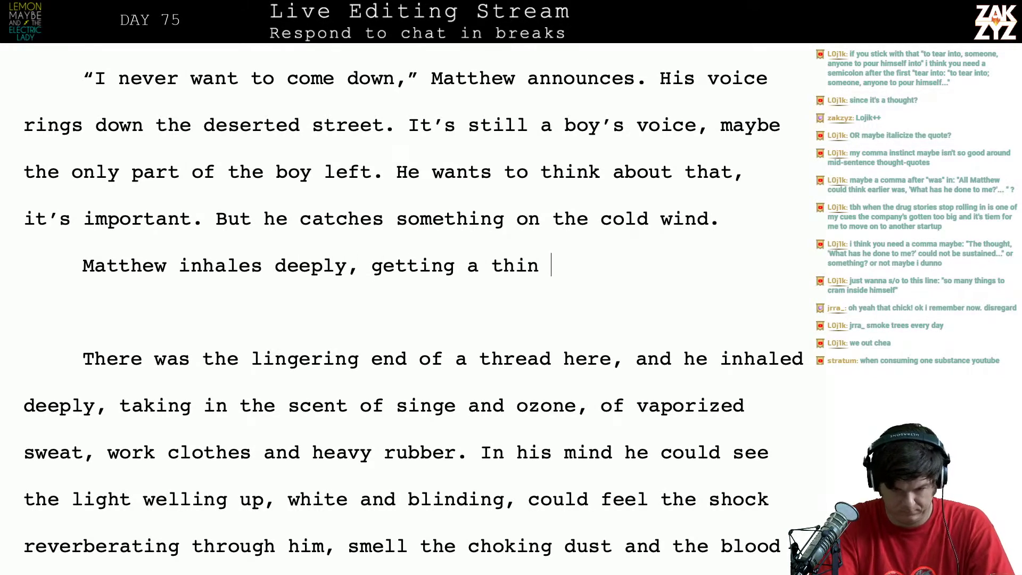
type("wh")
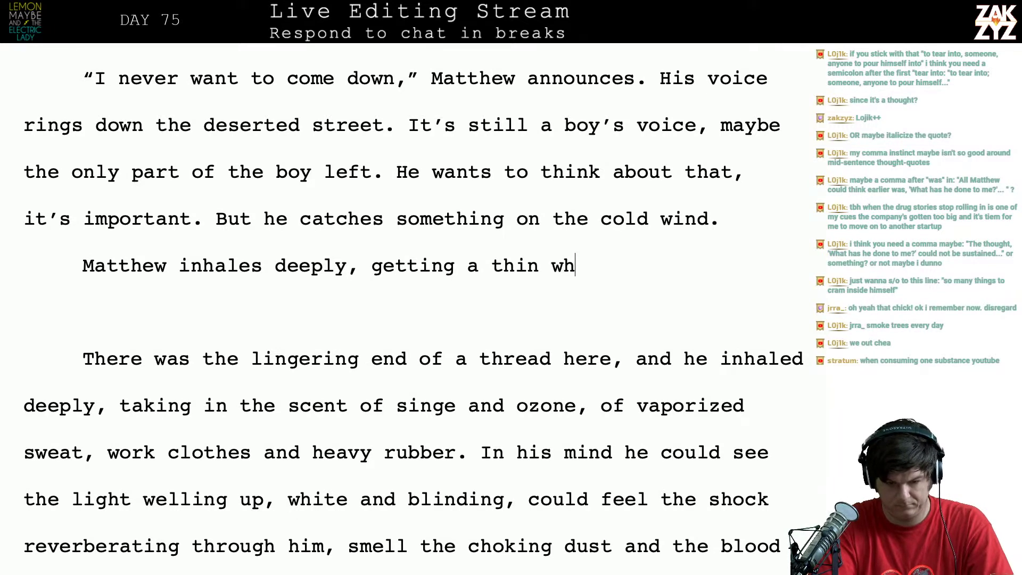
key("BackSpace")
key("BackSpace")
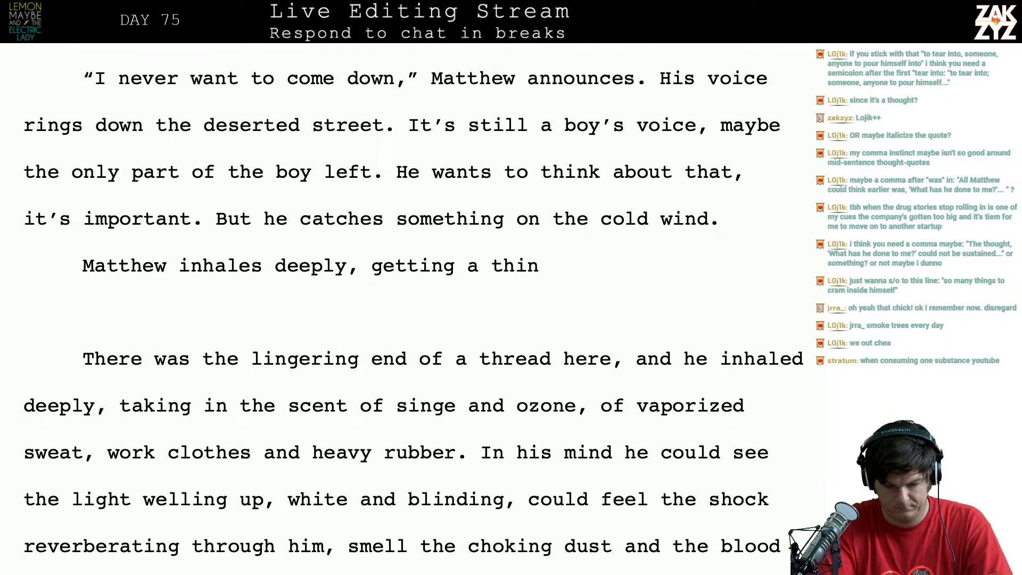
key("BackSpace")
key("BackSpace")
key("BackSpace")
key("BackSpace")
key("BackSpace")
key("BackSpace")
key("BackSpace")
key("BackSpace")
key("BackSpace")
key("BackSpace")
key("BackSpace")
key("BackSpace")
key("BackSpace")
key("BackSpace")
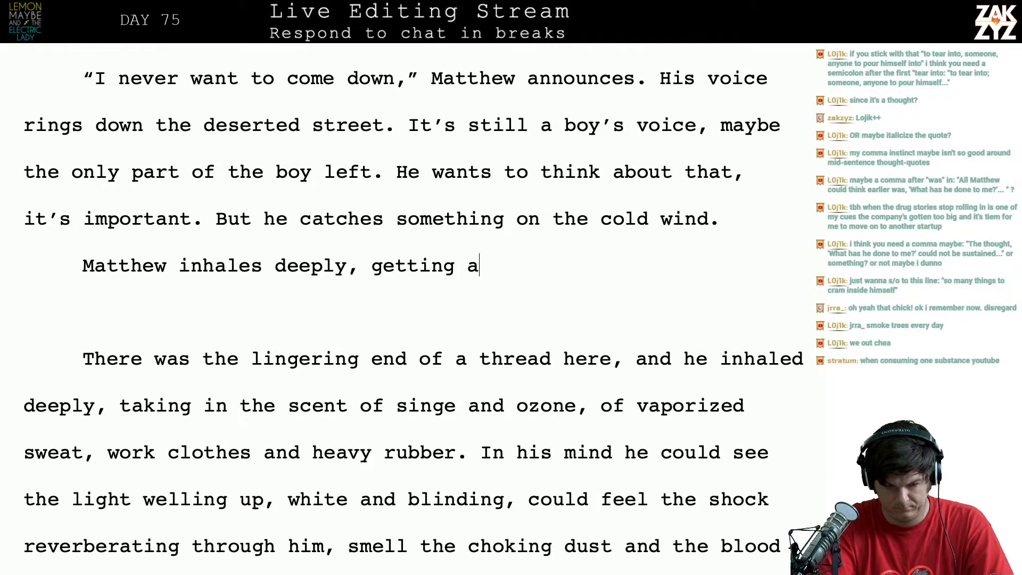
Continue “Matthew inhales deeply,” with “catching”, trying and removing “the scent” after it
type("catching the sc")
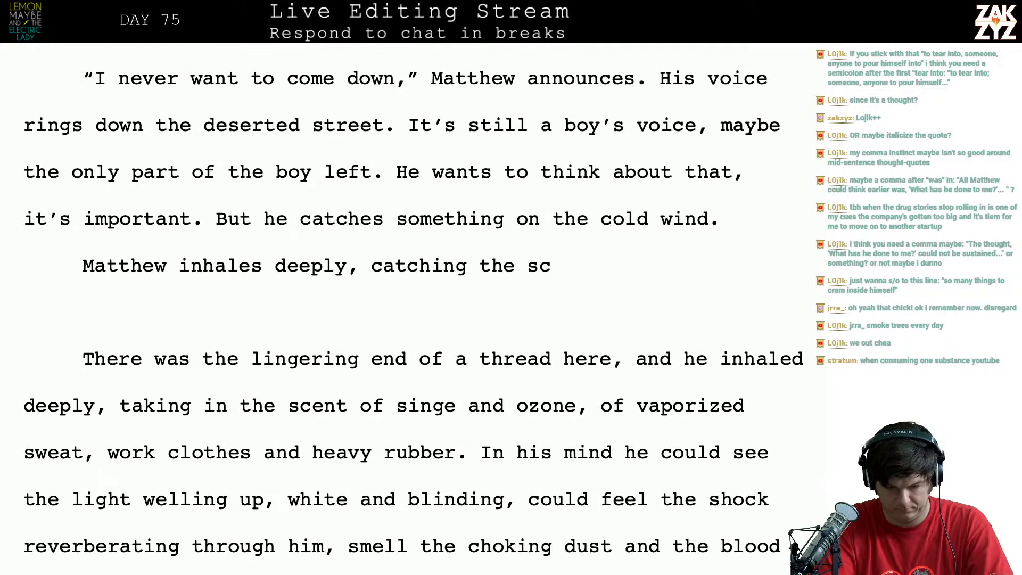
type("ent")
key("BackSpace")
key("BackSpace")
key("BackSpace")
key("BackSpace")
key("BackSpace")
key("BackSpace")
key("BackSpace")
key("BackSpace")
key("BackSpace")
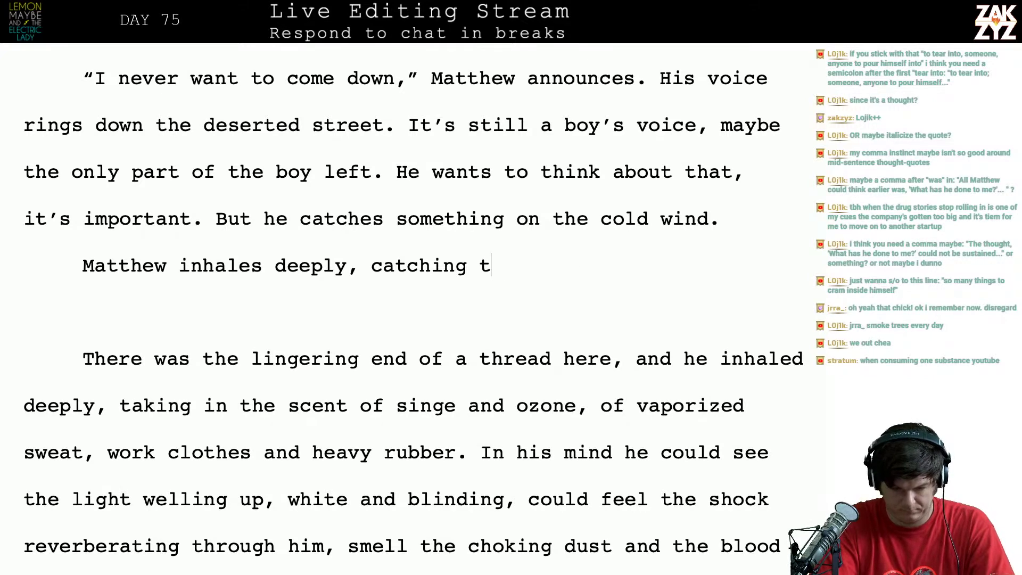
Complete the sentence after “catching” with “singe and ozone, vaporized sweat, rubber.”
type("singe and ozone,")
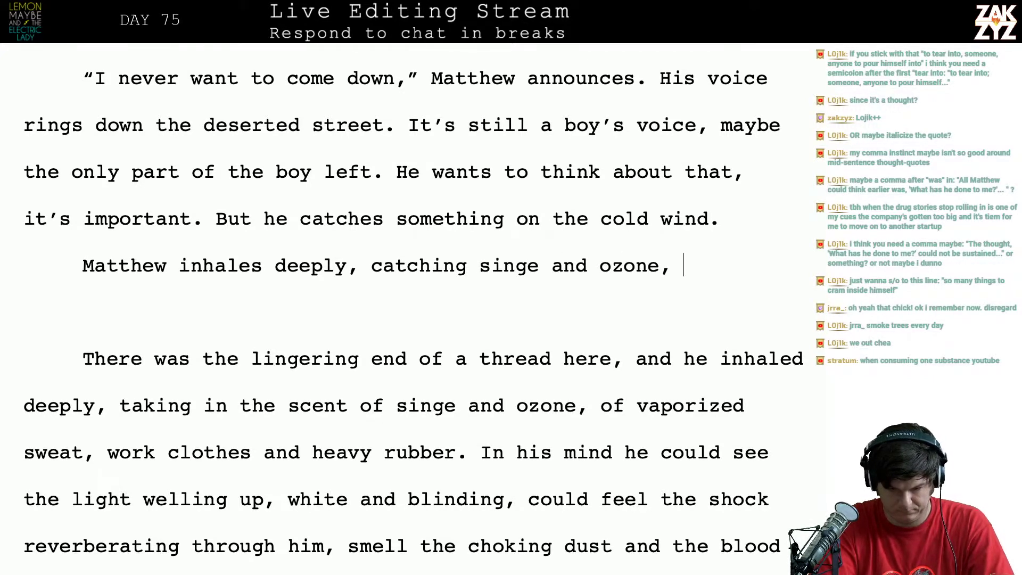
type(" vaporized swe")
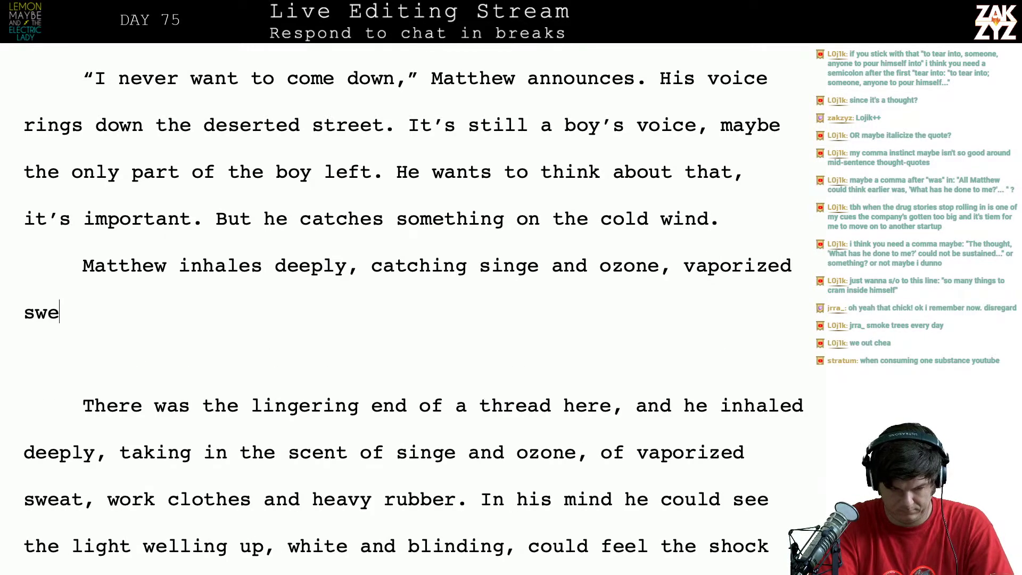
type("at, wor")
key("BackSpace")
key("BackSpace")
key("BackSpace")
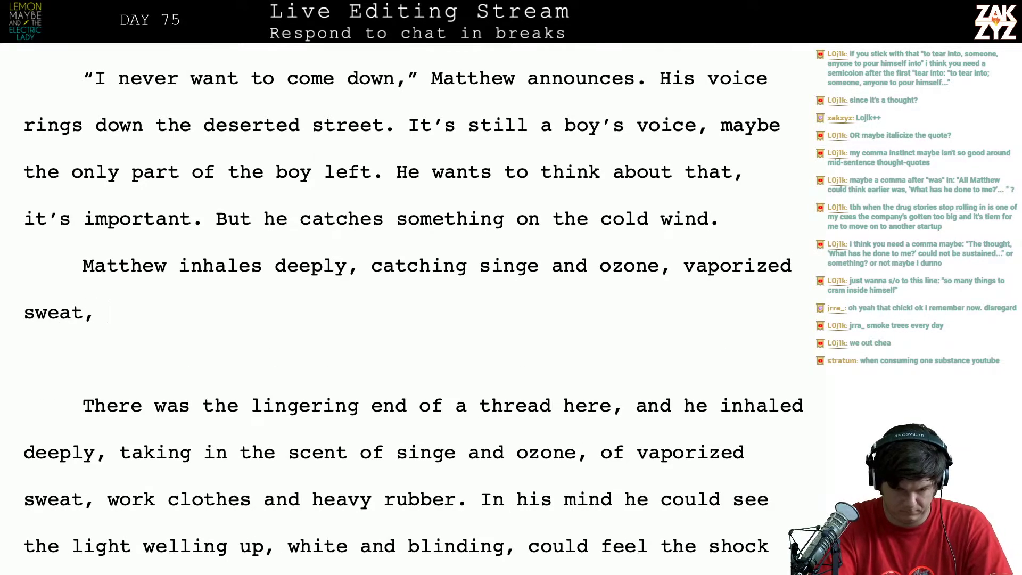
type("h")
key("BackSpace")
type("rubber")
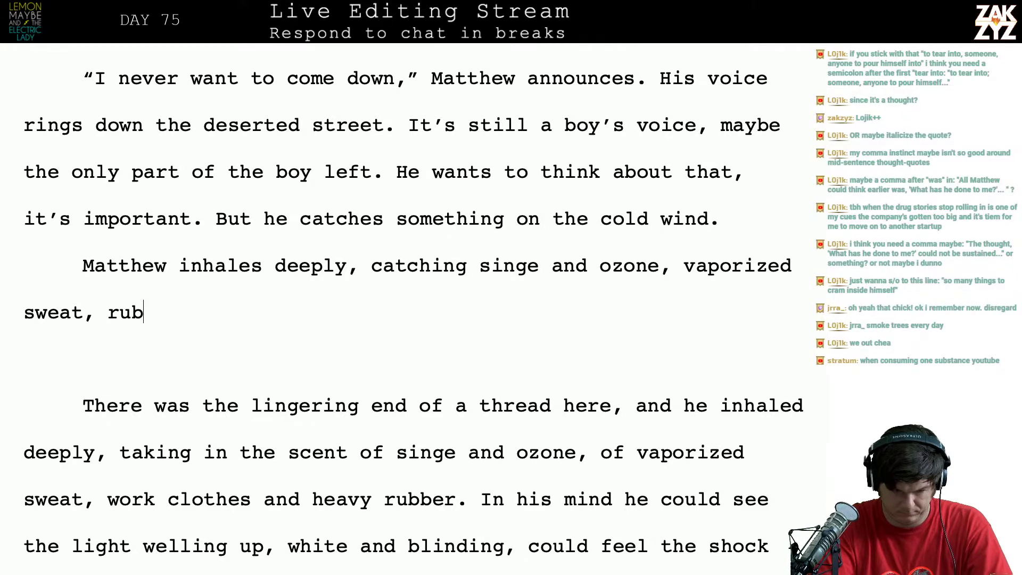
Delete the old sentence from “There was the lingering end of a thread here” through “work clothes and heavy rubber.”
key("shift+Down")
key("shift+Down")
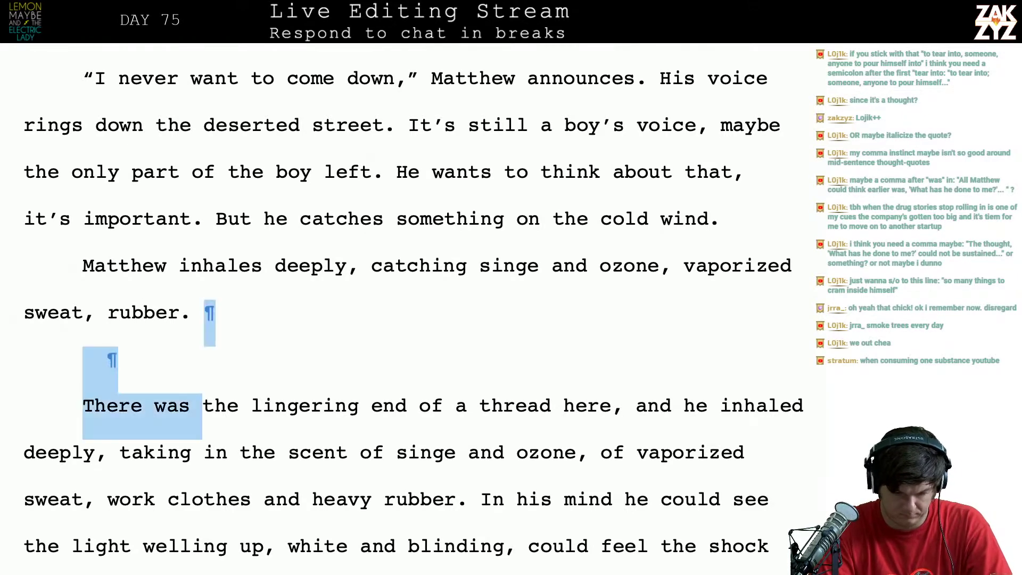
key("shift+Down")
key("shift+Right")
key("shift+Right")
key("shift+Right")
key("shift+Right")
key("shift+Right")
key("shift+Right")
key("shift+Right")
key("shift+Down")
key("shift+Right")
key("shift+Right")
key("shift+Right")
key("shift+Right")
key("shift+Right")
key("shift+Right")
key("shift+Right")
key("shift+Right")
key("shift+Right")
key("shift+Right")
key("shift+Right")
key("shift+Right")
key("shift+Right")
key("shift+Right")
key("shift+Right")
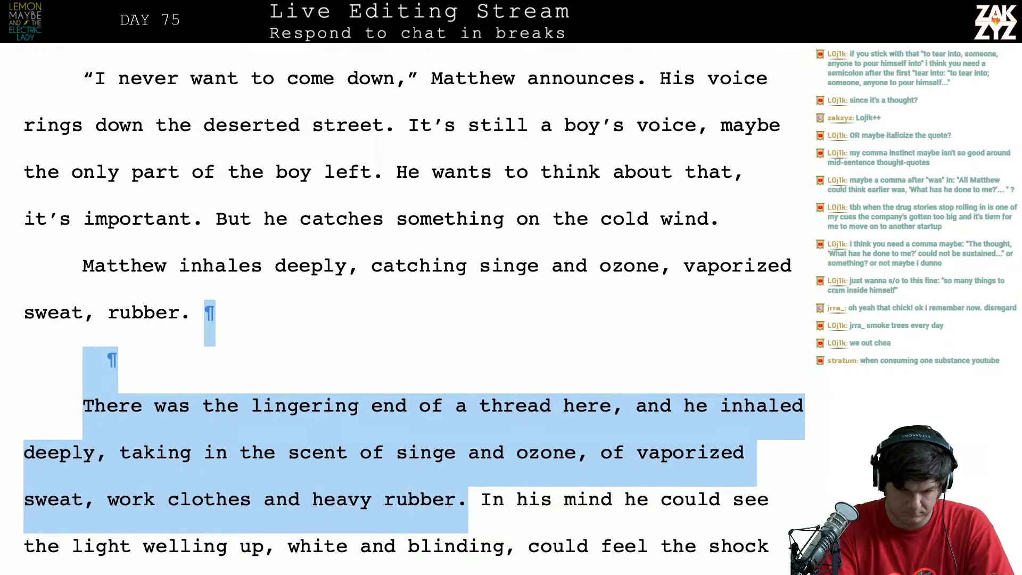
key("BackSpace")
Add “He remembers the light welling up, white and blinding.” after “vaporized sweat, rubber.”
type("He erec")
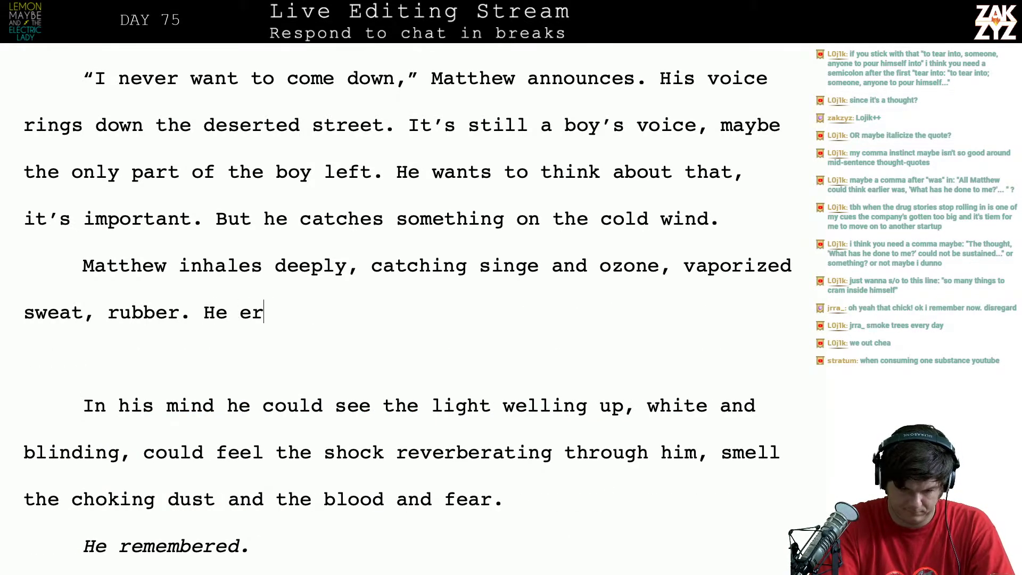
key("BackSpace")
key("BackSpace")
key("BackSpace")
key("BackSpace")
type("rememb")
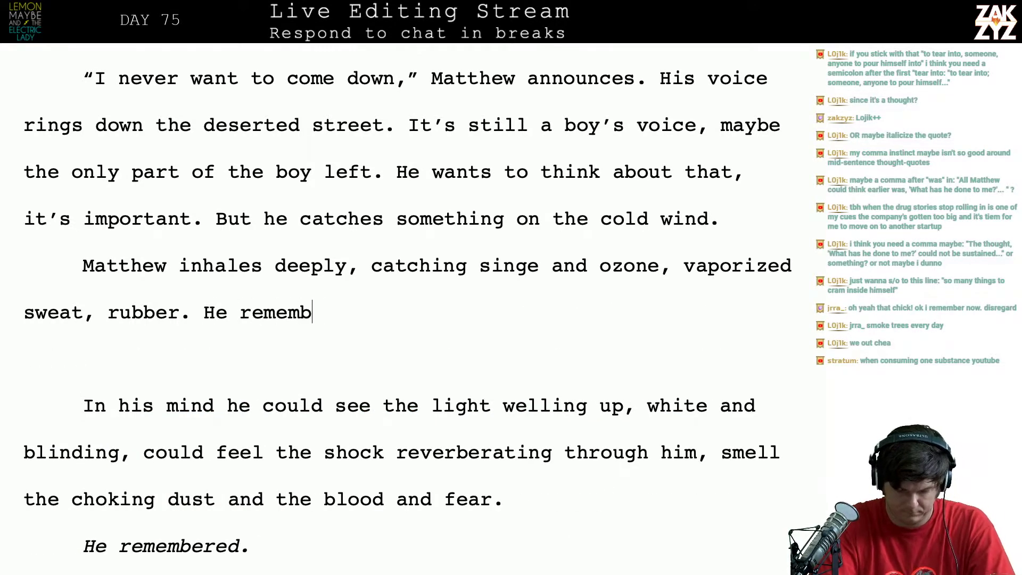
type("ers the light w")
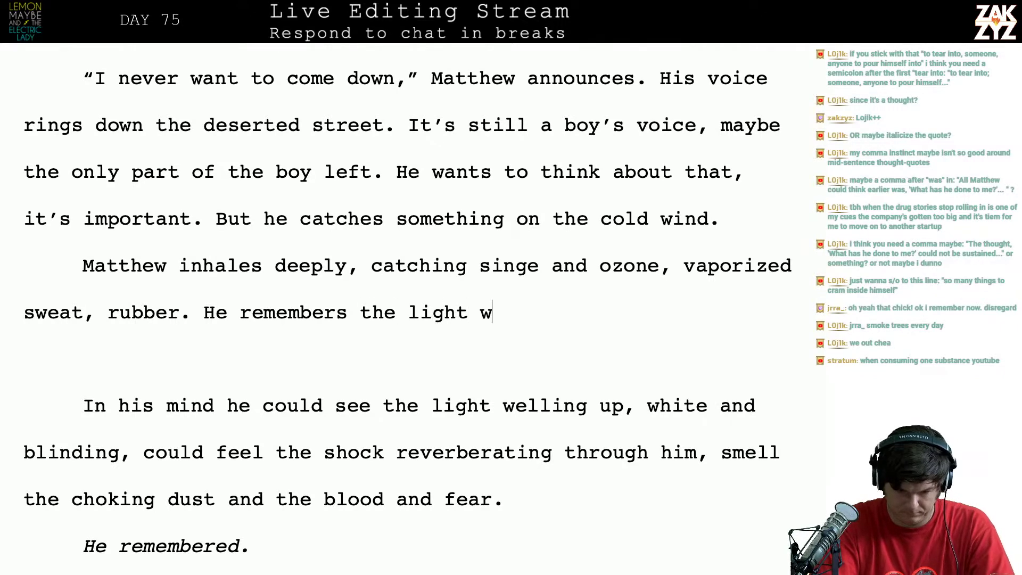
type("elling up, white")
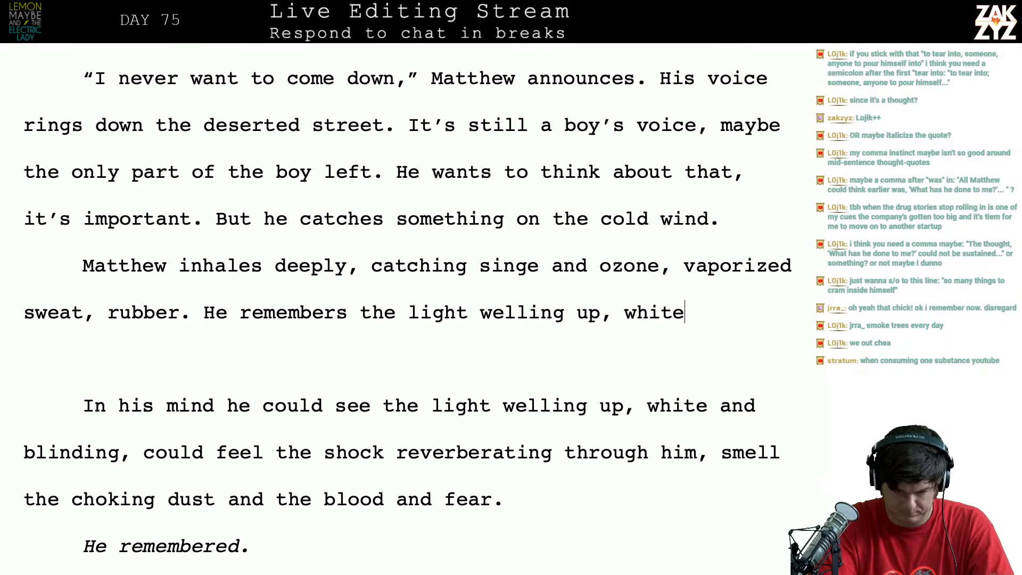
type(" and blinding. Teh")
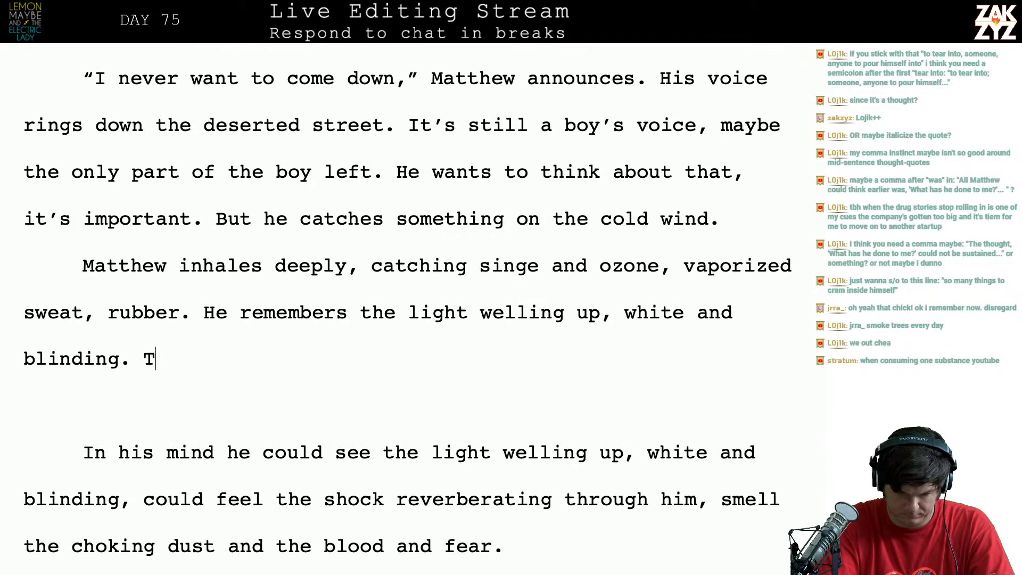
key("BackSpace")
key("BackSpace")
key("BackSpace")
type("he ")
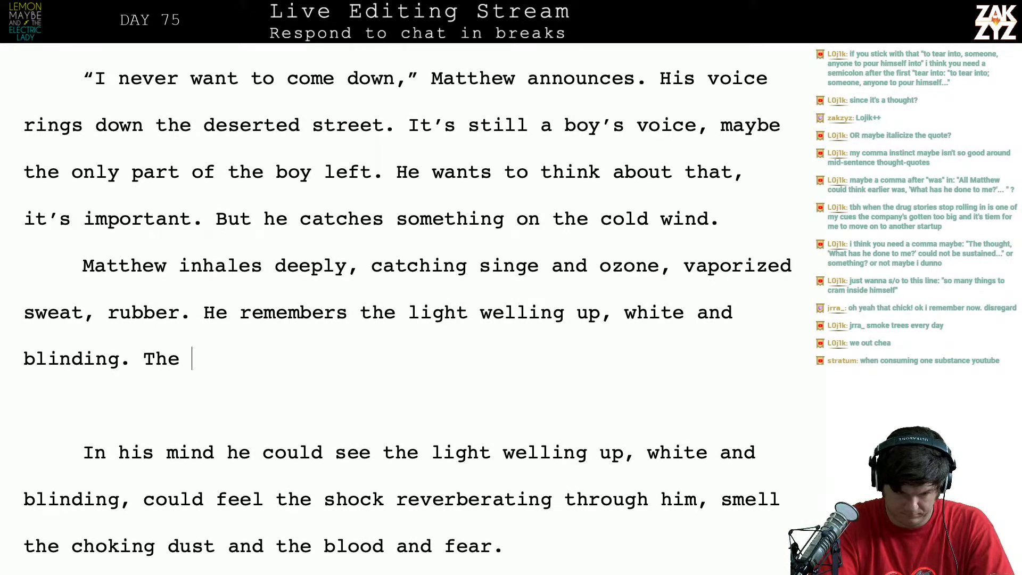
type("b")
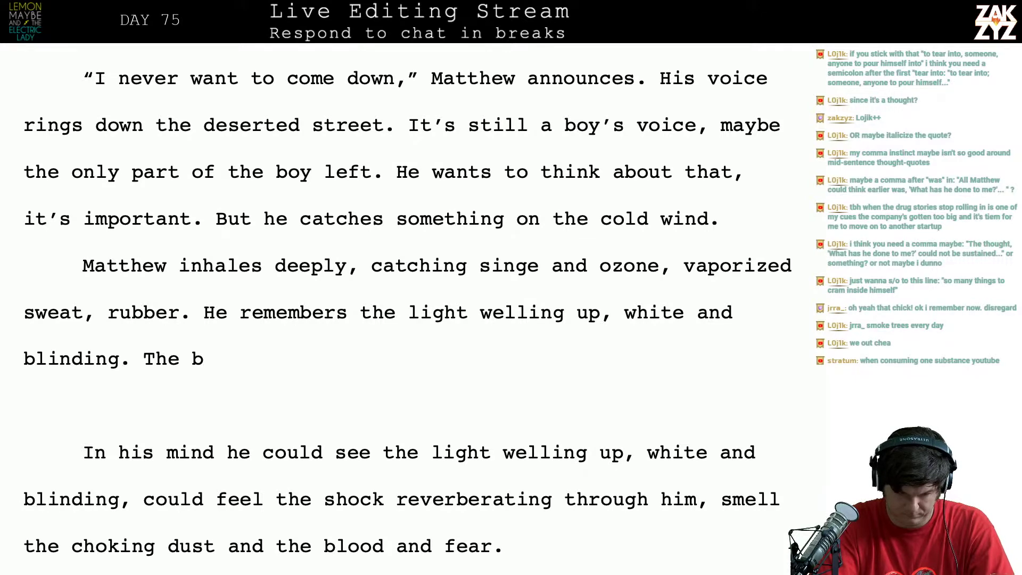
Replace the new sentence start after “white and blinding” with a comma and “the” to extend the existing sentence
key("BackSpace")
key("BackSpace")
key("BackSpace")
key("BackSpace")
type("the ")
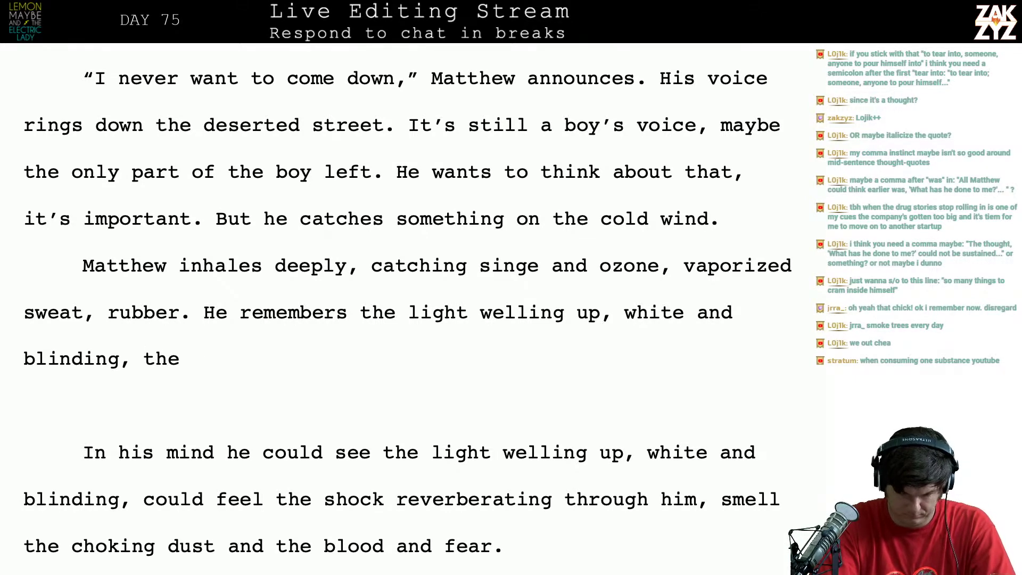
Try “concussion” twice as the continuation of “white and blinding, the”, removing it each time
type("concussi")
key("BackSpace")
type("si")
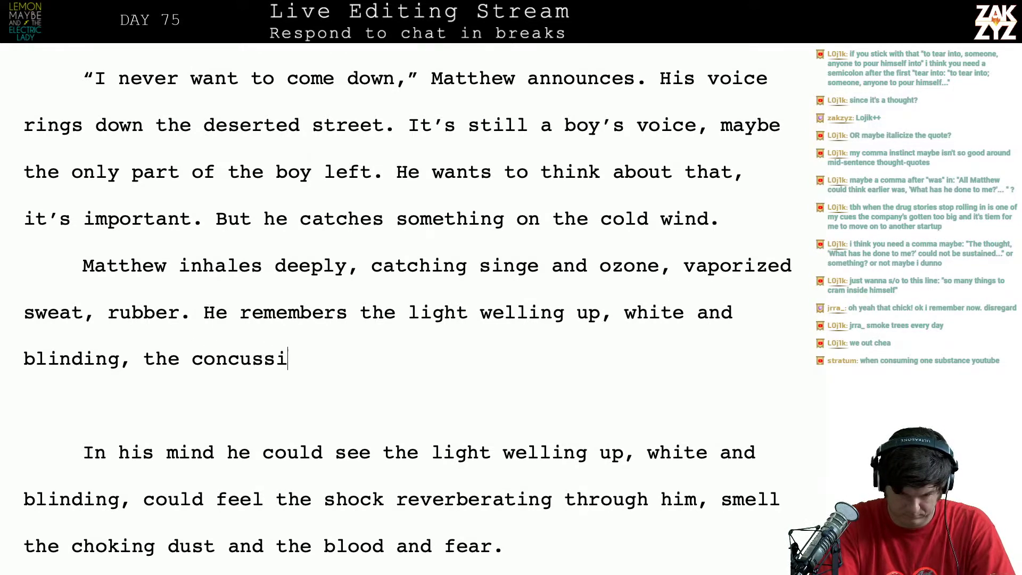
type("on ")
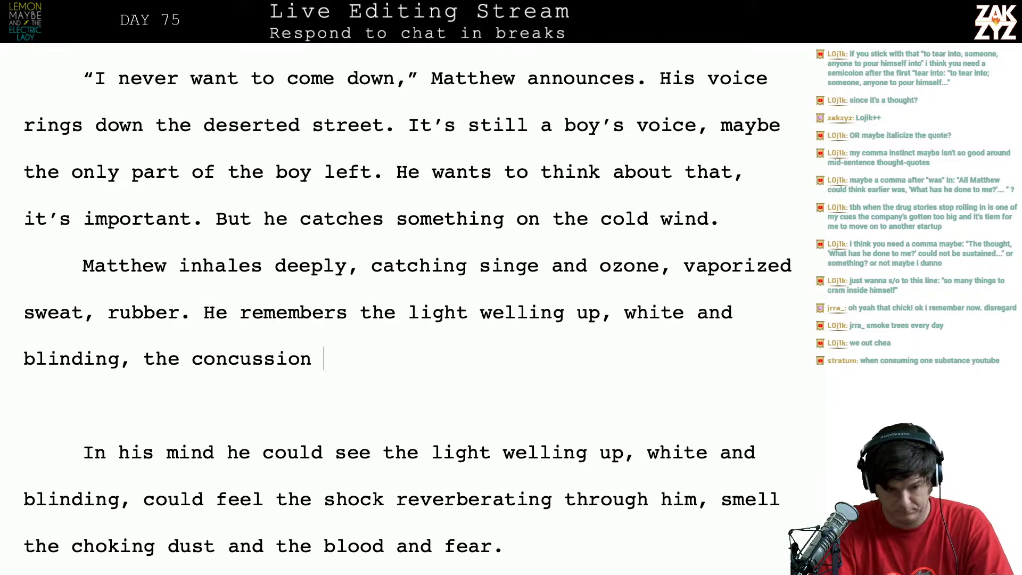
type("s")
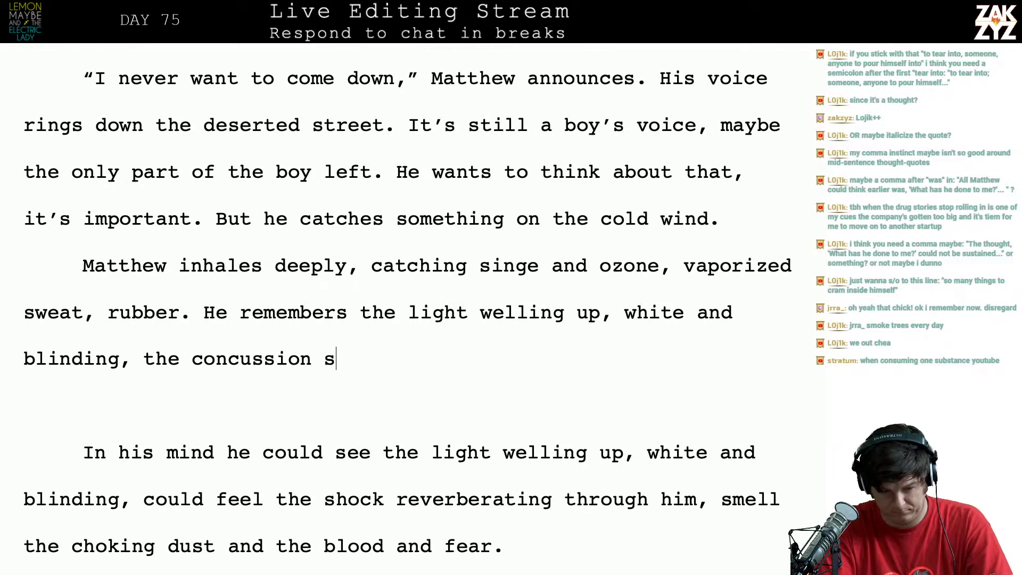
key("BackSpace")
key("BackSpace")
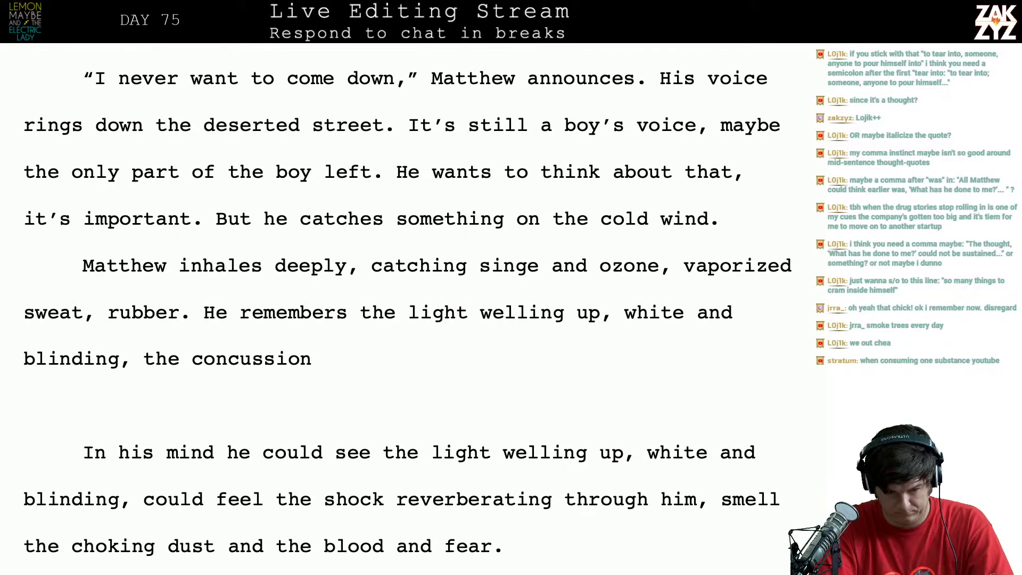
key("BackSpace")
key("BackSpace")
key("BackSpace")
key("BackSpace")
key("BackSpace")
key("BackSpace")
key("BackSpace")
key("BackSpace")
key("BackSpace")
key("BackSpace")
key("BackSpace")
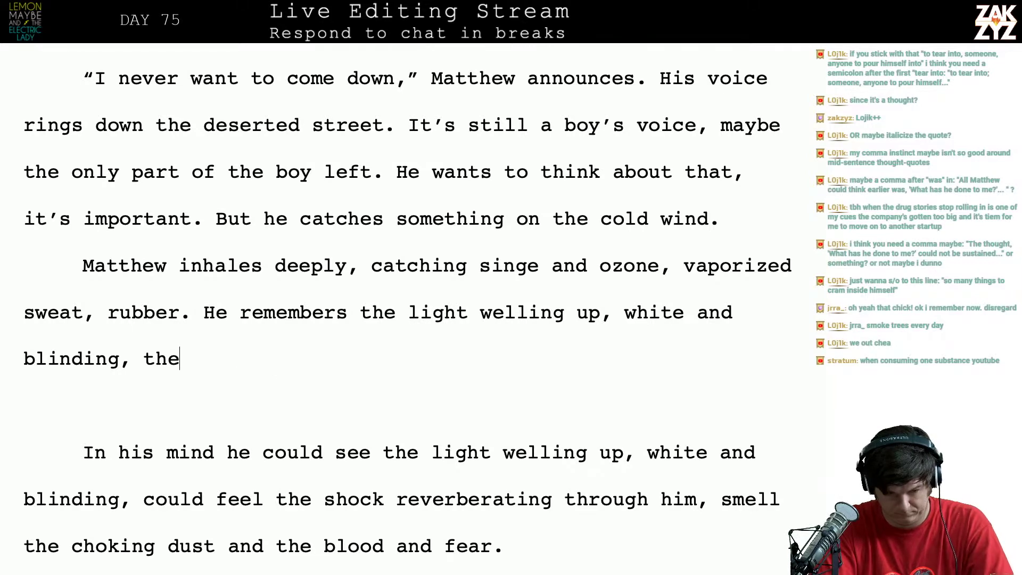
type("concussion")
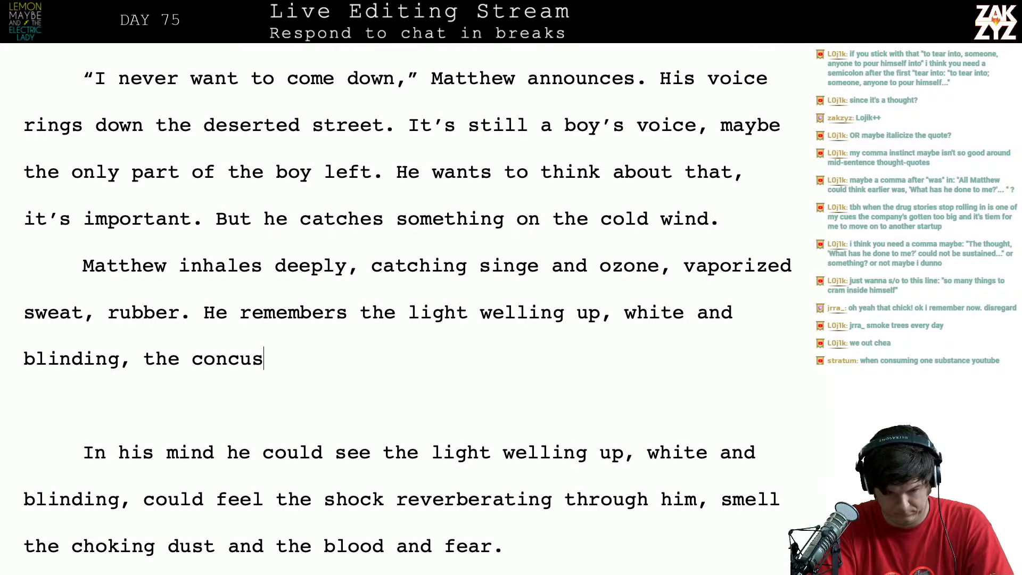
key("BackSpace")
key("BackSpace")
key("BackSpace")
key("BackSpace")
key("BackSpace")
key("BackSpace")
key("BackSpace")
key("BackSpace")
key("BackSpace")
key("BackSpace")
key("BackSpace")
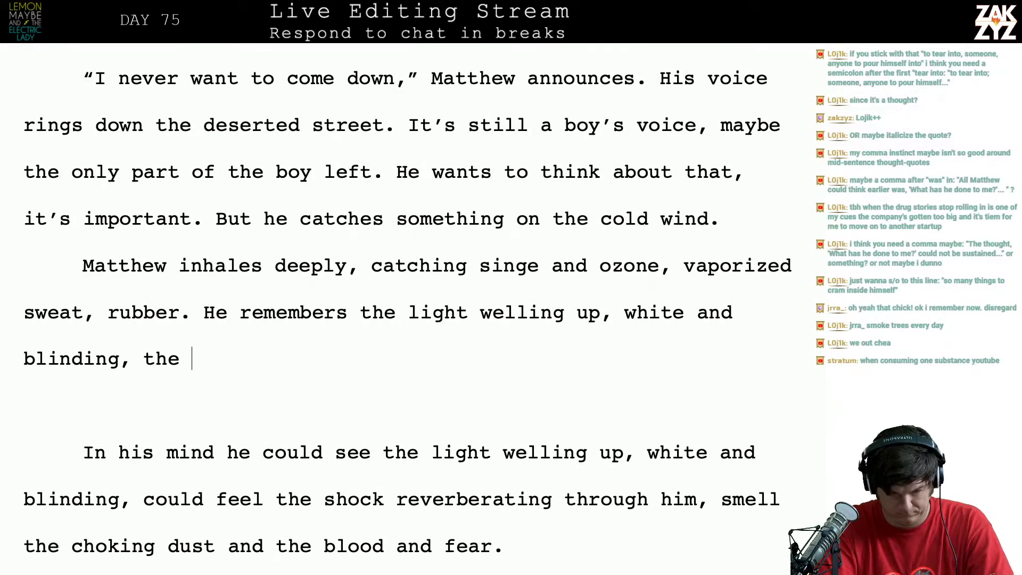
Try “shock” as the next word after “white and blinding, the” and remove it
type("sho")
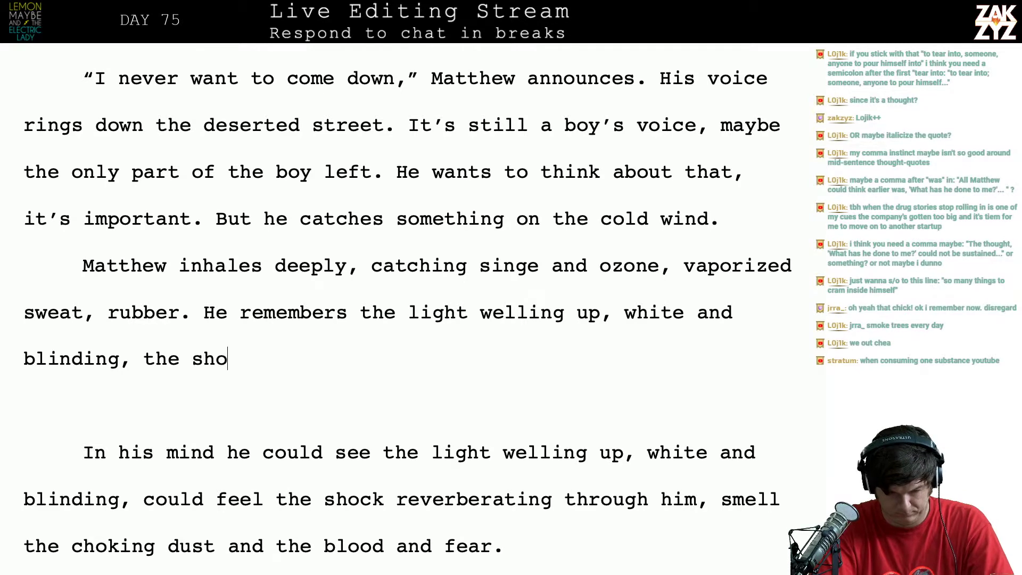
type("ck")
key("BackSpace")
key("BackSpace")
key("BackSpace")
key("BackSpace")
key("BackSpace")
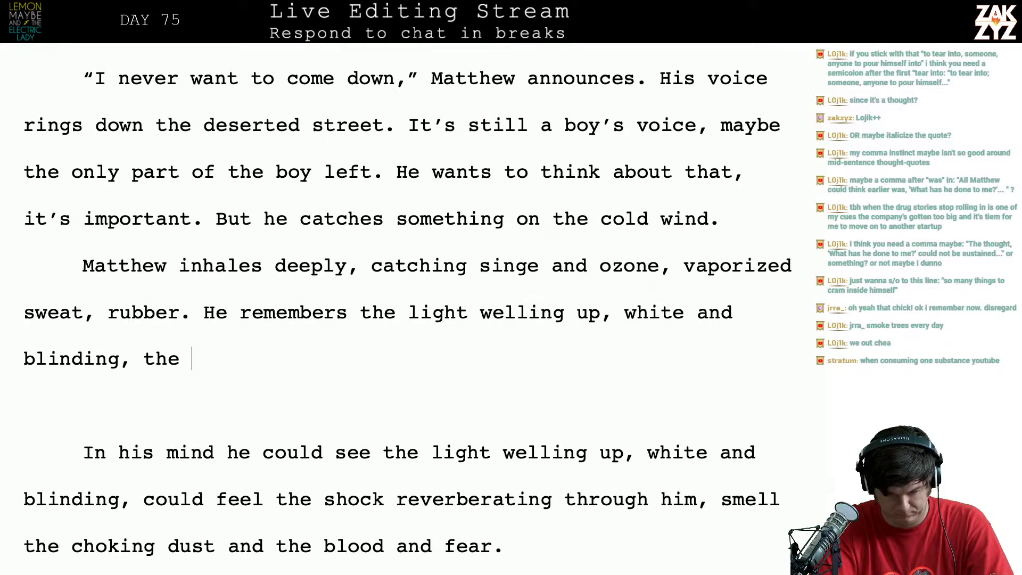
key("BackSpace")
key("BackSpace")
key("BackSpace")
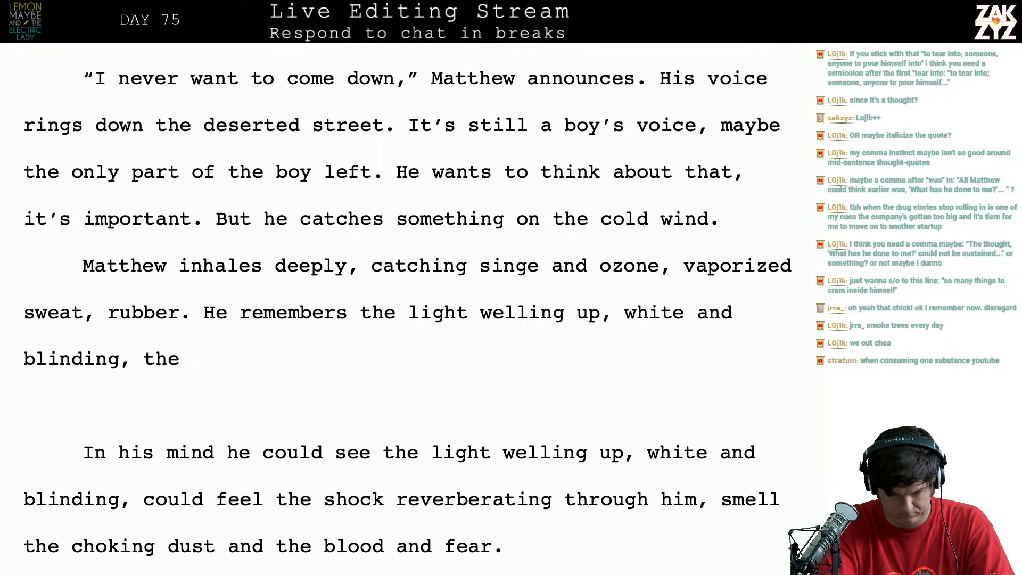
Complete the sentence after “white and blinding, the” with “pain in his blackened hands.”
type("pain in his ")
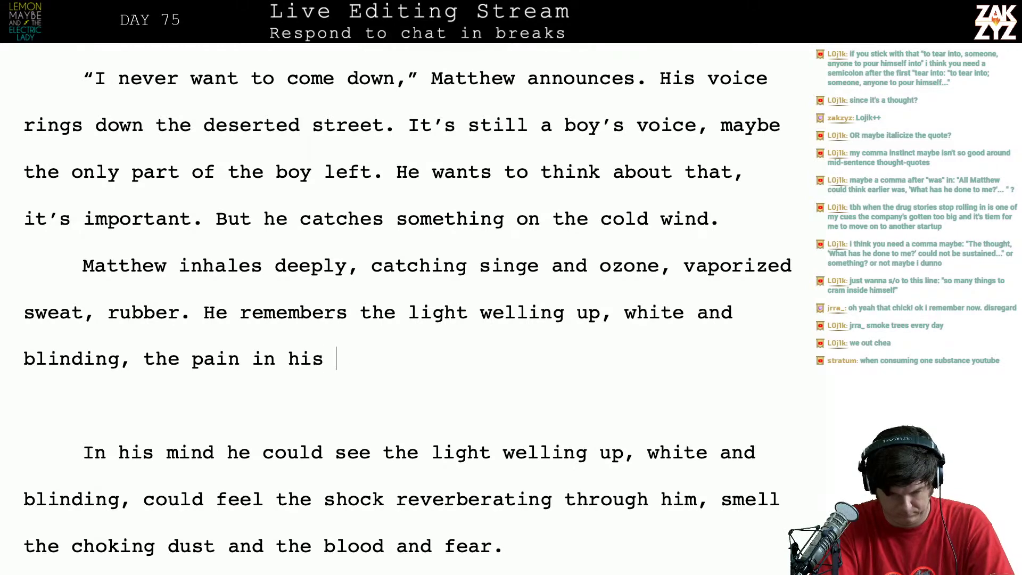
type("han")
key("BackSpace")
key("BackSpace")
key("BackSpace")
type("bla")
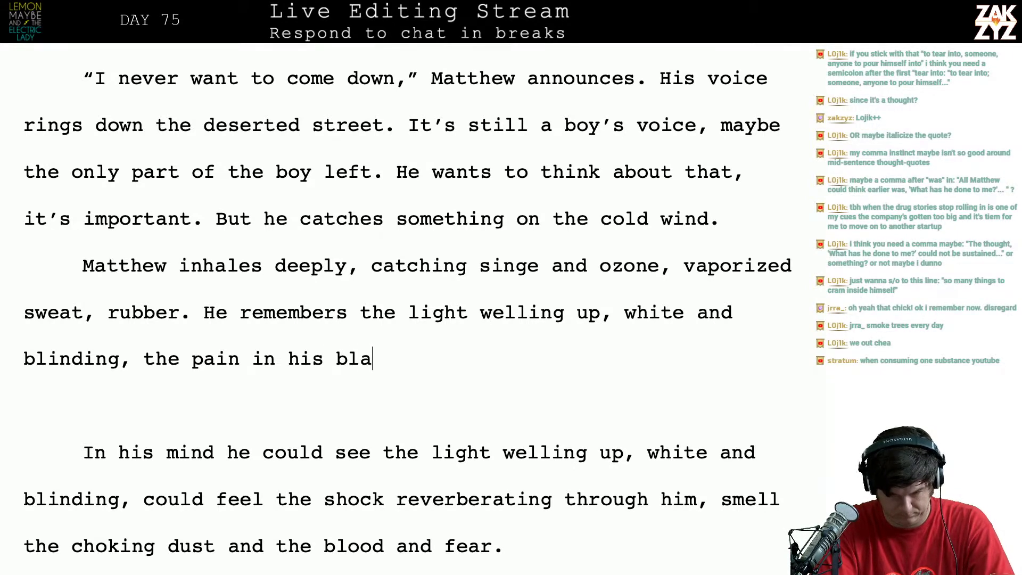
type("ckened hands.")
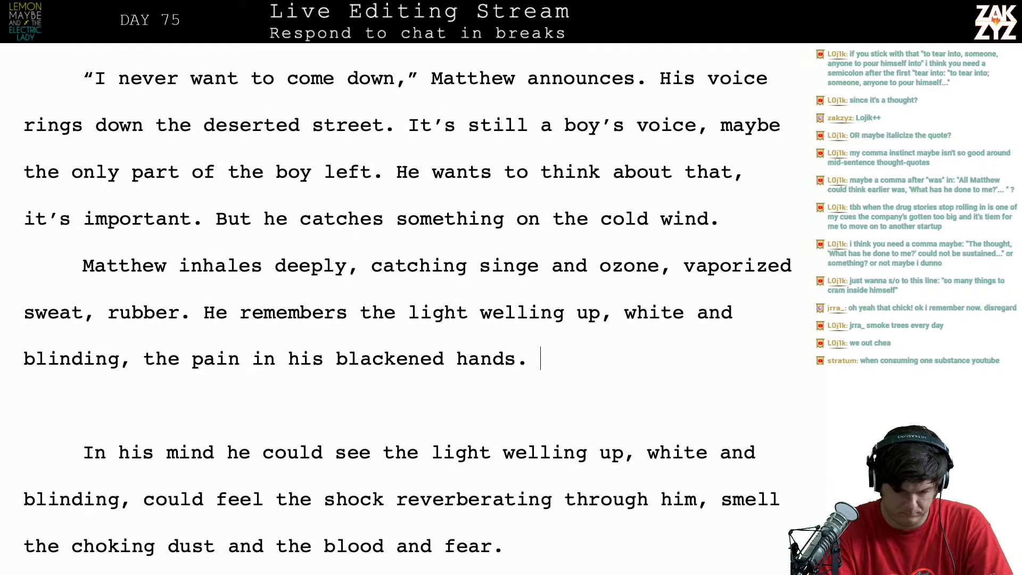
Replace the old text from “In his mind he could see” through “reverberating through him,” with “The” after “blackened hands.”
key("shift+Right")
key("Left")
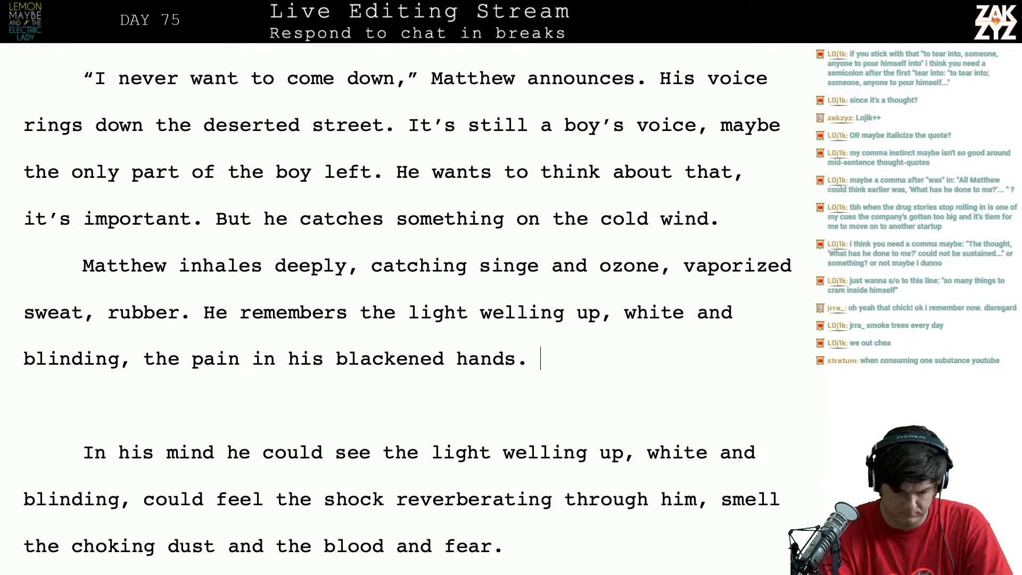
key("shift+Down")
key("shift+Down")
key("shift+Right")
key("shift+Right")
key("shift+Right")
key("shift+Right")
key("shift+Right")
key("shift+Right")
key("shift+Right")
key("shift+Right")
key("shift+Right")
key("shift+Down")
key("shift+Right")
key("shift+Right")
key("shift+Right")
key("shift+Right")
key("shift+Right")
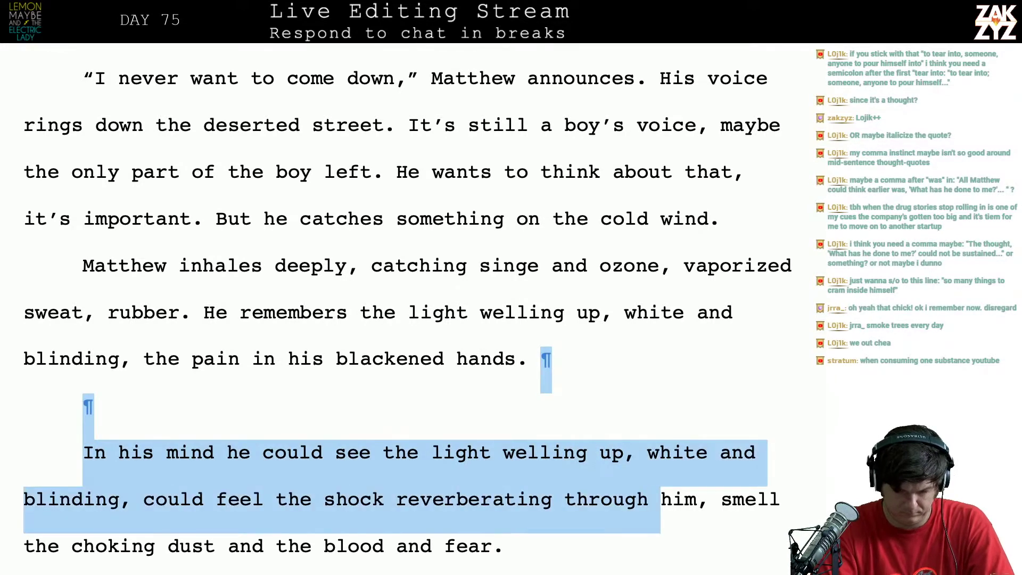
type("The ")
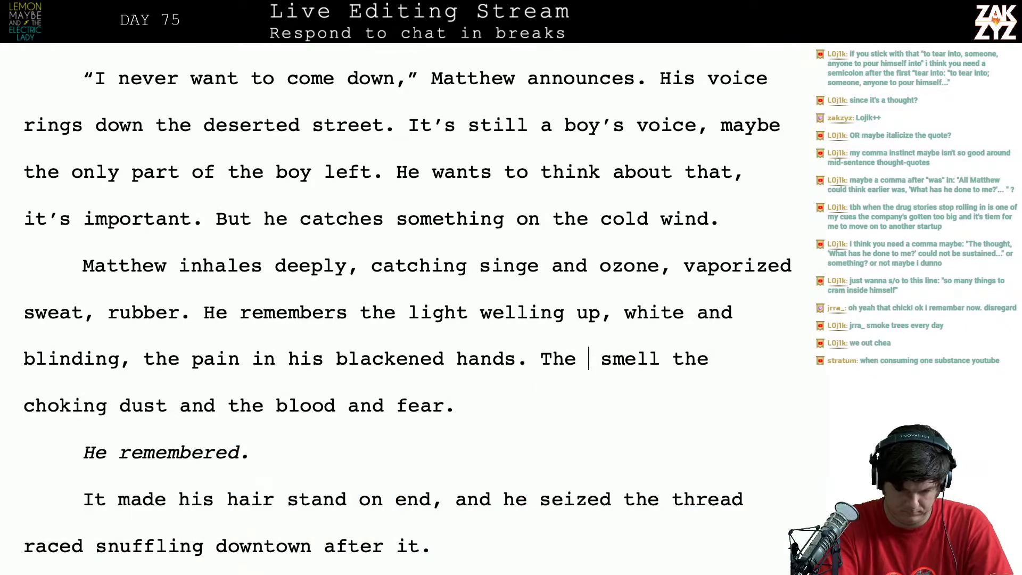
Continue the sentence beginning “The” with “smell of explosives, choking dust,” ahead of the remaining old text
type("smell of ")
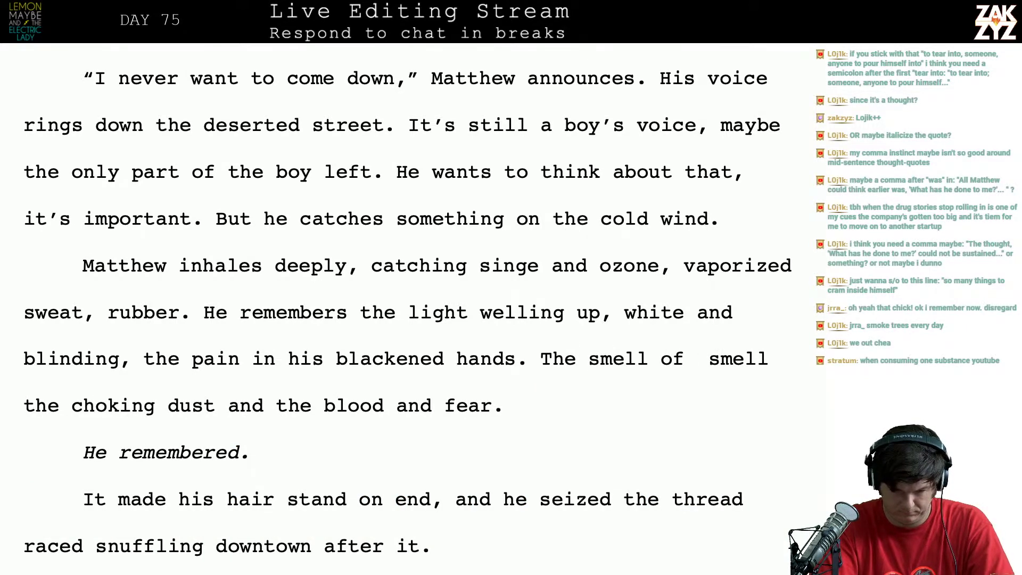
type("expo")
key("BackSpace")
type("losives, ")
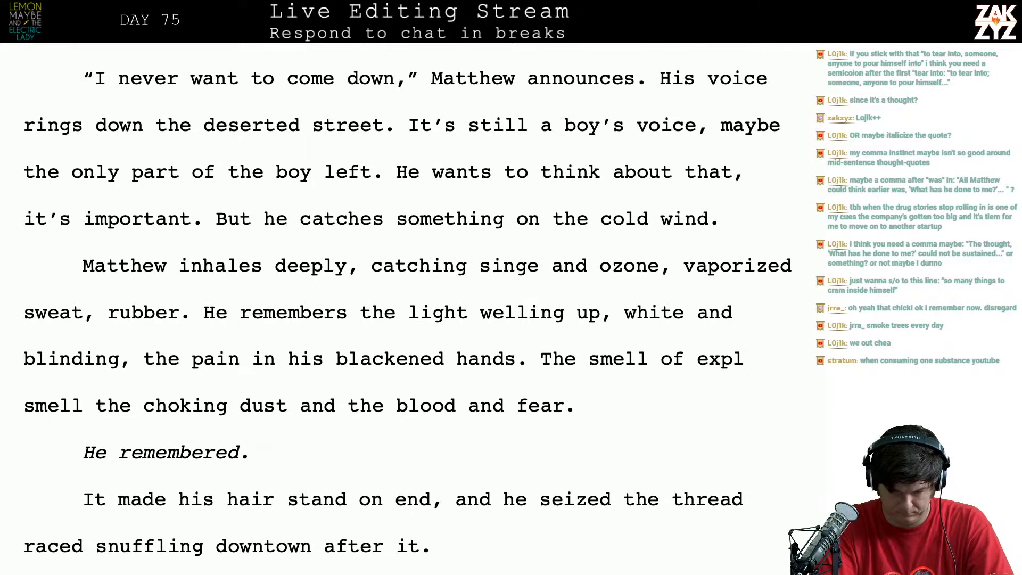
type("chu")
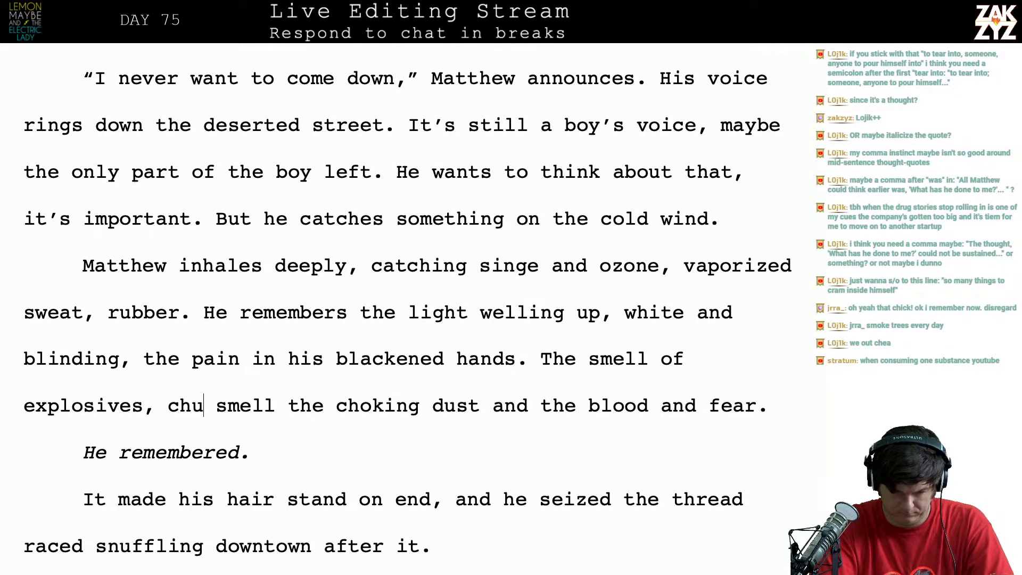
type("king dust,")
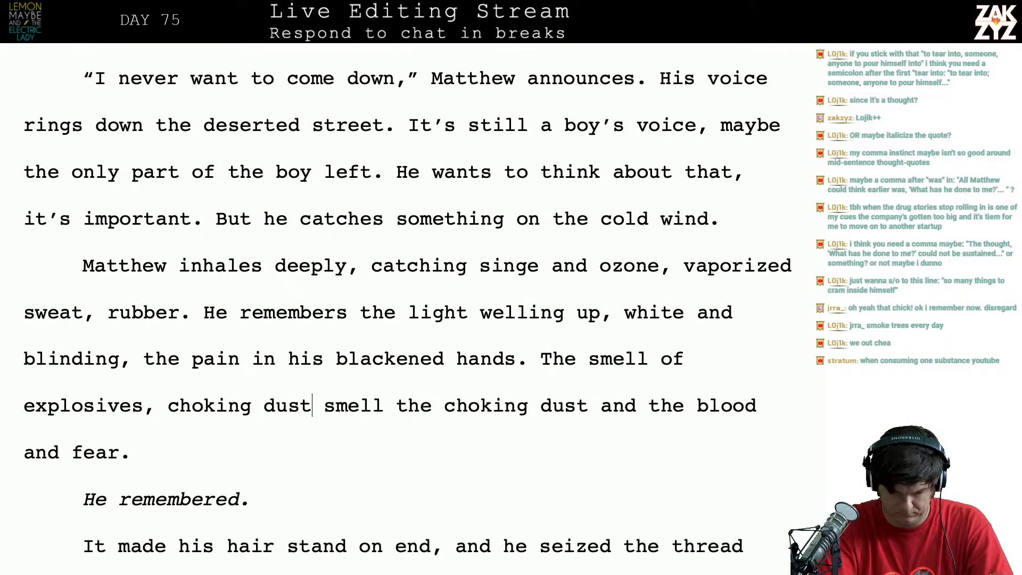
Move the leftover old text to its own paragraph and finish the sentence after “choking dust,” with “blood and fear.”
key("Return")
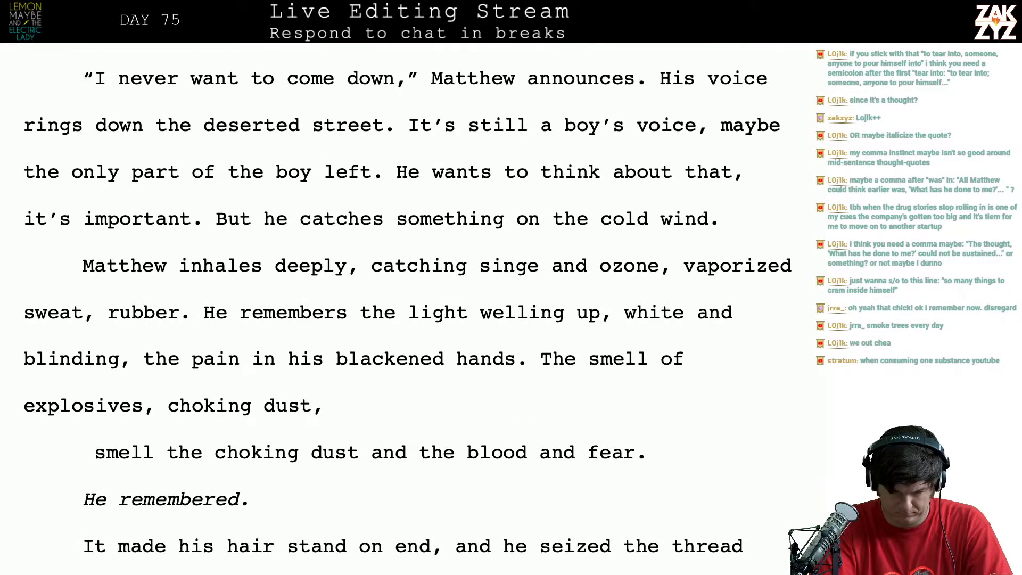
type("to")
key("BackSpace")
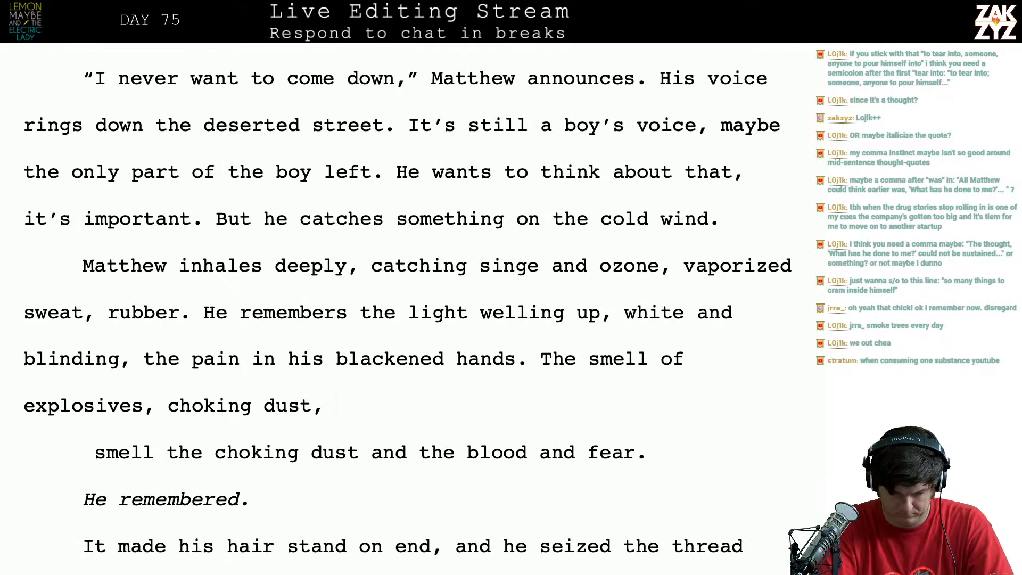
type("blood and fe")
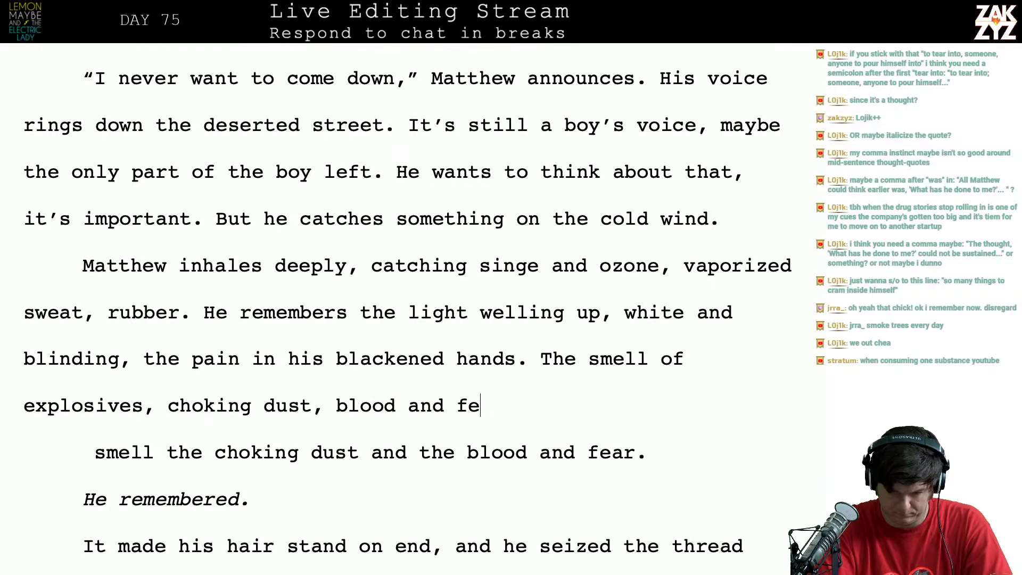
type("ar.")
Add a new paragraph below “blood and fear.” reading “Her.” in italics
key("Return")
type("HER.")
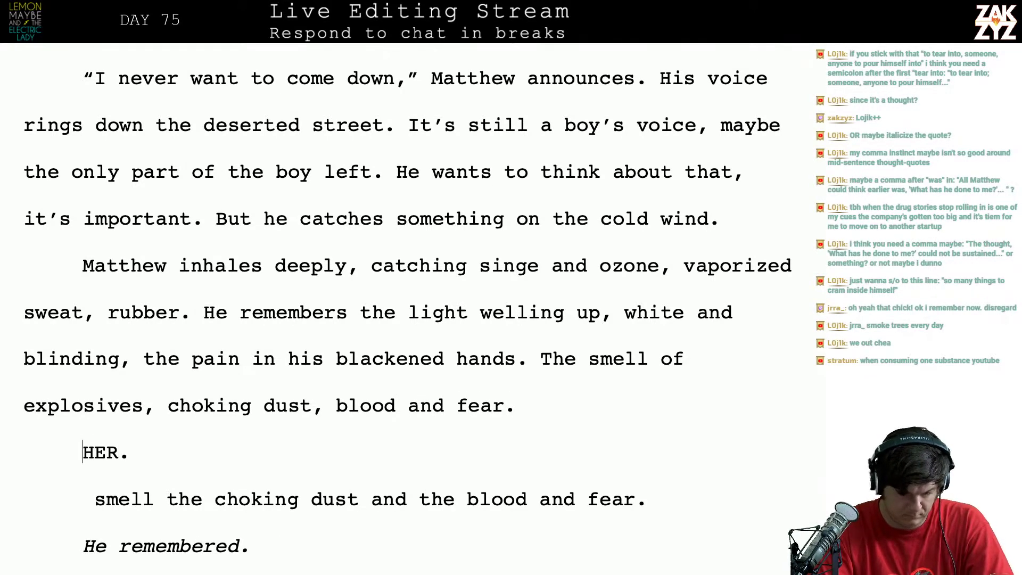
key("shift+Right")
key("shift+Right")
key("shift+Right")
key("shift+Right")
key("ctrl+i")
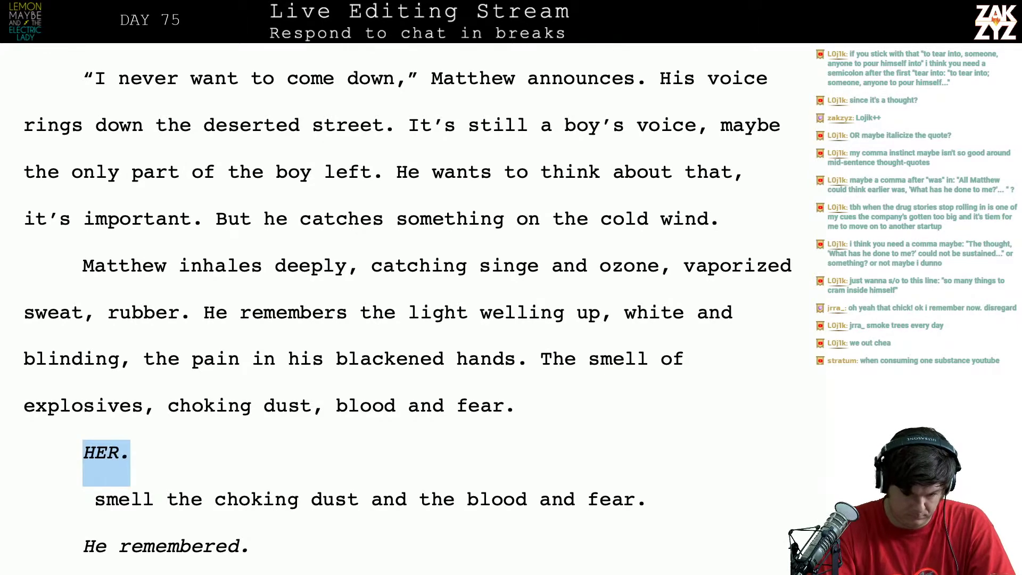
left_click(118, 499)
key("BackSpace")
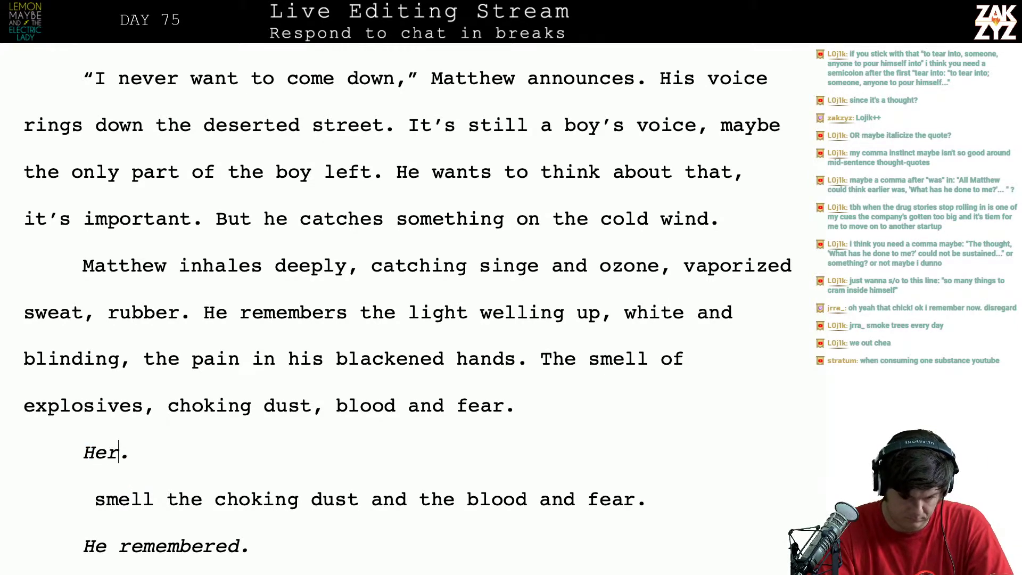
Delete the old lines “smell the choking dust and the blood and fear.” and “He remembered.”
key("shift+Down")
key("shift+Down")
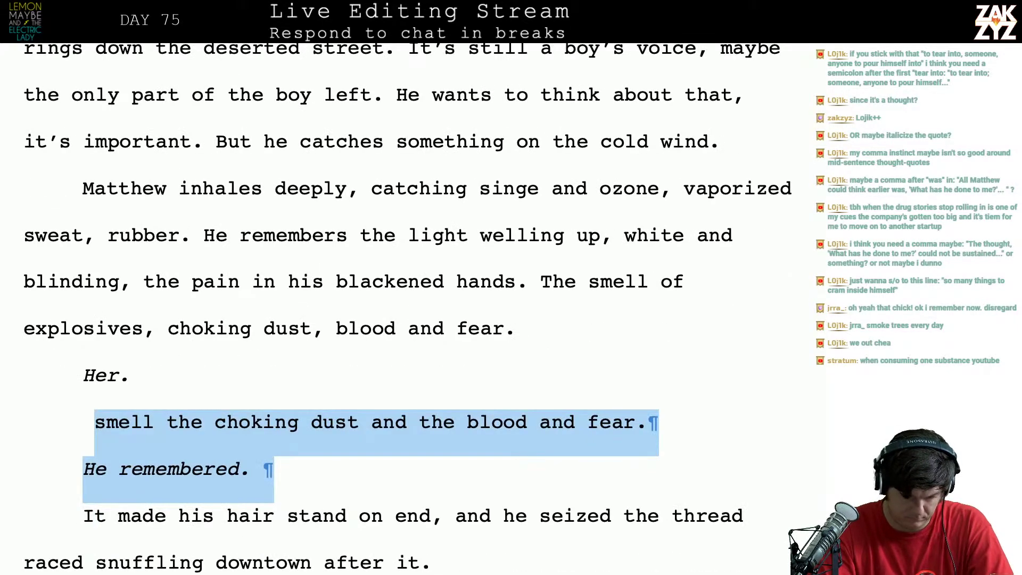
key("BackSpace")
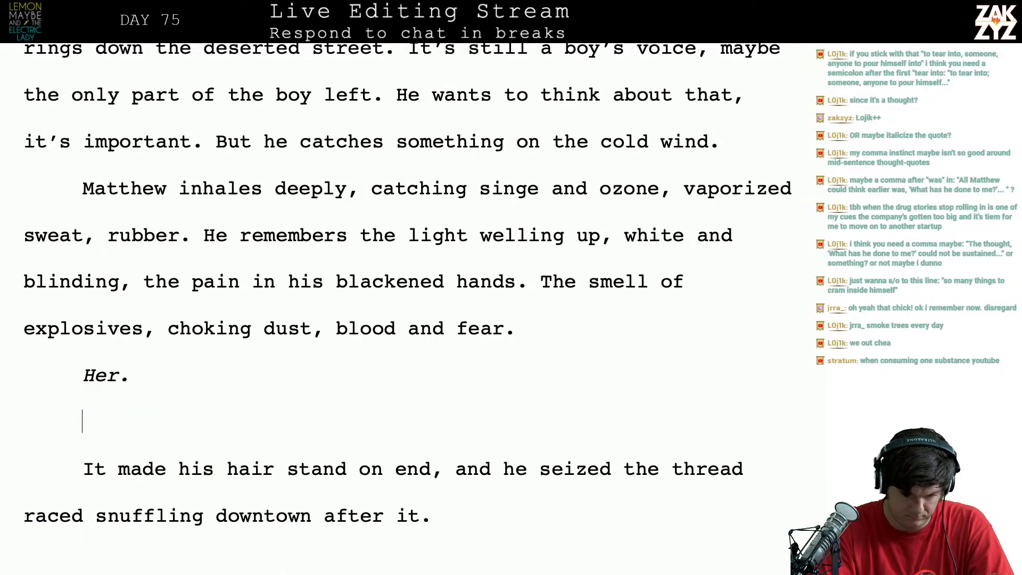
Remove the extra blank line below “Her.” and start a new paragraph there with “M”
key("Down")
key("Down")
key("Down")
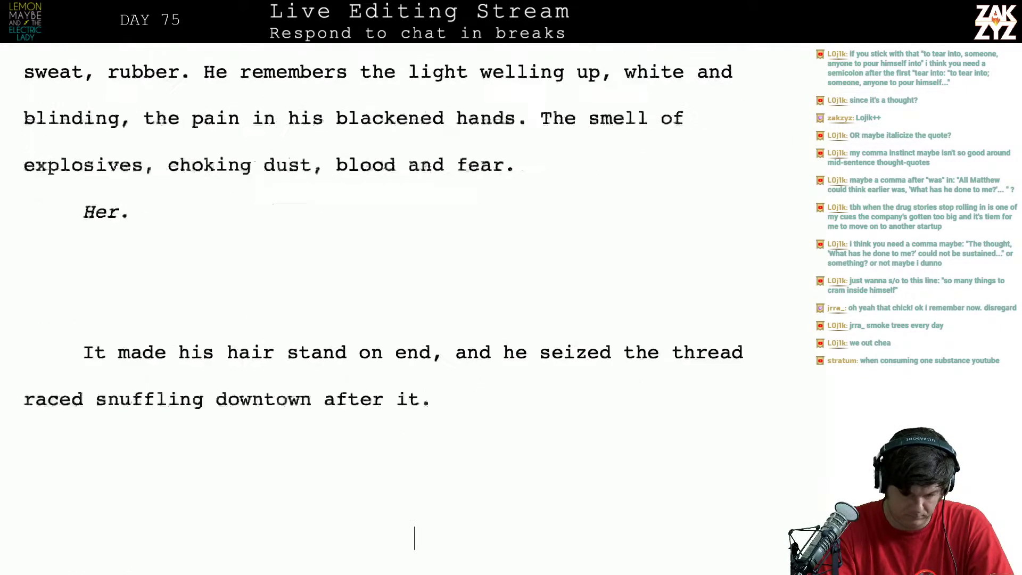
key("Up")
key("Up")
key("Up")
key("Up")
key("Up")
key("Up")
key("Up")
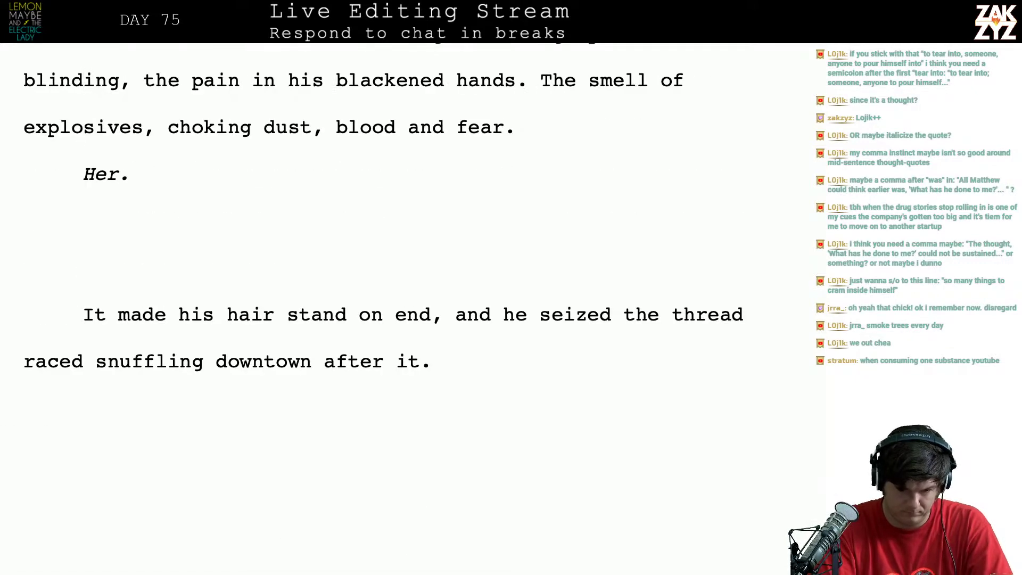
key("BackSpace")
key("BackSpace")
key("BackSpace")
key("Delete")
type("M")
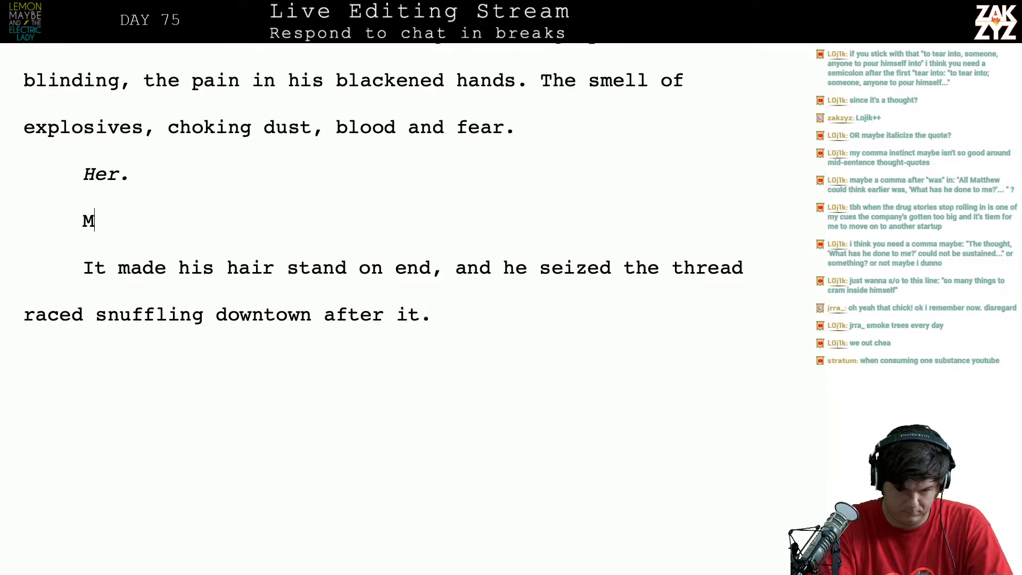
type("att")
key("BackSpace")
key("BackSpace")
key("BackSpace")
key("BackSpace")
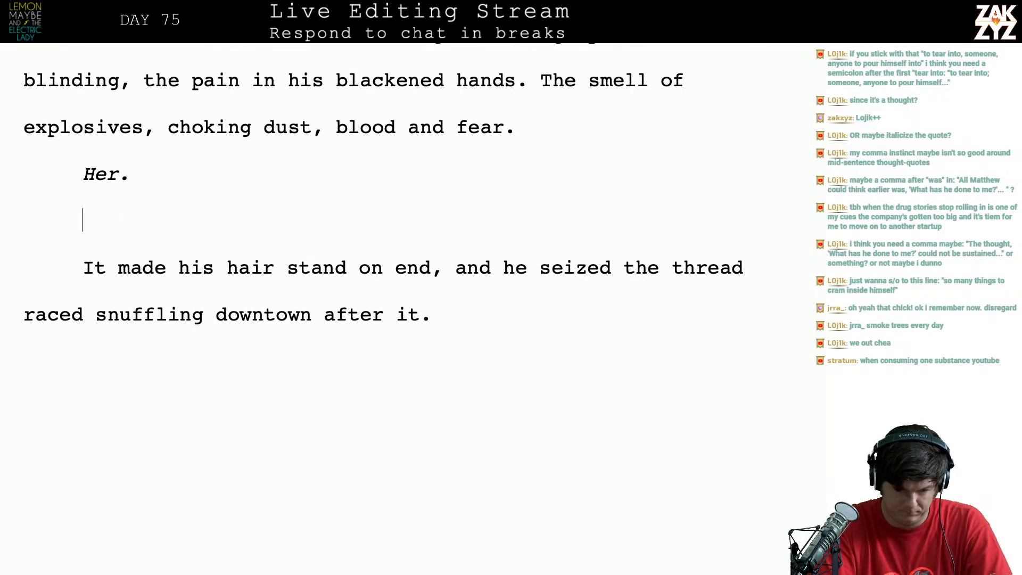
type("The memo")
key("BackSpace")
key("BackSpace")
key("BackSpace")
key("BackSpace")
key("BackSpace")
key("BackSpace")
key("BackSpace")
key("BackSpace")
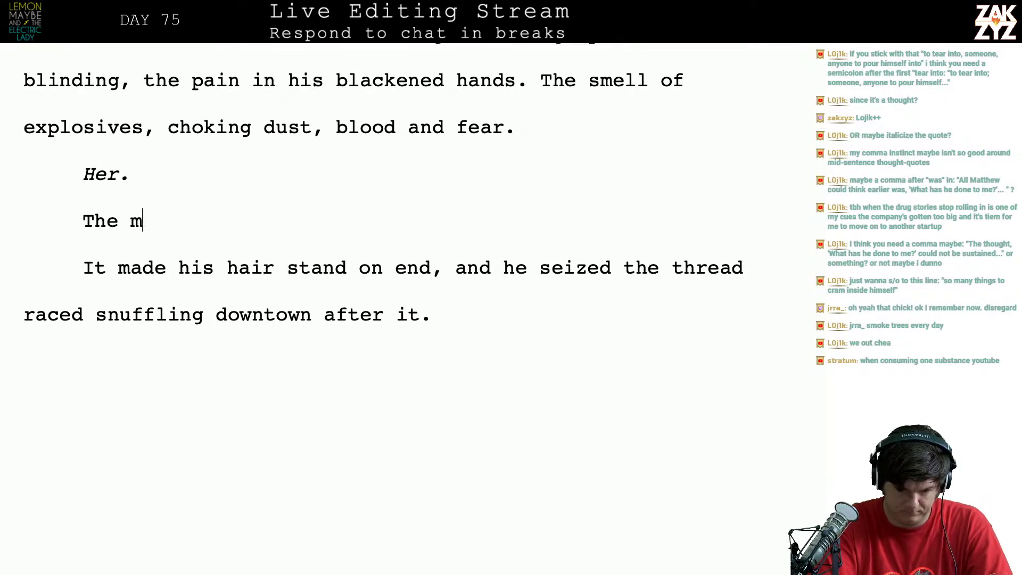
Begin the paragraph below the italic "Her." with "Matthew’s hair stands on end. He"
type("Matthew's hair s")
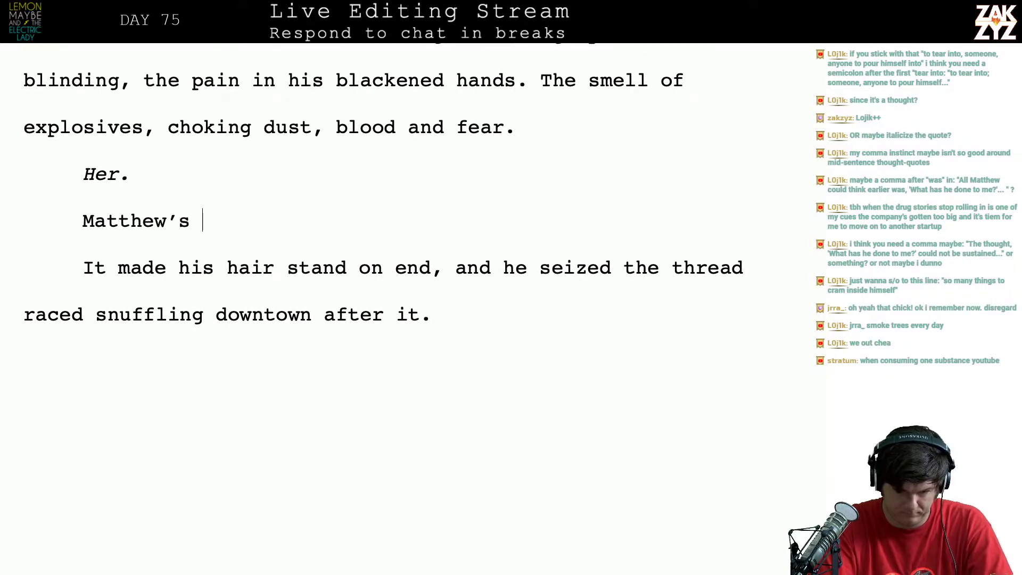
type("tands on")
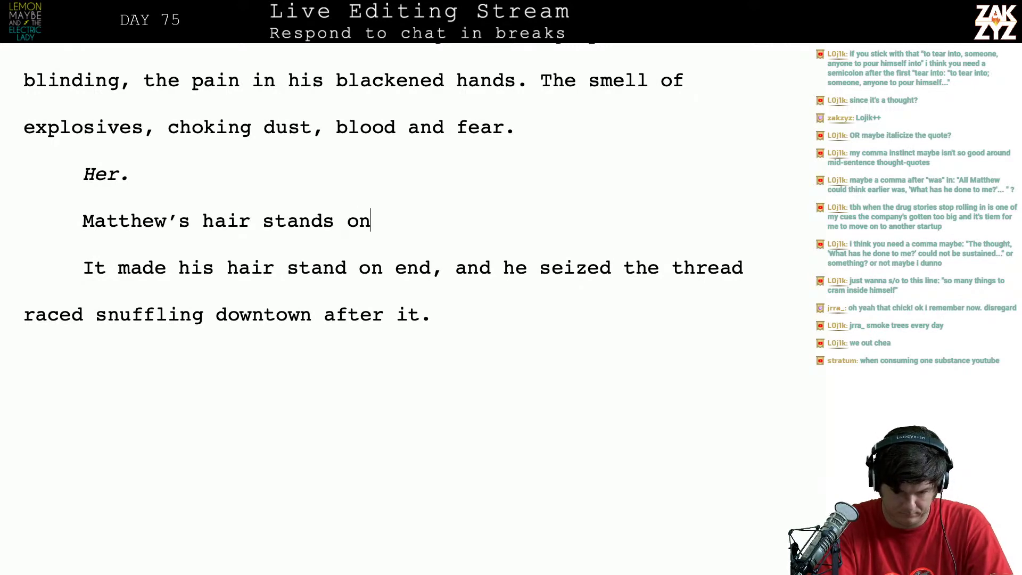
type(" end. He s")
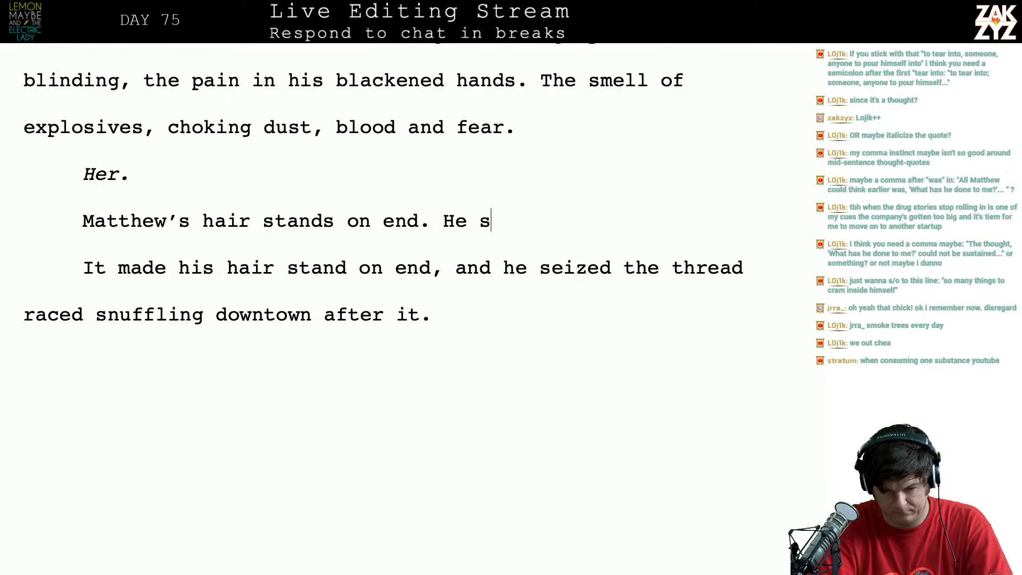
key("BackSpace")
type("foll")
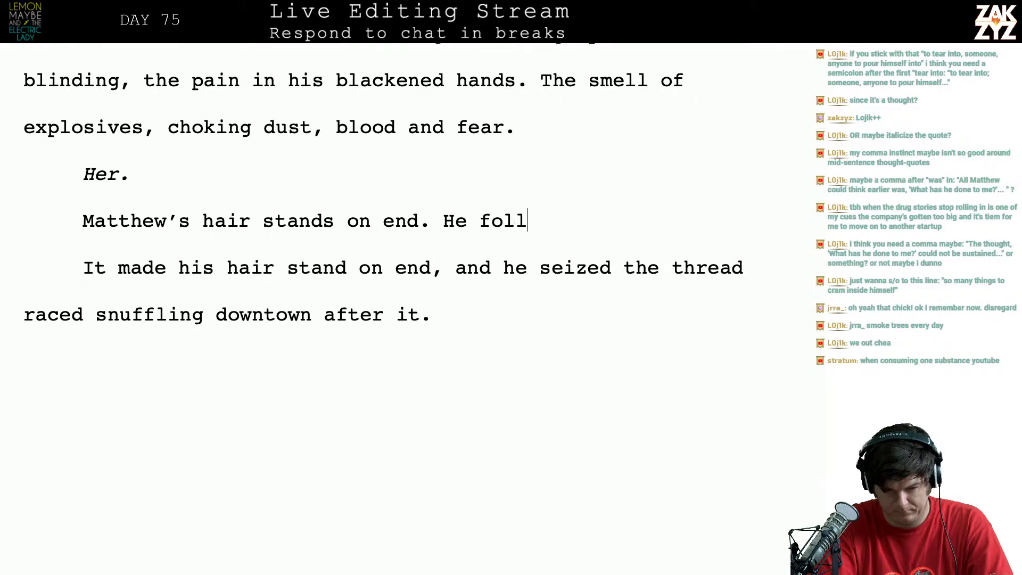
type("ows the threat,")
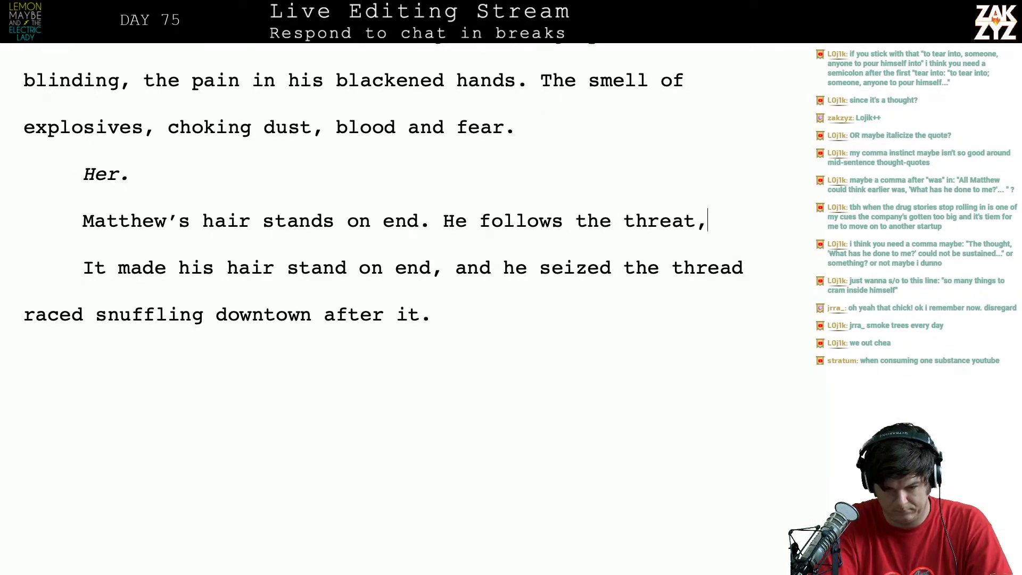
key("BackSpace")
key("BackSpace")
type("d,")
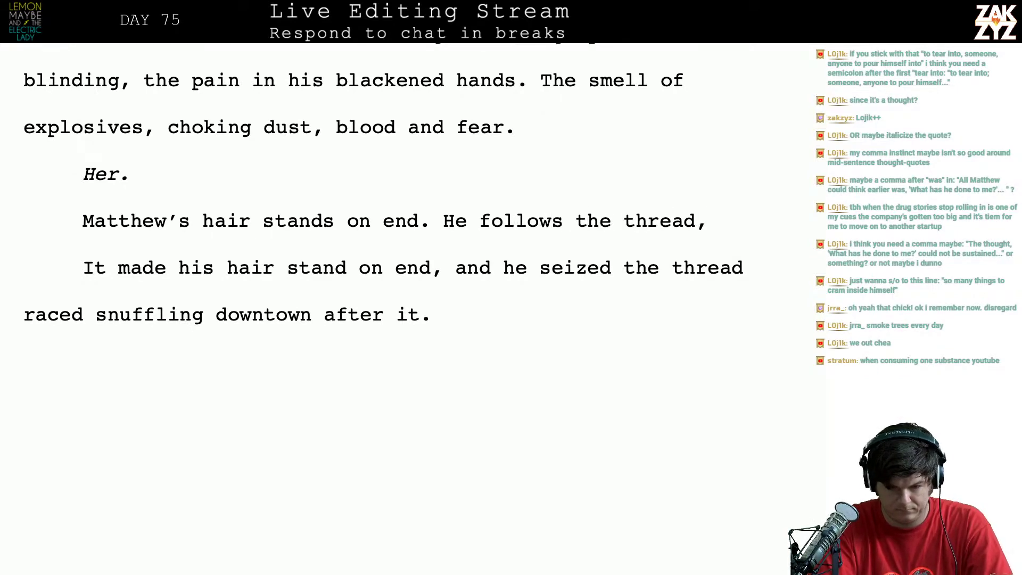
type(" snuffling downto")
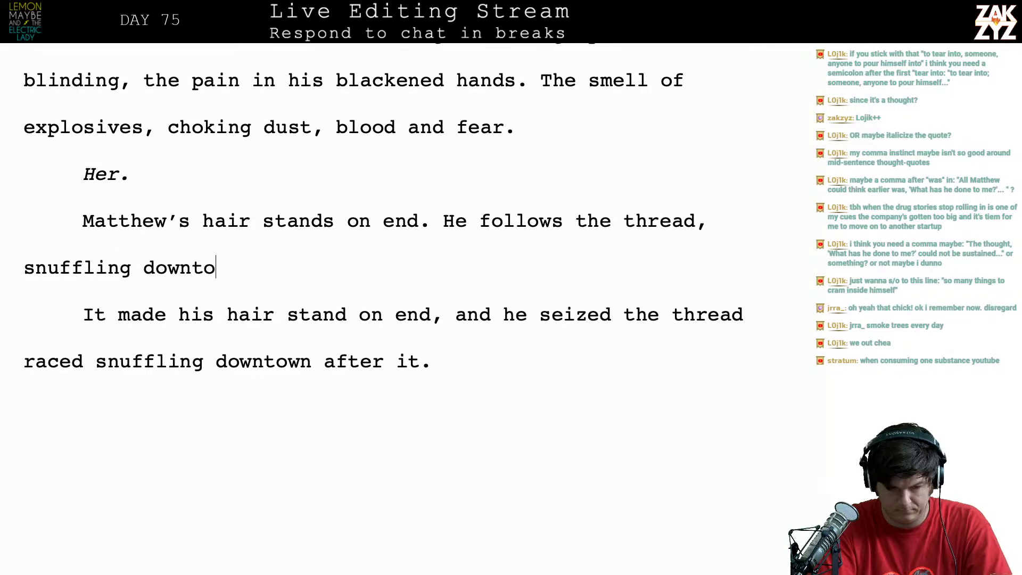
type("wn over the")
key("BackSpace")
key("BackSpace")
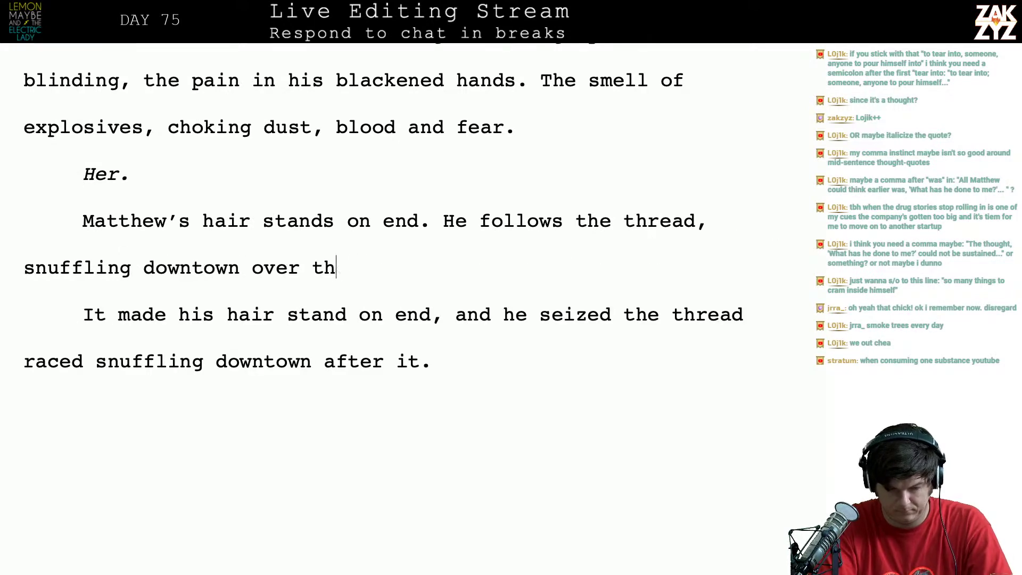
key("BackSpace")
key("BackSpace")
key("BackSpace")
key("BackSpace")
key("BackSpace")
key("BackSpace")
key("BackSpace")
key("BackSpace")
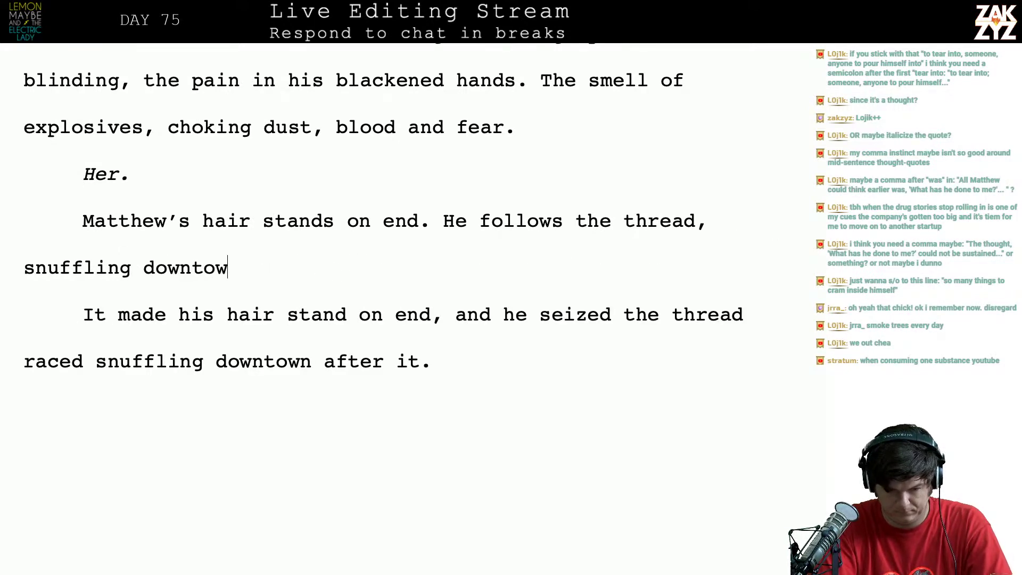
type("n")
key("BackSpace")
key("BackSpace")
key("BackSpace")
key("BackSpace")
key("BackSpace")
key("BackSpace")
key("BackSpace")
key("BackSpace")
key("BackSpace")
key("BackSpace")
key("BackSpace")
key("BackSpace")
key("BackSpace")
key("BackSpace")
key("BackSpace")
key("BackSpace")
key("BackSpace")
key("BackSpace")
key("BackSpace")
key("BackSpace")
key("BackSpace")
key("BackSpace")
key("BackSpace")
key("BackSpace")
key("BackSpace")
key("BackSpace")
key("BackSpace")
key("BackSpace")
key("BackSpace")
key("BackSpace")
key("BackSpace")
key("BackSpace")
key("BackSpace")
key("BackSpace")
key("BackSpace")
key("BackSpace")
key("BackSpace")
key("BackSpace")
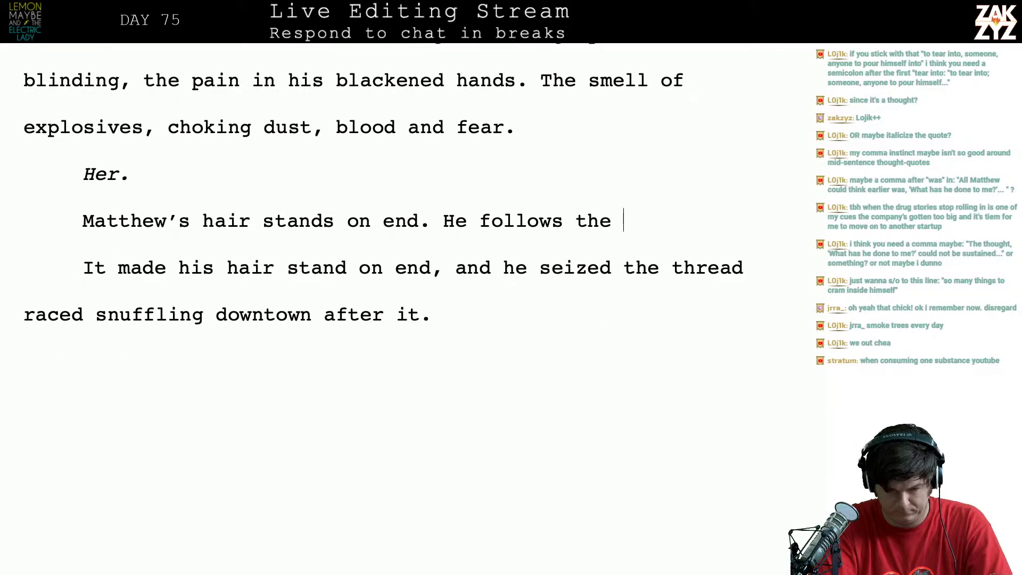
type("snu")
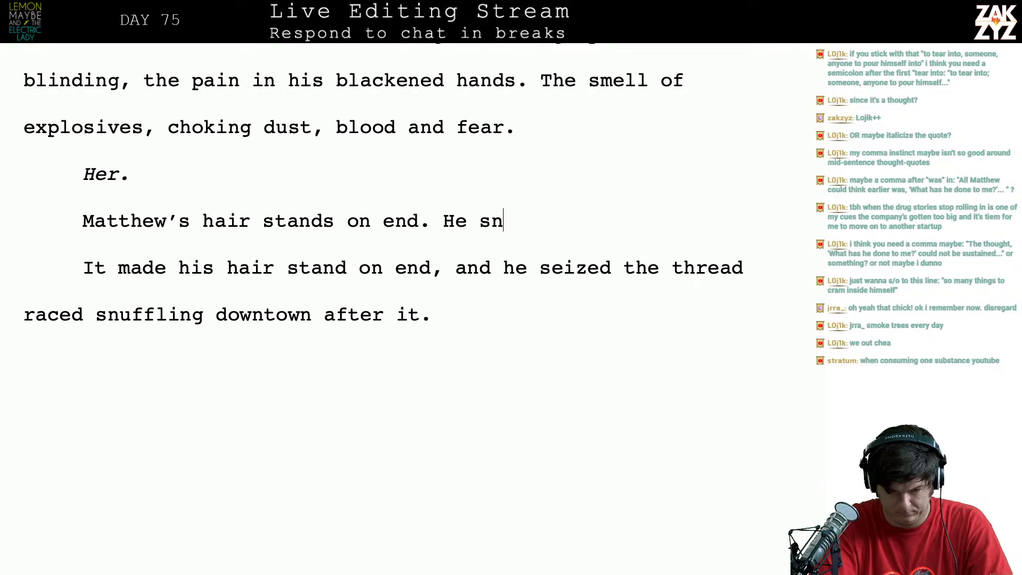
key("BackSpace")
key("BackSpace")
Complete the sentence after "He" with "races downtown, snuffling as he follows the scent of the Electric Lady."
type("races downt")
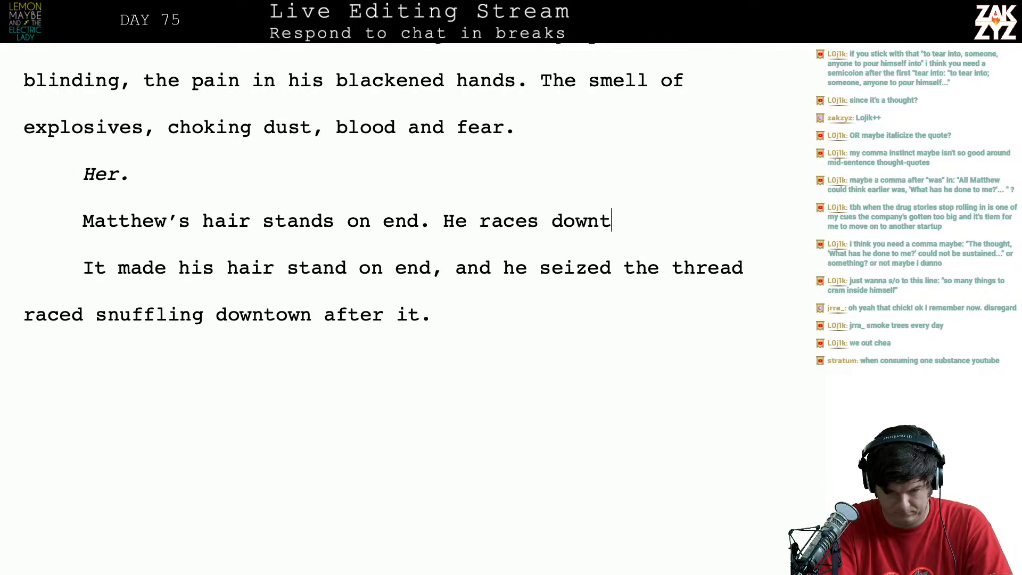
type("own, snuffling as")
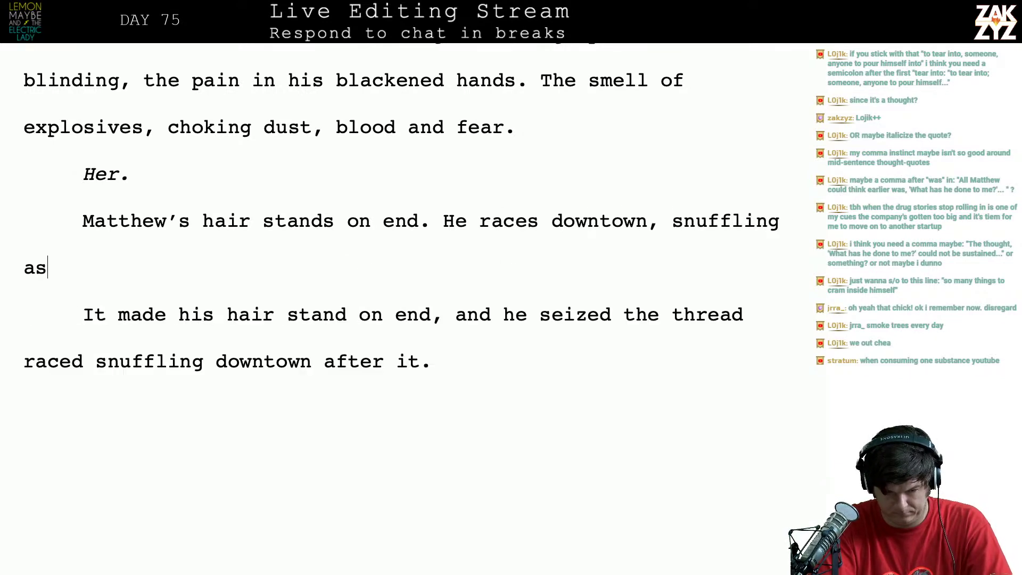
type(" he follows the s")
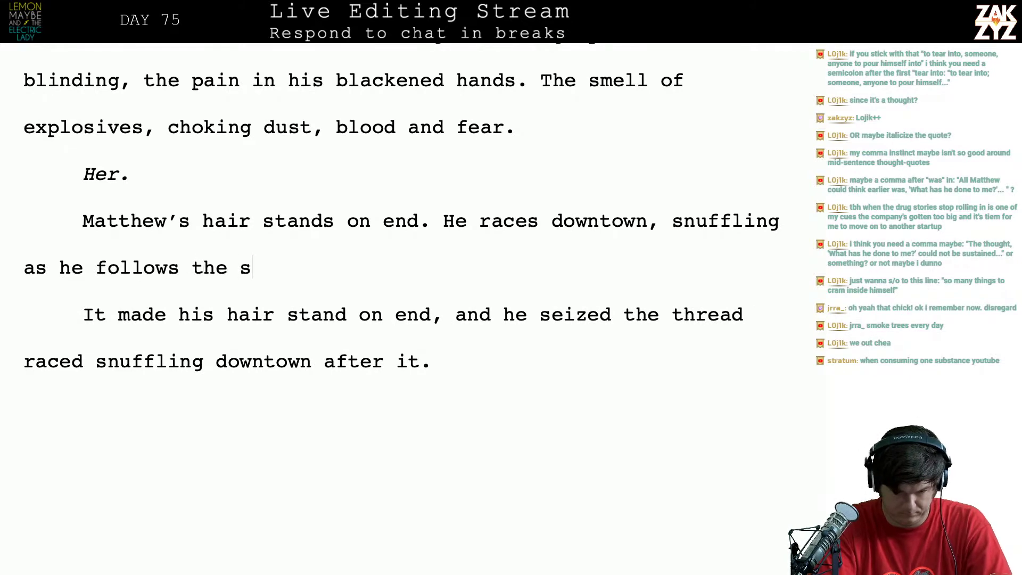
type("cent of the Elec")
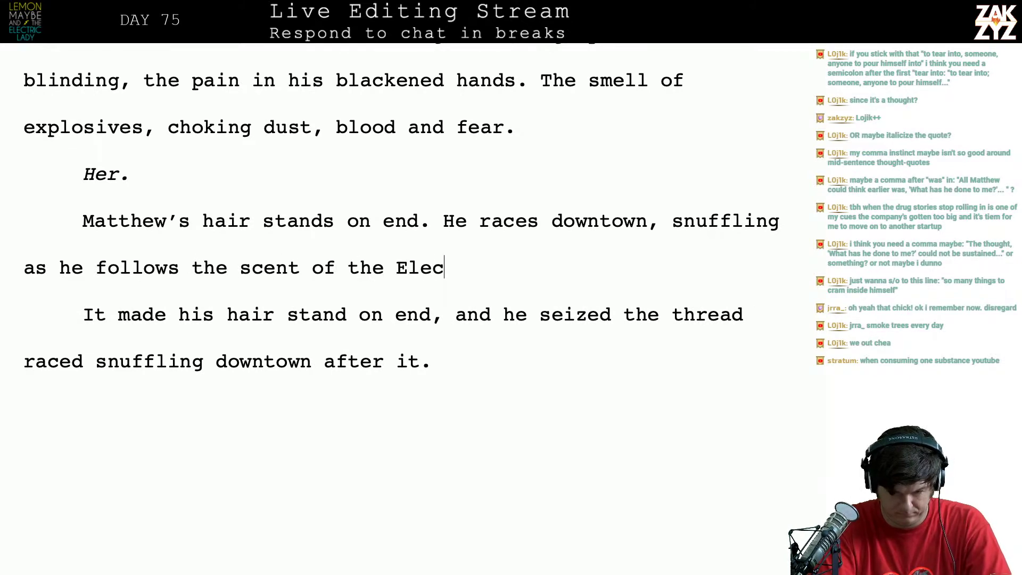
type("tric Lady.")
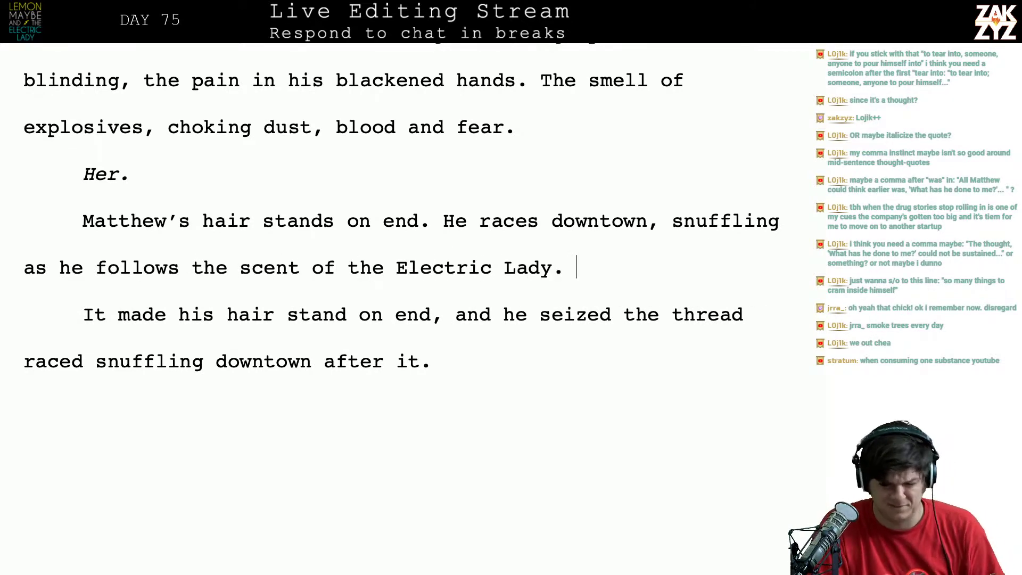
Delete the old paragraph starting "It made his hair stand on end" and restore the page break before the chapter 69 heading
key("shift+Down")
key("shift+Down")
key("BackSpace")
key("BackSpace")
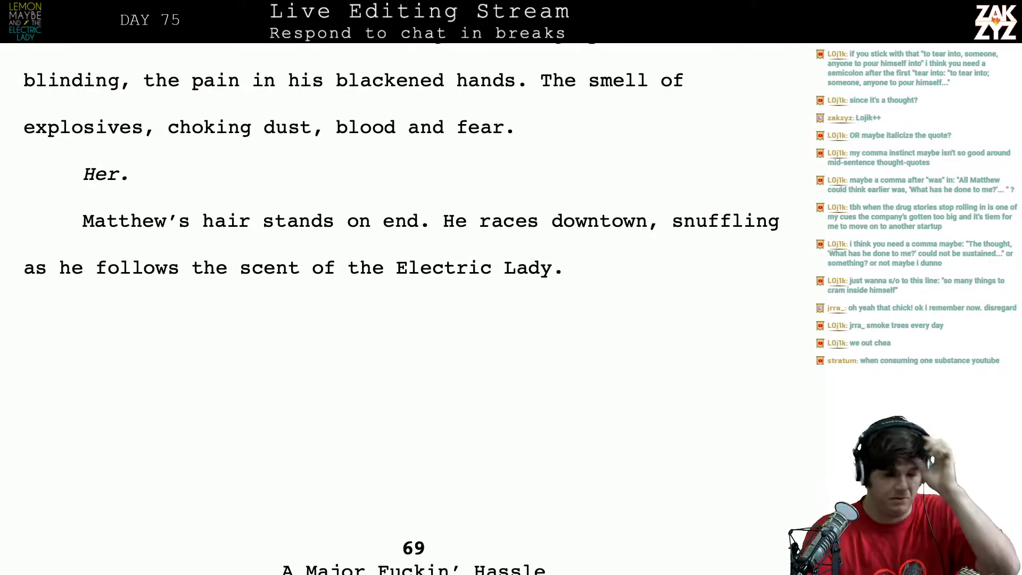
scroll(402, 308, "down", 5)
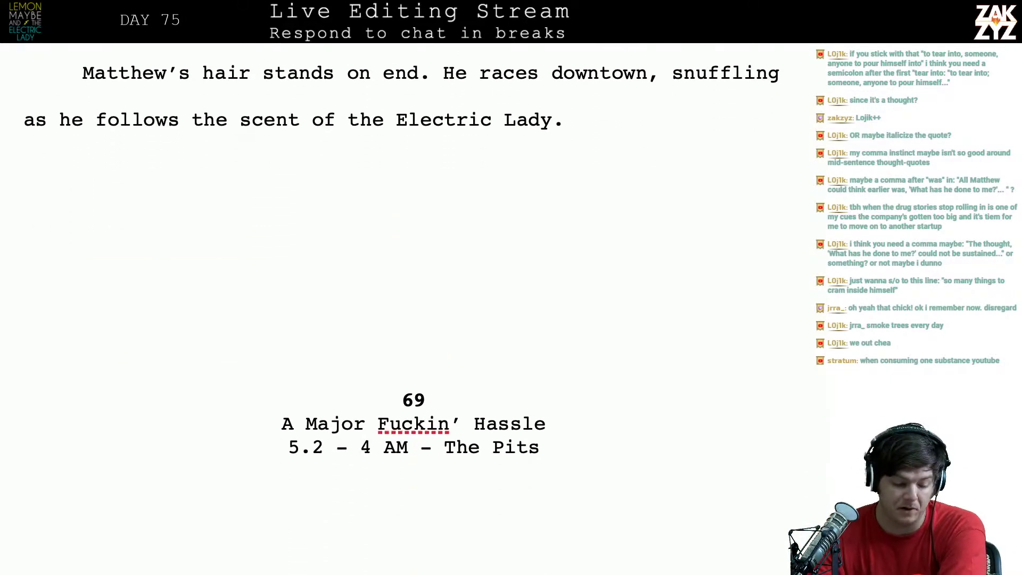
key("Return")
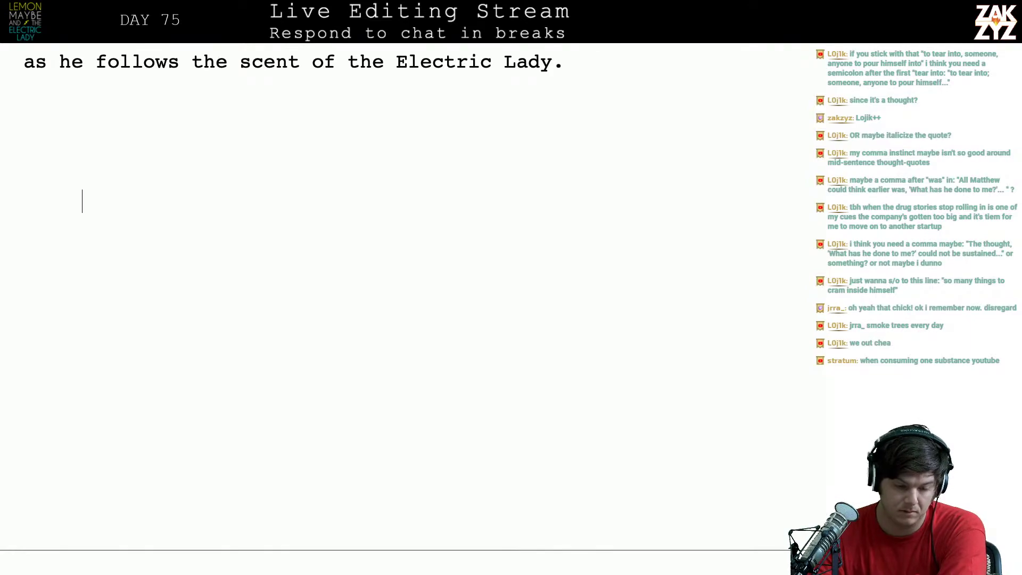
Add the comment "FINAL - SECOND PASS" to the chapter 71 heading block, "Deeper", including its date and place line
scroll(401, 308, "up", 20)
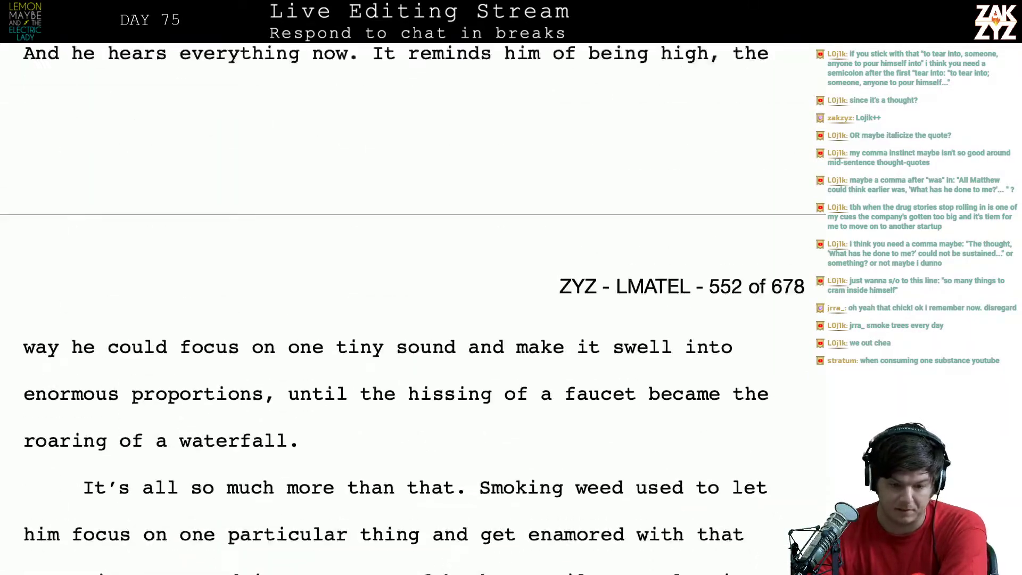
scroll(402, 308, "up", 20)
scroll(402, 308, "down", 6)
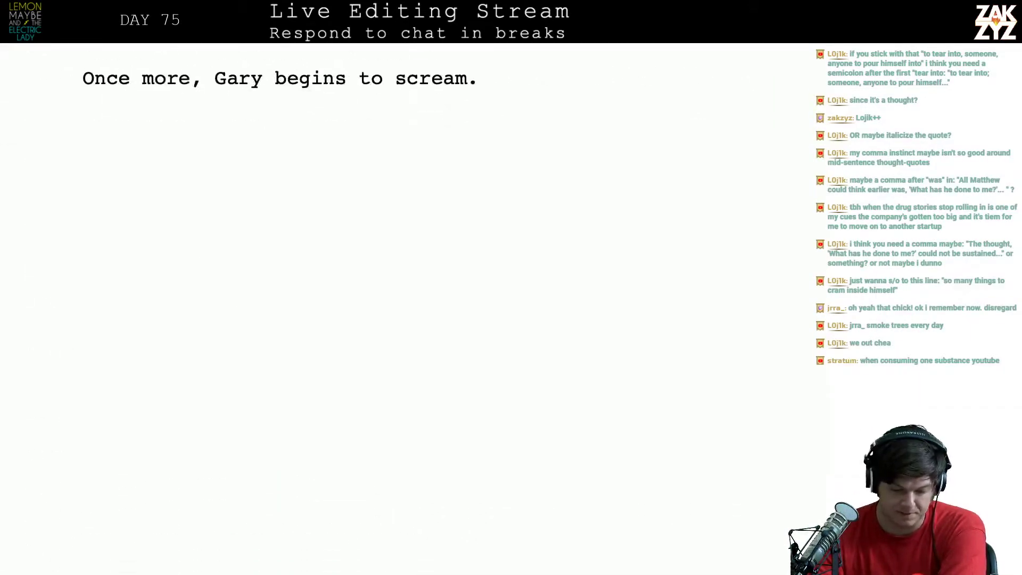
scroll(401, 308, "down", 5)
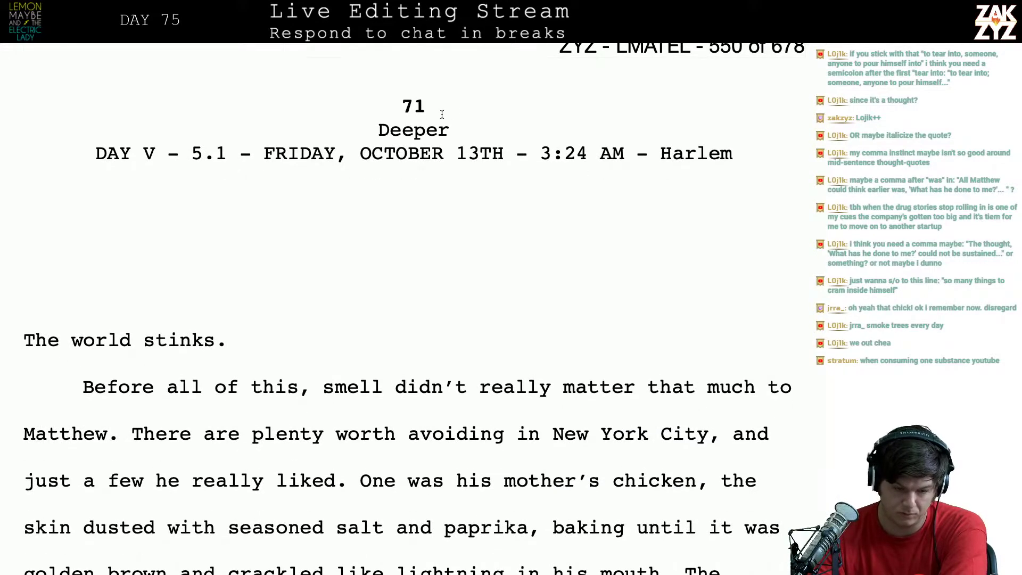
scroll(361, 258, "down", 1)
scroll(361, 259, "up", 2)
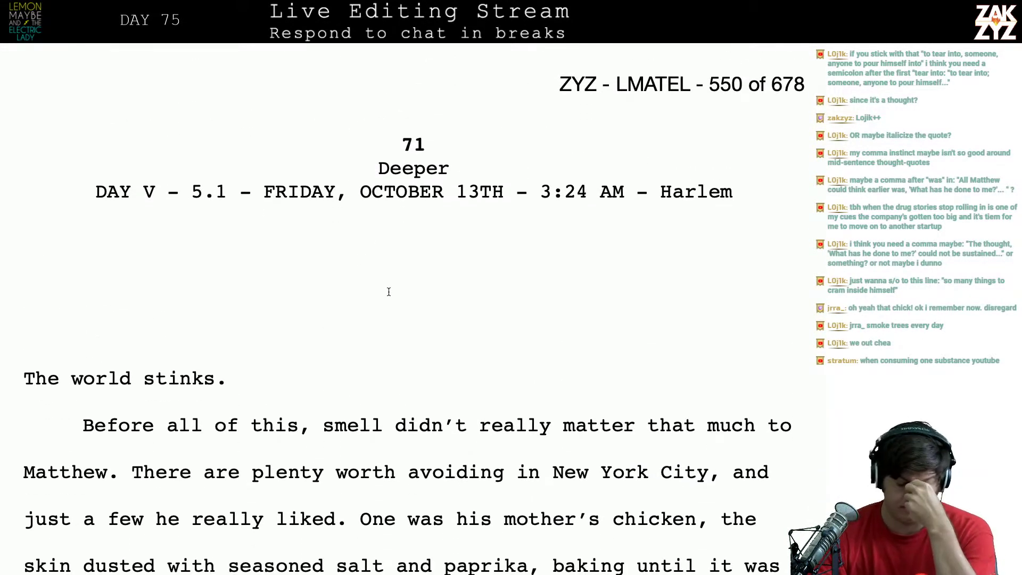
scroll(389, 291, "down", 8)
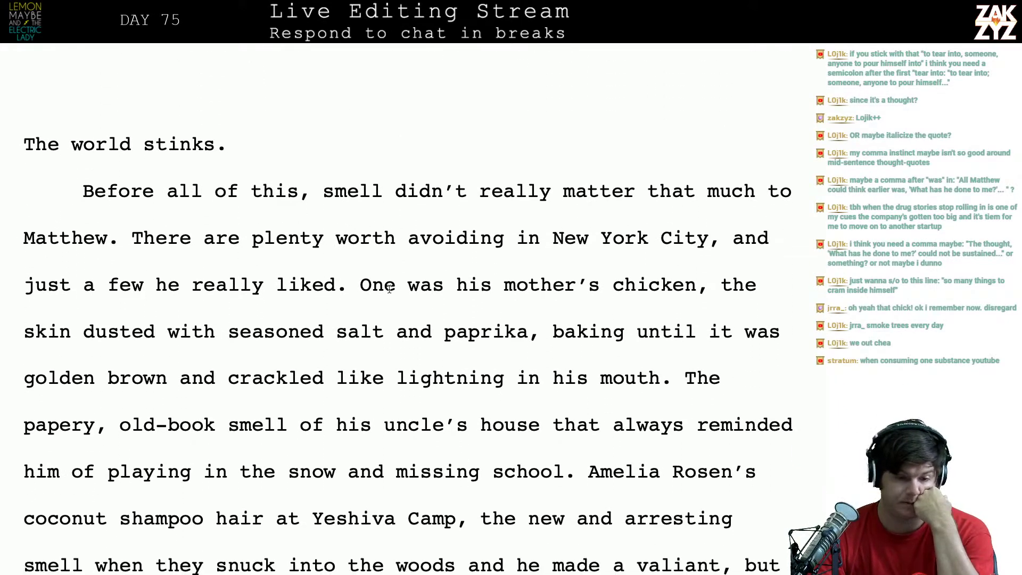
scroll(389, 289, "up", 12)
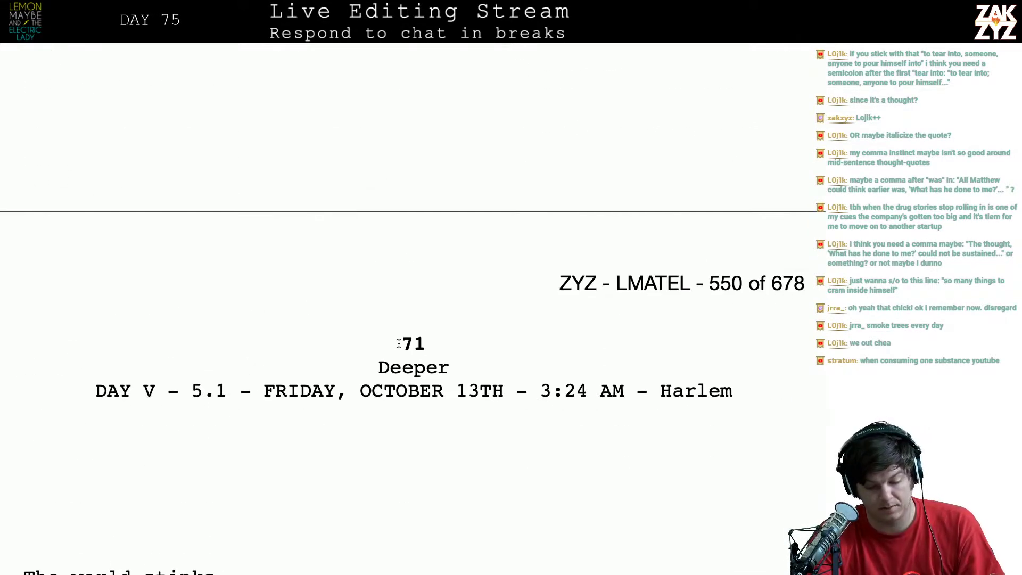
left_click_drag(399, 343, 671, 364)
left_click_drag(747, 379, 748, 393)
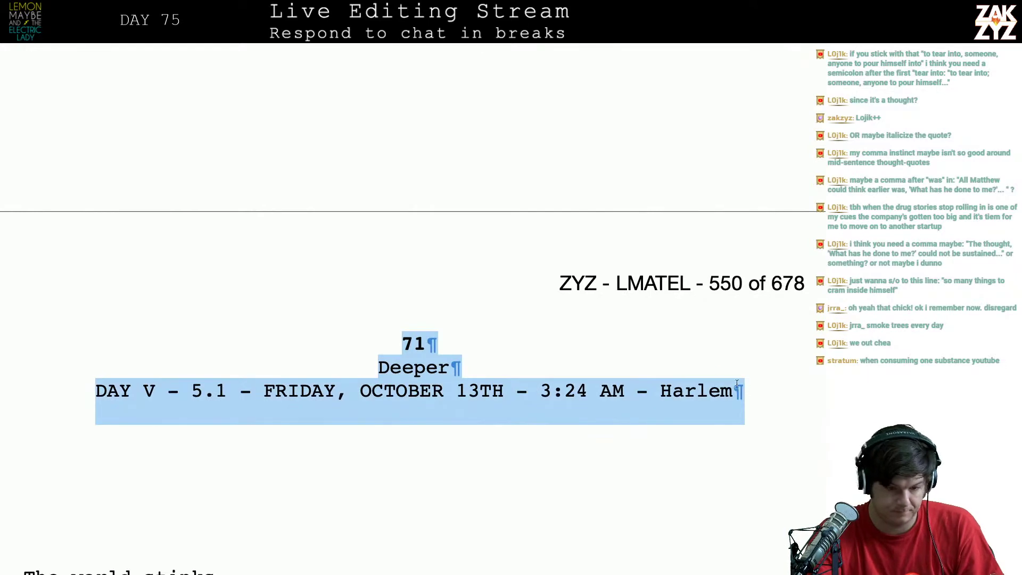
key("super+shift+k")
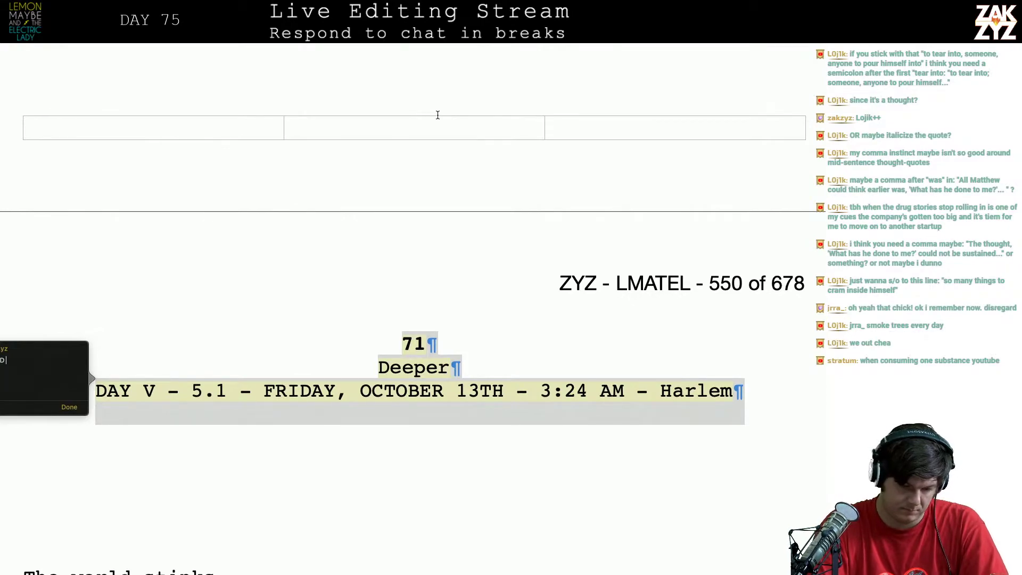
left_click(69, 407)
Attach the comment "FINAL - SECOND PASS" to the chapter 70 heading, "Fifth Dream"
scroll(319, 307, "up", 2)
scroll(319, 307, "up", 20)
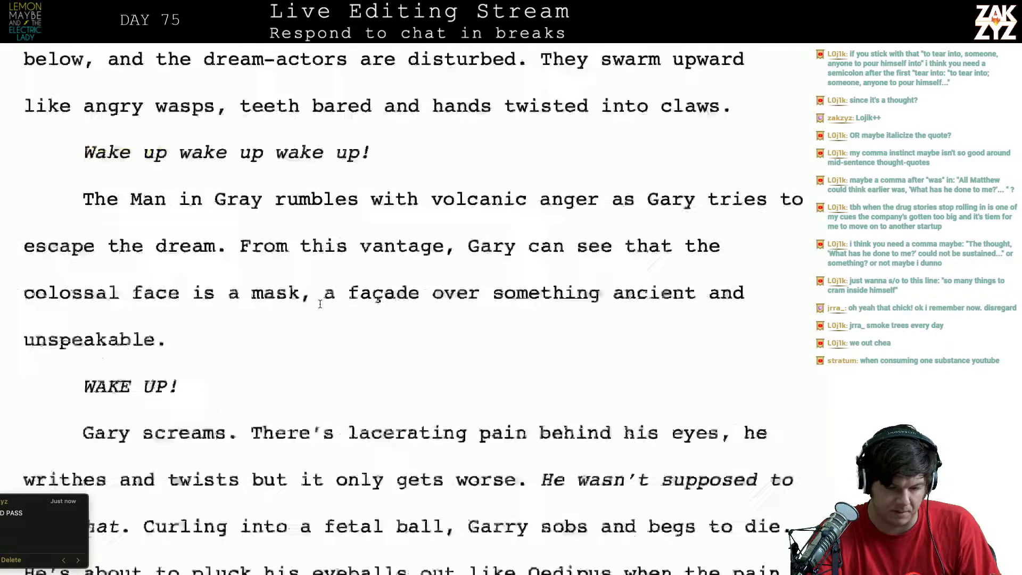
scroll(320, 304, "up", 20)
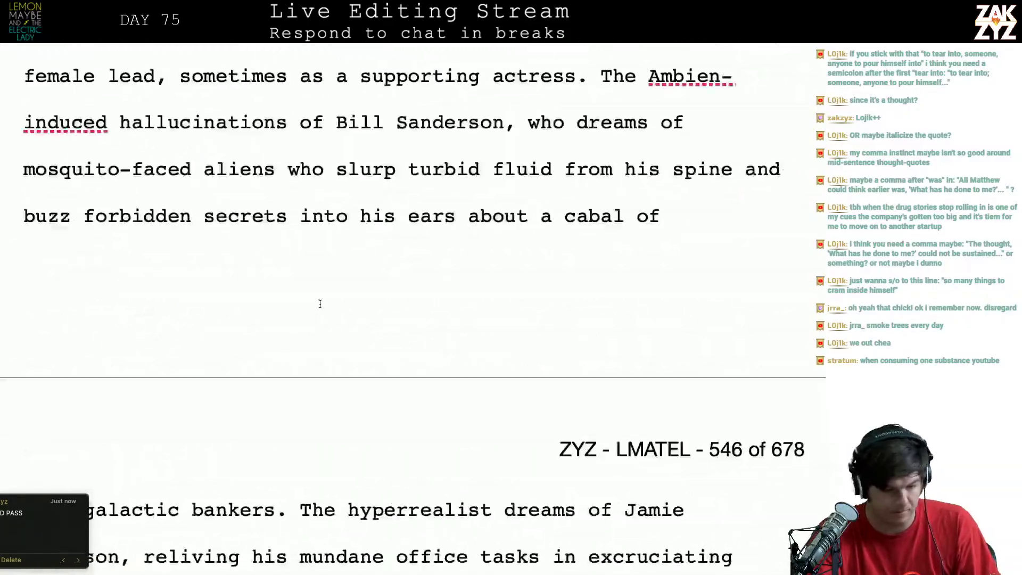
scroll(319, 304, "up", 20)
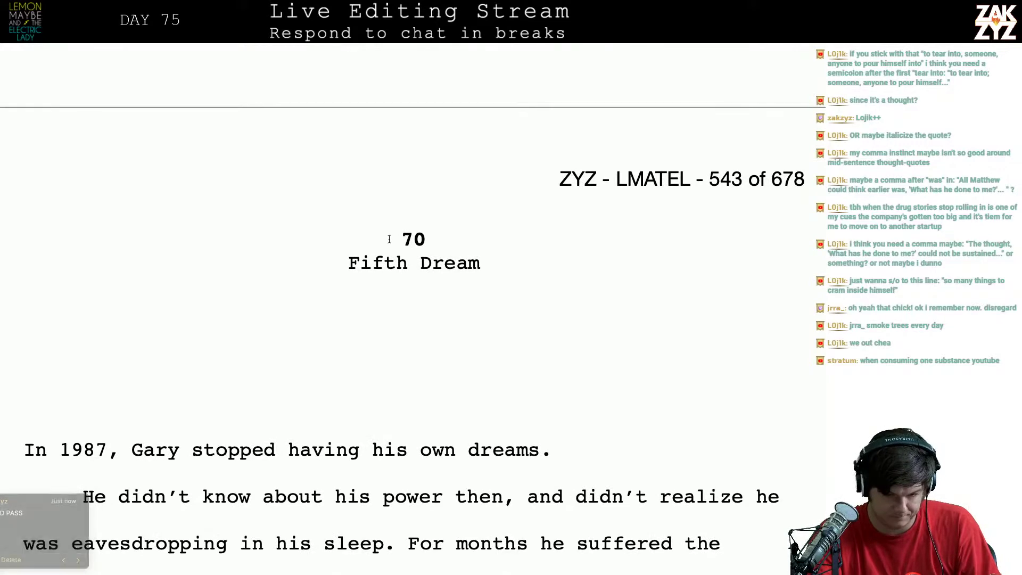
left_click_drag(388, 240, 510, 274)
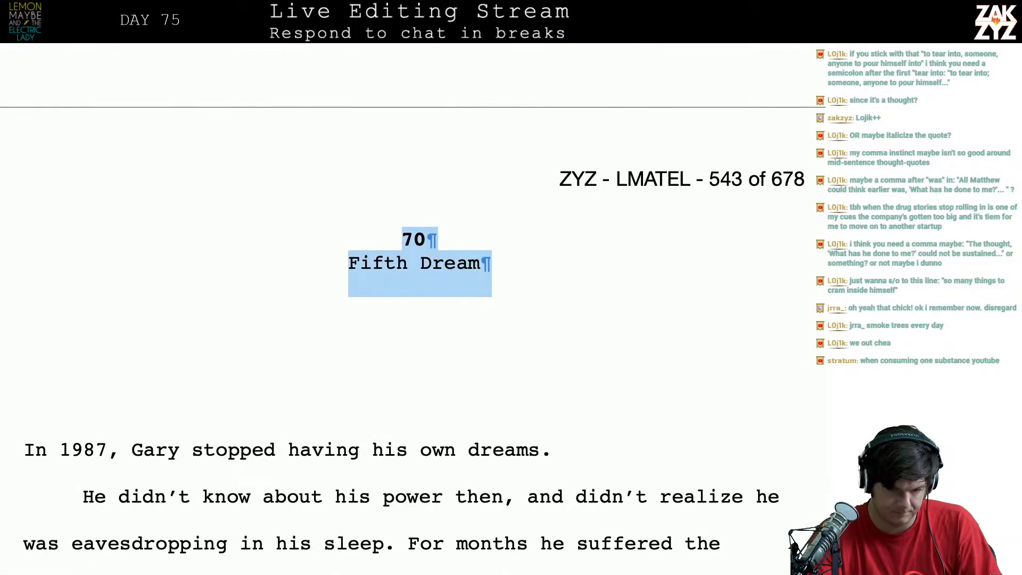
key("super+shift+k")
type("FINAL - SECOND PASS")
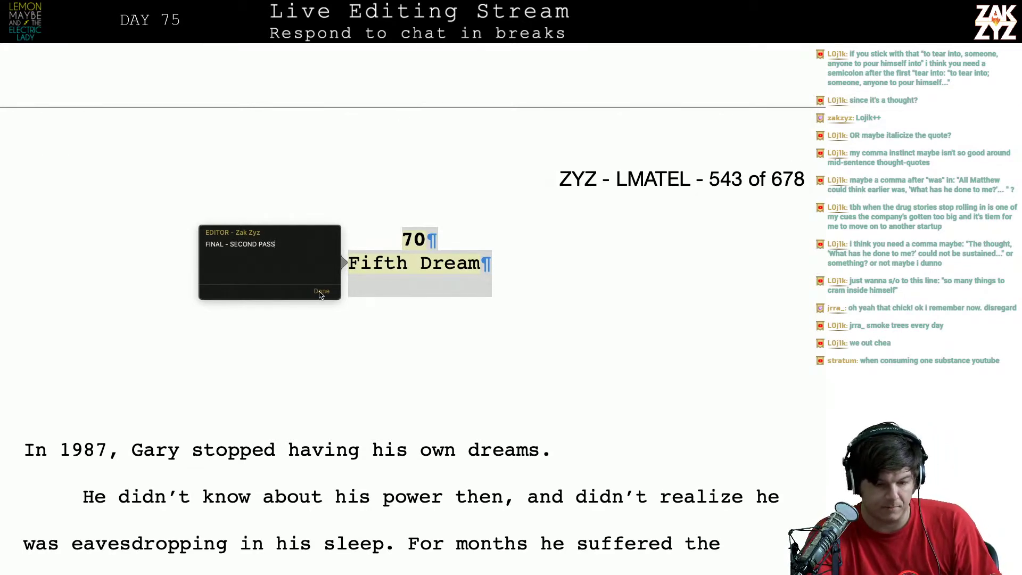
left_click(475, 206)
scroll(476, 203, "down", 10)
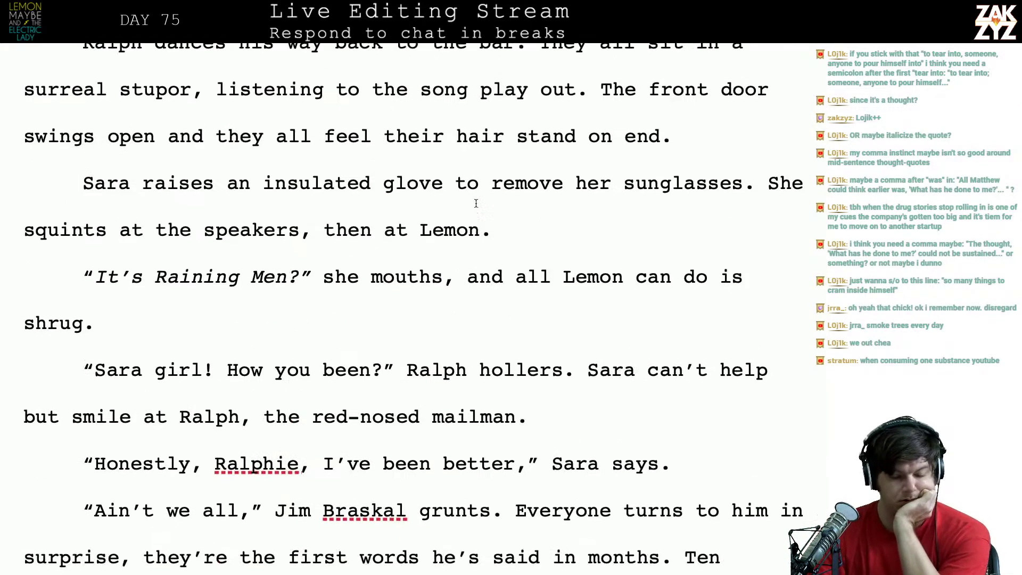
Append "SECOND PASS." as a new paragraph to the existing comment on the chapter 68 heading, "A spitting image"
scroll(476, 203, "up", 15)
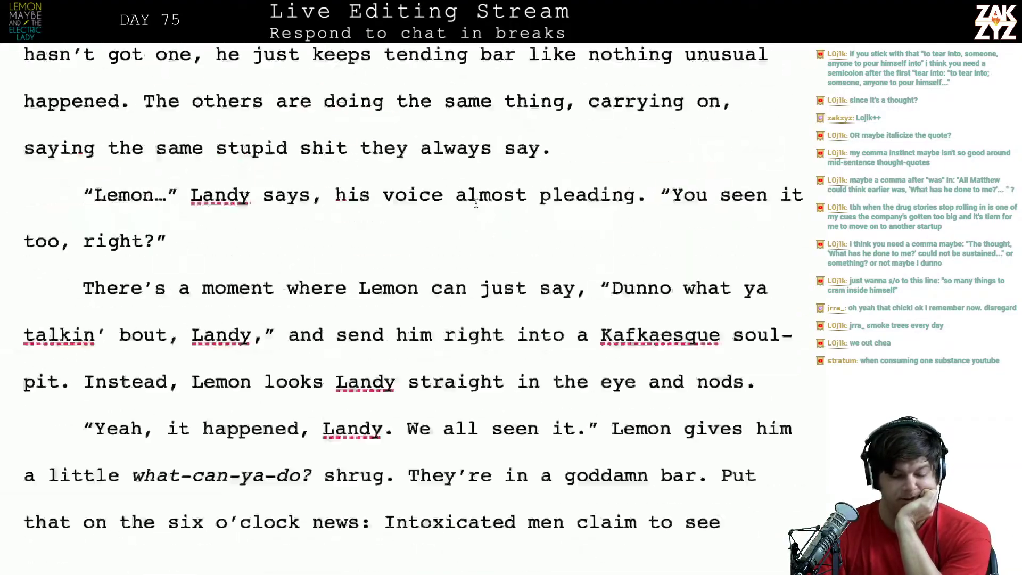
scroll(475, 203, "up", 15)
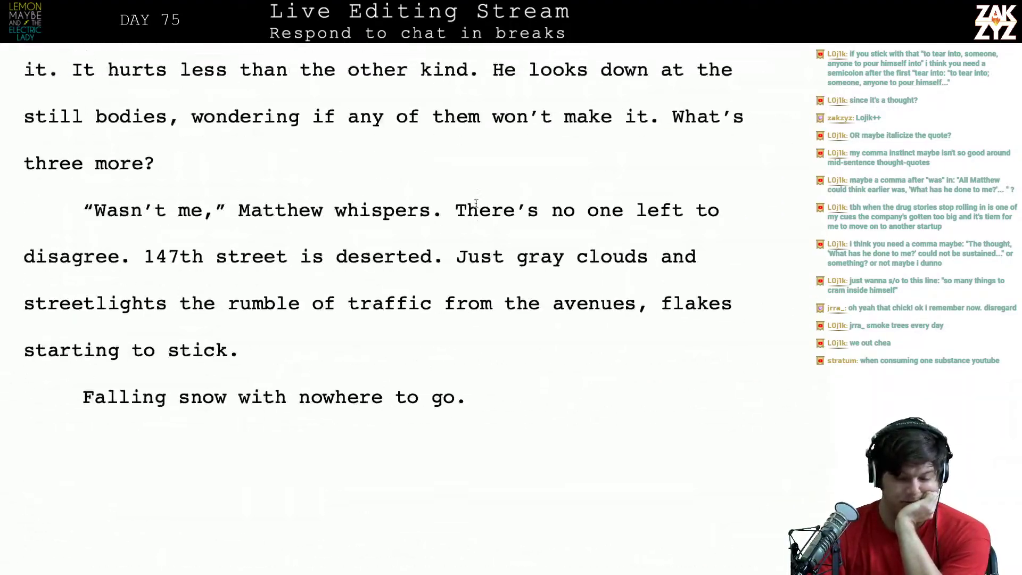
scroll(476, 203, "up", 10)
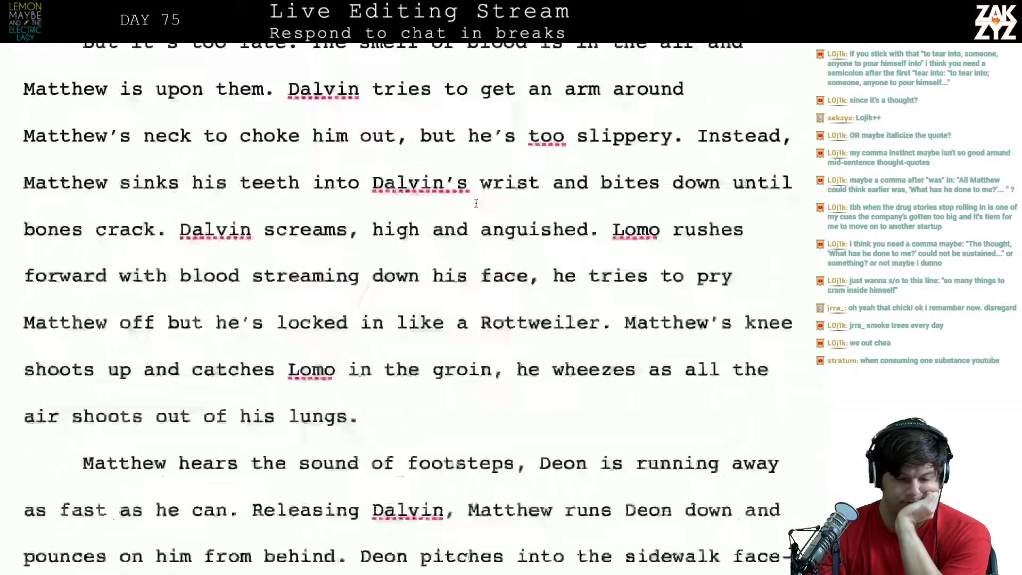
scroll(476, 203, "up", 15)
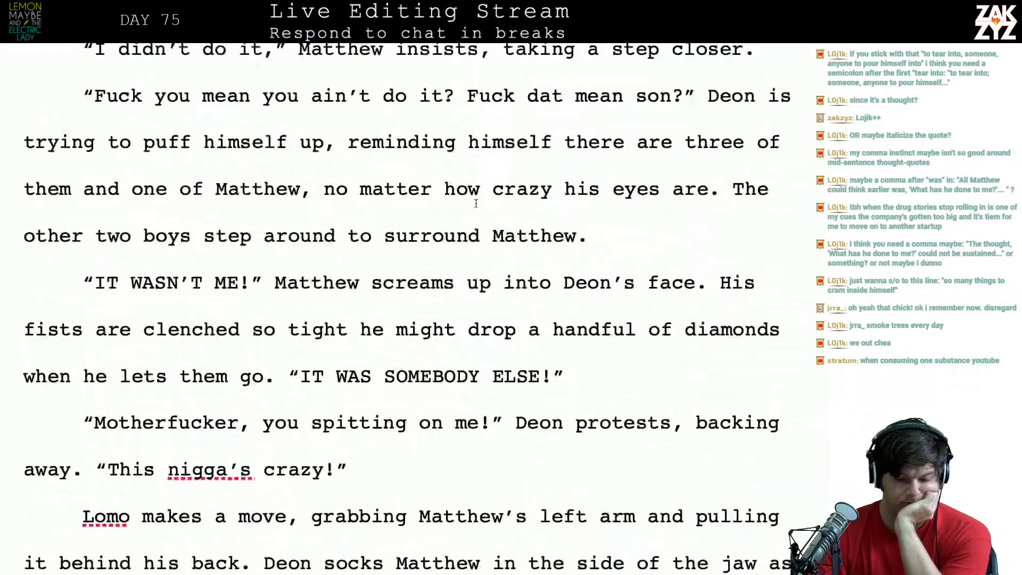
scroll(476, 203, "up", 20)
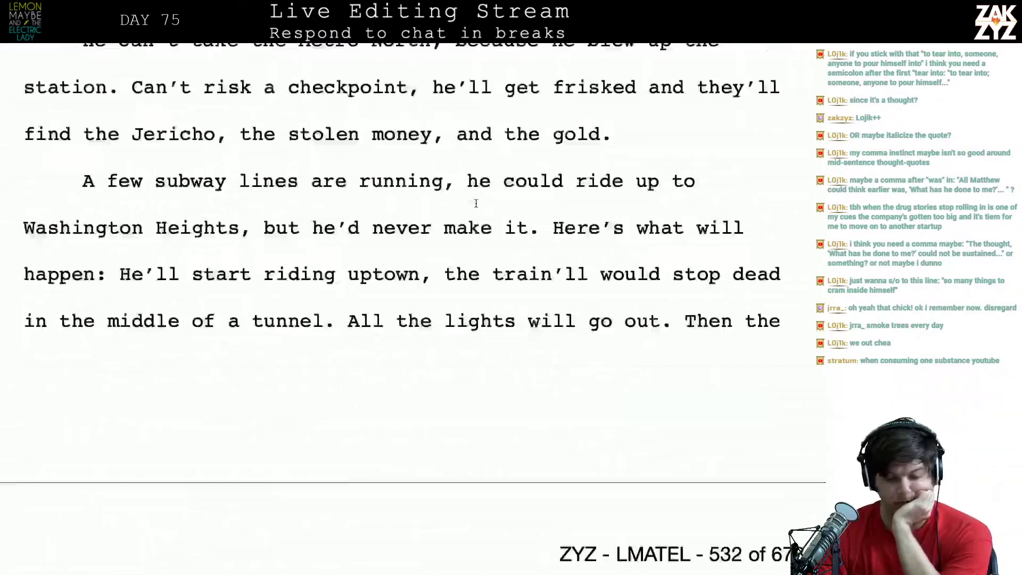
scroll(476, 202, "down", 12)
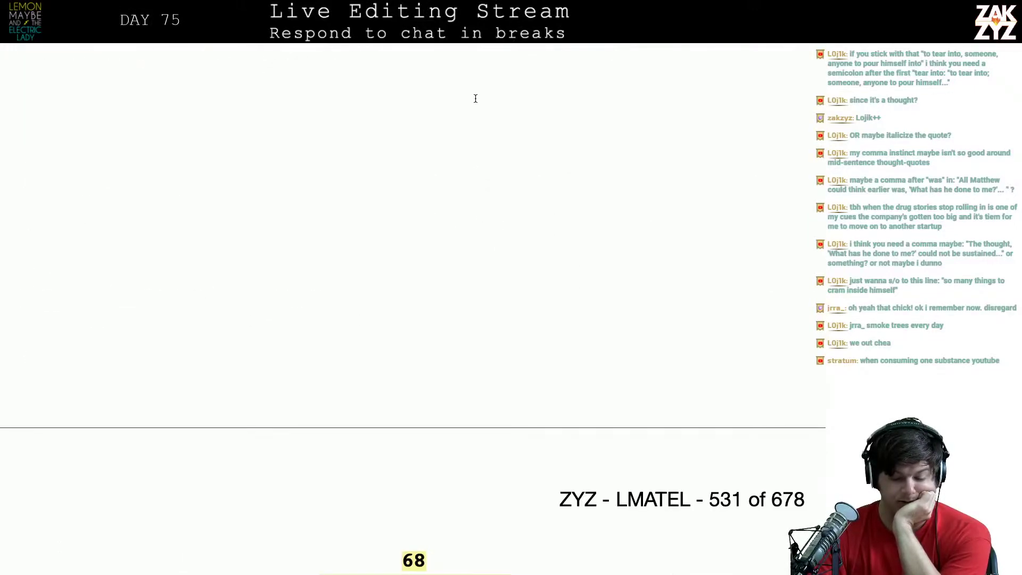
left_click(342, 429)
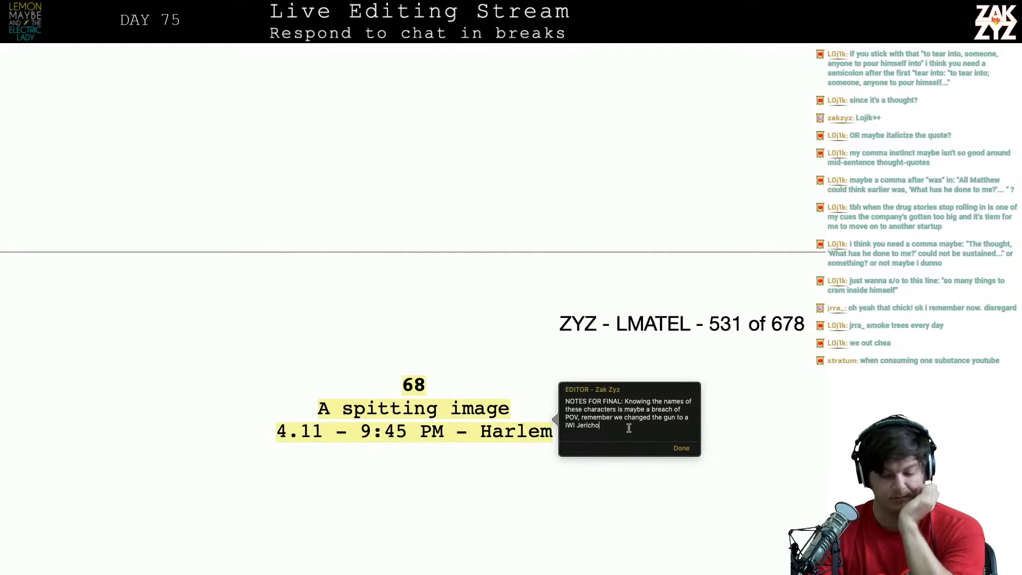
key("Return")
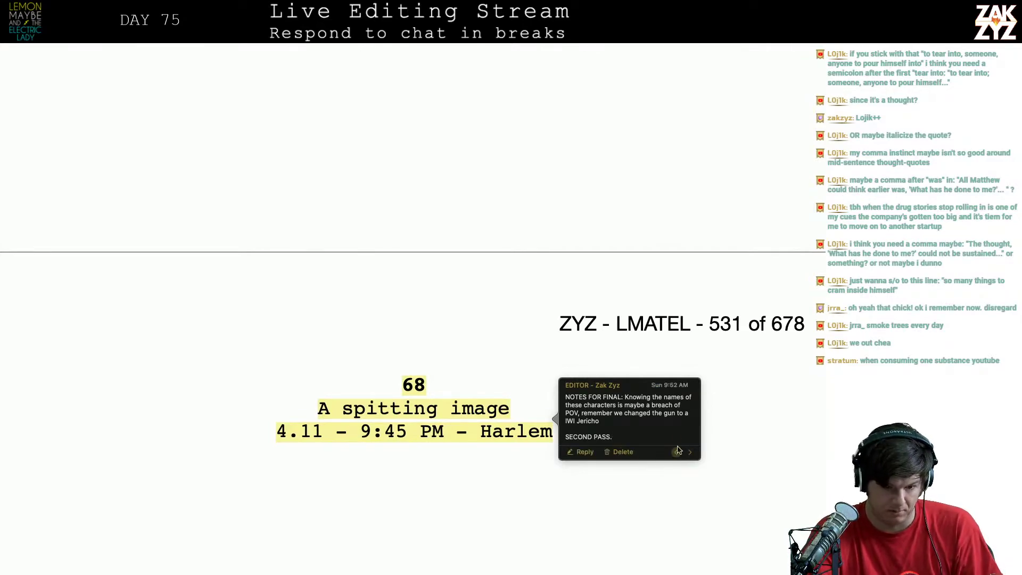
key("Escape")
Add the comment "SECOND PASS" to the chapter 65 heading block, including its binary title and the date and place line
scroll(552, 338, "up", 15)
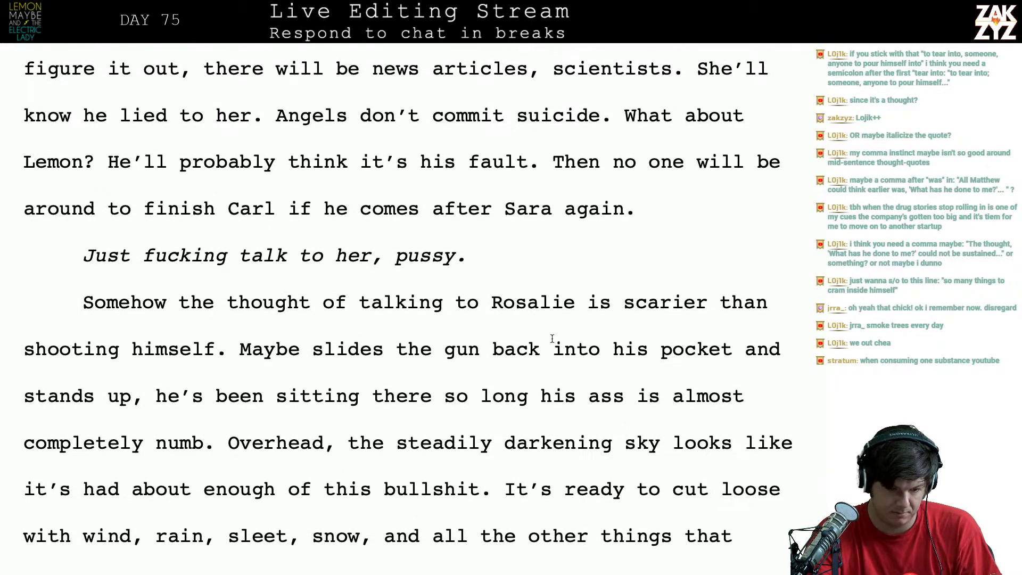
scroll(551, 338, "up", 20)
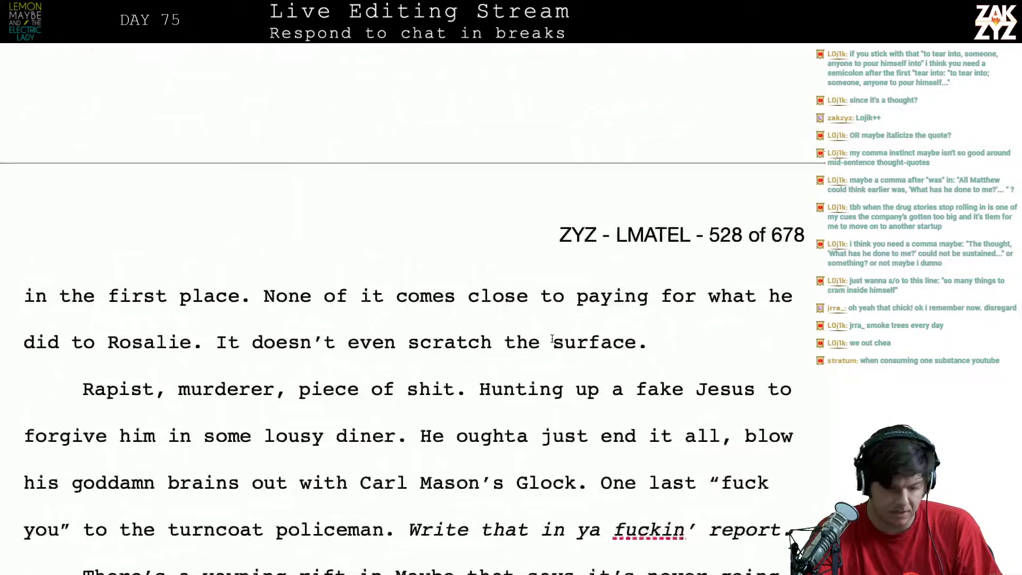
scroll(551, 337, "up", 20)
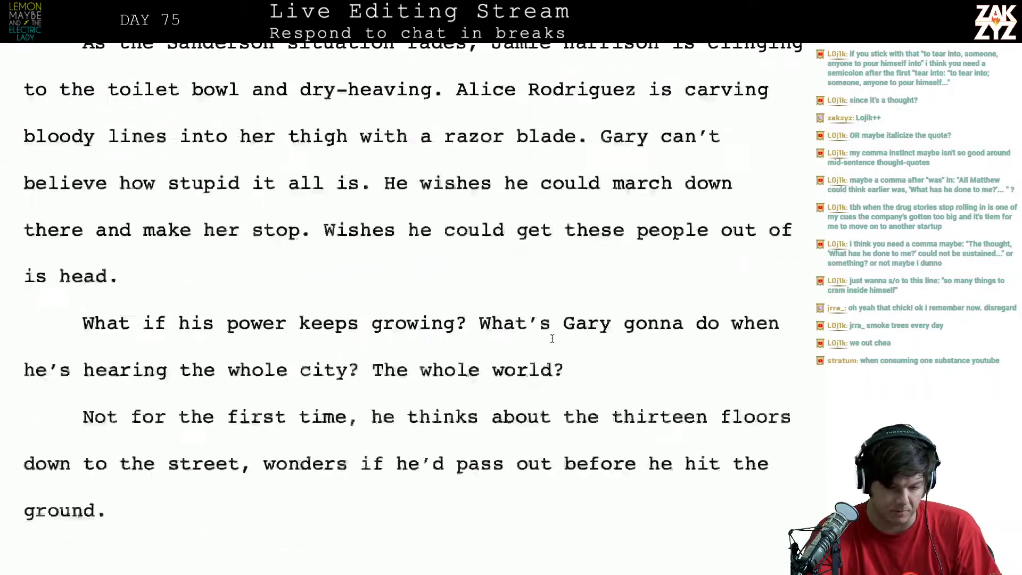
scroll(552, 339, "up", 20)
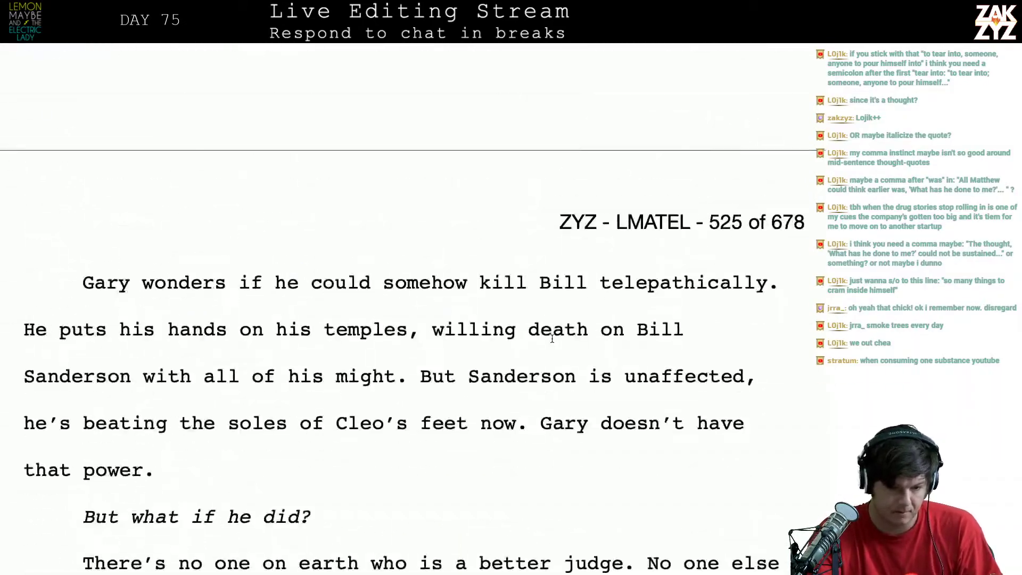
scroll(552, 338, "up", 20)
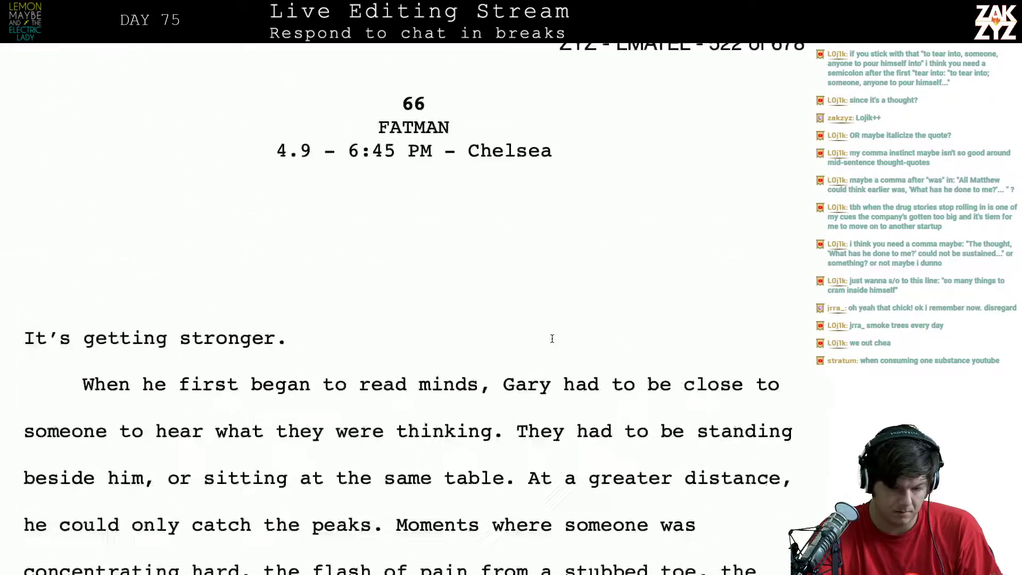
scroll(552, 338, "down", 7)
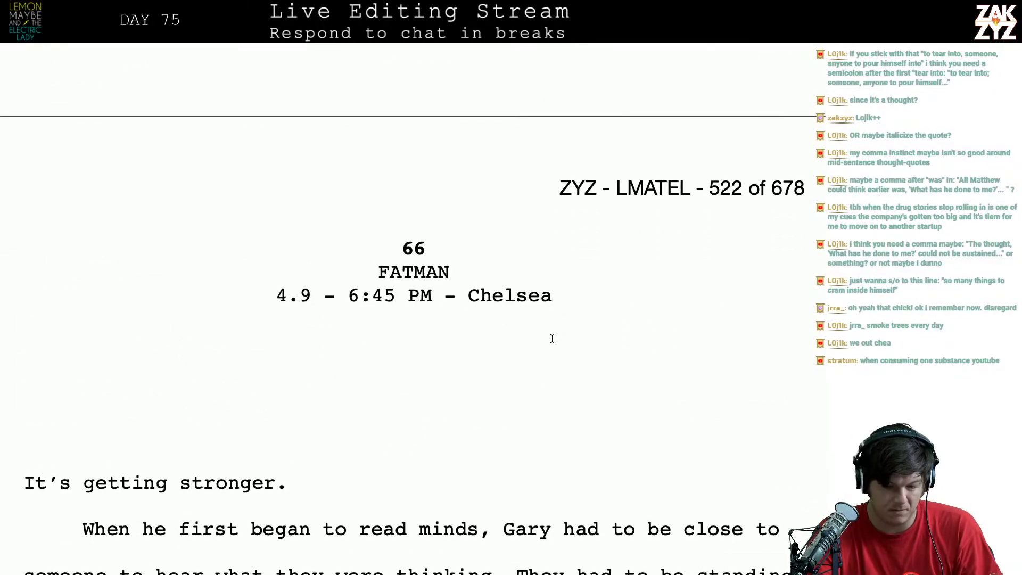
scroll(552, 338, "up", 20)
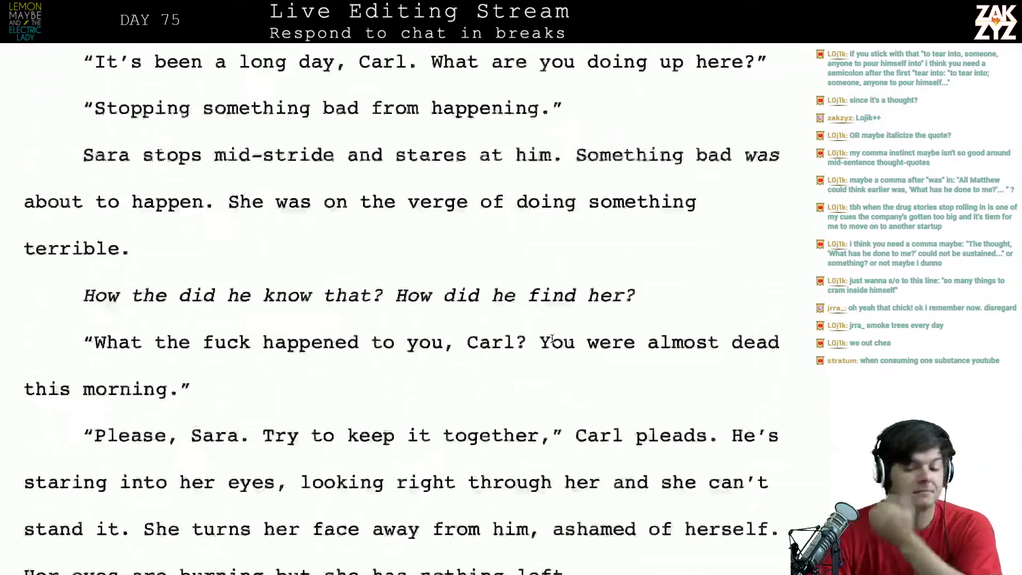
scroll(552, 338, "up", 20)
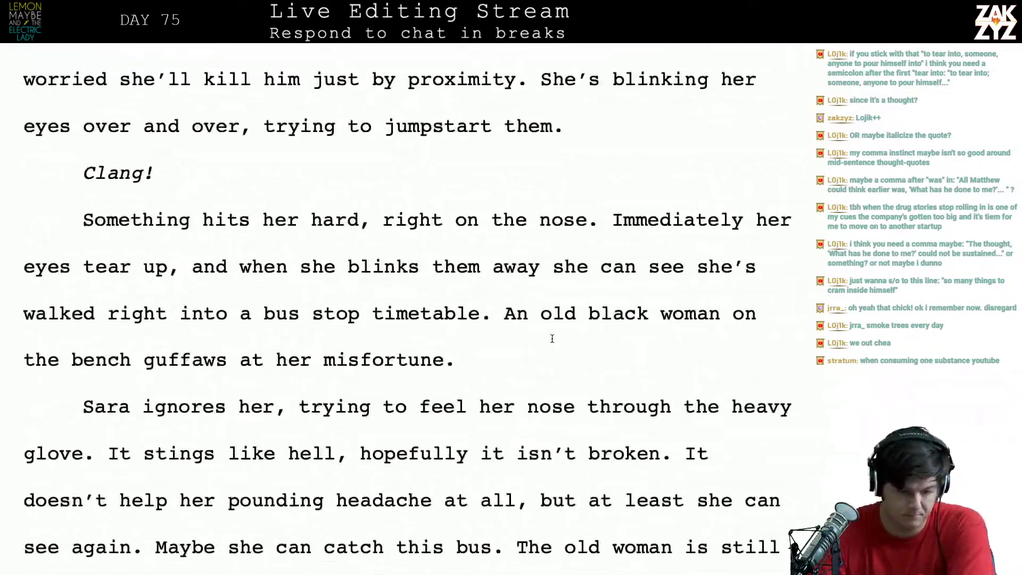
scroll(552, 338, "up", 20)
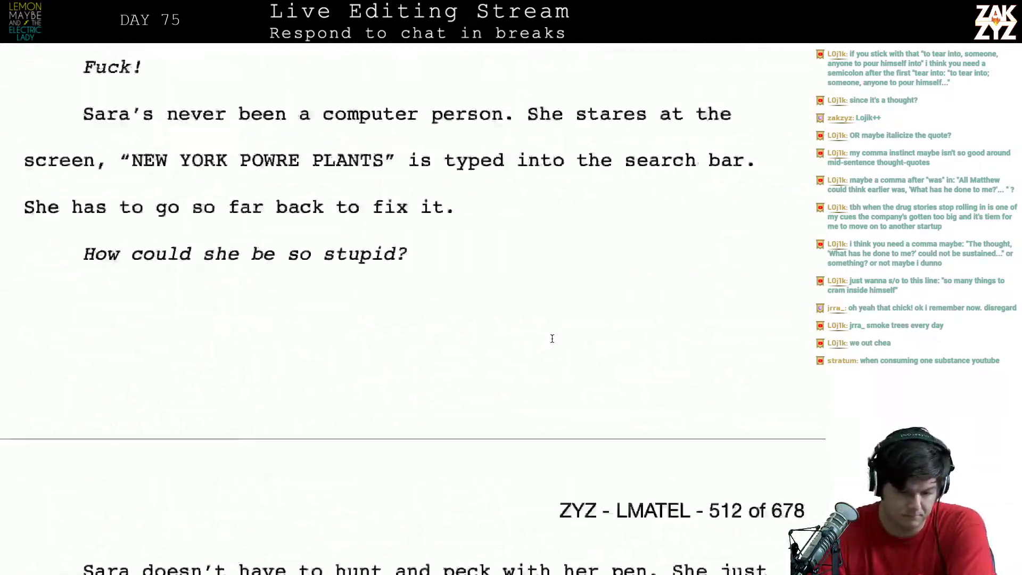
scroll(552, 339, "down", 8)
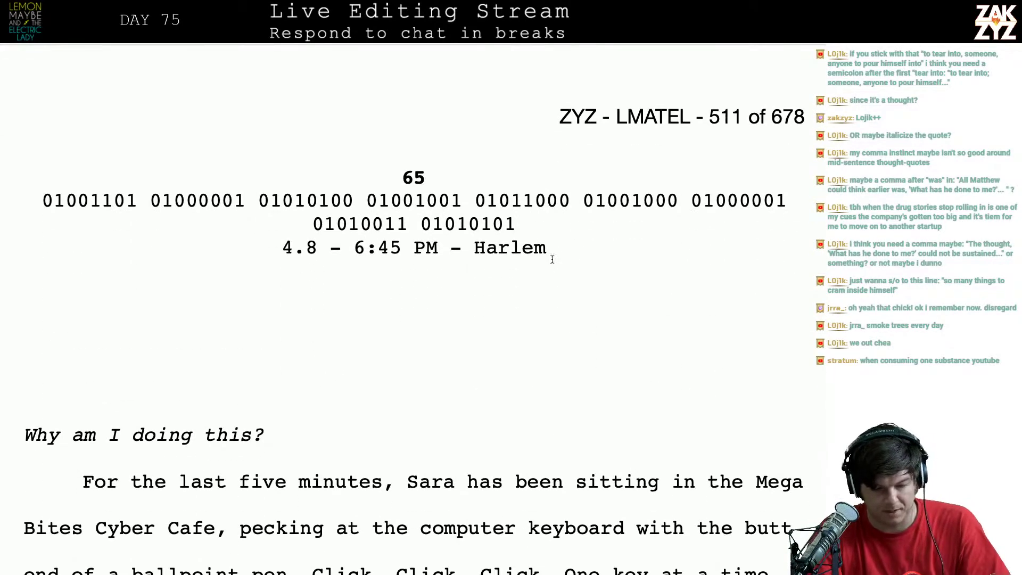
left_click_drag(560, 252, 367, 172)
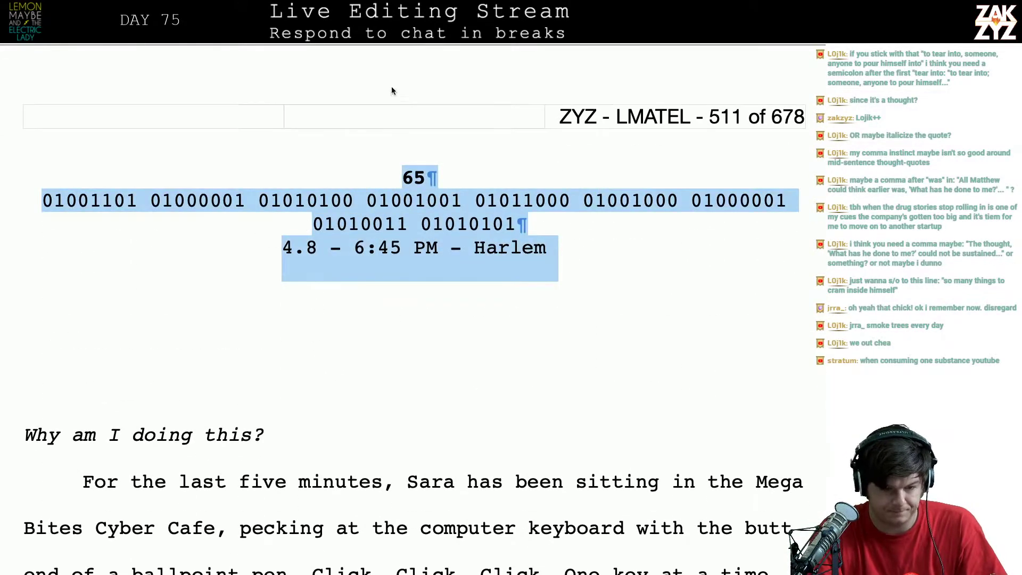
key("super+shift+k")
type("s")
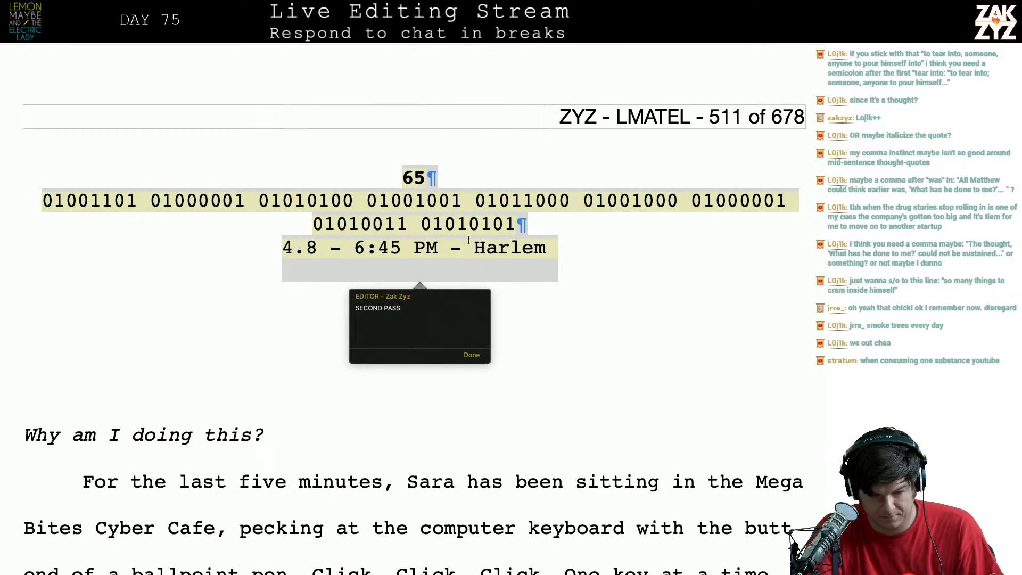
left_click(578, 359)
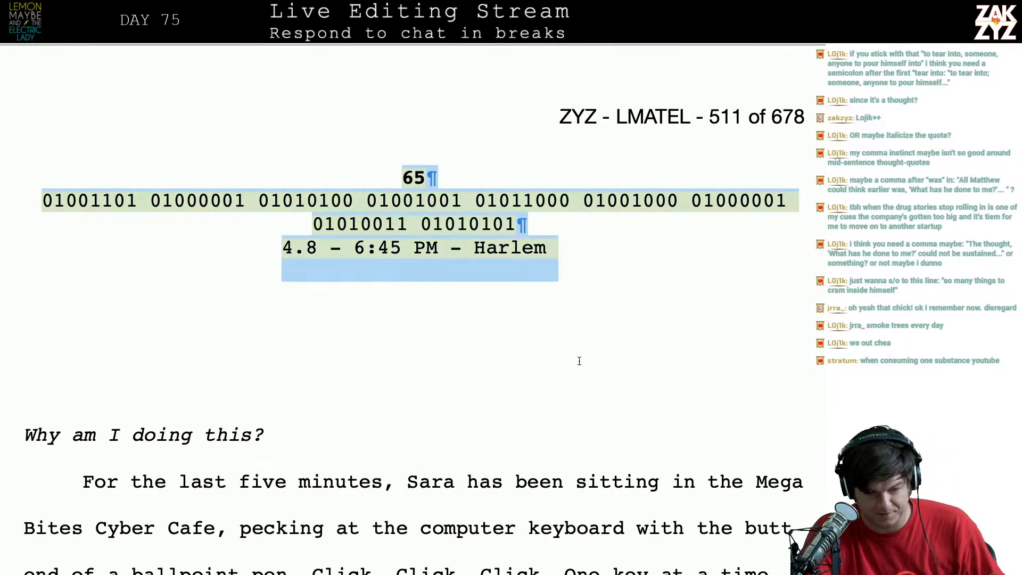
Look through the manuscript from chapter 65 forward, past the "FATMAN" chapter, to Matthew's revised chapter ending about the Electric Lady
scroll(579, 360, "down", 20)
scroll(579, 360, "down", 20)
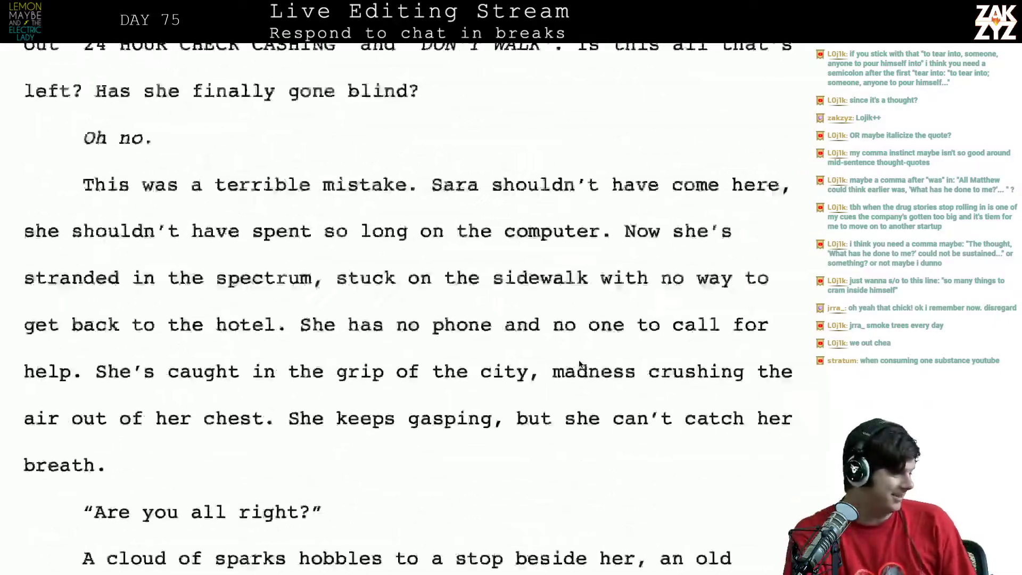
scroll(579, 360, "down", 20)
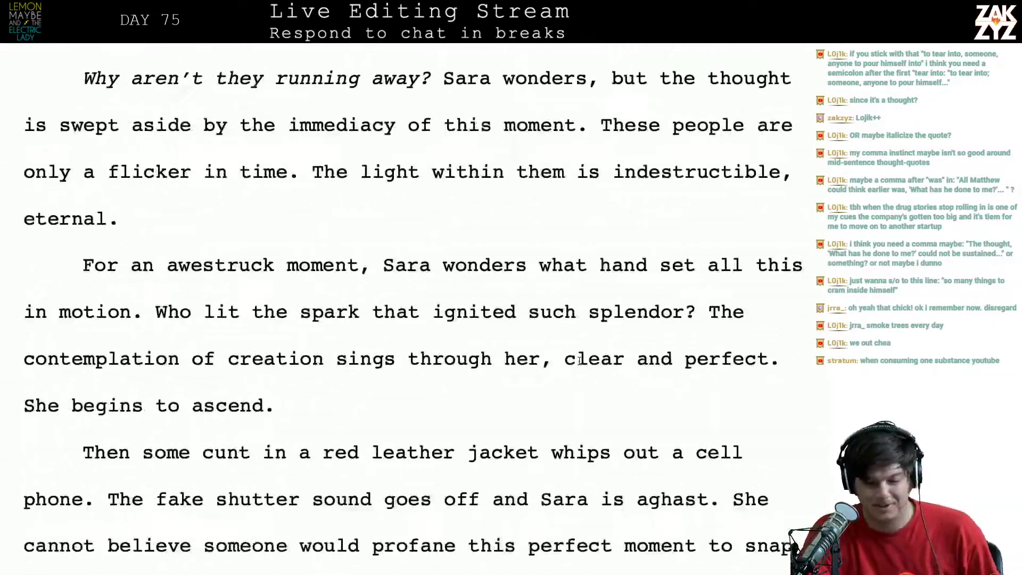
scroll(579, 361, "down", 5)
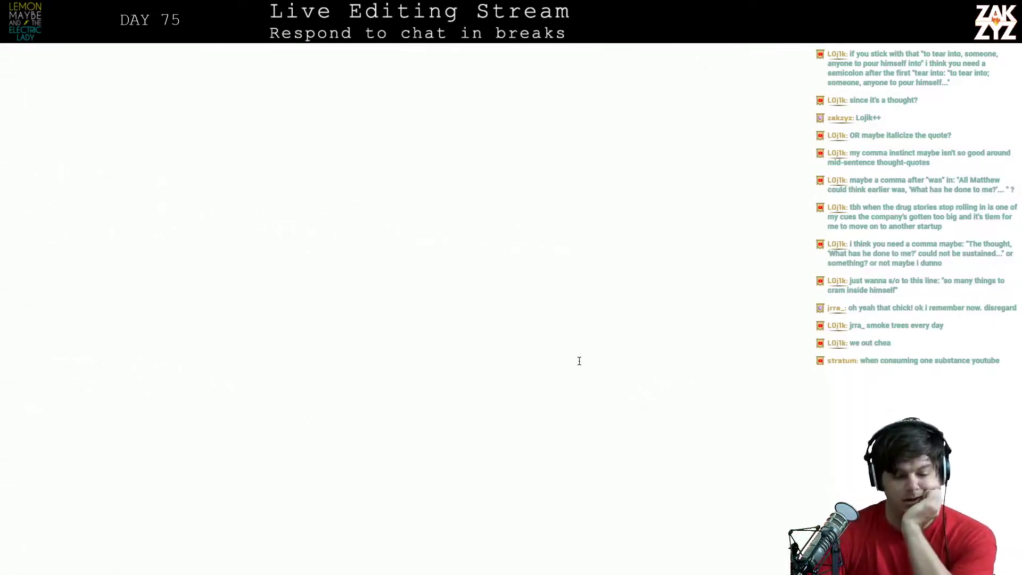
scroll(579, 361, "down", 20)
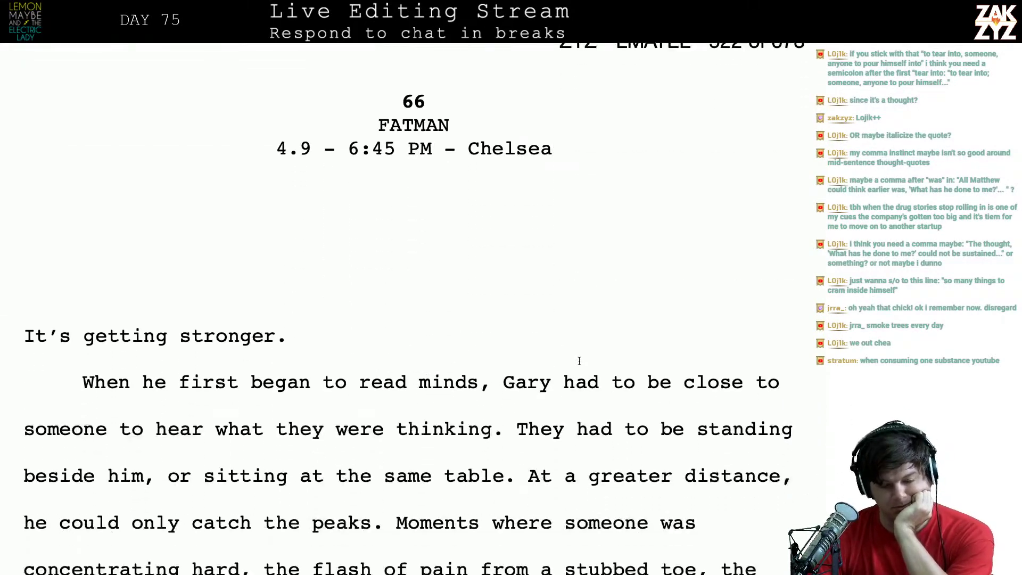
scroll(579, 361, "down", 20)
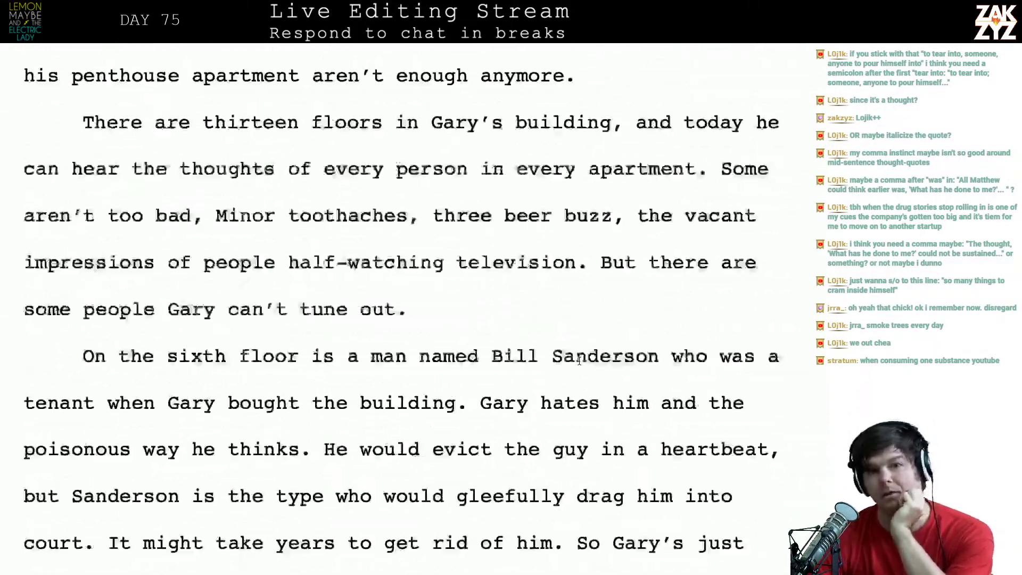
scroll(579, 360, "down", 20)
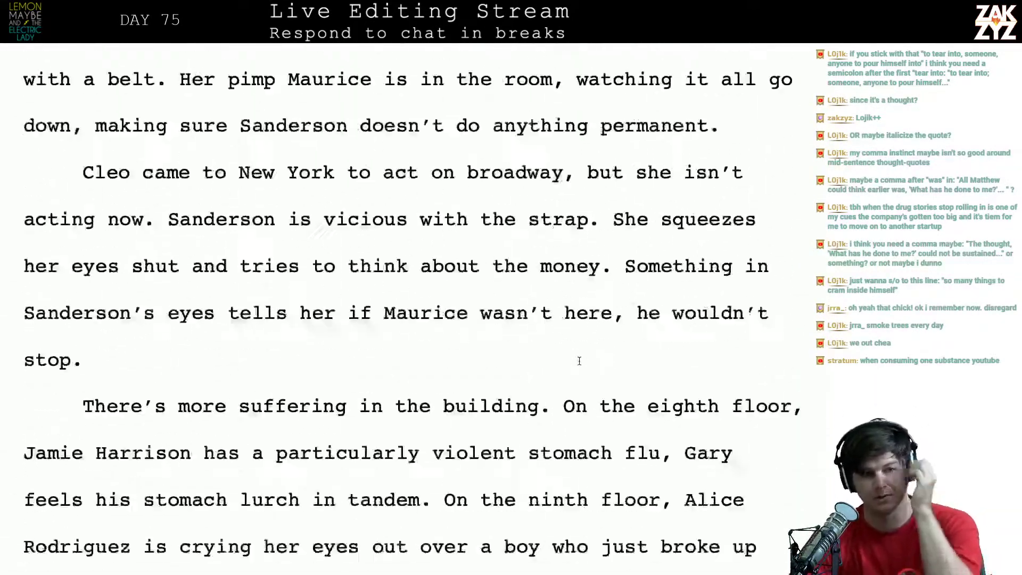
scroll(579, 361, "down", 10)
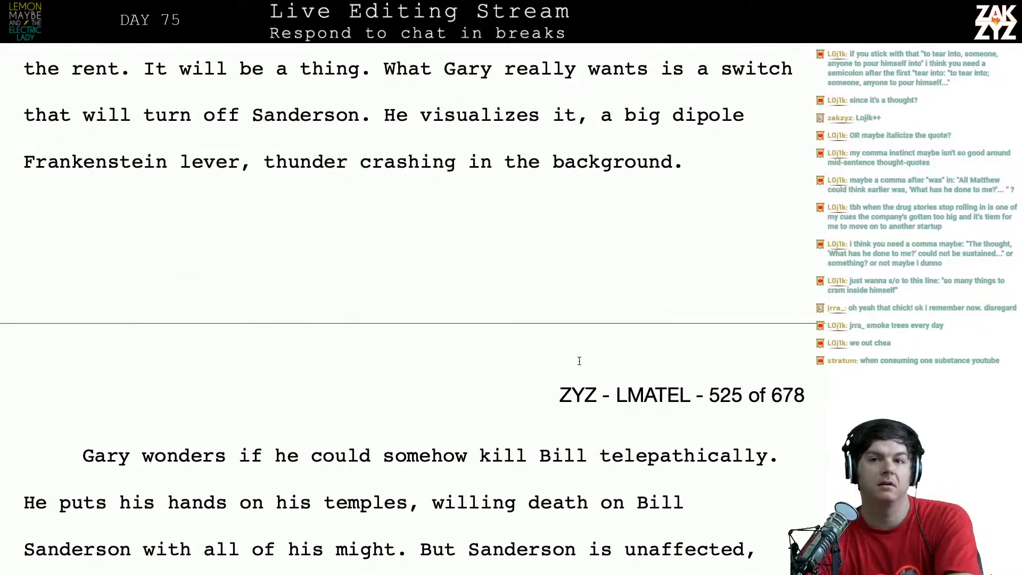
scroll(579, 361, "down", 20)
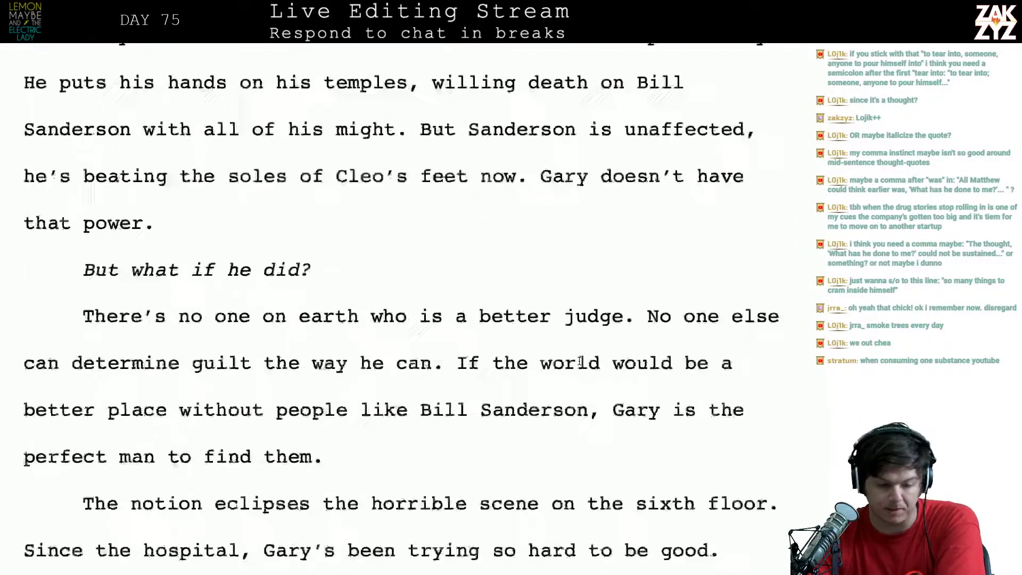
scroll(579, 361, "down", 15)
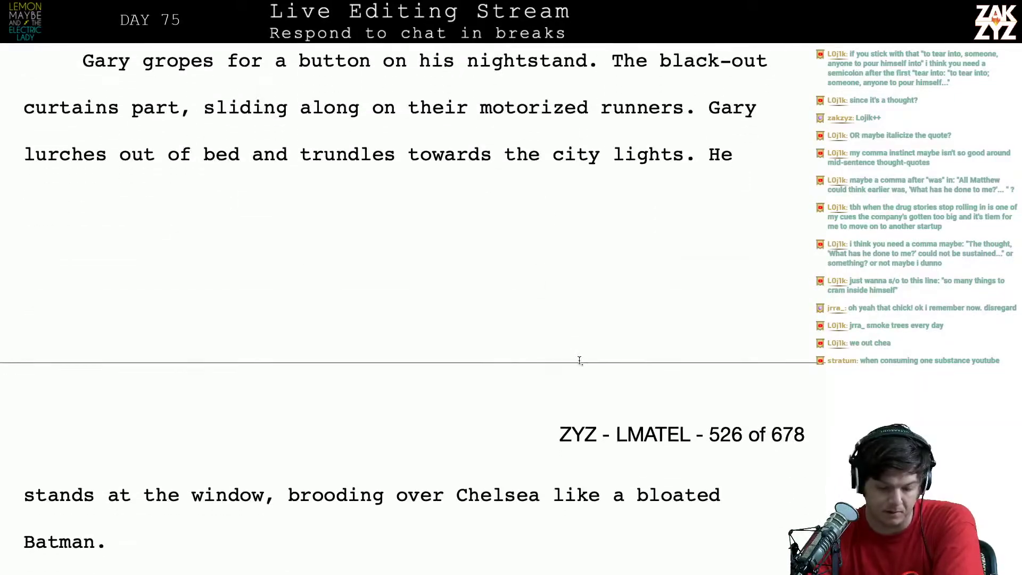
scroll(357, 437, "down", 10)
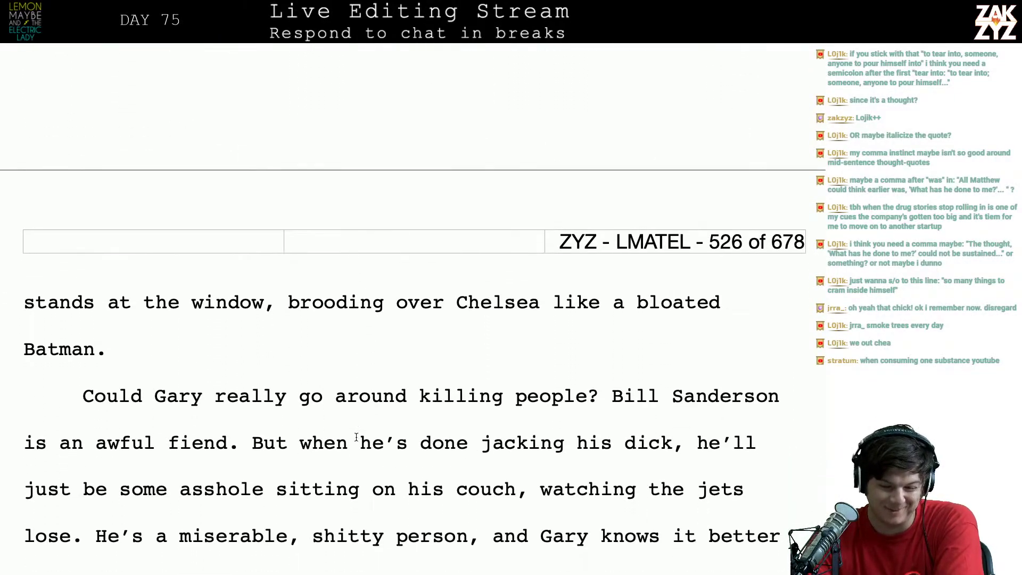
scroll(356, 437, "down", 12)
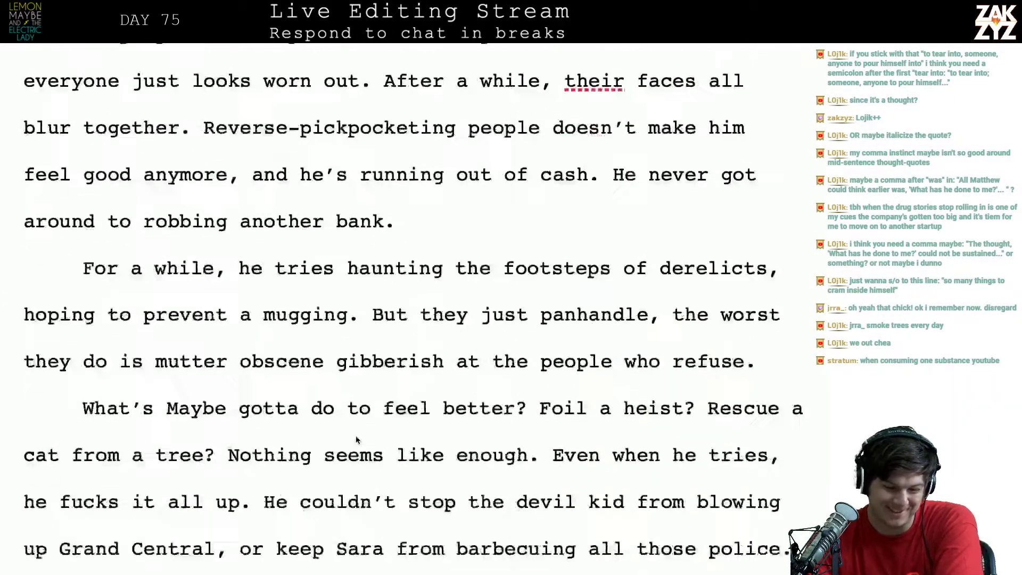
scroll(356, 436, "up", 9)
scroll(356, 435, "down", 20)
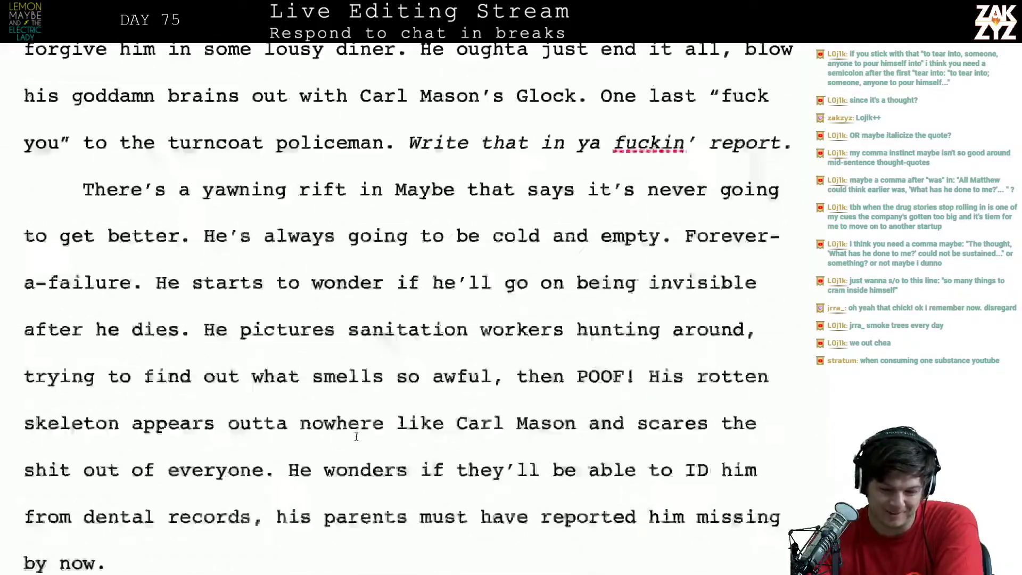
scroll(357, 436, "down", 20)
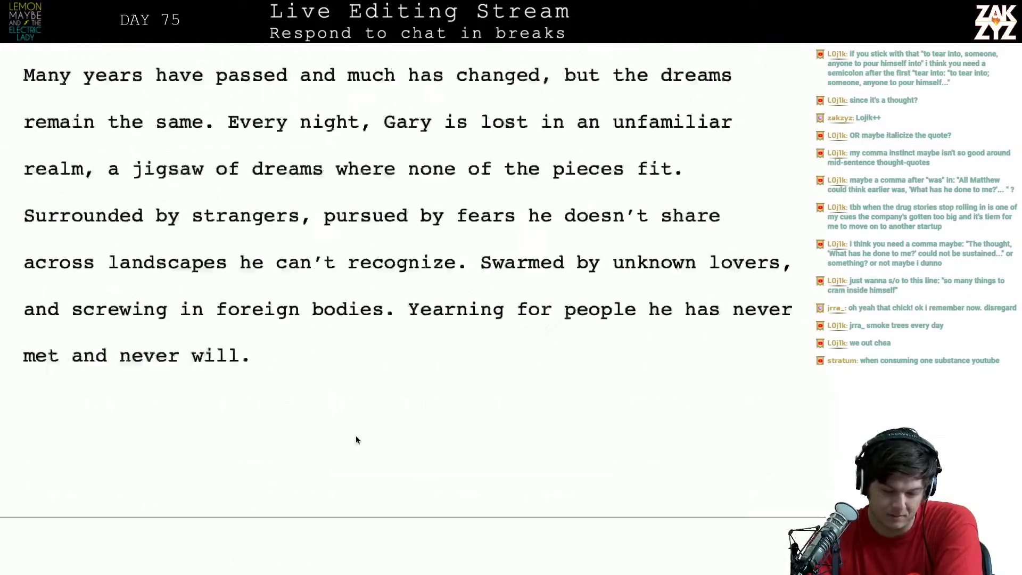
scroll(356, 437, "down", 5)
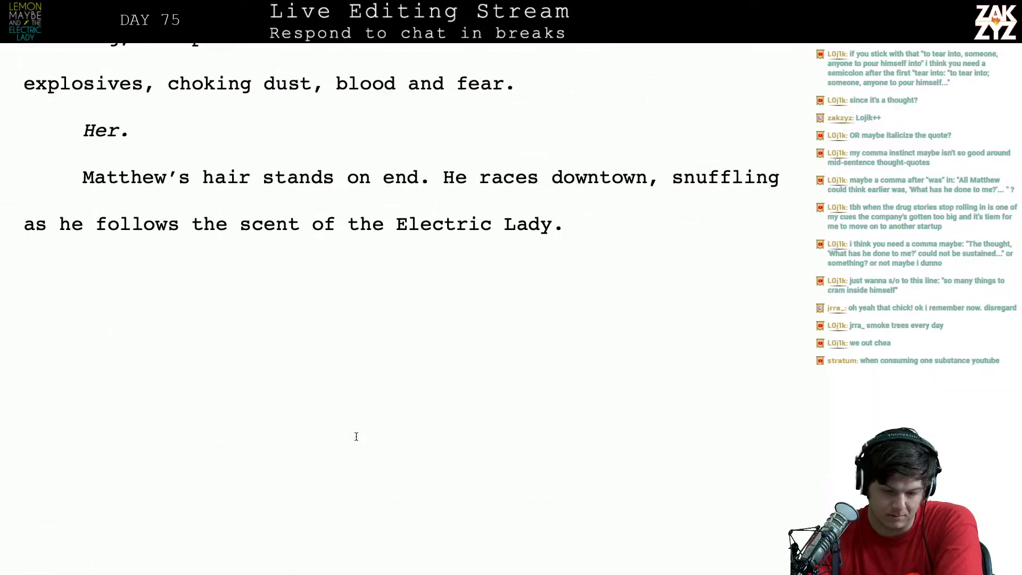
Replace "as he follows the scent" with "after the scent" in the chapter's closing sentence about the Electric Lady
scroll(356, 437, "down", 1)
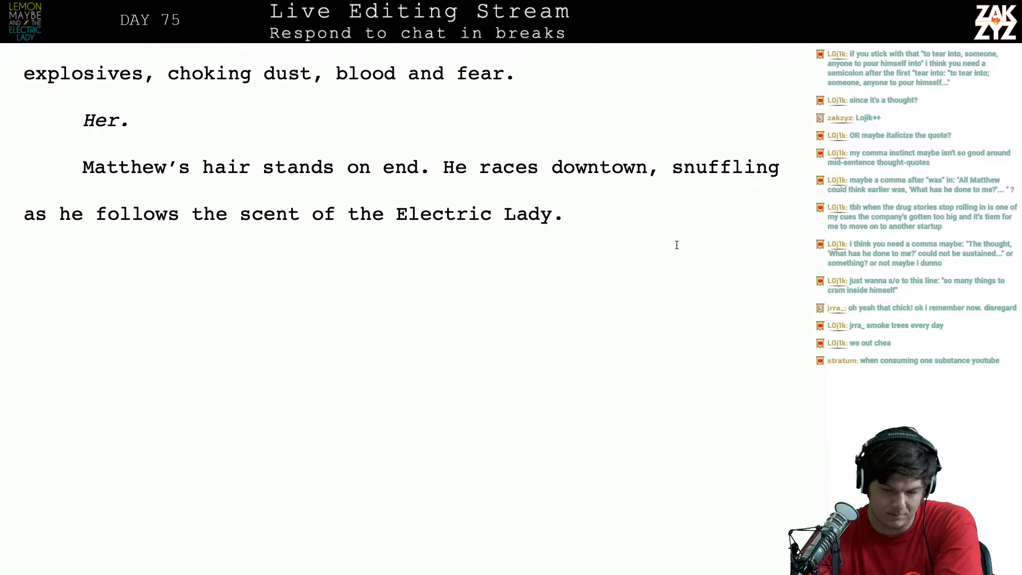
type("after the scent")
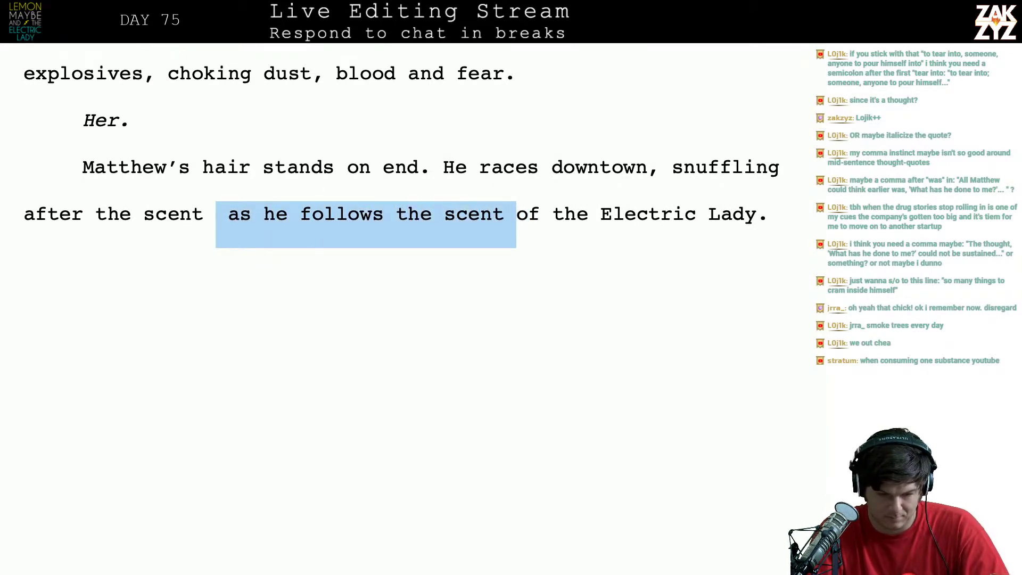
key("BackSpace")
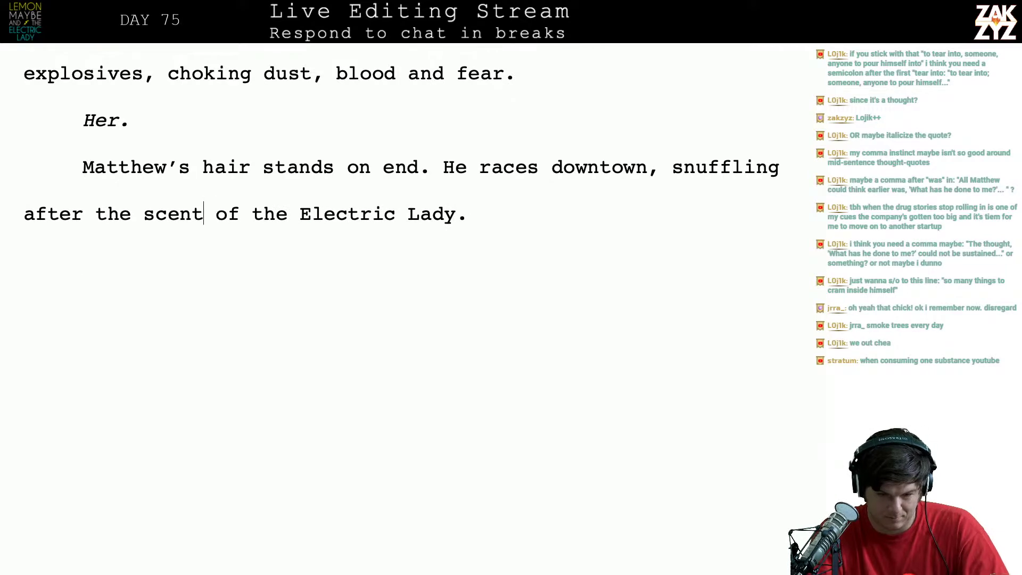
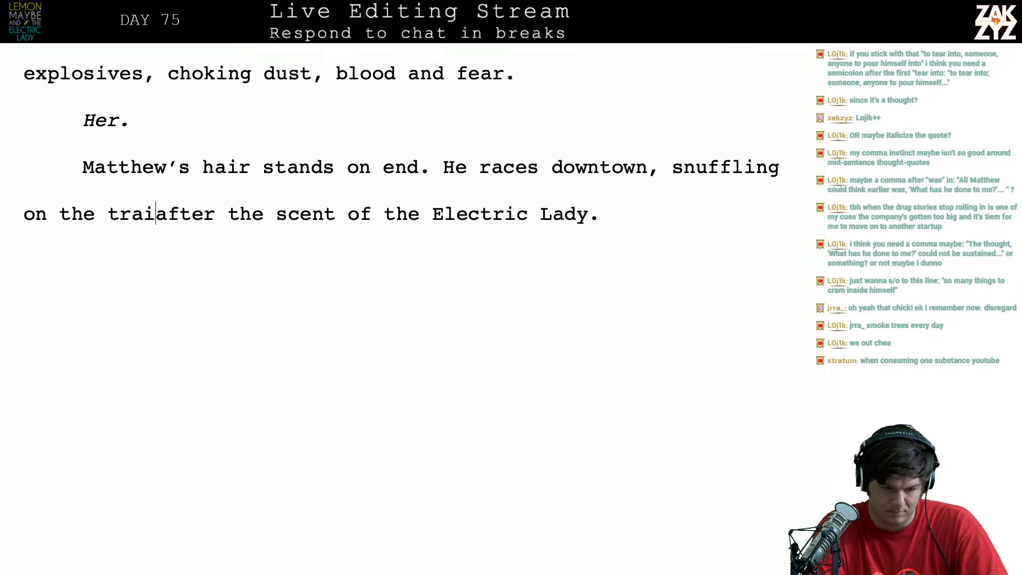
Delete the unfinished words "on the trai" before "after the scent of the Electric Lady."
key("BackSpace")
key("BackSpace")
key("BackSpace")
key("BackSpace")
key("BackSpace")
key("BackSpace")
key("BackSpace")
key("BackSpace")
key("BackSpace")
key("BackSpace")
key("BackSpace")
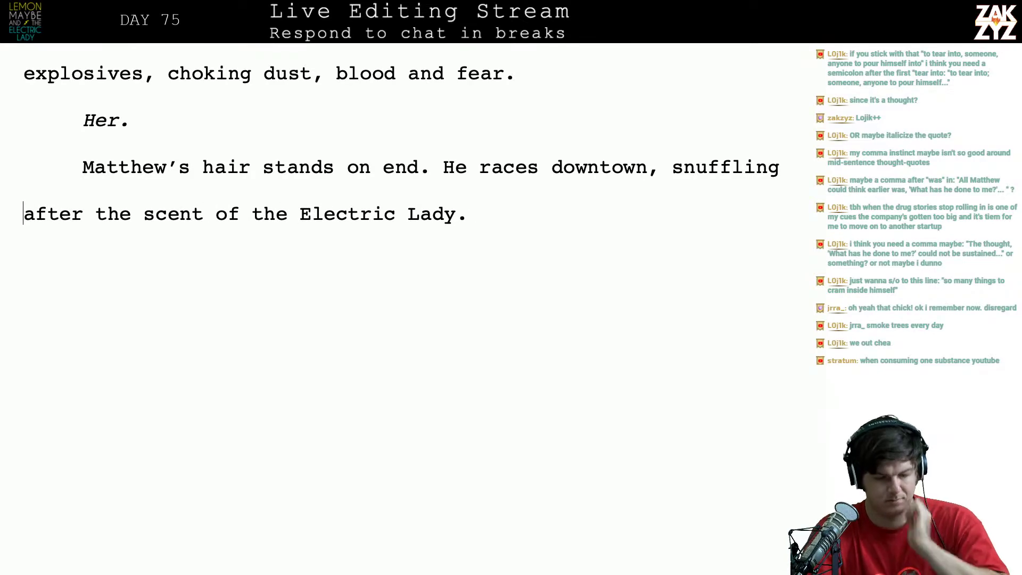
Renumber the heading of the chapter "A Major Fuckin' Hassle" as 72
scroll(404, 239, "up", 5)
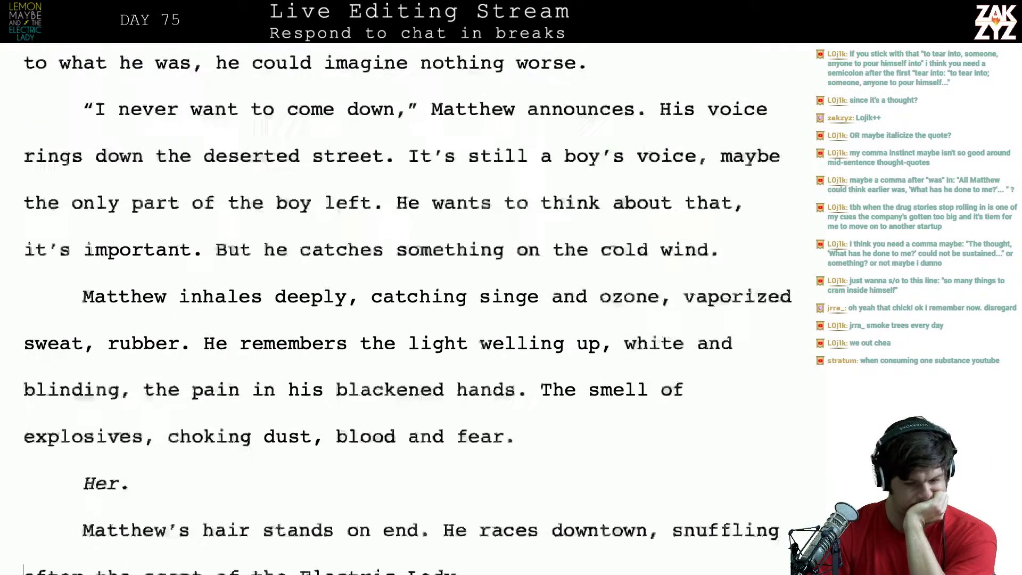
scroll(404, 308, "down", 1)
scroll(404, 309, "up", 5)
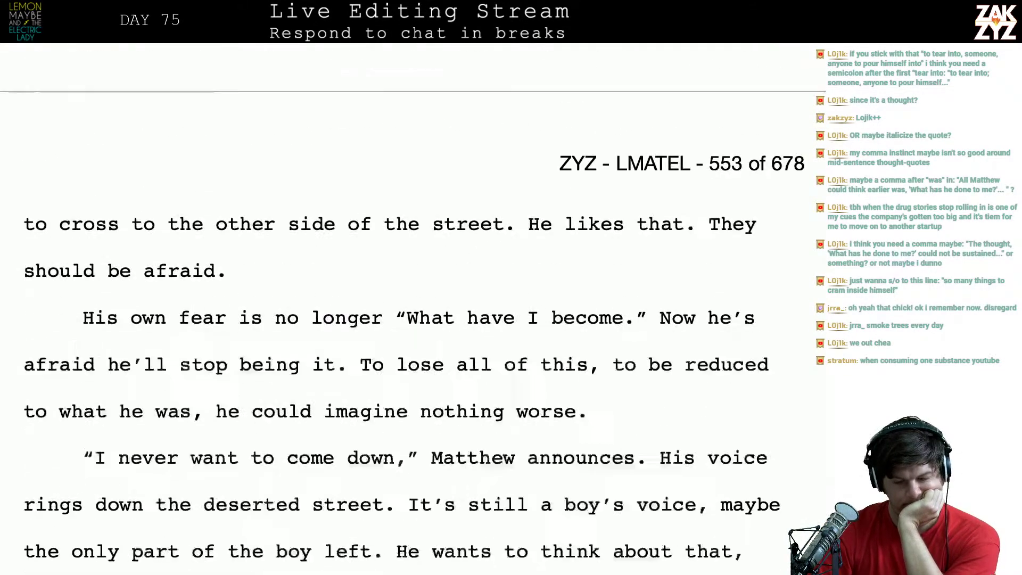
scroll(405, 319, "up", 15)
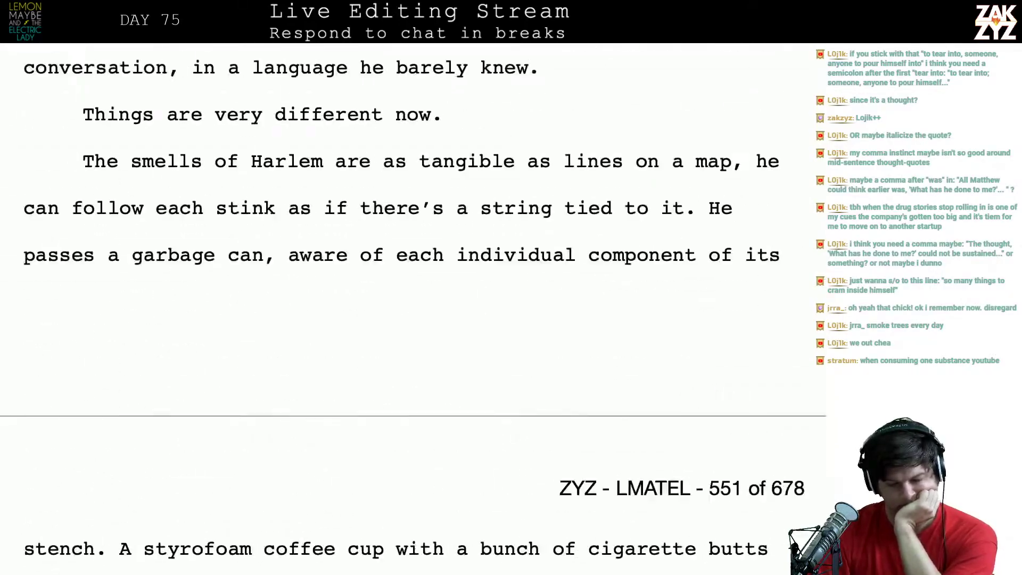
scroll(404, 287, "down", 20)
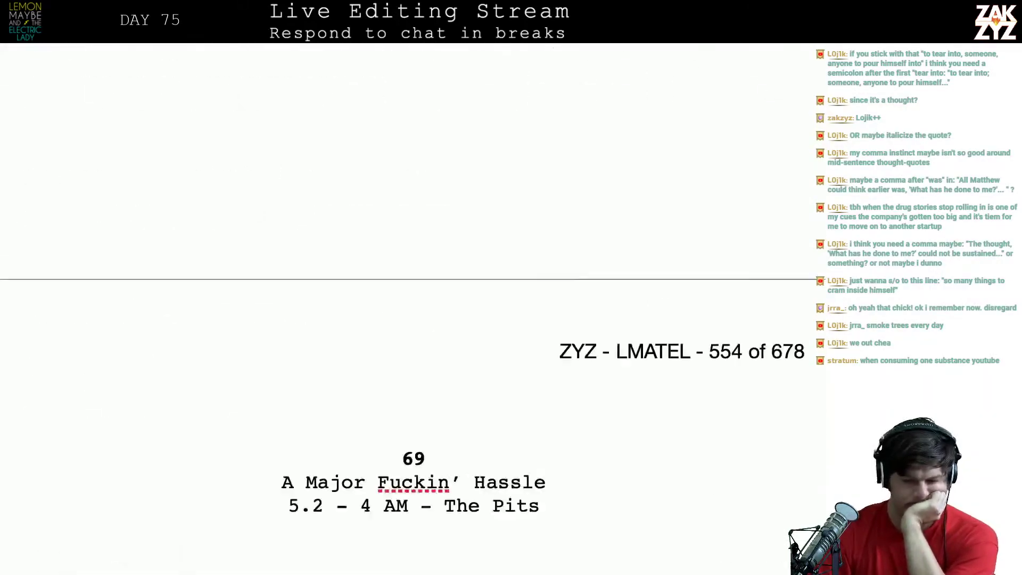
scroll(658, 140, "down", 10)
scroll(658, 140, "up", 7)
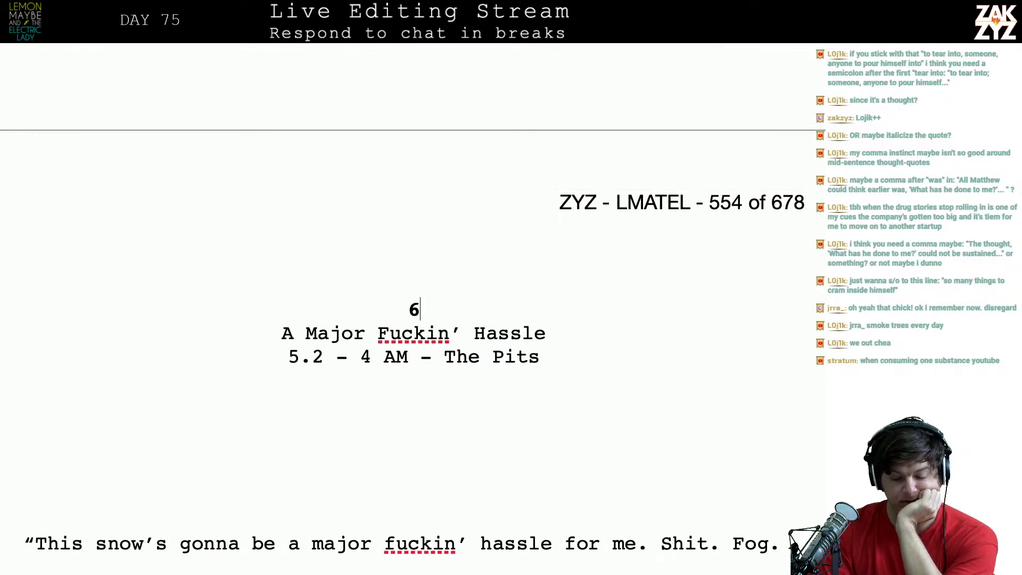
scroll(404, 288, "down", 1)
scroll(404, 287, "up", 2)
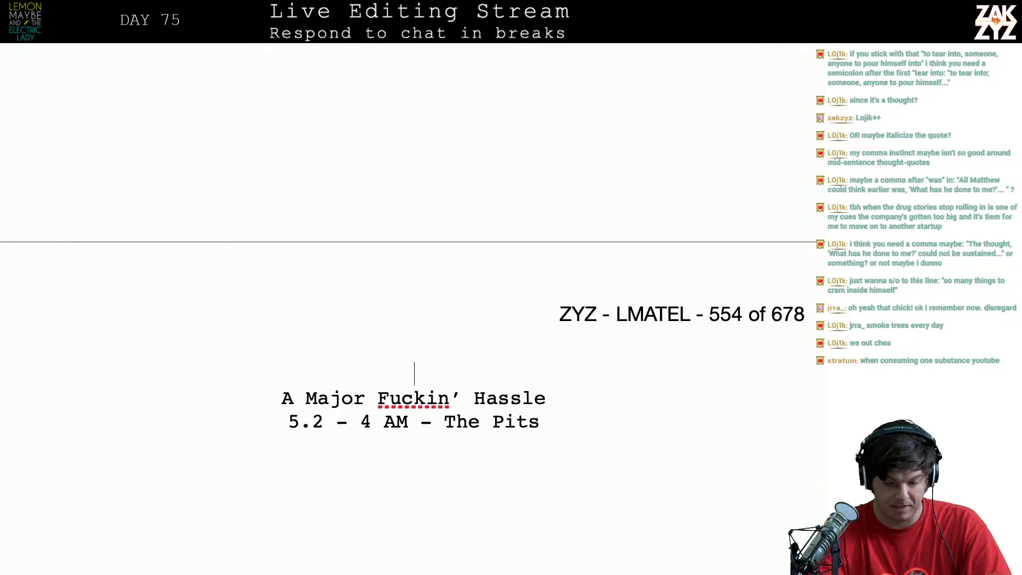
scroll(405, 287, "down", 1)
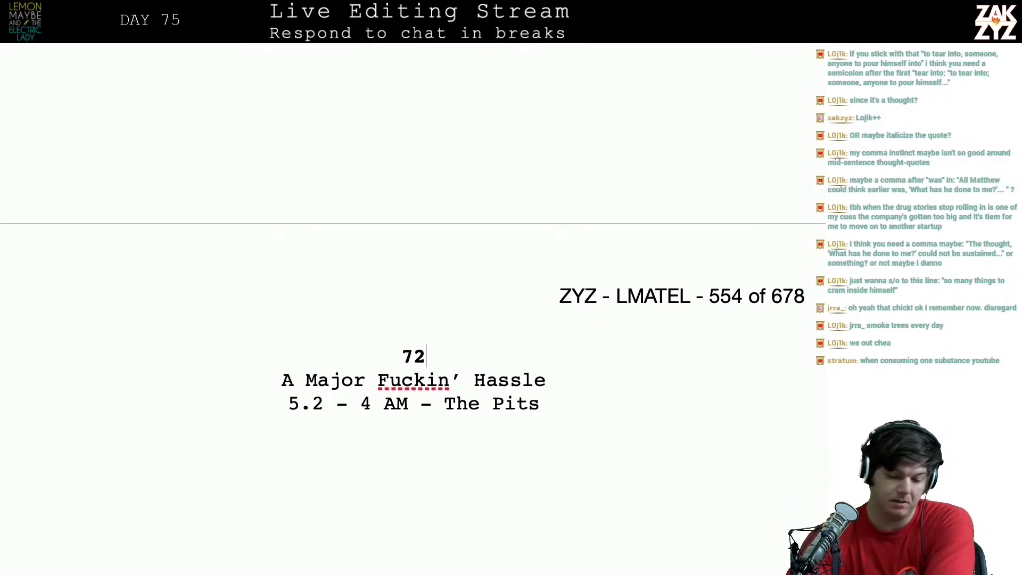
Skim the chapter "A Major Fuckin' Hassle" from its heading through the sidewalk ending, and return to its opening dialogue
scroll(417, 318, "down", 4)
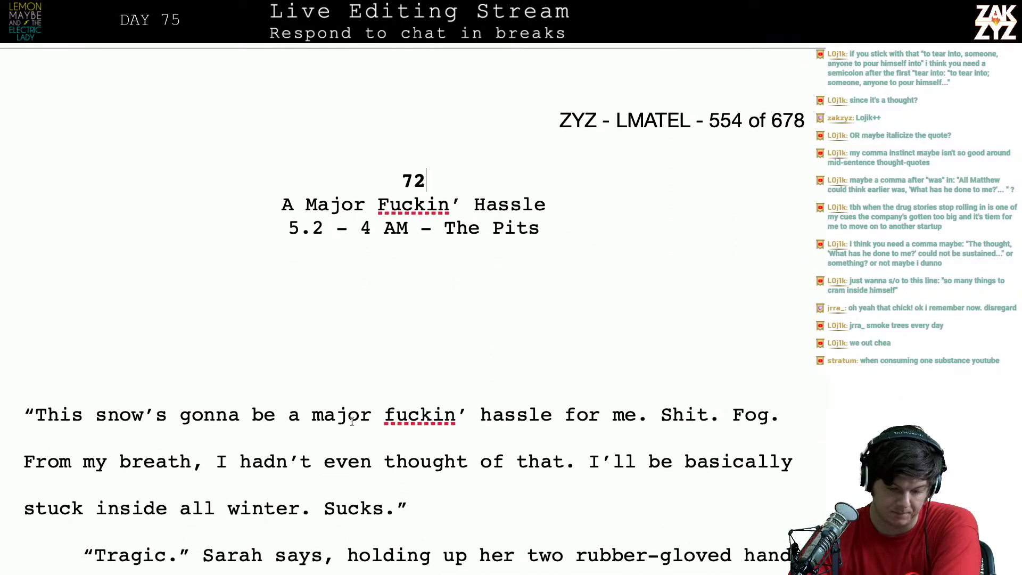
scroll(352, 420, "up", 1)
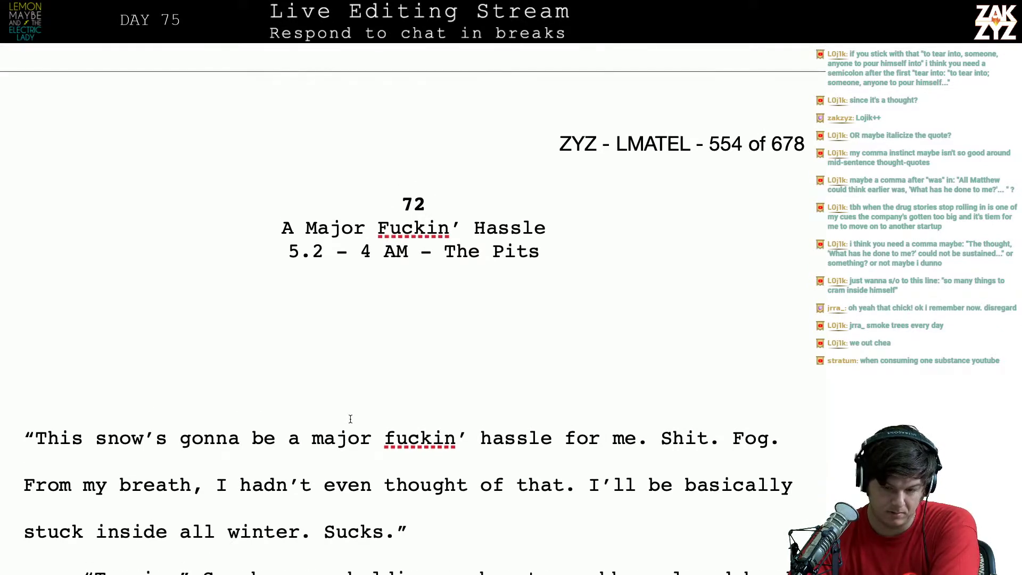
scroll(351, 419, "down", 2)
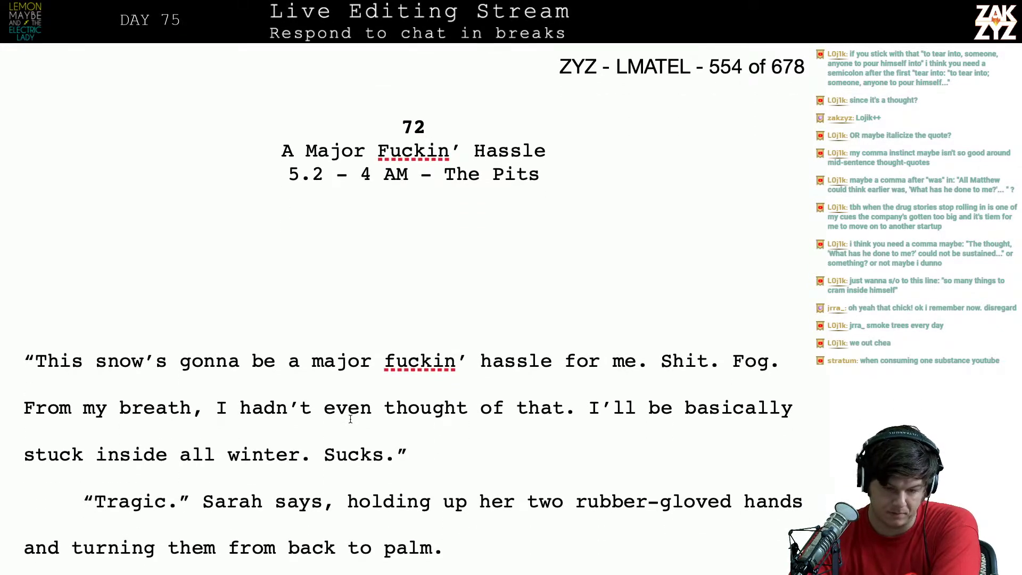
scroll(350, 419, "down", 20)
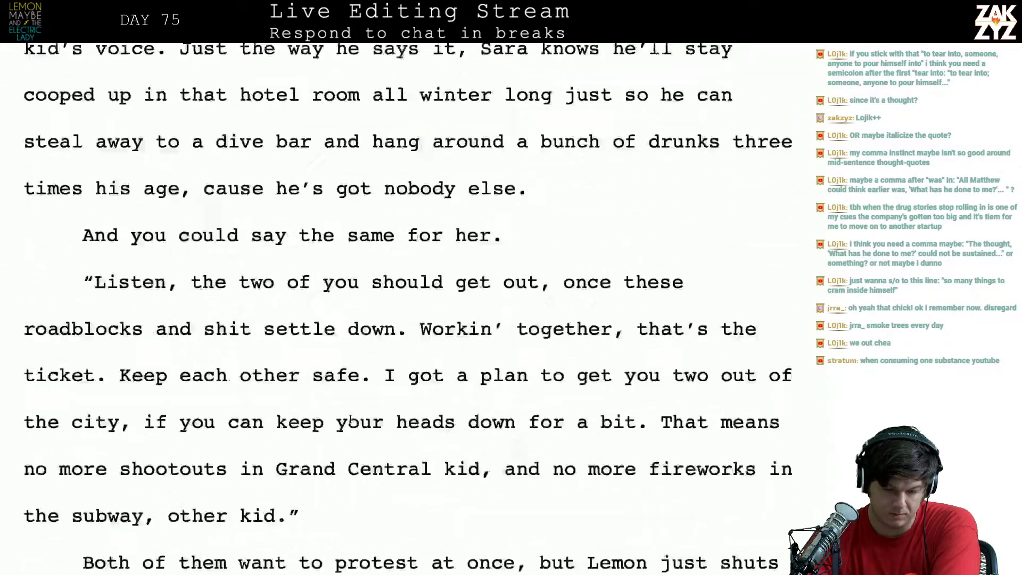
scroll(351, 419, "down", 20)
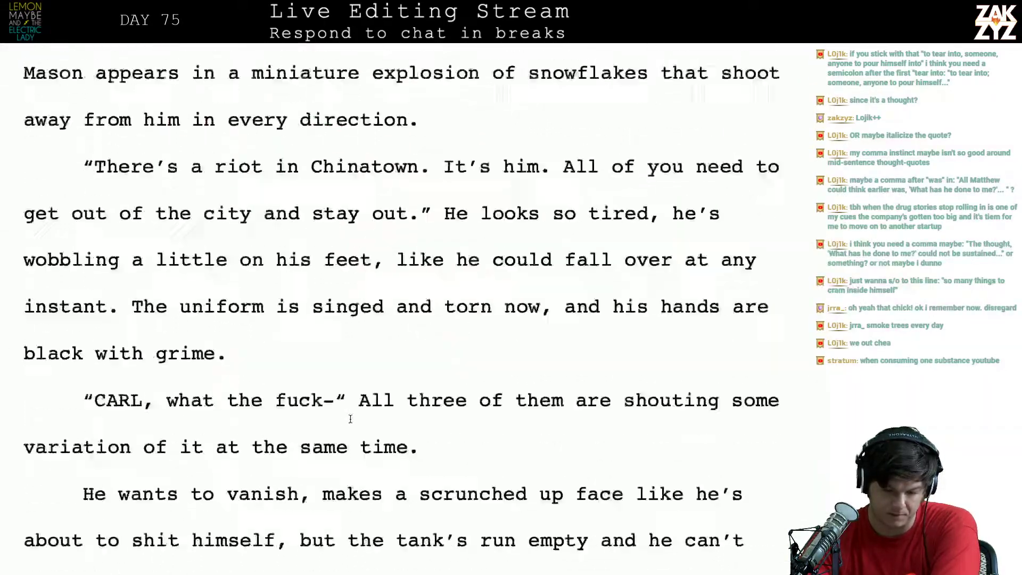
scroll(351, 419, "down", 10)
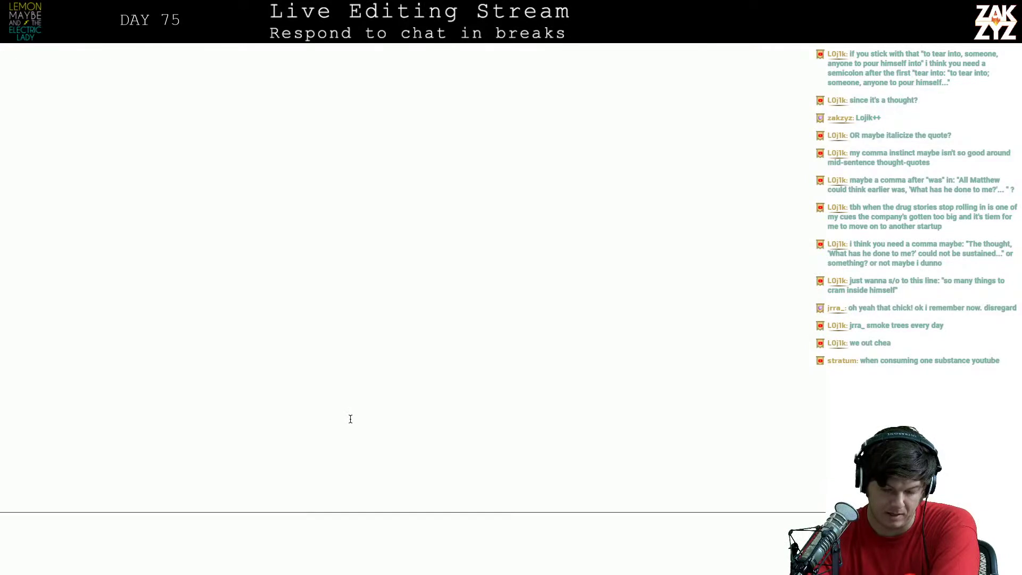
scroll(351, 419, "down", 5)
scroll(350, 419, "down", 20)
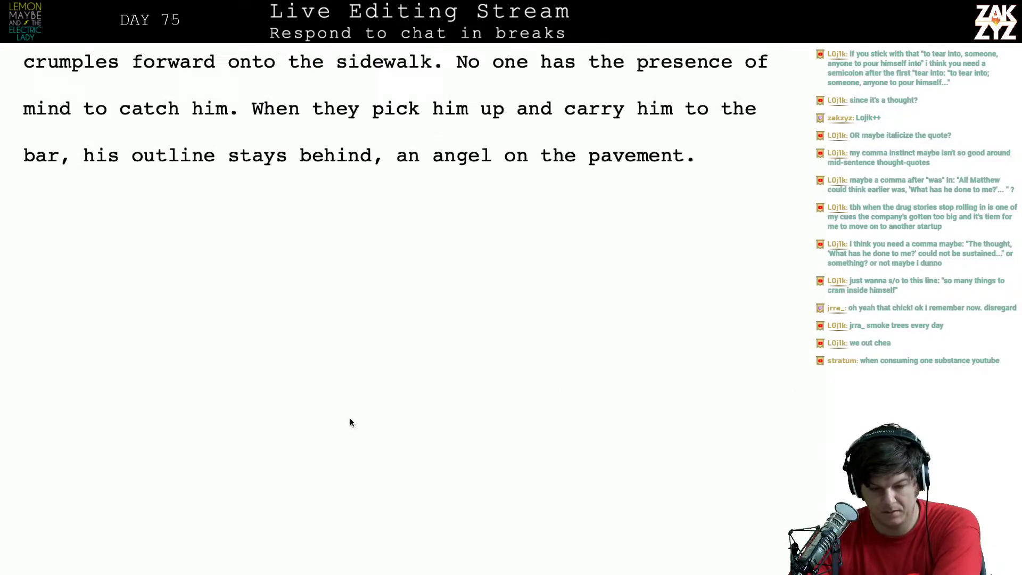
scroll(350, 418, "up", 20)
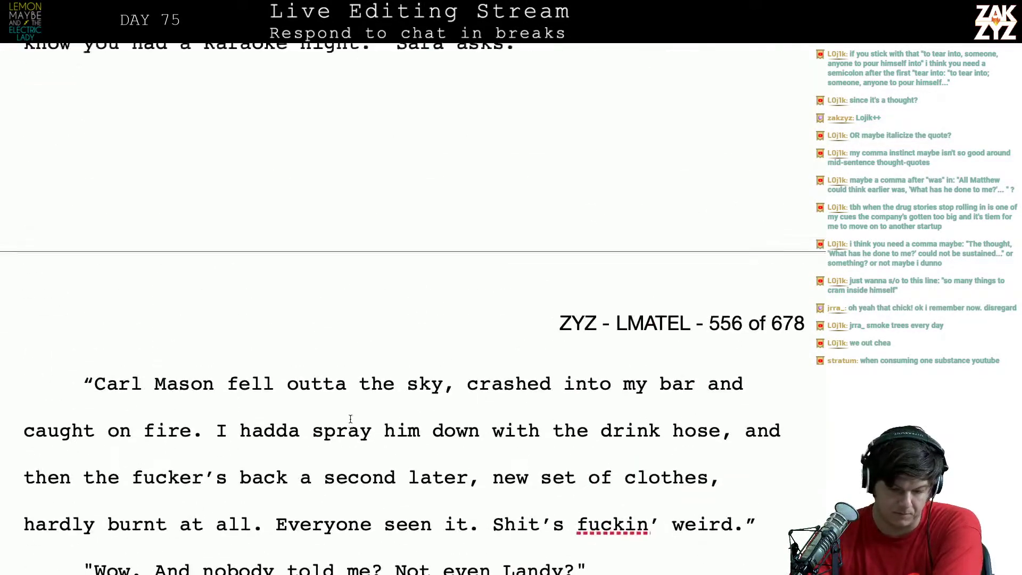
scroll(350, 419, "up", 15)
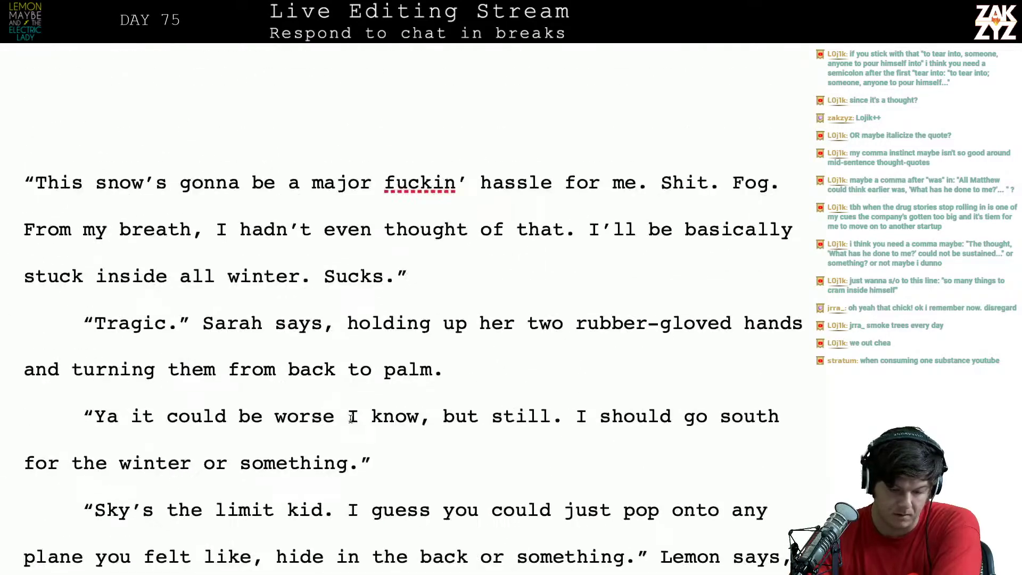
Review the preceding pages, including Gary's scene and Matthew's chapter ending, and return to the opening of chapter 72
scroll(350, 419, "down", 4)
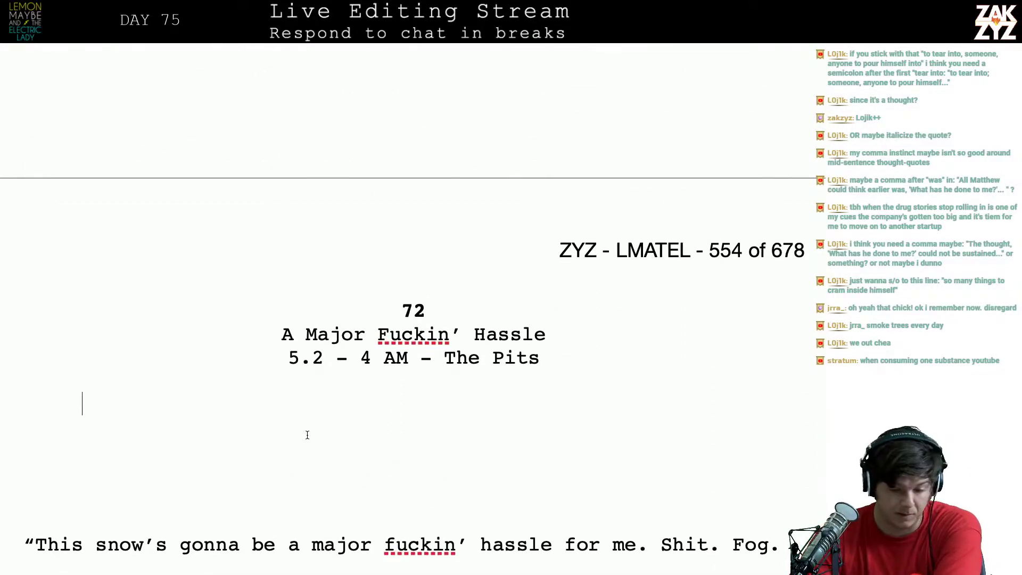
scroll(411, 547, "down", 2)
scroll(411, 547, "up", 2)
scroll(411, 547, "down", 20)
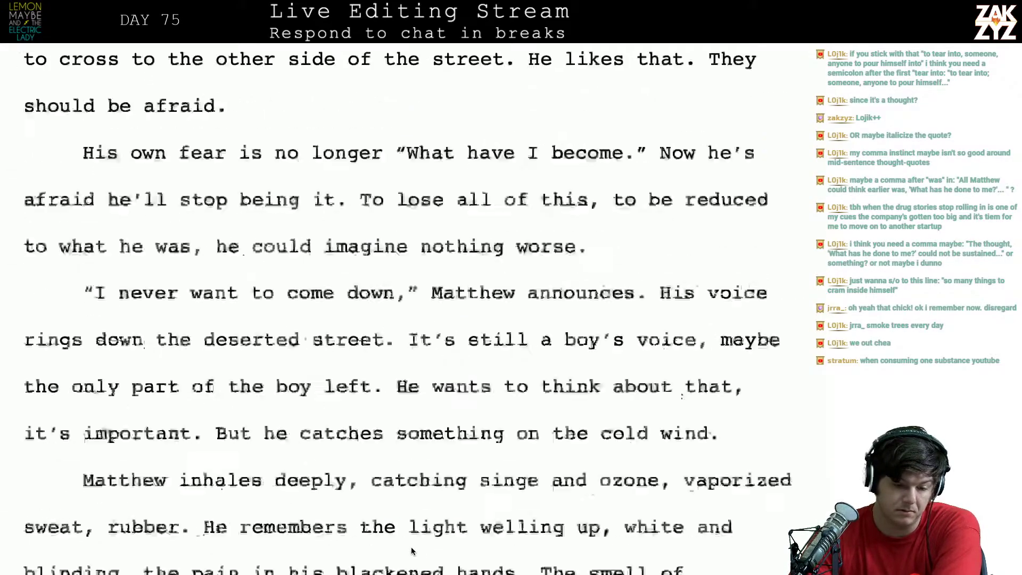
scroll(411, 547, "up", 20)
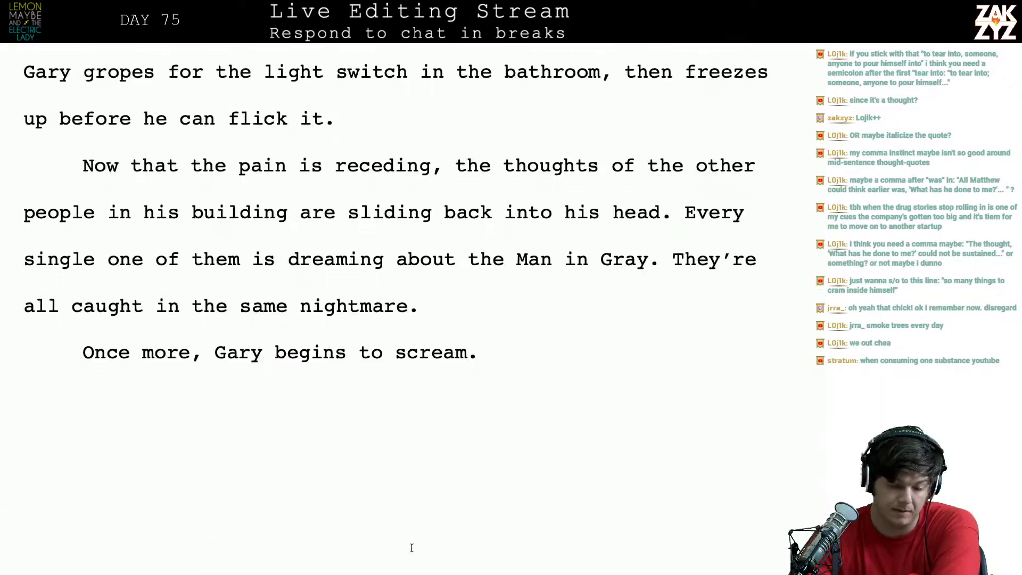
scroll(411, 547, "down", 5)
scroll(411, 547, "down", 20)
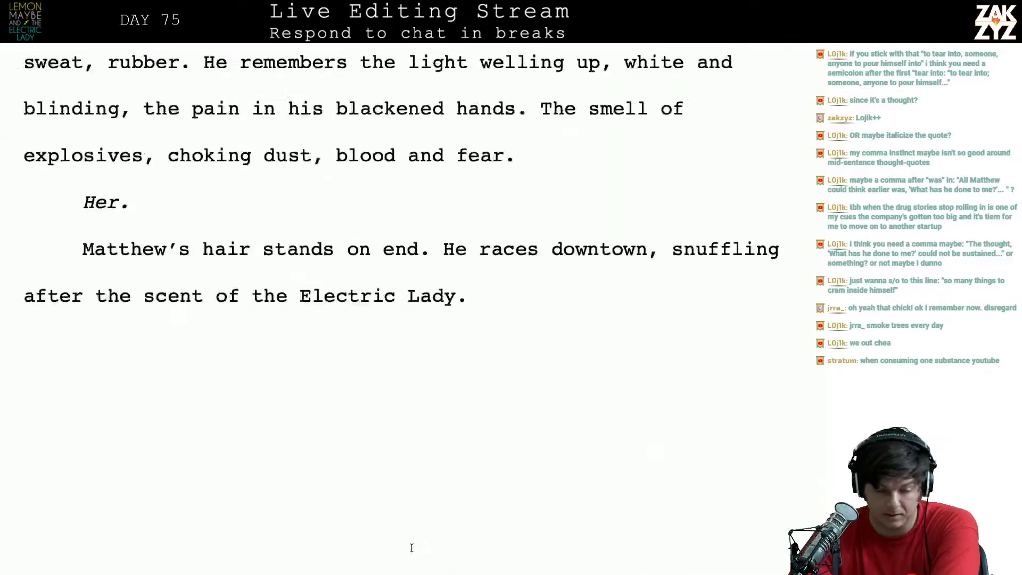
scroll(412, 547, "up", 4)
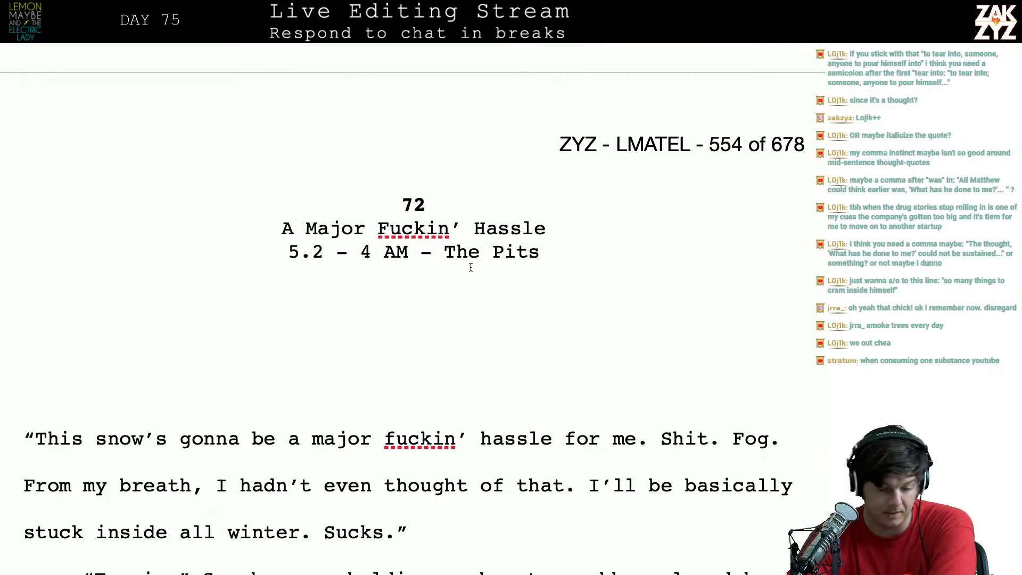
scroll(470, 268, "down", 3)
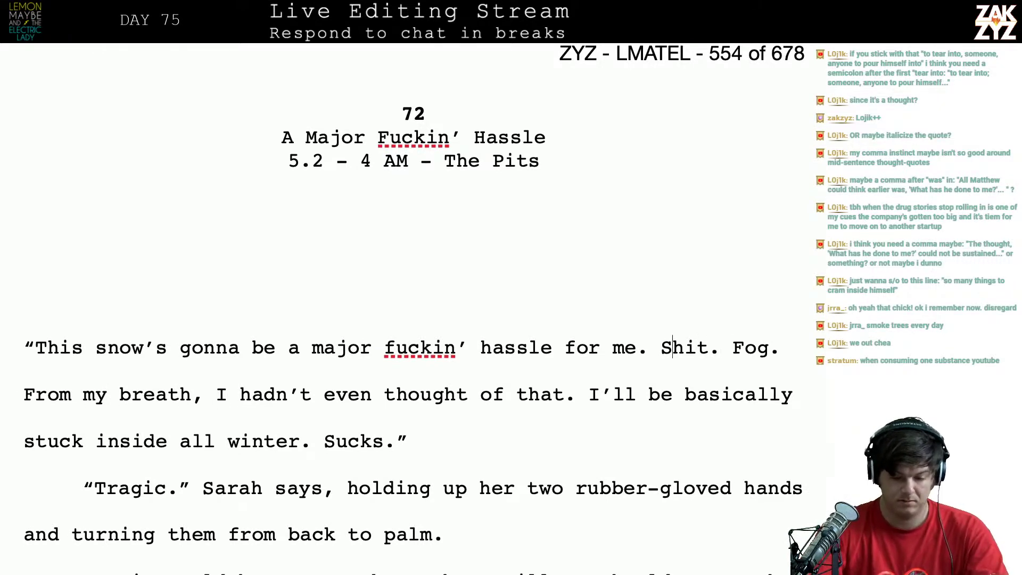
type("What a")
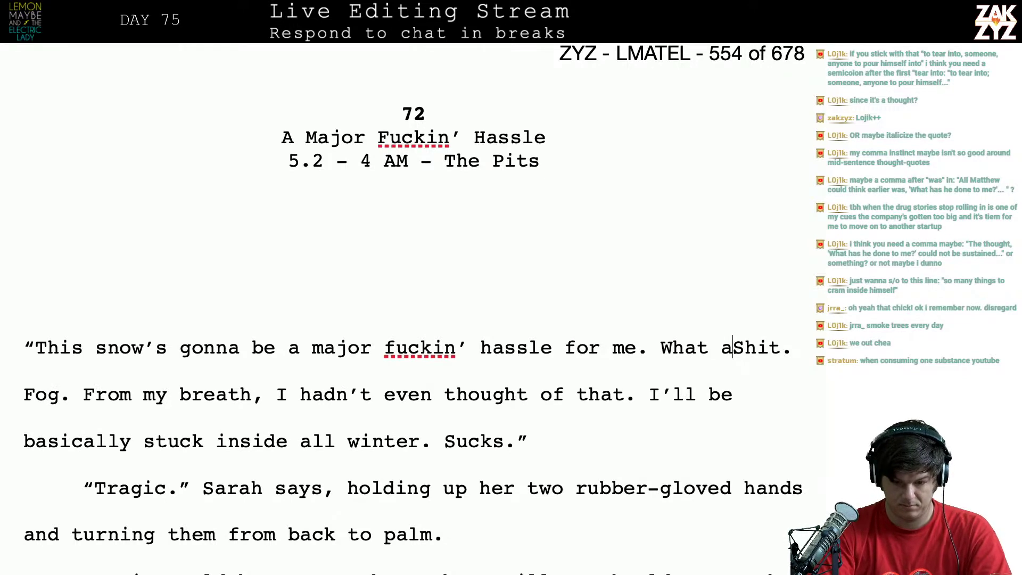
key("BackSpace")
key("BackSpace")
key("BackSpace")
key("BackSpace")
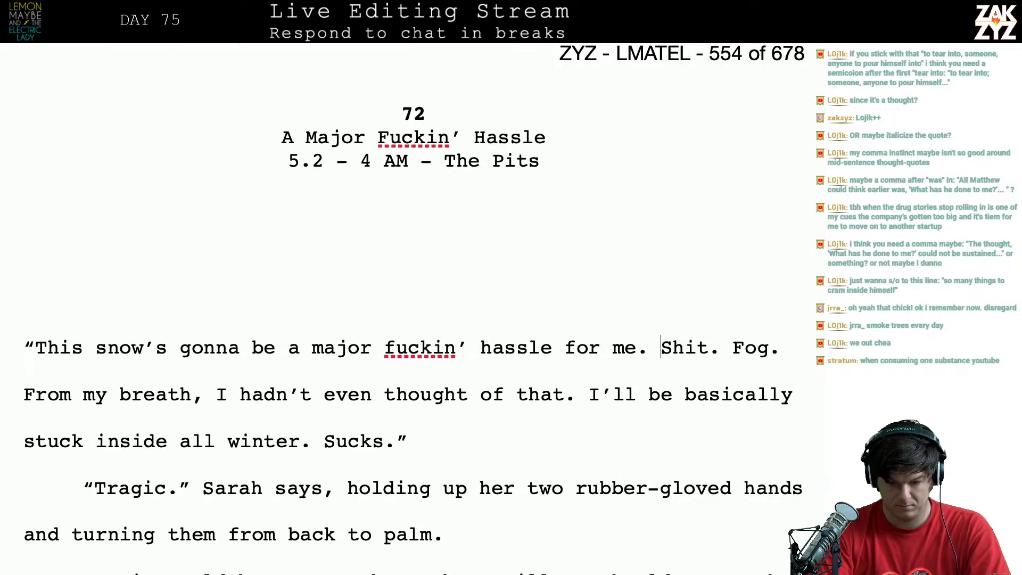
type("F")
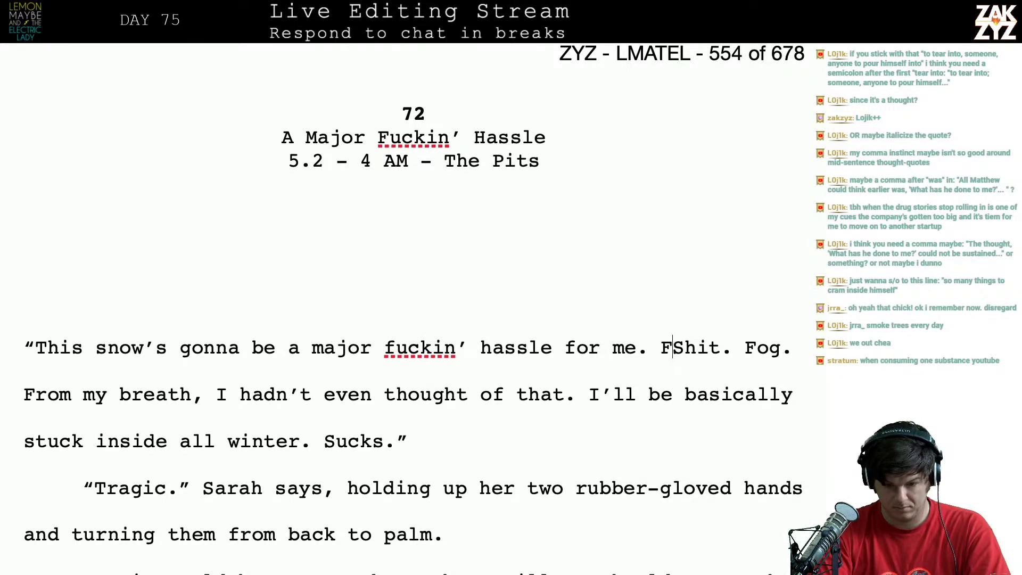
type("og!")
key("BackSpace")
key("BackSpace")
key("BackSpace")
key("BackSpace")
Insert "What about fog? From my breath? How do I stop that?" after "hassle for me." in the opening dialogue of chapter 72
type("What about ")
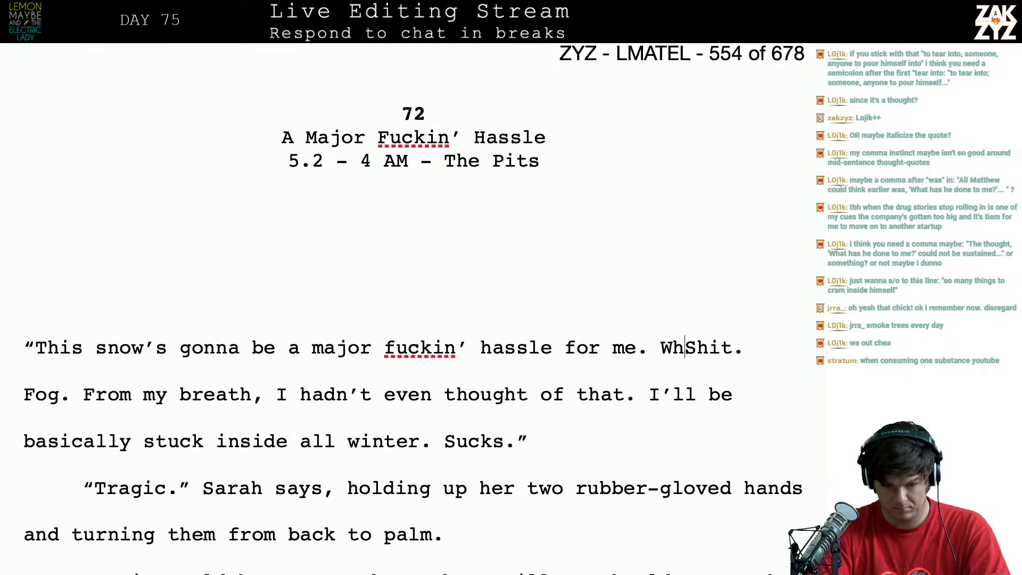
type("fog? Freom")
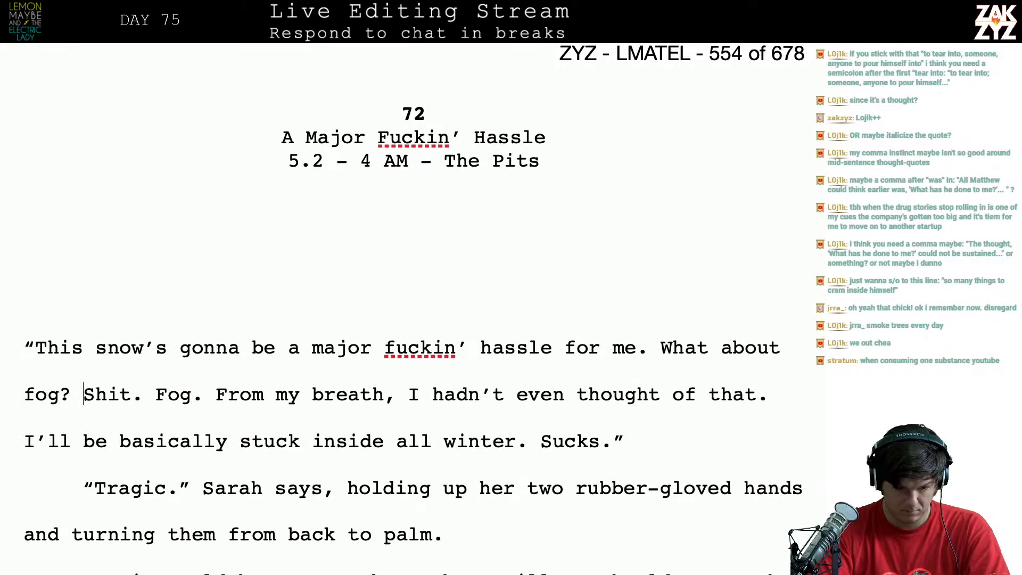
key("BackSpace")
key("BackSpace")
key("BackSpace")
key("BackSpace")
type("om my")
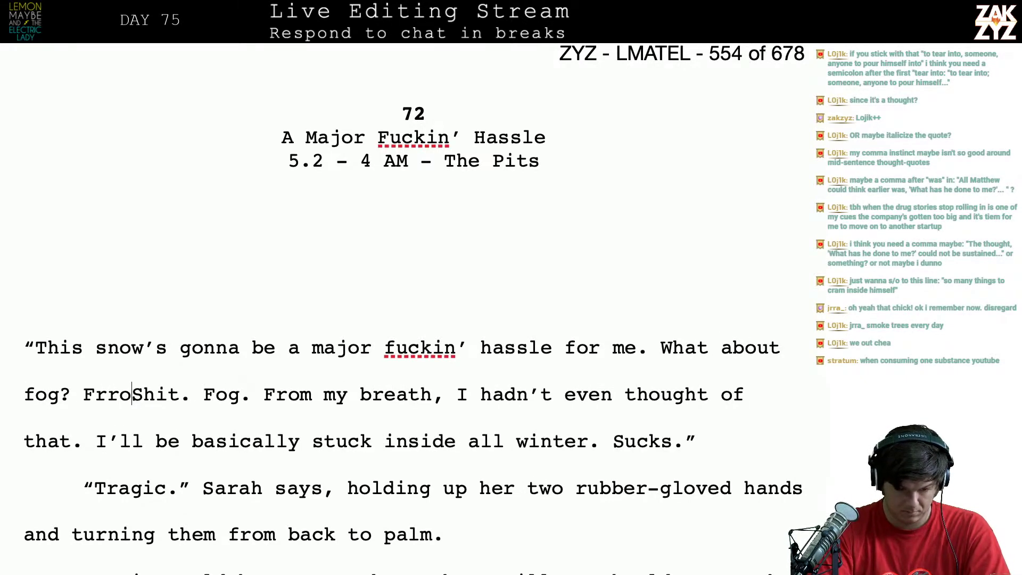
type(" B")
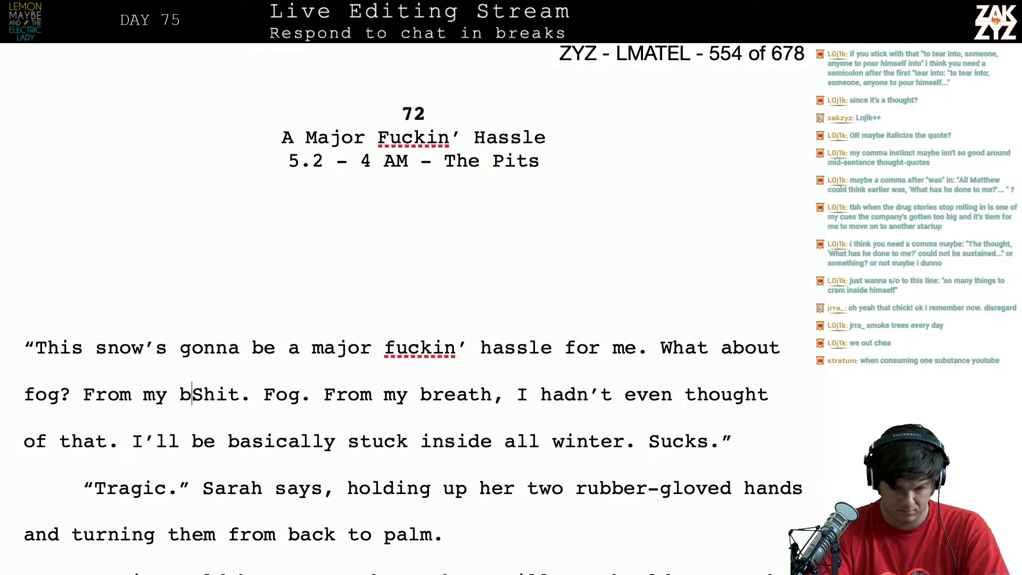
type("reath? How ")
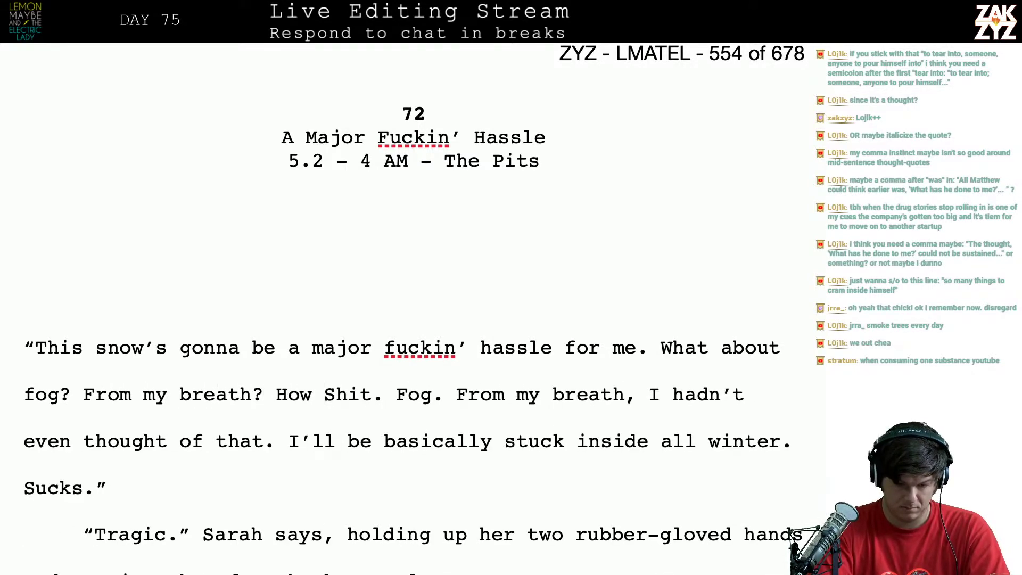
type("do I stop that?")
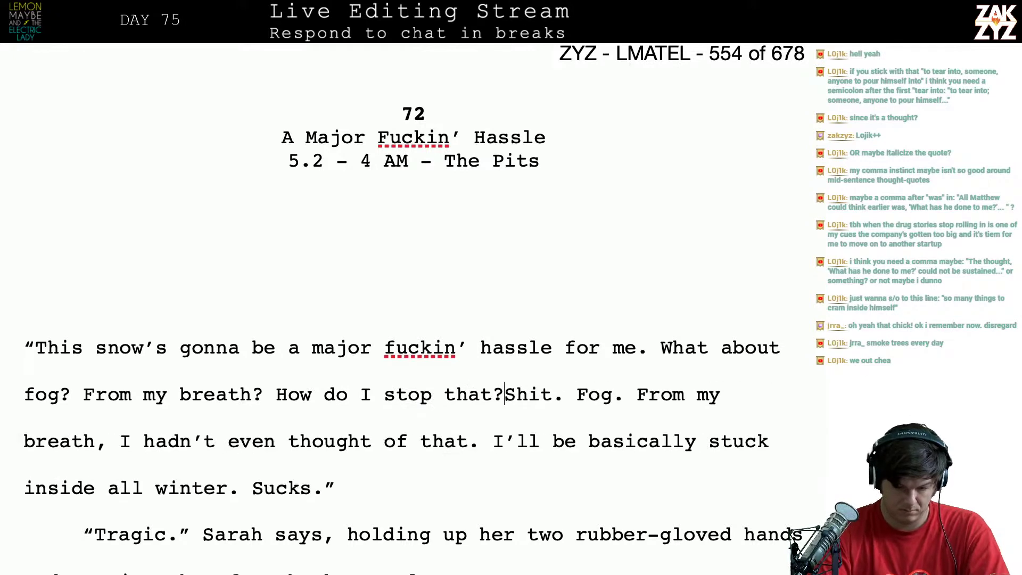
Delete the old wording "Shit. Fog. From my breath, I hadn't even thought of that." from the opening dialogue
key("shift+Down")
key("Left")
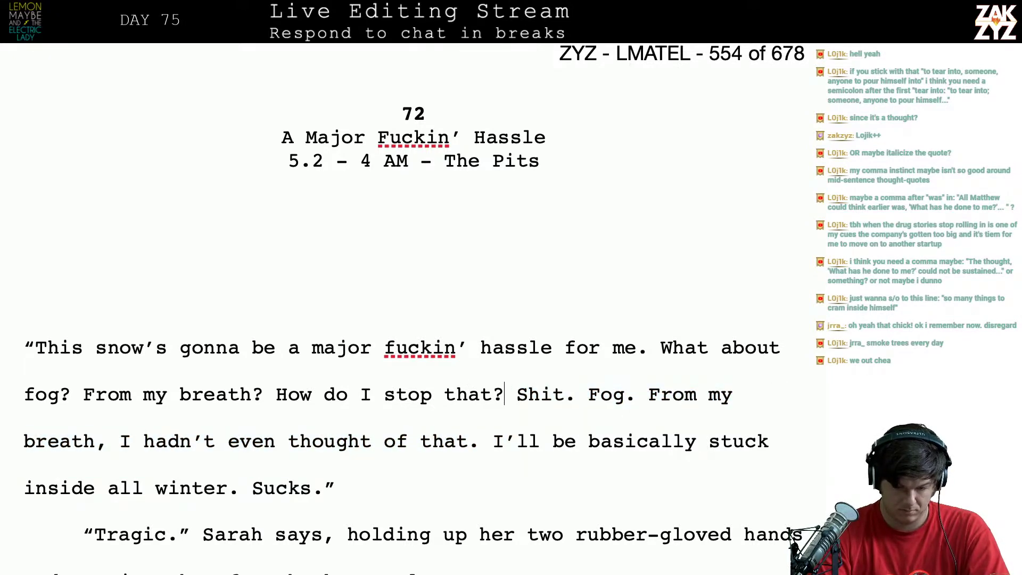
key("shift+Down")
key("BackSpace")
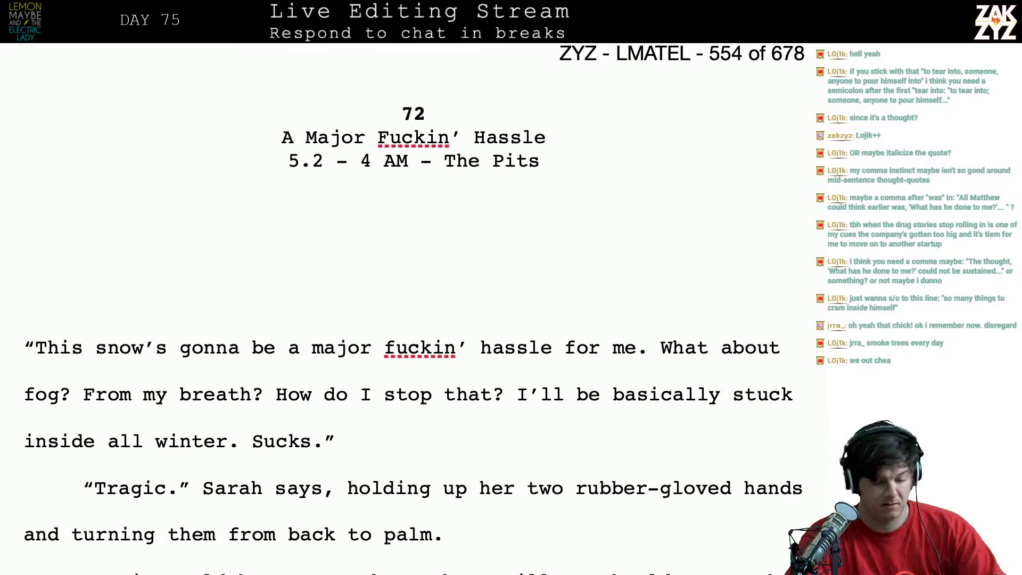
Merge the two fog questions into the single question "What about fog from my breath?"
left_click(71, 394)
key("BackSpace")
type("from my")
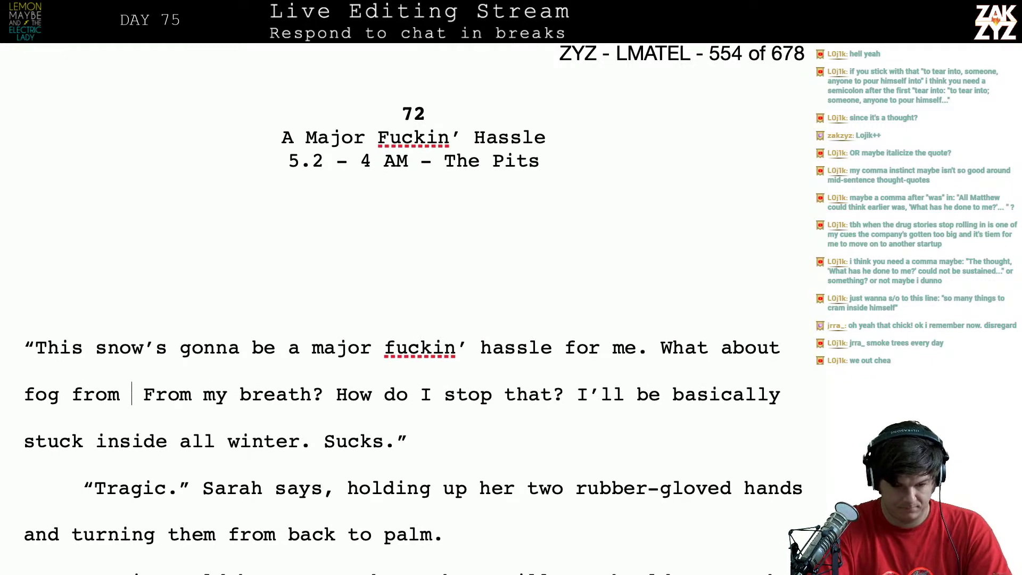
type(" breath?")
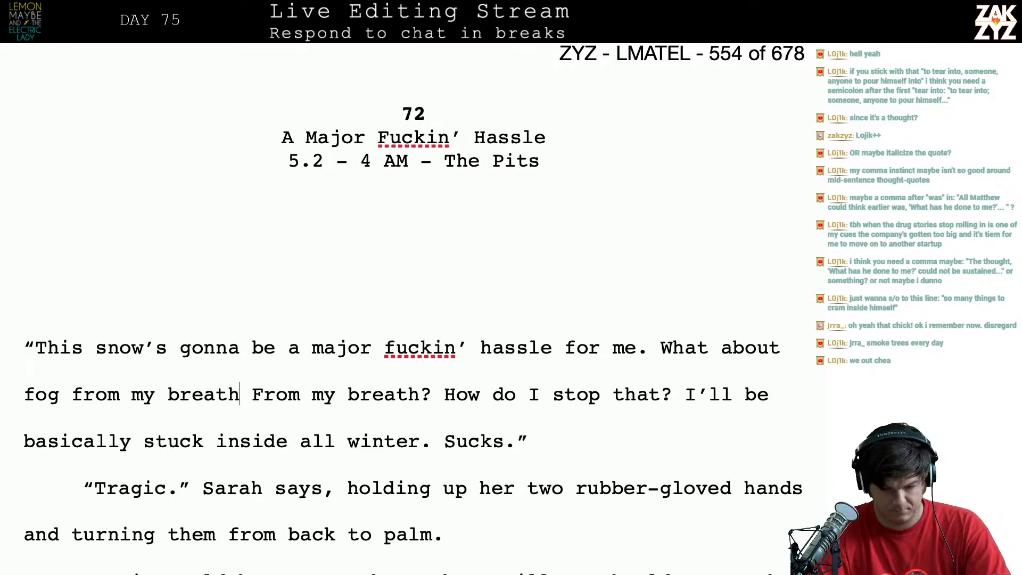
key("shift+Right")
key("shift+Right")
key("shift+Right")
key("shift+Right")
key("shift+Right")
key("shift+Right")
key("shift+Right")
key("shift+Right")
key("shift+Right")
key("shift+Right")
key("shift+Right")
key("shift+Right")
key("shift+Right")
key("shift+Right")
key("shift+Right")
key("shift+Right")
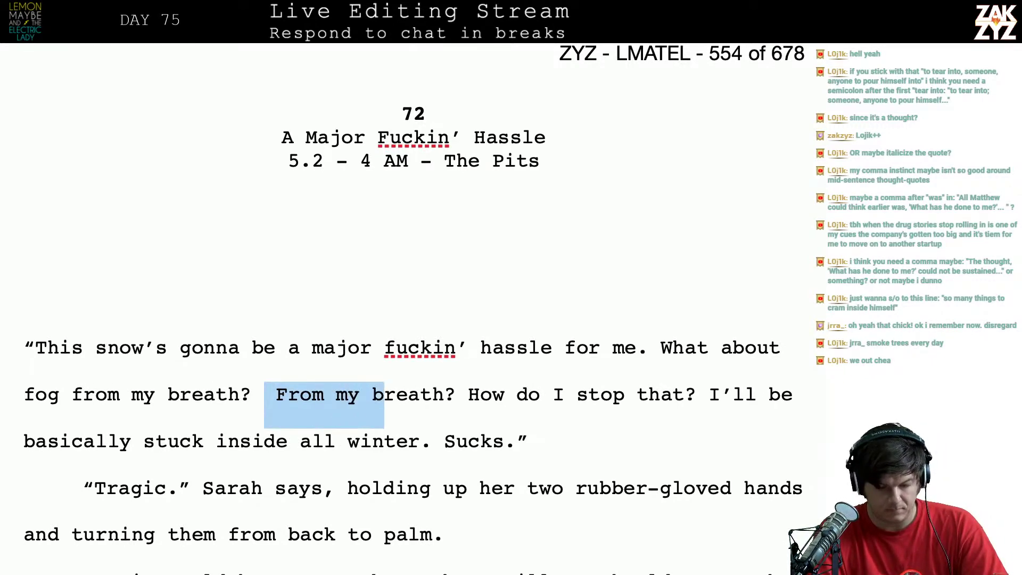
key("BackSpace")
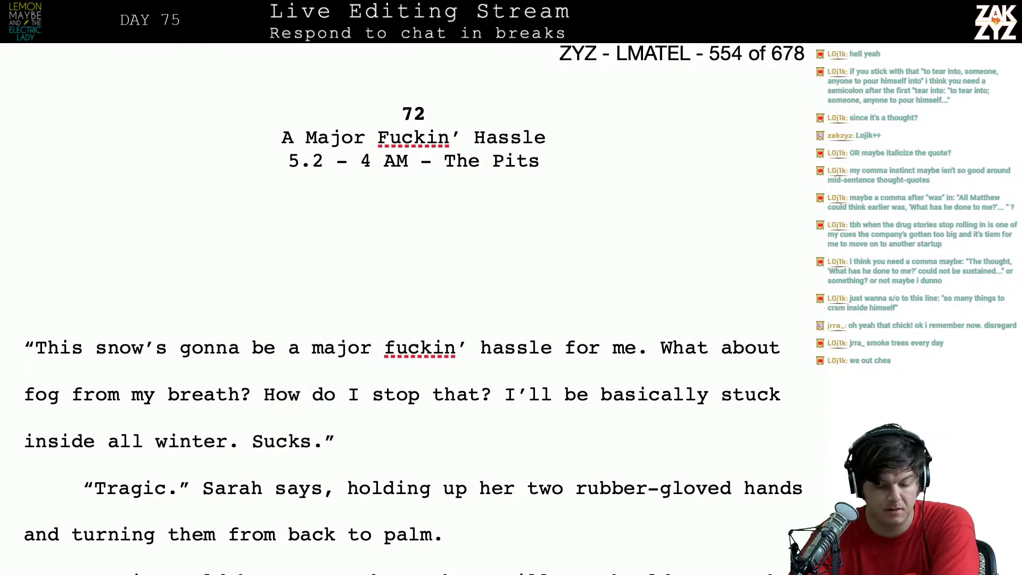
Delete the closing word "Sucks." from the end of the opening dialogue paragraph
scroll(415, 310, "down", 1)
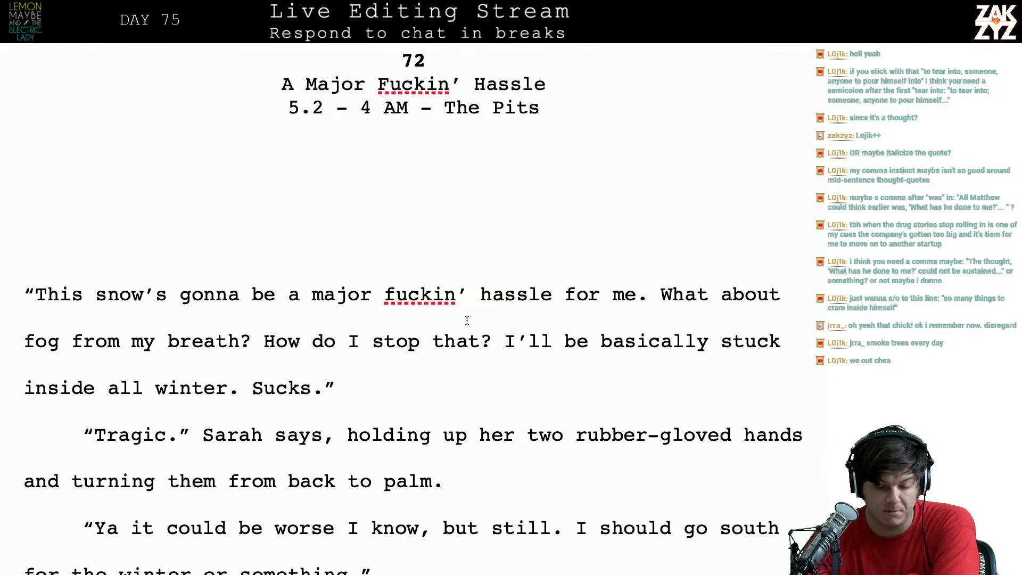
scroll(426, 248, "down", 2)
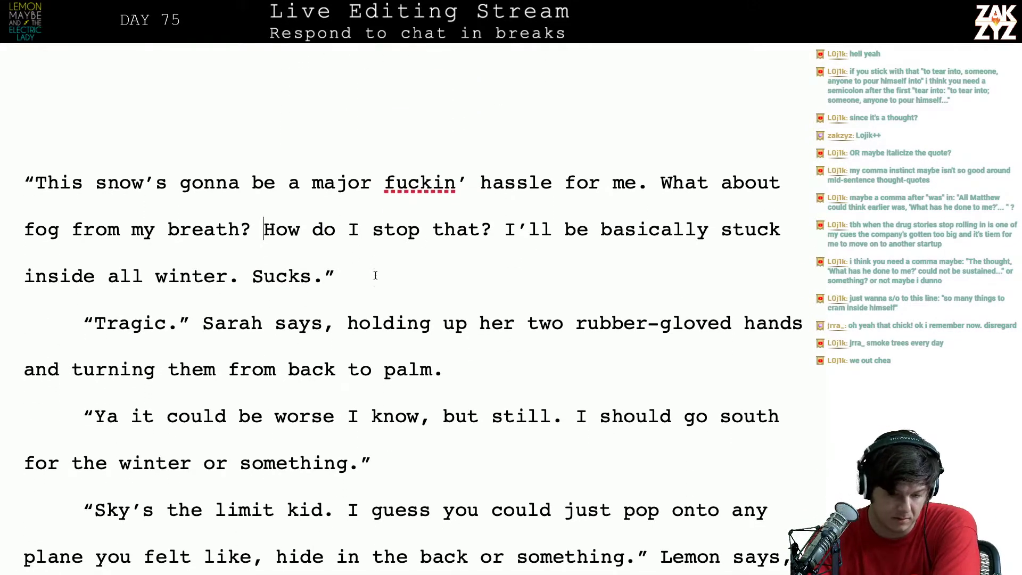
key("Right")
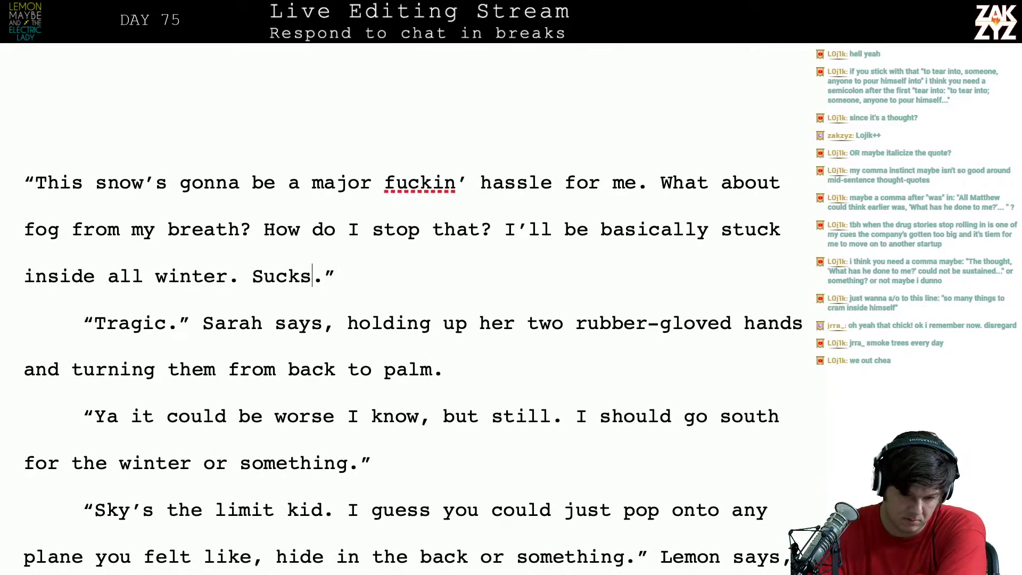
key("BackSpace")
key("BackSpace")
key("BackSpace")
key("BackSpace")
key("BackSpace")
key("BackSpace")
key("BackSpace")
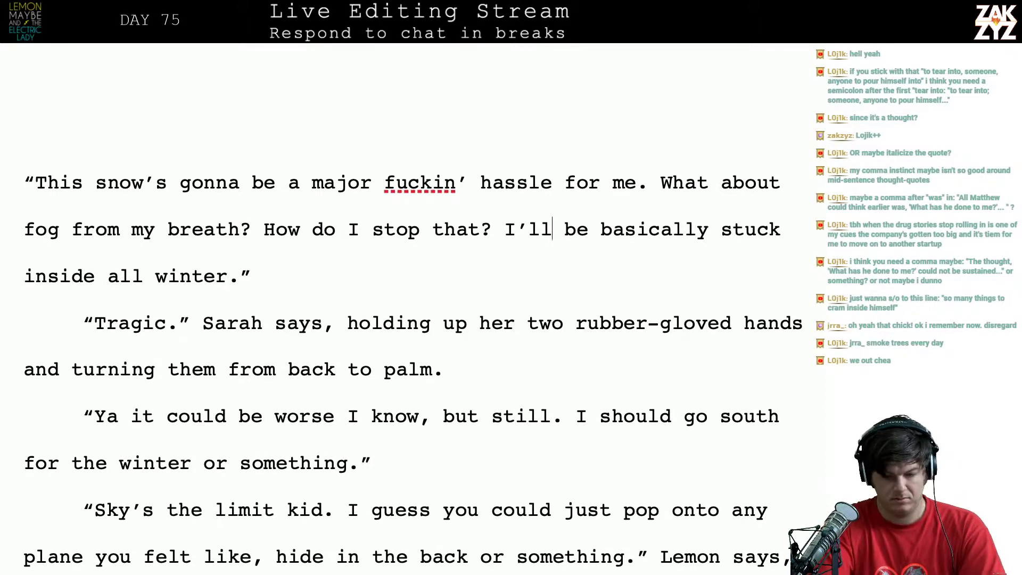
Replace the sentence "I'll be basically stuck inside all winter." with "I might be stuck indoors all winter."
key("BackSpace")
key("BackSpace")
key("BackSpace")
type("might b")
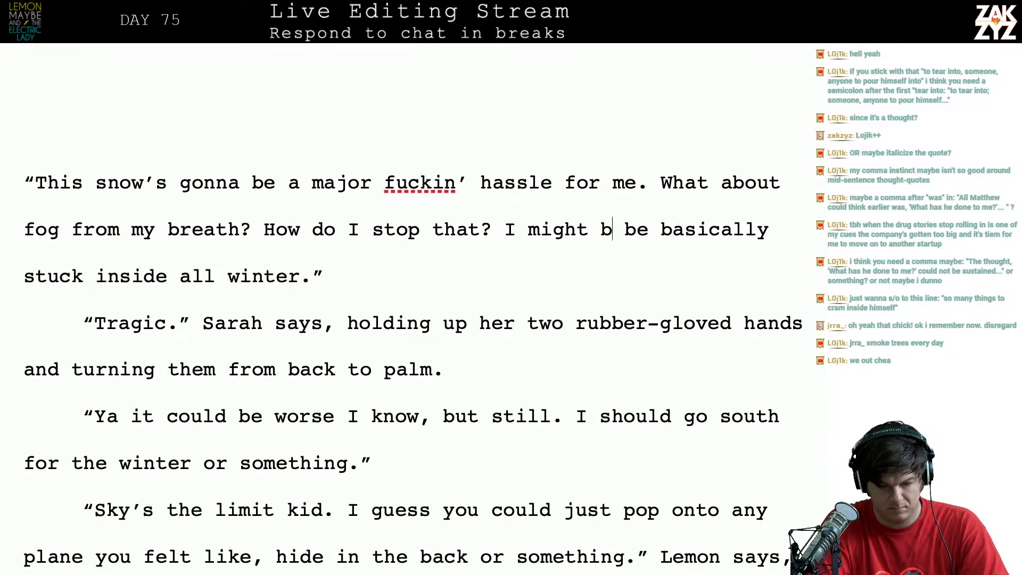
type("e stuck indoors")
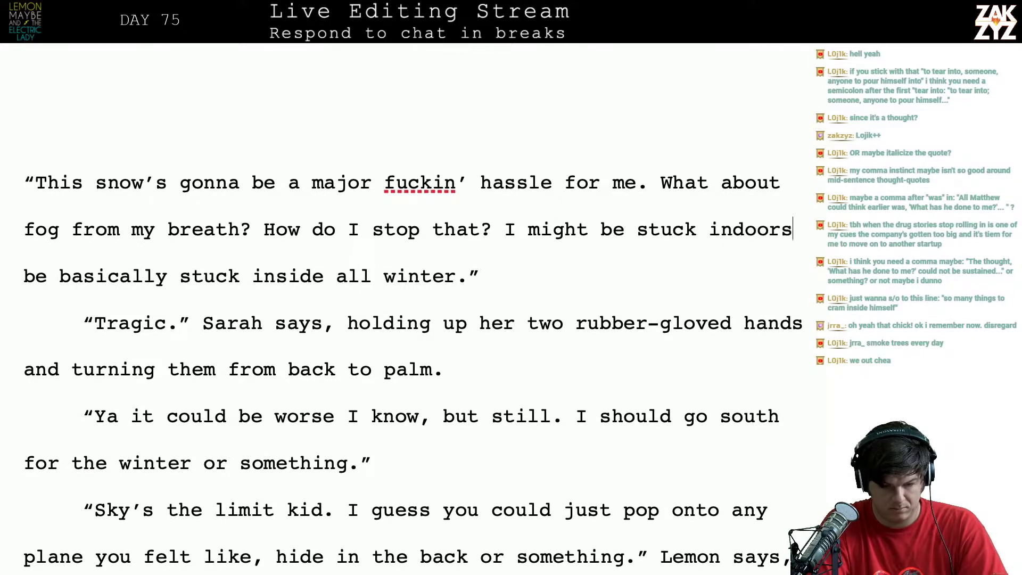
type(" all winter.")
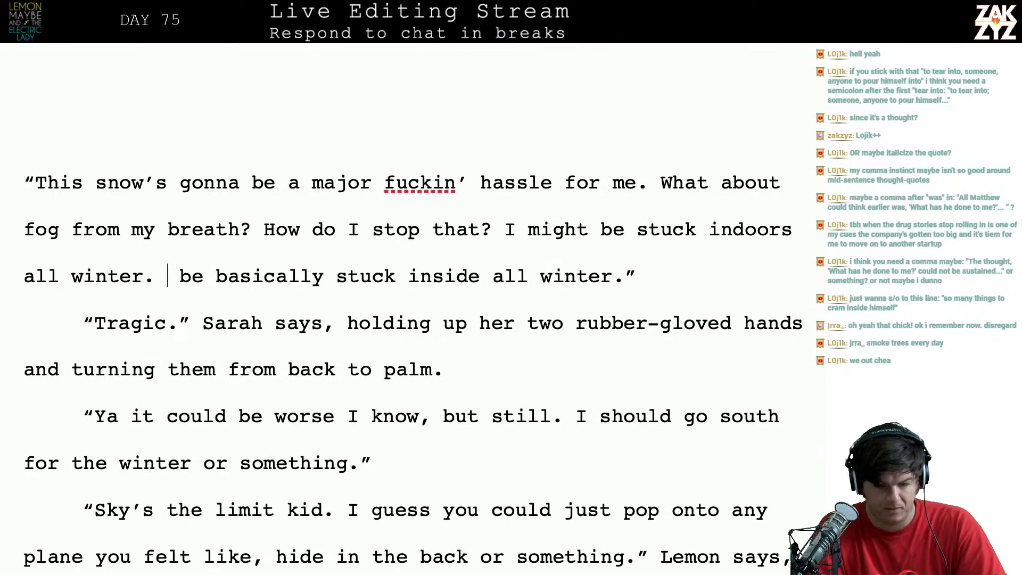
key("shift+Right")
key("shift+Right")
key("shift+Right")
key("shift+Right")
key("shift+Right")
key("shift+Right")
key("shift+Right")
key("shift+Right")
key("shift+Right")
key("shift+Right")
key("shift+Right")
key("shift+Right")
key("shift+Right")
key("shift+Right")
key("shift+Right")
key("shift+Right")
key("shift+Right")
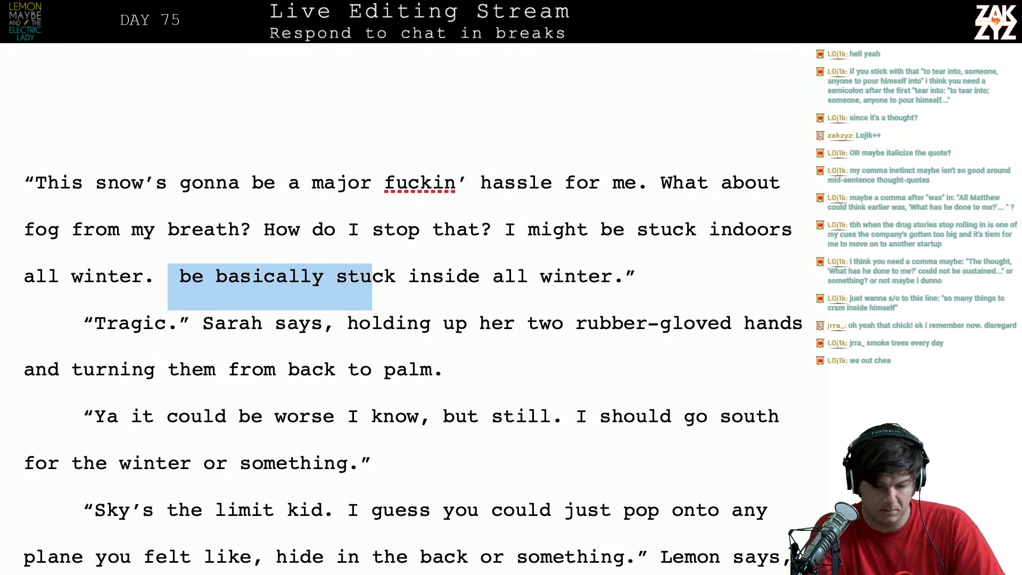
key("shift+Right")
key("shift+Right")
key("shift+Right")
key("shift+Right")
key("shift+Right")
key("shift+Right")
key("shift+Right")
key("shift+Right")
key("shift+Right")
key("shift+Right")
key("shift+Right")
key("shift+Right")
key("shift+Right")
key("shift+Right")
key("shift+Right")
key("shift+Right")
key("shift+Right")
key("shift+Right")
key("shift+Right")
key("shift+Right")
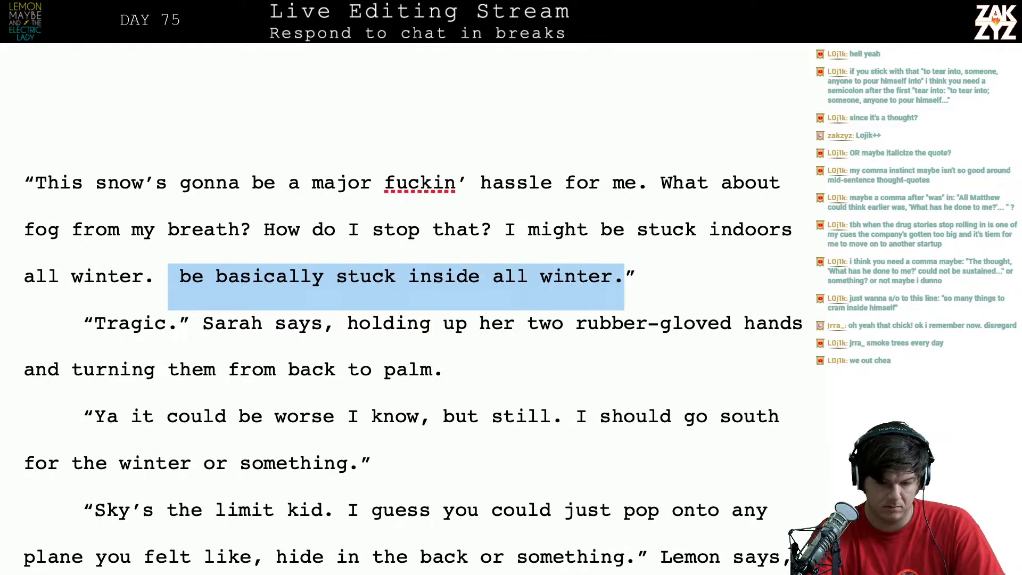
key("BackSpace")
key("BackSpace")
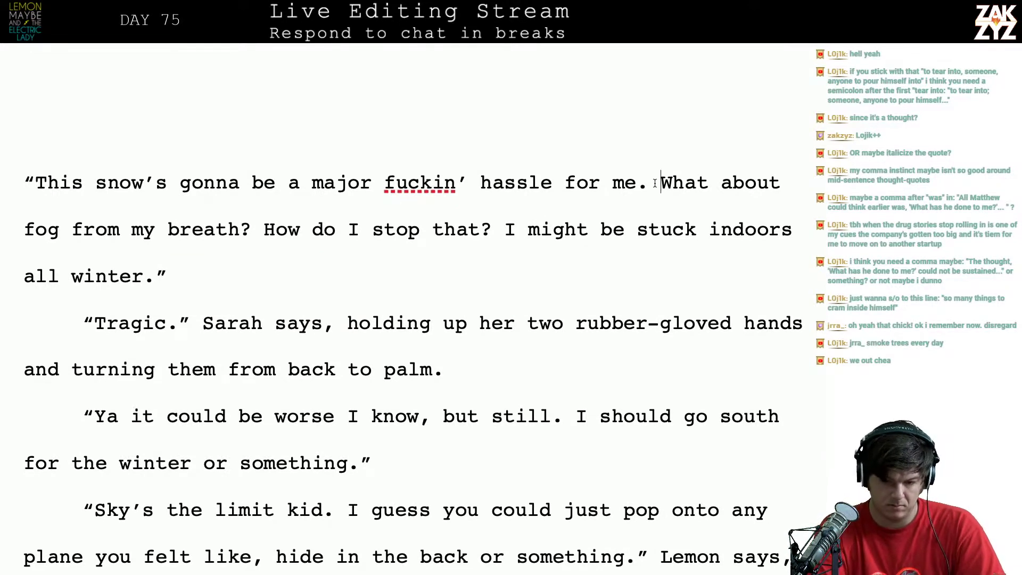
Insert "People will see my tracks. And what about fog from my breath?" after "hassle for me."
type("People will see")
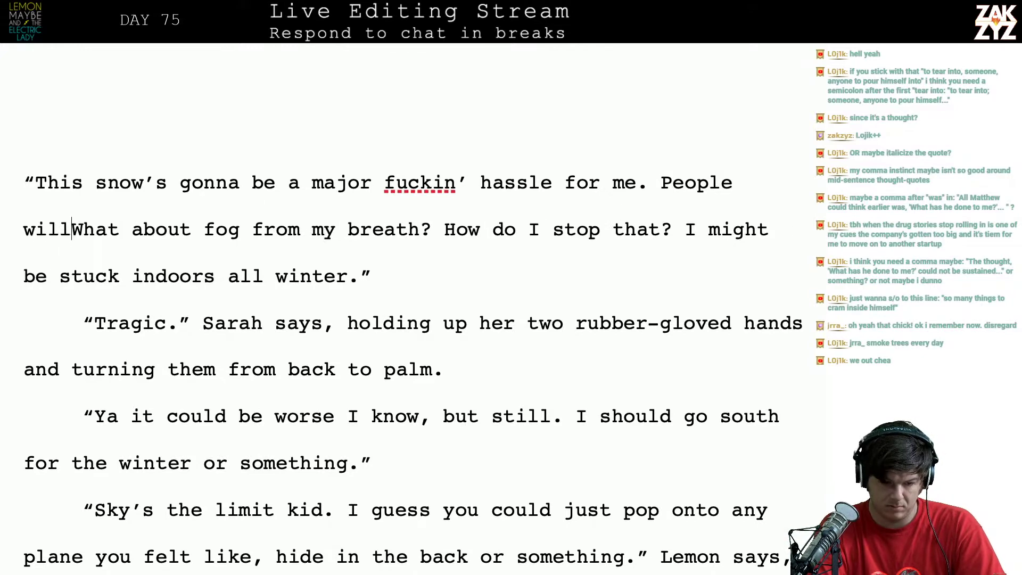
type(" my tracks. A")
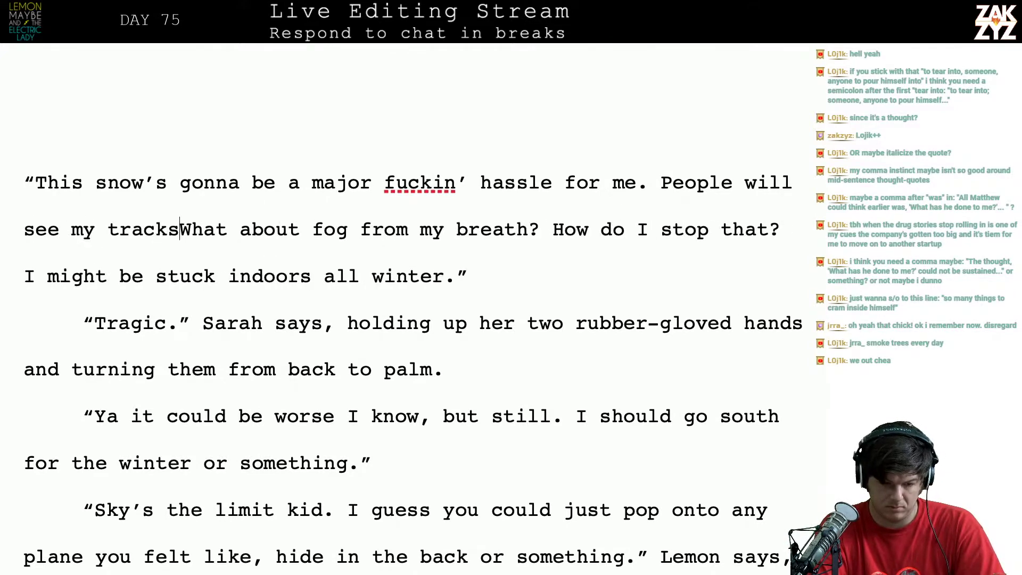
type("nd what about f")
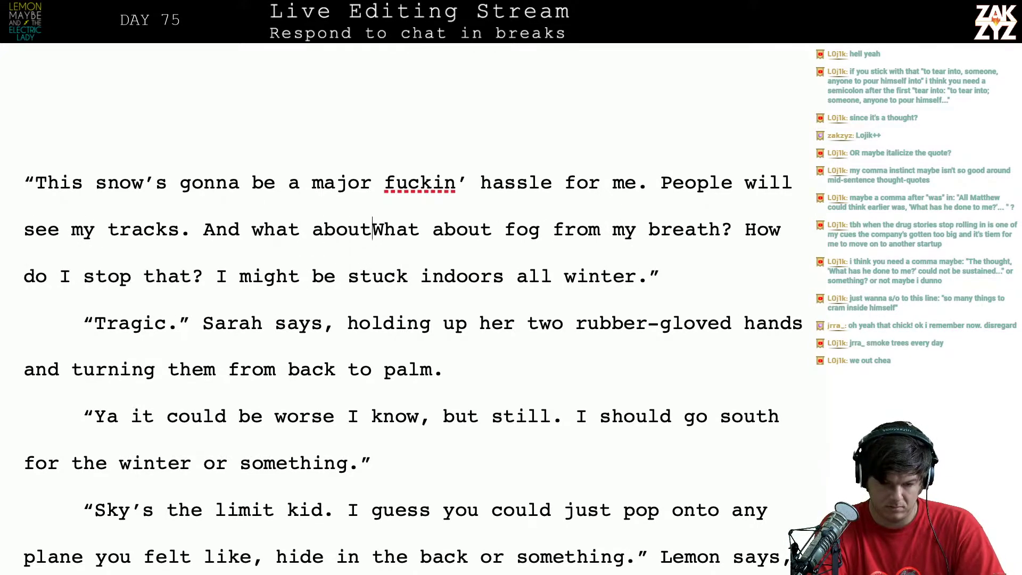
type("og from my")
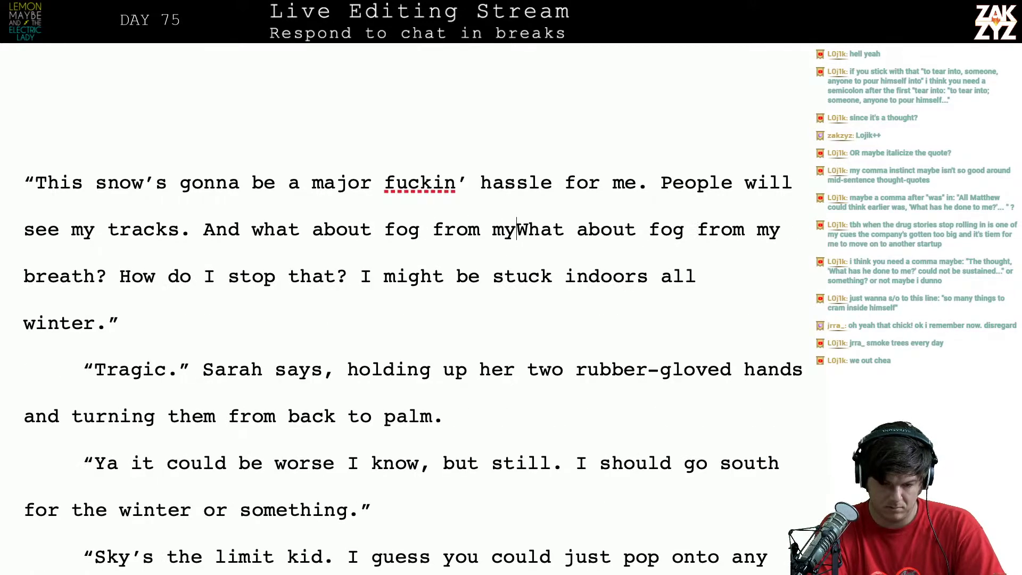
type(" breath?")
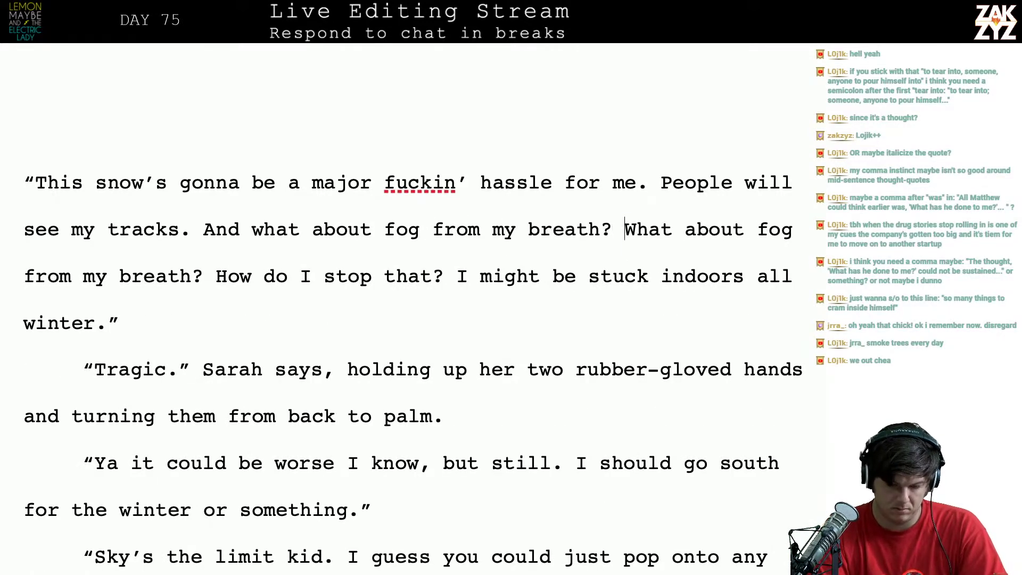
Delete the duplicate question "What about fog from my breath?" before "How do I stop that?"
key("shift+Down")
key("shift+Left")
key("shift+Left")
key("shift+Left")
key("shift+Left")
key("shift+Left")
key("shift+Left")
key("shift+Left")
key("shift+Left")
key("shift+Left")
key("shift+Left")
key("shift+Left")
key("shift+Left")
key("shift+Left")
key("shift+Left")
key("shift+Left")
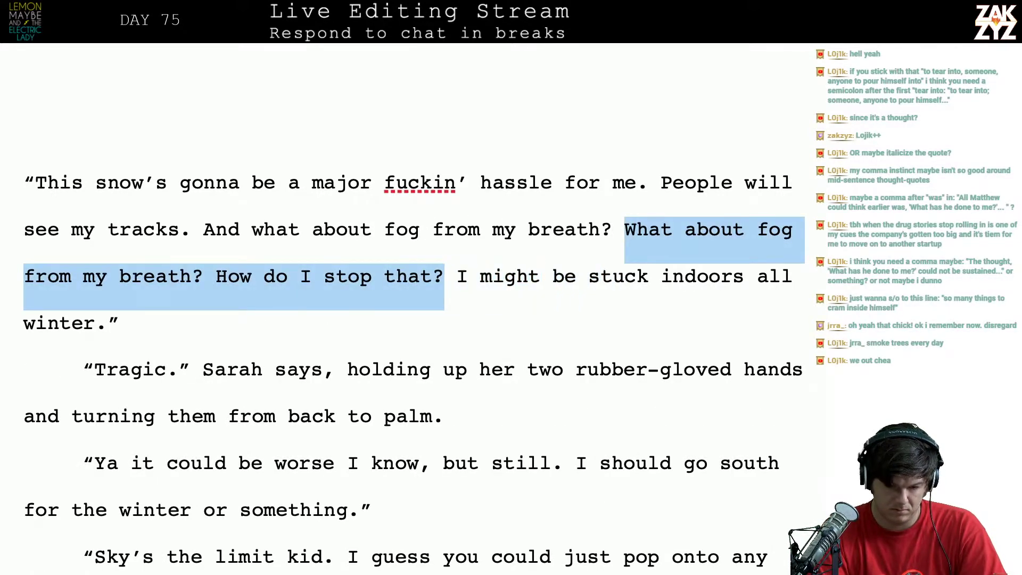
key("shift+Left")
key("shift+Left")
key("shift+Left")
key("shift+Left")
key("shift+Left")
key("shift+Left")
key("shift+Left")
key("shift+Left")
key("shift+Left")
key("shift+Left")
key("shift+Left")
key("shift+Left")
key("shift+Left")
key("shift+Left")
key("shift+Left")
key("shift+Left")
key("shift+Left")
key("shift+Left")
key("shift+Left")
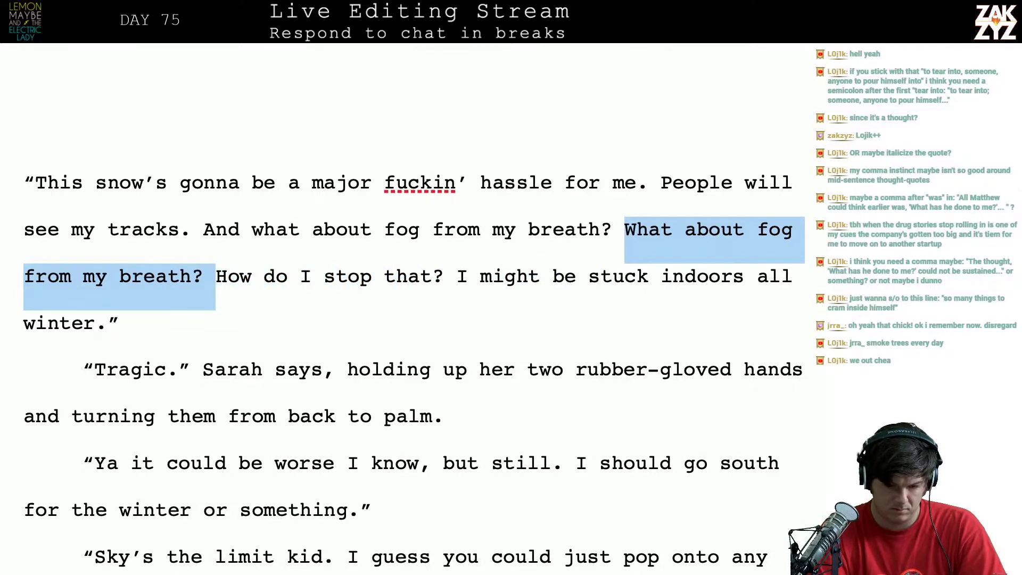
key("BackSpace")
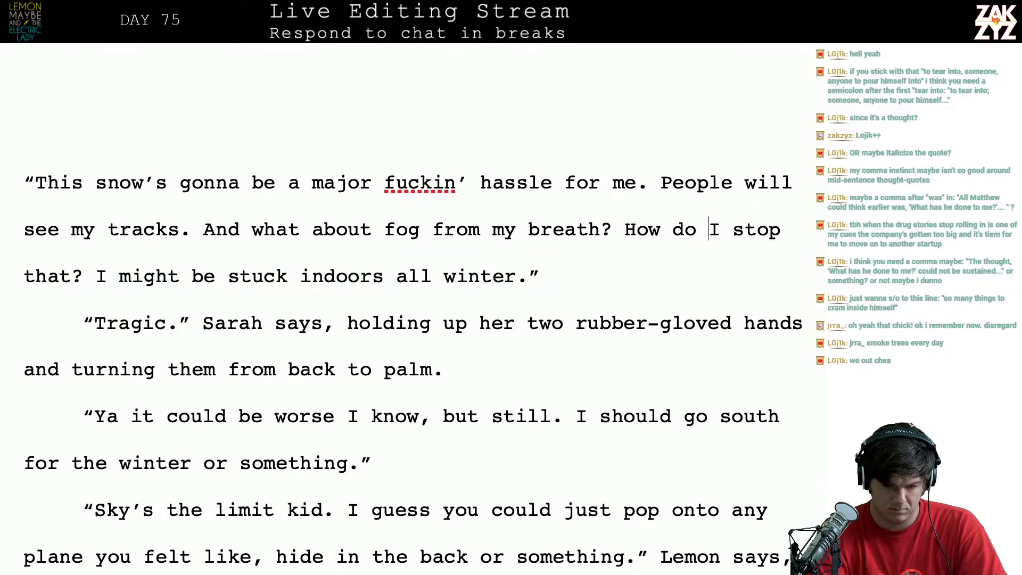
Change "I might be stuck indoors" to "I could be stuck indoors" in the last sentence of the opening dialogue
type("could be")
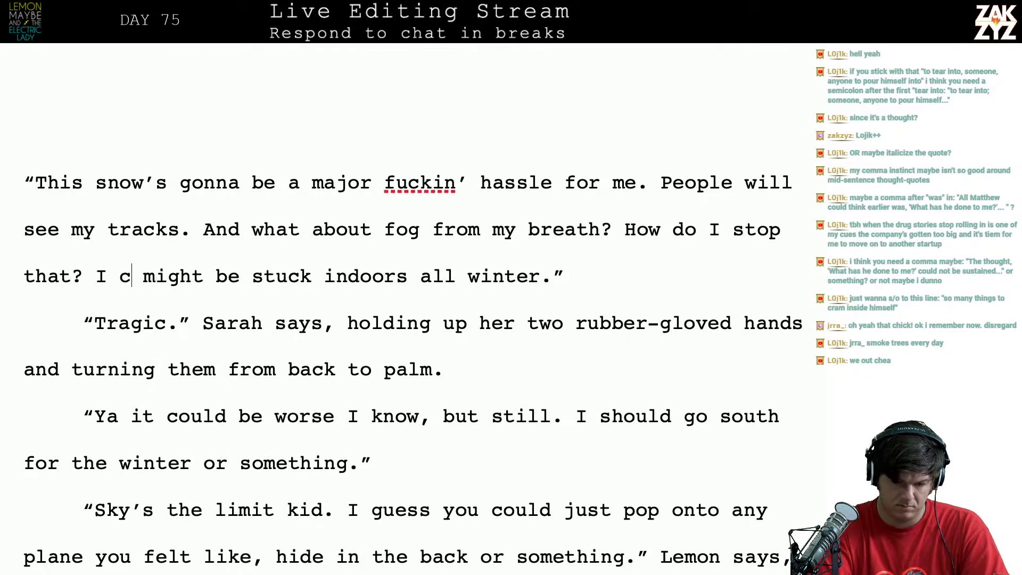
key("shift+Right")
key("shift+Right")
key("shift+Right")
key("shift+Right")
key("shift+Right")
key("shift+Right")
key("shift+Right")
key("shift+Right")
key("shift+Right")
key("shift+Right")
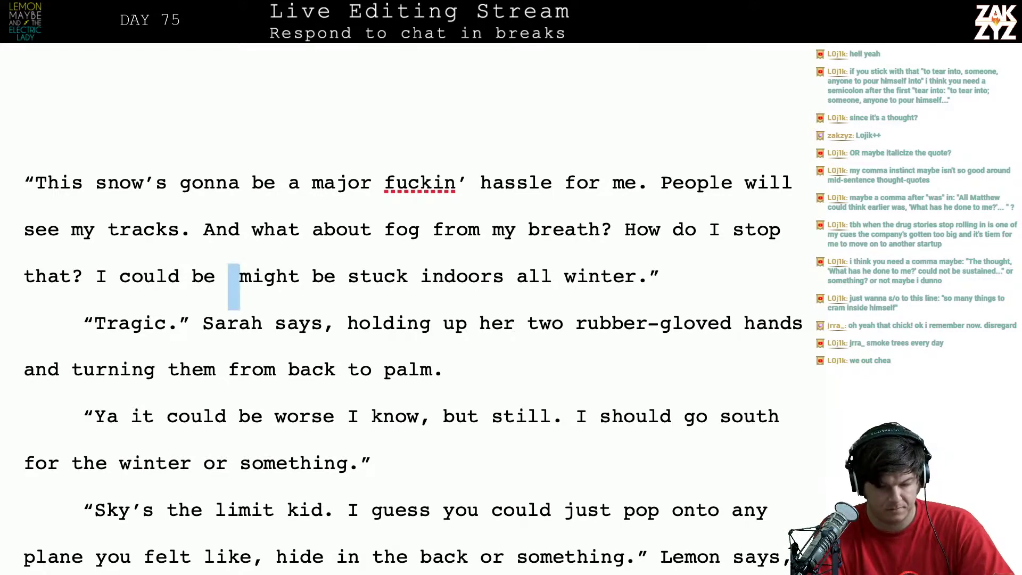
key("shift+Left")
key("BackSpace")
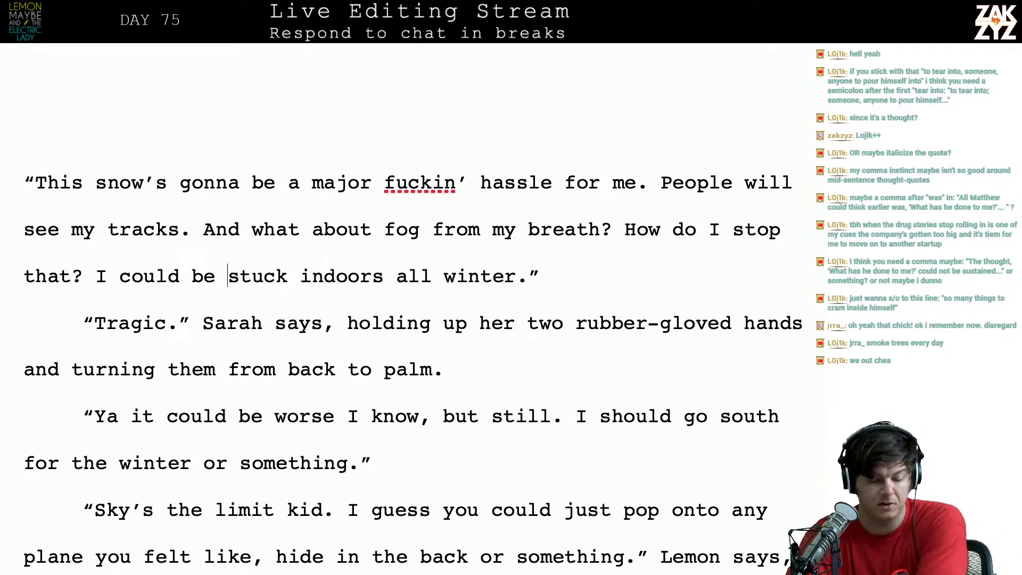
scroll(168, 202, "down", 3)
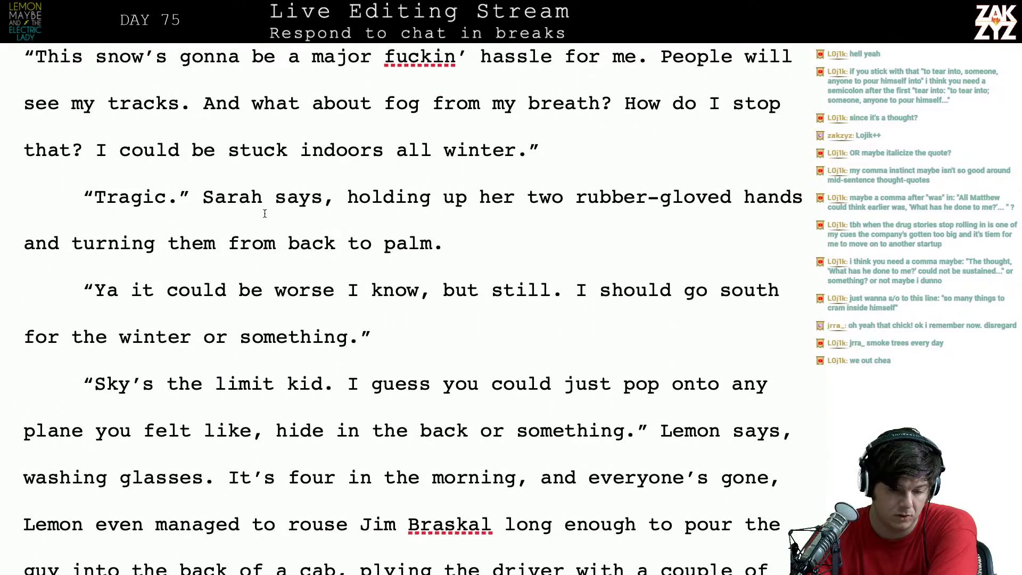
left_click(189, 205)
key("Left")
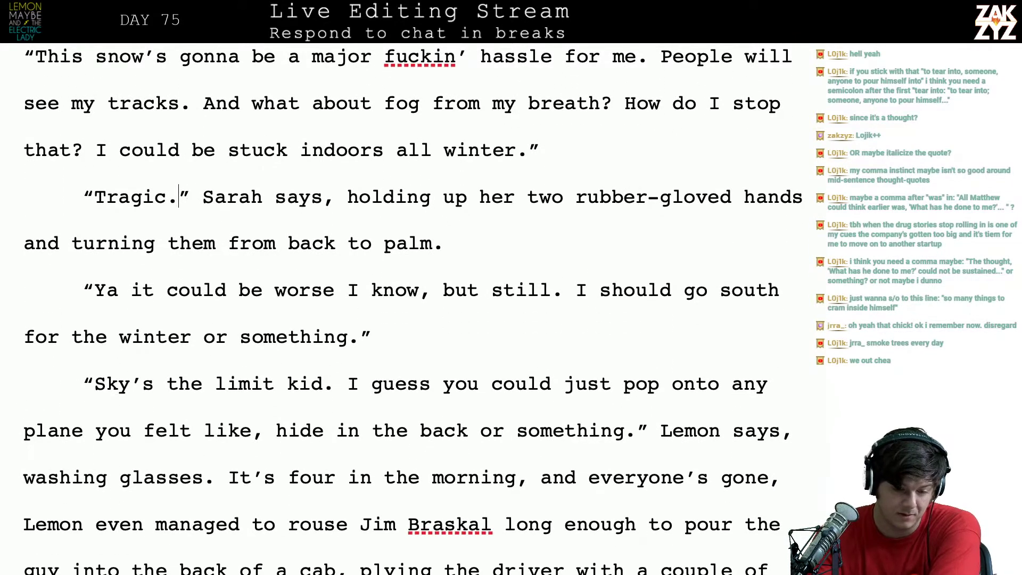
key("BackSpace")
type(".")
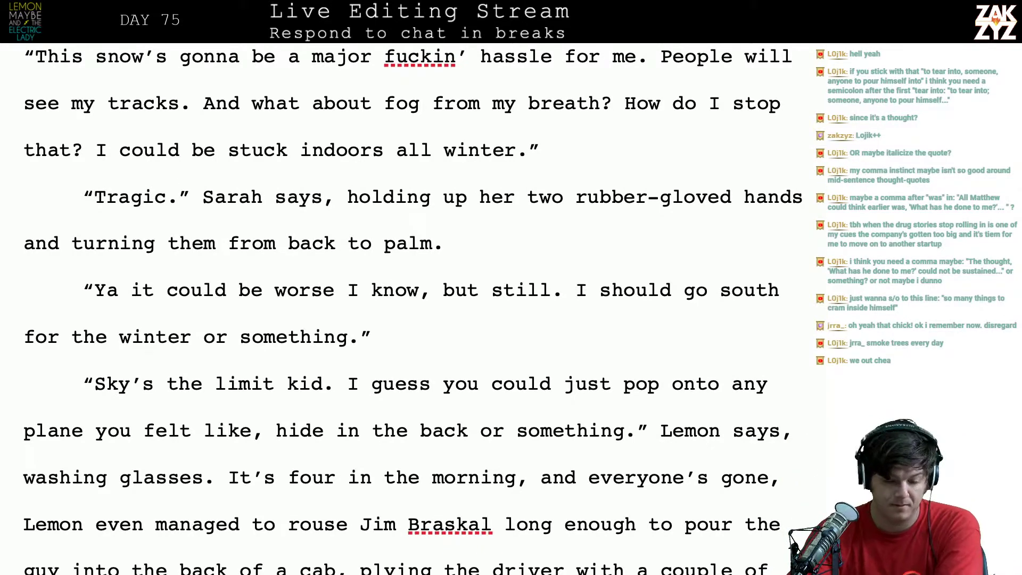
Above "Ya it could be worse", write the reply “Sorry. You're right, it could be worse. But I ought to go south for the winter or something.”
scroll(412, 309, "down", 1)
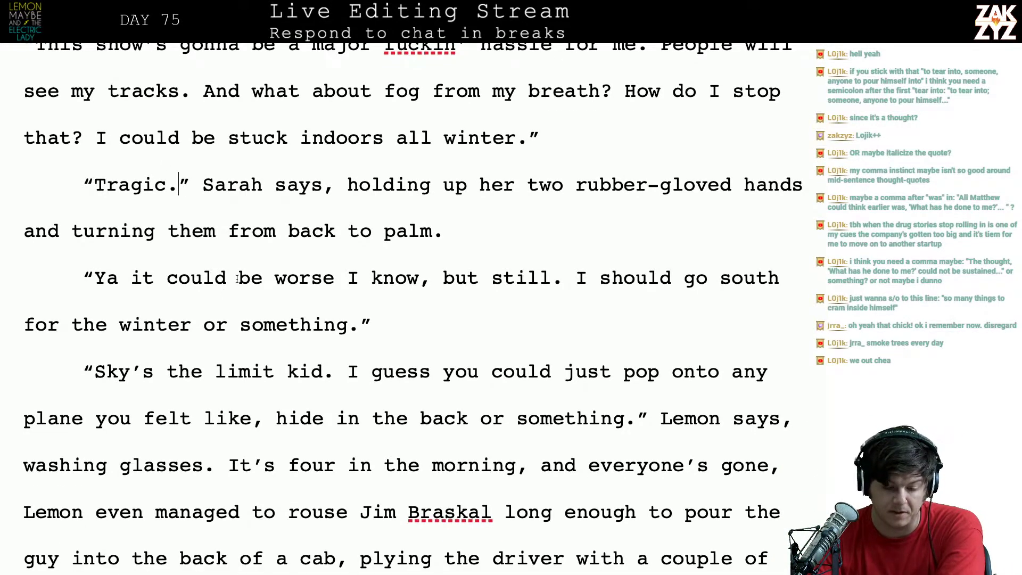
scroll(332, 298, "down", 1)
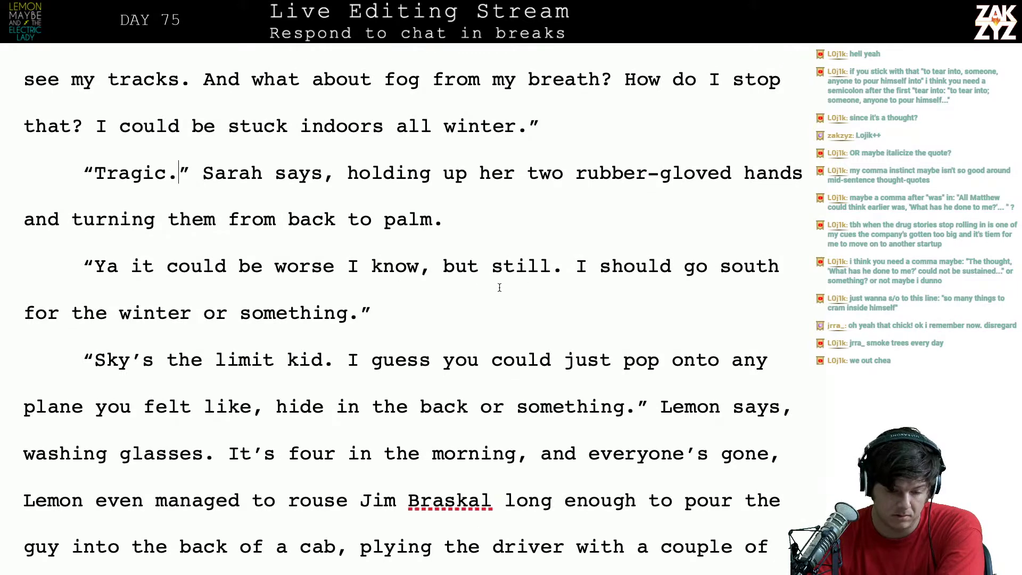
key("Right")
key("Right")
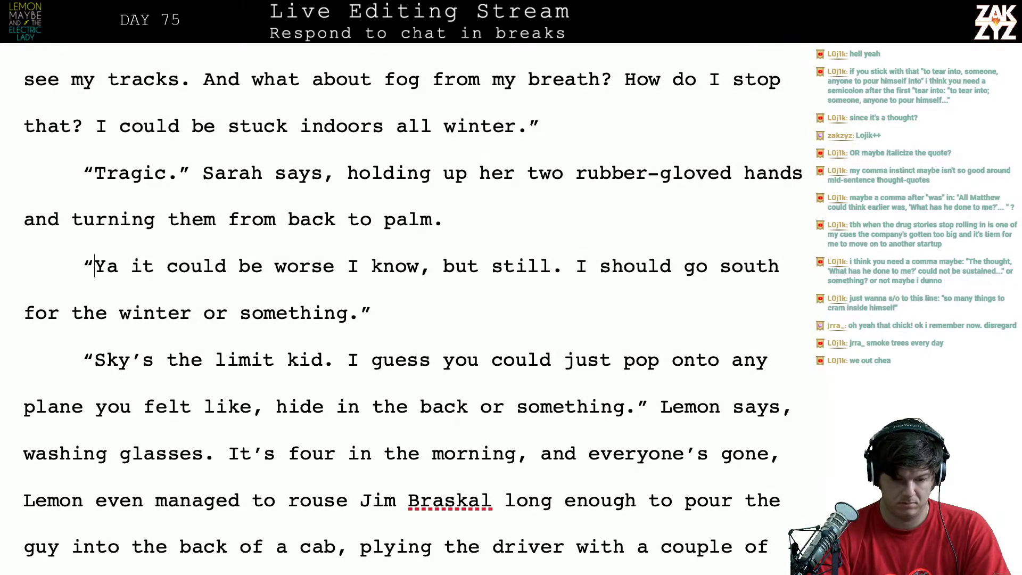
key("Return")
type("Sorr")
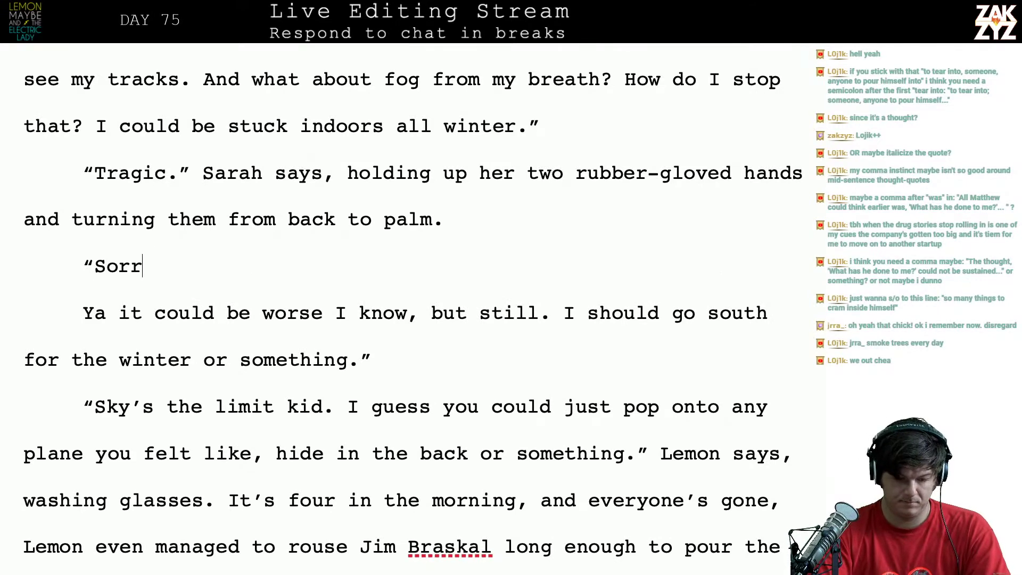
type("y. You're right, it coul")
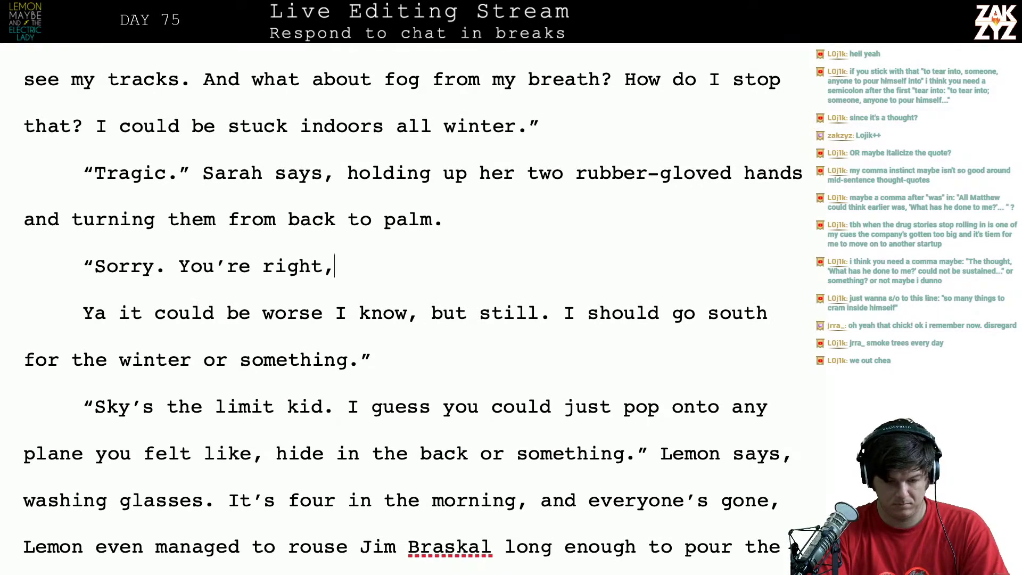
type("d be worse. But")
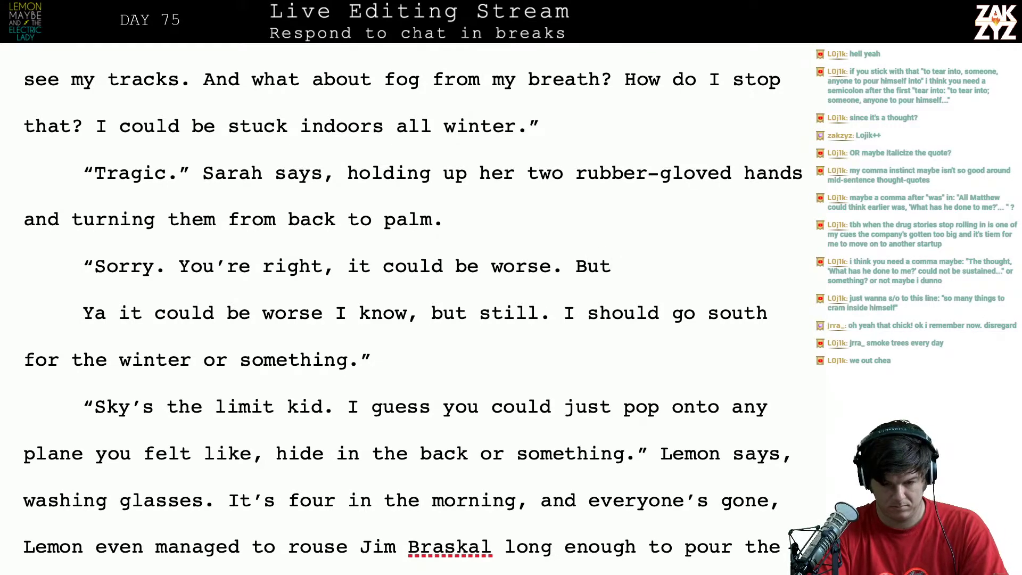
type(" I ought to go so")
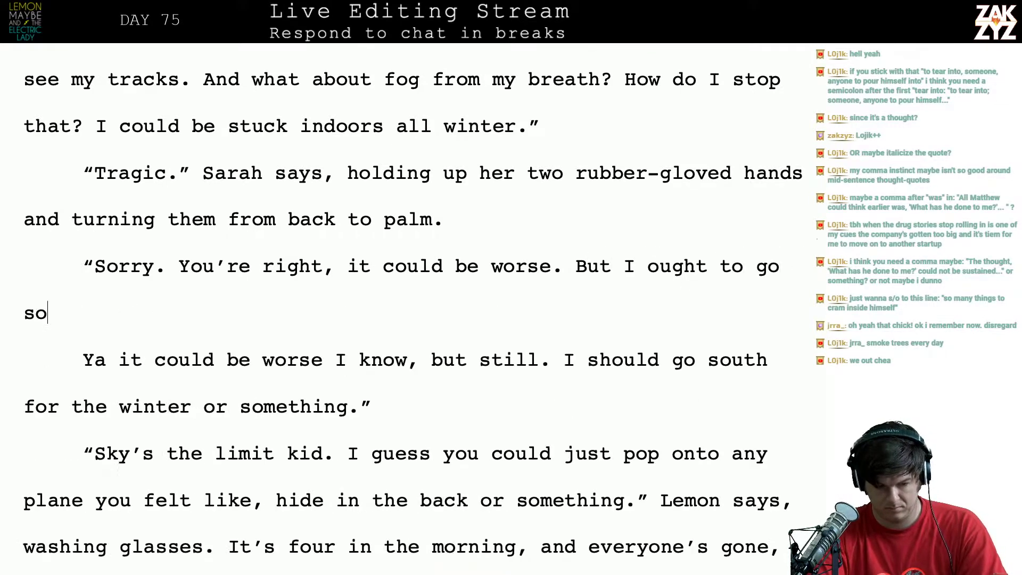
type("tu")
key("BackSpace")
key("BackSpace")
type("uth for the")
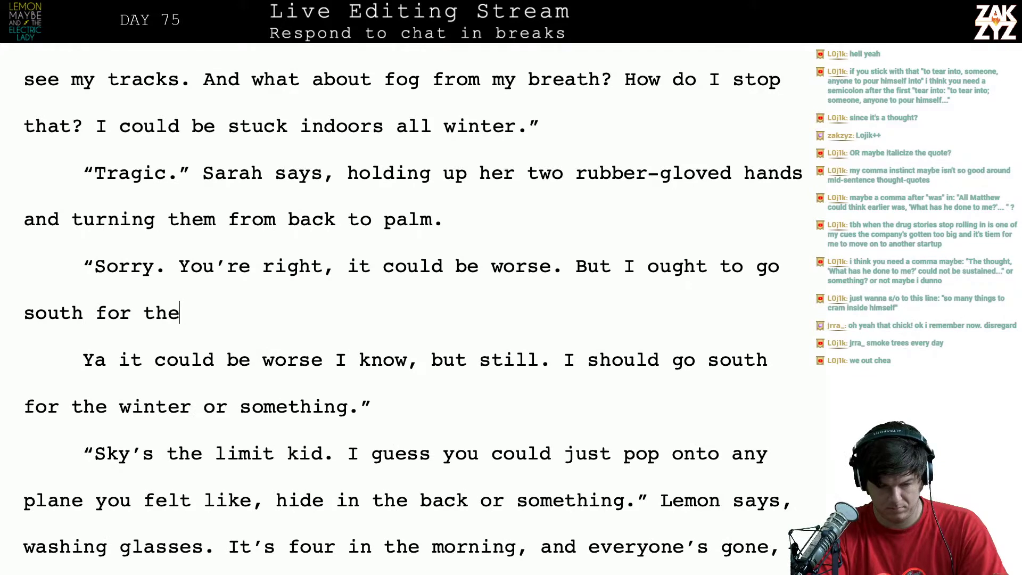
type(" winter or somethin")
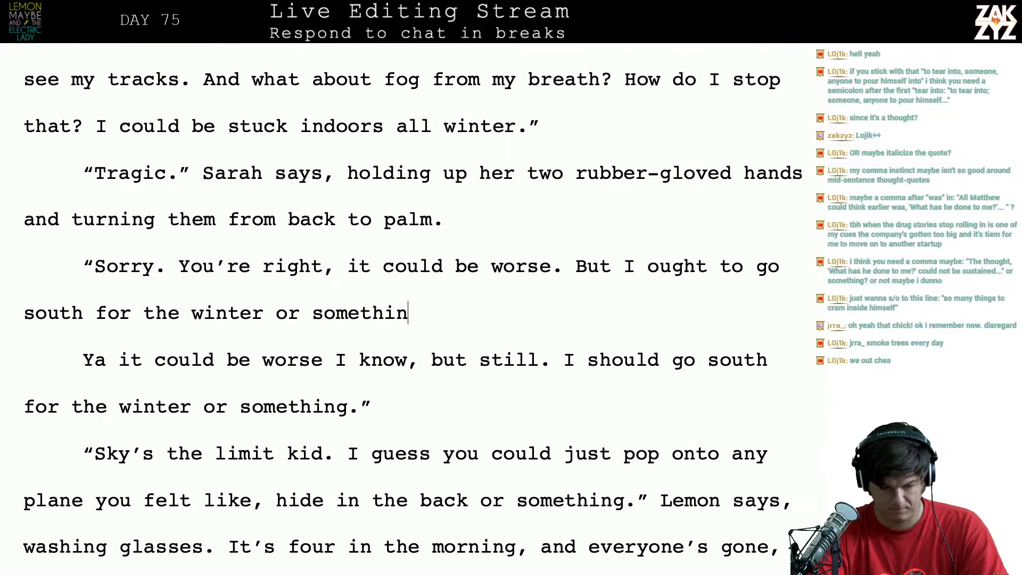
type("g.\"")
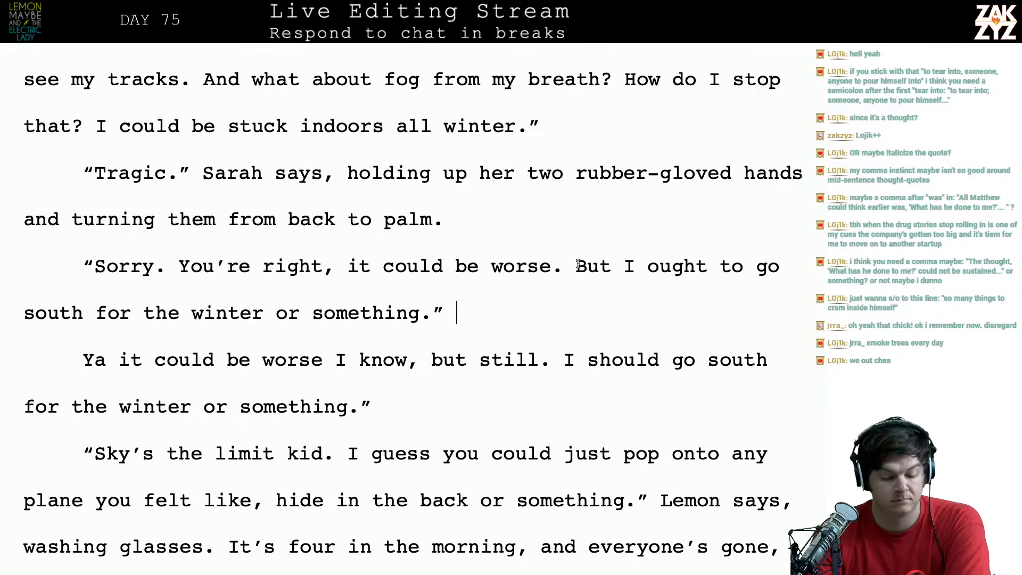
Delete the old reply "Ya it could be worse I know, but still. I should go south for the winter or something."
key("shift+Down")
key("shift+Down")
key("BackSpace")
key("BackSpace")
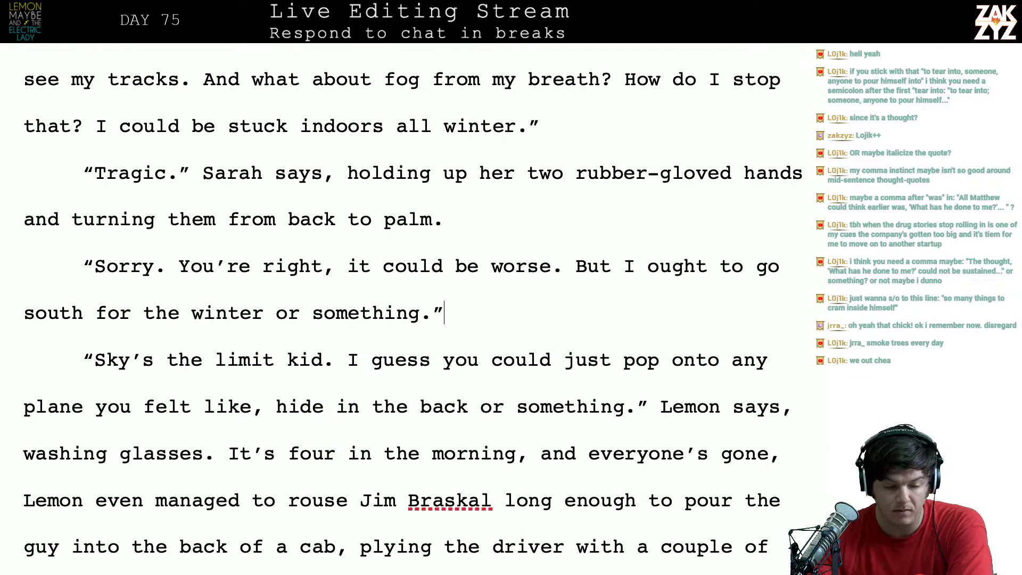
After "it could be worse.", write the new ending “But yeah, maybe I oughta go south for the winter or something.”
scroll(460, 207, "down", 1)
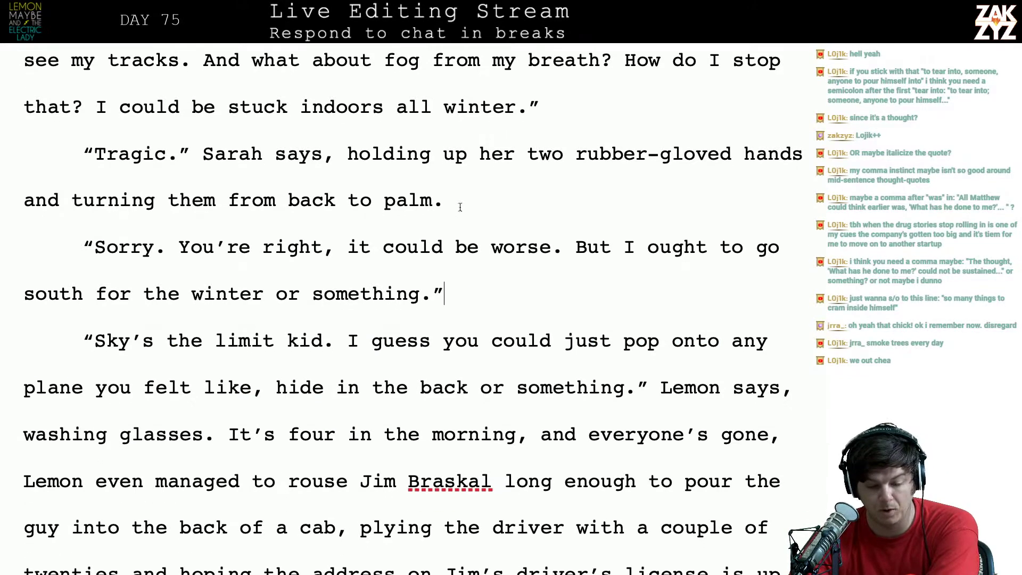
scroll(579, 274, "down", 2)
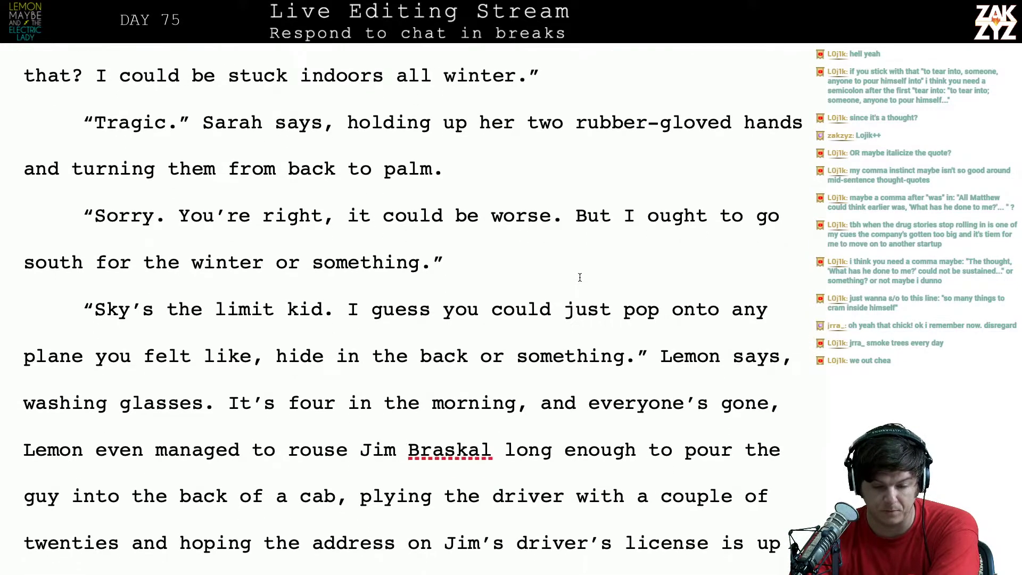
left_click(576, 215)
key("Return")
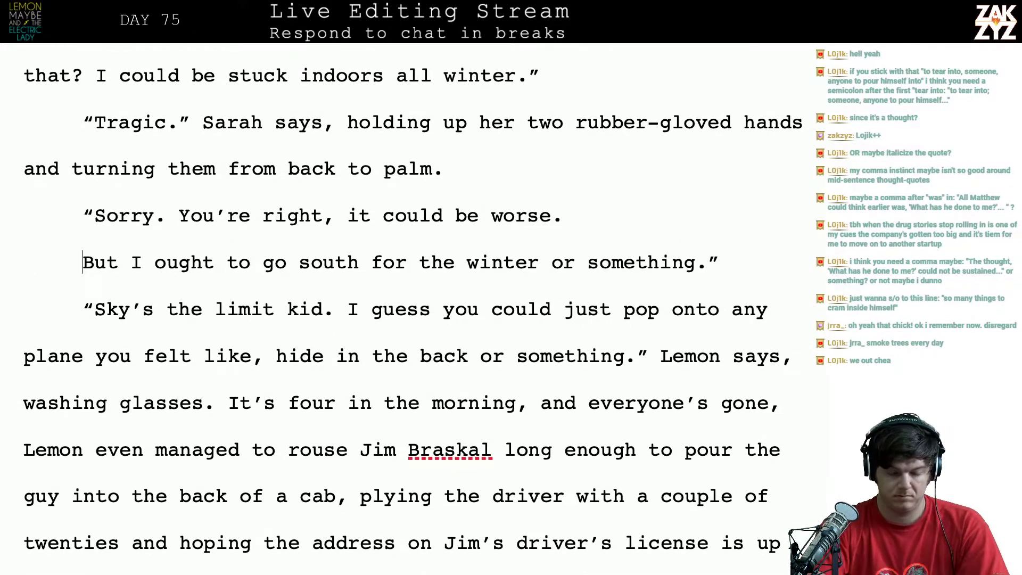
type("But ")
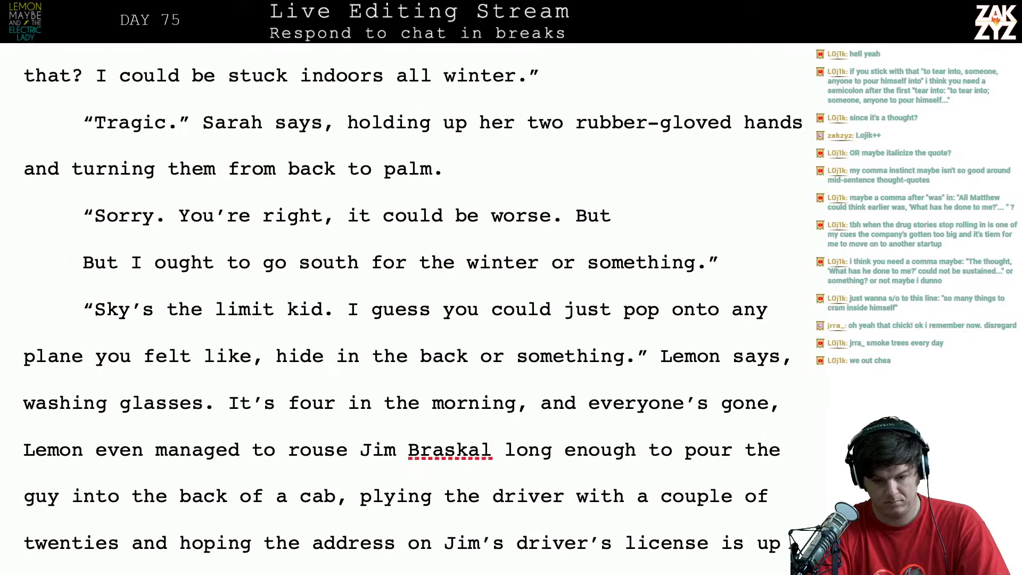
type("yeah, maybe")
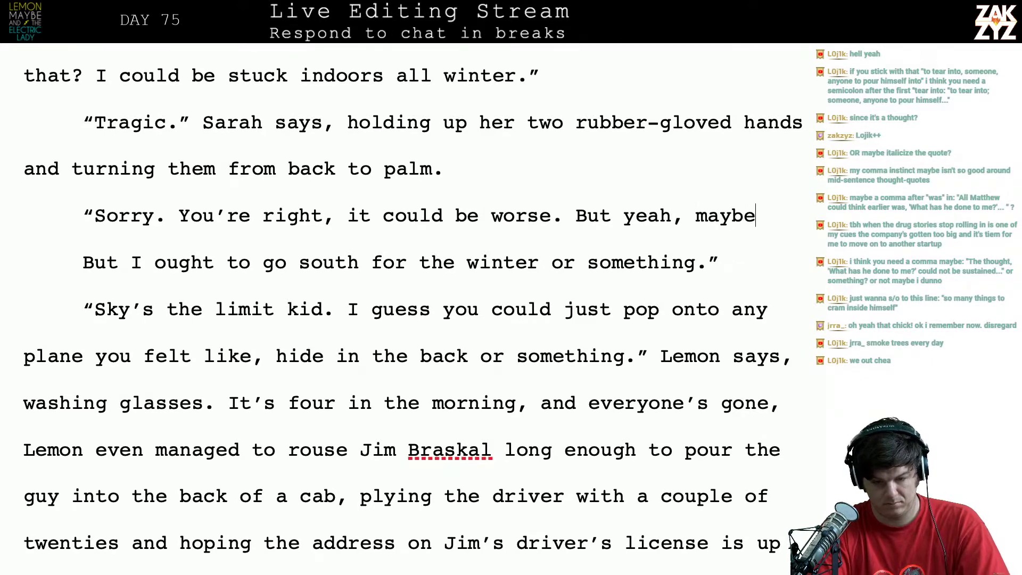
type(" I oughta go s")
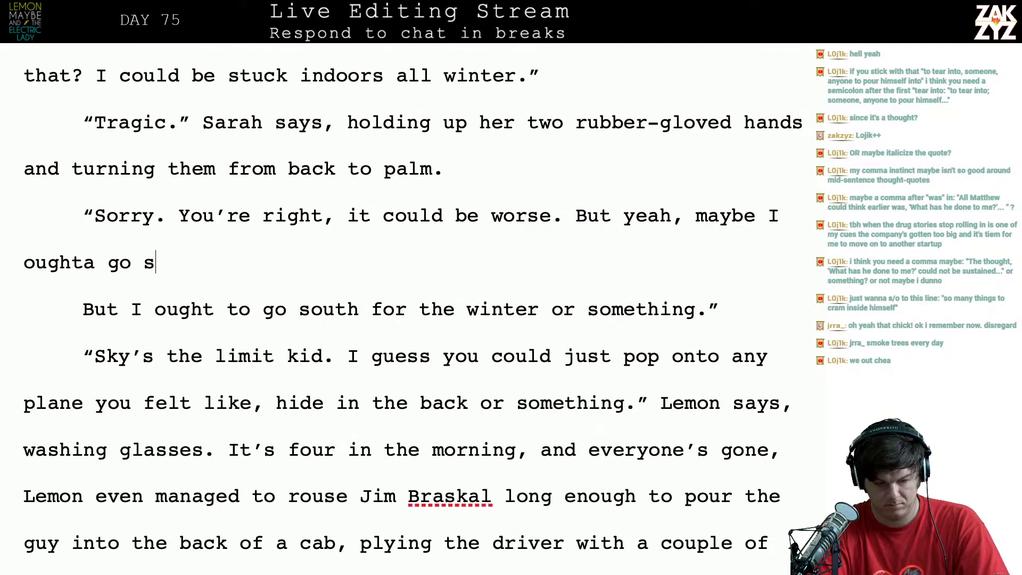
type("outh for the winter")
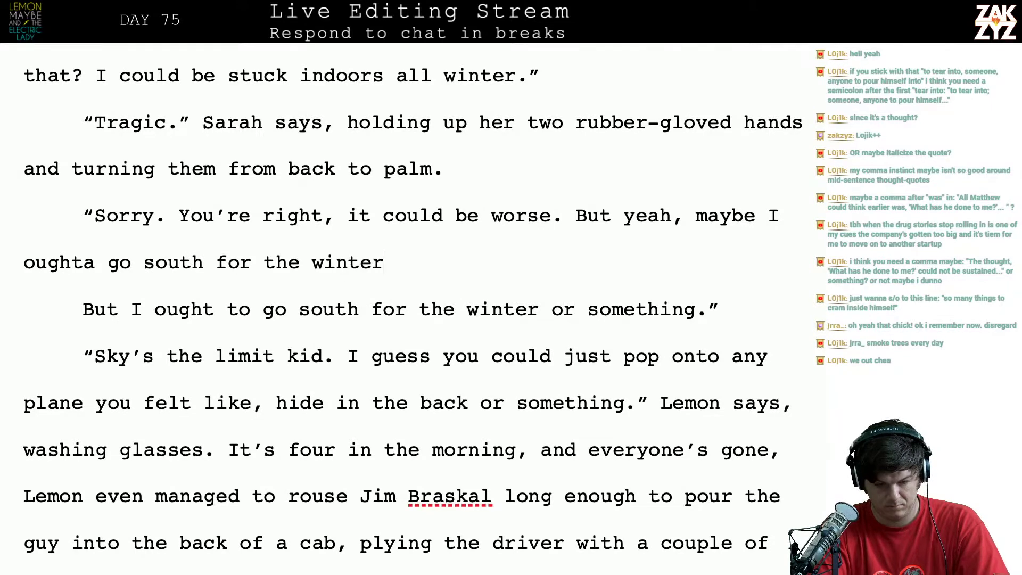
type(" or something.”")
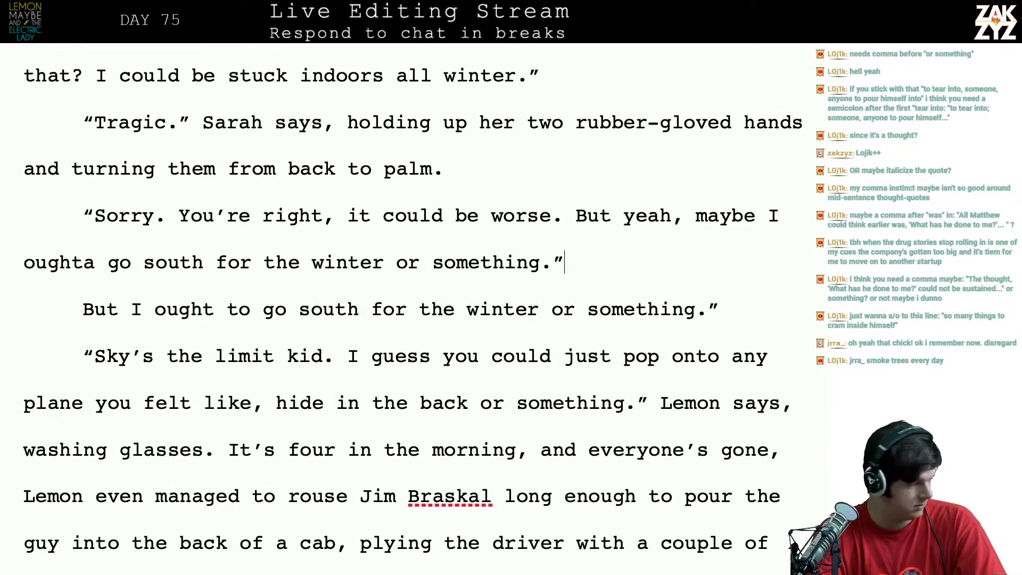
Insert a comma after "winter" in "maybe I oughta go south for the winter or something."
left_click_drag(578, 262, 636, 319)
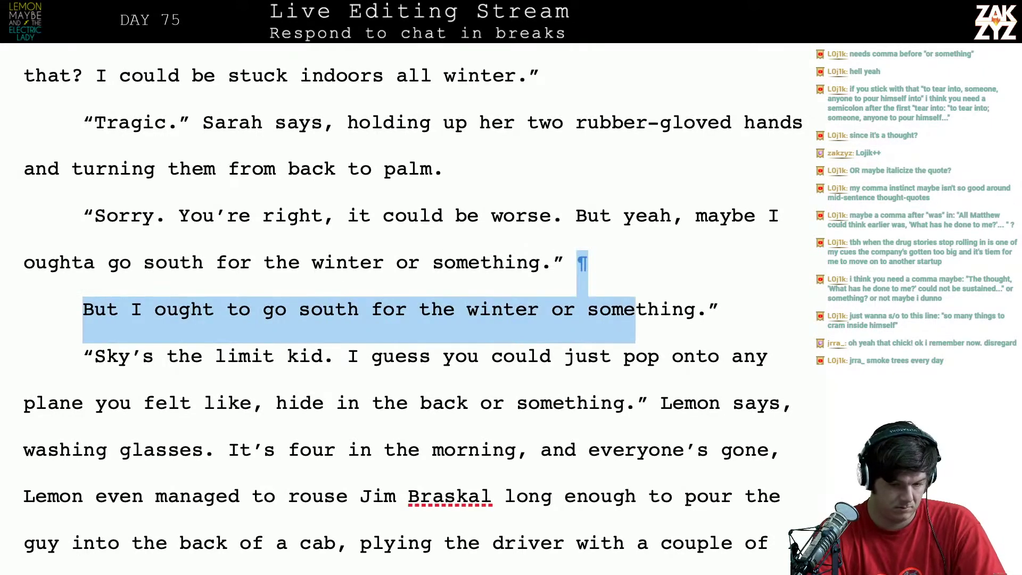
left_click(397, 268)
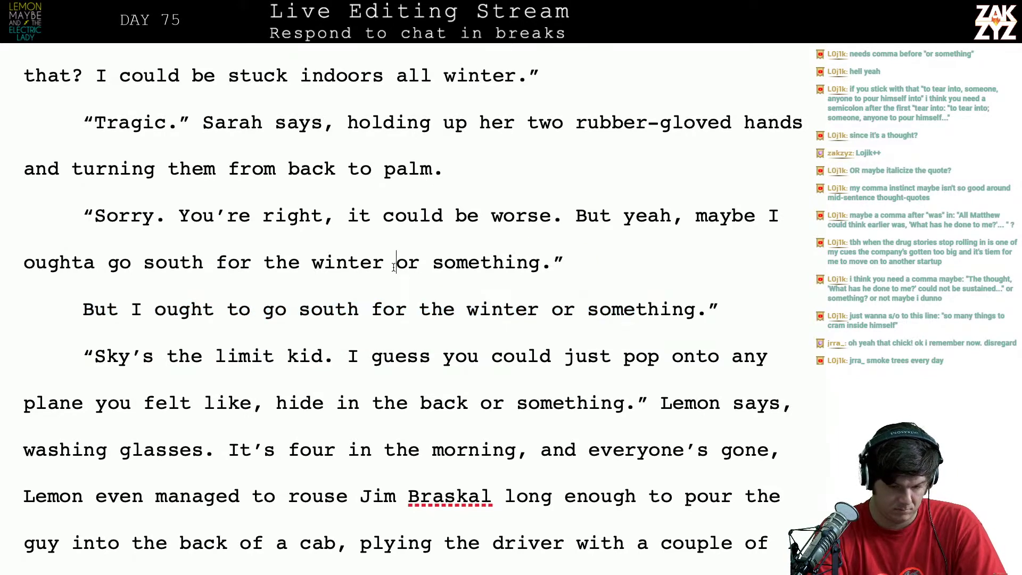
key("Left")
type(",")
key("Down")
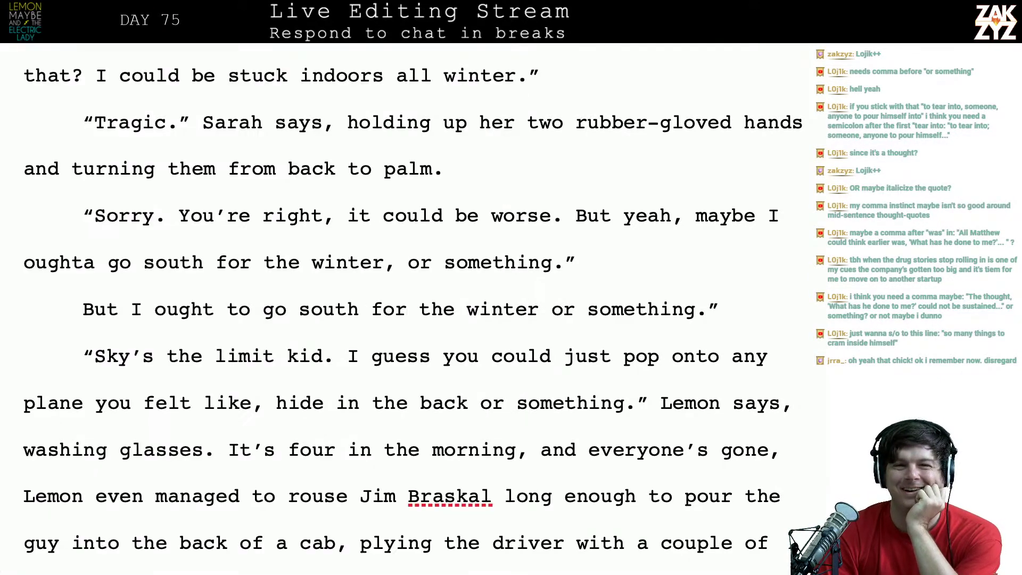
Delete the leftover line "But I ought to go south for the winter or something." below the reworked reply
left_click_drag(407, 309, 503, 309)
left_click(503, 309)
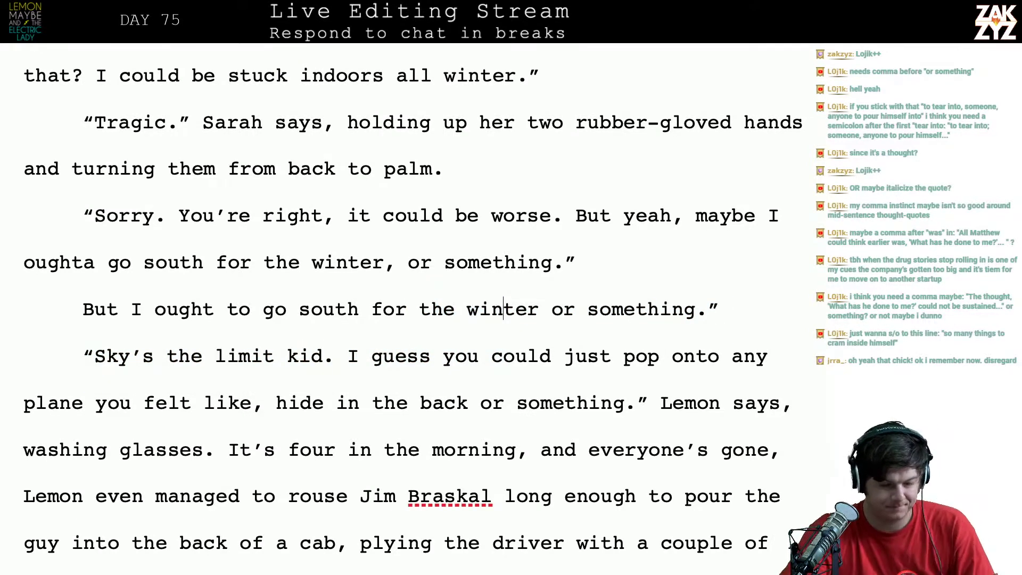
triple_click(78, 313)
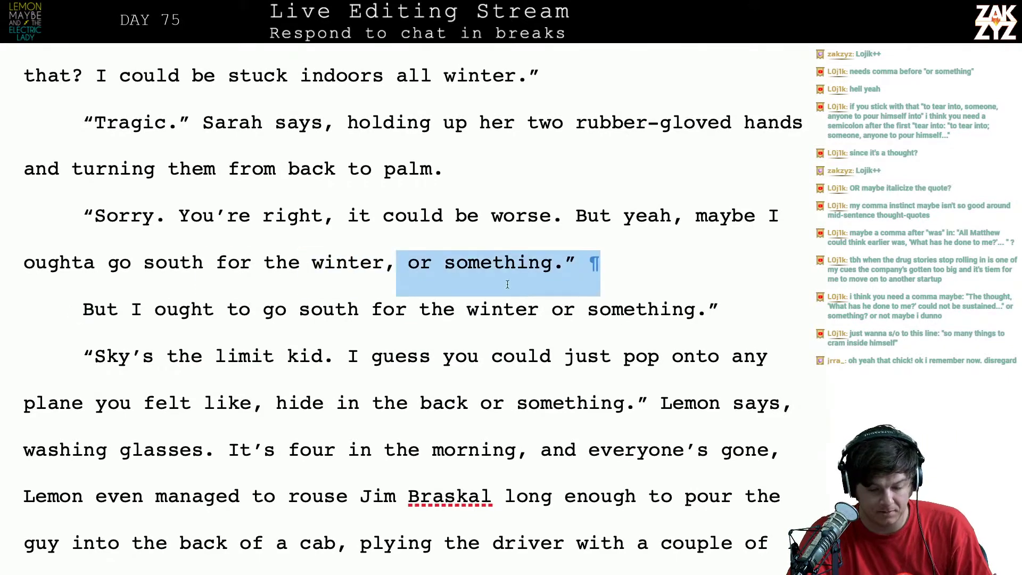
key("BackSpace")
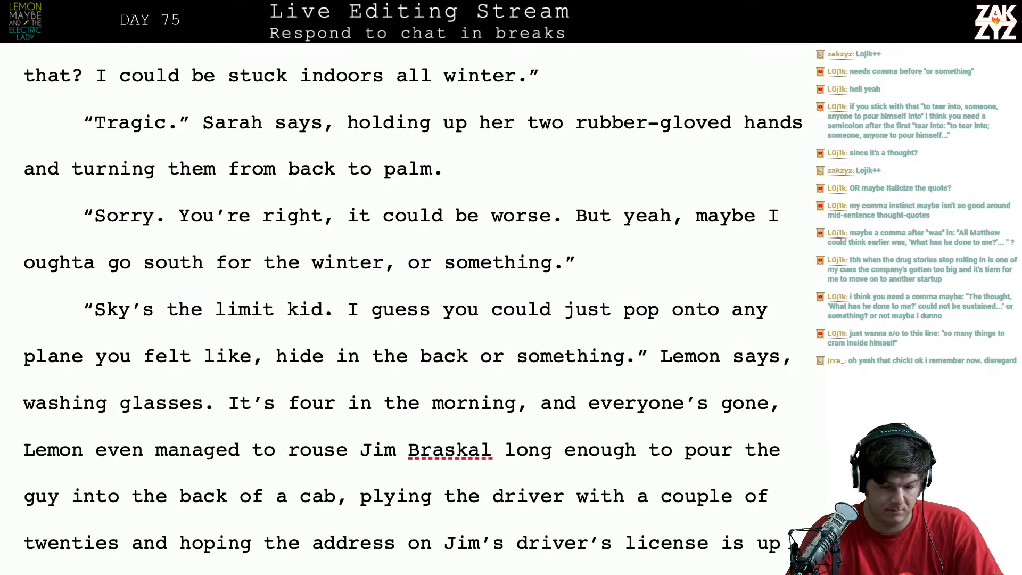
In the "Sky's the limit" line, write "you could probably just pop onto any plane ya wanted." after "I guess"
left_click(461, 309)
key("BackSpace")
key("BackSpace")
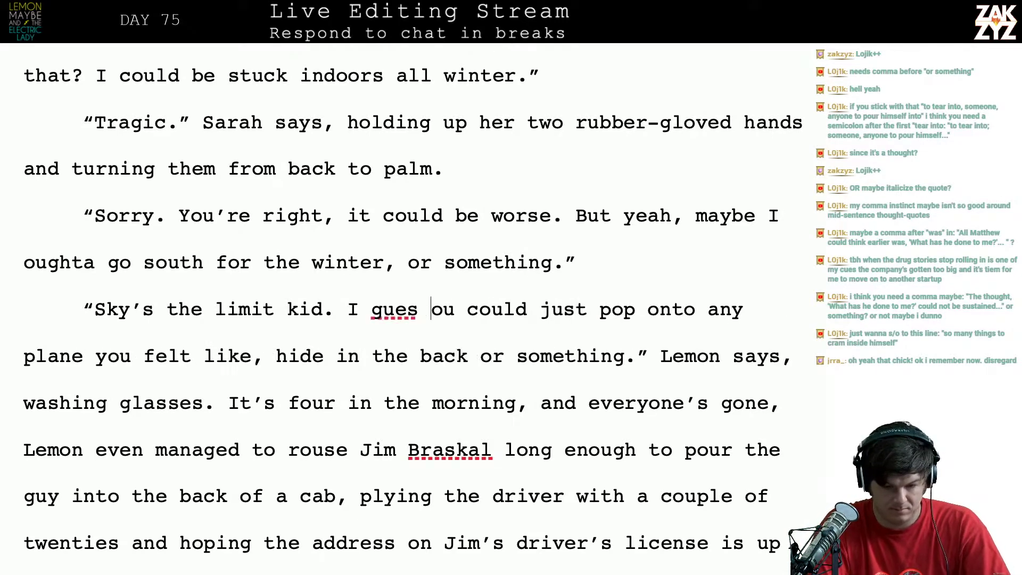
type("you could pro")
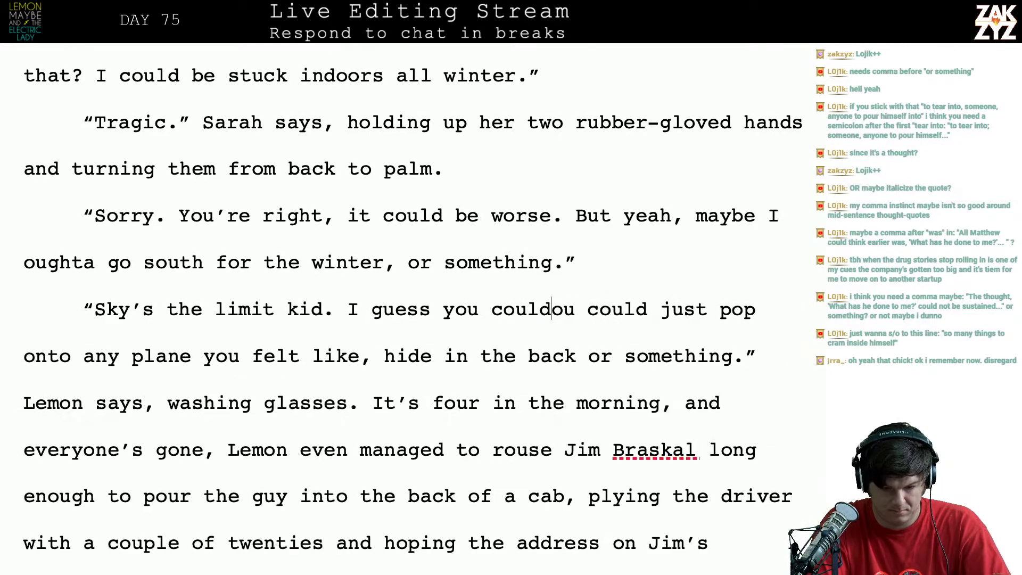
type("bavbly")
key("BackSpace")
key("BackSpace")
key("BackSpace")
key("BackSpace")
type("bly ")
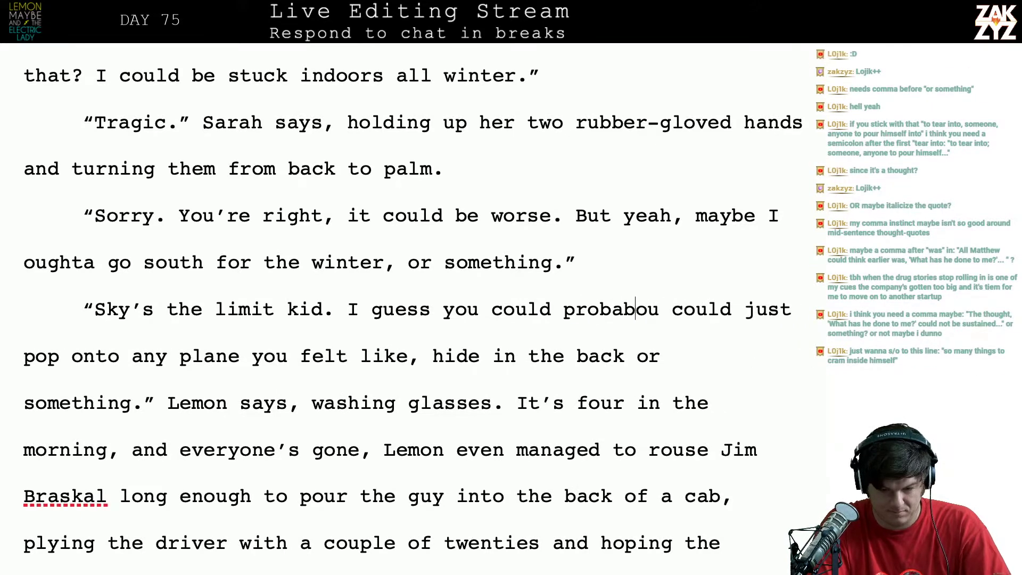
type("just po")
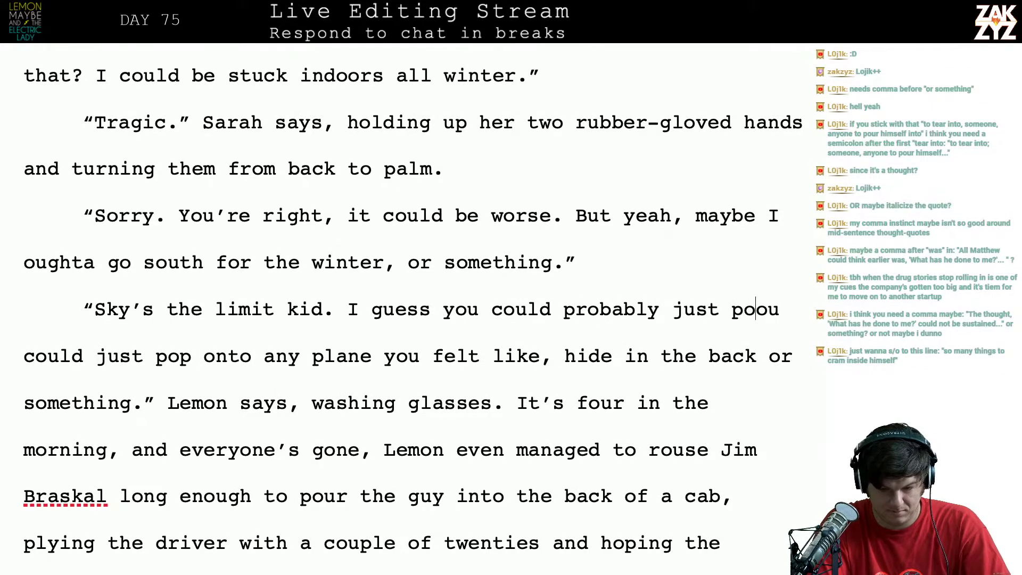
type("p onto any pla")
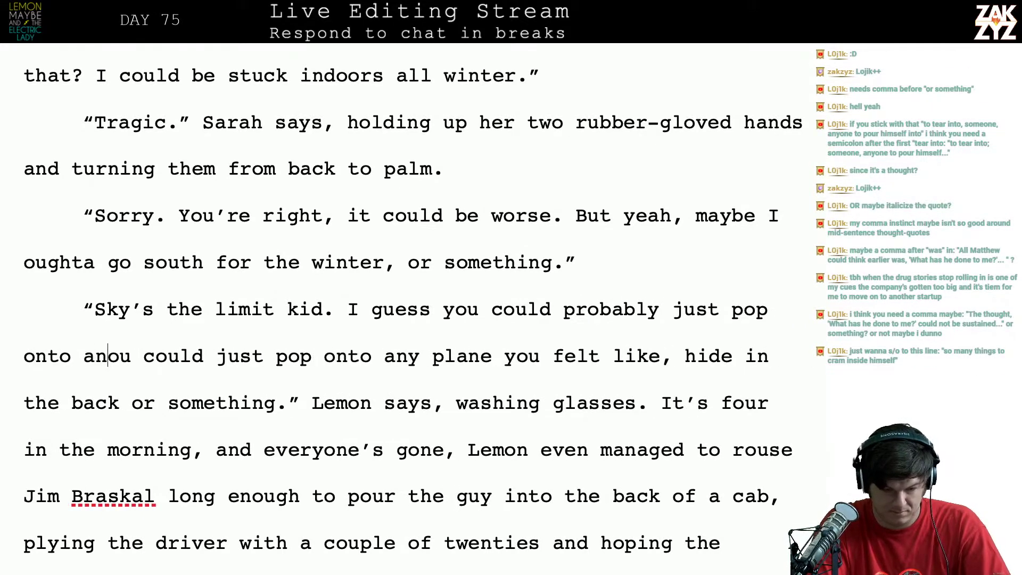
type("ne ya want")
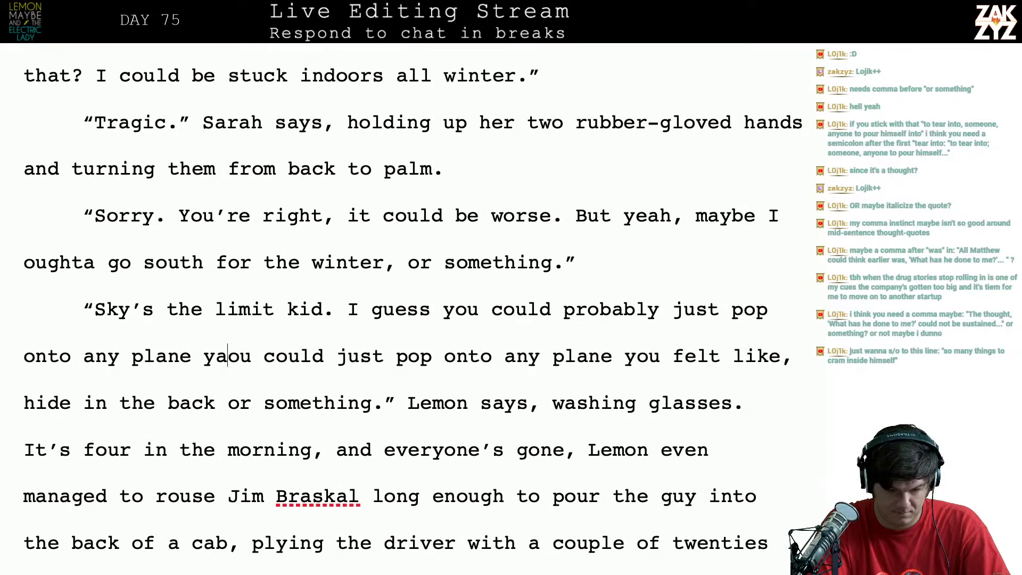
type("ed.")
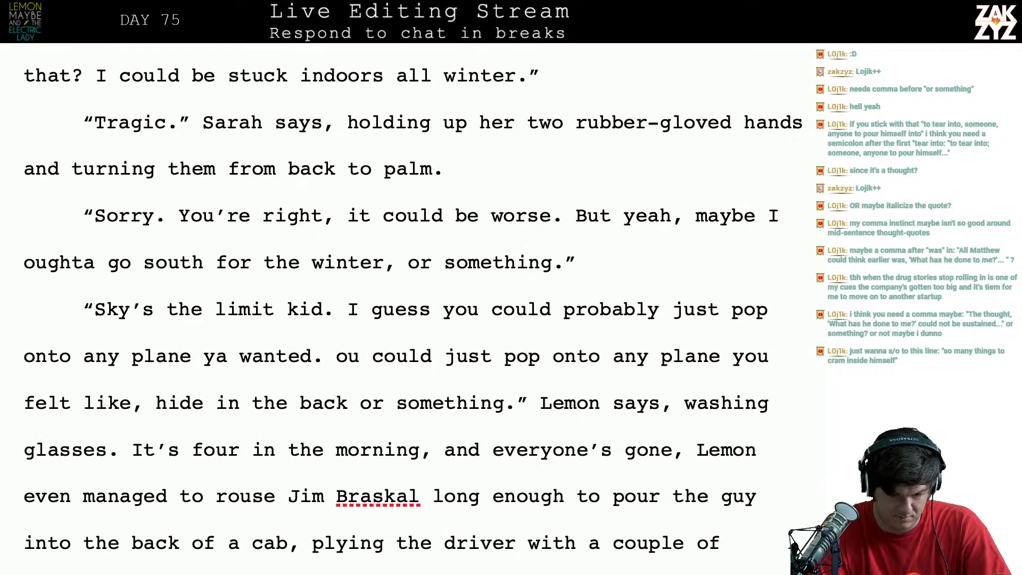
Replace the leftover "ou could just pop onto any plane you felt like, hide" with a new sentence opening "Hide"
key("shift+Down")
key("shift+Right")
key("shift+Left")
key("shift+Left")
key("shift+Left")
key("shift+Left")
key("shift+Left")
key("shift+Left")
key("shift+Left")
key("shift+Left")
key("shift+Left")
key("shift+Left")
key("shift+Left")
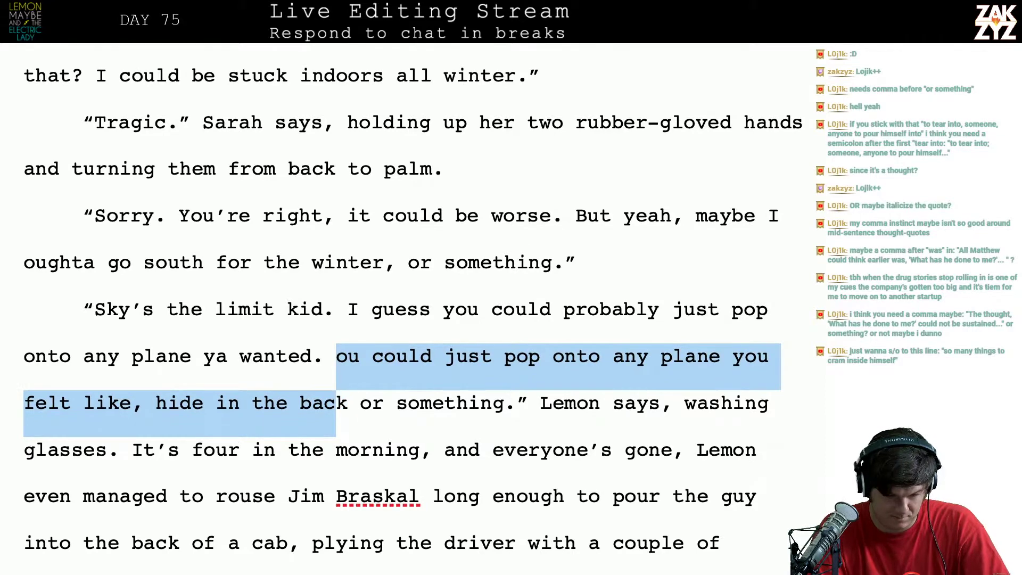
key("shift+Left")
key("shift+Left")
key("shift+Left")
key("shift+Left")
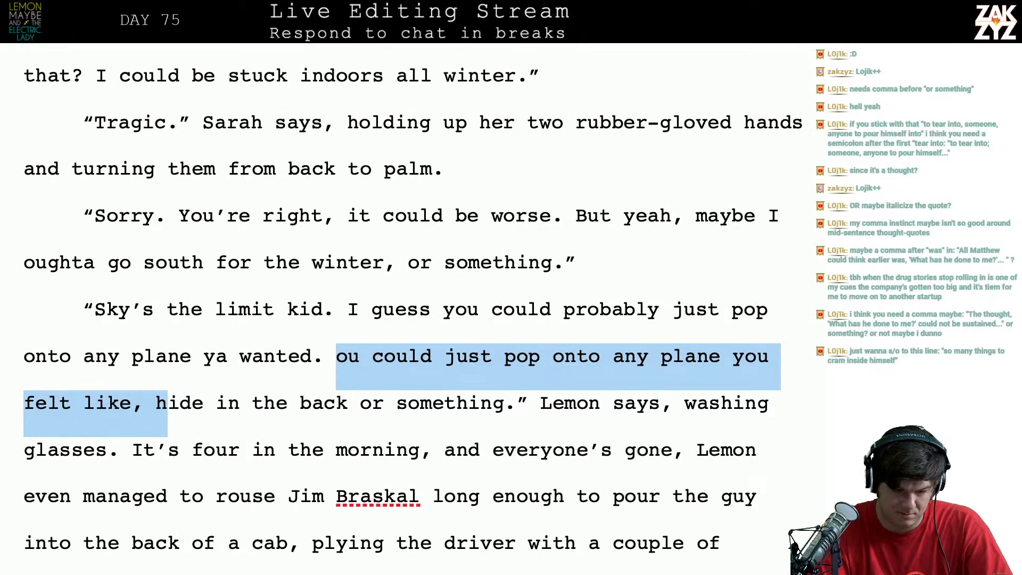
type("Hide")
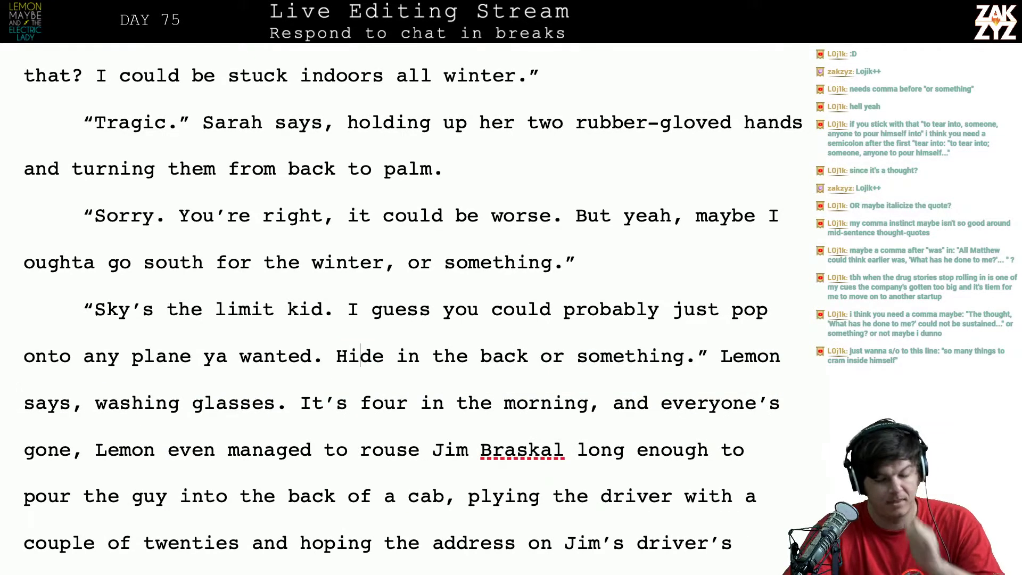
Replace the period after "Hide in the back or something" with a comma inside the closing quotation mark
scroll(414, 312, "down", 1)
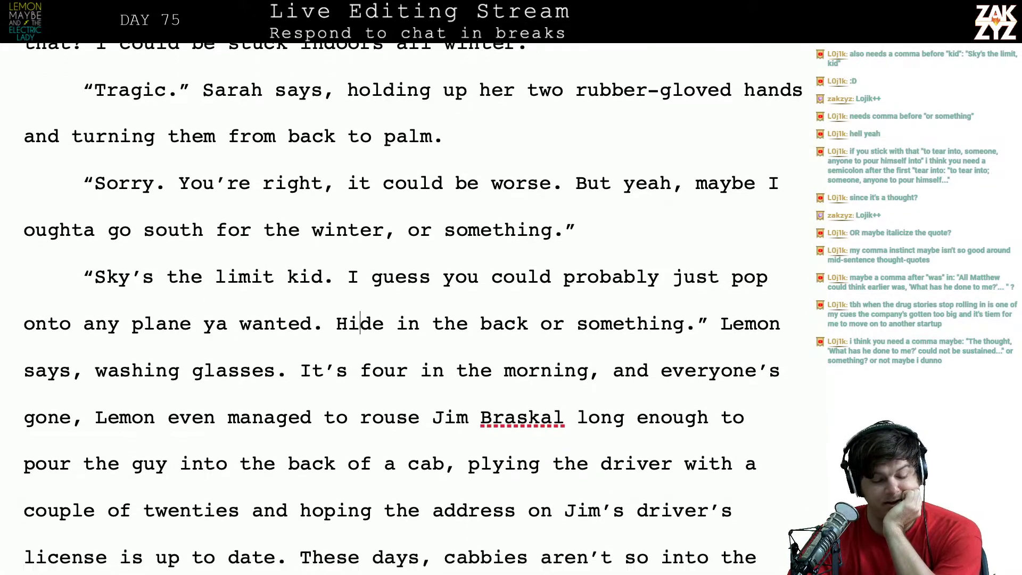
scroll(414, 333, "down", 2)
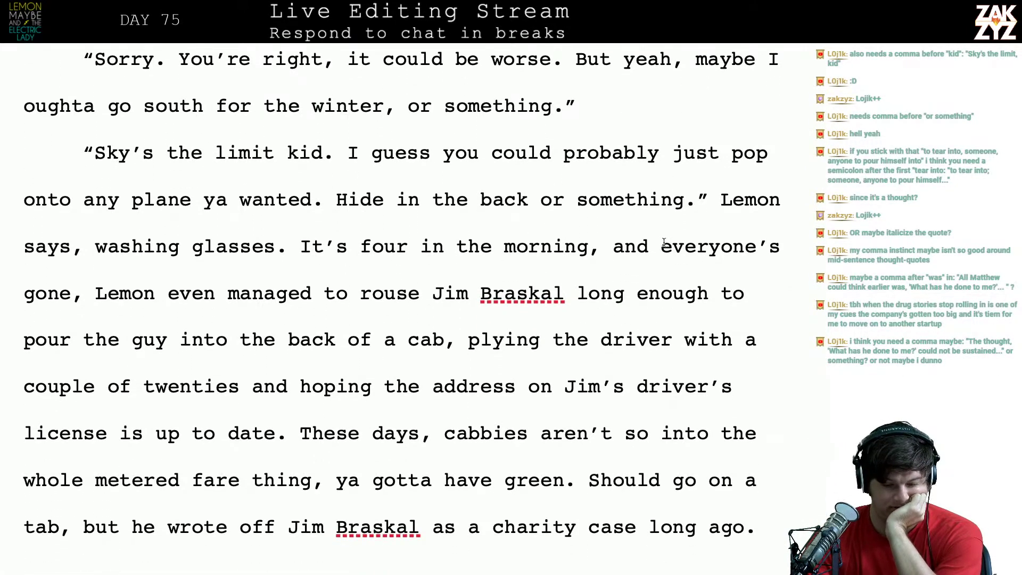
key("Left")
key("BackSpace")
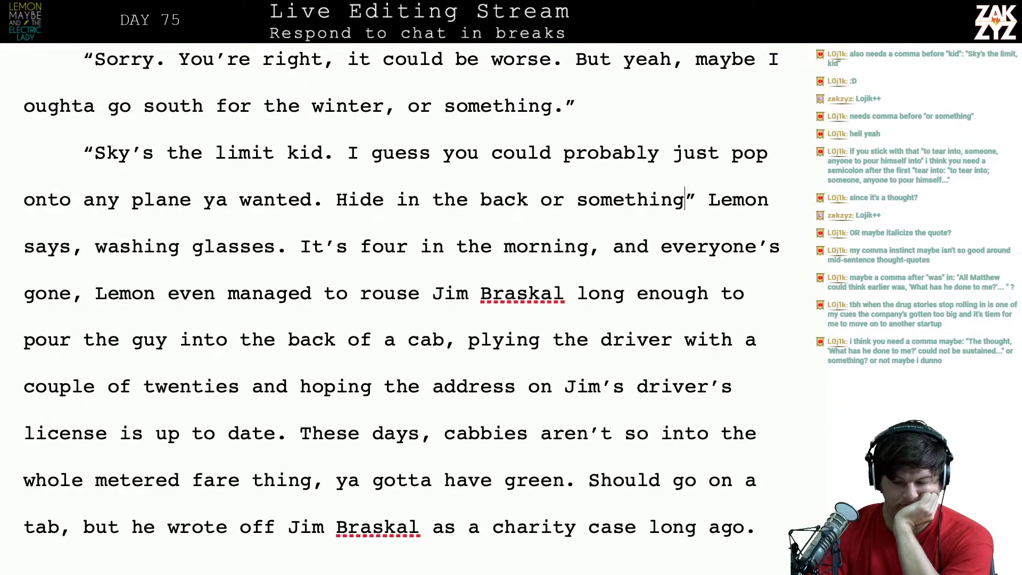
type(",")
key("Right")
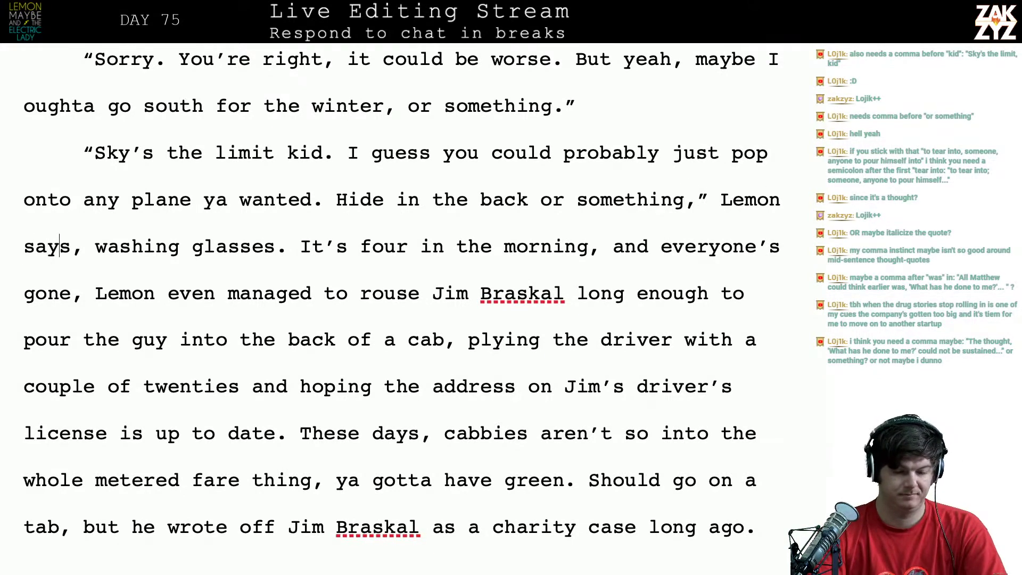
Replace "says," in Lemon's dialogue tag with "muses as he washes glasses."
key("BackSpace")
key("BackSpace")
key("BackSpace")
key("BackSpace")
key("BackSpace")
type("muse")
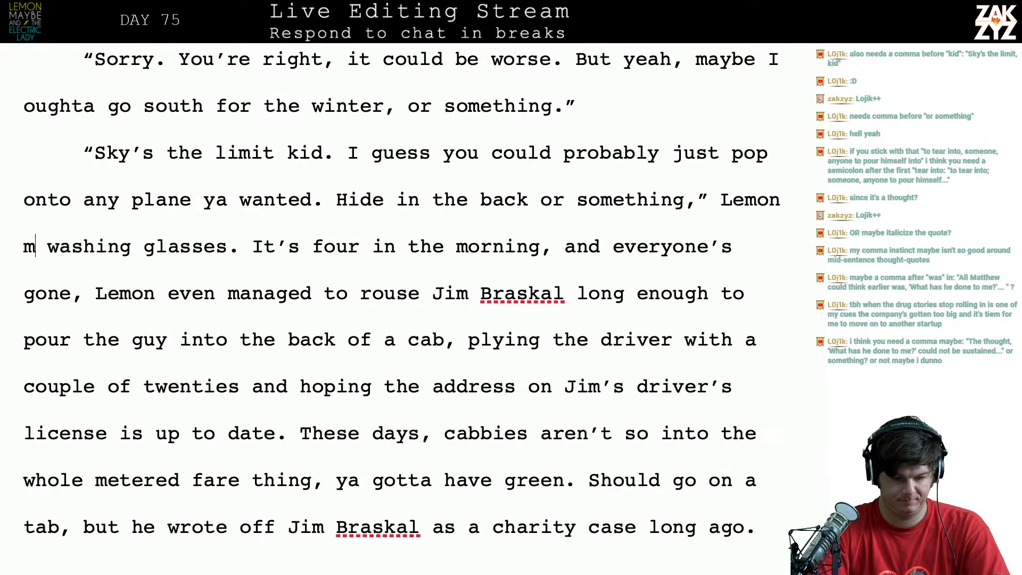
type("s as he washes gla")
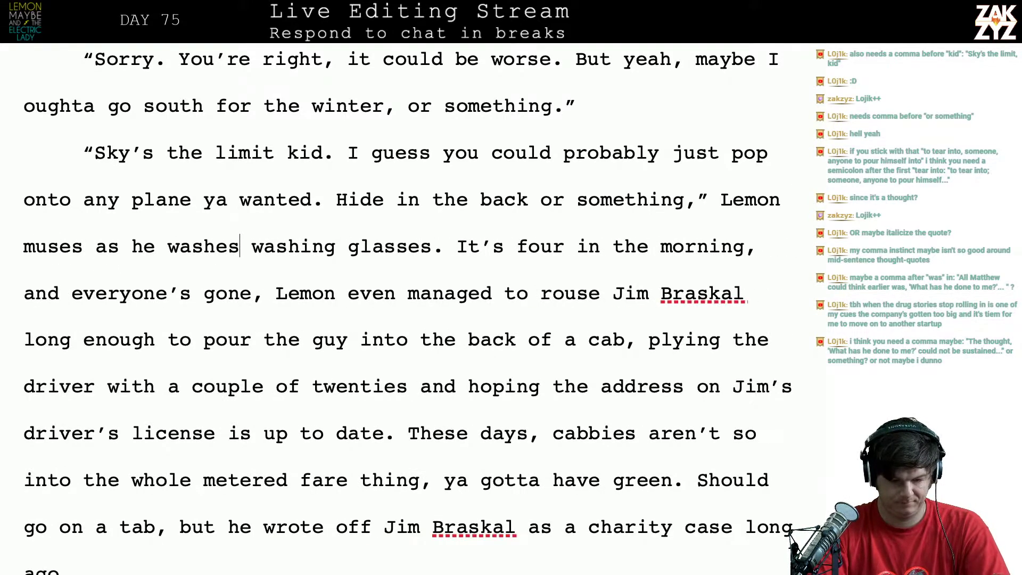
type("sses.")
Delete the leftover "washing glasses." and start a new paragraph at "It's four in the morning"
key("shift+Right")
key("shift+Right")
key("shift+Right")
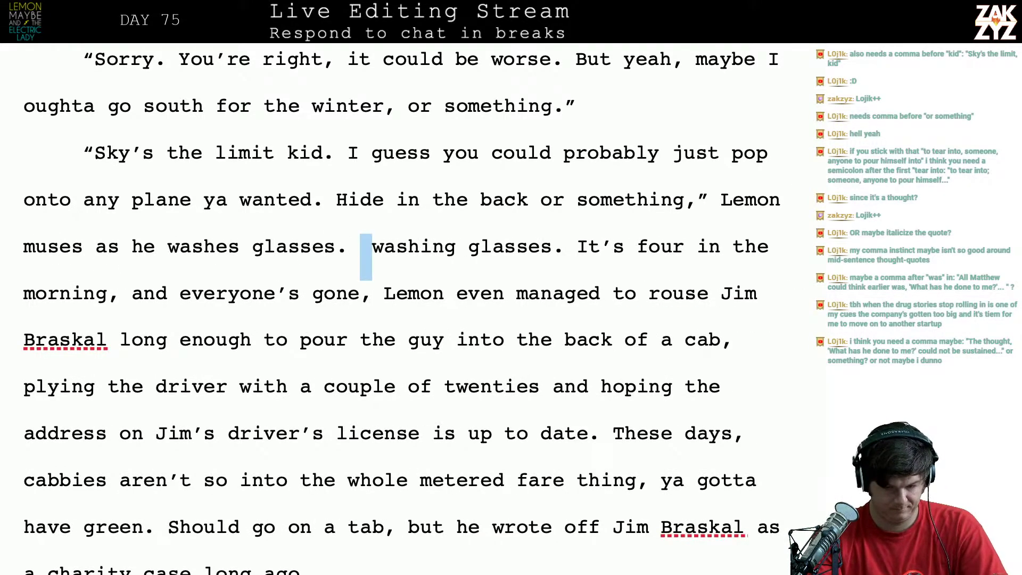
key("shift+Right")
key("shift+Right")
key("shift+Right")
key("shift+Right")
key("shift+Right")
key("shift+Right")
key("shift+Right")
key("shift+Right")
key("shift+Right")
key("shift+Right")
key("shift+Right")
key("shift+Right")
key("shift+Right")
key("shift+Right")
key("shift+Right")
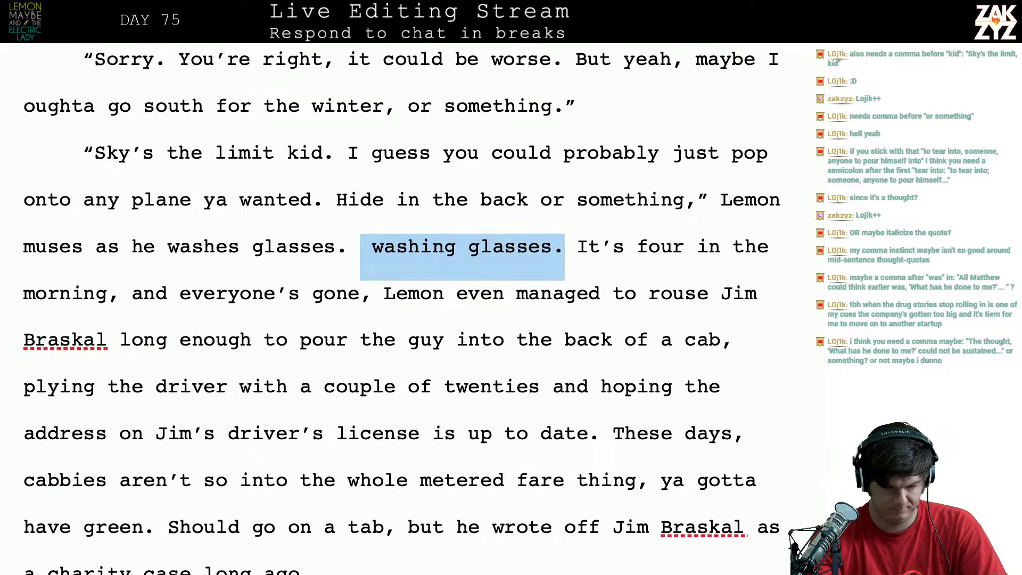
key("Return")
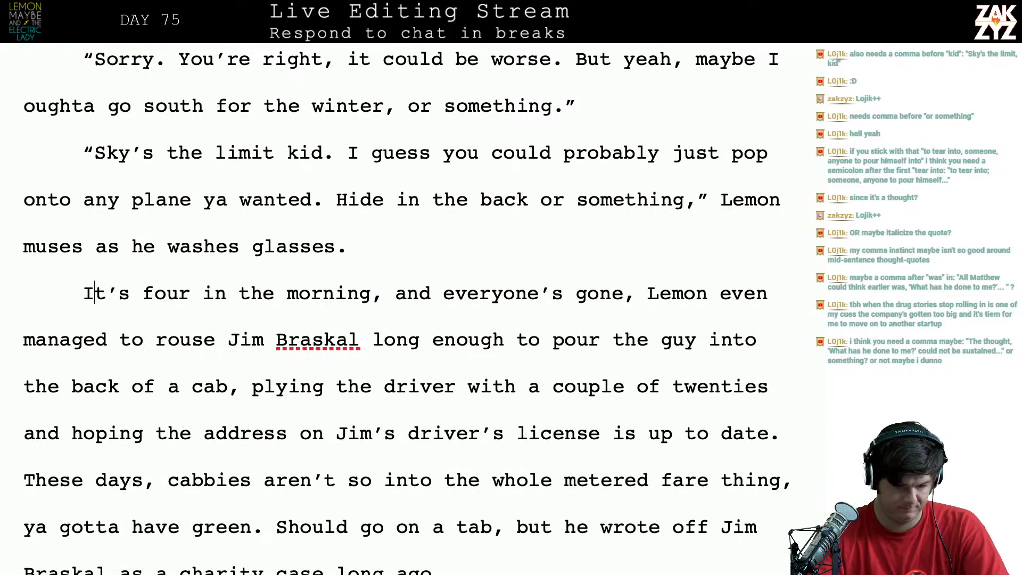
key("BackSpace")
key("Return")
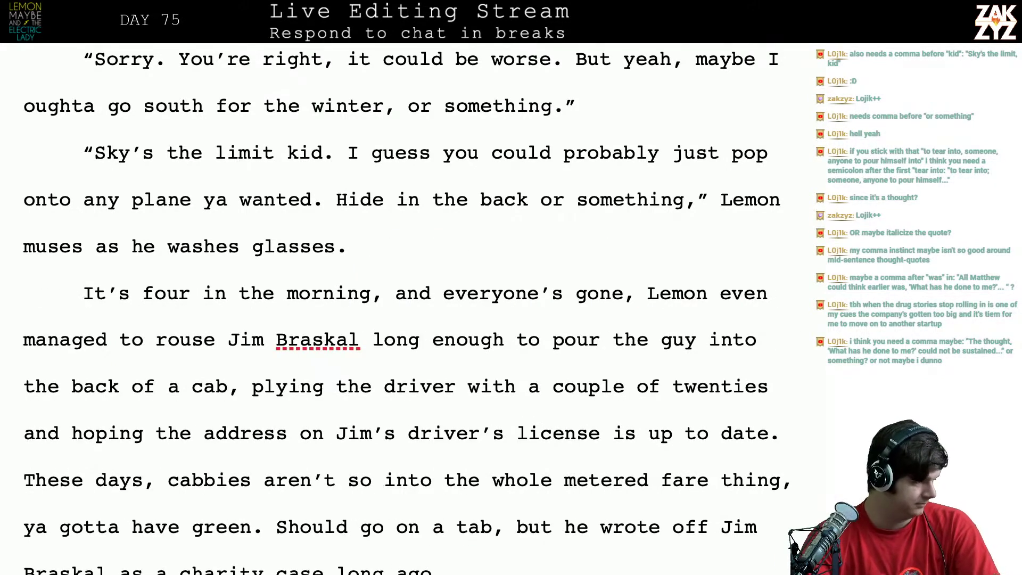
Insert a comma after "limit" in "Sky's the limit kid."
scroll(405, 312, "down", 1)
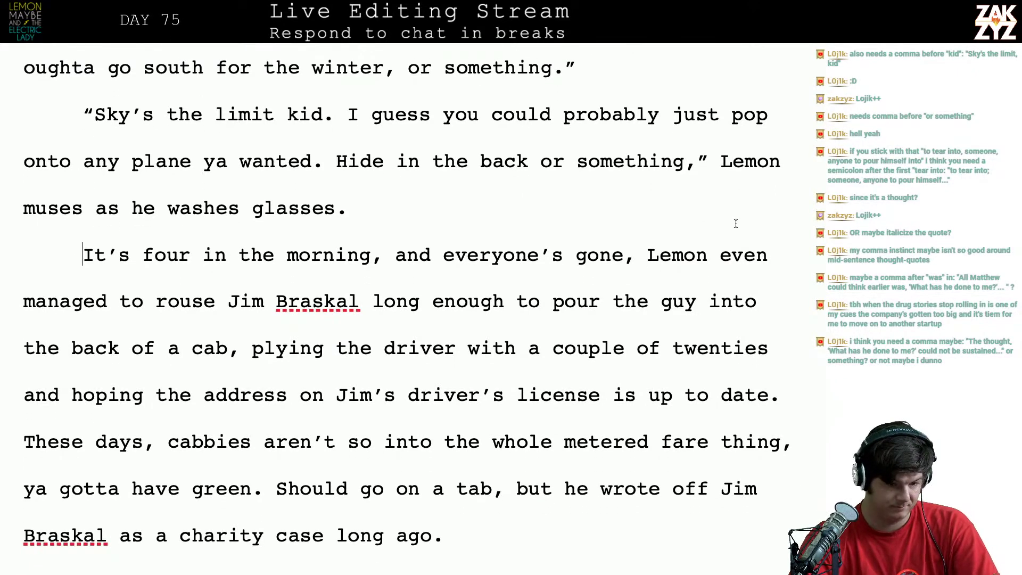
left_click(274, 114)
type(",")
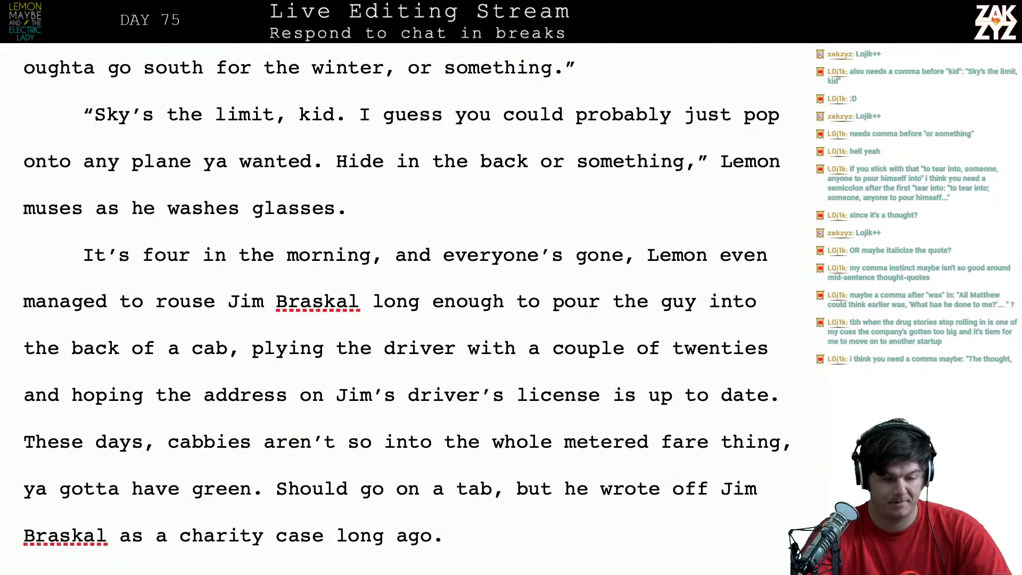
Rework "and everyone's gone" in the four-in-the-morning sentence to read "and every without freaky powers is gone."
scroll(267, 99, "down", 1)
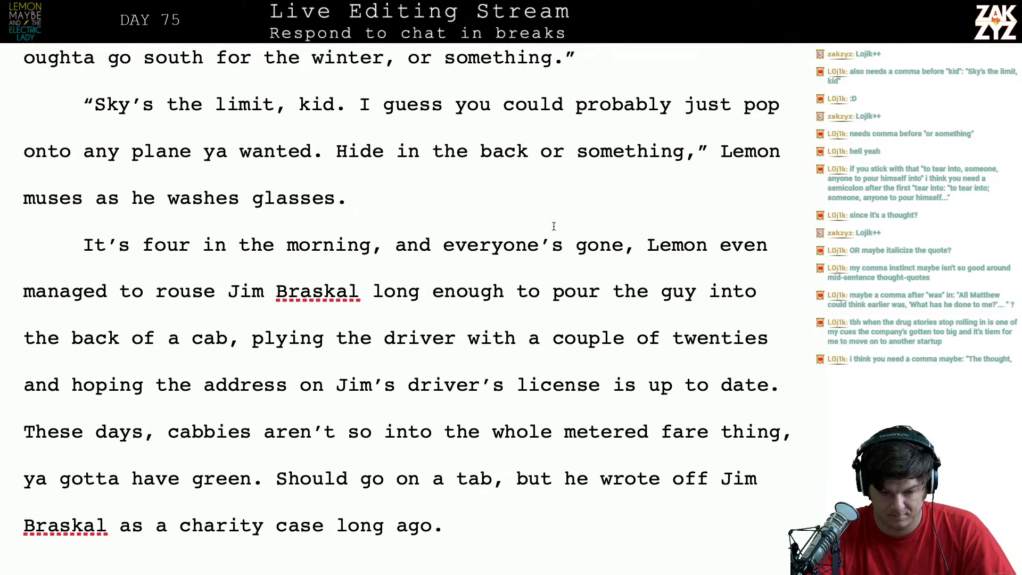
left_click(546, 256)
key("Left")
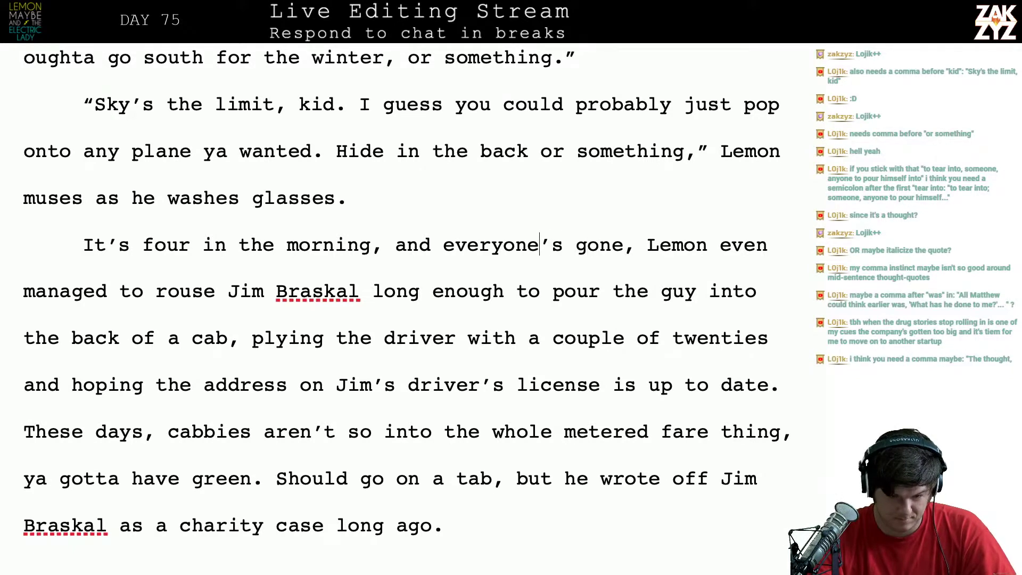
type("qirg")
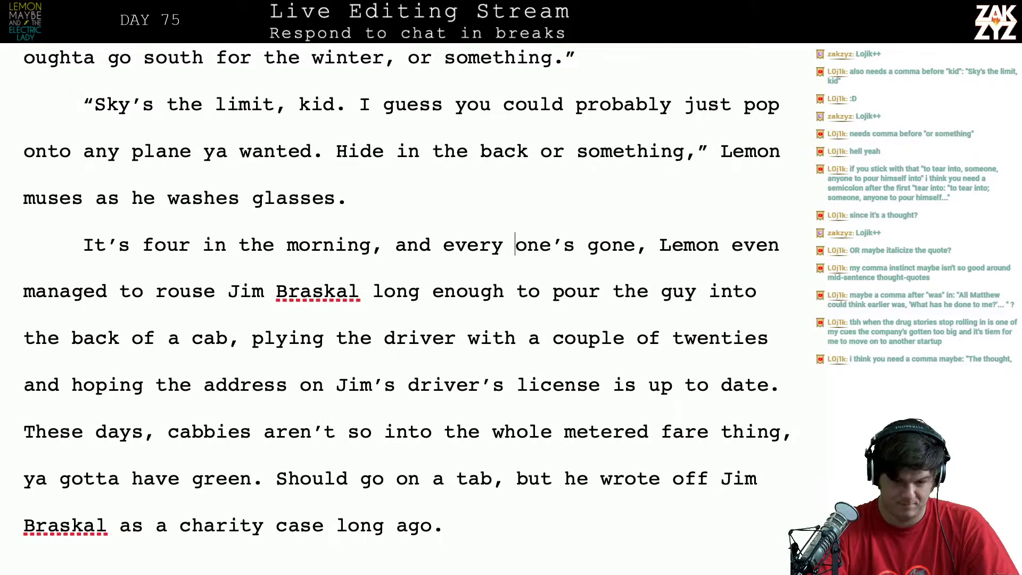
key("BackSpace")
key("BackSpace")
key("BackSpace")
type("wi")
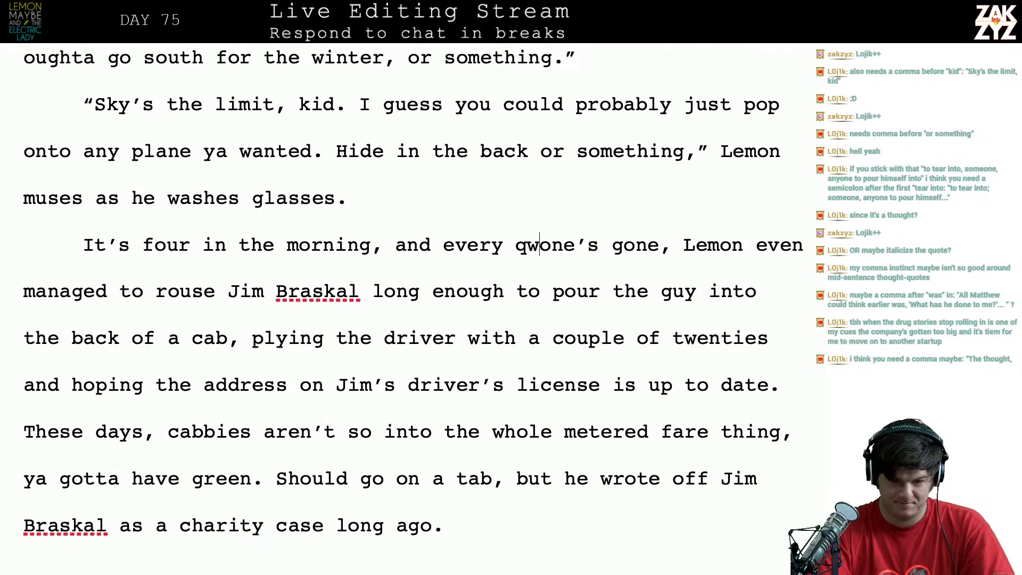
type("th")
key("BackSpace")
key("BackSpace")
key("BackSpace")
key("BackSpace")
key("BackSpace")
type("w")
key("BackSpace")
type("without freak")
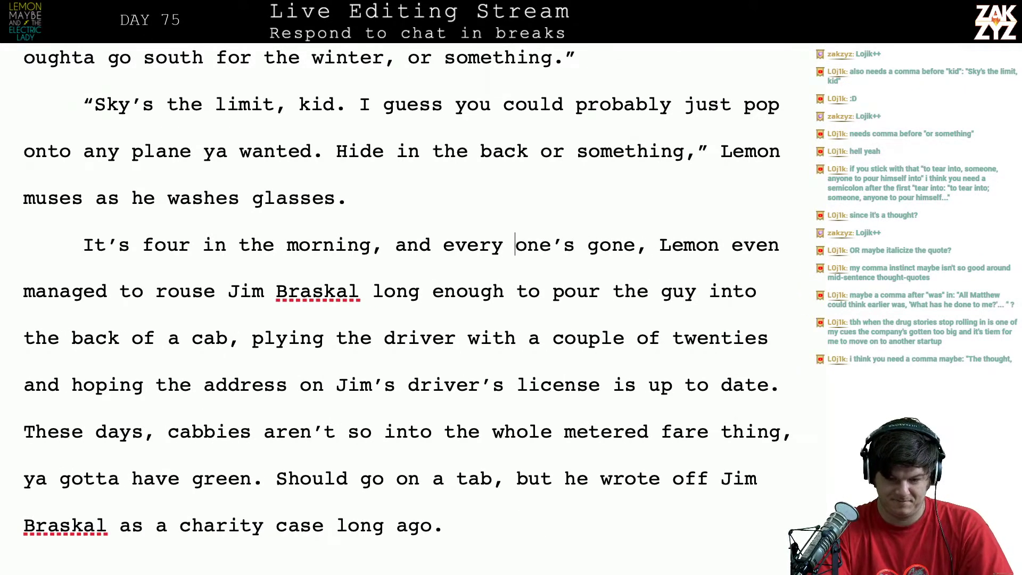
type("y powers is s")
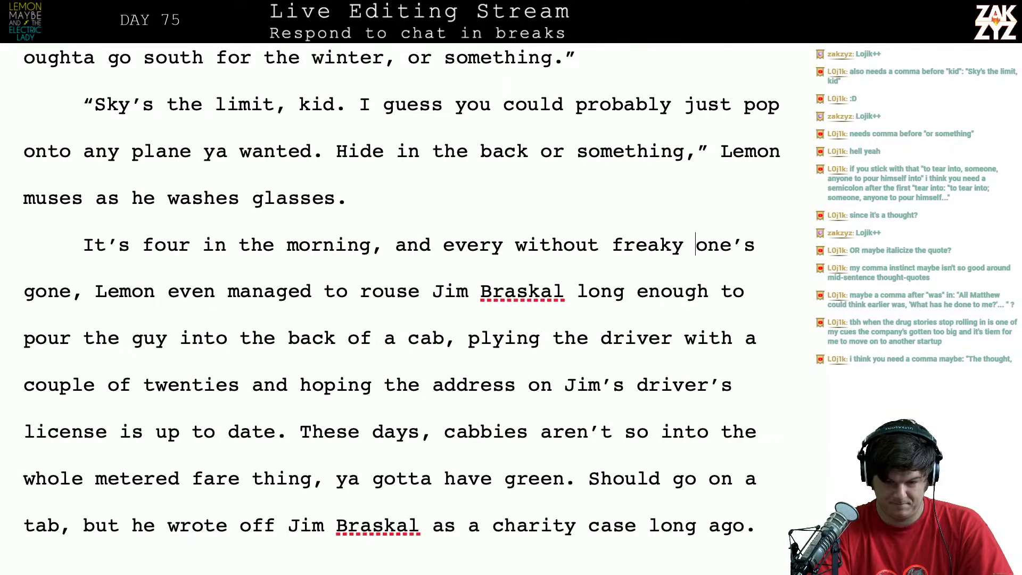
key("BackSpace")
type("gone. one’s")
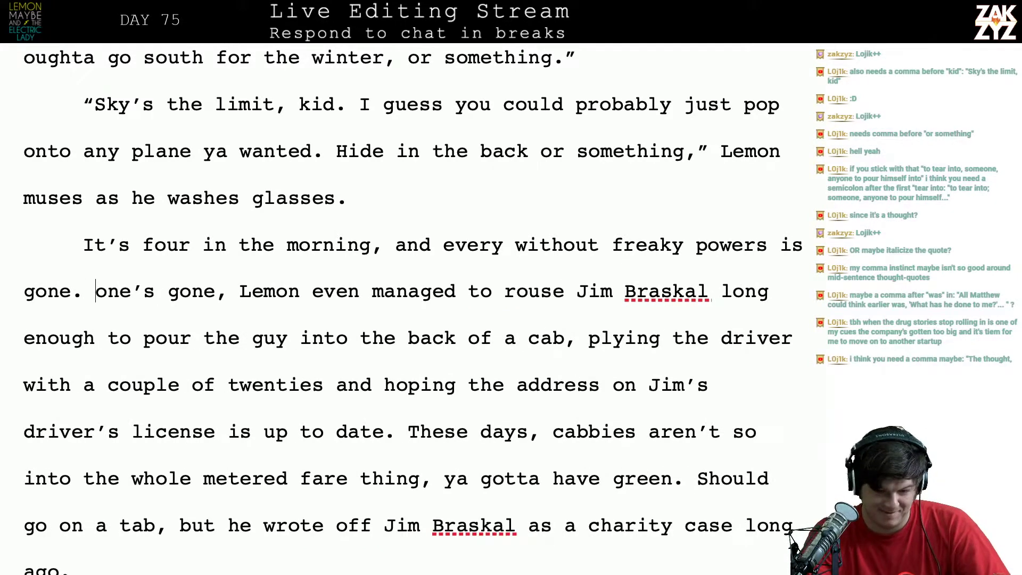
Delete the leftover "one's gone," before "Lemon even managed" and remove the comma after "morning"
left_click_drag(96, 291, 228, 291)
key("BackSpace")
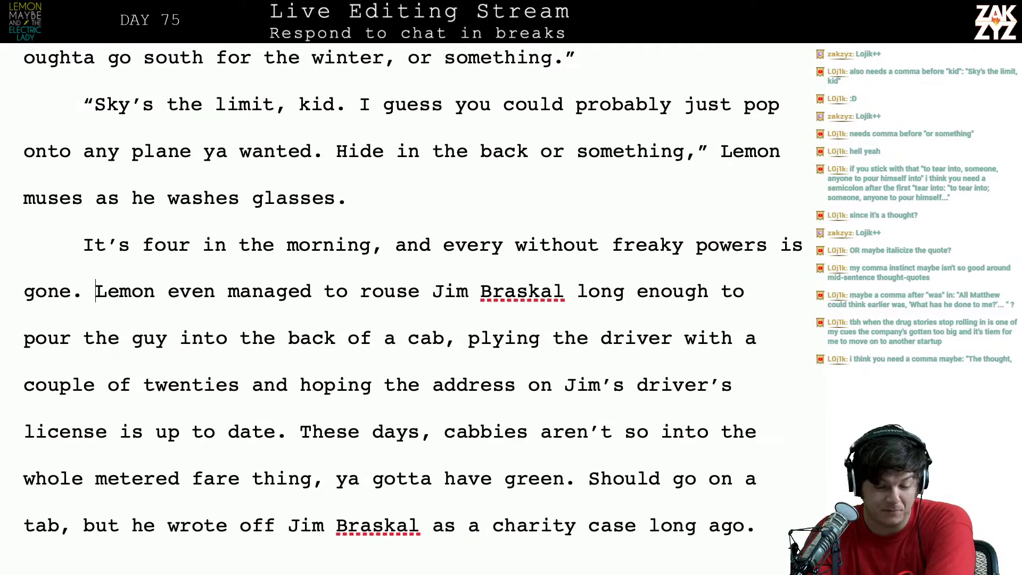
left_click(381, 248)
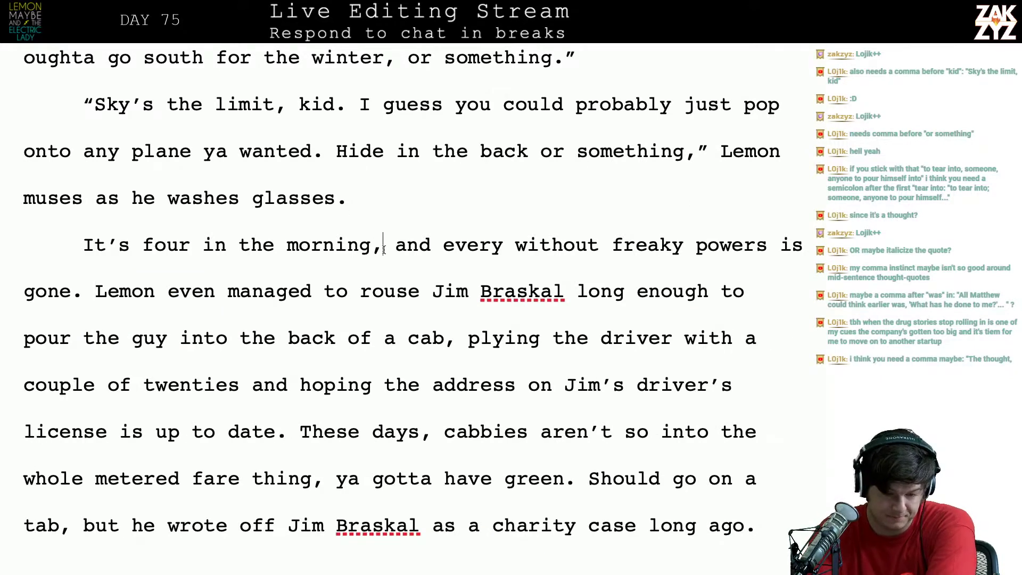
key("BackSpace")
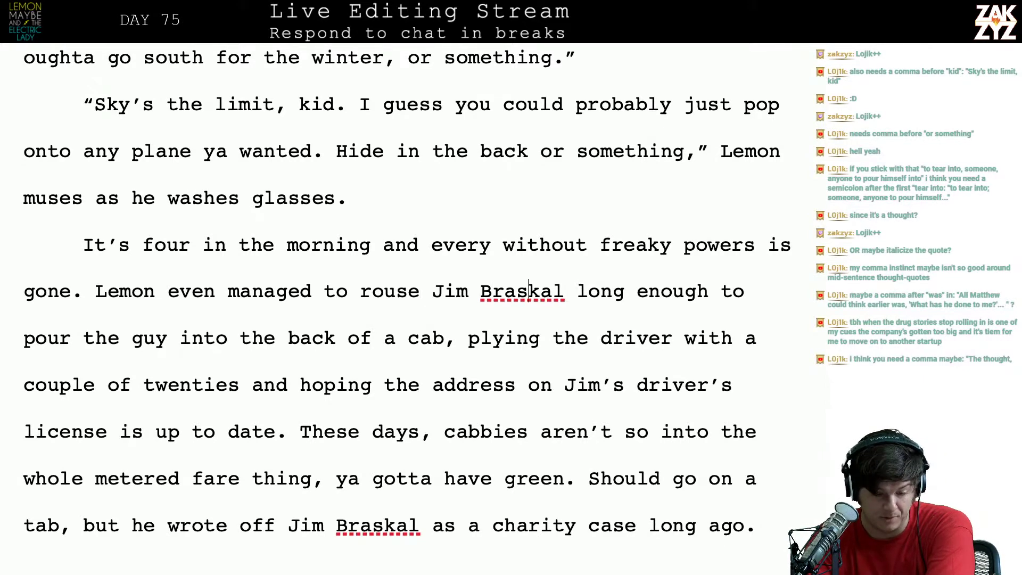
End the sentence at "cab.", add "He had to ply the driver with a couple of twenties." and break the old remainder onto a new paragraph
key("Right")
key("Right")
key("Right")
key("Right")
key("Right")
key("Right")
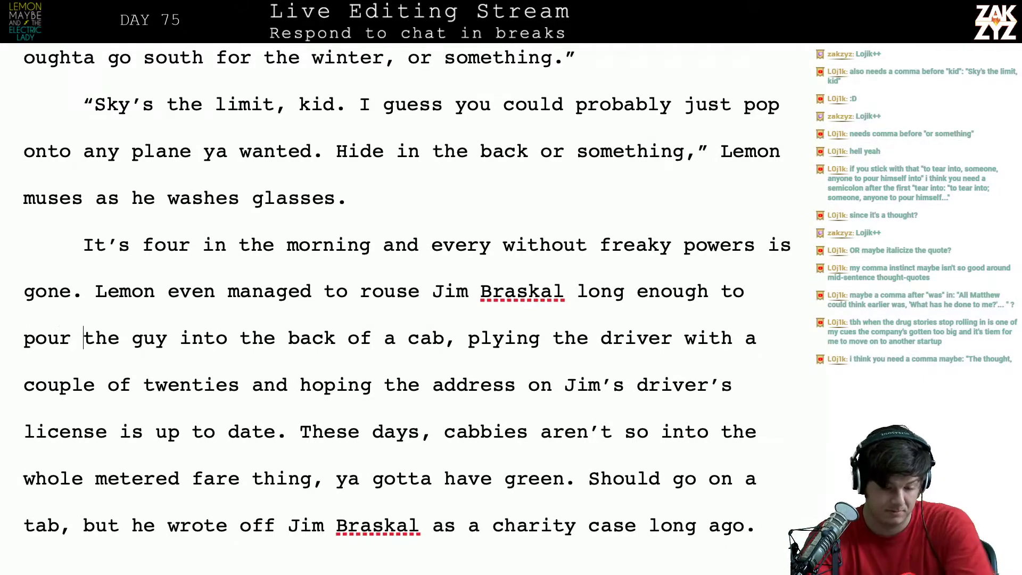
left_click(457, 339)
key("BackSpace")
type(". He h")
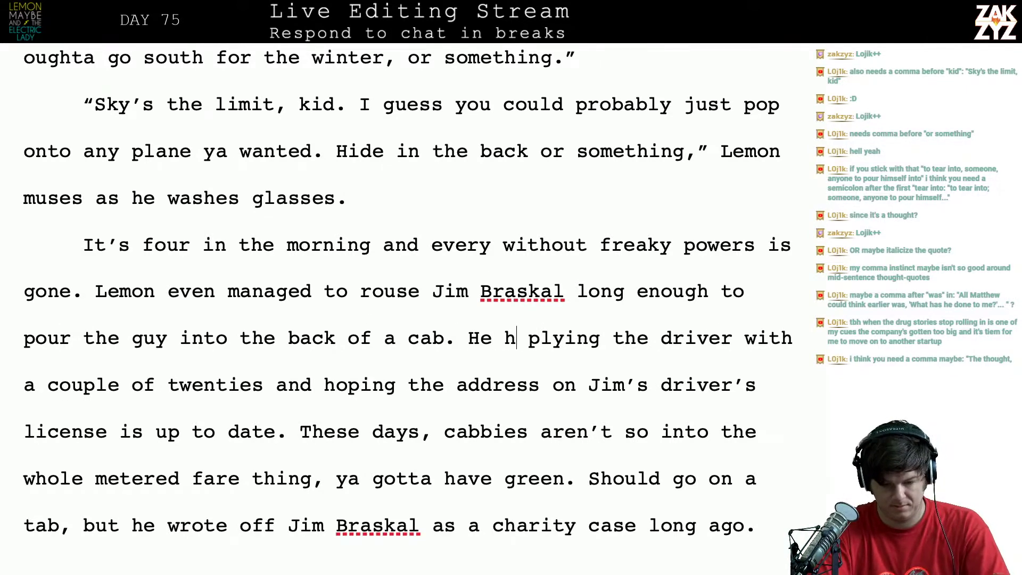
type("ad to ply the dri")
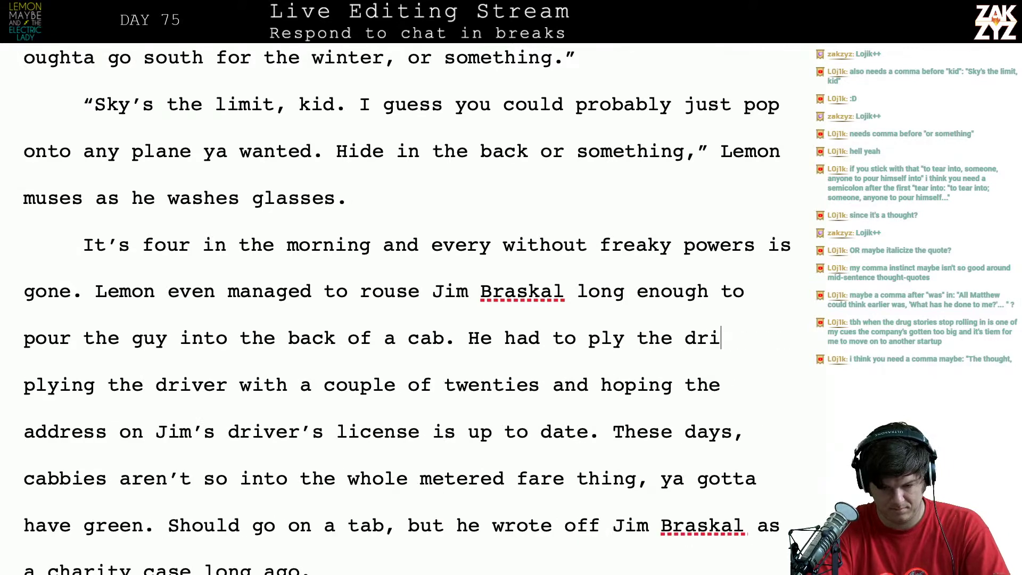
type("ver with a ")
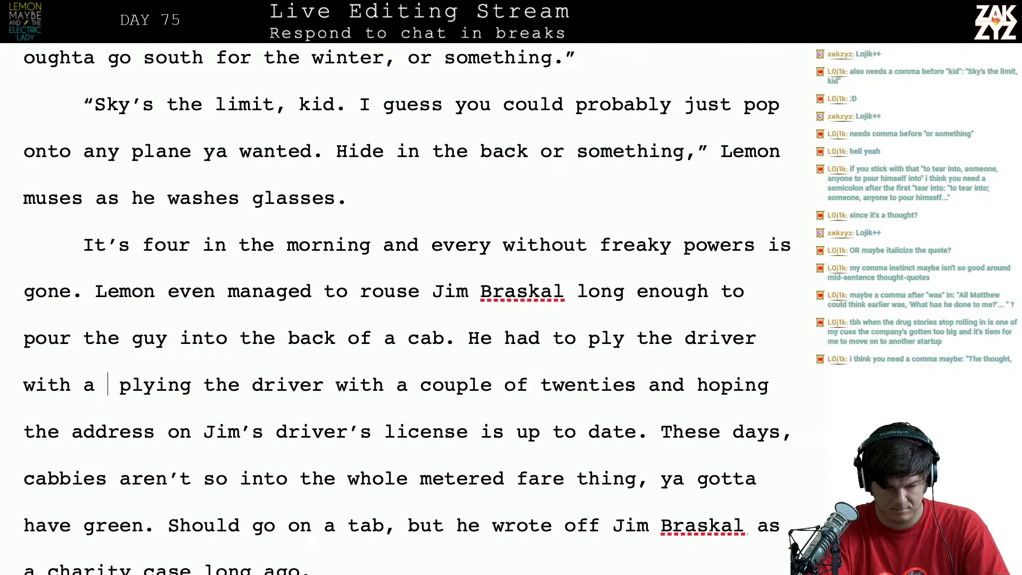
type("couple of twint")
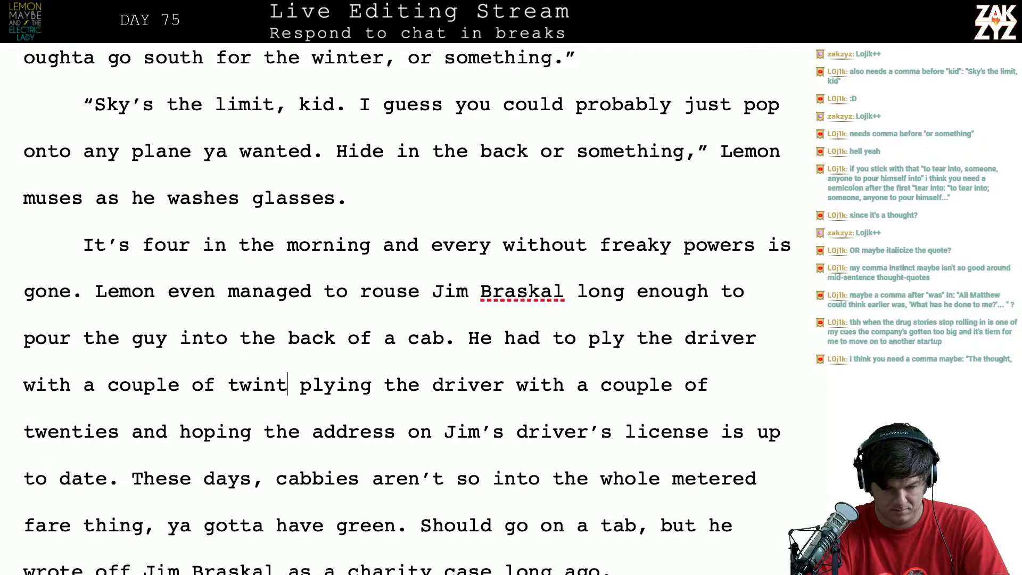
key("BackSpace")
key("BackSpace")
key("BackSpace")
type("enties.")
key("Return")
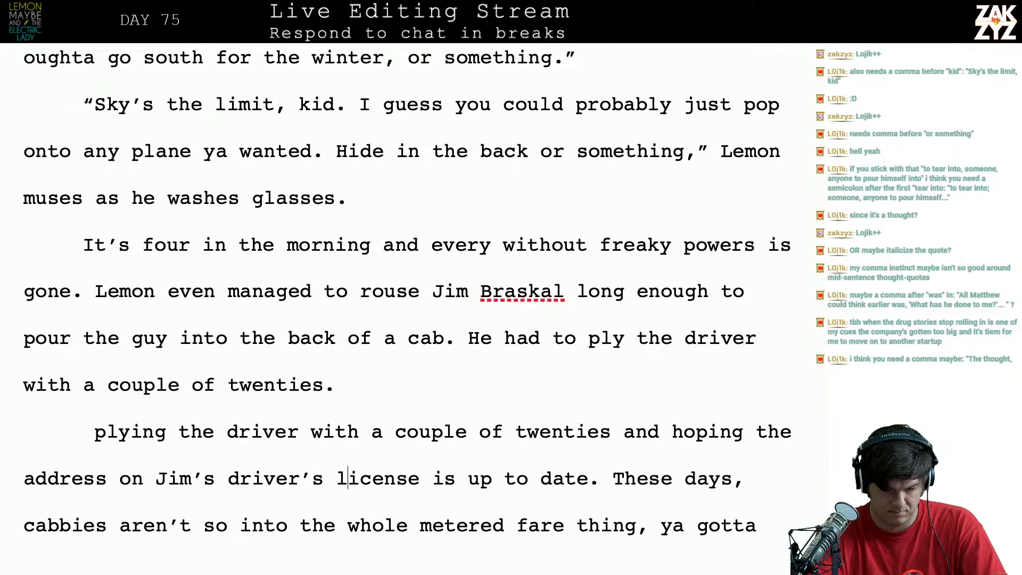
Add "Cabbies aren't so into the metered fare thing of late, ya gotta have green." after "twenties."
type("Ca")
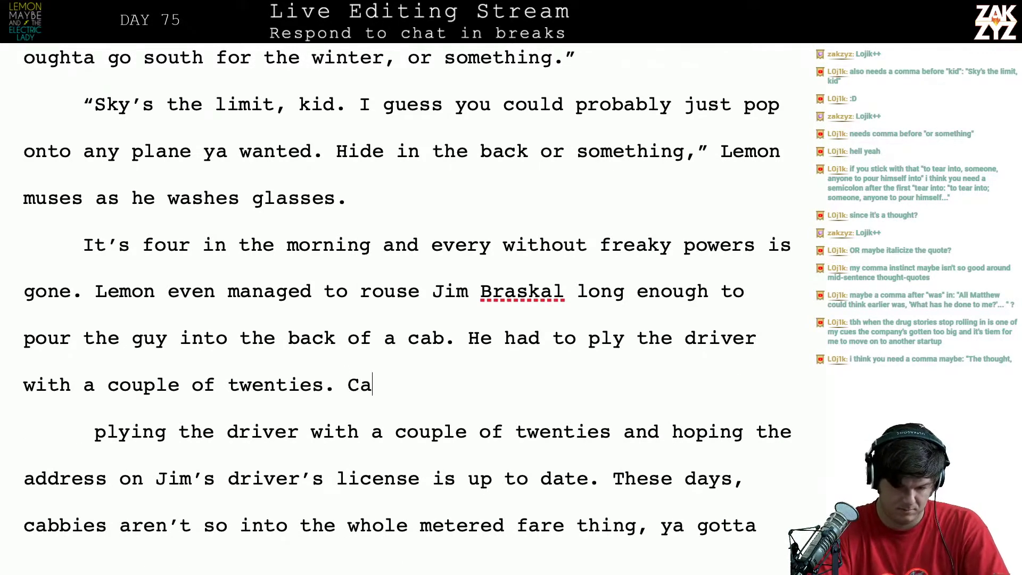
type("bbies aren't so i")
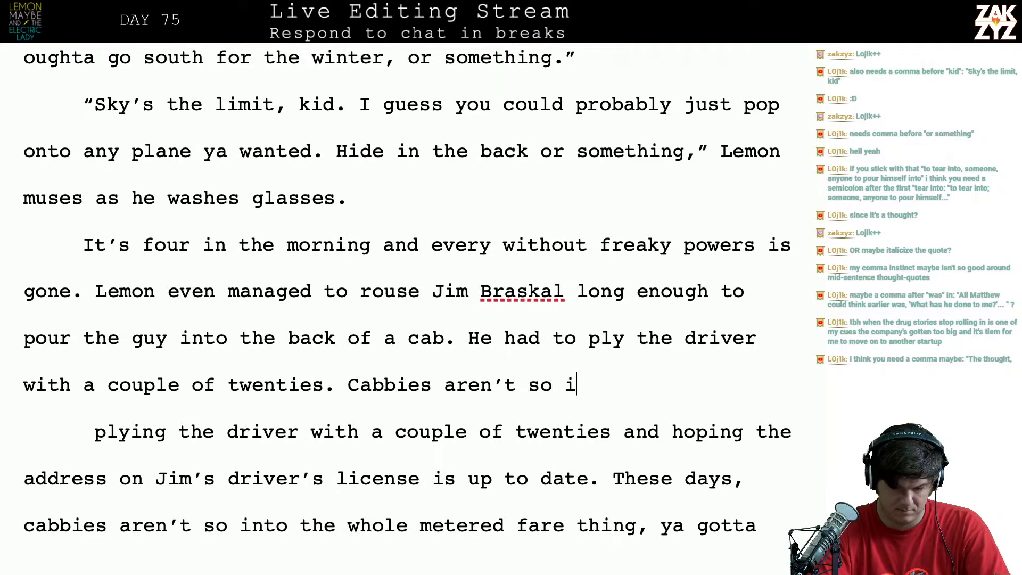
type("nto the metered ")
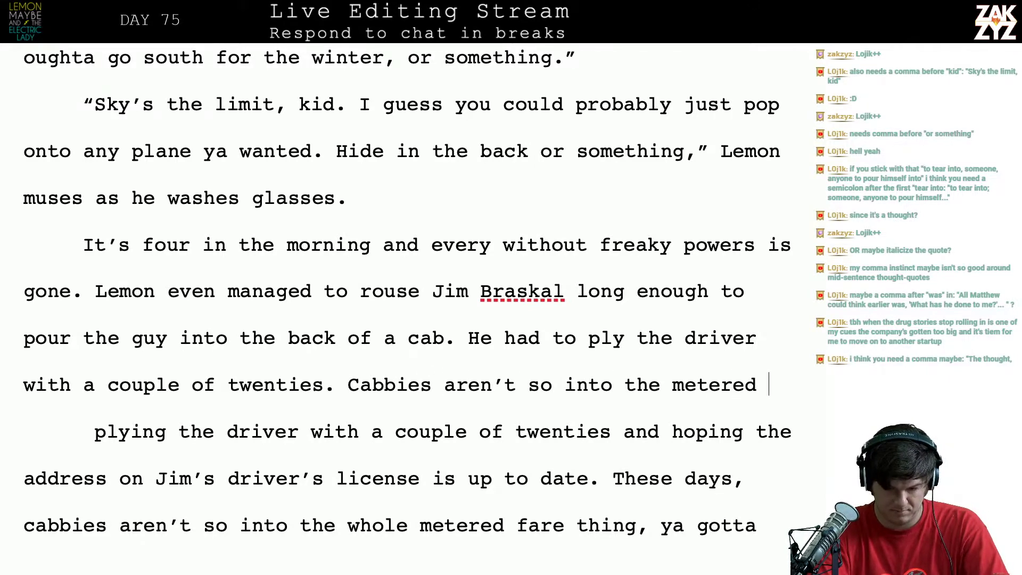
type("fare thing")
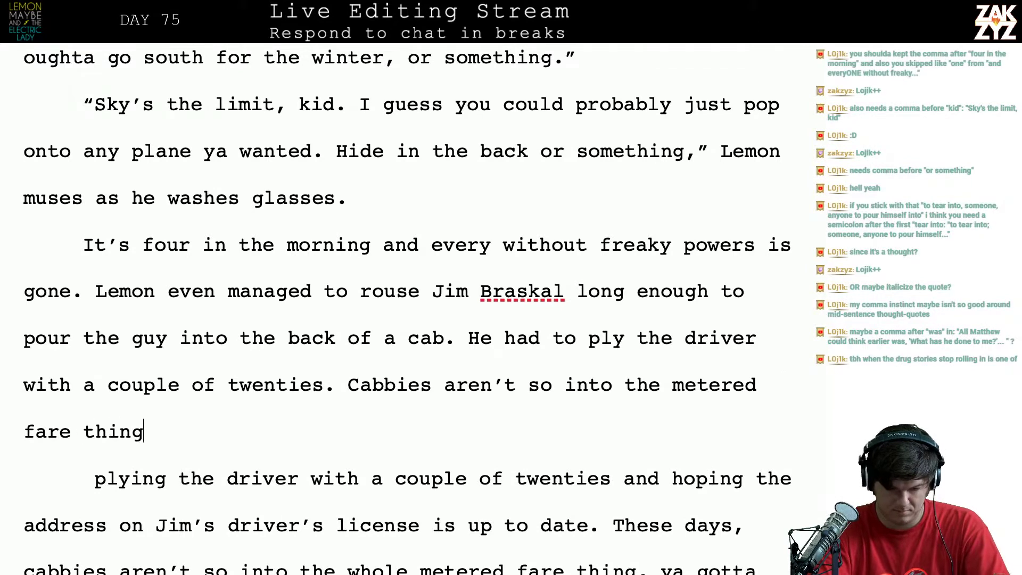
type(" of late, ya g")
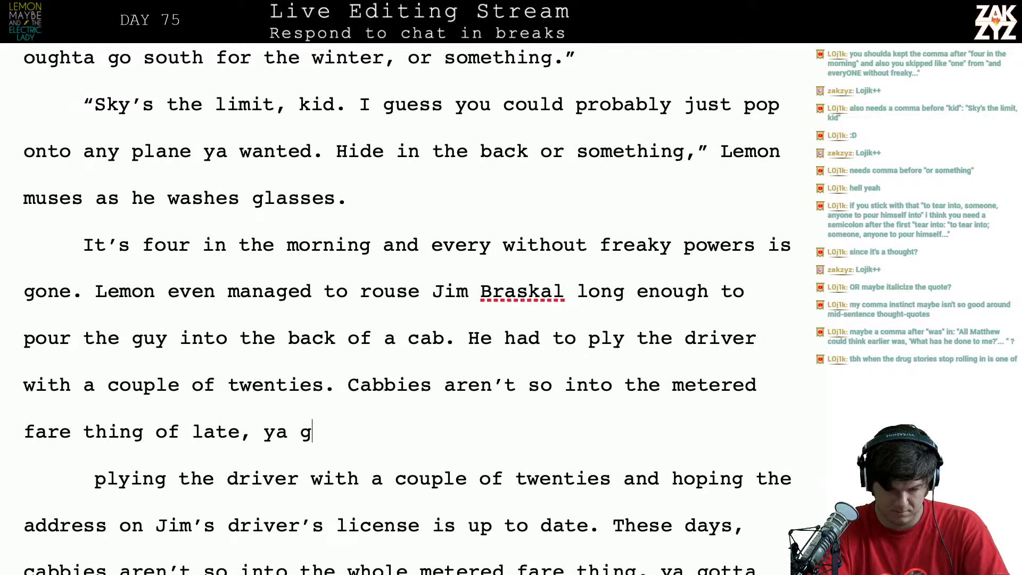
type("otta have green.")
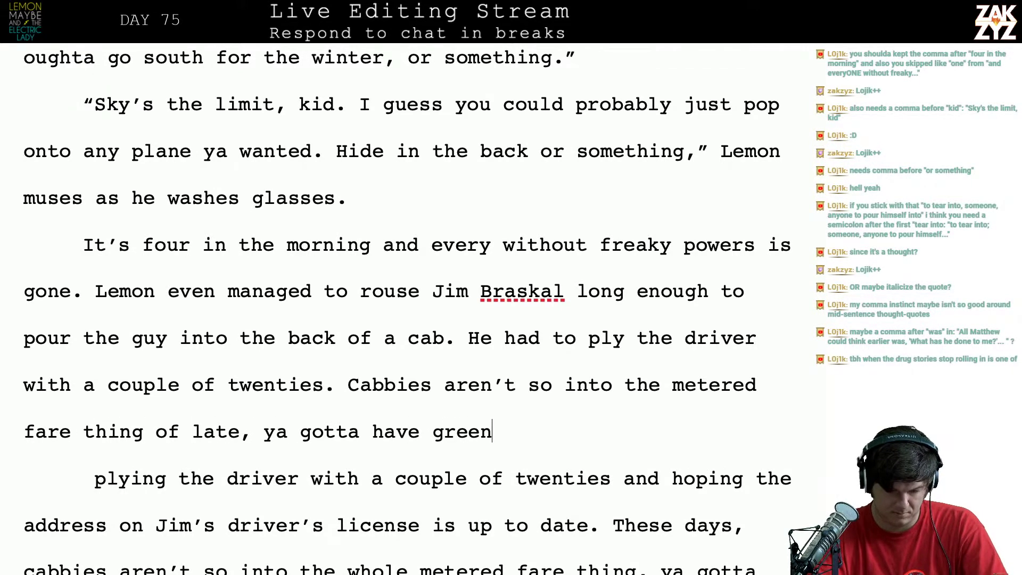
Delete the paragraph break and the old text from "plying the driver" through "Should go on a tab"
key("shift+Down")
key("shift+Down")
key("shift+Down")
key("shift+Down")
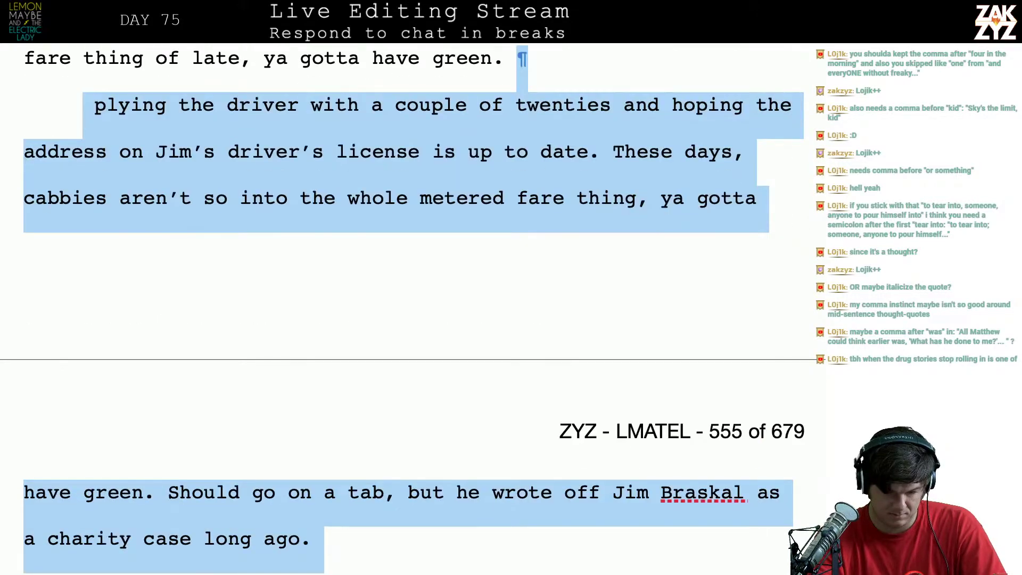
key("shift+Left")
key("shift+Left")
key("shift+Left")
key("shift+Left")
key("shift+Left")
key("shift+Left")
key("shift+Left")
key("shift+Left")
key("shift+Left")
key("shift+Left")
key("shift+Left")
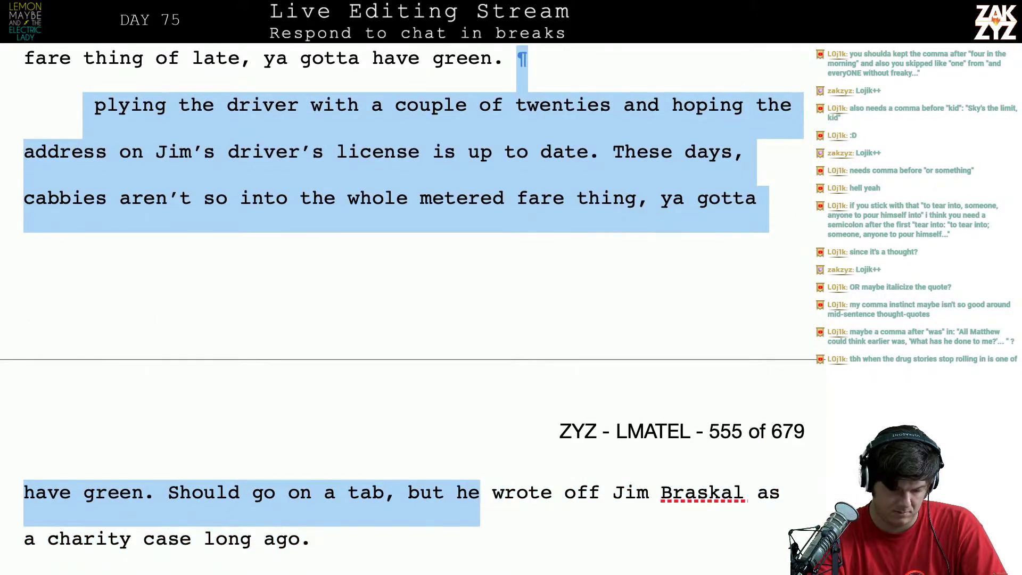
key("shift+Right")
key("Delete")
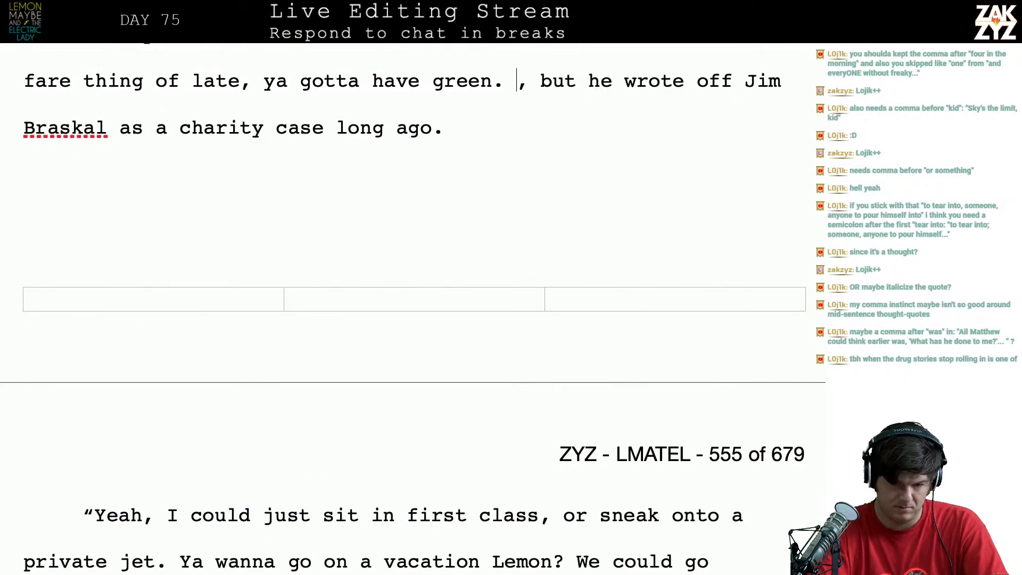
Write "With anyone else Lemon would have put it on their tab, but" after "ya gotta have green."
type("With anyone els")
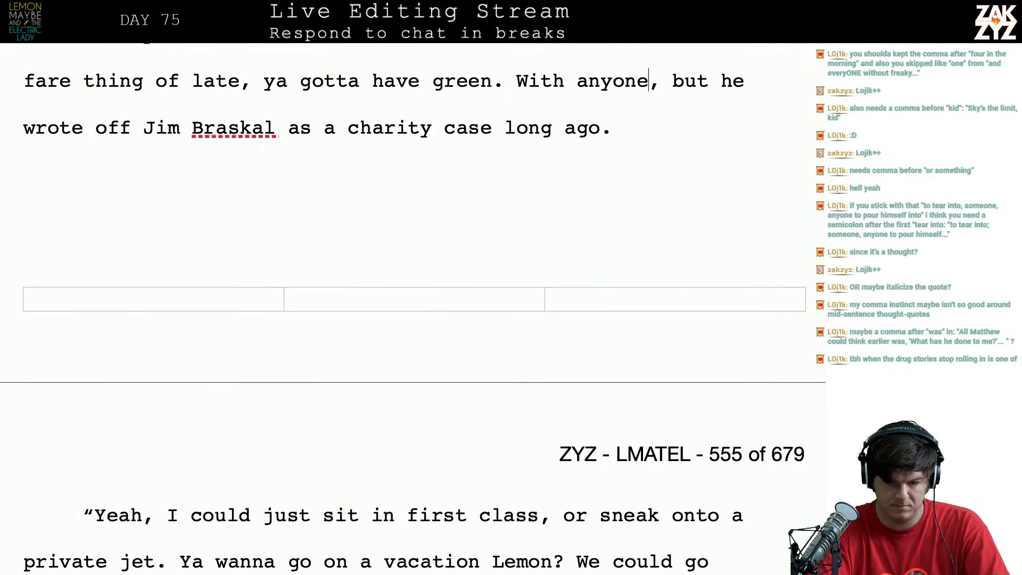
type("e lem")
key("BackSpace")
key("BackSpace")
key("BackSpace")
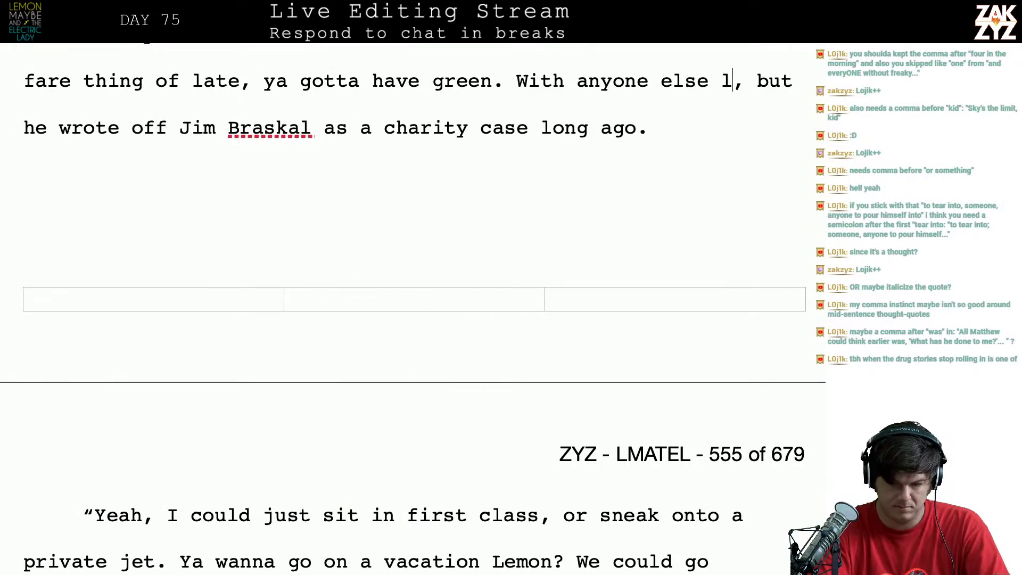
type("Lemon would hav")
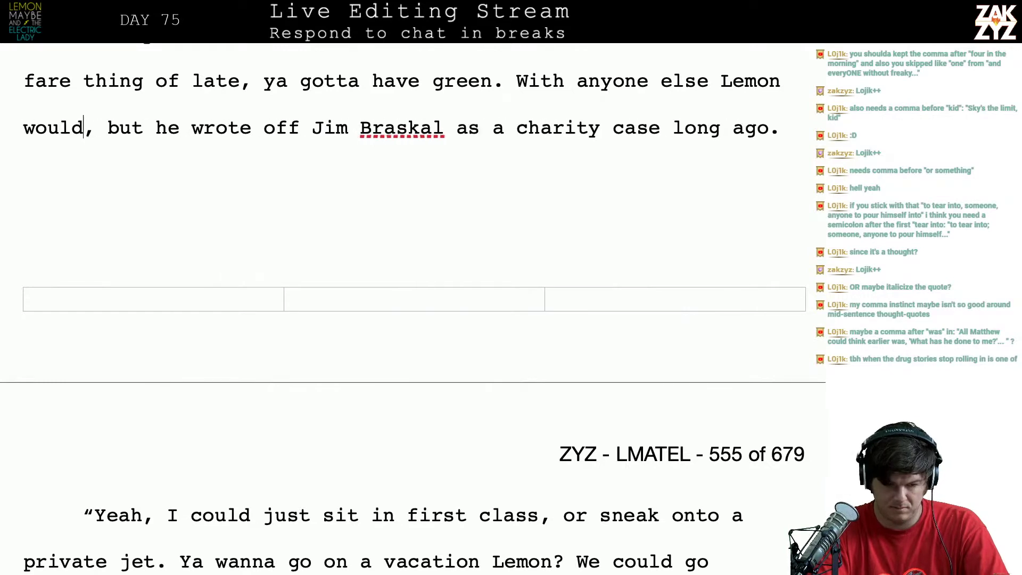
type("e put it on thei")
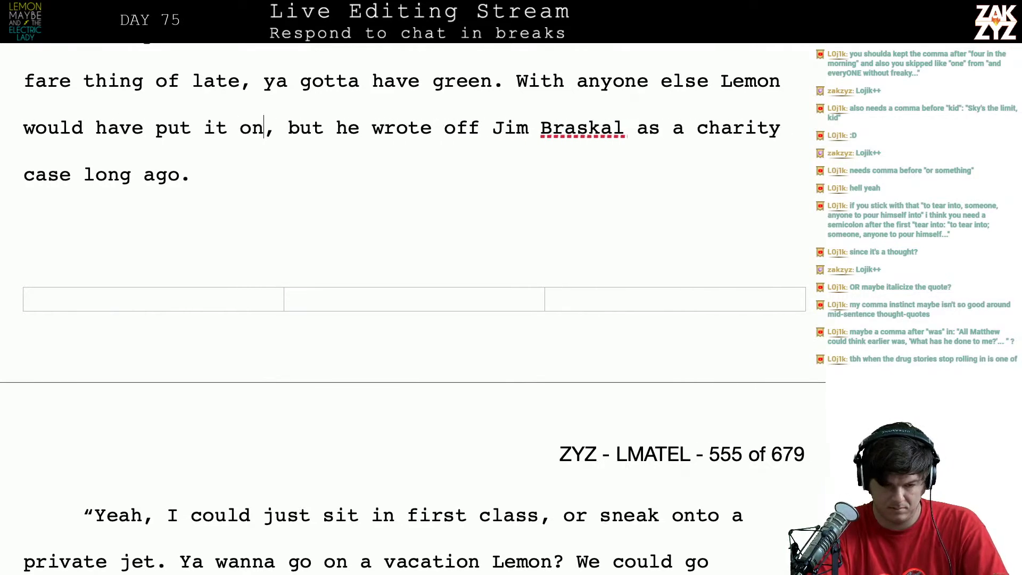
type("r tab, but ")
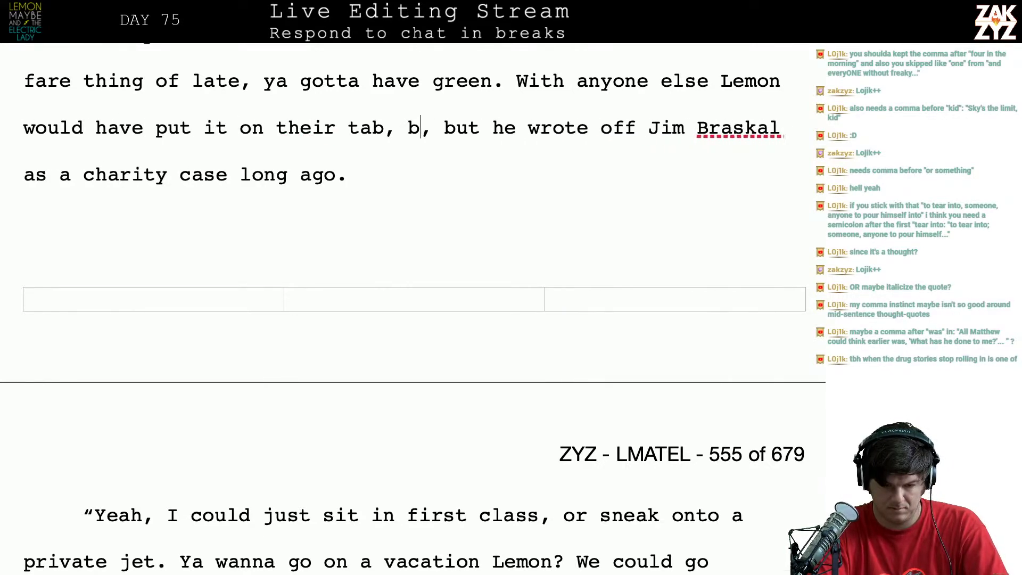
Continue the sentence after "their tab, but" with "Lemon wrote Jim Braskal off as a charity", keeping "charity" lowercase
type("Lemon wrot e")
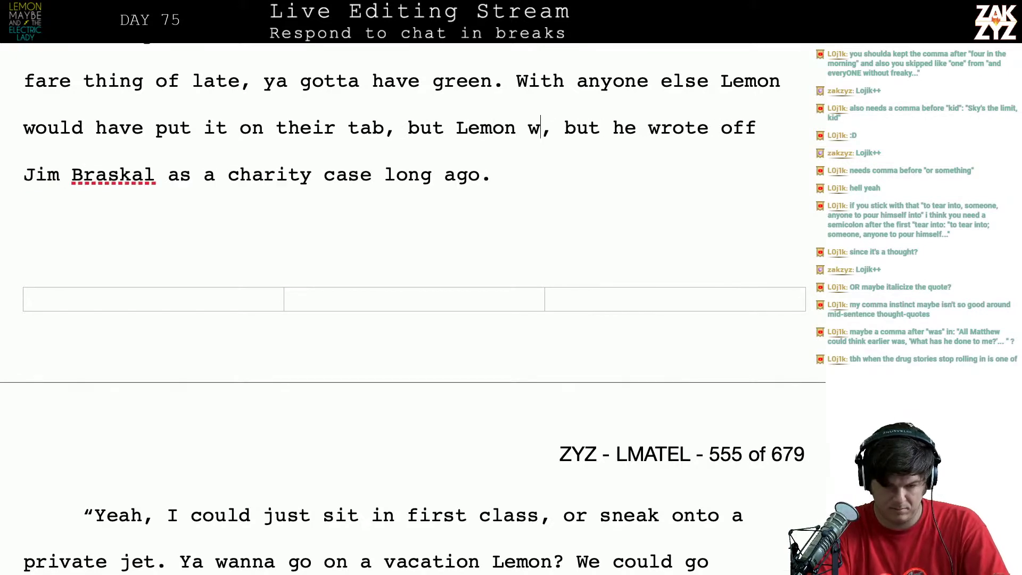
key("BackSpace")
key("BackSpace")
type("e")
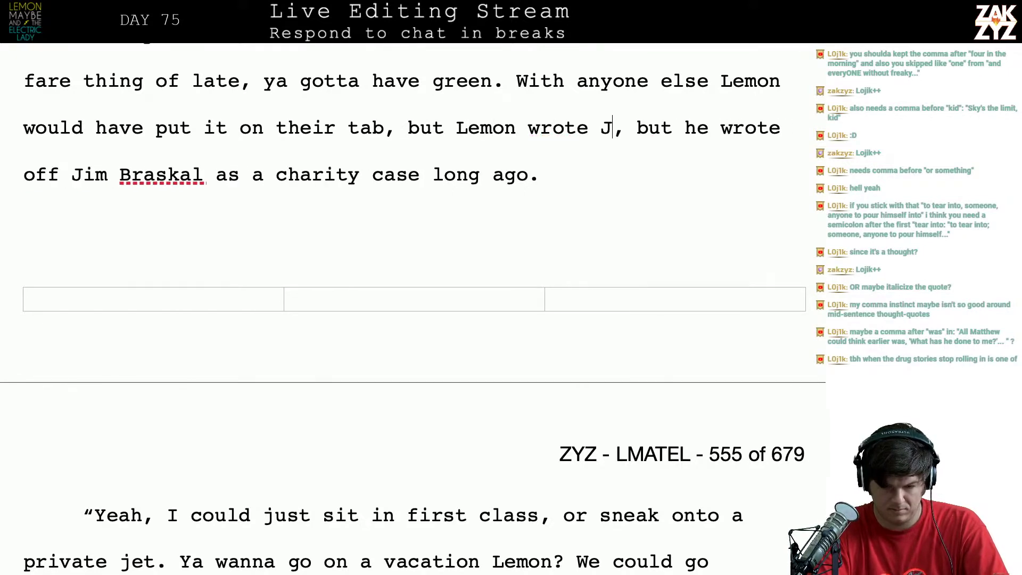
type(" Jim Braska")
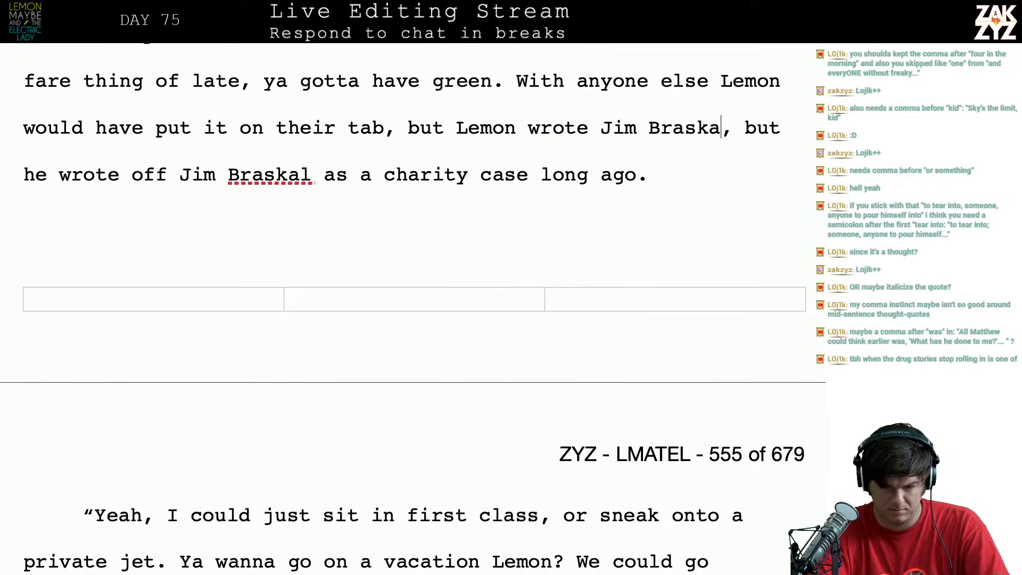
type("l off as a ")
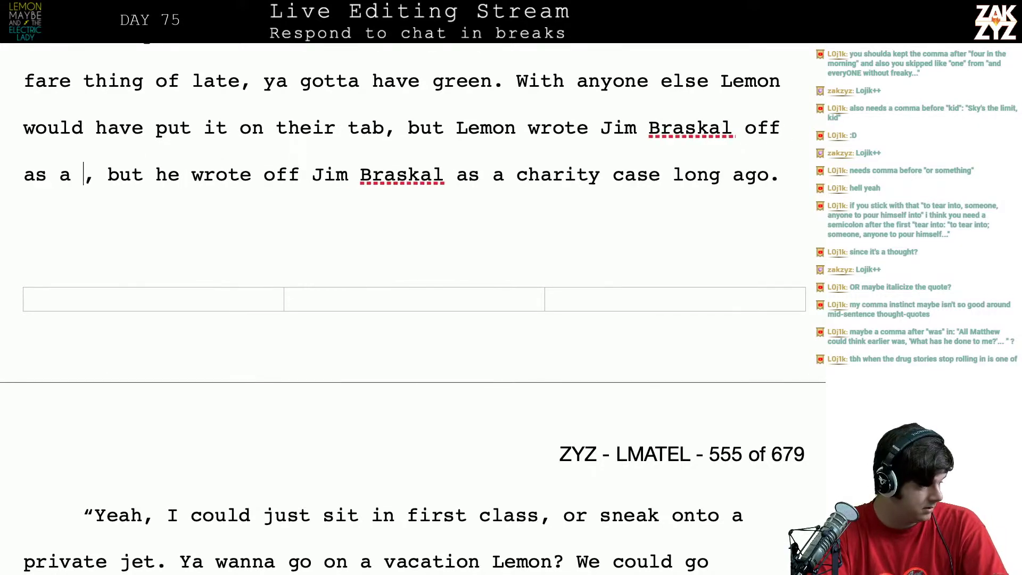
type("Charity")
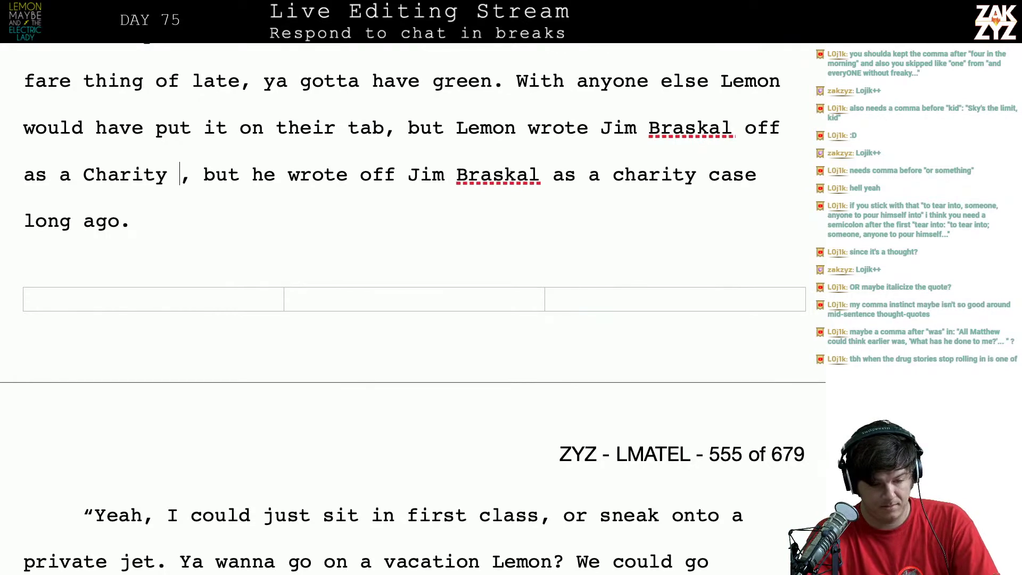
key("ctrl+shift+Down")
key("Left")
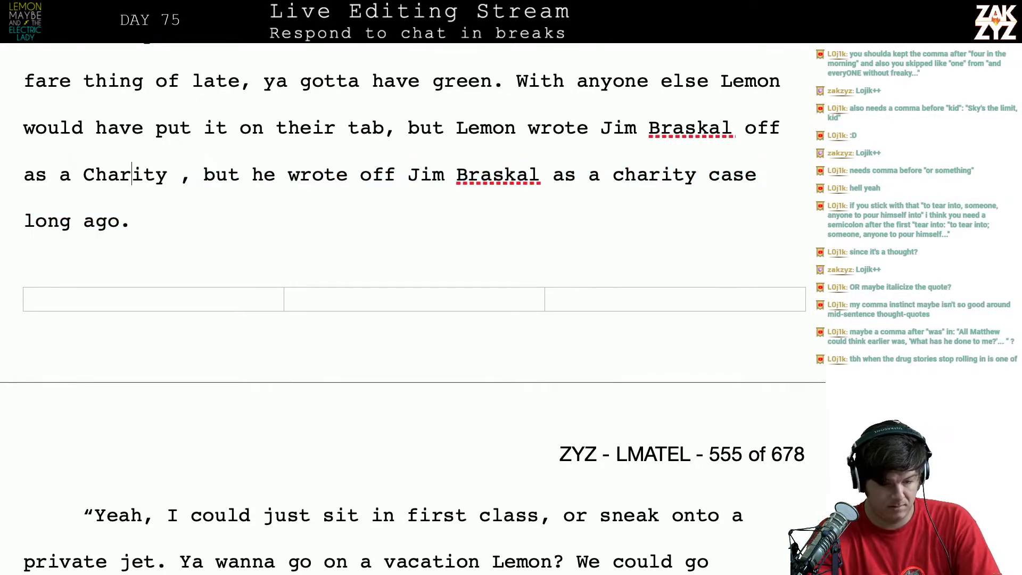
key("BackSpace")
type("c")
key("Right")
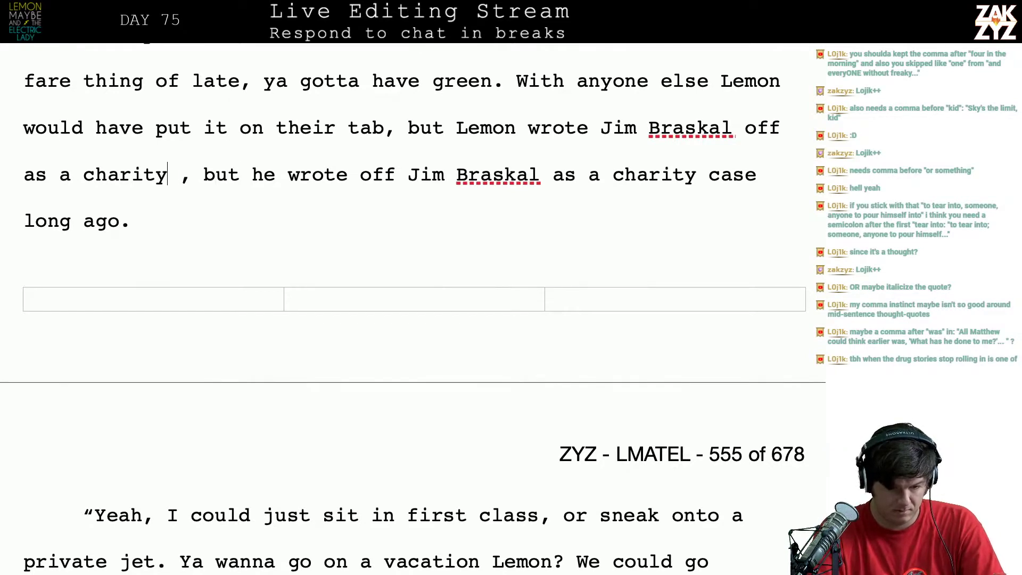
Finish the sentence with "case a long time ago." and delete the leftover old clause beginning ", but he wrote off"
type("c")
key("Delete")
key("BackSpace")
type("case ")
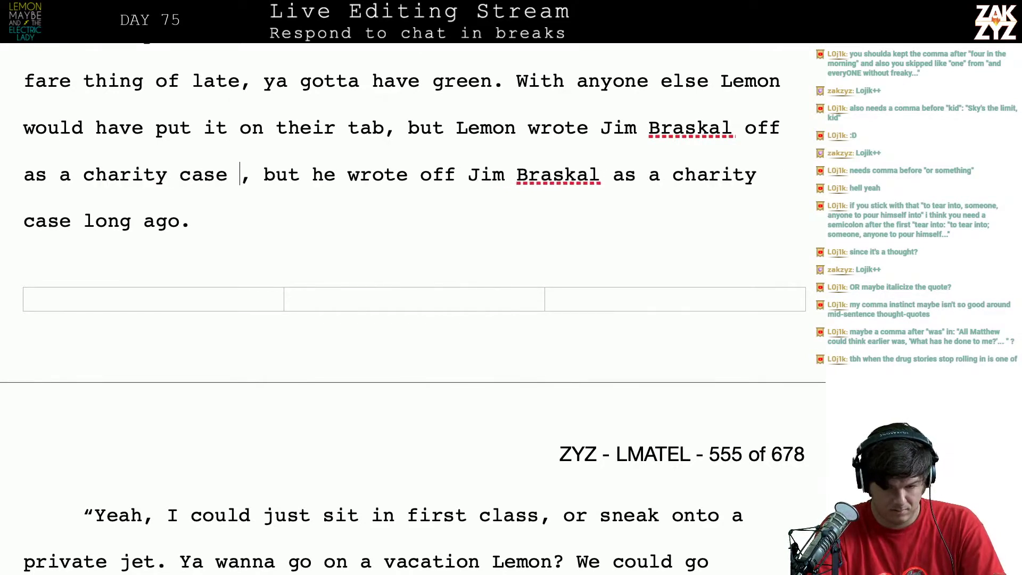
type("a long time ago.")
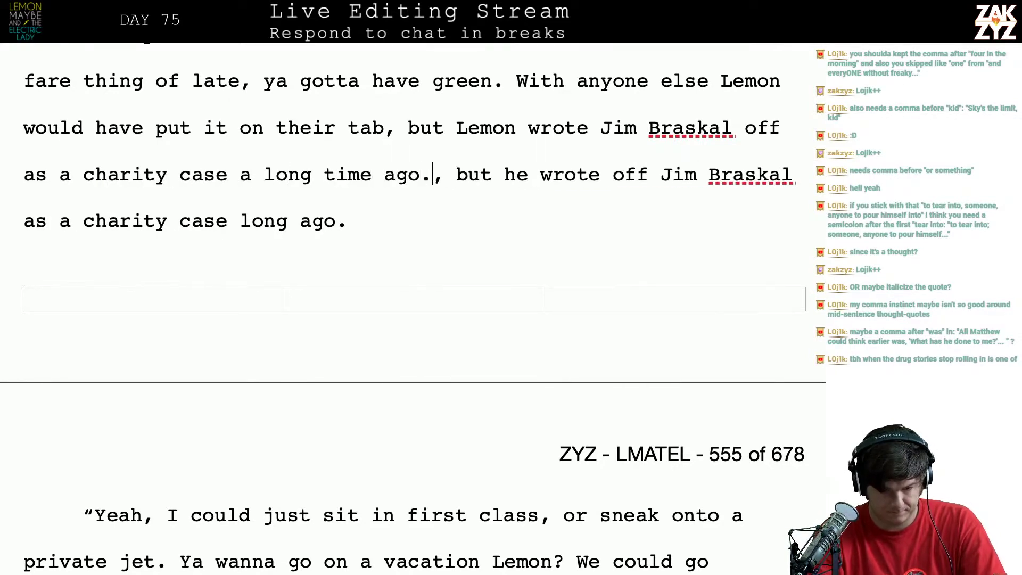
key("ctrl+shift+Down")
key("BackSpace")
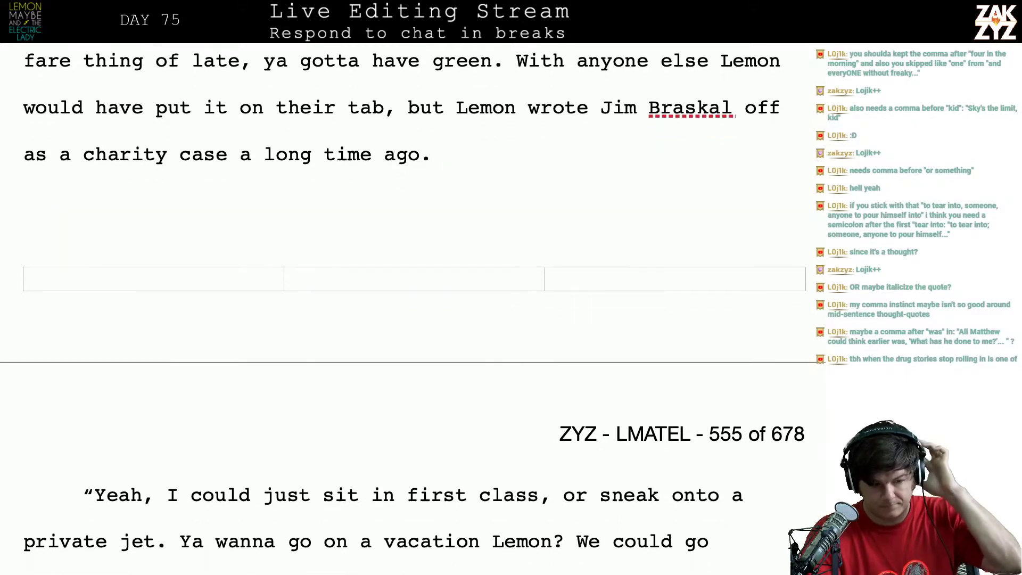
Delete the clause "With anyone else Lemon would have put it on their tab, but" after "ya gotta have green."
scroll(612, 381, "up", 3)
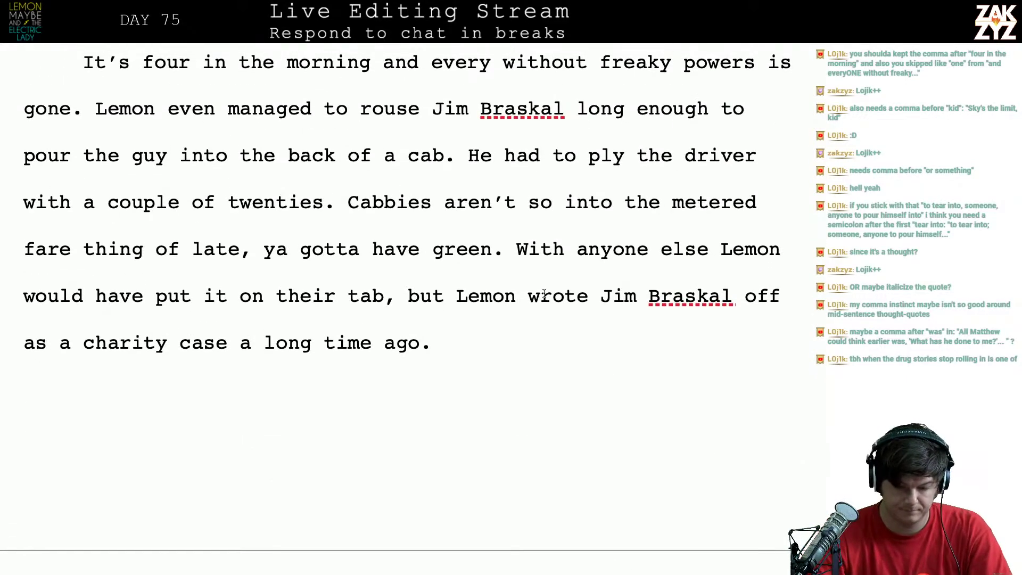
left_click(519, 249)
key("shift+Down")
key("shift+Left")
key("shift+Left")
key("shift+Left")
key("shift+Left")
key("shift+Left")
key("shift+Left")
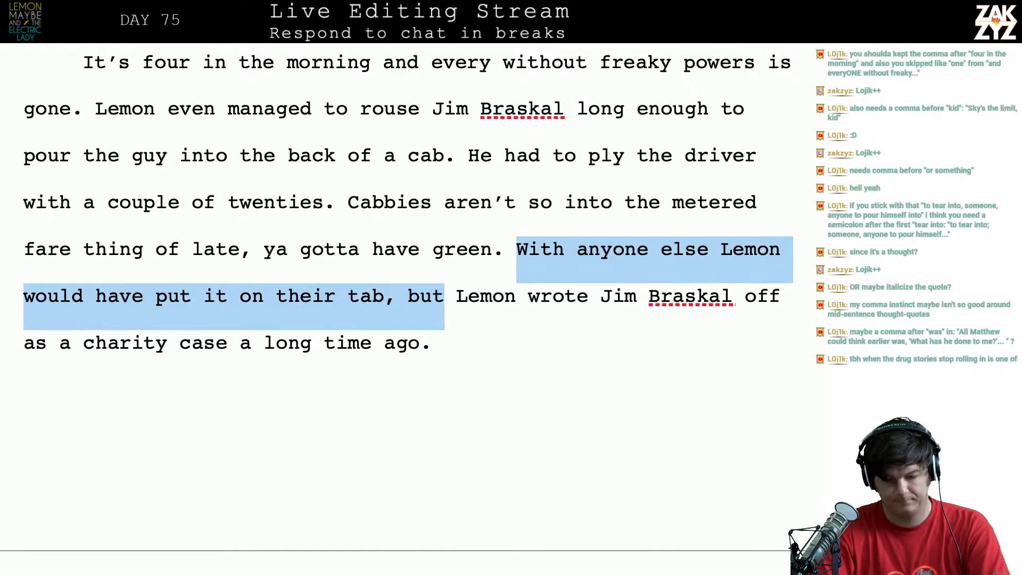
type("He")
key("BackSpace")
key("BackSpace")
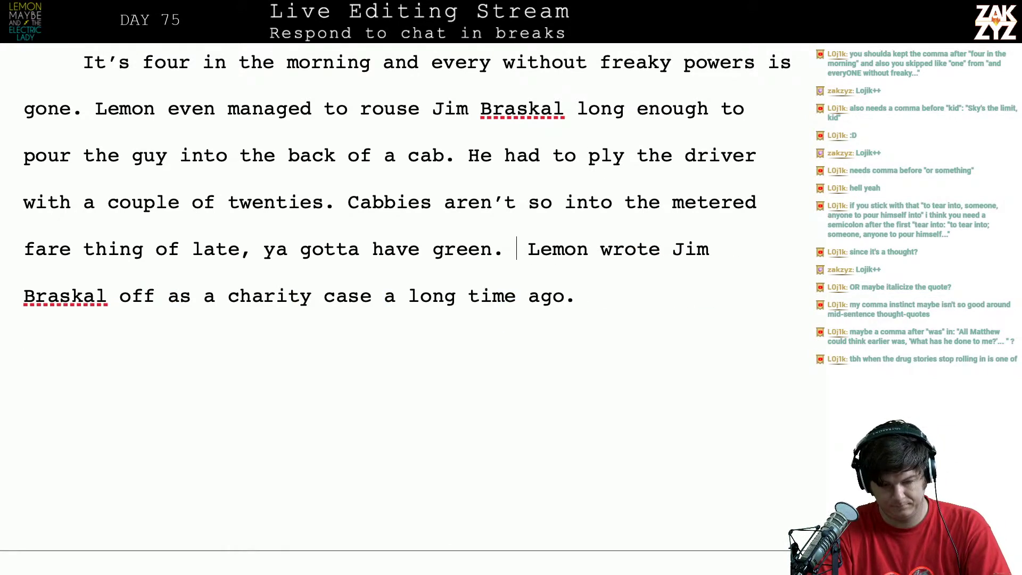
Write "Anyone else that would go on their tab, but" before "Lemon wrote Jim Braskal off"
type("Anyone else that ")
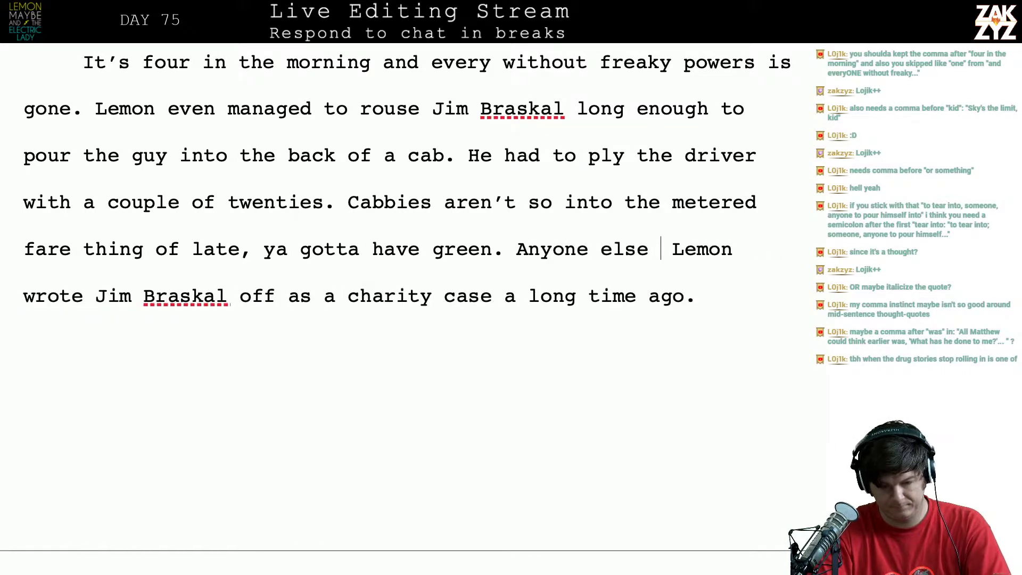
type("would go on their ")
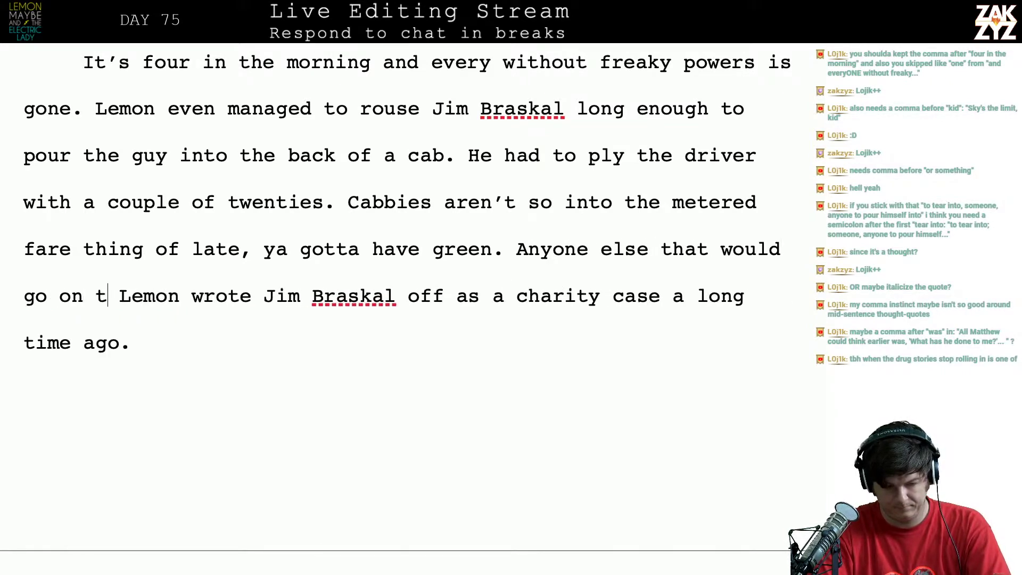
type("tab, but")
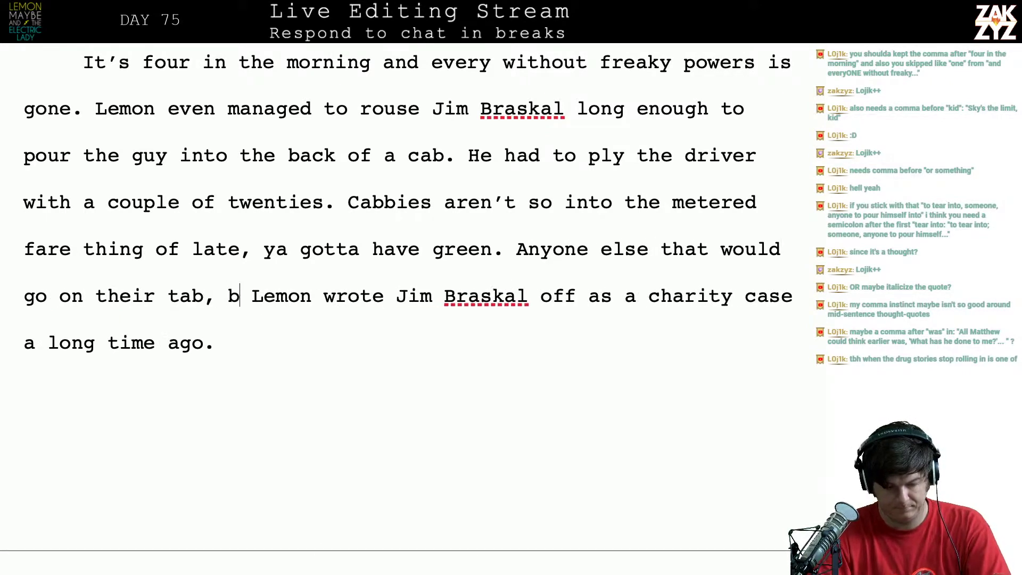
Correct "every" to "everyone" in the "It's four in the morning" sentence
scroll(395, 298, "up", 3)
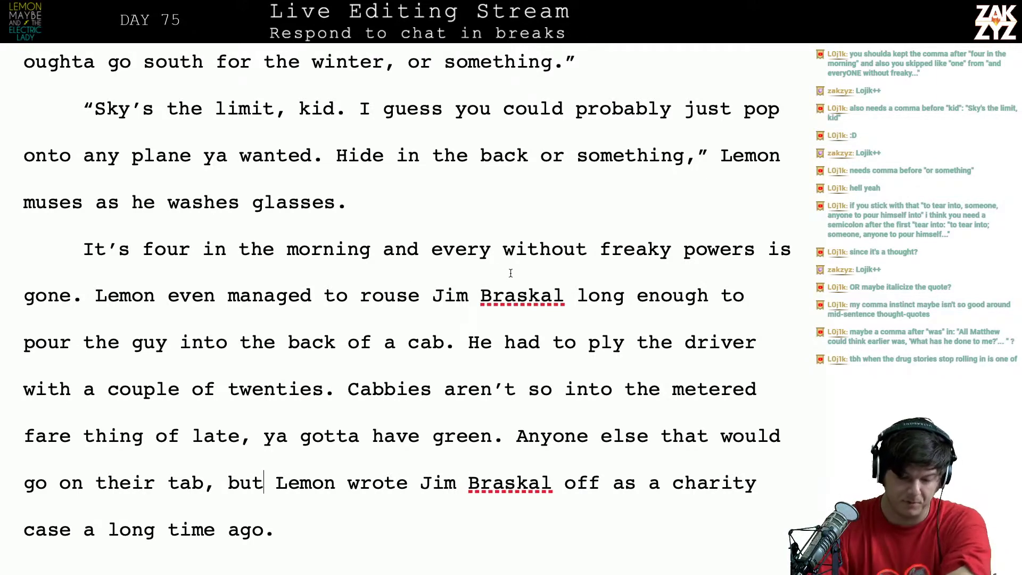
left_click(492, 252)
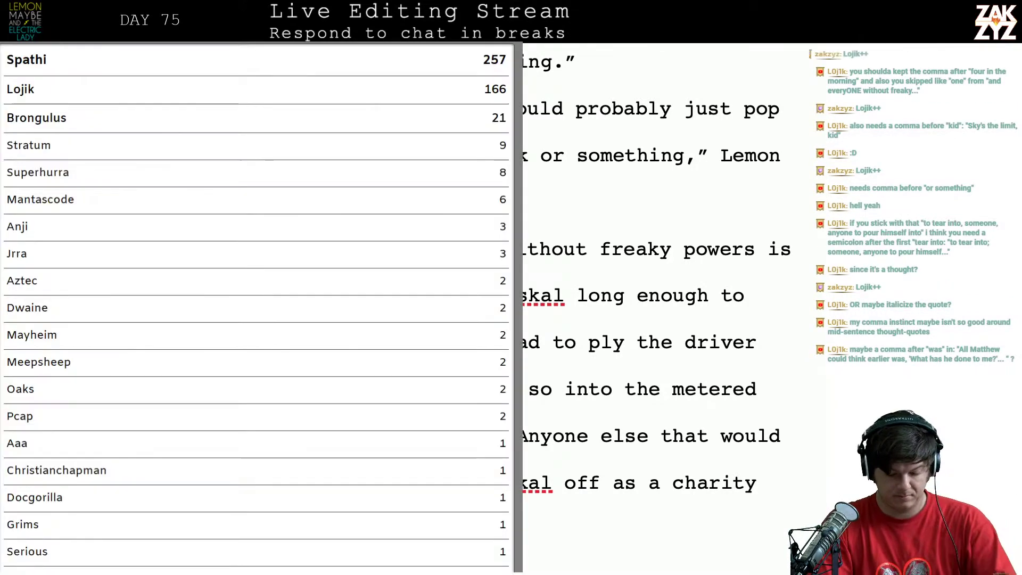
type("one")
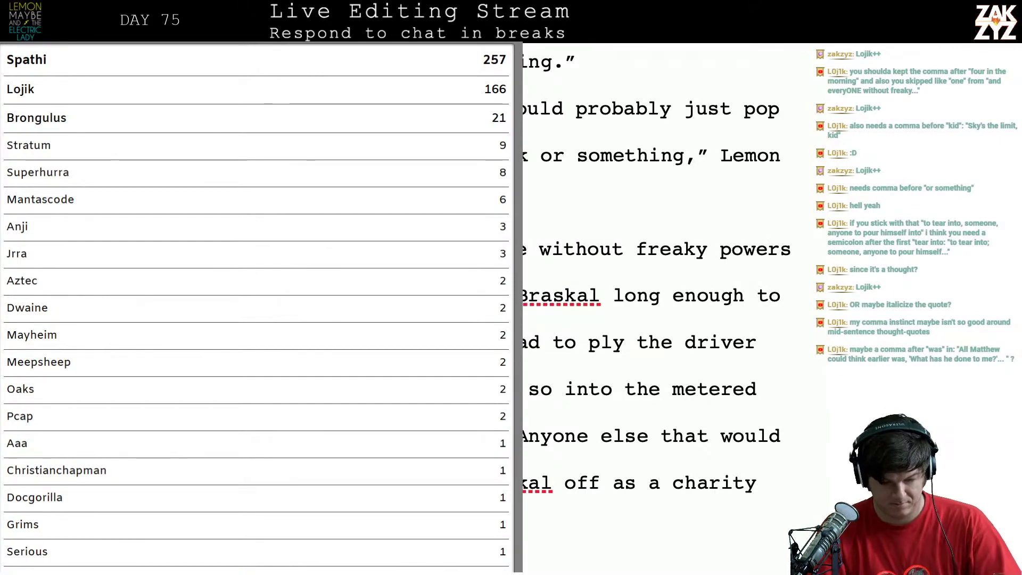
Reread the four-in-the-morning paragraph, checking the wording about the cab and Lemon's charity case
scroll(406, 296, "down", 3)
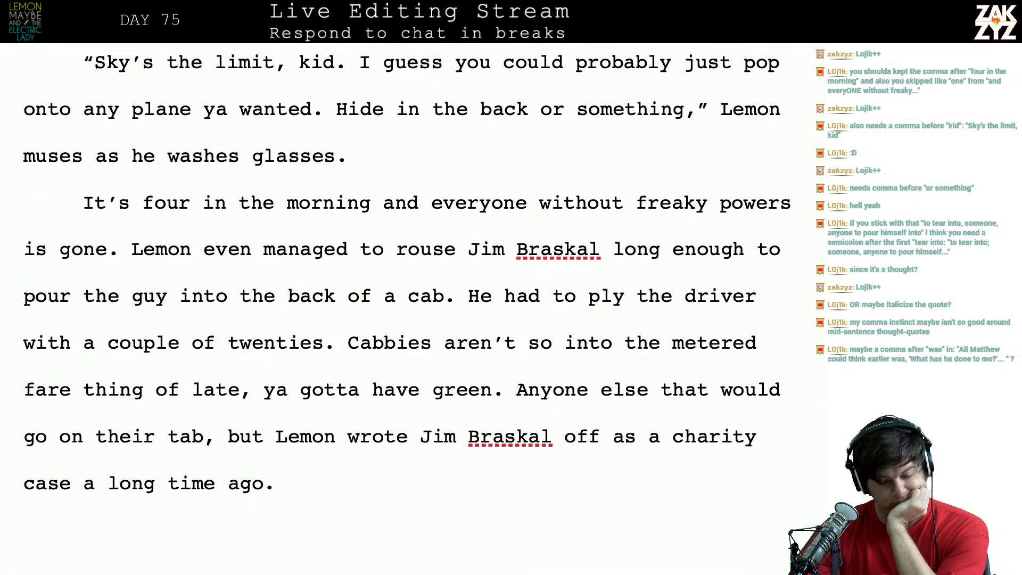
scroll(406, 296, "up", 1)
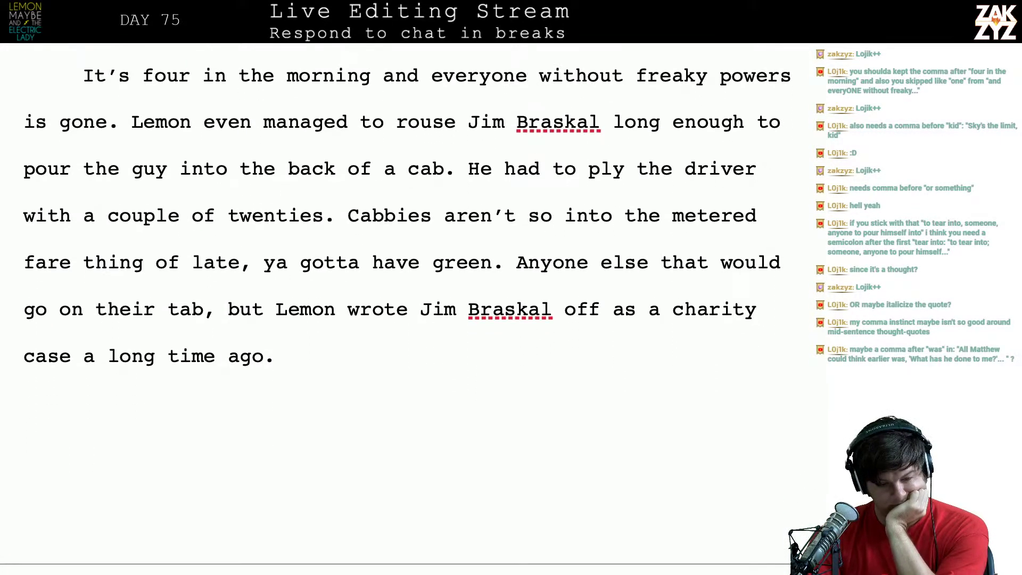
scroll(428, 173, "down", 1)
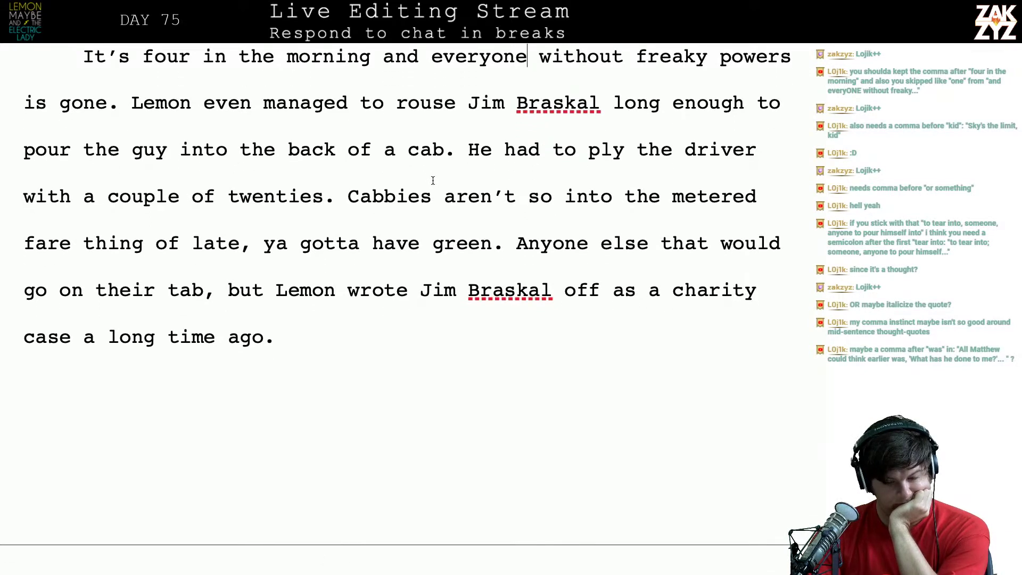
scroll(433, 180, "up", 3)
scroll(432, 180, "down", 1)
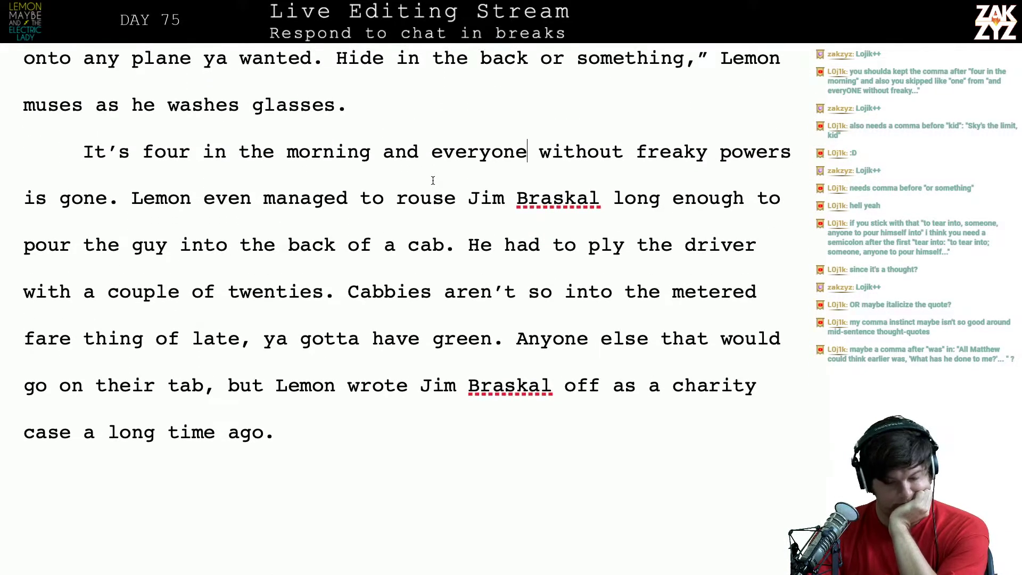
scroll(433, 180, "up", 3)
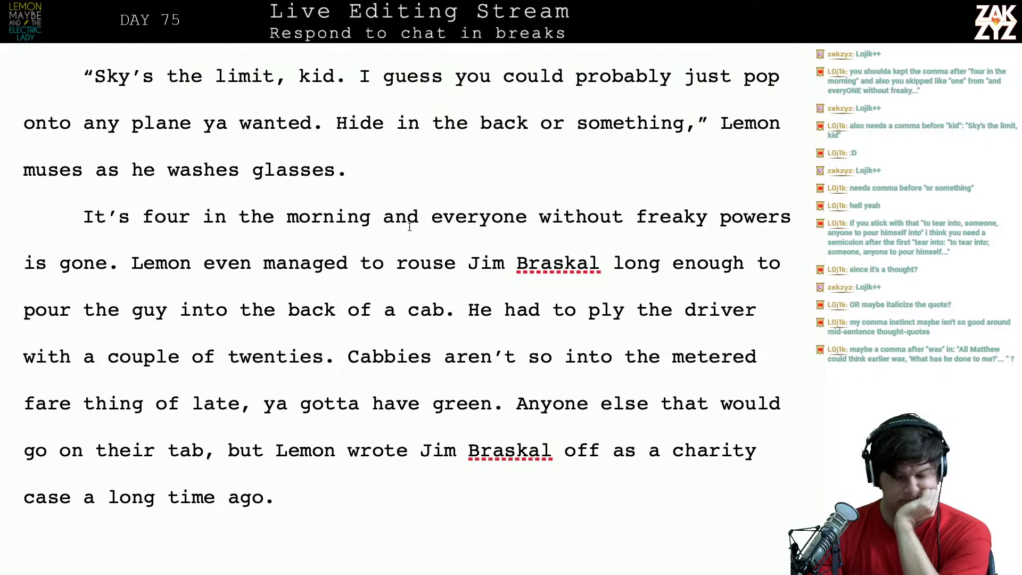
scroll(428, 227, "down", 3)
scroll(410, 226, "down", 2)
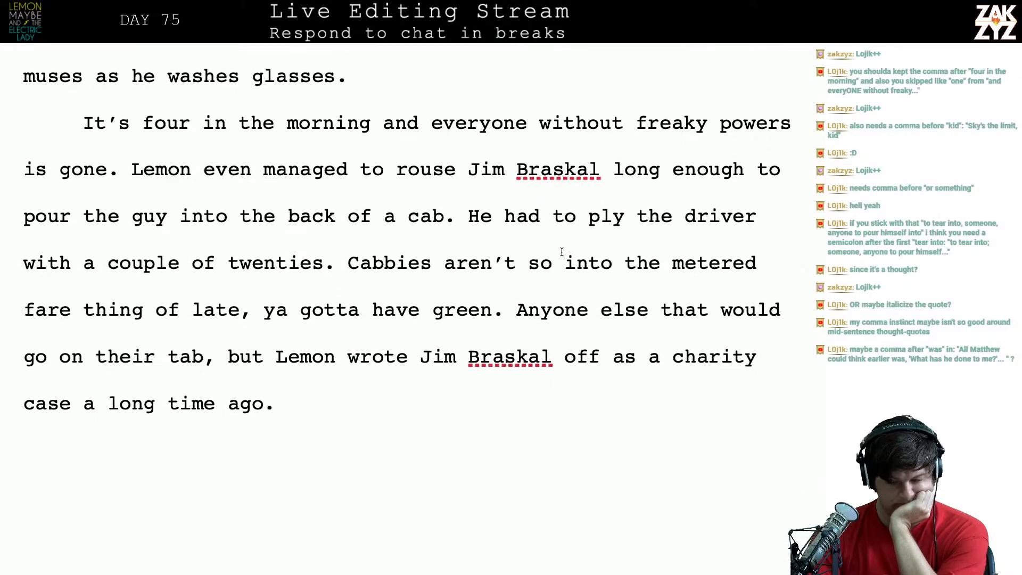
scroll(371, 228, "down", 1)
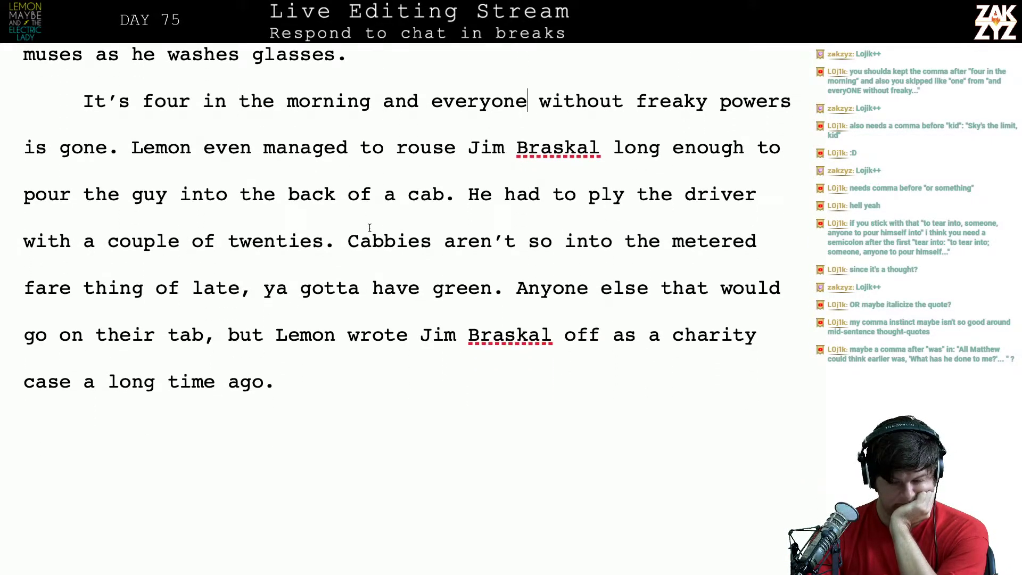
scroll(369, 228, "down", 1)
scroll(395, 266, "down", 2)
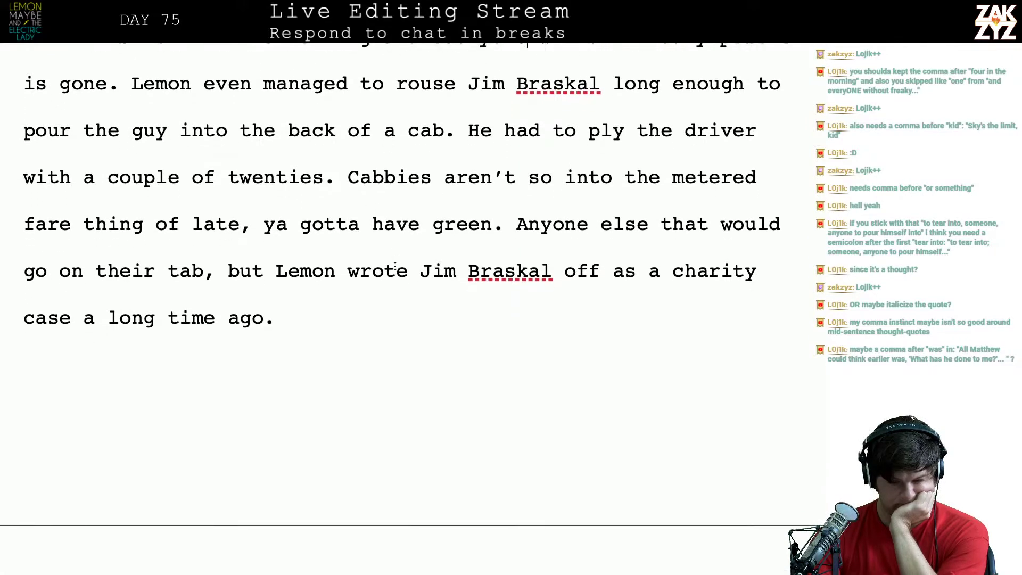
scroll(395, 266, "down", 2)
Add "up front" after "with a couple of twenties"
scroll(395, 267, "up", 6)
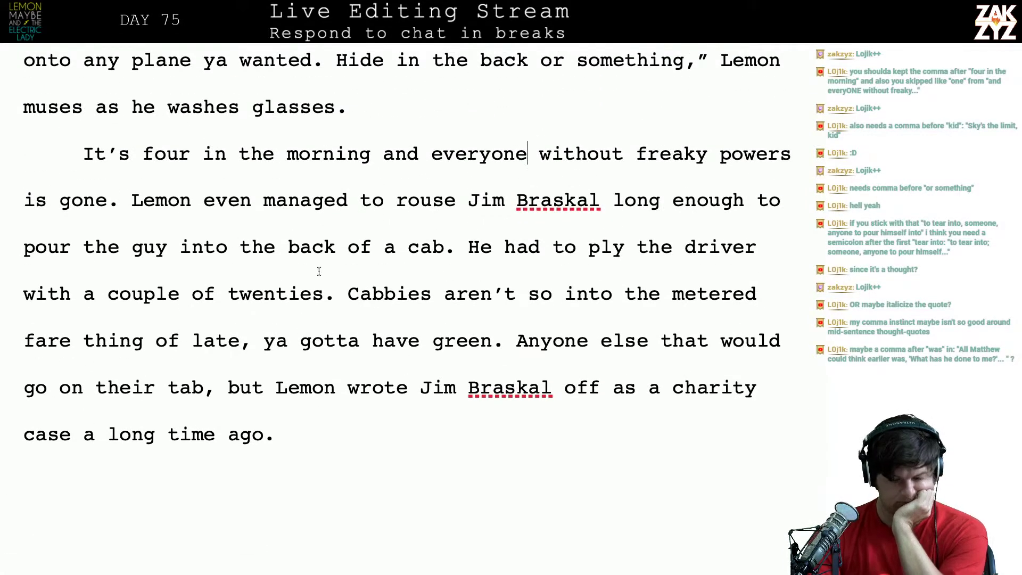
left_click(325, 293)
type("up fr")
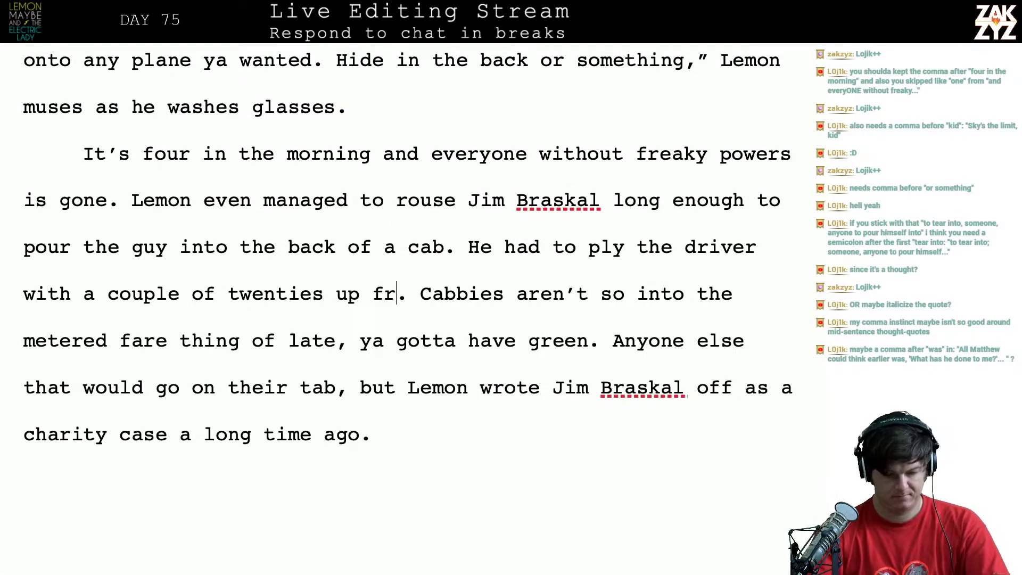
type("ont")
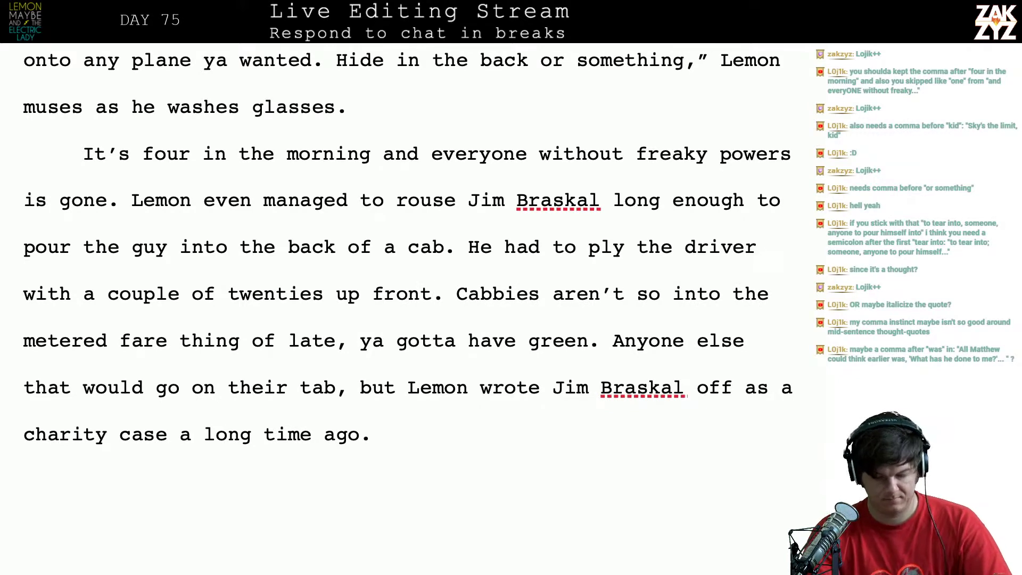
Start a new paragraph at the sentence beginning "Anyone else that would go on their tab"
scroll(395, 266, "down", 3)
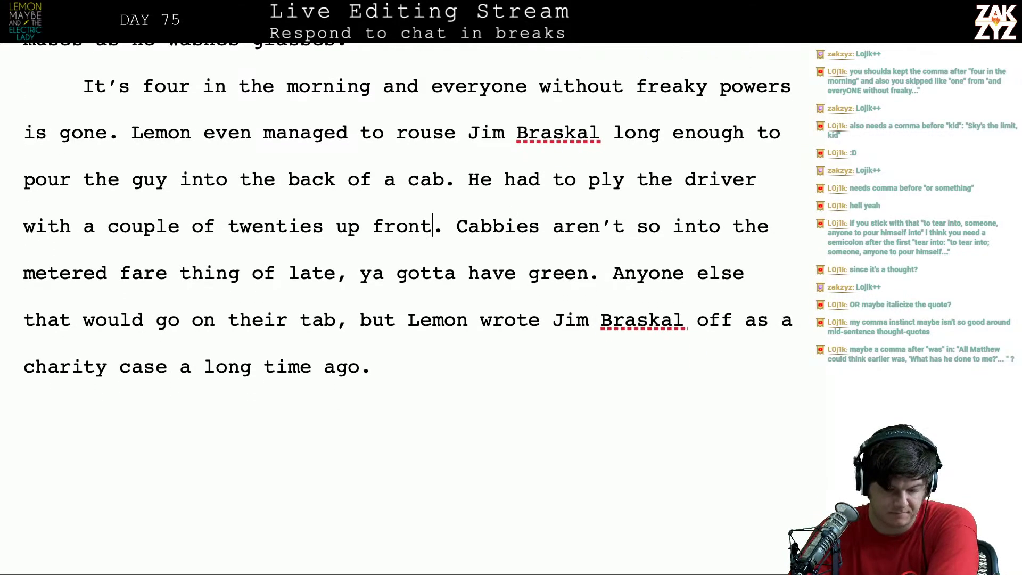
scroll(395, 249, "down", 1)
scroll(395, 248, "up", 2)
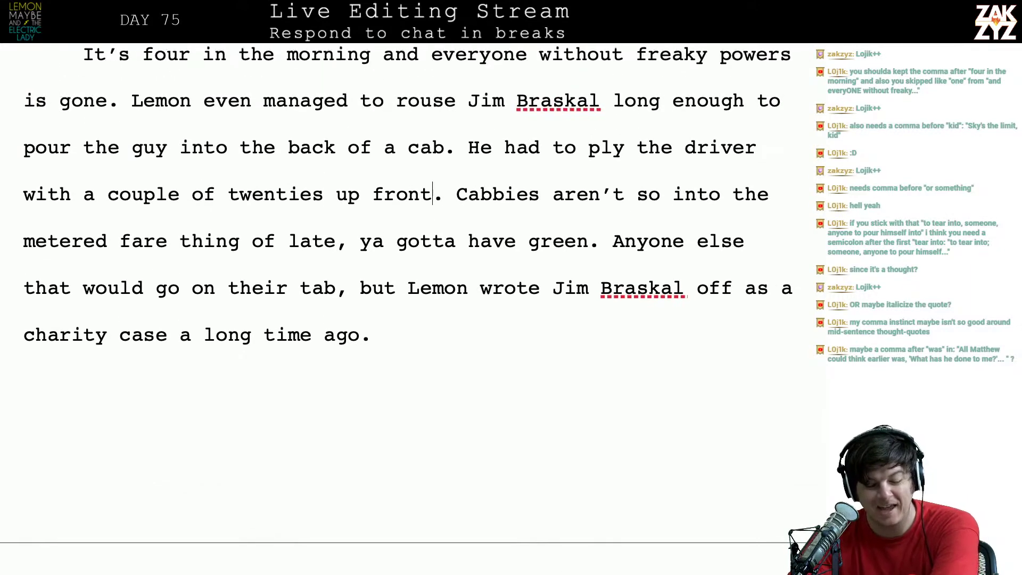
scroll(316, 297, "down", 2)
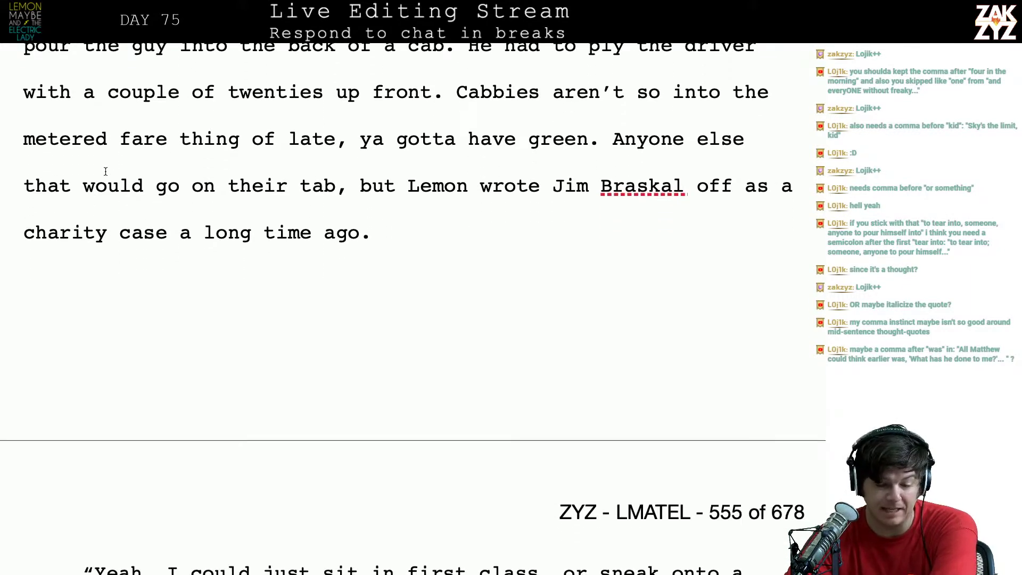
scroll(351, 232, "down", 1)
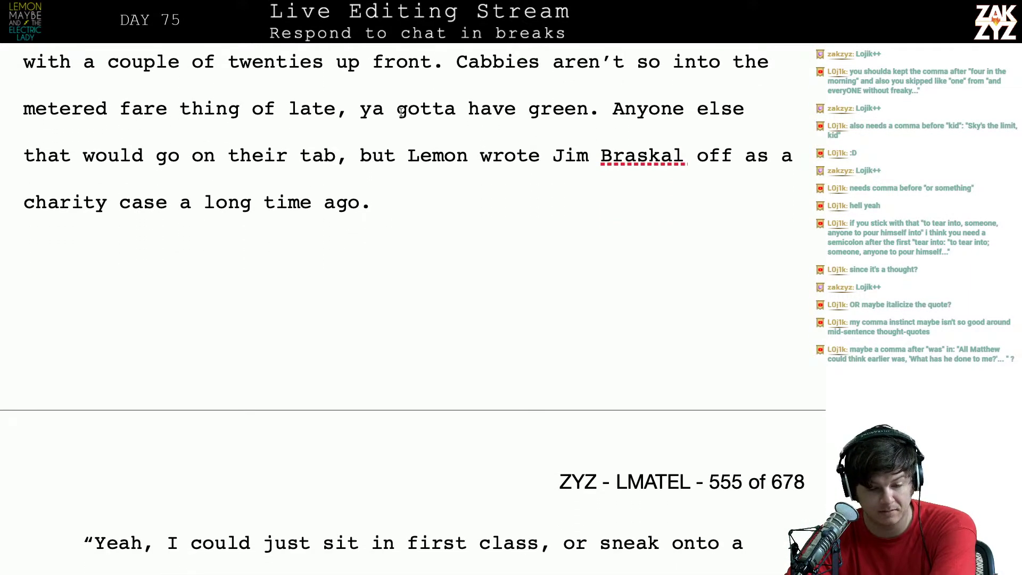
key("Return")
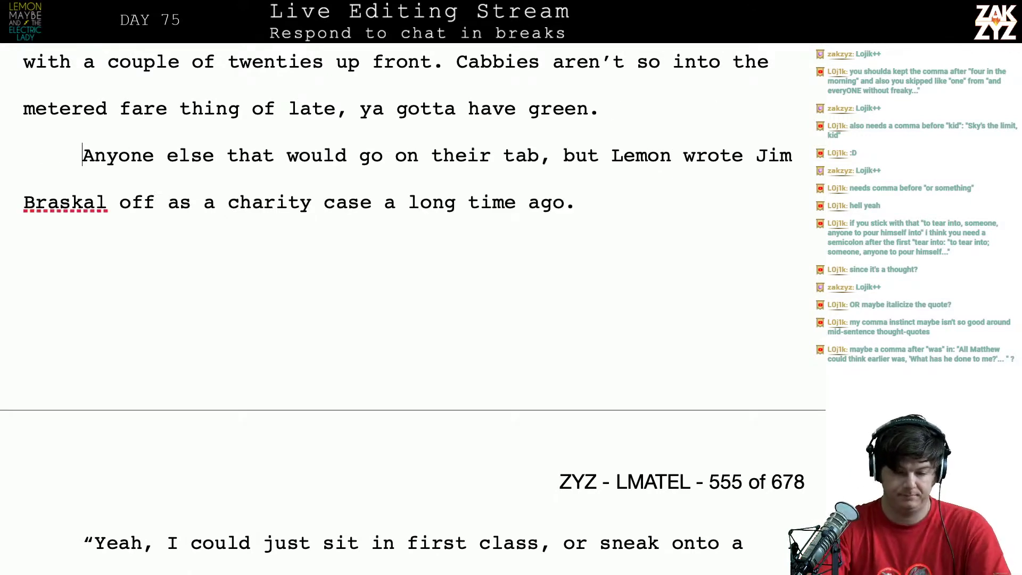
Write "It oughta go on Jim's tab, but" after "ya gotta have green."
type("He")
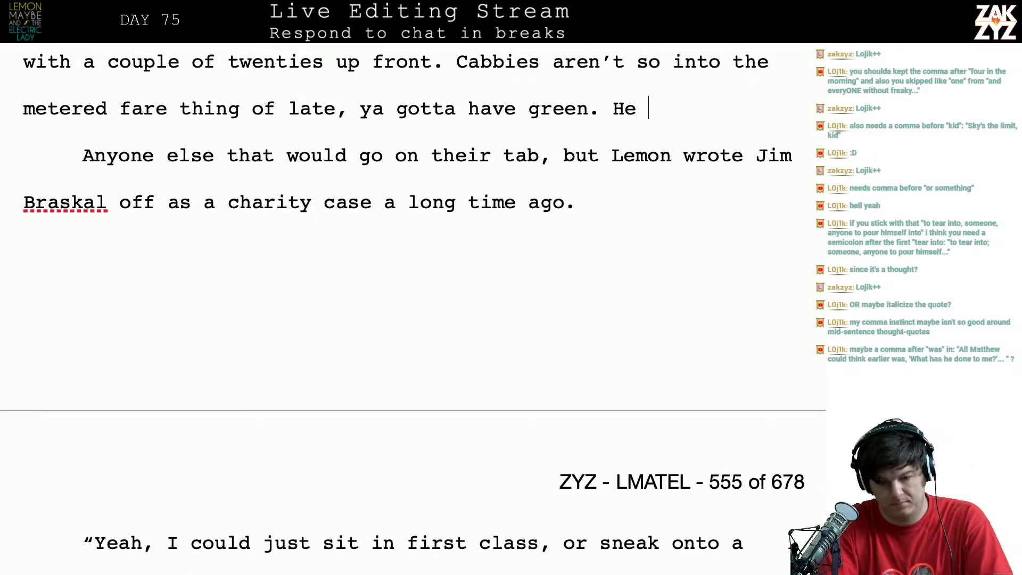
key("BackSpace")
key("BackSpace")
key("BackSpace")
type("It ough")
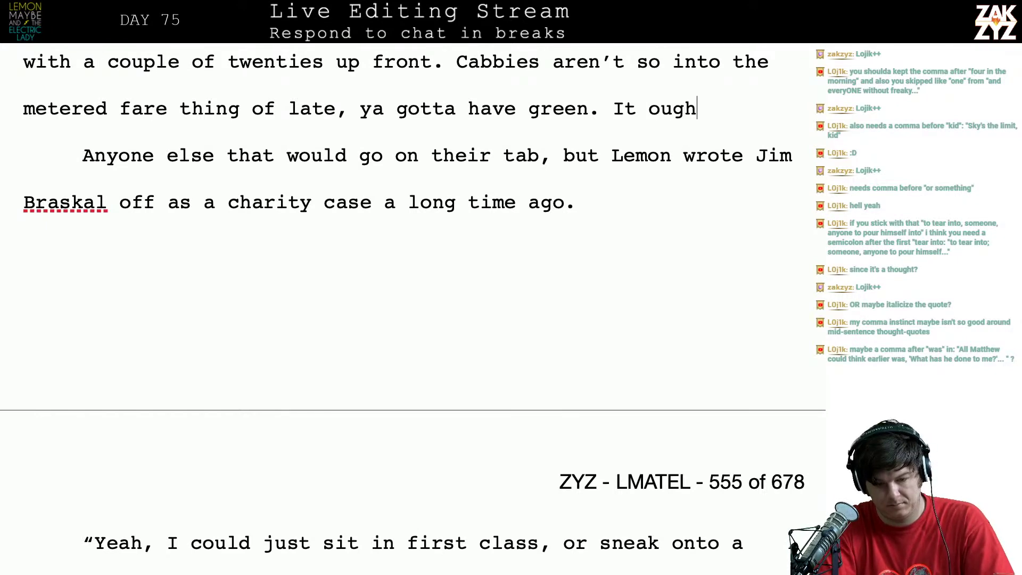
type("ta go on Jim")
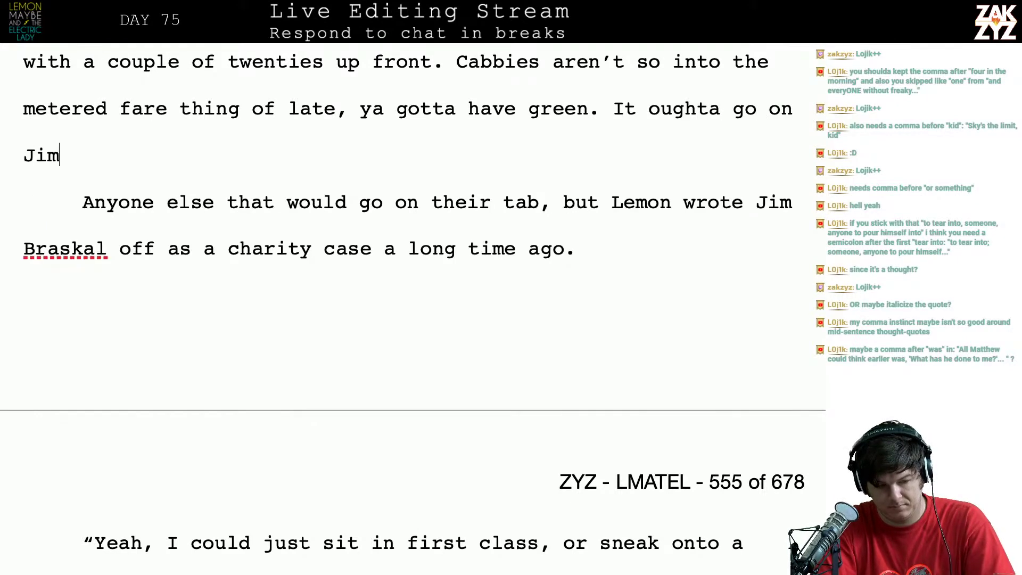
type("s'")
key("BackSpace")
type("'s tab, but")
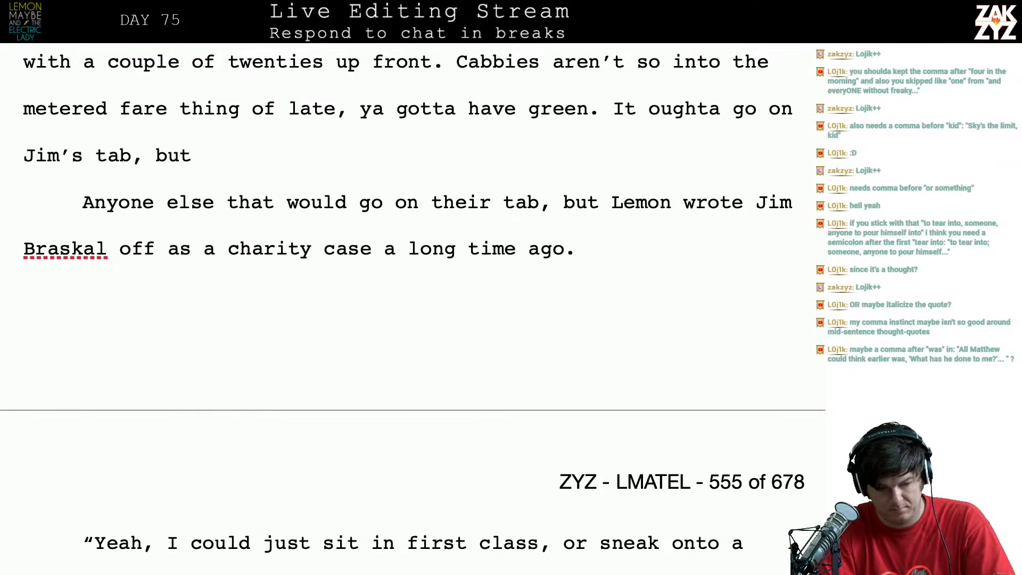
Delete the paragraph break and the old clause "Anyone else that would go on their tab, but" ahead of "Lemon wrote Jim Braskal off"
key("shift+Right")
key("shift+Right")
key("shift+Right")
key("shift+Right")
key("shift+Right")
key("shift+Right")
key("shift+Right")
key("shift+Right")
key("shift+Right")
key("shift+Right")
key("shift+Right")
key("shift+Right")
key("shift+Right")
key("shift+Right")
key("shift+Right")
key("shift+Right")
key("shift+Right")
key("shift+Right")
key("shift+Right")
key("shift+Right")
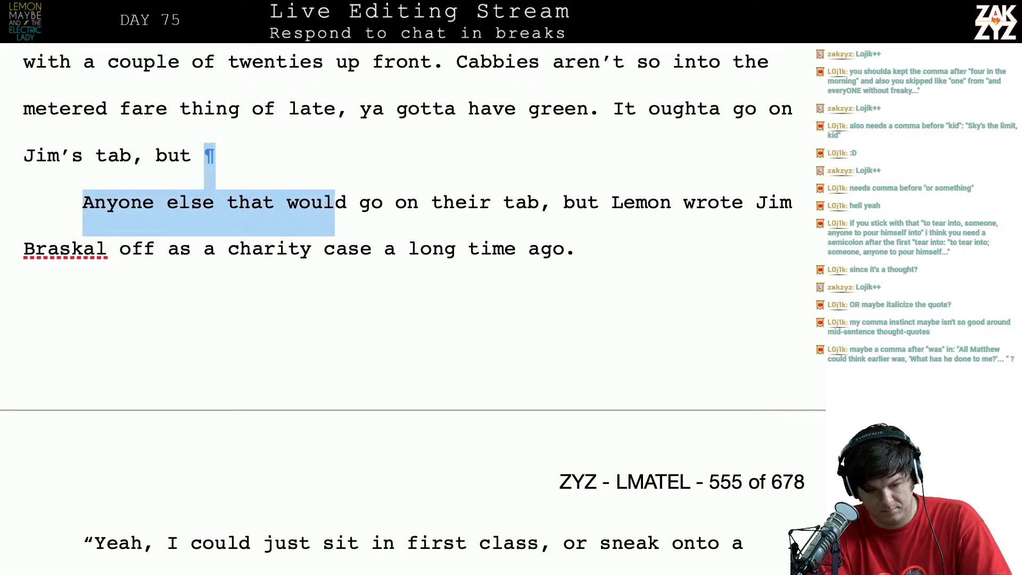
key("shift+Right")
key("shift+Right")
key("shift+Right")
key("shift+Right")
key("shift+Right")
key("shift+Right")
key("shift+Right")
key("shift+Right")
key("shift+Right")
key("shift+Right")
key("shift+Right")
key("shift+Right")
key("shift+Right")
key("shift+Right")
key("shift+Right")
key("shift+Right")
key("shift+Right")
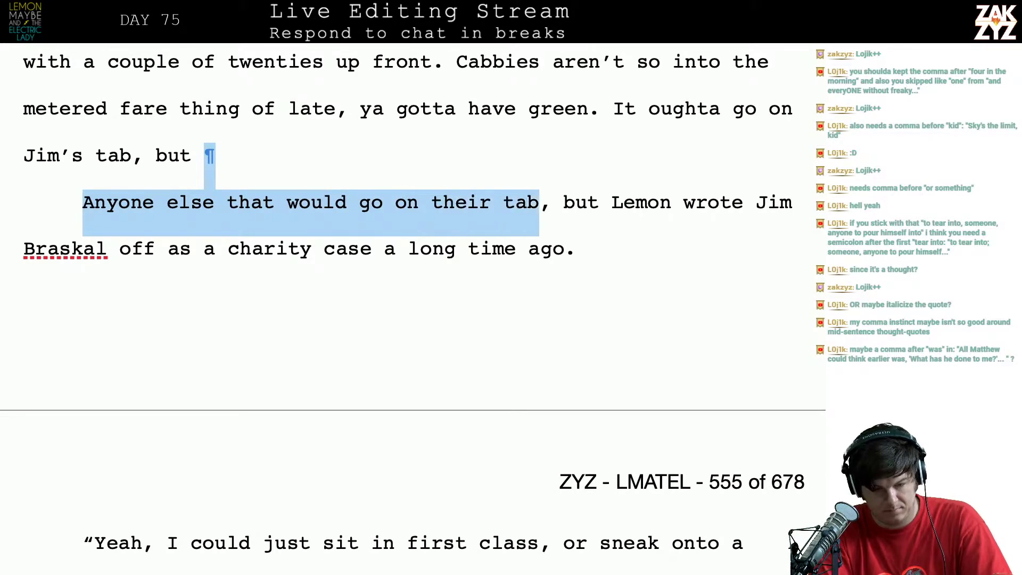
key("Delete")
Replace "Jim's" with "a" so the clause reads "It oughta go on a tab"
key("BackSpace")
key("BackSpace")
key("BackSpace")
key("BackSpace")
key("BackSpace")
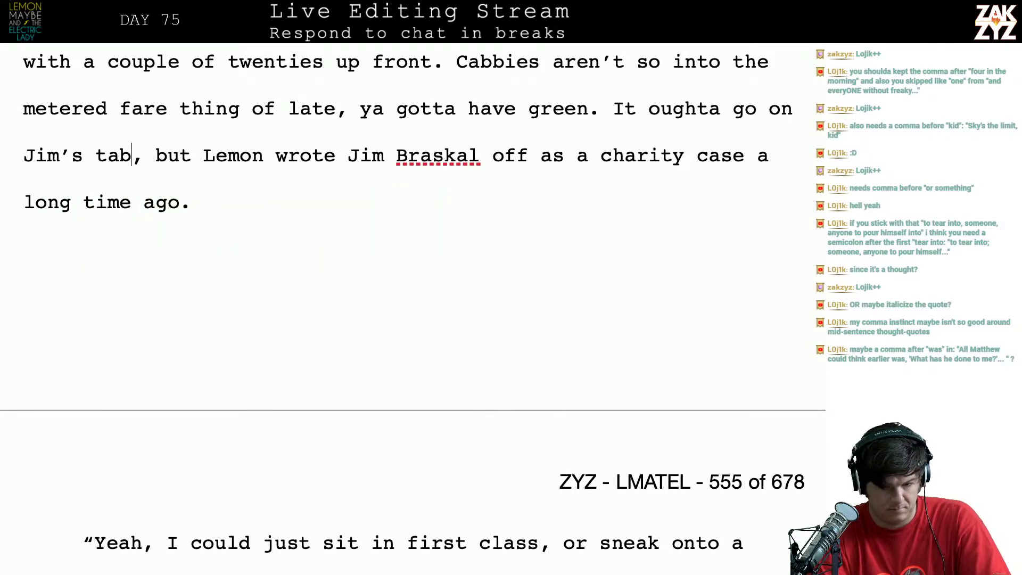
type("a")
key("shift+Right")
key("shift+Right")
key("shift+Right")
key("shift+Right")
key("shift+Right")
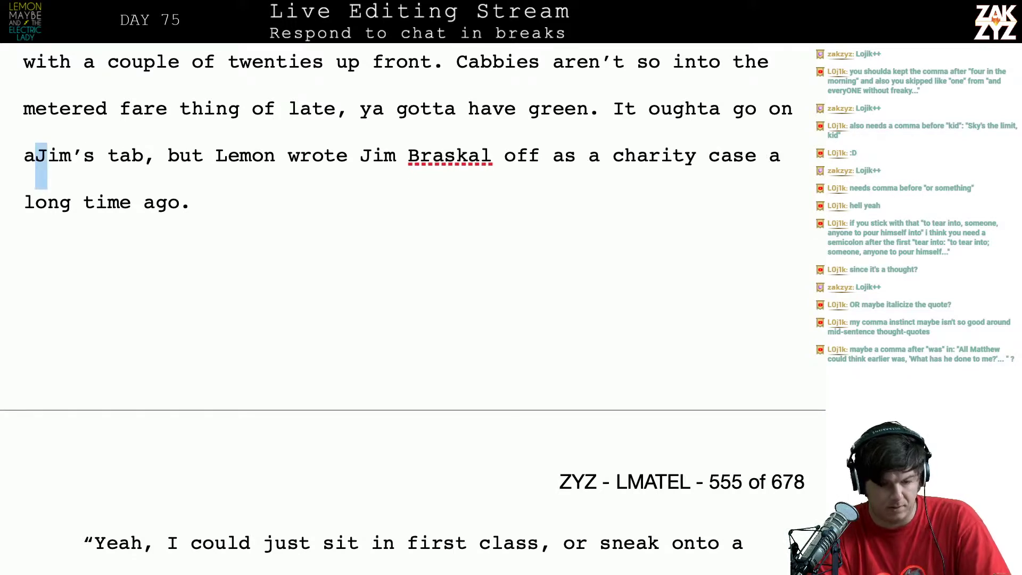
key("BackSpace")
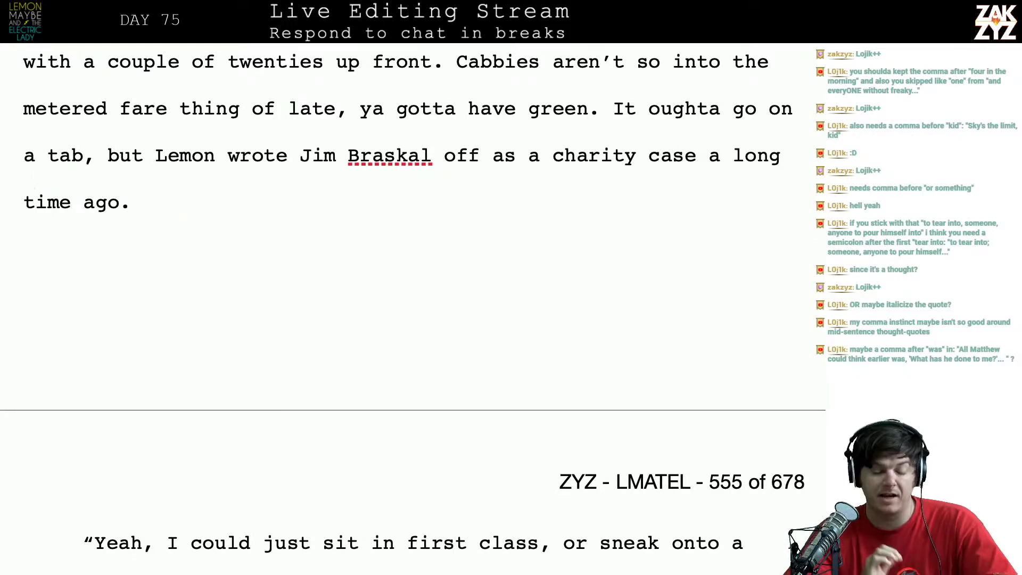
scroll(371, 269, "down", 3)
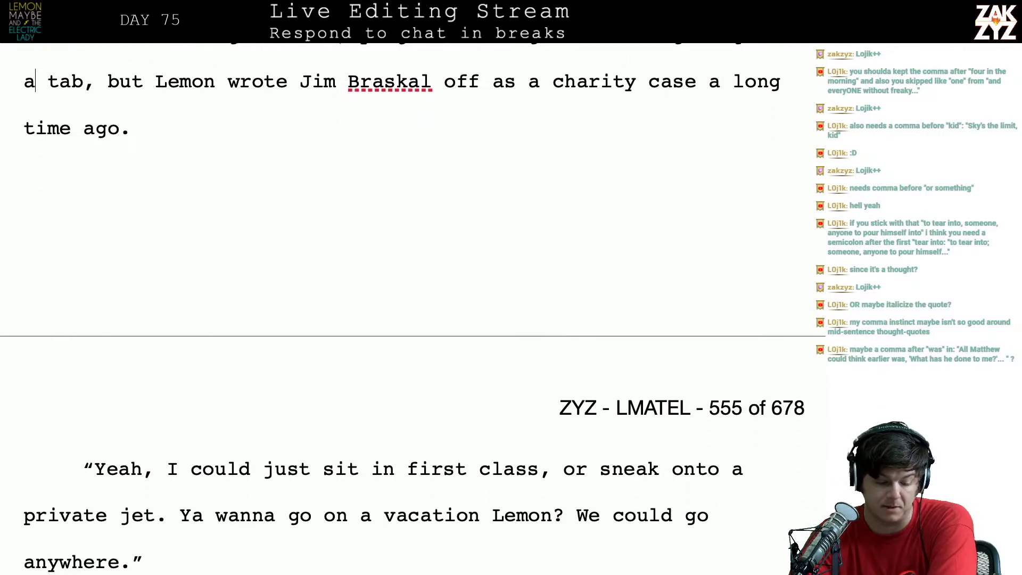
Insert two paragraph breaks after the opening quotation mark of the line "Yeah, I could just sit in first class"
scroll(371, 269, "down", 2)
scroll(371, 271, "down", 6)
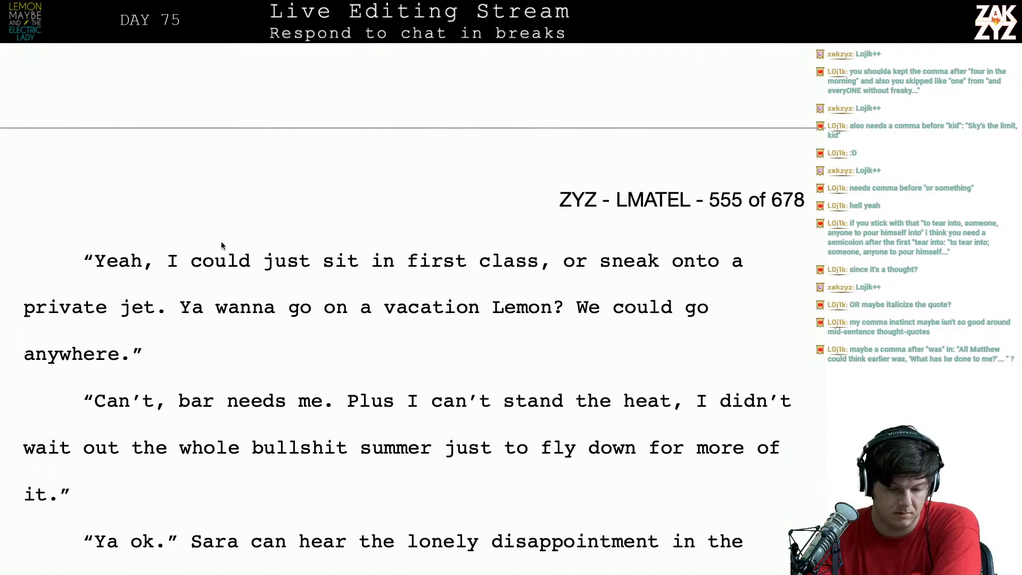
scroll(295, 334, "down", 1)
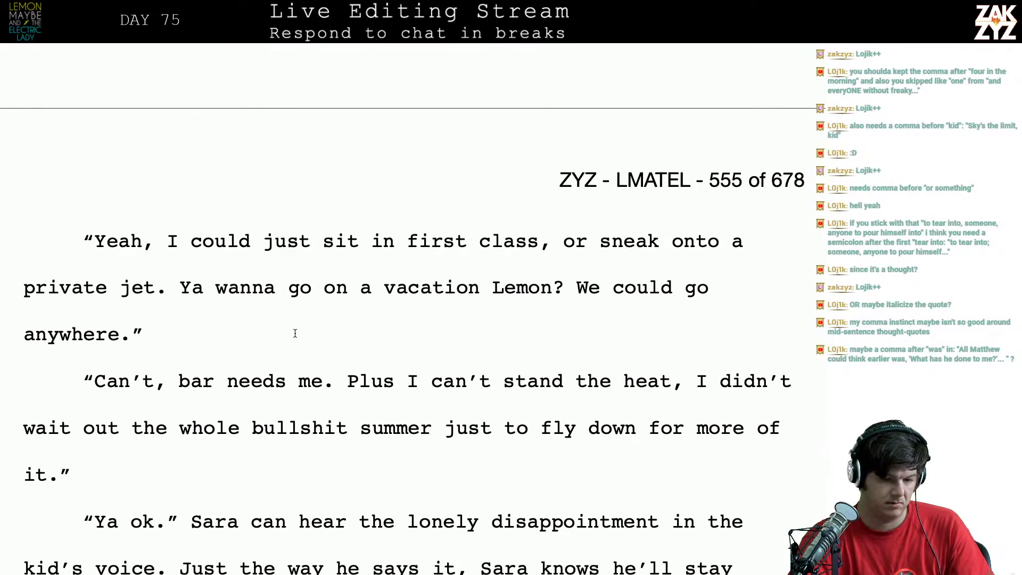
scroll(286, 326, "up", 2)
scroll(287, 326, "down", 4)
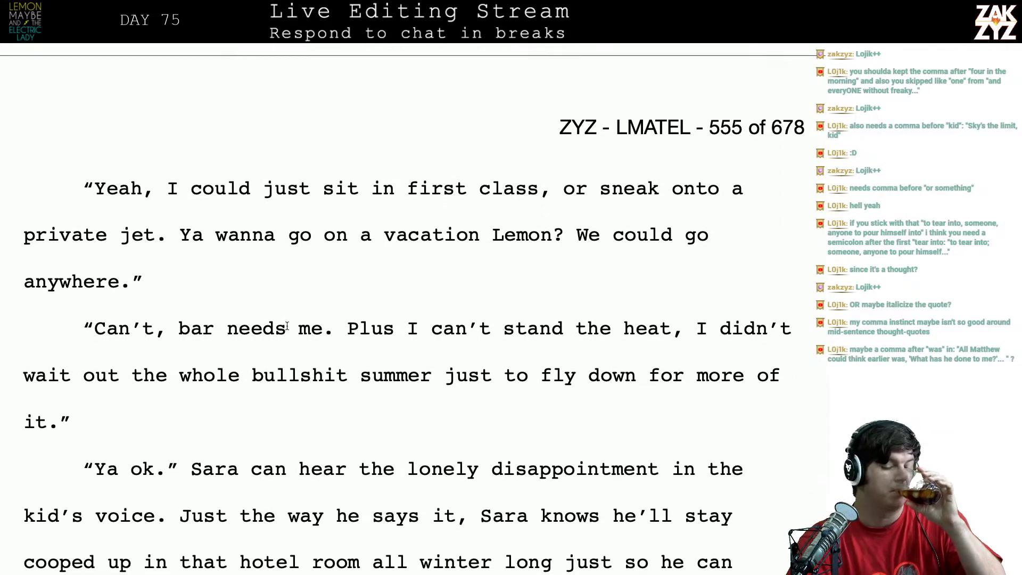
scroll(287, 326, "down", 1)
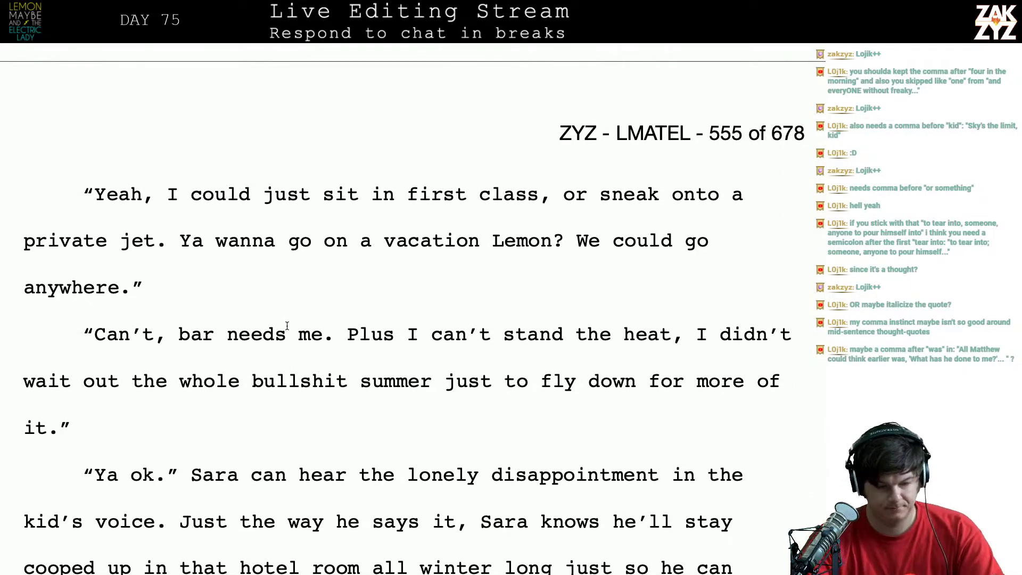
left_click(91, 194)
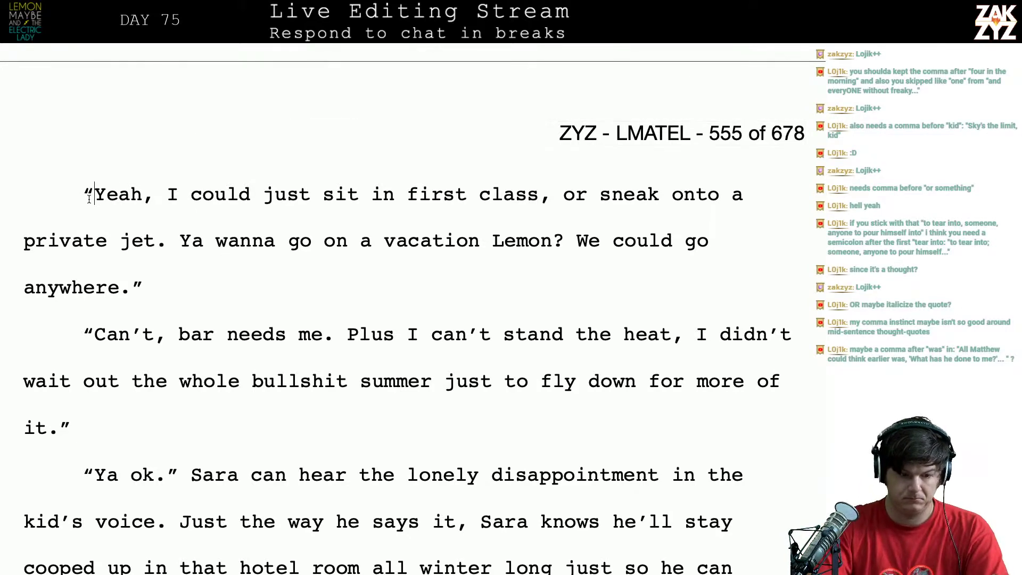
key("BackSpace")
type("\"")
key("Return")
key("Return")
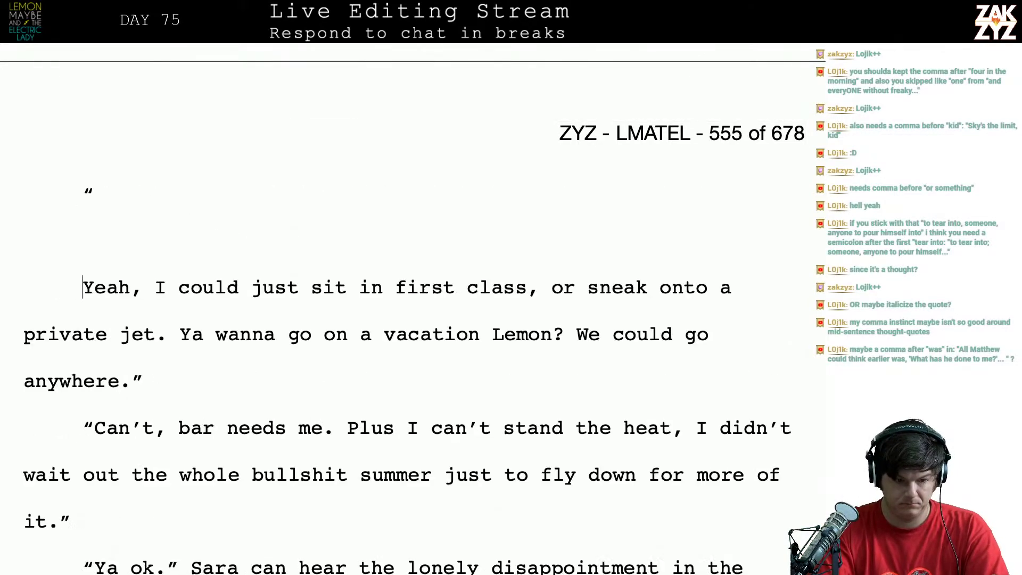
Write "I could sit in first class, there's always seats open. Or" after the separated opening quotation mark
key("Up")
key("Up")
key("End")
type("I could sit")
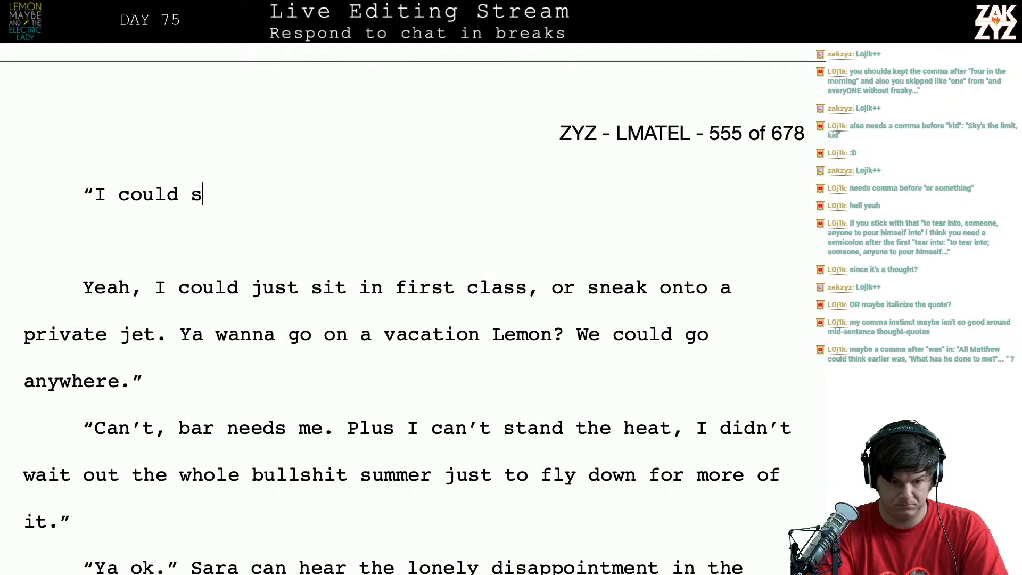
key("BackSpace")
type("it in first")
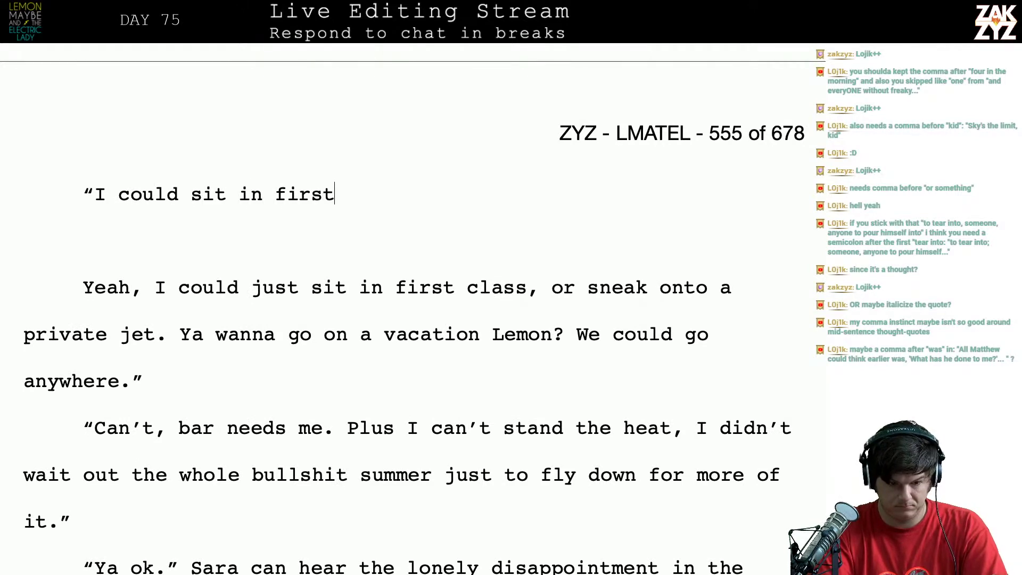
type(" class, there's always s")
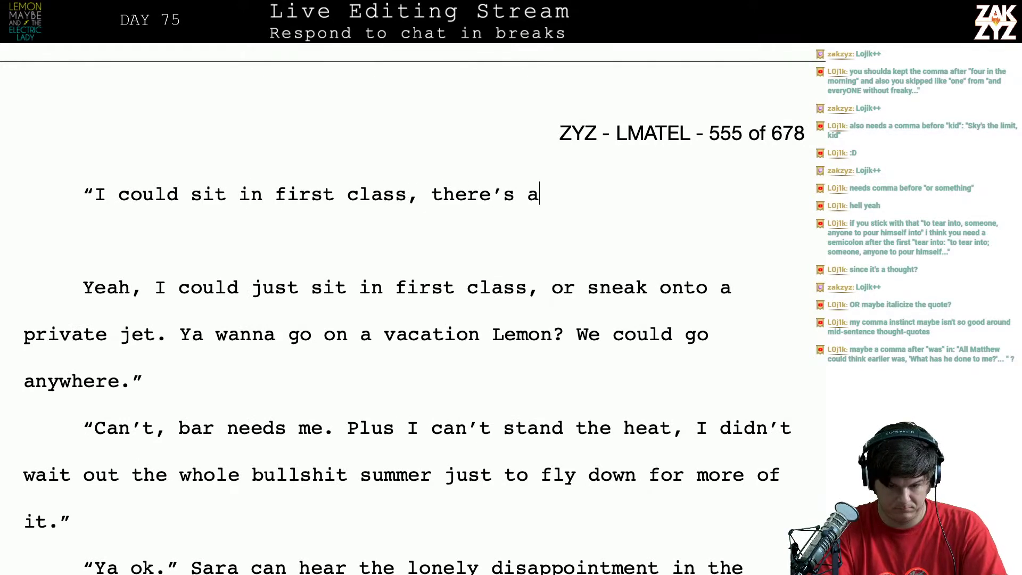
type("et")
key("BackSpace")
type("at")
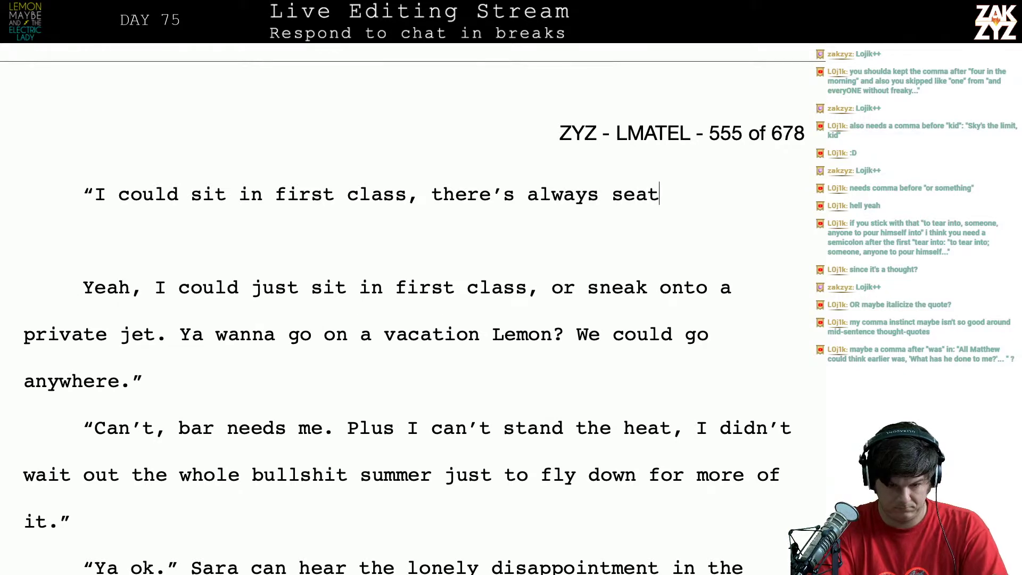
type("s open. Or ")
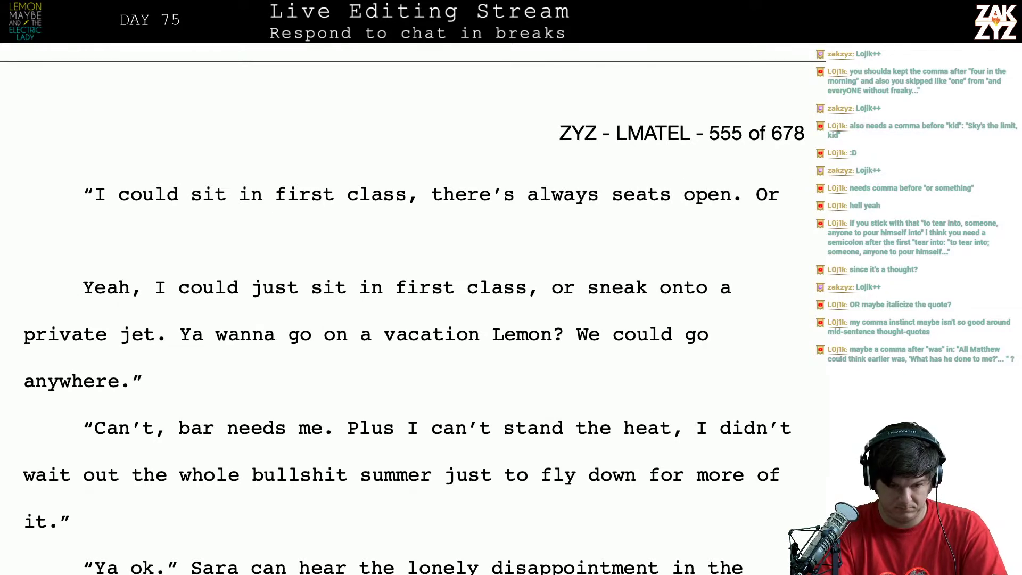
Continue the new line of dialogue with "maybe I could sneak onto a private jet!"
type("maybe I could ")
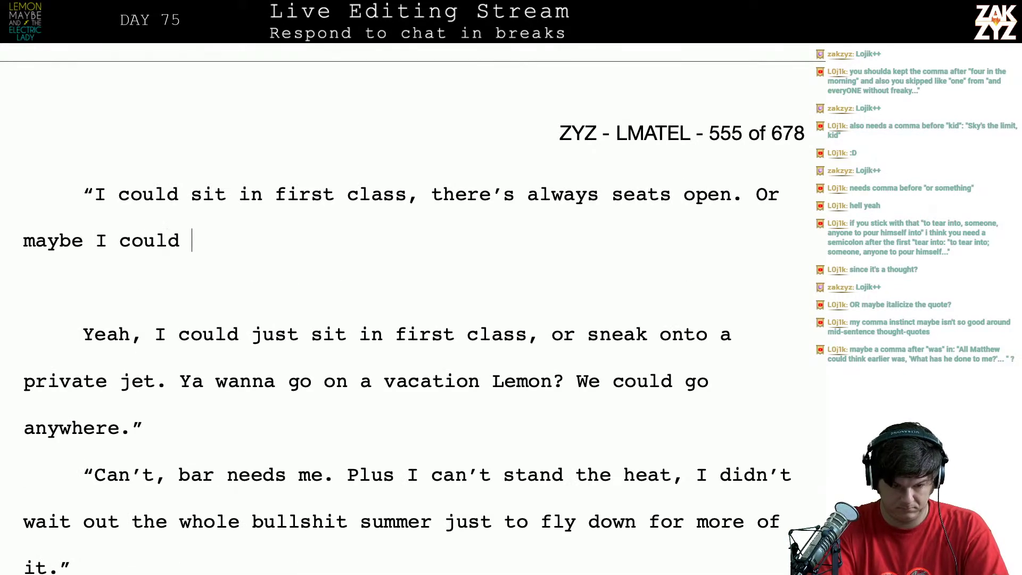
type("sneak onto a privat e")
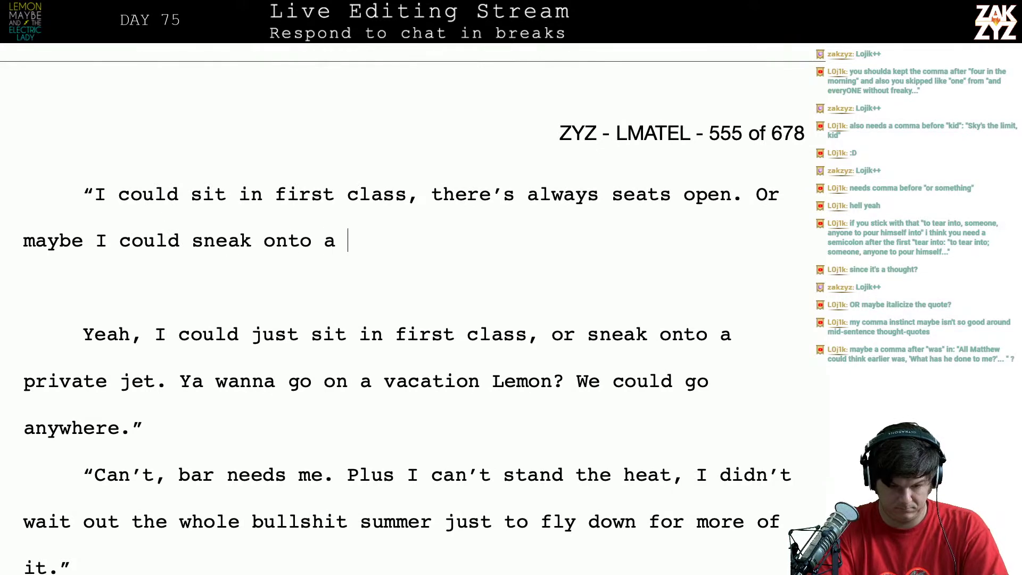
key("BackSpace")
key("BackSpace")
type("e")
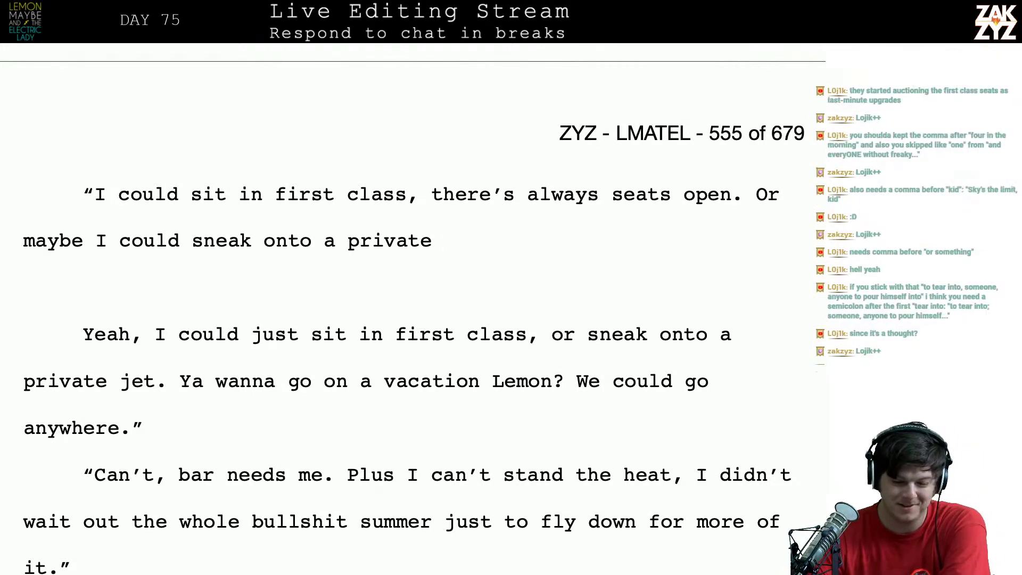
scroll(405, 312, "down", 1)
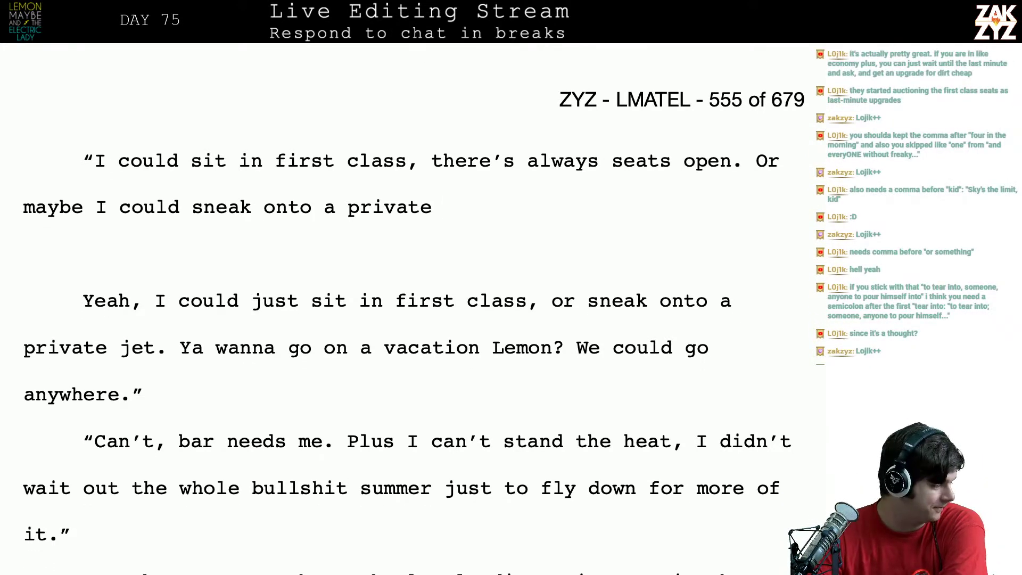
scroll(88, 199, "up", 1)
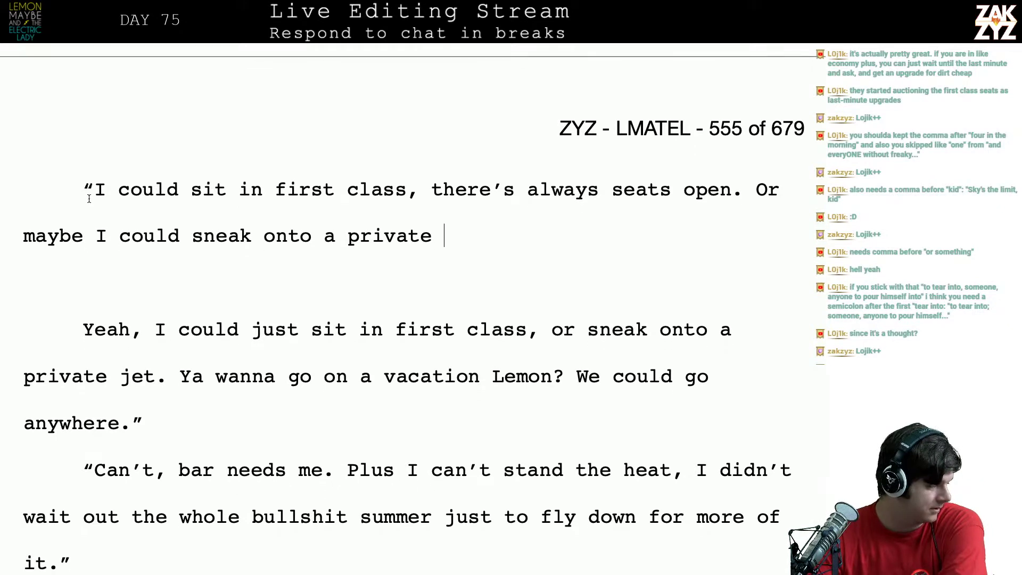
scroll(47, 259, "down", 1)
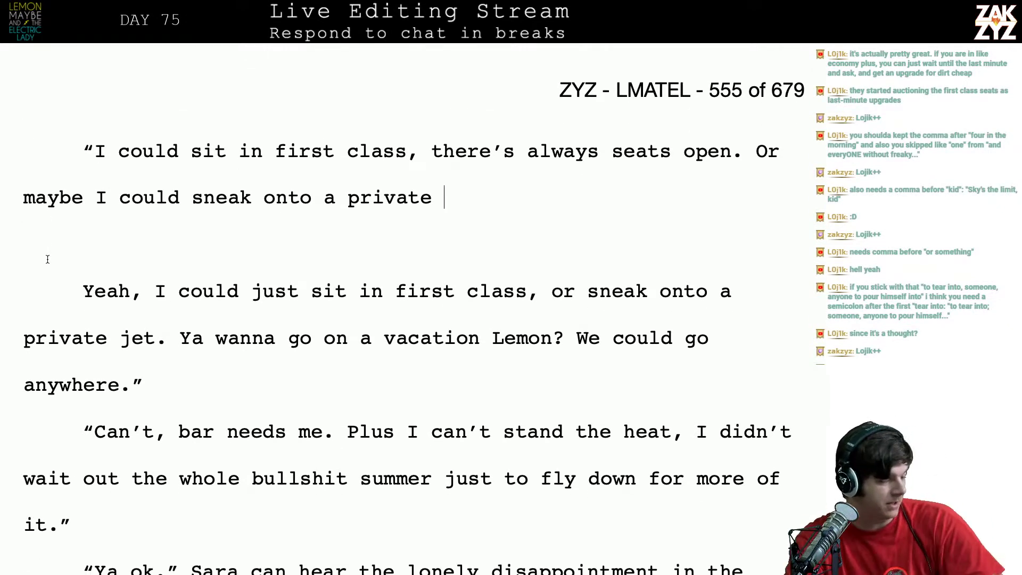
scroll(48, 259, "down", 1)
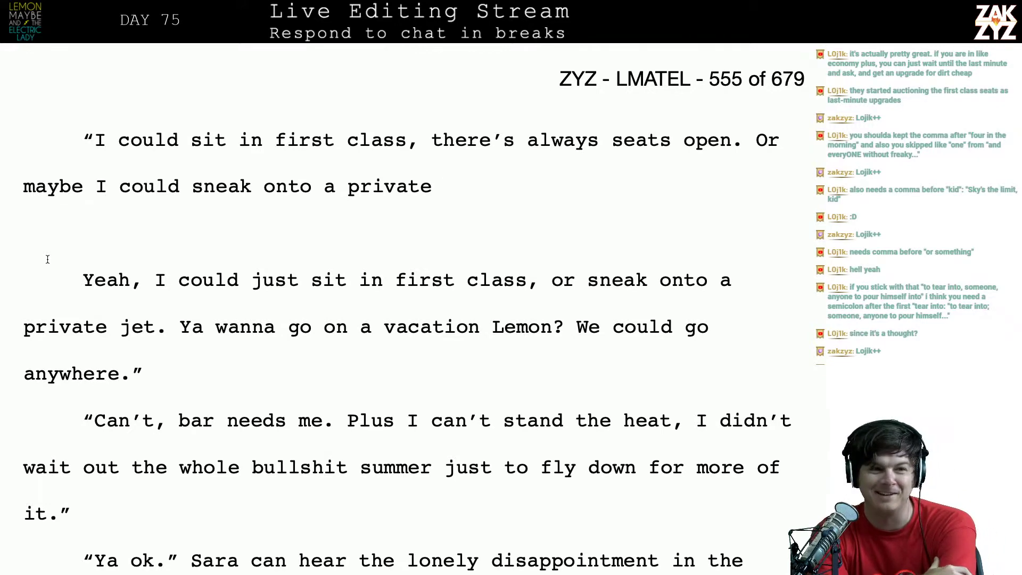
scroll(47, 259, "up", 2)
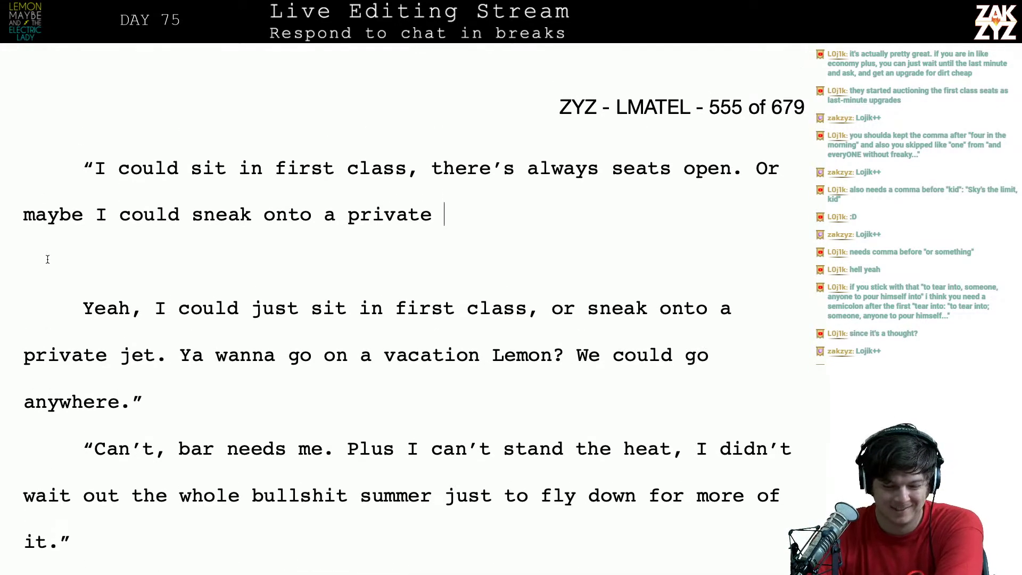
type("jet!")
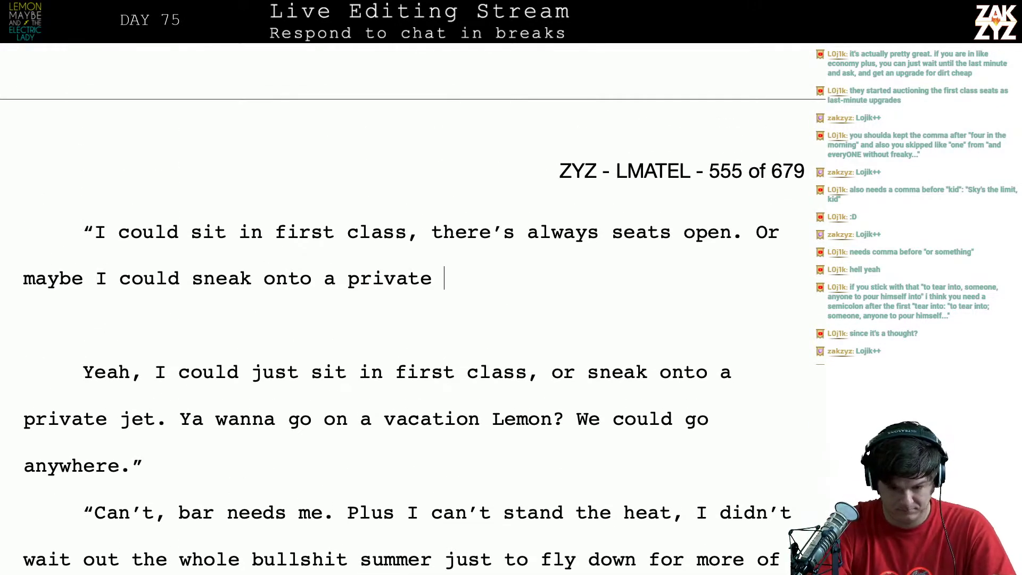
Add the question "You wanna go on a vacation, Lemon?" after the private jet sentence
type(" You wan")
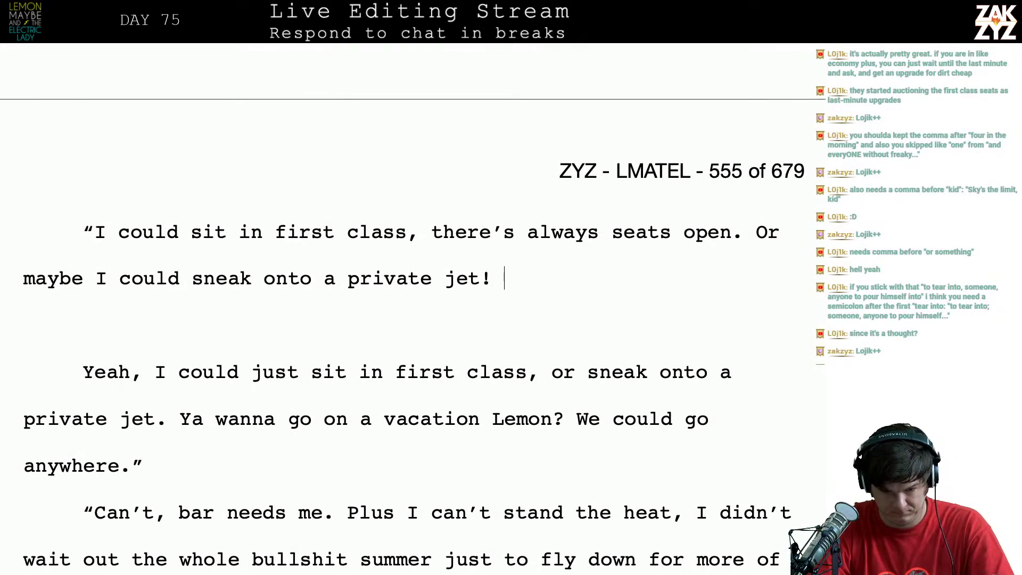
type("nt")
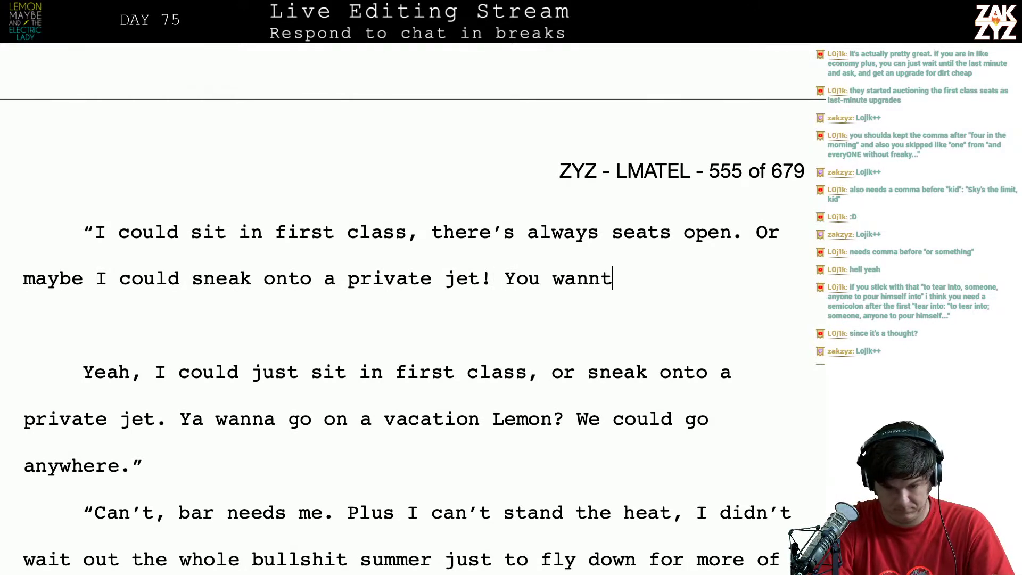
key("BackSpace")
type("a go on a v")
type("acation, l")
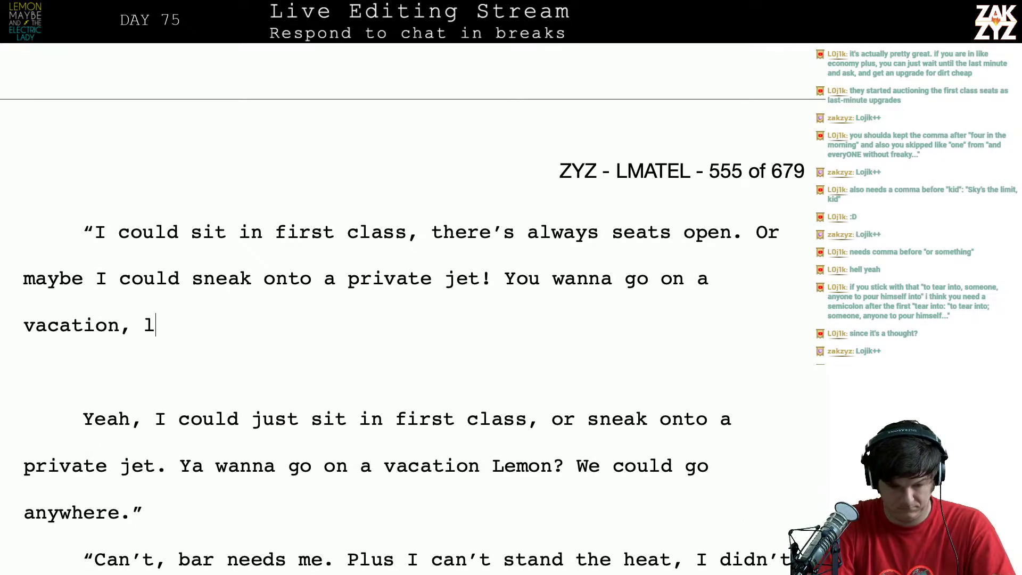
key("BackSpace")
type("Lem")
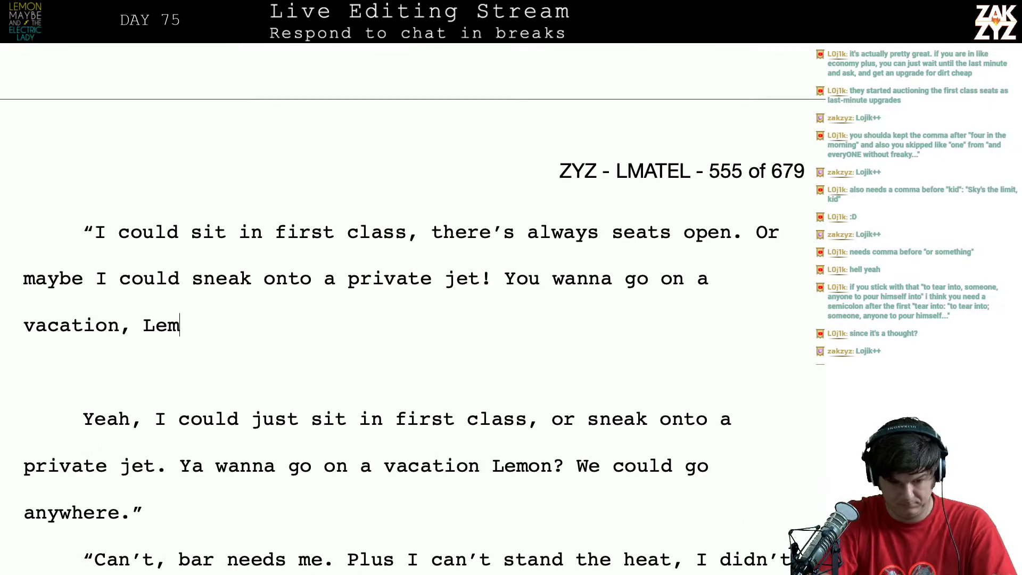
type("on?\" I")
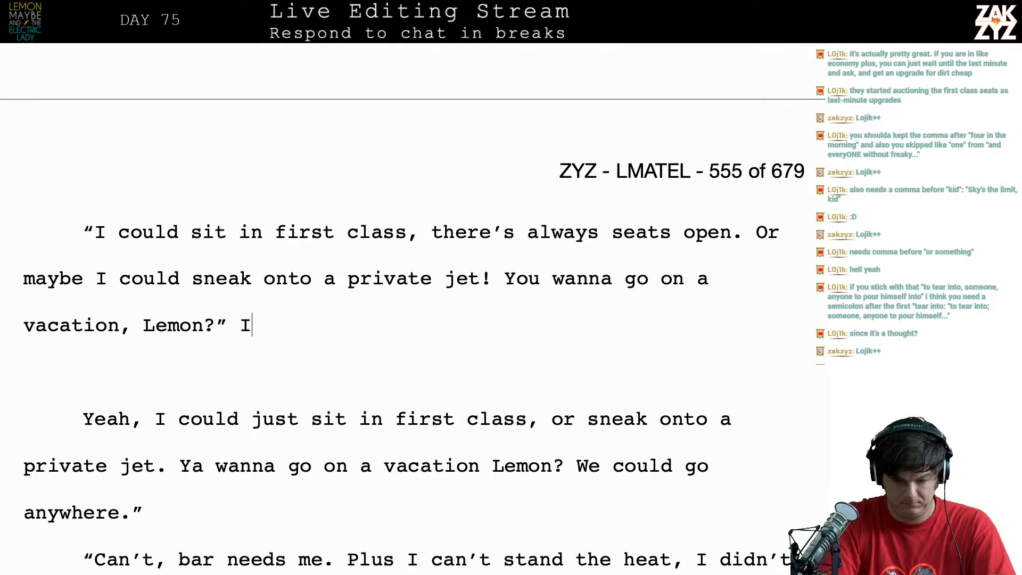
Finish the speech with "I'm payin', we can go anywhere." inside the closing quotation mark and start a new paragraph
key("BackSpace")
key("BackSpace")
key("BackSpace")
type("I'm p")
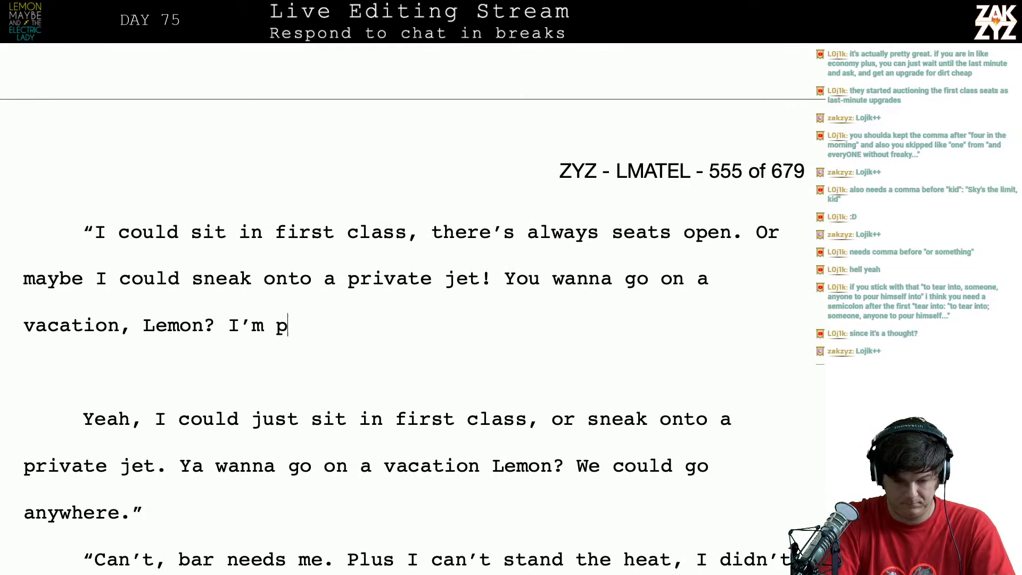
type("ayin', we ")
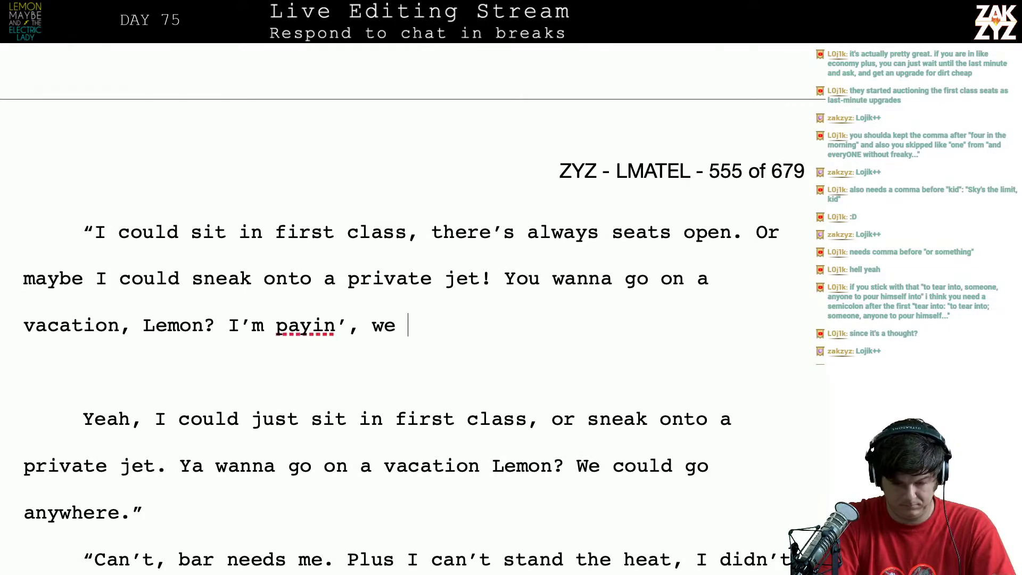
type("can go anywhere.")
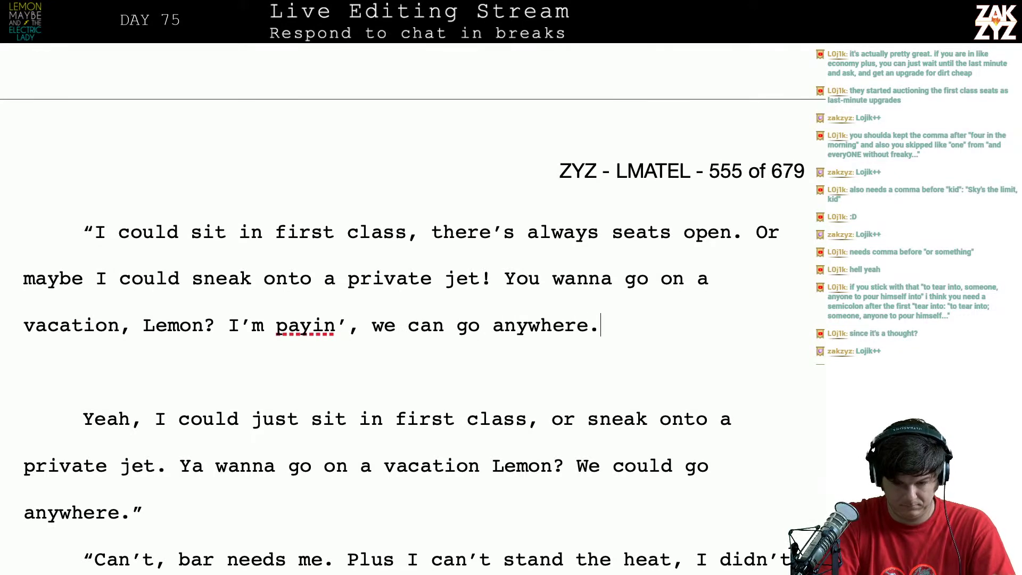
type("\"")
key("Return")
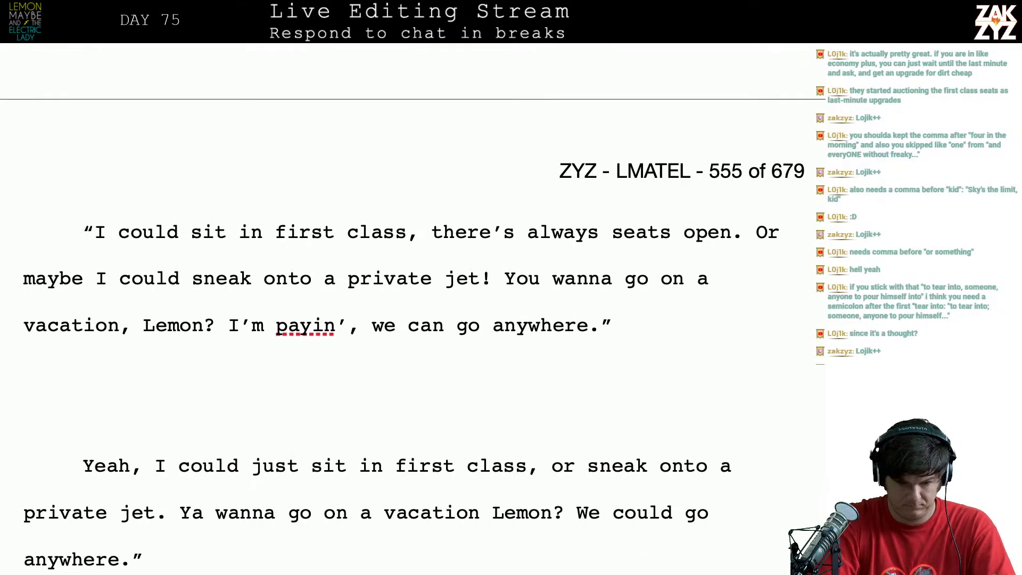
type("\"CAn't")
key("BackSpace")
key("BackSpace")
key("BackSpace")
key("BackSpace")
type("an't")
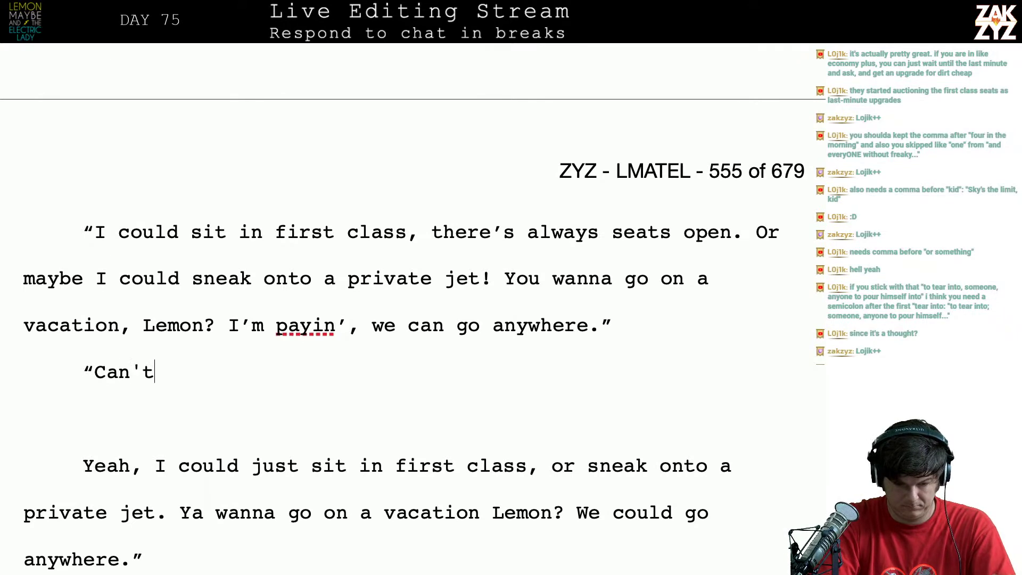
type("! Bar nees")
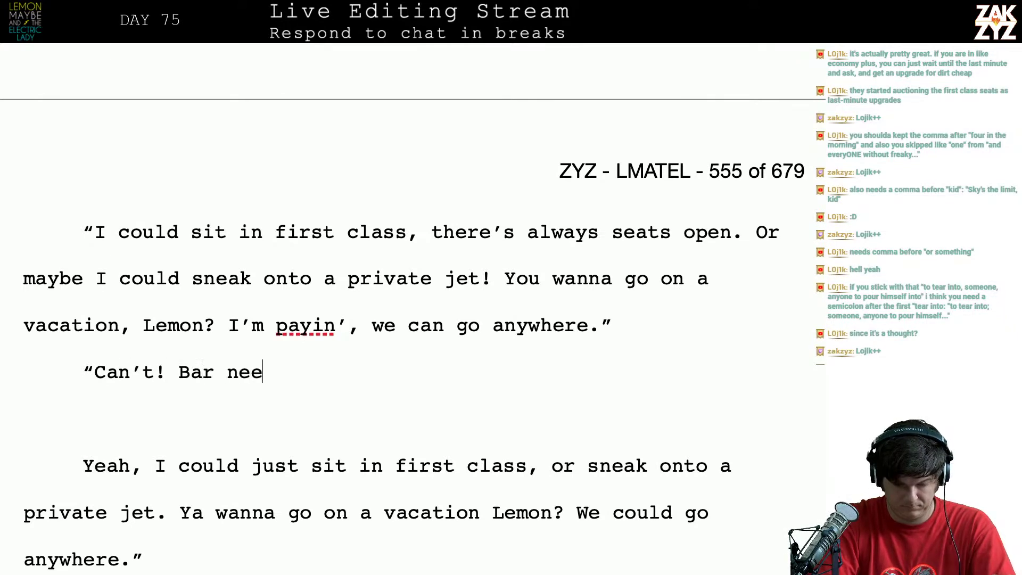
key("BackSpace")
key("BackSpace")
key("BackSpace")
key("BackSpace")
key("BackSpace")
key("BackSpace")
key("BackSpace")
key("BackSpace")
key("BackSpace")
key("BackSpace")
key("BackSpace")
key("BackSpace")
key("BackSpace")
key("BackSpace")
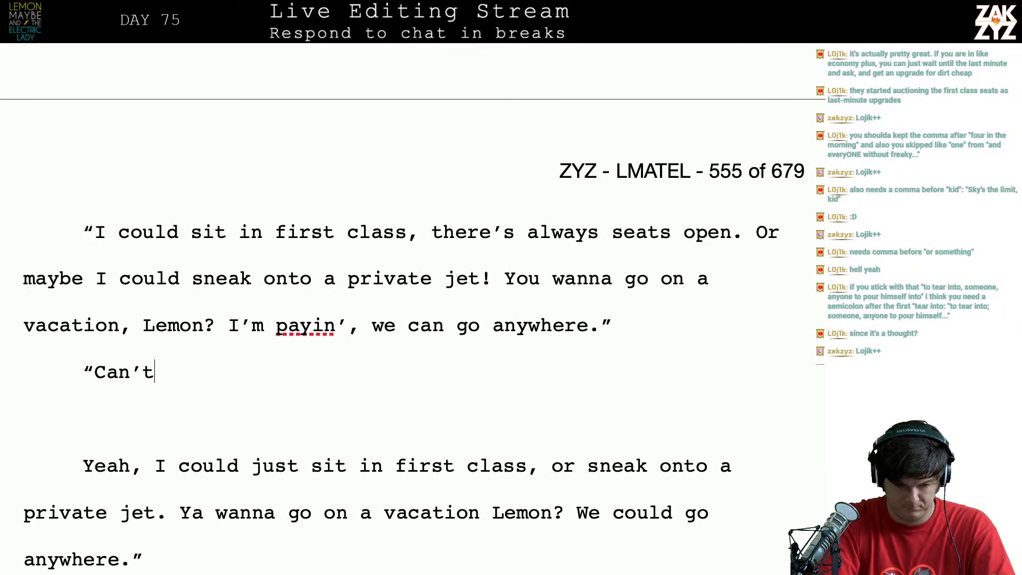
key("BackSpace")
Begin the reply with "I can't," and delete the old draft paragraph starting "Yeah, I could just sit in first class"
type("I can't,")
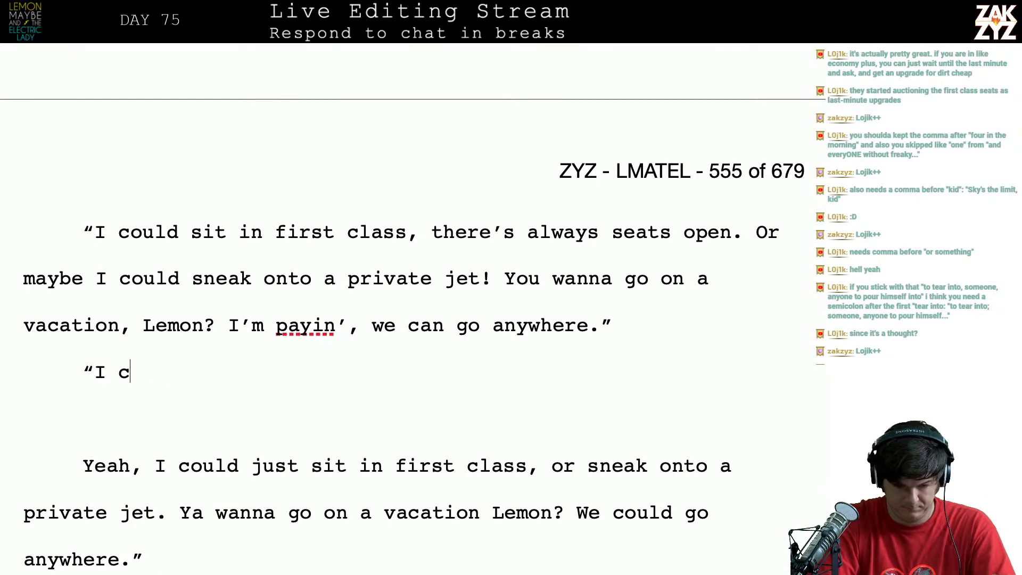
key("shift+Right")
key("shift+Down")
key("shift+Down")
key("shift+Down")
key("shift+Down")
key("shift+Down")
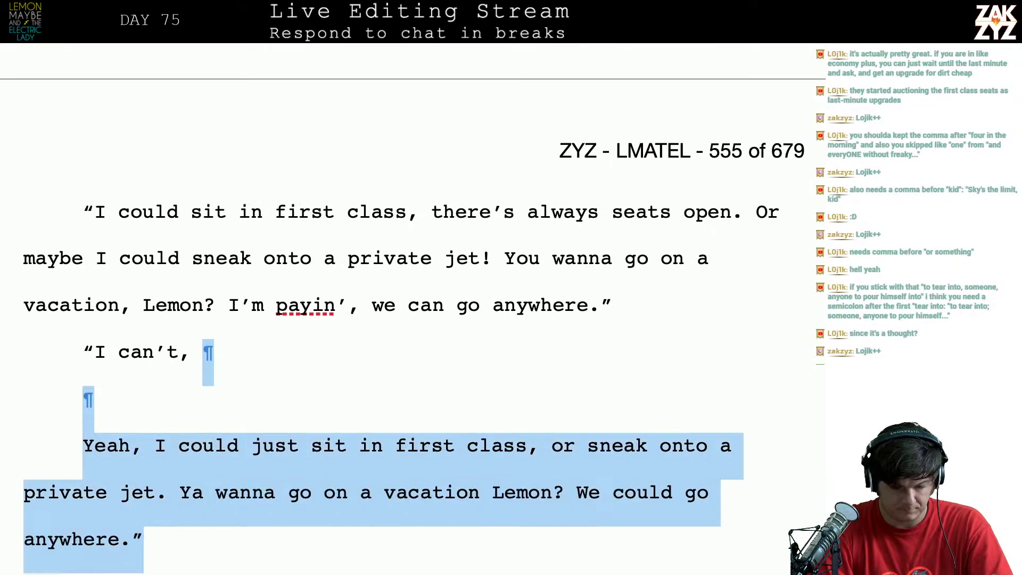
key("shift+Up")
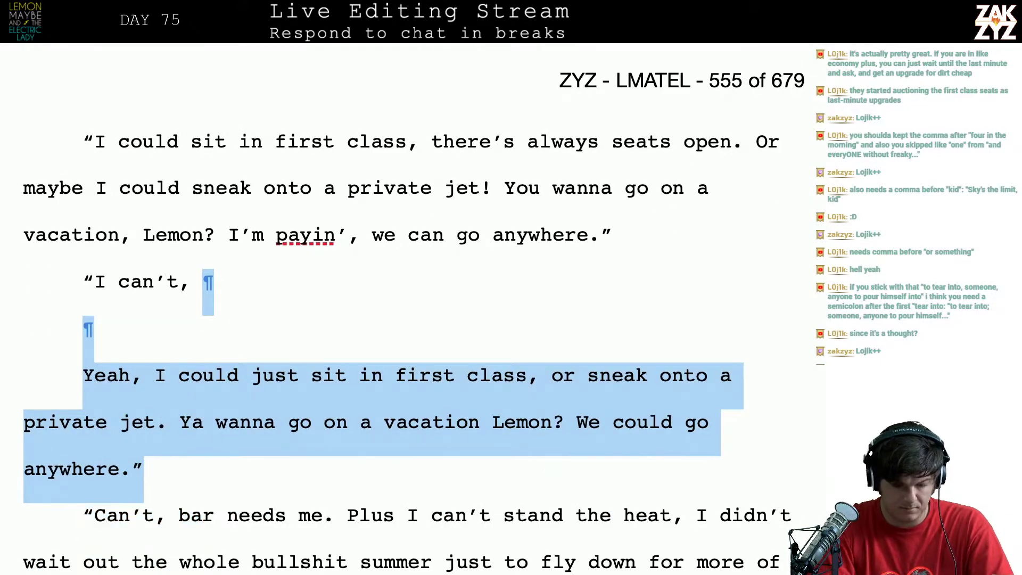
key("BackSpace")
Remove the unfinished "I can't," line above the existing "Can't, bar needs me" reply
key("BackSpace")
key("BackSpace")
key("BackSpace")
key("BackSpace")
key("BackSpace")
key("BackSpace")
key("BackSpace")
key("BackSpace")
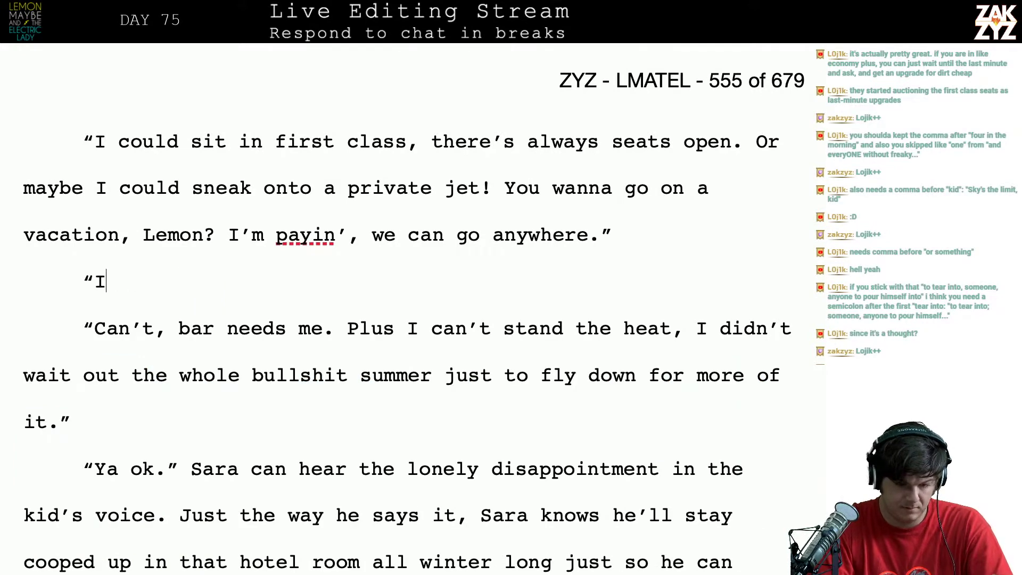
key("BackSpace")
key("BackSpace")
key("BackSpace")
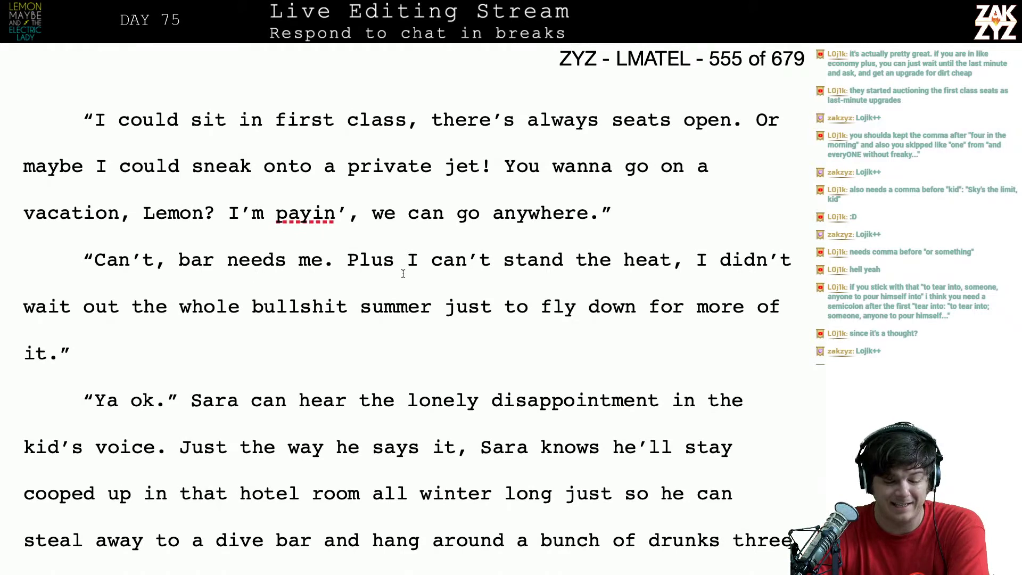
Insert a comma after "Plus" and replace the comma after "stand the heat" with a full stop
left_click(394, 265)
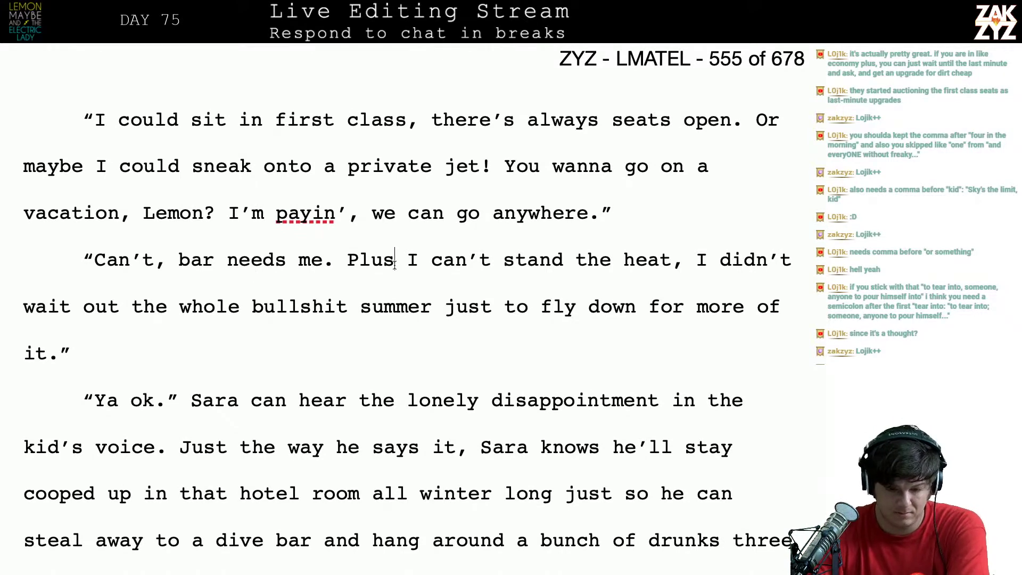
type(",")
key("Right")
key("Right")
key("Right")
key("Right")
key("Right")
key("Right")
key("Right")
key("Right")
key("Right")
key("Right")
key("Right")
key("Right")
key("Right")
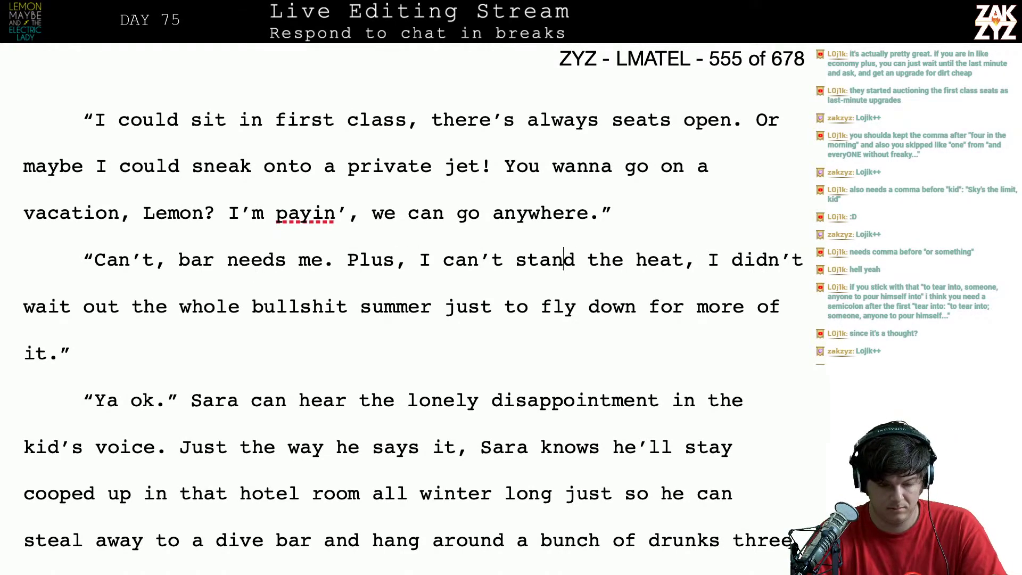
key("Right")
key("Right")
key("Right")
key("Right")
key("Right")
key("Right")
key("Right")
key("Right")
key("Right")
key("Right")
key("Right")
key("Right")
key("BackSpace")
key("BackSpace")
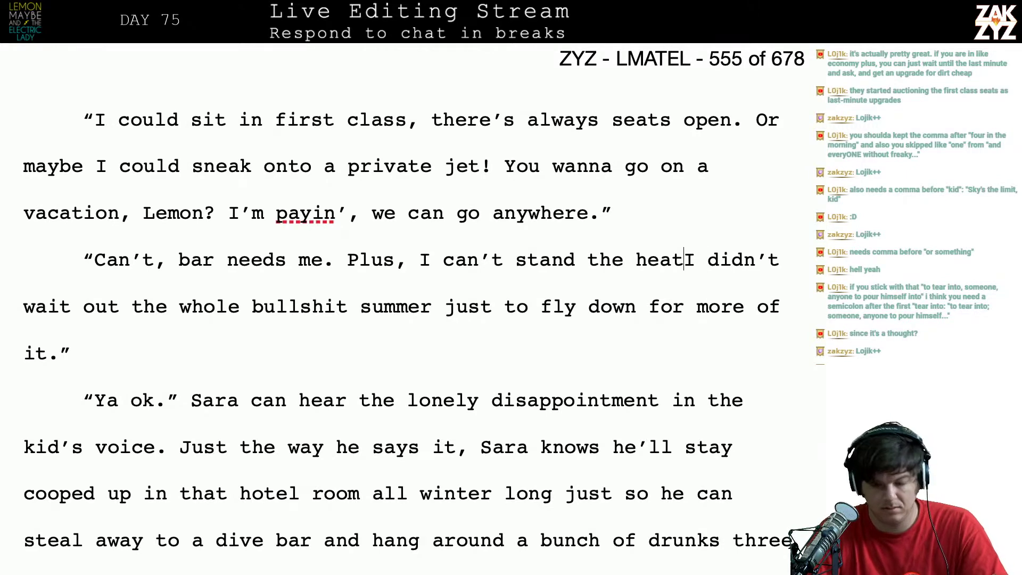
type(".")
Insert "a second helping." after "just to fly down for" in the reply
key("Right")
key("Right")
key("Right")
key("Right")
key("Right")
key("Right")
key("Right")
key("Right")
key("Right")
key("Right")
key("Right")
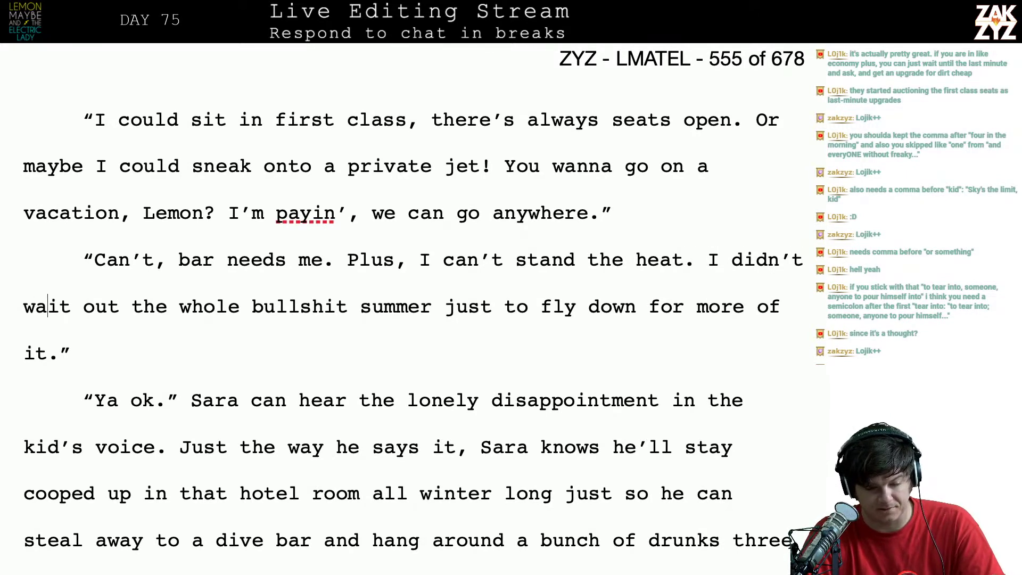
key("Down")
key("Left")
key("Left")
key("Left")
key("Left")
key("Left")
key("Left")
key("Left")
key("Left")
key("Left")
key("Left")
key("Left")
key("Left")
key("Left")
key("Left")
key("Left")
key("Left")
key("Left")
key("Left")
key("Left")
key("Left")
key("Left")
key("Left")
key("Left")
key("Left")
key("Left")
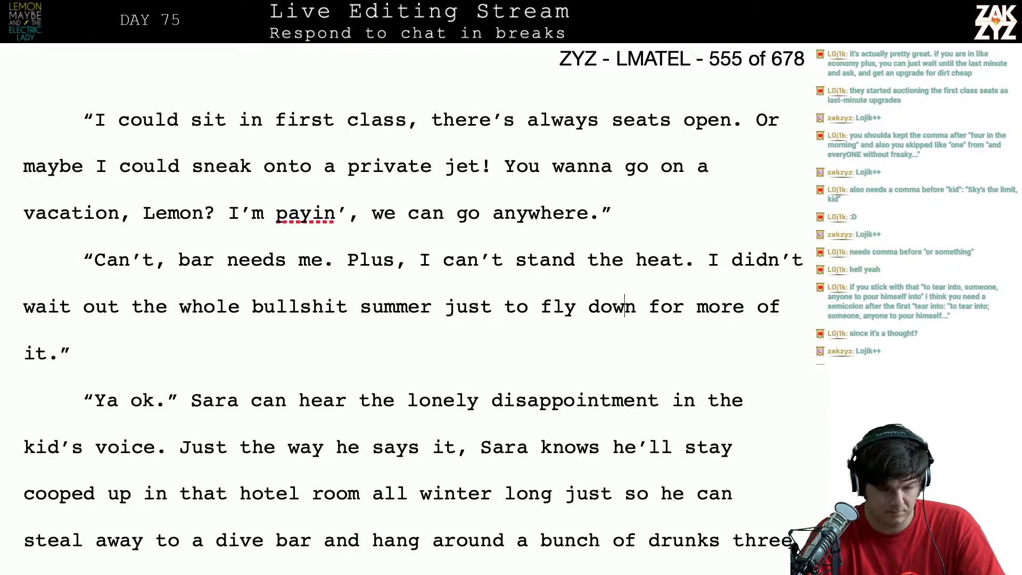
key("Right")
key("Right")
key("Right")
key("Right")
key("Right")
key("Right")
key("Right")
key("Right")
key("Right")
key("Right")
key("Right")
key("Right")
key("Right")
key("Right")
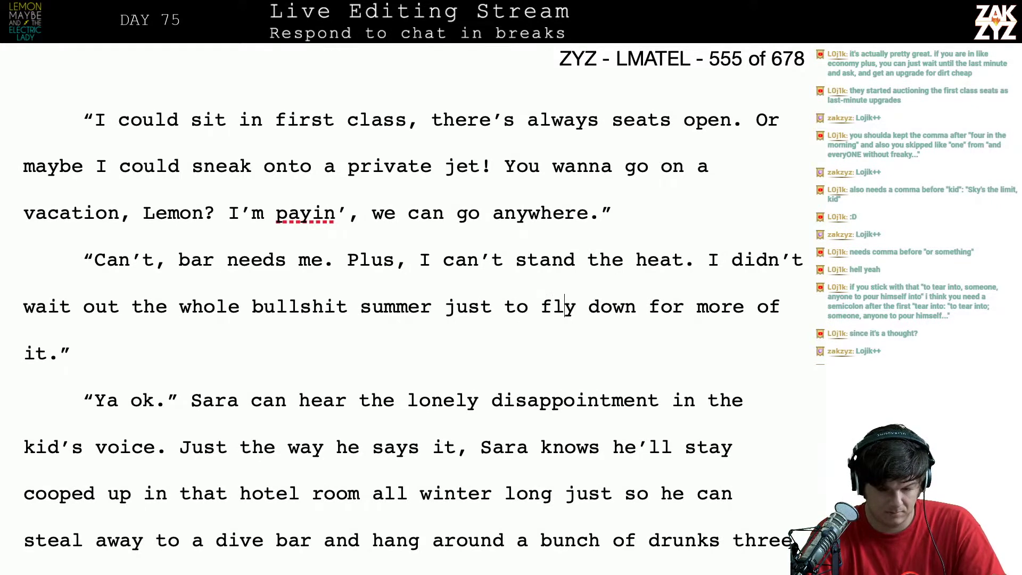
type("a second helpin")
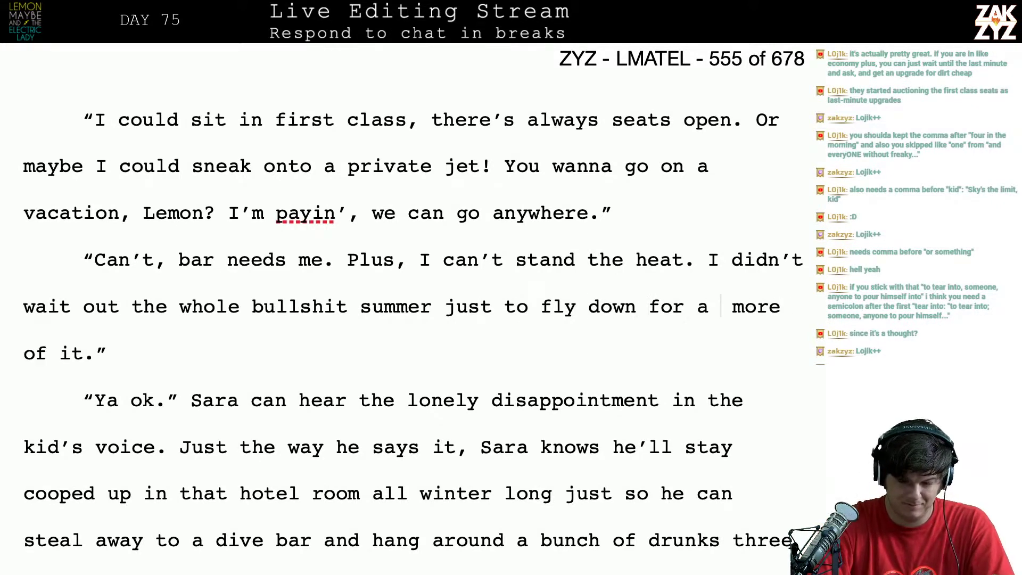
type("g")
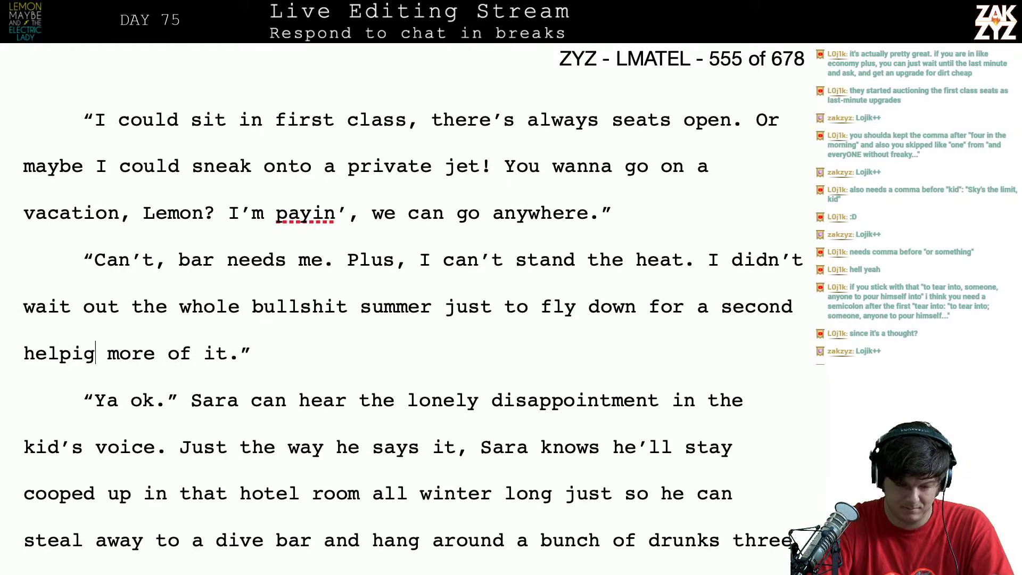
key("BackSpace")
type("ng.")
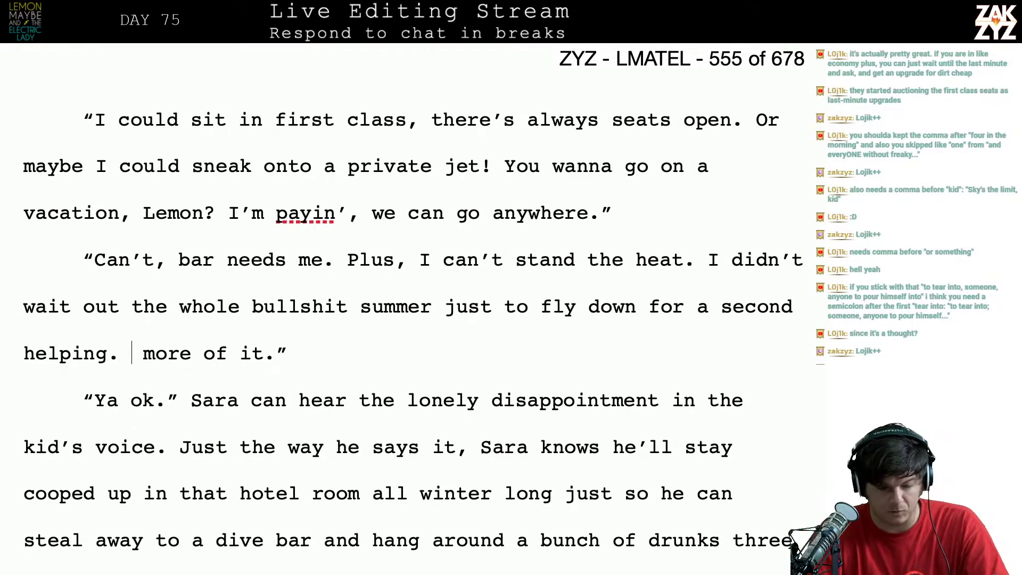
Delete the leftover "more of it." and the extra space before the closing quotation mark
key("shift+Right")
key("shift+Right")
key("shift+Right")
key("shift+Right")
key("shift+Right")
key("shift+Right")
key("shift+Right")
key("shift+Right")
key("shift+Right")
key("shift+Right")
key("shift+Right")
key("shift+Right")
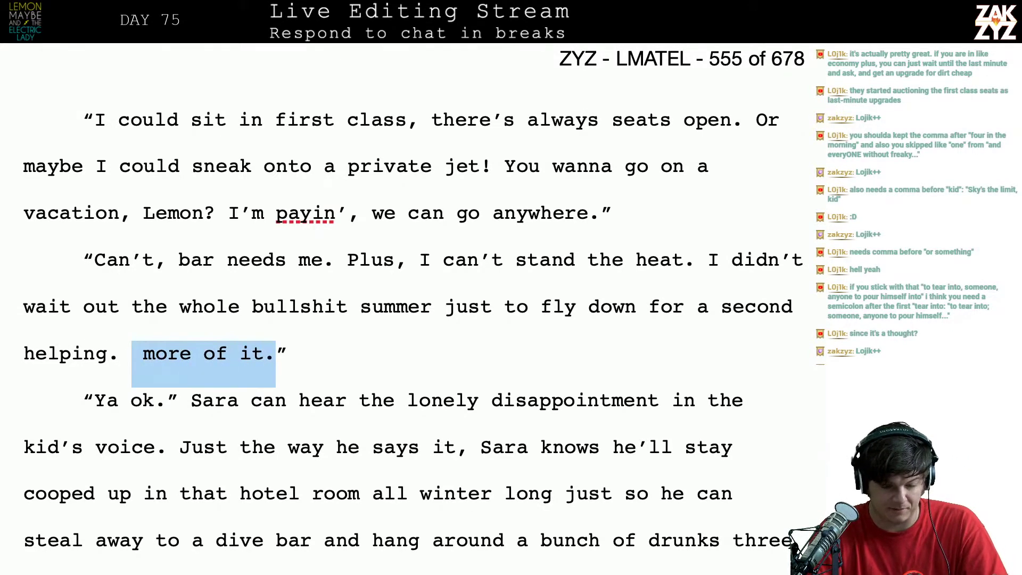
key("shift+Right")
key("shift+Left")
key("BackSpace")
key("BackSpace")
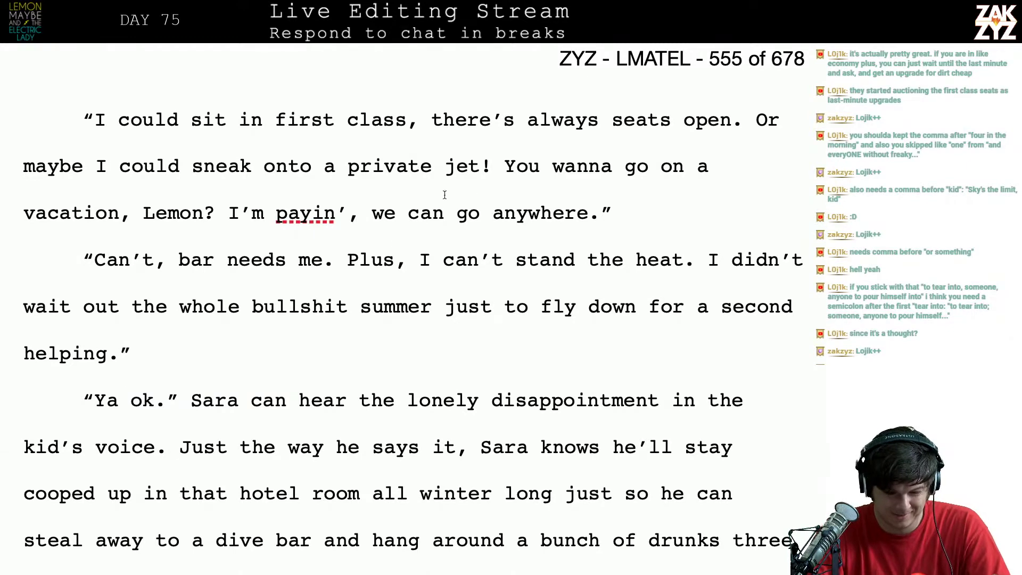
Delete the word "just" between "summer" and "to fly down"
left_click(504, 306)
key("BackSpace")
key("BackSpace")
key("BackSpace")
key("BackSpace")
key("BackSpace")
key("BackSpace")
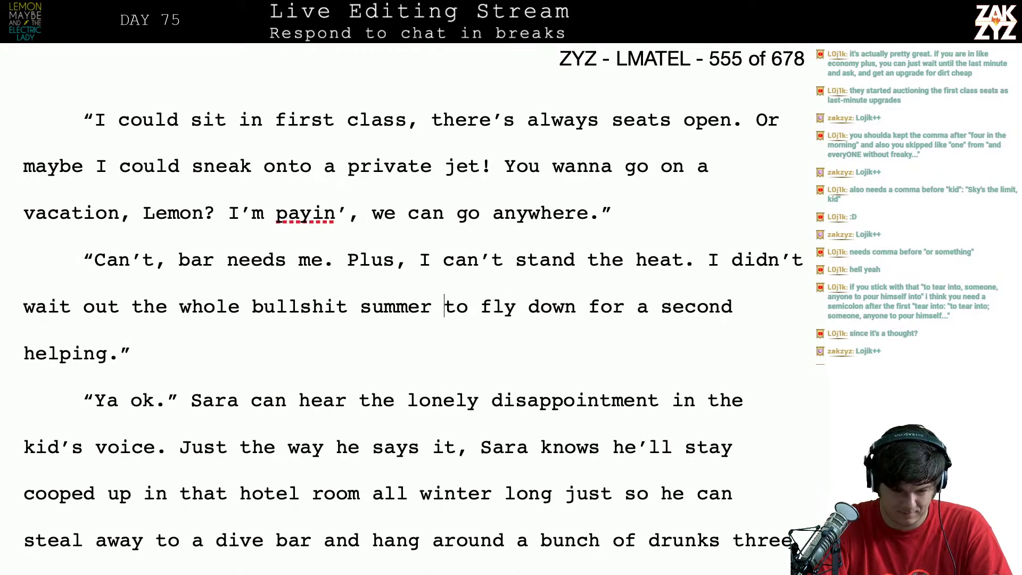
type("so")
key("BackSpace")
key("BackSpace")
key("BackSpace")
key("BackSpace")
type(",")
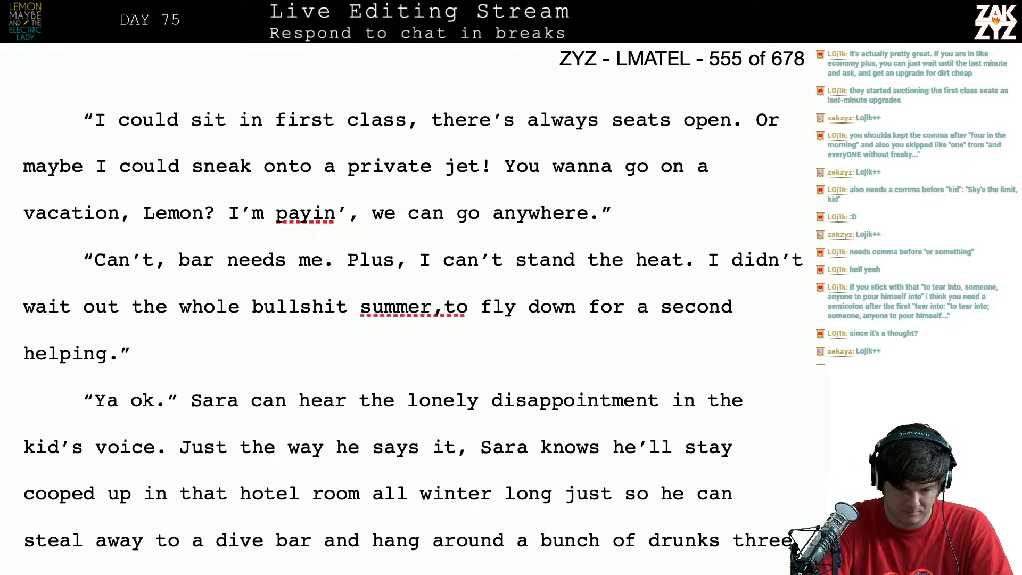
key("BackSpace")
key("BackSpace")
Replace "to" before "fly down" with "so I could"
type("so I co")
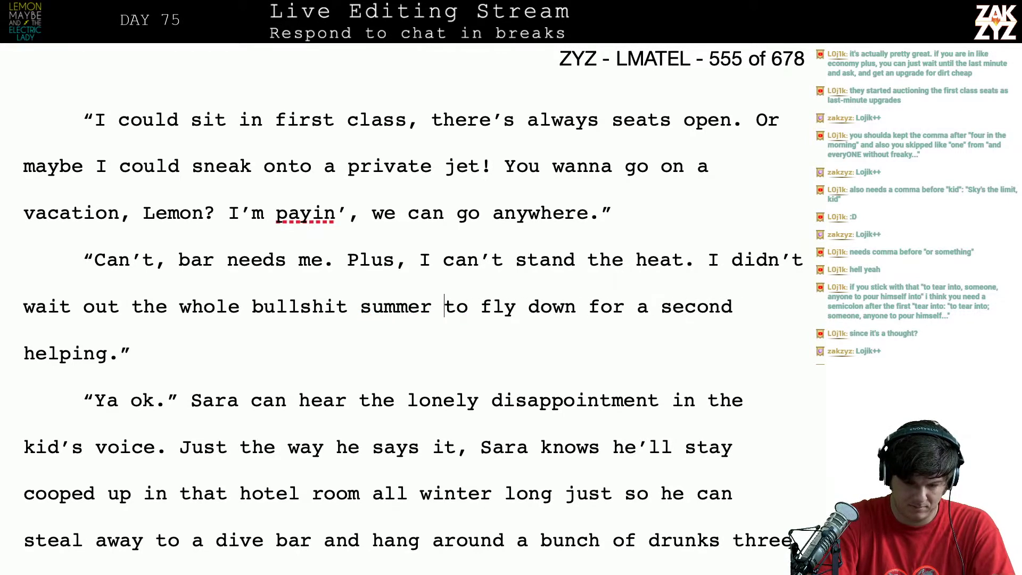
type("uld")
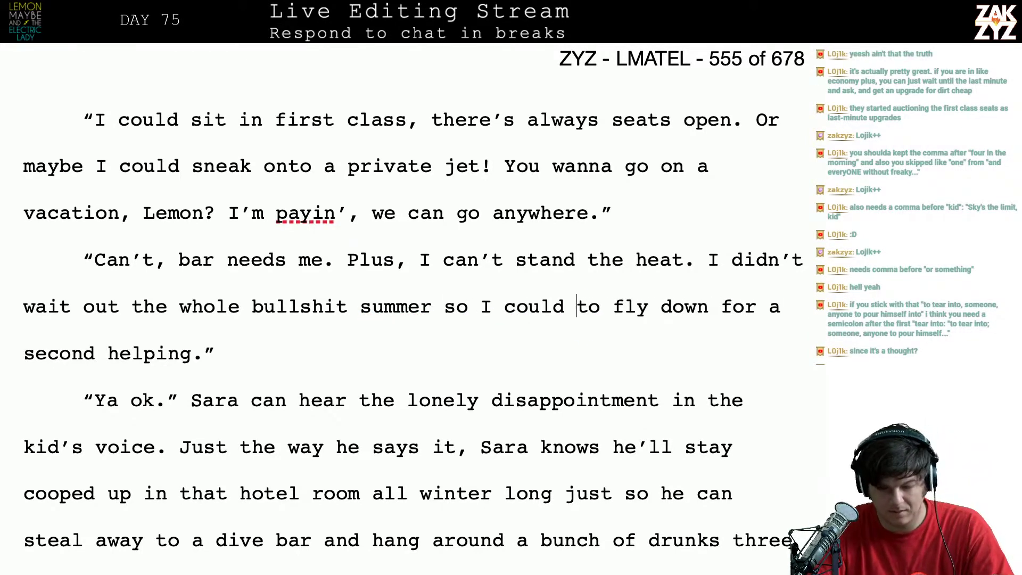
key("shift+Right")
key("shift+Right")
key("shift+Right")
key("BackSpace")
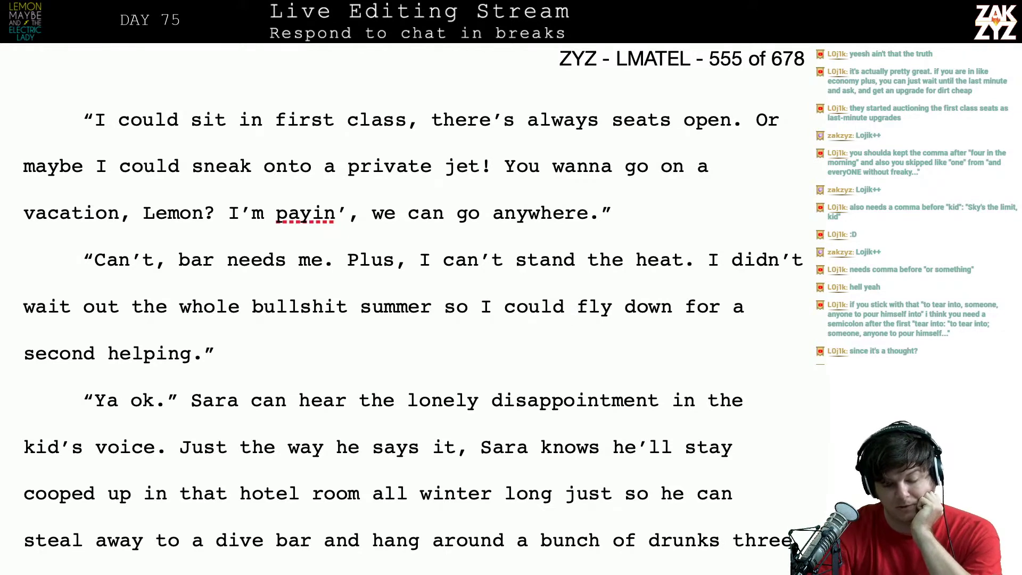
left_click(438, 309)
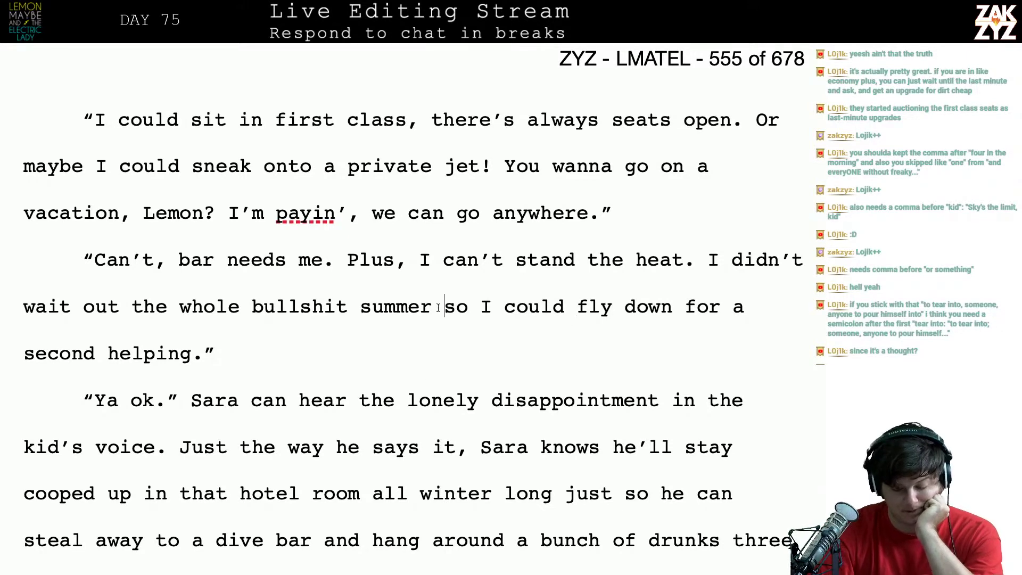
key("Left")
type(",")
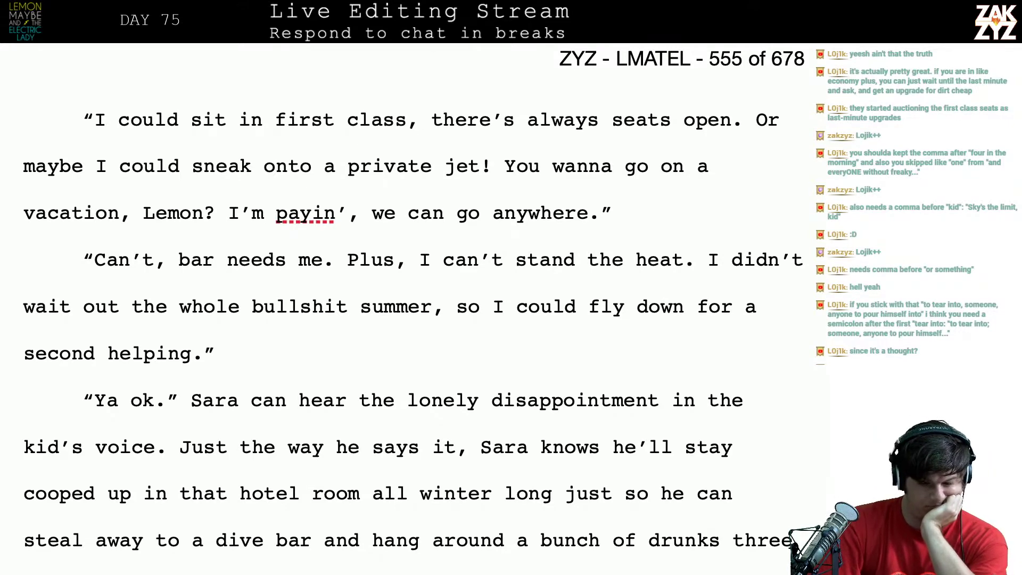
key("BackSpace")
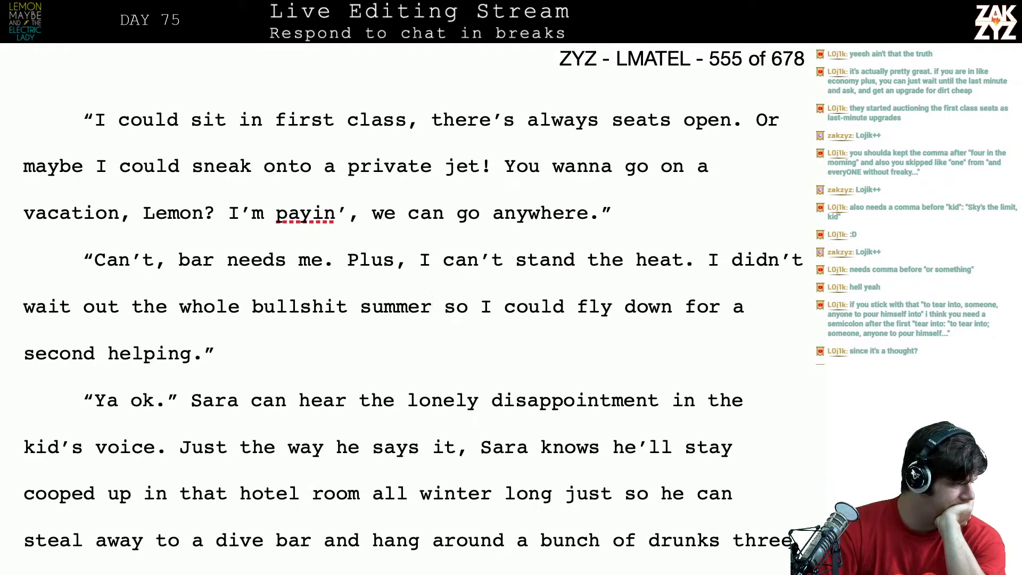
Replace the full stop after "Ya ok" with a comma and start a new paragraph at "Sara can hear"
scroll(414, 312, "down", 1)
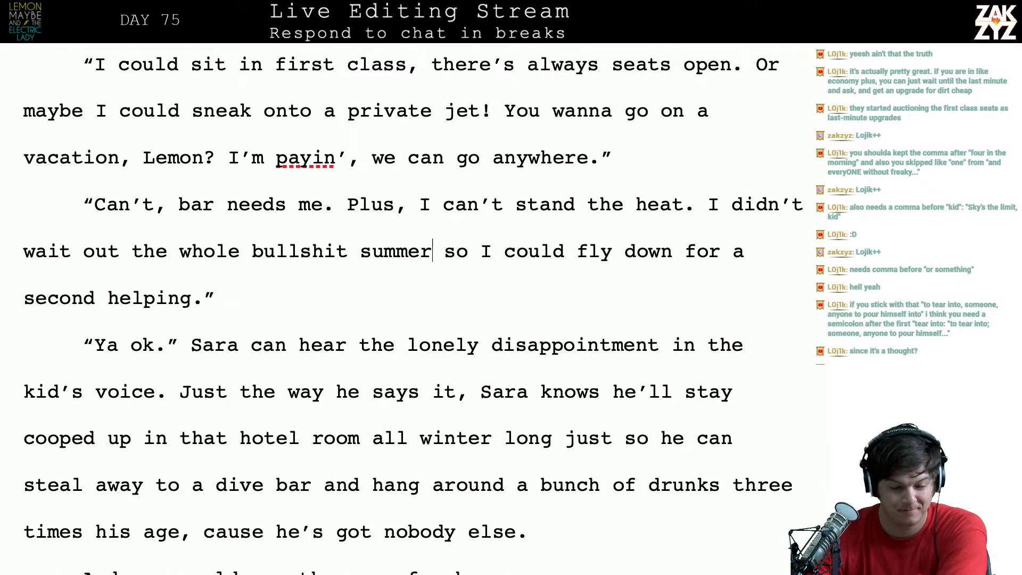
scroll(344, 293, "down", 2)
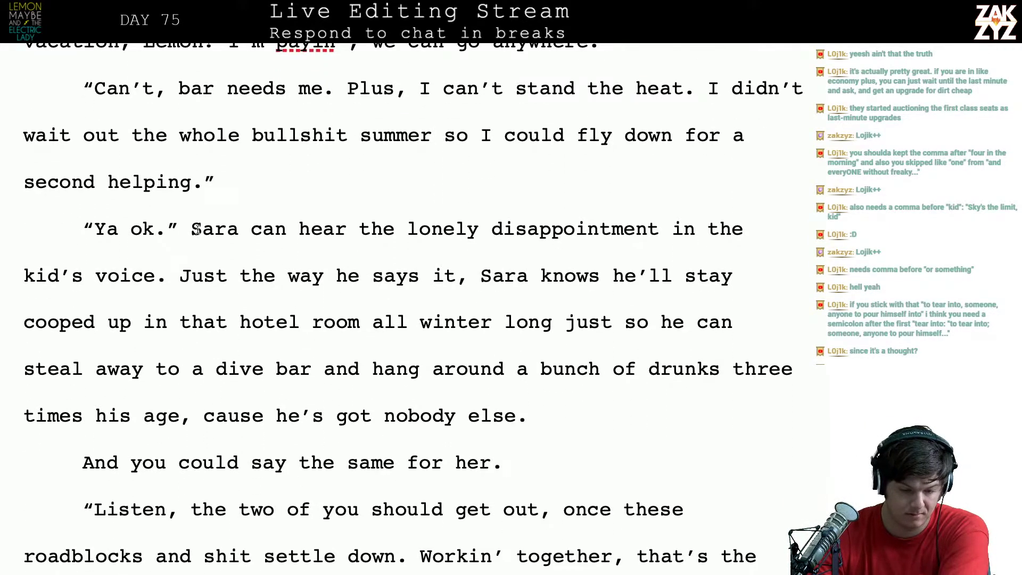
left_click(166, 229)
key("BackSpace")
type(",")
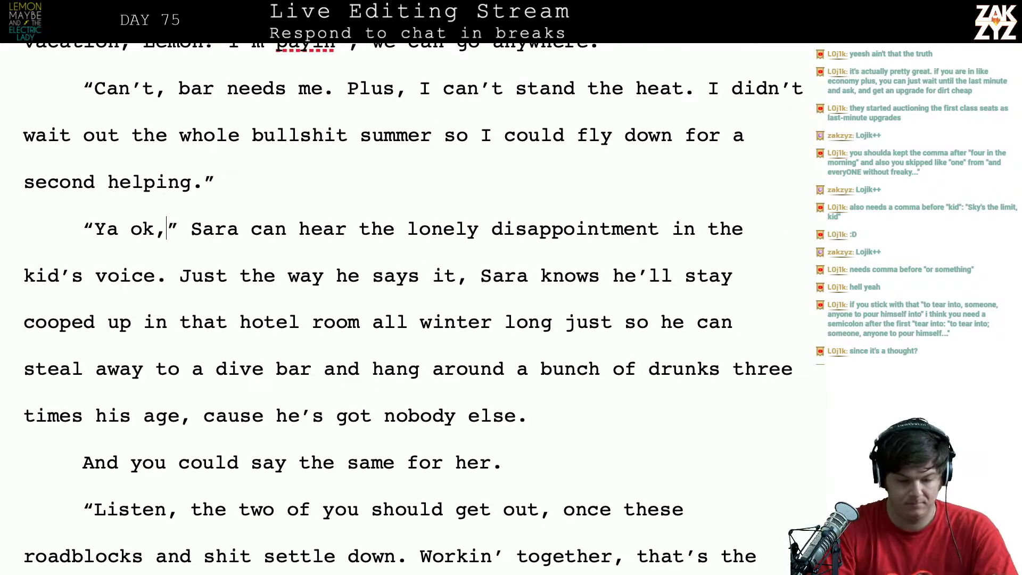
left_click(191, 229)
key("Return")
Continue the "Ya ok," line with "I hear ya." inside the closing quotation mark
key("Left")
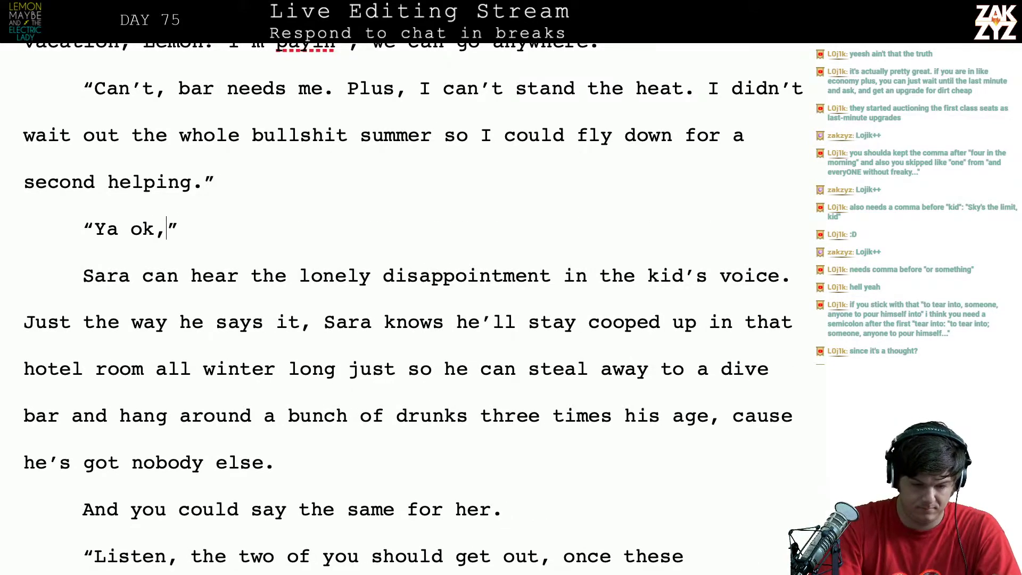
type("I hear ya.")
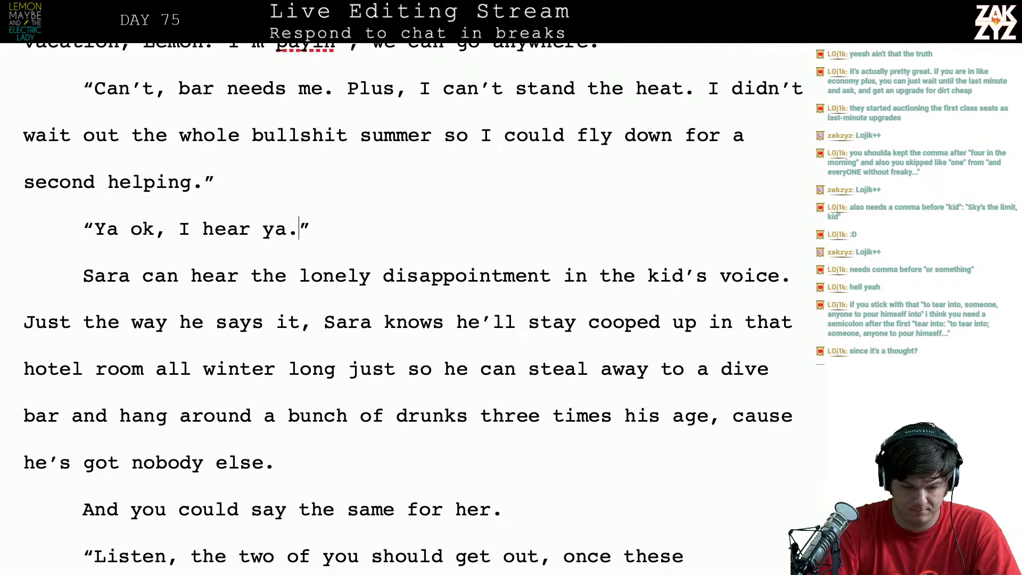
key("Right")
key("Left")
key("Left")
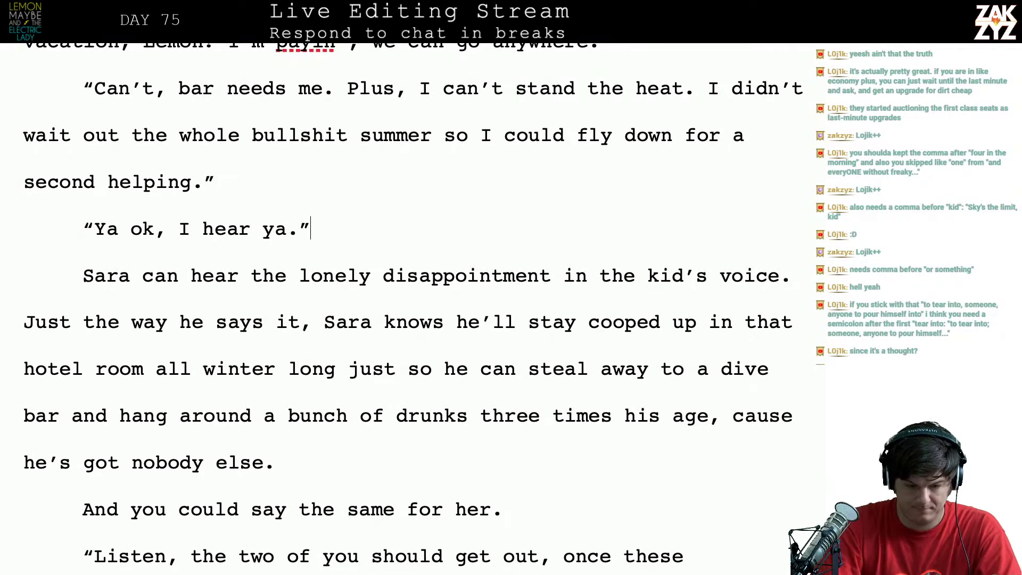
key("BackSpace")
type(".")
key("Right")
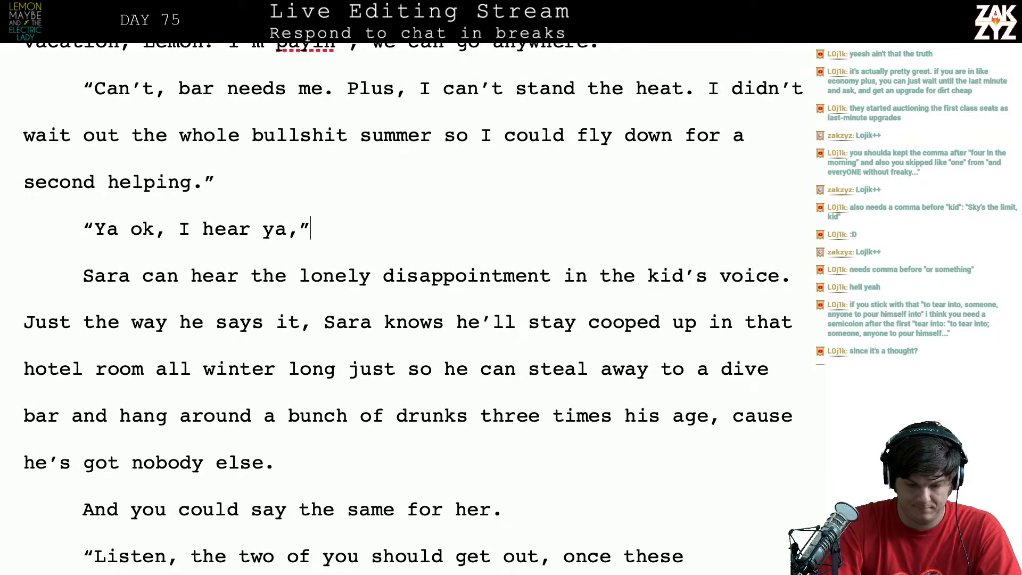
type("Maybe ")
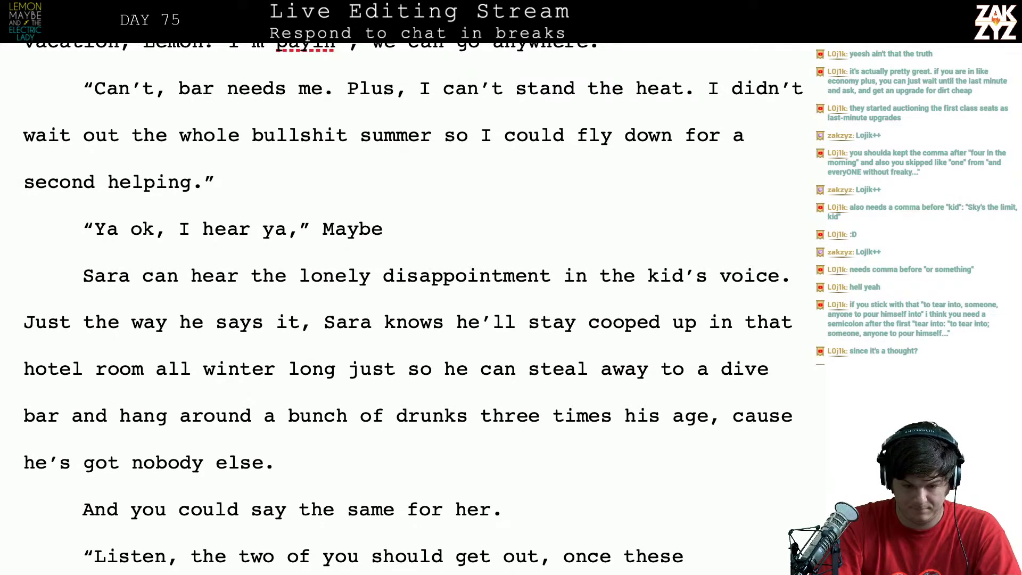
type("says.")
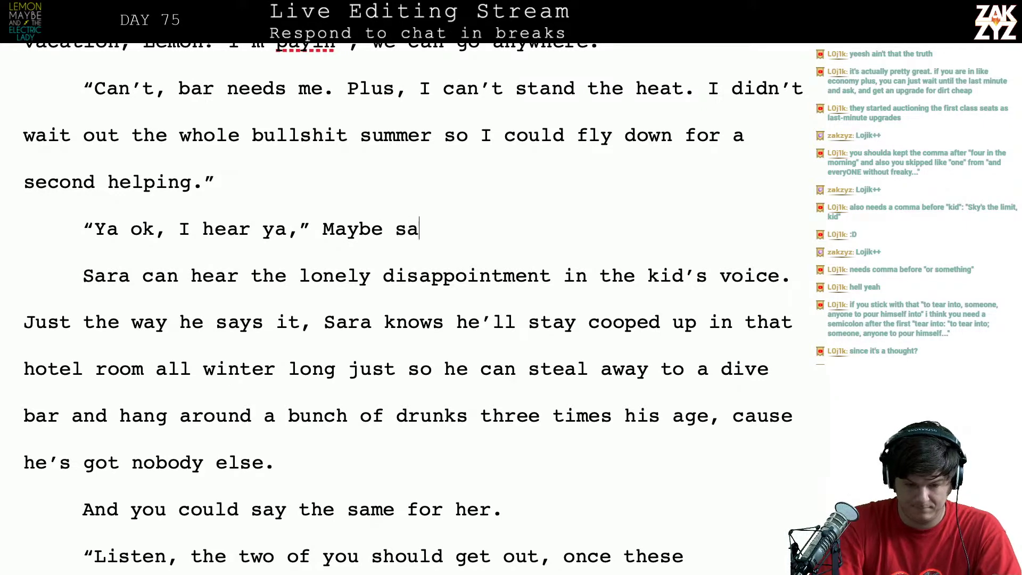
key("BackSpace")
key("BackSpace")
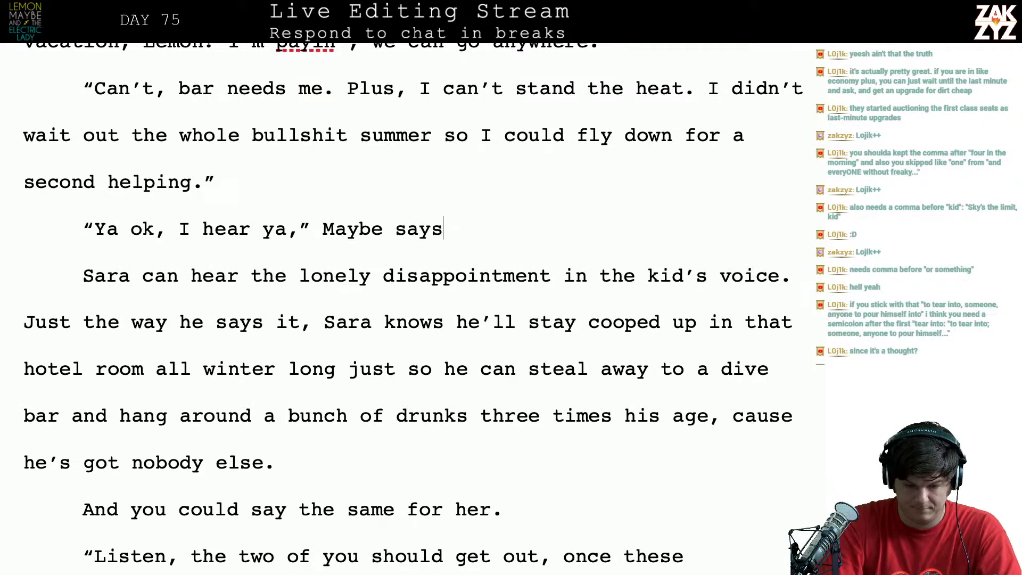
key("BackSpace")
key("BackSpace")
key("BackSpace")
key("BackSpace")
key("BackSpace")
key("BackSpace")
key("BackSpace")
key("BackSpace")
key("BackSpace")
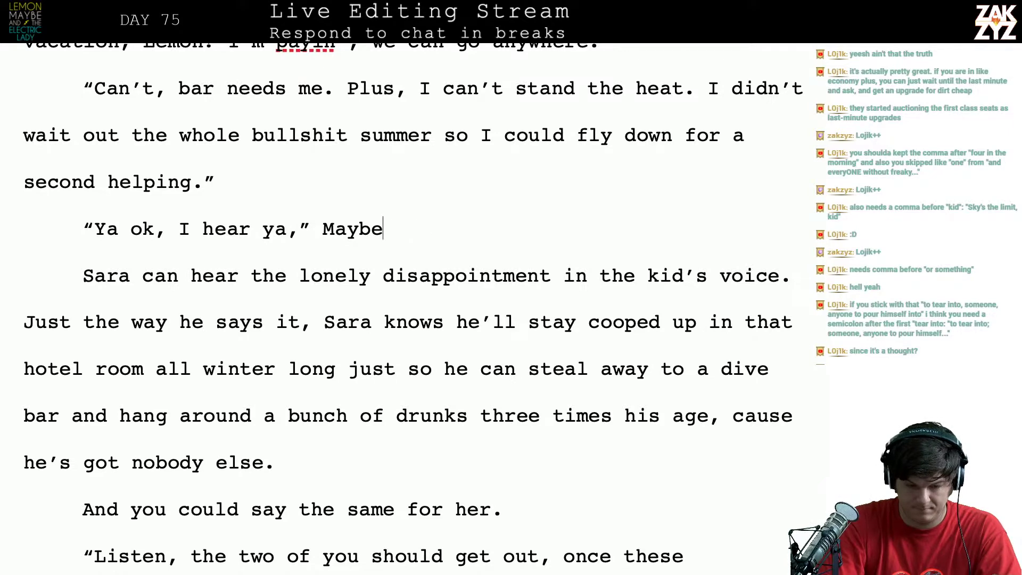
key("Left")
key("BackSpace")
type(".")
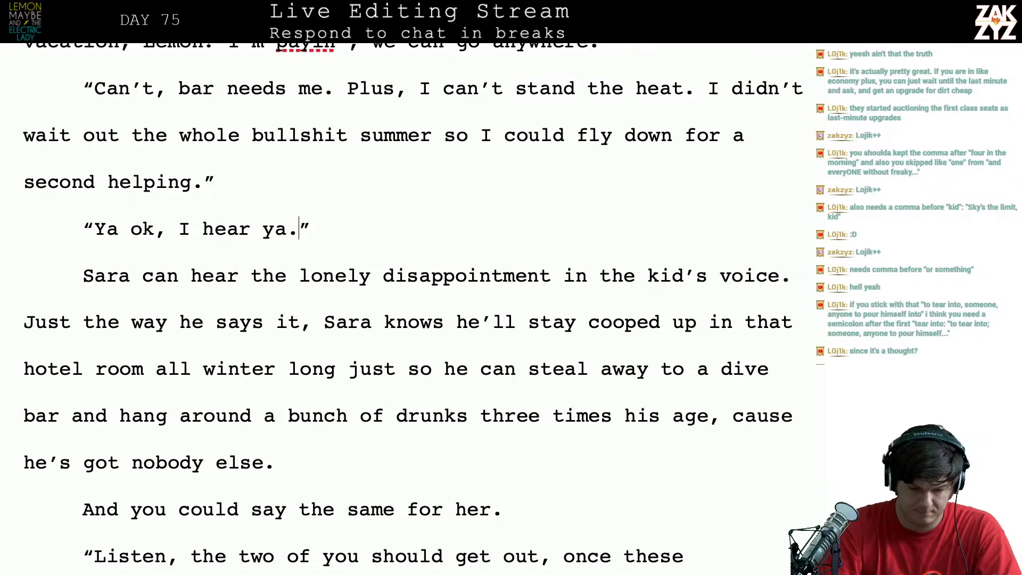
Delete the phrase "Just the way he says it," before "Sara knows he'll stay cooped up"
left_click(324, 322)
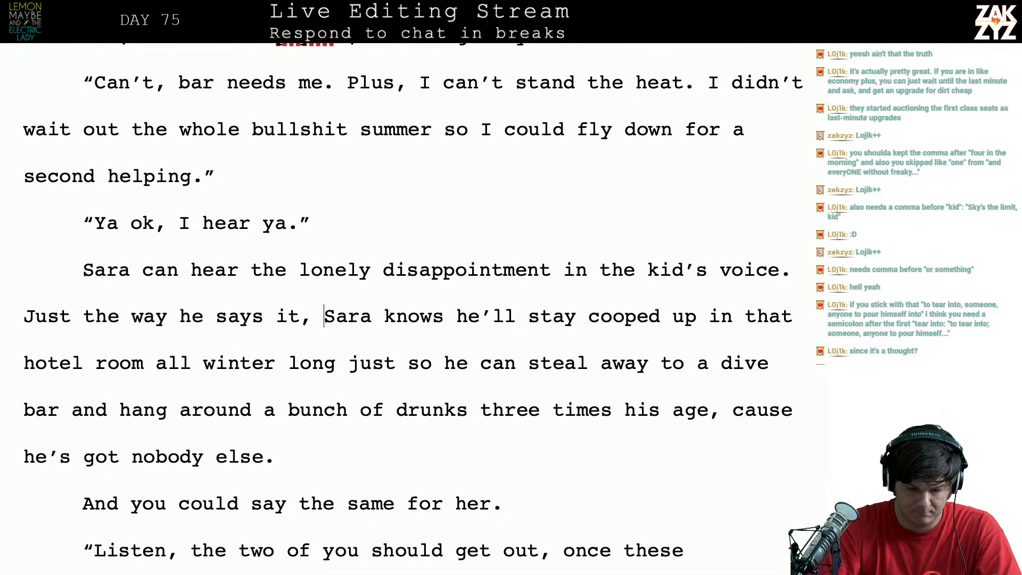
scroll(412, 303, "up", 1)
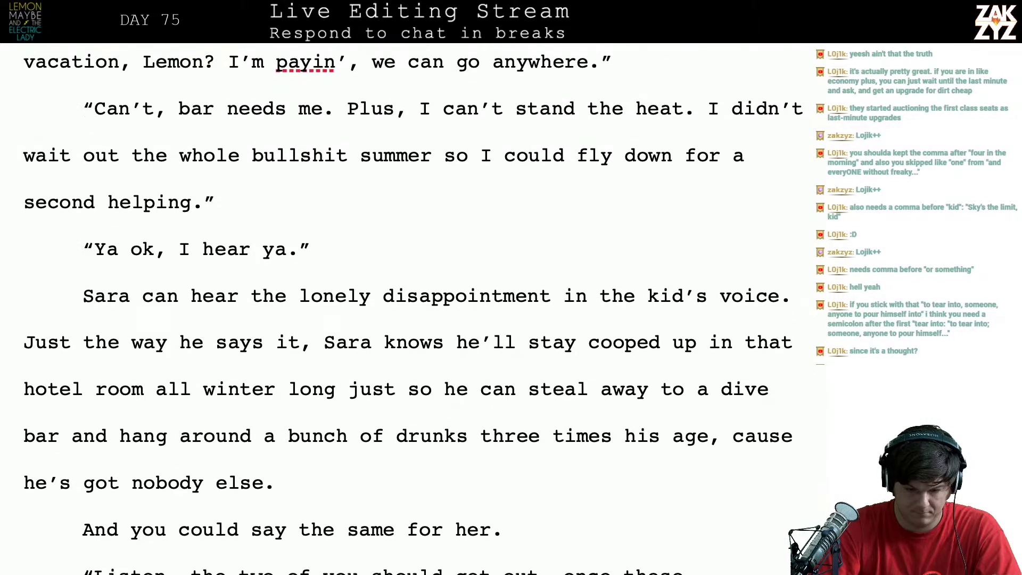
left_click(786, 303)
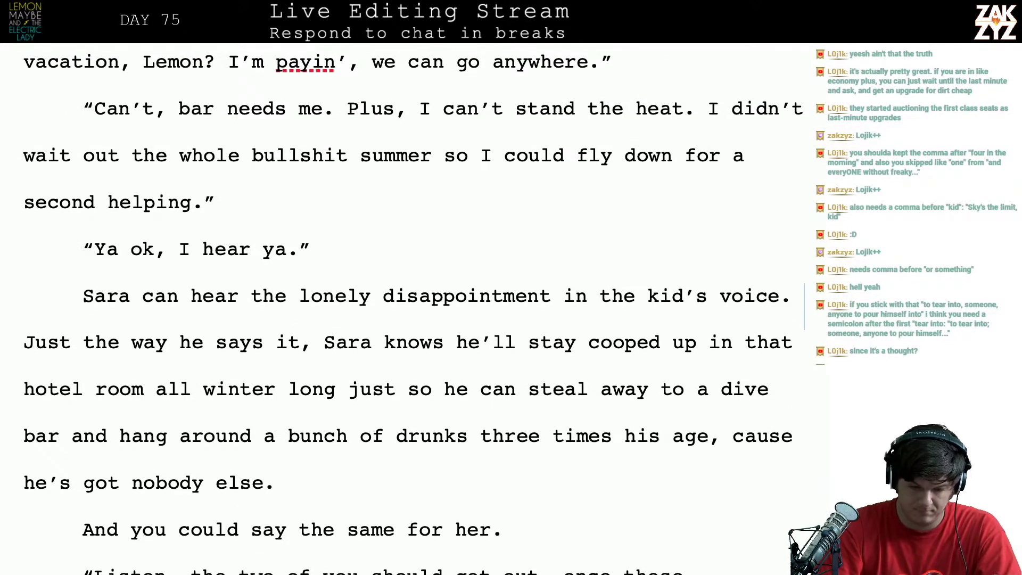
key("shift+Right")
key("shift+Right")
key("shift+Right")
key("shift+Right")
key("shift+Right")
key("shift+Right")
key("shift+Right")
key("shift+Right")
key("shift+Right")
key("shift+Right")
key("shift+Right")
key("shift+Right")
key("shift+Right")
key("shift+Right")
key("shift+Right")
key("shift+Right")
key("shift+Right")
key("shift+Right")
key("shift+Right")
key("shift+Right")
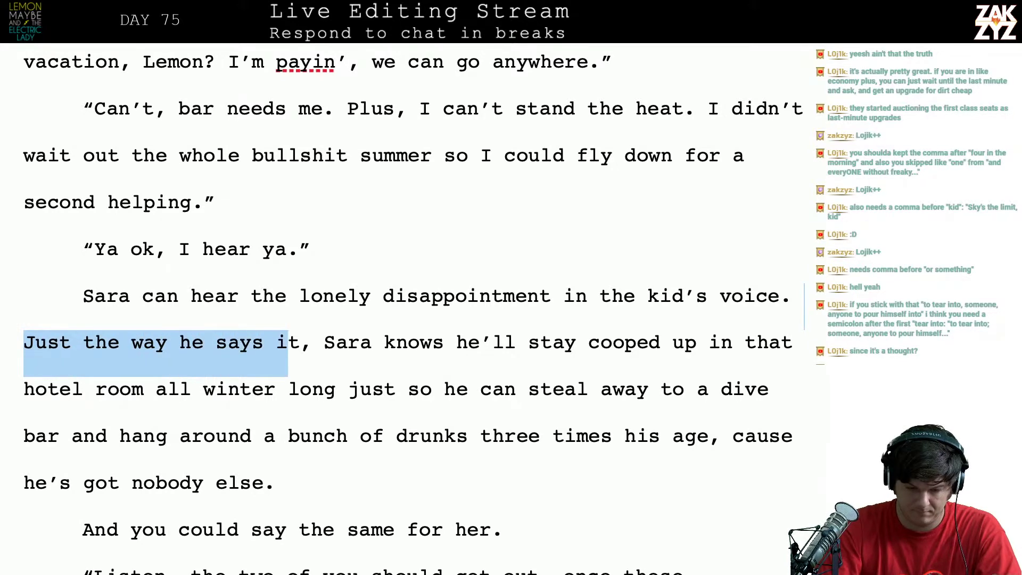
key("shift+Right")
key("shift+Right")
key("shift+Right")
key("BackSpace")
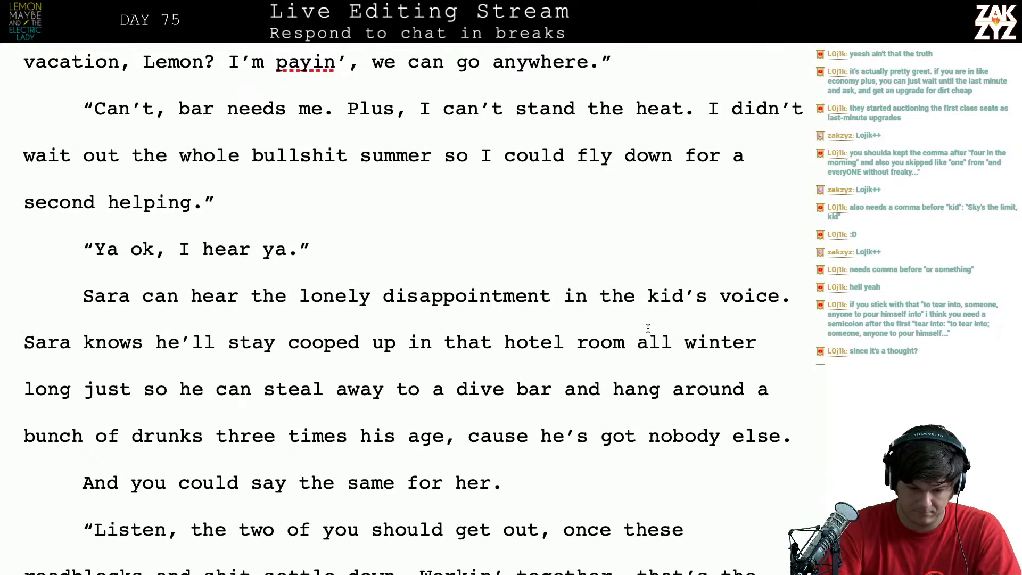
Break the paragraph after "Sara can" and continue that line with "hear the bitter disappointment in Maybe's voice."
scroll(648, 328, "down", 3)
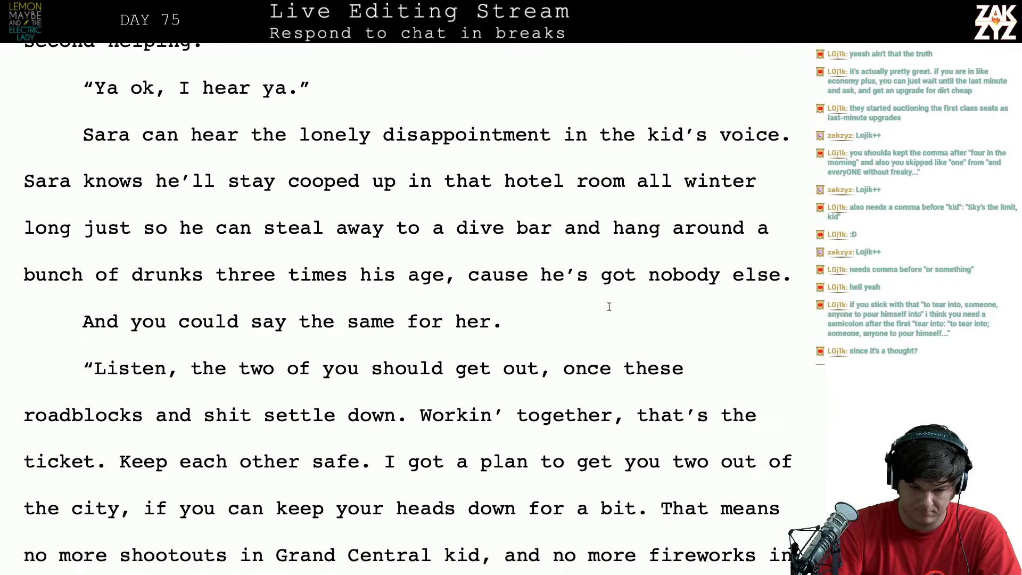
scroll(609, 307, "up", 2)
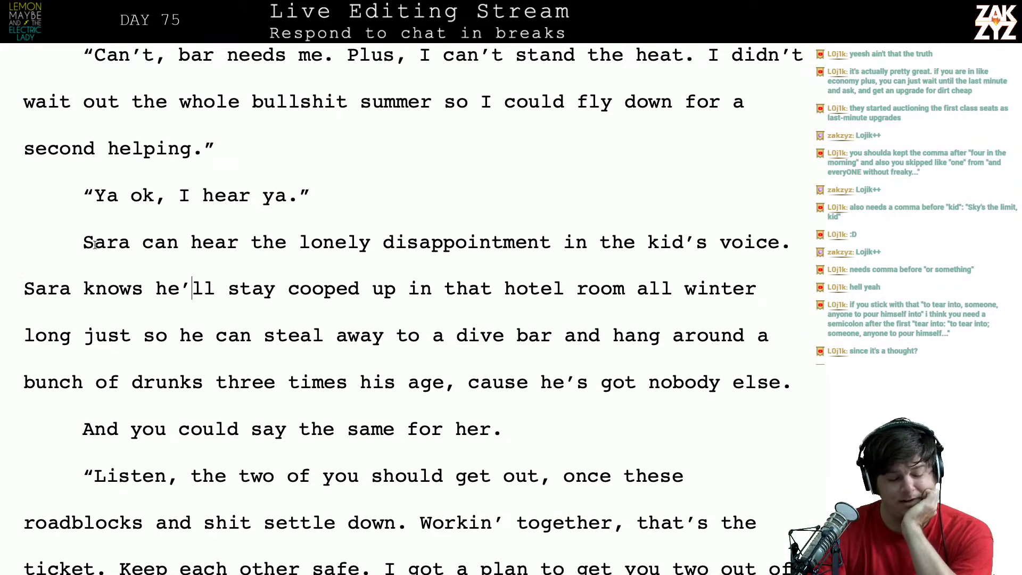
left_click(192, 242)
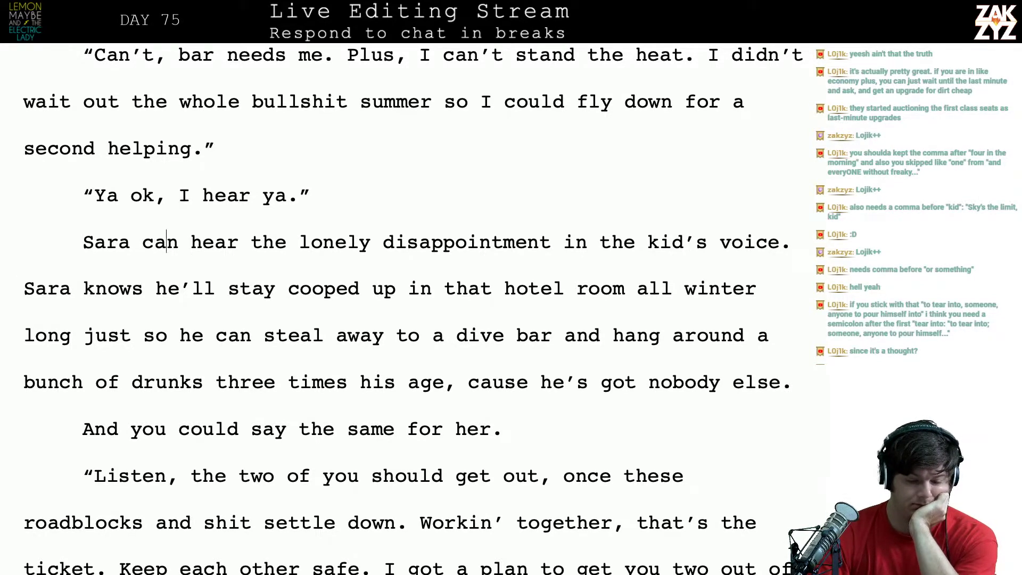
key("Return")
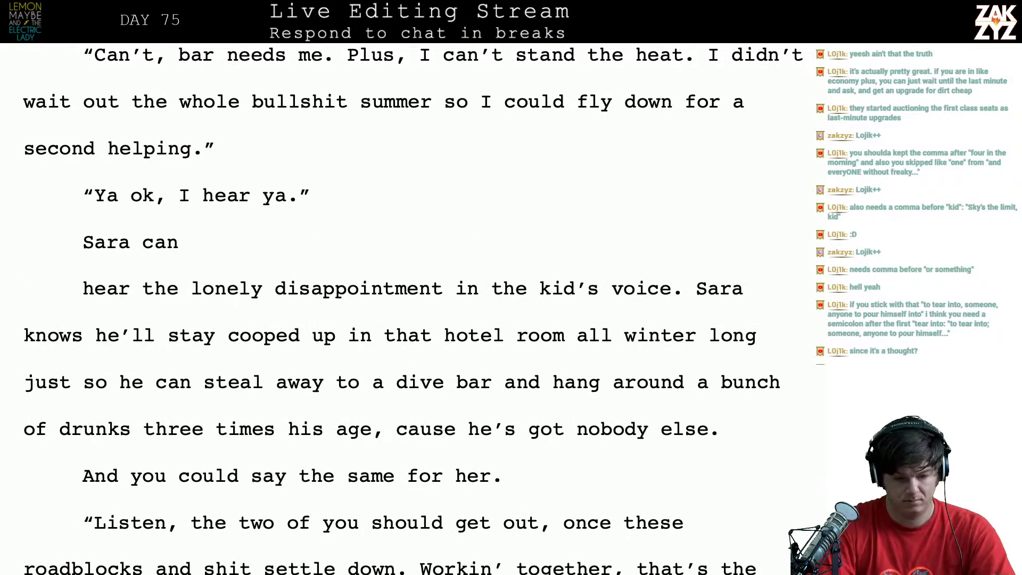
type("hear ")
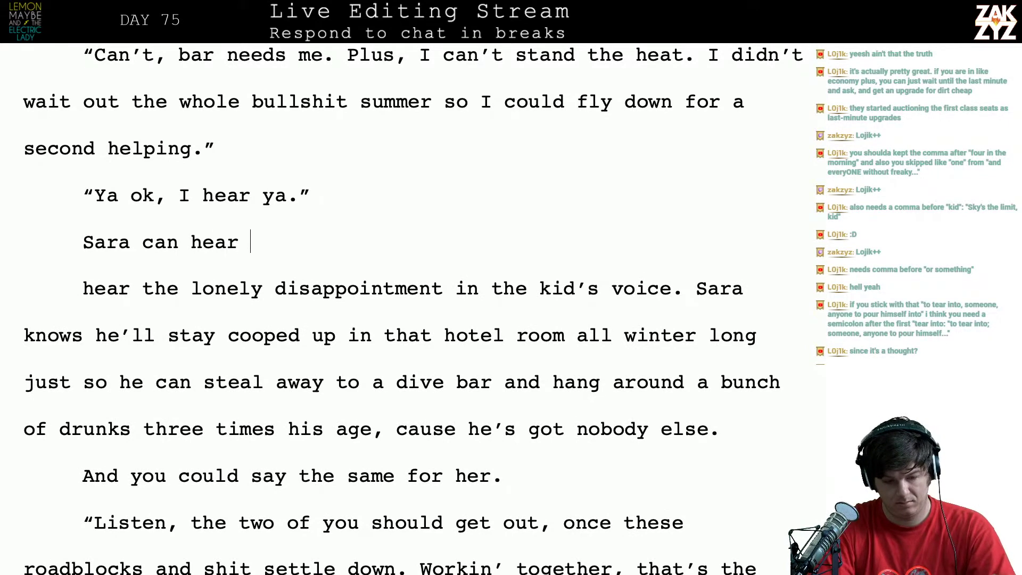
type("the bitter dis")
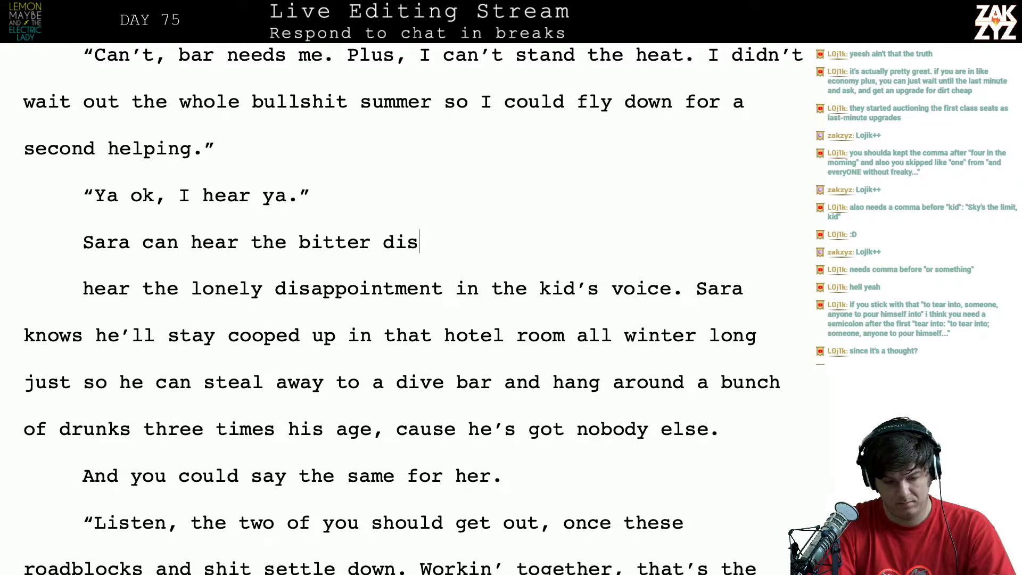
type("appointment ")
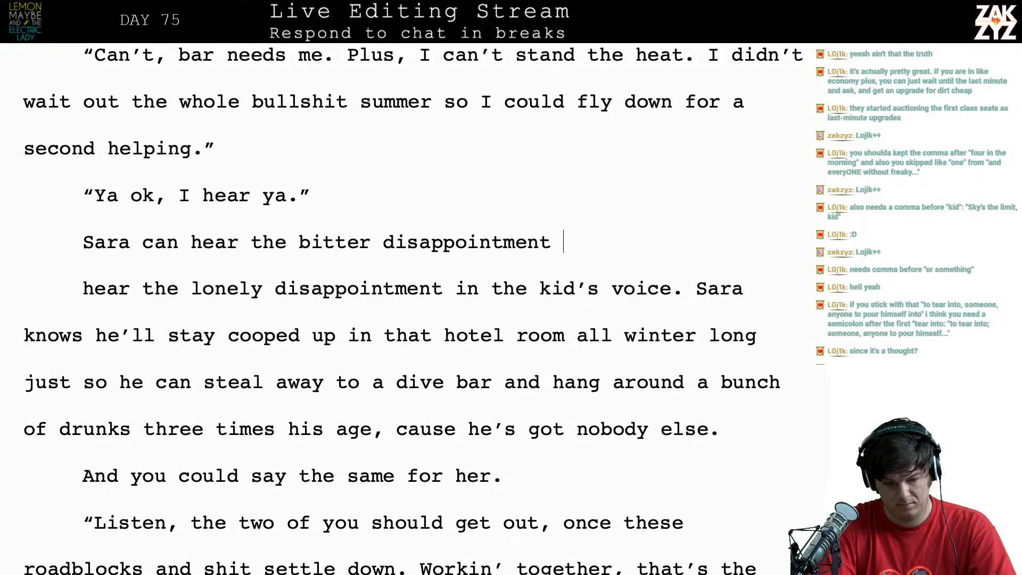
type("in Maybe's voice.")
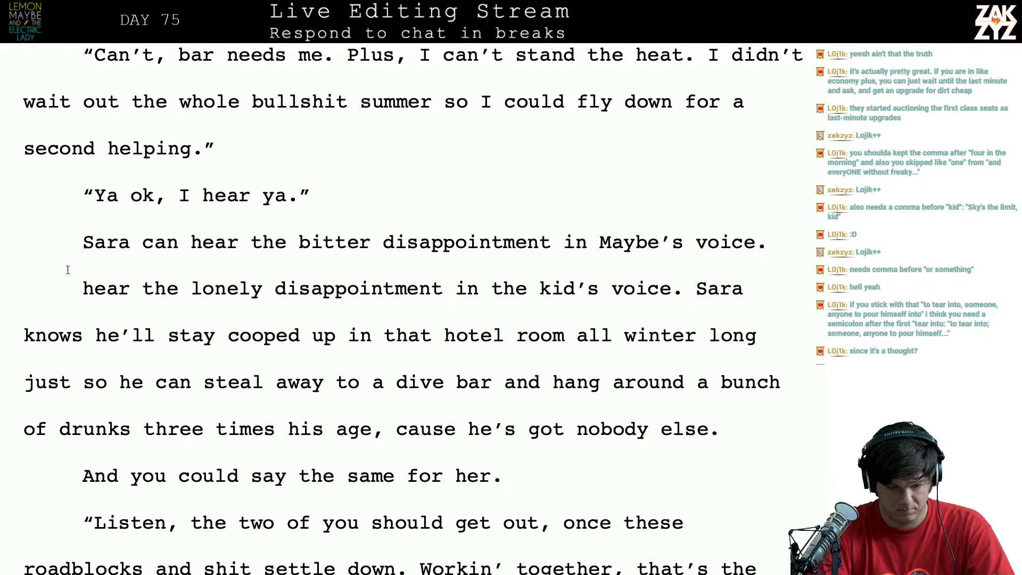
Move "the bitter disappointment in Maybe's voice." to its own paragraph and try "a bitter note in" after "Sara can hear"
key("Left")
key("Return")
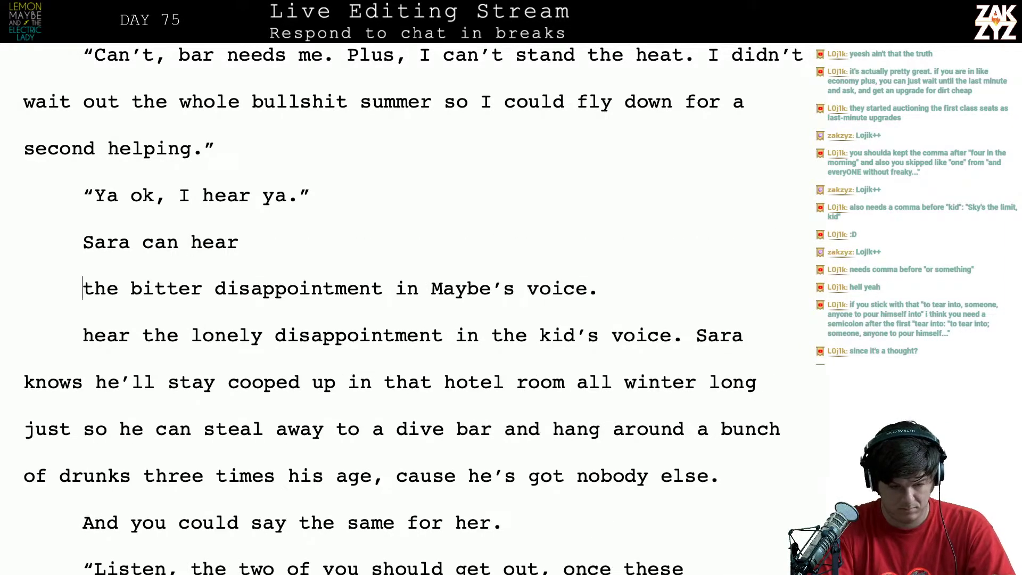
type("a ")
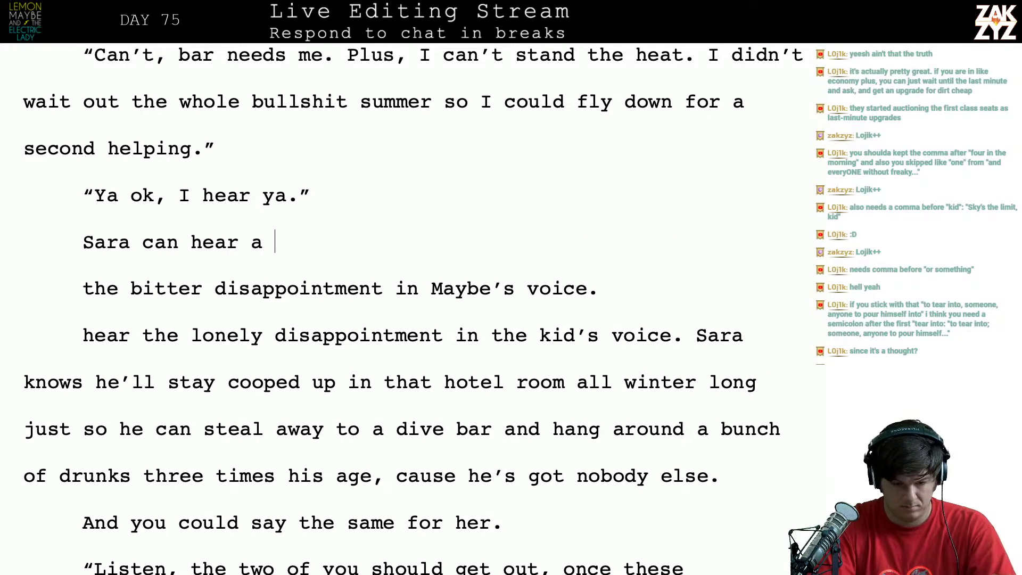
type("bitter note in")
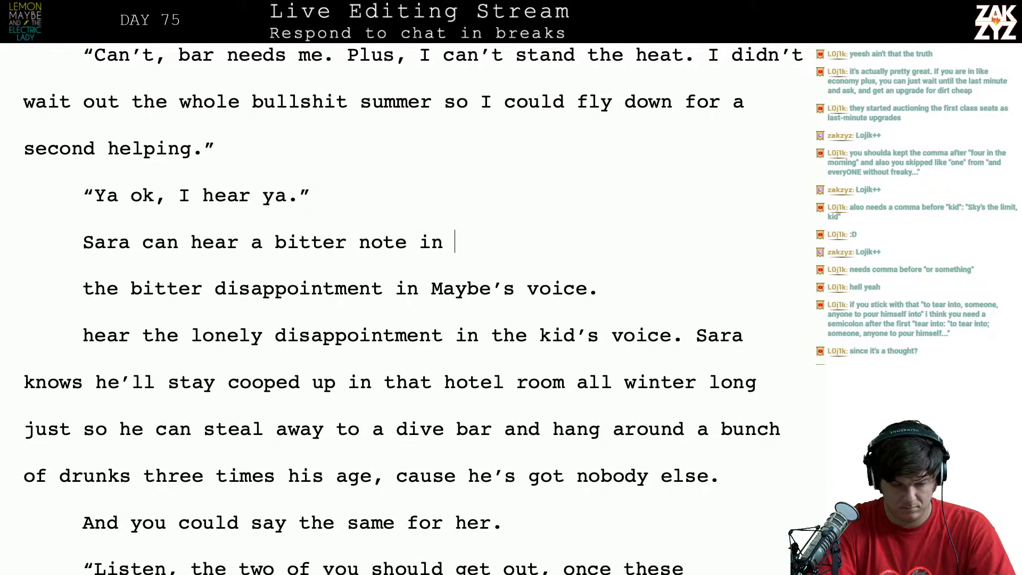
key("BackSpace")
key("BackSpace")
key("BackSpace")
key("BackSpace")
key("BackSpace")
key("BackSpace")
key("BackSpace")
key("BackSpace")
key("BackSpace")
key("BackSpace")
key("BackSpace")
key("BackSpace")
key("BackSpace")
key("BackSpace")
key("BackSpace")
key("BackSpace")
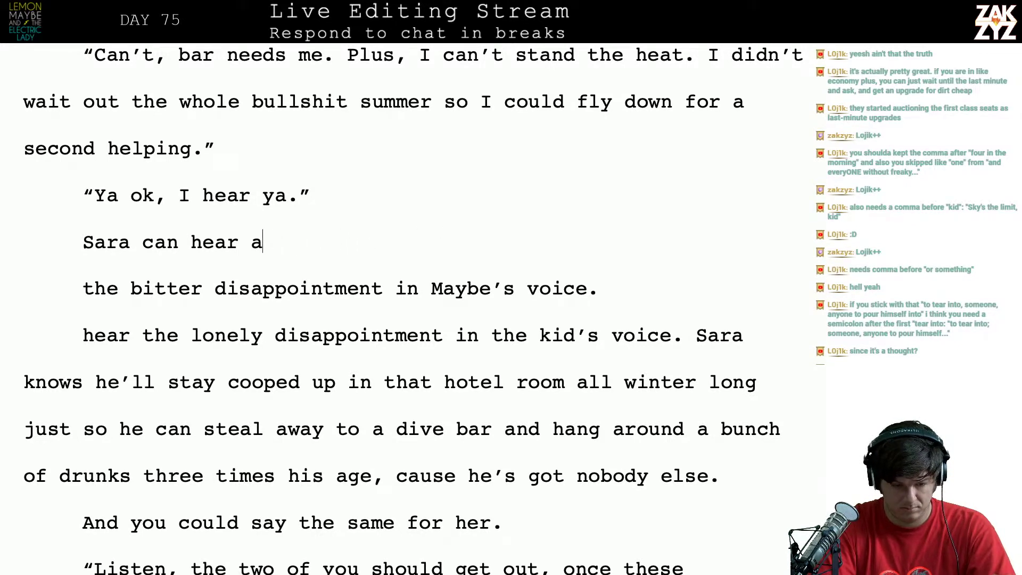
Continue the "Sara can hear" line with "the disappointment in Maybe's voice. She knows"
type("the dis")
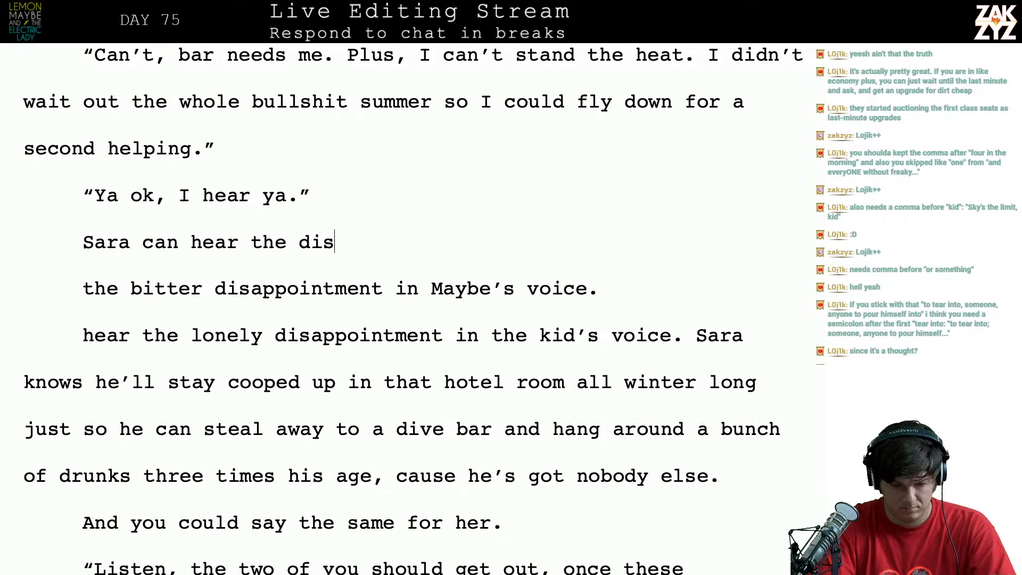
type("appointment ")
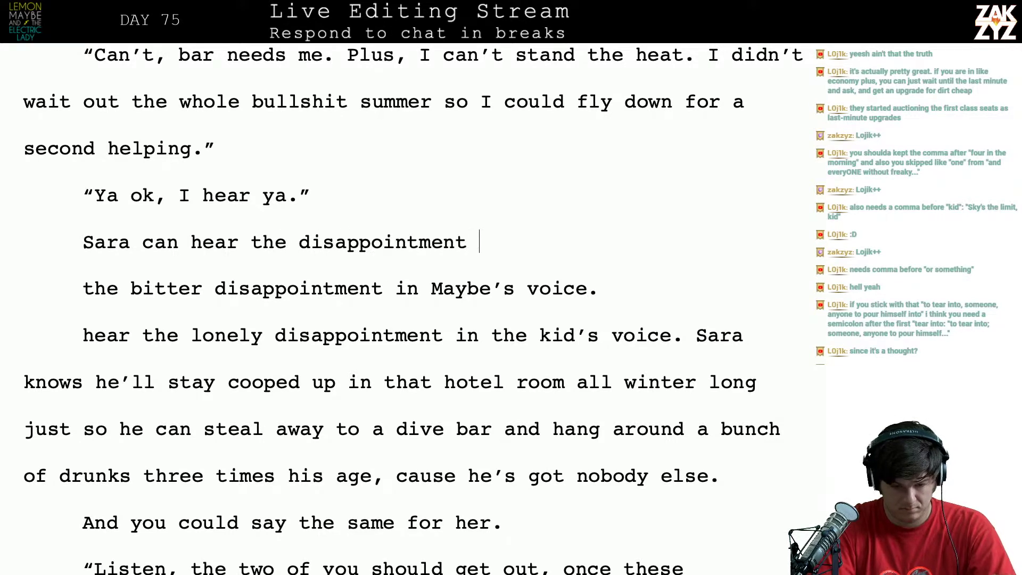
type("in MAy")
key("BackSpace")
key("BackSpace")
type("a")
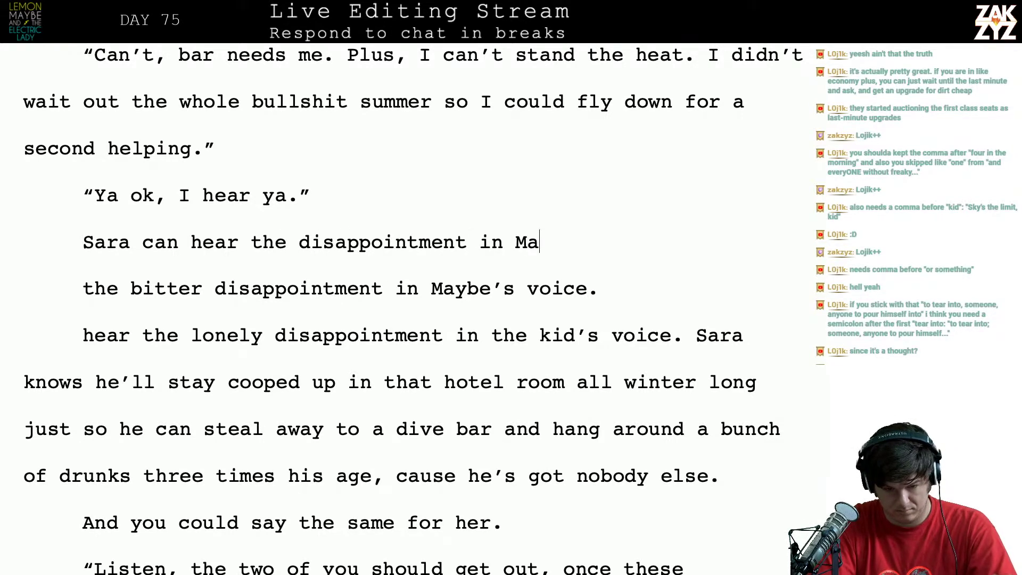
type("ybes")
key("BackSpace")
key("BackSpace")
type("'s voice. ")
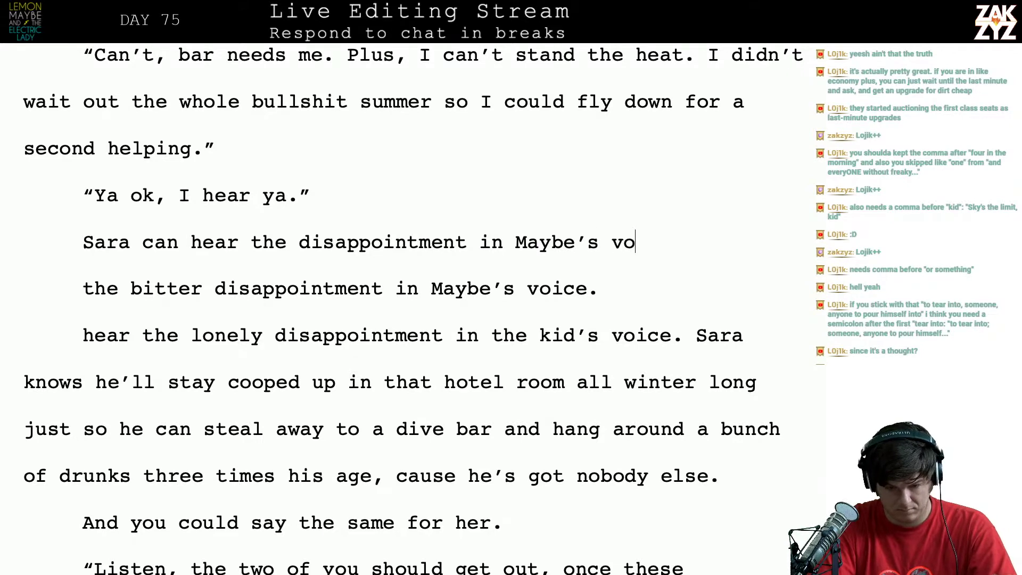
type("She knows")
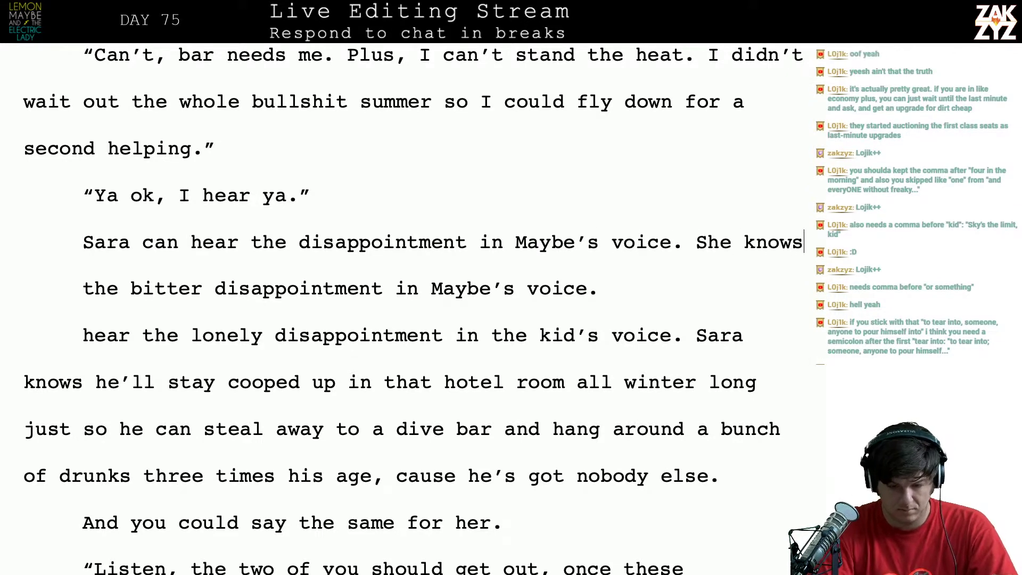
Delete the leftover drafts from "the bitter disappointment" through "Sara knows", joining "She knows" to "he'll stay cooped up"
key("shift+Down")
key("shift+Down")
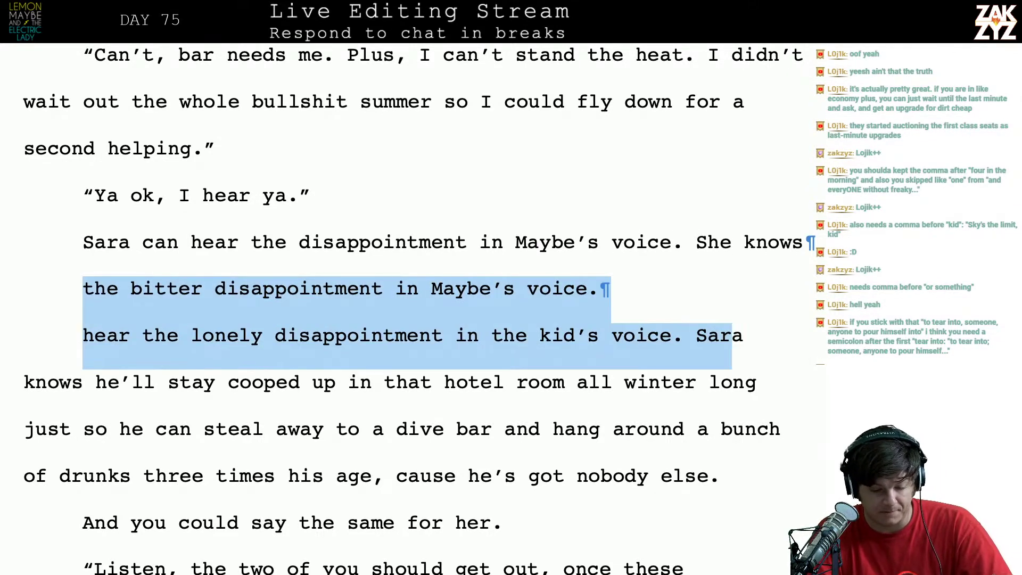
key("shift+Right")
key("shift+Right")
key("shift+Right")
key("shift+Right")
key("shift+Right")
key("shift+Right")
key("shift+Right")
key("shift+Right")
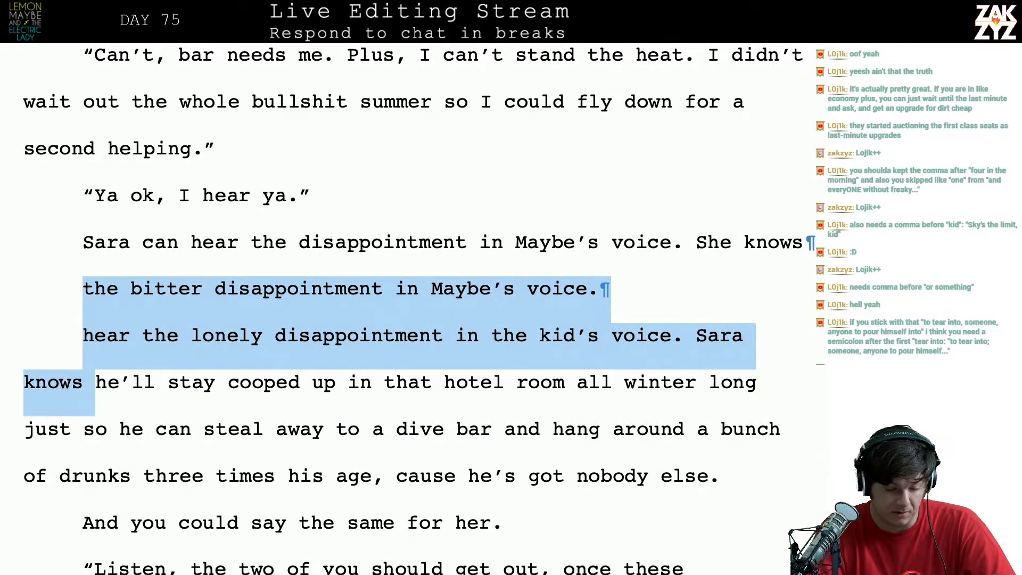
key("shift+Left")
key("BackSpace")
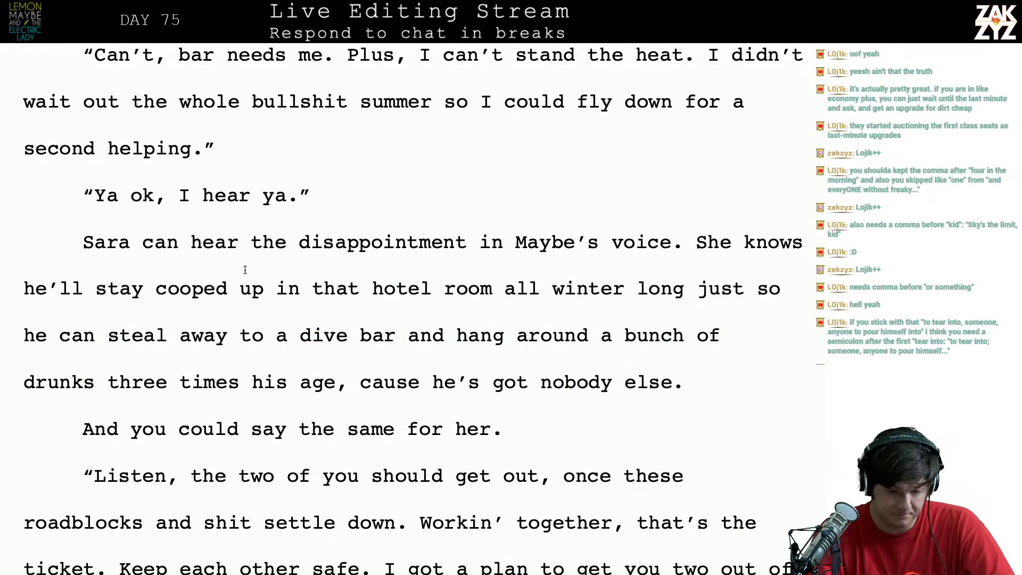
Insert a comma after "all winter long", before "just so he can steal away"
left_click(693, 287)
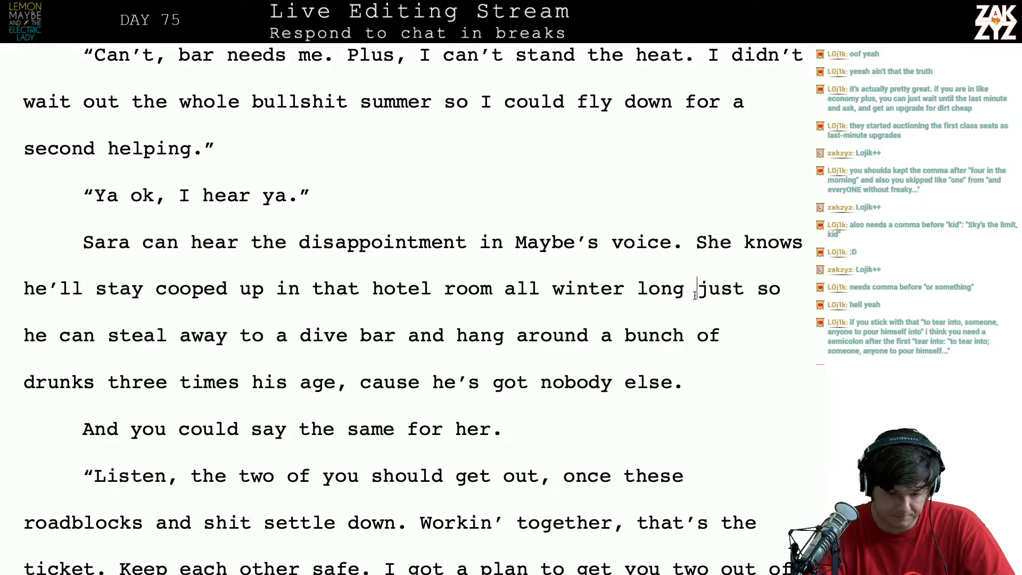
key("Left")
type(",")
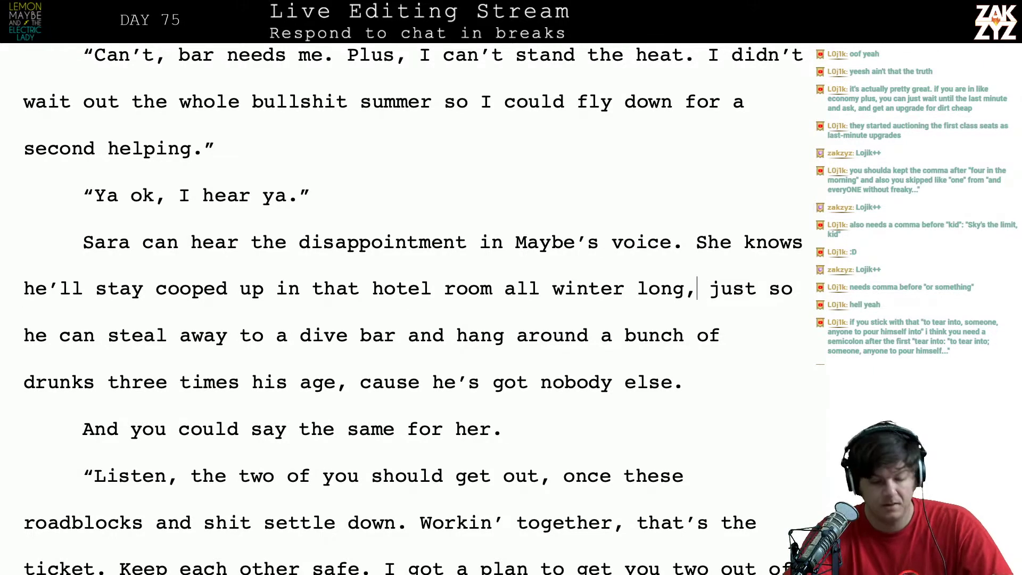
scroll(639, 326, "down", 1)
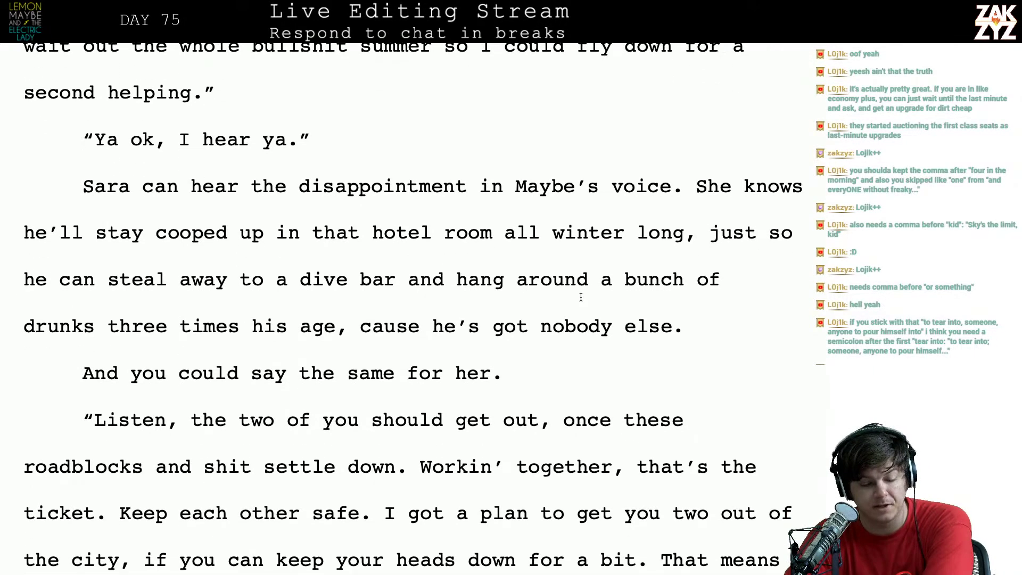
scroll(638, 326, "down", 1)
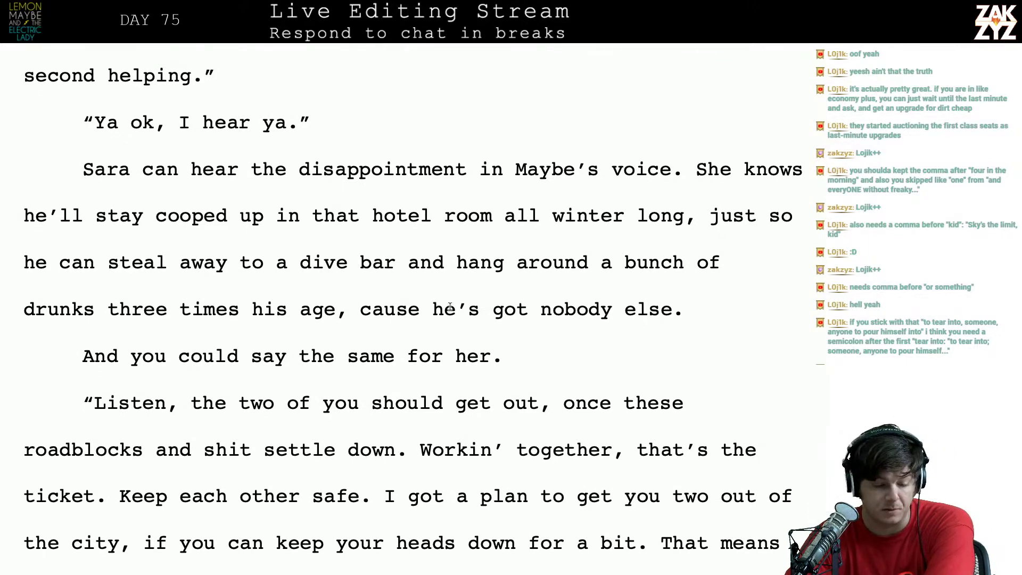
End the sentence after "three times his age" with a period and replace "cause he's" with "He's", starting a new sentence
left_click(272, 261)
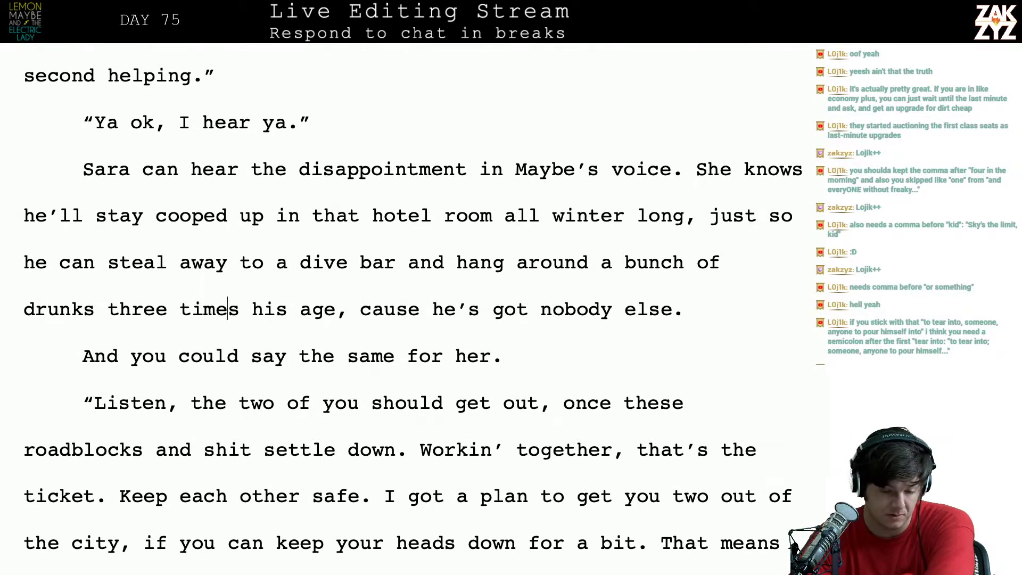
key("BackSpace")
type(".")
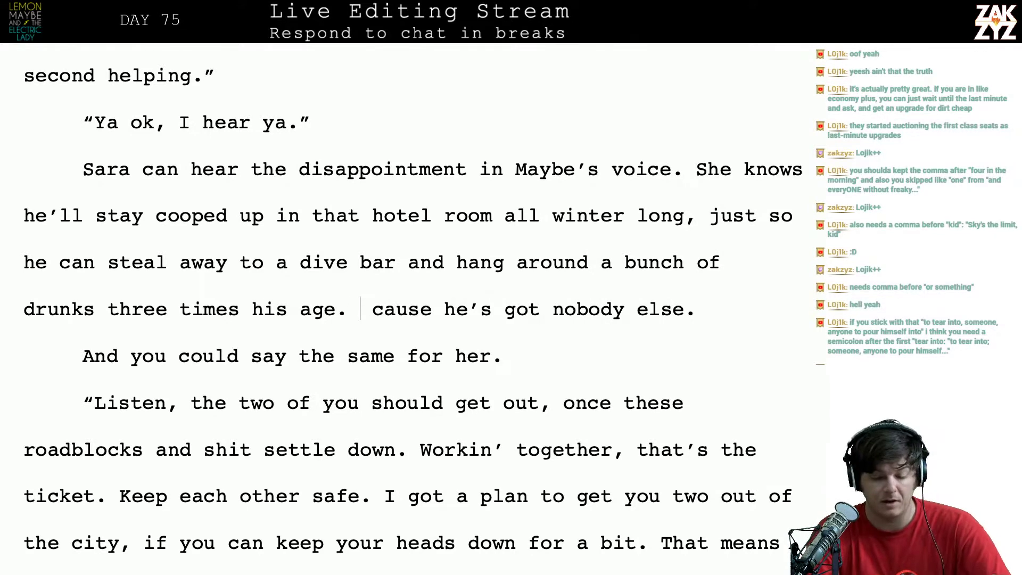
key("shift+Right")
key("shift+Right")
key("shift+Right")
key("shift+Right")
key("shift+Right")
key("shift+Right")
key("shift+Right")
key("shift+Right")
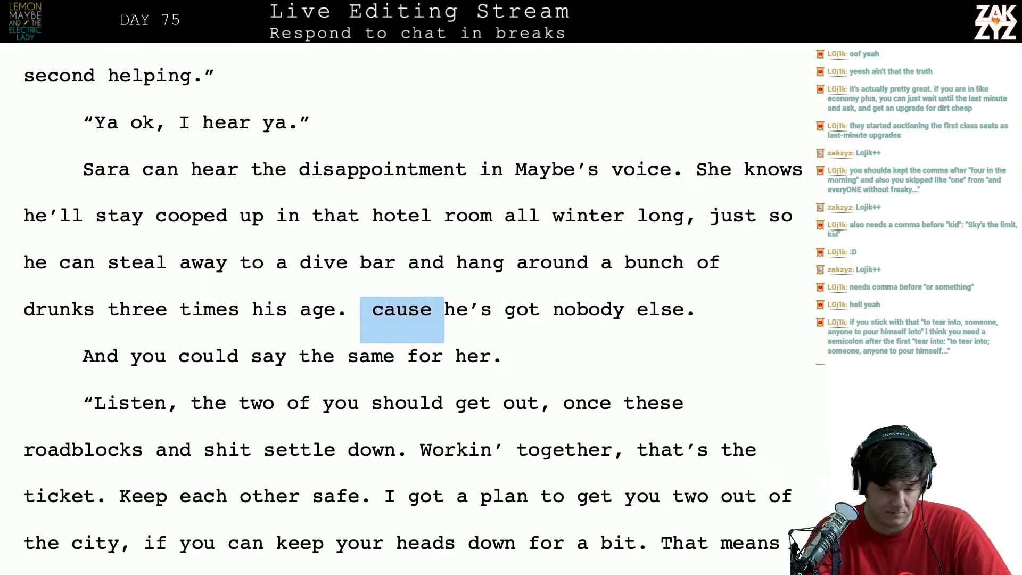
type("H")
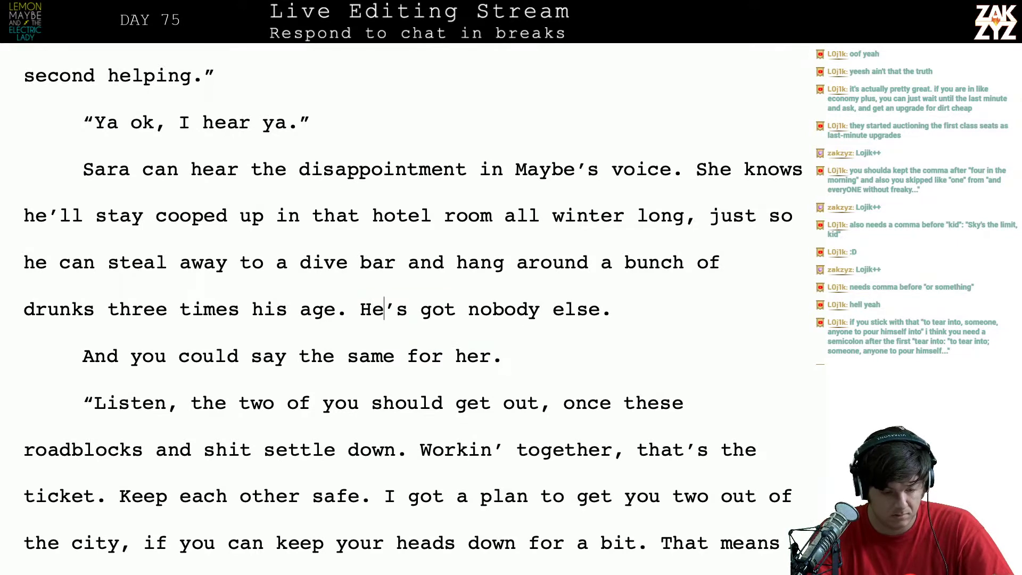
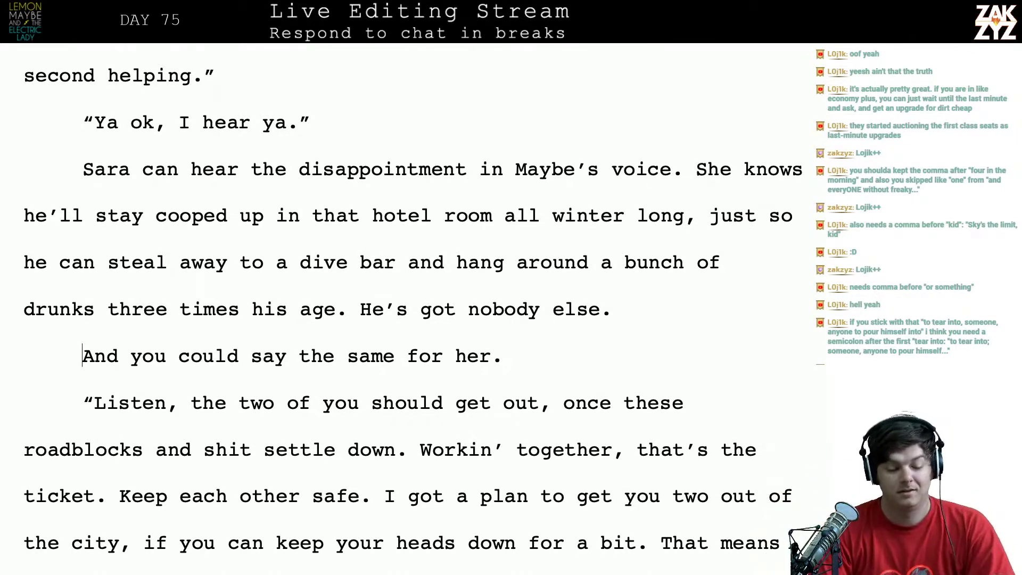
Remove "And" from "And you could say the same for her." so the line starts with a capitalized "You"
key("BackSpace")
key("BackSpace")
key("BackSpace")
key("BackSpace")
key("BackSpace")
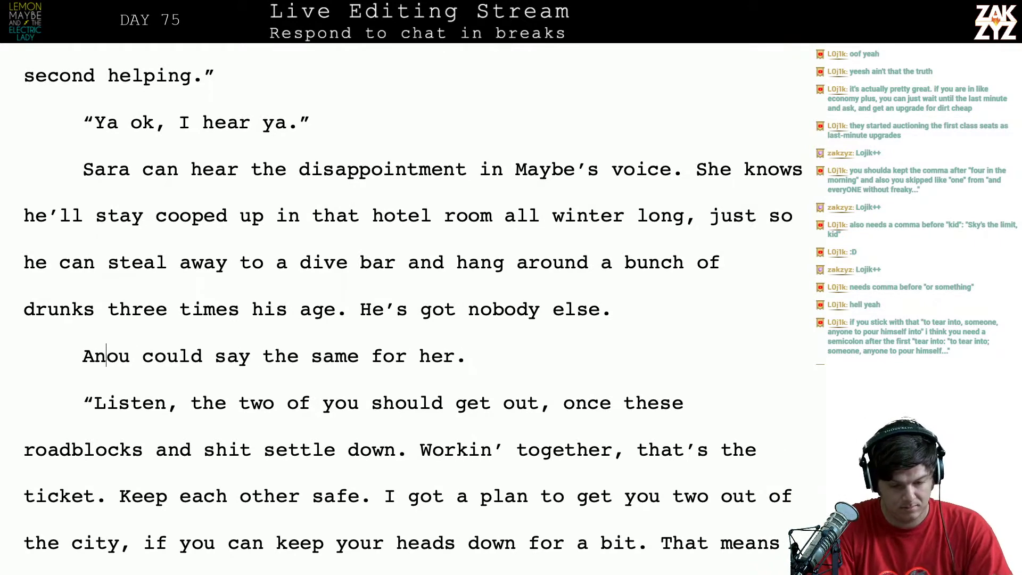
type("Yo")
key("BackSpace")
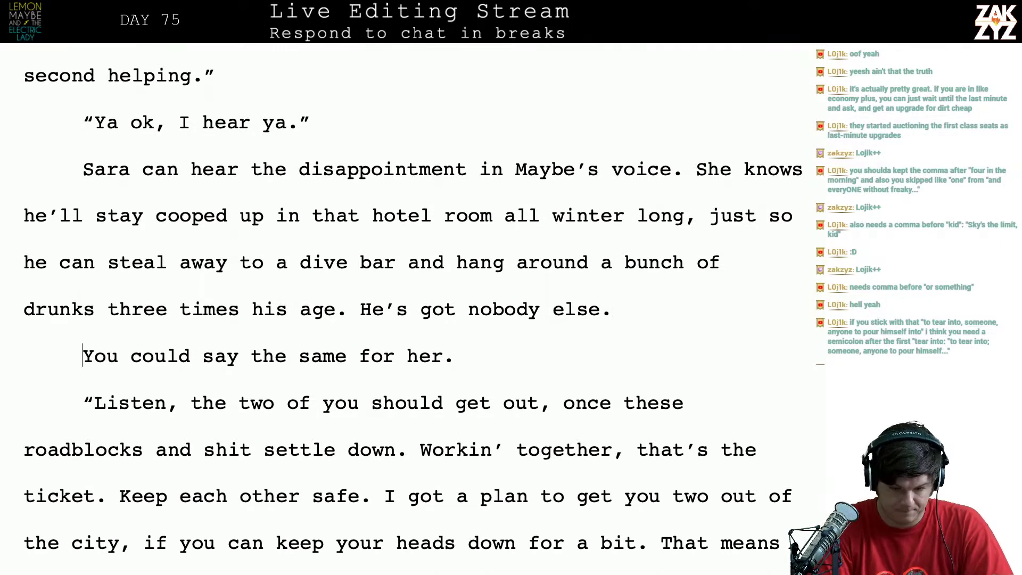
Join "You could say the same for her." to the preceding paragraph and insert "But who's she fooling?" before it
key("Left")
key("BackSpace")
type("But who's ")
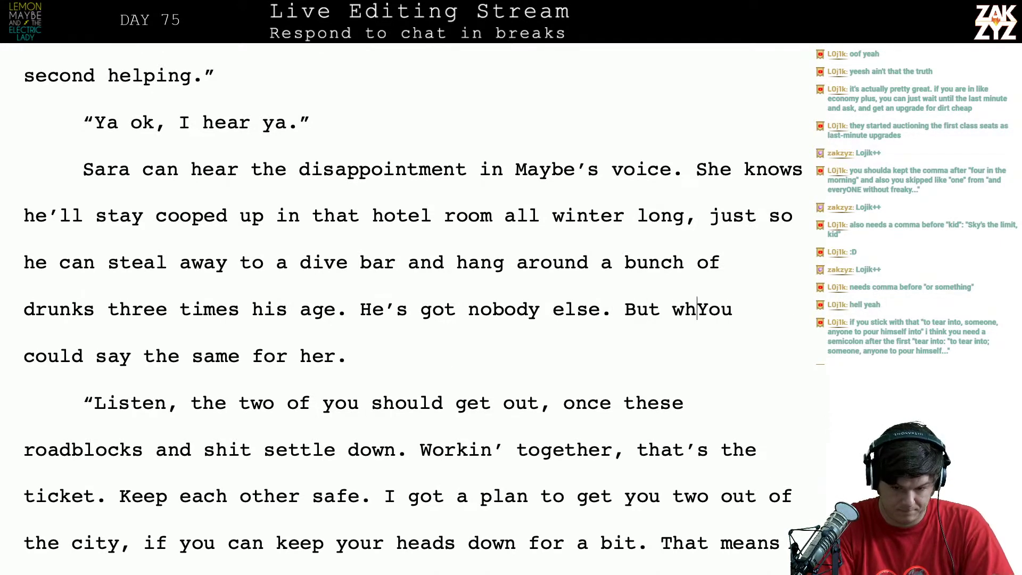
type("she fooling")
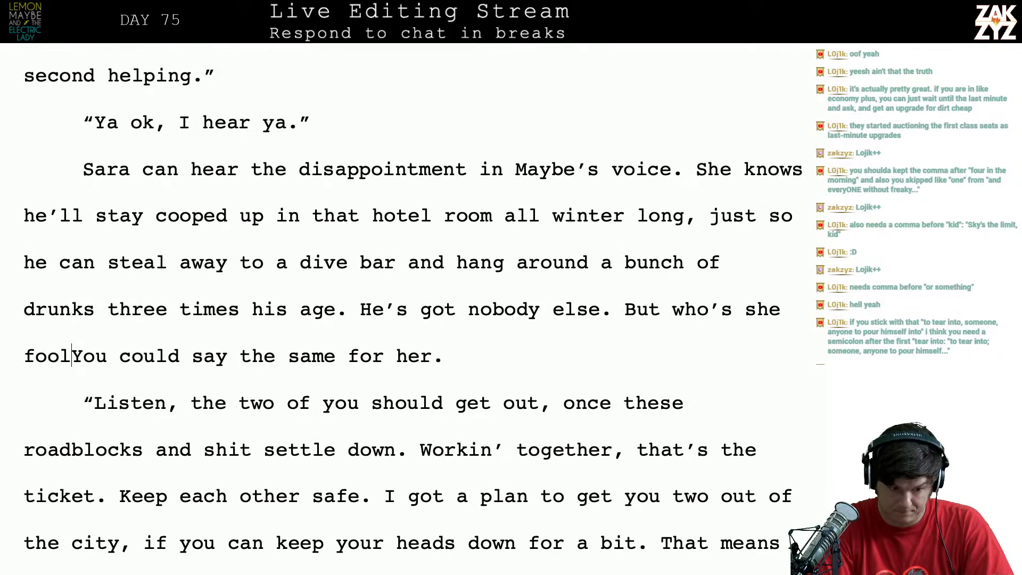
type("?")
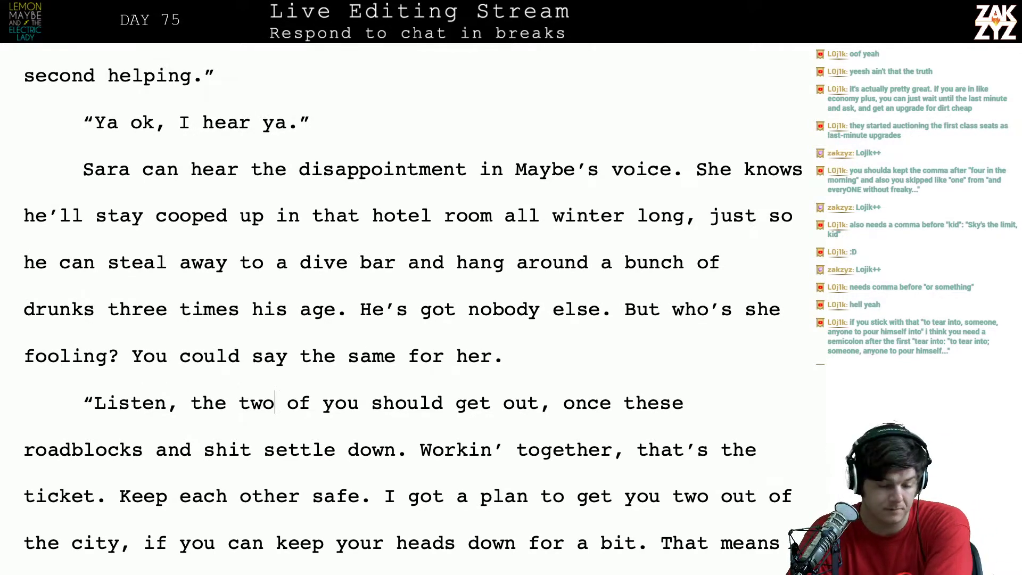
Begin an alternative sentence with "You cou" after "But who's she fooling?", ahead of the existing "You could say the same for her."
left_click(288, 356)
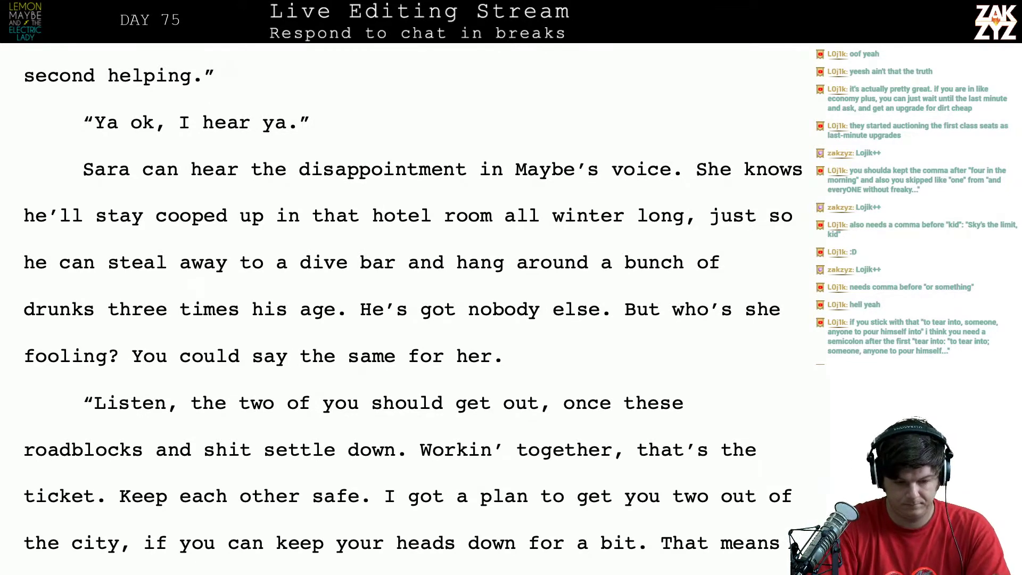
type("Y")
key("BackSpace")
type("You cou")
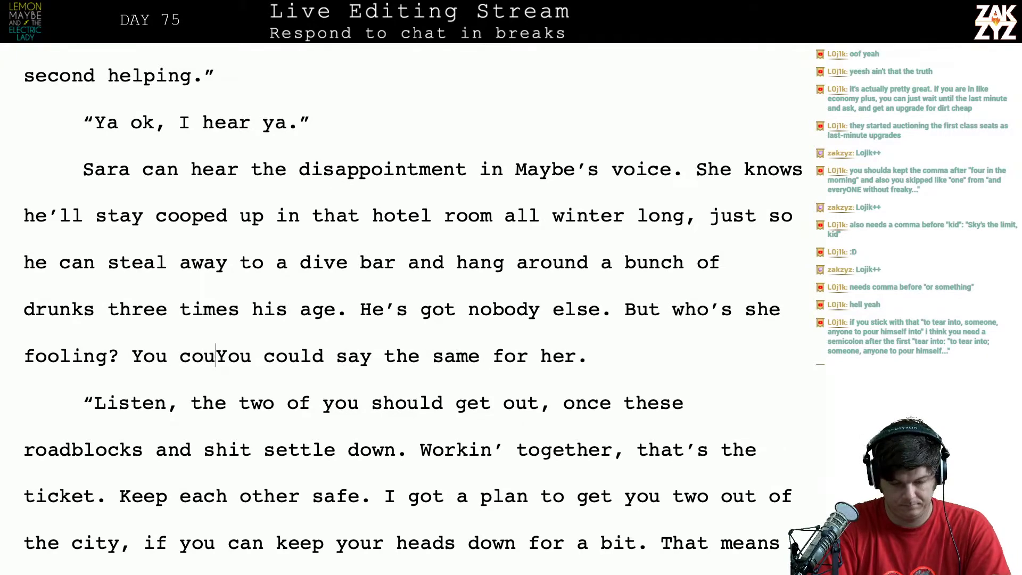
Delete the stray “You cou” before “You could say the same for her.”
key("BackSpace")
key("BackSpace")
key("BackSpace")
key("BackSpace")
key("BackSpace")
key("BackSpace")
key("BackSpace")
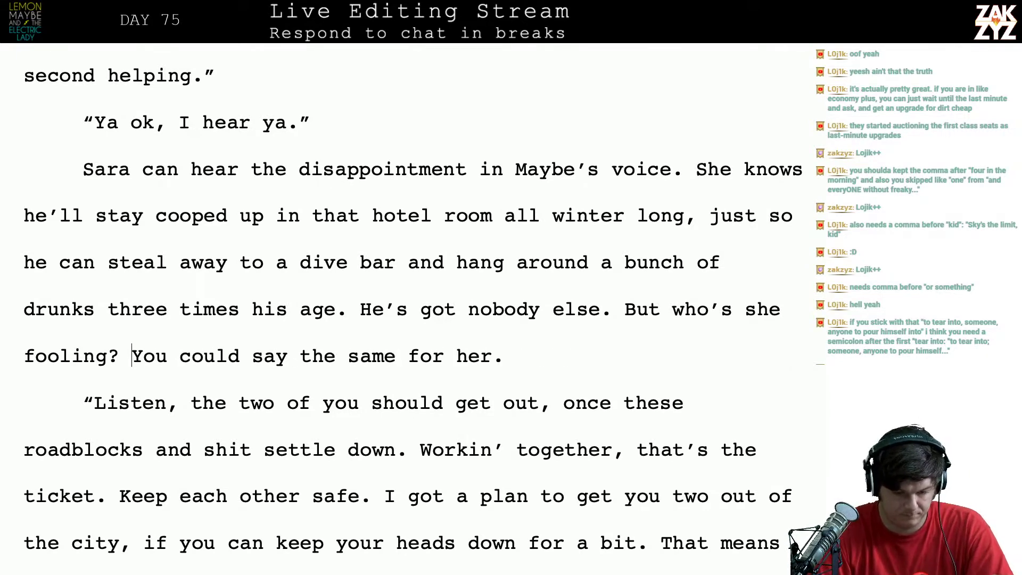
Rewrite the opening of the “Listen” dialogue as “Listen to me you two. Ya gotta get out.”, ahead of the existing “the two of you”
scroll(414, 312, "down", 4)
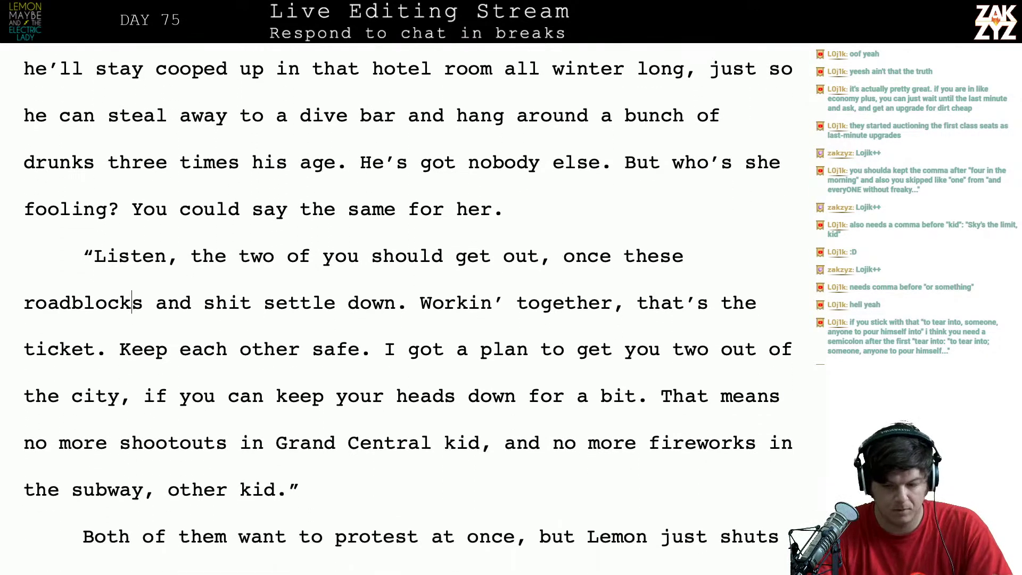
scroll(364, 222, "down", 1)
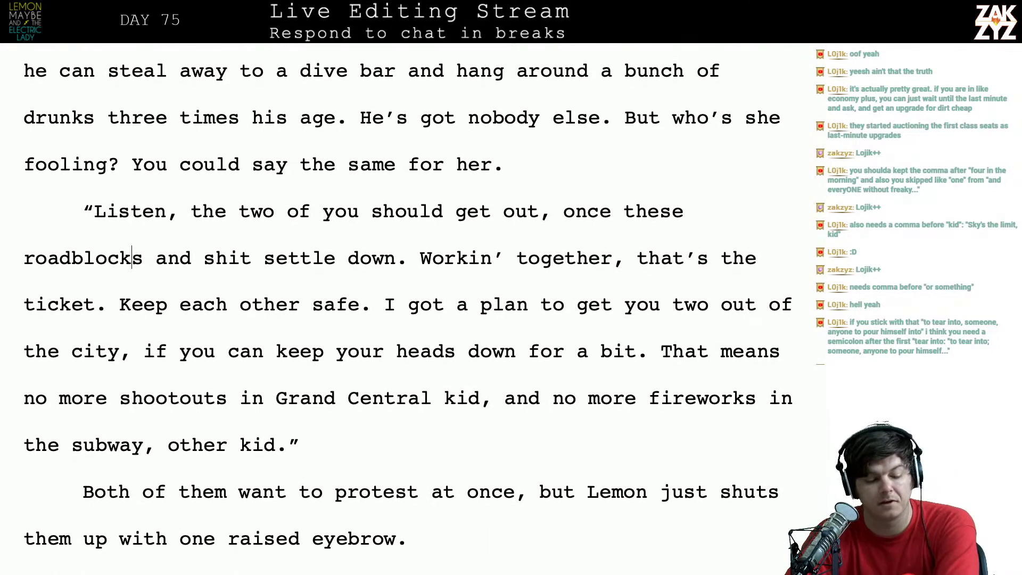
scroll(364, 222, "down", 1)
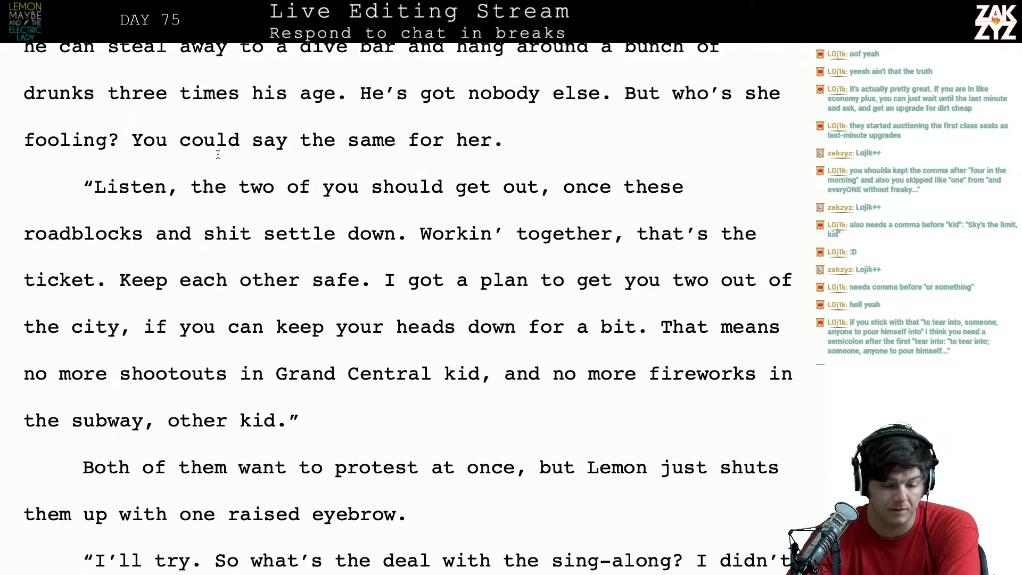
scroll(393, 222, "down", 1)
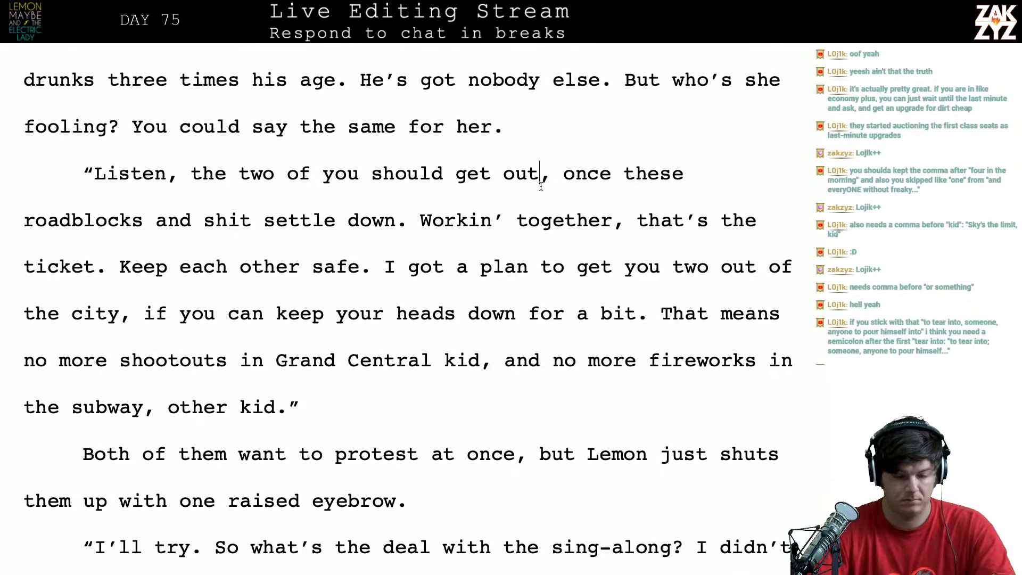
left_click(190, 174)
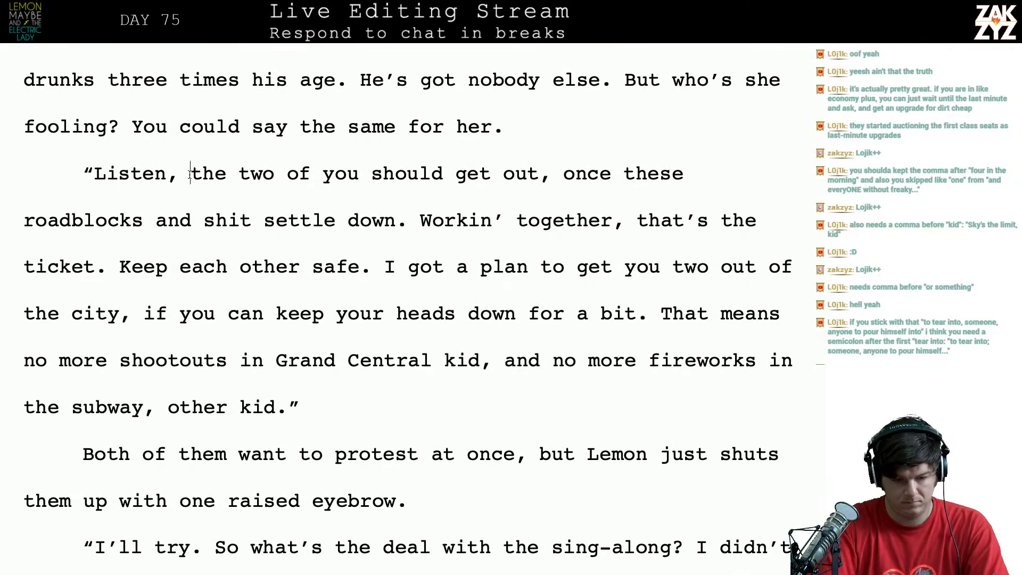
type("to")
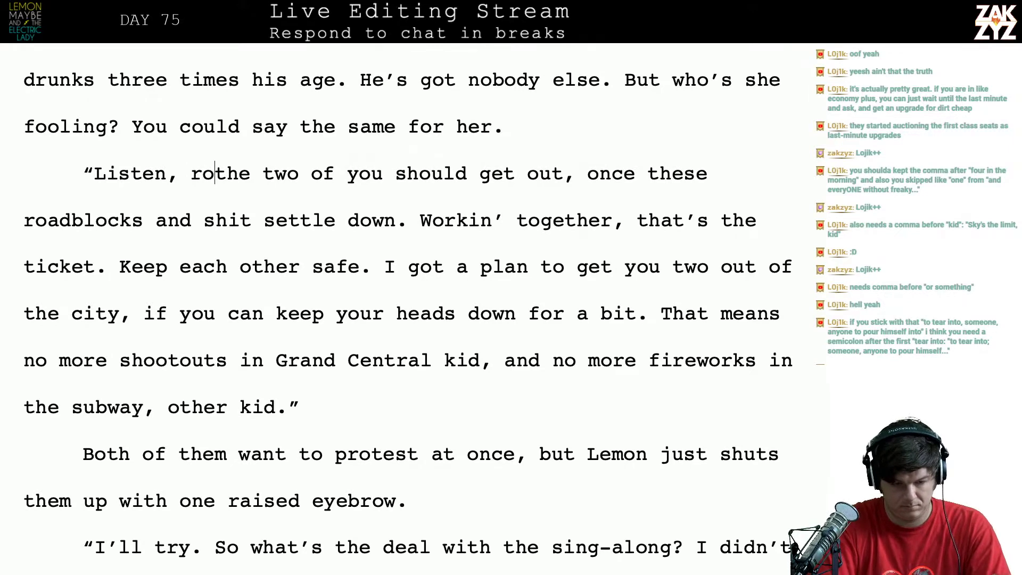
key("BackSpace")
key("BackSpace")
type("to me")
key("BackSpace")
key("BackSpace")
key("BackSpace")
key("BackSpace")
key("BackSpace")
key("BackSpace")
key("BackSpace")
key("BackSpace")
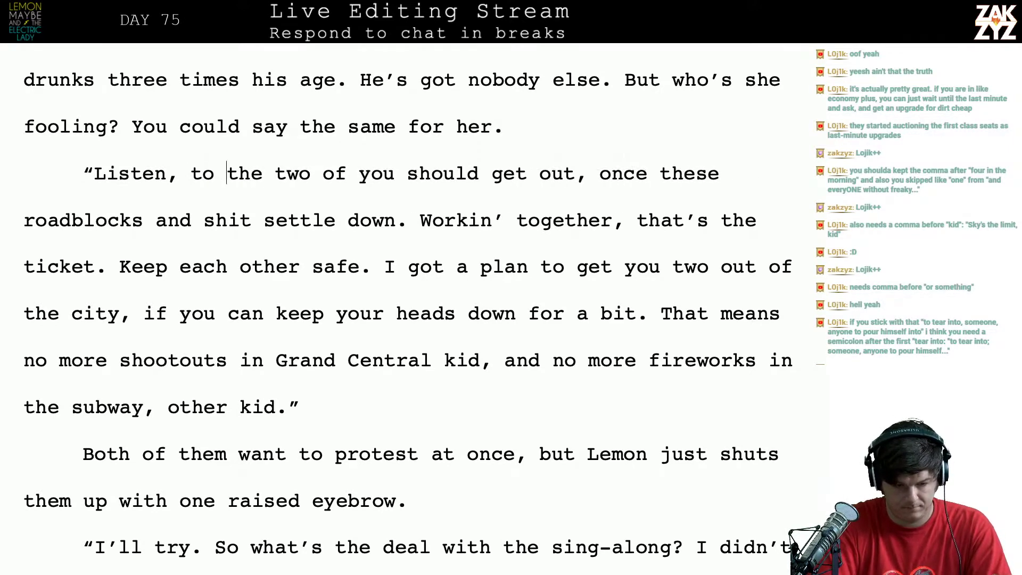
type("to methe")
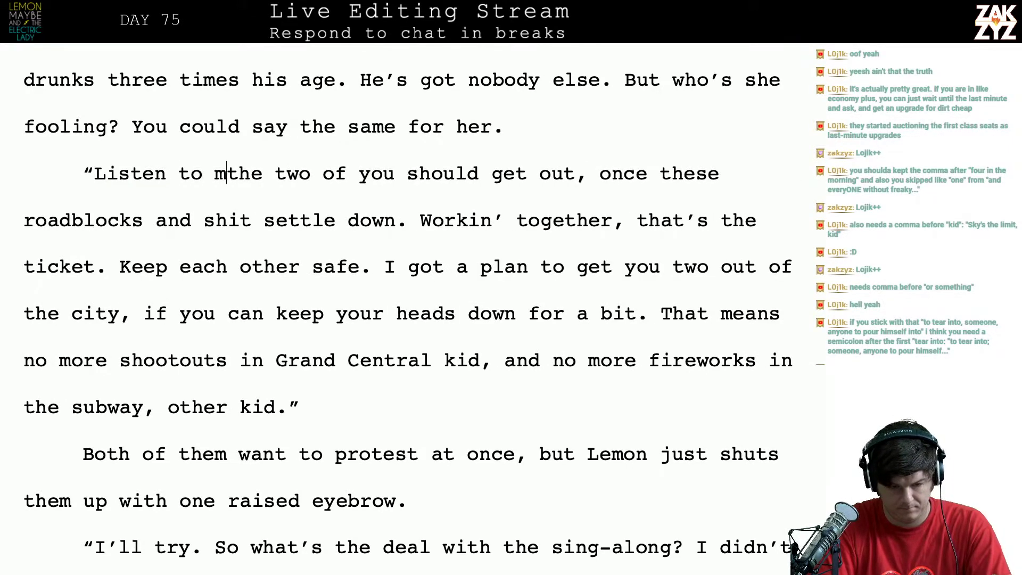
key("BackSpace")
type("you two.")
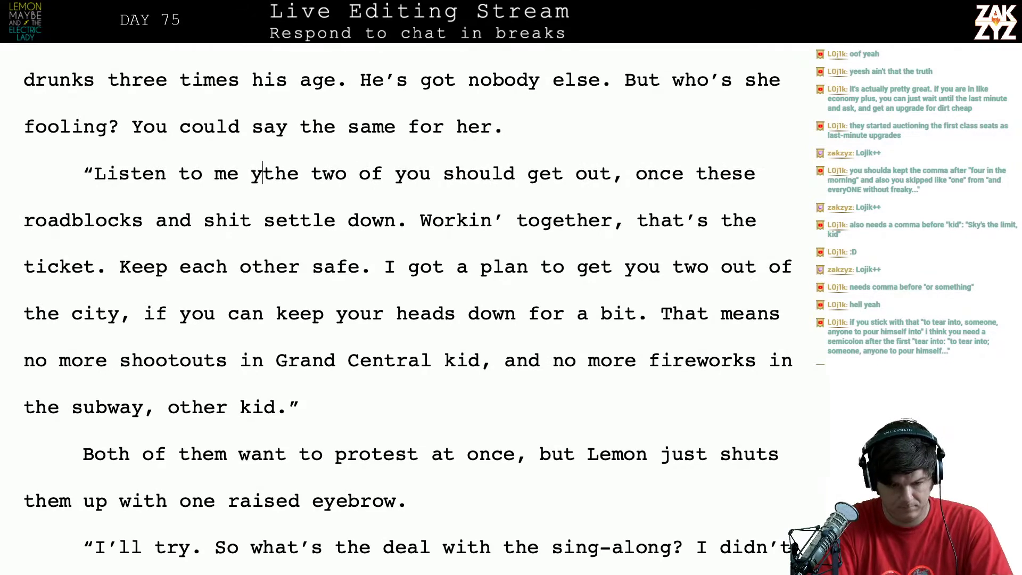
type(" Ya gotta get")
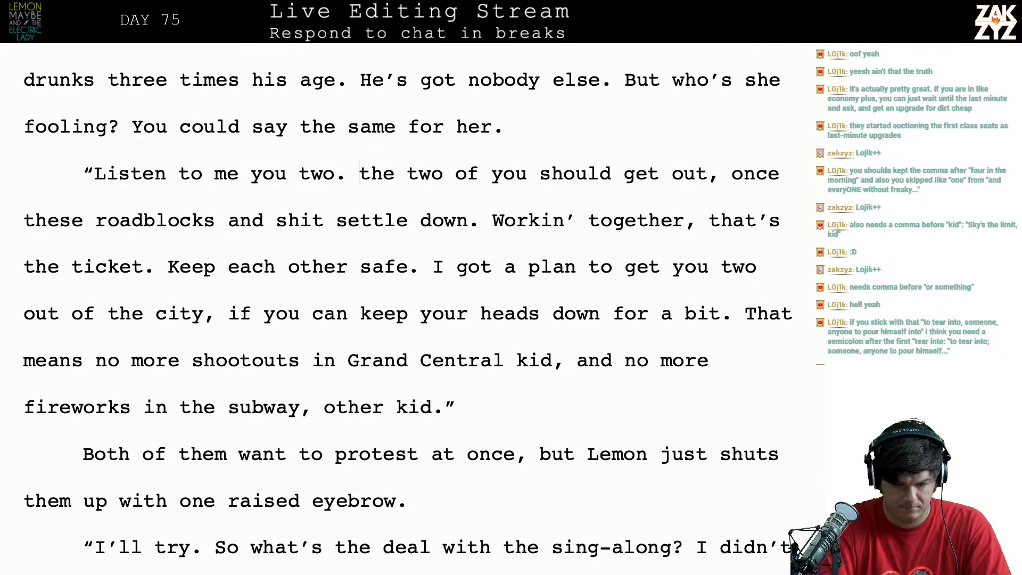
type(" out.")
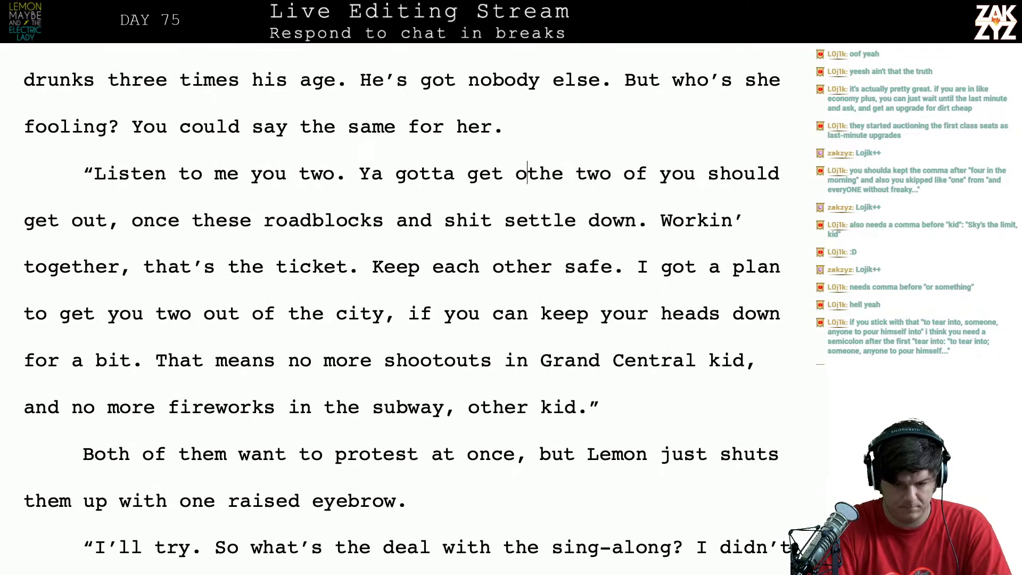
key("shift+Right")
key("shift+Right")
key("shift+Right")
key("shift+Right")
key("shift+Right")
key("shift+Right")
key("shift+Right")
key("shift+Right")
key("shift+Right")
key("shift+Right")
key("shift+Right")
key("shift+Right")
key("shift+Right")
key("shift+Right")
key("shift+Right")
key("shift+Right")
key("shift+Right")
key("shift+Right")
key("shift+Right")
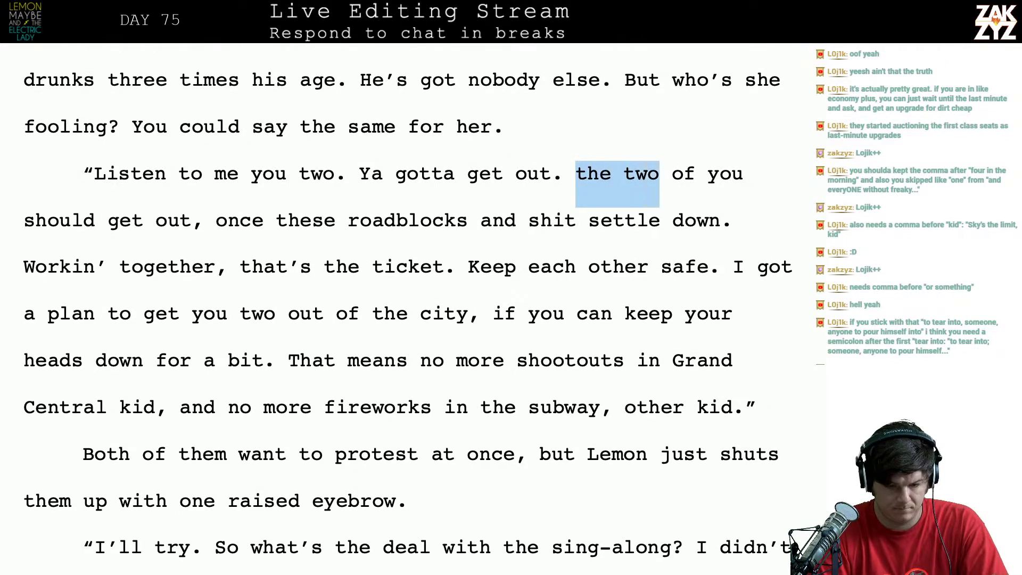
key("shift+Right")
key("shift+Right")
key("shift+Right")
key("shift+Right")
key("shift+Right")
key("shift+Right")
key("shift+Right")
key("shift+Right")
key("shift+Right")
key("shift+Right")
key("shift+Right")
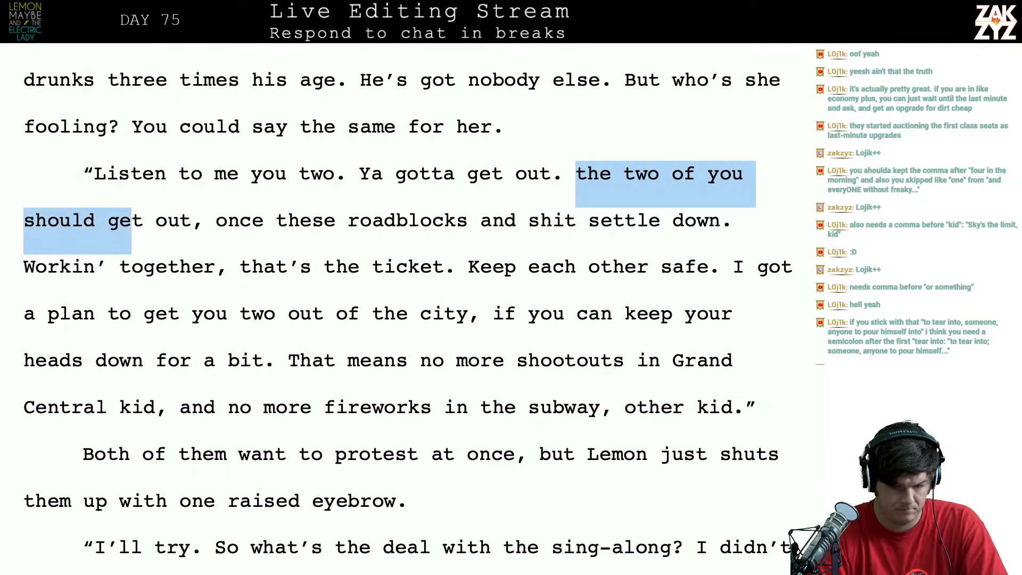
key("Left")
Extend “get out” to “get outta the city.” and follow it with “Once all these roadblocks and shit settle down.”
key("Left")
type("ta the city. ")
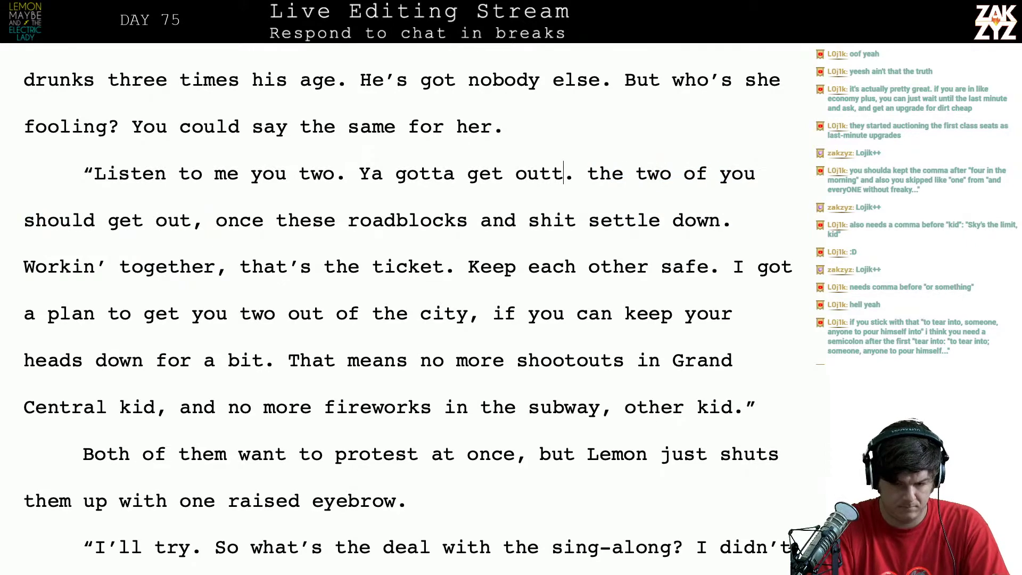
type("Once all the")
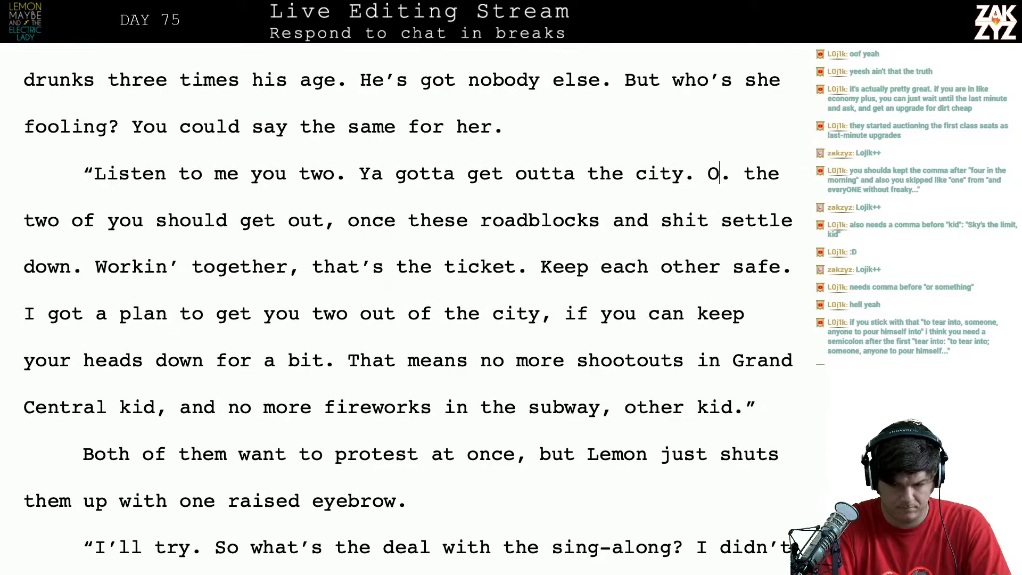
type("se road b. the two of you shoul")
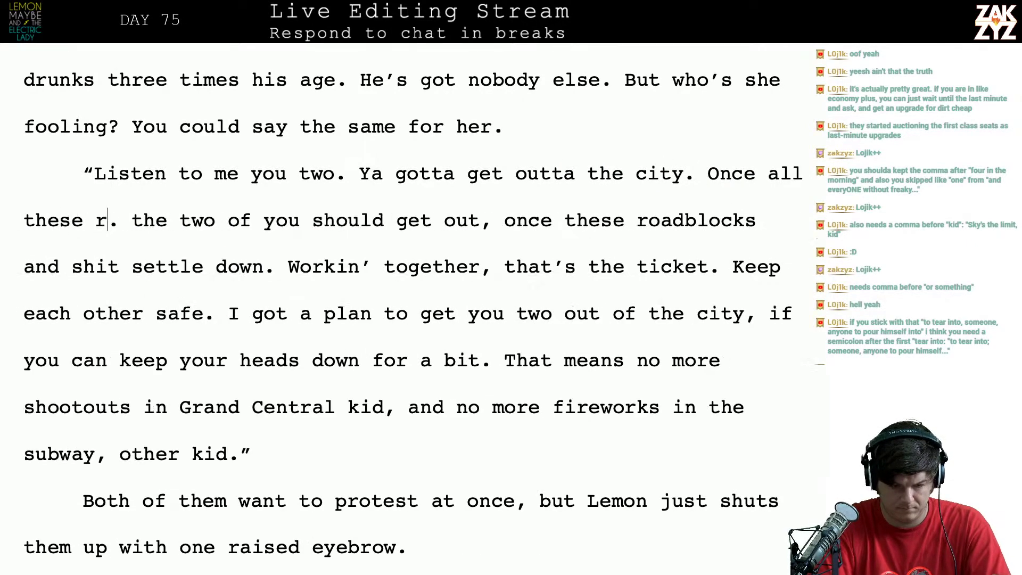
key("BackSpace")
key("BackSpace")
key("BackSpace")
type("blocks and shit ")
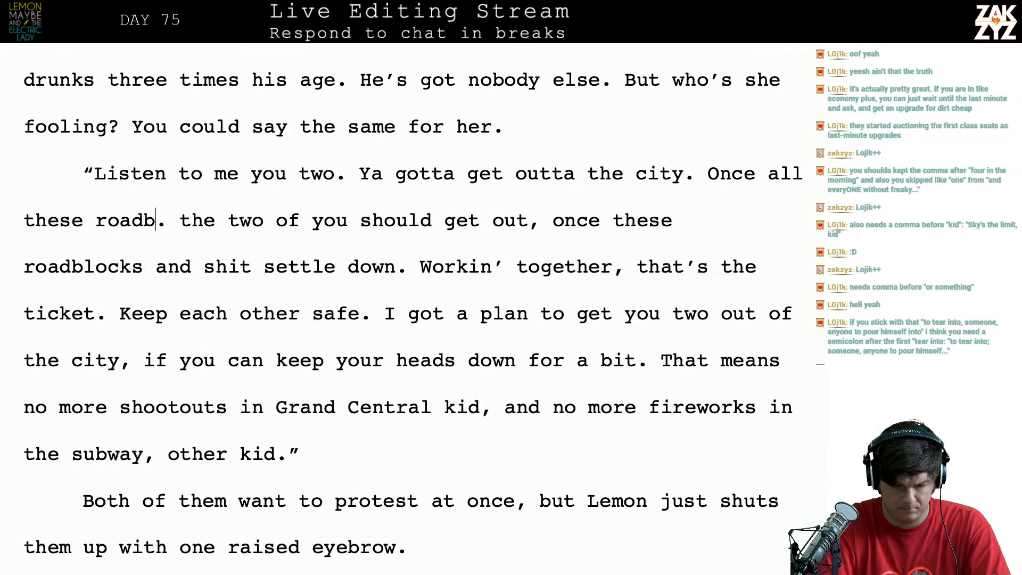
type("settle down.")
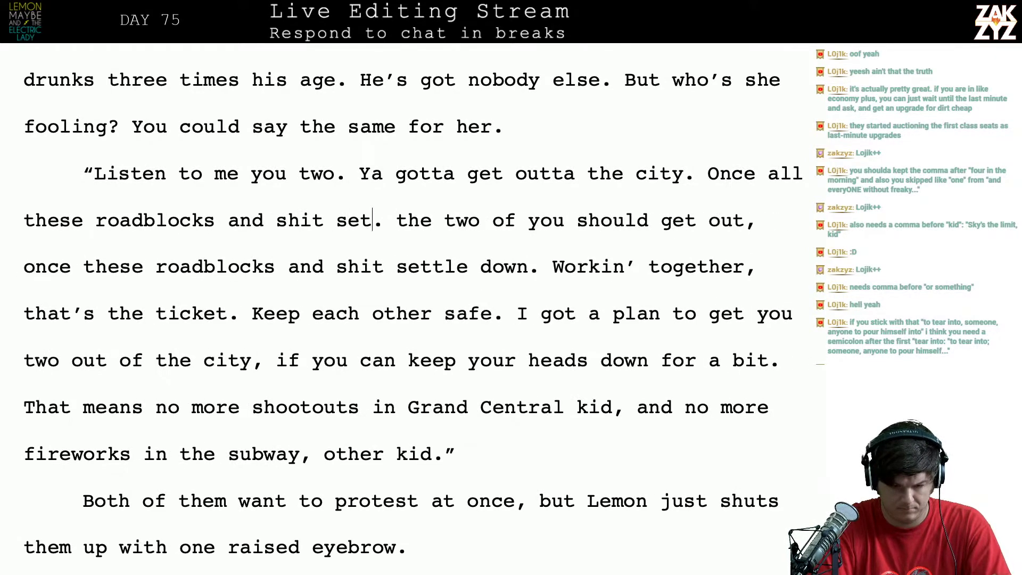
Break the old wording off into a separate paragraph and add “Workin’ together, that’s the ticket.” after “settle down.”
key("Return")
key("Return")
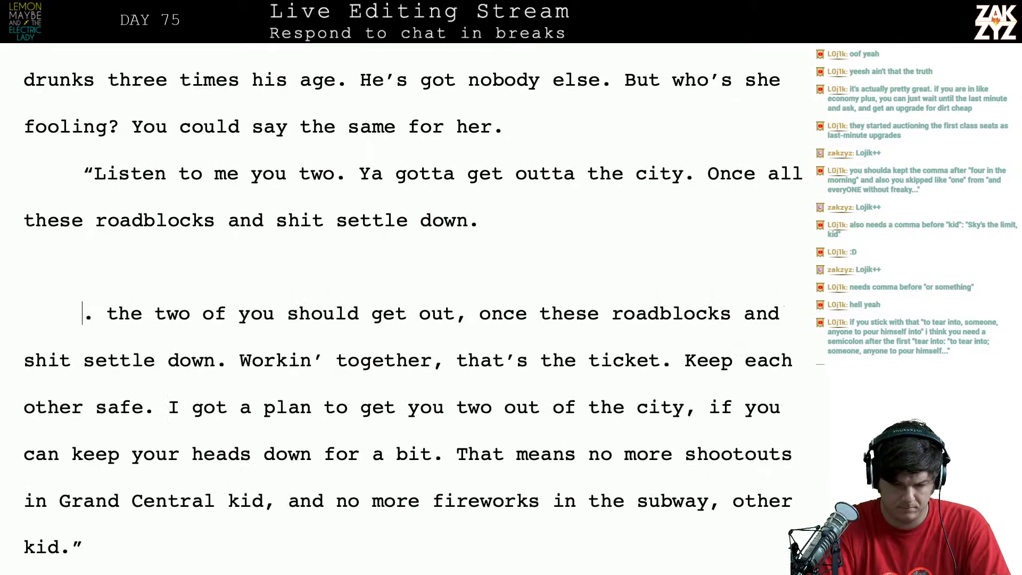
type("Workin")
type("'")
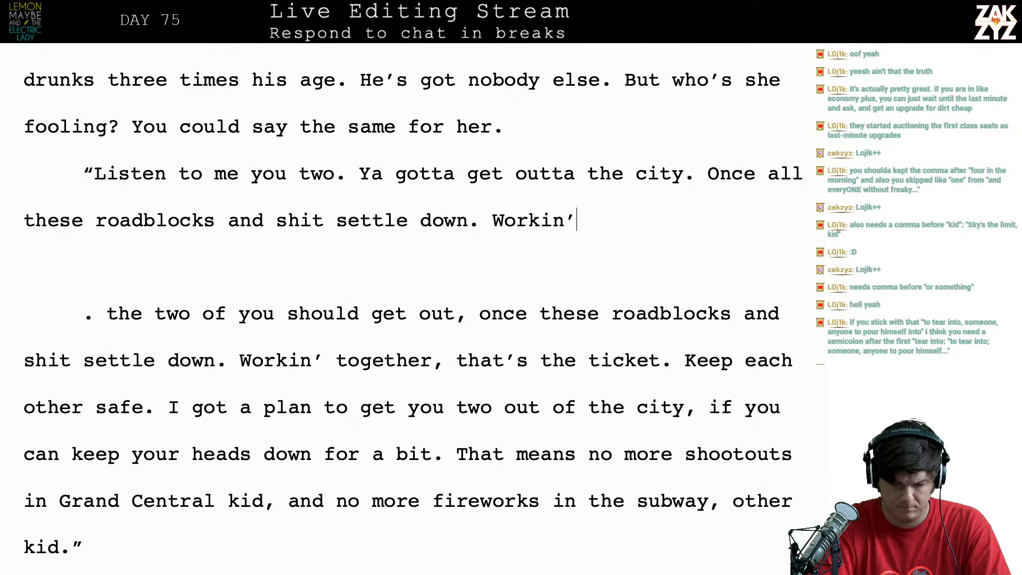
type(" together, that's the")
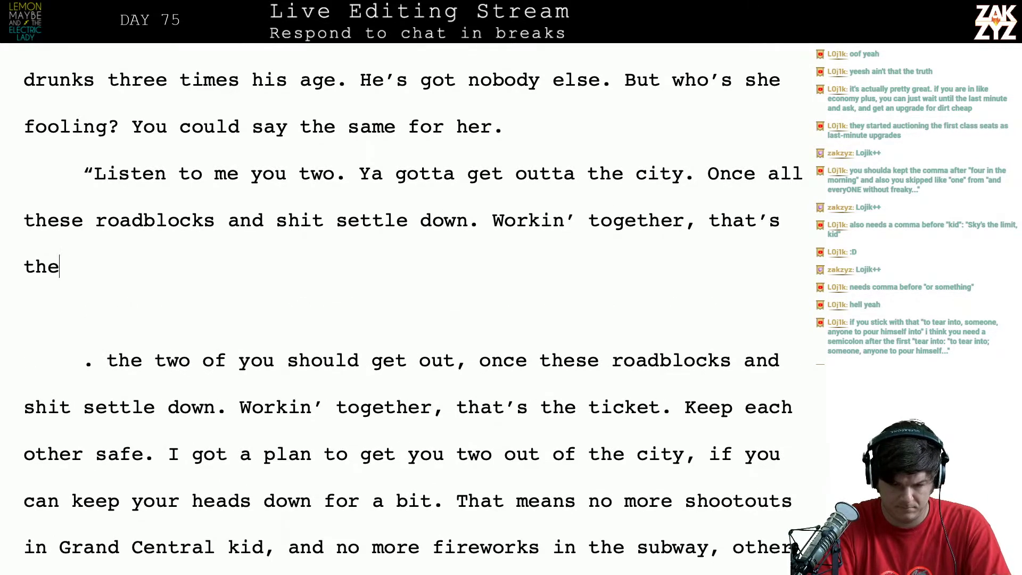
type(" ticket.")
Delete the paragraph breaks and superseded wording between the new “that’s the ticket.” and “Keep each other safe.”
key("shift+Down")
key("shift+Down")
key("shift+Down")
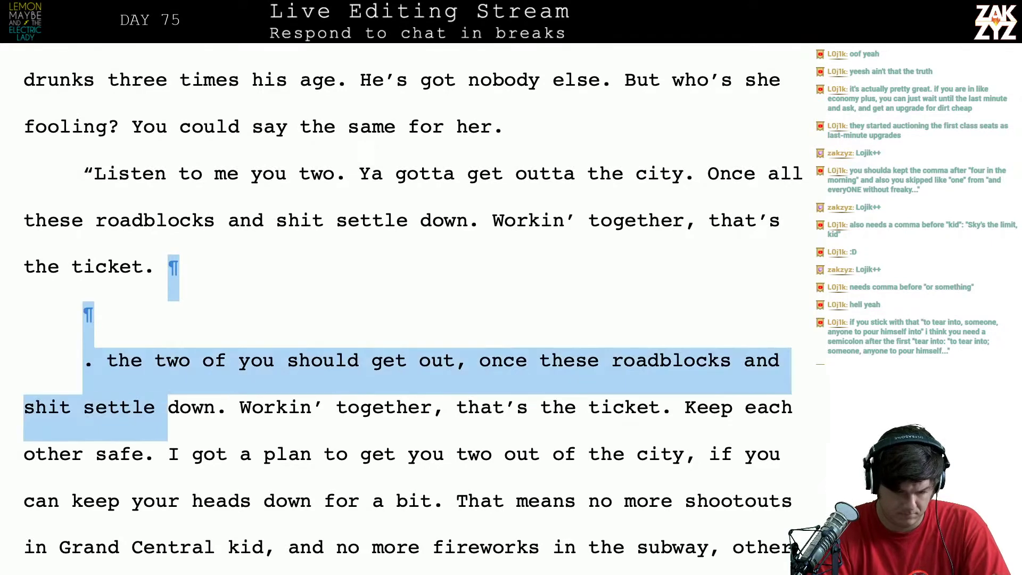
key("shift+Down")
key("shift+Left")
key("shift+Left")
key("shift+Left")
key("shift+Left")
key("shift+Left")
key("shift+Left")
key("shift+Left")
key("shift+Left")
key("shift+Left")
key("shift+Left")
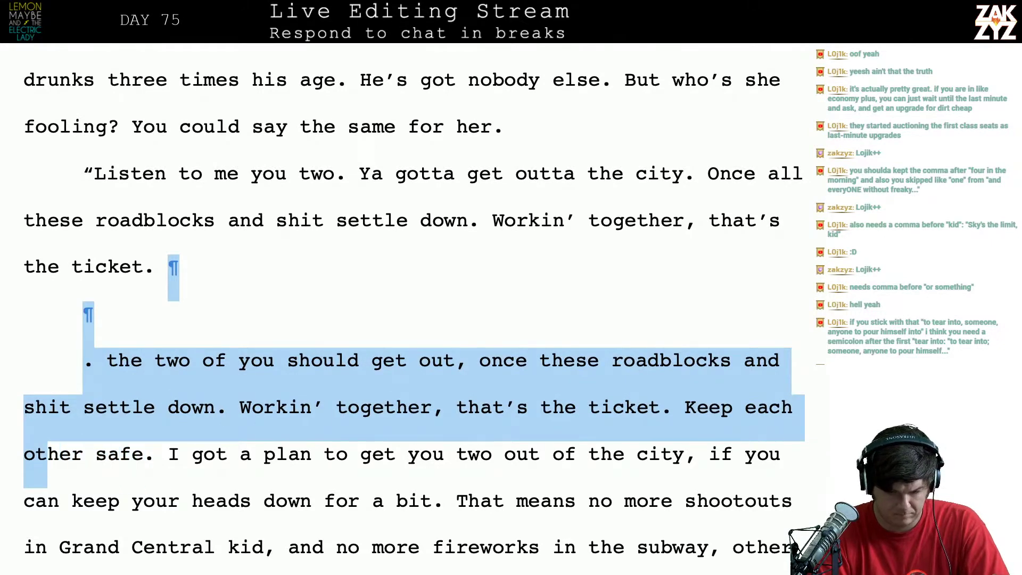
key("shift+Left")
key("shift+Left")
key("shift+Left")
key("shift+Left")
key("shift+Left")
key("shift+Left")
key("shift+Left")
key("shift+Left")
key("shift+Left")
key("shift+Left")
key("shift+Left")
key("shift+Left")
key("shift+Left")
key("shift+Right")
key("BackSpace")
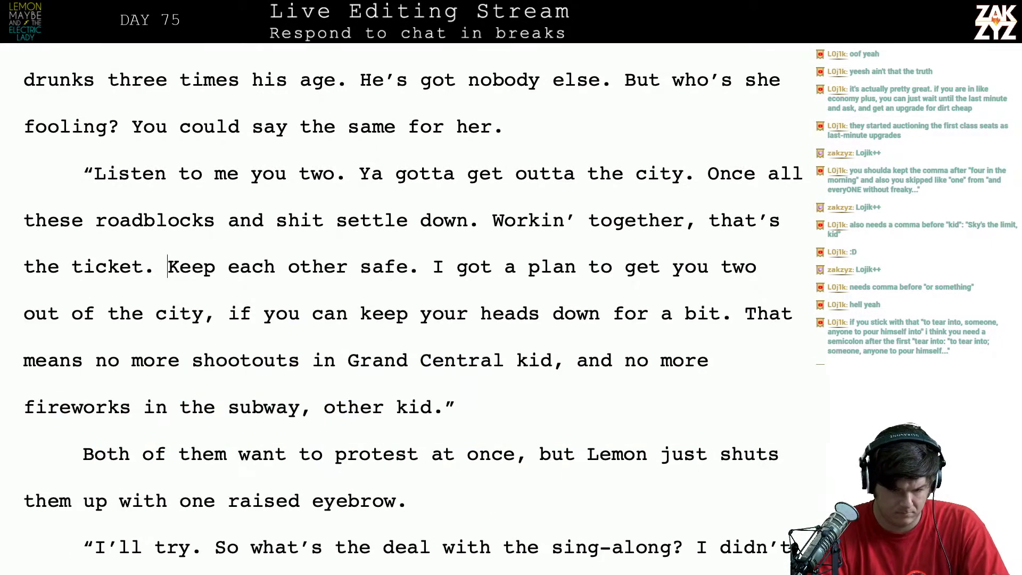
After “safe. I”, insert “been workin’ on a plan to get you two clear of the city, if you can keep your heads down for a couple seconds.”
scroll(427, 220, "down", 1)
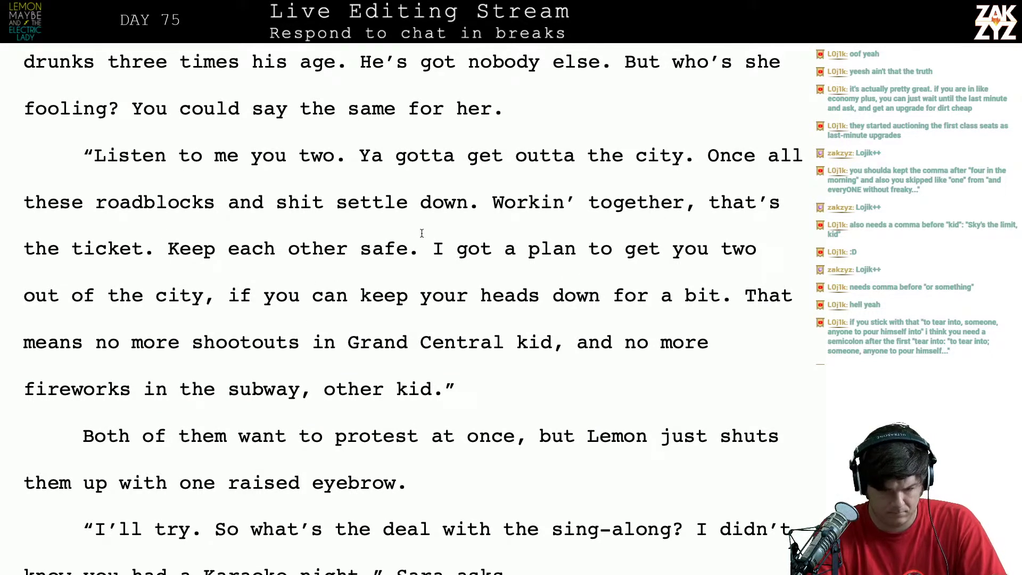
left_click(432, 249)
key("Right")
type("been")
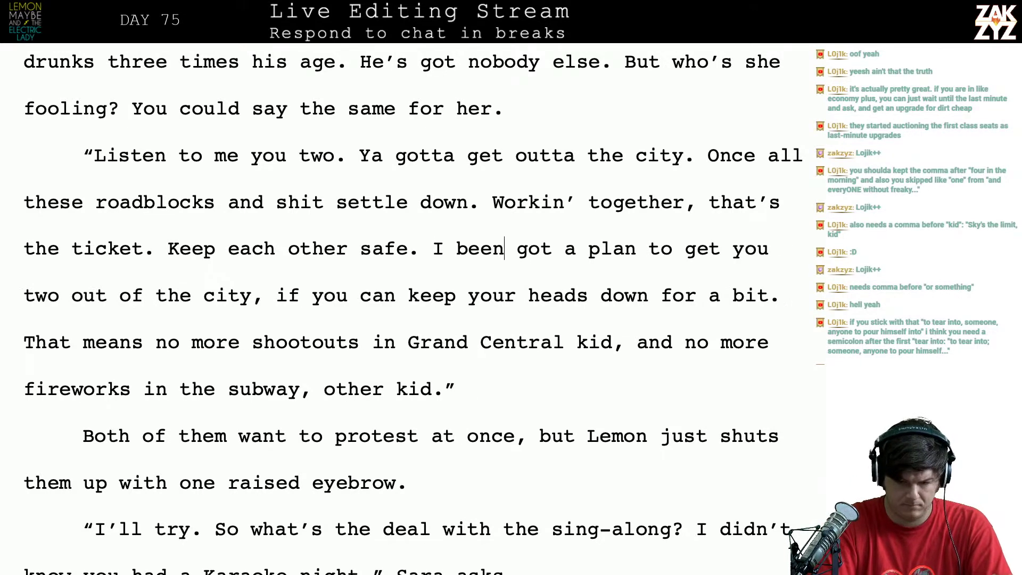
type(" workin' on a  ")
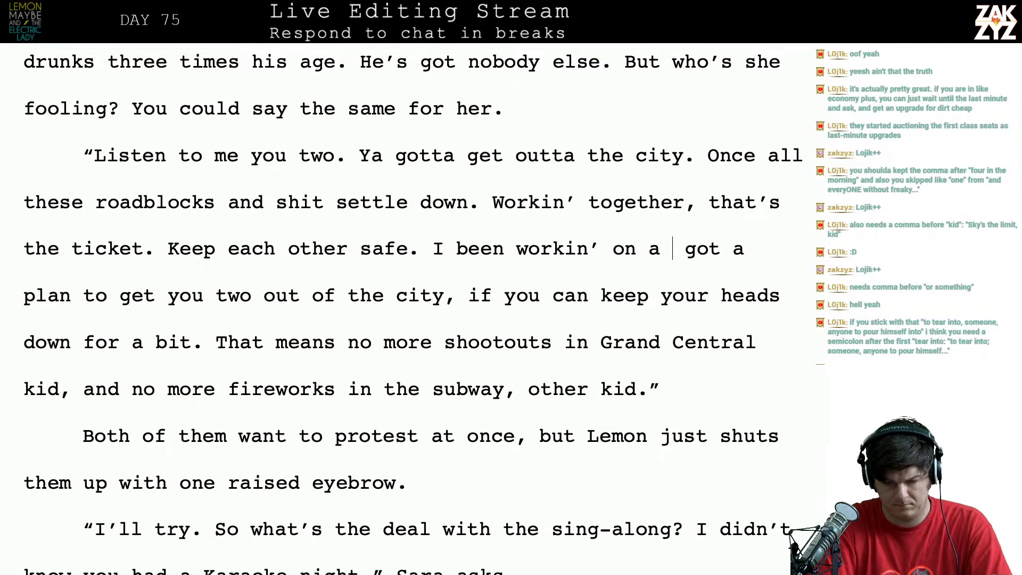
type("plan to get you t")
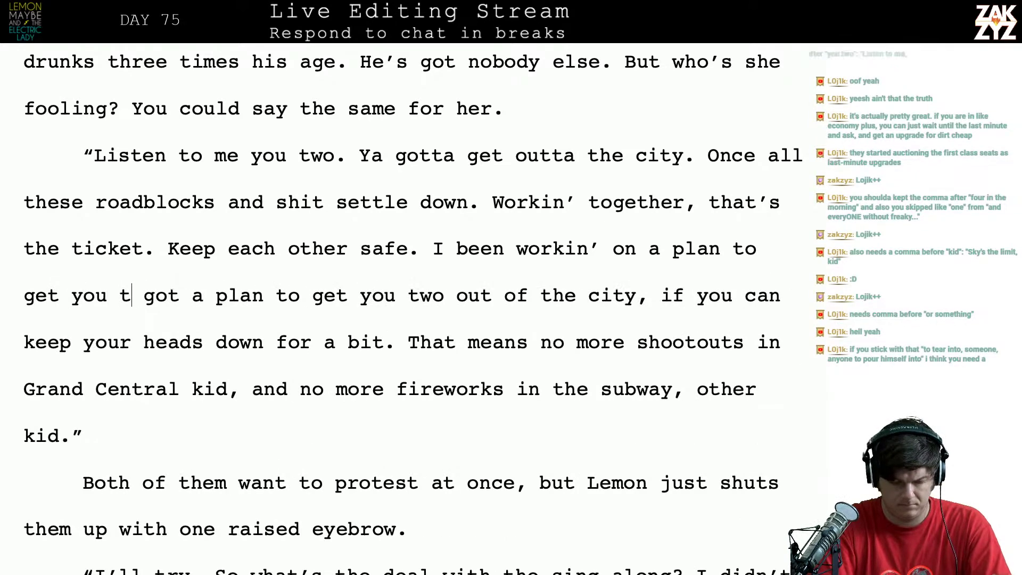
type("wo clear of the ci")
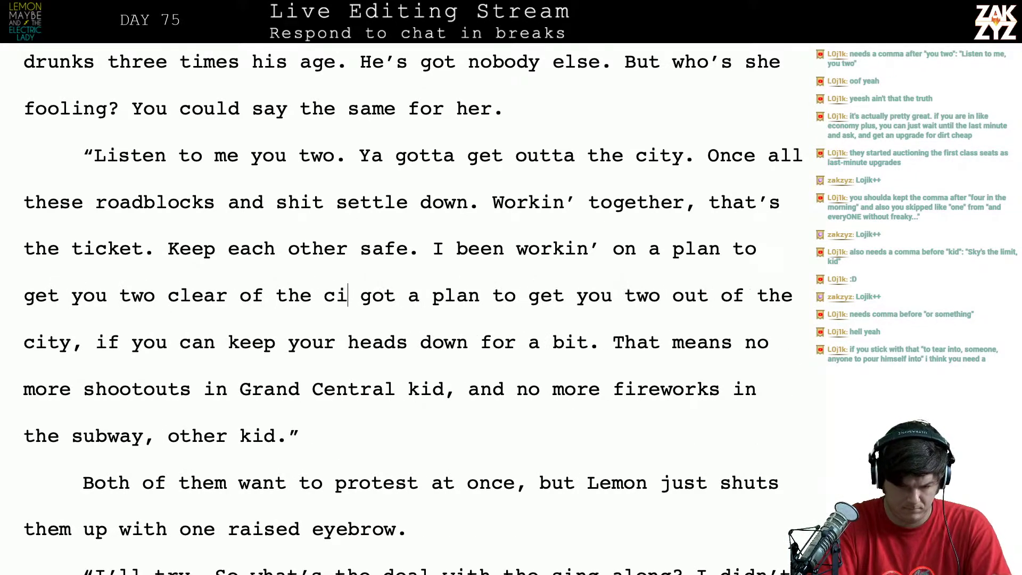
type("ty, if you ca")
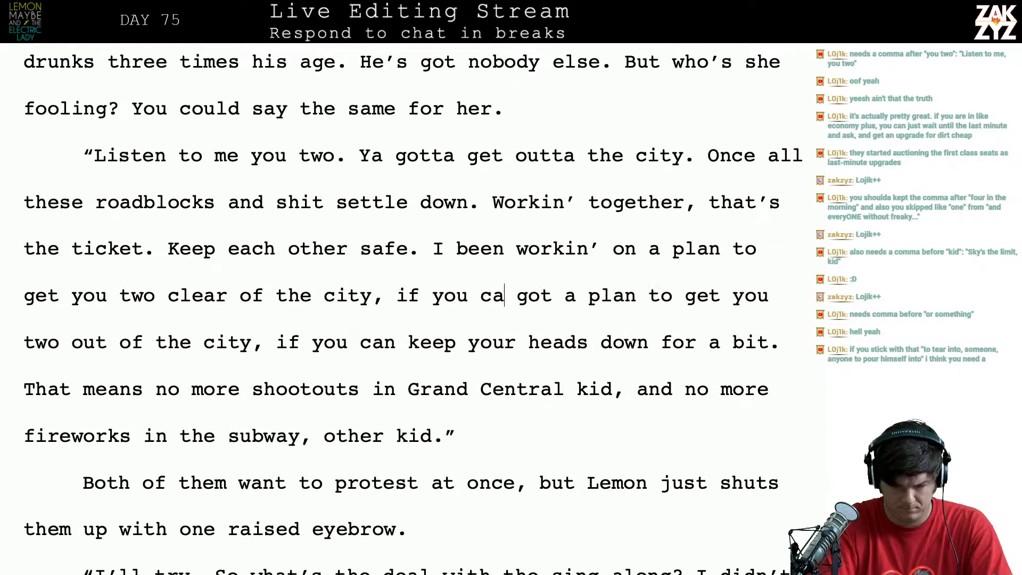
type("n keep ")
type("your heads dow")
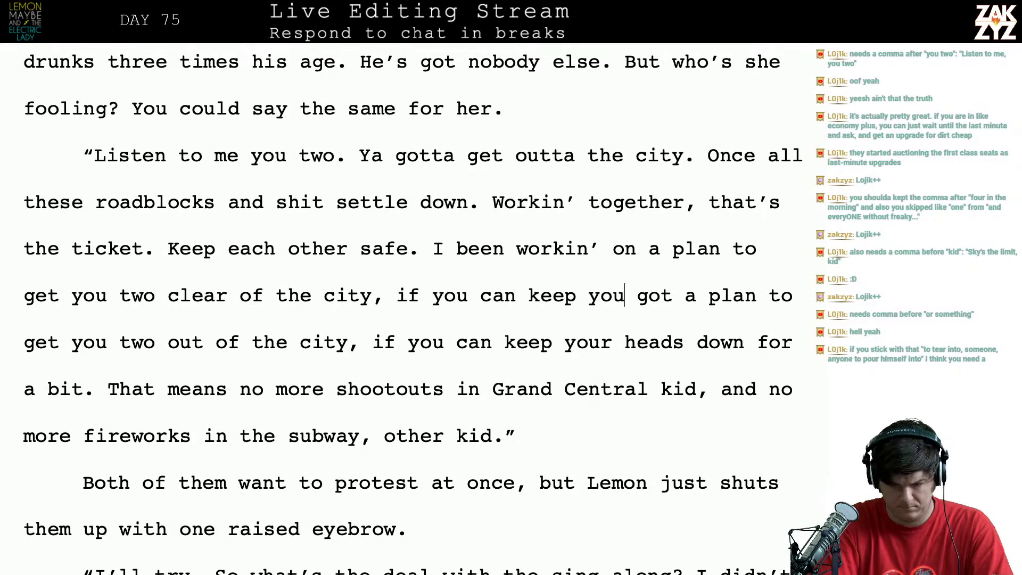
type("n for a cou")
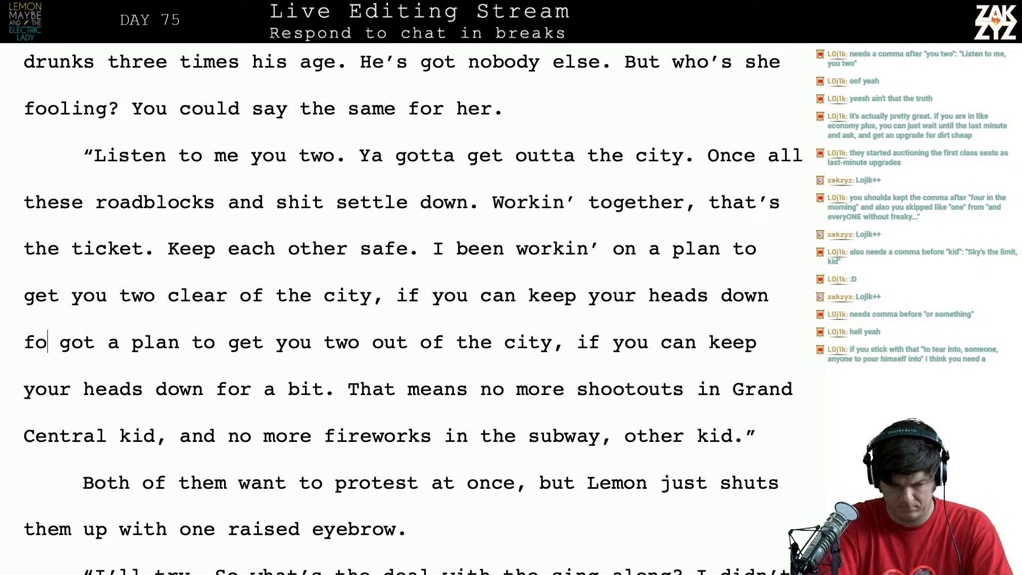
type("ple seconds.")
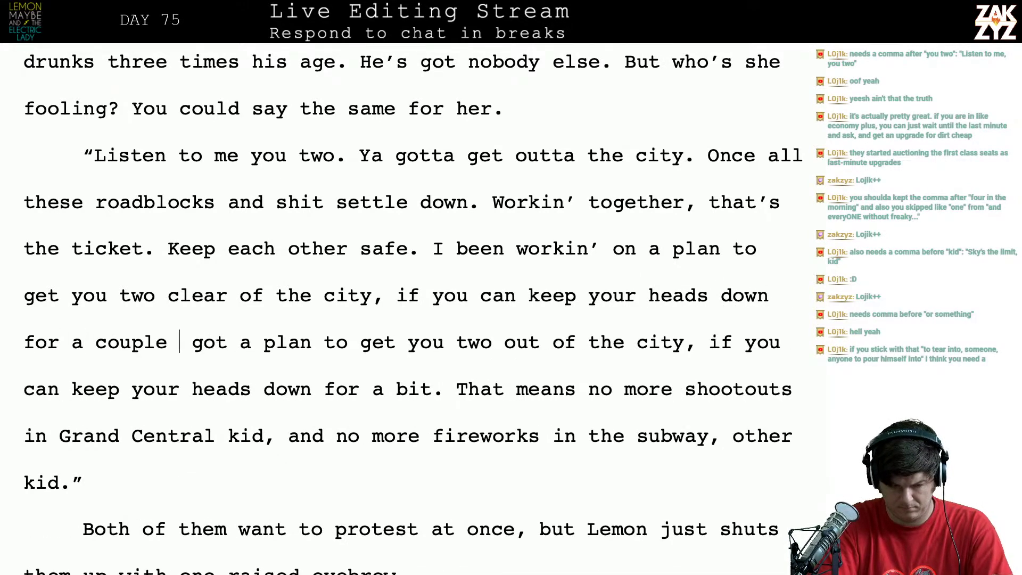
Insert “till the heat’s off.” after “if you can keep your heads down”
key("shift+Down")
key("shift+Right")
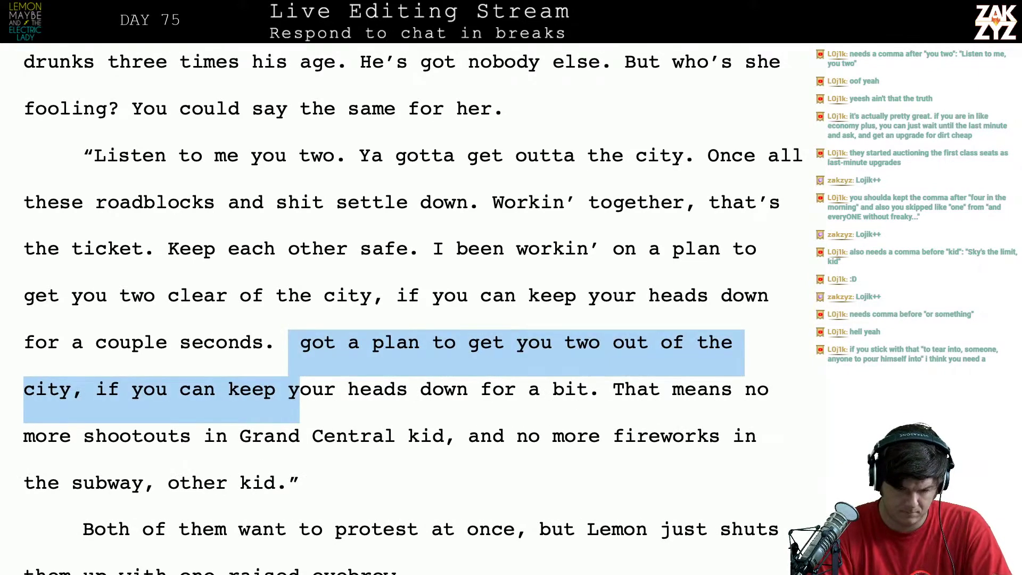
key("shift+Right")
key("shift+Right")
key("shift+Right")
key("Left")
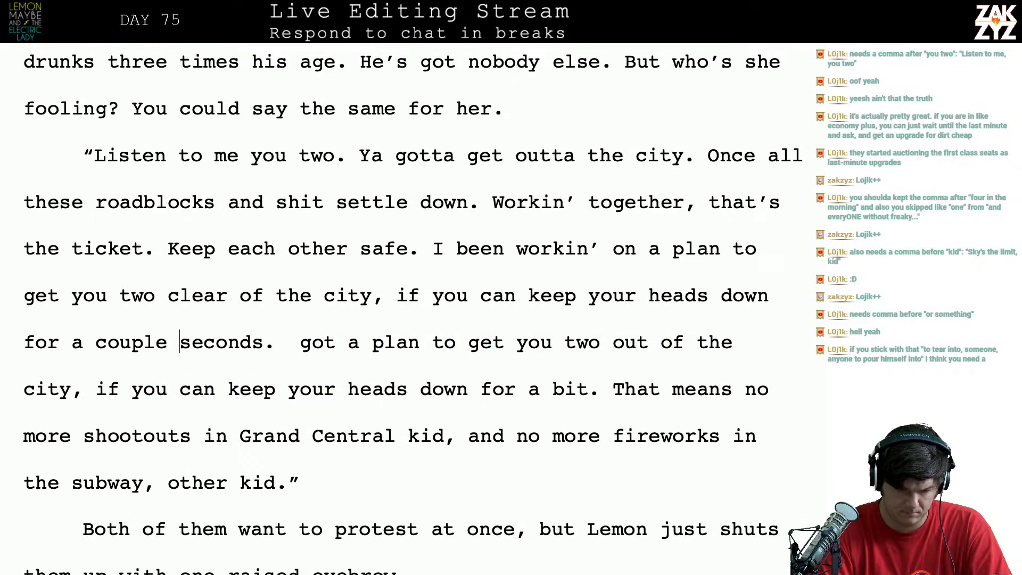
type("t")
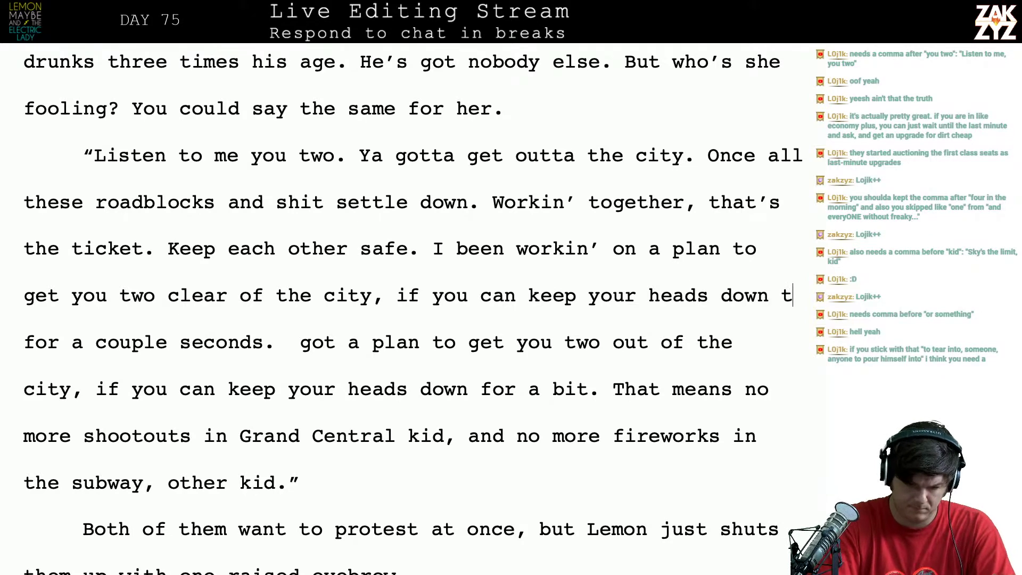
type("ill the heat's for a couple seconds.  got a plan to get you two")
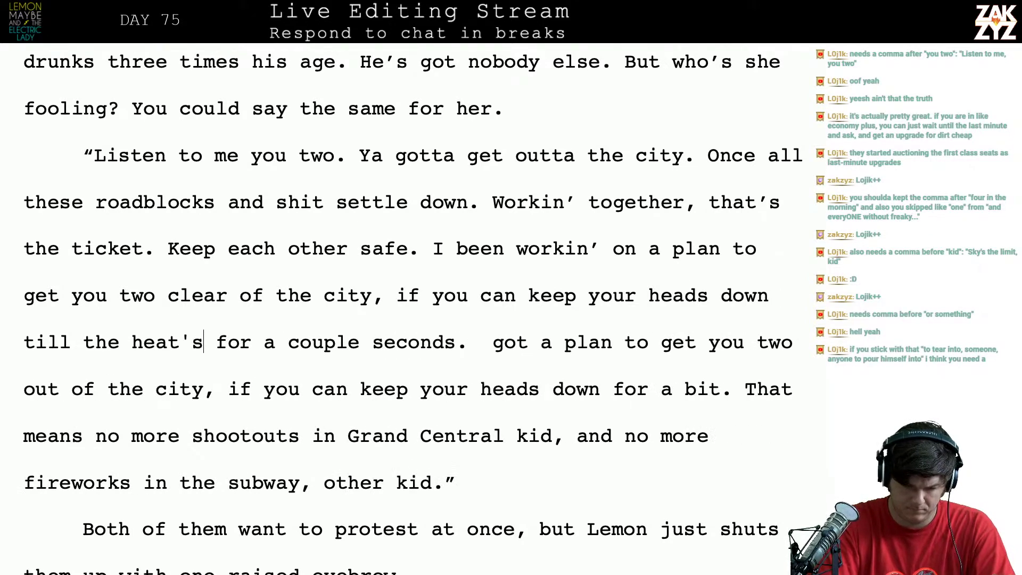
type(" fof.")
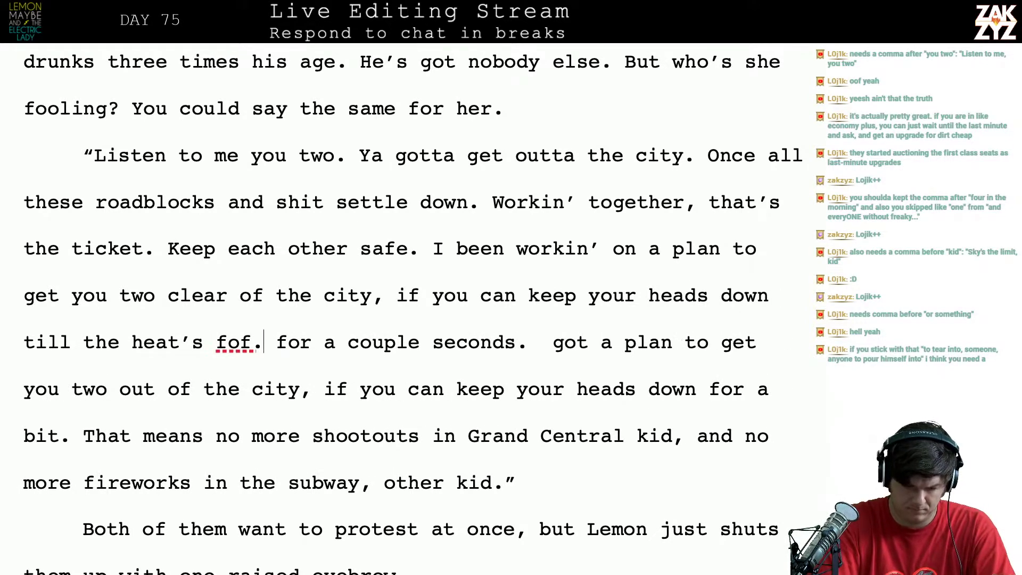
key("BackSpace")
key("BackSpace")
key("BackSpace")
type("off")
key("BackSpace")
key("BackSpace")
key("BackSpace")
key("BackSpace")
key("BackSpace")
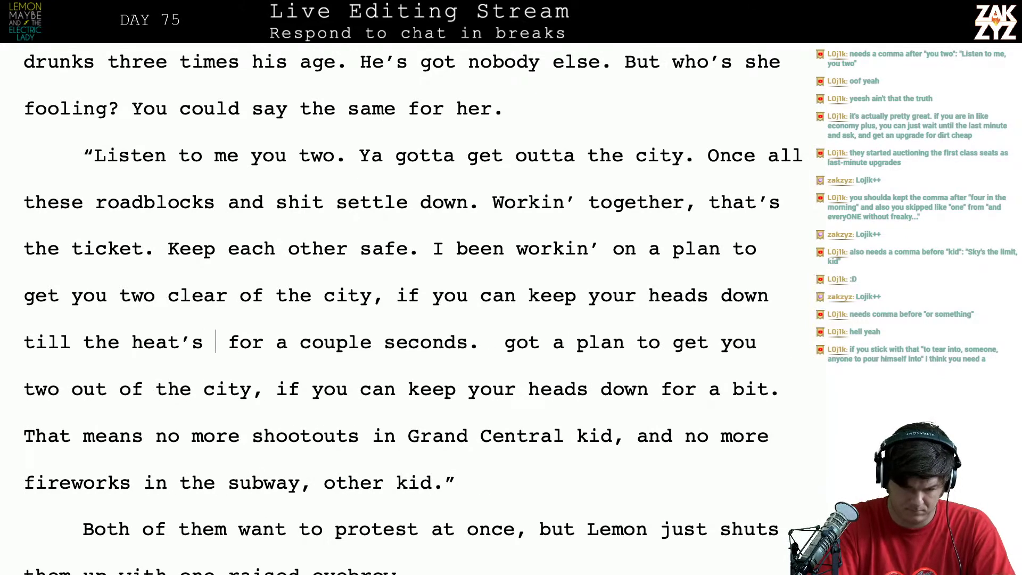
type("off.")
Delete the superseded text from “for a couple seconds.” through “for a bit.” so “That means no more shootouts” follows “off.”
key("shift+Down")
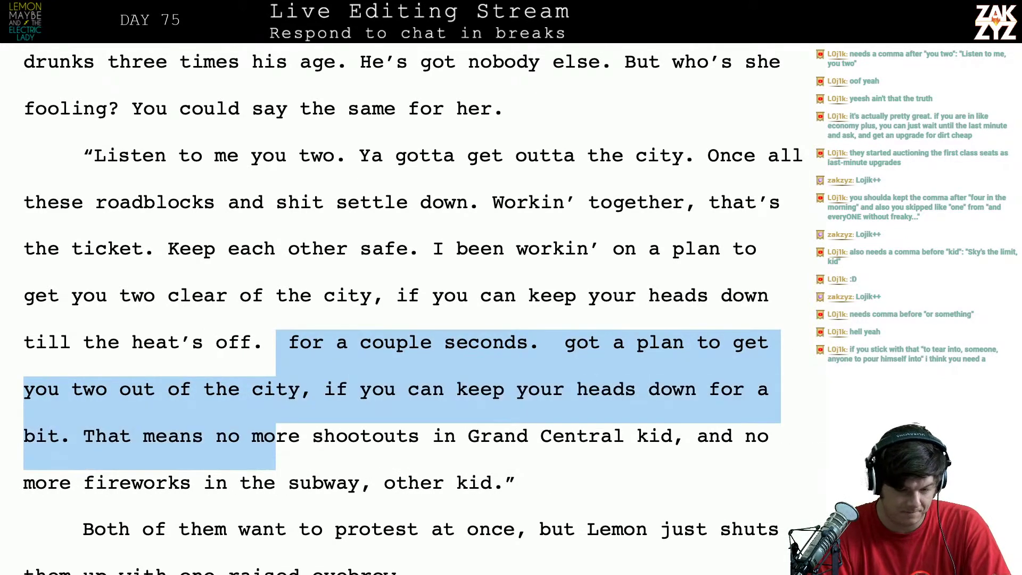
key("shift+Left")
key("shift+Left")
key("shift+Left")
key("shift+Left")
key("shift+Left")
key("shift+Left")
key("shift+Left")
key("shift+Left")
key("shift+Left")
key("shift+Left")
key("shift+Left")
key("shift+Left")
key("shift+Left")
key("shift+Left")
key("shift+Left")
key("shift+Left")
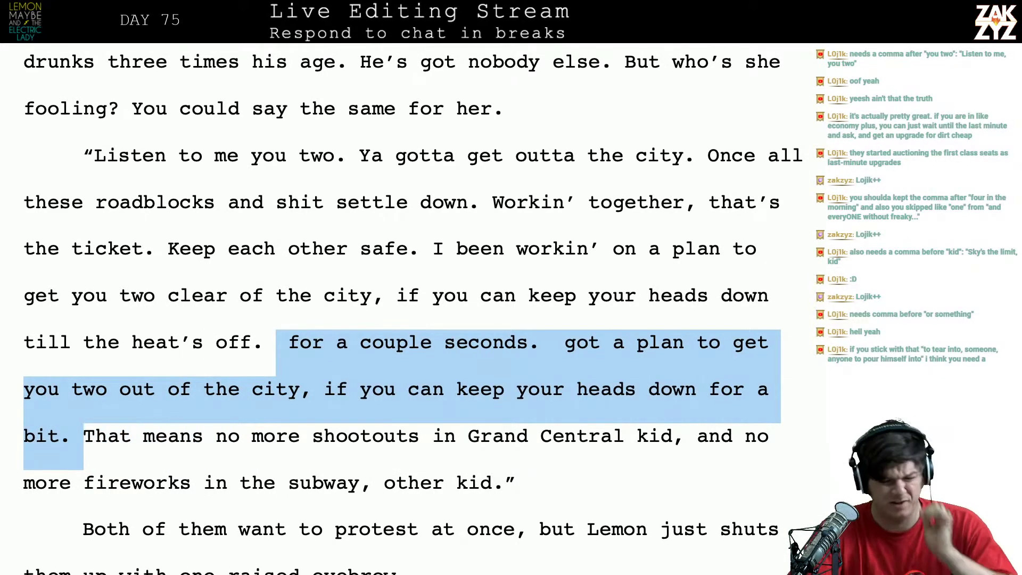
key("BackSpace")
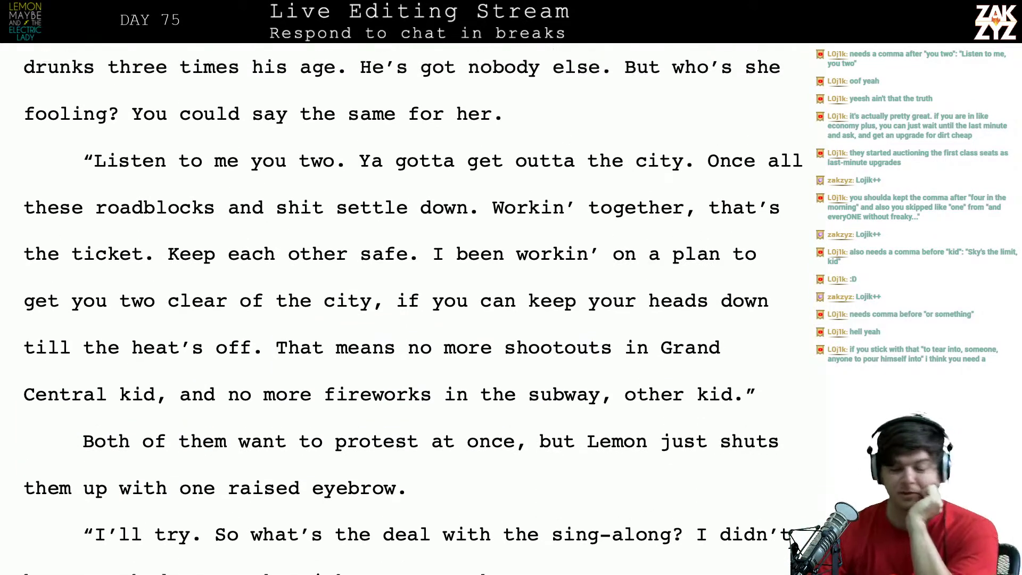
Add a comma after “Listen to me” at the start of the speech
scroll(404, 309, "up", 2)
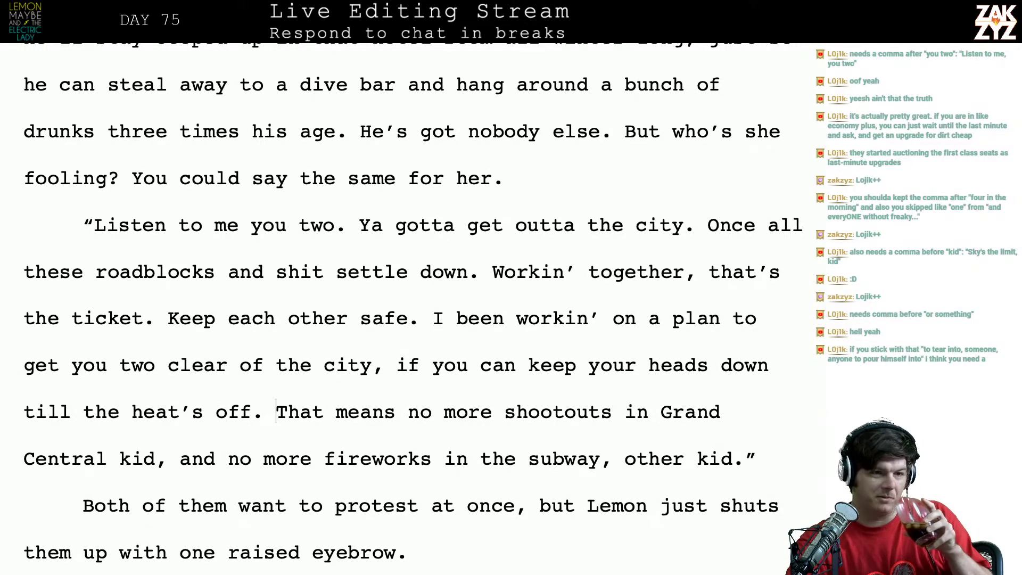
scroll(413, 303, "down", 1)
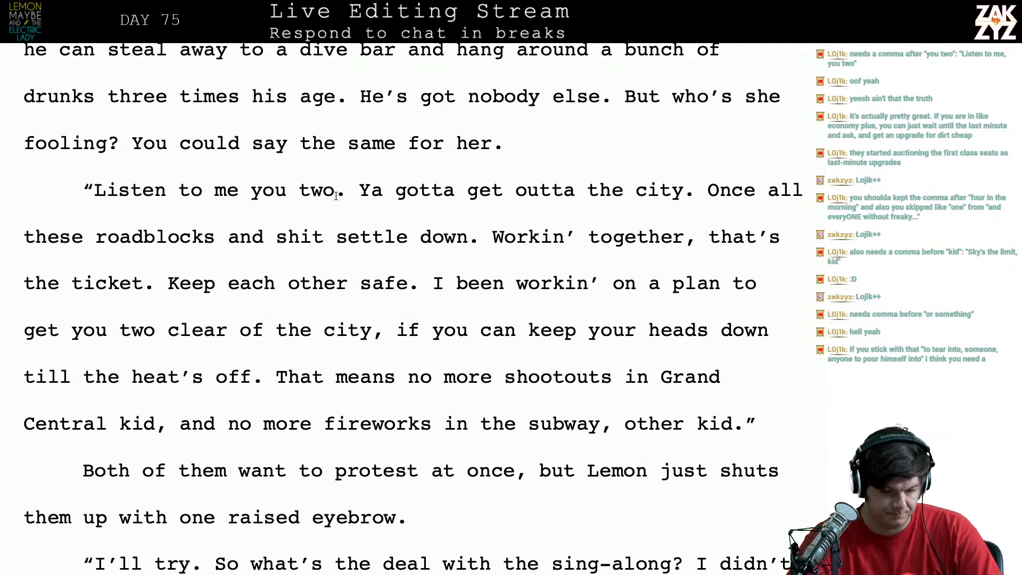
left_click(233, 200)
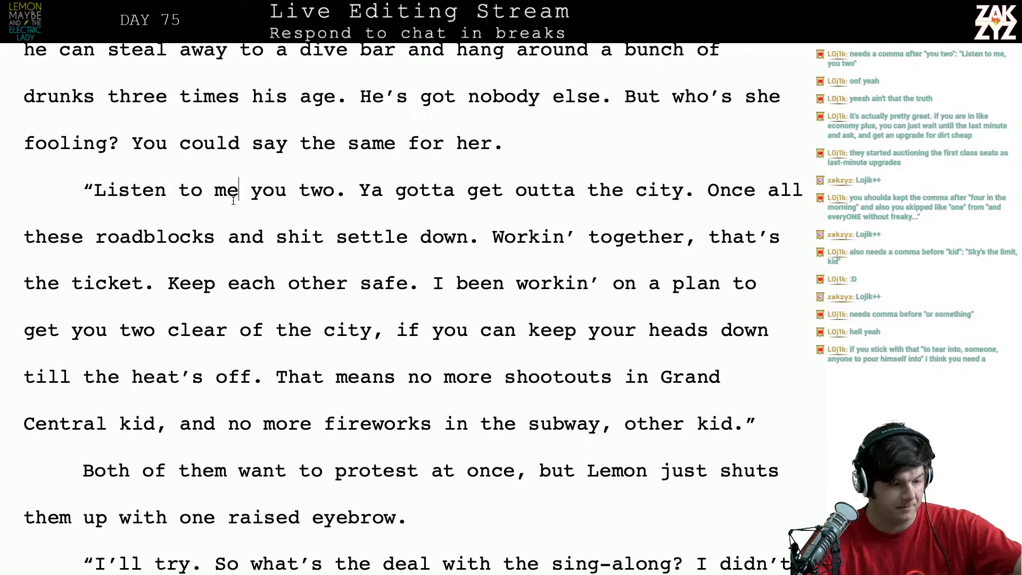
type(",")
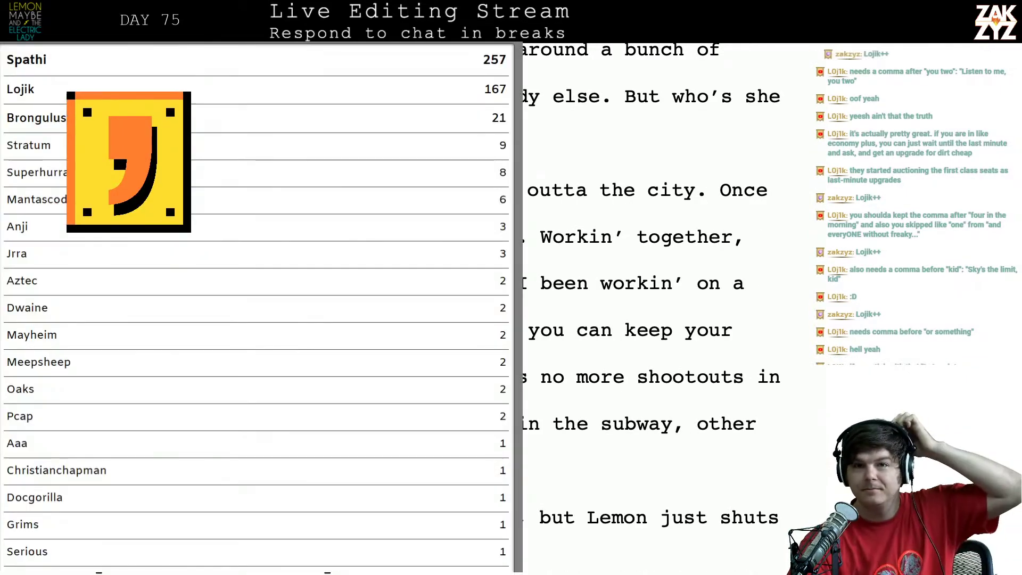
Join the first two sentences of the speech by replacing “. Once” after “outta the city” with “as soon as”
scroll(399, 309, "down", 2)
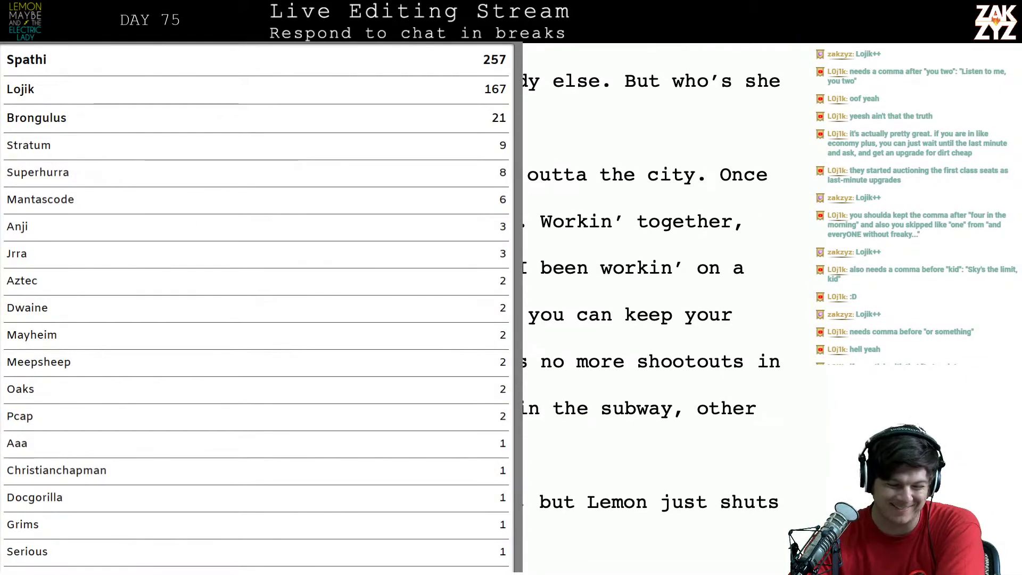
scroll(400, 309, "down", 1)
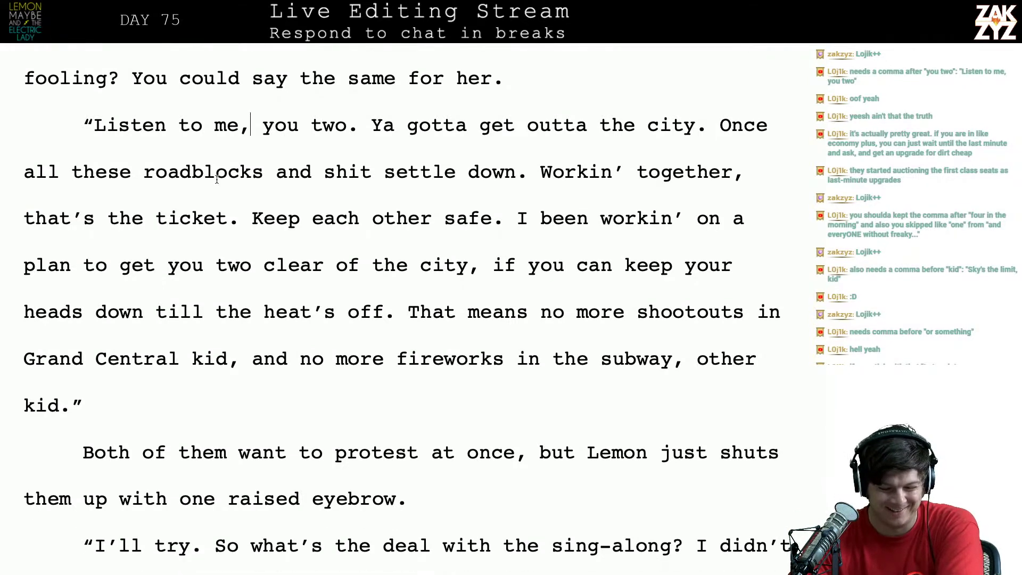
scroll(452, 328, "down", 1)
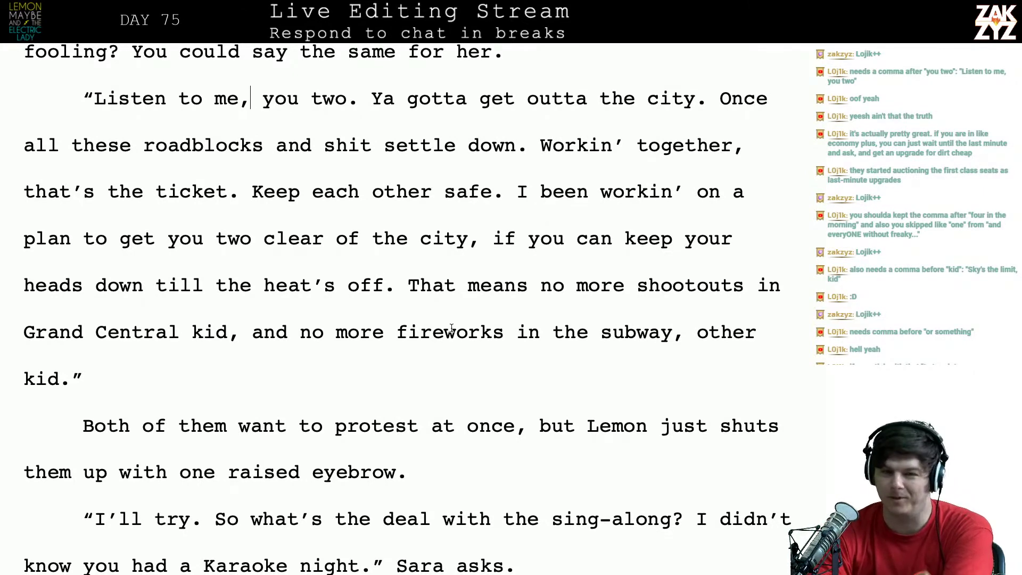
scroll(452, 328, "down", 4)
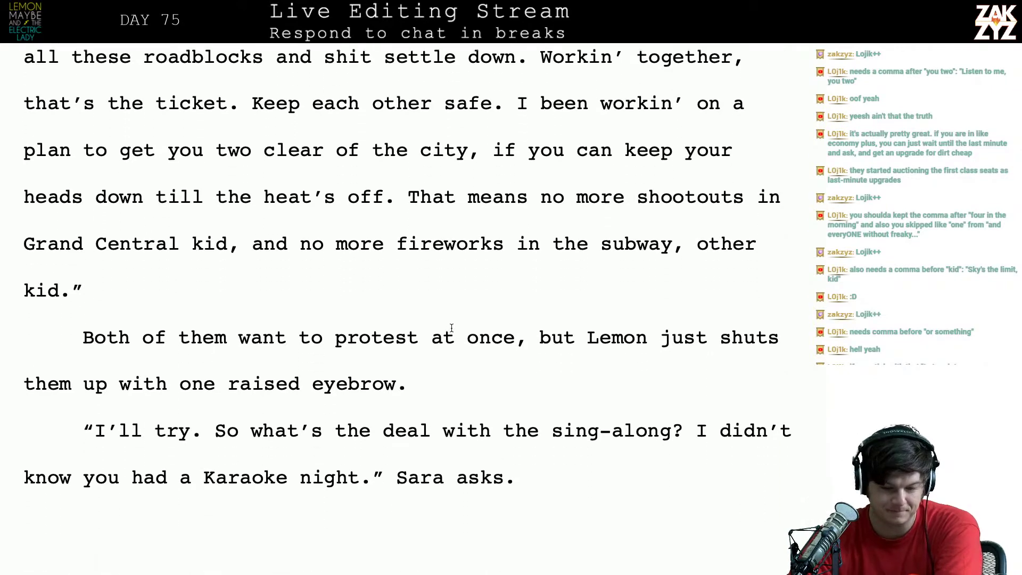
scroll(424, 274, "up", 3)
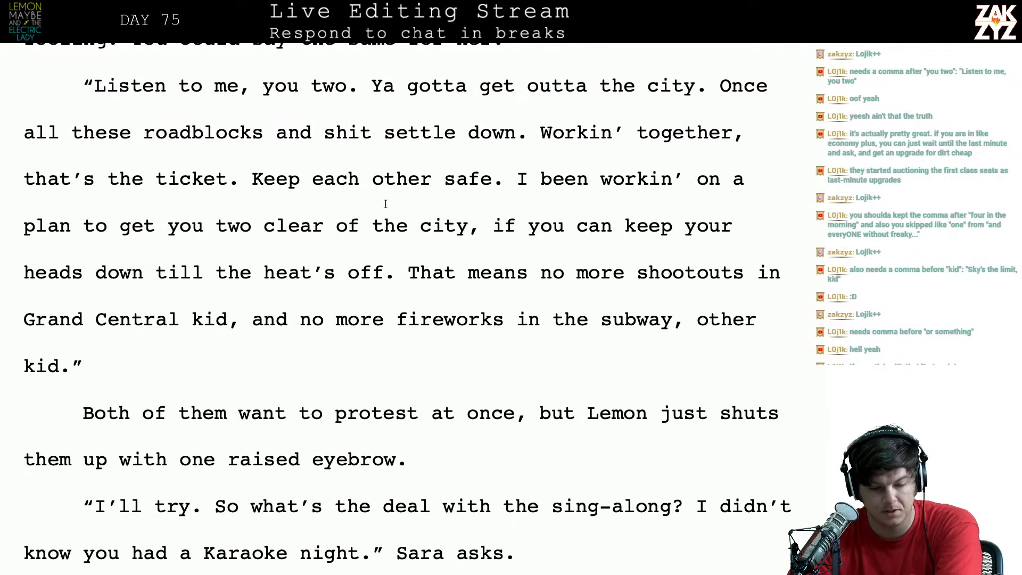
scroll(374, 209, "down", 1)
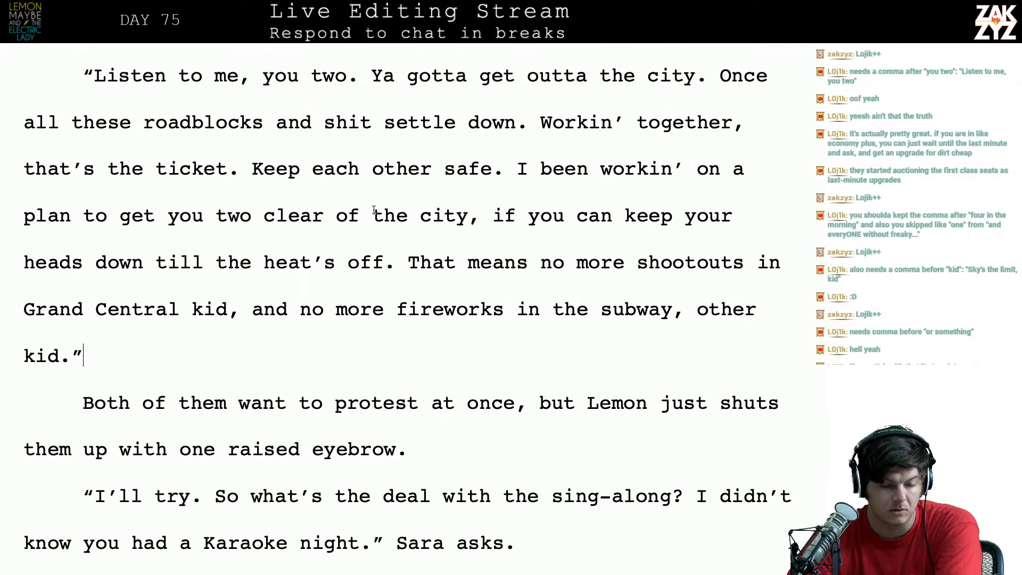
left_click(204, 121)
key("Right")
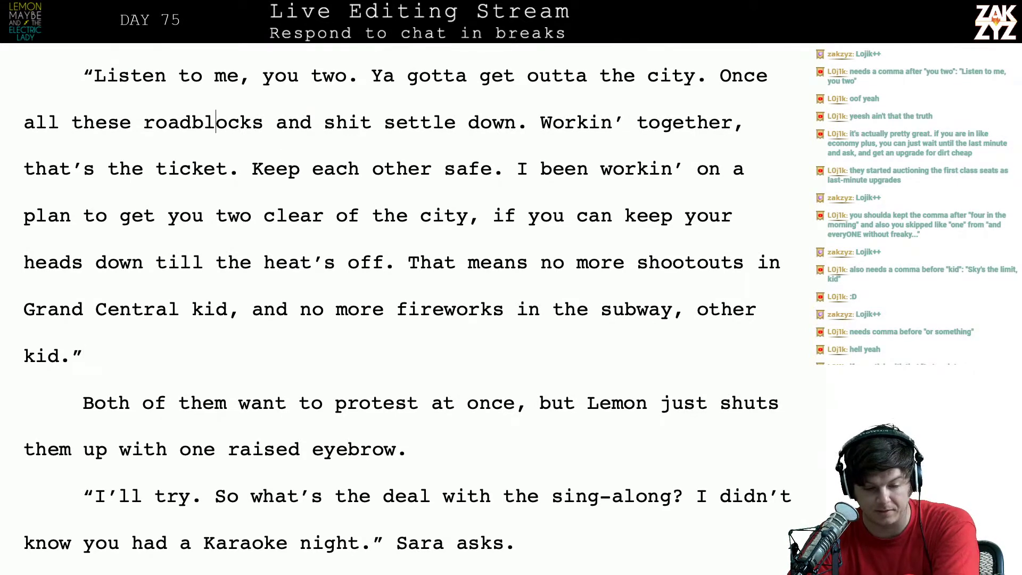
key("ctrl+Right")
key("ctrl+Right")
key("Left")
key("Left")
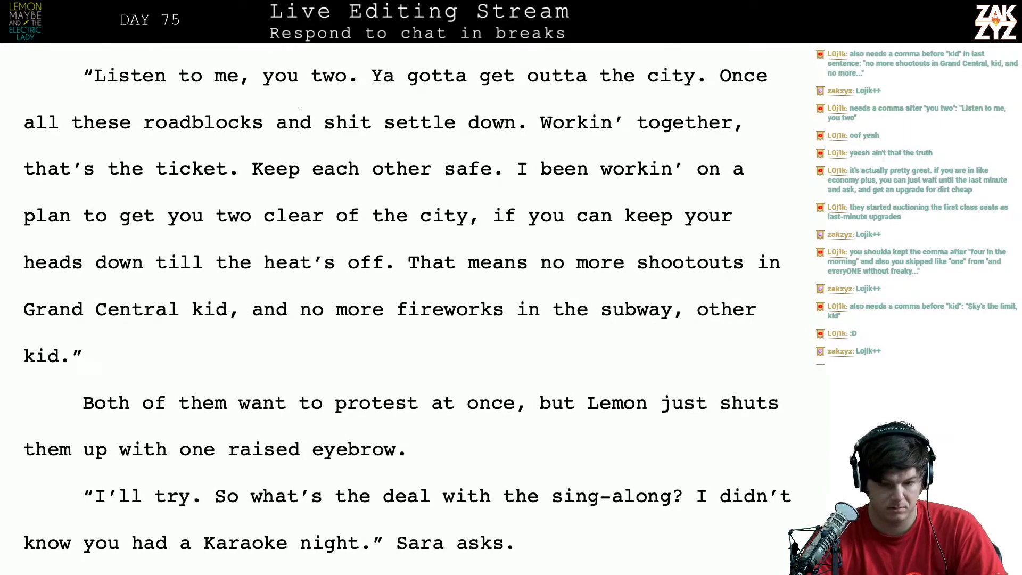
key("Left")
left_click(720, 75)
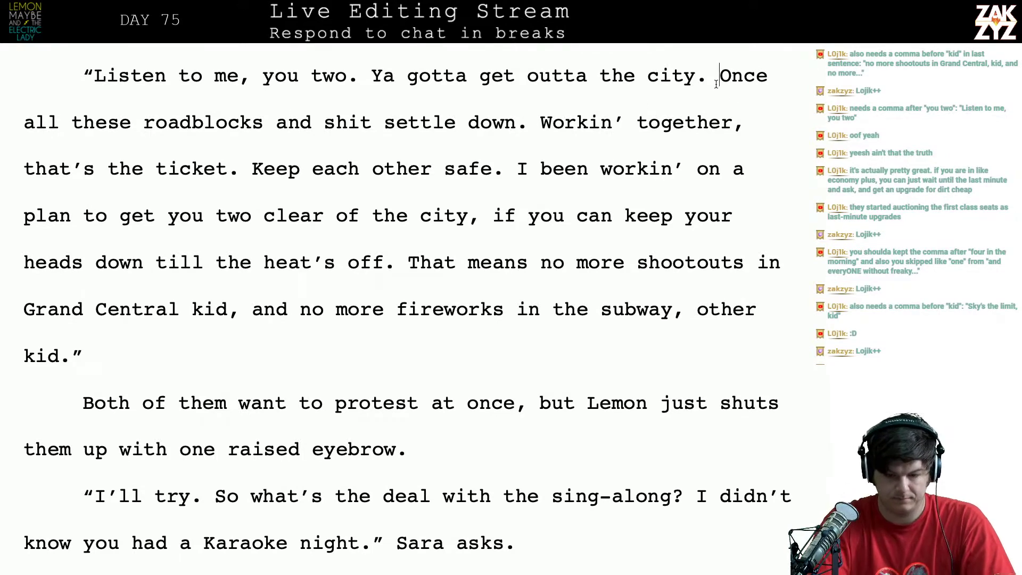
key("BackSpace")
key("BackSpace")
type("as soon as")
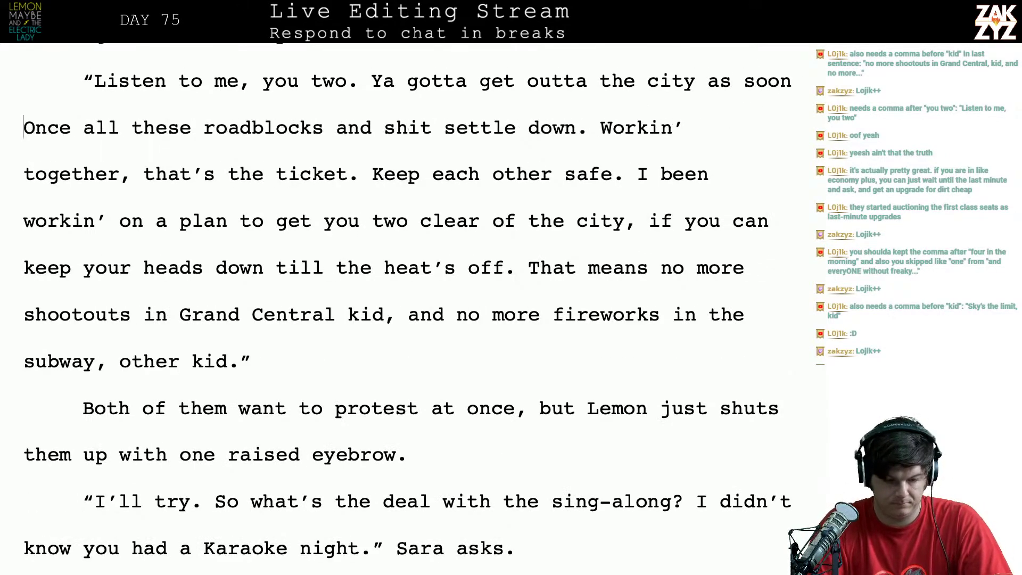
key("shift+Right")
key("shift+Right")
key("shift+Right")
key("shift+Right")
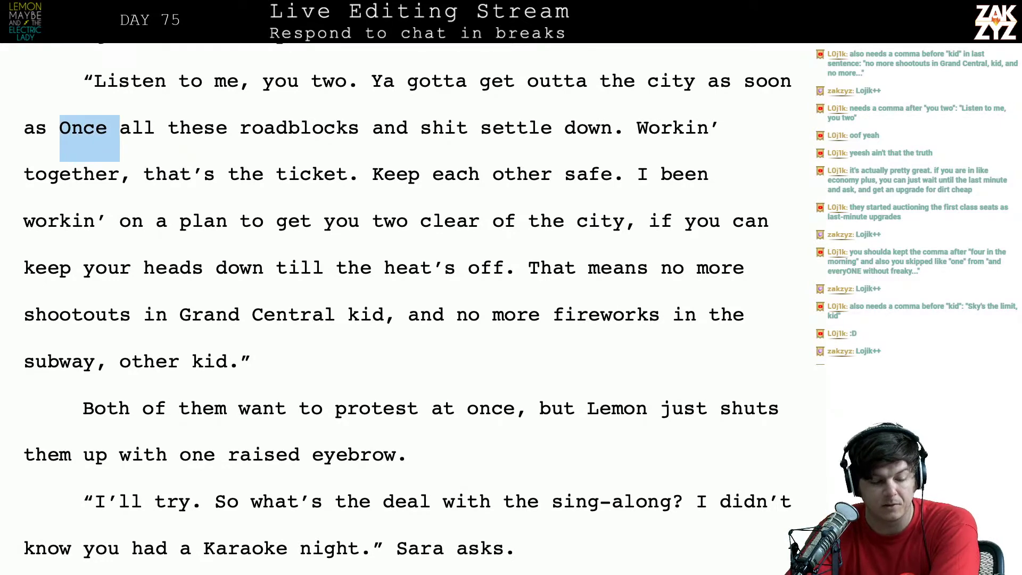
key("BackSpace")
Replace the comma after “get you two clear of the city” with a full stop
scroll(407, 305, "down", 1)
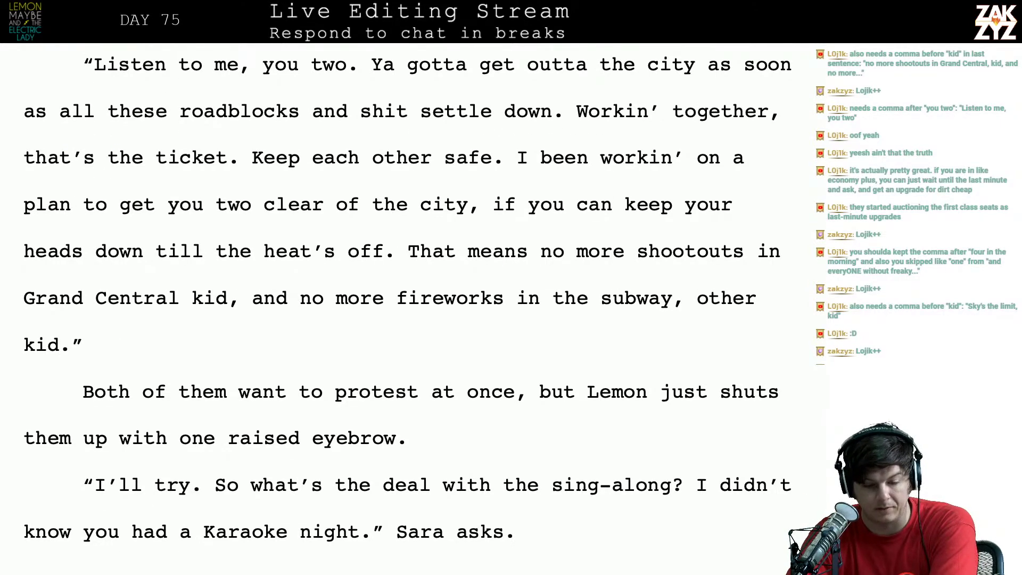
left_click(577, 112)
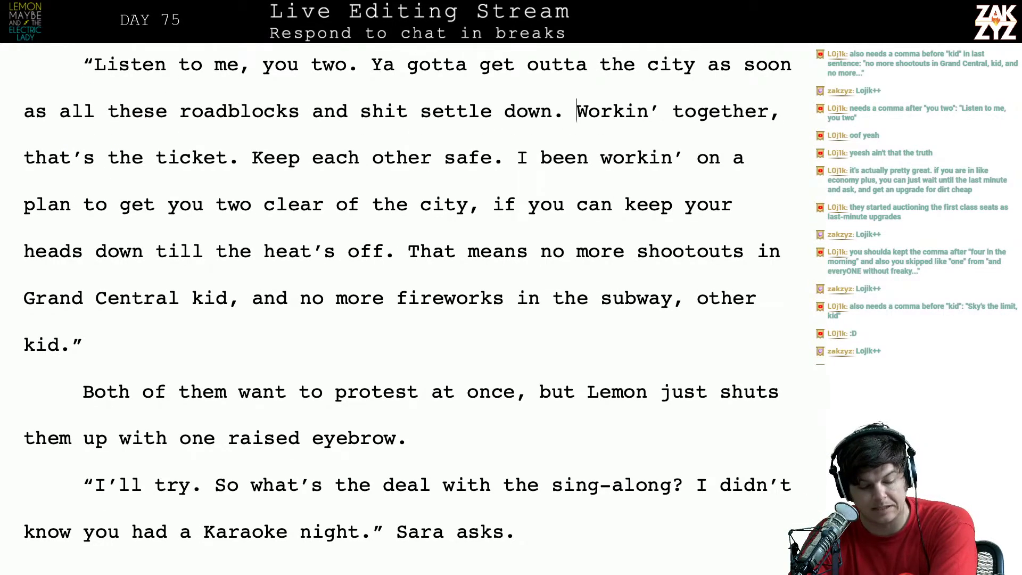
key("Right")
key("Down")
key("Left")
key("Left")
key("Left")
key("Left")
key("Left")
key("Left")
key("Left")
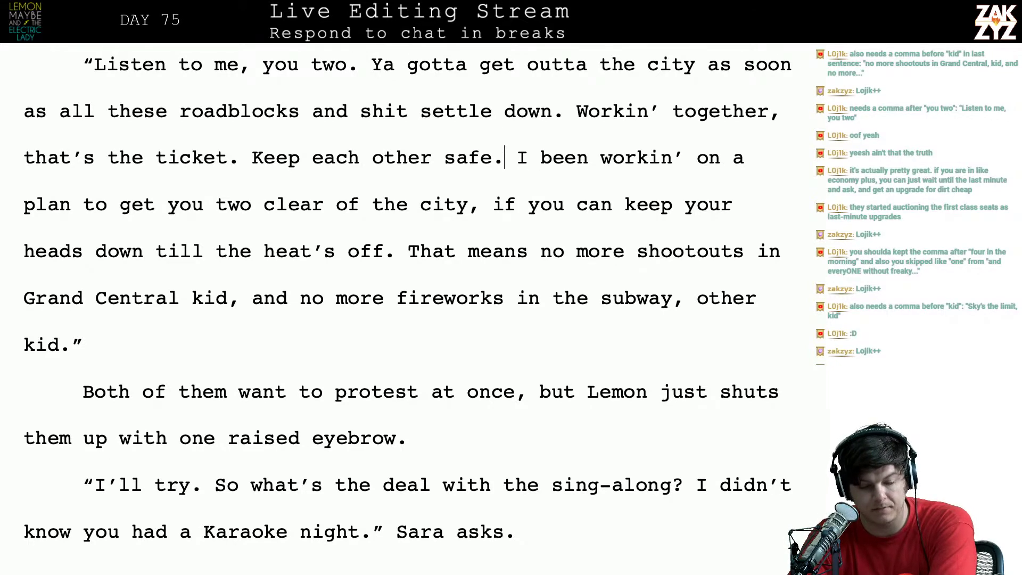
key("Right")
key("Right")
key("Right")
key("Right")
key("Right")
key("Right")
key("Right")
key("Right")
key("Right")
key("Right")
key("Right")
key("Right")
key("Right")
key("Right")
key("Right")
key("Right")
key("Right")
key("Right")
key("Right")
key("Right")
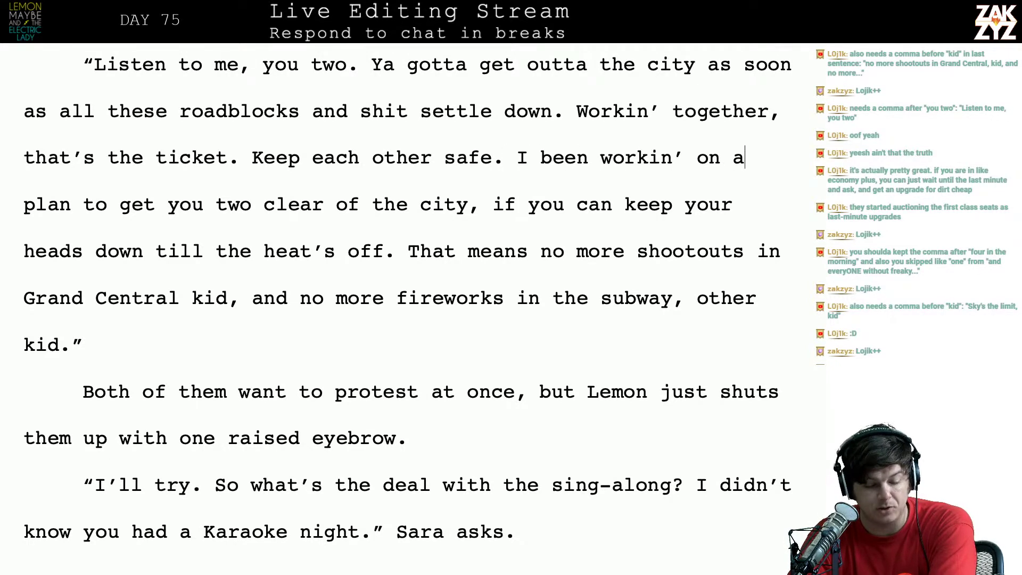
key("Right")
key("Right")
key("Right")
key("Right")
key("Right")
key("Right")
key("Right")
key("Right")
key("Right")
key("Right")
key("Right")
key("Right")
key("Right")
key("Right")
key("Right")
key("Right")
key("Right")
key("Right")
key("Right")
key("Right")
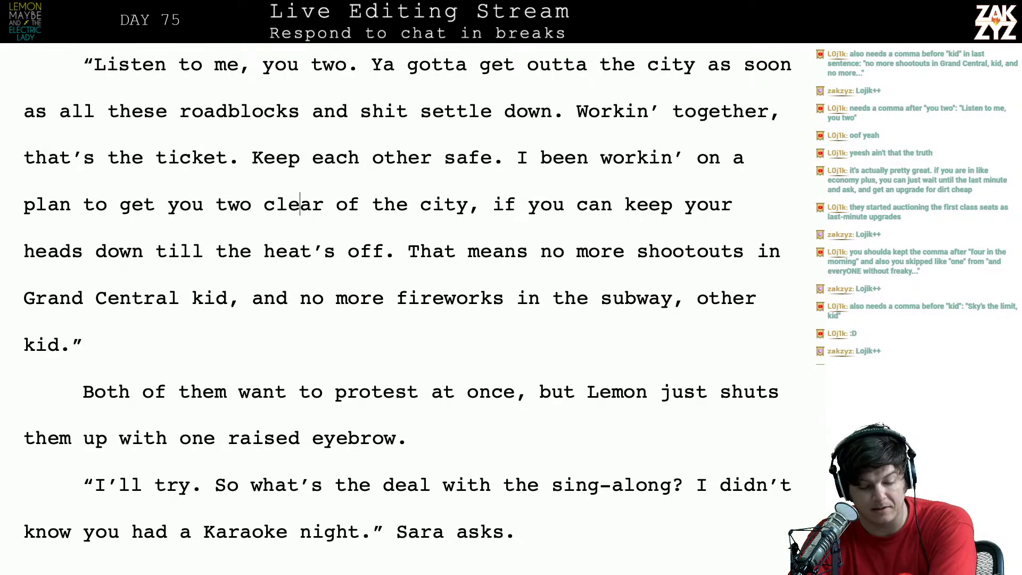
key("Right")
key("Right")
key("Right")
key("Right")
key("Right")
key("Right")
key("Right")
key("Right")
key("Right")
key("Down")
key("Right")
key("Right")
key("Right")
key("Up")
key("Right")
key("Right")
key("Right")
key("Right")
key("Right")
key("Right")
key("Right")
key("Right")
key("Right")
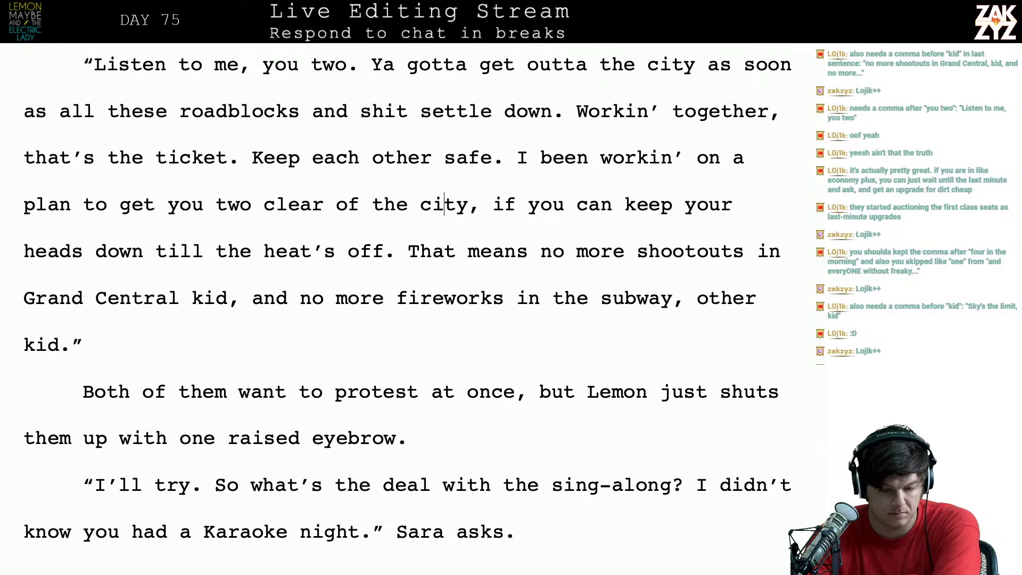
key("Left")
key("Left")
key("Left")
key("Left")
key("Left")
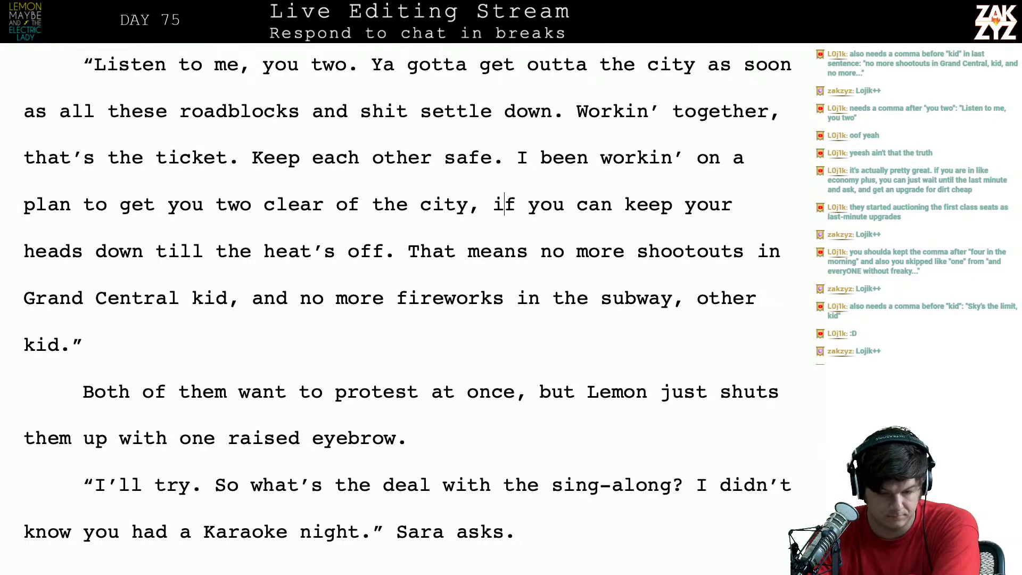
key("BackSpace")
type("/")
key("BackSpace")
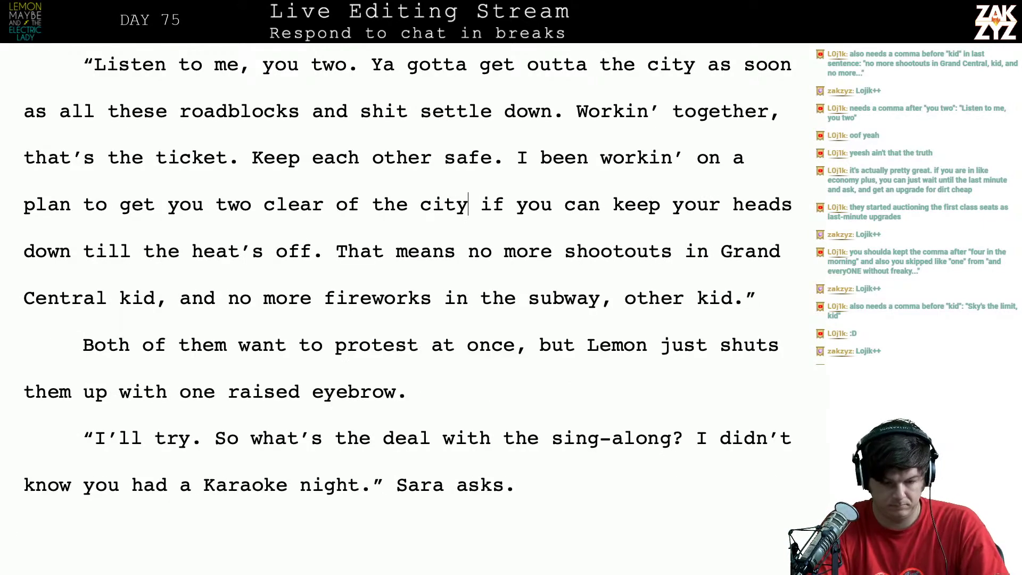
type(". ")
type("I need to")
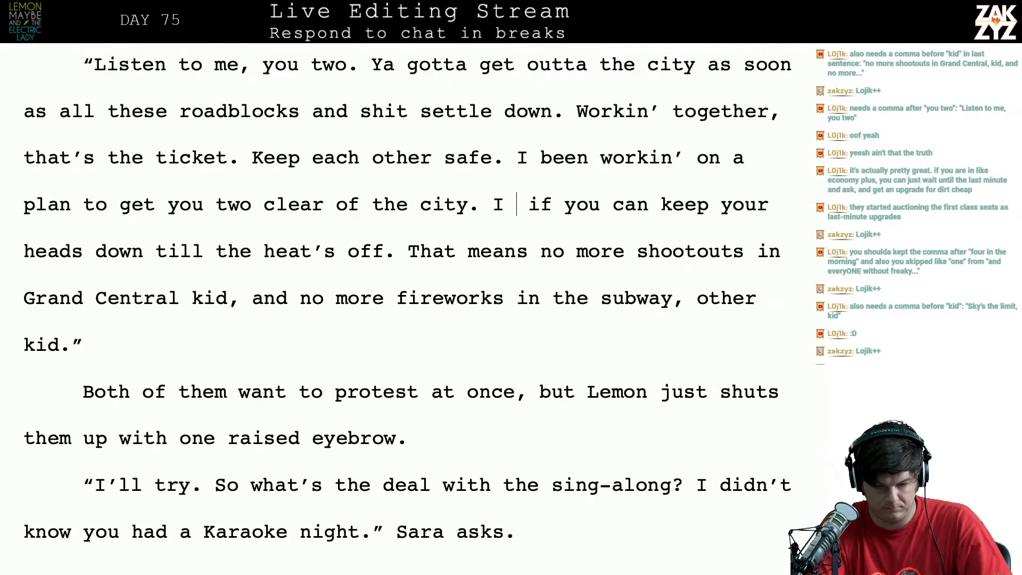
key("BackSpace")
key("BackSpace")
type("you two to k if you can keep ")
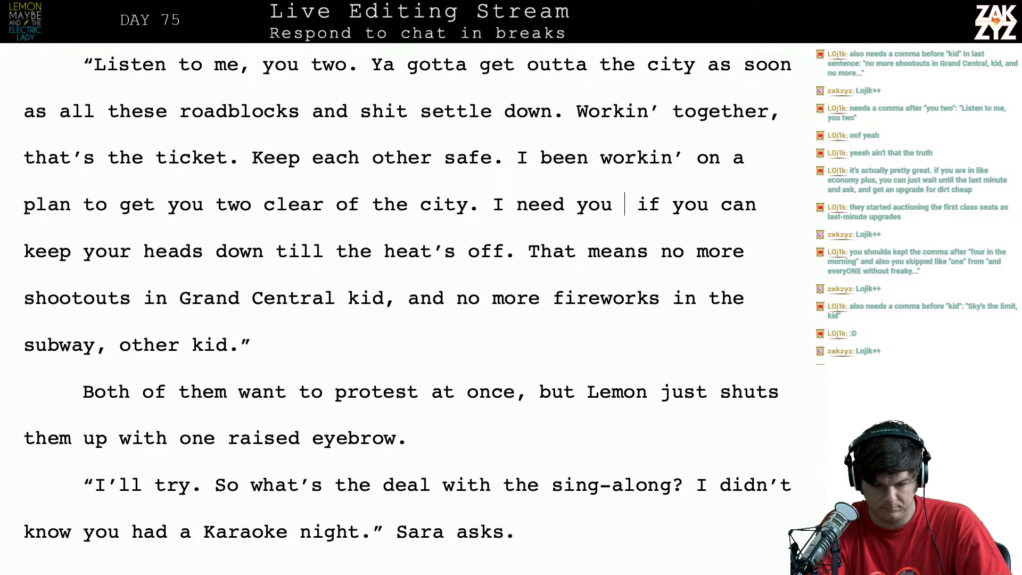
type("your")
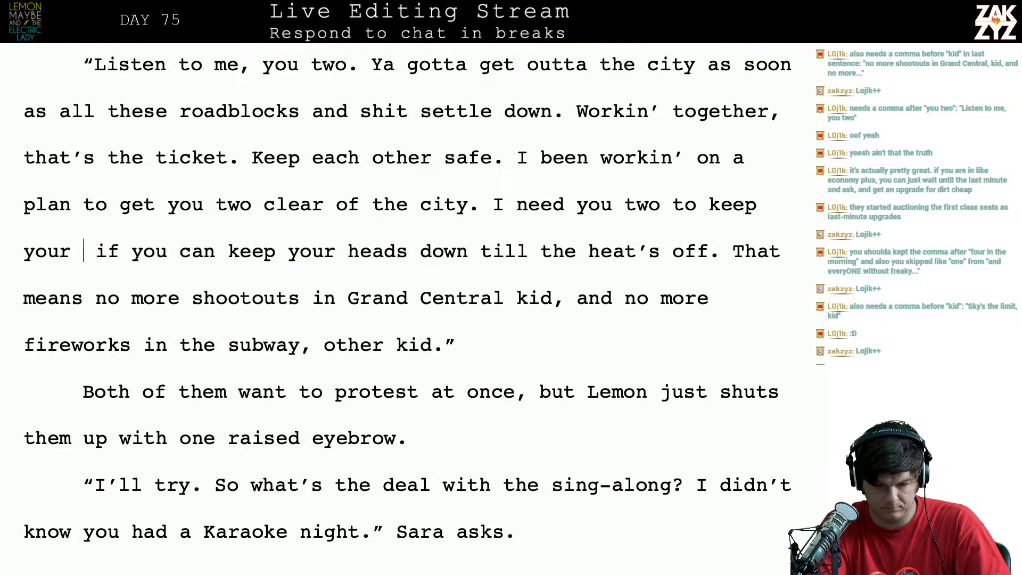
key("BackSpace")
key("BackSpace")
key("BackSpace")
key("BackSpace")
key("BackSpace")
key("BackSpace")
key("BackSpace")
key("BackSpace")
key("BackSpace")
key("BackSpace")
key("BackSpace")
key("BackSpace")
key("BackSpace")
key("BackSpace")
key("BackSpace")
key("BackSpace")
key("BackSpace")
key("BackSpace")
key("BackSpace")
key("BackSpace")
key("BackSpace")
key("BackSpace")
key("BackSpace")
key("BackSpace")
key("BackSpace")
key("BackSpace")
key("BackSpace")
key("BackSpace")
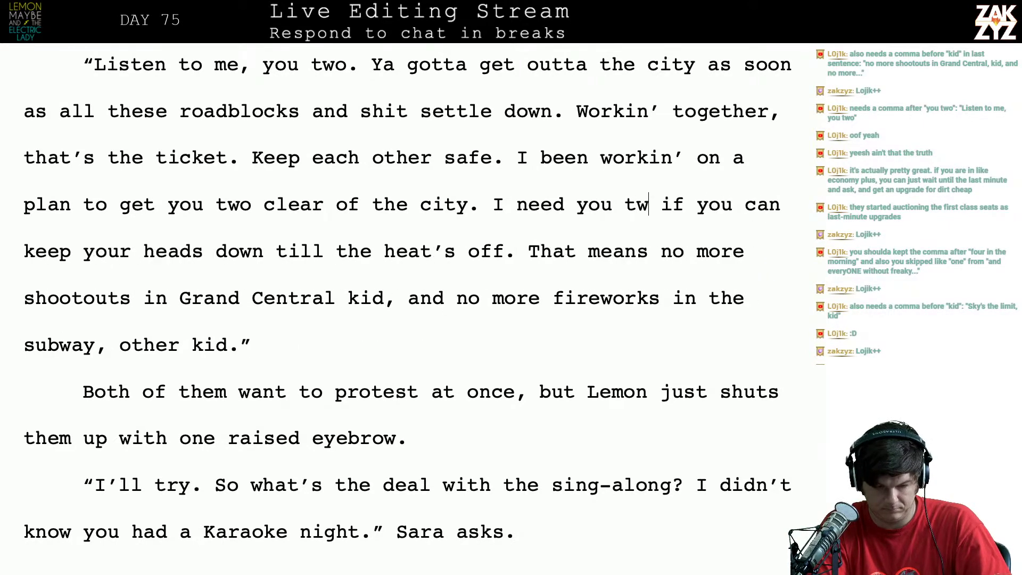
Begin a new sentence after “clear of the city.” with “But I need you to keep your heads down til the”
type("But I need")
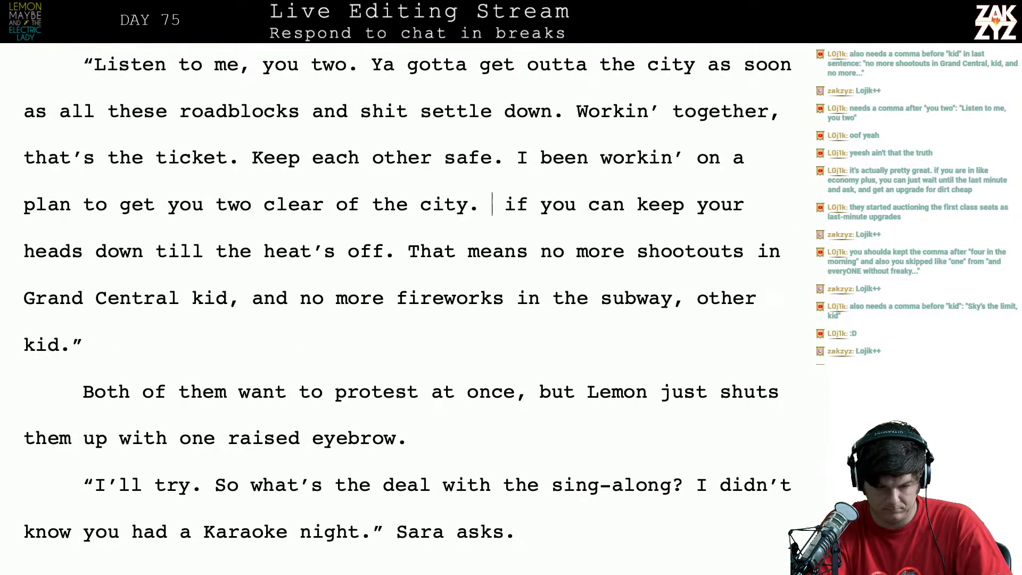
type(" you to keep your ")
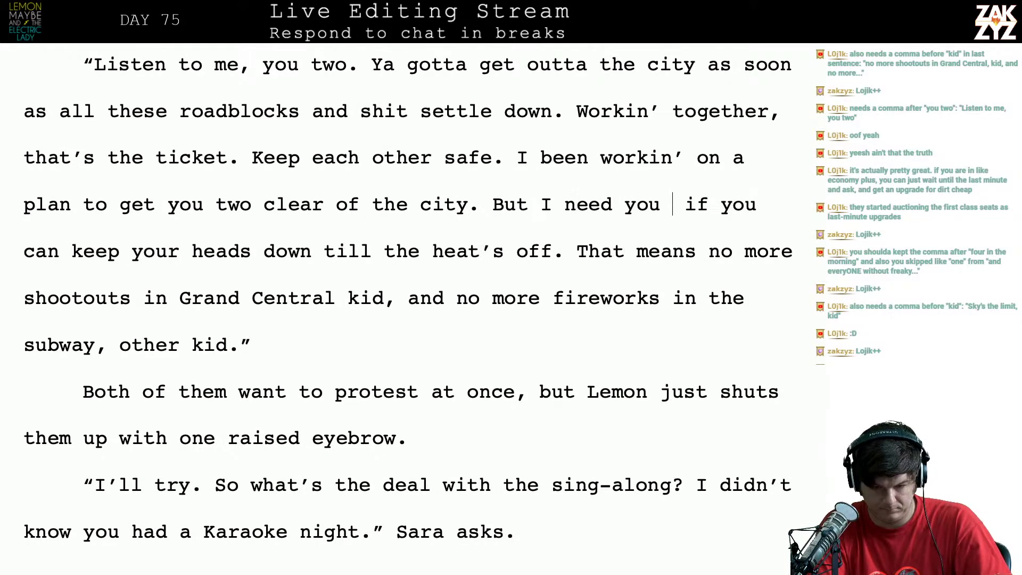
type("heads down til")
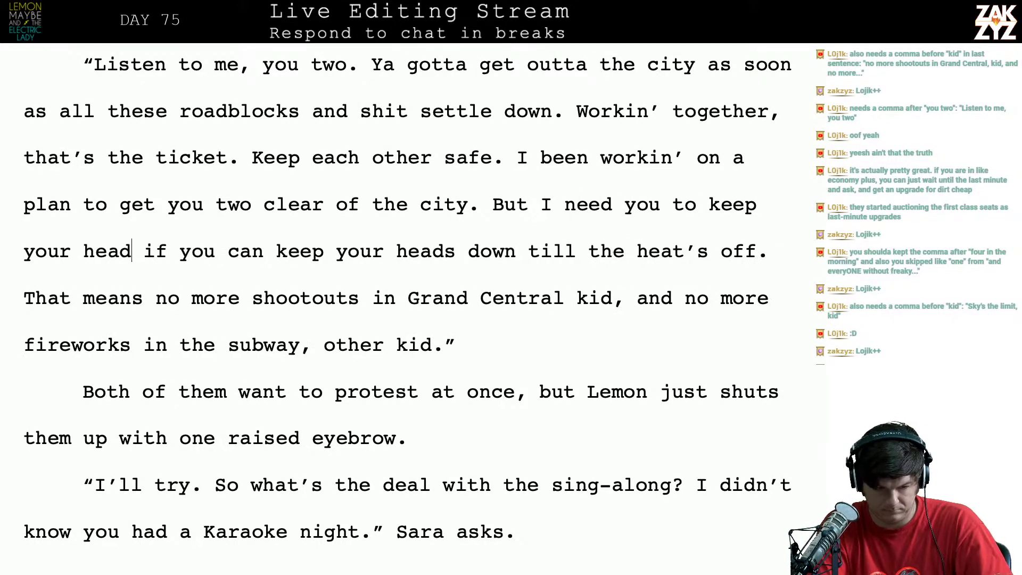
type(" the ")
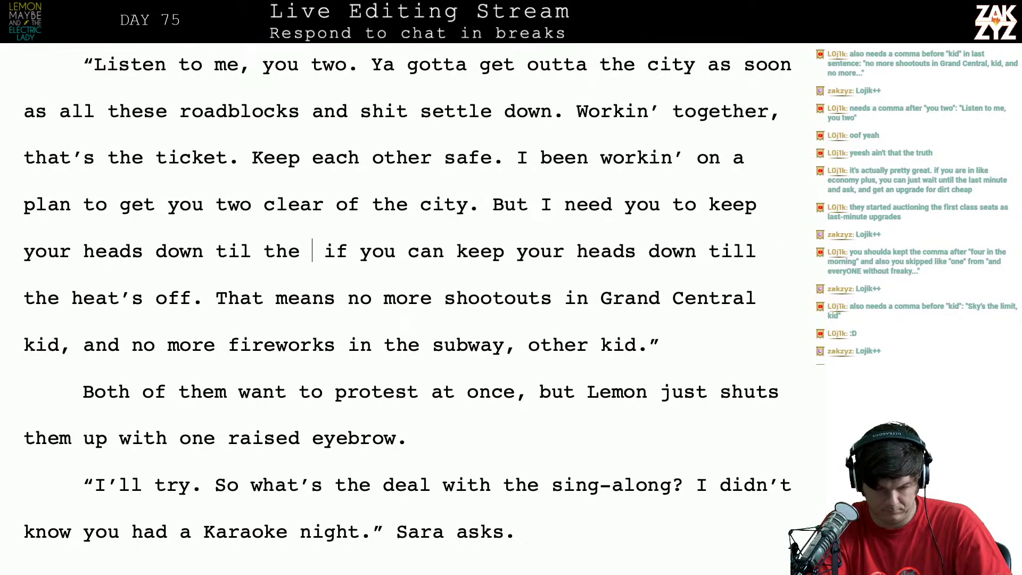
type("head")
Replace the words after “But I need you to” in the new sentence with “take it easy til then.”
key("BackSpace")
key("BackSpace")
key("BackSpace")
key("BackSpace")
key("BackSpace")
key("BackSpace")
key("BackSpace")
key("BackSpace")
key("BackSpace")
key("BackSpace")
key("BackSpace")
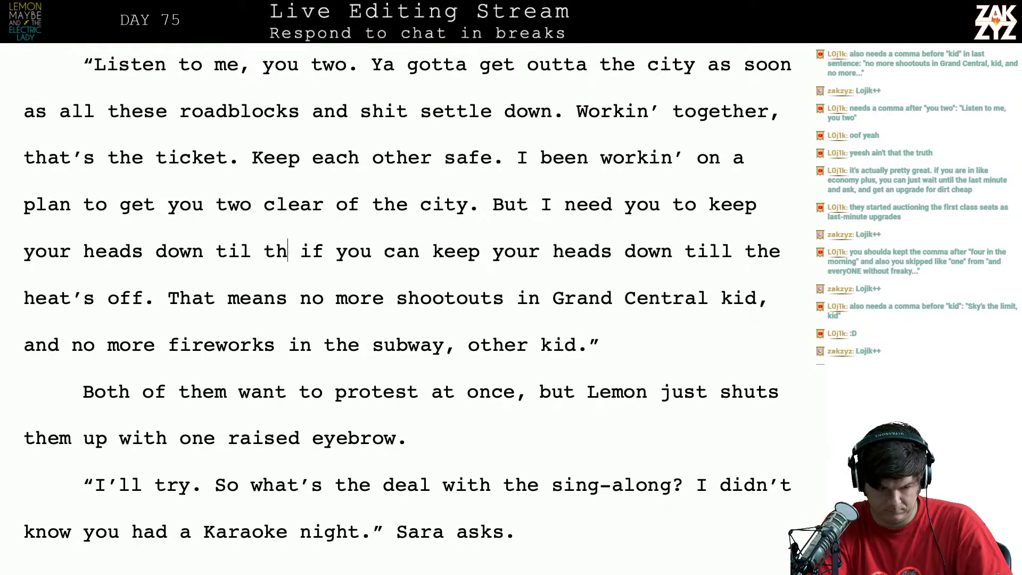
key("BackSpace")
key("BackSpace")
key("BackSpace")
key("BackSpace")
key("BackSpace")
key("BackSpace")
key("BackSpace")
key("BackSpace")
key("BackSpace")
key("BackSpace")
key("BackSpace")
key("BackSpace")
key("BackSpace")
key("BackSpace")
key("BackSpace")
key("BackSpace")
key("BackSpace")
key("BackSpace")
key("BackSpace")
key("BackSpace")
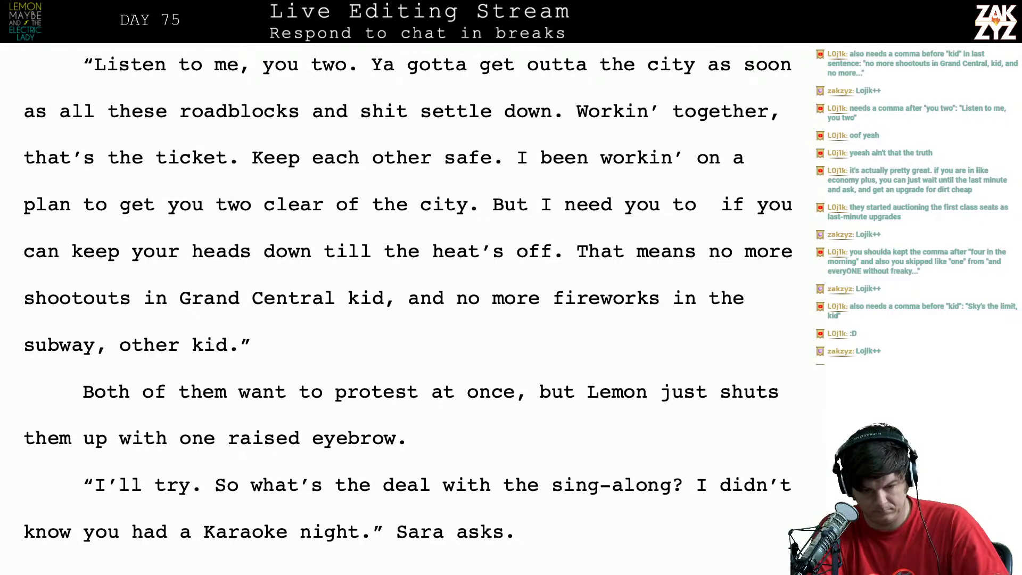
type("take it easy ")
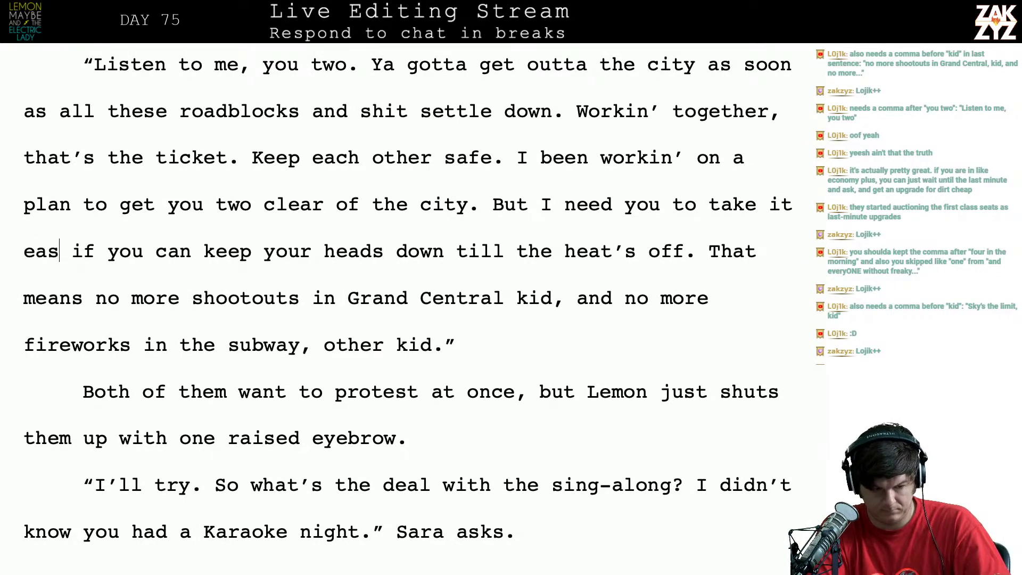
type("til then.")
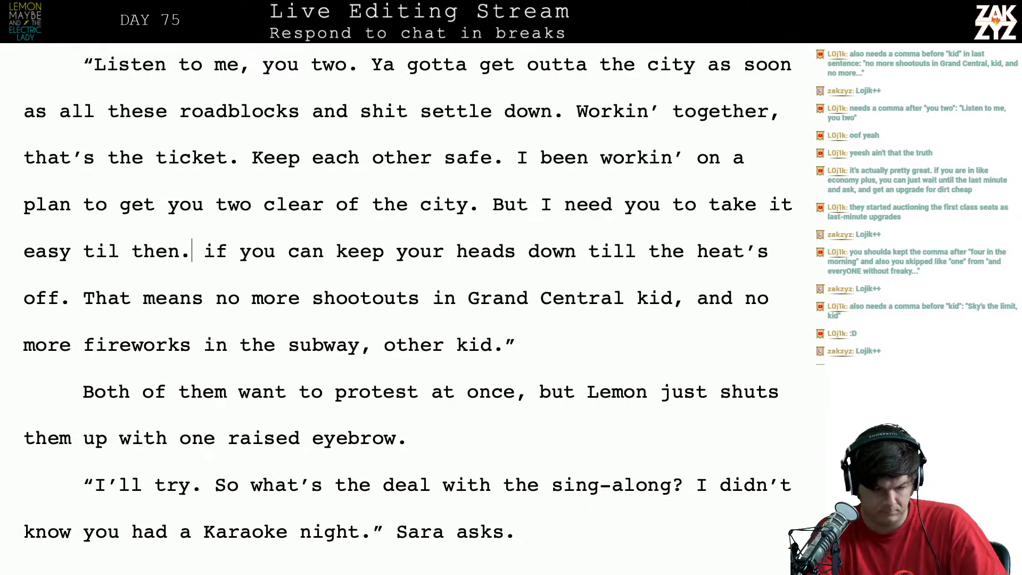
key("shift+Down")
key("shift+Left")
key("shift+Left")
key("shift+Left")
key("shift+Left")
key("shift+Left")
key("shift+Left")
key("shift+Left")
key("shift+Left")
key("shift+Left")
key("shift+Left")
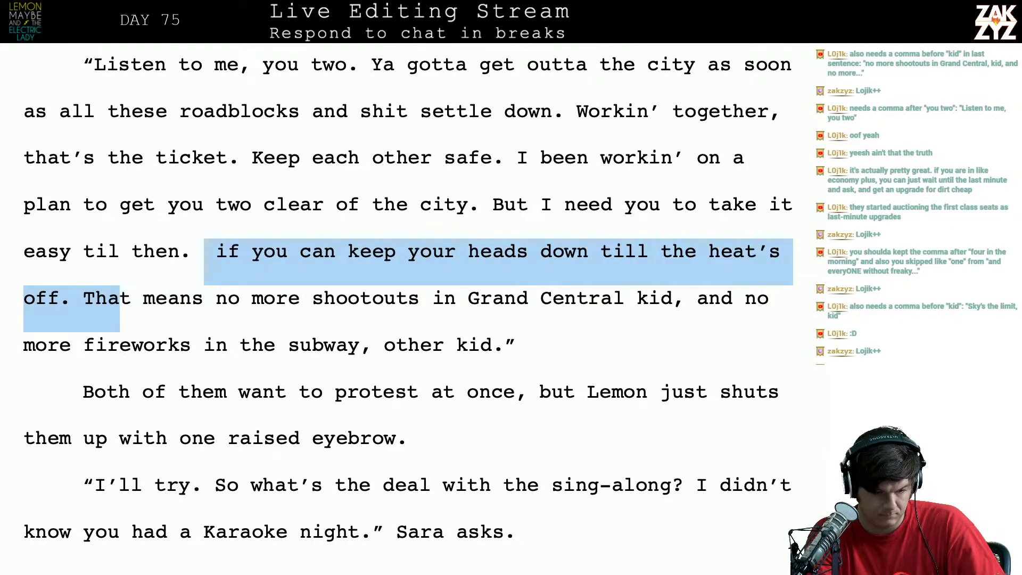
key("Left")
key("Right")
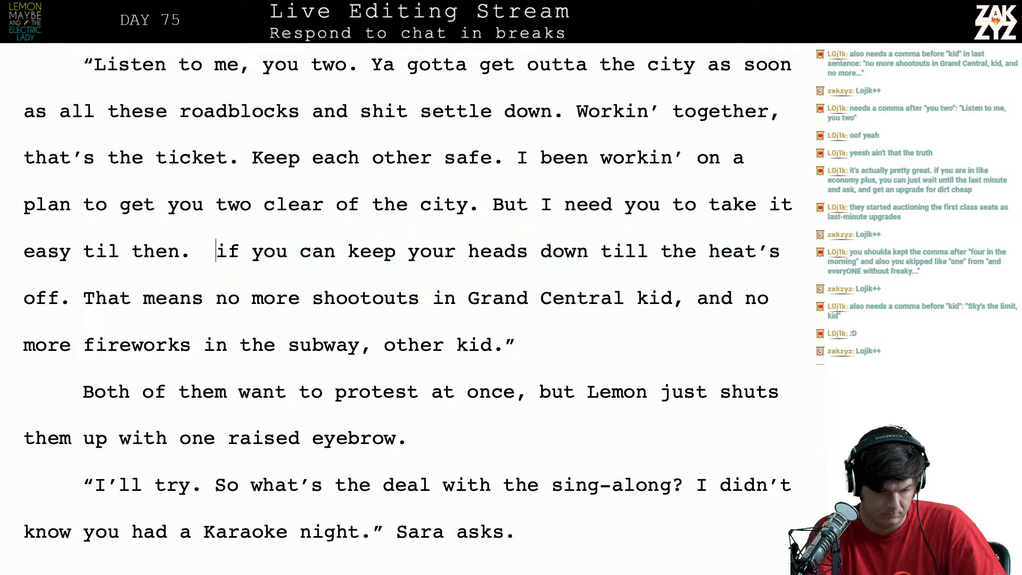
Delete “til then” from the new sentence so it ends with “take it easy.”
key("Left")
key("Left")
key("Left")
key("BackSpace")
key("BackSpace")
key("BackSpace")
key("BackSpace")
key("BackSpace")
key("BackSpace")
key("BackSpace")
key("BackSpace")
key("BackSpace")
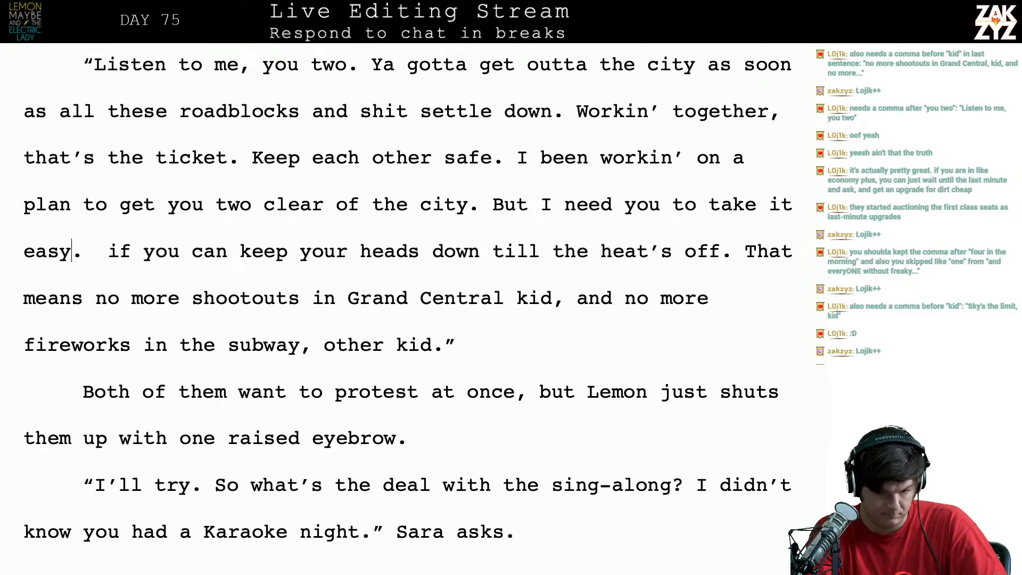
key("Right")
key("Right")
key("Right")
key("Right")
key("Right")
key("shift+Right")
key("shift+Right")
key("shift+Right")
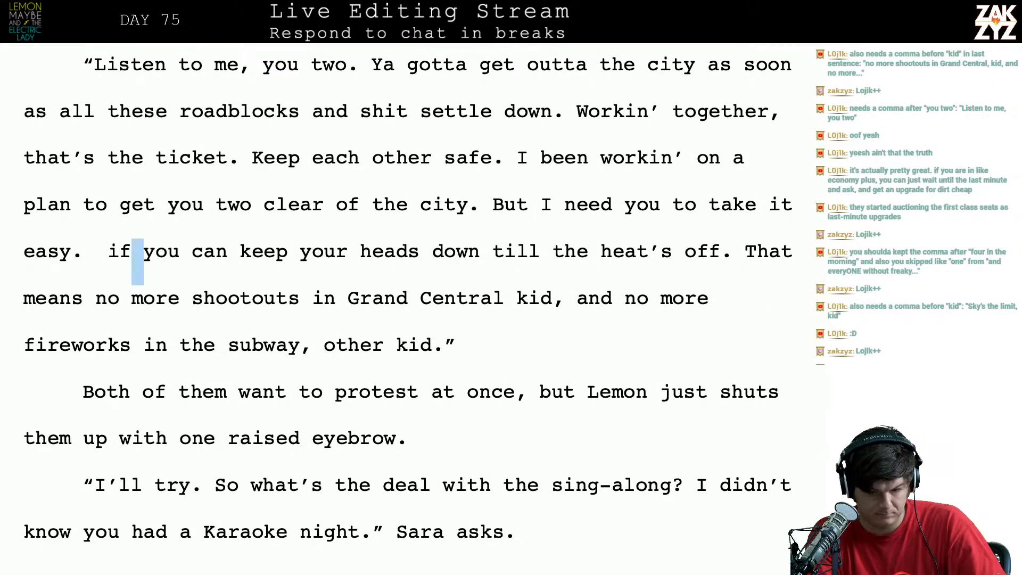
key("shift+Right")
key("shift+Right")
key("shift+Right")
key("shift+Right")
key("shift+Right")
key("shift+Right")
key("shift+Right")
key("shift+Right")
key("shift+Right")
key("shift+Right")
key("shift+Right")
key("shift+Right")
key("shift+Right")
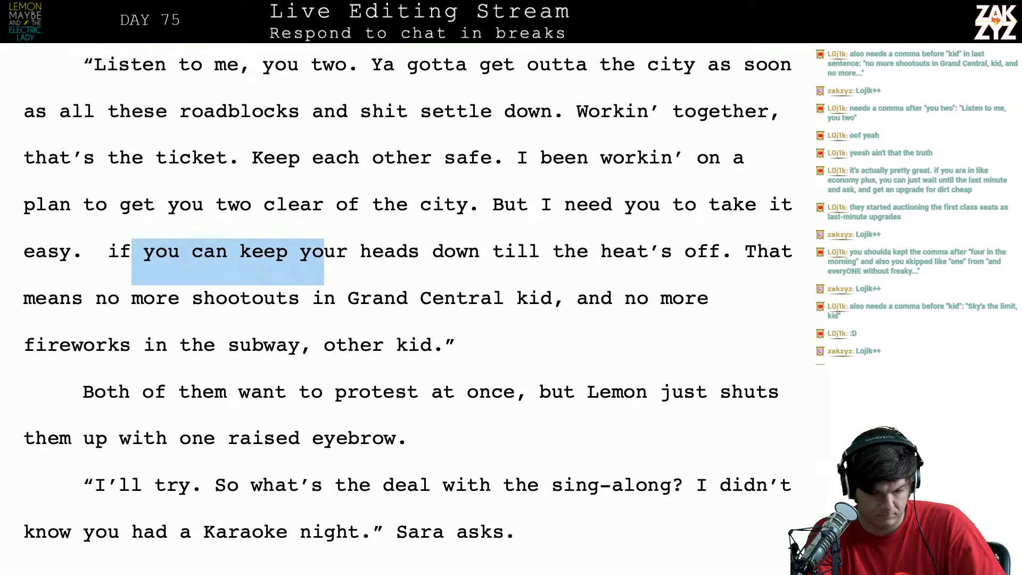
key("Left")
key("Left")
key("Left")
key("Left")
key("Left")
key("Left")
key("Right")
key("Right")
Delete the leftover “if you can keep your heads down till the heat’s off.” and the extra space after “easy.”
key("shift+Right")
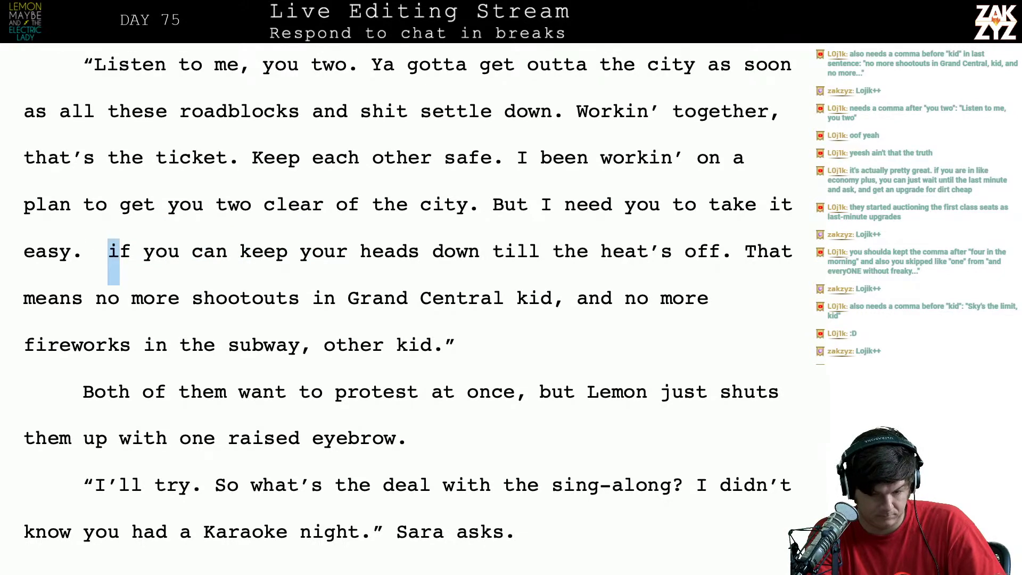
key("shift+Right")
key("shift+Right")
key("shift+Right")
key("shift+Right")
key("shift+Right")
key("shift+Right")
key("shift+Right")
key("shift+Right")
key("shift+Right")
key("shift+Right")
key("shift+Right")
key("shift+Right")
key("shift+Right")
key("shift+Right")
key("shift+Right")
key("shift+Right")
key("shift+Right")
key("shift+Right")
key("shift+Right")
key("shift+Right")
key("shift+Right")
key("shift+Right")
key("shift+Right")
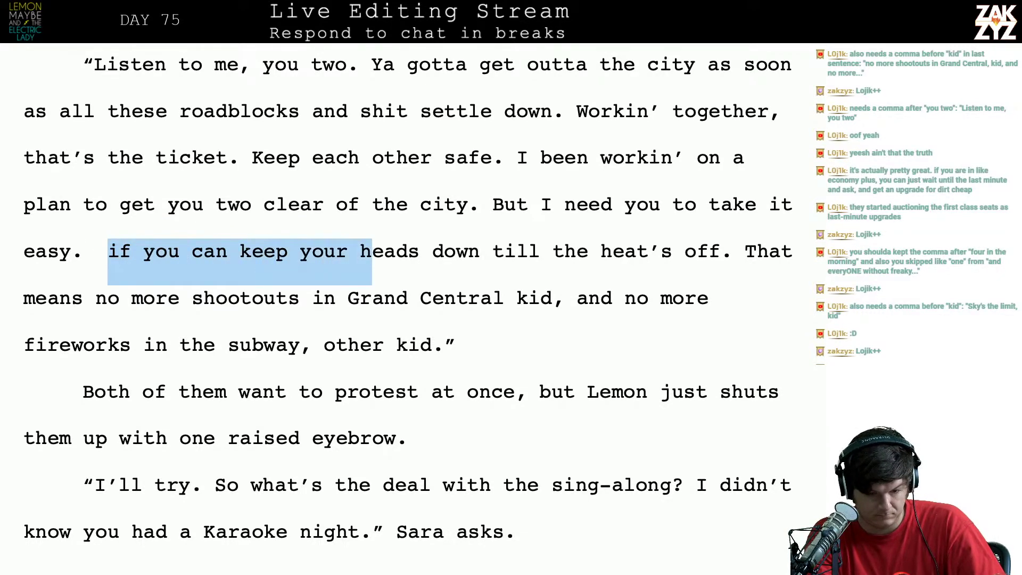
key("shift+Right")
key("shift+Right")
key("shift+Right")
key("shift+Right")
key("shift+Right")
key("shift+Right")
key("shift+Right")
key("shift+Right")
key("shift+Right")
key("shift+Right")
key("shift+Right")
key("shift+Right")
key("shift+Right")
key("shift+Right")
key("shift+Right")
key("shift+Right")
key("shift+Right")
key("shift+Right")
key("shift+Right")
key("shift+Right")
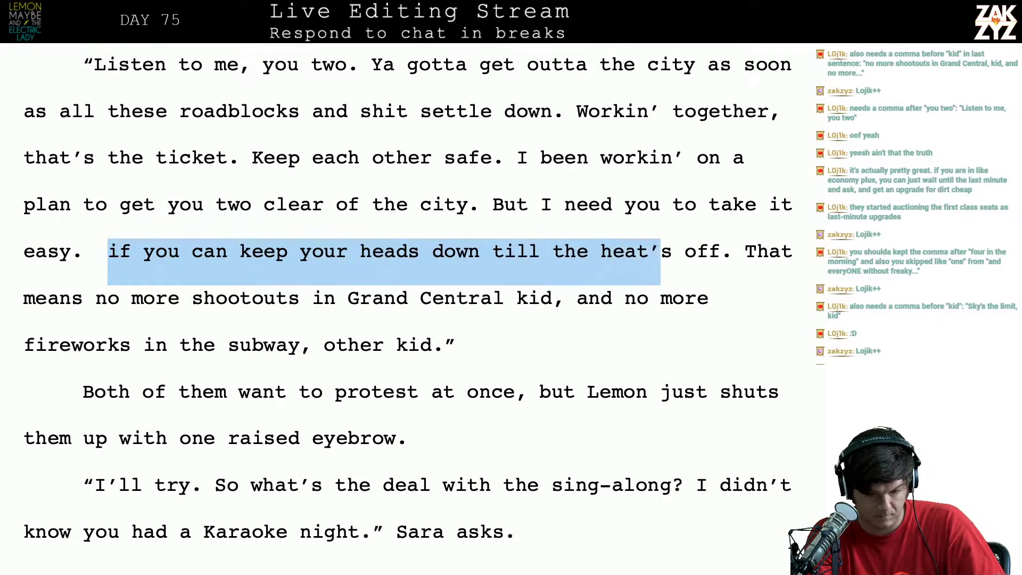
key("shift+Right")
key("shift+Right")
key("shift+Right")
key("BackSpace")
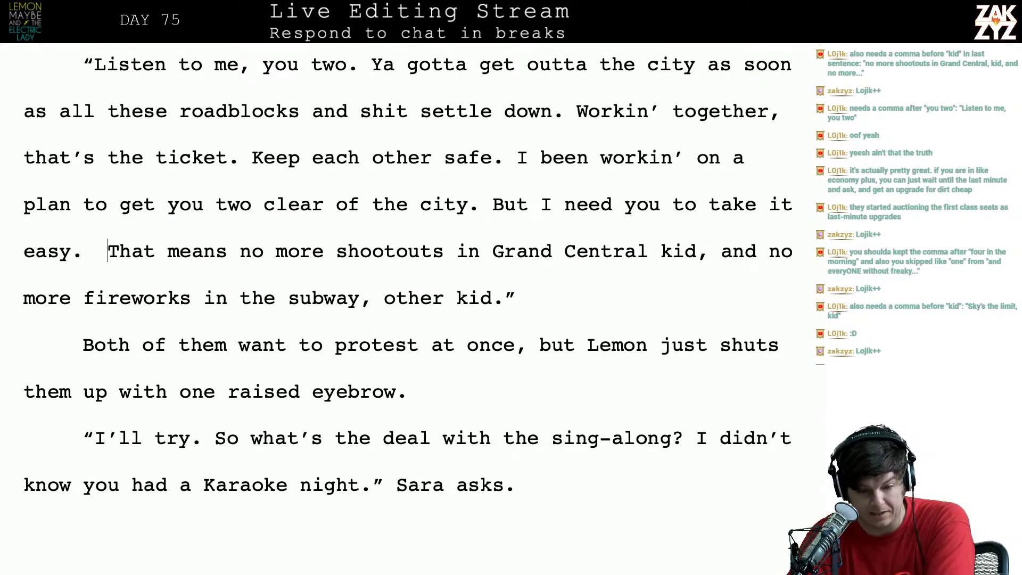
key("BackSpace")
Add “Lemon points a finger-gun from” after the speech's closing “other kid.”, keeping a paragraph break below it
key("Down")
key("Right")
key("Right")
key("Right")
key("Right")
key("Right")
key("Right")
key("Right")
key("Right")
key("Right")
key("Right")
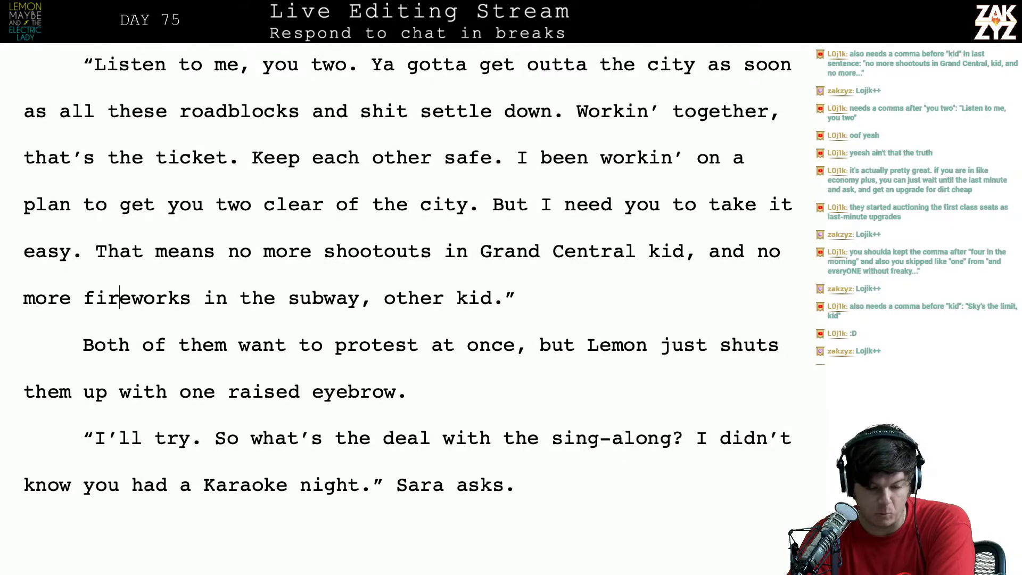
key("Down")
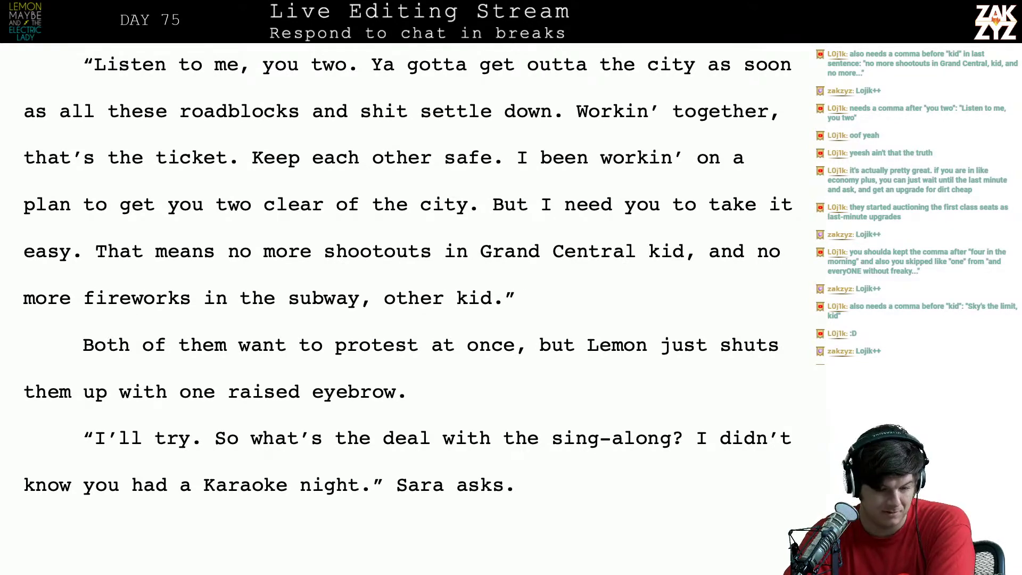
scroll(432, 248, "down", 1)
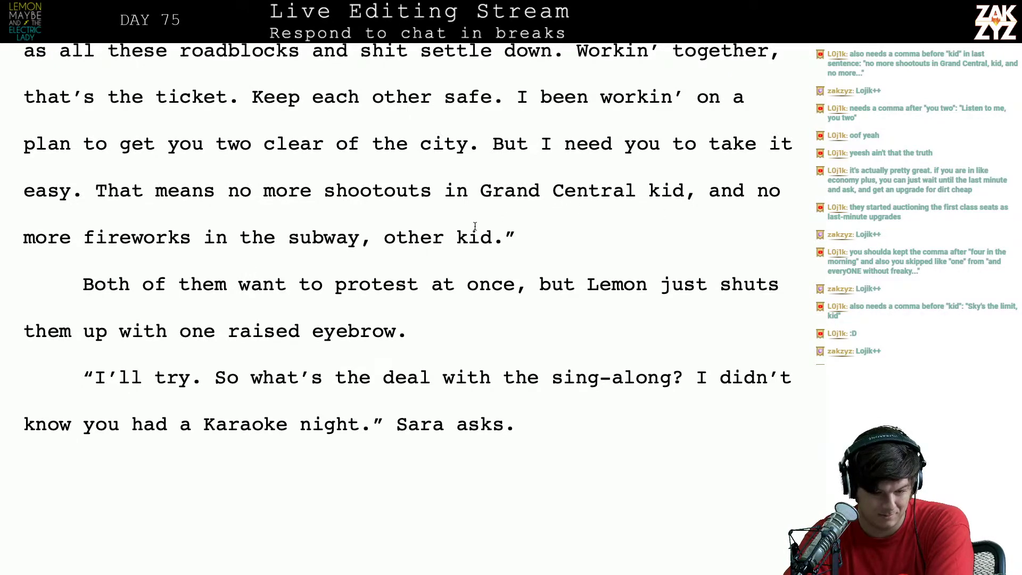
left_click(75, 291)
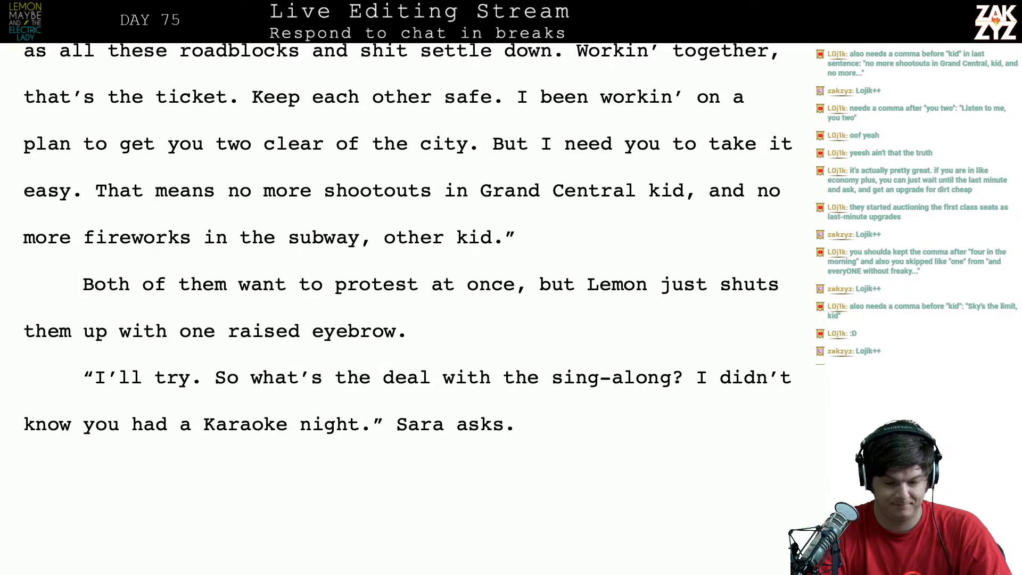
key("Return")
key("Left")
type("L")
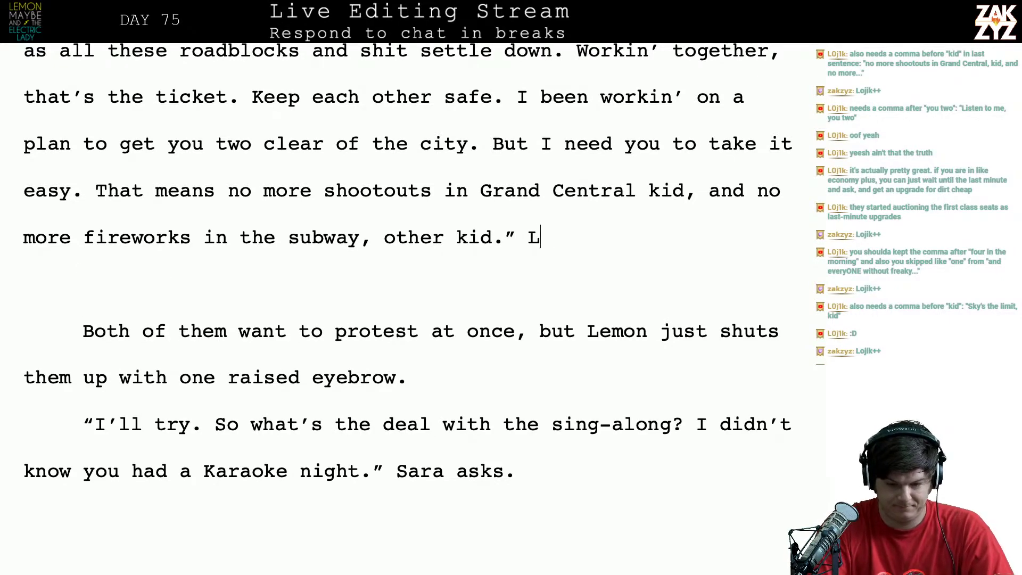
type("emon points a fignge")
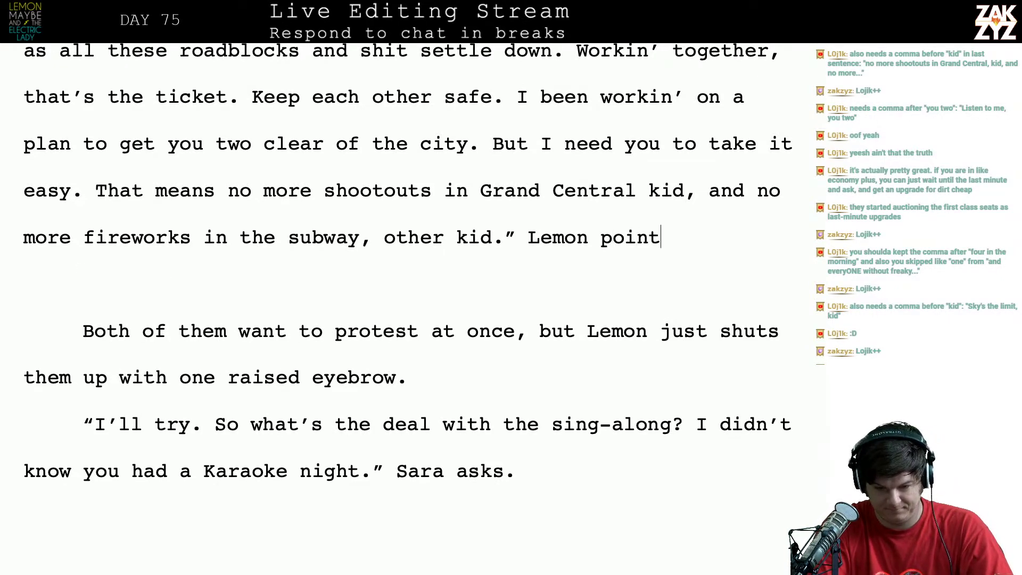
key("BackSpace")
key("BackSpace")
key("BackSpace")
key("BackSpace")
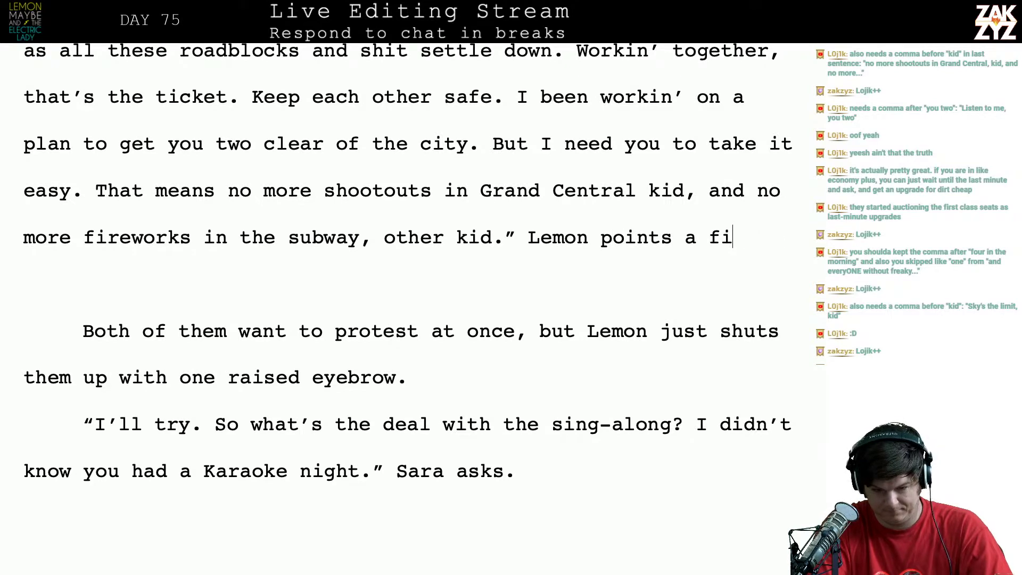
type("nger-gun from ")
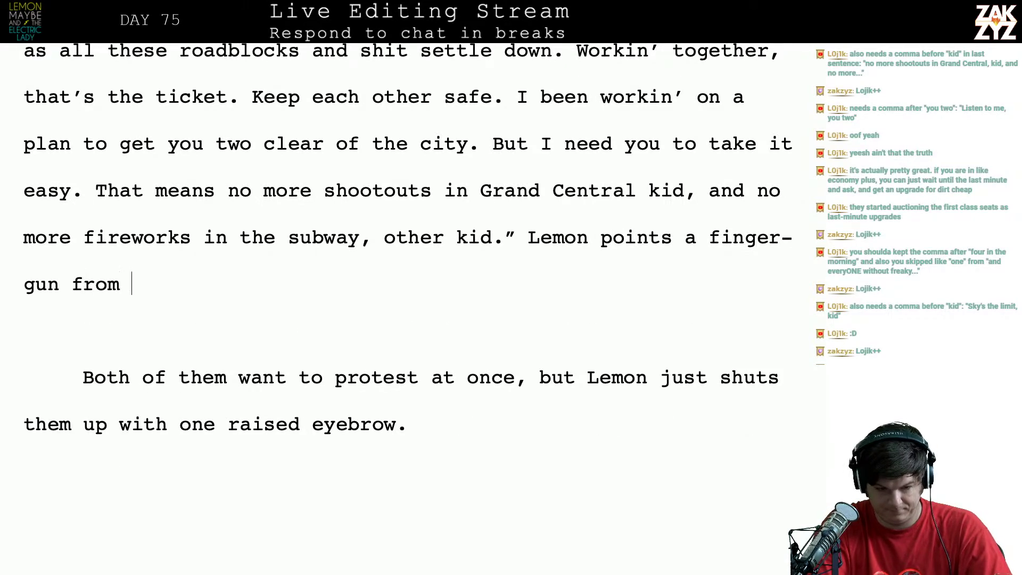
type("the empty space where maybe")
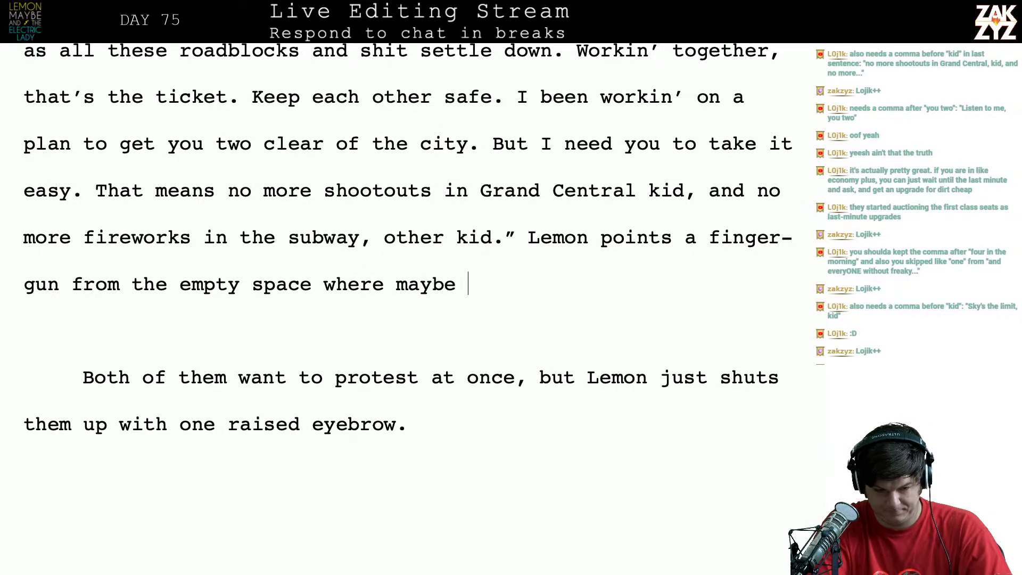
key("BackSpace")
key("BackSpace")
key("BackSpace")
key("BackSpace")
key("BackSpace")
key("BackSpace")
key("BackSpace")
key("BackSpace")
key("BackSpace")
key("BackSpace")
key("BackSpace")
key("BackSpace")
key("BackSpace")
key("BackSpace")
key("BackSpace")
key("BackSpace")
key("BackSpace")
key("BackSpace")
key("BackSpace")
key("BackSpace")
key("BackSpace")
key("BackSpace")
key("BackSpace")
key("BackSpace")
key("BackSpace")
key("BackSpace")
key("BackSpace")
key("BackSpace")
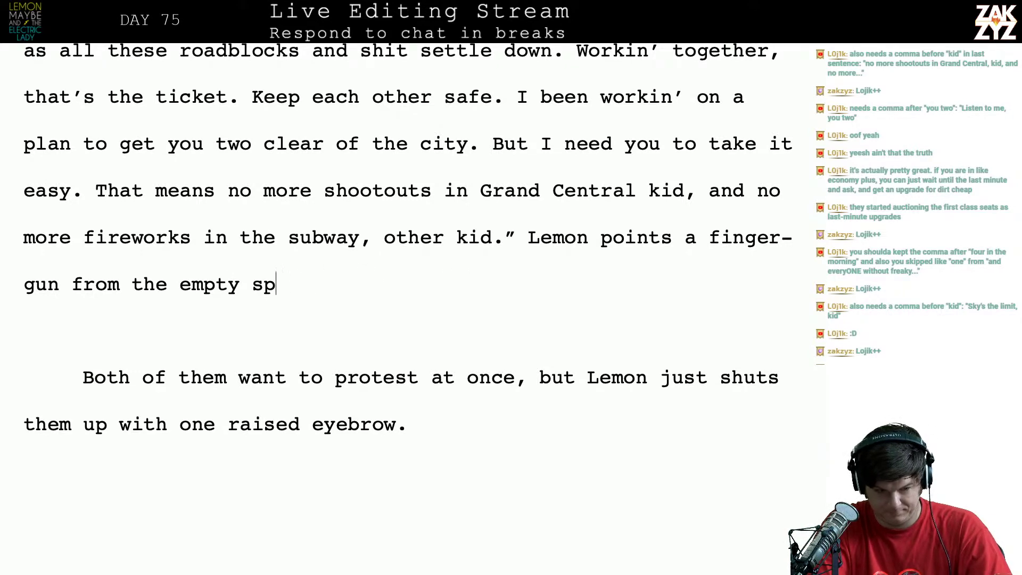
Complete the finger-gun sentence after “from” with “Maybe to Sara.”
type("from ")
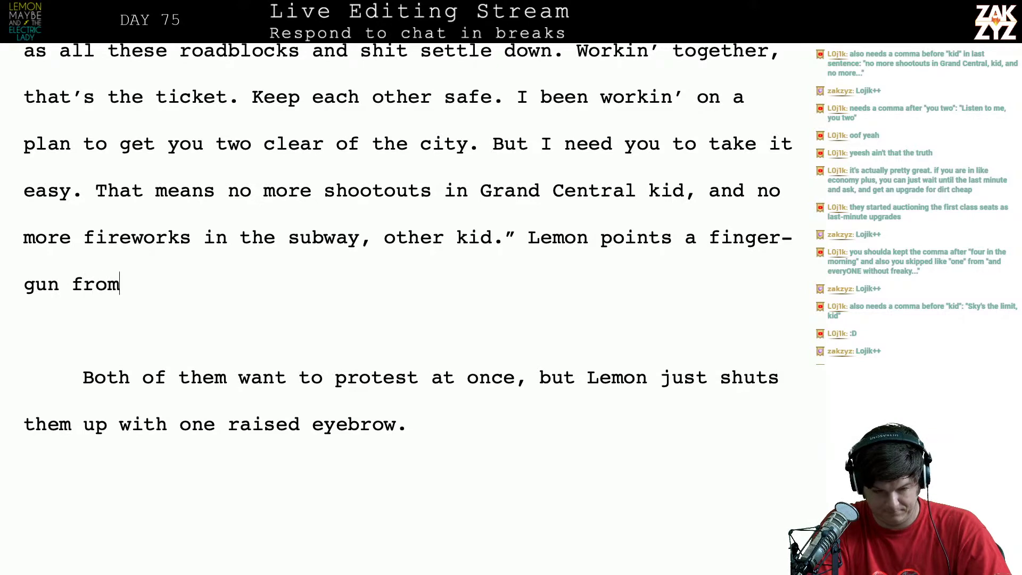
type("Maybe t")
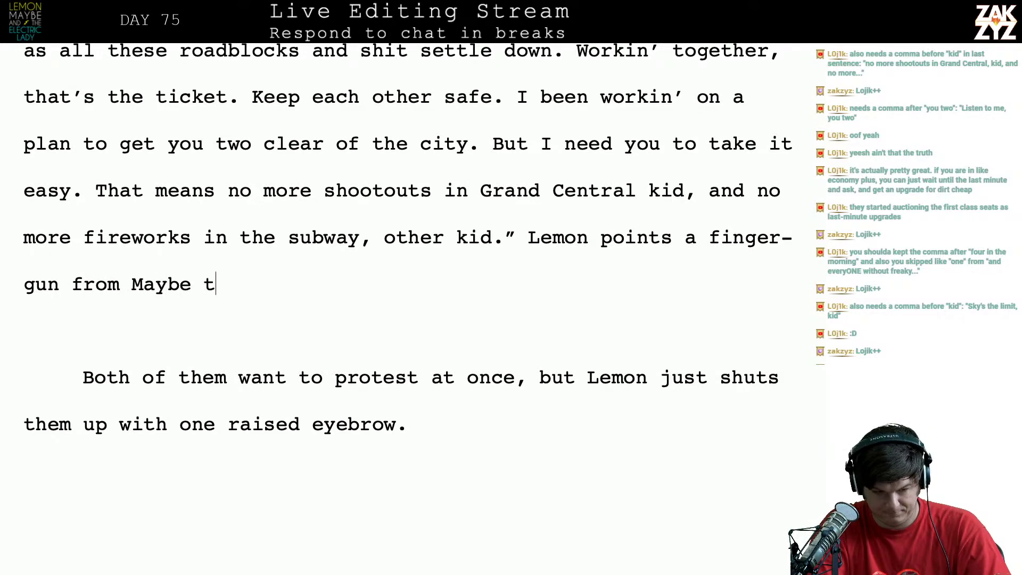
type("o SAra")
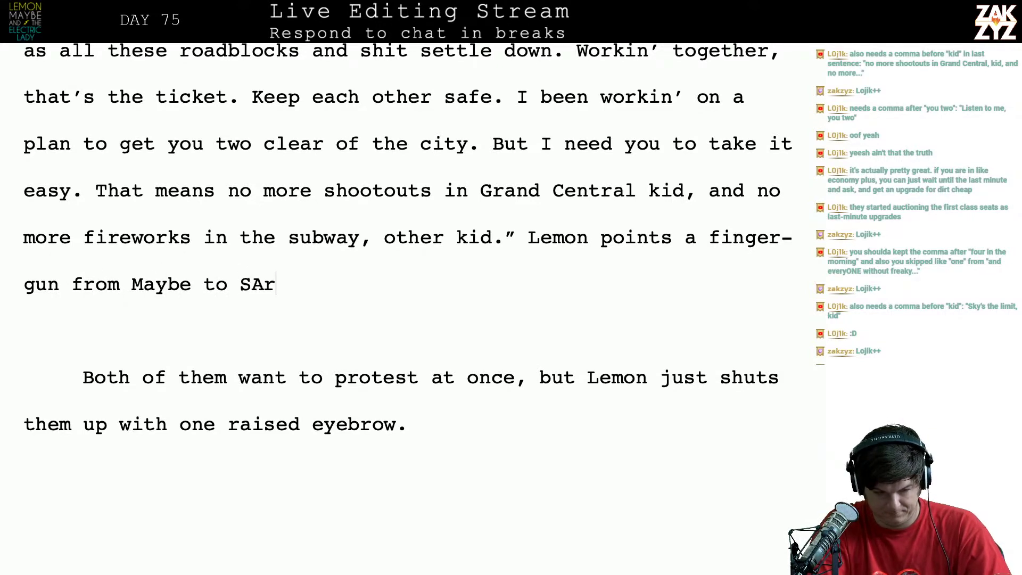
key("BackSpace")
key("BackSpace")
key("BackSpace")
type("ara. ")
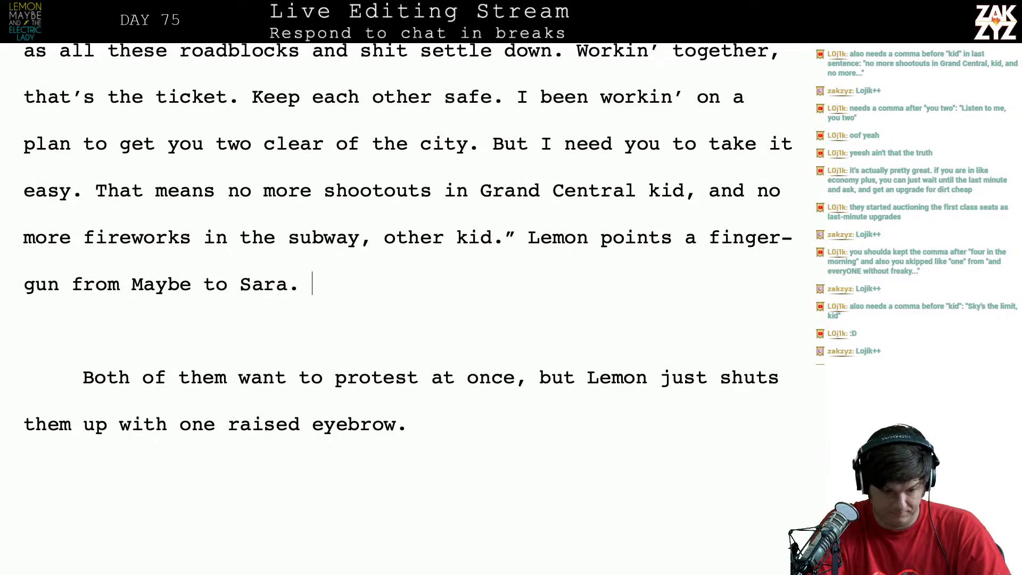
Add the sentence “Both of them start to protest at once, but Lemon shuts them up with a raise of his eyebrows.” after “Sara.”
type("Both of them")
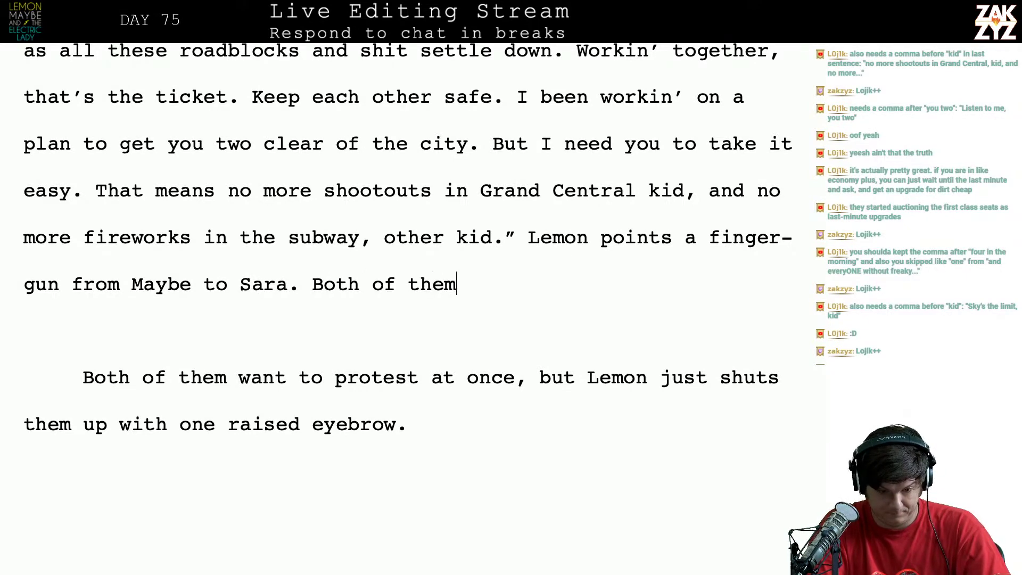
type(" start to pr")
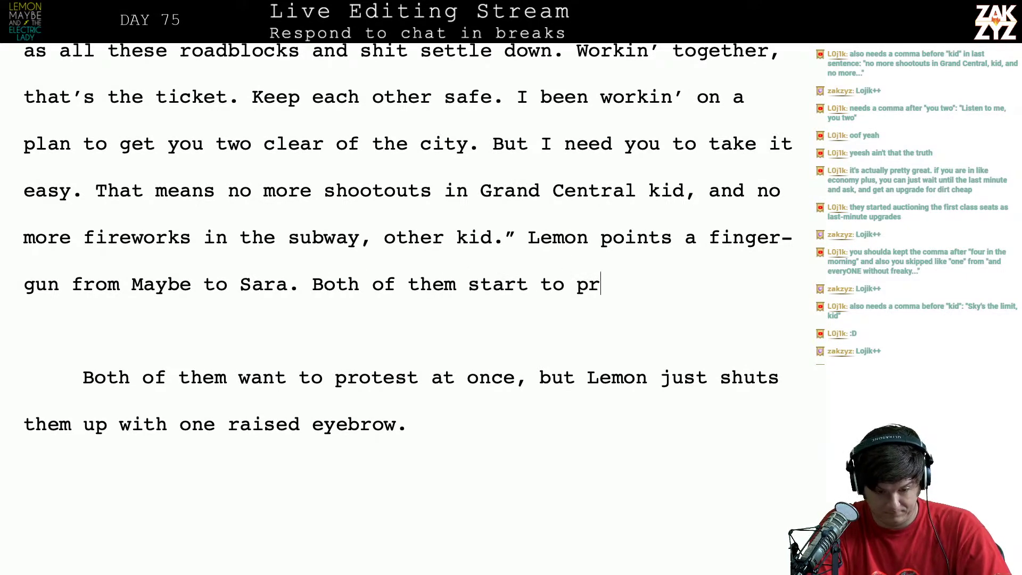
type("otest at once, but lem")
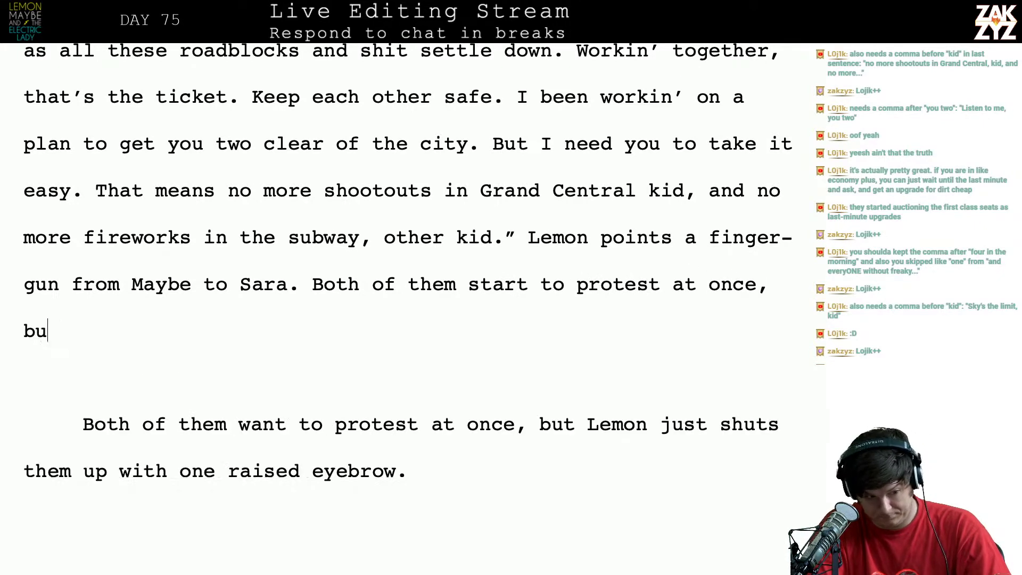
type("on")
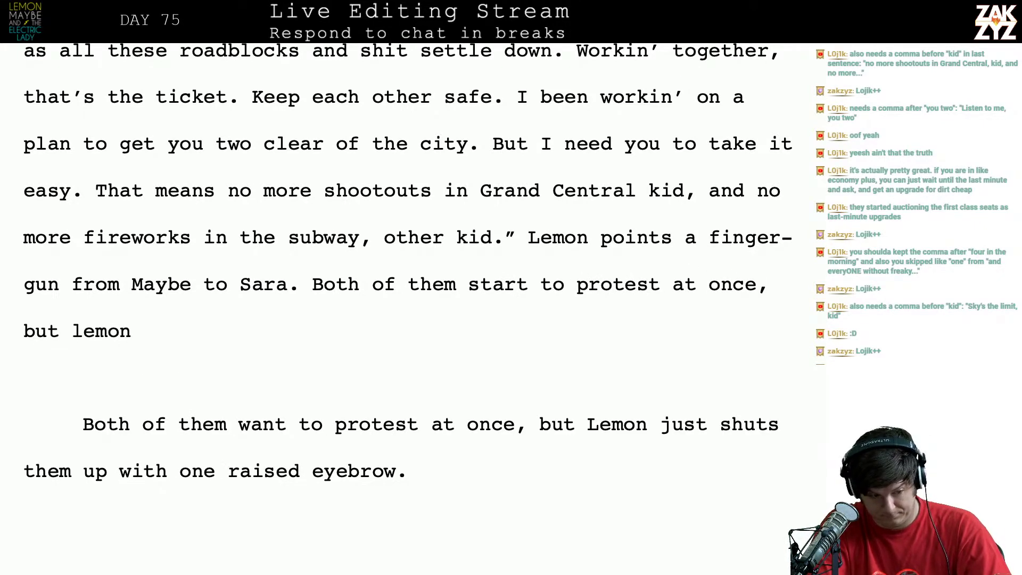
key("BackSpace")
key("BackSpace")
key("BackSpace")
key("BackSpace")
key("BackSpace")
type("Lemon sh")
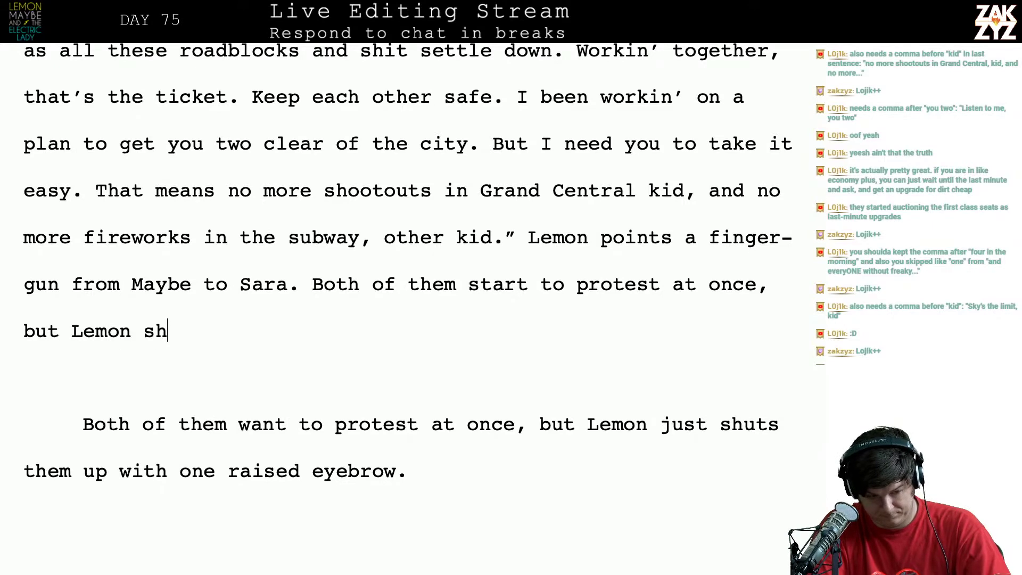
type("uts them up with")
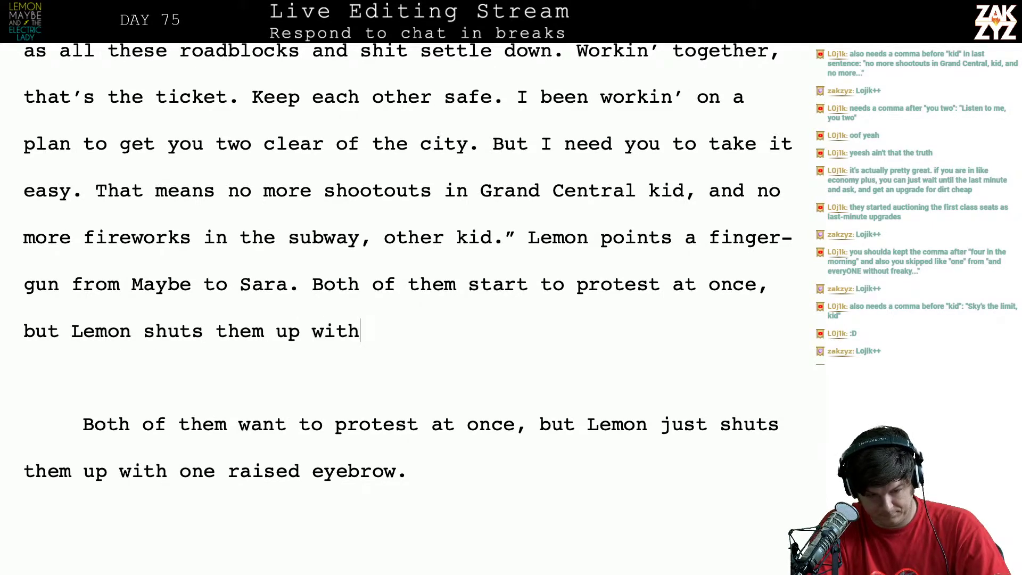
type(" a raise of his e")
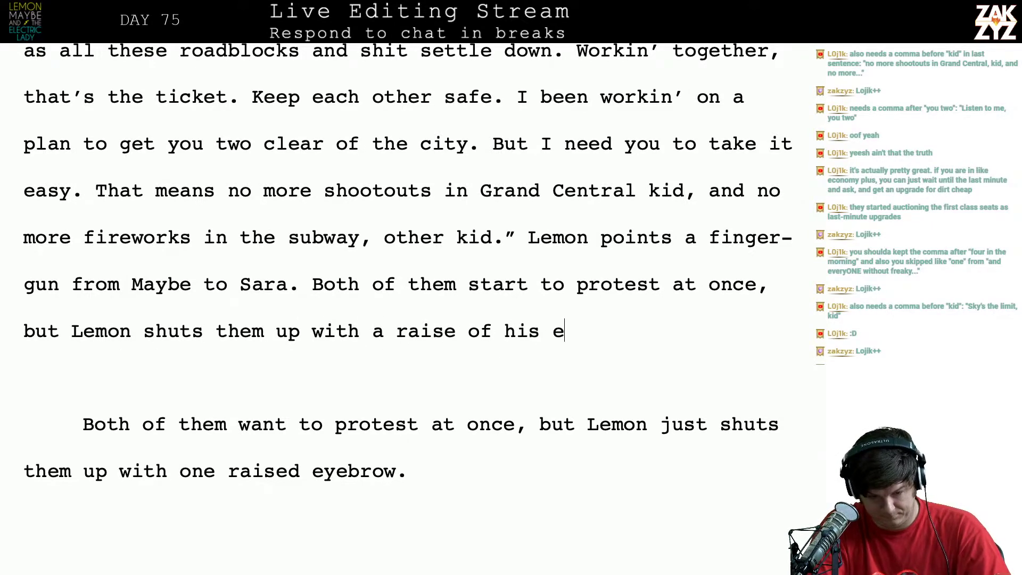
type("yebrows.")
Delete the empty paragraph and the old “Both of them want to protest at once” paragraph below the new text
key("shift+Right")
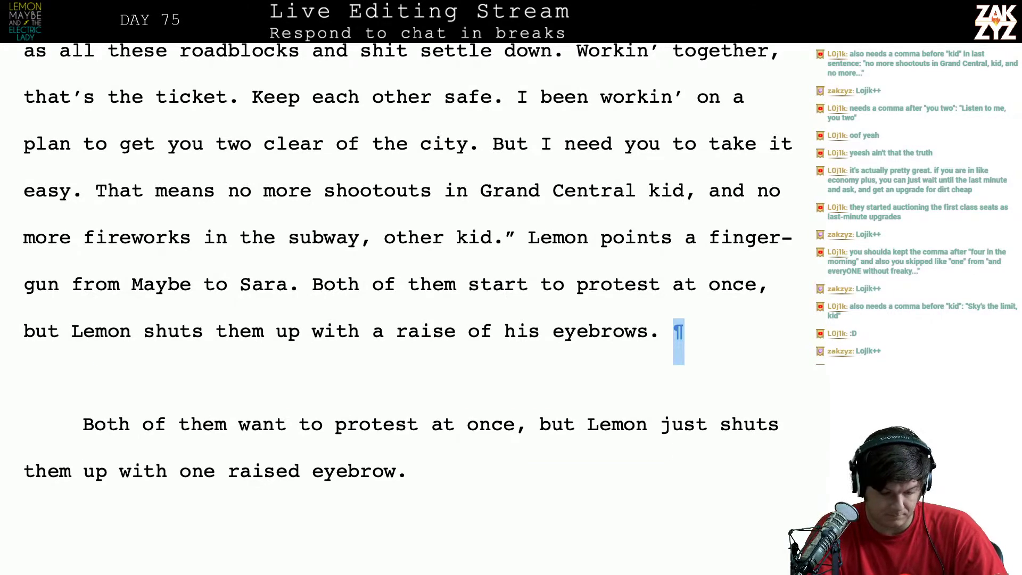
key("shift+Down")
key("shift+Down")
key("shift+Down")
key("shift+Left")
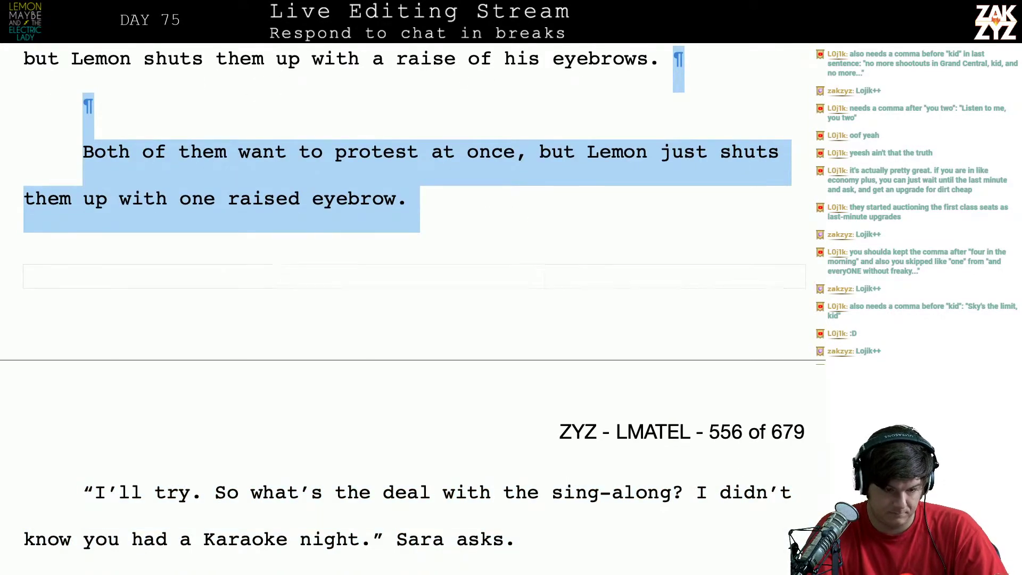
key("Delete")
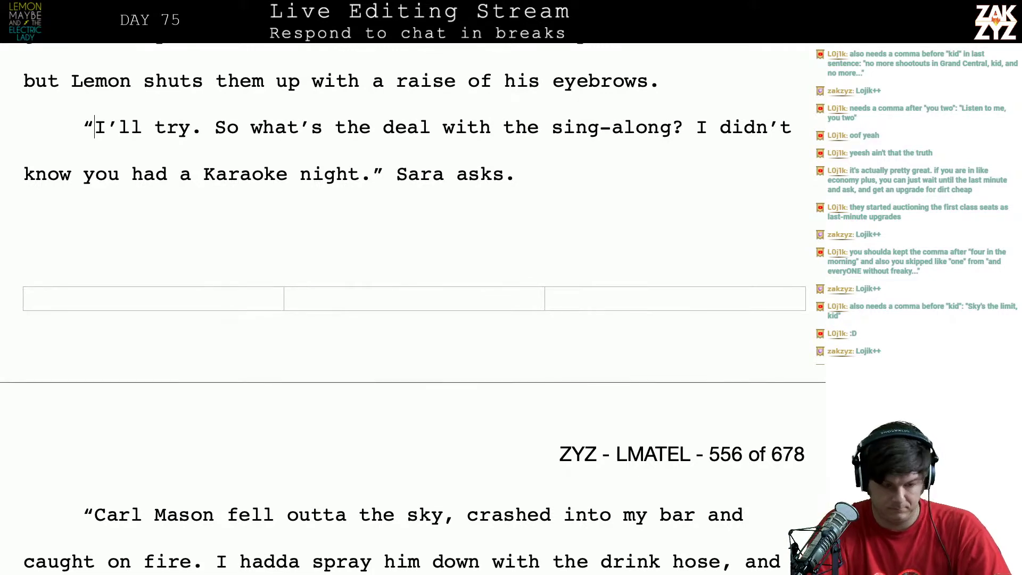
left_click(94, 127)
type("O")
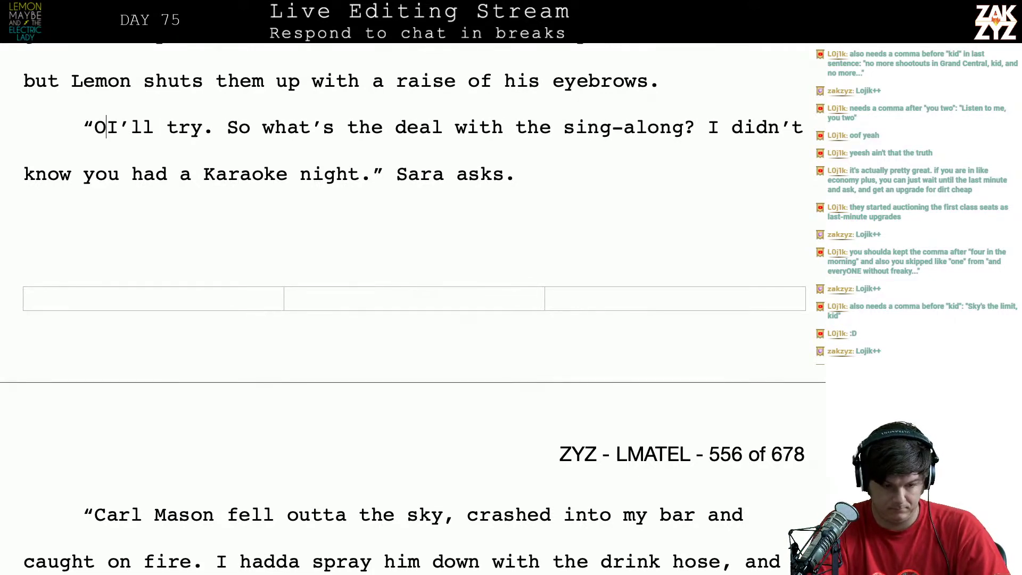
type("K")
key("BackSpace")
key("BackSpace")
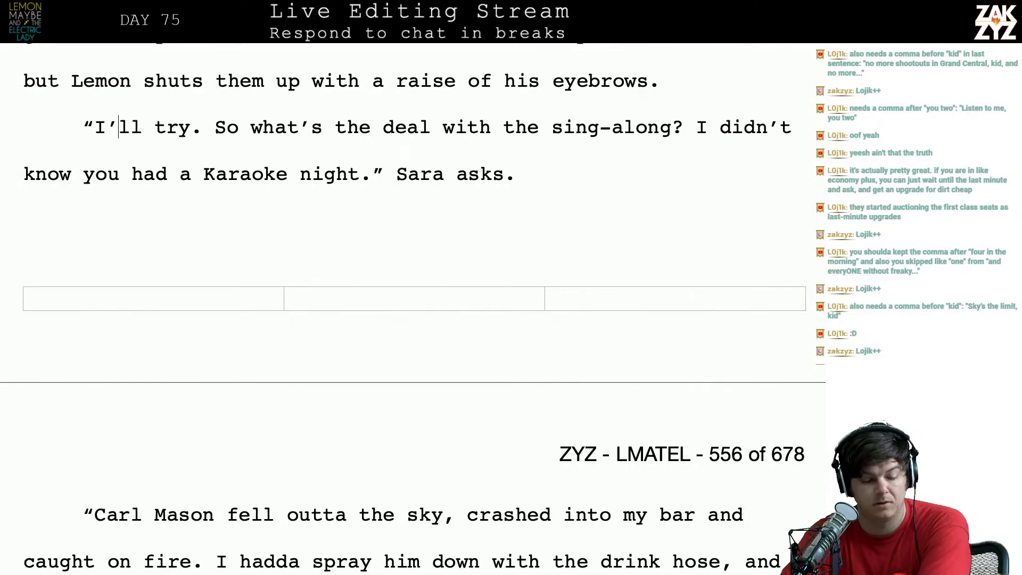
Insert “earlier” after “sing-along” in Sara's question and replace the full stop after “Karaoke night” with a comma
scroll(413, 309, "down", 1)
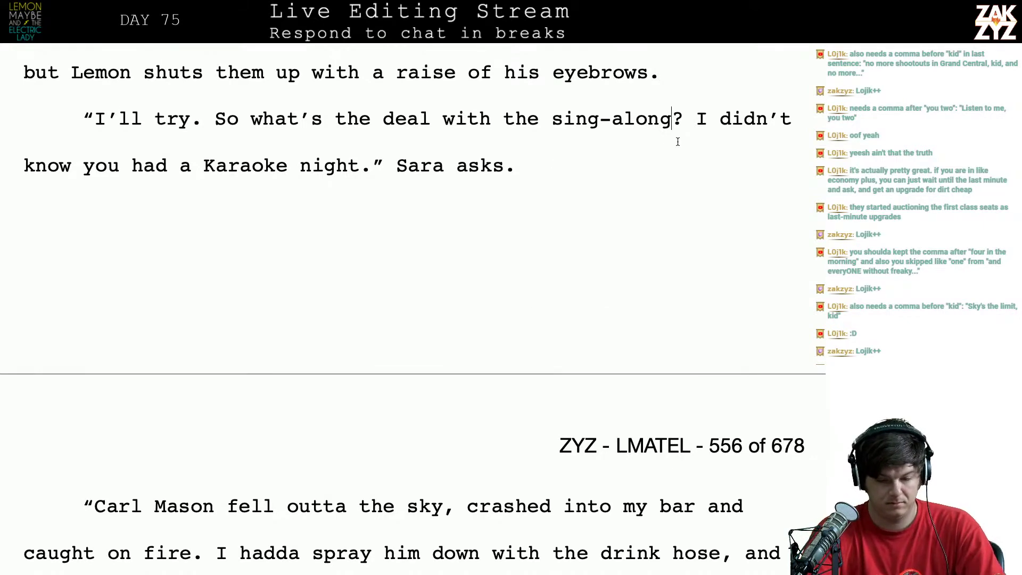
type("earlier")
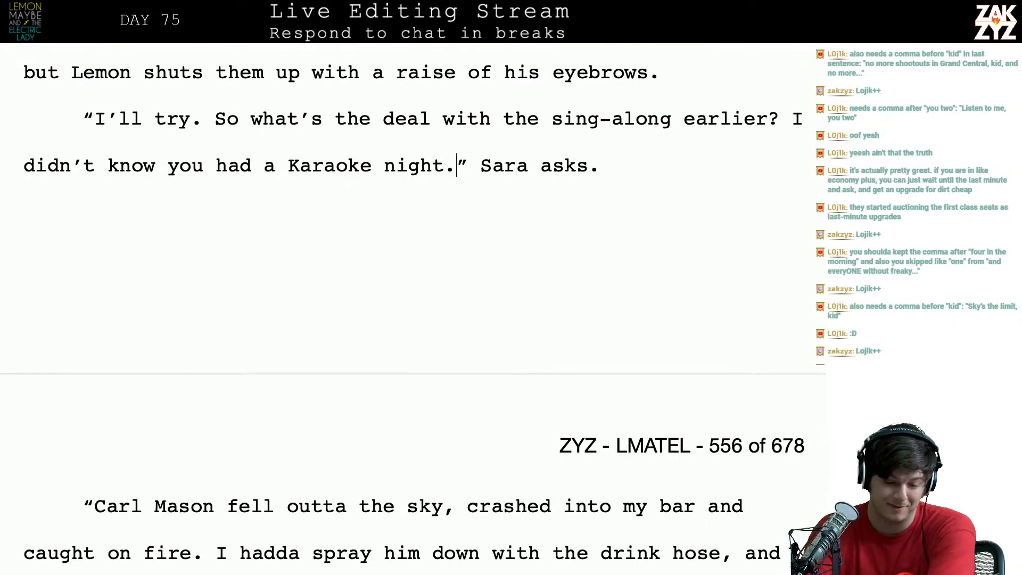
type(",")
key("Left")
key("BackSpace")
key("Right")
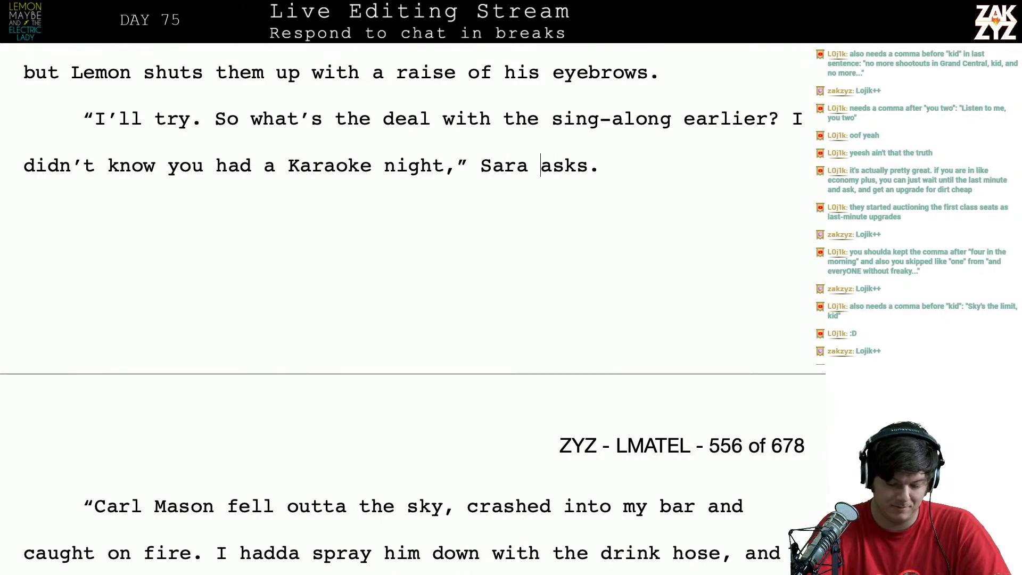
Change Sara's dialogue tag after “Karaoke night” from “asks.” to “jokes.”
type("jokes.")
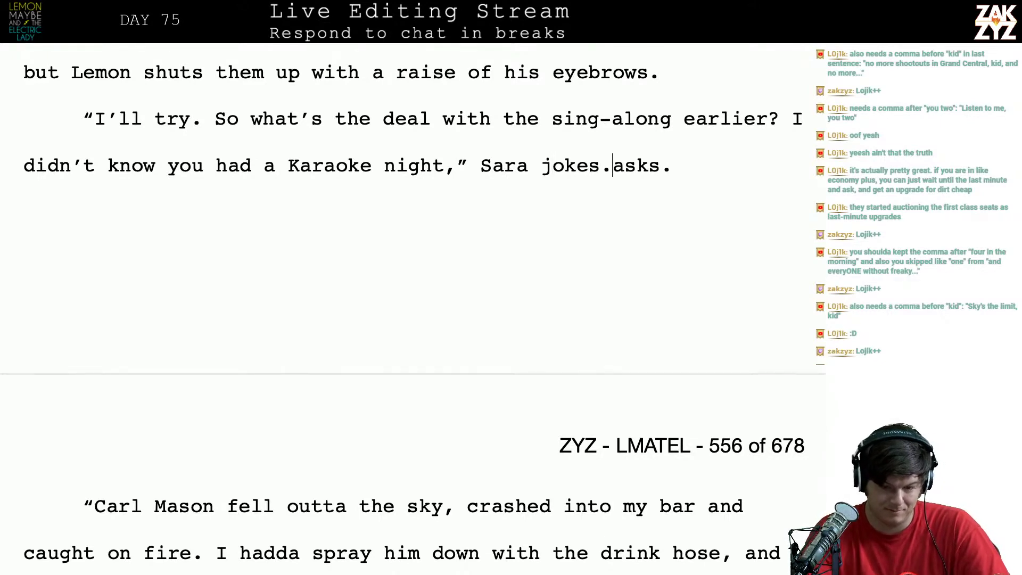
key("shift+Right")
key("shift+Right")
key("shift+Right")
key("shift+Right")
key("shift+Right")
key("BackSpace")
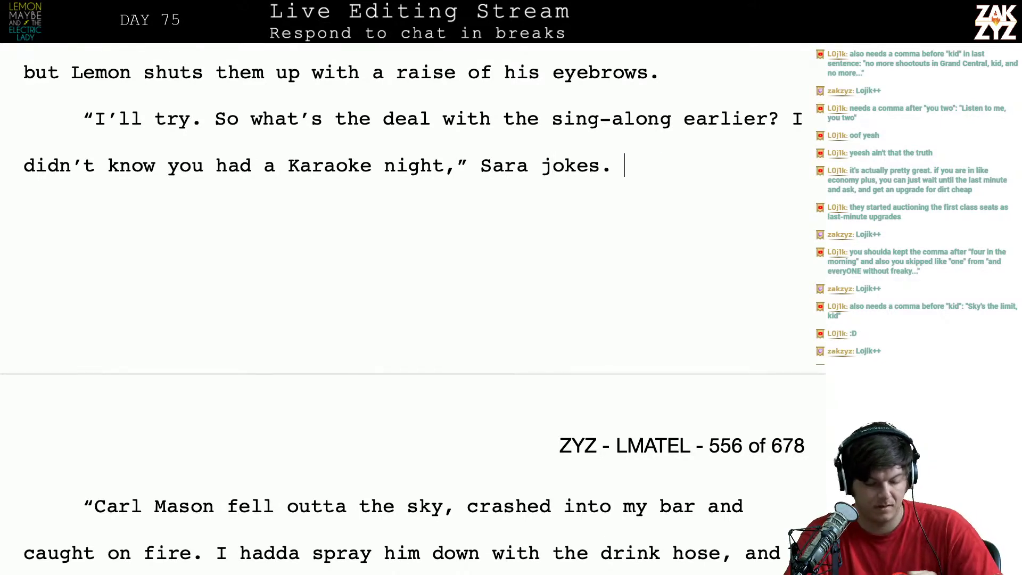
Insert “this afternoon. Crashed into my bar” after “fell outta the sky” and split the old wording into a new paragraph
scroll(551, 399, "down", 2)
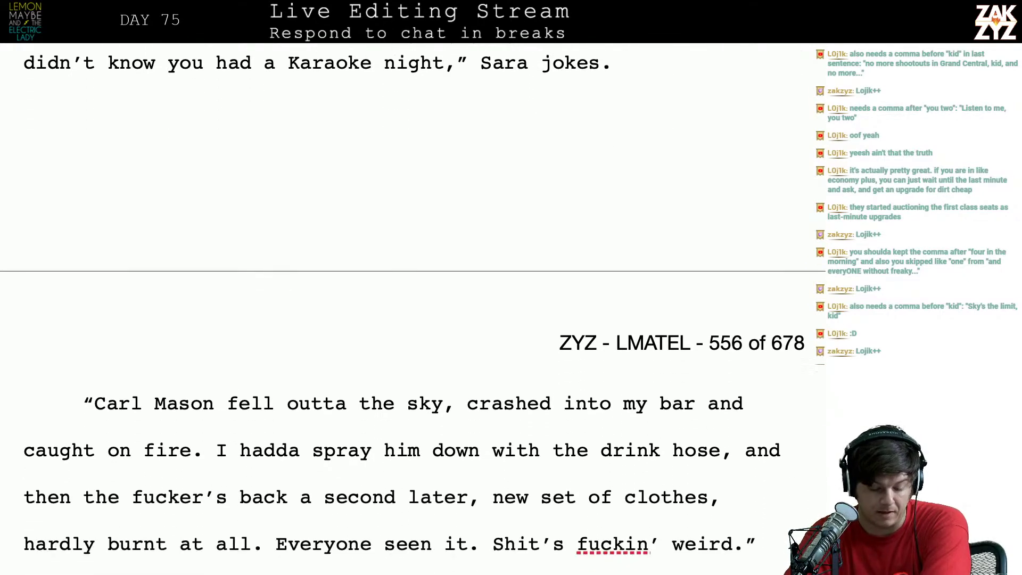
left_click(461, 395)
key("BackSpace")
key("BackSpace")
type("th")
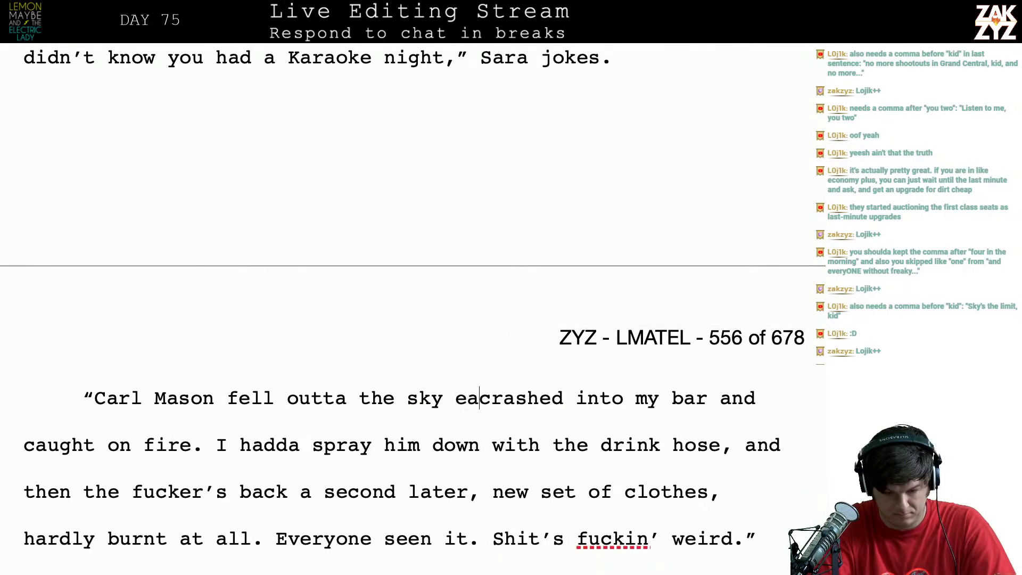
type("is afternoon. ")
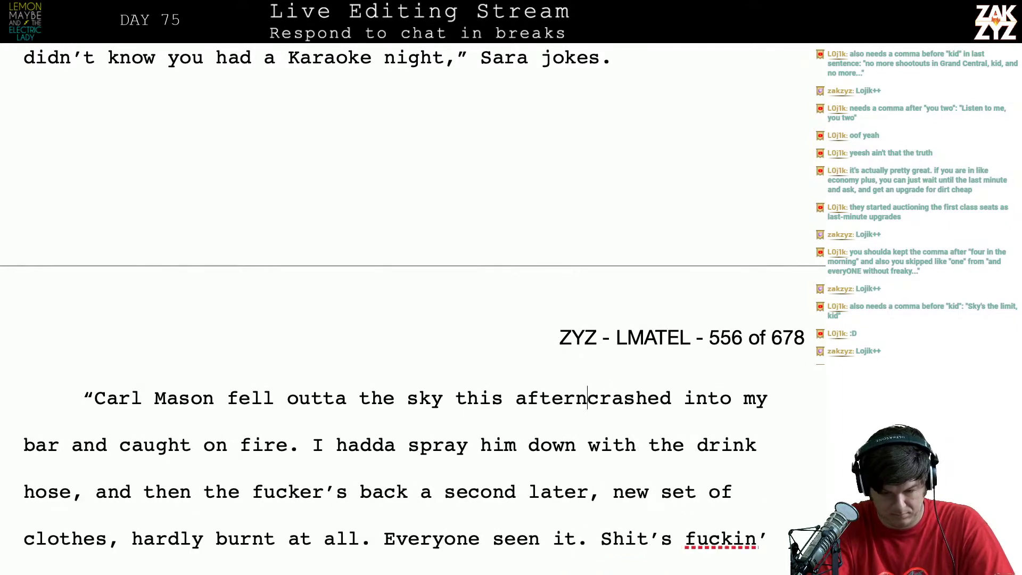
type("Crashed into my ")
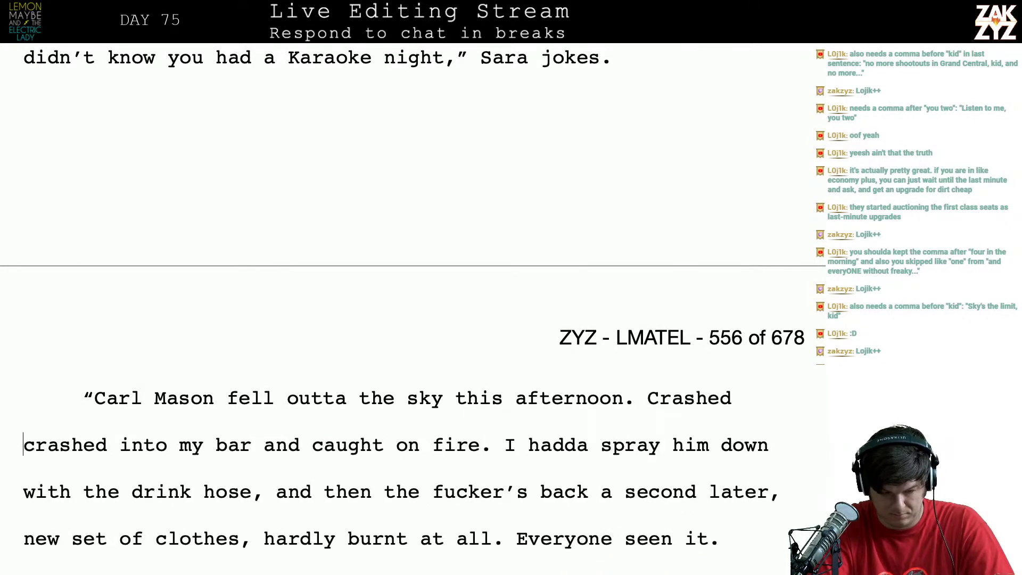
type("bar")
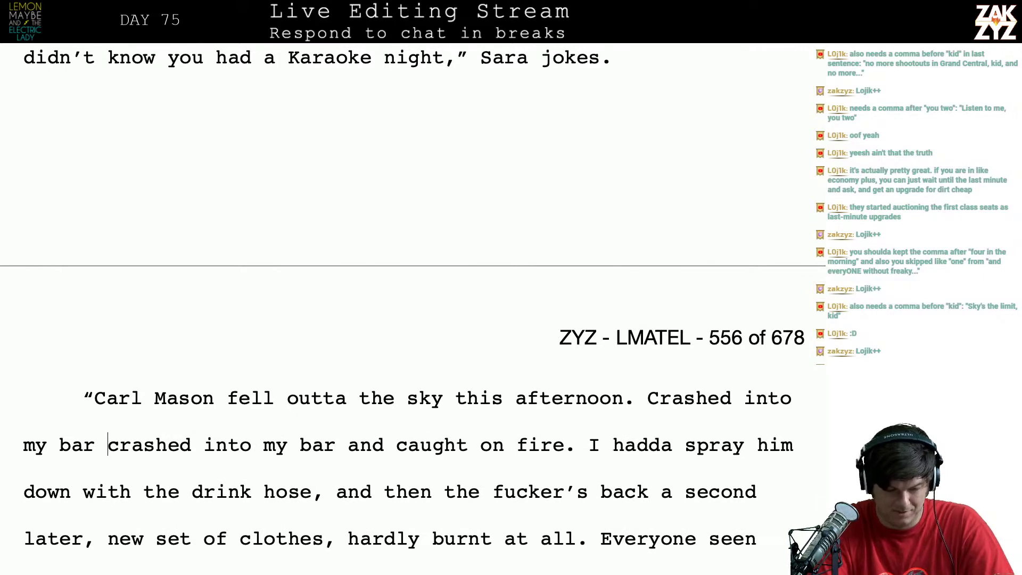
key("Return")
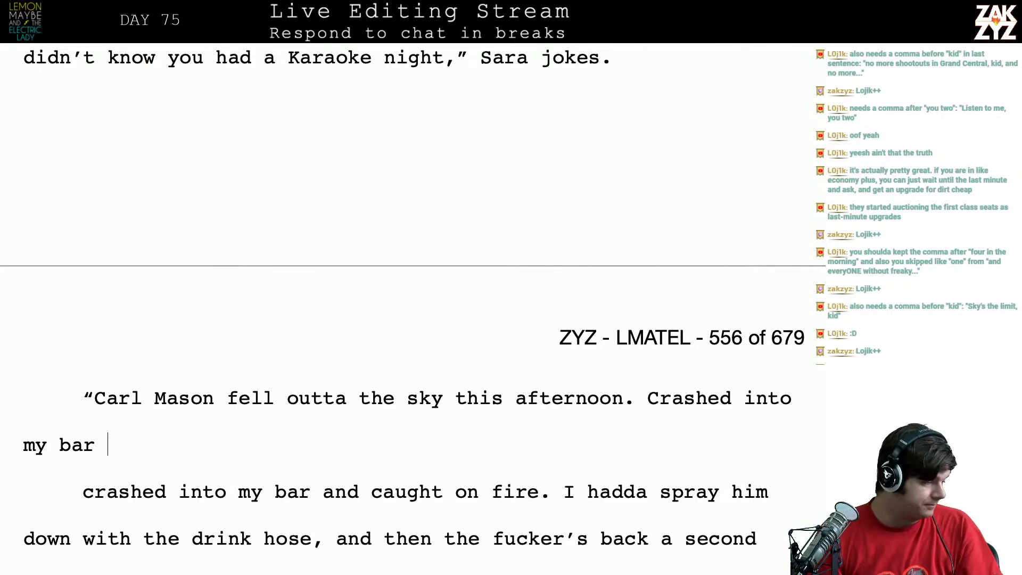
Add a comma after “Grand Central” in Lemon's “Listen to me” speech
scroll(481, 385, "up", 10)
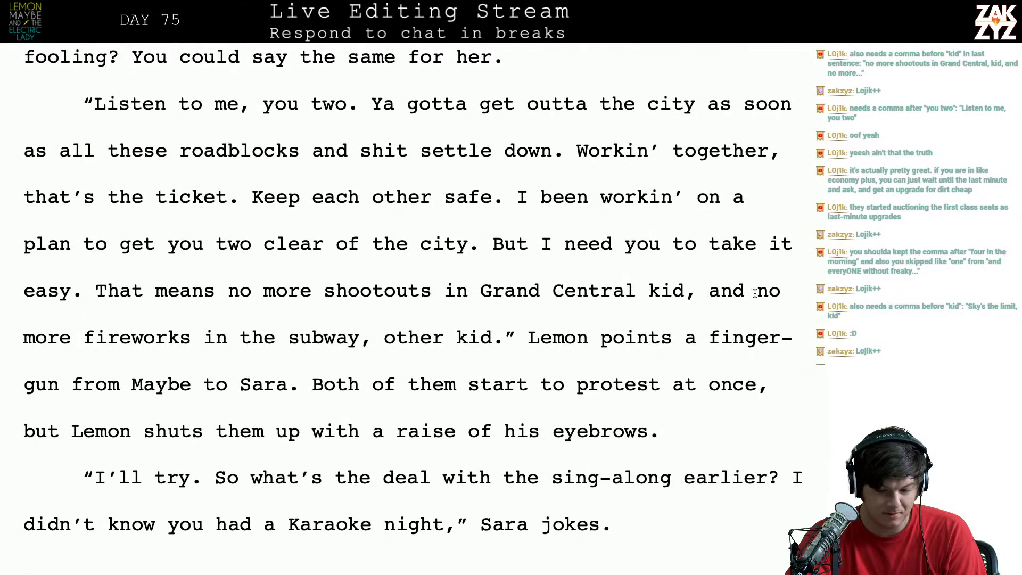
type(",")
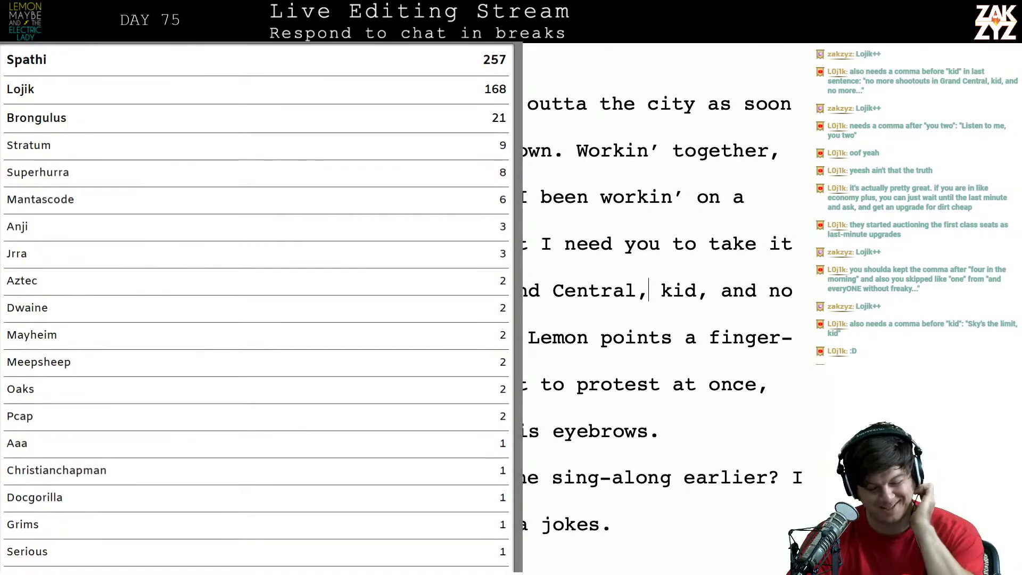
Split the paragraph after “this afternoon.” and continue the opening line with “He crashed into the bar and caught on fire.”
scroll(646, 336, "down", 11)
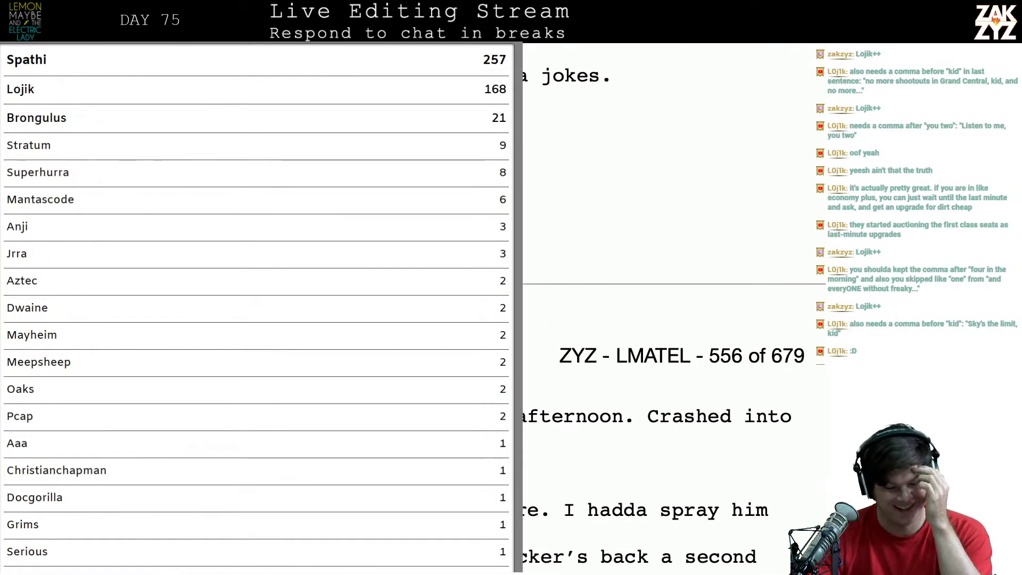
scroll(558, 208, "down", 4)
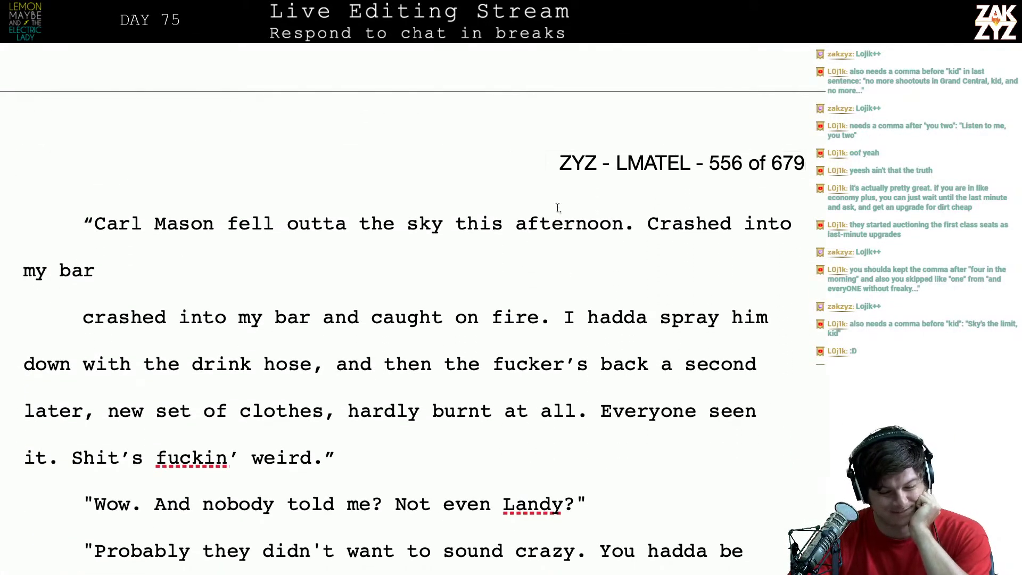
scroll(558, 208, "up", 1)
left_click(644, 277)
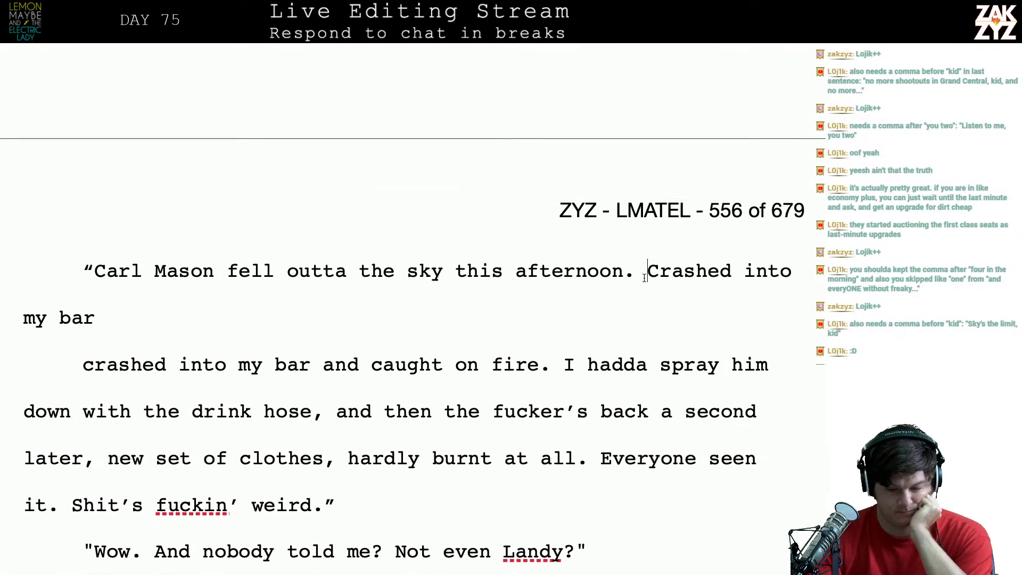
key("Return")
key("Left")
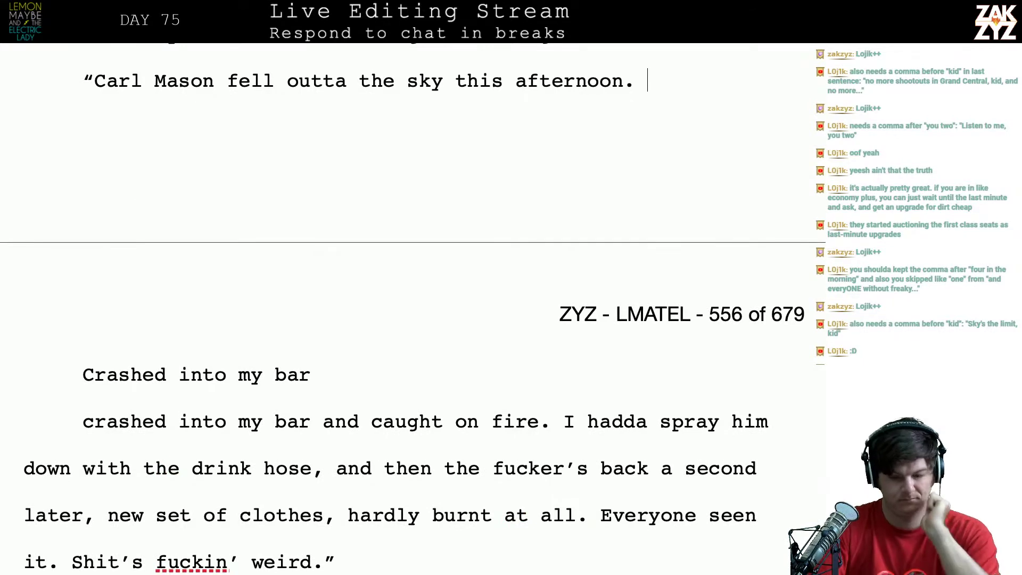
type("He ")
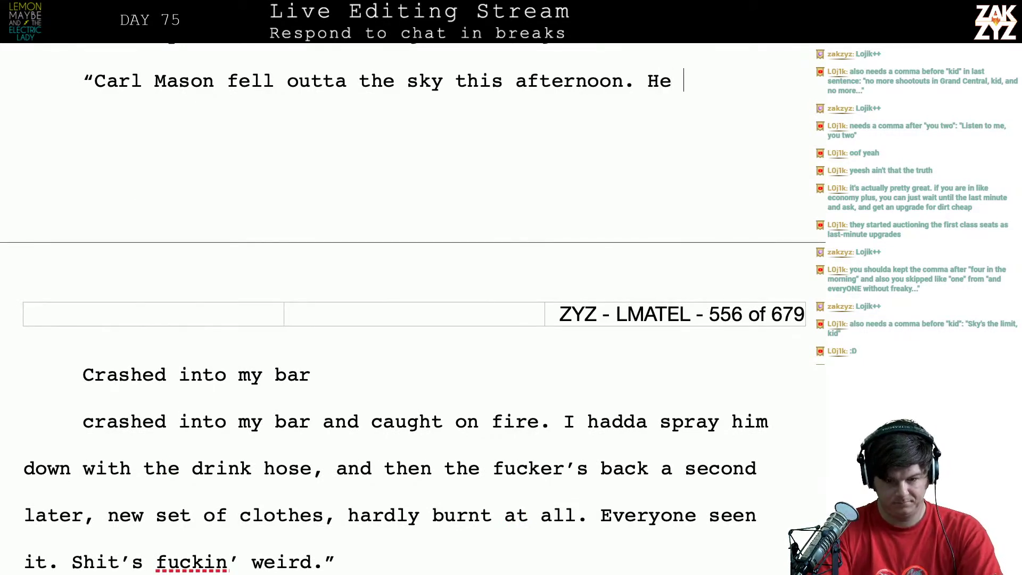
type("crashed inot")
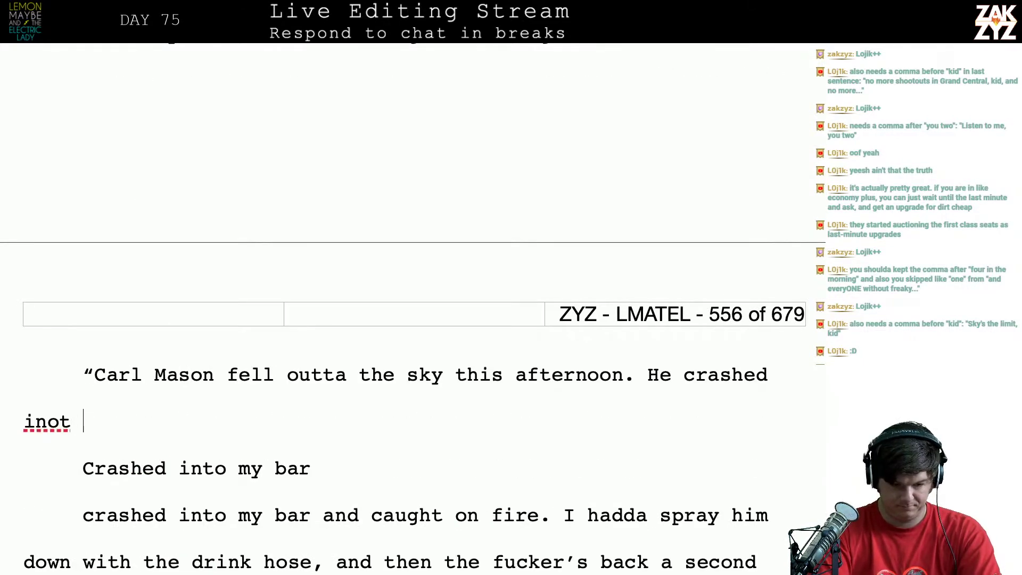
key("BackSpace")
key("BackSpace")
key("BackSpace")
type("to the bar")
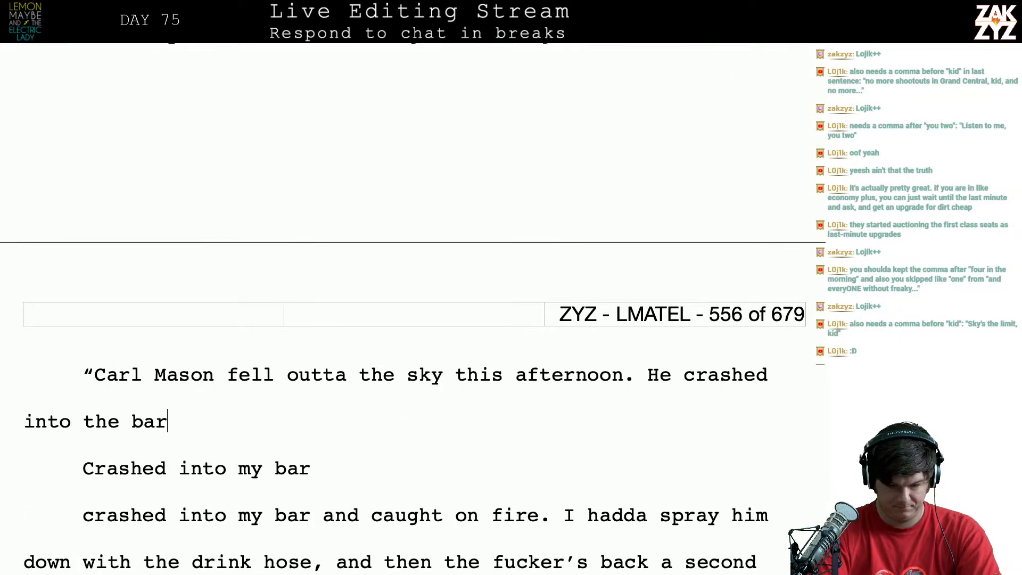
type(" and caug")
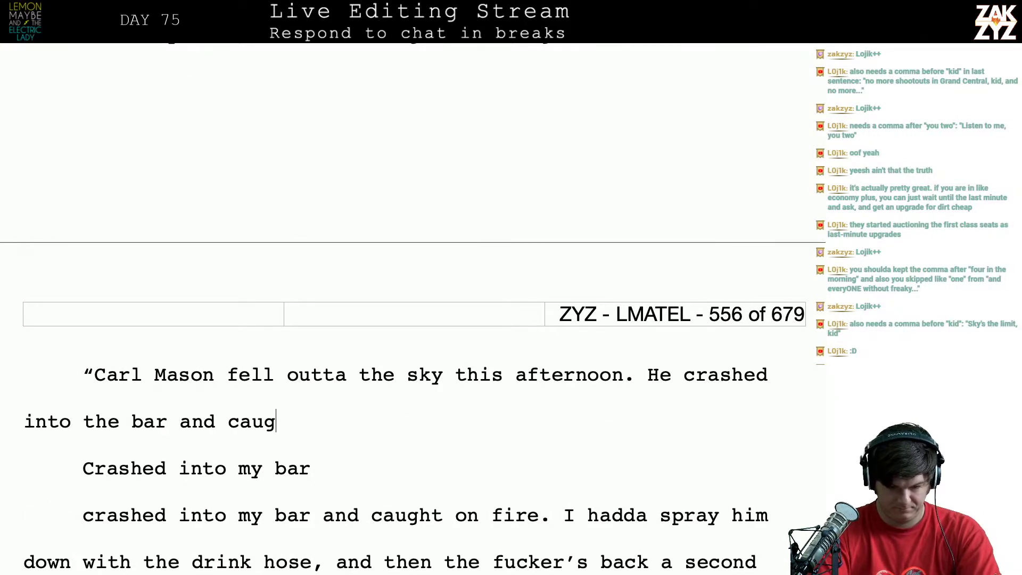
type("ht on fire. Ha")
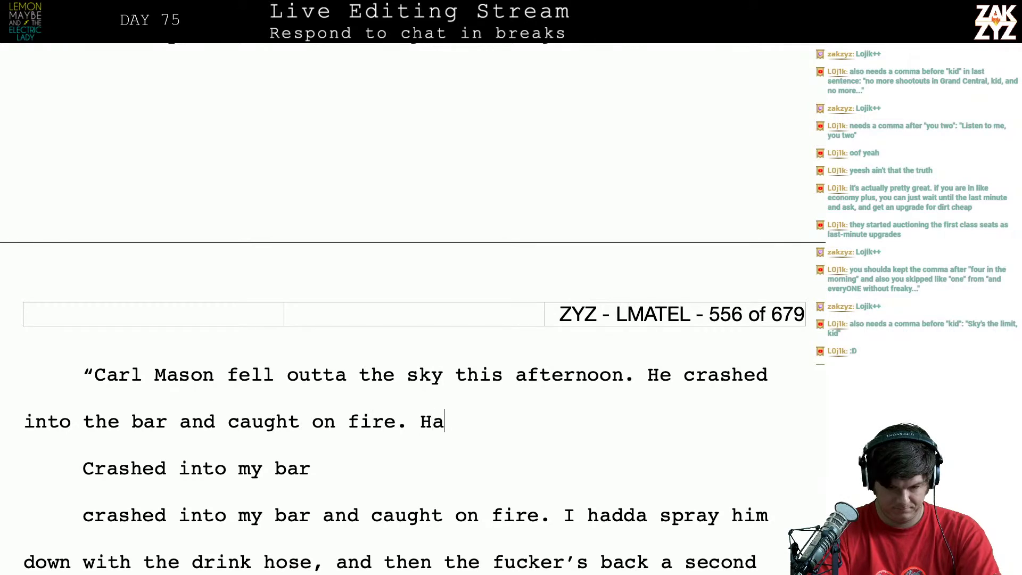
Continue the speech with “Hadda spray him with the drink hose to put him out. Then poof!”
type("dda spray him")
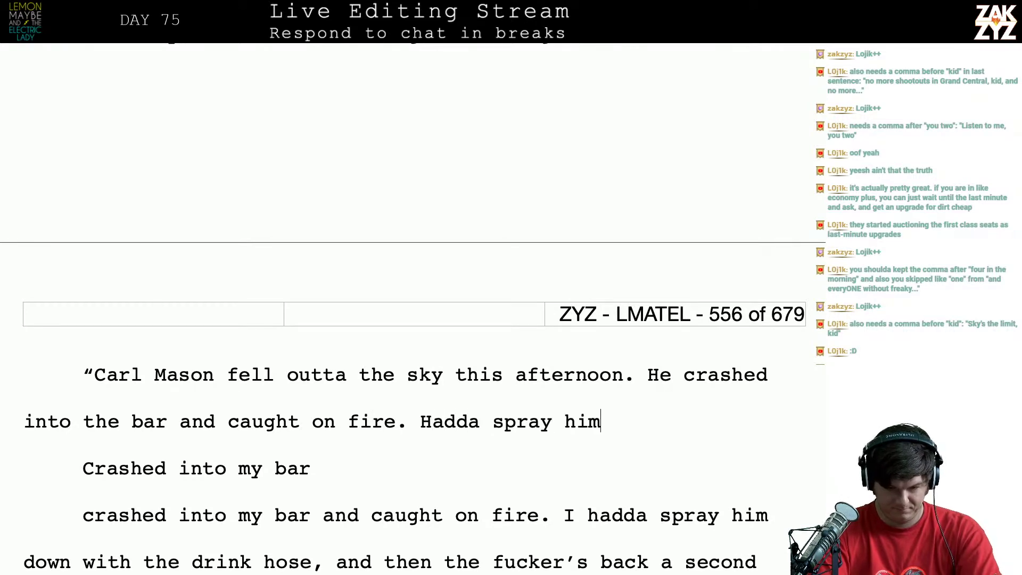
type(" with the drink hose")
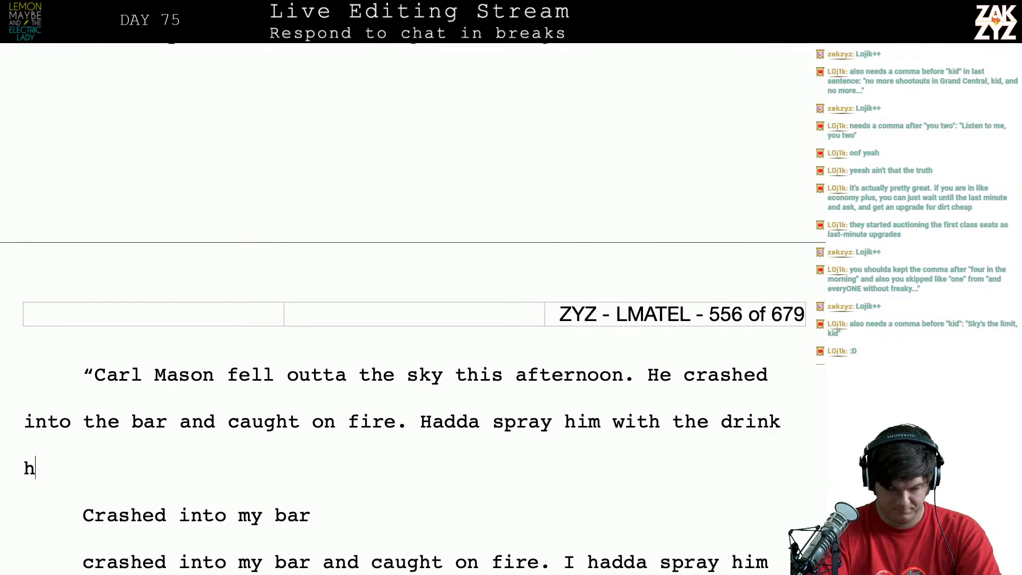
type(" to put ")
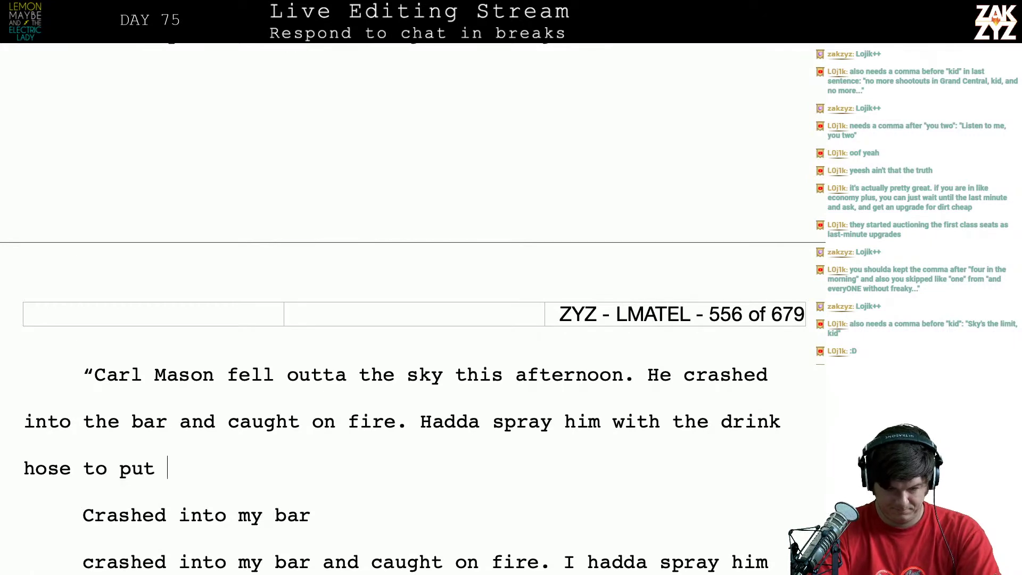
type("him out. Then poof!")
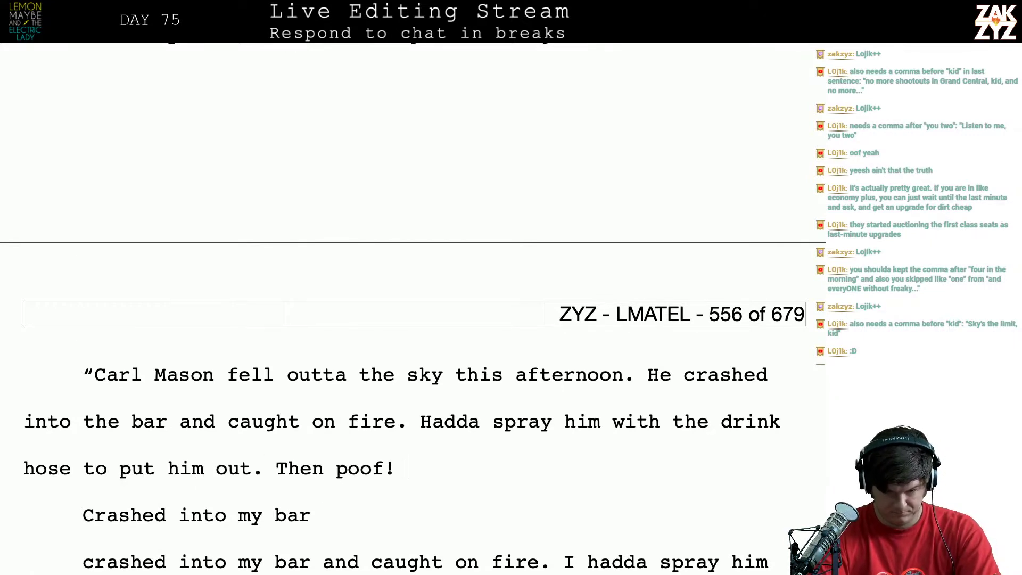
Add “Fucker vanishes and just a second later he's back wearin' a brand new” after “Then poof!”
scroll(408, 515, "down", 3)
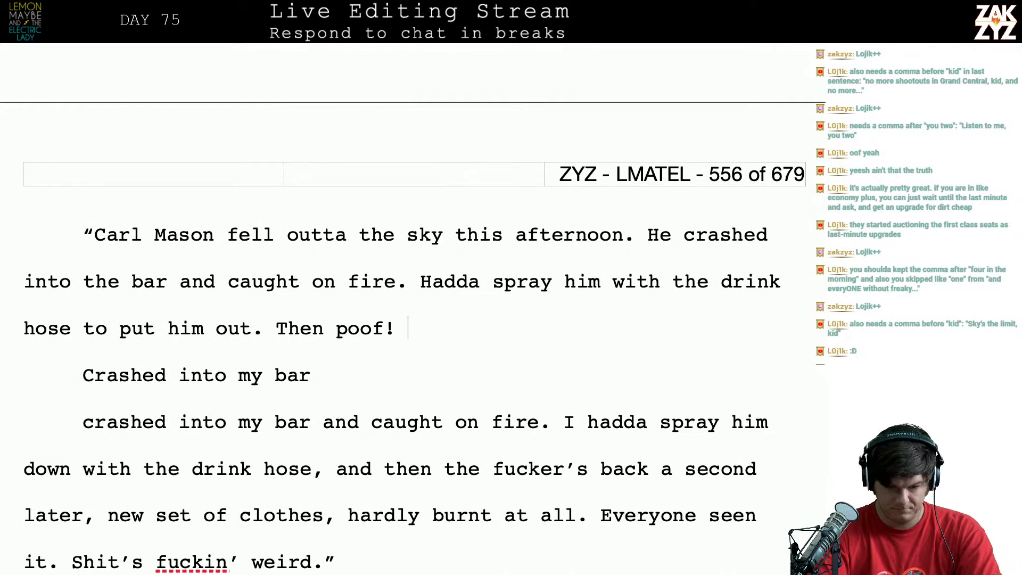
type("Fucker vanishe")
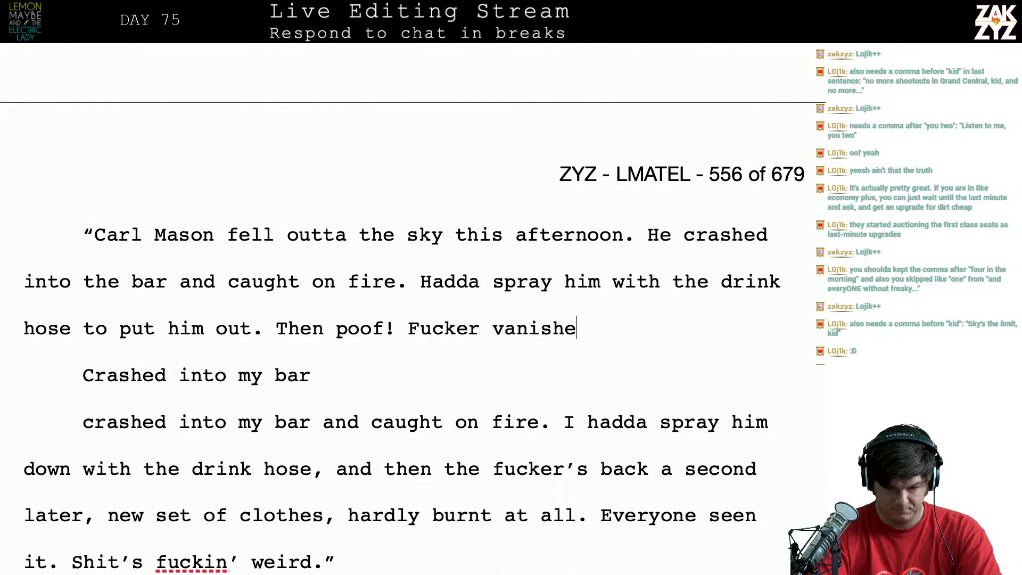
type("s and not")
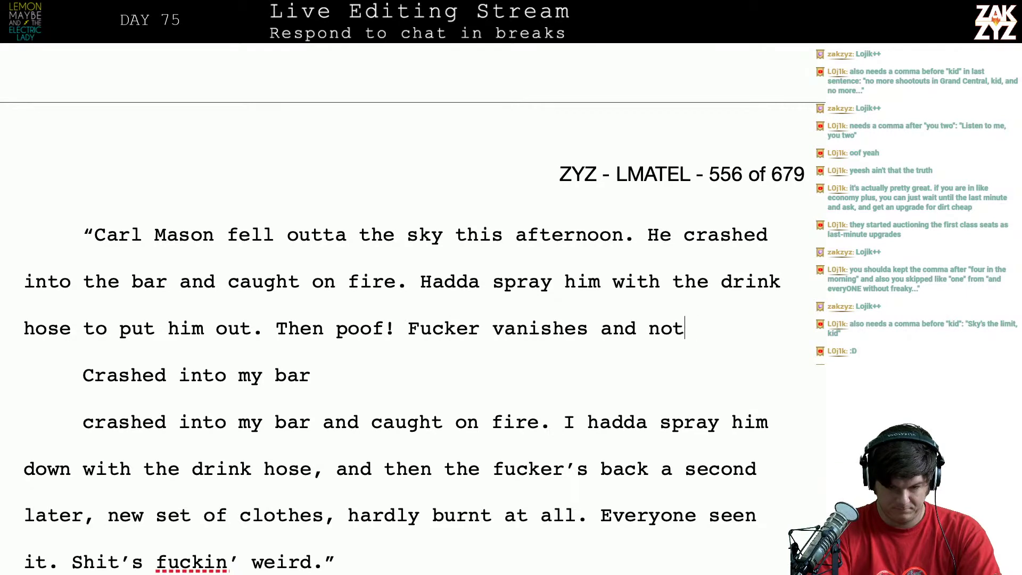
key("BackSpace")
key("BackSpace")
key("BackSpace")
type("just ")
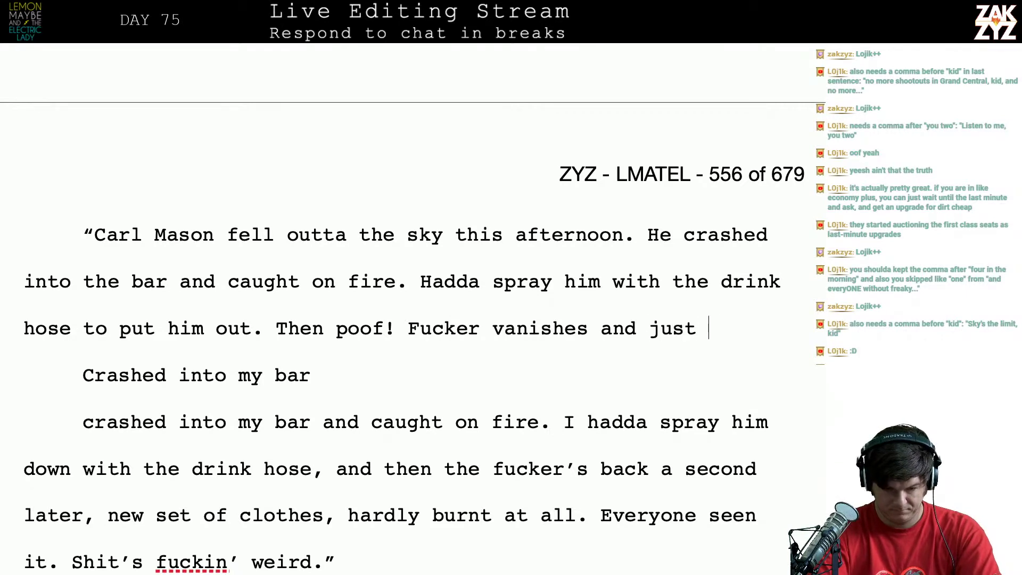
type("a second late")
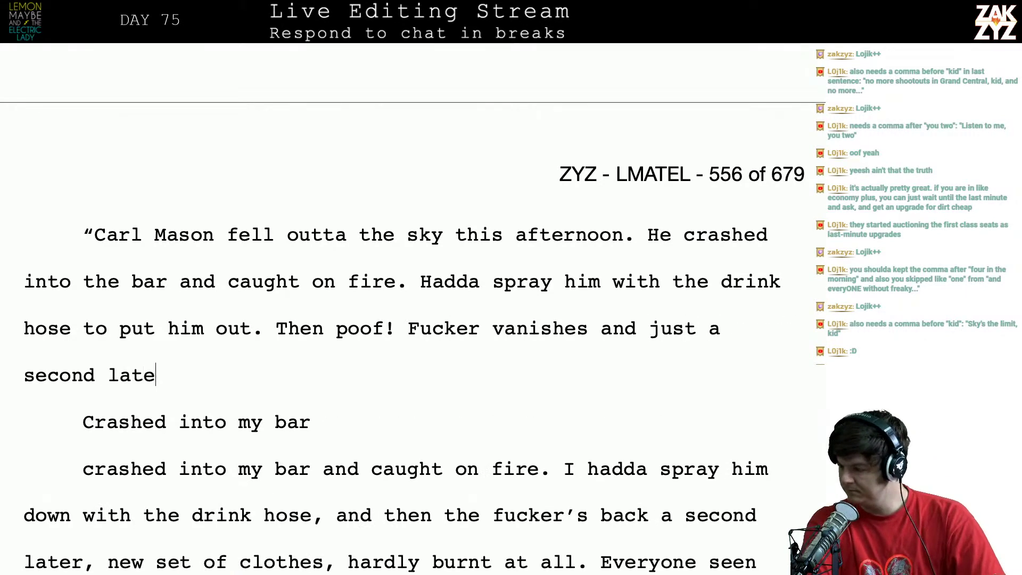
type("r he's")
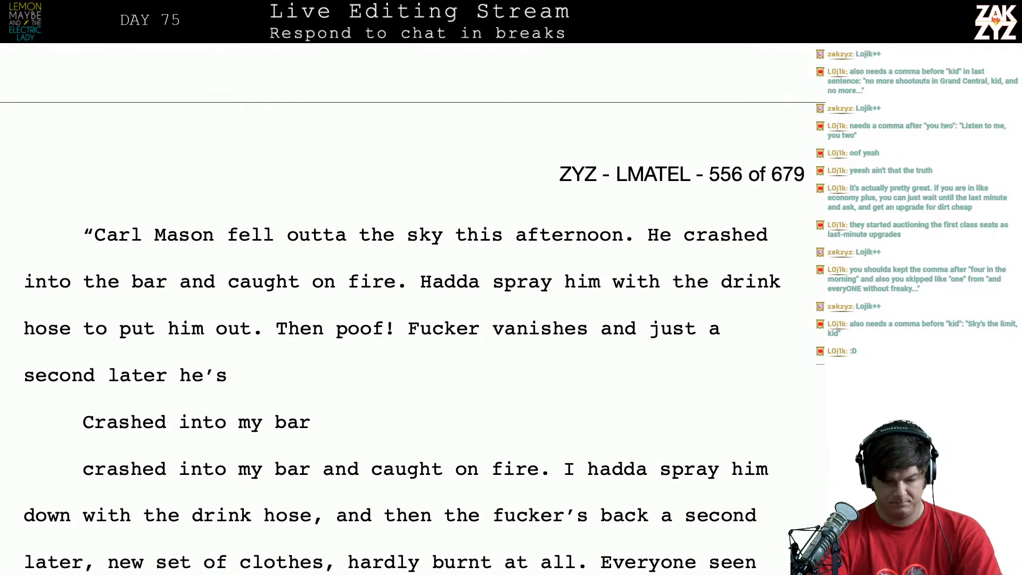
type(" back w")
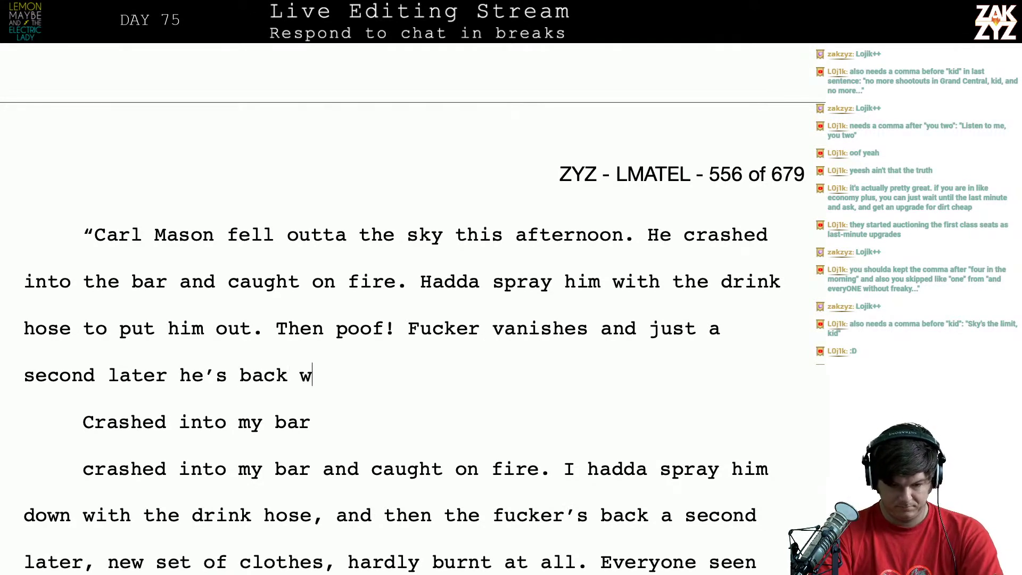
type("earin' a brand new")
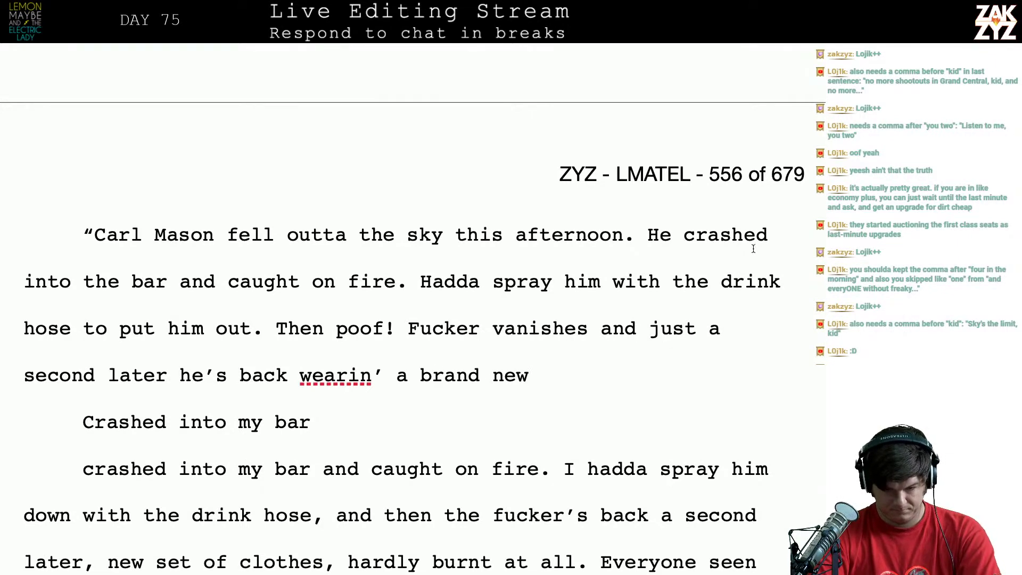
End the sentence at “Fucker vanishes.”, add “Just seconds later he's back in action, wearin' a brand new uniform.” and split off the old wording below
type(". ")
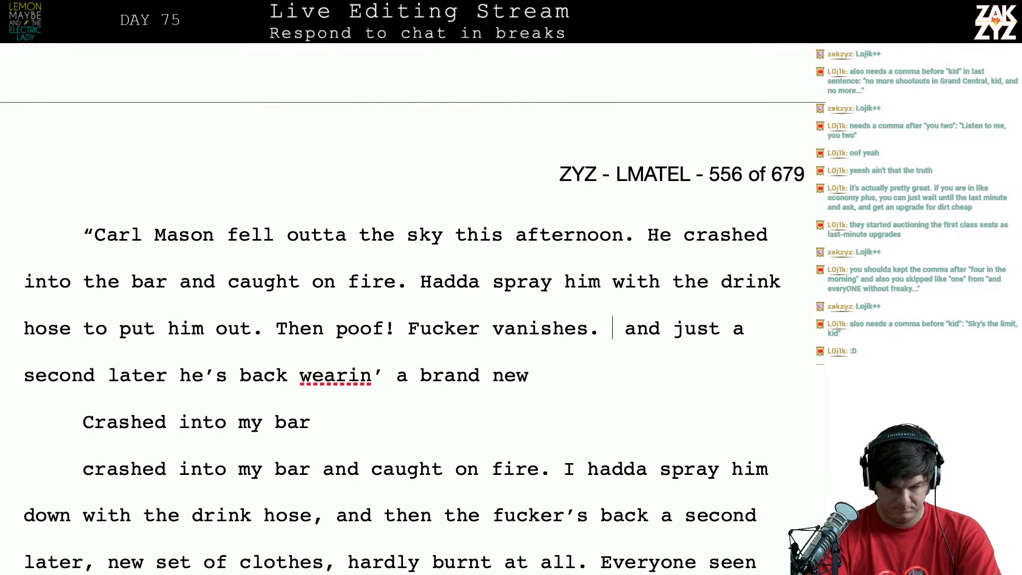
type("H")
key("BackSpace")
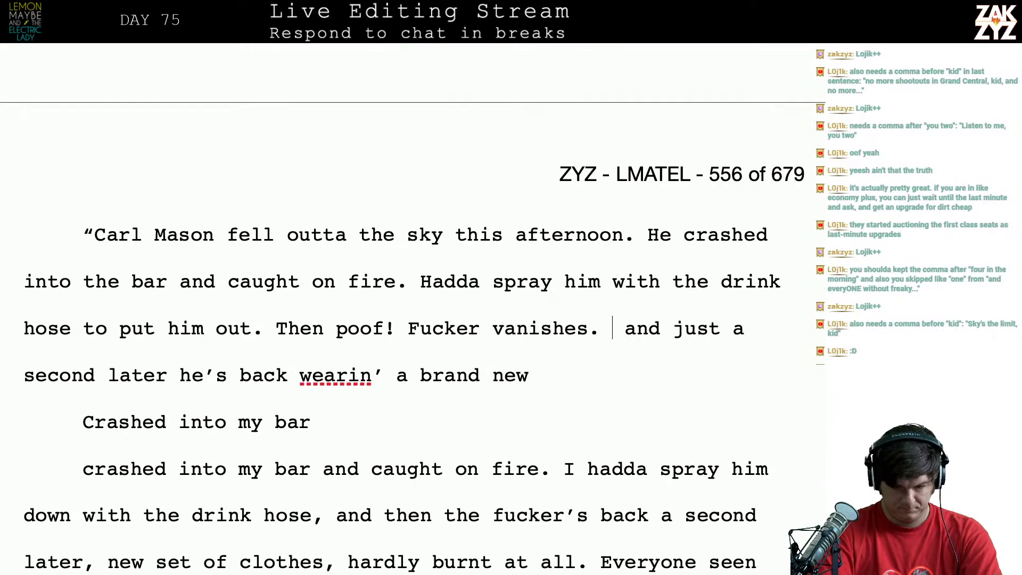
type("N")
key("BackSpace")
type("Just seco")
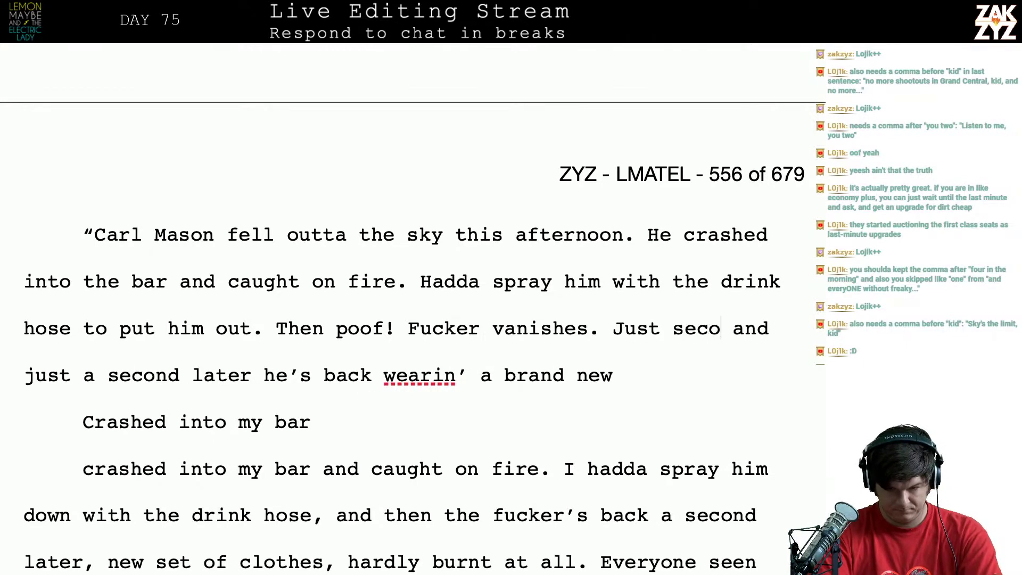
type("nds later he's bac")
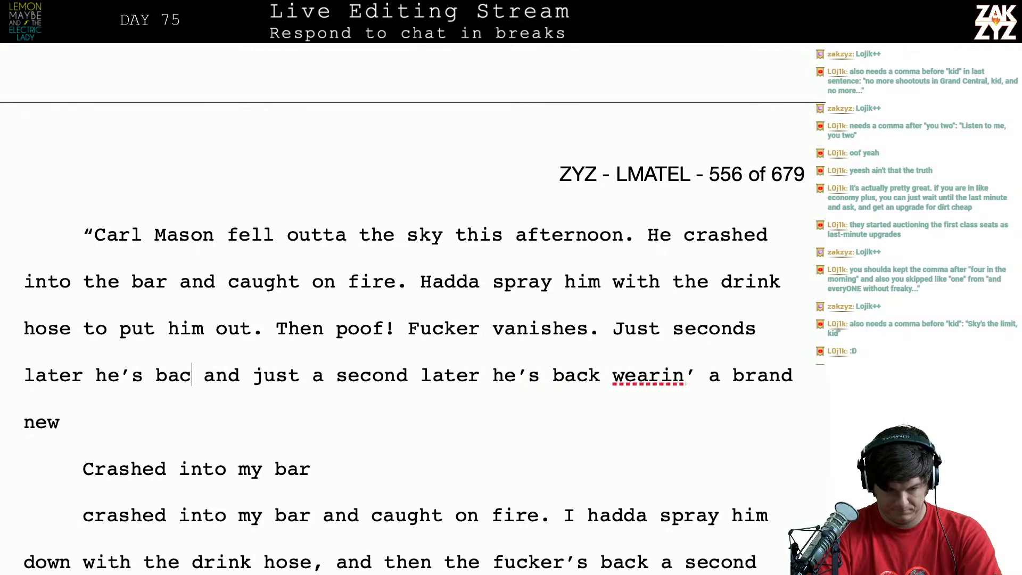
type("k in action")
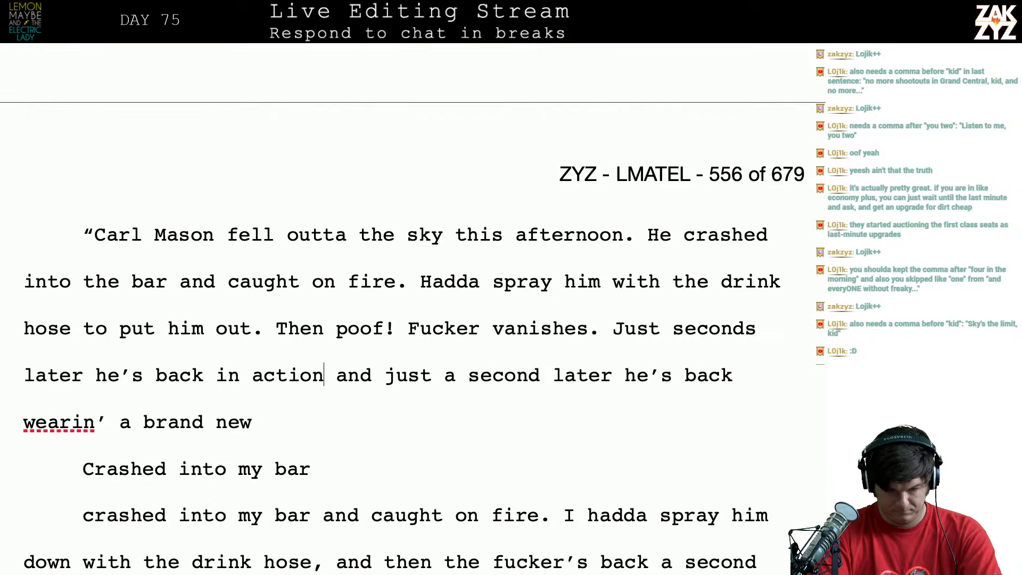
type(", wearin' a")
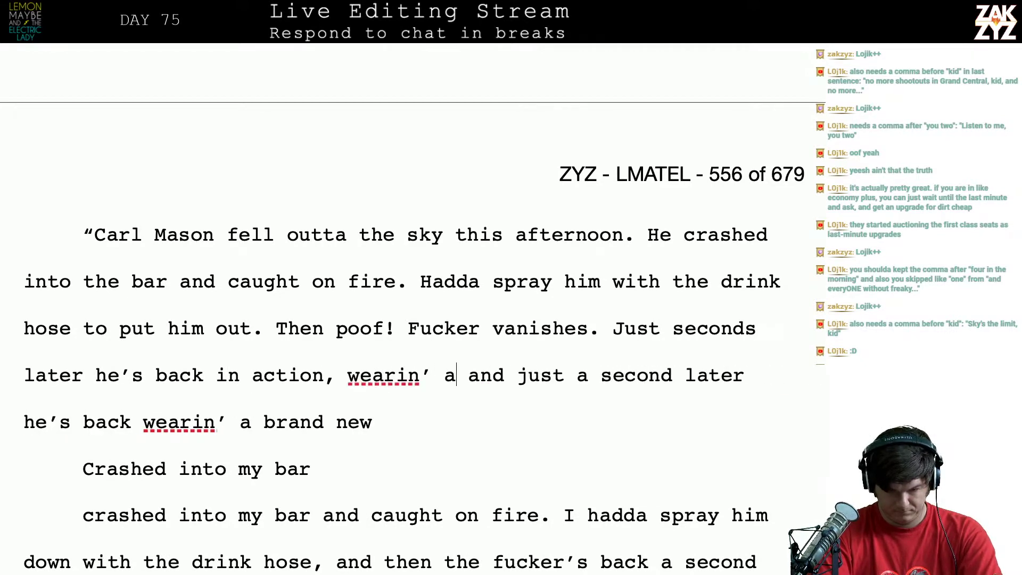
type(" brand new unf")
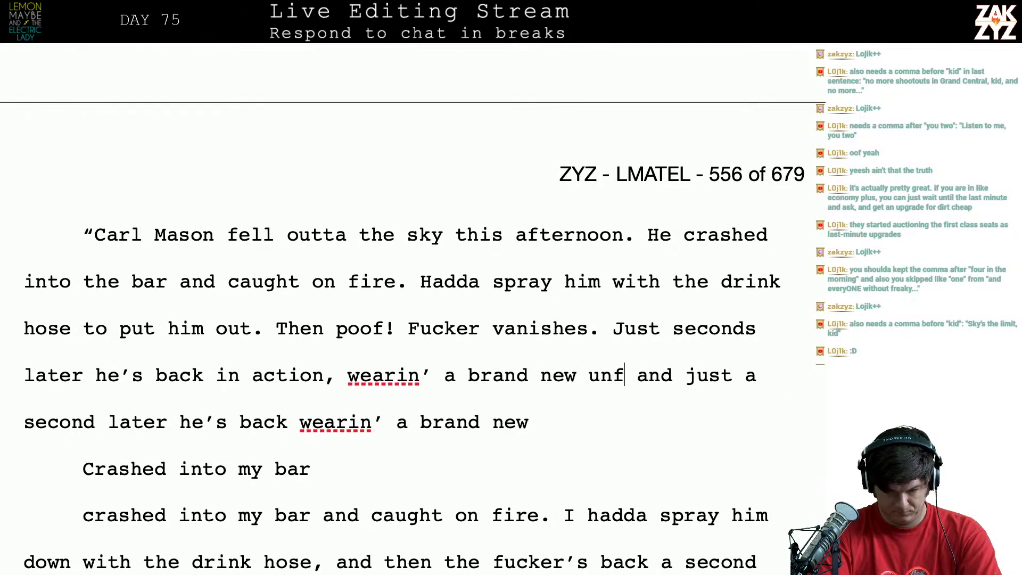
key("BackSpace")
type("iform.")
key("Return")
key("Return")
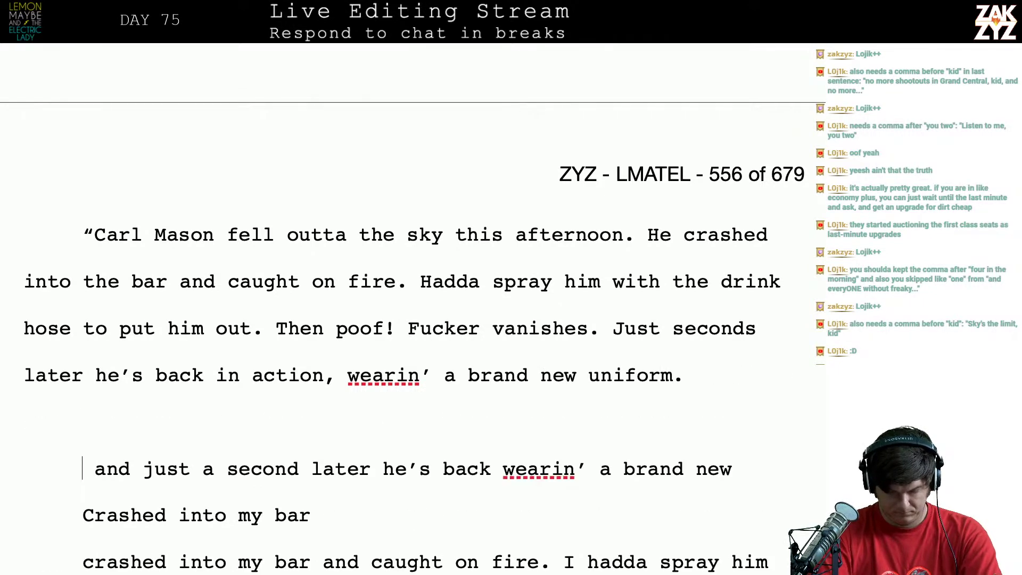
type("Not even")
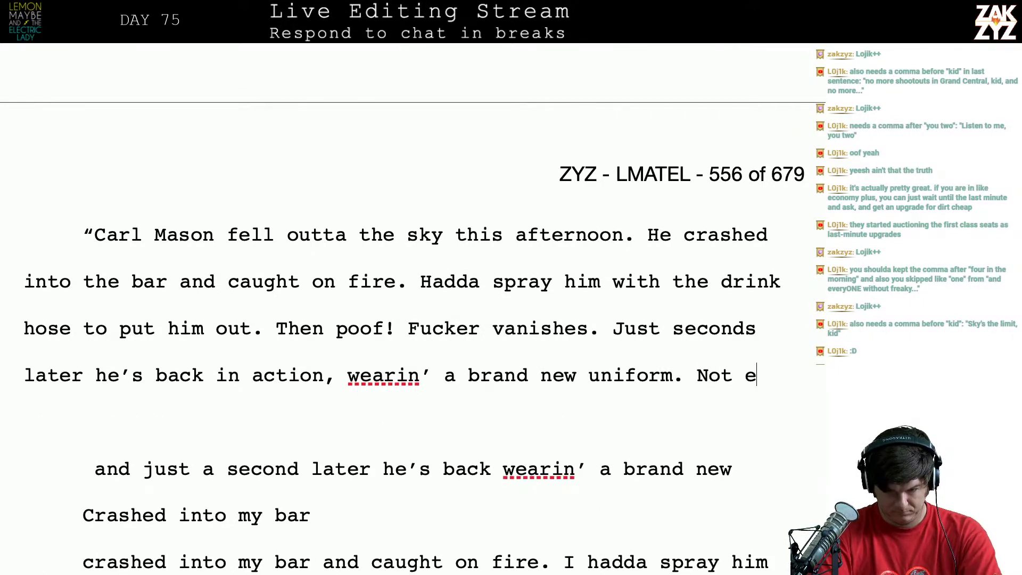
key("BackSpace")
key("BackSpace")
key("BackSpace")
key("BackSpace")
key("BackSpace")
key("BackSpace")
key("BackSpace")
key("BackSpace")
key("BackSpace")
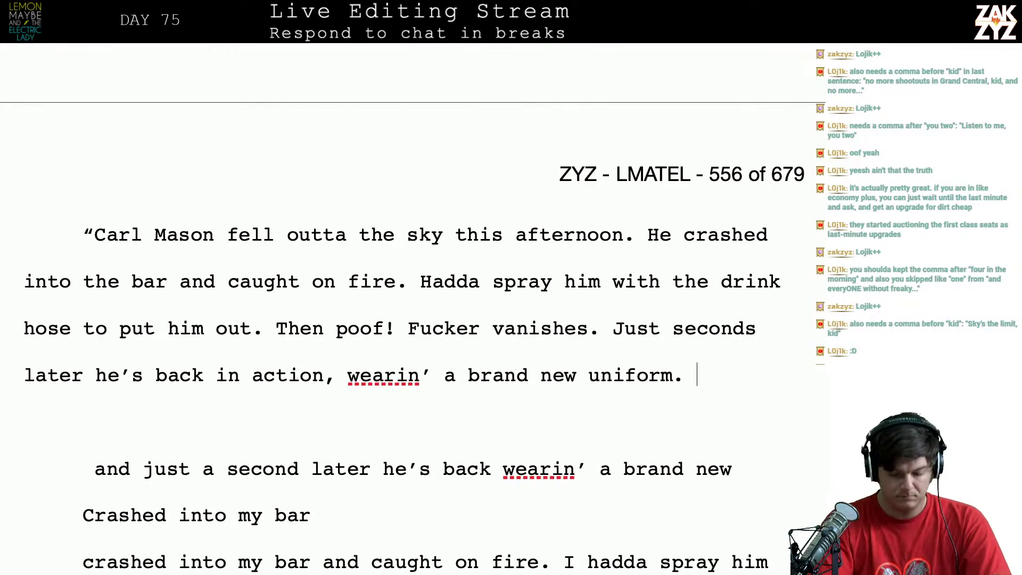
Continue the speech after “brand new uniform.” with “Healed up a bunch, but still missing his eyebrows.”
type("Healed u")
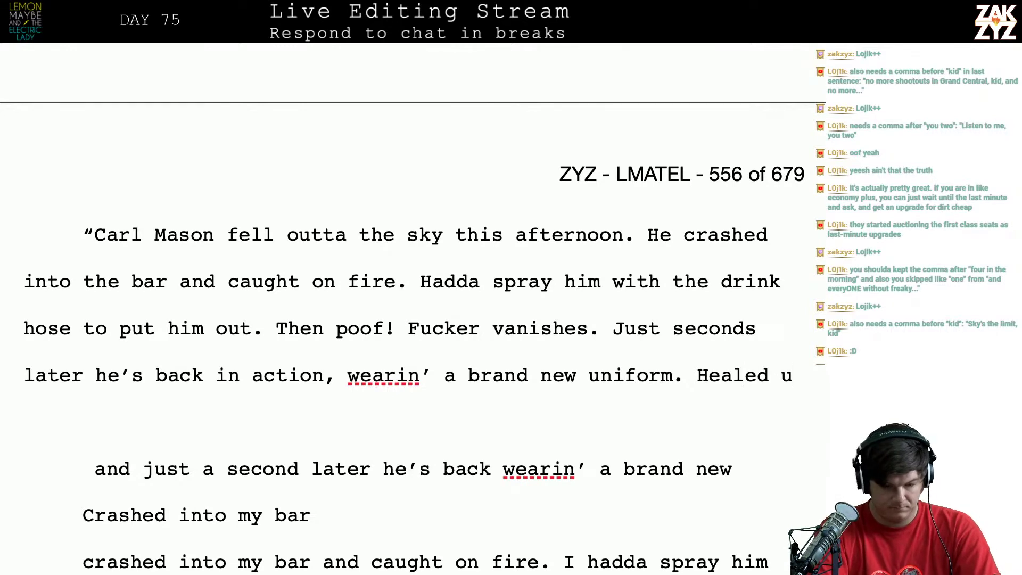
type("p a bunch, but s")
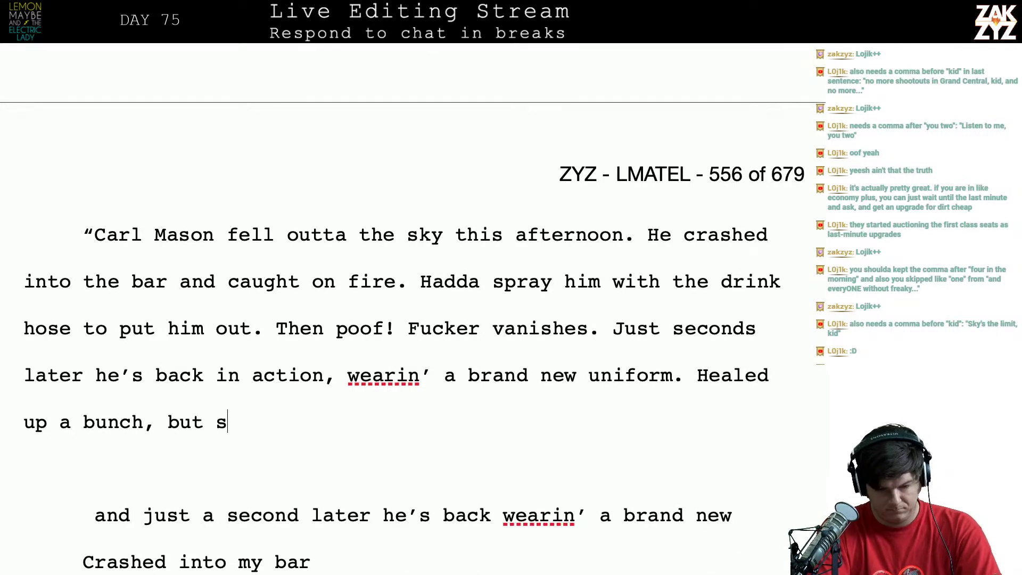
type("till missing his e")
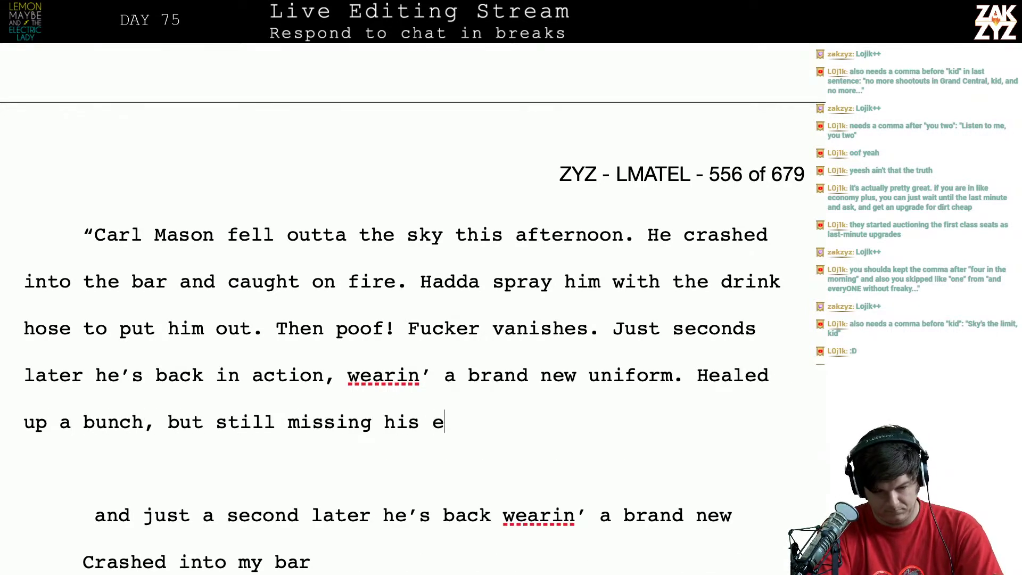
type("yebrows.")
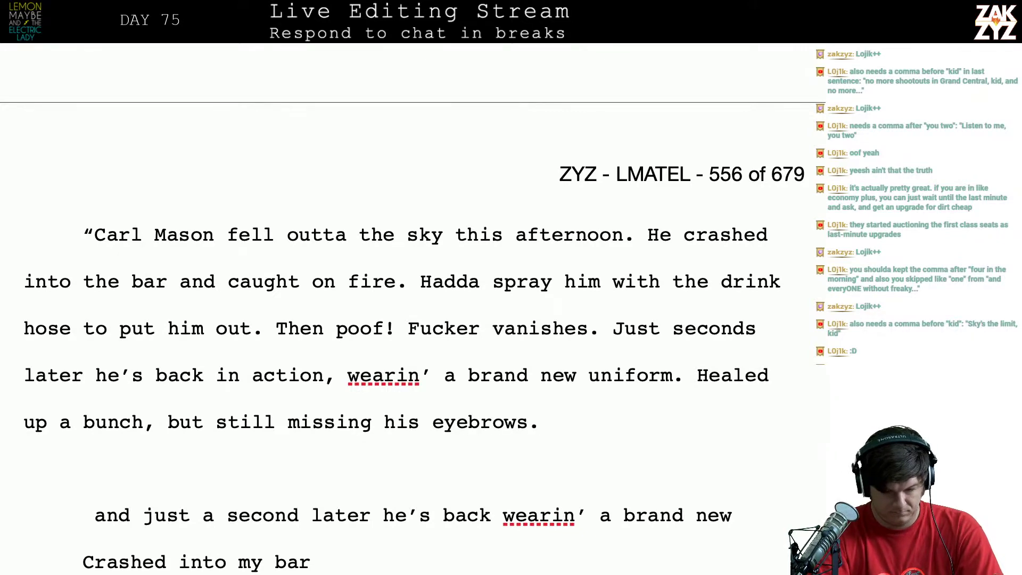
key("Down")
key("Down")
key("Down")
key("Down")
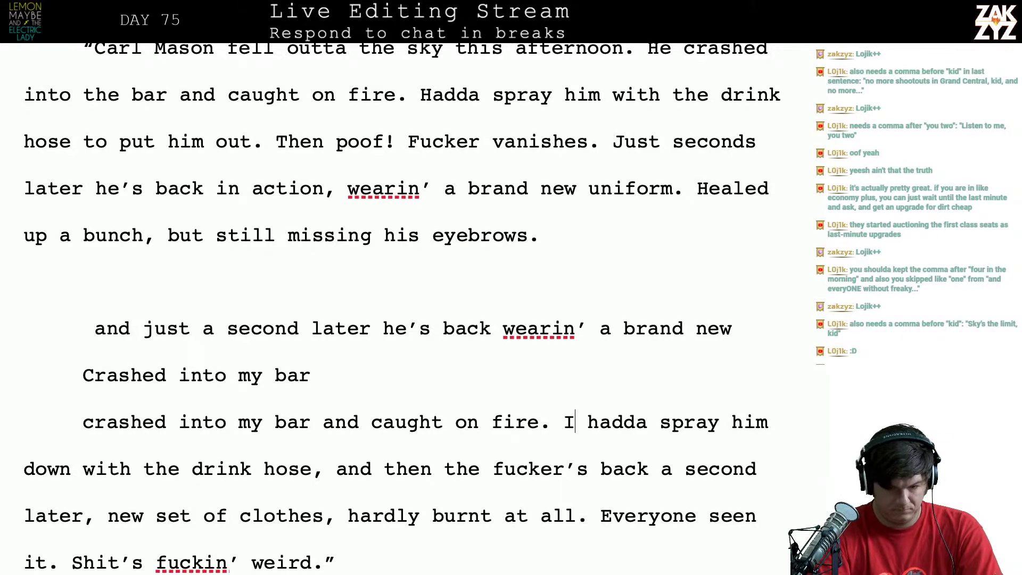
type("The sh")
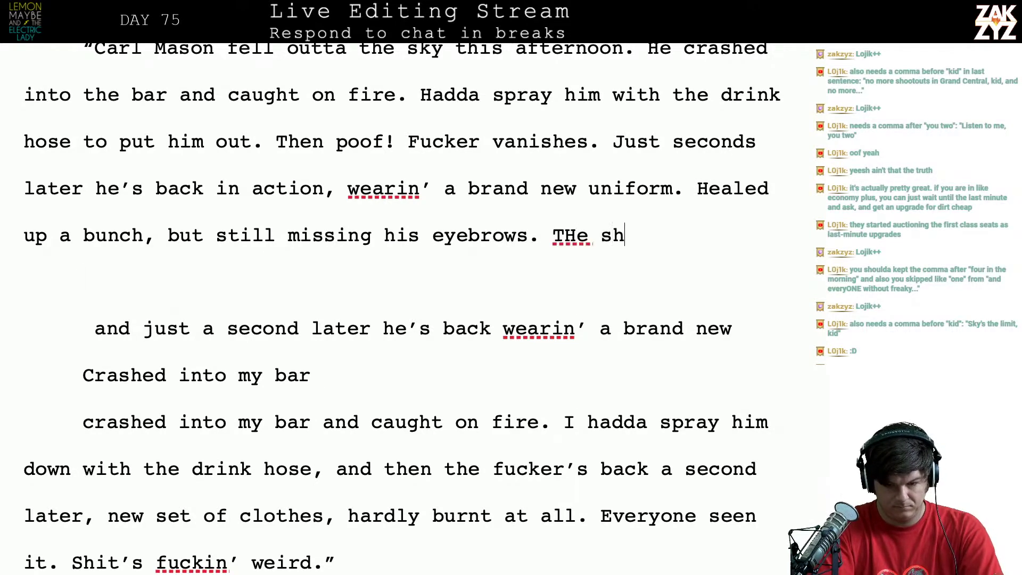
key("BackSpace")
key("BackSpace")
key("BackSpace")
key("BackSpace")
key("BackSpace")
key("BackSpace")
Close the speech with “Everybody seen't it. Shit's weird.” and a closing quotation mark, and add a comma after “Just seconds later”
type("Every")
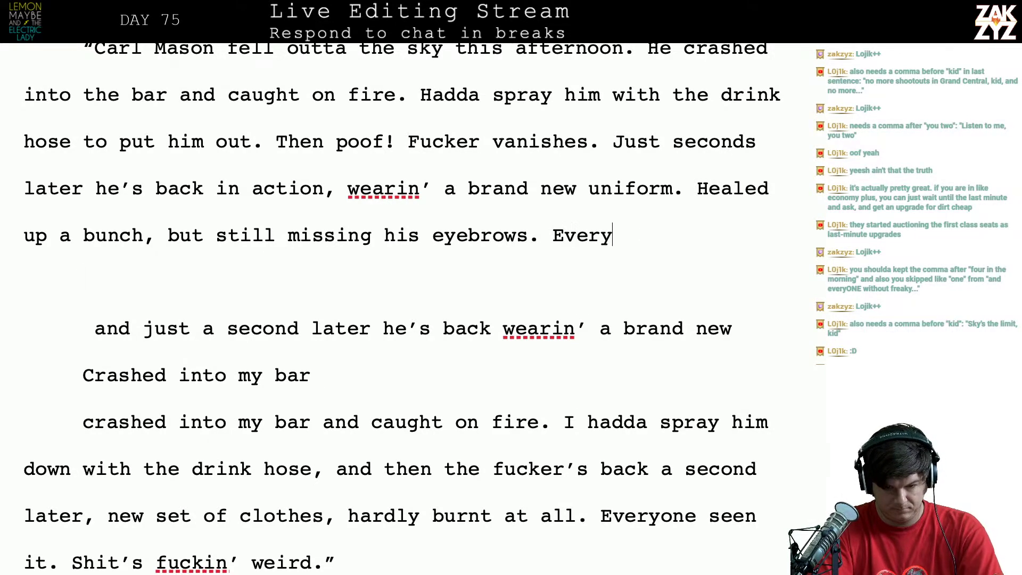
type("body seen't")
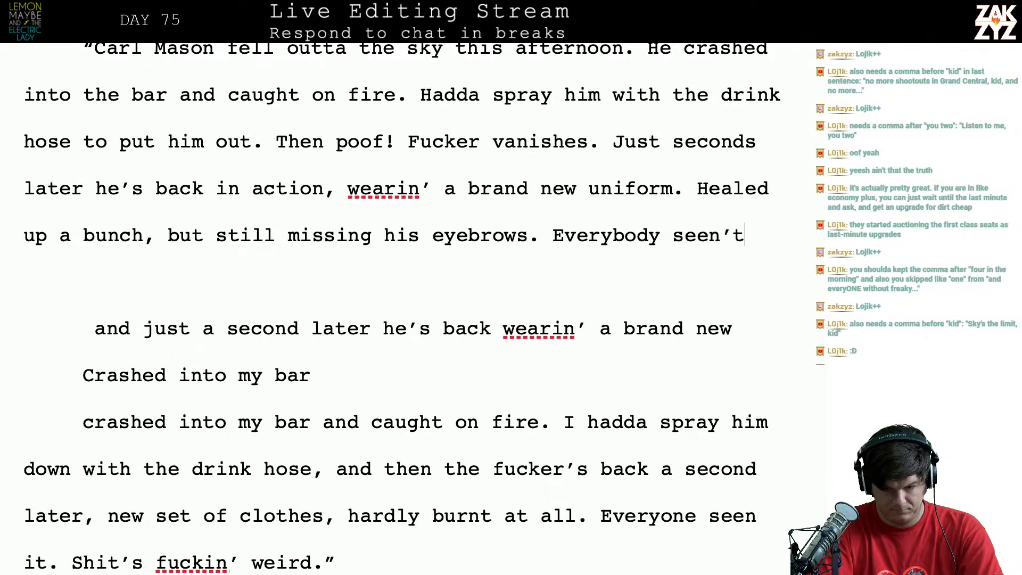
type(" it. Shit's fuckin")
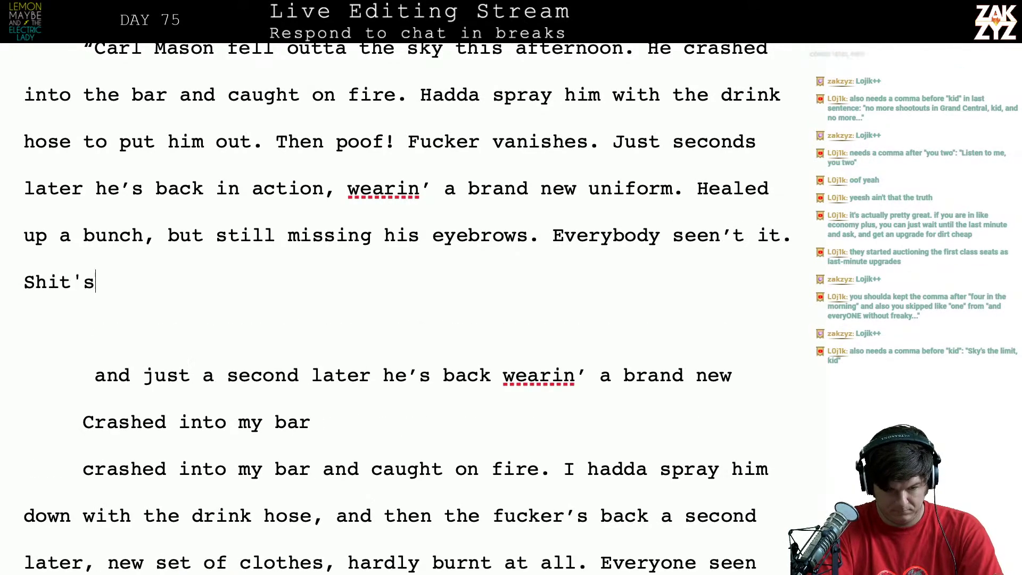
key("BackSpace")
key("BackSpace")
key("BackSpace")
key("BackSpace")
key("BackSpace")
key("BackSpace")
type("weird.”")
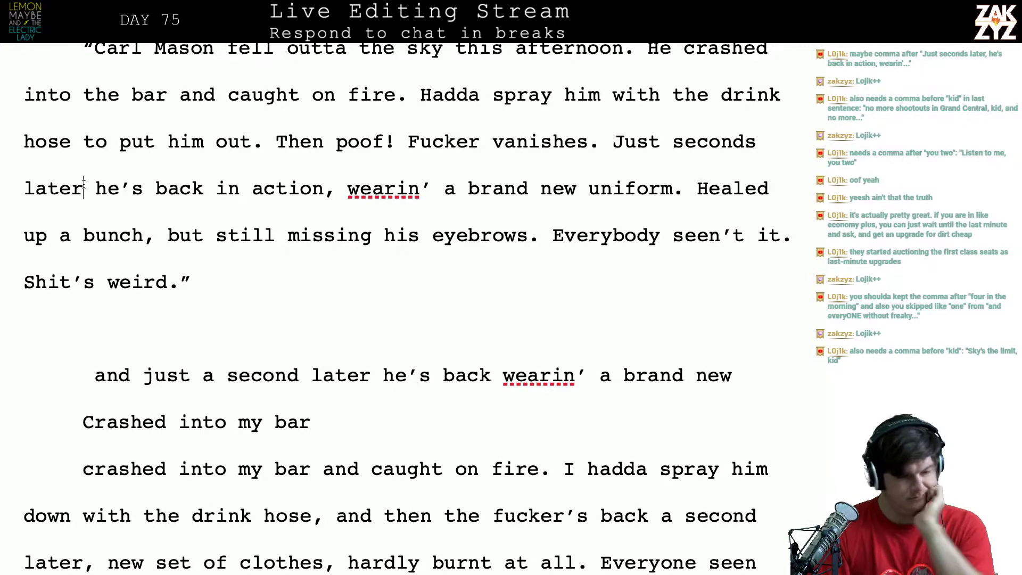
type(",")
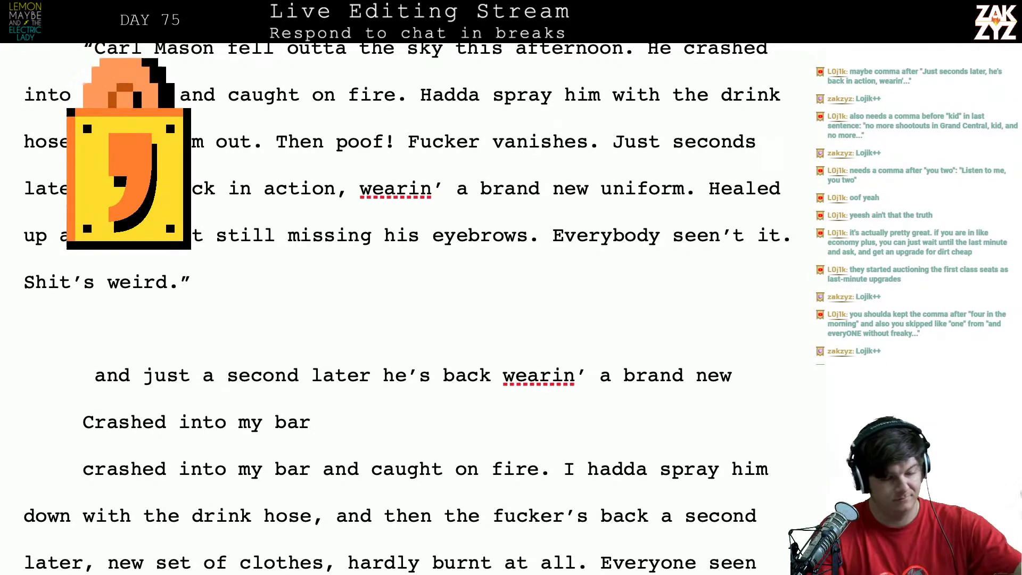
Insert “Crashed right into the bar and then caught on fuckin' fire.” after “this afternoon.” in the speech's opening
scroll(660, 309, "up", 2)
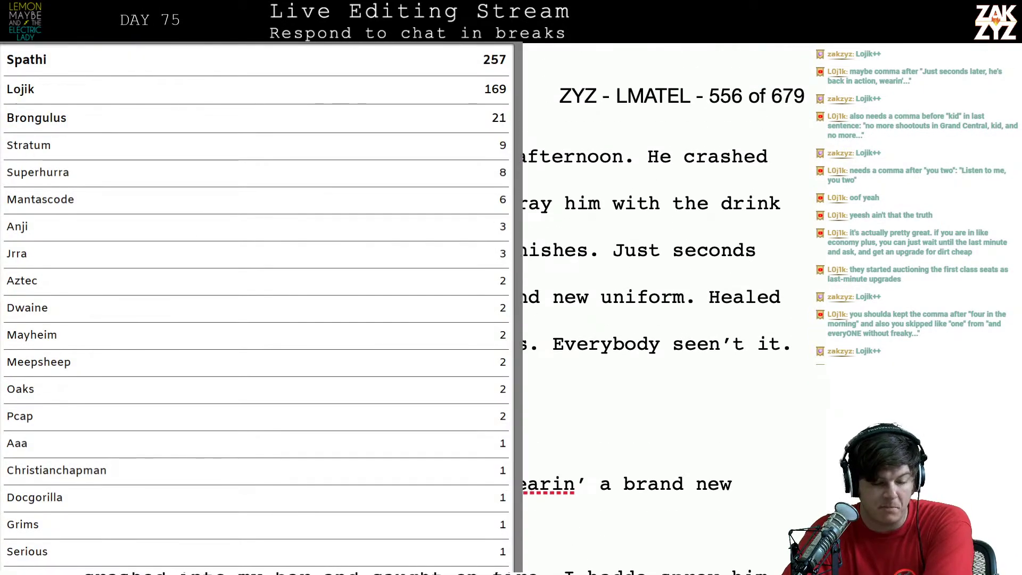
scroll(159, 300, "down", 1)
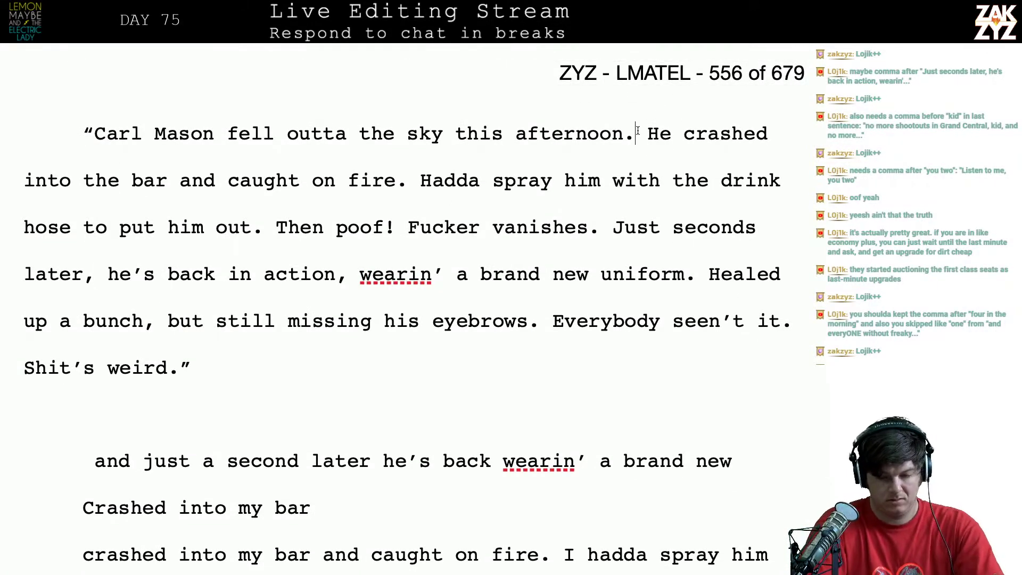
type("Crashed right in")
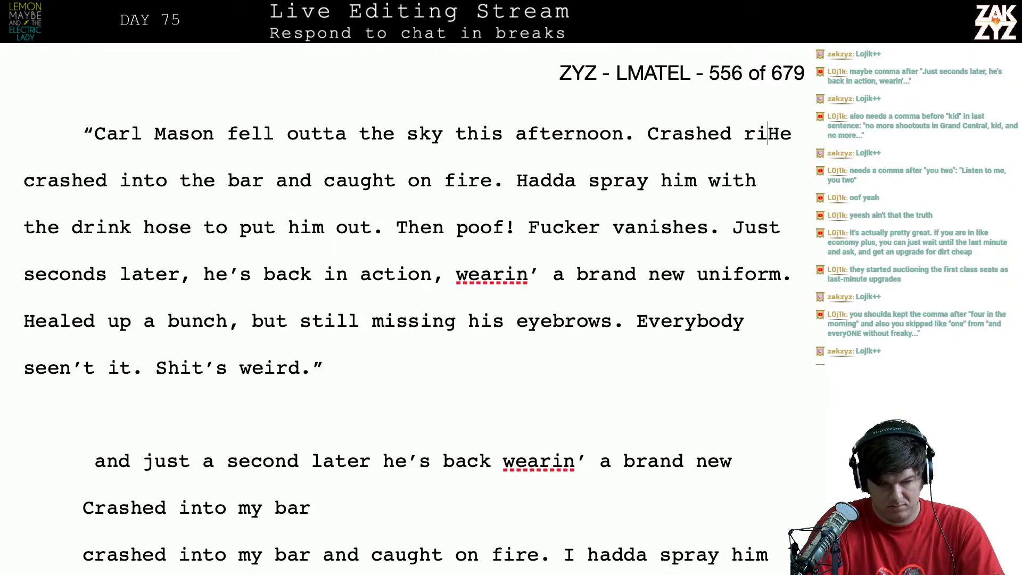
type("to the bar and then c")
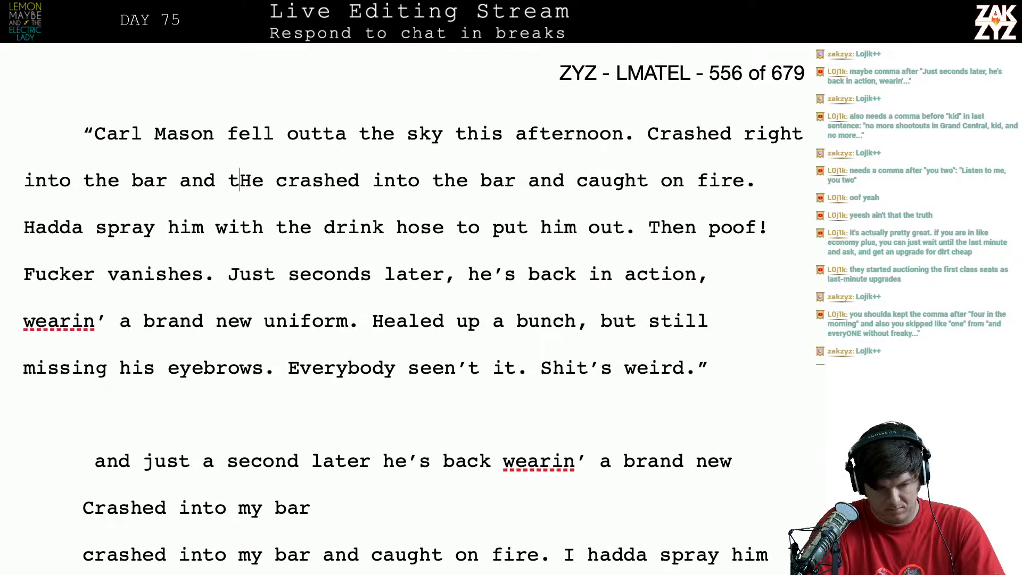
type("aught on fuckin")
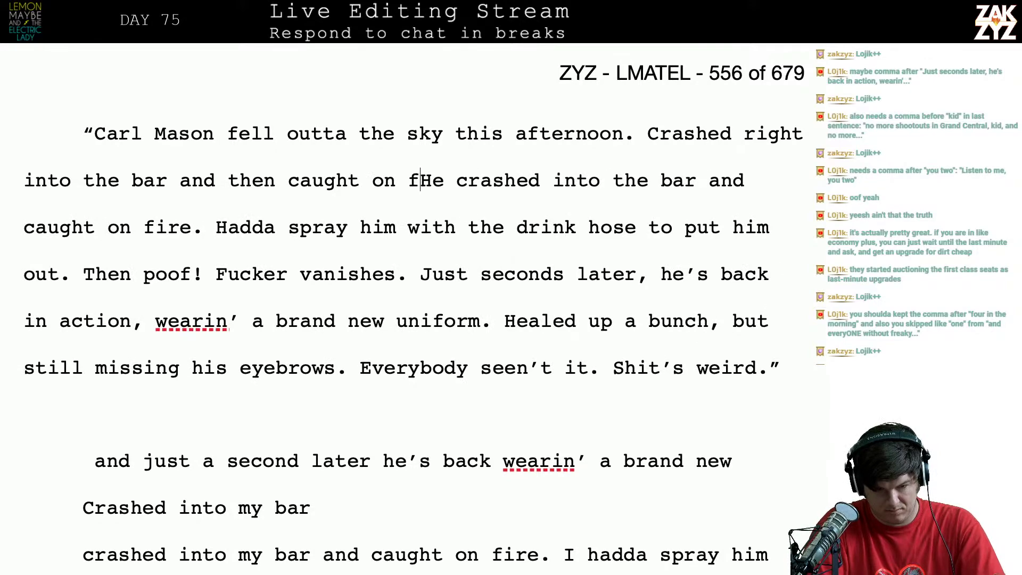
type("' fire.")
Replace the old sentence “He crashed into the bar and caught on fire.” with “I” in front of “Hadda spray him”
key("shift+Right")
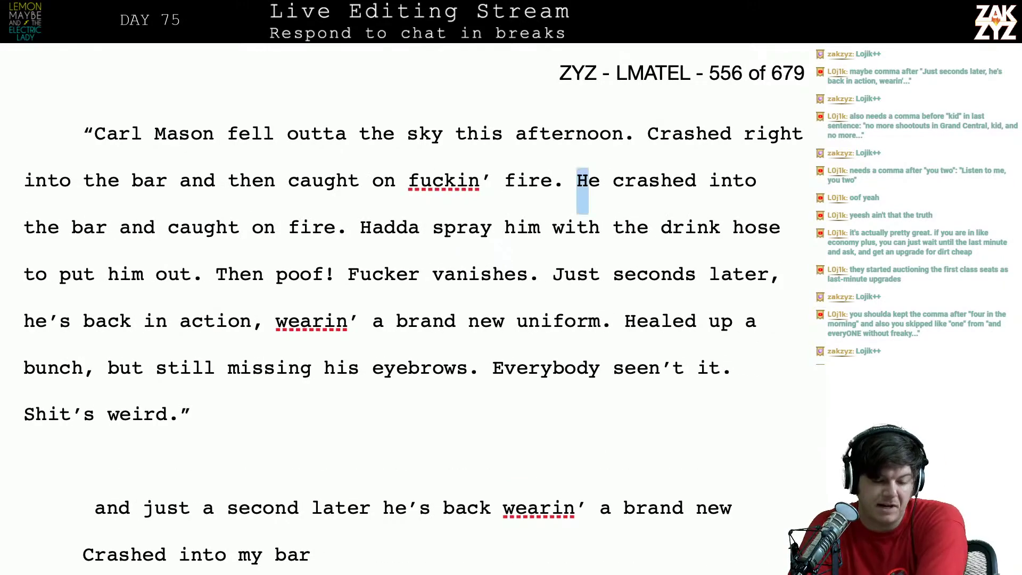
key("shift+Right")
key("shift+Right")
key("shift+Right")
key("shift+Right")
key("shift+Right")
key("shift+Right")
key("shift+Right")
key("shift+Right")
key("shift+Right")
key("shift+Right")
key("shift+Right")
key("shift+Right")
key("shift+Right")
key("shift+Right")
key("shift+Right")
key("shift+Right")
key("shift+Right")
key("shift+Right")
key("shift+Right")
key("shift+Right")
key("shift+Right")
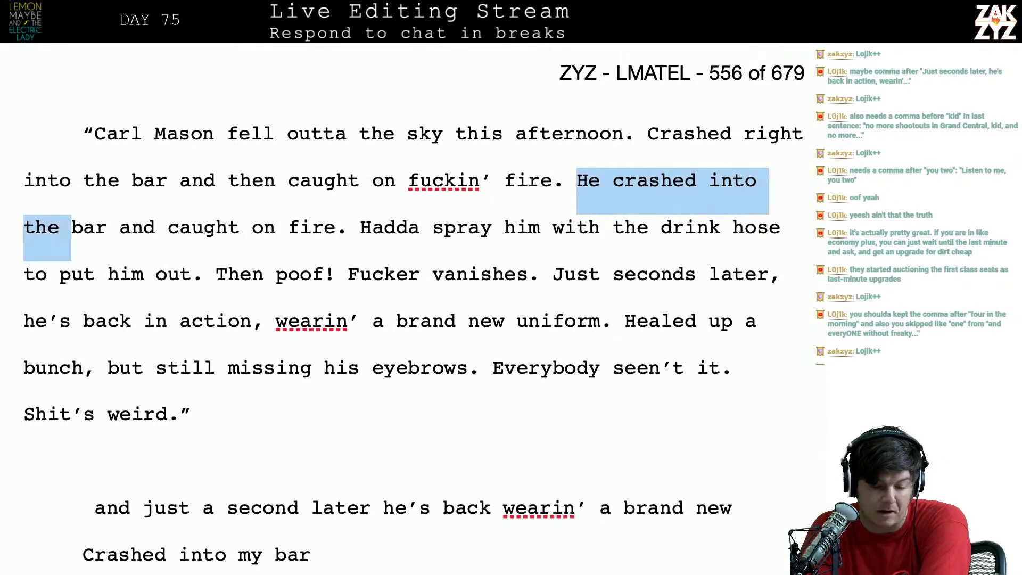
key("shift+Right")
key("shift+Right")
key("shift+Right")
key("shift+Right")
key("shift+Right")
key("shift+Right")
key("shift+Right")
key("shift+Right")
key("shift+Right")
key("shift+Right")
key("shift+Right")
key("shift+Right")
key("shift+Right")
key("shift+Right")
key("shift+Right")
key("shift+Right")
key("shift+Right")
key("shift+Right")
key("shift+Right")
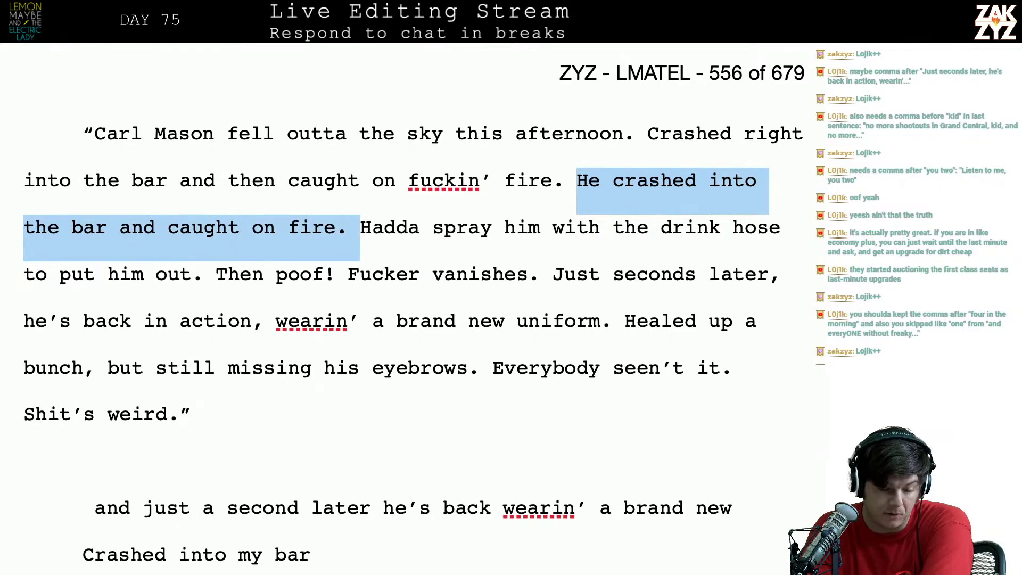
key("shift+Right")
key("shift+Left")
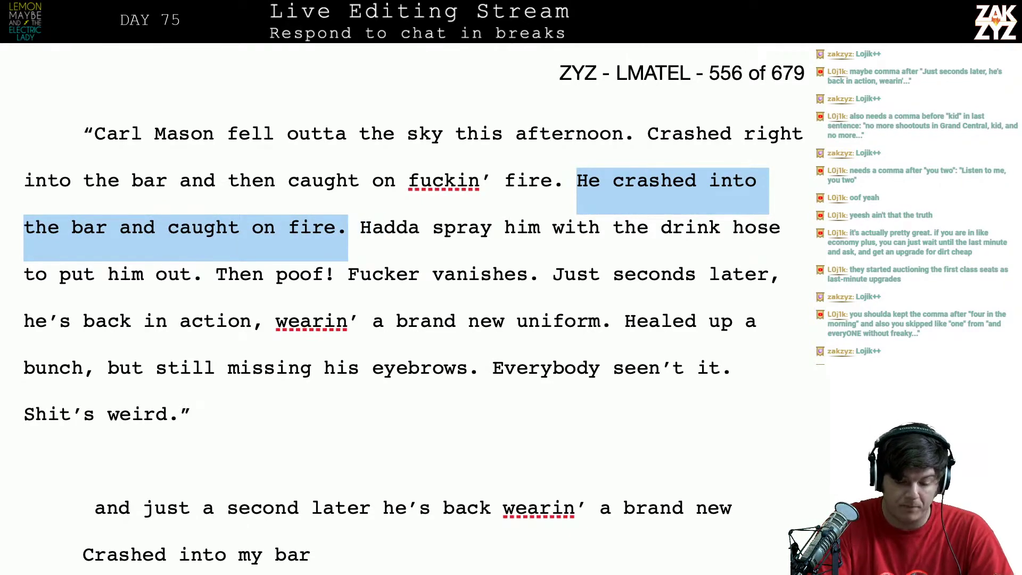
type("I Hadda")
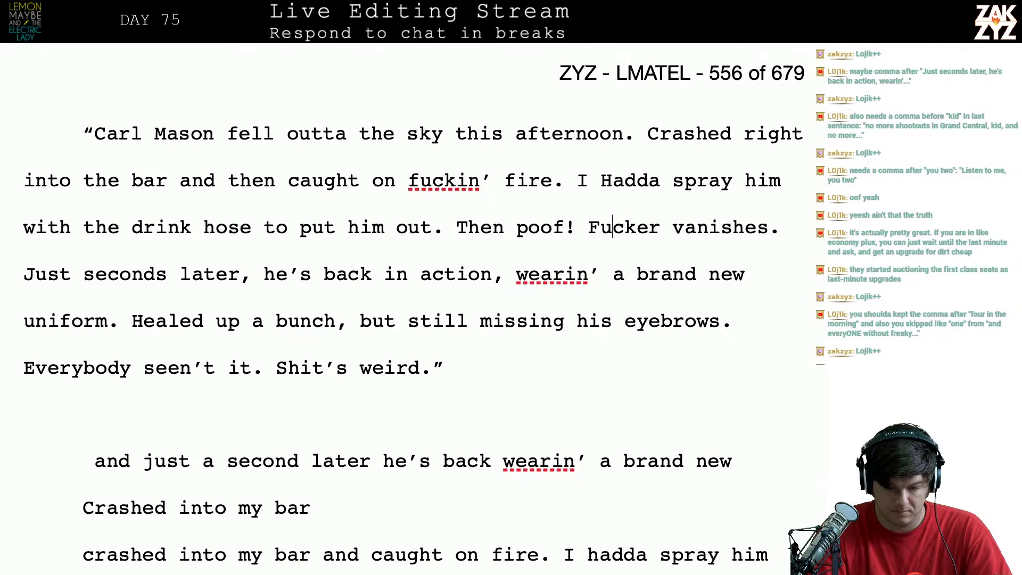
Insert “He vanishes. Seconds later, he pops back into action.” after “Then poof!” in the speech
type("He vanishes.")
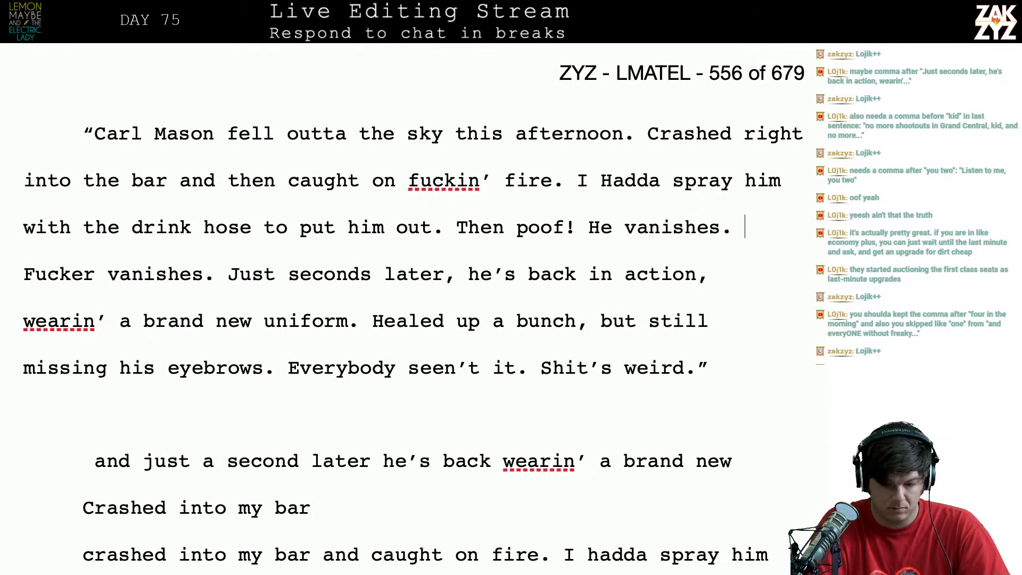
type("T")
key("BackSpace")
type("Seconds")
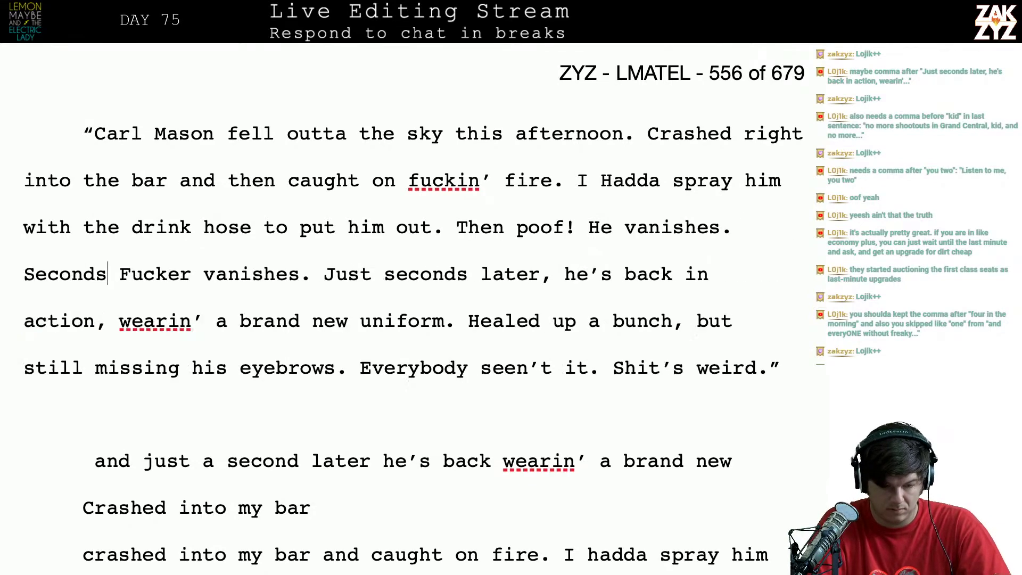
type(" later, he ")
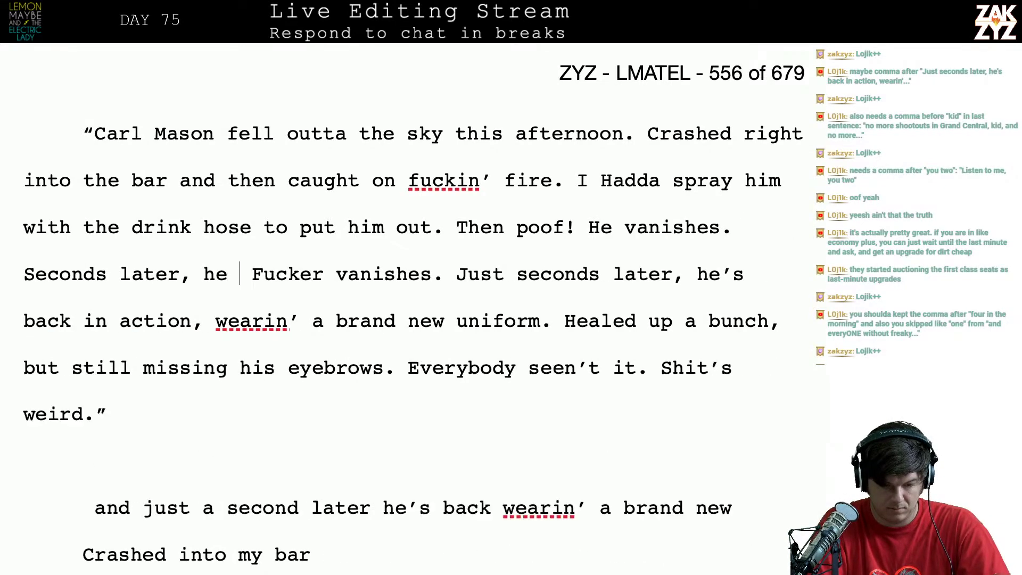
type("pops ")
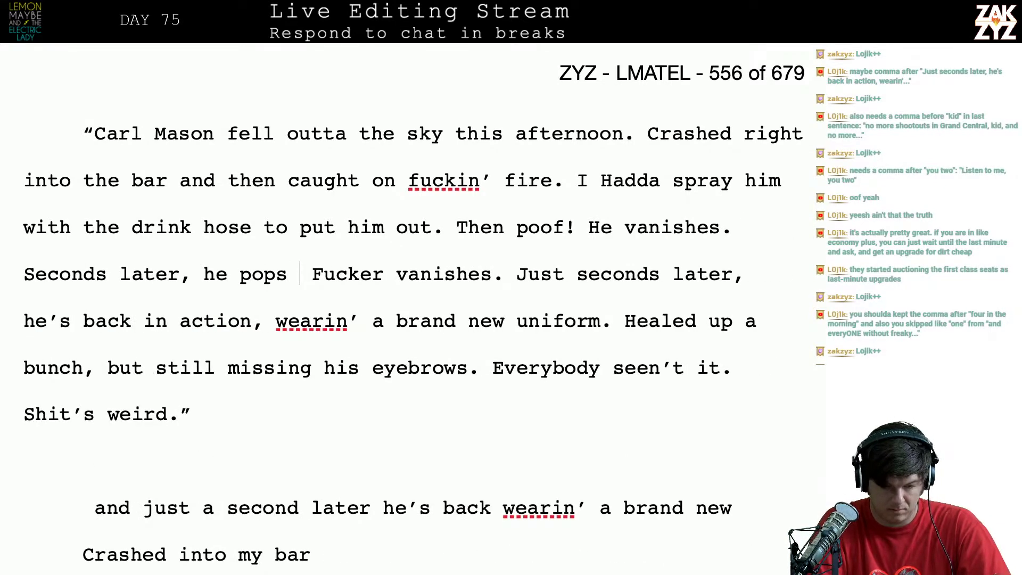
type("back into act")
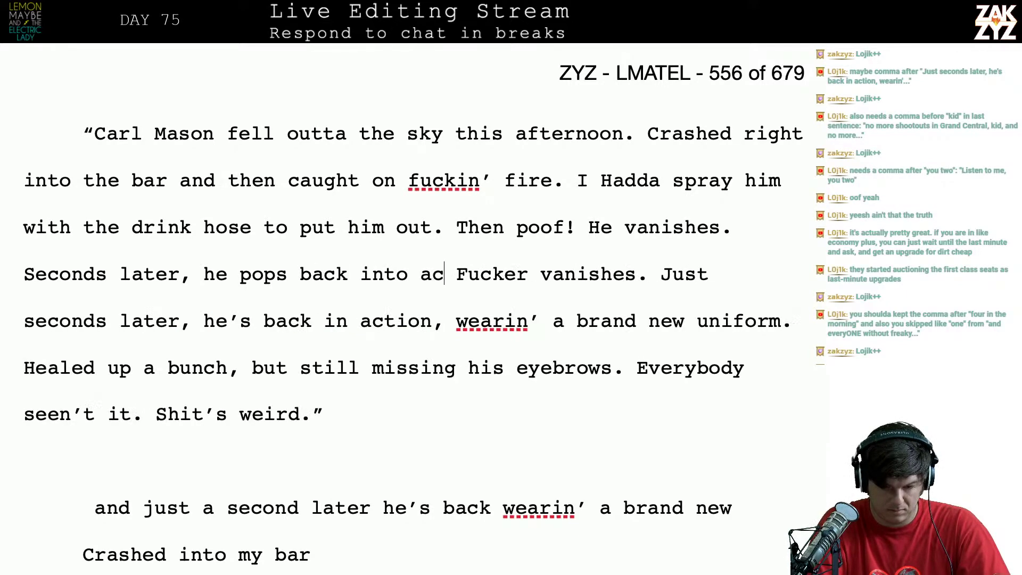
type("ion.  Fucker vanishes. Just secon")
key("BackSpace")
key("BackSpace")
key("BackSpace")
key("BackSpace")
type("tion.")
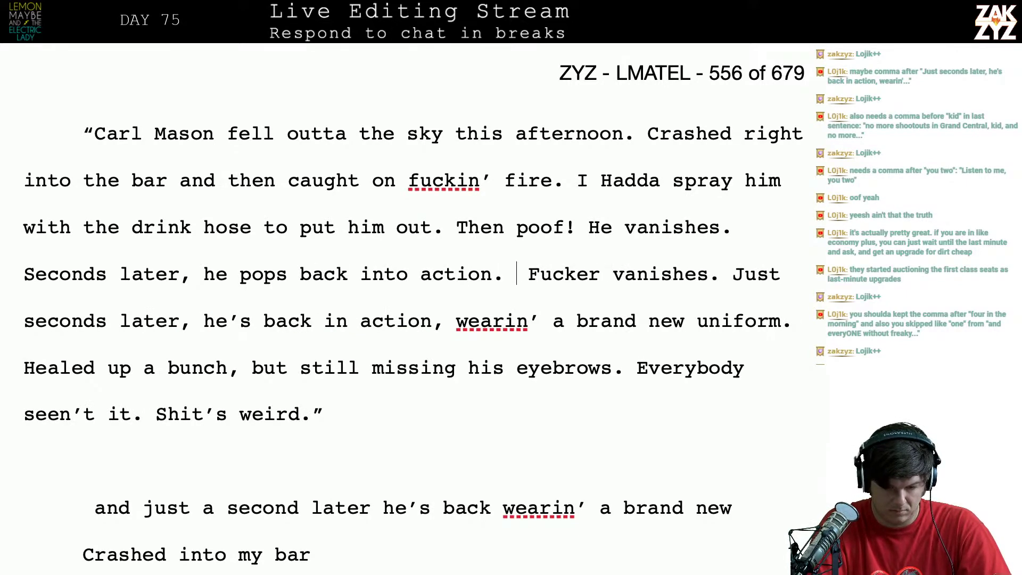
Split the old wording into a separate paragraph below and continue the speech with “Wearing a brand new uniform, burns mostly healed up”
key("Return")
key("Return")
key("Up")
type("We")
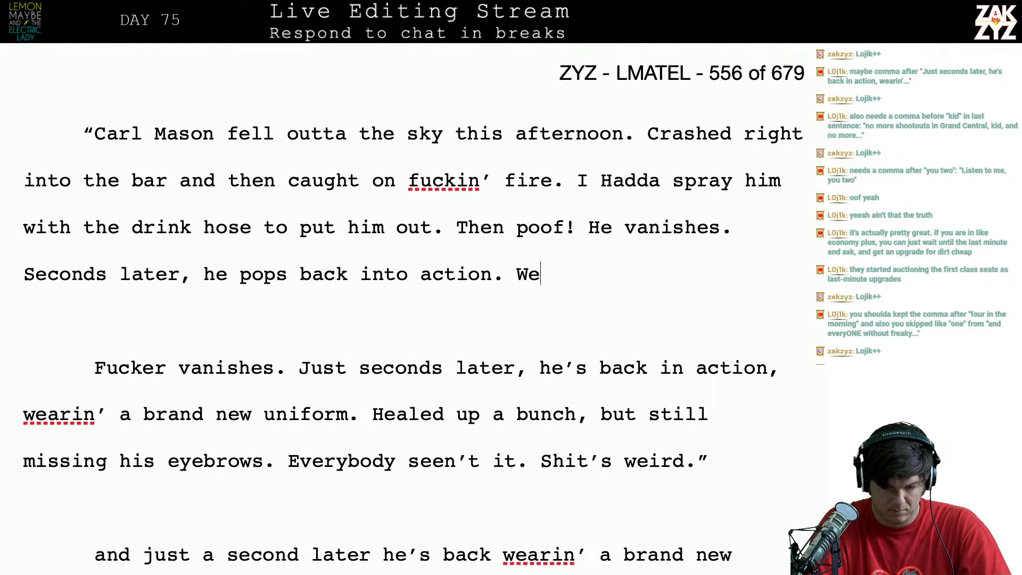
type("aring a brand new uniform, a")
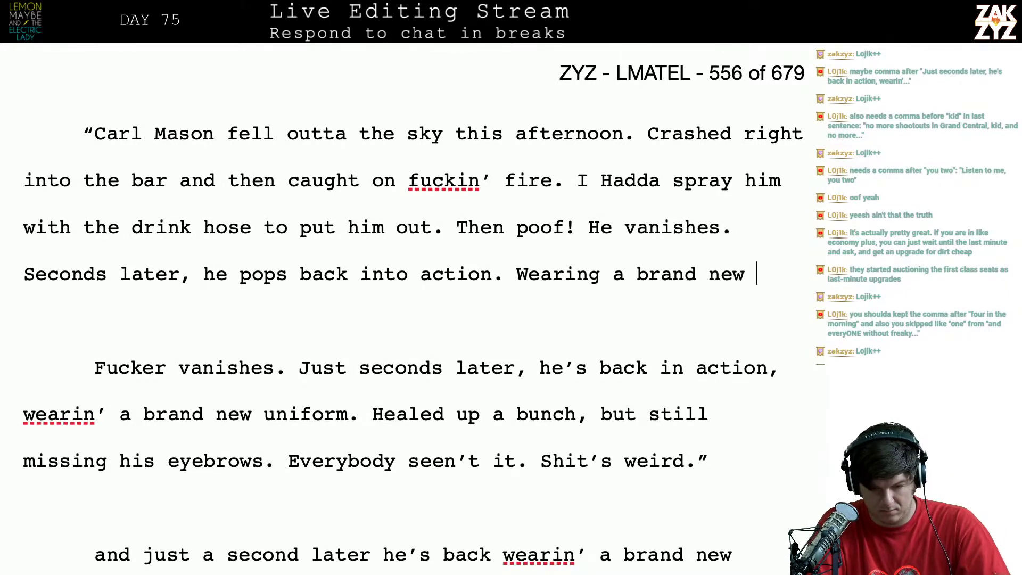
key("BackSpace")
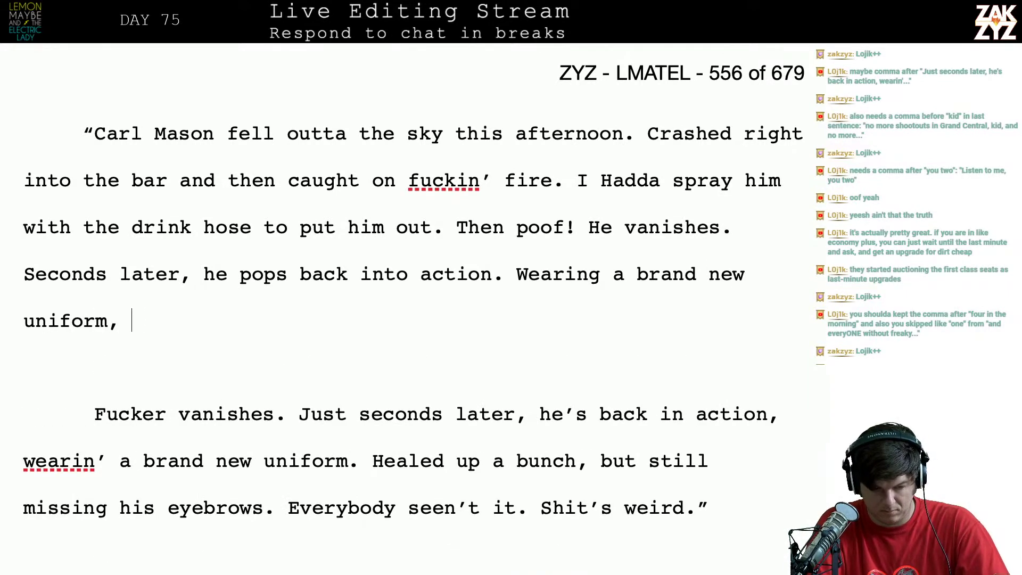
type("burns m")
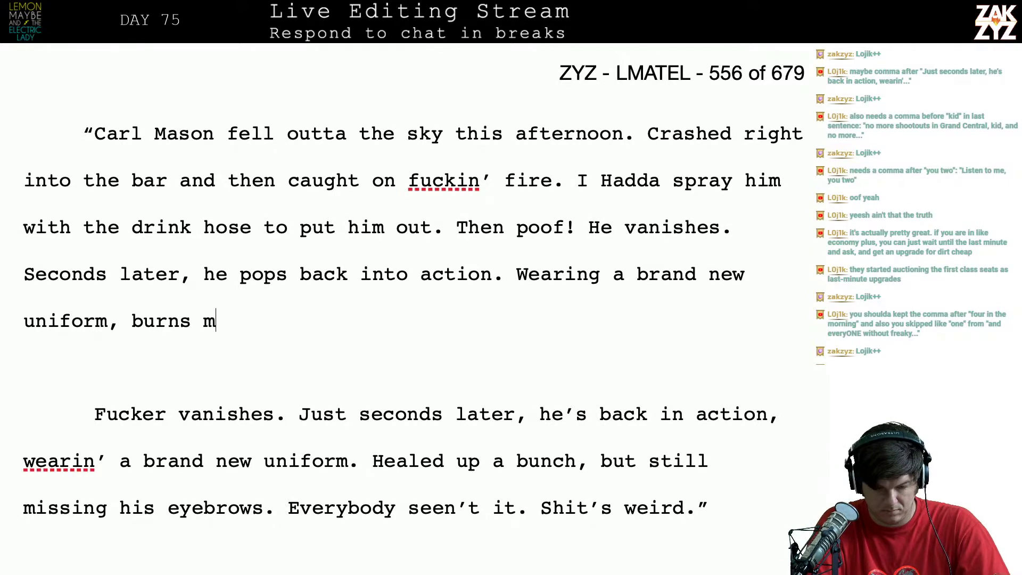
type("ostly healed up")
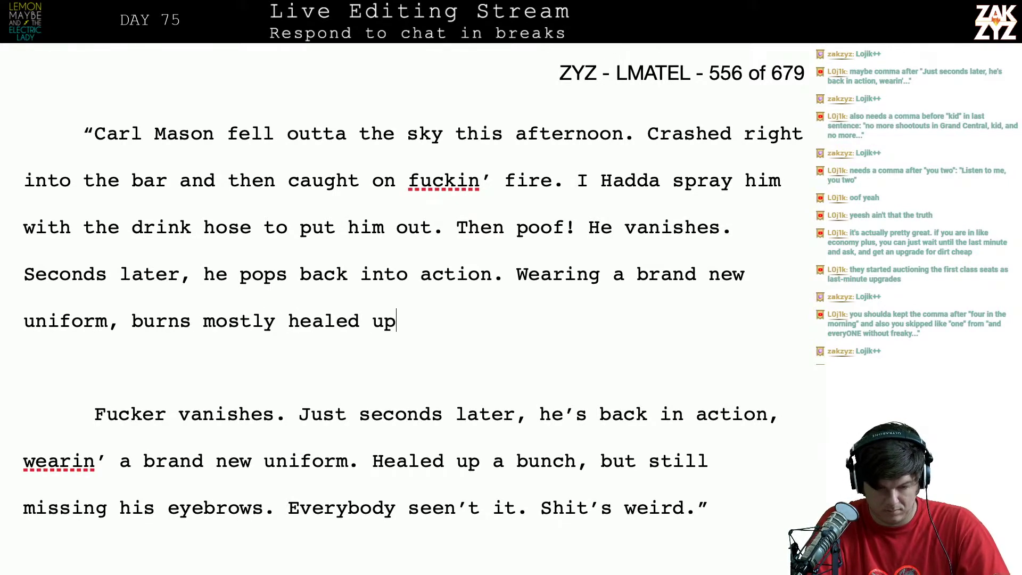
End the uniform sentence with a period and add “Still missin’ his eyebrows.” to the speech
type(". Still ")
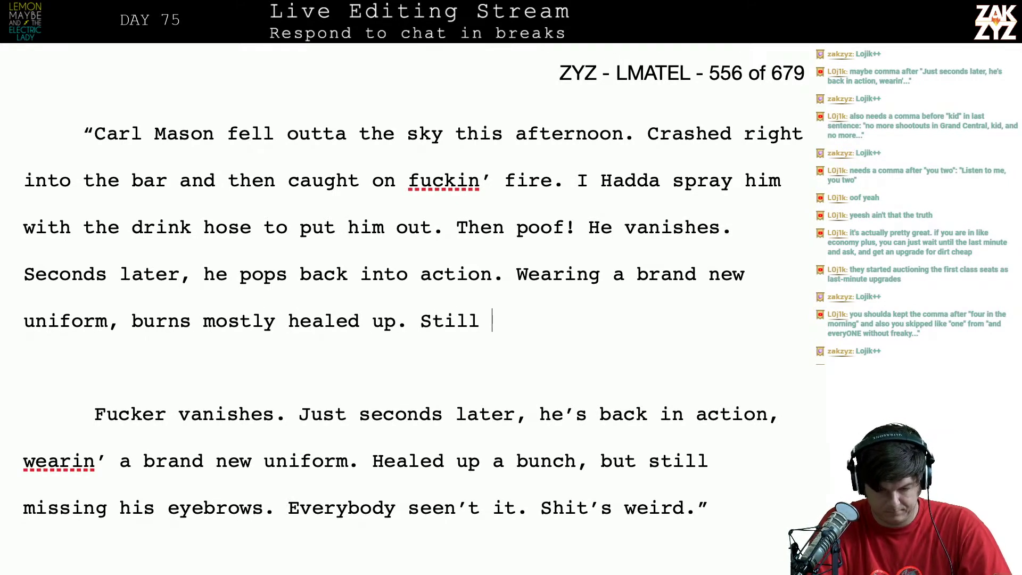
type("missin' his eyebrow")
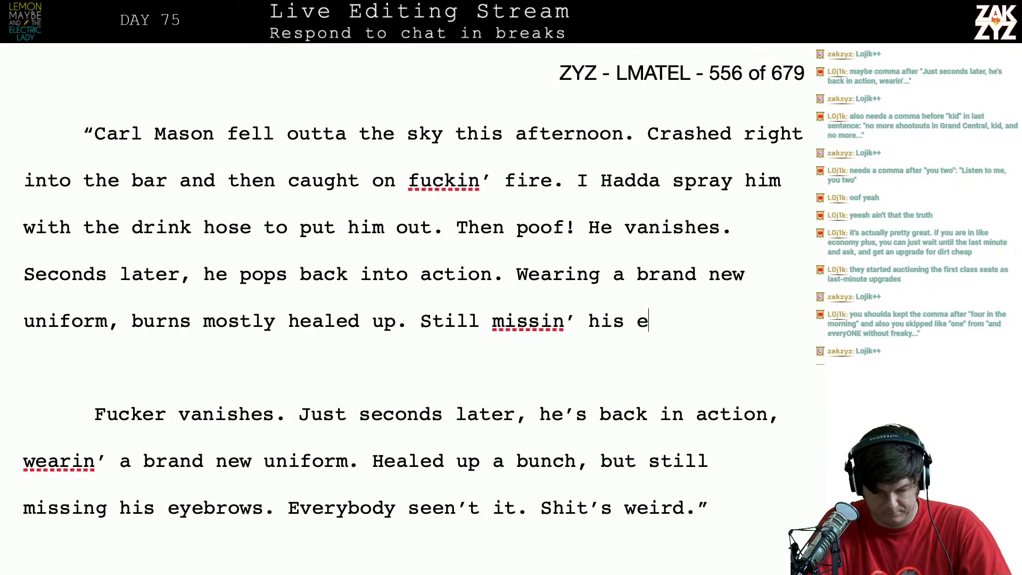
key("BackSpace")
key("BackSpace")
type("w")
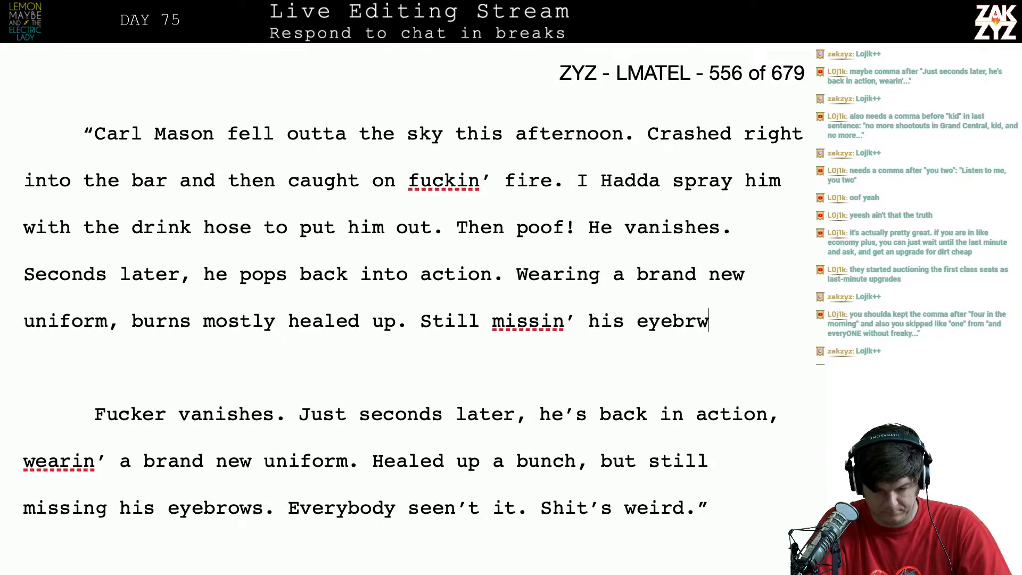
key("BackSpace")
type("ows. Ev")
Try ending the speech with “Erryone seen’t it, it’s weird.” and a closing quotation mark
key("BackSpace")
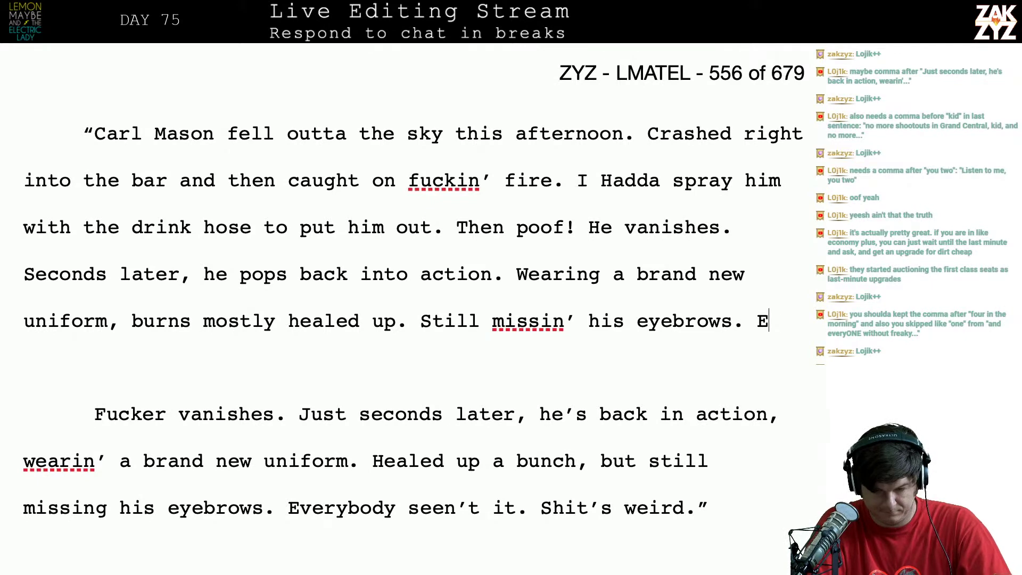
type("rryone seen")
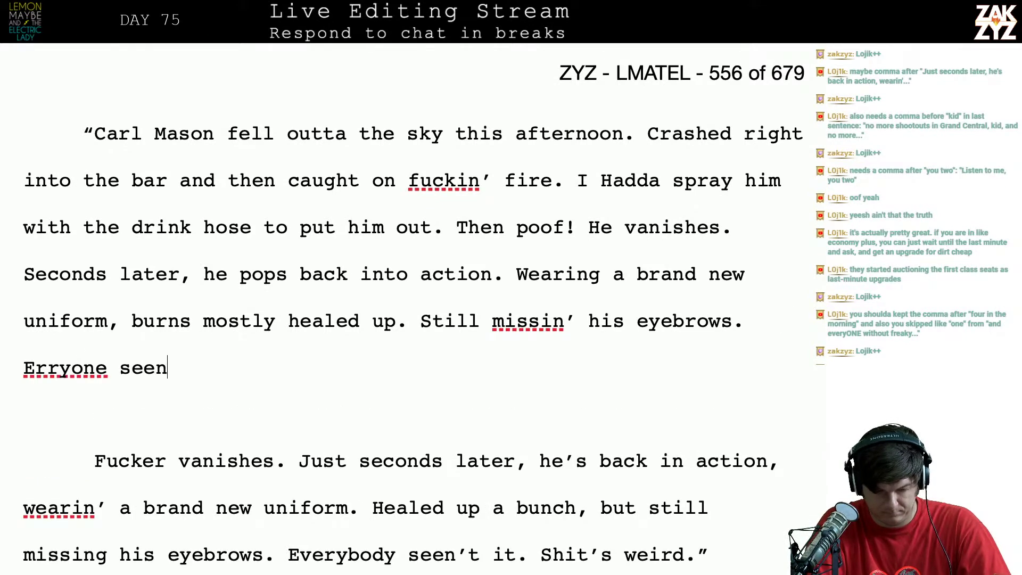
type("'t it, it")
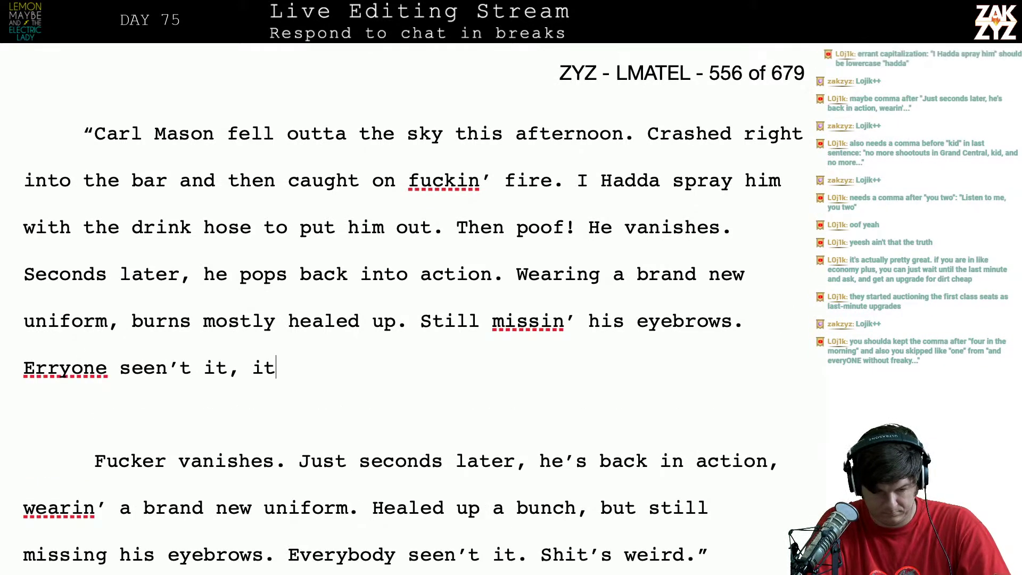
type("s fucken wi")
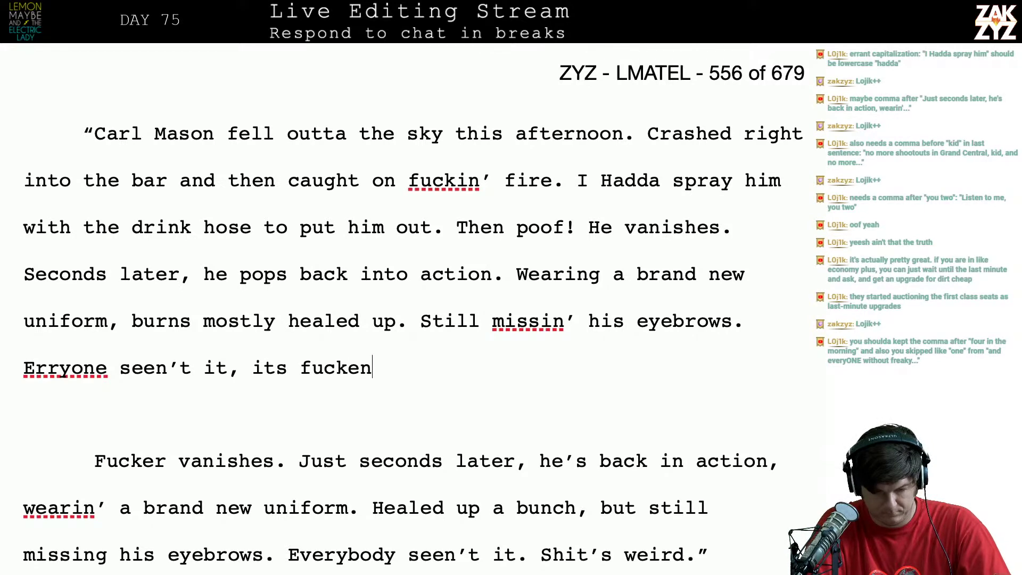
key("BackSpace")
key("BackSpace")
key("BackSpace")
key("BackSpace")
key("BackSpace")
key("BackSpace")
key("BackSpace")
key("BackSpace")
key("BackSpace")
key("BackSpace")
key("BackSpace")
key("BackSpace")
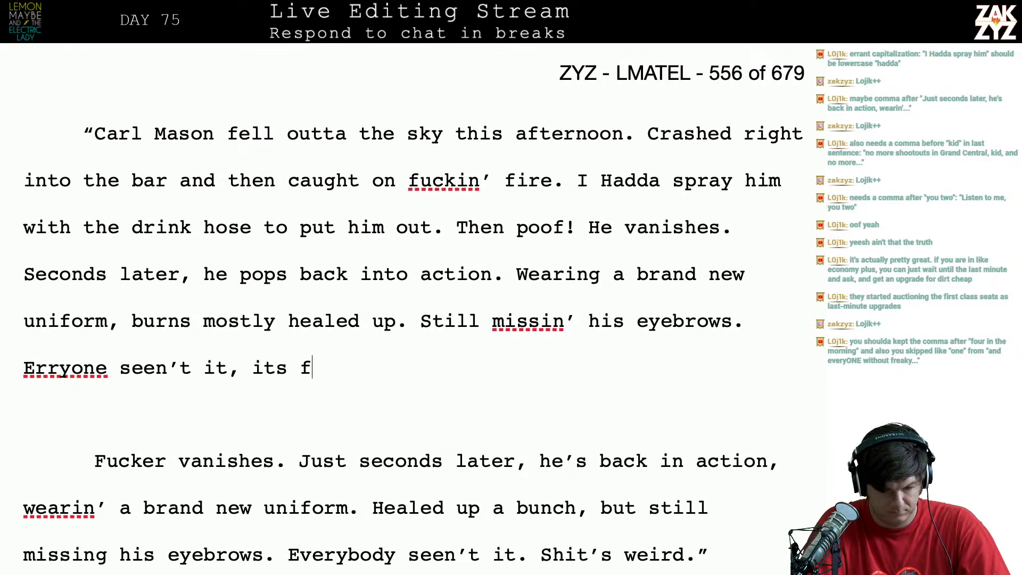
key("BackSpace")
key("BackSpace")
type("i")
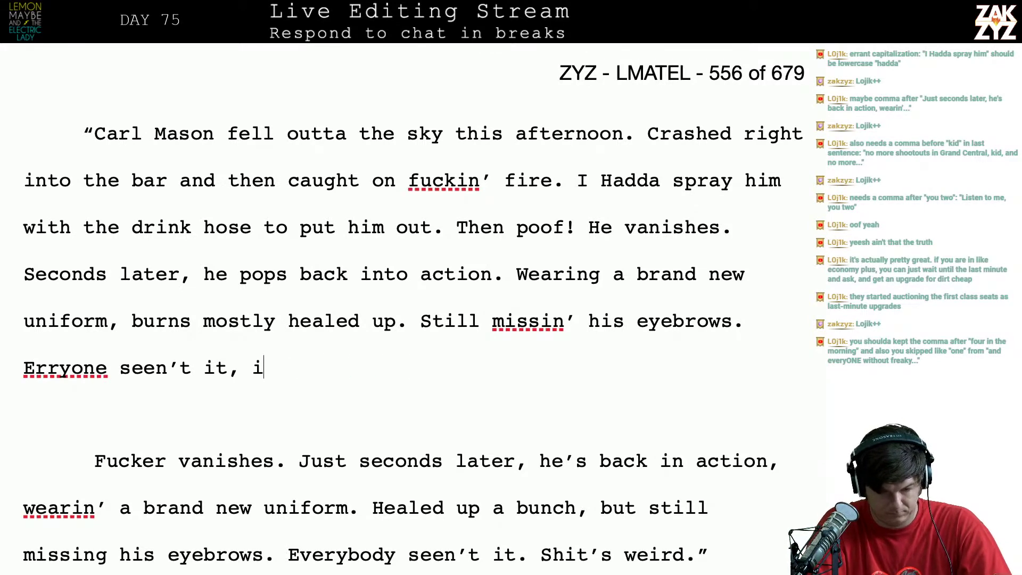
type("t's weird.")
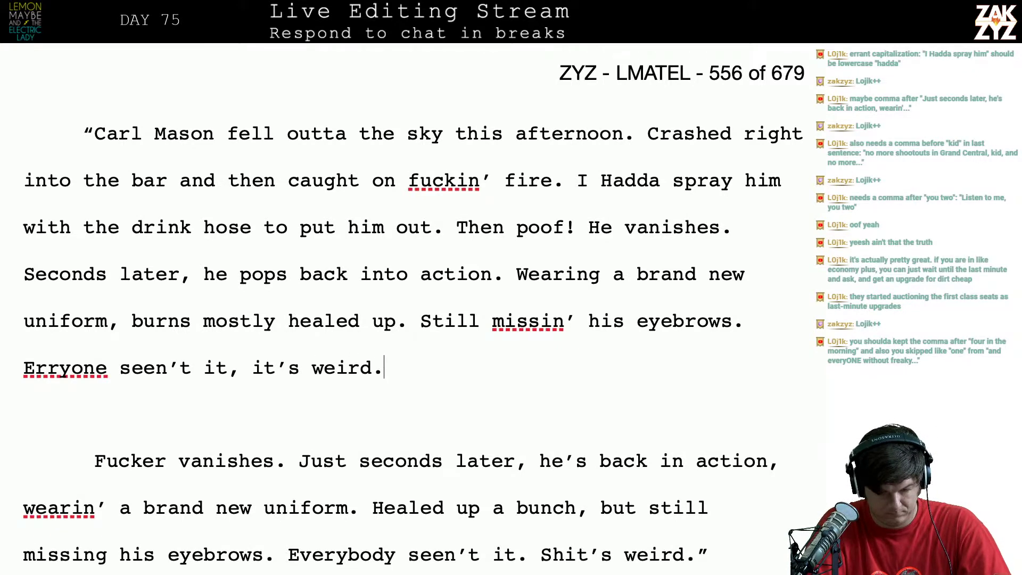
type("\"")
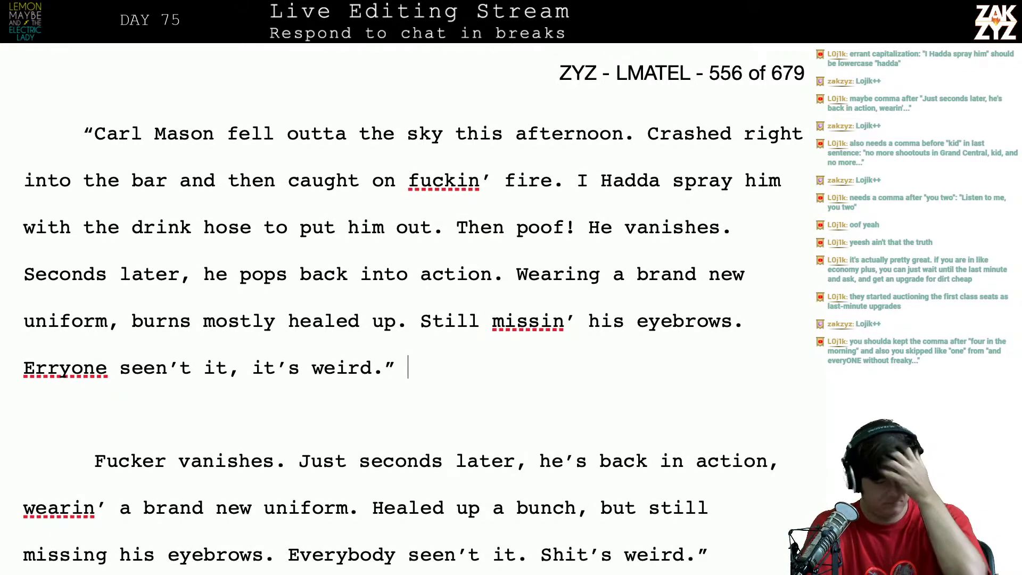
Replace “it’s weird.” and the closing quotation mark with “super weird.” at the end of the speech
key("BackSpace")
key("BackSpace")
key("BackSpace")
key("BackSpace")
key("BackSpace")
key("BackSpace")
key("BackSpace")
key("BackSpace")
key("BackSpace")
key("BackSpace")
key("BackSpace")
key("BackSpace")
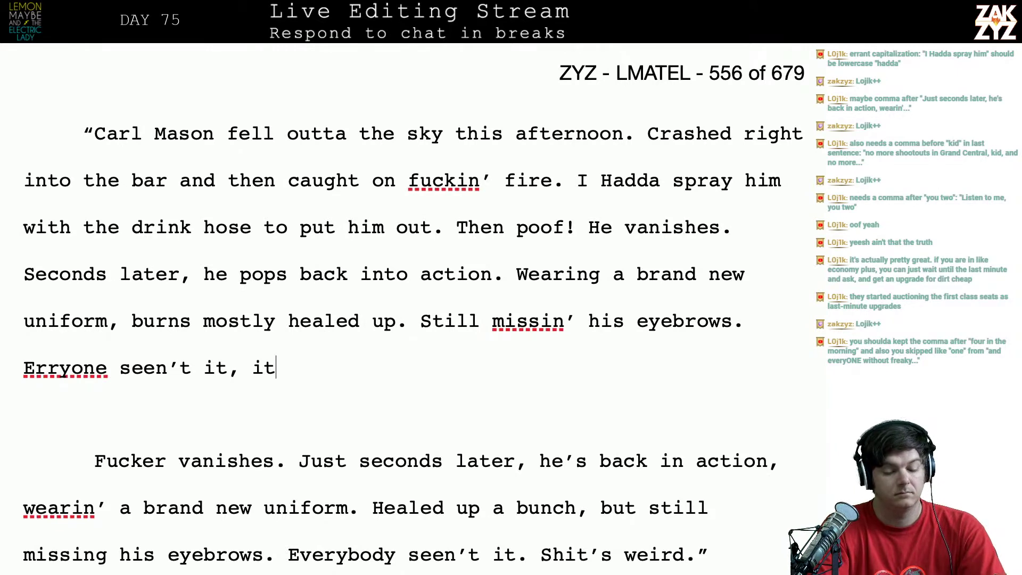
type("super weird.")
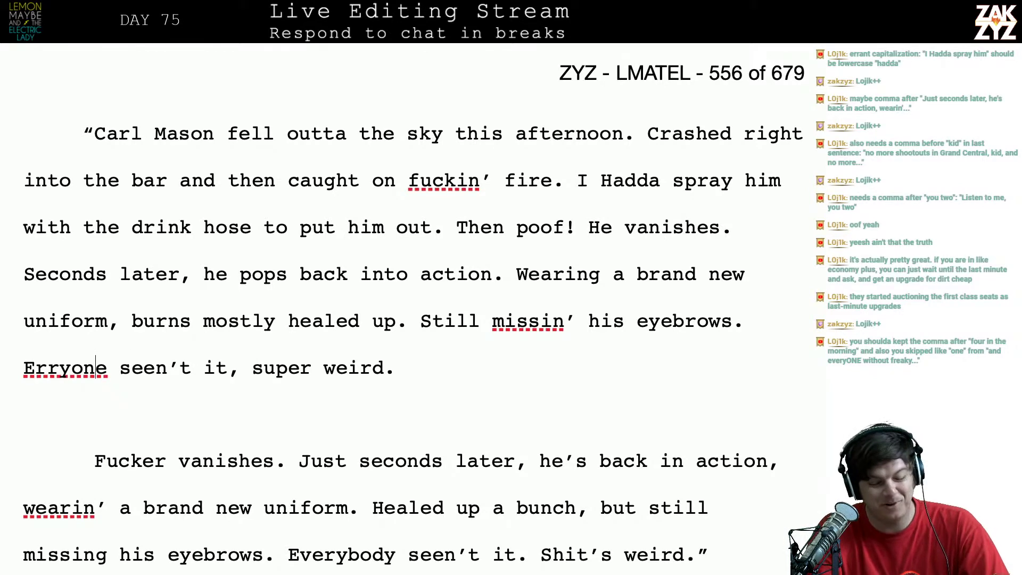
Respell “Erryone” as “Everyone” in the speech's last sentence
key("BackSpace")
key("BackSpace")
key("BackSpace")
key("BackSpace")
key("BackSpace")
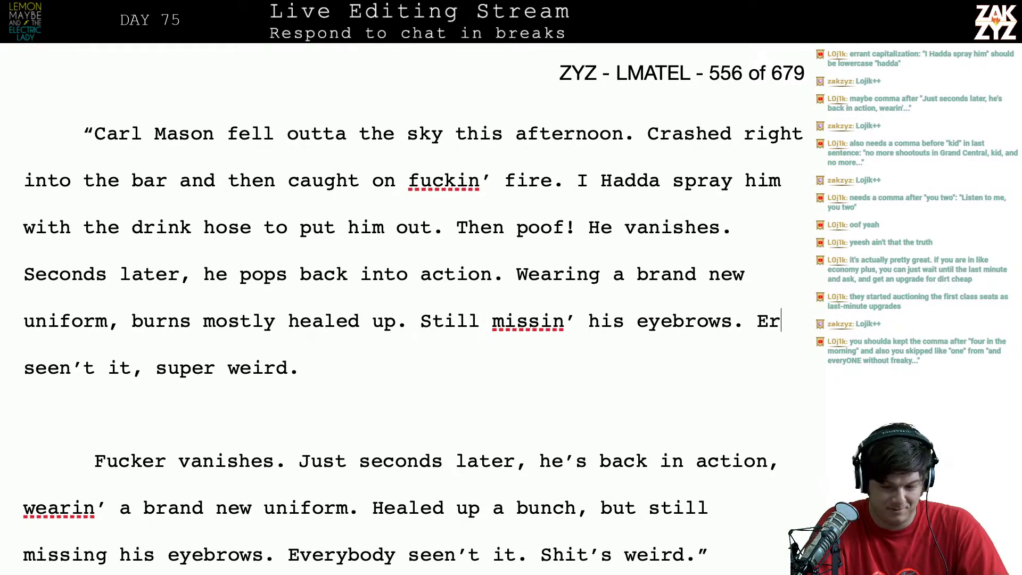
key("BackSpace")
type("veryone")
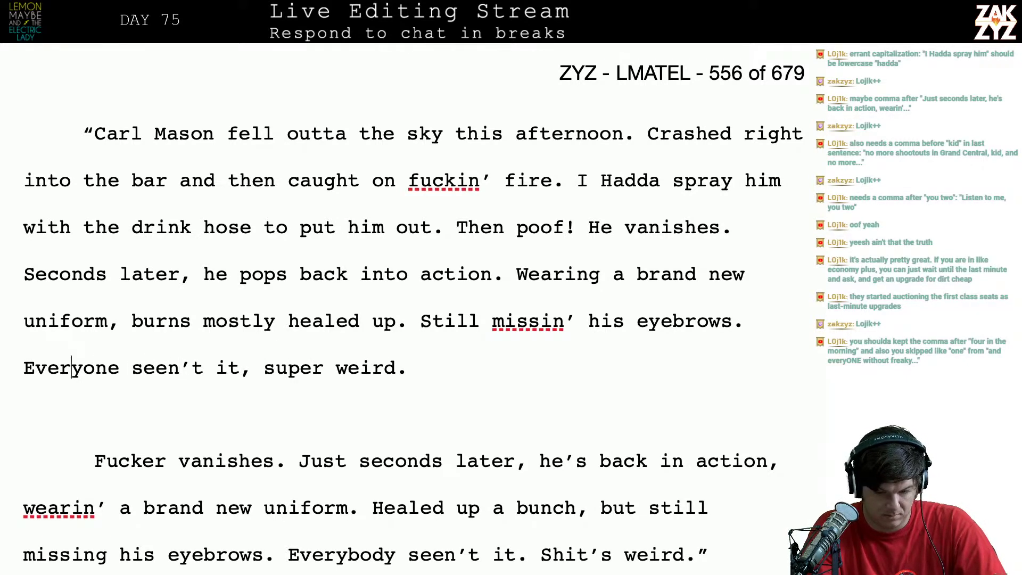
Insert “Super fuckin’ weird.” with a closing quotation mark after “eyebrows.”, and delete the sentence starting with “Everyone” and the blank line below
type("Super fuckin'")
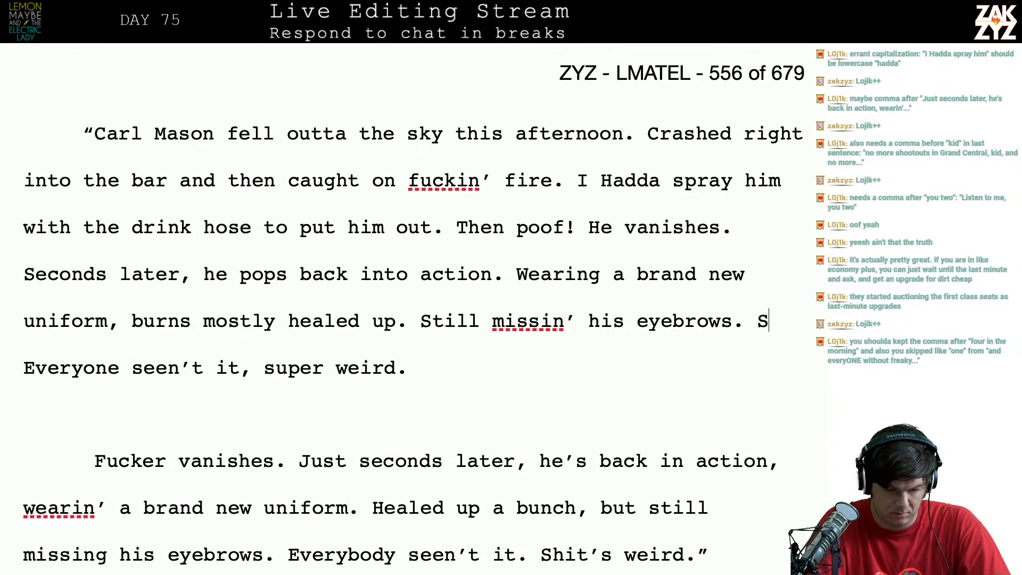
type(" weird.")
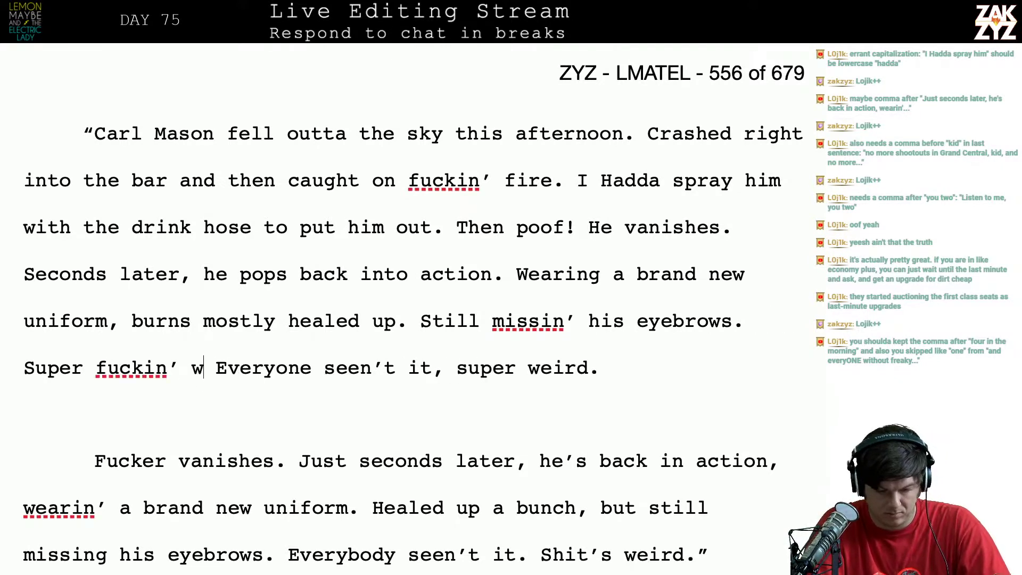
type("\"")
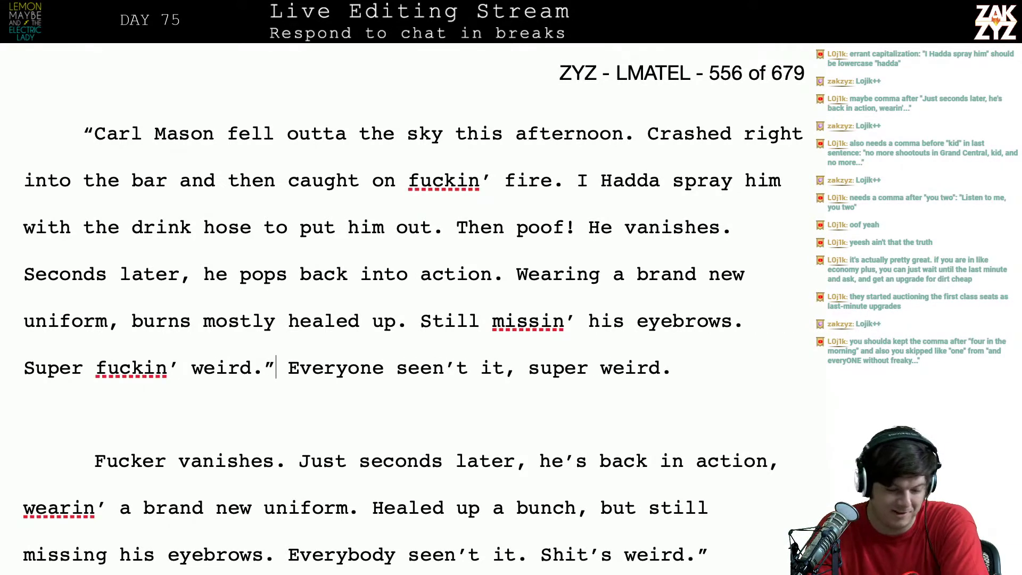
key("Right")
key("shift+Down")
key("BackSpace")
key("BackSpace")
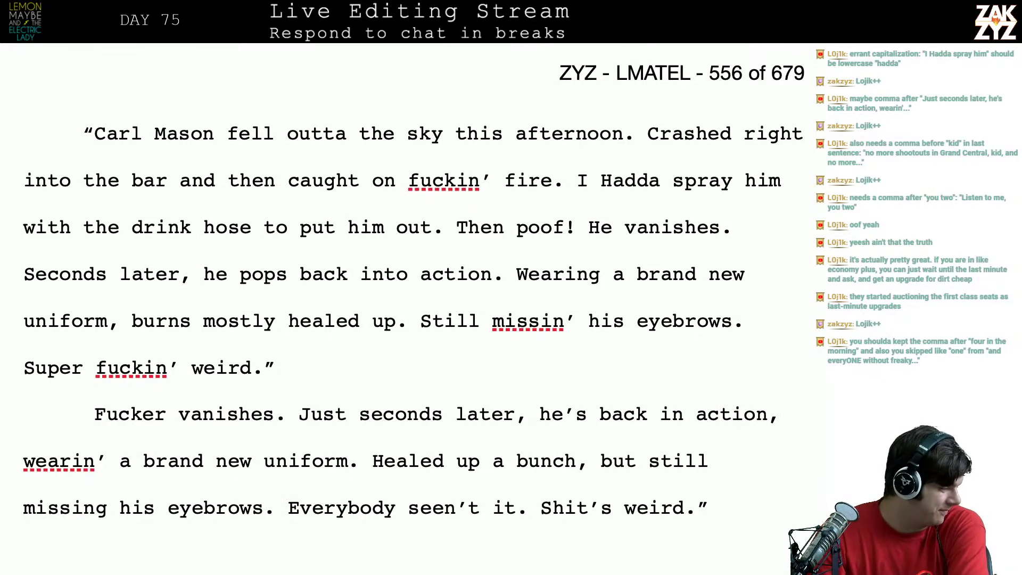
Change “Hadda” to lowercase “hadda” in the sentence about spraying him with the drink hose
scroll(414, 288, "down", 2)
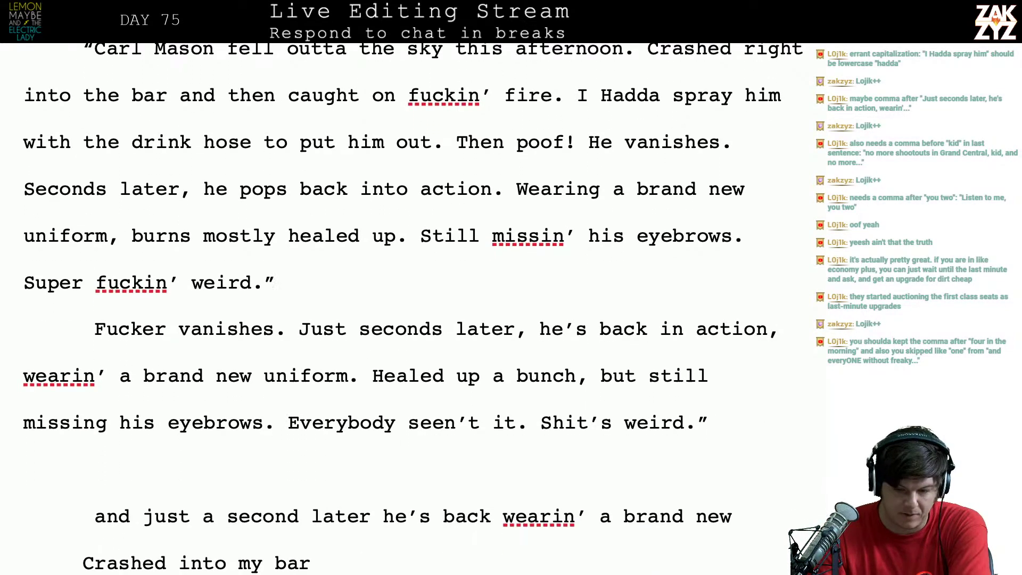
scroll(611, 325, "up", 5)
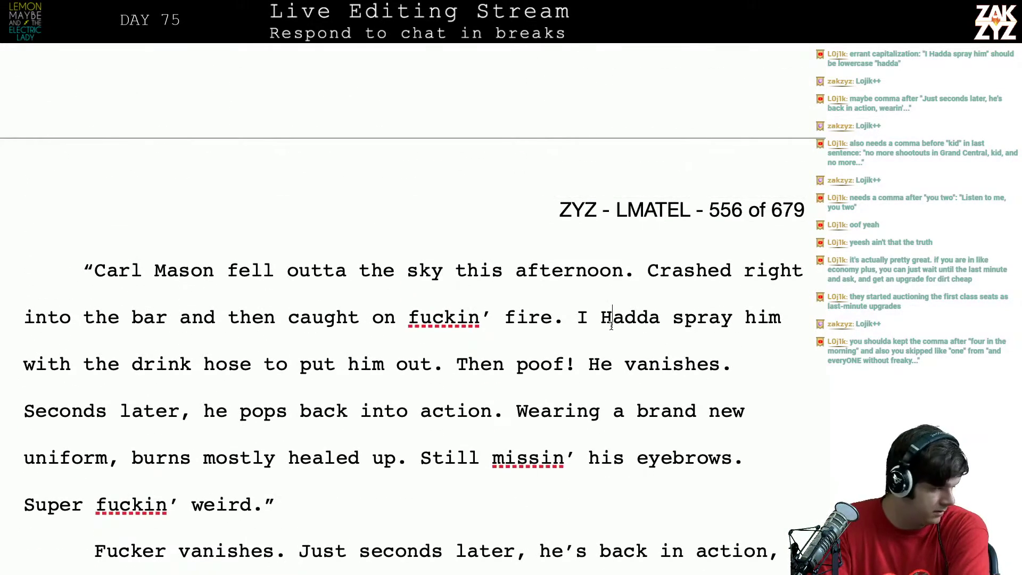
key("BackSpace")
type("h")
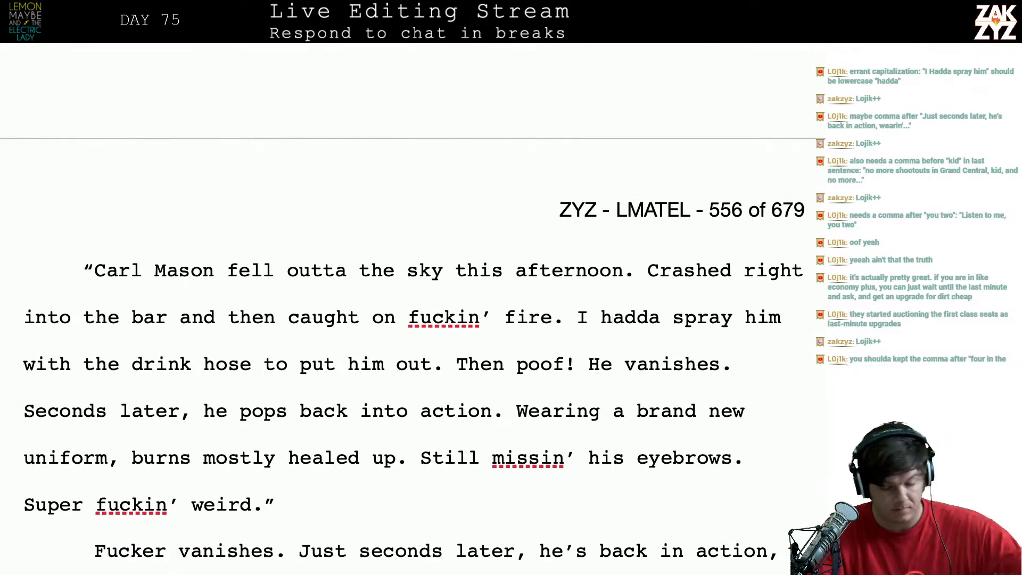
scroll(606, 320, "down", 6)
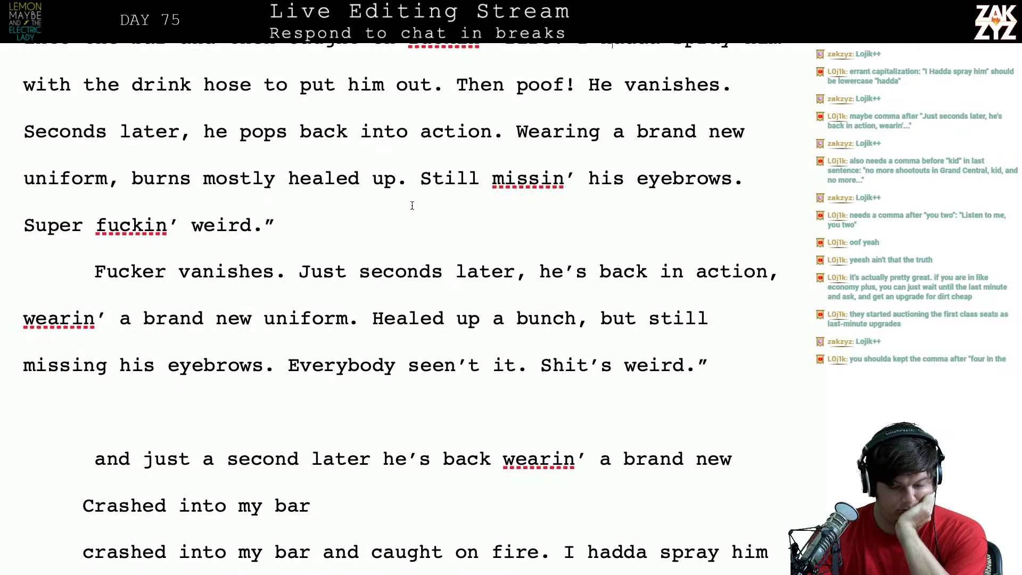
left_click(373, 198)
left_click(305, 200)
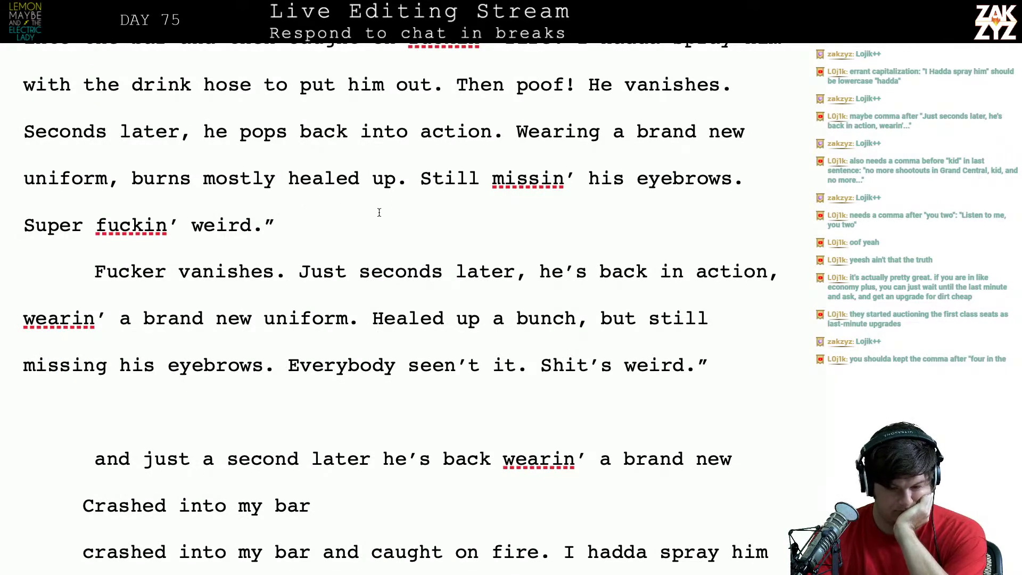
Add “tho’” after “eyebrows” in the sentence about his missing eyebrows
key("Right")
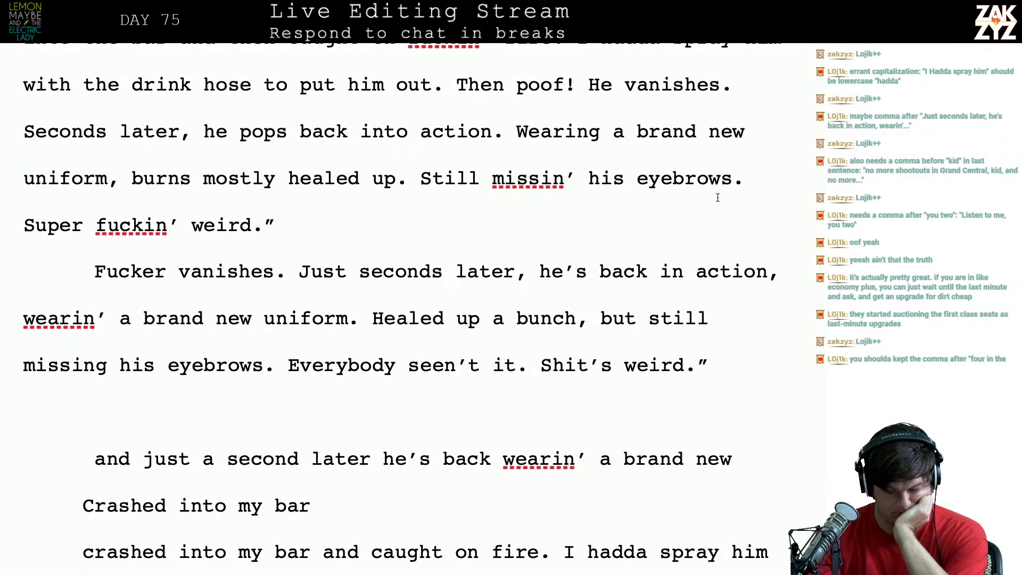
left_click(734, 186)
type("tho")
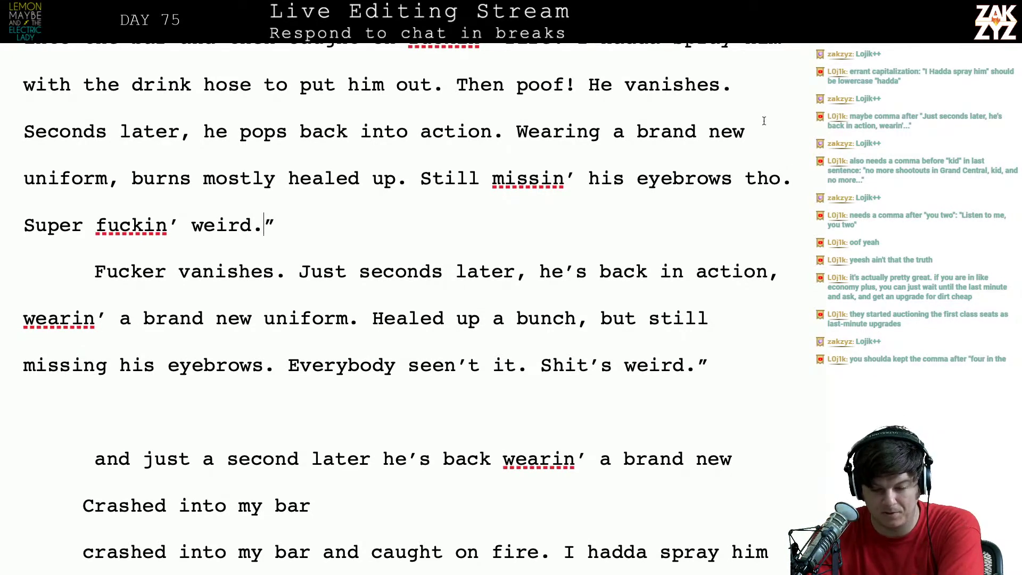
type("'")
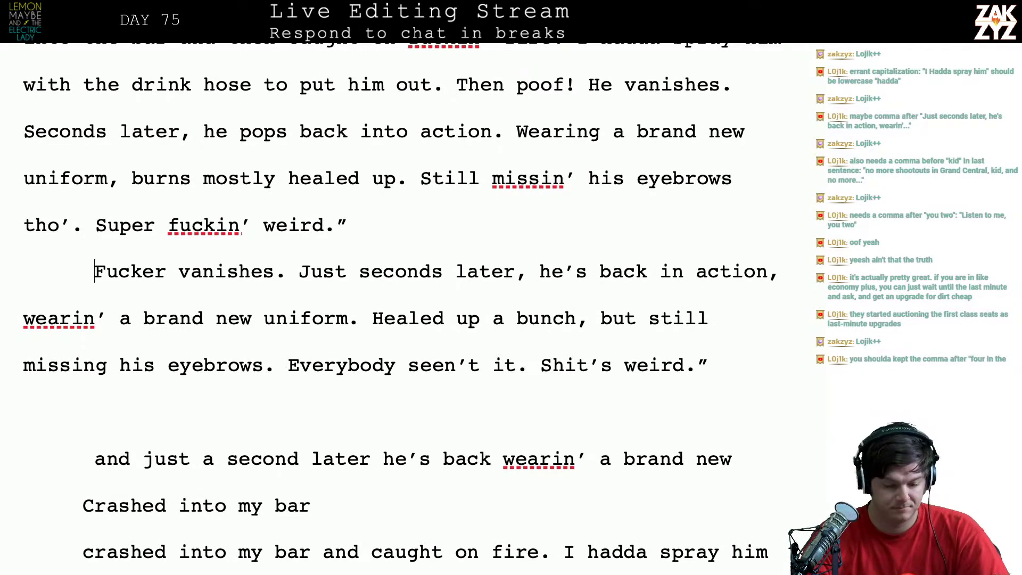
Delete the leftover drafts below the speech, from “Fucker vanishes” through “Shit’s fuckin’ weird.”, along with the remaining blank line
key("shift+Down")
key("shift+Down")
key("shift+Down")
key("shift+Down")
key("shift+Down")
key("shift+Down")
key("shift+Down")
key("shift+Down")
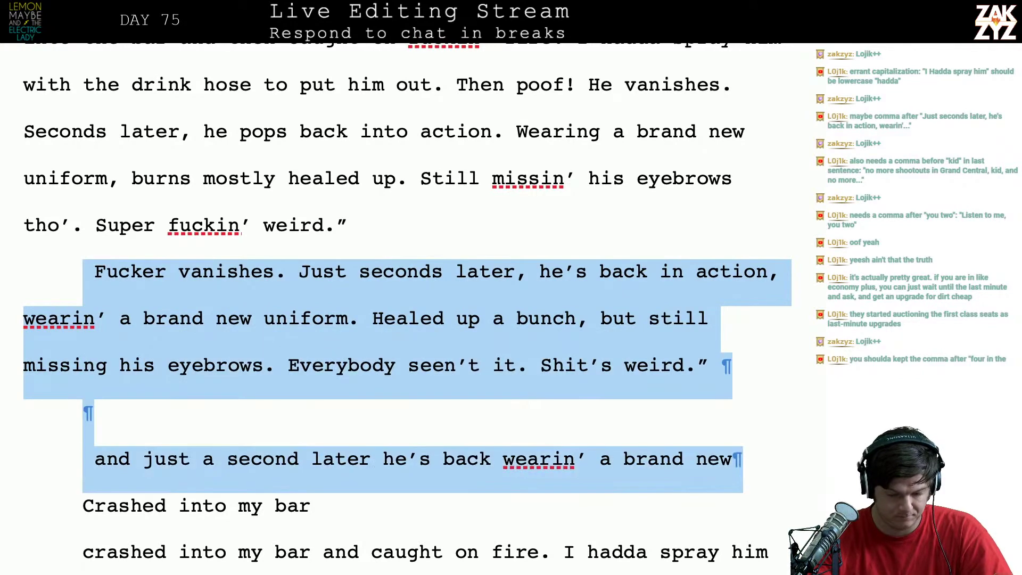
key("shift+Down")
key("shift+Down")
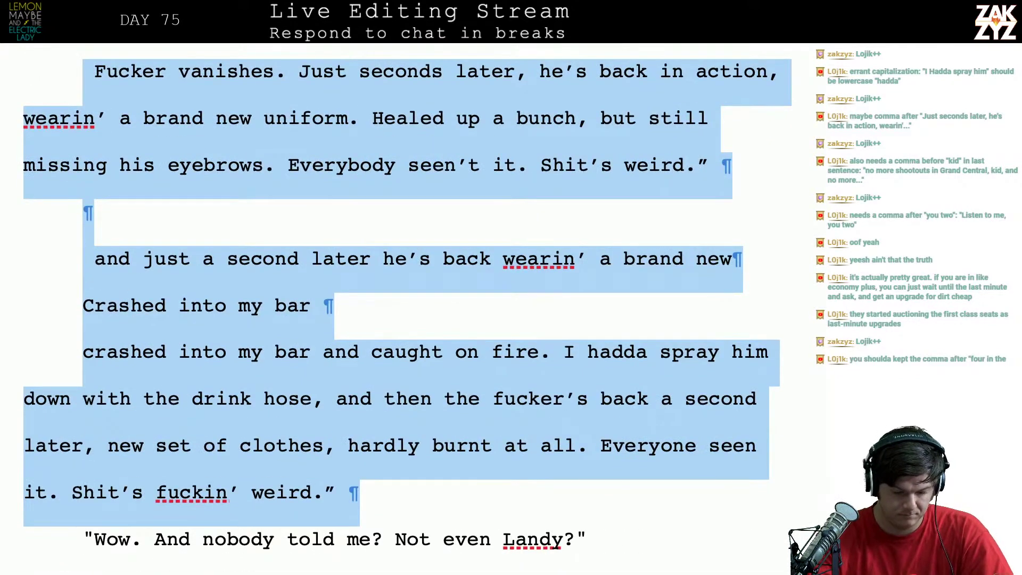
key("BackSpace")
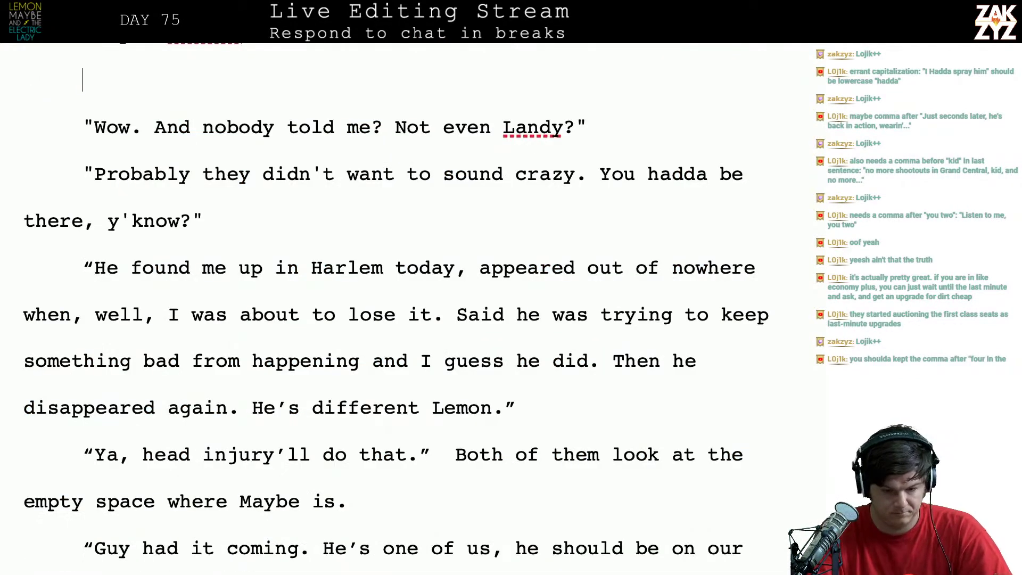
key("BackSpace")
scroll(572, 285, "up", 4)
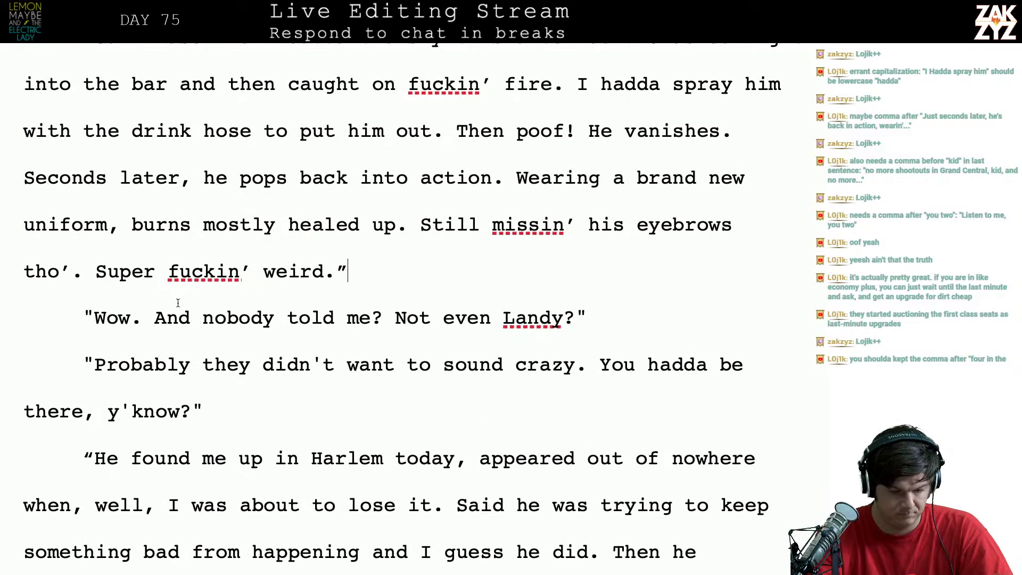
Split the reply after “Wow.” and replace that word with “I can’t believe nobody told me about it.”
key("Return")
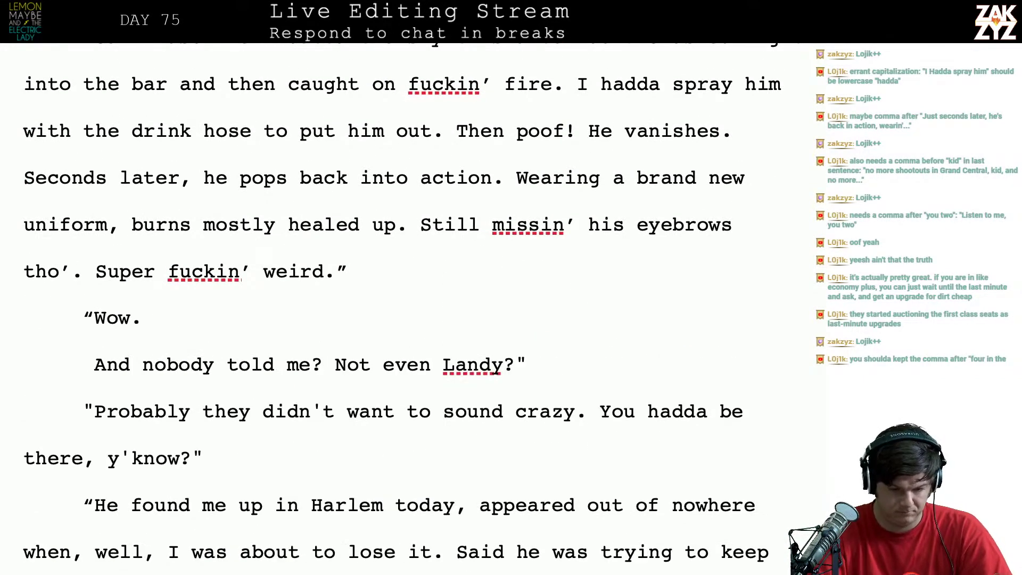
key("BackSpace")
key("BackSpace")
key("BackSpace")
key("BackSpace")
type("I")
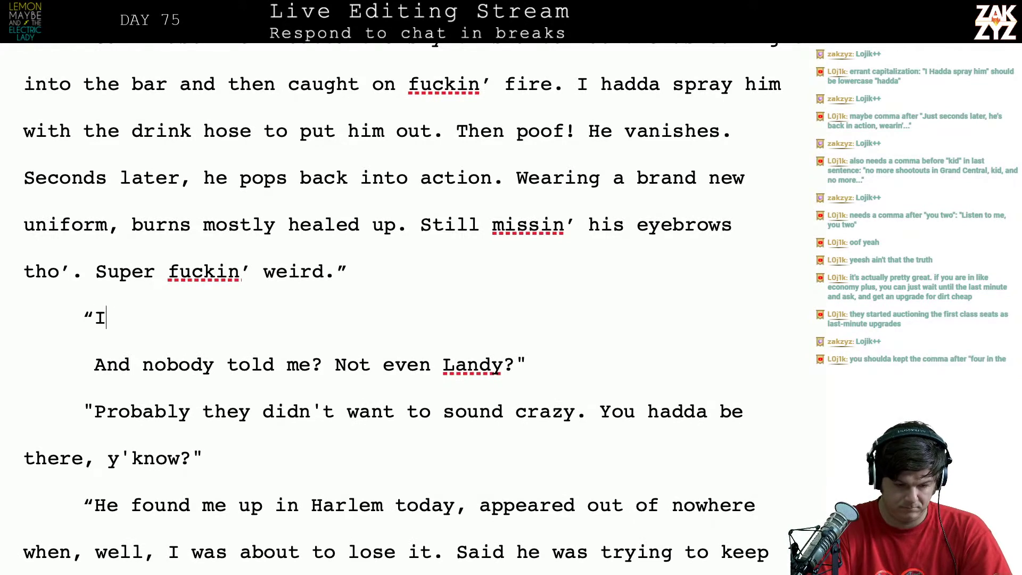
type(" can't believe nobo")
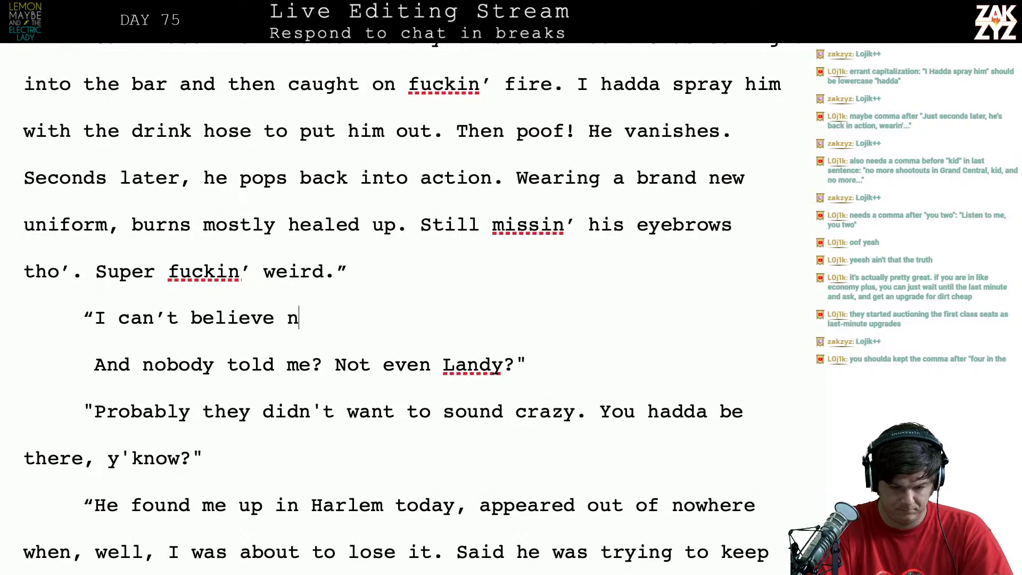
type("dy told me ")
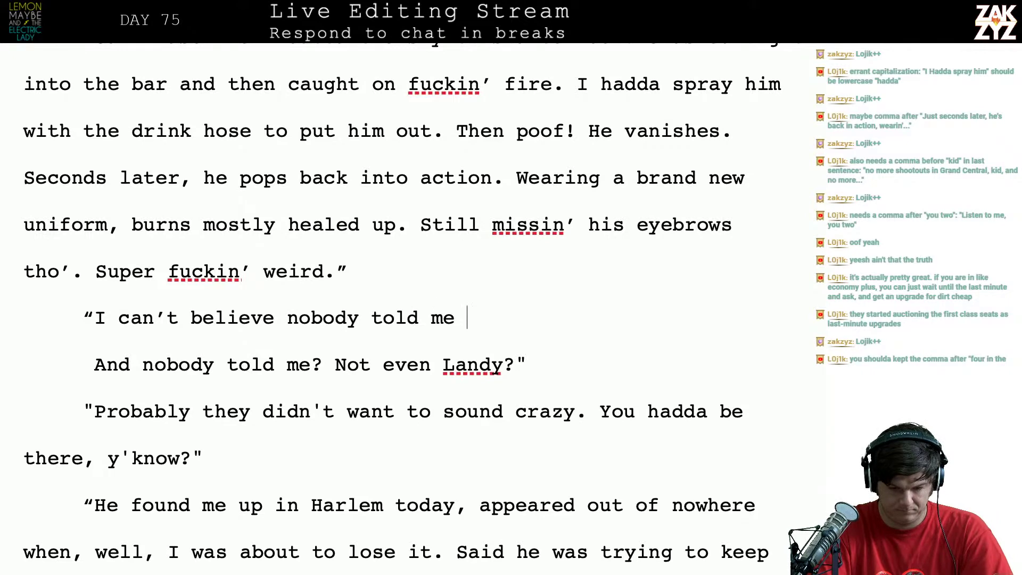
type("about it.")
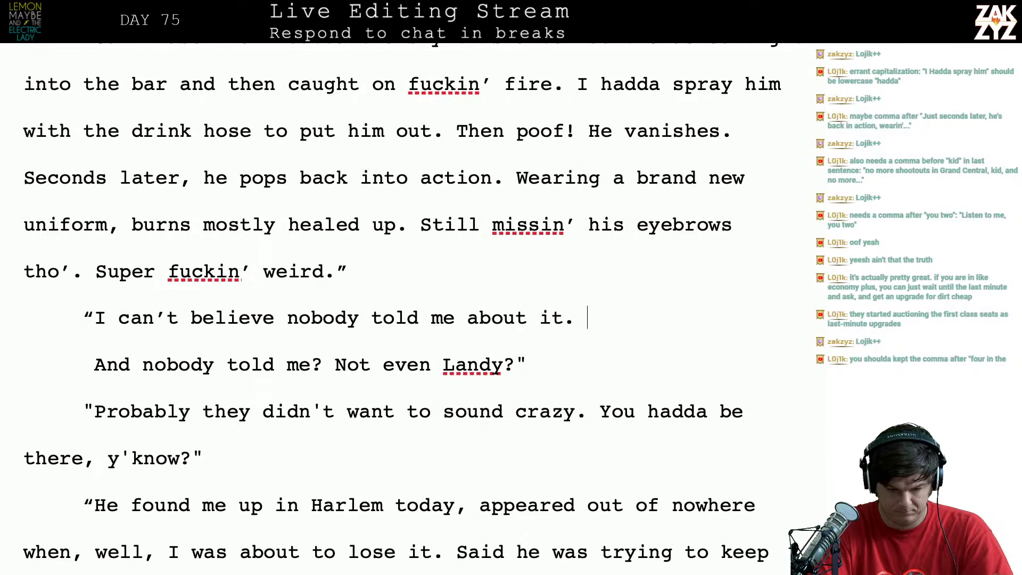
Continue the new reply with “Not even Landy,” after “told me about it.”
type(" Not even")
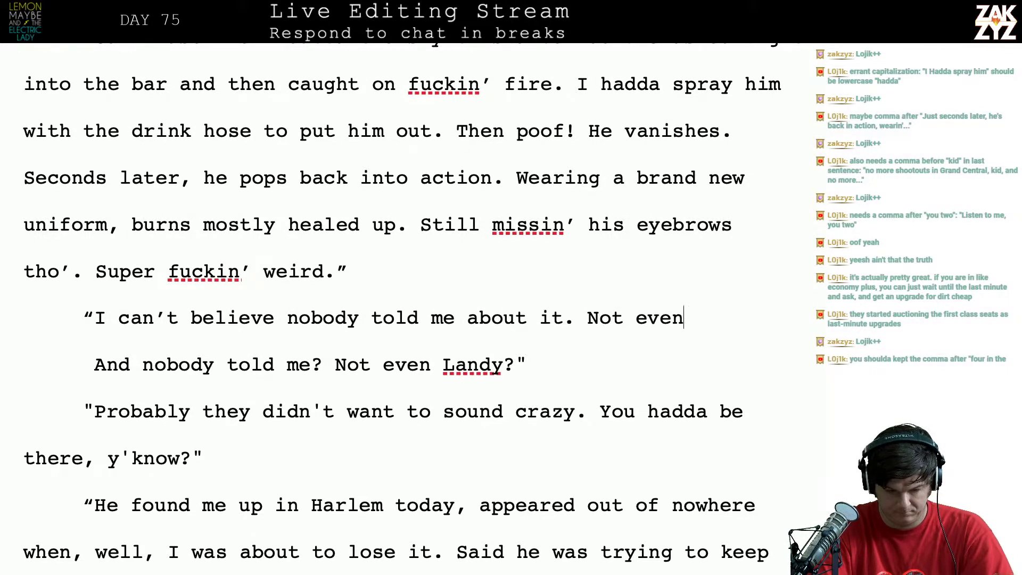
type(" landy.")
key("BackSpace")
key("BackSpace")
key("BackSpace")
key("BackSpace")
key("BackSpace")
key("BackSpace")
key("BackSpace")
key("BackSpace")
key("BackSpace")
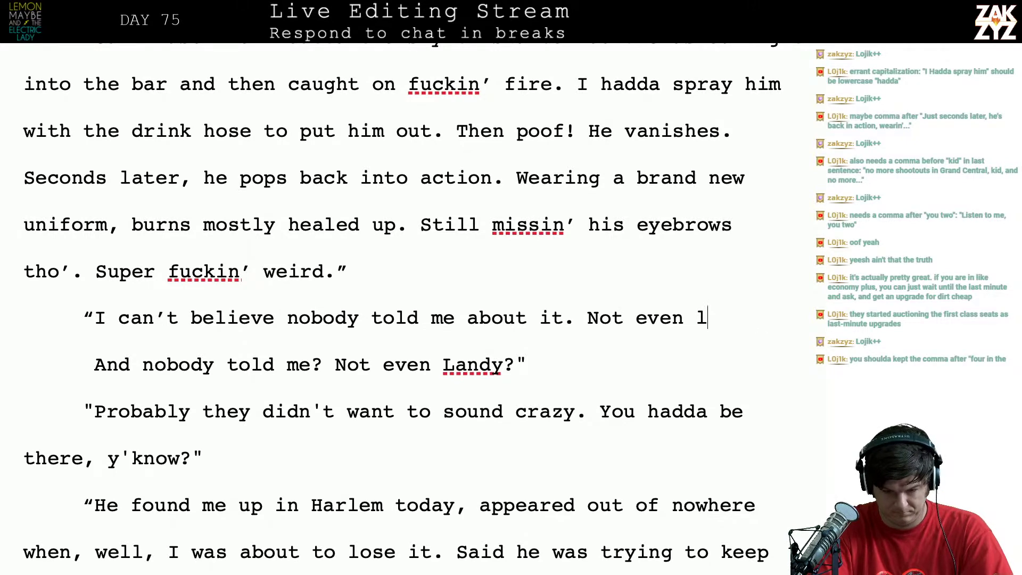
key("BackSpace")
key("BackSpace")
key("BackSpace")
key("BackSpace")
key("BackSpace")
key("BackSpace")
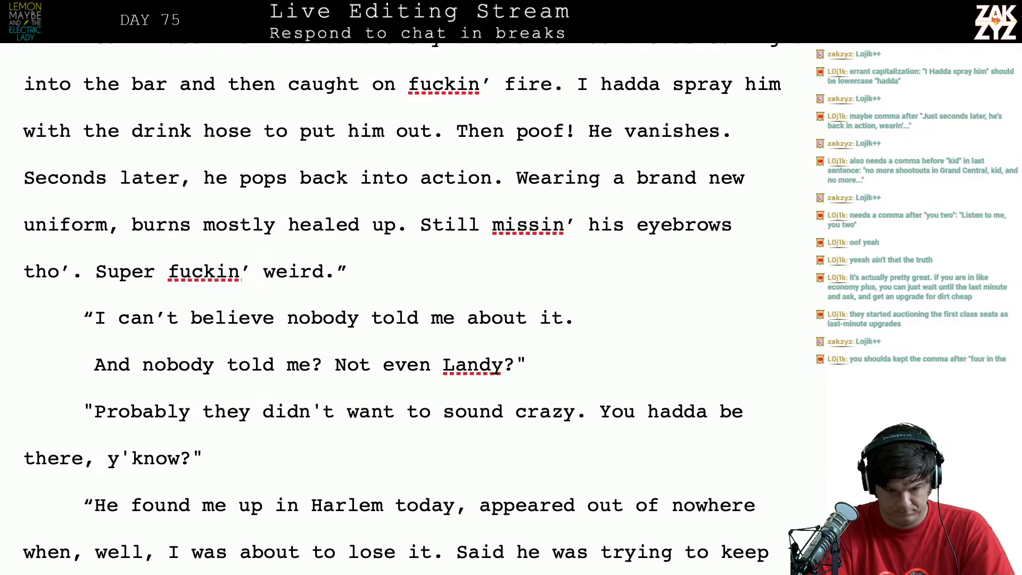
type("Not even L")
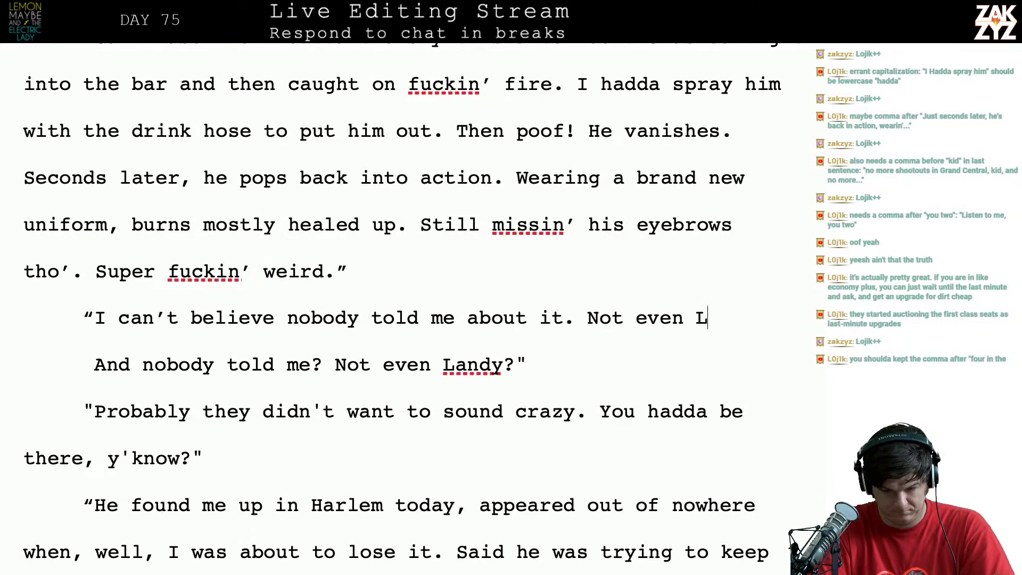
type("andy, ")
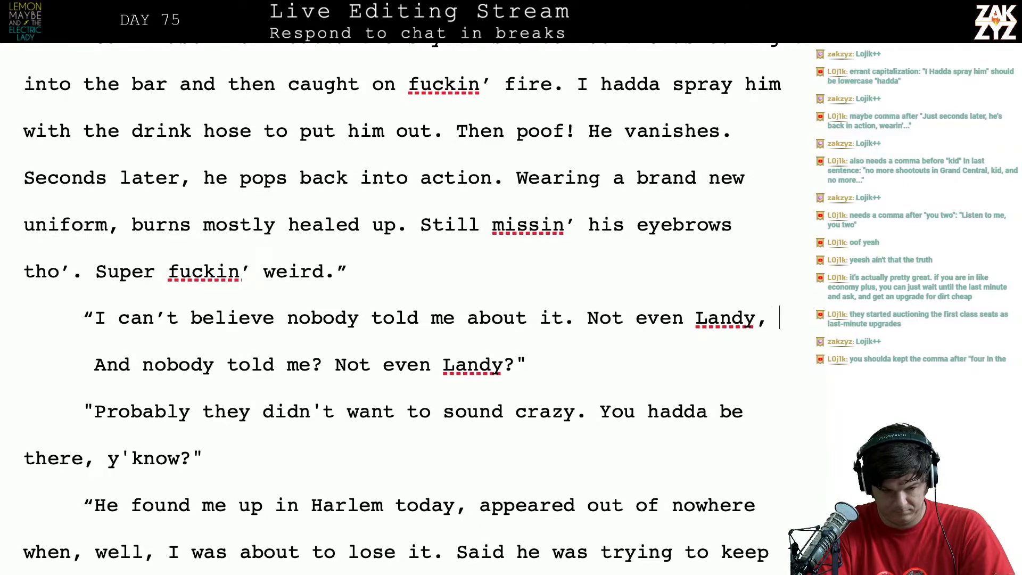
type("guy can't shut th")
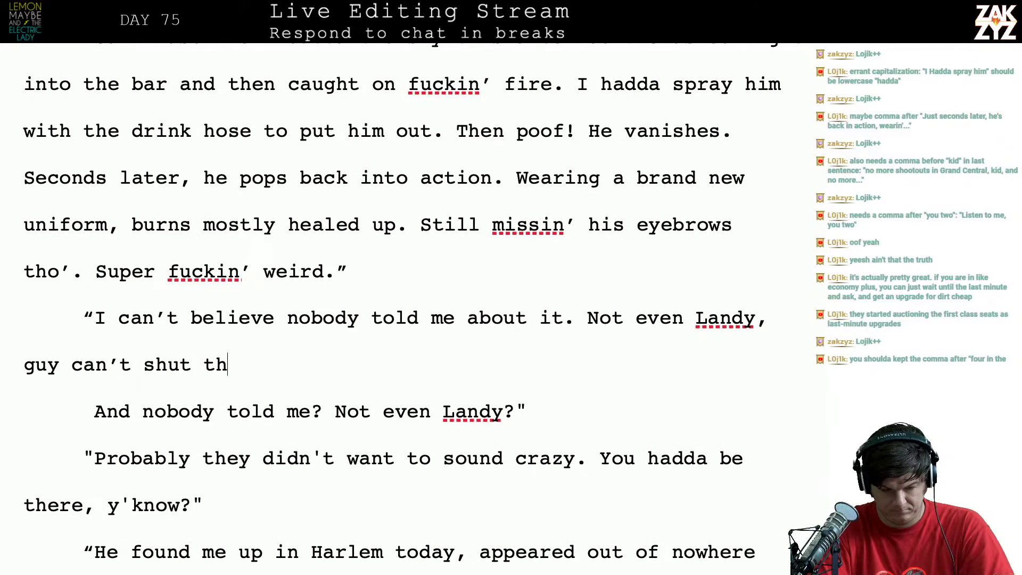
type("e fuck")
key("BackSpace")
key("BackSpace")
key("BackSpace")
key("BackSpace")
key("BackSpace")
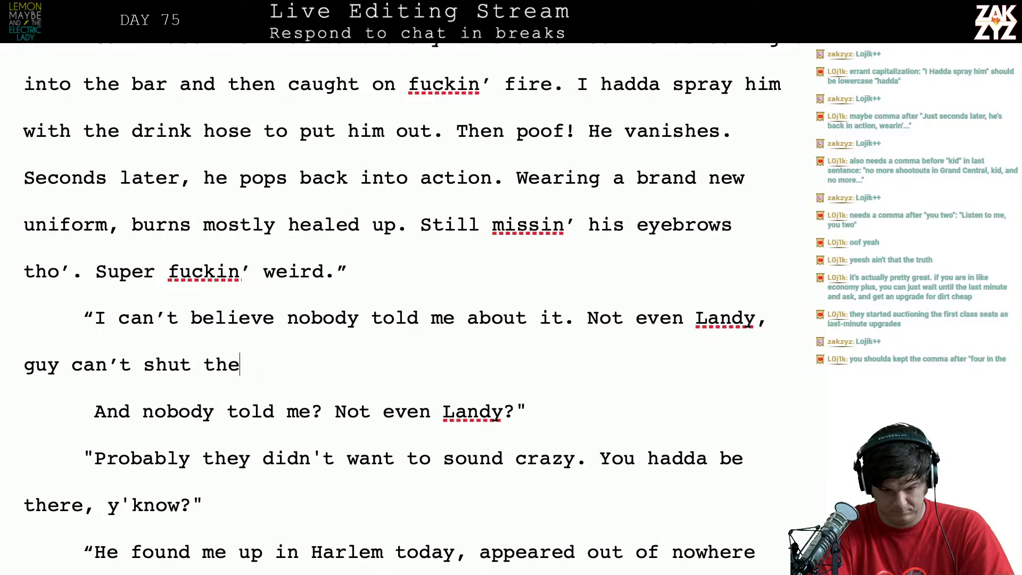
key("BackSpace")
key("BackSpace")
key("BackSpace")
key("BackSpace")
key("BackSpace")
key("BackSpace")
key("BackSpace")
key("BackSpace")
key("BackSpace")
key("BackSpace")
key("BackSpace")
key("BackSpace")
key("BackSpace")
key("BackSpace")
key("BackSpace")
key("BackSpace")
key("BackSpace")
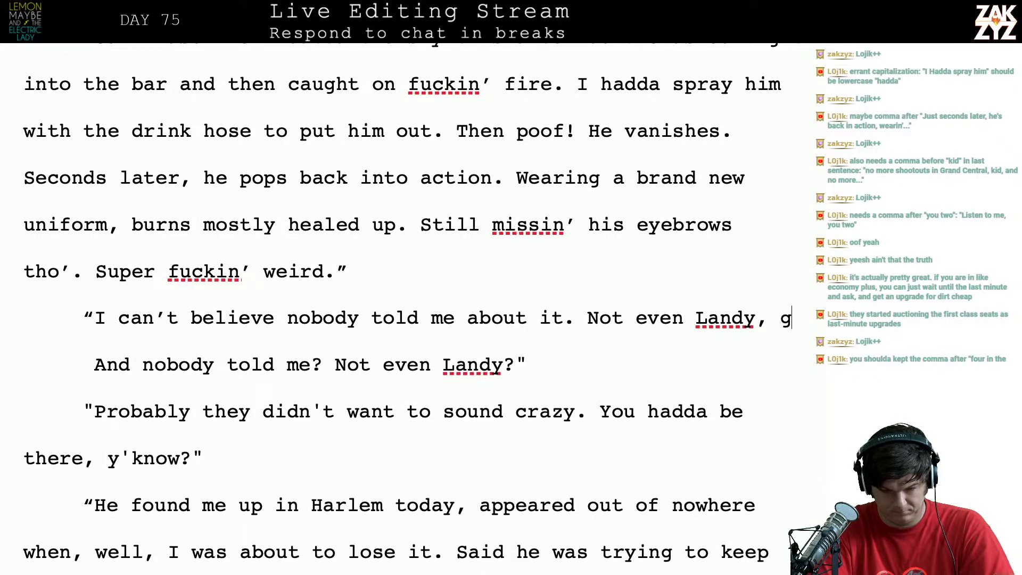
key("BackSpace")
key("Return")
type("he")
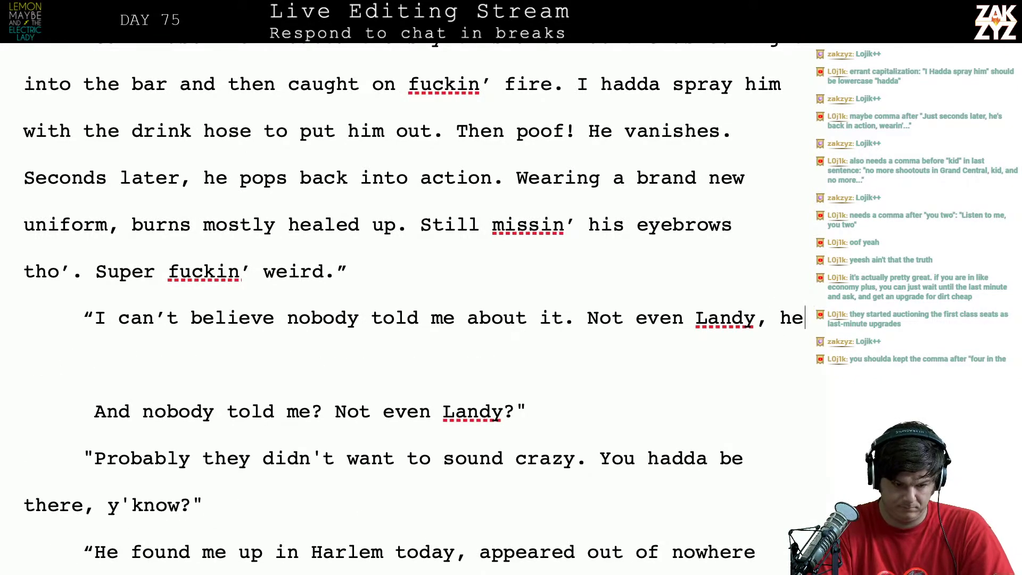
type(" never shuts up.")
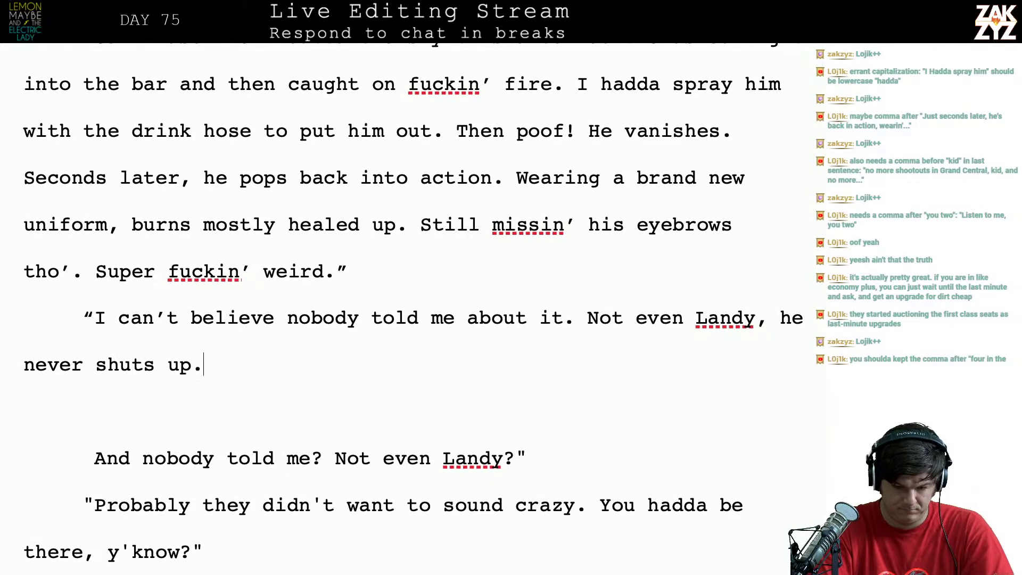
key("BackSpace")
key("BackSpace")
key("BackSpace")
key("BackSpace")
key("BackSpace")
key("BackSpace")
key("BackSpace")
key("BackSpace")
key("BackSpace")
key("BackSpace")
key("BackSpace")
key("BackSpace")
key("BackSpace")
key("BackSpace")
key("BackSpace")
key("BackSpace")
key("BackSpace")
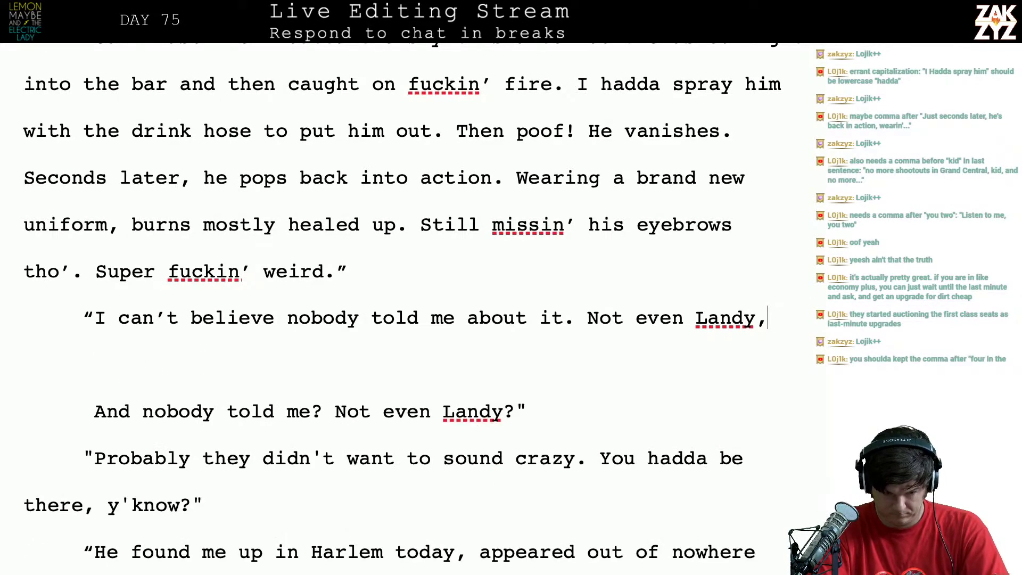
End the reply with “Landy?” and a closing quotation mark, and delete the blank lines and old “And nobody told me?” line below
key("BackSpace")
type("?\"")
key("Return")
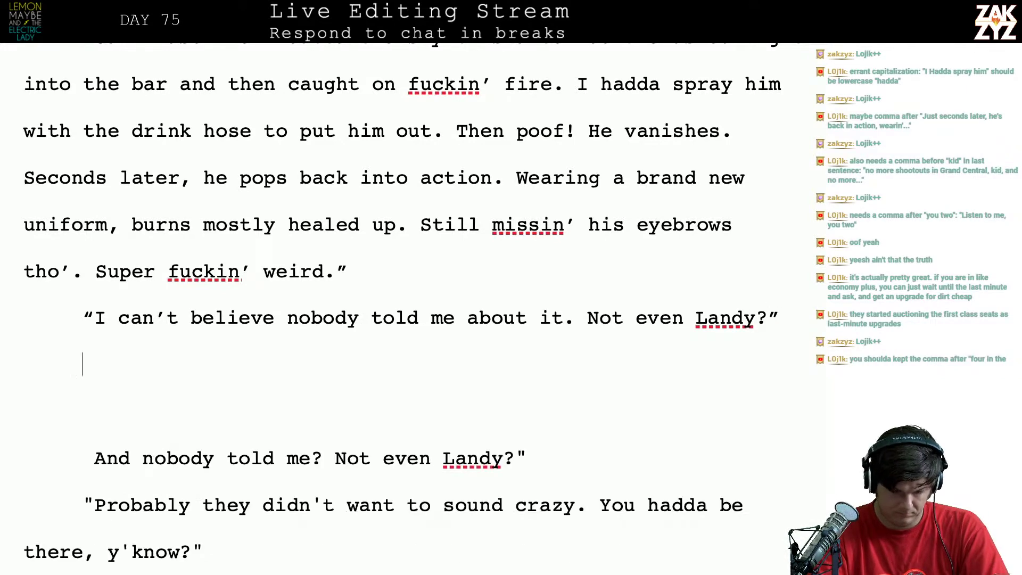
key("shift+Down")
key("shift+Down")
key("shift+Down")
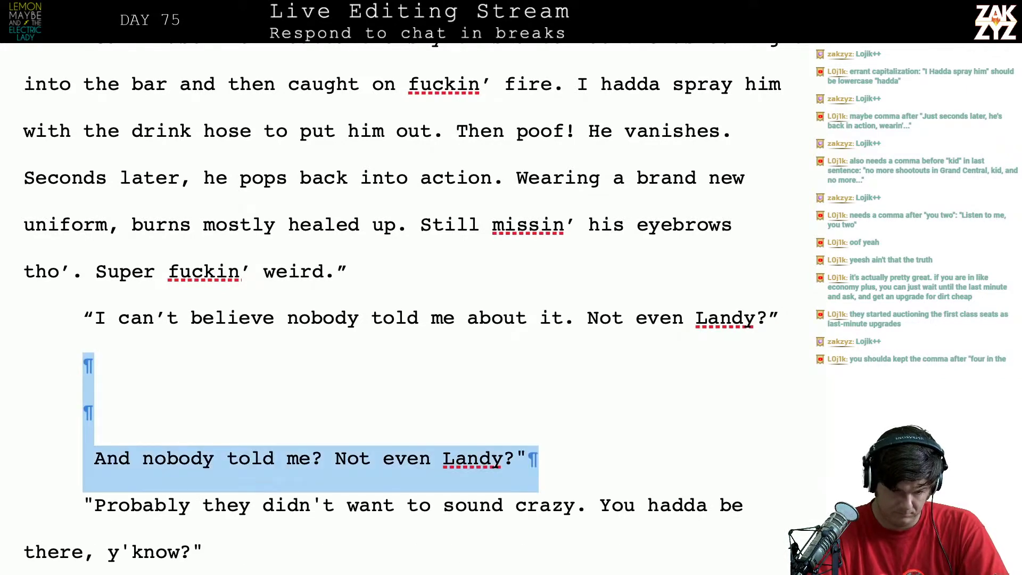
key("BackSpace")
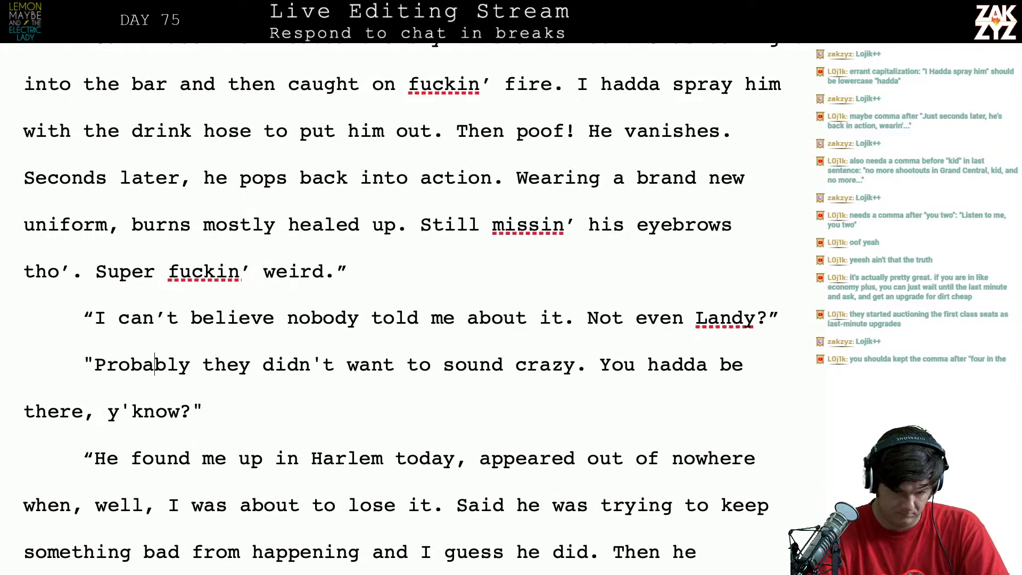
Delete “they” from the sentence “Probably they didn't want to sound crazy.”
key("Right")
key("Right")
key("Right")
key("Right")
key("Right")
key("Right")
key("Right")
key("Right")
key("BackSpace")
key("BackSpace")
key("BackSpace")
key("BackSpace")
key("BackSpace")
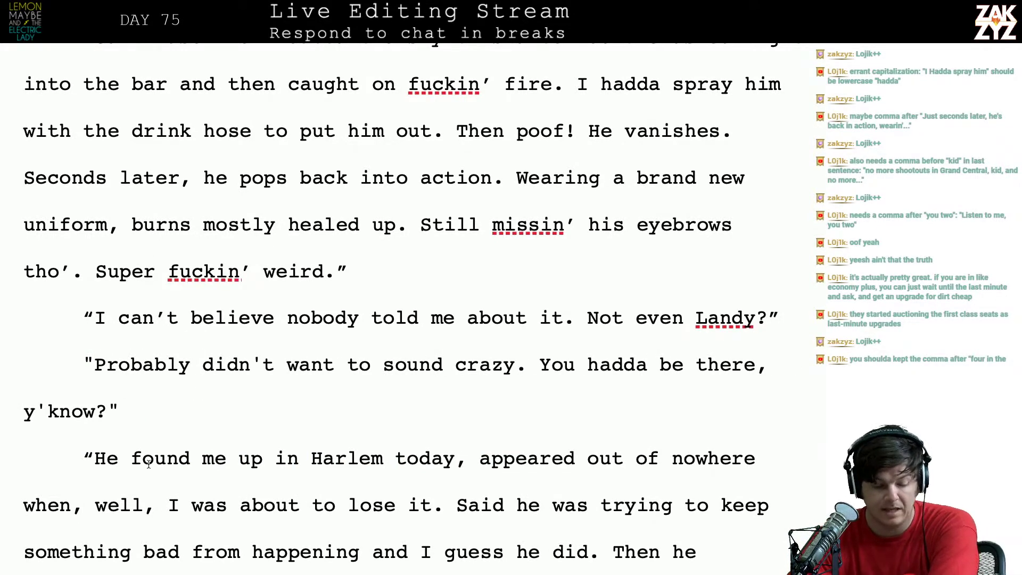
Split the paragraph about Harlem before “He found me”, leaving its opening quotation mark on a separate line above
scroll(159, 452, "down", 2)
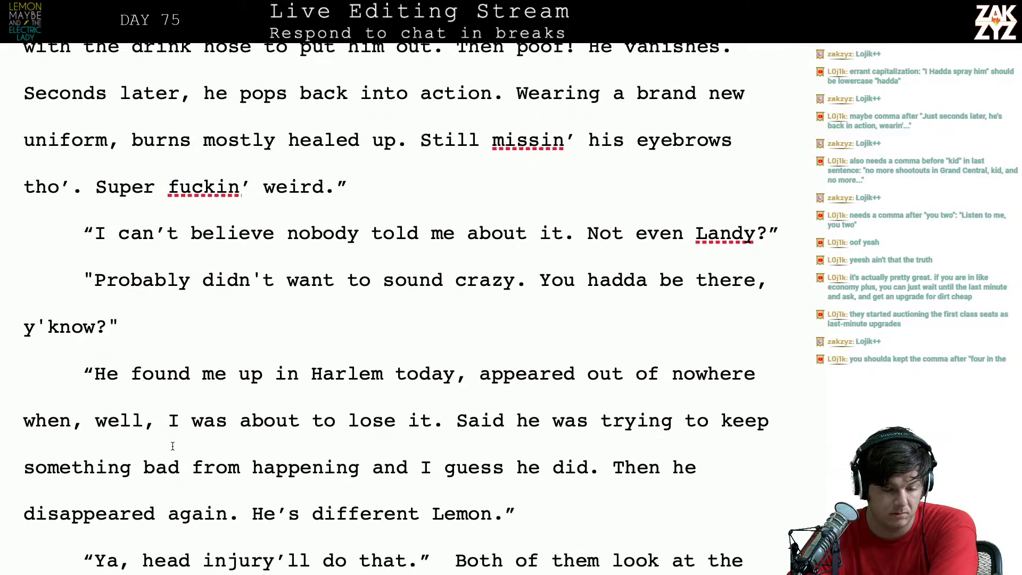
scroll(173, 446, "down", 1)
left_click(95, 347)
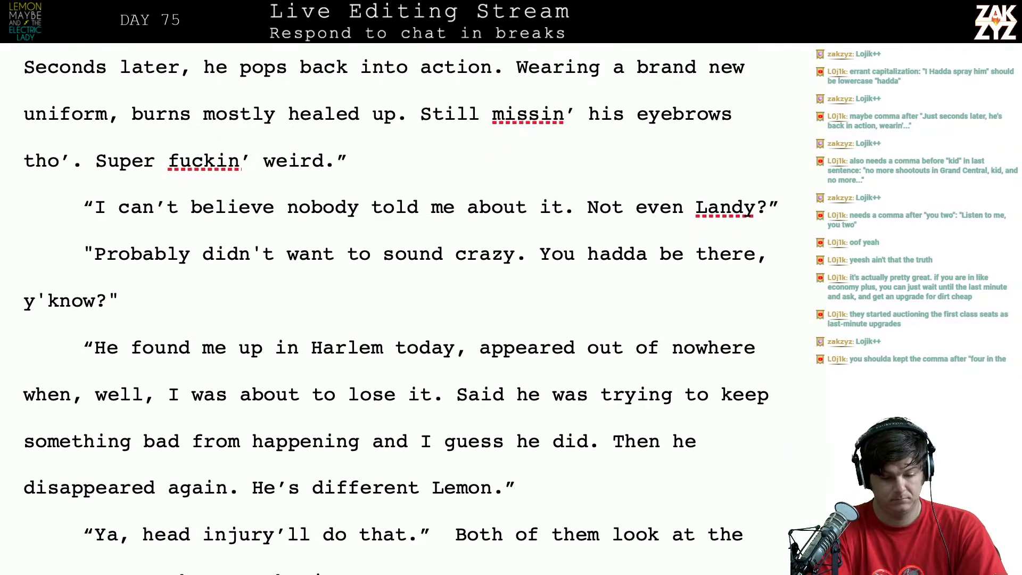
key("Return")
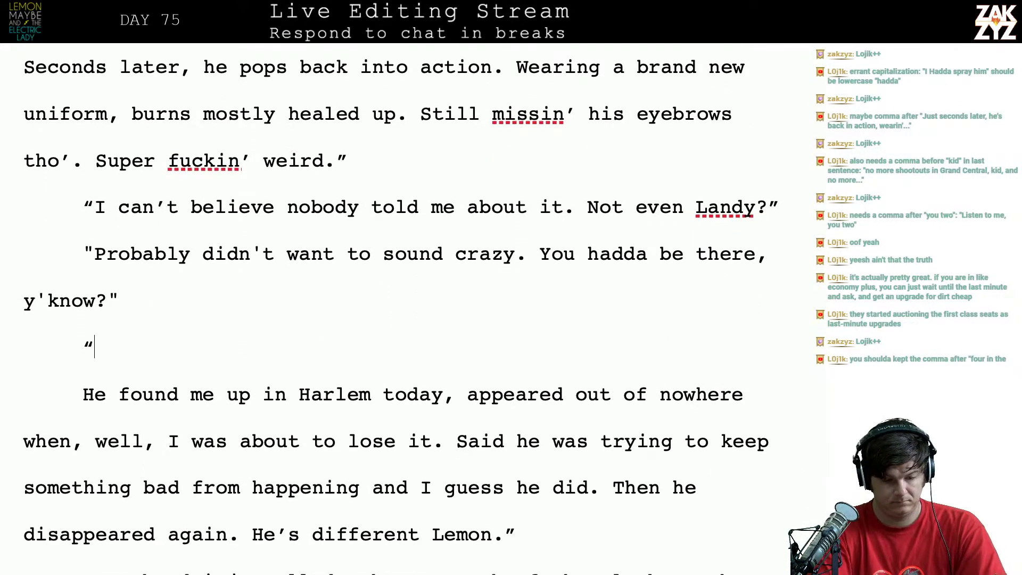
type("Carl found")
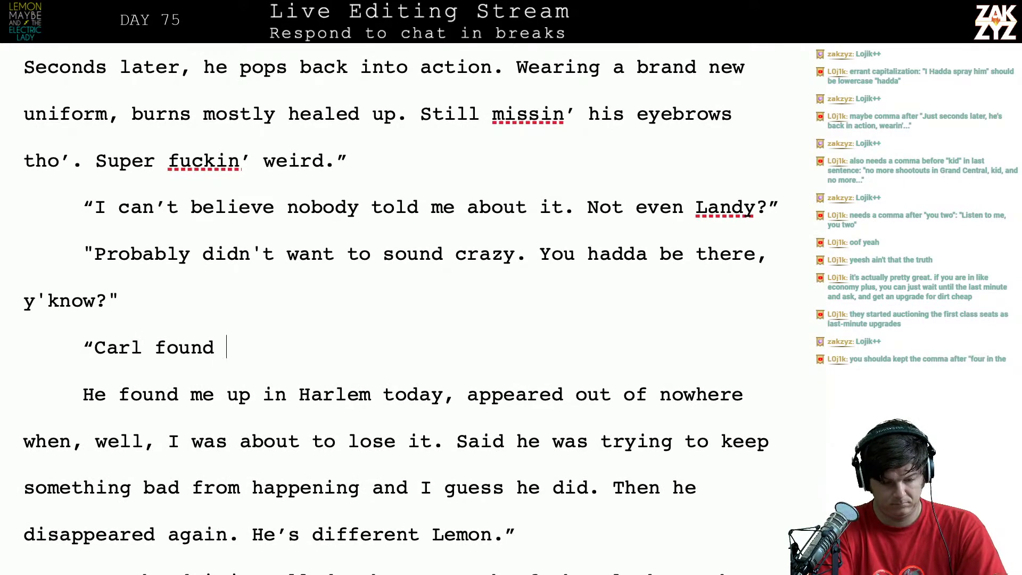
key("BackSpace")
key("BackSpace")
key("BackSpace")
key("BackSpace")
key("BackSpace")
key("BackSpace")
key("BackSpace")
key("BackSpace")
key("BackSpace")
key("BackSpace")
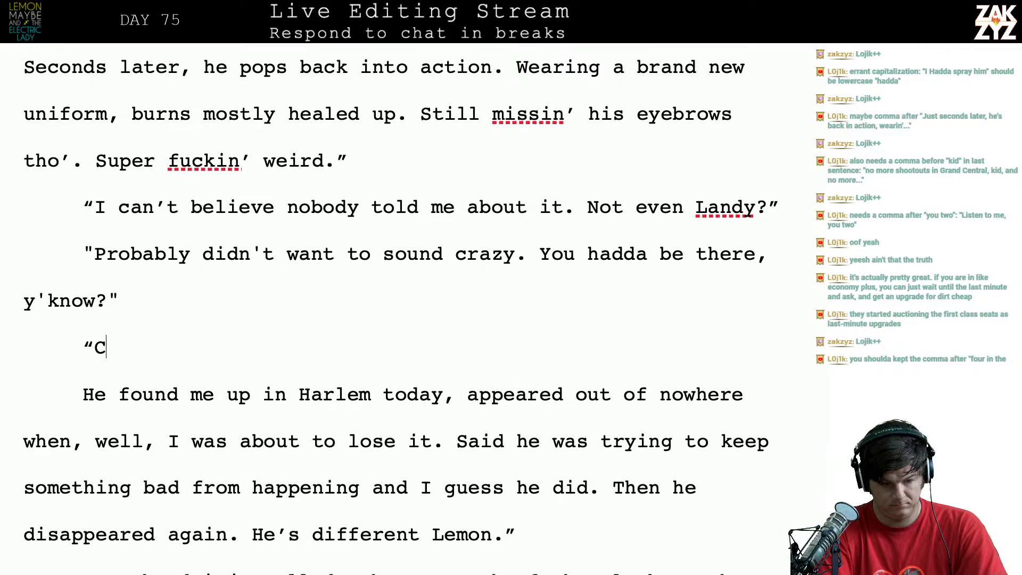
type("He")
key("BackSpace")
key("BackSpace")
Write “Carl popped up in Harlem today. He was looking for me.” after the opening quotation mark above the old Harlem paragraph
type("Carl pop")
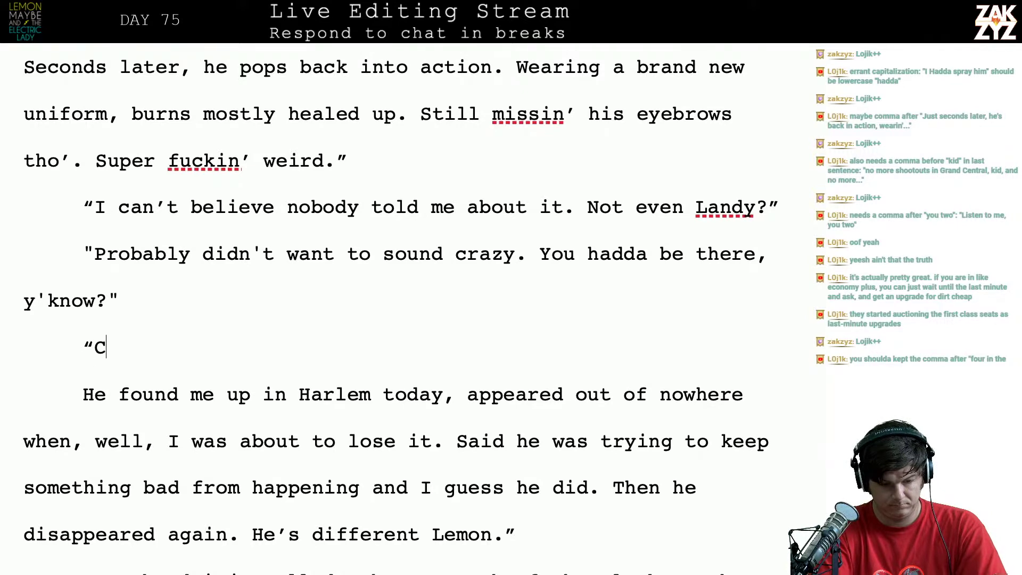
type("ped up in ha")
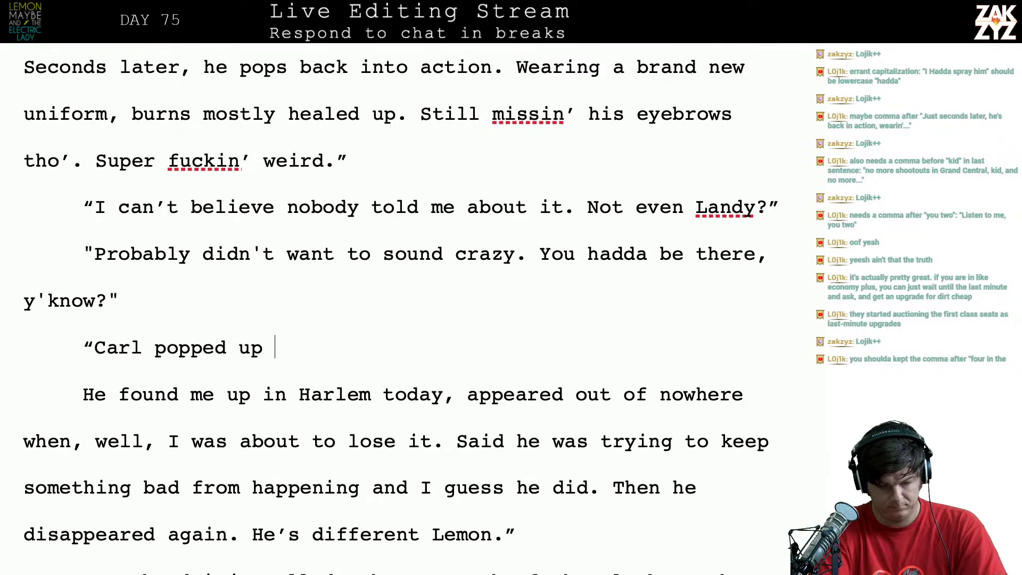
key("BackSpace")
key("BackSpace")
key("BackSpace")
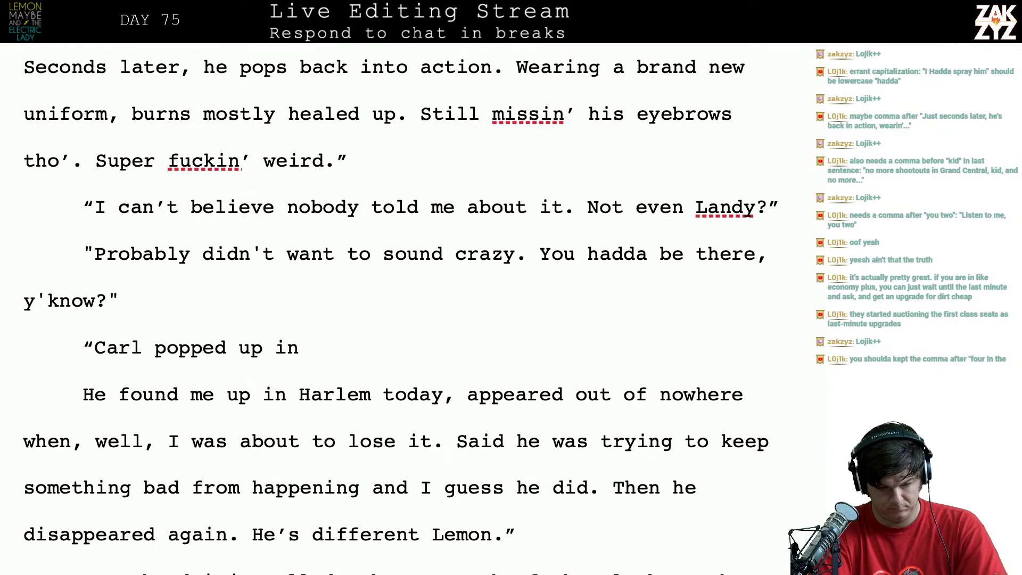
type("Harlem to")
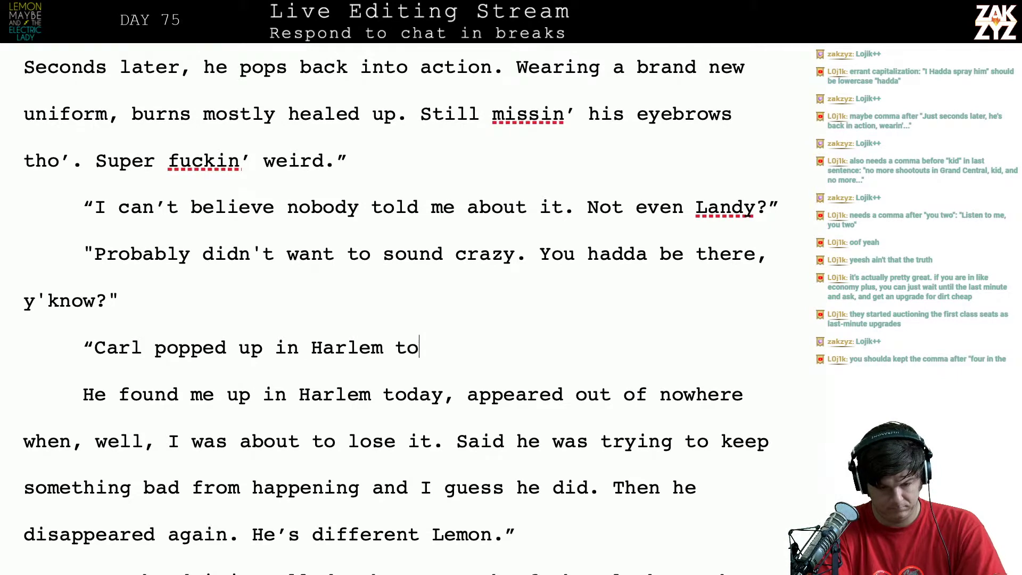
type("day. He was ")
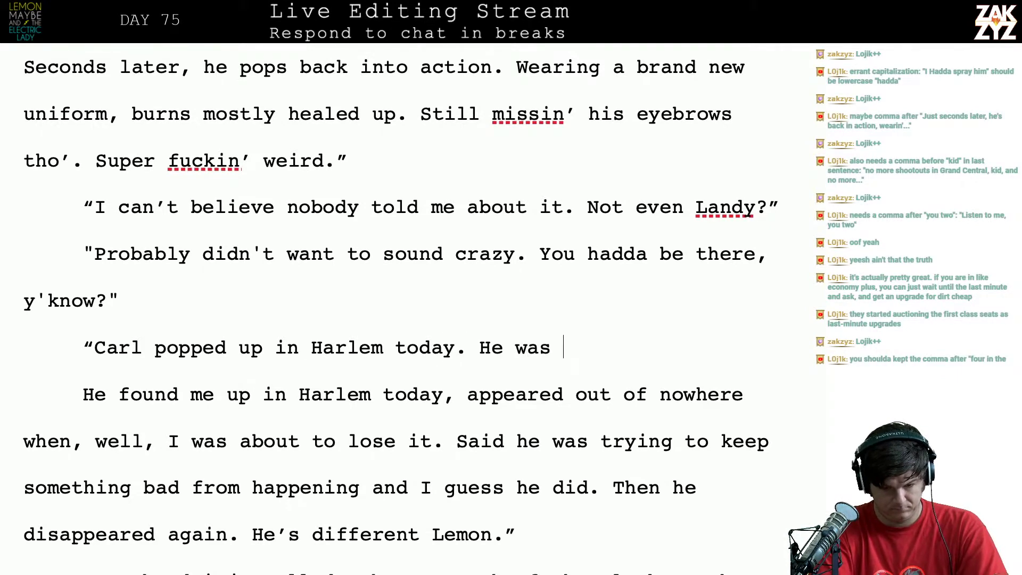
type("looking for me")
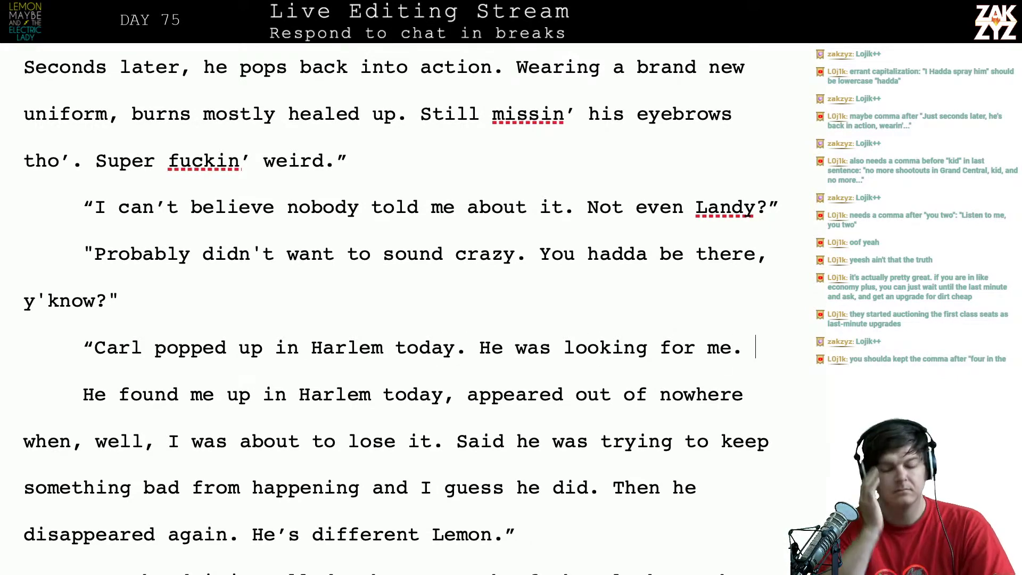
type(". ")
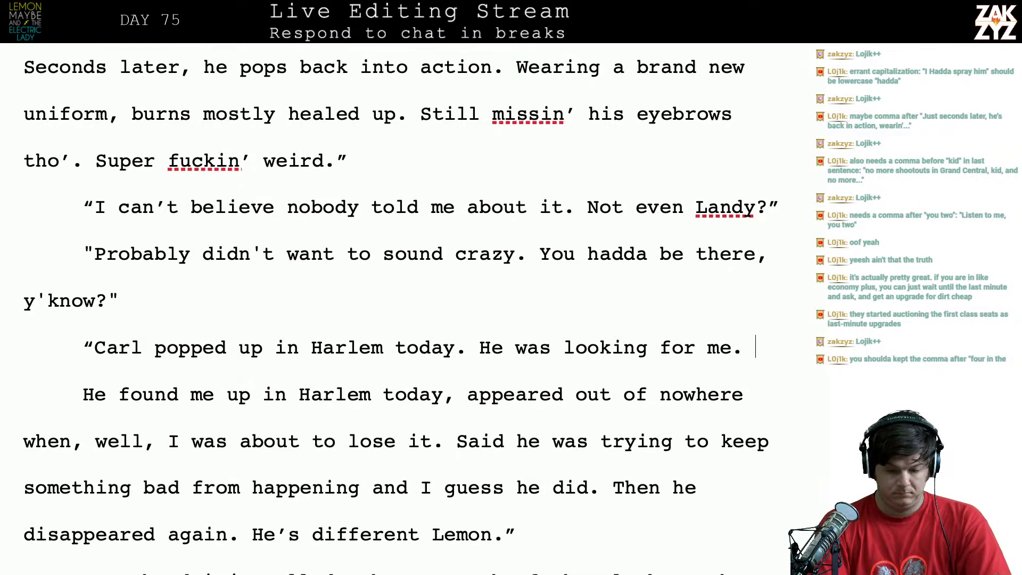
type("I was just about ")
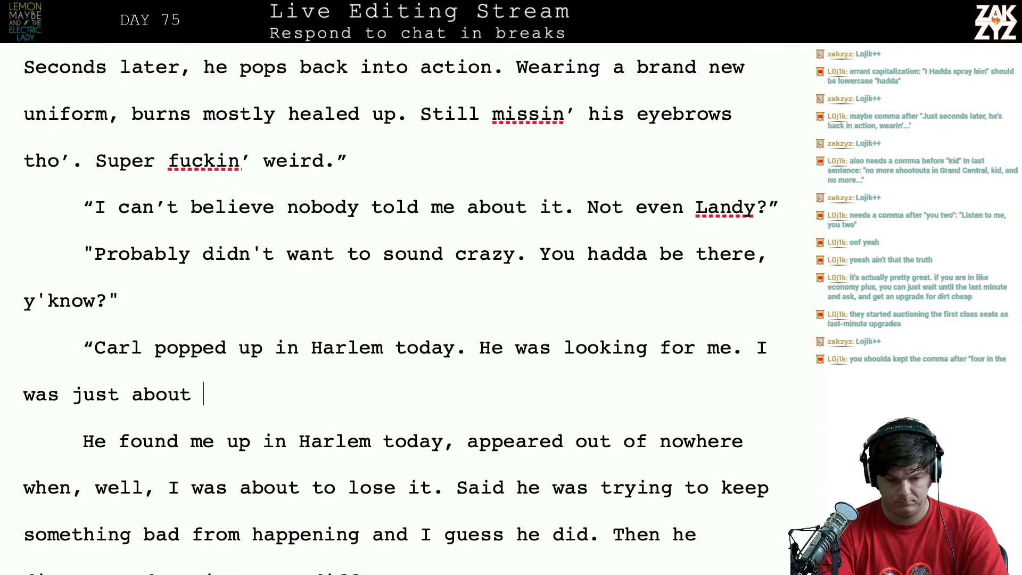
type("to lose")
type(", he ")
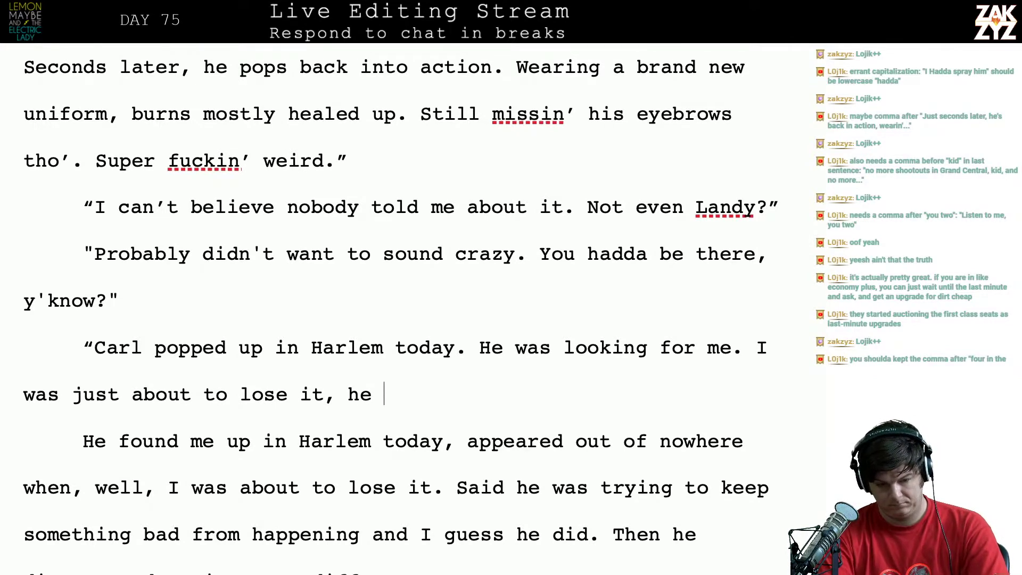
type("sto")
key("BackSpace")
key("BackSpace")
key("BackSpace")
key("BackSpace")
key("BackSpace")
key("BackSpace")
key("BackSpace")
key("BackSpace")
key("BackSpace")
key("BackSpace")
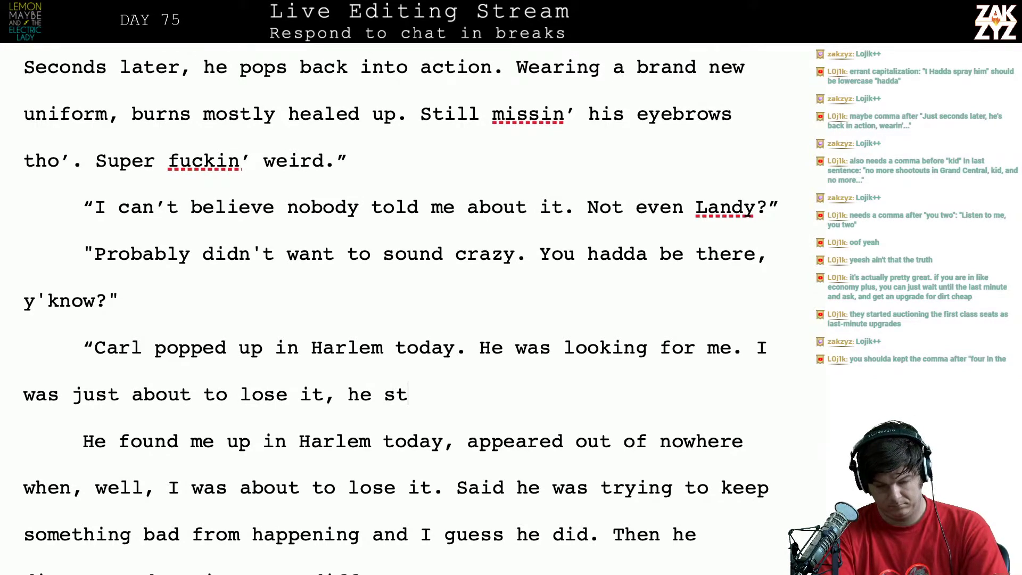
key("BackSpace")
key("BackSpace")
key("BackSpace")
key("BackSpace")
key("BackSpace")
key("BackSpace")
key("BackSpace")
key("BackSpace")
key("BackSpace")
key("BackSpace")
key("BackSpace")
key("BackSpace")
key("BackSpace")
key("BackSpace")
key("BackSpace")
key("BackSpace")
key("BackSpace")
key("BackSpace")
key("BackSpace")
key("BackSpace")
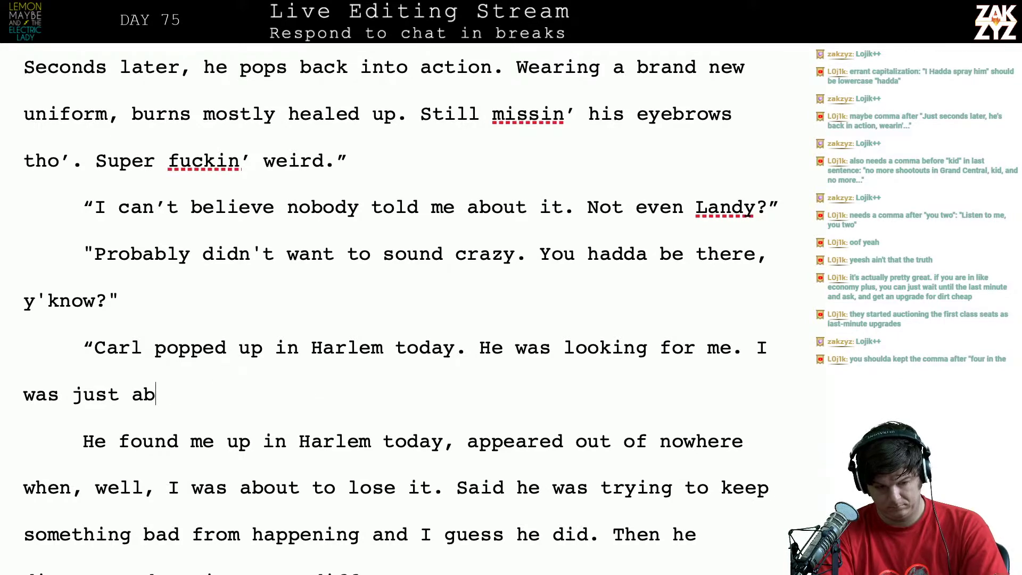
key("BackSpace")
key("BackSpace")
Continue the speech with “I thought he was gonna try and arrest me, but he said he was trying to keep something bad from happening.”
type("tho")
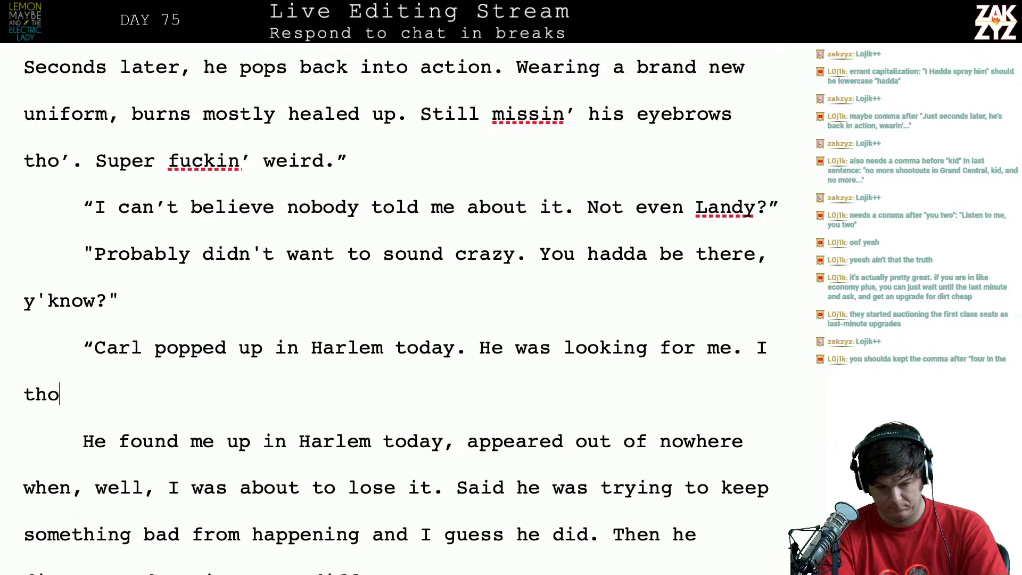
type("ught he was gonnan")
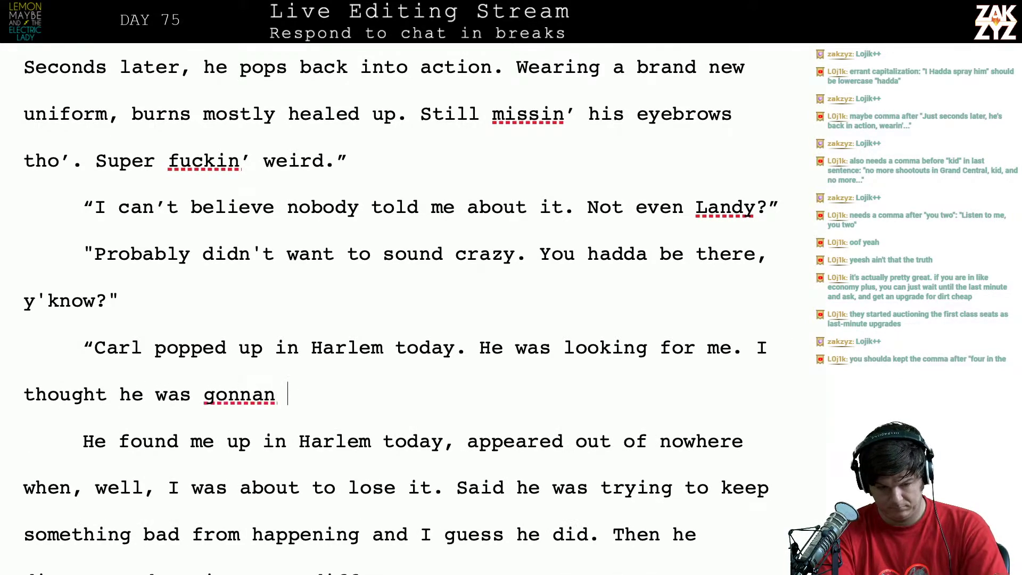
key("BackSpace")
key("BackSpace")
type("try and a")
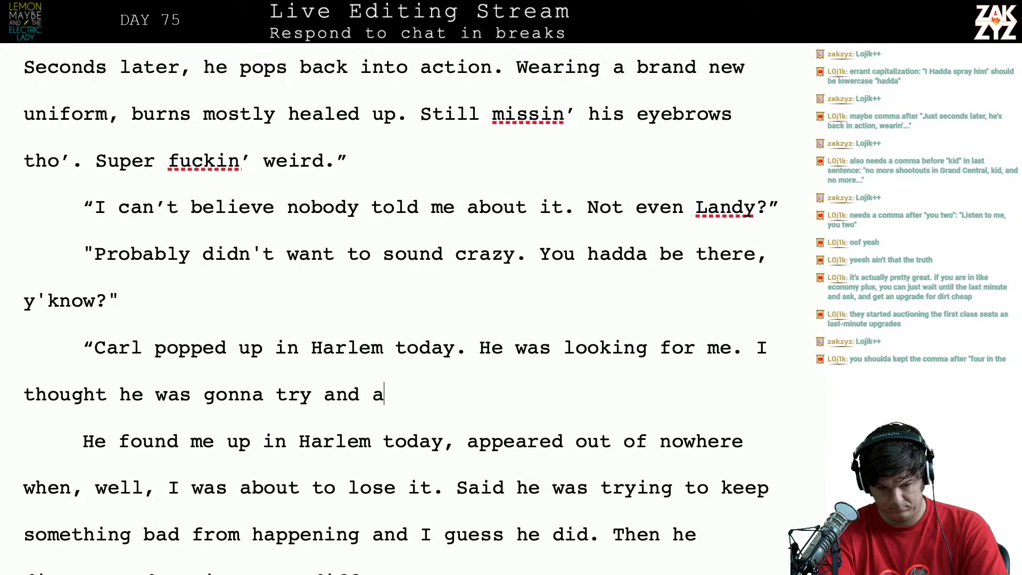
type("rrest me, but he s")
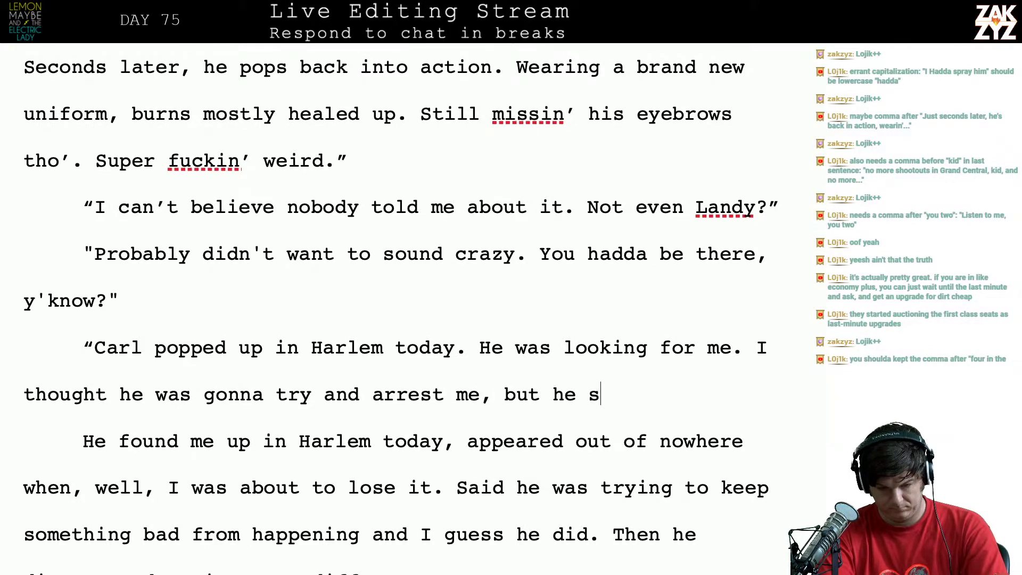
type("aid he was ")
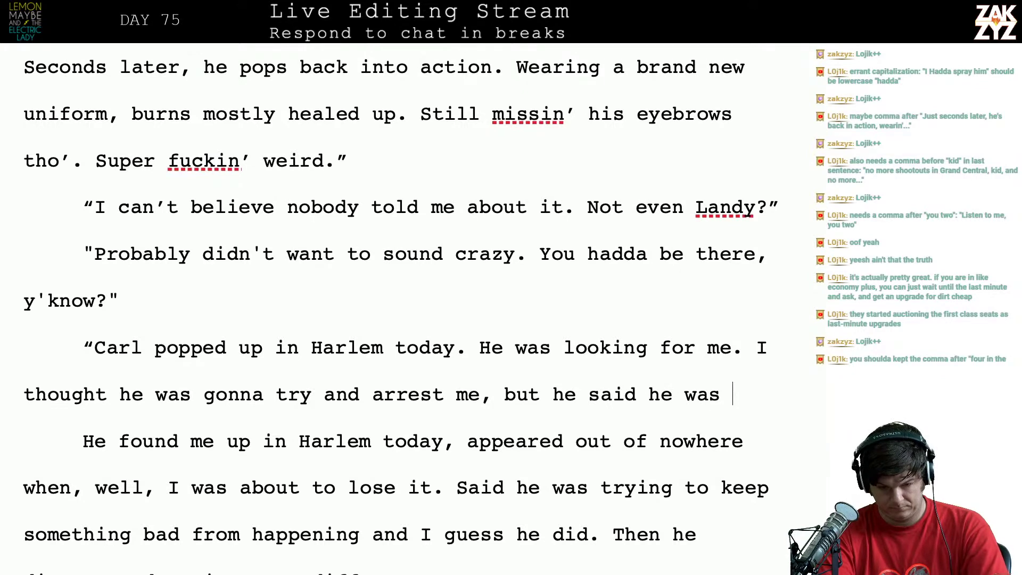
type("trying to keep ")
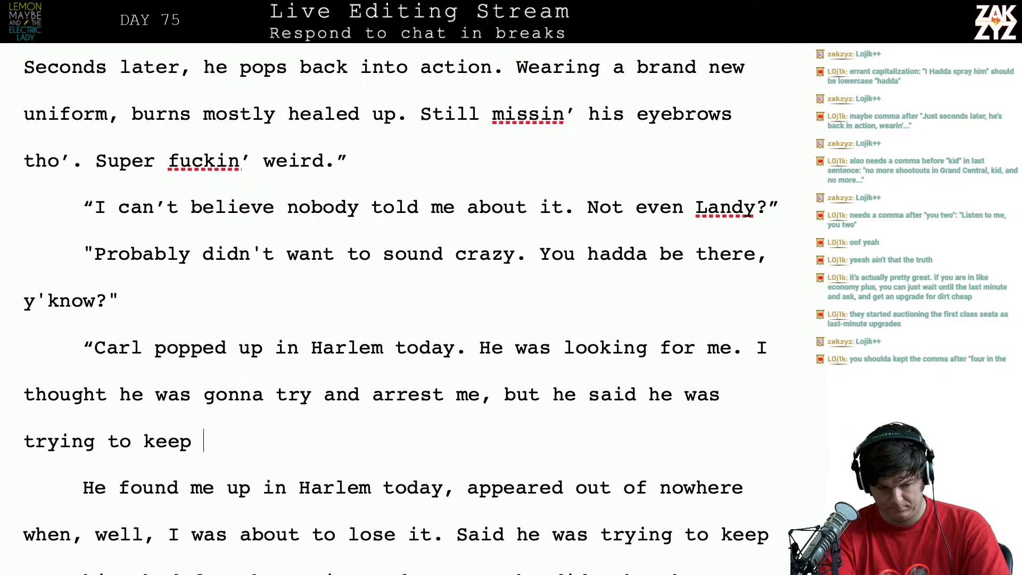
type("something bad from ")
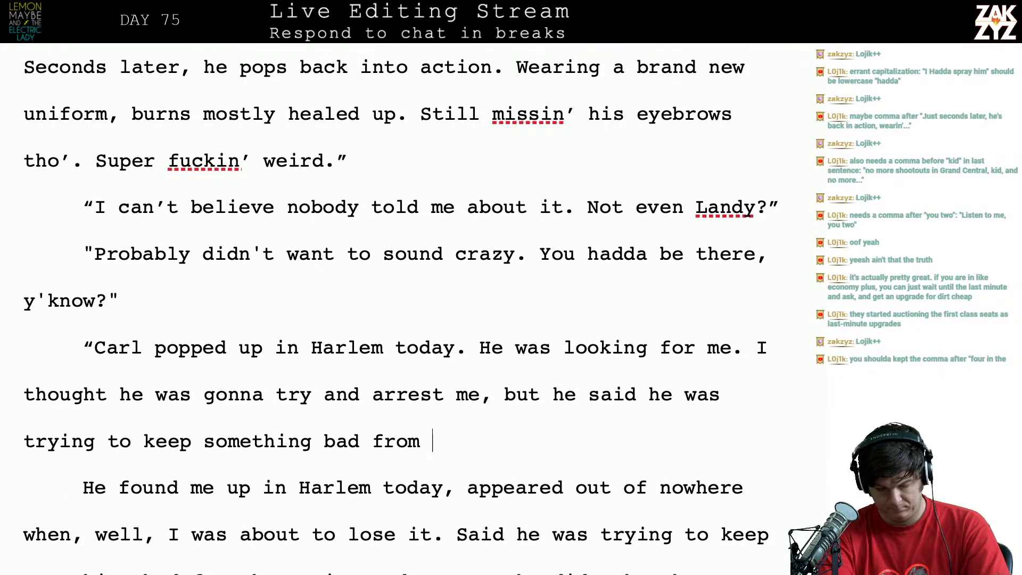
type("happening.")
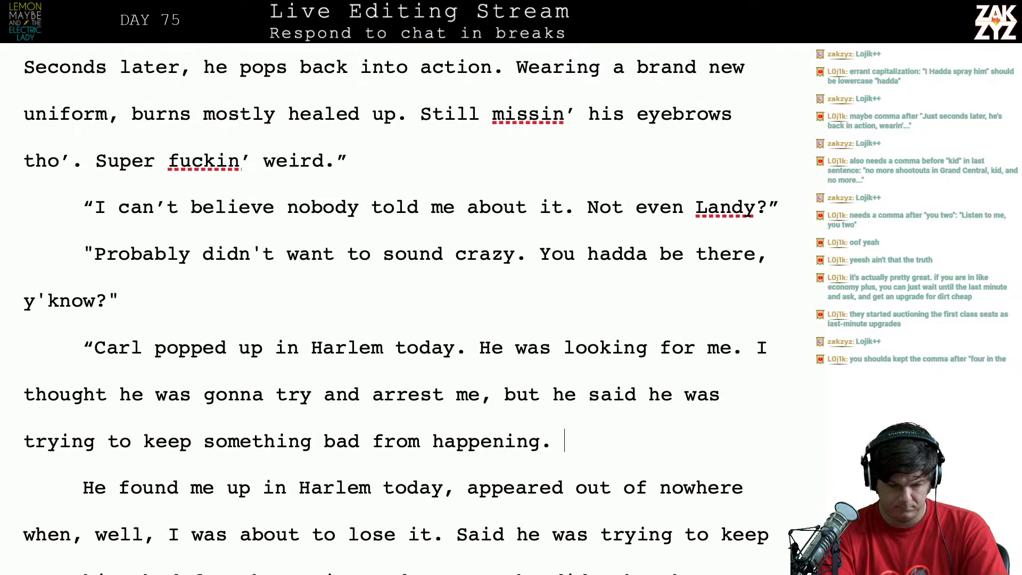
End the sentence after “arrest me” with a period and split off “but he said he was” below a blank line
key("Down")
key("Down")
key("Down")
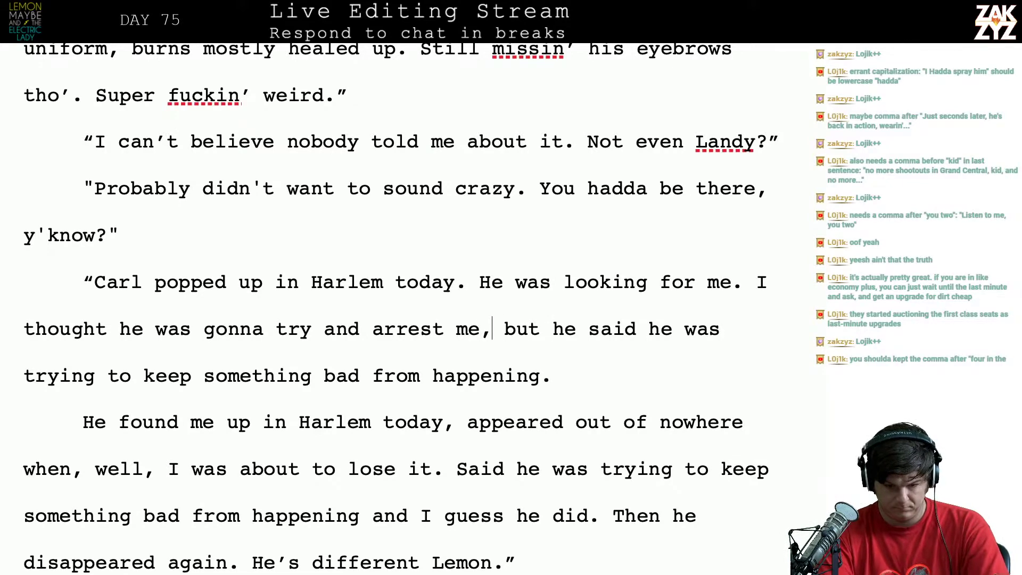
key("BackSpace")
type(".")
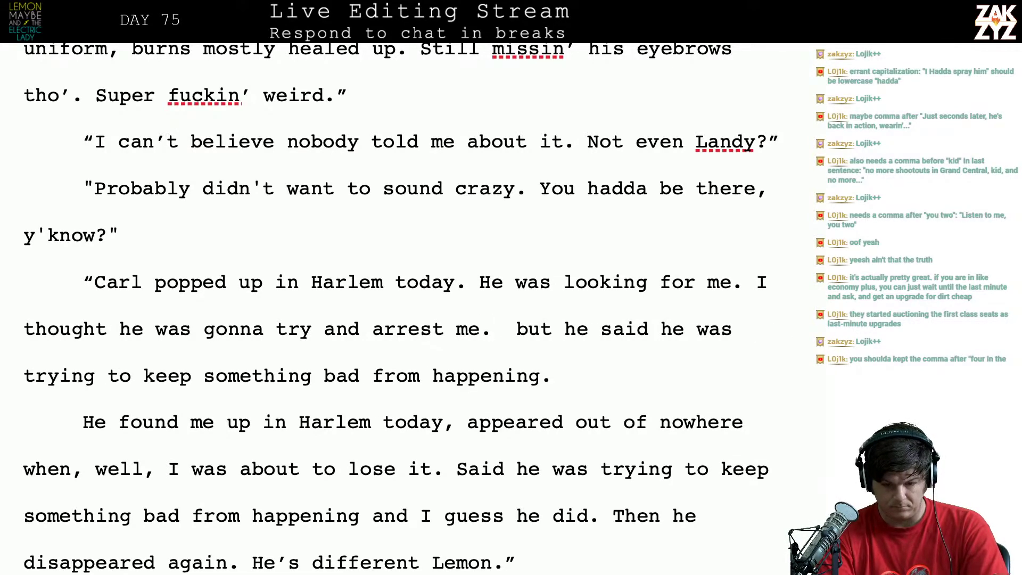
key("Return")
key("Return")
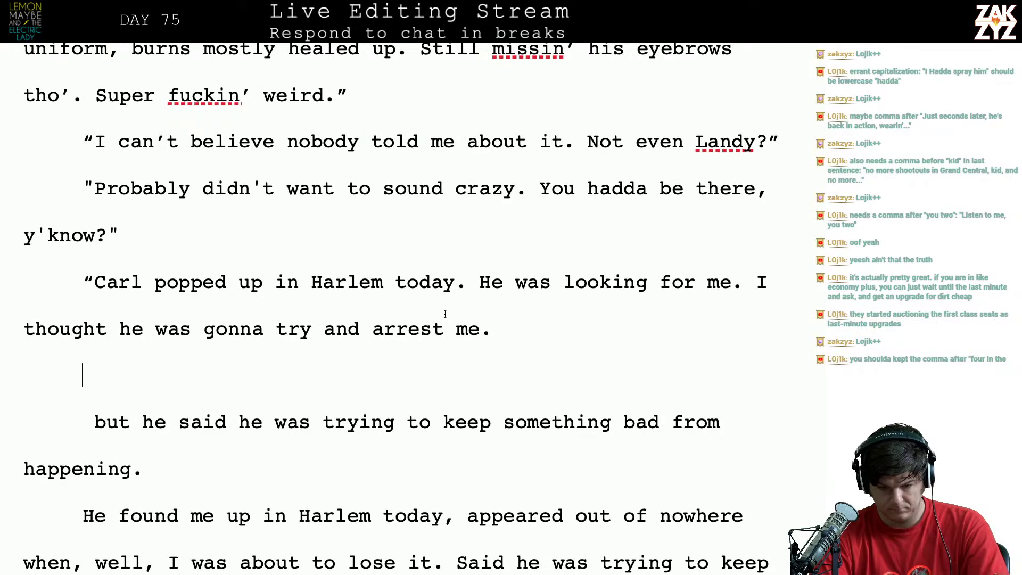
Insert “was just about to lose it, but he helped me.” after “I”, moving “thought he was gonna try and arrest me.” below a blank line
key("End")
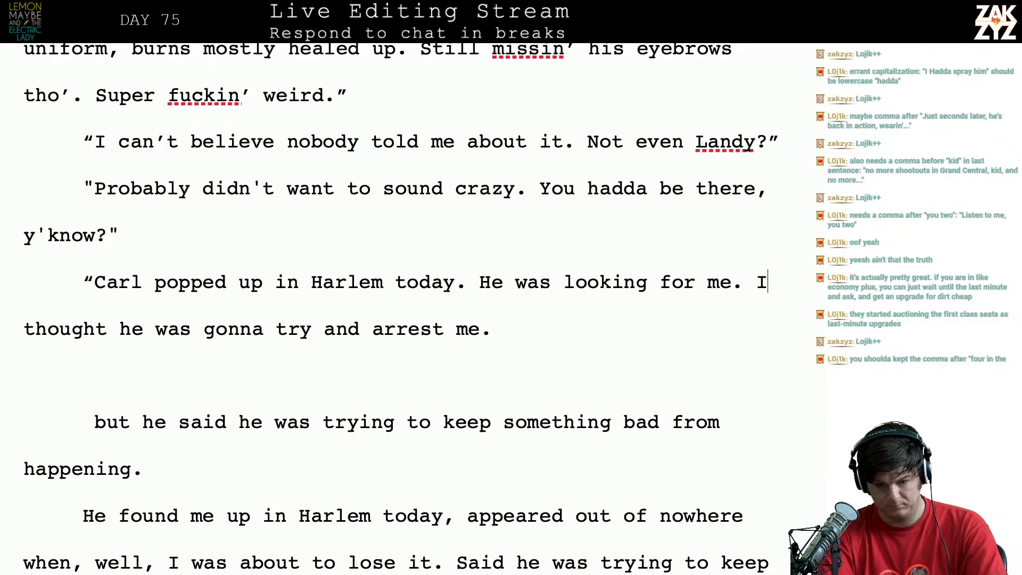
type("was just ")
type("about to lose ")
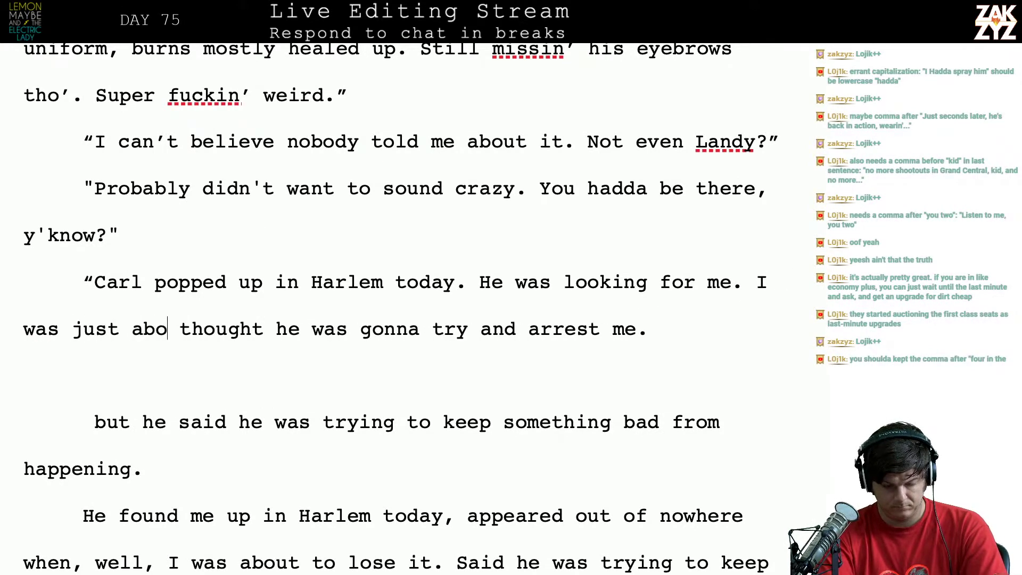
type("it,")
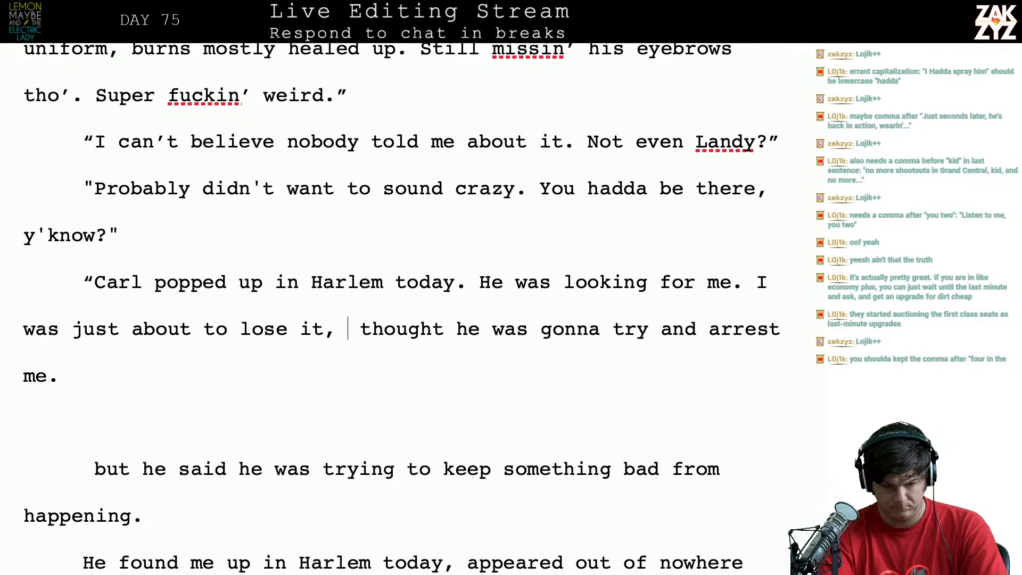
key("Return")
key("Return")
type("but")
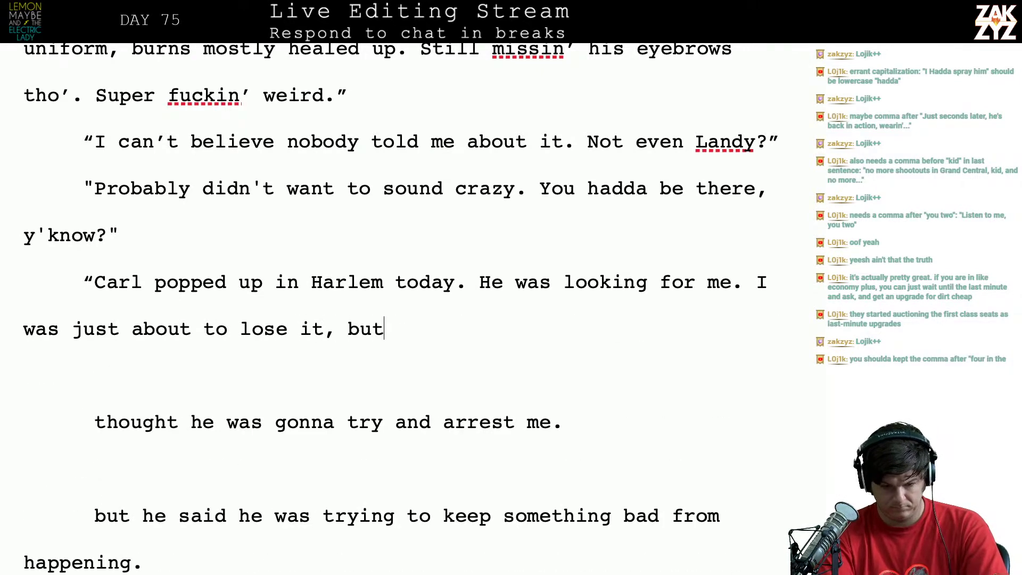
type(" he helped me. ")
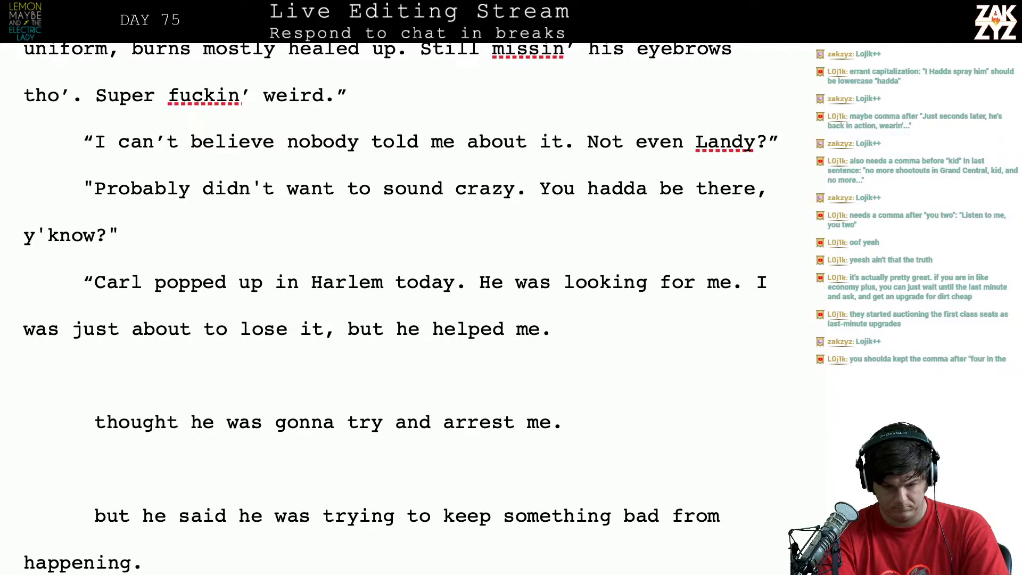
type("Didn'ts")
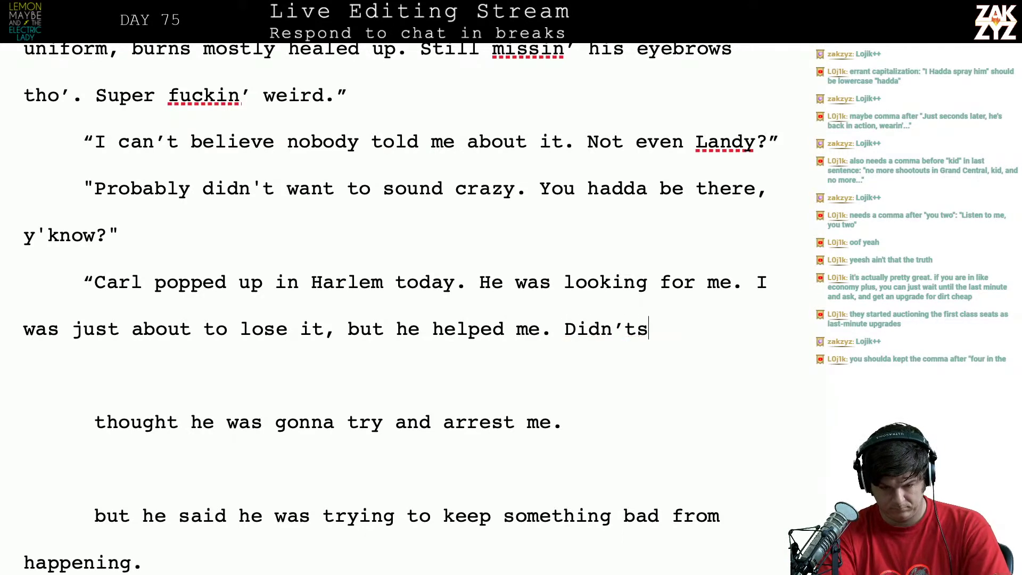
key("BackSpace")
key("BackSpace")
key("BackSpace")
key("BackSpace")
type("n't wa")
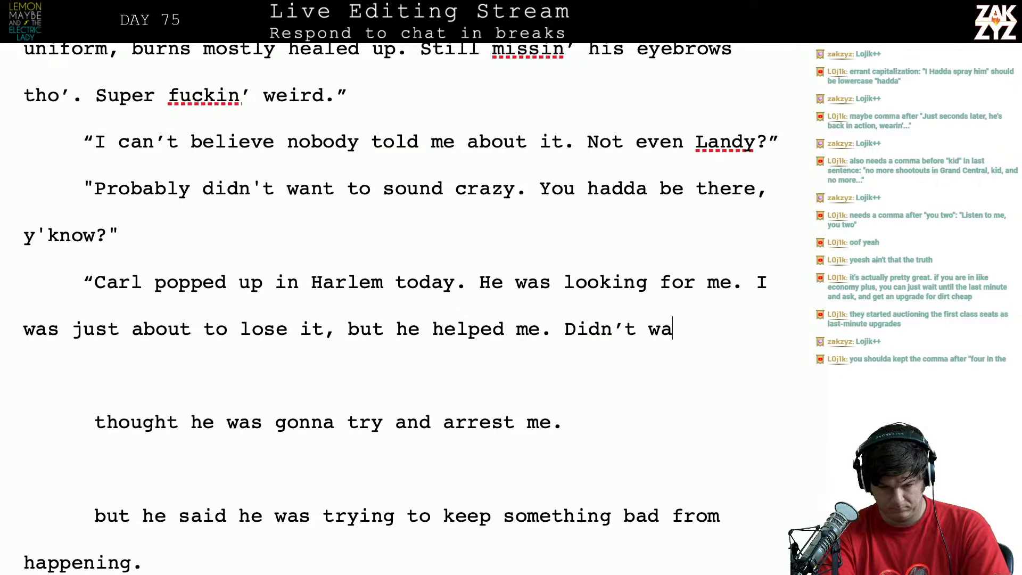
type("nt to arrest me.")
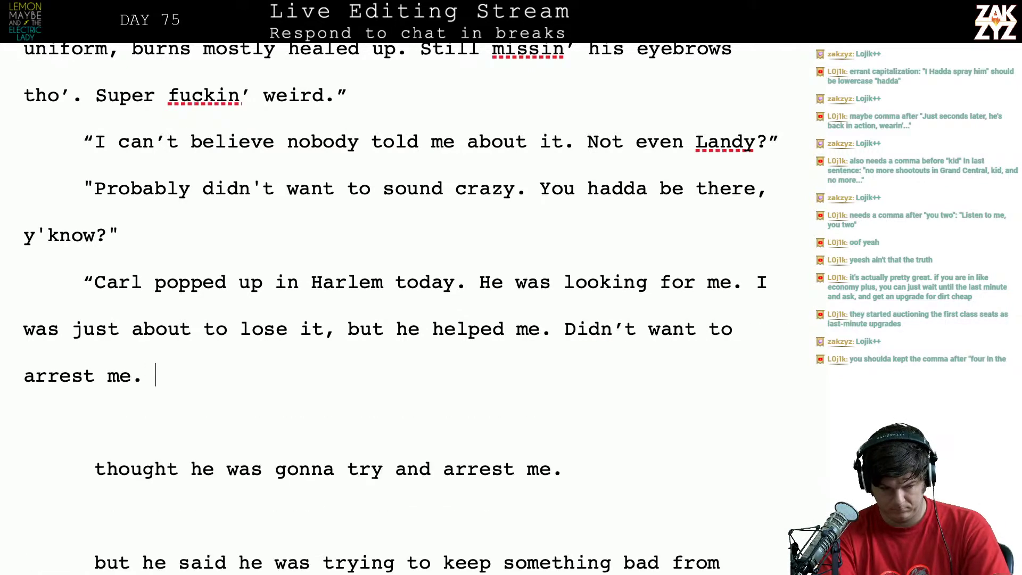
key("BackSpace")
key("BackSpace")
key("BackSpace")
key("BackSpace")
key("BackSpace")
key("BackSpace")
key("BackSpace")
key("BackSpace")
key("BackSpace")
key("BackSpace")
key("BackSpace")
key("BackSpace")
key("BackSpace")
key("BackSpace")
key("BackSpace")
key("BackSpace")
key("BackSpace")
key("BackSpace")
key("BackSpace")
key("BackSpace")
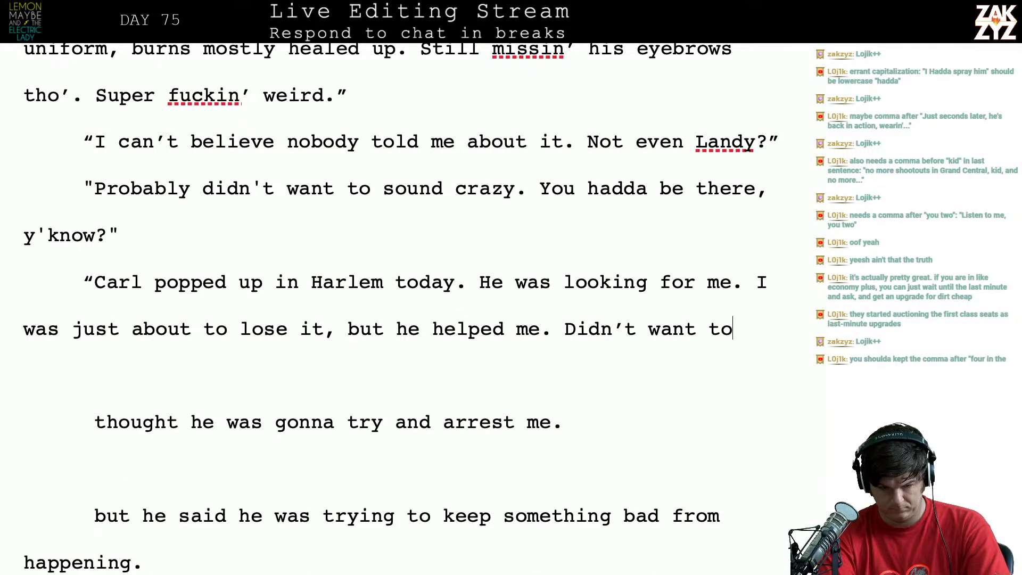
key("BackSpace")
key("BackSpace")
Remove “Didn’t want to” from the Carl speech and add “Sara’s lips are tight for a moment” as a new paragraph above it
left_click(563, 282)
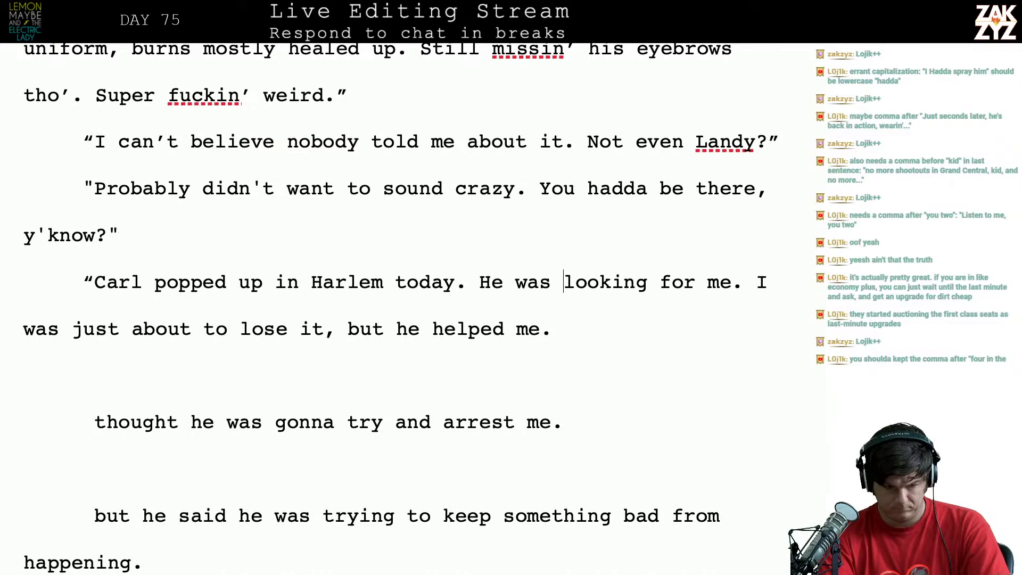
key("Return")
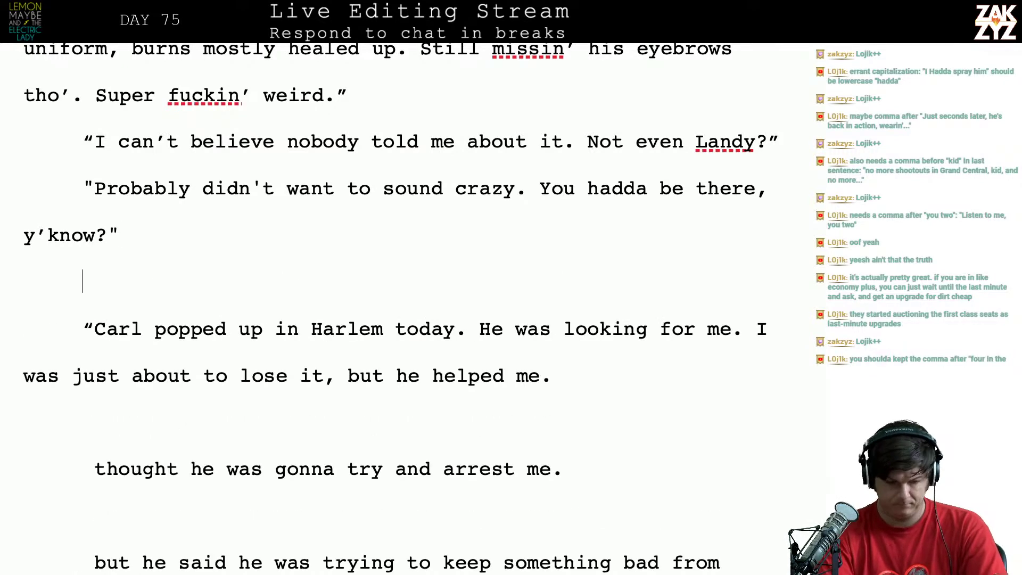
type("Sara")
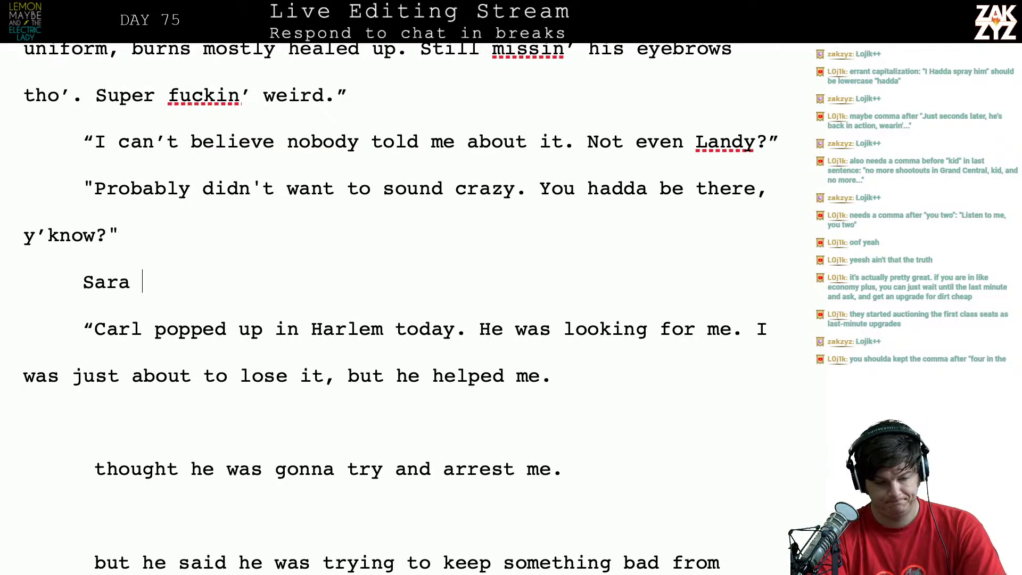
type("'s p")
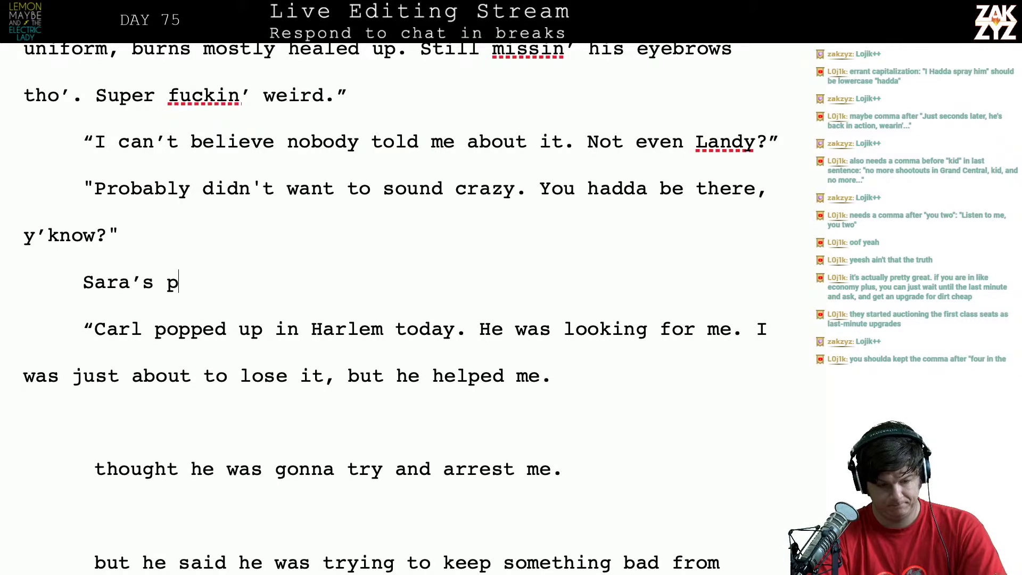
key("BackSpace")
type("lips are t")
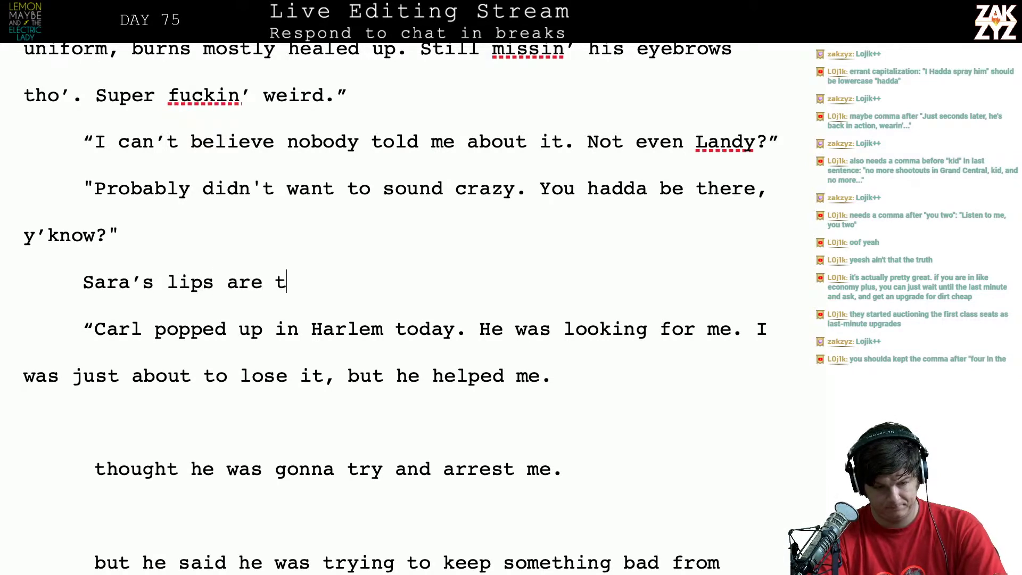
type("ight for a moment")
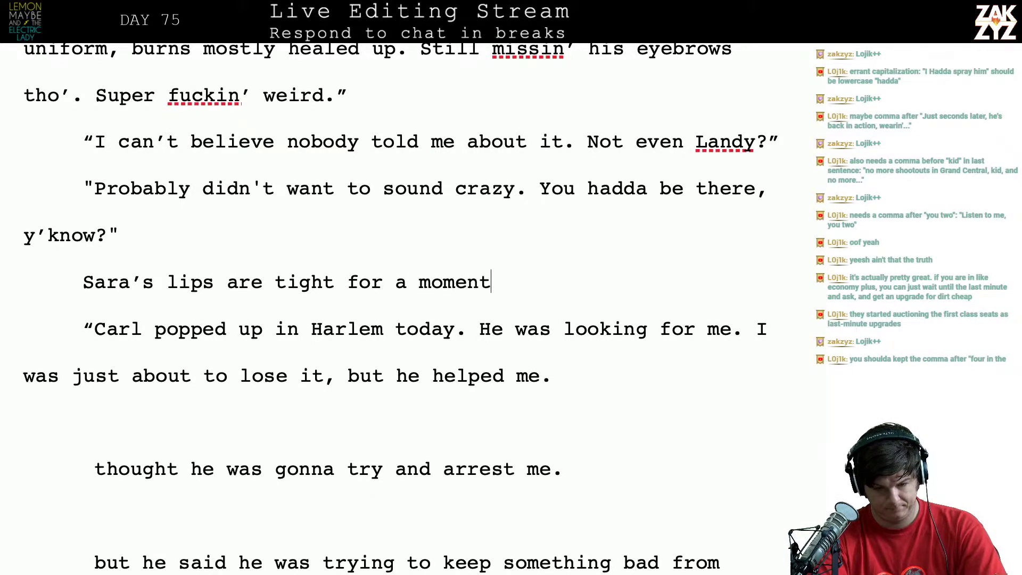
Try continuing the Sara sentence with “as she makes up her mind if”, deleting back to “as she”
type(",s")
key("BackSpace")
key("BackSpace")
type("as ")
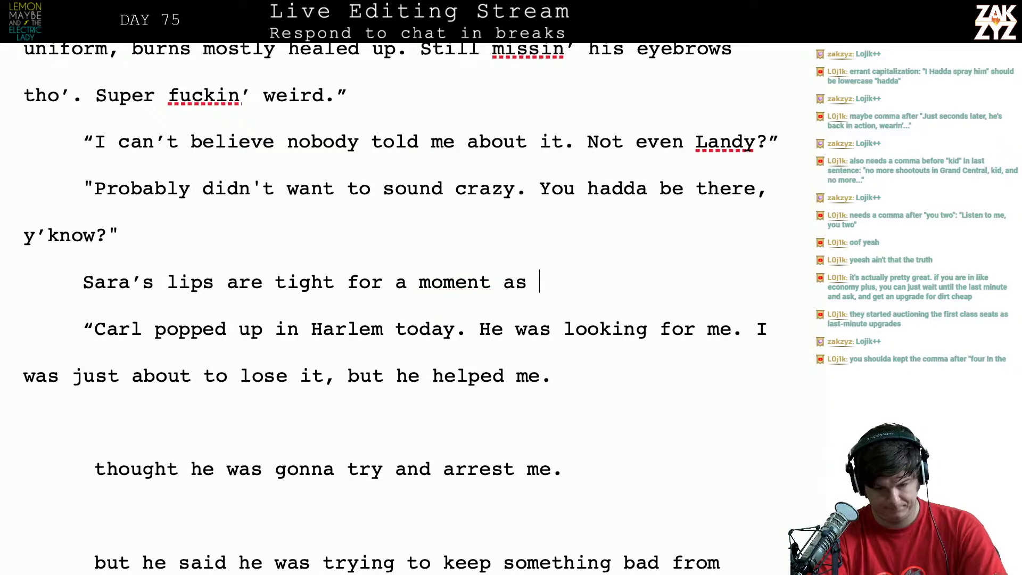
type("she makes up her m")
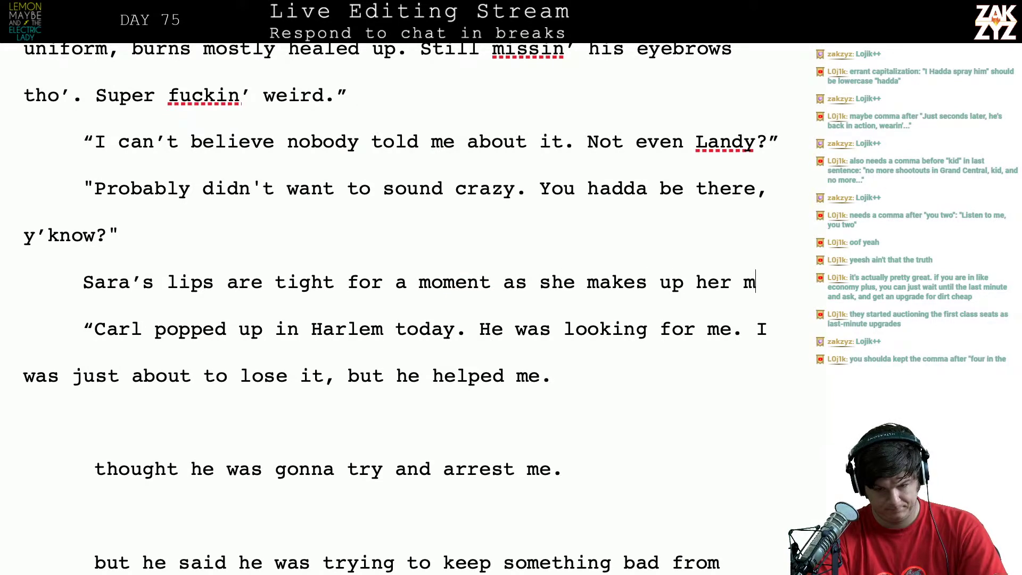
type("ind if sh")
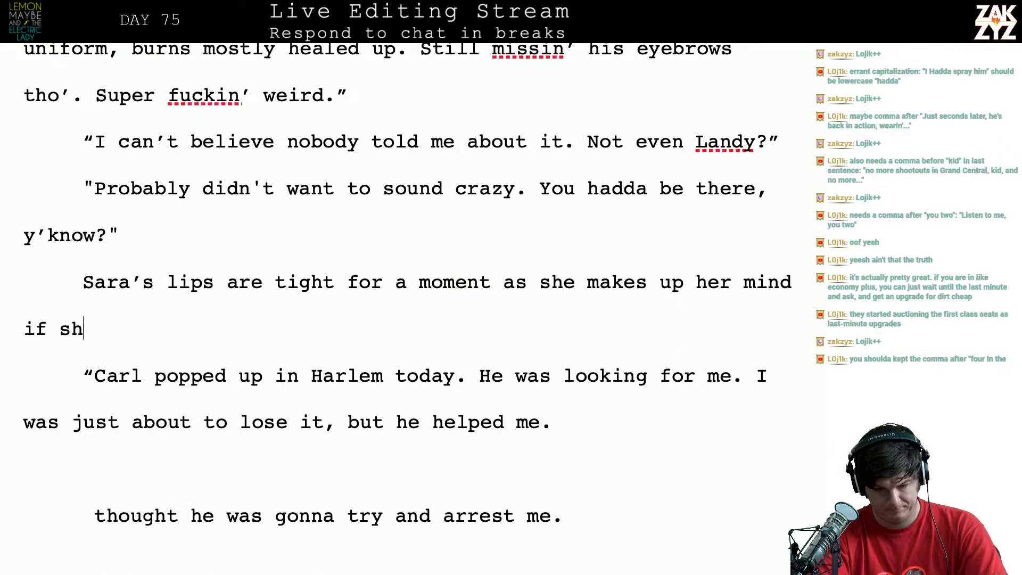
key("BackSpace")
key("BackSpace")
key("BackSpace")
key("BackSpace")
key("BackSpace")
key("BackSpace")
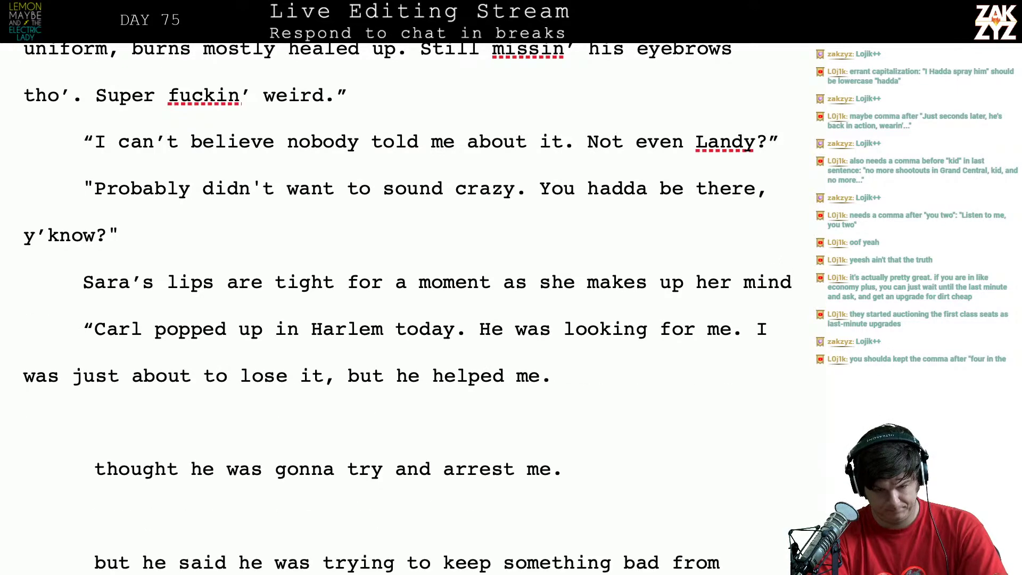
key("BackSpace")
key("BackSpace")
key("BackSpace")
key("BackSpace")
key("BackSpace")
key("BackSpace")
key("BackSpace")
key("BackSpace")
key("BackSpace")
key("BackSpace")
key("BackSpace")
key("BackSpace")
key("BackSpace")
key("BackSpace")
key("BackSpace")
key("BackSpace")
key("BackSpace")
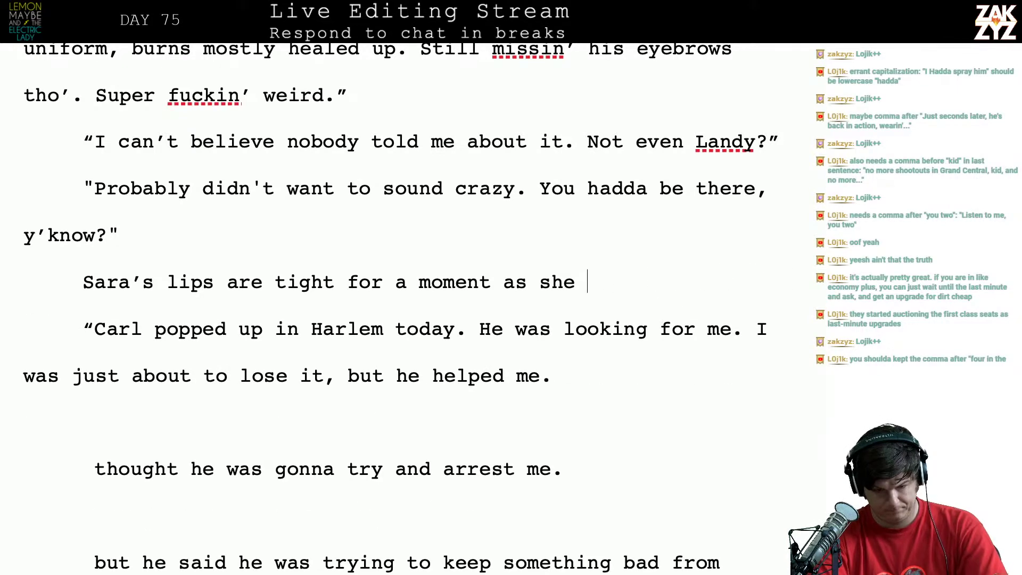
Try “tries to decide” after “as she”, and cut the sentence back to “Sara’s lips are tight for a moment”
type("tries to dec")
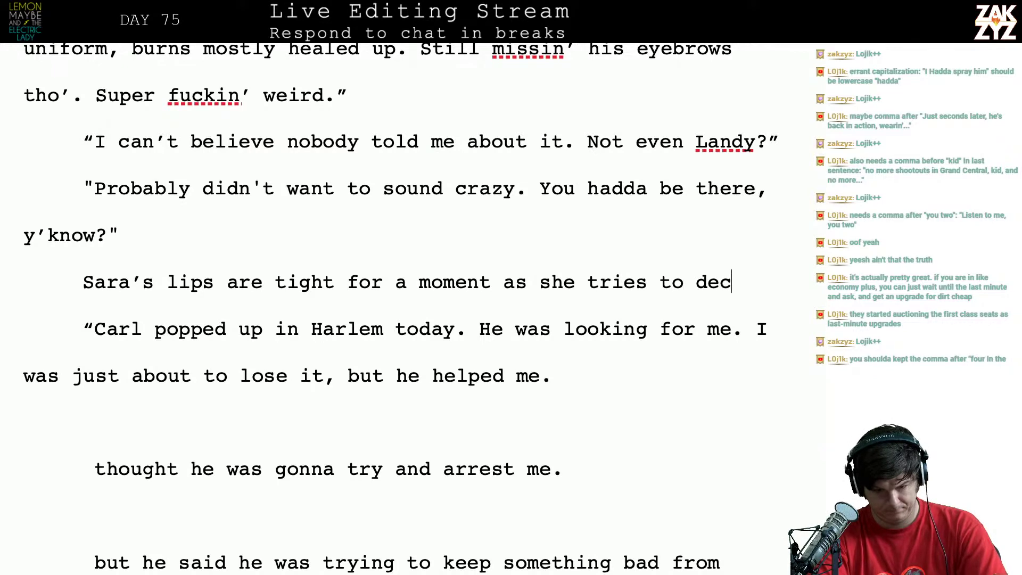
type("ide")
key("BackSpace")
key("BackSpace")
key("BackSpace")
key("BackSpace")
key("BackSpace")
key("BackSpace")
key("BackSpace")
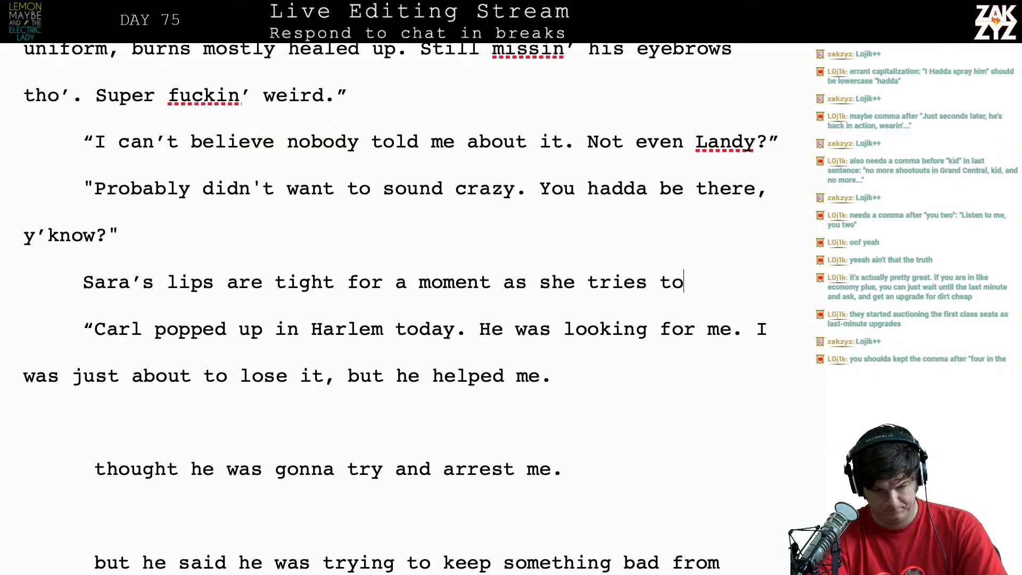
key("BackSpace")
key("BackSpace")
key("BackSpace")
key("BackSpace")
key("BackSpace")
key("BackSpace")
key("BackSpace")
key("BackSpace")
key("BackSpace")
key("BackSpace")
key("BackSpace")
key("BackSpace")
key("BackSpace")
key("BackSpace")
key("BackSpace")
key("BackSpace")
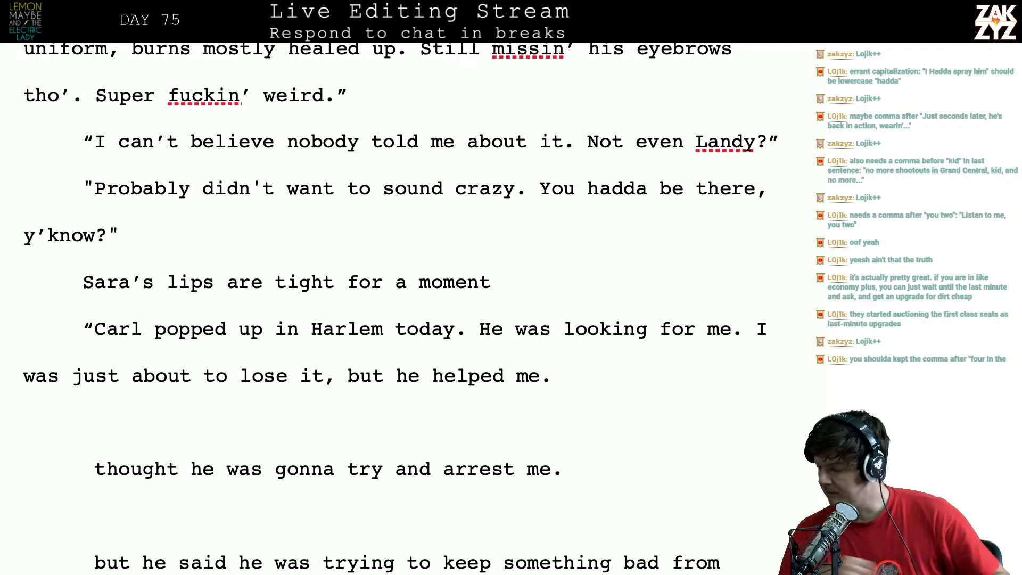
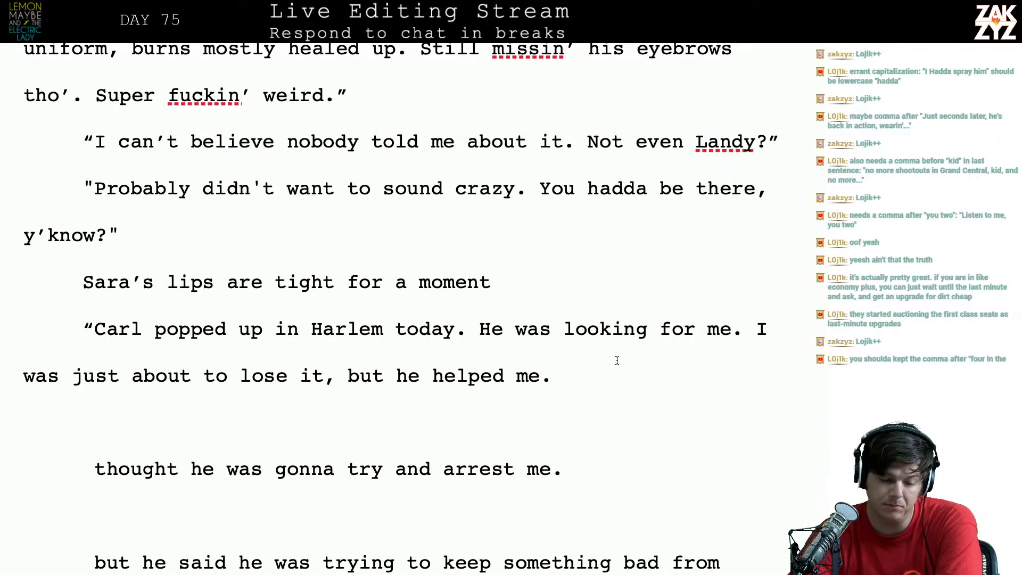
Write “Sara takes a deep breath and” as a new paragraph above the “Sara’s lips” line, with a blank line between them
scroll(616, 360, "down", 1)
scroll(566, 222, "up", 1)
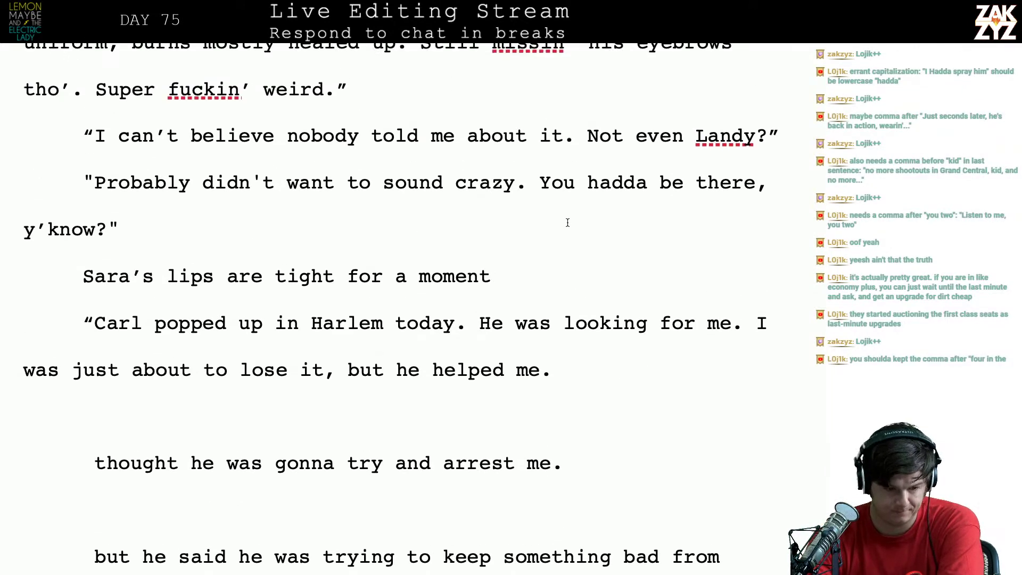
key("Return")
type("For")
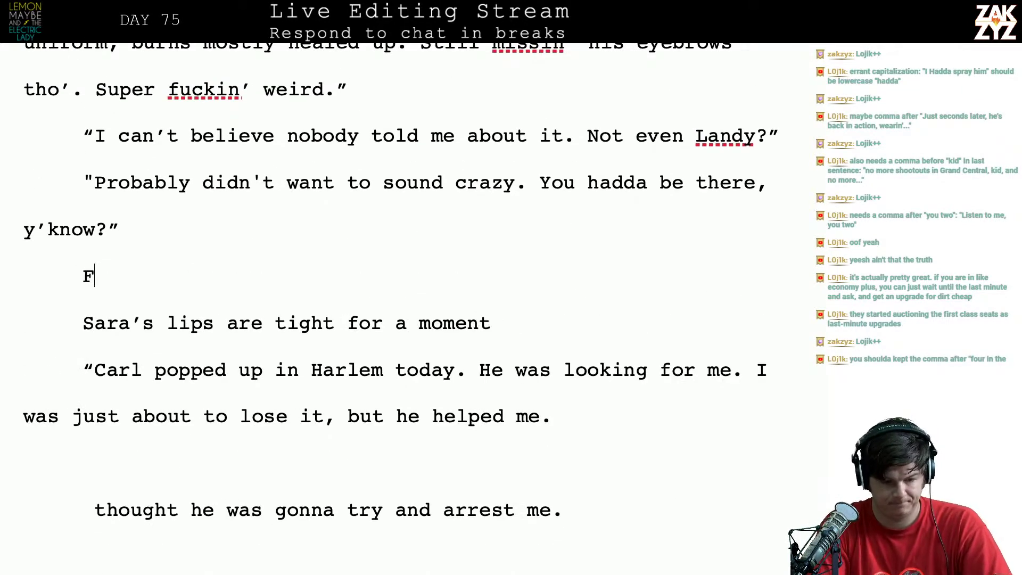
key("BackSpace")
key("BackSpace")
key("BackSpace")
type("Sara t")
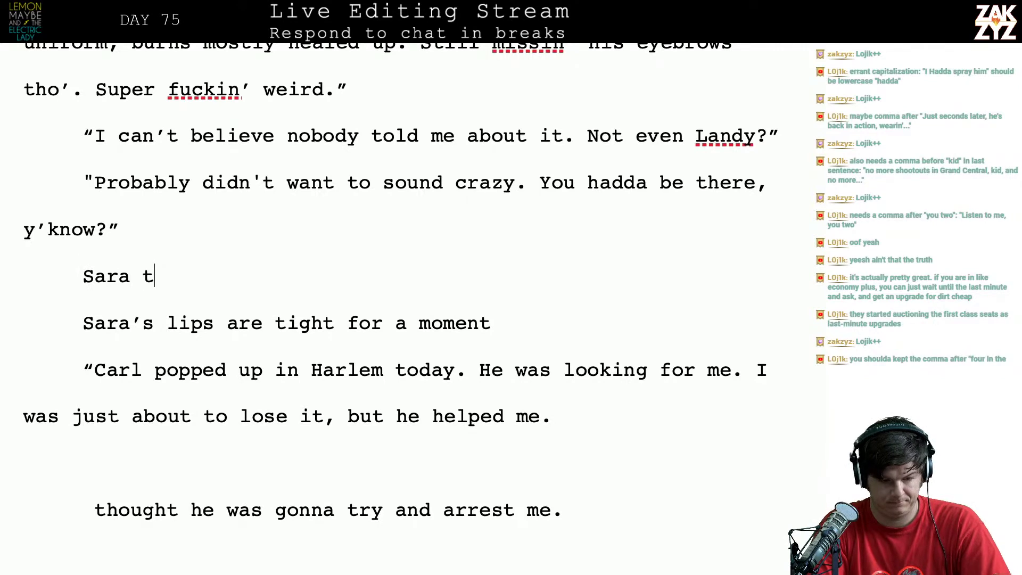
type("akes a deep breath an")
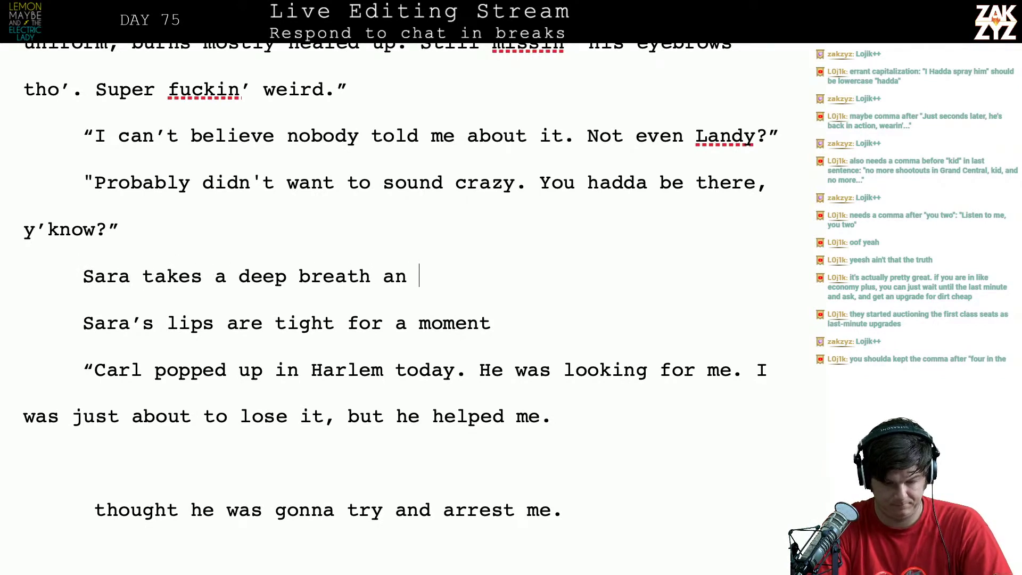
key("BackSpace")
type("d")
key("Return")
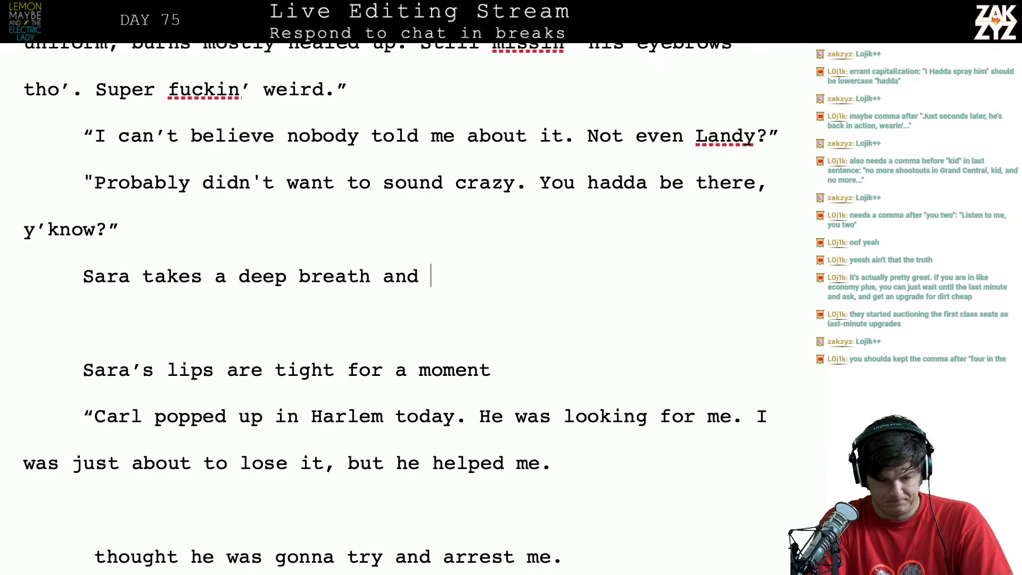
Replace “and” after “deep breath” with “through her nose, and her mouth becomes a flat”
key("BackSpace")
key("BackSpace")
key("BackSpace")
key("BackSpace")
type("through her ")
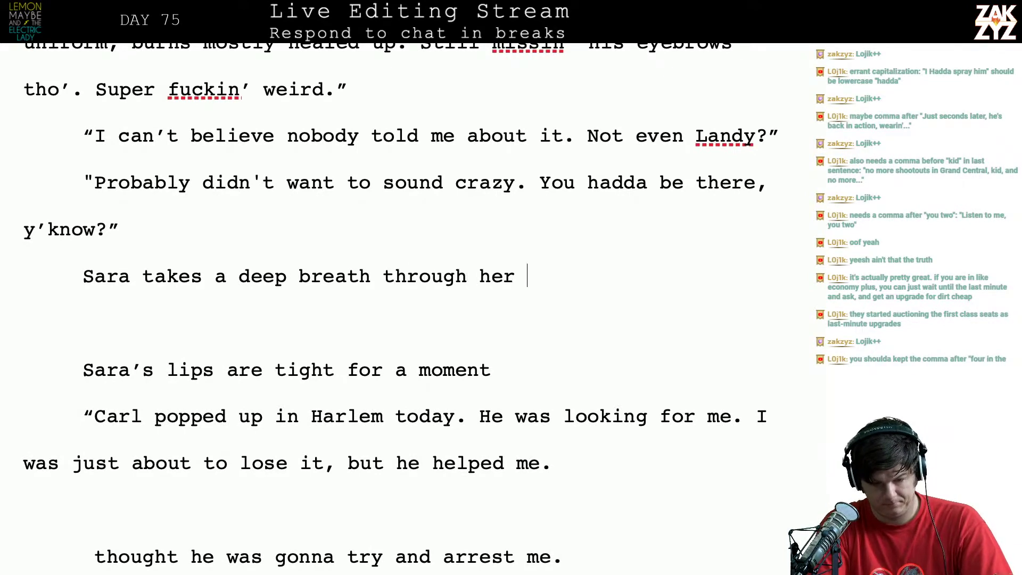
type("nose, and her mou")
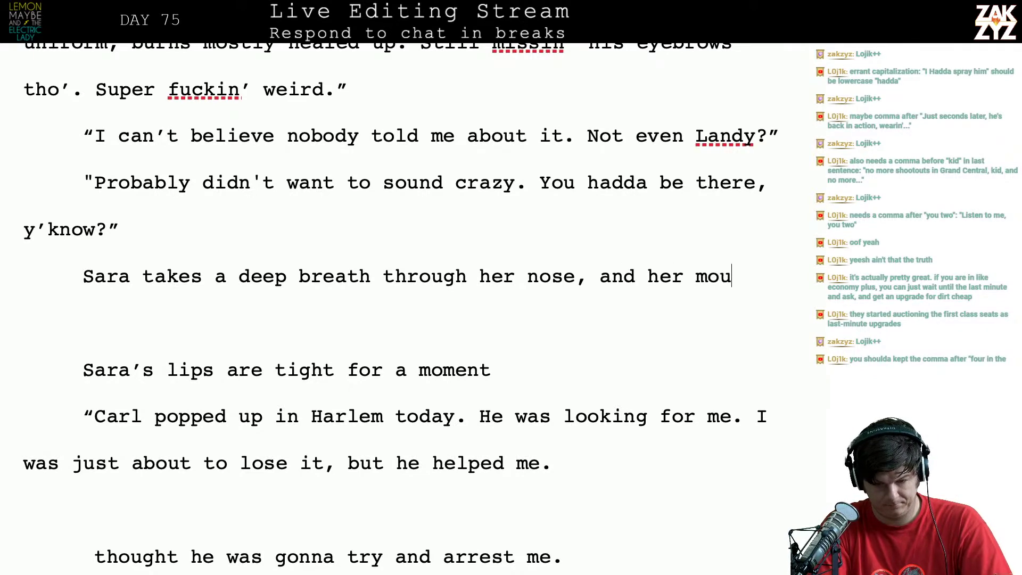
type("th becomes a flat ")
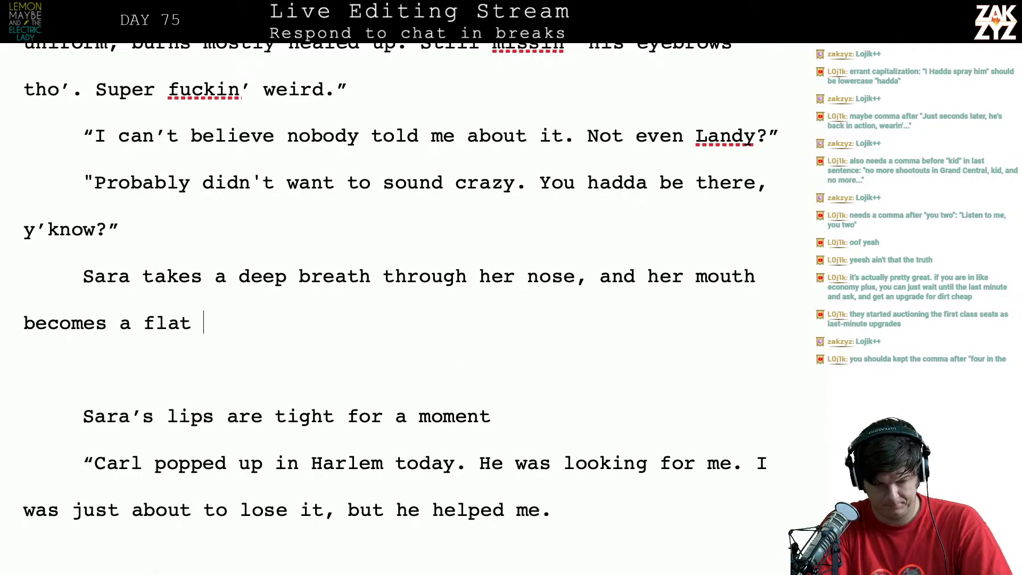
Delete “and her mouth becomes a flat” so the sentence stops after “through her nose,”
type("ligh")
key("BackSpace")
key("BackSpace")
key("BackSpace")
key("BackSpace")
key("BackSpace")
key("BackSpace")
key("BackSpace")
key("BackSpace")
key("BackSpace")
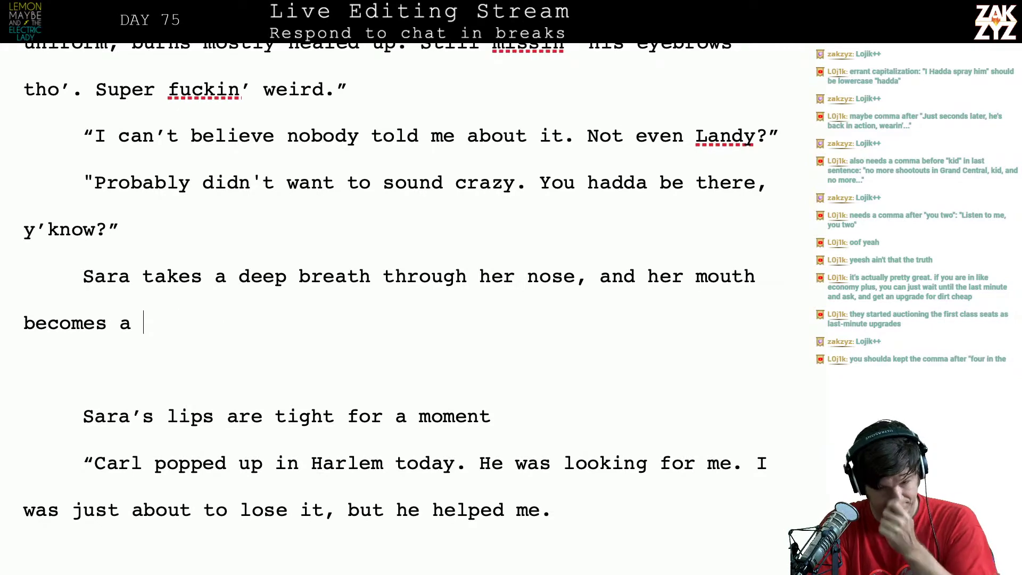
key("BackSpace")
key("BackSpace")
key("BackSpace")
key("BackSpace")
key("BackSpace")
key("BackSpace")
key("BackSpace")
key("BackSpace")
key("BackSpace")
key("BackSpace")
key("BackSpace")
key("BackSpace")
key("BackSpace")
key("BackSpace")
key("BackSpace")
key("BackSpace")
key("BackSpace")
key("BackSpace")
key("BackSpace")
key("BackSpace")
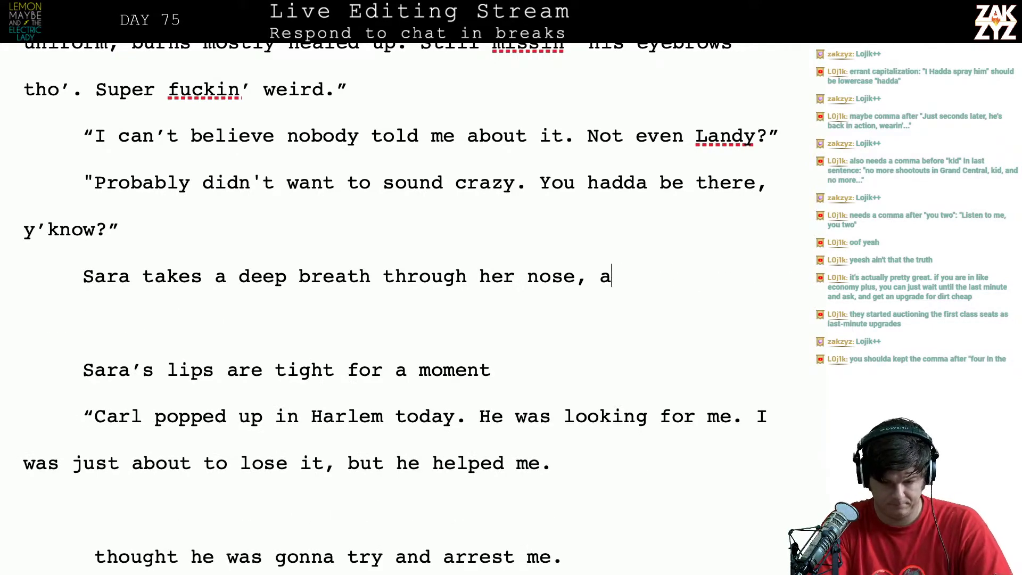
key("BackSpace")
Finish the deep-breath sentence with “her mouth becomes a flat line of indecision.”, discarding the wording “mouth’s a tight”
type("her mouth's a tight")
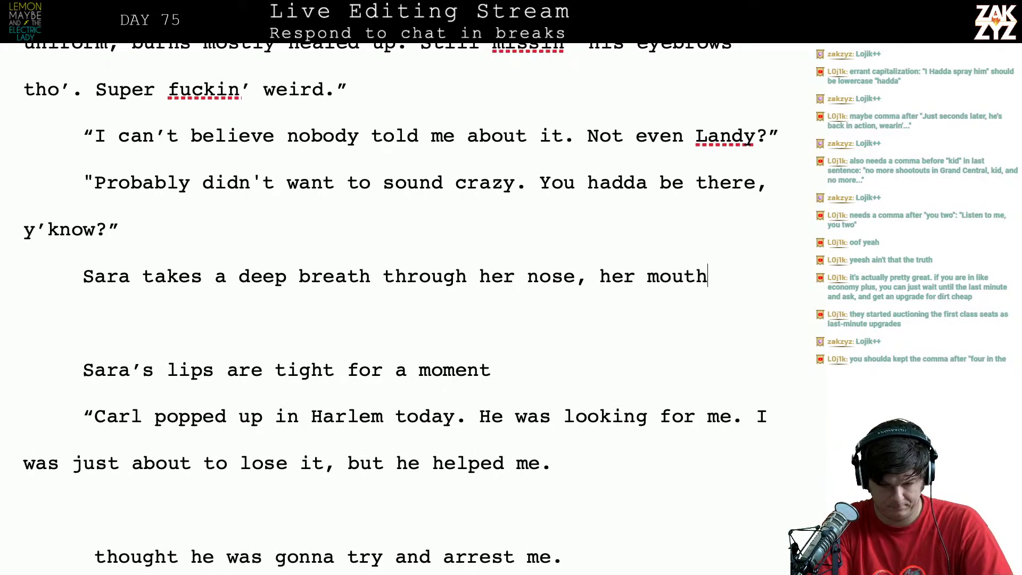
key("BackSpace")
key("BackSpace")
key("BackSpace")
key("BackSpace")
key("BackSpace")
key("BackSpace")
key("BackSpace")
key("BackSpace")
key("BackSpace")
key("BackSpace")
key("BackSpace")
key("BackSpace")
key("BackSpace")
key("BackSpace")
key("BackSpace")
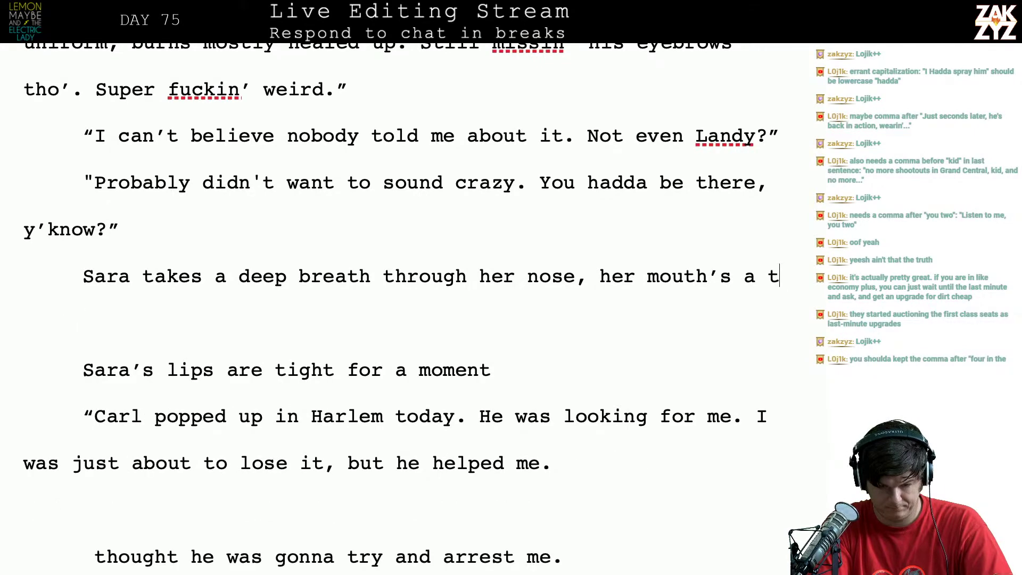
type("mo")
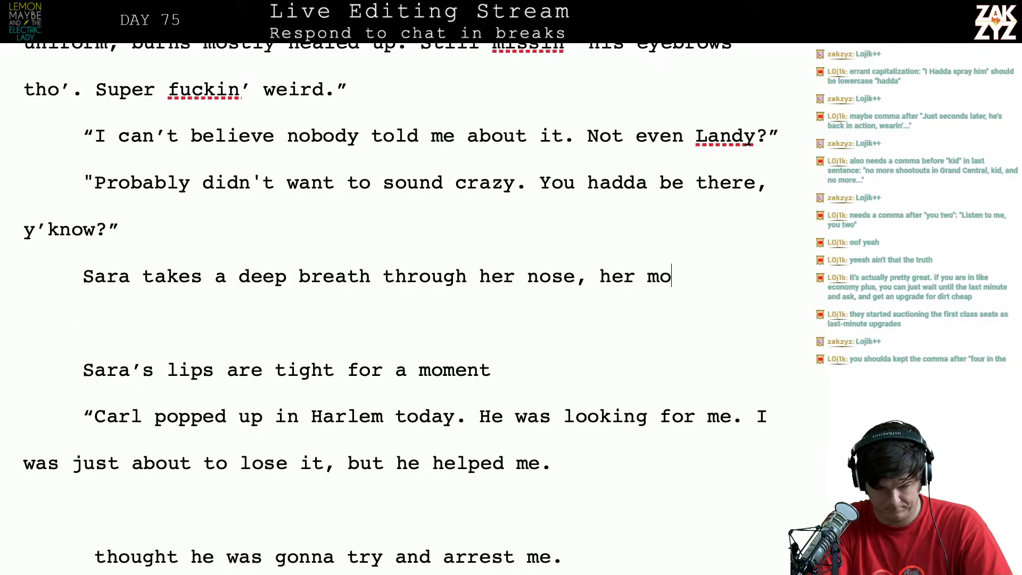
type("uth becomes a fla")
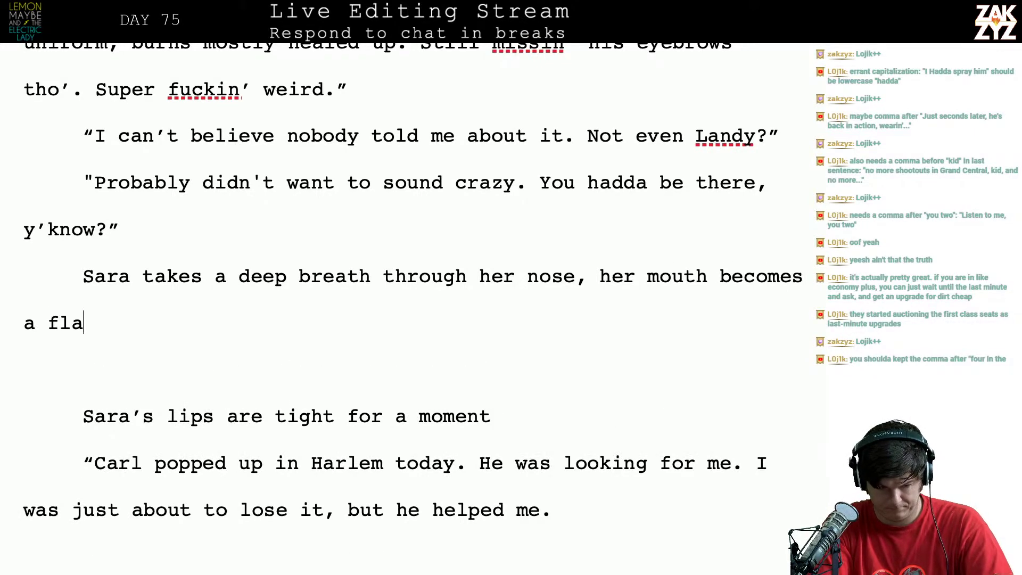
type("t line of indeci")
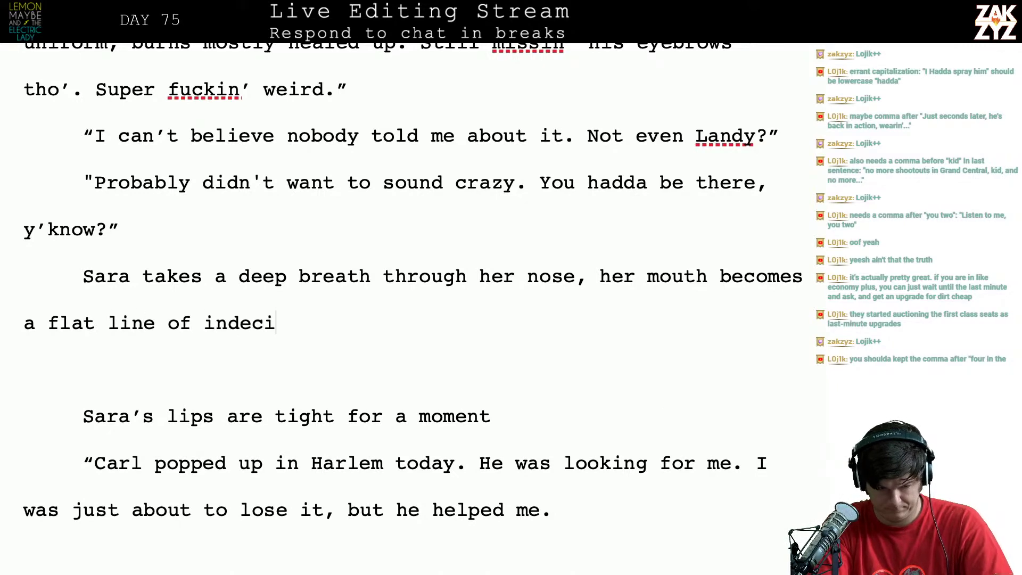
key("BackSpace")
type("e")
key("BackSpace")
type("i")
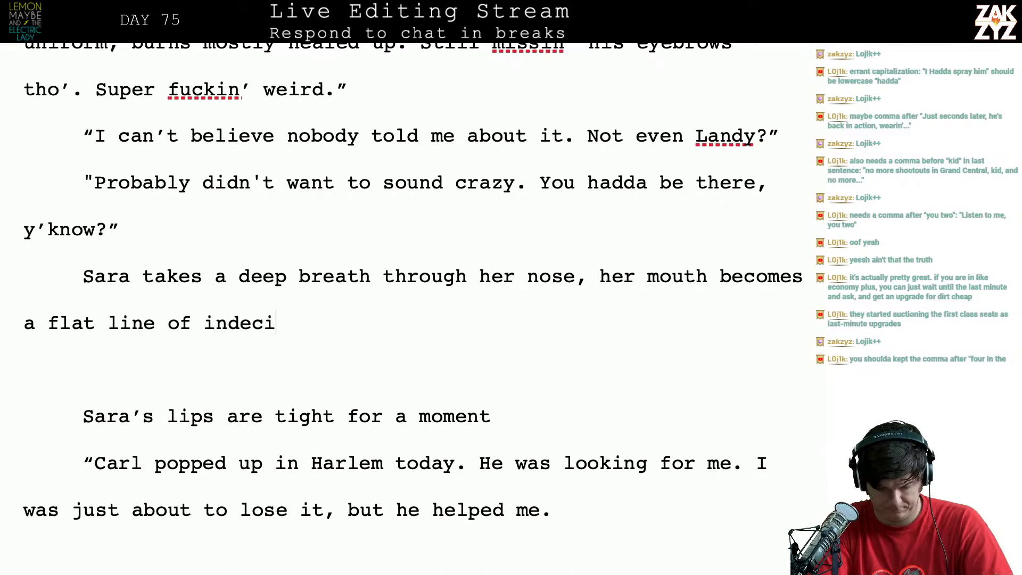
type("sion.")
Add “She decides to talk.” after “a flat line of indecision.” in the same paragraph
key("Return")
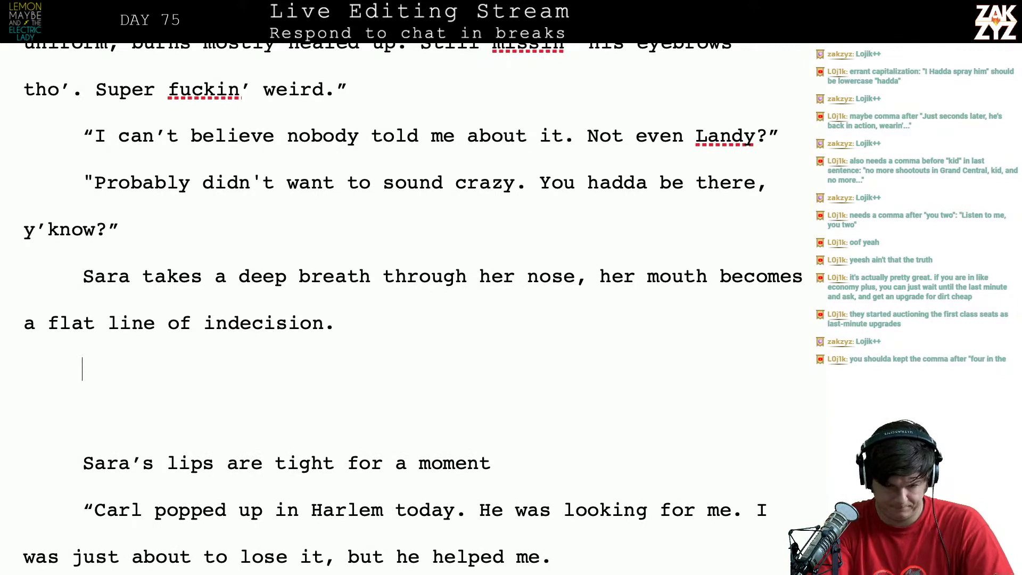
key("BackSpace")
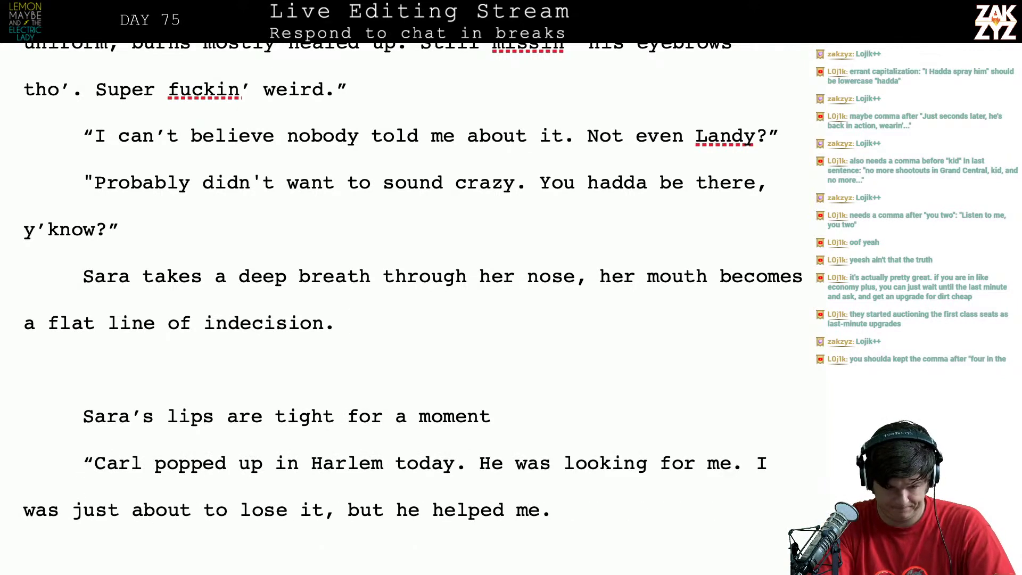
type("She ")
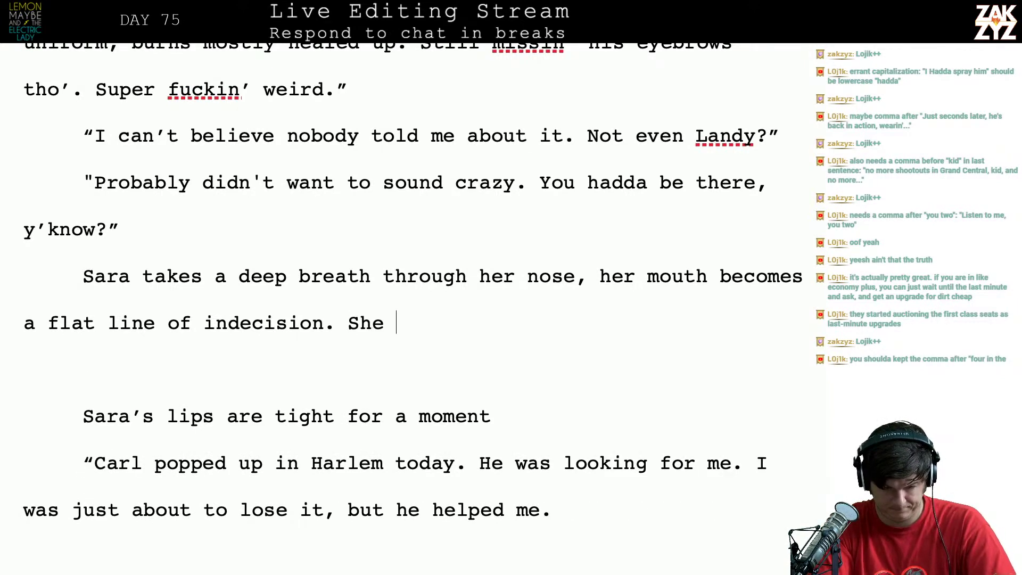
type("decides to talk")
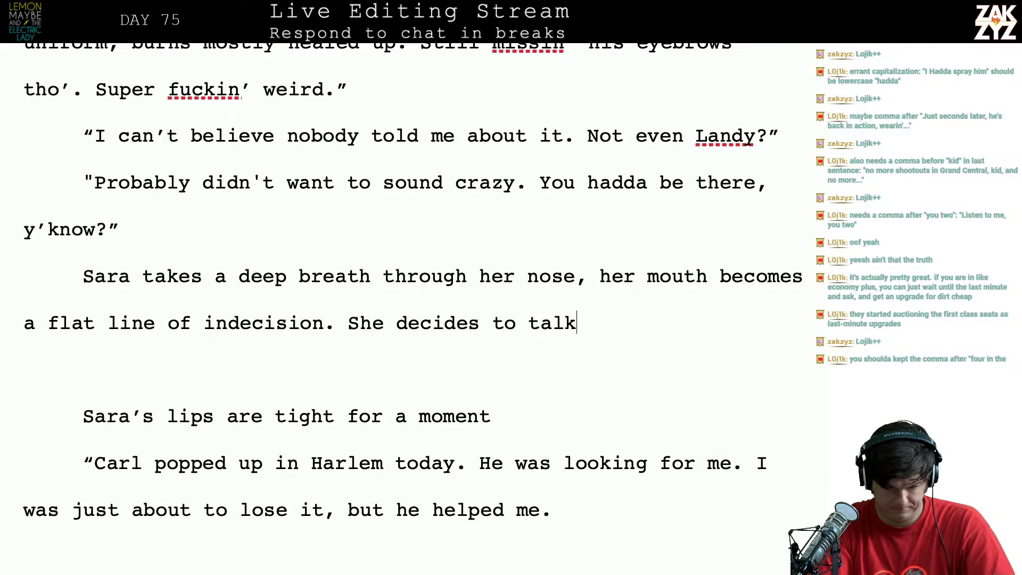
type(".")
key("Return")
key("BackSpace")
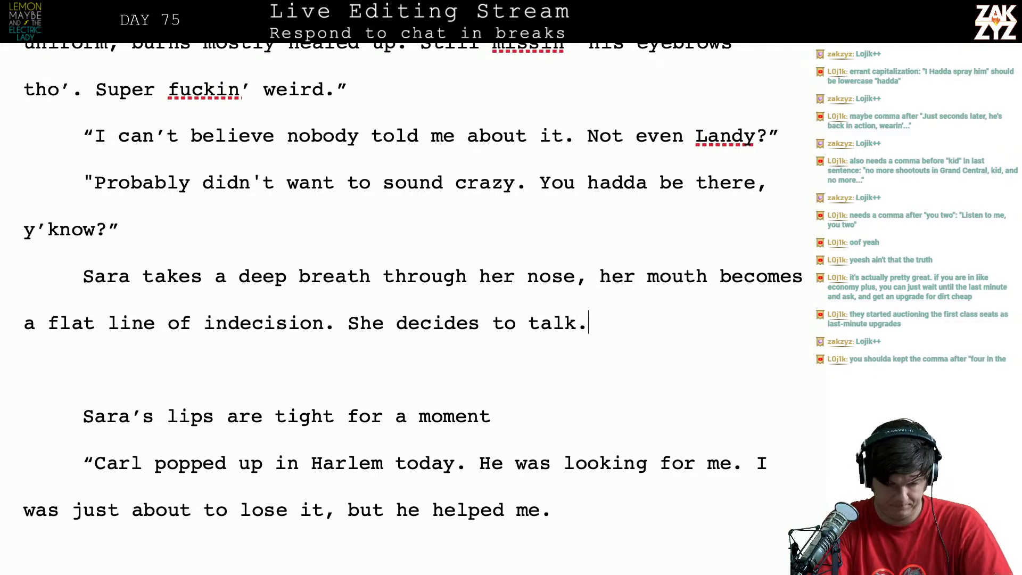
Open Sara's speech in a new paragraph below with “He found me in Harlem today.”
key("Return")
type("\"So")
key("BackSpace")
key("BackSpace")
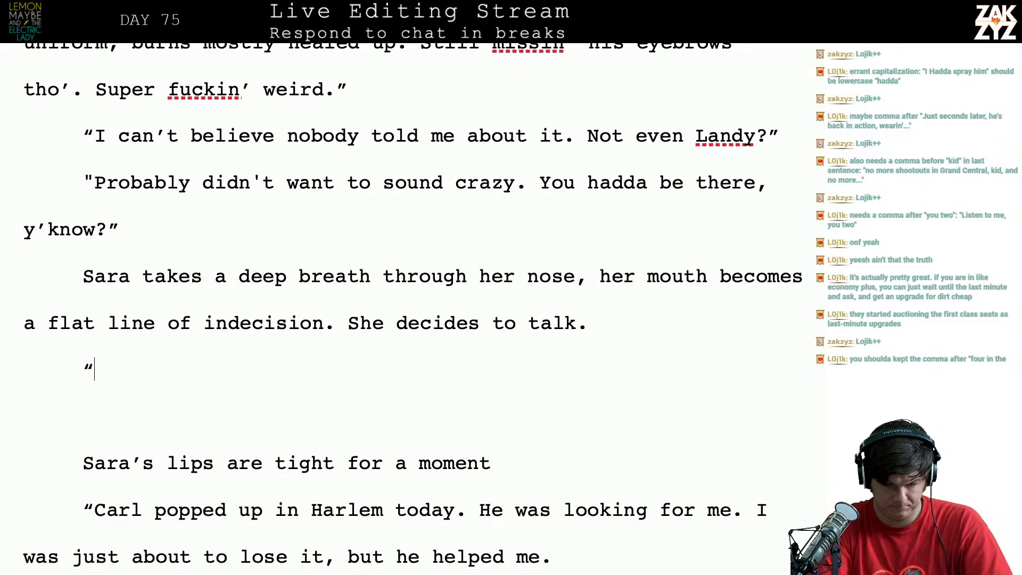
type("I")
key("BackSpace")
type("HE")
key("BackSpace")
key("BackSpace")
type("e f")
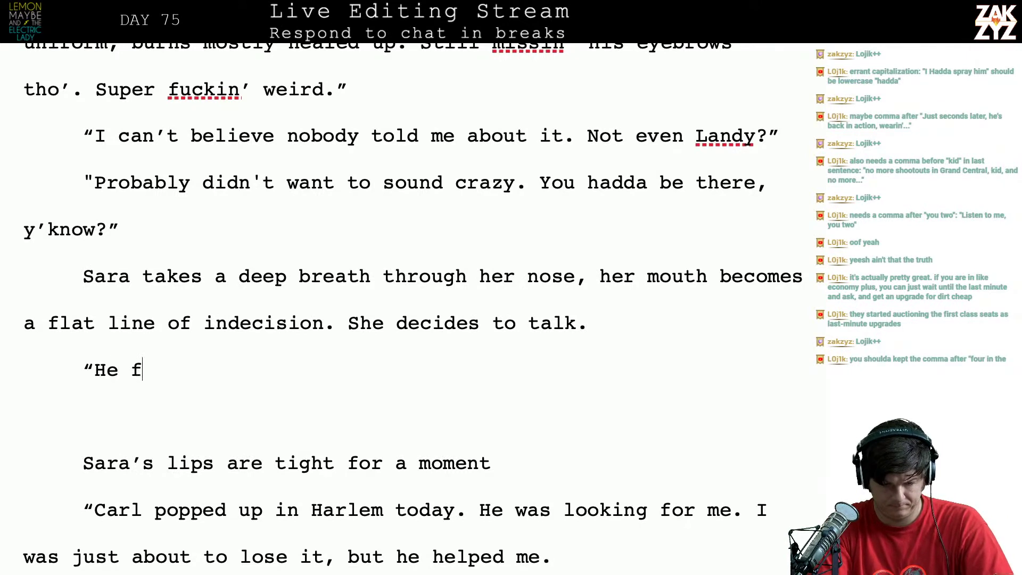
type("ound me in Harlam")
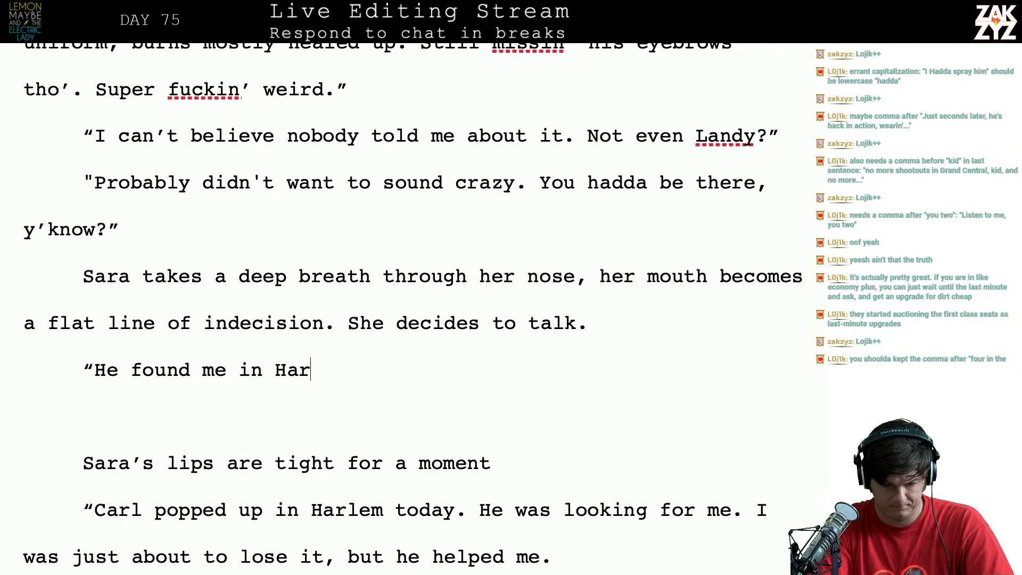
key("BackSpace")
key("BackSpace")
type("em")
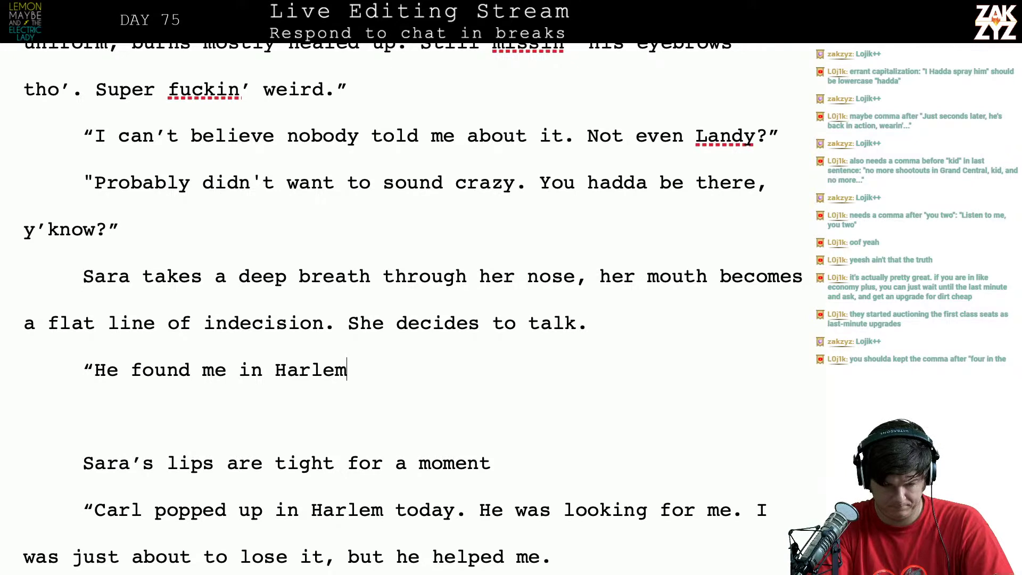
type(" today. ")
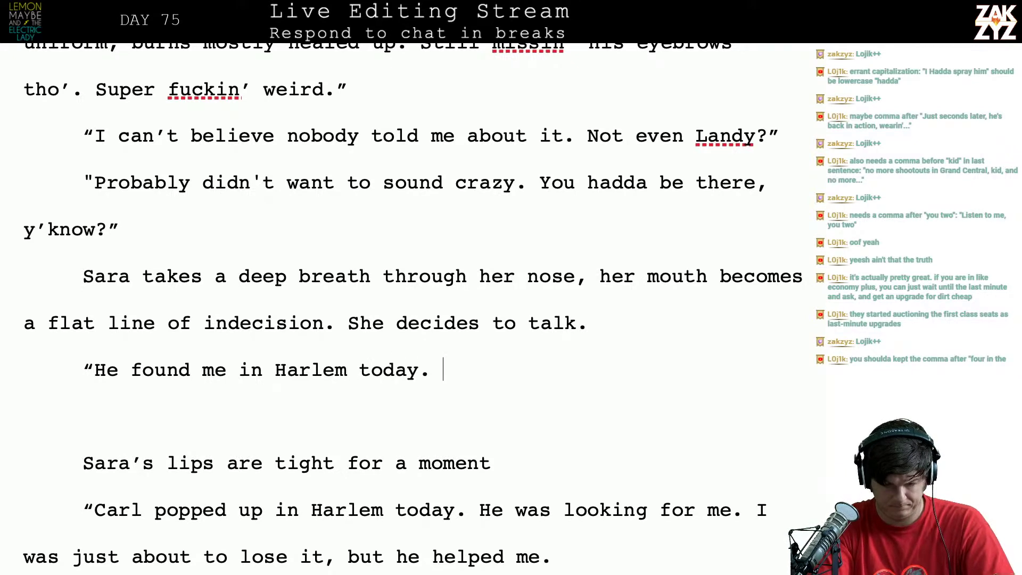
Continue Sara's speech with “I don’t know how. Said he was trying to stop me from doing something terrible. I was”
type("I don't know how")
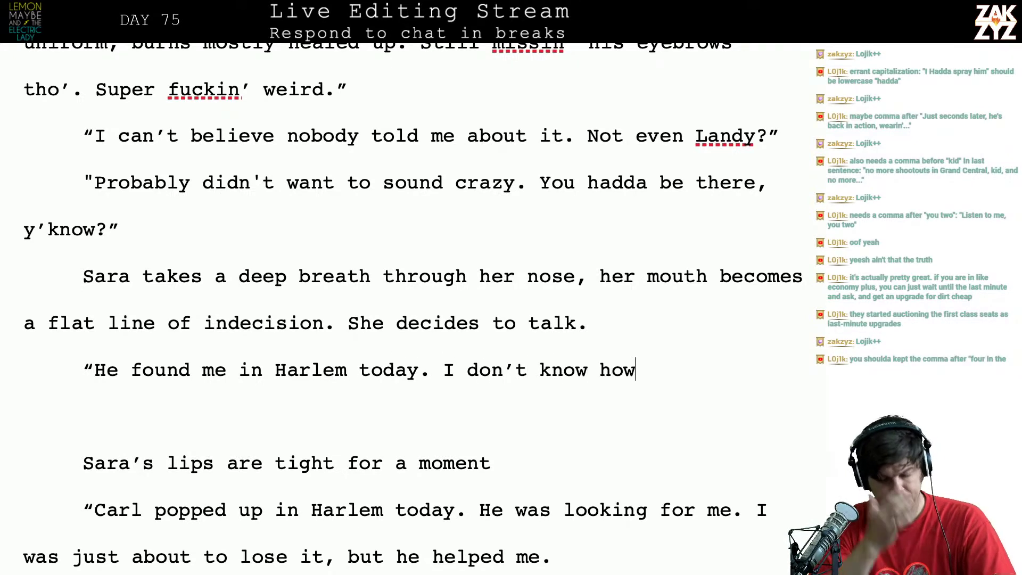
type(".")
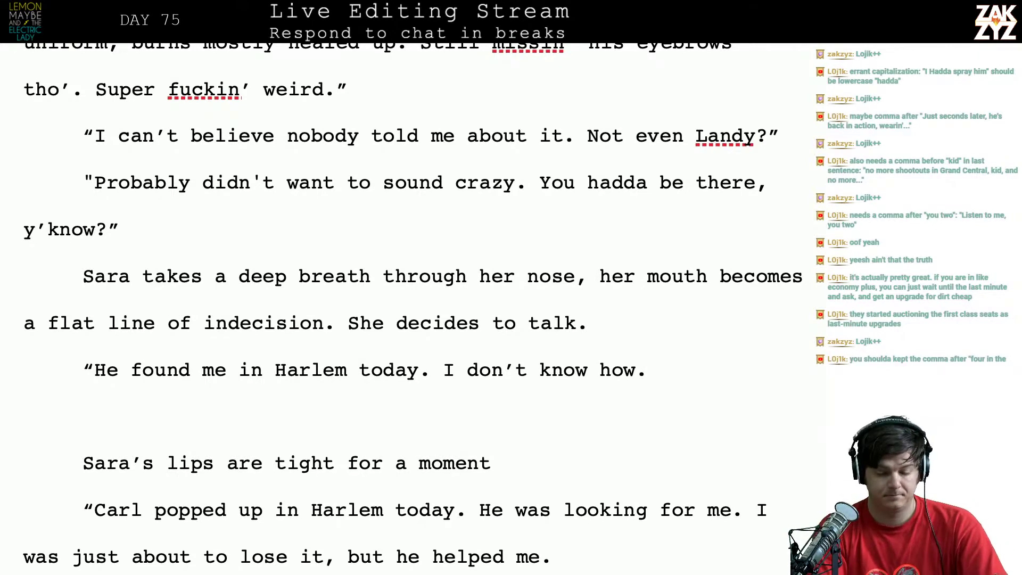
type(" Said he")
type("was trying to stom")
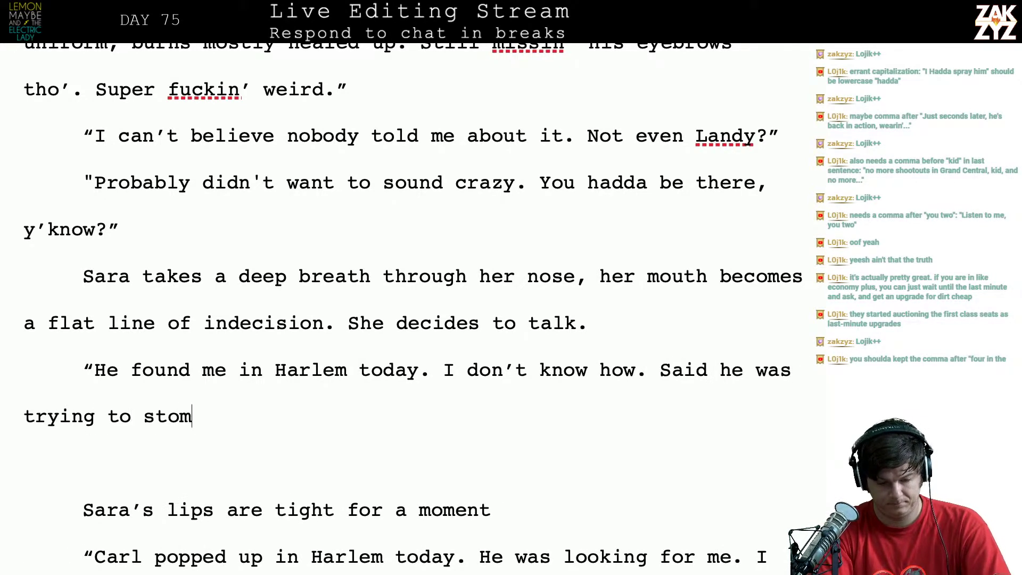
key("BackSpace")
type("p")
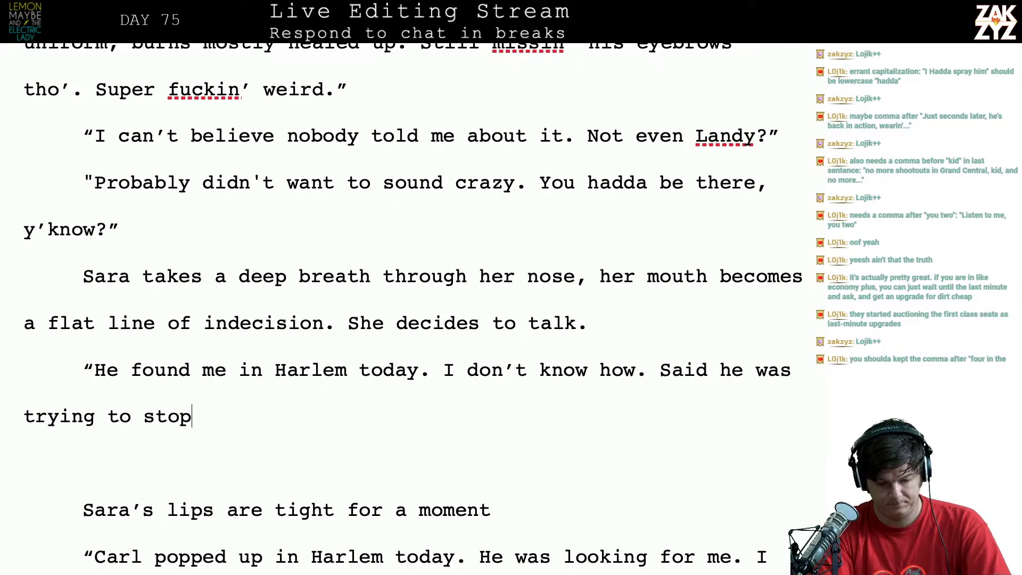
type(" me from doing som")
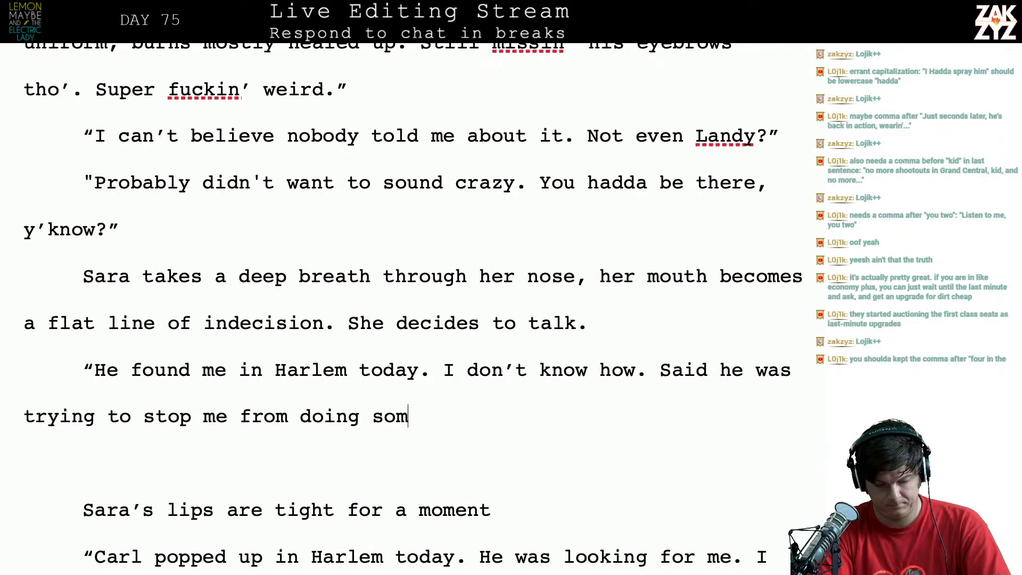
type("ething terrible. I was")
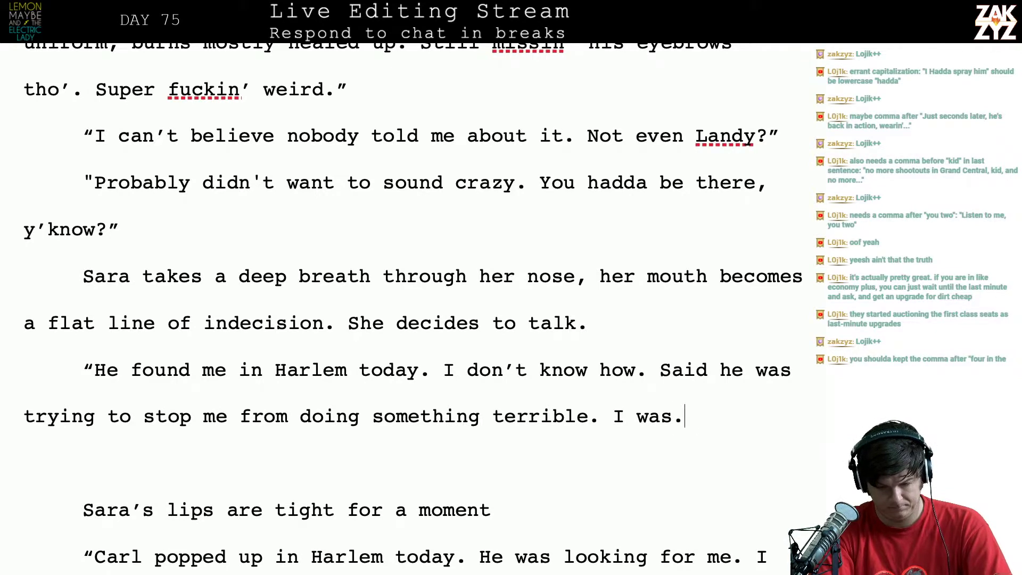
Extend the speech after “I was” with “… um. Well he did. Didn’t want to arrest me or anything.”
type("… ")
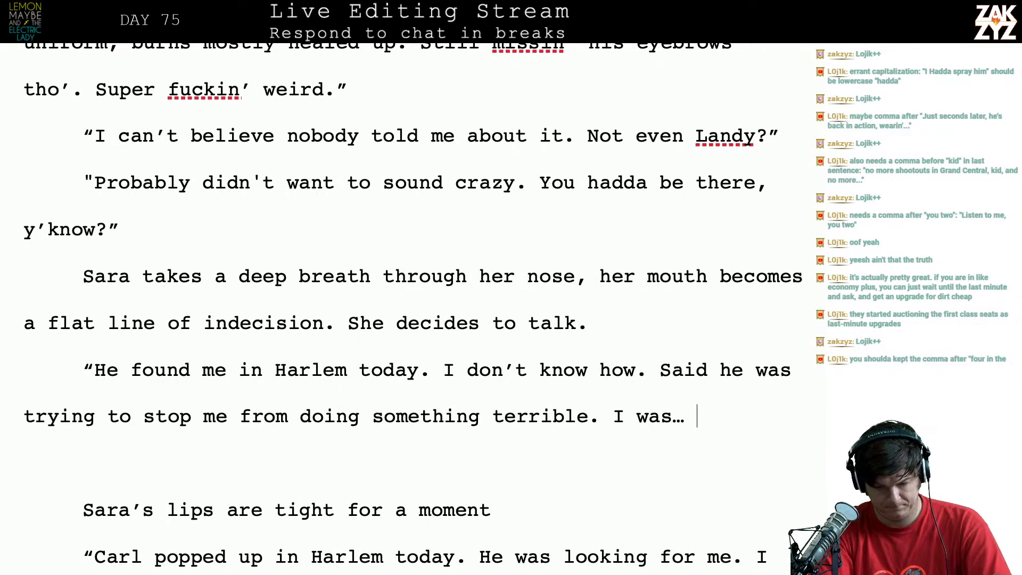
type("um. Well he did.")
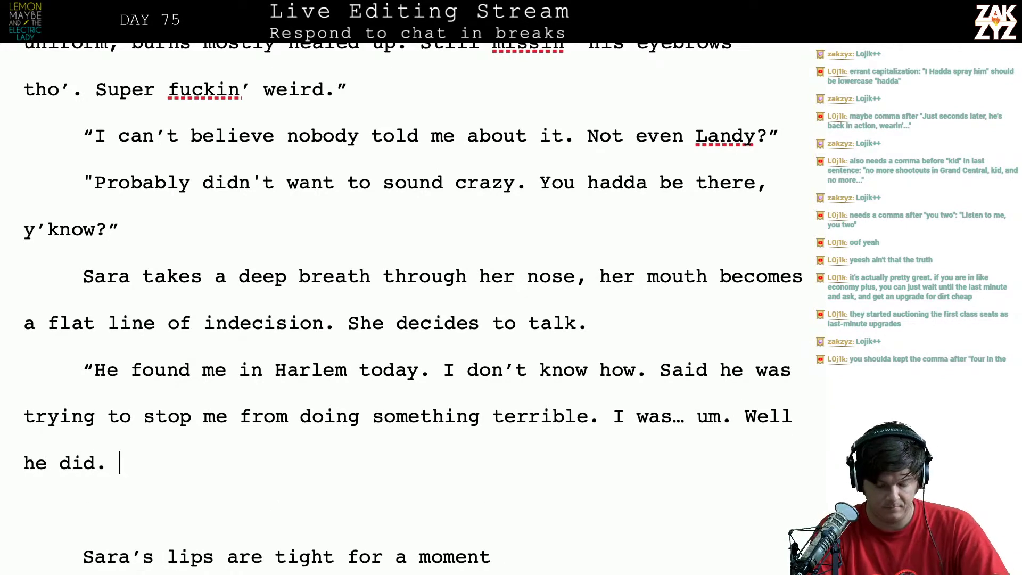
type(" He")
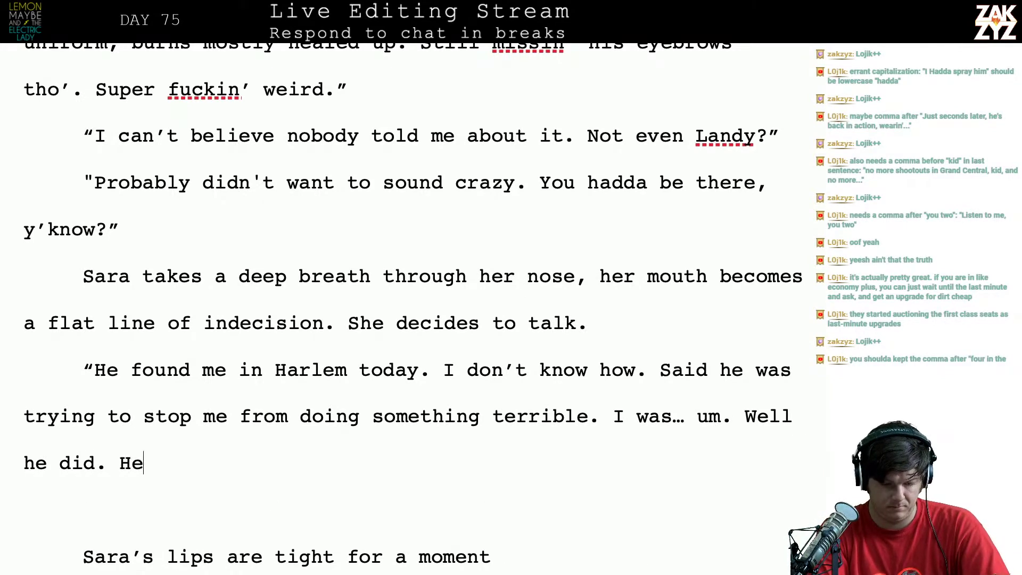
key("BackSpace")
key("BackSpace")
key("BackSpace")
type("Didn")
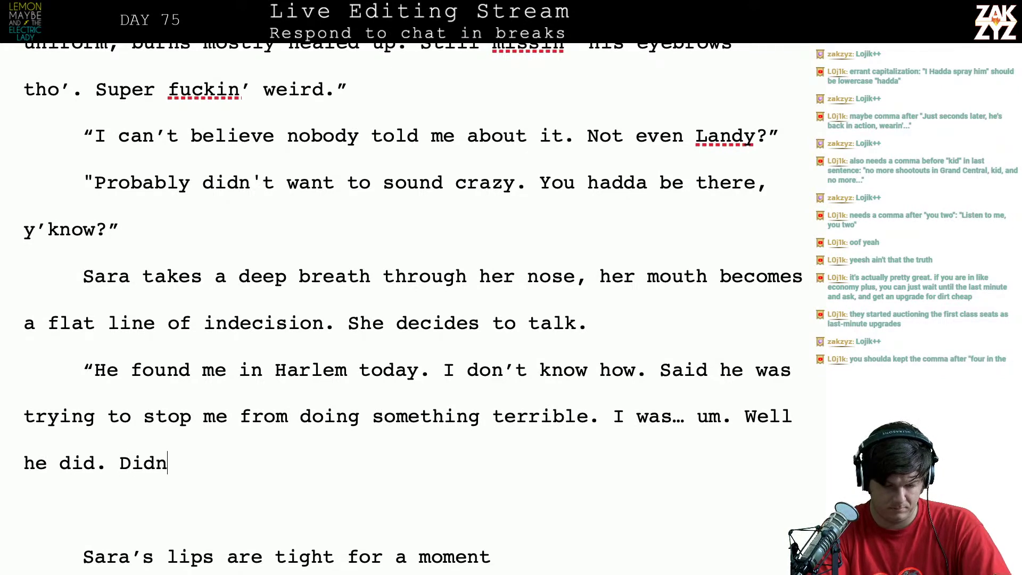
type("'t want to arrest")
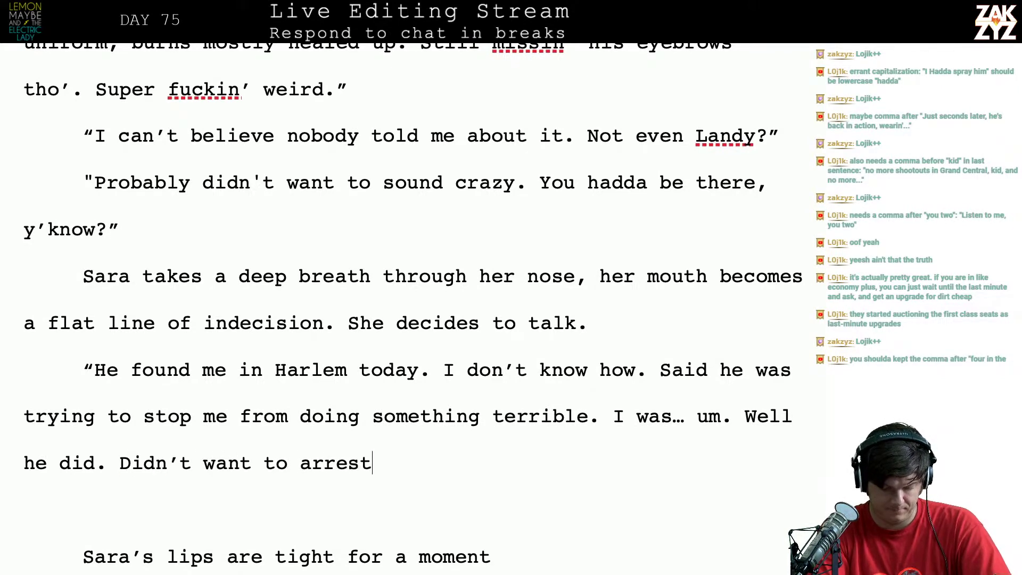
type(" me or anything. ")
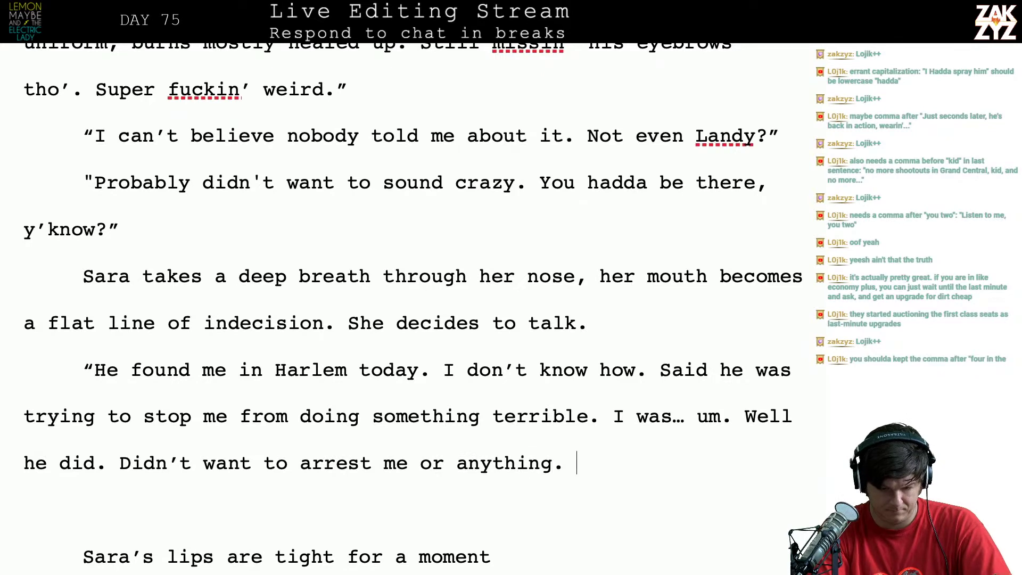
Add “He looked so tired. He’s changed, Lemon.” to Sara's speech
type("He looked ")
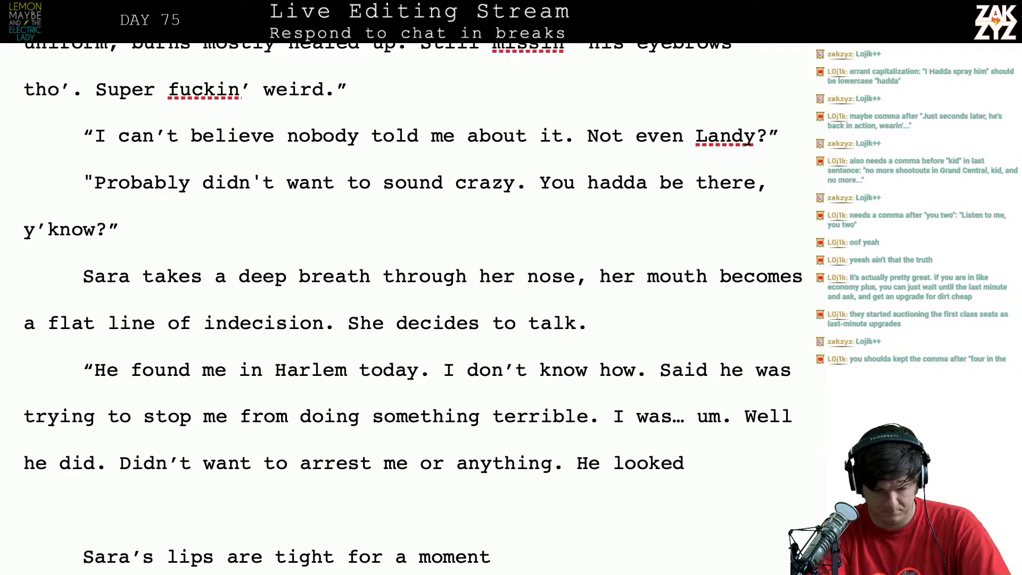
type("ex")
key("BackSpace")
key("BackSpace")
type("so tired. He's chang")
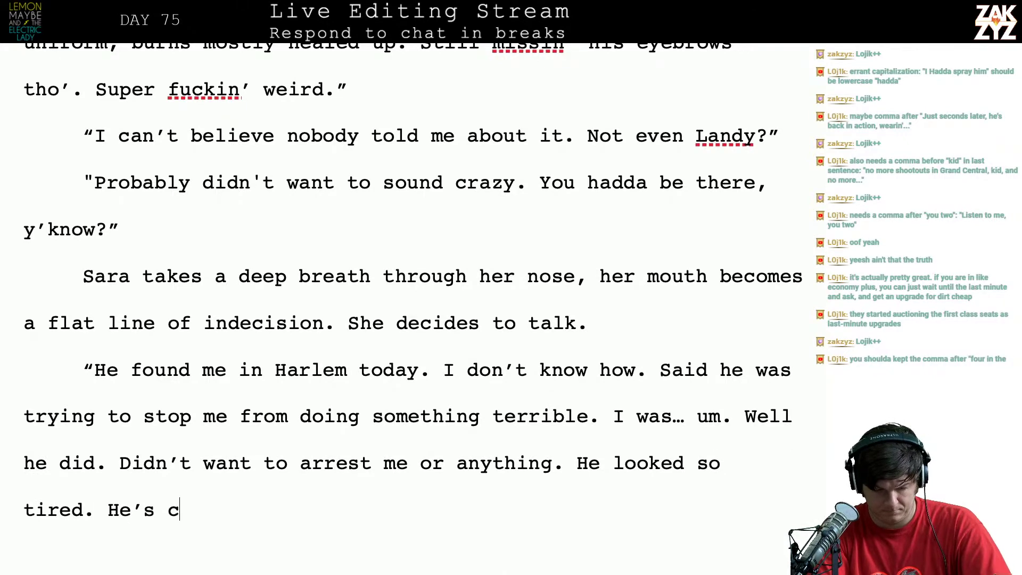
type("ed.")
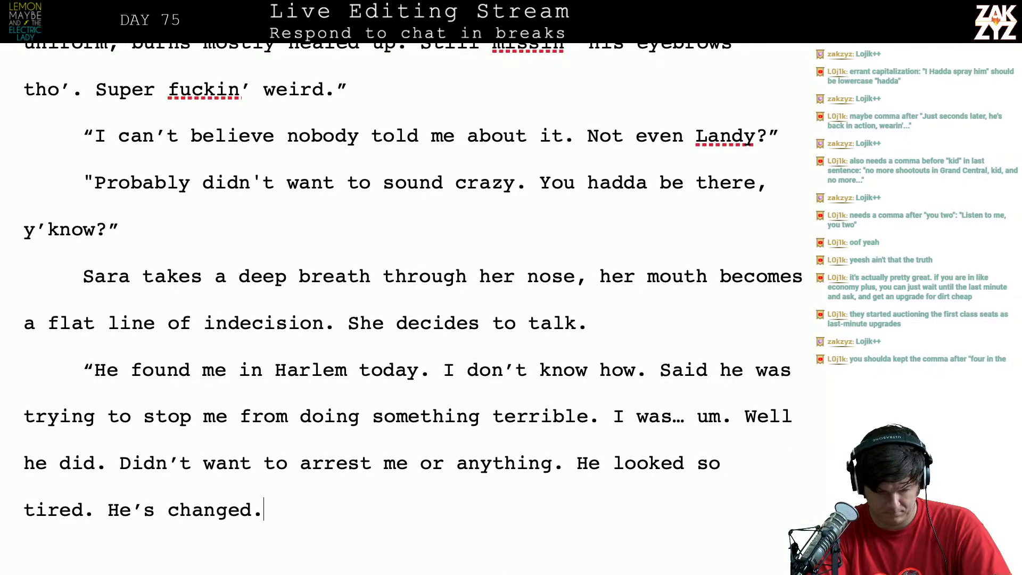
key("BackSpace")
type(", ")
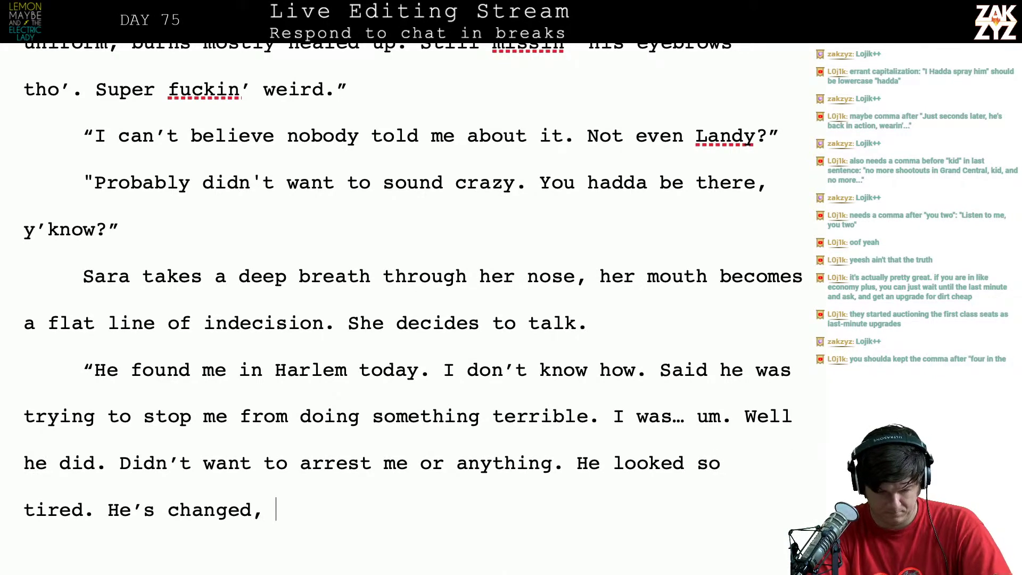
type("Lemon.")
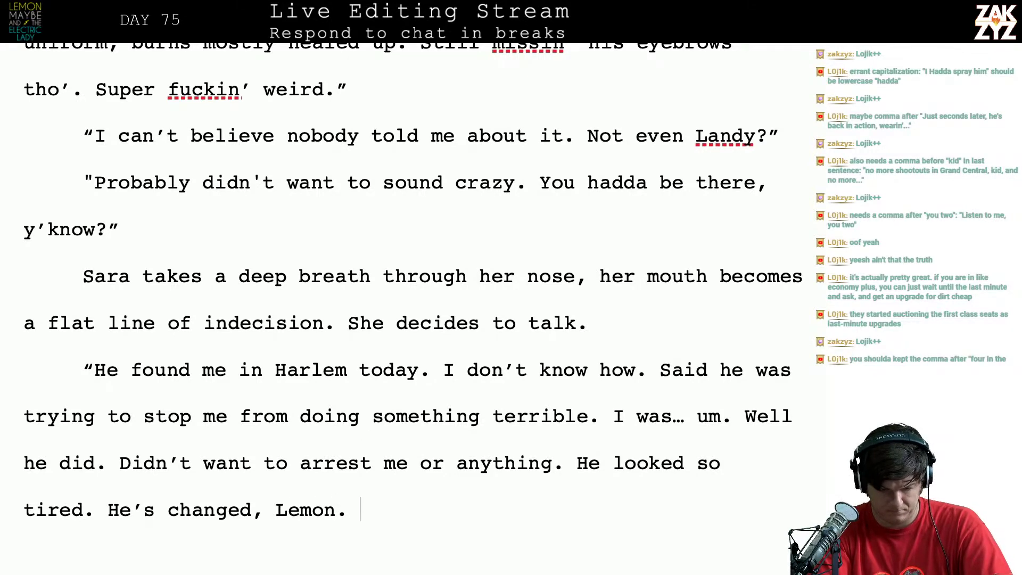
Finish Sara's speech with “A lot, I can see it in here.” and a closing quotation mark
type(" Like")
key("BackSpace")
key("BackSpace")
key("BackSpace")
key("BackSpace")
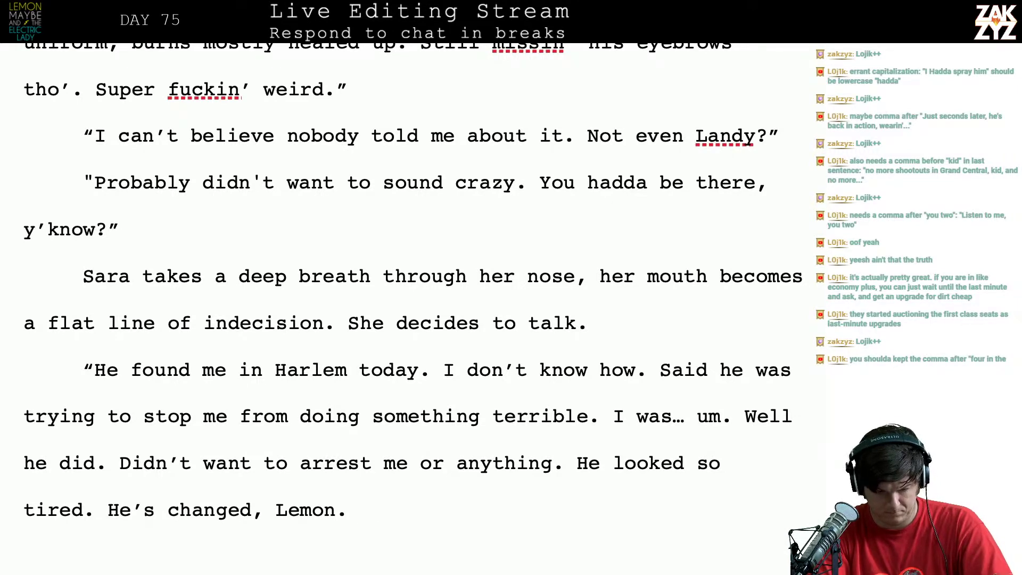
type("A lot, I ca")
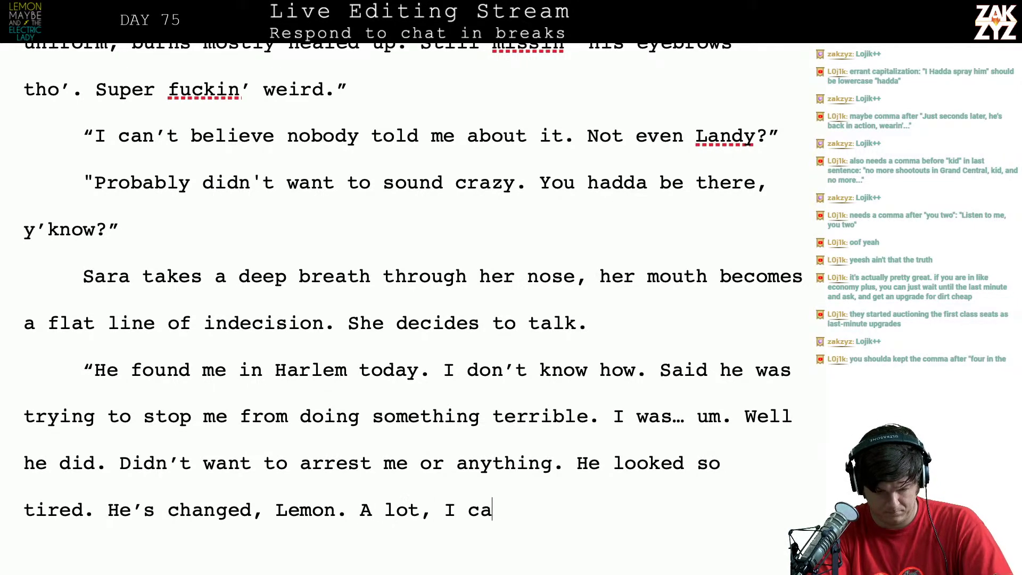
type("n see it in here")
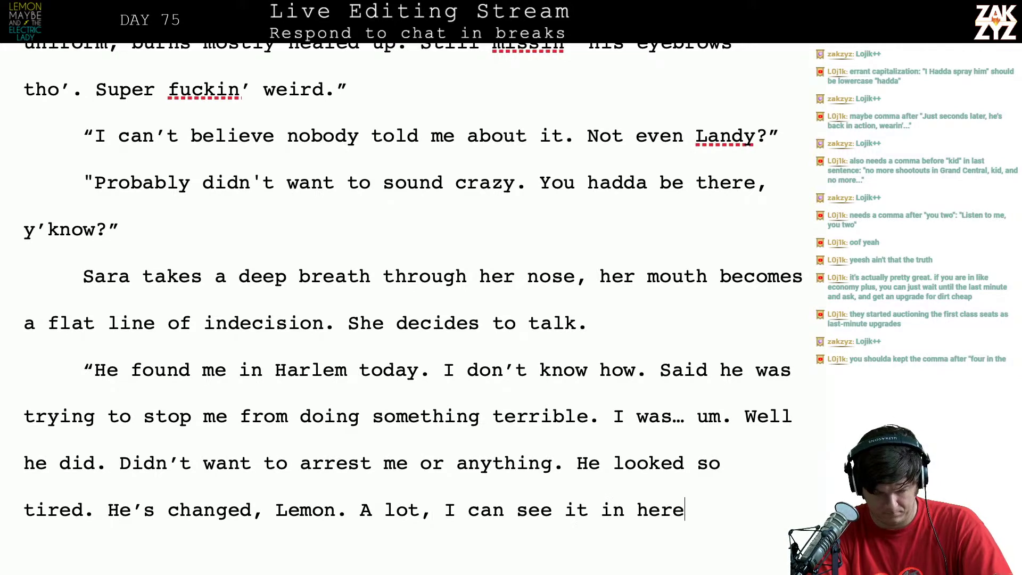
type(".\"")
Add the paragraph “Sara taps the side of her head with a gloved finger.” after Sara's speech and start a new paragraph
key("Return")
type("S")
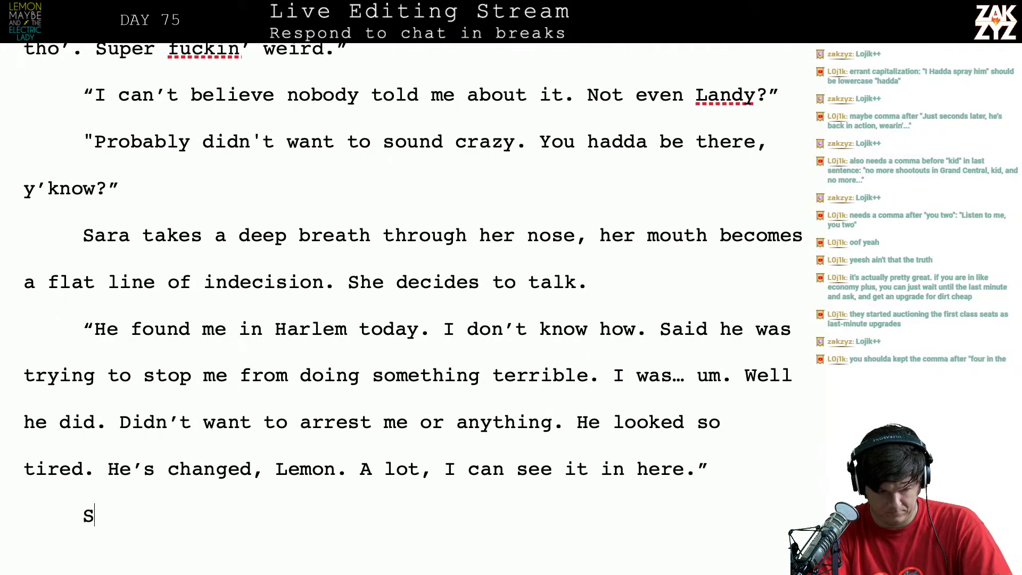
type("ara taps the")
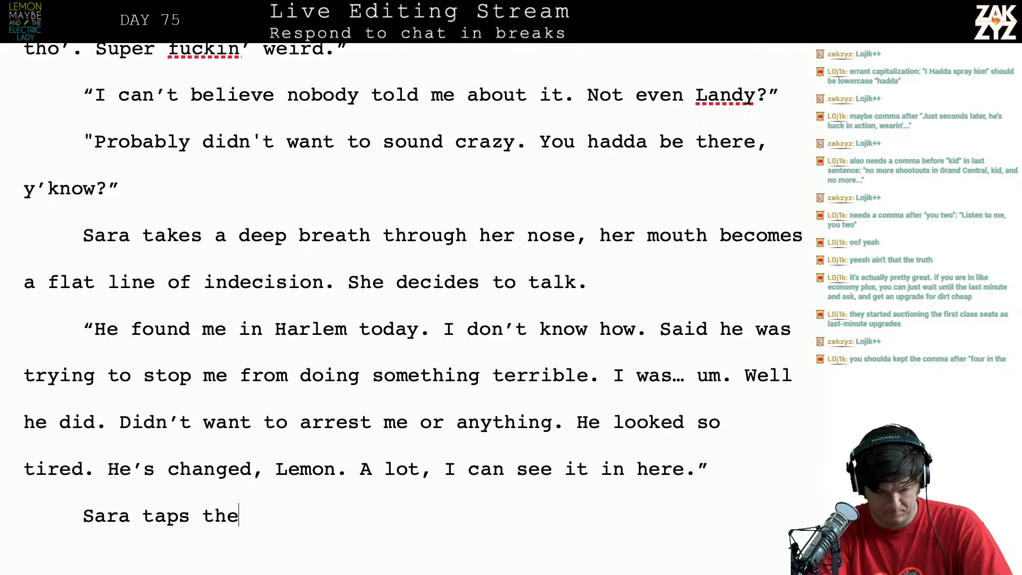
type(" side of her ")
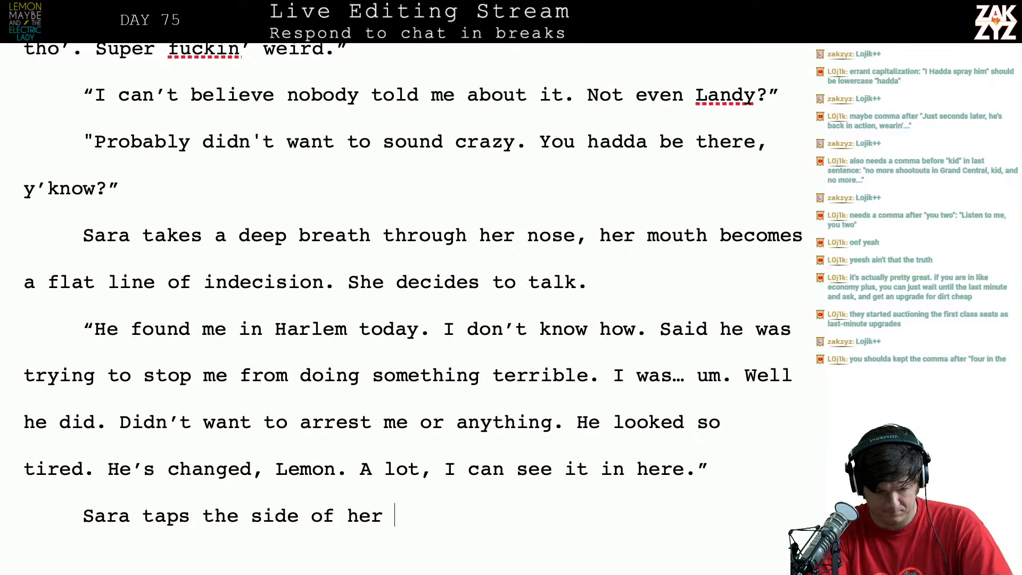
type("head with a g")
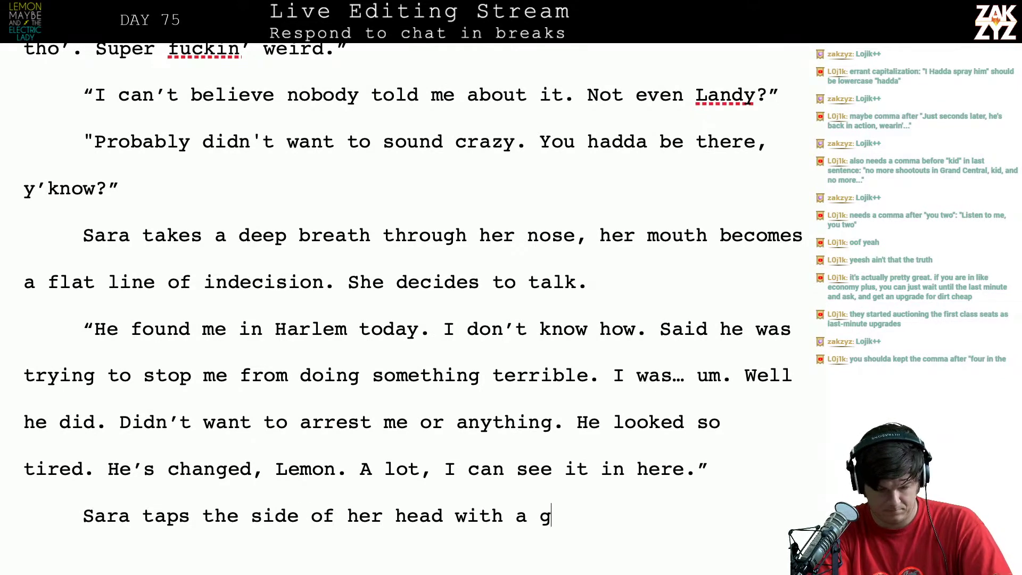
key("BackSpace")
key("BackSpace")
key("BackSpace")
type("gl")
key("BackSpace")
key("BackSpace")
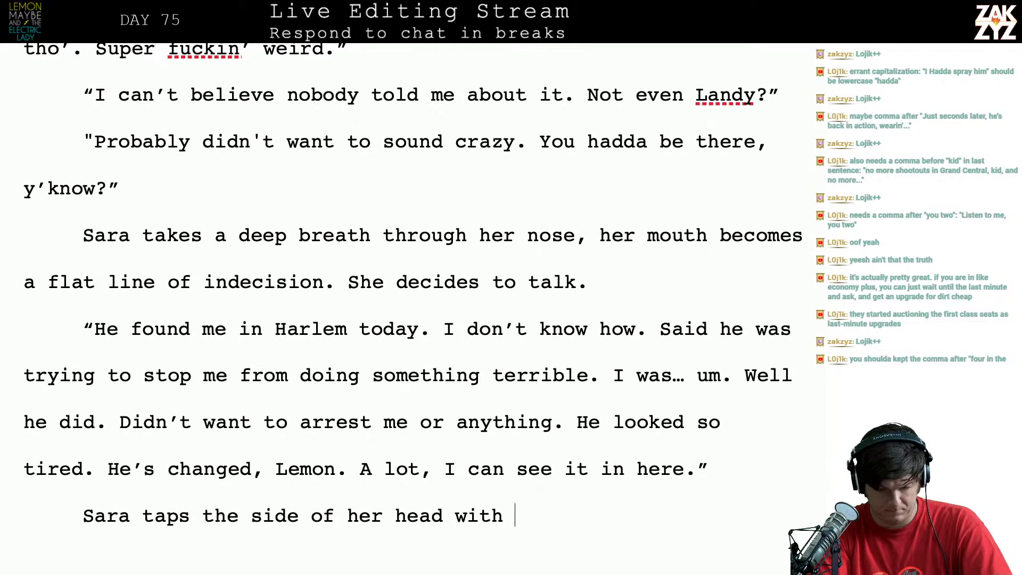
type("ru")
key("BackSpace")
key("BackSpace")
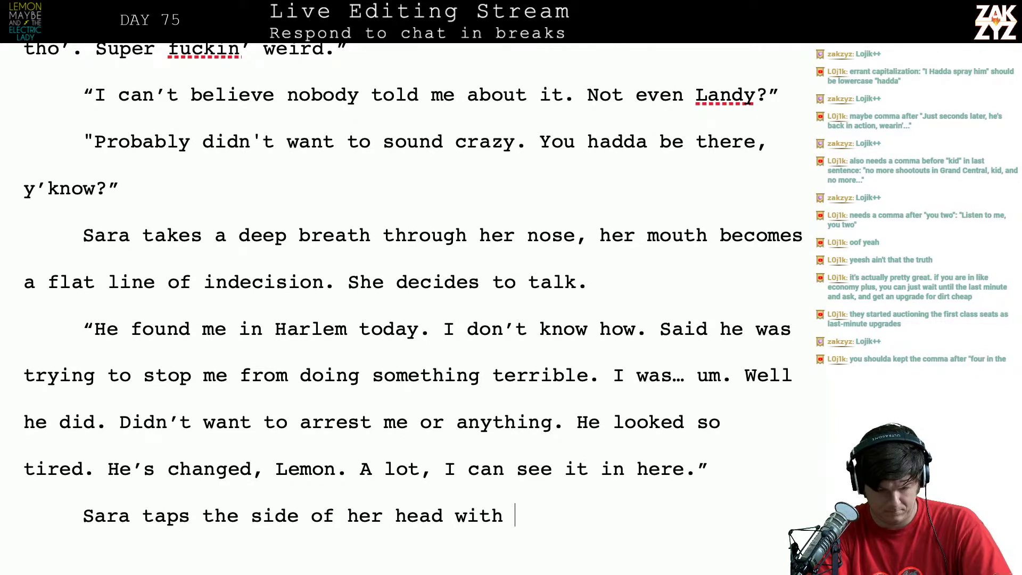
type("a gloved finger.")
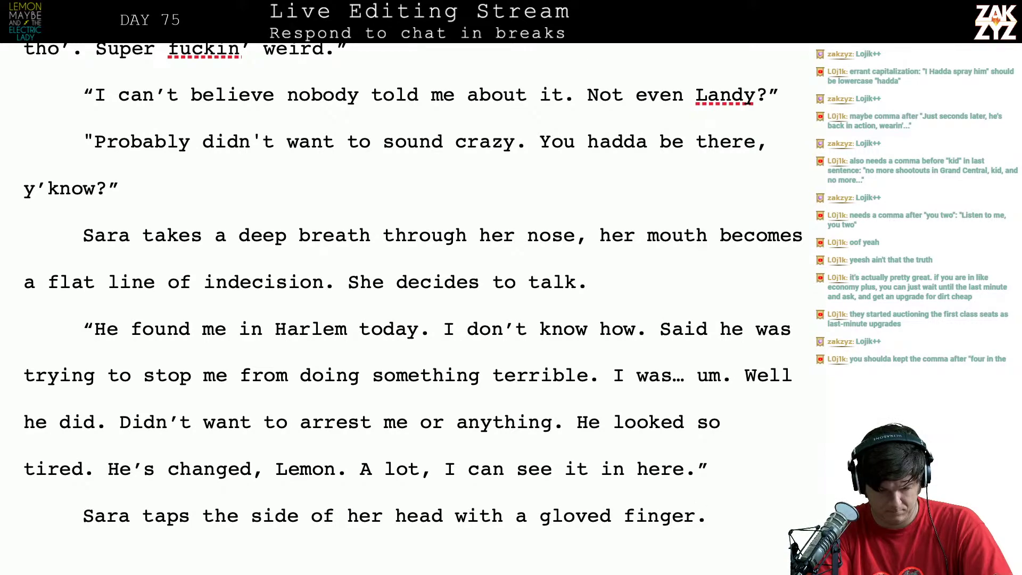
key("Return")
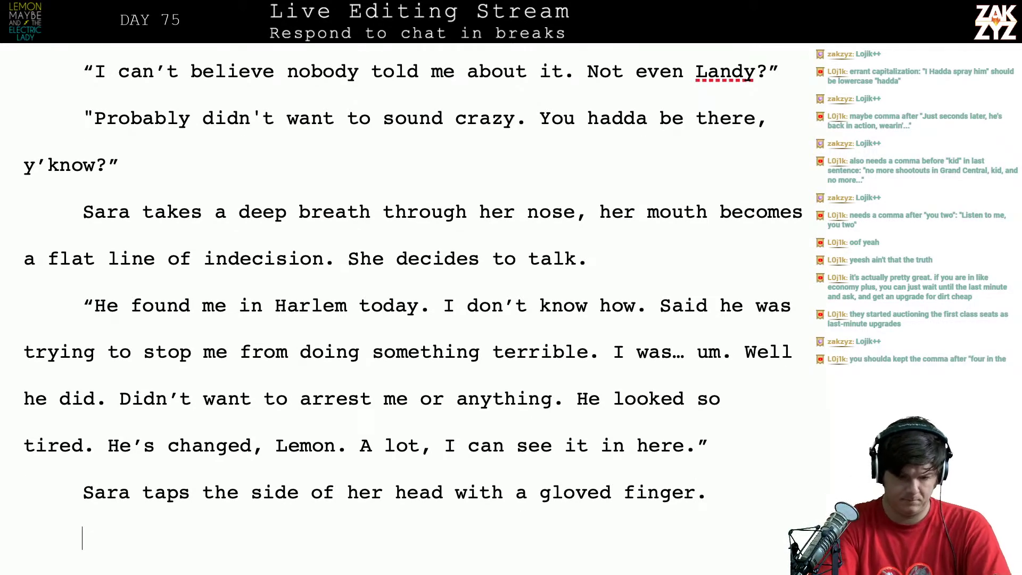
type("\"")
key("BackSpace")
Delete the old draft passage from “Sara’s lips are tight for a moment” through “He’s different Lemon.”, including the surplus blank line before it
key("Down")
key("Down")
key("Down")
key("Down")
key("Down")
key("Down")
key("Down")
key("Down")
key("Down")
key("Down")
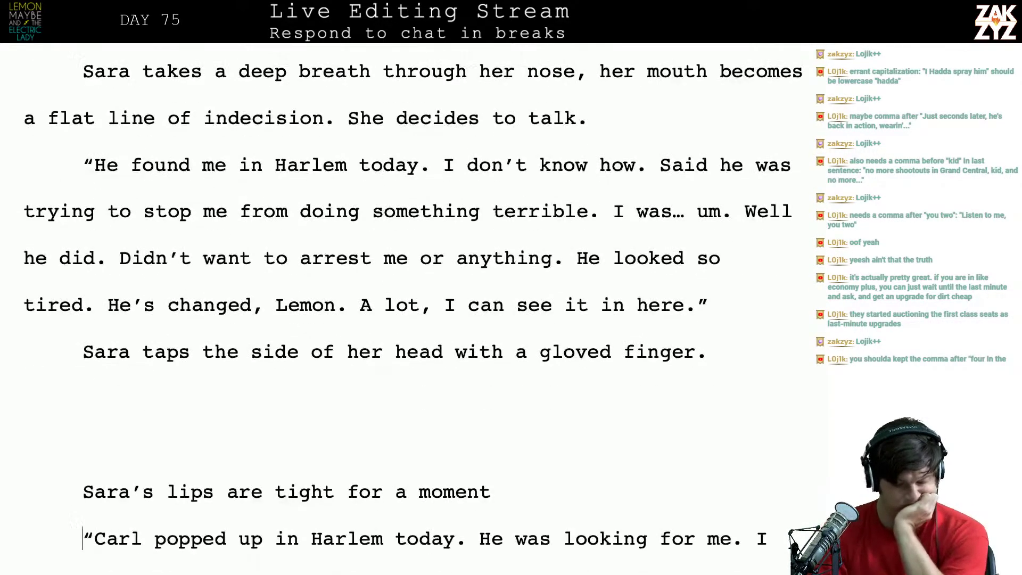
key("Down")
key("Down")
key("Down")
key("Down")
key("Down")
key("Down")
key("Down")
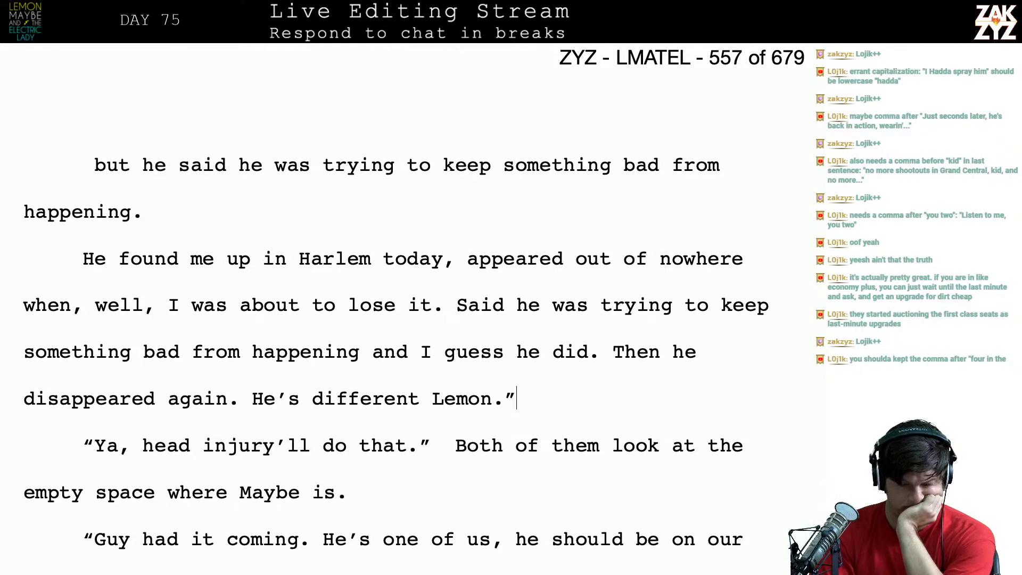
key("shift+Up")
key("shift+Up")
key("shift+Up")
key("shift+Up")
key("shift+Up")
key("shift+Up")
key("shift+Up")
key("shift+Up")
key("shift+Up")
key("shift+Up")
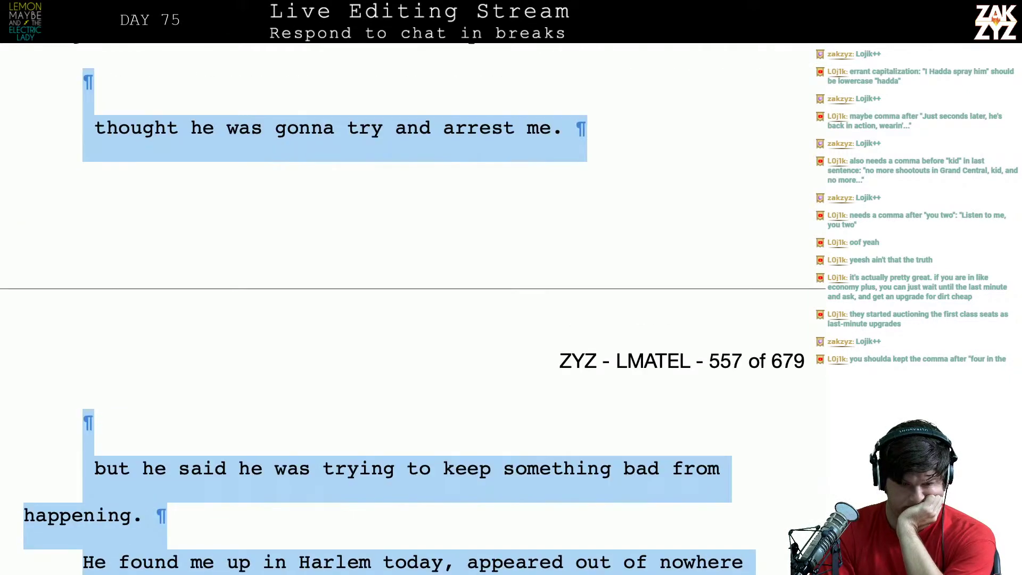
key("shift+Up")
key("shift+Down")
key("shift+Down")
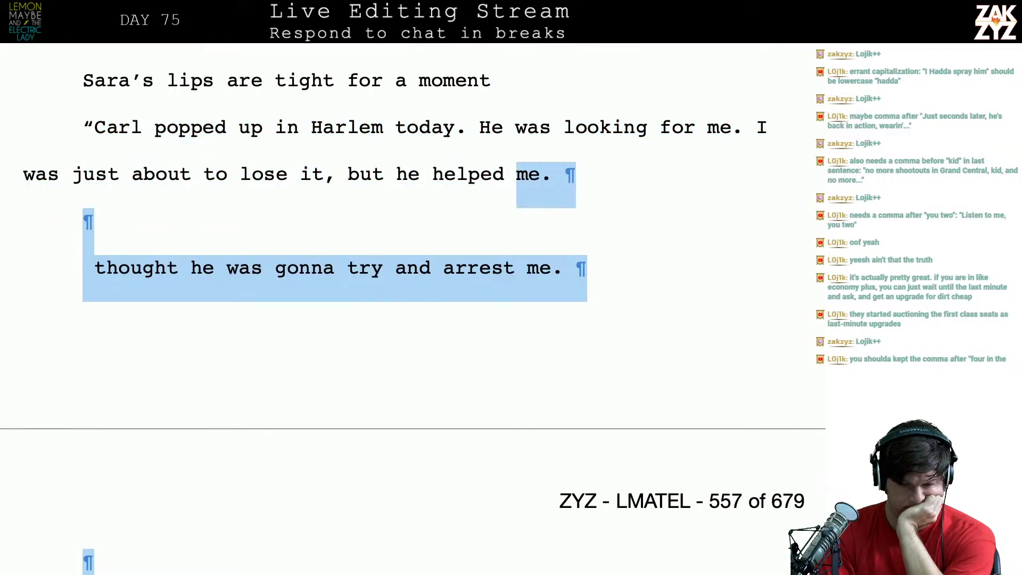
key("shift+Up")
key("shift+Up")
key("shift+Up")
key("shift+Up")
key("shift+Up")
key("shift+Up")
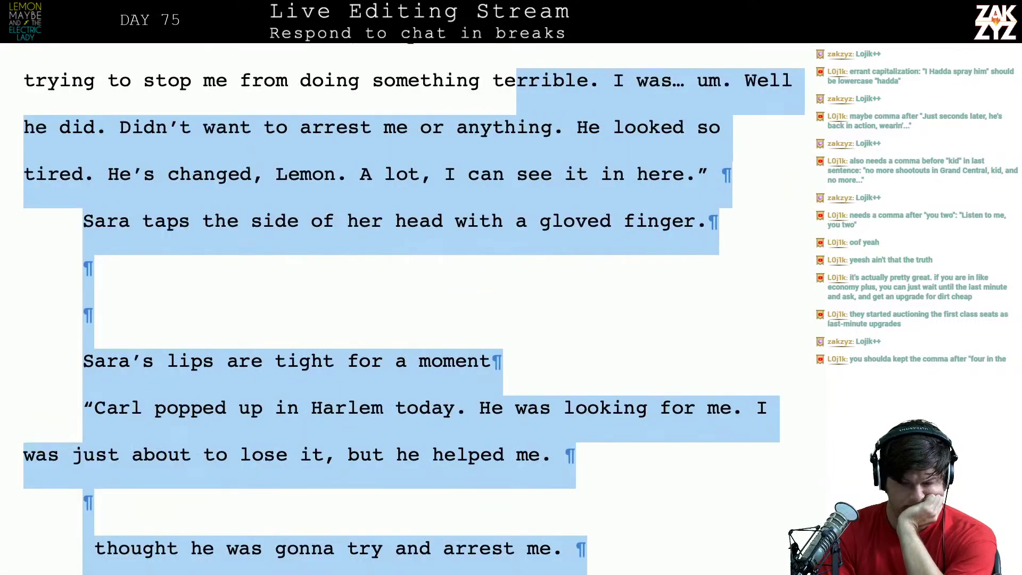
key("shift+Down")
key("shift+Down")
key("shift+Down")
key("shift+Up")
key("BackSpace")
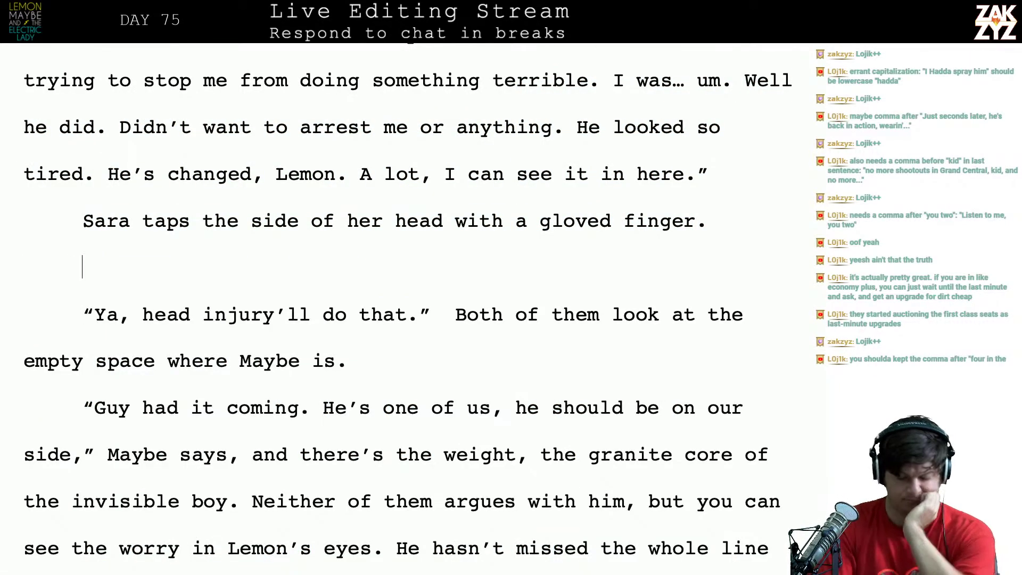
Write Lemon's reply “Yeah, getting pistol-whipped unconscious’ll do that to ya,” with the tag “Lemon says.” below Sara's gesture
type("“Yeah, getting ")
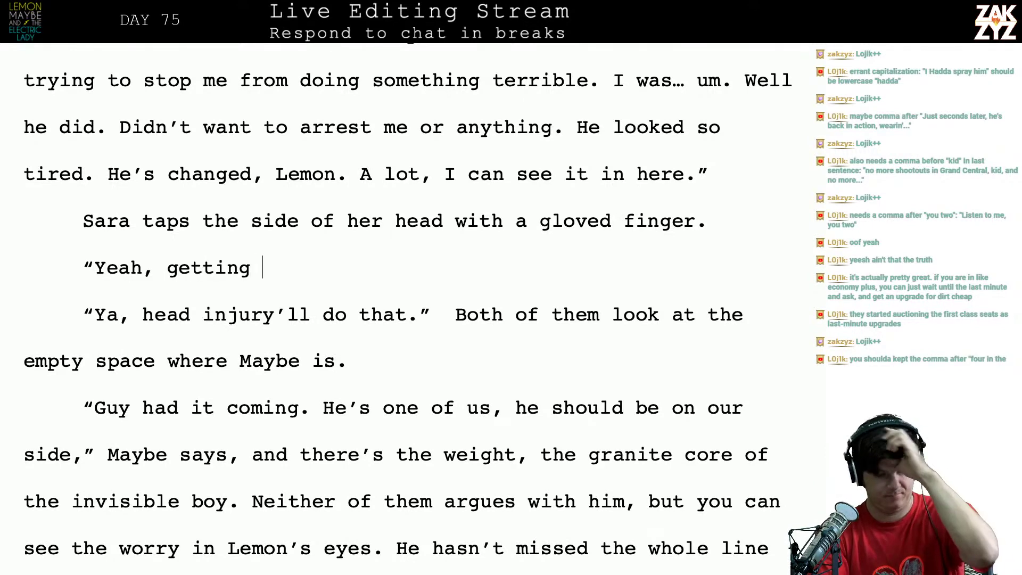
type("psi")
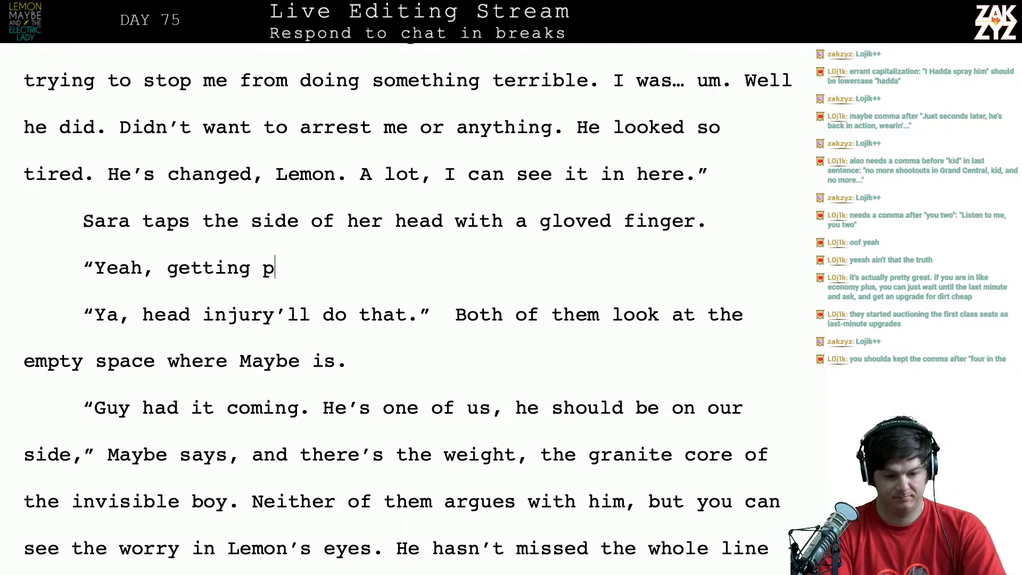
key("BackSpace")
key("BackSpace")
type("ist")
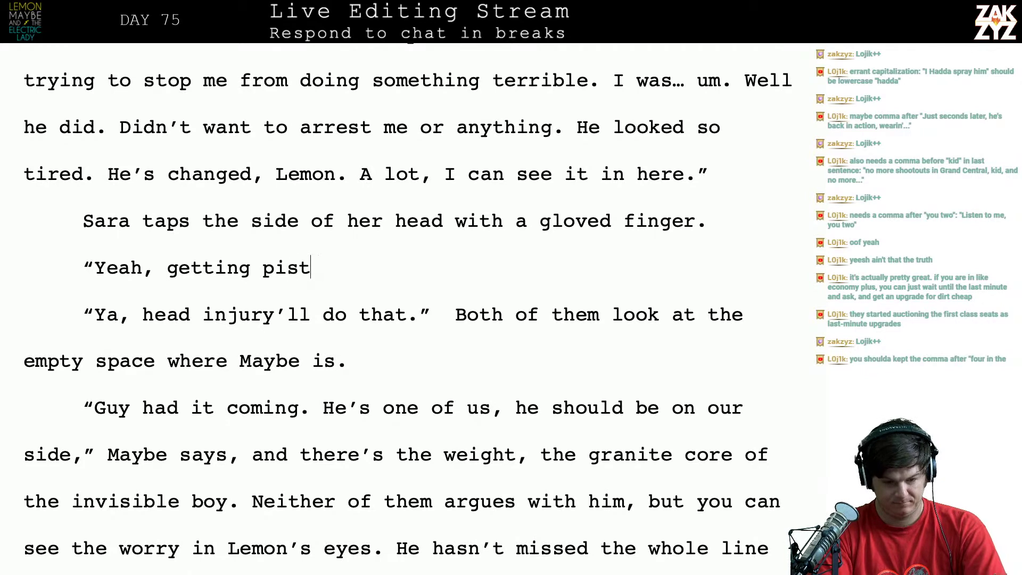
type("ol-whipped un")
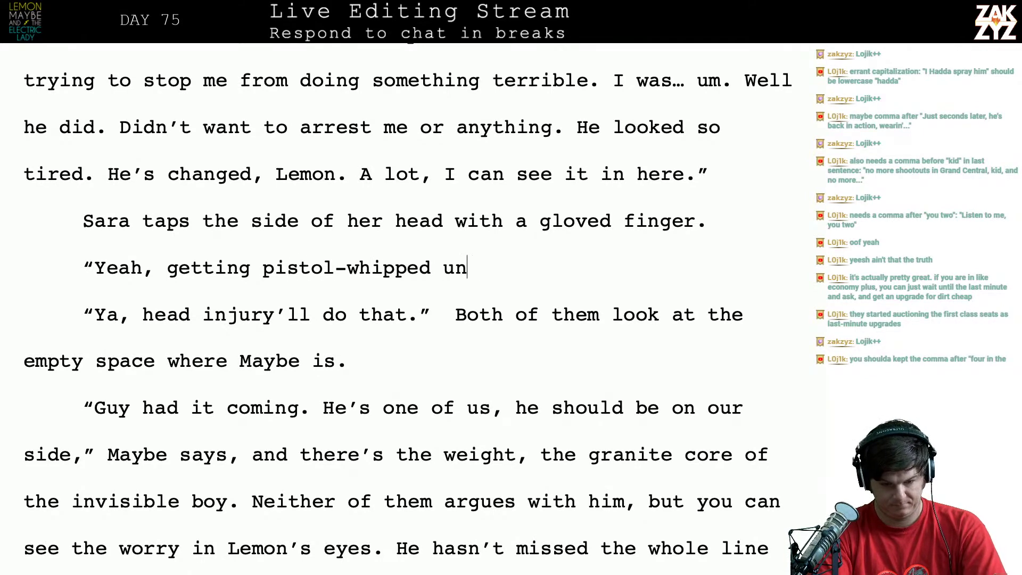
type("conscious, ")
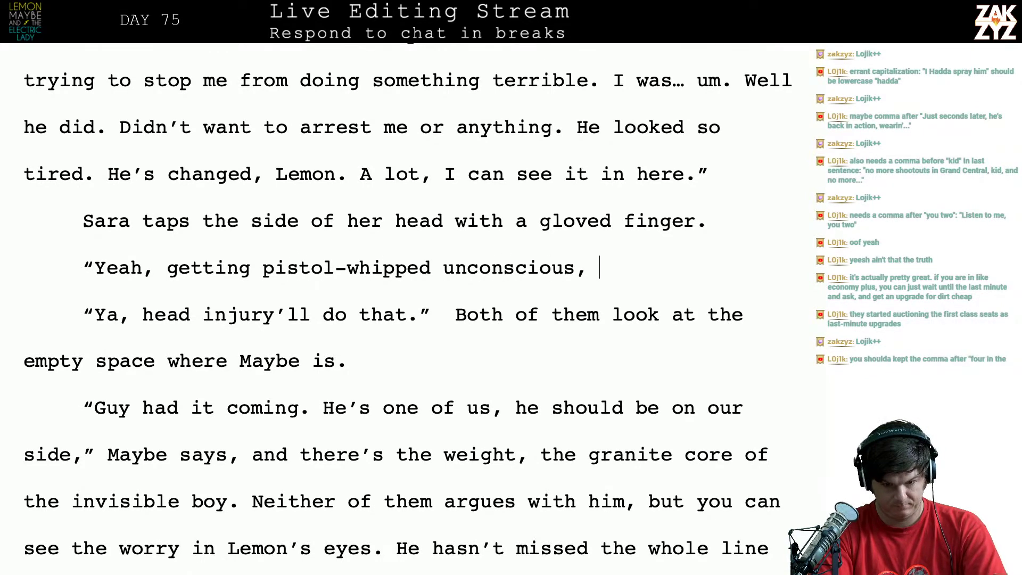
type("ll do")
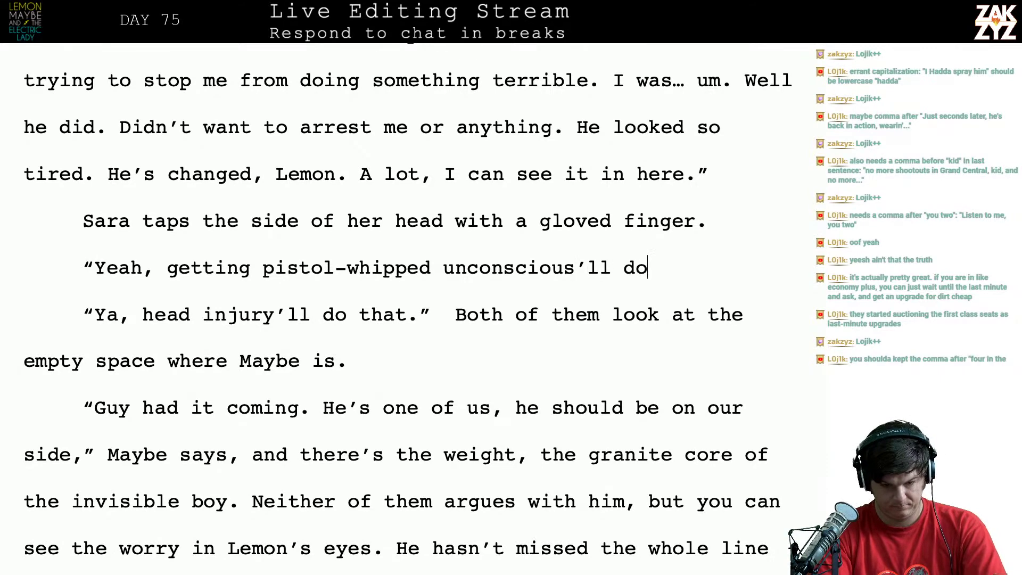
type(" that to ya, ")
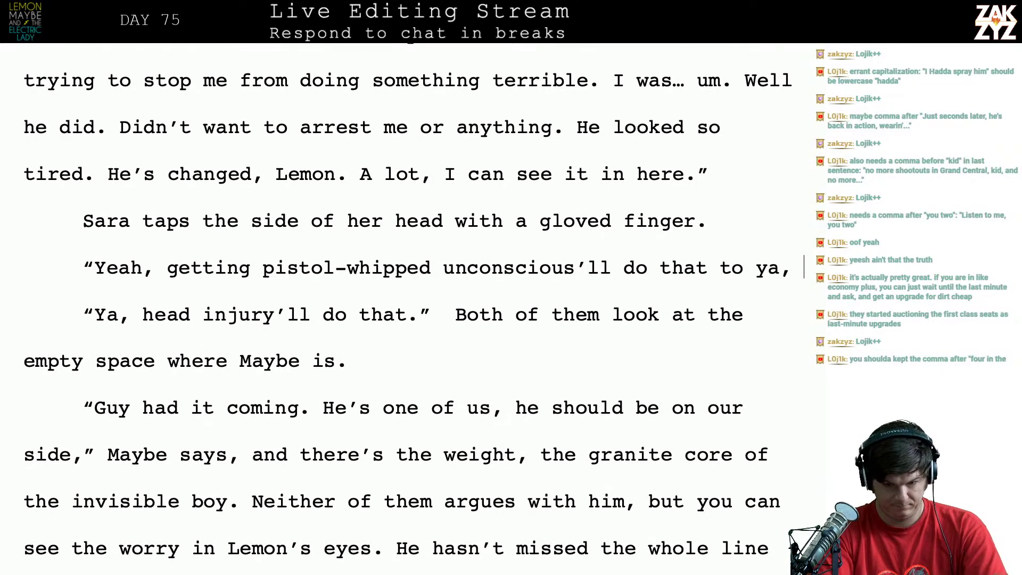
type("\"")
key("BackSpace")
key("BackSpace")
type("\"")
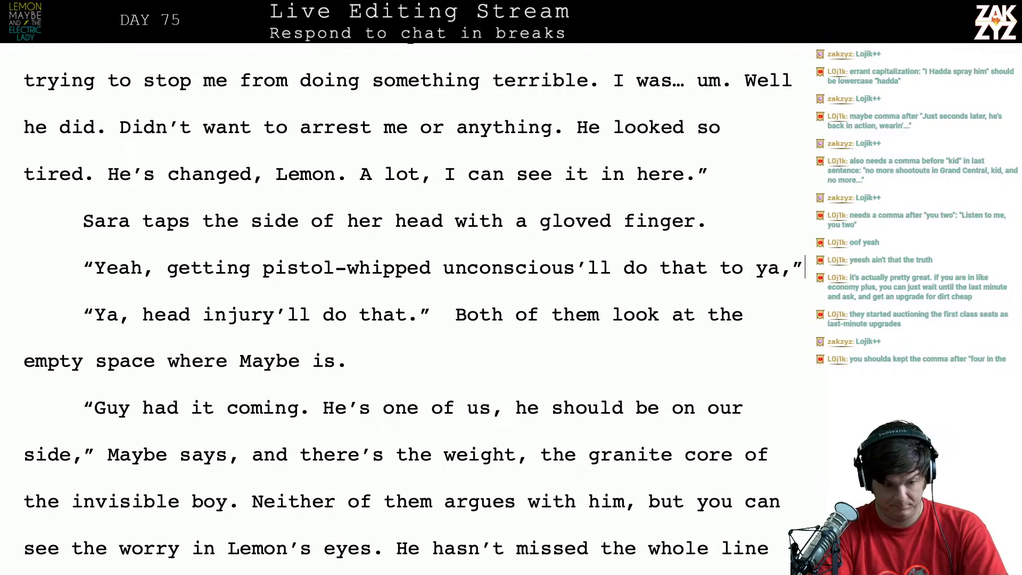
type(" Lemon says. ")
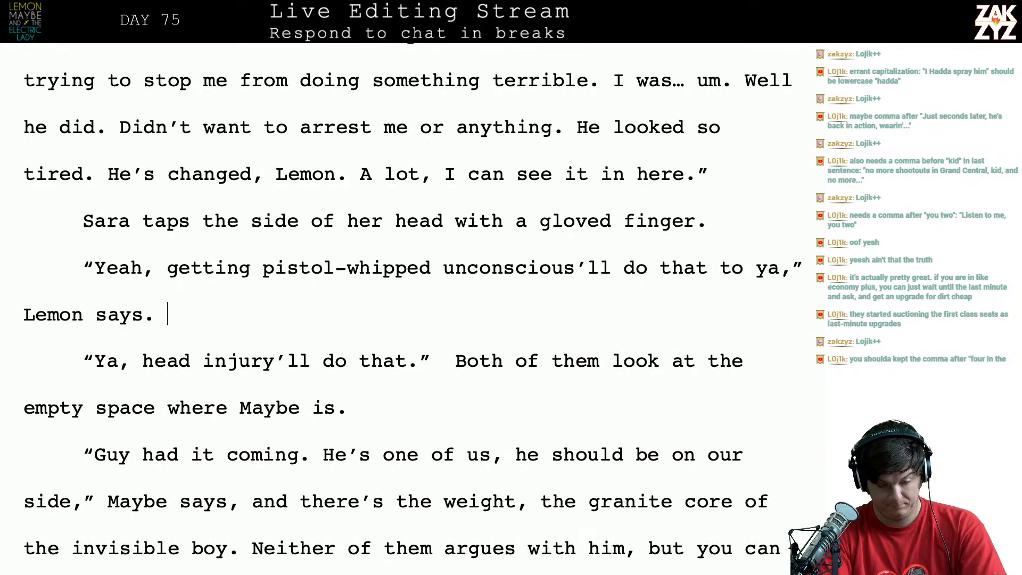
type("They both look")
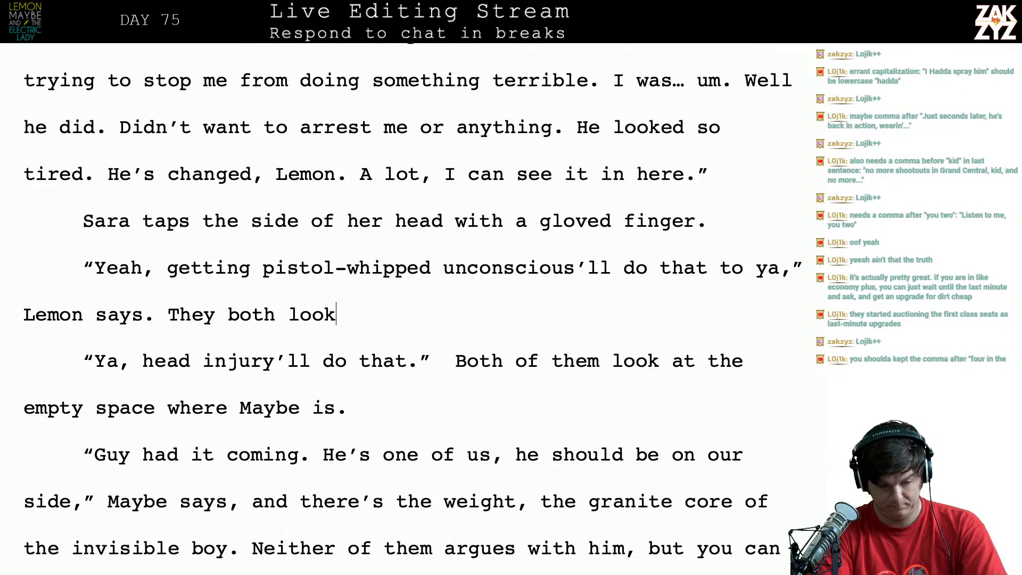
key("BackSpace")
key("BackSpace")
key("BackSpace")
key("BackSpace")
key("BackSpace")
key("BackSpace")
key("BackSpace")
key("BackSpace")
key("BackSpace")
key("BackSpace")
key("BackSpace")
key("BackSpace")
key("BackSpace")
key("BackSpace")
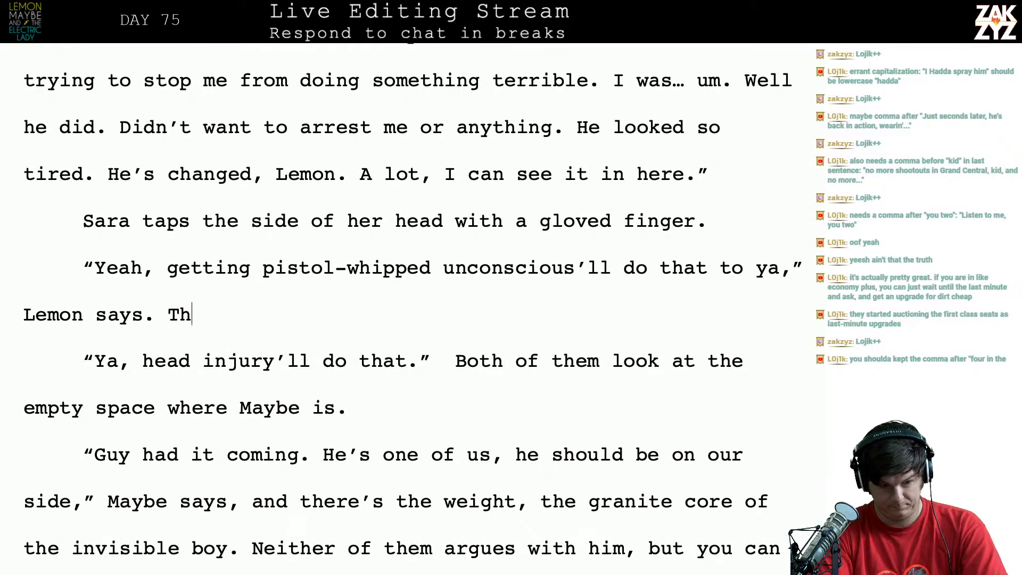
Continue the paragraph after “Lemon says.” with “Lemon and Sara both look at the space where maybe”
type("Lemon and ")
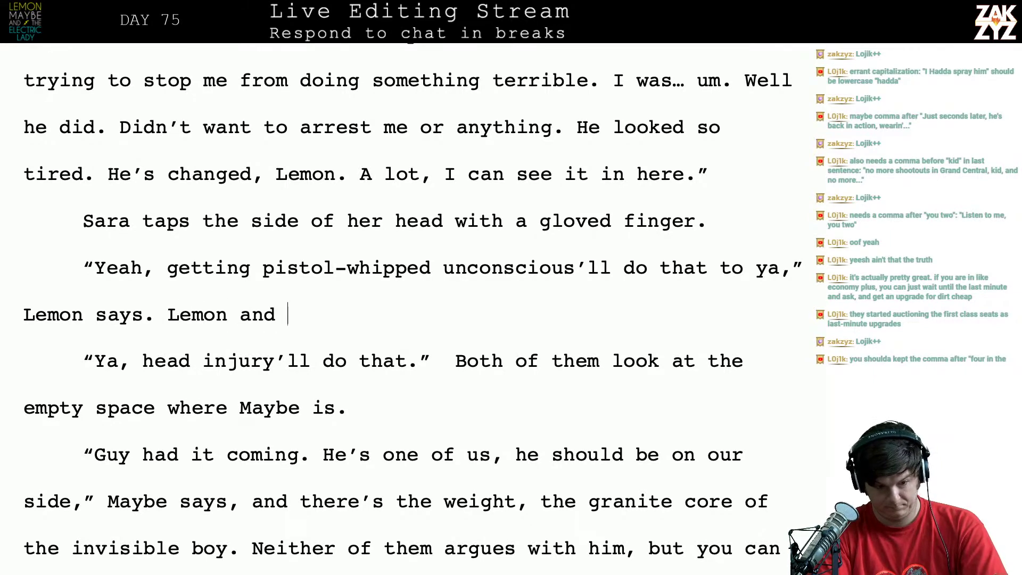
type("Sara both")
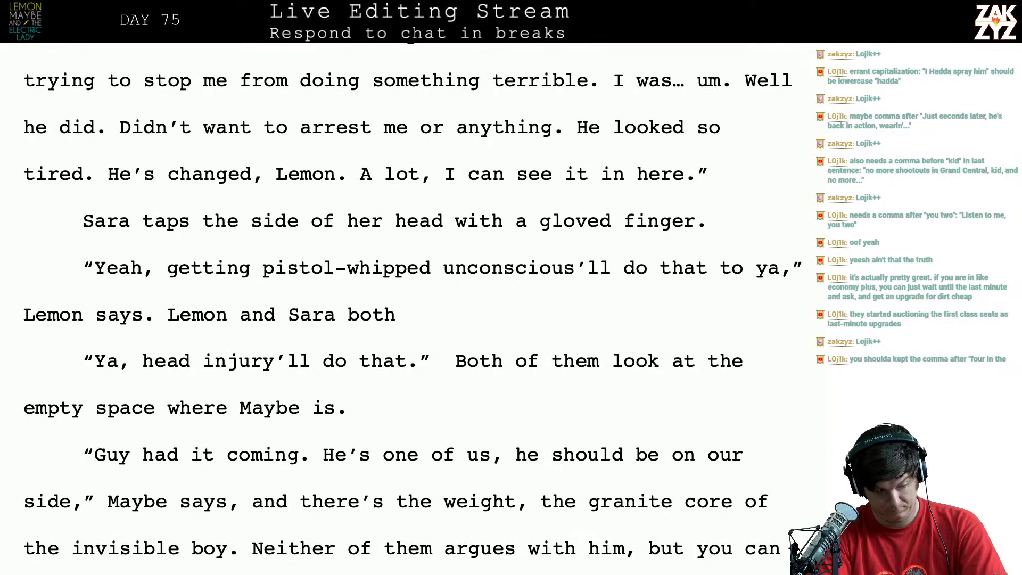
type(" tur")
key("BackSpace")
key("BackSpace")
key("BackSpace")
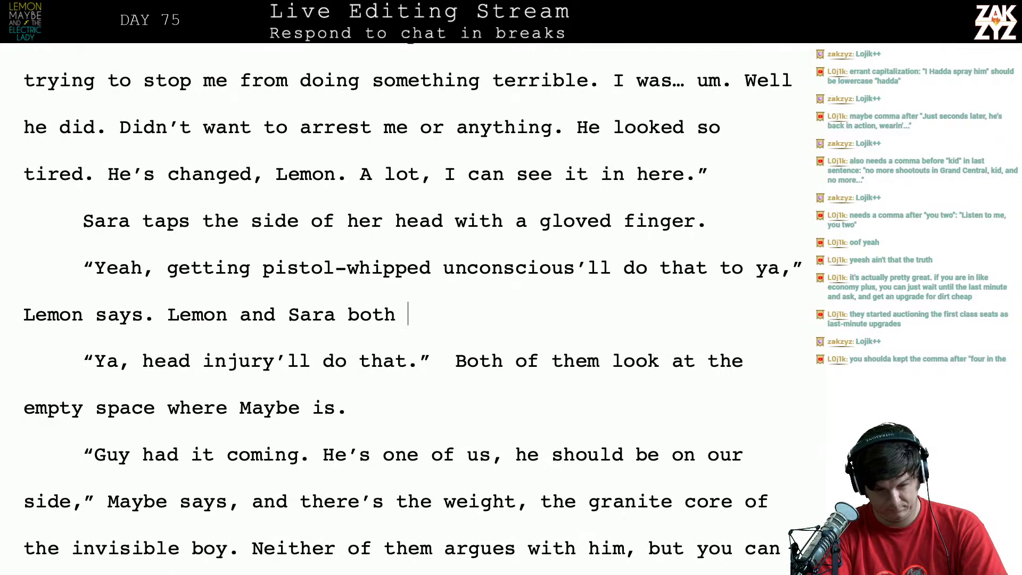
type("look at the spa")
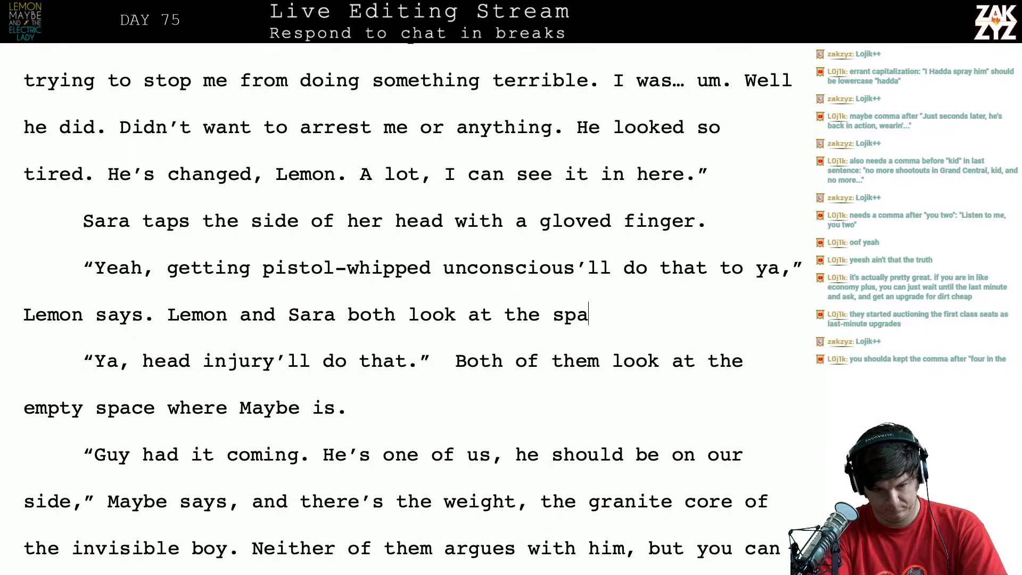
type("ce where maybe")
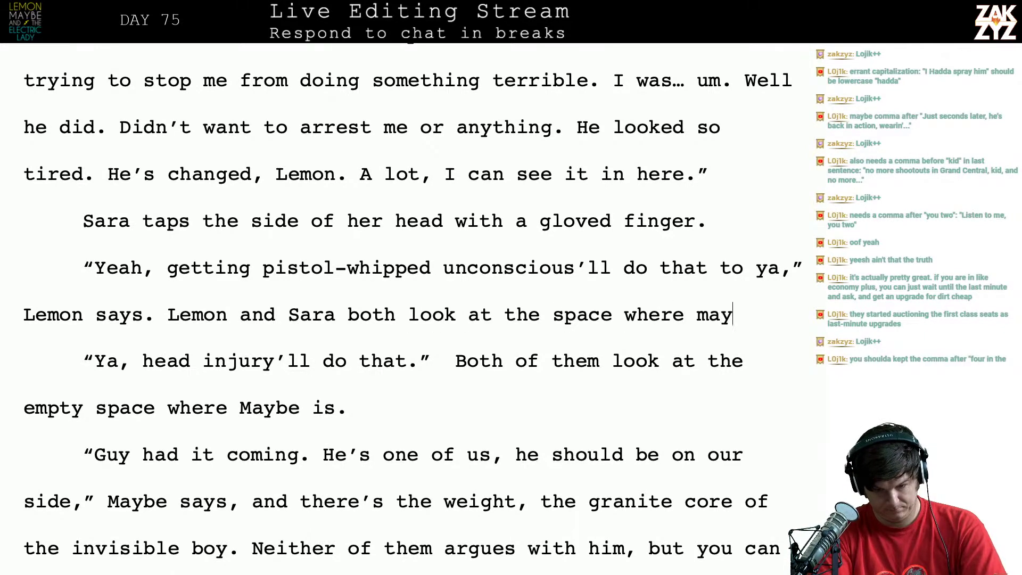
Finish the sentence after "Lemon says." so it reads "Lemon and Sara both look at the space where Maybe's sitting"
key("BackSpace")
key("BackSpace")
key("BackSpace")
key("BackSpace")
key("BackSpace")
type("MAy")
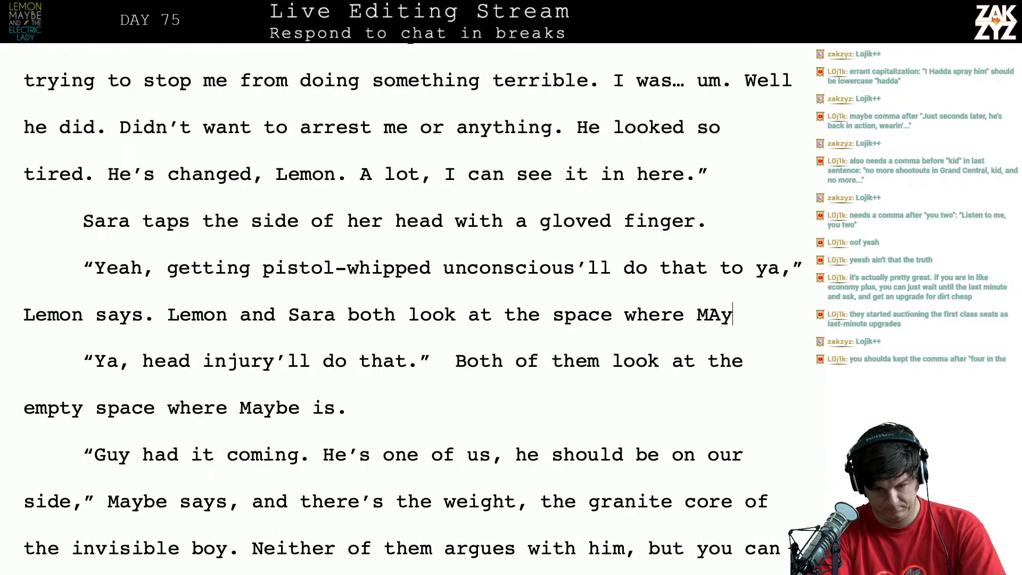
key("BackSpace")
key("BackSpace")
type("aybe's sitting")
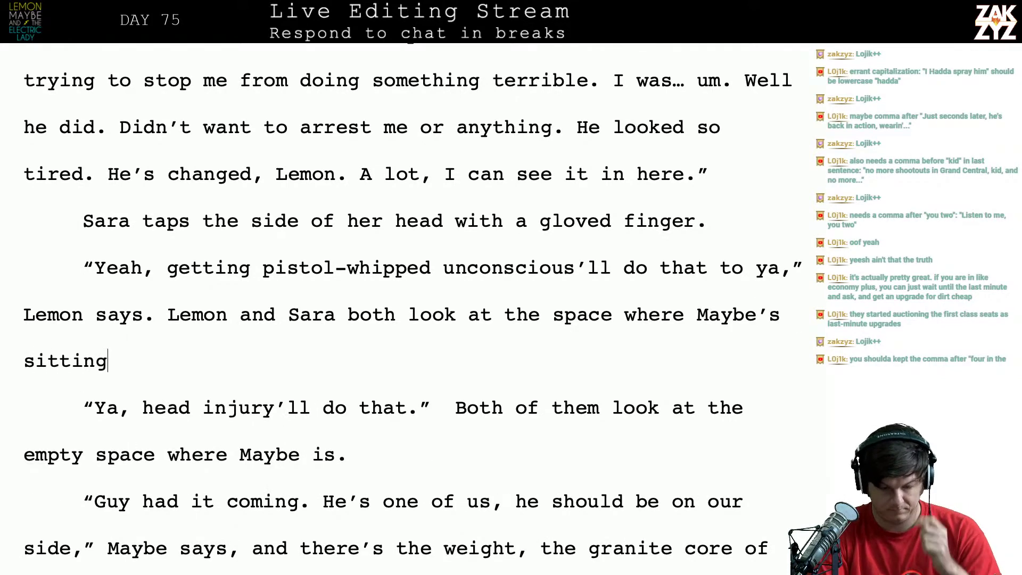
Delete the old paragraph starting "Ya, head injury'll do that." and ending "where Maybe is", leaving a single period after "sitting"
key("shift+Down")
key("shift+Down")
key("shift+Right")
key("shift+Right")
key("shift+Right")
key("shift+Right")
key("shift+Right")
key("shift+Right")
key("shift+Right")
key("shift+Right")
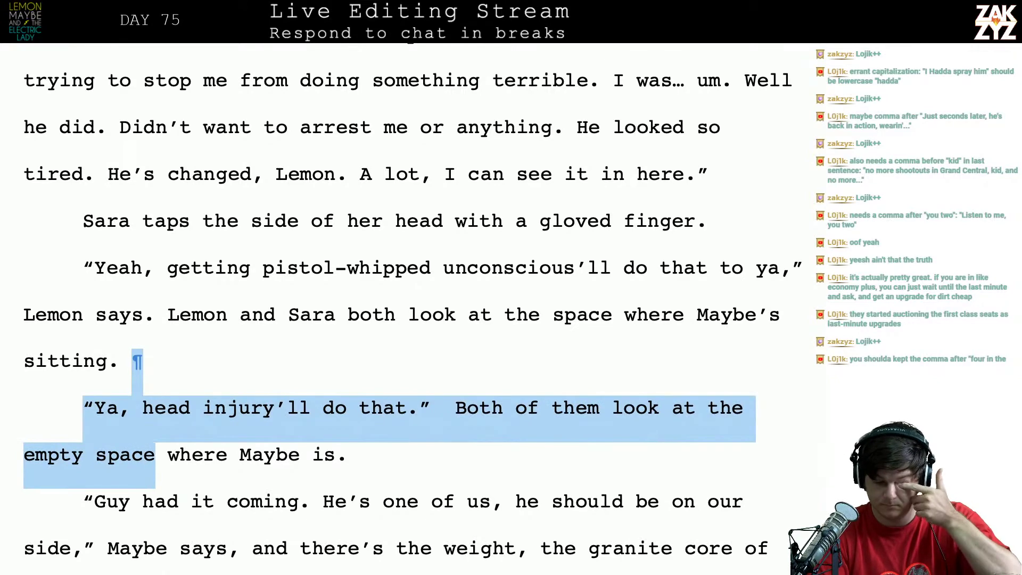
key("shift+Right")
key("shift+Right")
key("shift+Right")
key("shift+Right")
key("shift+Right")
key("shift+Right")
key("shift+Right")
key("shift+Right")
key("shift+Right")
key("shift+Right")
key("shift+Right")
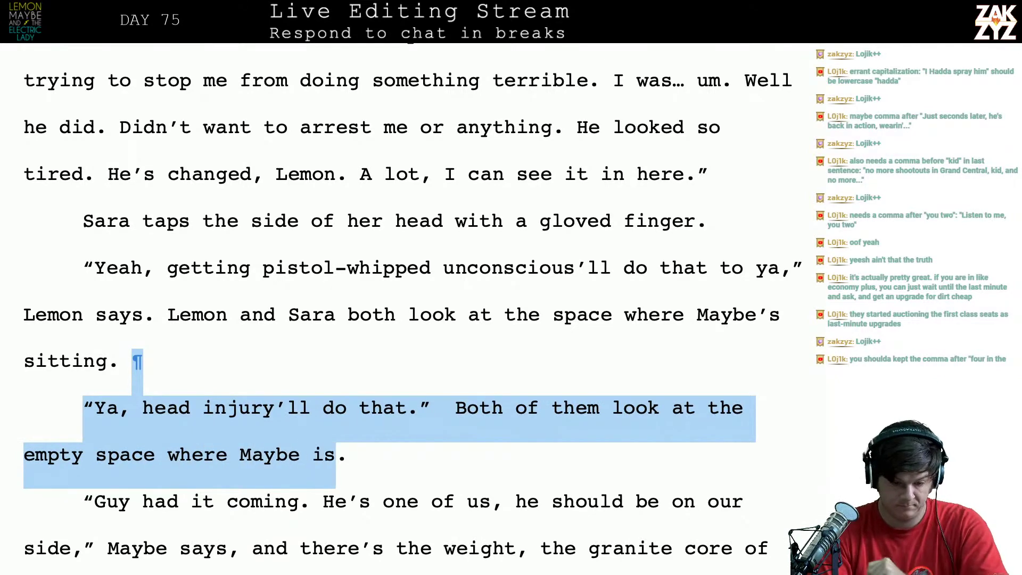
key("BackSpace")
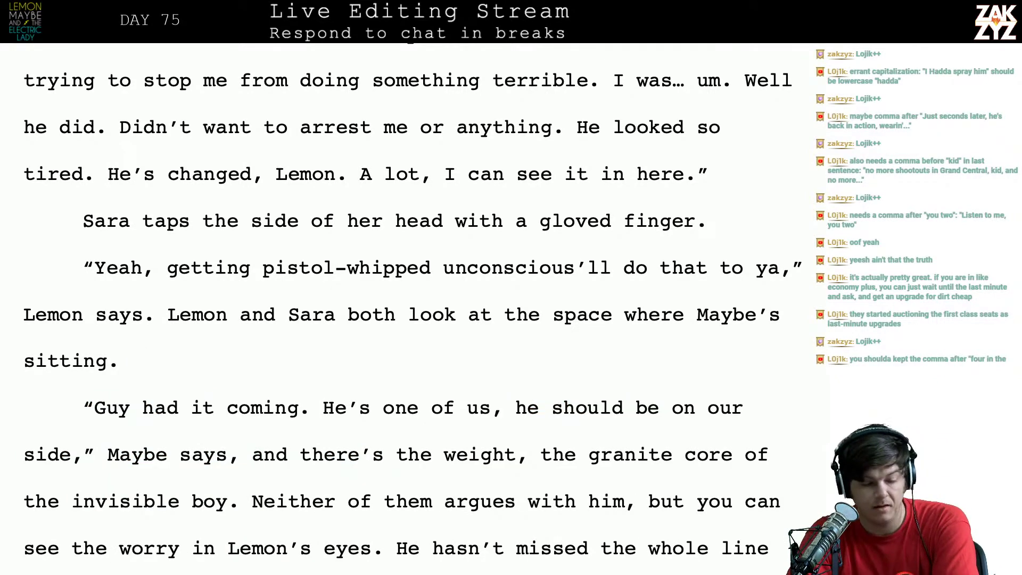
In the "I can't believe nobody told me" line, replace "about it" with "about that. Not even Landy."
scroll(413, 303, "up", 3)
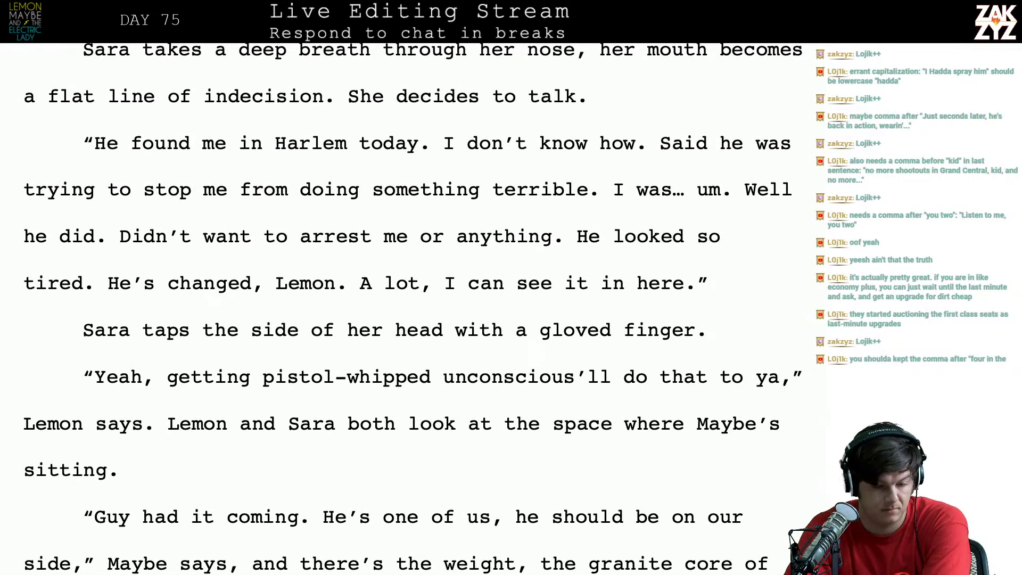
scroll(413, 309, "up", 8)
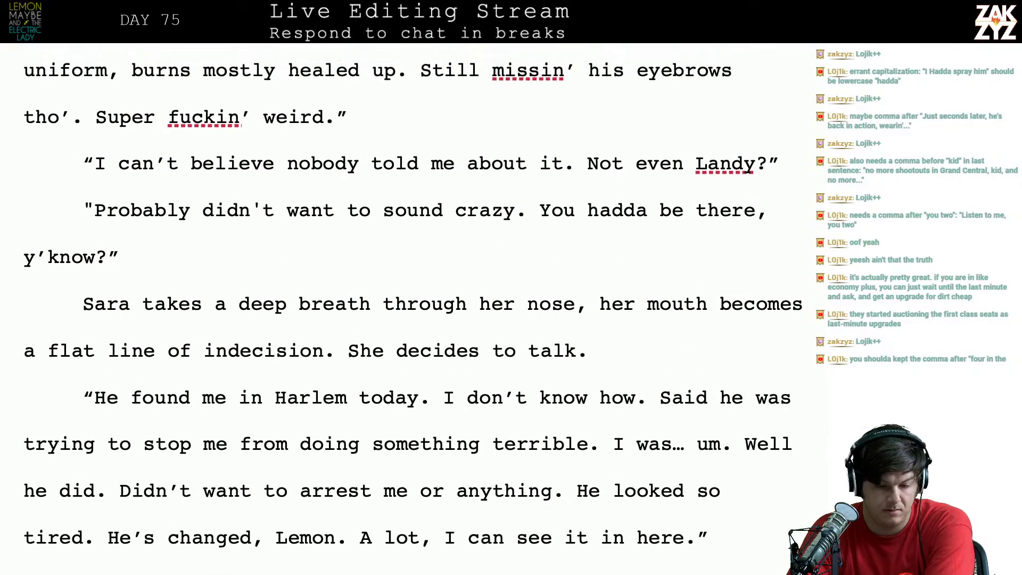
scroll(585, 101, "down", 1)
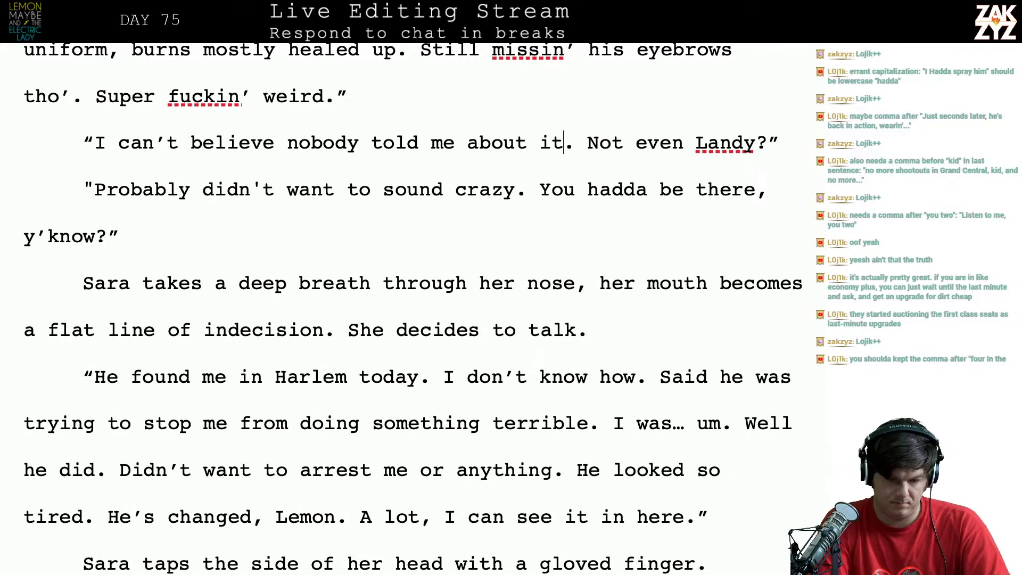
key("BackSpace")
key("BackSpace")
key("BackSpace")
key("BackSpace")
key("BackSpace")
key("BackSpace")
key("BackSpace")
key("BackSpace")
type("a")
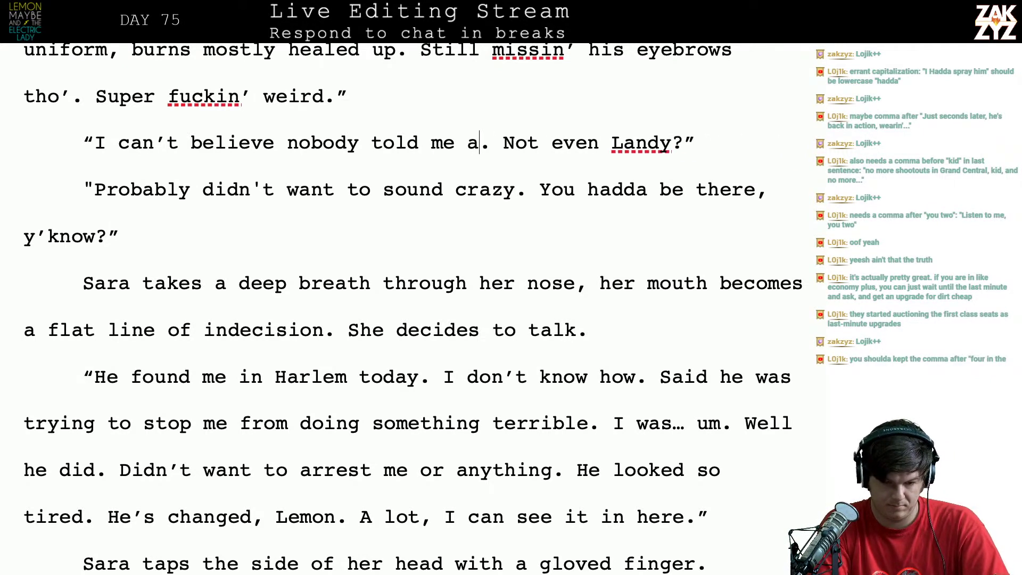
type("bout that. N")
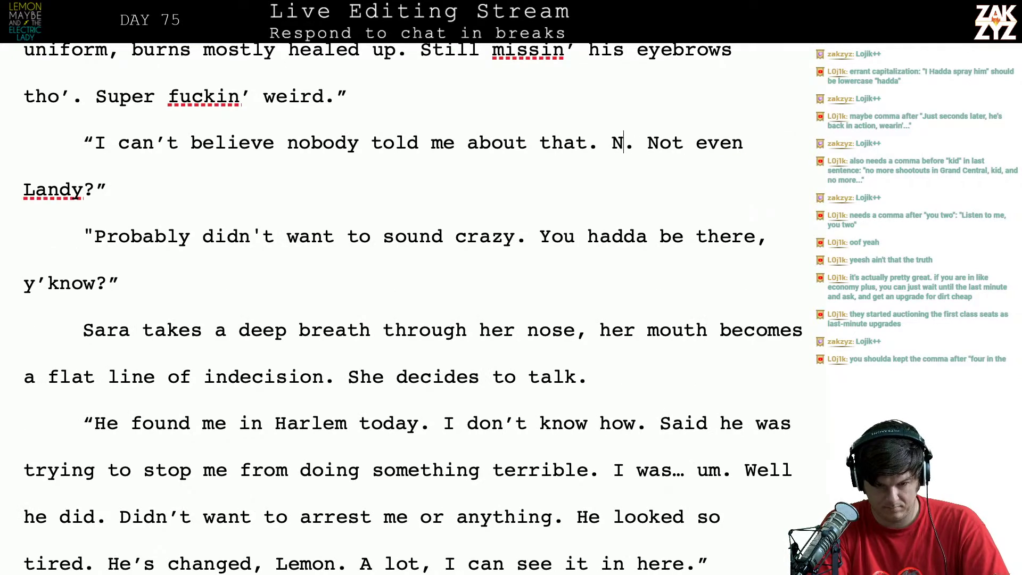
type("ot even")
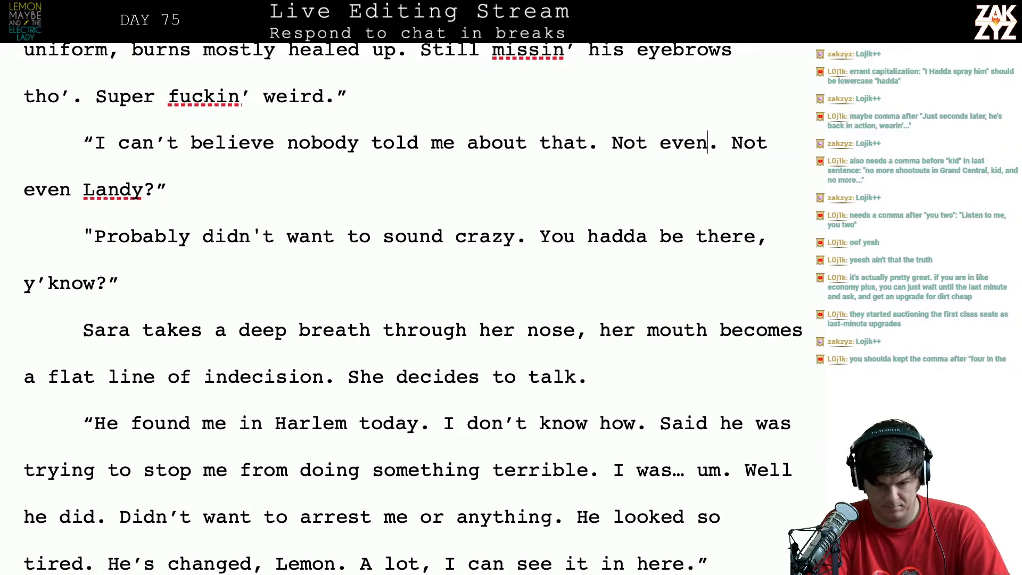
type(" Landy.")
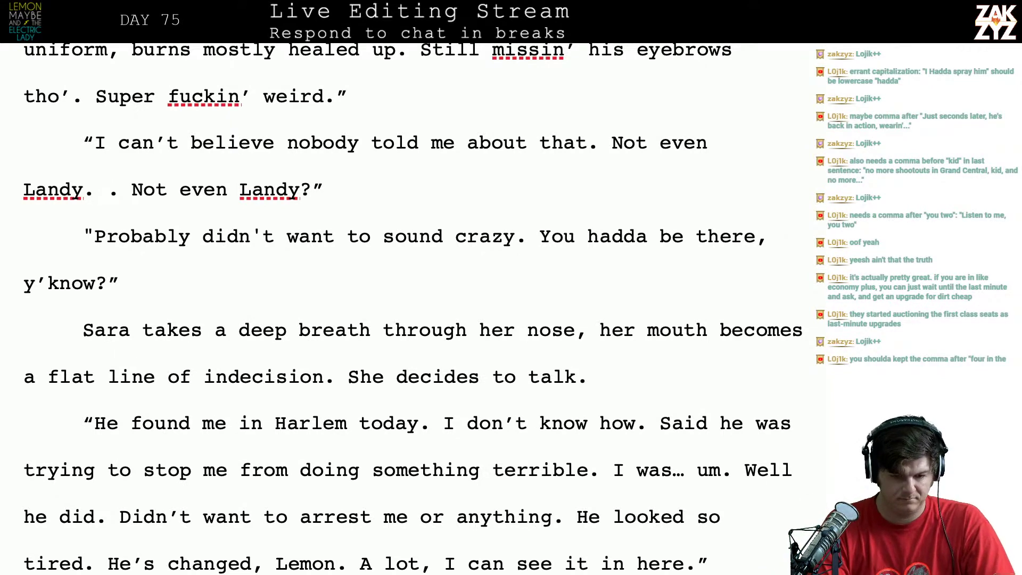
Continue the dialogue after "Not even Landy." with "Landy couldn't keep what he had for lunch a secret."
type("Landy couldn't")
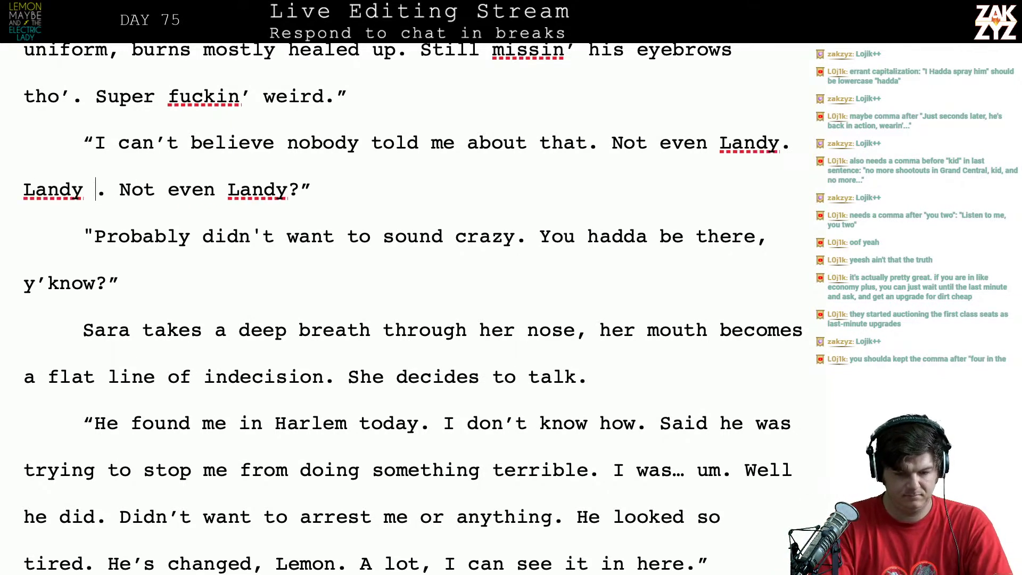
type(" keep what he had ")
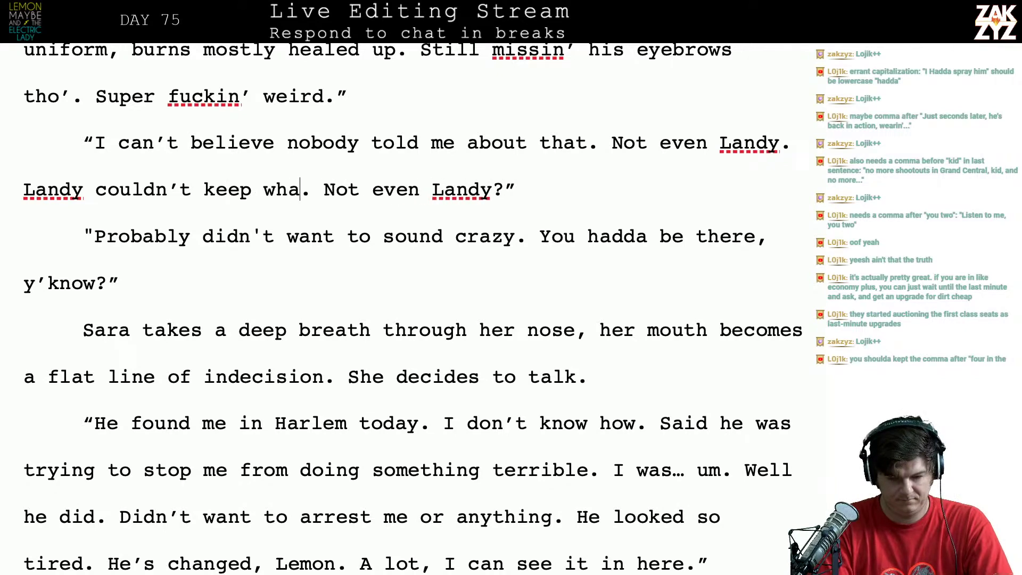
type("for lunch a se")
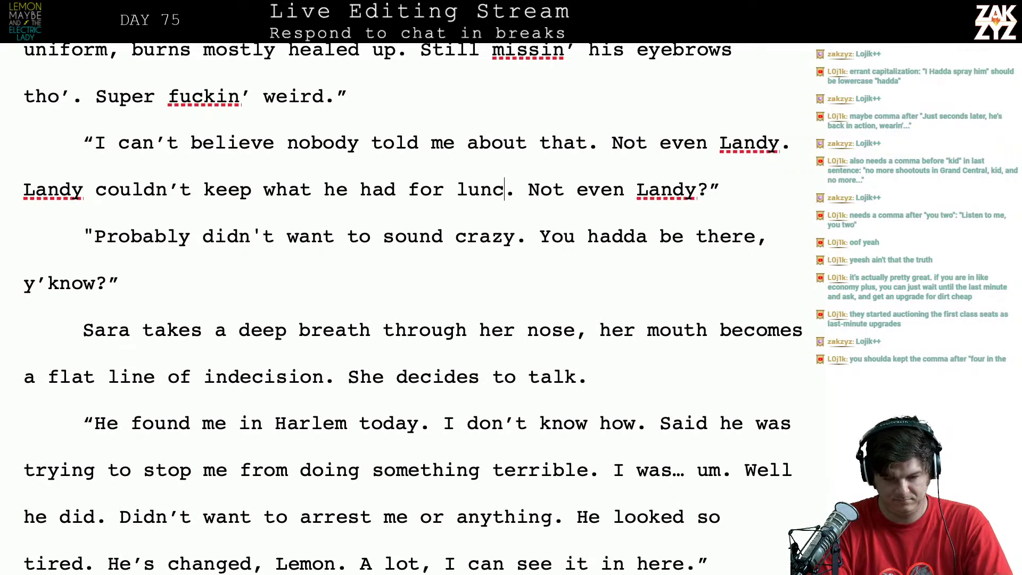
type("cret.\"")
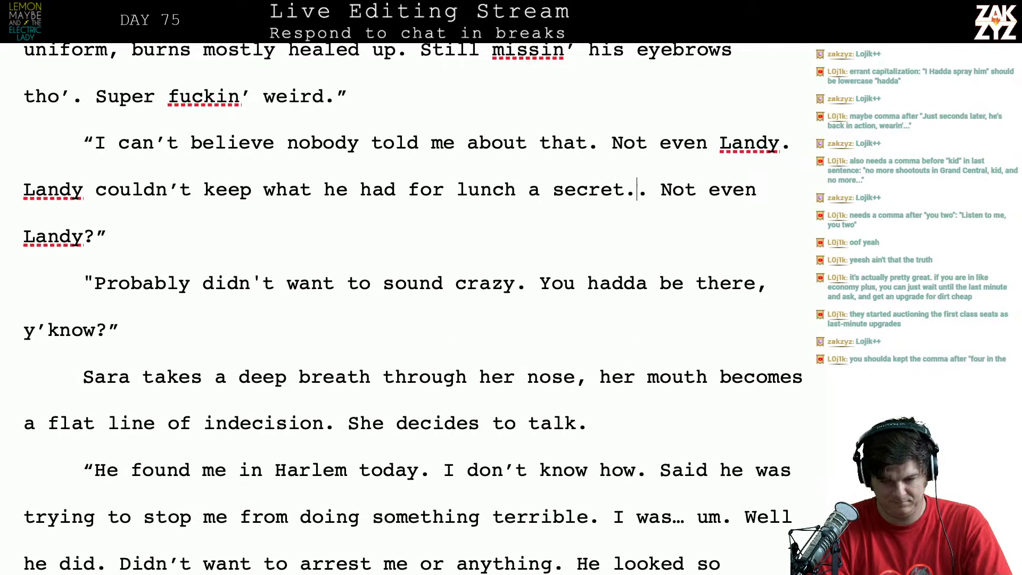
Remove the leftover period and duplicate "Not even Landy?" from the end of the dialogue line
key("shift+Down")
key("BackSpace")
key("BackSpace")
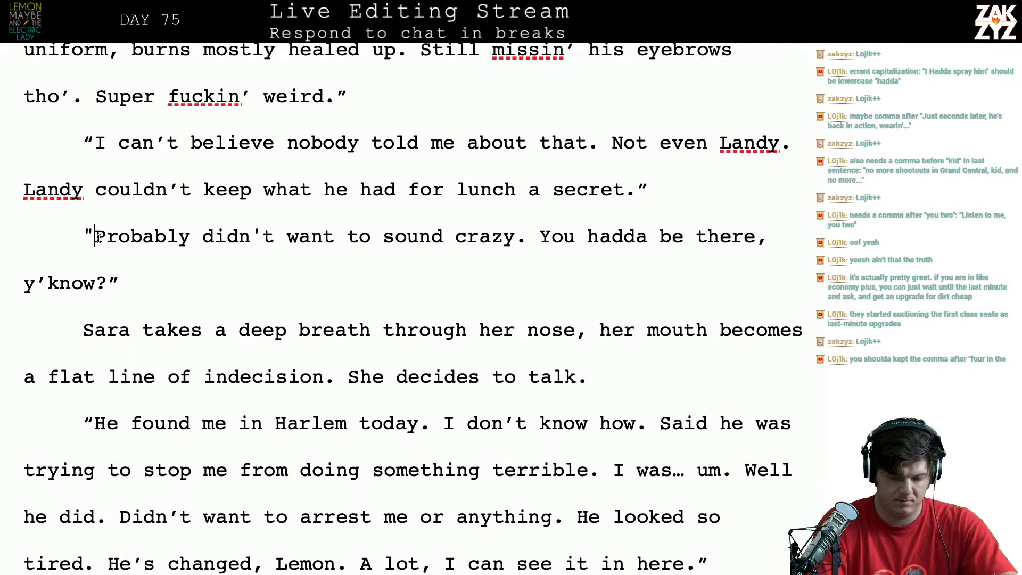
Replace the straight opening quotation mark before "Probably" with a curly one, trying and removing the opening words "The guys"
key("BackSpace")
type("\"The guys d")
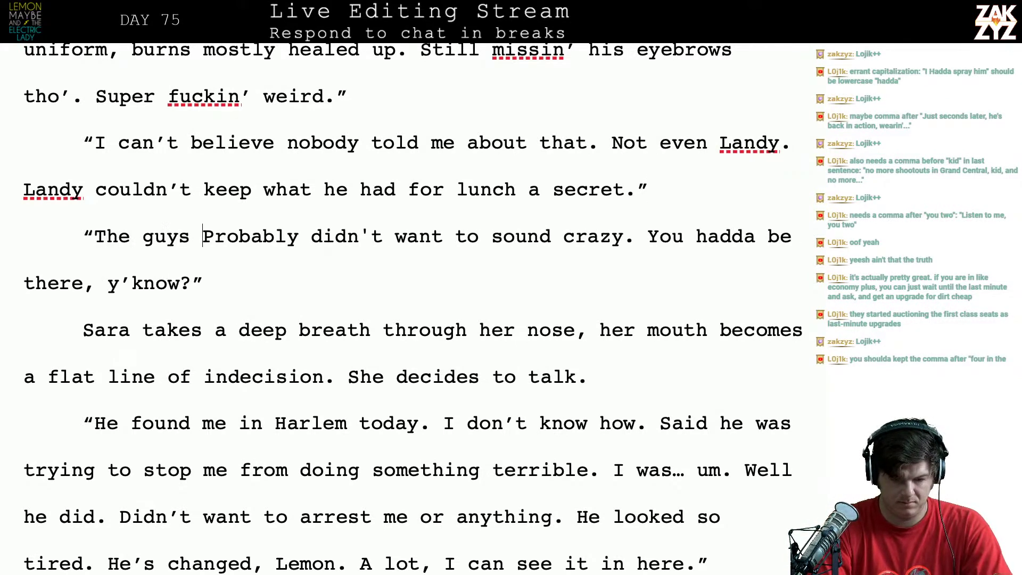
key("BackSpace")
key("BackSpace")
key("BackSpace")
key("BackSpace")
key("BackSpace")
key("BackSpace")
key("BackSpace")
key("BackSpace")
key("BackSpace")
key("BackSpace")
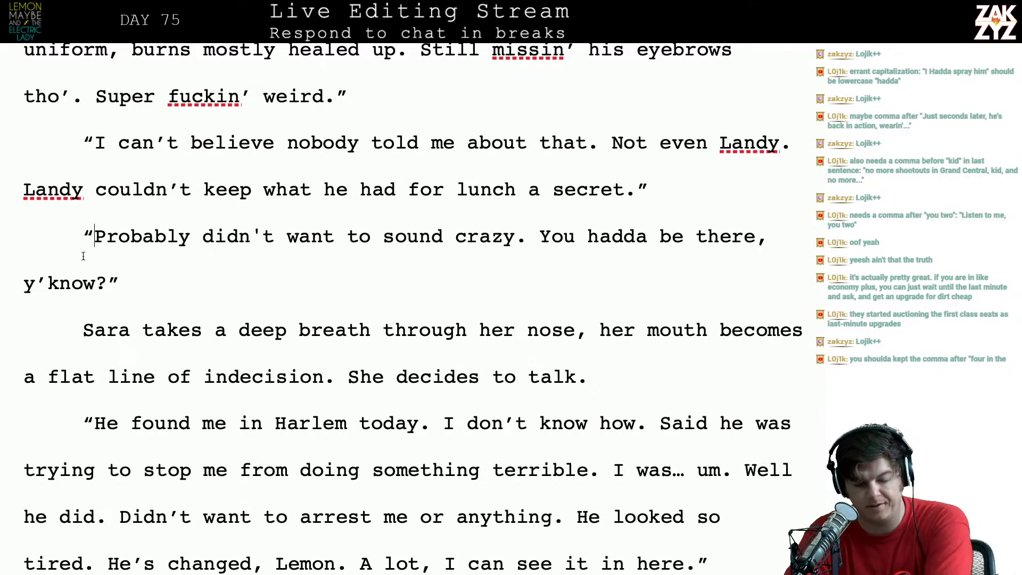
Delete the sentence "Landy couldn't keep what he had for lunch a secret." while keeping the closing quotation mark
scroll(121, 356, "down", 3)
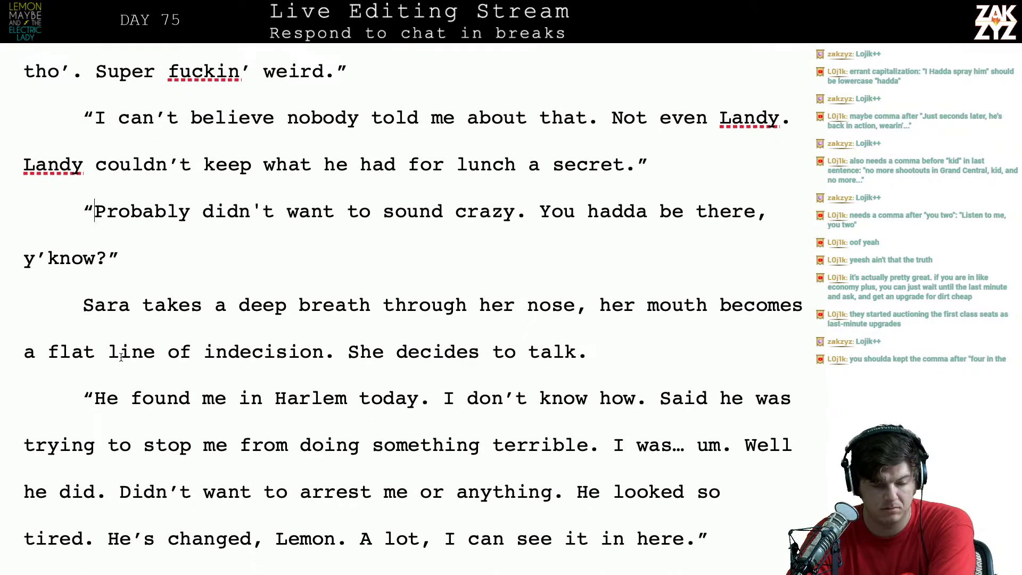
scroll(192, 229, "down", 1)
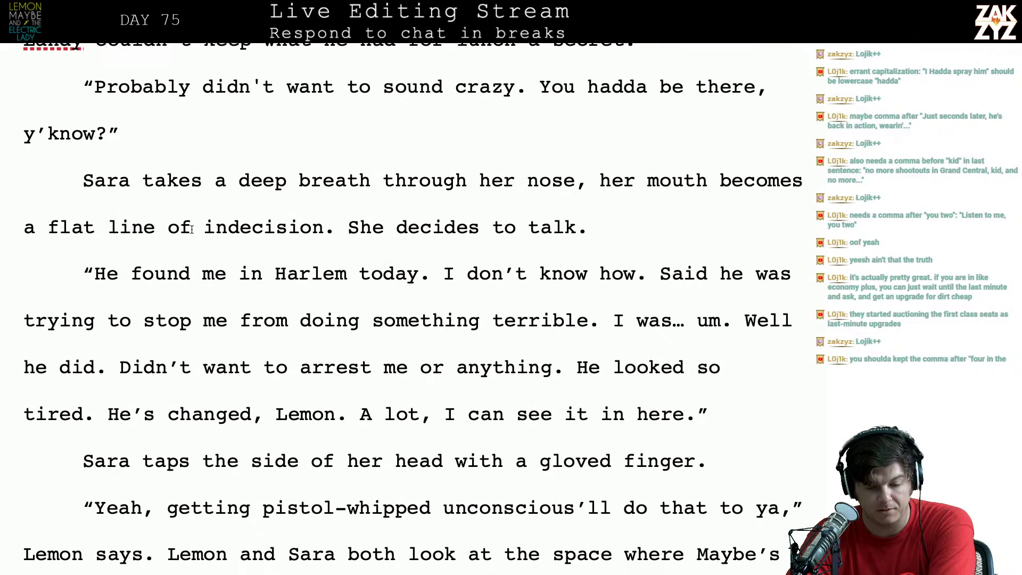
scroll(373, 185, "up", 4)
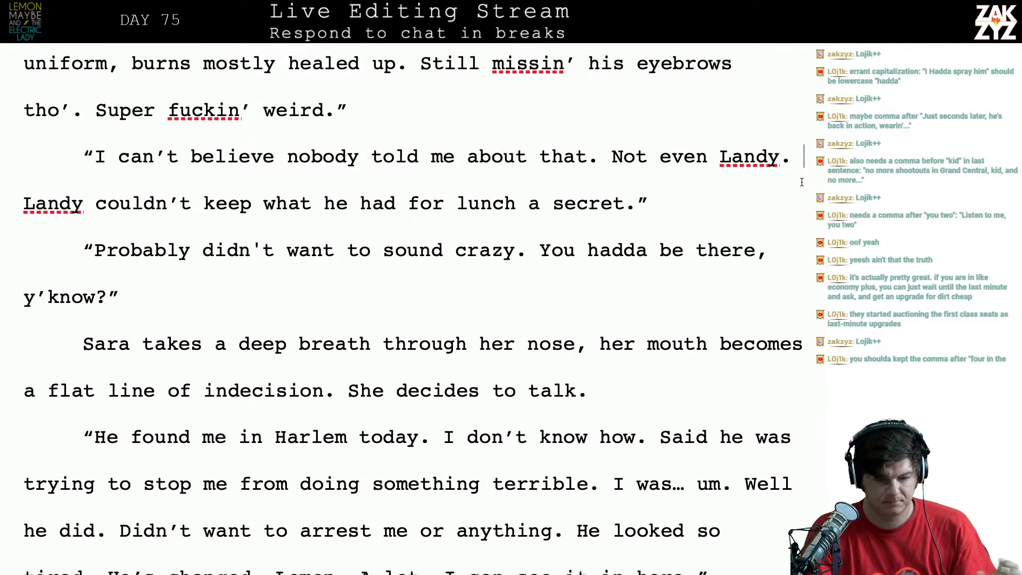
key("shift+End")
key("shift+Left")
key("shift+Left")
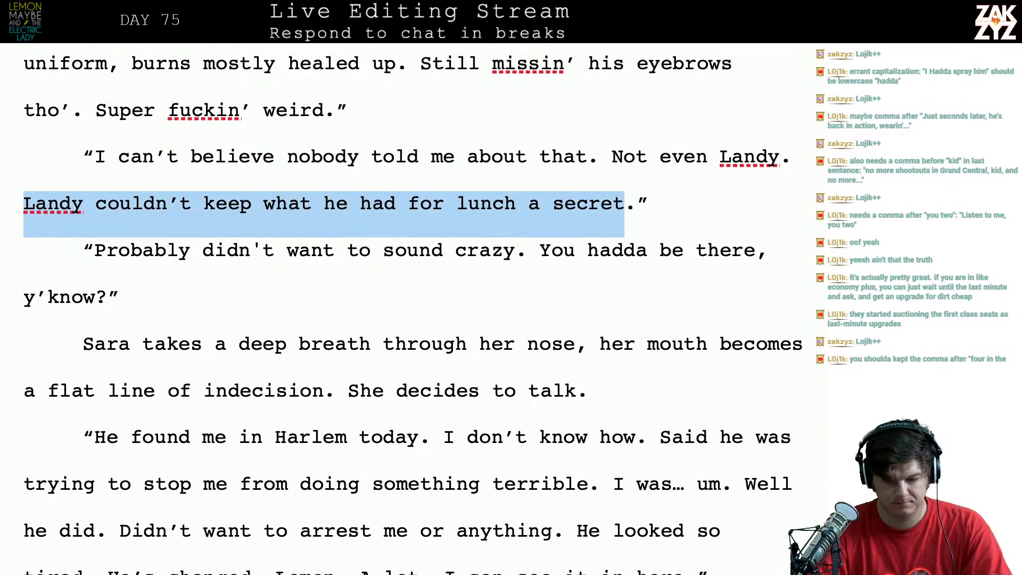
key("shift+Right")
key("BackSpace")
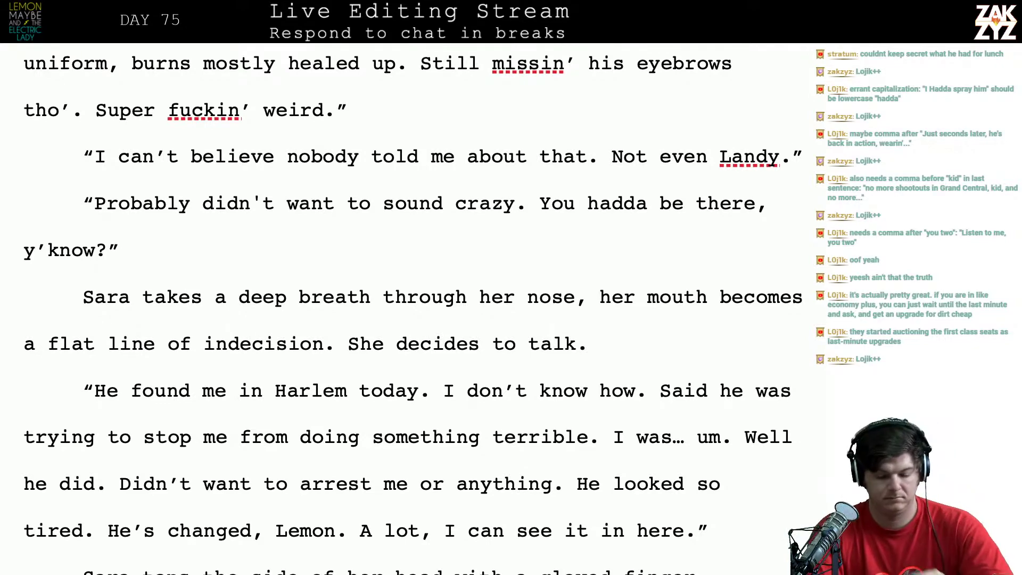
Change "He" to "Carl" at the start of the line "He found me in Harlem today."
key("Down")
key("Down")
key("Down")
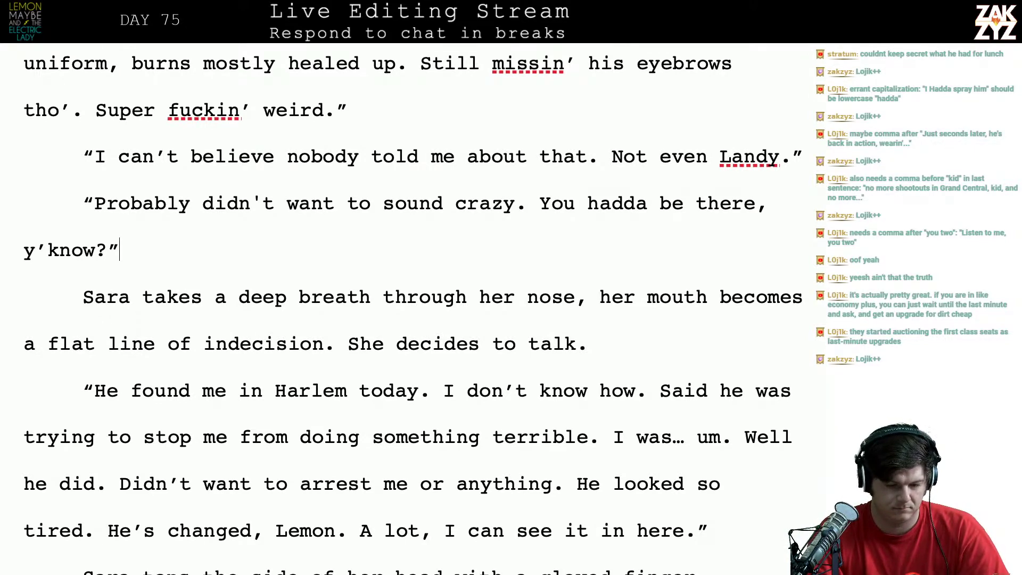
scroll(404, 309, "down", 2)
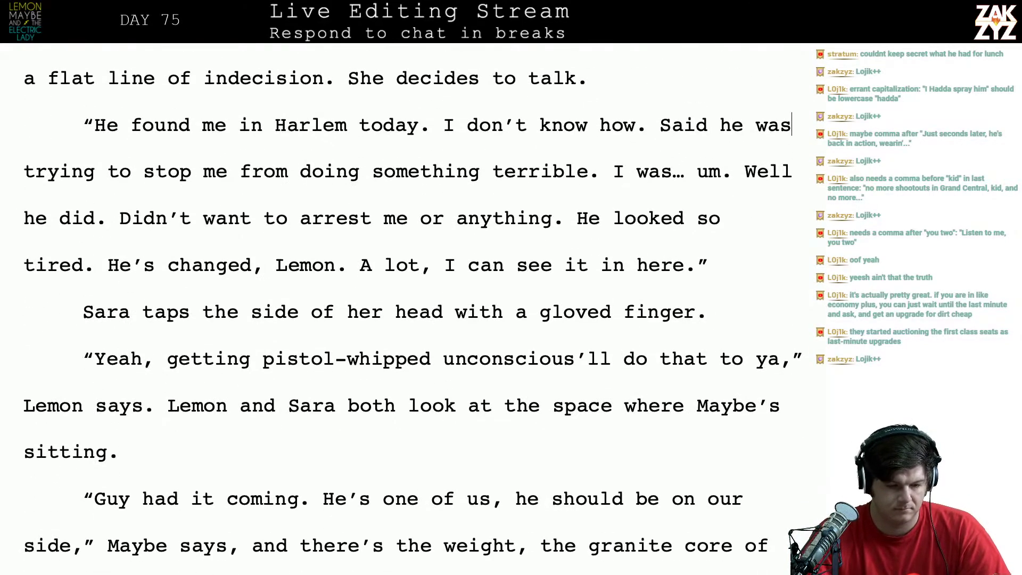
left_click(119, 125)
key("BackSpace")
key("BackSpace")
type("Carl")
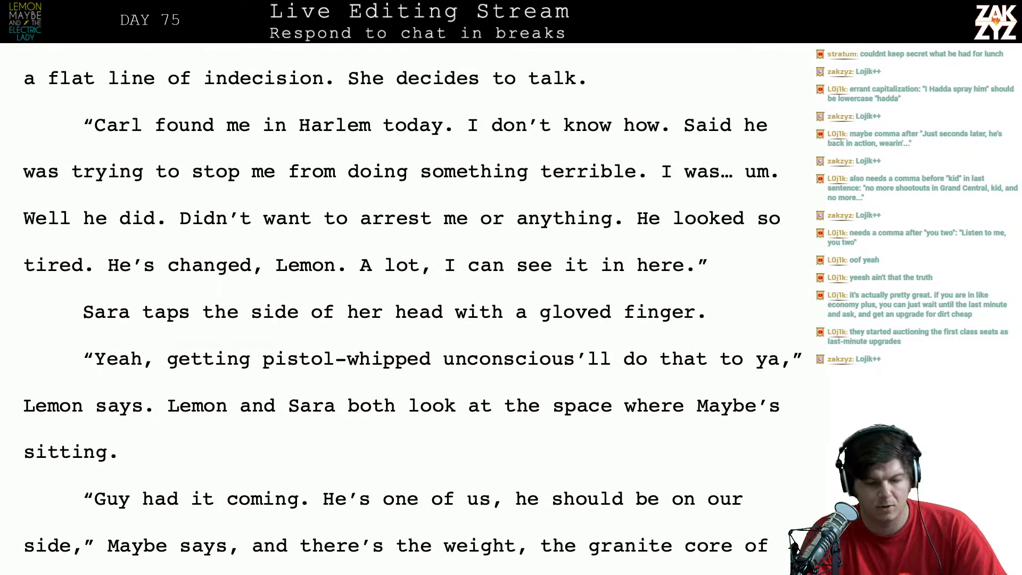
Extend "I don't know how" in the Harlem dialogue to "I don't know how he did it."
key("Right")
key("Right")
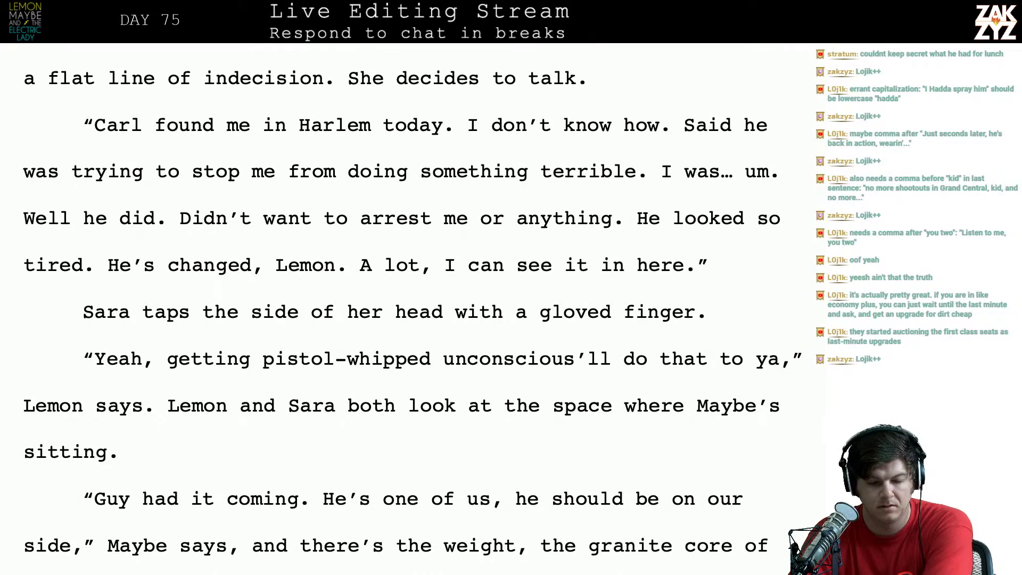
left_click(660, 126)
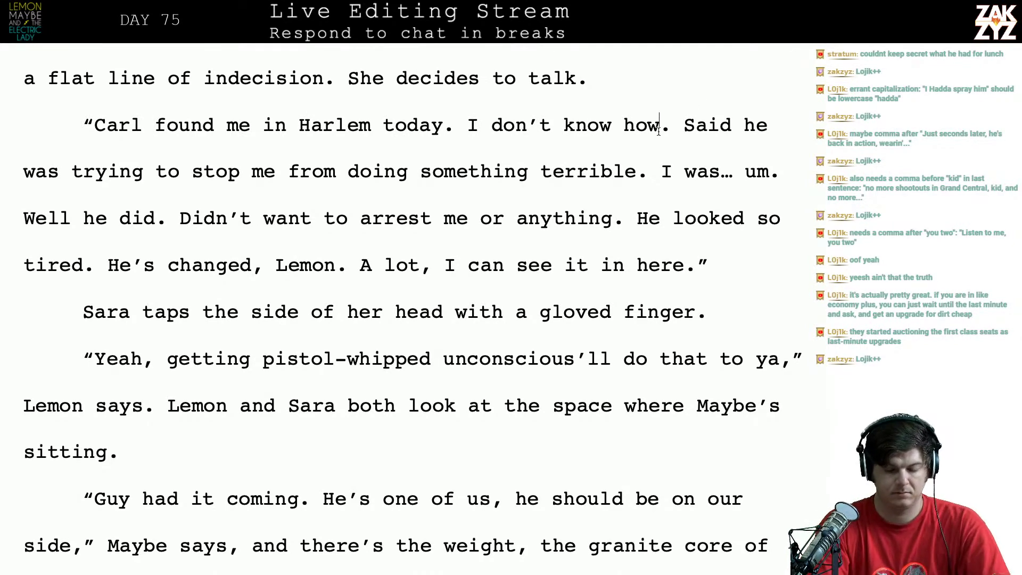
type("he did it.")
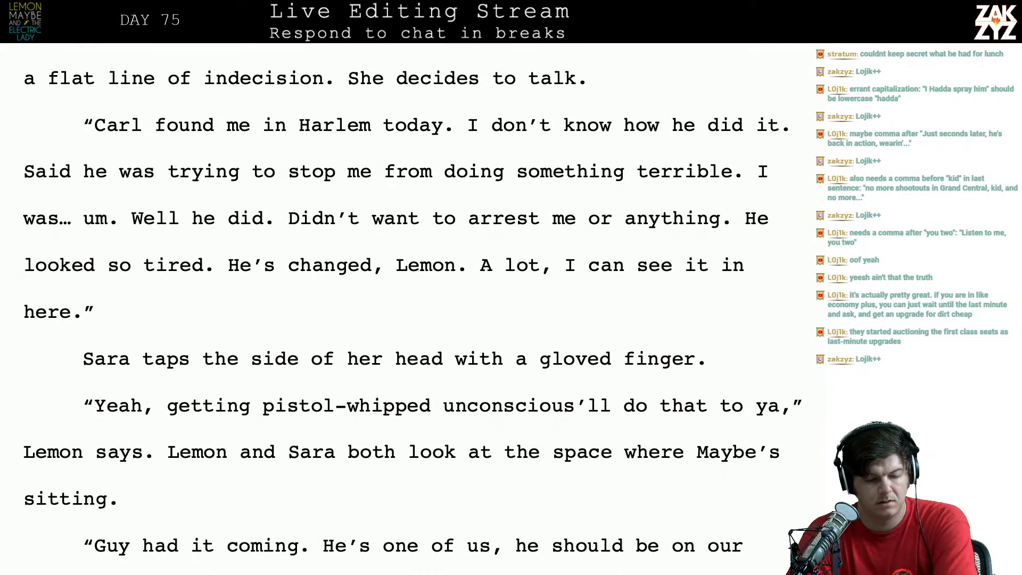
Insert the sentence "He said he was trying to stop me from doing something terrible." before "Said he was trying" in the Harlem dialogue
key("Right")
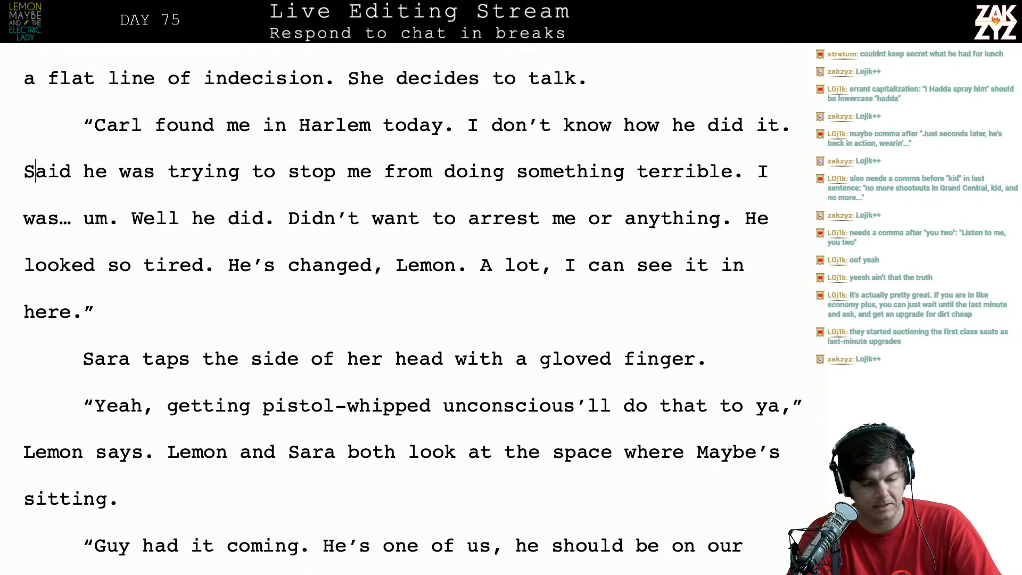
type("He said he")
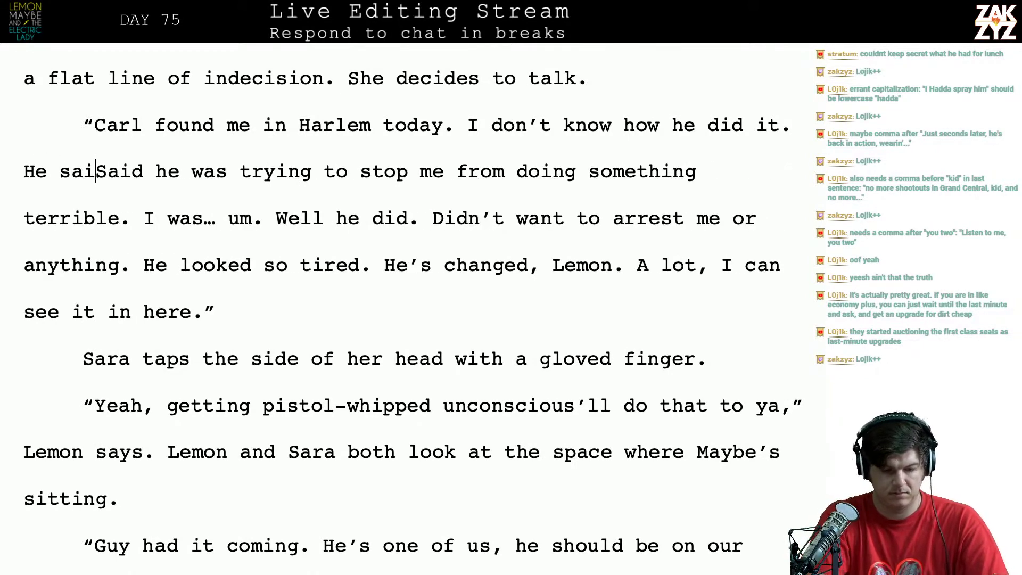
type(" was trying t")
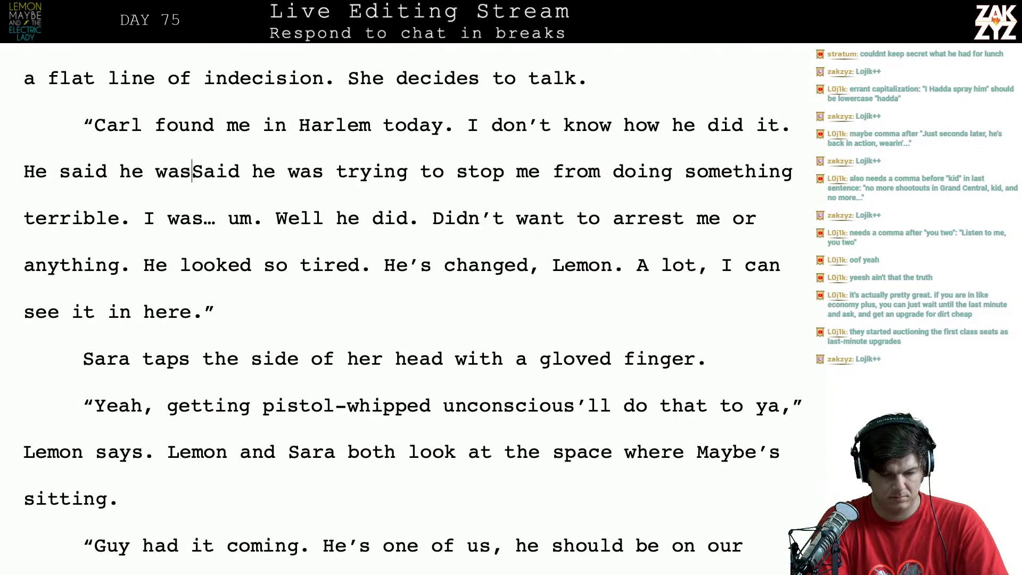
type("o stop me from ")
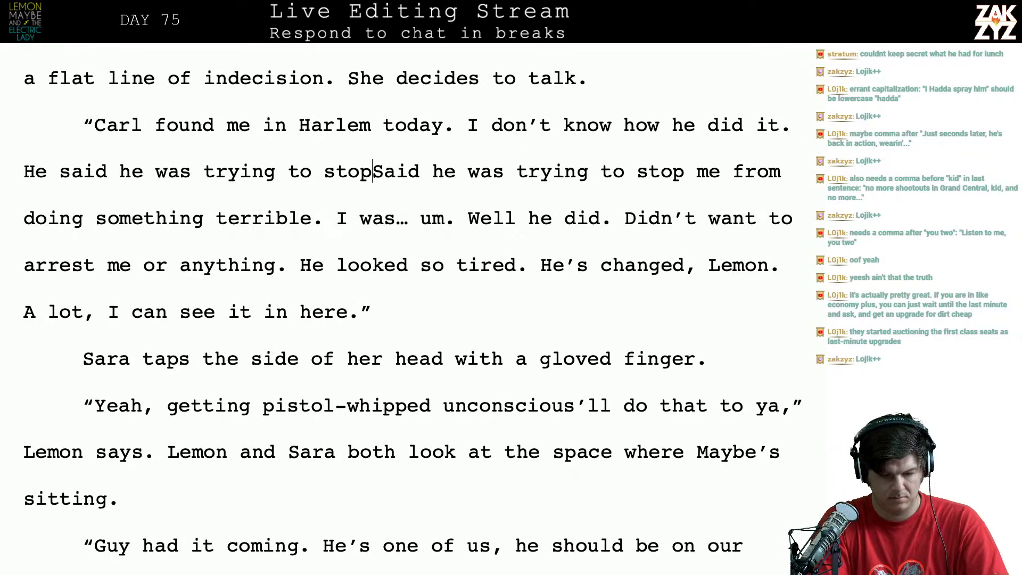
type("doing something ter")
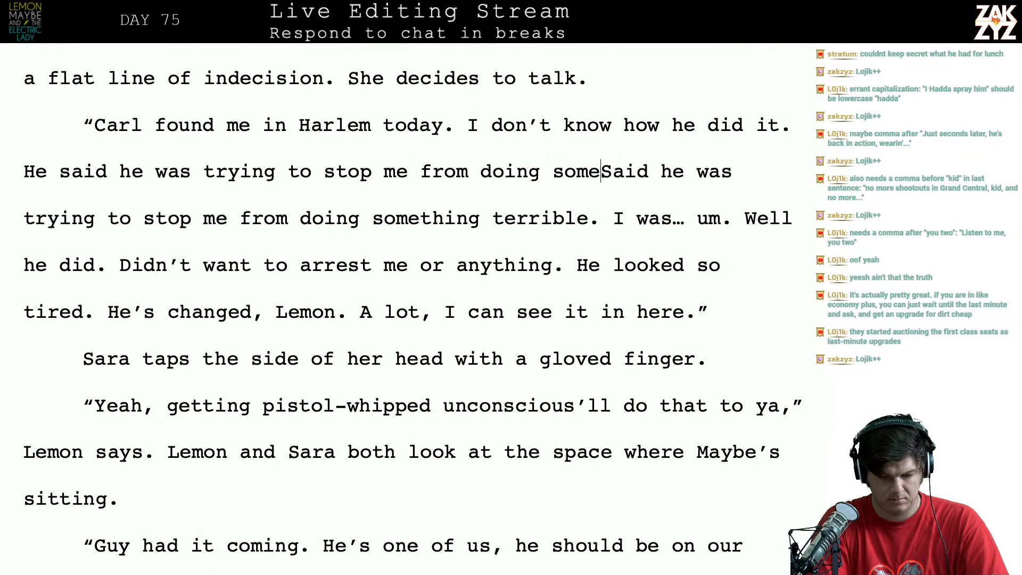
type("rible. Well")
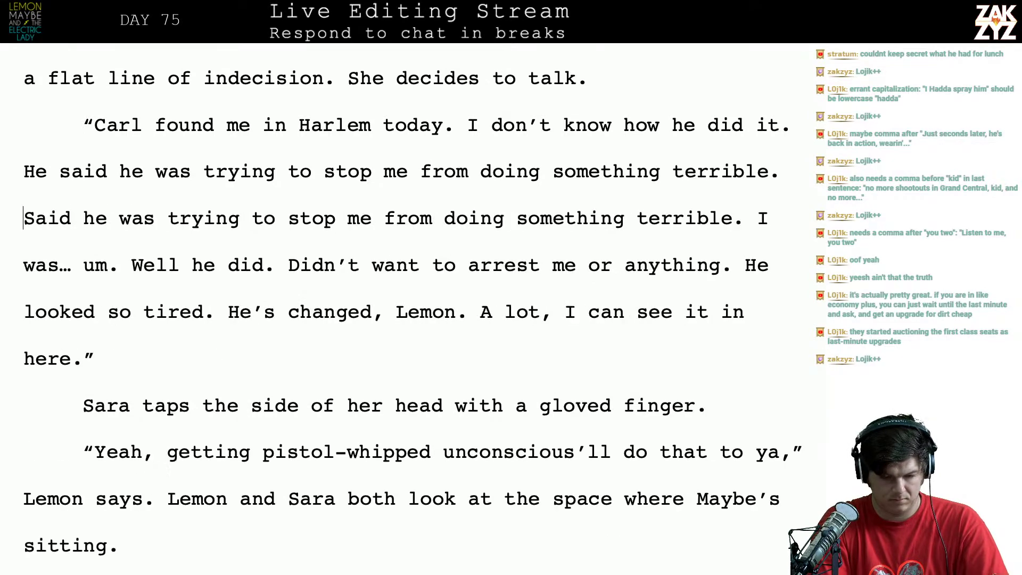
type(",")
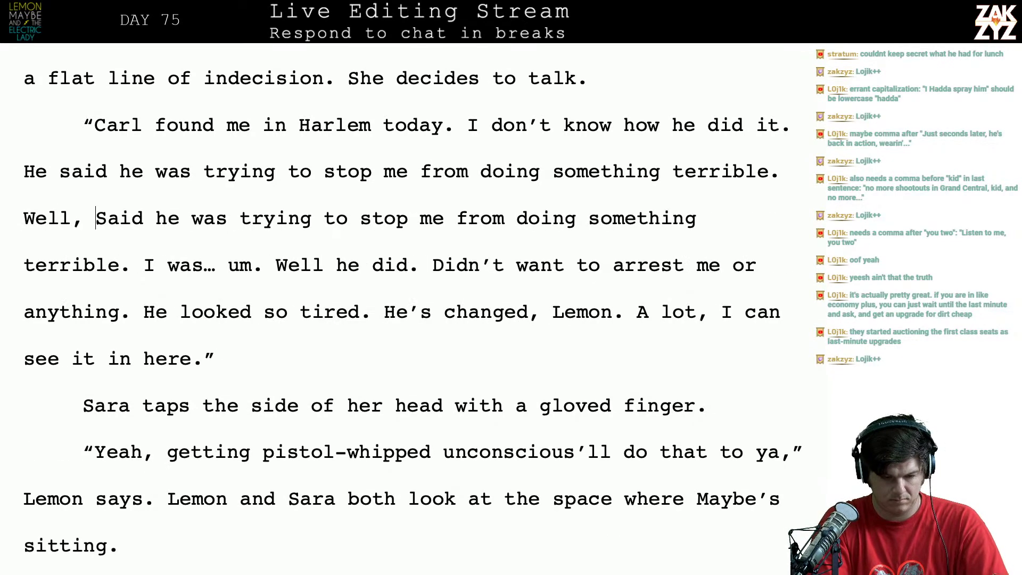
key("BackSpace")
key("BackSpace")
key("BackSpace")
key("BackSpace")
key("BackSpace")
key("BackSpace")
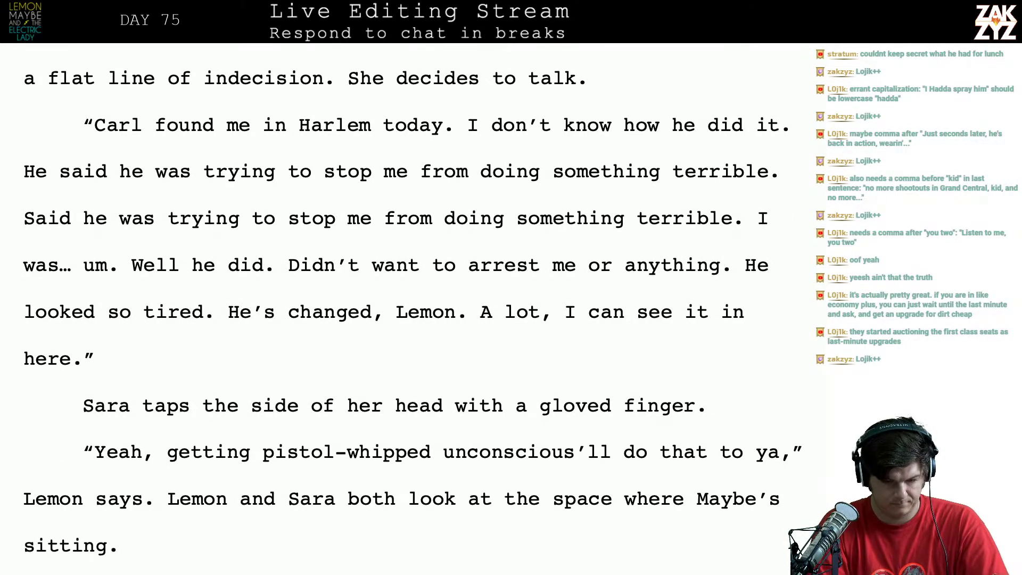
Delete the duplicate sentence beginning with "Said he was trying to stop me", leaving "I was" at the start of the line
key("shift+Down")
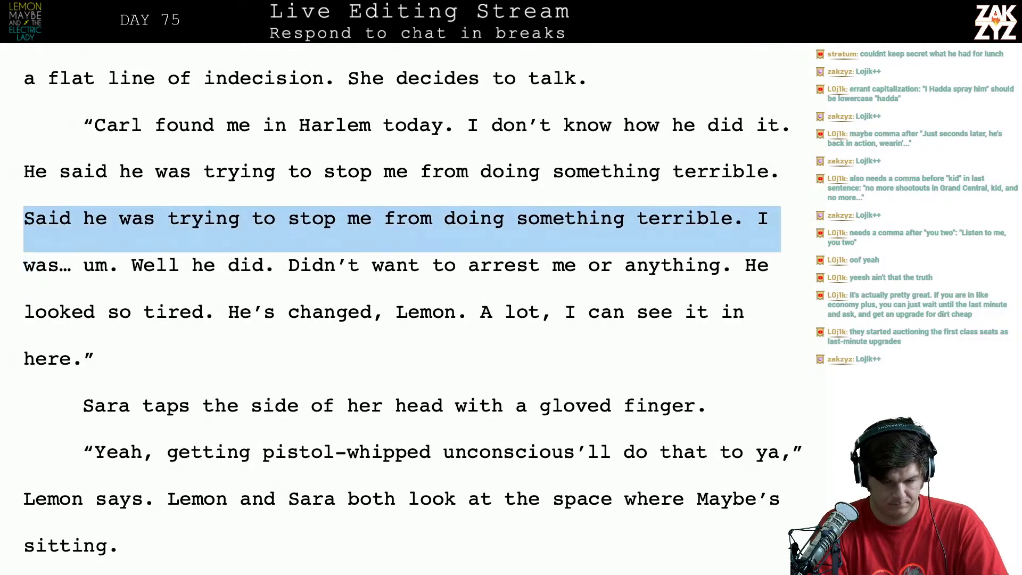
key("shift+Left")
key("shift+Left")
key("shift+Left")
key("shift+Left")
key("shift+Right")
key("BackSpace")
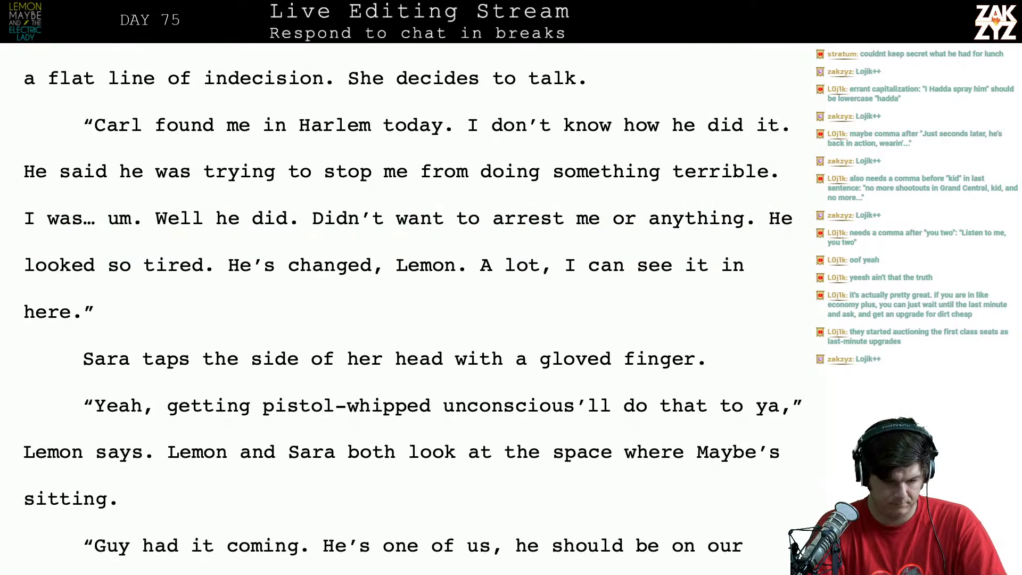
Replace the period after "um" with an ellipsis in the line "I was… um."
scroll(305, 231, "down", 1)
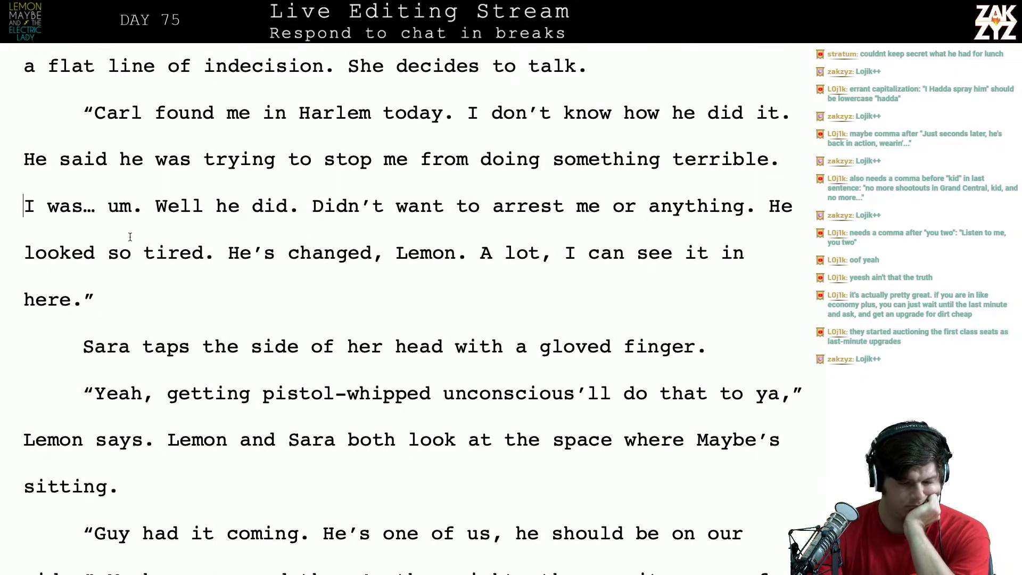
left_click(141, 217)
type("..")
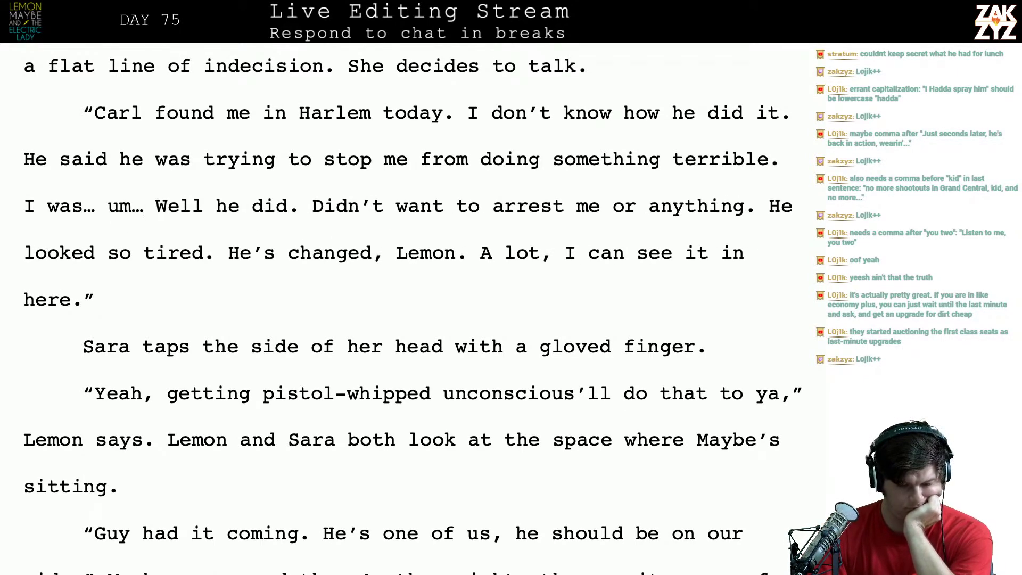
Extend "Well he did" to "Well he did stop me."
key("Right")
key("Right")
key("Right")
key("Right")
key("Right")
key("Right")
key("Right")
key("Right")
key("Right")
key("Right")
key("Right")
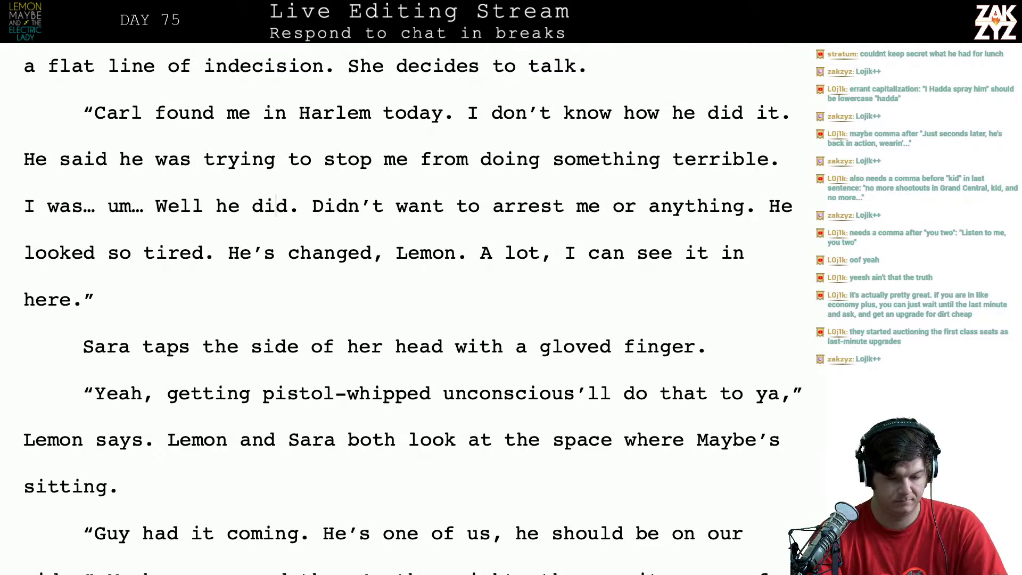
type("stop me")
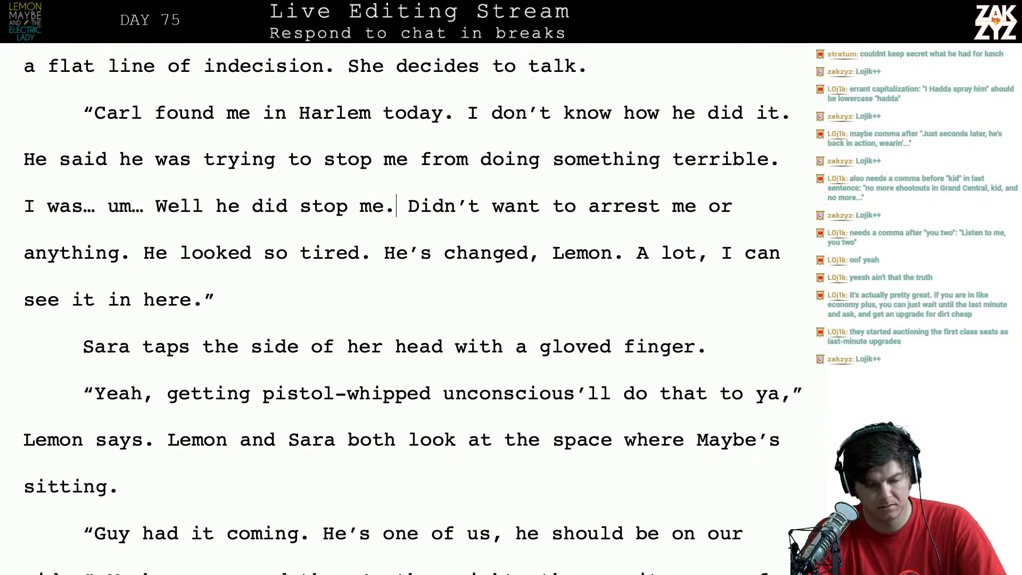
Start a new paragraph before "Didn't want to arrest me or anything."
key("Right")
key("Right")
key("Right")
key("Right")
key("Right")
key("Right")
key("Left")
key("Left")
key("Left")
key("Left")
key("Left")
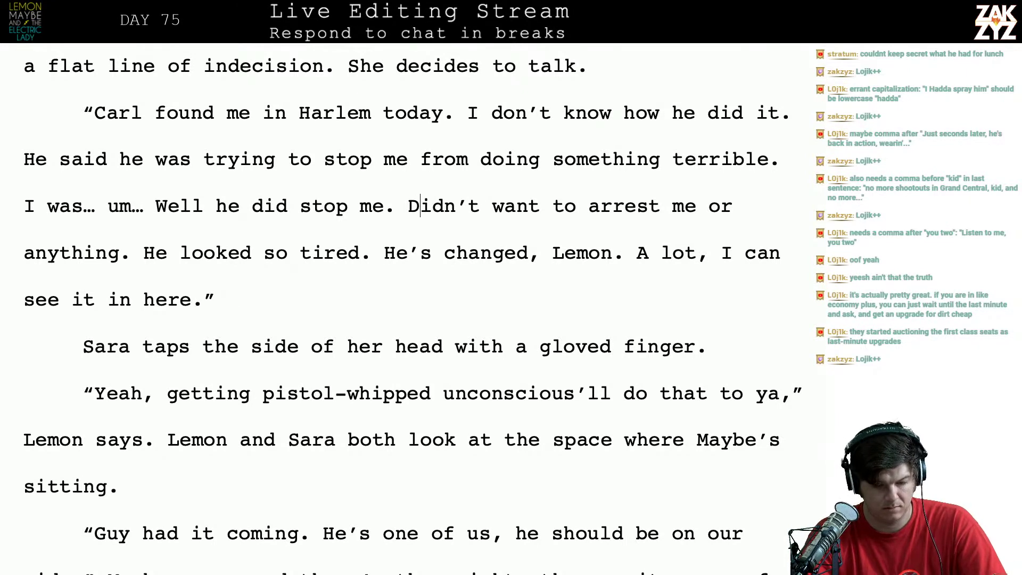
key("Return")
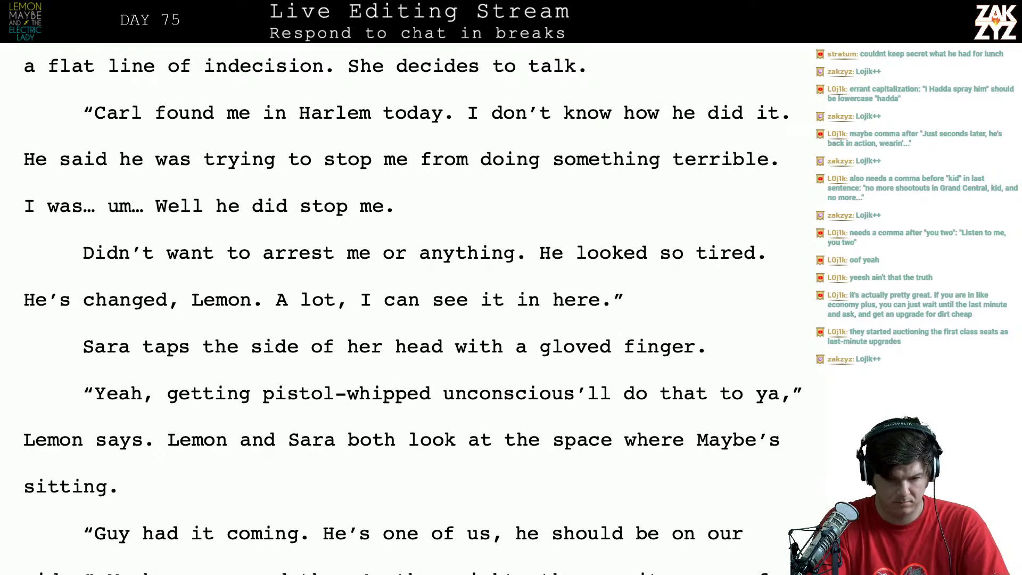
Add the sentences "He didn't want to arrest me. He looked really tired." after "Well he did stop me."
type("He didn't want ")
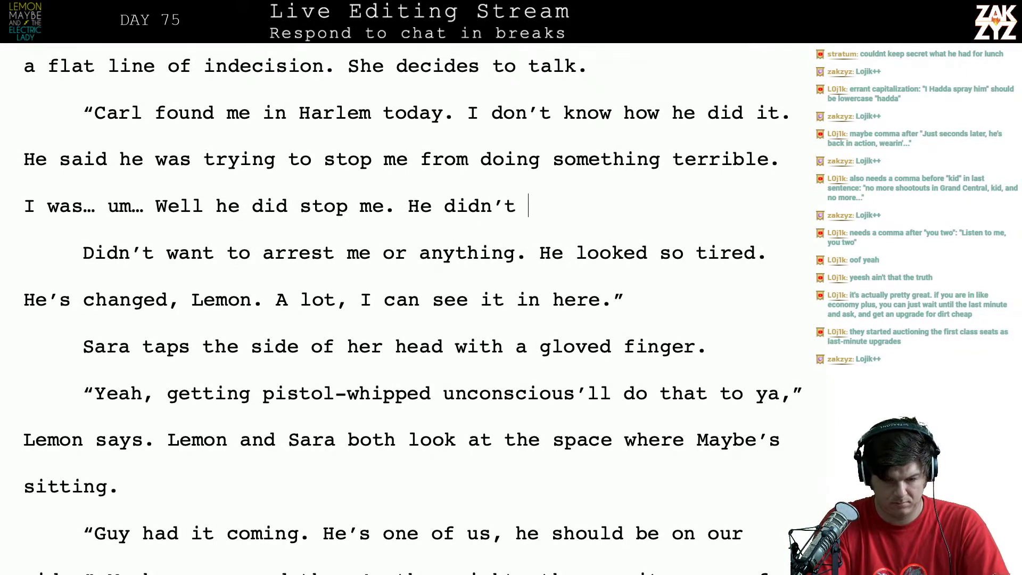
type("to arrest me, ")
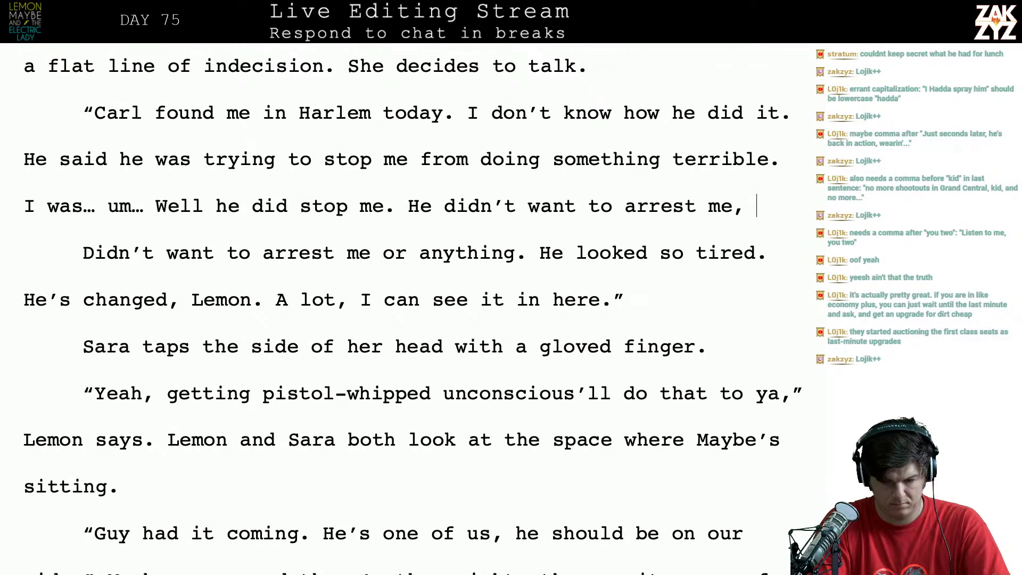
type("he")
key("BackSpace")
key("BackSpace")
key("BackSpace")
key("BackSpace")
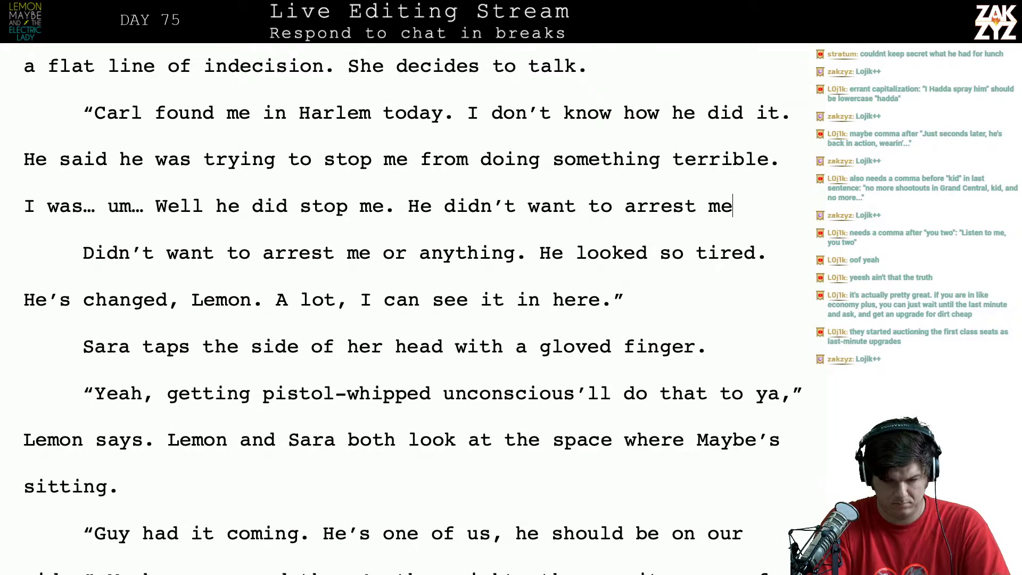
type(". H")
type("e looke")
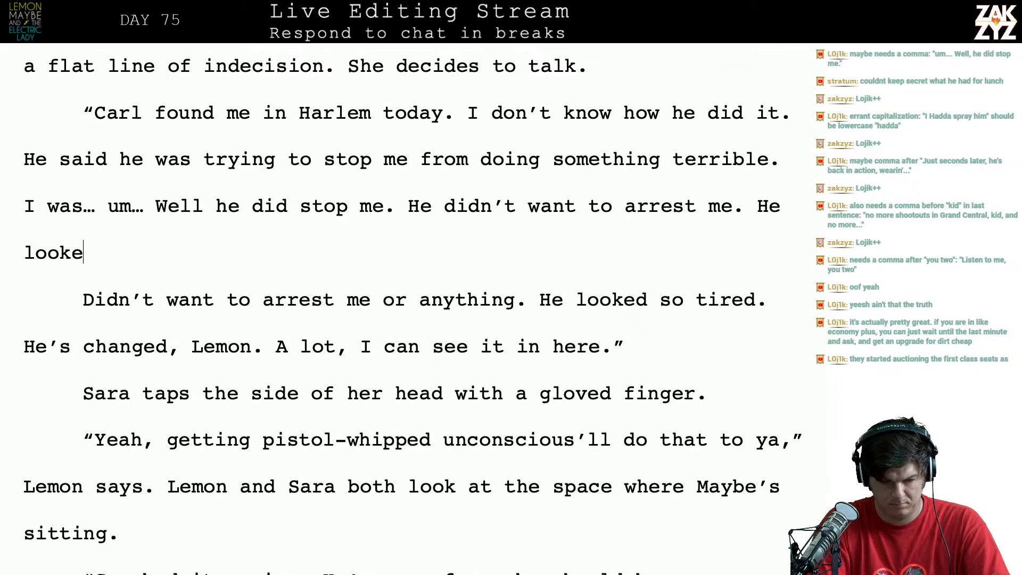
type("d really tired. ")
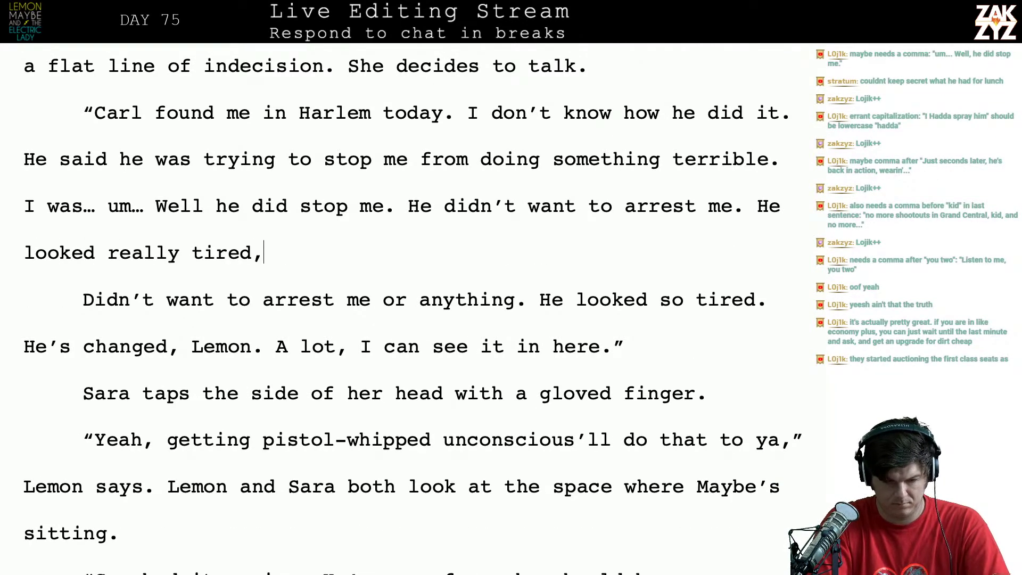
type("I thin")
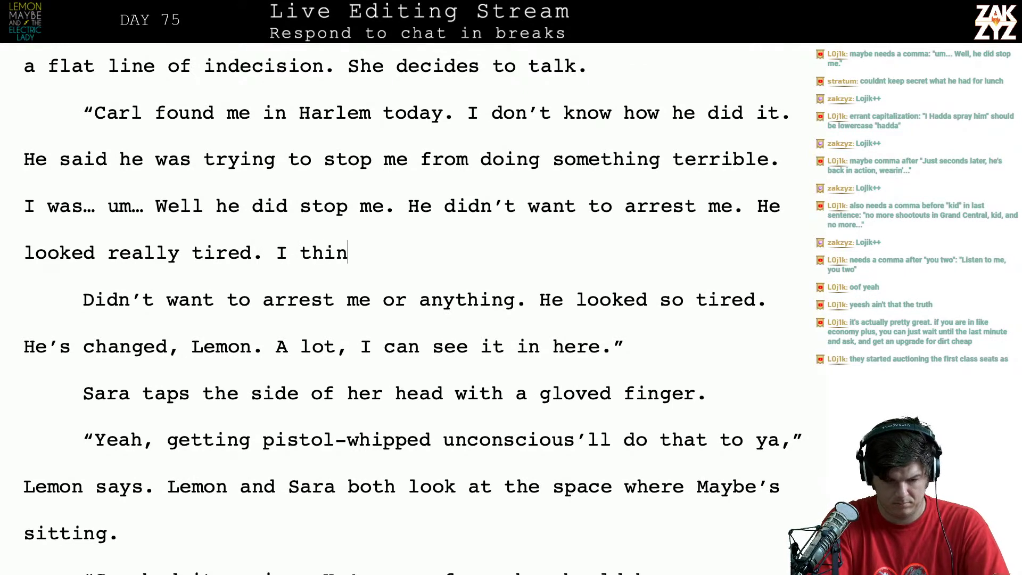
key("BackSpace")
key("BackSpace")
key("BackSpace")
key("BackSpace")
key("BackSpace")
key("BackSpace")
type("h")
key("BackSpace")
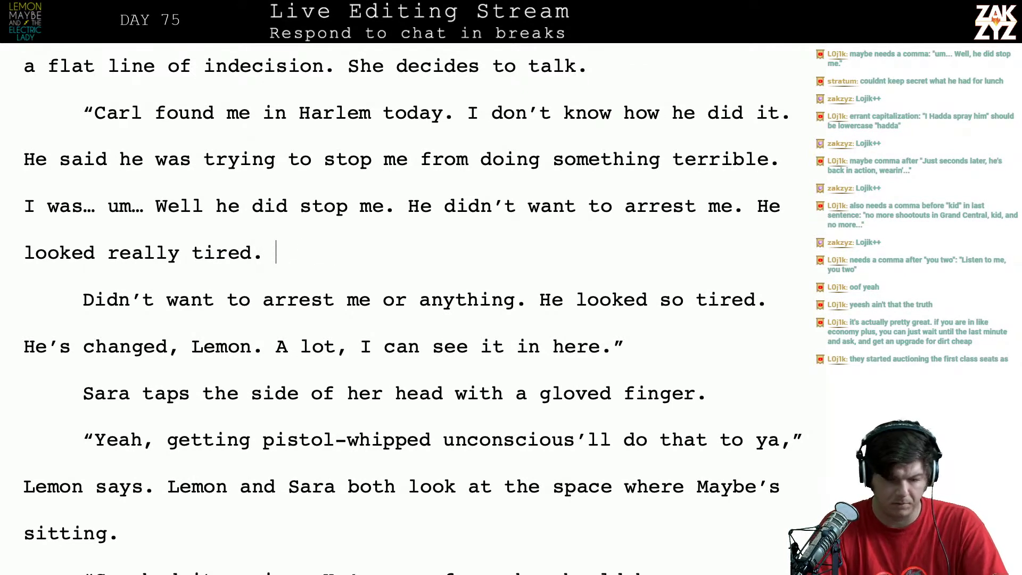
Delete the old sentences "Didn't want to arrest me or anything. He looked so tired." in front of "He's changed, Lemon."
key("shift+Down")
key("shift+Down")
key("shift+Left")
key("shift+Left")
key("shift+Left")
key("shift+Left")
key("shift+Left")
key("shift+Left")
key("shift+Left")
key("shift+Left")
key("shift+Left")
key("shift+Left")
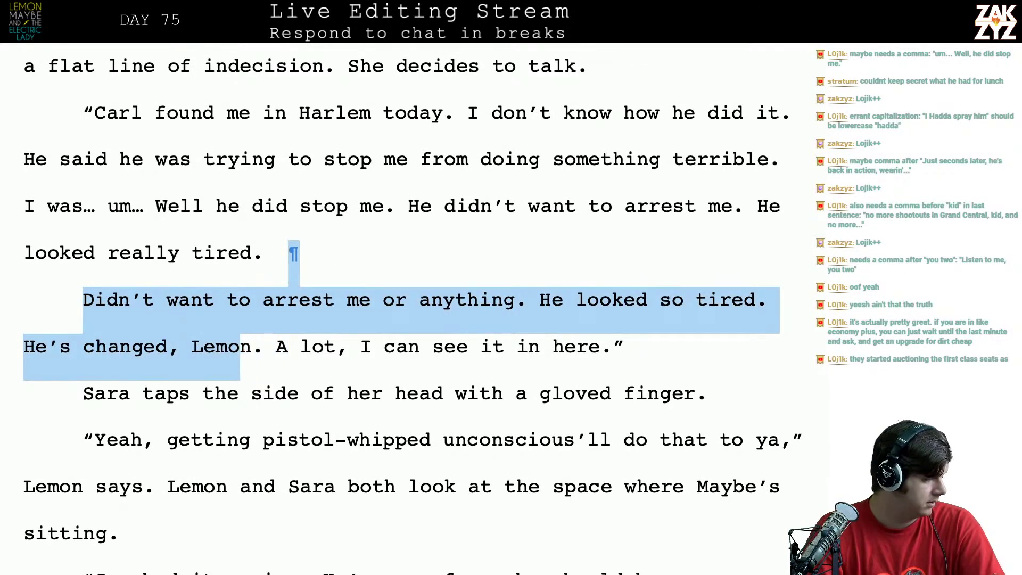
key("shift+Left")
key("shift+Left")
key("shift+Left")
key("shift+Left")
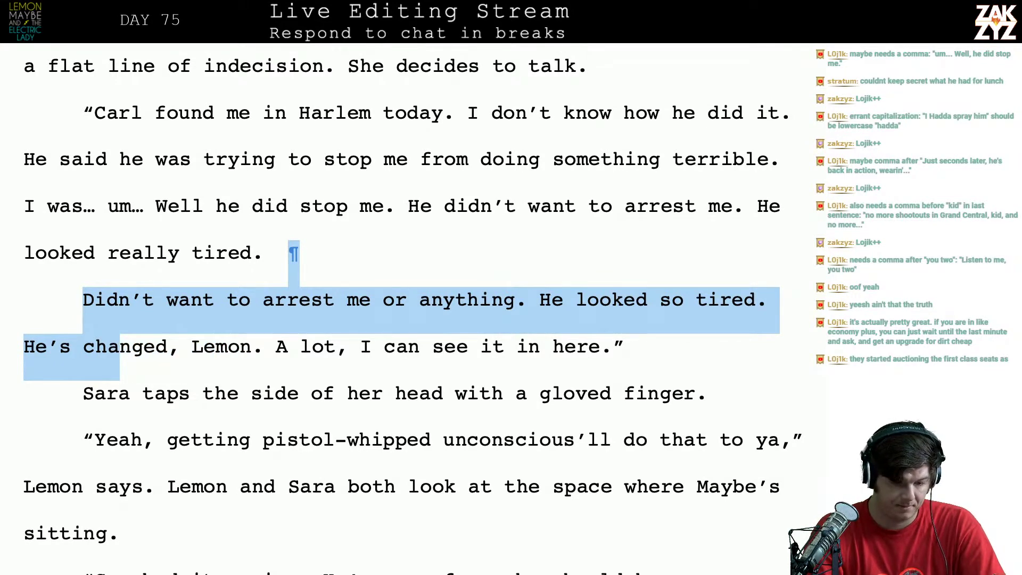
key("shift+Down")
key("shift+Left")
key("shift+Left")
key("shift+Left")
key("shift+Left")
key("shift+Up")
key("shift+Right")
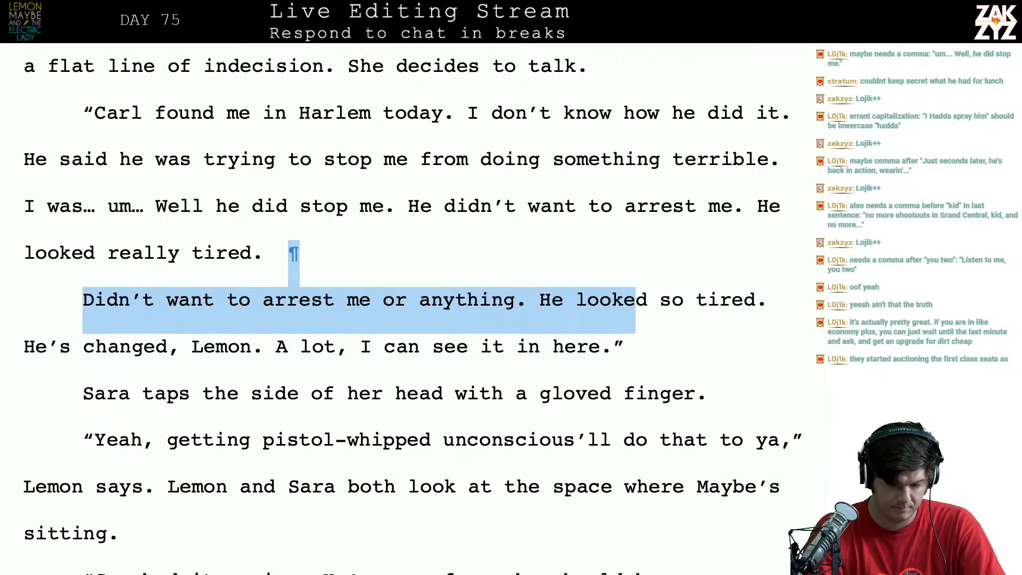
key("shift+Right")
key("shift+Right")
key("shift+Right")
key("shift+Right")
key("shift+Right")
key("shift+Right")
key("shift+Right")
key("shift+Right")
key("shift+Right")
key("shift+Right")
key("shift+Right")
key("shift+Right")
key("BackSpace")
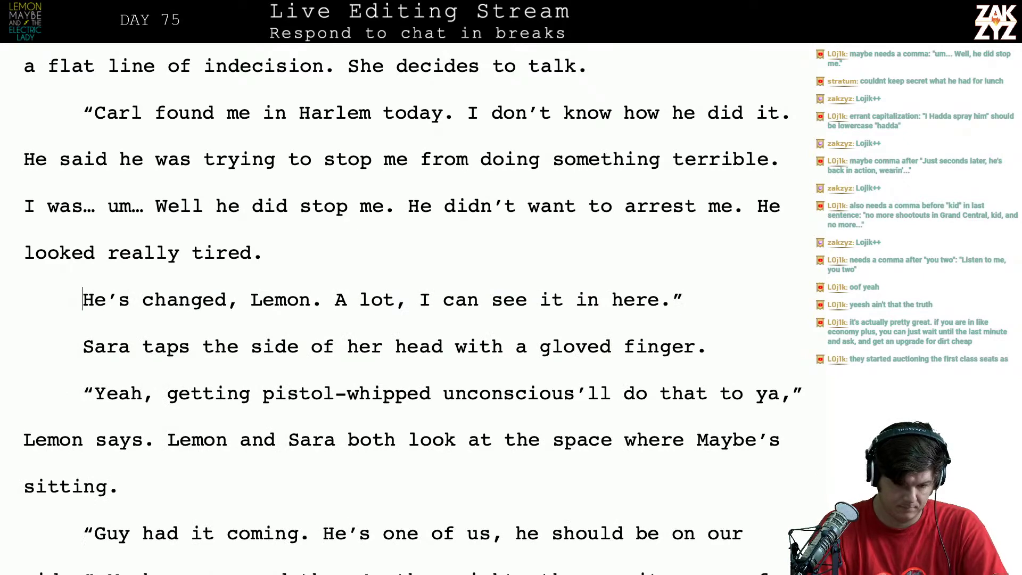
Add a comma after "Well" in the sentence "Well he did stop me."
left_click(205, 205)
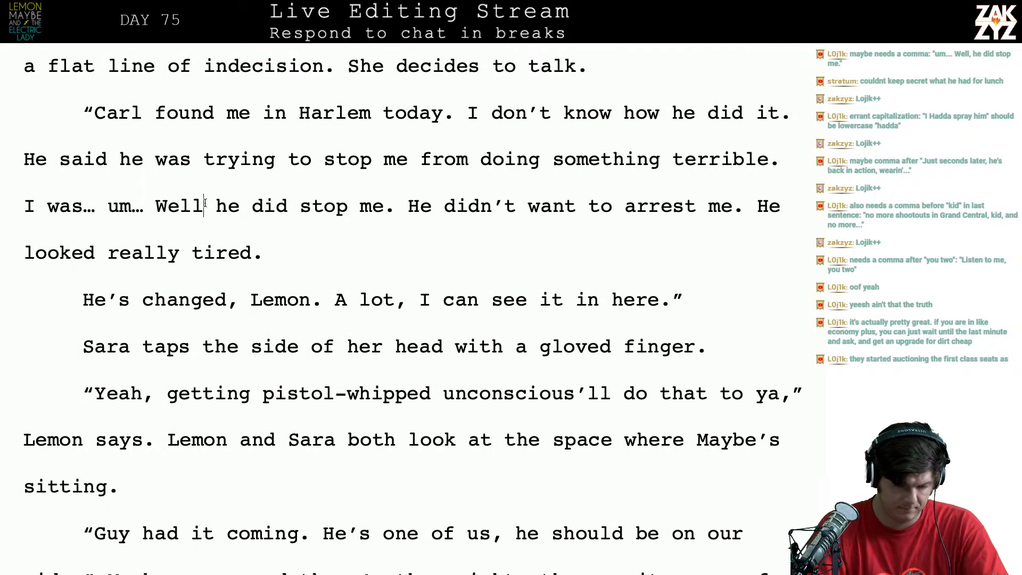
type(",")
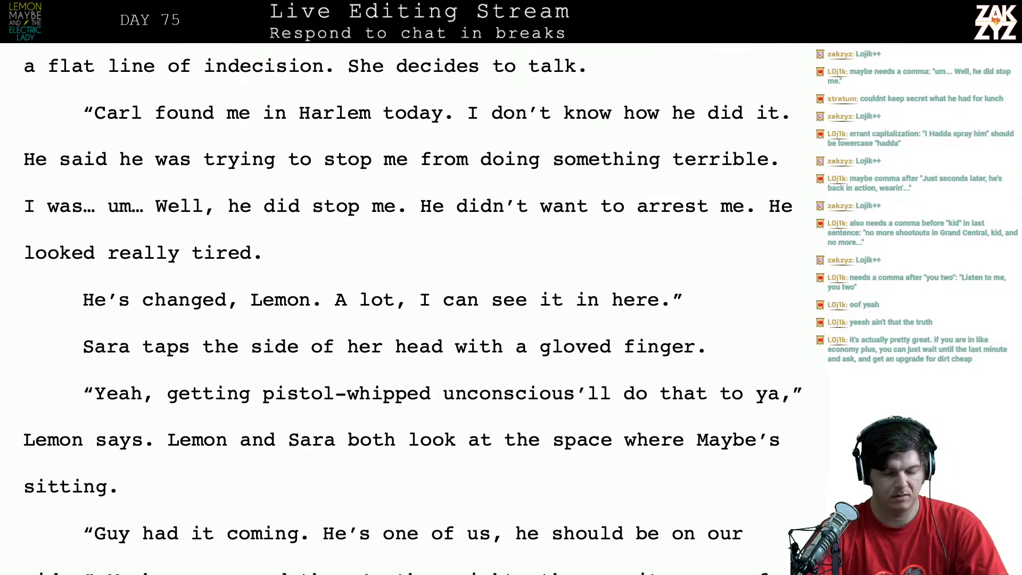
Switch to the web browser, search Google for "aphorisms for can't keep a secret" and look through the results
key("super+Tab")
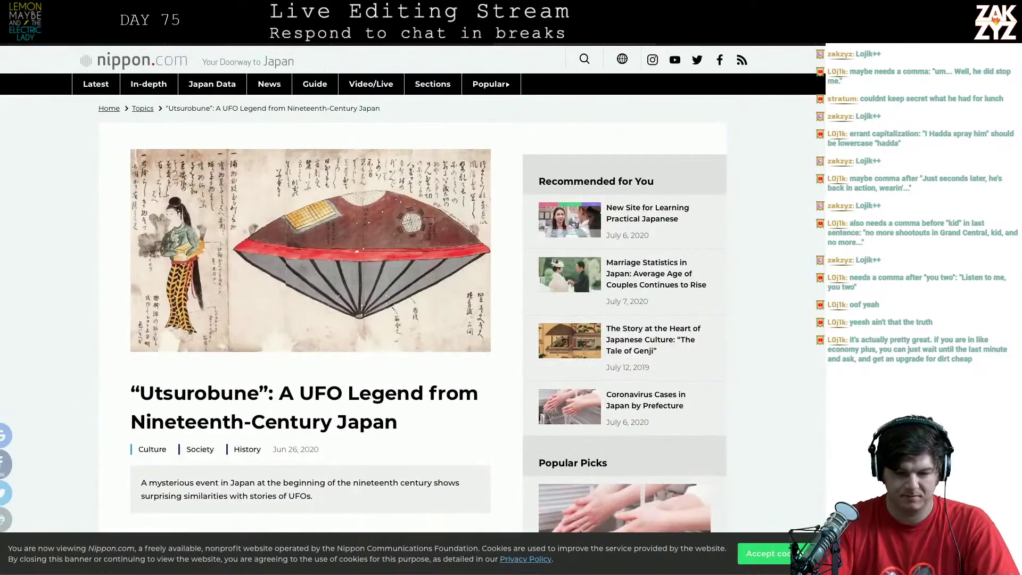
key("super+l")
type("aphorism")
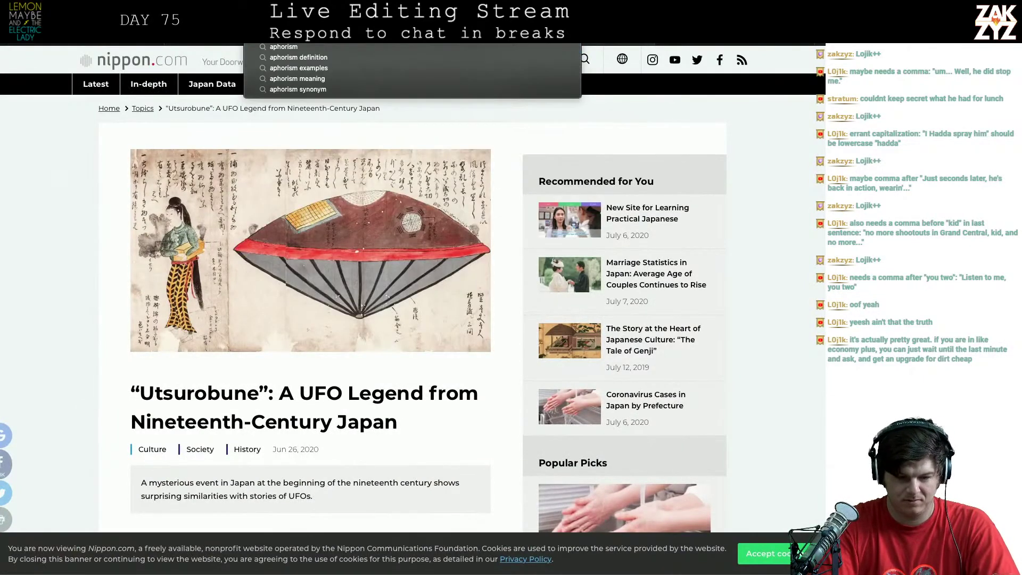
type("s for can't keep")
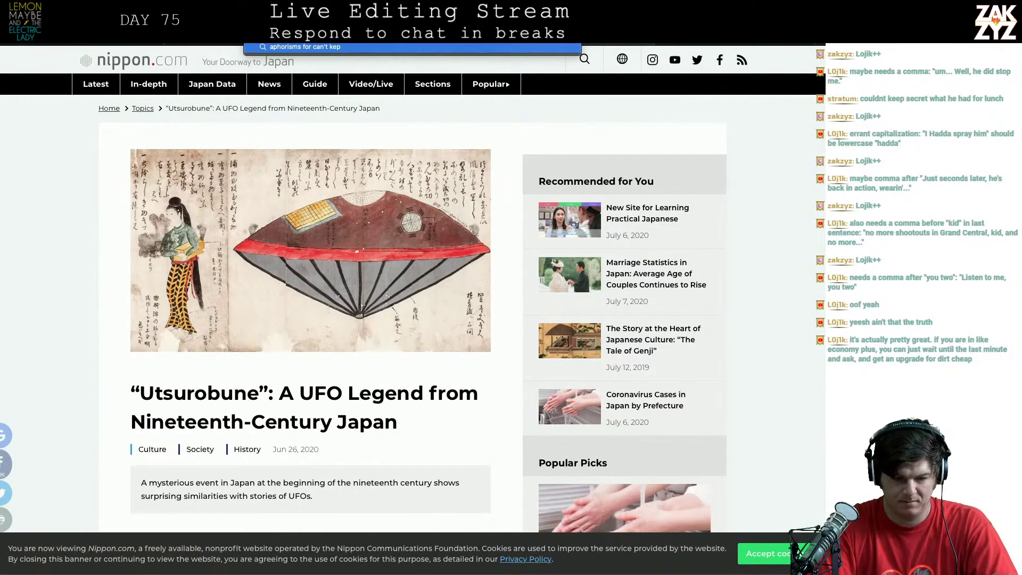
type(" a secret")
key("Return")
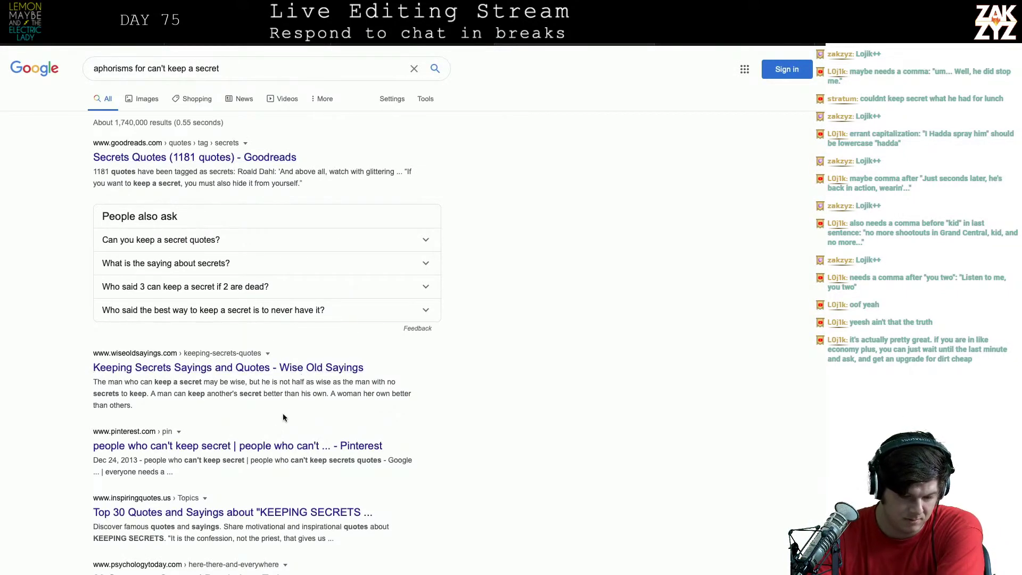
scroll(262, 452, "down", 2)
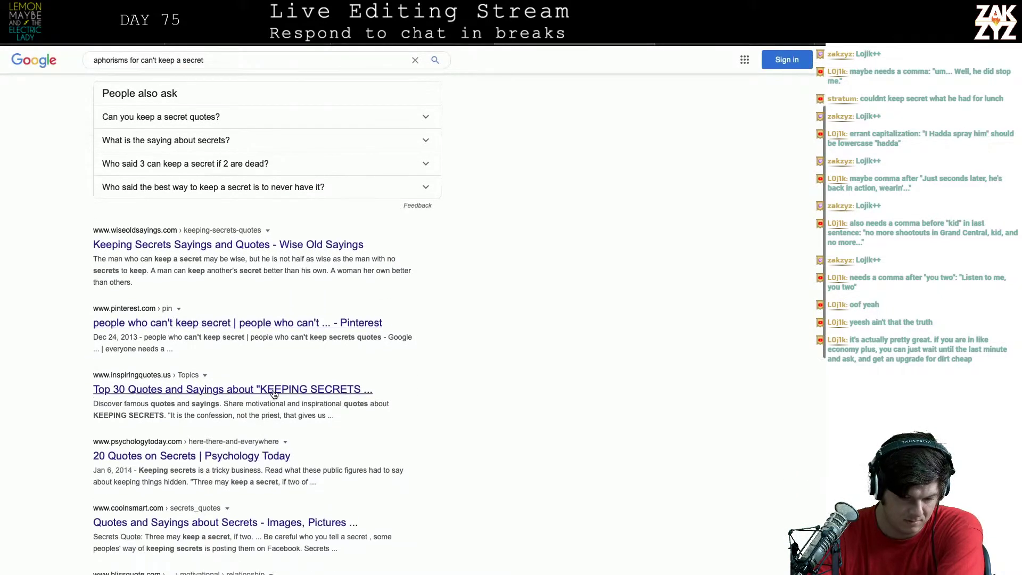
scroll(274, 394, "down", 1)
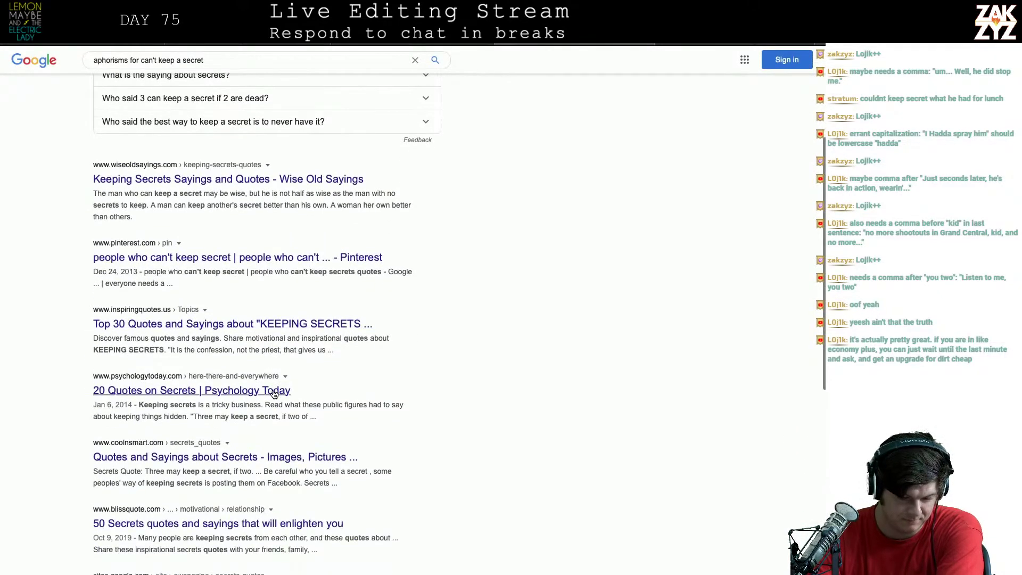
Open the Goodreads page of secrets quotes, read through its first quotes and dismiss the sign-up prompt
scroll(274, 394, "up", 3)
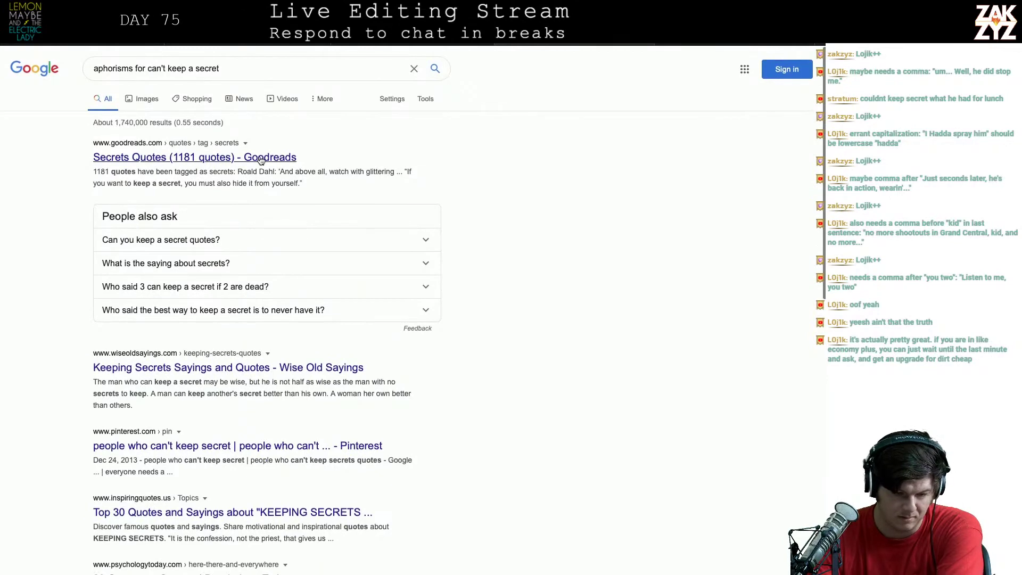
left_click(261, 158)
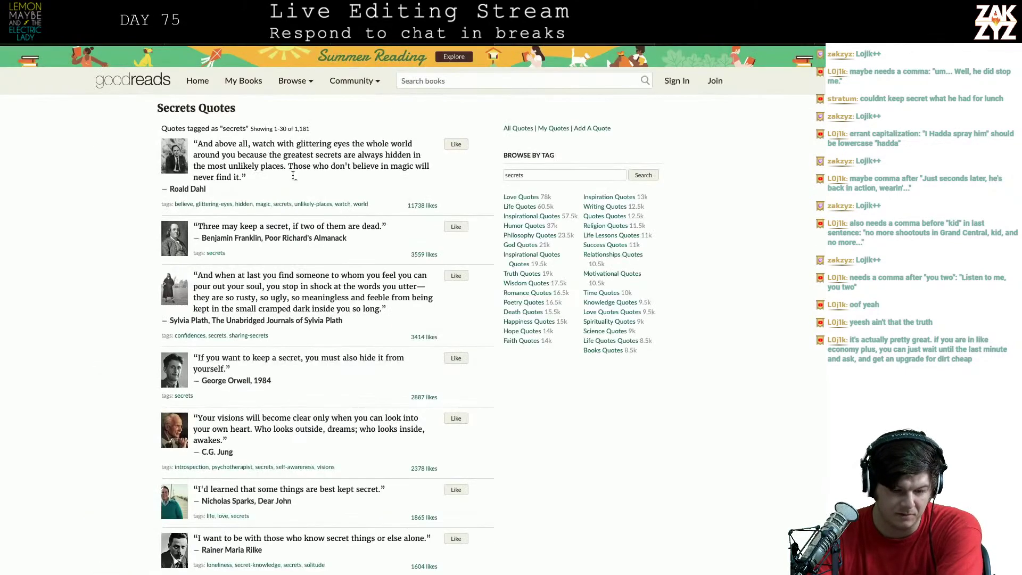
scroll(323, 204, "down", 1)
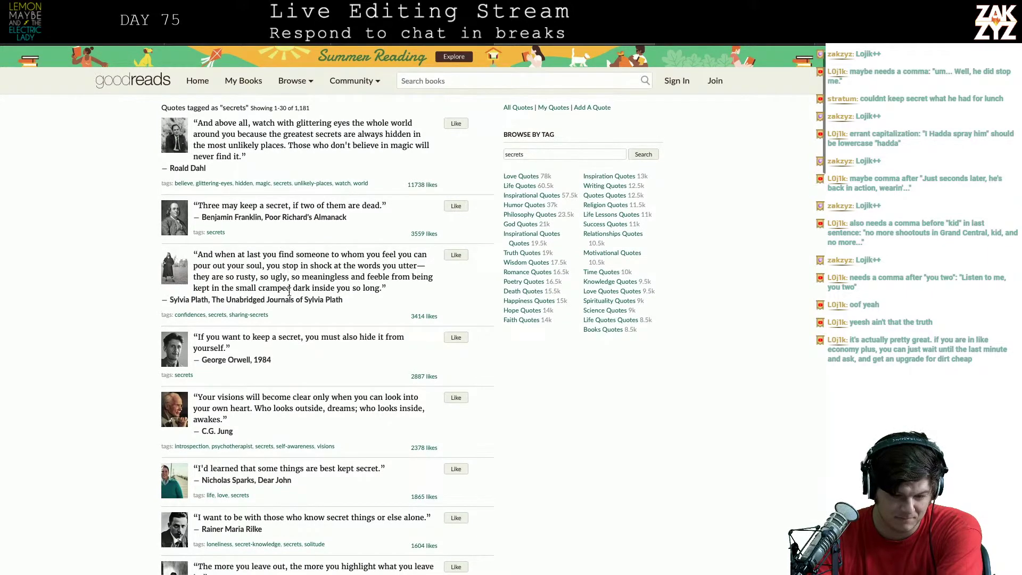
scroll(287, 275, "down", 3)
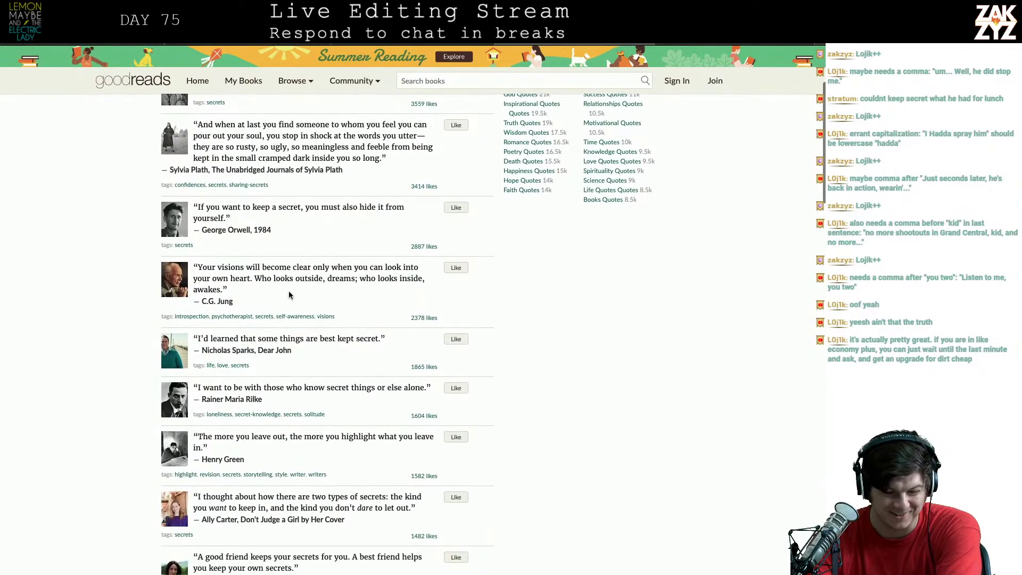
scroll(305, 247, "down", 2)
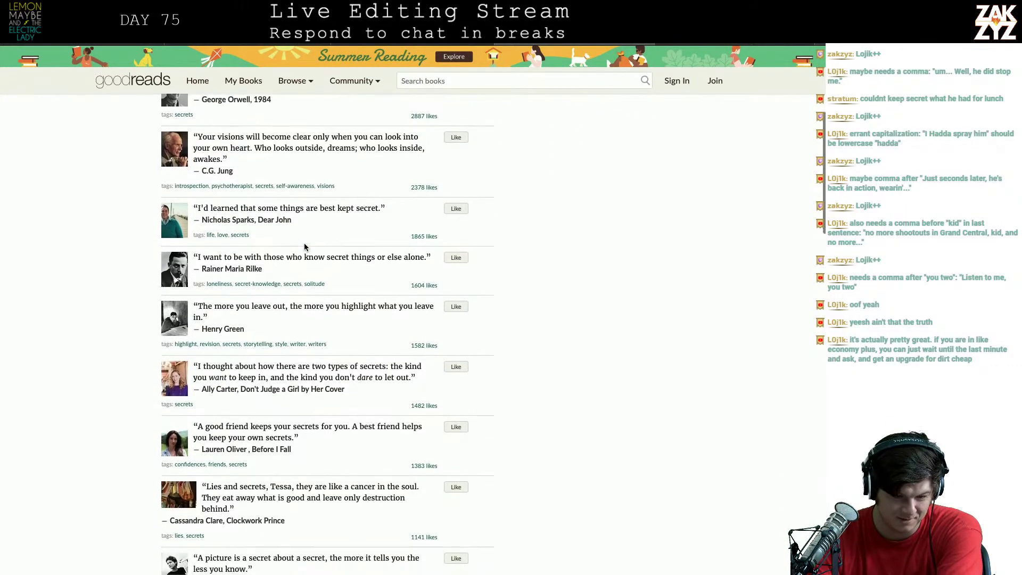
scroll(304, 247, "down", 1)
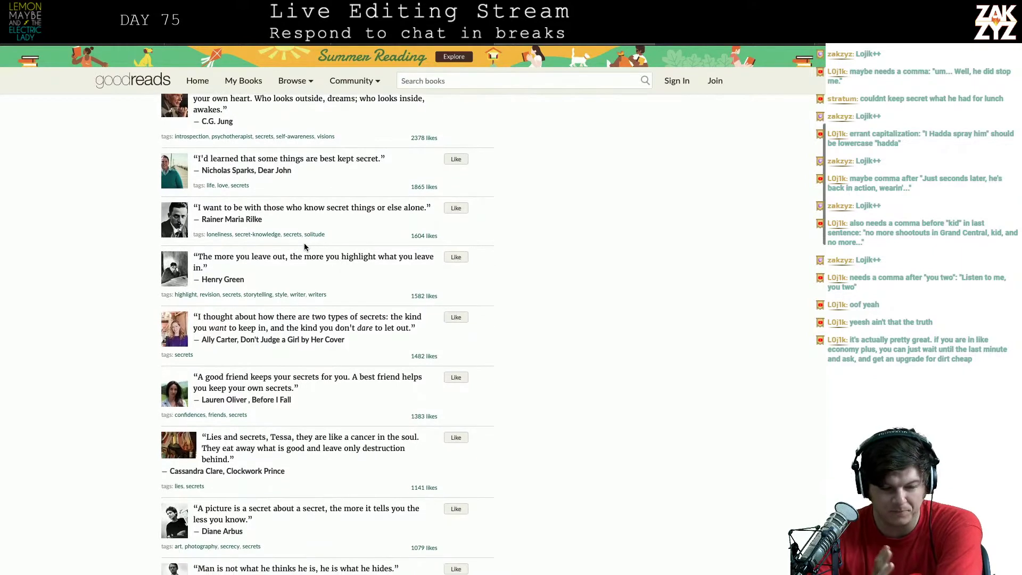
scroll(305, 247, "down", 1)
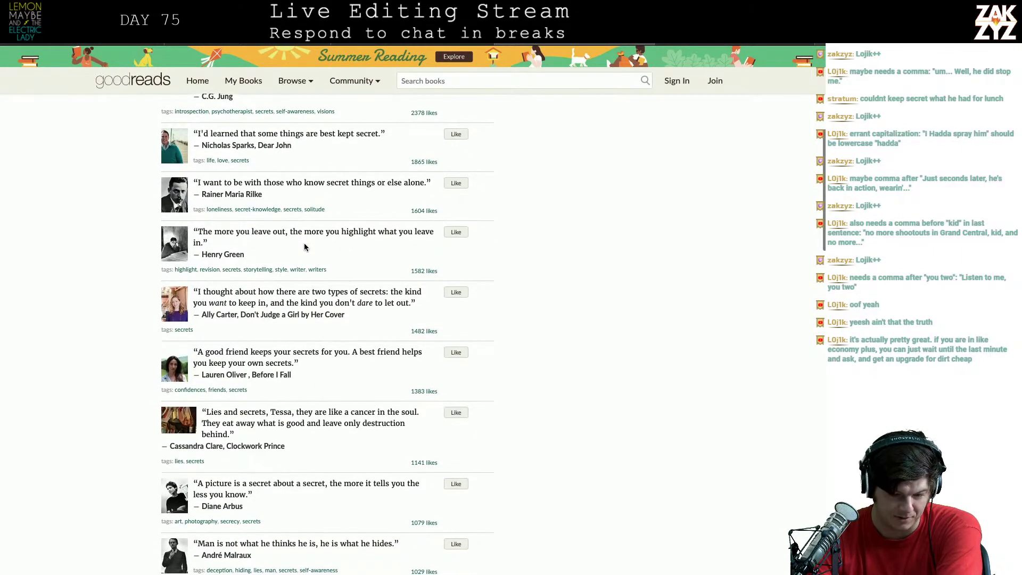
scroll(305, 247, "down", 1)
scroll(304, 246, "down", 3)
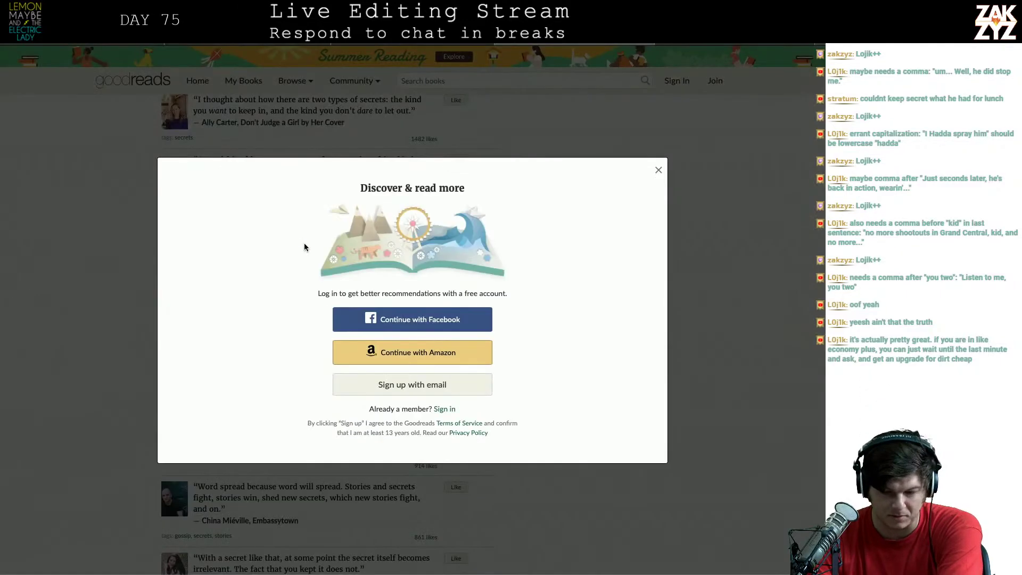
left_click(658, 170)
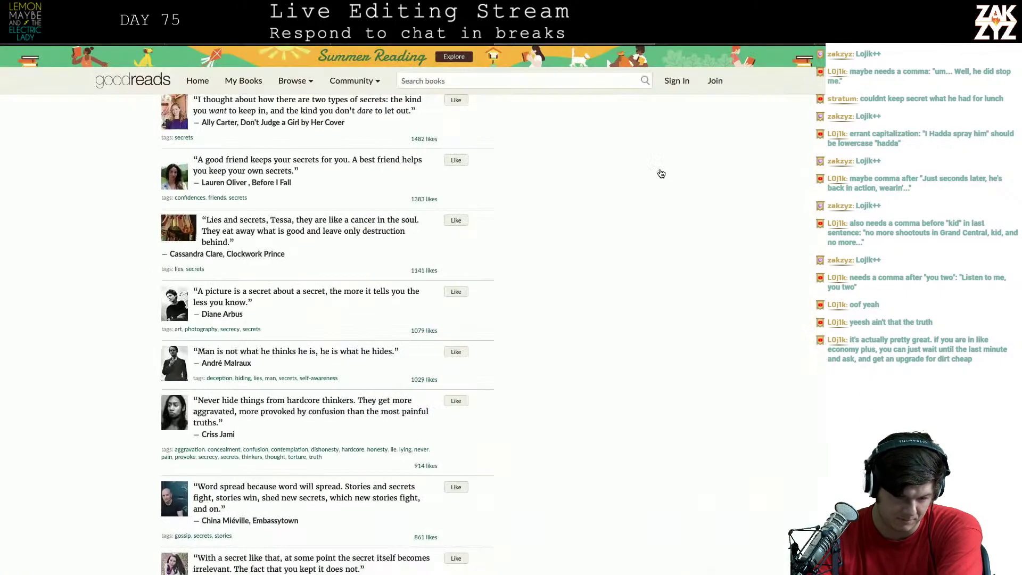
Read further down the Goodreads secrets quotes and return to the Google results
scroll(477, 274, "down", 2)
scroll(478, 276, "down", 4)
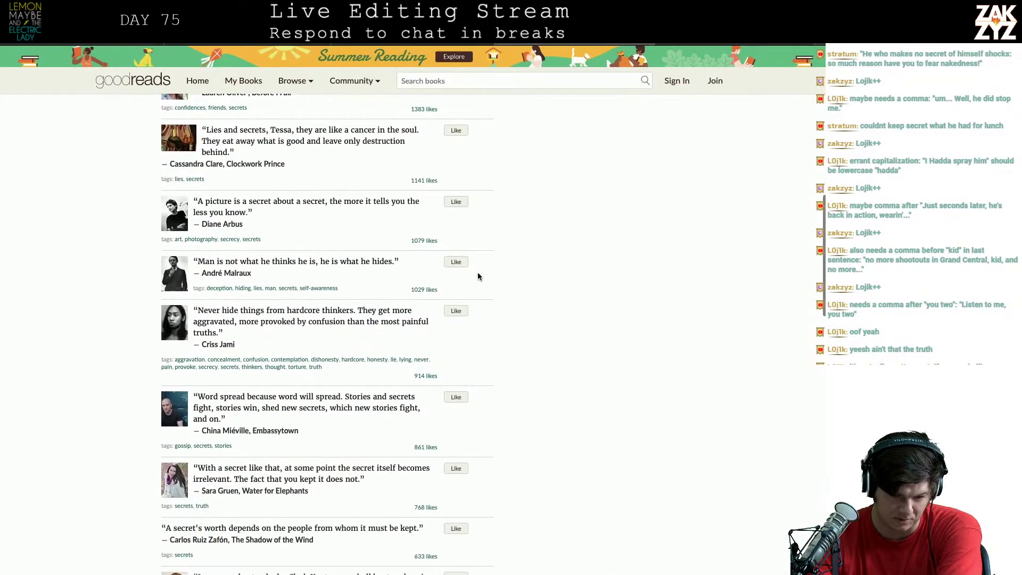
scroll(478, 275, "down", 1)
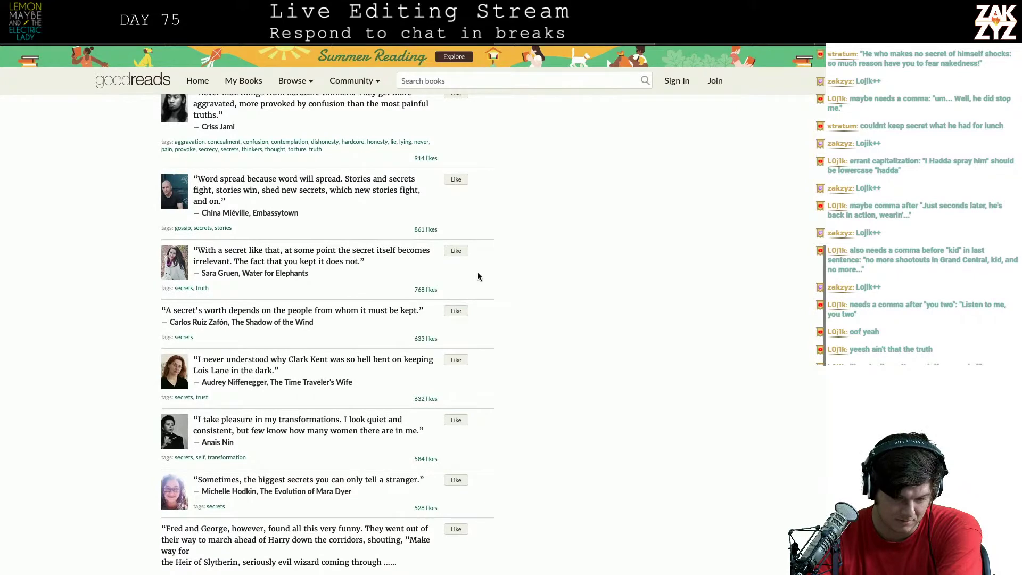
scroll(477, 276, "down", 2)
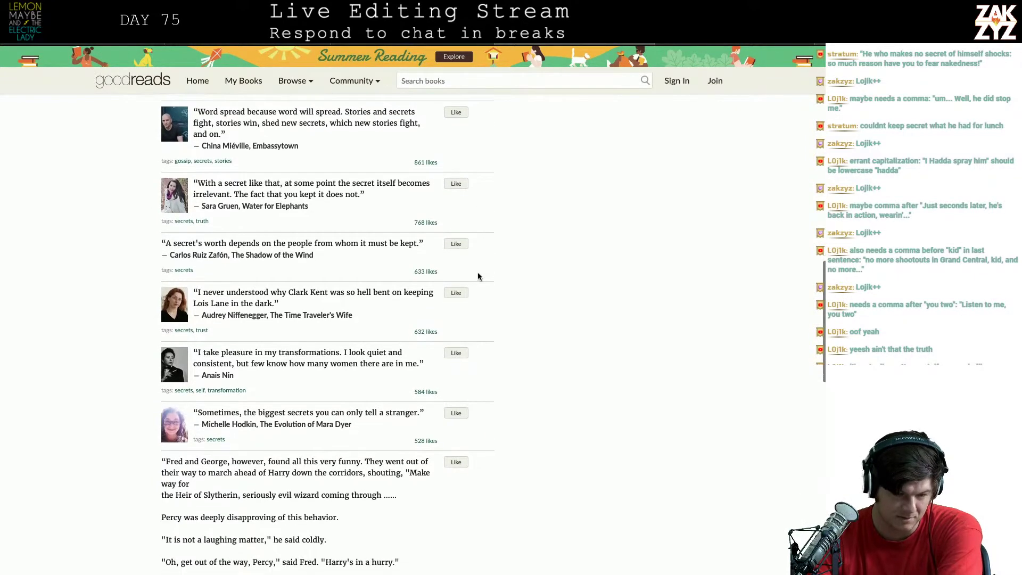
scroll(478, 276, "up", 10)
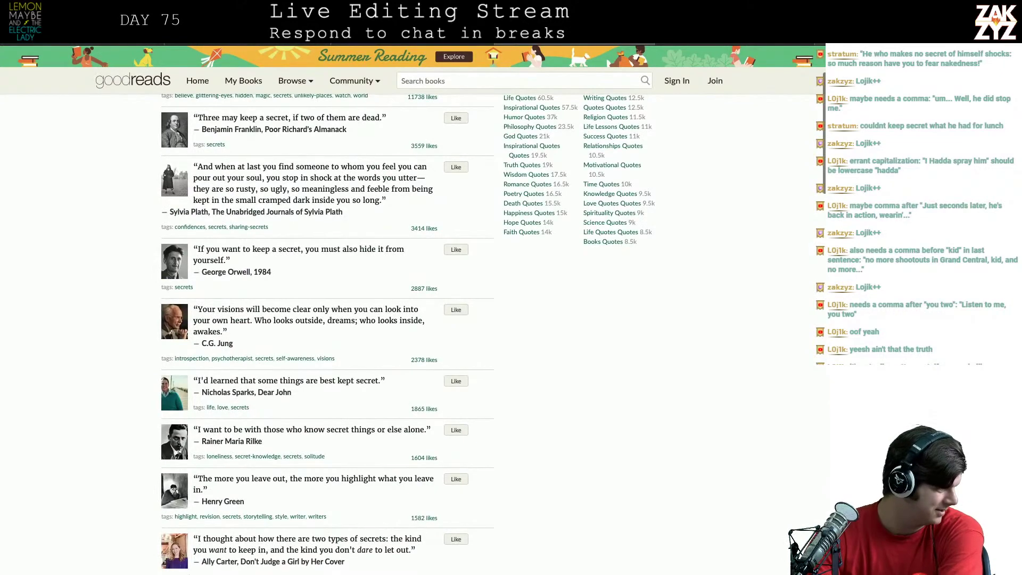
key("alt+Left")
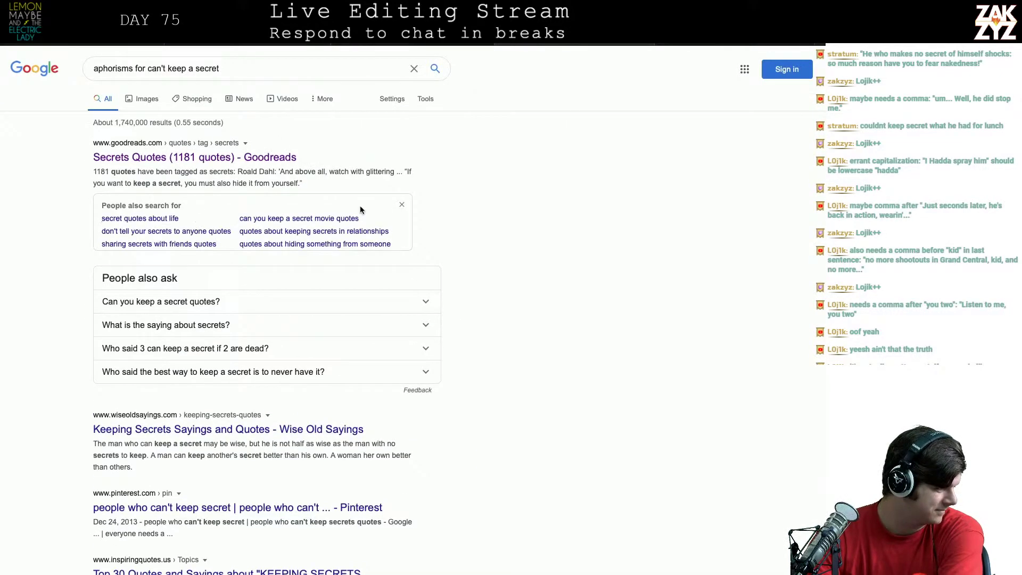
Look through the rest of the Google results for "aphorisms for can't keep a secret" and the related searches
scroll(360, 209, "down", 1)
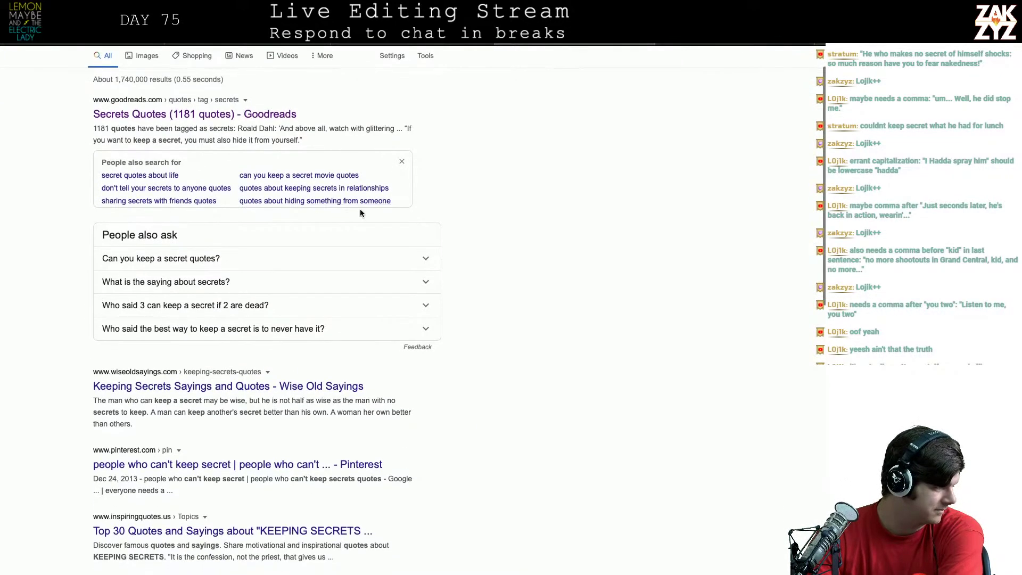
scroll(361, 211, "down", 1)
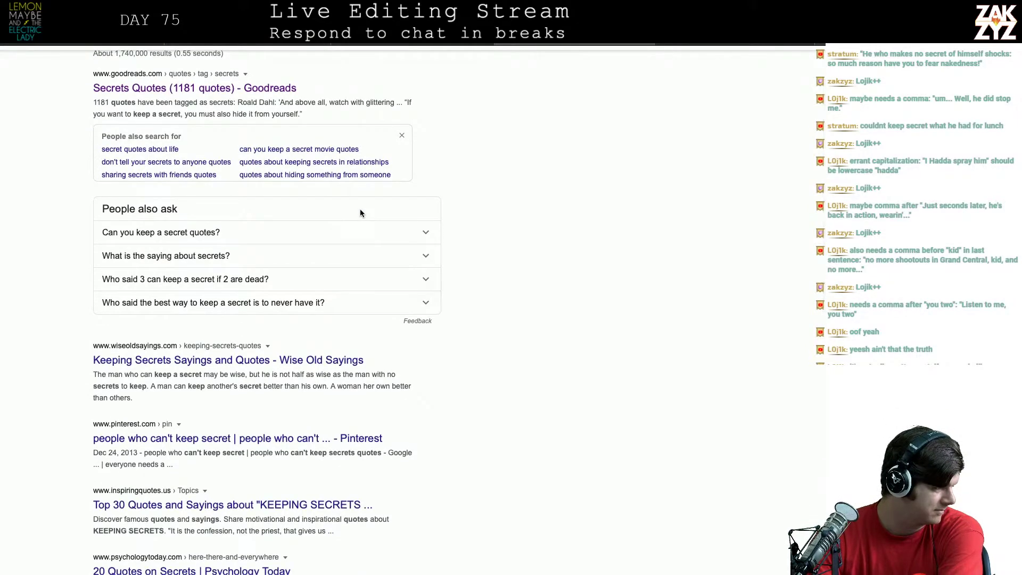
scroll(360, 210, "up", 1)
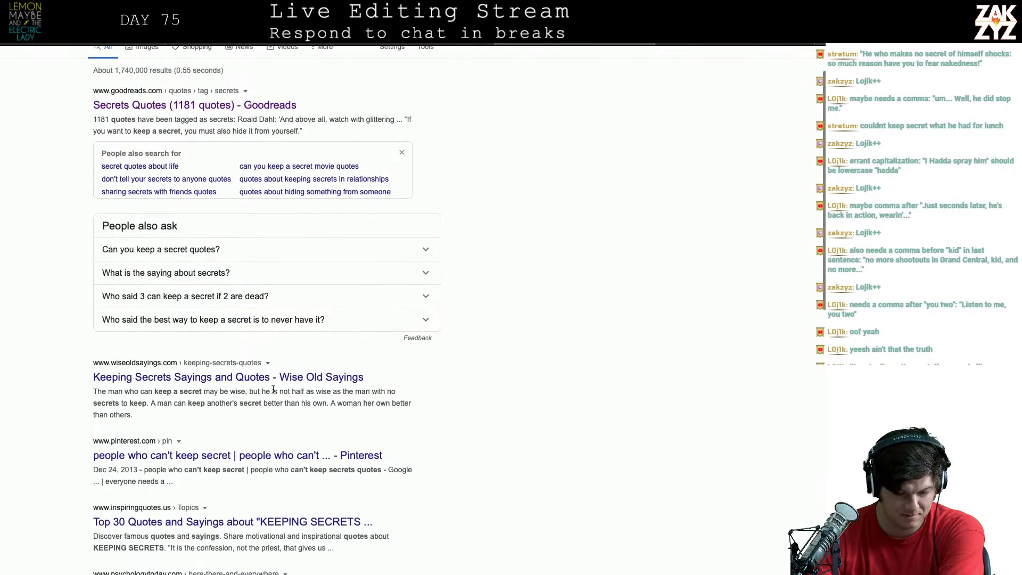
scroll(273, 389, "down", 7)
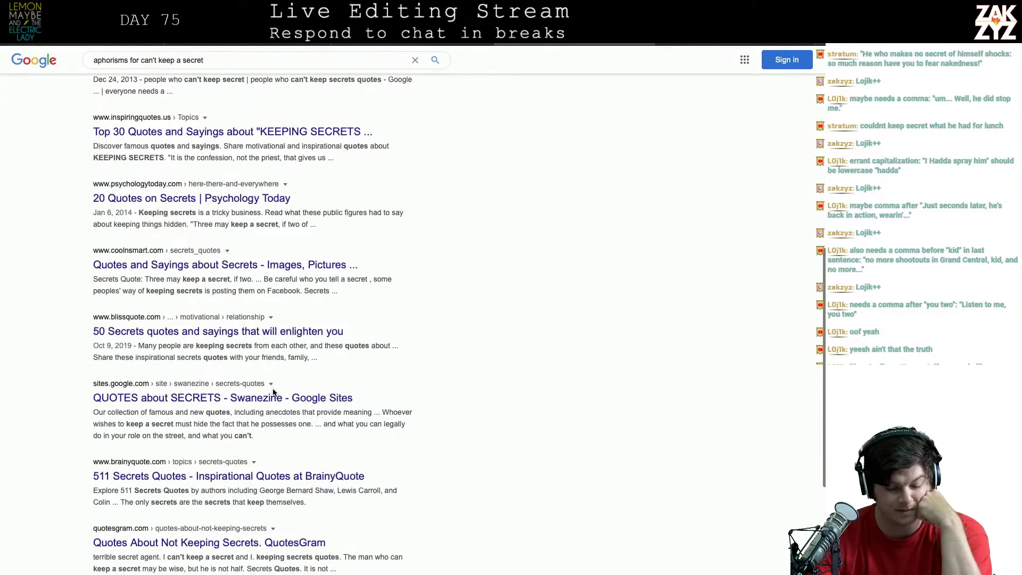
scroll(274, 392, "down", 4)
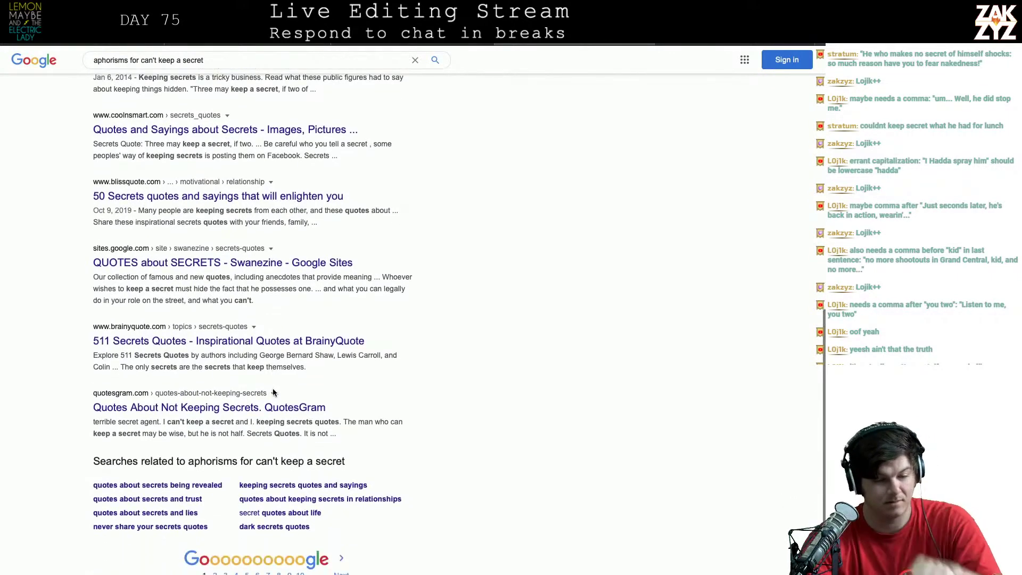
scroll(273, 393, "up", 12)
scroll(273, 393, "down", 1)
Search Google for "aphorisms about secrets"
triple_click(240, 61)
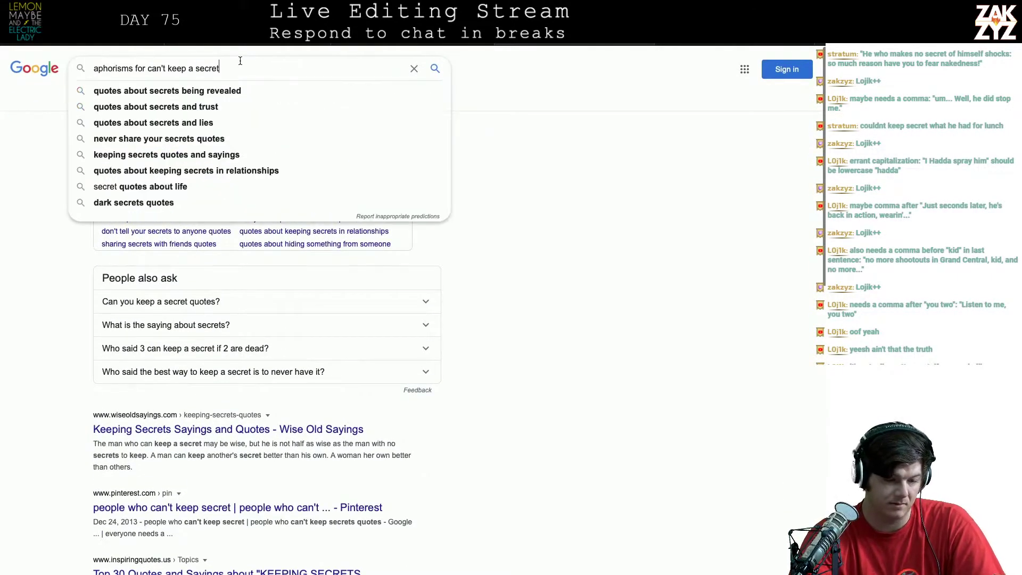
type("aphorism s")
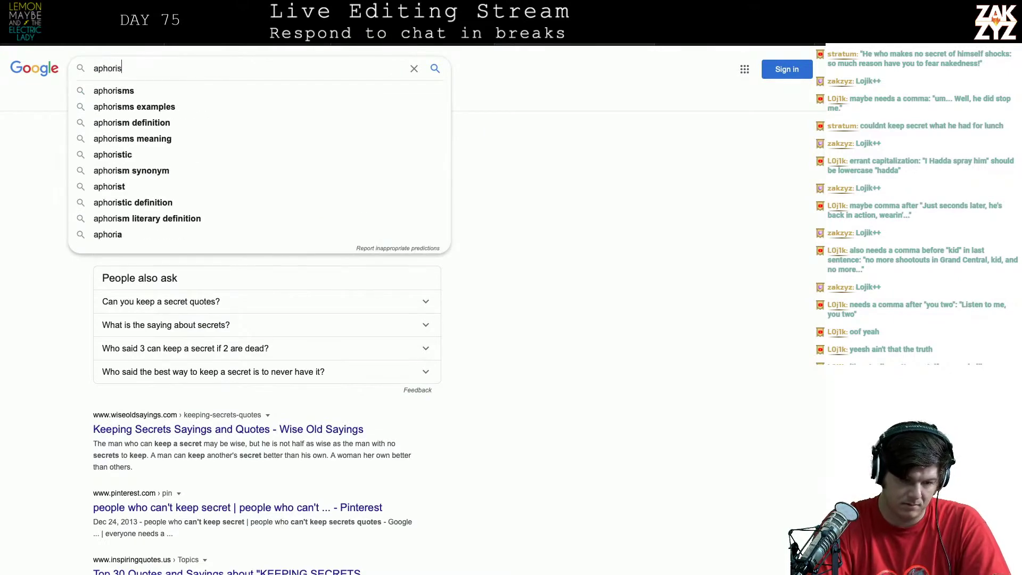
key("BackSpace")
key("BackSpace")
type("s about ")
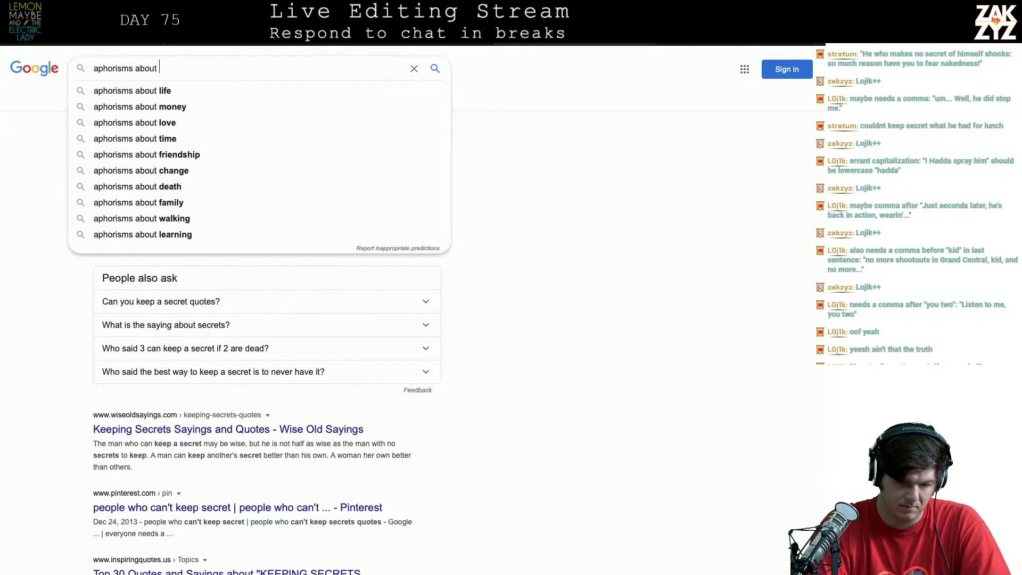
type("secrets")
key("Return")
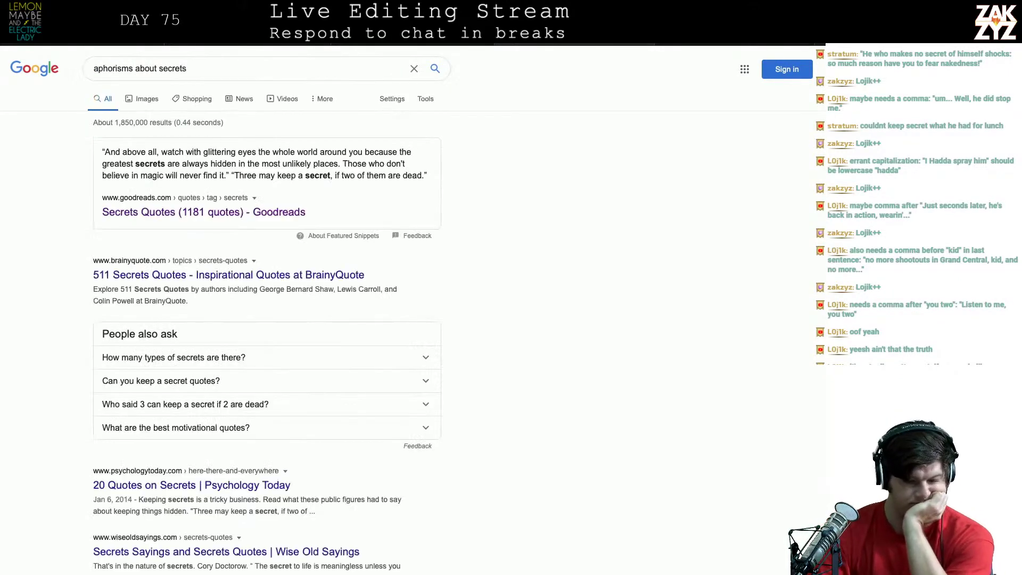
Look through the results for "aphorisms about secrets" for a suitable collection of sayings
scroll(171, 269, "down", 3)
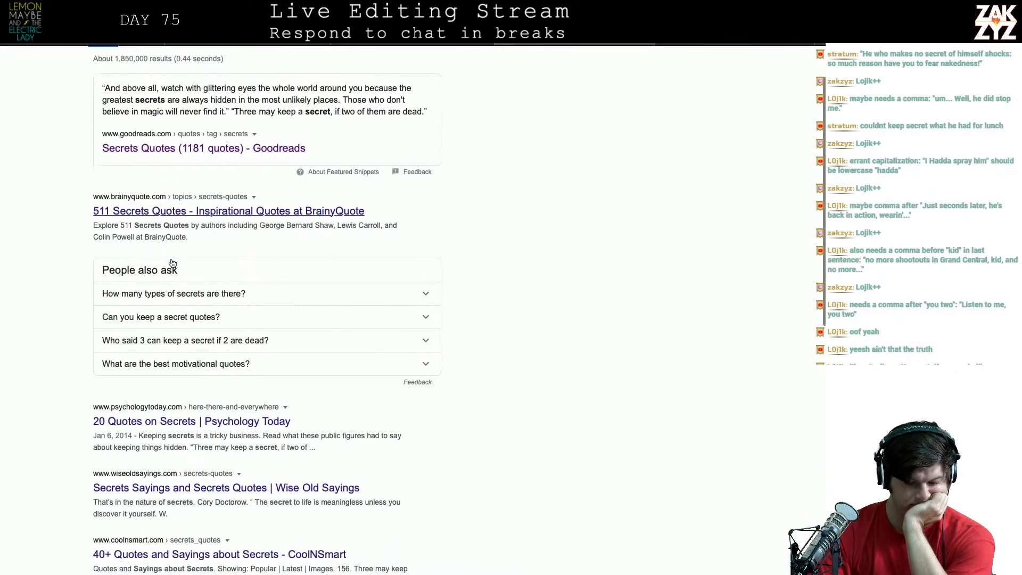
scroll(171, 263, "down", 5)
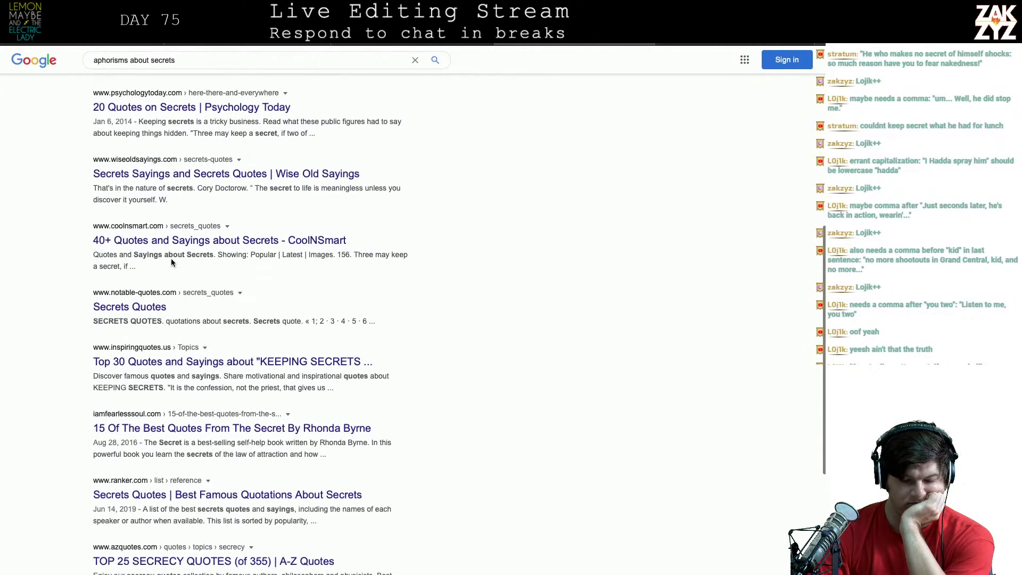
scroll(171, 262, "down", 1)
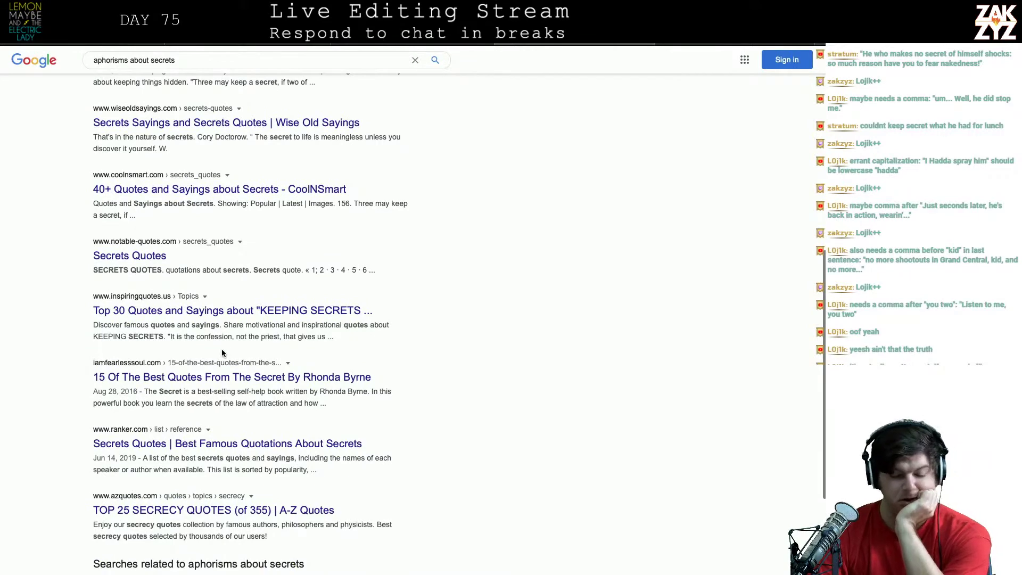
scroll(222, 353, "down", 2)
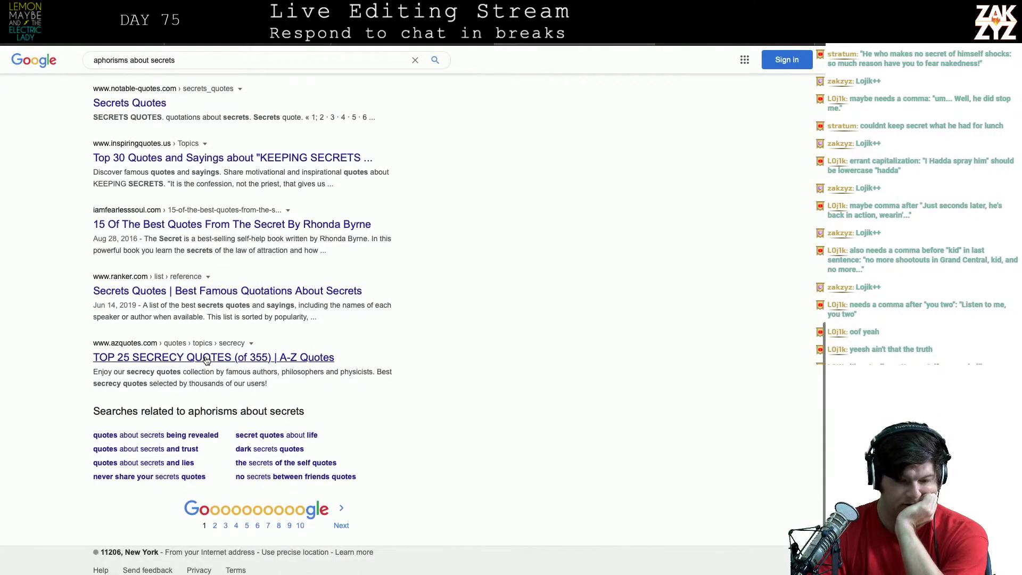
scroll(207, 360, "up", 3)
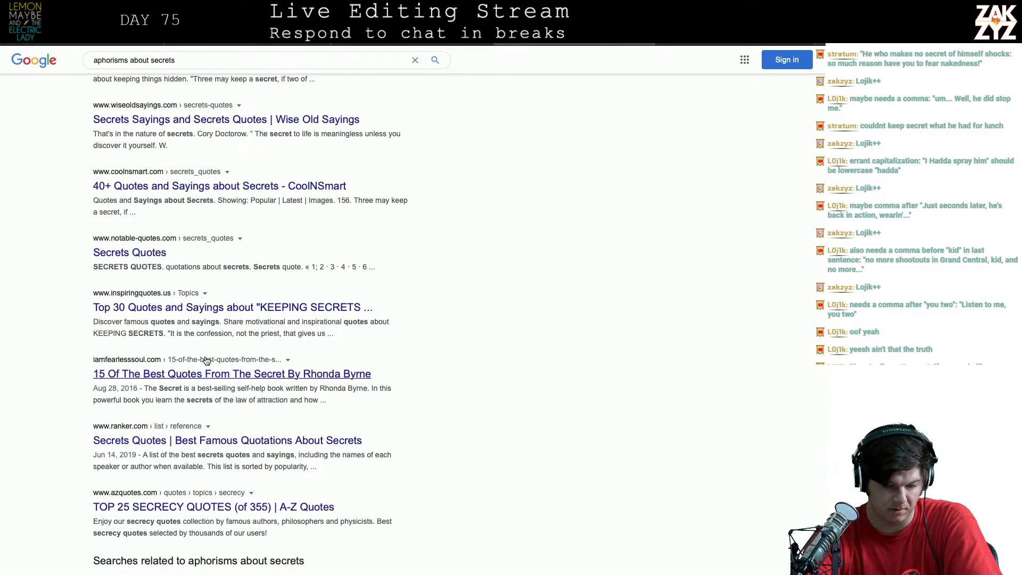
scroll(206, 361, "up", 3)
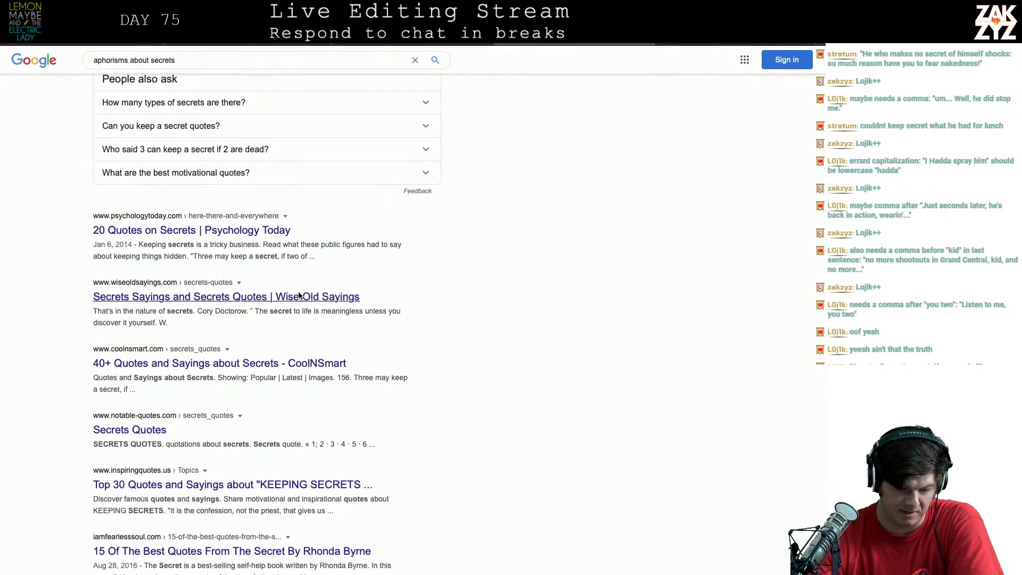
Open the Wise Old Sayings page on secrets, read through its quotes and return to the search results
left_click(258, 296)
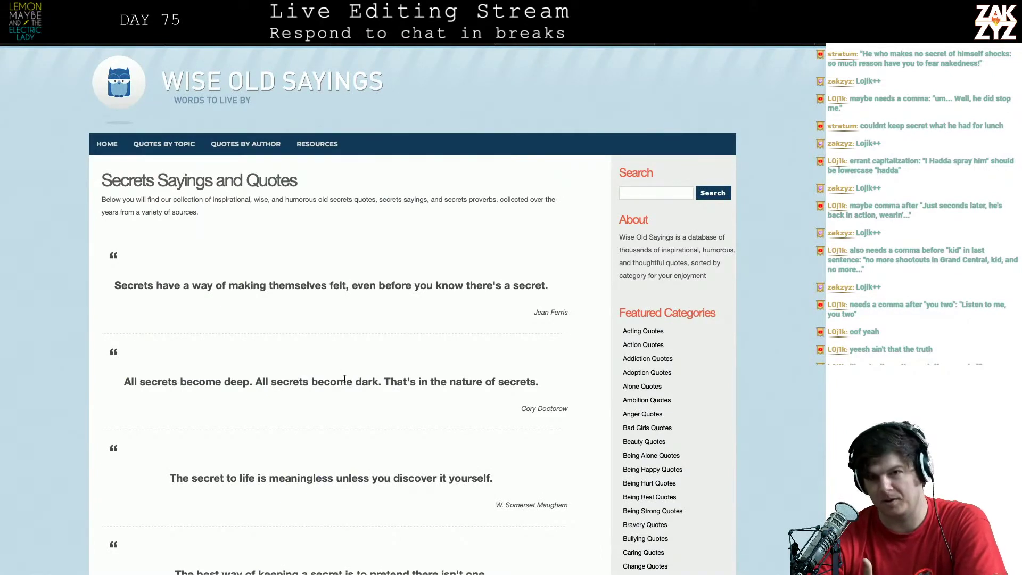
scroll(344, 379, "down", 5)
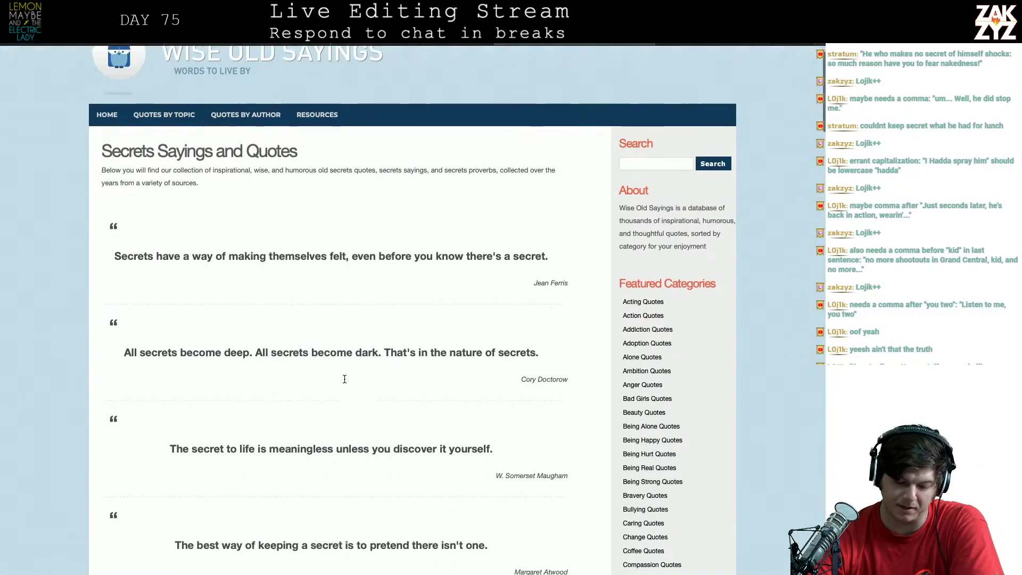
scroll(344, 383, "down", 3)
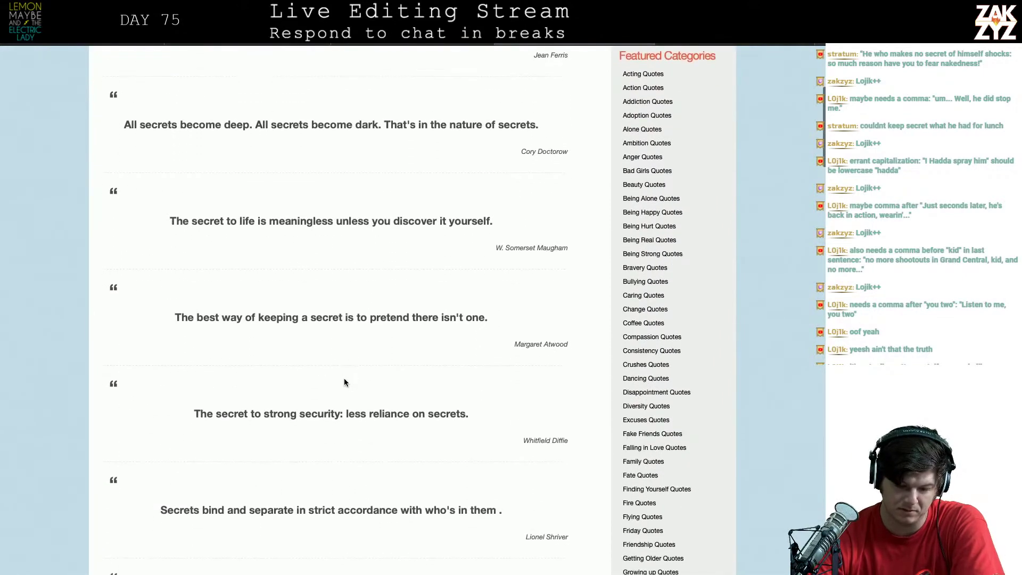
scroll(344, 382, "down", 1)
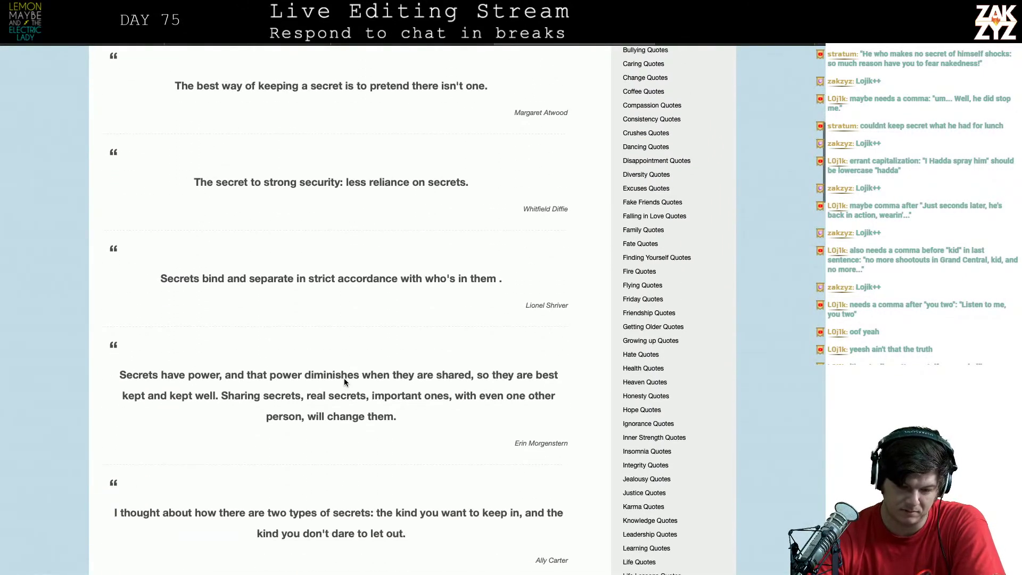
scroll(344, 382, "down", 3)
key("Home")
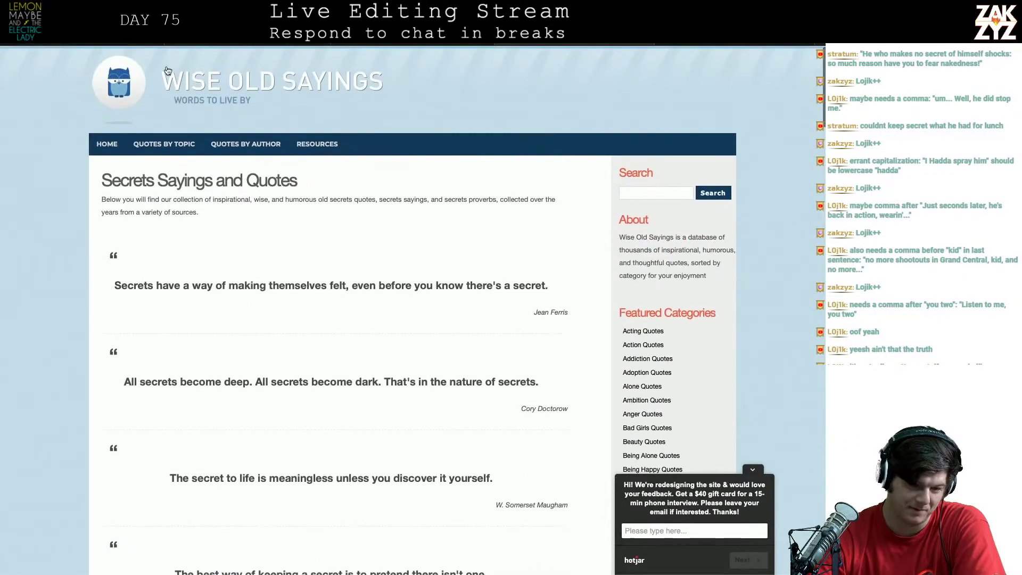
key("alt+Left")
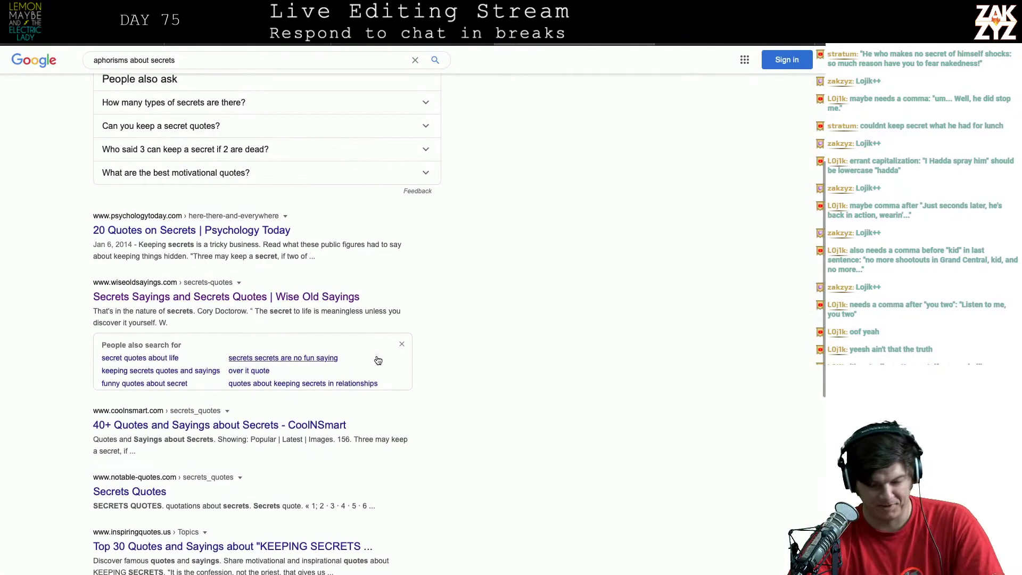
key("super+Tab")
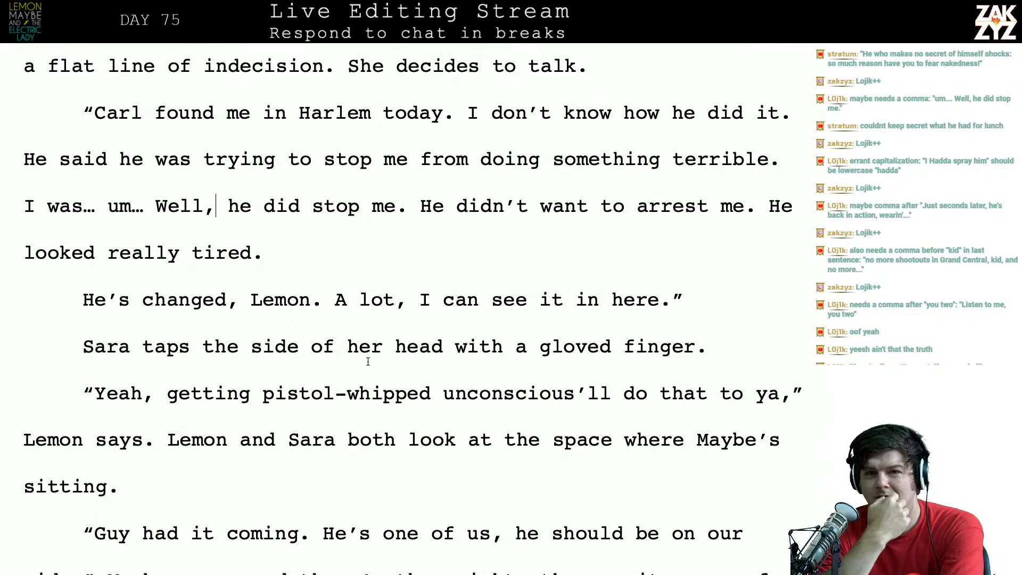
scroll(368, 362, "up", 3)
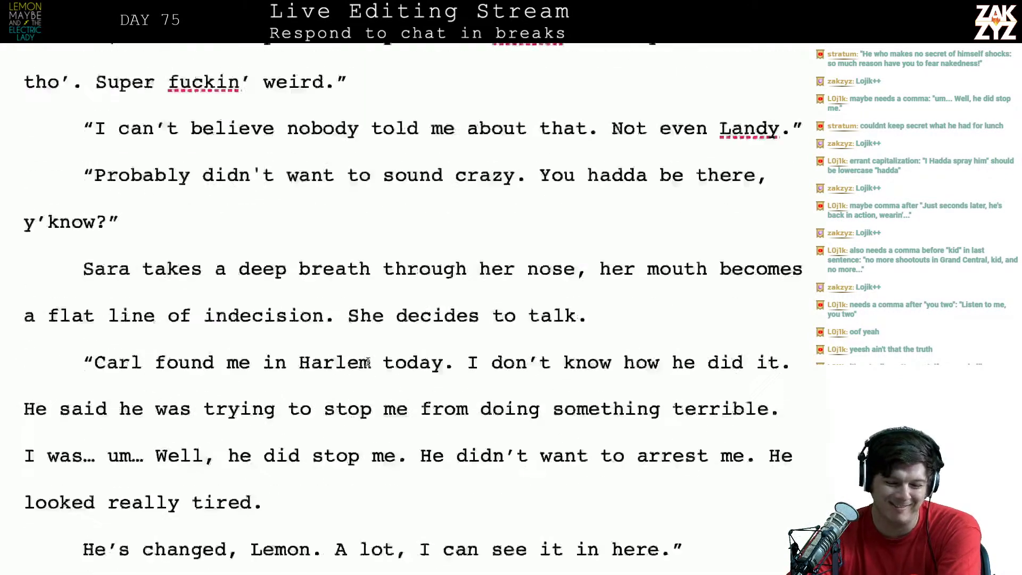
scroll(368, 361, "down", 1)
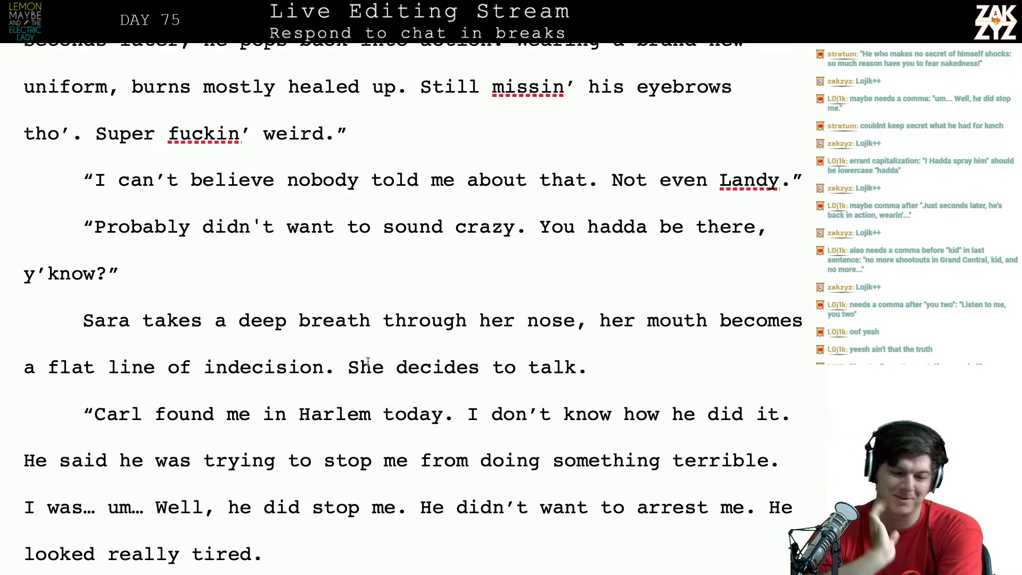
scroll(368, 362, "up", 2)
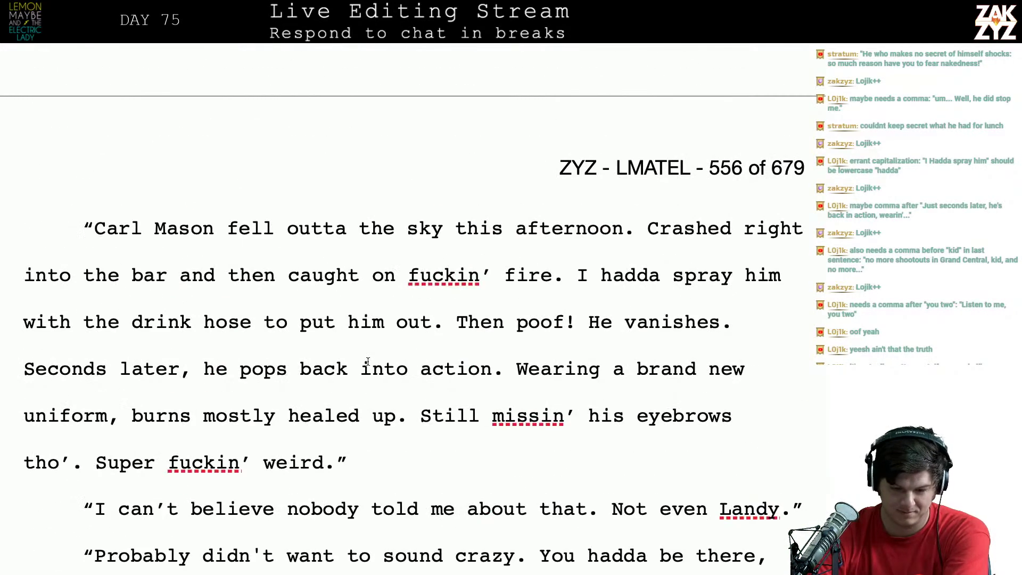
scroll(367, 361, "down", 2)
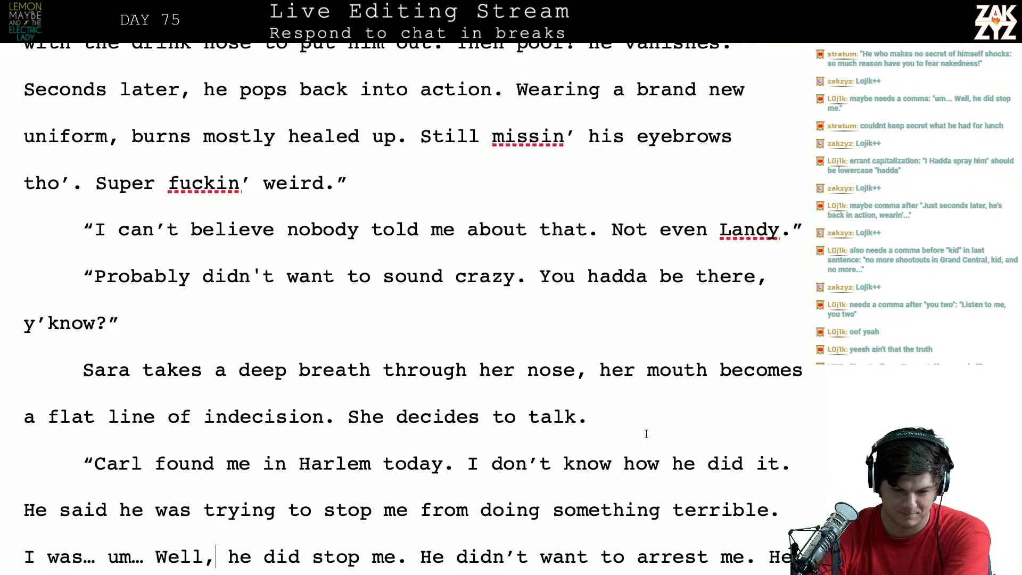
scroll(599, 465, "down", 1)
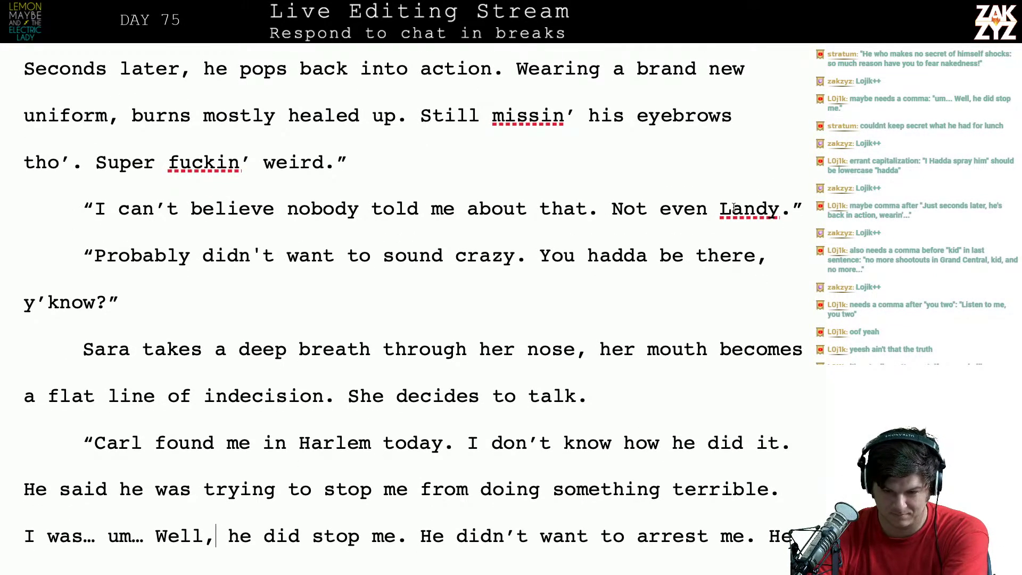
left_click(784, 224)
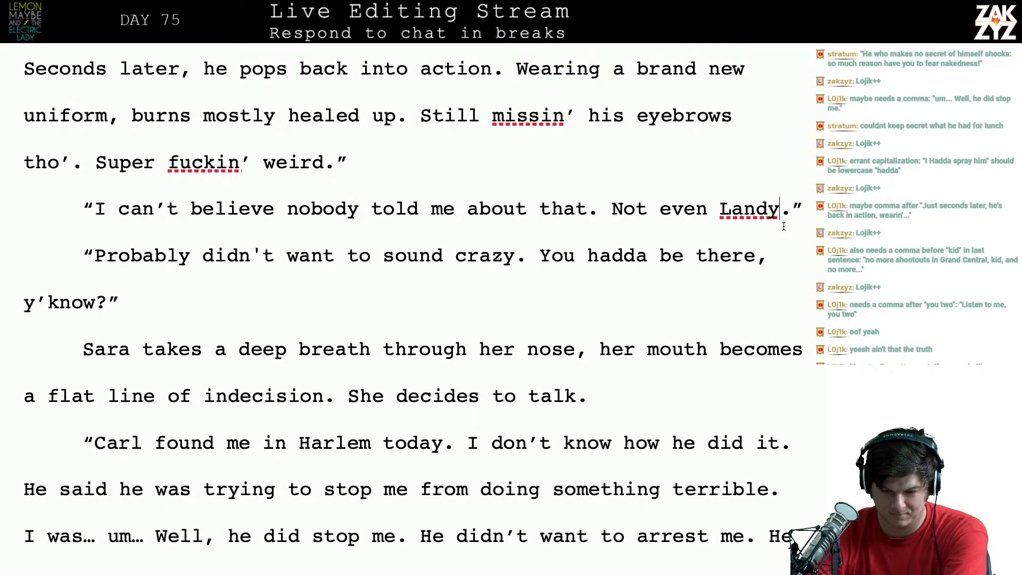
key("Left")
key("Left")
key("Left")
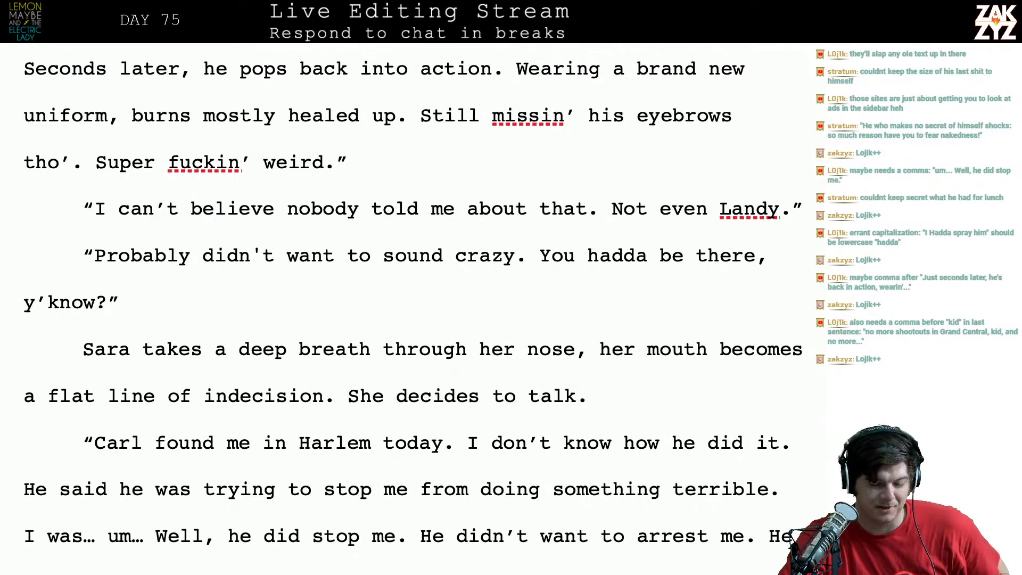
Remove the trailing spaces after "He looked really tired." in Sara's speech and reread the surrounding dialogue
scroll(413, 304, "down", 5)
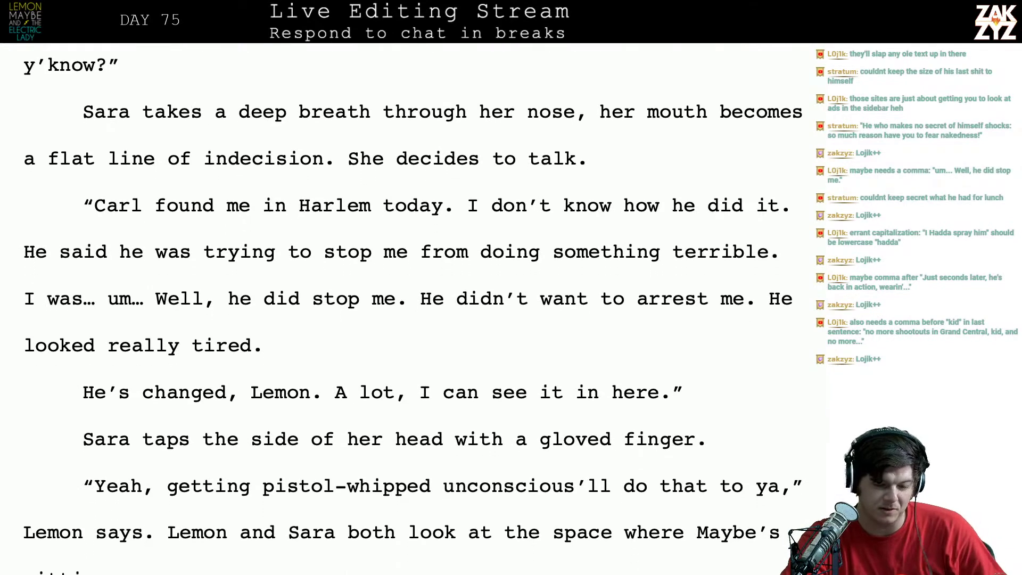
left_click(458, 335)
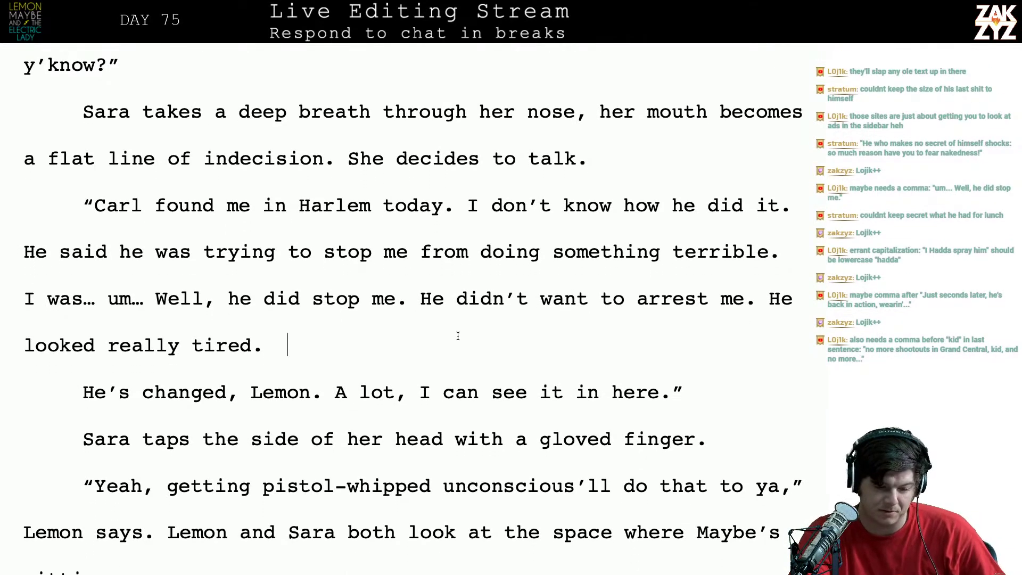
key("BackSpace")
key("BackSpace")
scroll(414, 301, "down", 1)
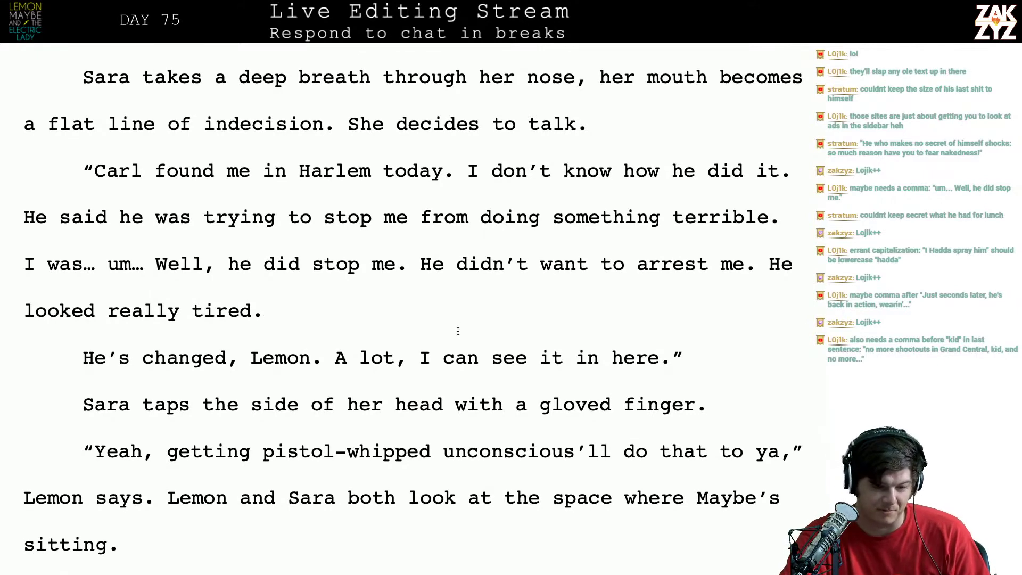
scroll(458, 326, "down", 2)
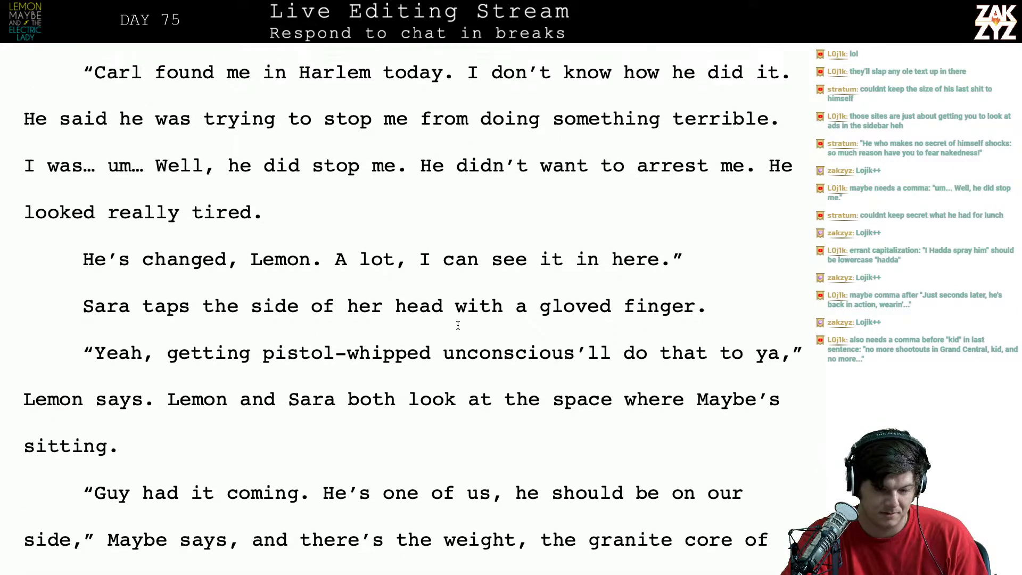
scroll(458, 324, "up", 3)
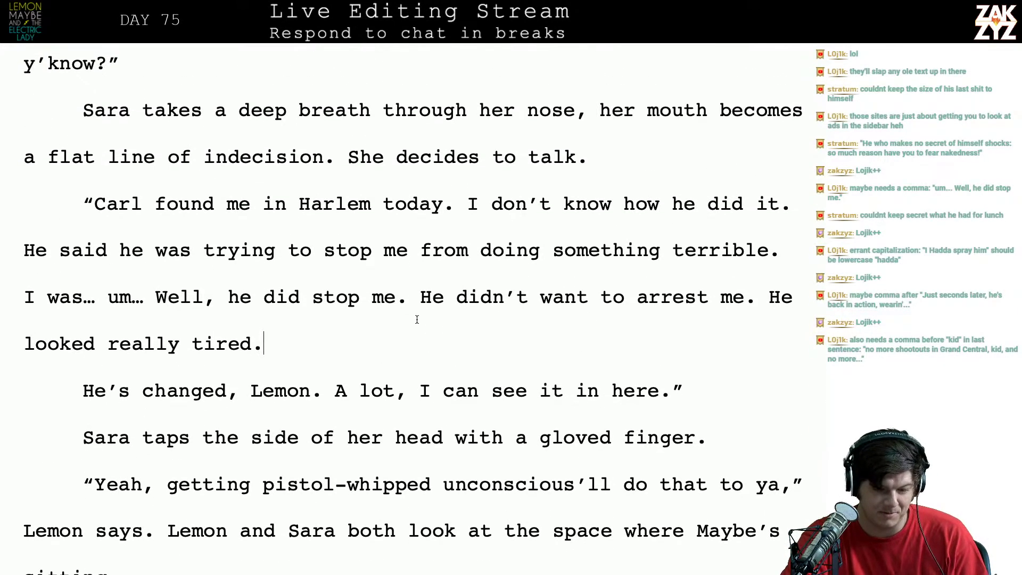
scroll(368, 363, "down", 4)
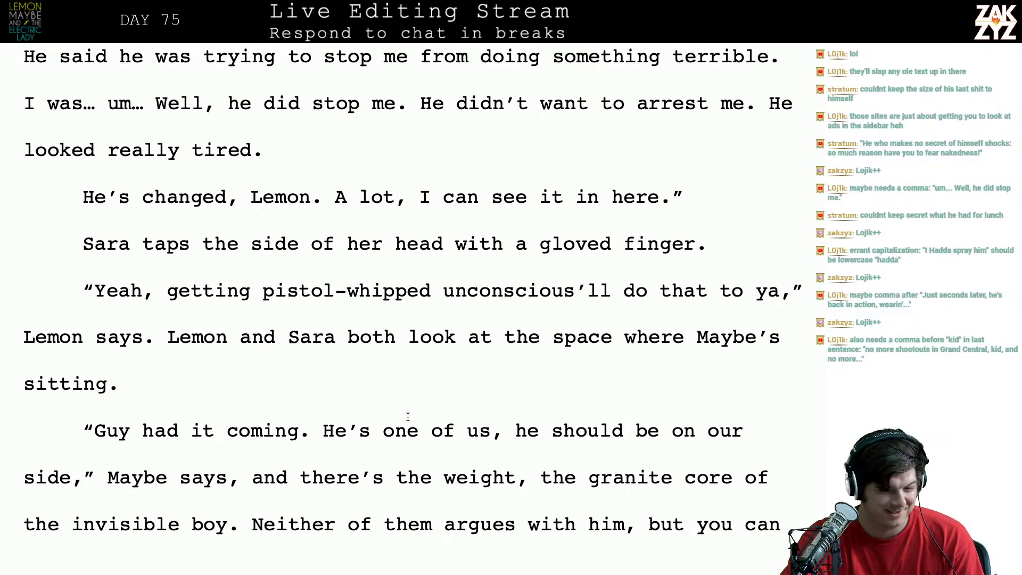
scroll(407, 416, "up", 3)
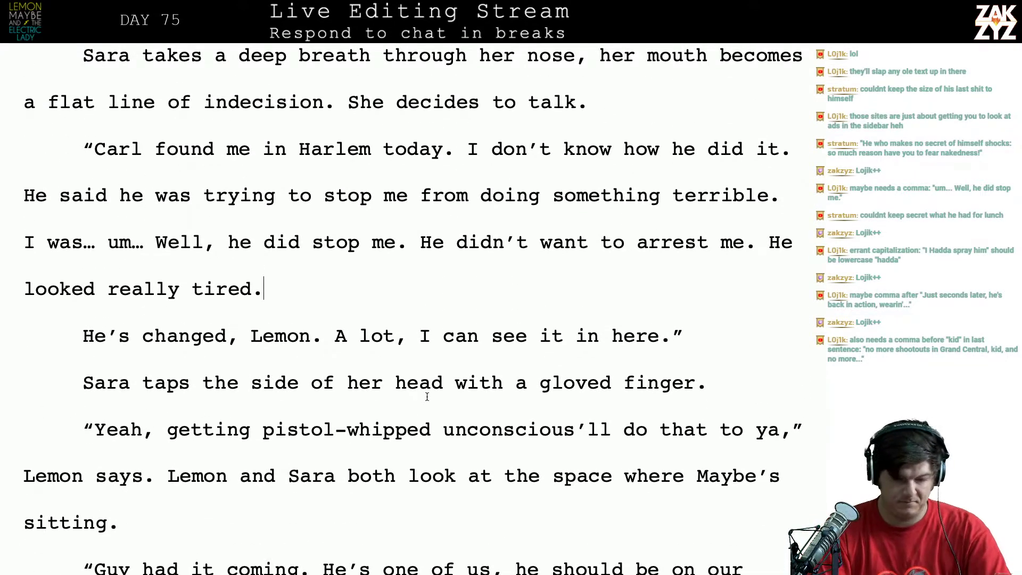
Split Sara's speech after "Well, he did stop me.", leaving an empty paragraph before "He didn't want to arrest me."
key("Right")
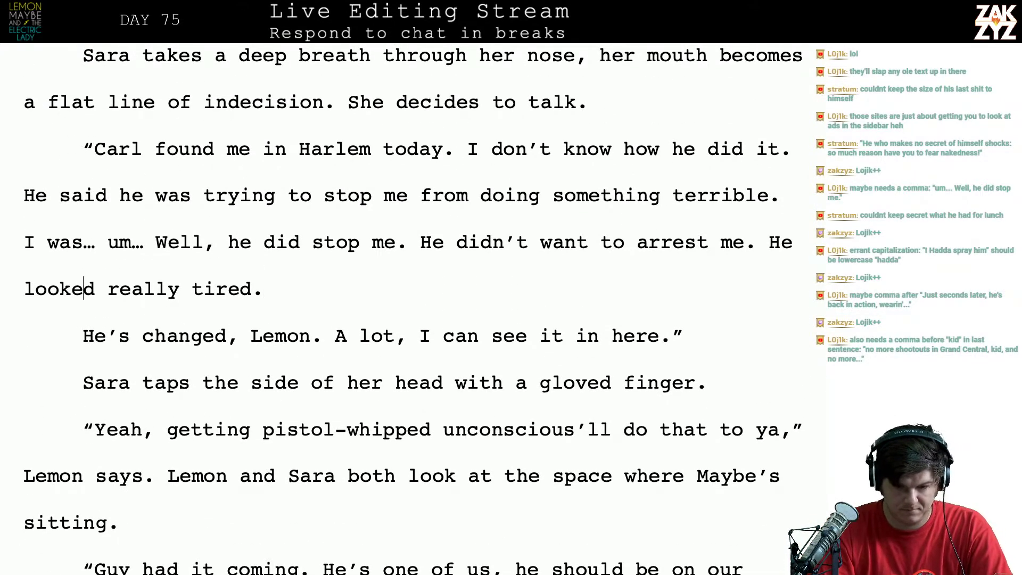
key("End")
key("Up")
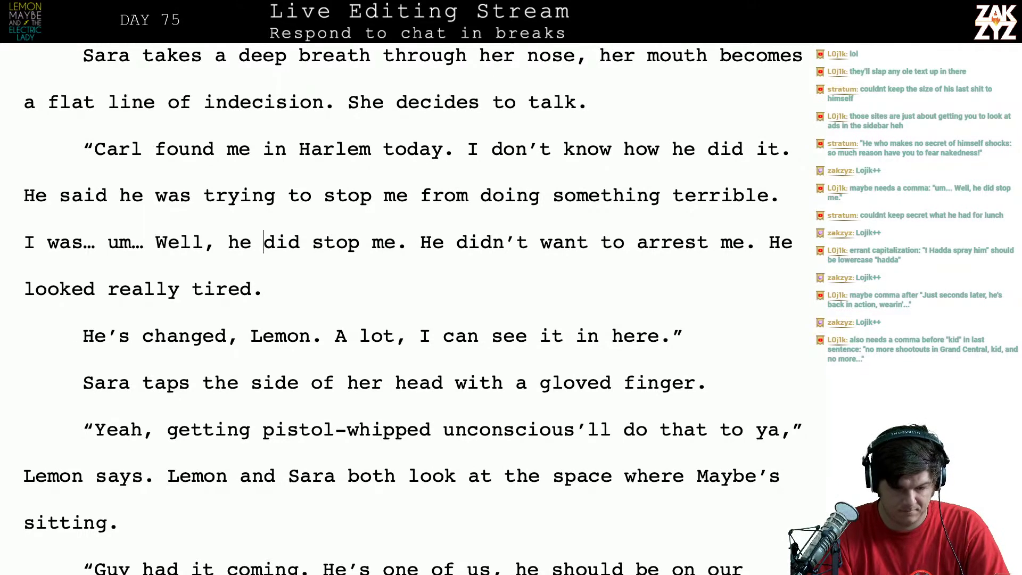
key("Left")
key("Down")
key("Right")
key("Right")
key("Right")
key("Right")
key("Right")
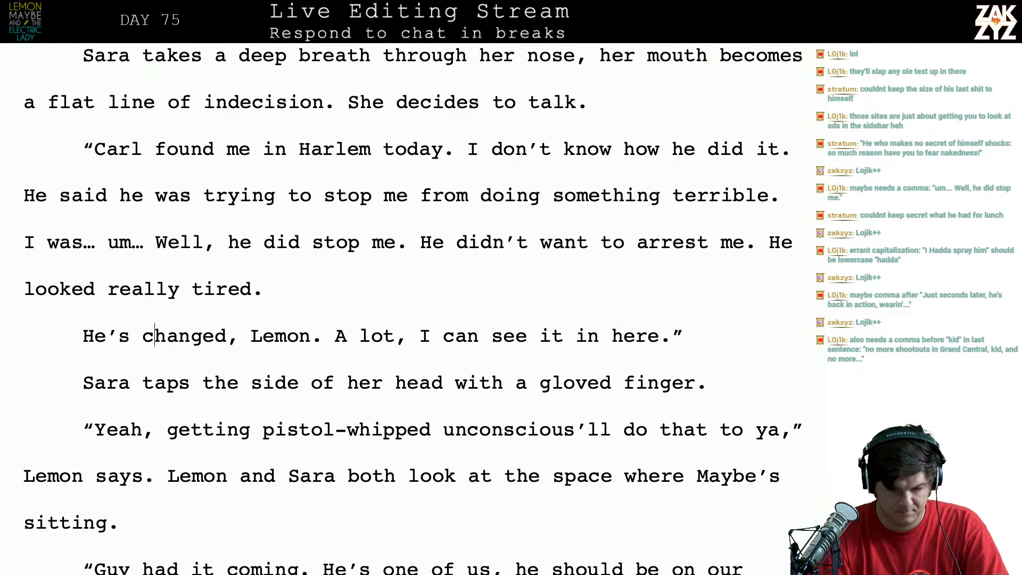
key("Left")
key("Up")
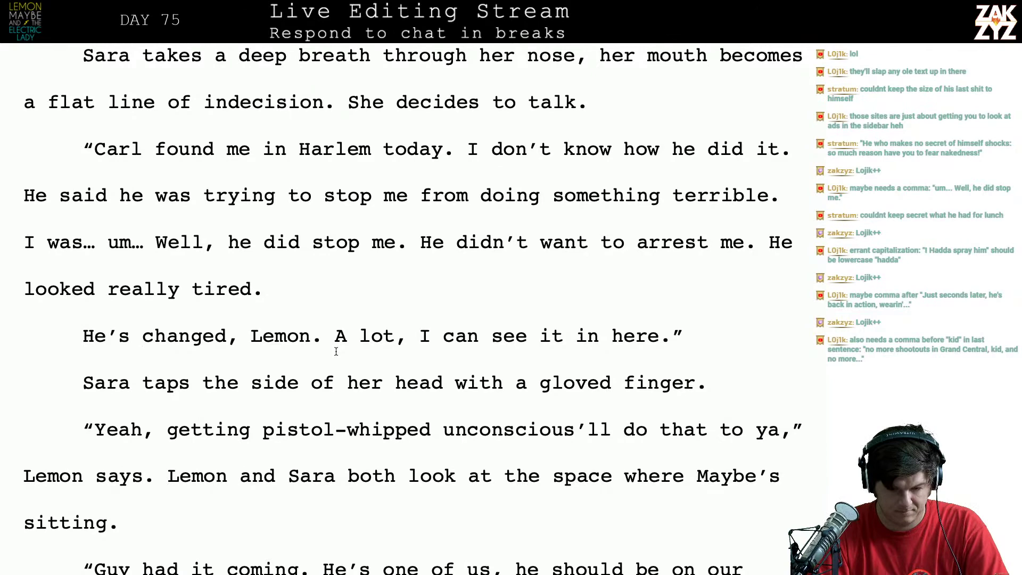
left_click(420, 243)
key("Return")
key("Return")
key("Up")
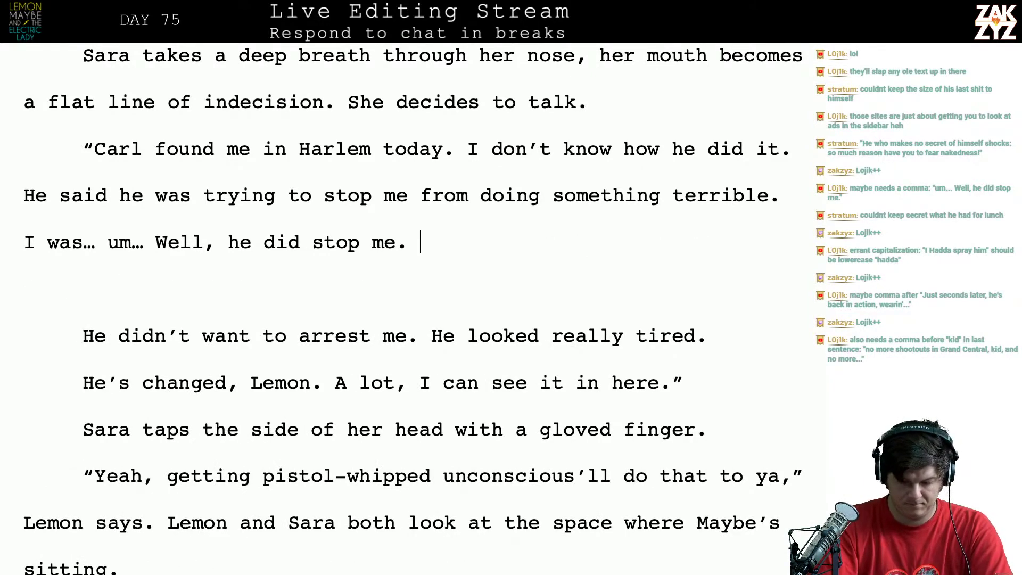
Continue Sara's speech after "Well, he did stop me." with "I thought he was going to arrest me, but he just looked exhausted."
type("I thought h")
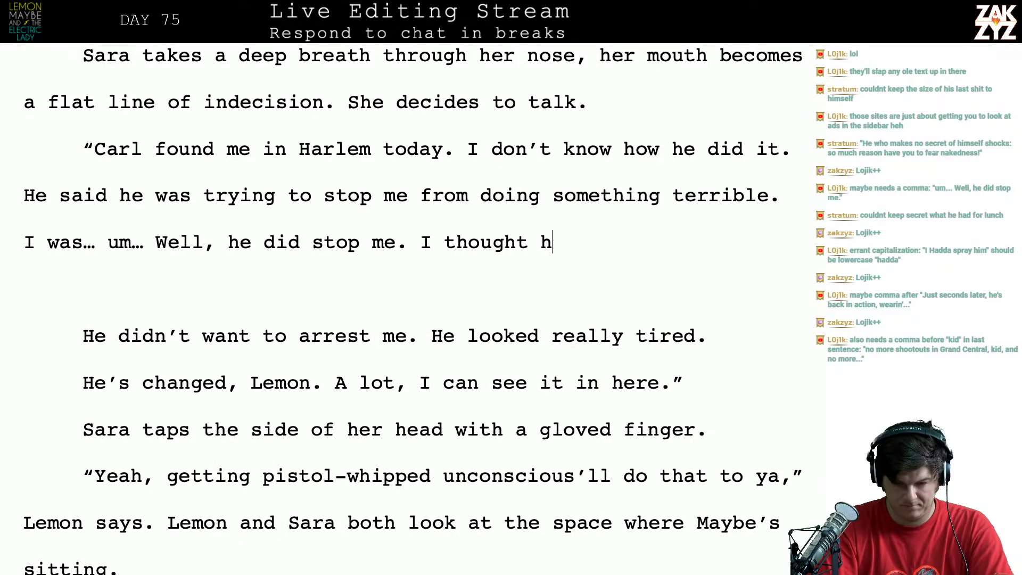
type("e was going to arre")
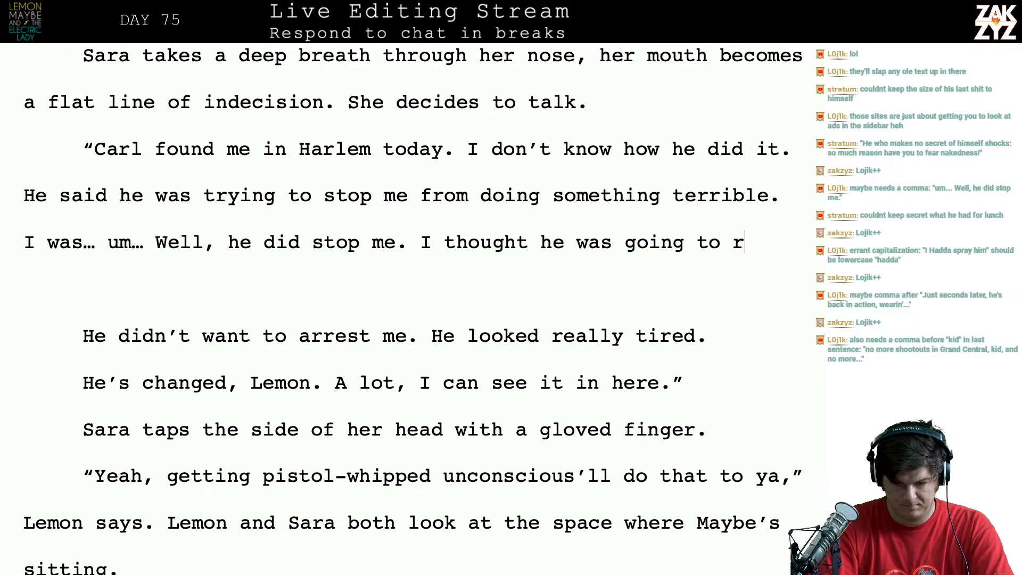
type("st me, b")
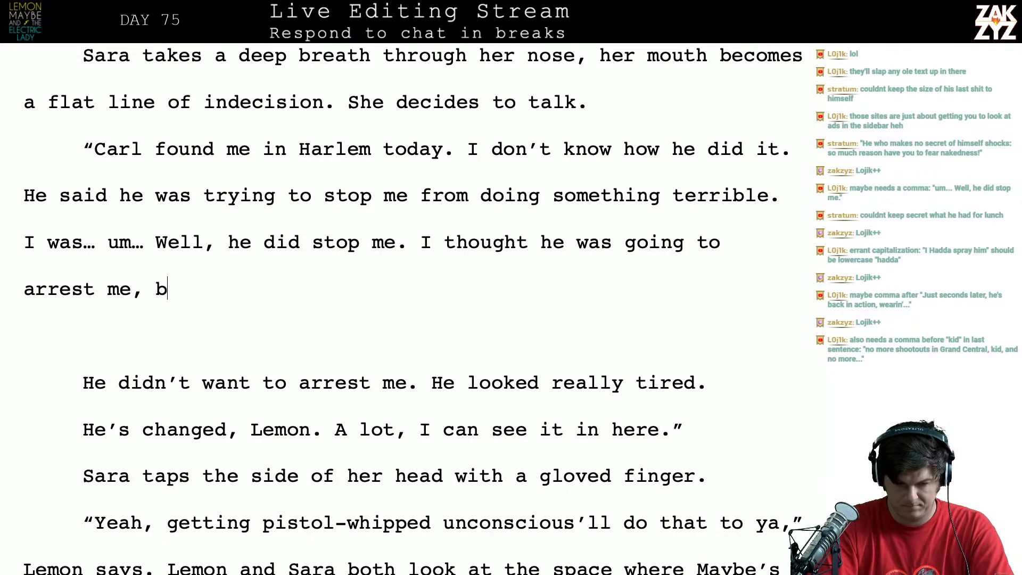
type("ut he just loo")
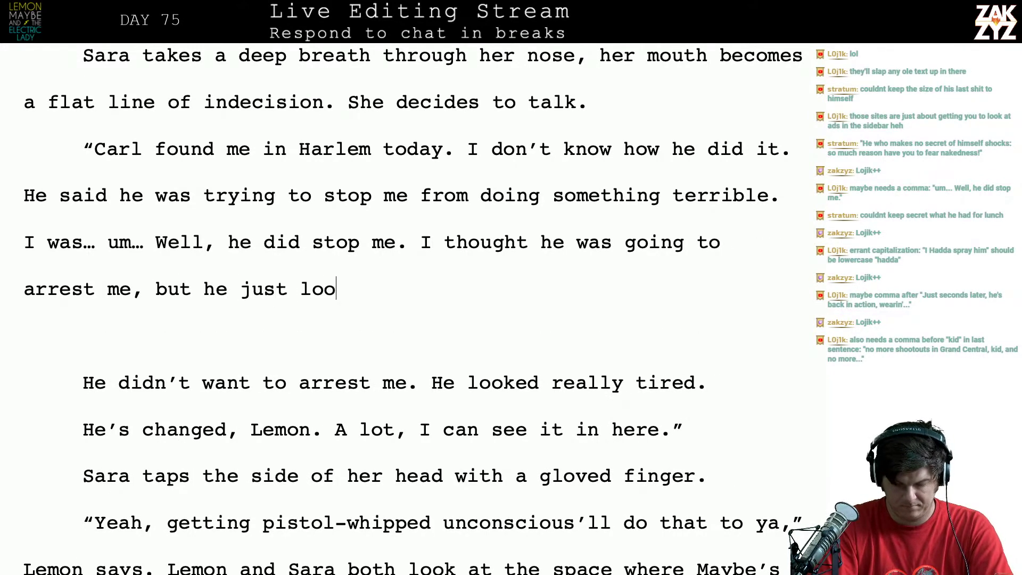
type("ked tired.")
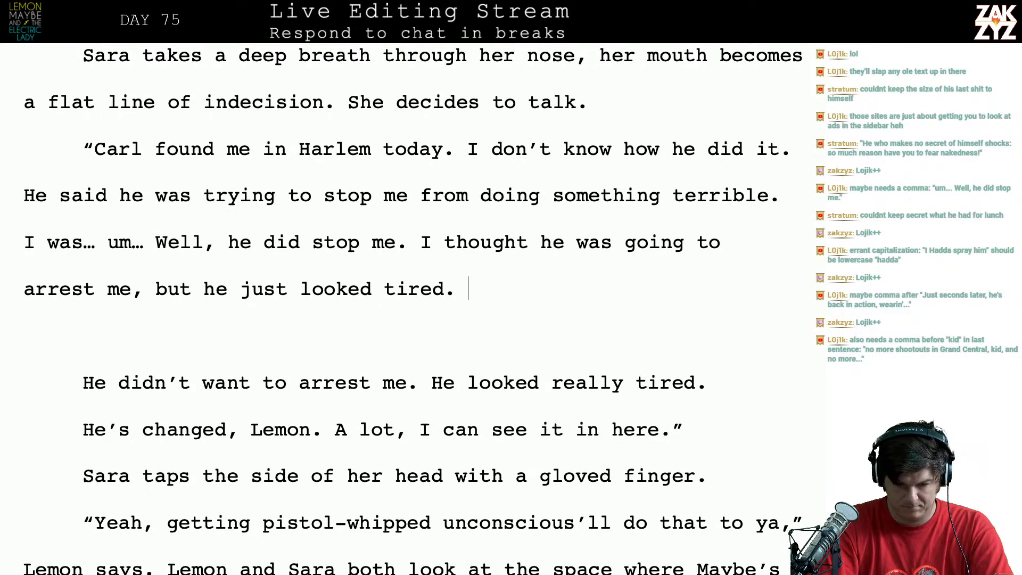
key("BackSpace")
key("BackSpace")
key("BackSpace")
key("BackSpace")
key("BackSpace")
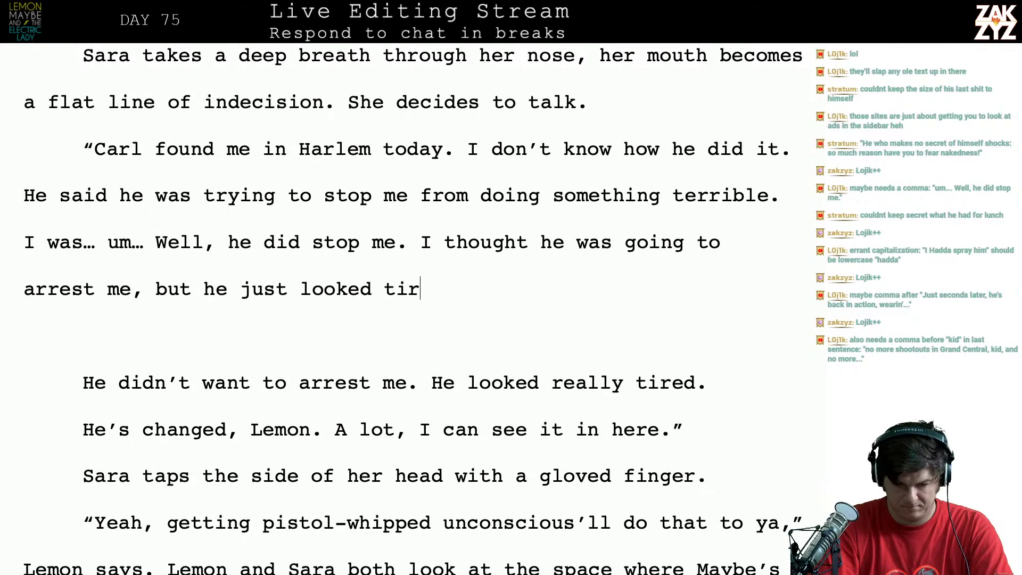
type("exhausted.")
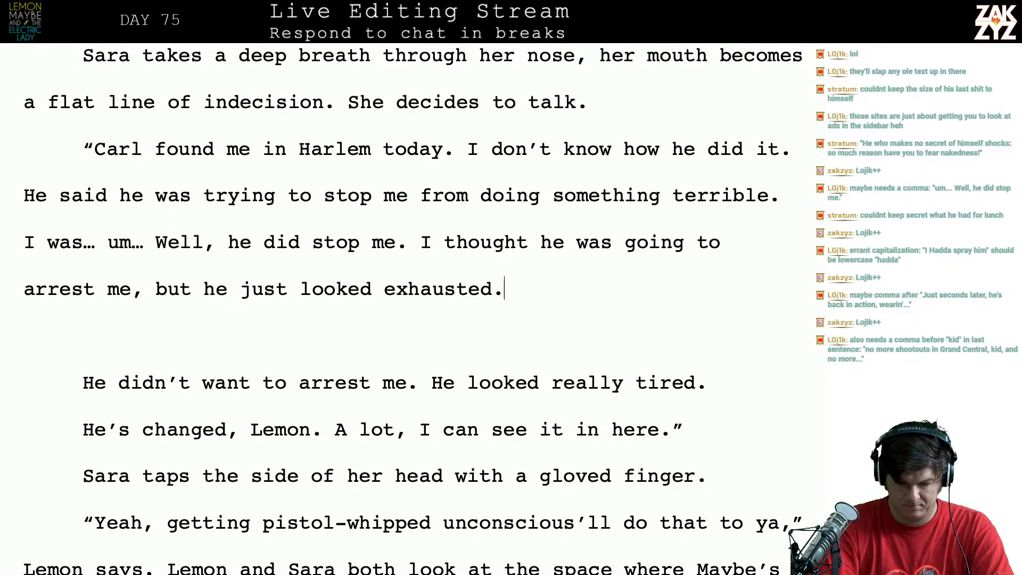
type(" Somethign")
key("BackSpace")
key("BackSpace")
key("BackSpace")
key("BackSpace")
key("BackSpace")
key("BackSpace")
key("BackSpace")
key("BackSpace")
key("BackSpace")
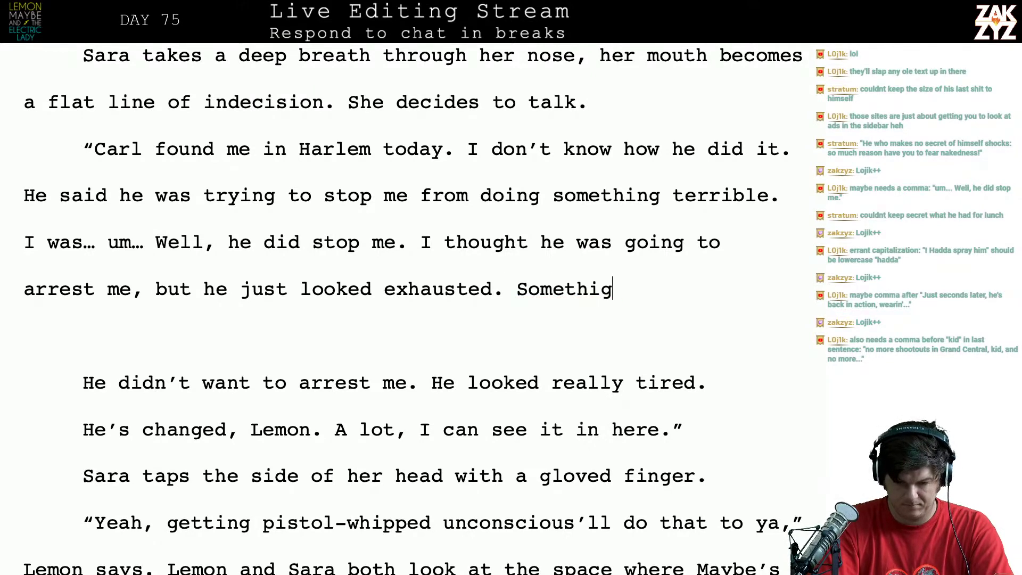
key("BackSpace")
type("H")
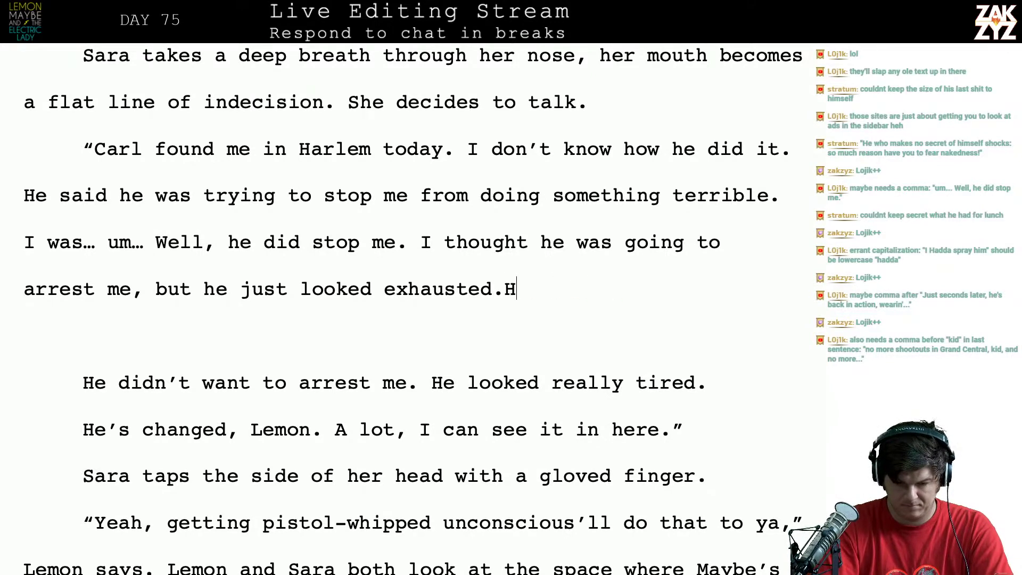
key("BackSpace")
End Sara's rewritten speech with "He's changed, Lemon. I can see it up here." and a closing quotation mark
type("He's chagn")
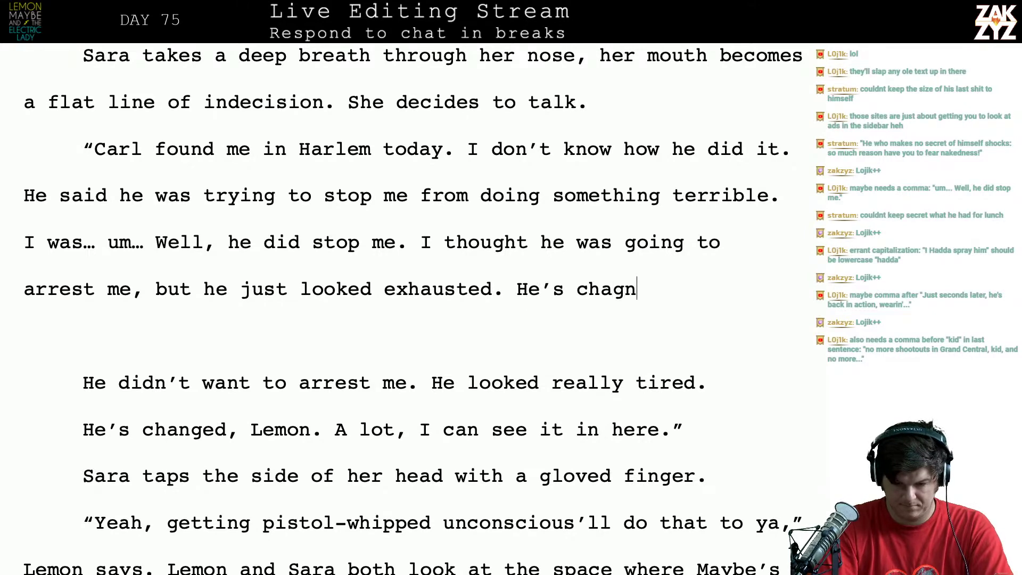
key("BackSpace")
key("BackSpace")
type("nged, Lemon")
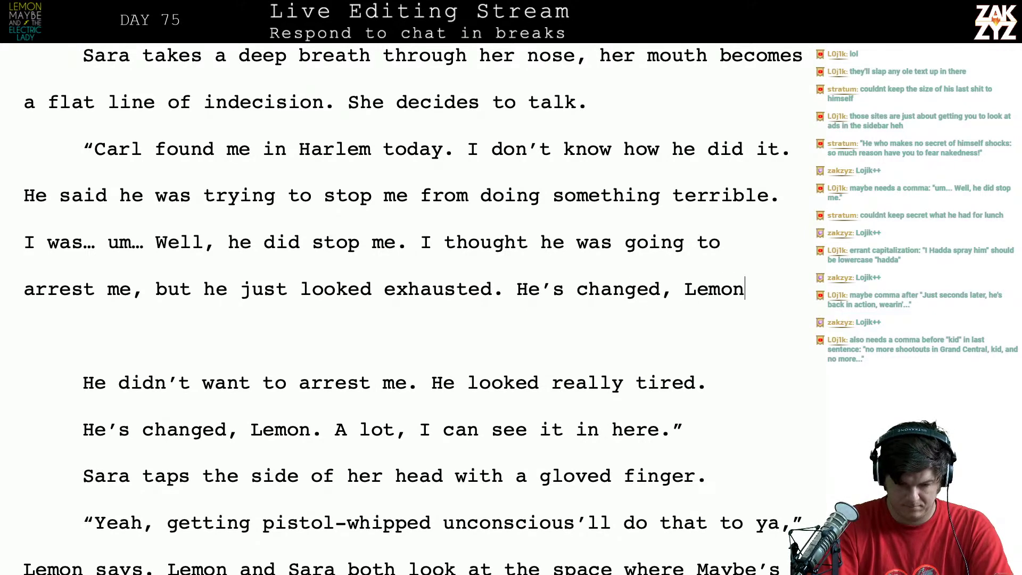
type(". I can see itu")
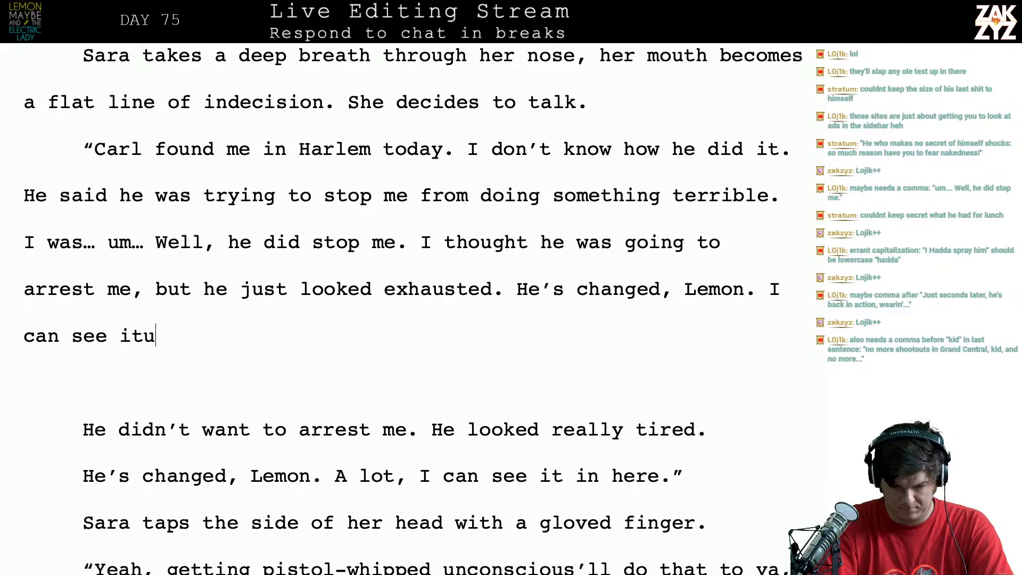
key("BackSpace")
type("up here.")
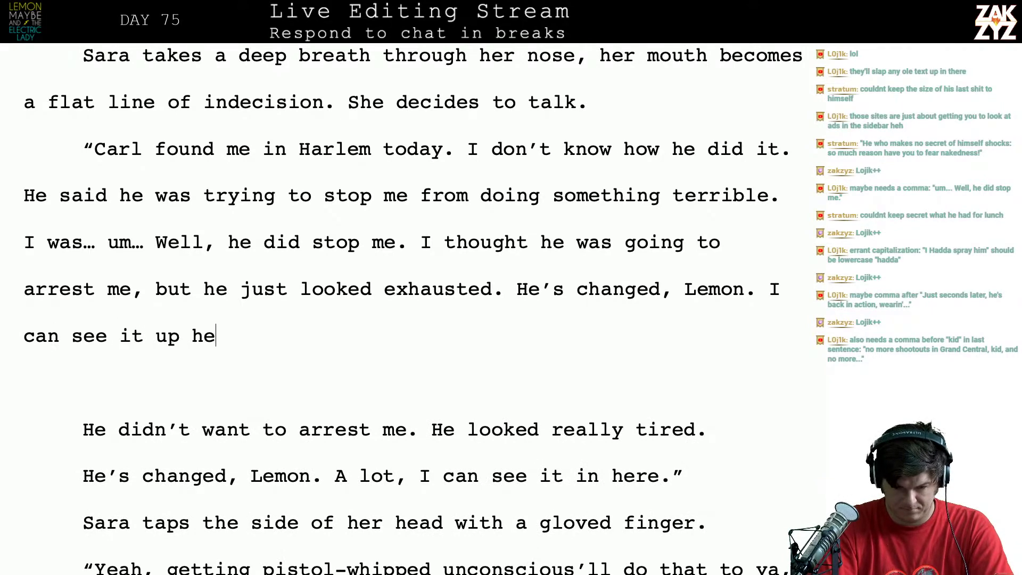
key("BackSpace")
type("”")
Delete the old lines from "He didn't want to arrest me." through "see it in here." and join "Sara taps the side of her head" to her speech
key("shift+Down")
key("shift+Down")
key("shift+Down")
key("shift+Down")
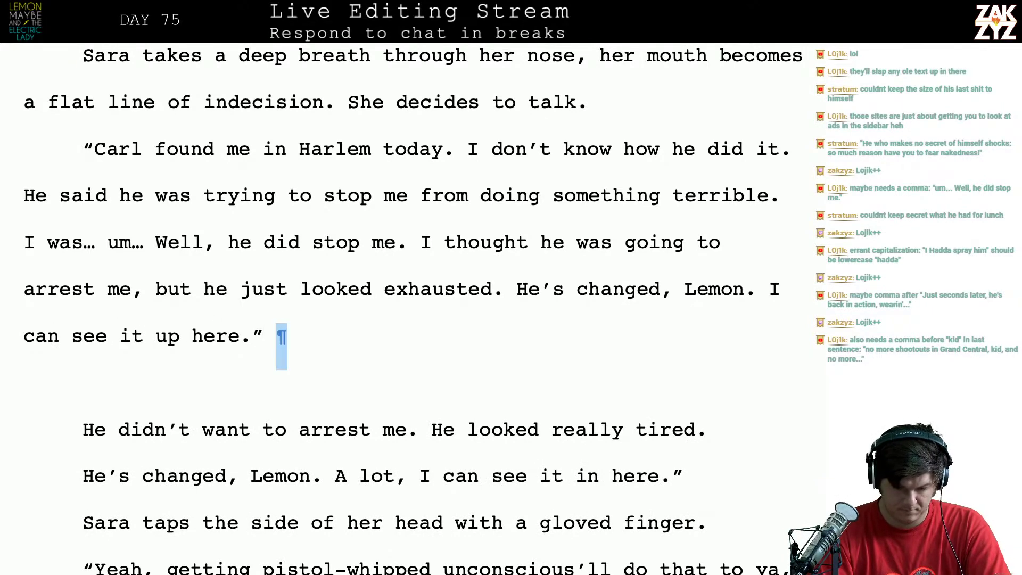
key("shift+Left")
key("shift+Left")
key("shift+Left")
key("shift+Left")
key("shift+Left")
key("shift+Left")
key("shift+Left")
key("shift+Left")
key("shift+Left")
key("shift+Left")
key("shift+Left")
key("shift+Left")
key("shift+Left")
key("shift+Left")
key("shift+Left")
key("shift+Left")
key("shift+Left")
key("shift+Left")
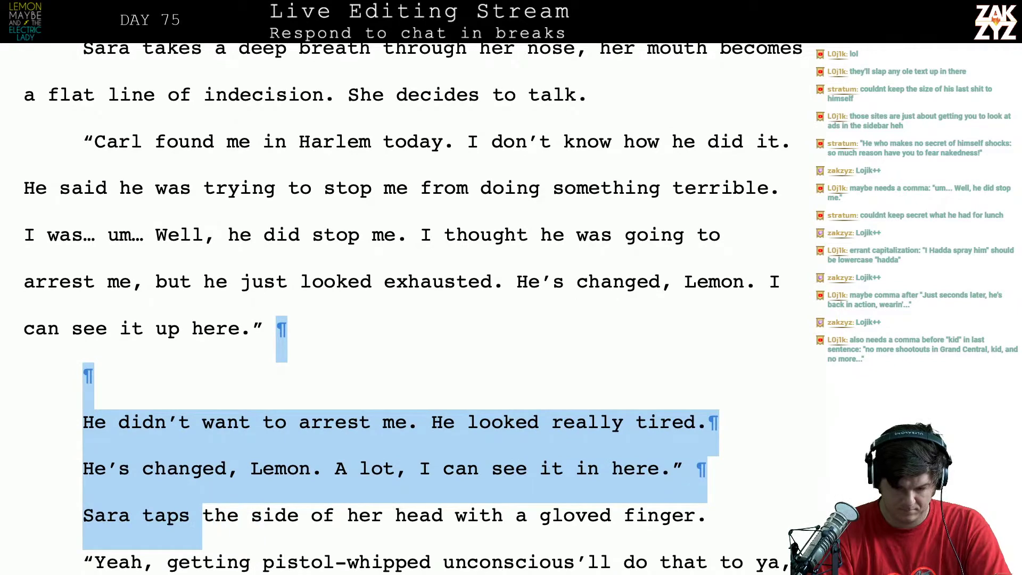
key("shift+Left")
key("shift+Left")
key("shift+Left")
key("shift+Right")
key("shift+Right")
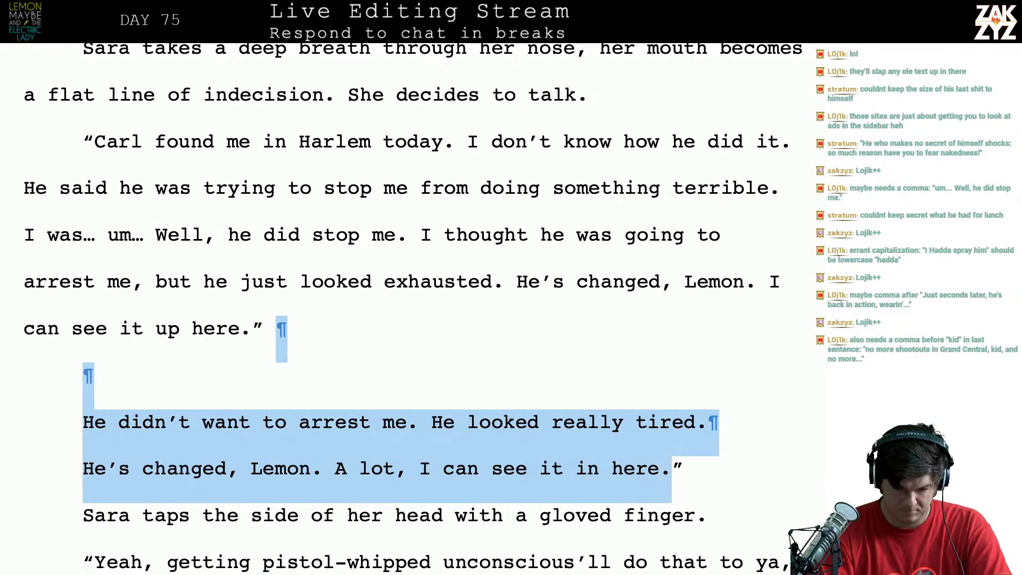
key("shift+Right")
key("shift+Left")
key("shift+Right")
key("BackSpace")
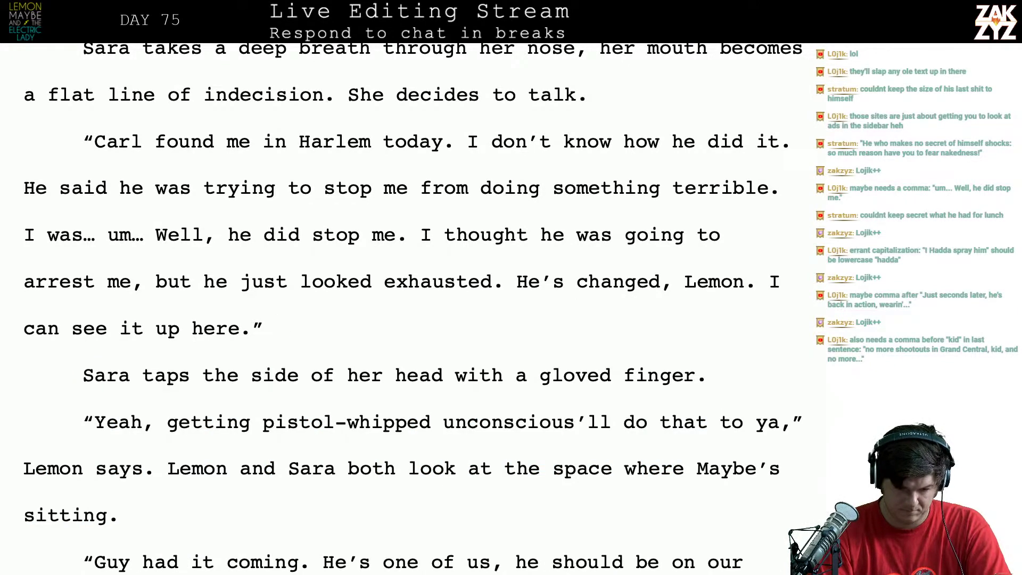
key("BackSpace")
key("Down")
key("Down")
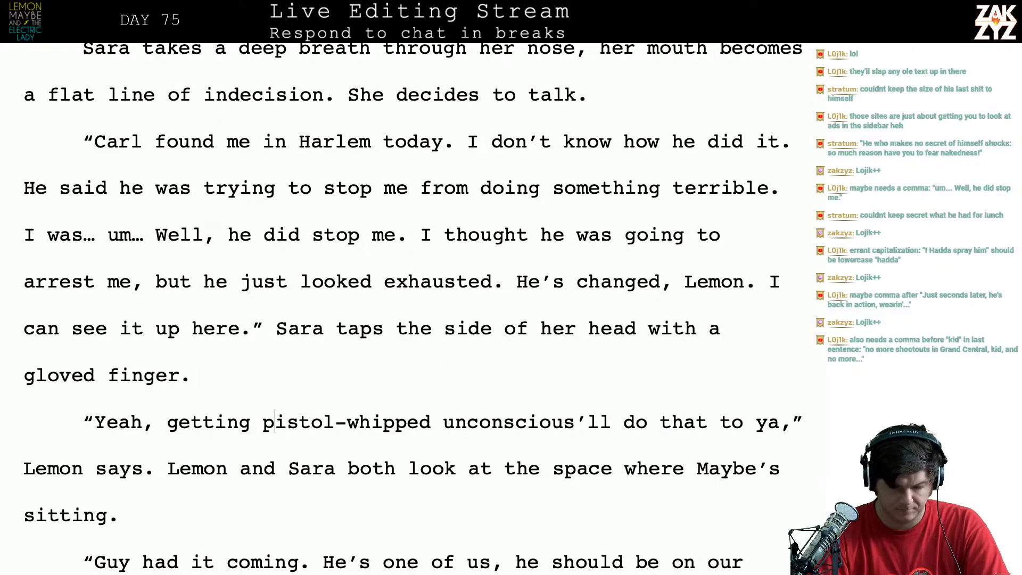
Replace "unconscious'll" with "will" in Lemon's line about getting pistol-whipped
scroll(414, 308, "down", 3)
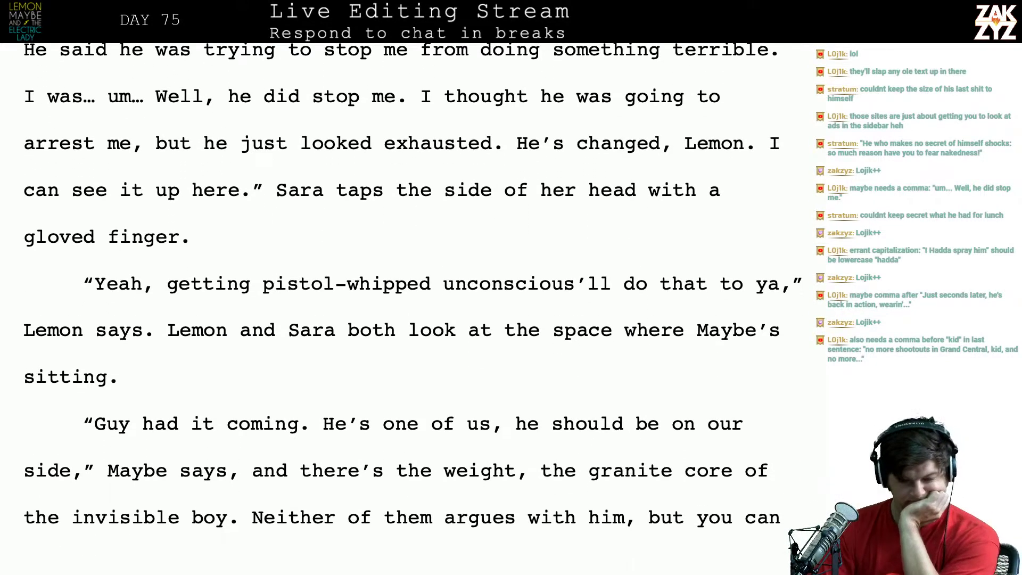
scroll(444, 319, "down", 4)
scroll(443, 331, "up", 6)
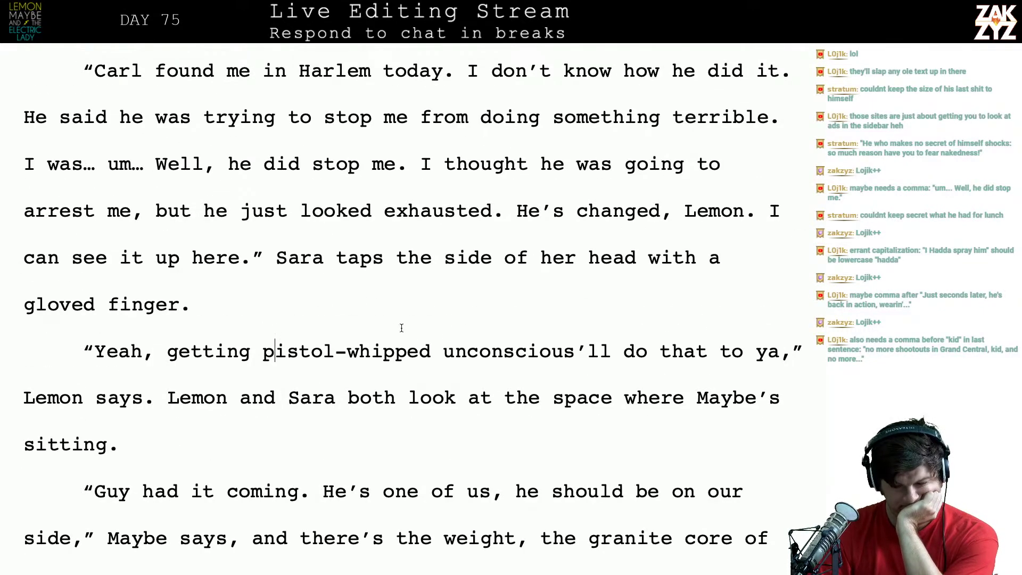
left_click(599, 349)
left_click(590, 354)
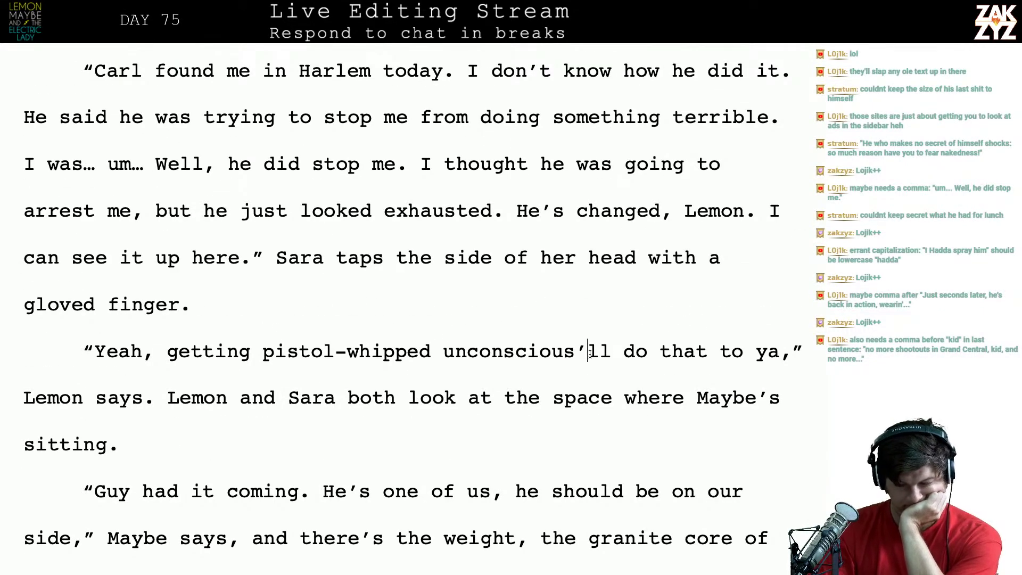
key("BackSpace")
key("BackSpace")
key("BackSpace")
key("BackSpace")
key("BackSpace")
key("BackSpace")
key("BackSpace")
key("BackSpace")
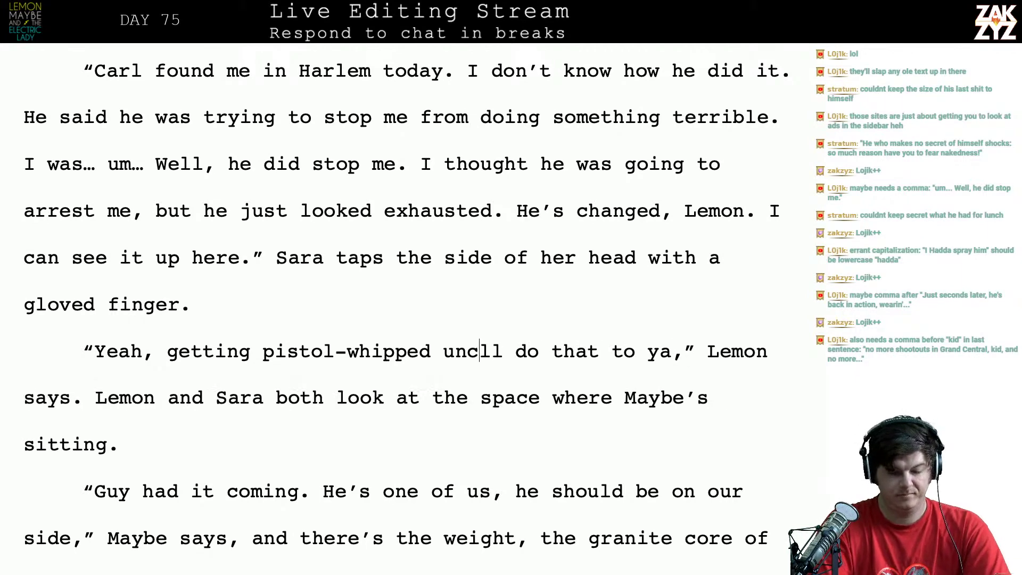
type("wi")
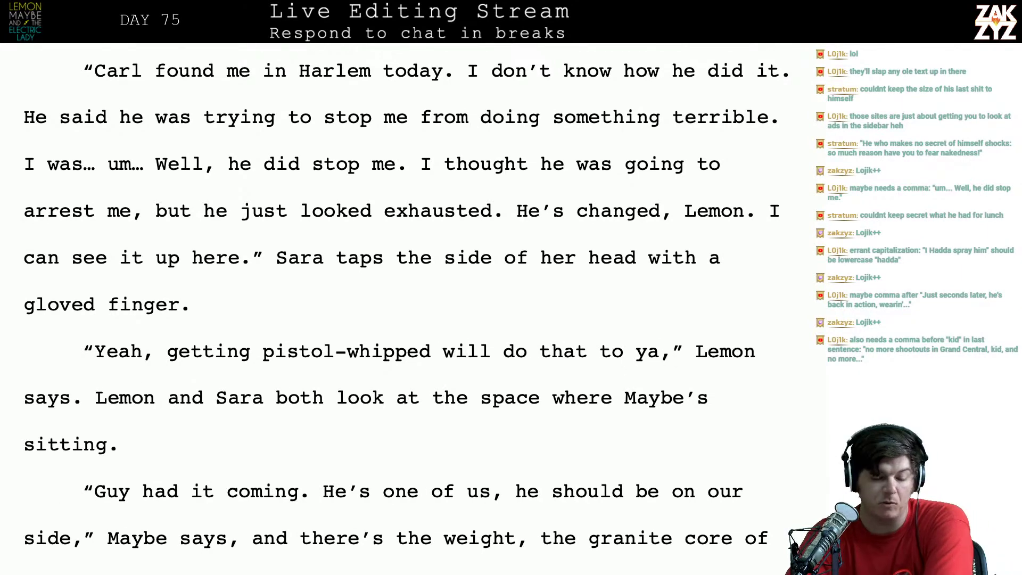
Write "Pistol-whipping'll do that to ya," Lemon says. as a new paragraph above Lemon's old line
scroll(402, 309, "down", 1)
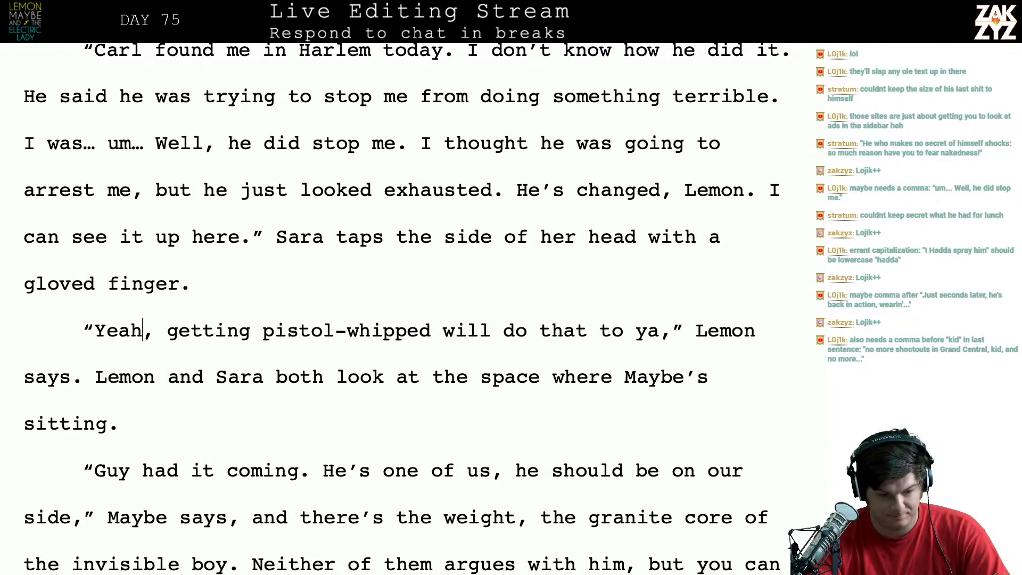
key("Return")
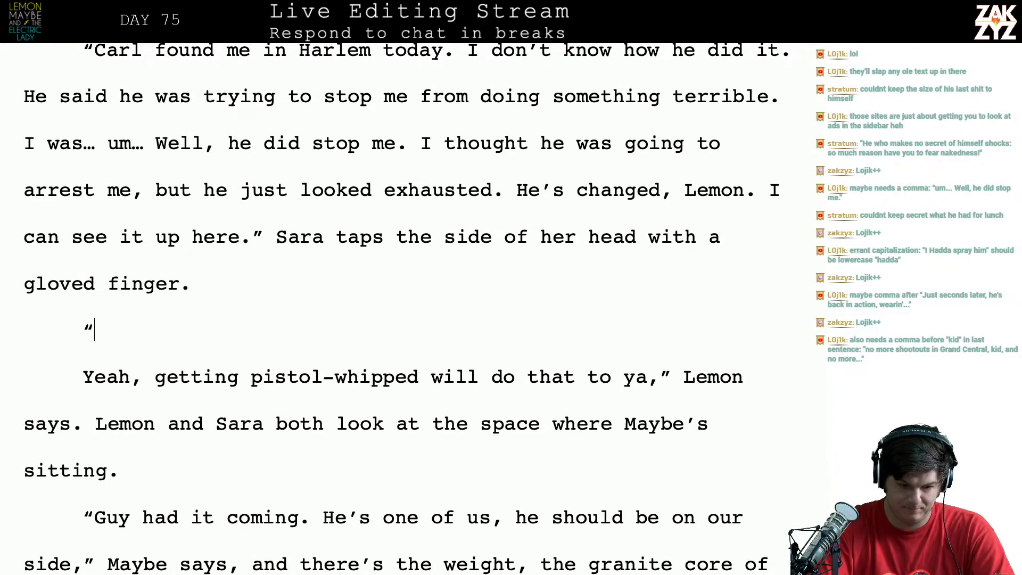
type("Pistol")
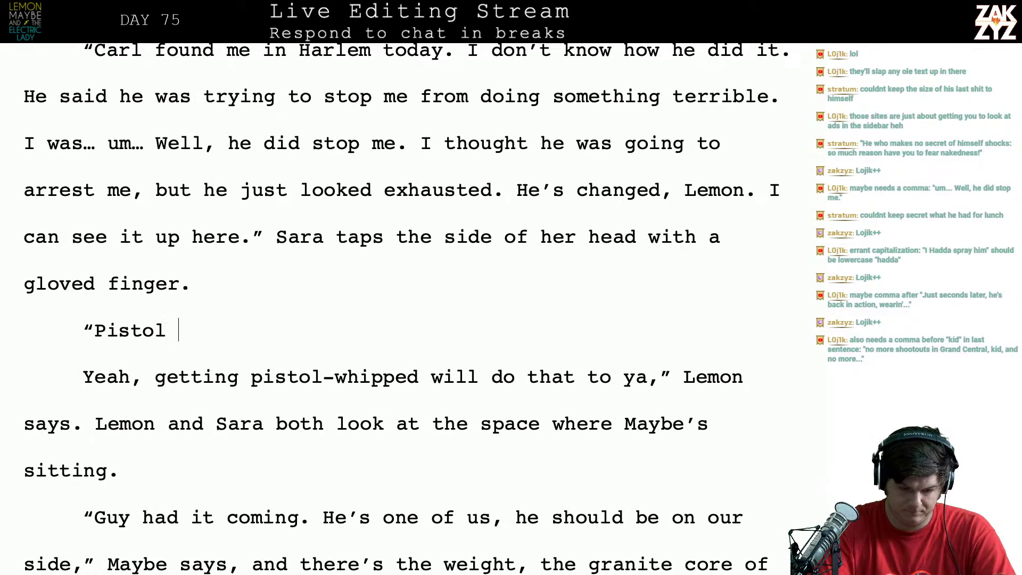
type(" W")
key("BackSpace")
key("BackSpace")
type("-")
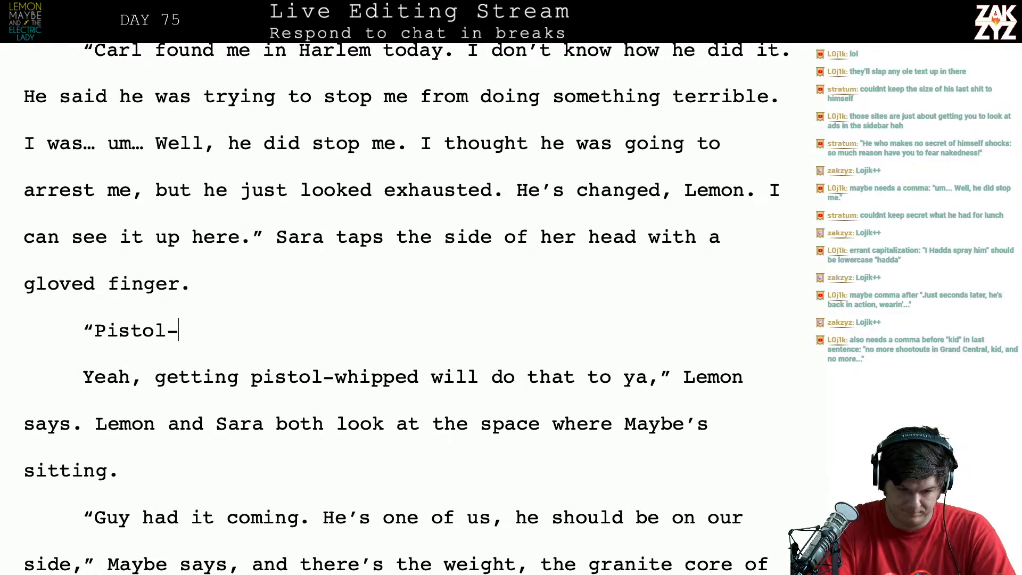
type("whipping")
type("'")
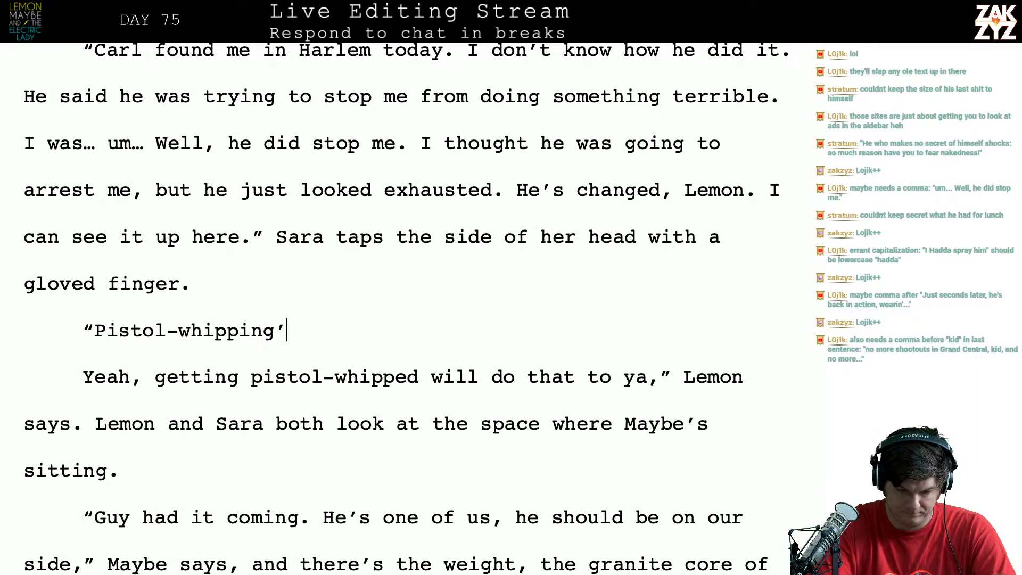
type("ll do that to y")
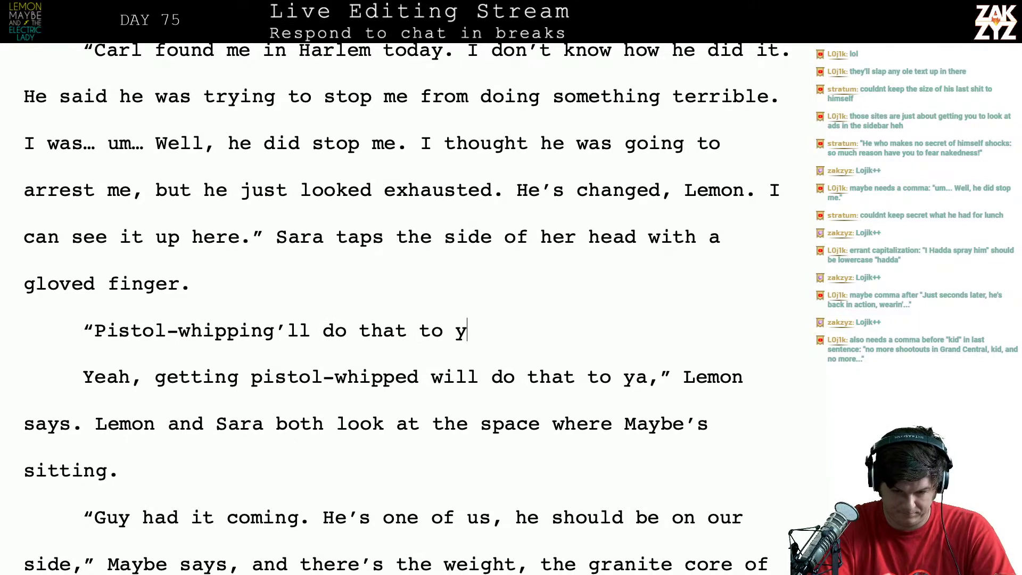
type("a,")
type("\" Lemon ")
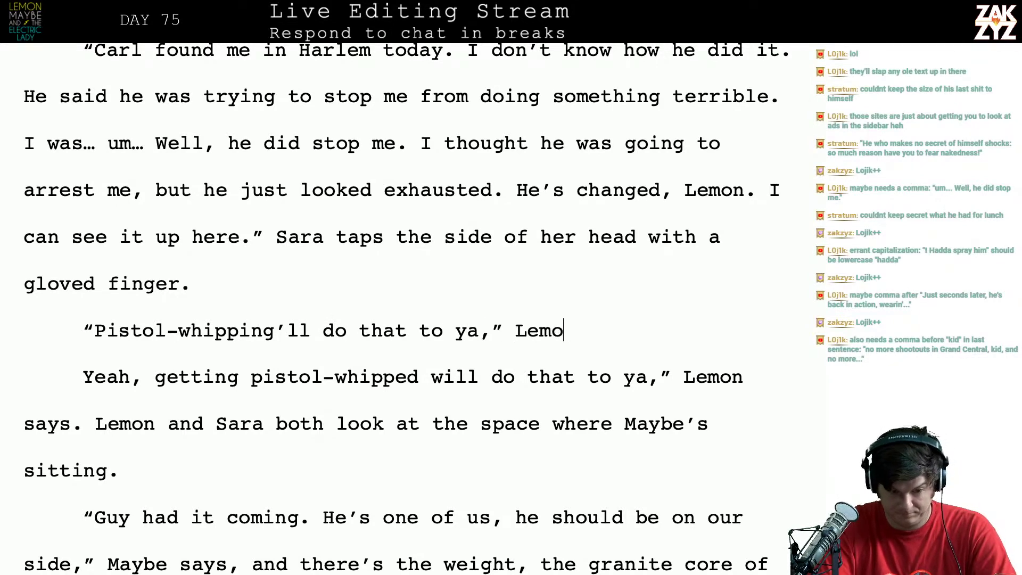
type("says.")
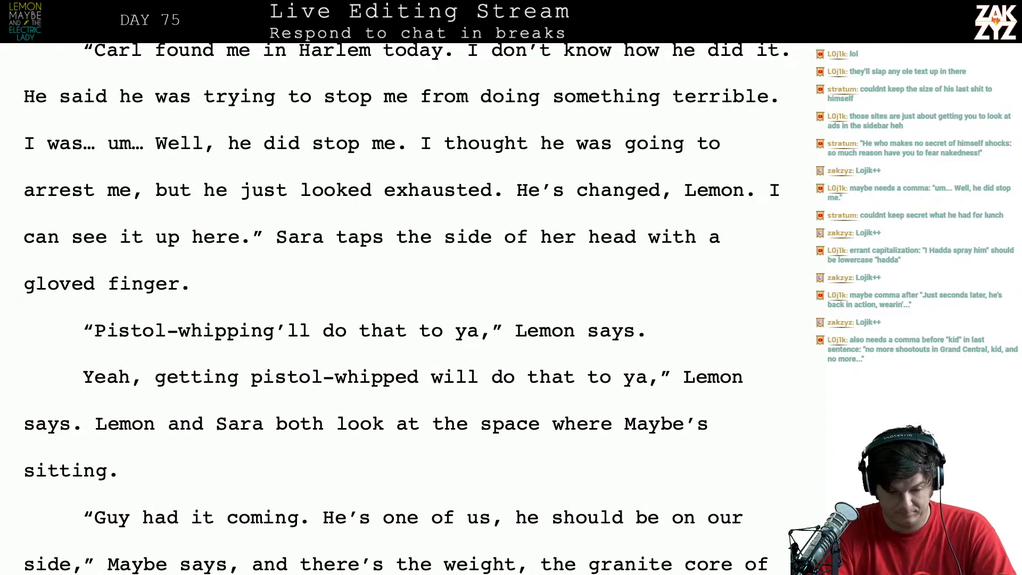
Delete Lemon's old "Yeah, getting pistol-whipped" line with its dialogue tag, joining "Lemon and Sara both look" to the new line
key("shift+Down")
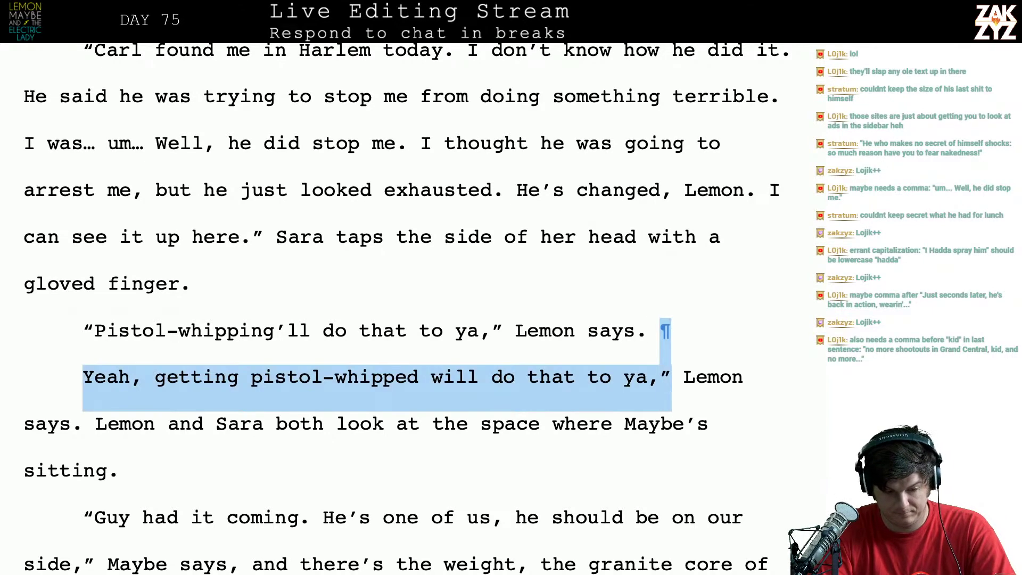
key("shift+Right")
key("shift+Right")
key("shift+Right")
key("shift+Right")
key("shift+Right")
key("shift+Right")
key("shift+Right")
key("shift+Right")
key("shift+Right")
key("shift+Right")
key("shift+Right")
key("shift+Right")
key("shift+Right")
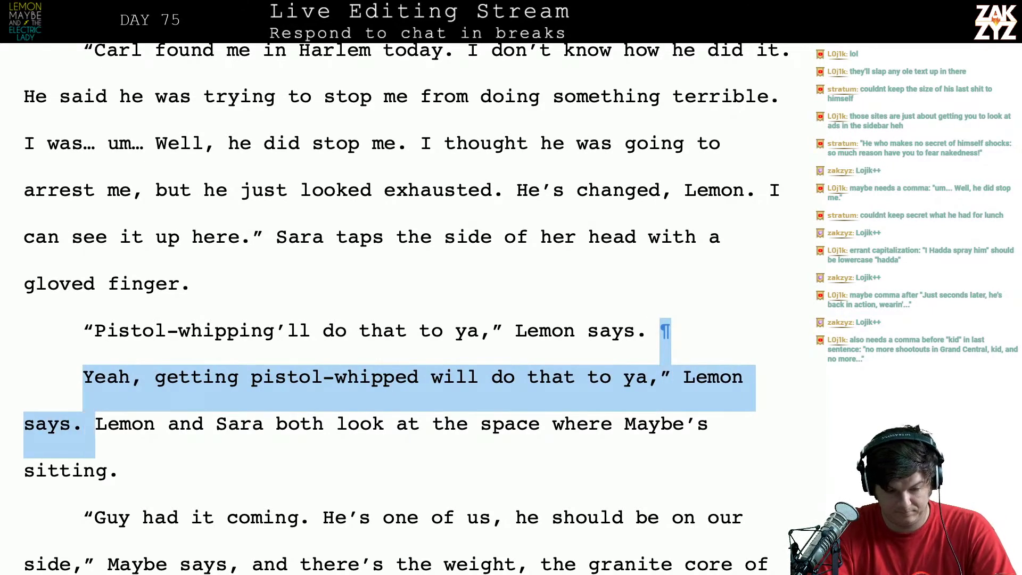
key("BackSpace")
End "Maybe says" with a full stop and follow it with "There's the weight," as the start of a new sentence
scroll(155, 204, "down", 2)
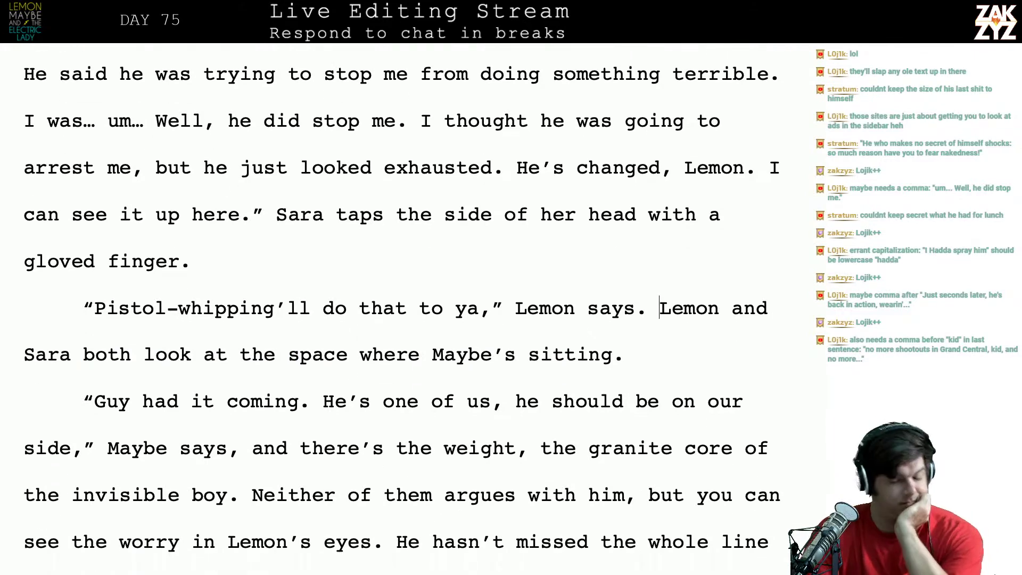
scroll(112, 372, "down", 1)
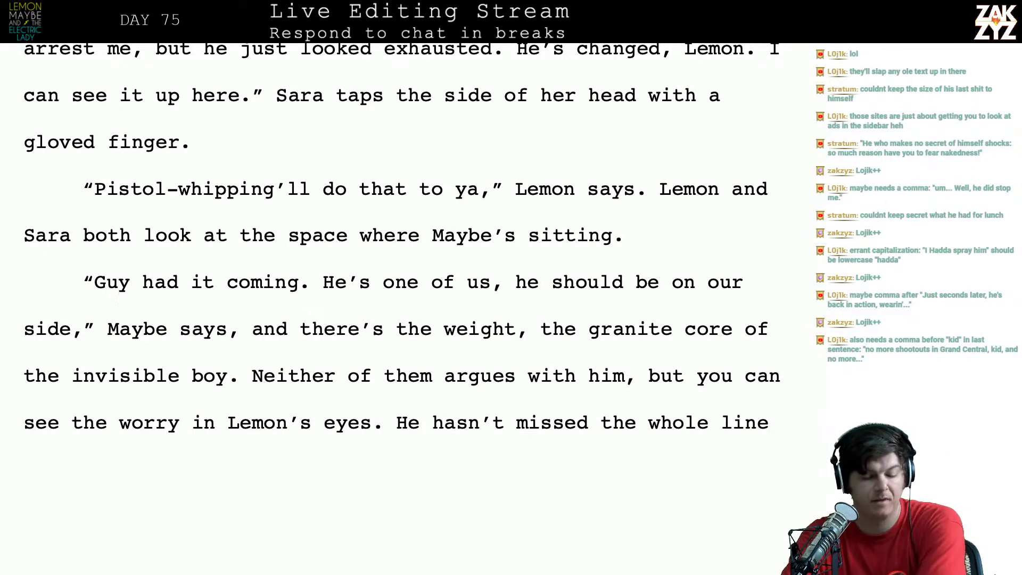
scroll(390, 301, "down", 1)
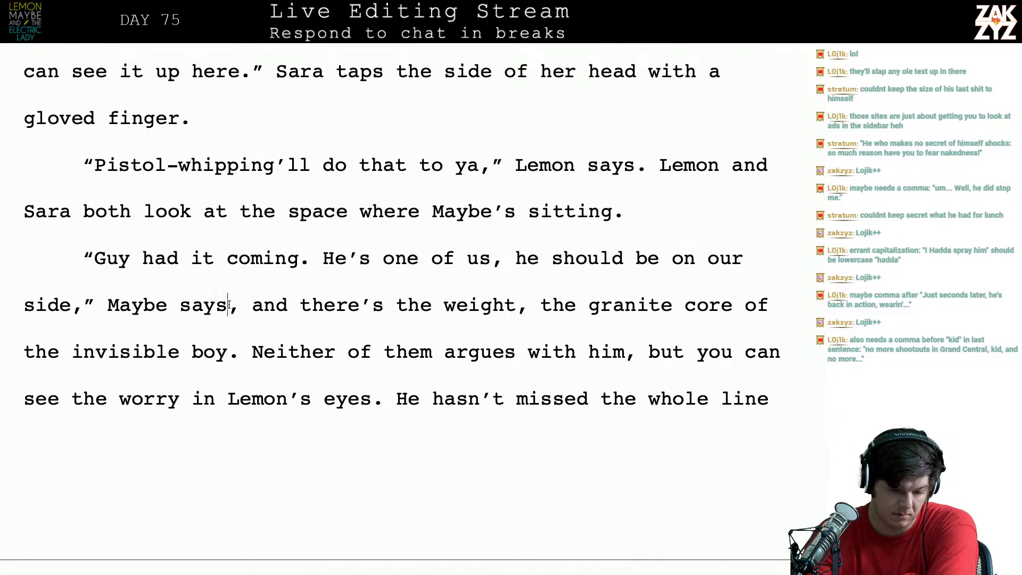
key("BackSpace")
type(". ")
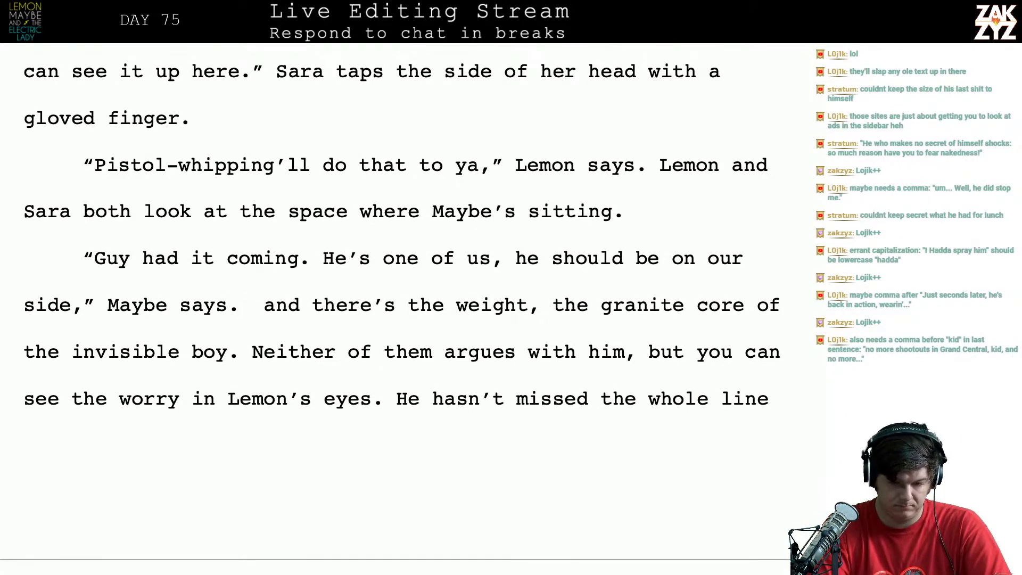
type("There's the wai")
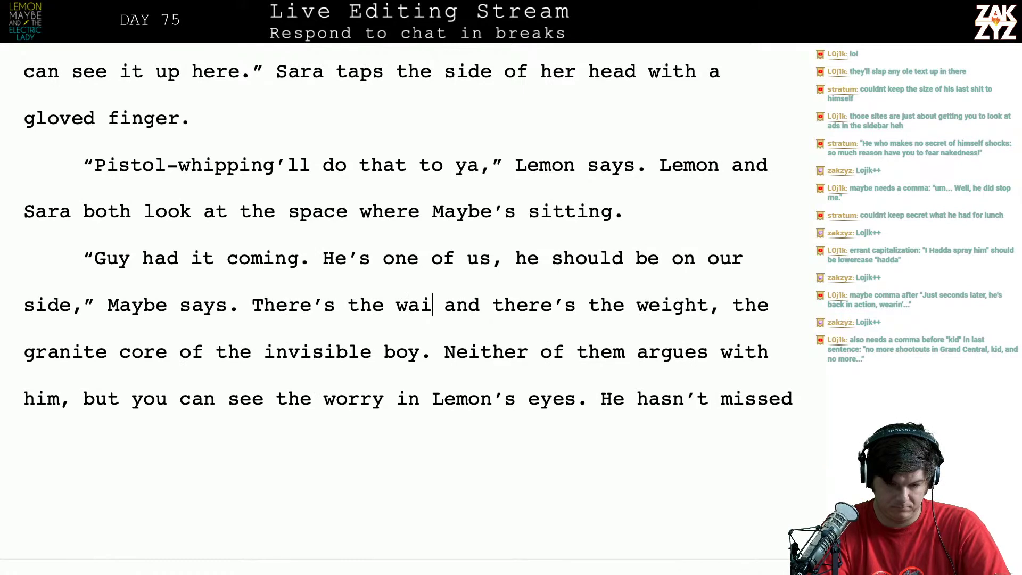
key("BackSpace")
key("BackSpace")
type("eight,")
Delete the leftover "and there's the weight," before "the granite core of the invisible boy."
key("shift+Right")
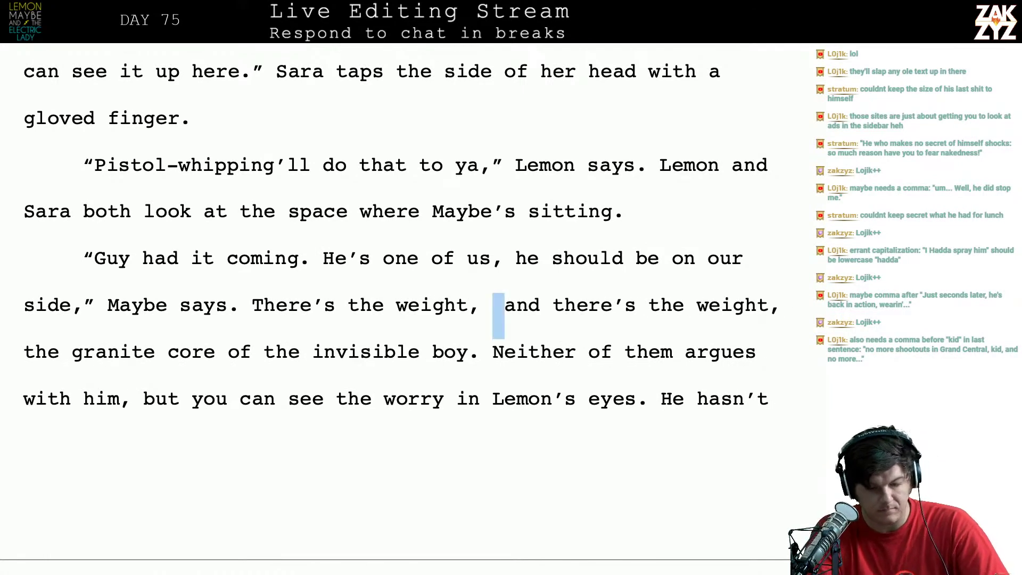
key("shift+Right")
key("shift+Right")
key("shift+Right")
key("shift+Right")
key("shift+Right")
key("shift+Right")
key("shift+Right")
key("shift+Right")
key("shift+Right")
key("shift+Right")
key("shift+Right")
key("shift+Right")
key("shift+Right")
key("shift+Right")
key("shift+Right")
key("shift+Right")
key("shift+Right")
key("shift+Right")
key("shift+Right")
key("shift+Right")
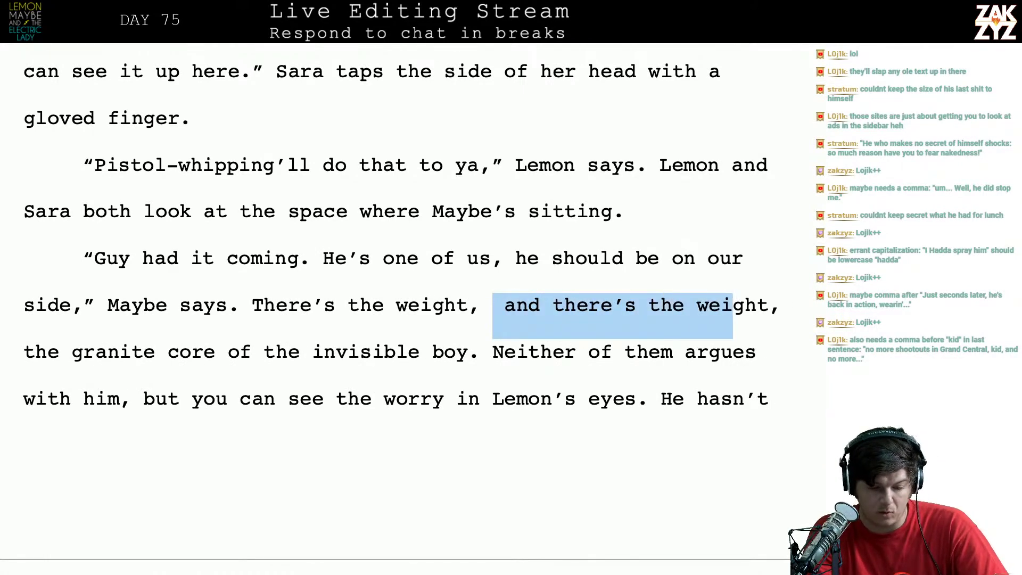
key("shift+Right")
key("shift+Right")
key("shift+Right")
key("shift+Right")
key("BackSpace")
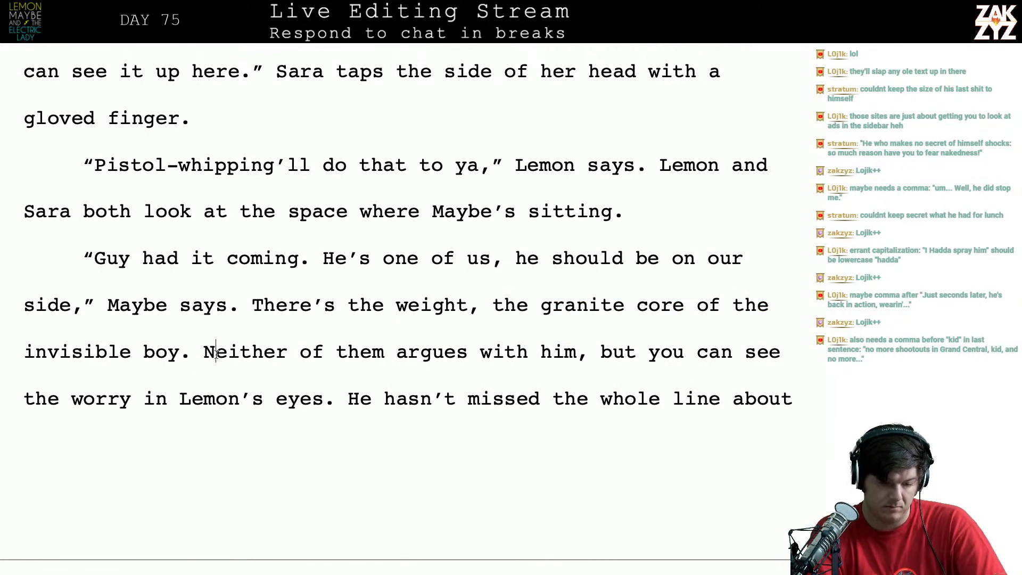
Split the paragraph before "Neither of them argues" and add "They don't argue with him" after "invisible boy."
key("Return")
type("N")
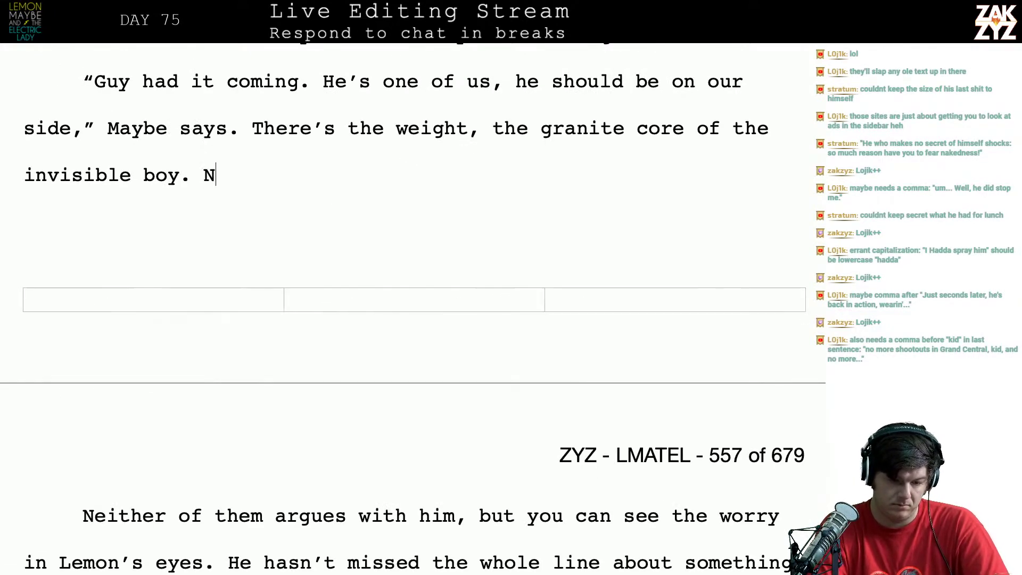
key("BackSpace")
type("They do")
type("n't argue with h")
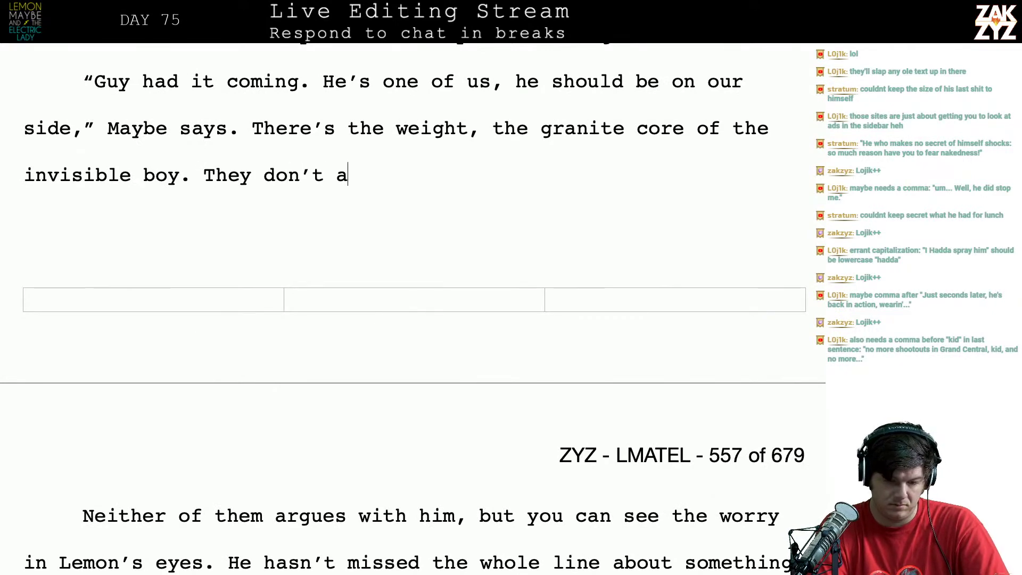
type("im")
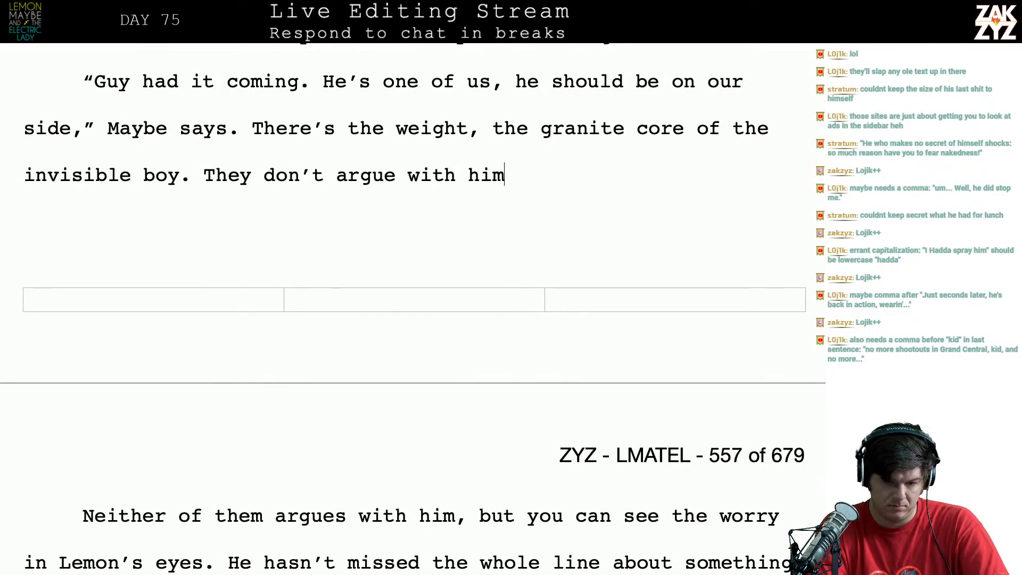
Complete the new sentence about not arguing with Maybe with ", but Sara can see the worry in Lemon's eyes."
type(", but Sara can ")
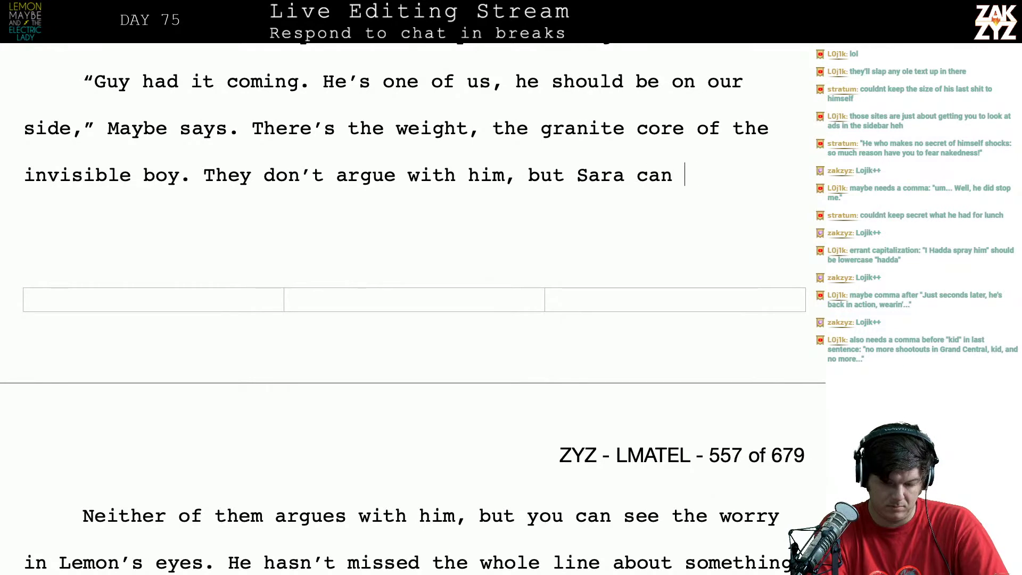
type("see the worry about")
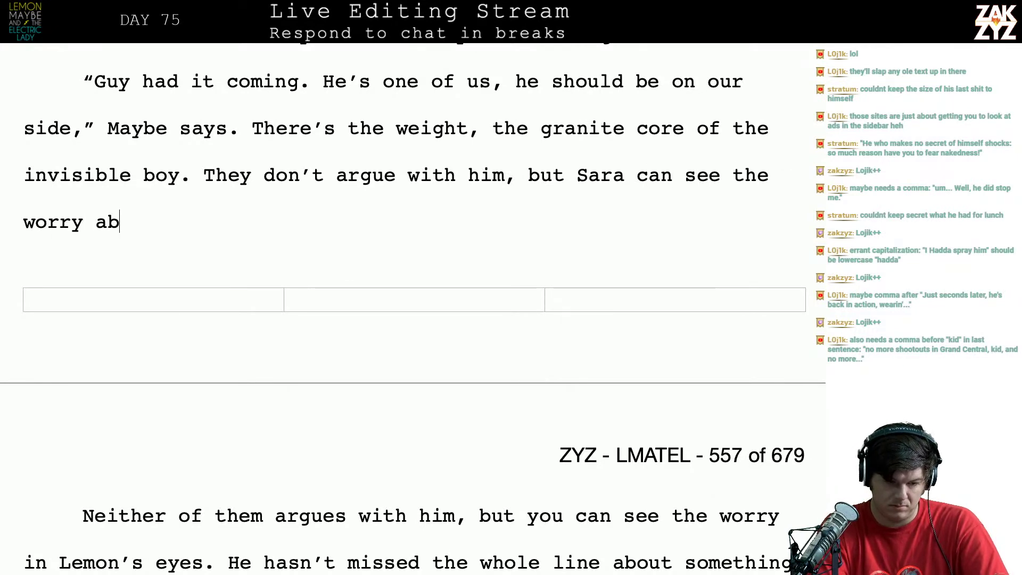
key("BackSpace")
key("BackSpace")
key("BackSpace")
key("BackSpace")
key("BackSpace")
key("BackSpace")
type("in ")
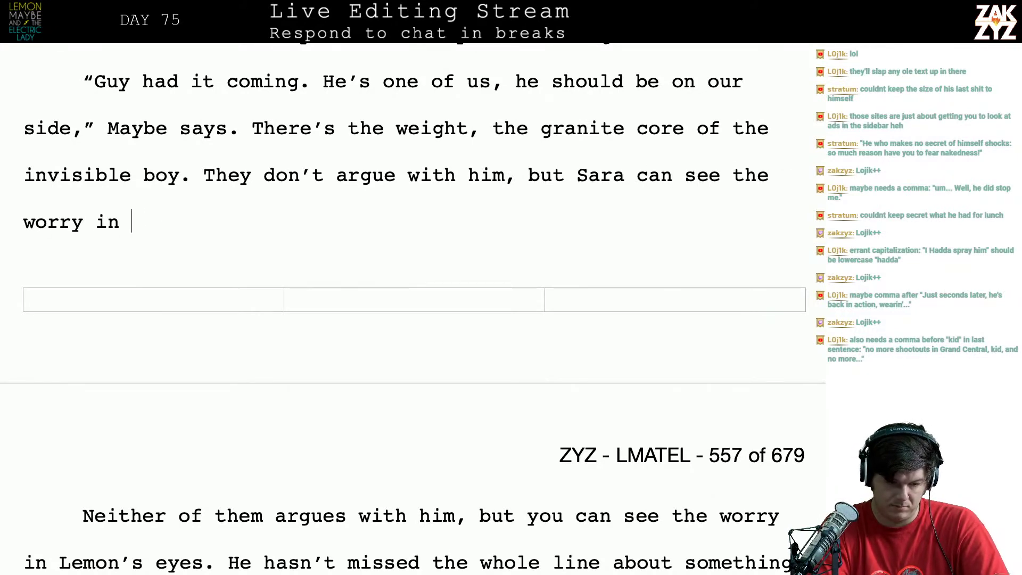
type("Lemon's eyes.")
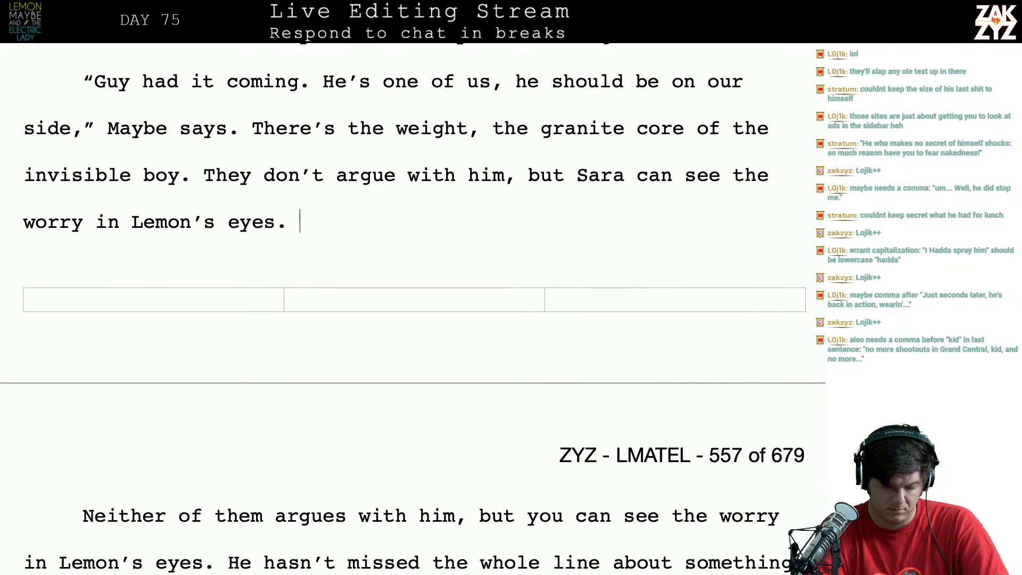
Delete the old text from "Neither of them argues with him" through "bad about to happen either," along with the paragraph break before it
key("shift+Down")
key("shift+Down")
key("shift+Down")
key("shift+Up")
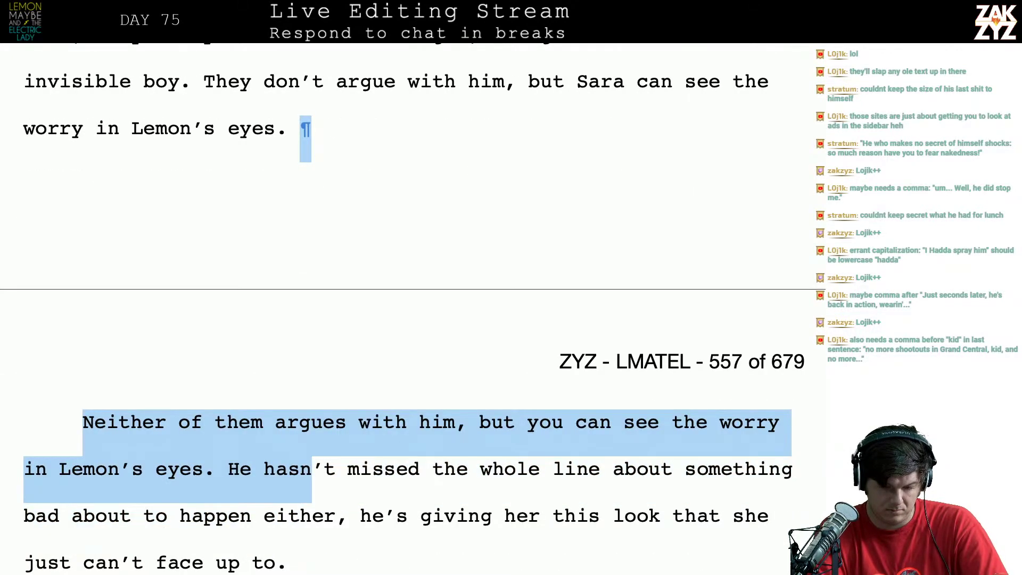
key("shift+Down")
key("shift+Right")
key("shift+Right")
key("shift+Right")
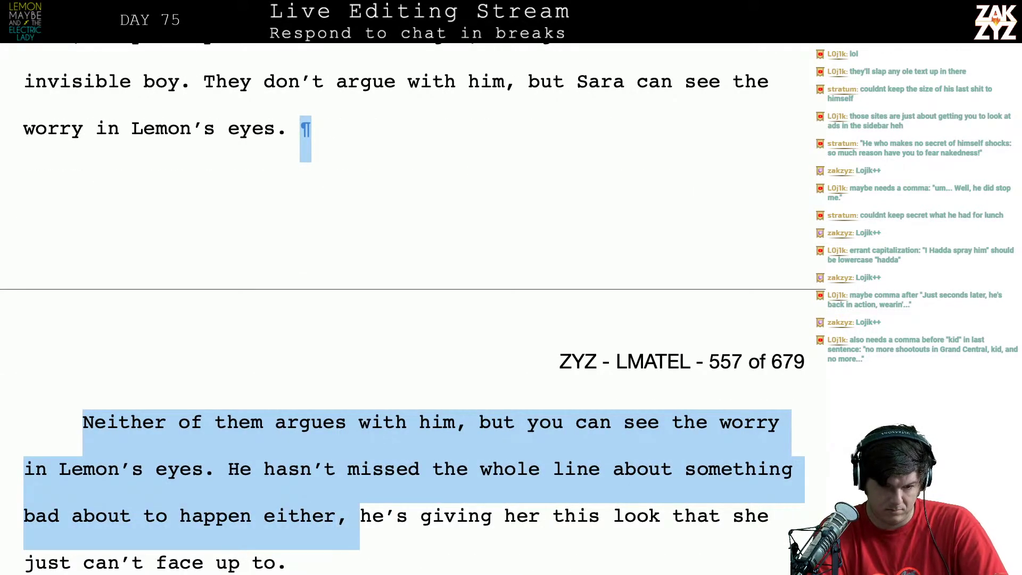
key("BackSpace")
Start a new sentence after "worry in Lemon's eyes." with "He didn't miss"
type("He d")
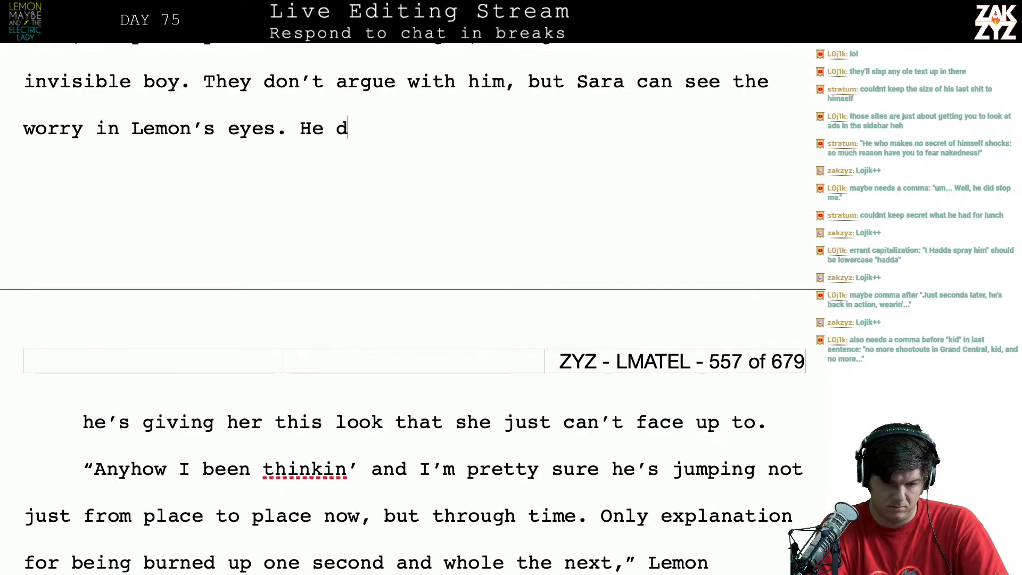
key("BackSpace")
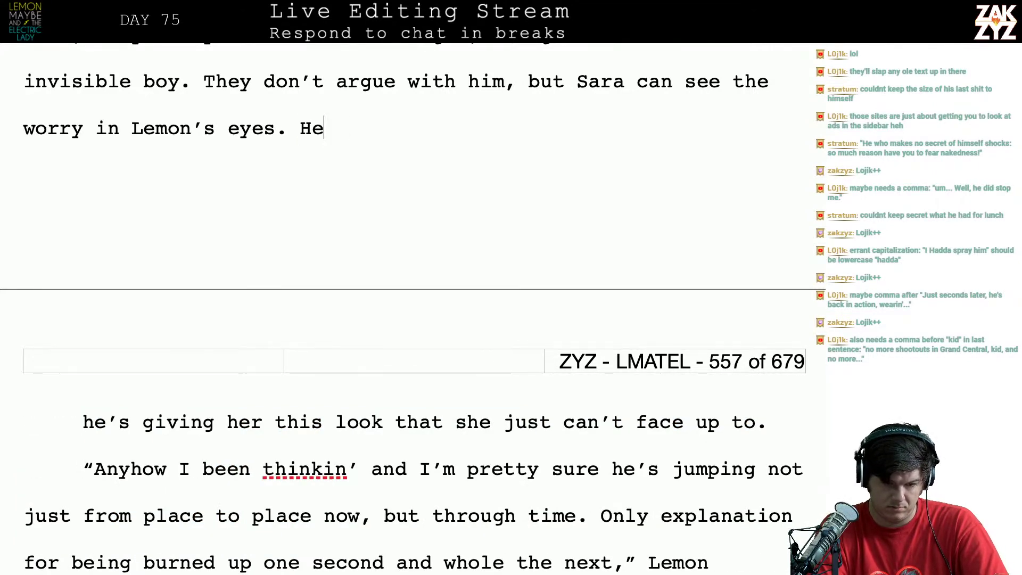
type("didn't mis")
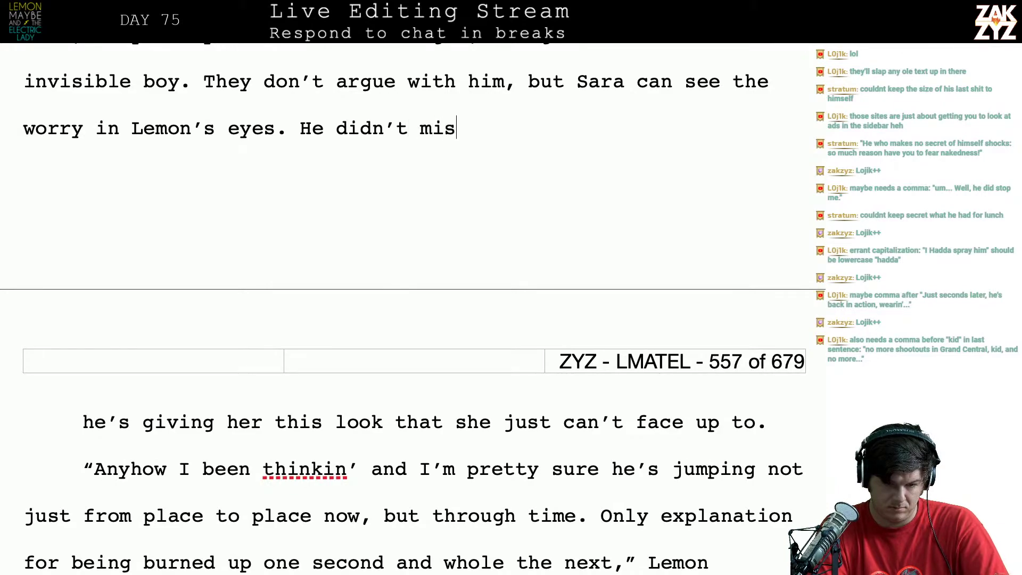
type("s")
scroll(405, 213, "up", 1)
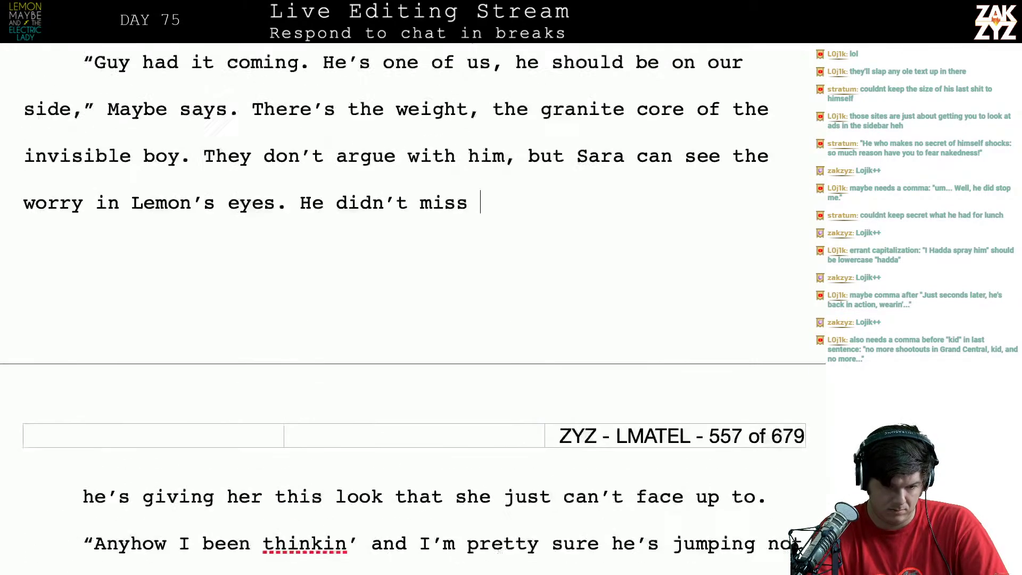
scroll(405, 306, "up", 8)
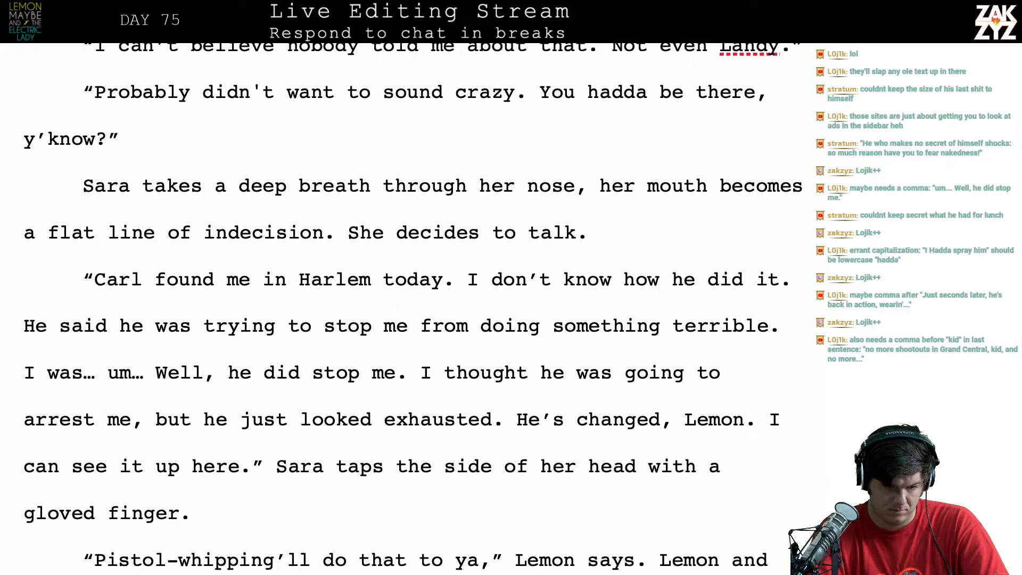
scroll(405, 306, "up", 5)
scroll(404, 306, "up", 3)
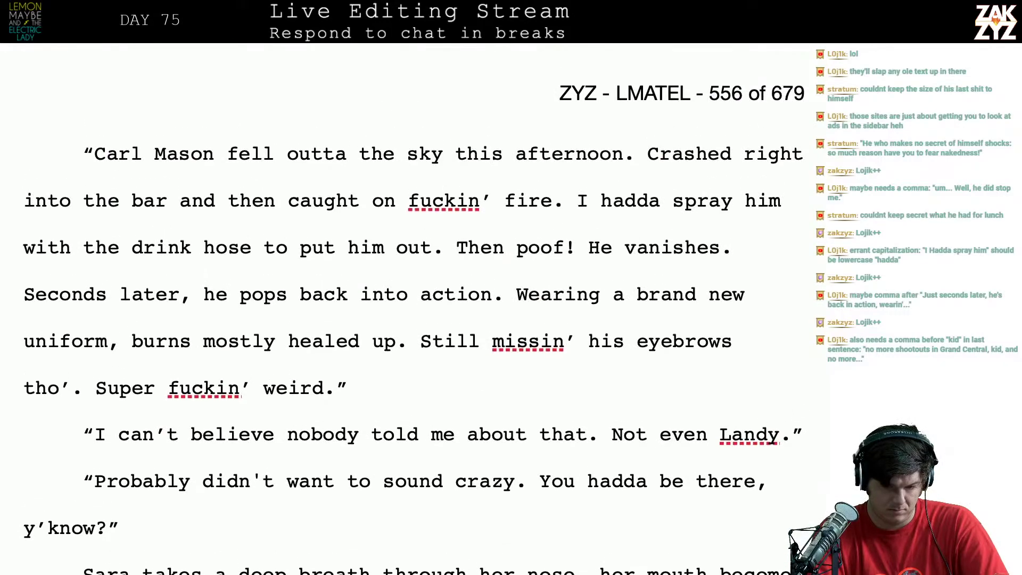
scroll(405, 306, "down", 3)
scroll(405, 307, "down", 9)
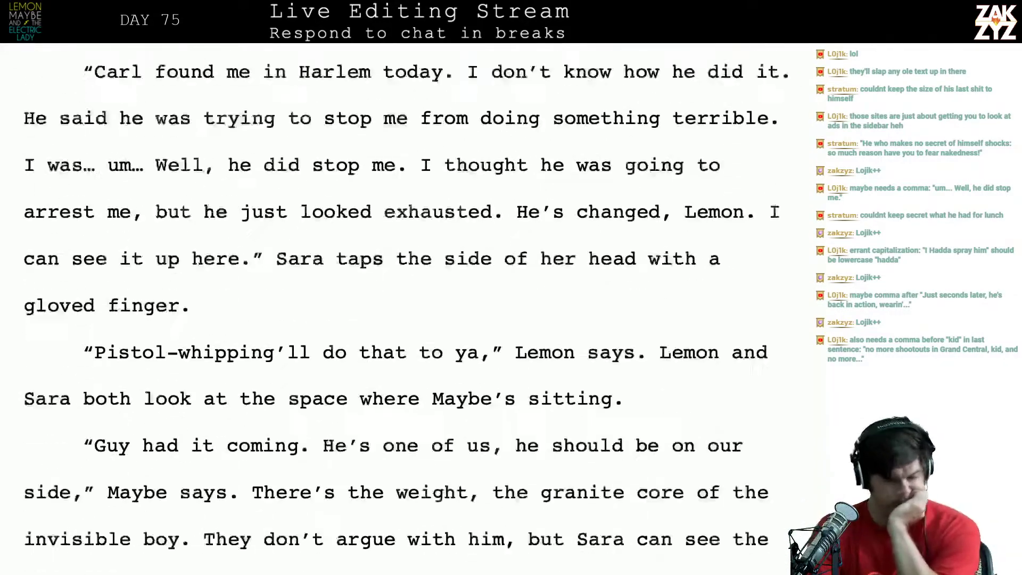
scroll(405, 306, "up", 3)
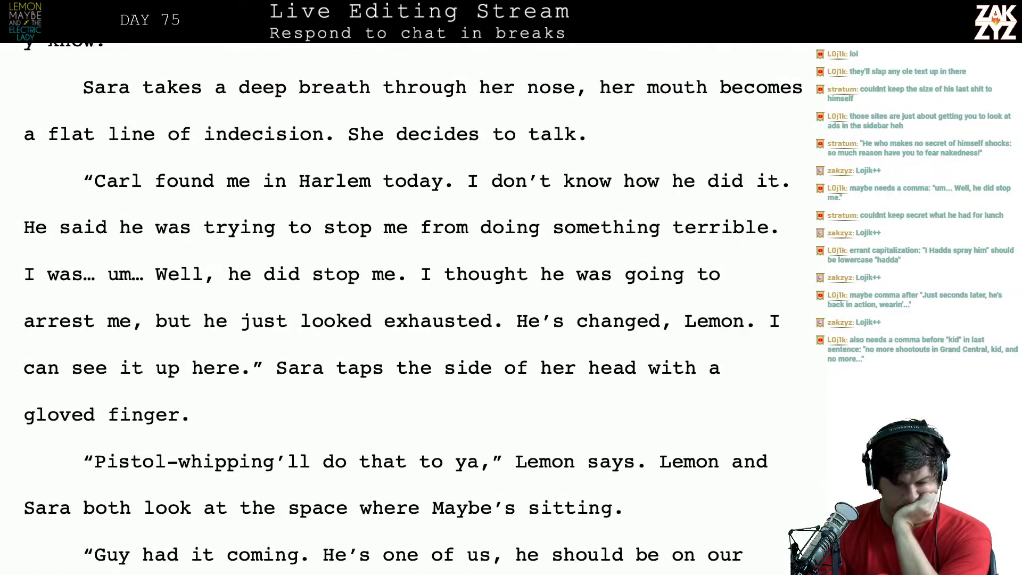
scroll(404, 306, "down", 15)
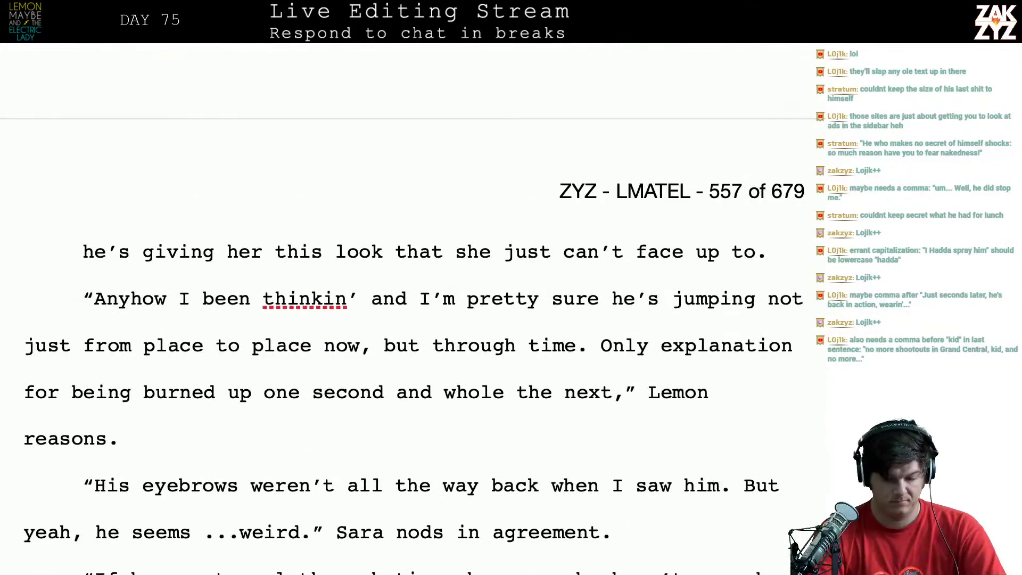
scroll(405, 306, "up", 2)
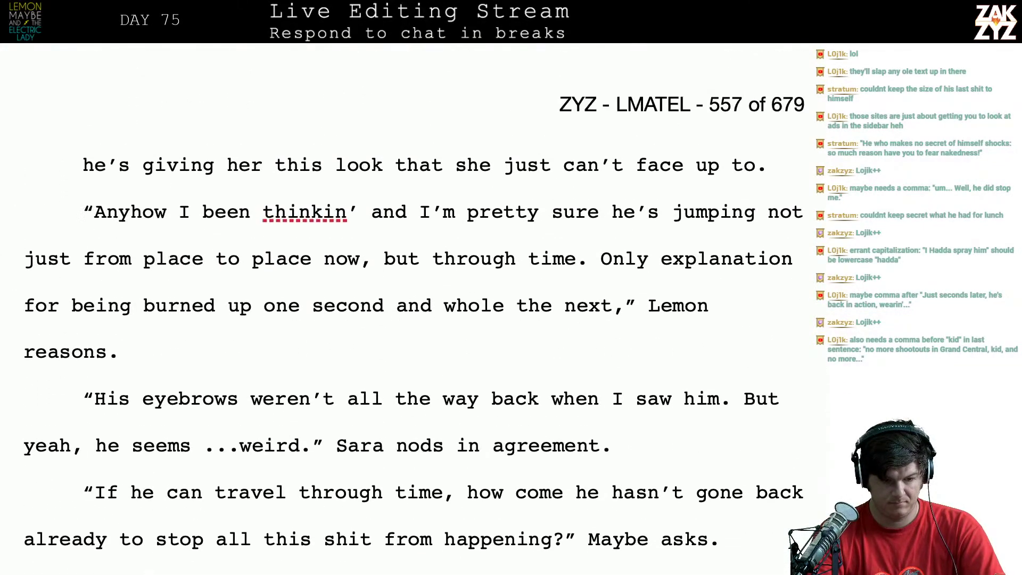
scroll(404, 306, "down", 2)
scroll(405, 306, "up", 8)
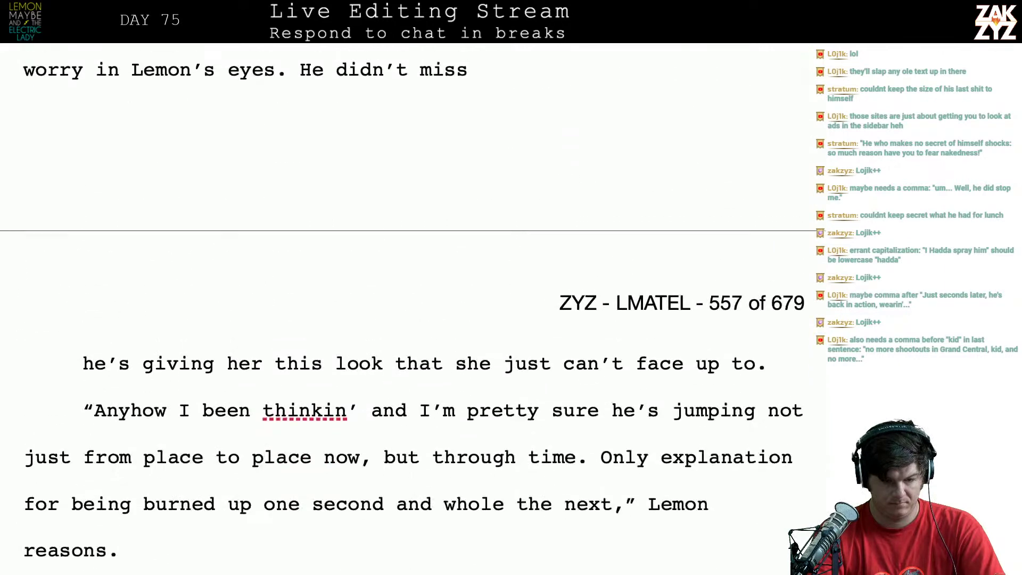
Complete the "He didn't miss" sentence with "the part about Carl stopping her from doing something terrible either."
type("the part abot")
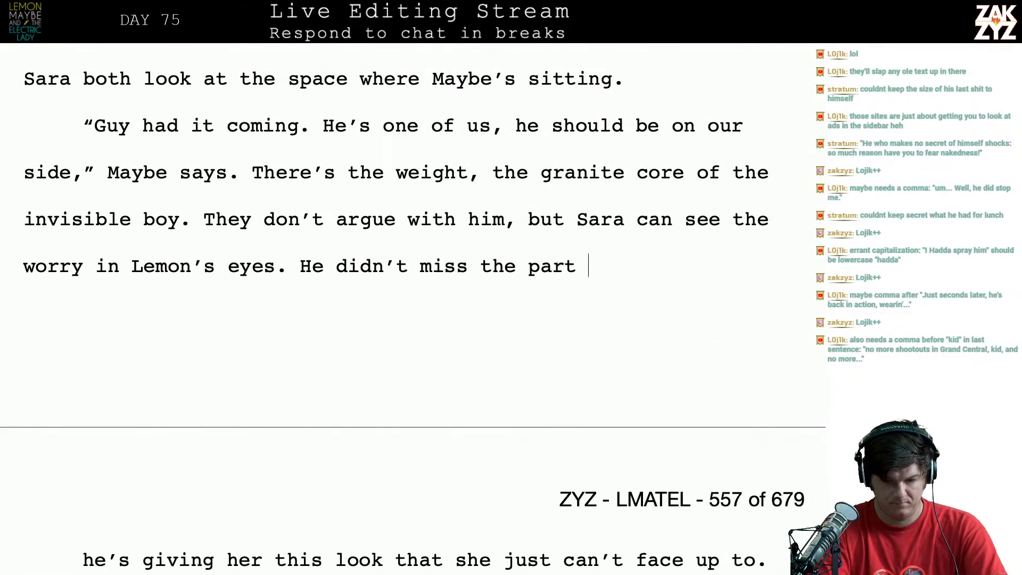
key("BackSpace")
key("BackSpace")
type("ut her about")
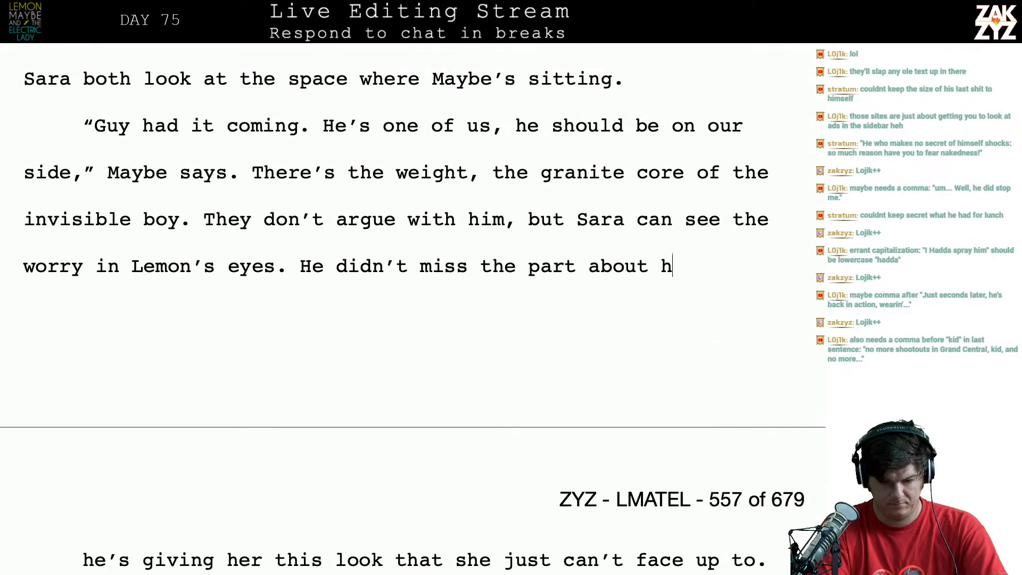
key("BackSpace")
key("BackSpace")
key("BackSpace")
key("BackSpace")
key("BackSpace")
key("BackSpace")
key("BackSpace")
key("BackSpace")
key("BackSpace")
key("BackSpace")
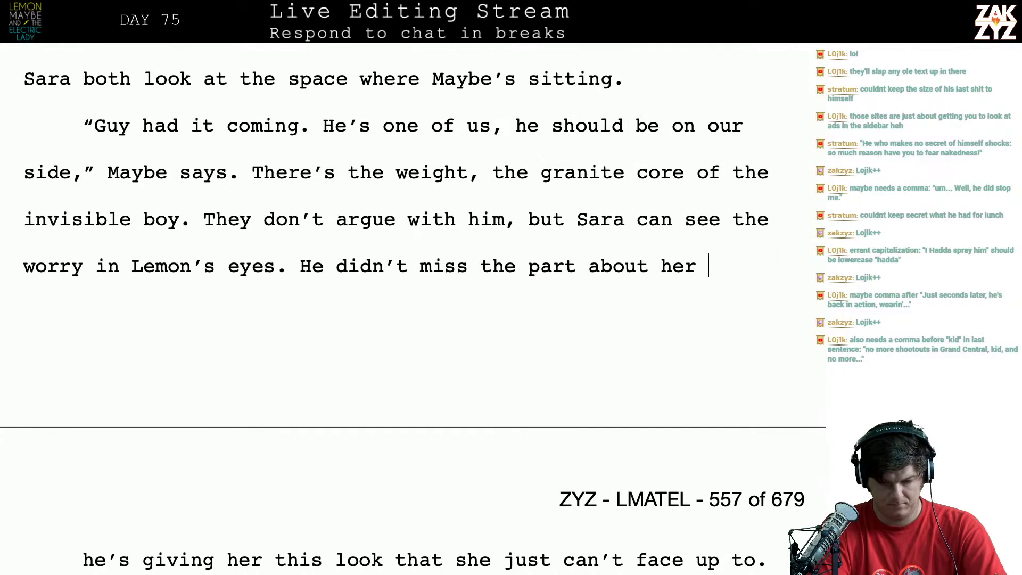
type("Car")
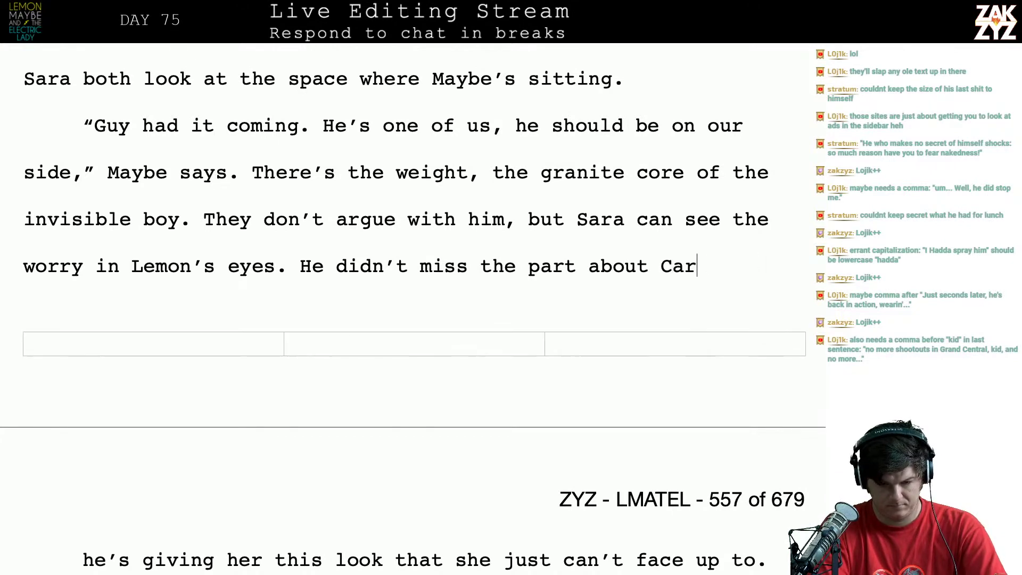
type("l stopping her from")
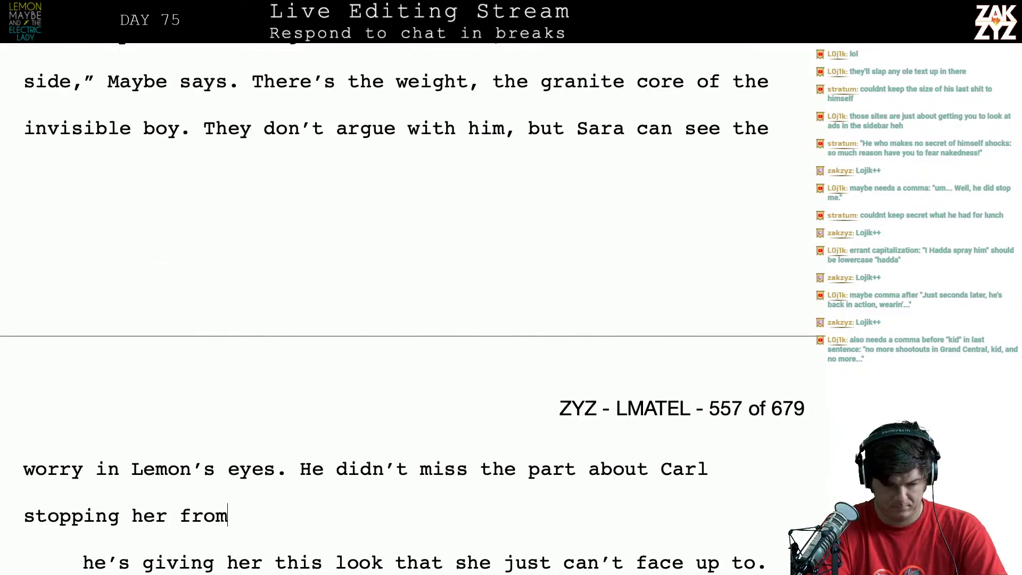
type(" doing something terrible either. ")
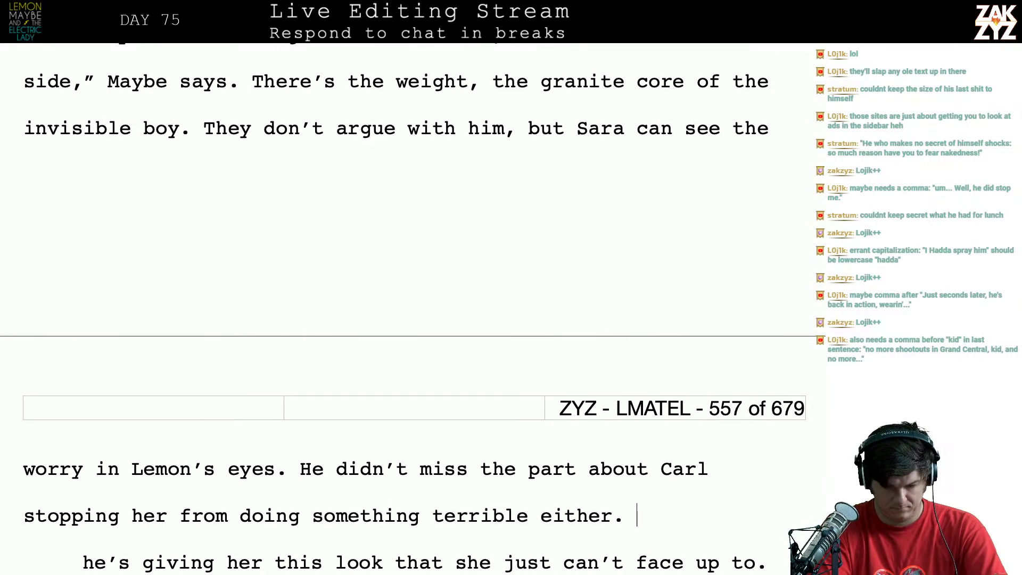
Add the sentence "She turns away, unable to face him." after "something terrible either."
type("S")
key("BackSpace")
type("He's")
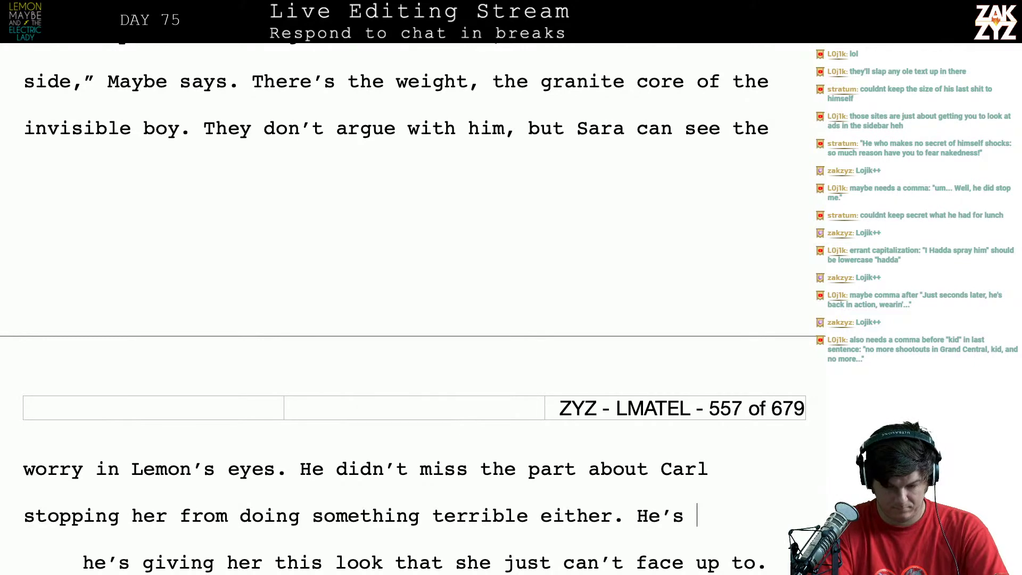
key("BackSpace")
key("BackSpace")
key("BackSpace")
key("BackSpace")
key("BackSpace")
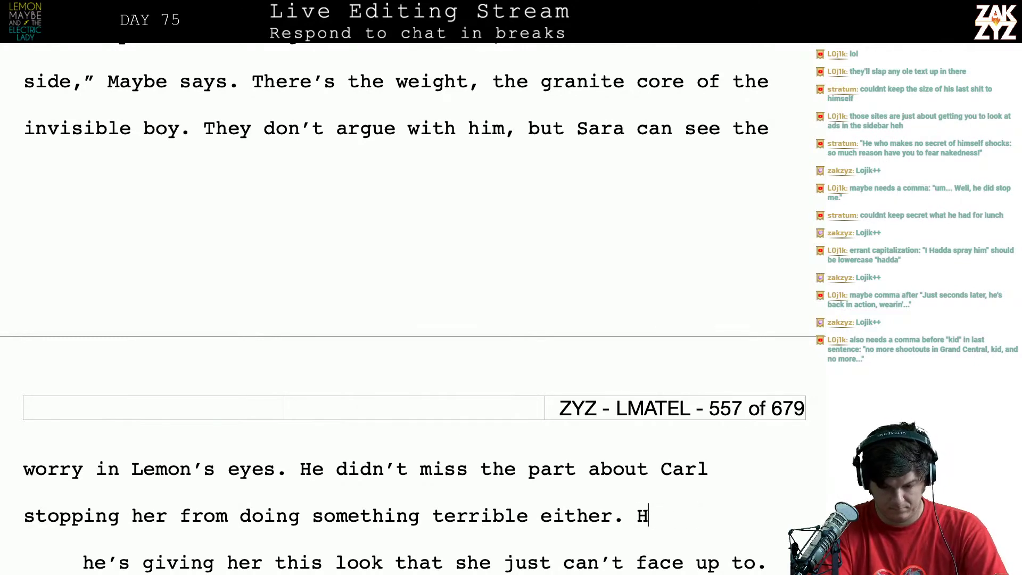
type("She c")
key("BackSpace")
type("t")
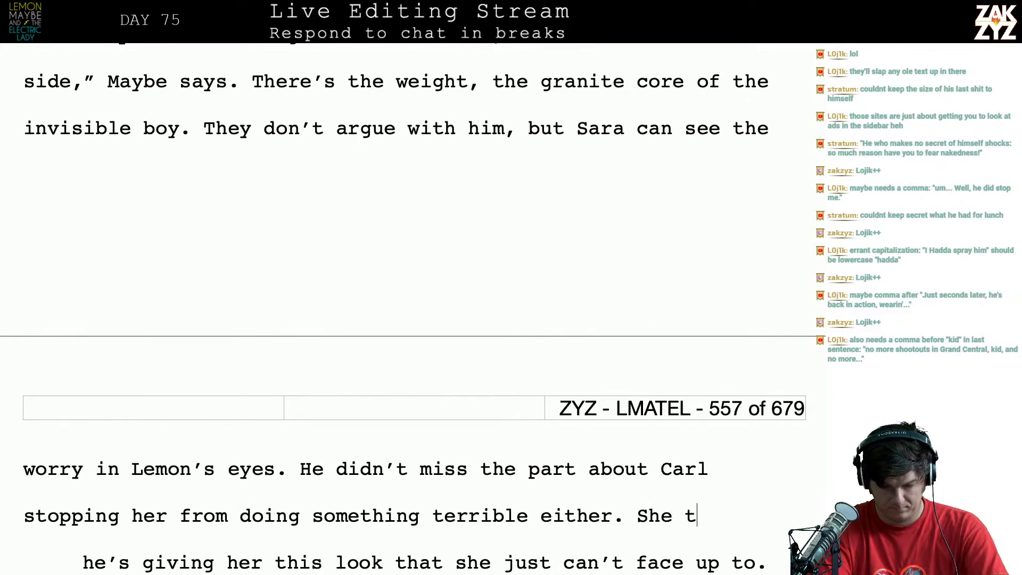
type("urns away, una")
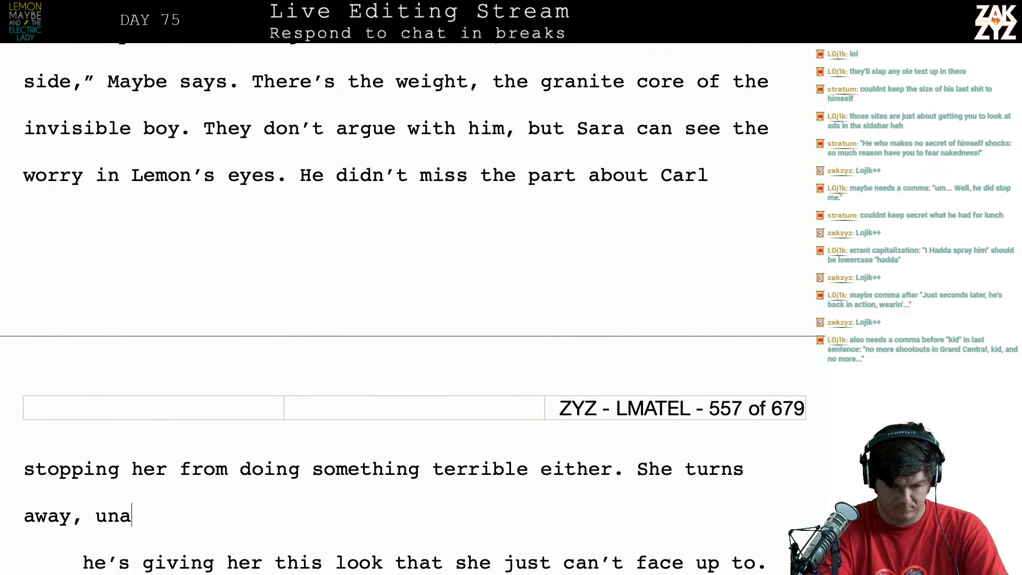
type("ble to face him.")
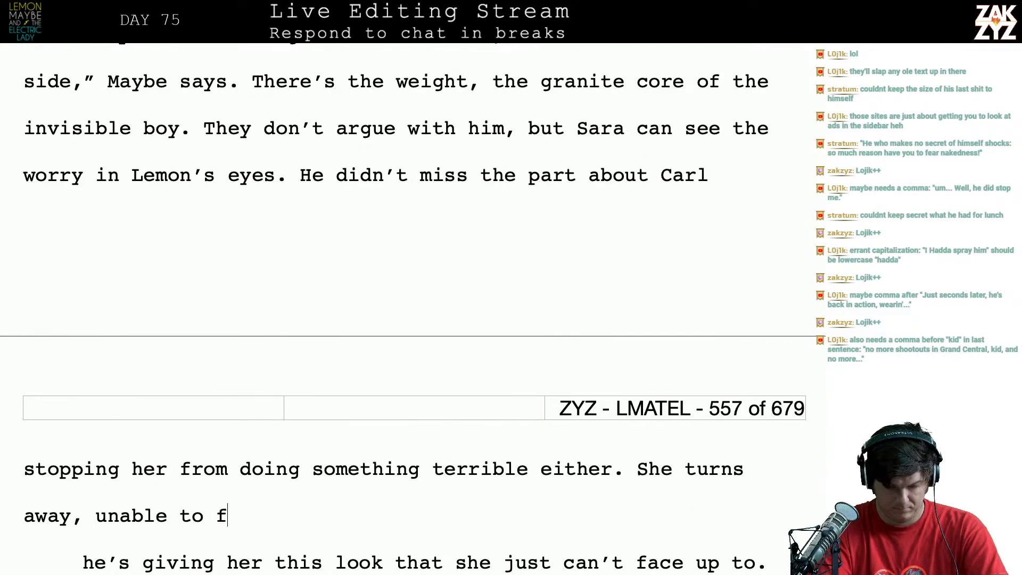
Delete the leftover line "he's giving her this look that she just can't face up to."
key("shift+Down")
key("shift+Down")
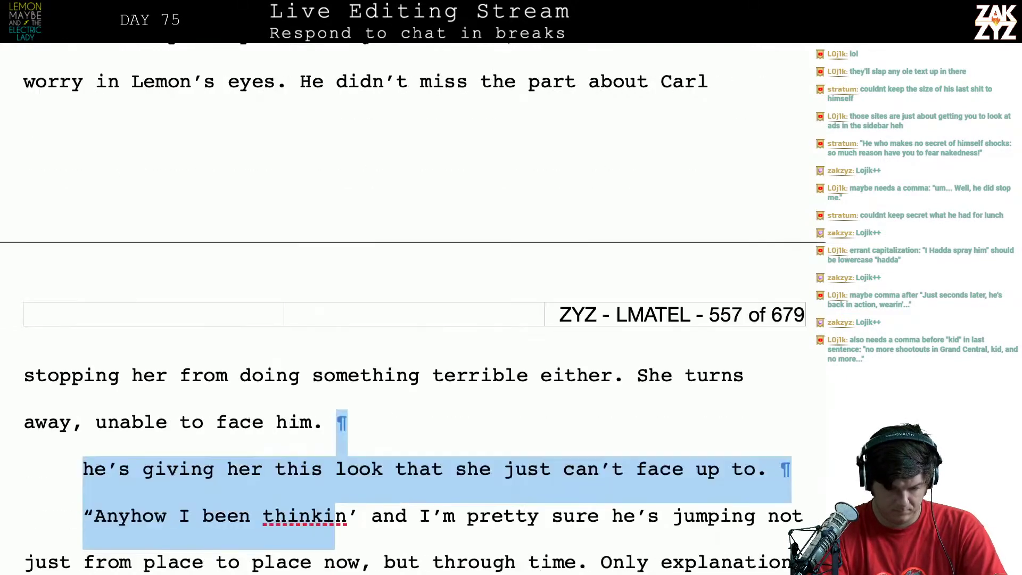
key("shift+Up")
key("shift+Right")
key("shift+Right")
key("shift+Right")
key("shift+Right")
key("shift+Right")
key("shift+Right")
key("shift+Right")
key("shift+Right")
key("shift+Right")
key("shift+Right")
key("shift+Right")
key("shift+Right")
key("shift+Right")
key("shift+Right")
key("shift+Right")
key("shift+Right")
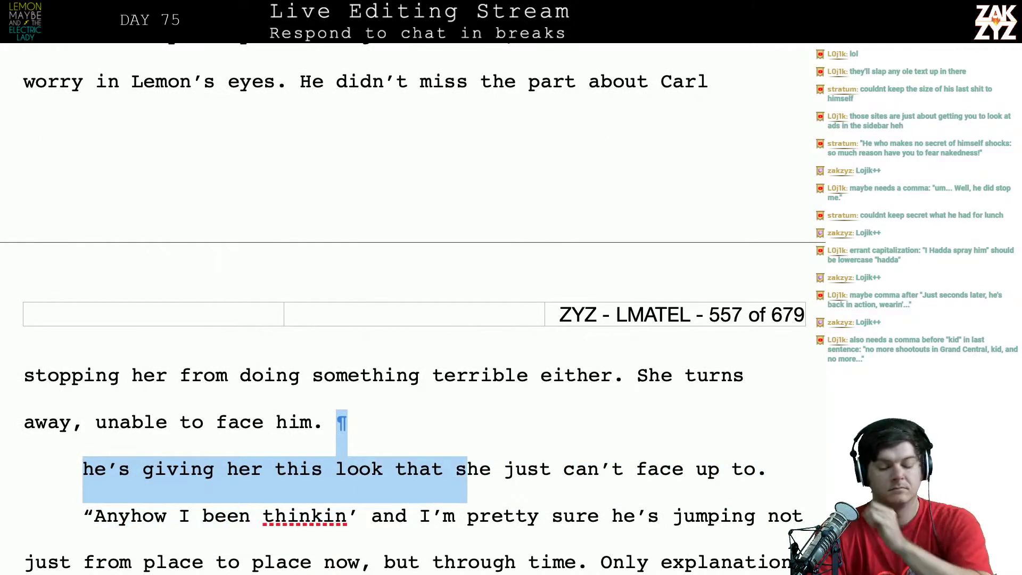
key("shift+Right")
key("shift+Right")
key("shift+Right")
key("shift+Right")
key("shift+Right")
key("shift+Right")
key("shift+Right")
key("shift+Right")
key("shift+Right")
key("shift+Right")
key("shift+Right")
key("shift+Right")
key("shift+Right")
key("shift+Right")
key("shift+Right")
key("shift+Right")
key("shift+Right")
key("shift+Right")
key("shift+Right")
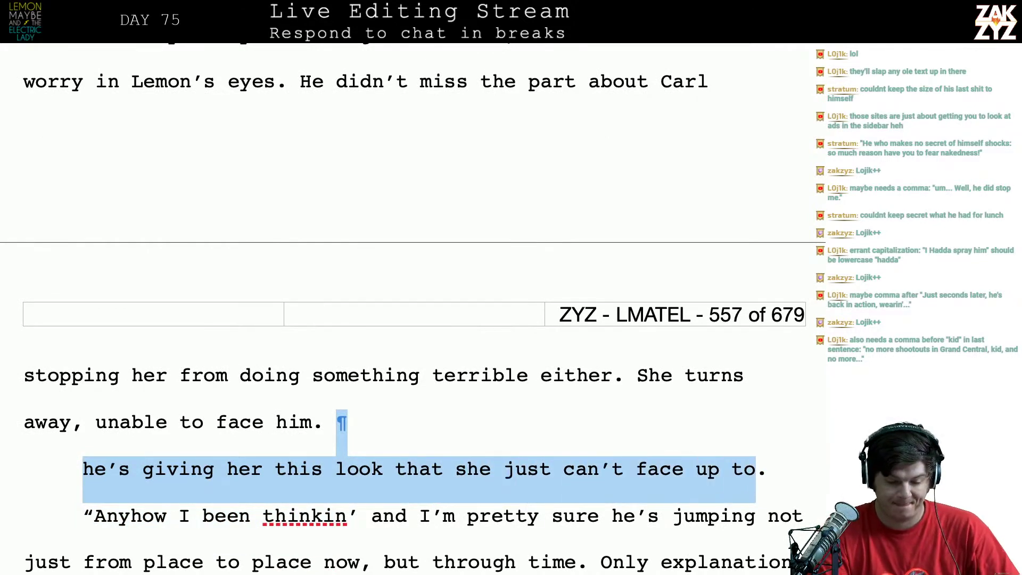
key("BackSpace")
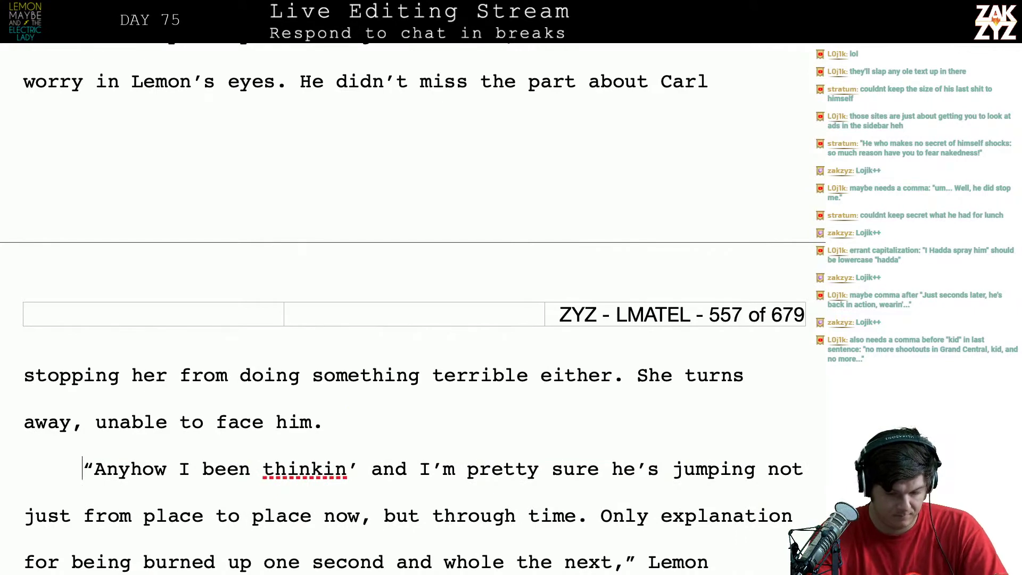
Cut "Anyhow I been thinkin' and" so Lemon's line opens with "I'm pretty sure"
scroll(354, 415, "down", 3)
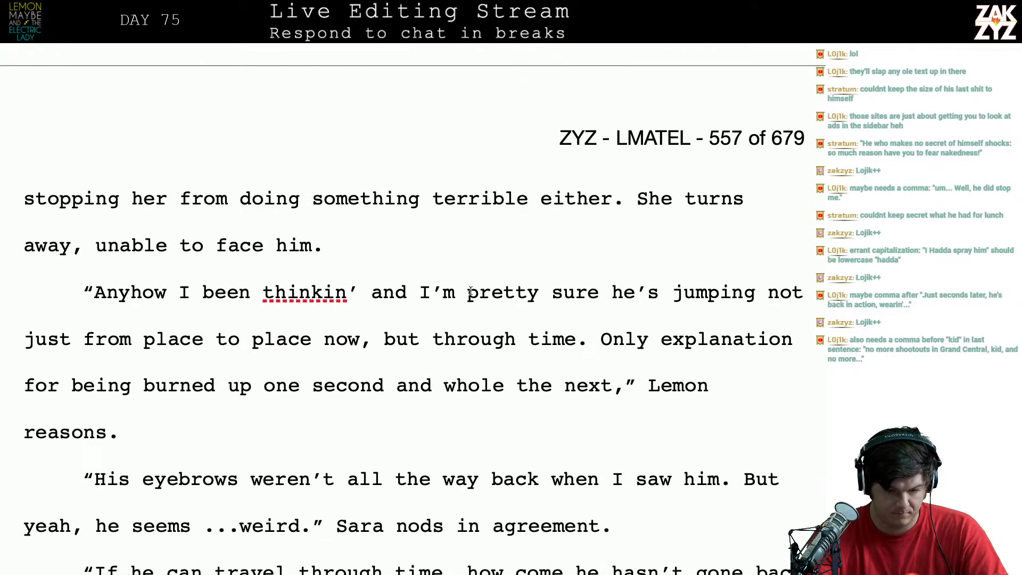
left_click_drag(423, 290, 92, 316)
key("BackSpace")
Insert a new paragraph before "I'm pretty sure" with Lemon's line "Carl must'of figured out how to jump through time."
scroll(250, 282, "down", 1)
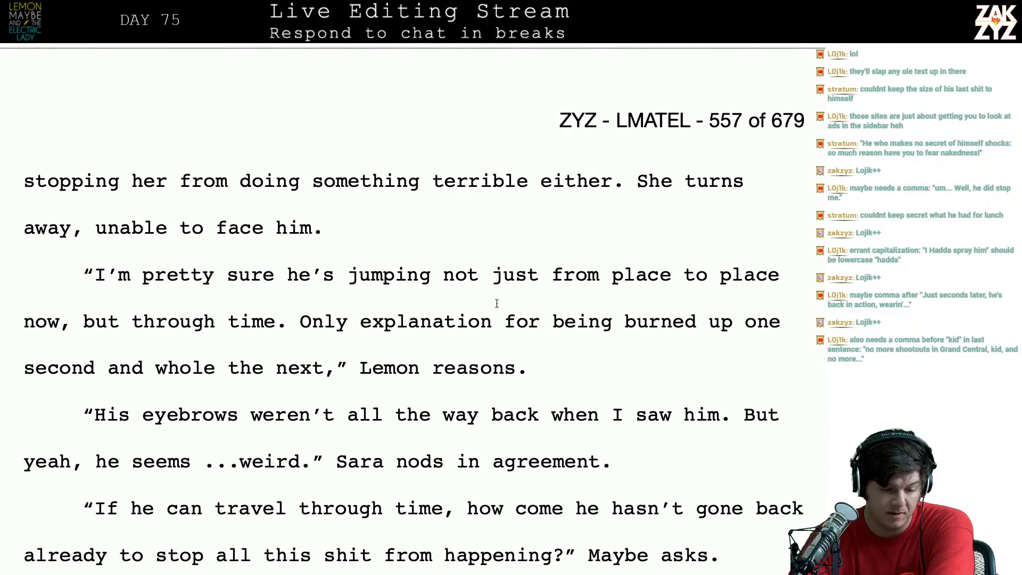
scroll(319, 324, "down", 1)
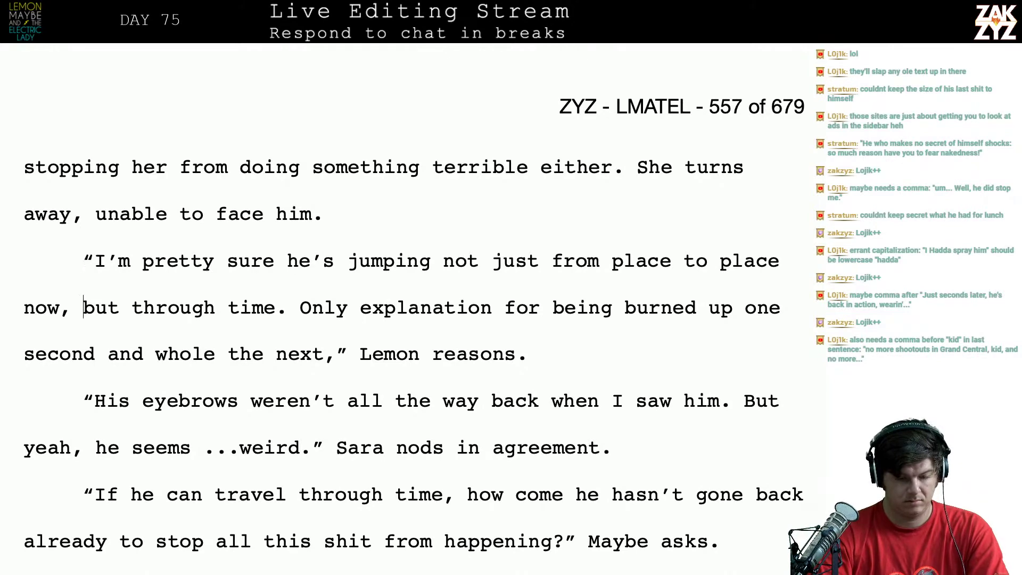
key("Return")
type("Ca")
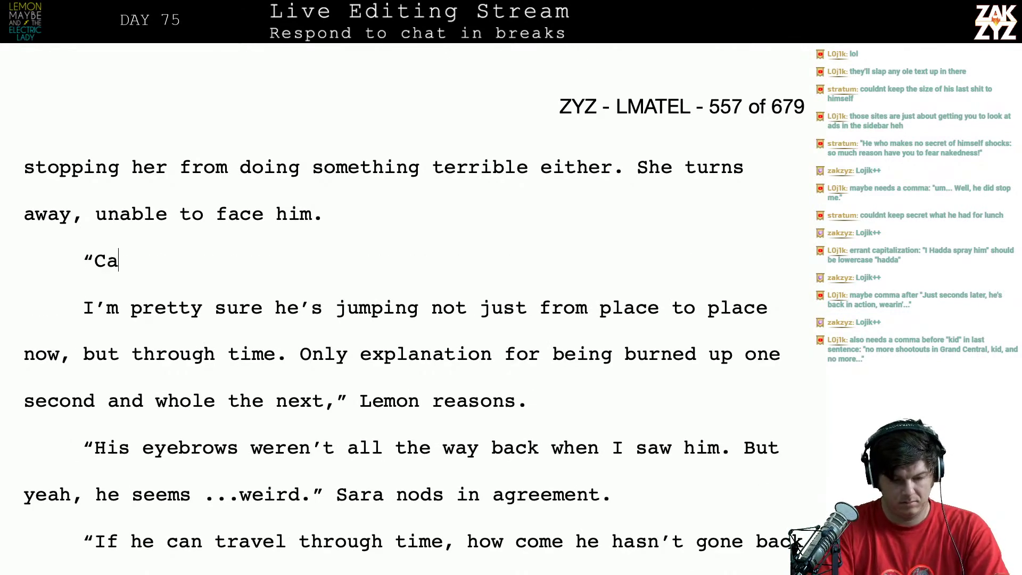
type("rl must'a")
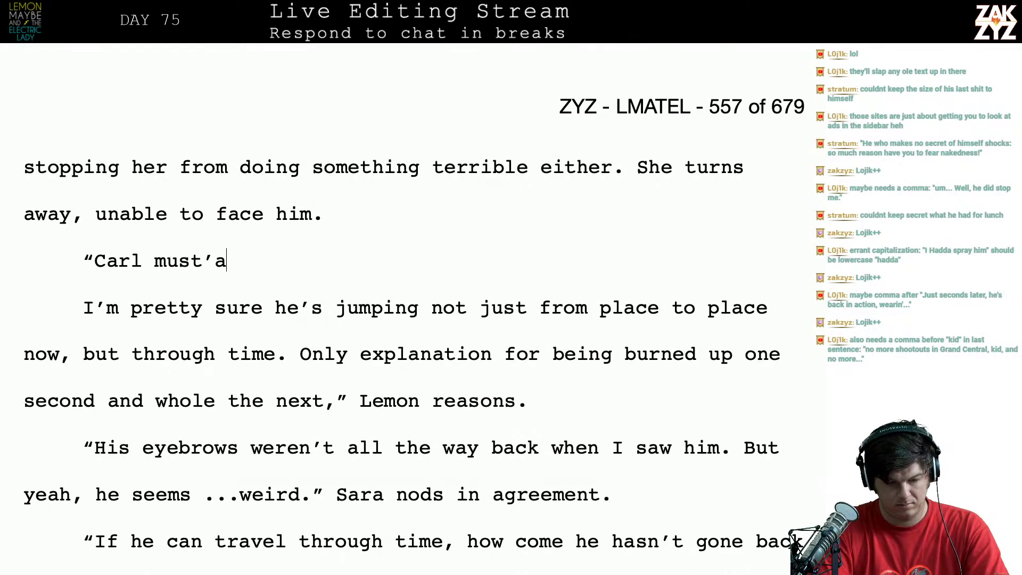
key("BackSpace")
type("of v")
key("BackSpace")
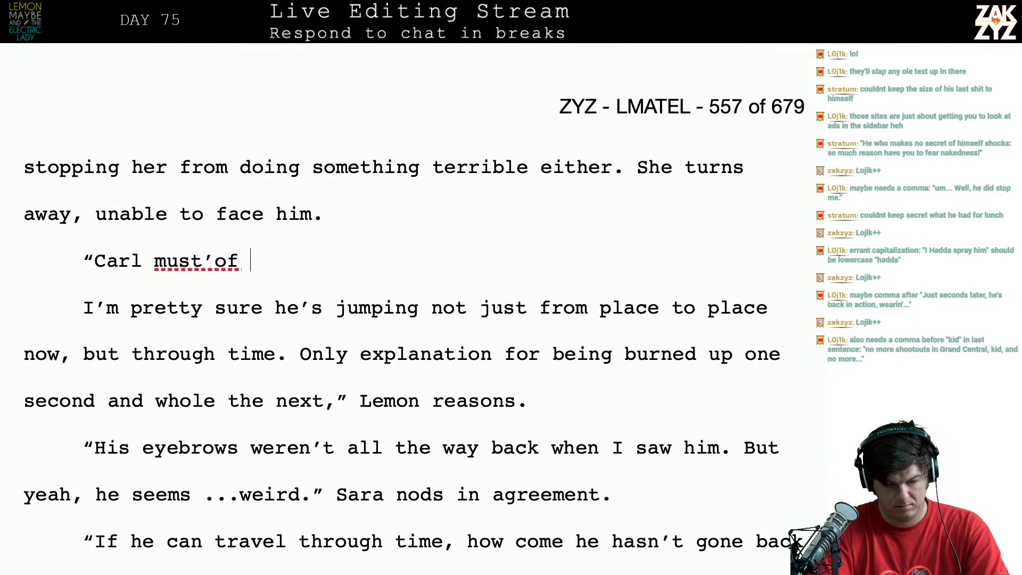
type("figured out h")
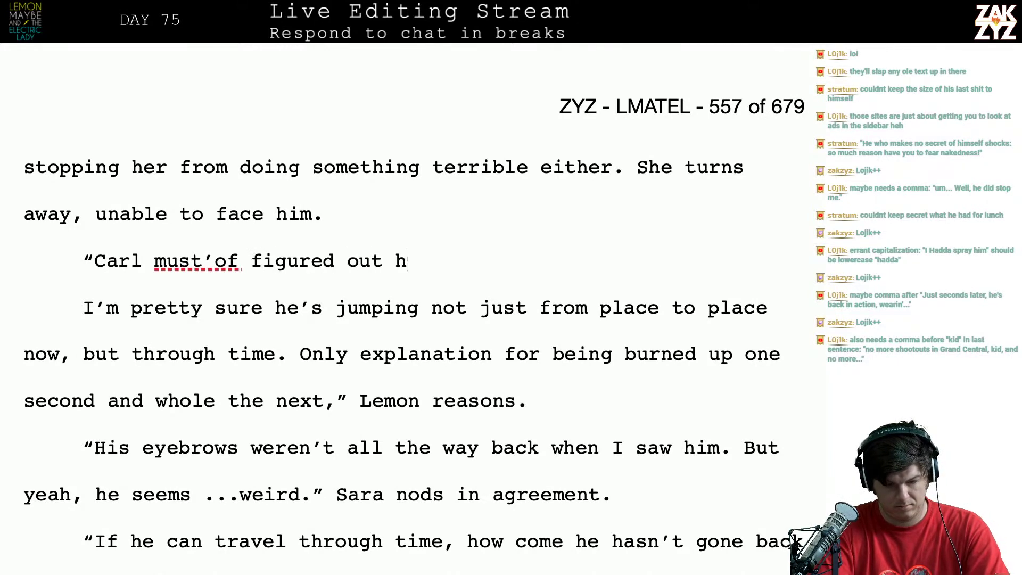
type("ow to jump thro")
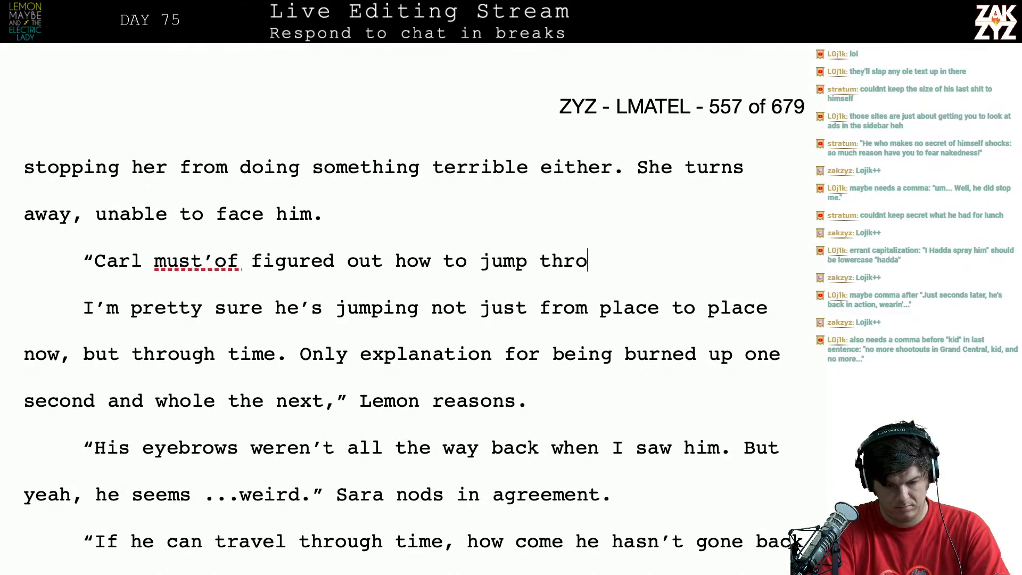
key("BackSpace")
key("BackSpace")
key("BackSpace")
type("hrough time.")
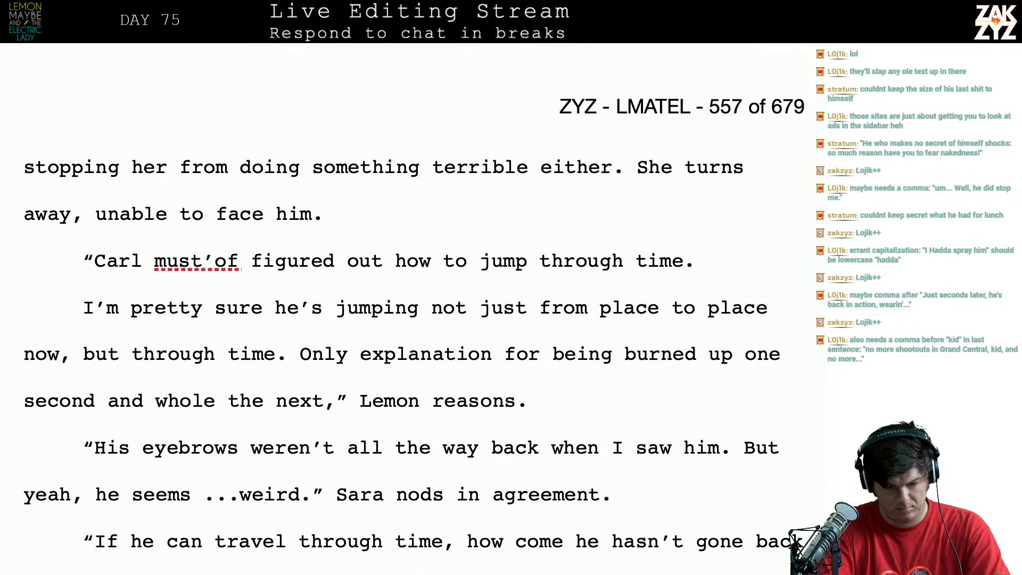
Continue Lemon's new line with "Only explanation for him being burned up one second, and healed up the next"
type(" Only ")
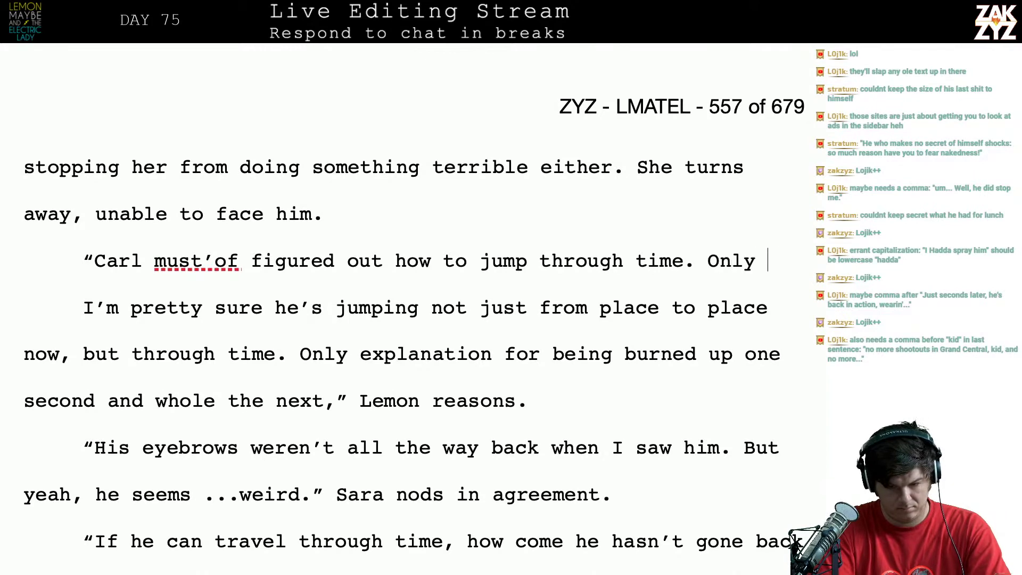
type("explanation for ")
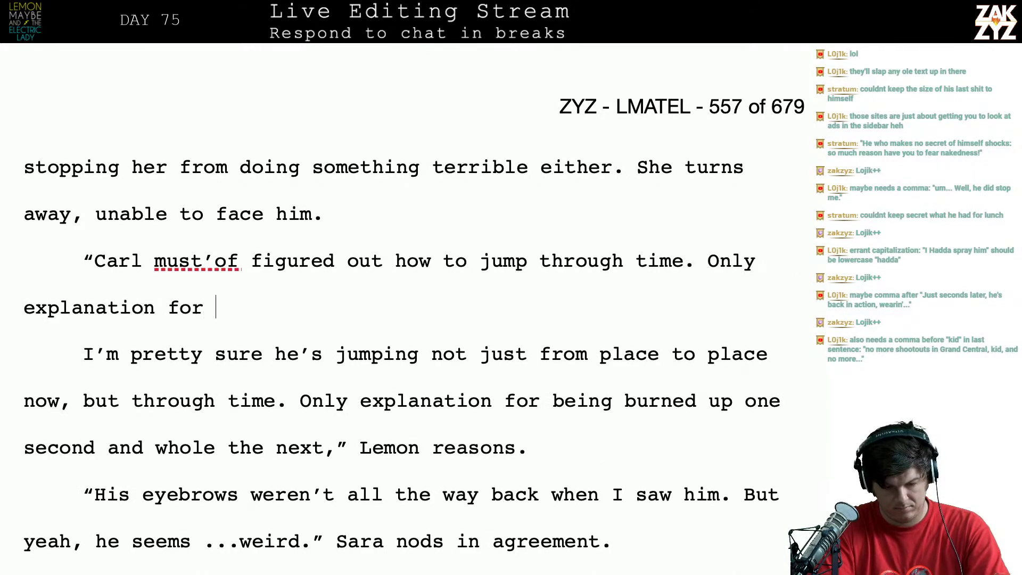
type("him being burned")
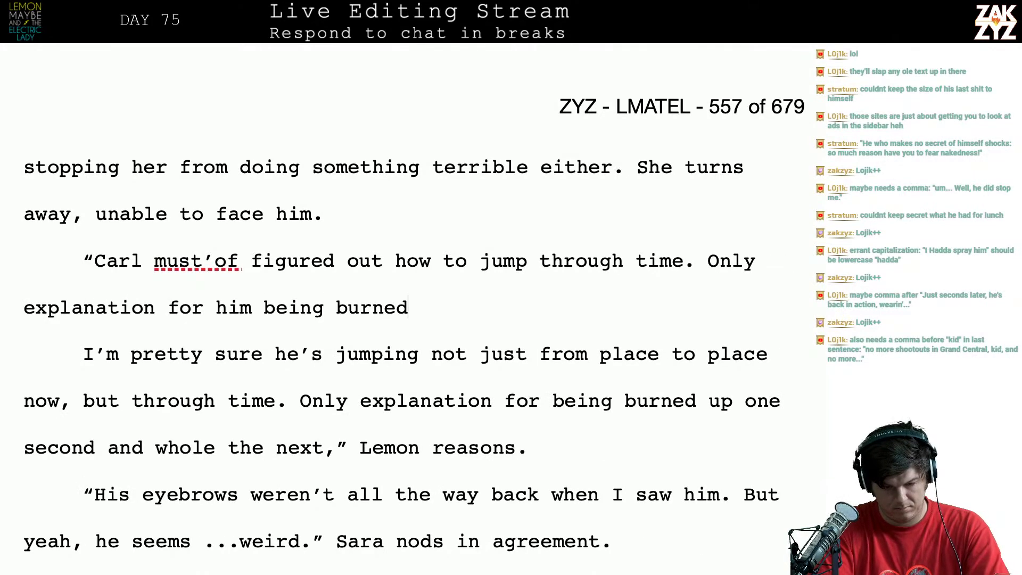
type(" up one second")
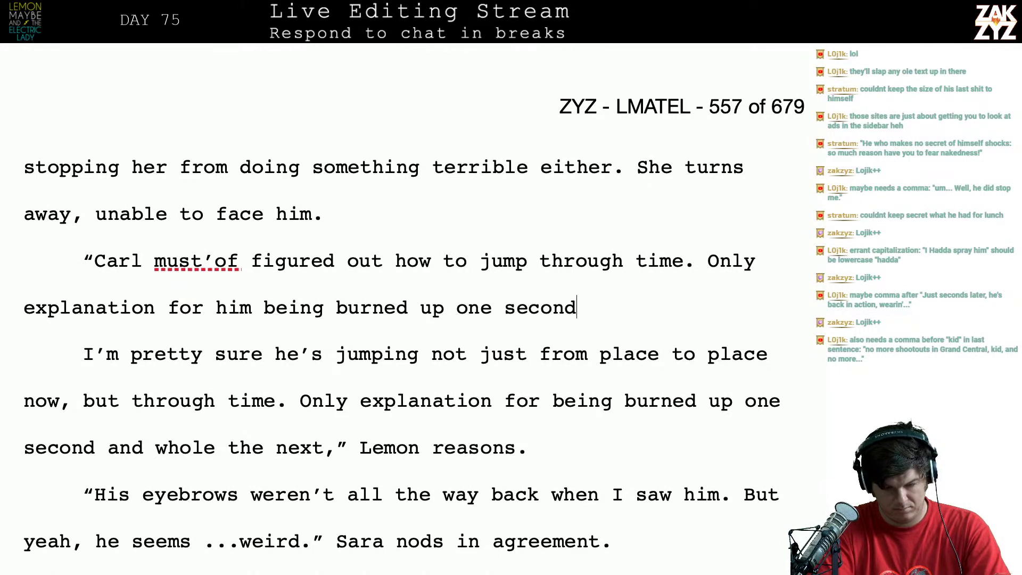
type(", and ")
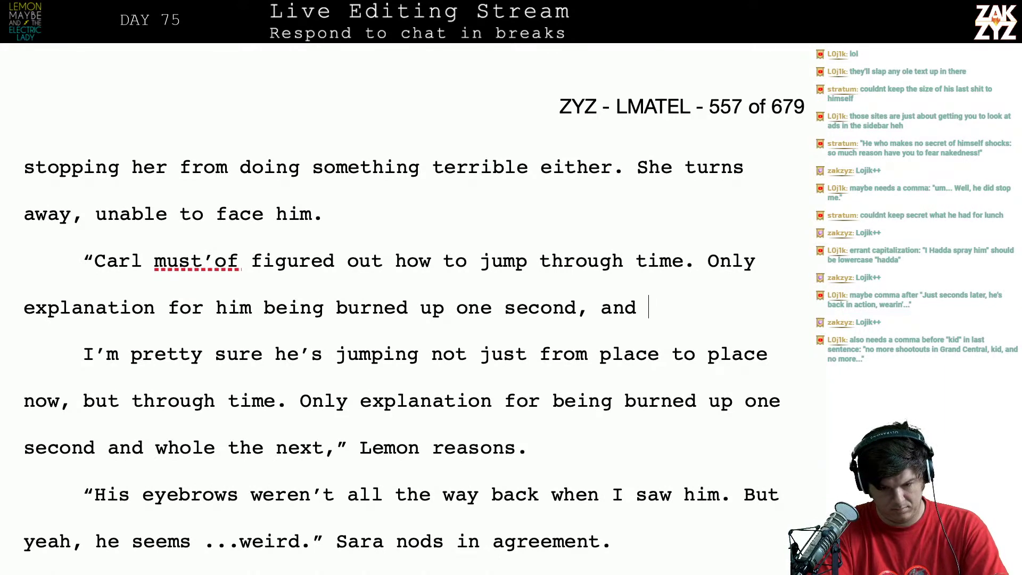
type("intact")
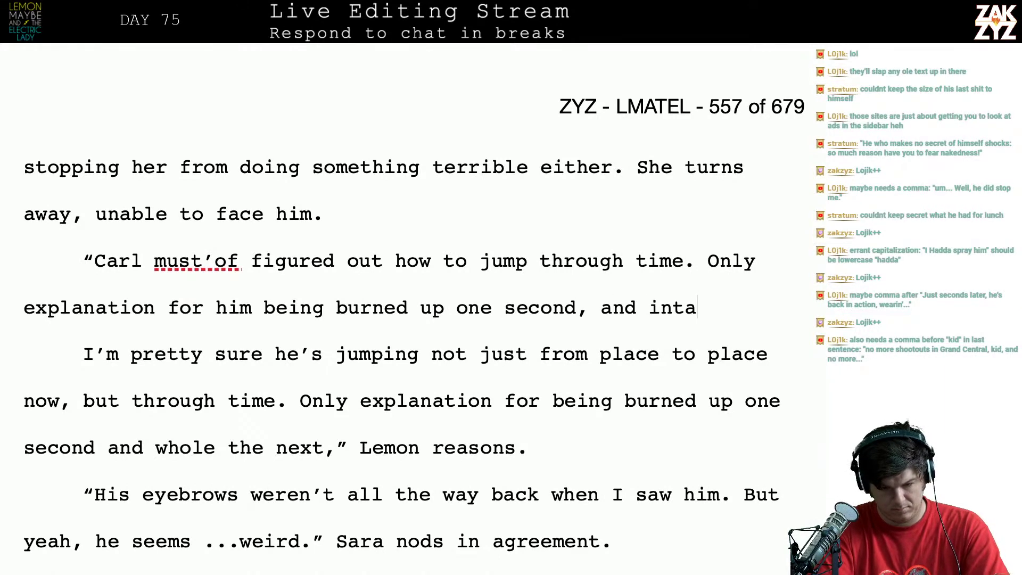
key("BackSpace")
key("BackSpace")
key("BackSpace")
key("BackSpace")
key("BackSpace")
key("BackSpace")
key("BackSpace")
type("h")
key("BackSpace")
type("healed u")
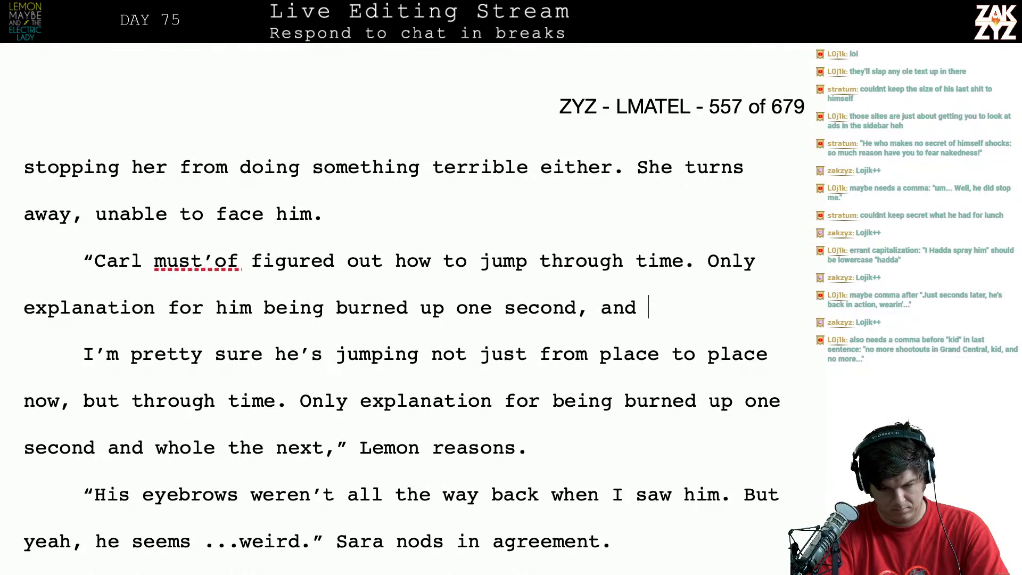
type("p the next.")
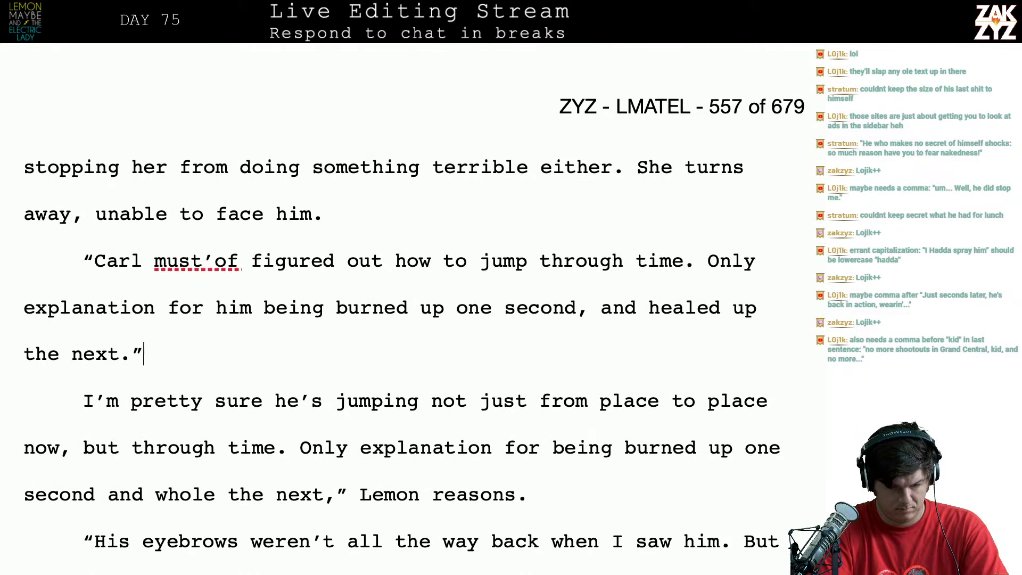
End Lemon's new line with a comma, a closing quotation mark and the tag "Lemon figures."
key("BackSpace")
type(",")
key("BackSpace")
type("\" Lemon ")
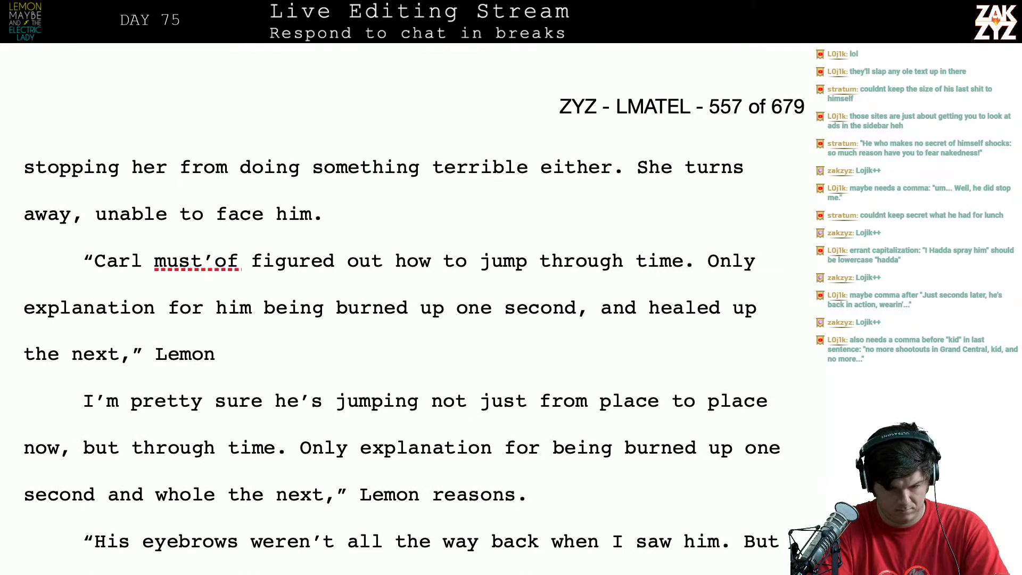
type("figures.")
Delete the superseded paragraph from "I'm pretty sure he's jumping" through "Lemon reasons."
key("shift+Down")
key("shift+Down")
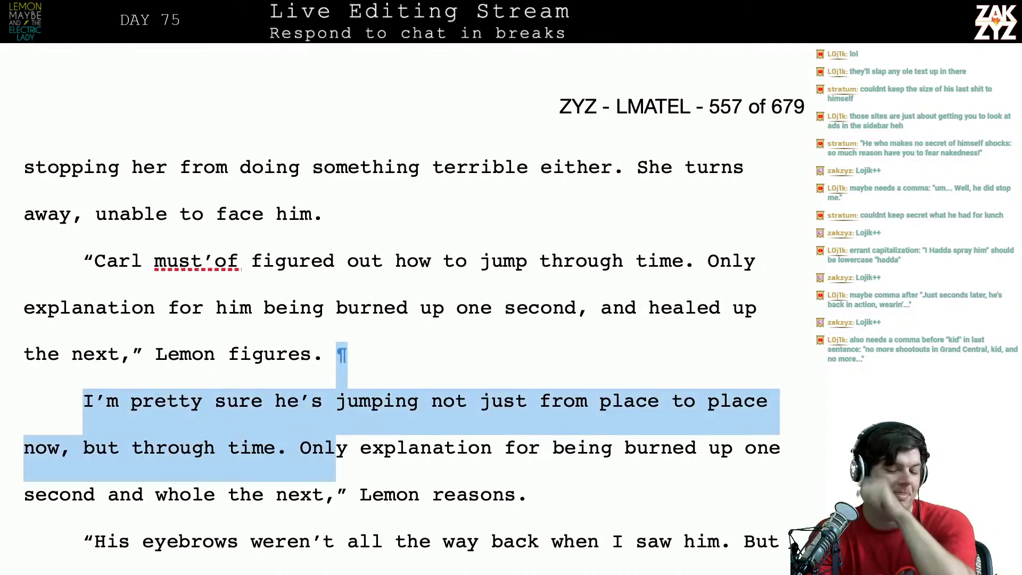
key("shift+Right")
key("shift+Right")
key("shift+Right")
key("shift+Right")
key("shift+Right")
key("shift+Right")
key("shift+Right")
key("shift+Right")
key("shift+Right")
key("shift+Right")
key("shift+Right")
key("shift+Right")
key("shift+Right")
key("shift+Right")
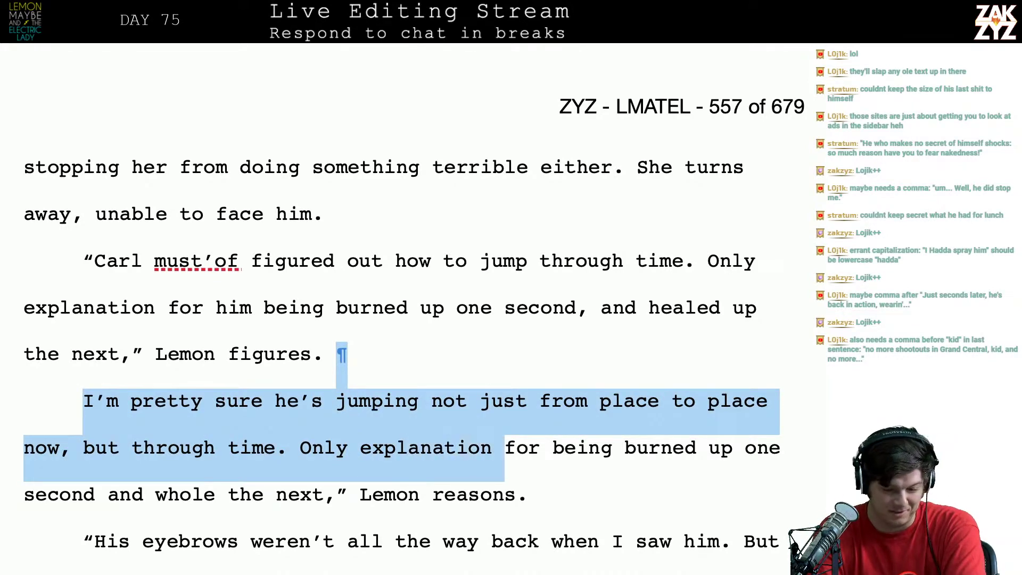
key("shift+Right")
key("shift+Right")
key("shift+Down")
key("Delete")
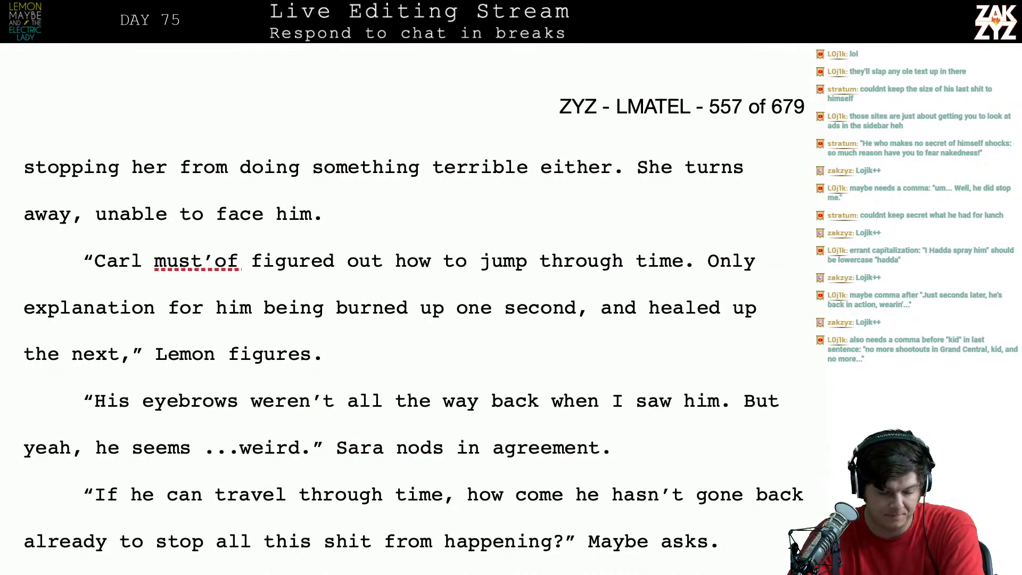
Move the ellipsis in Sara's reply directly after "seems" so it reads "he seems… weird."
scroll(414, 318, "down", 2)
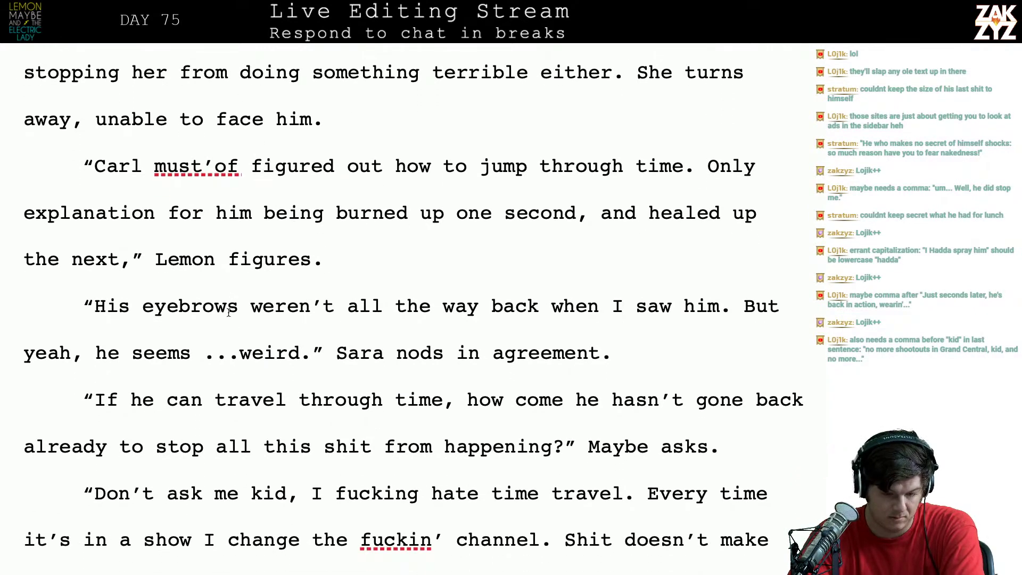
scroll(425, 359, "down", 1)
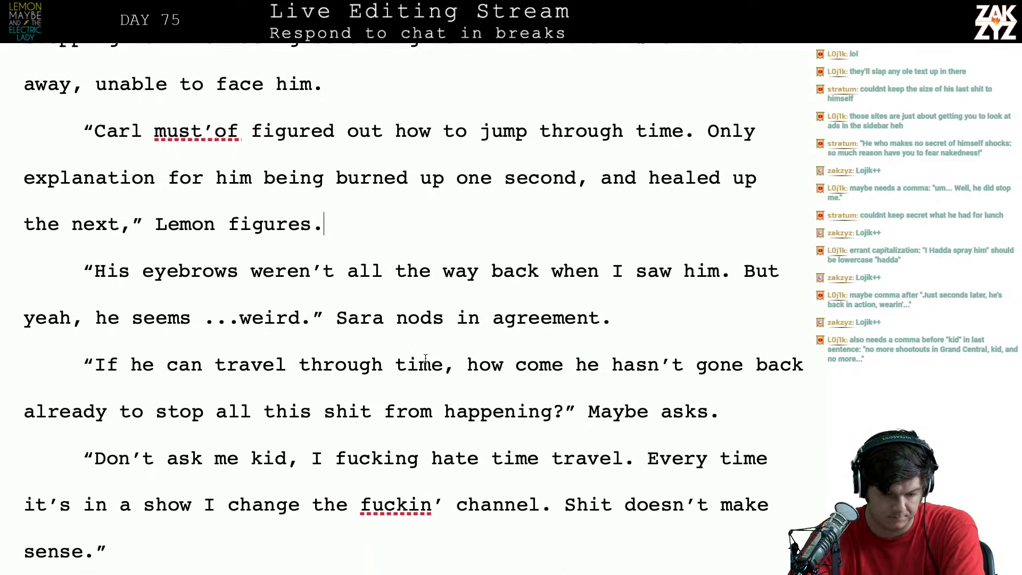
scroll(425, 358, "up", 2)
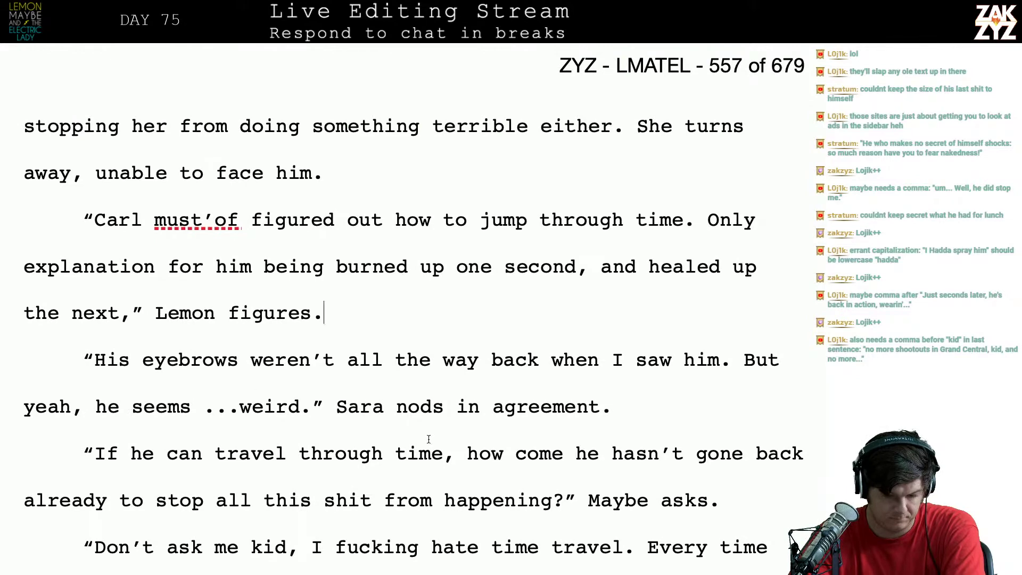
scroll(429, 439, "down", 1)
scroll(428, 442, "up", 1)
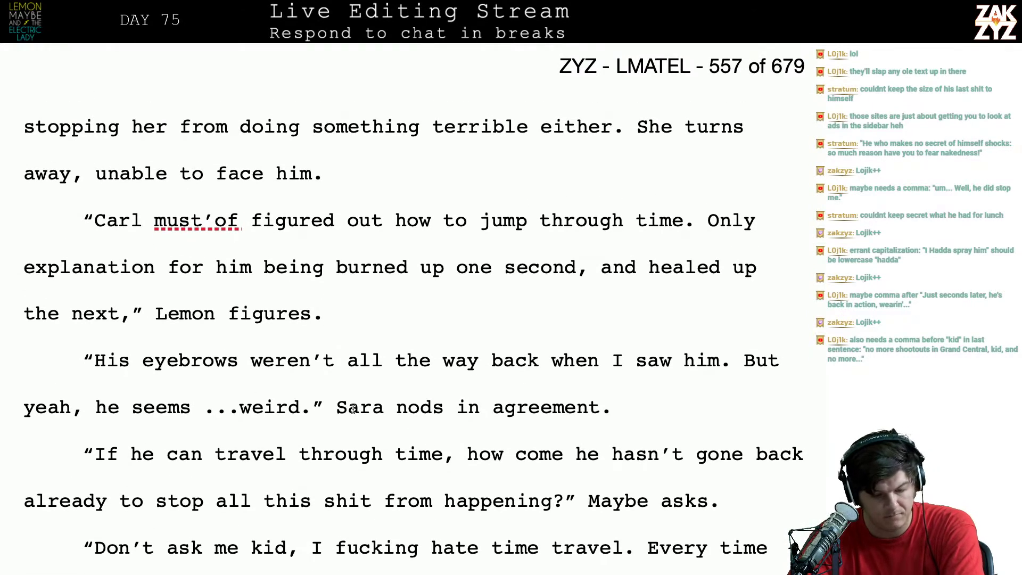
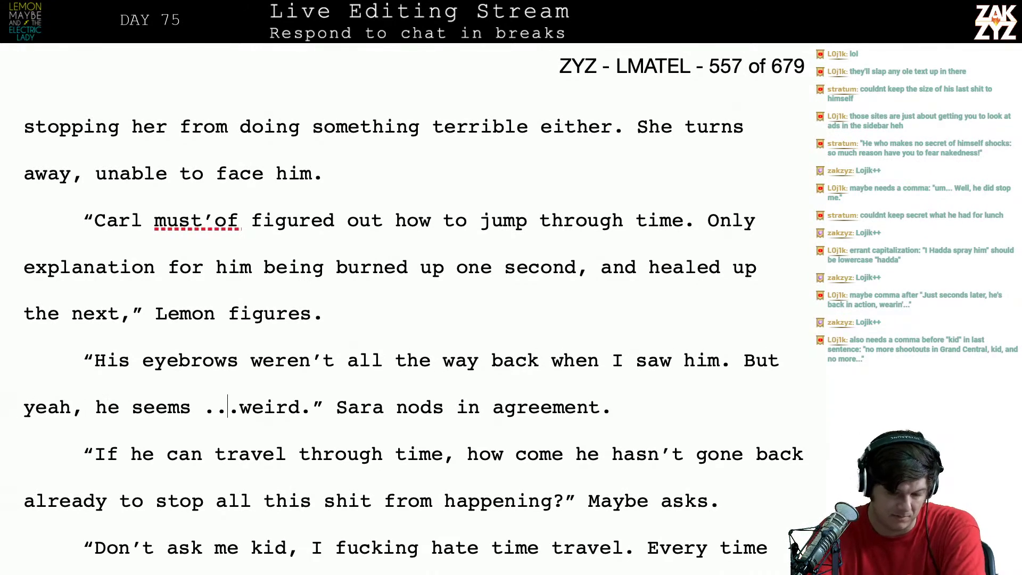
key("BackSpace")
key("BackSpace")
key("BackSpace")
type("....")
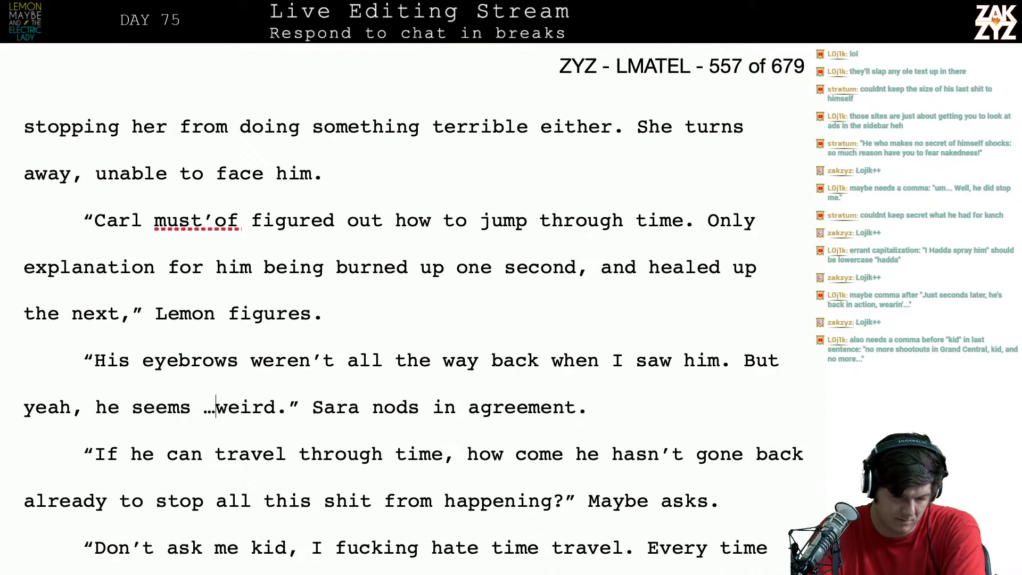
key("BackSpace")
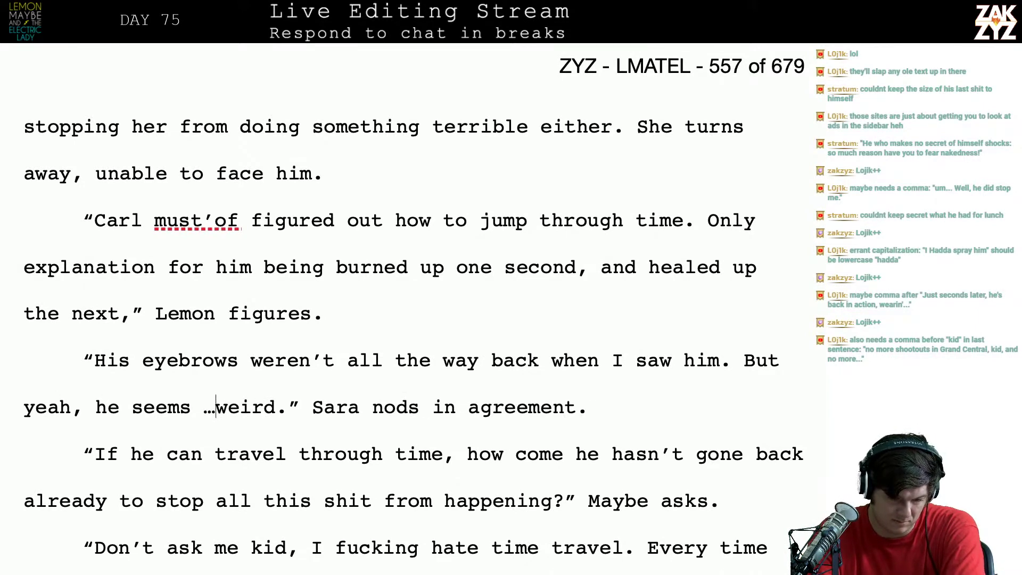
key("BackSpace")
key("BackSpace")
type("...")
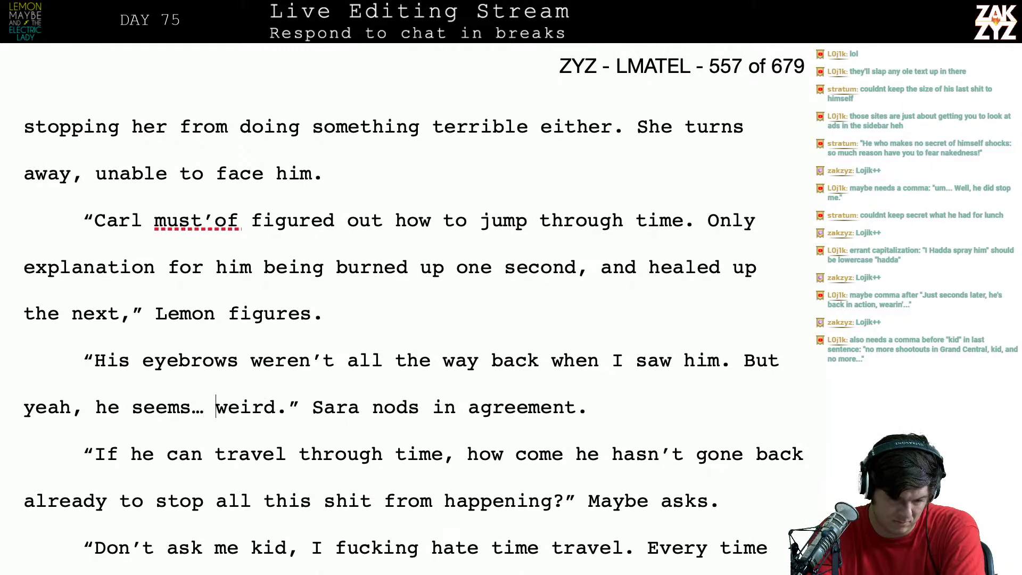
Remove the ellipsis from Sara's reply so it reads "But yeah, he seems weird."
key("BackSpace")
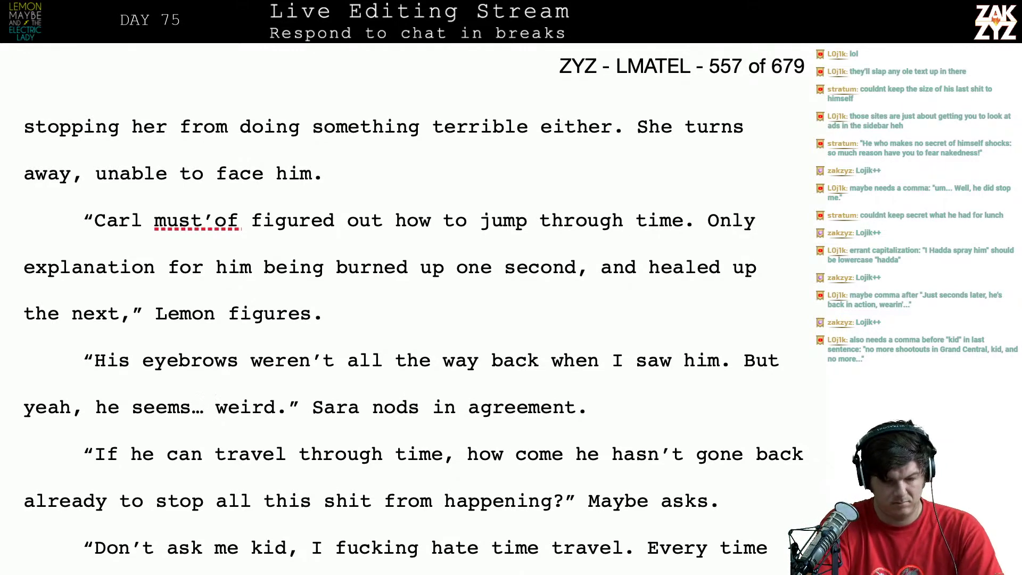
key("BackSpace")
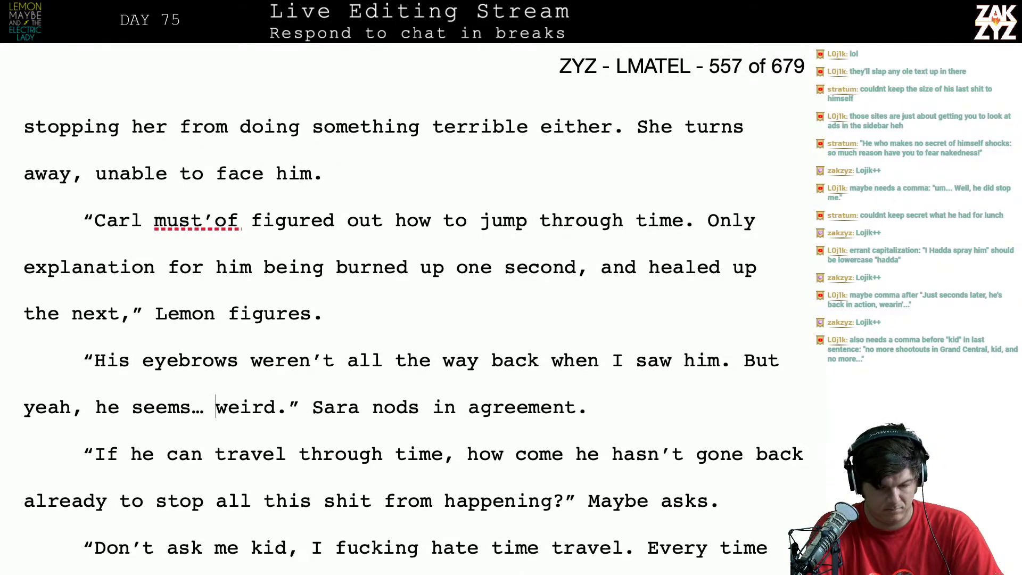
key("BackSpace")
key("BackSpace")
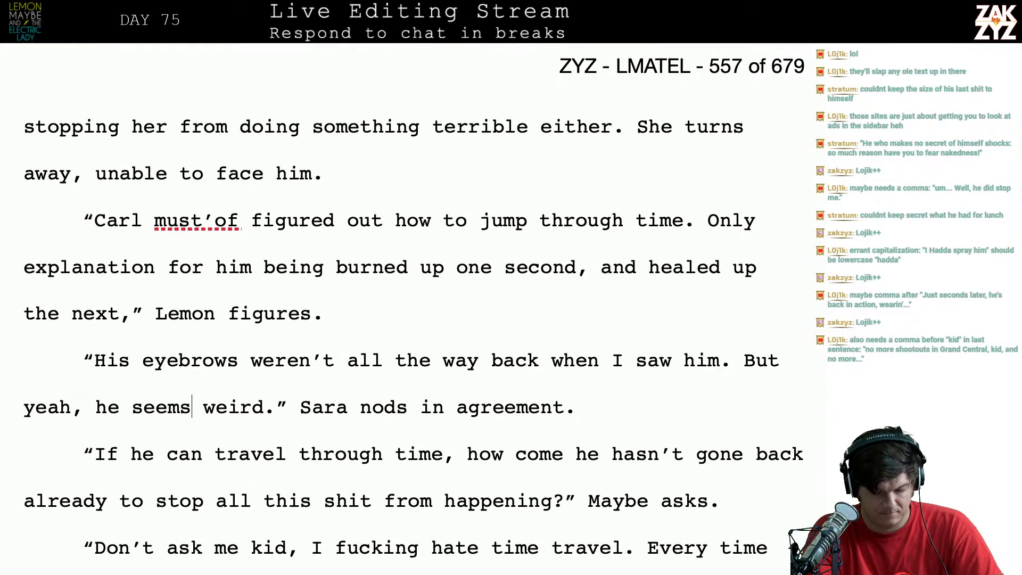
type("...")
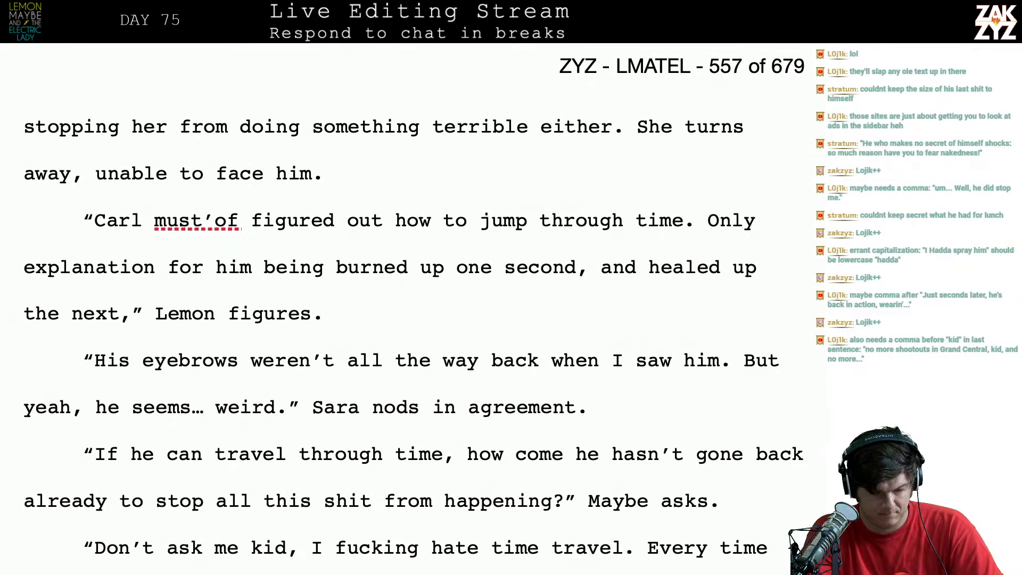
key("BackSpace")
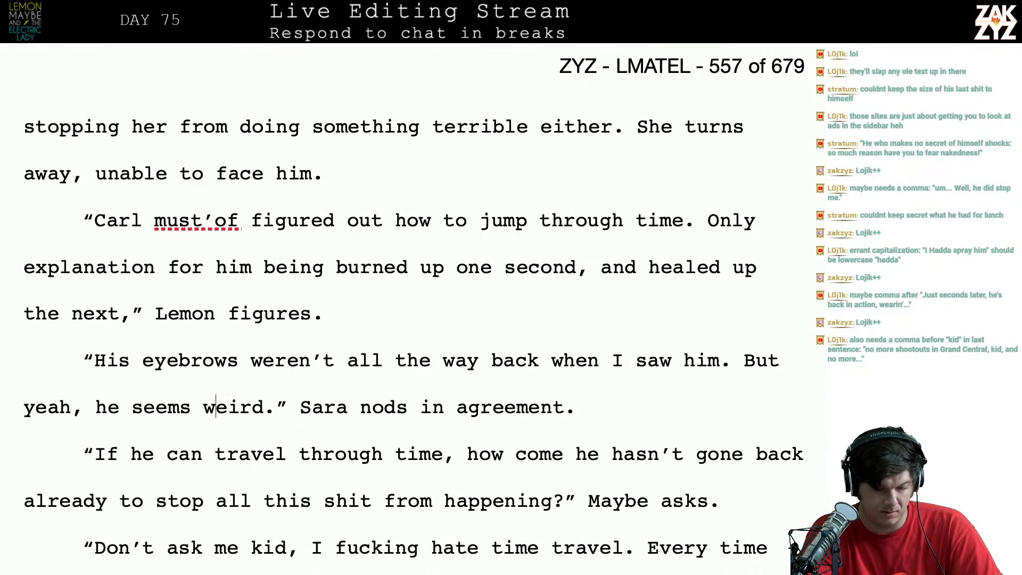
Italicize the word "weird" in Sara's reply
key("shift+Right")
key("shift+Right")
key("shift+Right")
key("shift+Right")
key("shift+Right")
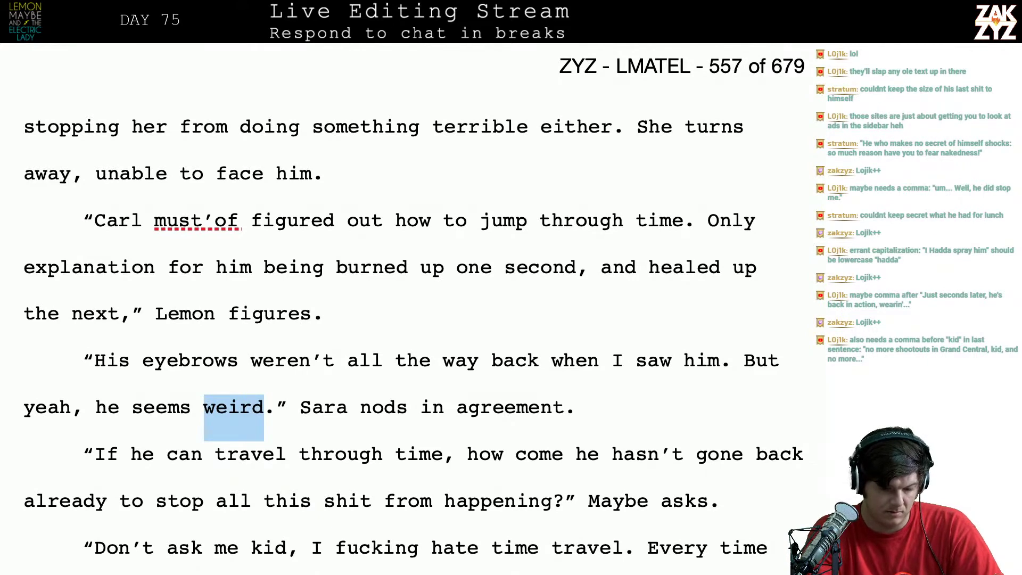
key("ctrl+i")
key("Right")
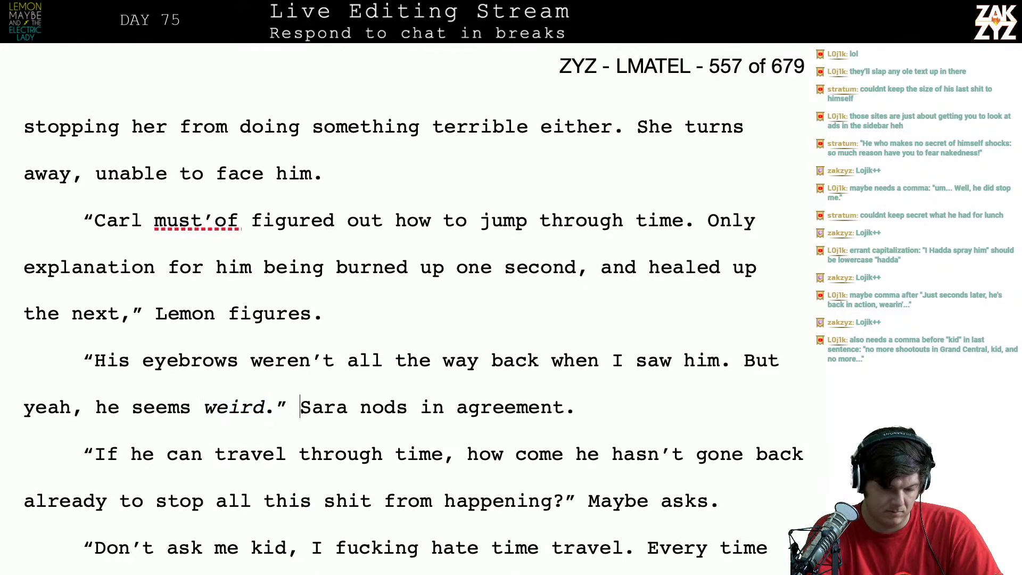
Change Sara's "nods in agreement" to "agrees" and replace the period after "weird" with a comma
key("Right")
key("Right")
key("Right")
key("Right")
key("Right")
key("Right")
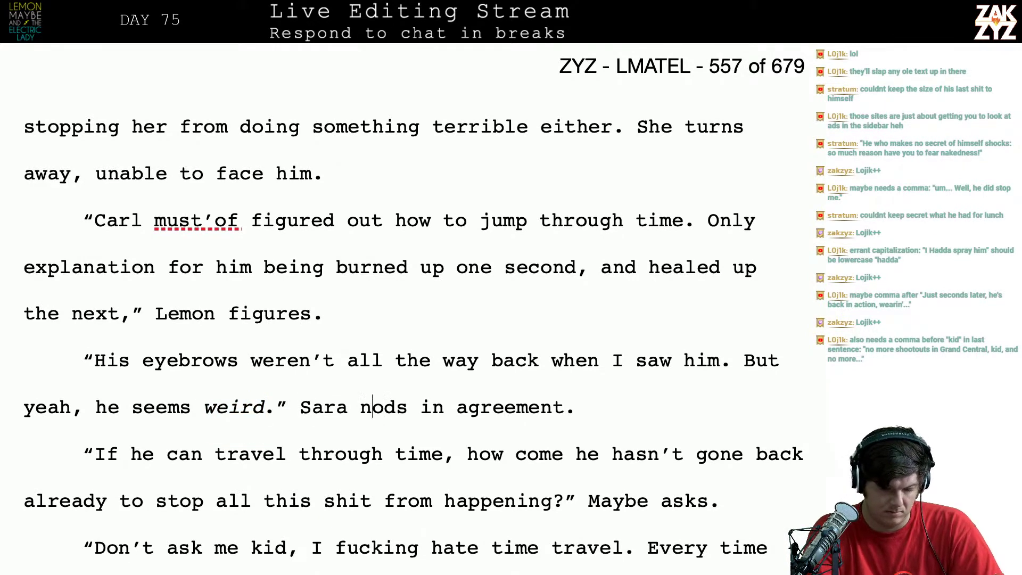
key("Left")
type("agrees")
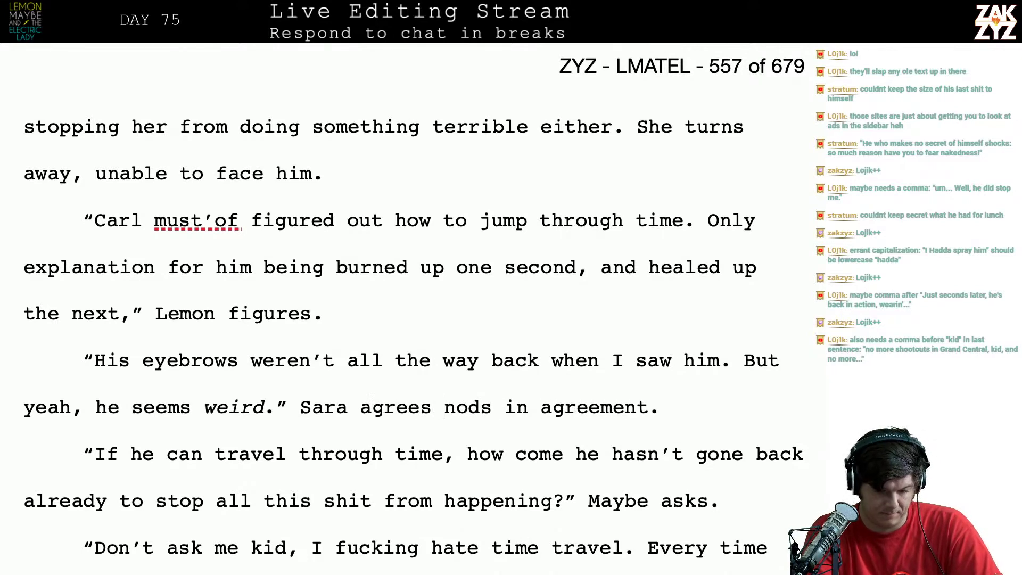
key("BackSpace")
type(".")
key("shift+Right")
key("shift+Right")
key("shift+Right")
key("shift+Right")
key("shift+Right")
key("shift+Right")
key("shift+Right")
key("shift+Right")
key("shift+Right")
key("shift+Right")
key("shift+Right")
key("shift+Right")
key("shift+Right")
key("shift+Right")
key("shift+Right")
key("shift+Right")
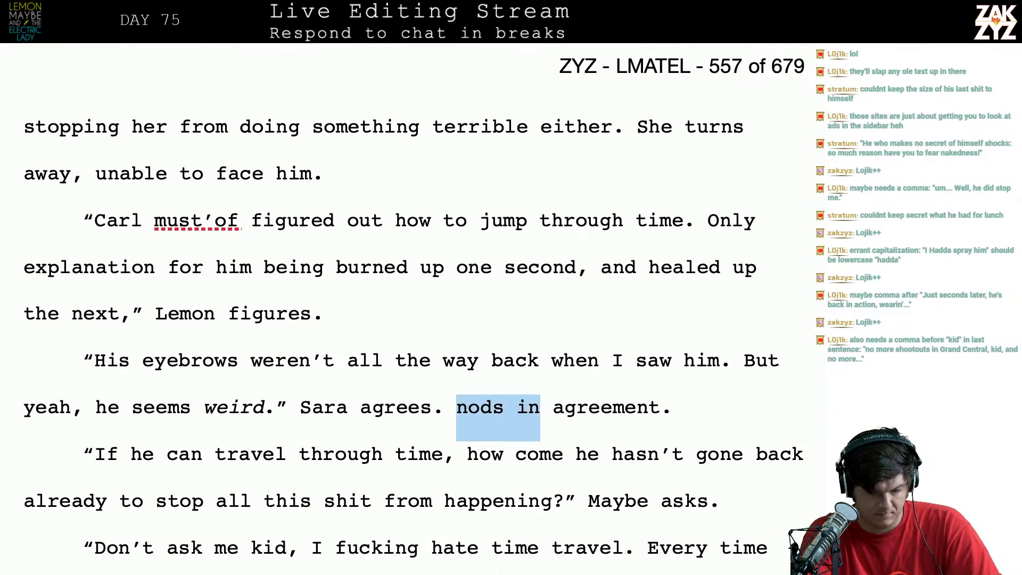
key("shift+Right")
key("shift+Right")
key("BackSpace")
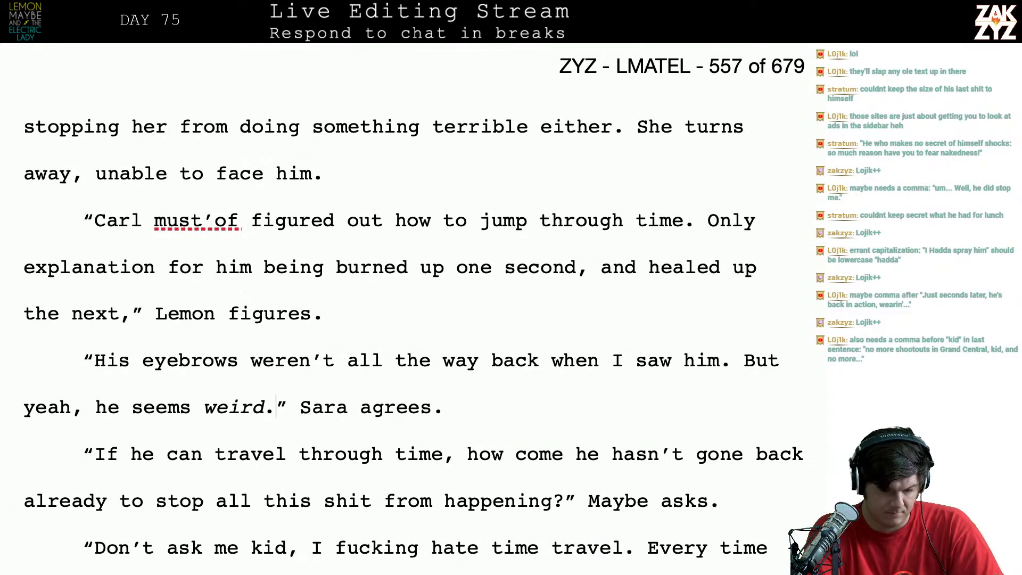
key("BackSpace")
type(",")
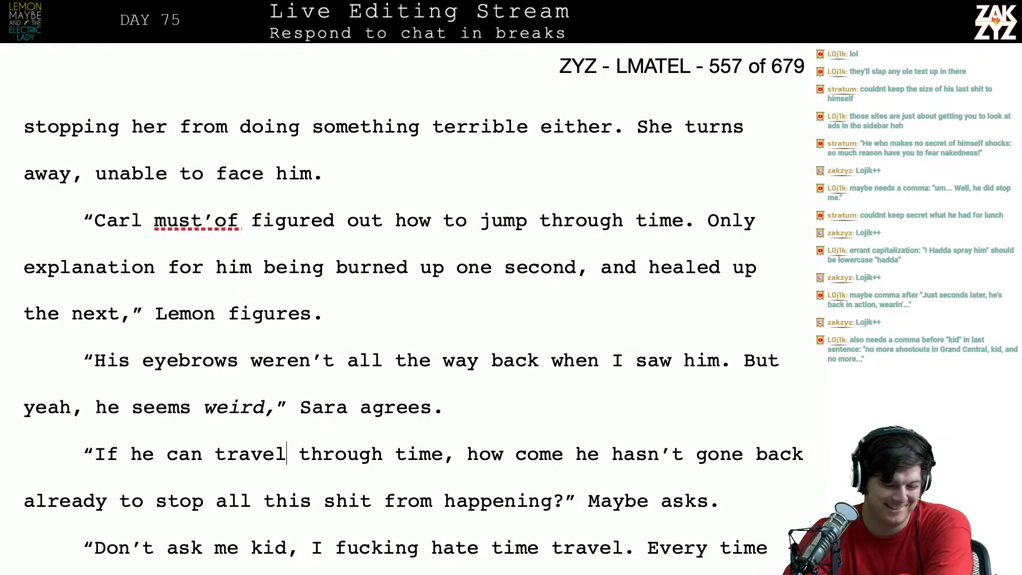
Rewrite the end of Maybe's question after "already" as "to stop all this from happening?" Maybe asks, above the old wording
scroll(170, 315, "down", 2)
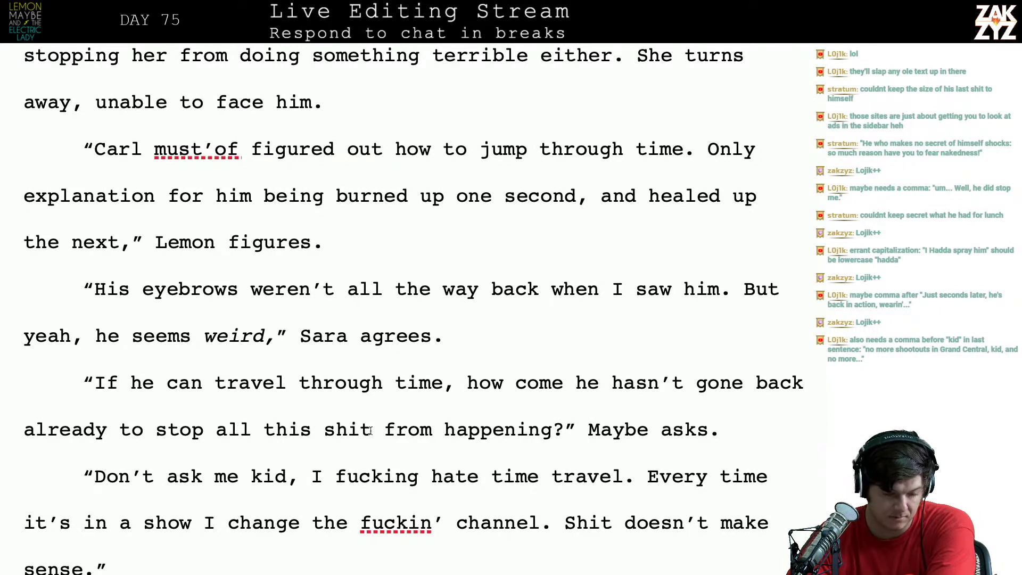
left_click(111, 429)
key("Return")
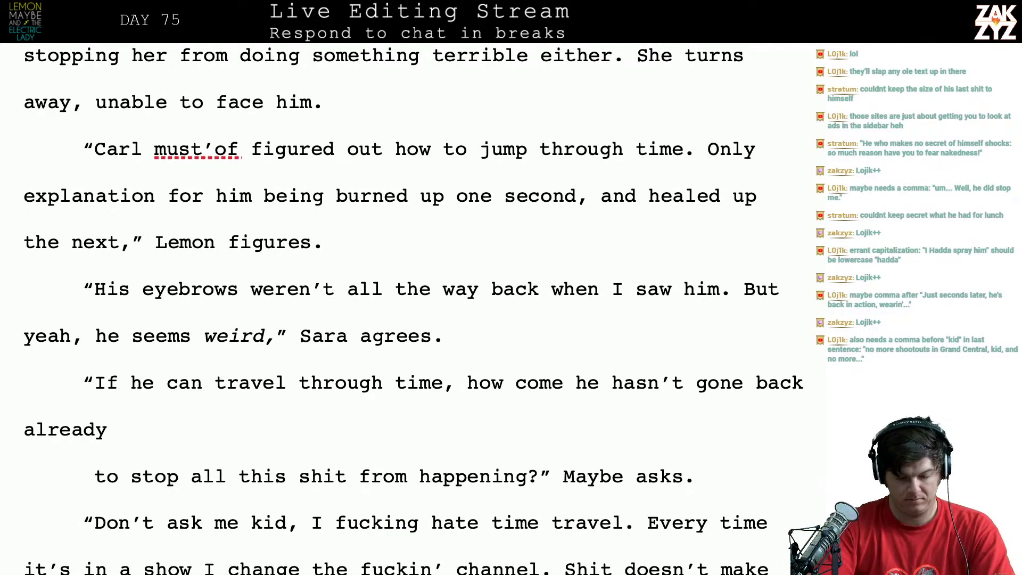
type("to stop ")
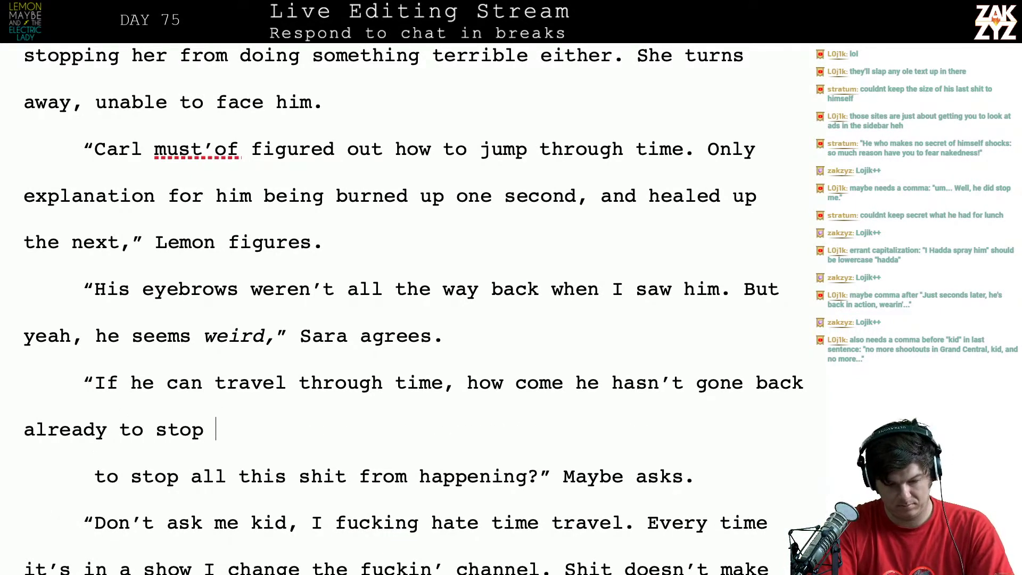
type("all this from ha")
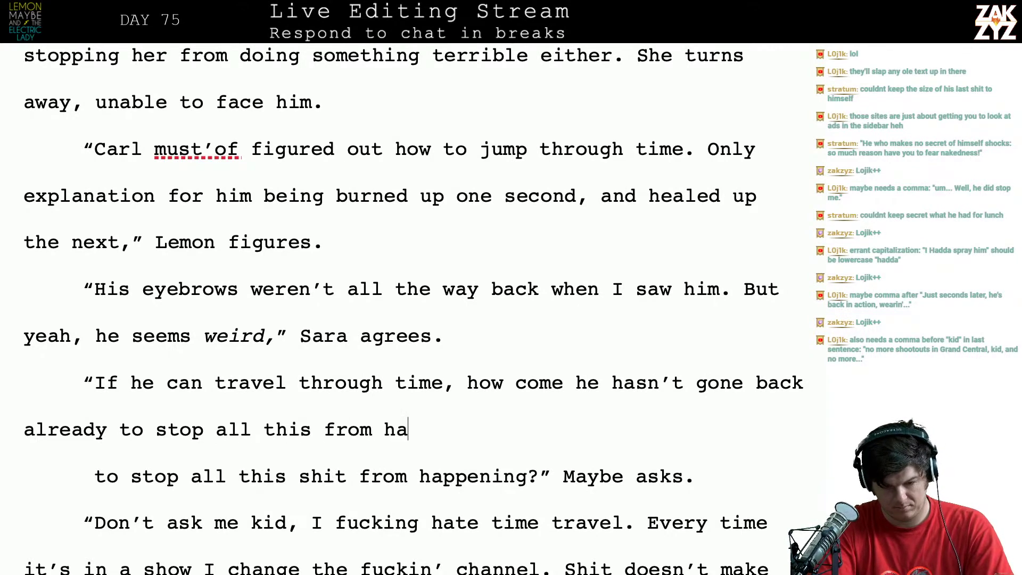
type("ppening?")
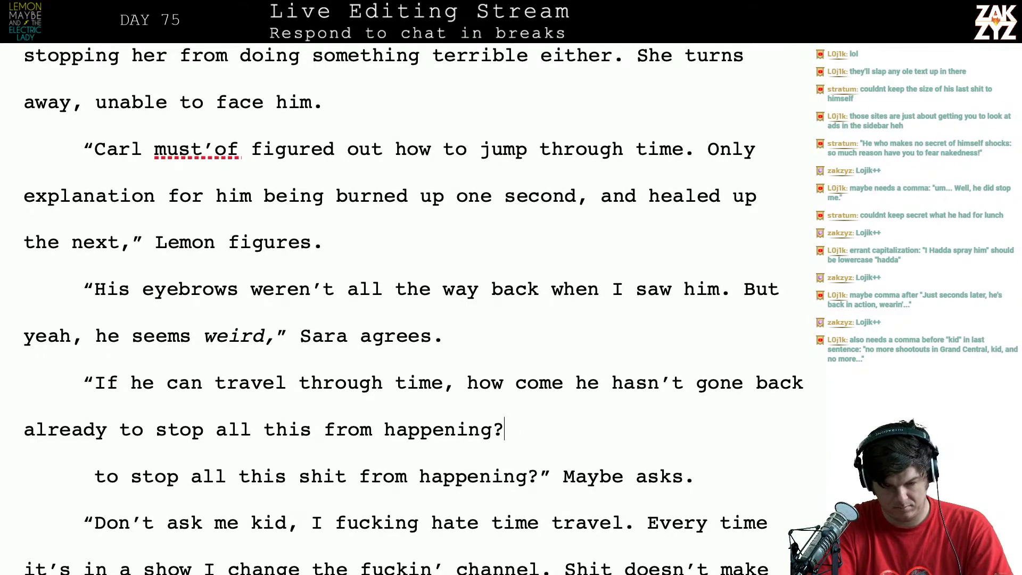
type("” Maybe ask")
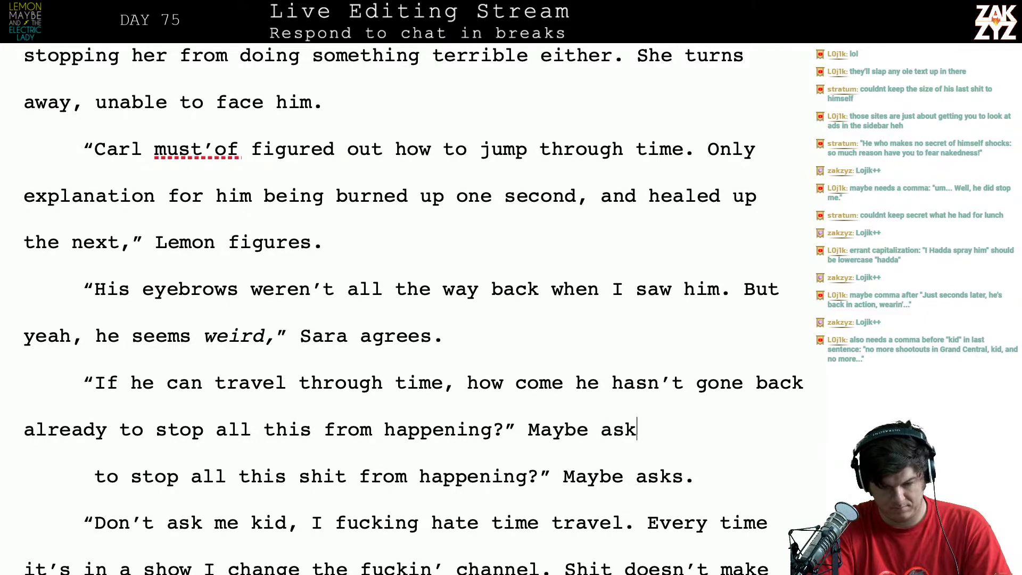
type("s.")
Delete the superseded line "to stop all this shit from happening?" Maybe asks, along with its extra paragraph break
key("shift+Down")
key("shift+Right")
key("shift+Right")
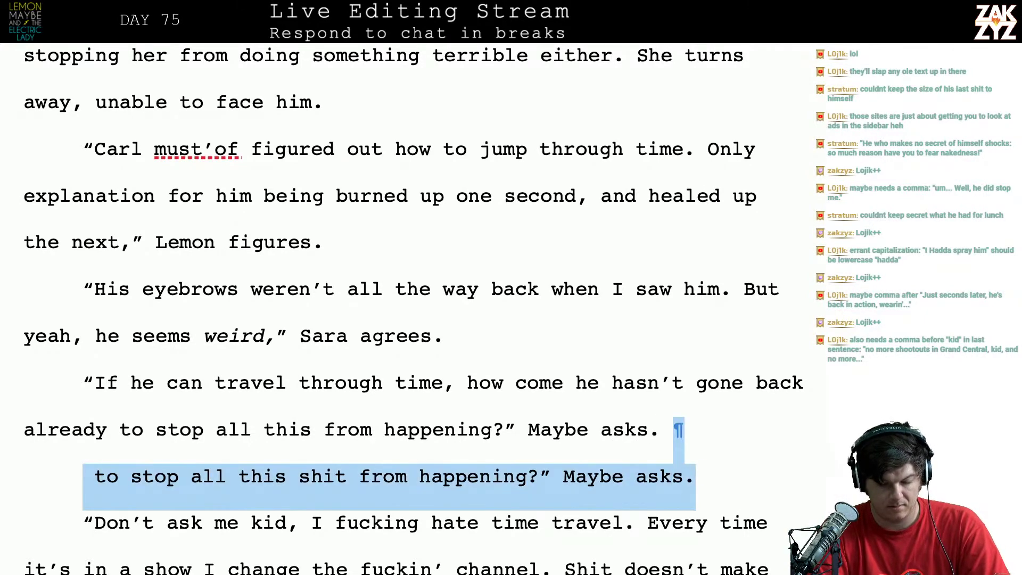
key("shift+Right")
key("shift+Right")
key("shift+Left")
key("shift+Left")
key("Delete")
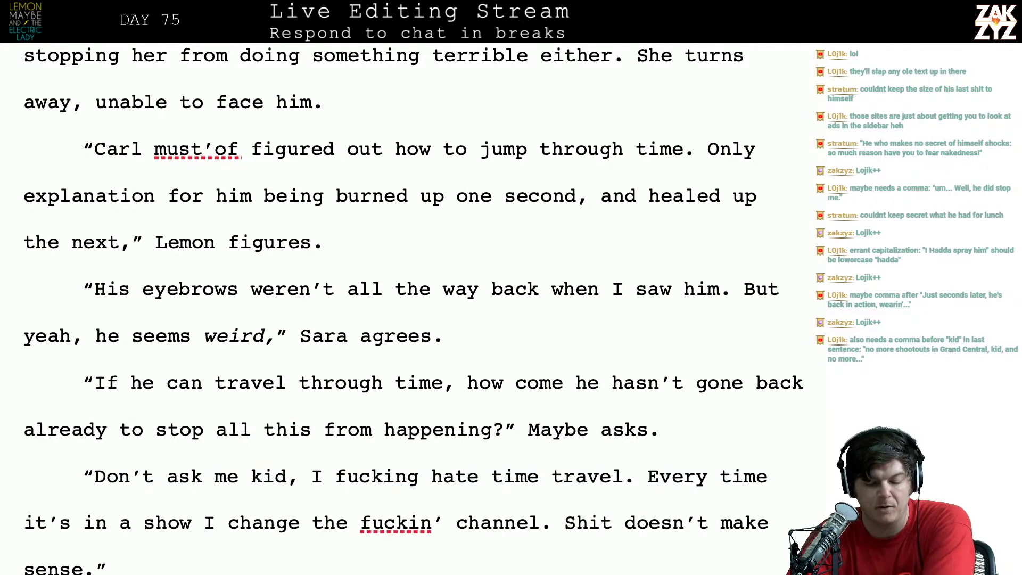
Change the dialogue tag after Maybe's time travel question from "asks" to "wonders"
scroll(413, 311, "down", 1)
scroll(201, 471, "down", 1)
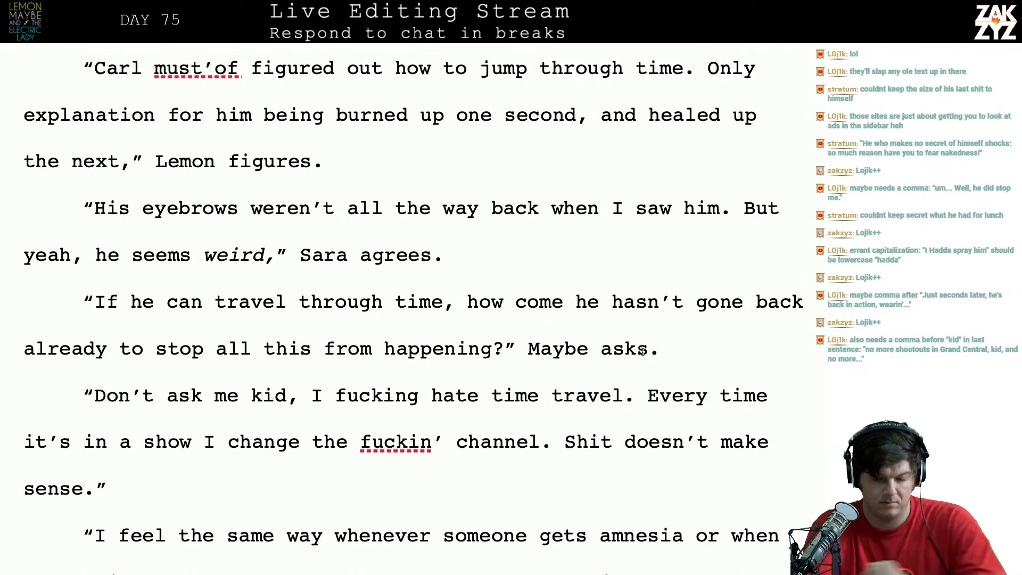
key("BackSpace")
key("BackSpace")
key("BackSpace")
key("BackSpace")
key("BackSpace")
type("w")
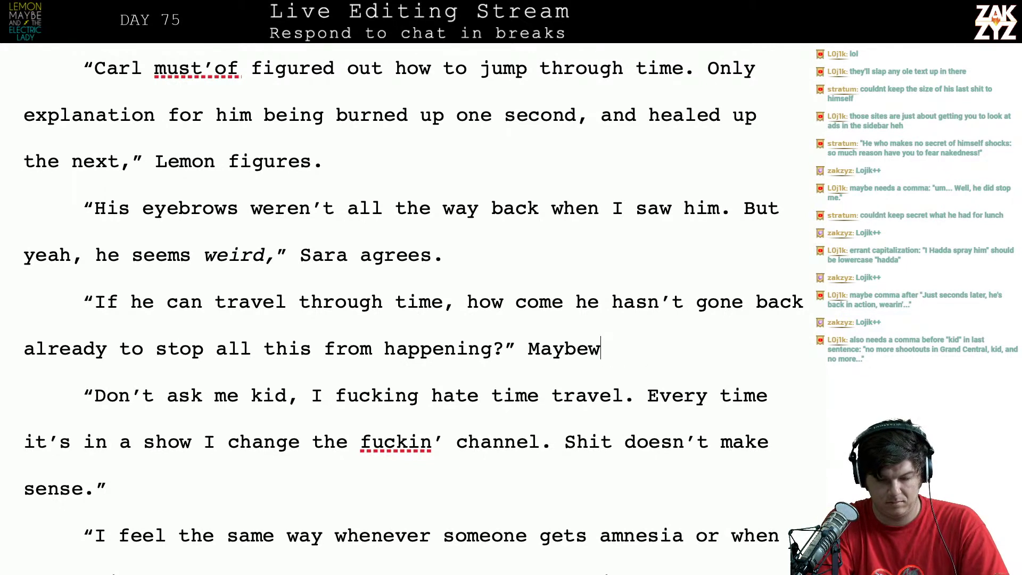
type("onders.")
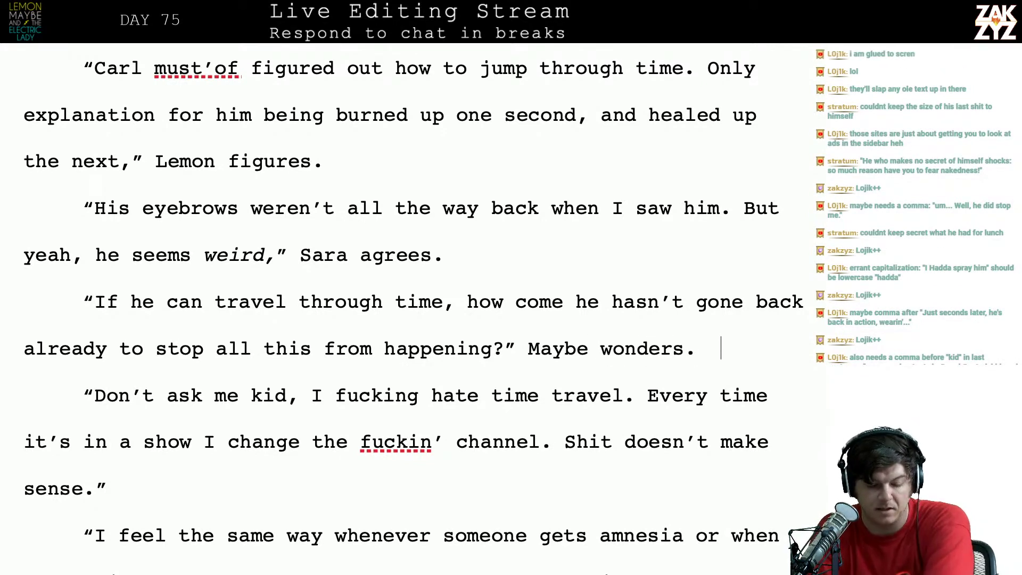
Read through the "Don't ask me kid" reply about hating time travel to check its wording
left_click(130, 396)
key("Right")
key("Right")
key("Right")
key("Right")
key("Right")
key("Right")
key("Right")
key("Right")
key("Right")
key("Right")
key("Right")
key("Right")
key("Right")
key("Right")
key("Right")
key("Right")
key("Right")
key("Right")
key("Right")
key("Right")
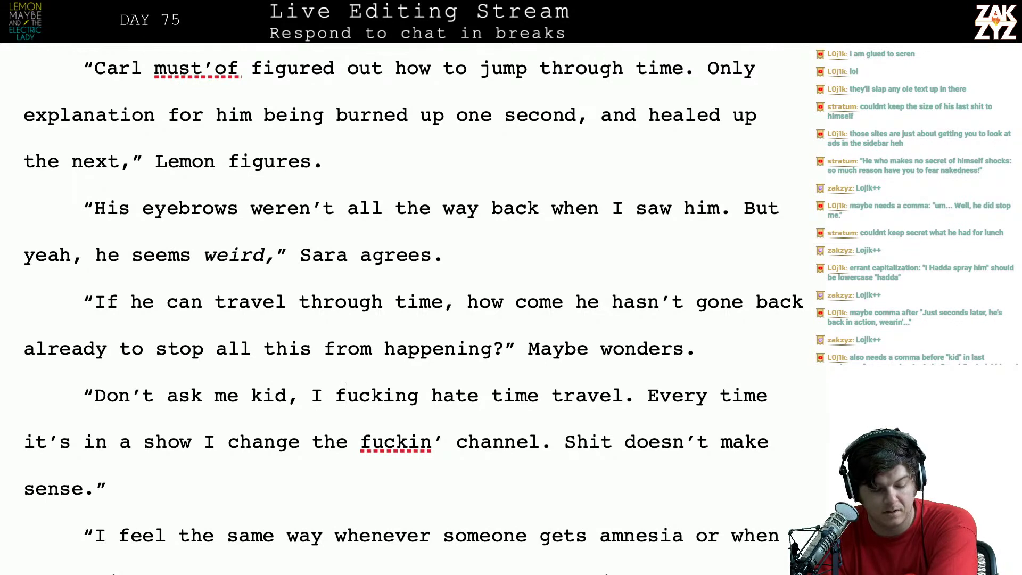
key("Right")
key("Right")
key("Right")
key("Down")
key("Right")
key("Right")
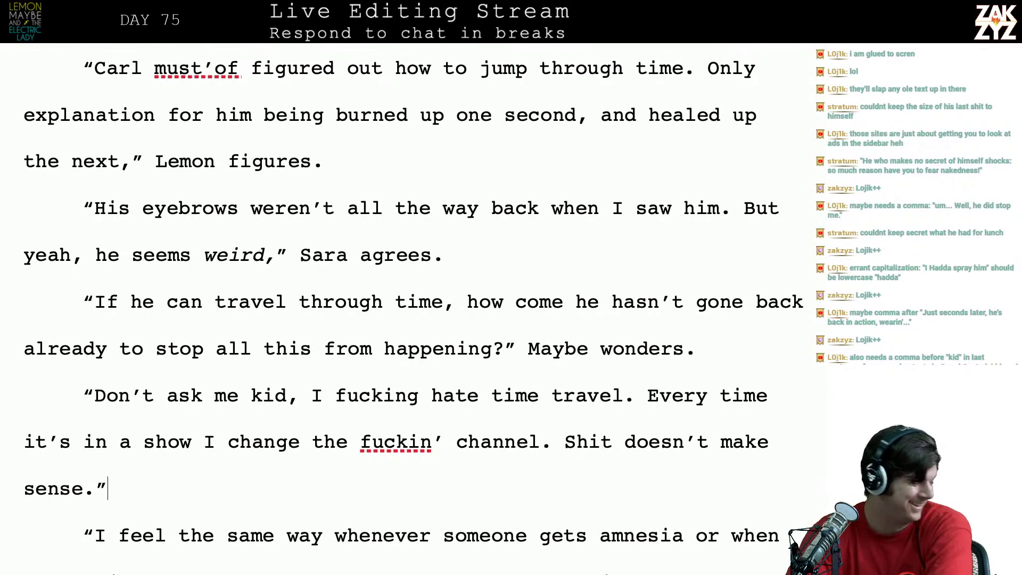
Start Maybe's rewritten reply with "Yeah! I feel the same way whenever a character gets amnesia, or when everything turns out to be"
scroll(413, 302, "down", 3)
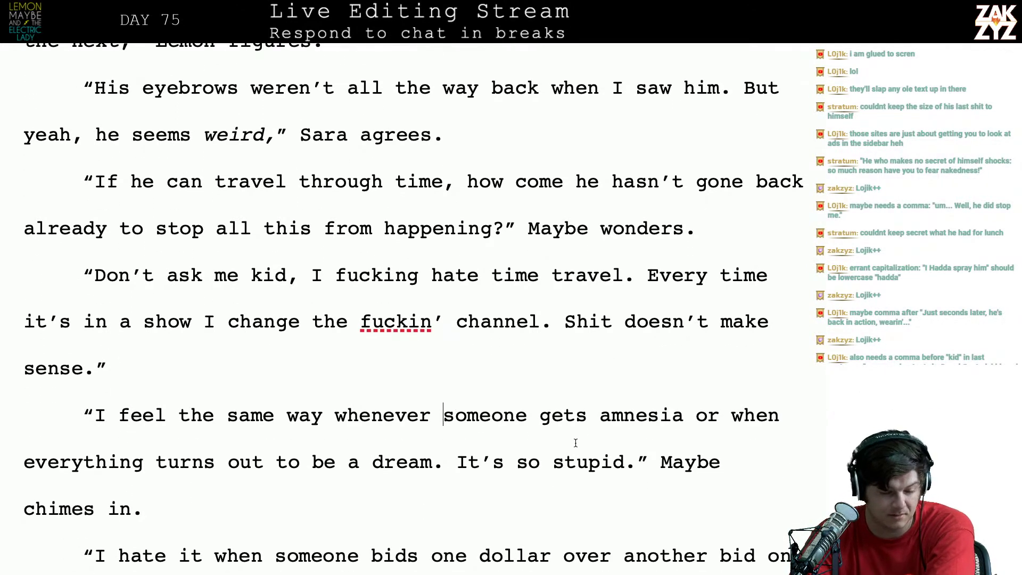
left_click(226, 394)
key("Right")
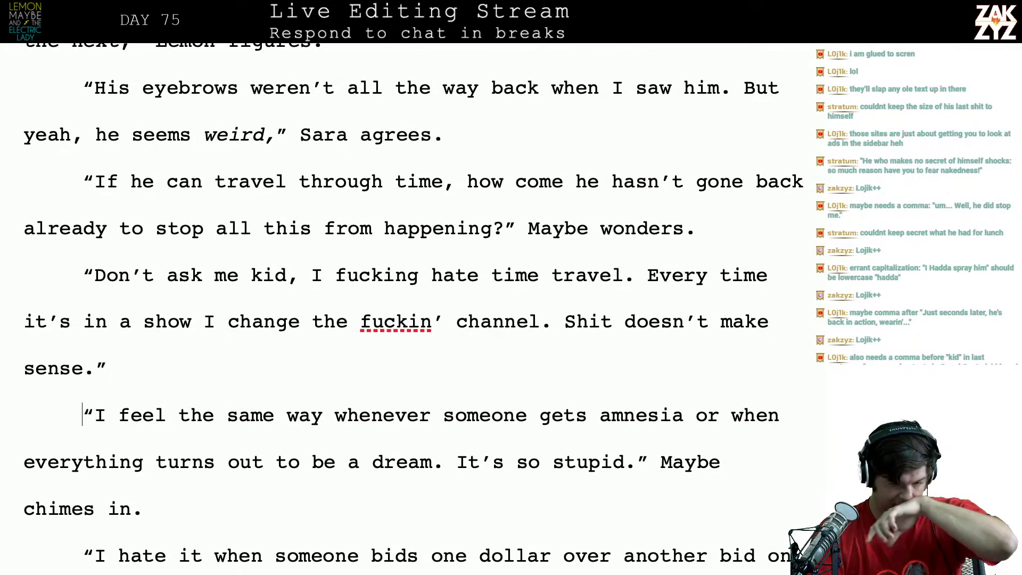
type("Yeah! ")
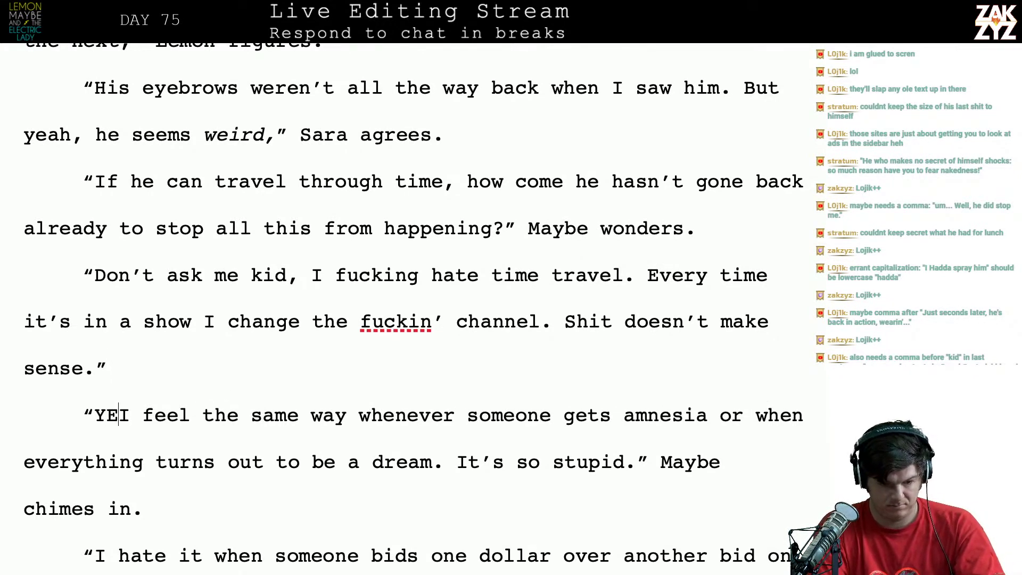
type("I ca")
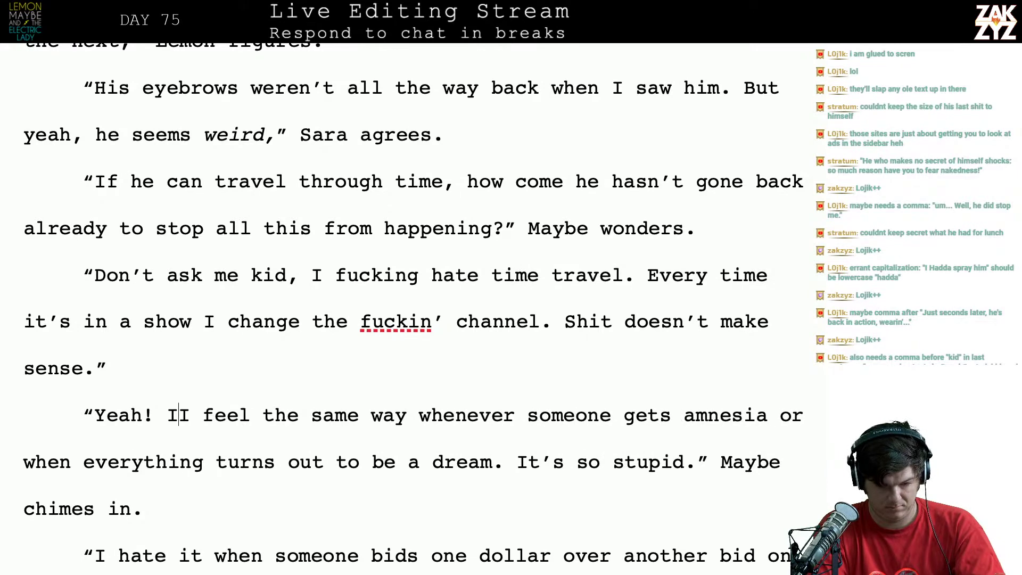
key("BackSpace")
key("BackSpace")
type("feel the same way wh")
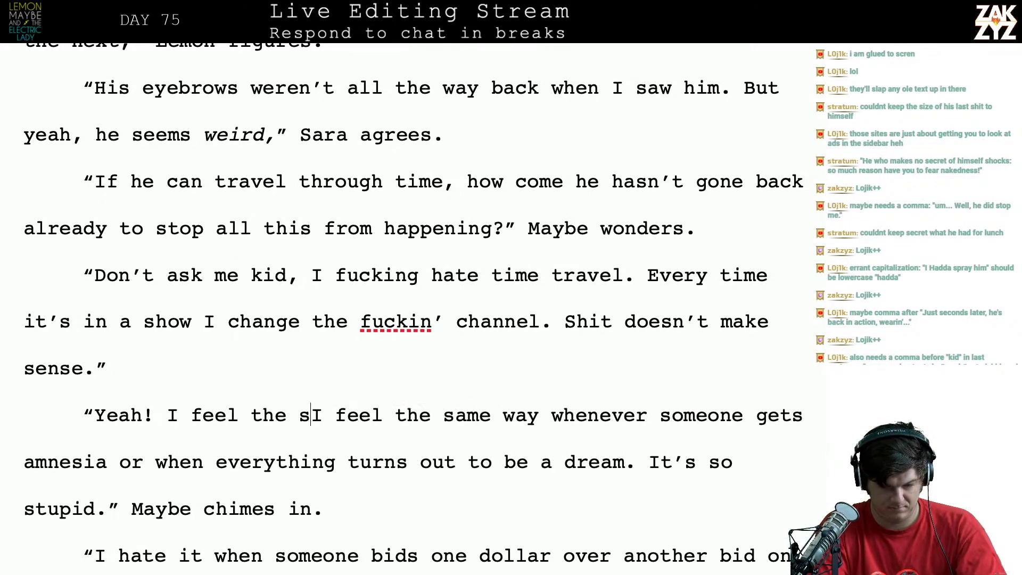
type("enever a char")
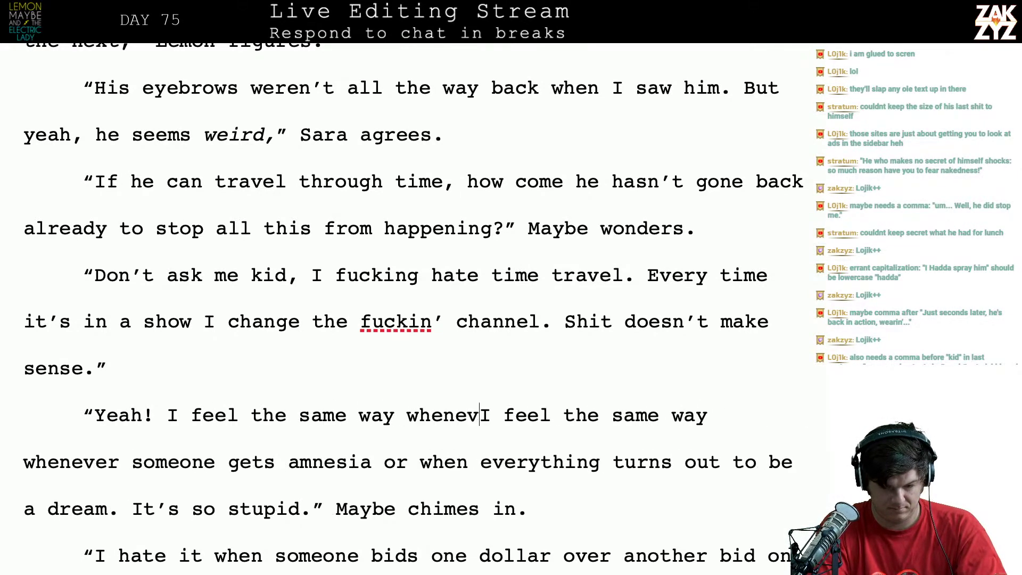
type("acter gets amne")
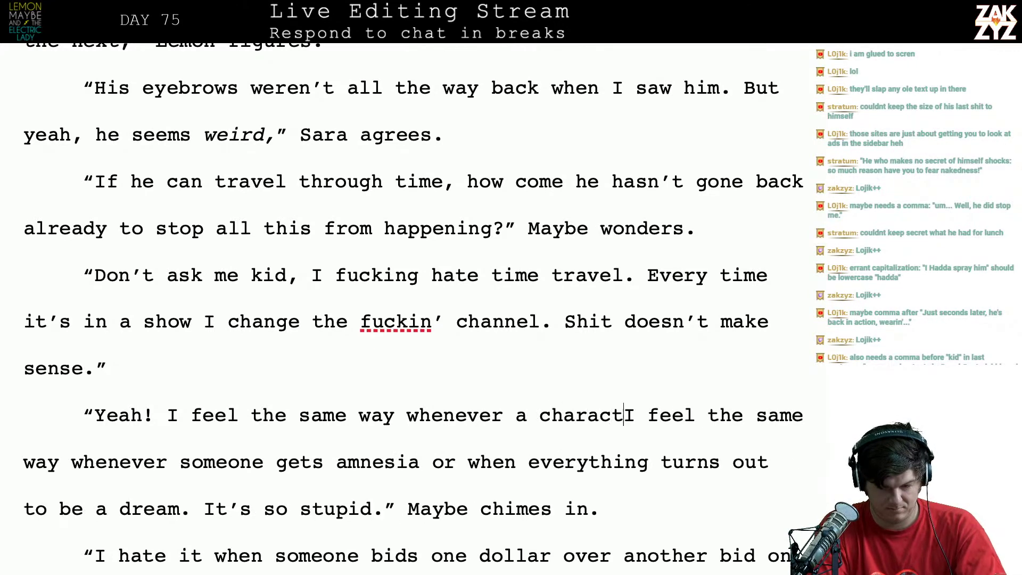
type("sia, or wh")
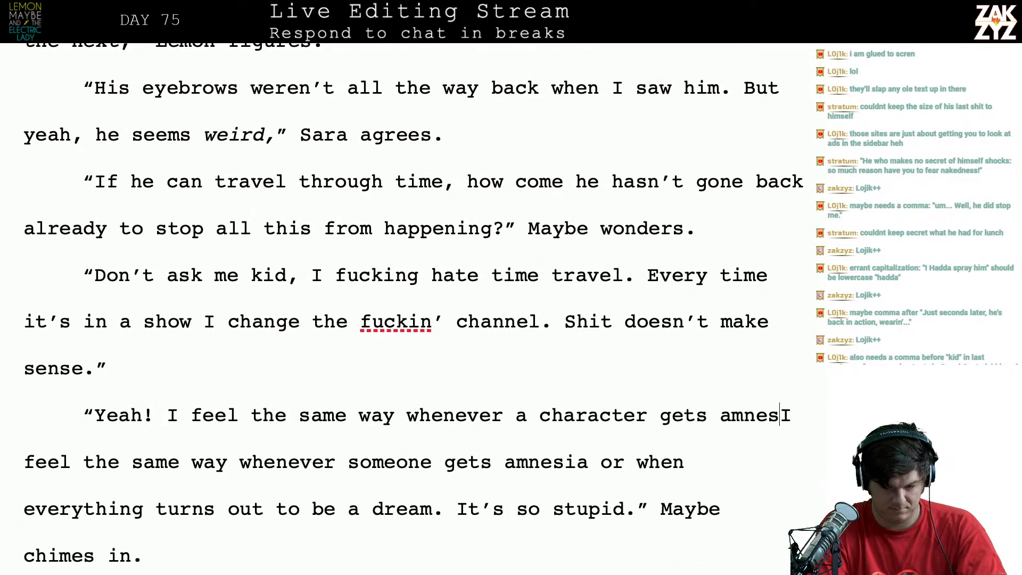
type("en everything ")
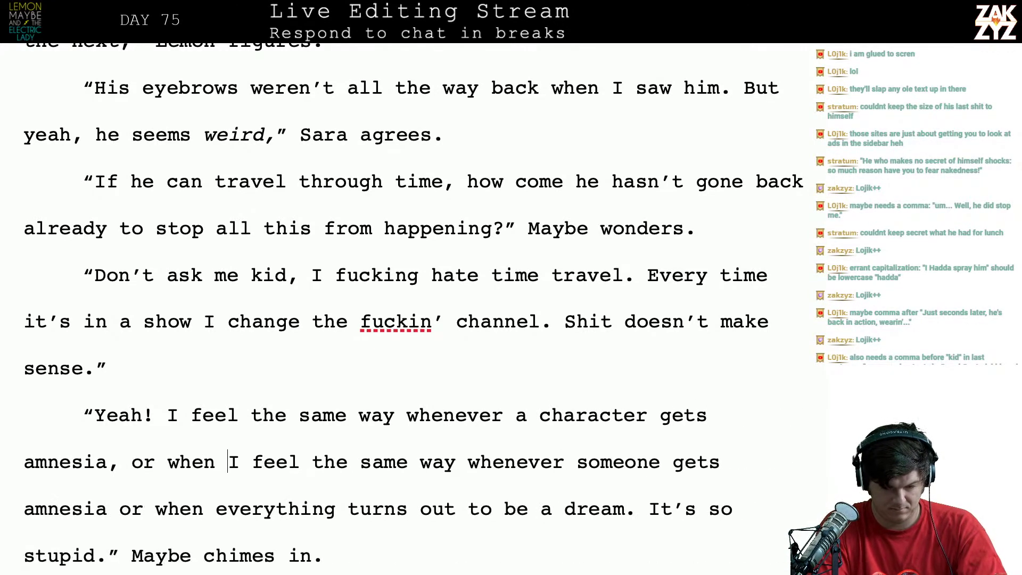
type("turns out to be ")
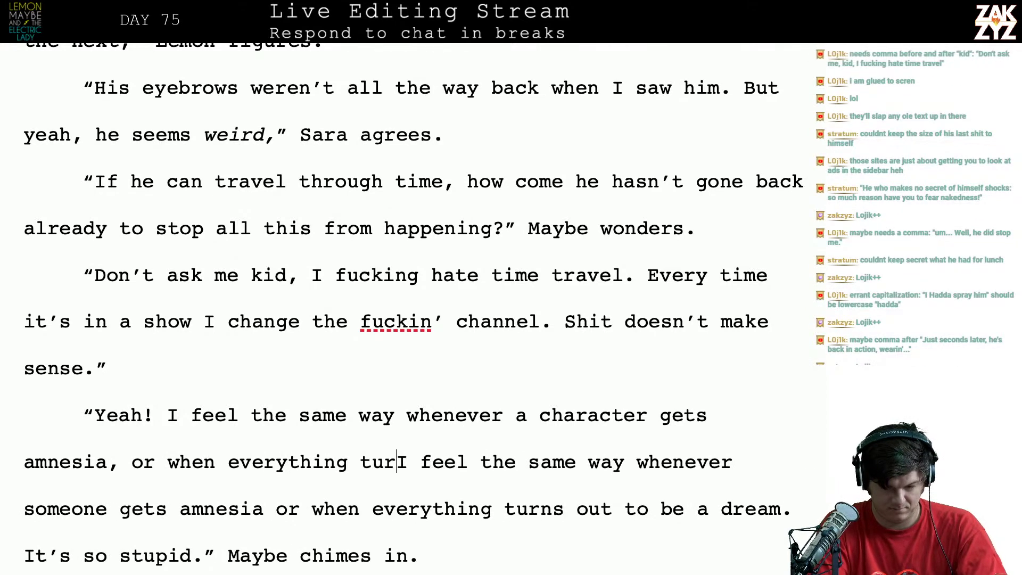
Complete Maybe's rewritten reply with "a dream. It's so stupid," followed by the tag "Maybe chimes in."
type("a dream. It's s")
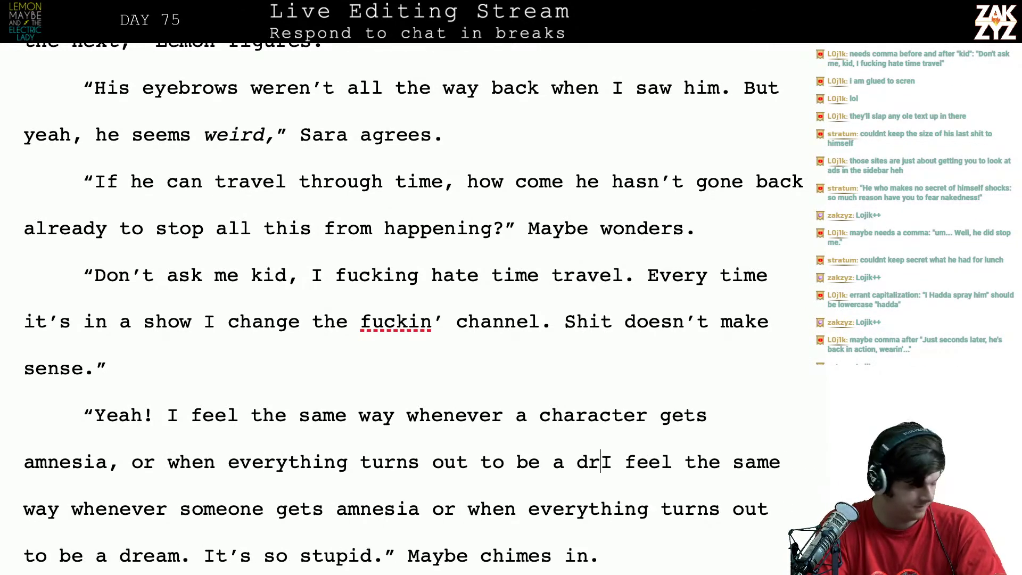
type("o stI")
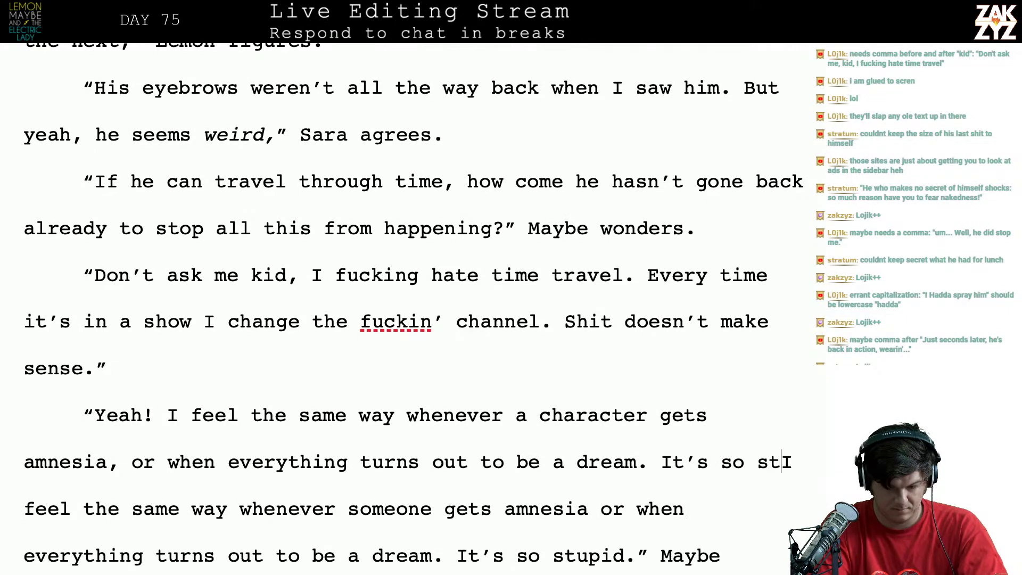
type("upid, I feel the same way whenever someone gets amnesia or")
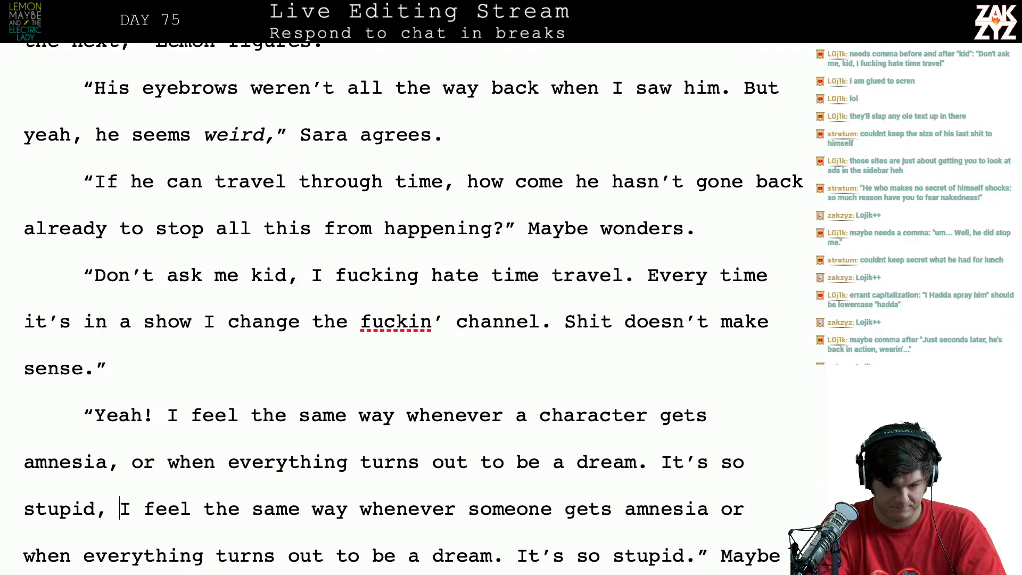
key("BackSpace")
type("\" Maybe ")
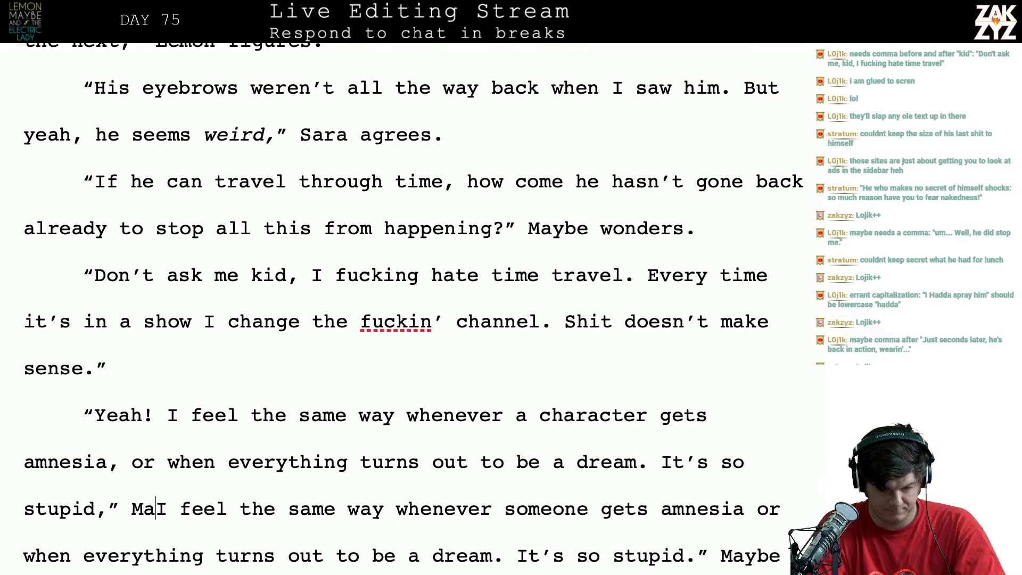
type("chimes in.")
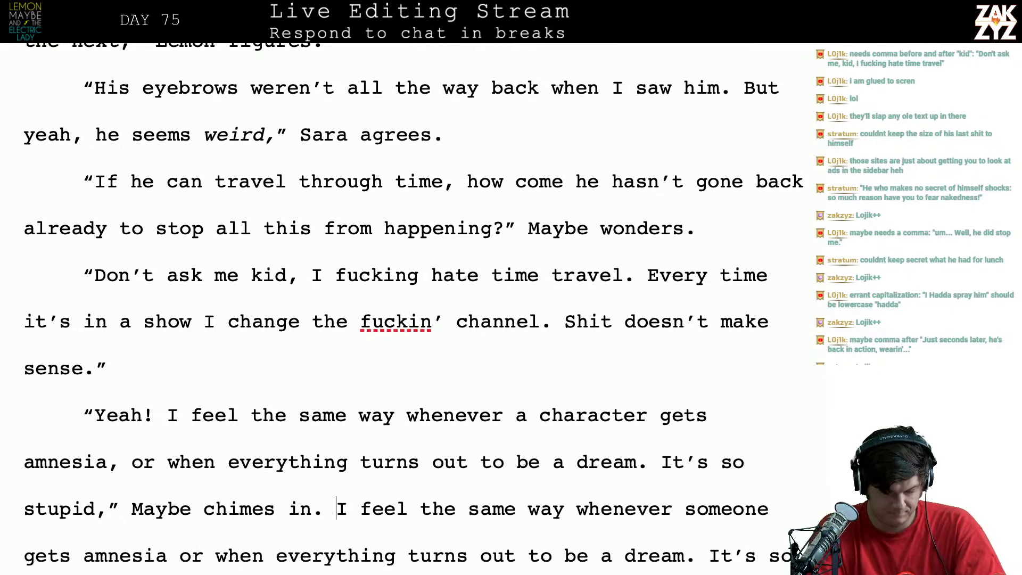
Delete the leftover old version of Maybe's amnesia reply, from "I feel the same way whenever someone" through its "Maybe chimes in."
key("Down")
key("Down")
key("Down")
key("Down")
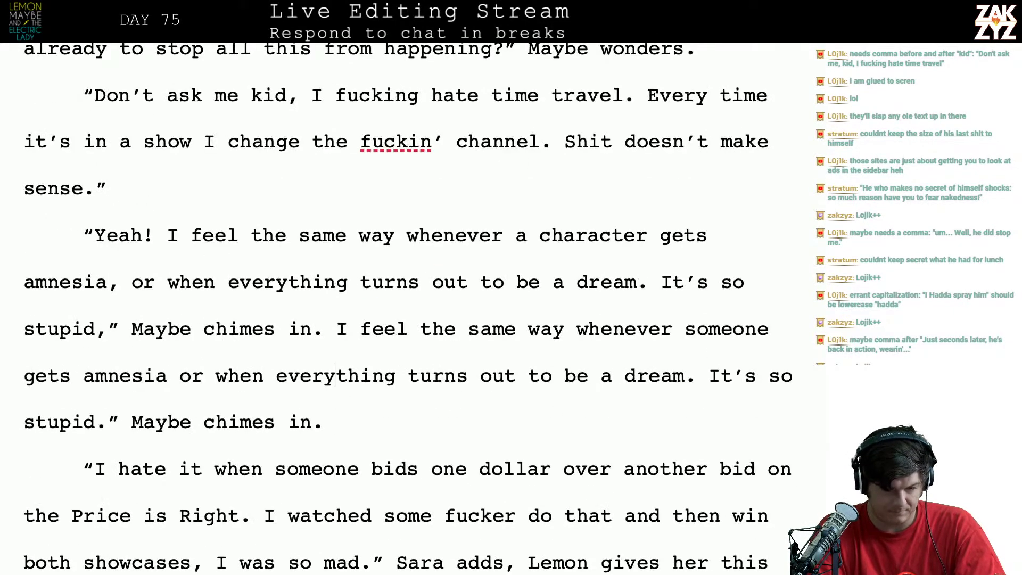
key("Up")
key("Up")
key("Down")
key("shift+Down")
key("shift+Down")
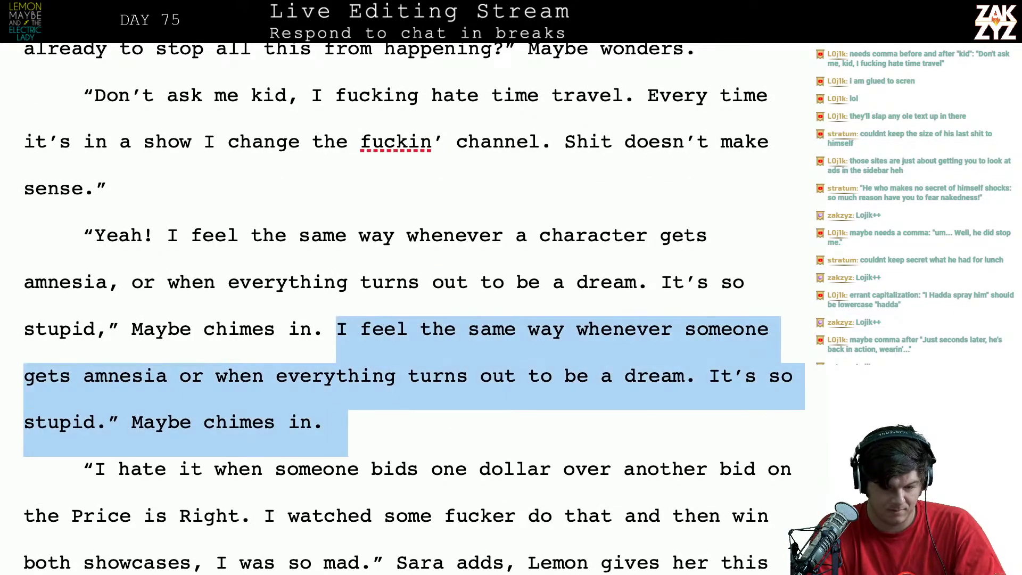
key("BackSpace")
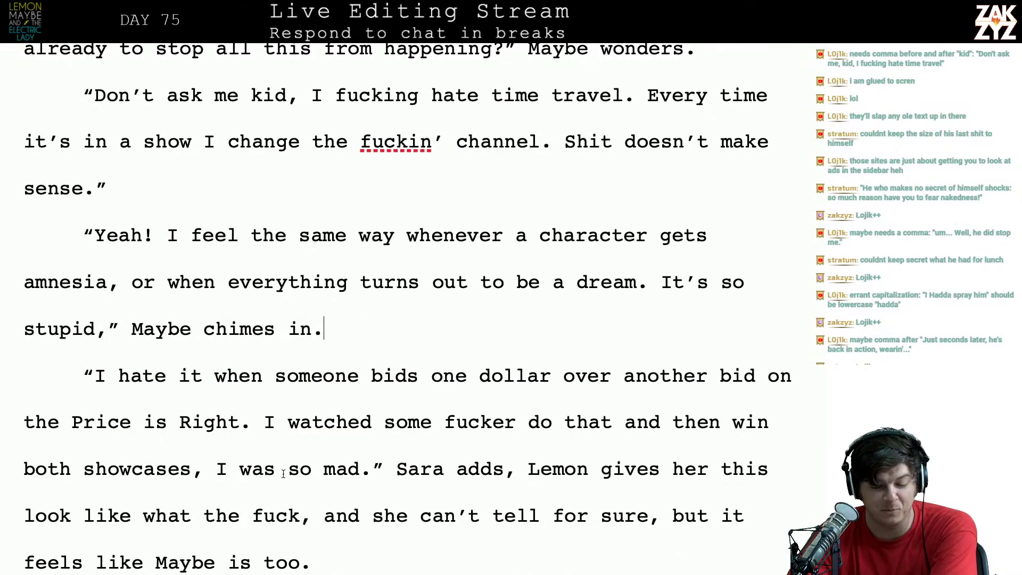
In the Price is Right reply, put a comma after "so mad" and change the dialogue tag to "Sara says."
scroll(283, 474, "down", 1)
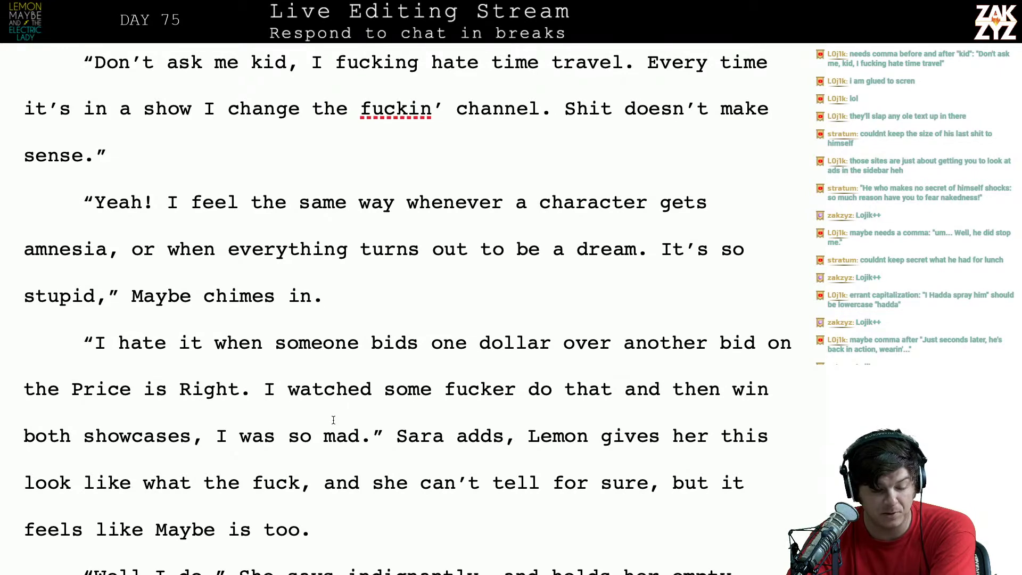
scroll(331, 421, "down", 1)
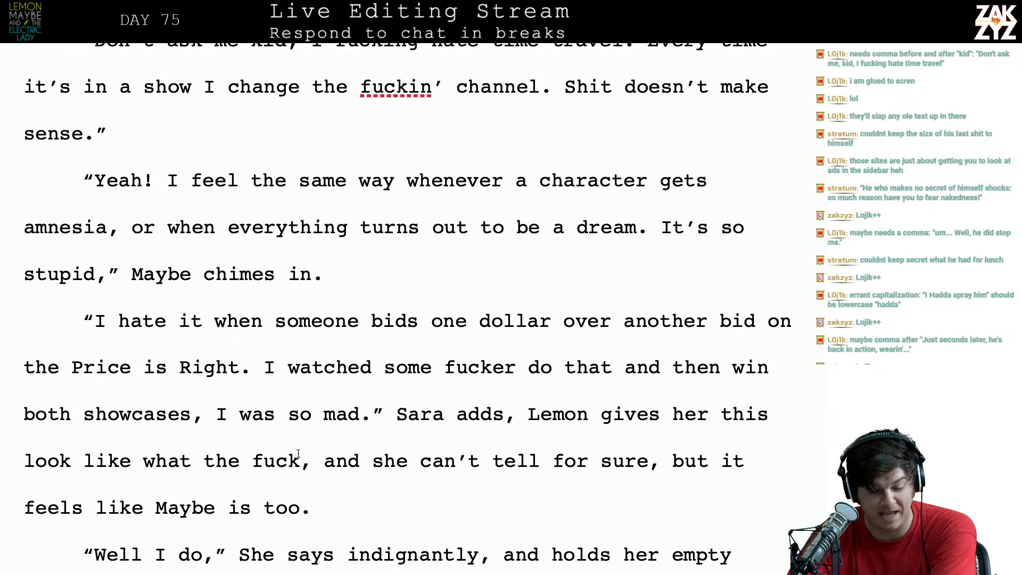
scroll(372, 410, "down", 1)
left_click(373, 399)
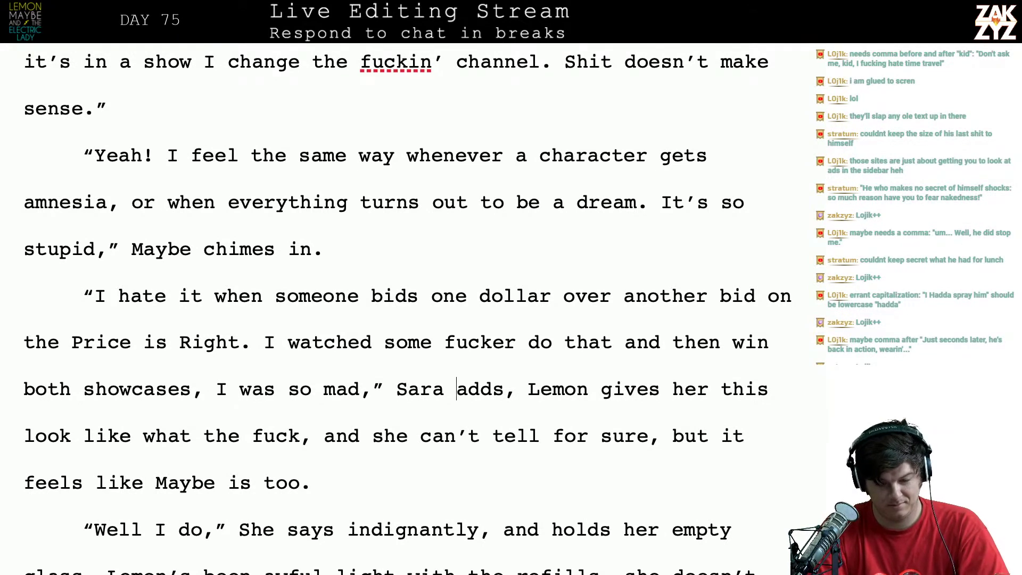
type("says.")
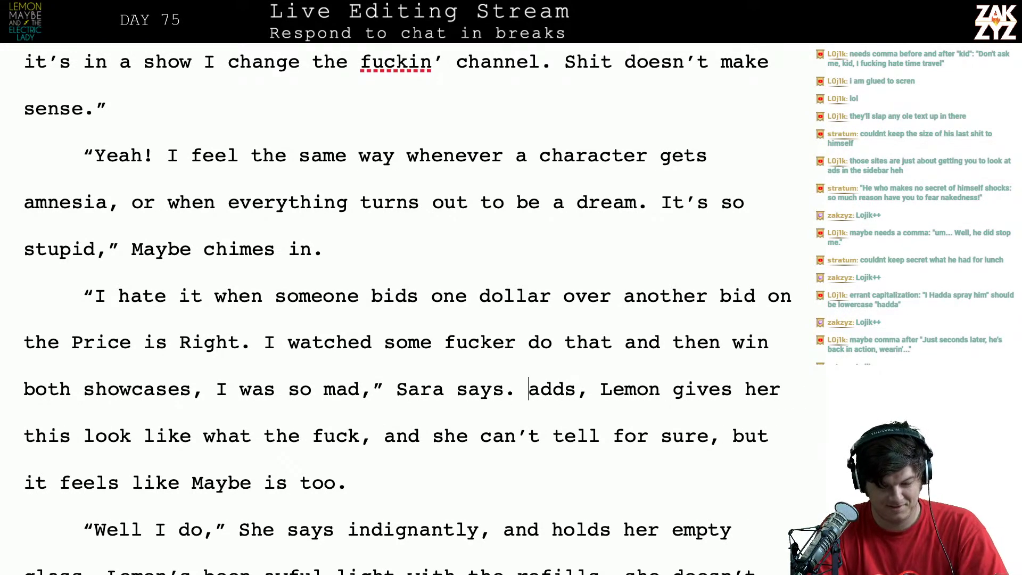
key("shift+Right")
key("shift+Right")
key("shift+Right")
key("shift+Right")
key("shift+Right")
key("shift+Right")
key("BackSpace")
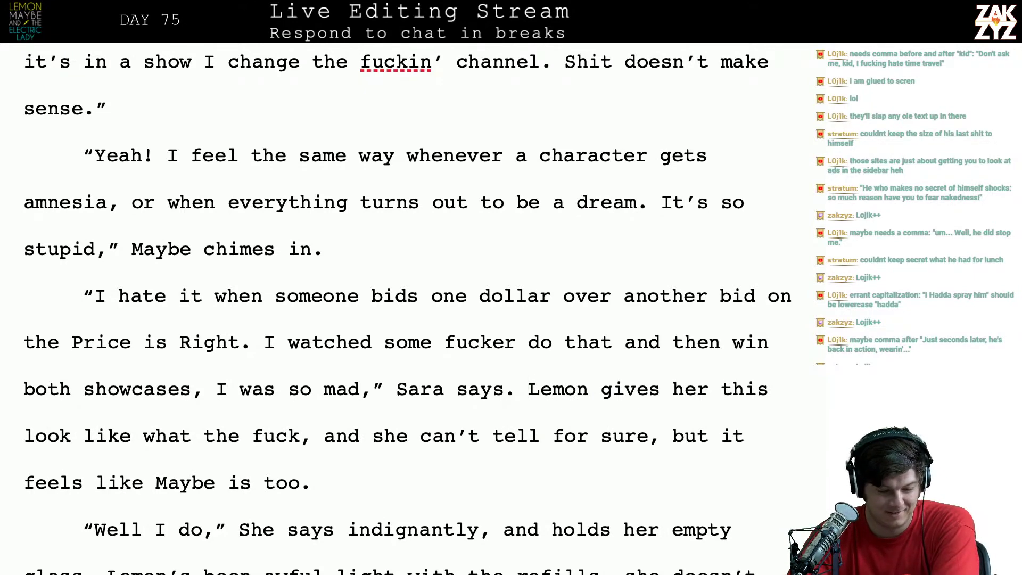
Split off the old text after "Lemon gives" and continue the sentence with "her a look like what the fuck"
scroll(408, 308, "down", 1)
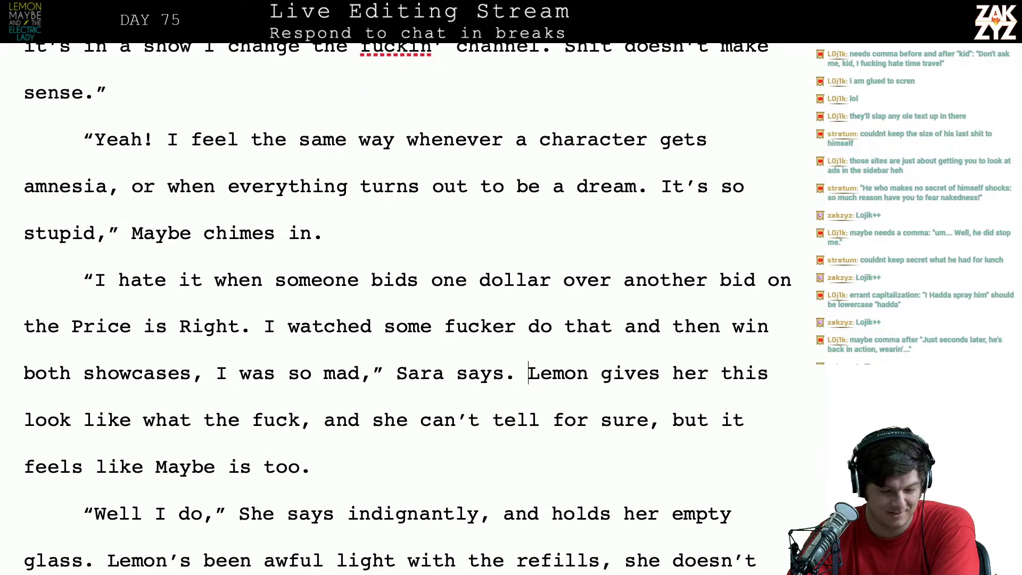
left_click(132, 419)
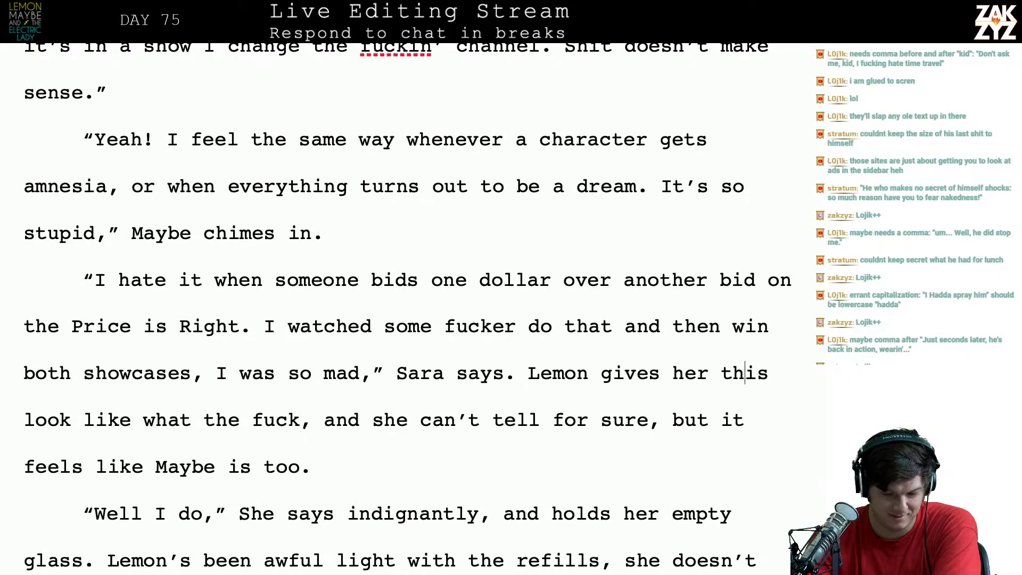
key("Return")
key("Left")
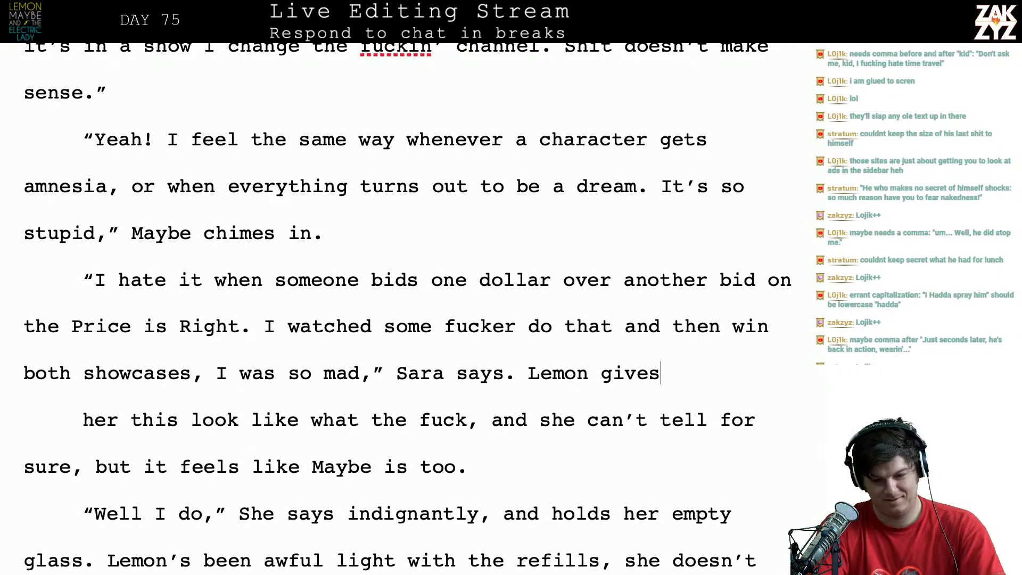
type("her  a")
key("BackSpace")
key("BackSpace")
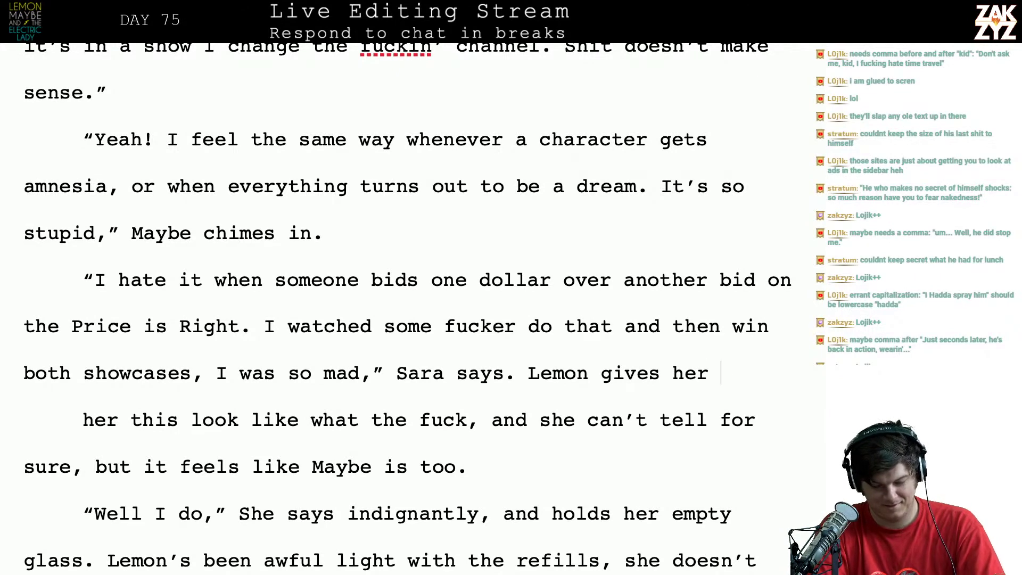
type("a look like ")
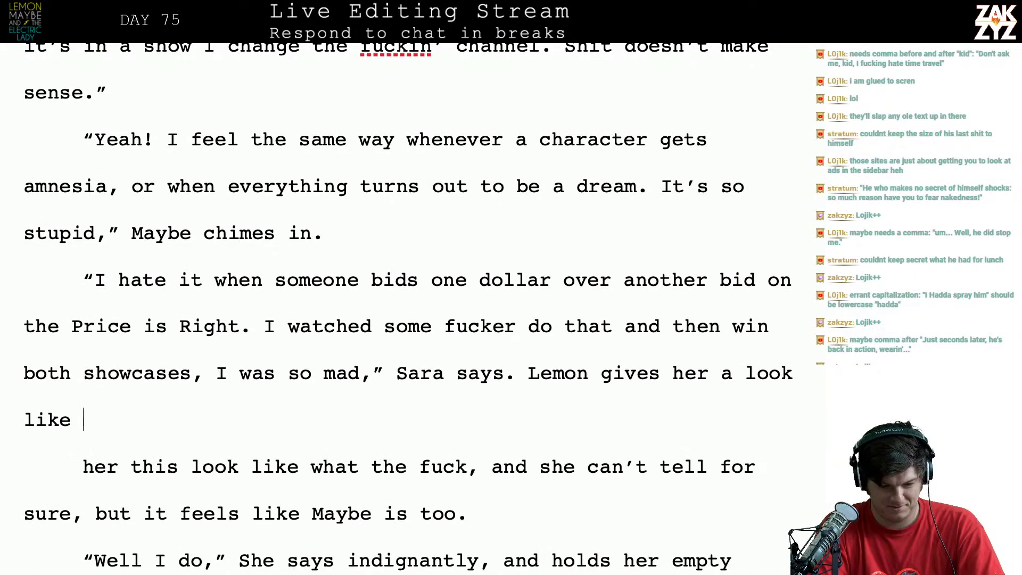
type("what the fuck")
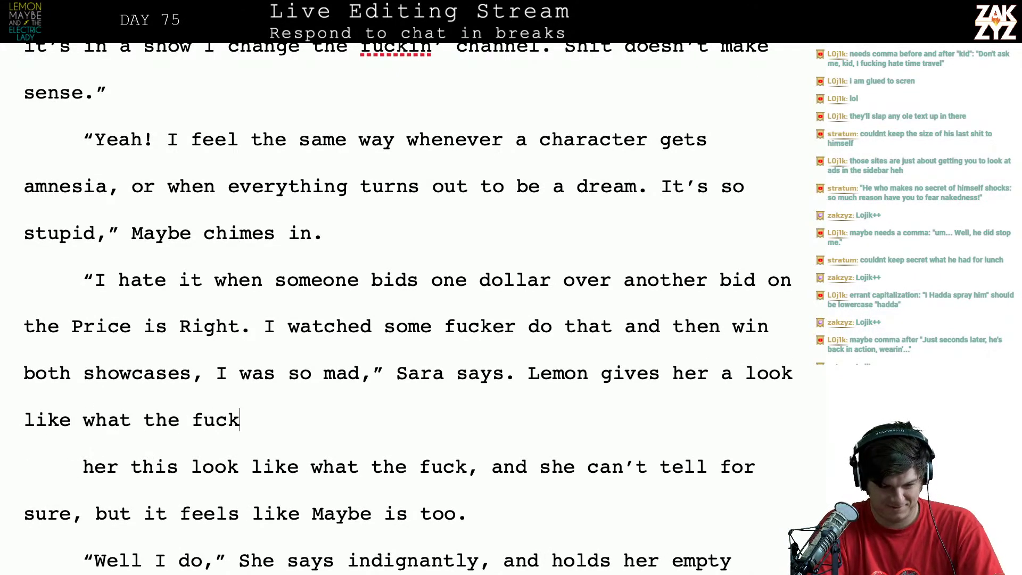
End Lemon's look sentence with a question mark and add "She can't be certain, but it feels like Maybe is too."
type("? She can")
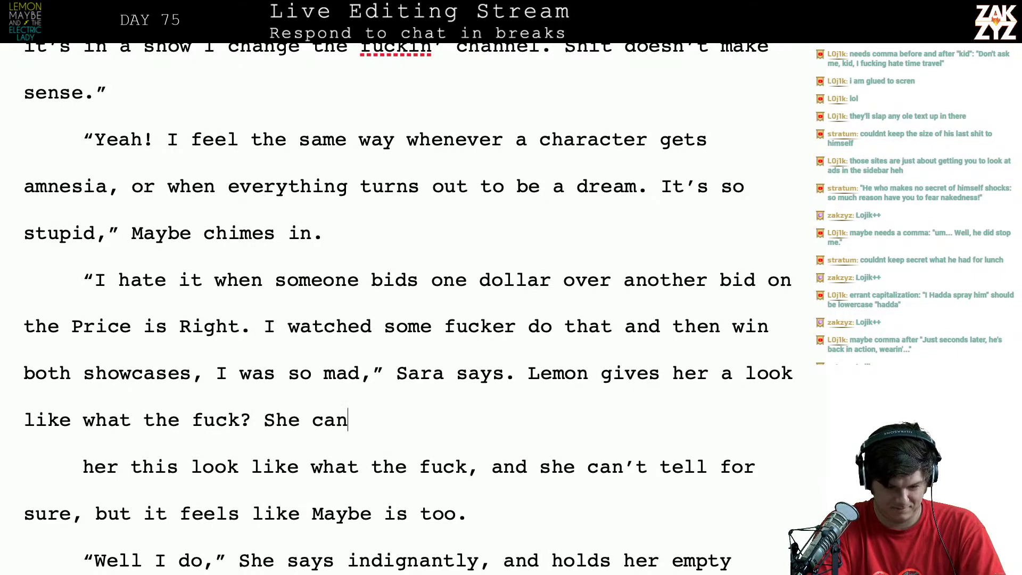
type("'t be certain, bu")
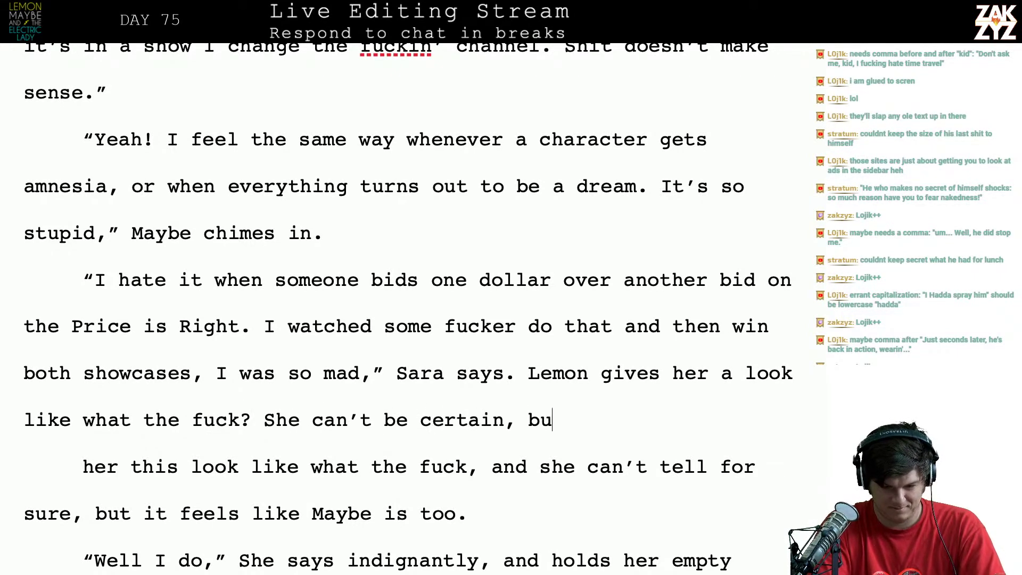
type("t it feels like maybe")
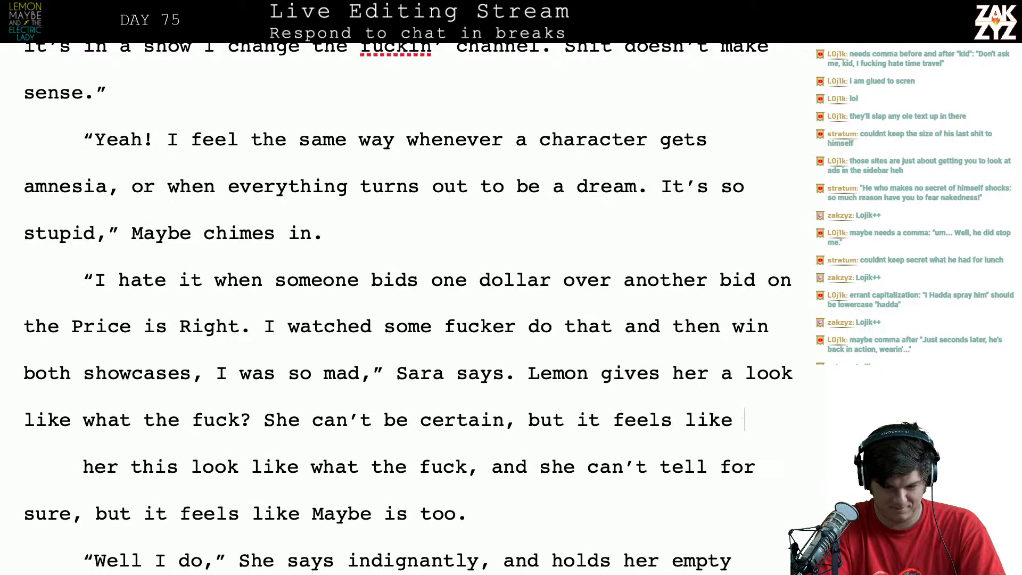
key("BackSpace")
key("BackSpace")
key("BackSpace")
key("BackSpace")
key("BackSpace")
key("BackSpace")
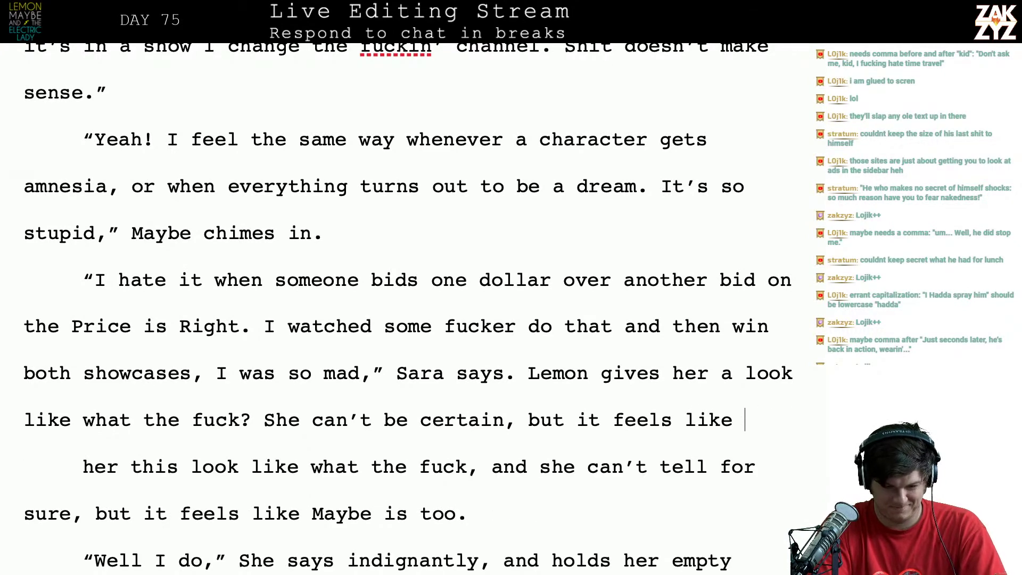
type("Maybe is too.")
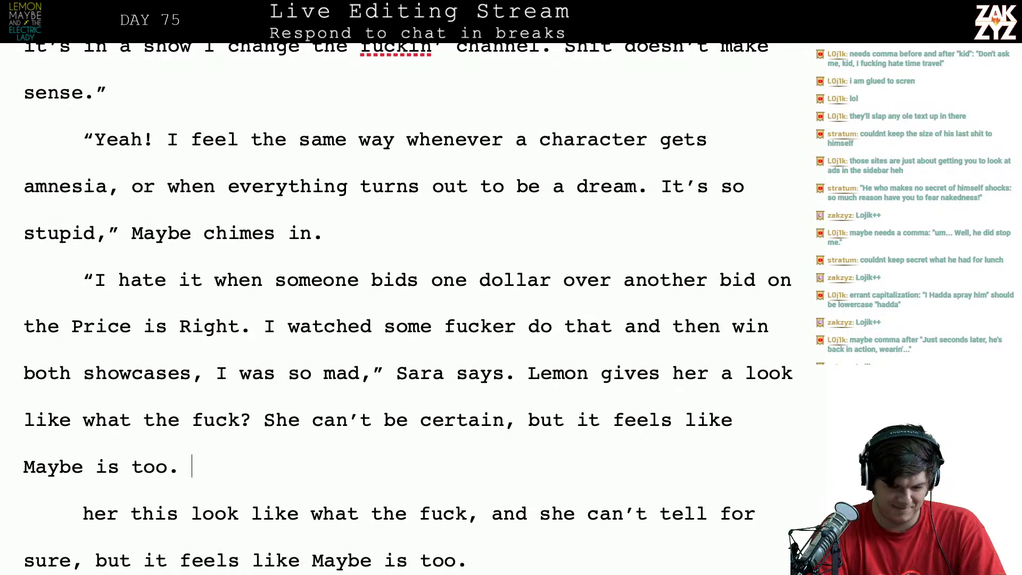
Delete the leftover "her this look like what the fuck" paragraph, keeping "Well I do" as its own paragraph
key("shift+Down")
key("shift+Down")
key("shift+Down")
key("shift+Left")
key("shift+Left")
key("shift+Left")
key("shift+Left")
key("shift+Left")
key("shift+Left")
key("shift+Left")
key("shift+Left")
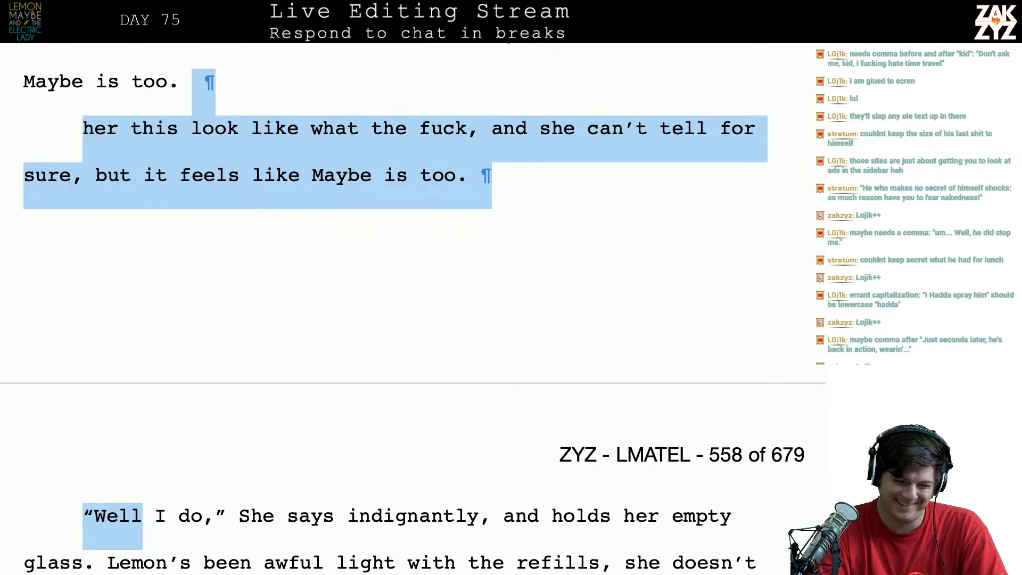
key("shift+Left")
key("BackSpace")
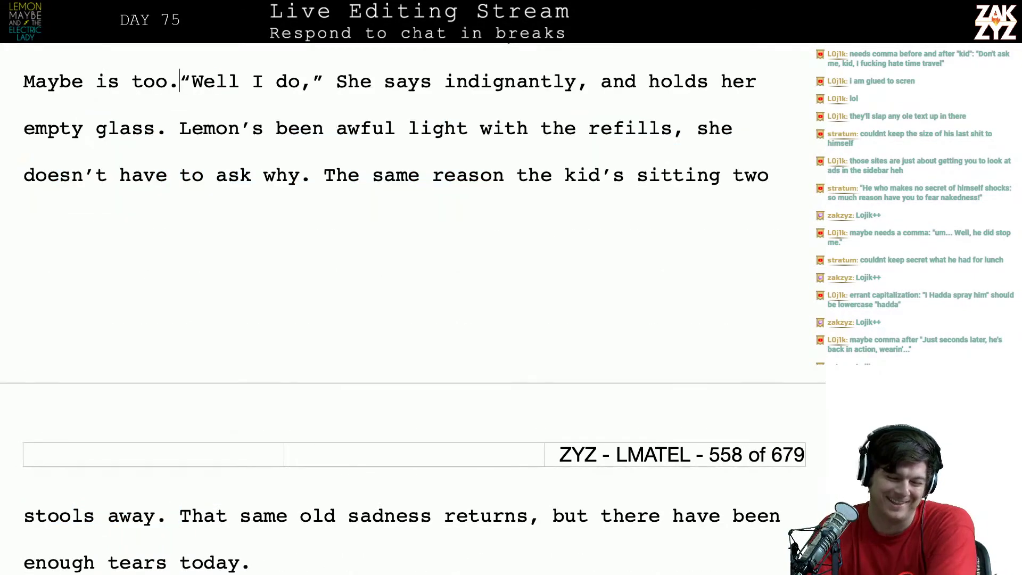
key("Return")
In the time travel reply, add a comma after "Don't ask me" and another after "Every time it's in a show"
scroll(405, 309, "up", 3)
scroll(405, 309, "up", 5)
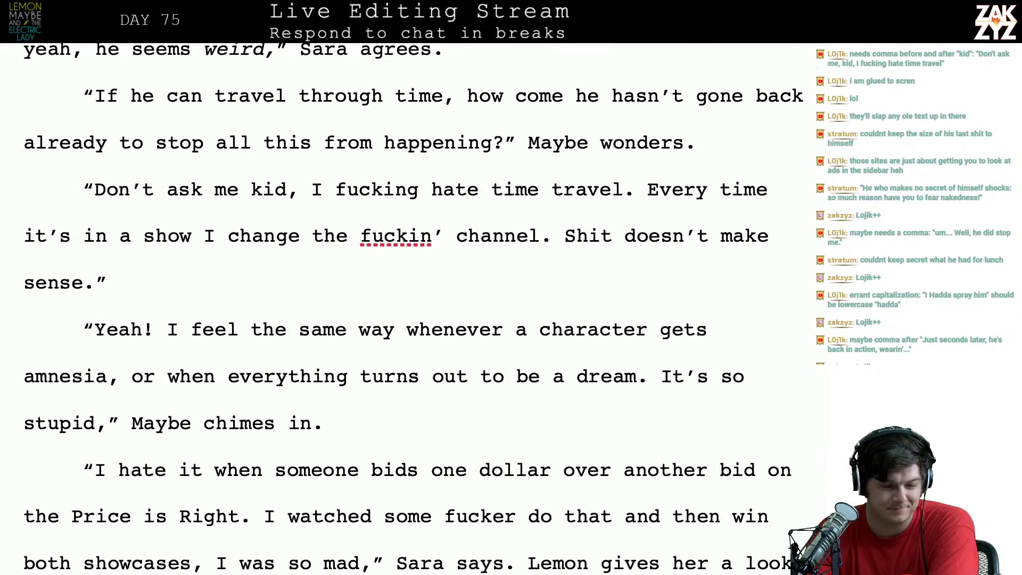
scroll(414, 303, "down", 1)
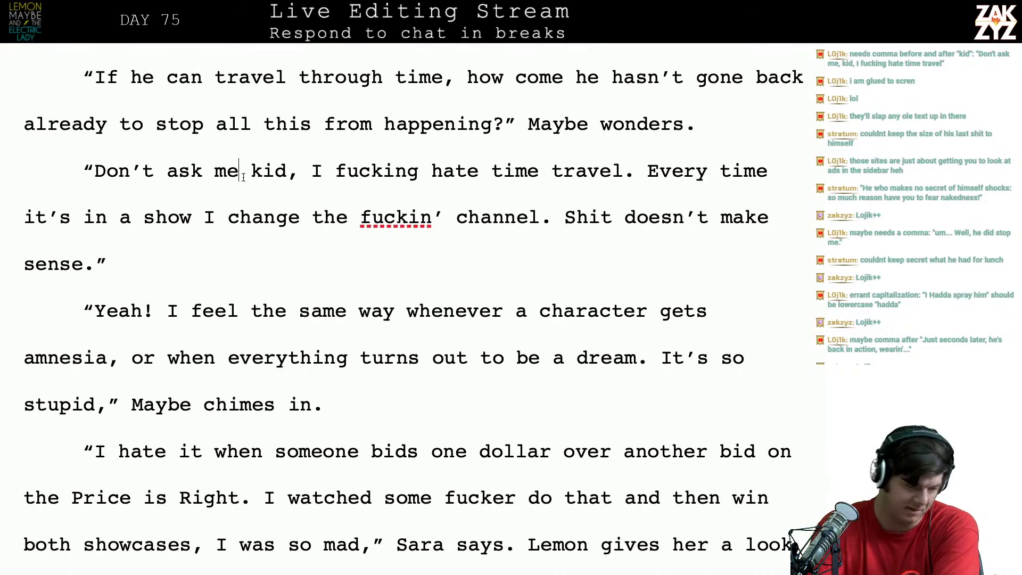
type(",")
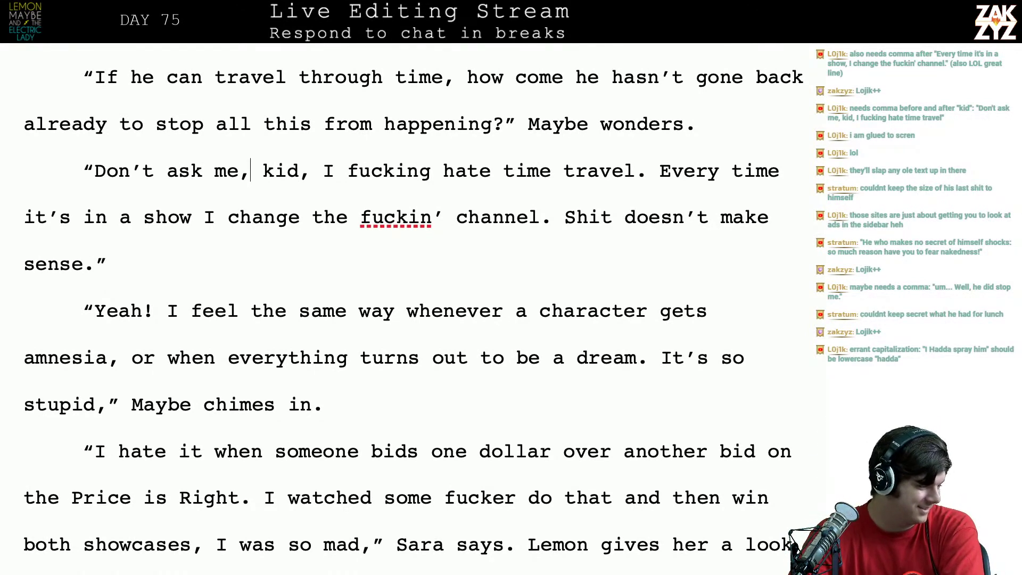
scroll(414, 304, "down", 1)
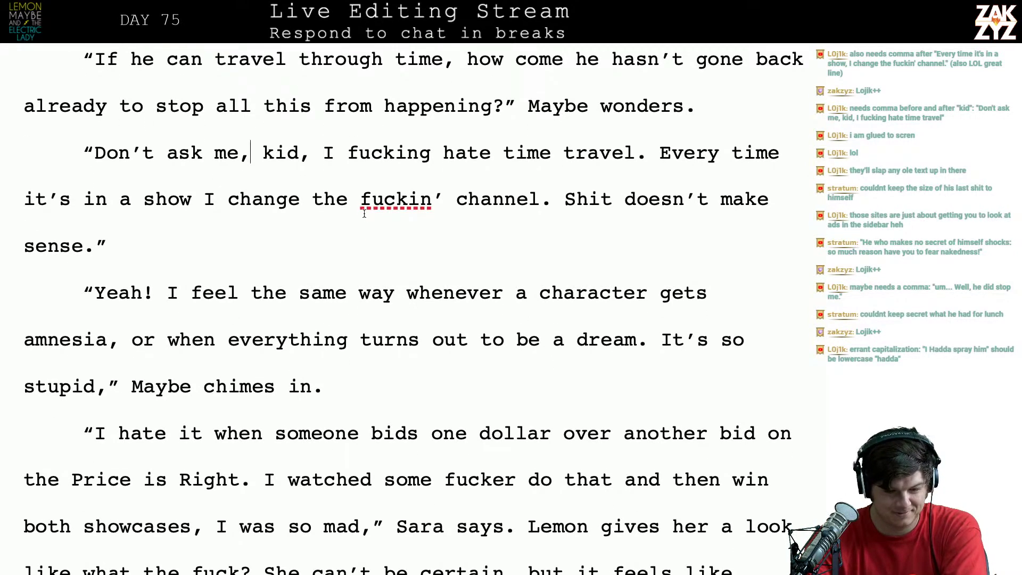
left_click(192, 189)
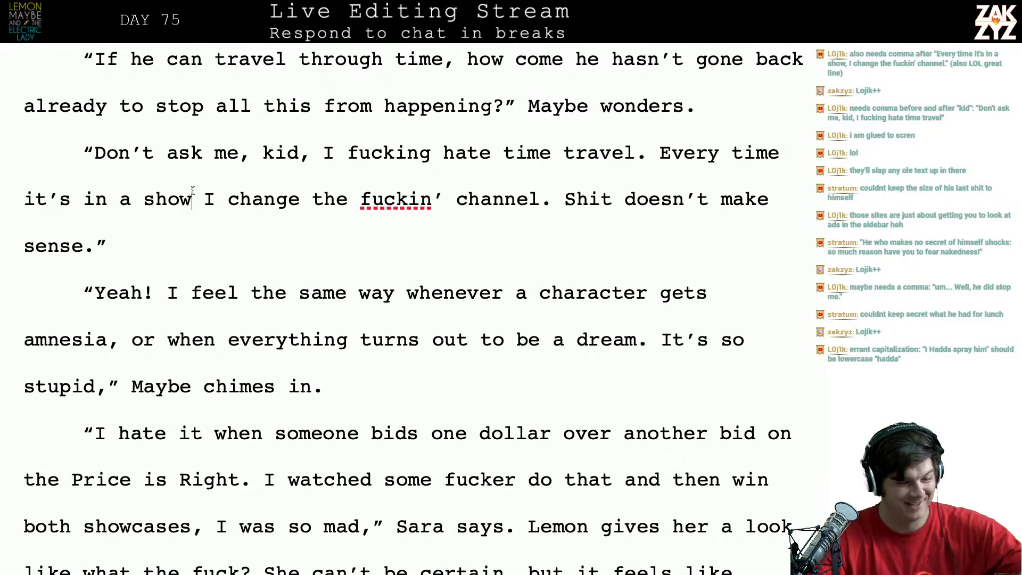
type(",")
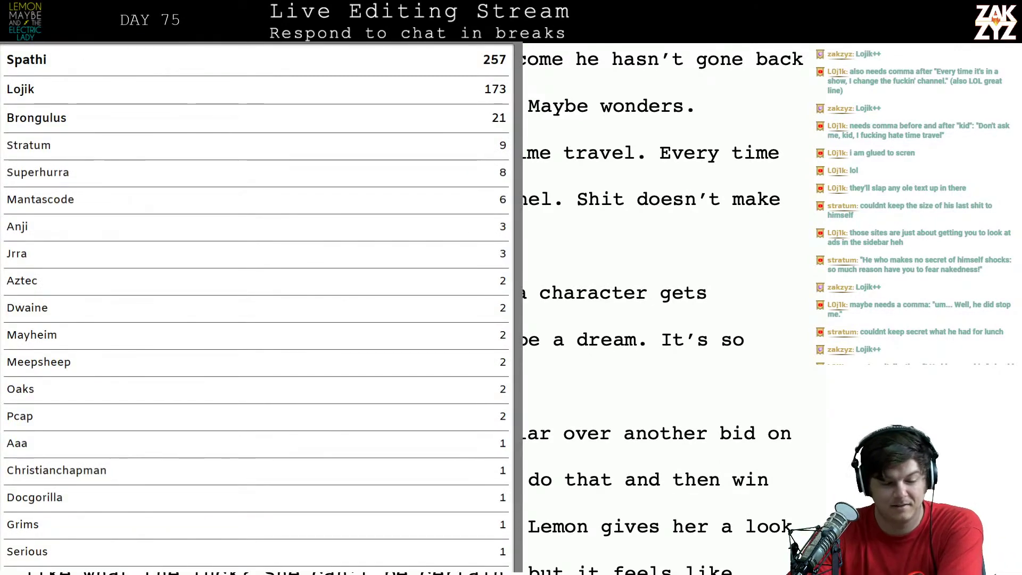
Replace the comma after "kid" with a period in the "Don't ask me, kid" line
left_click(313, 160)
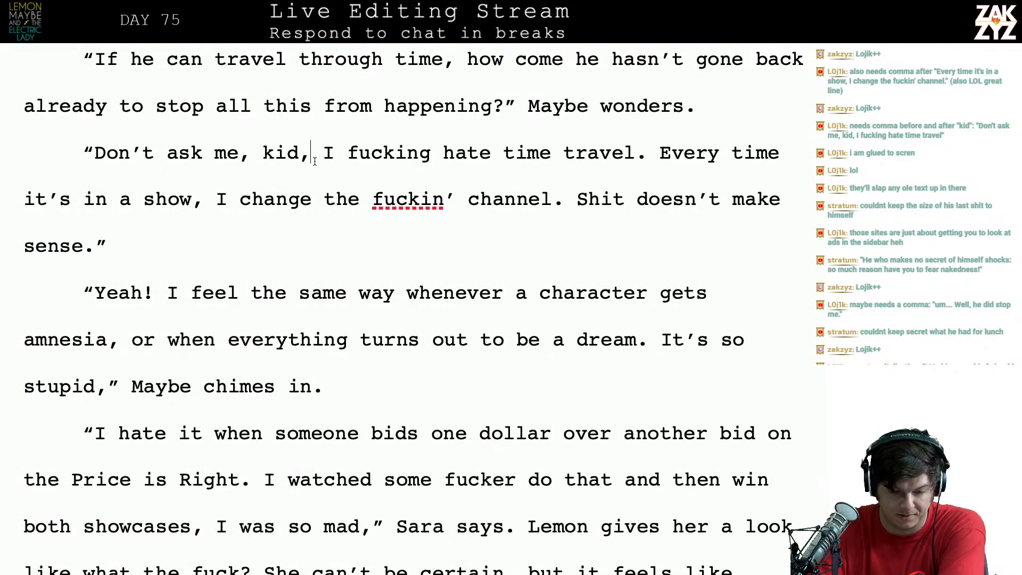
key("BackSpace")
type(".")
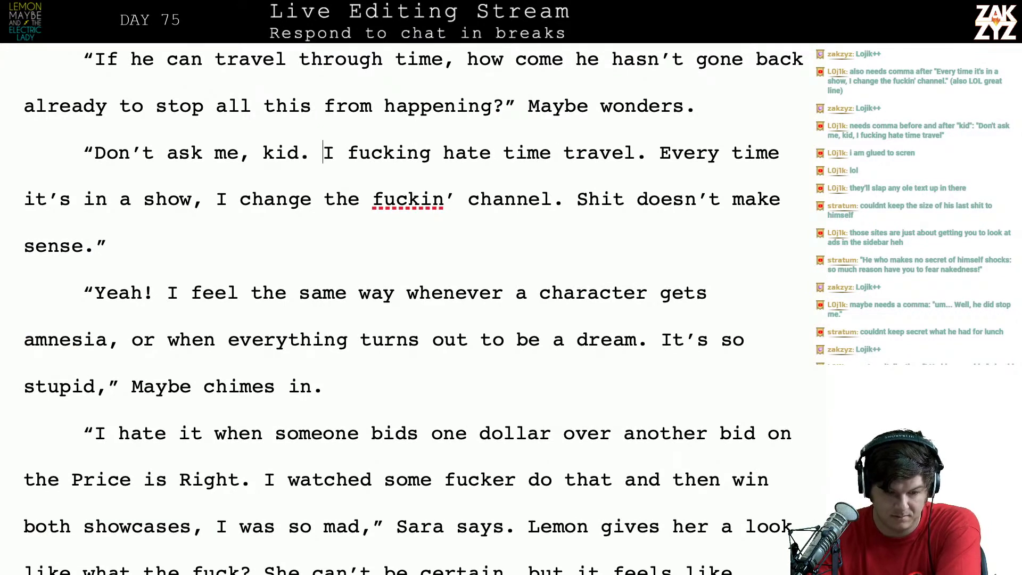
Insert "you're right" after "Yeah" at the start of Maybe's amnesia reply, keeping the exclamation mark
key("Right")
key("Right")
key("Right")
key("Right")
key("Right")
key("Right")
key("Right")
key("Right")
key("Right")
key("Right")
key("Right")
key("Right")
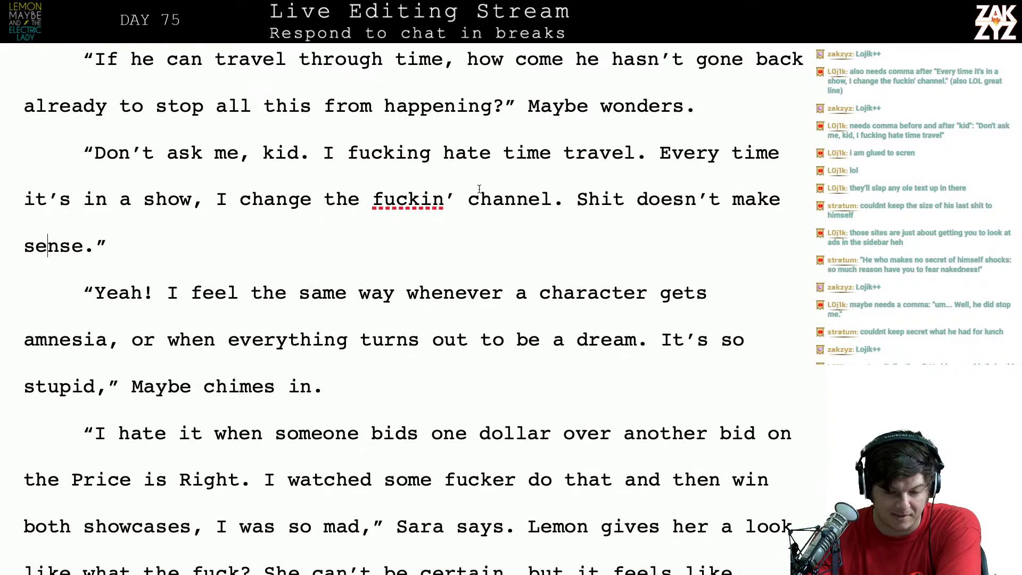
key("Down")
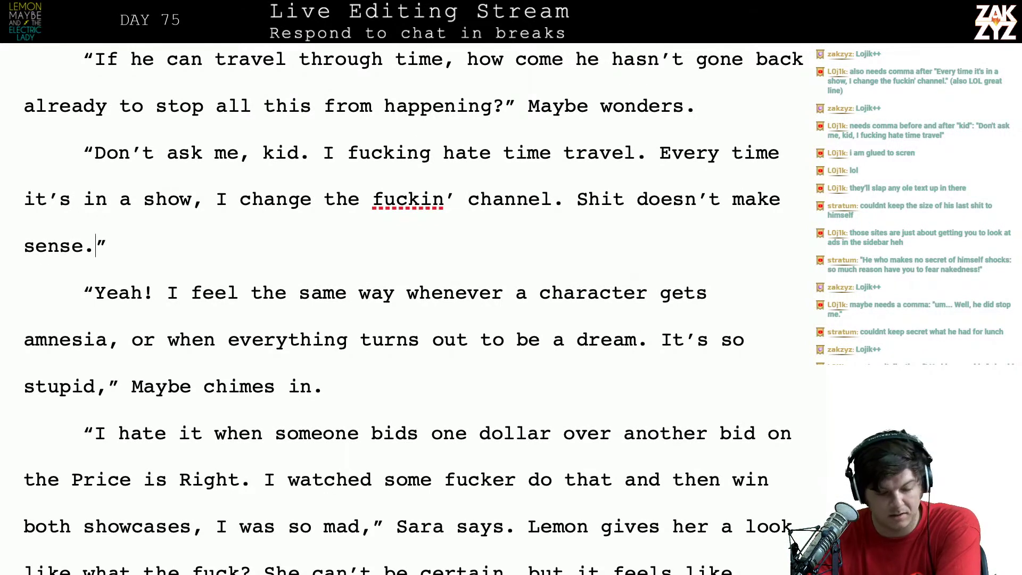
key("Right")
key("Down")
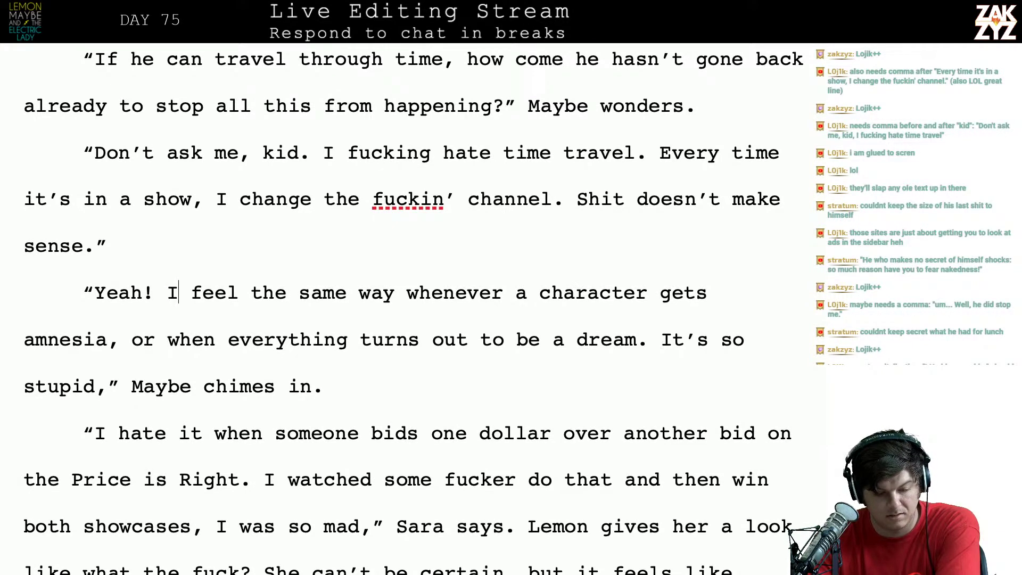
key("Left")
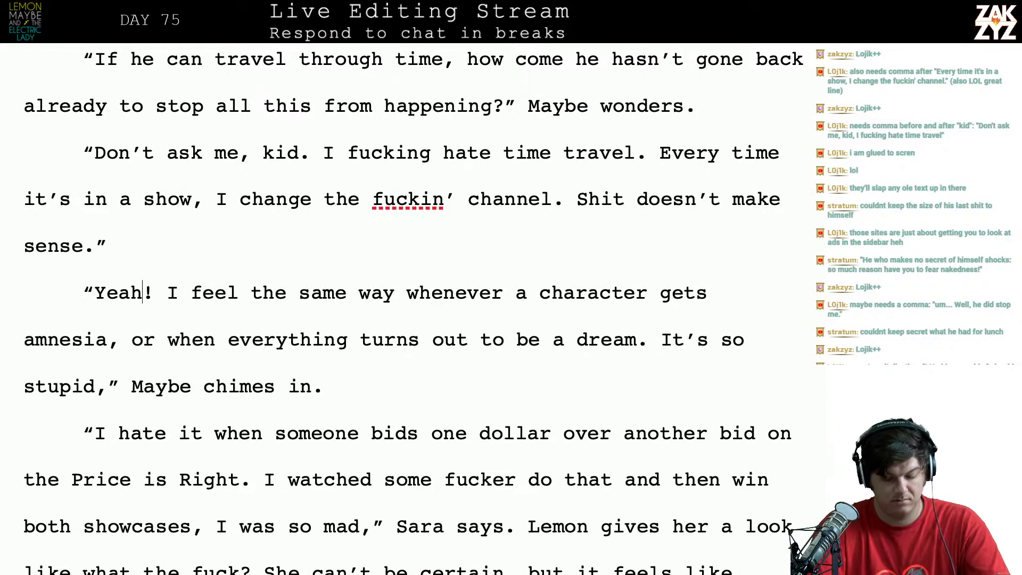
type("you're right")
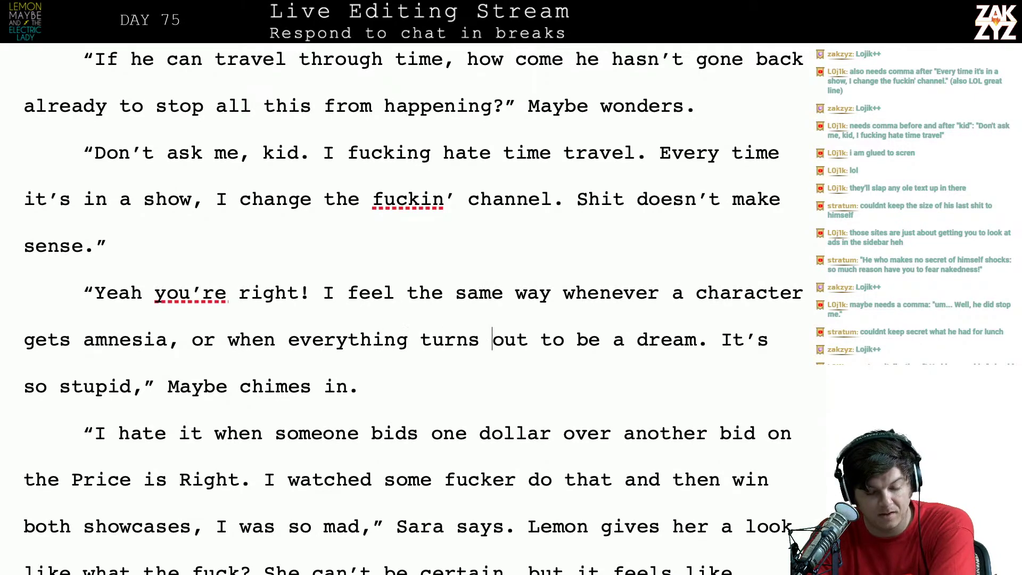
Read through the rest of Maybe's reply and the following Price is Right paragraph to check the wording
key("Right")
key("Right")
key("Right")
key("Right")
key("Right")
key("Right")
key("Right")
key("Right")
key("Right")
key("Right")
key("Right")
scroll(380, 235, "down", 2)
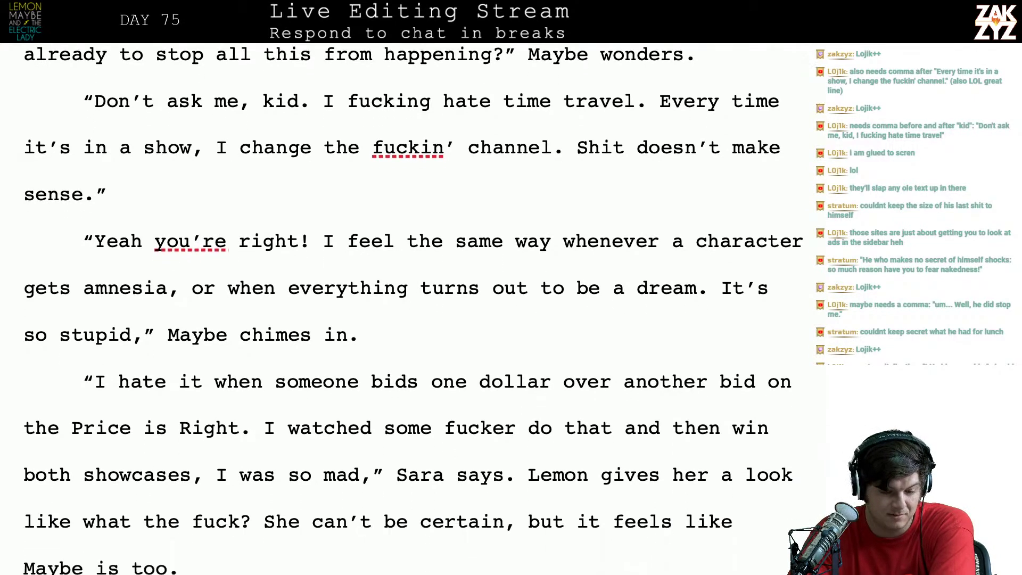
Try "concurs." in place of "chimes in" in the tag after Maybe's "It's so stupid" line
left_click(238, 301)
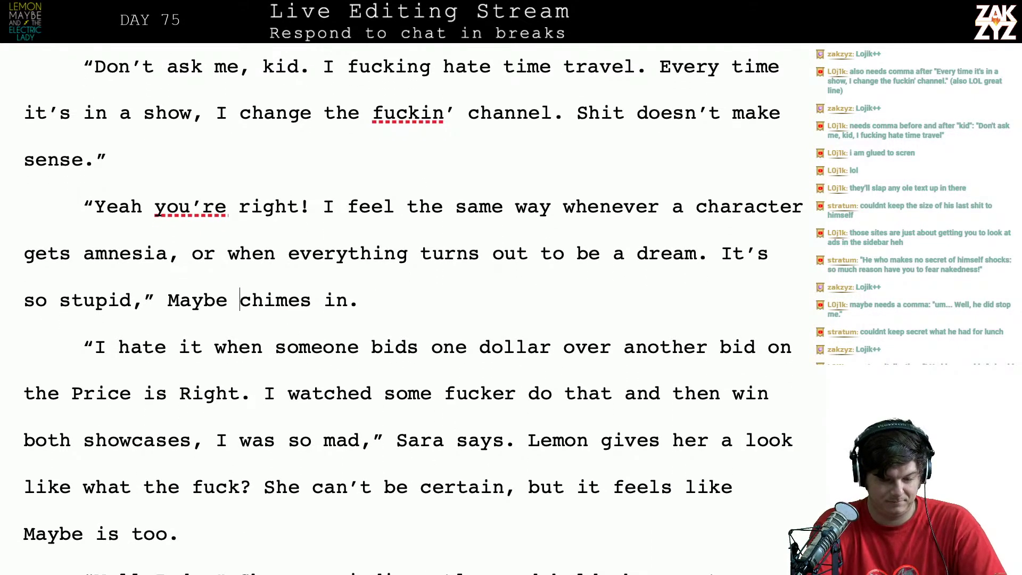
type("concurs.")
key("shift+Right")
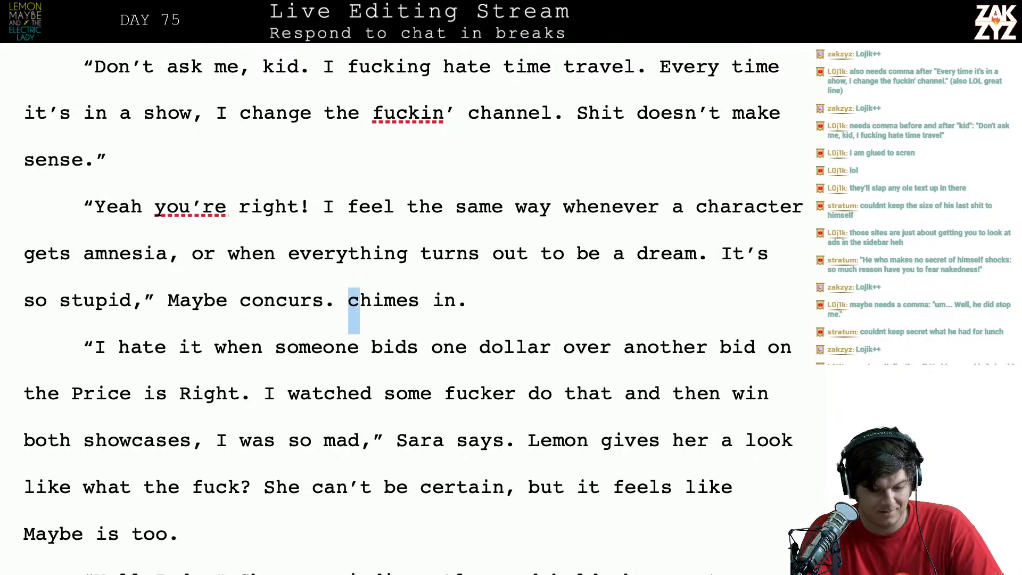
key("shift+Right")
key("shift+Right")
key("shift+Right")
key("shift+Right")
key("shift+Right")
key("shift+Right")
key("Left")
key("BackSpace")
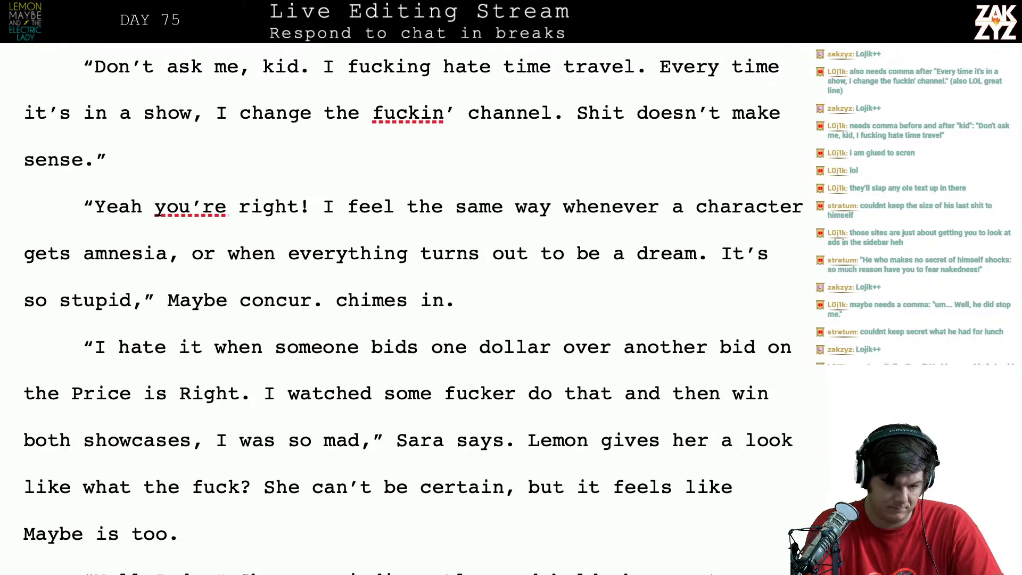
Restore the dialogue tag to "Maybe chimes in." and remove the leftover "concur. chimes in" wording
key("ctrl+Left")
type("co")
key("BackSpace")
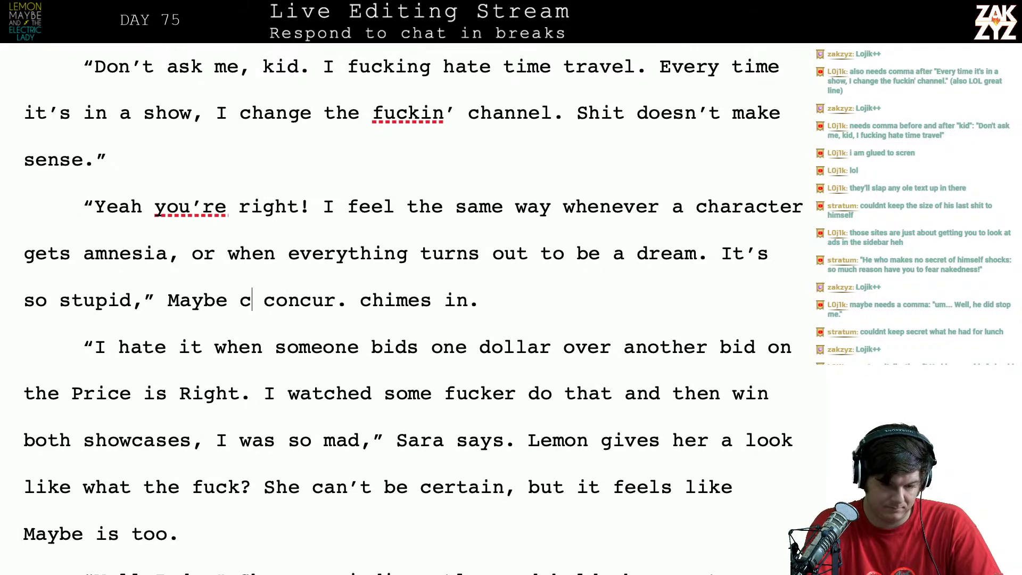
type("himes in.")
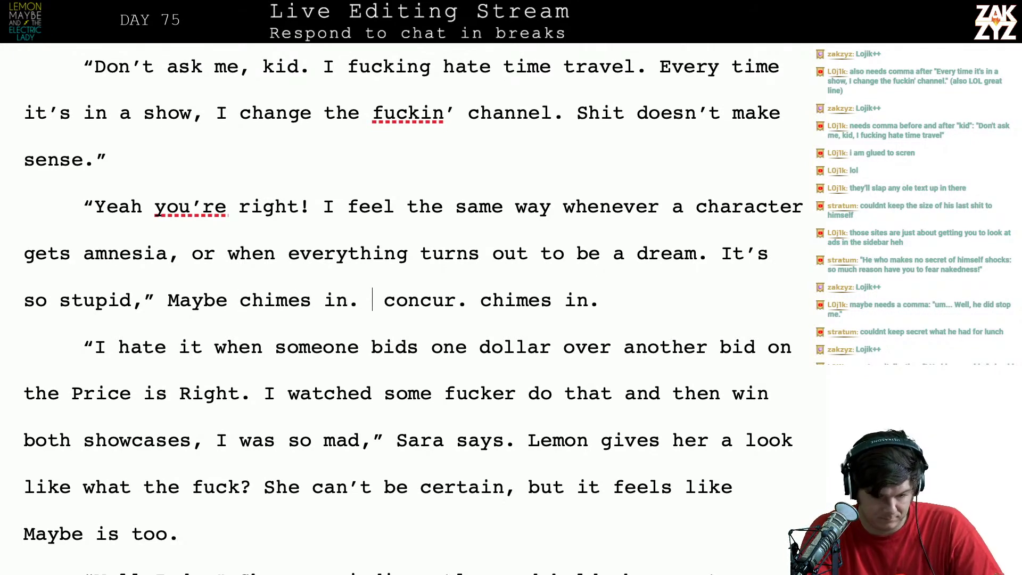
key("shift+Right")
key("shift+Right")
key("shift+Right")
key("shift+Right")
key("shift+Right")
key("shift+Right")
key("shift+Right")
key("shift+Right")
key("shift+Right")
key("shift+Right")
key("shift+Right")
key("shift+Right")
key("shift+Right")
key("shift+Right")
key("shift+Right")
key("shift+Right")
key("shift+Right")
key("shift+Right")
key("shift+Right")
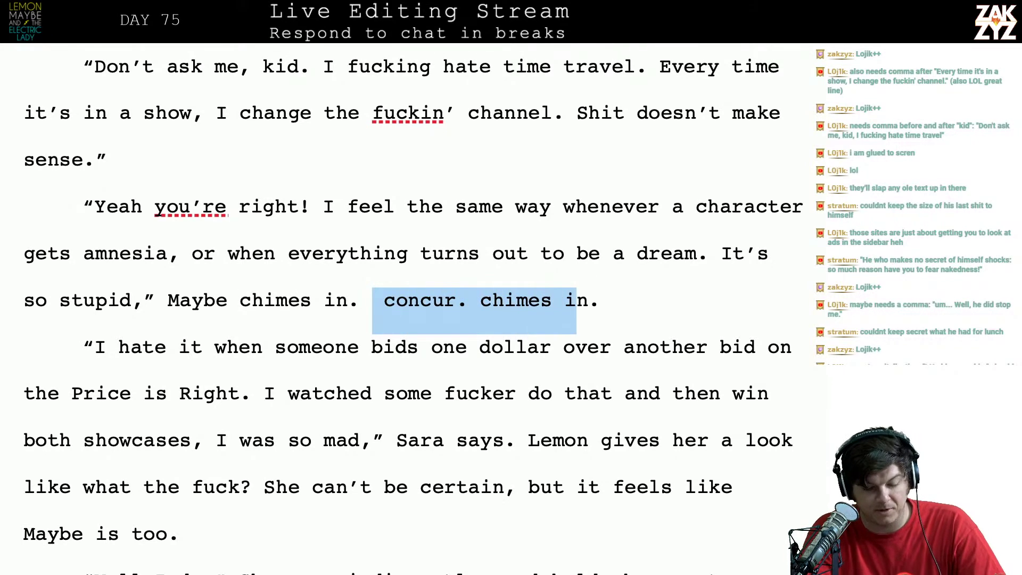
key("BackSpace")
key("BackSpace")
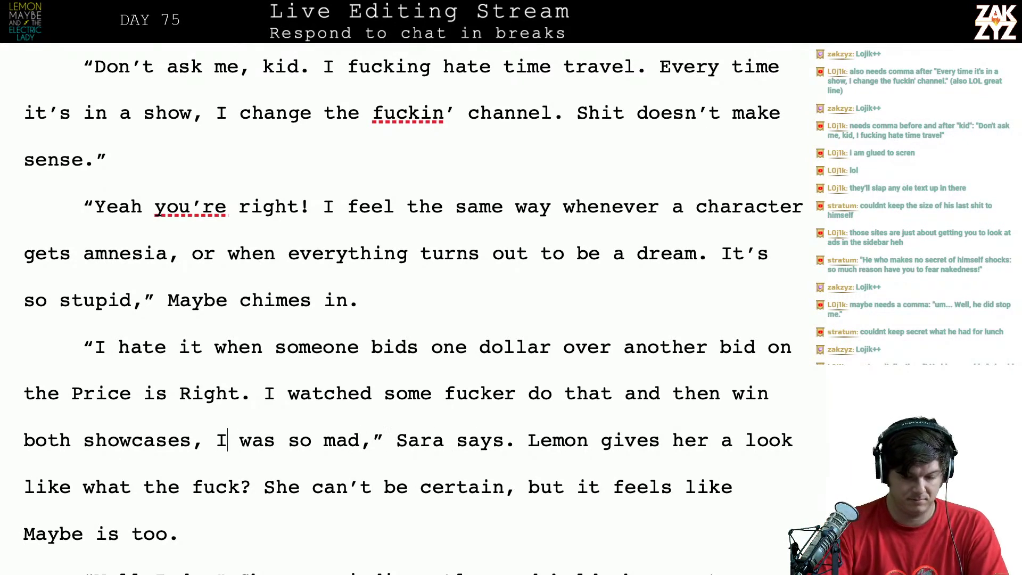
In Sara's Price is Right line, end the sentence after "both showcases" and replace "I was so mad" with "It made me so mad"
key("BackSpace")
type(". It made ")
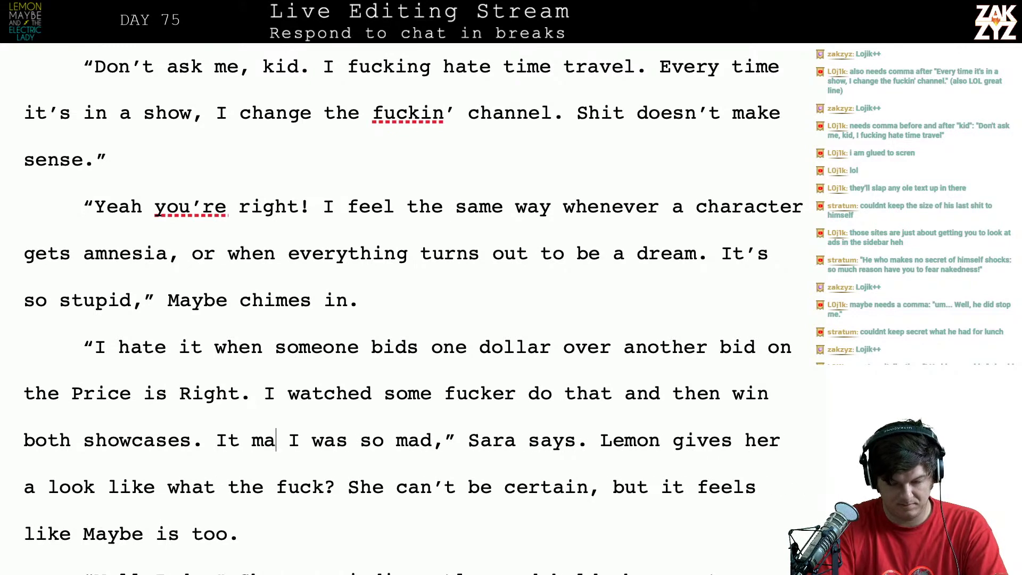
type("me so mad,")
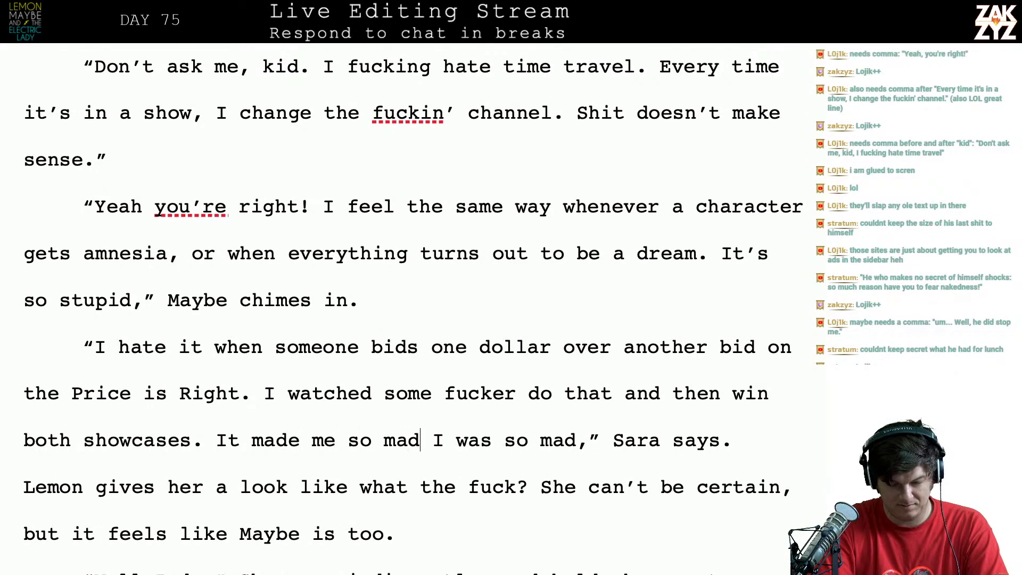
type("\"")
type(" Sara says.")
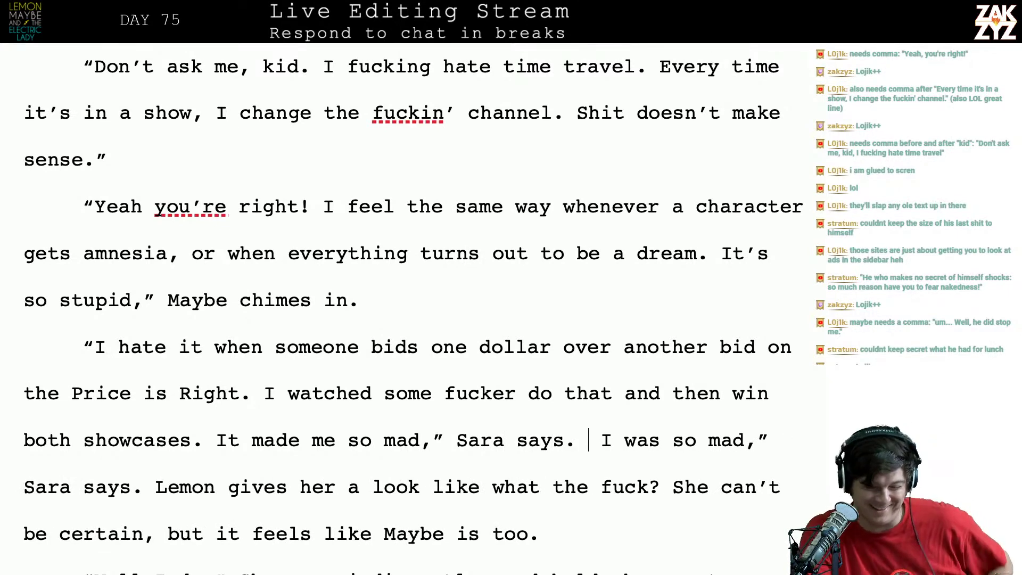
left_click_drag(589, 440, 143, 486)
key("BackSpace")
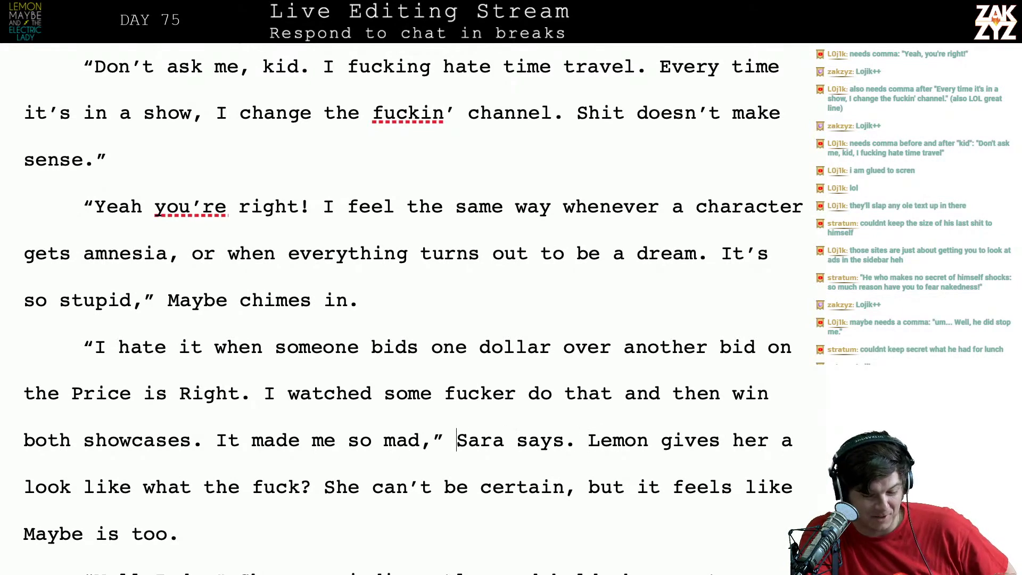
Insert a comma after "Yeah" at the start of Maybe's amnesia reply
left_click(420, 486)
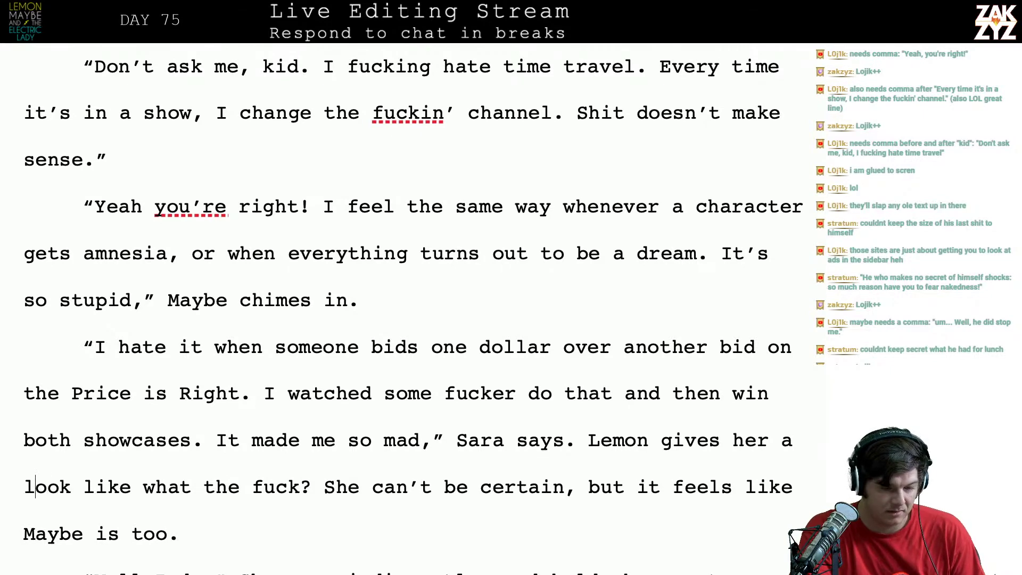
scroll(35, 486, "up", 1)
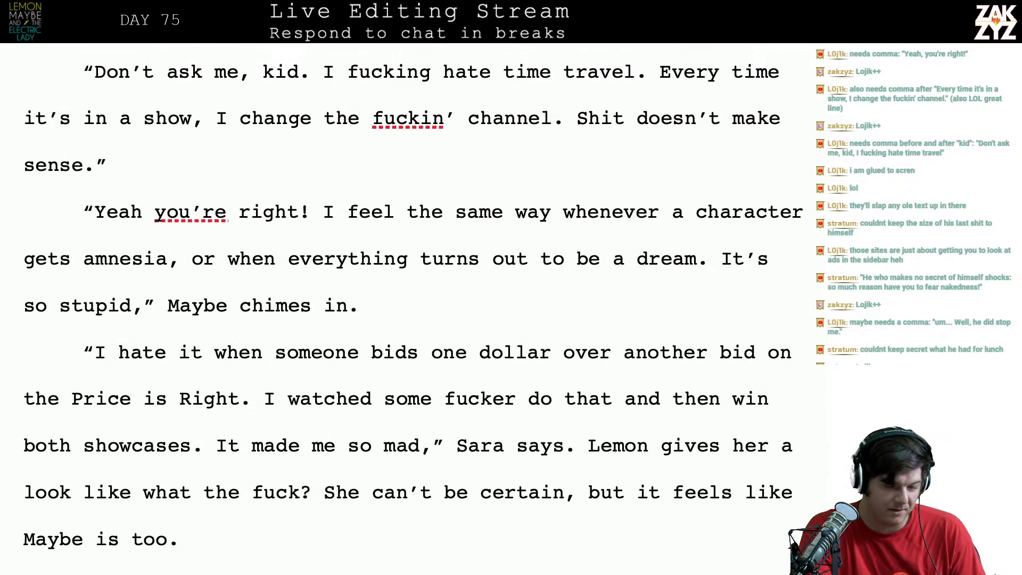
left_click(142, 213)
type(",")
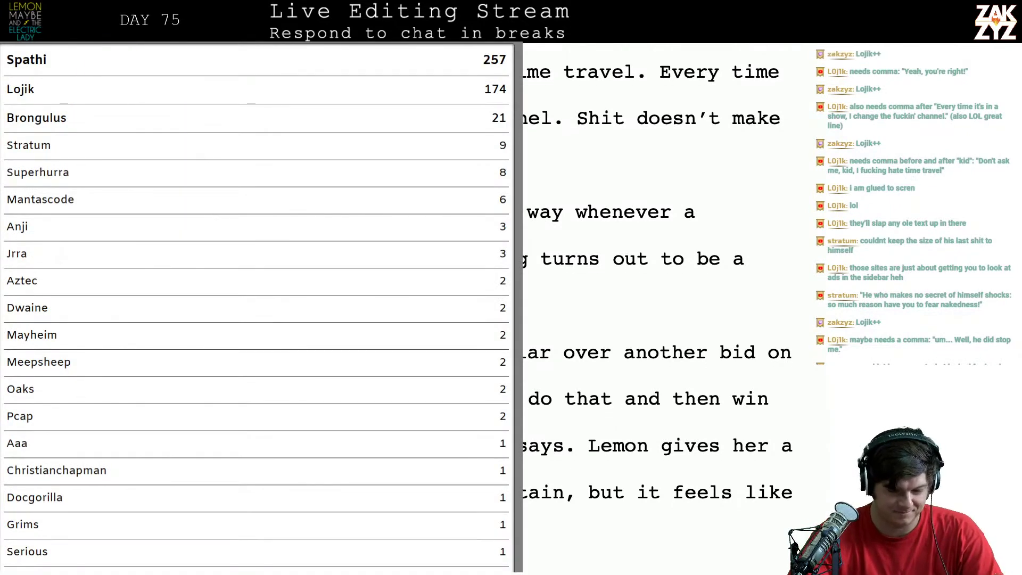
Replace "She says" with "Sara huffs" in the tag after "Well I do"
scroll(658, 306, "down", 1)
scroll(269, 381, "down", 3)
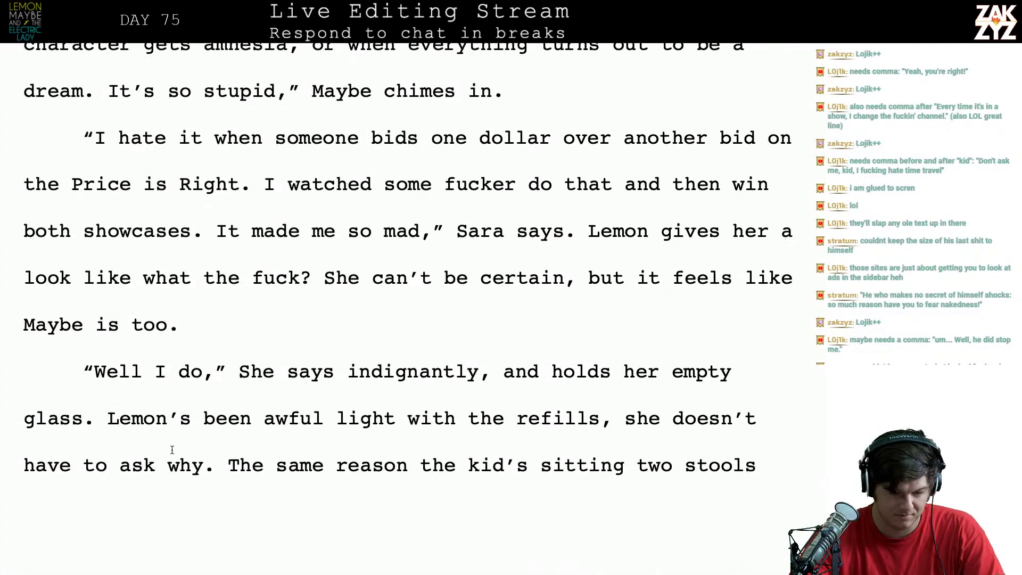
left_click(264, 366)
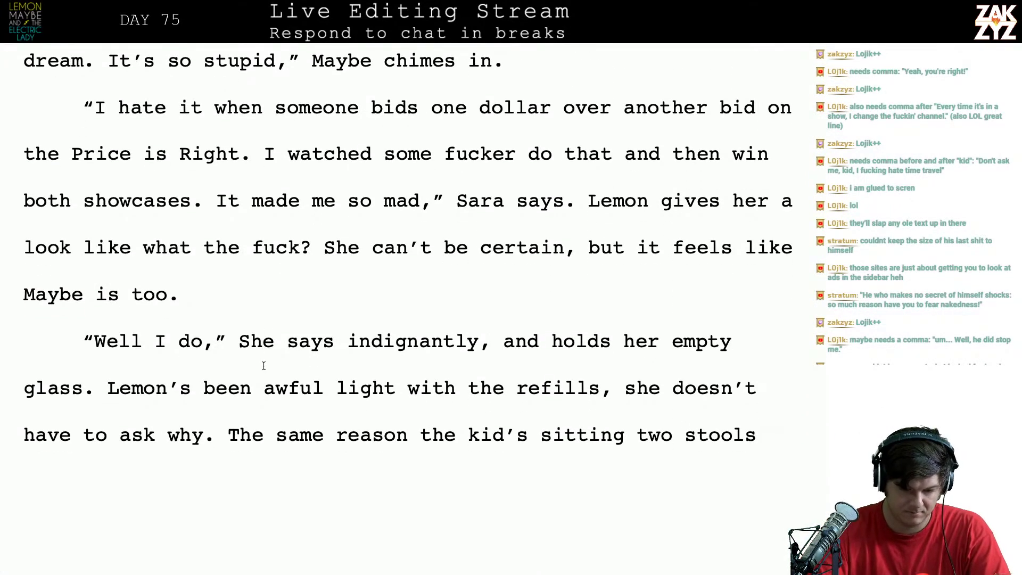
key("BackSpace")
key("BackSpace")
key("BackSpace")
type("Sara h")
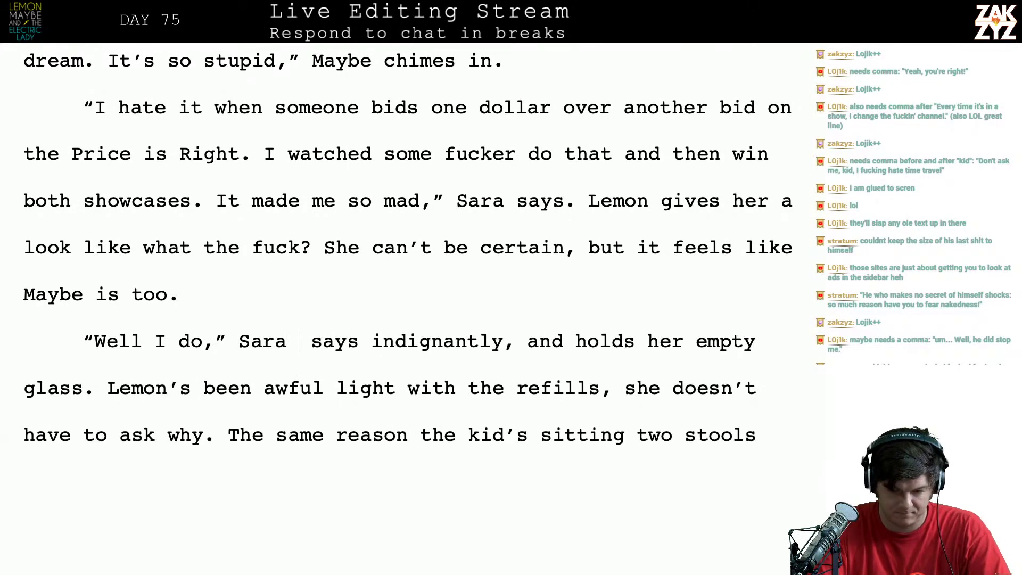
type("uffs")
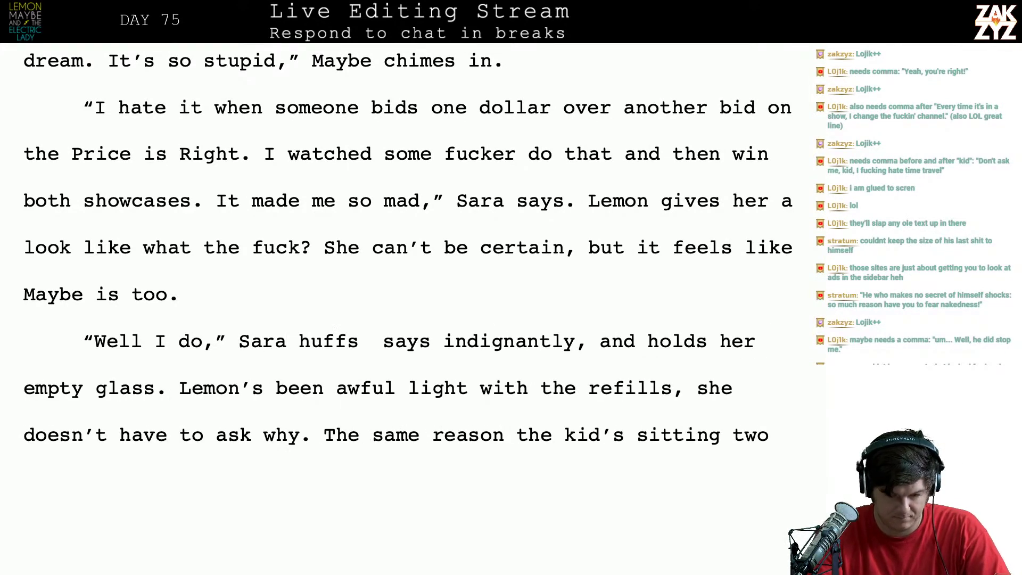
key("shift+Right")
key("shift+Right")
key("shift+Right")
key("shift+Right")
key("shift+Right")
key("BackSpace")
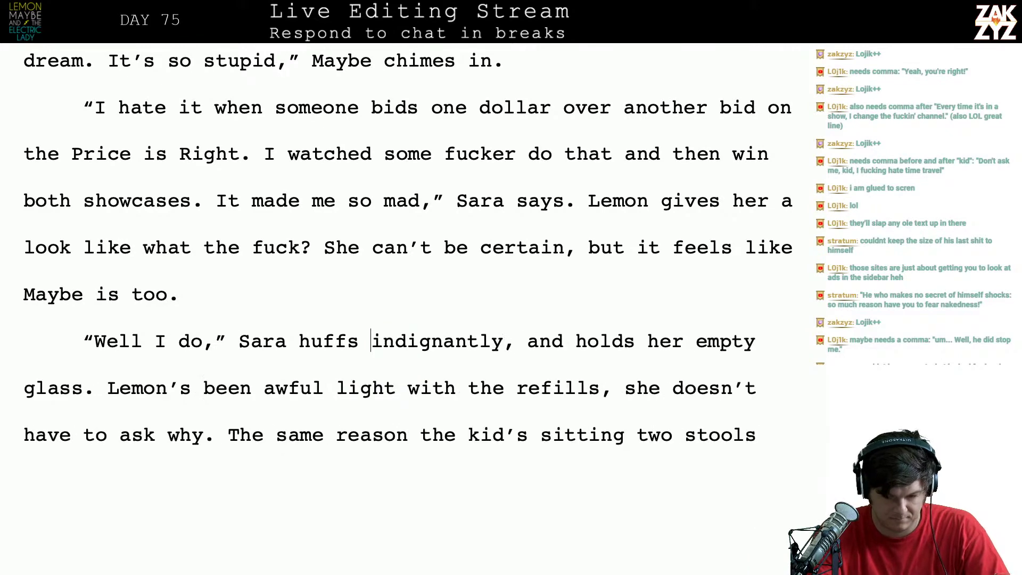
Replace ", and holds her empty glass" after "indignantly" with the separate sentence "She taps her empty glass."
key("Delete")
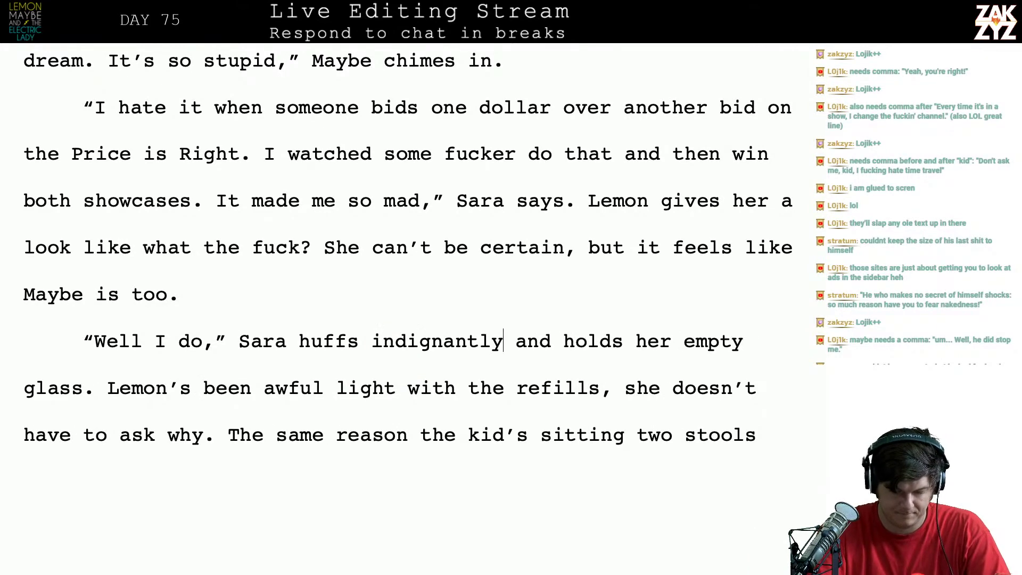
type(". She t")
type("aps her empty g")
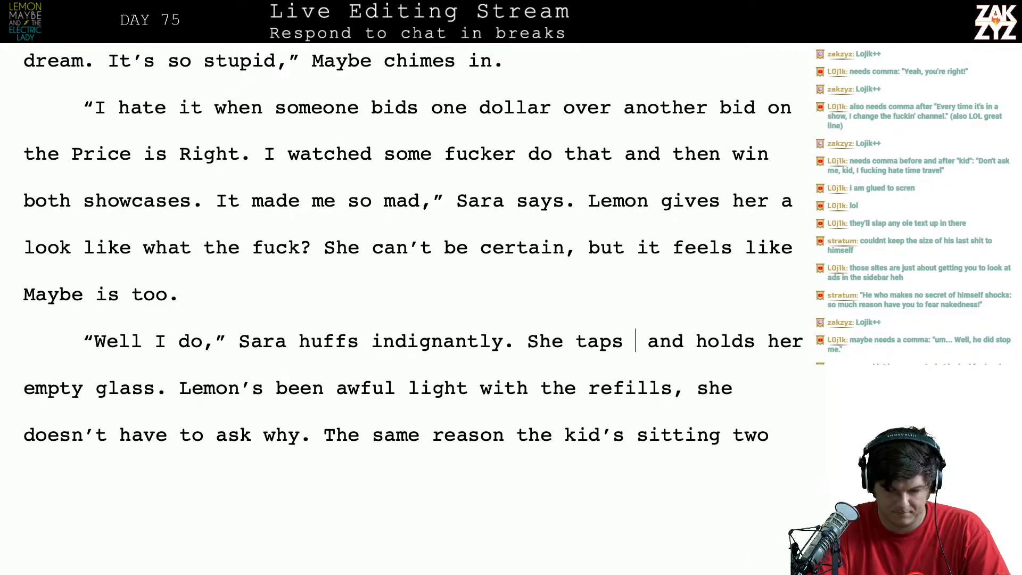
type("lass. Lemon’s been awful light with")
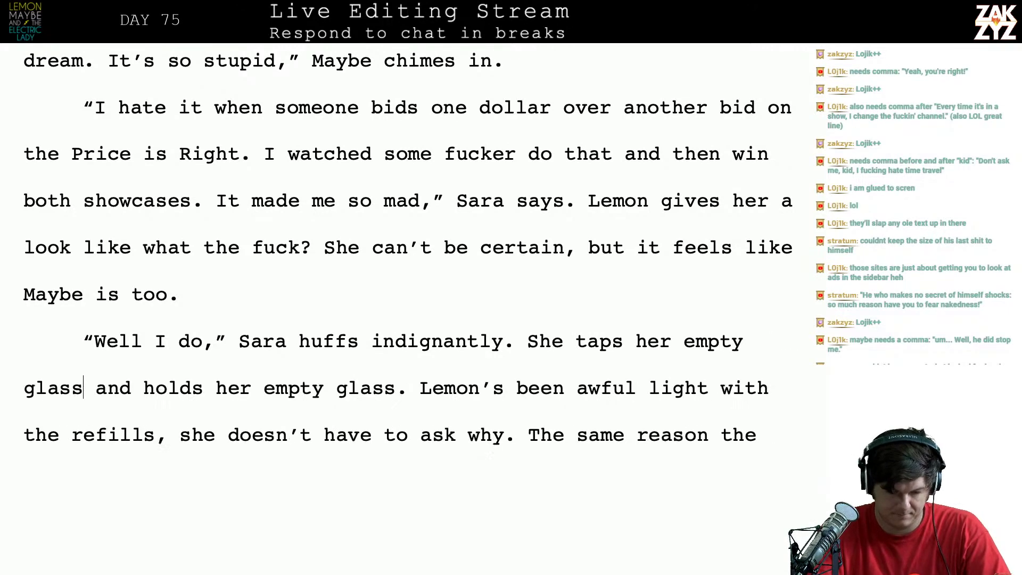
key("shift+Right")
key("shift+Right")
key("shift+Right")
key("shift+Right")
key("shift+Right")
key("shift+Right")
key("shift+Right")
key("shift+Right")
key("shift+Right")
key("shift+Right")
key("shift+Right")
key("shift+Right")
key("shift+Right")
key("shift+Right")
key("shift+Right")
key("shift+Right")
key("shift+Right")
key("shift+Right")
key("shift+Right")
key("shift+Right")
key("shift+Right")
key("shift+Right")
key("shift+Right")
key("shift+Right")
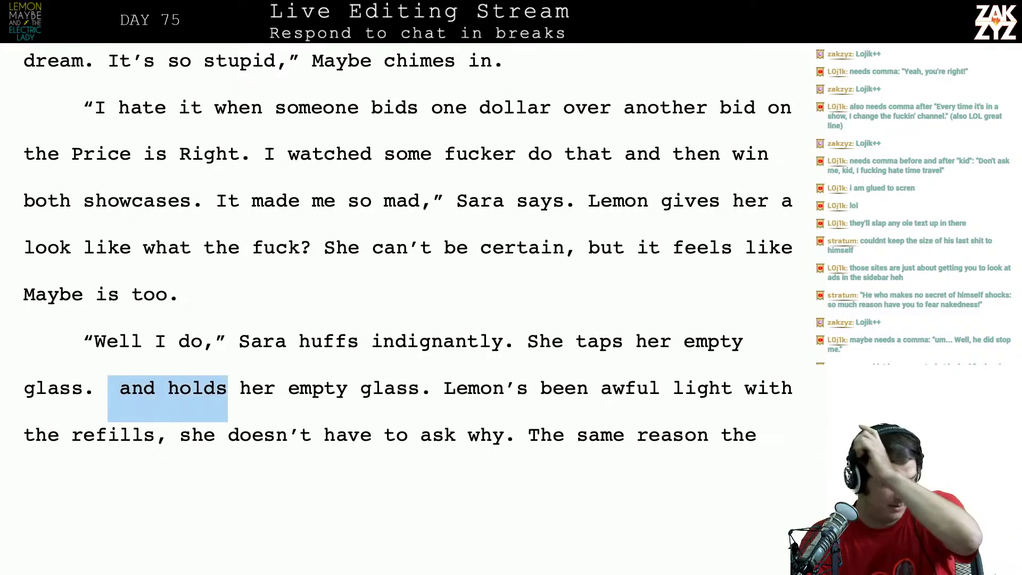
key("shift+Right")
key("shift+Right")
key("shift+Right")
key("shift+Right")
key("shift+Right")
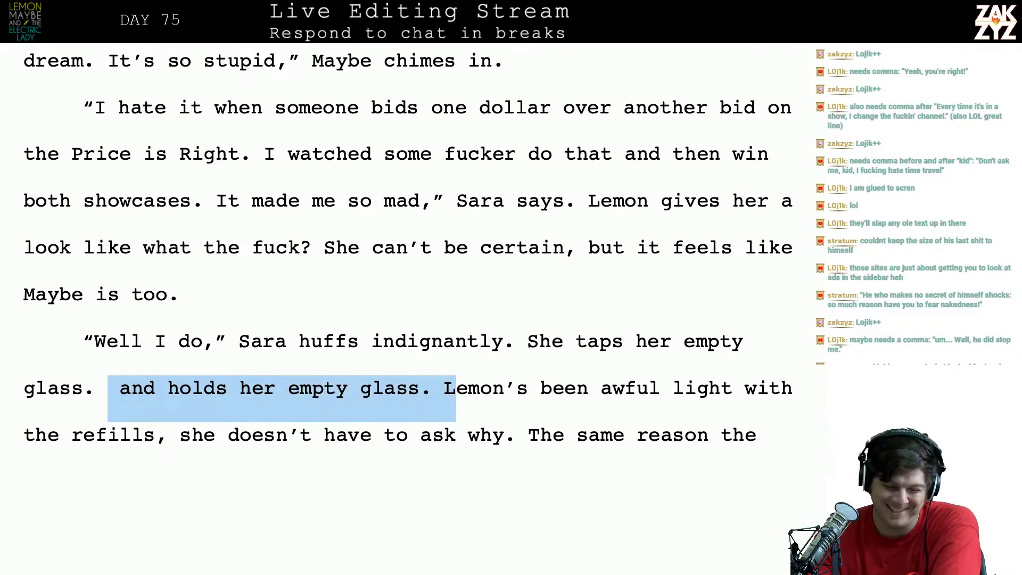
key("shift+Left")
key("shift+Left")
key("shift+Left")
key("shift+Left")
key("shift+Left")
key("shift+Left")
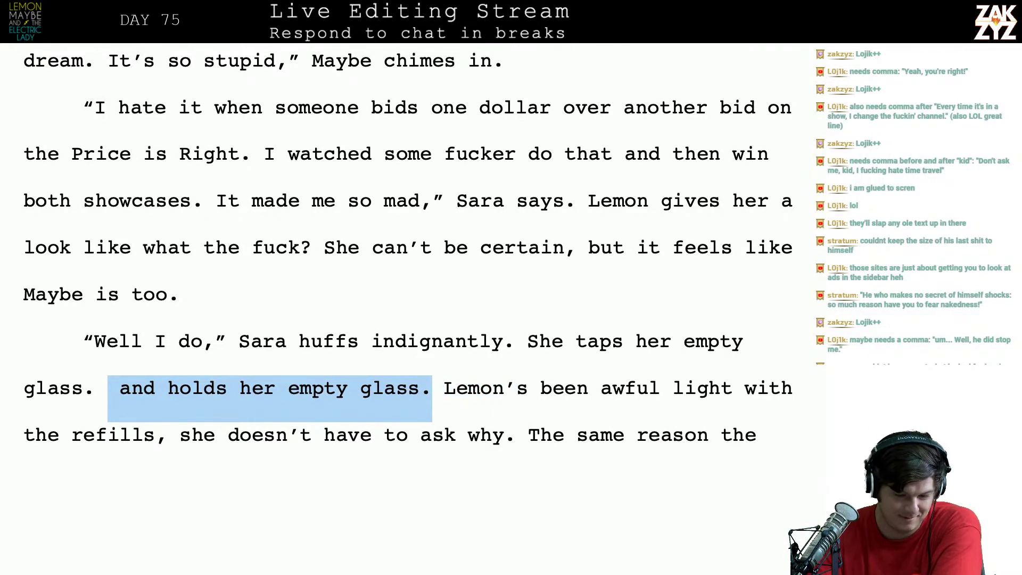
key("BackSpace")
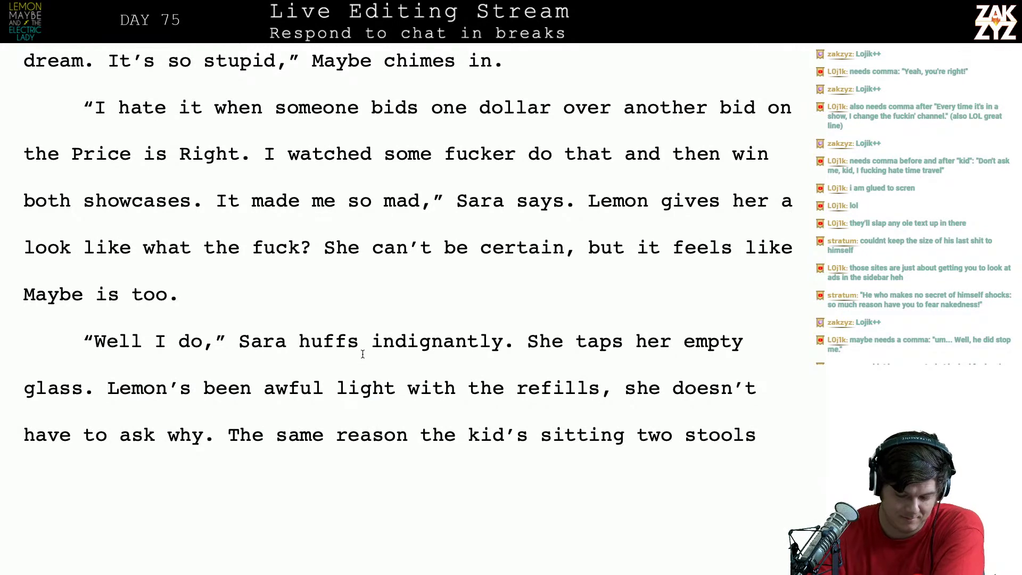
Change "Sara huffs indignantly" to "Sara huffs, a little indignant" and delete the leftover adverb
type(", a lit")
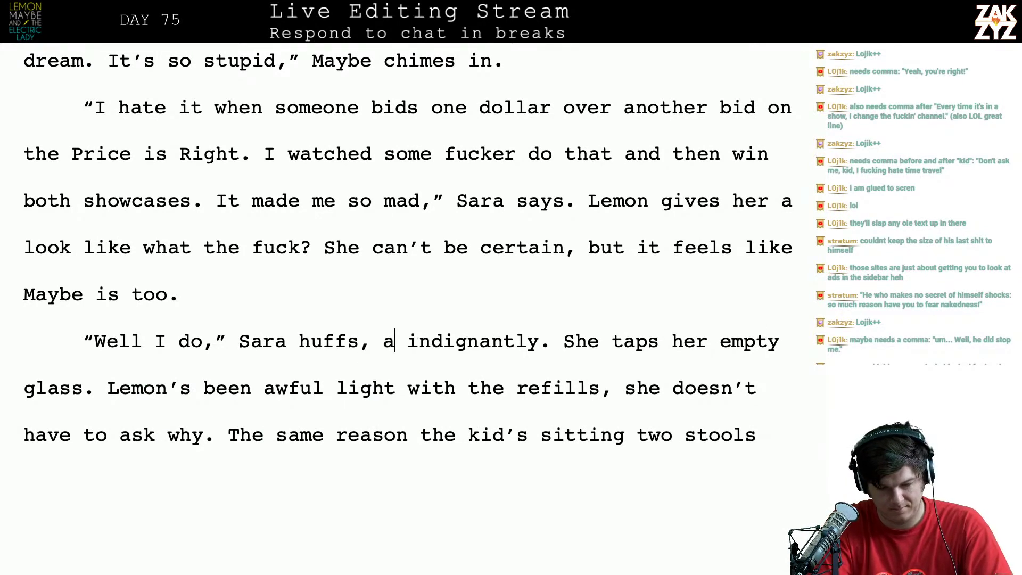
type("tle ind ")
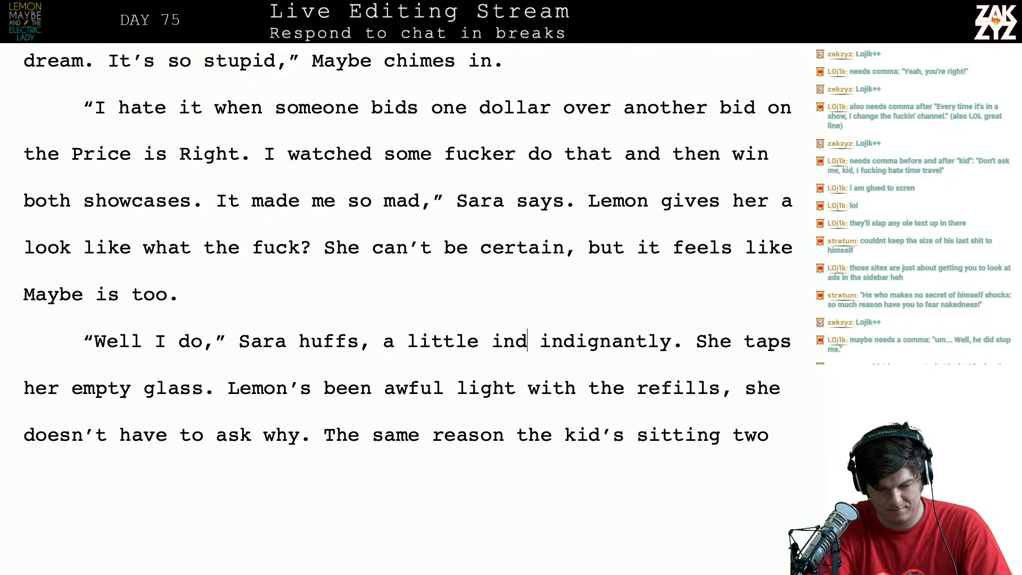
type("ignant.")
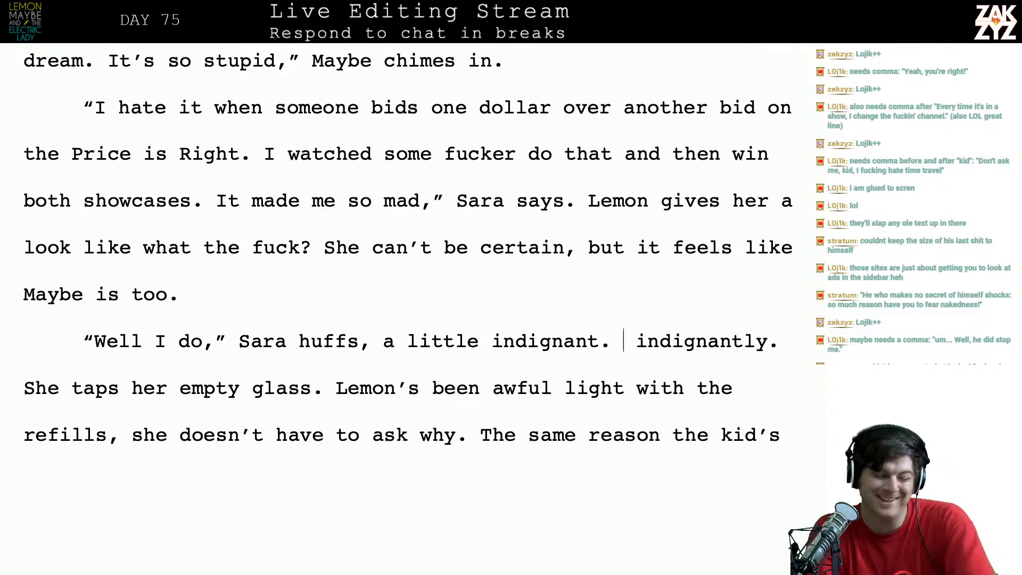
key("shift+Right")
key("shift+Right")
key("shift+Right")
key("shift+Right")
key("shift+Right")
key("shift+Right")
key("shift+Right")
key("shift+Right")
key("shift+Right")
key("shift+Right")
key("shift+Right")
key("shift+Right")
key("shift+Right")
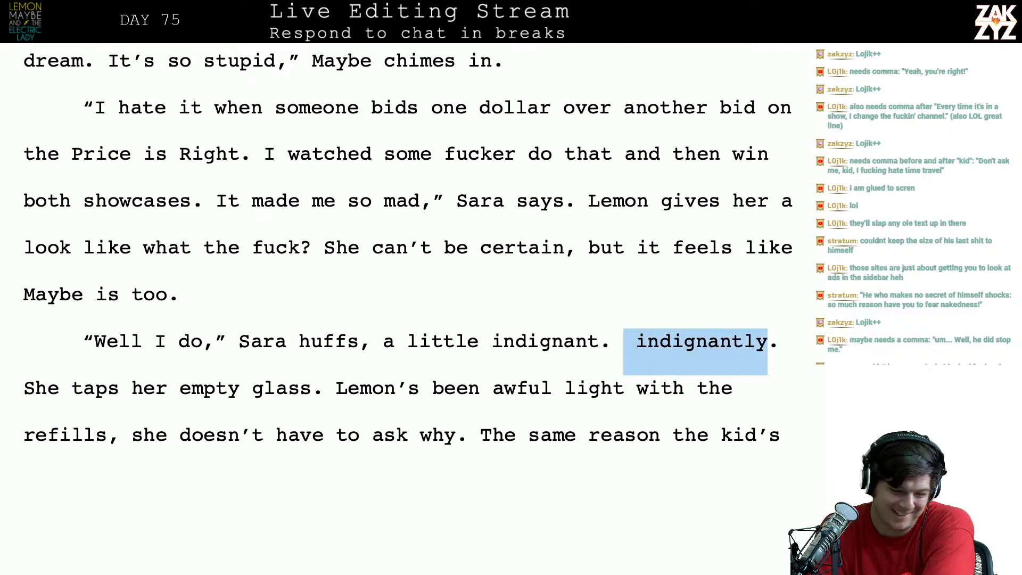
key("BackSpace")
Insert "The heaviness inside her looms," between "stools away." and "That same old sadness returns"
scroll(266, 268, "down", 1)
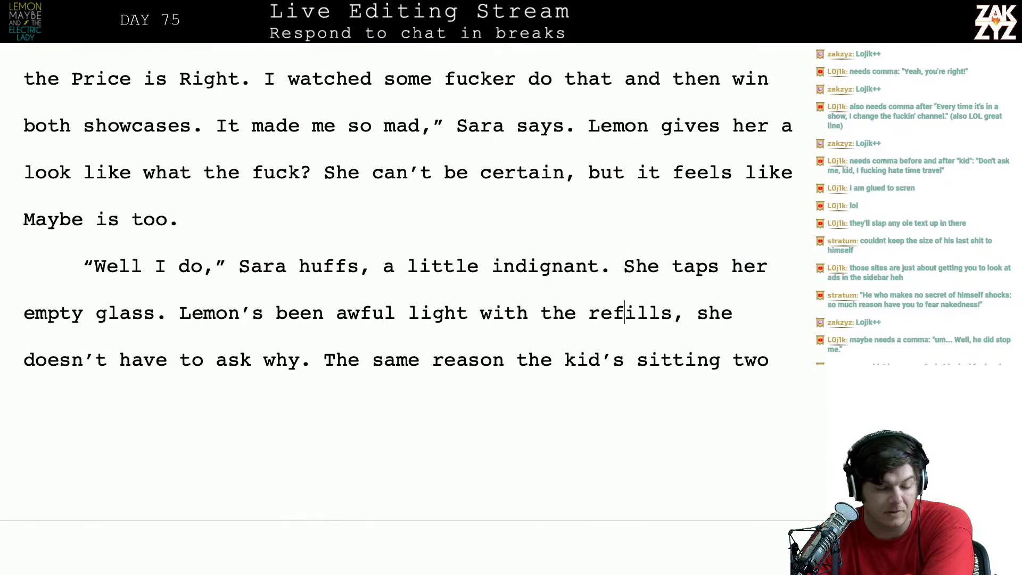
key("Down")
key("End")
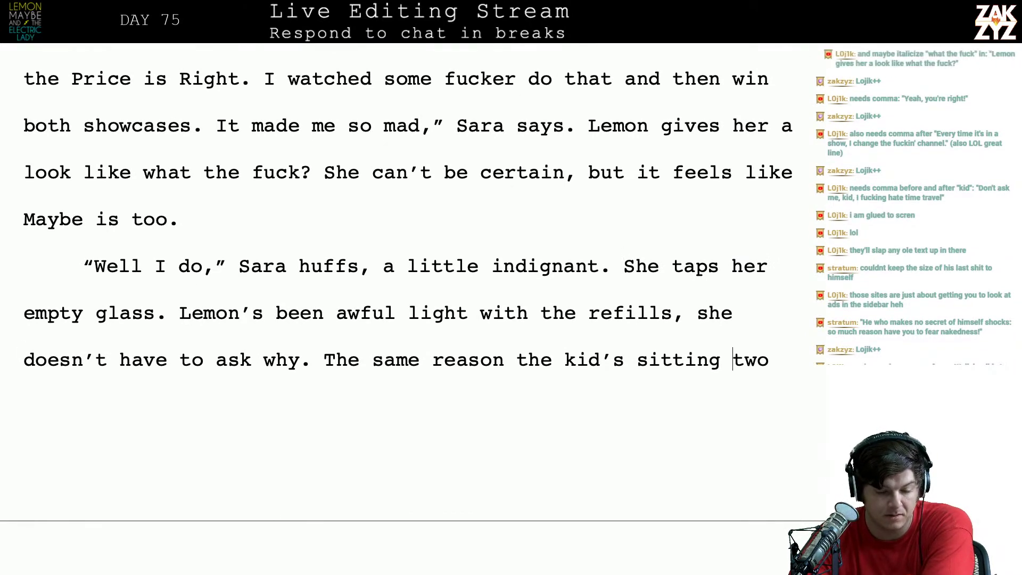
key("Down")
scroll(363, 362, "down", 4)
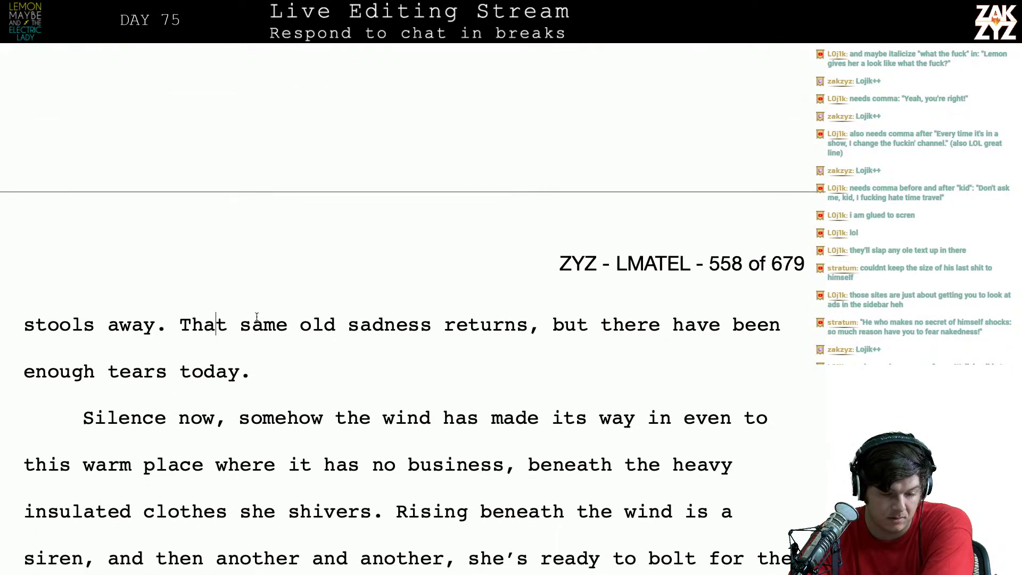
key("Right")
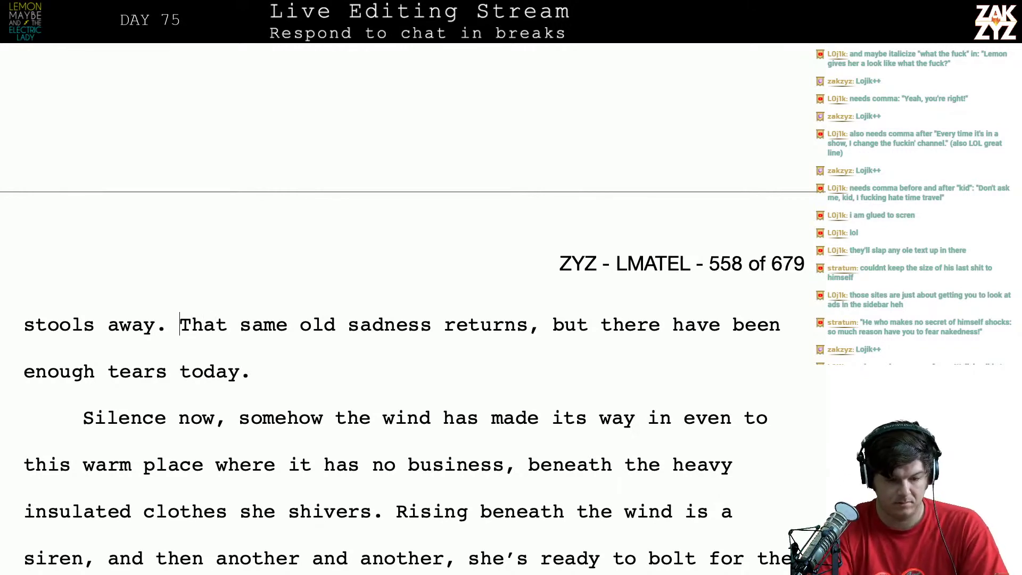
type("The h")
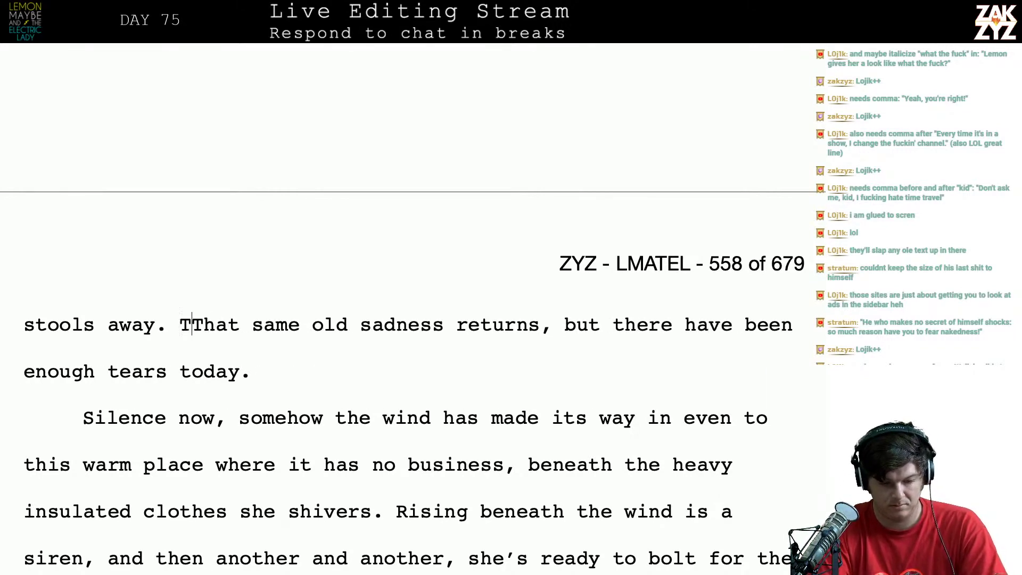
type("eaviness insid")
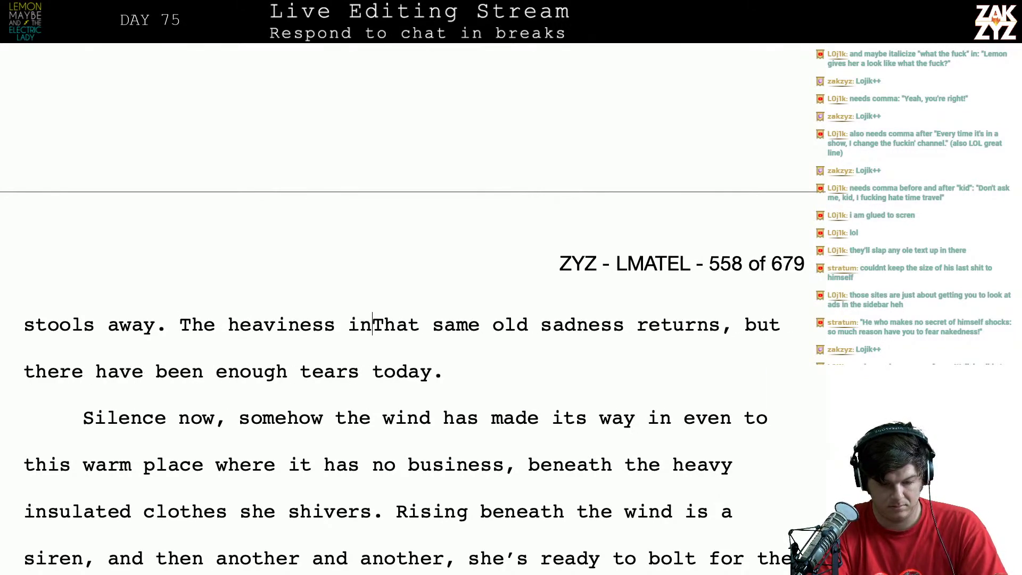
type("e her looms,")
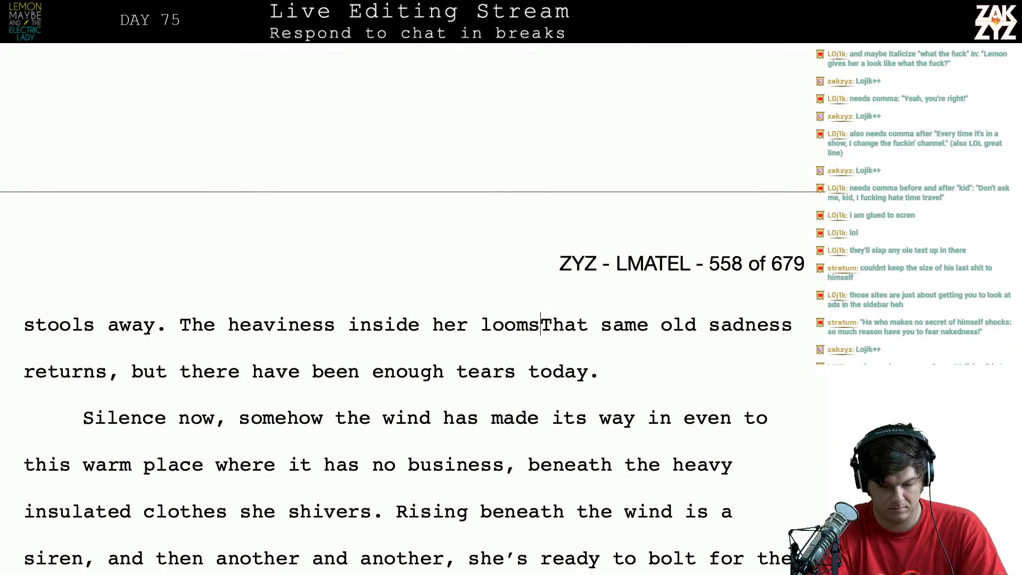
Replace "That same old sadness returns," with "there have been too many tears today."
key("shift+Right")
key("shift+Right")
key("shift+Right")
key("shift+Right")
key("shift+Right")
key("shift+Right")
key("shift+Right")
key("shift+Right")
key("shift+Right")
key("shift+Right")
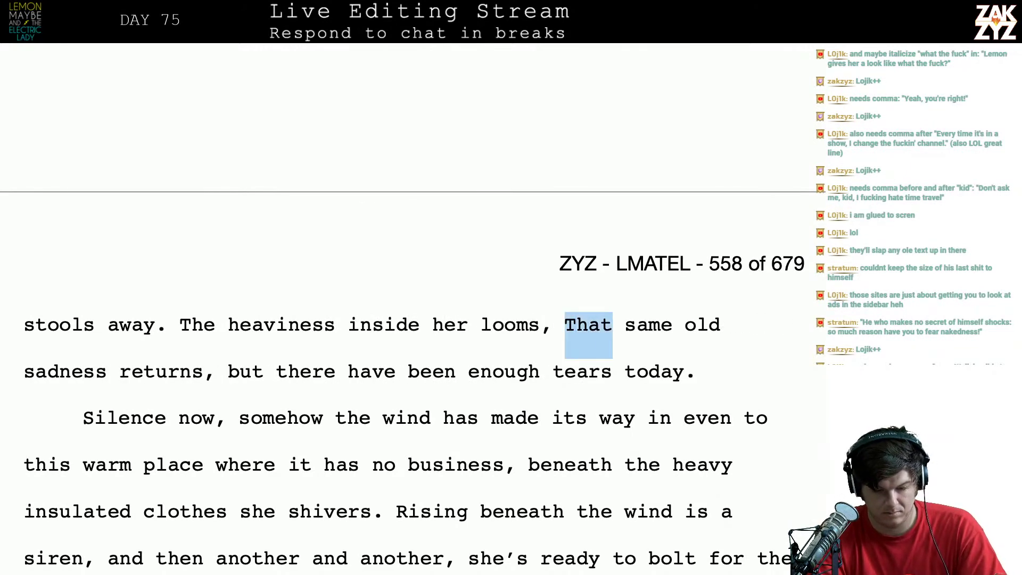
key("shift+Right")
key("shift+Right")
key("shift+Right")
key("shift+Right")
key("shift+Right")
key("shift+Right")
key("shift+Right")
key("shift+Right")
key("shift+Right")
key("shift+Right")
key("shift+Right")
key("shift+Right")
key("shift+Right")
key("shift+Right")
key("shift+Right")
key("shift+Right")
key("shift+Right")
key("shift+Right")
key("shift+Right")
key("shift+Right")
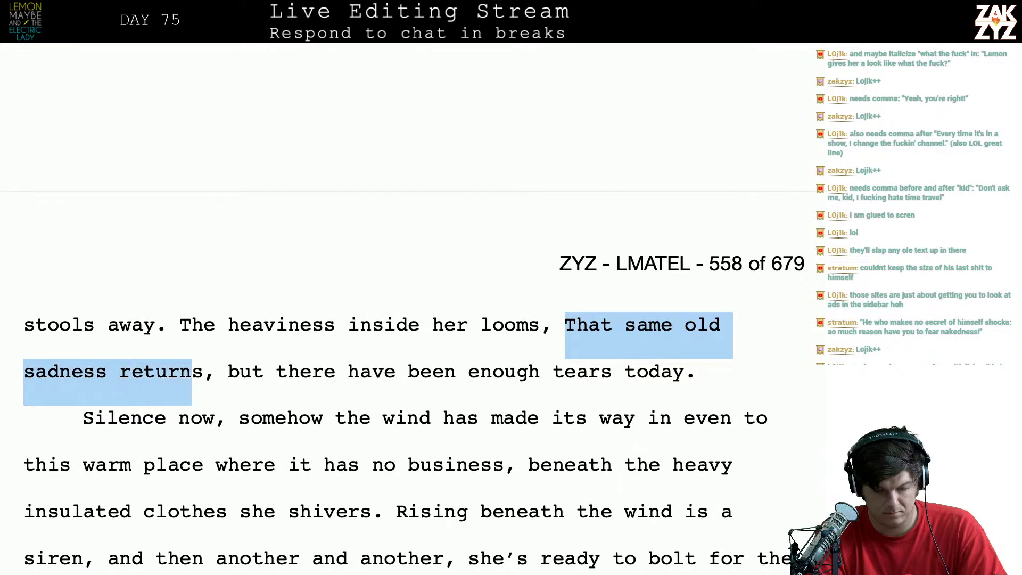
key("BackSpace")
type("there have ")
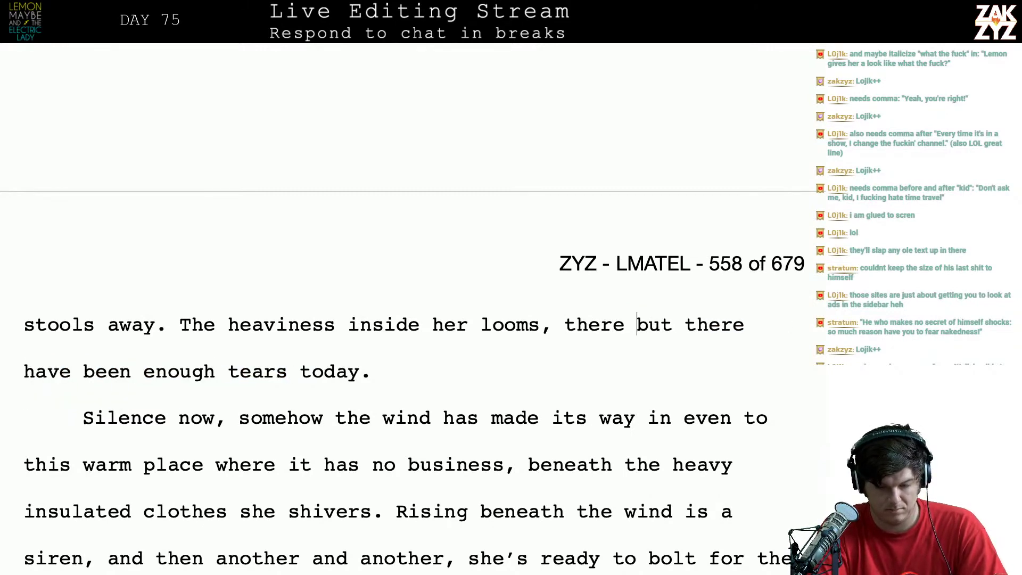
type("been too many te")
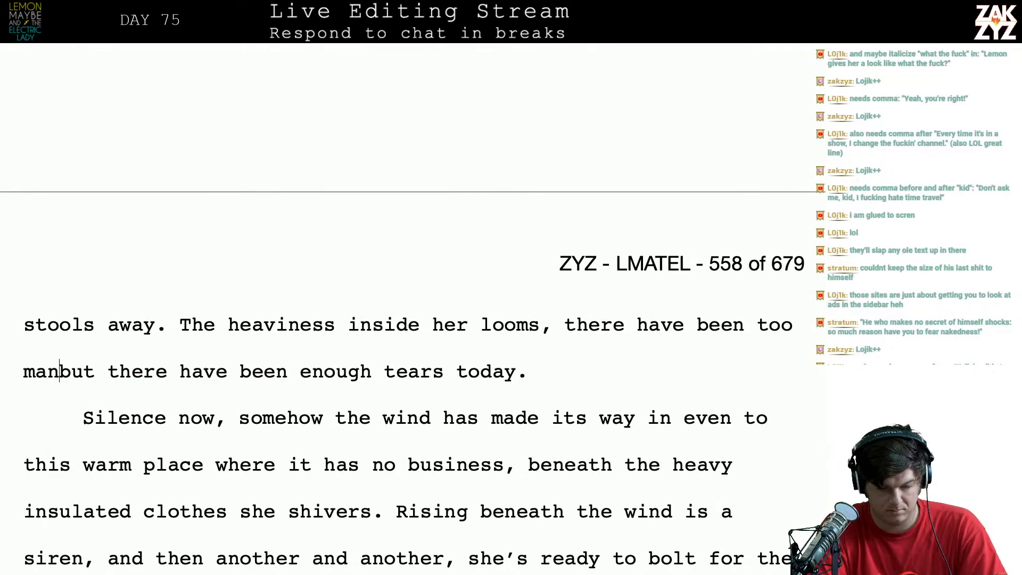
type("ars today.")
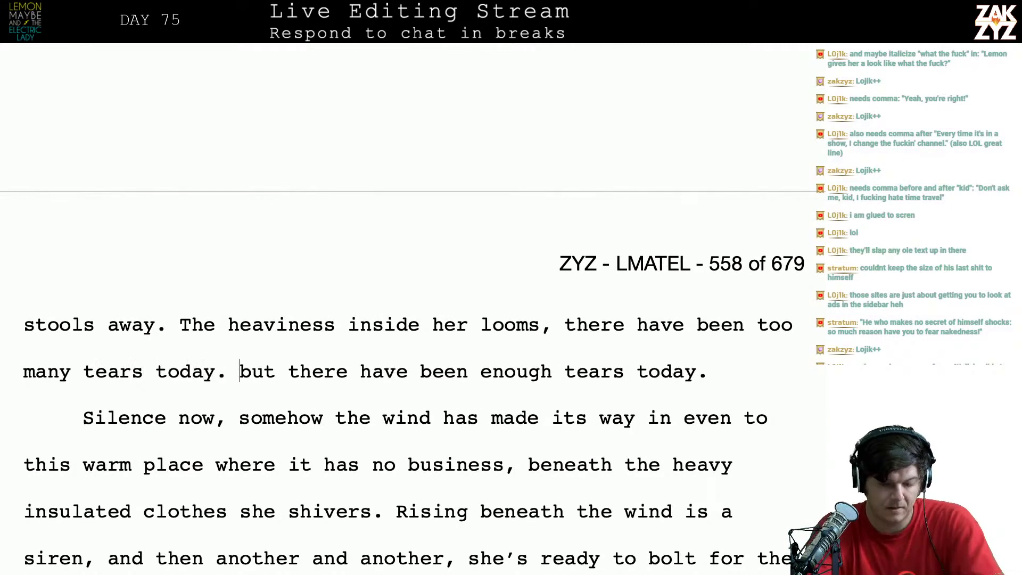
Delete the leftover clause "but there have been enough tears today." at the end of the paragraph
key("shift+Right")
key("shift+Right")
key("shift+Right")
key("shift+Right")
key("shift+Right")
key("shift+Right")
key("shift+Right")
key("shift+Right")
key("shift+Right")
key("shift+Right")
key("shift+Right")
key("shift+Right")
key("shift+Right")
key("shift+Right")
key("shift+Right")
key("shift+Right")
key("shift+Right")
key("shift+Right")
key("shift+Right")
key("shift+Right")
key("shift+Right")
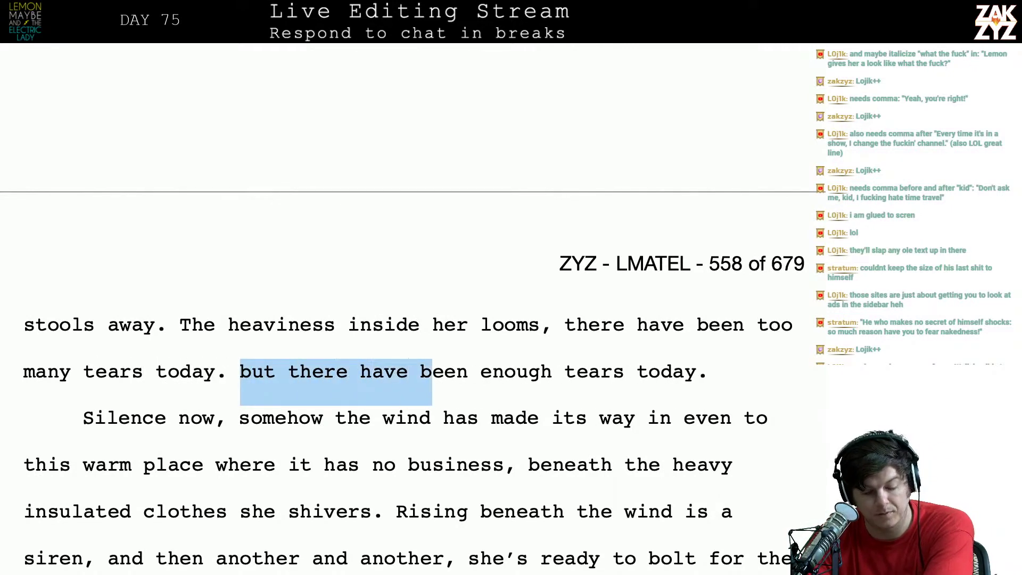
key("shift+Right")
key("shift+Right")
key("shift+Right")
key("shift+Right")
key("shift+Right")
key("shift+Right")
key("shift+Right")
key("shift+Right")
key("shift+Right")
key("shift+Right")
key("shift+Right")
key("shift+Right")
key("shift+Right")
key("shift+Right")
key("shift+Right")
key("shift+Right")
key("shift+Right")
key("shift+Right")
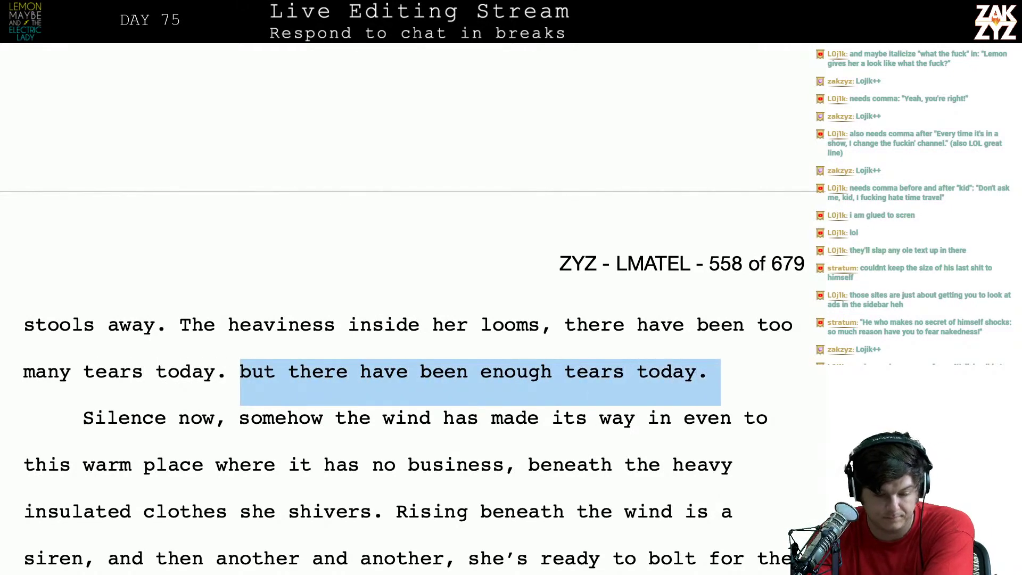
key("Delete")
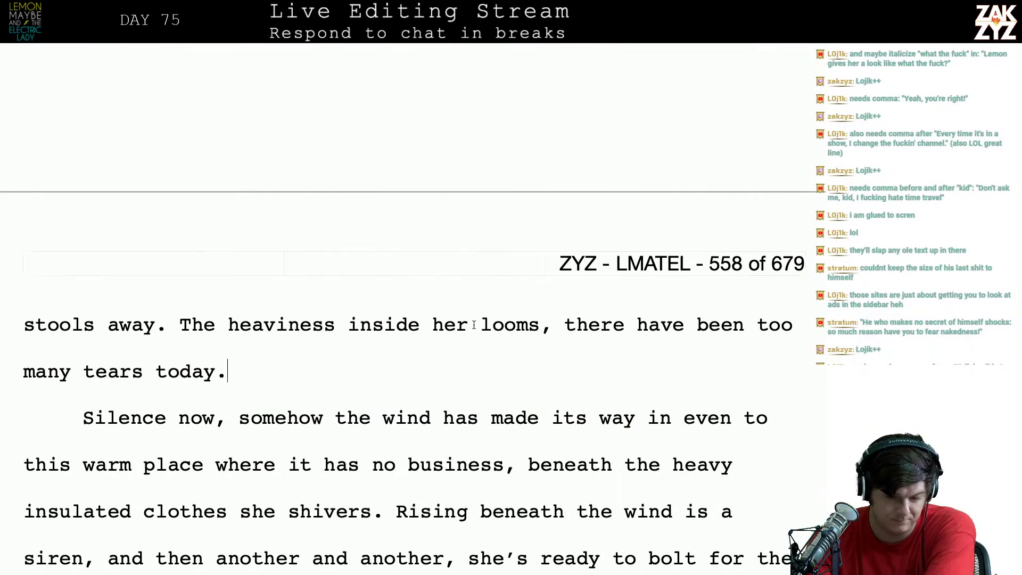
Cut "inside her" from the sentence "The heaviness inside her looms"
key("Left")
key("BackSpace")
key("BackSpace")
key("BackSpace")
key("BackSpace")
key("BackSpace")
key("BackSpace")
key("BackSpace")
key("BackSpace")
key("BackSpace")
key("BackSpace")
key("BackSpace")
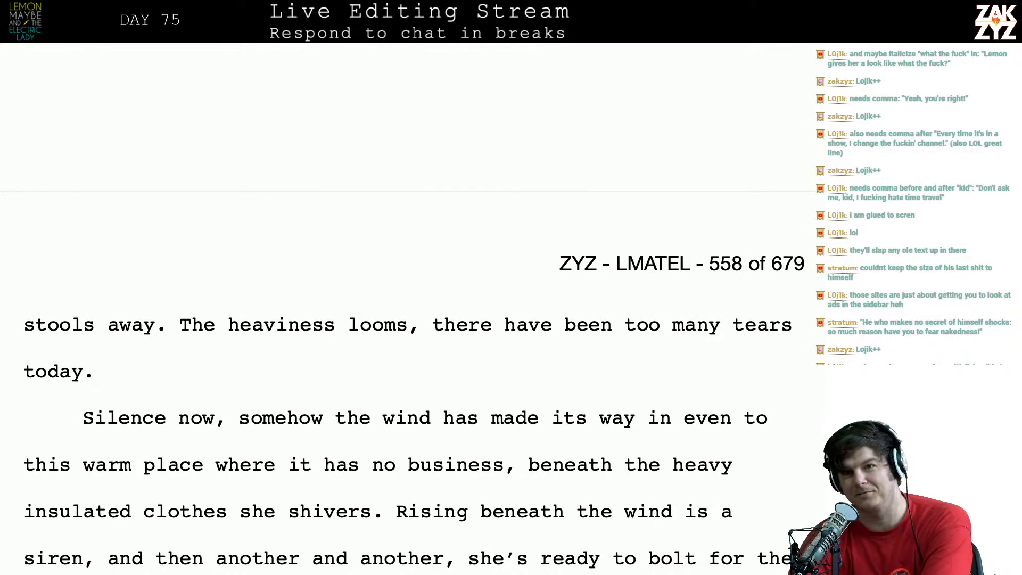
Split the next paragraph's opening into two sentences by ending "Silence now" with a period and capitalizing "Somehow"
scroll(404, 373, "down", 1)
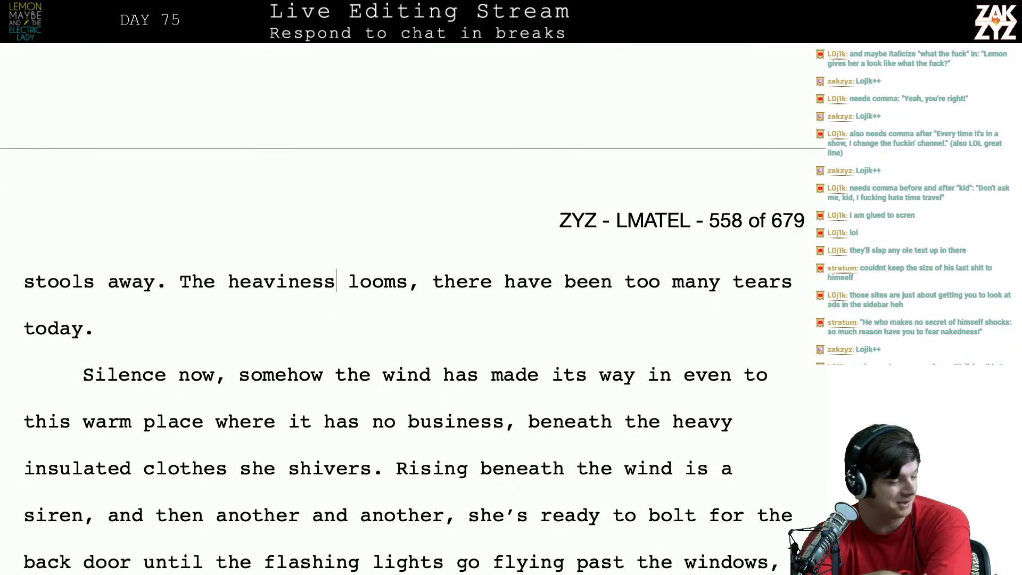
scroll(405, 343, "down", 3)
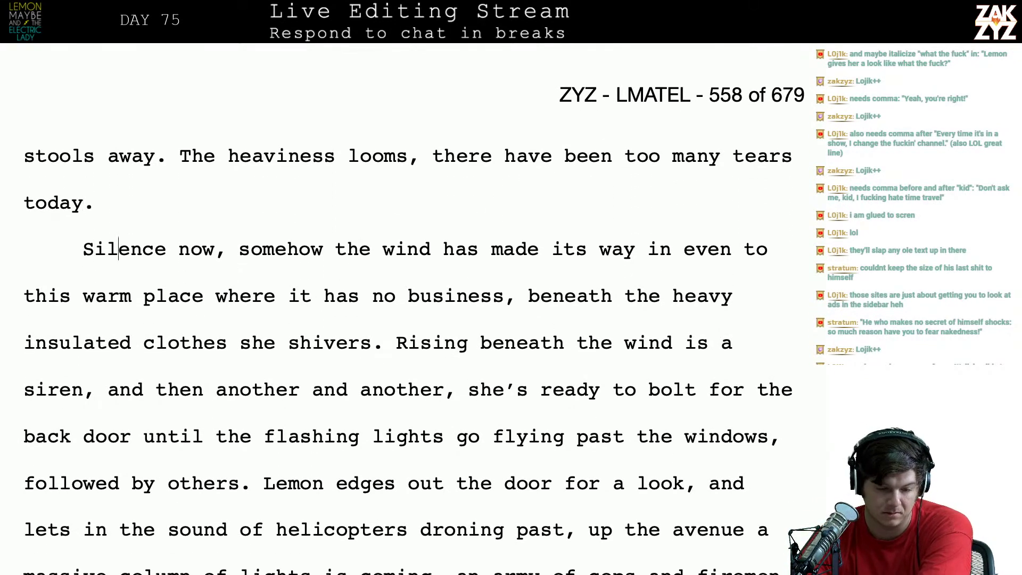
key("BackSpace")
type(".")
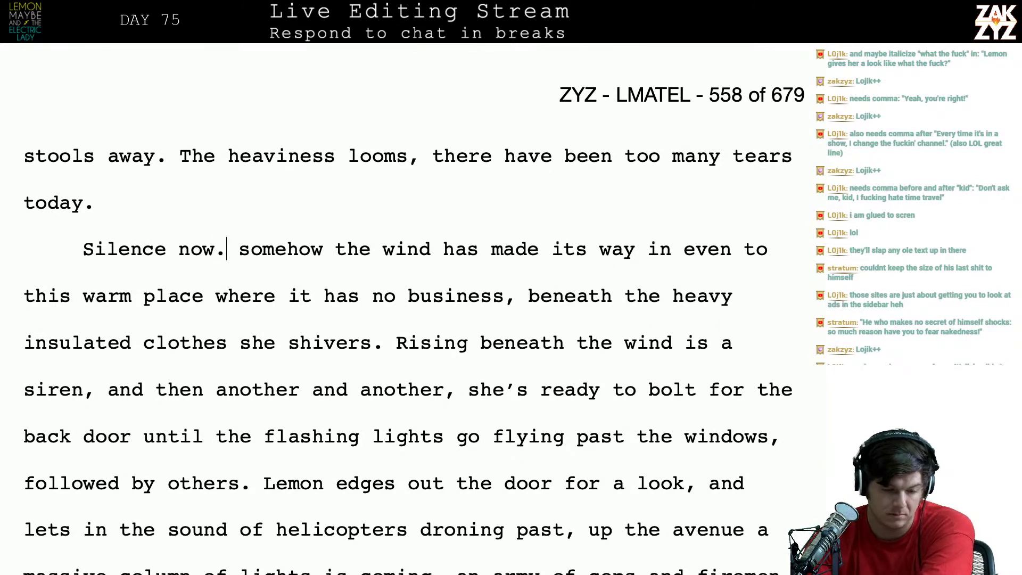
key("BackSpace")
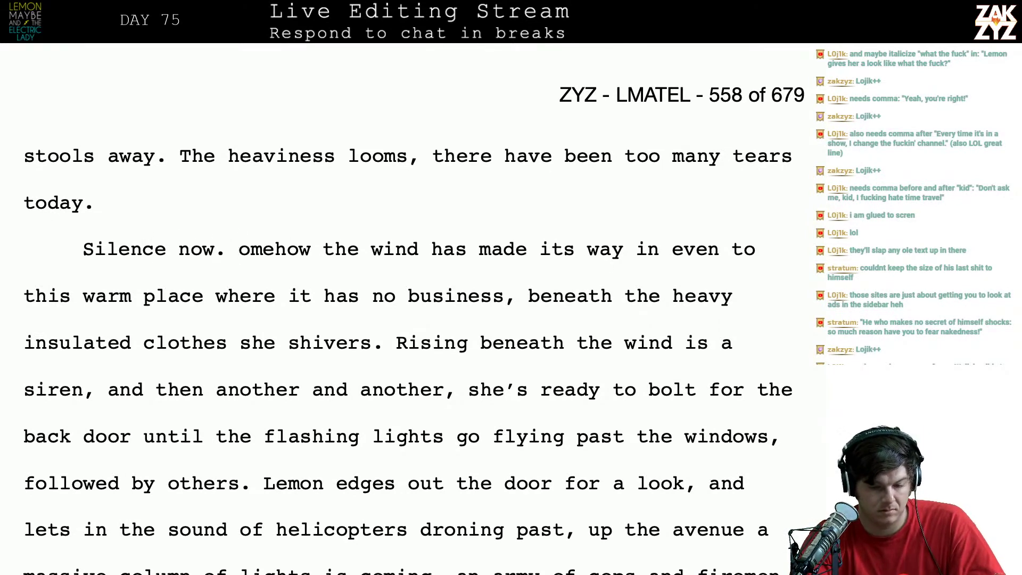
type("S")
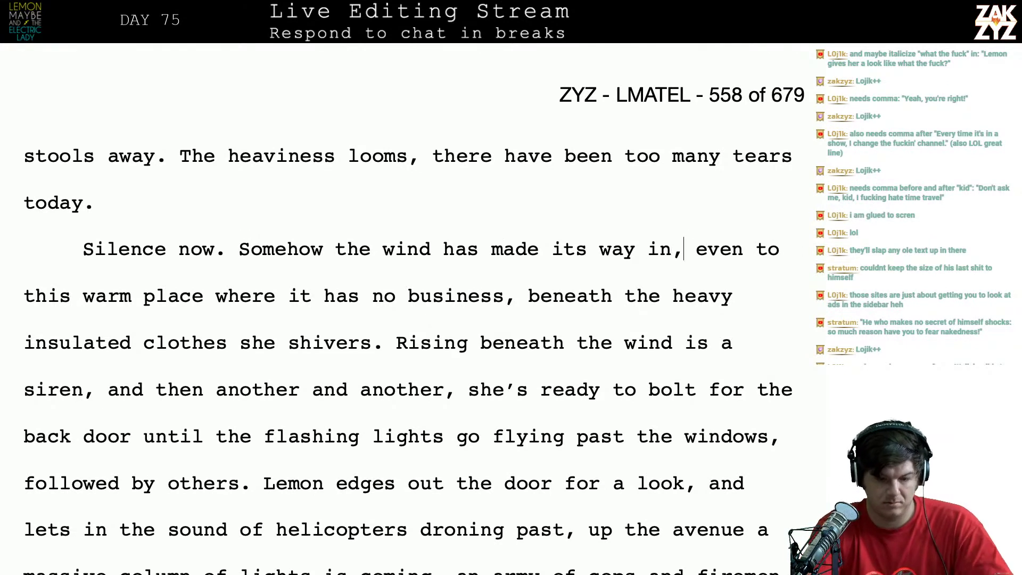
Change "in" to "into" after "made its way" and delete "even to this warm place" following it
type("to")
key("shift+Right")
key("shift+Right")
key("shift+Right")
key("shift+Right")
key("shift+Right")
key("shift+Right")
key("shift+Right")
key("shift+Right")
key("shift+Right")
key("shift+Right")
key("shift+Right")
key("shift+Right")
key("shift+Right")
key("shift+Right")
key("shift+Right")
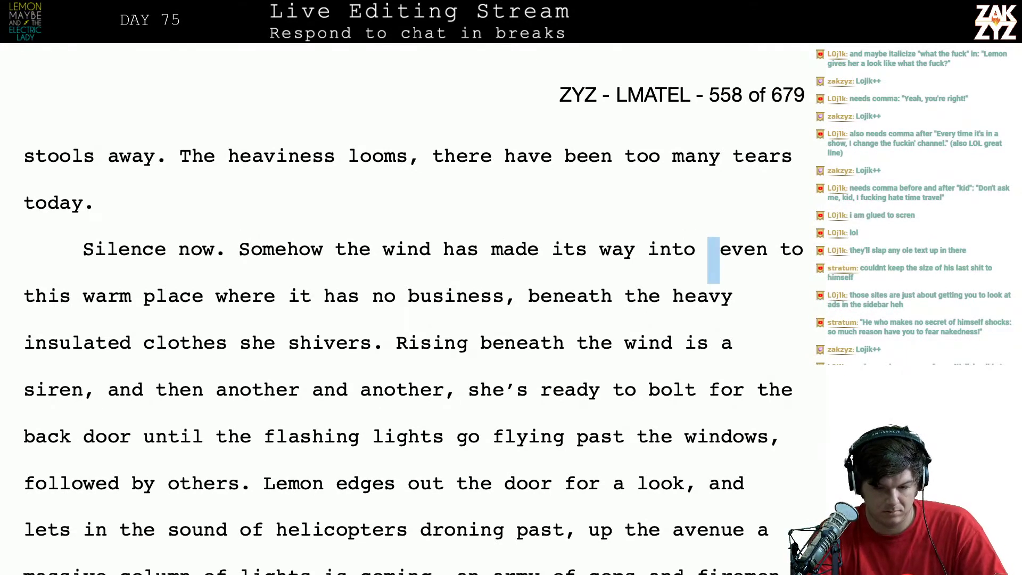
key("shift+Right")
key("shift+Right")
key("shift+Right")
key("shift+Right")
key("shift+Right")
key("shift+Right")
key("shift+Right")
key("shift+Right")
key("shift+Right")
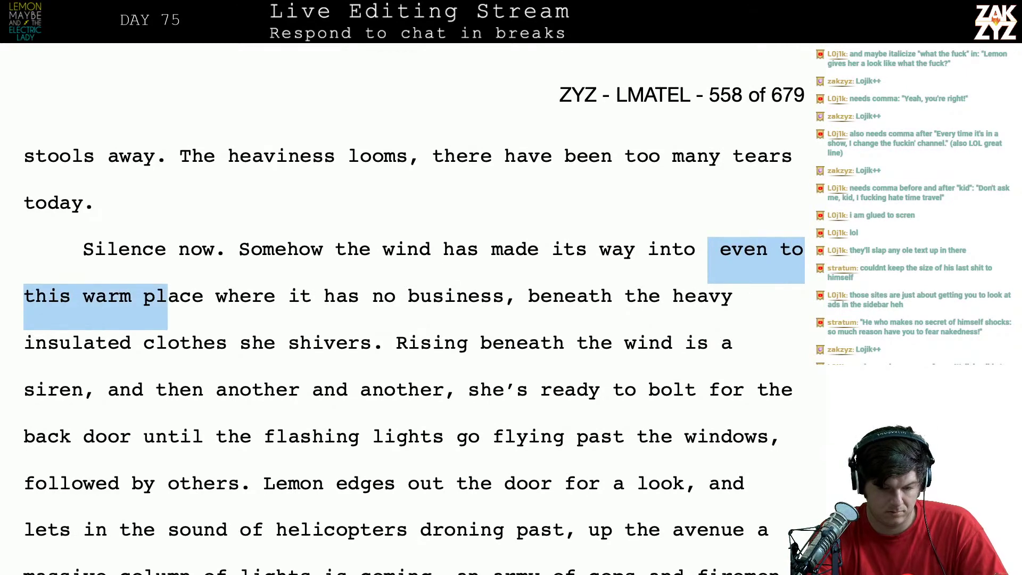
key("BackSpace")
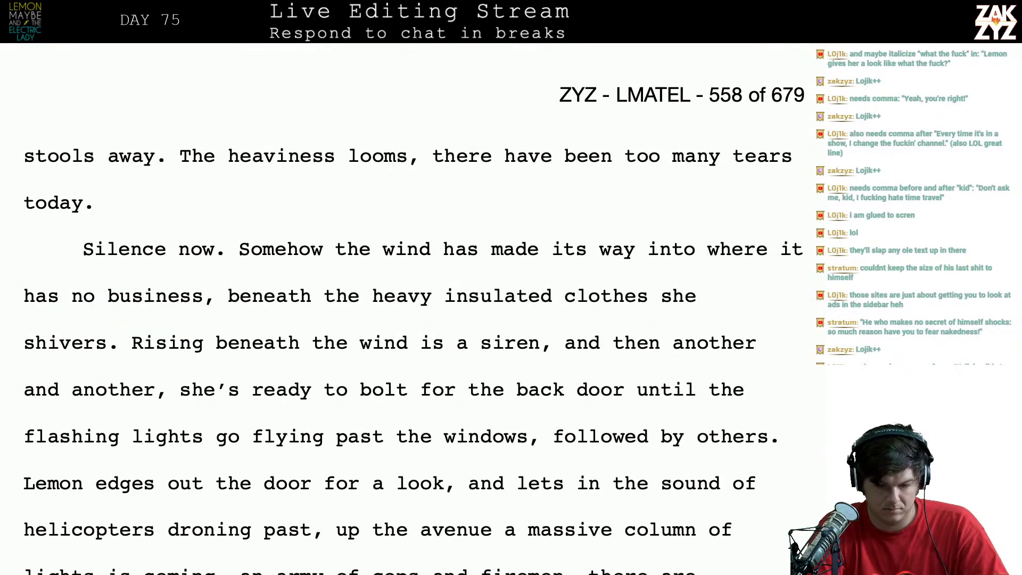
Finish the wind sentence after "into" with "this warm place where it doesn't belong."
type("this warm place, where it has no business, beneath the heavy")
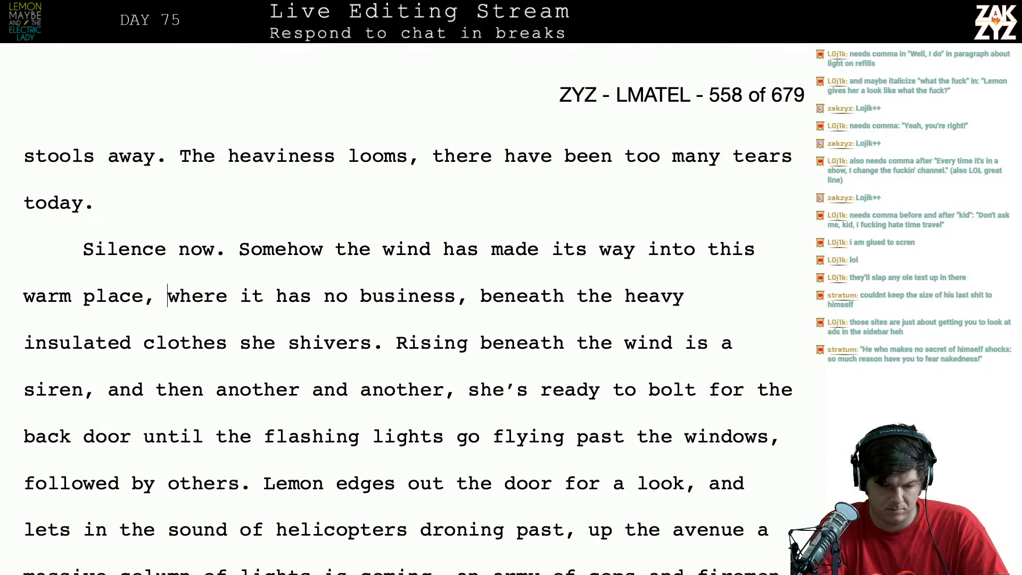
key("BackSpace")
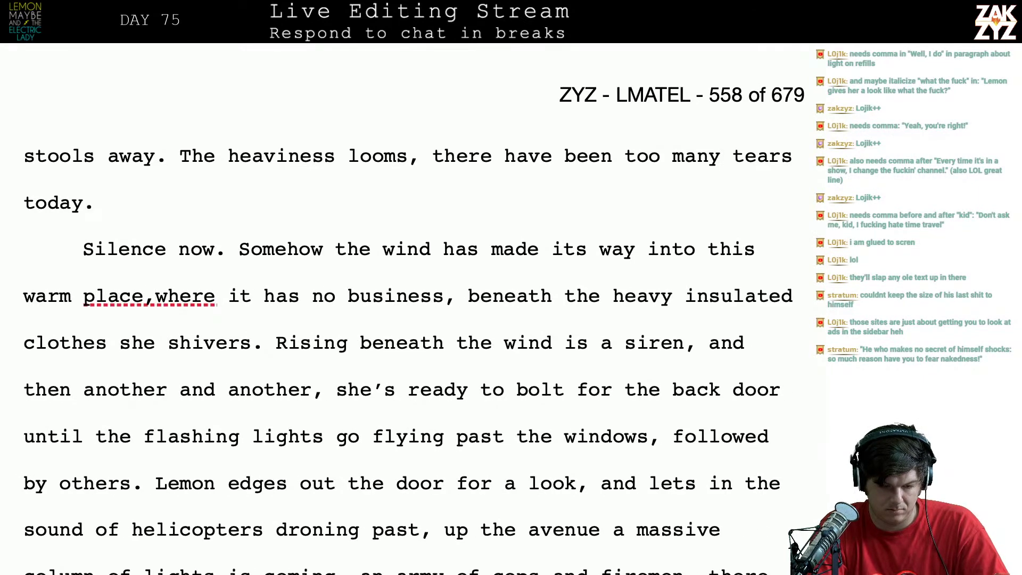
key("BackSpace")
key("BackSpace")
type("where it")
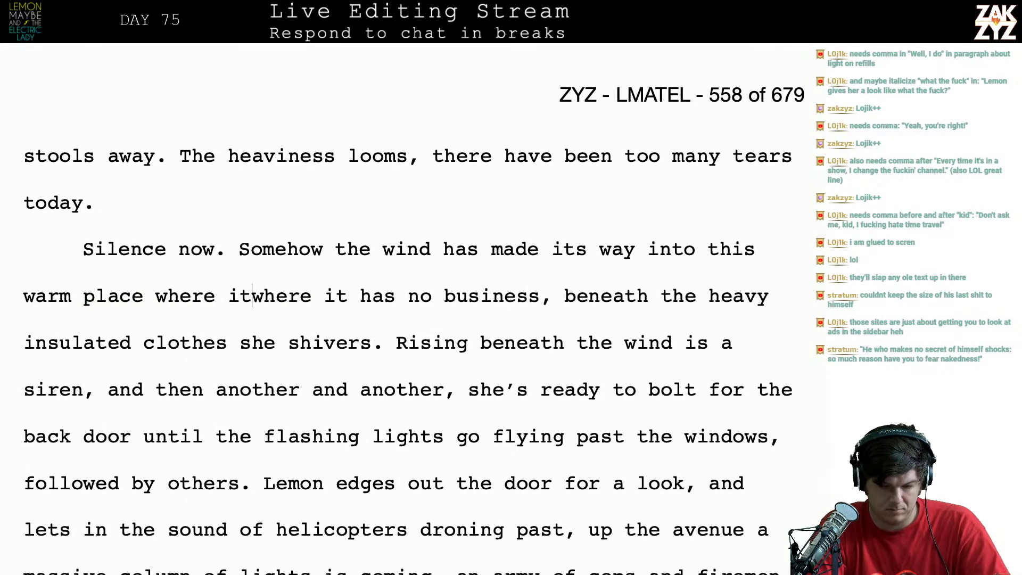
type(" doesn't belong.")
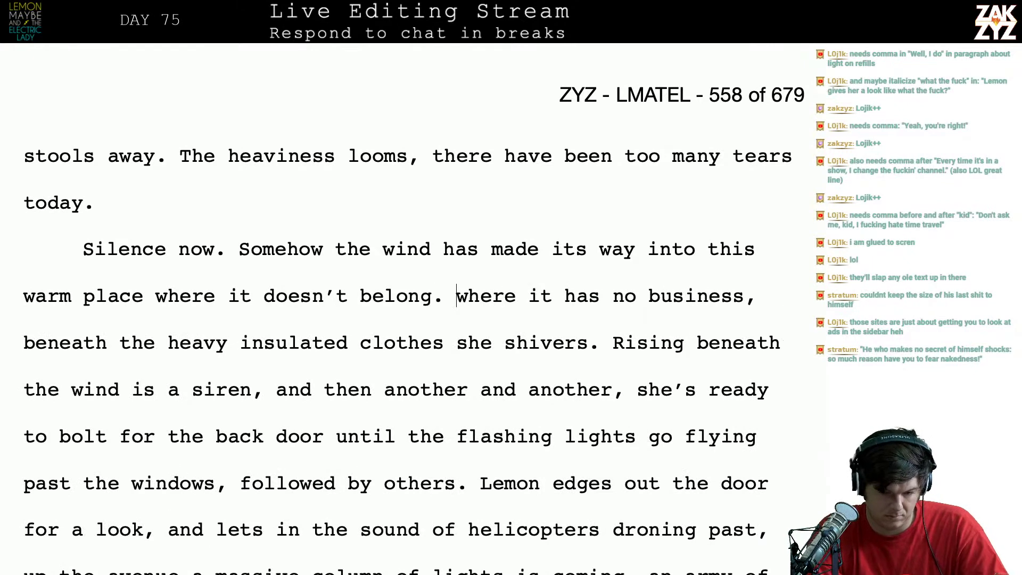
Delete the leftover clause "where it has no business," after "belong." and capitalize "Beneath" to open the following sentence
key("shift+Right")
key("shift+Right")
key("shift+Right")
key("shift+Right")
key("shift+Right")
key("shift+Right")
key("shift+Right")
key("shift+Right")
key("shift+Right")
key("shift+Right")
key("shift+Right")
key("shift+Right")
key("shift+Right")
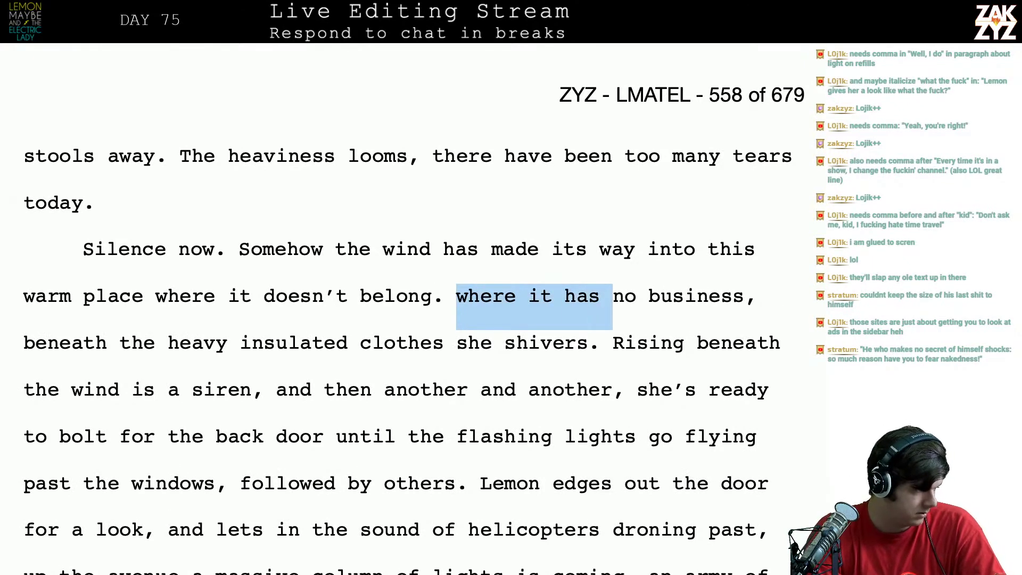
key("shift+Right")
key("shift+Right")
key("shift+Right")
key("shift+Right")
key("shift+Right")
key("shift+Right")
key("shift+Right")
key("shift+Right")
key("shift+Right")
key("shift+Right")
key("shift+Right")
key("shift+Right")
key("shift+Right")
key("shift+Right")
key("shift+Right")
key("shift+Right")
key("shift+Right")
key("shift+Right")
key("shift+Right")
key("shift+Right")
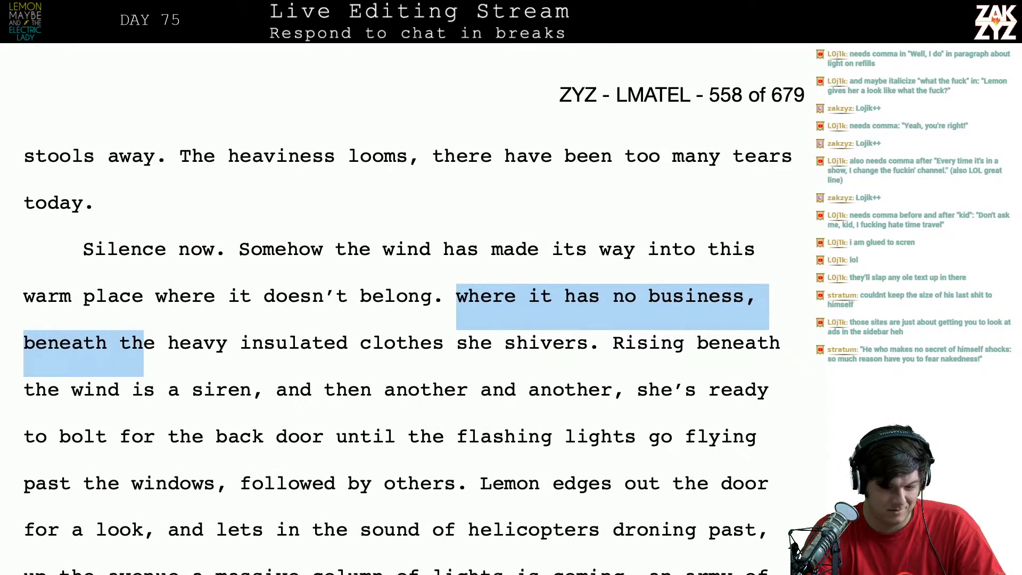
key("shift+Left")
key("shift+Left")
key("shift+Left")
key("shift+Left")
key("shift+Left")
key("shift+Left")
key("shift+Left")
key("shift+Left")
key("shift+Left")
key("shift+Left")
key("shift+Left")
key("shift+Left")
key("shift+Right")
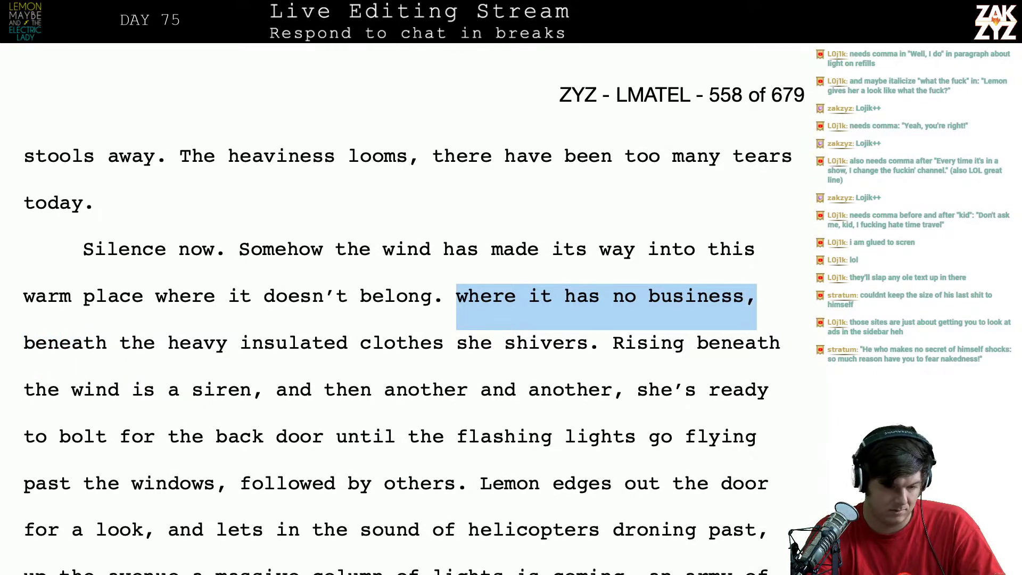
key("shift+Right")
key("shift+Right")
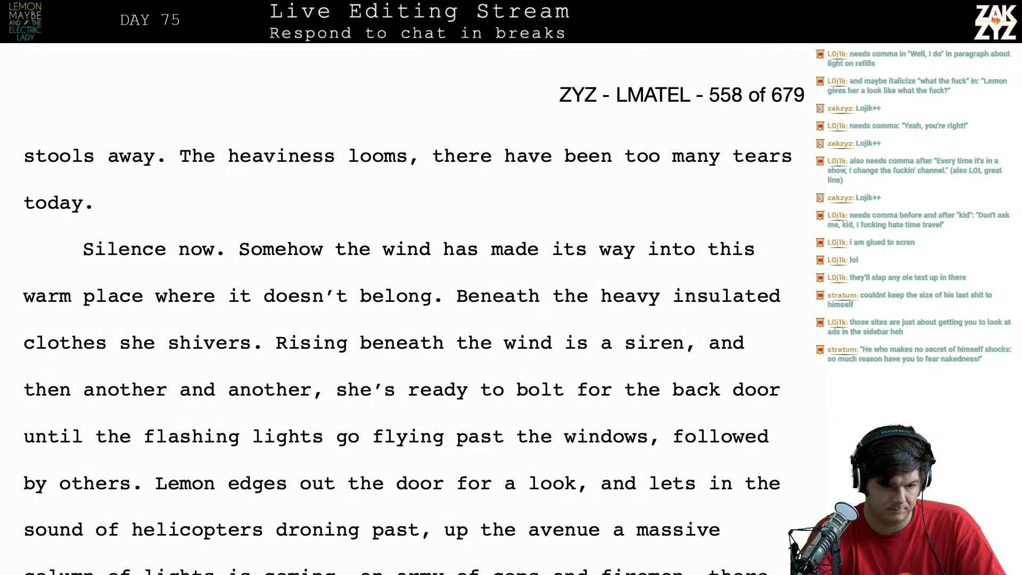
Insert a comma after "Well" in Sara's indignant line so it reads "Well, I do,"
scroll(413, 309, "up", 7)
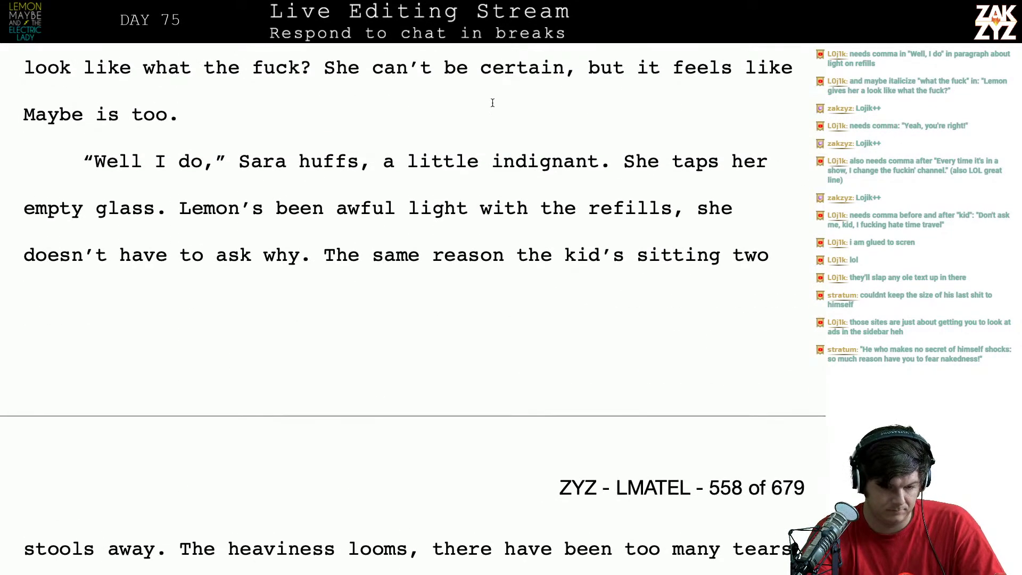
left_click(138, 162)
type(",")
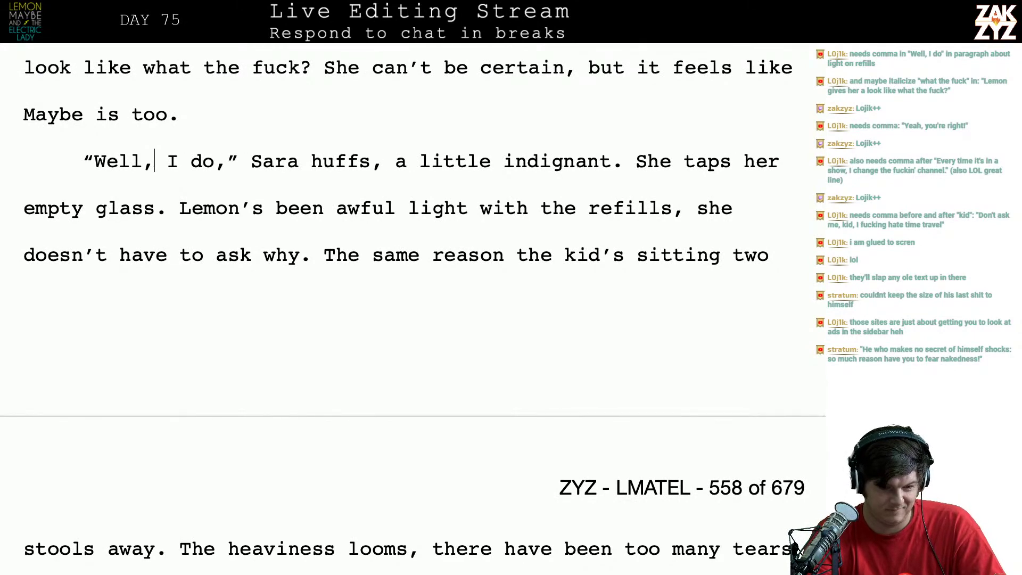
Return to the "Silence now" paragraph and reread the revised narration of the wind, the shivering and the sirens
key("Down")
key("Down")
key("Down")
key("Down")
key("Down")
key("Down")
key("Down")
key("Down")
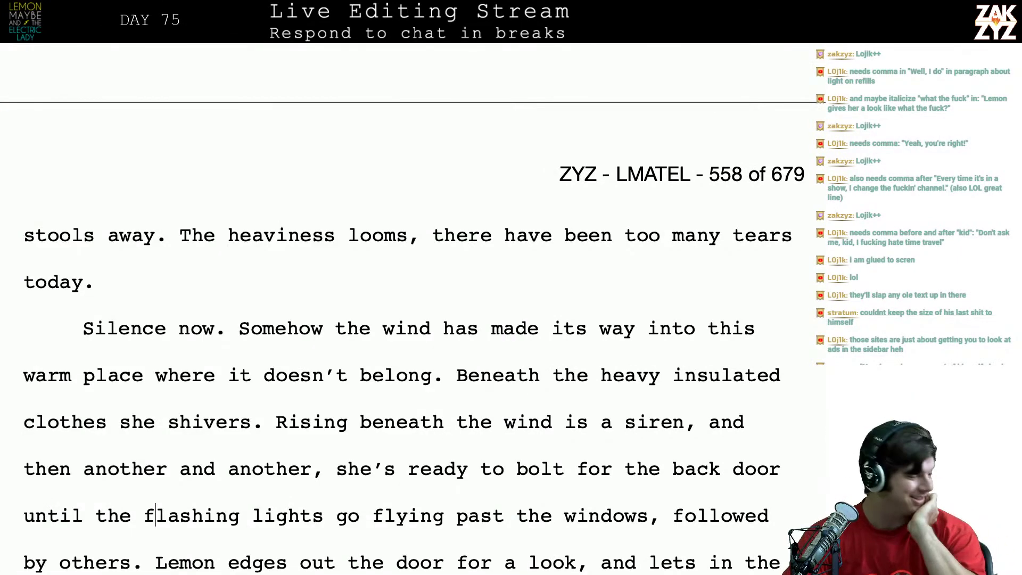
scroll(153, 473, "down", 2)
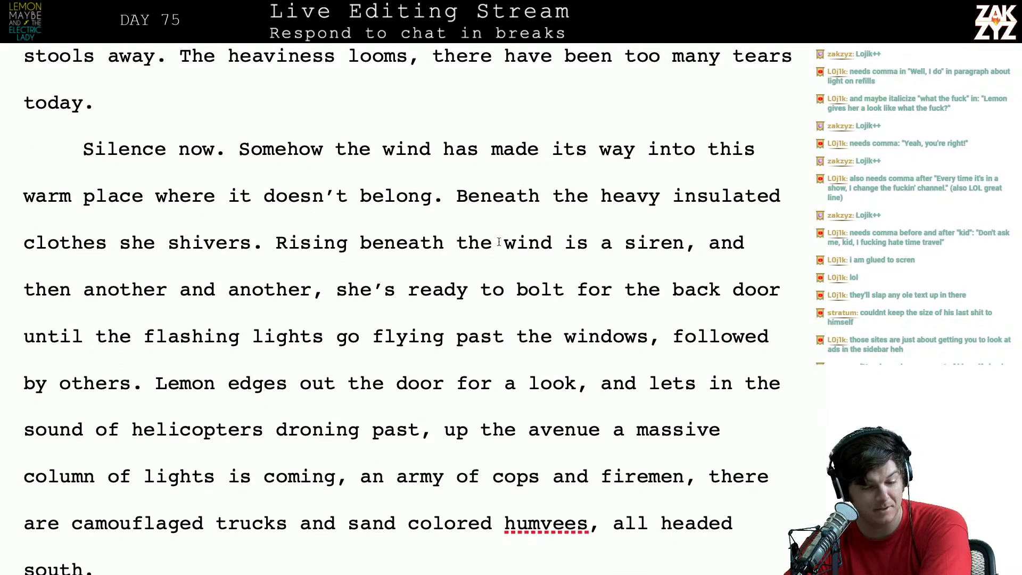
left_click(403, 206)
left_click(541, 169)
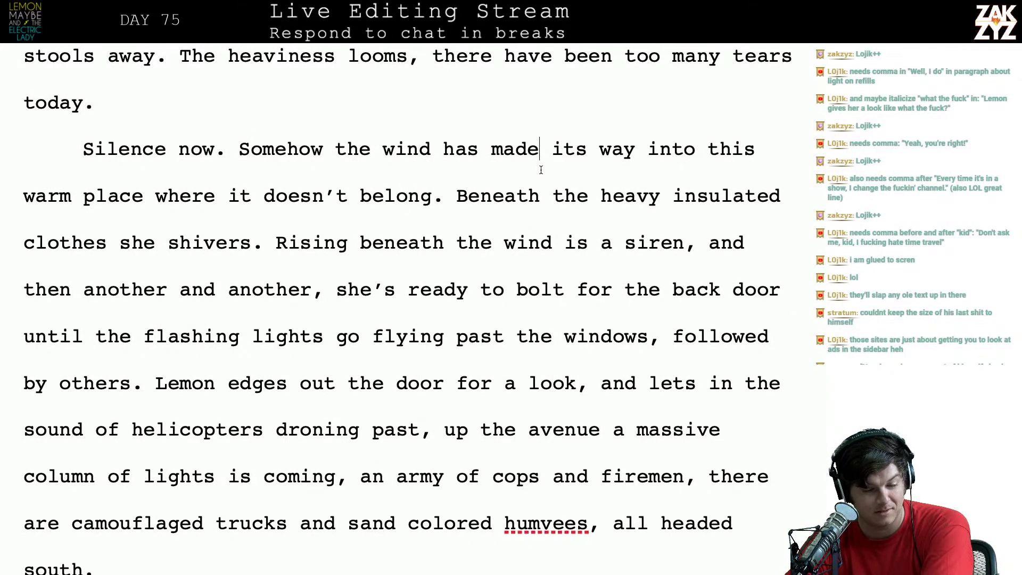
key("Left")
key("Left")
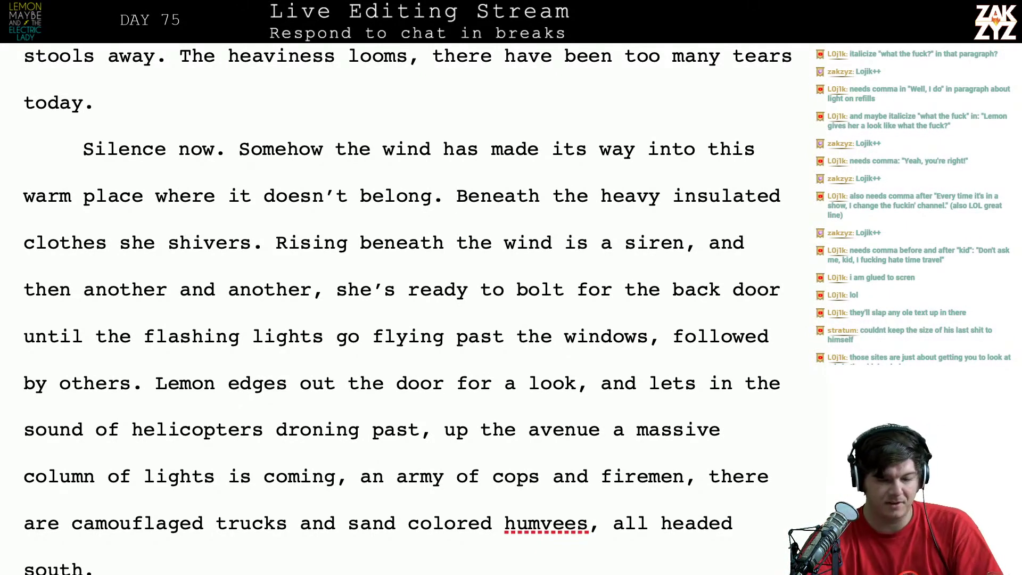
Italicize "what the fuck?" in the sentence where Lemon gives Sara a look
scroll(408, 312, "up", 10)
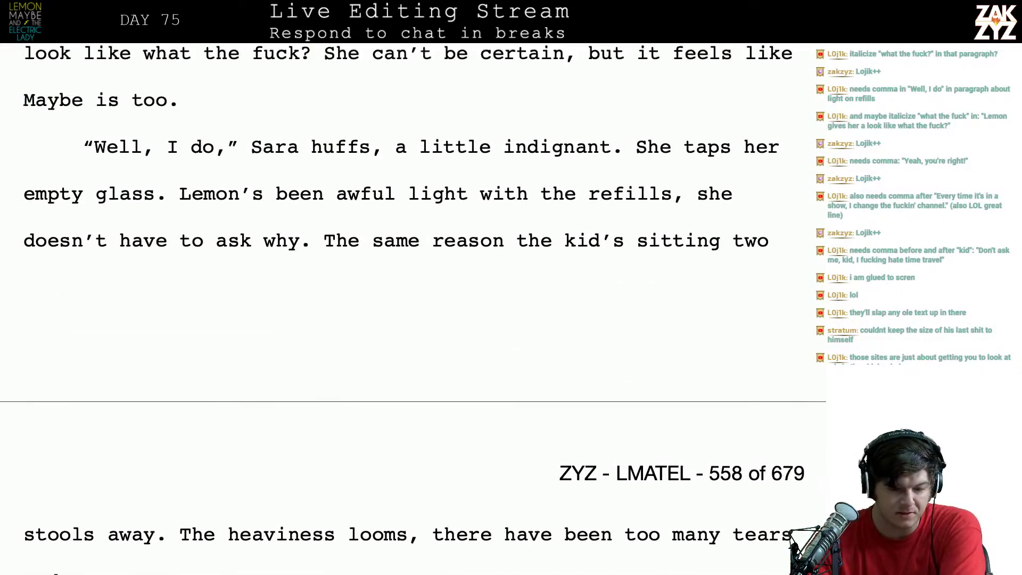
scroll(350, 76, "up", 3)
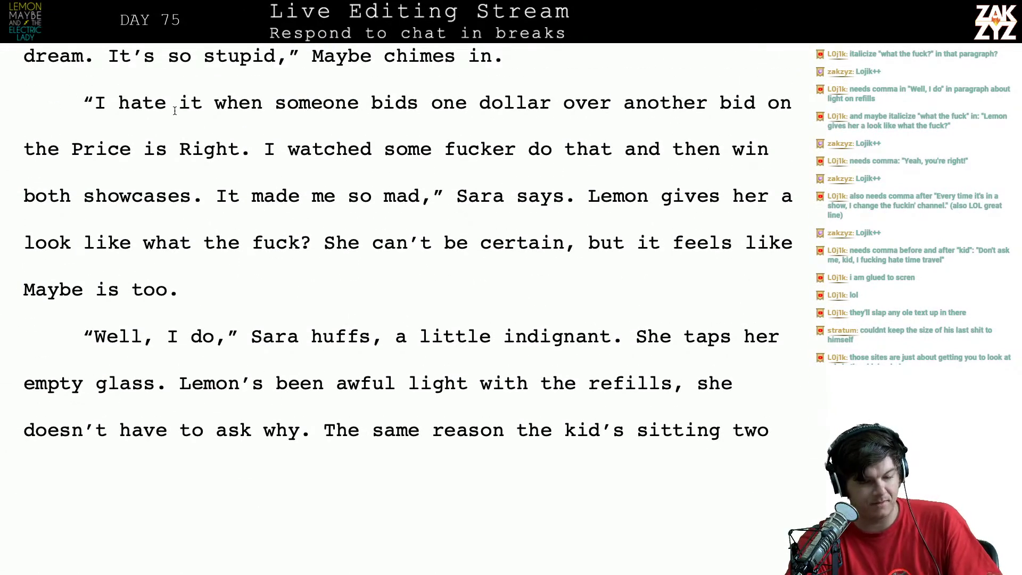
left_click_drag(86, 244, 302, 251)
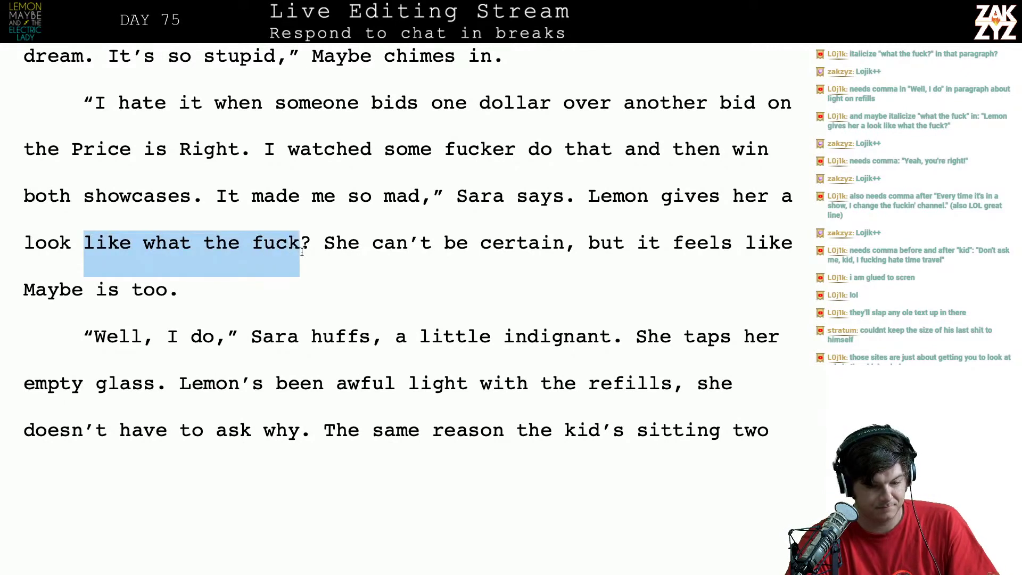
left_click(140, 242)
left_click_drag(142, 243, 312, 253)
key("ctrl+i")
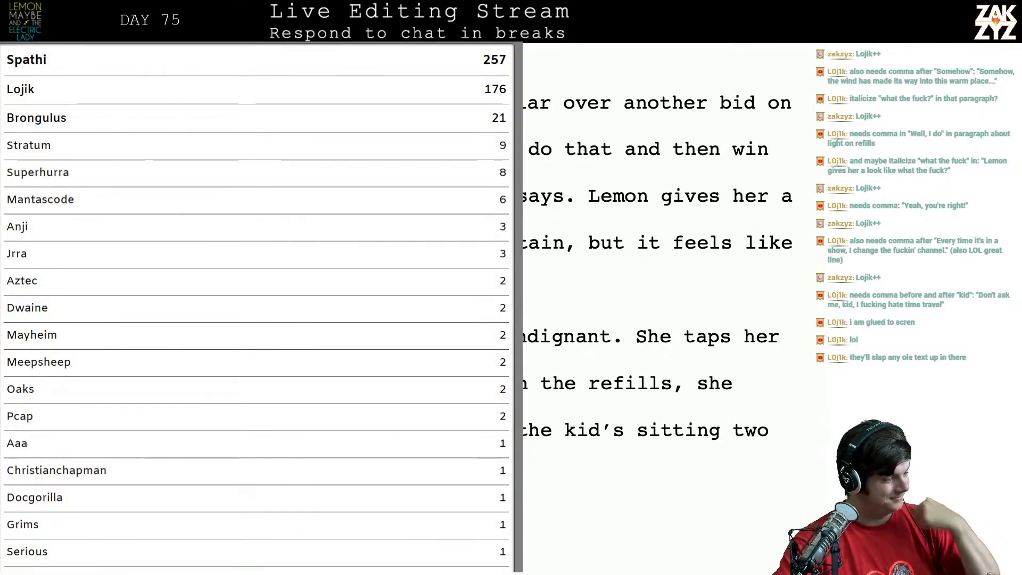
Add a comma after "Somehow" in the paragraph beginning "Silence now."
scroll(312, 253, "down", 2)
scroll(312, 253, "down", 4)
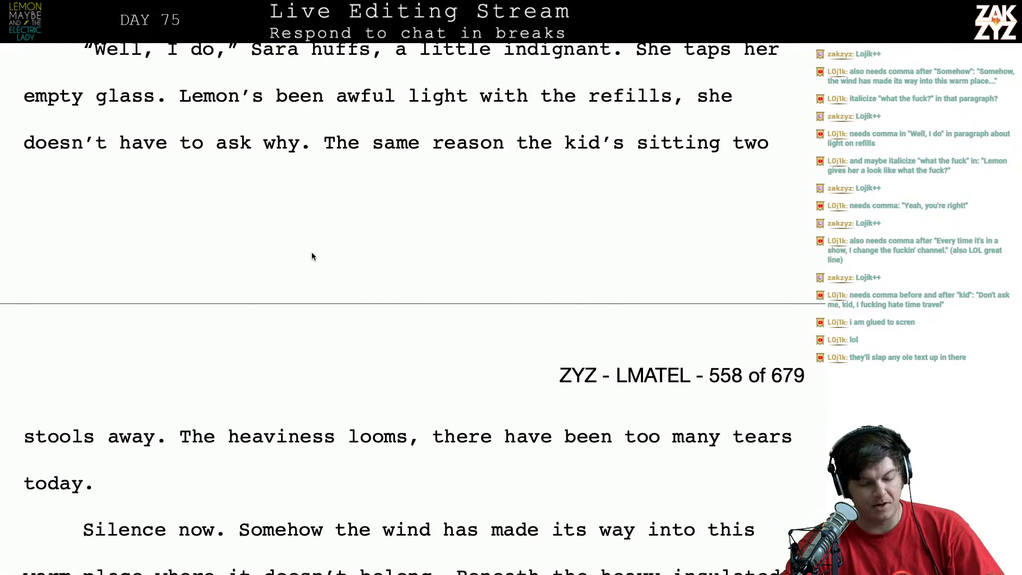
scroll(338, 184, "up", 1)
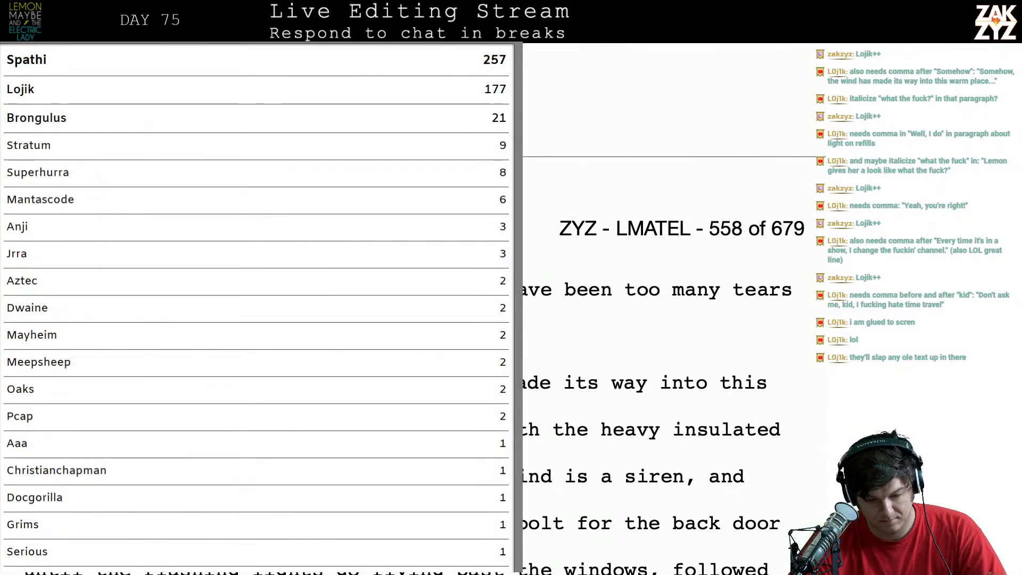
left_click(444, 383)
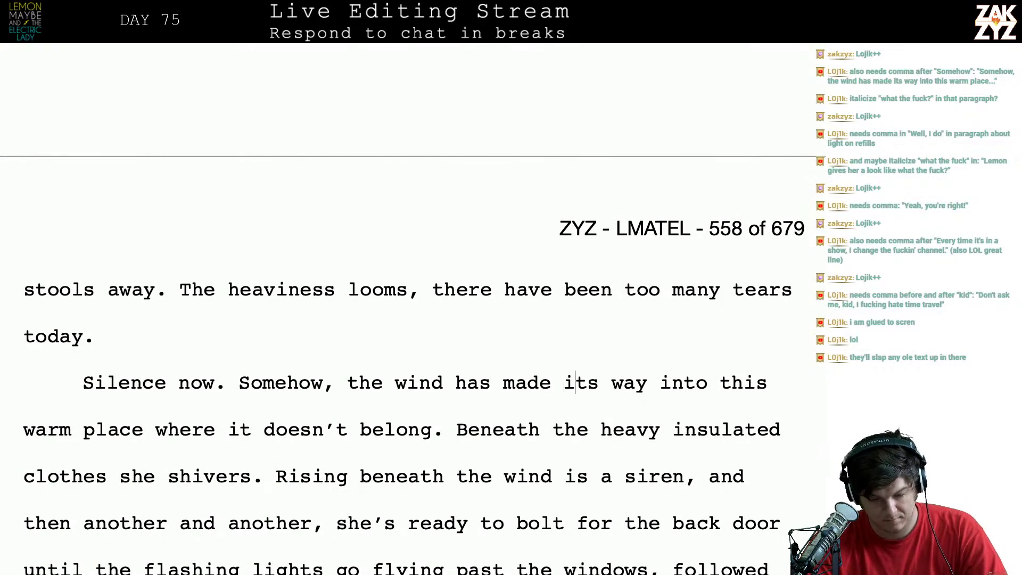
Break the "Silence now." paragraph before "into this warm place" and open a spare line between the two parts
key("Return")
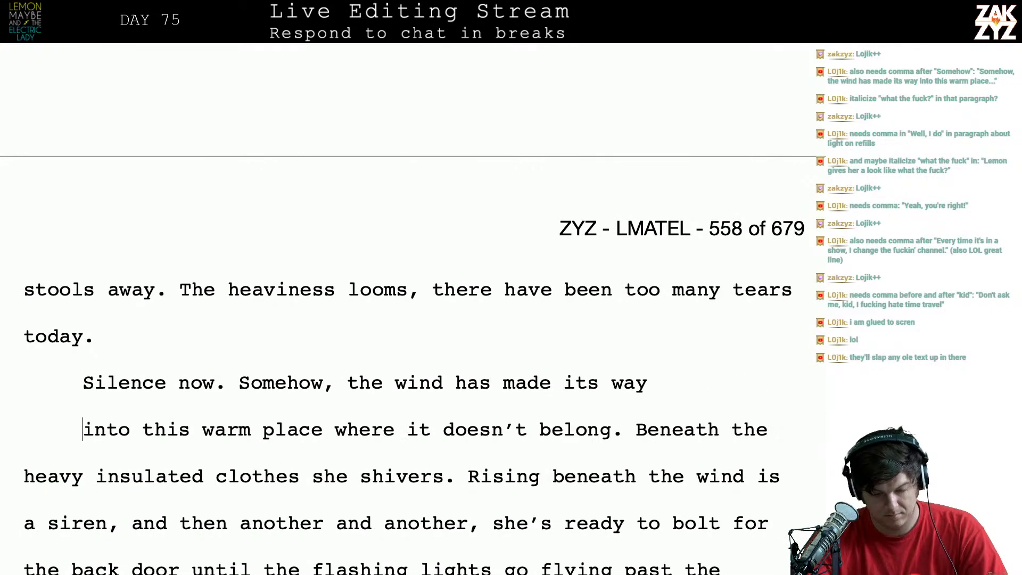
key("Return")
key("Up")
type("way ")
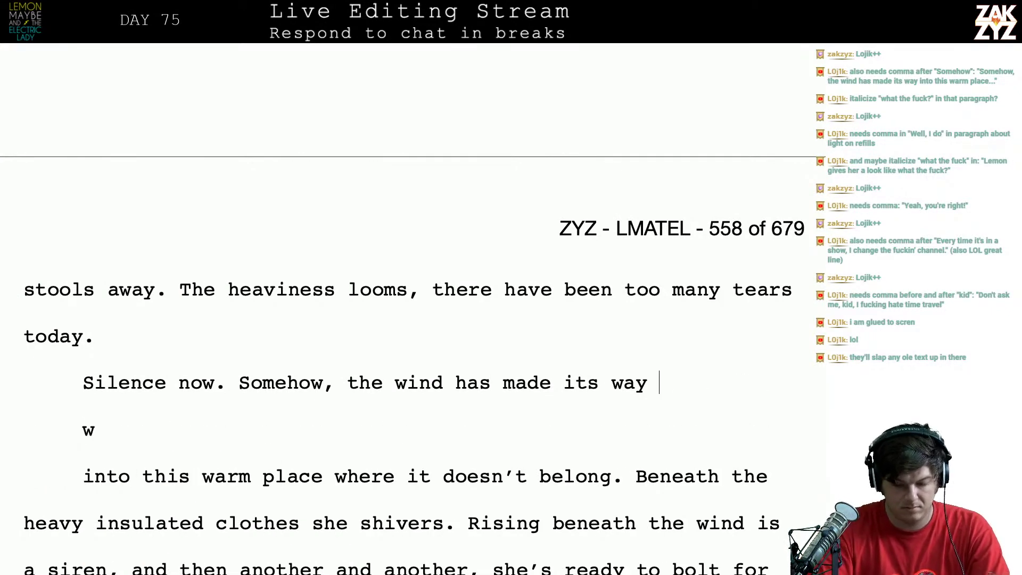
type("way in")
key("BackSpace")
key("BackSpace")
type("in")
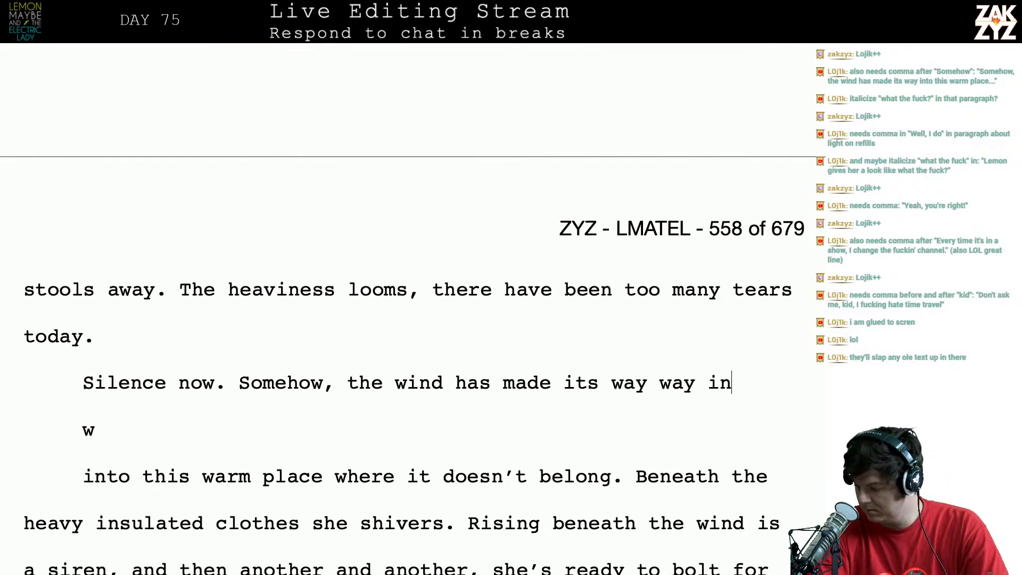
type(",")
key("BackSpace")
key("BackSpace")
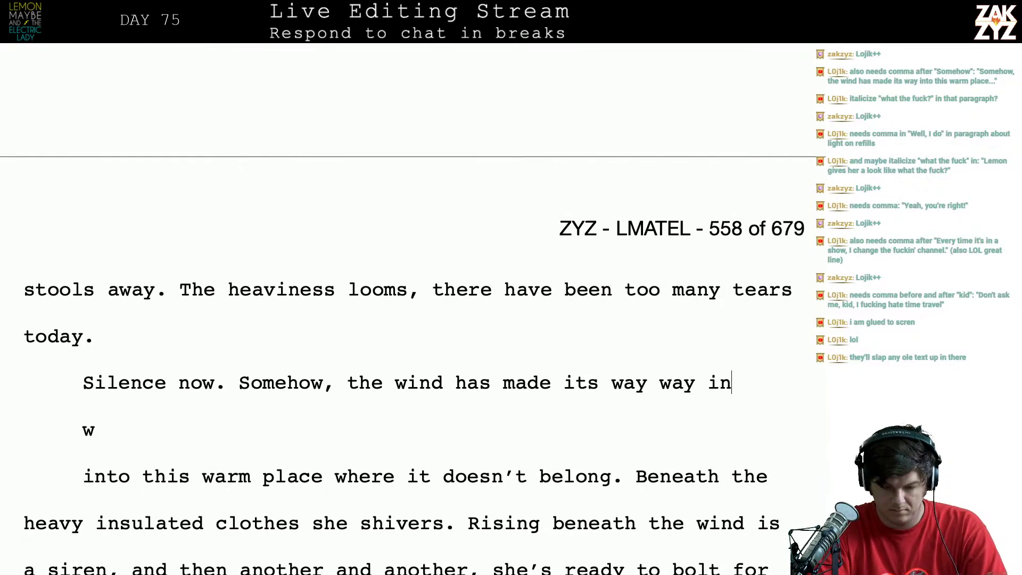
type("to t")
key("BackSpace")
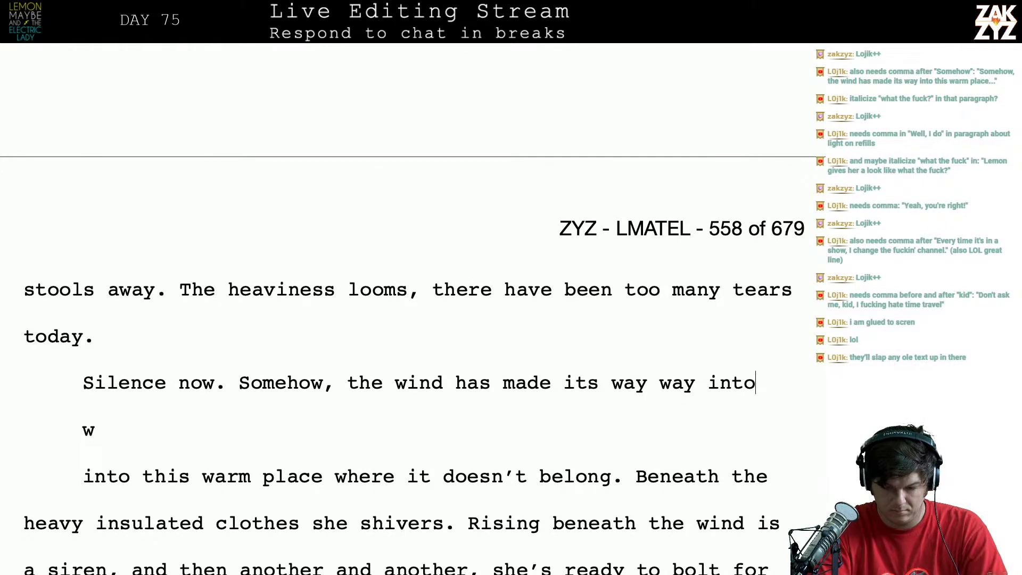
key("BackSpace")
key("BackSpace")
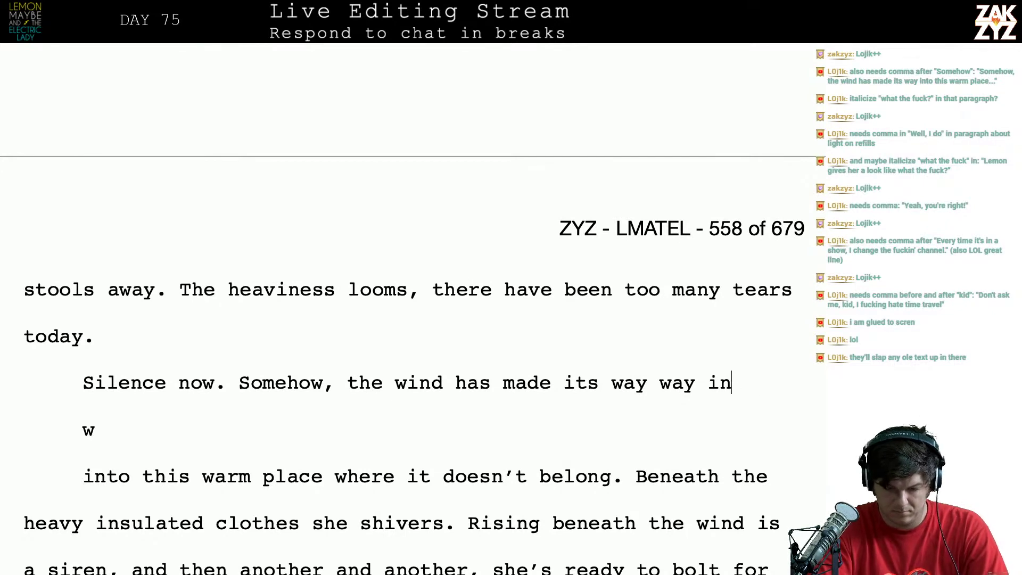
key("BackSpace")
key("BackSpace")
key("BackSpace")
key("BackSpace")
key("BackSpace")
key("BackSpace")
Continue the line ending "the wind has made its way" with "into this warm place where it doesn't belong."
type("in t")
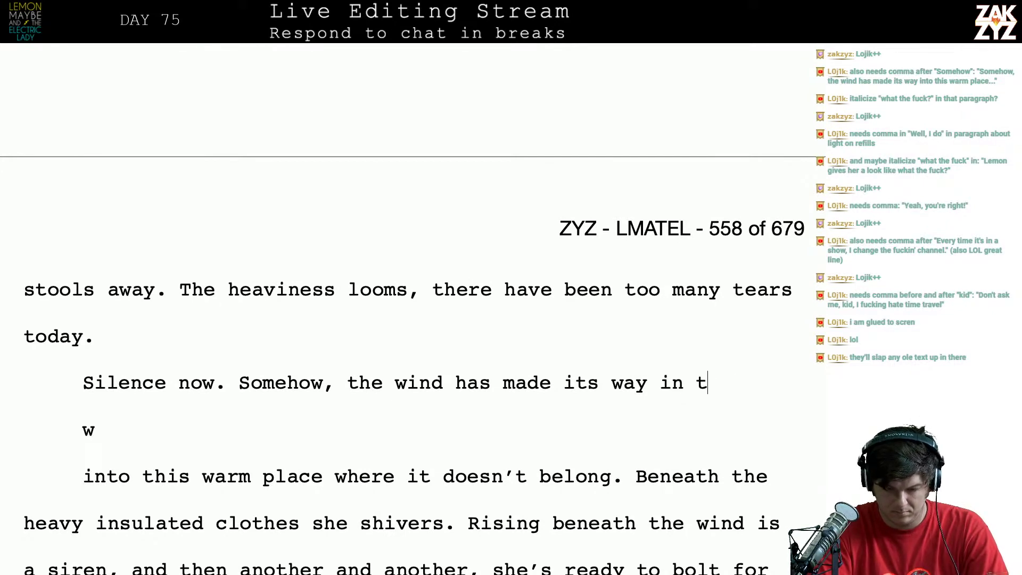
key("BackSpace")
key("BackSpace")
type("to this warm ")
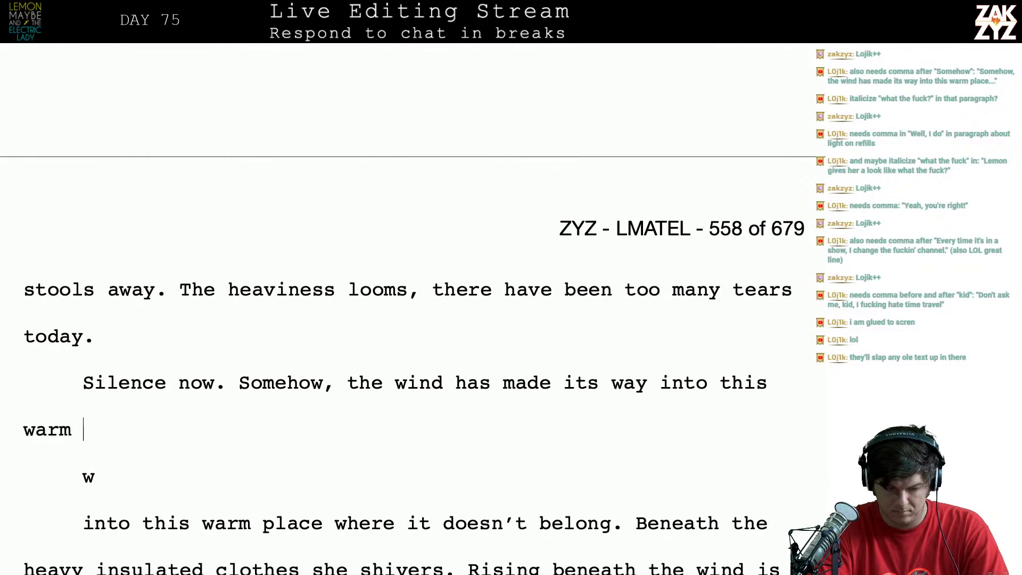
type("place where it doe")
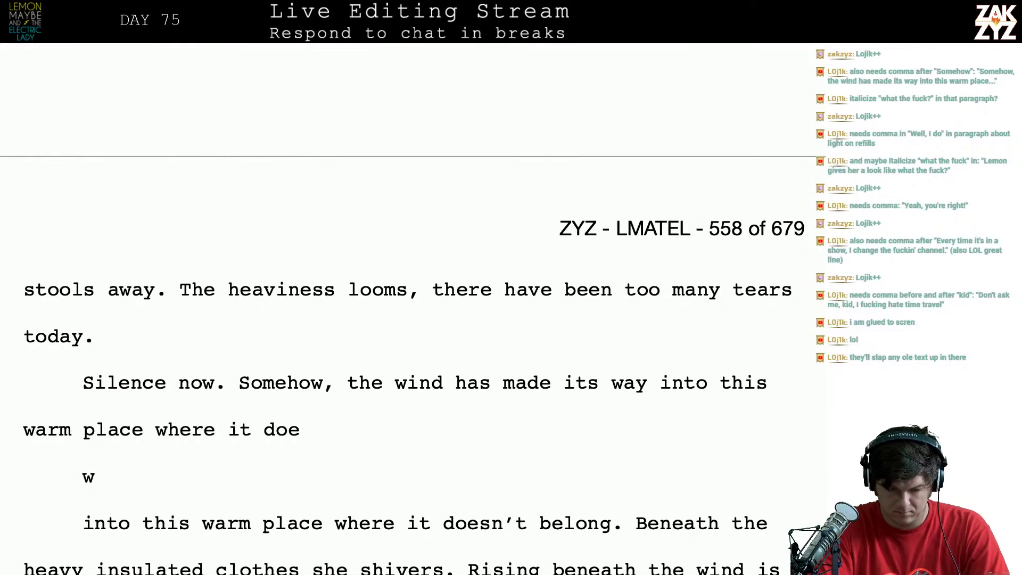
type("sn't belong.")
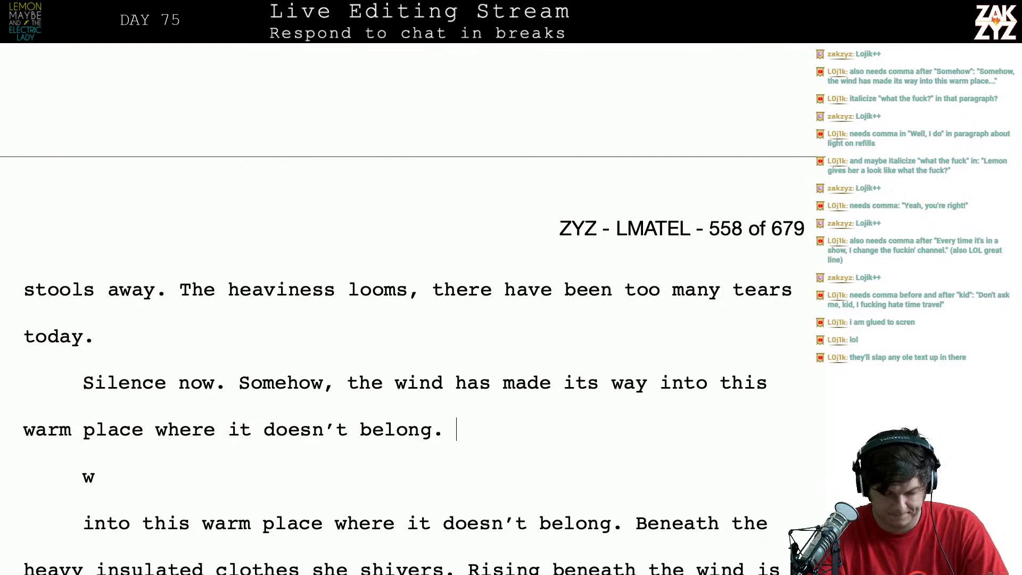
Remove the stray "w" line and the duplicate "into this warm place where it doesn't belong." ahead of "Beneath the heavy"
key("shift+Down")
key("shift+Down")
key("shift+Right")
key("shift+Right")
key("shift+Right")
key("shift+Right")
key("shift+Right")
key("shift+Right")
key("shift+Right")
key("shift+Right")
key("shift+Right")
key("shift+Right")
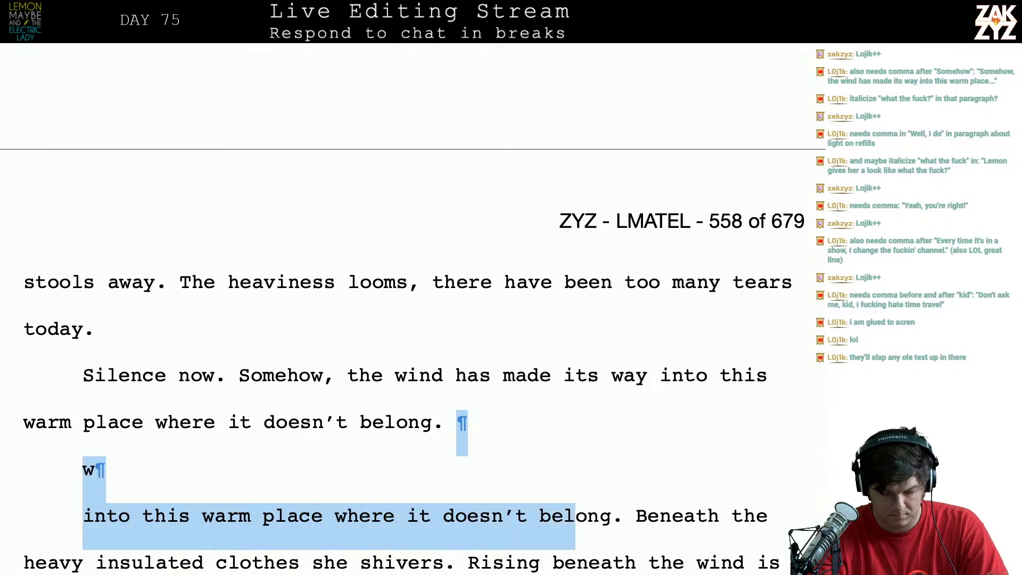
key("shift+Right")
key("shift+Right")
key("shift+Right")
key("shift+Right")
Begin a new sentence before "Beneath the heavy" with the wording "She shivers inside her insulated clo"
type("She shivers ins")
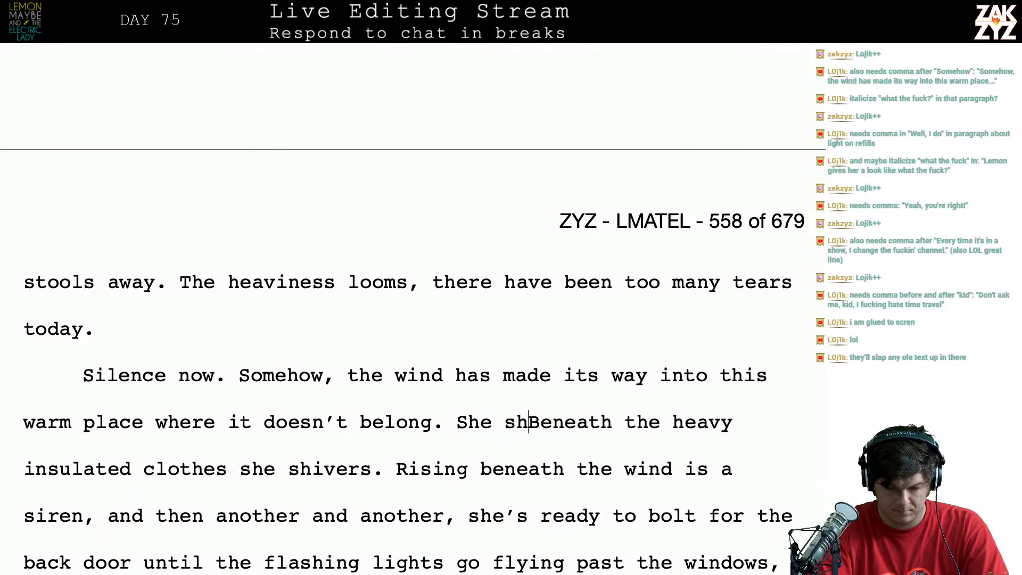
type("ide her insula")
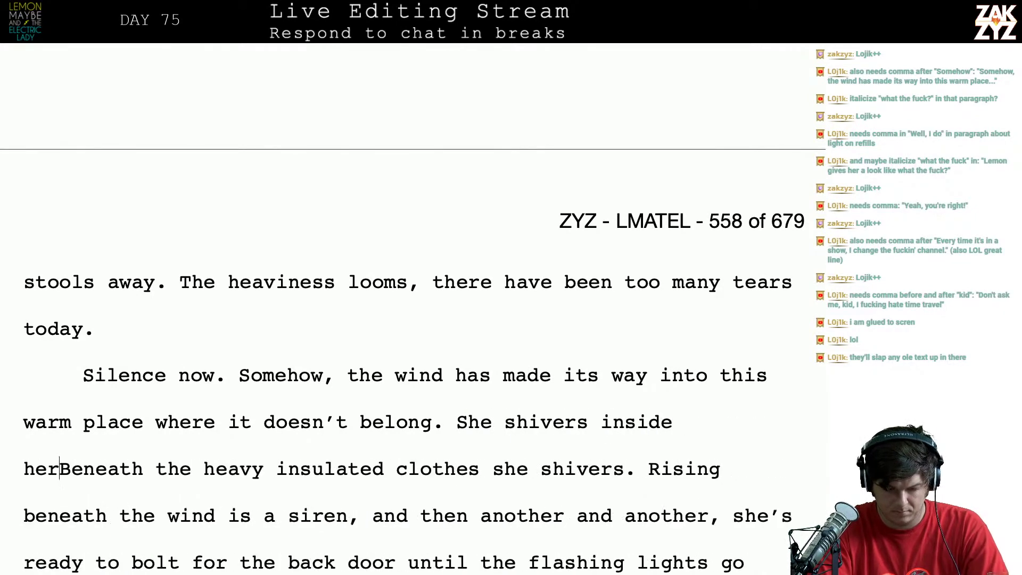
type("ted cBeneath the heavy insulated clot")
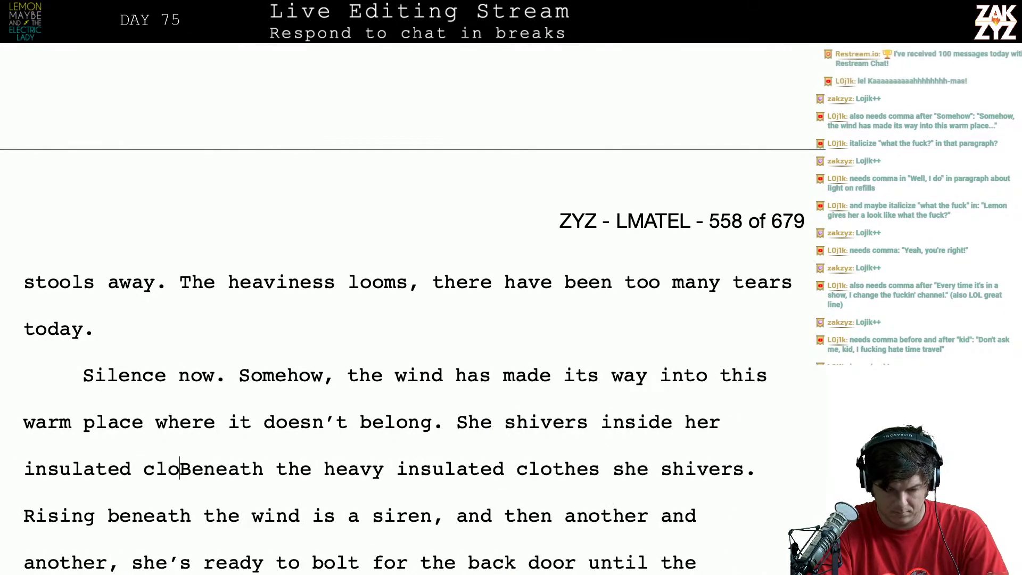
Replace the unfinished "insulated" wording after "She shivers inside her" with "linesman's coat."
key("BackSpace")
key("BackSpace")
key("BackSpace")
key("BackSpace")
type("linesm")
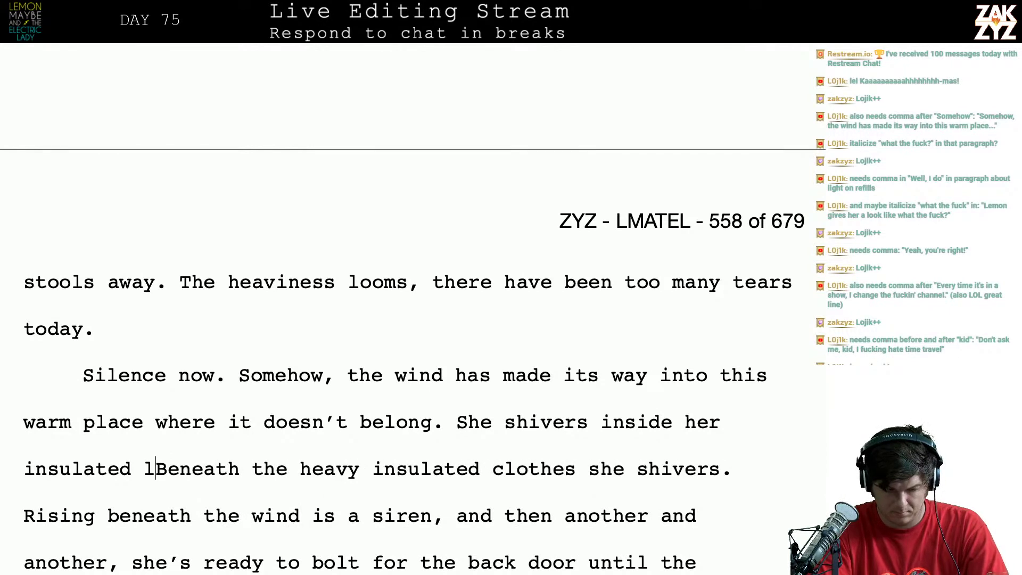
type("a")
key("BackSpace")
key("BackSpace")
key("BackSpace")
key("BackSpace")
key("BackSpace")
key("BackSpace")
key("BackSpace")
key("BackSpace")
key("BackSpace")
key("BackSpace")
key("BackSpace")
key("BackSpace")
key("BackSpace")
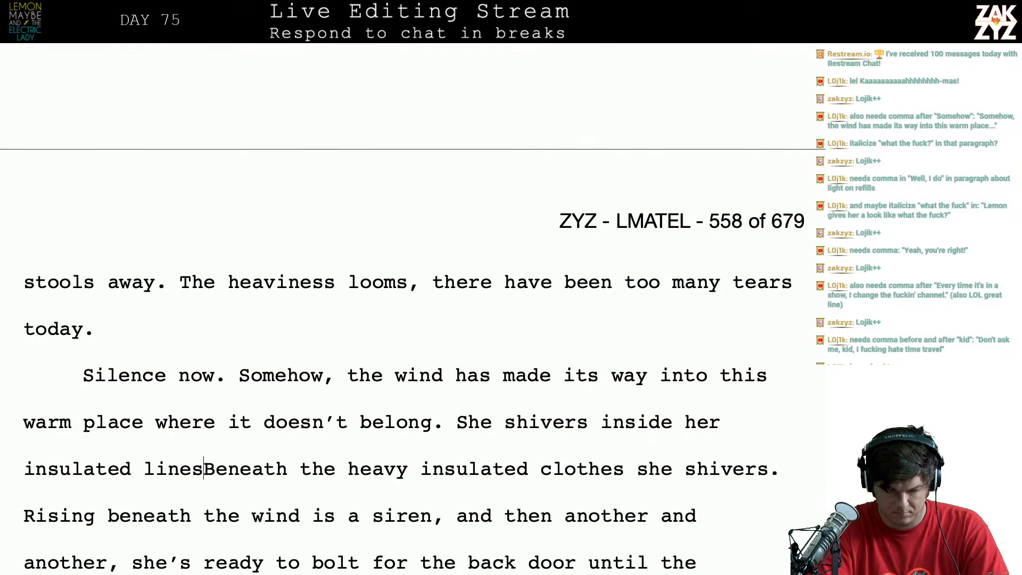
key("BackSpace")
key("BackSpace")
key("BackSpace")
key("BackSpace")
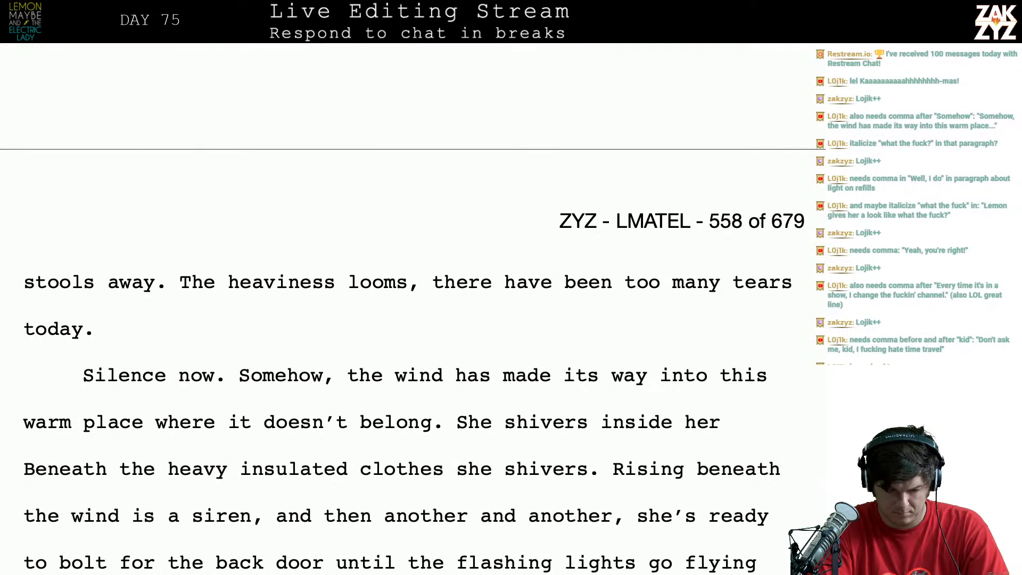
type("linesman's ")
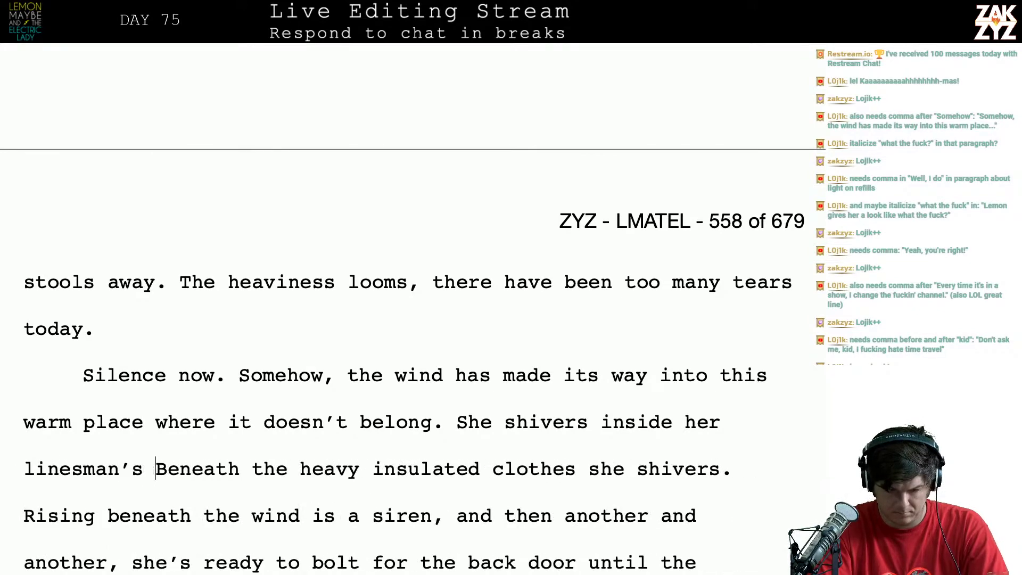
type("coat.")
Delete the sentence "Beneath the heavy insulated clothes she shivers." after "linesman's coat."
left_click_drag(227, 469, 191, 469)
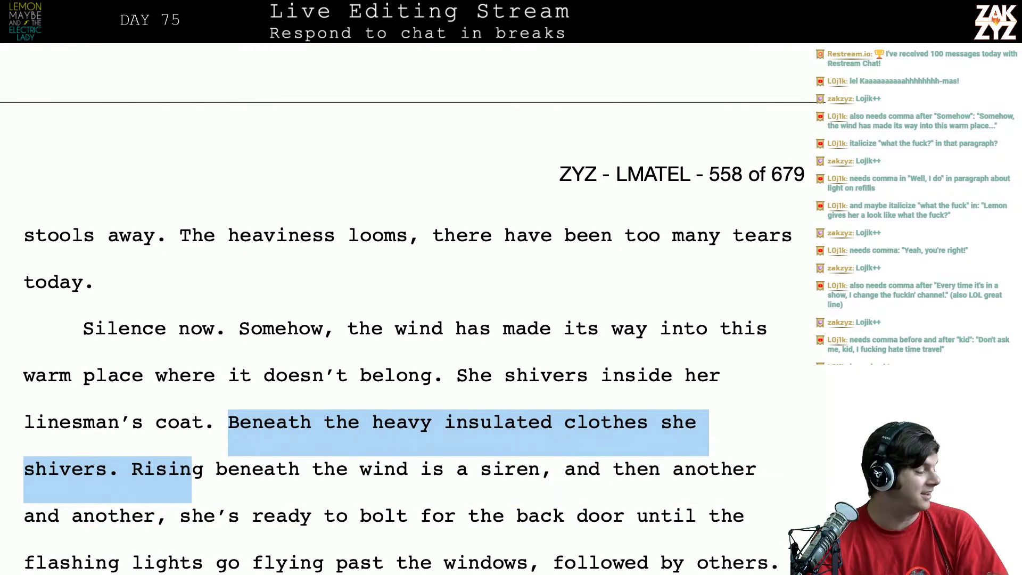
left_click_drag(192, 468, 180, 468)
key("shift+Left")
key("shift+Left")
key("shift+Left")
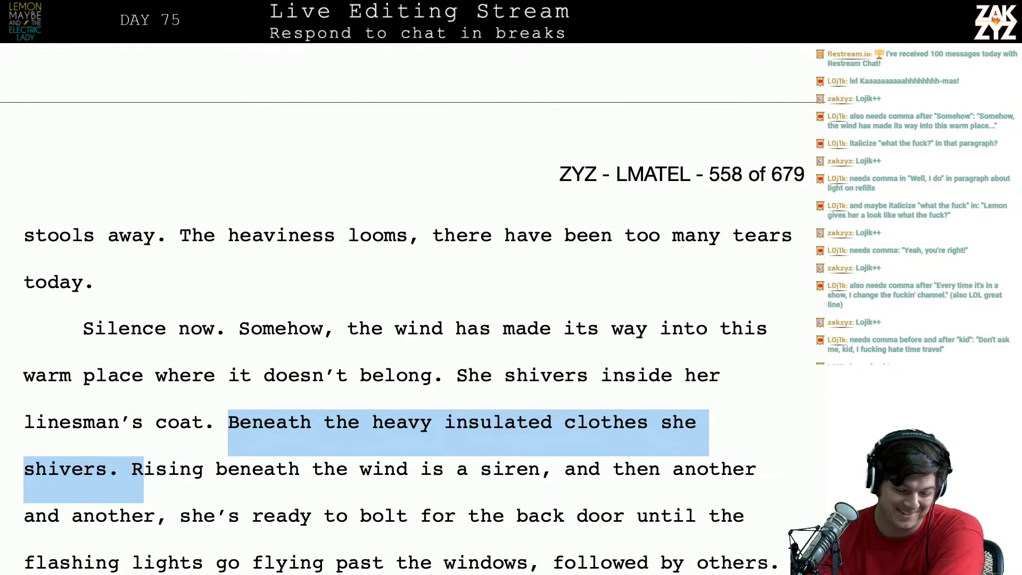
key("shift+Left")
key("shift+Left")
key("shift+Right")
key("BackSpace")
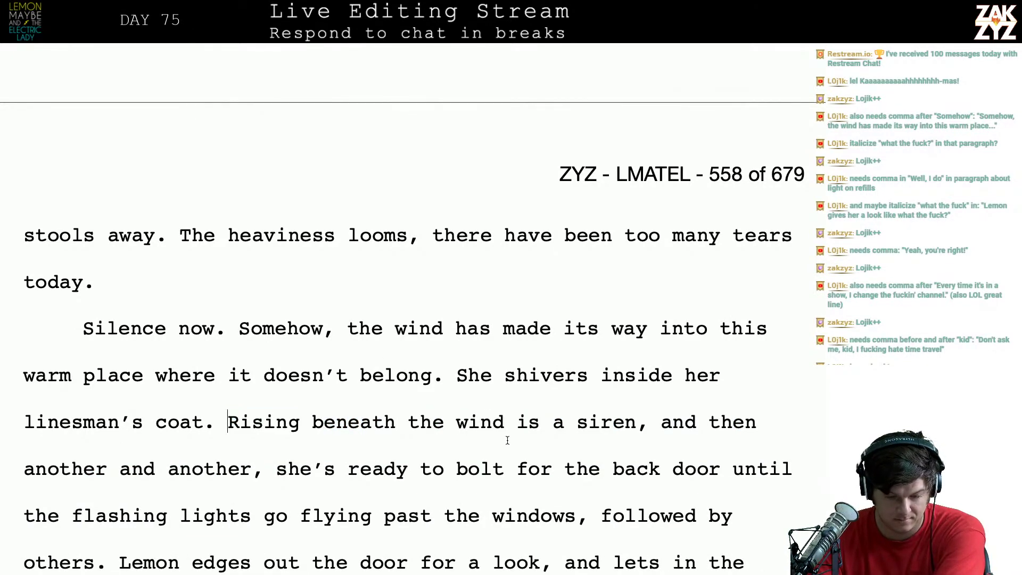
Start a new paragraph at "Rising beneath the wind is a siren", and return to the end of "linesman's coat."
scroll(508, 441, "down", 3)
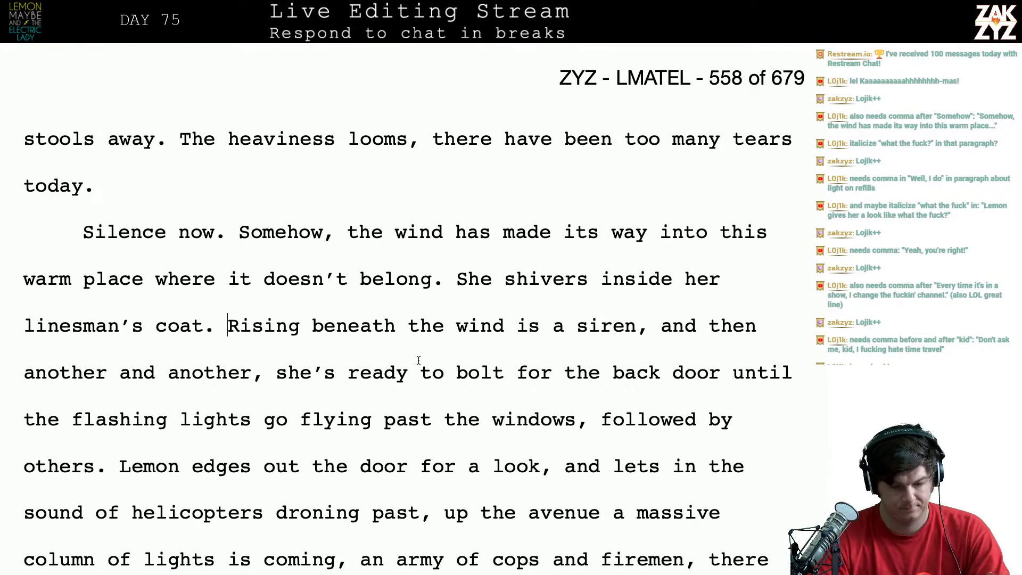
key("Return")
key("Left")
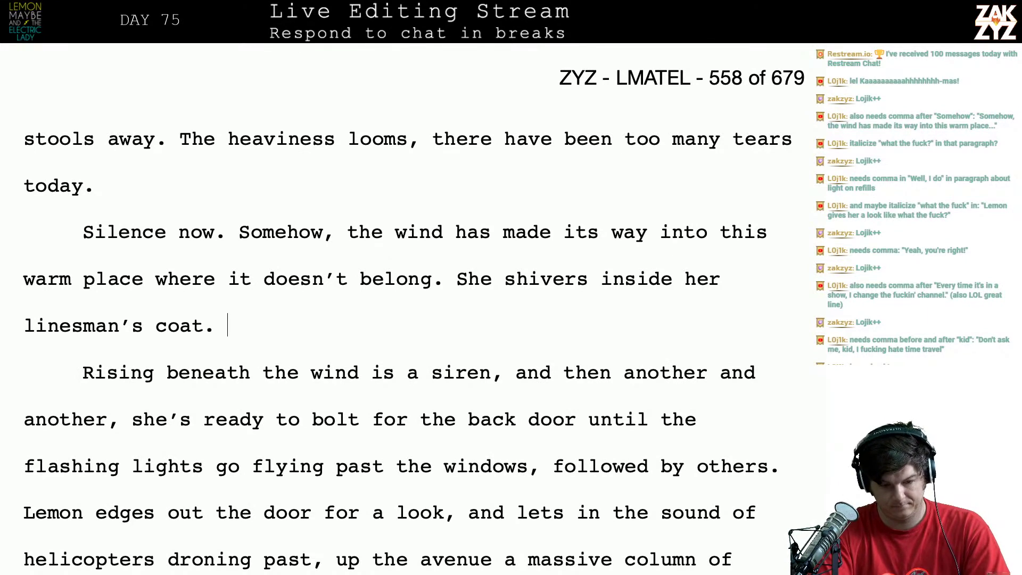
After "linesman's coat." add "Beneath the wind howling outside, a siren begins to sing, then another, and another"
type("Beh")
key("BackSpace")
type("en")
key("BackSpace")
key("BackSpace")
type("neath")
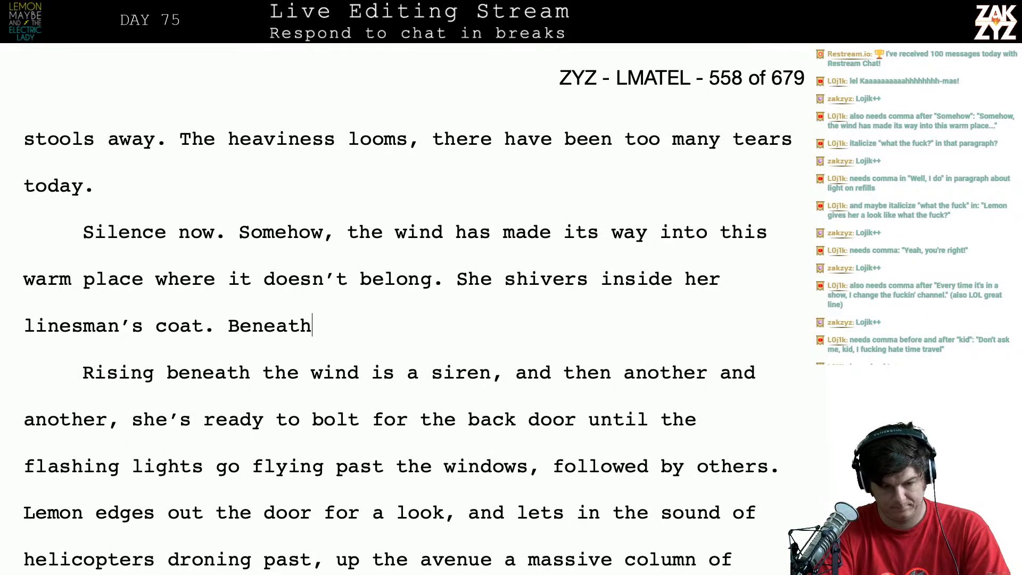
type(" the wind howl")
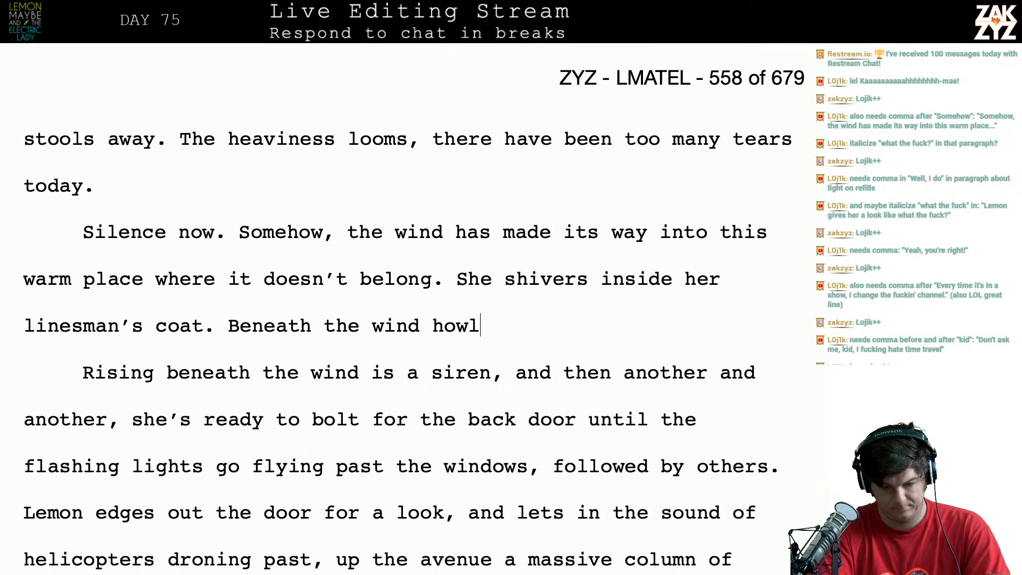
type("ing outside, a s")
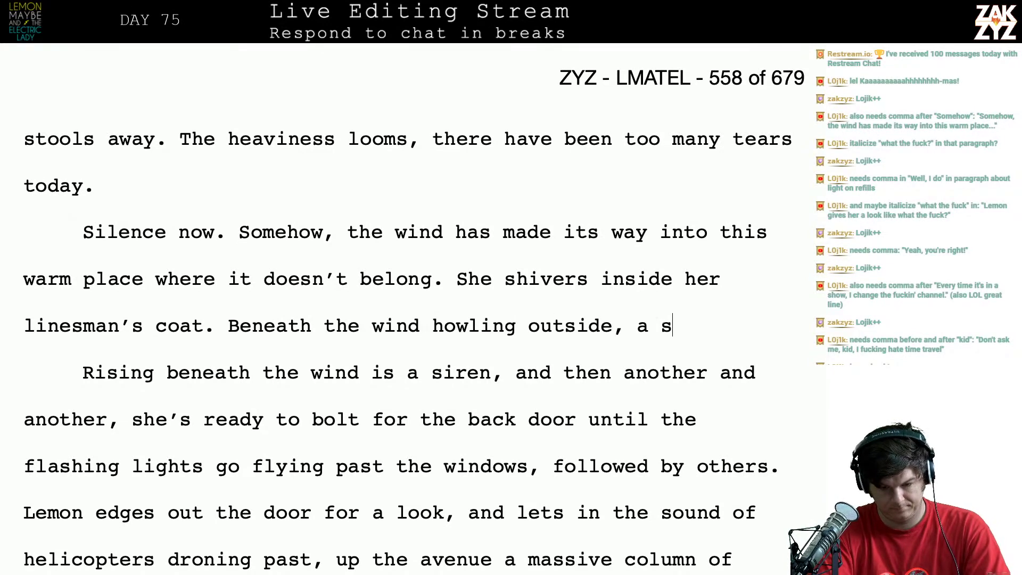
type("iren begins ")
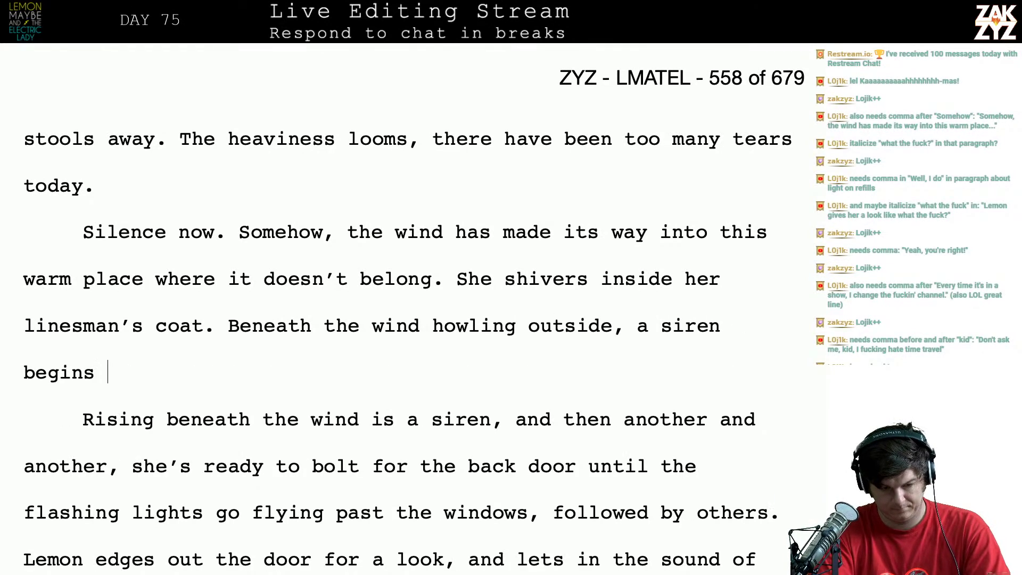
type("to sing, then an")
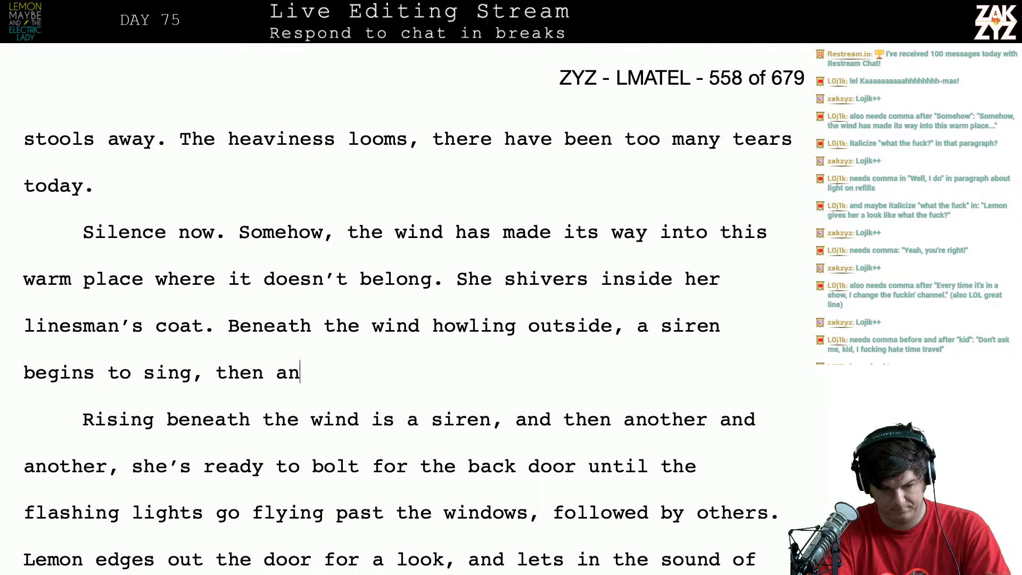
type("other, and another")
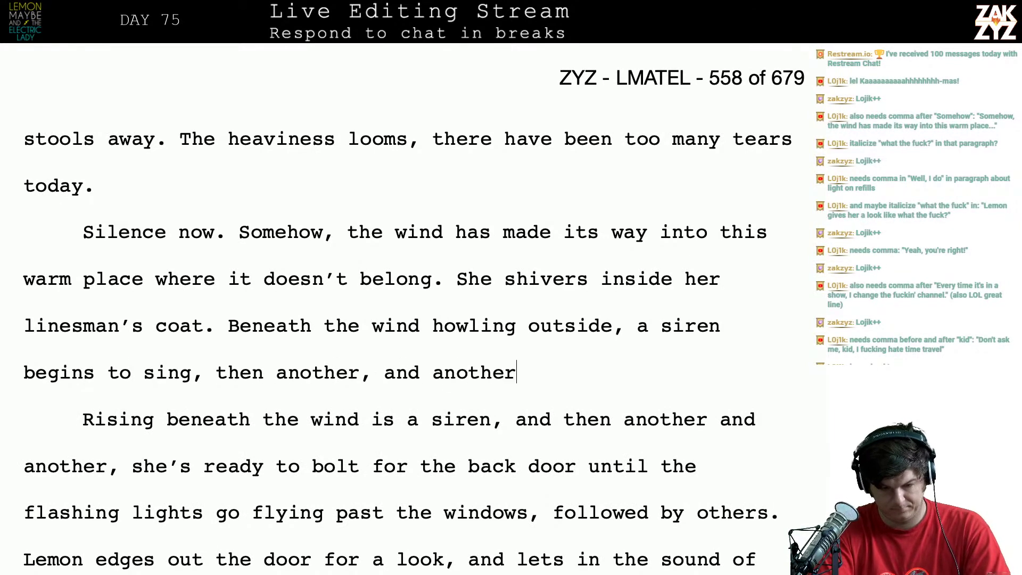
End the siren sentence and add "Sara's ready to bolt for the back door, but then all the flashing lights go streaking past the windows without stopping."
type(". Sara's r")
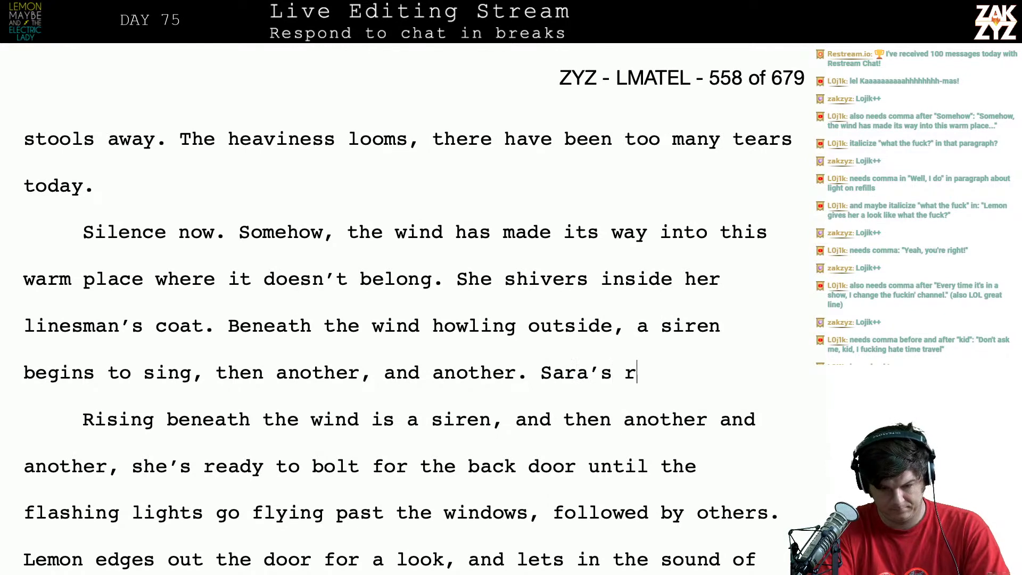
type("ead for")
key("BackSpace")
key("BackSpace")
key("BackSpace")
type("to b")
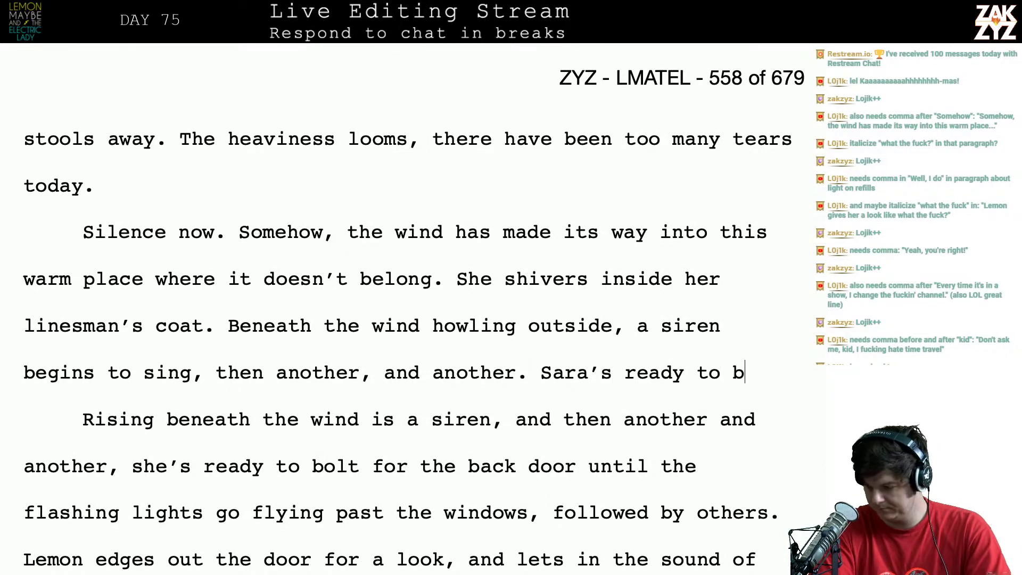
type("olt for the back")
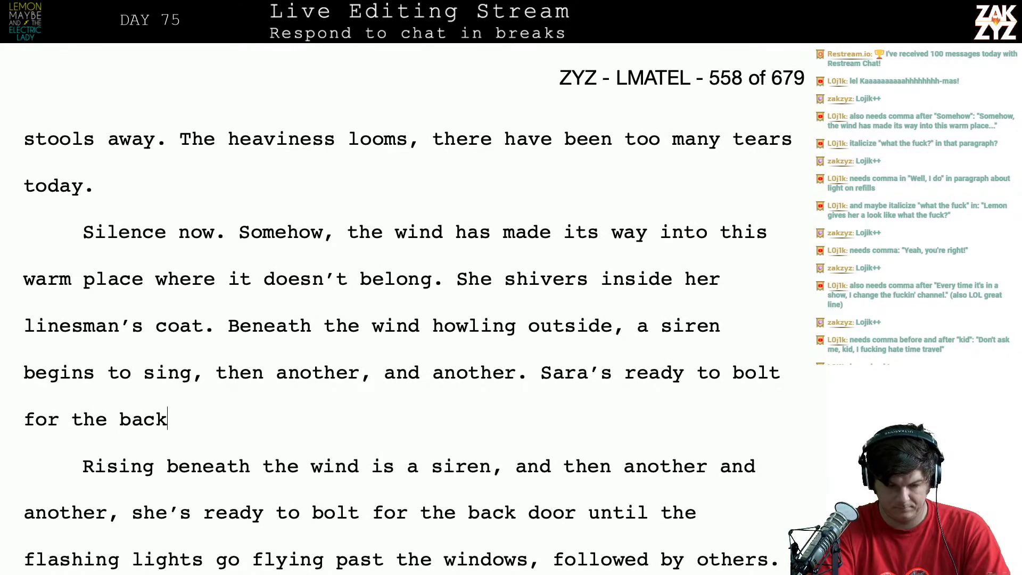
type(" door, but then")
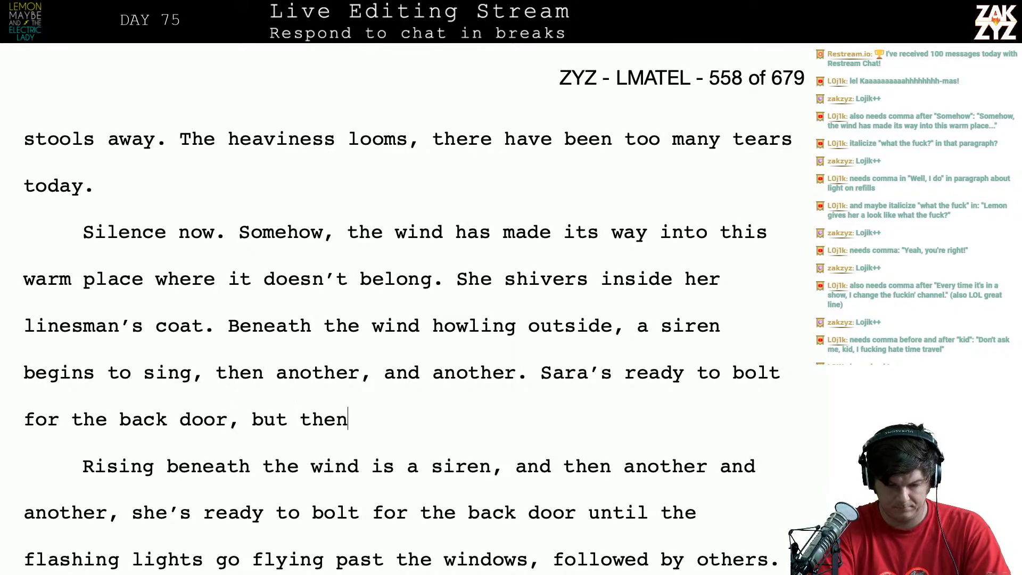
type(" all the ")
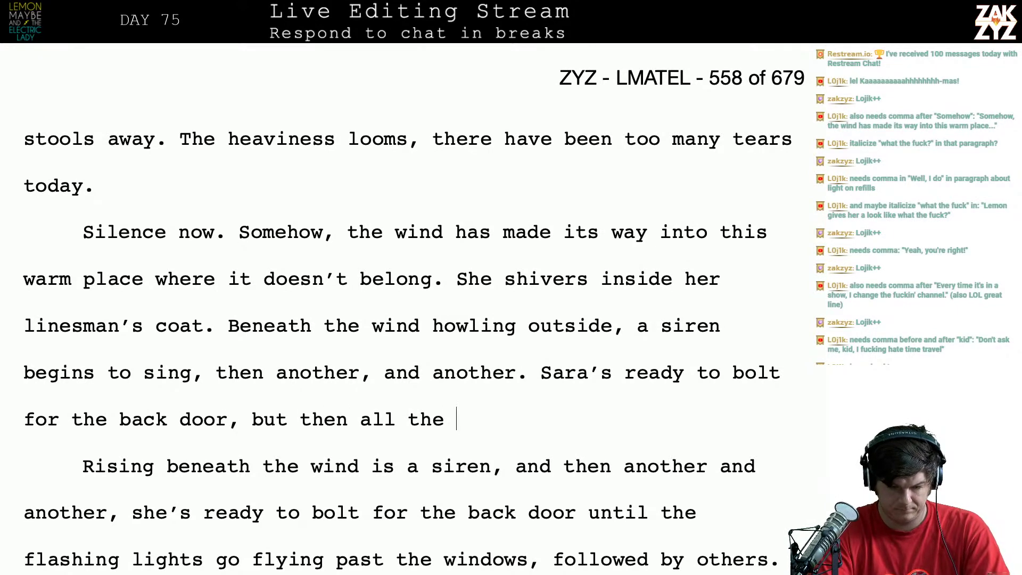
type("flash")
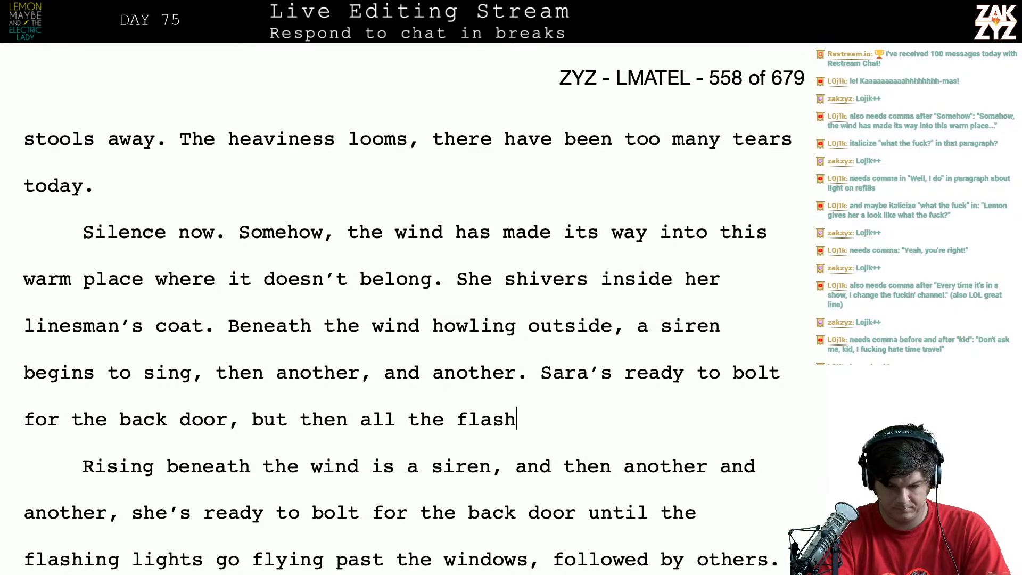
type("ing lights go st")
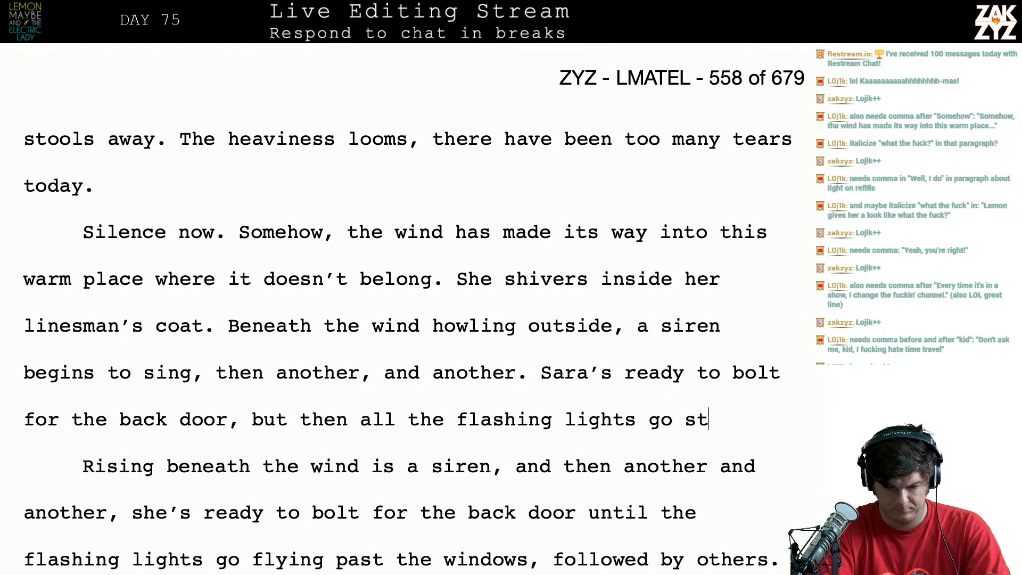
type("reaking past th")
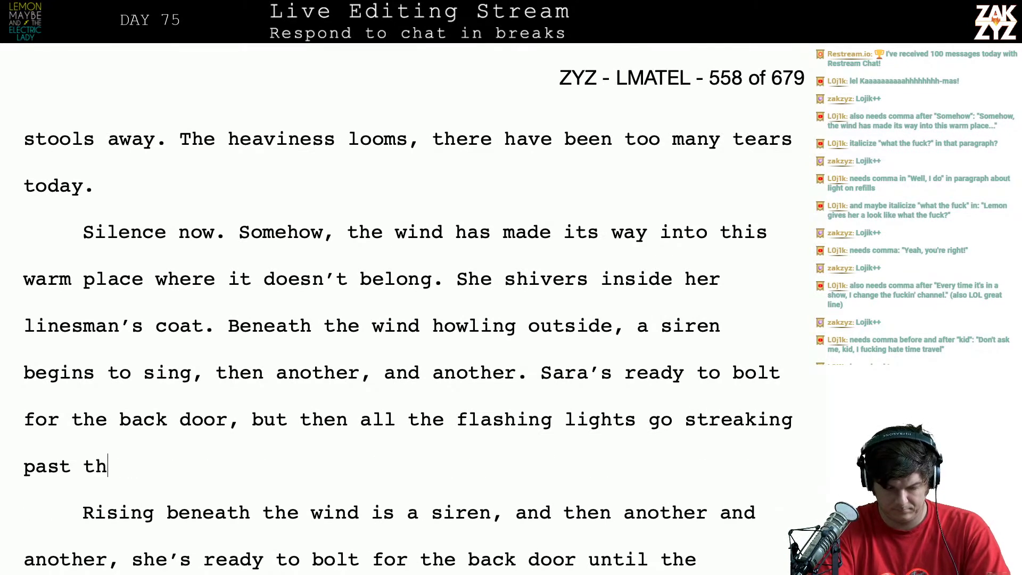
type("e windwos")
key("BackSpace")
key("BackSpace")
key("BackSpace")
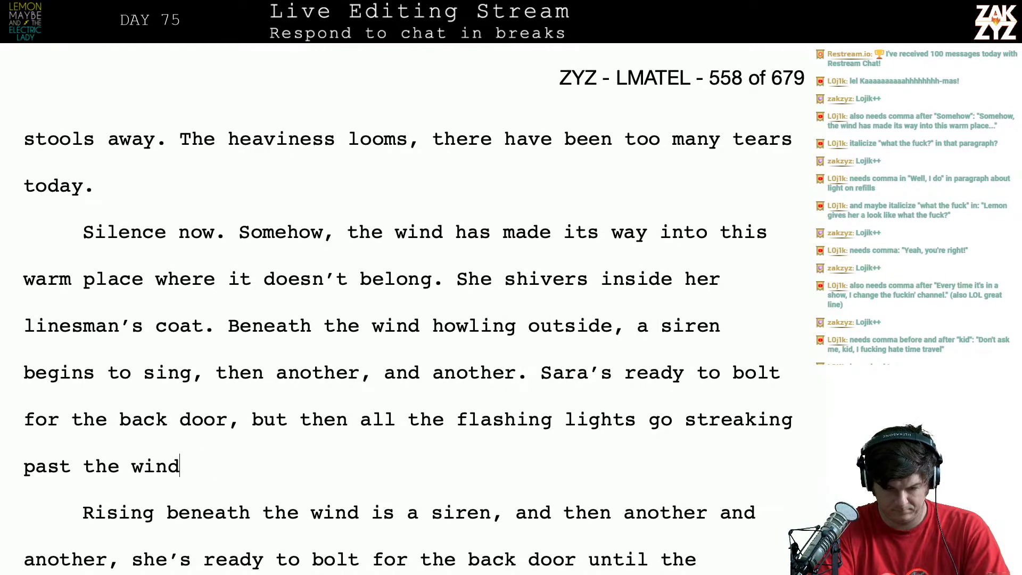
type("ows without stopping.")
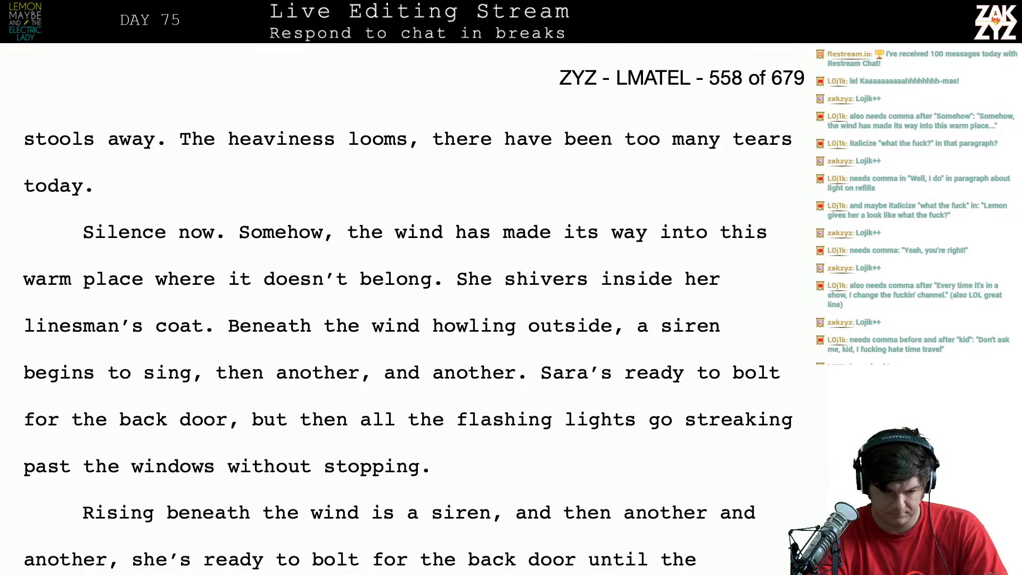
Delete the old text from "Rising beneath the wind" through "followed by others.", joining "Lemon edges out" to the rewritten paragraph
left_click_drag(450, 467, 444, 519)
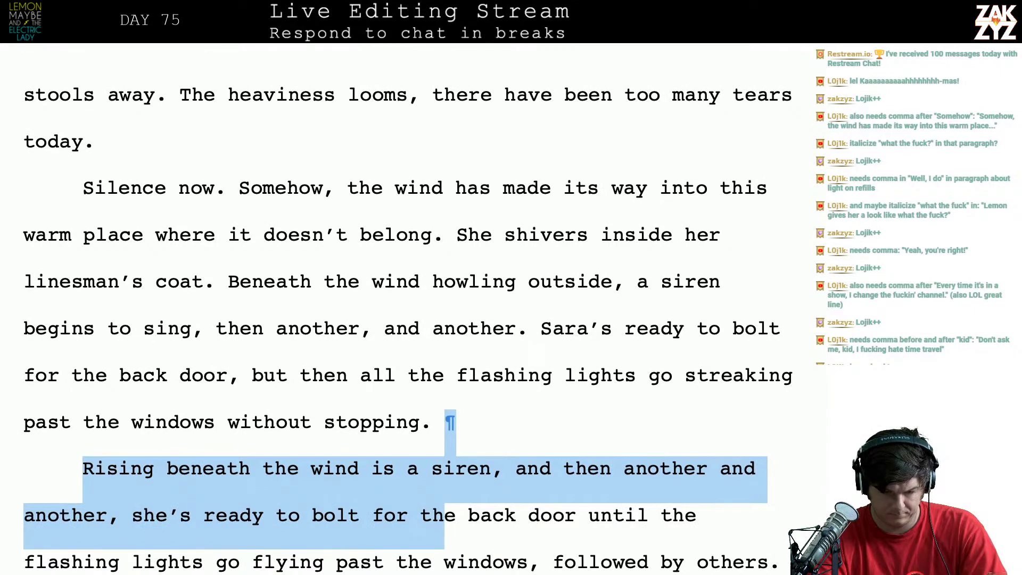
scroll(407, 309, "down", 1)
left_click_drag(445, 469, 781, 471)
scroll(470, 519, "down", 1)
key("BackSpace")
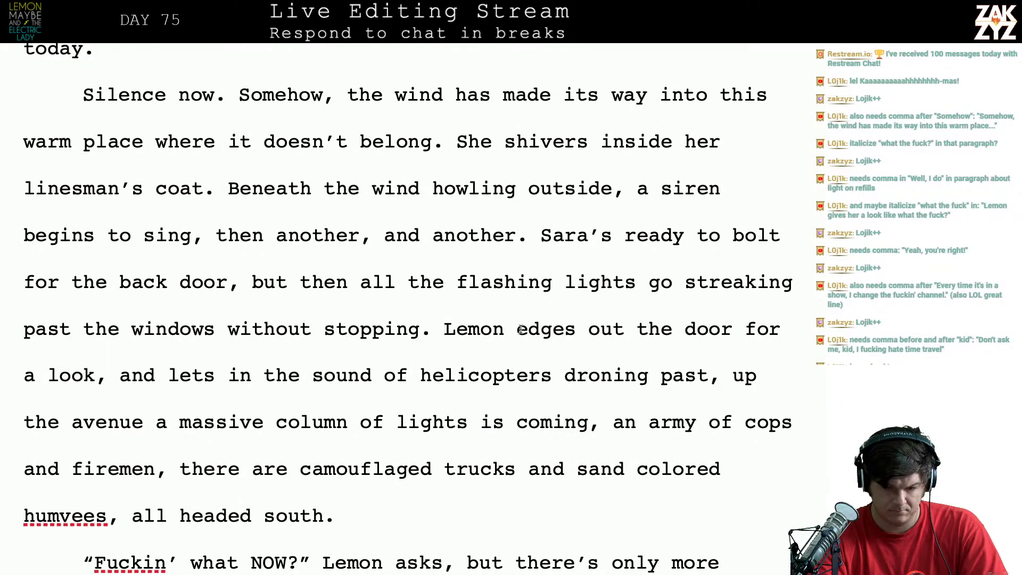
Insert "peeks out the front door for a look," between "Lemon" and the old wording "edges out the door"
key("Return")
key("BackSpace")
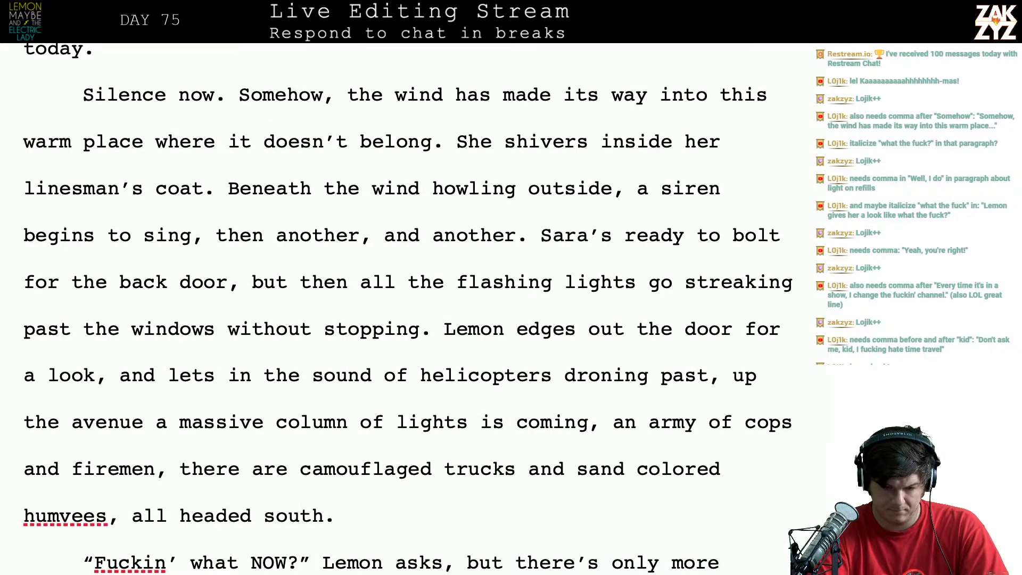
type("peeks out the f")
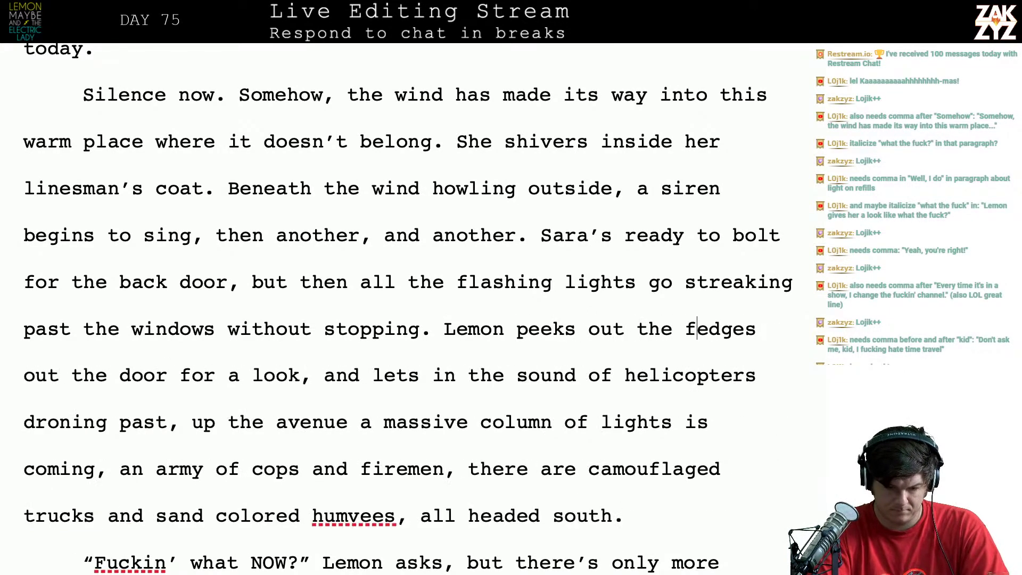
type("ront door fedges out the door")
key("BackSpace")
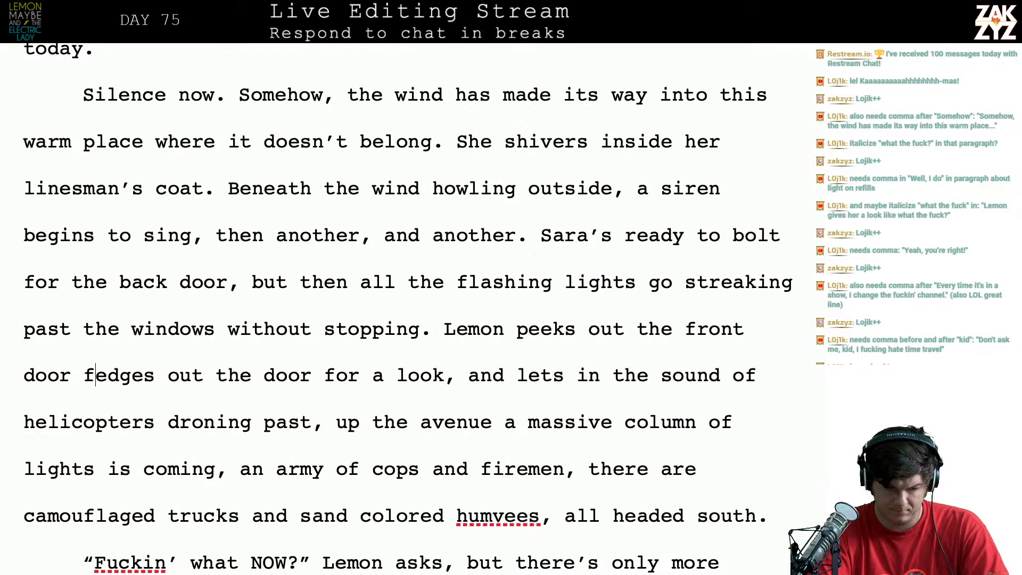
type("or a look,")
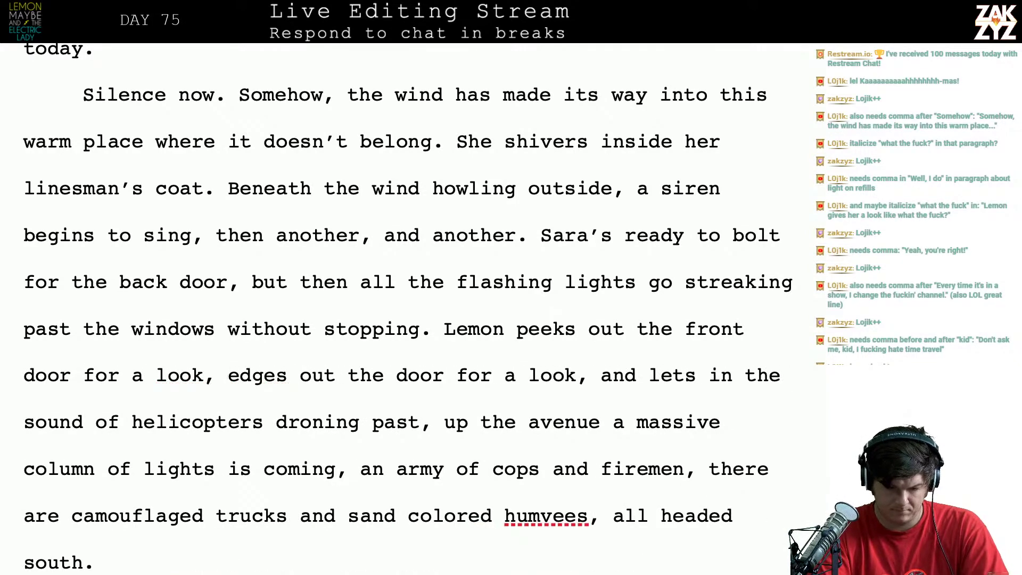
Push the old text from "edges out the door" into its own paragraph below an empty line, and return to the empty line's preceding text
key("Return")
key("Return")
key("Up")
Continue the sentence after "front door for a look," with "they can hear helicopters", discarding the unfinished verbs tried after it
type("th")
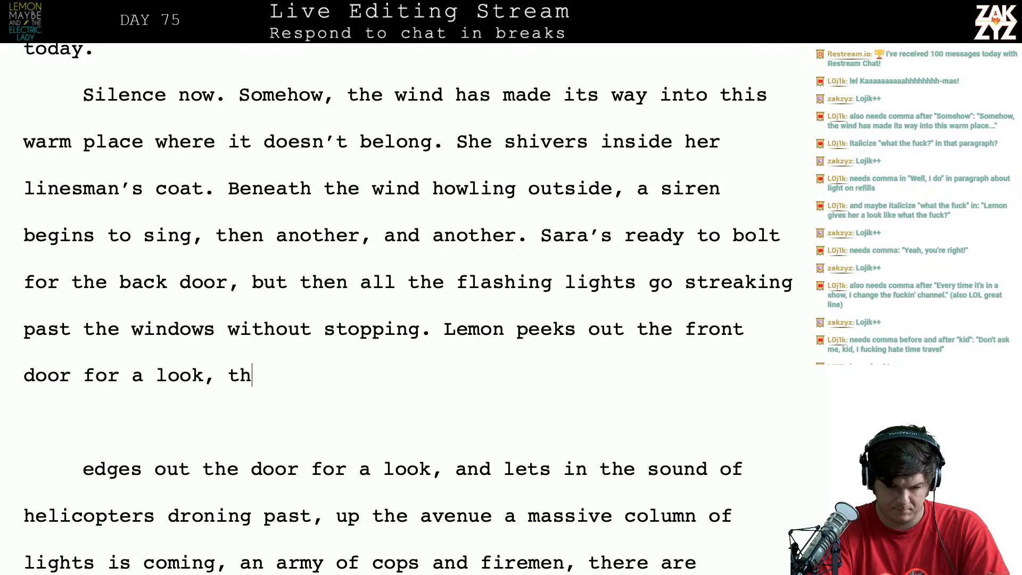
type("ey can hear hel")
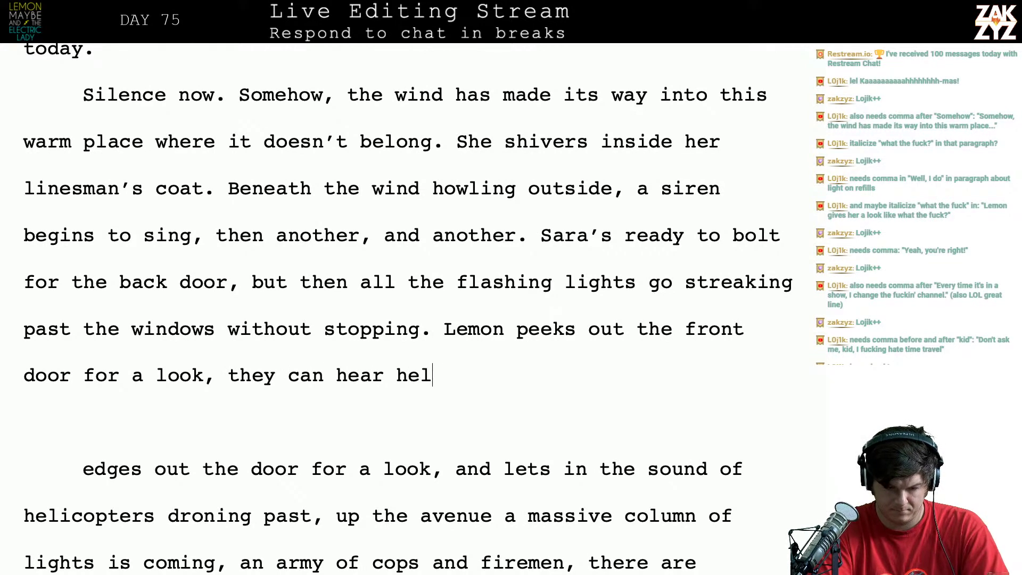
type("icopters swarmi")
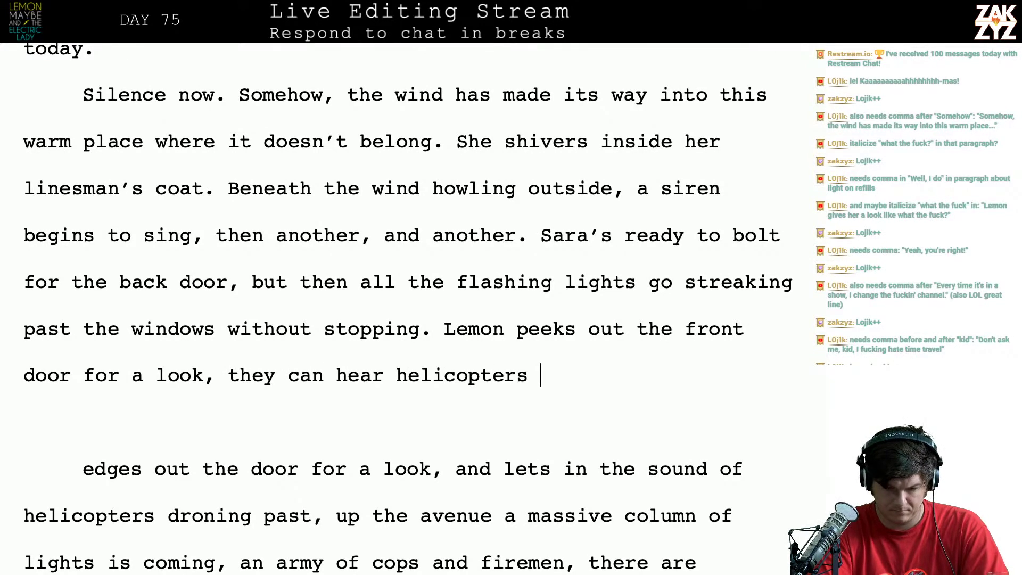
key("BackSpace")
key("BackSpace")
key("BackSpace")
key("BackSpace")
key("BackSpace")
key("BackSpace")
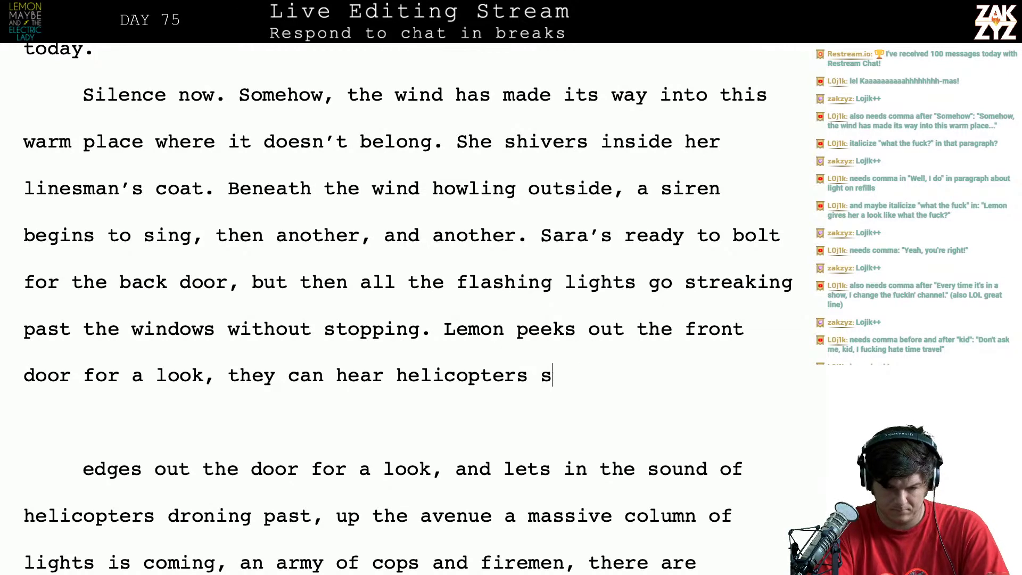
type("ru")
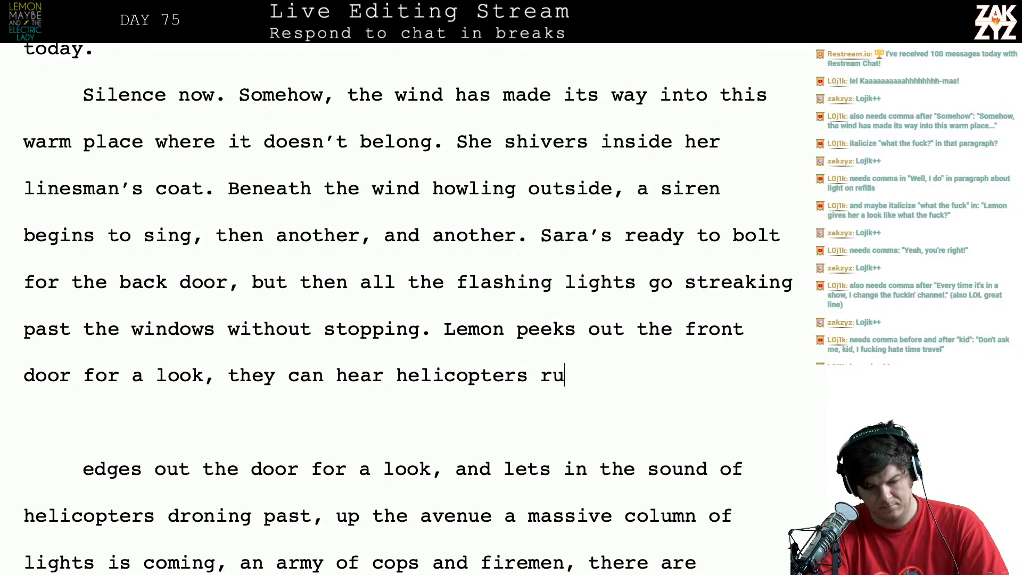
key("BackSpace")
key("BackSpace")
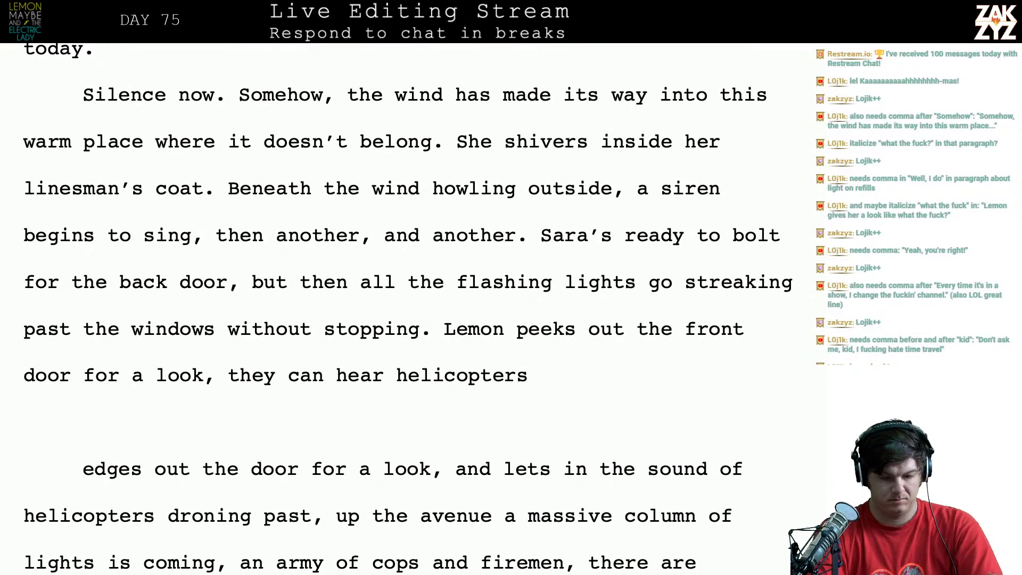
Finish the sentence after "they can hear helicopters" with "droning past."
type("droing")
key("BackSpace")
key("BackSpace")
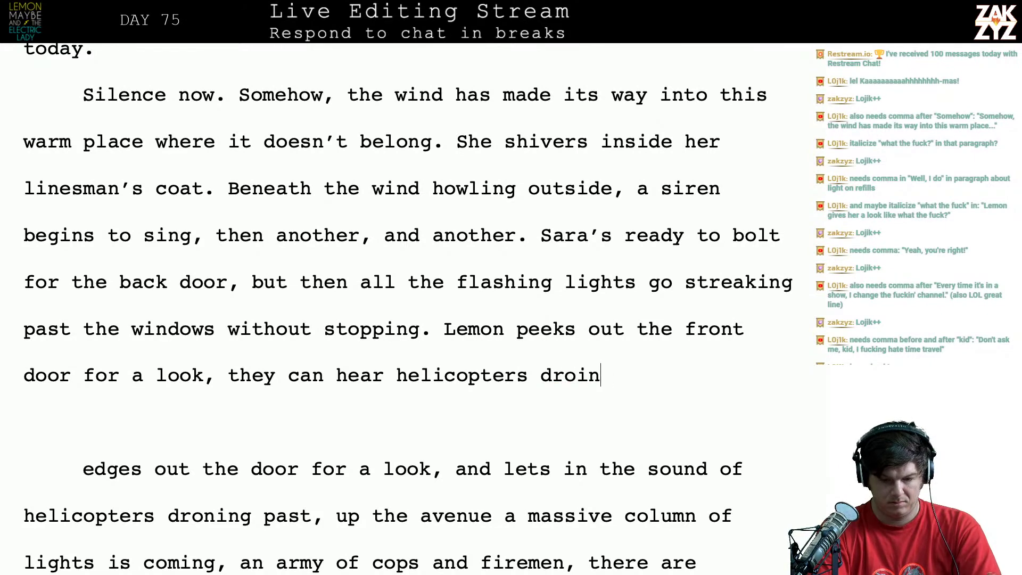
type("n")
key("BackSpace")
key("BackSpace")
type("ning past")
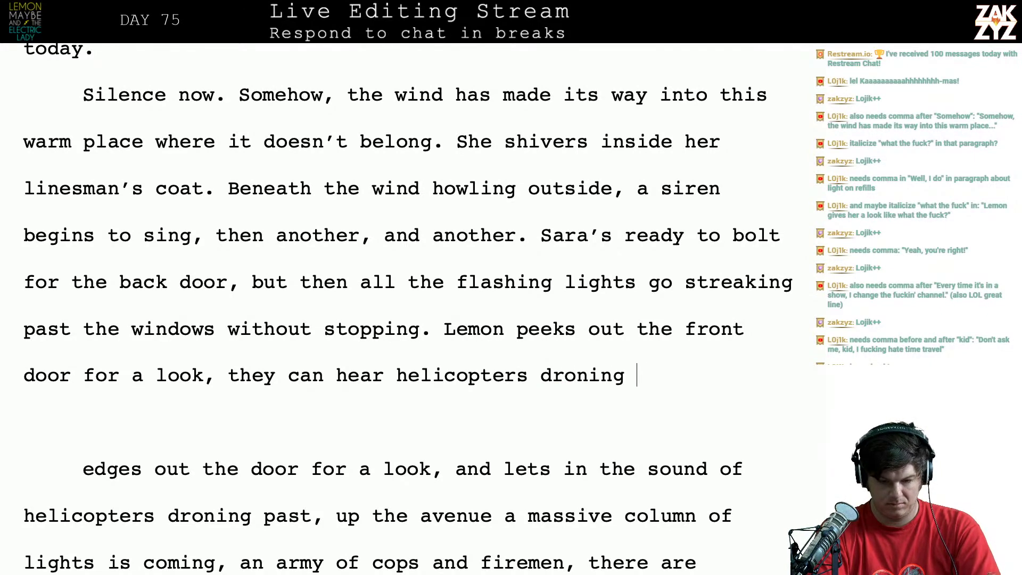
key("BackSpace")
key("BackSpace")
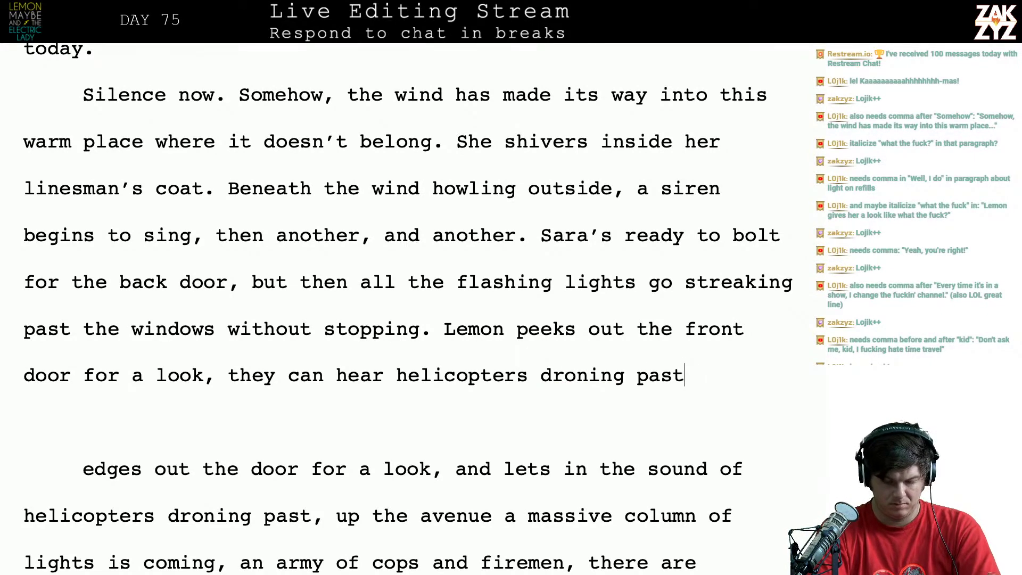
type(". ")
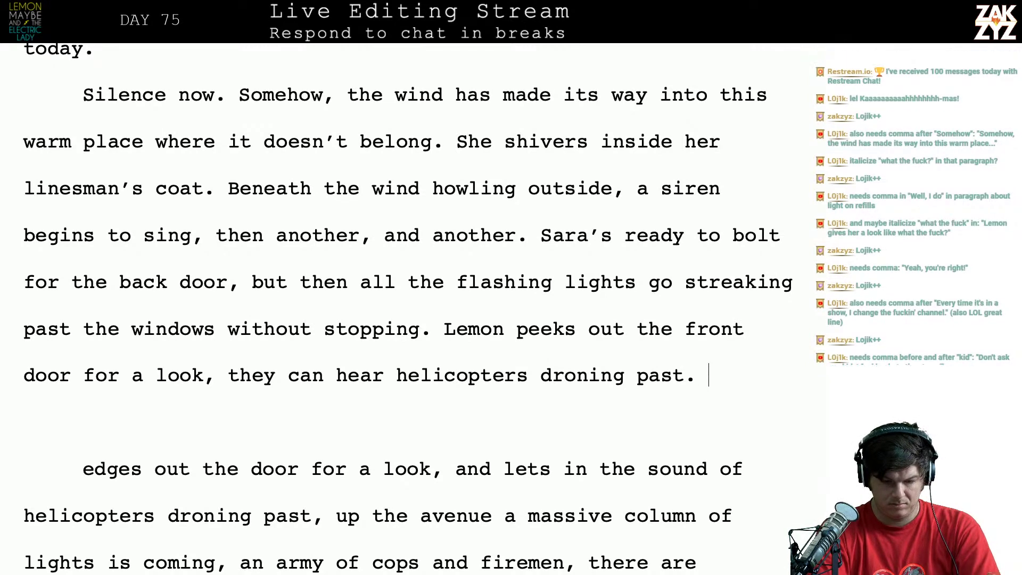
Add "A massive column of lights is rolling down the avenue," after the helicopters sentence
type("A mass")
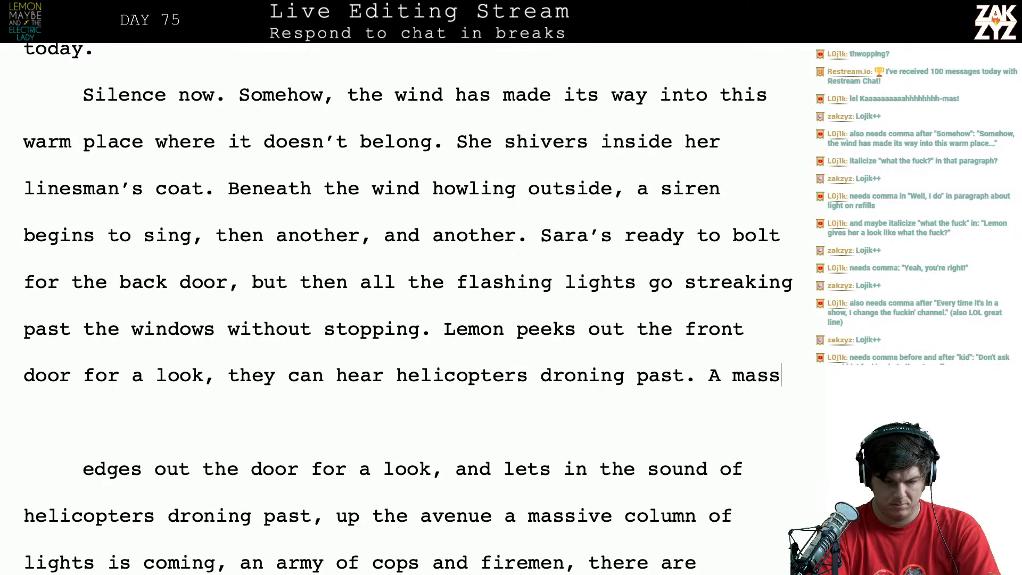
type("ive column of ")
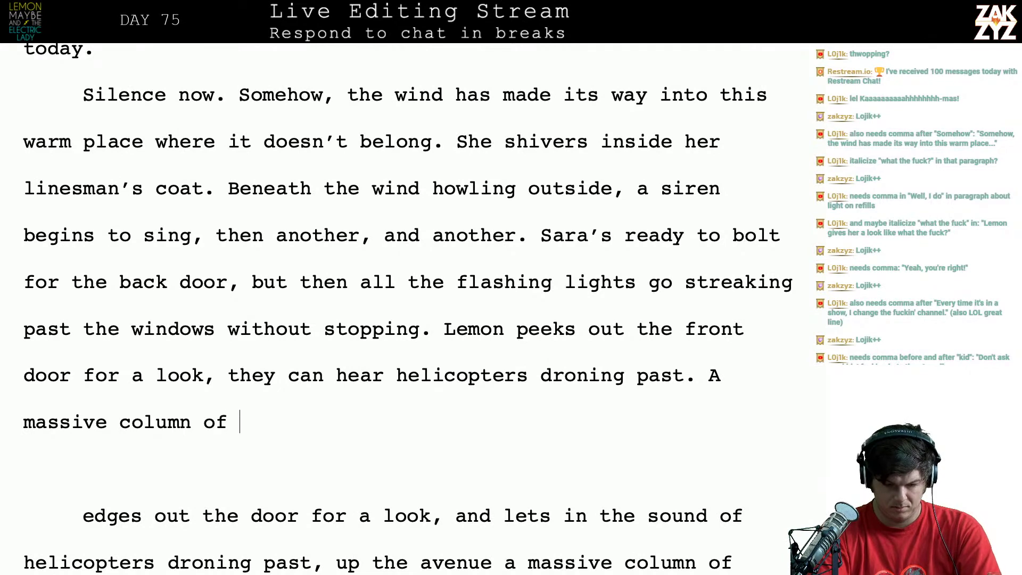
type("lights is rollni")
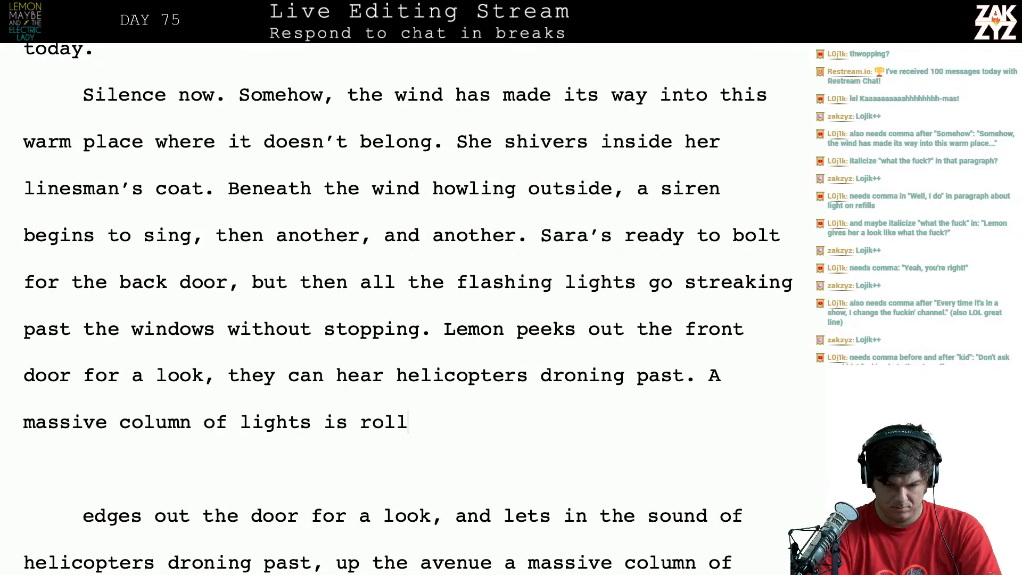
key("BackSpace")
key("BackSpace")
type("ing down the avenue,")
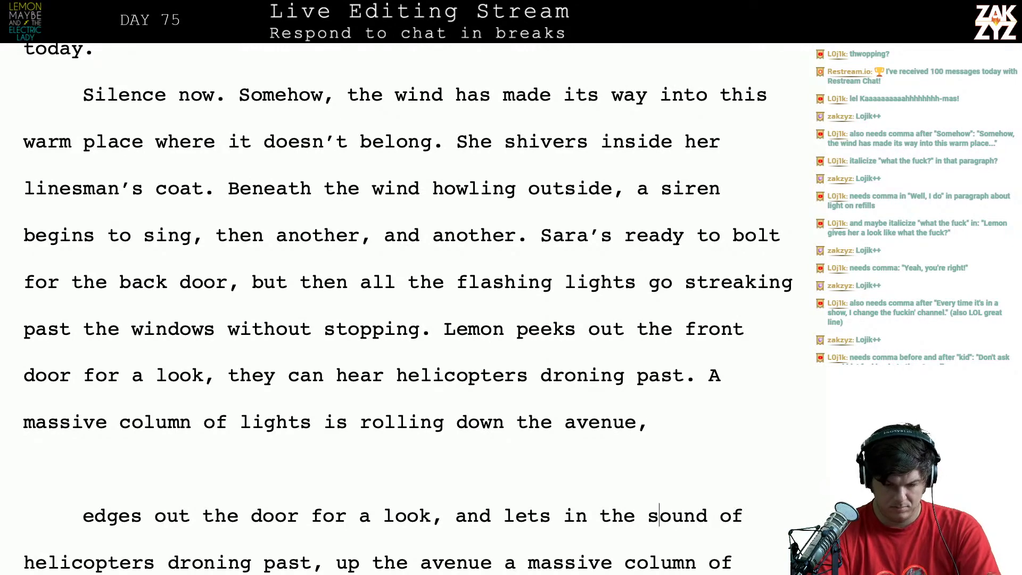
Continue the sentence after "avenue," with the word "with", discarding the false start "sand" after it
key("Down")
key("Down")
key("Down")
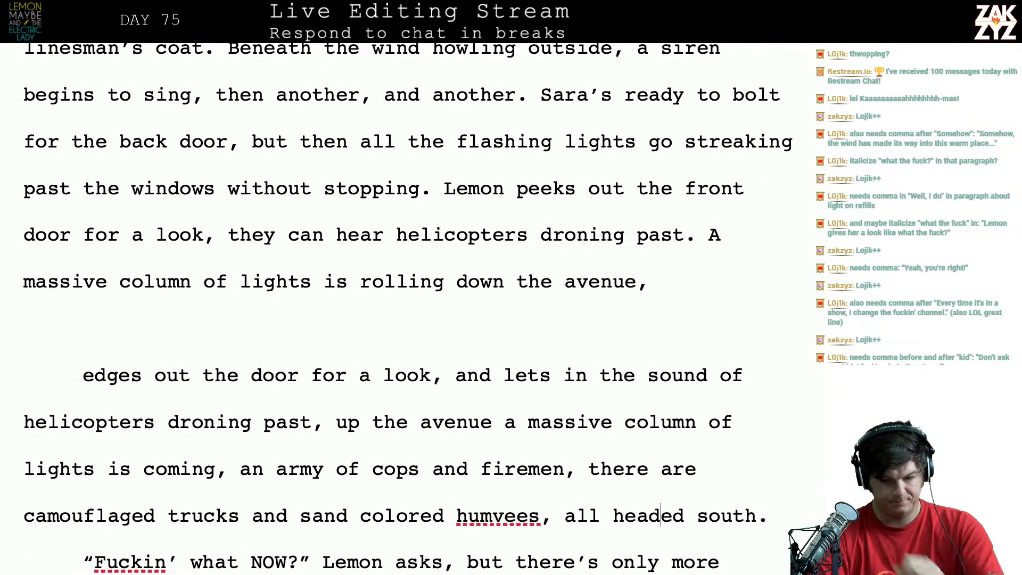
type("with sand")
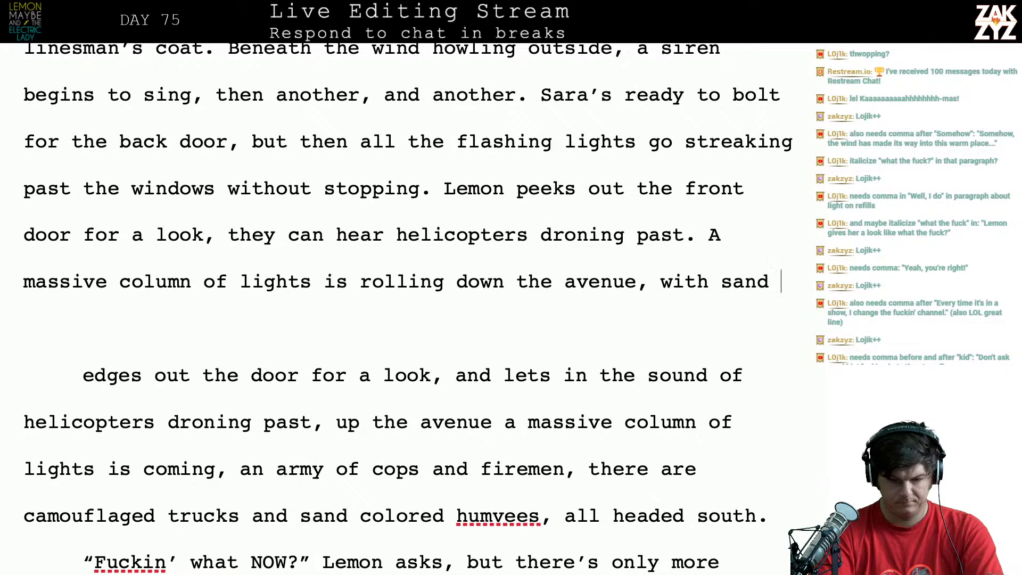
key("BackSpace")
key("BackSpace")
key("BackSpace")
key("BackSpace")
Finish the sentence after "with" as "camouflaged trucks and humvees, all headed south."
type("cam")
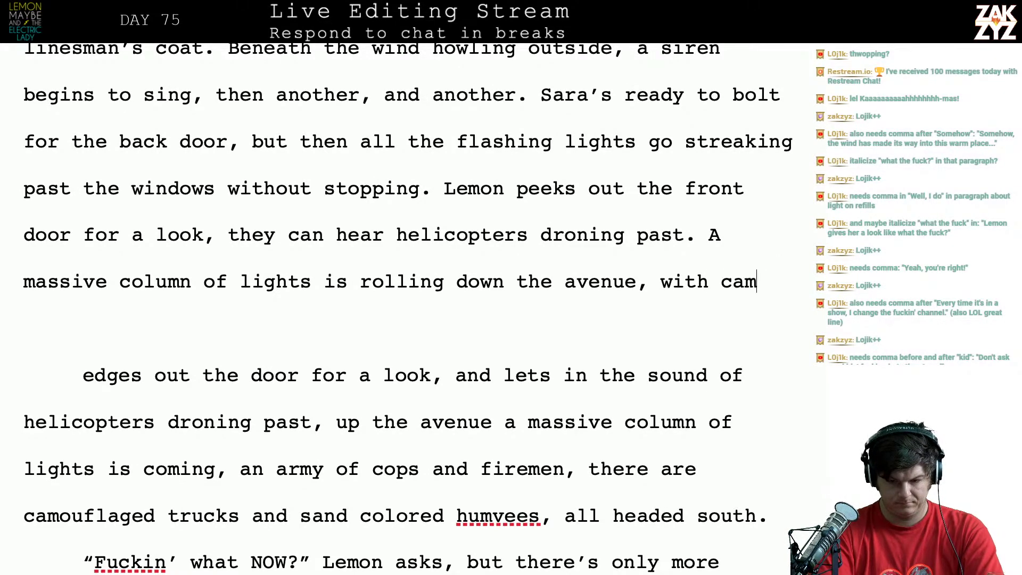
type("oflauged")
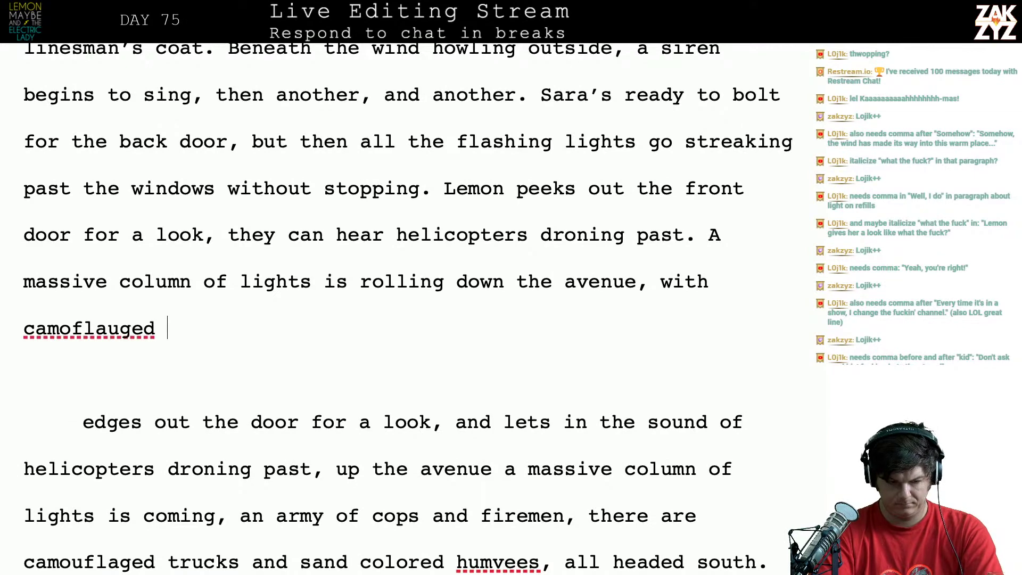
key("BackSpace")
key("BackSpace")
key("BackSpace")
key("BackSpace")
key("BackSpace")
key("BackSpace")
key("BackSpace")
type("u")
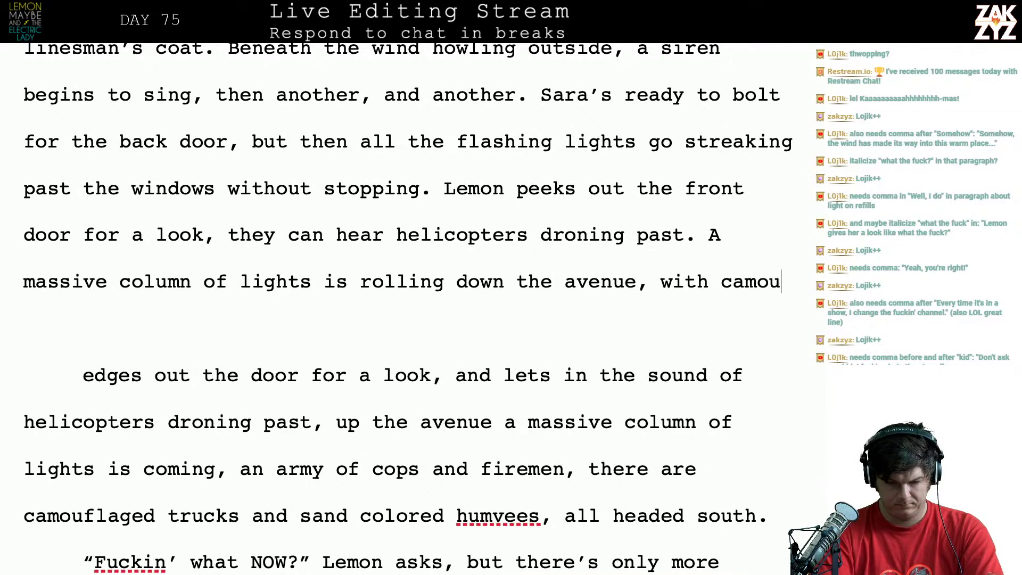
type("flaged trucks a")
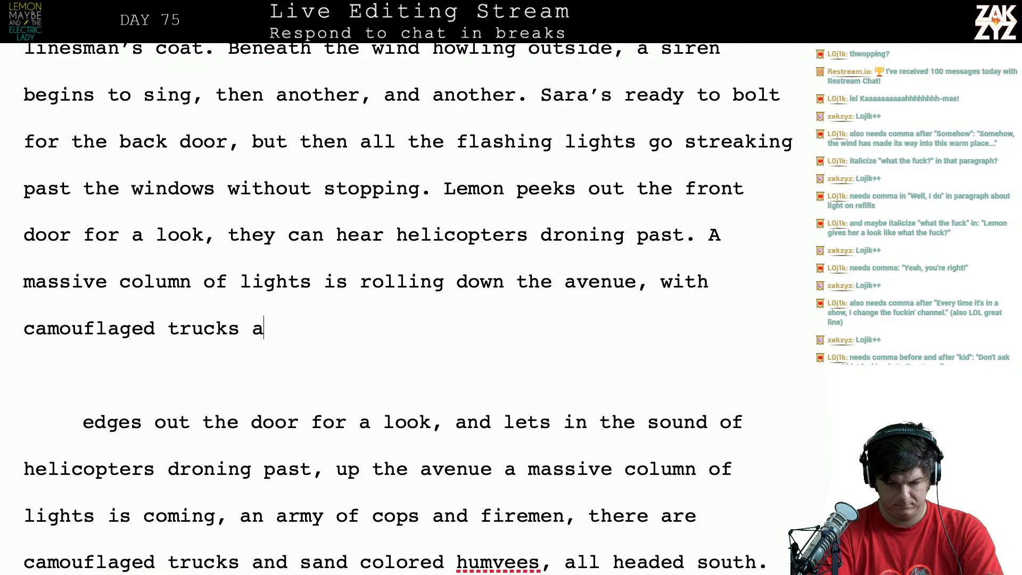
type("nd humve")
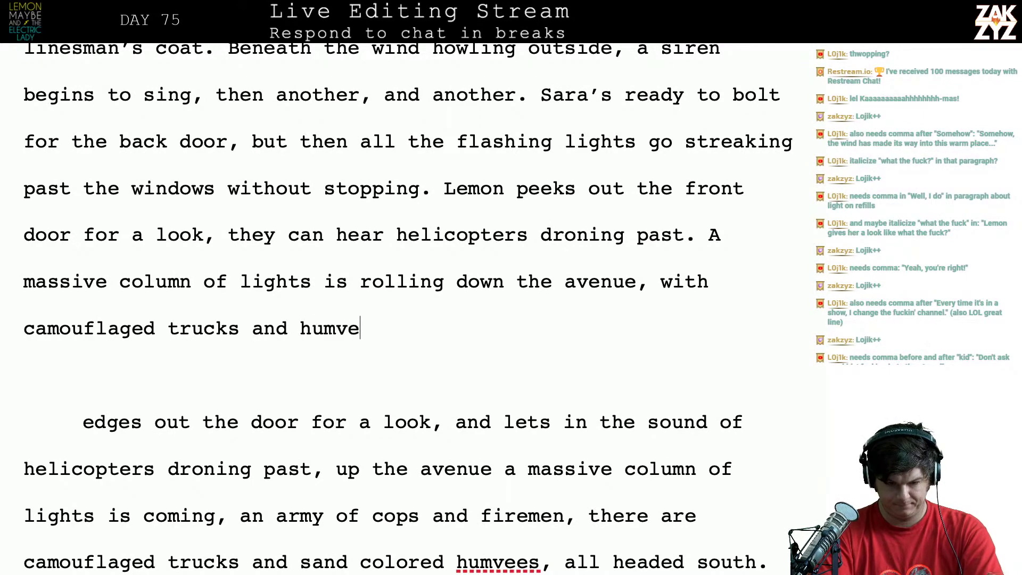
type("es, all heade")
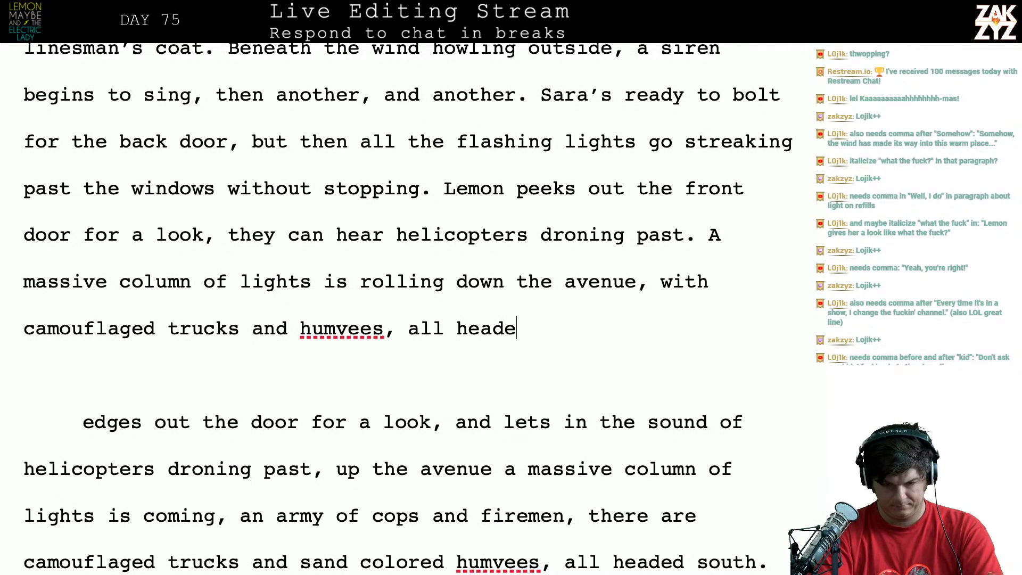
type("d south.")
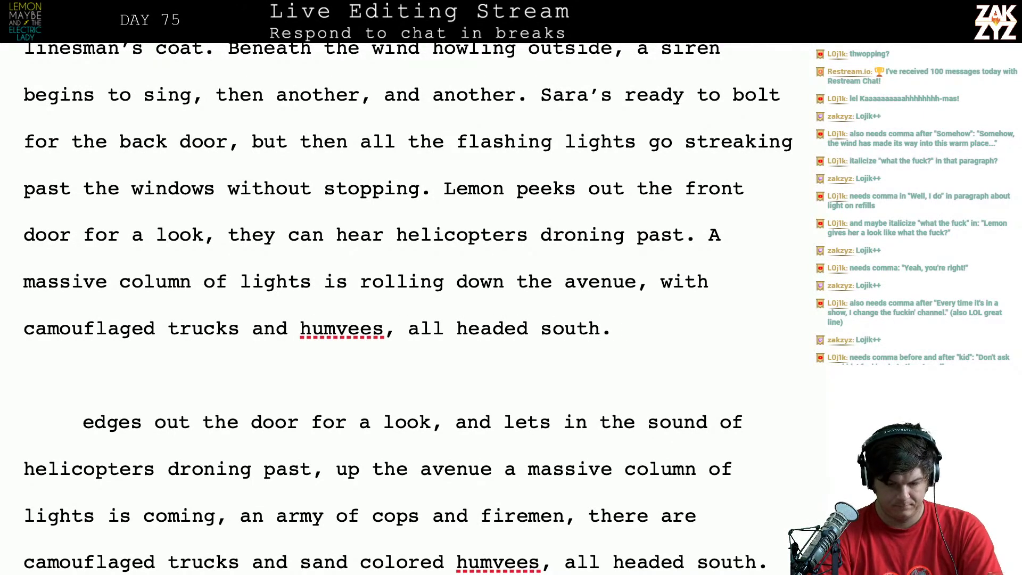
Capitalize "Humvees" in the new sentence about the column of lights
left_click(312, 328)
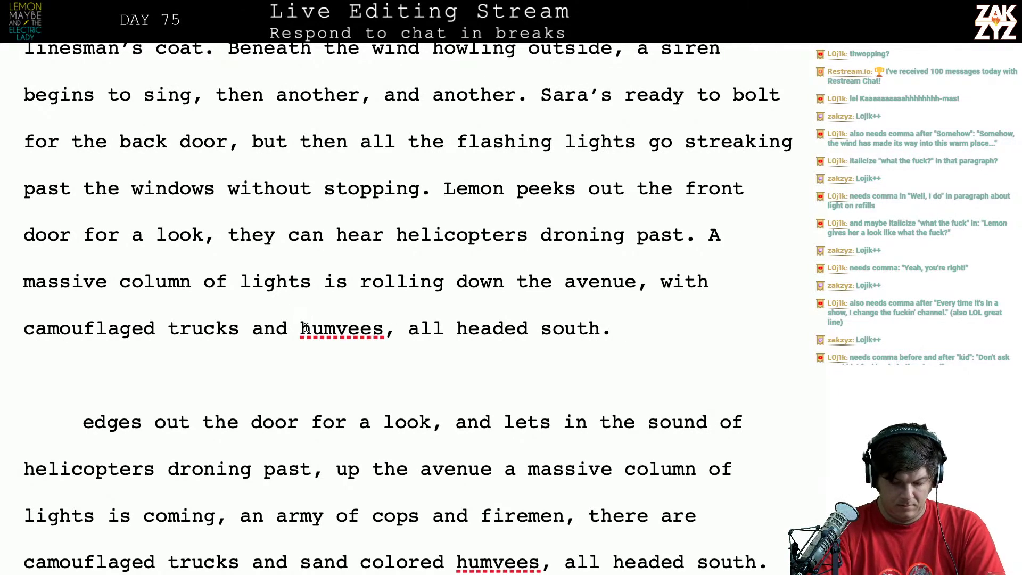
key("BackSpace")
type("H")
left_click(83, 374)
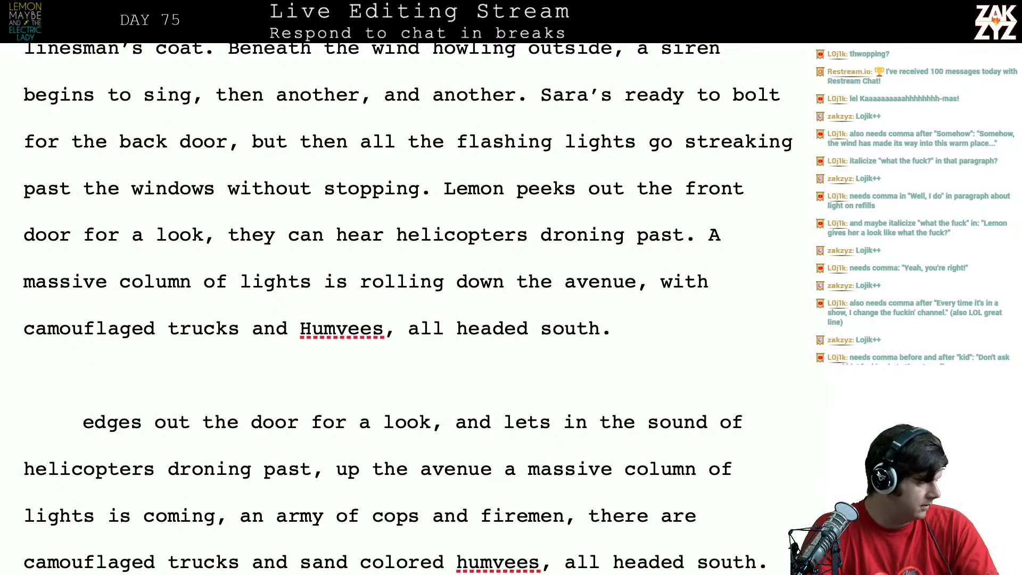
Replace "droning" with "thwopping" in the rewritten helicopters sentence
key("super+Tab")
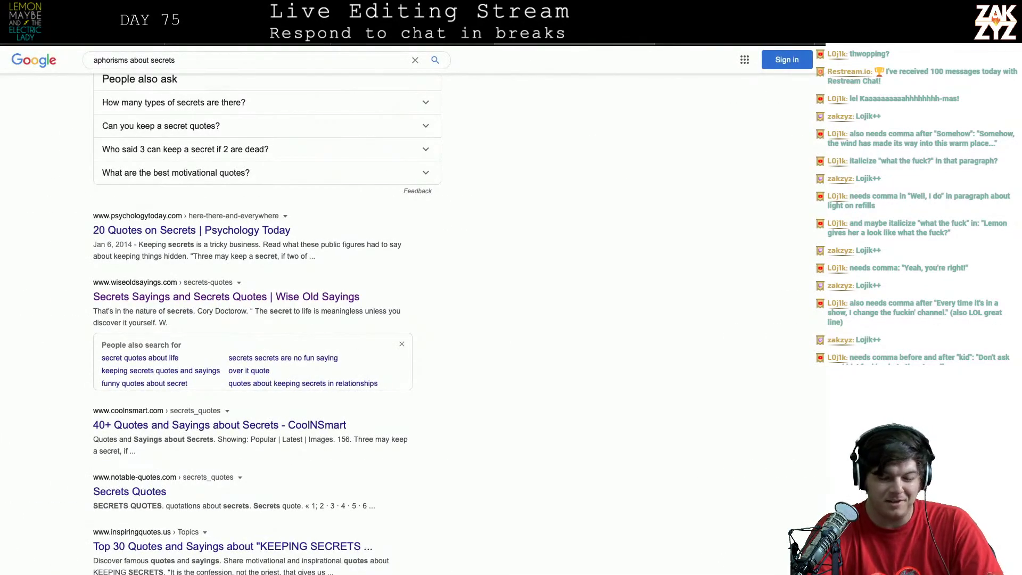
key("super+Tab")
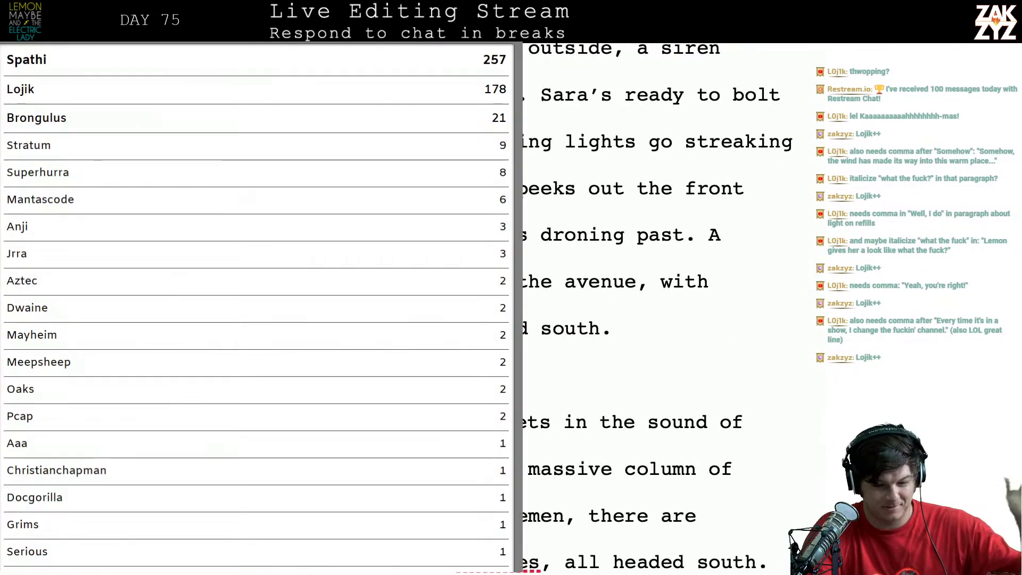
left_click(540, 235)
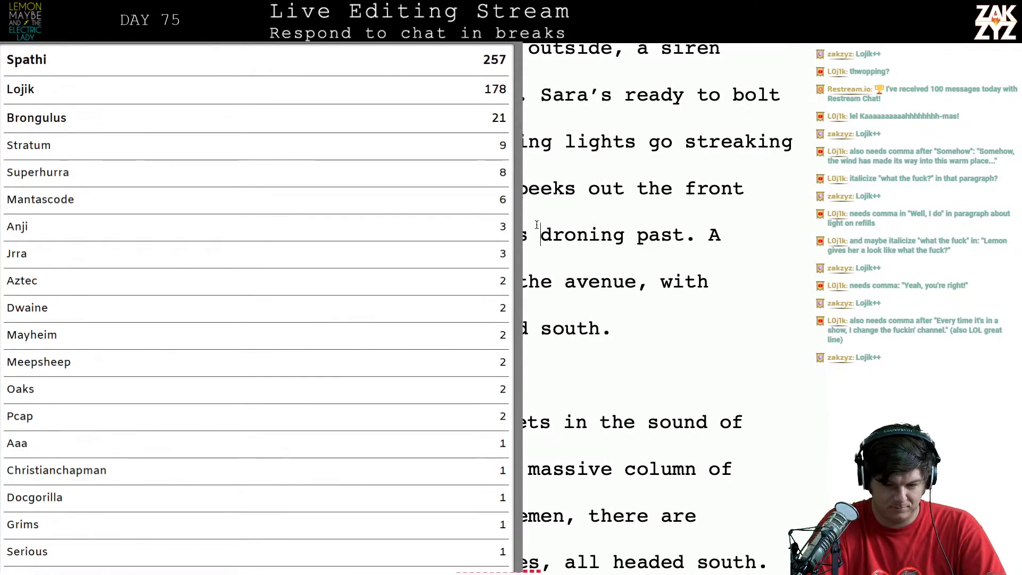
type("thwopping")
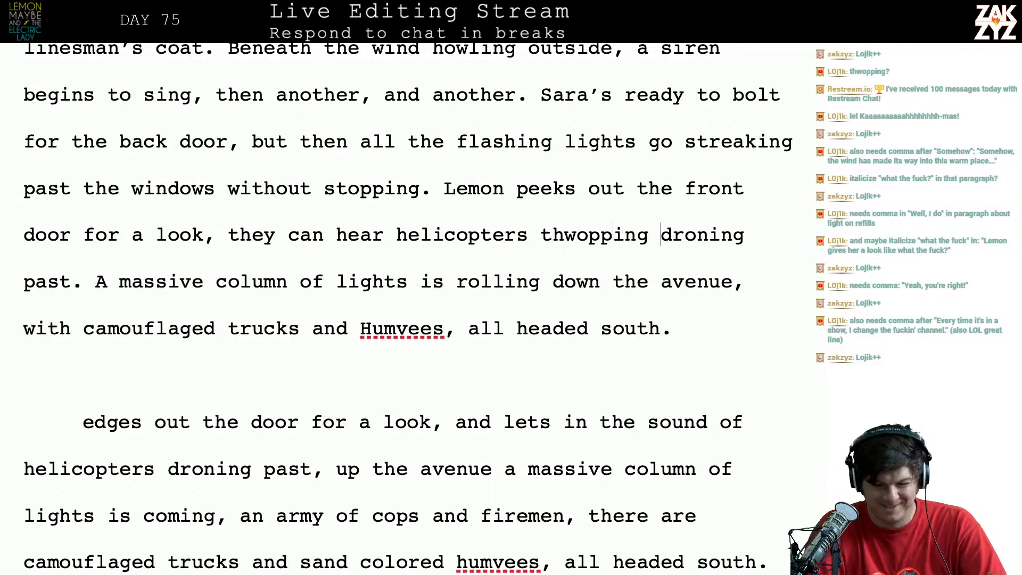
key("shift+Right")
key("shift+Right")
key("shift+Right")
key("shift+Right")
key("shift+Right")
key("shift+Right")
key("shift+Right")
key("shift+Right")
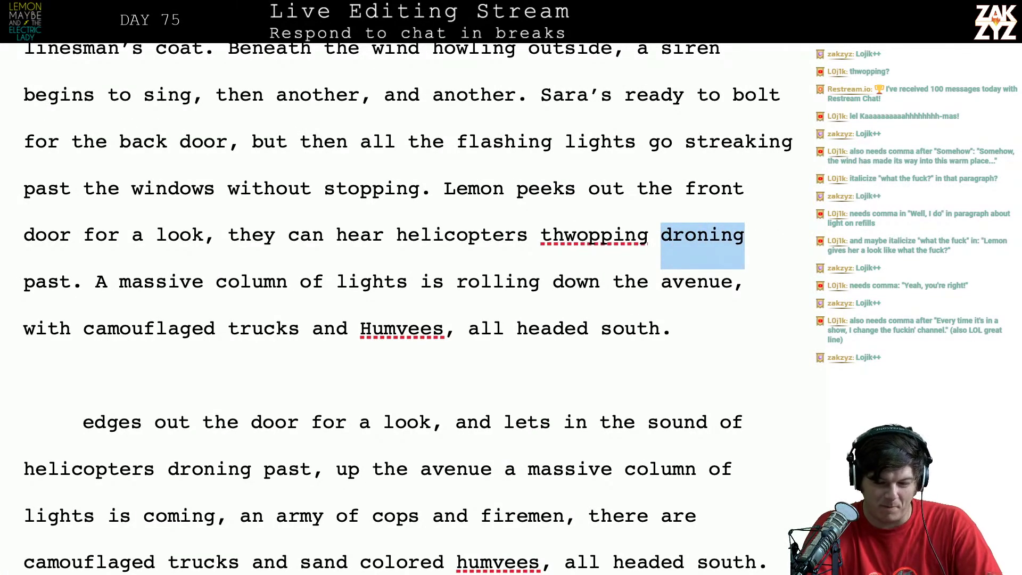
key("BackSpace")
Replace "past" with "overhead" after "helicopters thwopping"
scroll(526, 175, "down", 1)
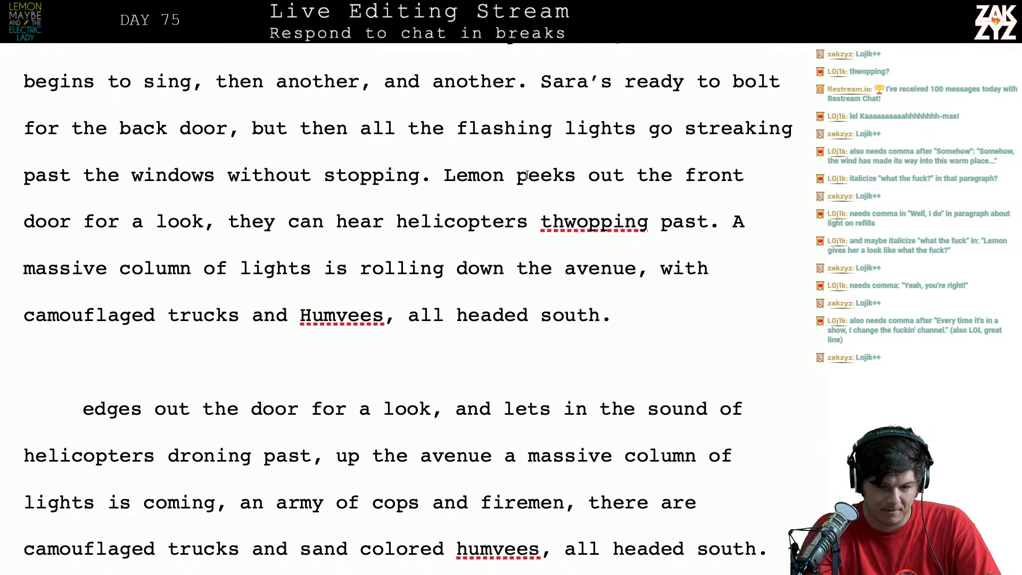
scroll(526, 224, "down", 1)
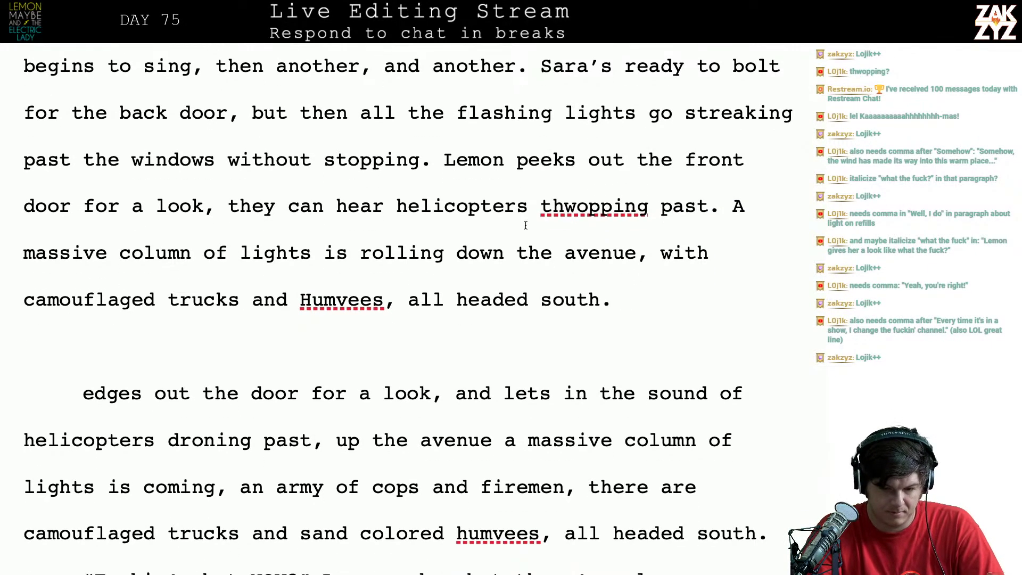
left_click(708, 203)
key("BackSpace")
key("BackSpace")
key("BackSpace")
key("BackSpace")
type("overhead")
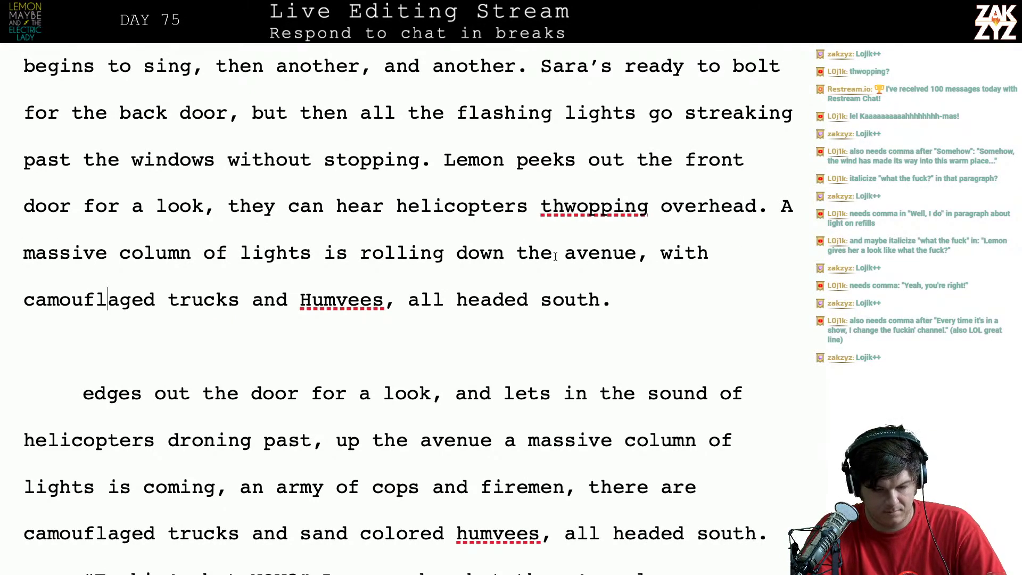
End the sentence at "Humvees." and follow it with "They're all headed south.", removing the leftover "all headed south."
scroll(642, 255, "down", 1)
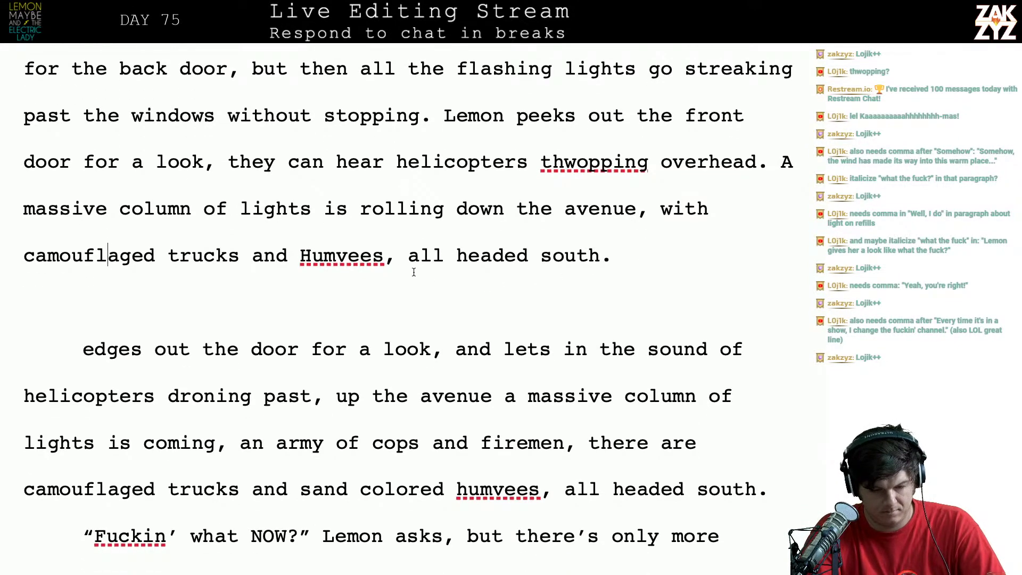
left_click(397, 257)
key("BackSpace")
type(". ")
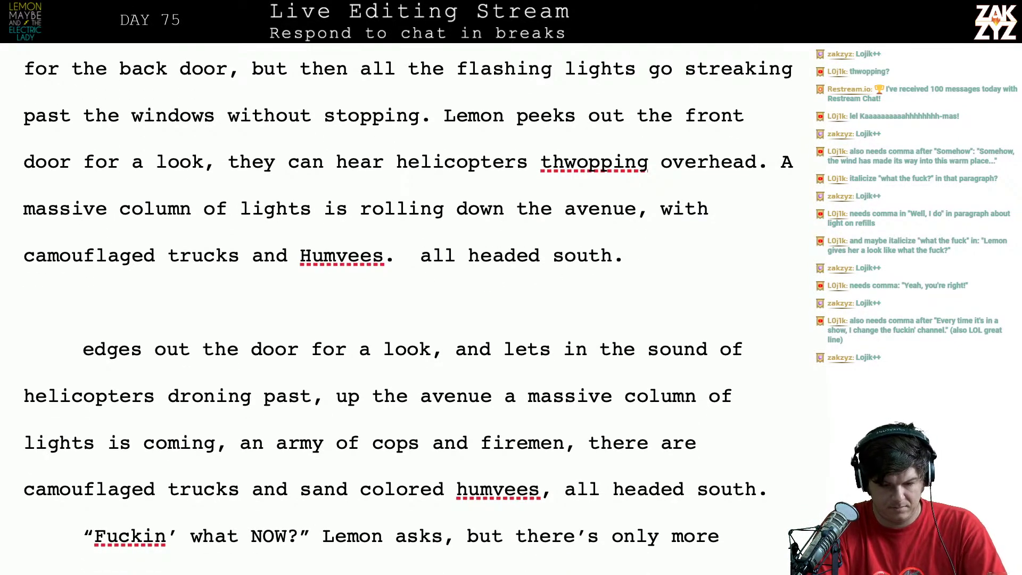
type("They're ")
type("all headed sout")
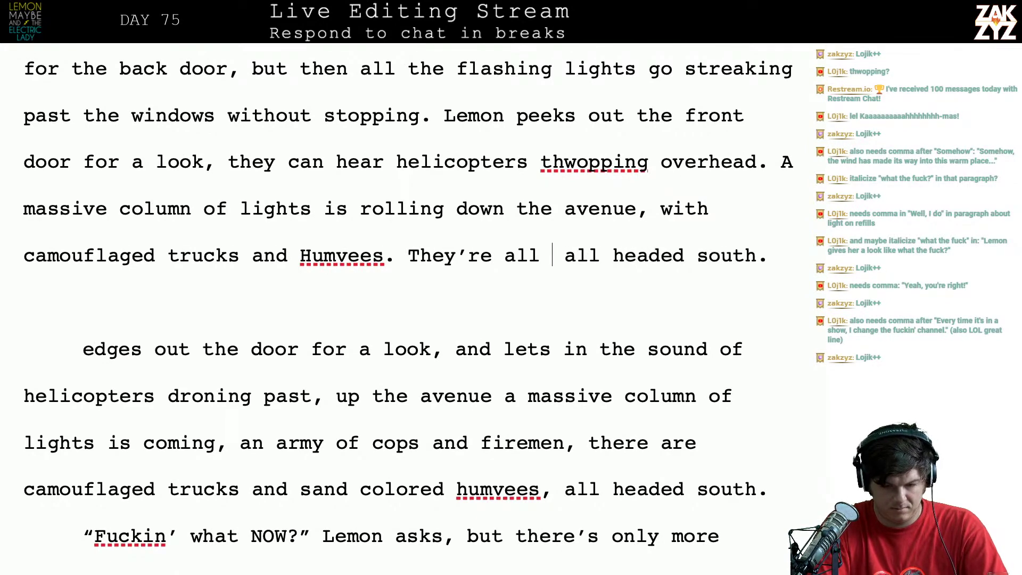
type("h.")
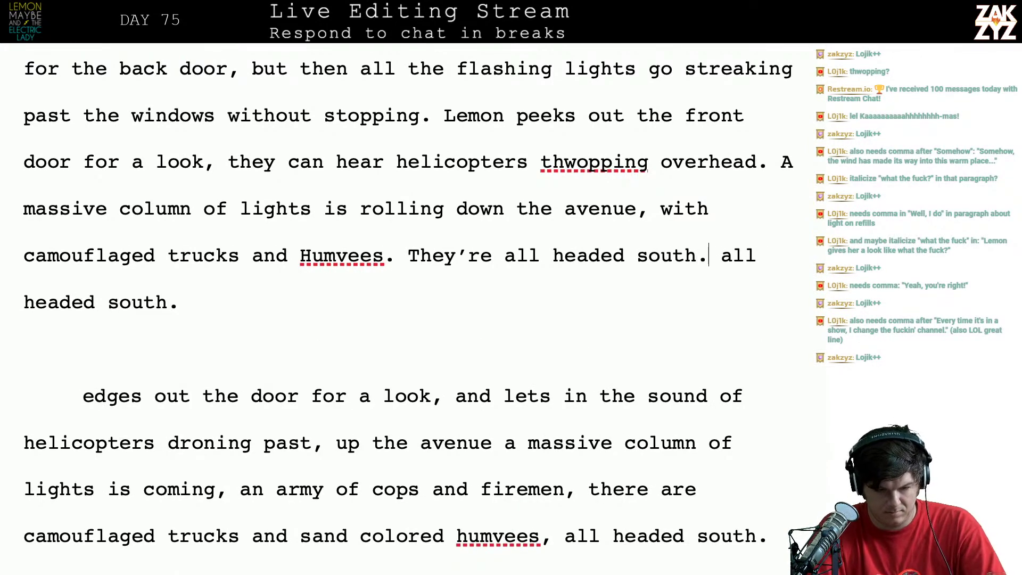
key("ctrl+shift+Down")
key("BackSpace")
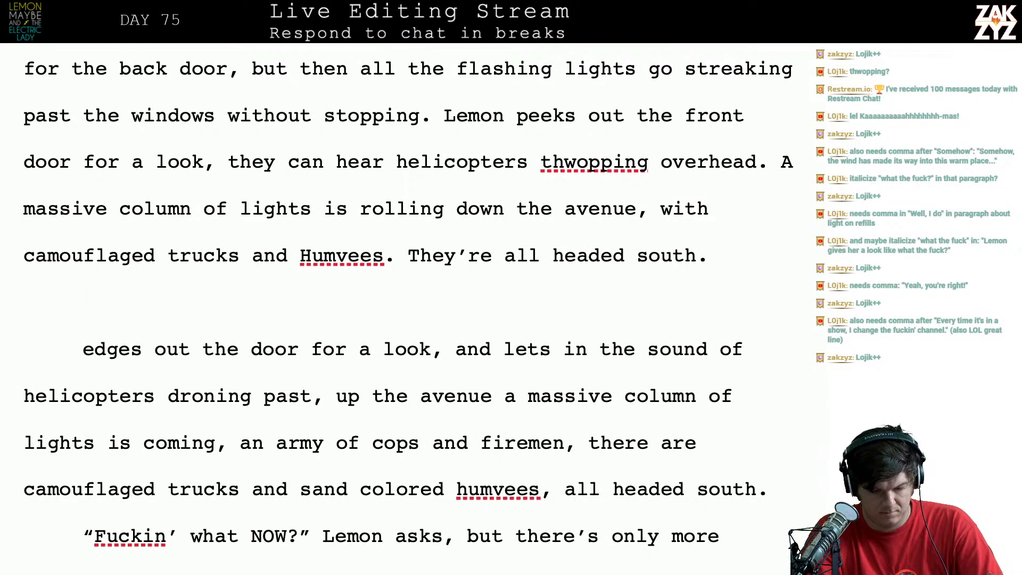
Delete the old passage from "edges out the door for a look" through "humvees, all headed south."
key("shift+Down")
key("shift+Down")
key("shift+Down")
key("shift+Down")
key("shift+Right")
key("shift+Right")
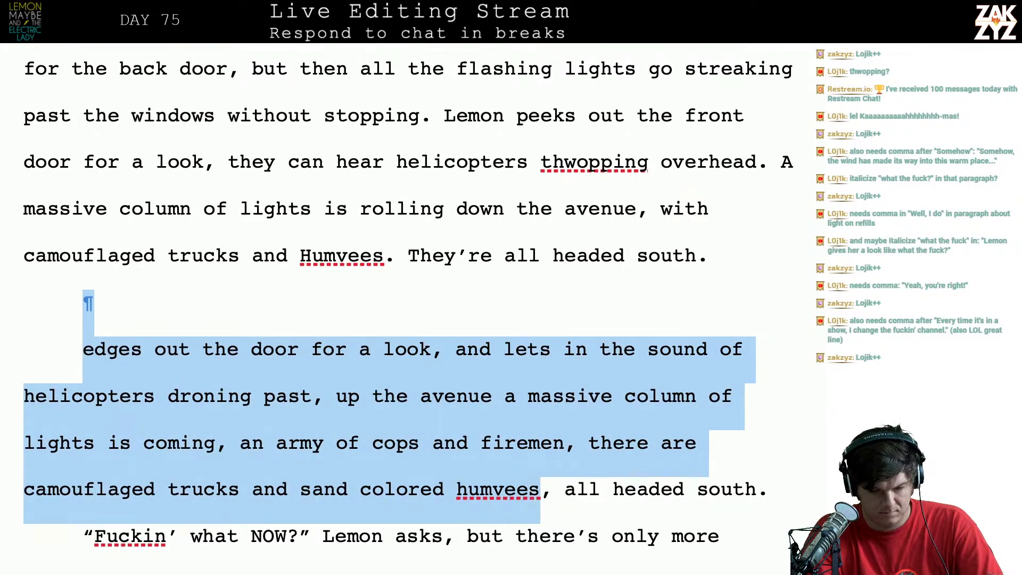
key("shift+Right")
key("shift+Right")
key("shift+Right")
key("shift+Right")
key("shift+Right")
key("shift+Right")
key("shift+Right")
key("shift+Right")
key("shift+Right")
key("shift+Right")
key("shift+Right")
key("shift+Right")
key("shift+Right")
key("shift+Right")
key("shift+Right")
key("shift+Right")
key("shift+Right")
key("shift+Right")
key("shift+Right")
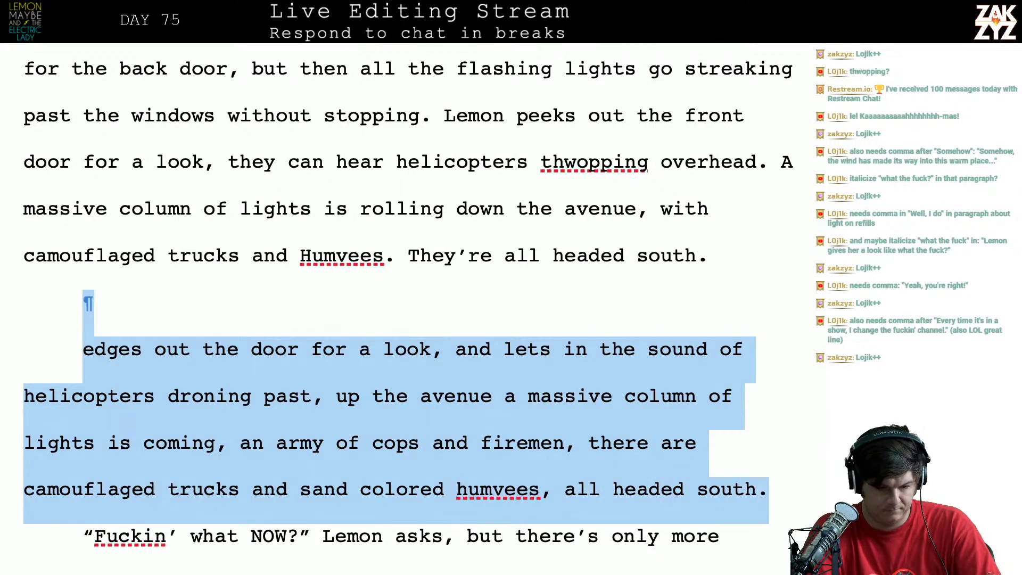
key("BackSpace")
Split the siren sentence before "wind howling outside" and try "Beneath the howling," as its new opening
scroll(405, 298, "up", 5)
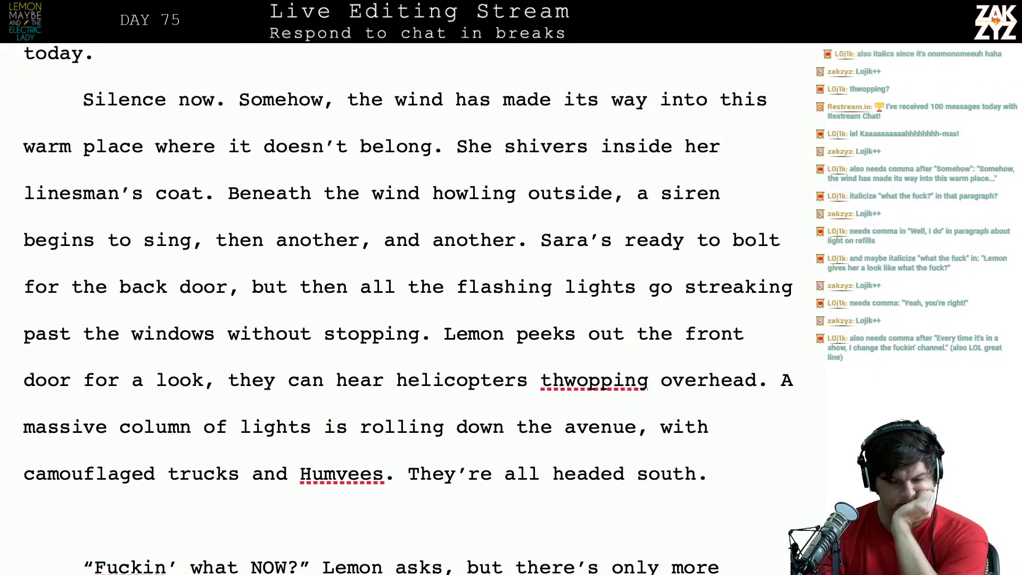
scroll(404, 298, "down", 2)
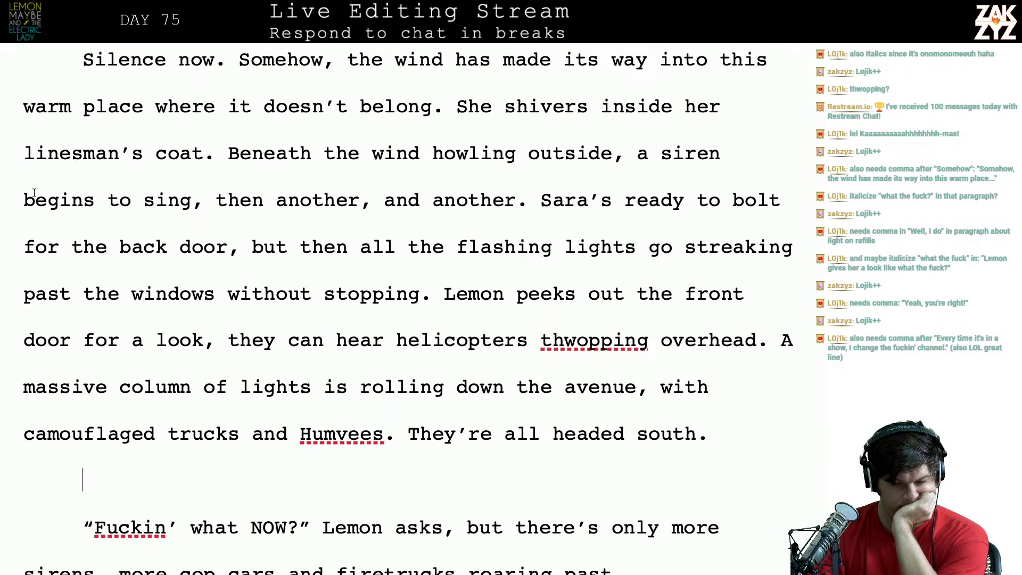
left_click(389, 153)
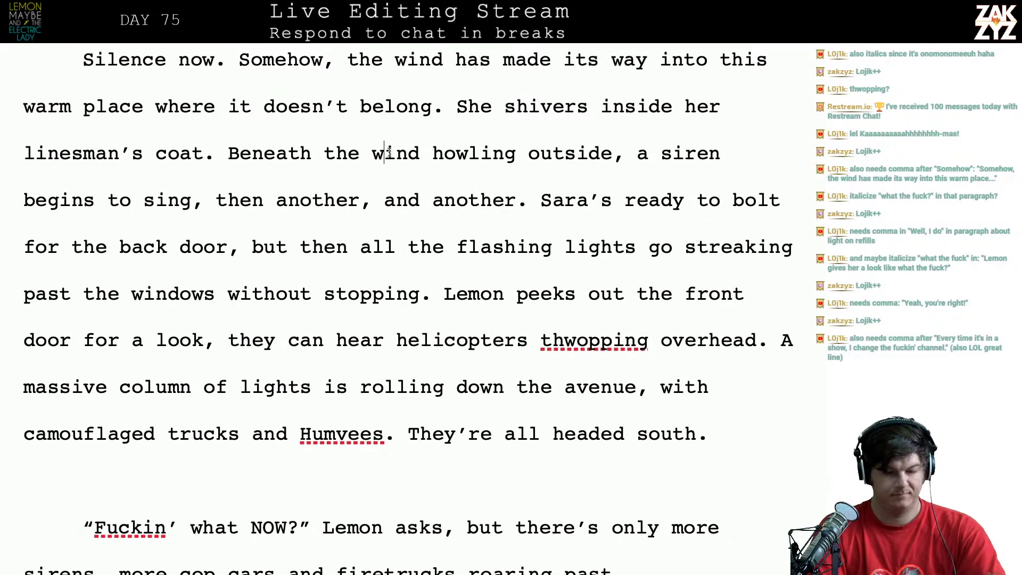
key("Return")
key("Left")
type("howl")
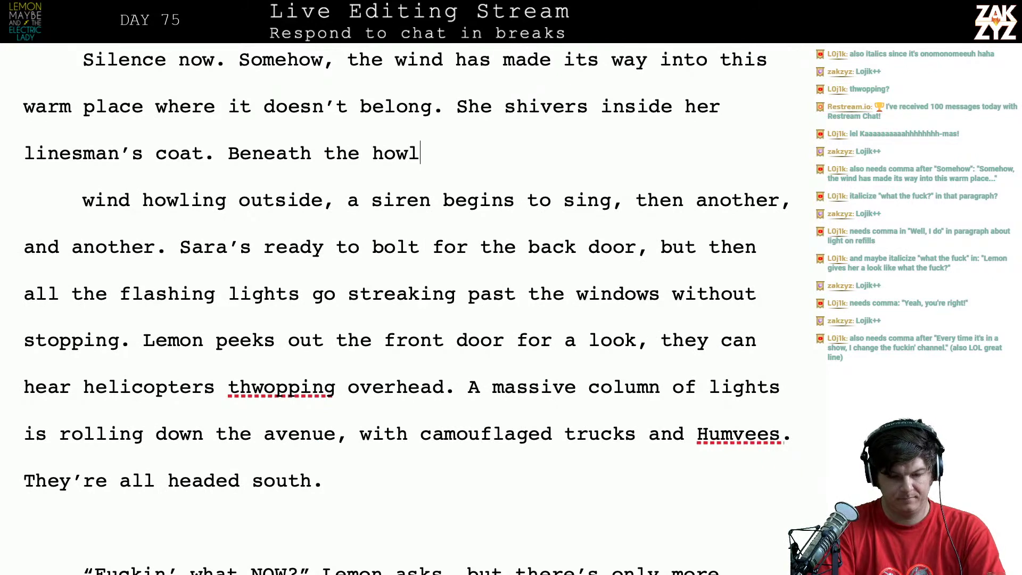
type(" o")
key("BackSpace")
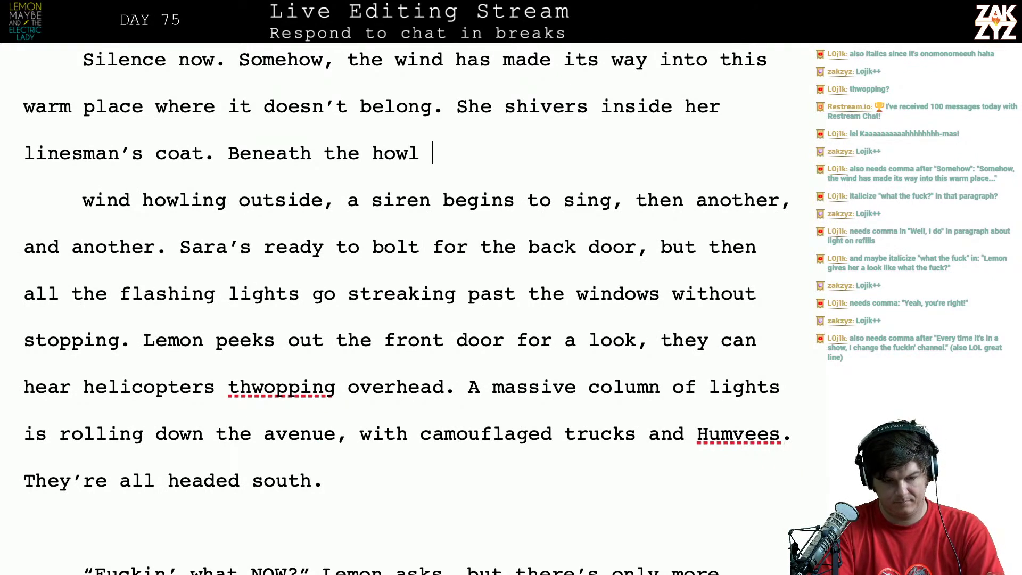
key("BackSpace")
type("ing,")
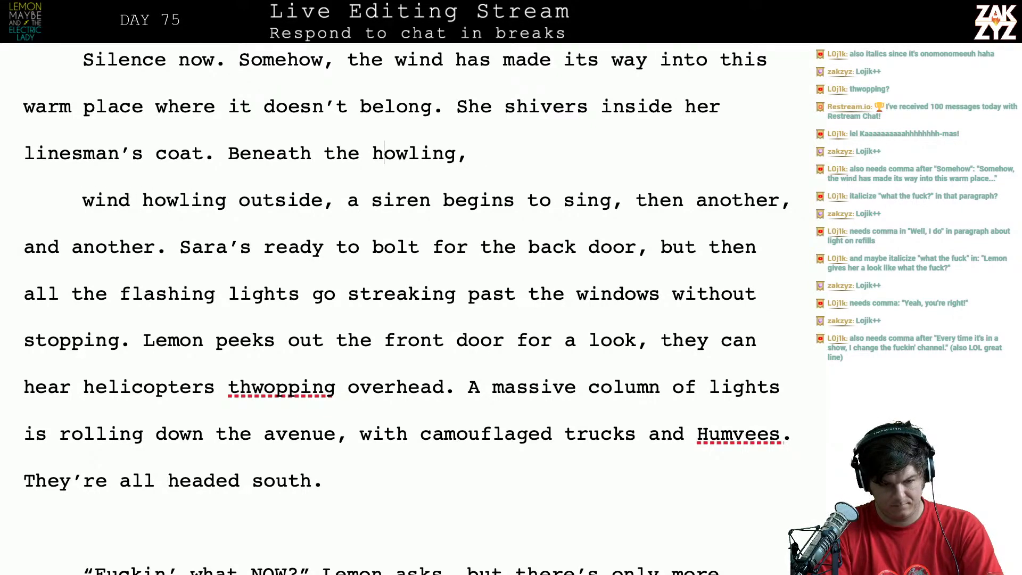
Set "Beneath the howling," apart below and try "A siren sings louder than the mour" after "linesman's coat."
key("Left")
key("Return")
key("Return")
key("Up")
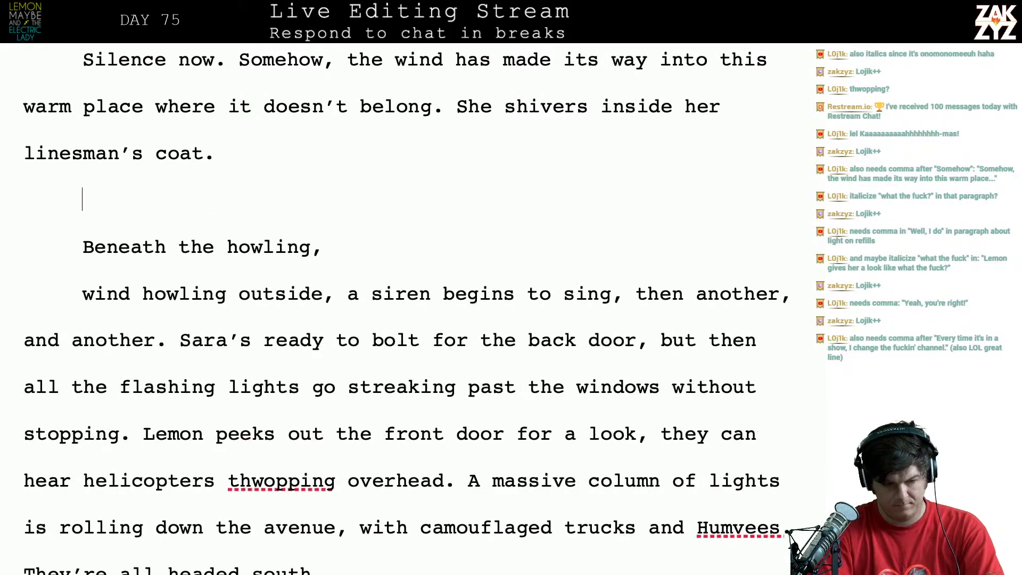
type("A sire")
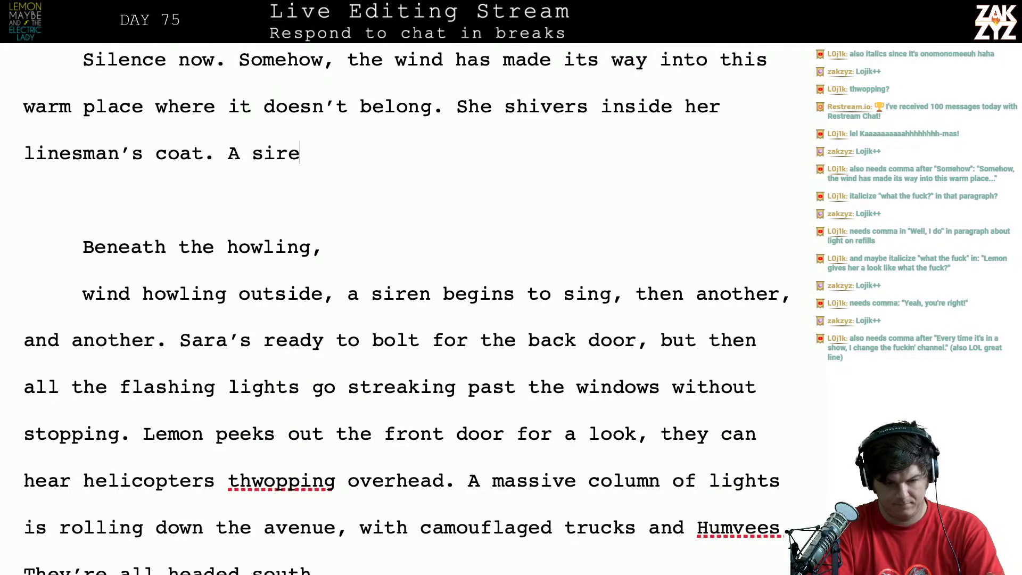
type("n sings louder")
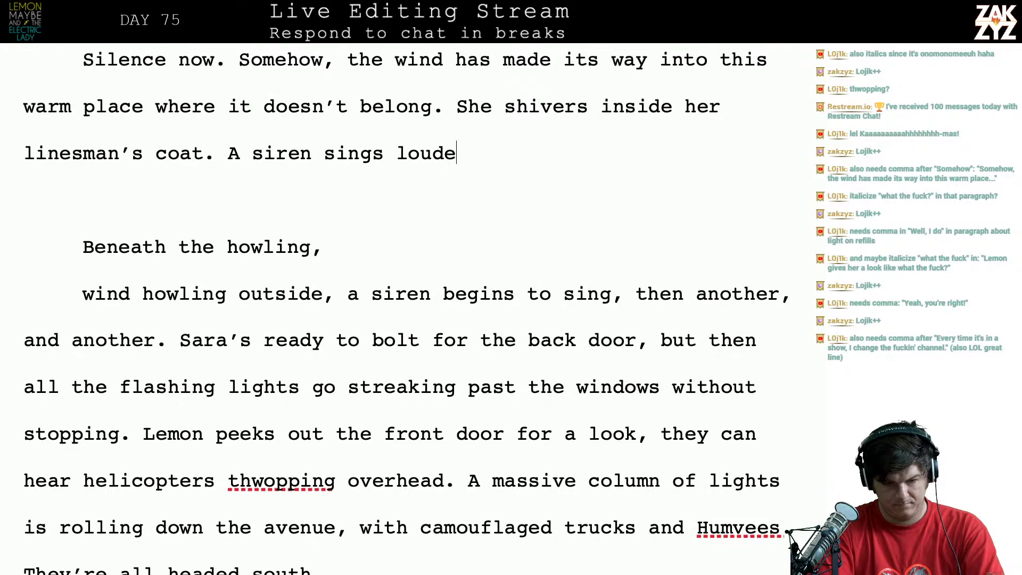
key("BackSpace")
key("BackSpace")
key("BackSpace")
key("BackSpace")
key("BackSpace")
key("BackSpace")
key("BackSpace")
key("BackSpace")
key("BackSpace")
key("BackSpace")
key("BackSpace")
key("BackSpace")
key("BackSpace")
key("BackSpace")
key("BackSpace")
key("BackSpace")
key("BackSpace")
key("BackSpace")
key("BackSpace")
key("BackSpace")
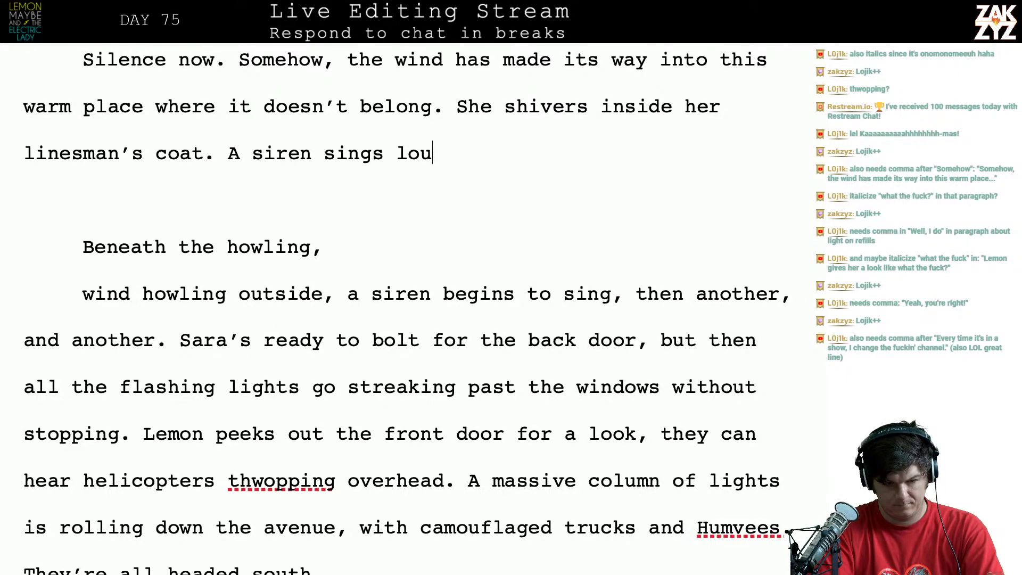
type("A")
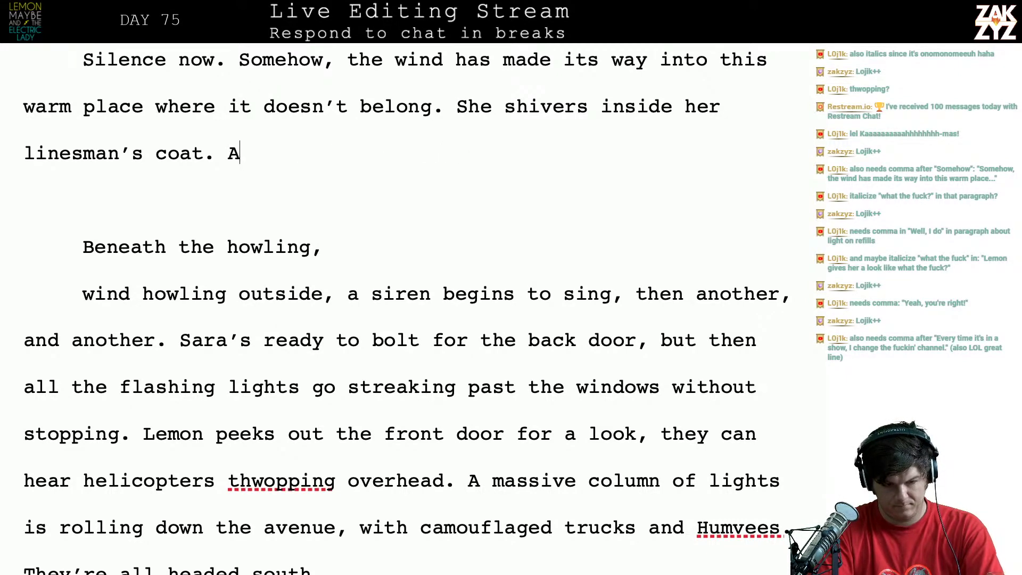
type(" siren sings ")
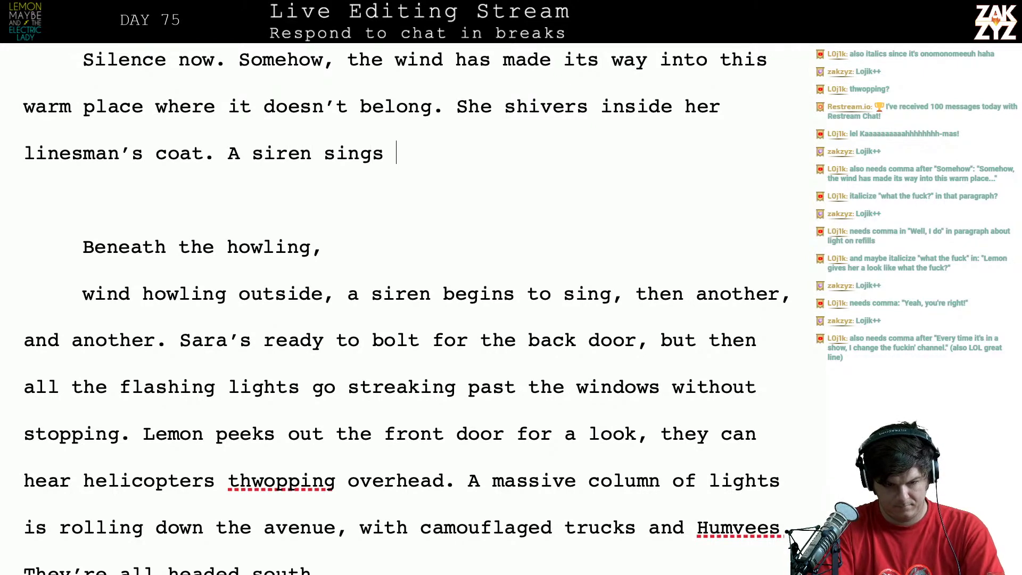
type("louder than the mour")
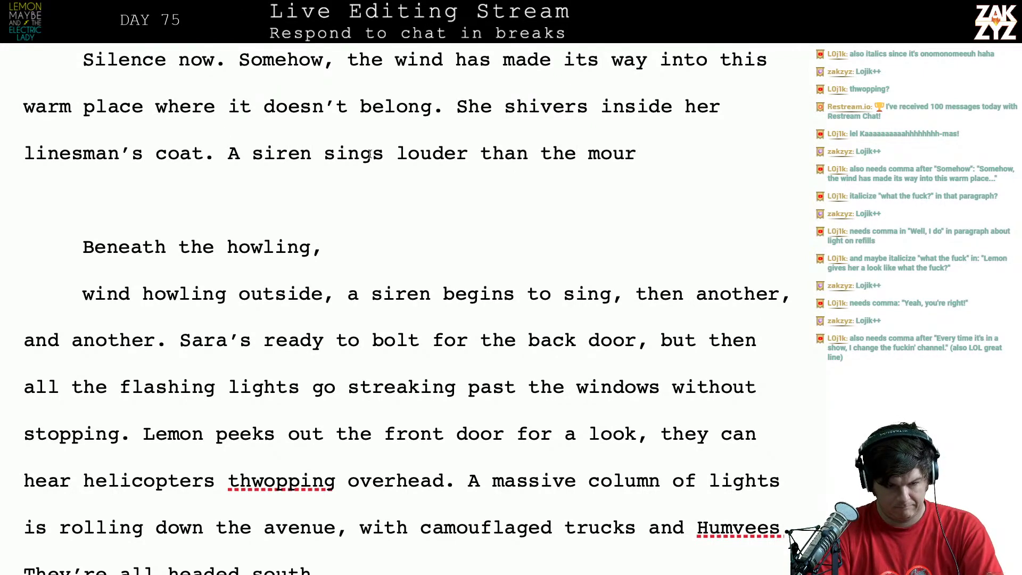
Move the siren draft below and write "There's a mournful howl outside and then a siren begins to sing, others join in." after "linesman's coat."
left_click(223, 153)
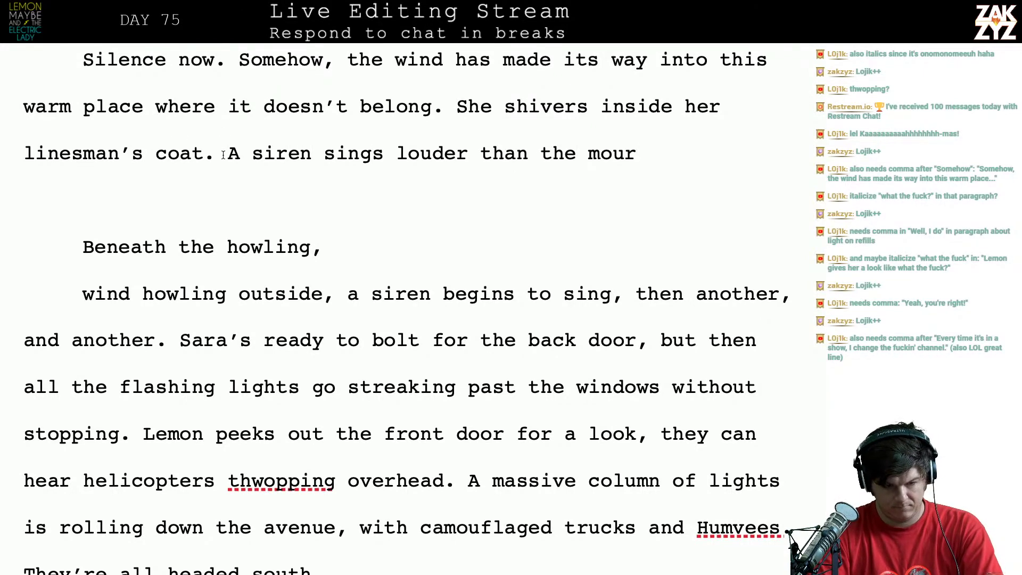
key("Return")
key("Return")
key("Up")
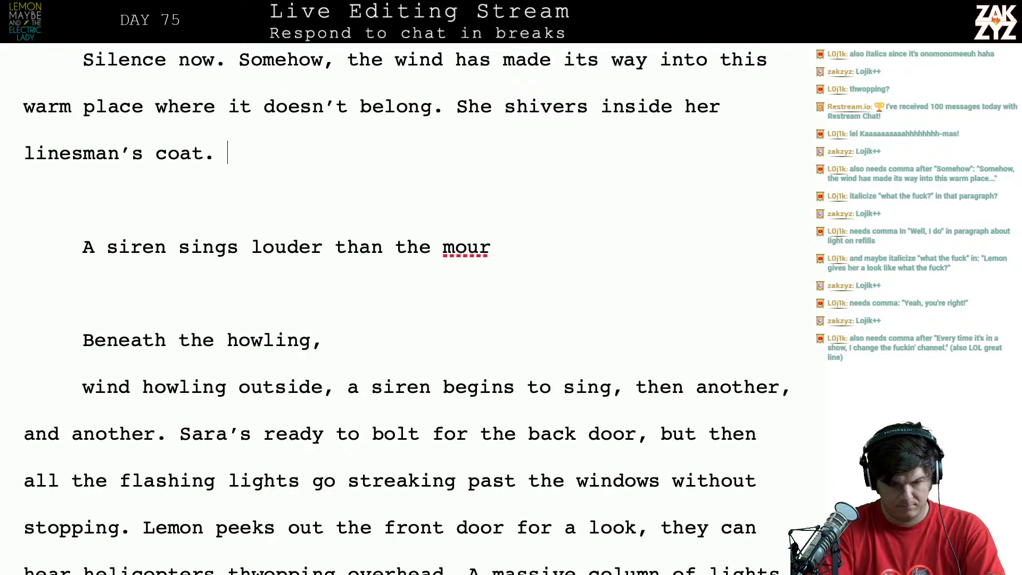
type("There's a mourn")
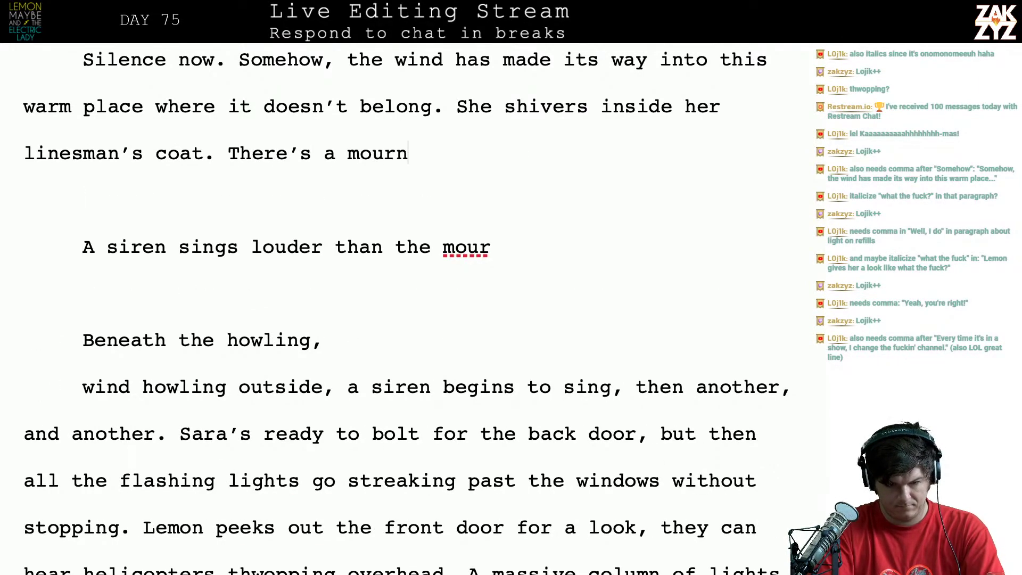
type("ful houl")
key("BackSpace")
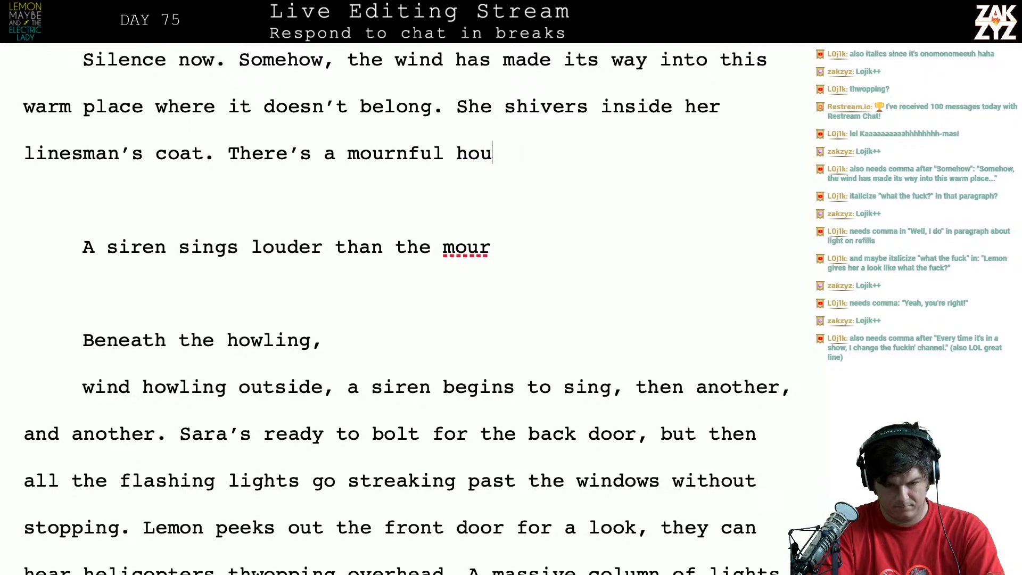
key("BackSpace")
key("BackSpace")
type("w")
key("BackSpace")
type("owl i")
key("BackSpace")
type("o")
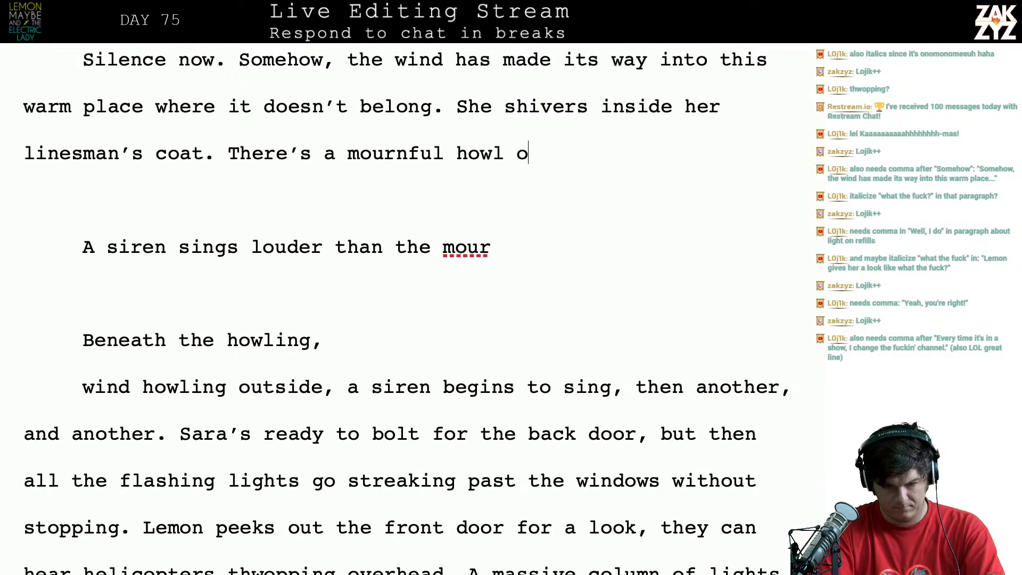
type("utside and then a ")
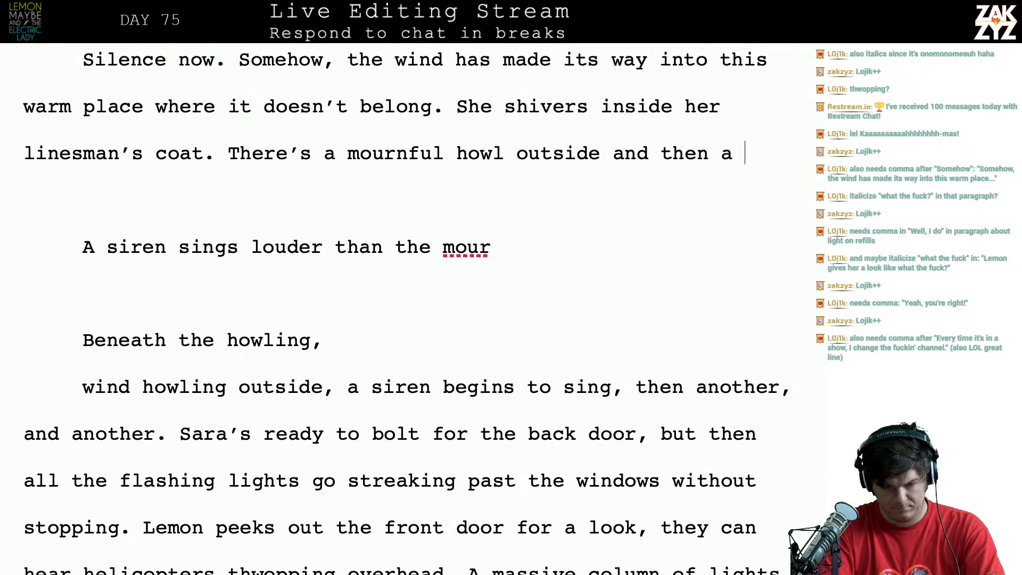
type("siren begins")
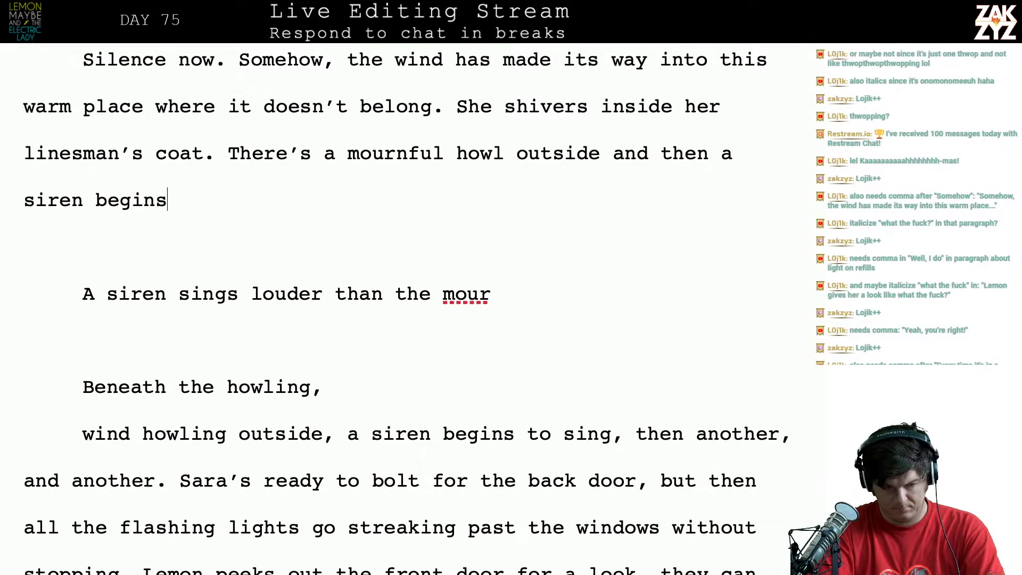
type(" to sing, o")
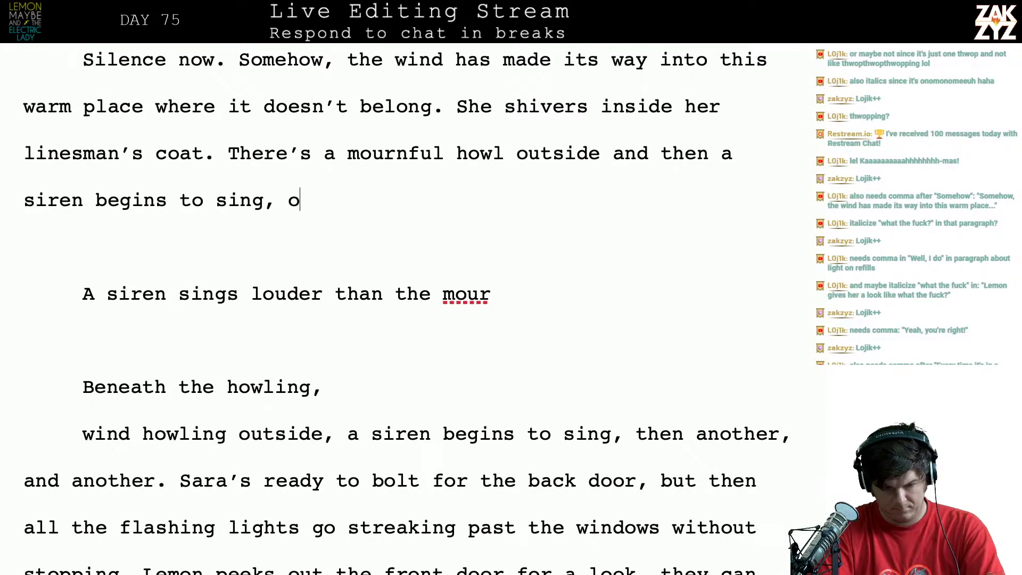
type("thers join in.")
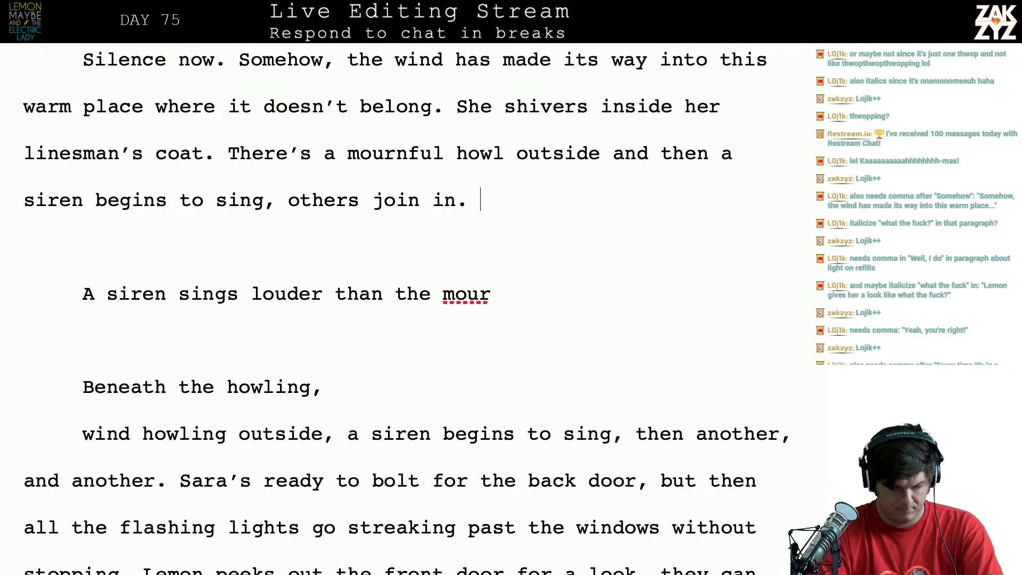
Delete the leftover drafts from "A siren sings louder" through "then another, and another." so that "Sara's ready to bolt" follows "others join in."
key("shift+Down")
key("shift+Down")
key("shift+Down")
key("shift+Down")
key("shift+Down")
key("shift+Down")
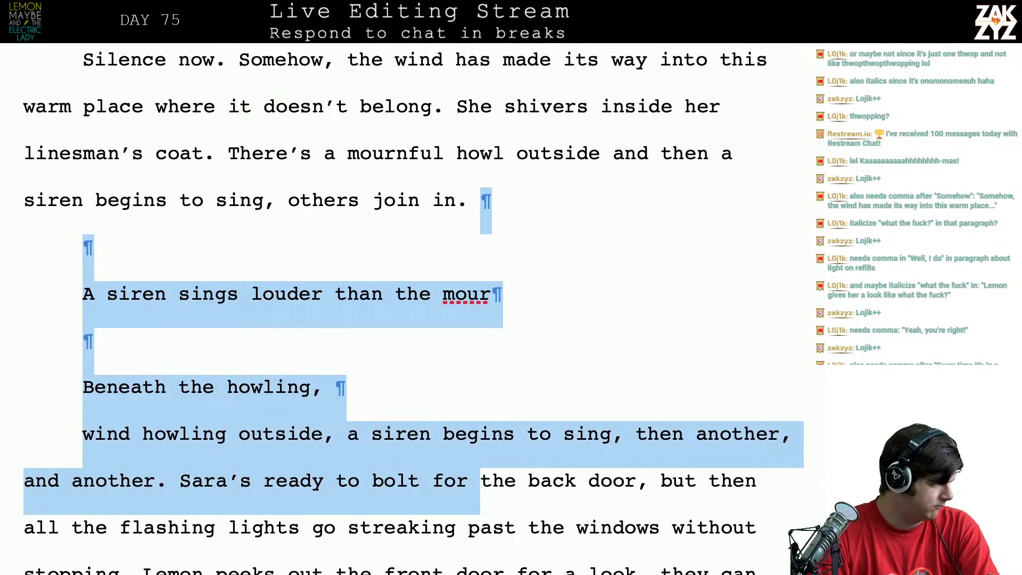
key("shift+Down")
key("shift+Up")
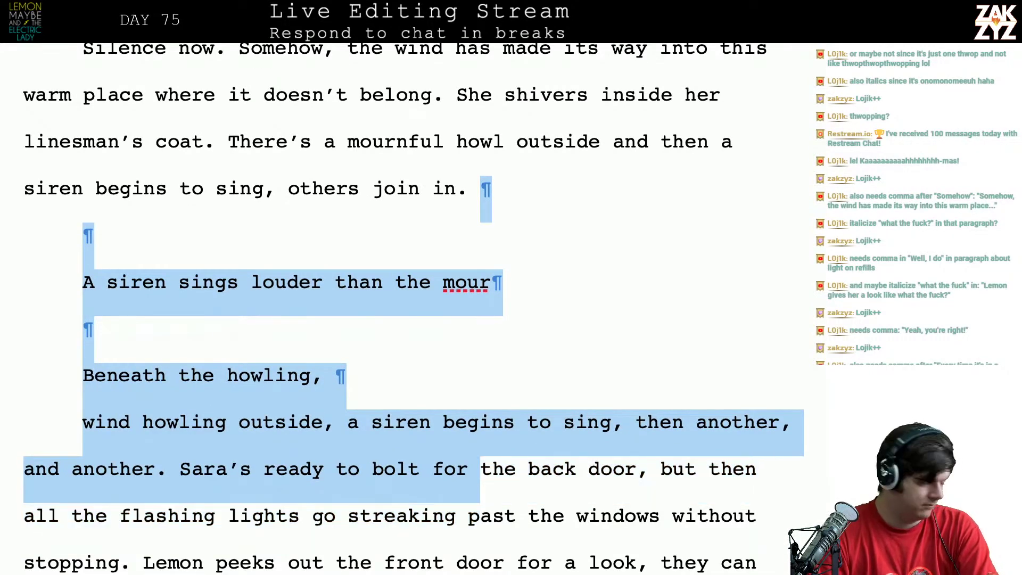
key("shift+Down")
key("shift+Left")
key("shift+Left")
key("shift+Left")
key("shift+Left")
key("shift+Left")
key("shift+Left")
key("shift+Left")
key("shift+Left")
key("shift+Left")
key("shift+Left")
key("shift+Left")
key("shift+Left")
key("shift+Left")
key("shift+Left")
key("shift+Left")
key("shift+Left")
key("shift+Left")
key("shift+Left")
key("shift+Left")
key("shift+Left")
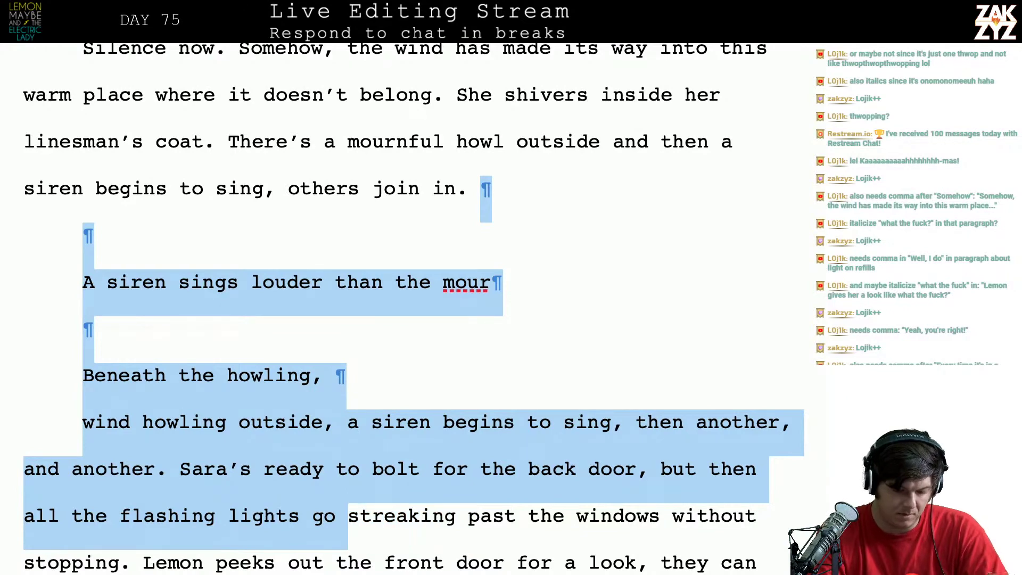
key("shift+Left")
key("shift+Left")
key("shift+Left")
key("shift+Up")
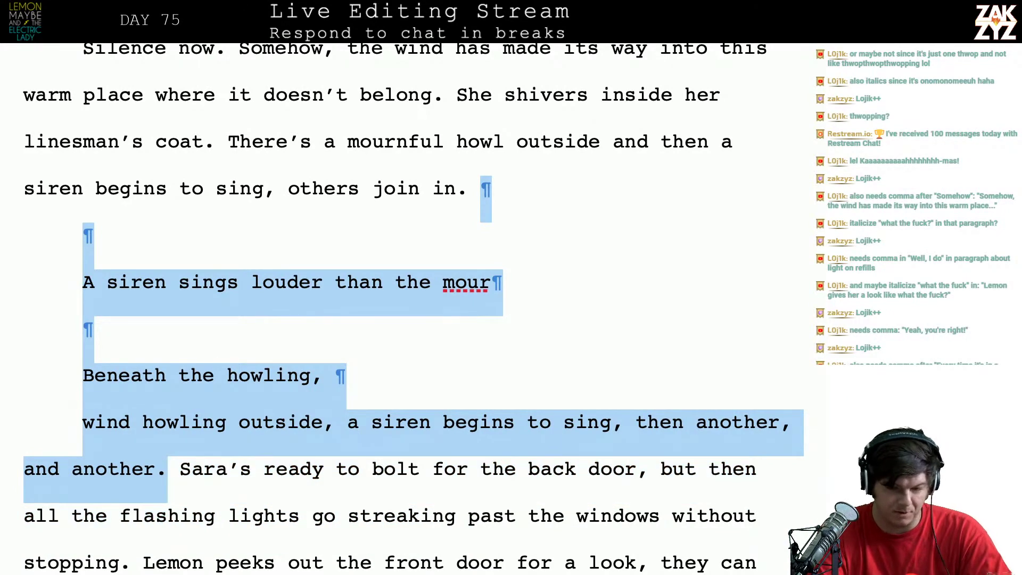
key("BackSpace")
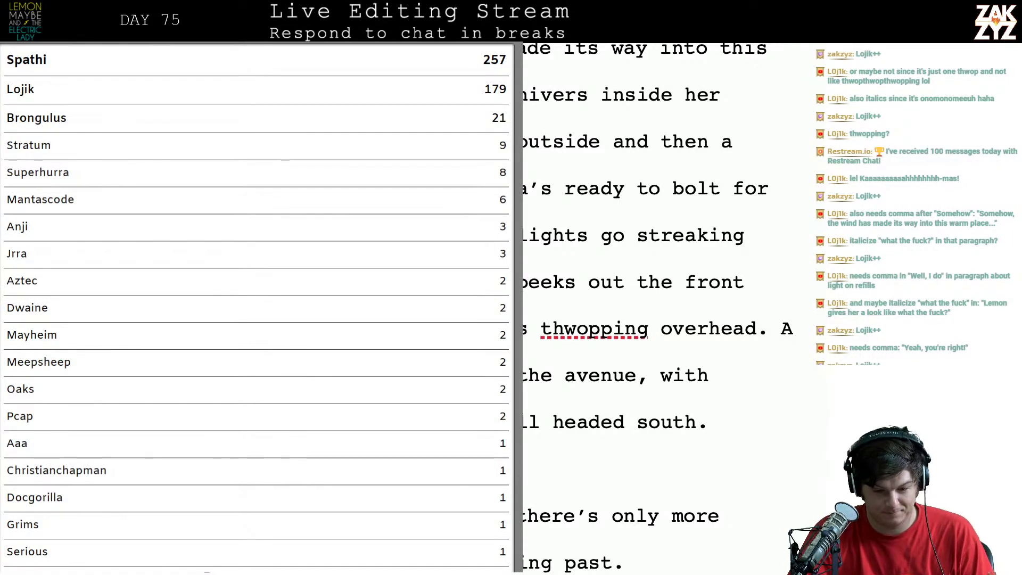
Italicize "thwopping" in the helicopters sentence
left_click_drag(541, 328, 647, 330)
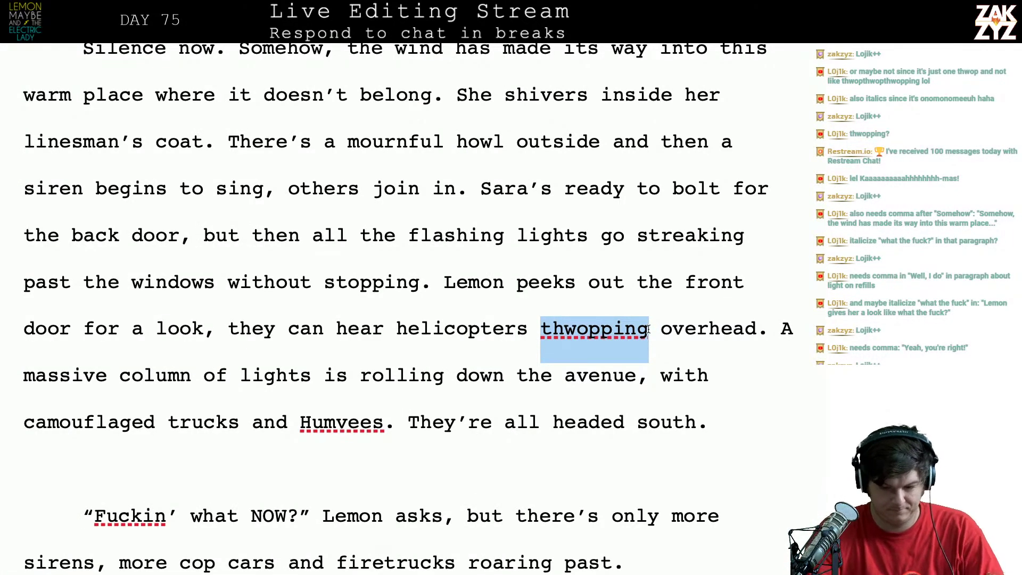
key("ctrl+i")
key("Right")
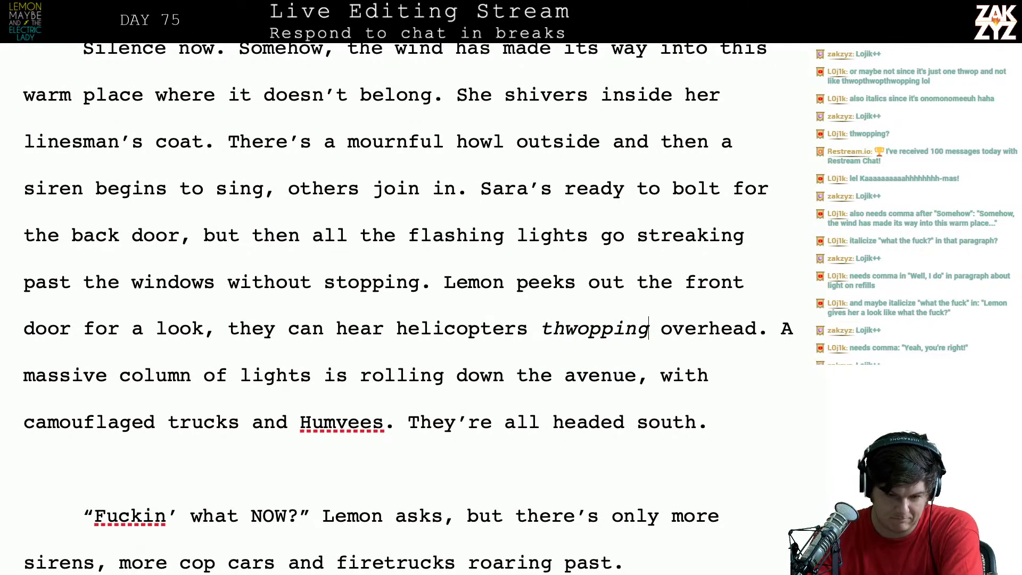
left_click(673, 328)
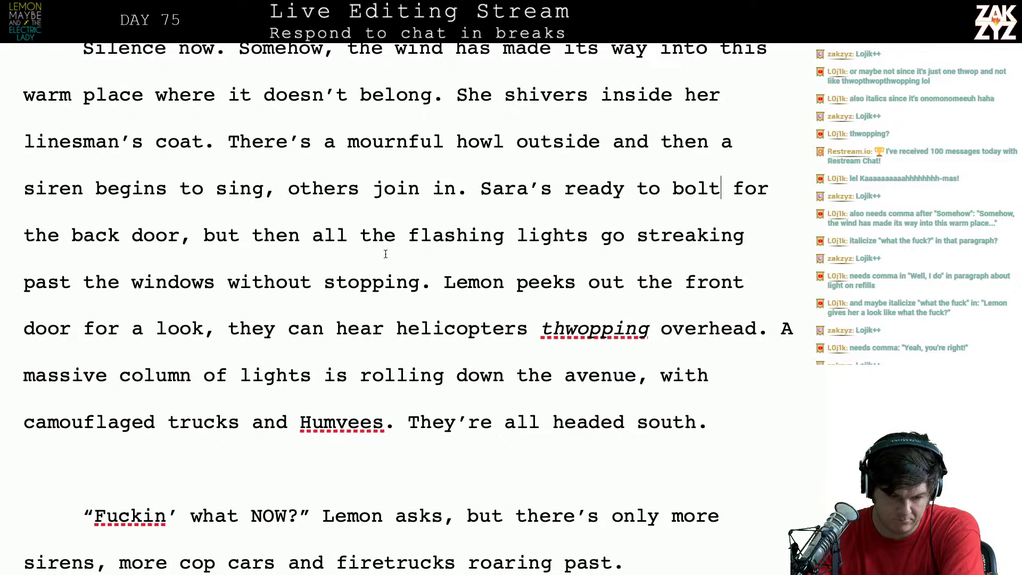
Split the "Silence now" paragraph after "the back door, but" so "then all the flashing lights" starts on its own line below
scroll(459, 287, "down", 1)
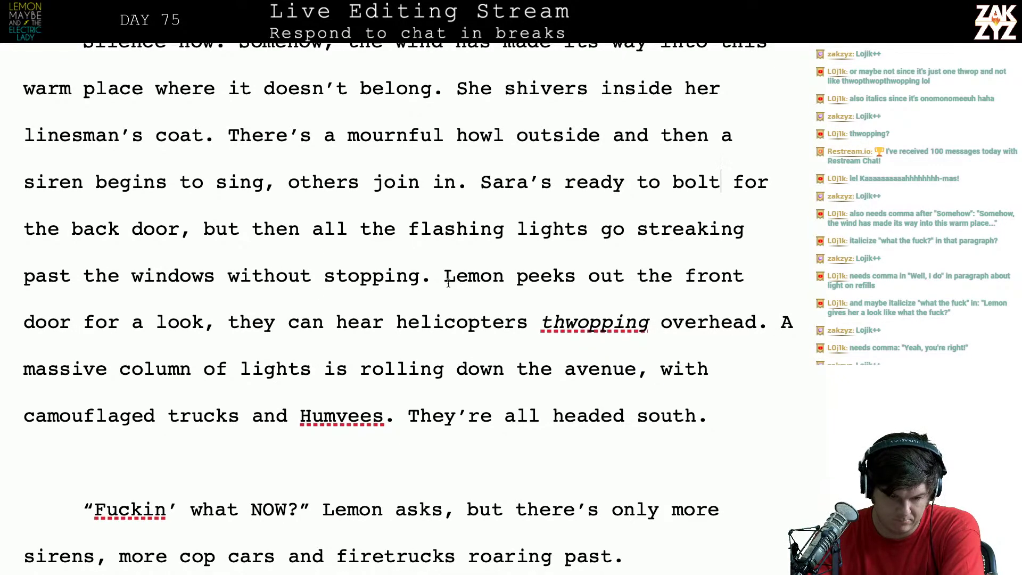
right_click(315, 240)
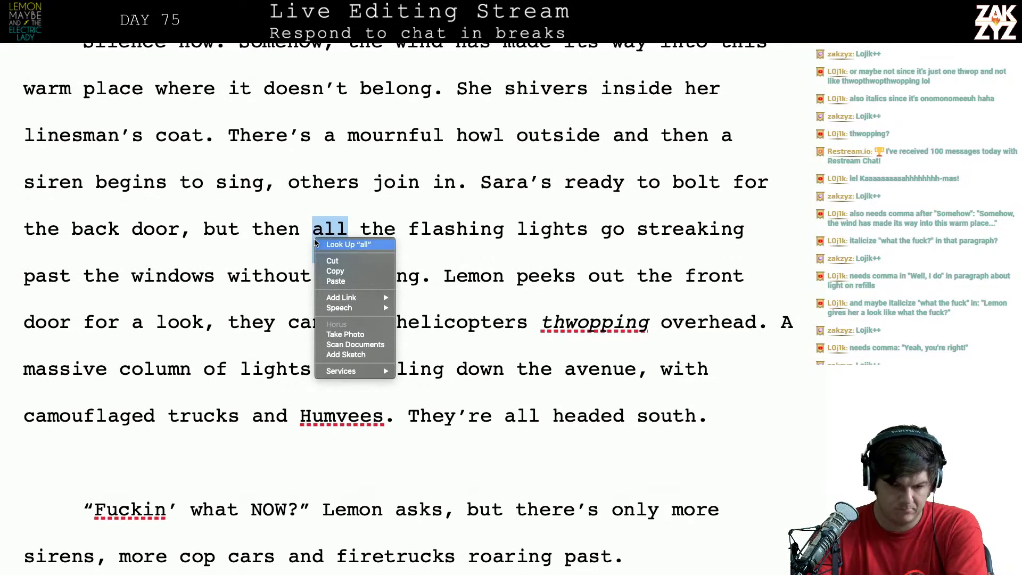
left_click(221, 244)
left_click(244, 231)
key("Return")
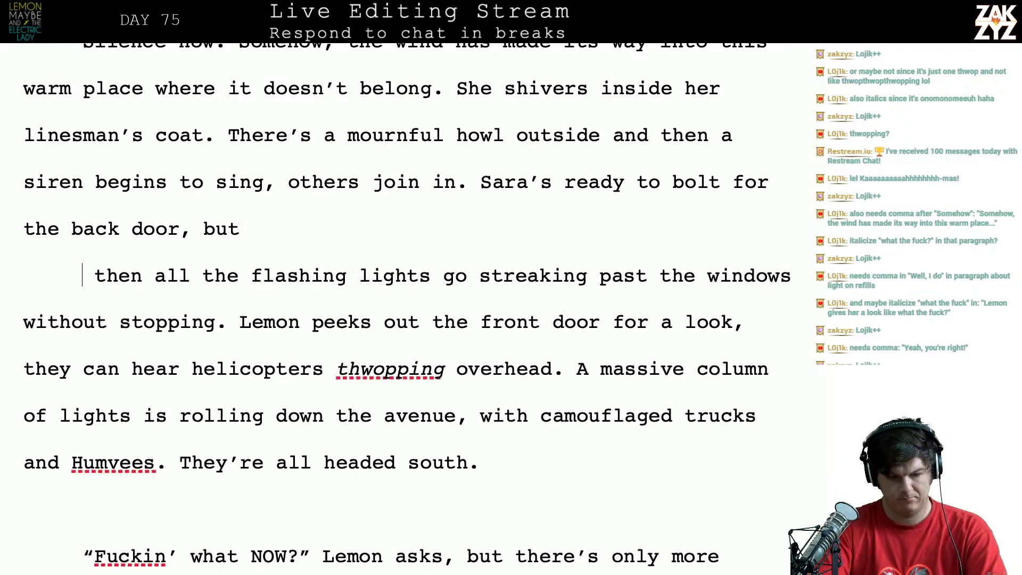
Write "the flashing lights streak past the windows without stopping." after "the back door, but"
type("the ")
type("fl")
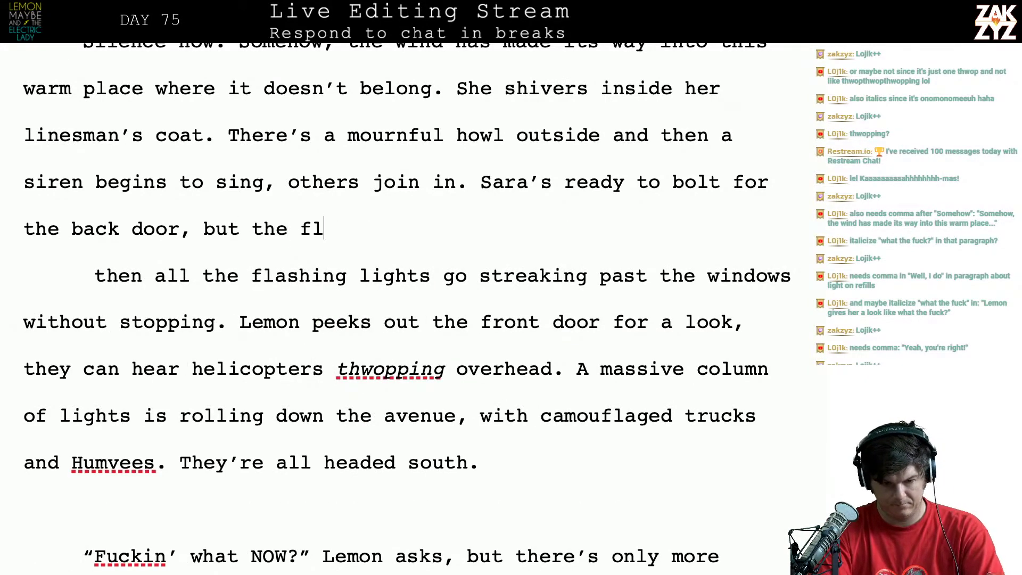
type("ashing lights str")
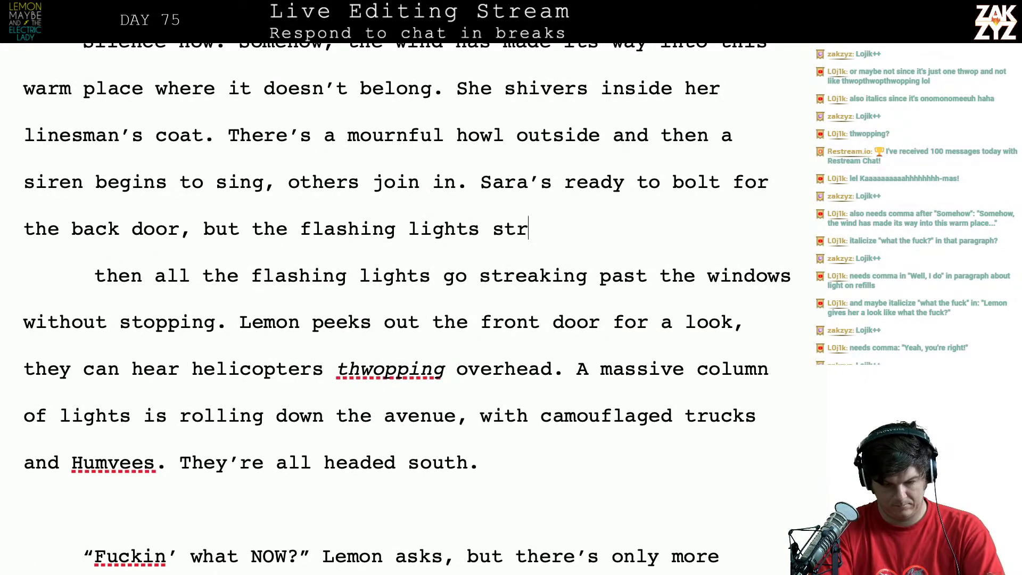
type("eak past the window wi")
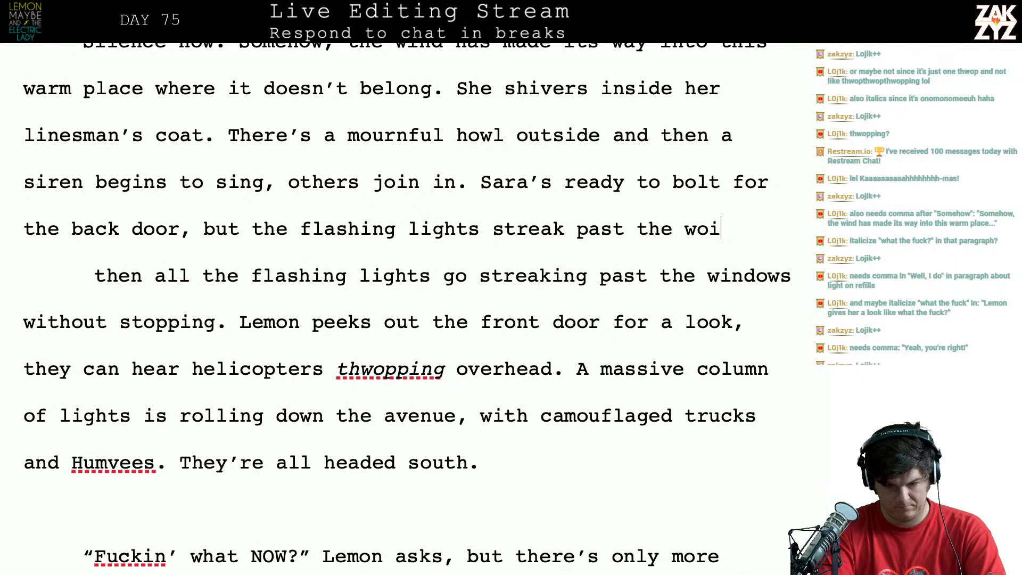
key("BackSpace")
key("BackSpace")
type("indow with")
key("BackSpace")
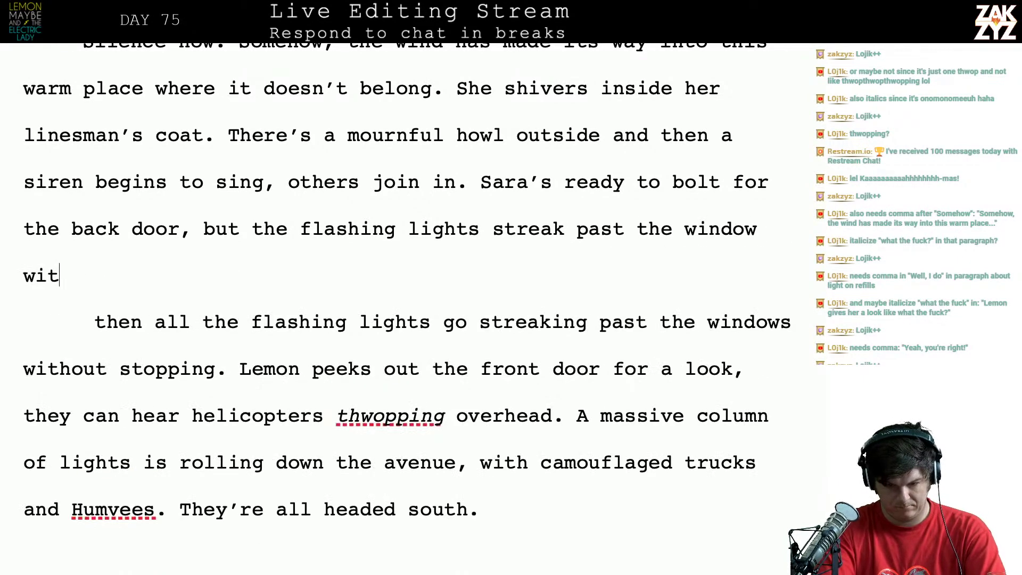
key("BackSpace")
key("BackSpace")
key("BackSpace")
type("s")
key("BackSpace")
key("BackSpace")
type("s without stopping.")
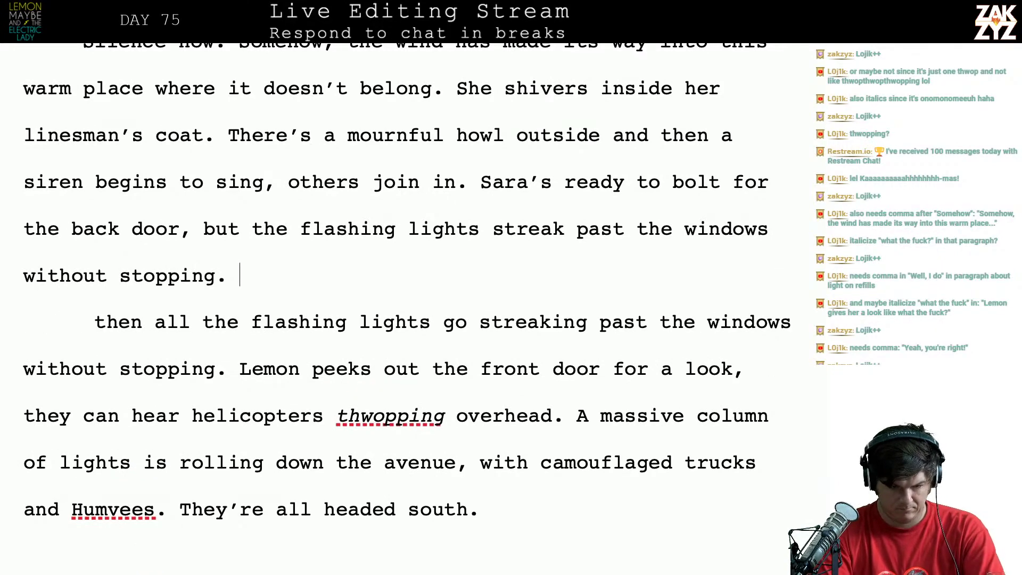
Delete the leftover "then all the flashing lights go streaking past the windows without stopping." so "Lemon peeks out" follows the rewritten sentence
key("shift+Down")
key("shift+Down")
key("Delete")
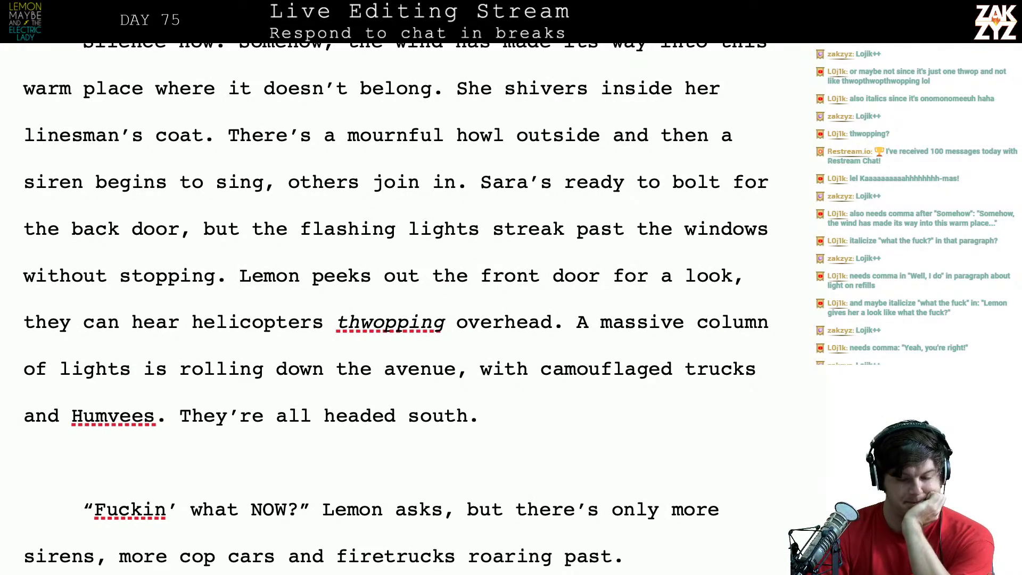
Remove the blank line between "They're all headed south." and Lemon's "Fuckin' what NOW?" line
scroll(530, 334, "down", 1)
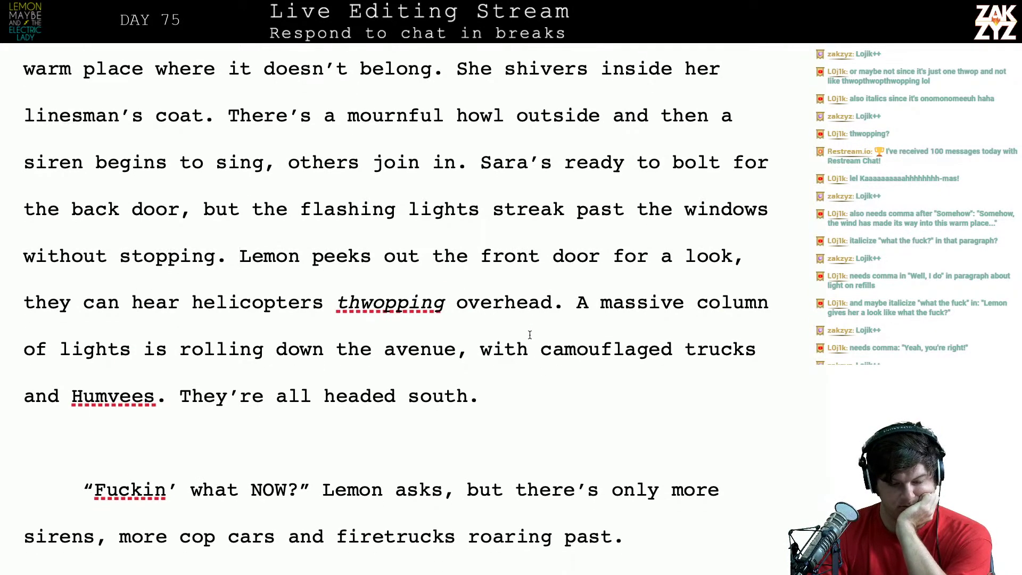
scroll(530, 334, "down", 2)
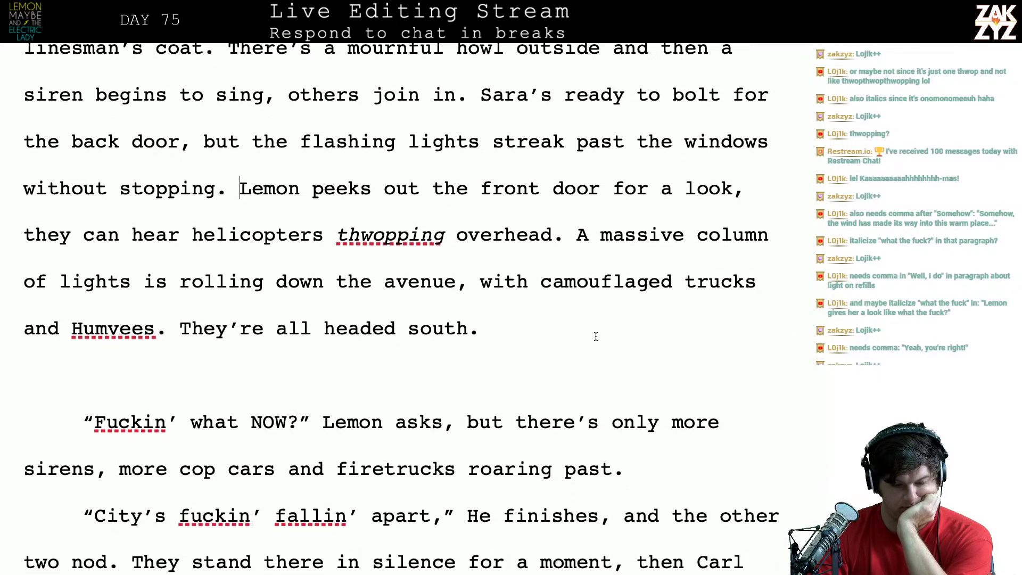
scroll(591, 330, "down", 1)
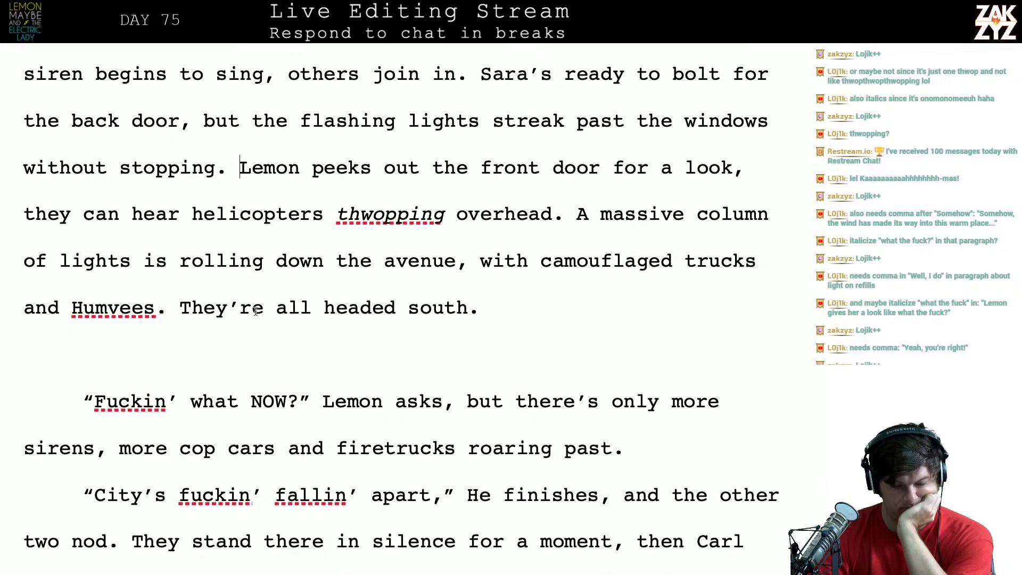
left_click(300, 311)
key("Right")
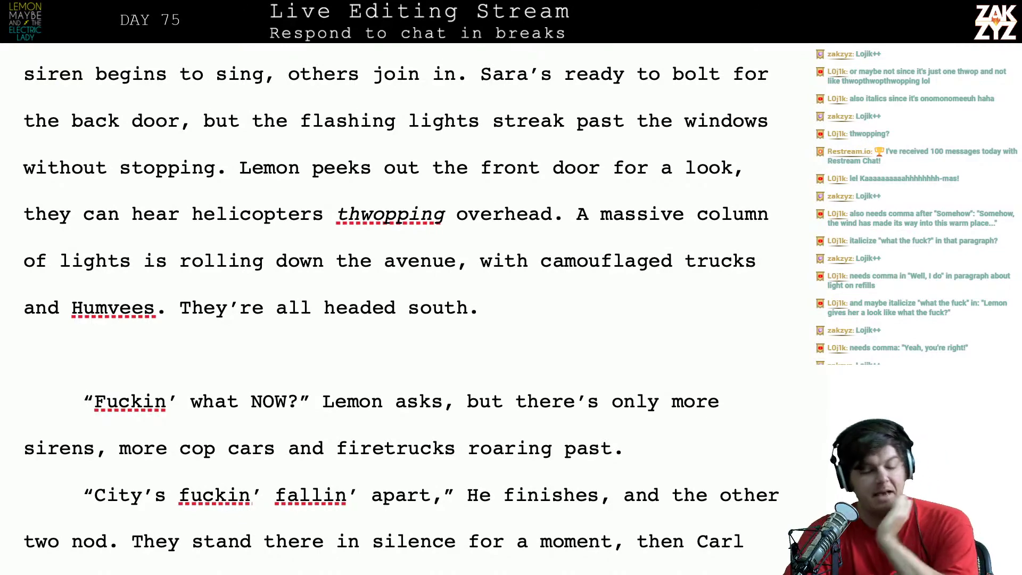
scroll(401, 313, "down", 1)
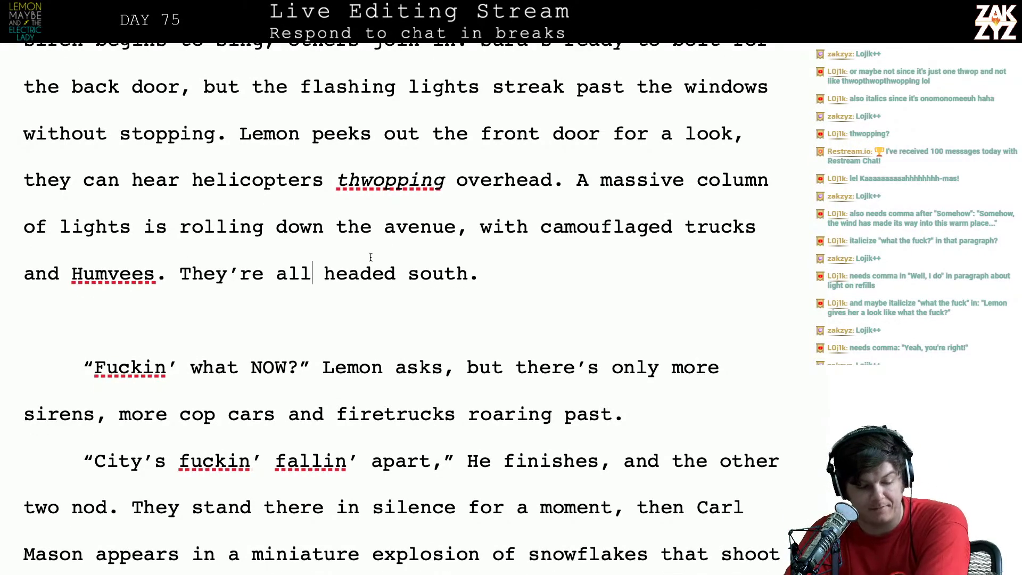
scroll(372, 255, "down", 2)
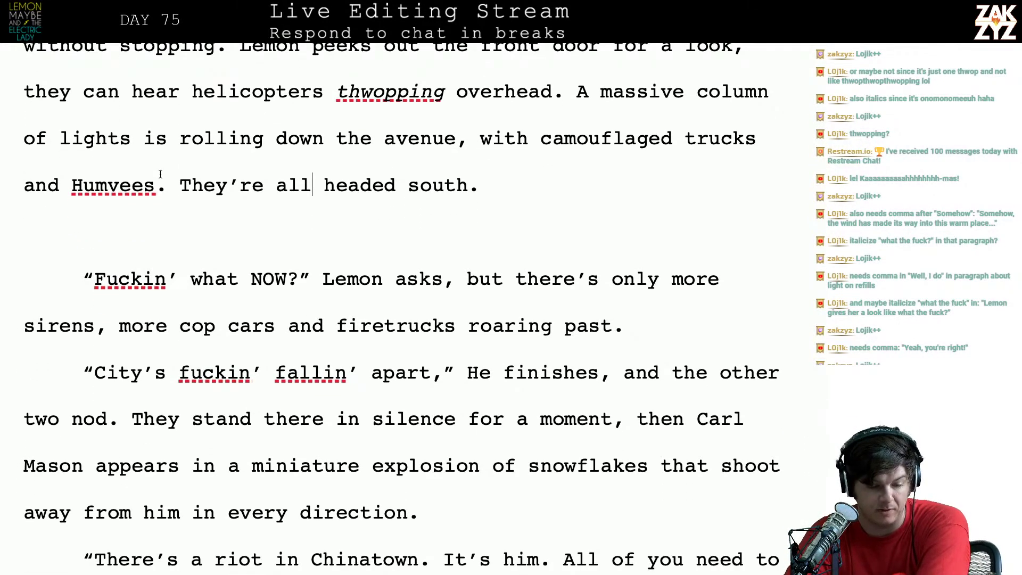
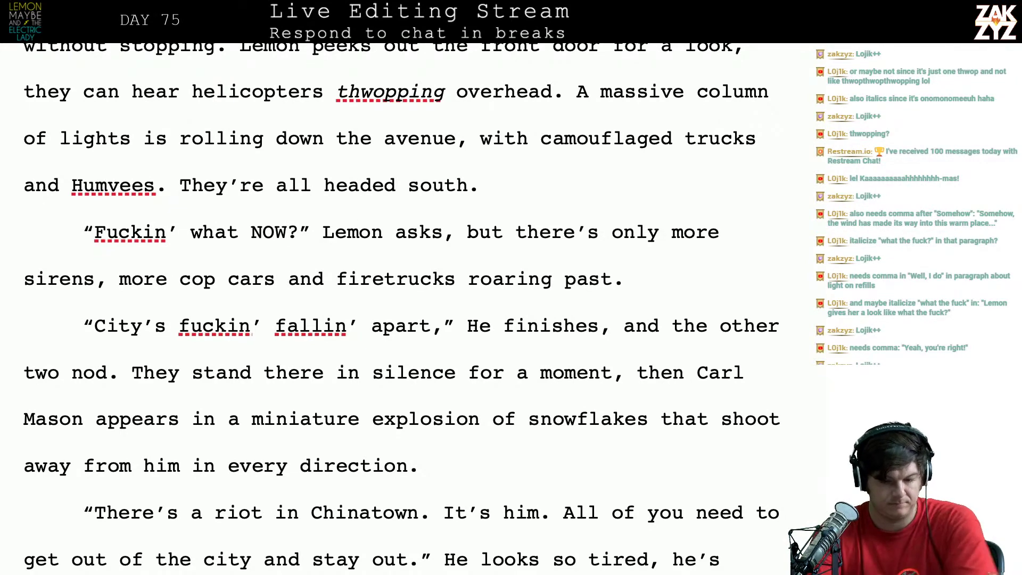
End "Lemon asks" with a period and set "but there's only more sirens" apart on the line below
key("BackSpace")
type(".")
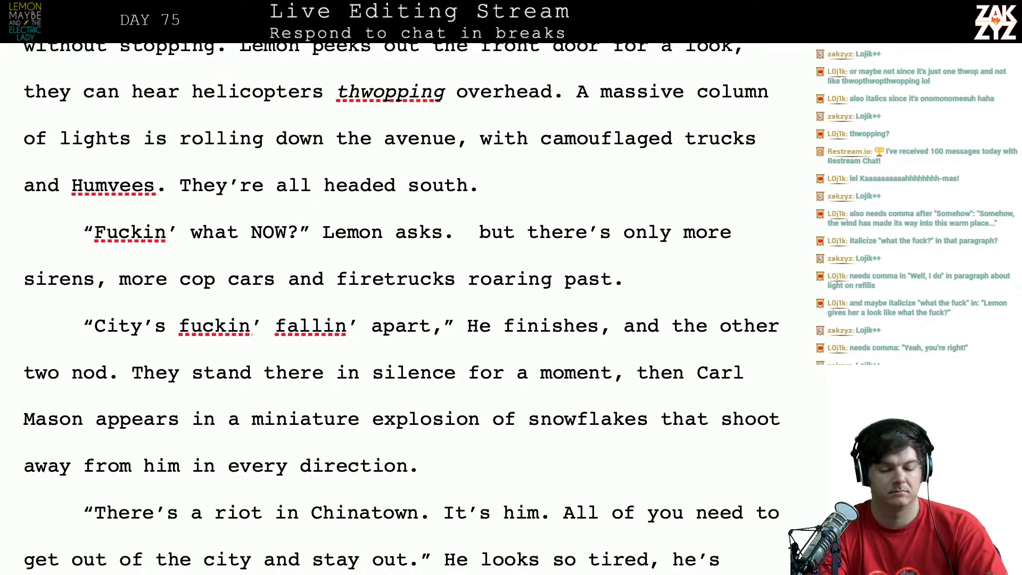
key("Return")
key("Left")
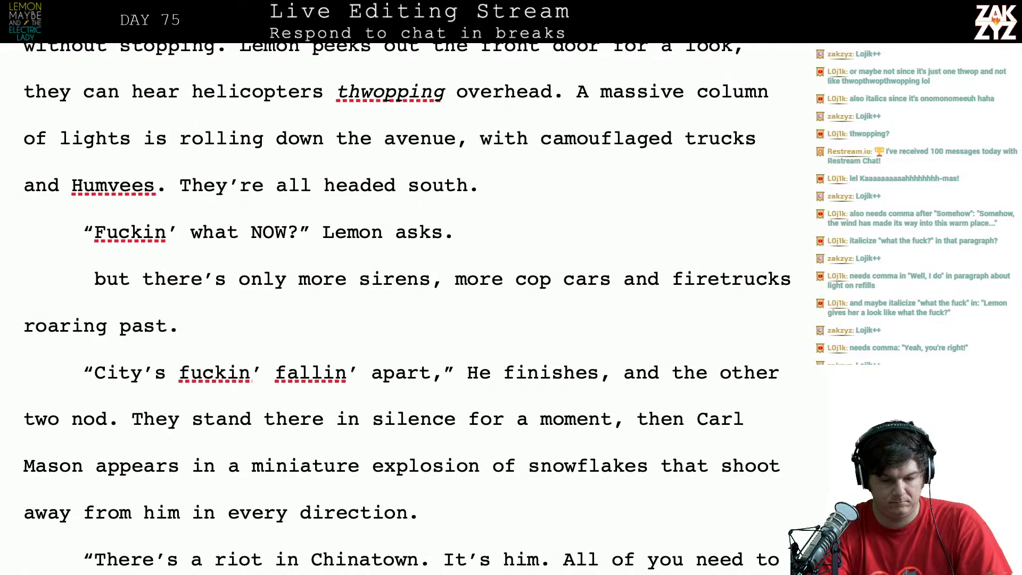
Try "Nobody answers." after "Lemon asks." and cut it back to "Nobody"
type("Nobody ans")
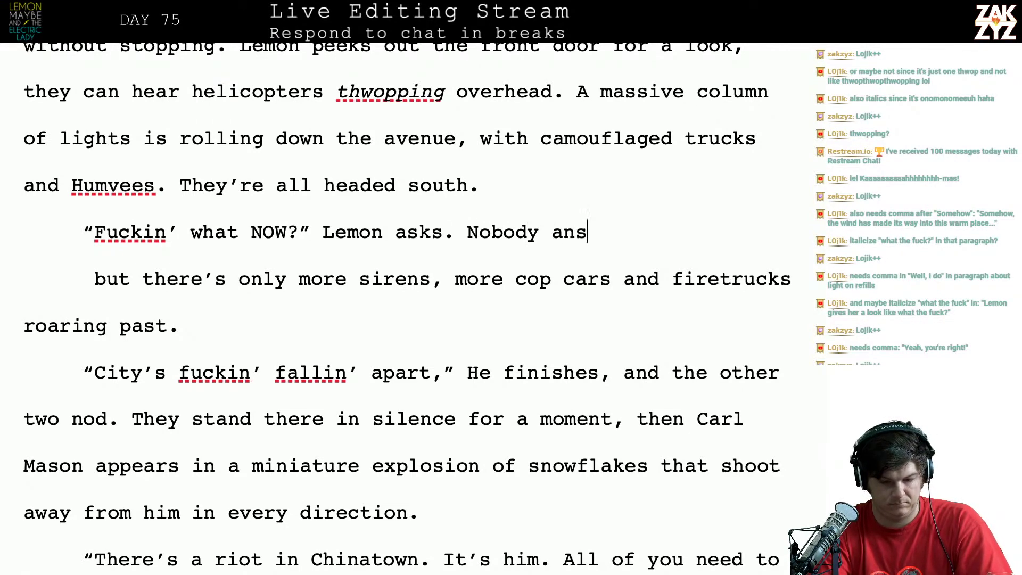
type("wers")
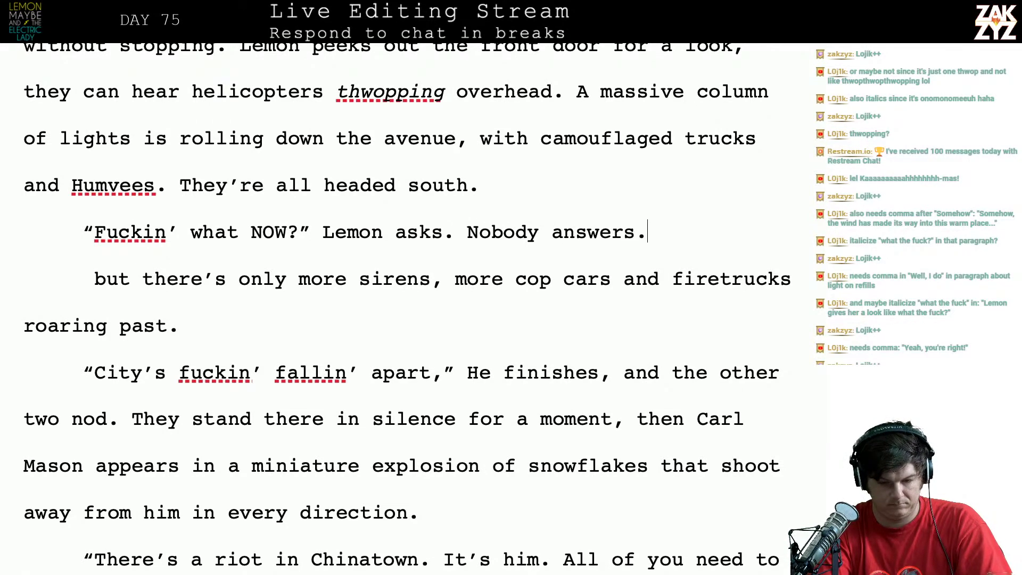
key("BackSpace")
key("BackSpace")
key("BackSpace")
key("BackSpace")
key("BackSpace")
key("BackSpace")
key("BackSpace")
key("BackSpace")
Complete the sentence as "Nobody has an answer." and start the next one with "More cop"
type("has an")
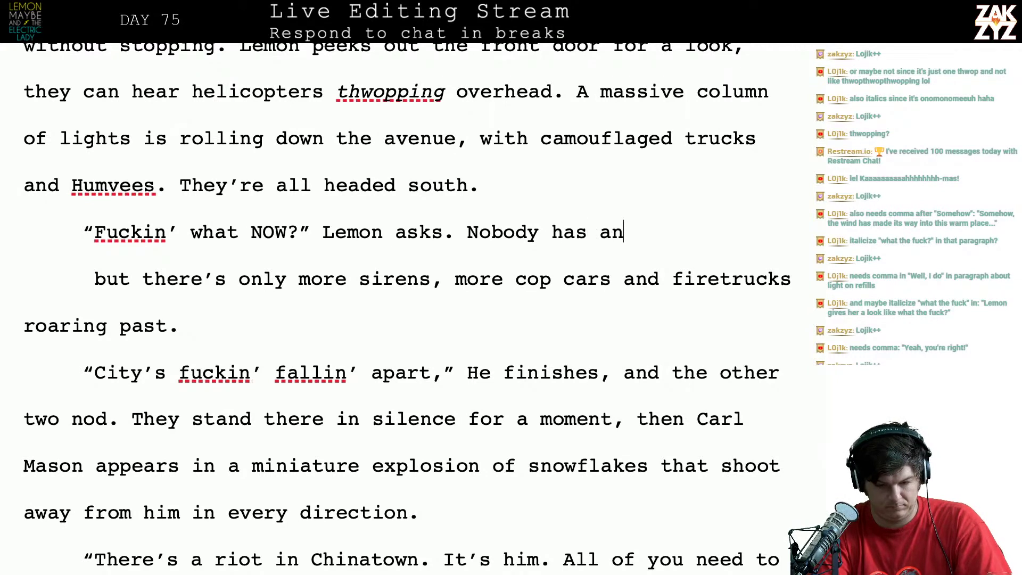
type(" anser")
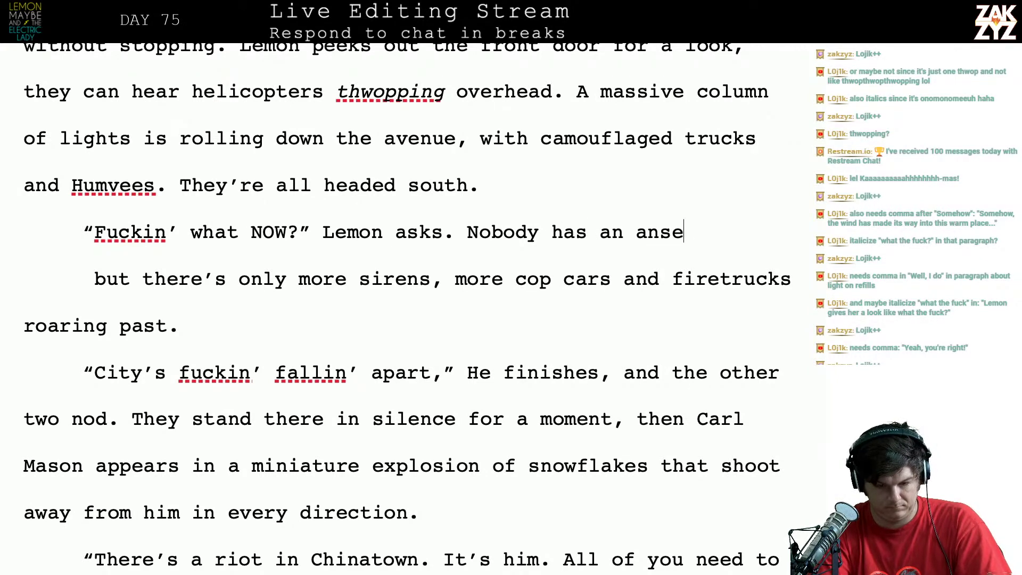
key("BackSpace")
key("BackSpace")
type("wer.")
key("BackSpace")
key("BackSpace")
key("BackSpace")
key("BackSpace")
type("s")
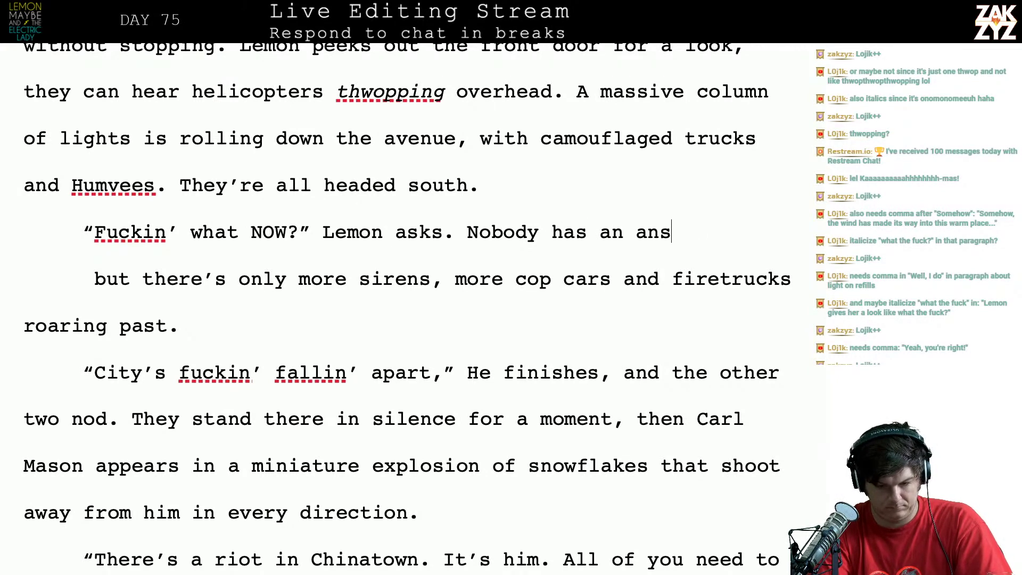
type("wer. More copt")
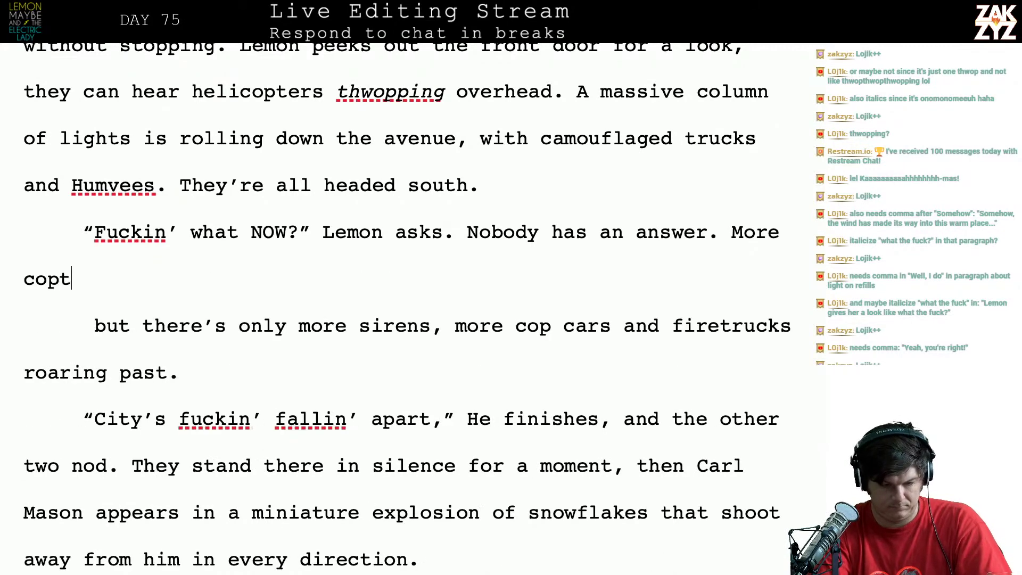
Continue the new sentence as "More cop cars", trying an "and firetrucks" continuation and deleting it again
key("BackSpace")
type("cars and fire t")
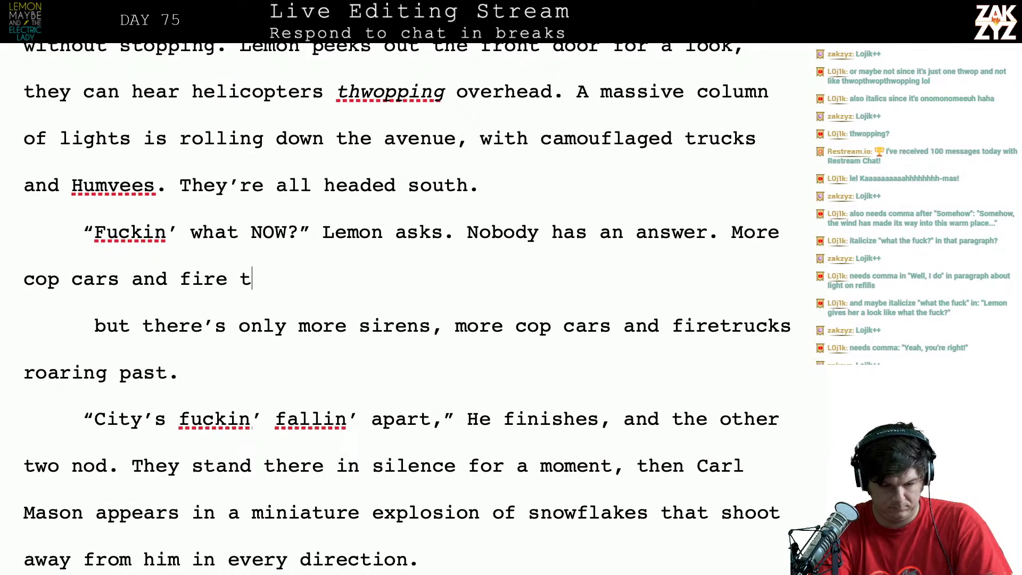
key("BackSpace")
key("BackSpace")
type("trusko")
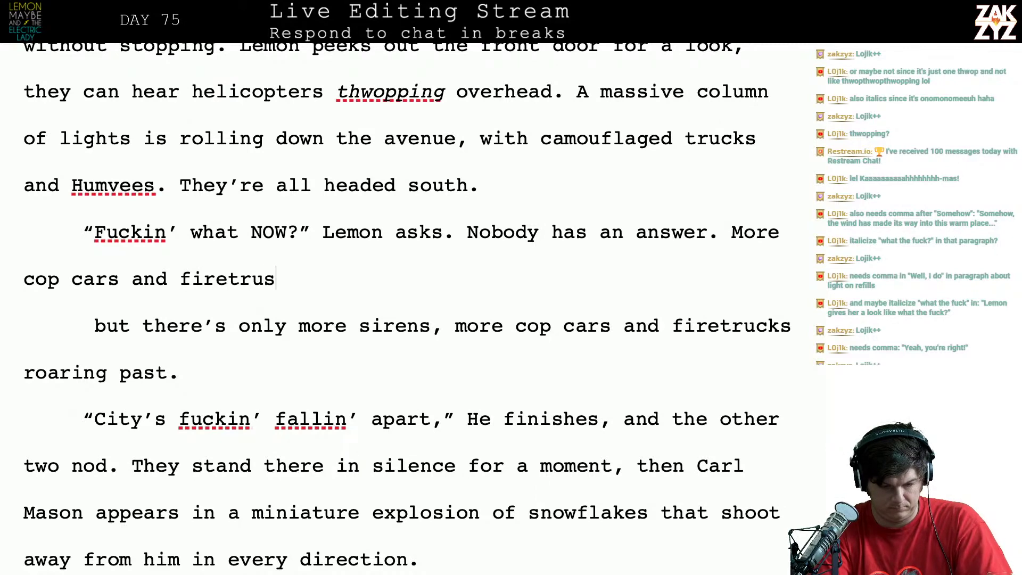
key("BackSpace")
key("BackSpace")
key("BackSpace")
key("BackSpace")
key("BackSpace")
key("BackSpace")
key("BackSpace")
key("BackSpace")
key("BackSpace")
key("BackSpace")
key("BackSpace")
key("BackSpace")
key("BackSpace")
key("BackSpace")
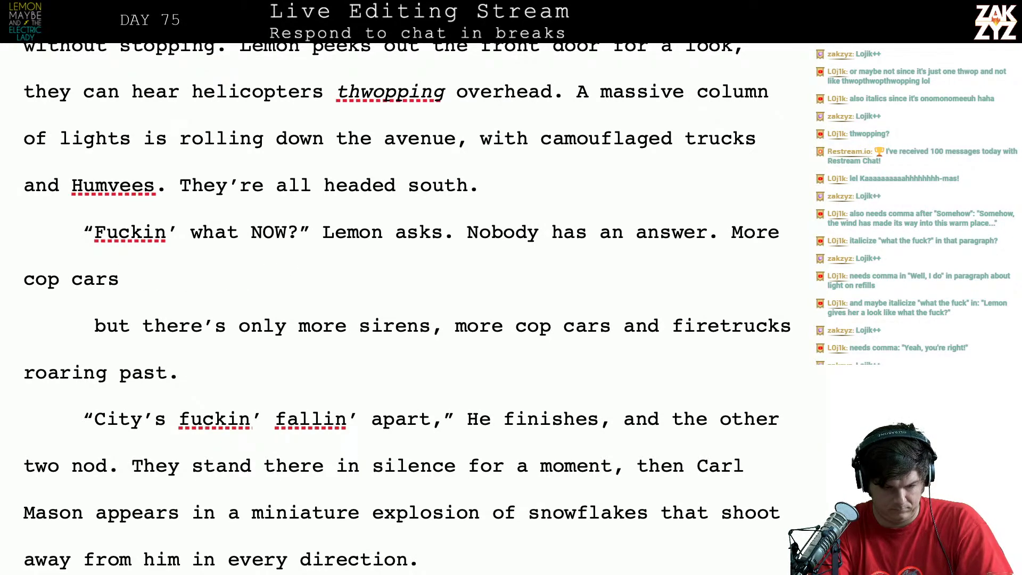
Finish the sentence as "More cop cars, firetrucks, and ambulances are wailing past."
type("firetrucks and")
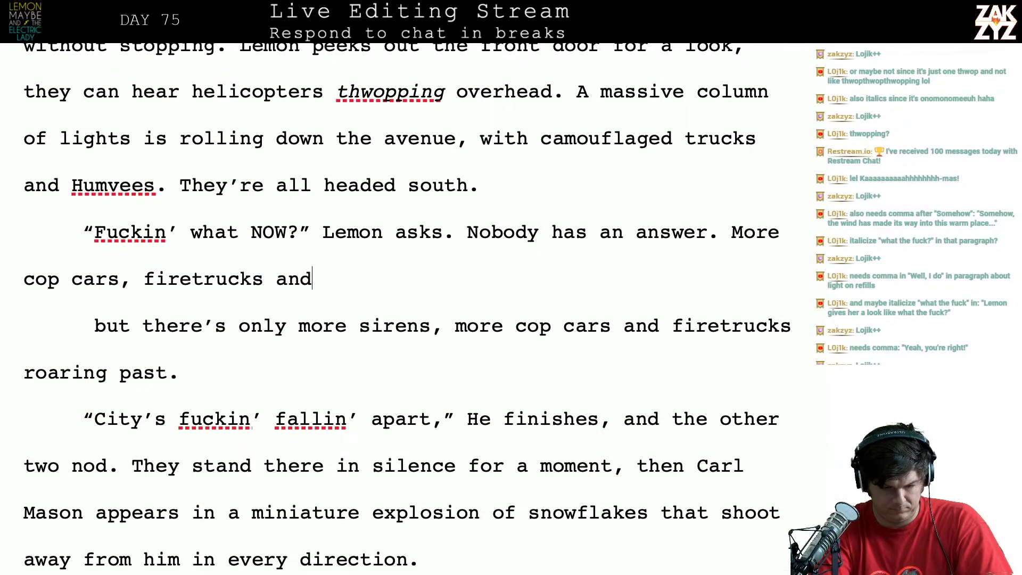
key("BackSpace")
key("BackSpace")
key("BackSpace")
key("BackSpace")
key("BackSpace")
type(", and am")
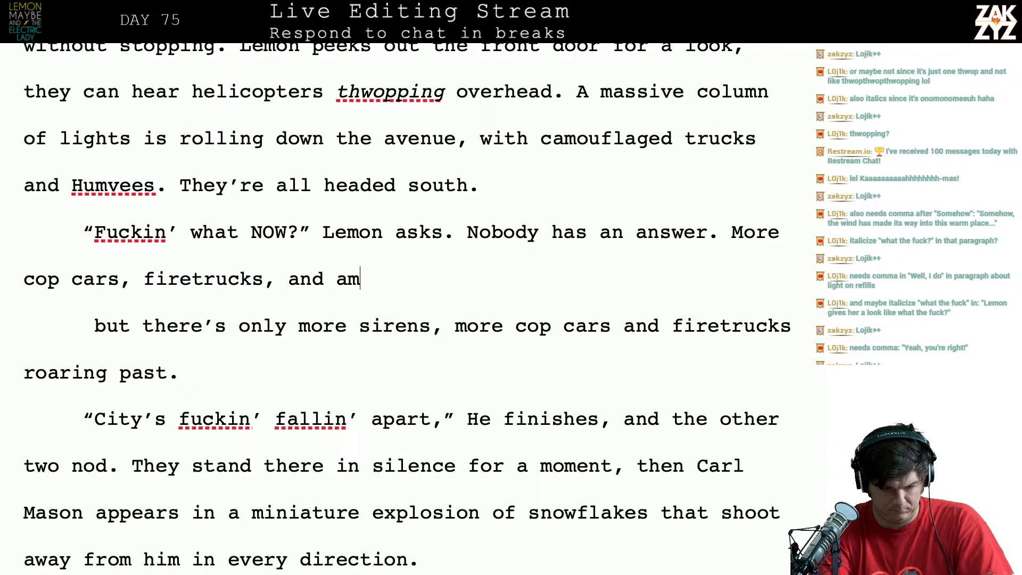
type("bulances are wa")
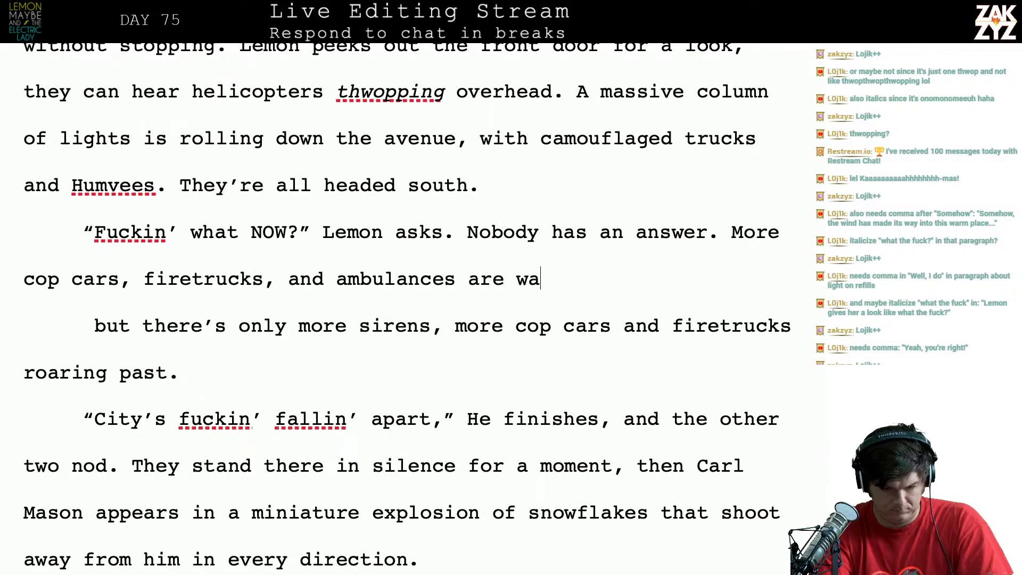
type("iling past.")
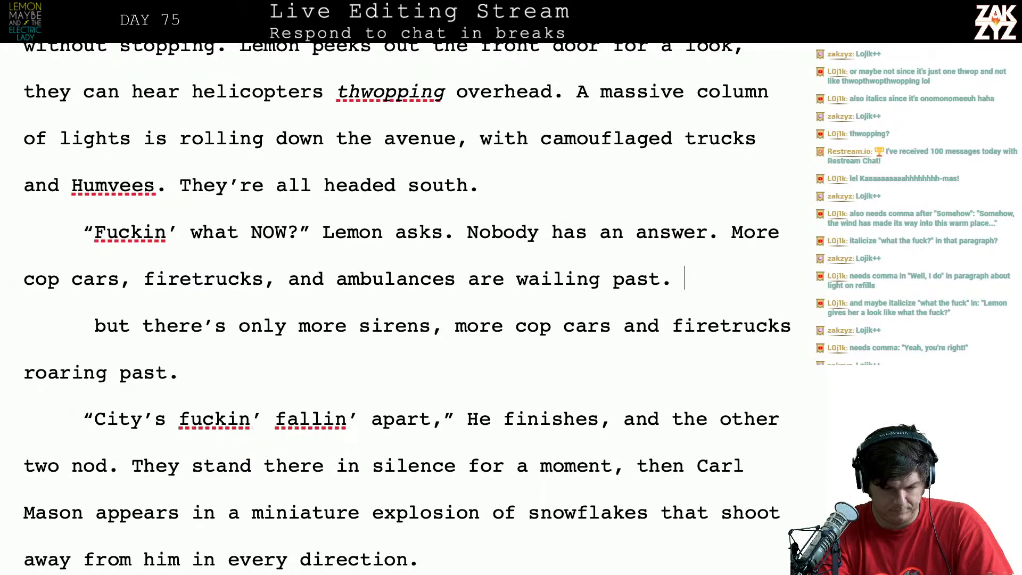
Delete the leftover "but there's only more sirens, more cop cars and firetrucks roaring past." below the new sentence
key("shift+Down")
key("shift+Down")
key("BackSpace")
key("BackSpace")
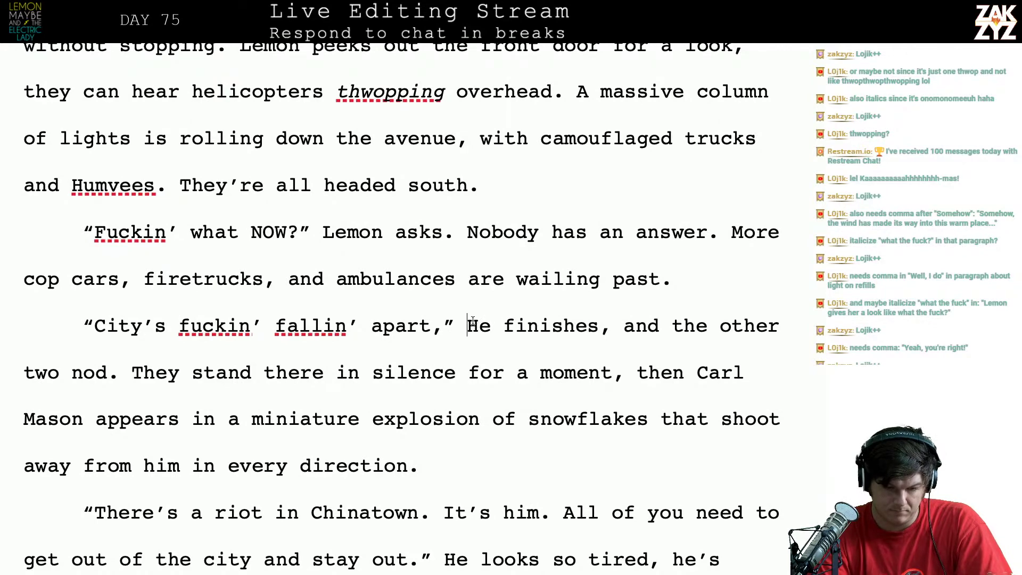
Split the paragraph before "He finishes" and add "Lemon groans." after the quote "City's fuckin' fallin' apart,"
key("Return")
key("Return")
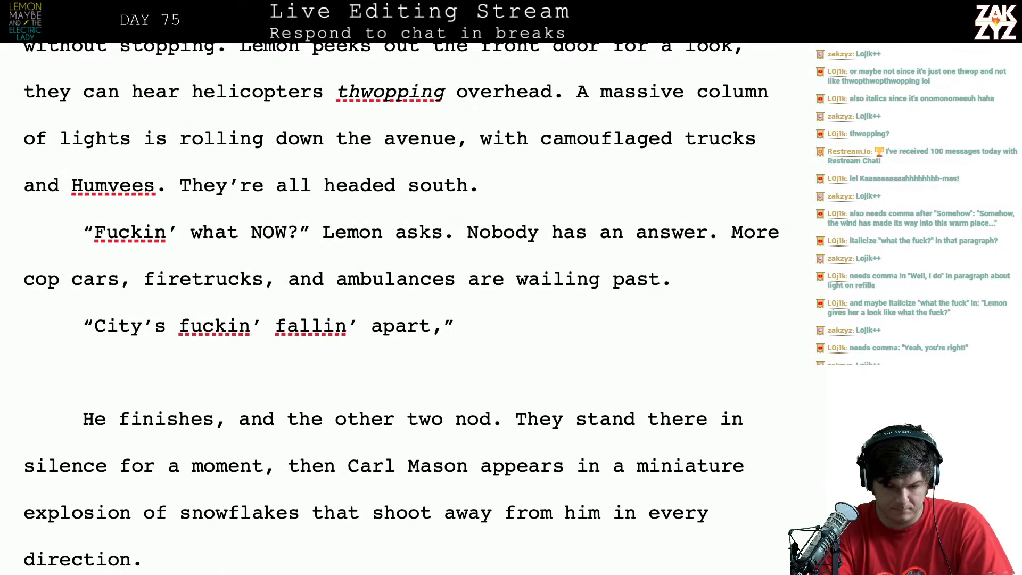
type("Lemon ")
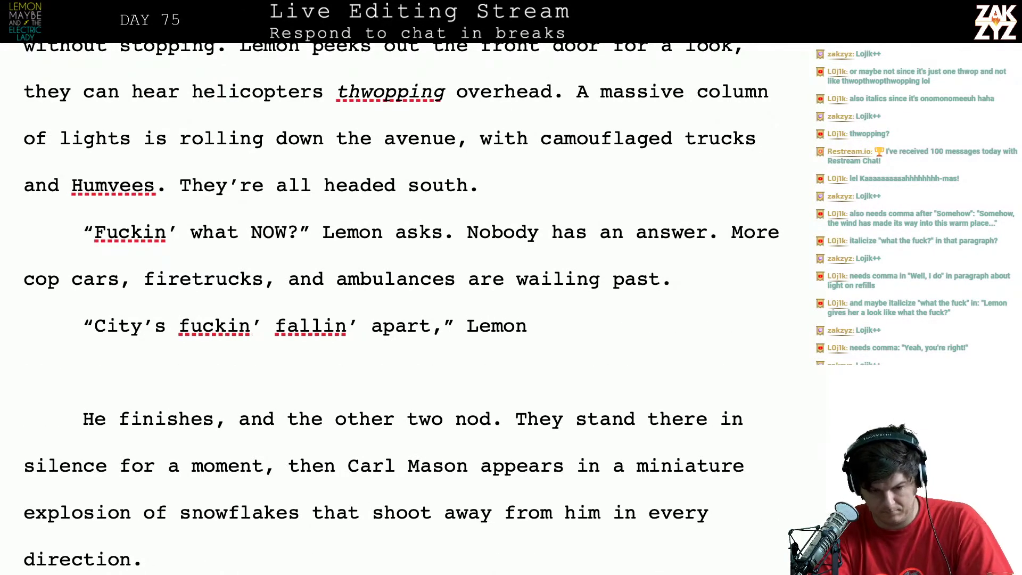
type("c")
type("om")
key("BackSpace")
key("BackSpace")
key("BackSpace")
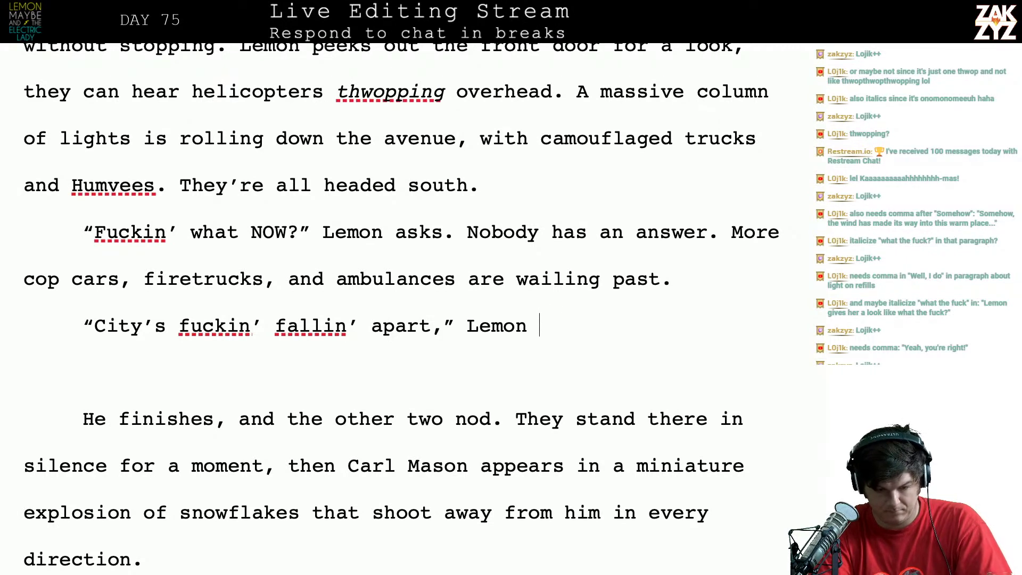
type("groans. ")
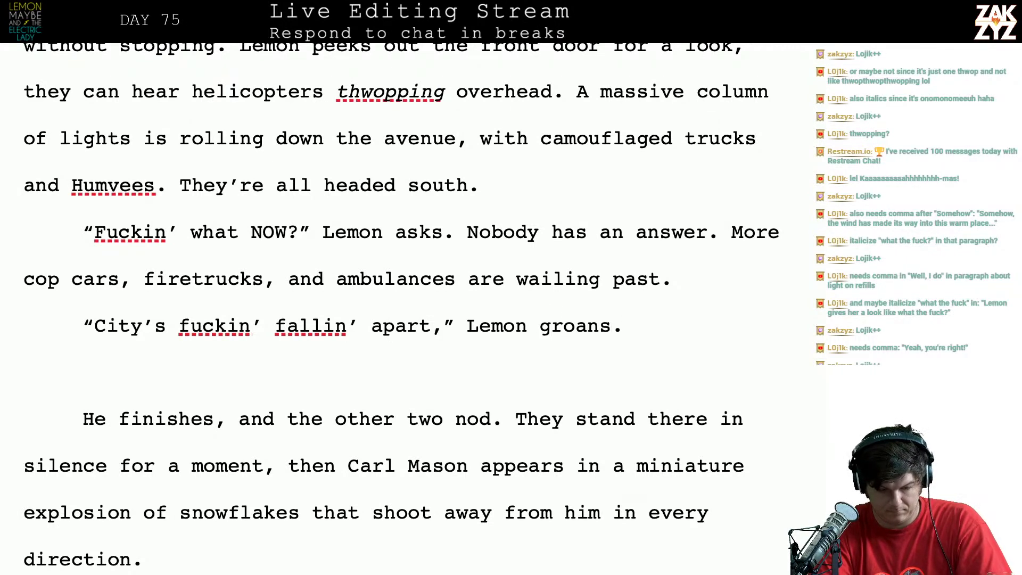
type("Sara nods ")
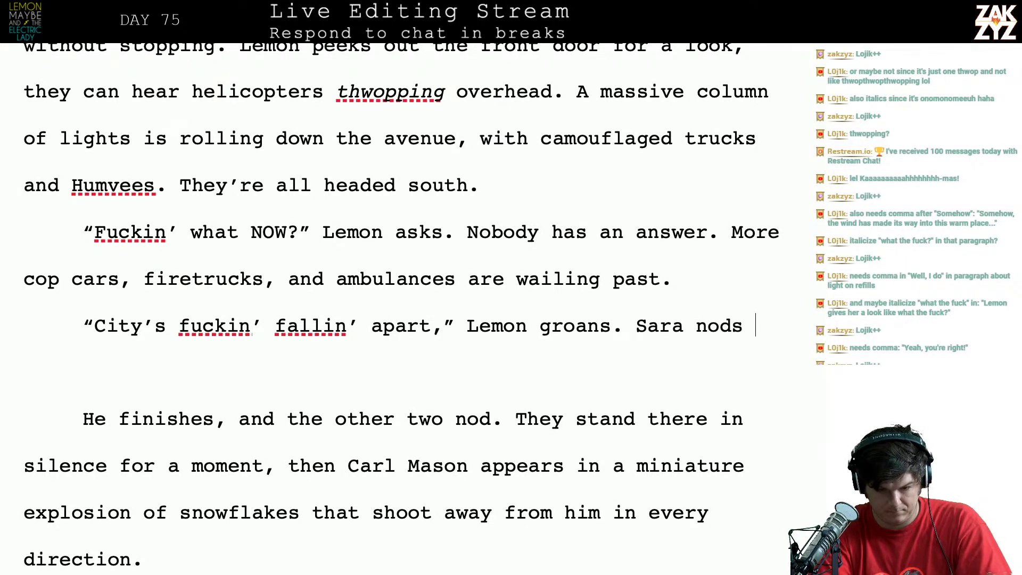
type("in")
key("BackSpace")
key("BackSpace")
key("BackSpace")
key("BackSpace")
key("BackSpace")
key("BackSpace")
key("BackSpace")
key("BackSpace")
key("BackSpace")
key("BackSpace")
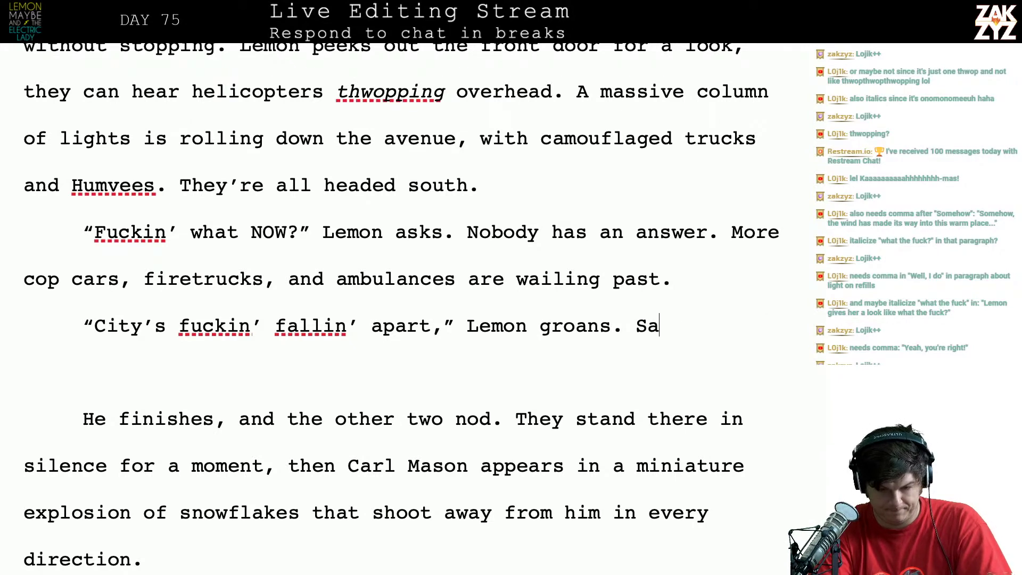
key("BackSpace")
key("BackSpace")
Replace the period after "Lemon groans" with a comma and continue the sentence with "and"
key("BackSpace")
key("BackSpace")
type(", and the")
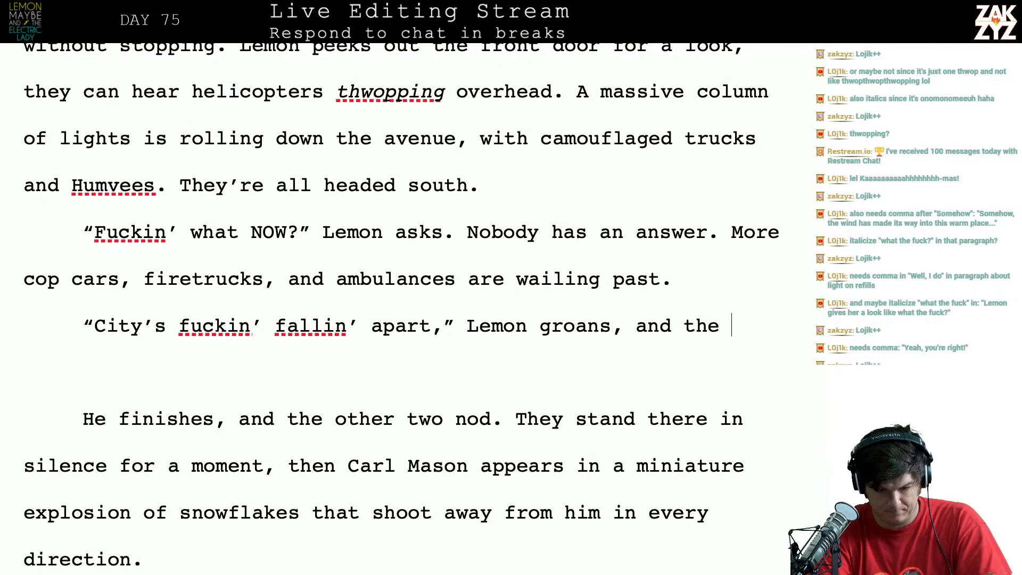
type(" other")
key("BackSpace")
key("BackSpace")
key("BackSpace")
key("BackSpace")
key("BackSpace")
key("BackSpace")
key("BackSpace")
key("BackSpace")
key("BackSpace")
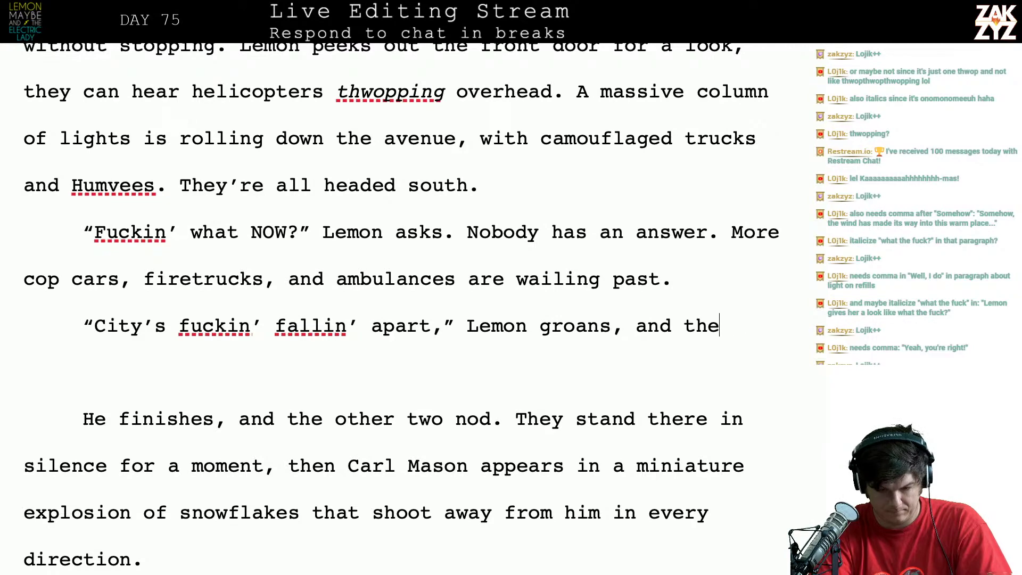
Complete the sentence with "Sara and Maybe grunt in agreement.", capitalizing "Maybe"
type("Sara and maybe")
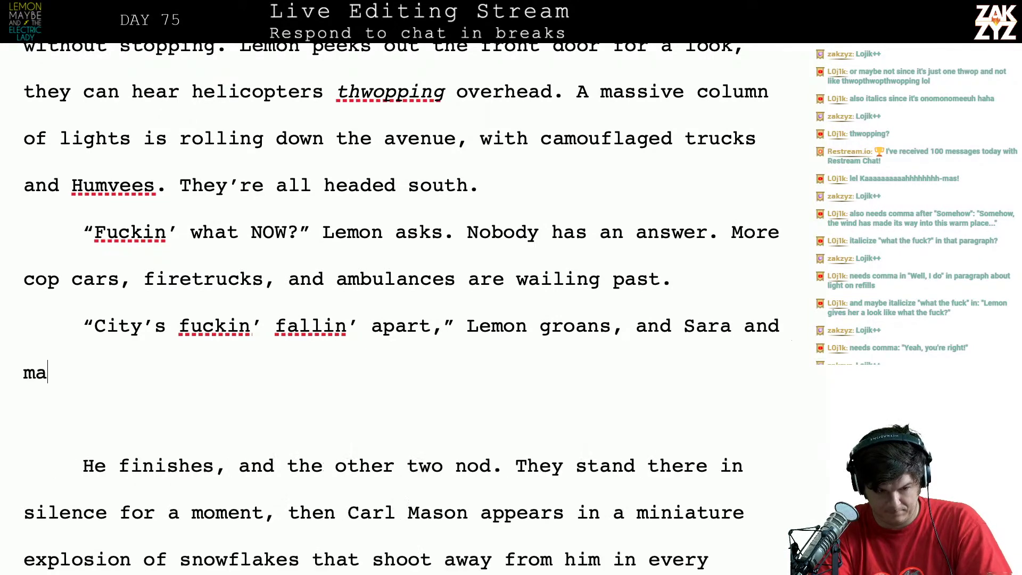
key("BackSpace")
key("BackSpace")
key("BackSpace")
key("BackSpace")
key("BackSpace")
key("BackSpace")
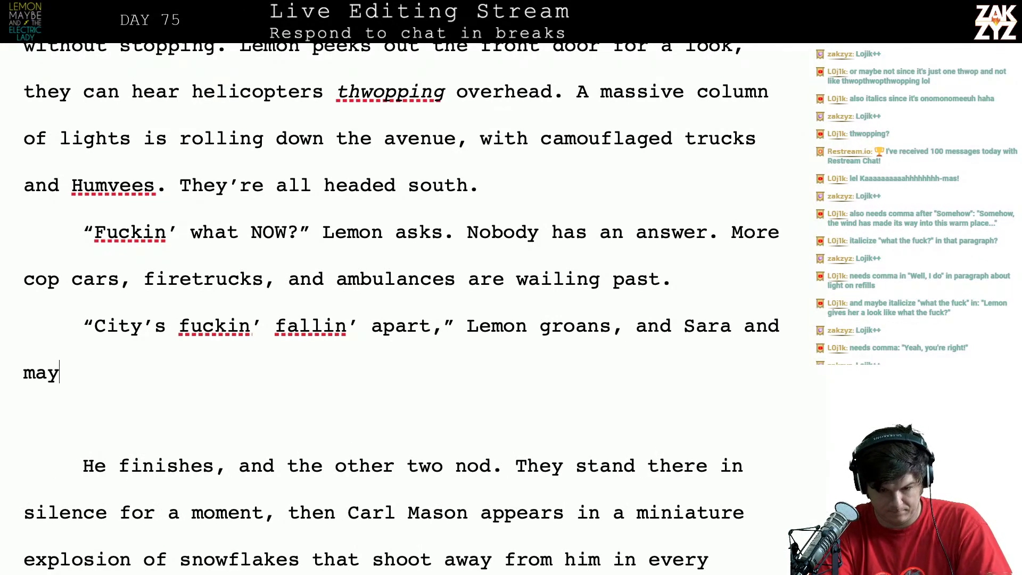
type("Maybe grunt")
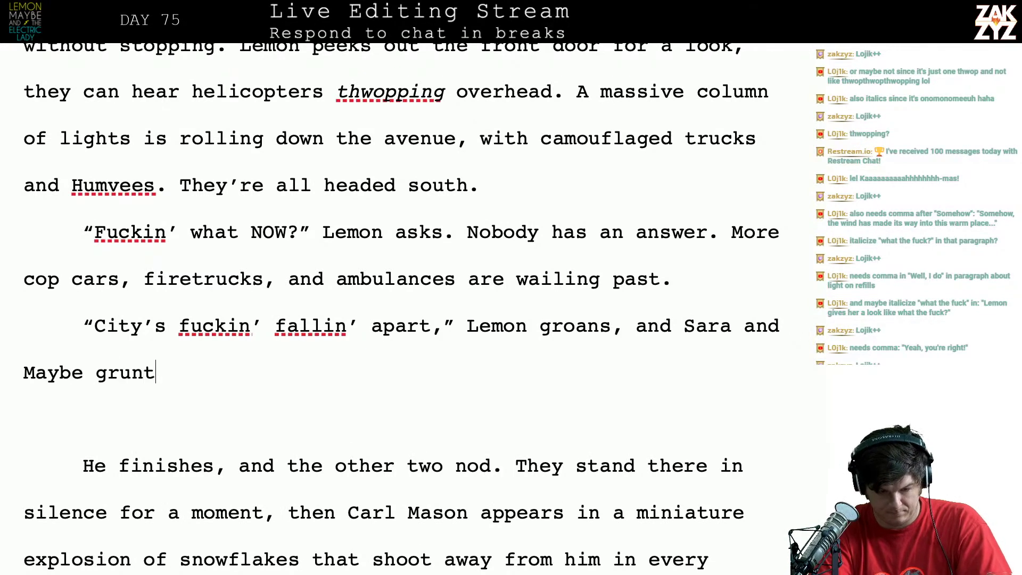
type(" in agreement. ")
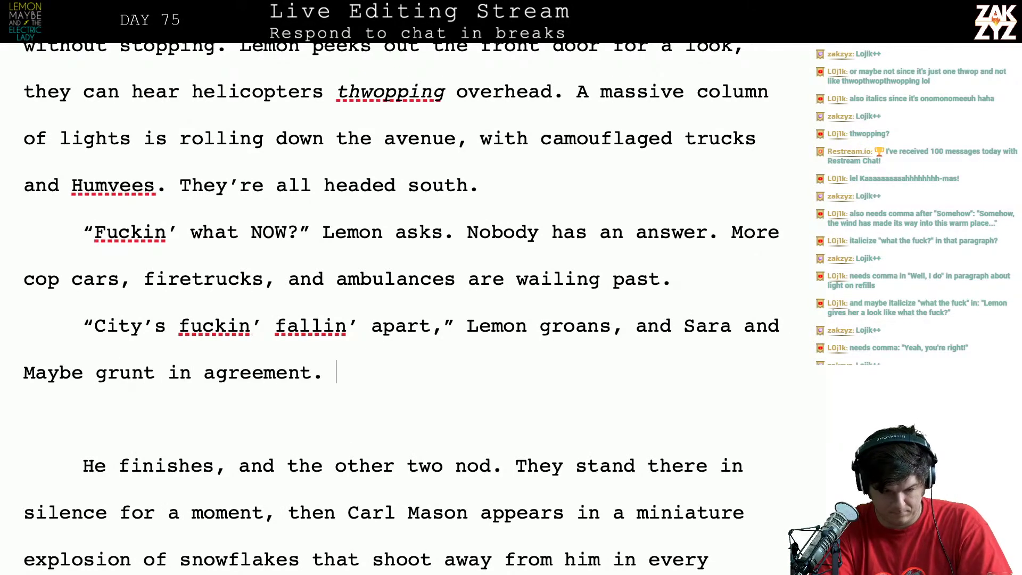
Begin the next sentence with "They stand on the sidewalk watching what"
type("Th")
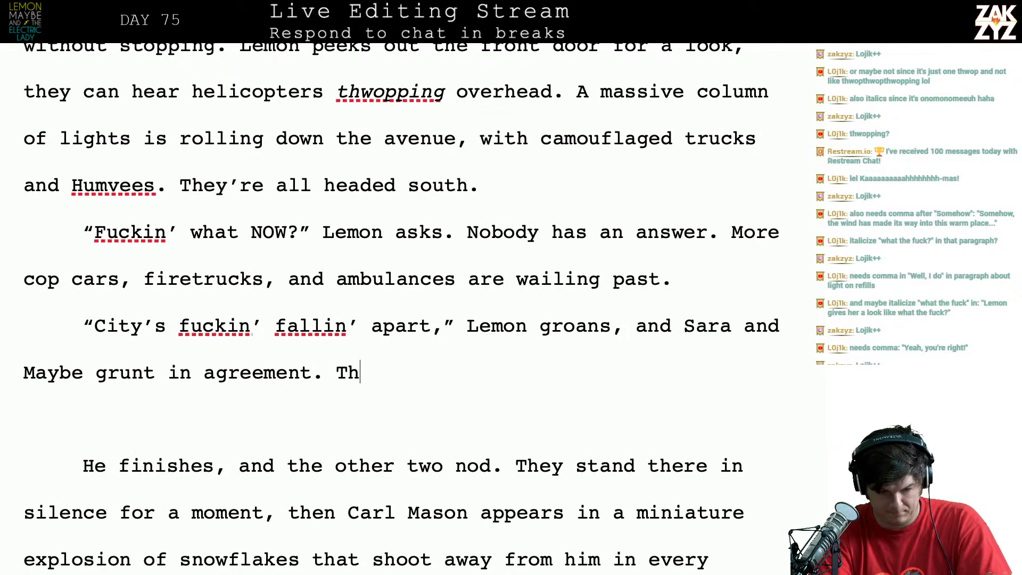
type("ey stand on the sid")
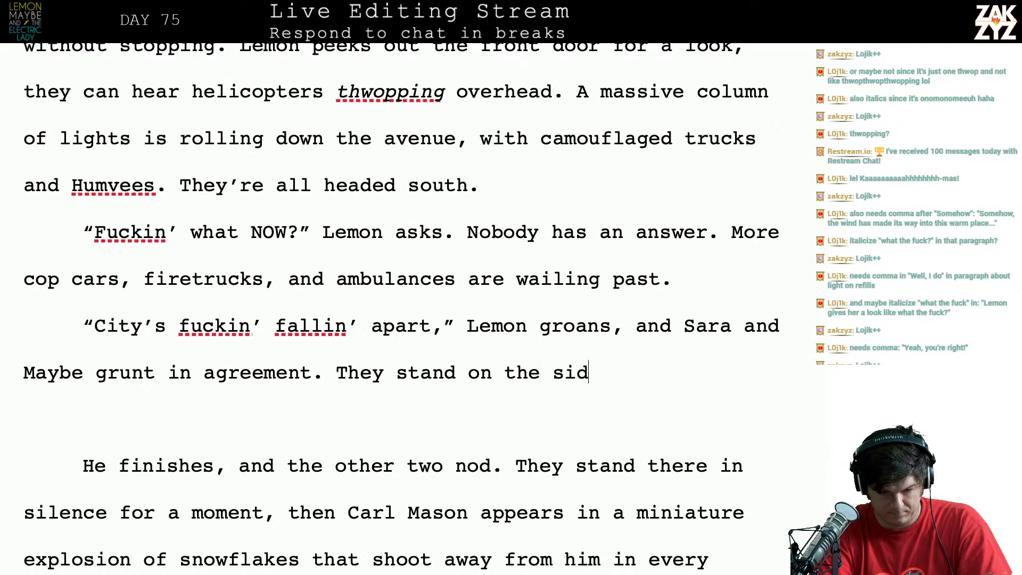
type("ewalk wa")
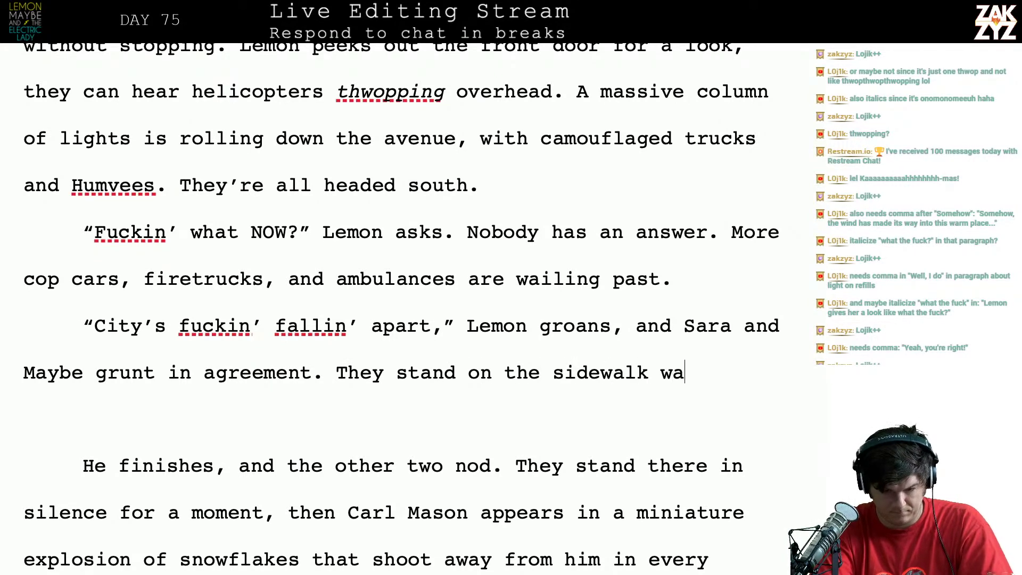
type("tching thea")
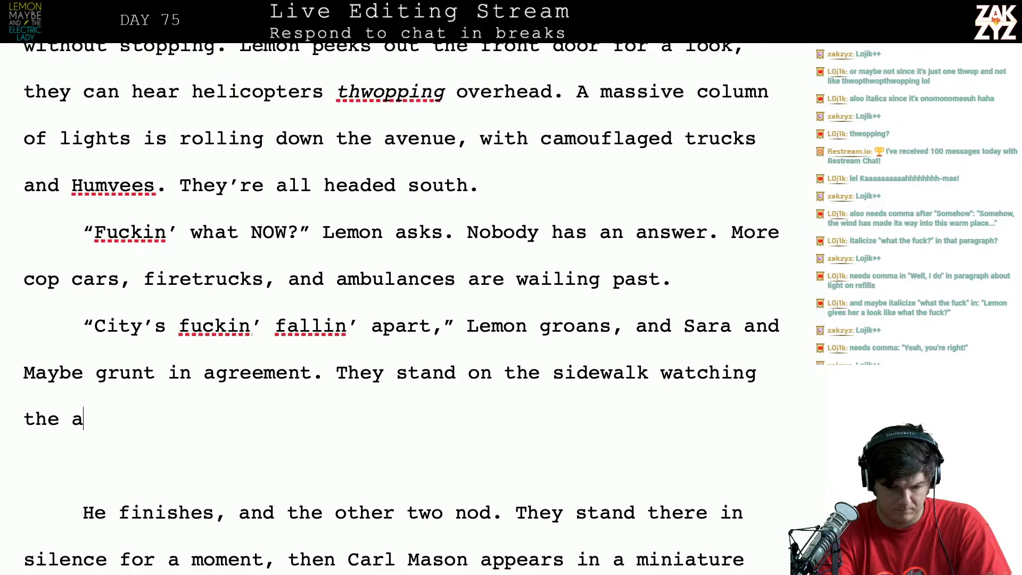
key("BackSpace")
key("BackSpace")
key("BackSpace")
key("BackSpace")
key("BackSpace")
type("what s")
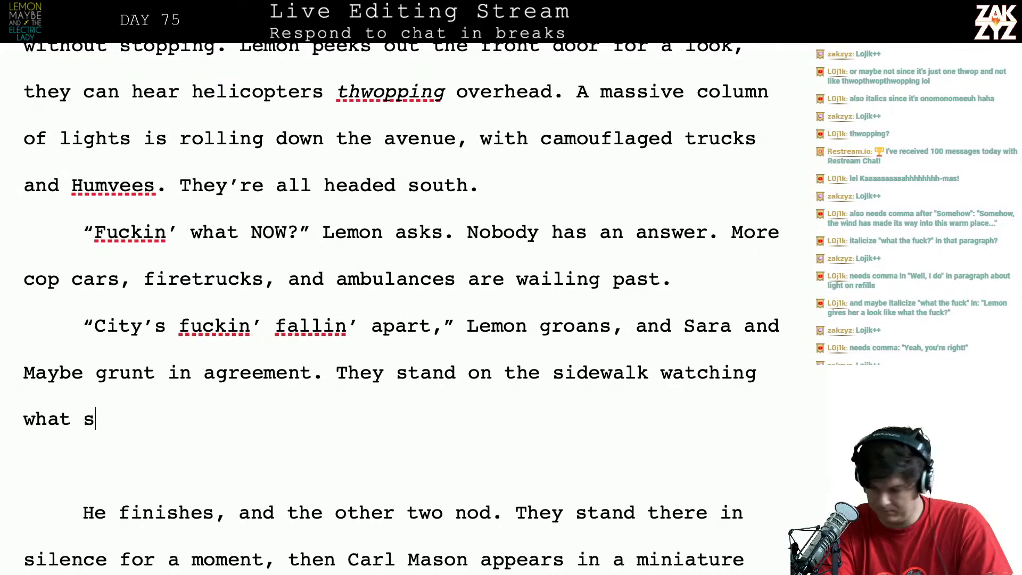
Continue the sidewalk sentence with "seems like every first responder"
type("eems like every pol")
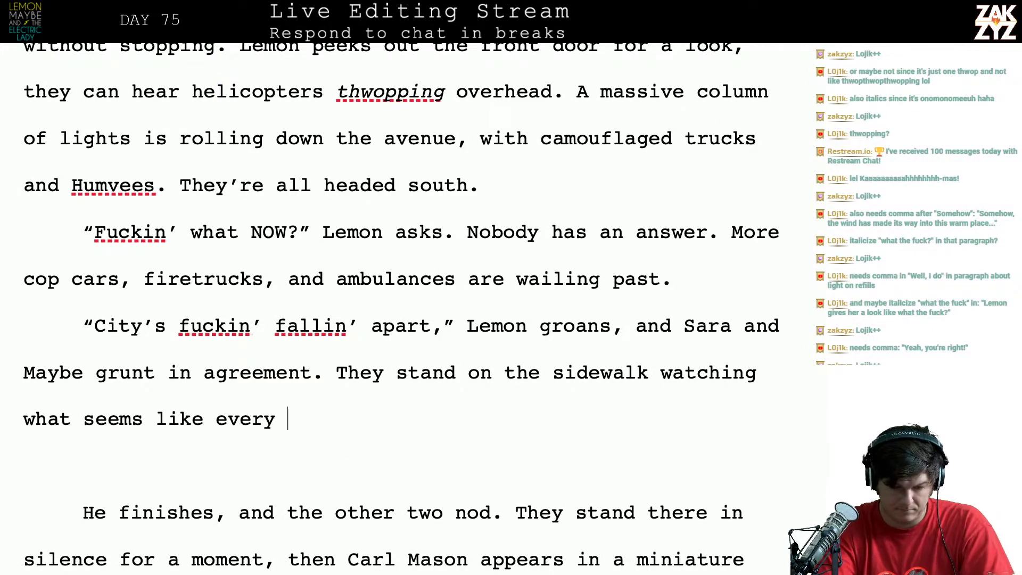
key("BackSpace")
key("BackSpace")
key("BackSpace")
type("fir")
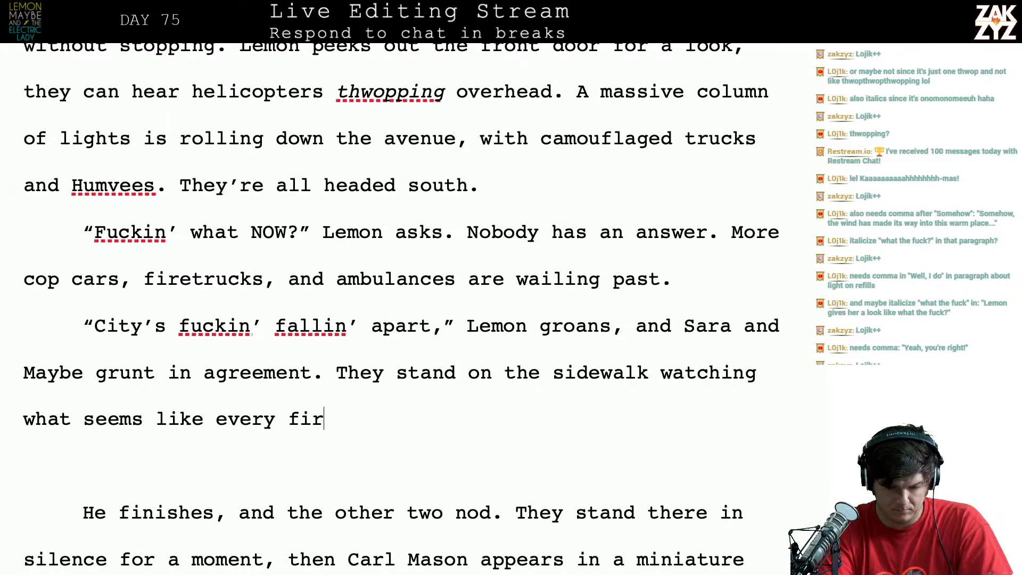
type("st responder ")
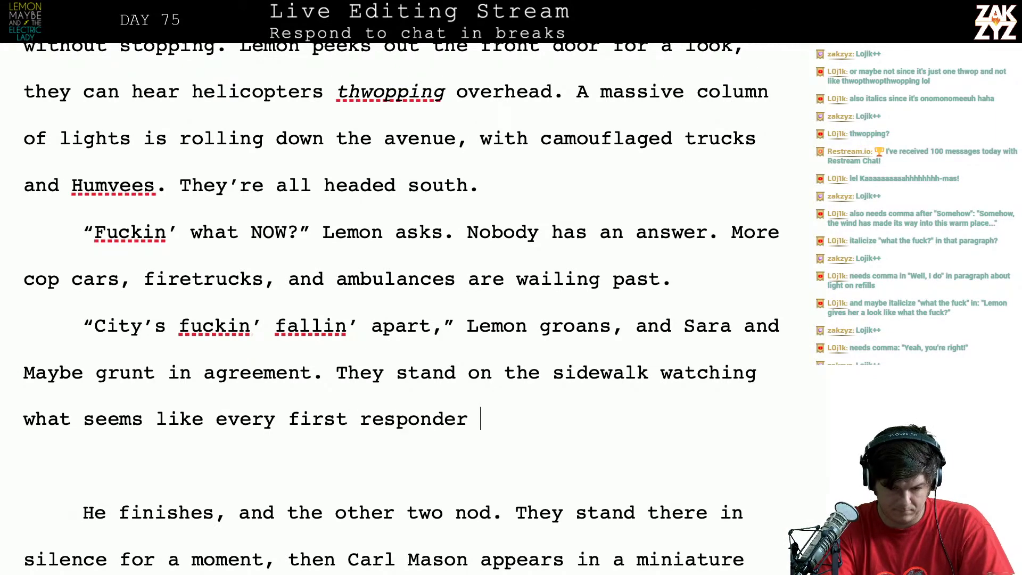
Finish the sidewalk sentence with "in the city race past.", trying "drive" and "shoot" before settling on "race"
type("in the city drive")
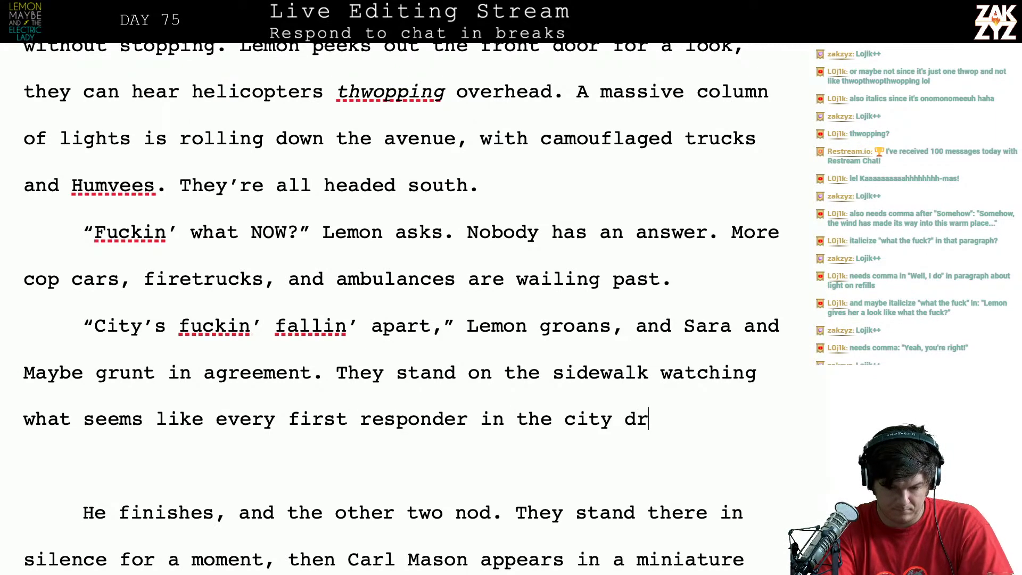
key("BackSpace")
key("BackSpace")
key("BackSpace")
key("BackSpace")
key("BackSpace")
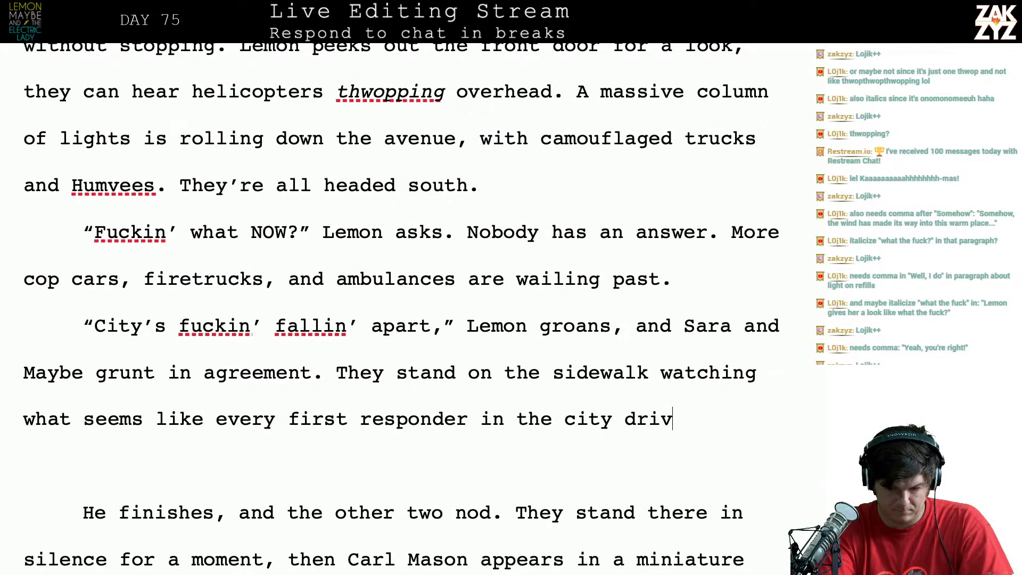
type("shoot")
key("BackSpace")
key("BackSpace")
key("BackSpace")
key("BackSpace")
key("BackSpace")
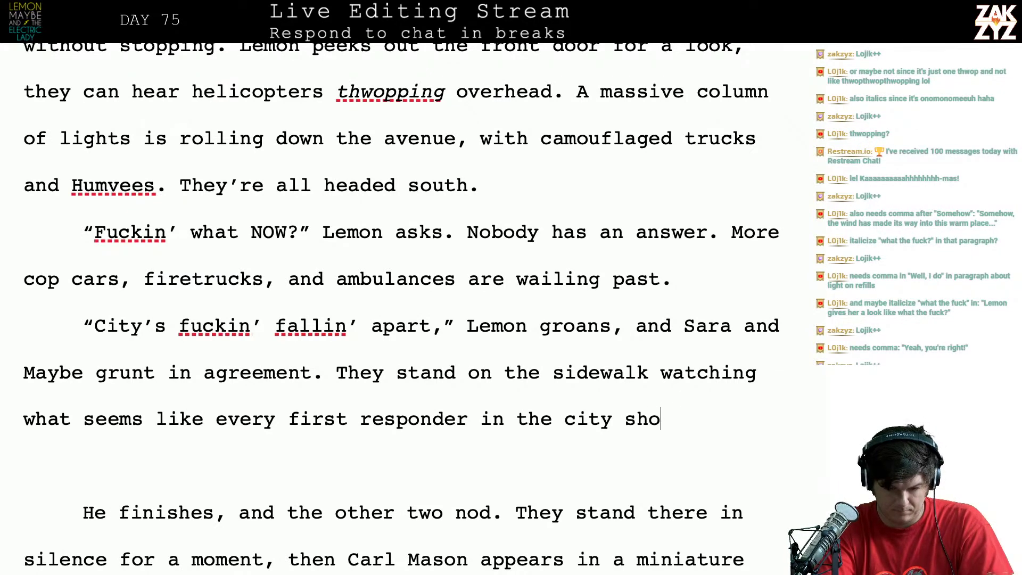
type("race past.")
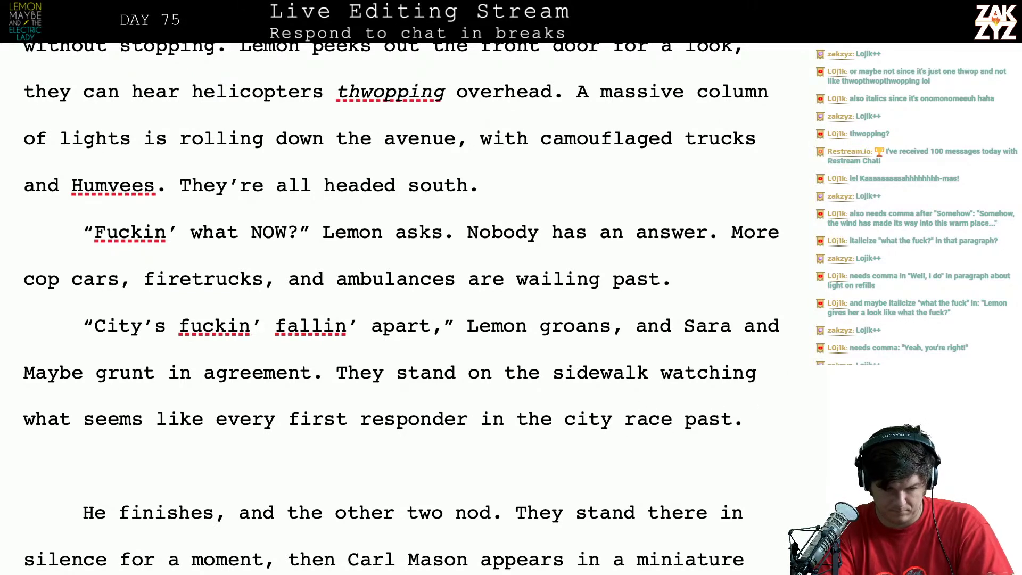
Start a new paragraph after "race past." and select the empty paragraphs above "He finishes"
key("Return")
type("The")
key("BackSpace")
key("BackSpace")
key("BackSpace")
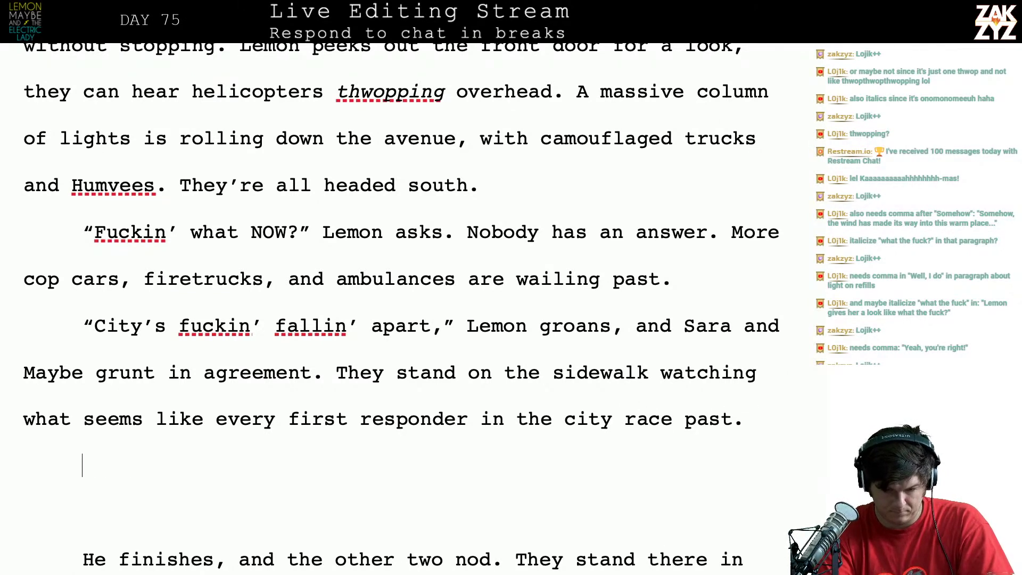
key("shift+Down")
key("shift+Down")
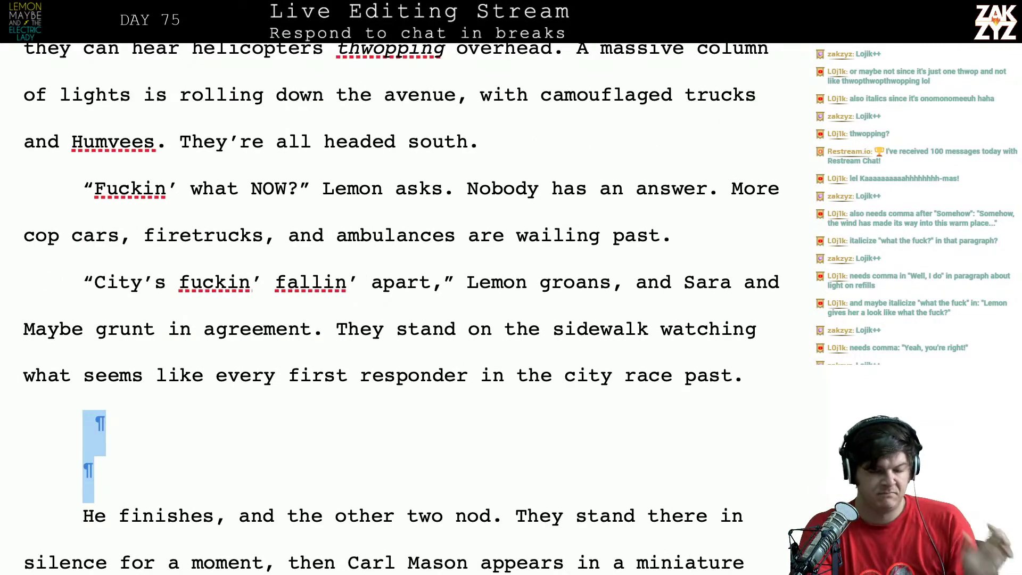
Insert "Maybe and Sara venture out to watch," between "Humvees." and "They're all headed south."
scroll(399, 309, "up", 2)
scroll(401, 304, "down", 1)
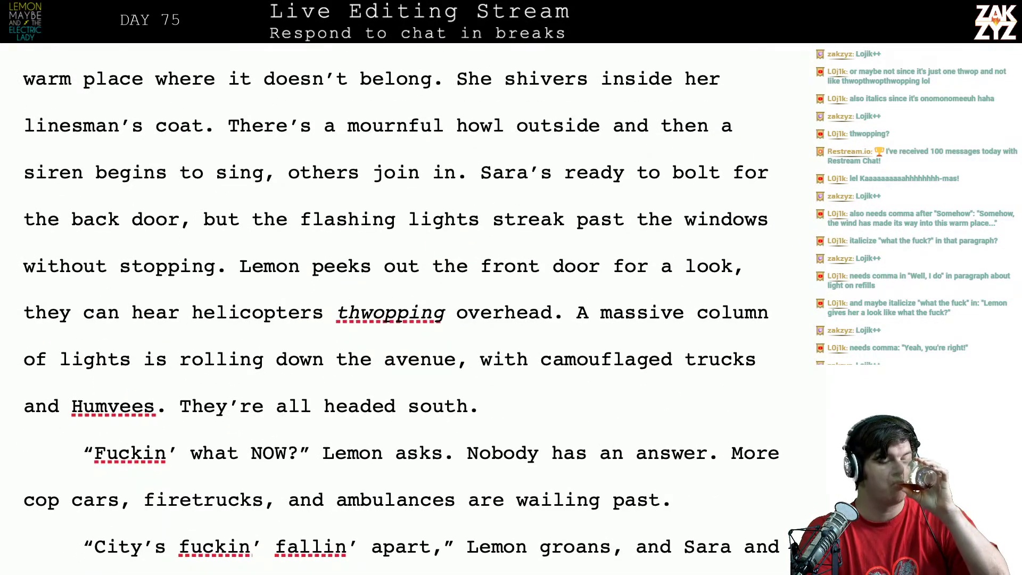
scroll(399, 309, "down", 1)
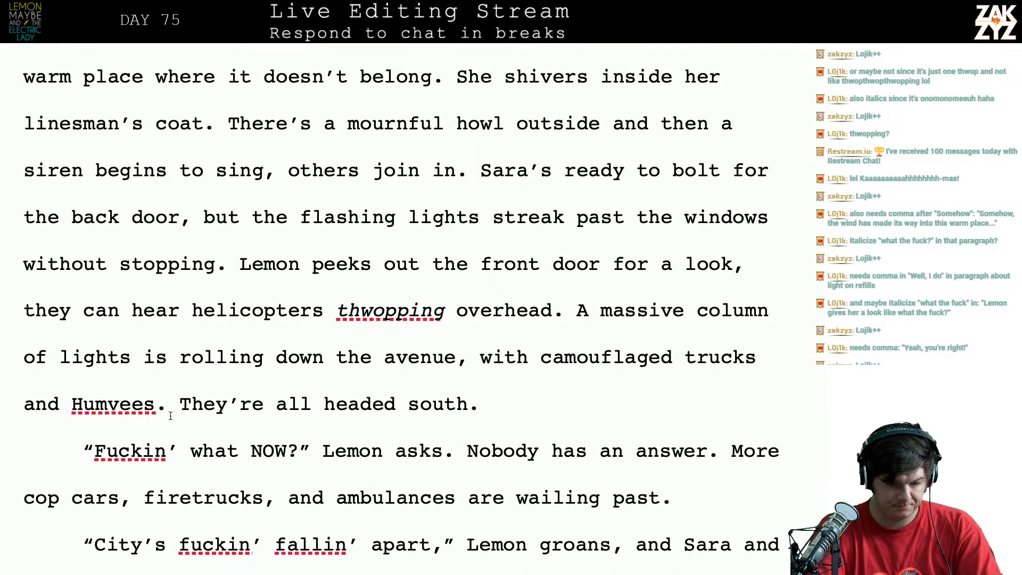
type("Maybe and ")
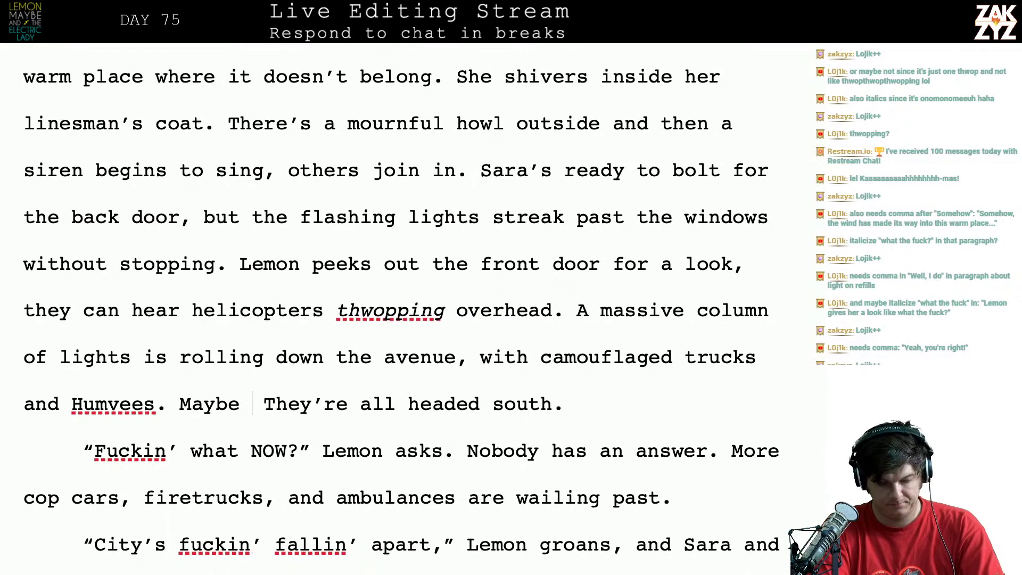
type("Sara ")
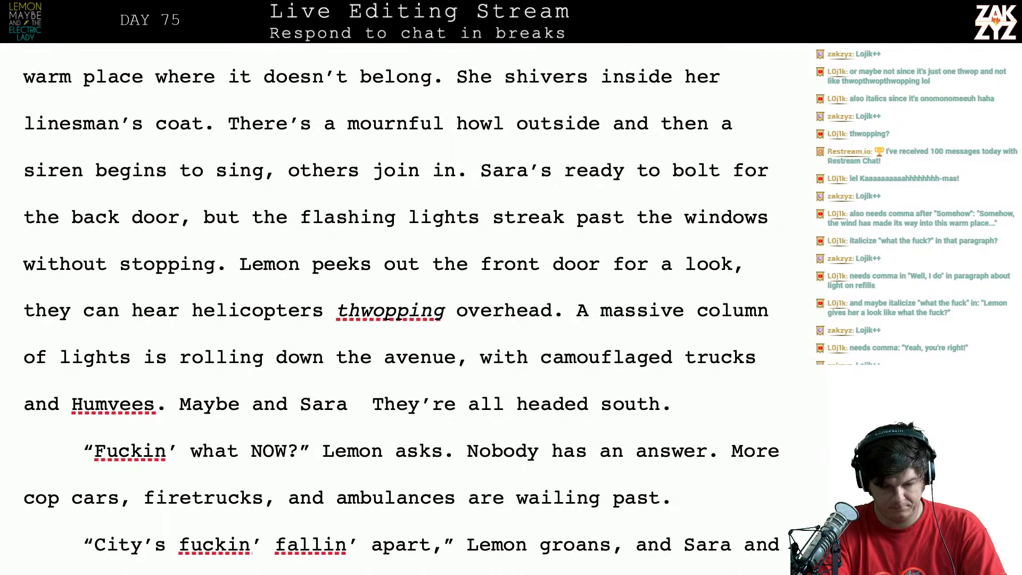
type("venture out to w")
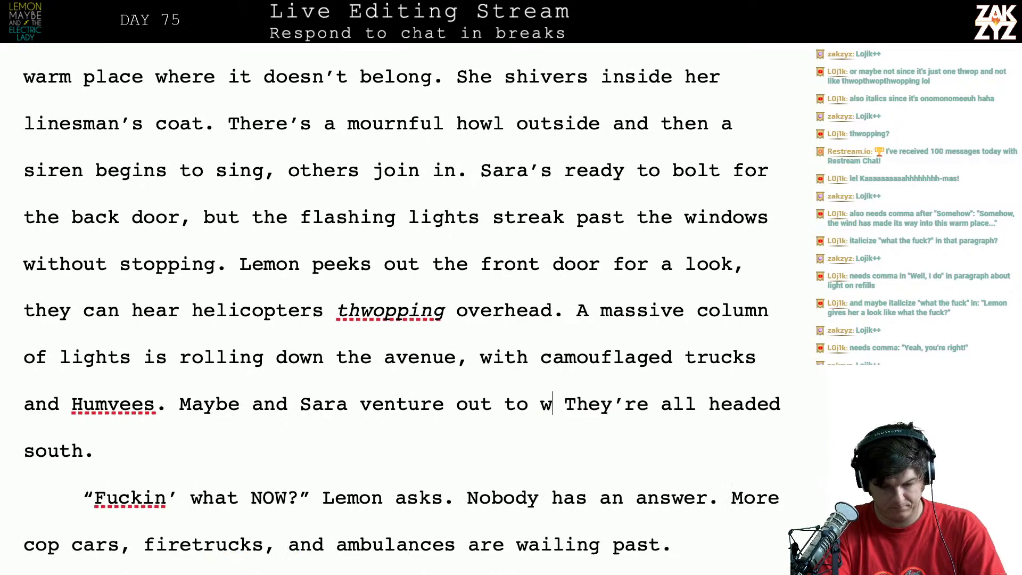
type("atch, the")
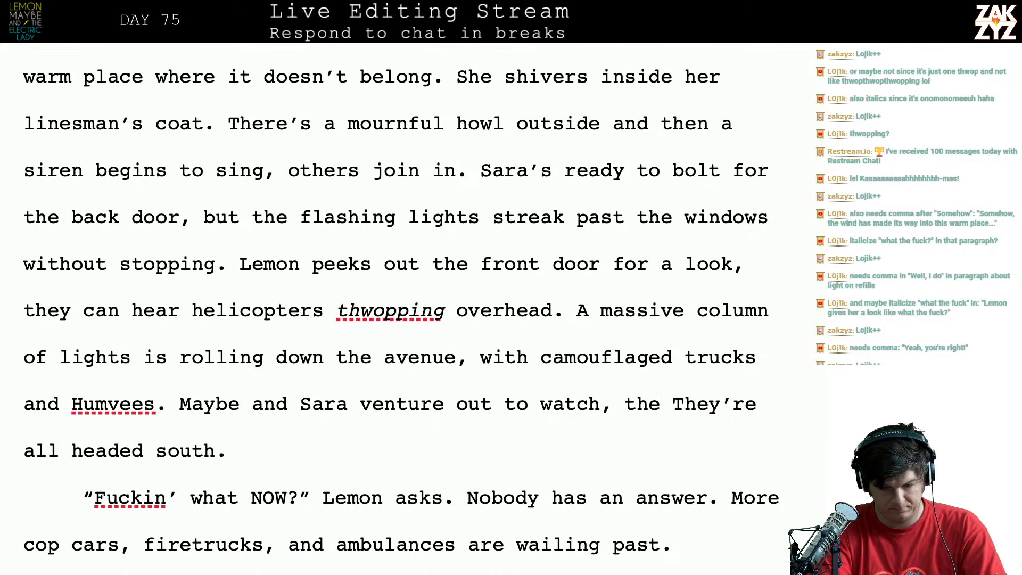
key("BackSpace")
key("BackSpace")
key("BackSpace")
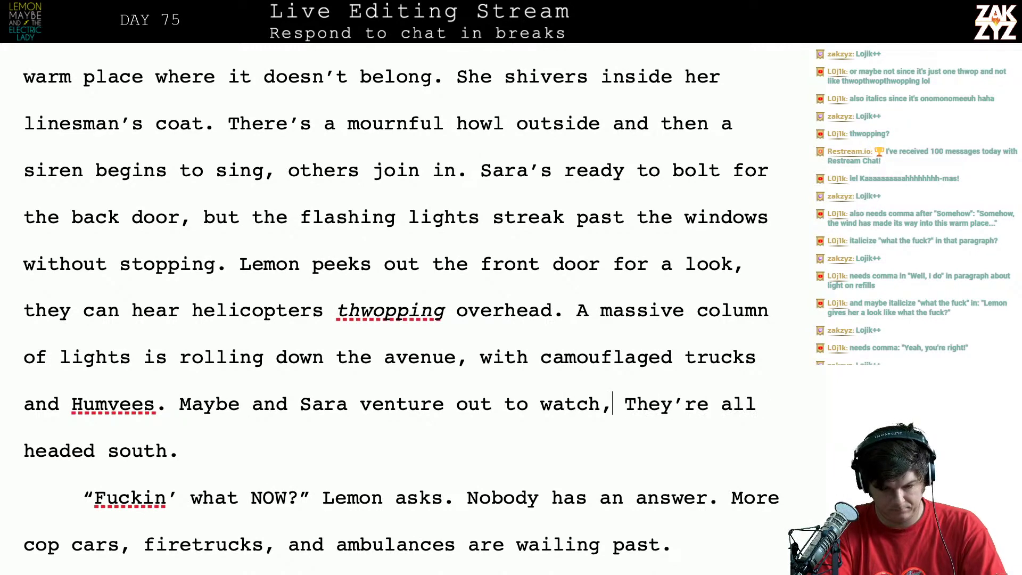
Complete the sentence after "venture out to watch" with "from the sidewalk." and add "All the lights are headed south."
type("w")
key("BackSpace")
key("BackSpace")
key("BackSpace")
type("from the sidew")
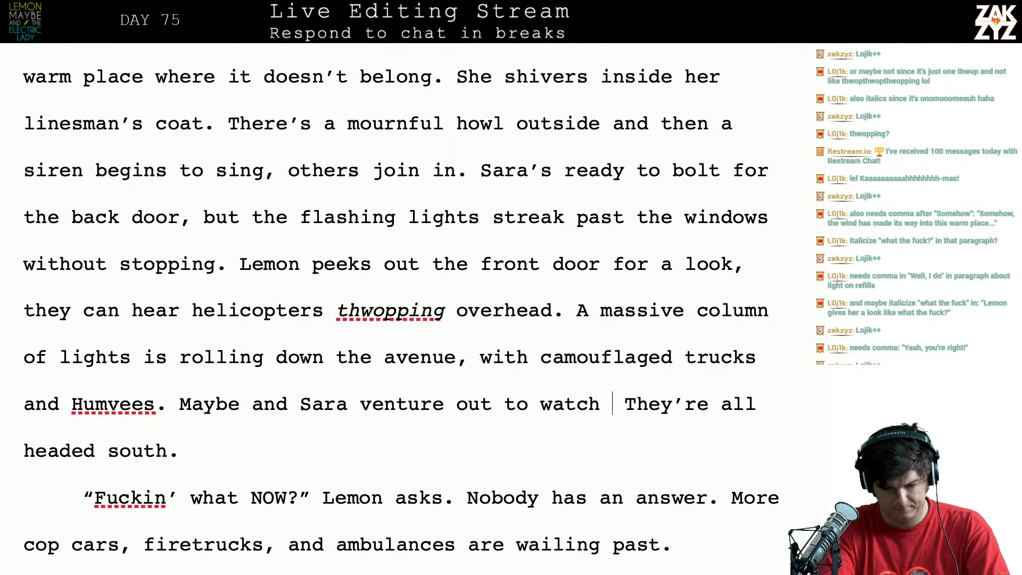
type("alk. All the ")
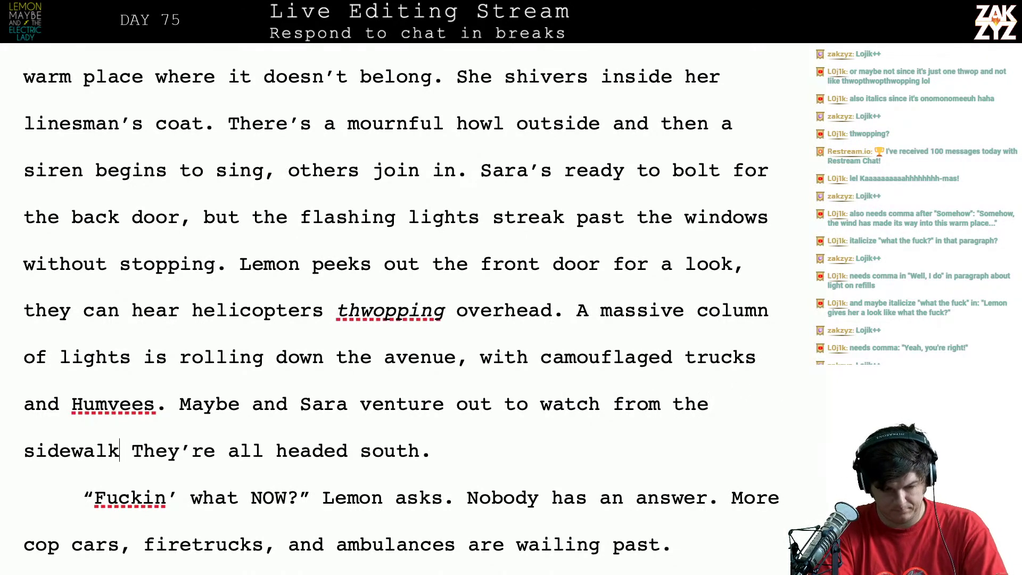
type("lights are headed ")
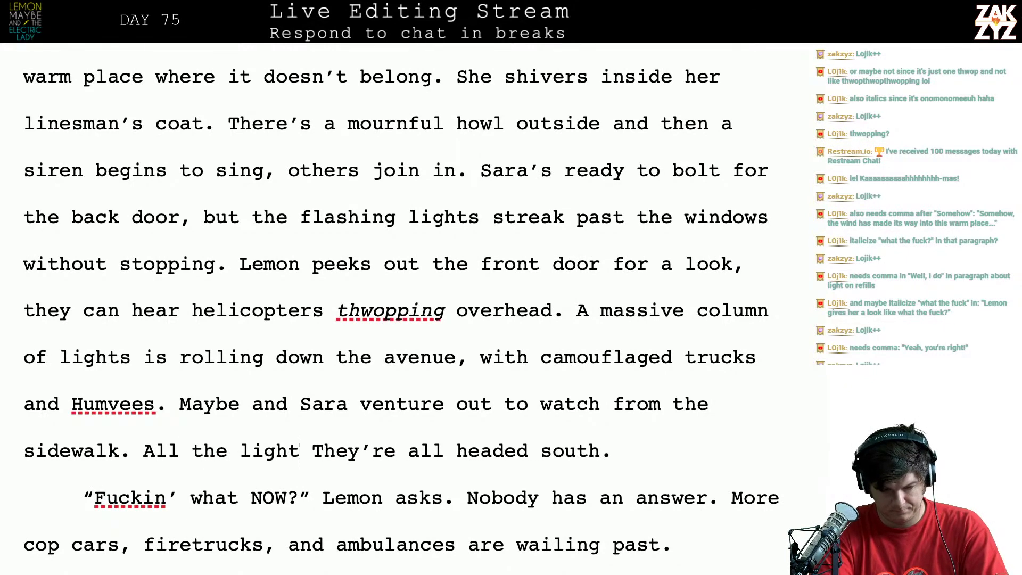
type("south.")
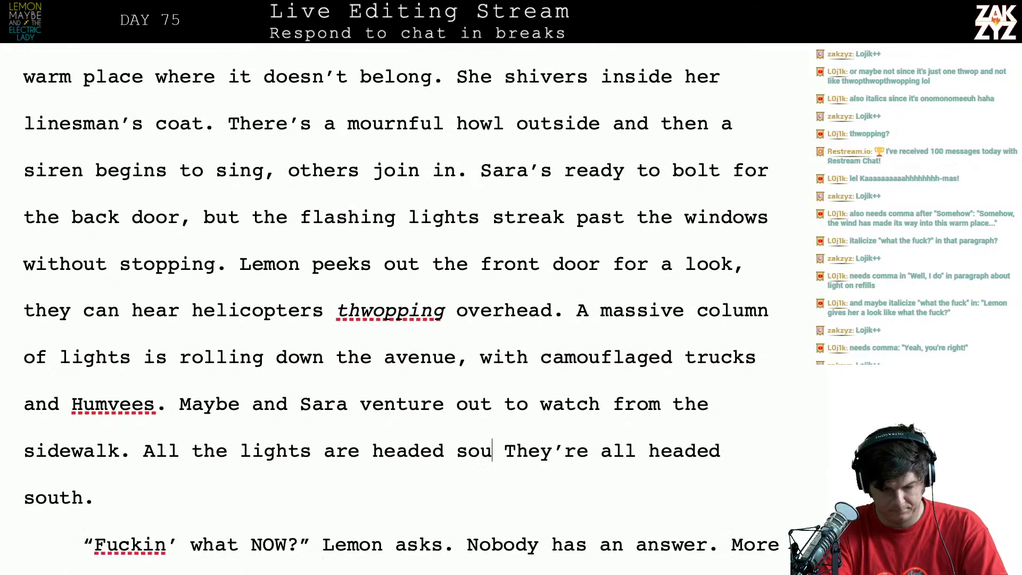
Delete the redundant sentence "They're all headed south." at the end of the paragraph
key("ctrl+shift+Down")
key("BackSpace")
key("BackSpace")
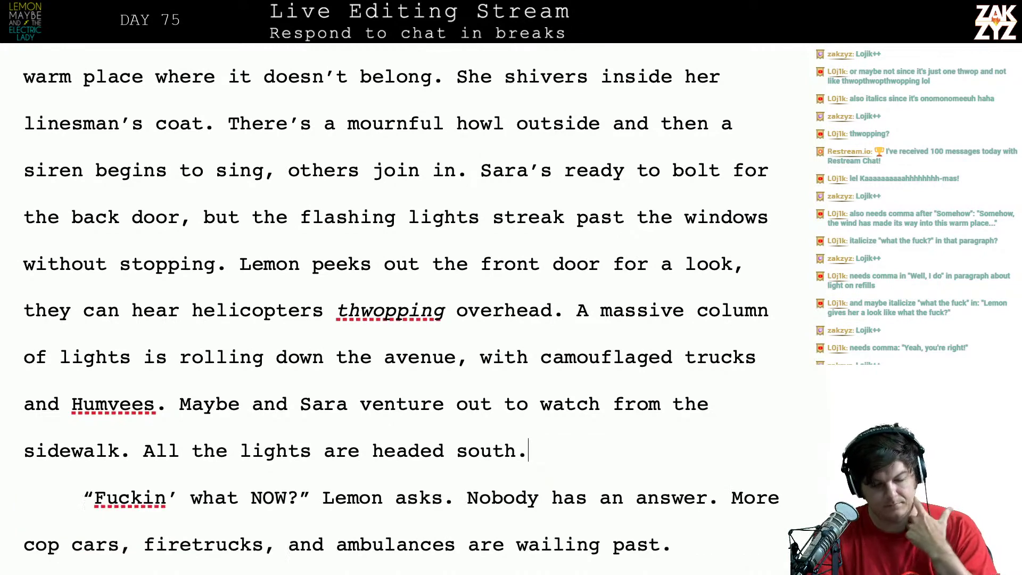
End the sentence at "Lemon groans." and delete "and Sara and Maybe grunt in agreement."
scroll(399, 309, "down", 5)
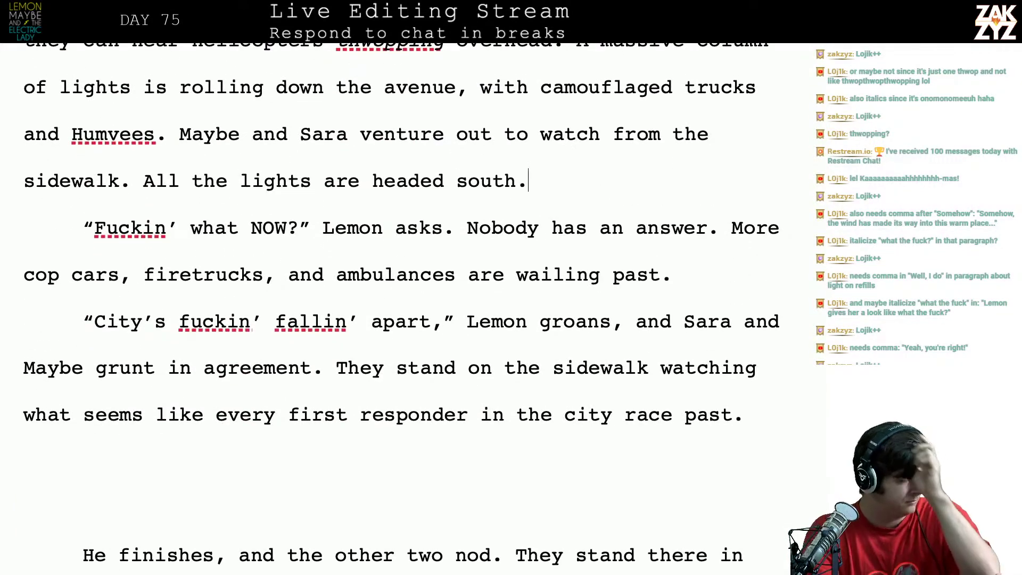
scroll(399, 304, "down", 2)
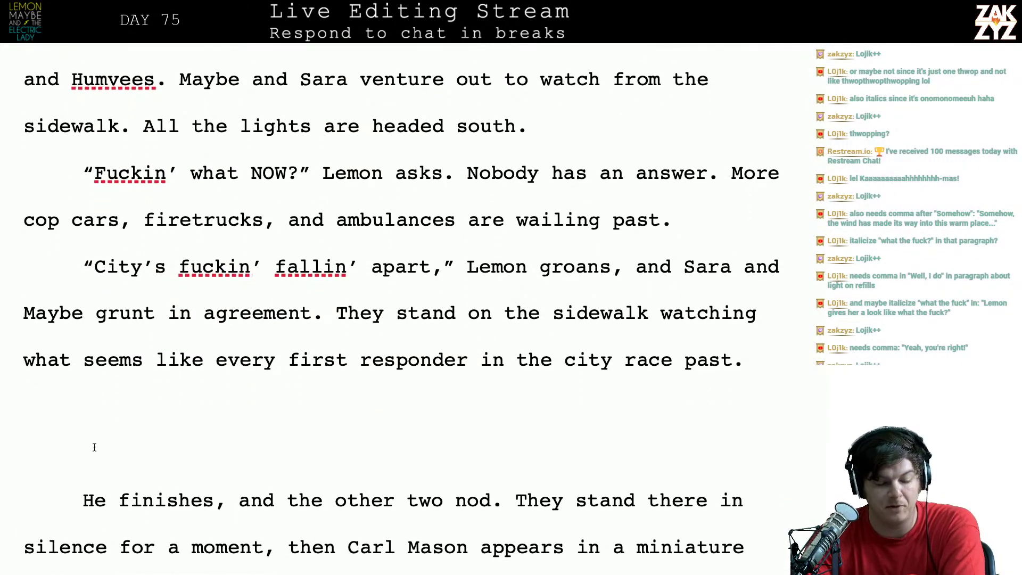
scroll(398, 336, "down", 1)
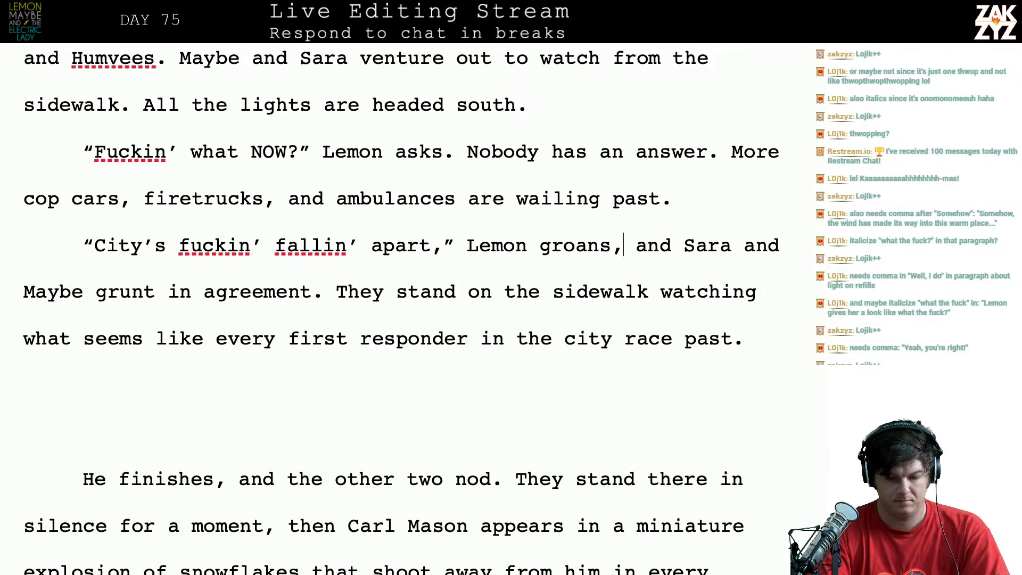
key("BackSpace")
type(".")
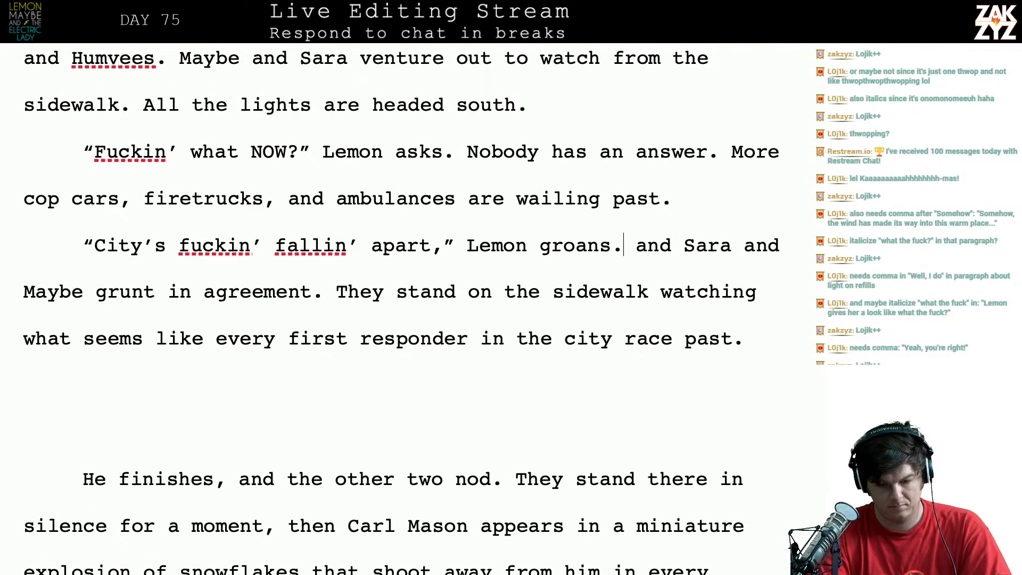
key("shift+Right")
key("shift+Right")
key("shift+Right")
key("shift+Right")
key("shift+Right")
key("shift+Right")
key("shift+Right")
key("shift+Right")
key("shift+Right")
key("shift+Right")
key("shift+Right")
key("shift+Right")
key("shift+Right")
key("shift+Right")
key("shift+Right")
key("shift+Right")
key("shift+Right")
key("shift+Right")
key("shift+Right")
key("shift+Right")
key("shift+Right")
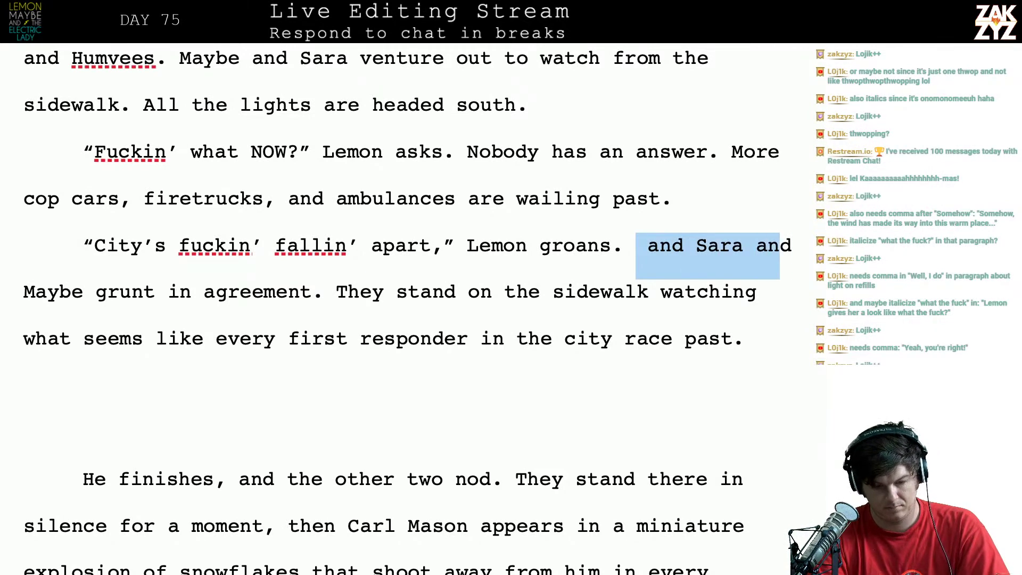
key("shift+Right")
key("shift+Right")
key("shift+Right")
key("shift+Right")
key("shift+Right")
key("shift+Right")
key("shift+Right")
key("shift+Right")
key("shift+Right")
key("shift+Right")
key("shift+Right")
key("shift+Right")
key("shift+Right")
key("shift+Right")
key("shift+Right")
key("shift+Right")
key("shift+Right")
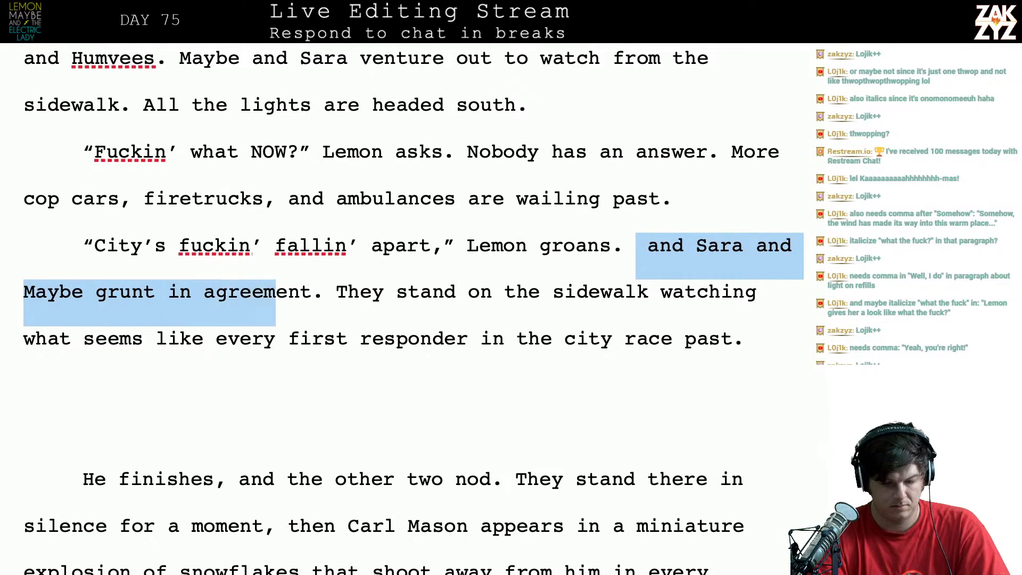
key("shift+Left")
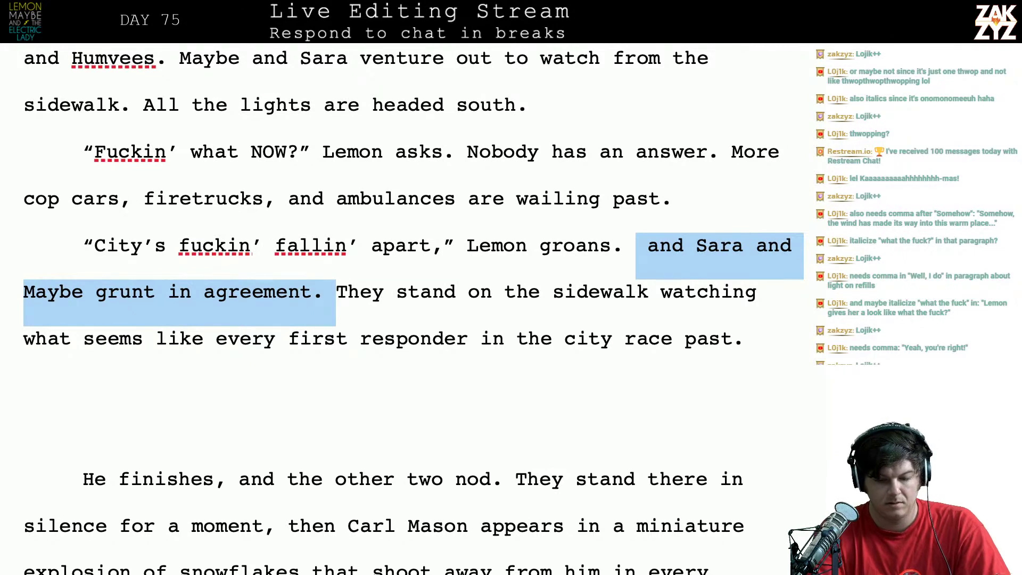
key("BackSpace")
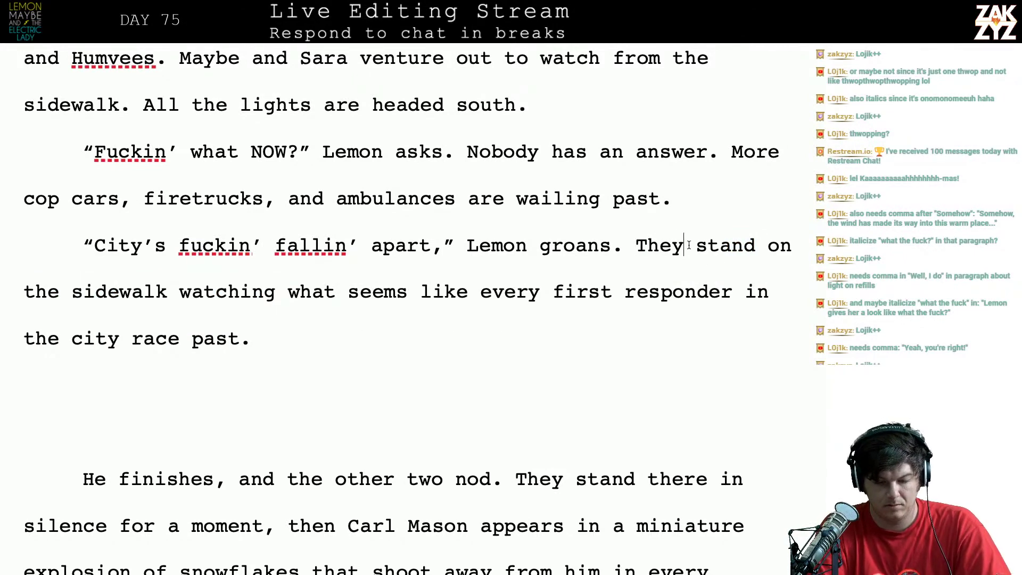
Change "They" to "The three" and continue "stand on the sidewalk" with "and watch what seems like"
key("BackSpace")
type("three")
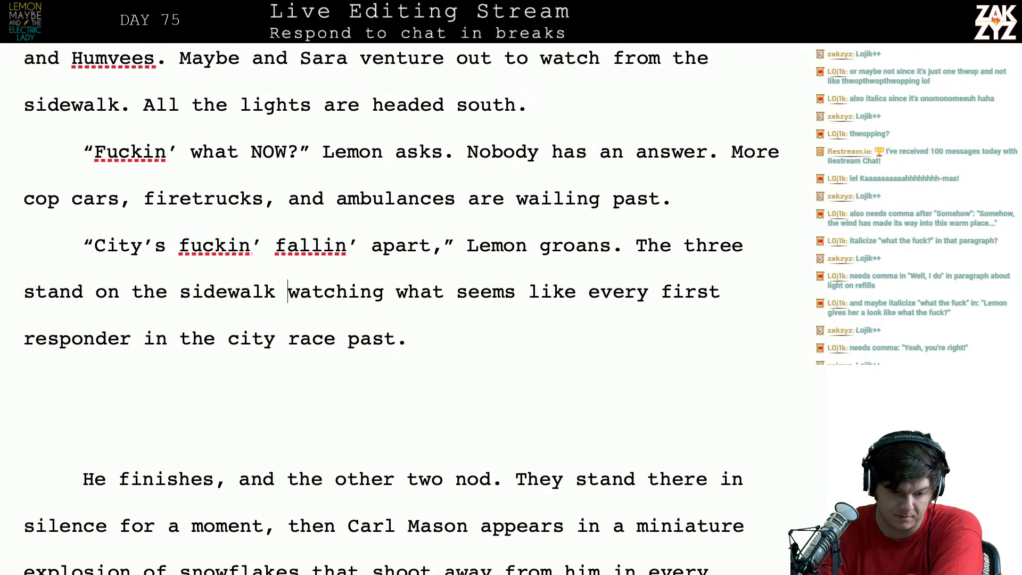
key("Return")
key("Left")
type("a")
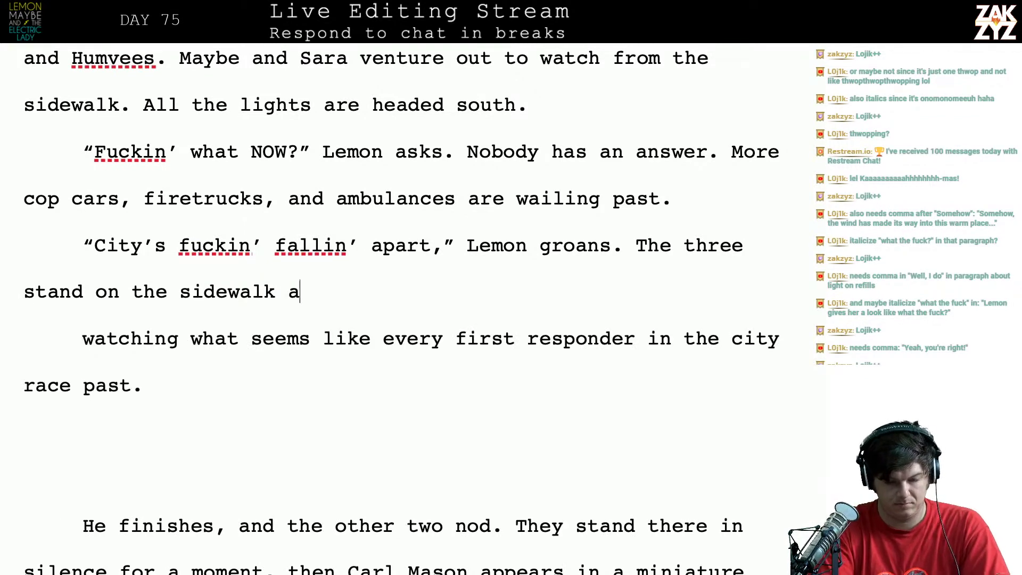
type("nd watch wha")
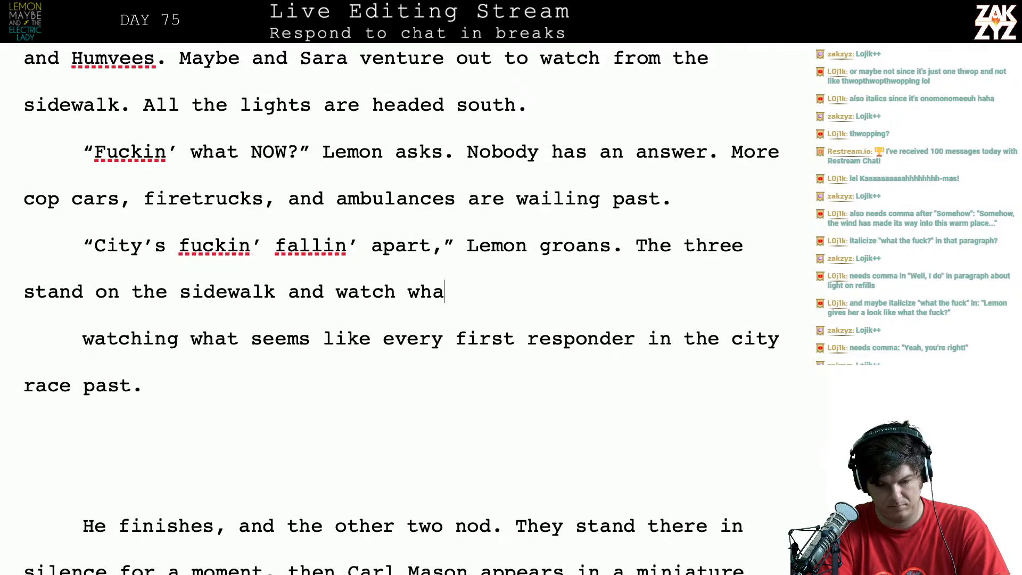
type("t seems like ve")
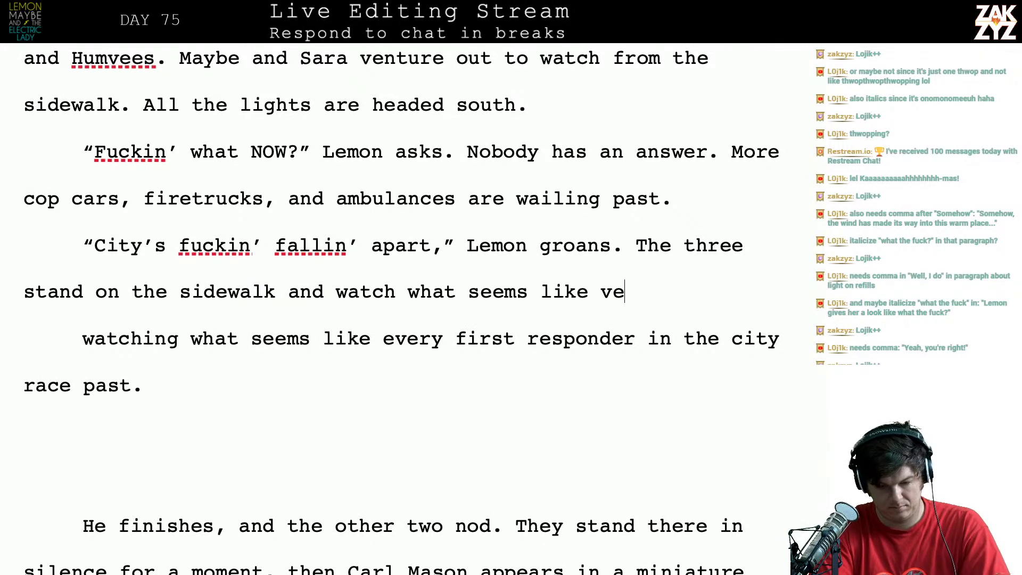
key("BackSpace")
key("BackSpace")
Delete the paragraph break and leftover "watching what seems like", and change "race past" to "racing past"
key("shift+Down")
key("shift+Left")
key("shift+Left")
key("shift+Left")
key("shift+Left")
key("shift+Left")
key("shift+Left")
key("shift+Left")
key("shift+Left")
key("shift+Left")
key("shift+Left")
key("shift+Left")
key("shift+Left")
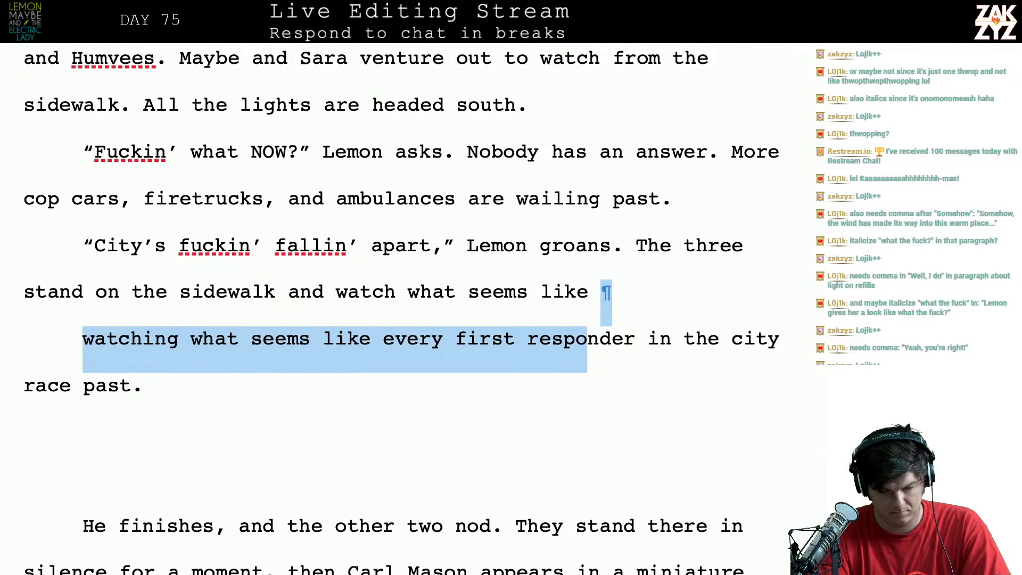
key("shift+Left")
key("shift+Left")
key("shift+Left")
key("shift+Left")
key("shift+Left")
key("shift+Left")
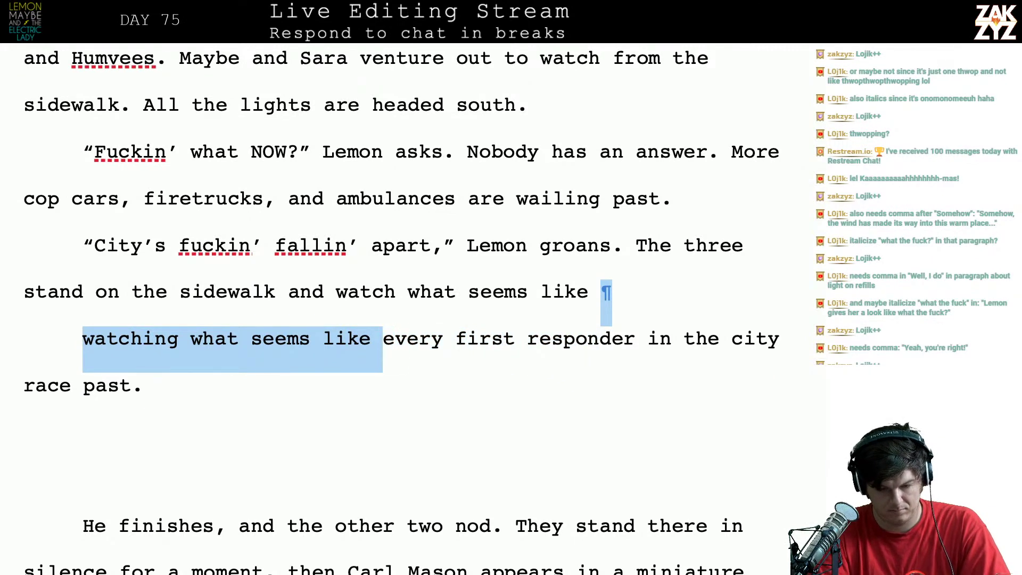
key("BackSpace")
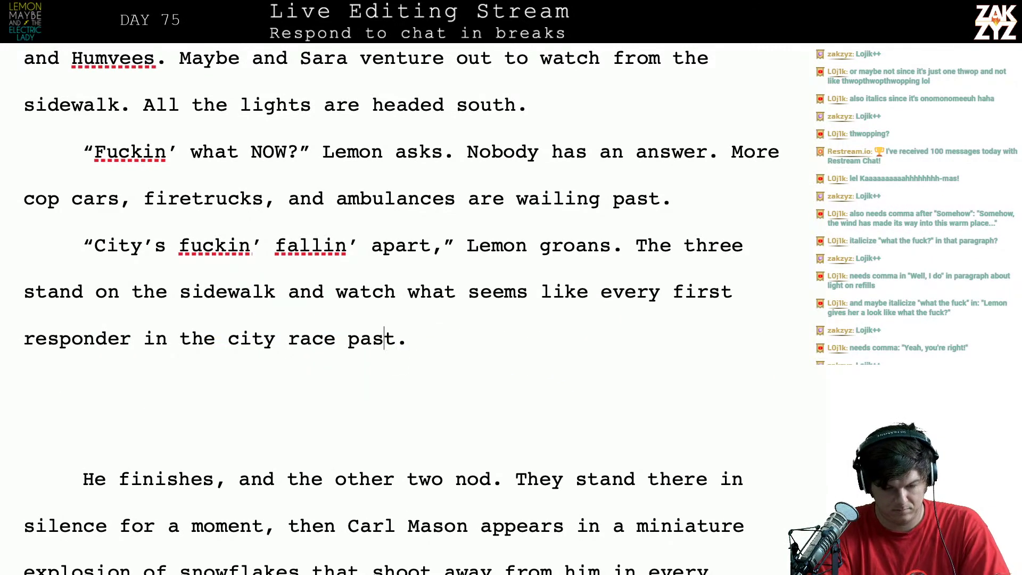
type("ng")
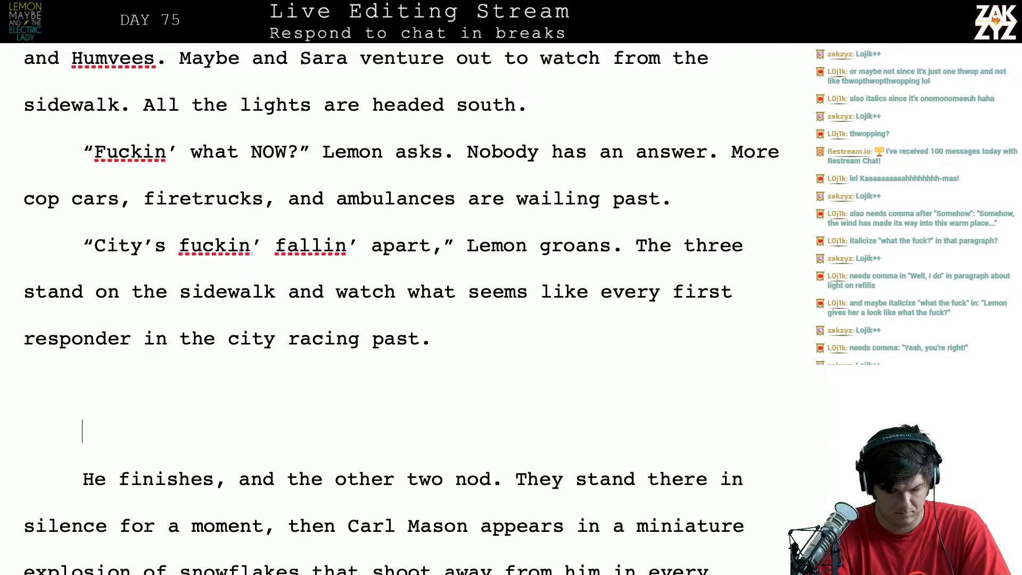
Delete the empty paragraphs and the text from "He finishes," through "silence for a moment, then"
left_click(360, 568)
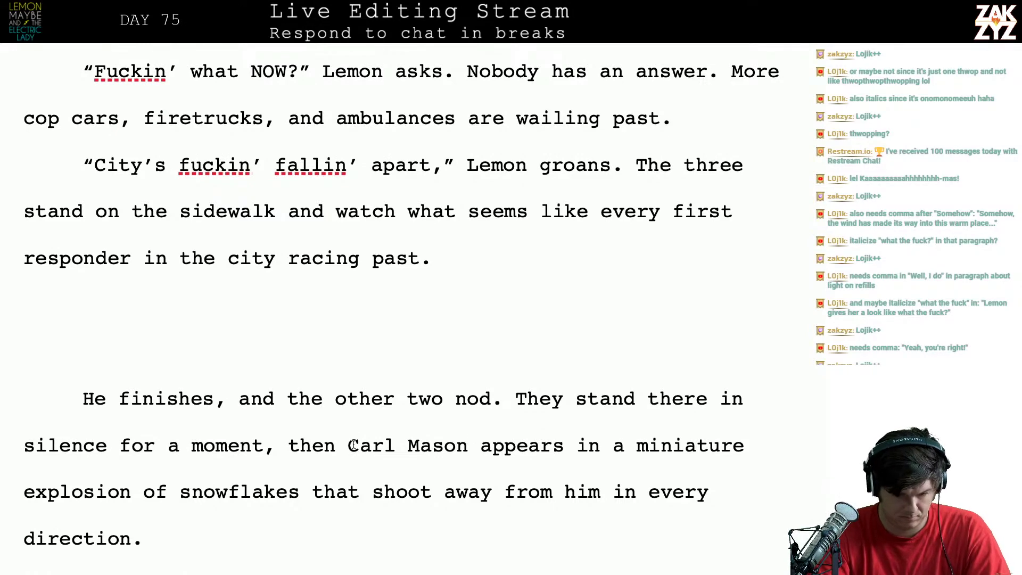
left_click_drag(347, 441, 69, 301)
key("BackSpace")
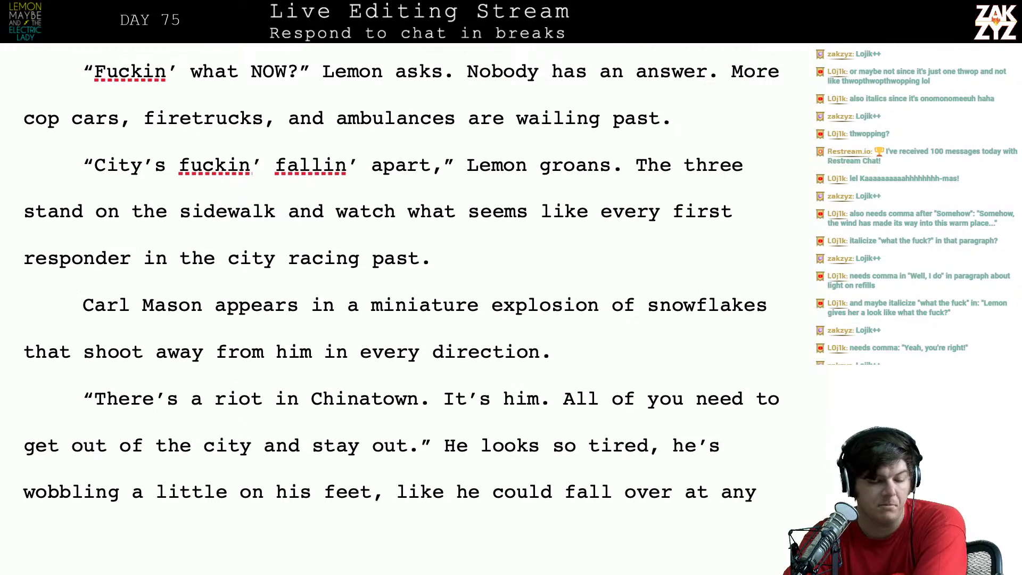
scroll(224, 324, "down", 1)
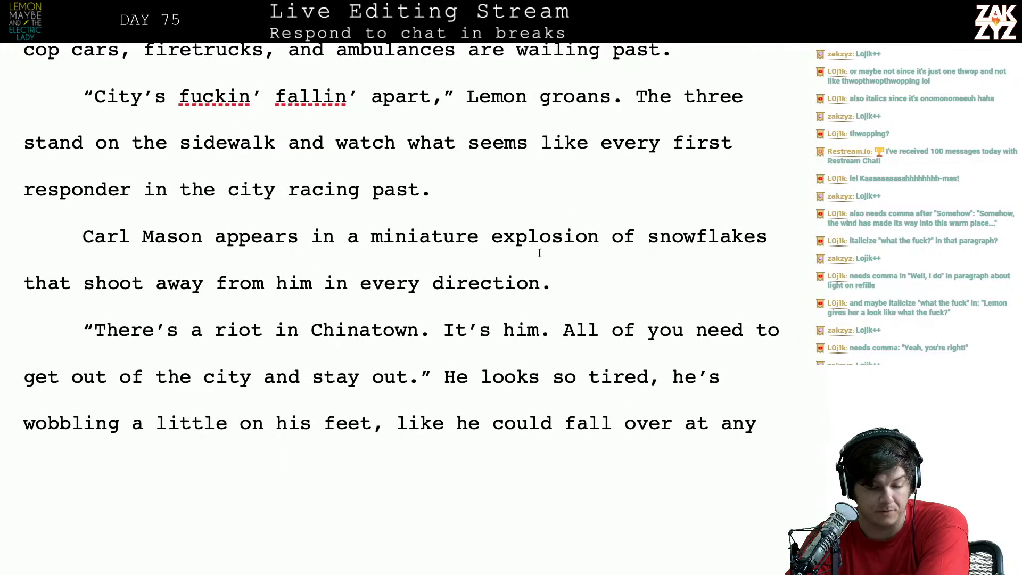
scroll(556, 272, "down", 1)
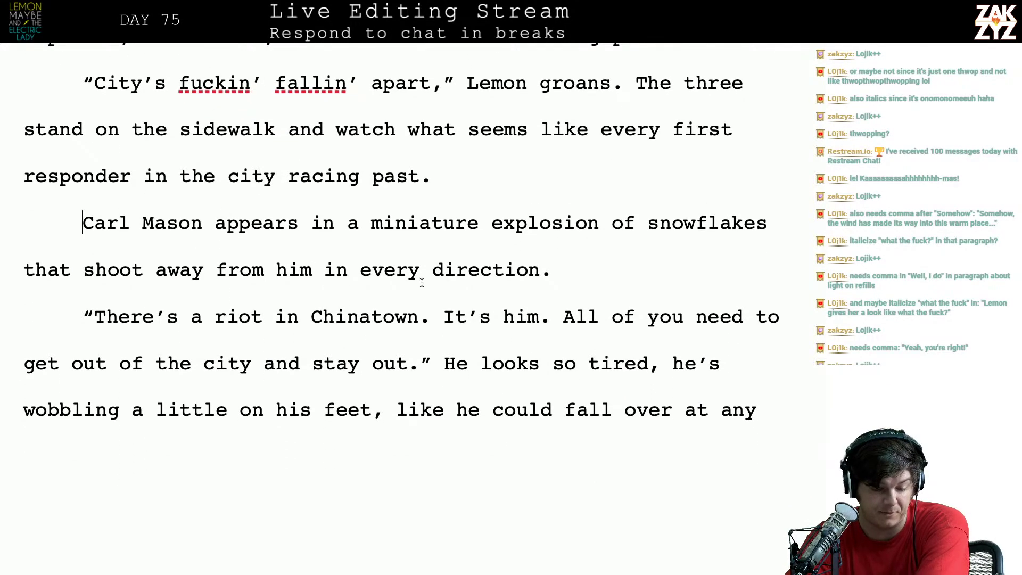
scroll(422, 283, "down", 1)
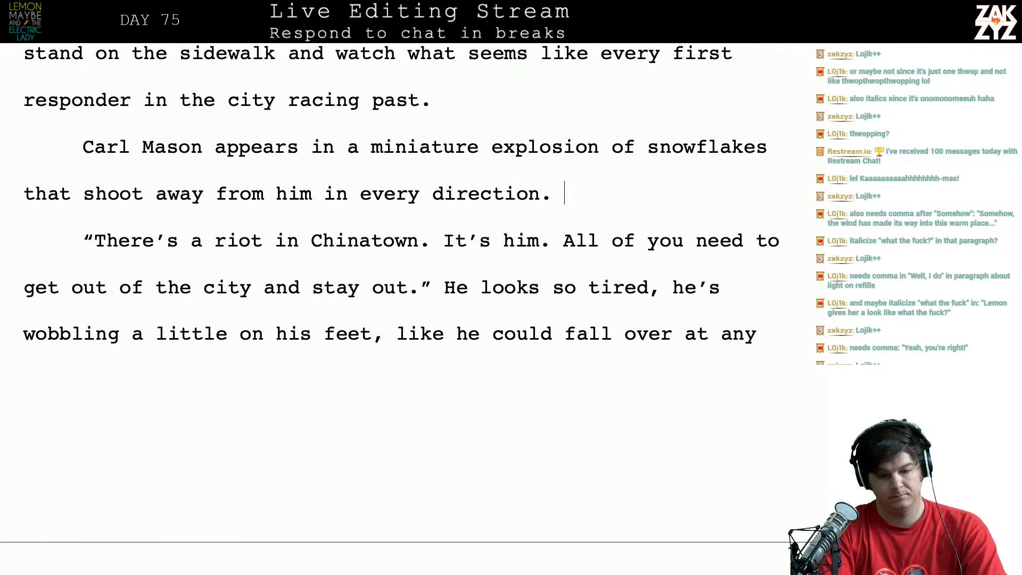
type("He")
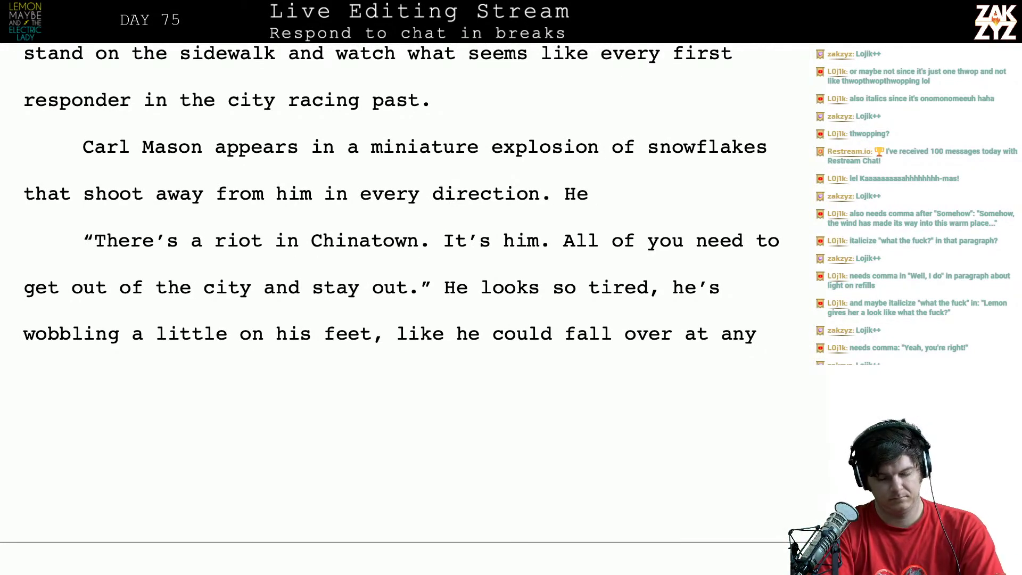
type(" turn")
key("BackSpace")
key("BackSpace")
key("BackSpace")
key("BackSpace")
key("BackSpace")
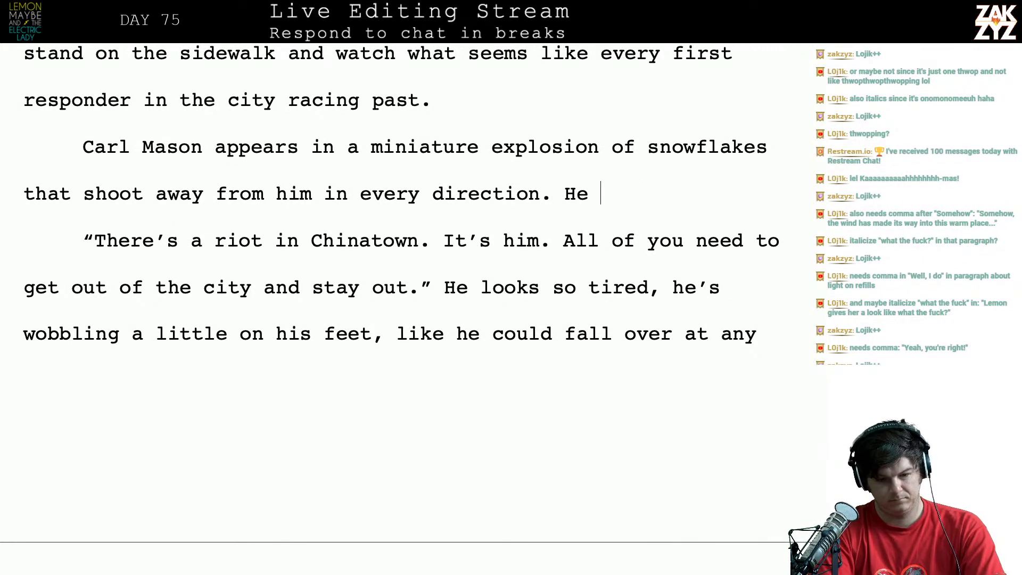
type("turns ot")
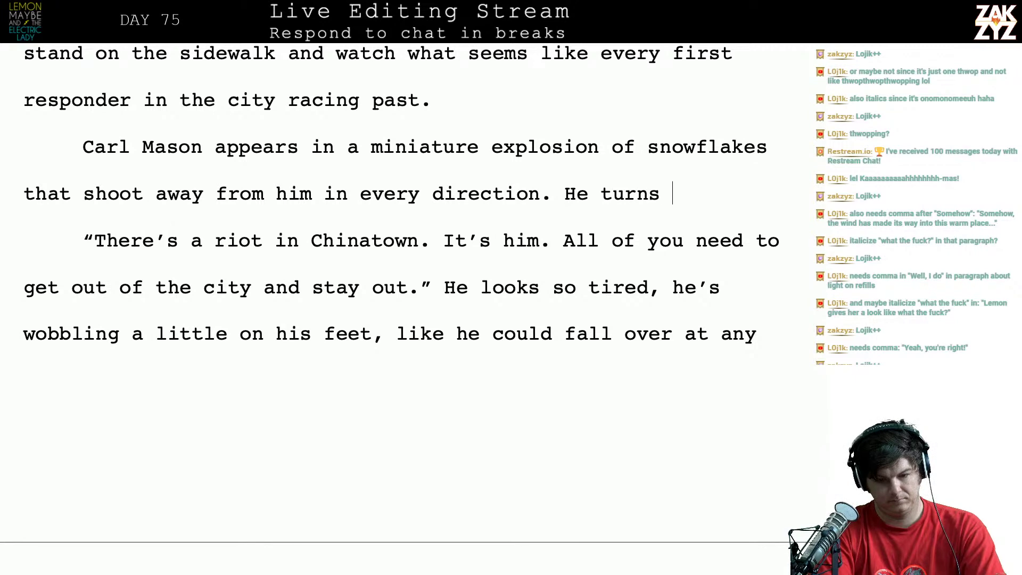
key("BackSpace")
key("BackSpace")
type("to")
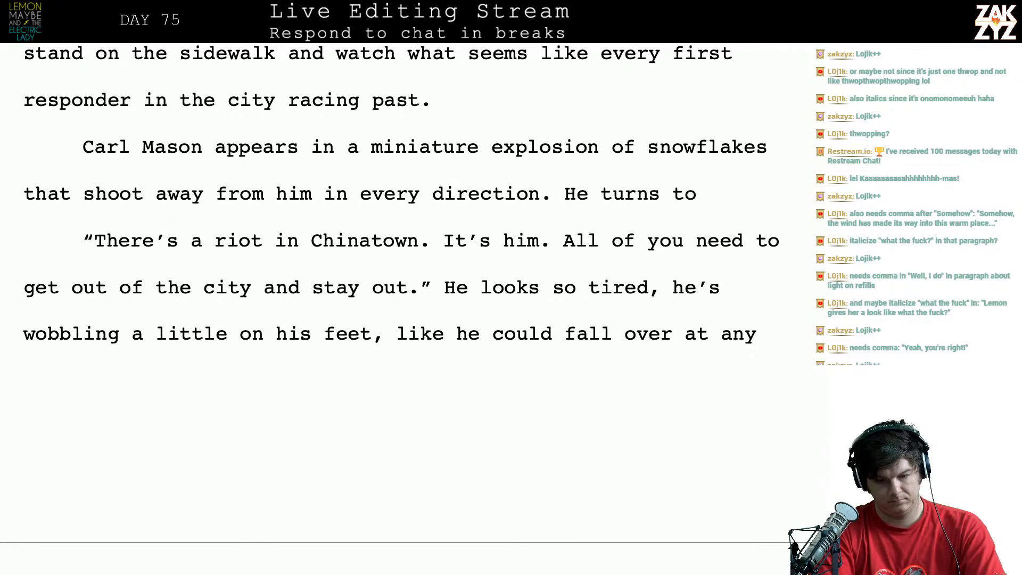
key("BackSpace")
key("BackSpace")
key("BackSpace")
key("BackSpace")
key("BackSpace")
key("BackSpace")
key("BackSpace")
key("BackSpace")
key("BackSpace")
key("BackSpace")
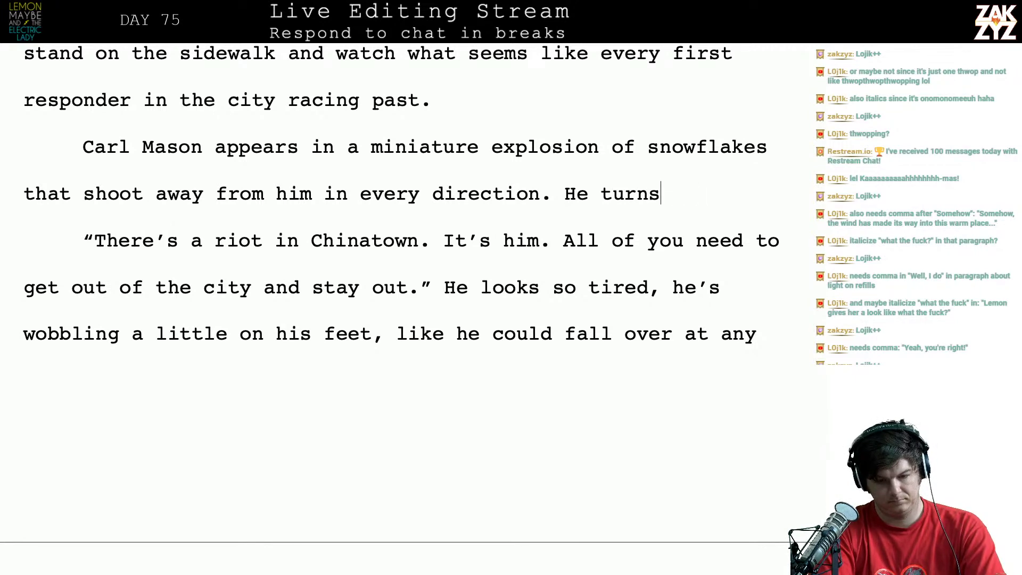
Add "His eyes are bloodshot and his face is smudged with dirt." after "in every direction."
type("is ey")
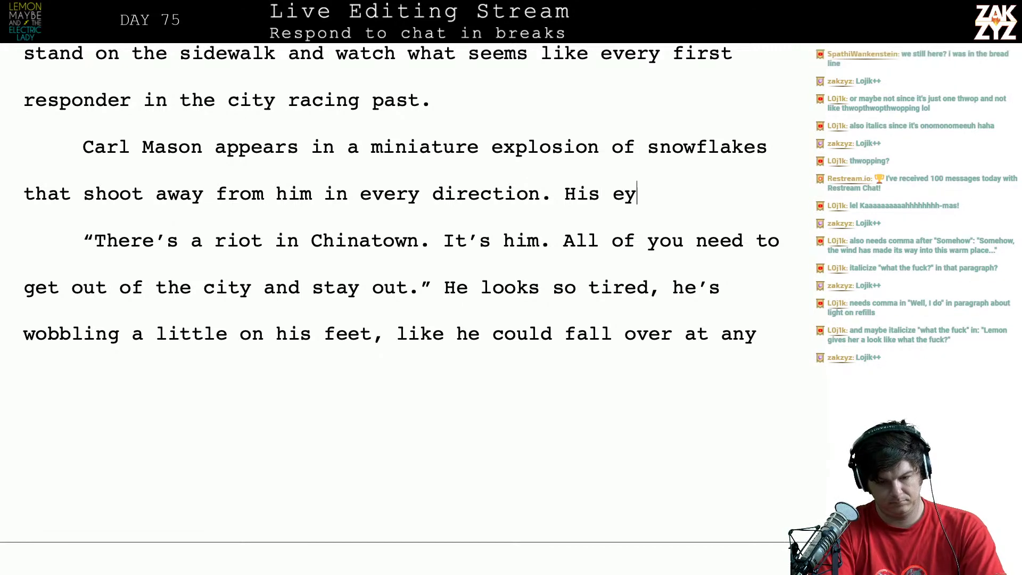
type("es are bloodshot ")
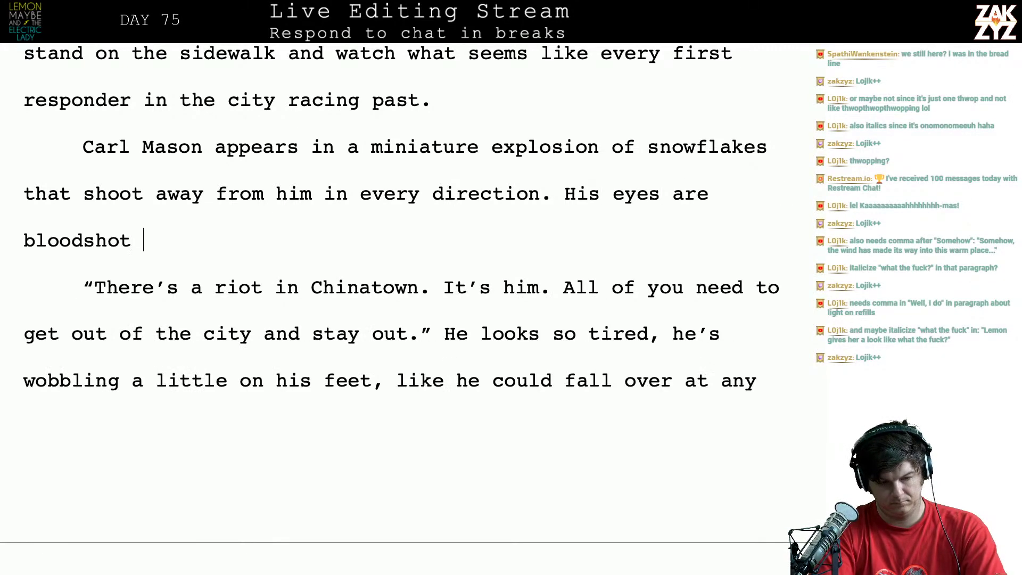
type("and his face is sm")
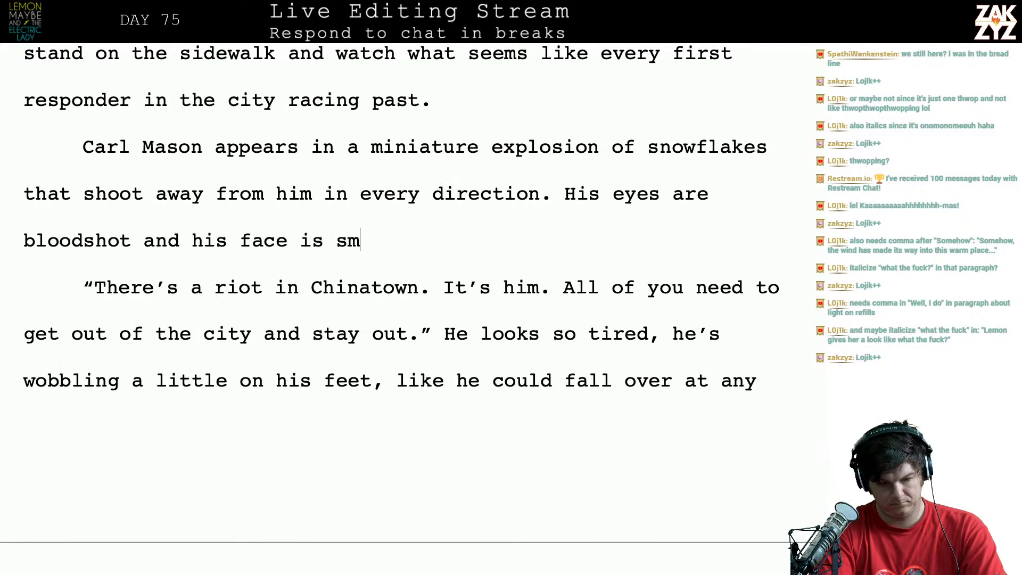
type("udged with dirt.")
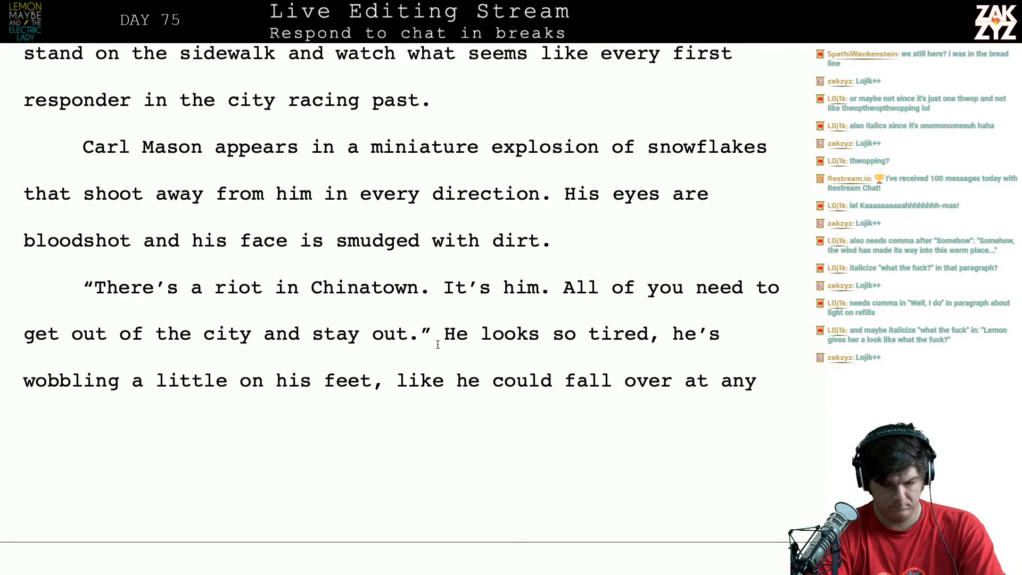
Change the period after "stay out" to a comma, add the tag "Carl orders.", and split "He looks so tired" into its own paragraph
key("BackSpace")
type(",")
key("Right")
key("Right")
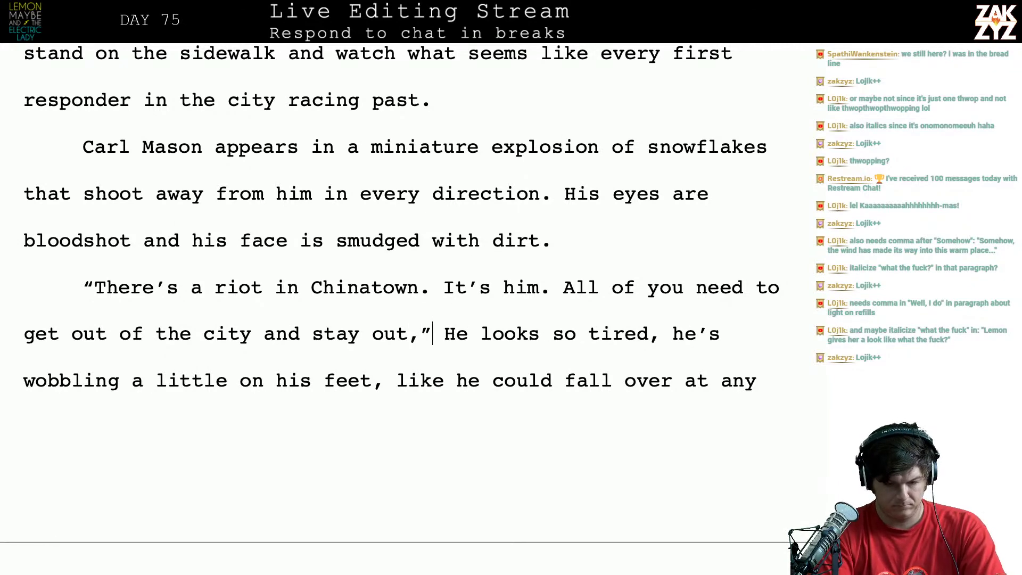
key("ctrl+Return")
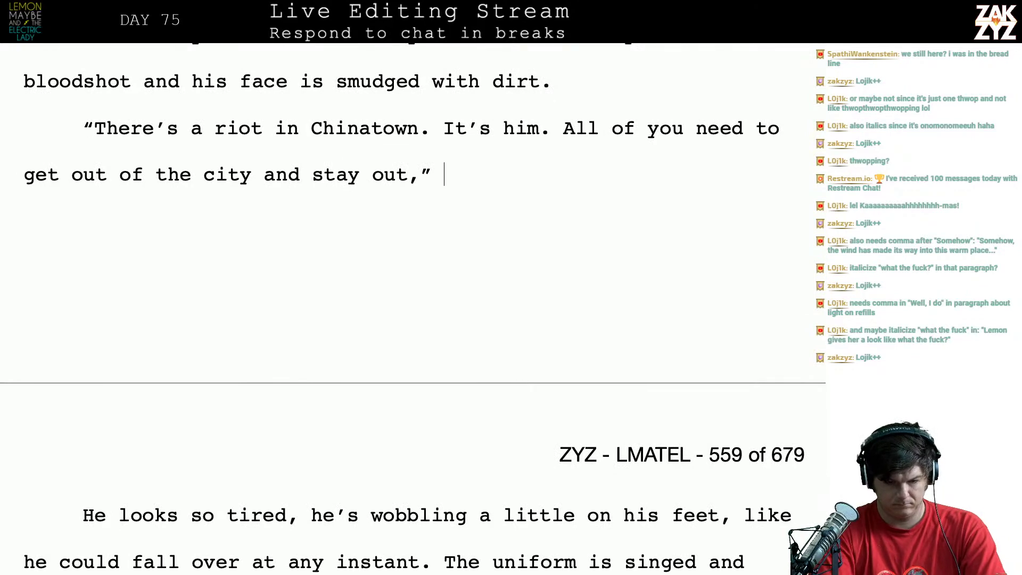
type("Carl a")
key("BackSpace")
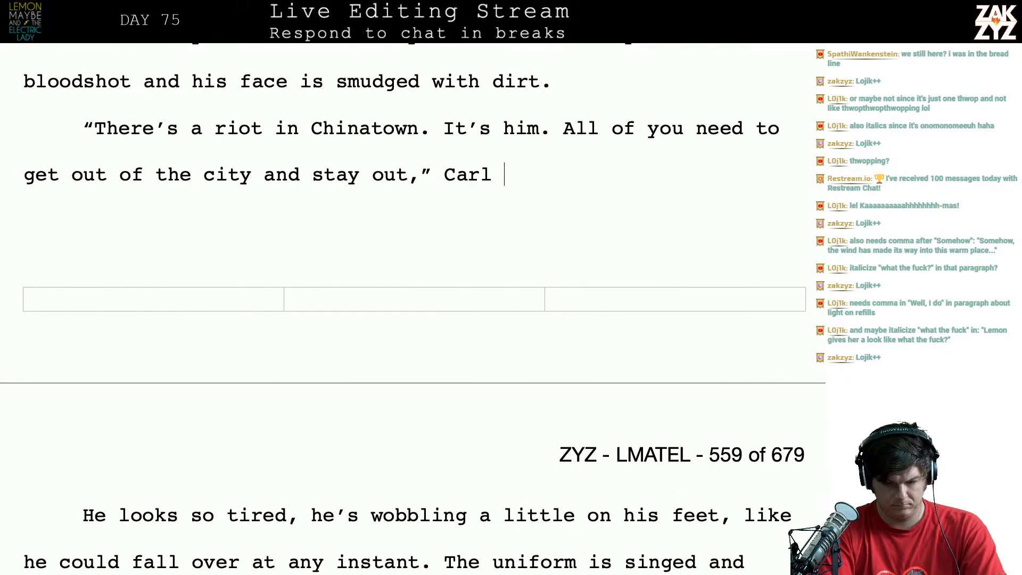
type("orders.")
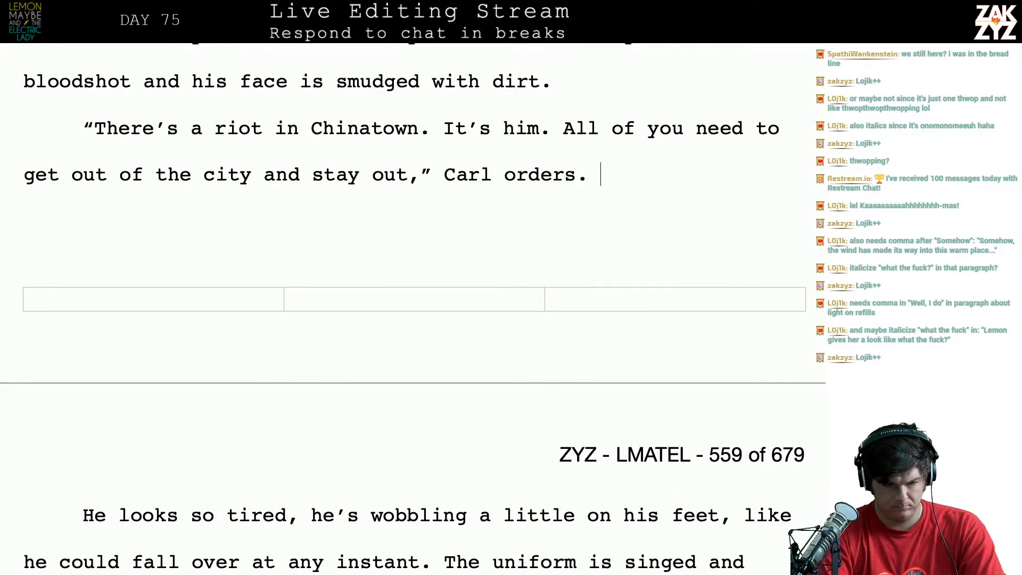
key("Up")
key("Up")
key("Up")
key("Up")
key("Up")
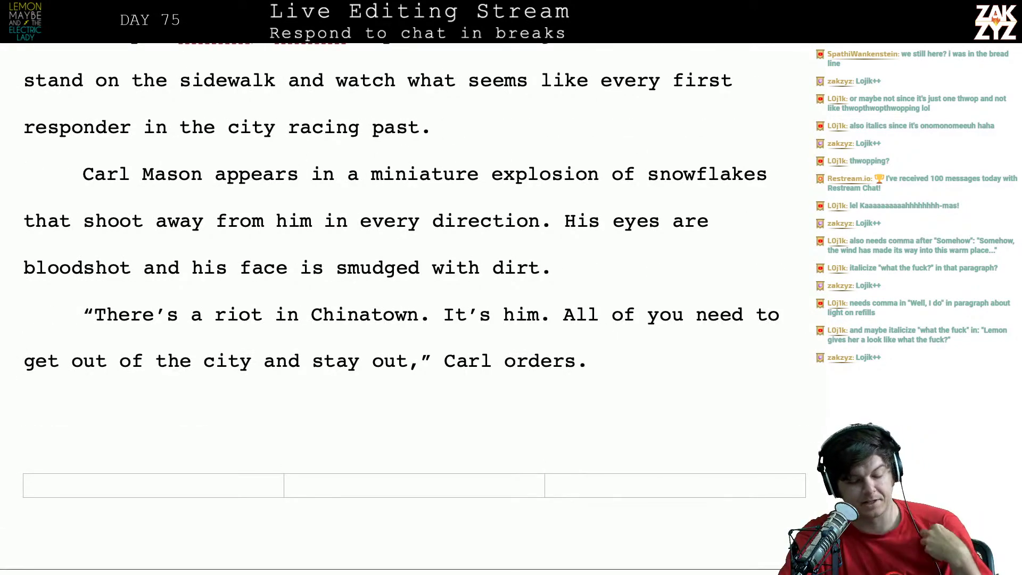
scroll(270, 319, "down", 3)
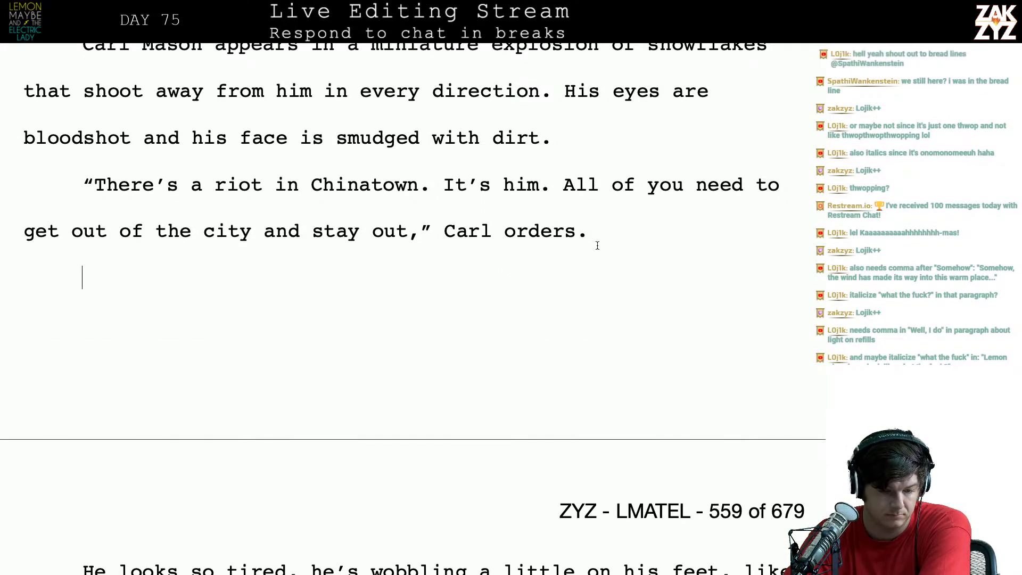
left_click(242, 233)
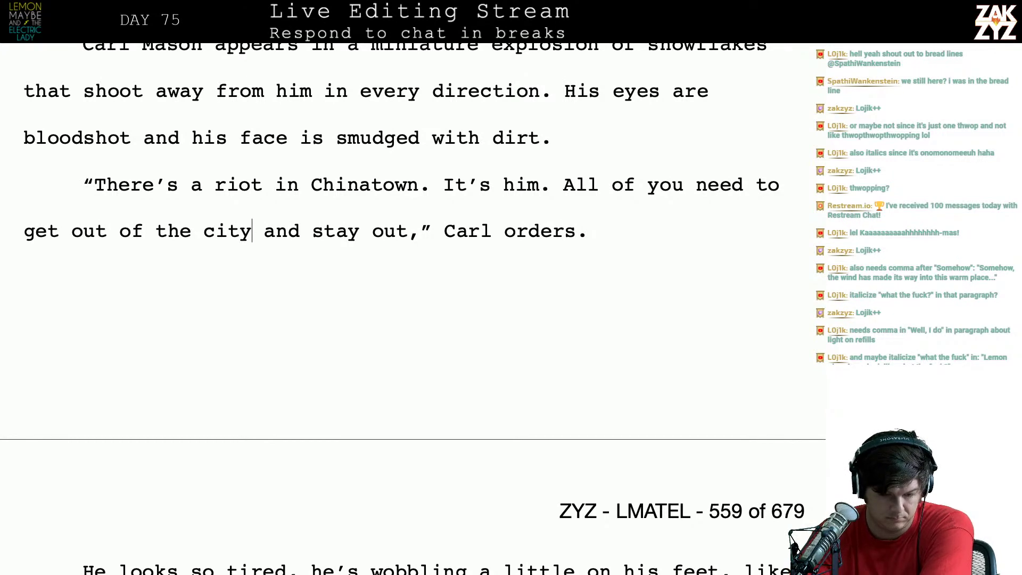
type(".")
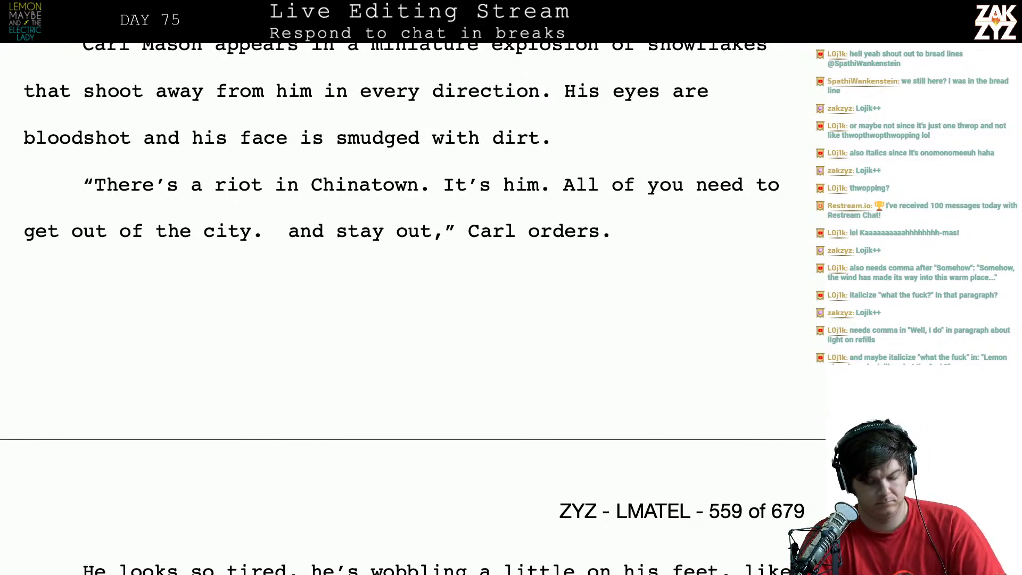
key("BackSpace")
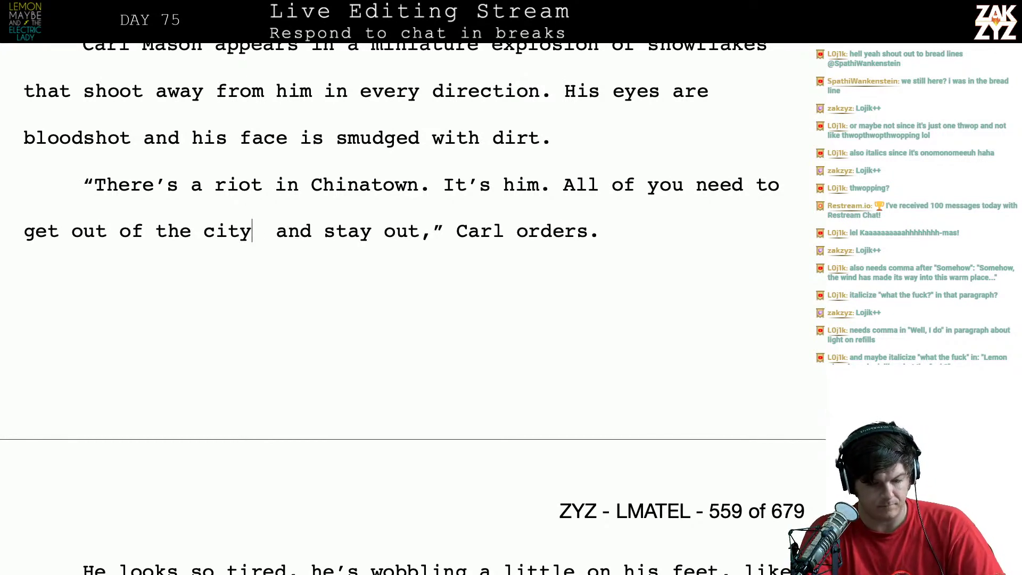
key("BackSpace")
key("Down")
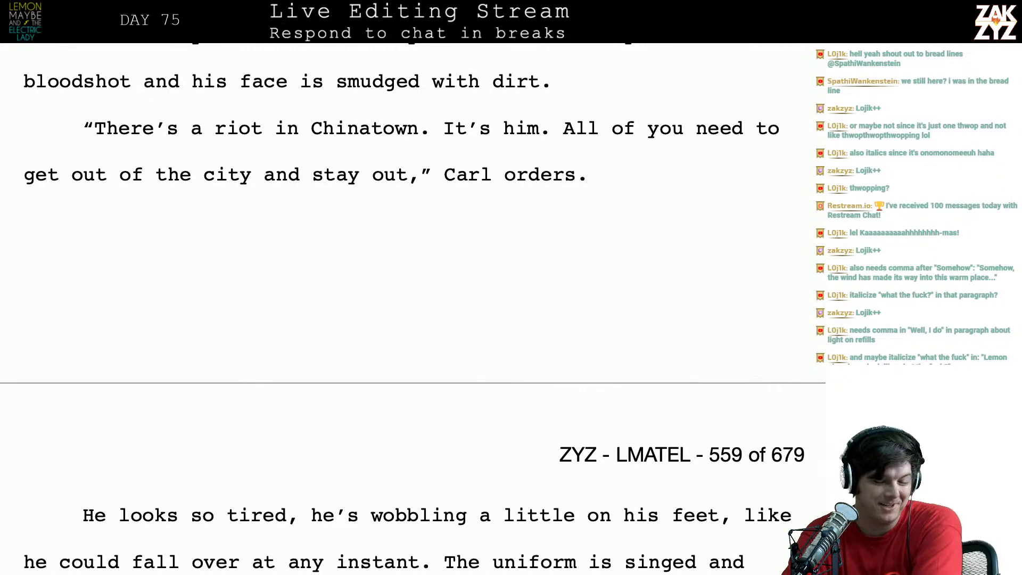
Read through Carl's warning and the following passage on page 559, down to his outline on the pavement
scroll(413, 314, "down", 1)
scroll(413, 314, "up", 3)
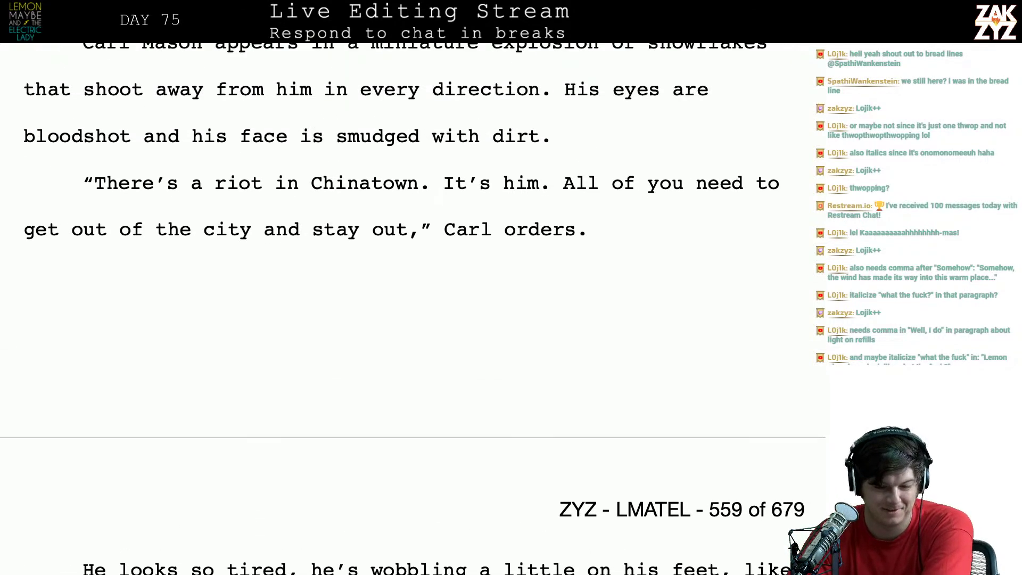
scroll(413, 314, "up", 2)
scroll(413, 314, "down", 4)
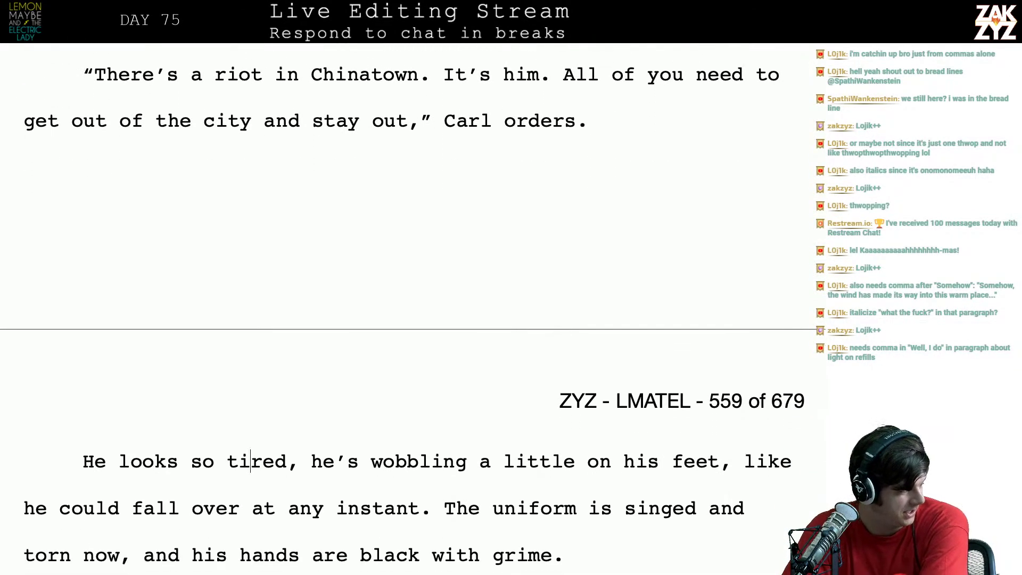
scroll(413, 314, "down", 3)
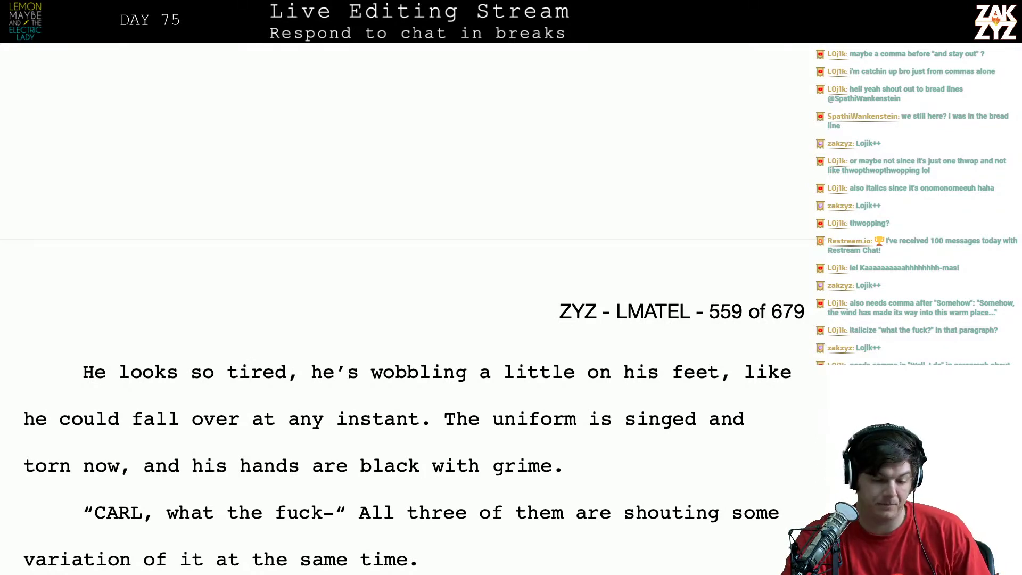
scroll(409, 320, "down", 4)
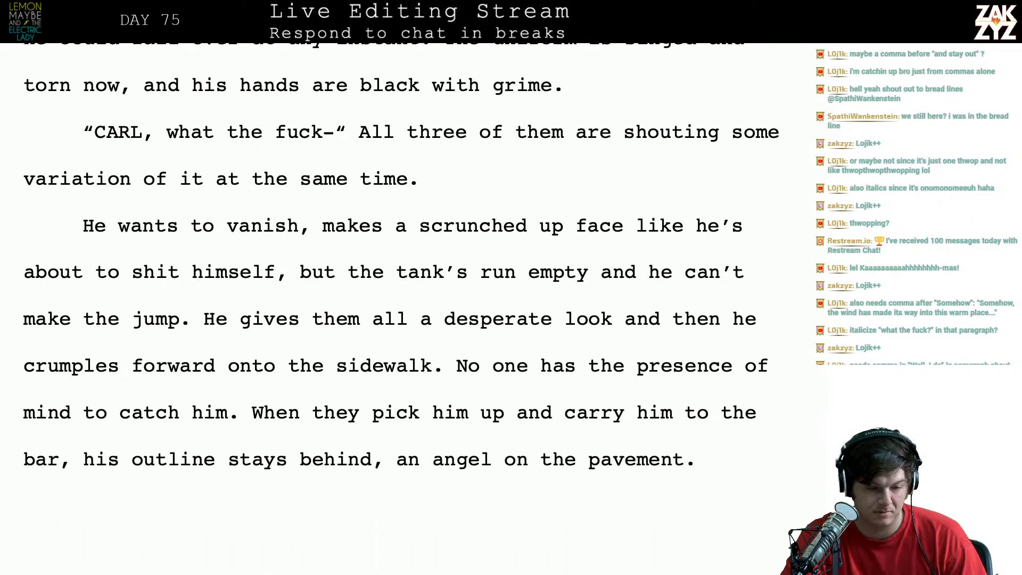
scroll(262, 312, "up", 2)
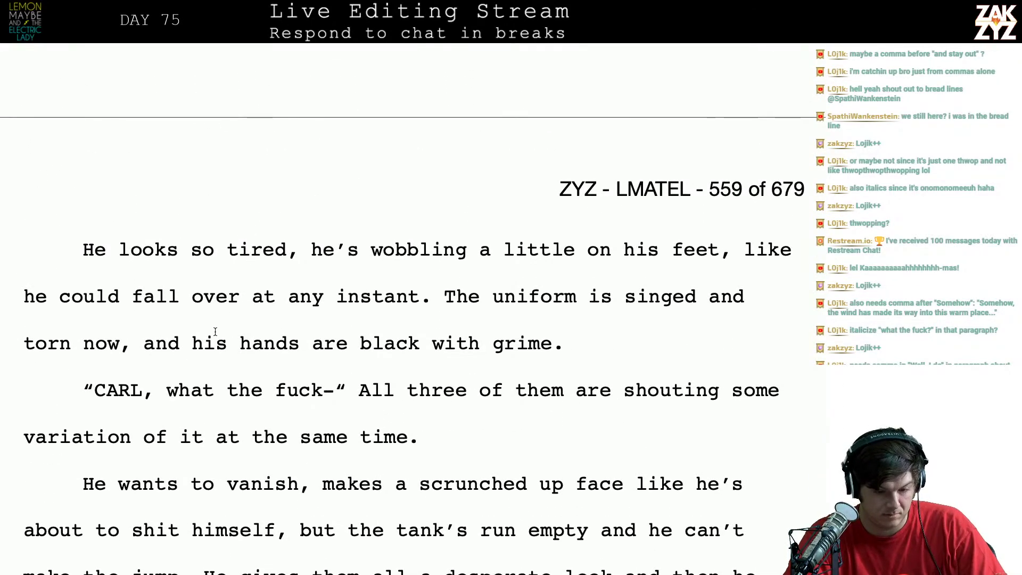
scroll(262, 312, "up", 1)
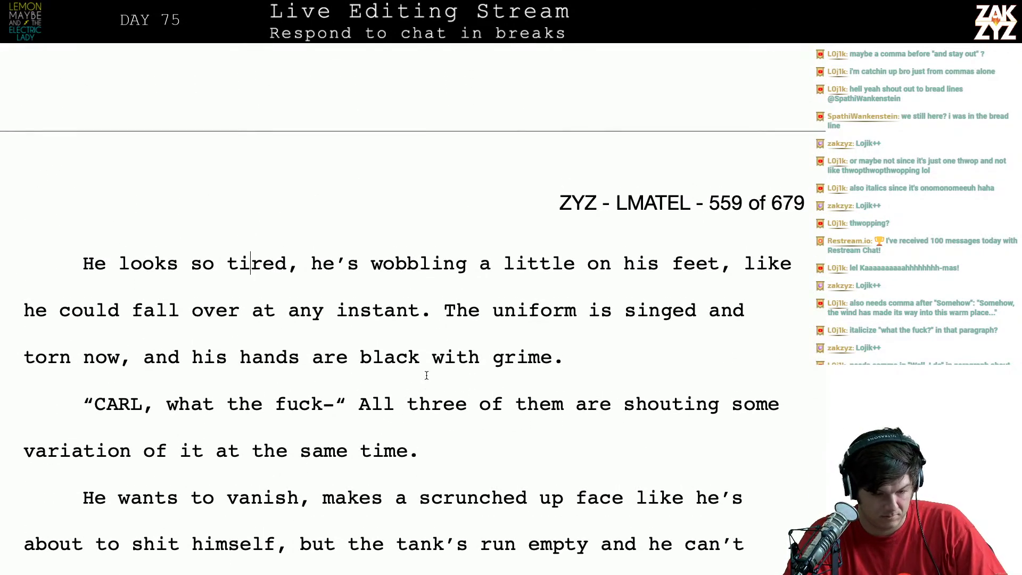
scroll(427, 375, "up", 3)
scroll(423, 352, "down", 2)
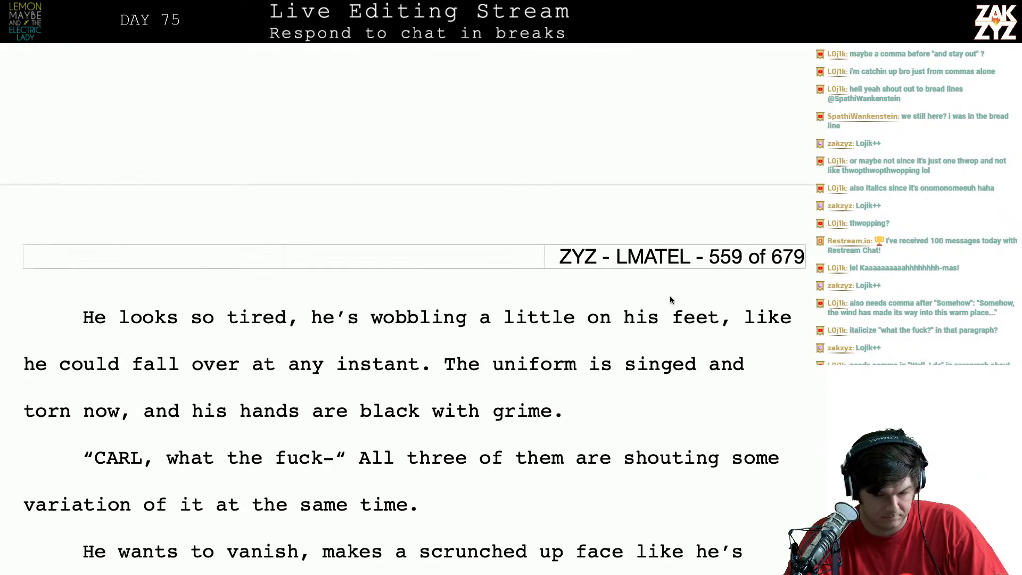
After "Carl orders." add "He's wobbling a little on his feet. The uniform that was freshly pressed a few hours ago is"
scroll(541, 334, "up", 5)
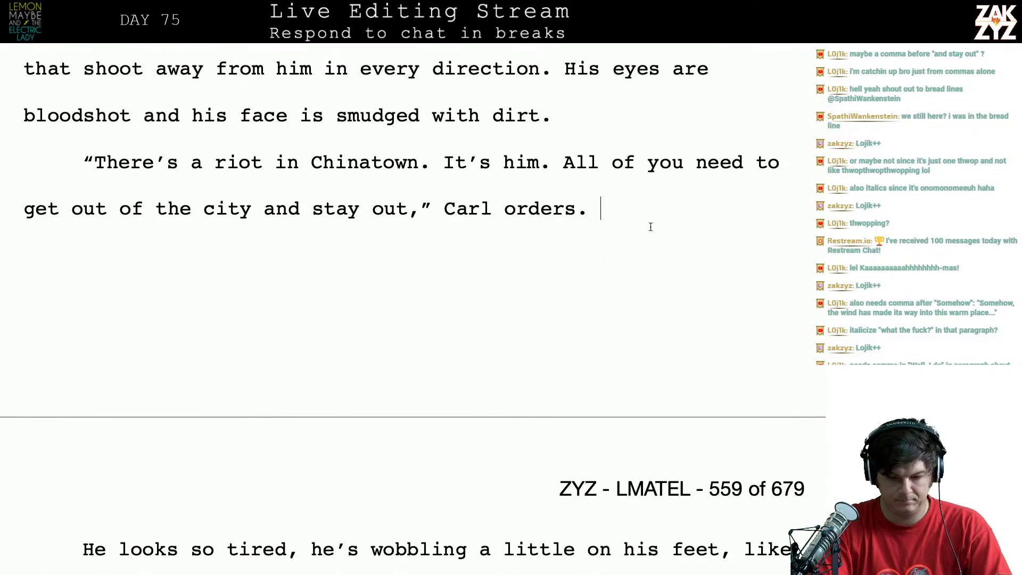
type("He's wo")
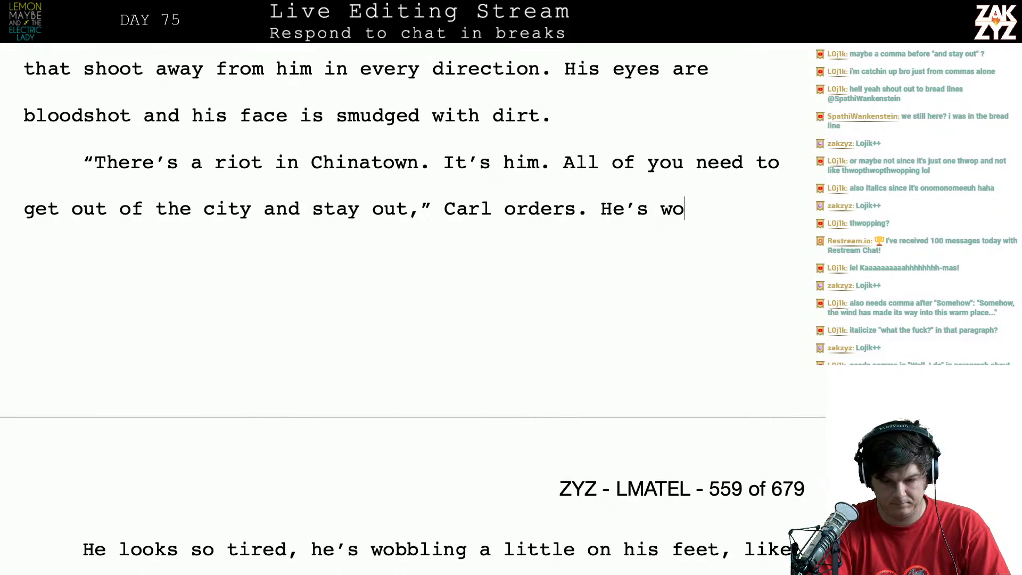
type("bbling a little on his fe")
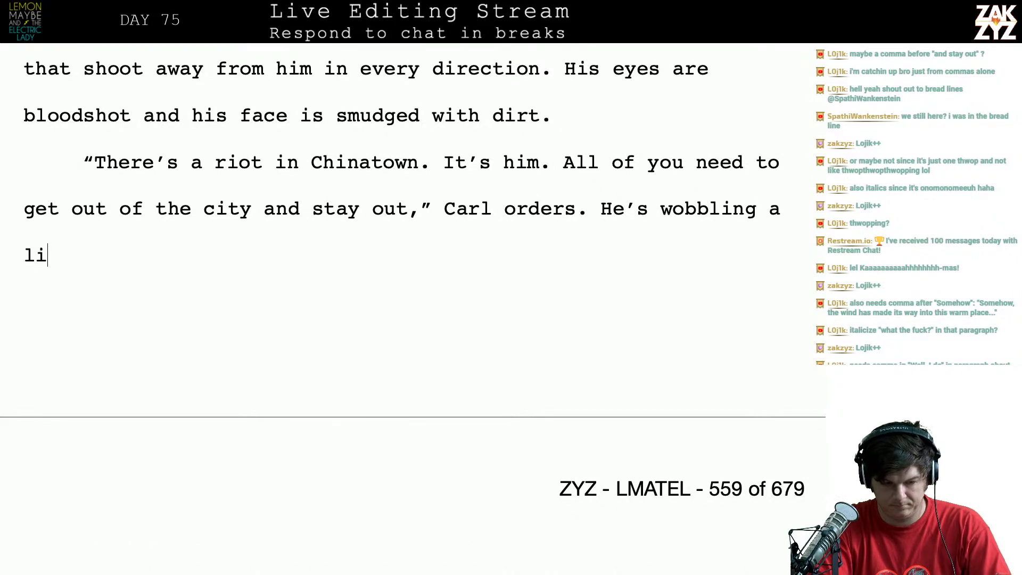
type("et")
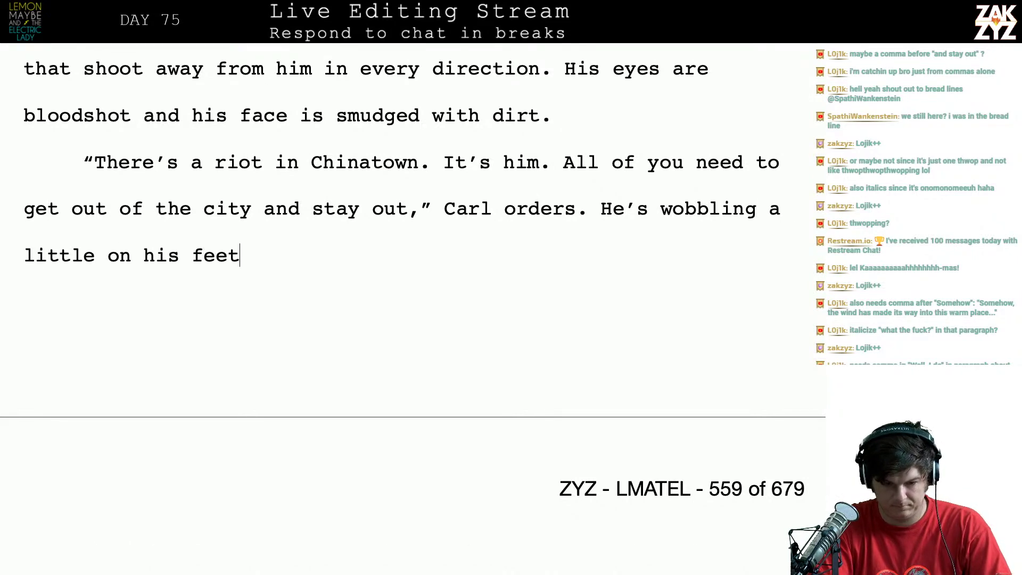
type(". The un")
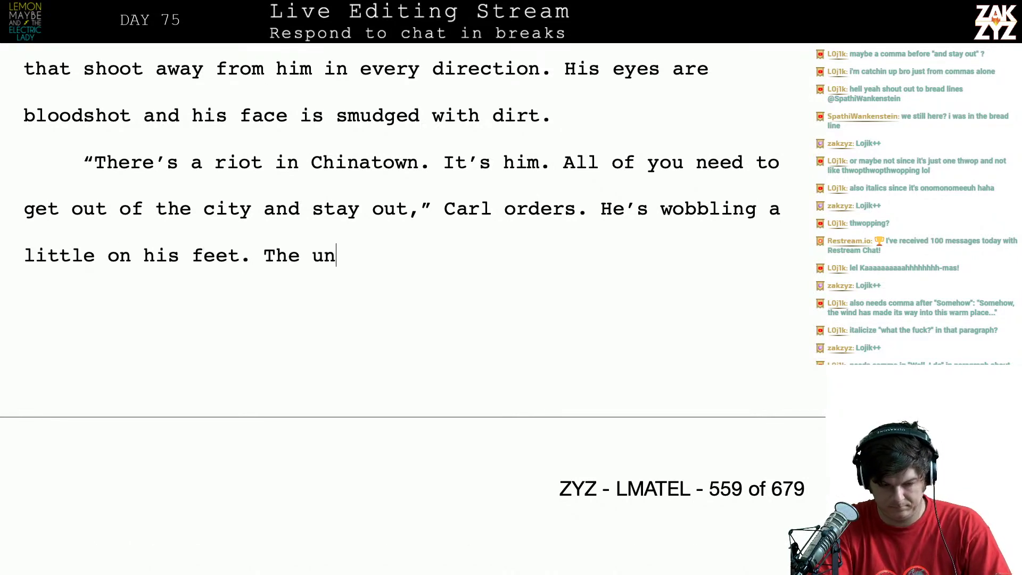
type("iform that was so")
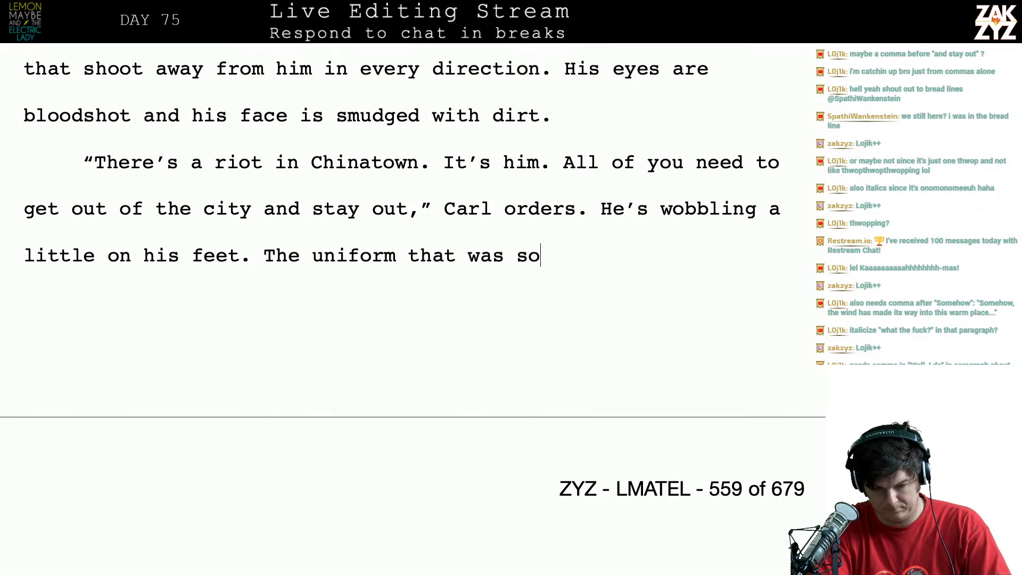
key("BackSpace")
key("BackSpace")
type("fre")
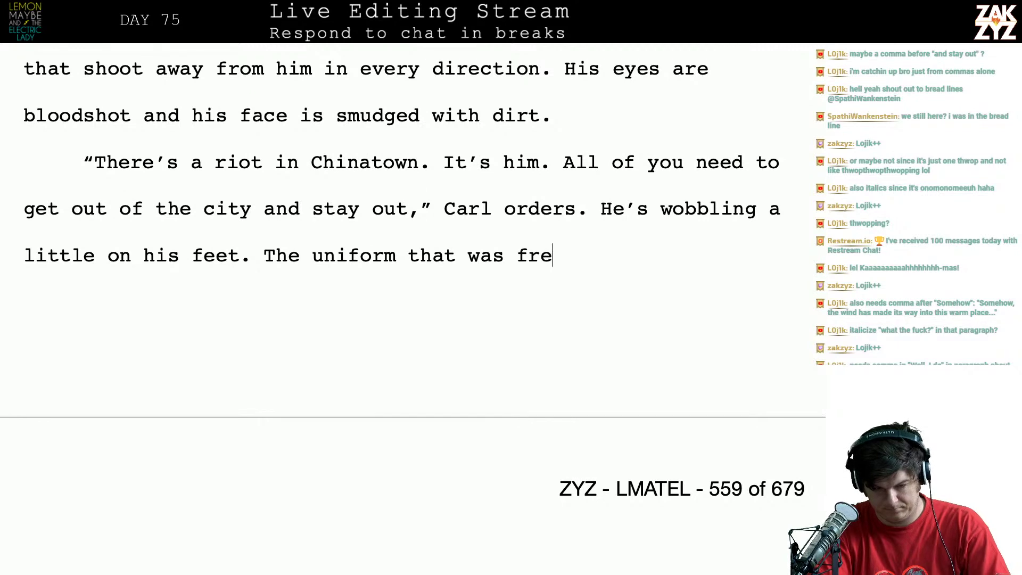
type("shly presse")
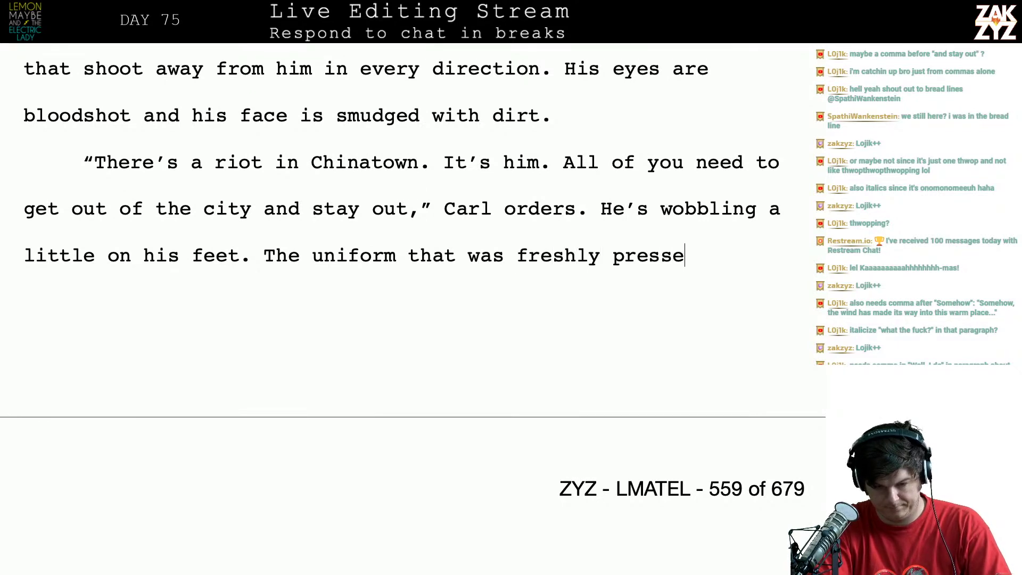
type("d a few hours ago is")
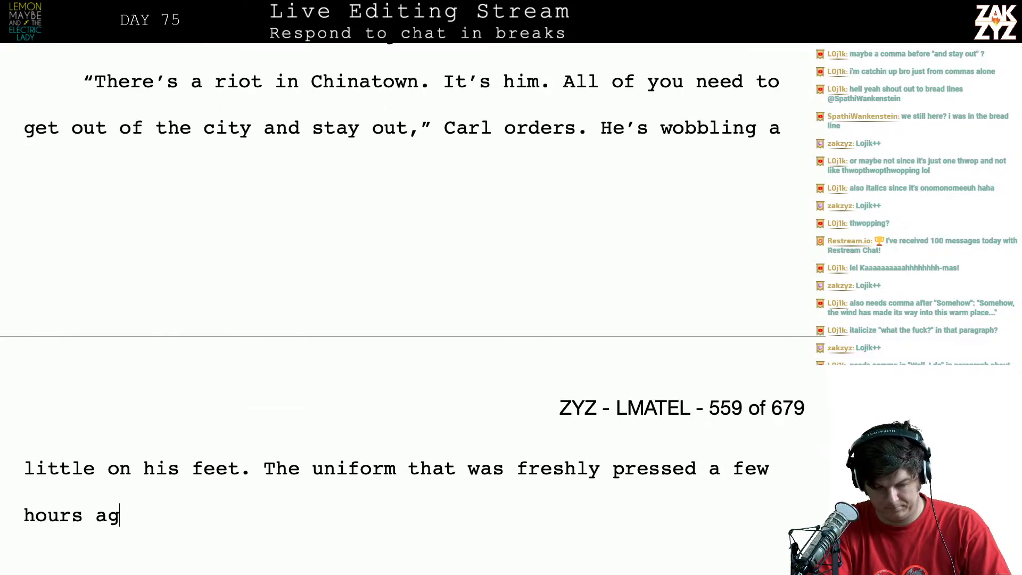
Finish the uniform sentence with "ragged and torn now, his hands are black with grime."
key("Down")
key("Down")
key("Down")
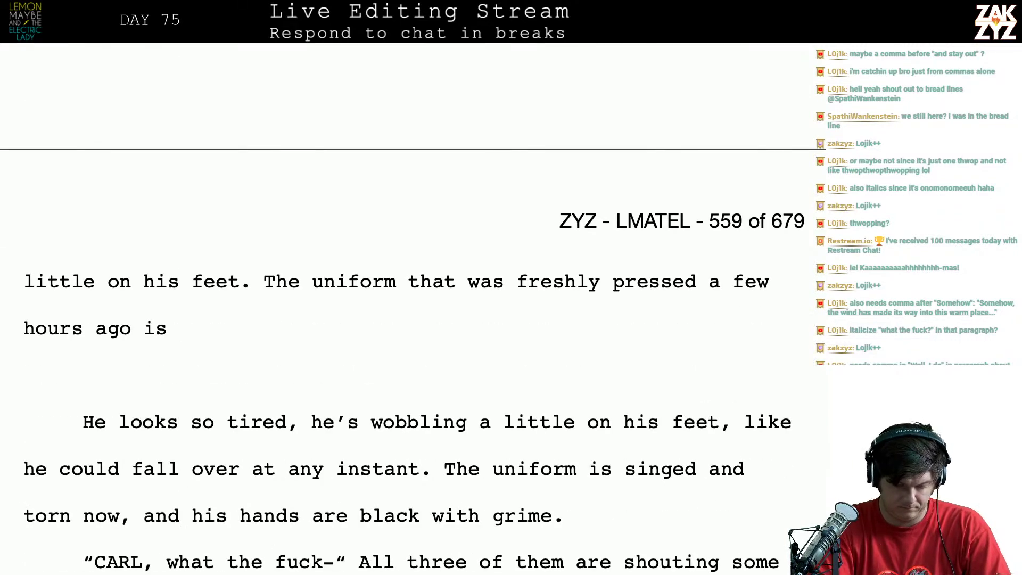
type("ragged a")
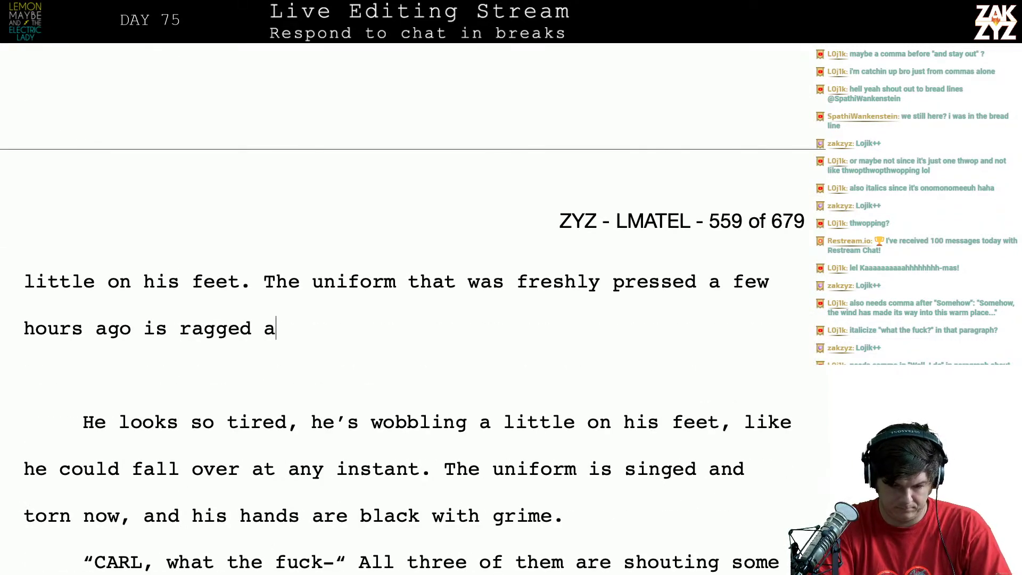
type("nd torn now, his ")
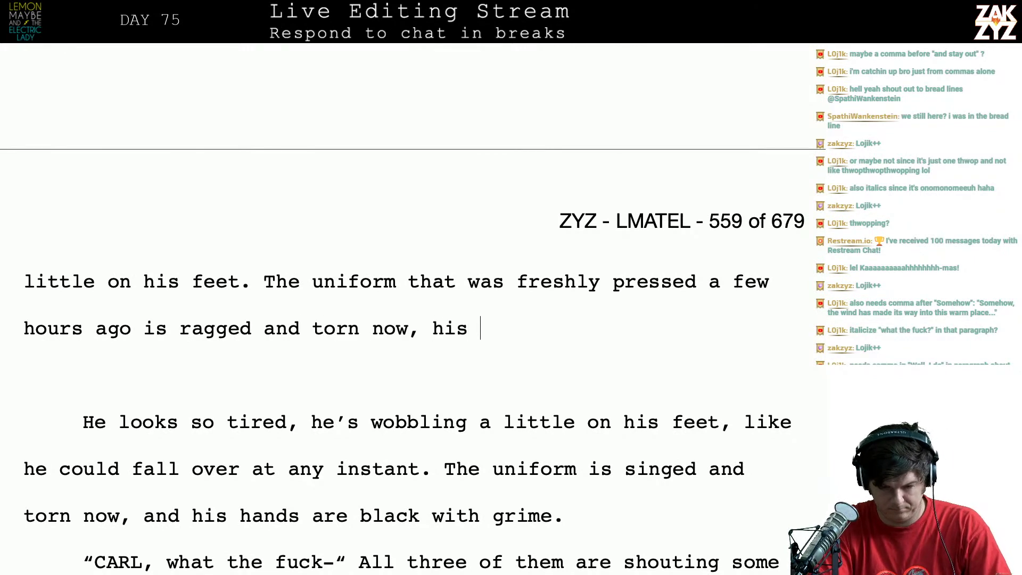
type("hands are black wi")
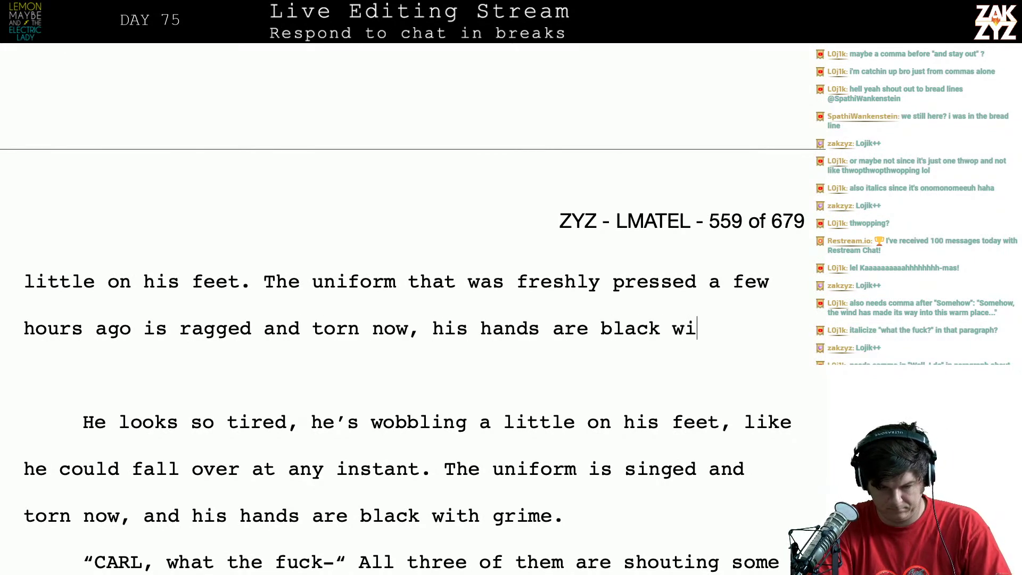
type("th grime.")
Delete the empty paragraph and the old paragraph from "He looks so tired" through "his hands are black with grime."
key("shift+Down")
key("shift+Down")
key("shift+Down")
key("shift+Down")
key("shift+Down")
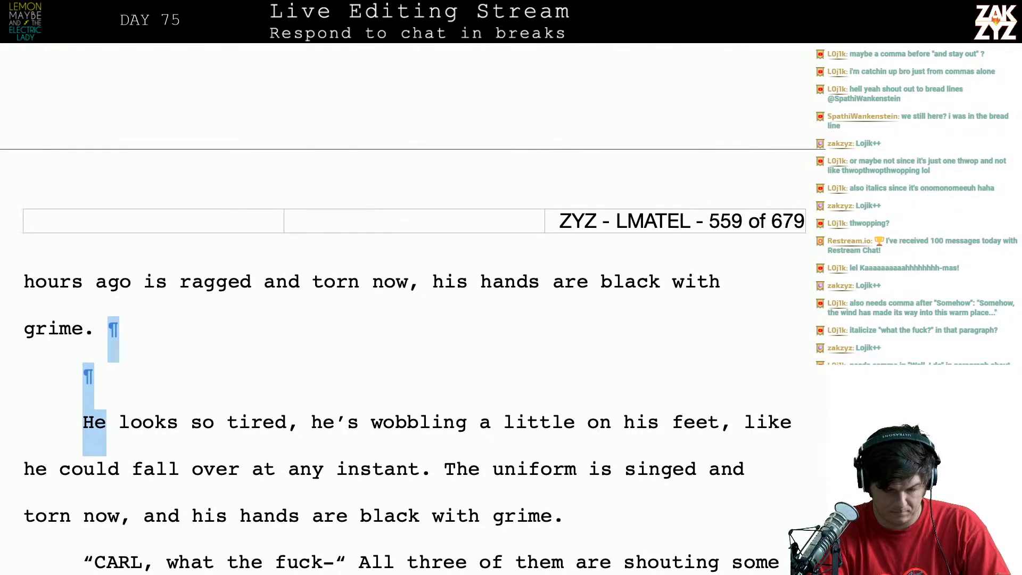
key("shift+Left")
key("shift+Left")
key("shift+Left")
key("shift+Left")
key("shift+Left")
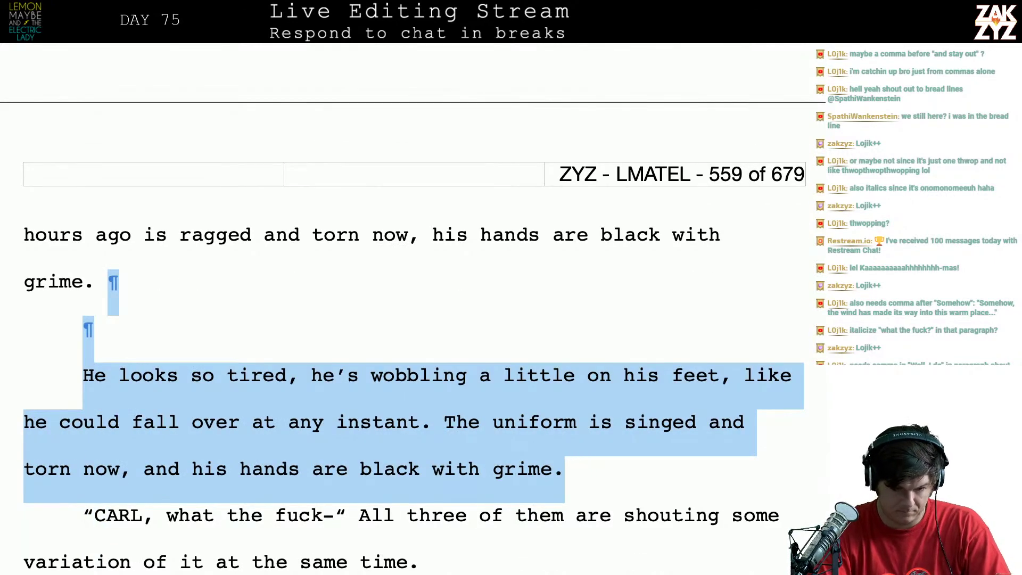
key("BackSpace")
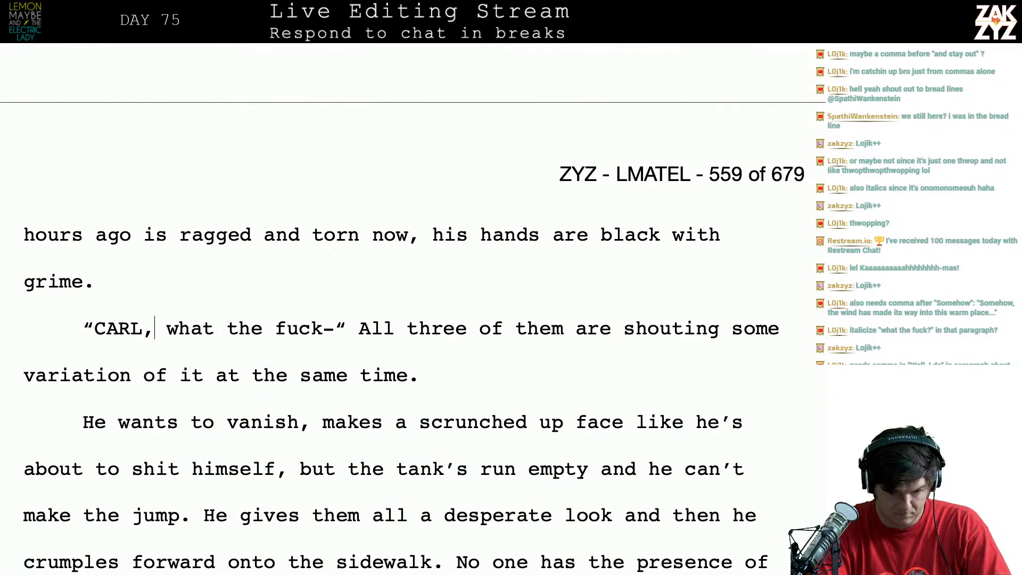
Change the shouted line to "CARL! What the fuck?!" and separate the "All three of them" sentence below it with an empty paragraph
key("BackSpace")
type("! What t")
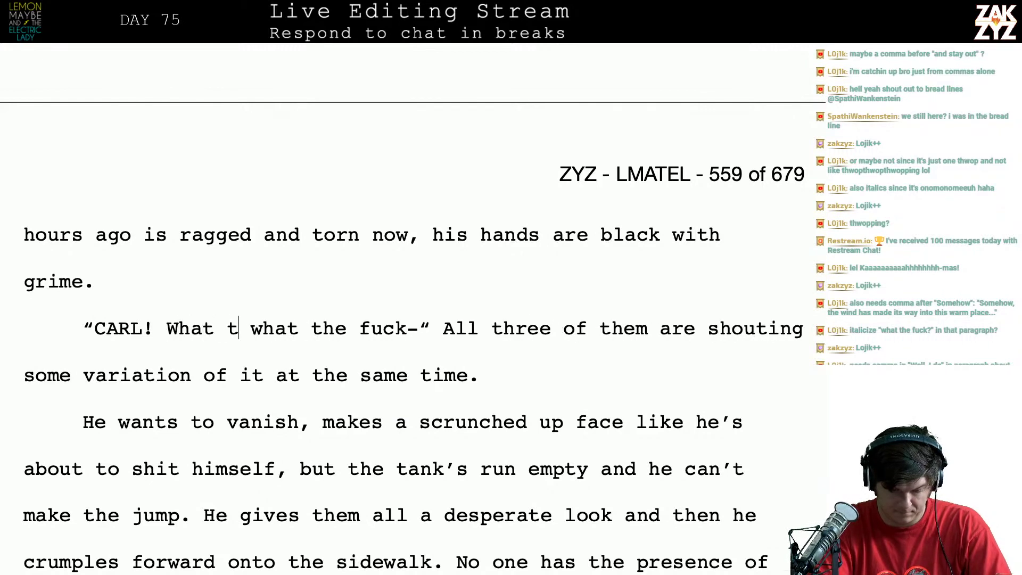
type("he fuck?")
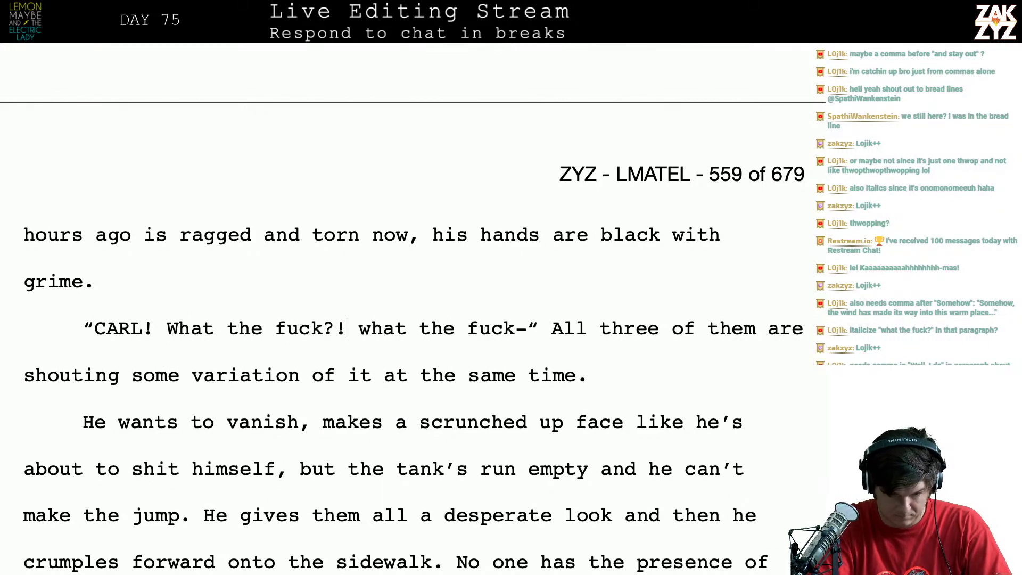
key("shift+Right")
key("shift+Right")
key("shift+Right")
key("shift+Right")
key("shift+Right")
key("shift+Right")
key("shift+Right")
key("shift+Right")
key("shift+Right")
key("shift+Right")
key("shift+Right")
key("shift+Right")
key("shift+Right")
key("shift+Right")
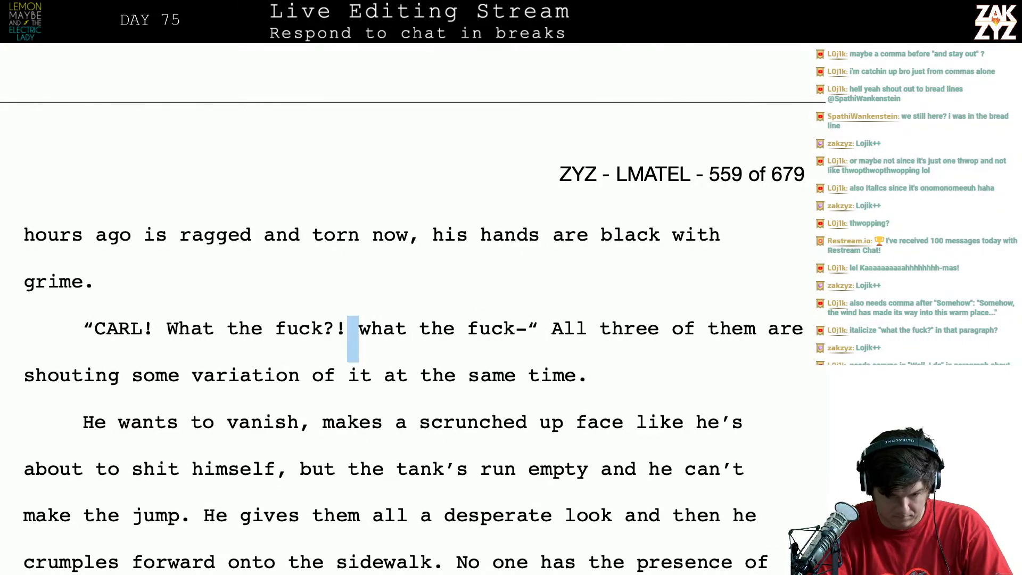
key("shift+Right")
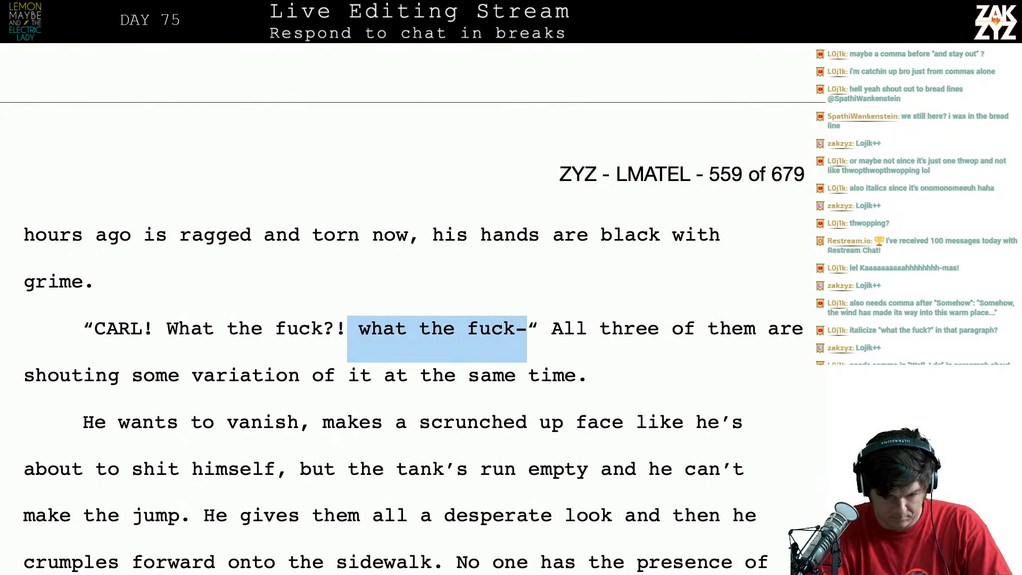
key("BackSpace")
key("Return")
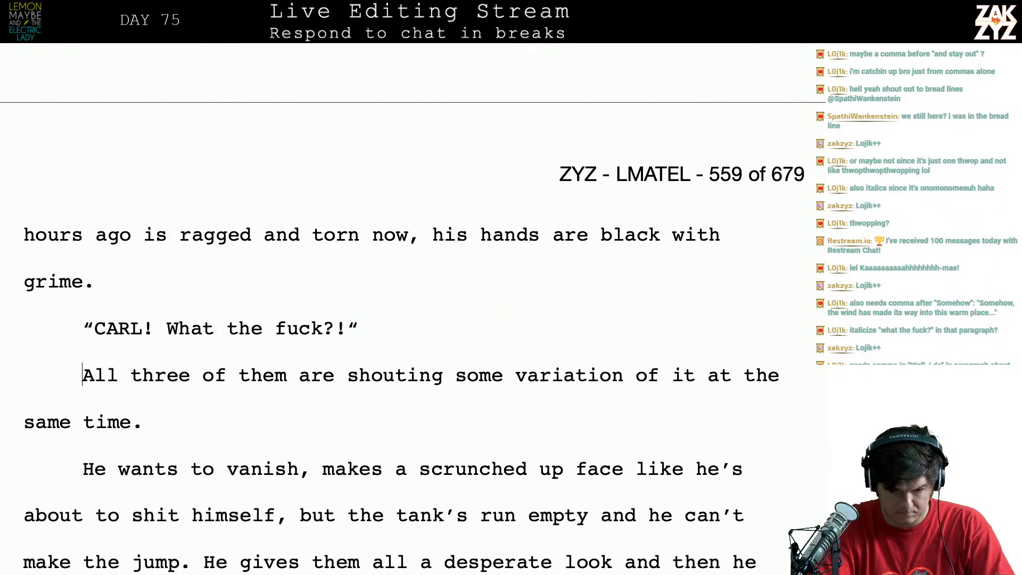
key("Return")
key("Up")
type("Ther")
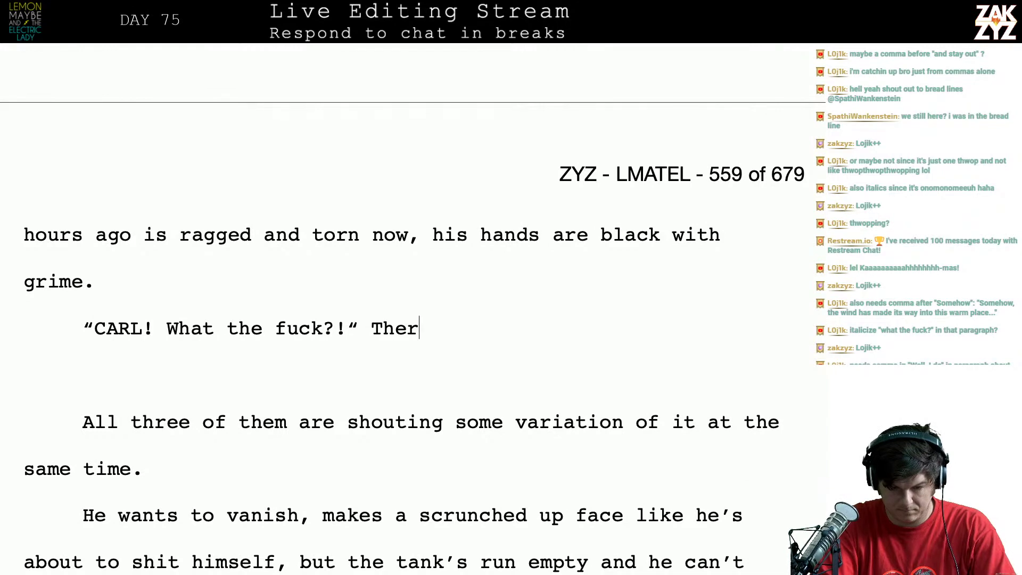
key("BackSpace")
key("BackSpace")
type("ree voices are shouting")
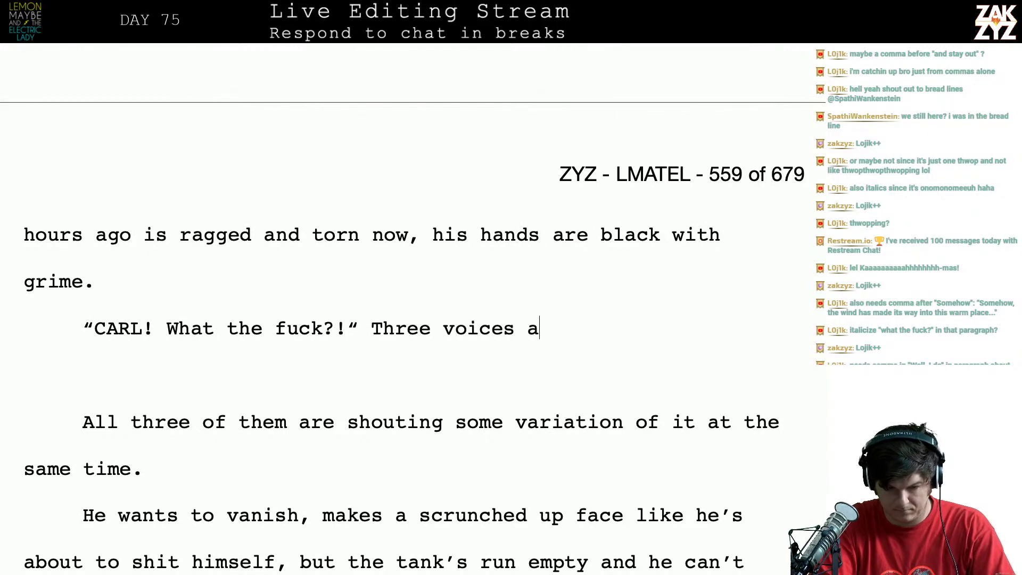
key("BackSpace")
key("BackSpace")
key("BackSpace")
key("BackSpace")
key("BackSpace")
key("BackSpace")
key("BackSpace")
key("BackSpace")
key("BackSpace")
key("BackSpace")
key("BackSpace")
key("BackSpace")
key("BackSpace")
key("BackSpace")
key("BackSpace")
key("BackSpace")
key("BackSpace")
key("BackSpace")
key("BackSpace")
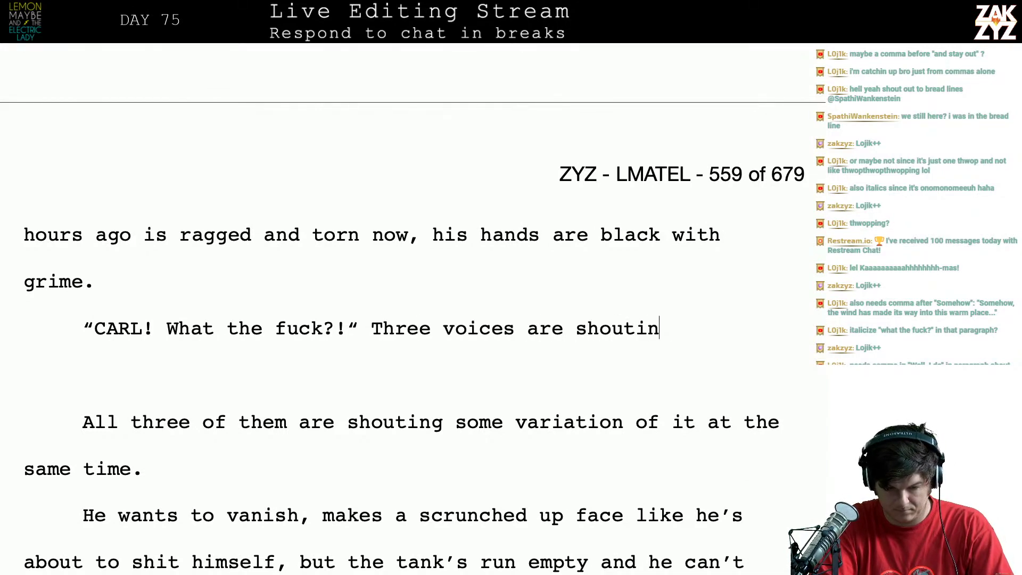
key("BackSpace")
key("BackSpace")
key("BackSpace")
key("BackSpace")
key("BackSpace")
key("BackSpace")
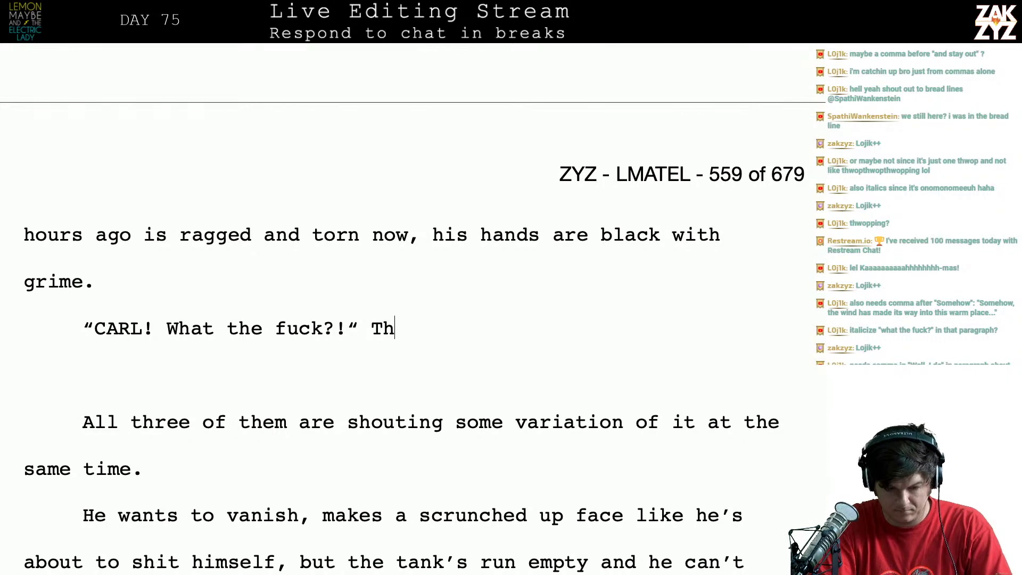
After the shouted line, add "All three of them shout some variation simultaneously."
type("All three ")
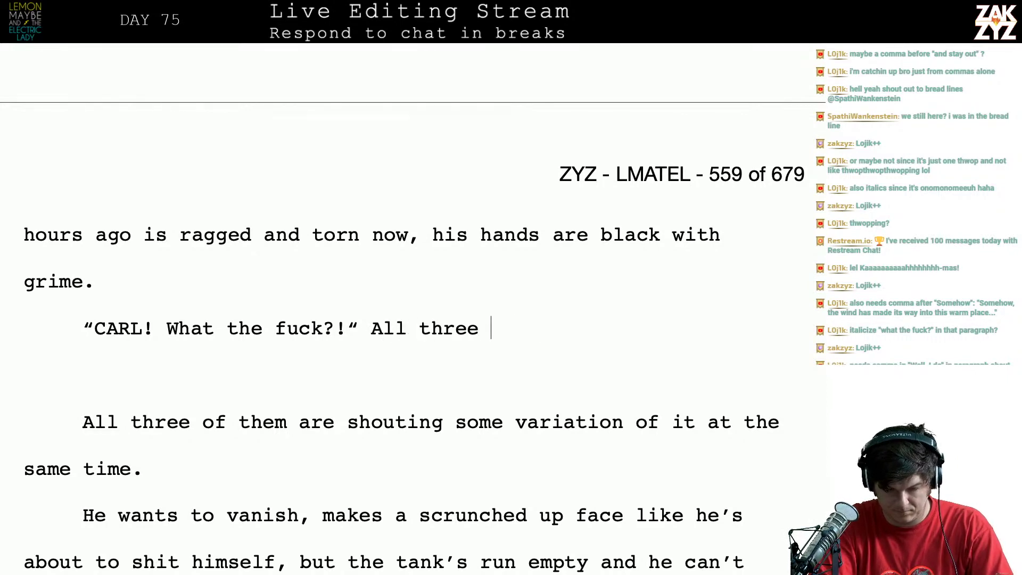
type("of them shout s")
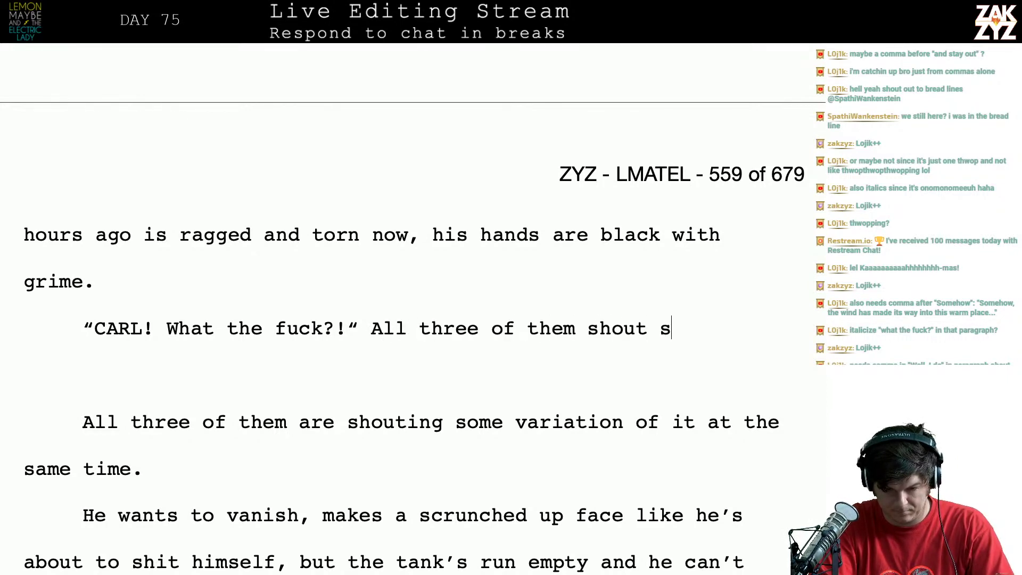
type("ome variatoun")
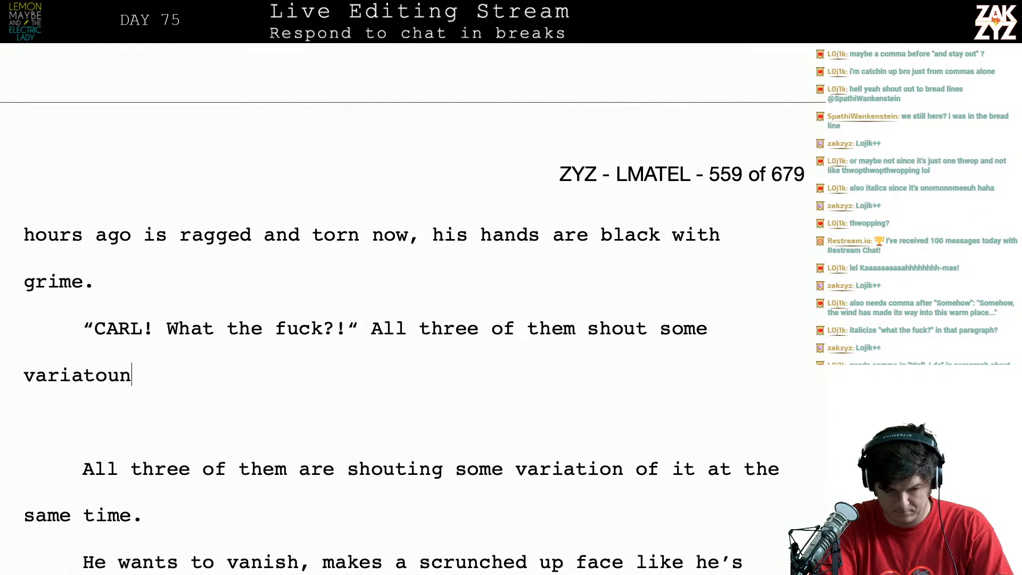
key("BackSpace")
key("BackSpace")
type("n")
key("BackSpace")
key("BackSpace")
key("BackSpace")
key("BackSpace")
type("t")
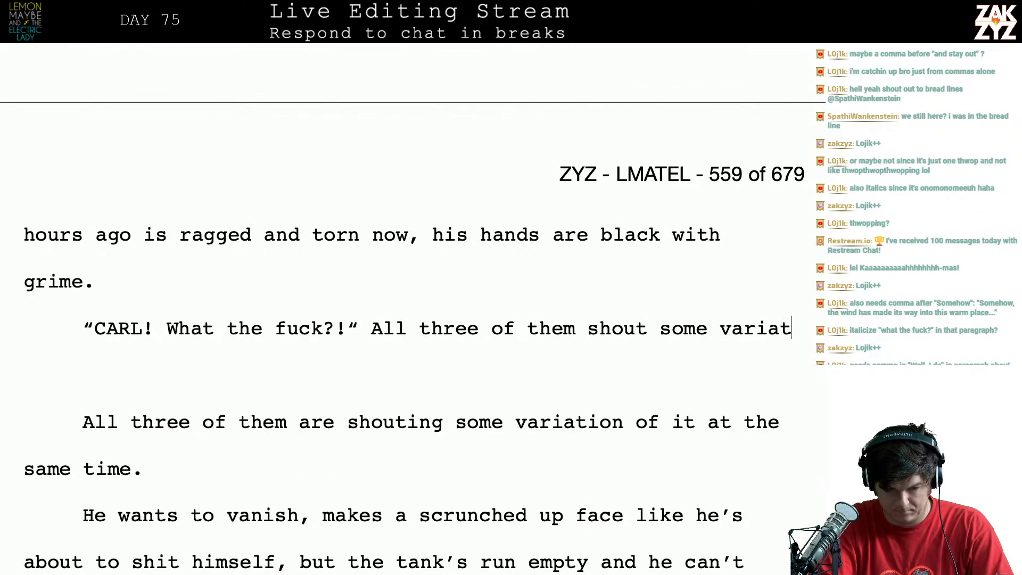
type("ion sim")
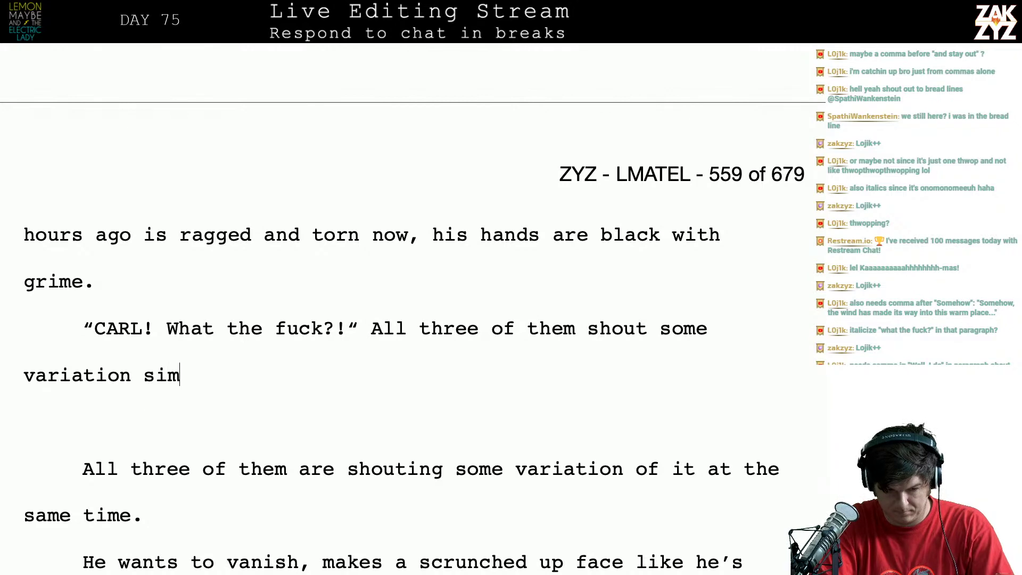
type("ultaneously.")
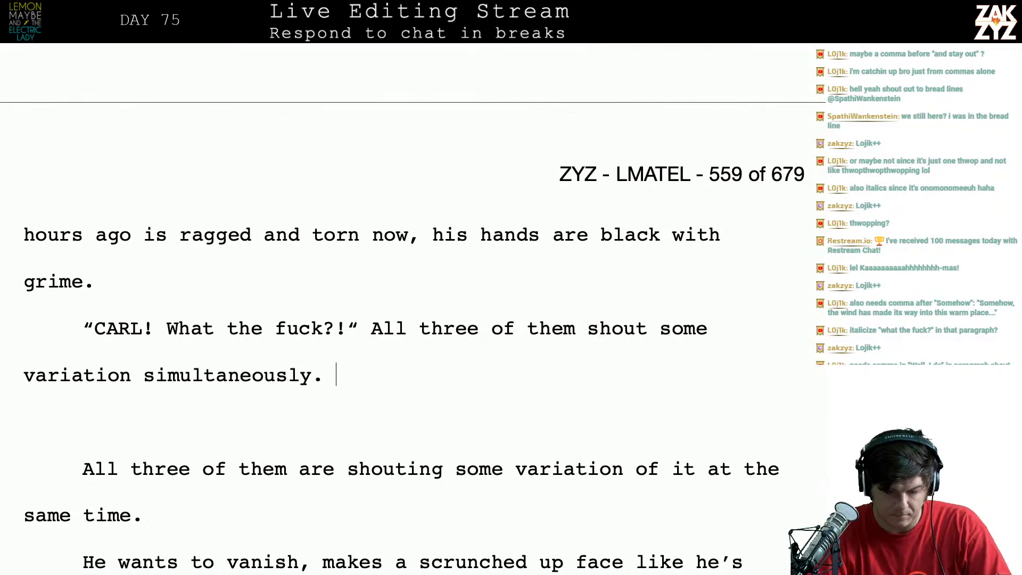
Replace the old "All three of them are shouting some variation of it at the same time." with an empty paragraph
scroll(617, 232, "down", 3)
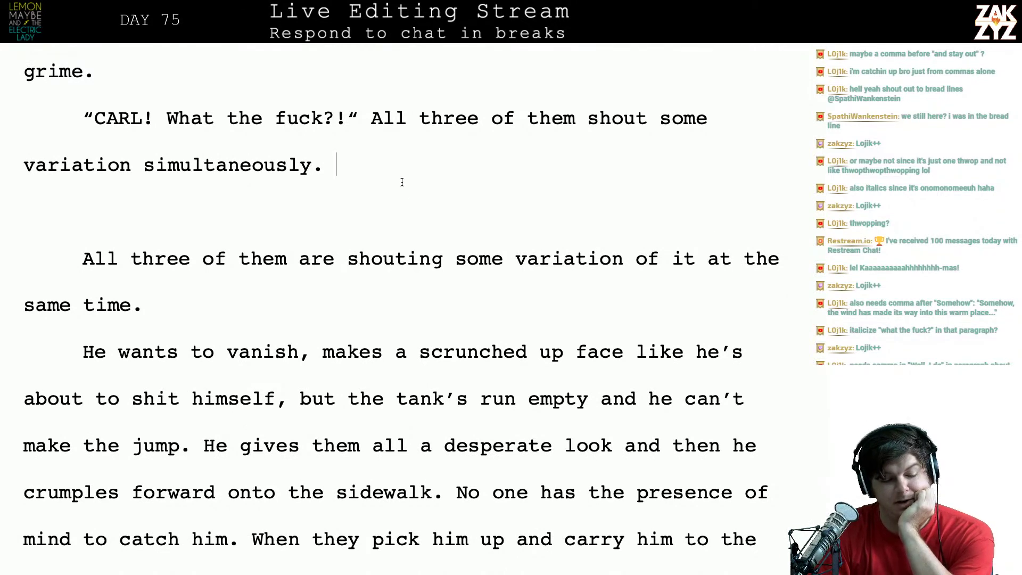
key("shift+Down")
key("shift+Down")
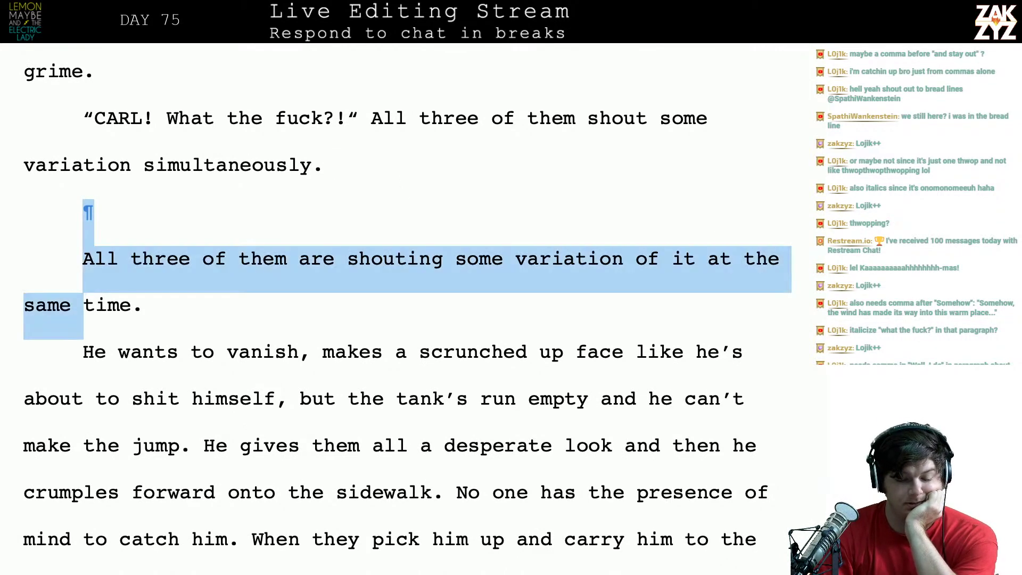
key("shift+Up")
key("shift+Down")
key("shift+Right")
key("shift+Right")
key("shift+Right")
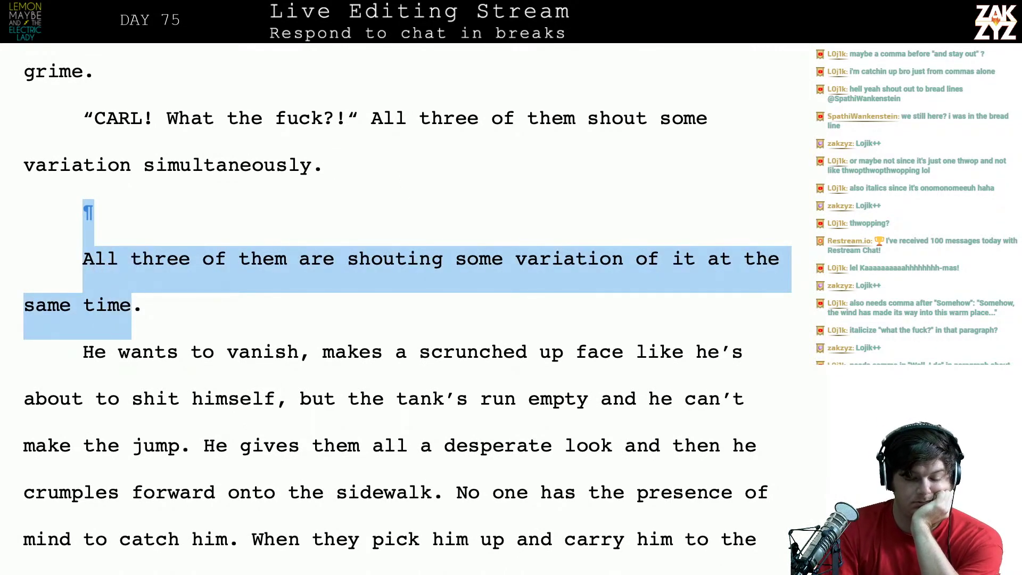
key("shift+Right")
key("Return")
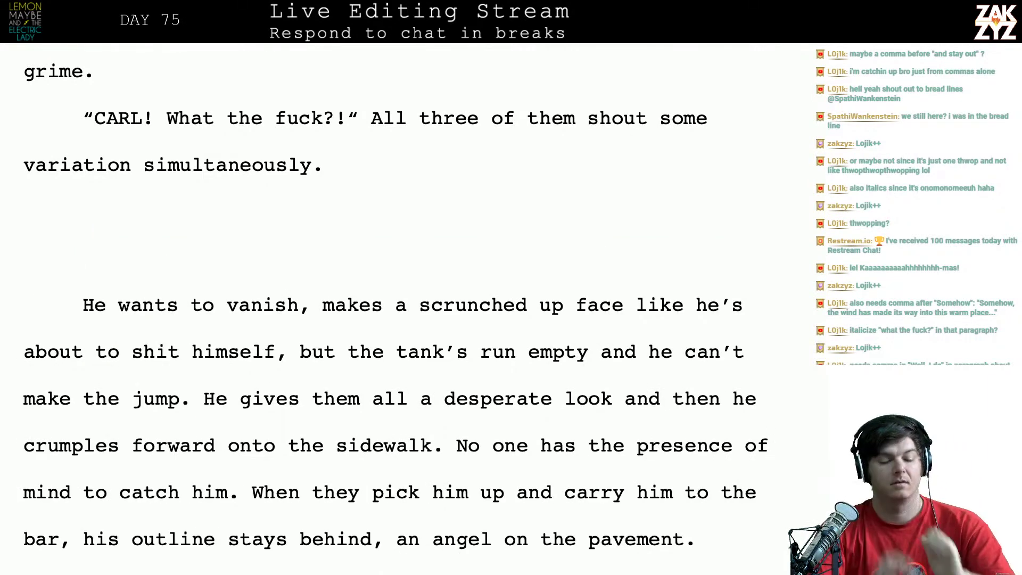
Start the new paragraph with "Carl tries to blink away, but he can't do it"
type("Garl")
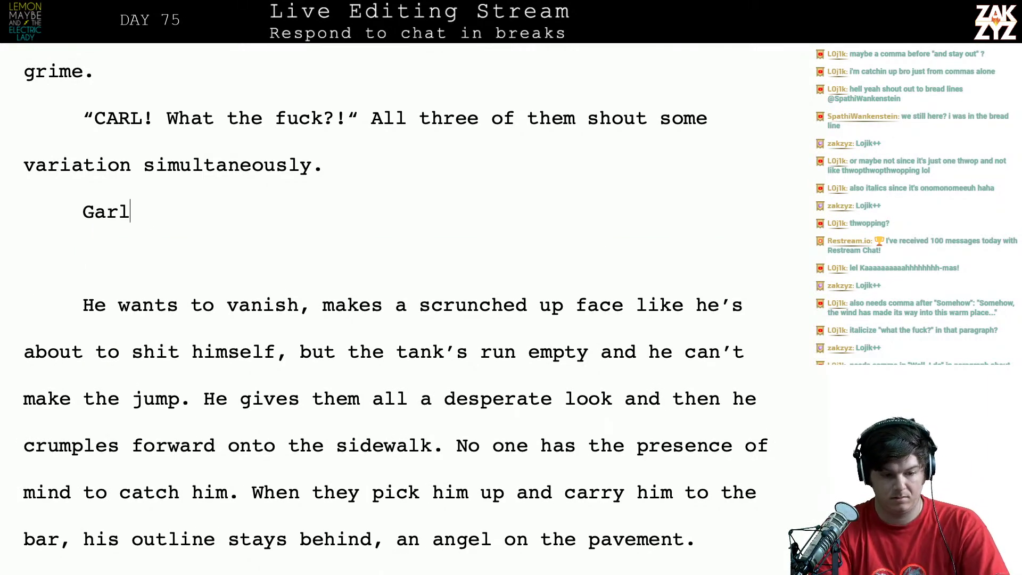
key("BackSpace")
key("BackSpace")
key("BackSpace")
key("BackSpace")
type("Carl tri")
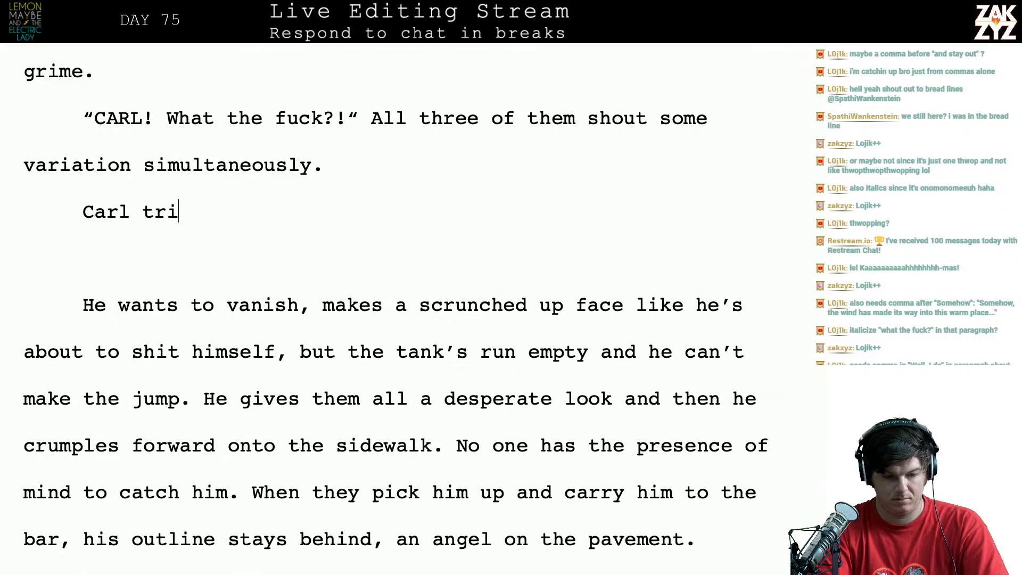
type("es to v")
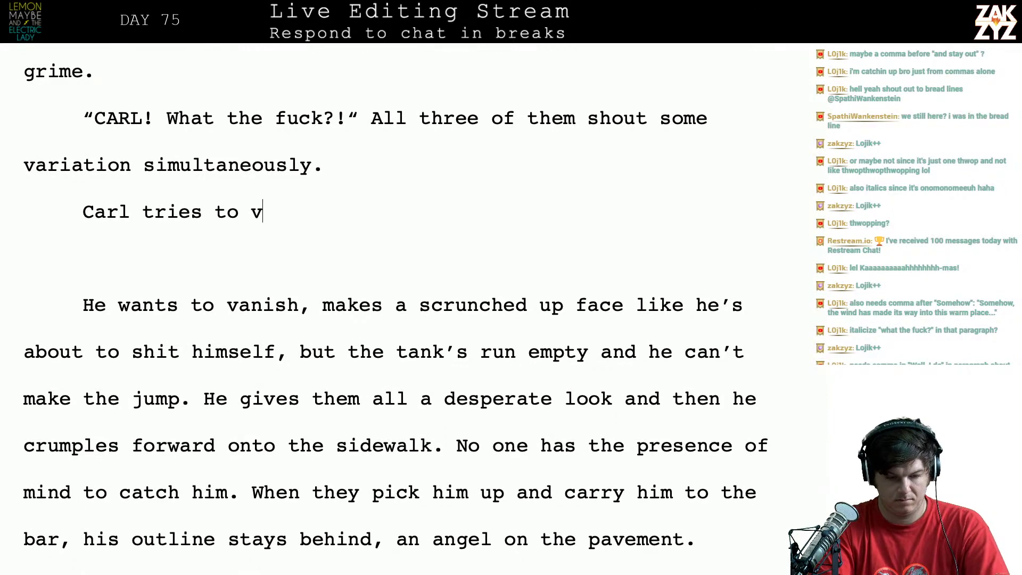
key("BackSpace")
type("blink away")
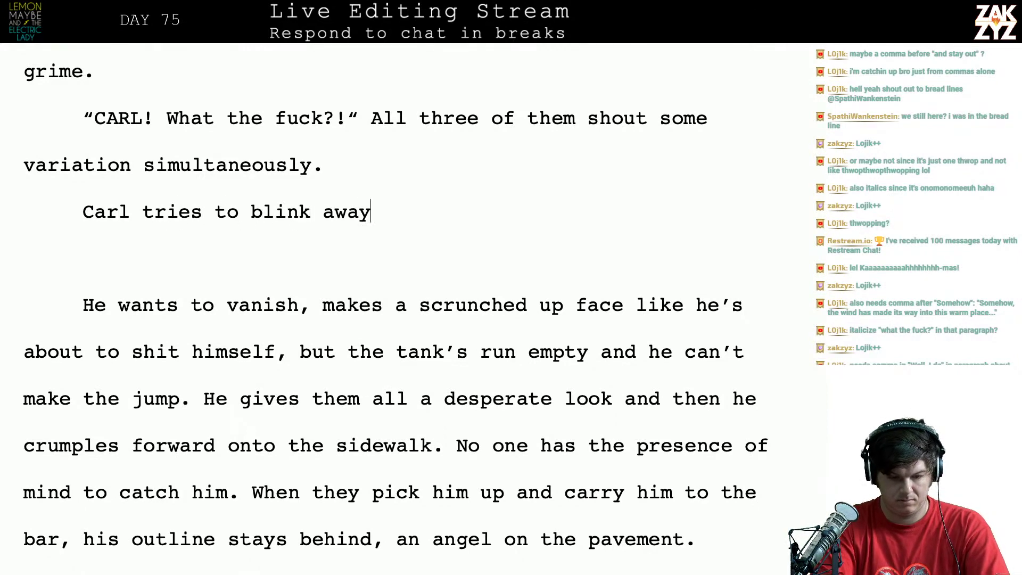
type(".")
key("BackSpace")
type(", but he c")
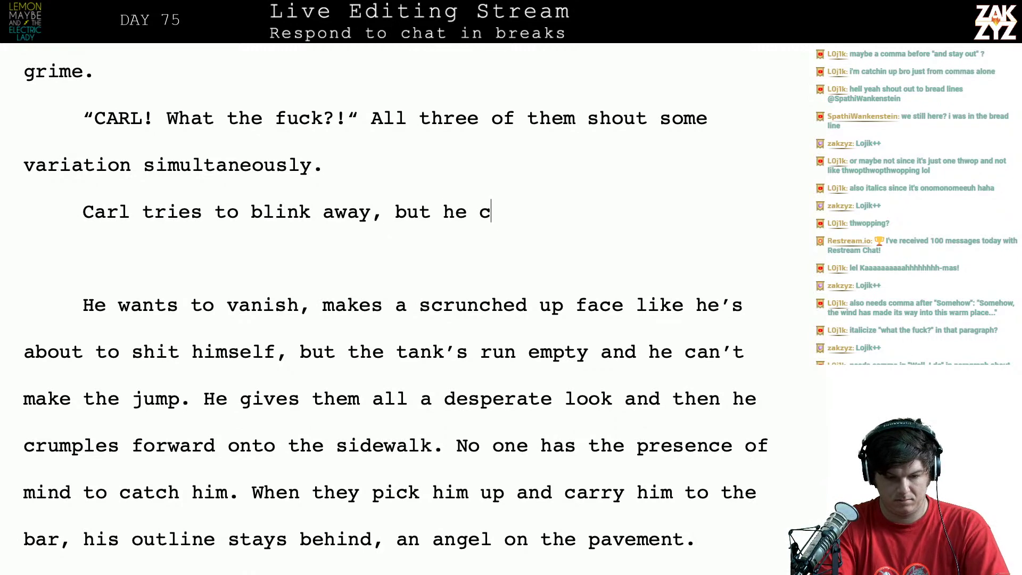
type("an't do it")
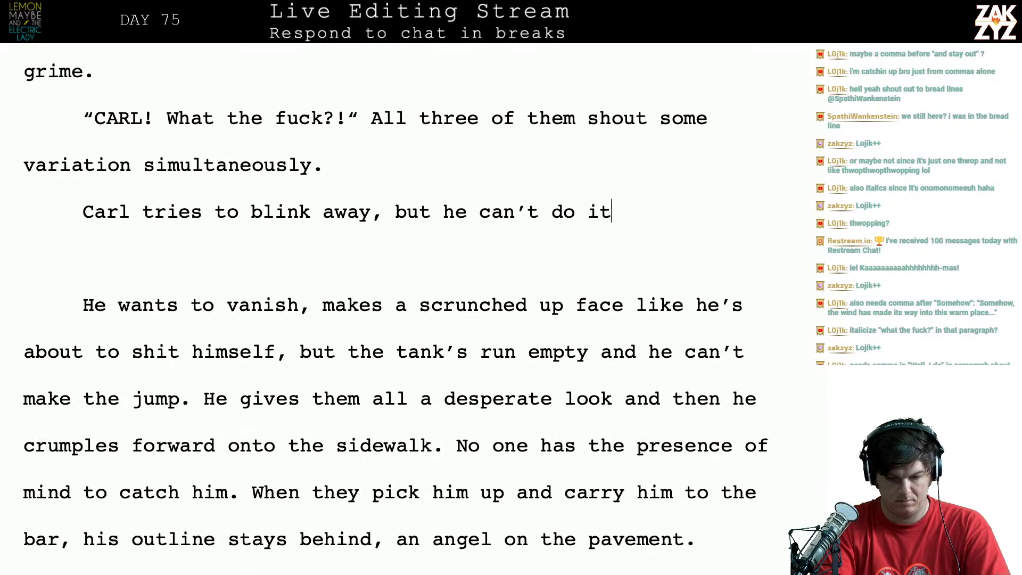
End that sentence and add "He makes a scrunched up face like he's about to shit himself, but the tank's empty."
type(". He makes a ")
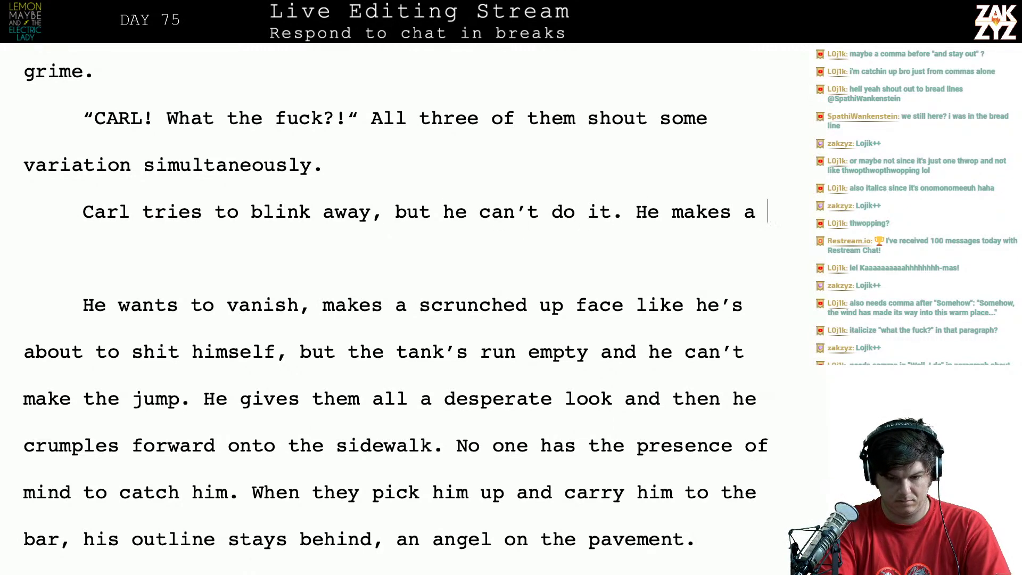
type("scrunc")
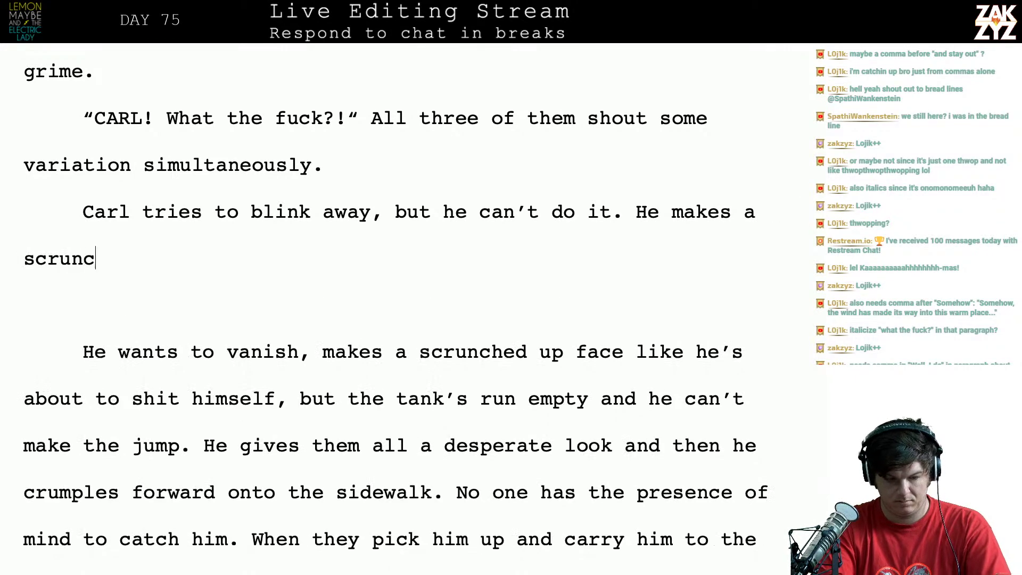
type("hed up foce")
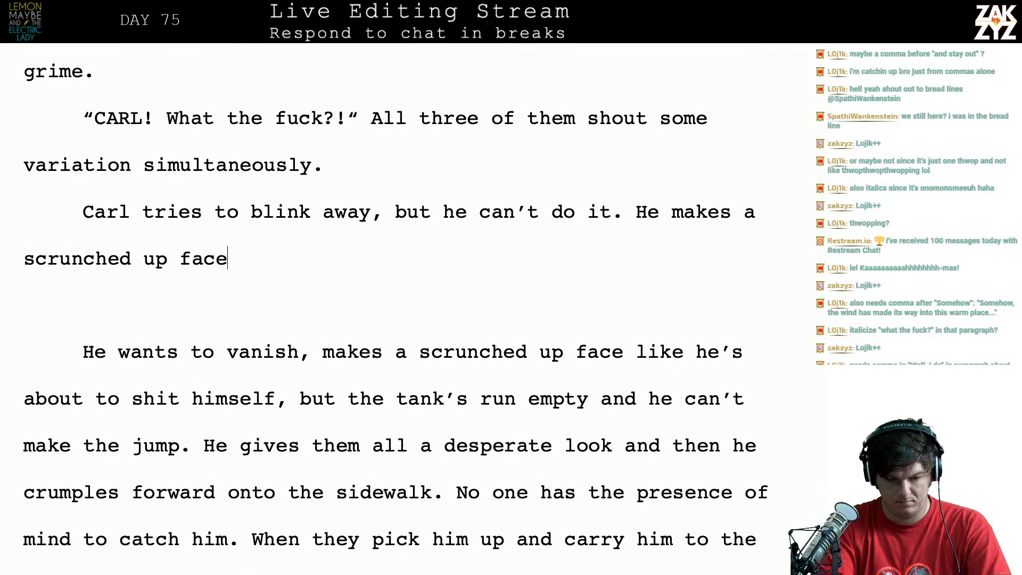
type(" like he's about ")
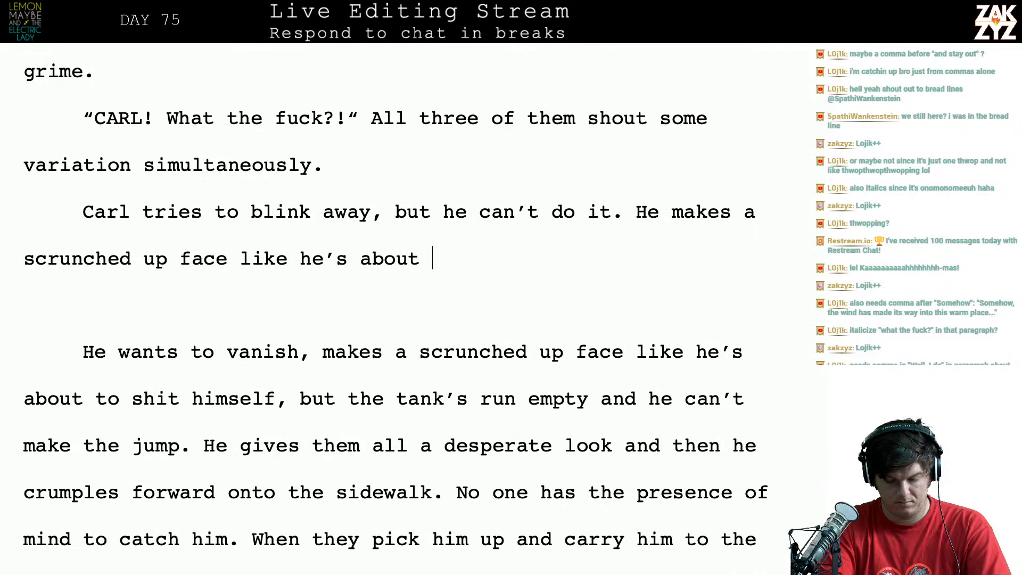
type("to shit himself, but the tan's")
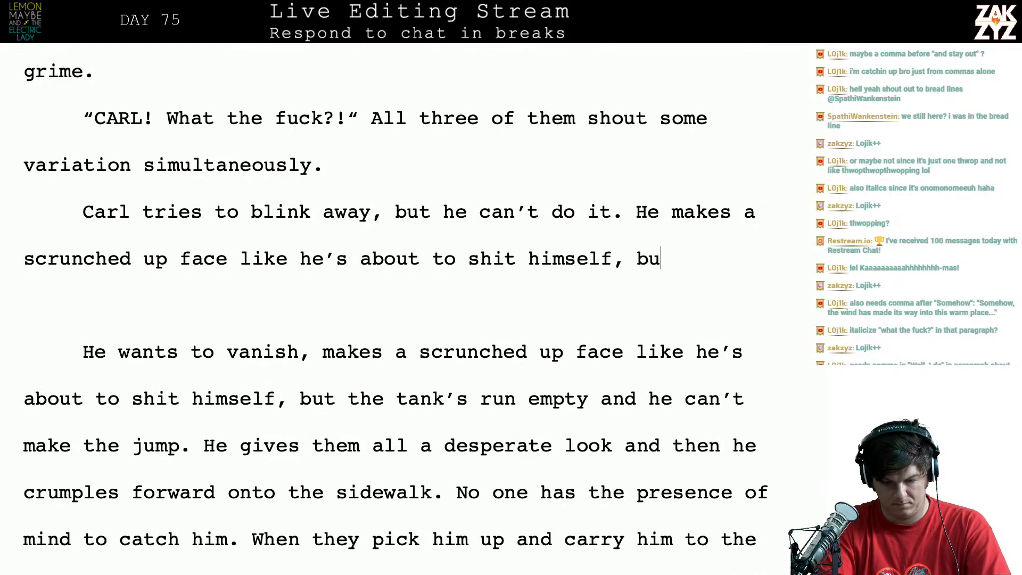
key("BackSpace")
key("BackSpace")
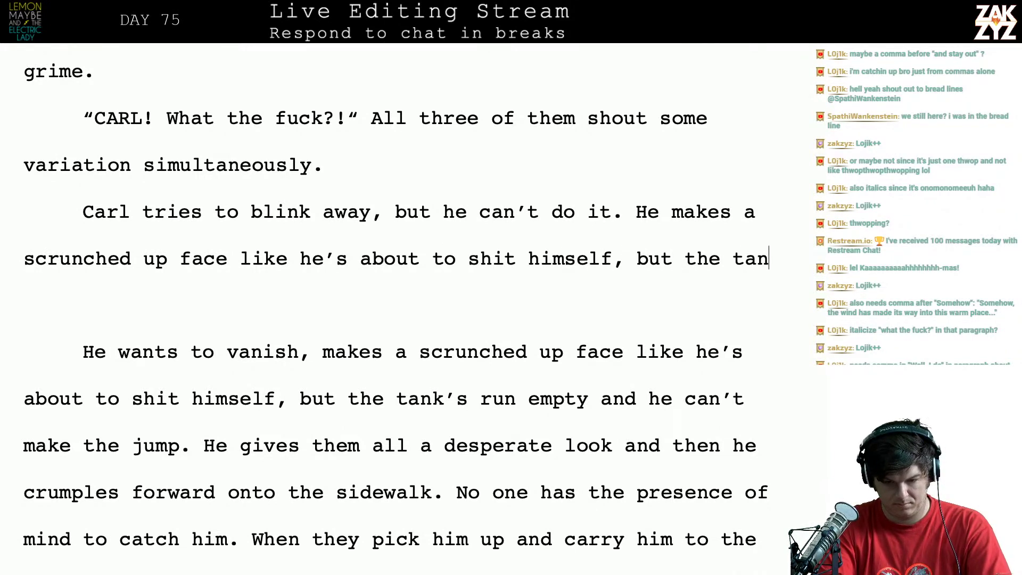
type("k's empty.")
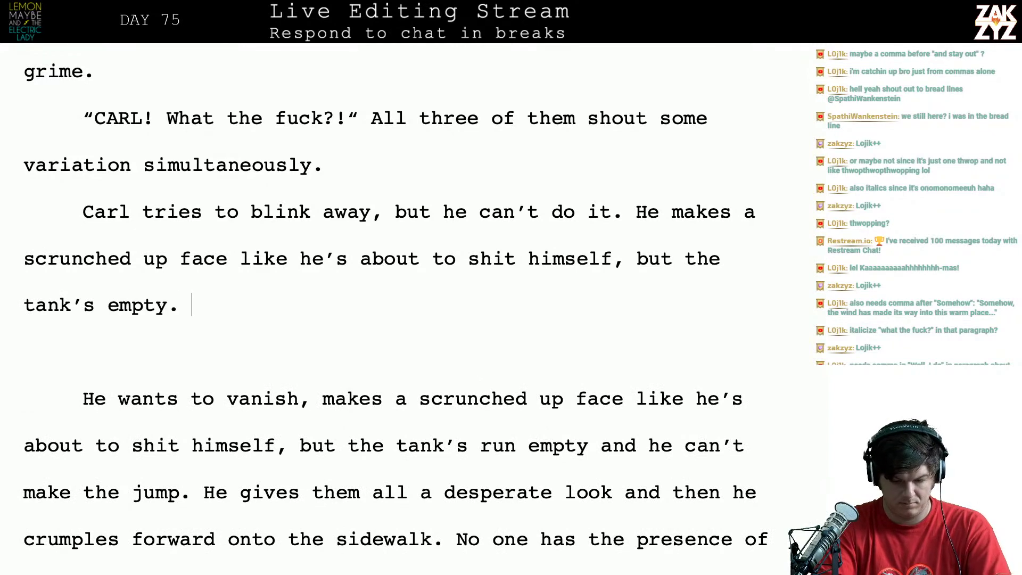
Continue the paragraph after "the tank's empty." with "His eyes roll up and he crumples onto the sidewalk,"
type(" he")
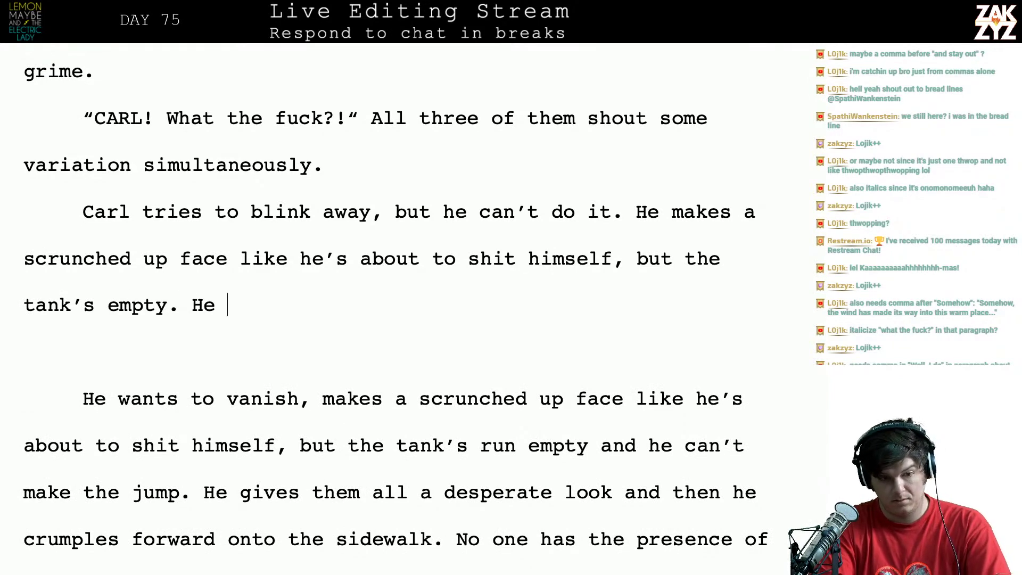
key("BackSpace")
key("BackSpace")
key("BackSpace")
type("He")
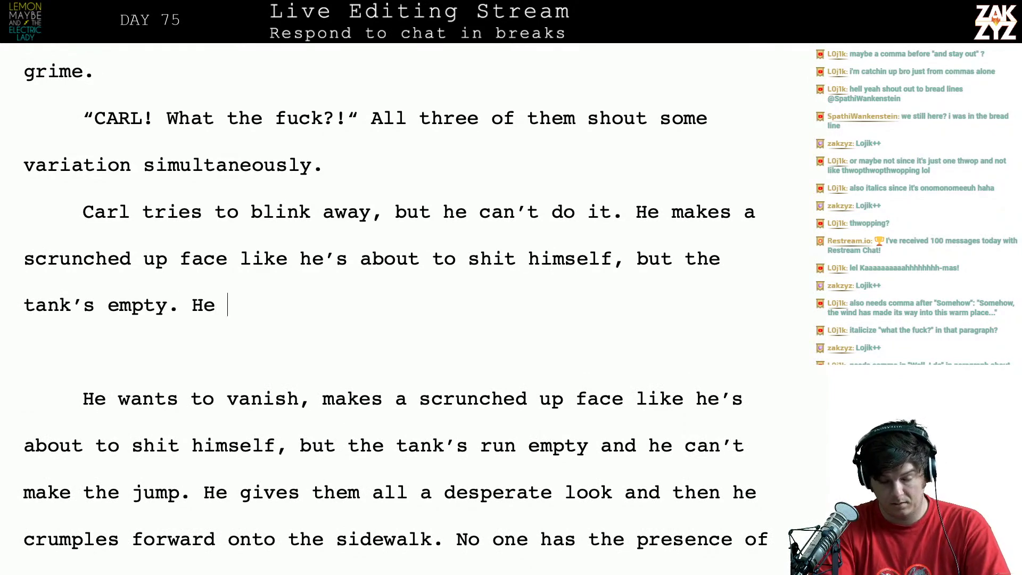
key("BackSpace")
key("BackSpace")
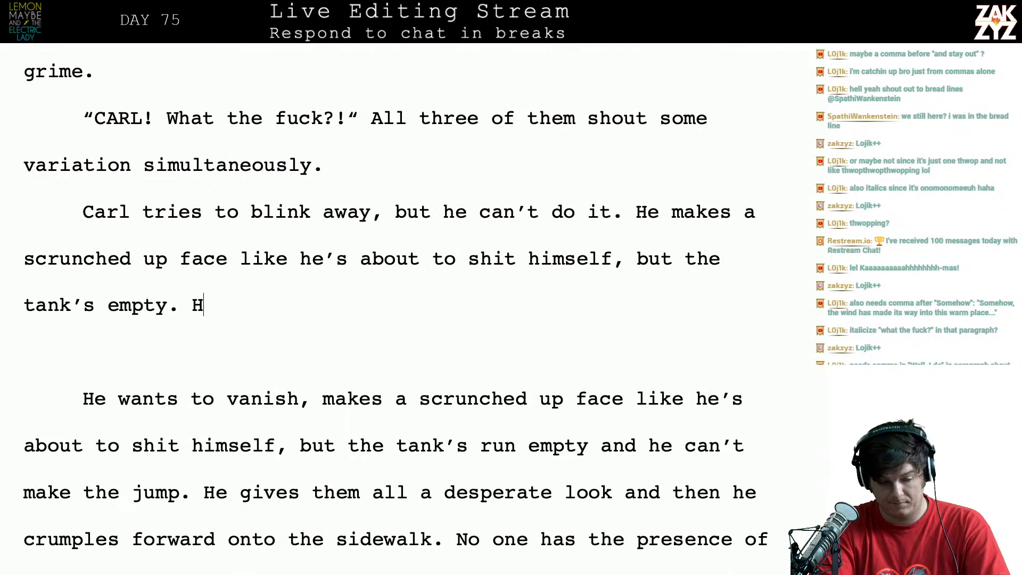
type("is eyes roll u")
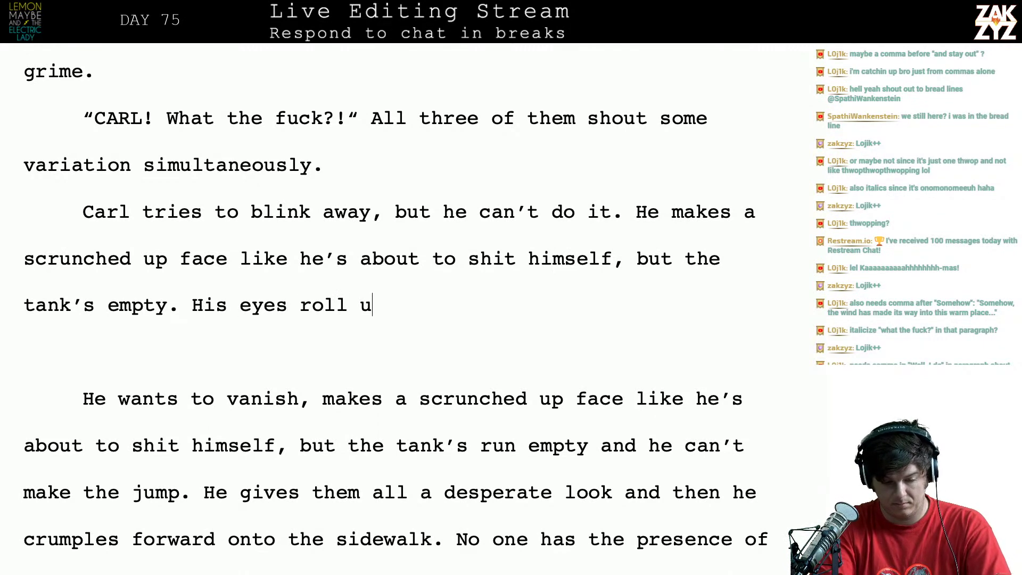
type("p and he cr")
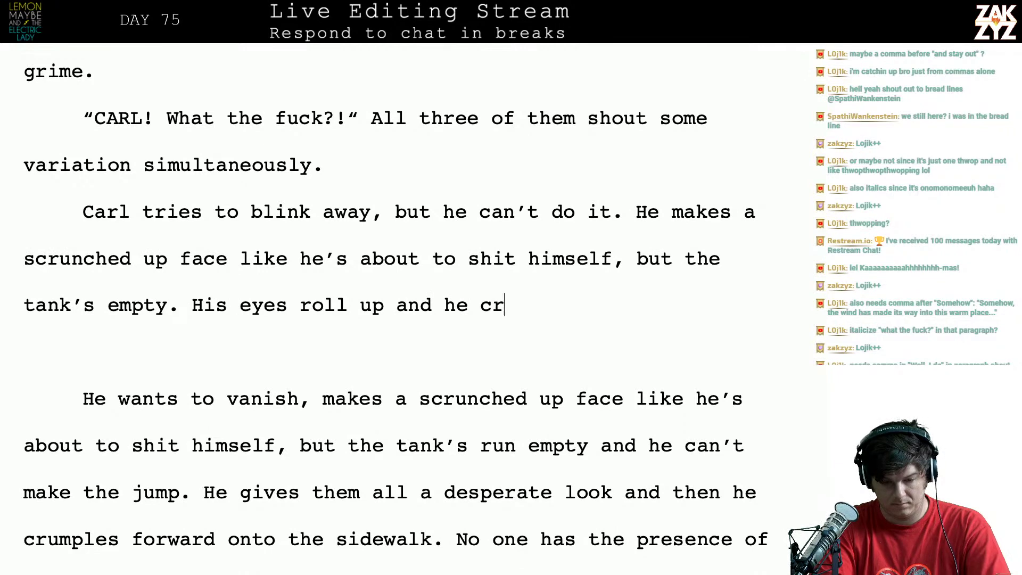
type("umples onto the ")
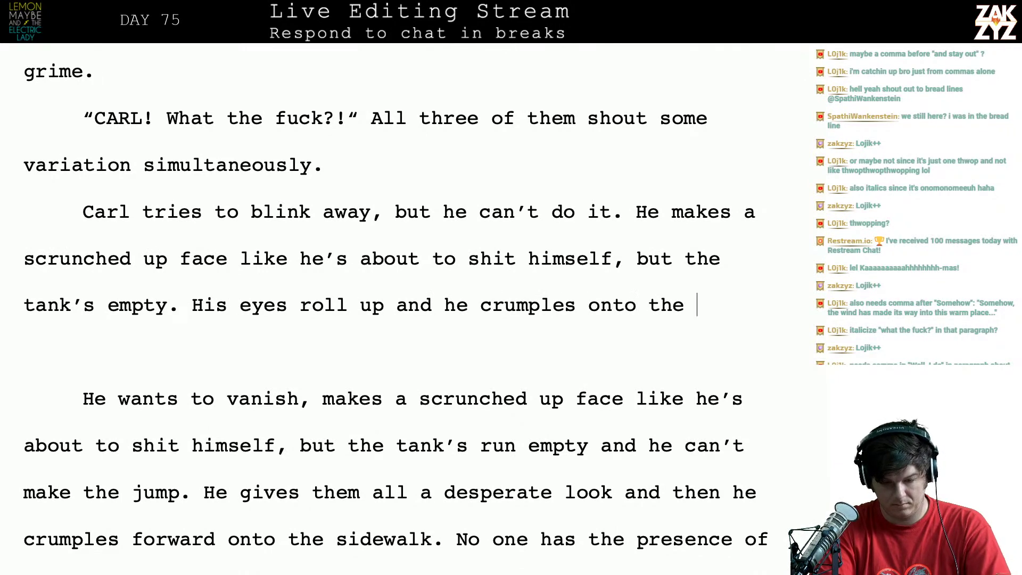
type("sidewalk, ")
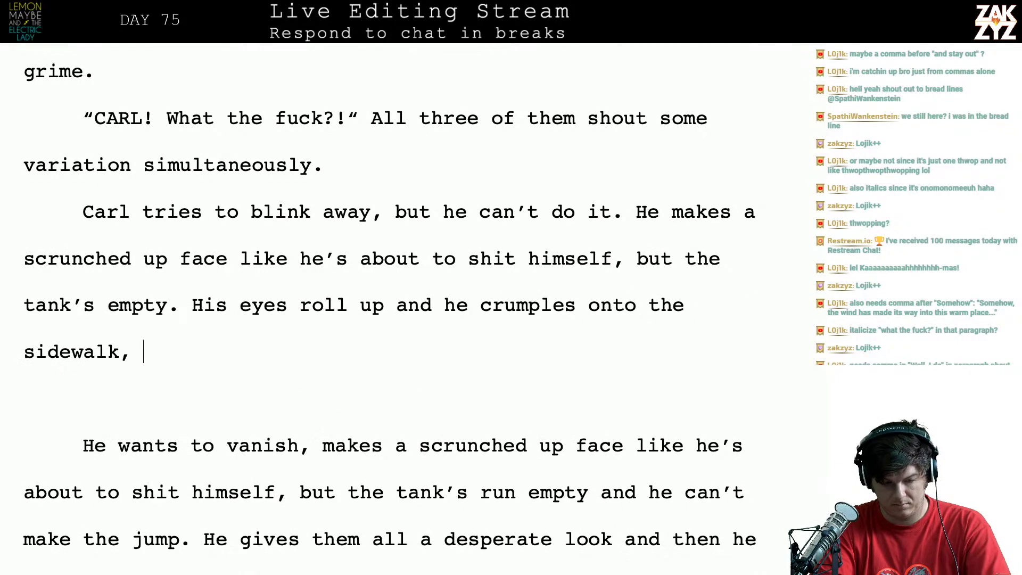
Finish the sentence about Carl crumpling with "none of them have the presence of mind to catch him."
type("none of them hav")
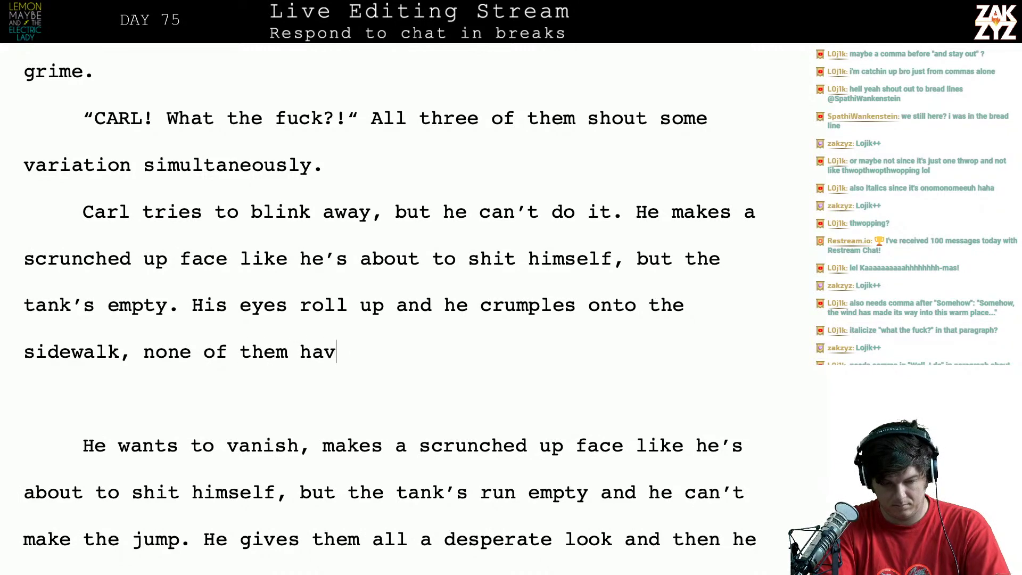
type("e the pres")
type("of m")
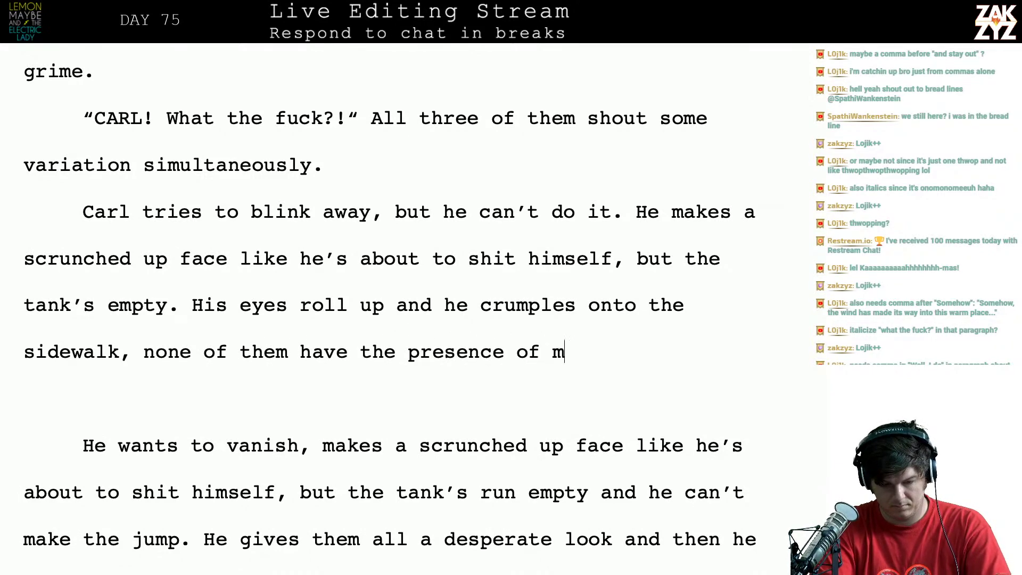
type("ind to catch him.")
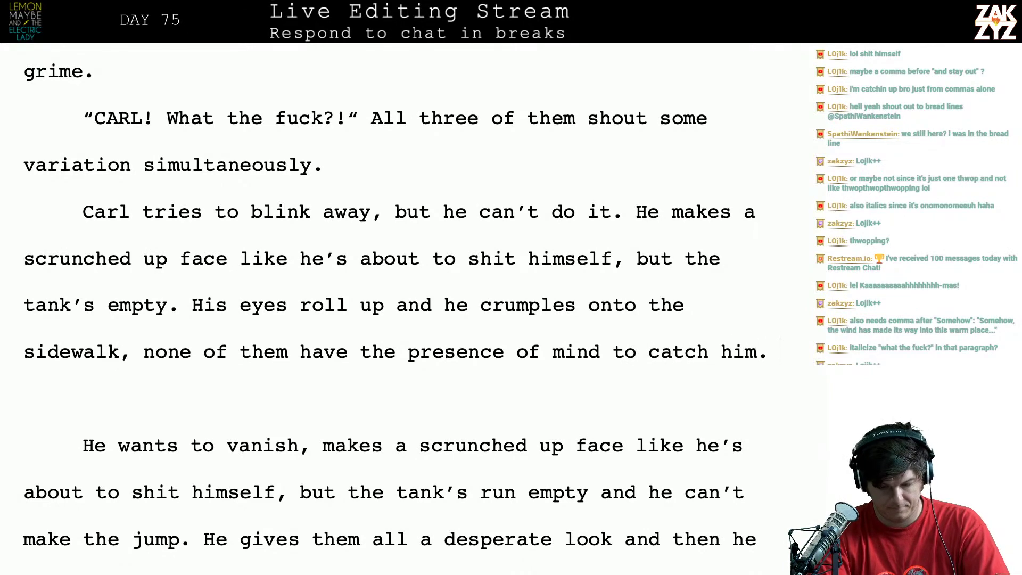
Delete the empty paragraph and the old text from "He wants to vanish" through "mind to catch him.", joining the remaining sentence to the rewritten paragraph
key("shift+Down")
key("shift+Down")
key("shift+Down")
key("shift+Down")
key("shift+Down")
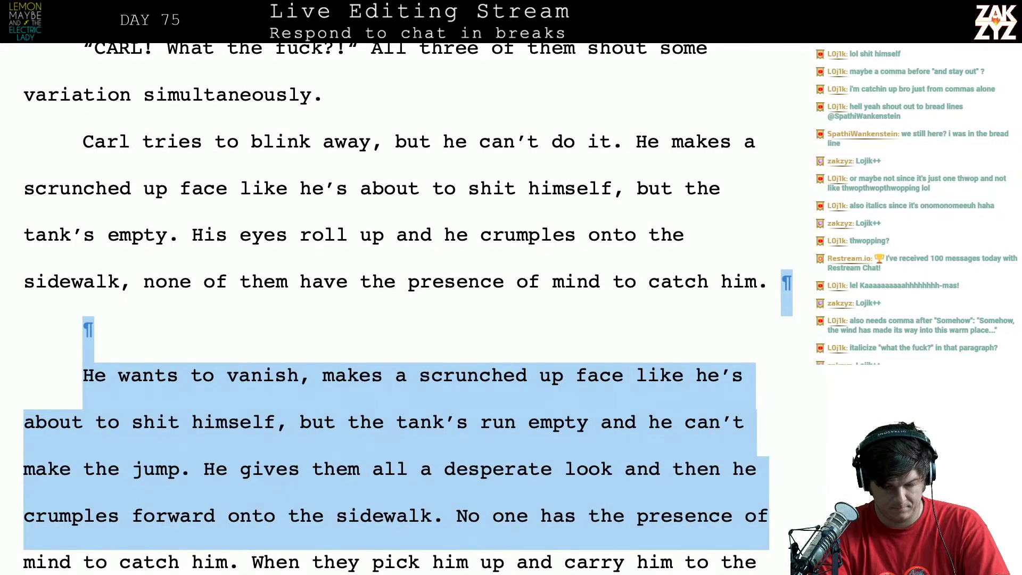
key("shift+Right")
key("shift+Right")
key("shift+Right")
key("shift+Right")
key("shift+Right")
key("shift+Right")
key("shift+Right")
key("shift+Right")
key("shift+Right")
key("shift+Right")
key("shift+Right")
key("shift+Right")
key("shift+Right")
key("shift+Right")
key("shift+Right")
key("shift+Right")
key("shift+Right")
key("shift+Right")
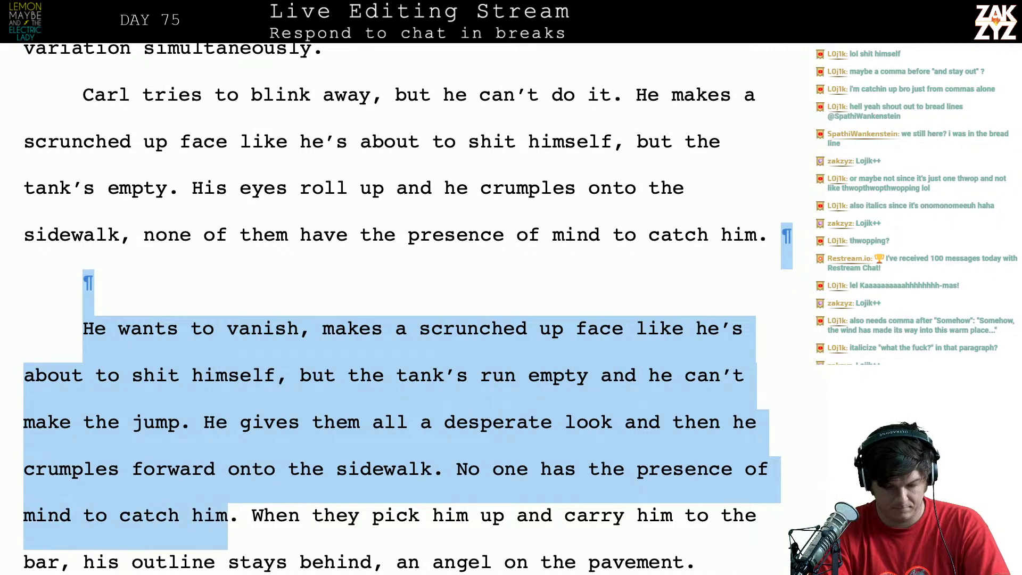
key("BackSpace")
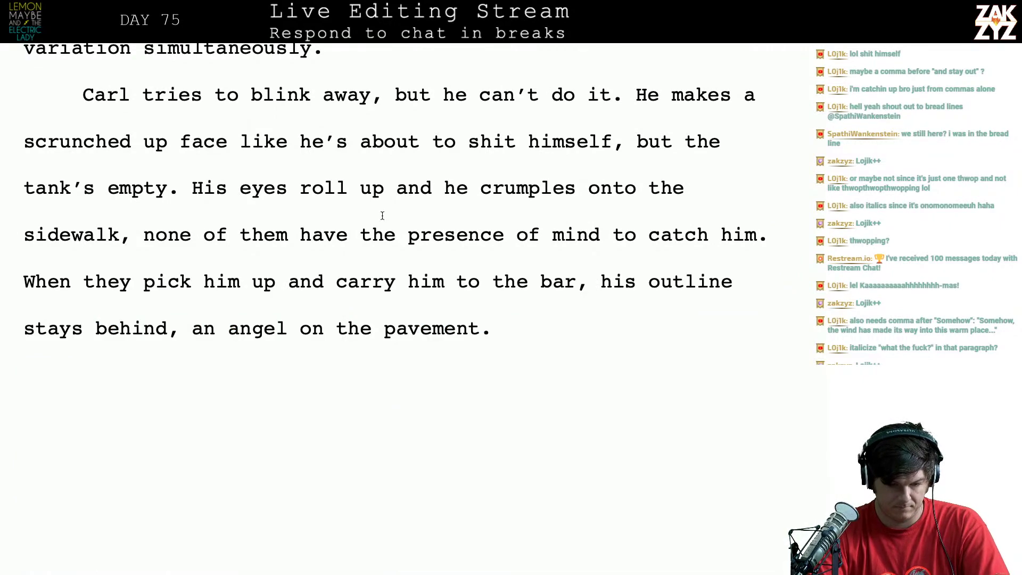
Insert "in the thin snow" after "his outline stays behind"
left_click(167, 328)
type("in the hti")
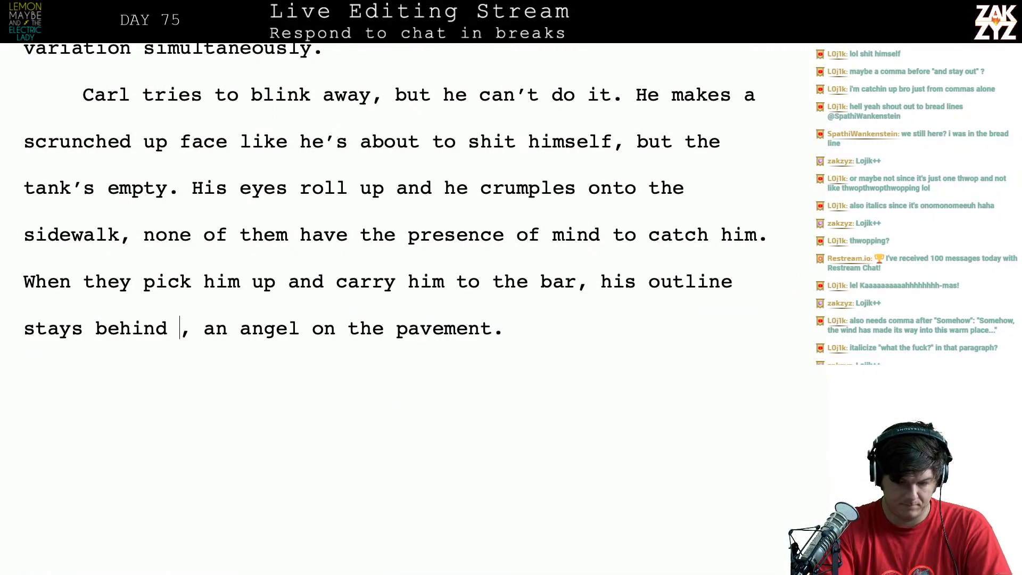
key("BackSpace")
key("BackSpace")
key("BackSpace")
type("thin snow")
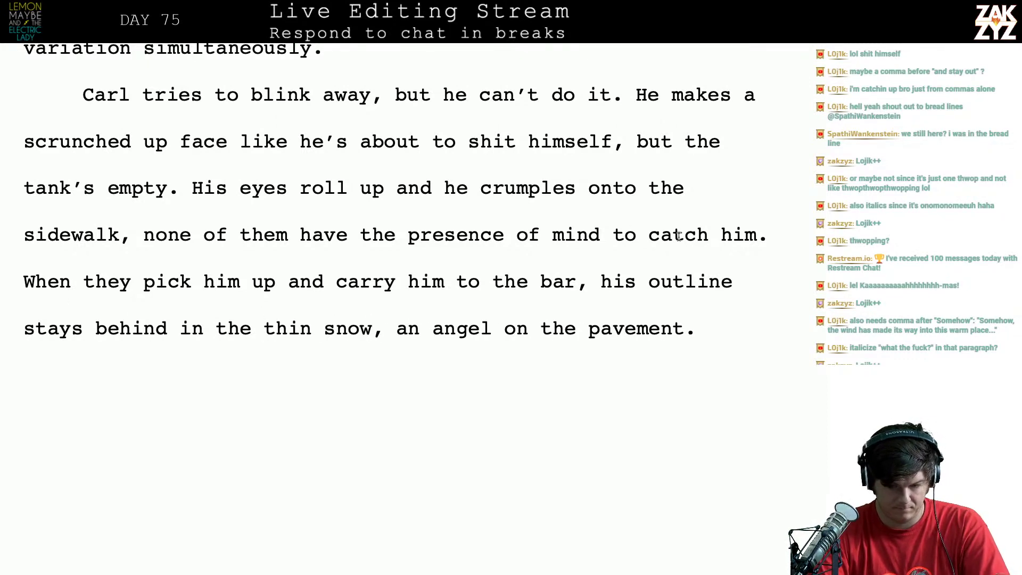
Split off "When they pick him up" and write "They pick him up and carry him inside the bar" as a new paragraph above it
key("Return")
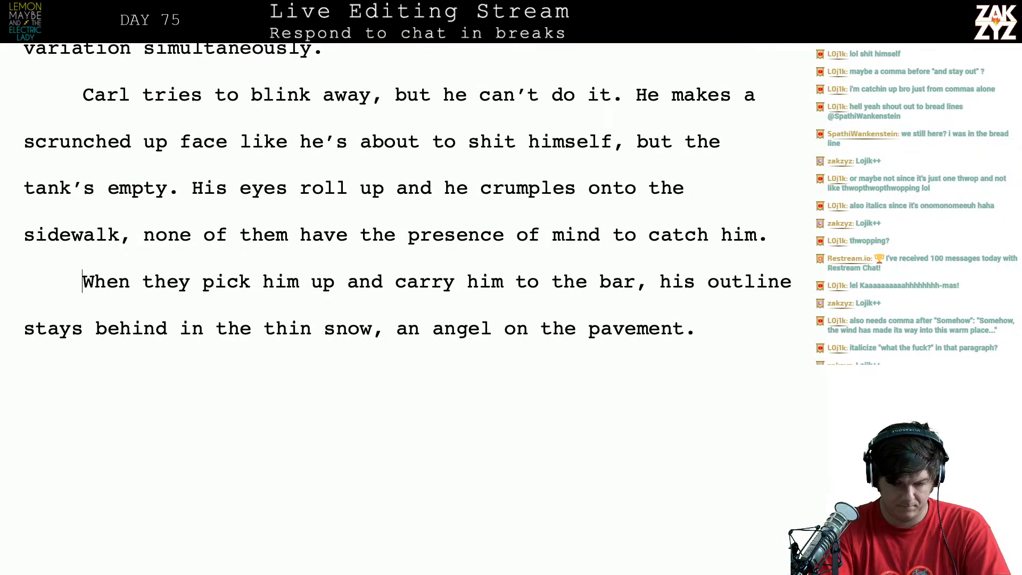
key("BackSpace")
key("Tab")
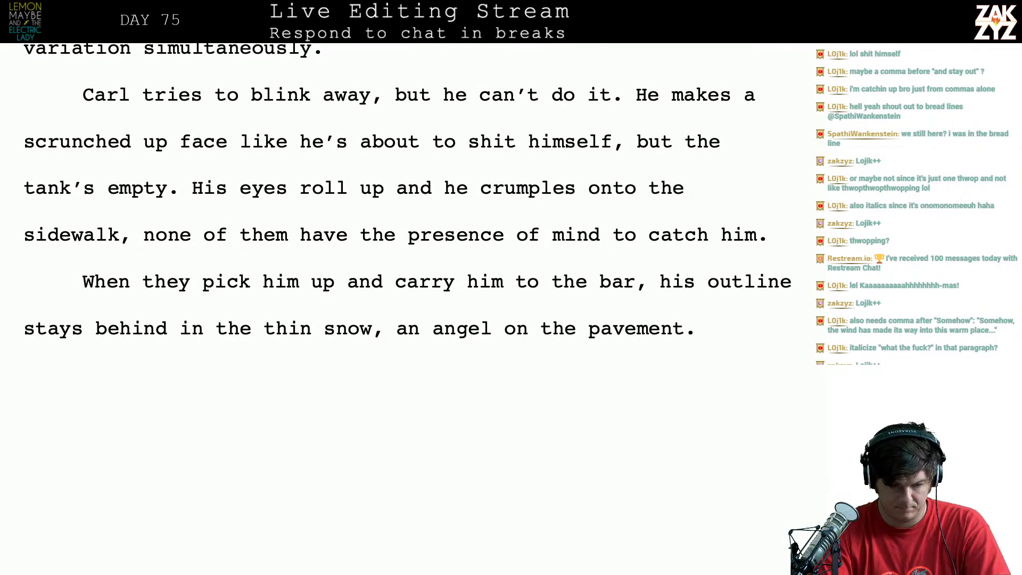
key("Return")
type("They p")
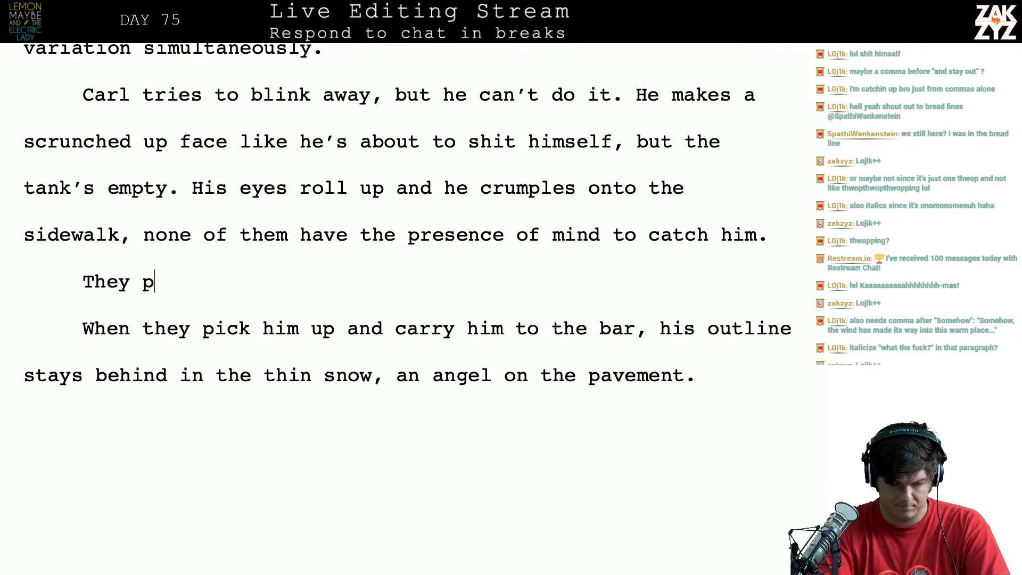
type("ick him up and ca")
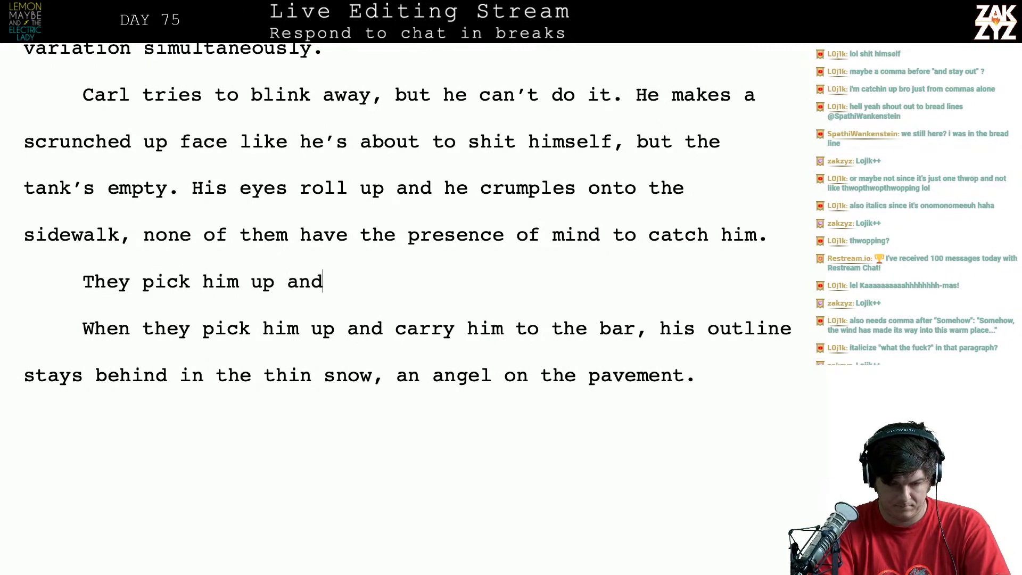
key("BackSpace")
type("carry him")
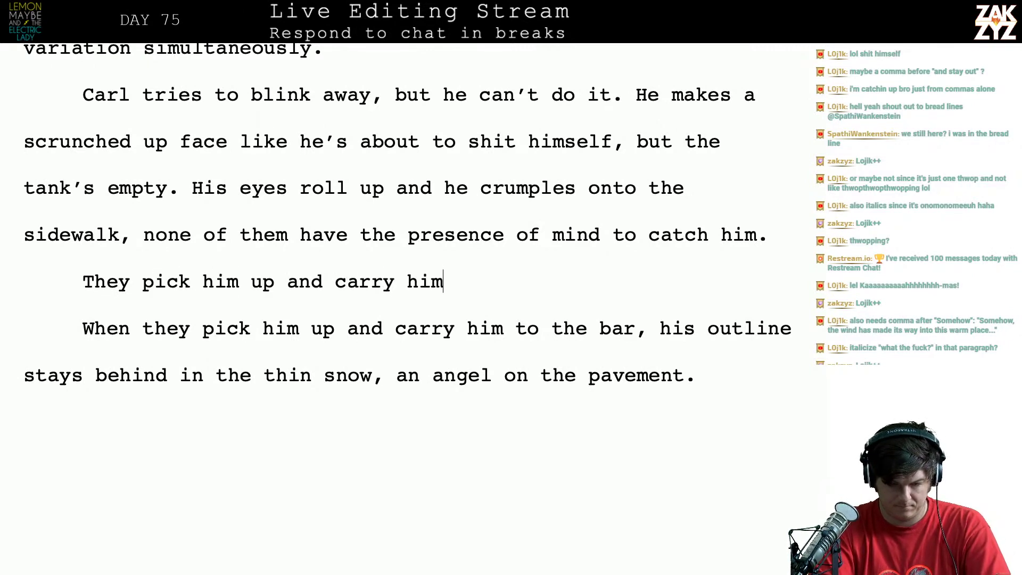
type(" inside the bar")
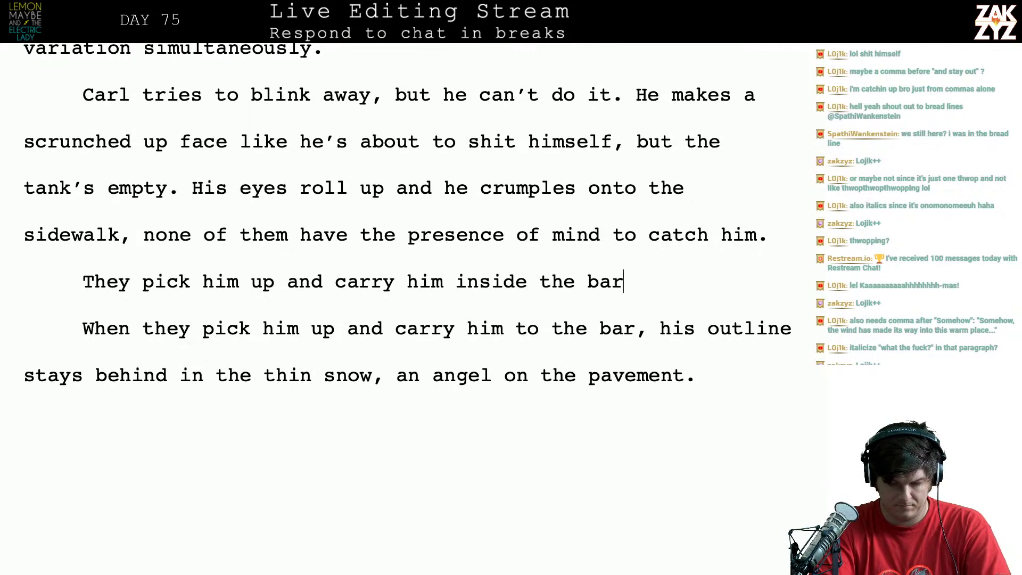
End that sentence and add "An outline remains in the thin snow, an angel on the pavement."
type(". An outline ")
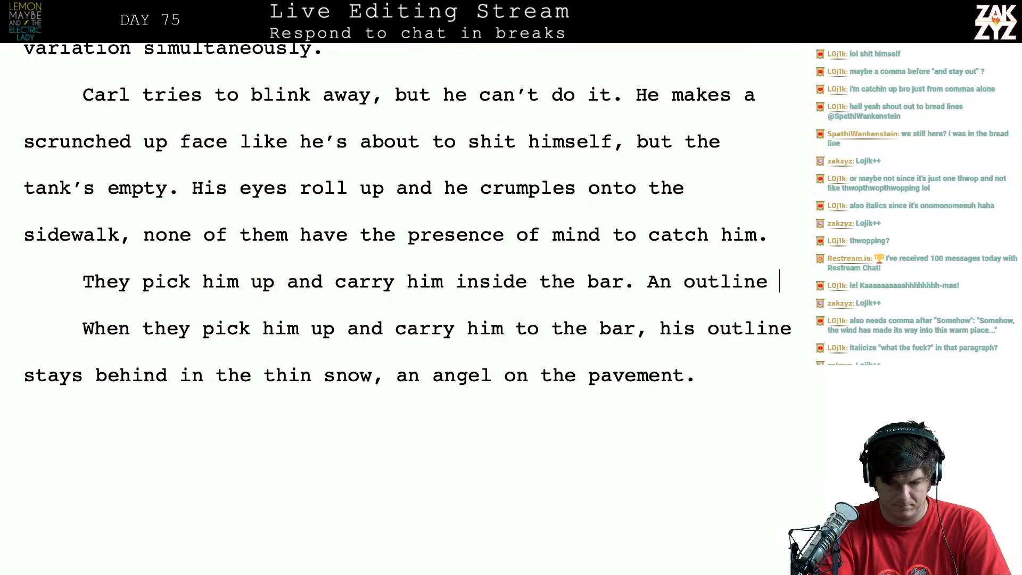
type("remains in the thin ")
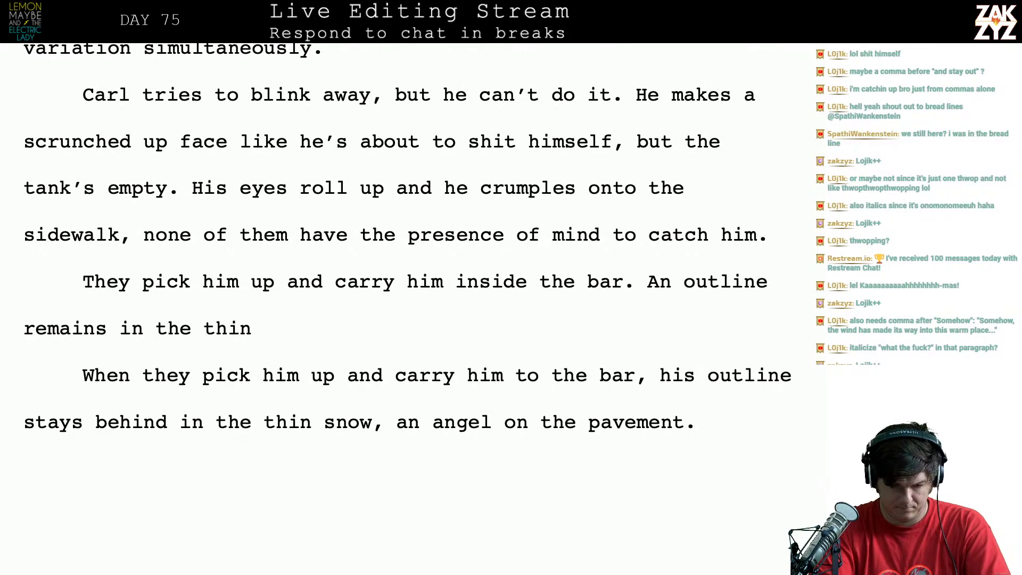
type("snow")
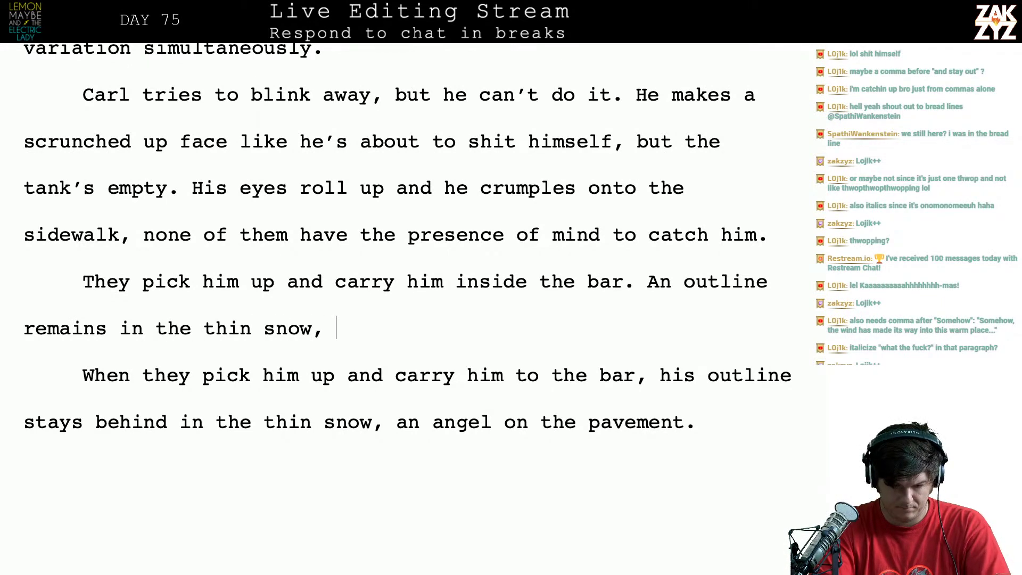
type(", an angel o")
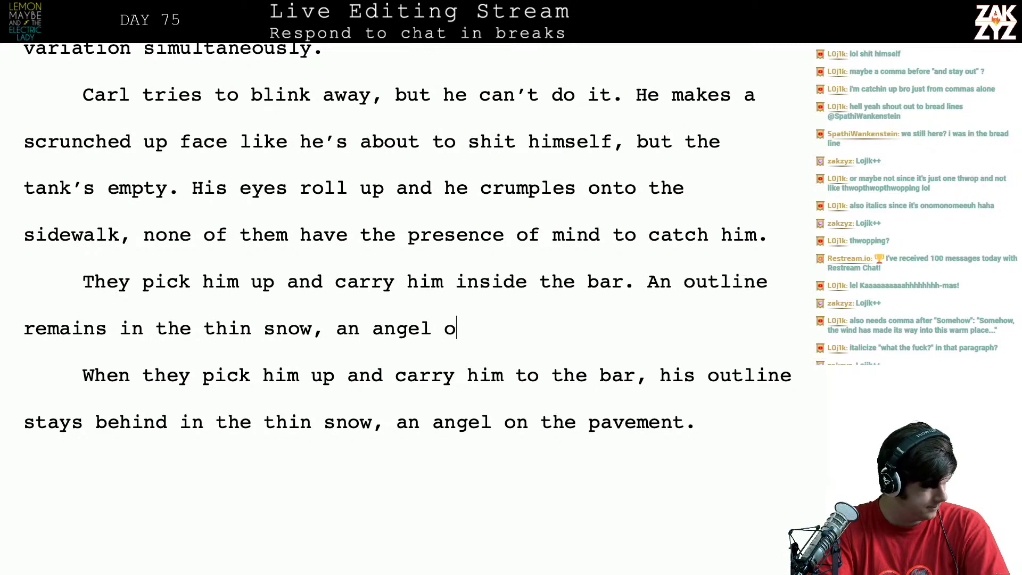
type("n the pavement.")
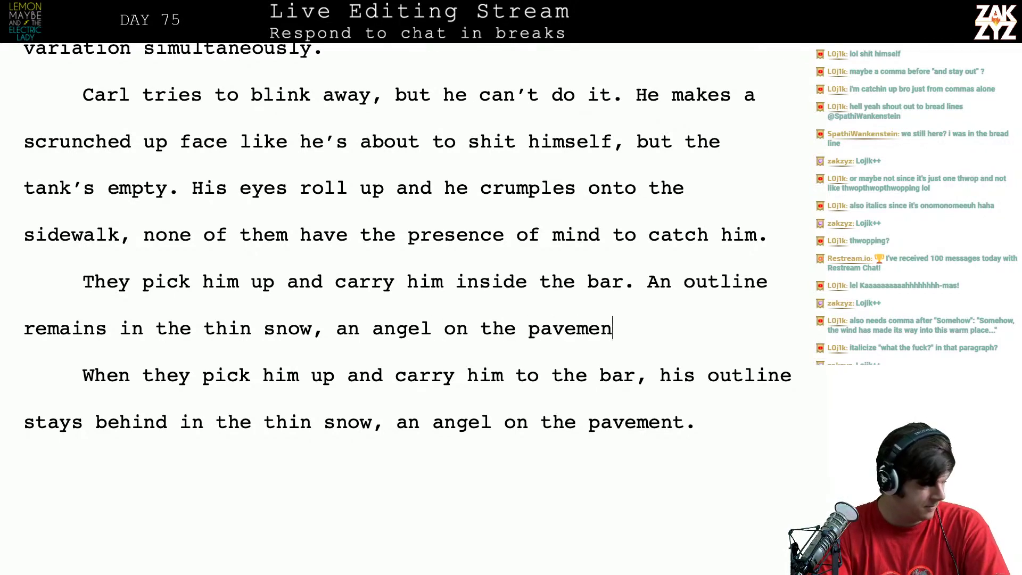
Delete the old paragraph beginning "When they pick him up and carry him to the bar"
key("shift+Down")
key("shift+Down")
key("shift+Right")
key("shift+Right")
key("shift+Right")
key("shift+Right")
key("shift+Right")
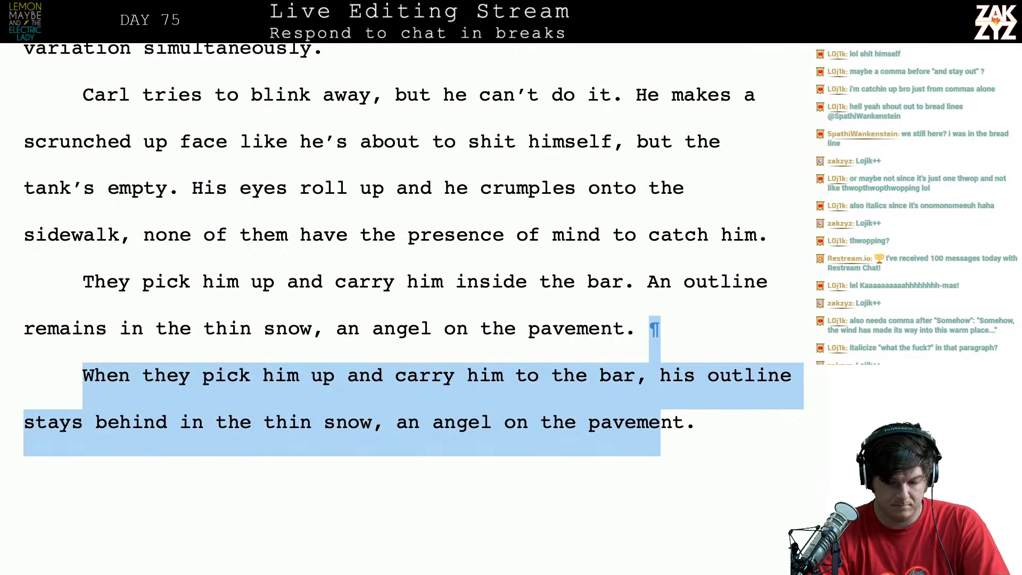
key("shift+Left")
key("BackSpace")
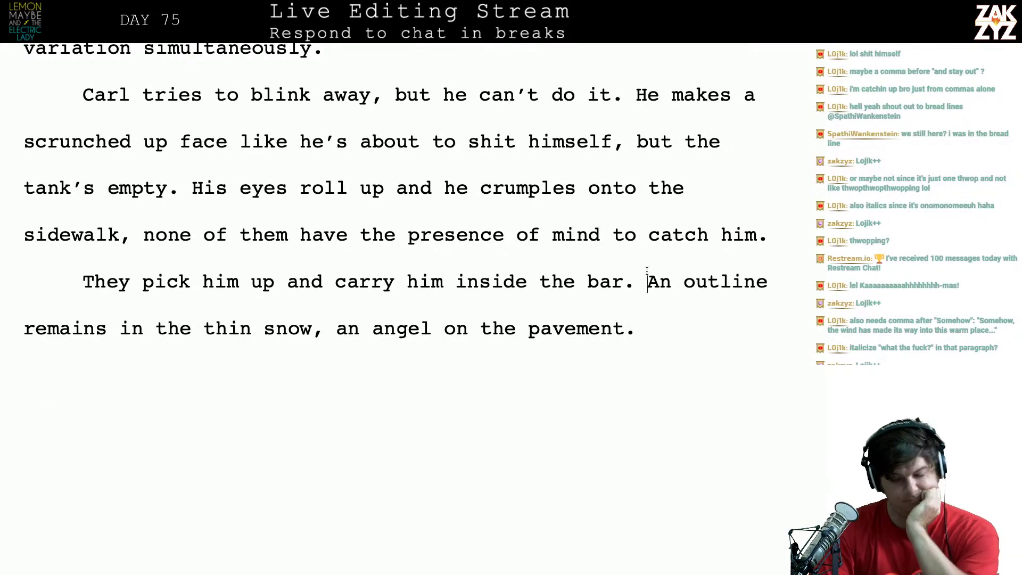
Push "An outline remains" into a separate paragraph and write "He leaves an outline in the thin snow, an angel on the pavement." before it
key("Return")
key("Return")
key("Up")
type("H")
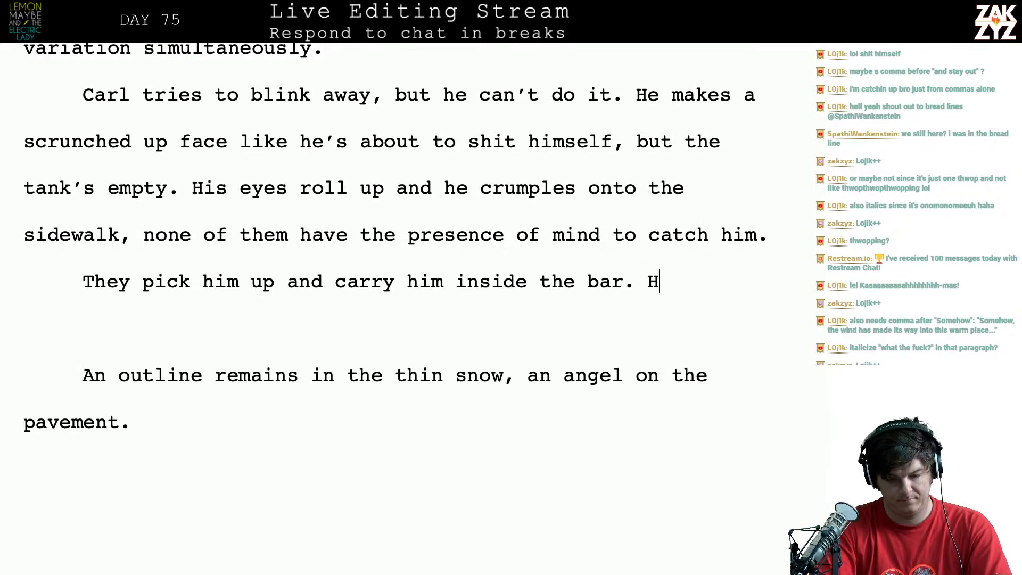
type("e leaves an ")
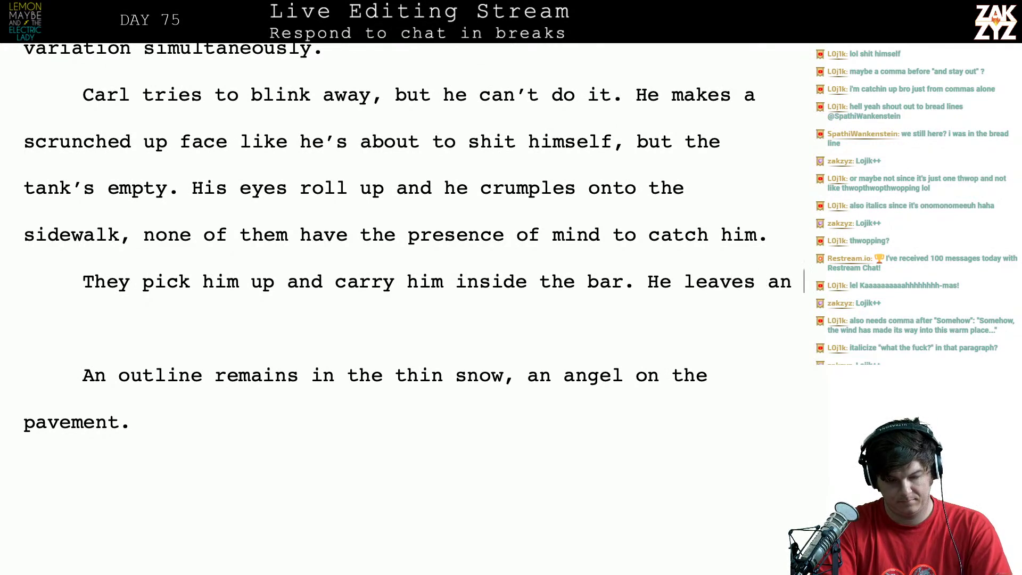
type("outline in the")
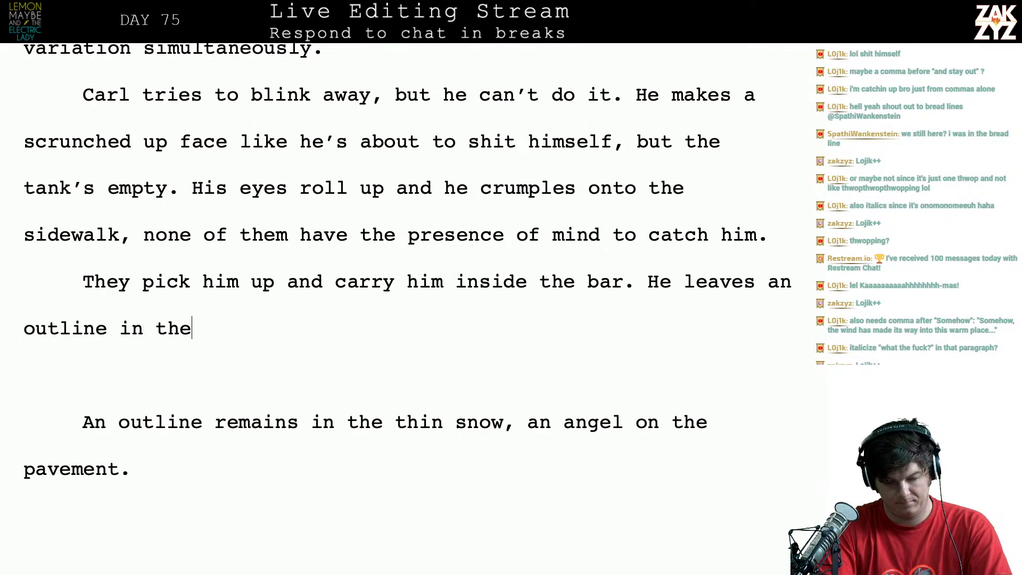
type(" thin snow, an ")
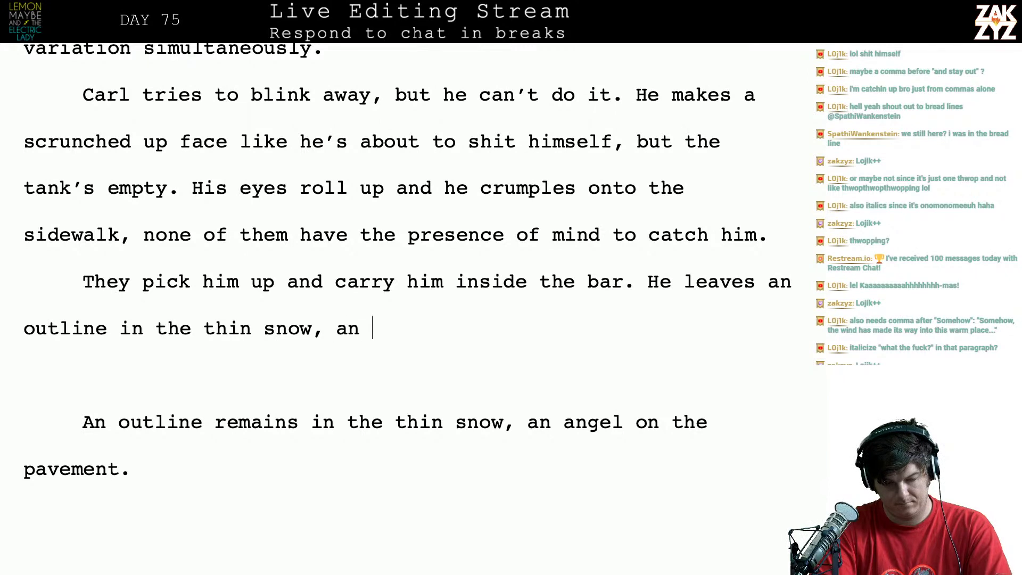
type("angel on the pavement.")
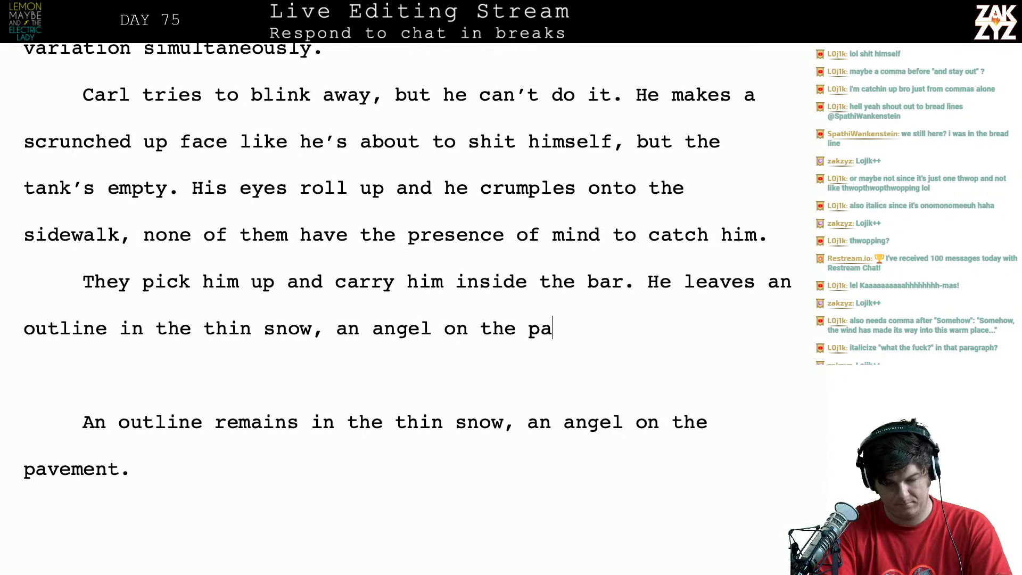
Delete the empty paragraph and the superseded "An outline remains in the thin snow, an angel on the pavement."
key("shift+Right")
key("shift+Down")
key("shift+Down")
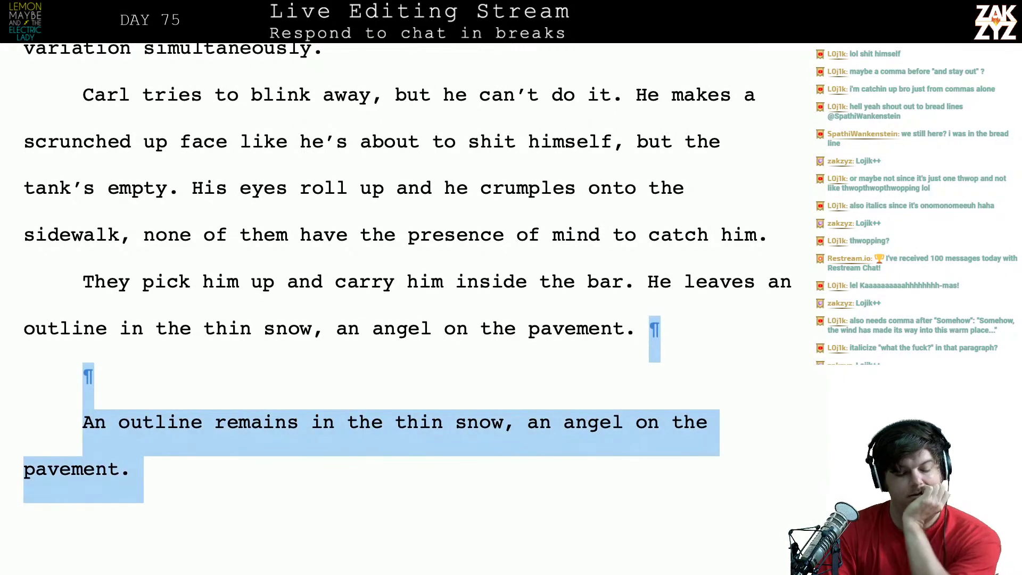
key("BackSpace")
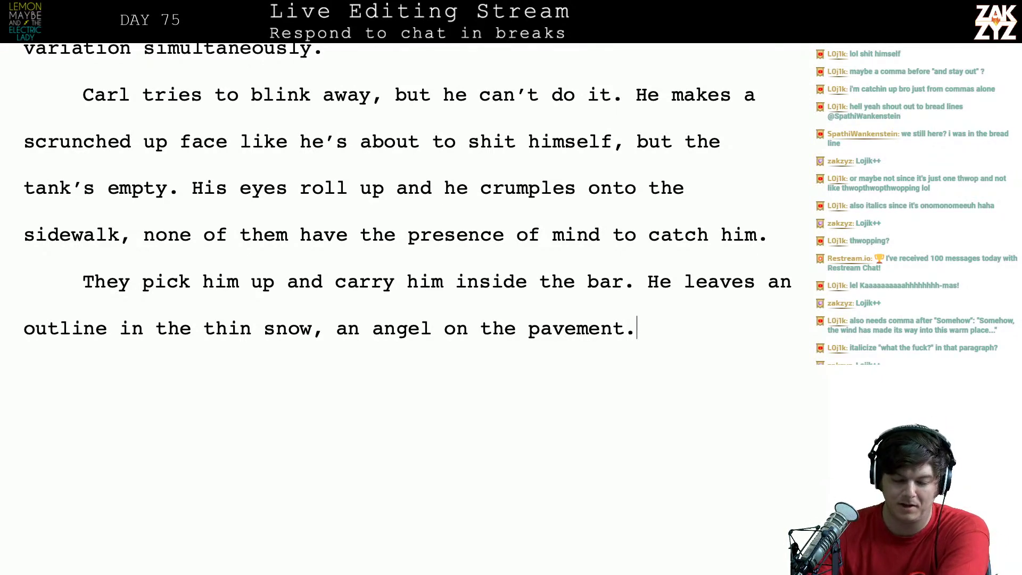
Renumber the chapter titled "This one's on me" as 73
scroll(407, 240, "down", 10)
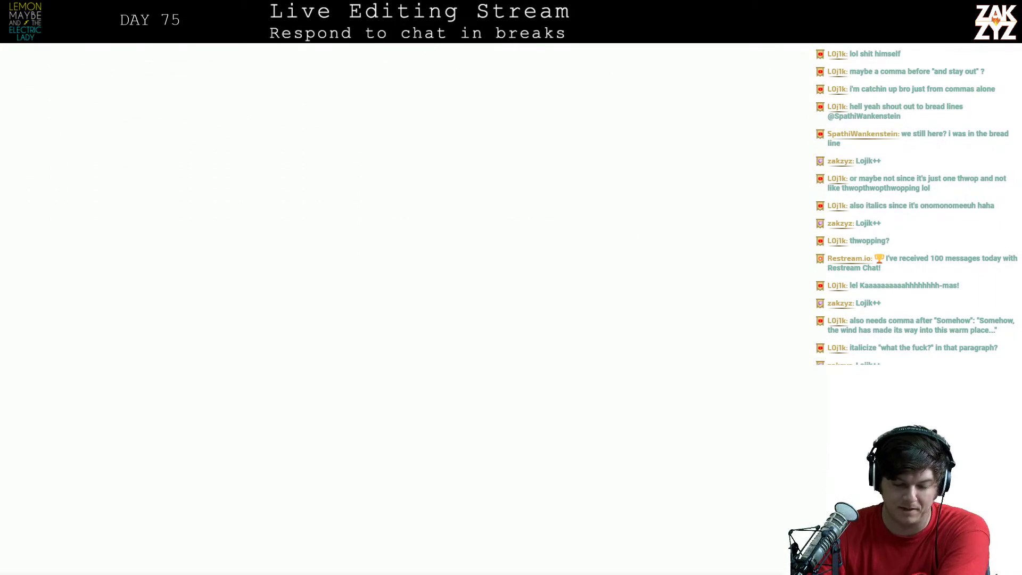
scroll(507, 316, "down", 5)
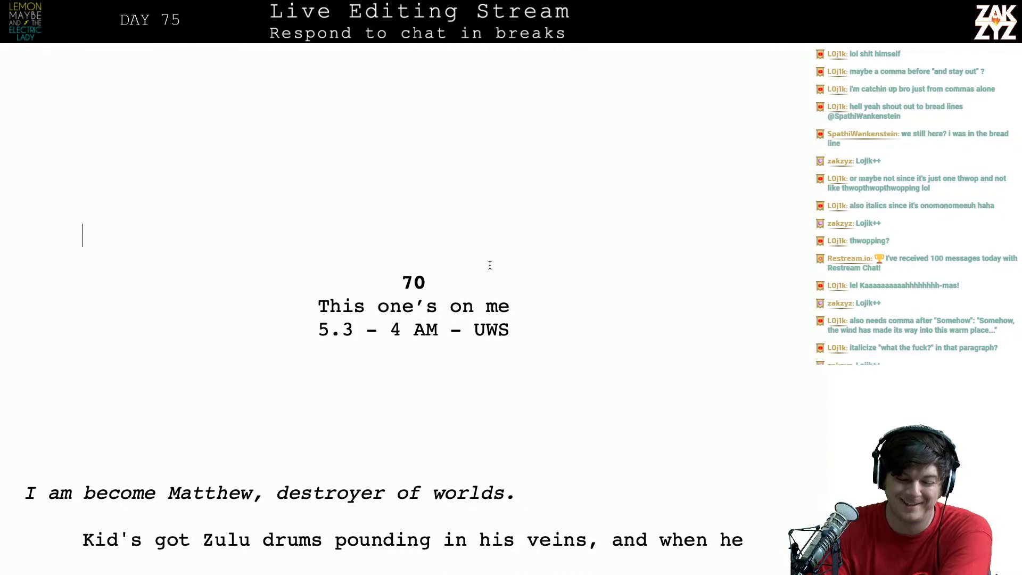
scroll(490, 265, "down", 3)
scroll(408, 267, "up", 8)
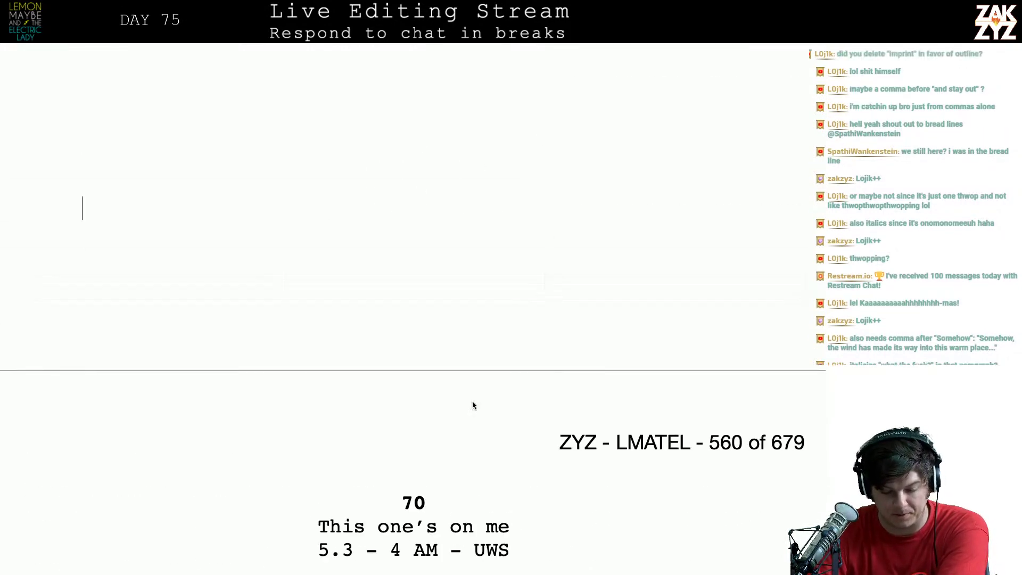
left_click(426, 502)
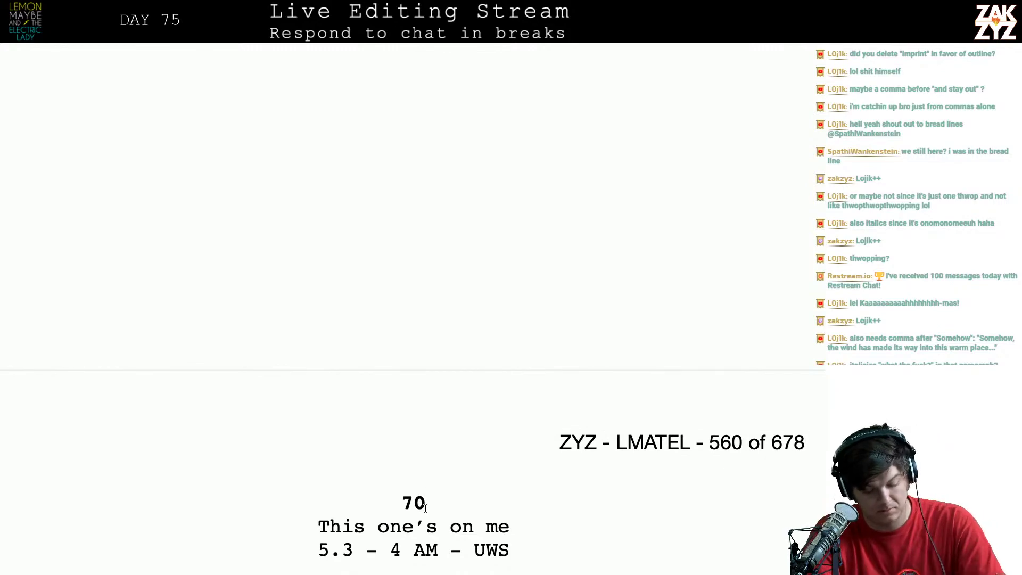
key("BackSpace")
key("BackSpace")
type("73")
Check the number on the preceding chapter's heading, "A Major Fuckin' Hassle", and skim that chapter through to its end
scroll(425, 507, "up", 10)
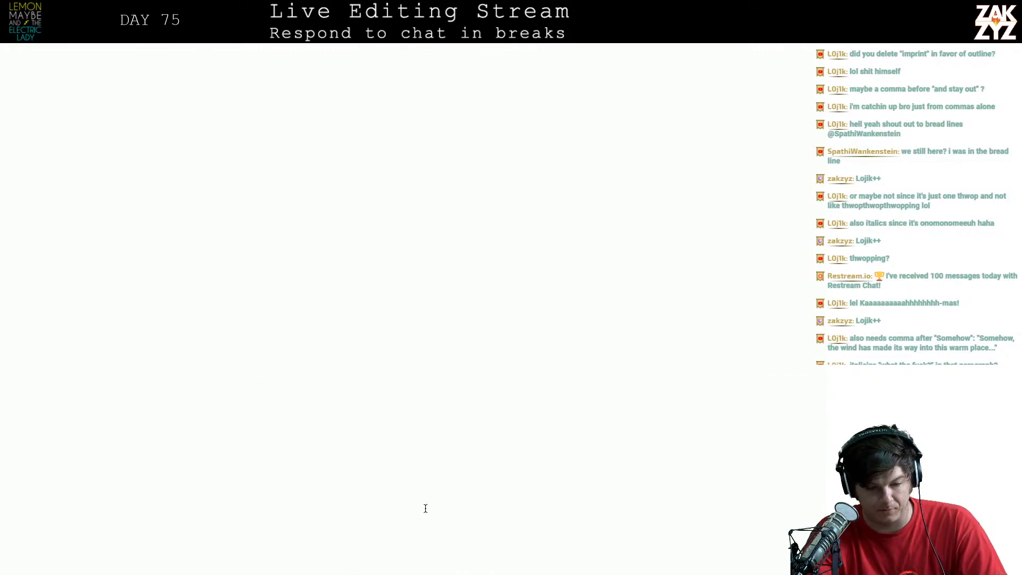
scroll(425, 508, "up", 15)
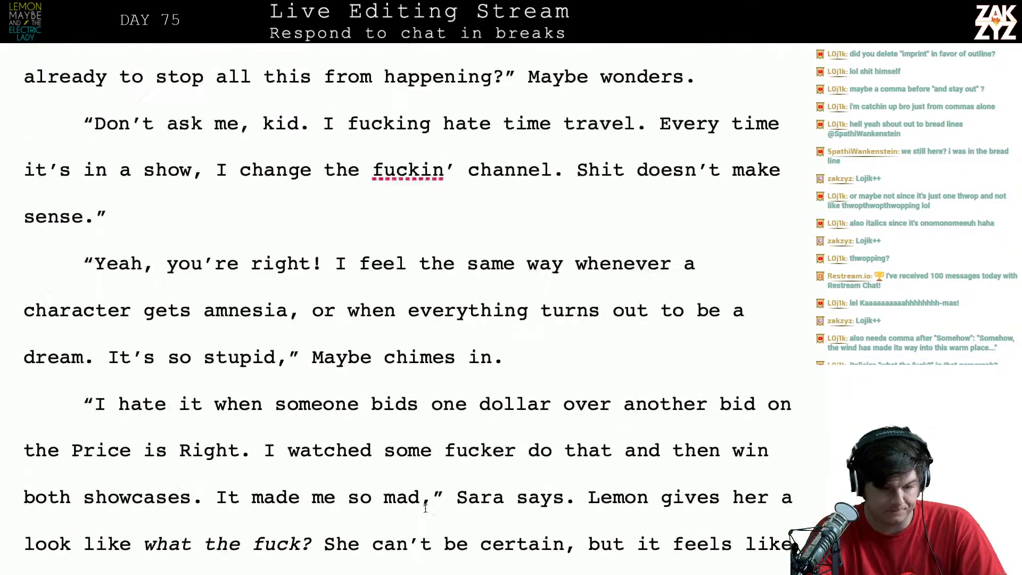
scroll(425, 508, "up", 15)
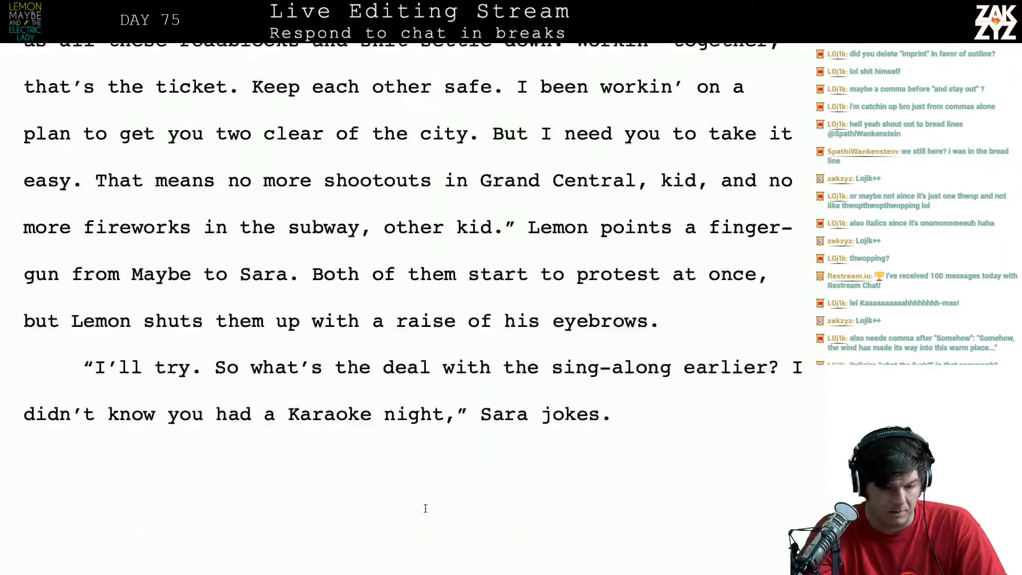
scroll(426, 507, "up", 12)
scroll(425, 507, "down", 6)
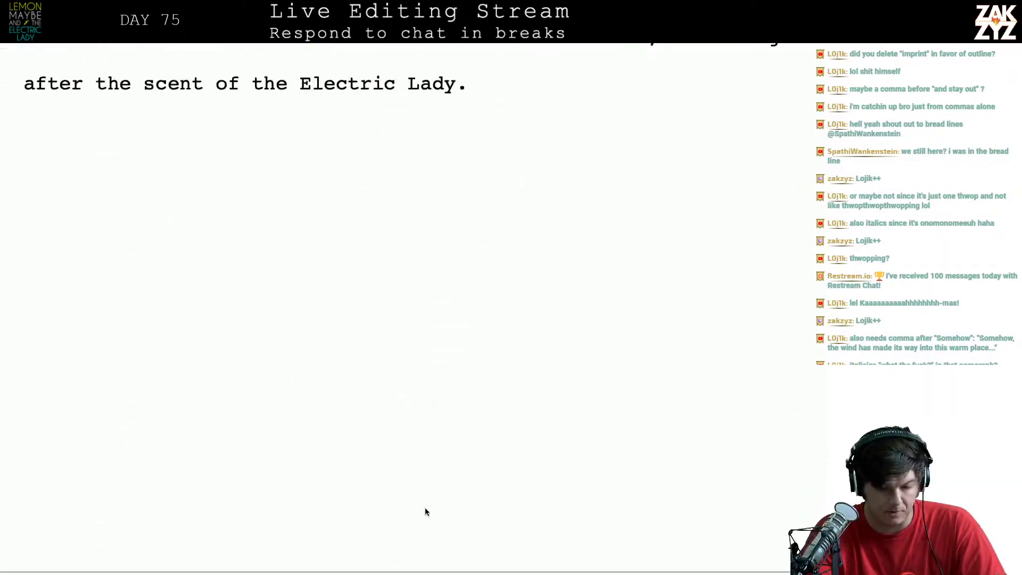
scroll(425, 507, "down", 4)
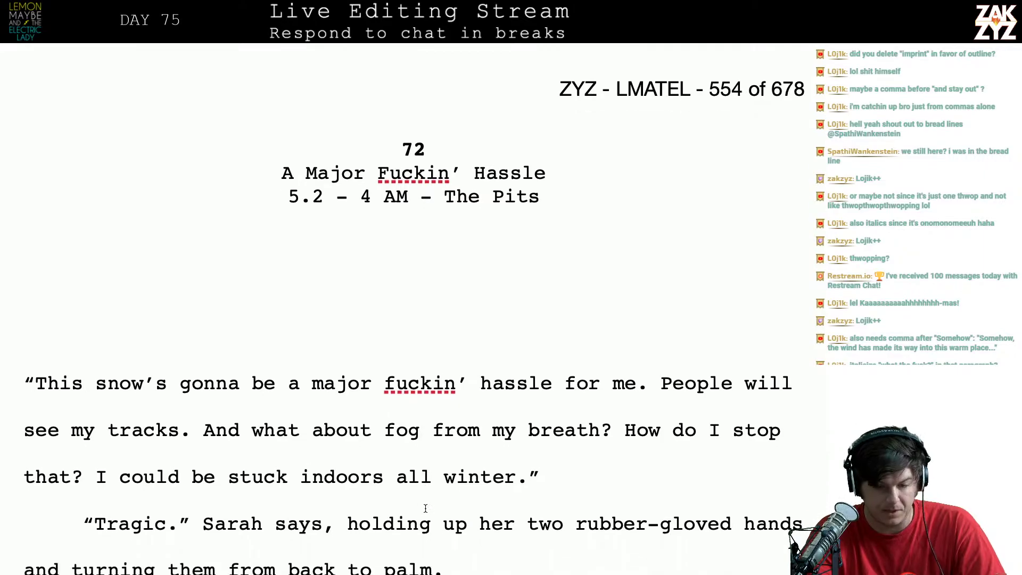
scroll(426, 507, "down", 20)
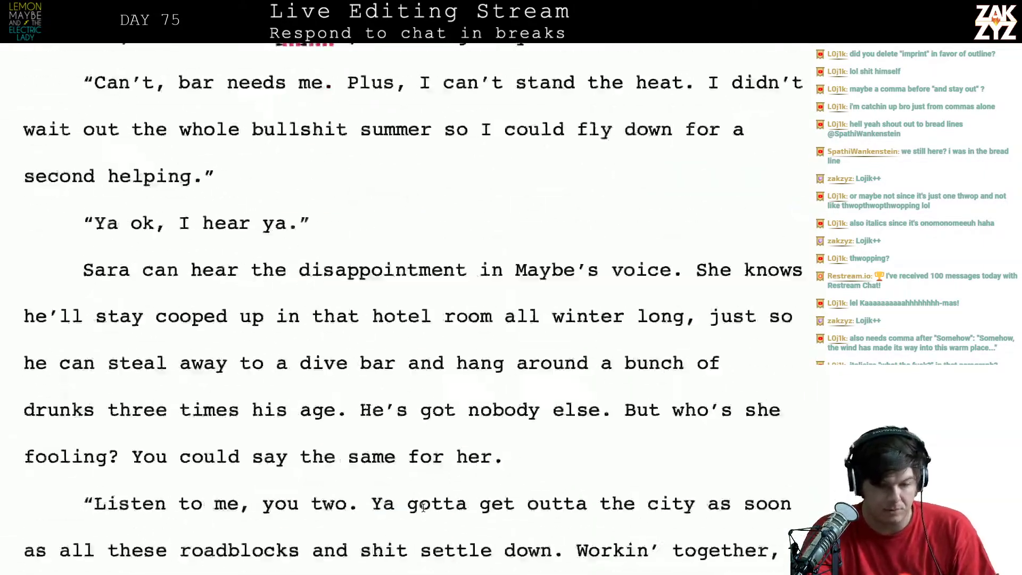
scroll(423, 507, "down", 20)
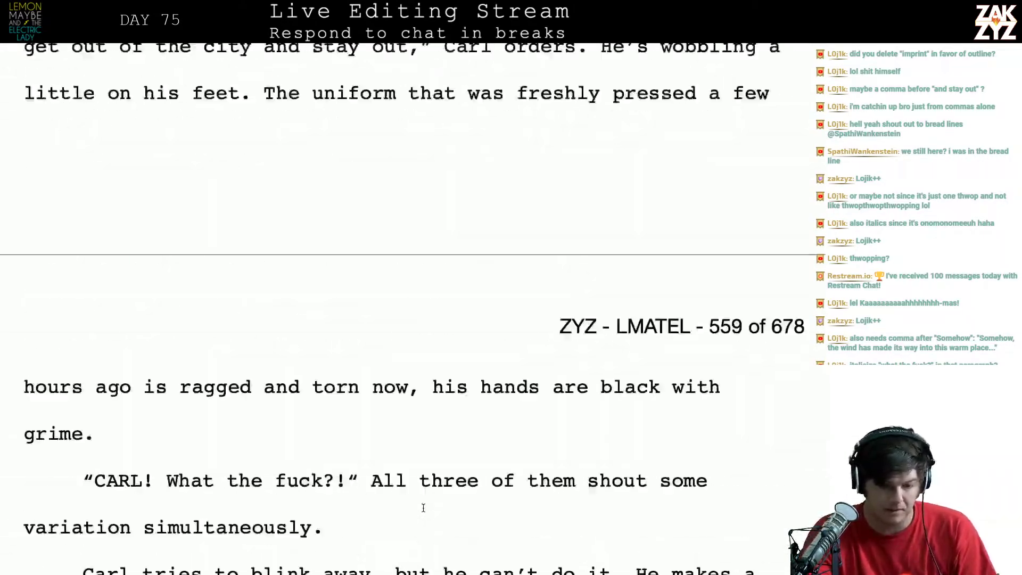
scroll(423, 507, "down", 2)
Select the manuscript text from the chapter 71 heading onward
scroll(423, 508, "up", 20)
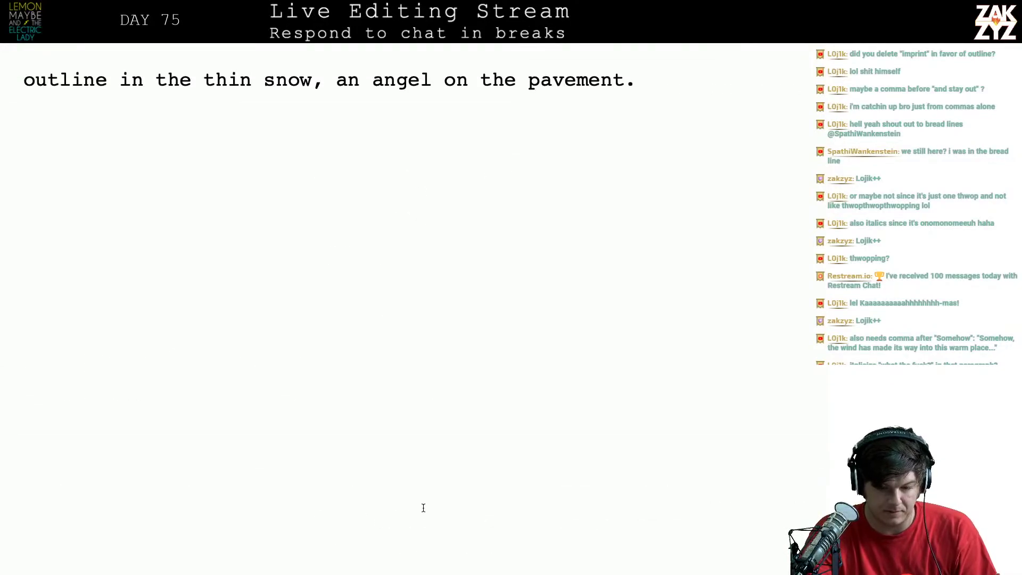
scroll(676, 337, "up", 20)
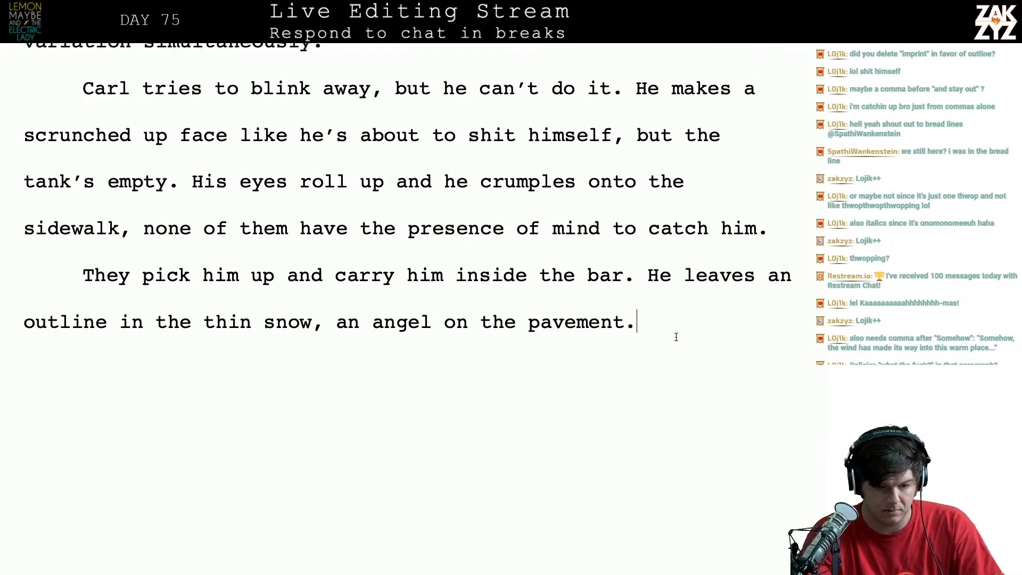
scroll(676, 337, "down", 15)
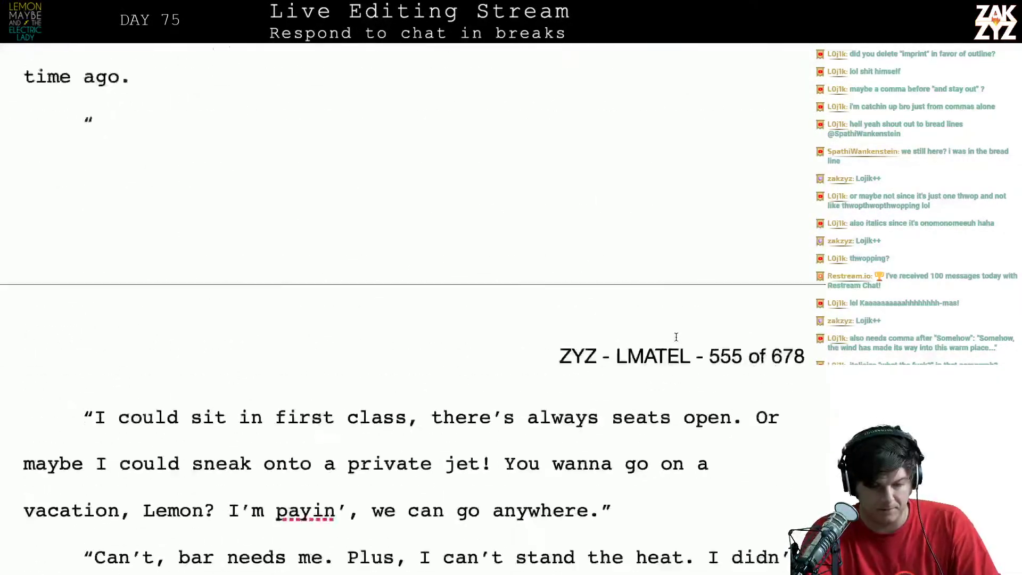
scroll(676, 337, "up", 20)
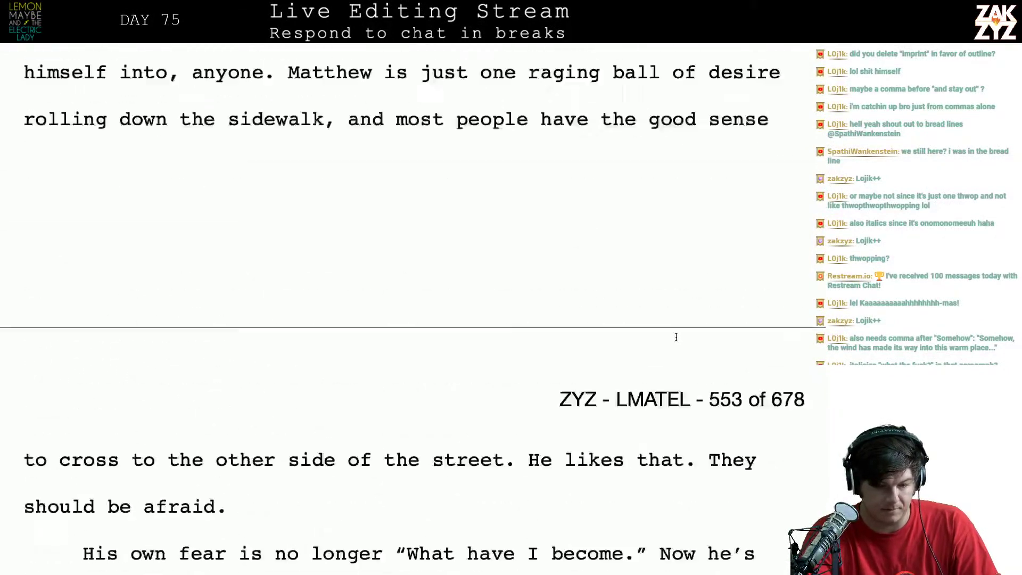
scroll(676, 337, "up", 20)
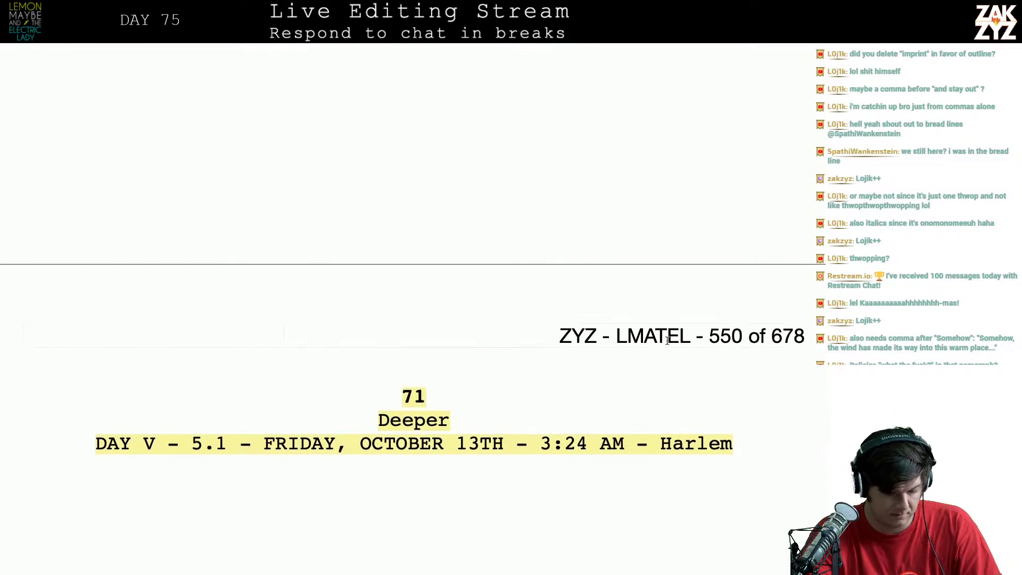
left_click(403, 402)
key("shift+super+Down")
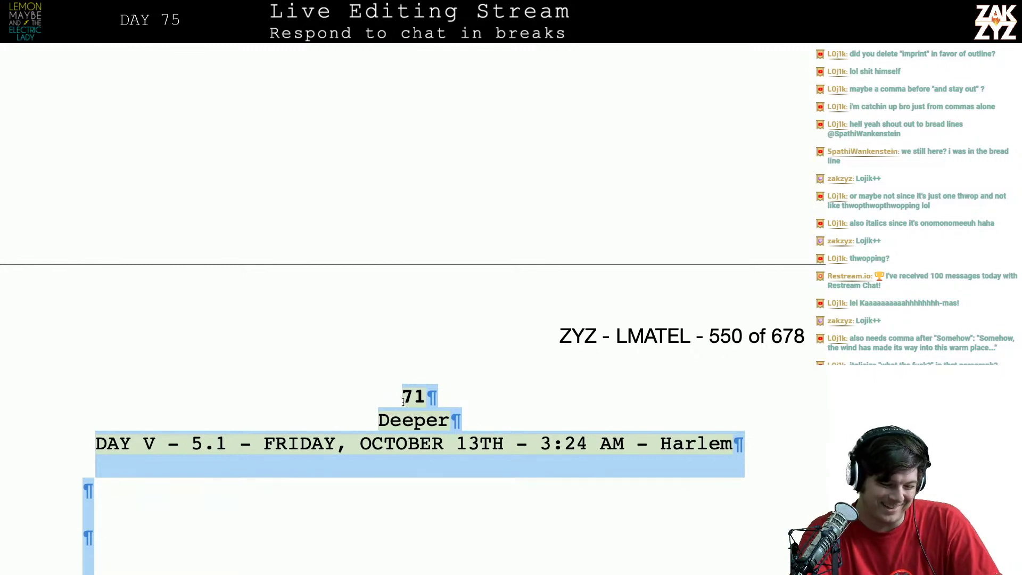
Switch to the Editlist file in TextEdit and log "Day 75 - 2001 - 2:31" below the Day 74 entry
key("super+Tab")
key("super+Tab")
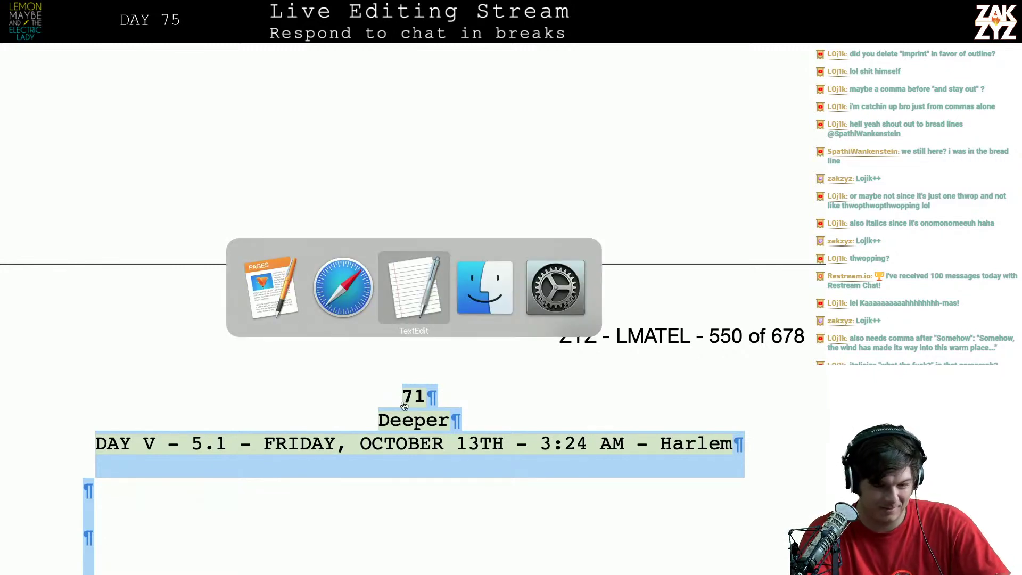
type("D")
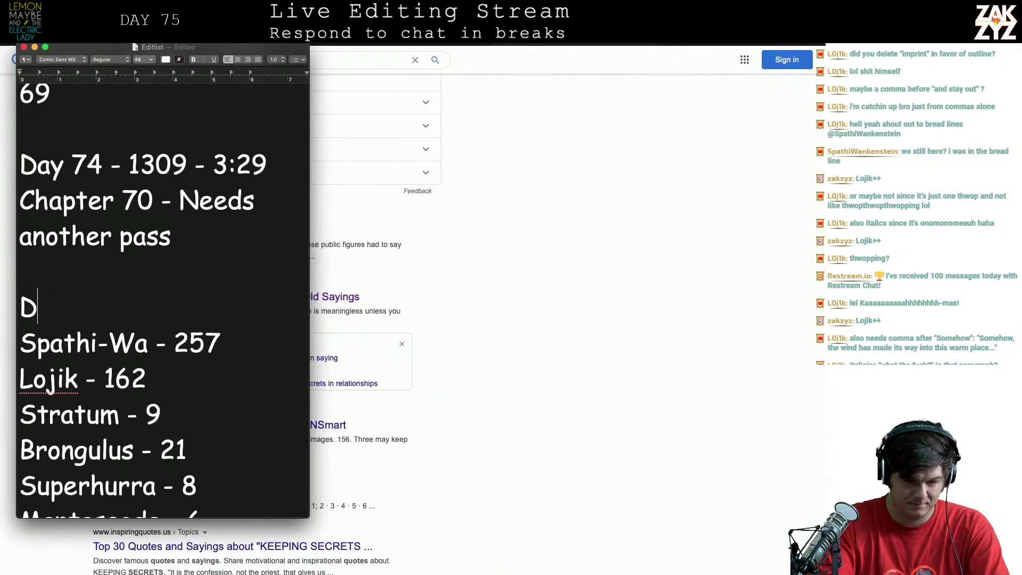
type("ay 75 - 2001 -")
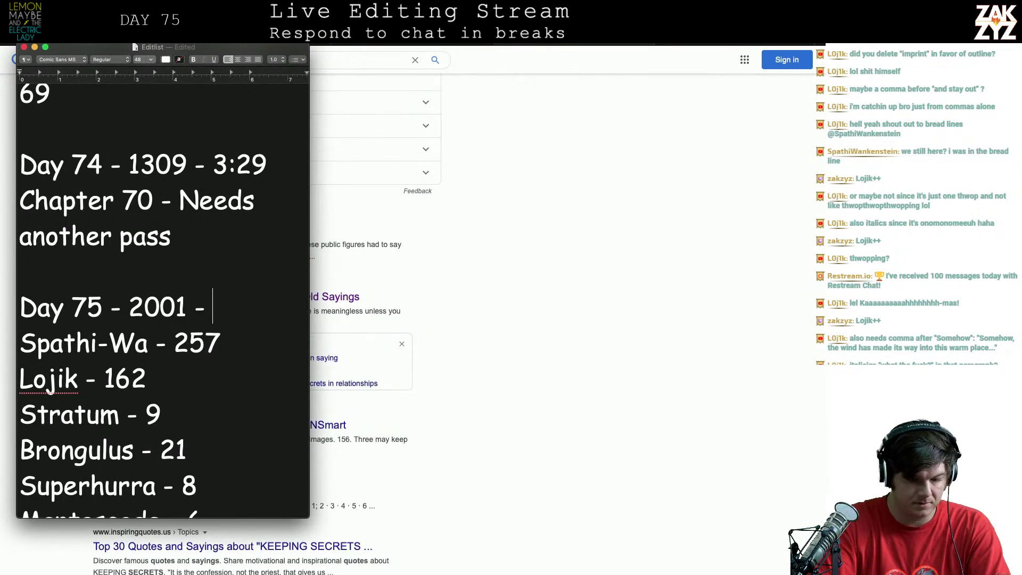
type(" 2:31")
key("Return")
key("Return")
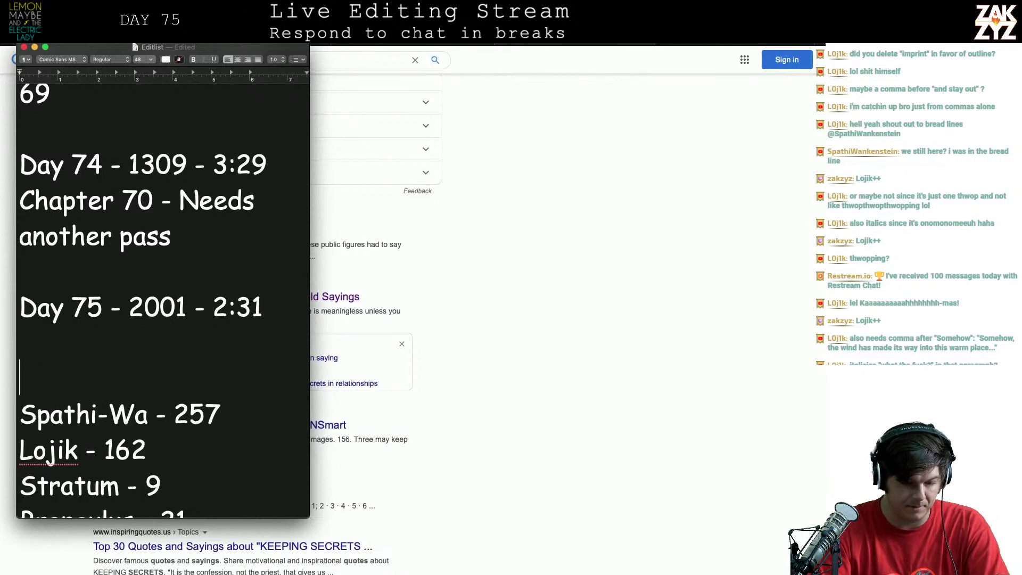
Under the Day 75 entry, note "Chapters 71 (2nd pass), 72" followed by a line break
type("Cha")
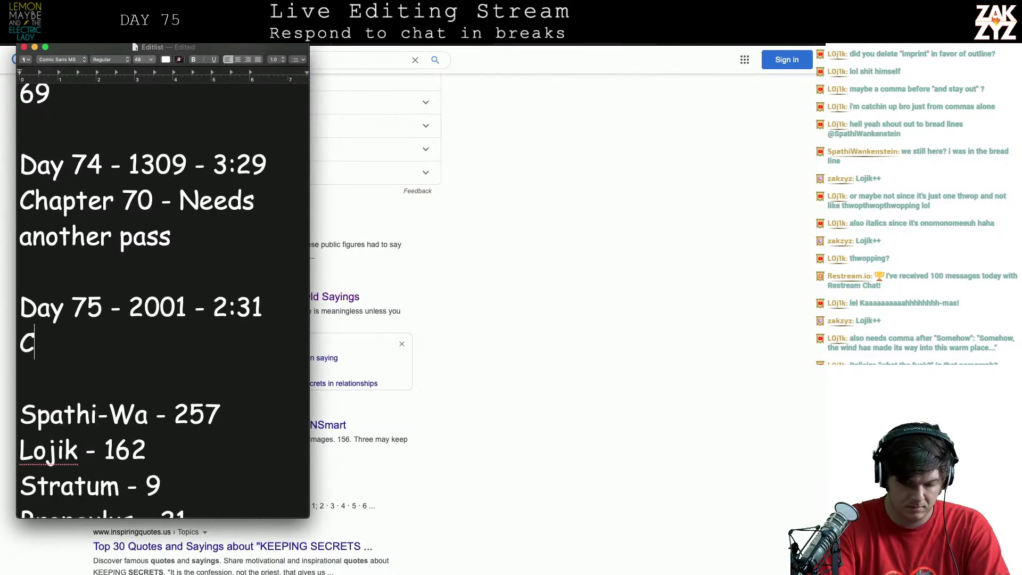
key("BackSpace")
key("BackSpace")
type("hapters 71 (ee")
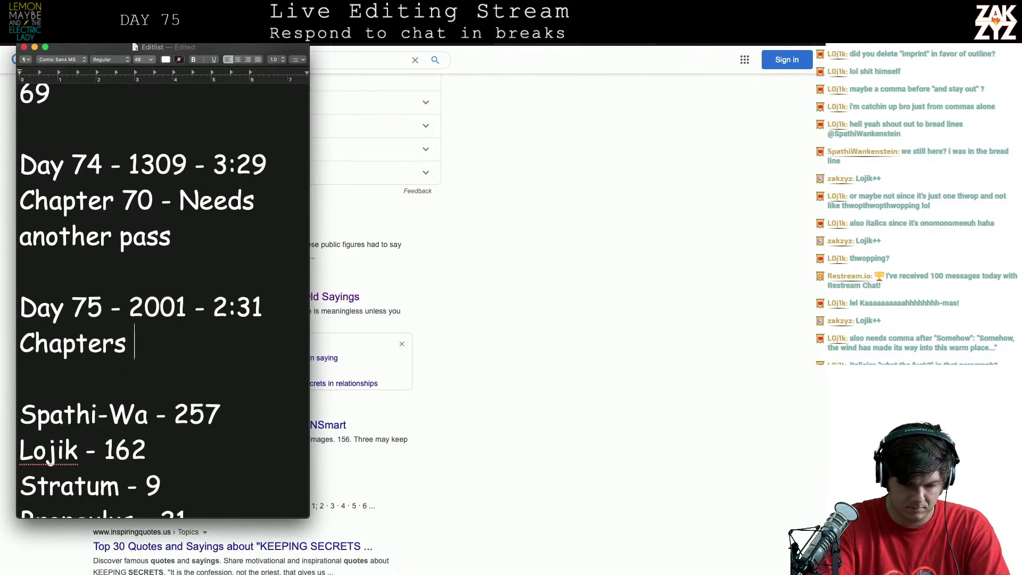
key("BackSpace")
key("BackSpace")
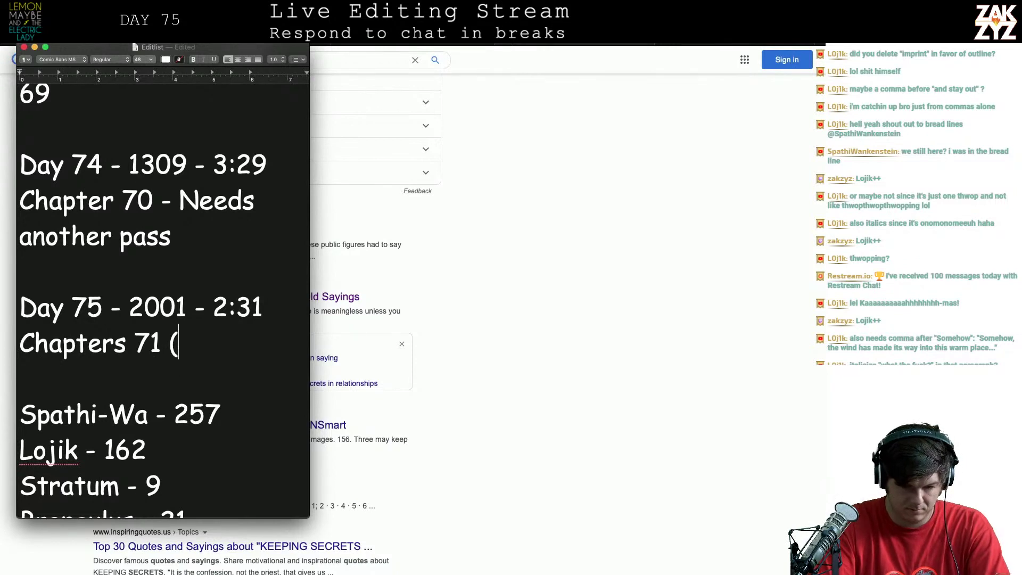
type("2nd pass), 72")
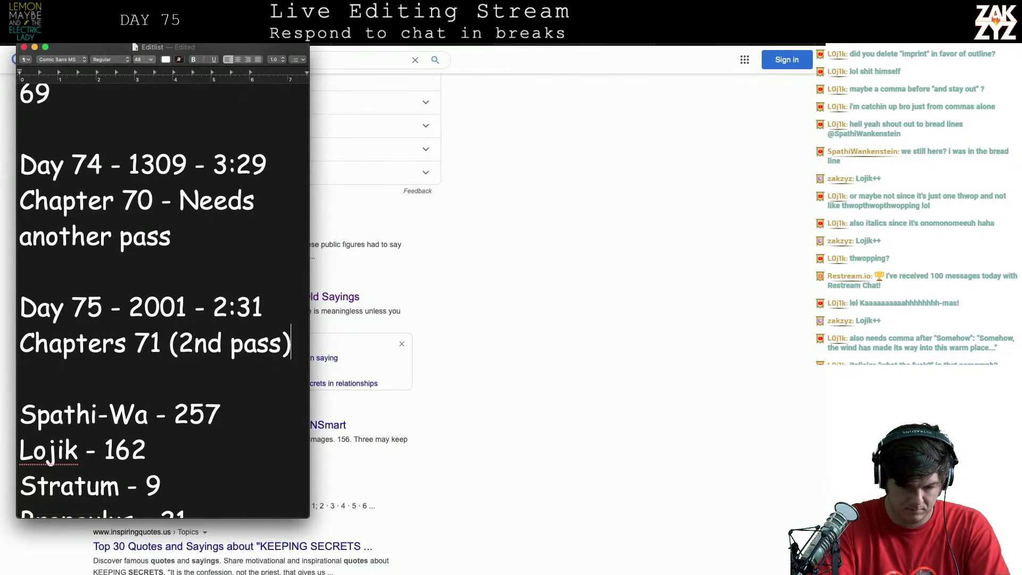
key("Return")
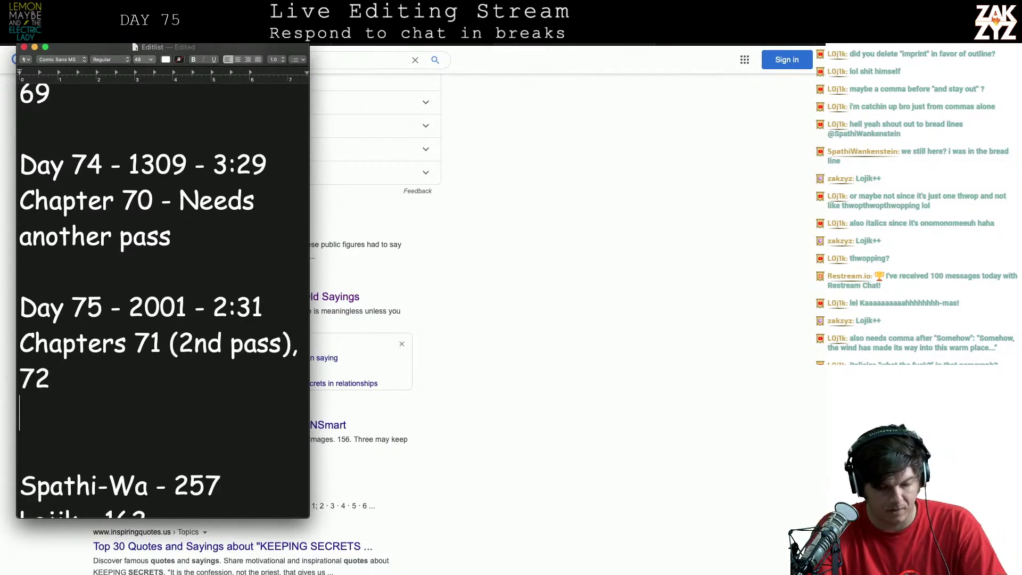
Switch back to the manuscript in Pages and retitle chapter 71 from "Deeper" to "Nosy little kid"
key("super+Tab")
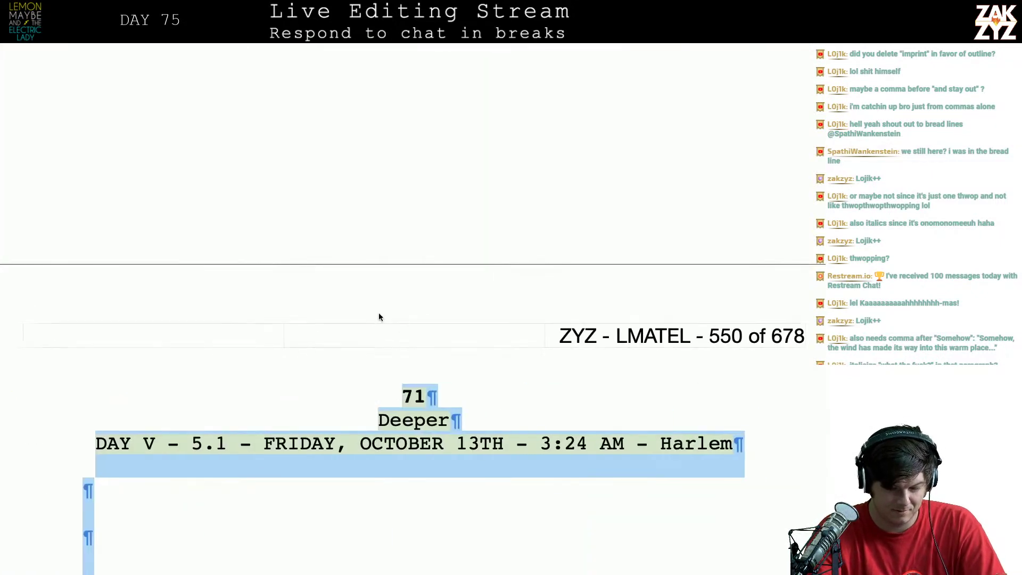
left_click(379, 421)
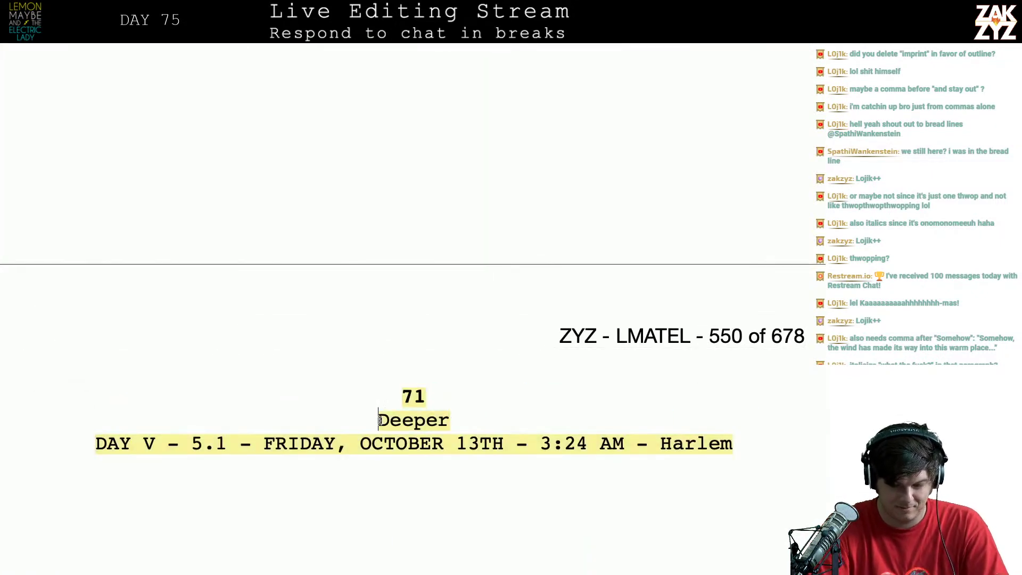
type("Nosy little k")
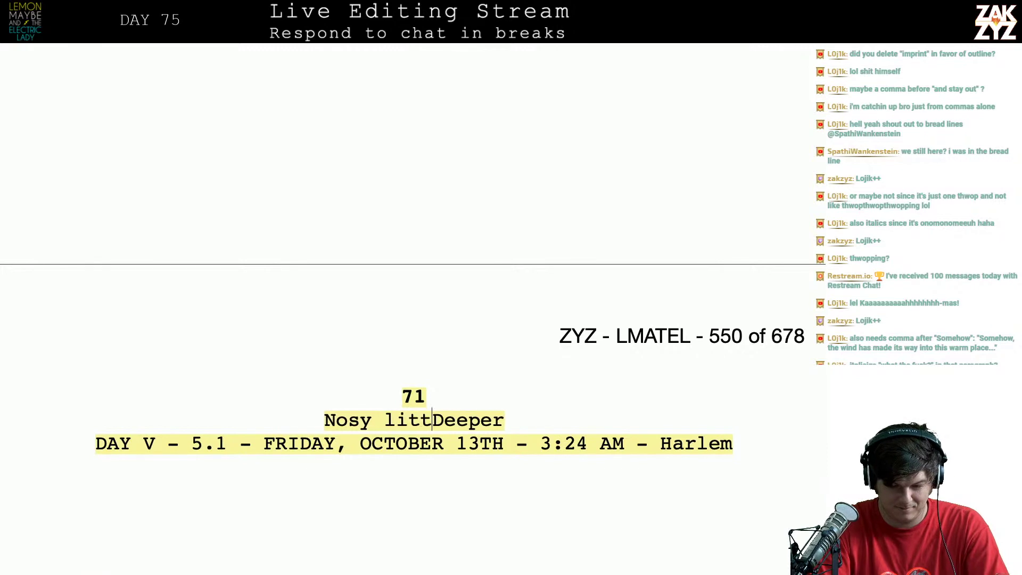
type("id")
key("shift+Right")
key("shift+Right")
key("shift+Right")
key("shift+Right")
key("shift+Right")
key("shift+Right")
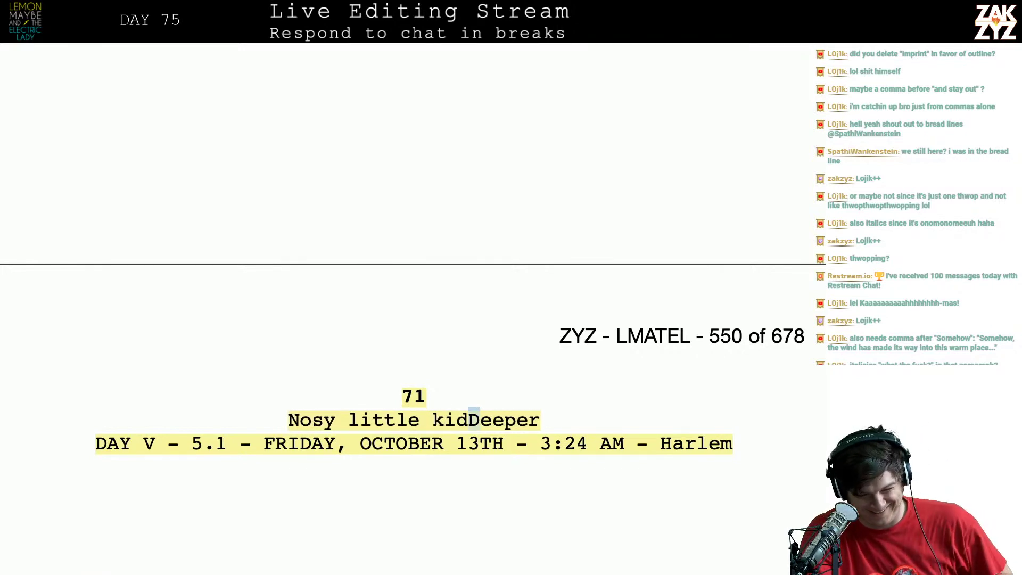
key("BackSpace")
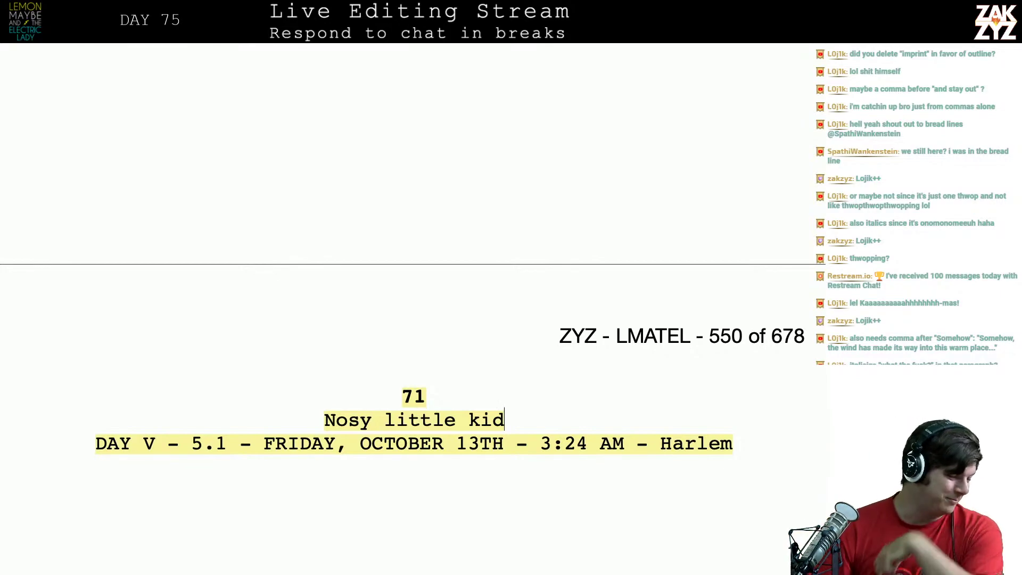
Go to the opening of the chapter "This one's on me" and examine its first paragraph
scroll(405, 267, "down", 20)
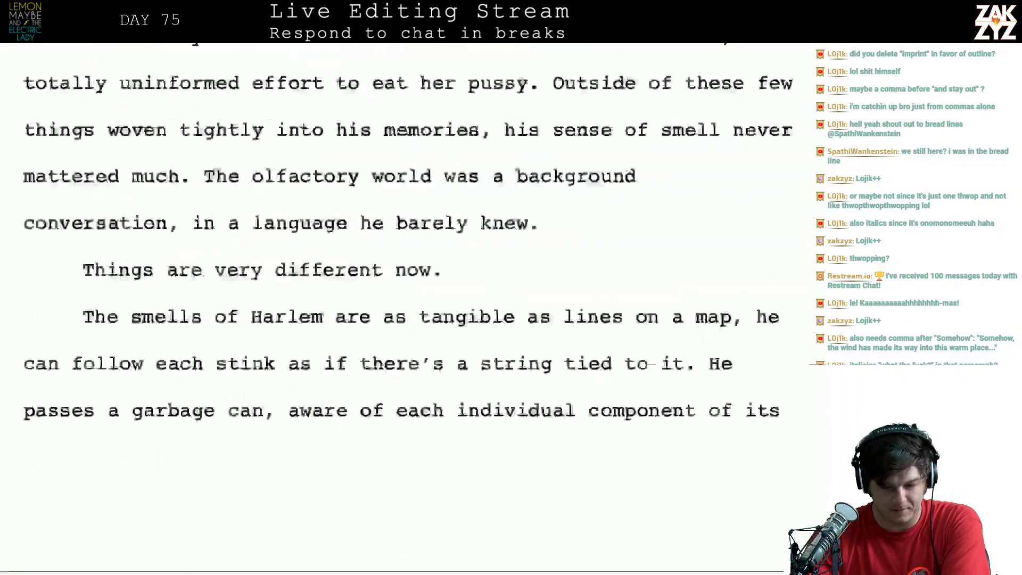
scroll(405, 266, "down", 20)
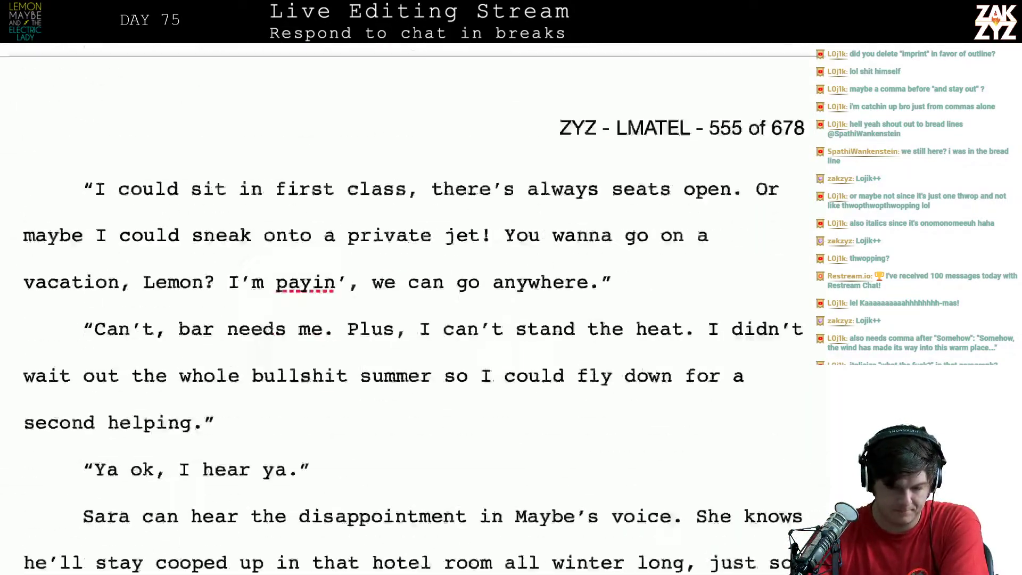
scroll(405, 266, "down", 20)
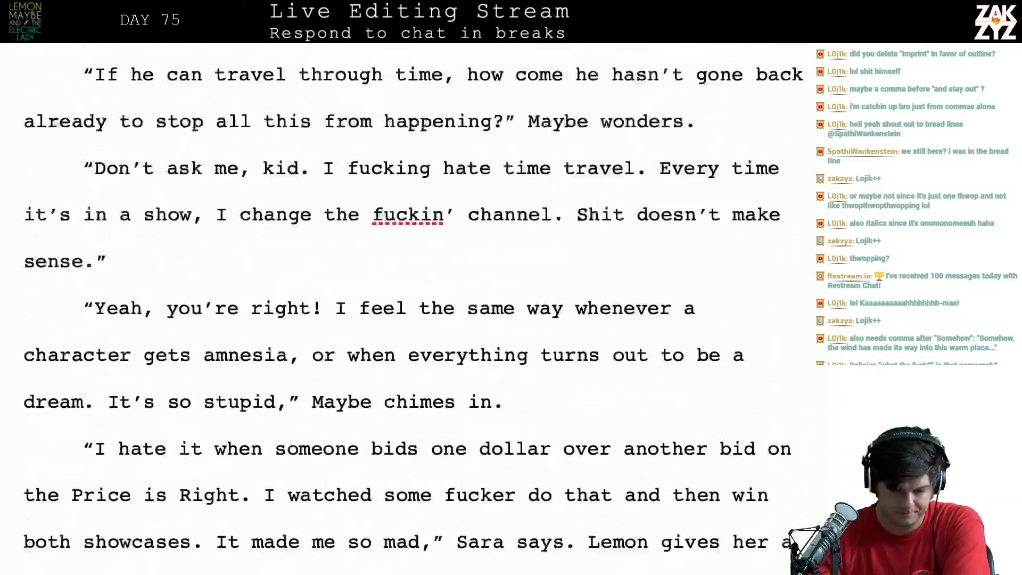
scroll(405, 266, "down", 20)
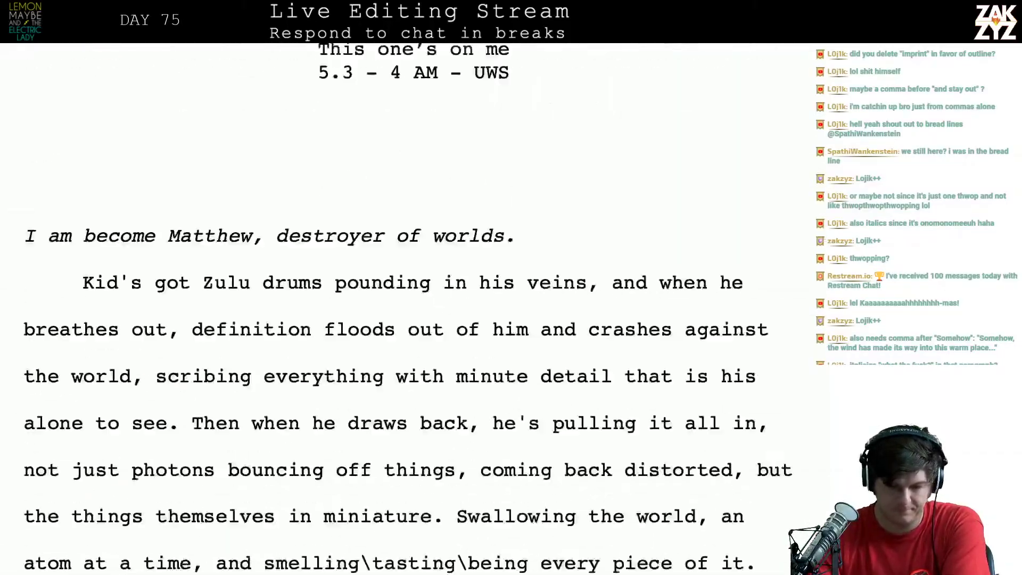
In the last sentence of chapter 72, replace the word "outline" with "imprint" before "in the thin snow"
scroll(405, 266, "up", 5)
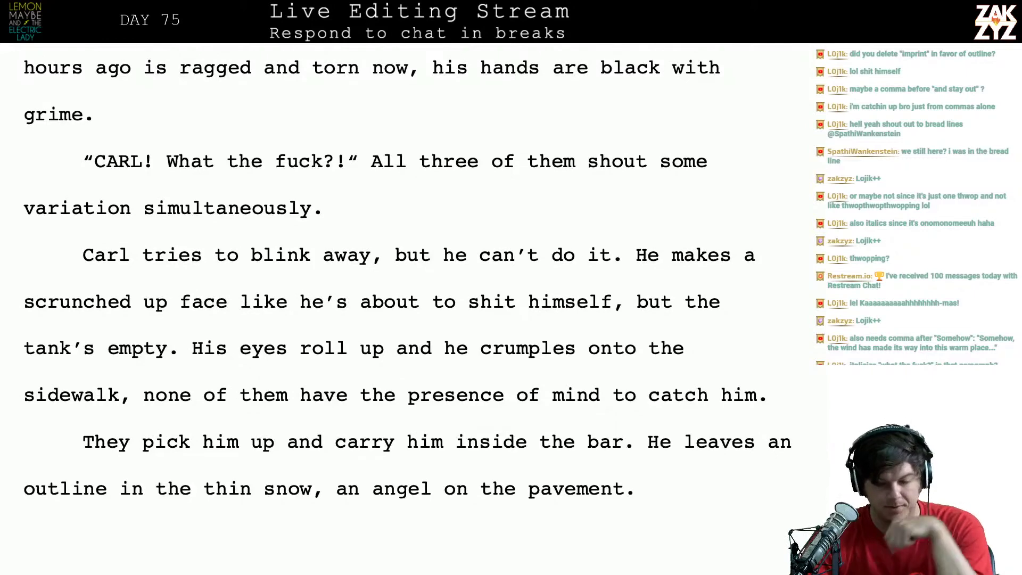
scroll(405, 266, "down", 1)
scroll(404, 266, "up", 1)
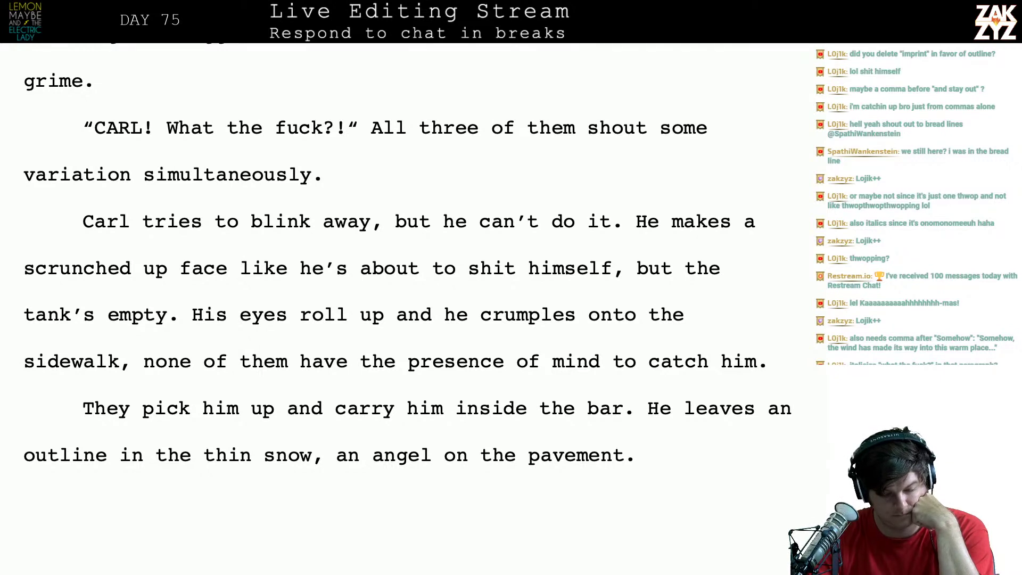
key("BackSpace")
key("BackSpace")
key("BackSpace")
key("BackSpace")
key("BackSpace")
key("BackSpace")
key("BackSpace")
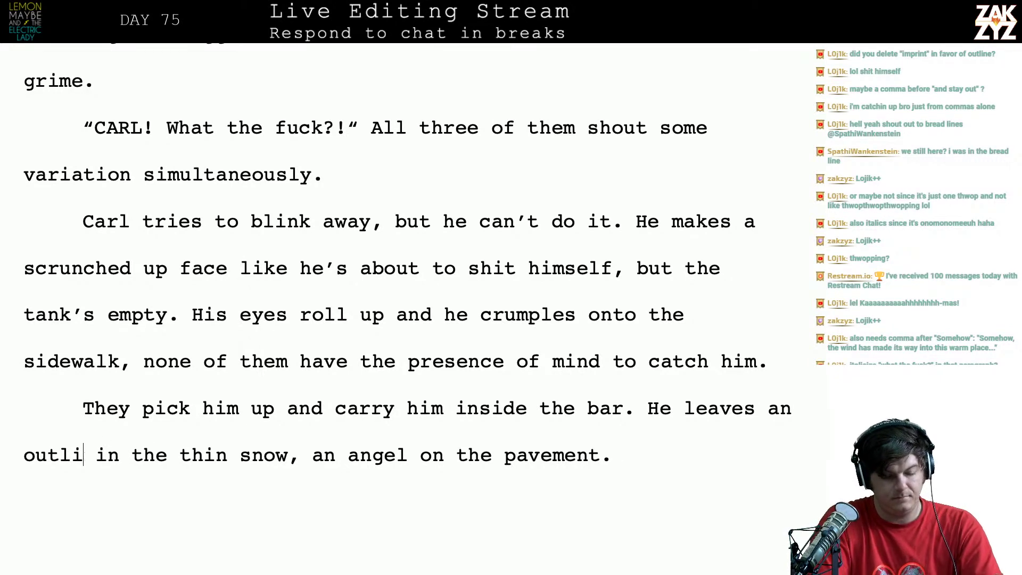
type("imprint")
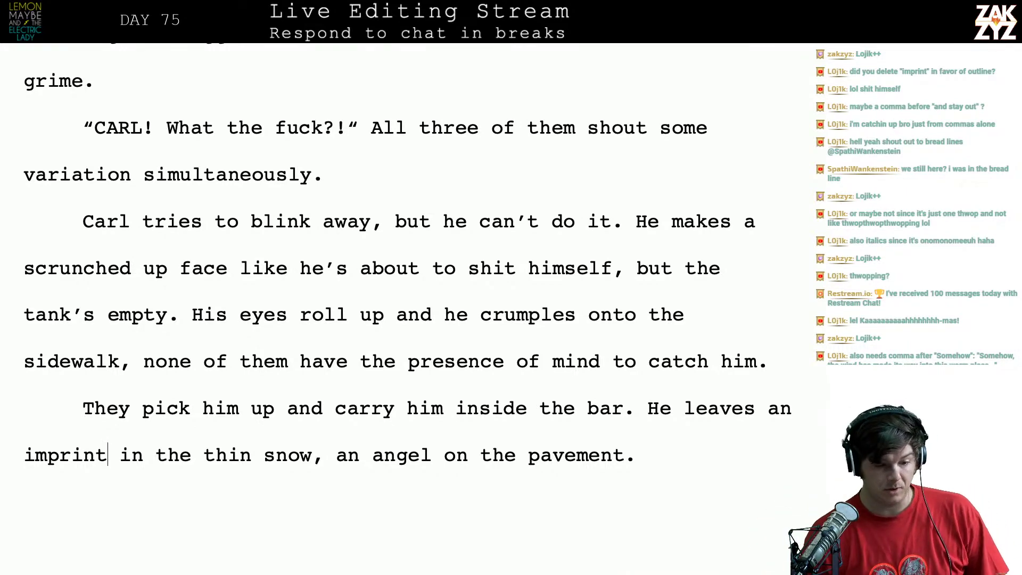
Place the text cursor before the chapter number in the "This one's on me" heading, and switch to the Editlist file in TextEdit
scroll(405, 255, "down", 10)
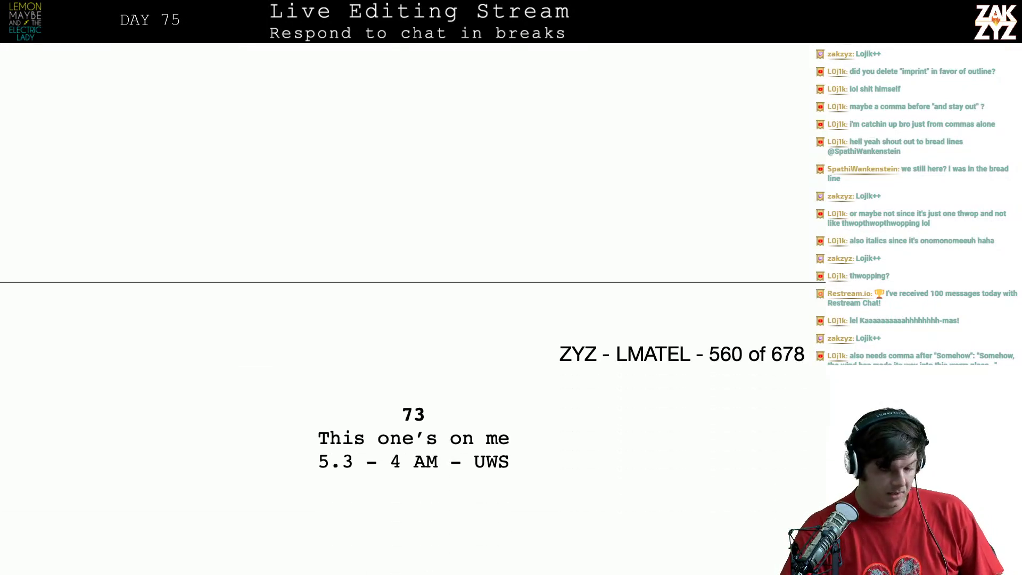
scroll(106, 451, "down", 3)
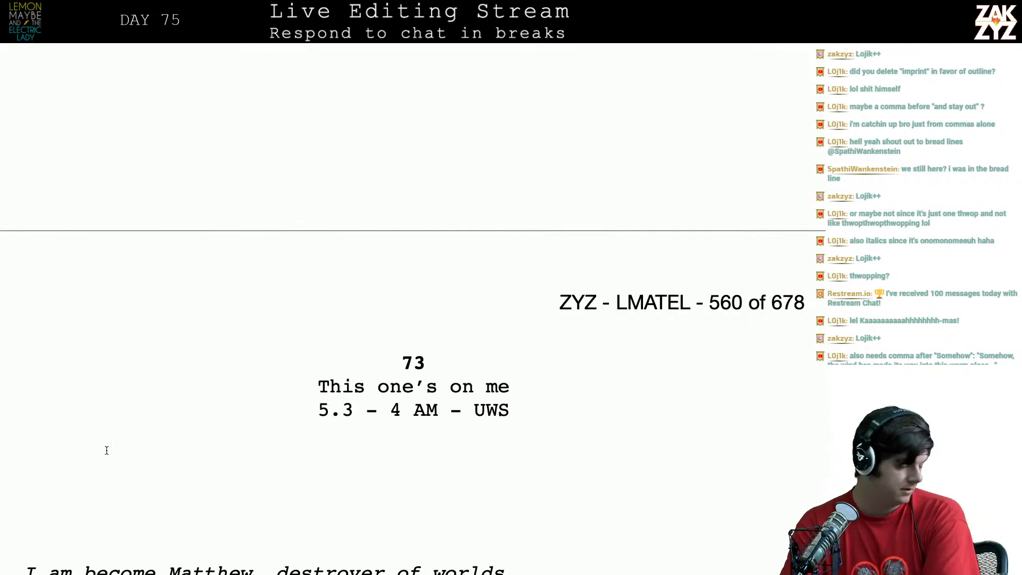
scroll(106, 450, "down", 3)
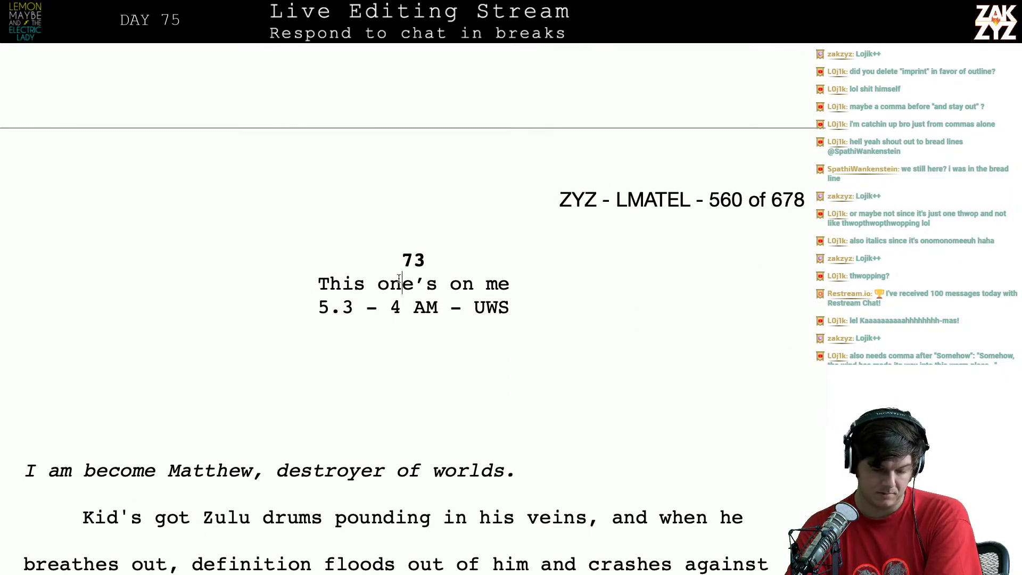
left_click(401, 258)
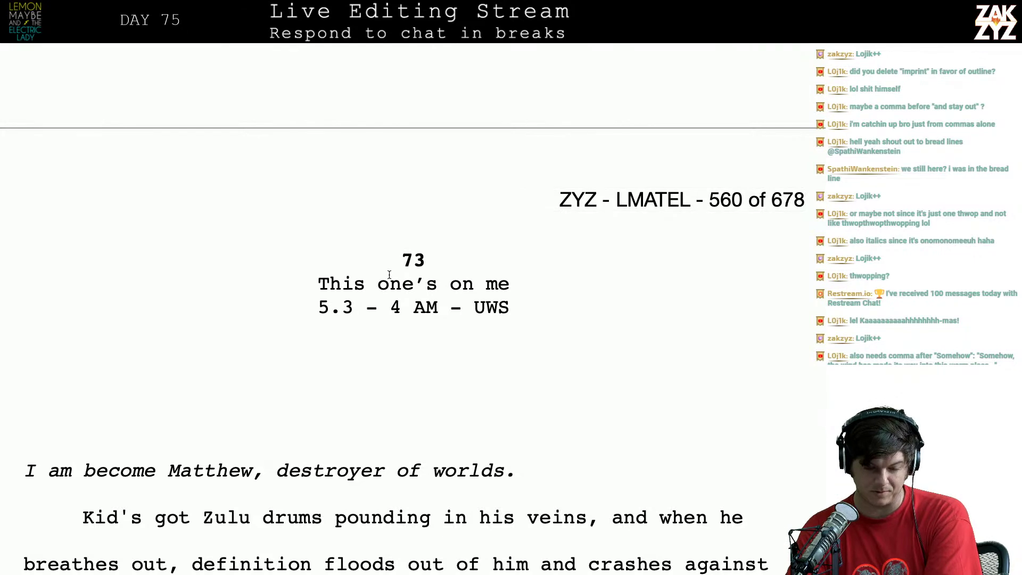
scroll(388, 273, "up", 1)
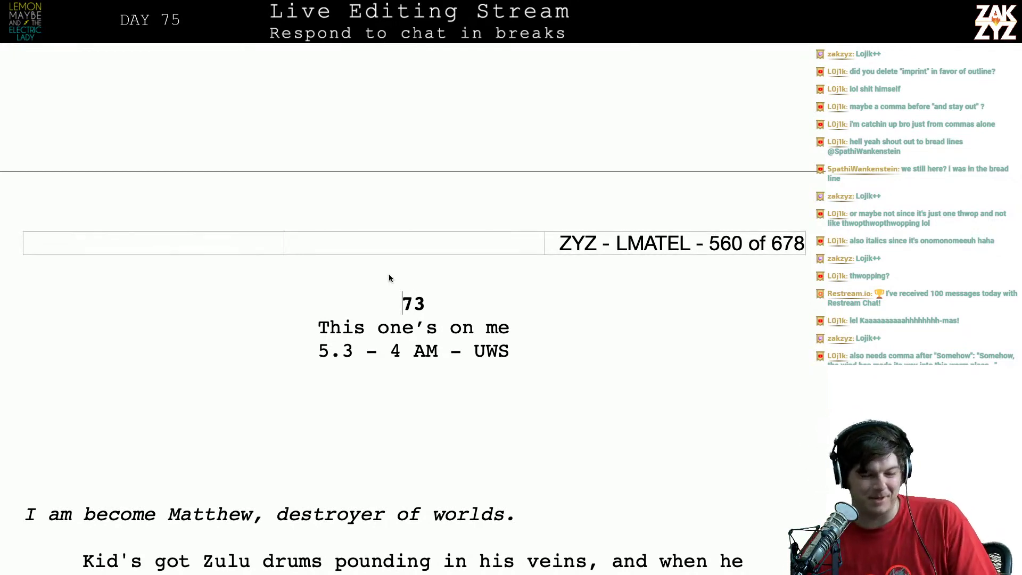
key("super+Tab")
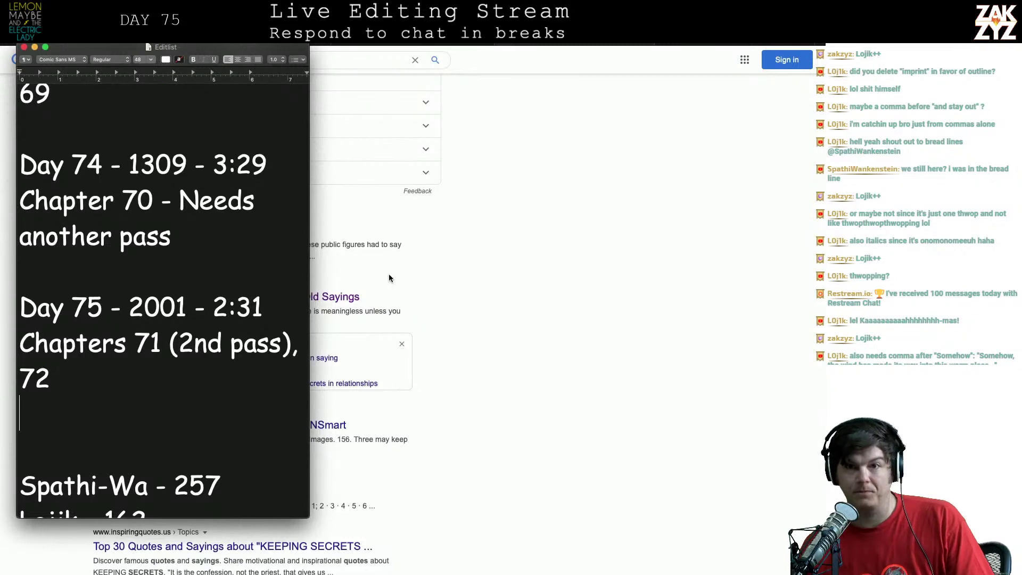